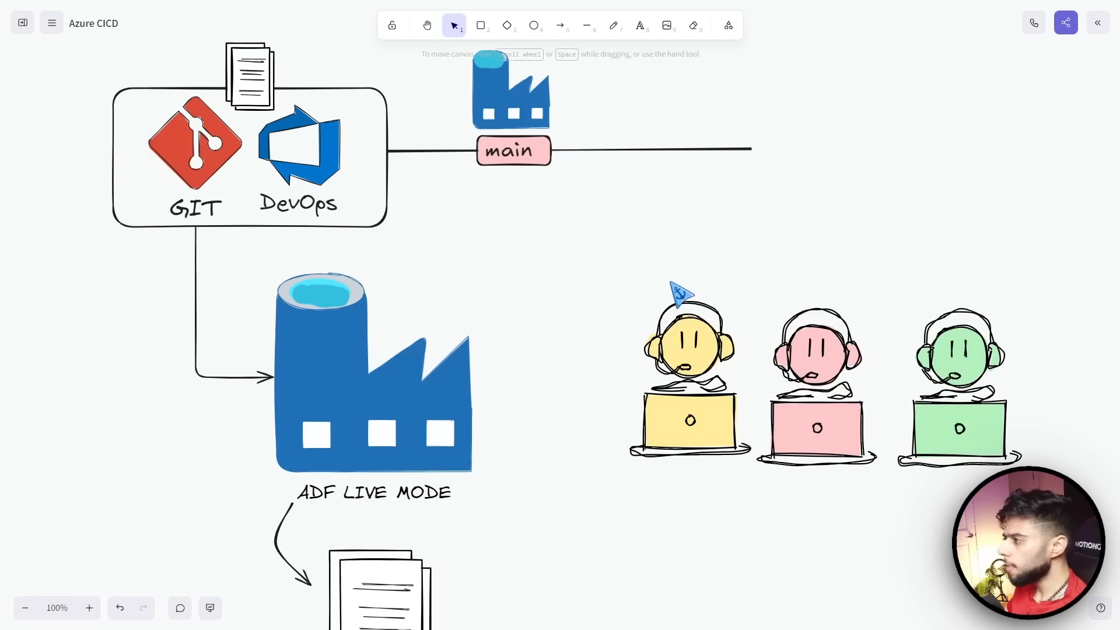
Move the yellow developer figure slightly up and away from the pink and green developers
{"action": "scroll", "coordinate": [633, 313], "scroll_direction": "up", "scroll_amount": 1}
{"action": "left_click_drag", "start_coordinate": [680, 340], "coordinate": [568, 282]}
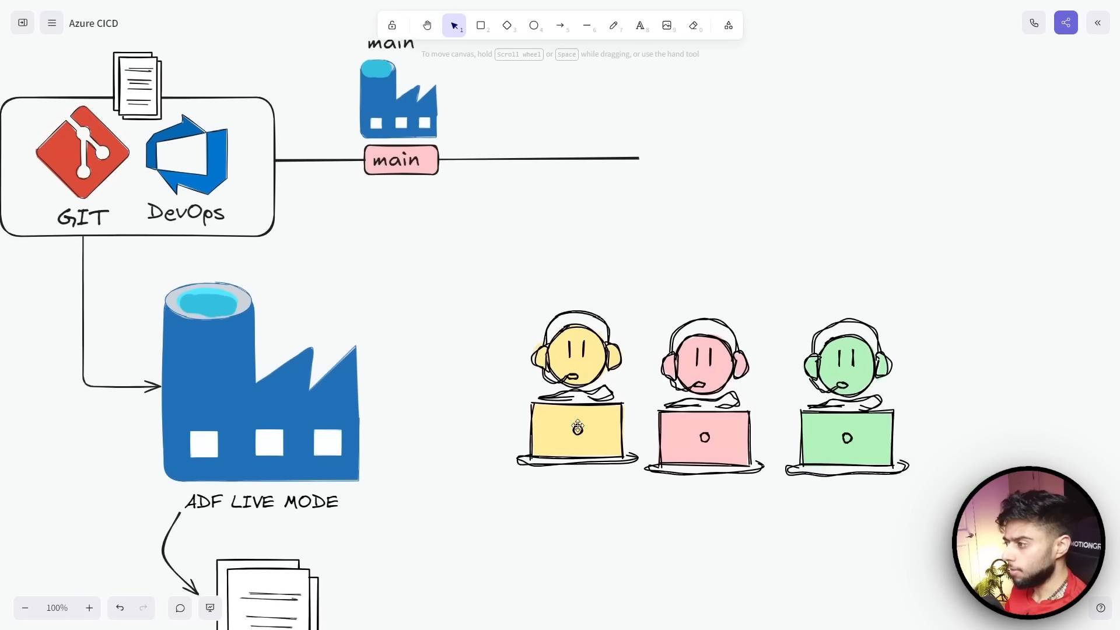
{"action": "scroll", "coordinate": [445, 245], "scroll_direction": "up", "scroll_amount": 1}
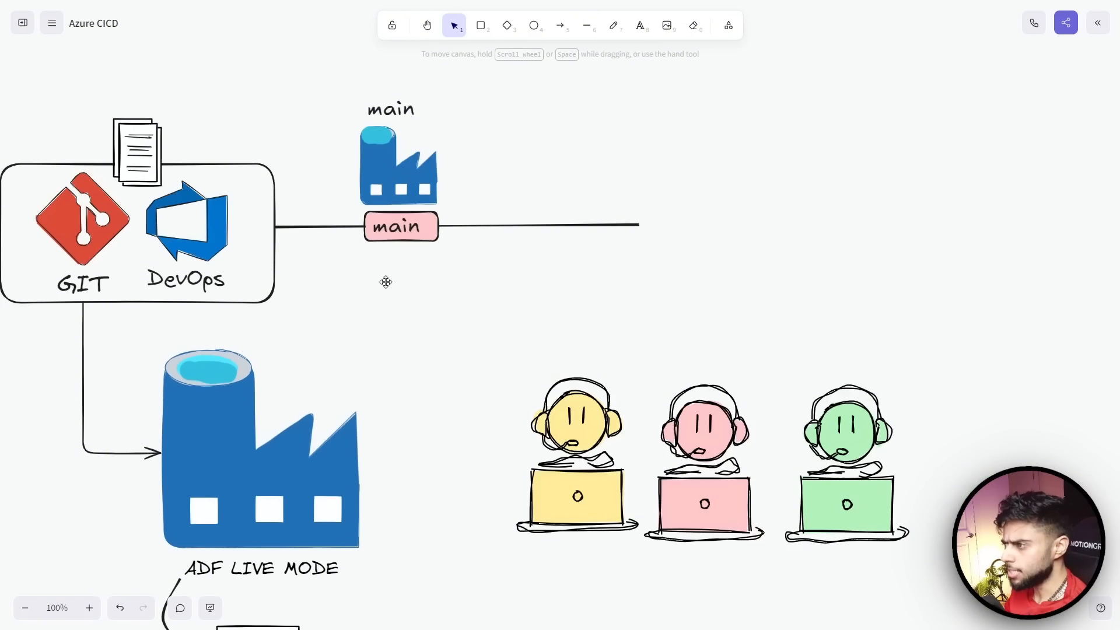
{"action": "scroll", "coordinate": [431, 370], "scroll_direction": "up", "scroll_amount": 2}
{"action": "scroll", "coordinate": [433, 408], "scroll_direction": "down", "scroll_amount": 2}
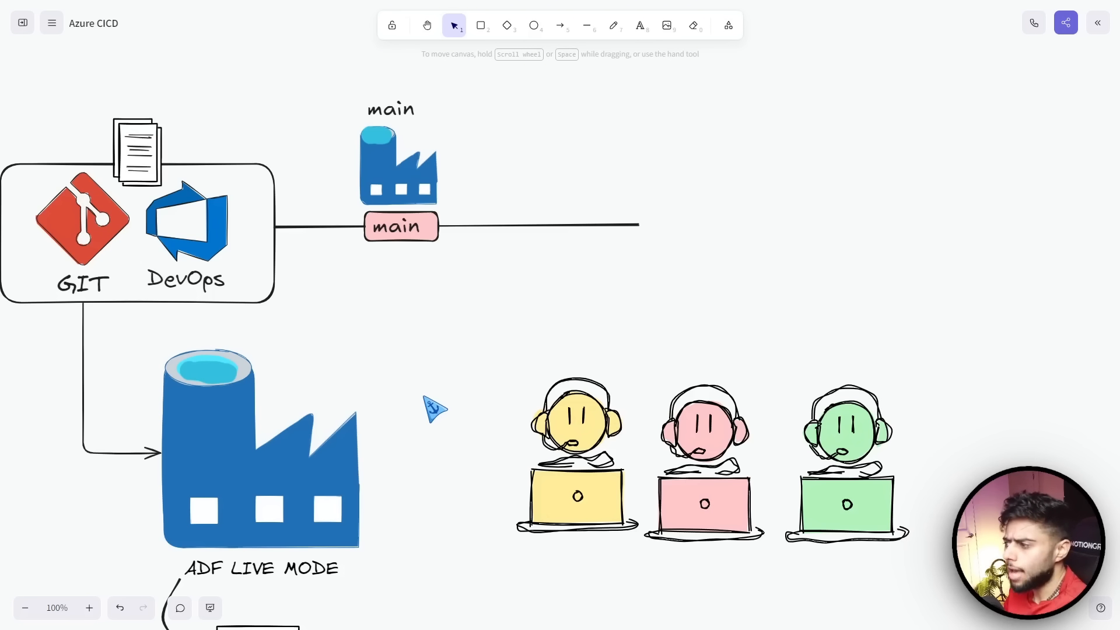
{"action": "left_click", "coordinate": [562, 434]}
{"action": "left_click_drag", "start_coordinate": [562, 434], "coordinate": [540, 411]}
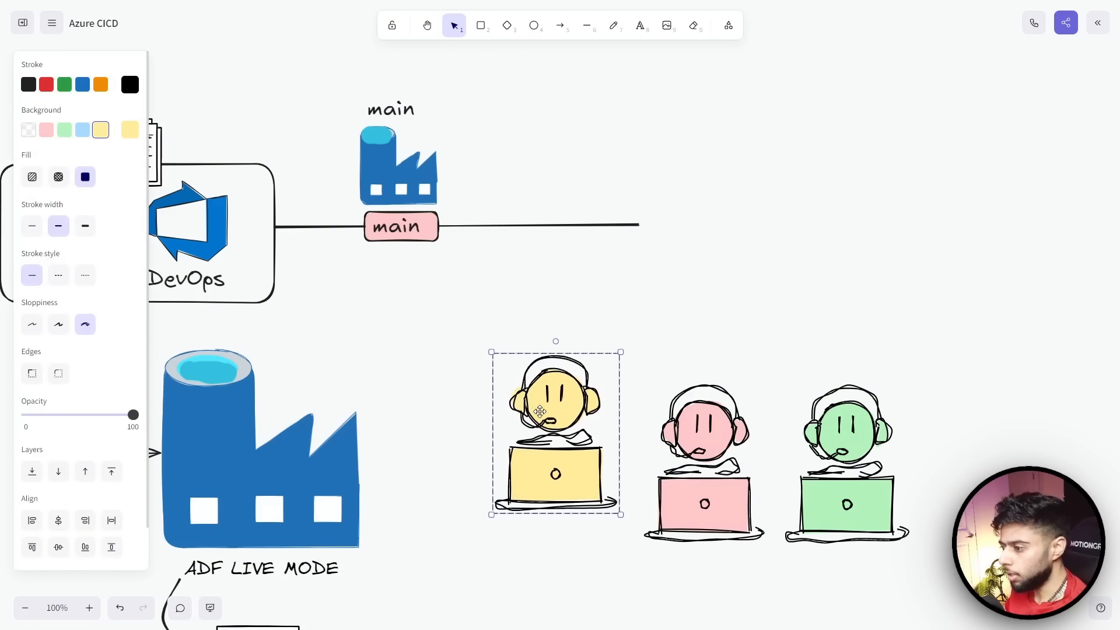
{"action": "left_click_drag", "start_coordinate": [461, 543], "coordinate": [589, 449]}
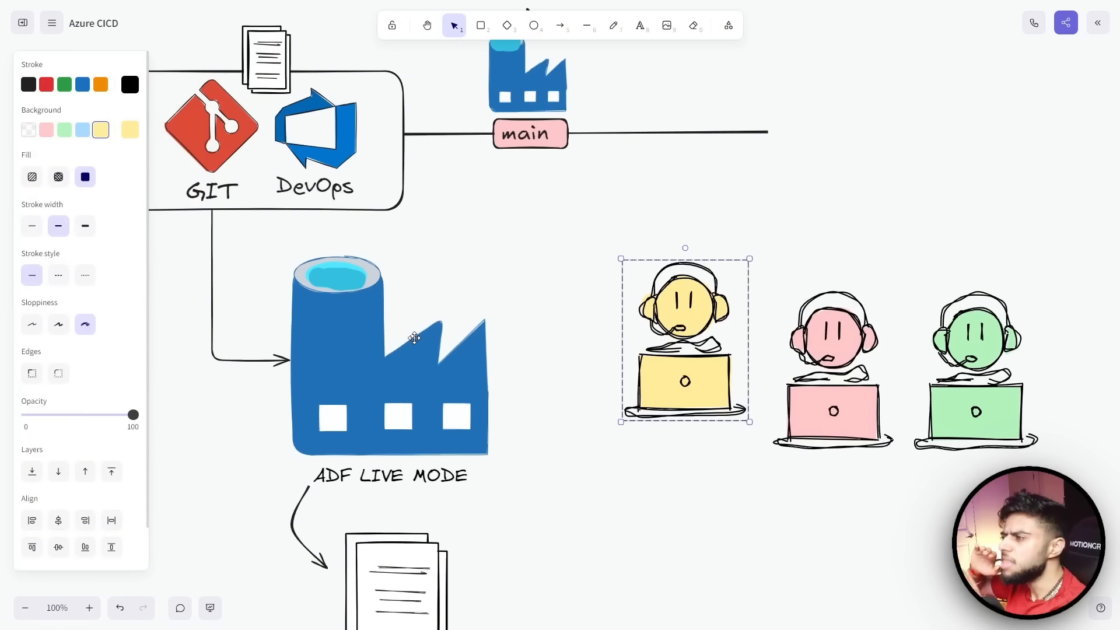
{"action": "scroll", "coordinate": [474, 330], "scroll_direction": "up", "scroll_amount": 3}
{"action": "scroll", "coordinate": [583, 333], "scroll_direction": "right", "scroll_amount": 2}
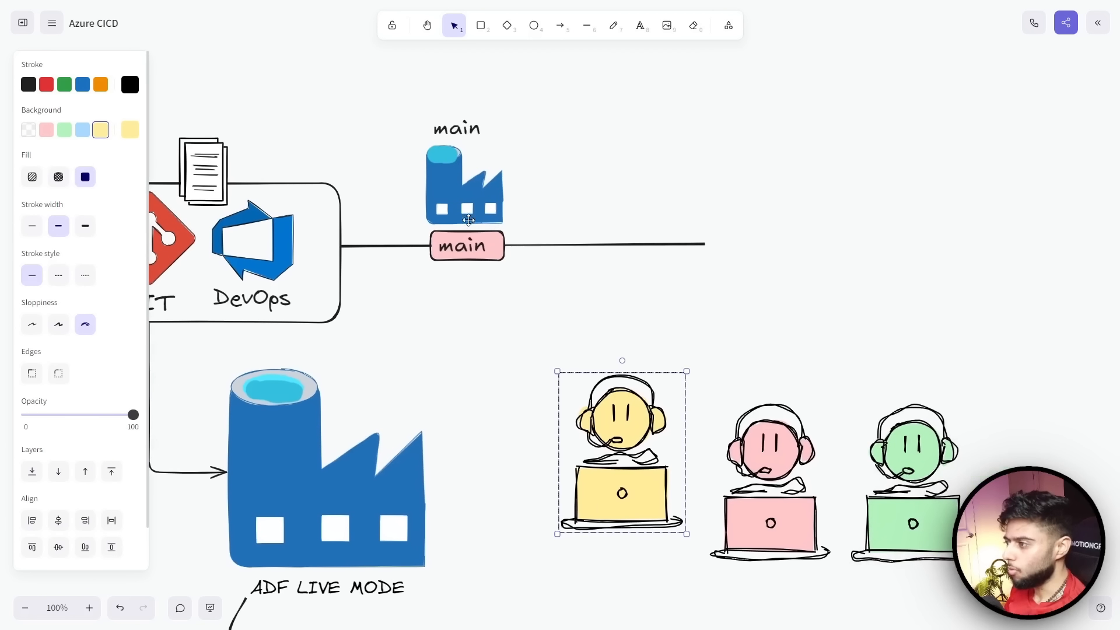
{"action": "left_click", "coordinate": [587, 143]}
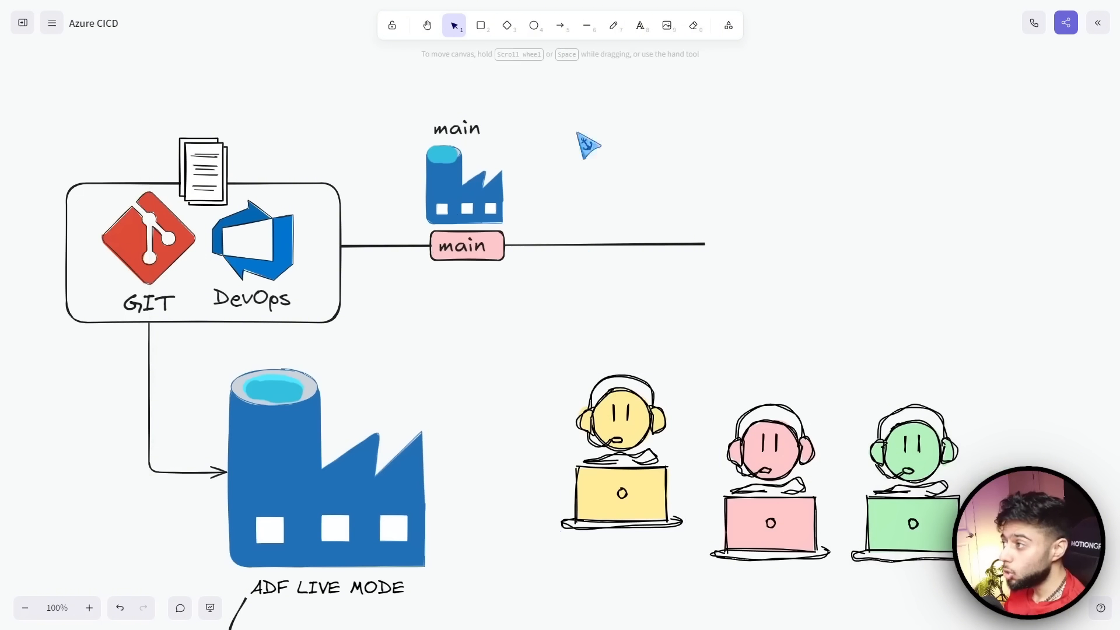
Draw a curved arrow from the yellow developer up to the pink main branch label
{"action": "left_click", "coordinate": [560, 25]}
{"action": "left_click_drag", "start_coordinate": [560, 422], "coordinate": [483, 272]}
{"action": "left_click_drag", "start_coordinate": [521, 347], "coordinate": [488, 351]}
{"action": "left_click", "coordinate": [417, 380]}
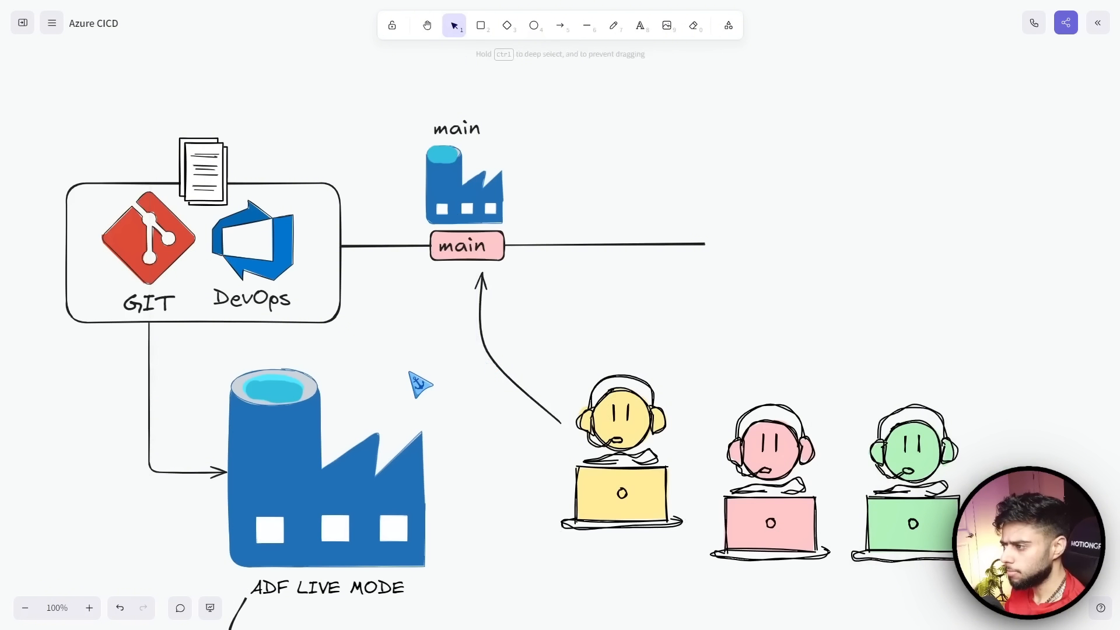
Delete the curved arrow between the yellow developer and the main branch label
{"action": "scroll", "coordinate": [566, 334], "scroll_direction": "left", "scroll_amount": 3}
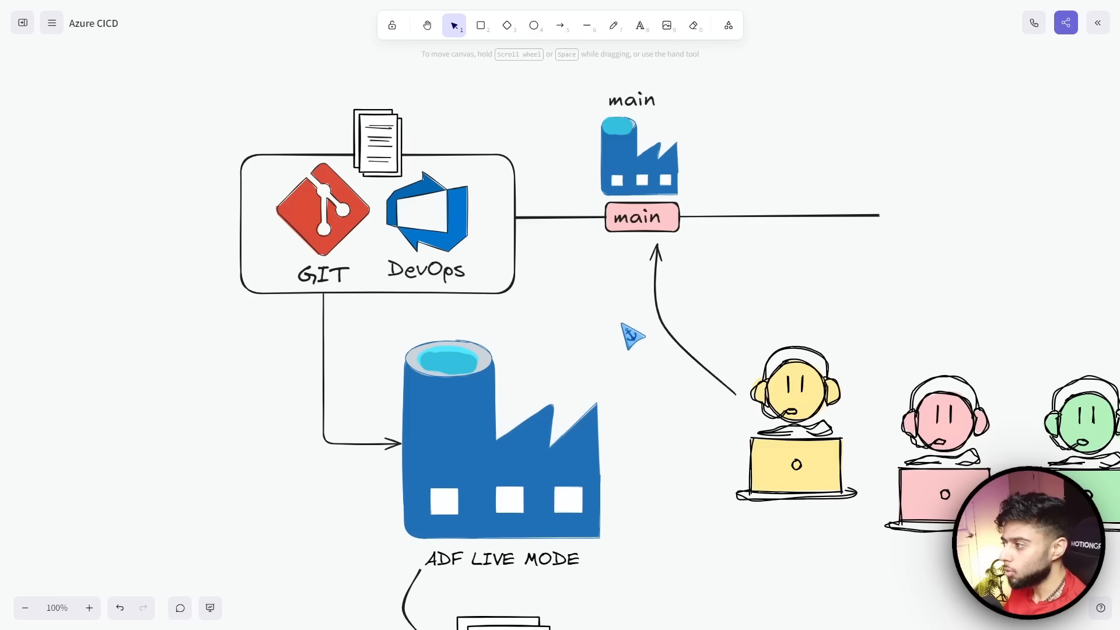
{"action": "scroll", "coordinate": [622, 333], "scroll_direction": "right", "scroll_amount": 3}
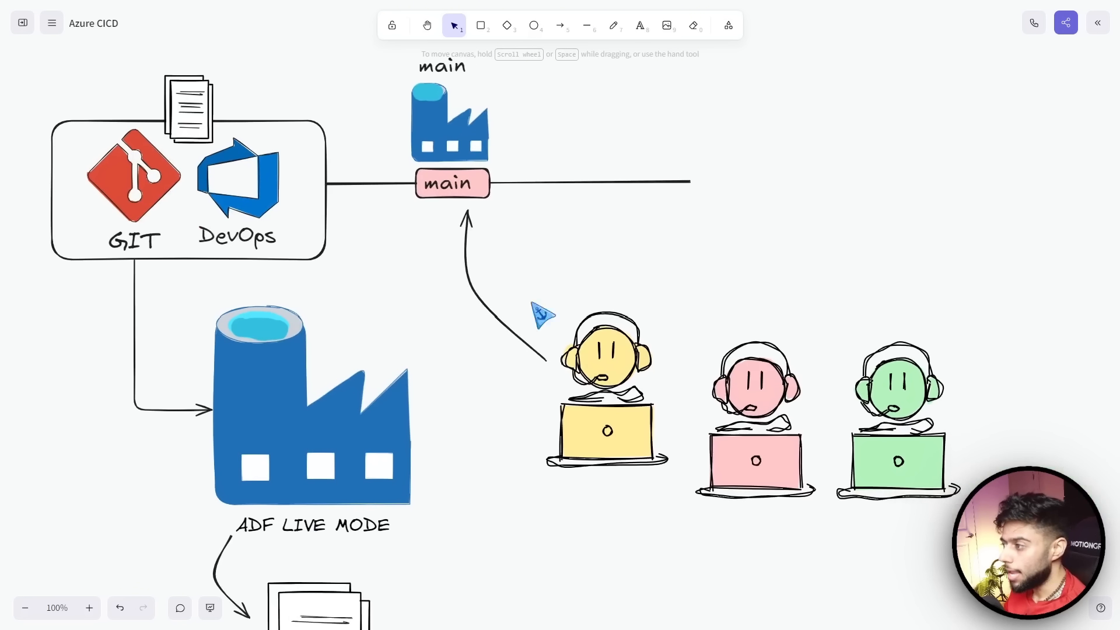
{"action": "left_click", "coordinate": [471, 294]}
{"action": "key", "text": "Delete"}
Draw an arrow branching down from the main line just after the main label, and bend it into a curve
{"action": "left_click_drag", "start_coordinate": [500, 289], "coordinate": [356, 278]}
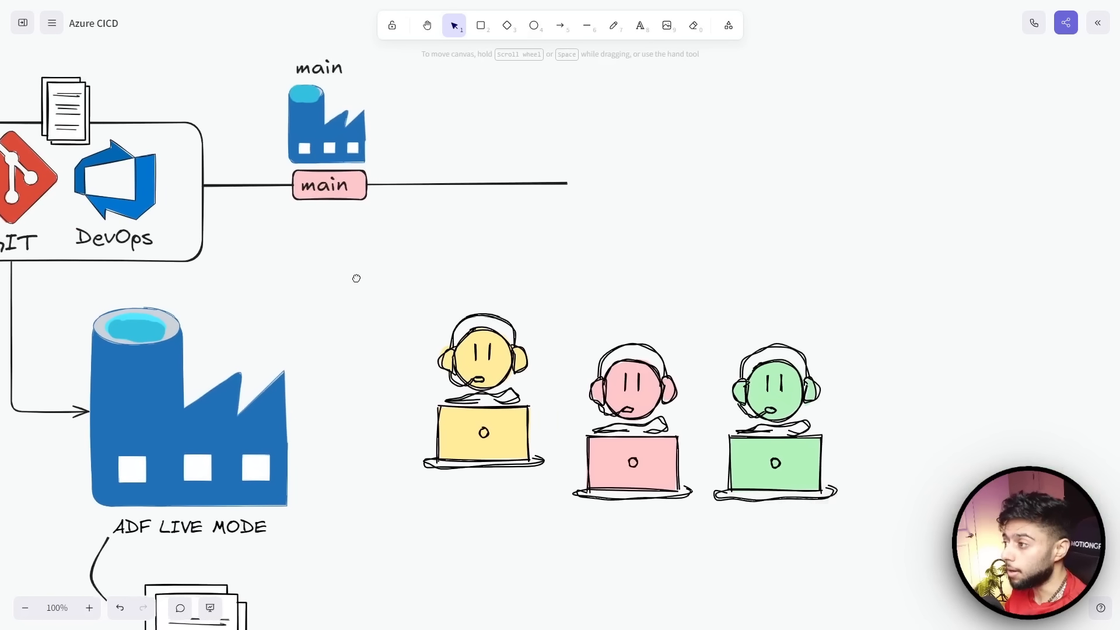
{"action": "left_click", "coordinate": [560, 25]}
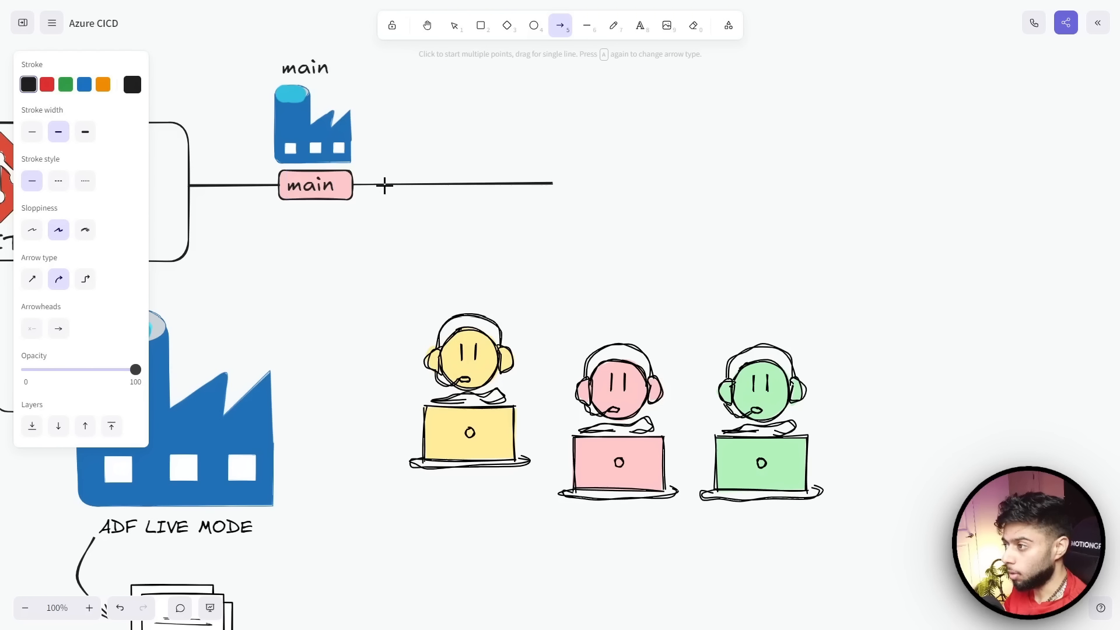
{"action": "left_click_drag", "start_coordinate": [376, 184], "coordinate": [455, 248]}
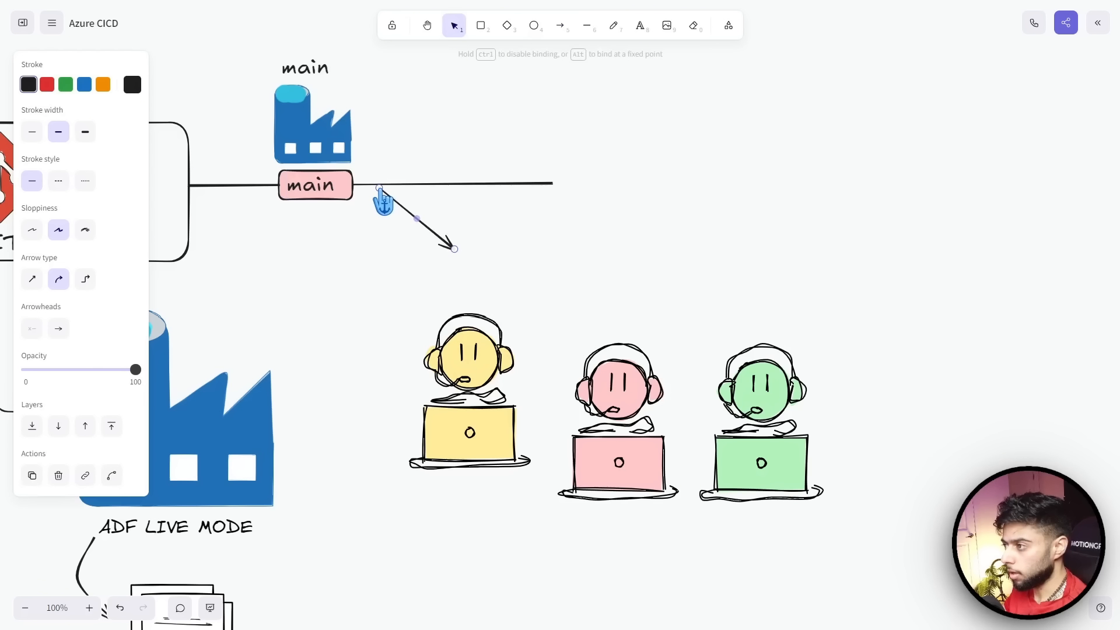
{"action": "left_click_drag", "start_coordinate": [416, 219], "coordinate": [458, 258]}
Shrink the yellow developer figure and place it at the tip of the branch arrow
{"action": "left_click_drag", "start_coordinate": [484, 337], "coordinate": [522, 229]}
{"action": "left_click_drag", "start_coordinate": [570, 202], "coordinate": [527, 251]}
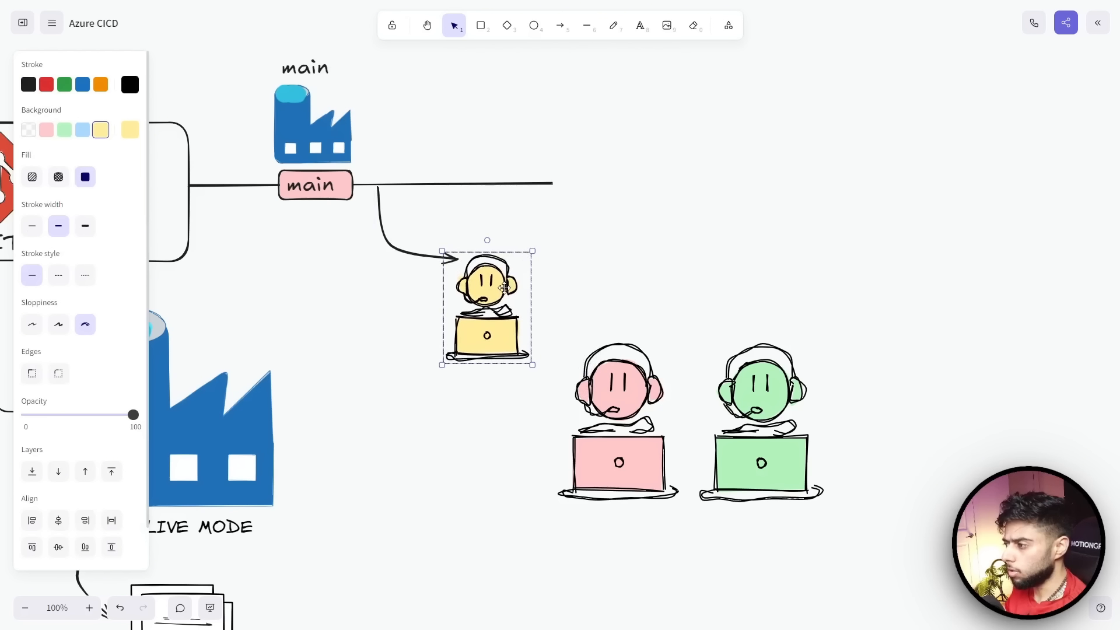
{"action": "left_click_drag", "start_coordinate": [504, 289], "coordinate": [514, 246]}
{"action": "left_click", "coordinate": [426, 315]}
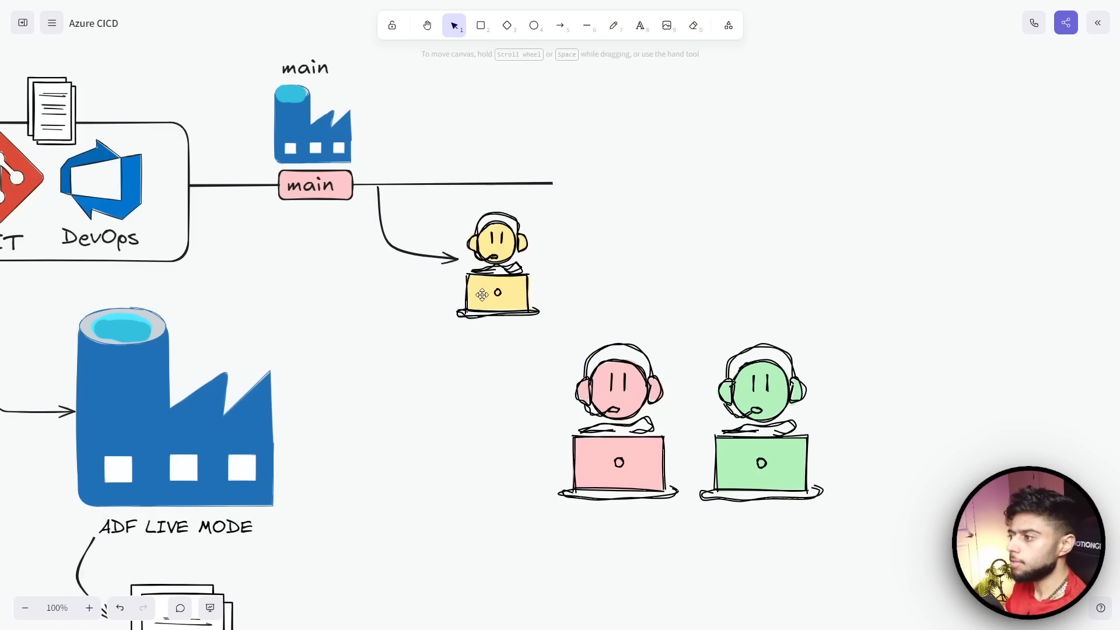
{"action": "left_click_drag", "start_coordinate": [491, 290], "coordinate": [486, 326]}
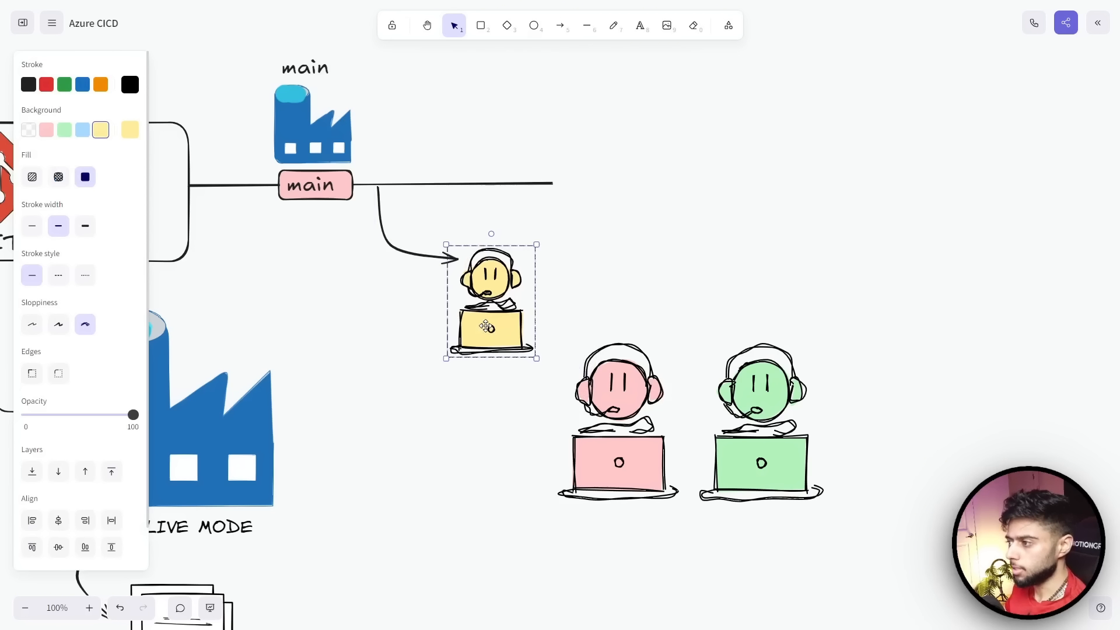
Add a text label reading "feat/" plus the developer's first name, centred beneath the yellow developer
{"action": "double_click", "coordinate": [458, 374]}
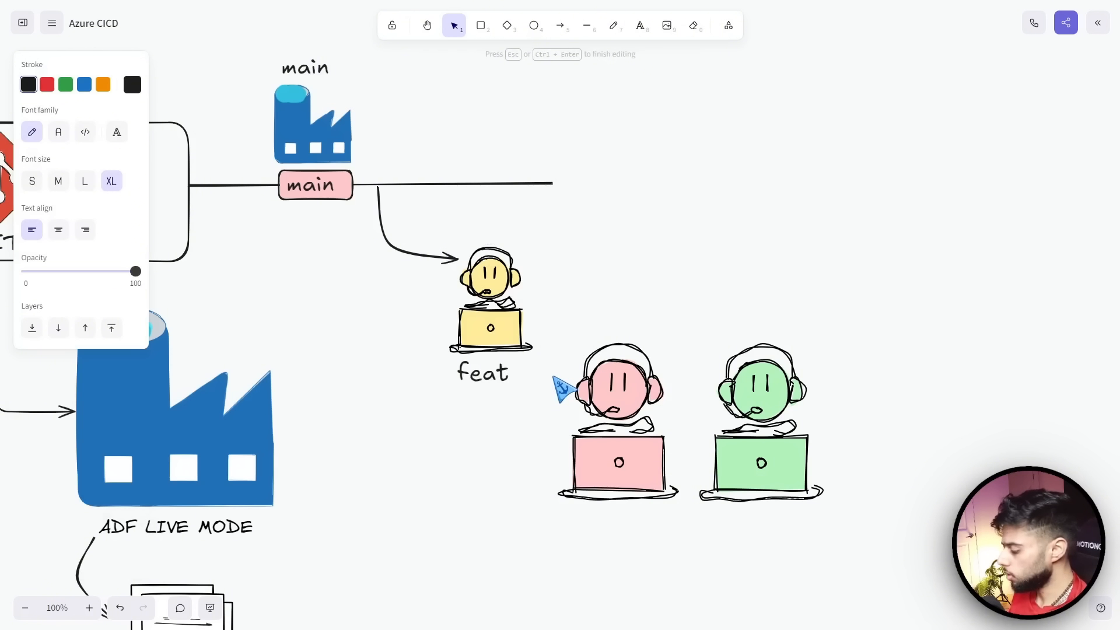
{"action": "type", "text": "feat/sahi"}
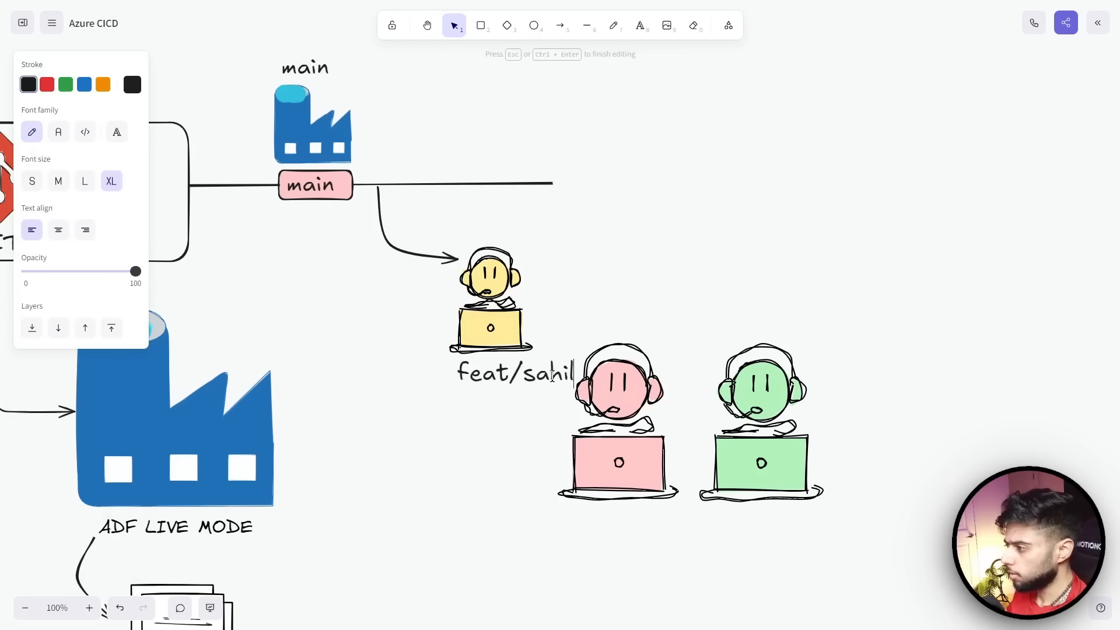
{"action": "type", "text": "l"}
{"action": "left_click", "coordinate": [534, 420]}
{"action": "left_click_drag", "start_coordinate": [525, 382], "coordinate": [502, 385]}
{"action": "left_click", "coordinate": [514, 459]}
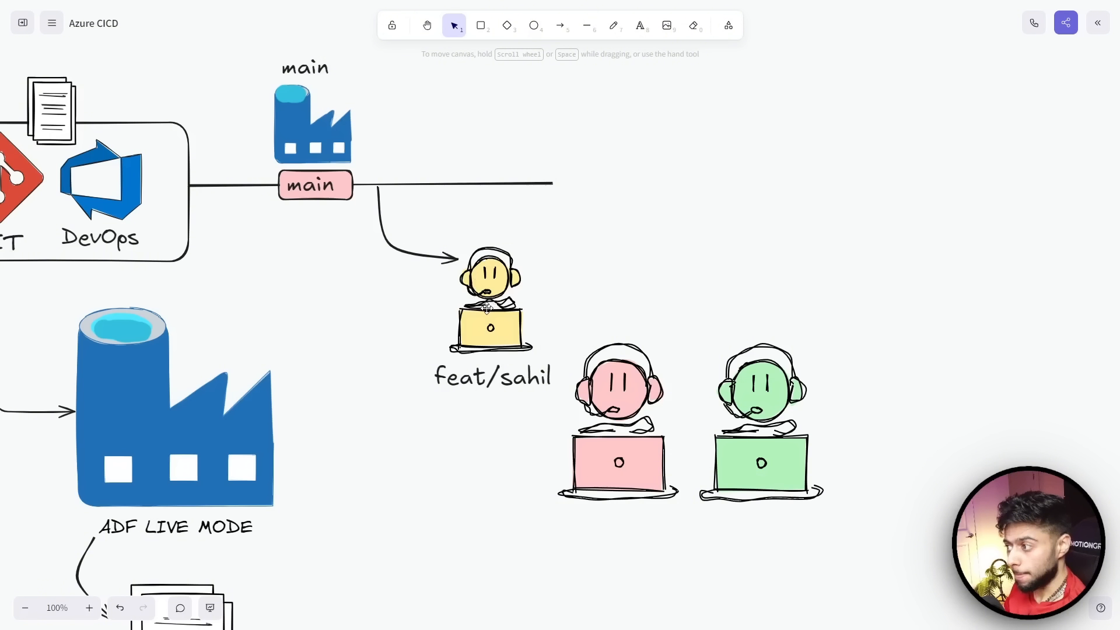
Move the pink and green developers down and to the right, clear of the branch drawing
{"action": "left_click_drag", "start_coordinate": [617, 413], "coordinate": [995, 536]}
{"action": "left_click_drag", "start_coordinate": [783, 478], "coordinate": [880, 602]}
{"action": "left_click", "coordinate": [613, 534]}
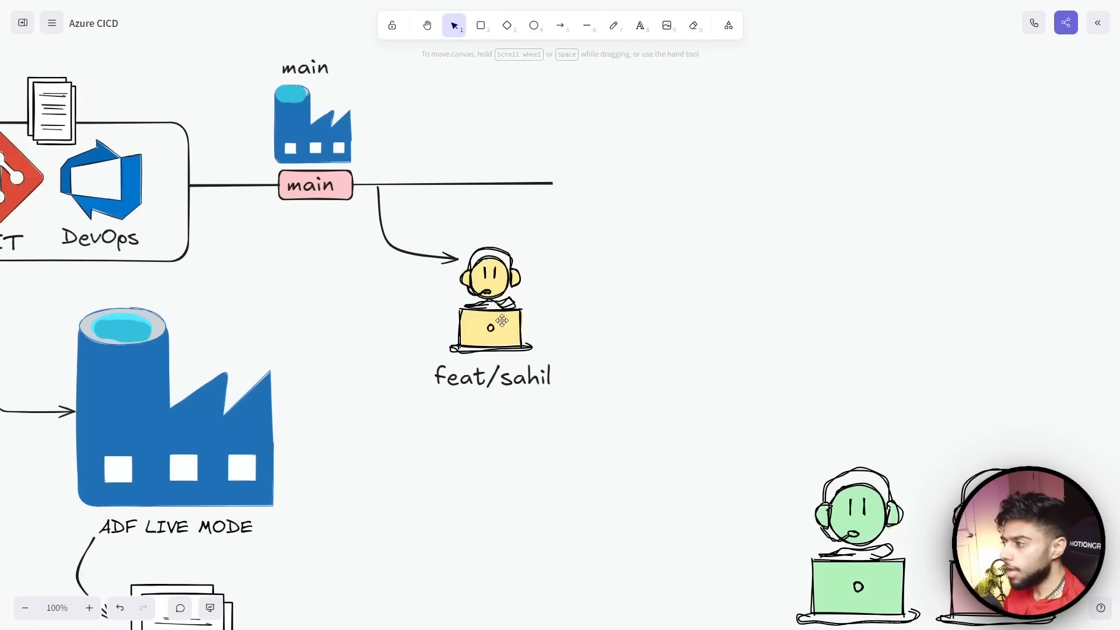
Move the yellow developer and its branch label down together, leaving space below the branch arrow
{"action": "mouse_move", "coordinate": [502, 321]}
{"action": "left_mouse_down"}
{"action": "mouse_move", "coordinate": [540, 321]}
{"action": "mouse_move", "coordinate": [495, 321]}
{"action": "left_mouse_up"}
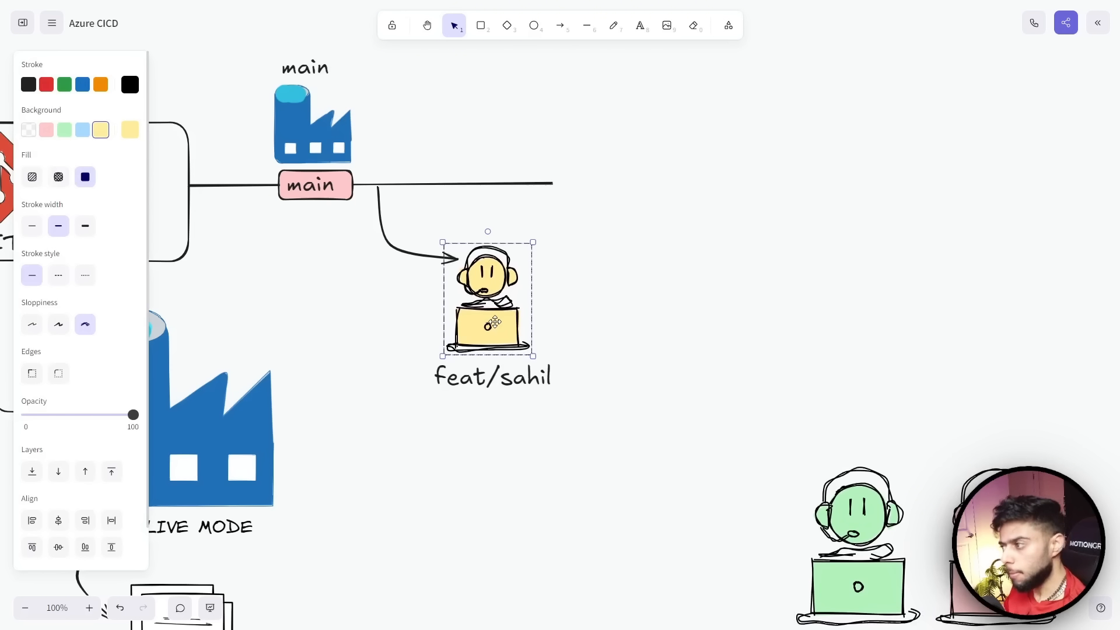
{"action": "left_click_drag", "start_coordinate": [619, 413], "coordinate": [394, 241]}
{"action": "left_click_drag", "start_coordinate": [486, 292], "coordinate": [493, 341]}
{"action": "left_click", "coordinate": [656, 240]}
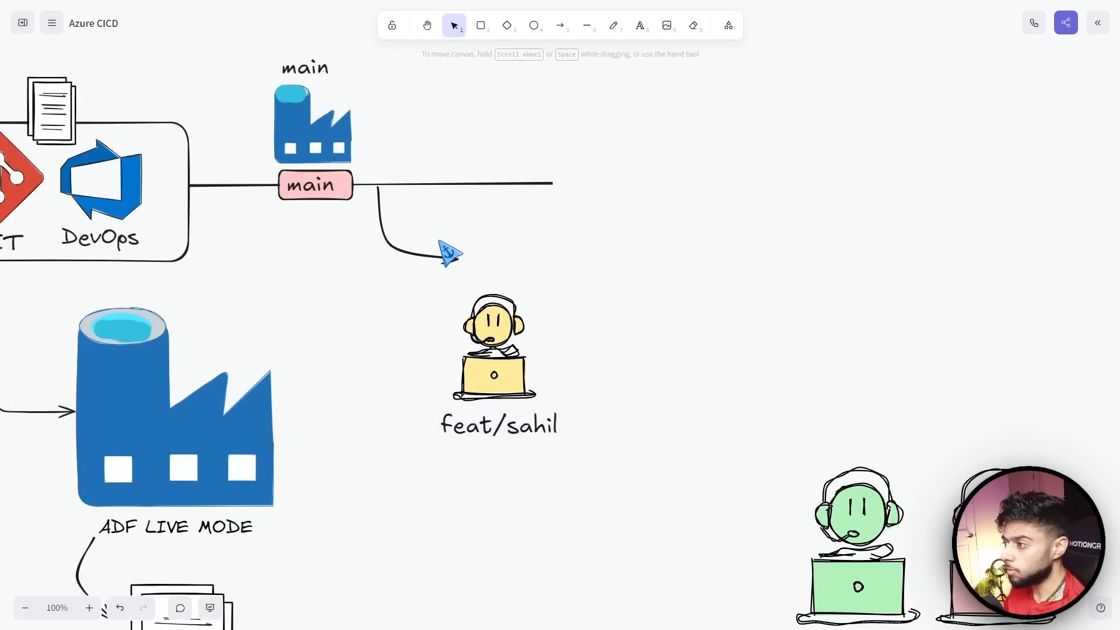
Extend the branch arrow to the right past the end of the main line and smooth its bend
{"action": "left_click_drag", "start_coordinate": [443, 255], "coordinate": [626, 253]}
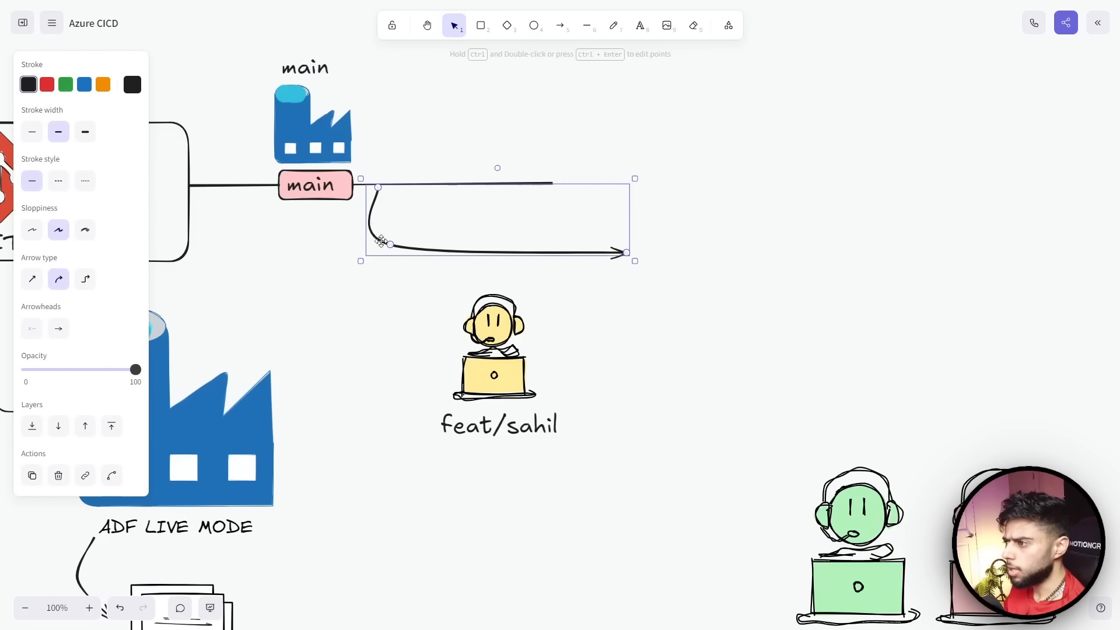
{"action": "mouse_move", "coordinate": [390, 244]}
{"action": "left_mouse_down"}
{"action": "mouse_move", "coordinate": [408, 256]}
{"action": "mouse_move", "coordinate": [402, 249]}
{"action": "left_mouse_up"}
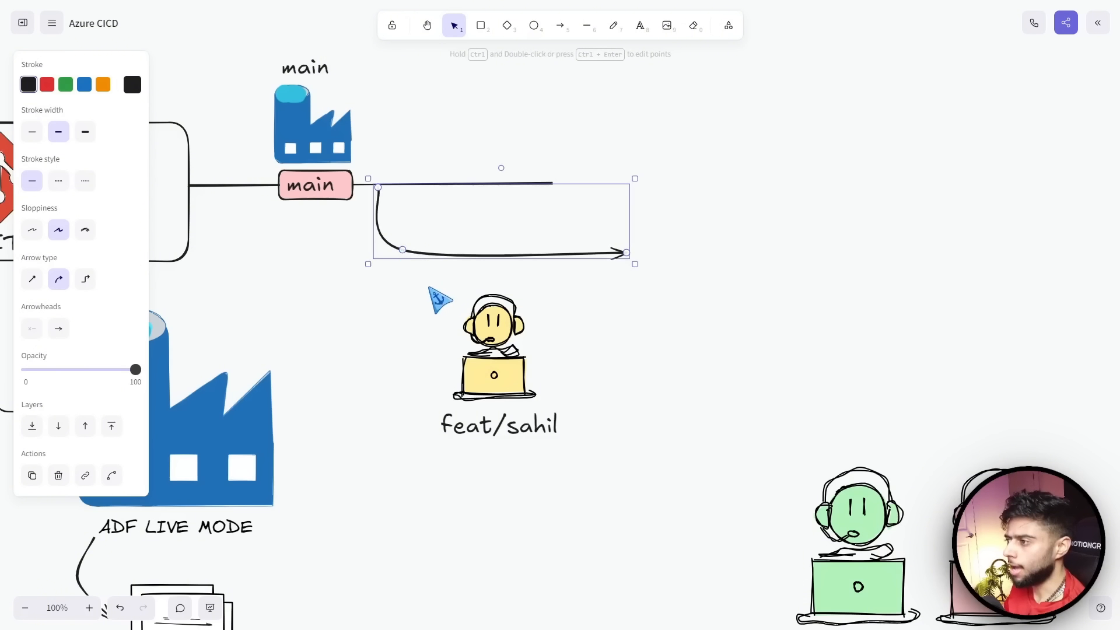
{"action": "left_click", "coordinate": [431, 288]}
Draw a small circle at the start of the branch arrow's horizontal part and fill it yellow
{"action": "left_click", "coordinate": [533, 25]}
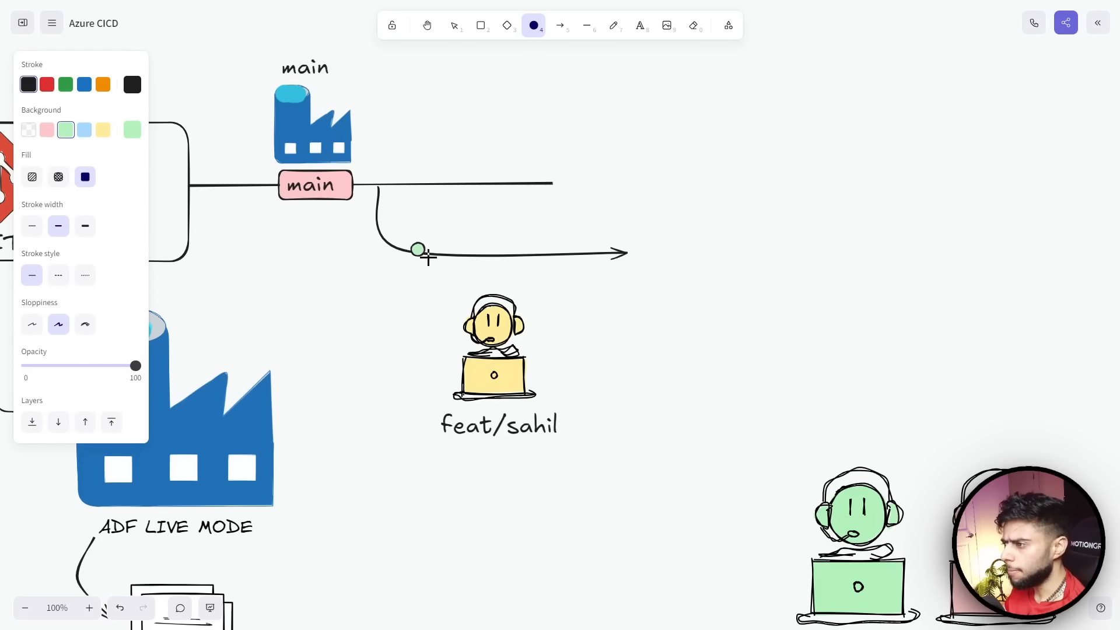
{"action": "left_click_drag", "start_coordinate": [432, 262], "coordinate": [432, 262]}
{"action": "left_click", "coordinate": [47, 130]}
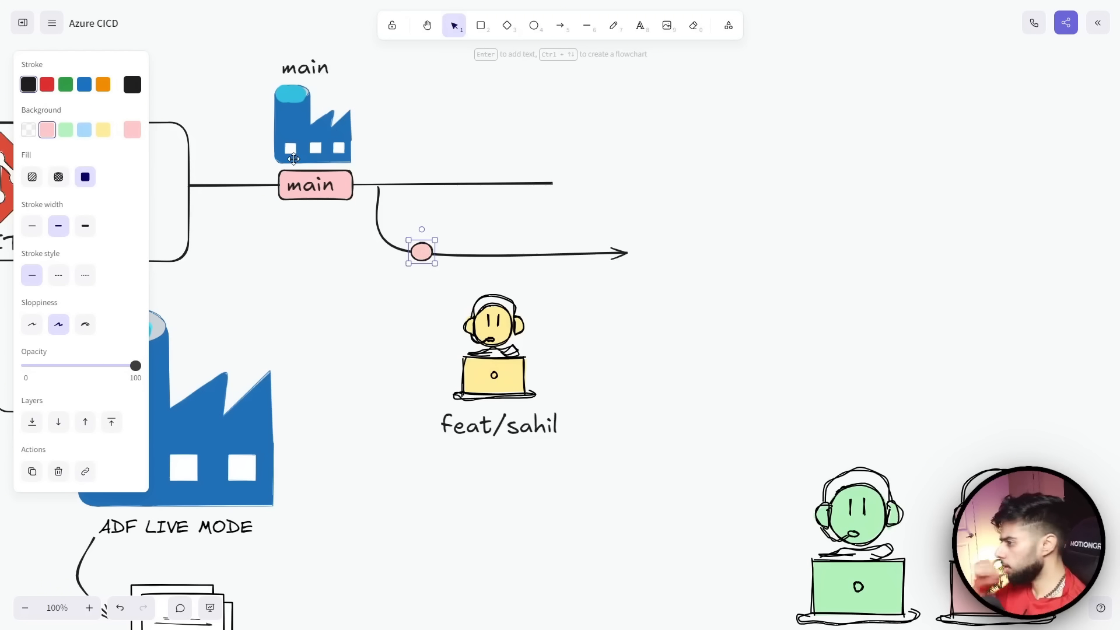
{"action": "left_click", "coordinate": [103, 129]}
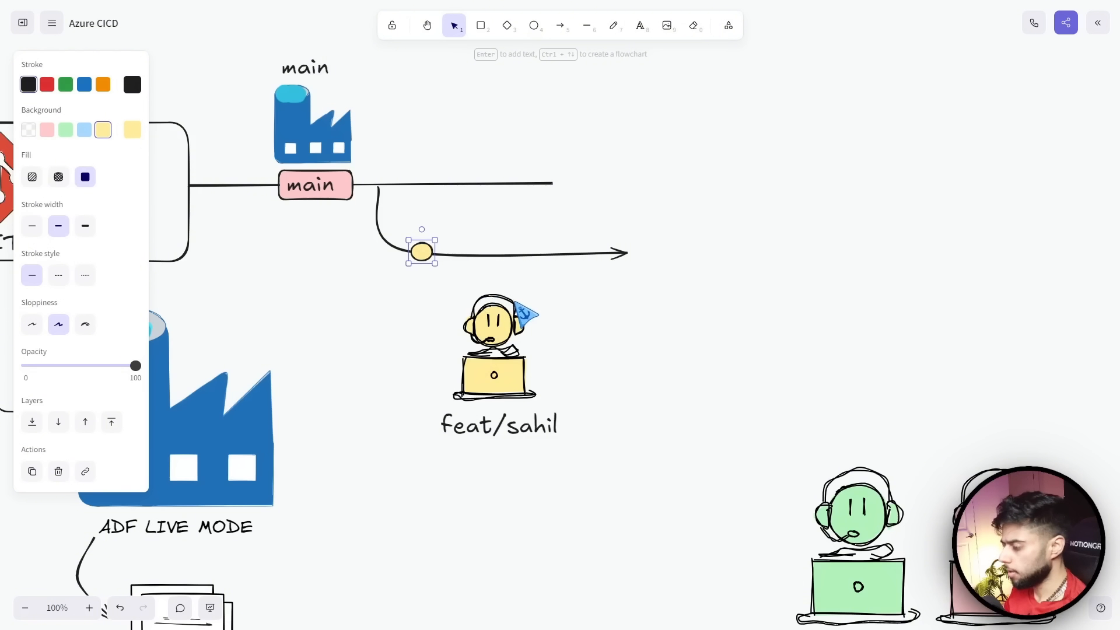
Duplicate the yellow circle twice and space the copies along the branch arrow as commits
{"action": "key", "text": "ctrl+c"}
{"action": "key", "text": "ctrl+v"}
{"action": "left_click_drag", "start_coordinate": [516, 301], "coordinate": [517, 269]}
{"action": "key", "text": "ctrl+v"}
{"action": "left_click", "coordinate": [604, 300]}
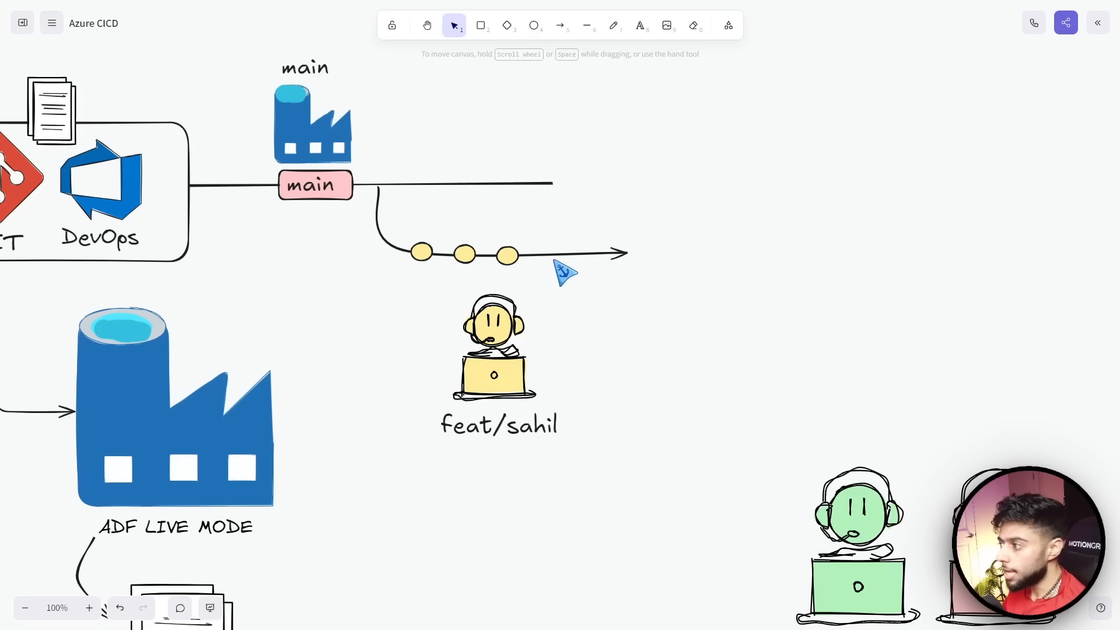
Shorten the branch arrow slightly by pulling back its tip
{"action": "left_click", "coordinate": [626, 254]}
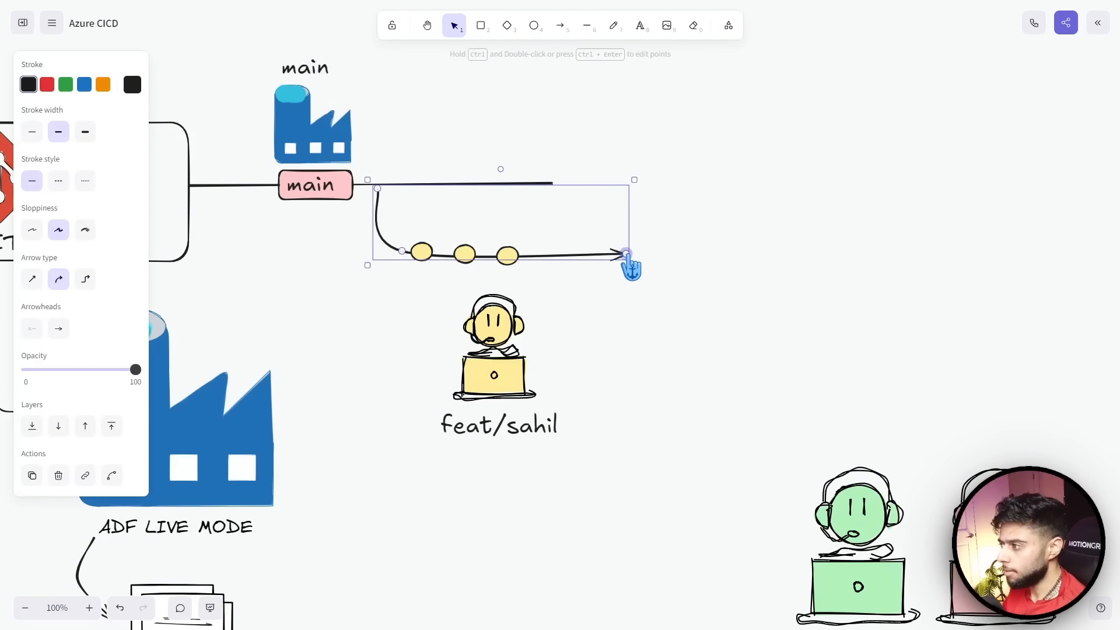
{"action": "left_click_drag", "start_coordinate": [626, 254], "coordinate": [615, 255]}
{"action": "left_click", "coordinate": [582, 279]}
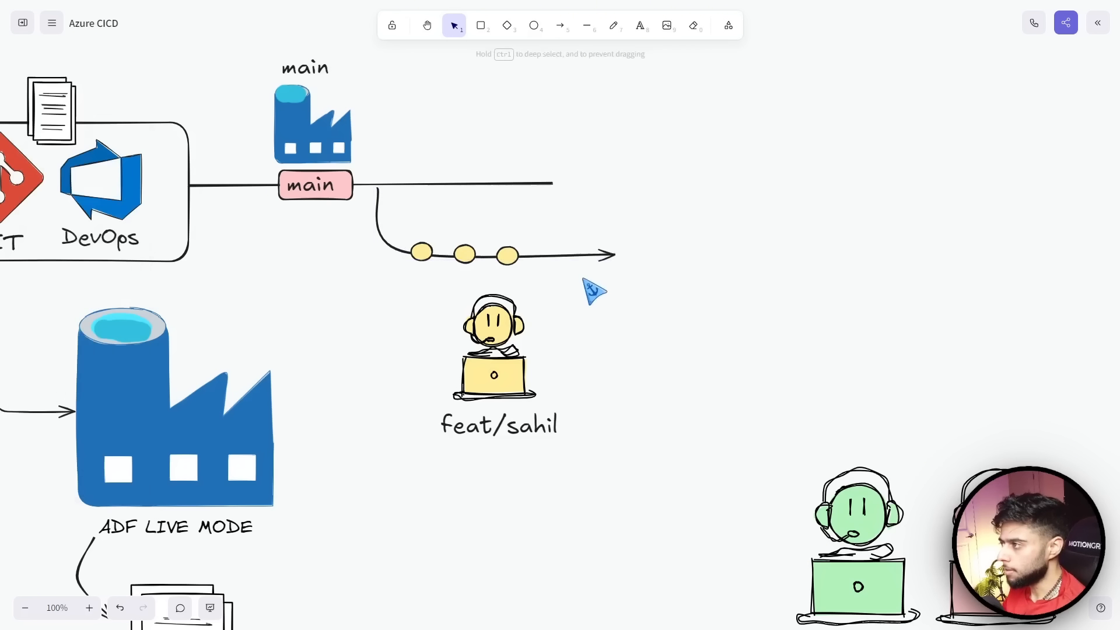
Draw a vertical dashed line connecting the main line to the branch arrow, just after the third commit circle
{"action": "left_click", "coordinate": [588, 27]}
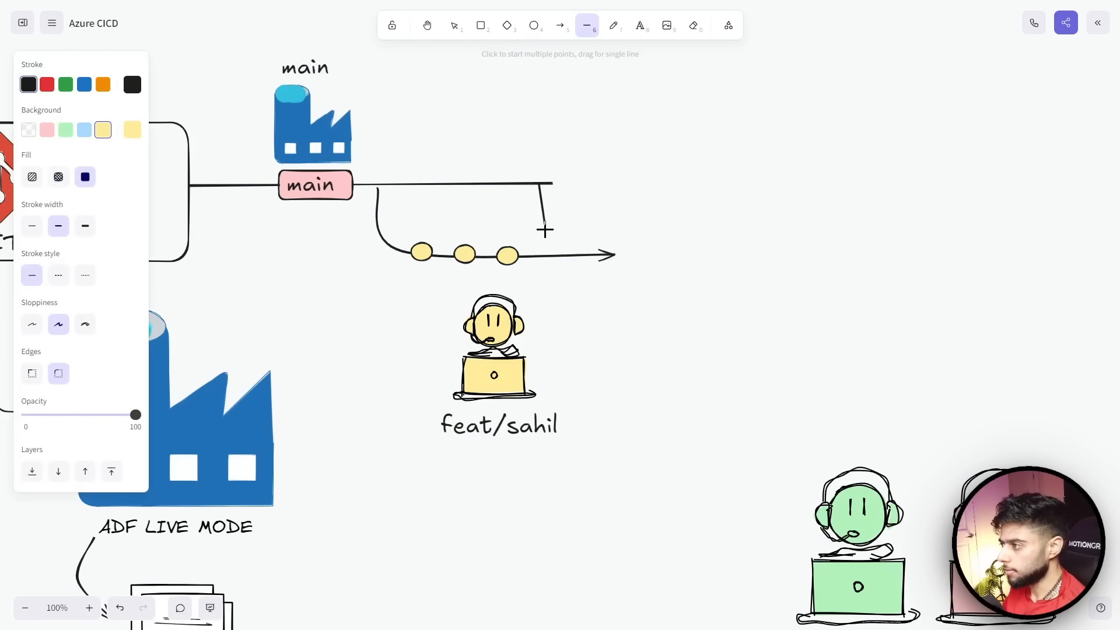
{"action": "left_click_drag", "start_coordinate": [541, 254], "coordinate": [540, 255]}
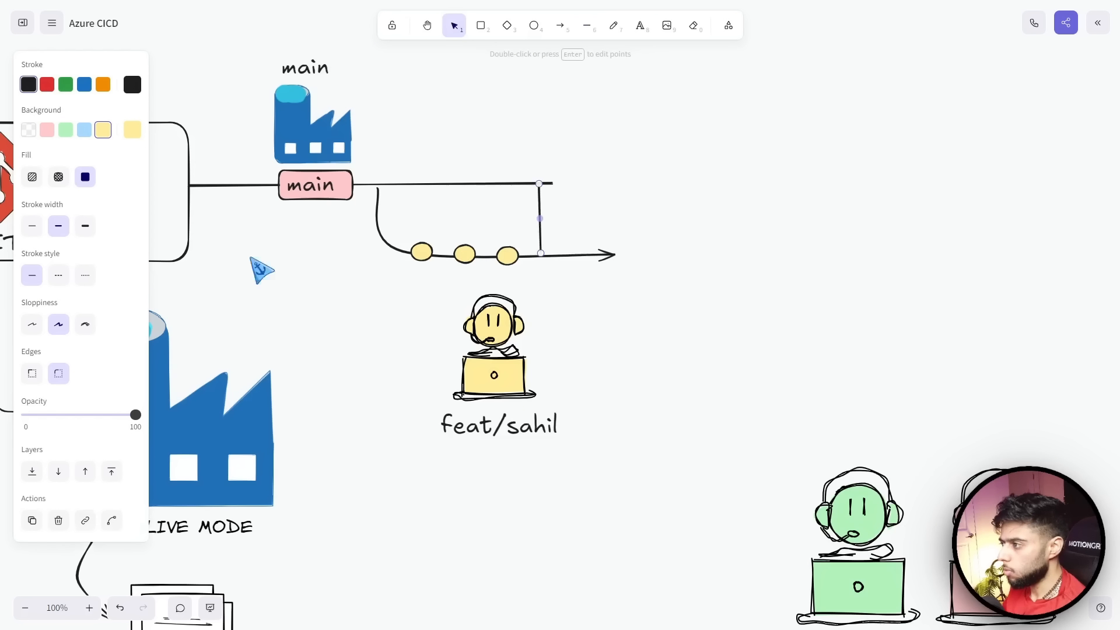
{"action": "left_click", "coordinate": [58, 275]}
{"action": "left_click", "coordinate": [609, 325]}
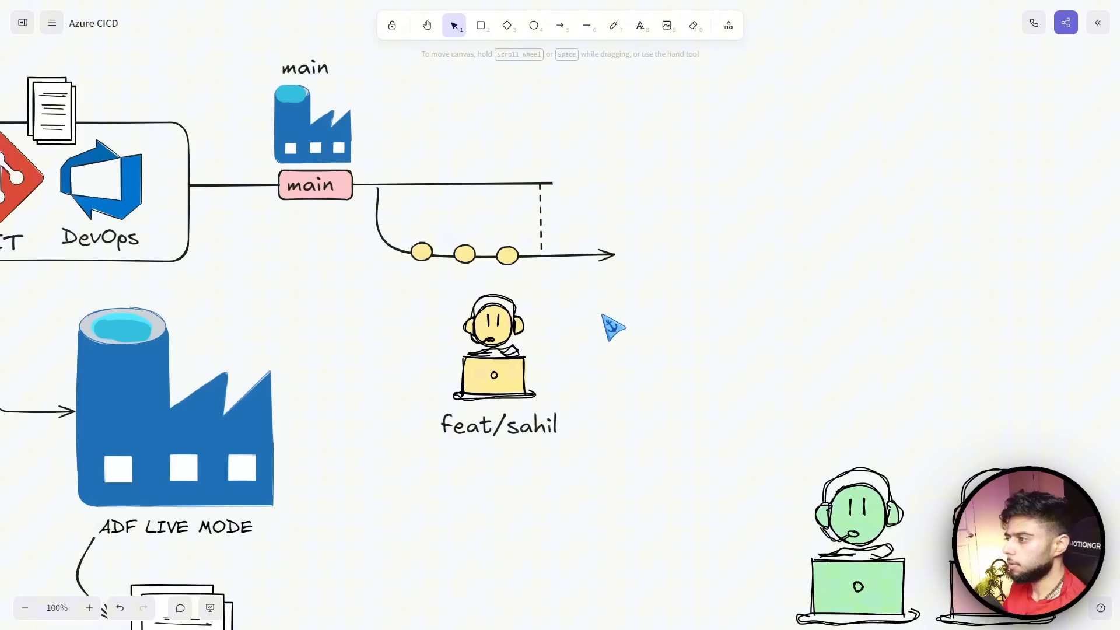
{"action": "left_click", "coordinate": [539, 237]}
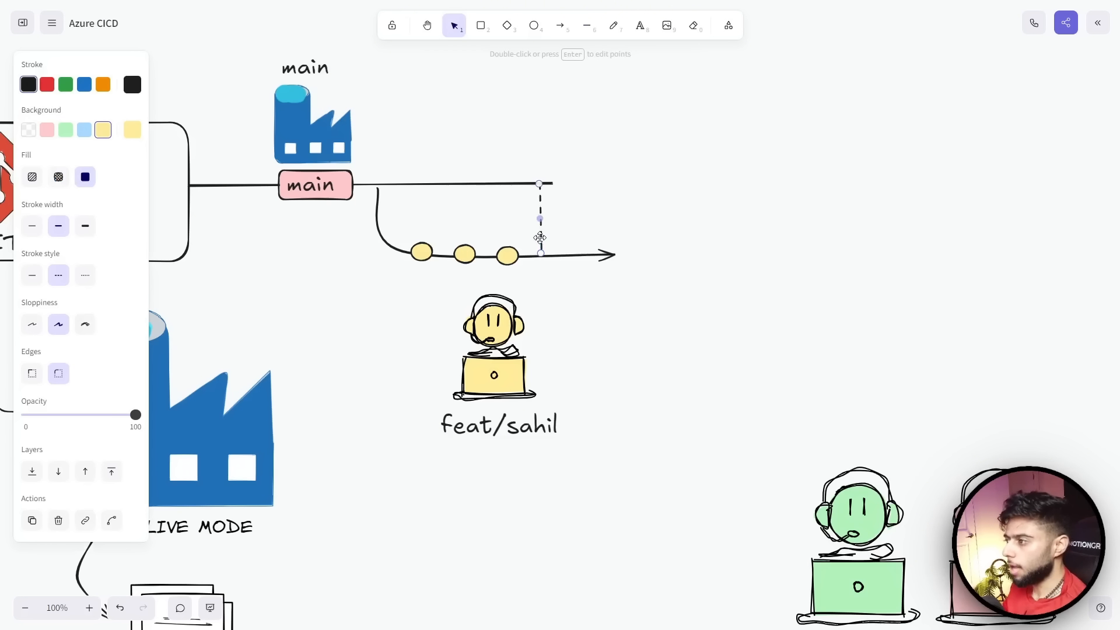
{"action": "left_click", "coordinate": [600, 312]}
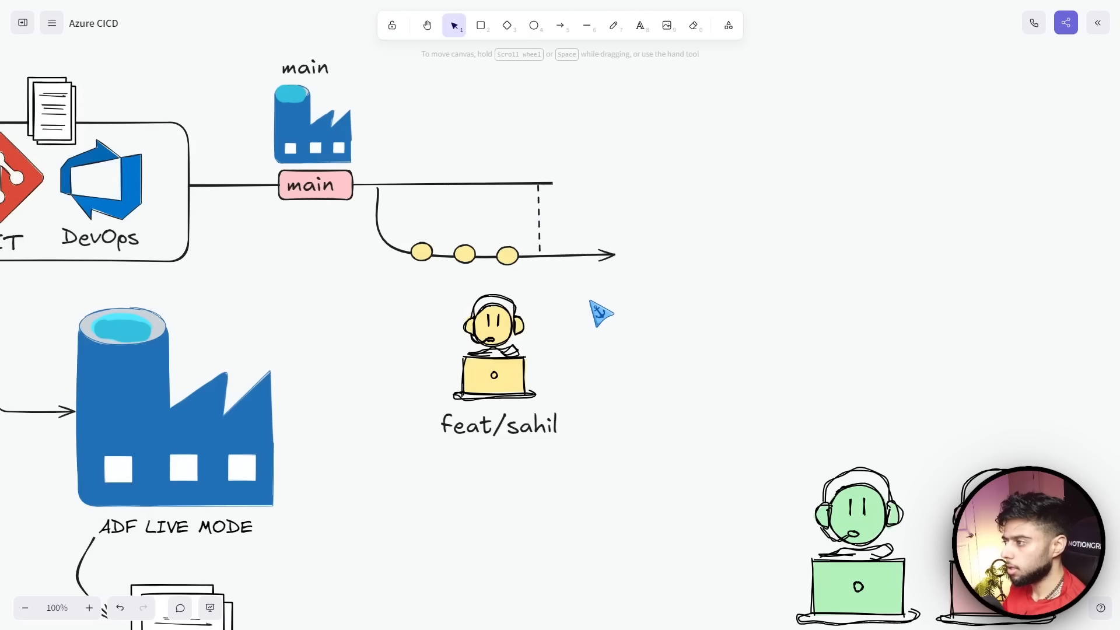
Shorten the yellow commits' branch arrow so its tip ends at the vertical dashed line
{"action": "left_click", "coordinate": [610, 256]}
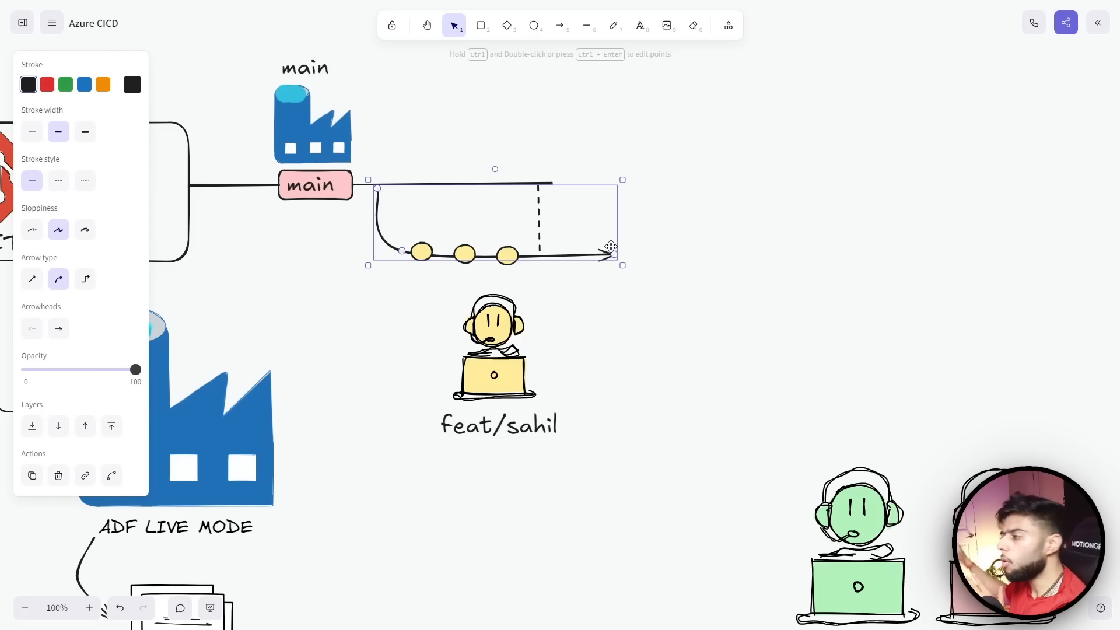
{"action": "left_click", "coordinate": [617, 283]}
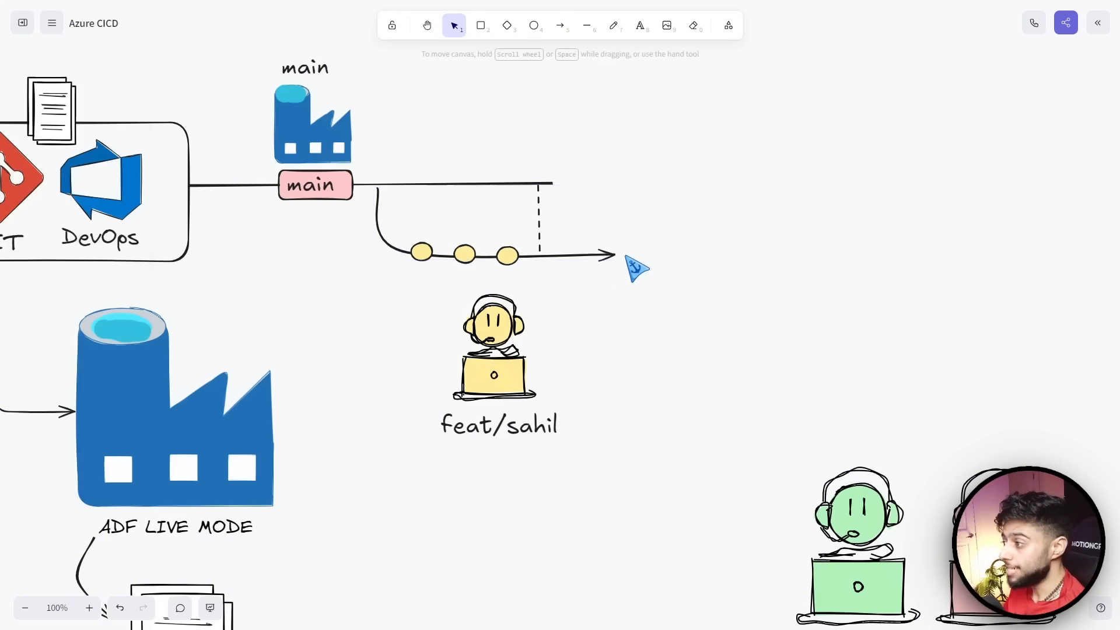
{"action": "left_click", "coordinate": [611, 254]}
{"action": "left_click_drag", "start_coordinate": [611, 256], "coordinate": [544, 255]}
{"action": "left_click", "coordinate": [609, 318]}
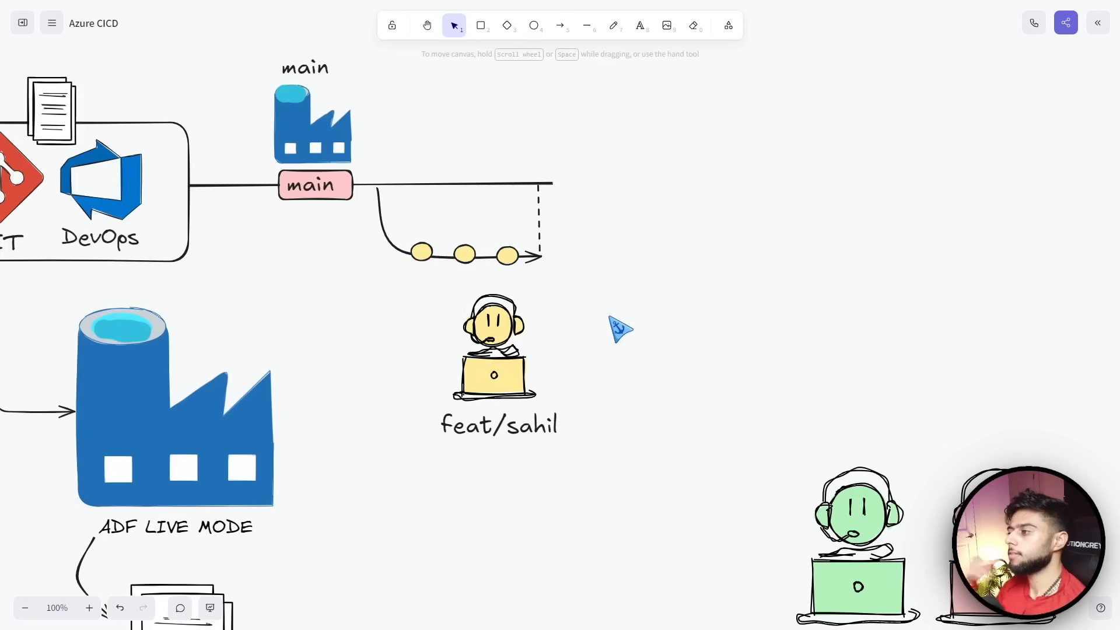
Duplicate the third yellow commit circle and place the copy on the main line where the dashed link meets it
{"action": "left_click", "coordinate": [504, 254]}
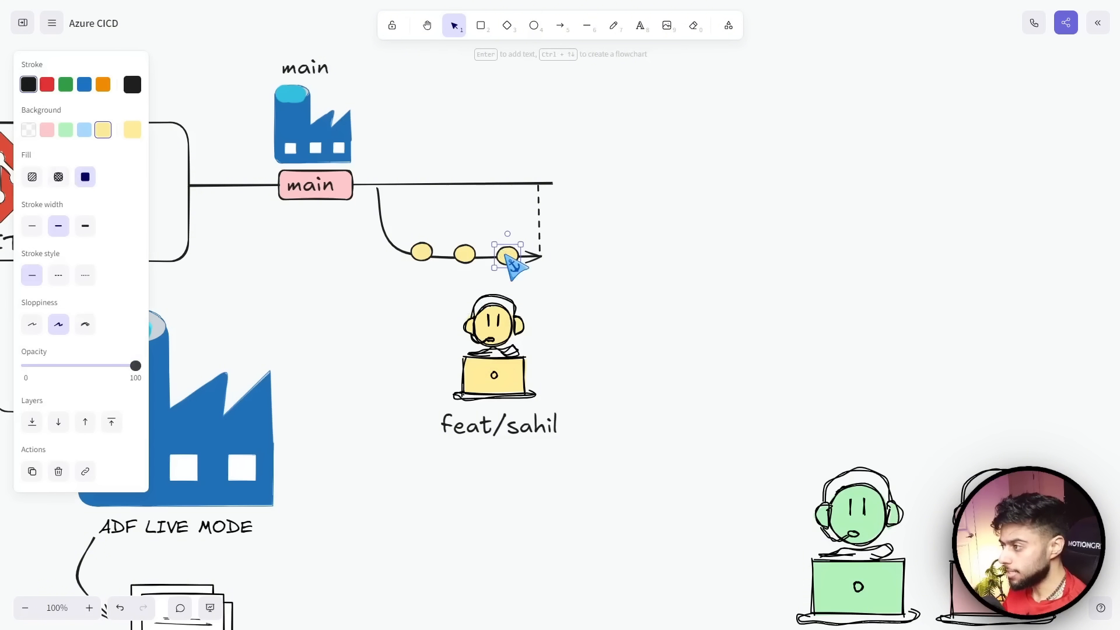
{"action": "left_click_drag", "start_coordinate": [506, 256], "coordinate": [540, 185]}
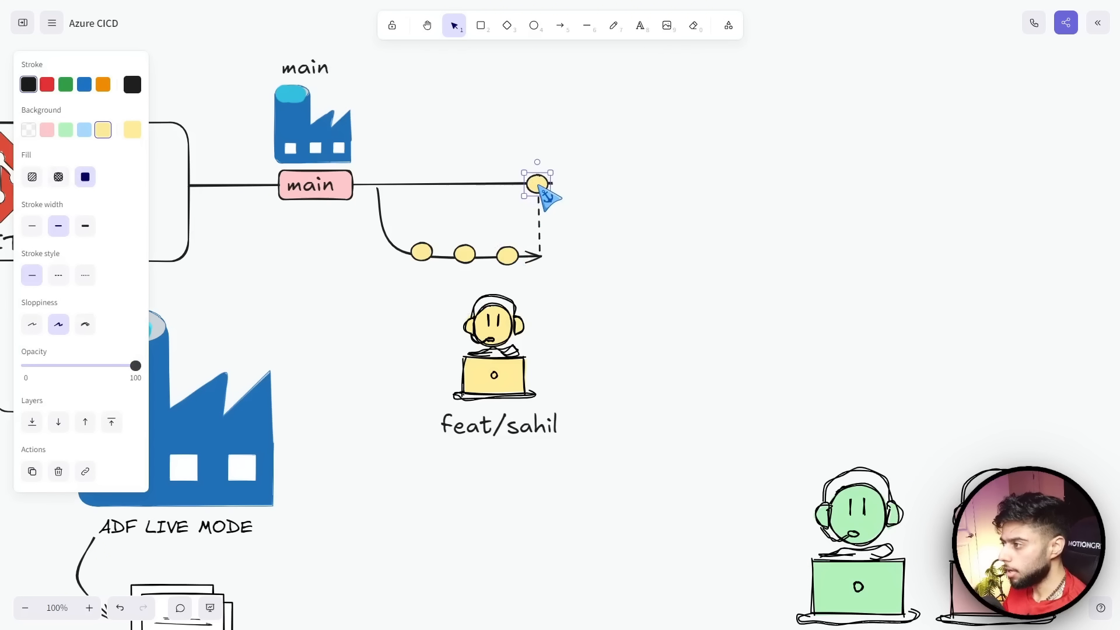
{"action": "left_click", "coordinate": [610, 294]}
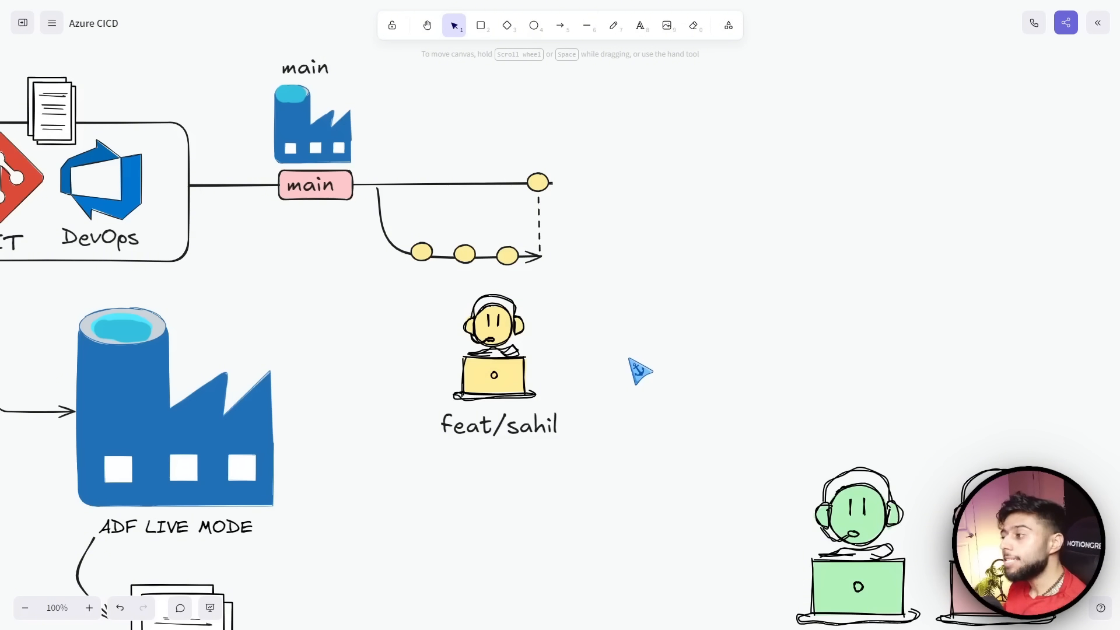
Move the green developer figure above the main line and shrink it to about the yellow developer's size
{"action": "left_click_drag", "start_coordinate": [855, 527], "coordinate": [487, 165]}
{"action": "scroll", "coordinate": [706, 292], "scroll_direction": "up", "scroll_amount": 3}
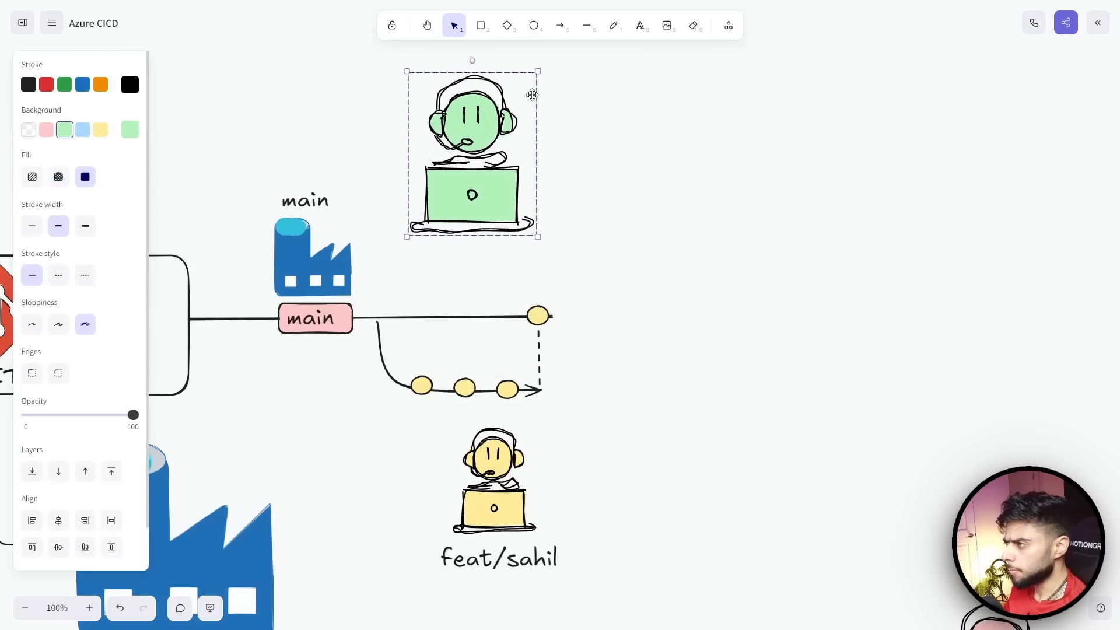
{"action": "left_click_drag", "start_coordinate": [537, 71], "coordinate": [487, 127]}
{"action": "left_click_drag", "start_coordinate": [436, 225], "coordinate": [477, 188]}
{"action": "left_click", "coordinate": [585, 227]}
Draw a solid arrow curving up from the main line and running horizontally beneath the green developer as a second branch
{"action": "left_click", "coordinate": [560, 25]}
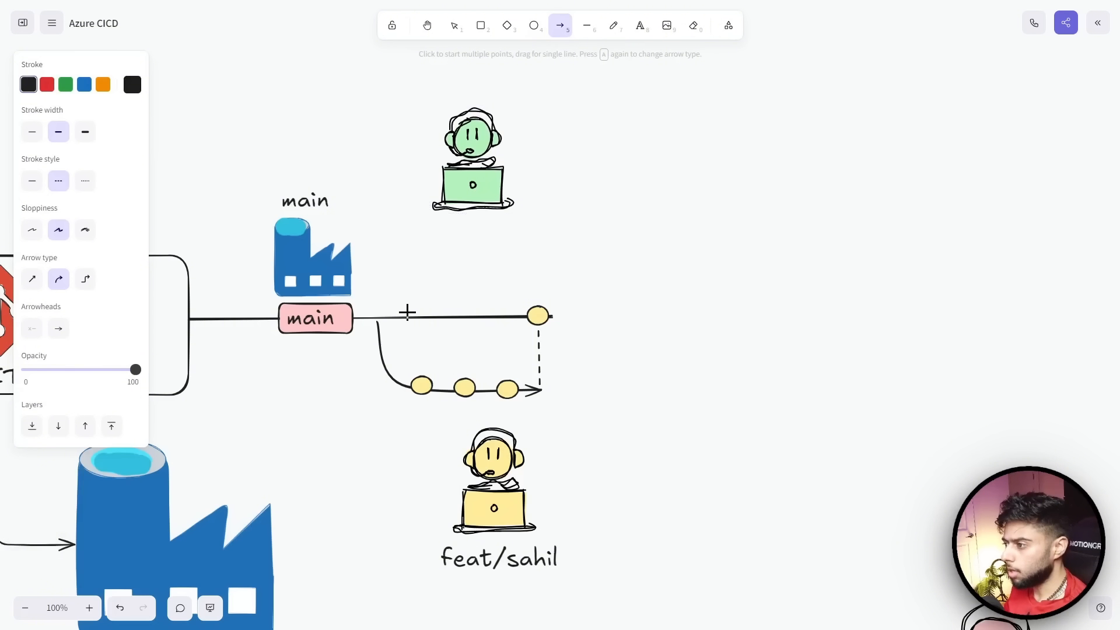
{"action": "mouse_move", "coordinate": [407, 315]}
{"action": "left_mouse_down"}
{"action": "mouse_move", "coordinate": [439, 245]}
{"action": "mouse_move", "coordinate": [551, 240]}
{"action": "left_mouse_up"}
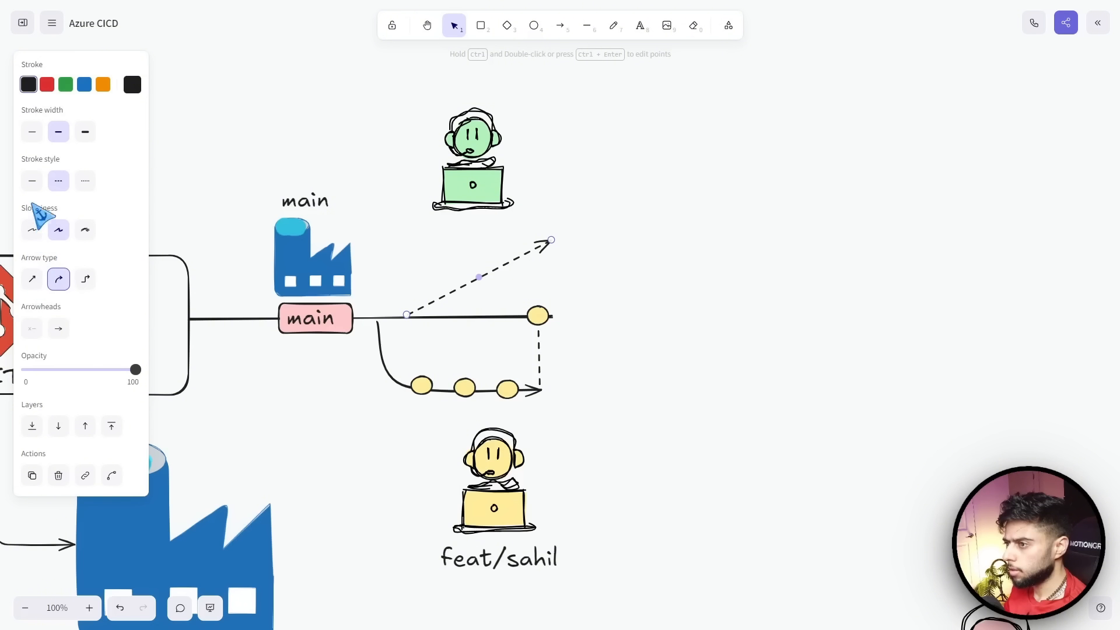
{"action": "left_click", "coordinate": [32, 180]}
{"action": "left_click_drag", "start_coordinate": [479, 277], "coordinate": [418, 238]}
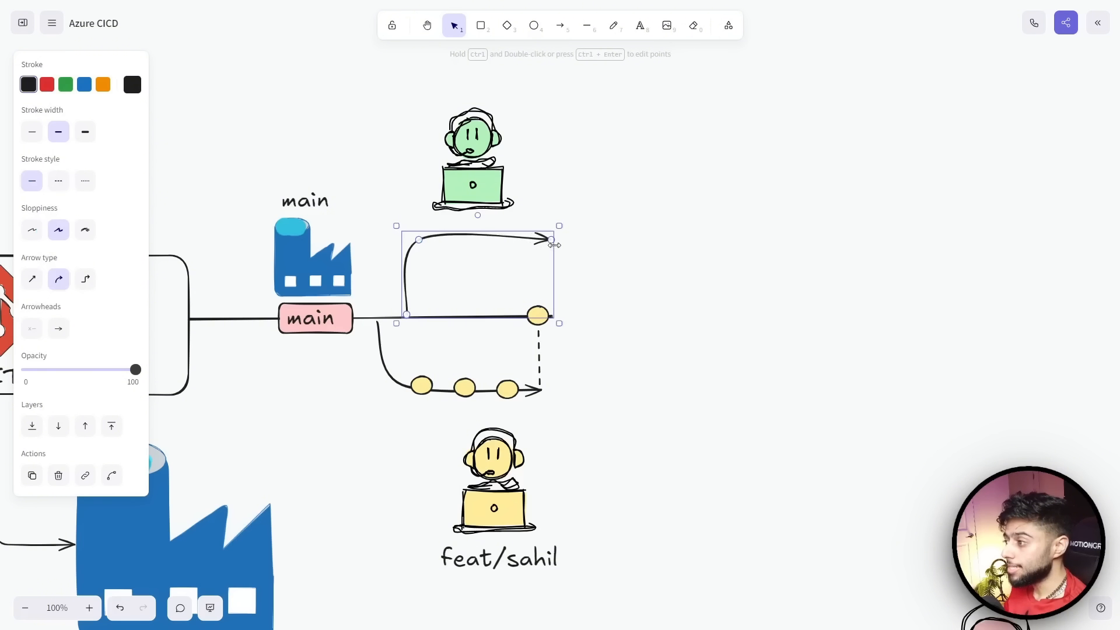
{"action": "left_click_drag", "start_coordinate": [554, 245], "coordinate": [630, 233]}
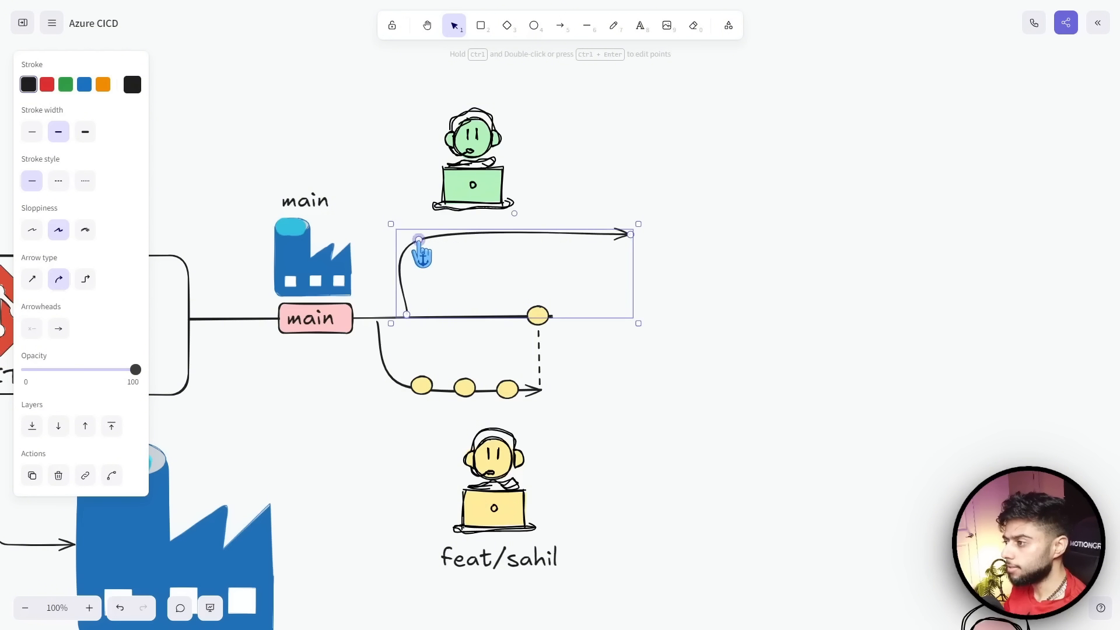
{"action": "left_click_drag", "start_coordinate": [417, 238], "coordinate": [431, 238]}
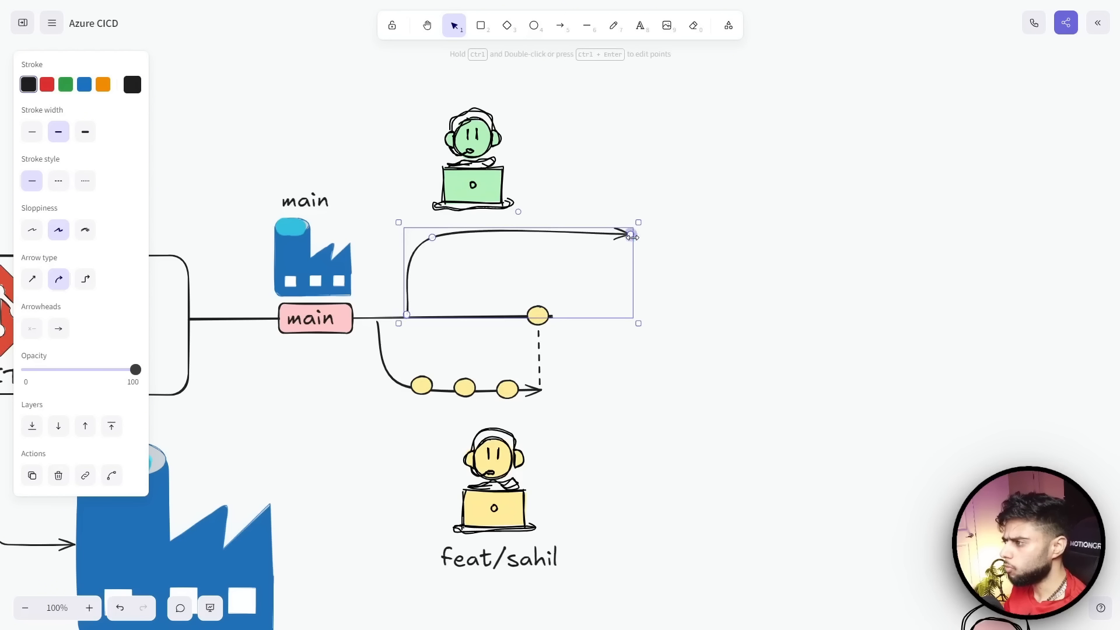
{"action": "left_click_drag", "start_coordinate": [632, 236], "coordinate": [645, 233]}
{"action": "left_click", "coordinate": [653, 243]}
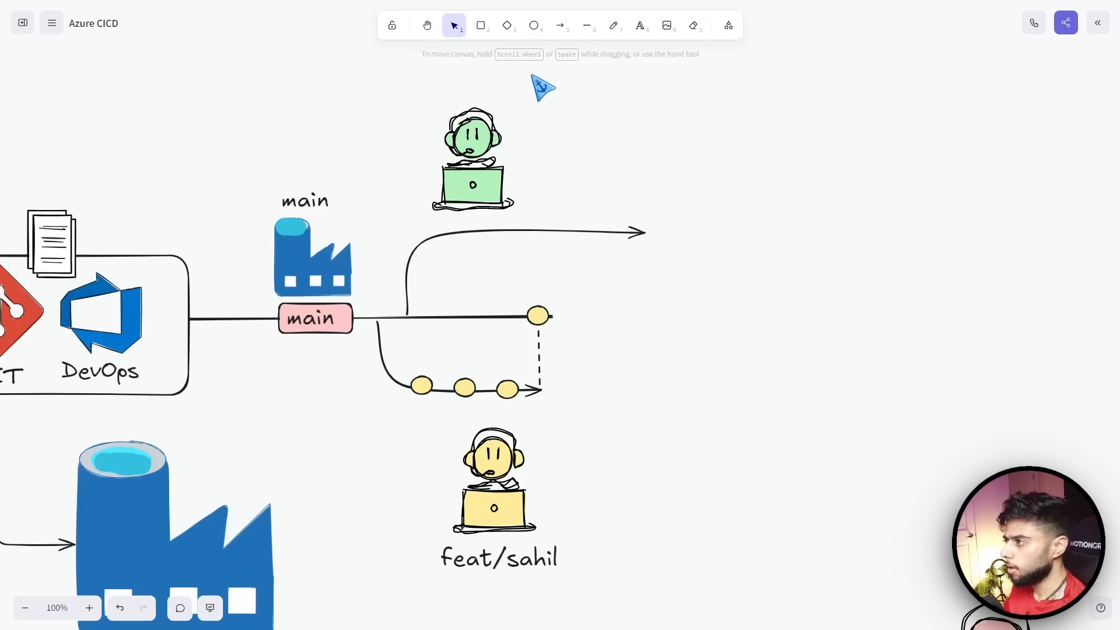
Draw a green-filled commit circle on the upper branch arrow and duplicate it to make four circles spaced along it
{"action": "left_click", "coordinate": [533, 26]}
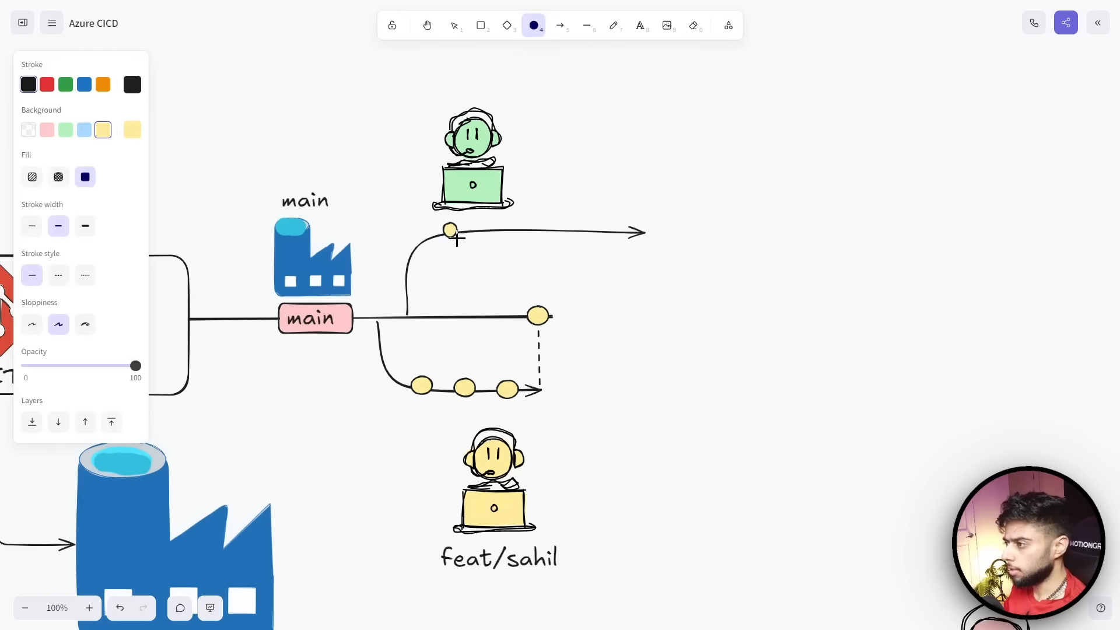
{"action": "mouse_move", "coordinate": [465, 241]}
{"action": "left_mouse_down"}
{"action": "mouse_move", "coordinate": [494, 230]}
{"action": "mouse_move", "coordinate": [590, 235]}
{"action": "left_mouse_up"}
{"action": "left_click", "coordinate": [66, 131]}
{"action": "key", "text": "ctrl+c"}
{"action": "key", "text": "ctrl+v"}
{"action": "key", "text": "ctrl+v"}
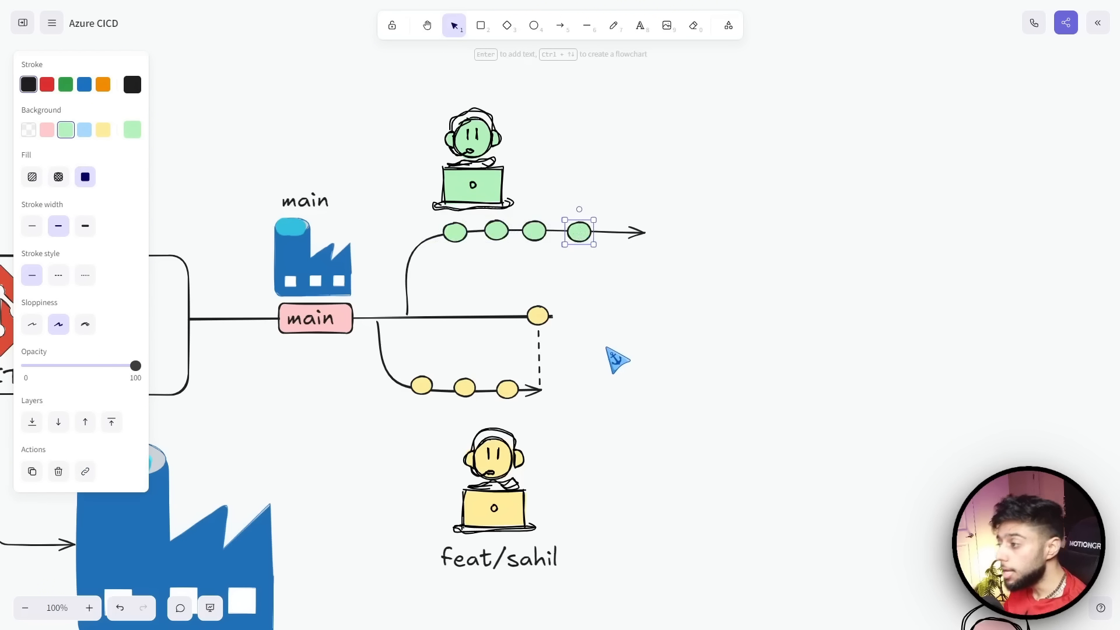
{"action": "left_click", "coordinate": [613, 366]}
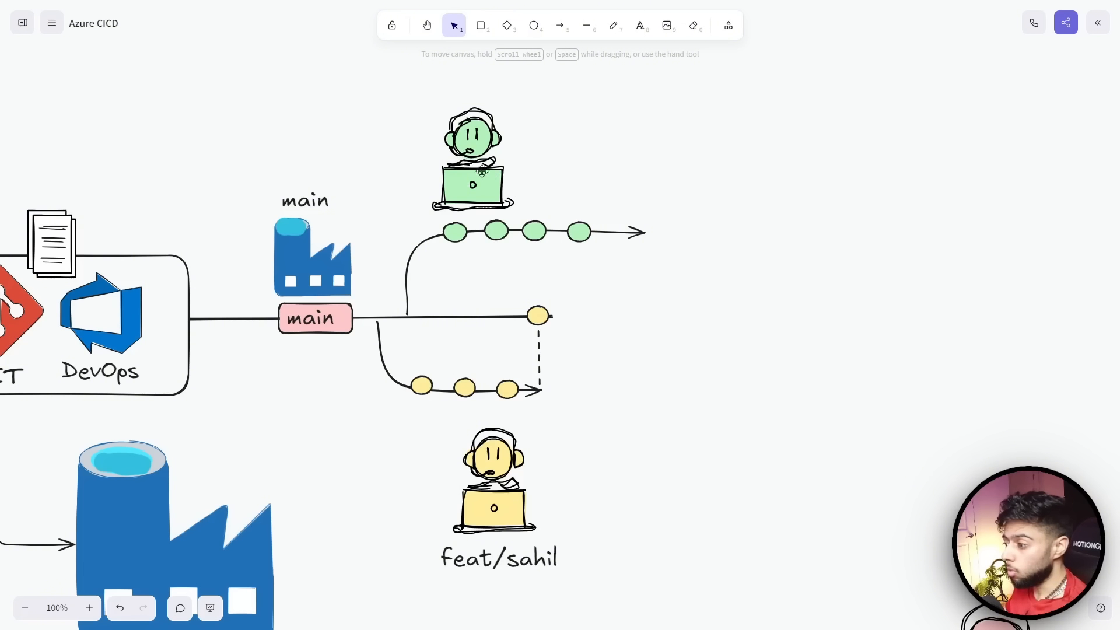
Add a label with the second developer's feature branch name, prefixed "feat/", and center it above the green figure
{"action": "double_click", "coordinate": [431, 82]}
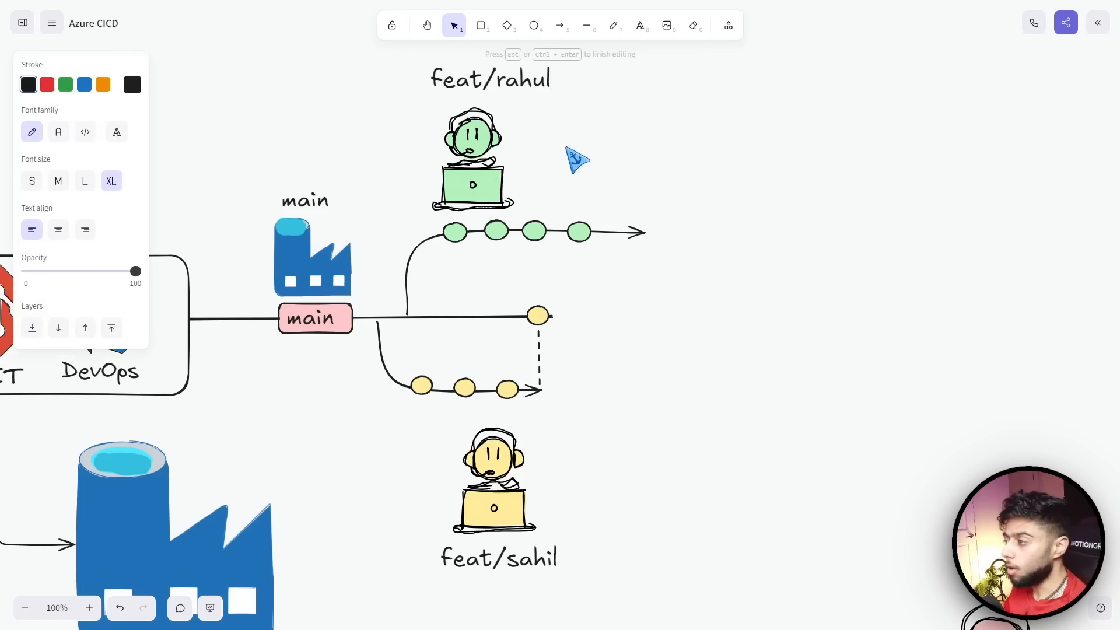
{"action": "left_click", "coordinate": [557, 126]}
{"action": "left_click_drag", "start_coordinate": [534, 83], "coordinate": [519, 91]}
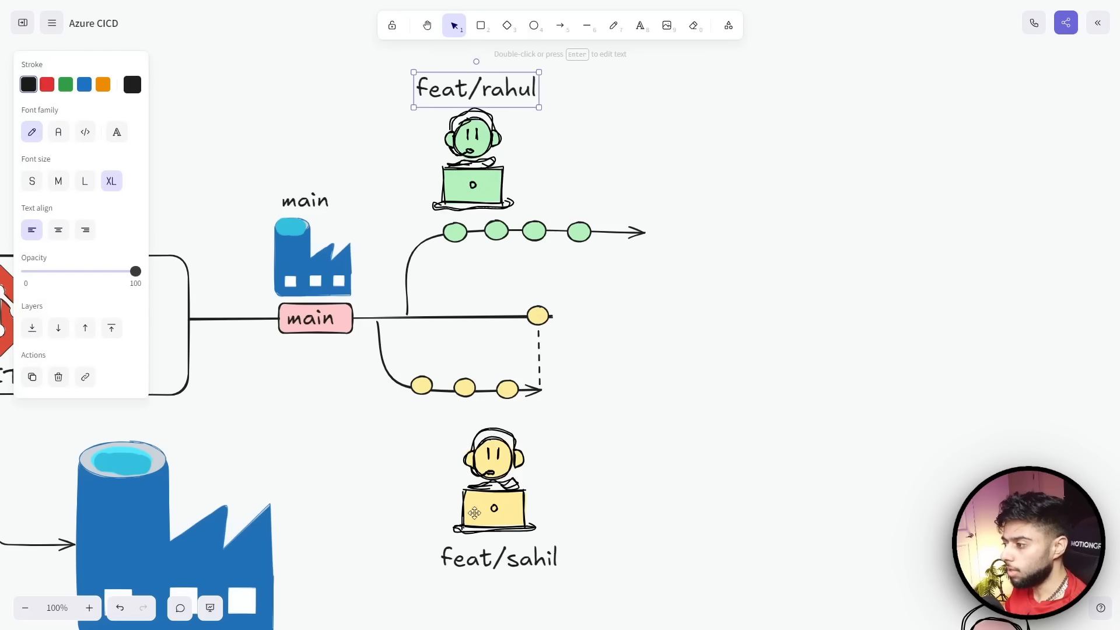
{"action": "left_click", "coordinate": [506, 269]}
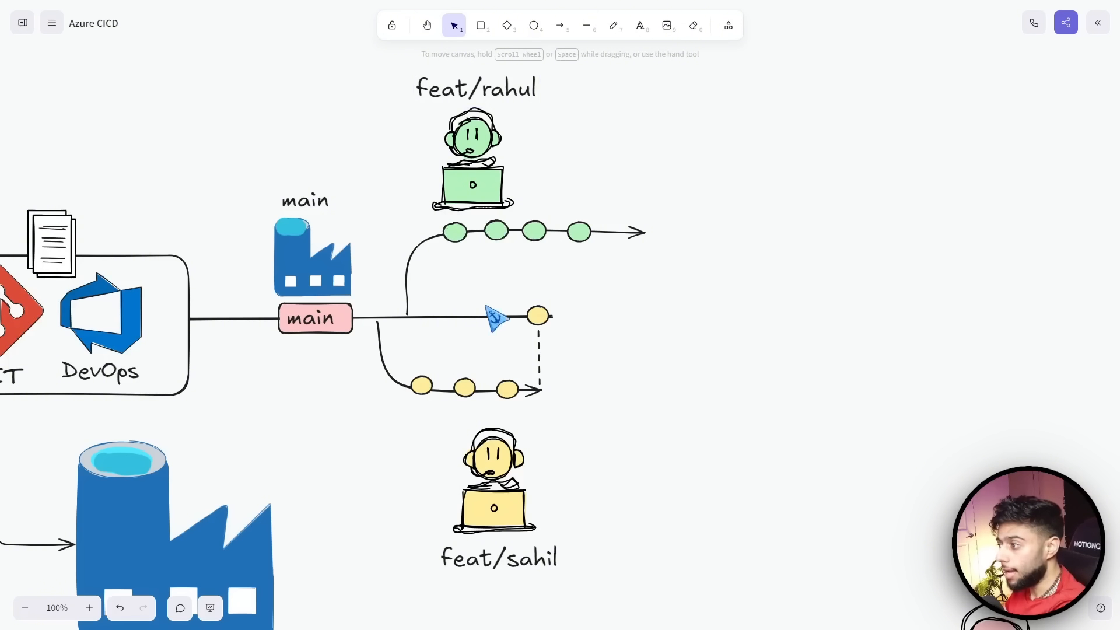
Extend the main line so it runs past the tip of the upper branch arrow
{"action": "left_click", "coordinate": [481, 315]}
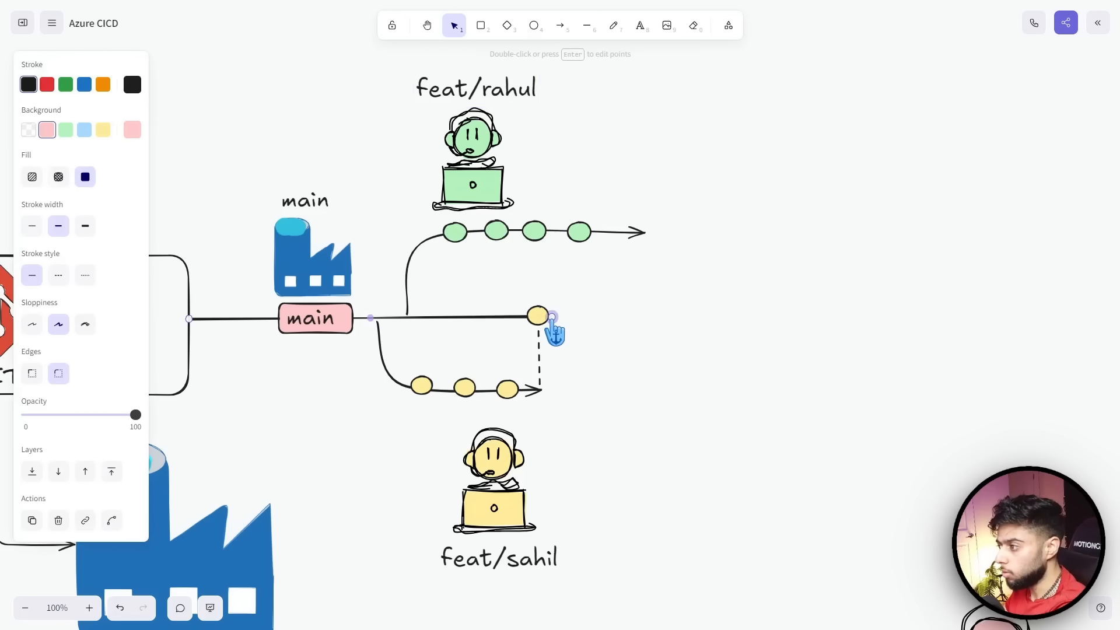
{"action": "left_click_drag", "start_coordinate": [552, 317], "coordinate": [706, 313]}
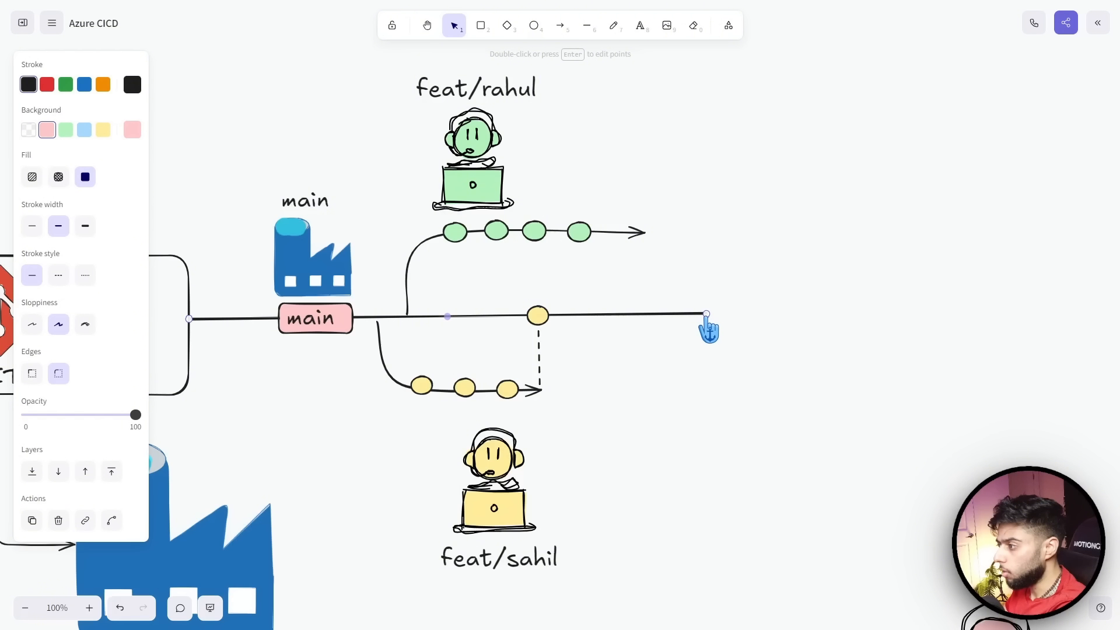
{"action": "left_click", "coordinate": [664, 280]}
Draw a vertical dashed line from the upper branch arrow's tip down to the main line
{"action": "left_click", "coordinate": [586, 26]}
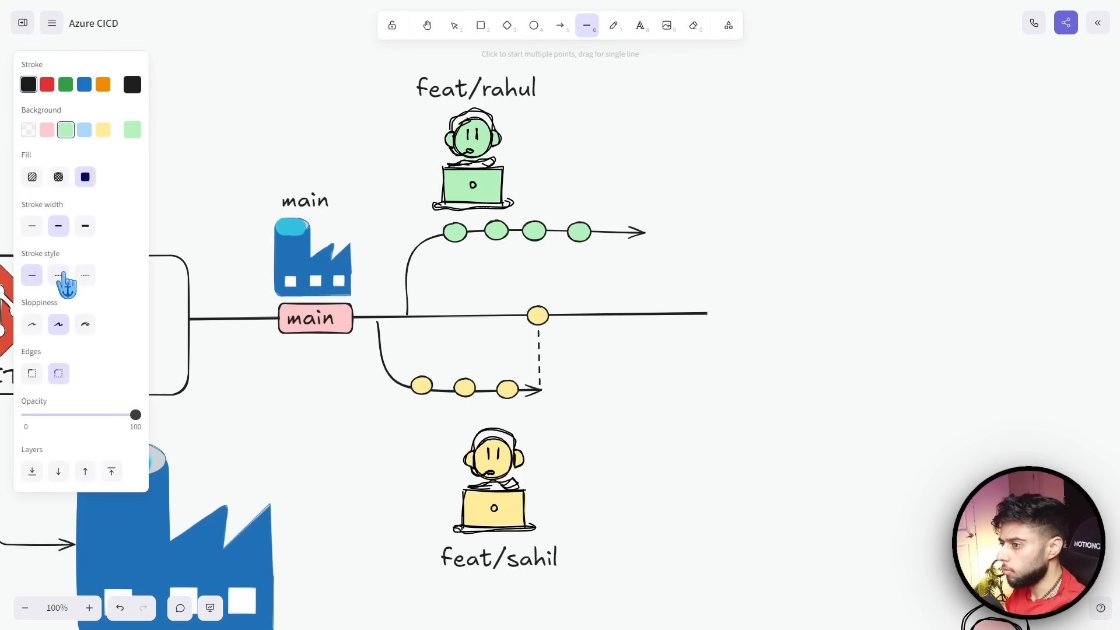
{"action": "left_click", "coordinate": [58, 276]}
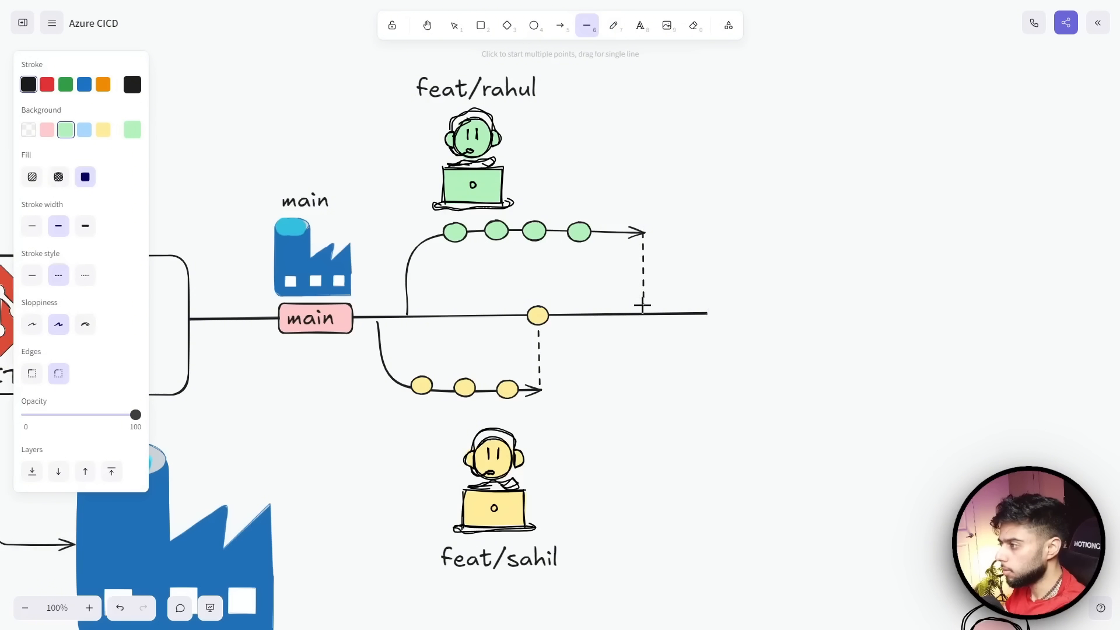
{"action": "left_click_drag", "start_coordinate": [644, 312], "coordinate": [645, 310]}
{"action": "left_click", "coordinate": [645, 365]}
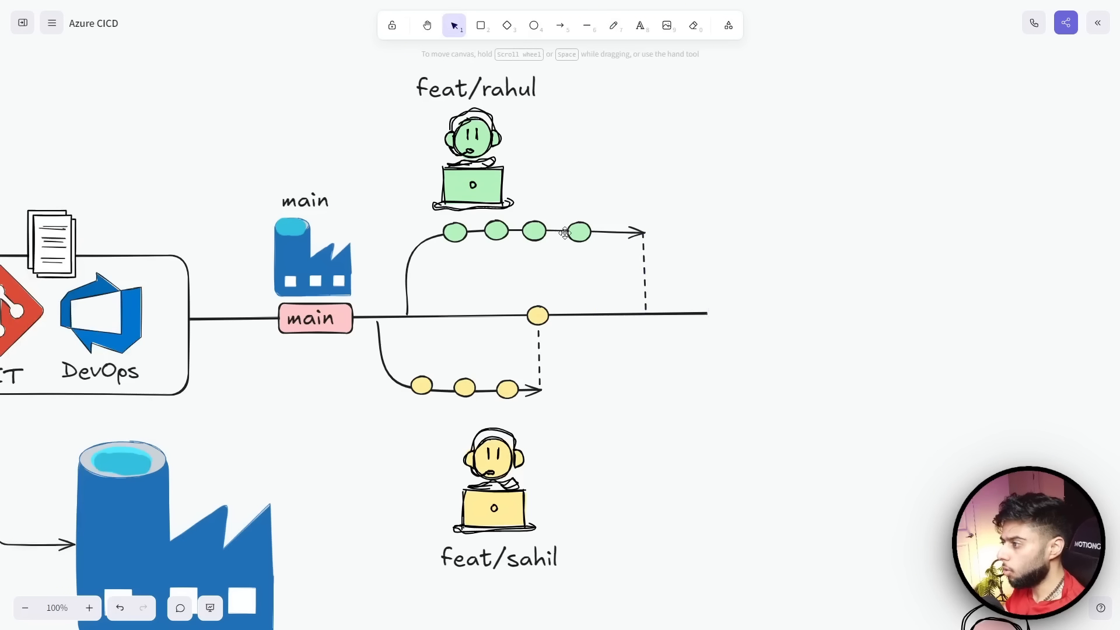
Duplicate the last green commit circle and place the copy on the main line at the end of the upper dashed link
{"action": "left_click", "coordinate": [583, 238]}
{"action": "left_click_drag", "start_coordinate": [583, 238], "coordinate": [646, 317]}
{"action": "left_click", "coordinate": [643, 358]}
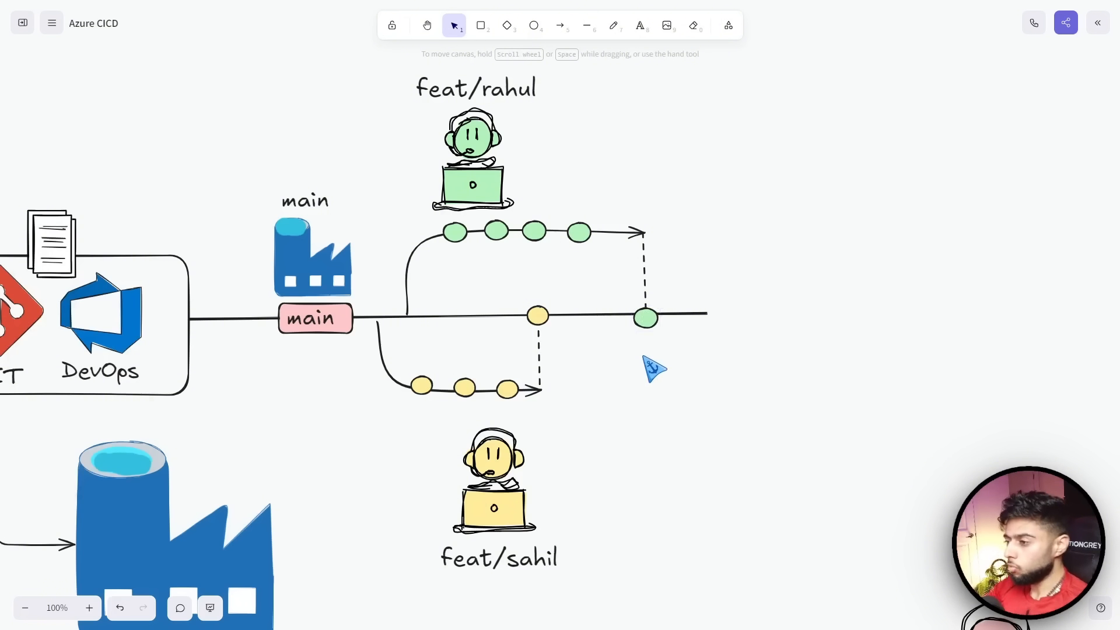
Delete the unused pink developer figure
{"action": "left_click_drag", "start_coordinate": [654, 369], "coordinate": [776, 343]}
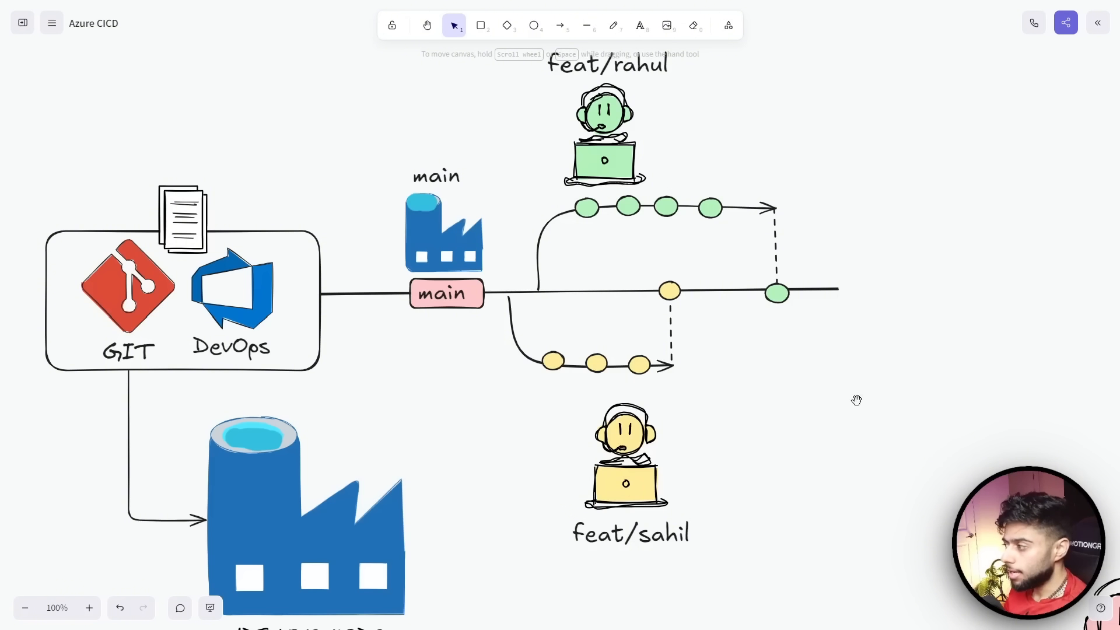
{"action": "left_click_drag", "start_coordinate": [855, 397], "coordinate": [673, 373]}
{"action": "left_click", "coordinate": [913, 599]}
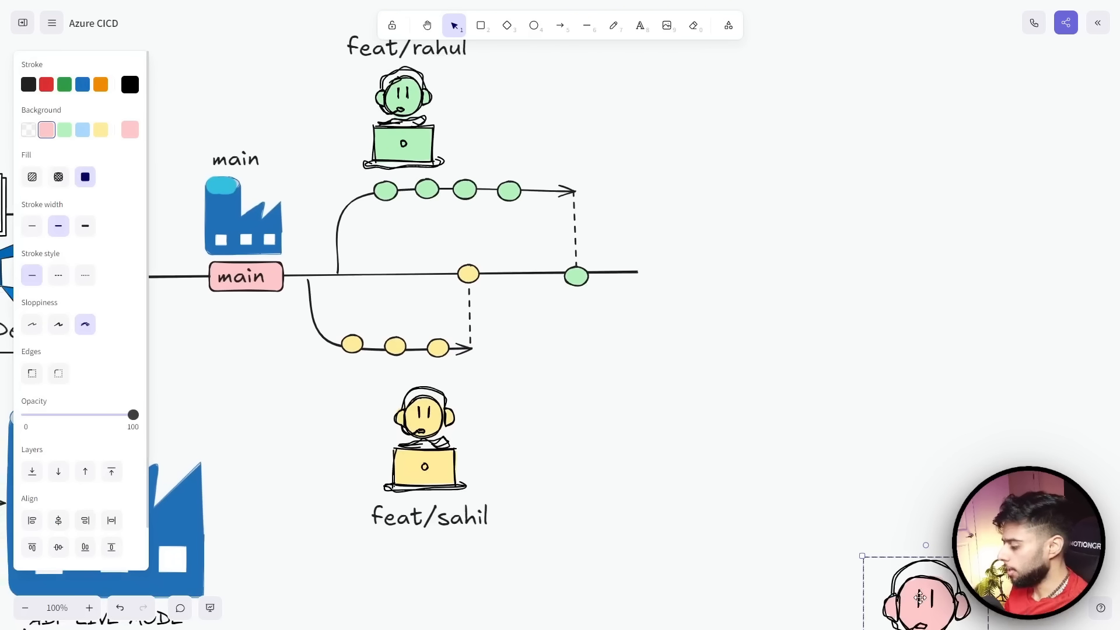
{"action": "key", "text": "Delete"}
{"action": "left_click_drag", "start_coordinate": [655, 431], "coordinate": [694, 477]}
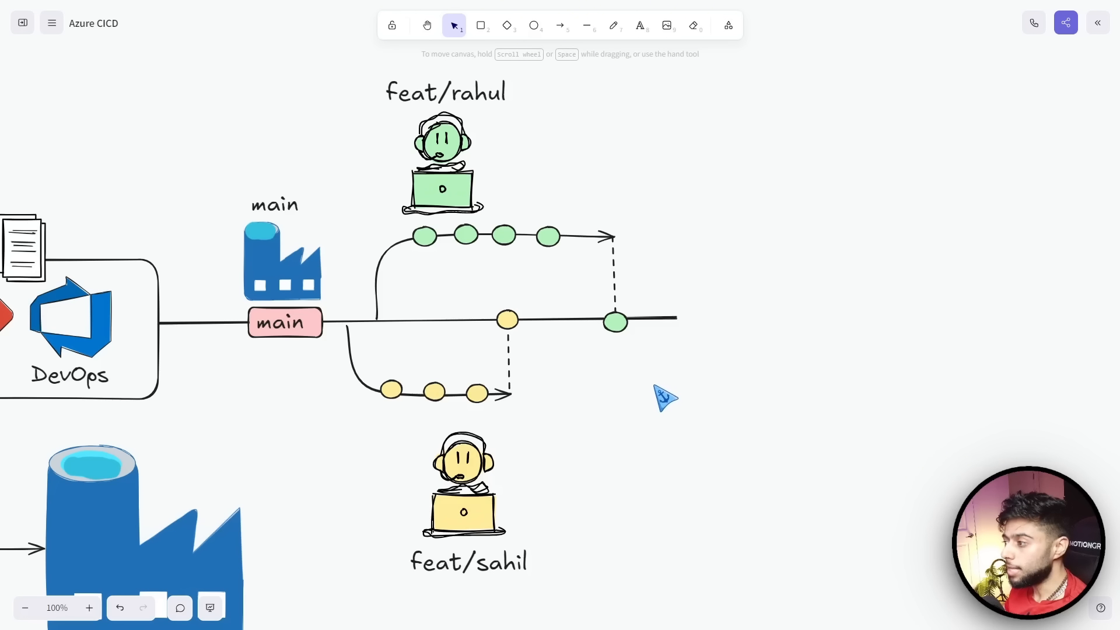
Draw a rounded rectangle at the end of the main line with a solid outline and light blue fill, touching the line
{"action": "left_click_drag", "start_coordinate": [669, 378], "coordinate": [821, 242]}
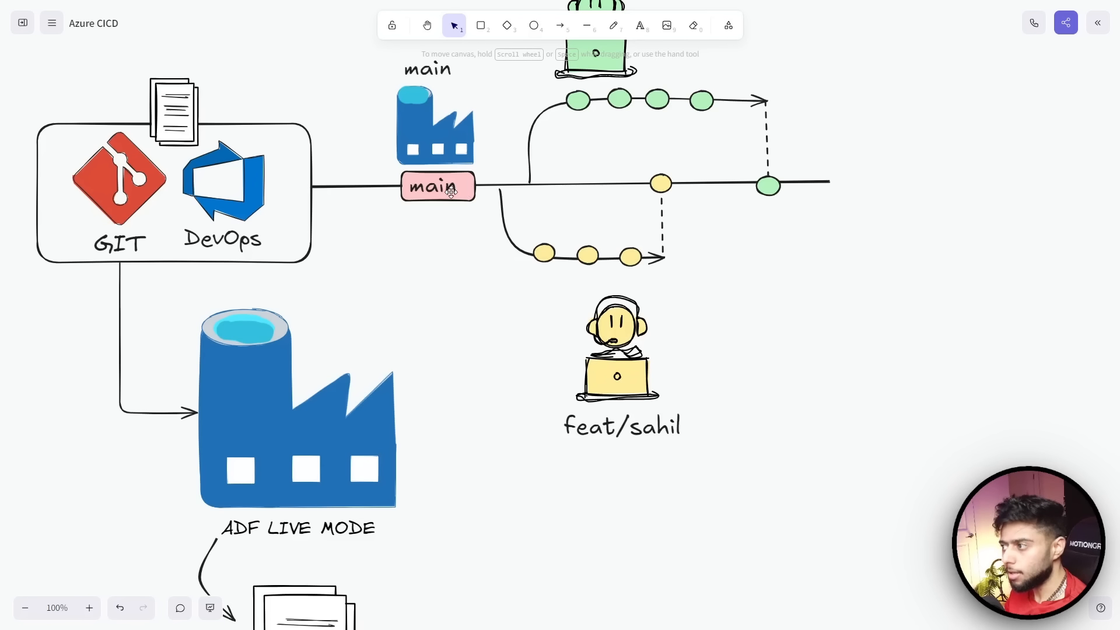
{"action": "left_click_drag", "start_coordinate": [842, 362], "coordinate": [625, 471]}
{"action": "left_click", "coordinate": [481, 25]}
{"action": "left_click_drag", "start_coordinate": [620, 254], "coordinate": [714, 298]}
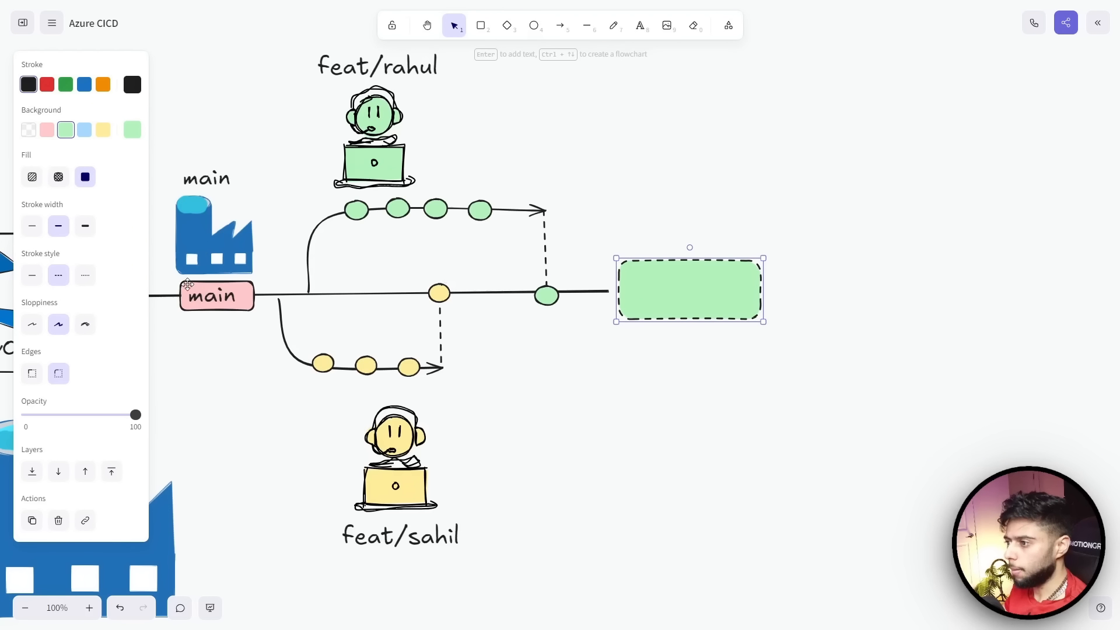
{"action": "left_click", "coordinate": [33, 277]}
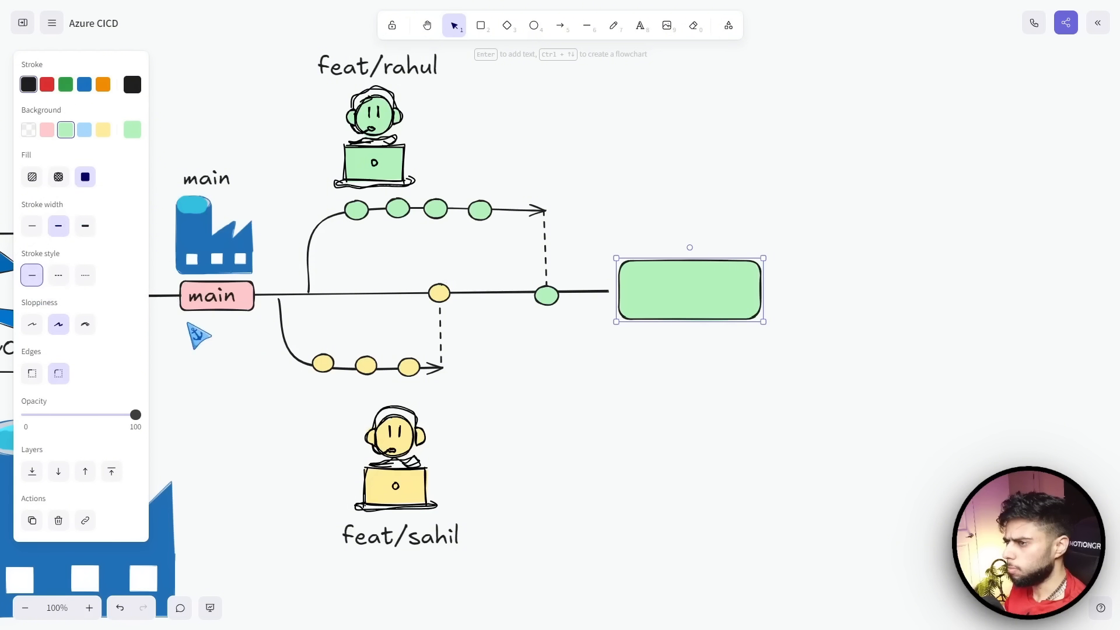
{"action": "left_click", "coordinate": [85, 135]}
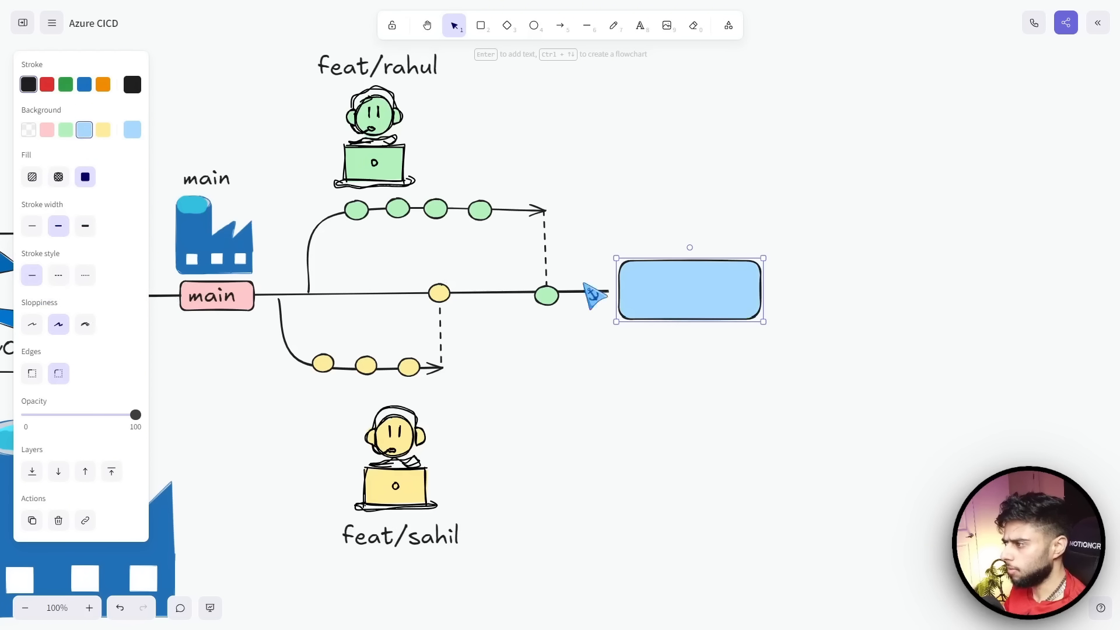
{"action": "left_click_drag", "start_coordinate": [652, 289], "coordinate": [644, 290]}
{"action": "left_click", "coordinate": [625, 256]}
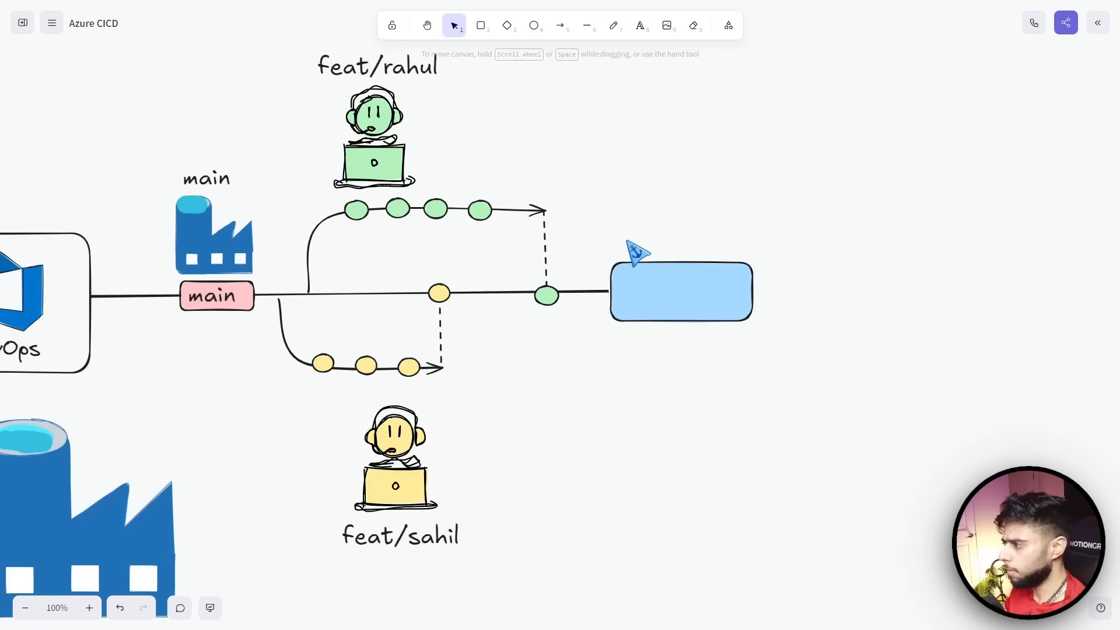
Add the text label "Publish" above the blue rectangle
{"action": "double_click", "coordinate": [626, 239]}
{"action": "type", "text": "Pub"}
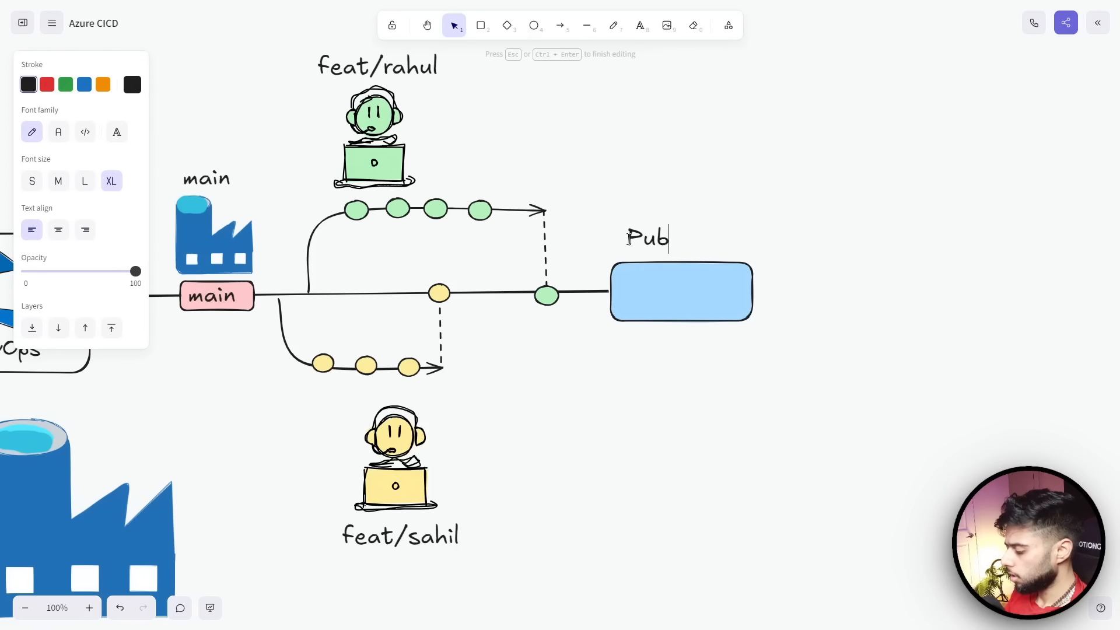
{"action": "type", "text": "lishj"}
{"action": "left_click", "coordinate": [805, 196]}
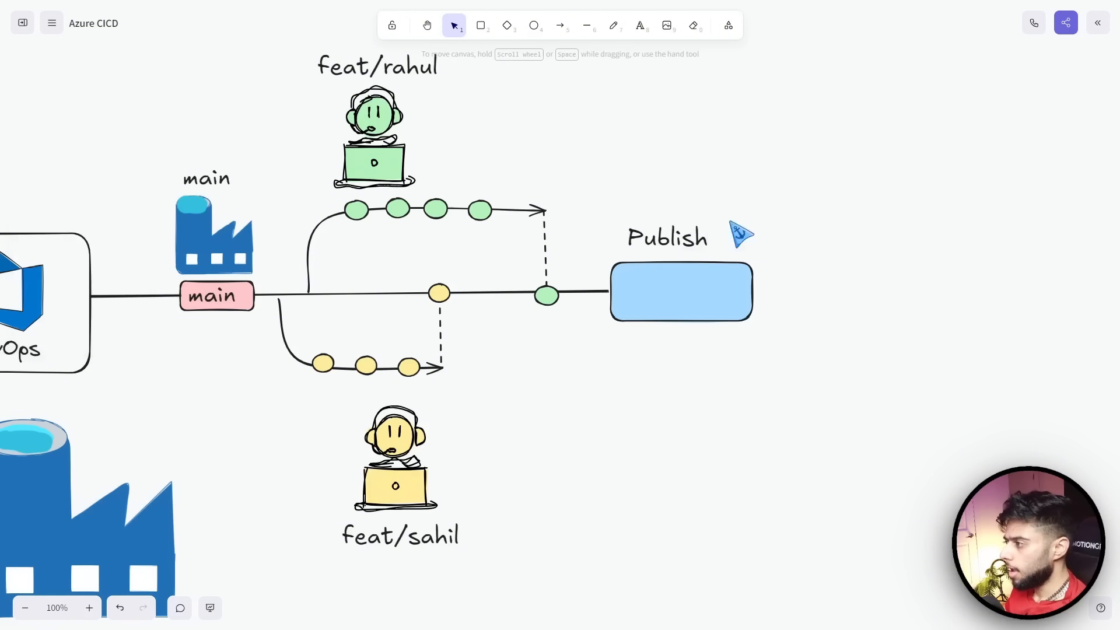
Move the "Publish" label inside the blue rectangle and enlarge it to fill the box
{"action": "left_click_drag", "start_coordinate": [667, 247], "coordinate": [736, 316]}
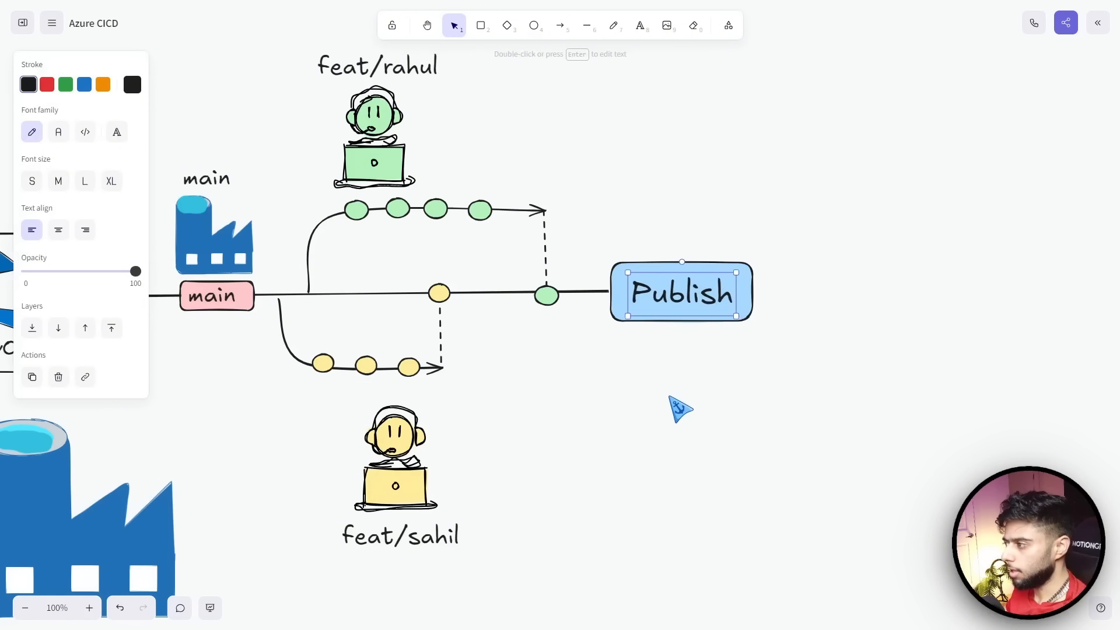
{"action": "left_click", "coordinate": [670, 397]}
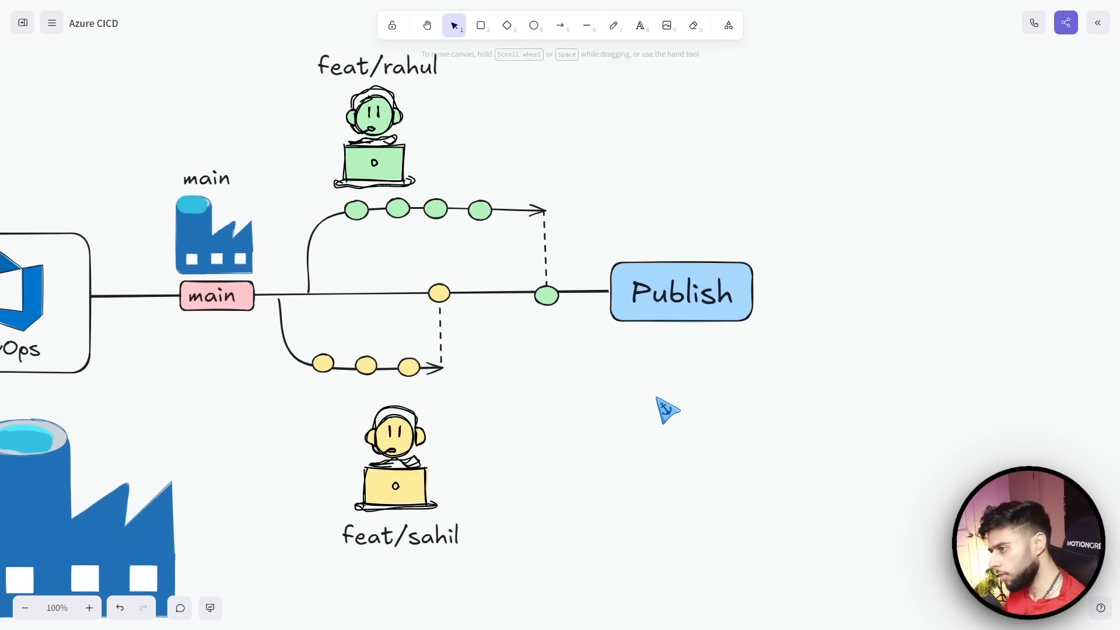
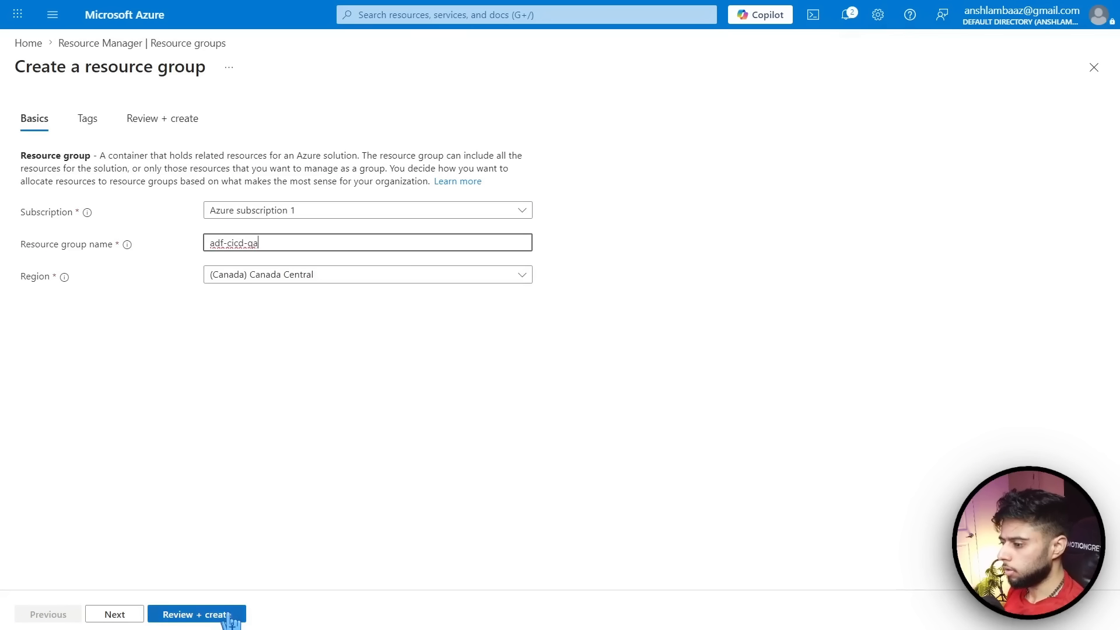
In the Azure portal, create the resource groups adf-cicd-qa and adf-cicd-prod in Canada Central
{"action": "left_click", "coordinate": [234, 615]}
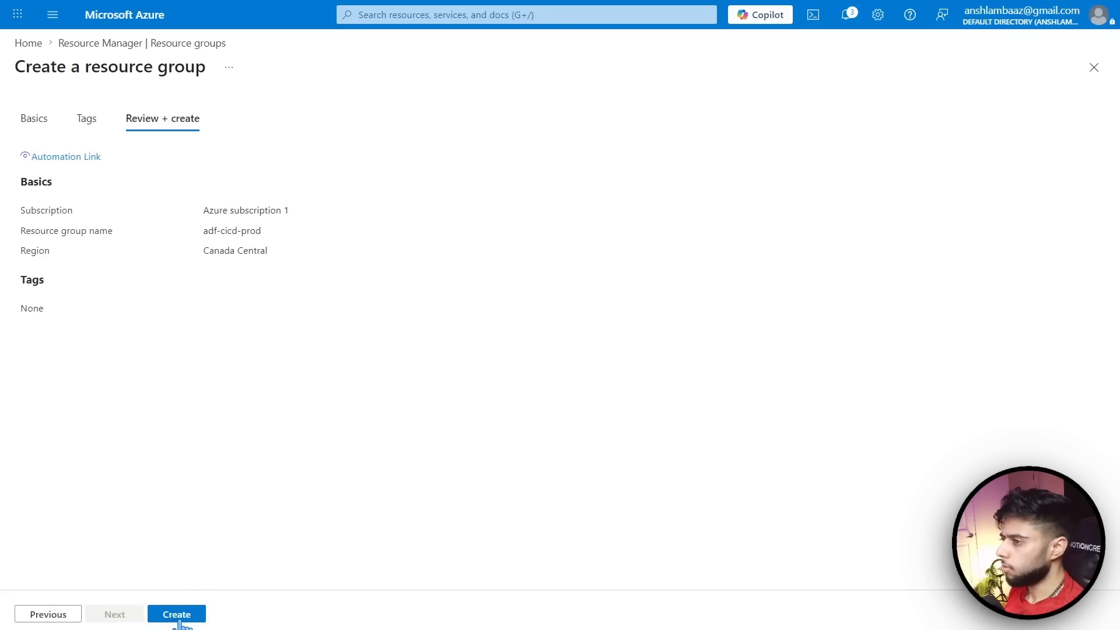
{"action": "left_click", "coordinate": [175, 615]}
Filter the resource groups by "adf-cicd" and open the adf-cicd-dev group
{"action": "left_click", "coordinate": [278, 148]}
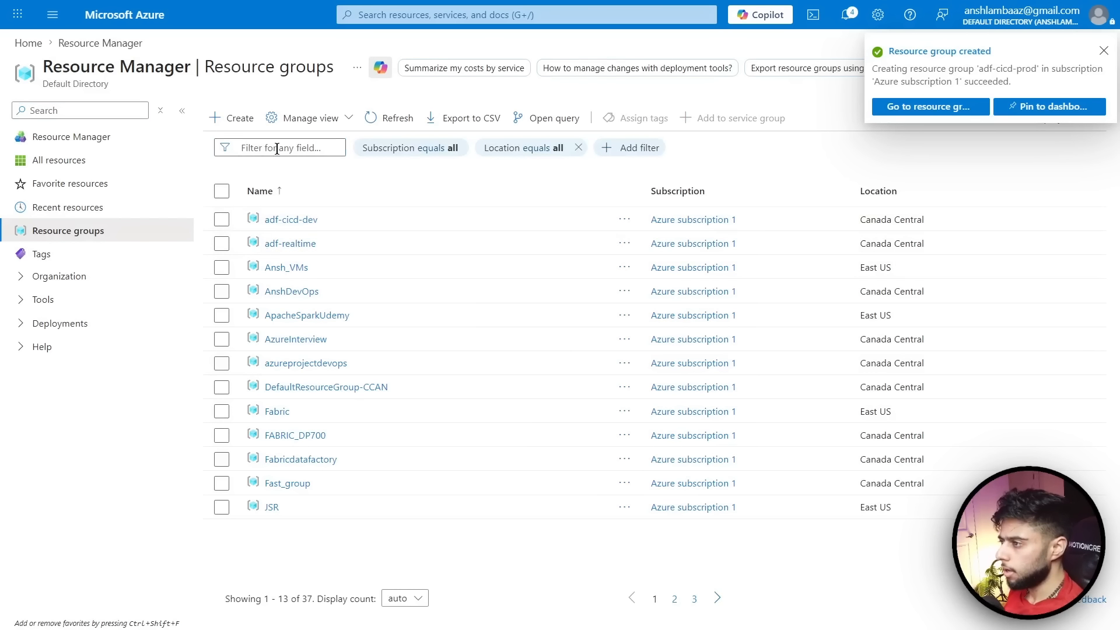
{"action": "type", "text": "adf-cicd"}
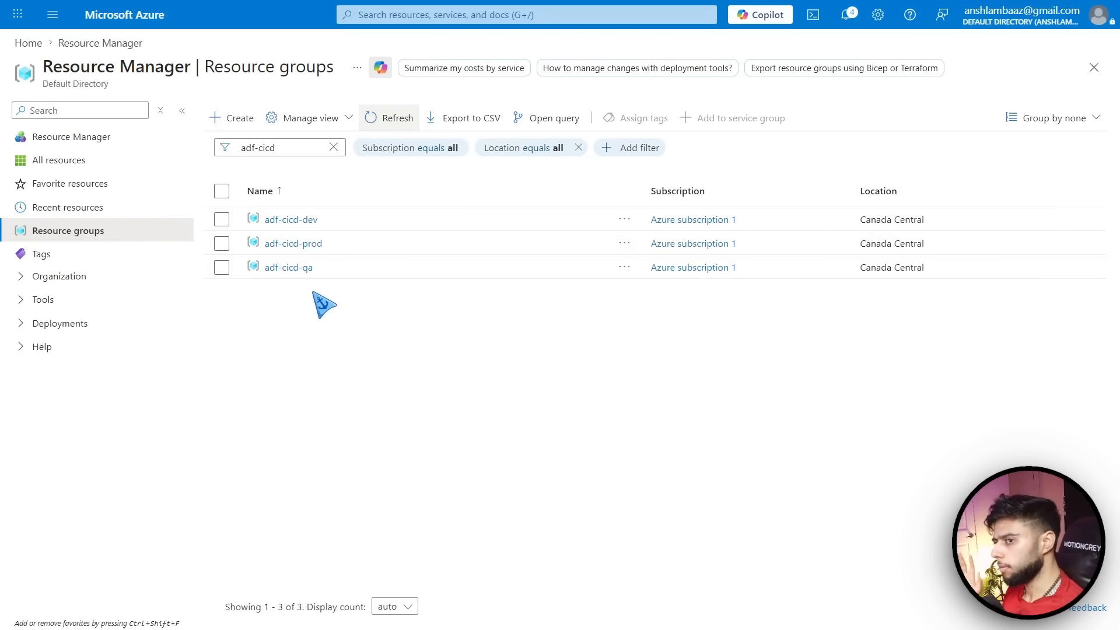
{"action": "key", "text": "ctrl+plus"}
{"action": "left_click", "coordinate": [330, 248]}
Find Microsoft's Data Factory service in the Marketplace and start creating one in the adf-cicd-dev resource group
{"action": "left_click", "coordinate": [270, 132]}
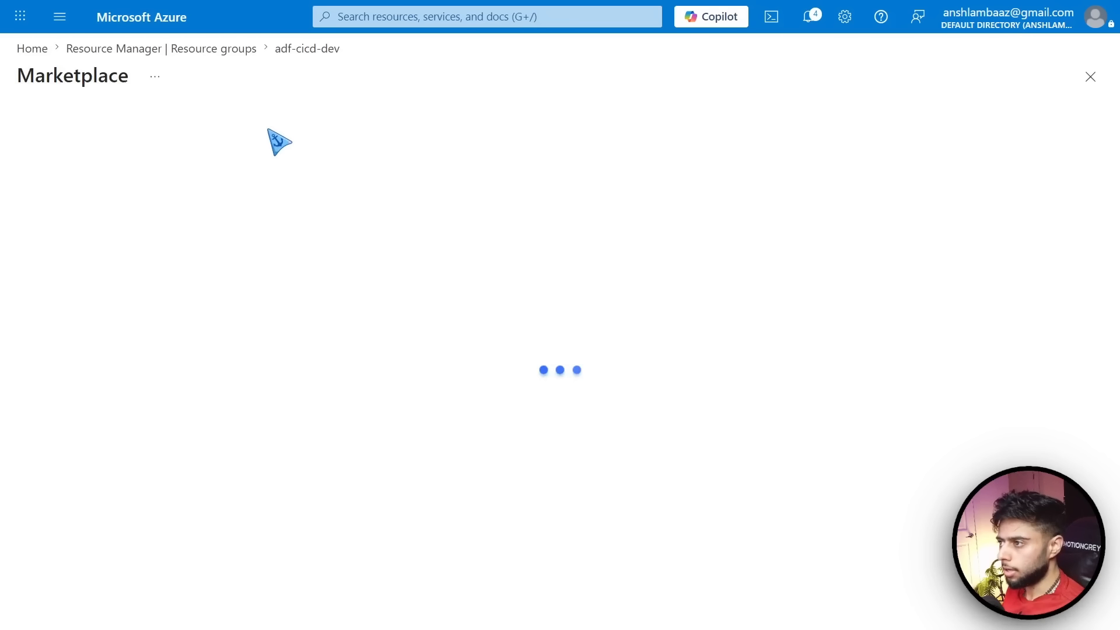
{"action": "type", "text": "data "}
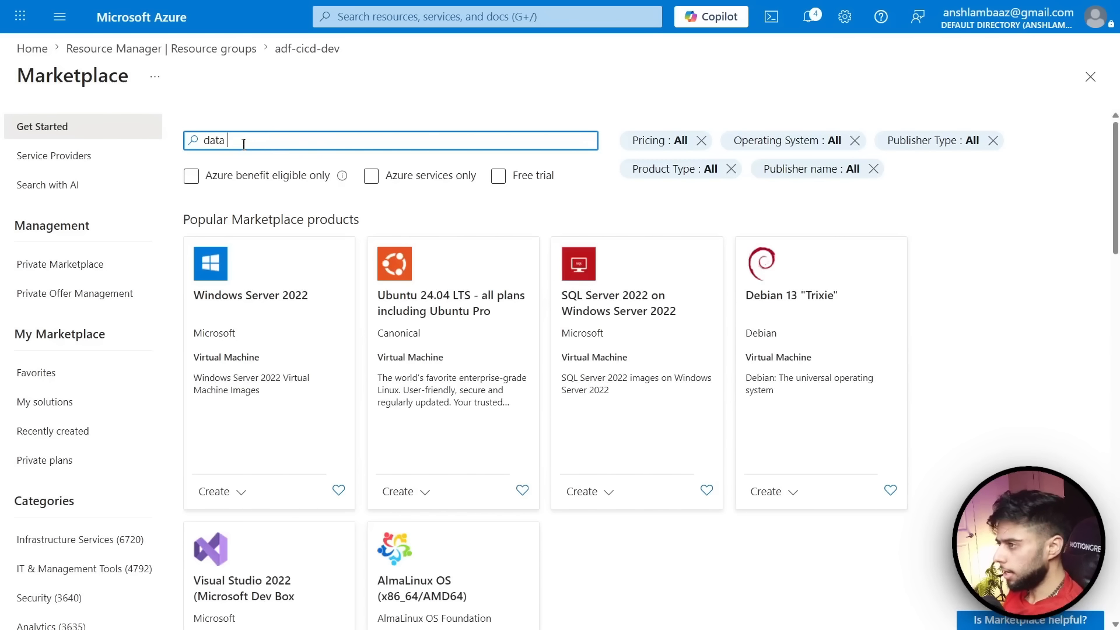
{"action": "type", "text": "factory"}
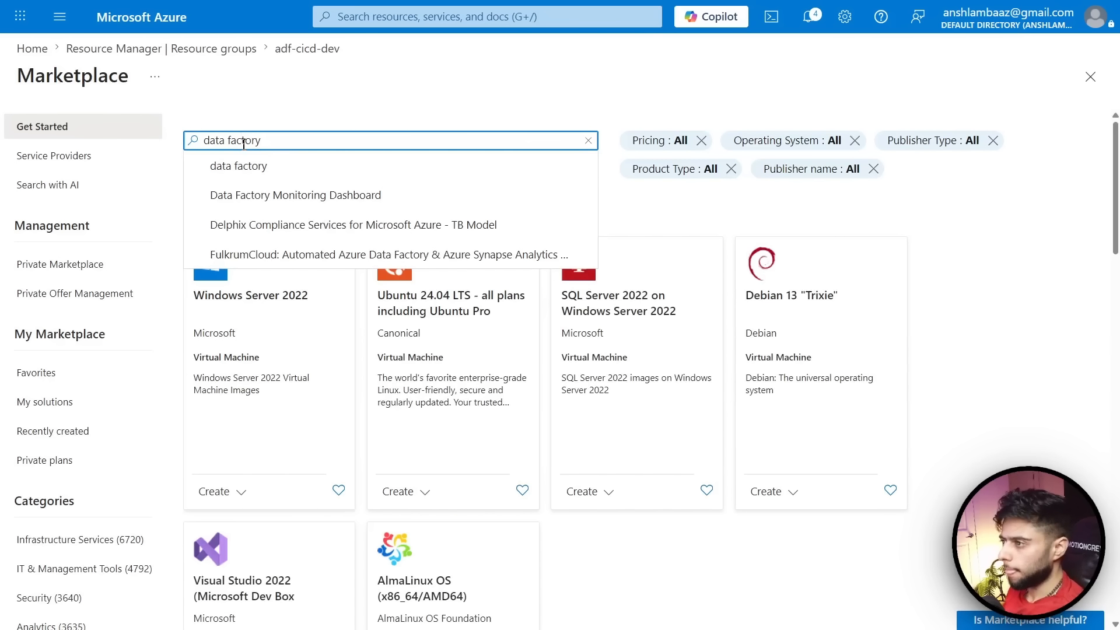
{"action": "left_click", "coordinate": [242, 169]}
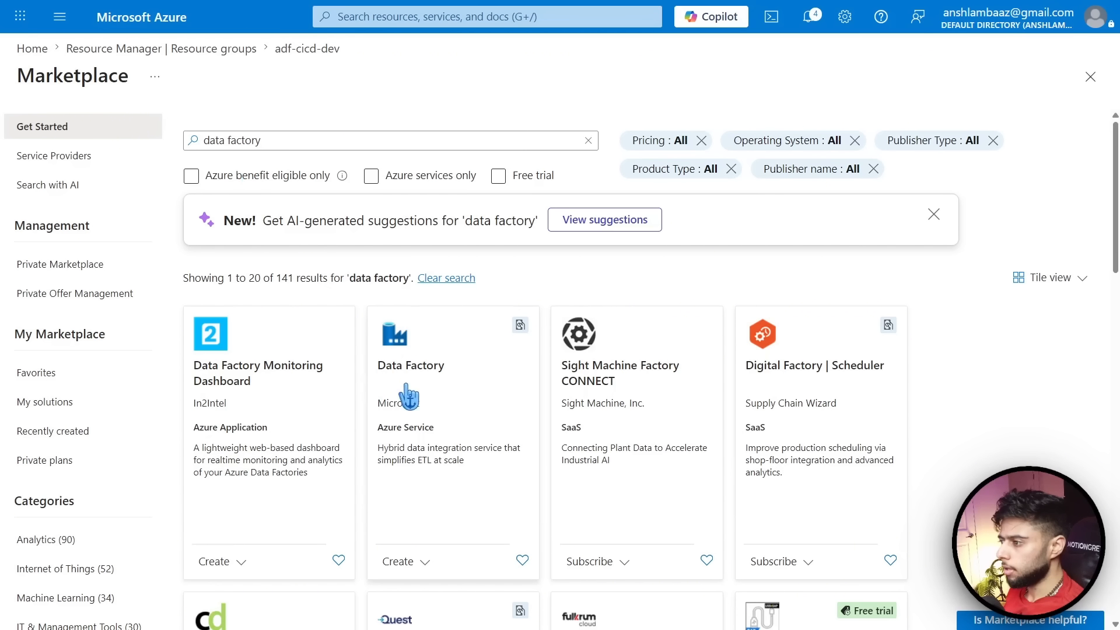
{"action": "left_click", "coordinate": [408, 366]}
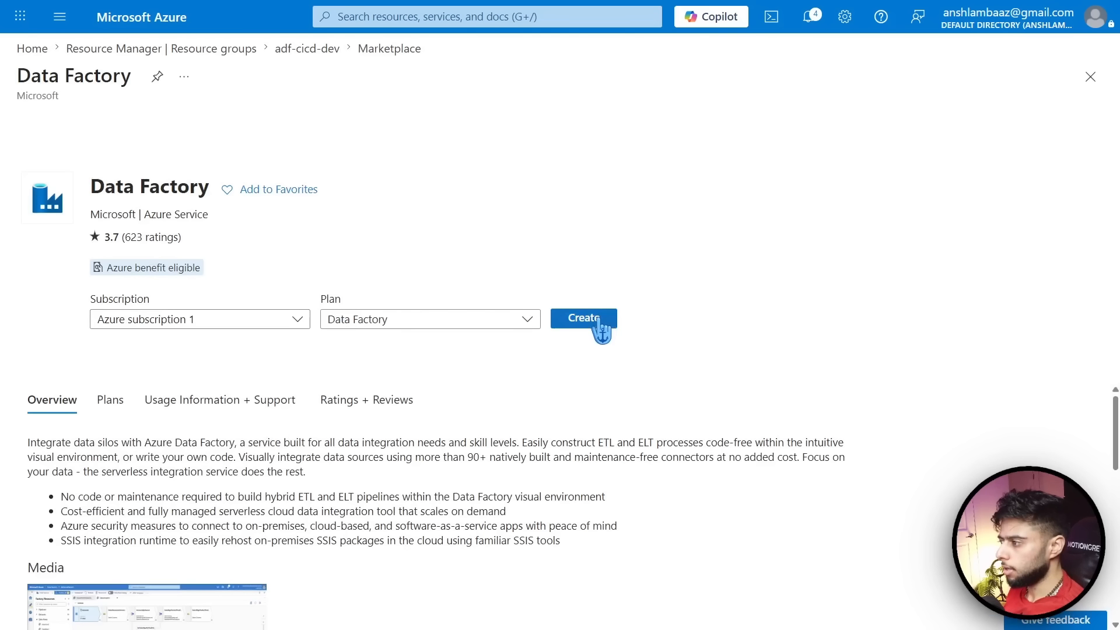
{"action": "left_click", "coordinate": [598, 320]}
Name the data factory "adfstorageanshdev" and create it with the remaining settings at their defaults
{"action": "left_click", "coordinate": [350, 359]}
{"action": "type", "text": "adfstorage"}
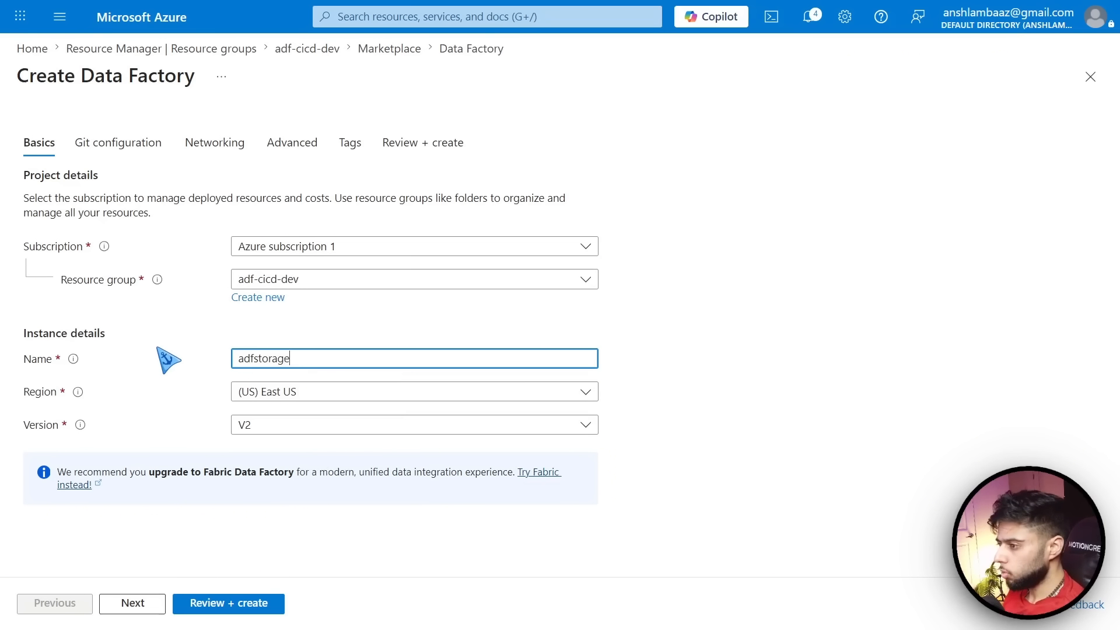
{"action": "type", "text": "dev"}
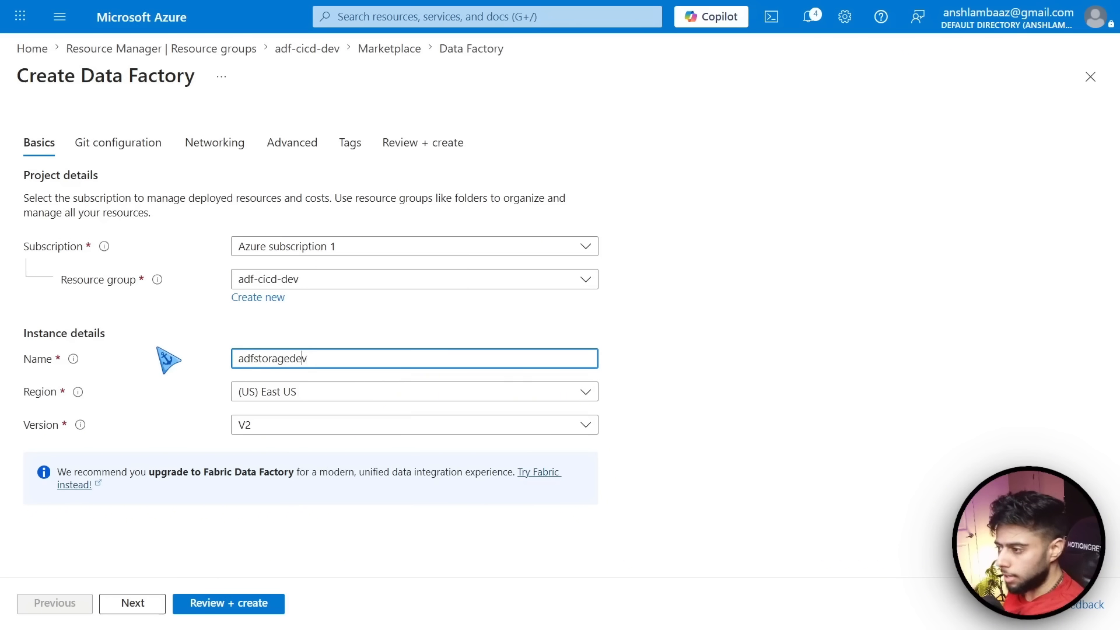
{"action": "type", "text": "ansh"}
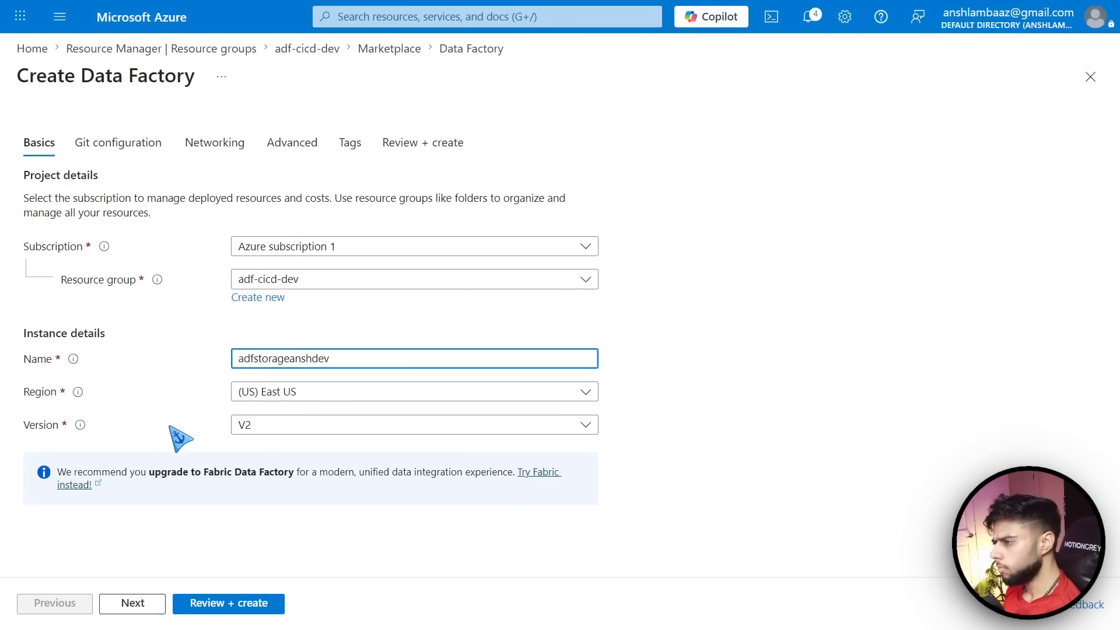
{"action": "left_click", "coordinate": [132, 603]}
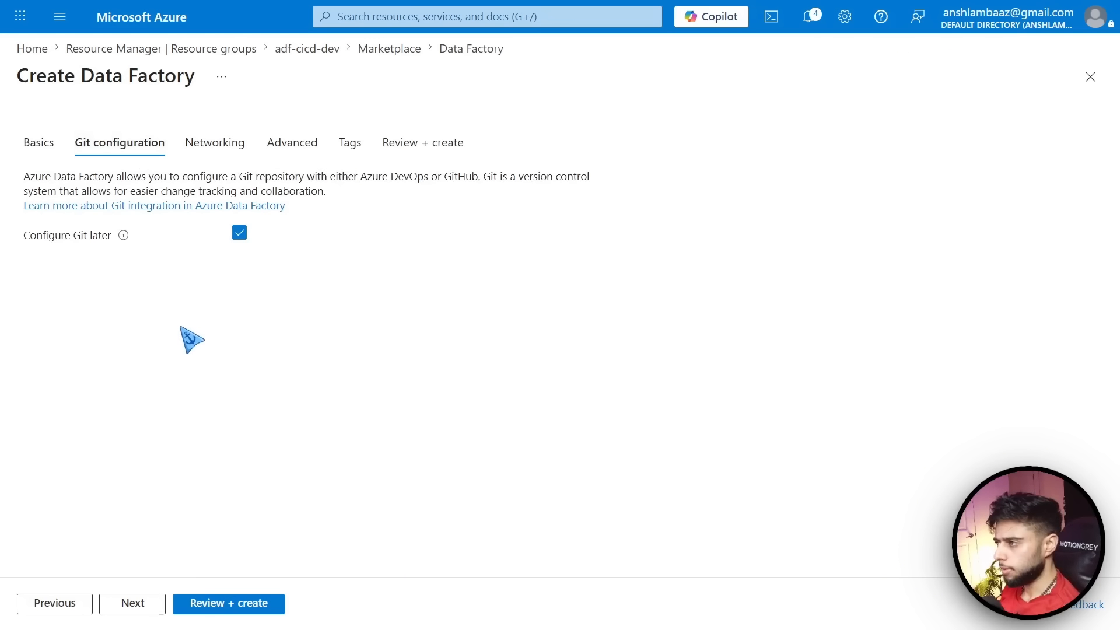
{"action": "left_click", "coordinate": [235, 605]}
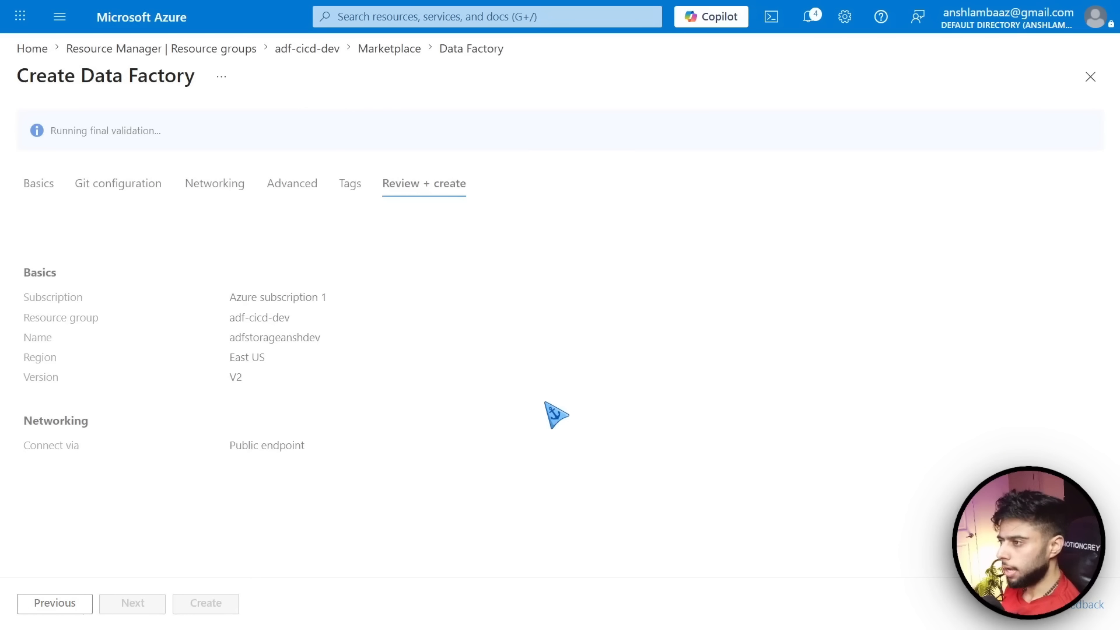
{"action": "left_click", "coordinate": [205, 603]}
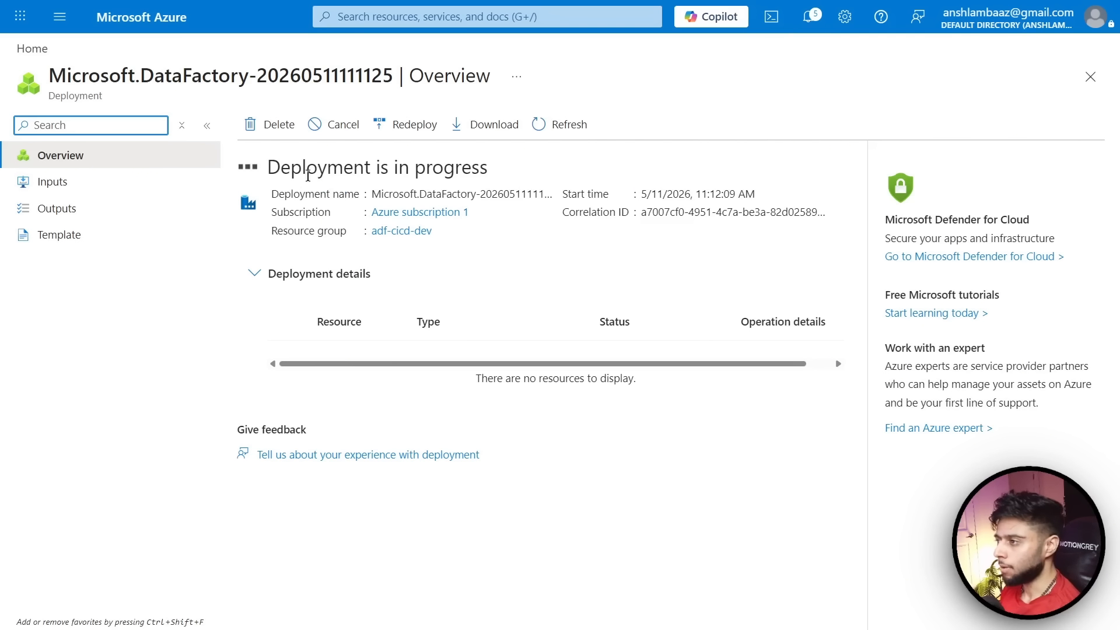
Refresh the data factory's deployment status and examine the deployment's inputs, outputs and template
{"action": "left_click", "coordinate": [561, 126]}
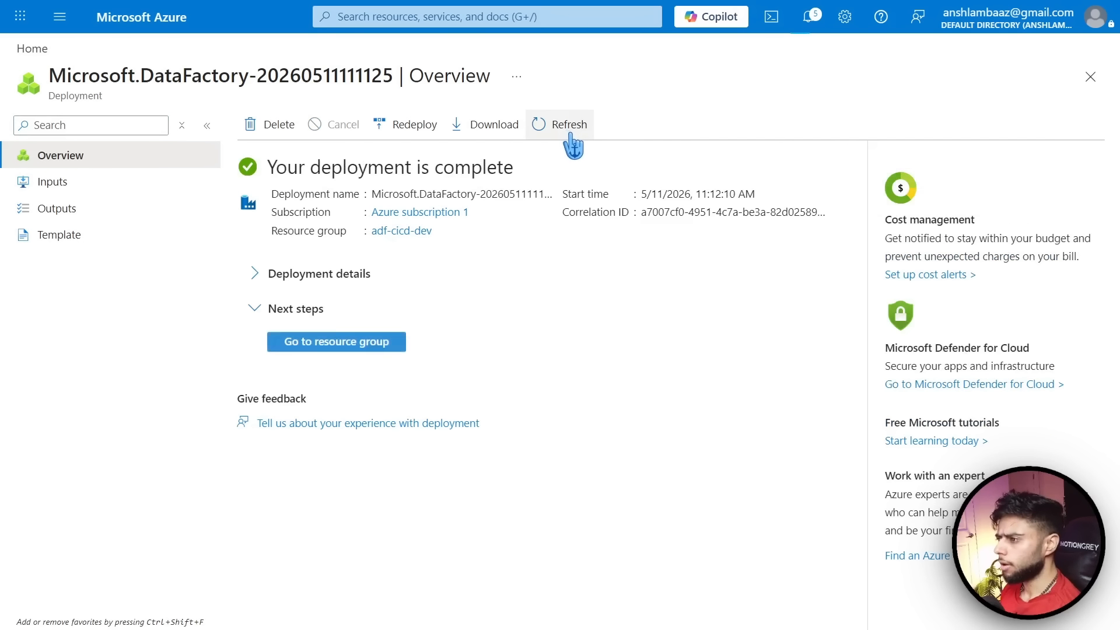
{"action": "left_click", "coordinate": [51, 181]}
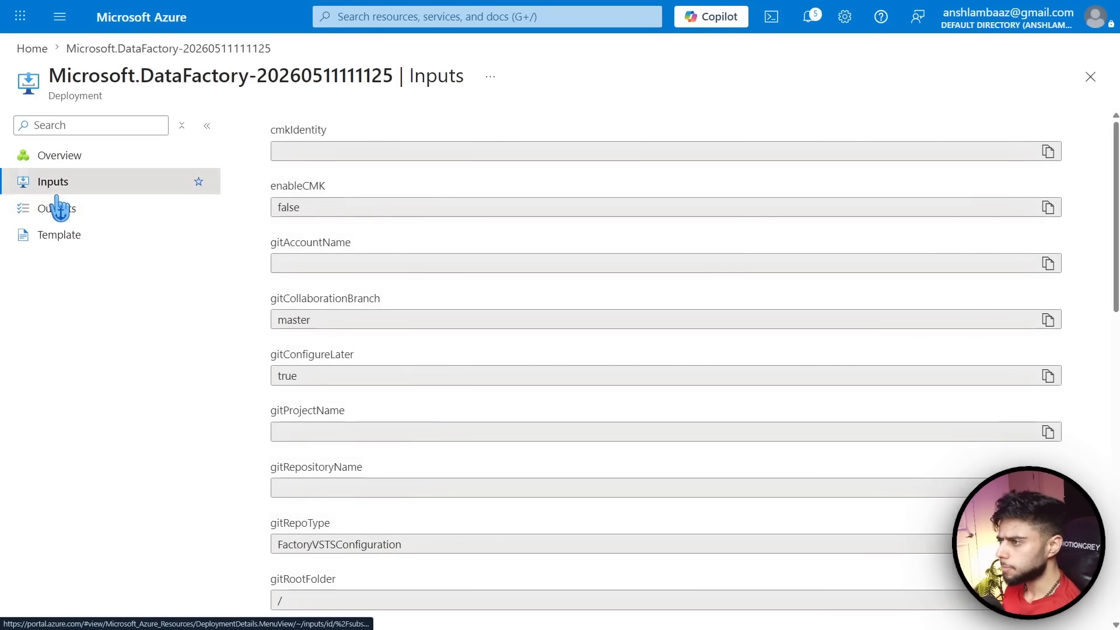
{"action": "left_click", "coordinate": [57, 209]}
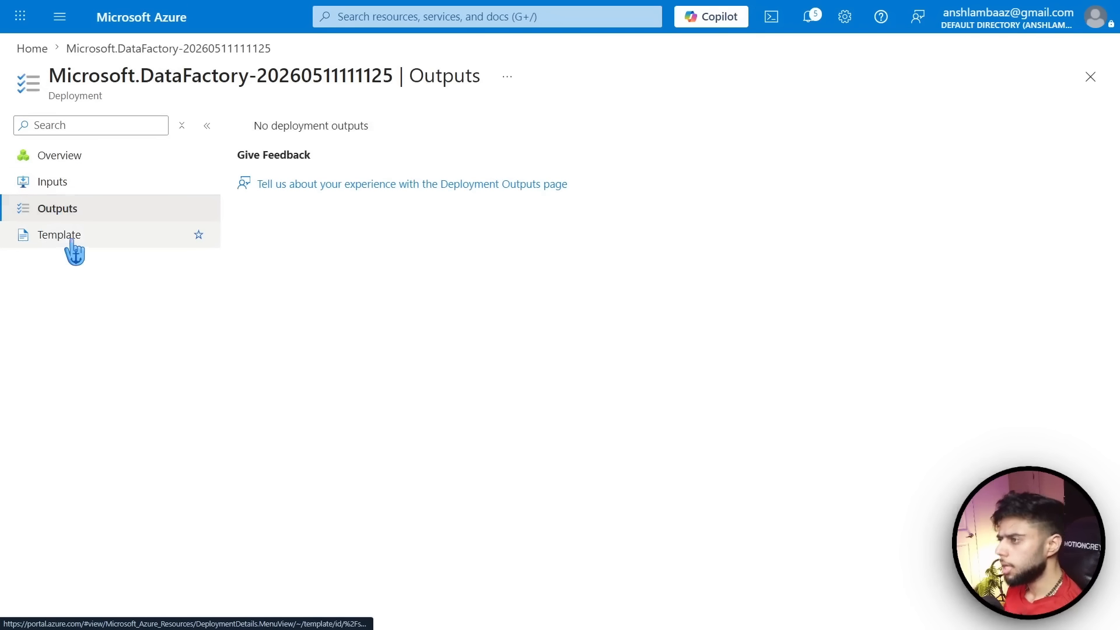
{"action": "left_click", "coordinate": [69, 240]}
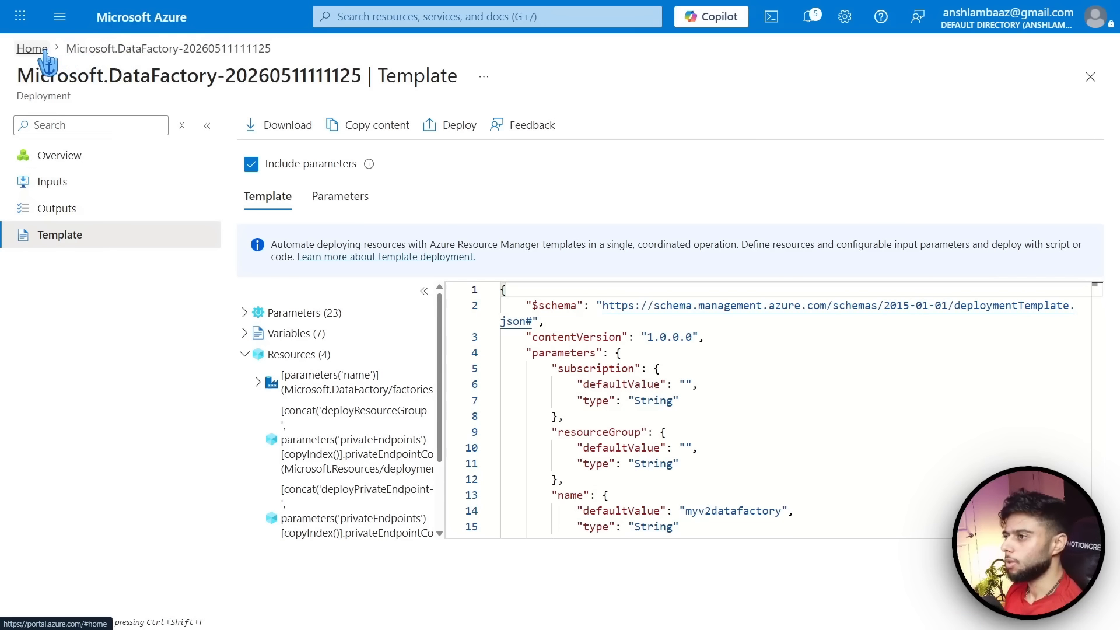
Leave the deployment page and reopen the adf-cicd-dev resource group
{"action": "left_click", "coordinate": [1090, 77]}
{"action": "left_click", "coordinate": [240, 129]}
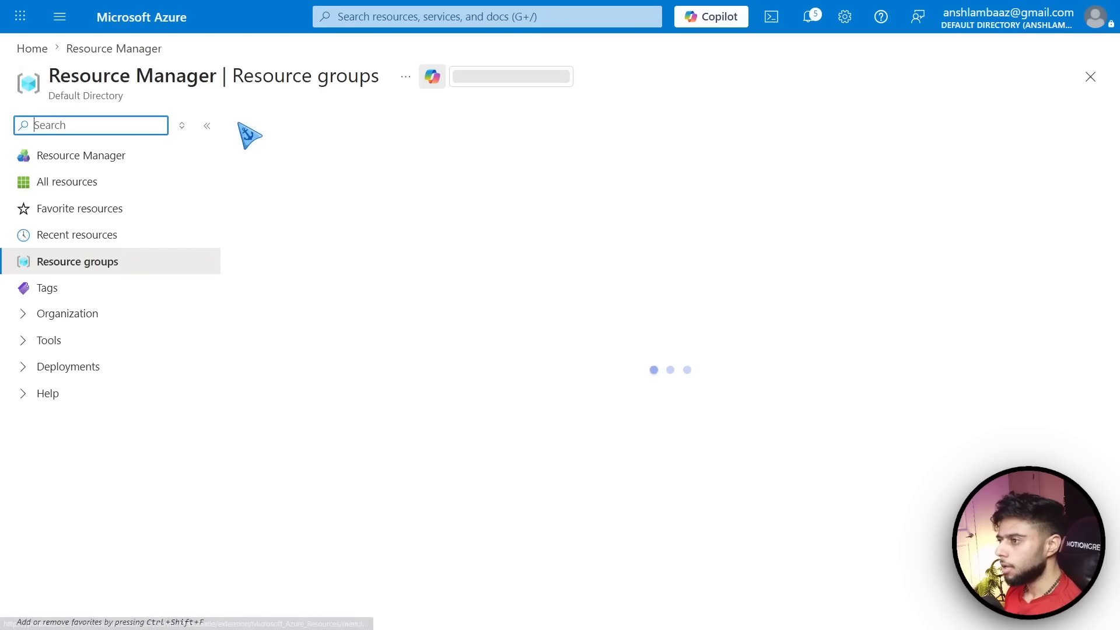
{"action": "left_click", "coordinate": [330, 248]}
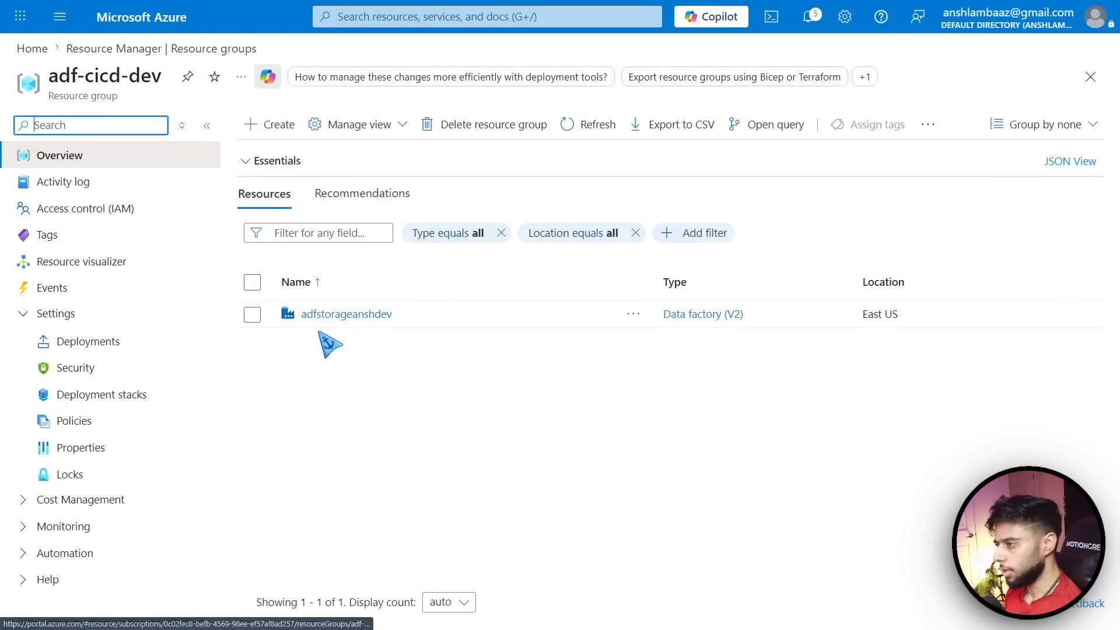
Find Microsoft's Storage account service in the Marketplace and start creating one in the adf-cicd-dev resource group
{"action": "left_click", "coordinate": [262, 124]}
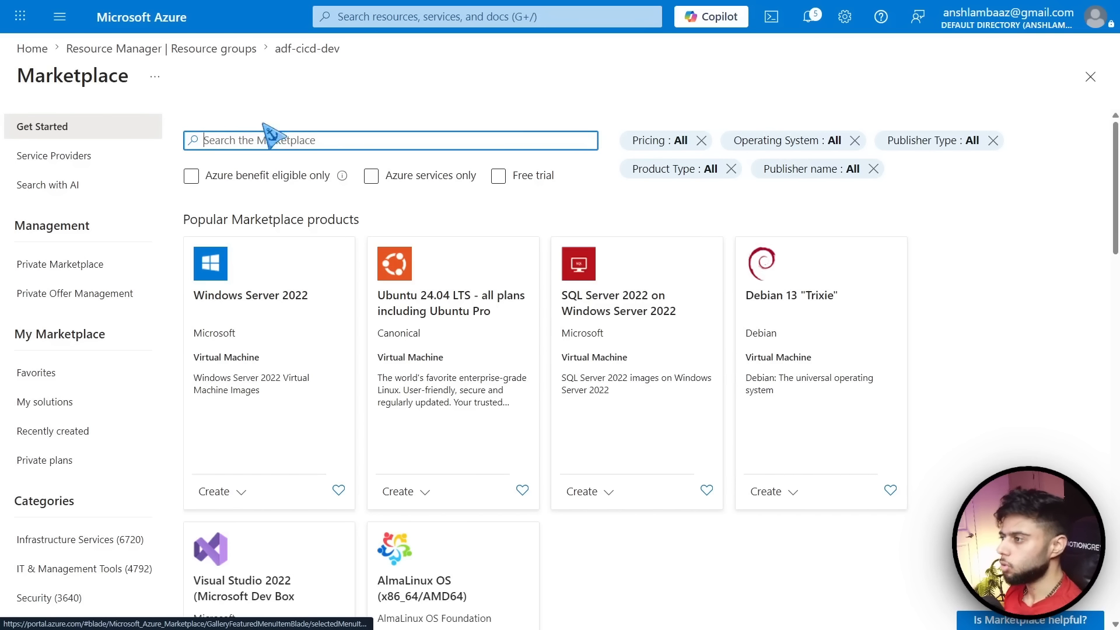
{"action": "type", "text": "storage"}
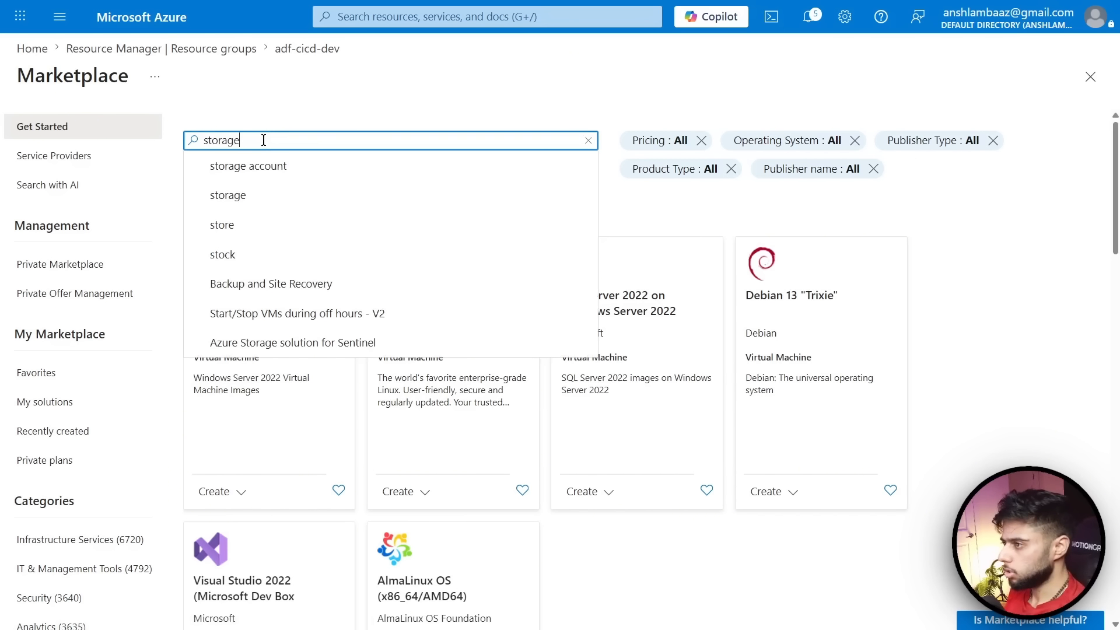
{"action": "left_click", "coordinate": [266, 166]}
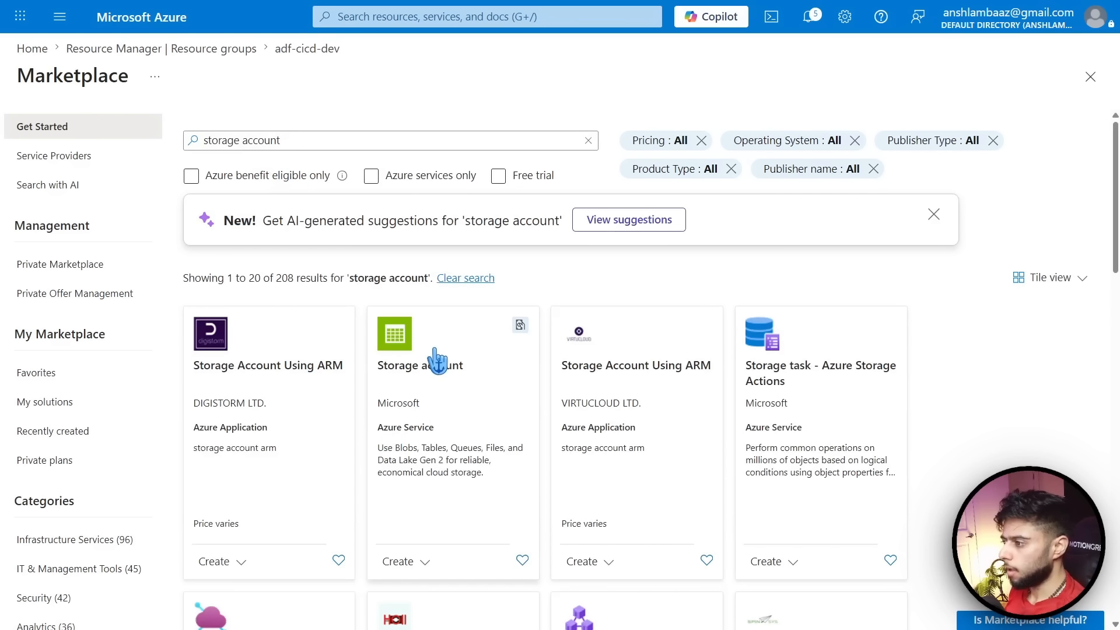
{"action": "left_click", "coordinate": [435, 350]}
{"action": "left_click", "coordinate": [578, 321]}
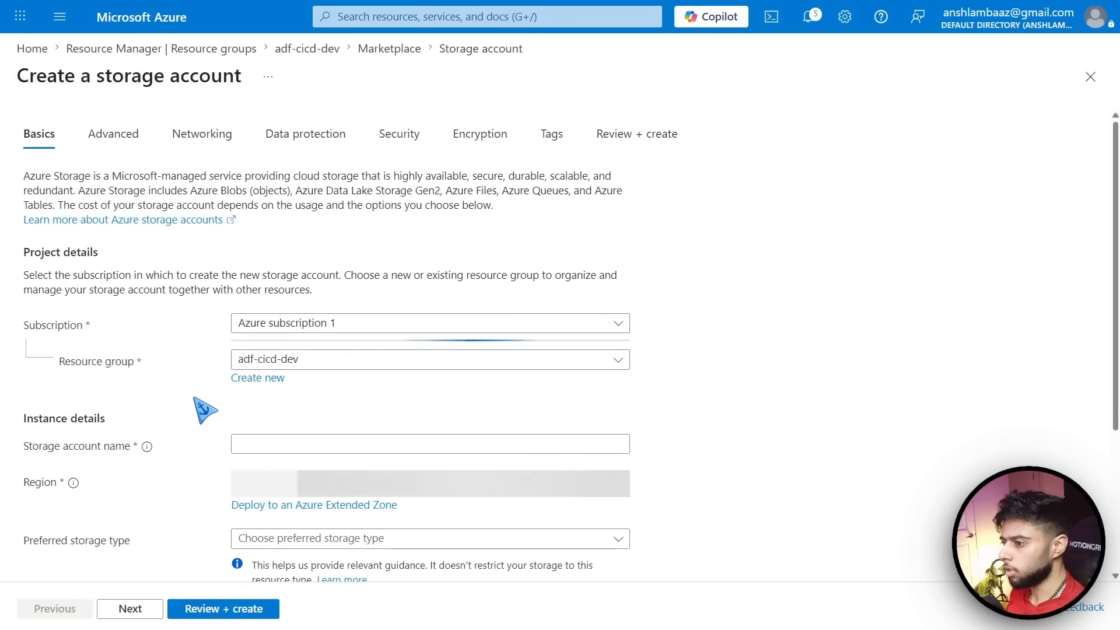
{"action": "scroll", "coordinate": [200, 408], "scroll_direction": "down", "scroll_amount": 2}
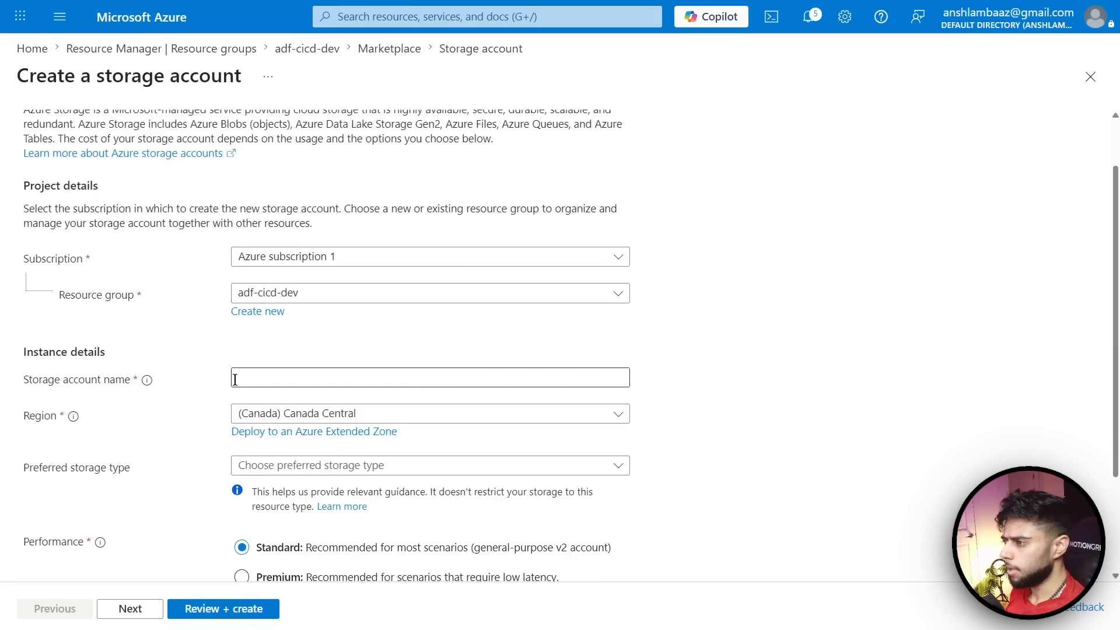
{"action": "mouse_move", "coordinate": [540, 2]}
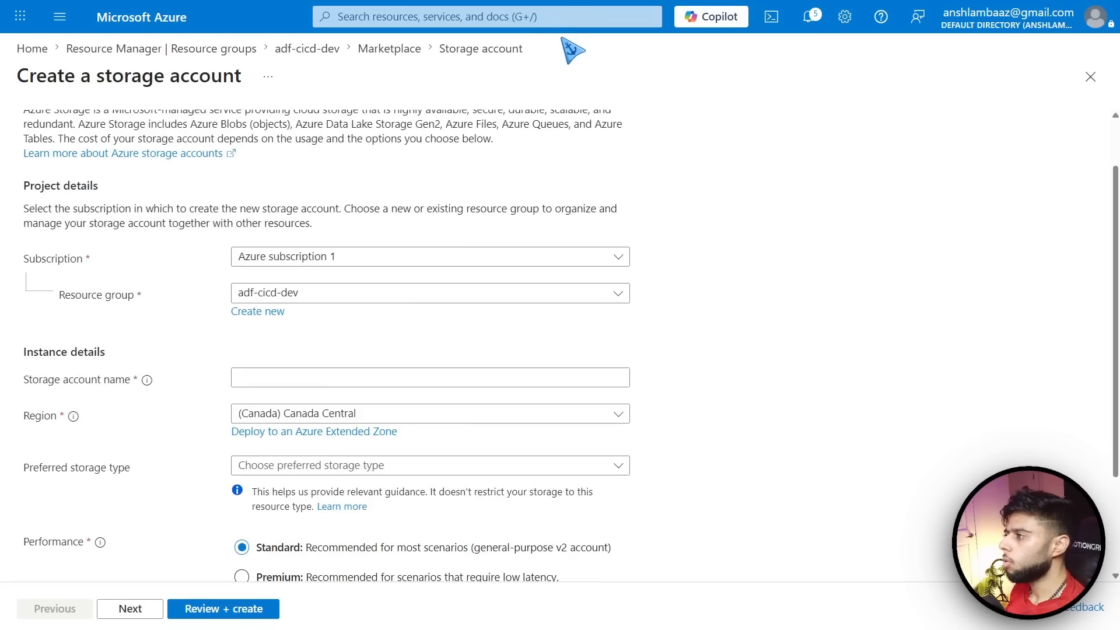
{"action": "left_click", "coordinate": [560, 47]}
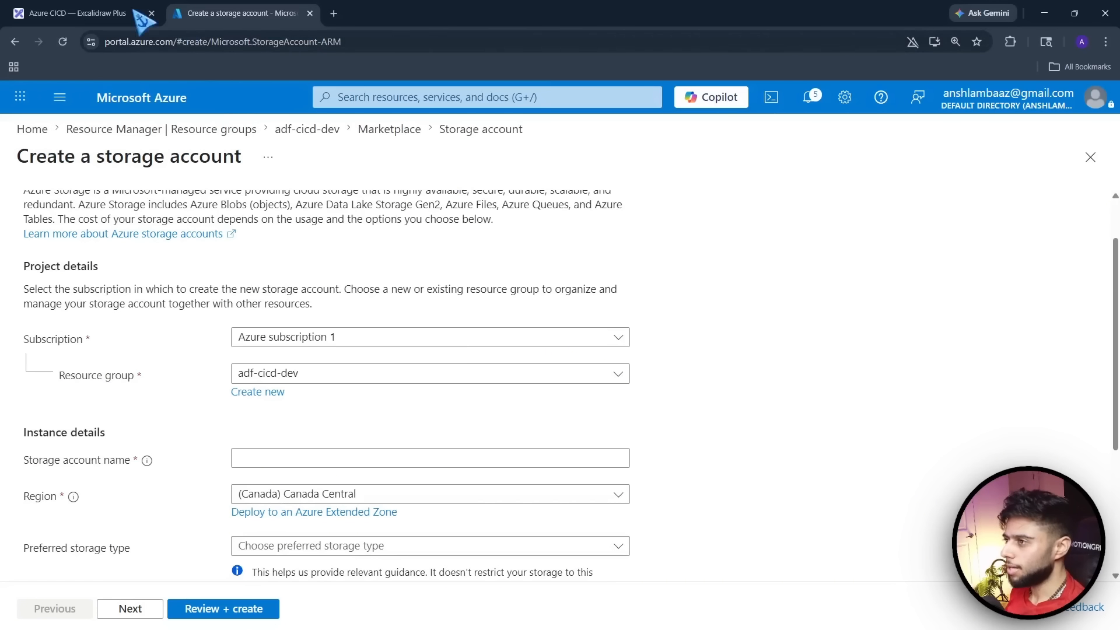
{"action": "left_click", "coordinate": [132, 133]}
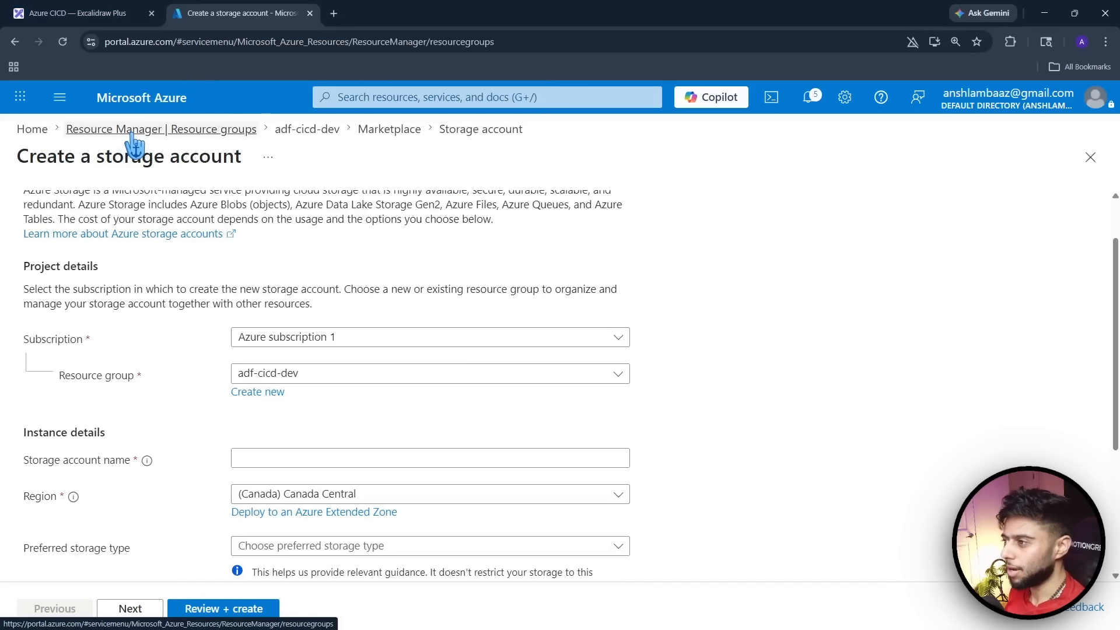
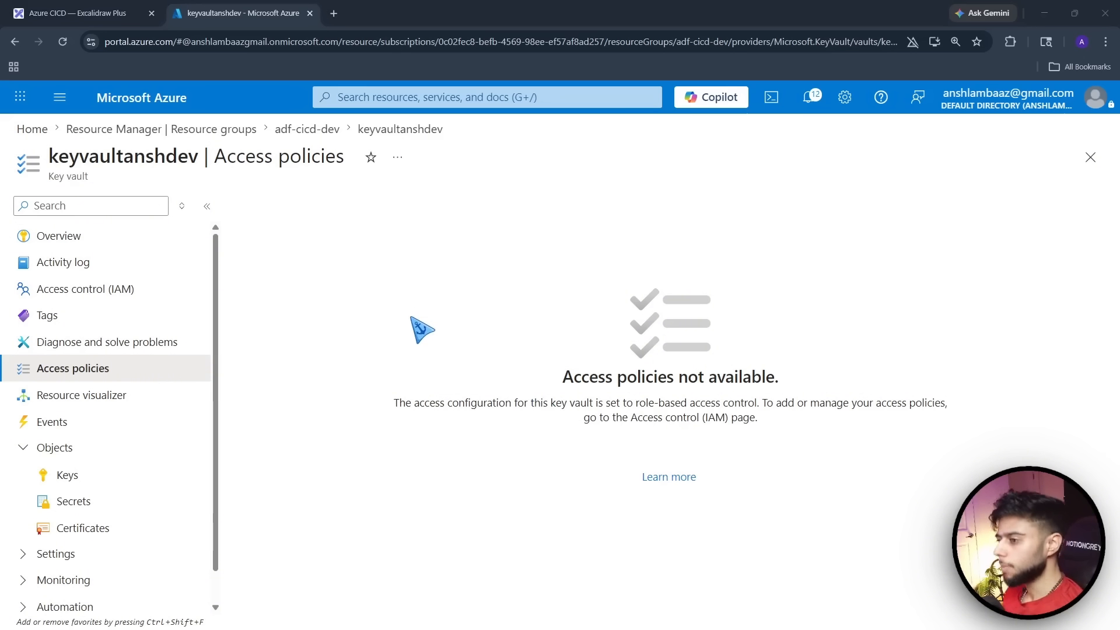
Start a new role assignment in keyvaultanshdev's access control and choose the Key Vault Administrator role
{"action": "left_click", "coordinate": [100, 294]}
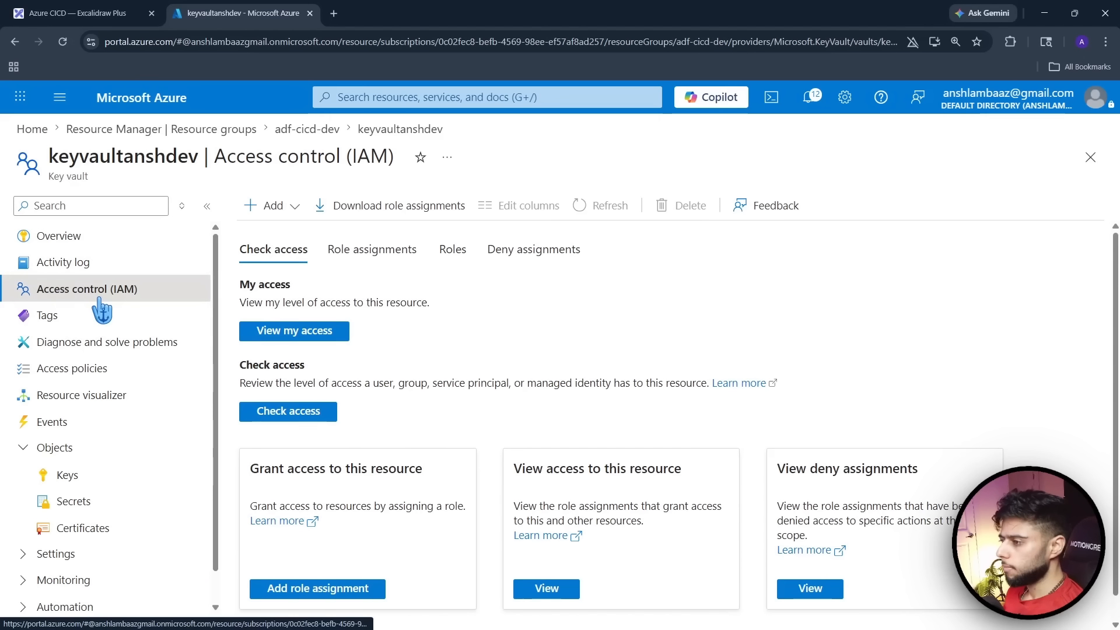
{"action": "left_click", "coordinate": [312, 234]}
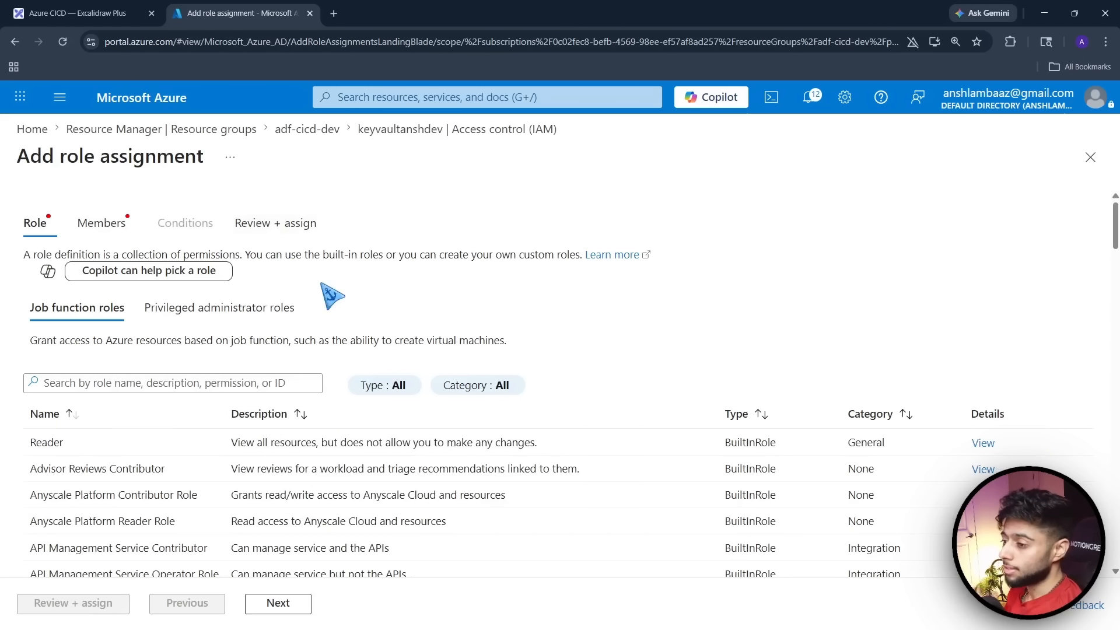
{"action": "left_click", "coordinate": [175, 382]}
{"action": "type", "text": "azure key"}
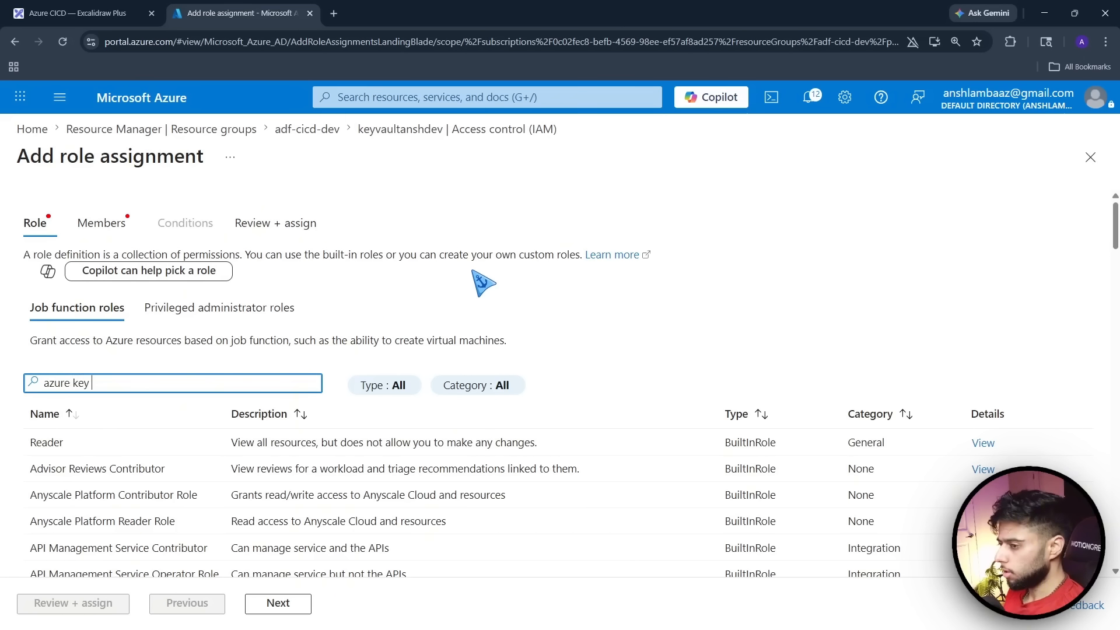
{"action": "key", "text": "ctrl+a"}
{"action": "type", "text": "key vault"}
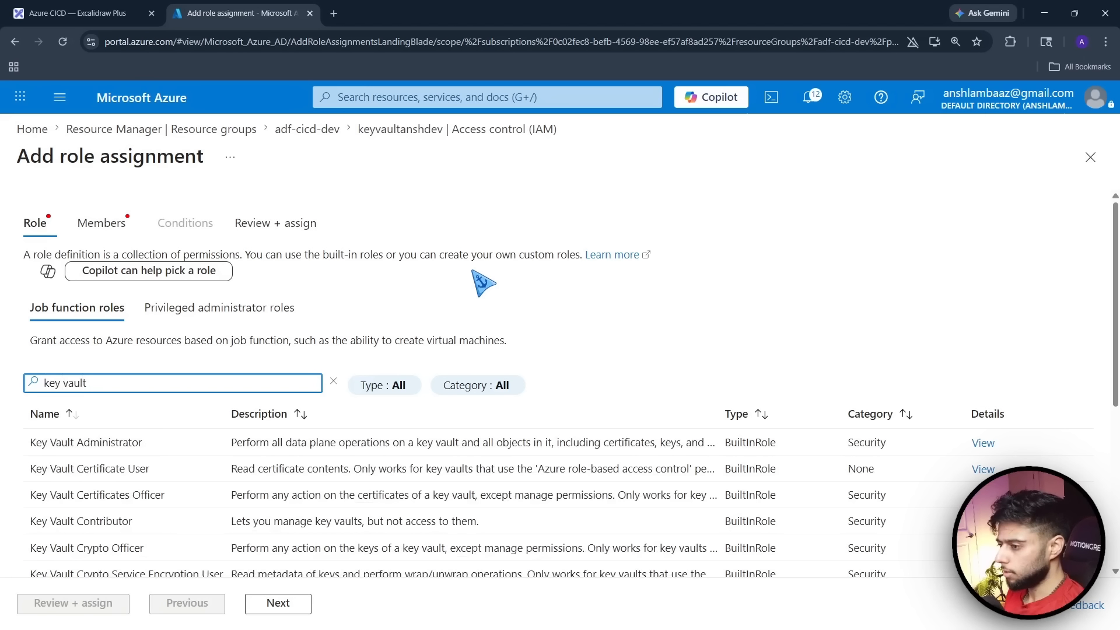
{"action": "type", "text": " a"}
{"action": "left_click", "coordinate": [222, 442]}
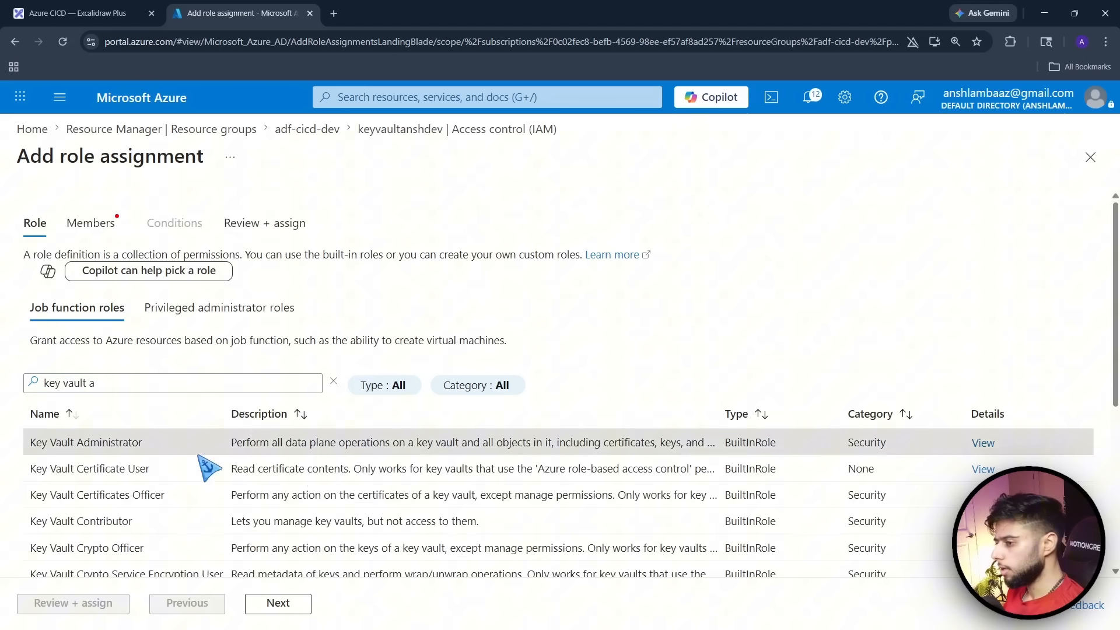
Try to assign the Key Vault Administrator role to your own guest user account
{"action": "left_click", "coordinate": [292, 604]}
{"action": "left_click", "coordinate": [232, 358]}
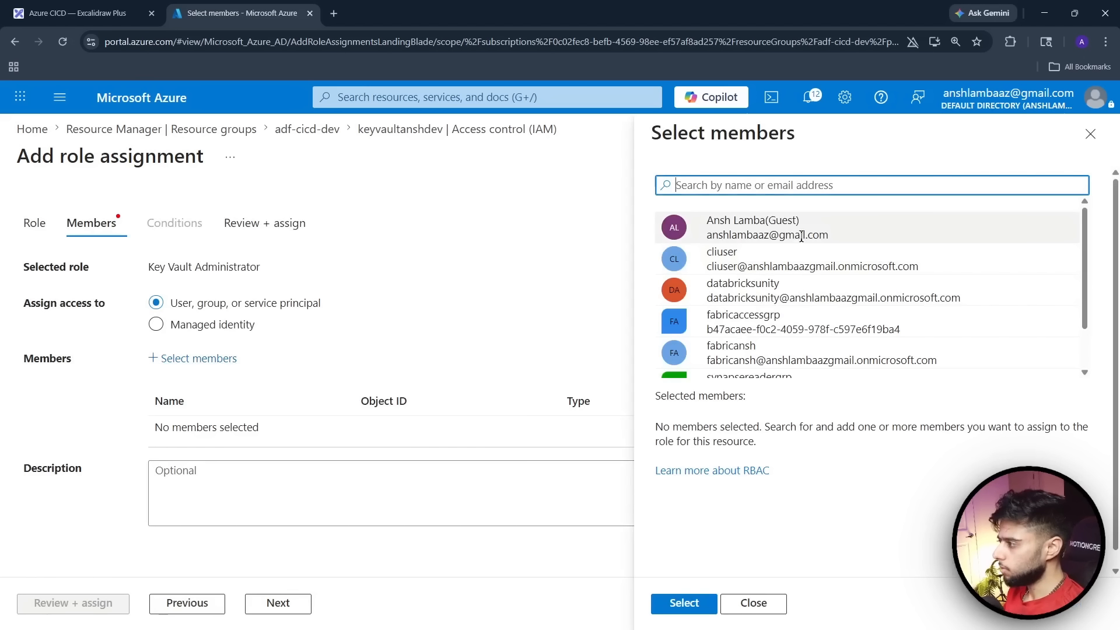
{"action": "left_click", "coordinate": [753, 227]}
{"action": "left_click", "coordinate": [680, 603]}
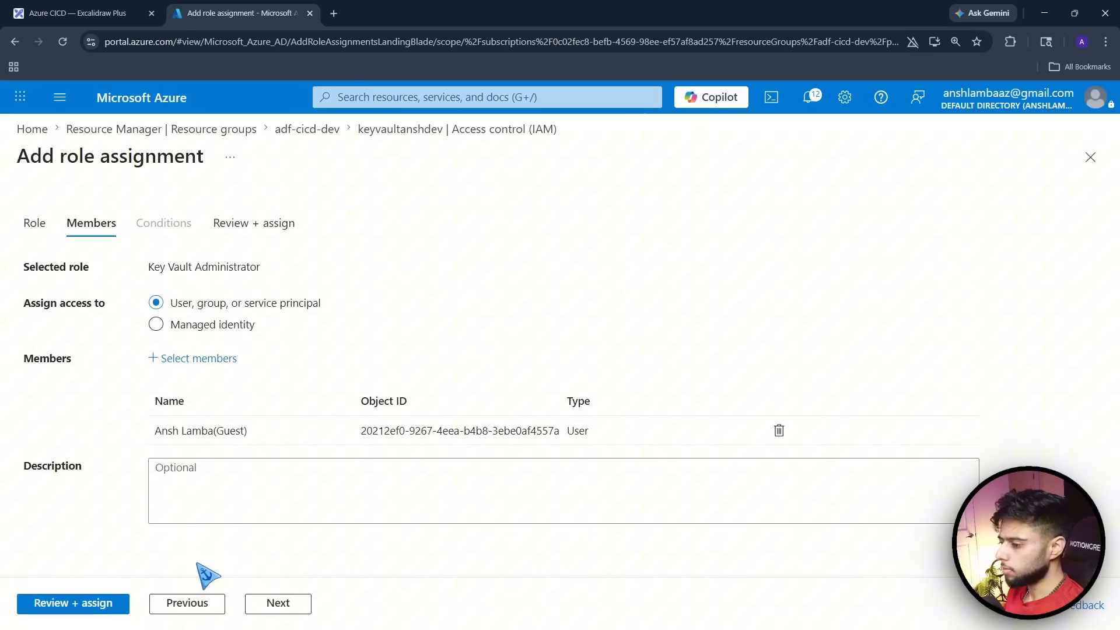
{"action": "left_click", "coordinate": [111, 605]}
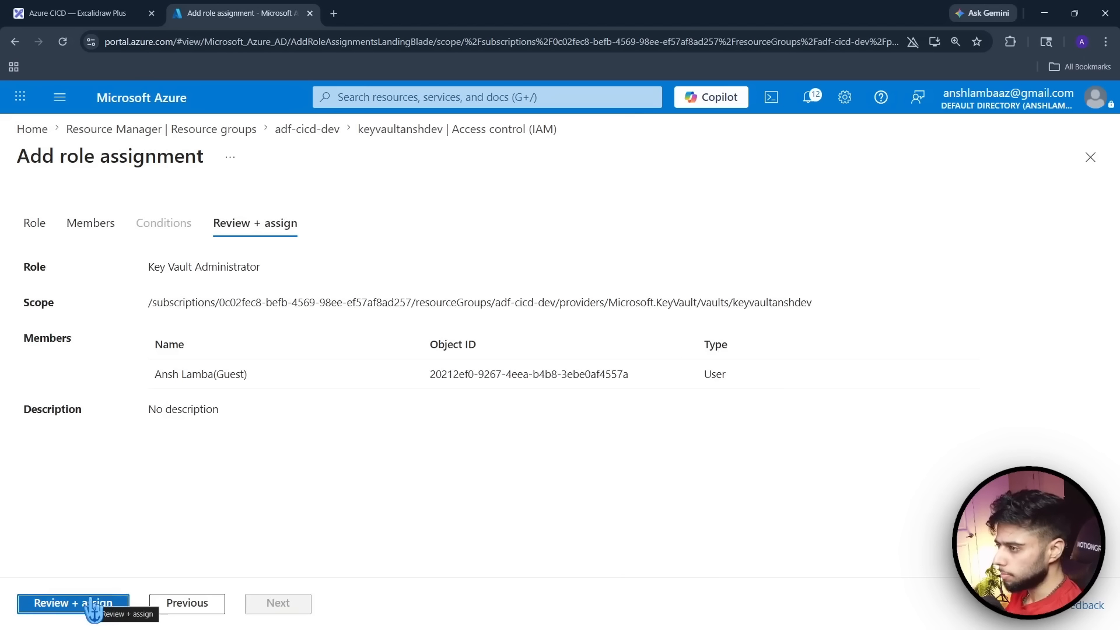
{"action": "left_click", "coordinate": [93, 606]}
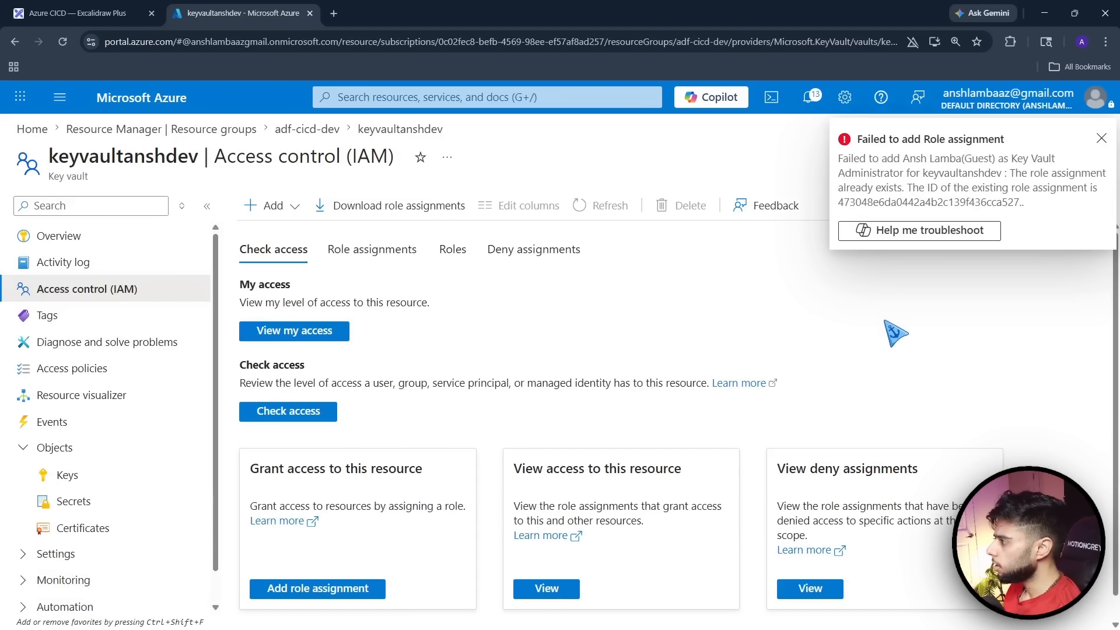
Review the role assignments on keyvaultanshdev and check its secrets list
{"action": "left_click", "coordinate": [375, 267]}
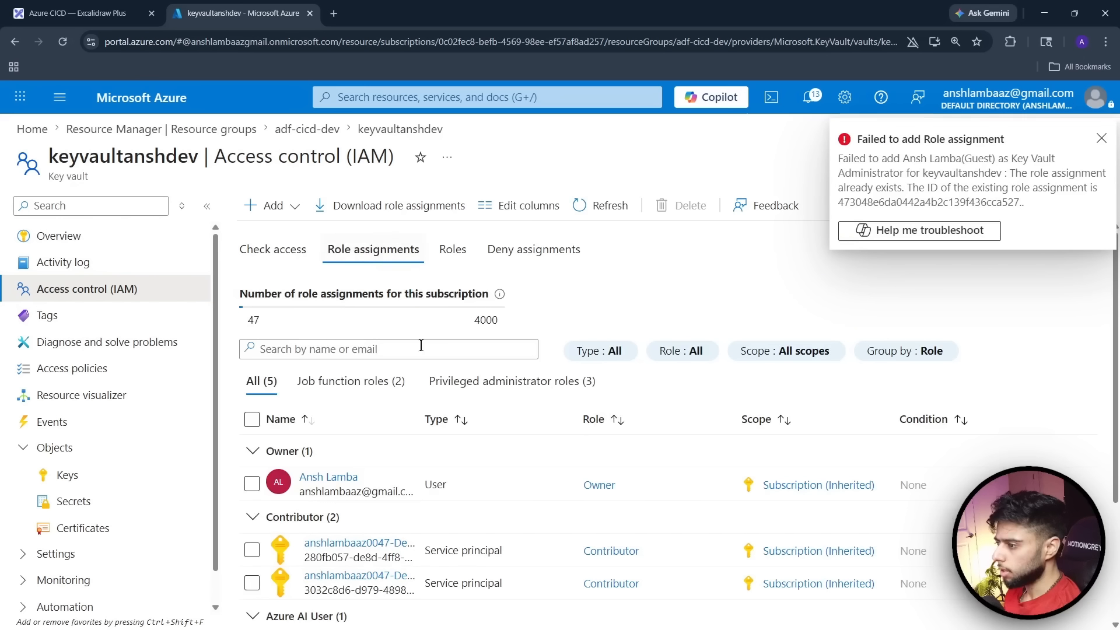
{"action": "scroll", "coordinate": [320, 437], "scroll_direction": "down", "scroll_amount": 2}
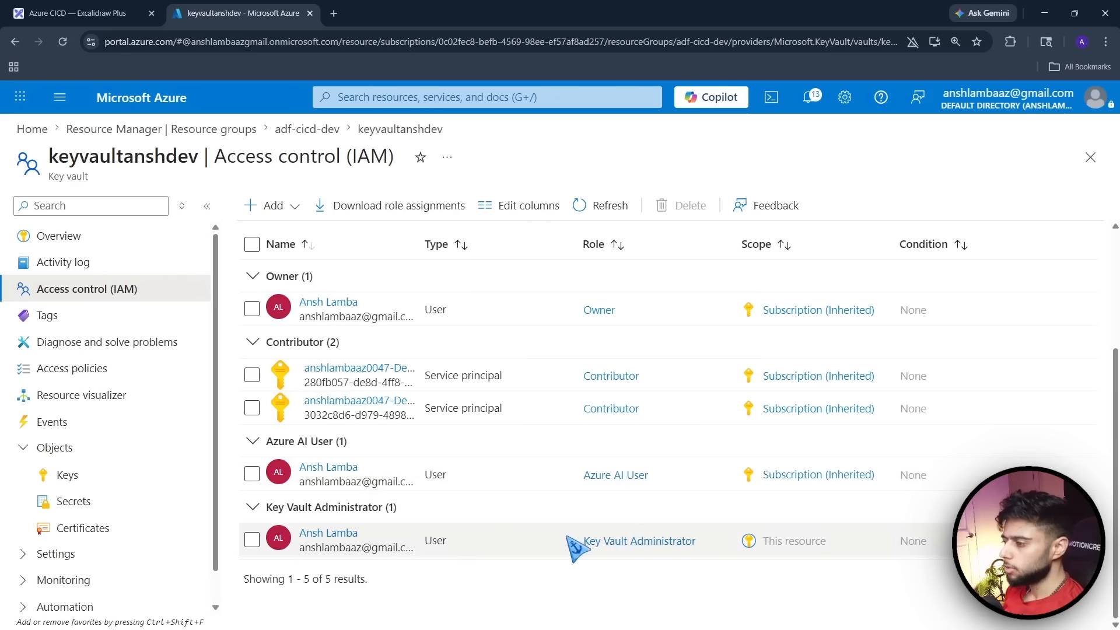
{"action": "left_click", "coordinate": [74, 502]}
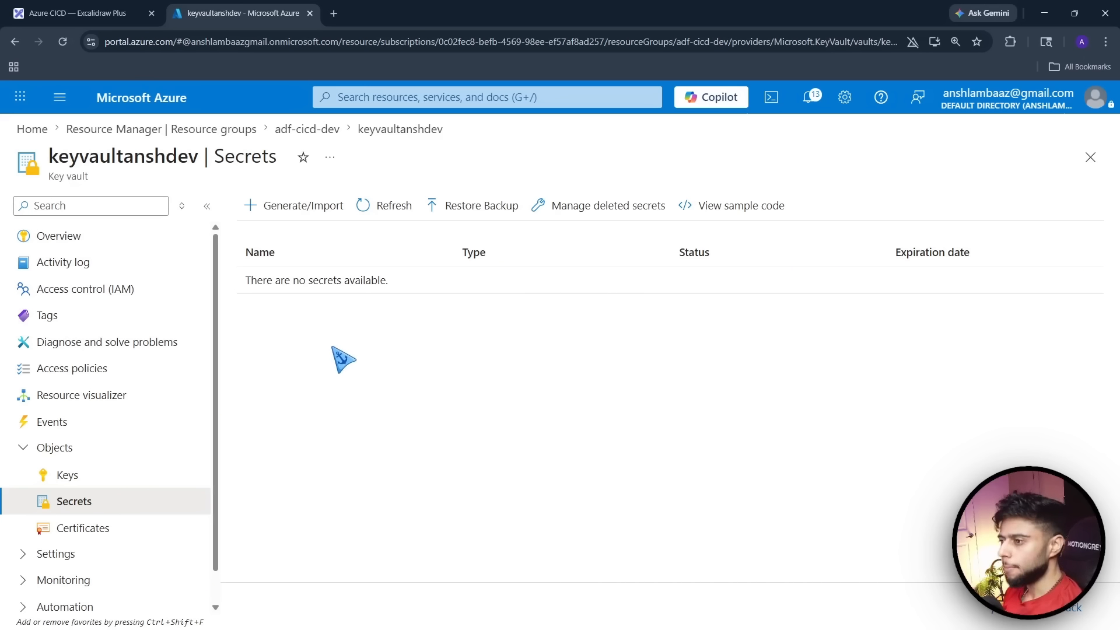
Change keyvaultanshdev's permission model to Vault access policy in its access configuration and apply the change
{"action": "left_click", "coordinate": [54, 447]}
{"action": "left_click", "coordinate": [56, 474]}
{"action": "left_click", "coordinate": [107, 501]}
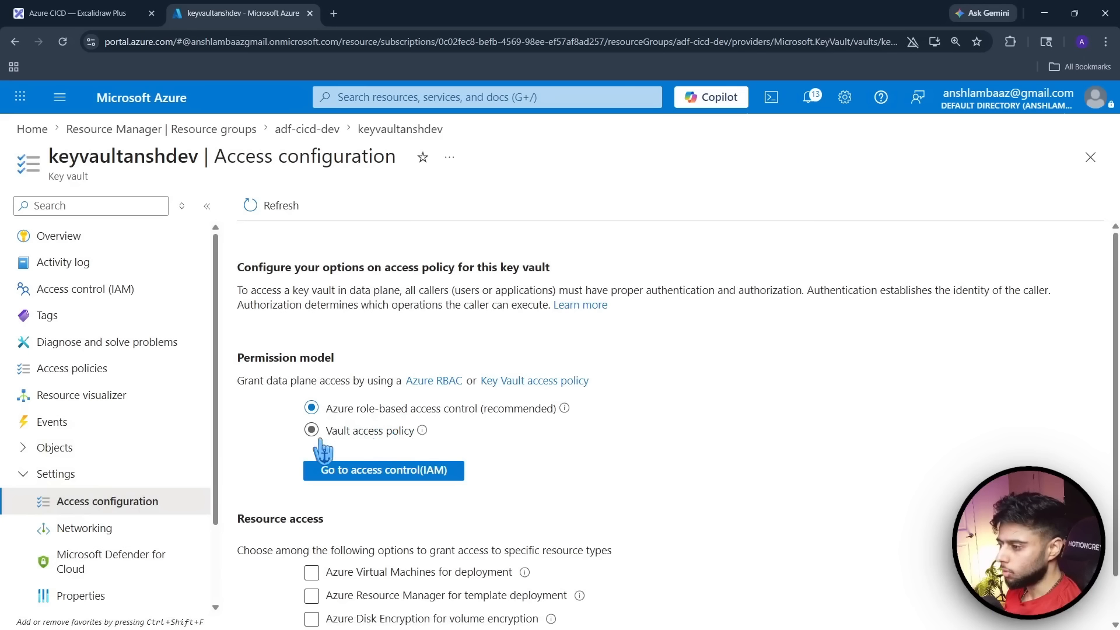
{"action": "left_click", "coordinate": [311, 431]}
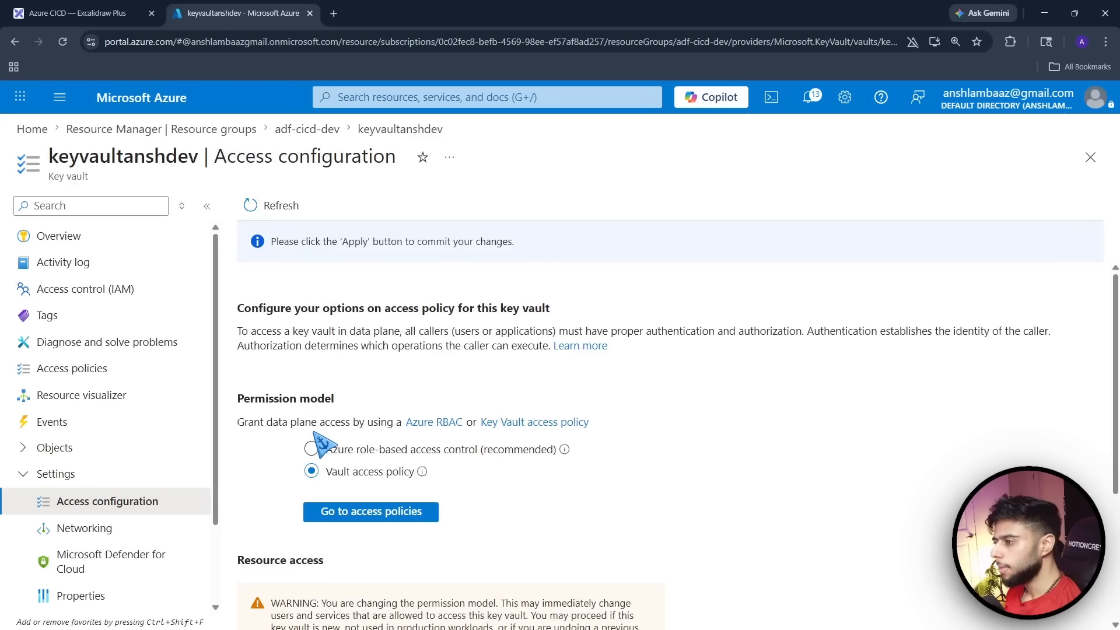
{"action": "scroll", "coordinate": [286, 461], "scroll_direction": "down", "scroll_amount": 3}
{"action": "left_click", "coordinate": [373, 302]}
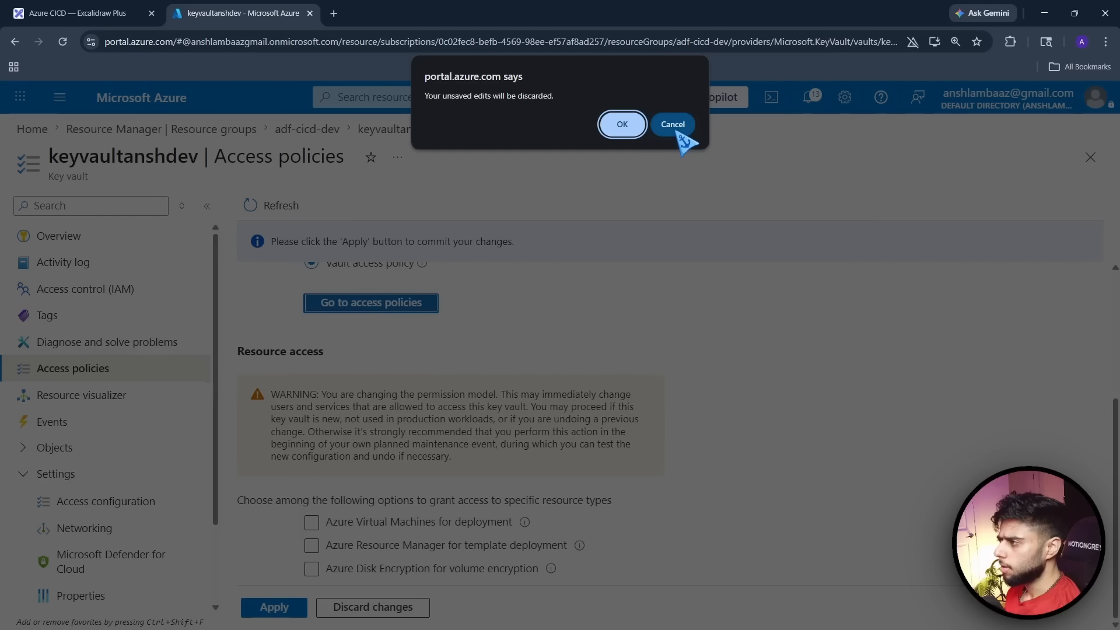
{"action": "left_click", "coordinate": [673, 127]}
{"action": "left_click", "coordinate": [275, 607]}
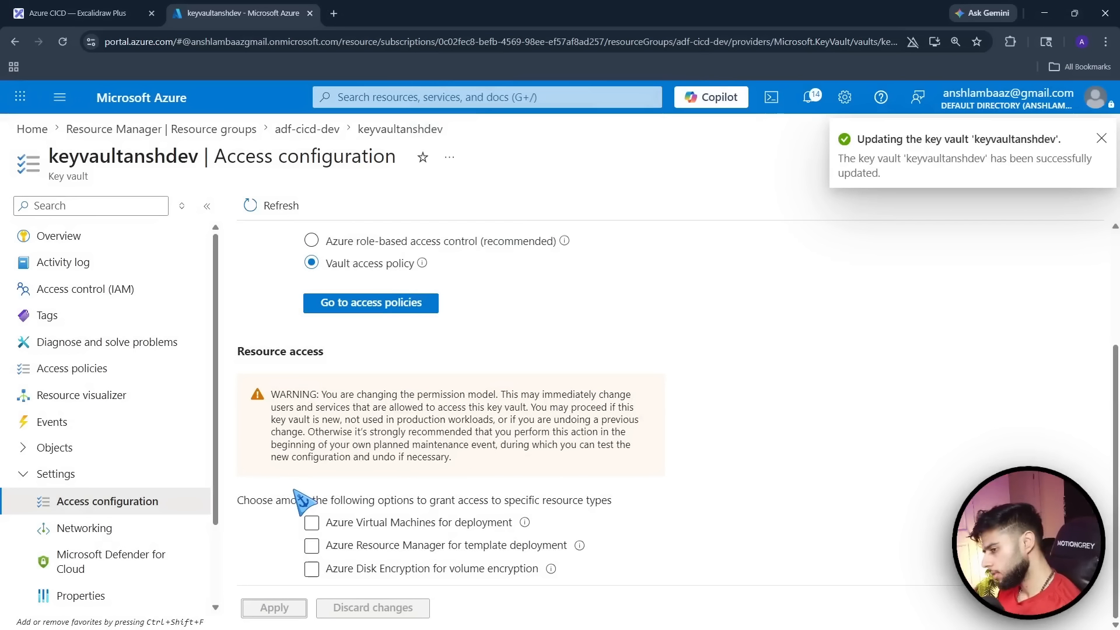
{"action": "scroll", "coordinate": [152, 513], "scroll_direction": "down", "scroll_amount": 2}
Open the adfanshdev data factory from the adf-cicd-dev resource group and launch its studio full screen with enlarged text
{"action": "left_click", "coordinate": [161, 129]}
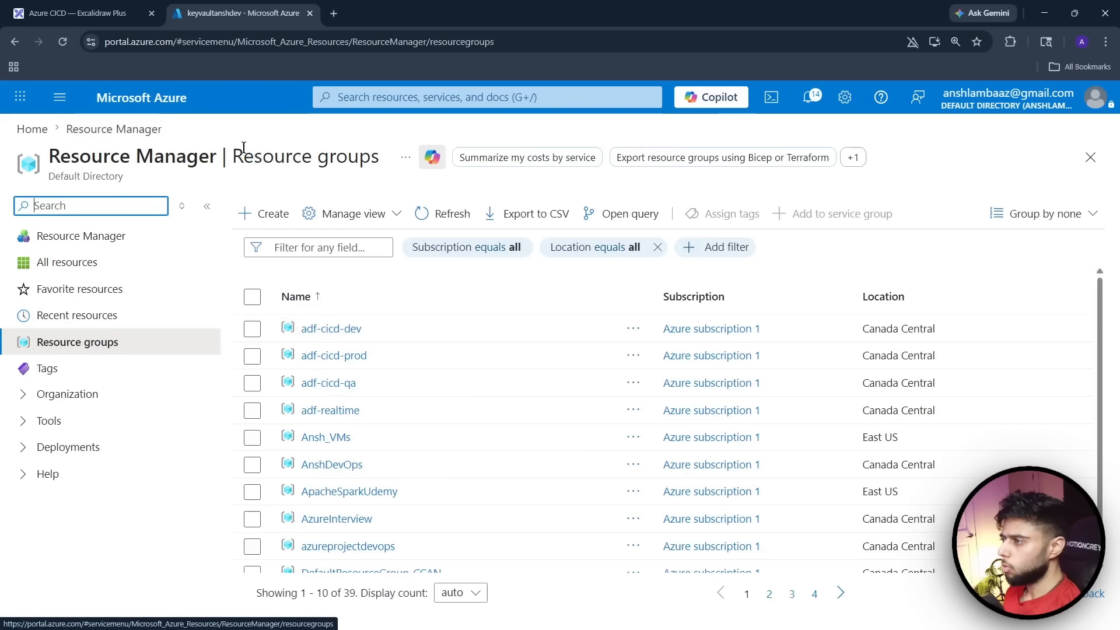
{"action": "left_click", "coordinate": [331, 328]}
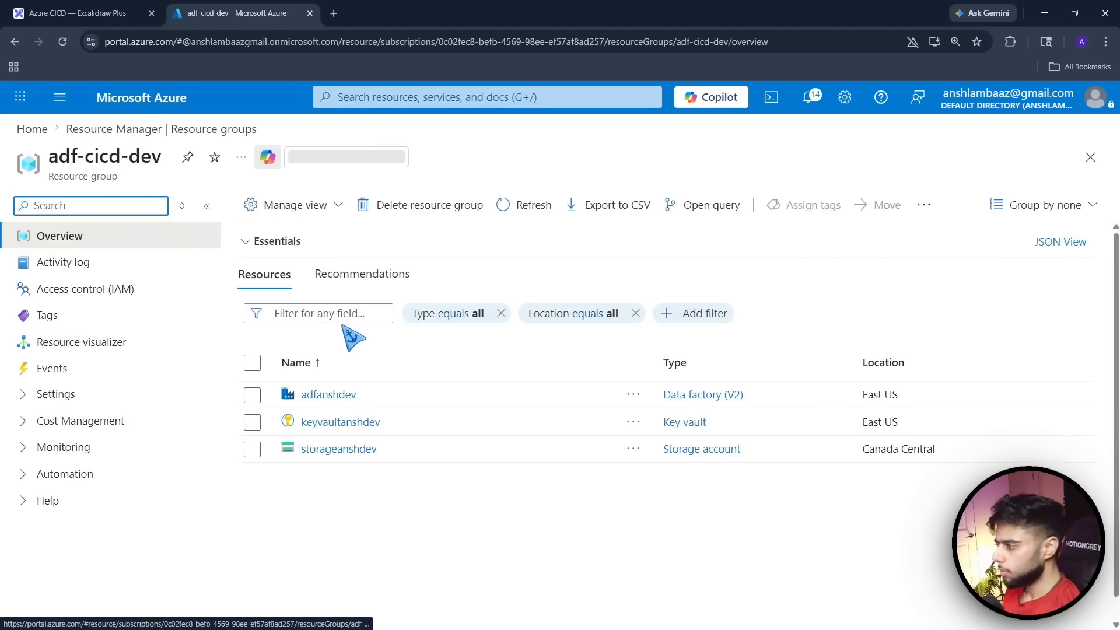
{"action": "left_click", "coordinate": [339, 397]}
{"action": "left_click", "coordinate": [569, 534]}
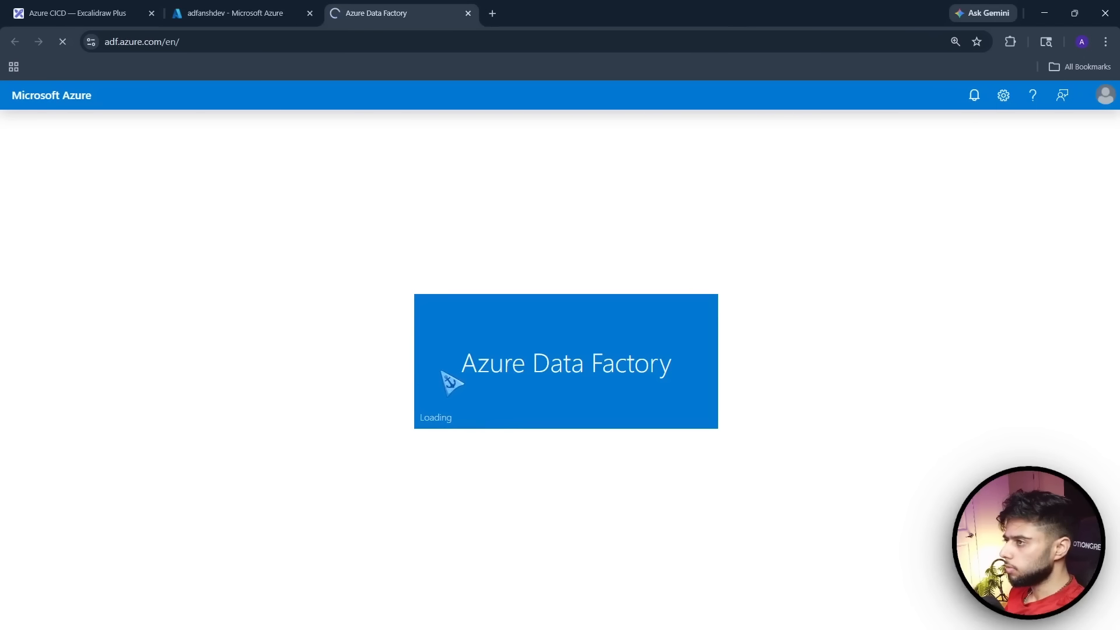
{"action": "key", "text": "F11"}
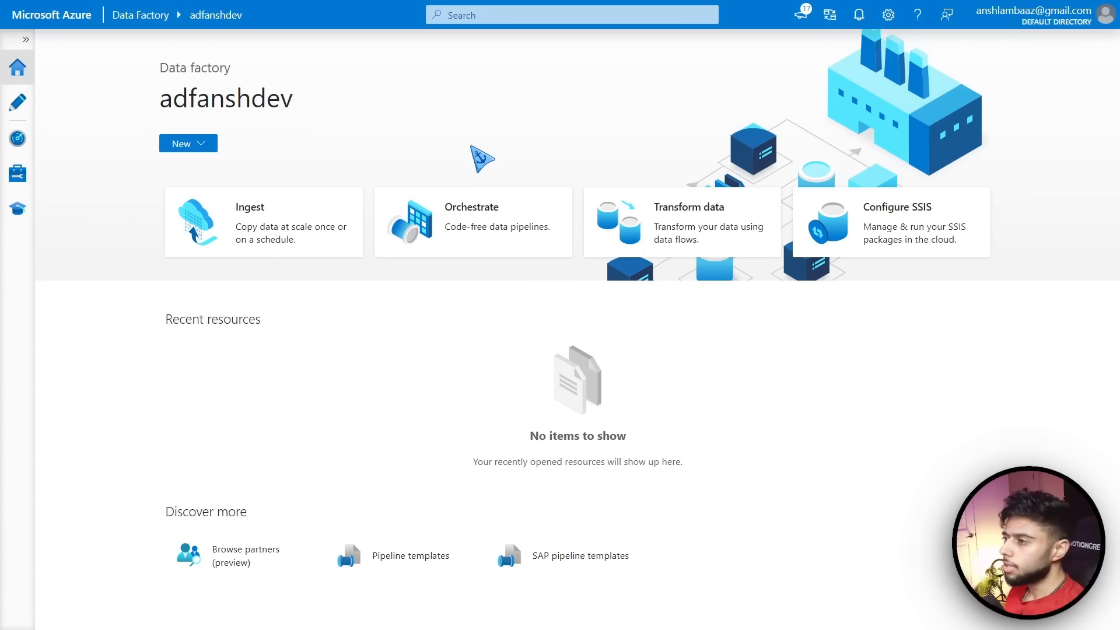
{"action": "key", "text": "ctrl+plus"}
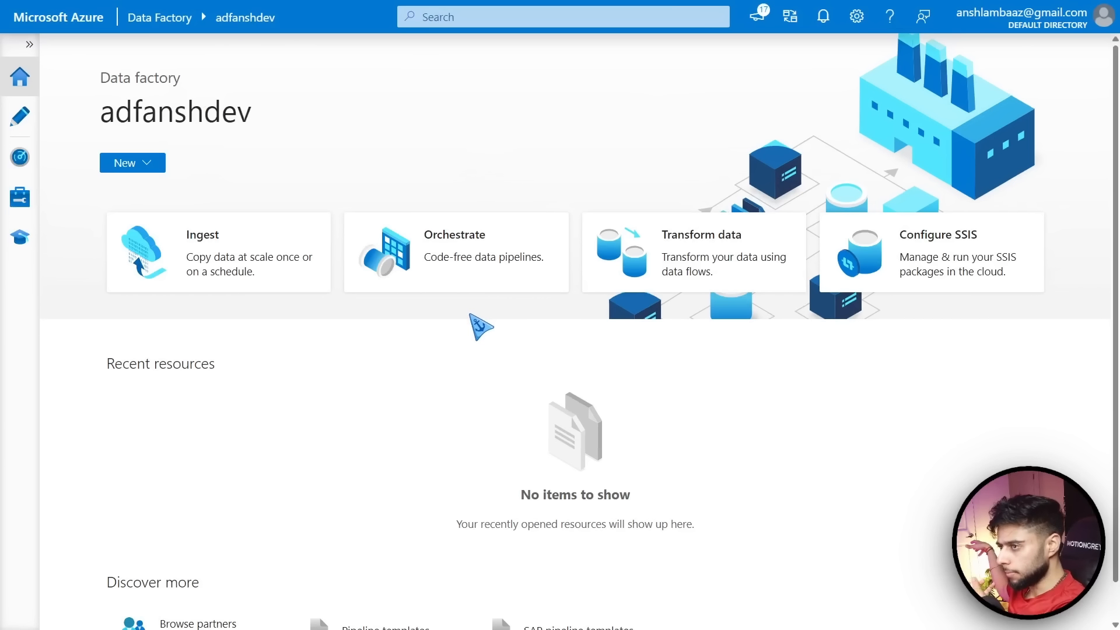
Examine the ARM template options and the Git configuration page in the data factory's management settings
{"action": "left_click", "coordinate": [20, 197]}
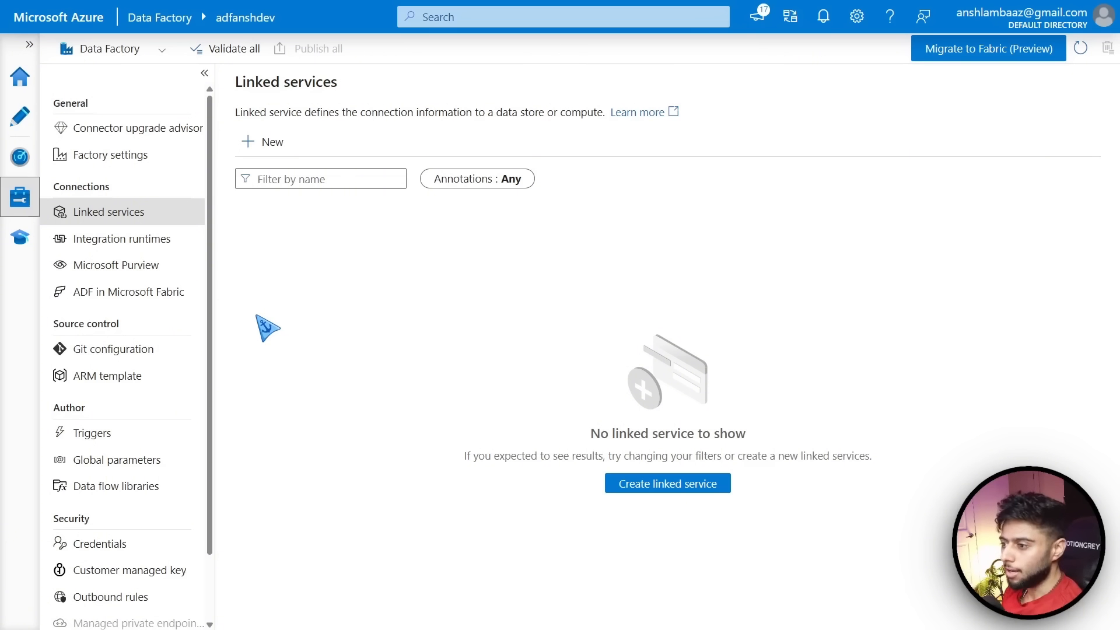
{"action": "left_click", "coordinate": [77, 378]}
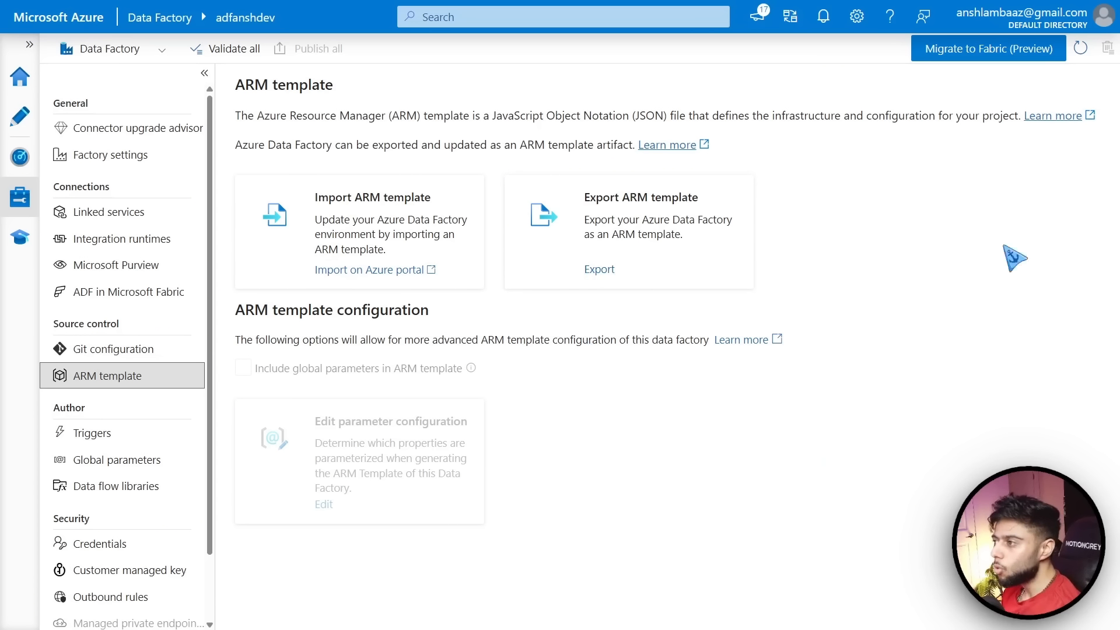
{"action": "mouse_move", "coordinate": [513, 453]}
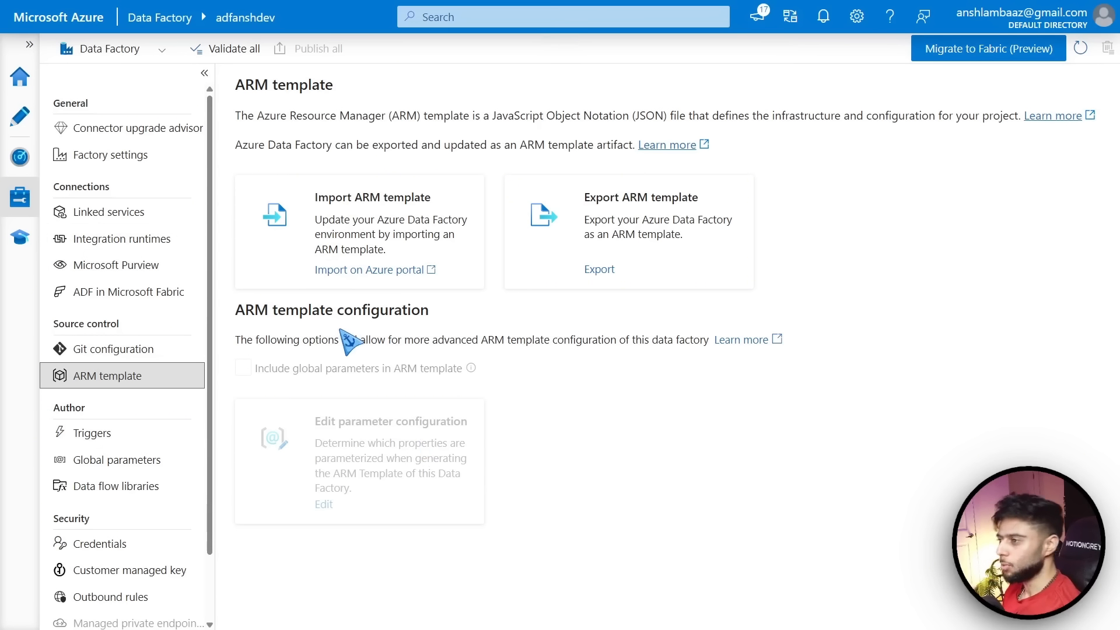
{"action": "mouse_move", "coordinate": [479, 371]}
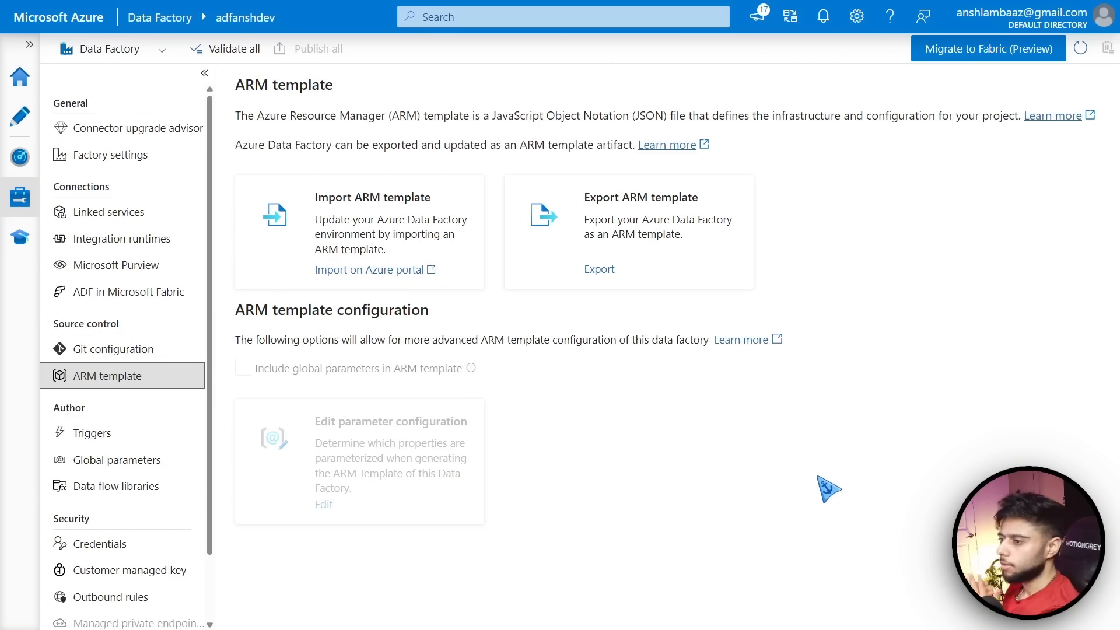
{"action": "left_click", "coordinate": [102, 349]}
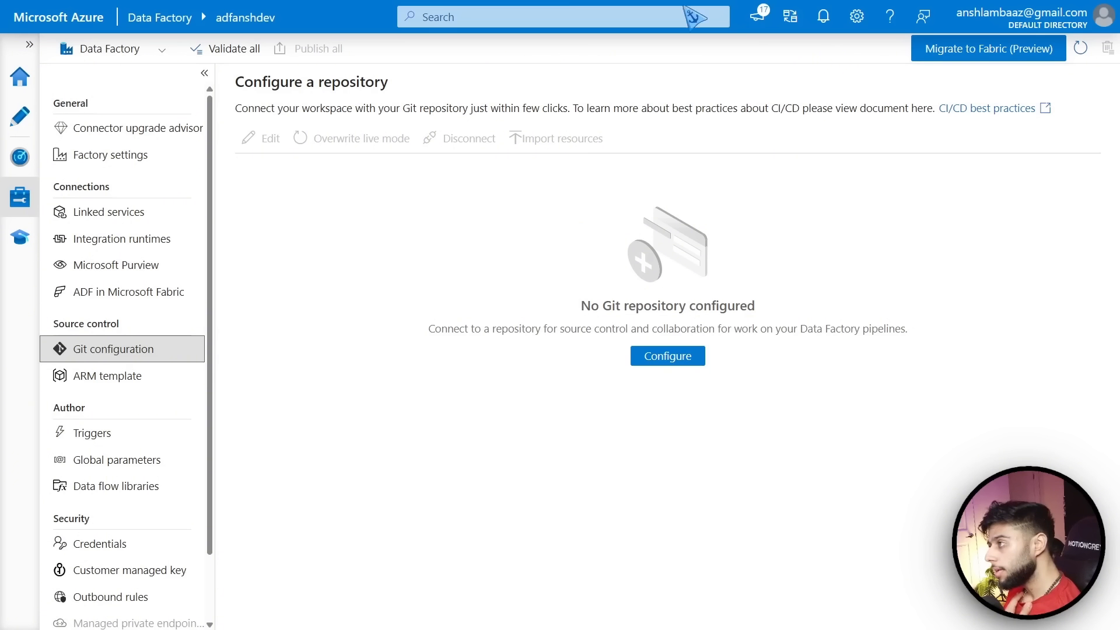
Return to the Azure portal's home page, search for "azure devops" and open Azure DevOps organizations
{"action": "left_click", "coordinate": [560, 46]}
{"action": "left_click", "coordinate": [242, 13]}
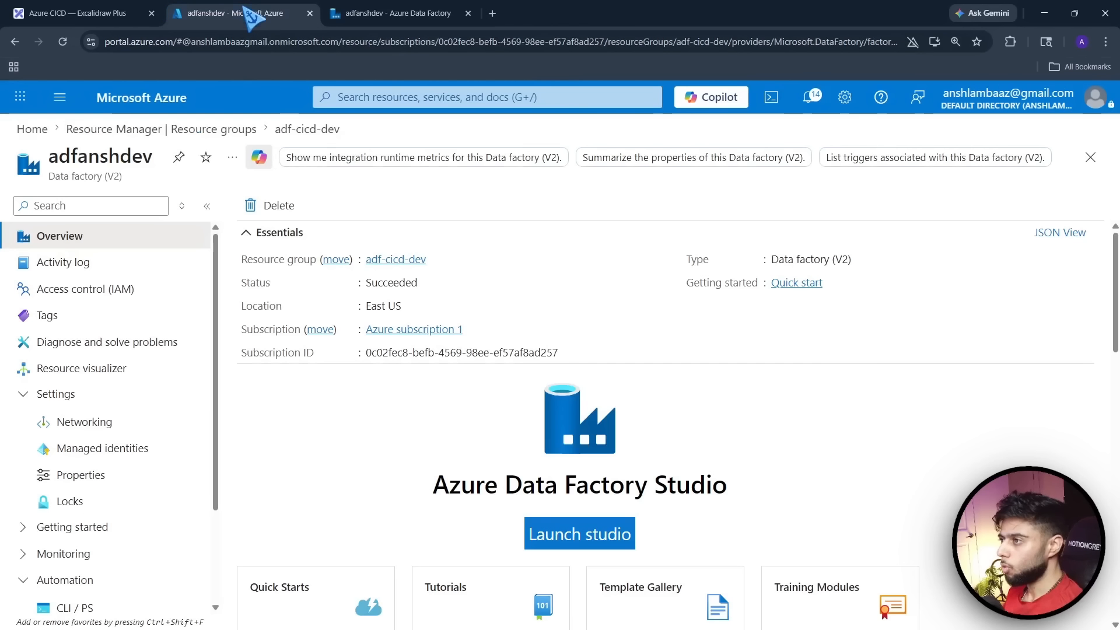
{"action": "left_click", "coordinate": [31, 127]}
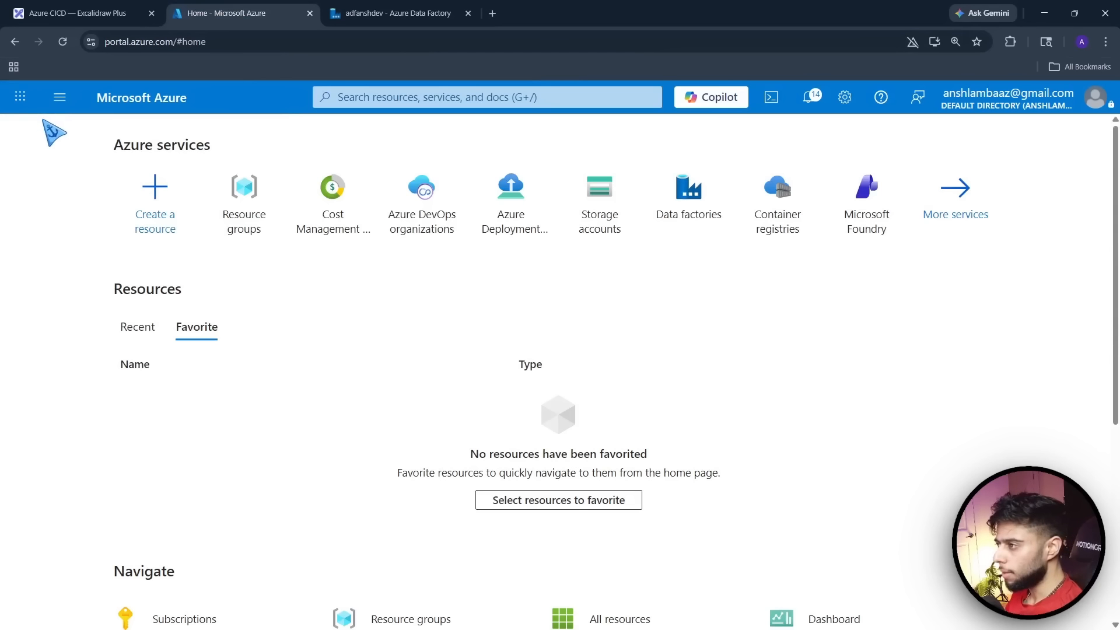
{"action": "left_click", "coordinate": [400, 97]}
{"action": "type", "text": "azure devops"}
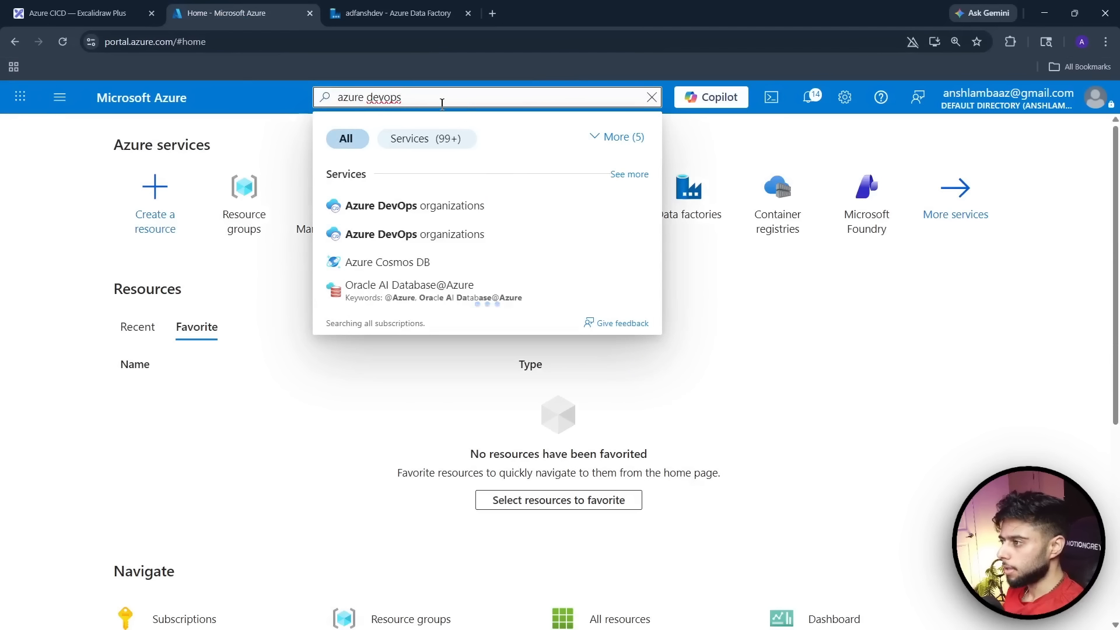
{"action": "left_click", "coordinate": [434, 211]}
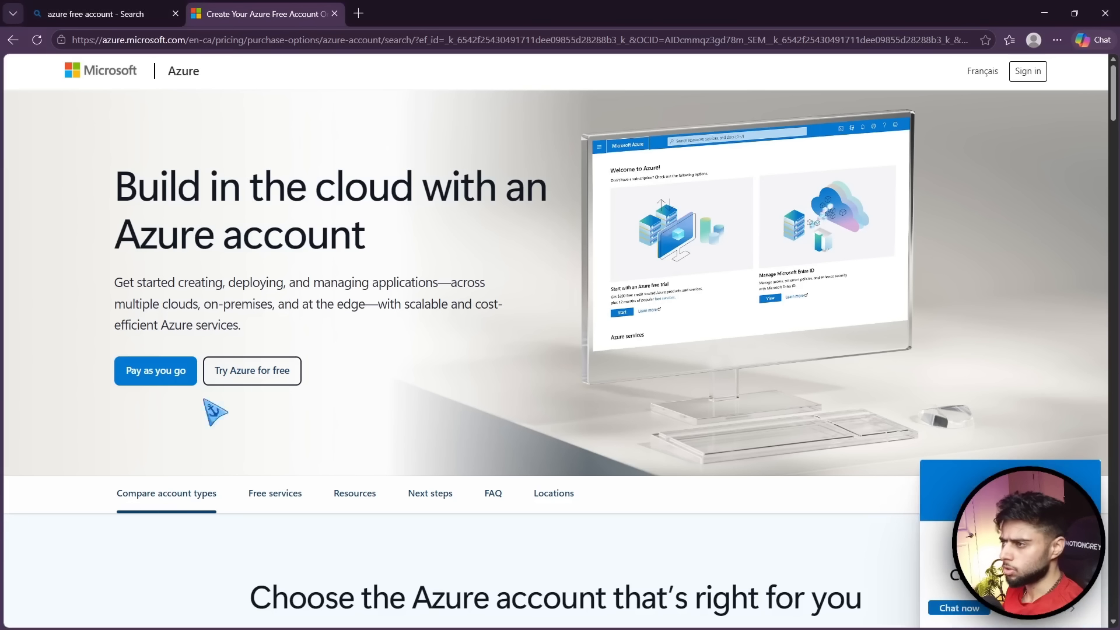
In the Edge browser, search the web for "azure devops free account" and open Microsoft Learn's Azure DevOps sign-up article
{"action": "left_click", "coordinate": [355, 13]}
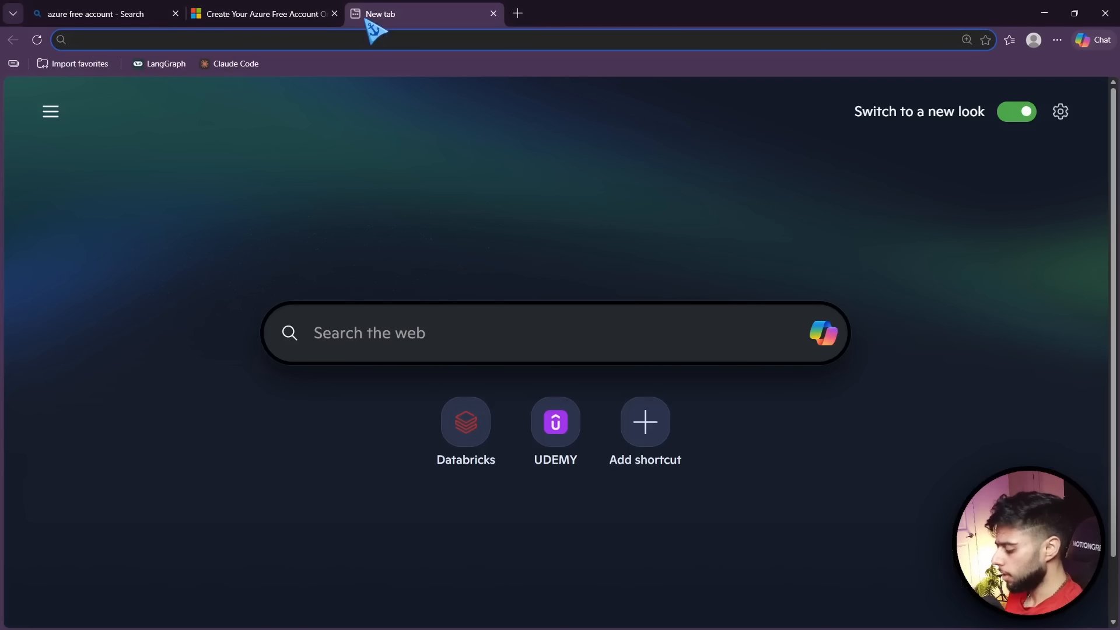
{"action": "type", "text": "azure devoi"}
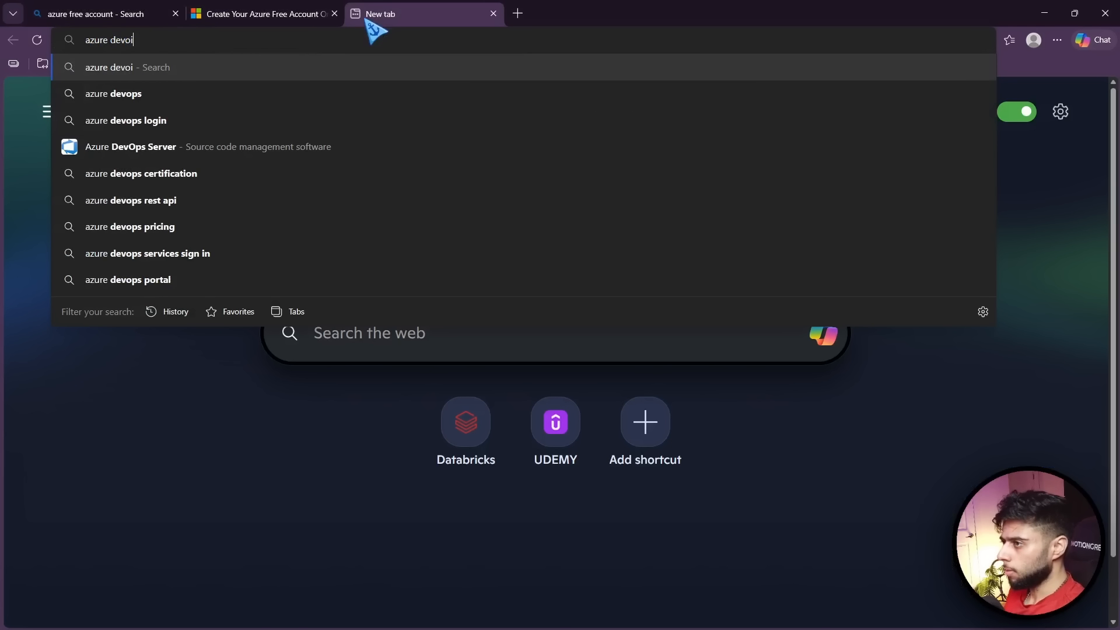
{"action": "key", "text": "BackSpace"}
{"action": "type", "text": "ps free"}
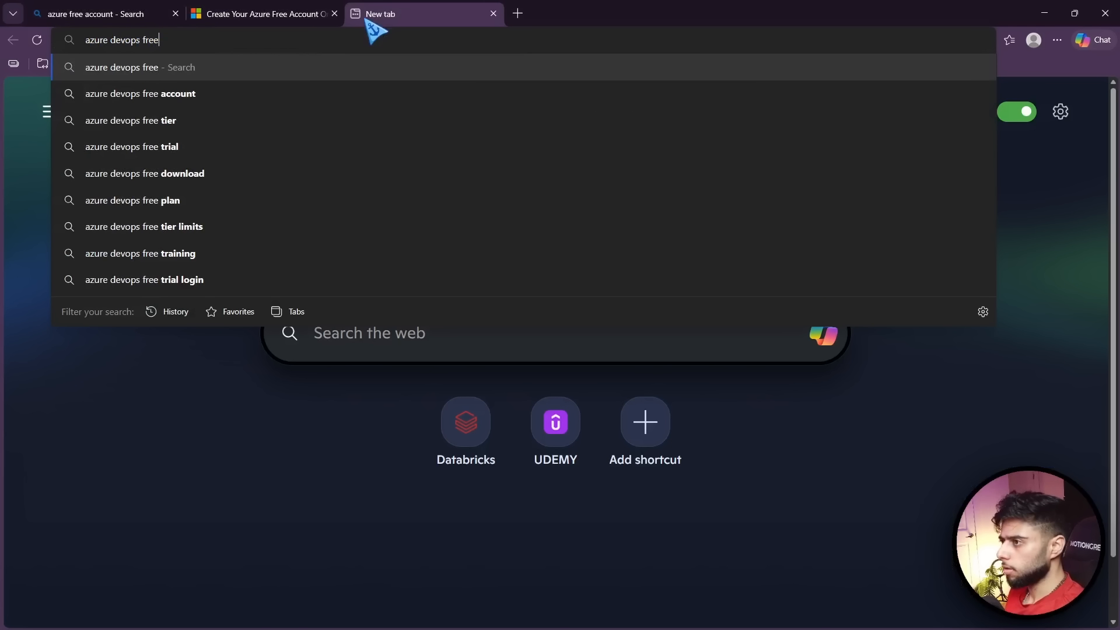
{"action": "key", "text": "Down"}
{"action": "key", "text": "Return"}
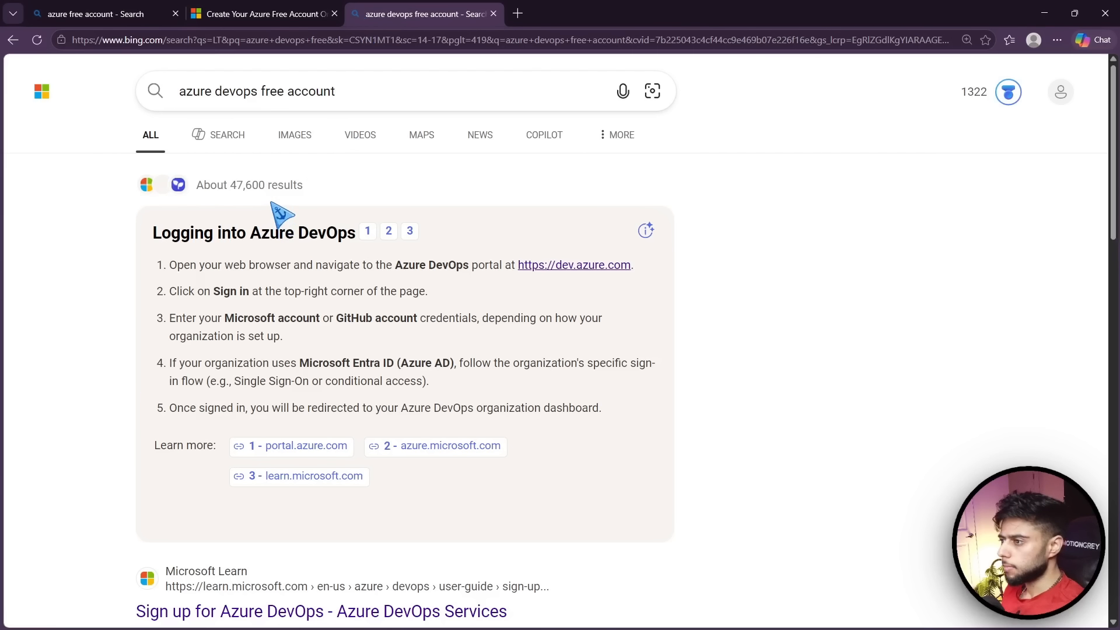
{"action": "scroll", "coordinate": [280, 212], "scroll_direction": "down", "scroll_amount": 3}
{"action": "left_click", "coordinate": [283, 415]}
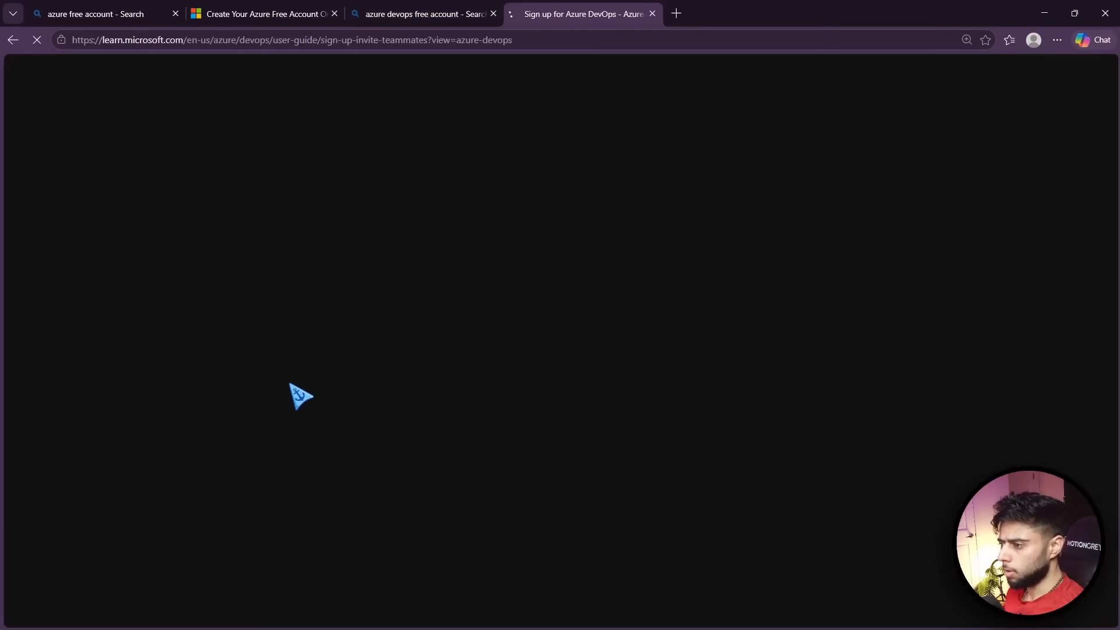
Read the sign-up article and its free-tier pricing page, return to the "azure devops free account" search results, and switch back to the Azure portal
{"action": "scroll", "coordinate": [298, 395], "scroll_direction": "down", "scroll_amount": 1}
{"action": "scroll", "coordinate": [297, 397], "scroll_direction": "down", "scroll_amount": 3}
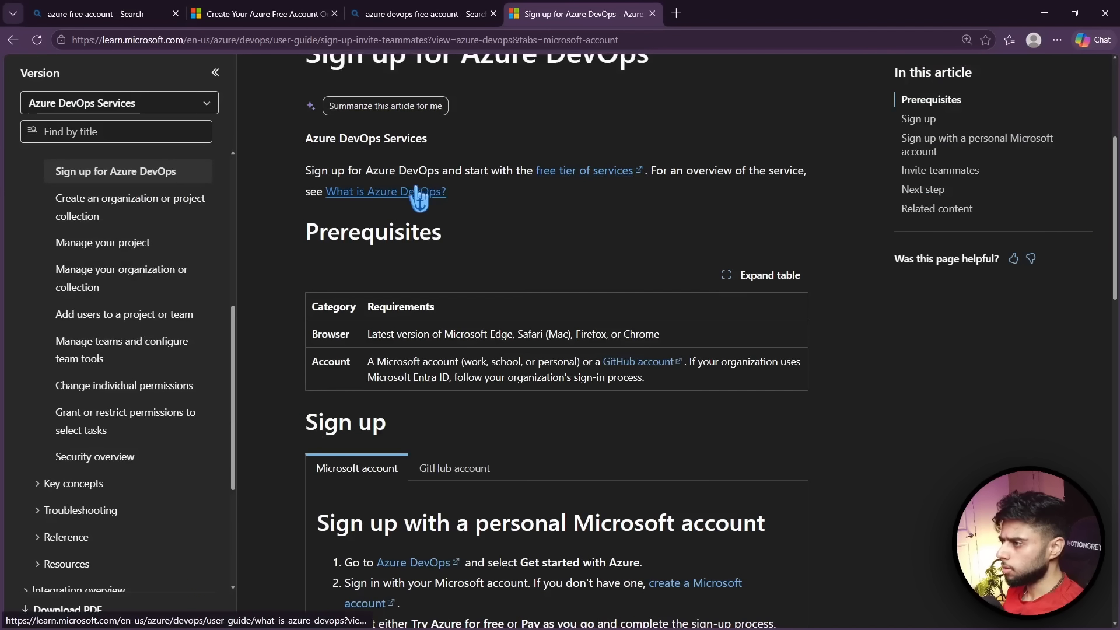
{"action": "left_click", "coordinate": [581, 181]}
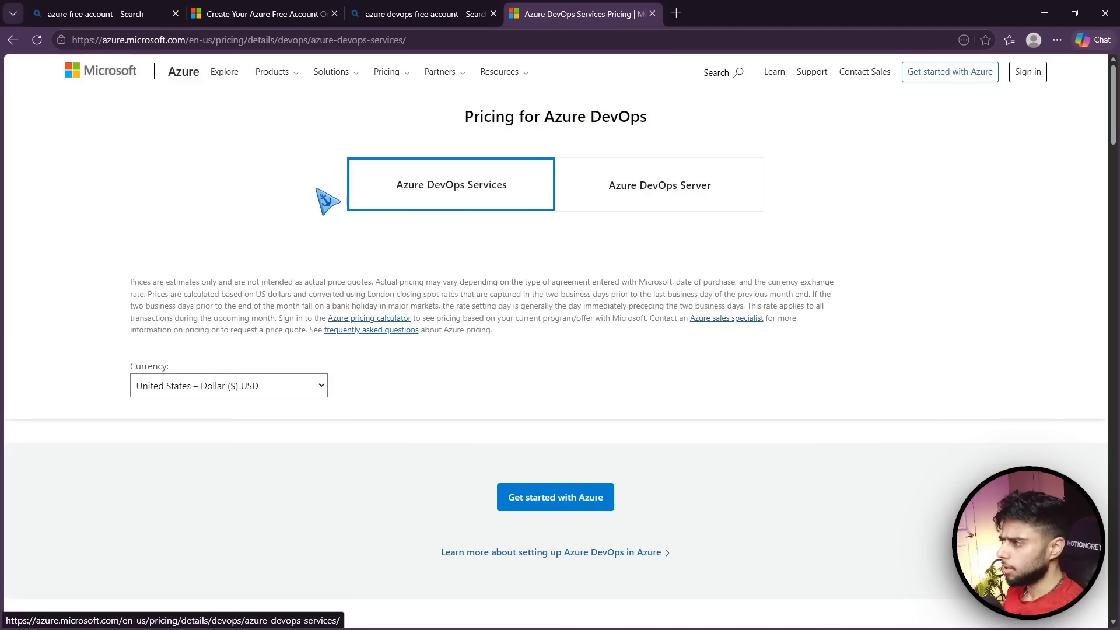
{"action": "left_click", "coordinate": [13, 40]}
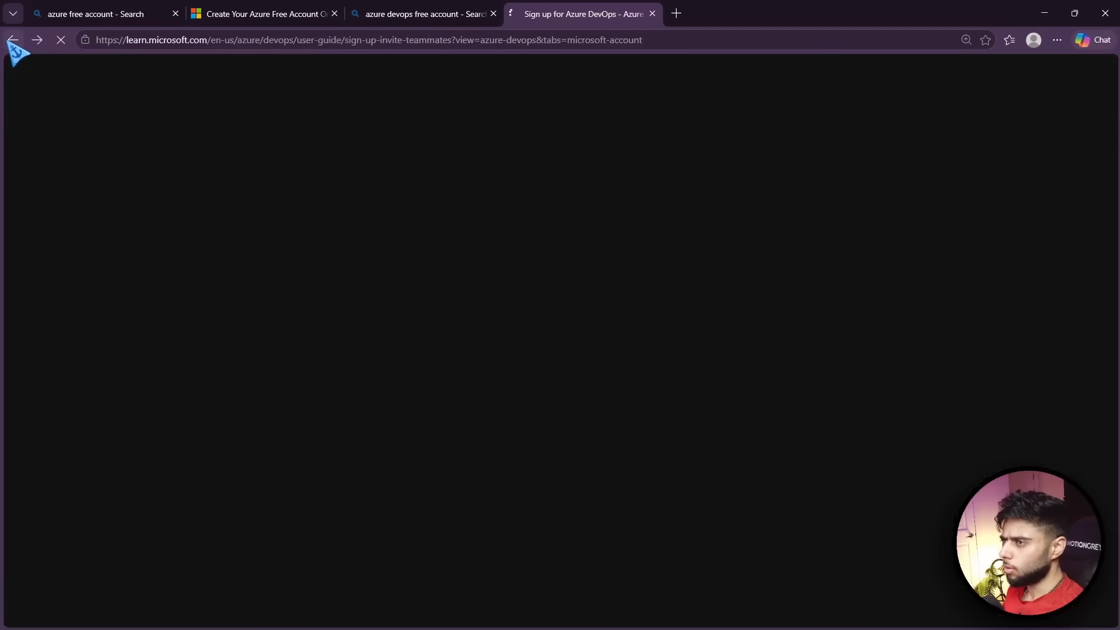
{"action": "left_click", "coordinate": [13, 40]}
{"action": "scroll", "coordinate": [125, 267], "scroll_direction": "down", "scroll_amount": 4}
{"action": "scroll", "coordinate": [125, 274], "scroll_direction": "down", "scroll_amount": 4}
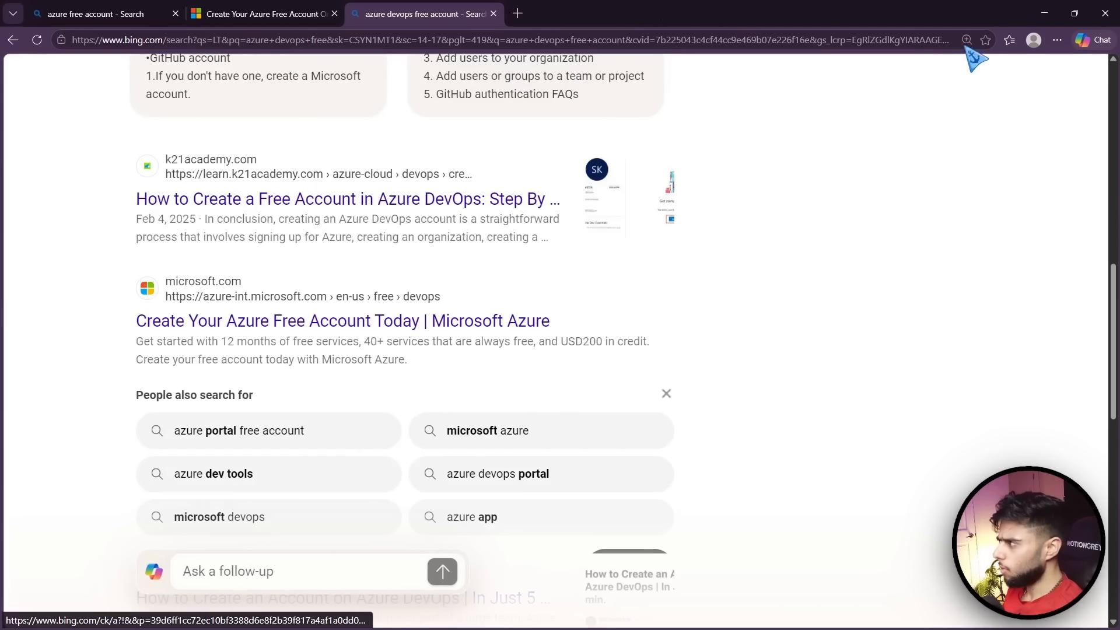
{"action": "left_click", "coordinate": [1045, 13]}
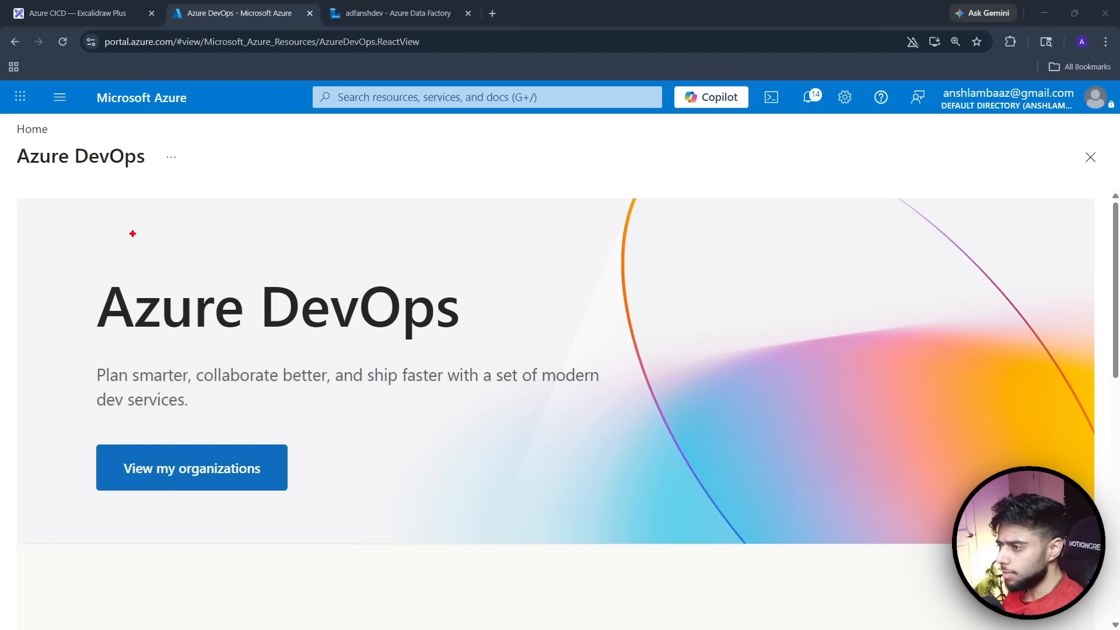
Annotate the Azure DevOps page with a boxed "microsoft account" label, a check mark and the text "default directory"
{"action": "mouse_move", "coordinate": [119, 227]}
{"action": "left_mouse_down"}
{"action": "mouse_move", "coordinate": [350, 252]}
{"action": "mouse_move", "coordinate": [362, 273]}
{"action": "left_mouse_up"}
{"action": "type", "text": "t"}
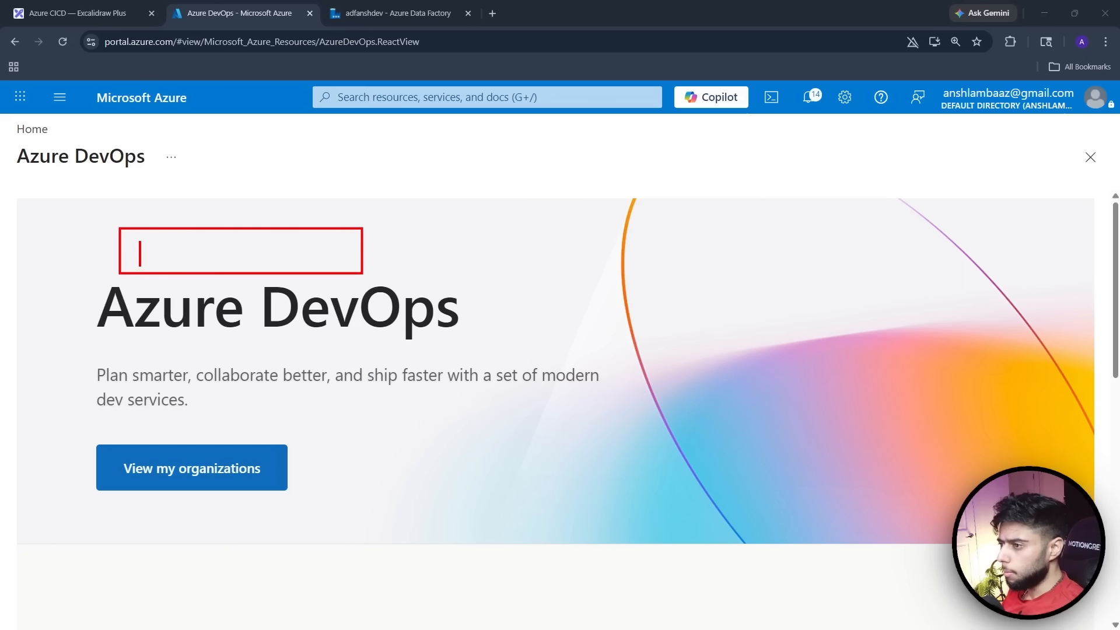
{"action": "type", "text": "microso"}
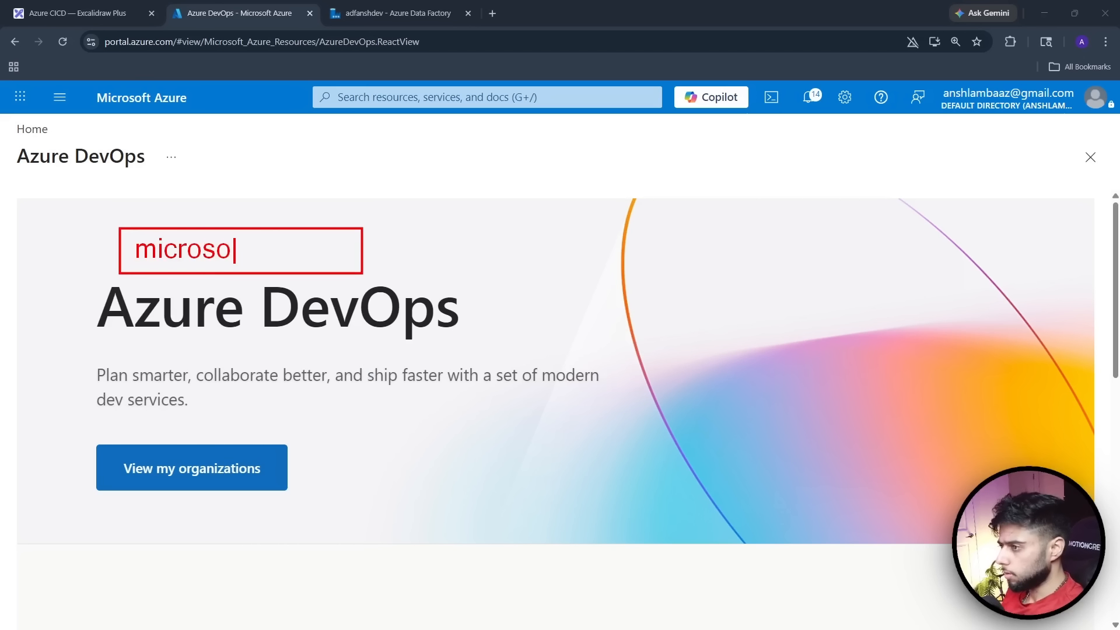
{"action": "type", "text": "ft account"}
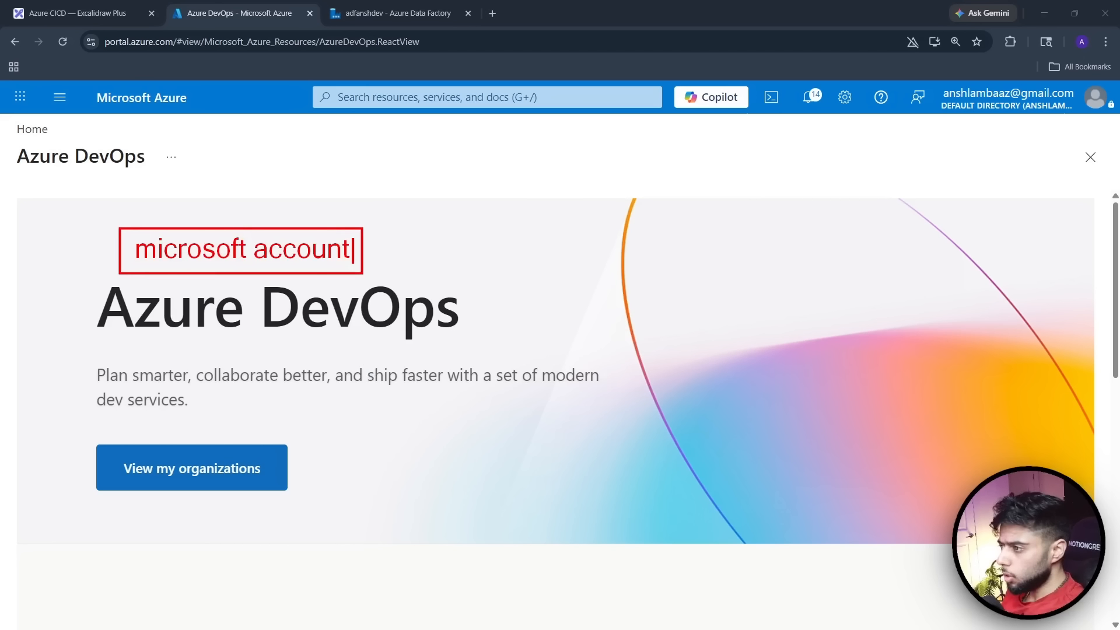
{"action": "key", "text": "Escape"}
{"action": "left_click_drag", "start_coordinate": [366, 247], "coordinate": [388, 240]}
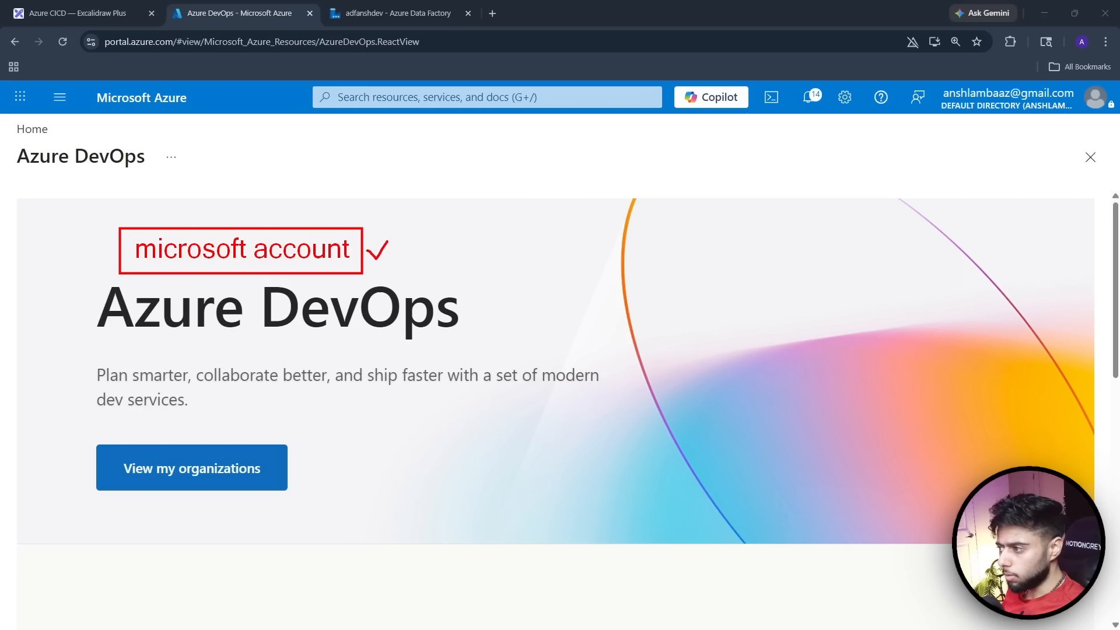
{"action": "left_click", "coordinate": [403, 246]}
{"action": "type", "text": "defa"}
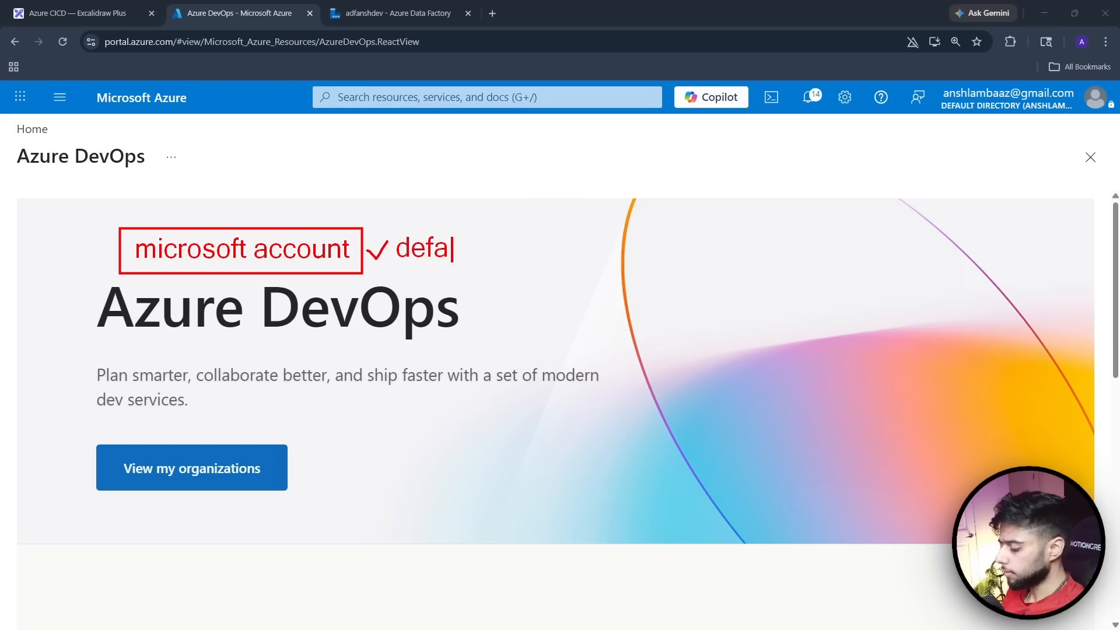
{"action": "type", "text": "ult directirt"}
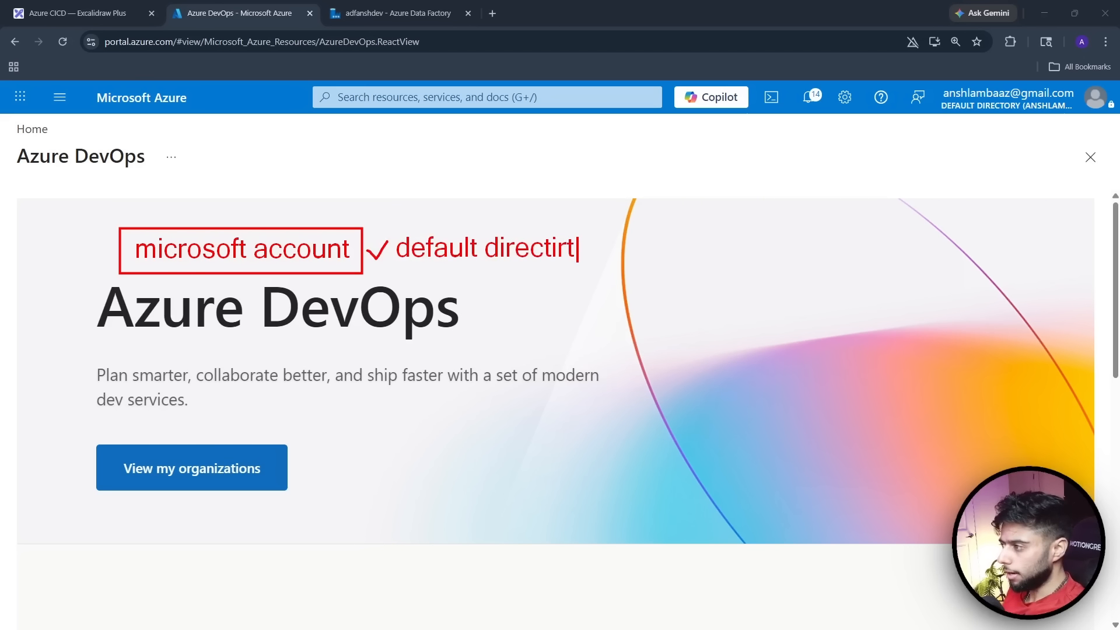
{"action": "key", "text": "BackSpace"}
{"action": "key", "text": "BackSpace"}
{"action": "key", "text": "BackSpace"}
{"action": "type", "text": "ory"}
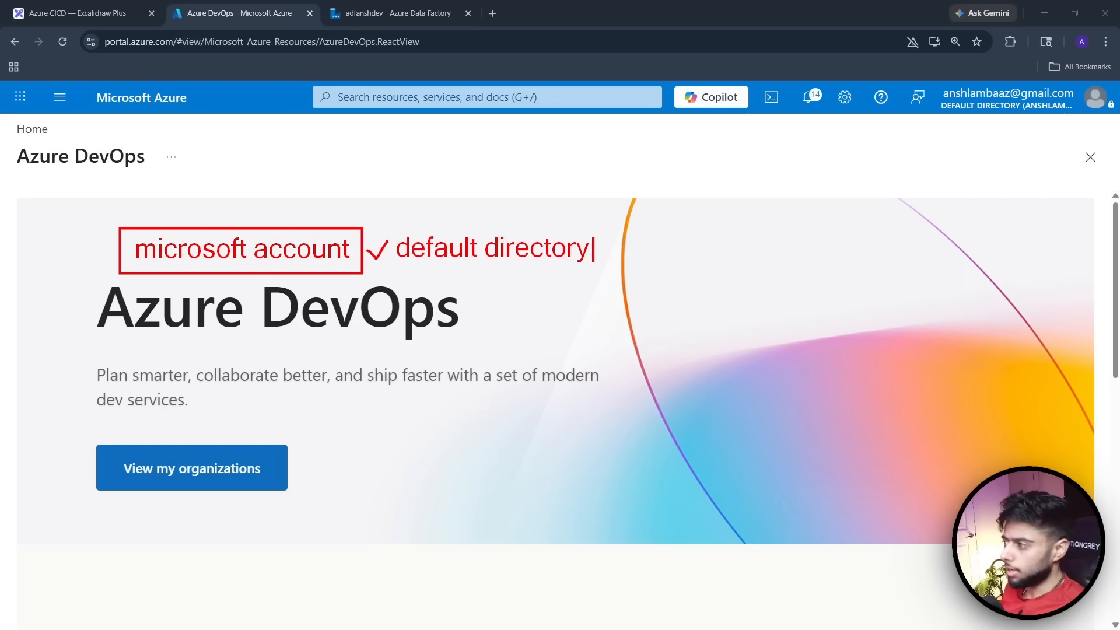
Mark the signed-in account's directory with a box and arrow, box the "default directory" text, sketch a ticked frame, and exit annotation mode
{"action": "left_click_drag", "start_coordinate": [933, 81], "coordinate": [1084, 122]}
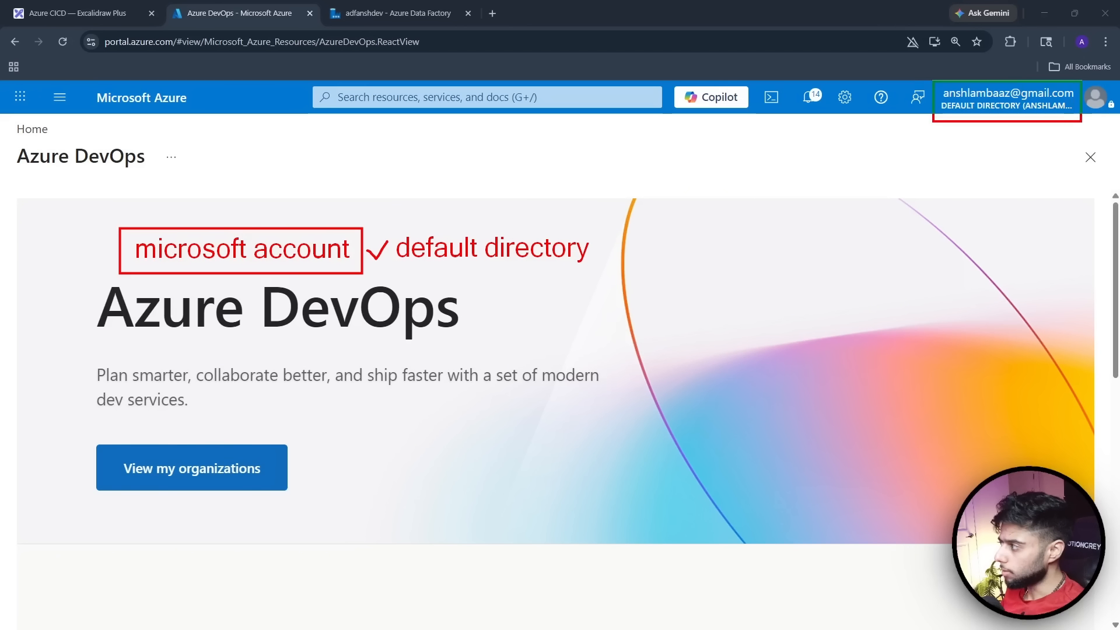
{"action": "left_click_drag", "start_coordinate": [990, 130], "coordinate": [989, 181]}
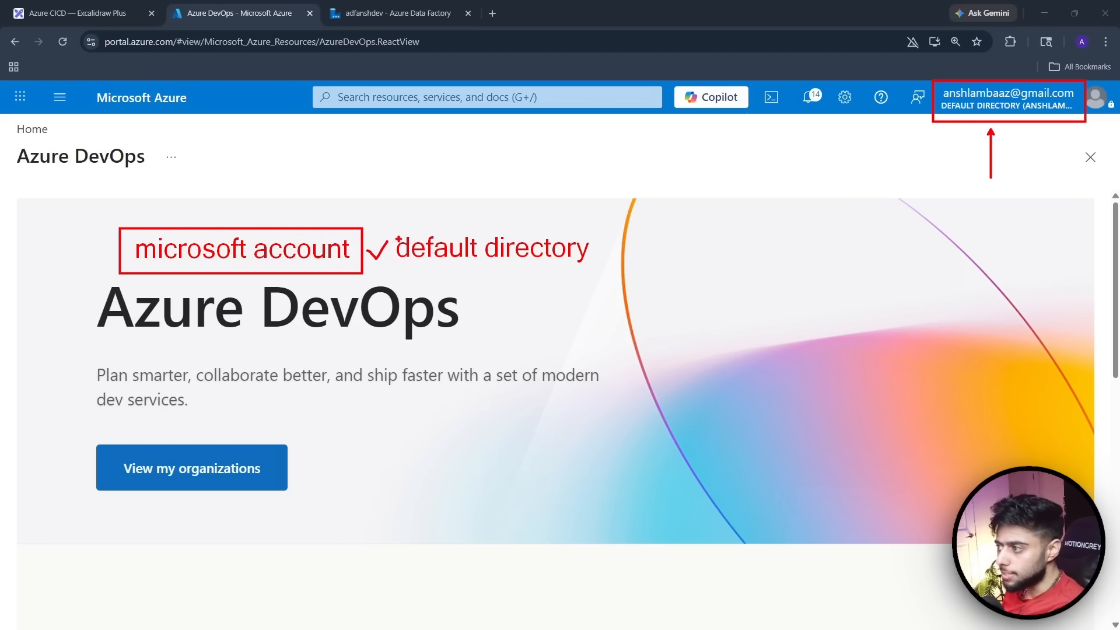
{"action": "mouse_move", "coordinate": [389, 227]}
{"action": "left_mouse_down"}
{"action": "mouse_move", "coordinate": [483, 269]}
{"action": "mouse_move", "coordinate": [596, 270]}
{"action": "left_mouse_up"}
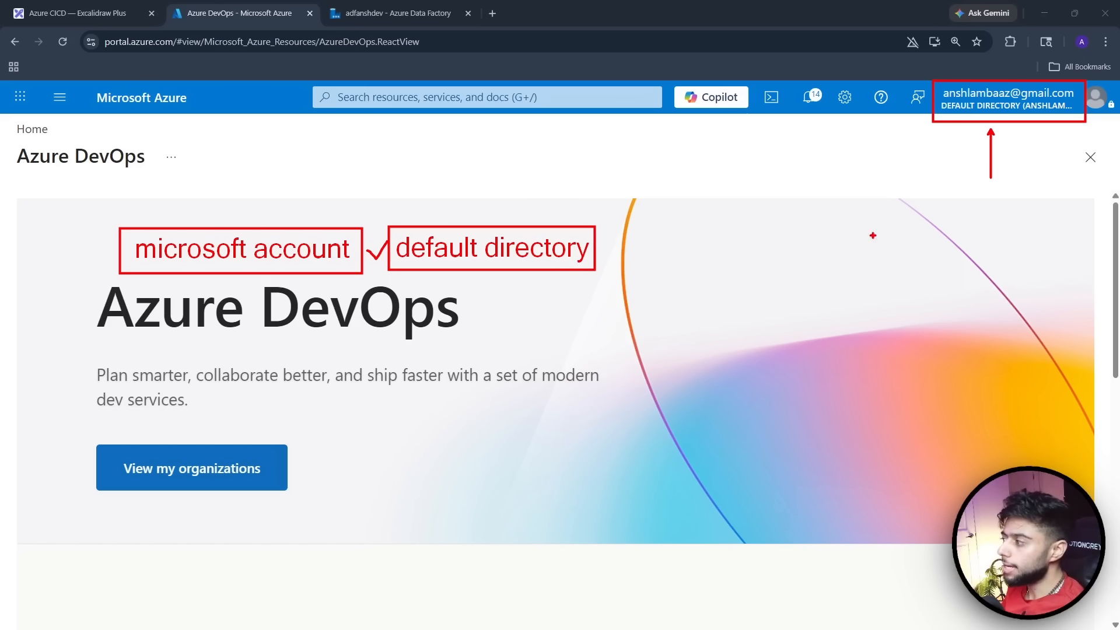
{"action": "mouse_move", "coordinate": [889, 226]}
{"action": "left_mouse_down"}
{"action": "mouse_move", "coordinate": [720, 274]}
{"action": "mouse_move", "coordinate": [978, 235]}
{"action": "mouse_move", "coordinate": [867, 235]}
{"action": "mouse_move", "coordinate": [936, 201]}
{"action": "left_mouse_up"}
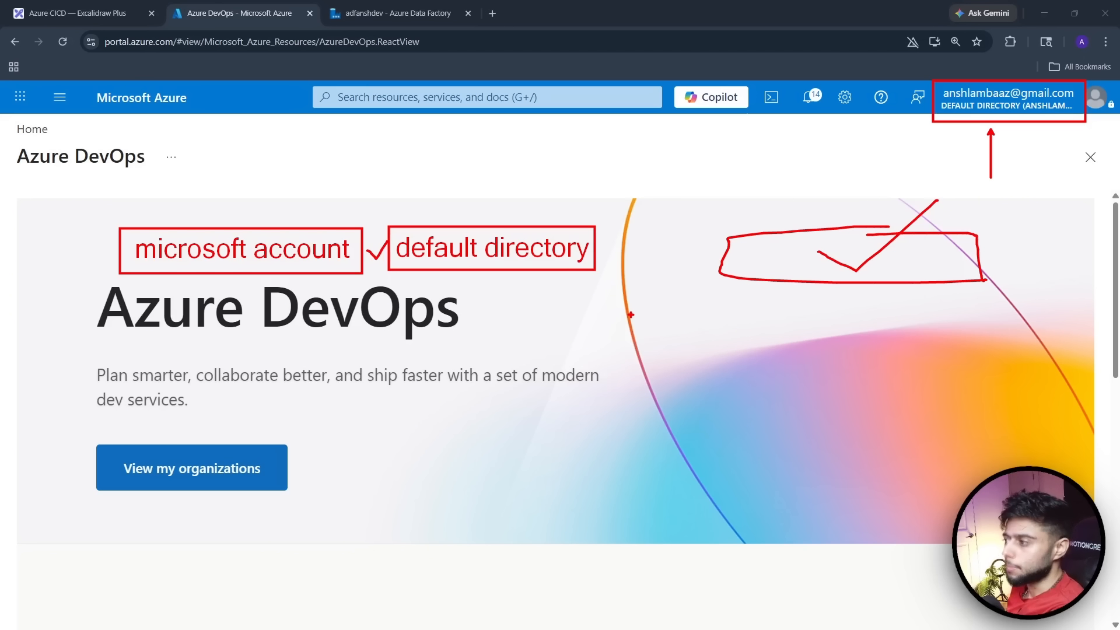
{"action": "key", "text": "Escape"}
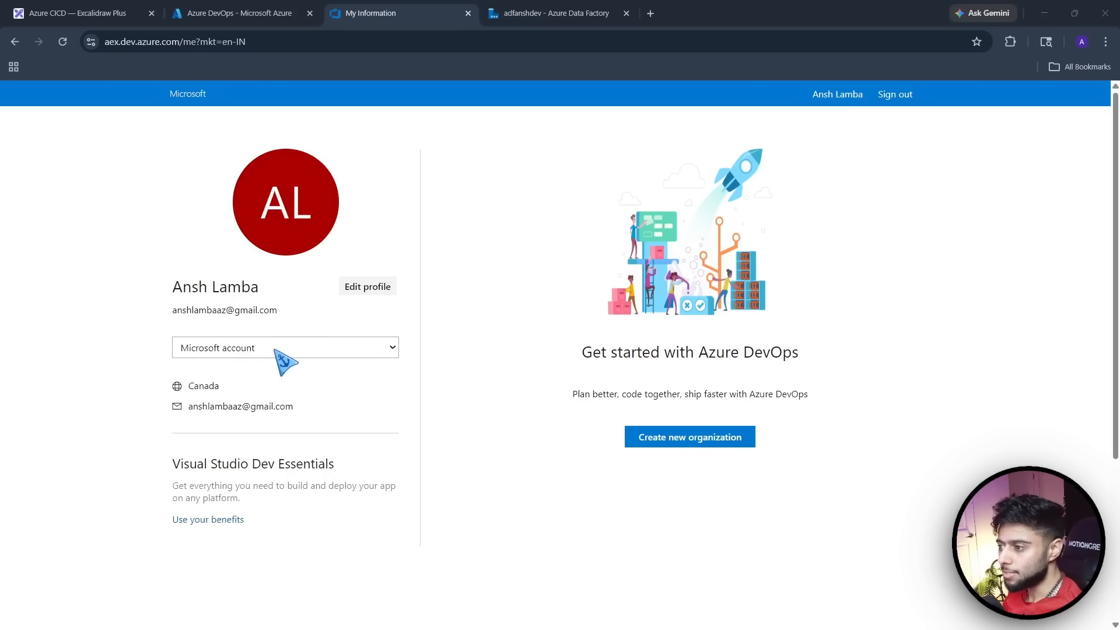
Switch the Azure DevOps profile to Default Directory and open its existing organization, signing in with the personal Microsoft account
{"action": "left_click", "coordinate": [316, 349]}
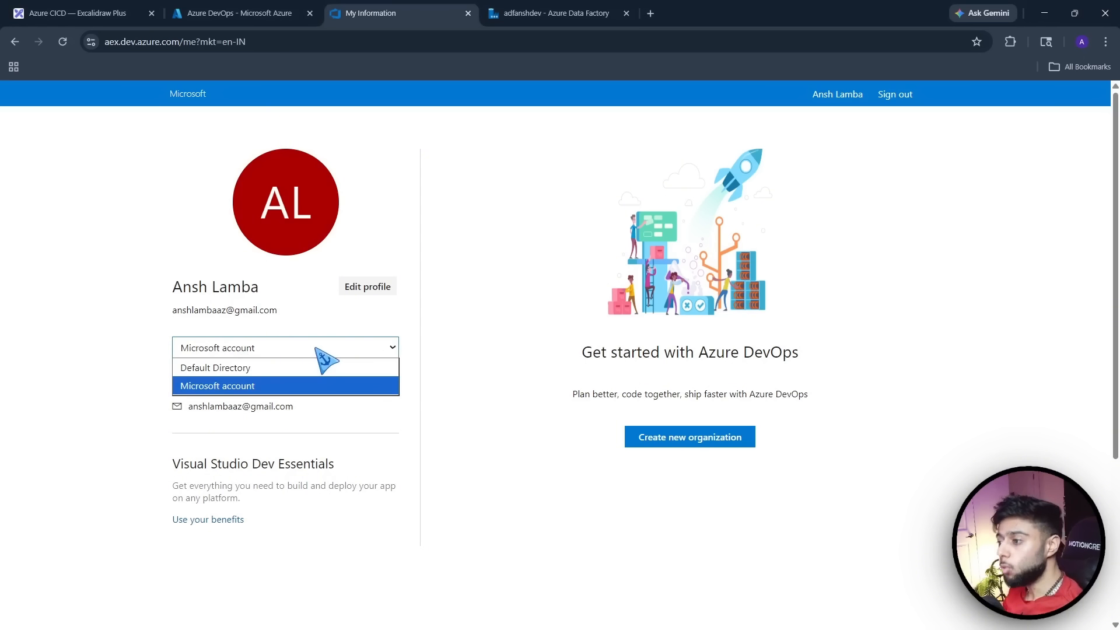
{"action": "left_click", "coordinate": [245, 367]}
{"action": "left_click", "coordinate": [534, 321]}
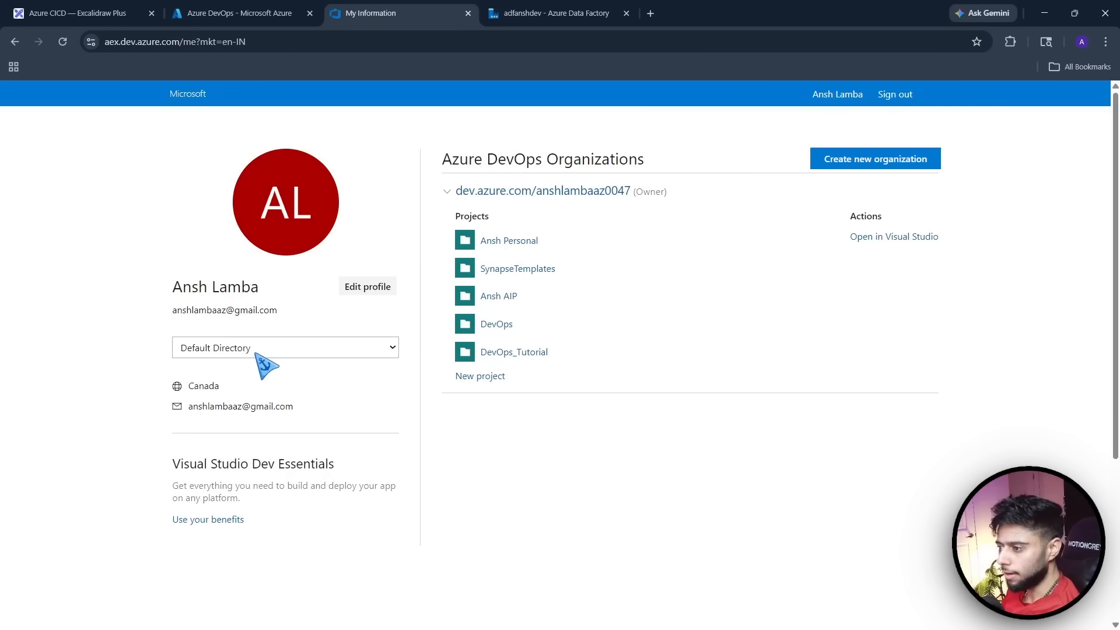
{"action": "left_click", "coordinate": [603, 191]}
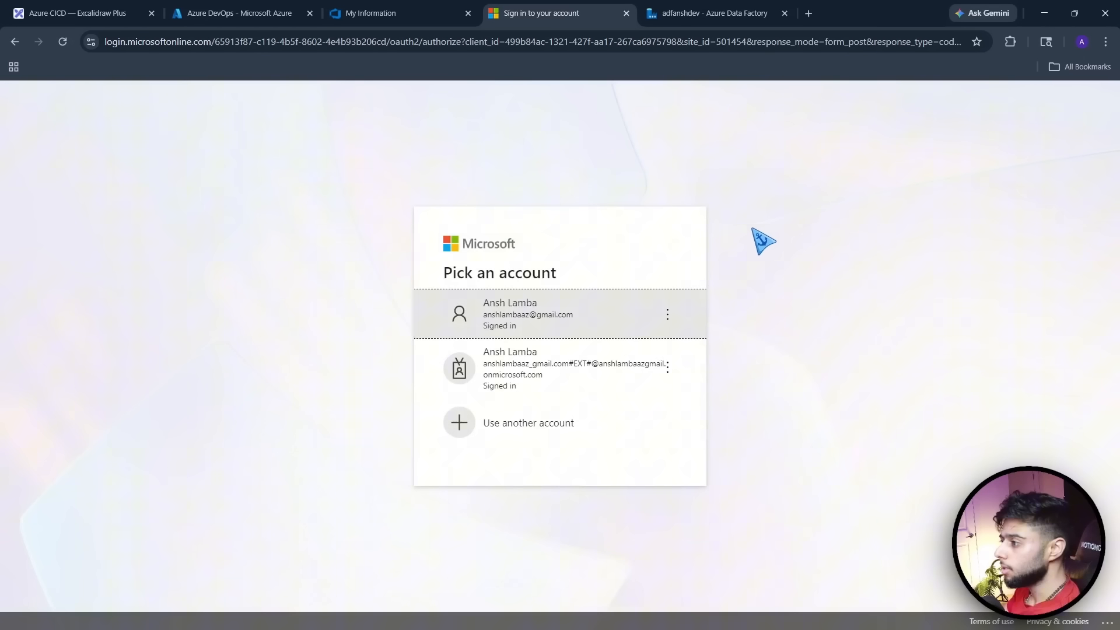
{"action": "left_click", "coordinate": [540, 317]}
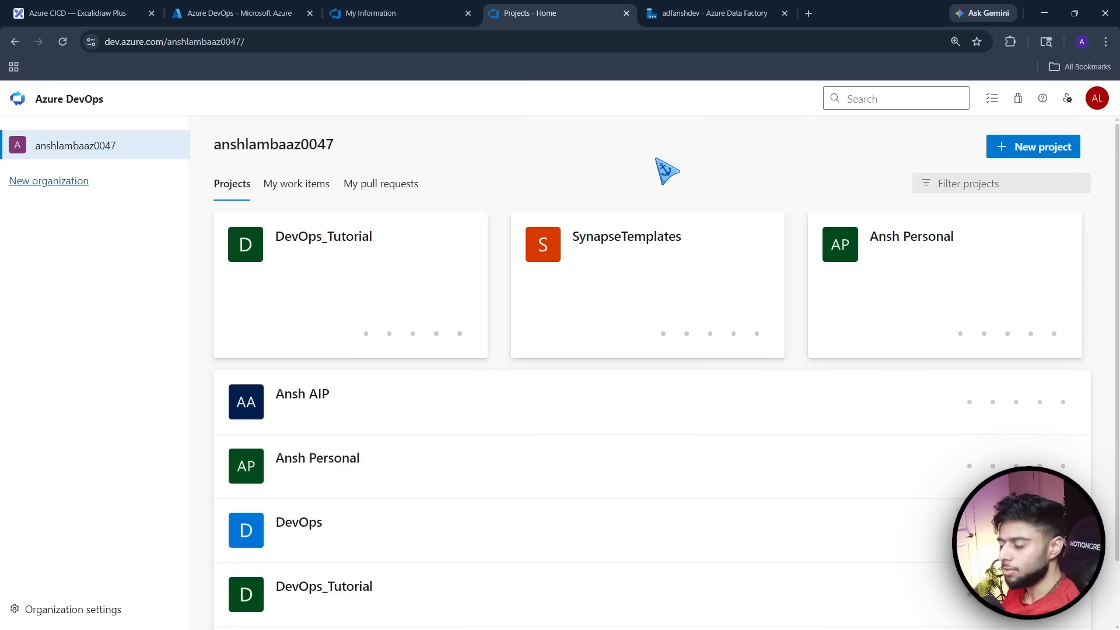
Examine the organization settings, including the overview and the general and task restriction options in the pipeline settings
{"action": "left_click", "coordinate": [71, 612]}
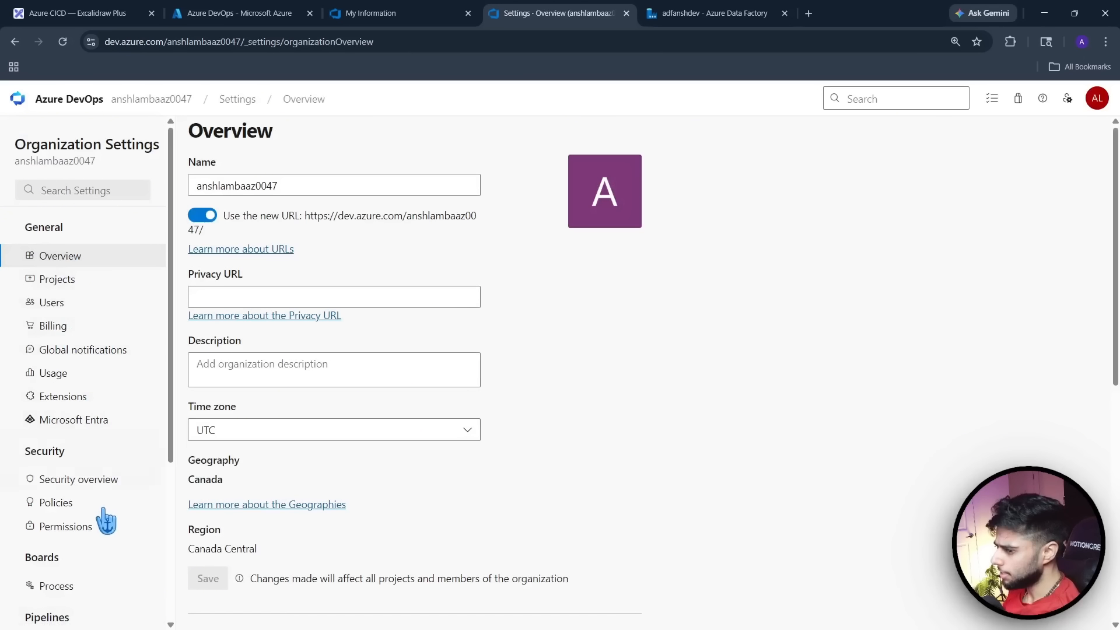
{"action": "scroll", "coordinate": [104, 509], "scroll_direction": "down", "scroll_amount": 2}
{"action": "left_click", "coordinate": [66, 524]}
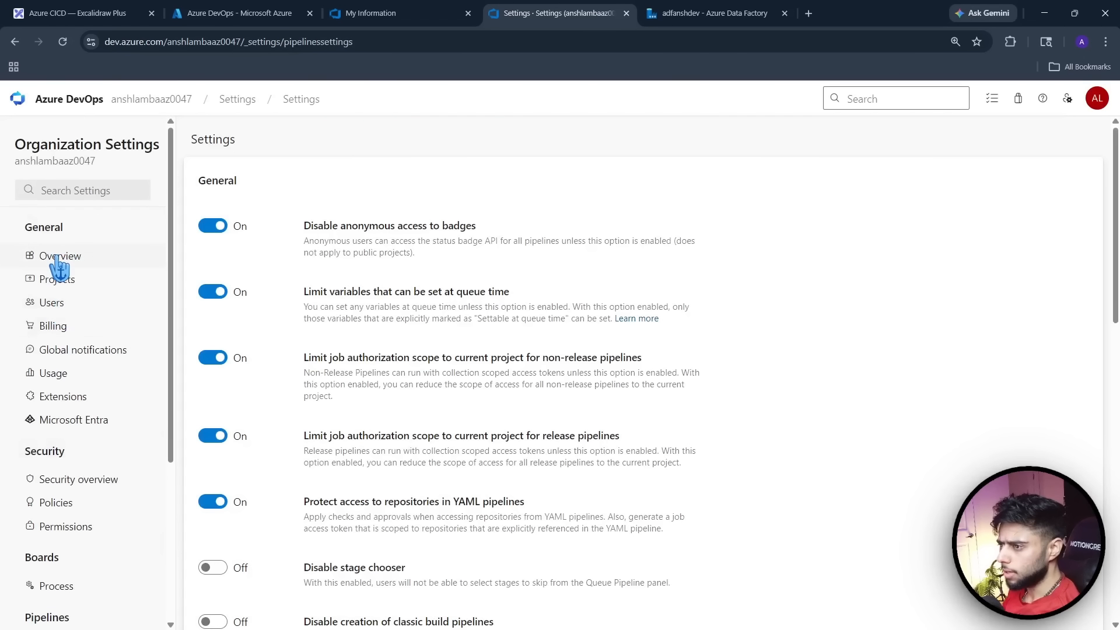
{"action": "left_click", "coordinate": [59, 264]}
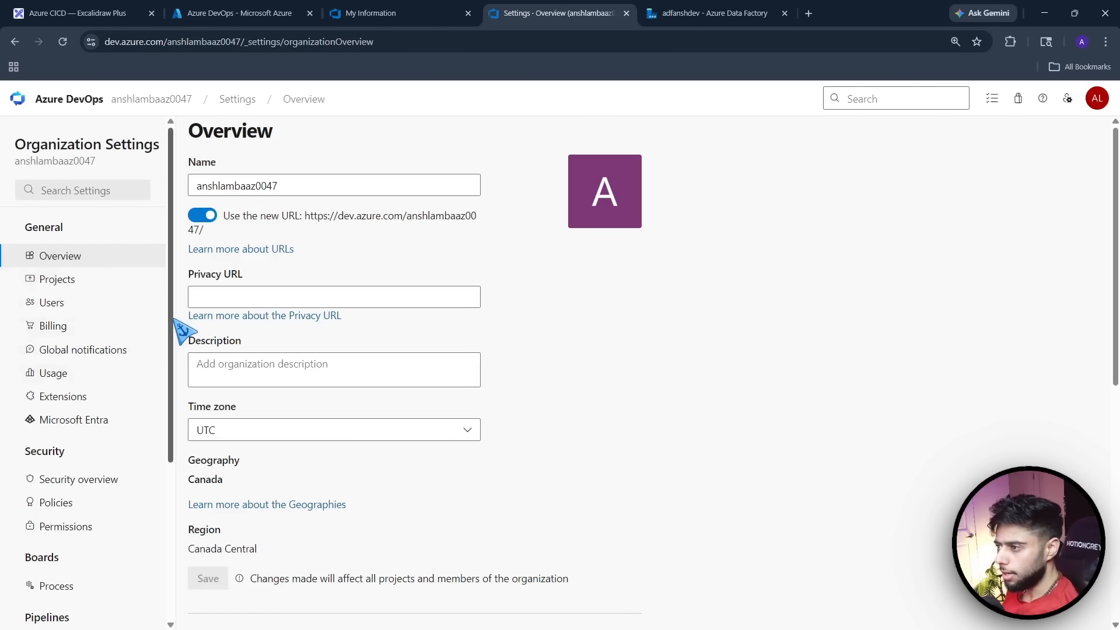
{"action": "scroll", "coordinate": [120, 400], "scroll_direction": "down", "scroll_amount": 4}
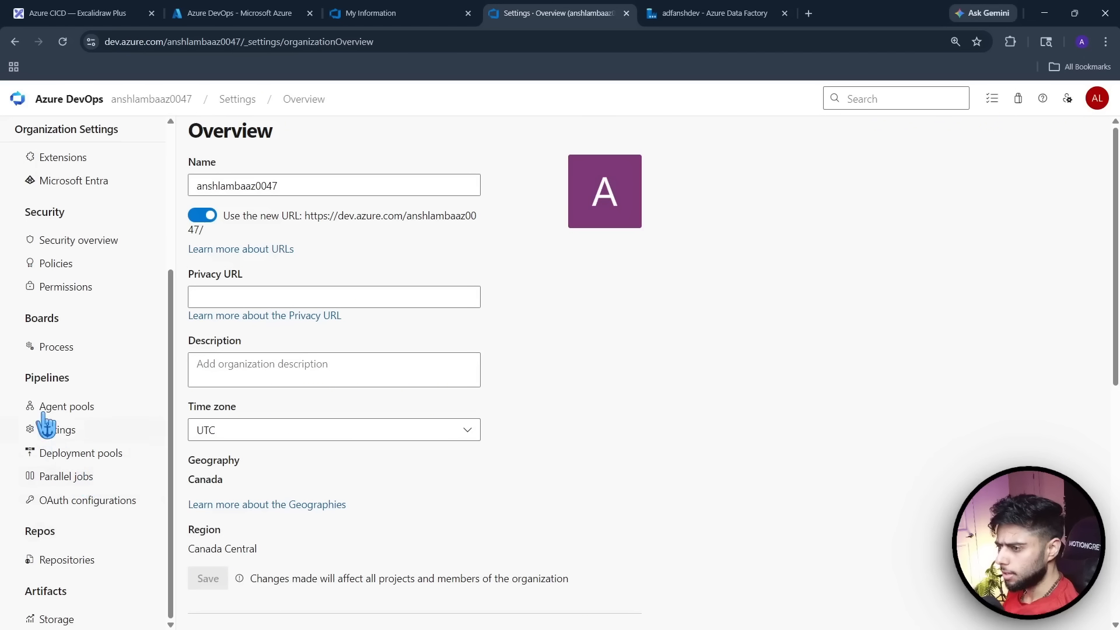
{"action": "left_click", "coordinate": [58, 433]}
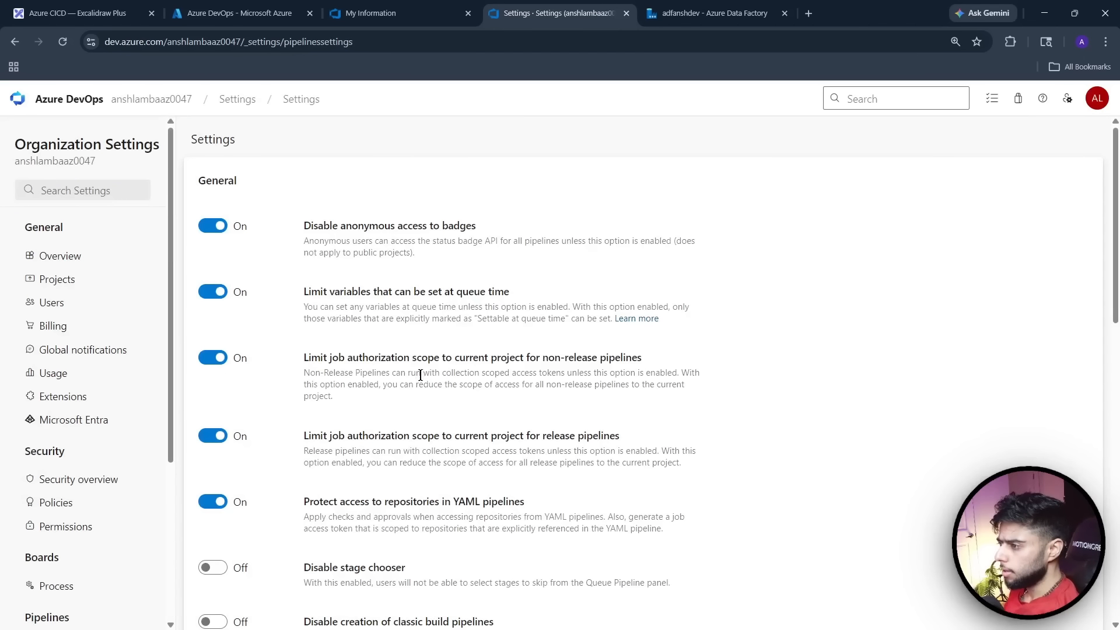
{"action": "scroll", "coordinate": [430, 385], "scroll_direction": "down", "scroll_amount": 7}
{"action": "scroll", "coordinate": [430, 398], "scroll_direction": "down", "scroll_amount": 6}
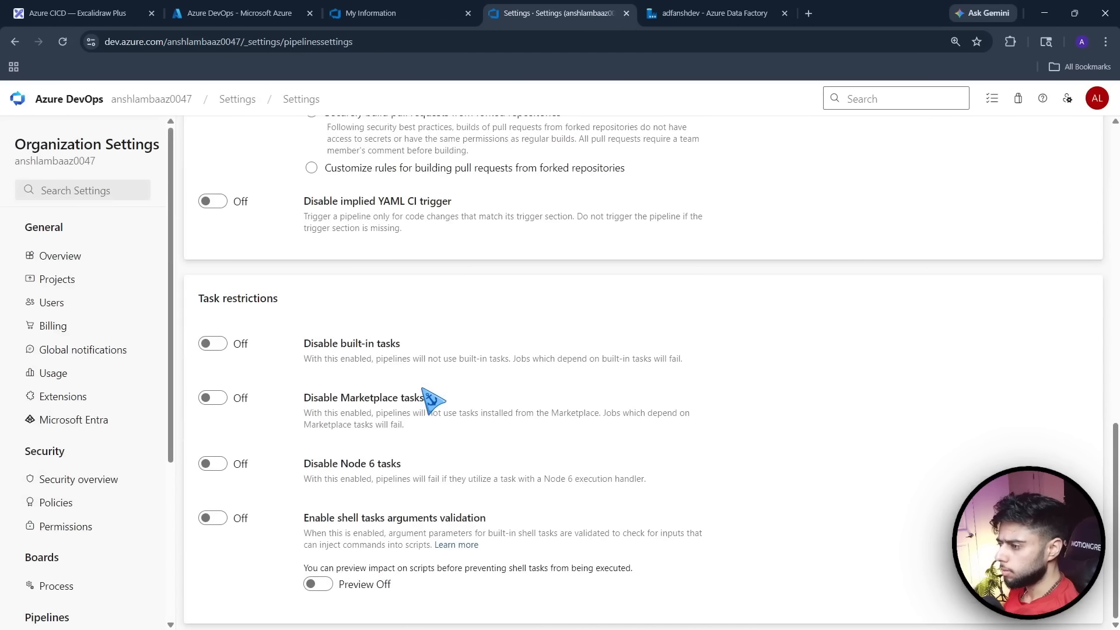
{"action": "scroll", "coordinate": [429, 396], "scroll_direction": "up", "scroll_amount": 13}
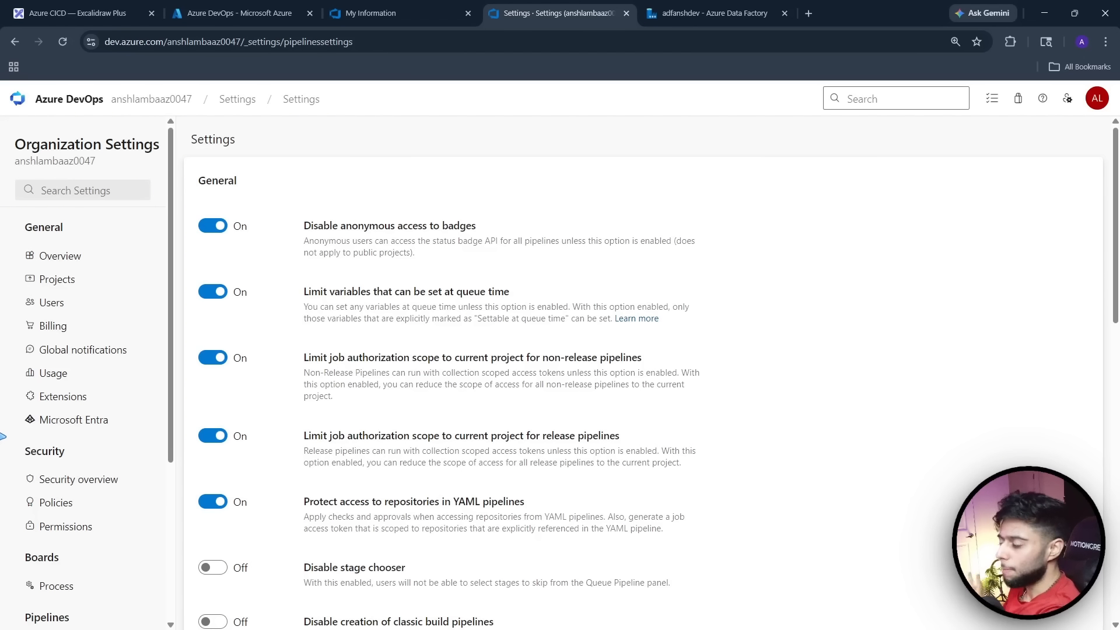
Review the organization's overview and check its Microsoft Entra directory connection in the organization settings
{"action": "left_click", "coordinate": [60, 255]}
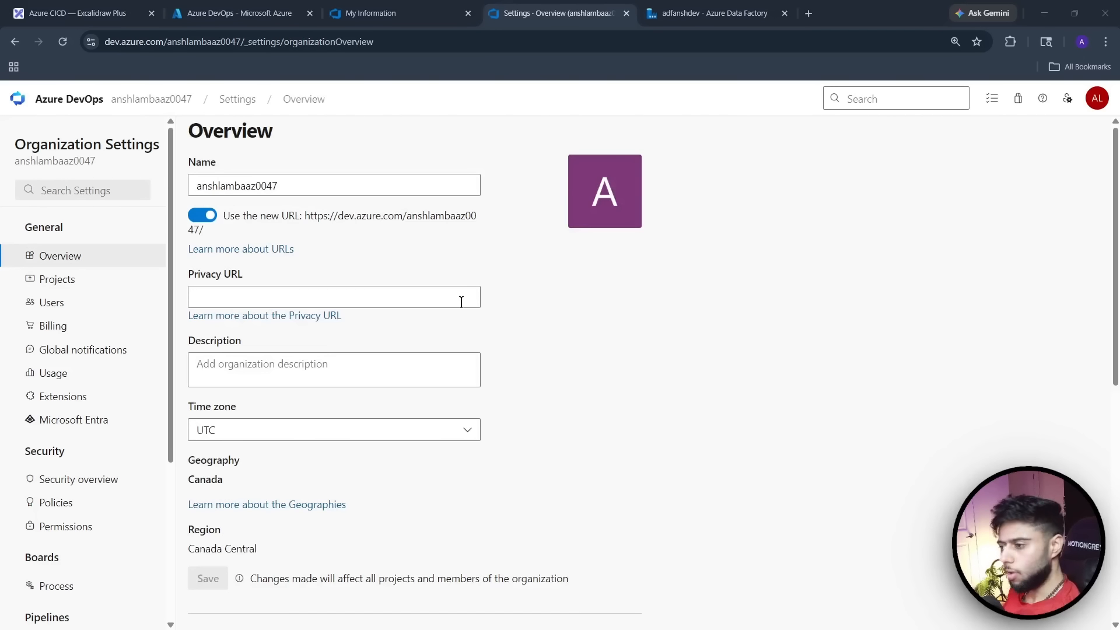
{"action": "left_click", "coordinate": [74, 420]}
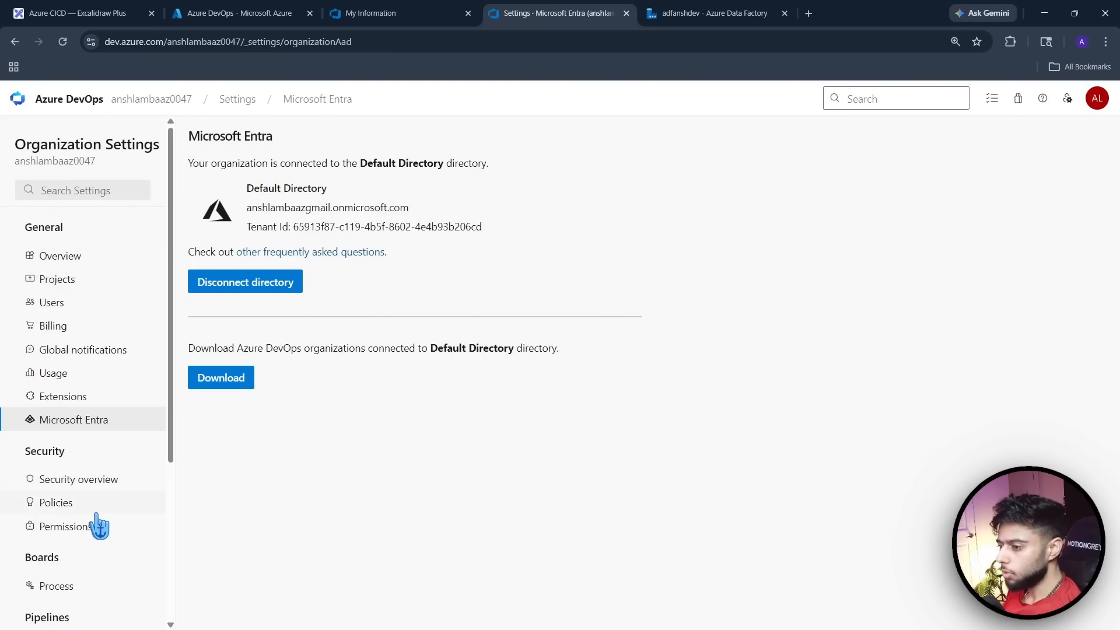
{"action": "scroll", "coordinate": [100, 529], "scroll_direction": "down", "scroll_amount": 3}
{"action": "scroll", "coordinate": [100, 528], "scroll_direction": "up", "scroll_amount": 3}
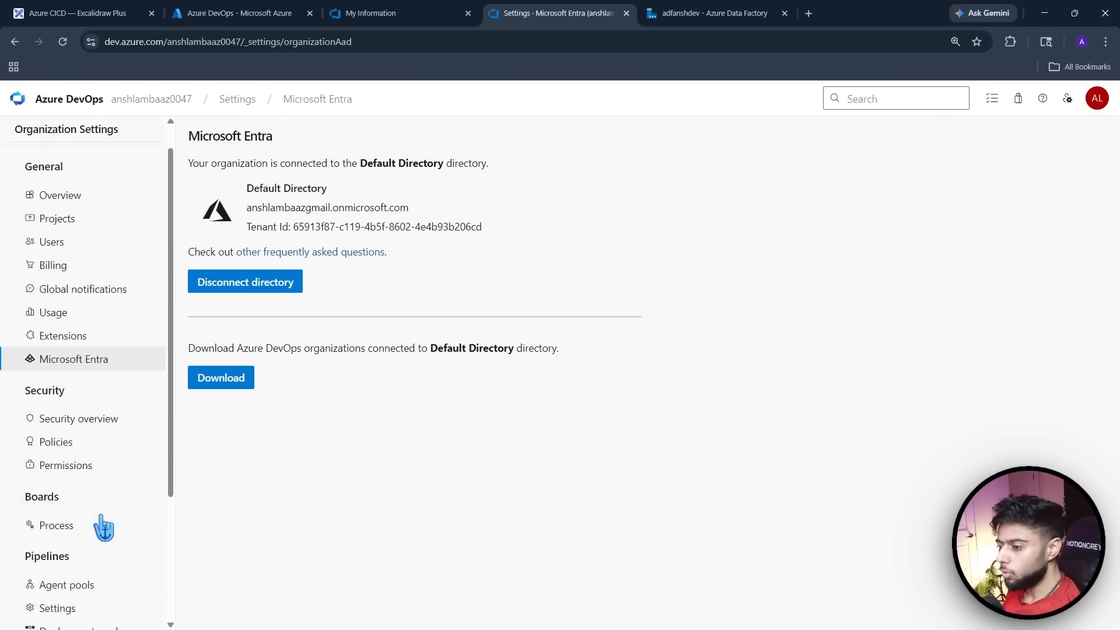
Create a private project named adf_cicd in the organization, using Git version control and the Agile work item process
{"action": "left_click", "coordinate": [72, 101]}
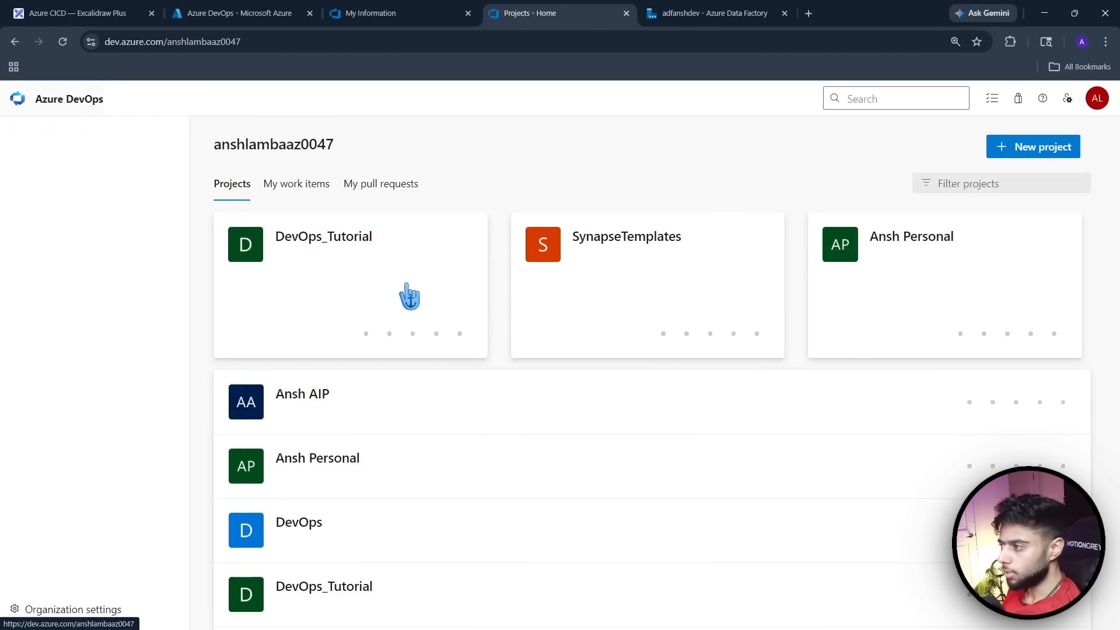
{"action": "left_click", "coordinate": [1018, 153]}
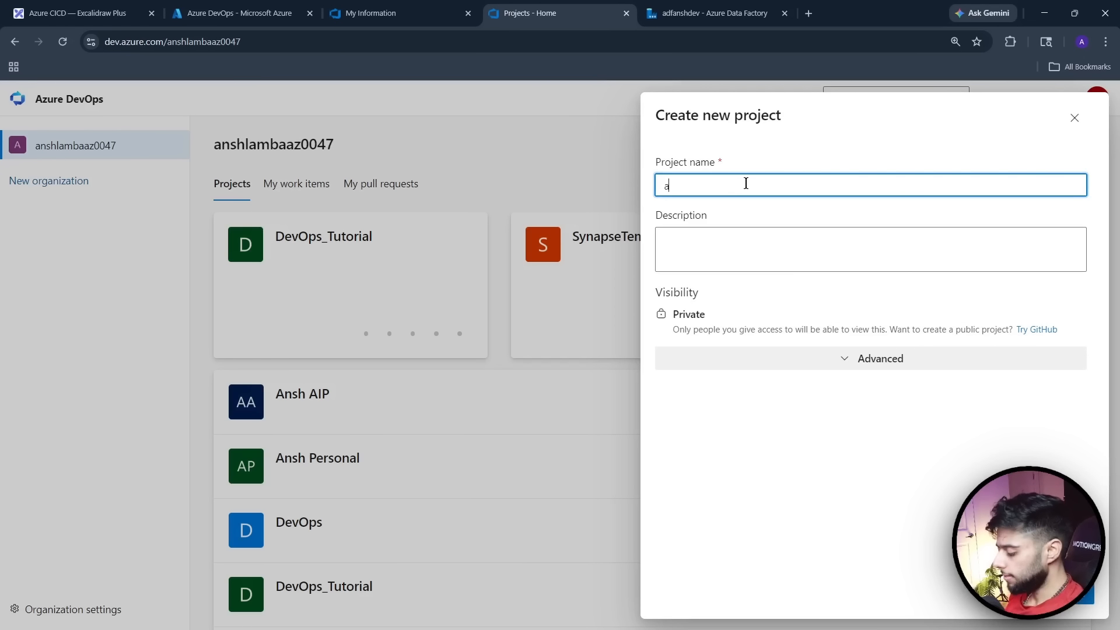
{"action": "type", "text": "adf_cicd"}
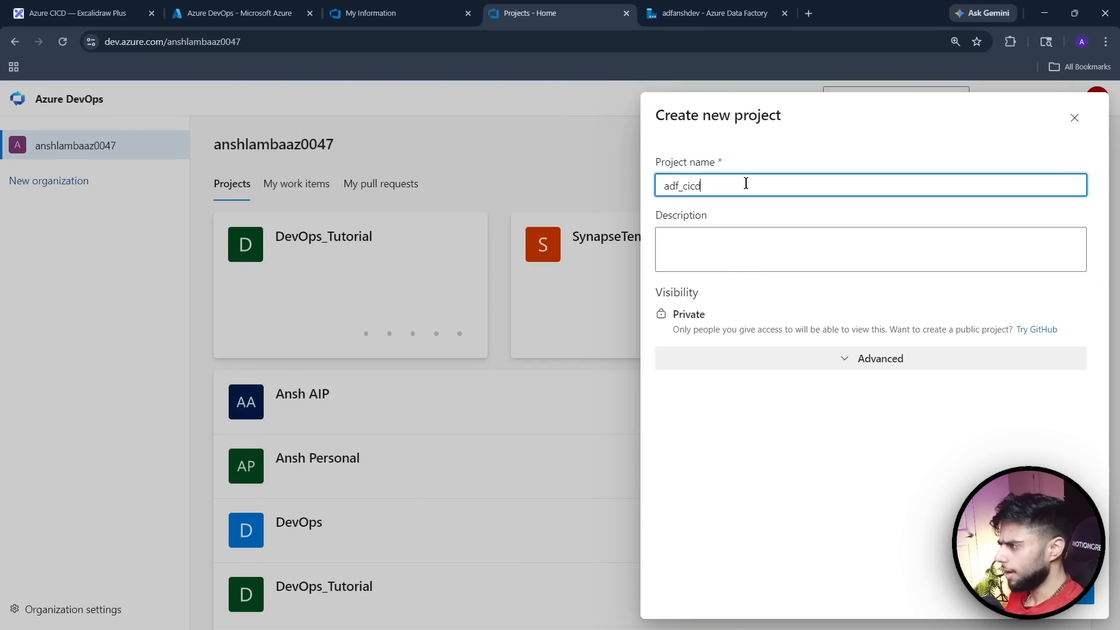
{"action": "type", "text": "d"}
{"action": "left_click", "coordinate": [851, 359]}
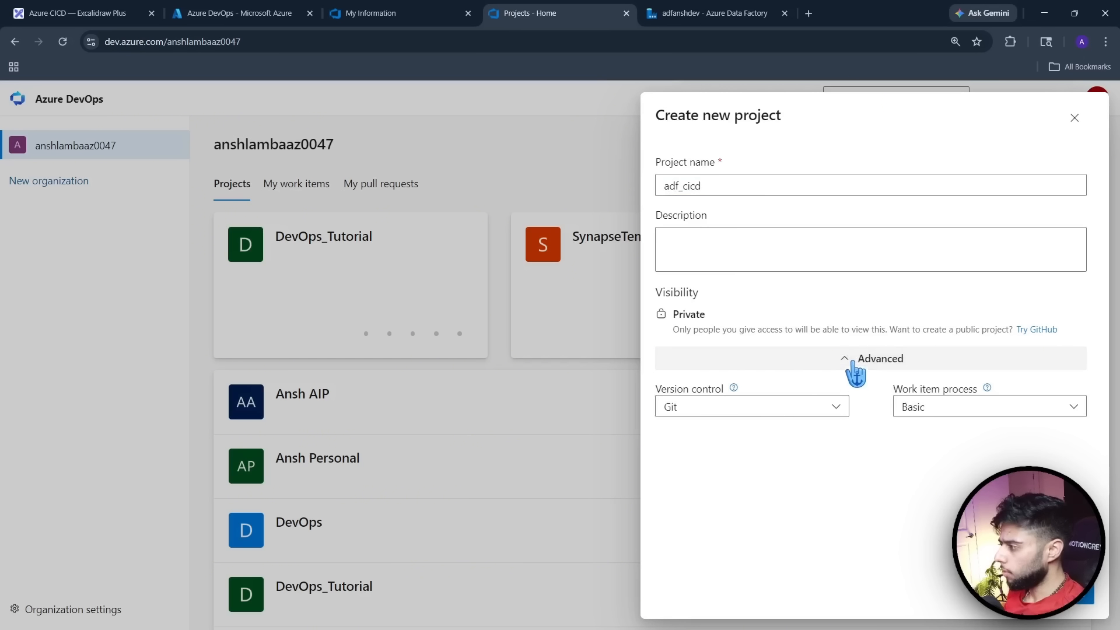
{"action": "left_click", "coordinate": [983, 411]}
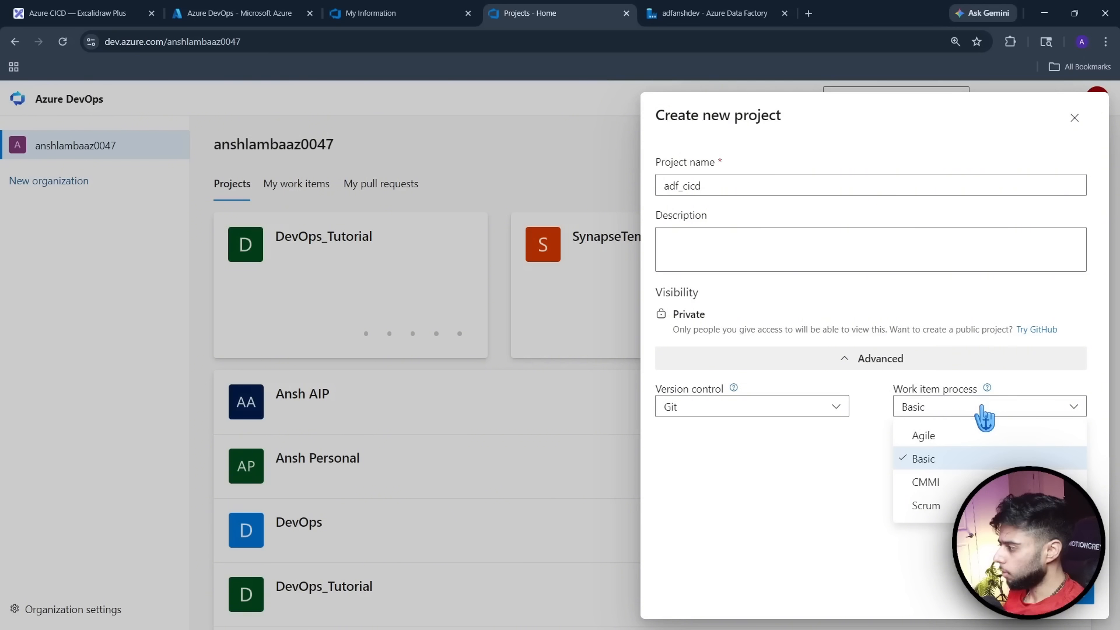
{"action": "left_click", "coordinate": [925, 437]}
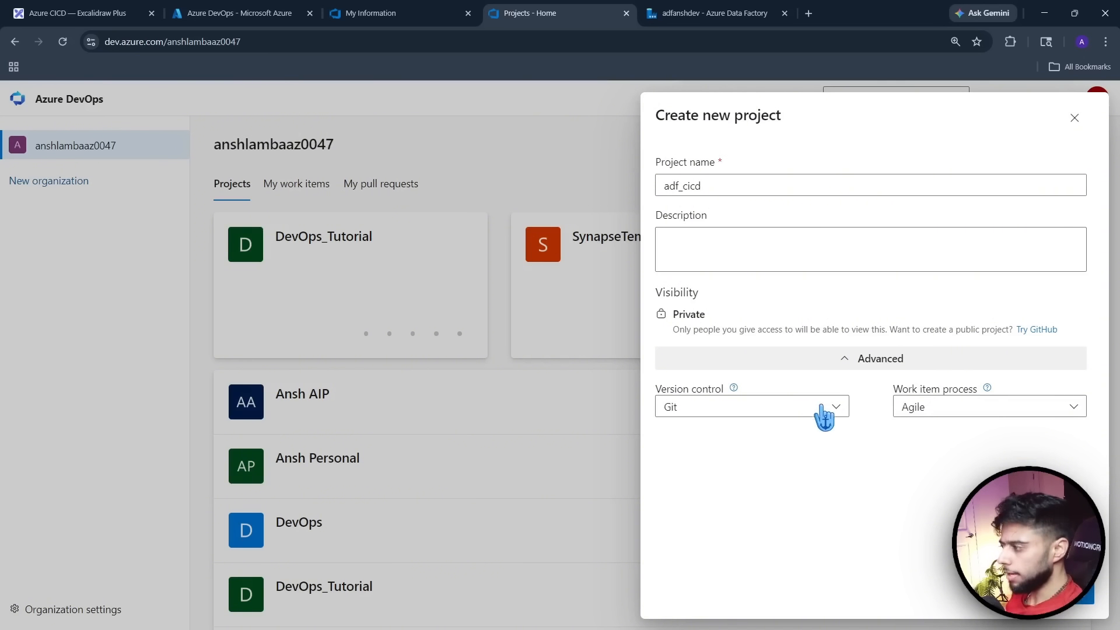
{"action": "left_click", "coordinate": [1061, 593]}
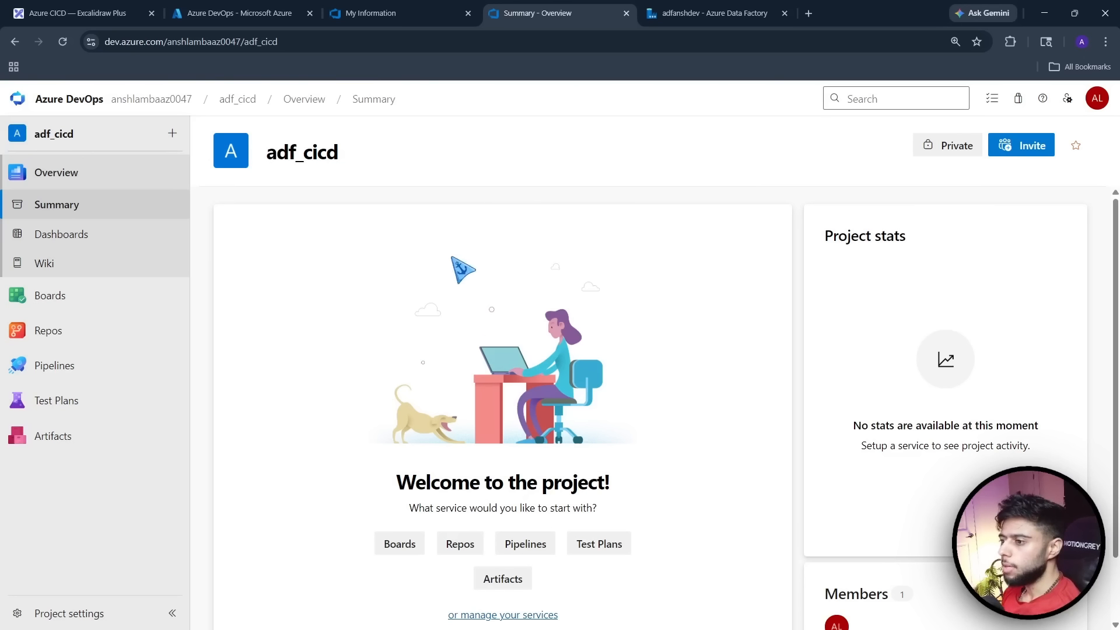
Annotate the project's Repos and Pipelines entries with a box and arrow, and mark Releases under Pipelines the same way
{"action": "mouse_move", "coordinate": [85, 374]}
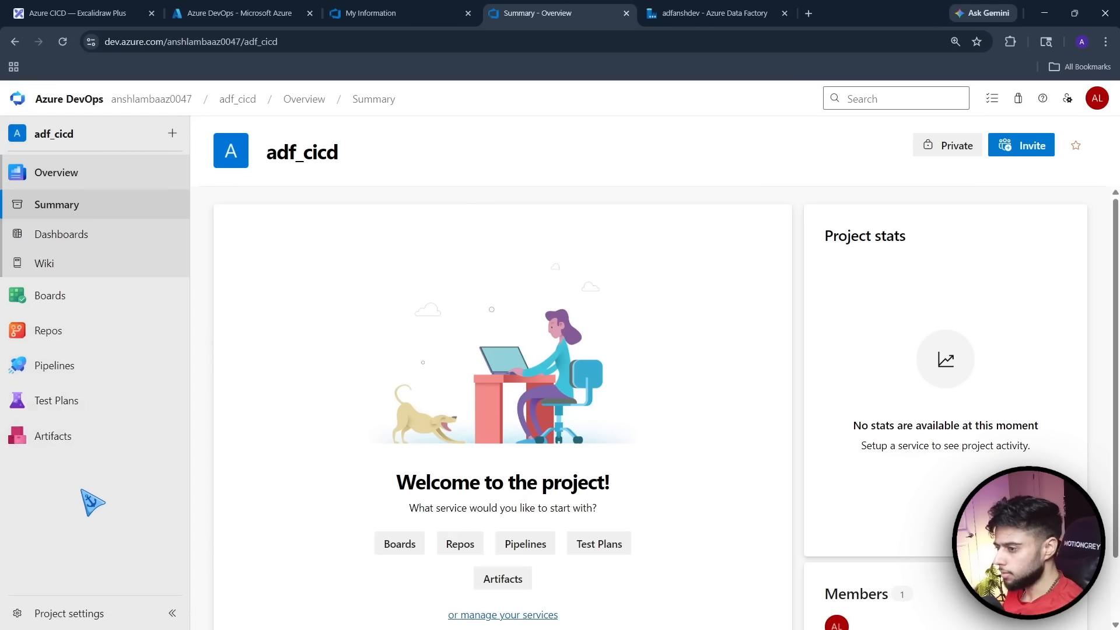
{"action": "mouse_move", "coordinate": [4, 314]}
{"action": "left_mouse_down"}
{"action": "mouse_move", "coordinate": [41, 370]}
{"action": "mouse_move", "coordinate": [142, 381]}
{"action": "left_mouse_up"}
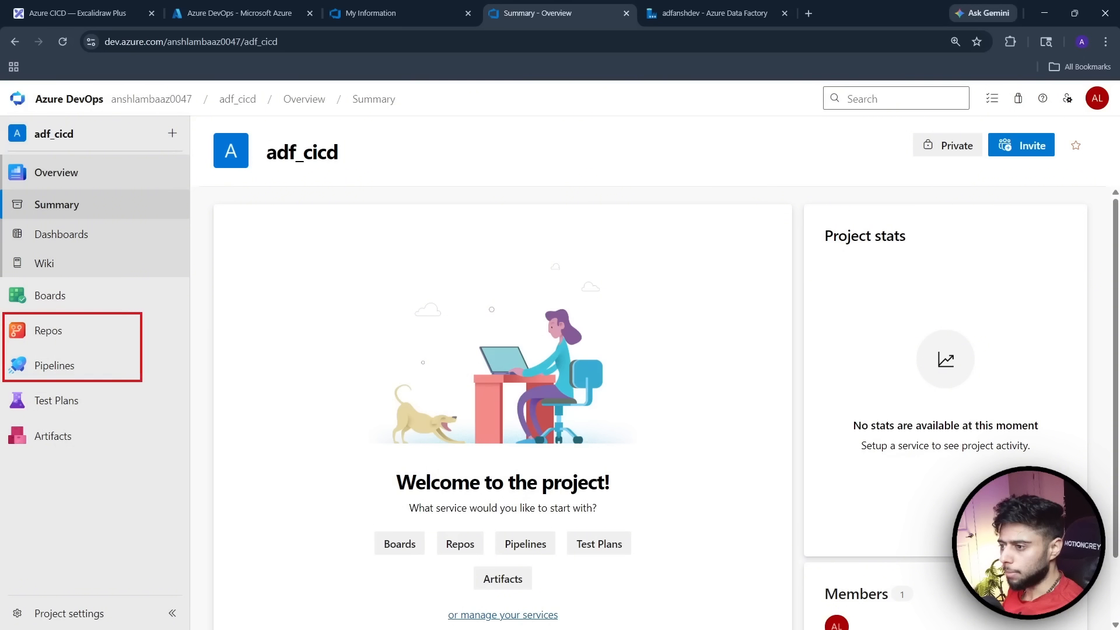
{"action": "left_click_drag", "start_coordinate": [117, 344], "coordinate": [288, 344]}
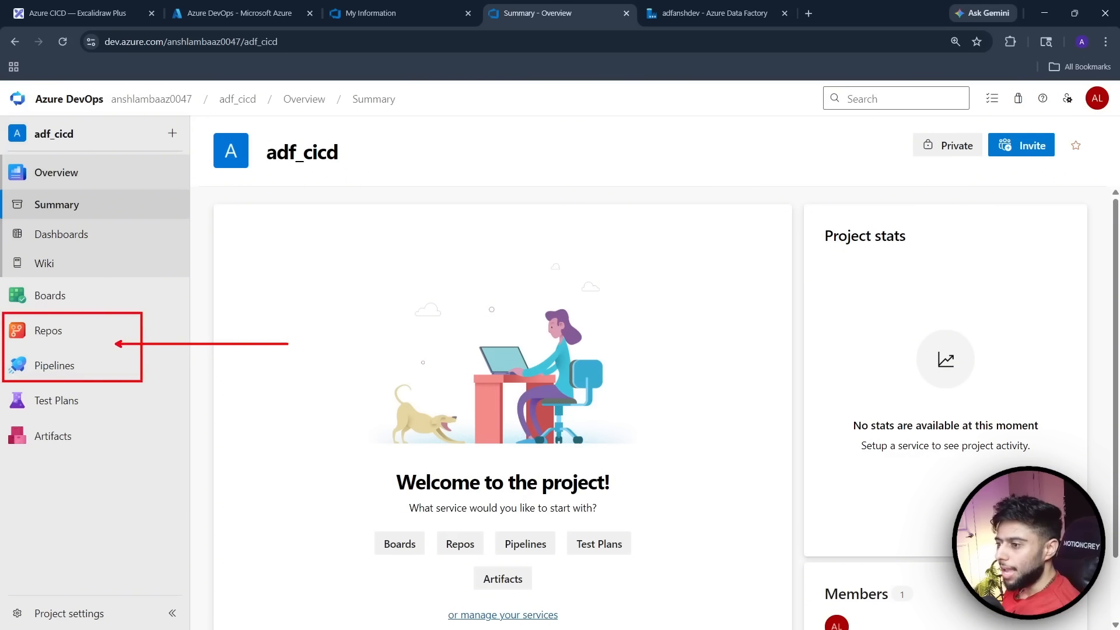
{"action": "key", "text": "Escape"}
{"action": "mouse_move", "coordinate": [103, 367]}
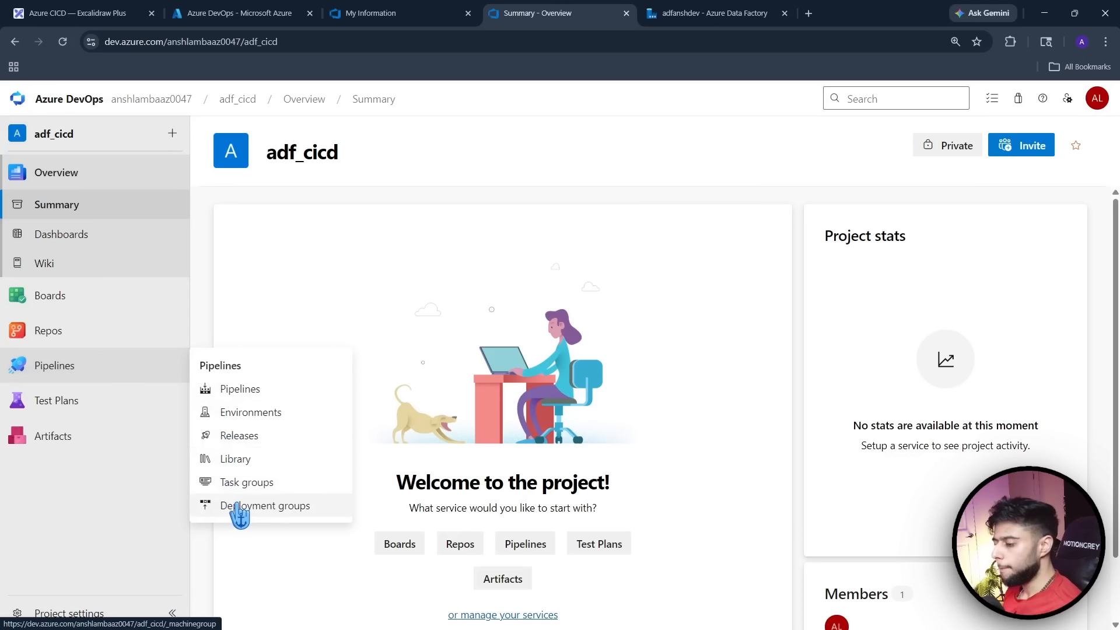
{"action": "mouse_move", "coordinate": [189, 422]}
{"action": "left_mouse_down"}
{"action": "mouse_move", "coordinate": [281, 447]}
{"action": "mouse_move", "coordinate": [408, 431]}
{"action": "left_mouse_up"}
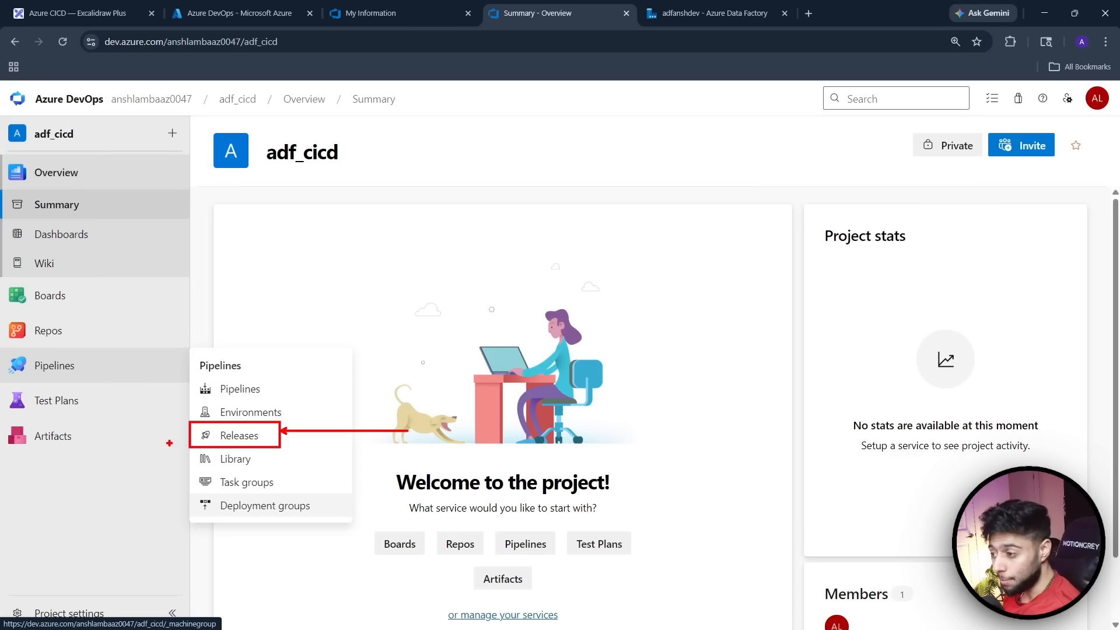
Review the adf_cicd project settings overview, including its administrators, Azure DevOps services and usage limits
{"action": "left_click", "coordinate": [71, 616]}
{"action": "scroll", "coordinate": [512, 359], "scroll_direction": "down", "scroll_amount": 10}
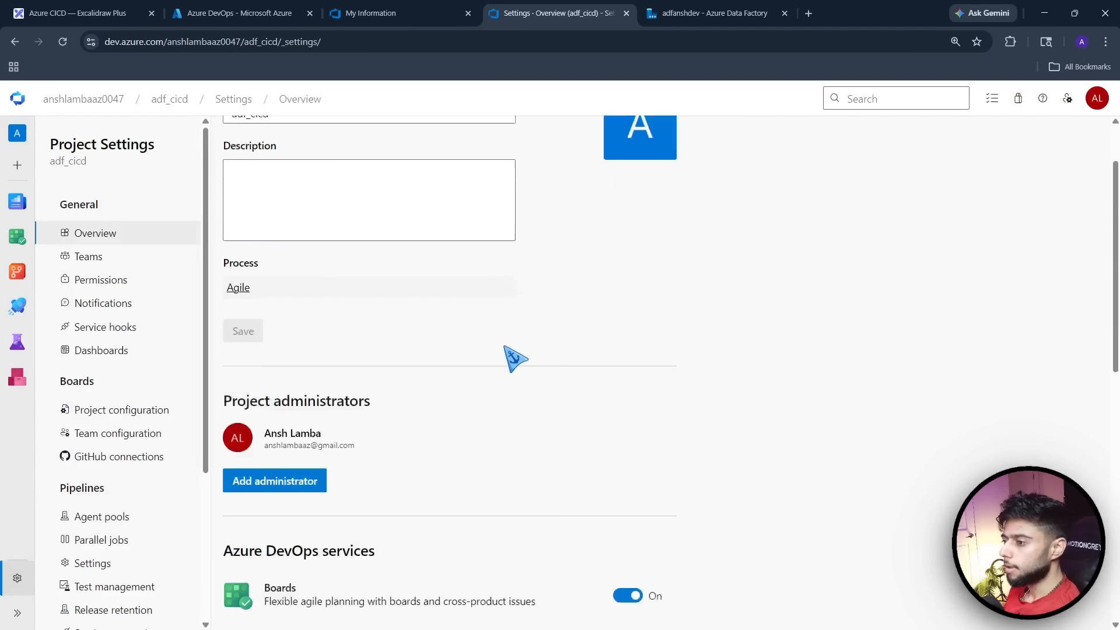
{"action": "scroll", "coordinate": [512, 358], "scroll_direction": "up", "scroll_amount": 3}
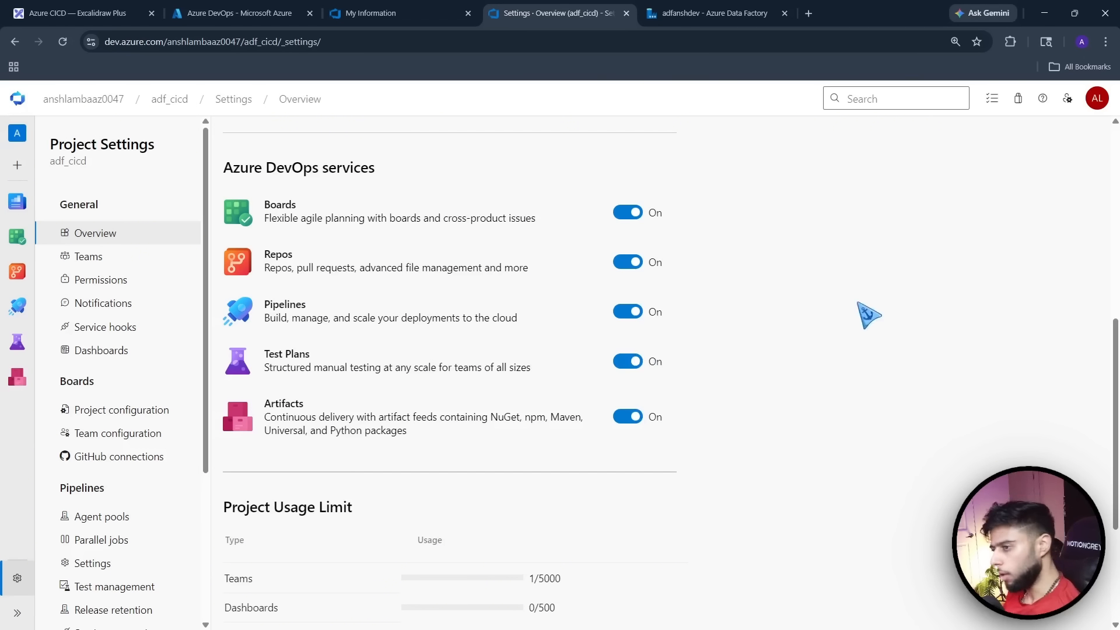
On the Pipelines page, box Pipelines, Environments and Library, cross out Releases, Task groups and Deployment groups, and clear the annotations
{"action": "left_click", "coordinate": [19, 308]}
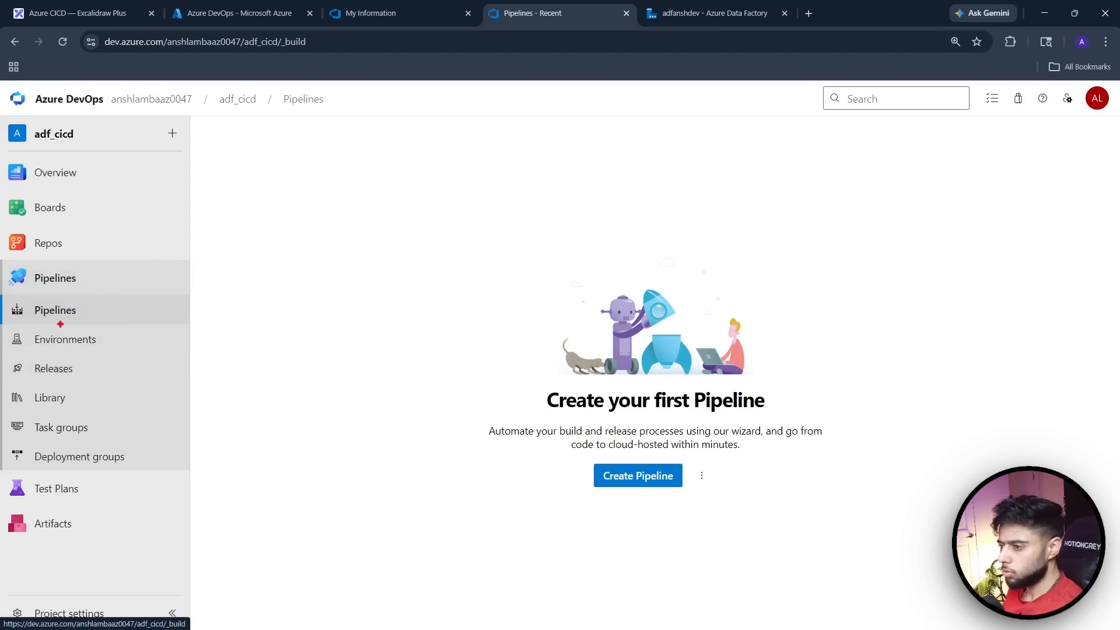
{"action": "left_click_drag", "start_coordinate": [2, 326], "coordinate": [114, 353]}
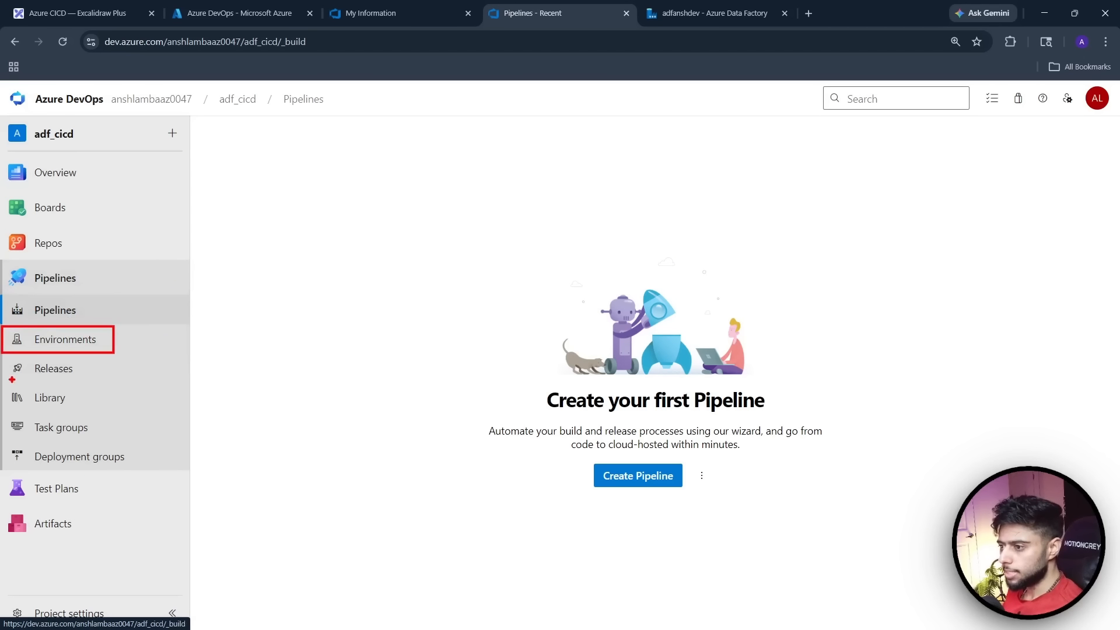
{"action": "left_click_drag", "start_coordinate": [2, 382], "coordinate": [78, 414]}
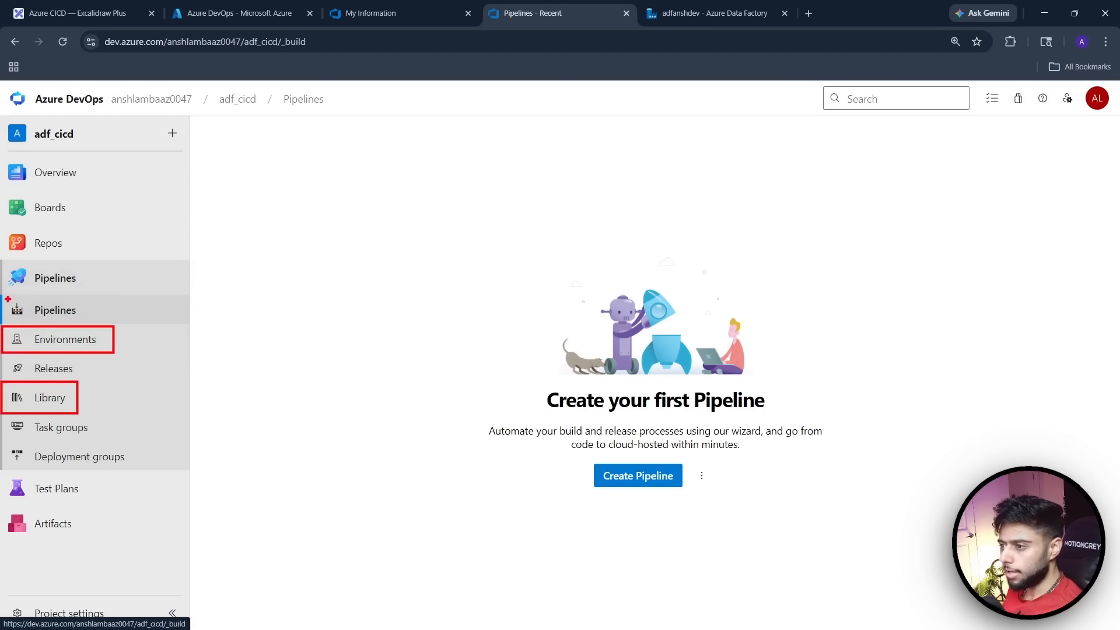
{"action": "mouse_move", "coordinate": [3, 297]}
{"action": "left_mouse_down"}
{"action": "mouse_move", "coordinate": [131, 328]}
{"action": "mouse_move", "coordinate": [84, 378]}
{"action": "left_mouse_up"}
{"action": "left_click_drag", "start_coordinate": [98, 363], "coordinate": [125, 380]}
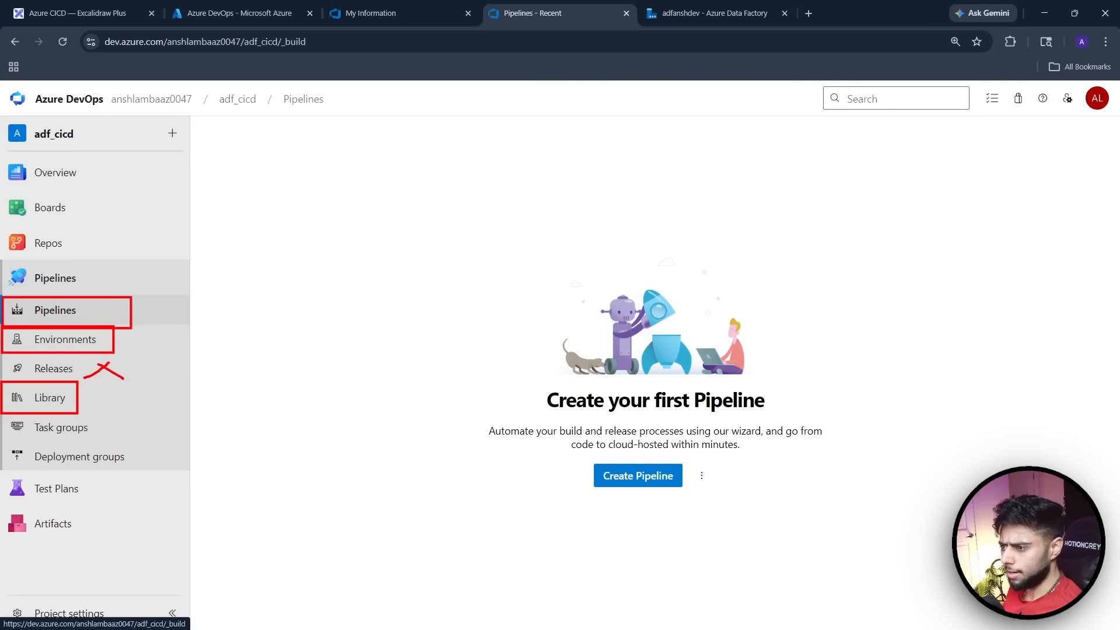
{"action": "left_click_drag", "start_coordinate": [108, 424], "coordinate": [100, 434]}
{"action": "mouse_move", "coordinate": [98, 426]}
{"action": "left_mouse_down"}
{"action": "mouse_move", "coordinate": [137, 438]}
{"action": "mouse_move", "coordinate": [135, 468]}
{"action": "mouse_move", "coordinate": [185, 468]}
{"action": "left_mouse_up"}
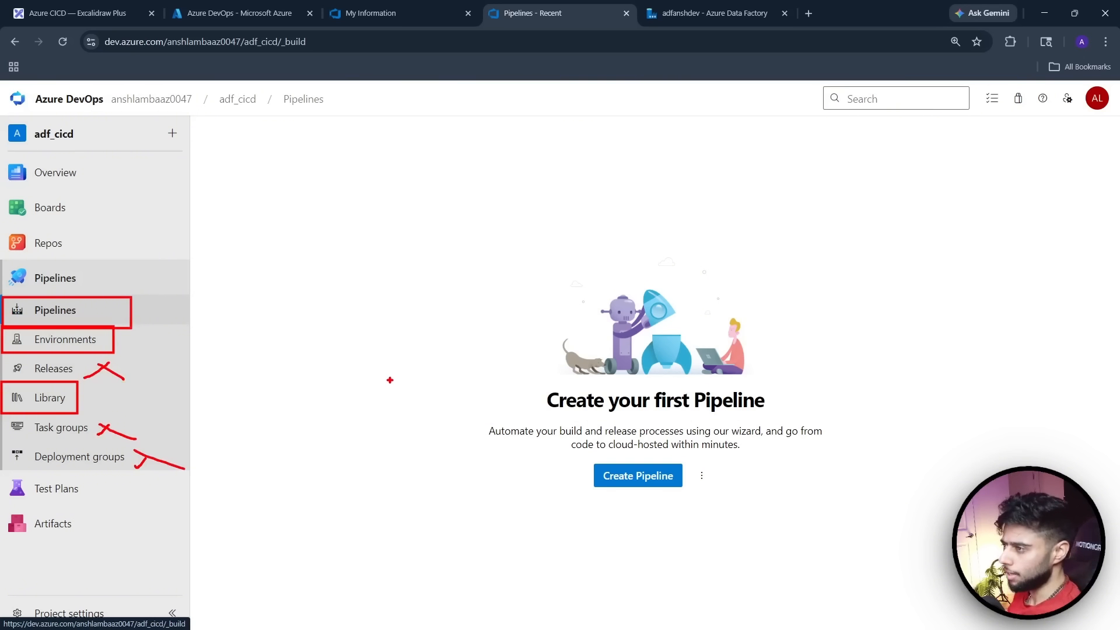
{"action": "key", "text": "Escape"}
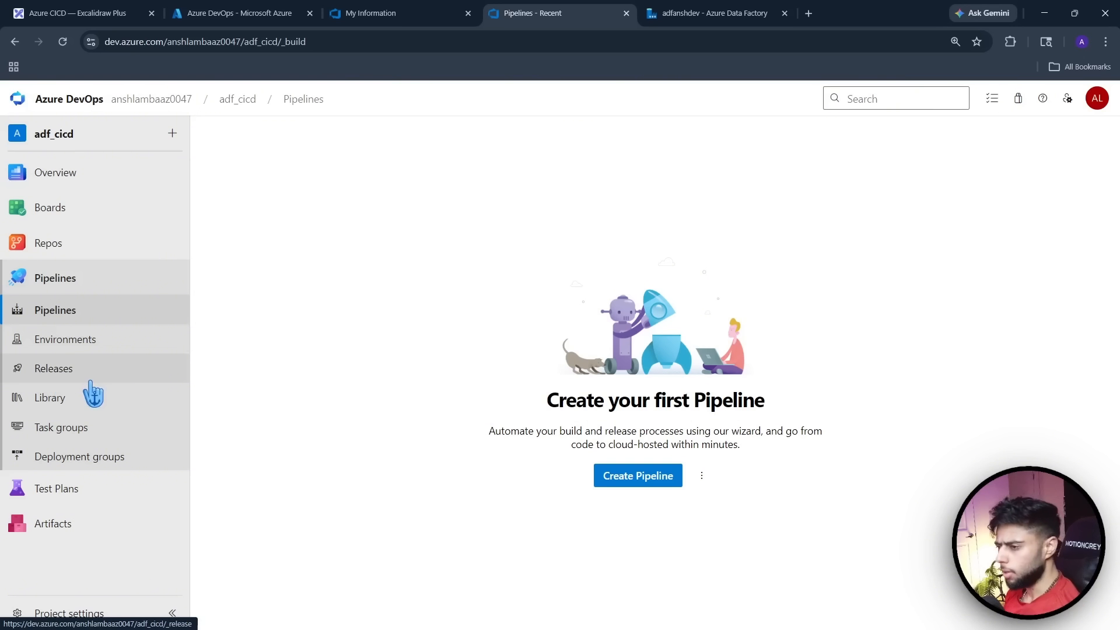
Create a Git repository named adf_cicd_repo with a README in the adf_cicd project, and view its branches
{"action": "left_click", "coordinate": [43, 248]}
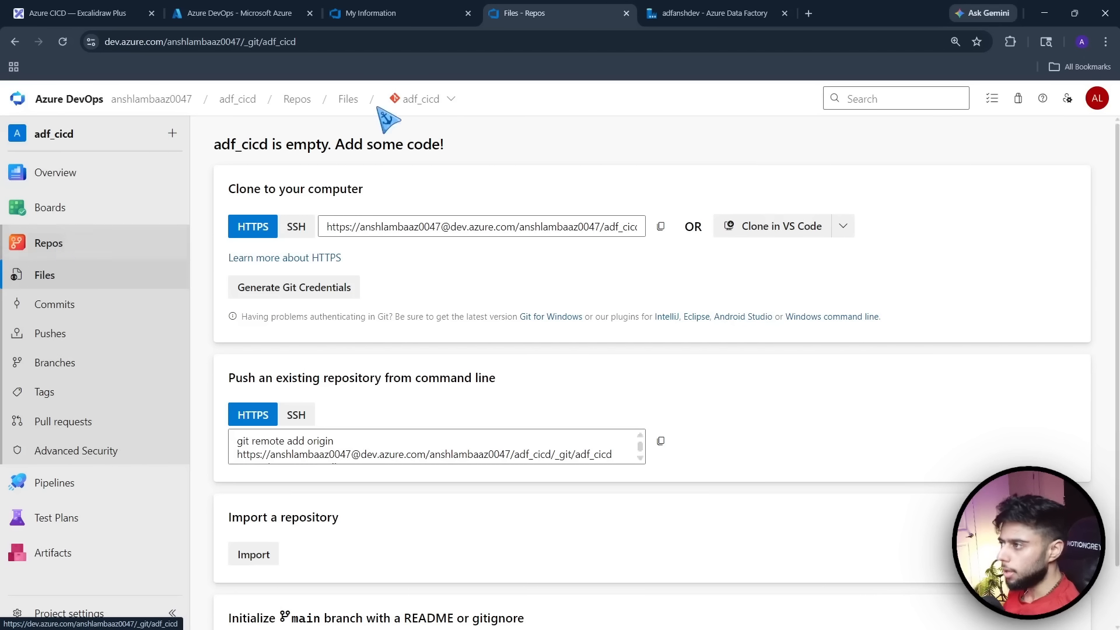
{"action": "left_click", "coordinate": [451, 104]}
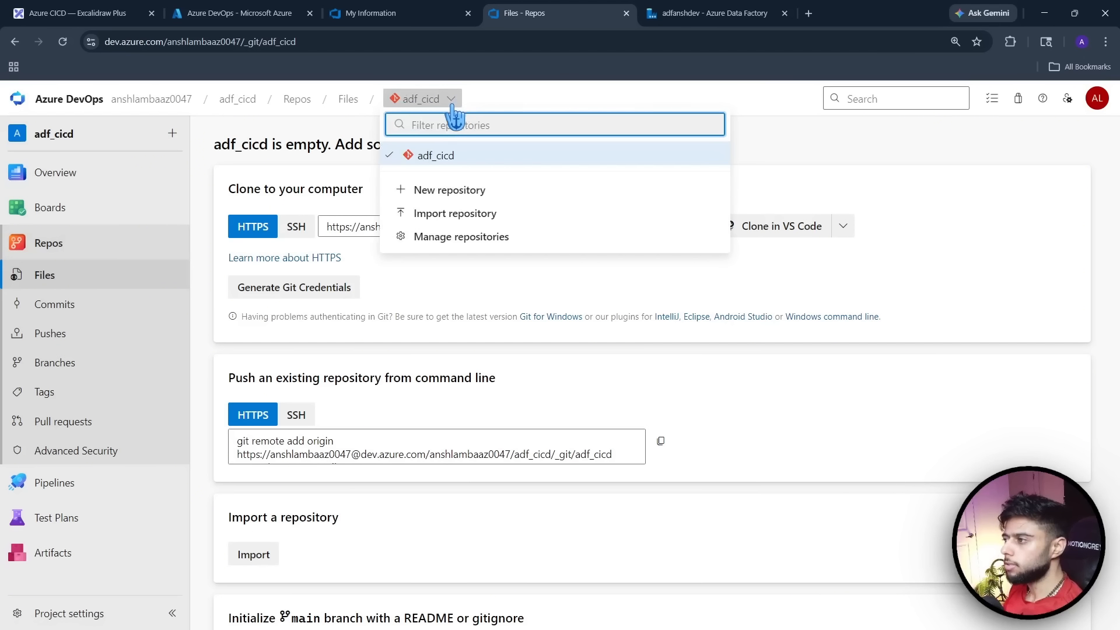
{"action": "left_click", "coordinate": [424, 192]}
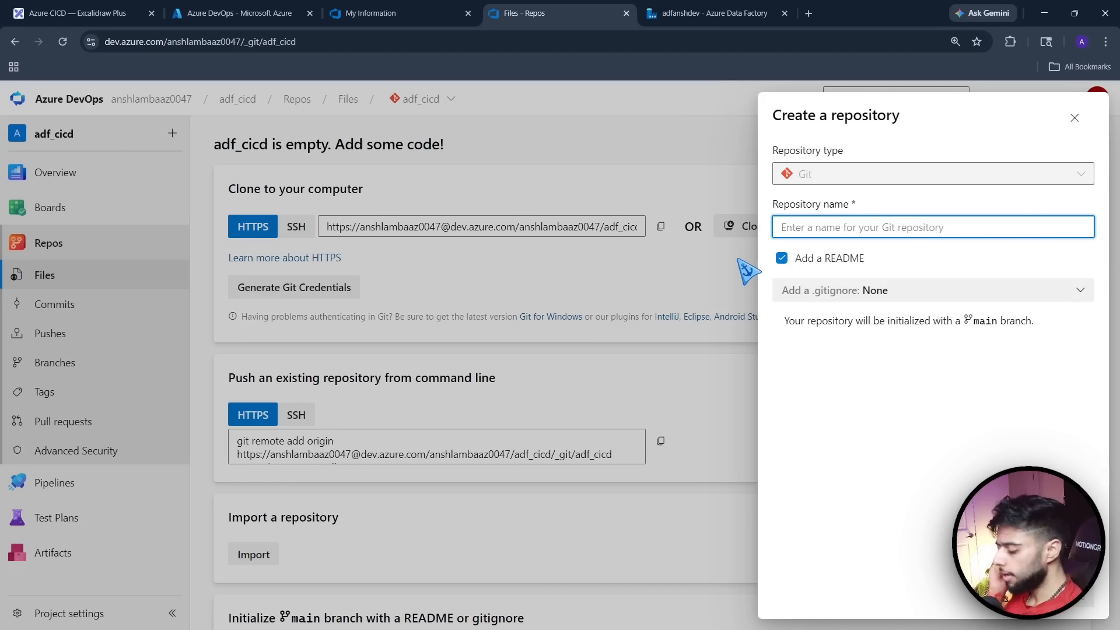
{"action": "type", "text": "a"}
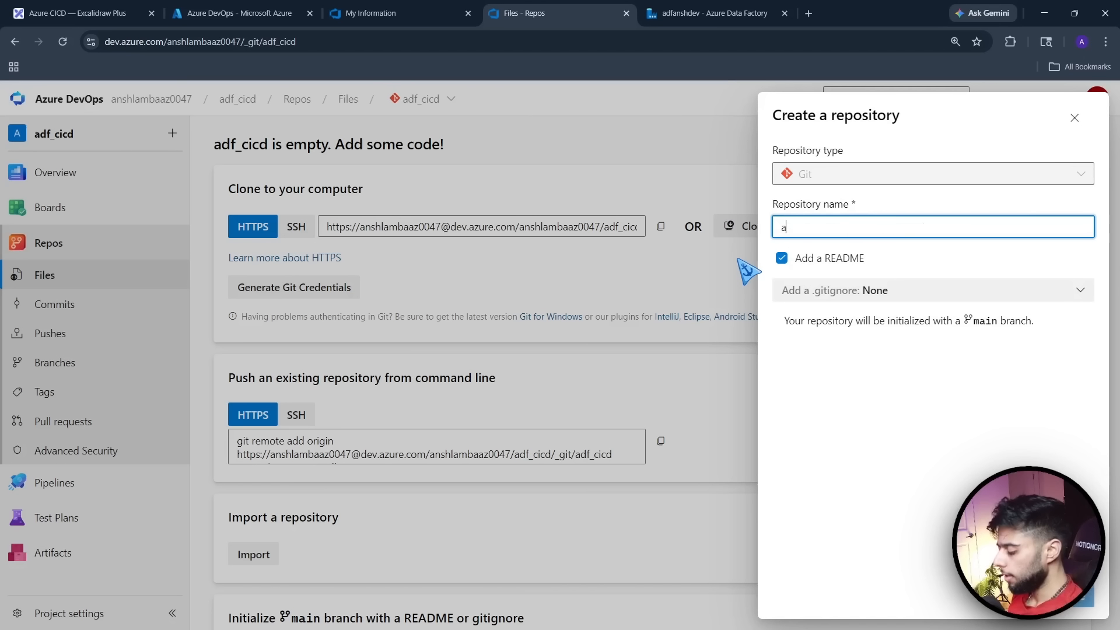
{"action": "type", "text": "df_cic"}
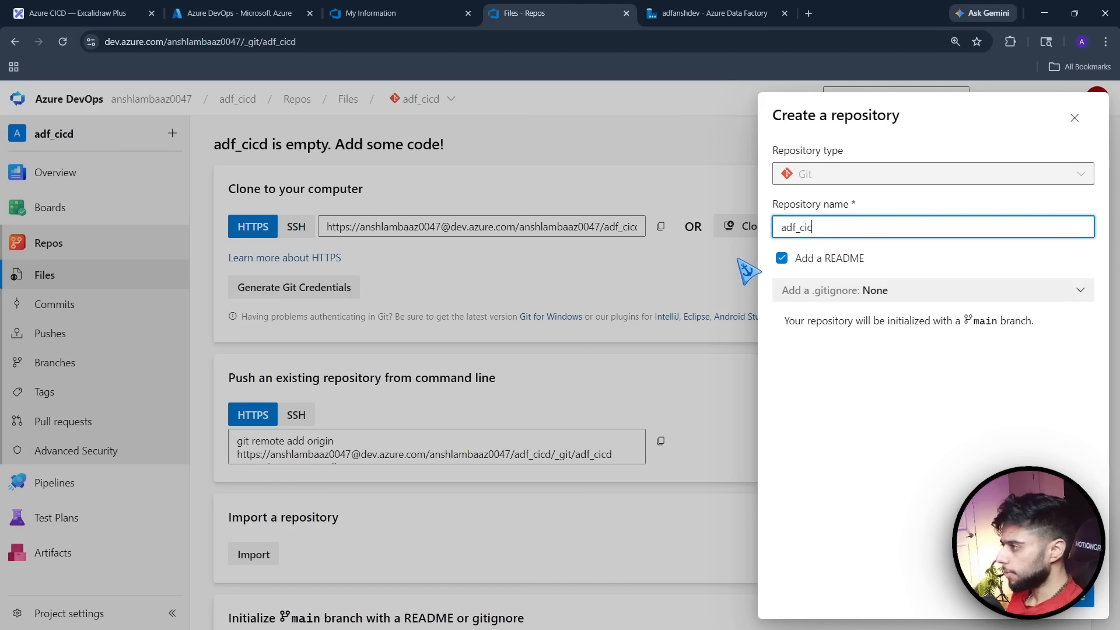
{"action": "type", "text": "d_repo"}
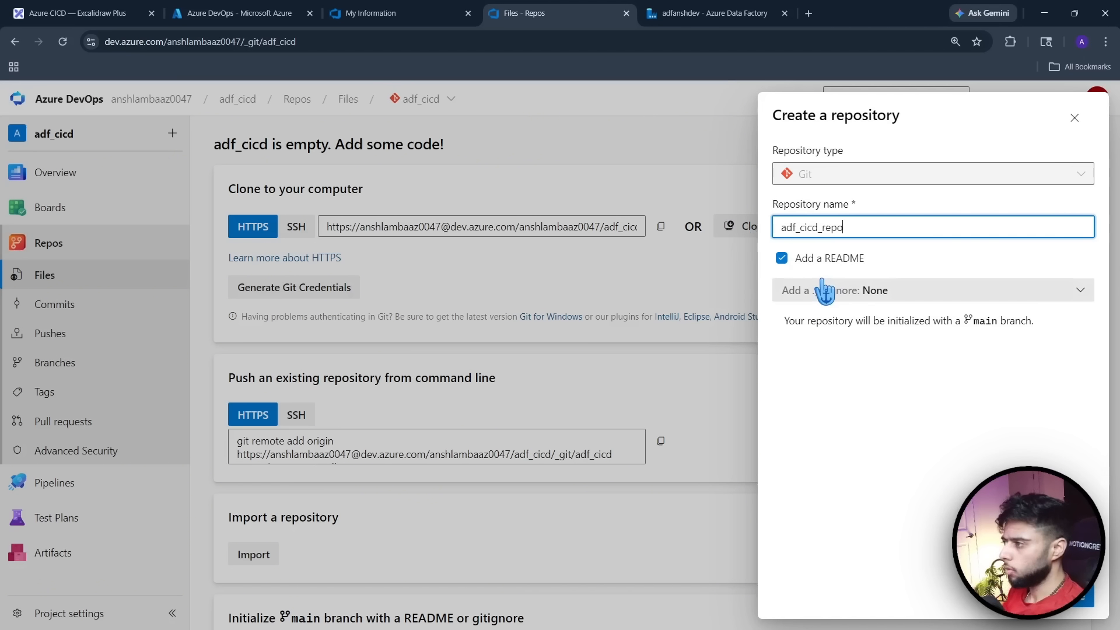
{"action": "left_click", "coordinate": [1083, 605]}
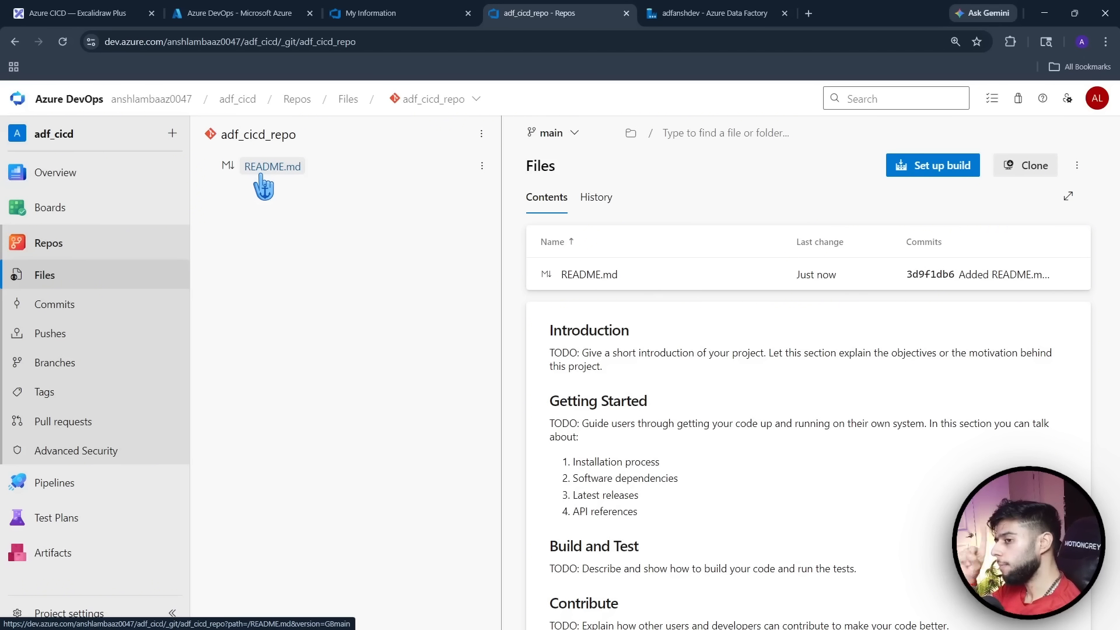
{"action": "left_click", "coordinate": [52, 366]}
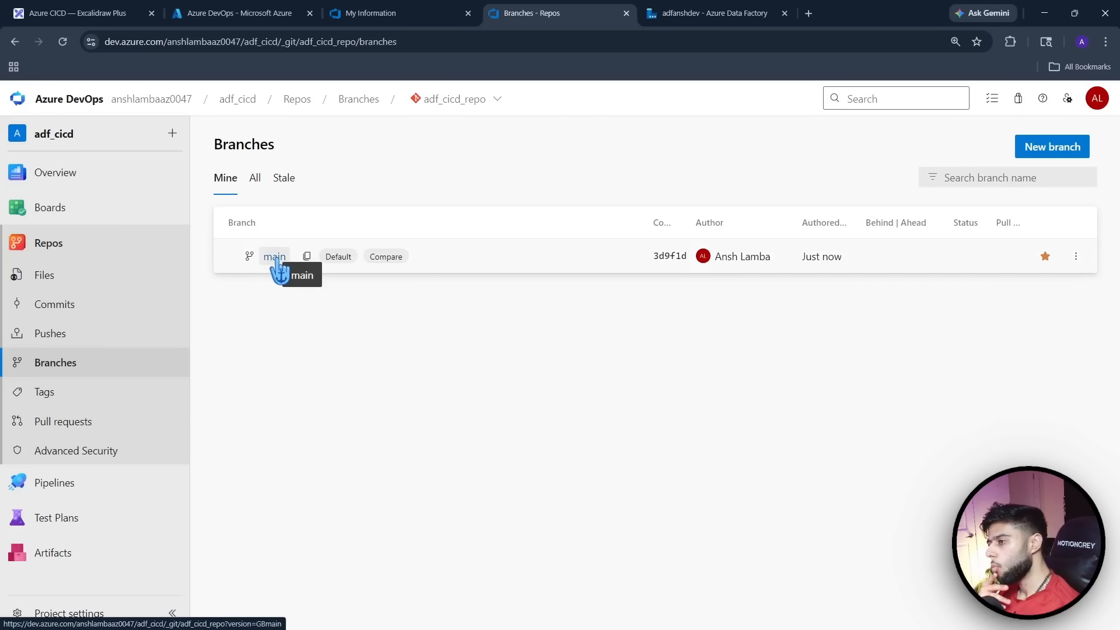
Switch to the adfanshdev data factory and start its repository configuration with Azure DevOps Git, Cloud and Default Directory
{"action": "key", "text": "ctrl+Tab"}
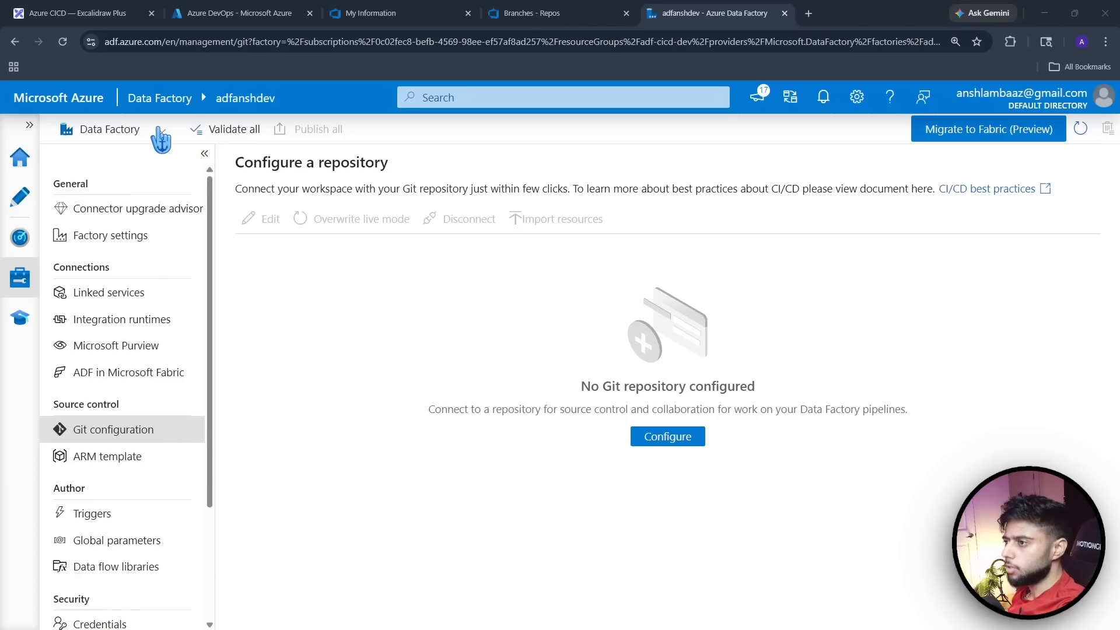
{"action": "left_click", "coordinate": [159, 130]}
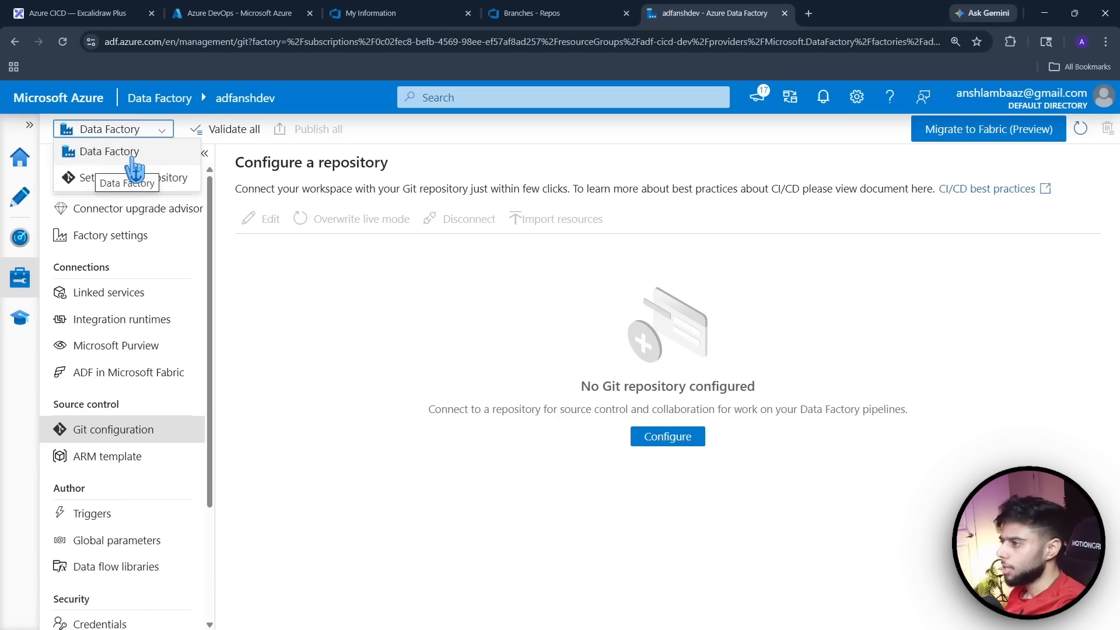
{"action": "left_click", "coordinate": [499, 367]}
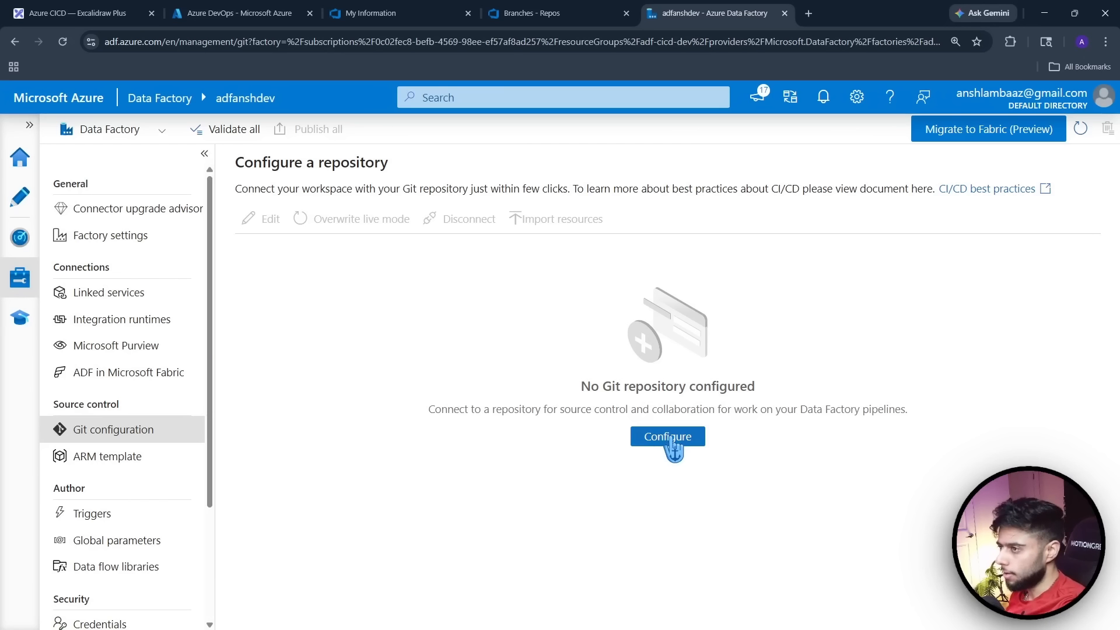
{"action": "left_click", "coordinate": [671, 439]}
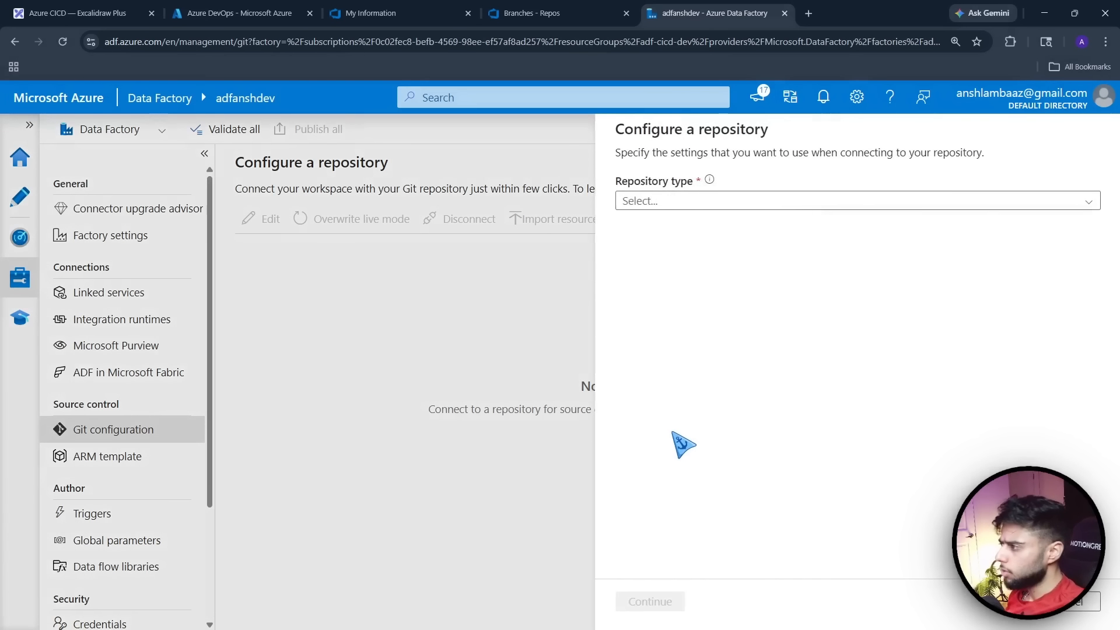
{"action": "left_click", "coordinate": [960, 201]}
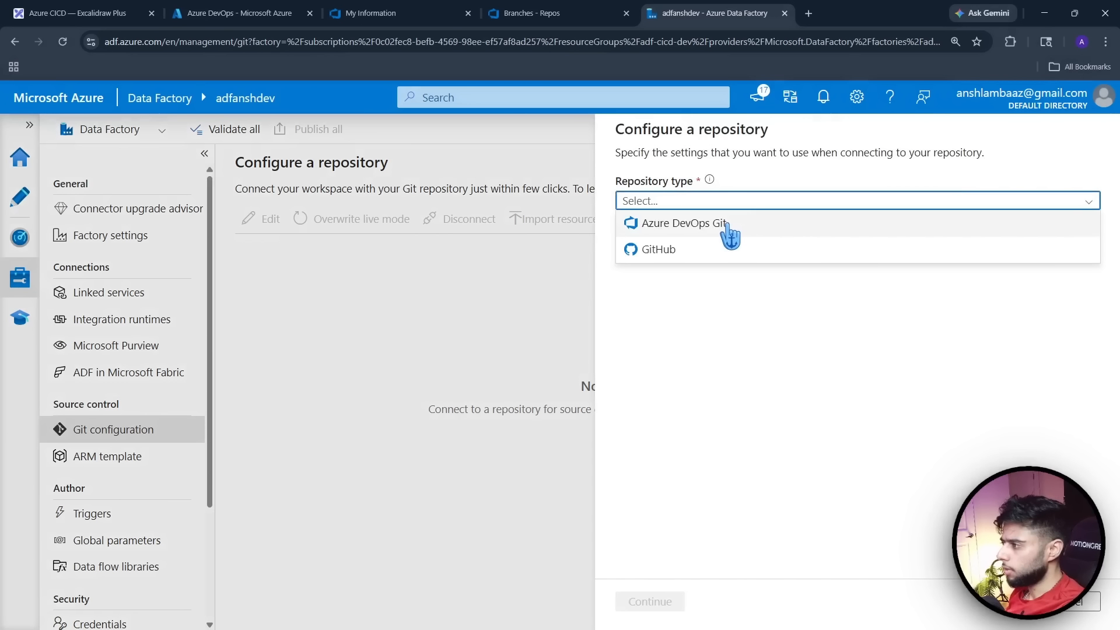
{"action": "left_click", "coordinate": [726, 225]}
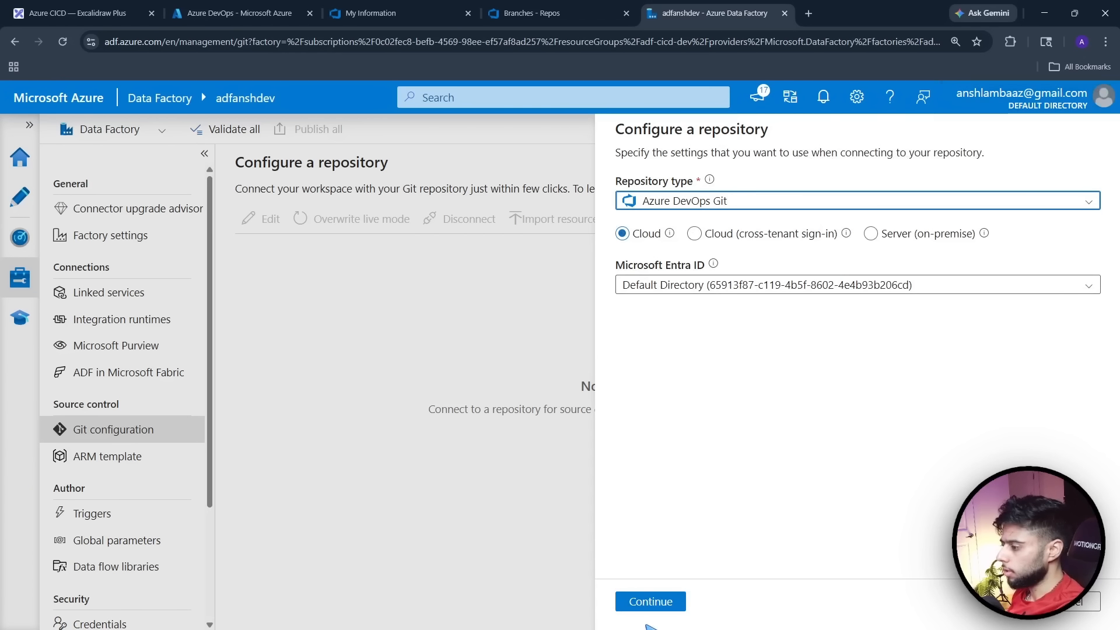
{"action": "left_click", "coordinate": [652, 602]}
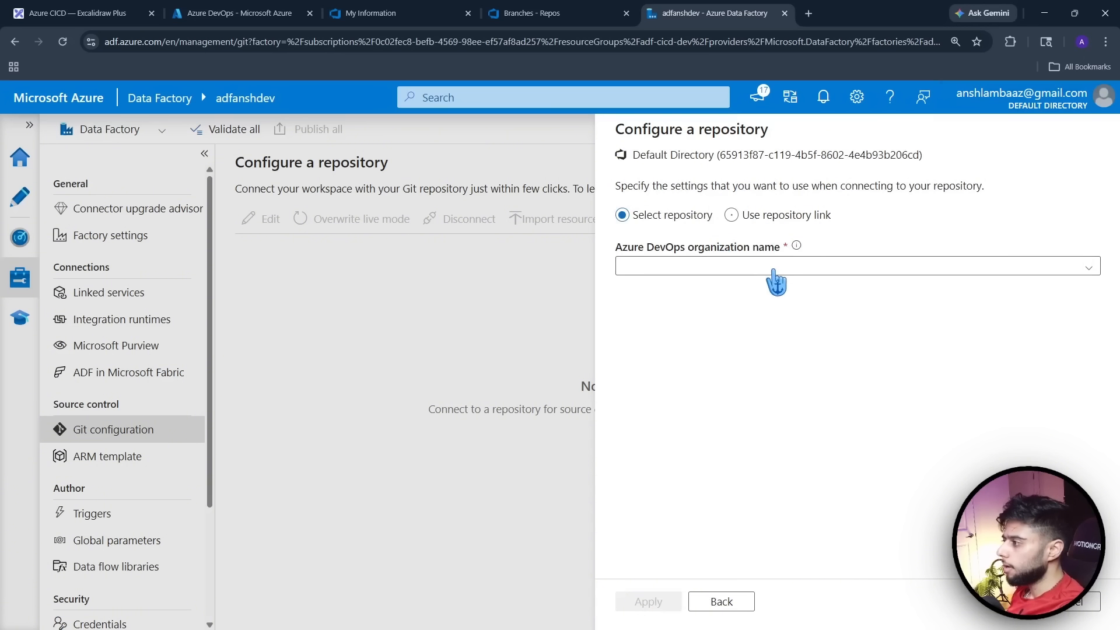
Connect the data factory to adf_cicd_repo in the adf_cicd project, with main as collaboration branch and adf_publish as publish branch
{"action": "left_click", "coordinate": [780, 270]}
{"action": "left_click", "coordinate": [671, 291]}
{"action": "left_click", "coordinate": [724, 319]}
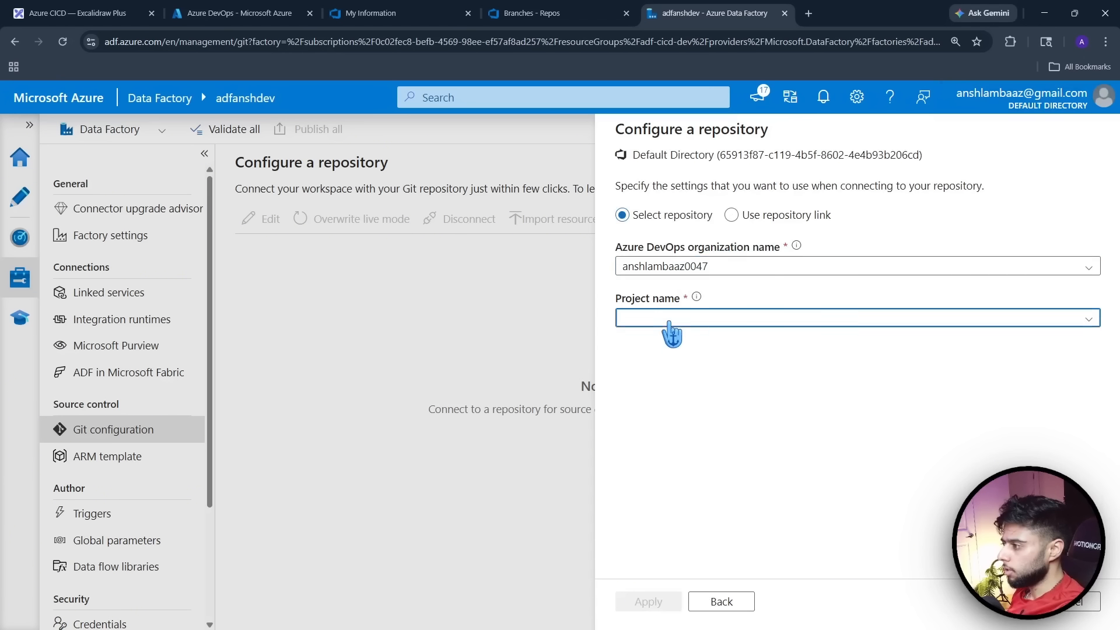
{"action": "left_click", "coordinate": [671, 368]}
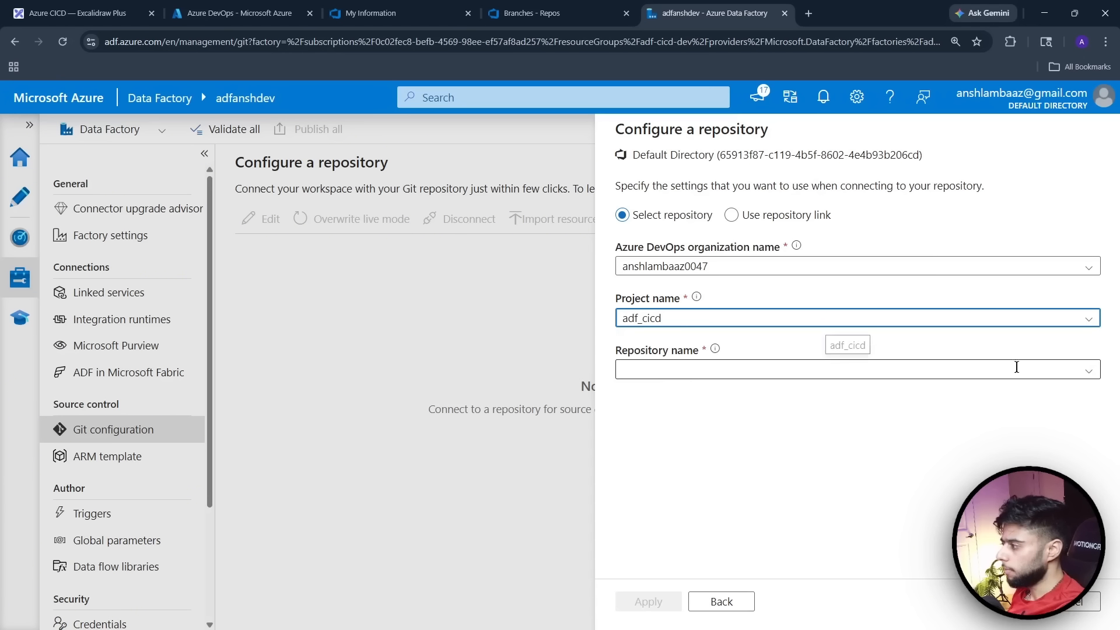
{"action": "left_click", "coordinate": [1088, 371]}
{"action": "left_click", "coordinate": [675, 420]}
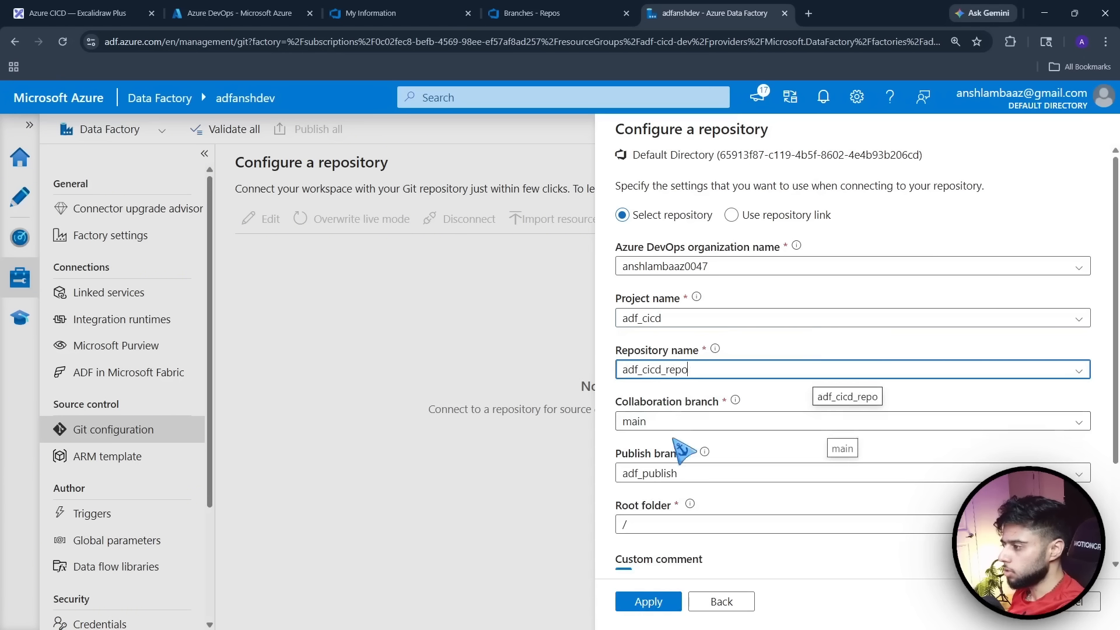
{"action": "scroll", "coordinate": [708, 458], "scroll_direction": "down", "scroll_amount": 2}
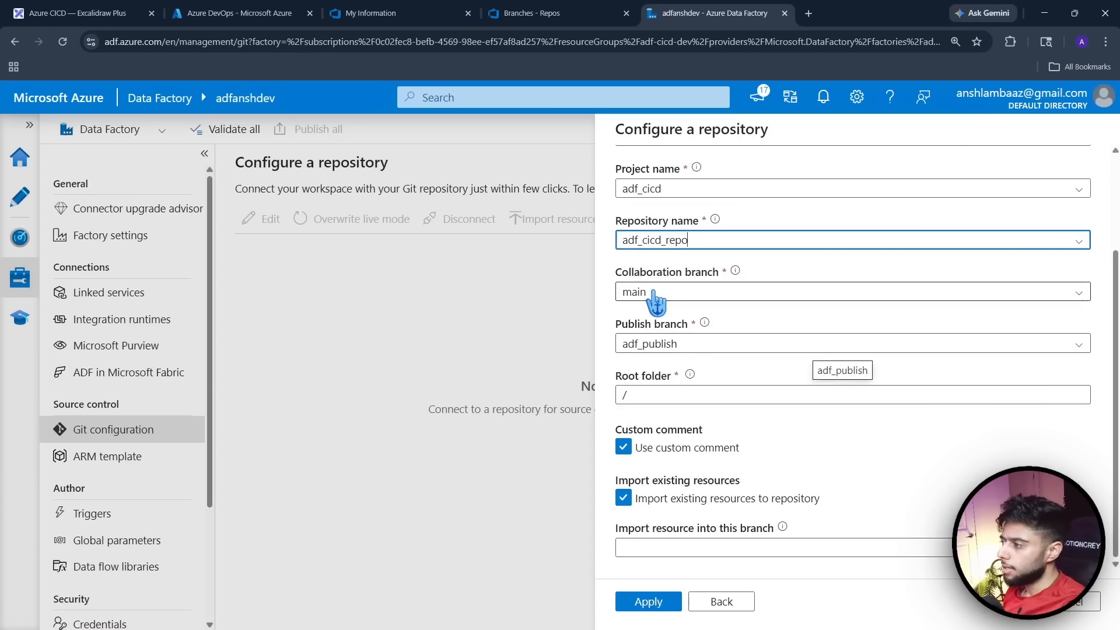
{"action": "left_click", "coordinate": [654, 292]}
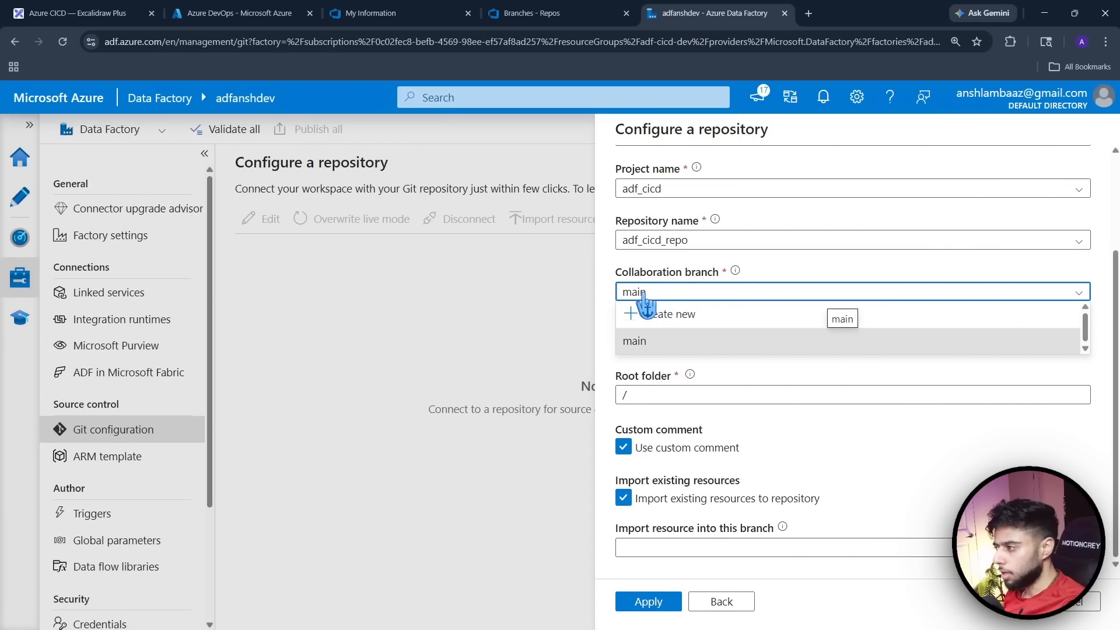
{"action": "left_click", "coordinate": [608, 320]}
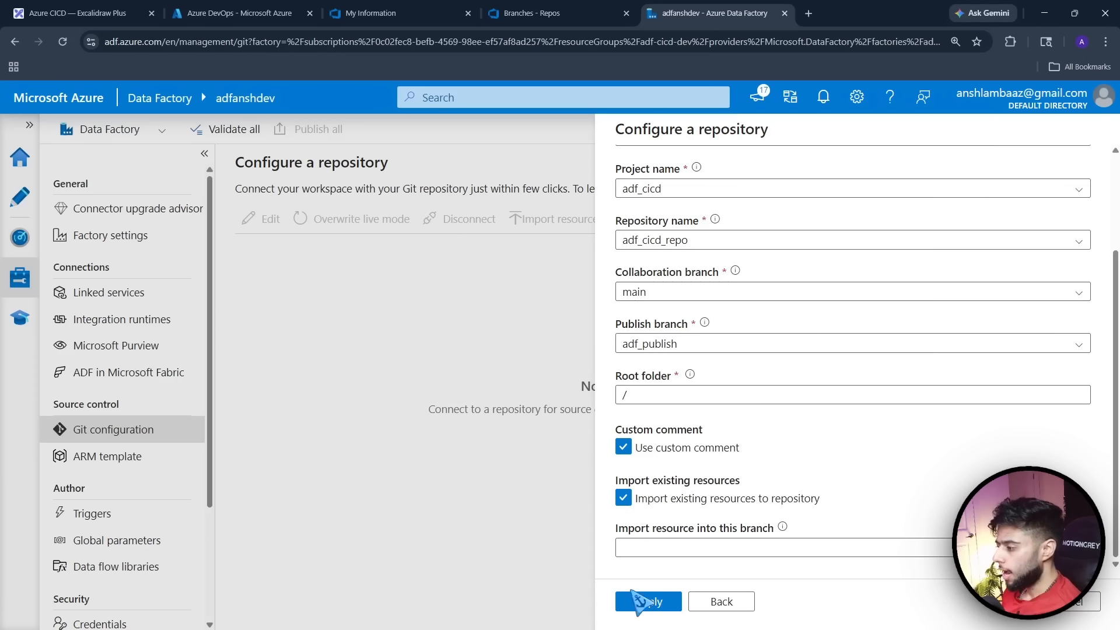
{"action": "left_click", "coordinate": [636, 602]}
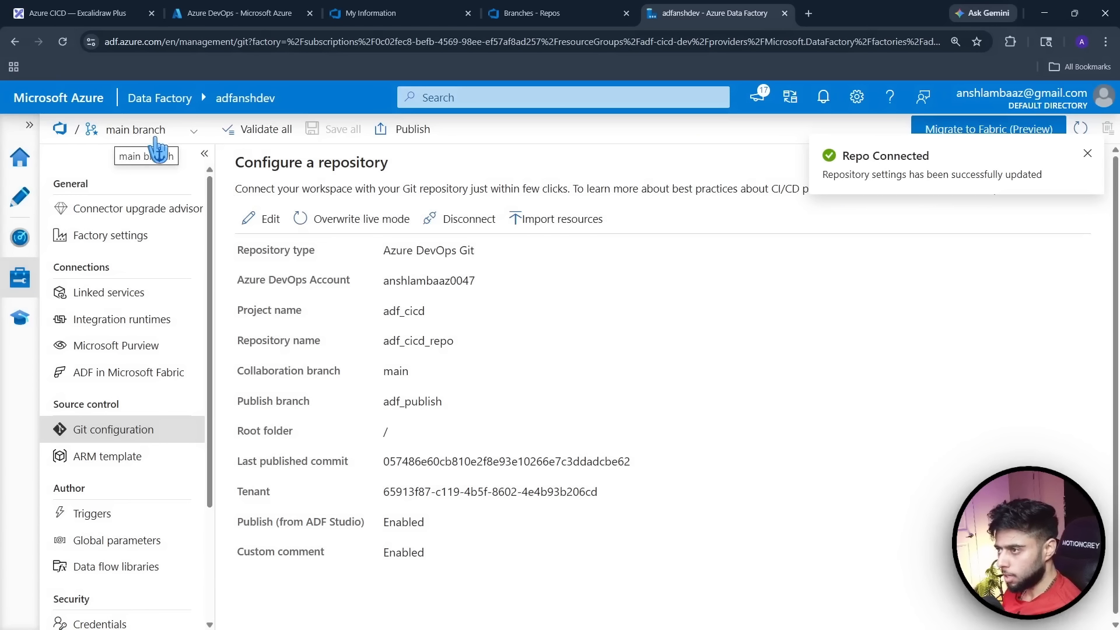
Examine the data factory's branch and live mode options, comparing them with the branching and publish diagram in Excalidraw
{"action": "left_click", "coordinate": [197, 132]}
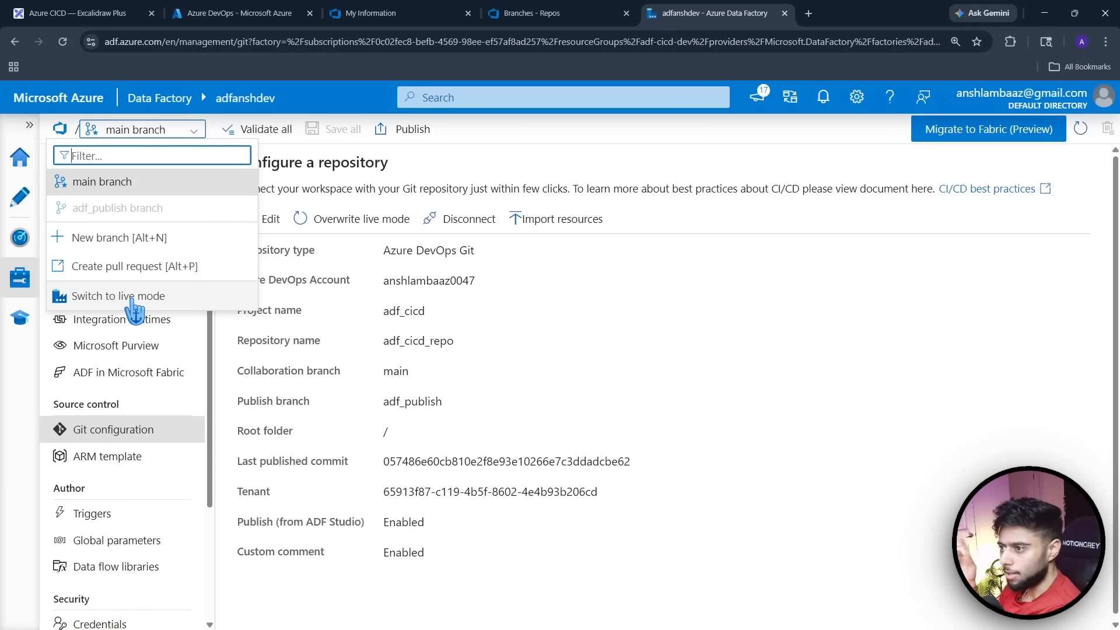
{"action": "left_click", "coordinate": [145, 9]}
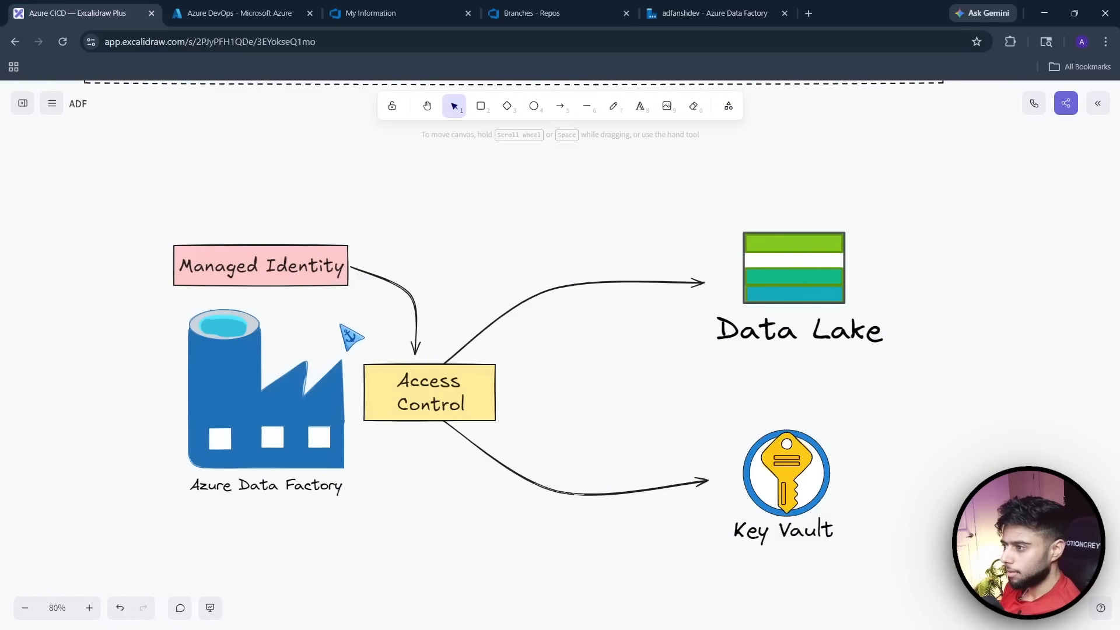
{"action": "scroll", "coordinate": [350, 330], "scroll_direction": "up", "scroll_amount": 9}
{"action": "scroll", "coordinate": [272, 331], "scroll_direction": "up", "scroll_amount": 3}
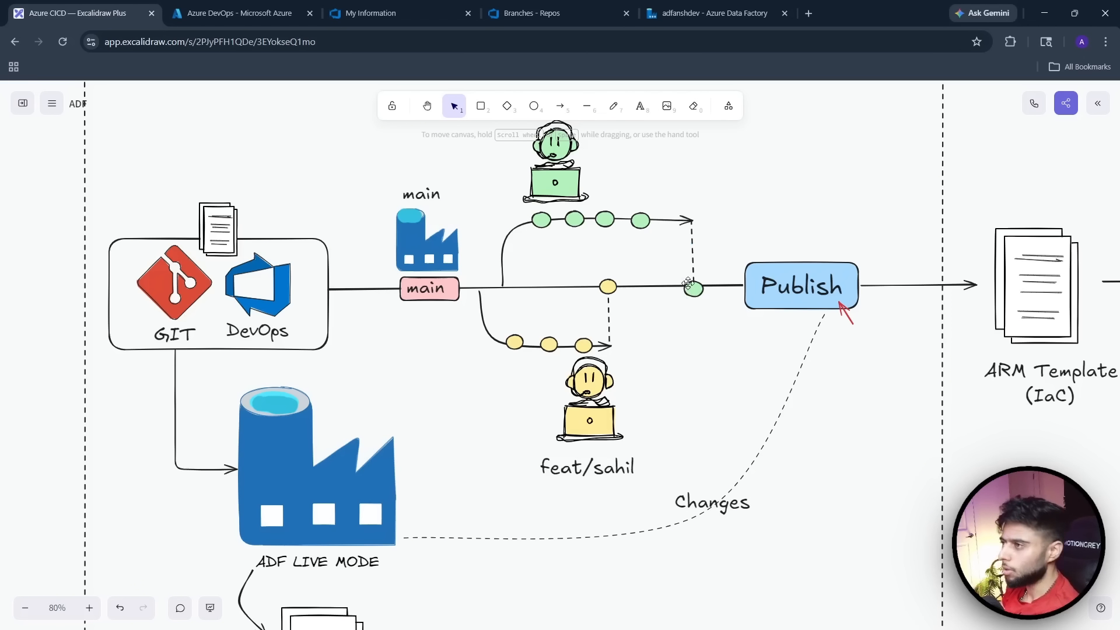
{"action": "left_click", "coordinate": [676, 14]}
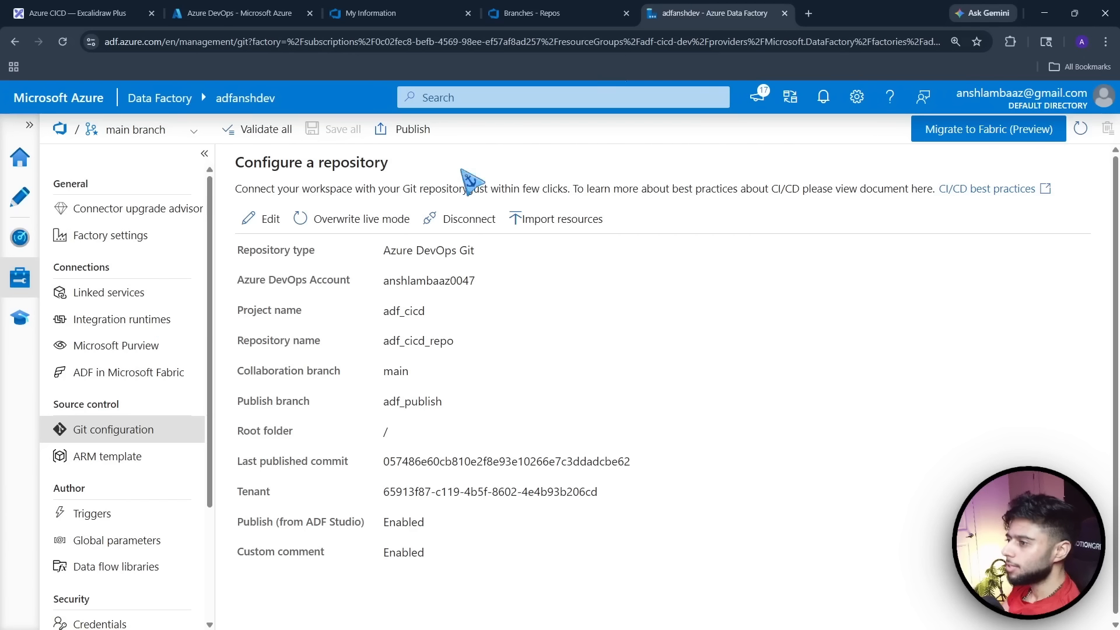
{"action": "left_click", "coordinate": [193, 131]}
{"action": "left_click", "coordinate": [194, 131]}
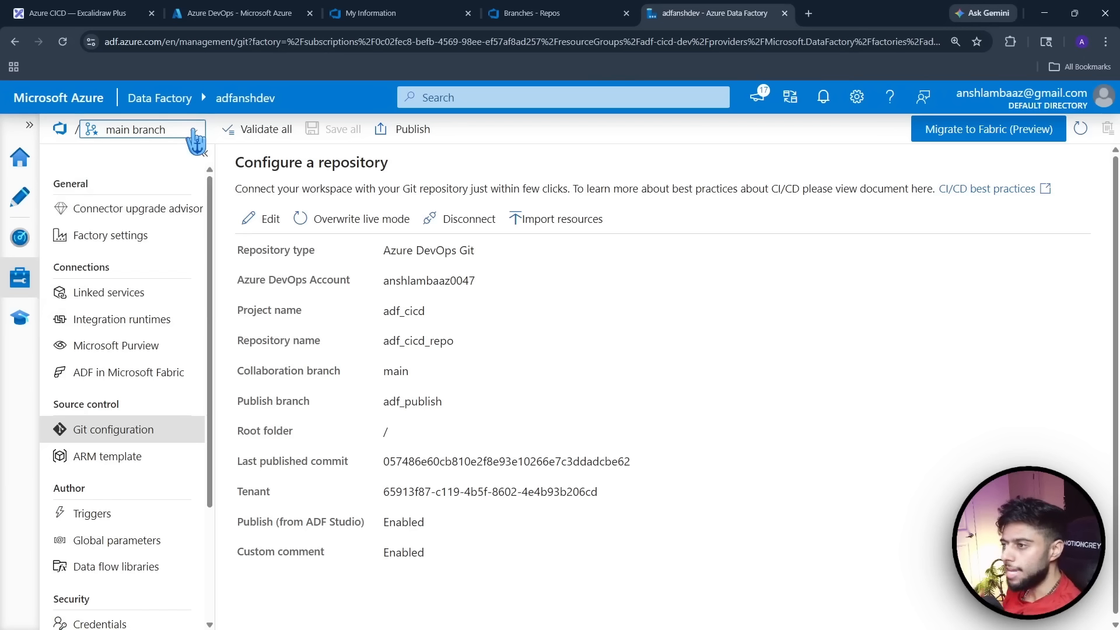
{"action": "left_click", "coordinate": [194, 131]}
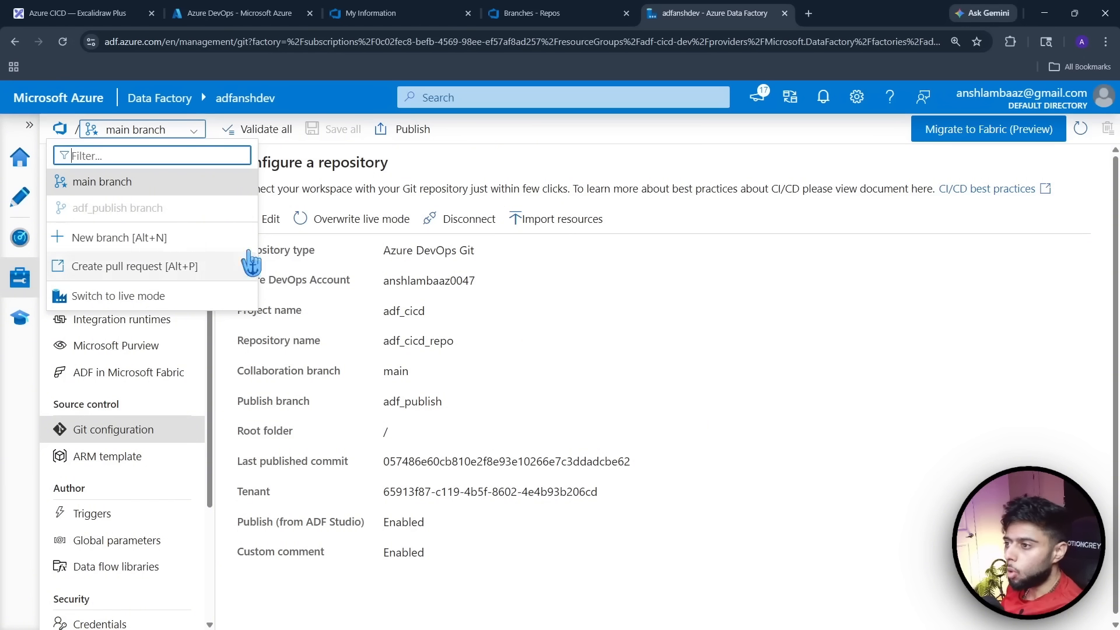
{"action": "left_click", "coordinate": [661, 346]}
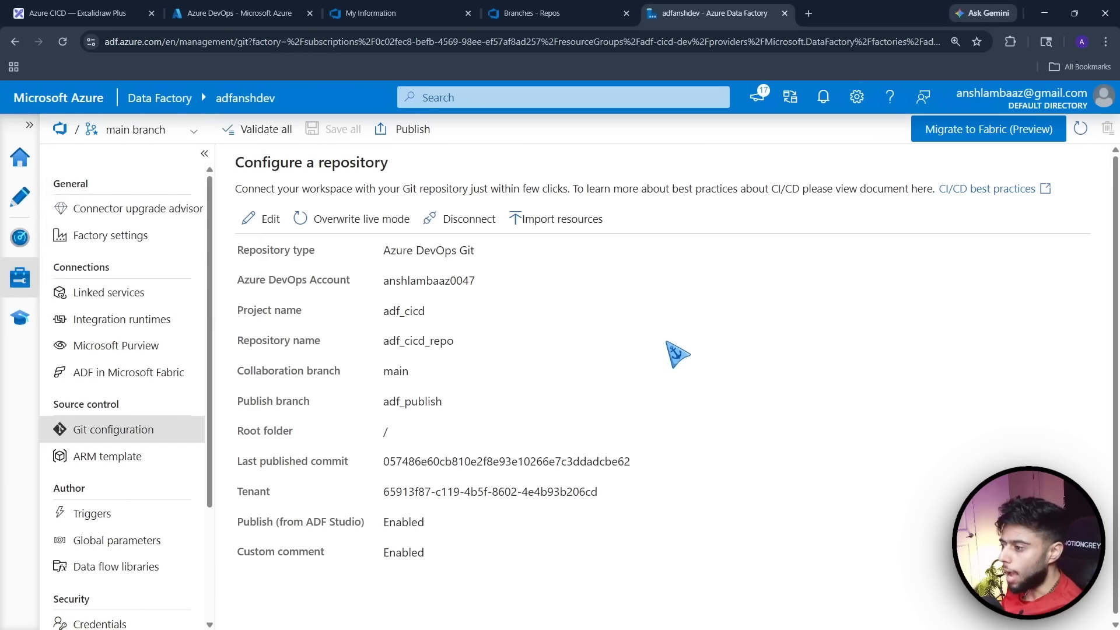
In Azure DevOps, require a minimum of 1 reviewer on the main branch and allow requestors to approve their own changes
{"action": "left_click", "coordinate": [595, 13]}
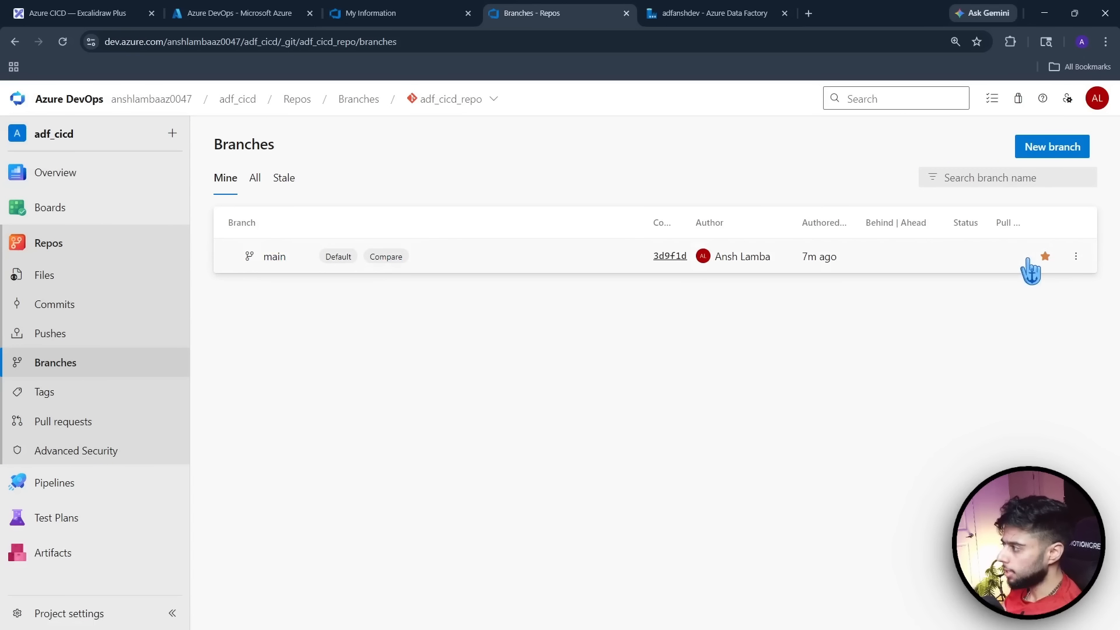
{"action": "left_click", "coordinate": [1075, 257]}
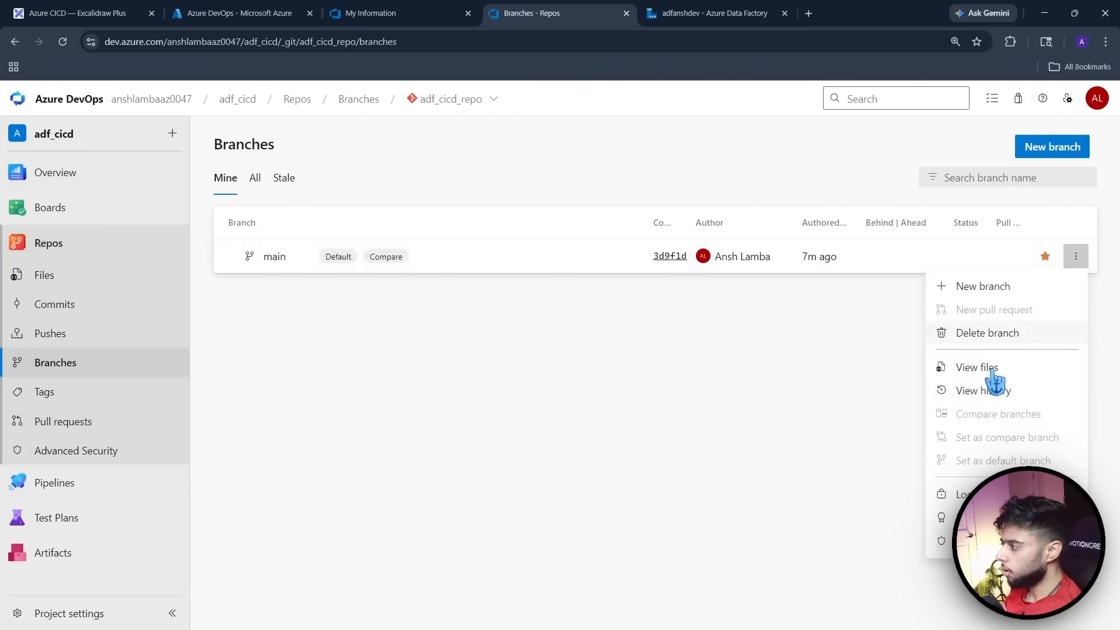
{"action": "left_click", "coordinate": [986, 540]}
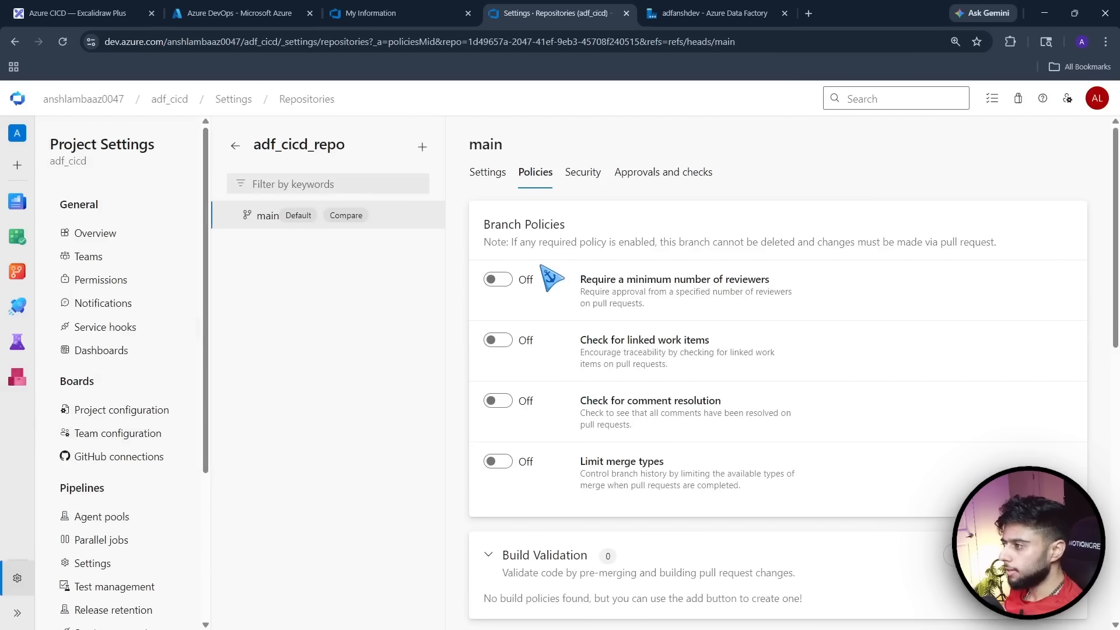
{"action": "left_click", "coordinate": [498, 280]}
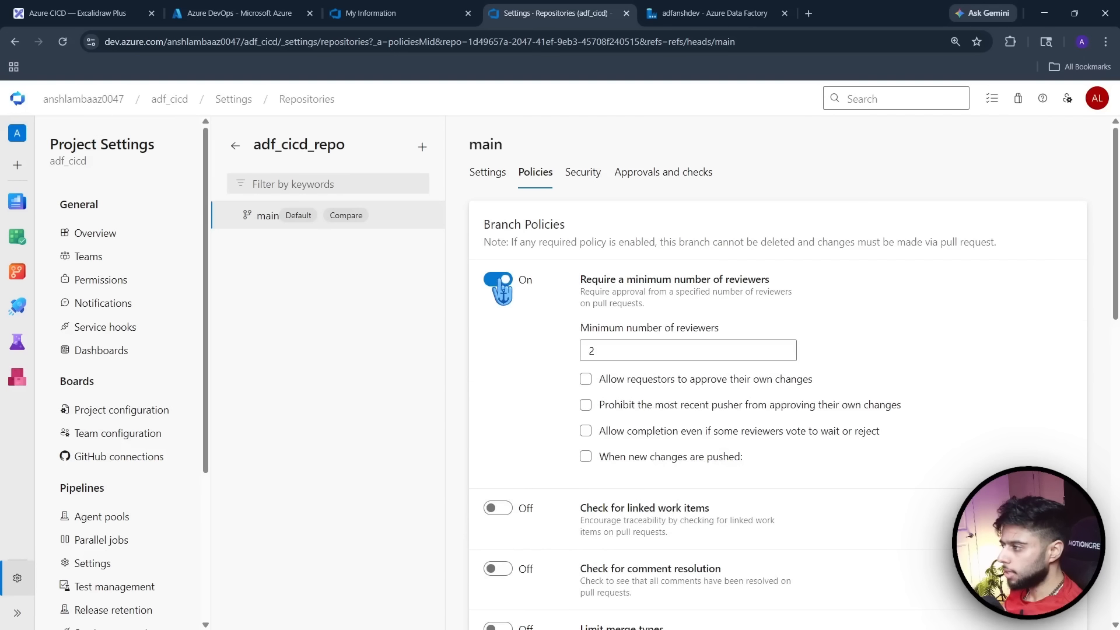
{"action": "double_click", "coordinate": [595, 350]}
{"action": "type", "text": "1"}
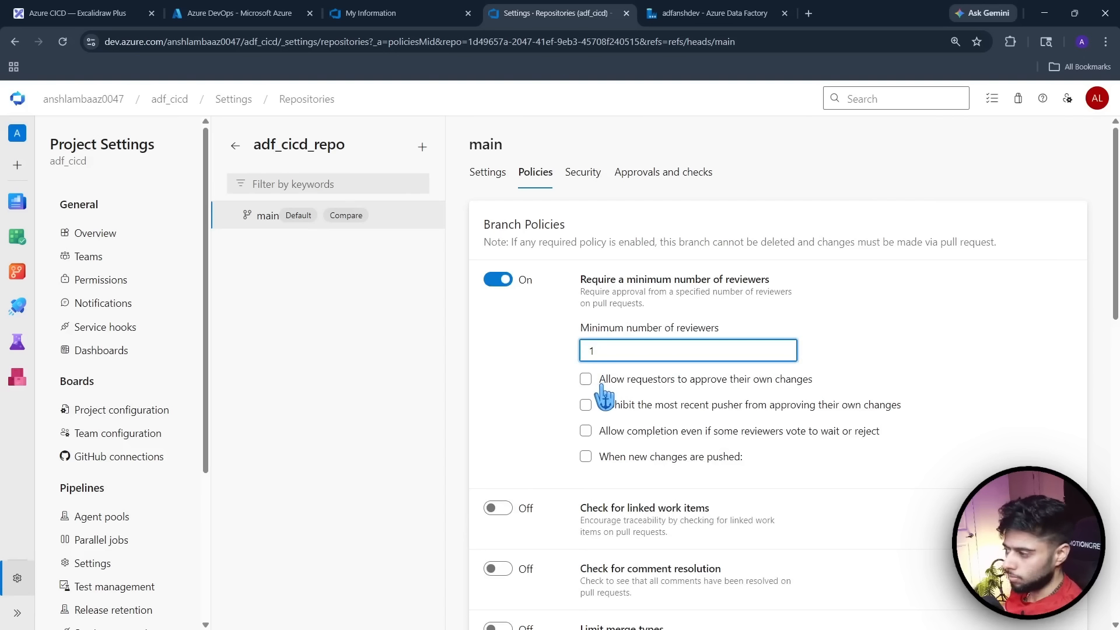
{"action": "left_click", "coordinate": [594, 381]}
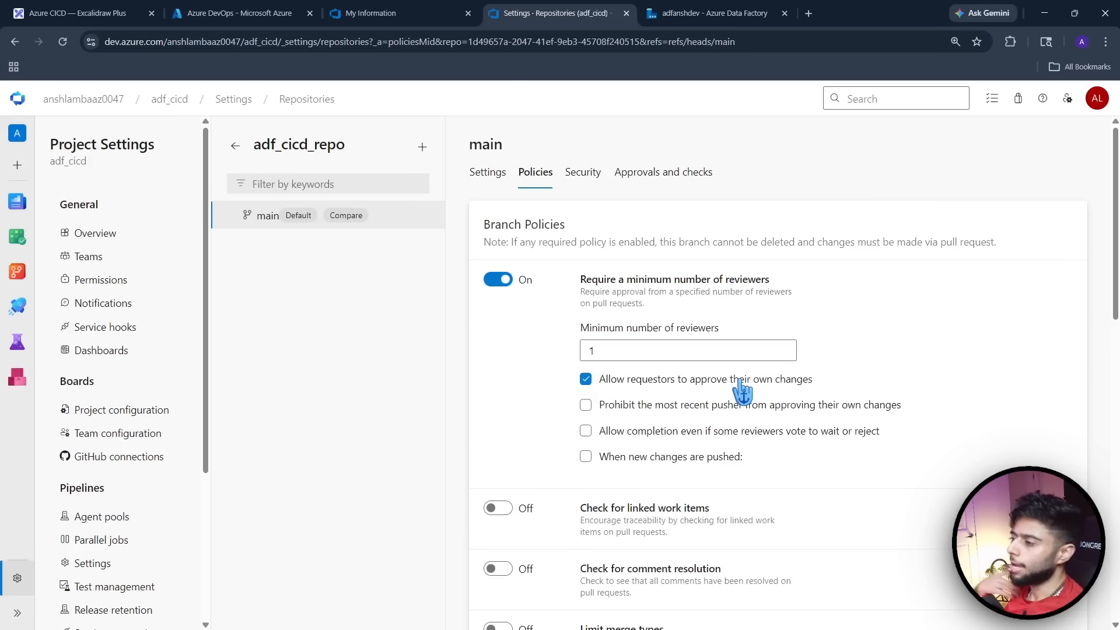
{"action": "scroll", "coordinate": [857, 387], "scroll_direction": "down", "scroll_amount": 10}
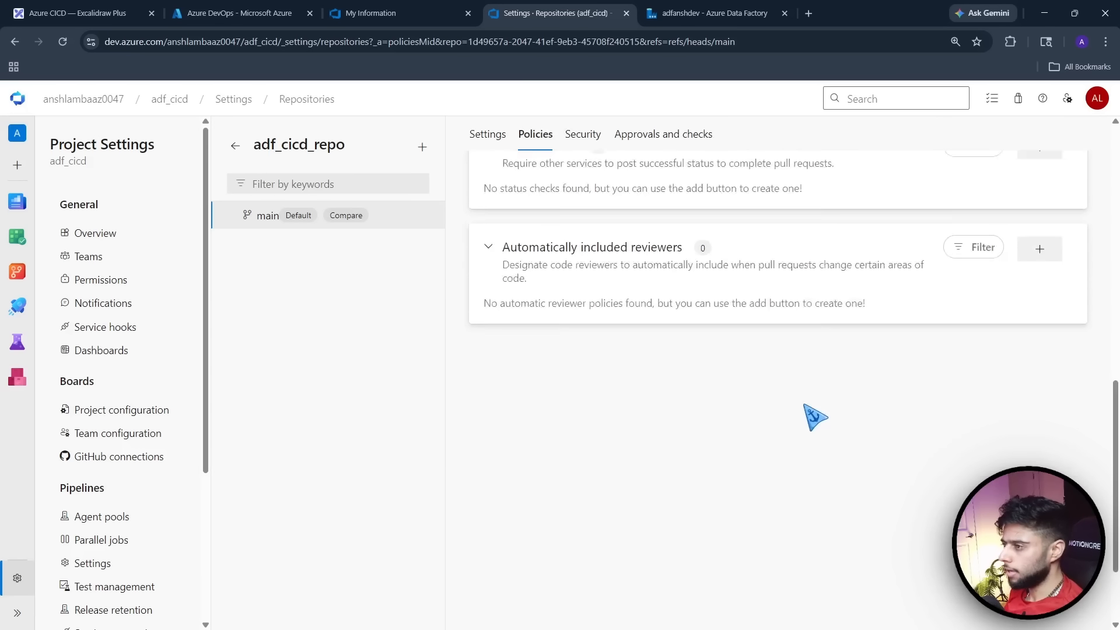
{"action": "scroll", "coordinate": [812, 418], "scroll_direction": "up", "scroll_amount": 5}
Return to adf_cicd_repo and check its files and the policy marker on the main branch
{"action": "left_click", "coordinate": [235, 145]}
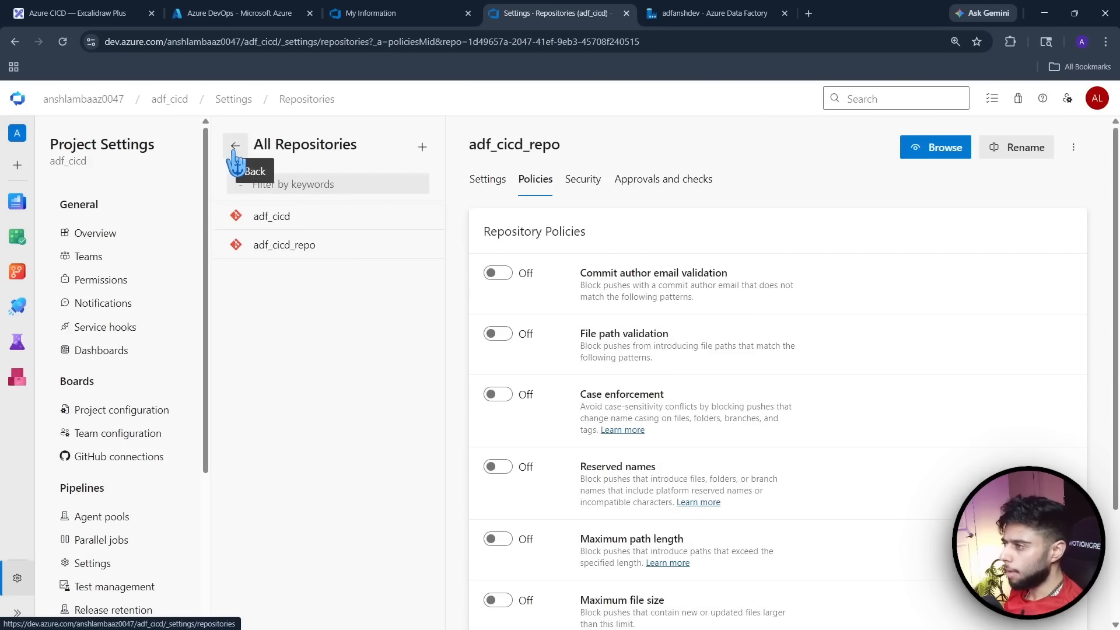
{"action": "left_click", "coordinate": [232, 146]}
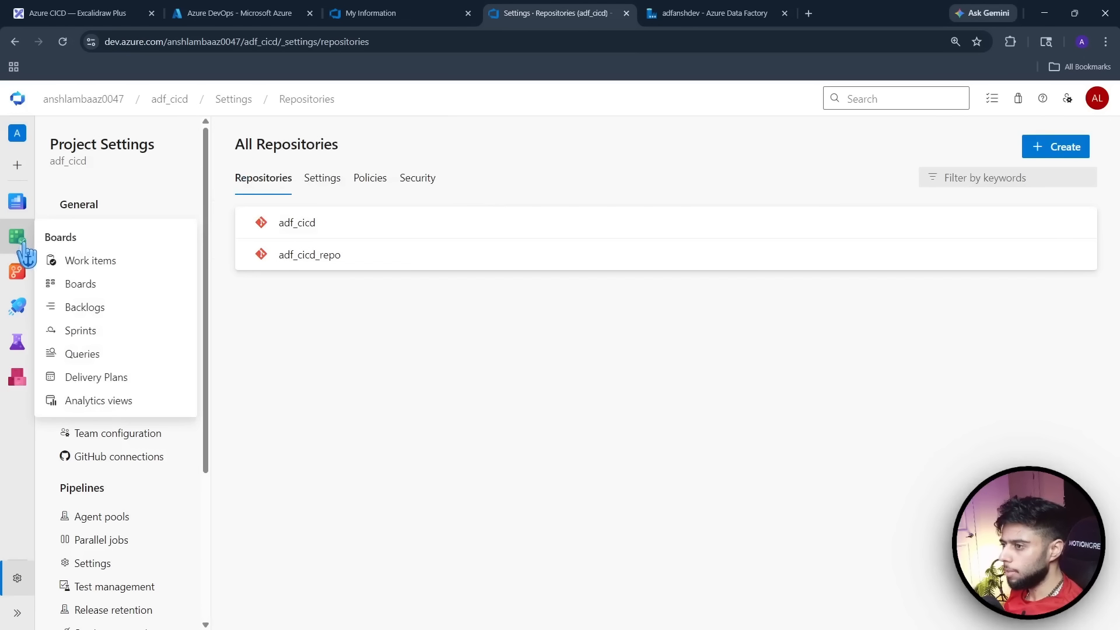
{"action": "left_click", "coordinate": [19, 274]}
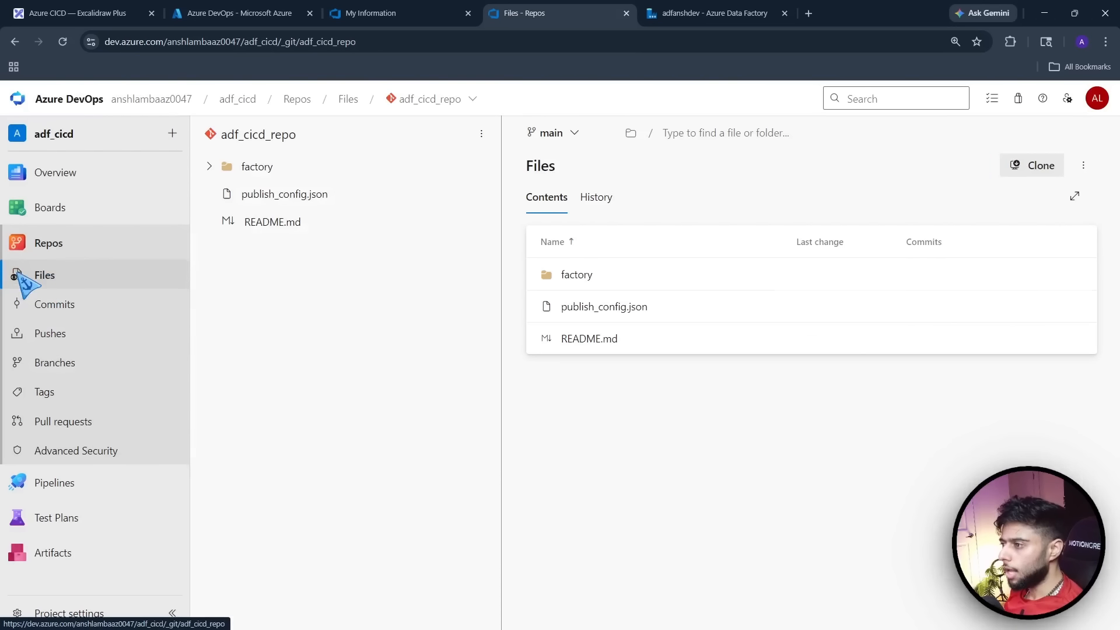
{"action": "left_click", "coordinate": [49, 362]}
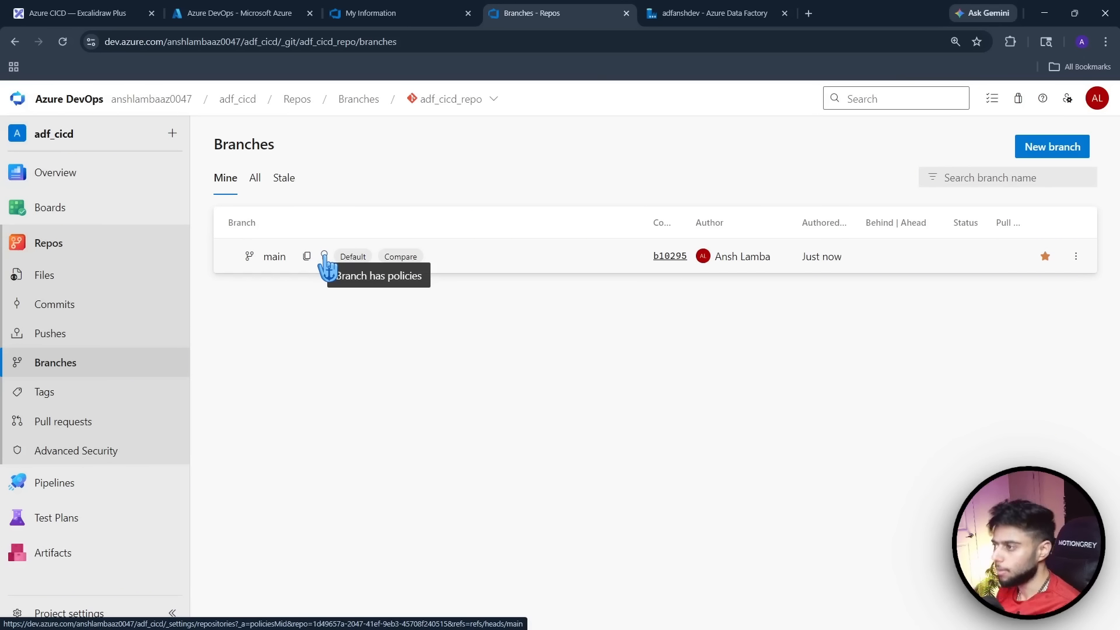
Create a branch named feat_ansh based on main in the adfanshdev data factory, and open its authoring workspace
{"action": "left_click", "coordinate": [714, 13]}
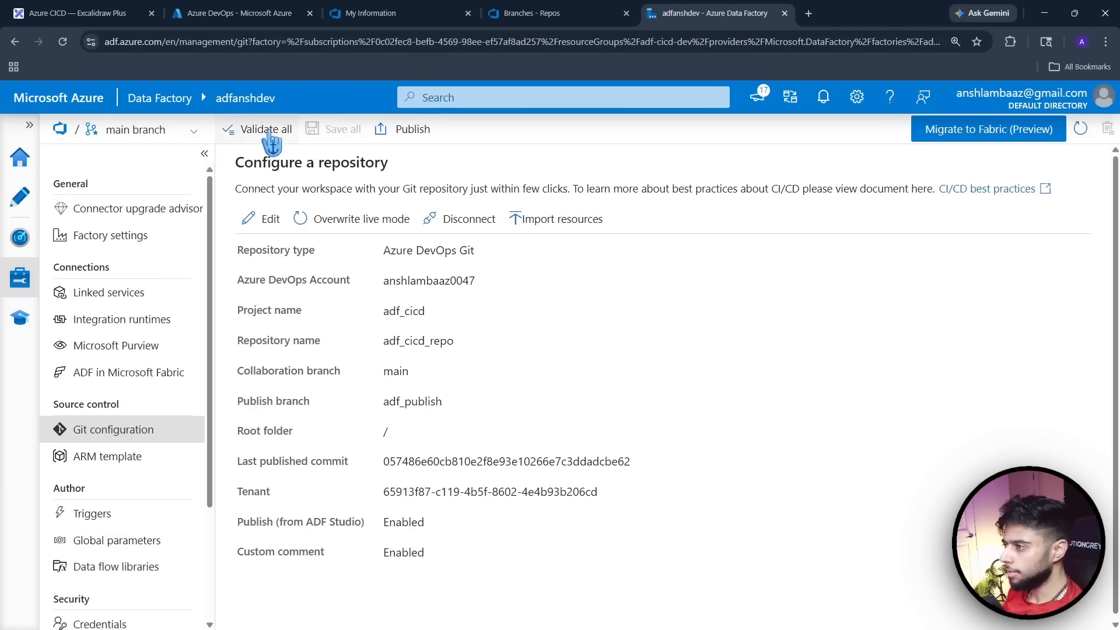
{"action": "left_click", "coordinate": [195, 134]}
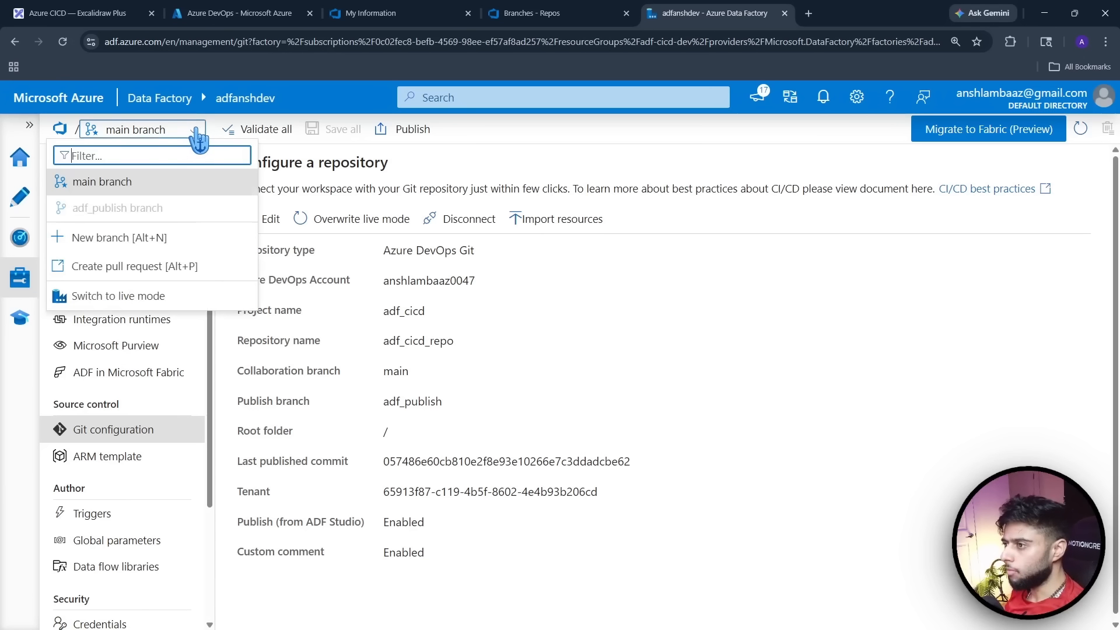
{"action": "left_click", "coordinate": [89, 238]}
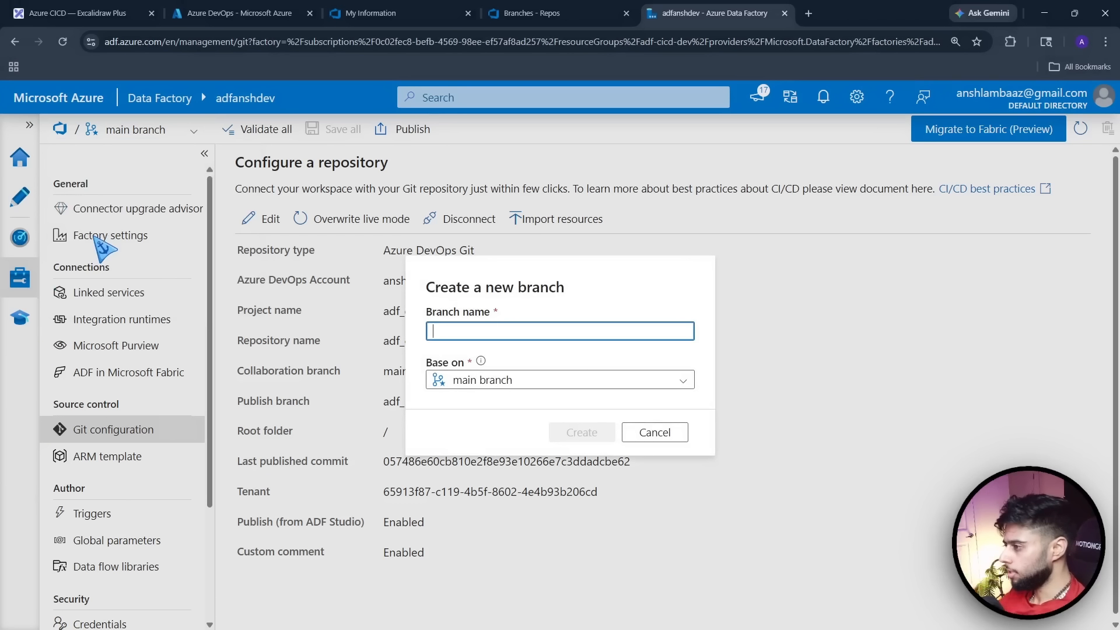
{"action": "type", "text": "feat_ansh"}
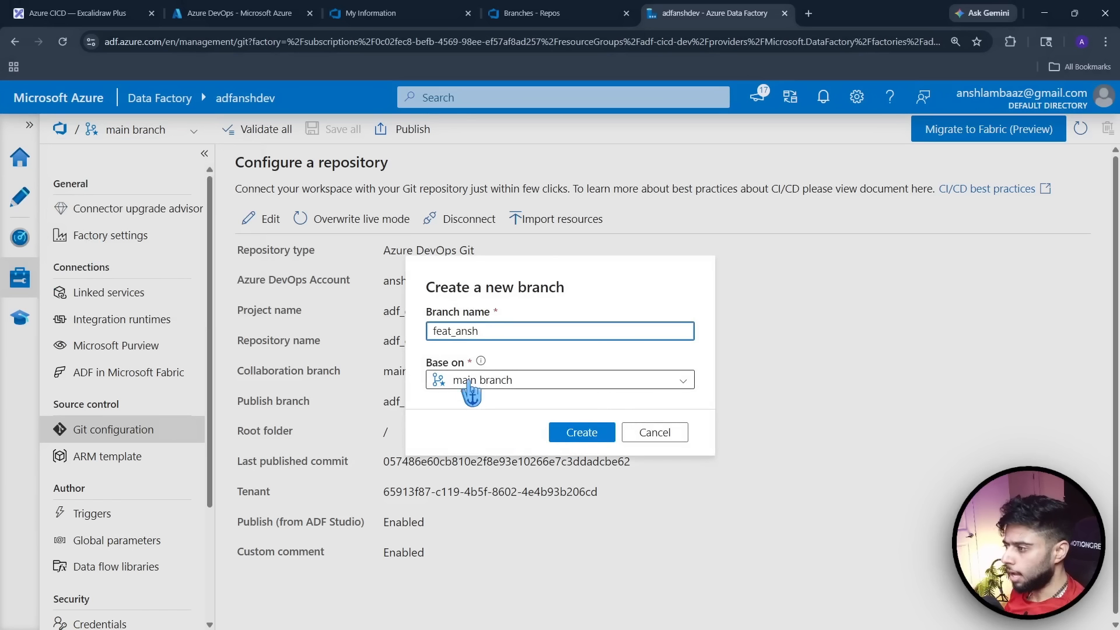
{"action": "left_click", "coordinate": [582, 432]}
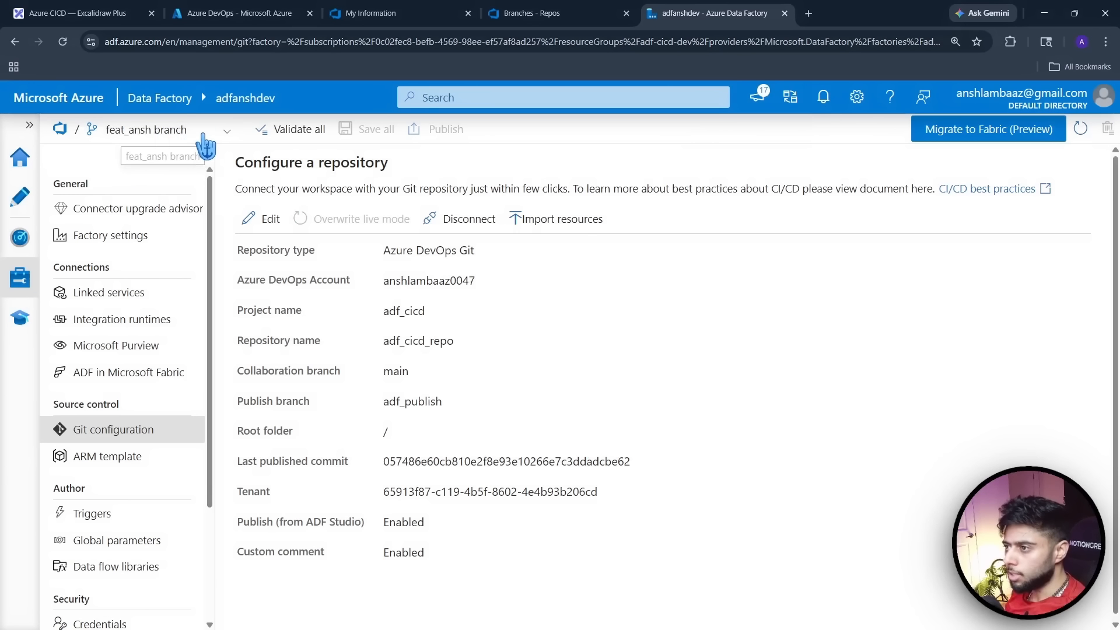
{"action": "left_click", "coordinate": [21, 198]}
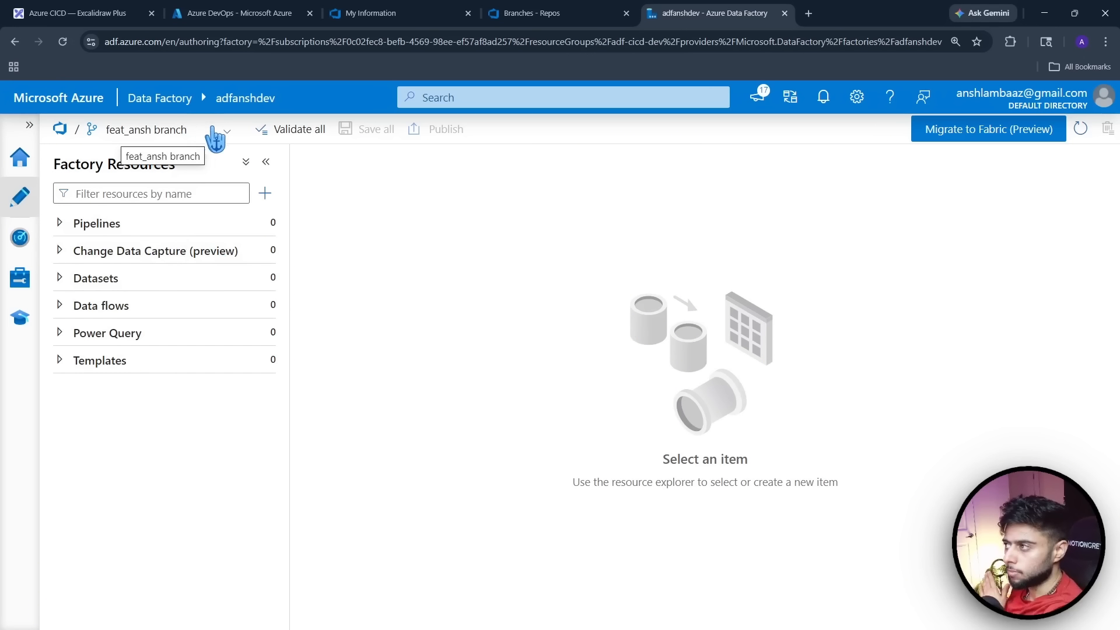
Check the adf_cicd_repo branches in Azure DevOps, and box the factory folder and publish_config.json in the main branch's files
{"action": "left_click", "coordinate": [537, 13]}
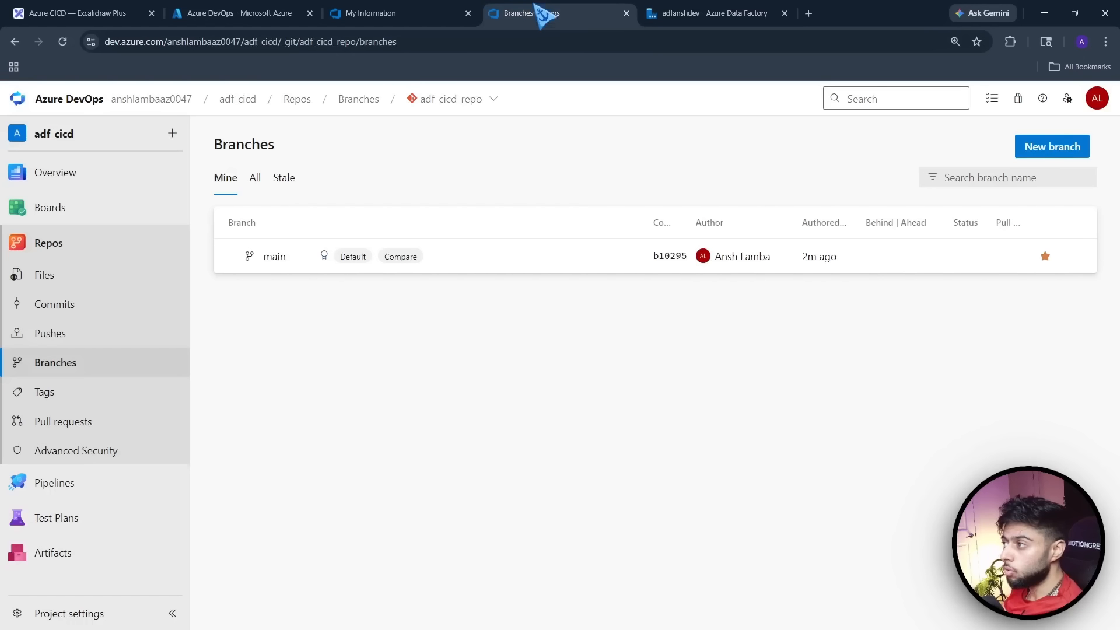
{"action": "mouse_move", "coordinate": [120, 525]}
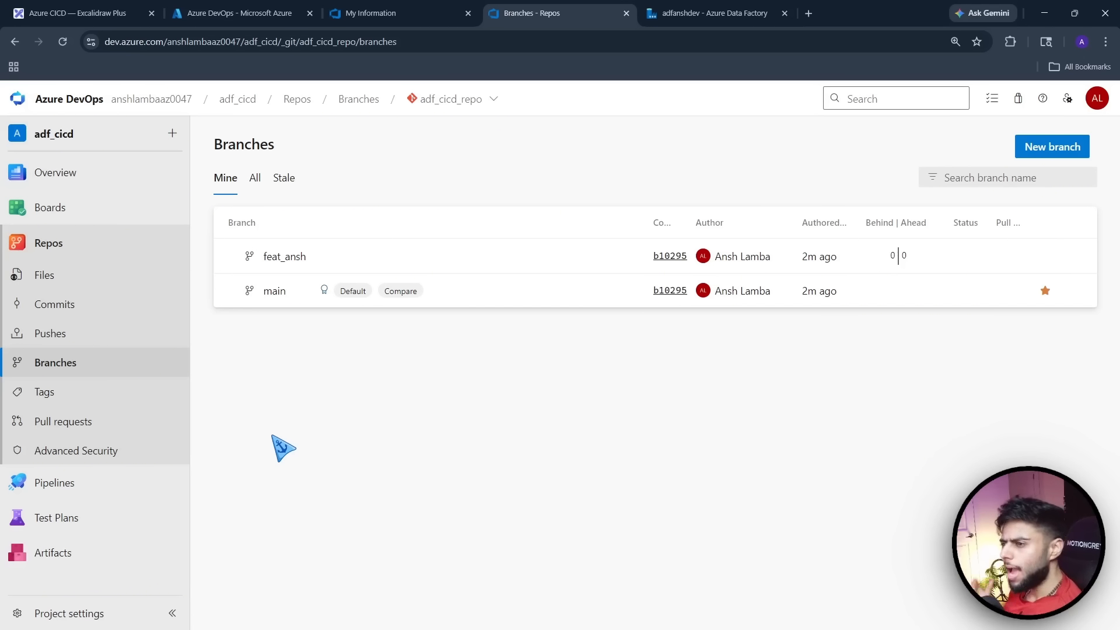
{"action": "left_click", "coordinate": [40, 281]}
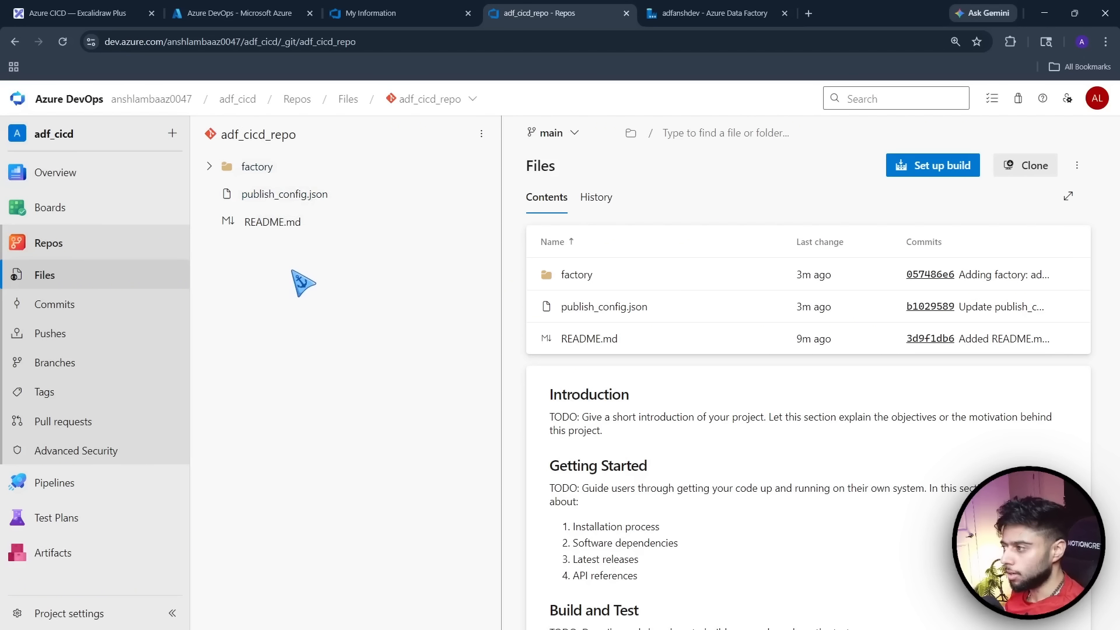
{"action": "left_click_drag", "start_coordinate": [200, 152], "coordinate": [335, 210]}
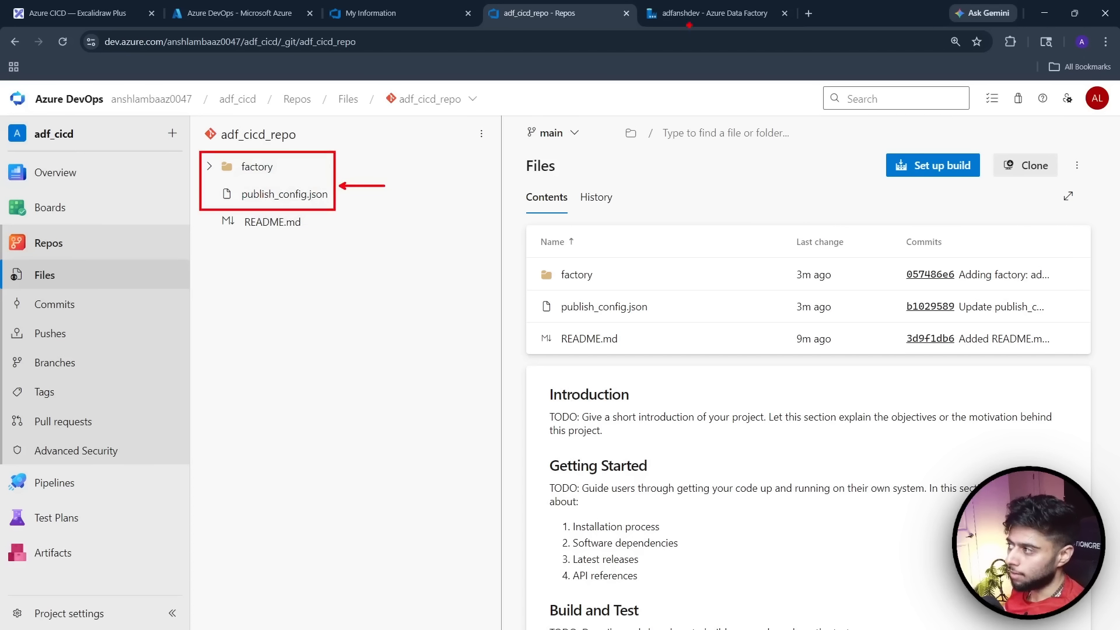
Clear the annotations and examine the contents of adfanshdev.json in the factory folder of adf_cicd_repo's main branch
{"action": "key", "text": "Escape"}
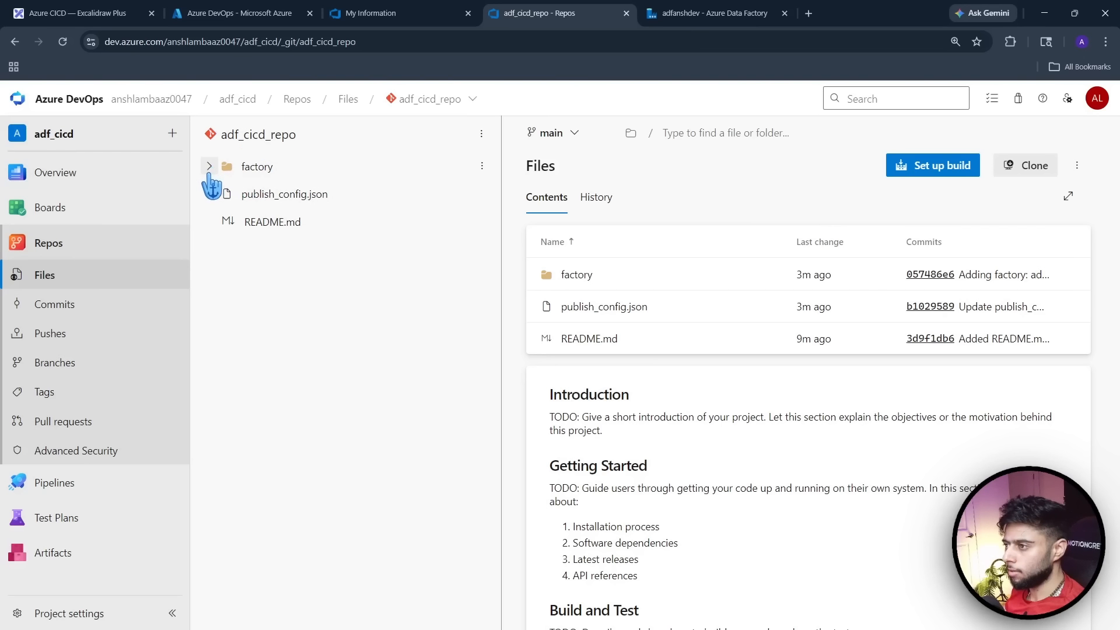
{"action": "left_click", "coordinate": [208, 168]}
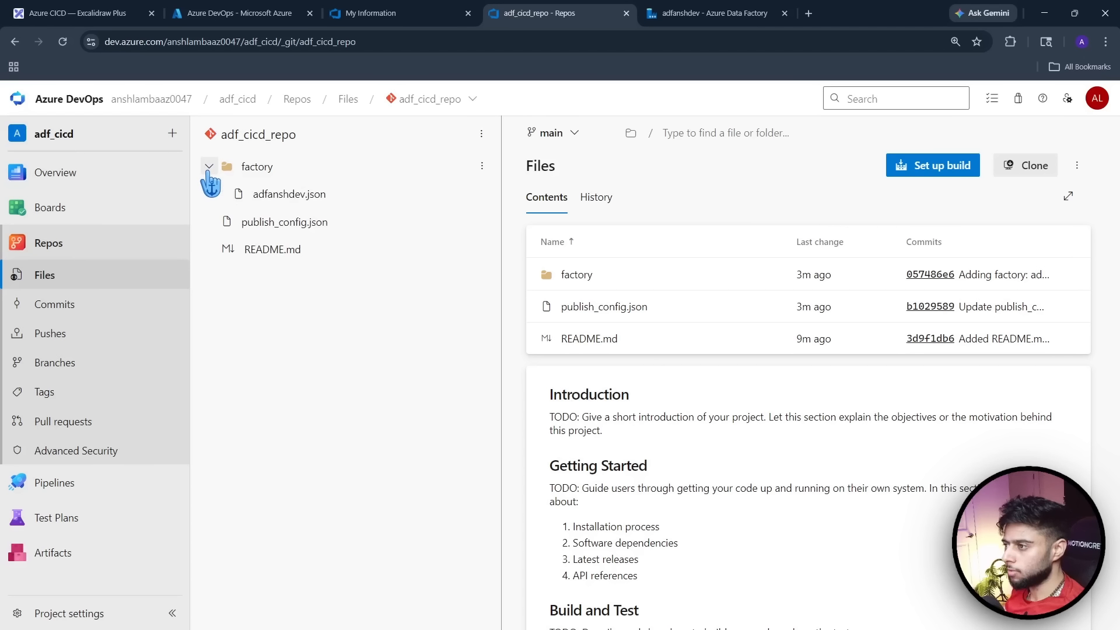
{"action": "left_click", "coordinate": [292, 195]}
{"action": "left_click_drag", "start_coordinate": [619, 398], "coordinate": [561, 256]}
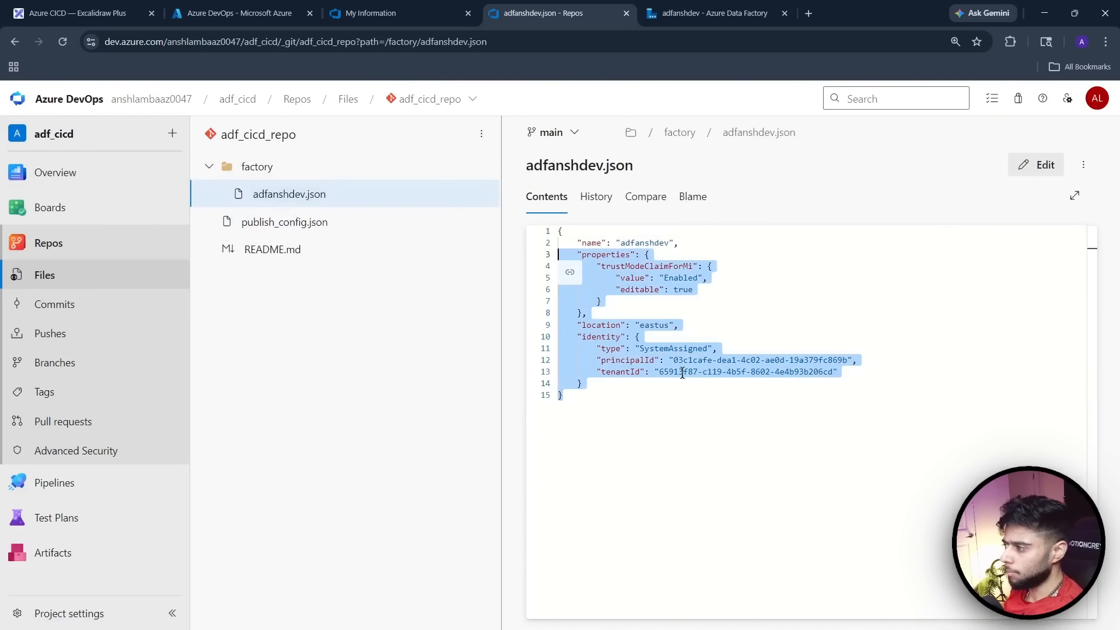
{"action": "left_click", "coordinate": [642, 399]}
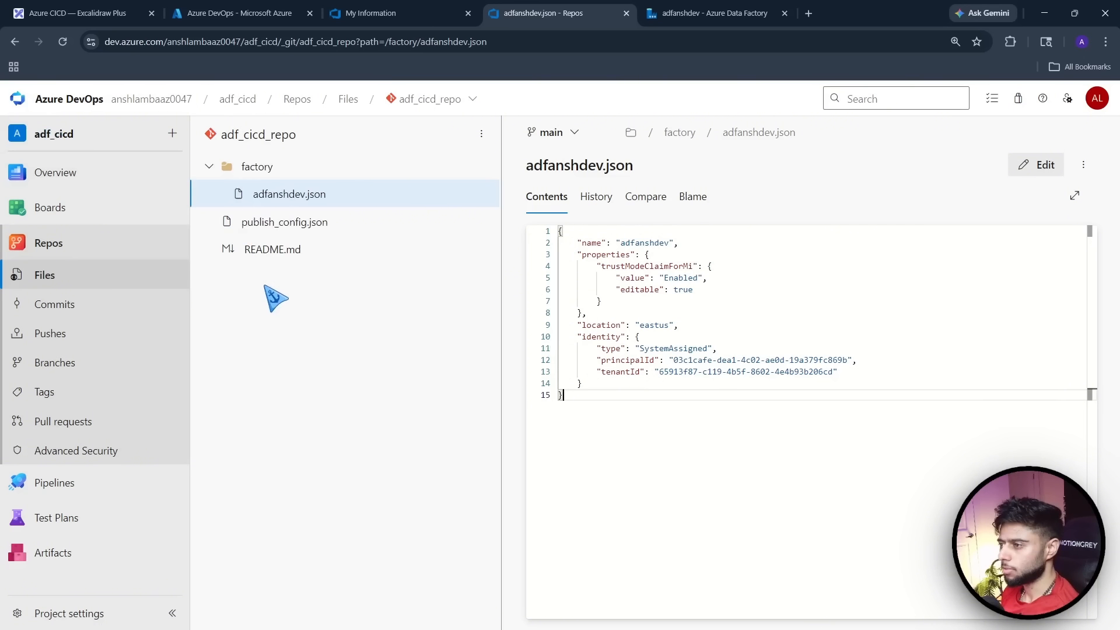
{"action": "left_click", "coordinate": [210, 167]}
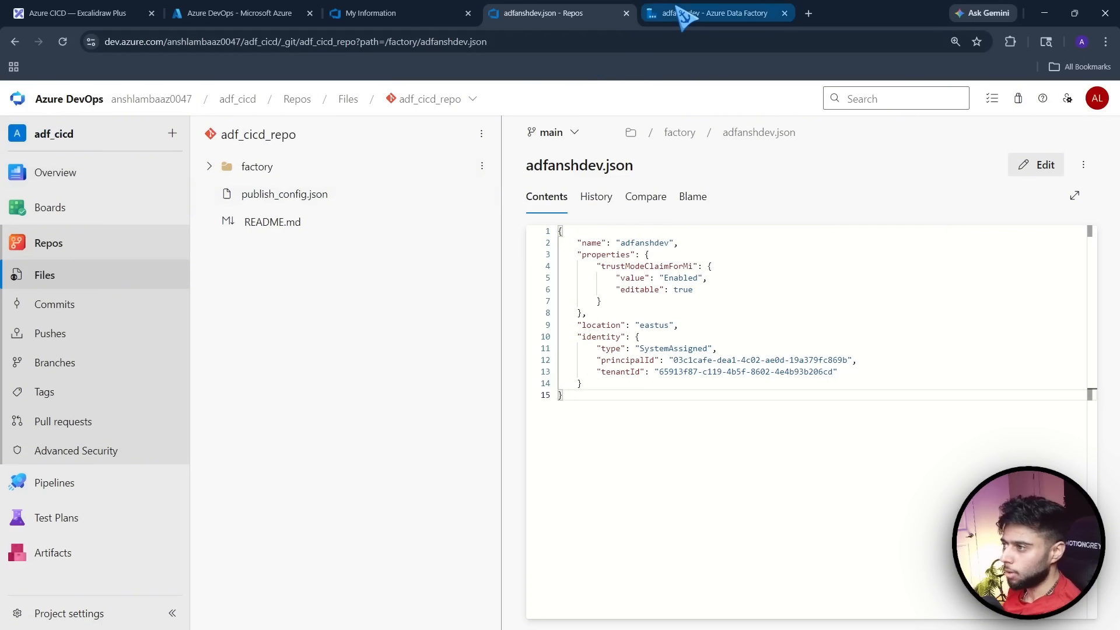
Check the available branches in the adfanshdev data factory and compare them with the repository in Azure DevOps
{"action": "mouse_move", "coordinate": [679, 7]}
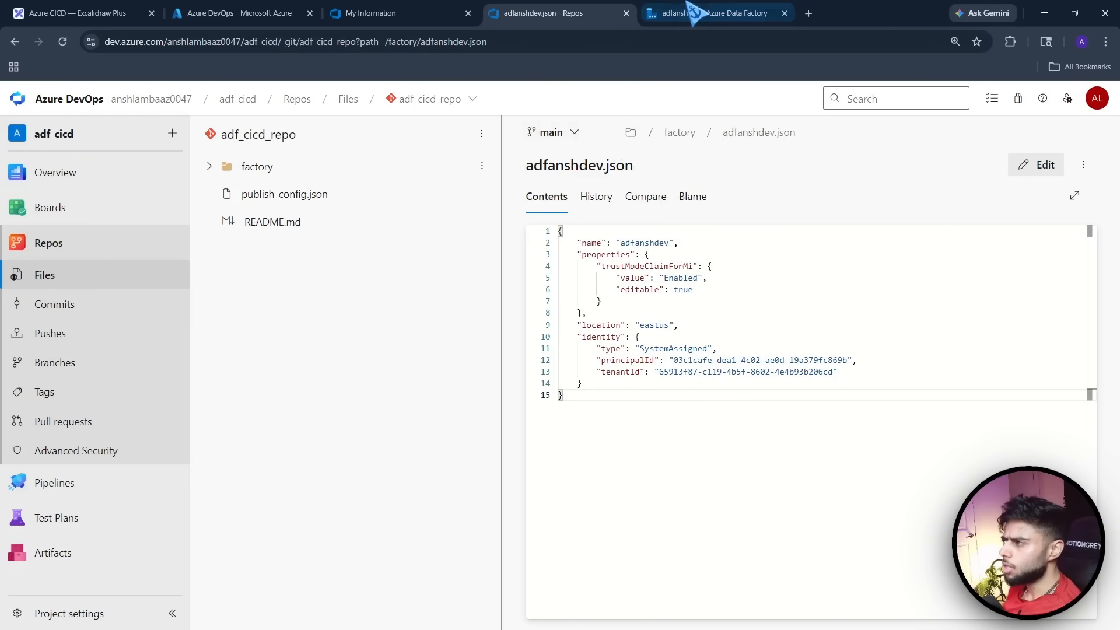
{"action": "left_click", "coordinate": [694, 13]}
{"action": "left_click", "coordinate": [219, 132]}
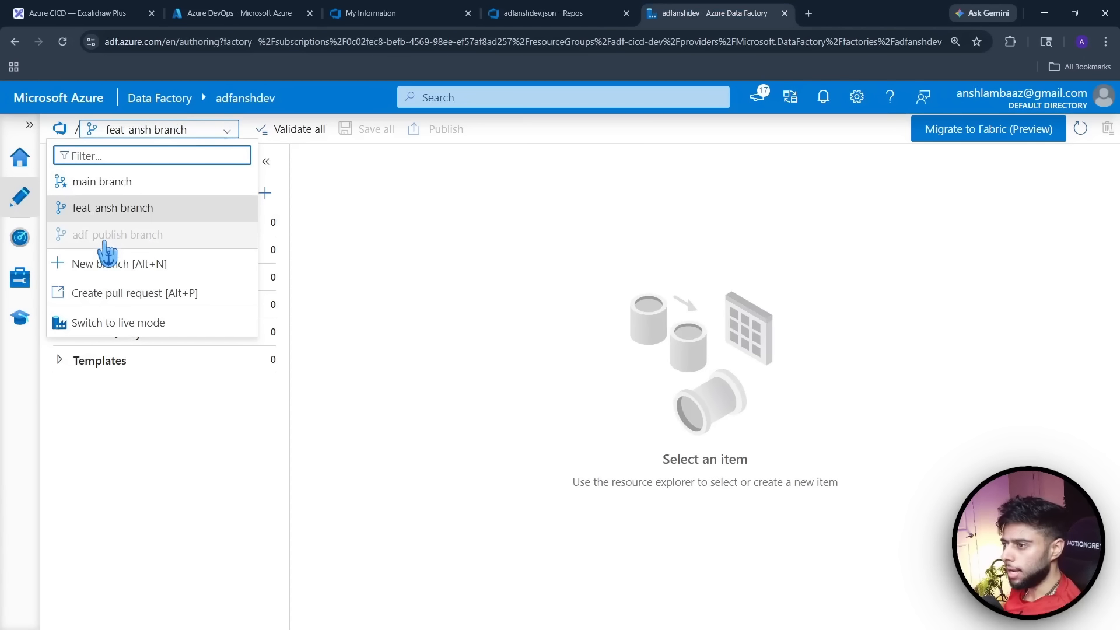
{"action": "left_click", "coordinate": [514, 13]}
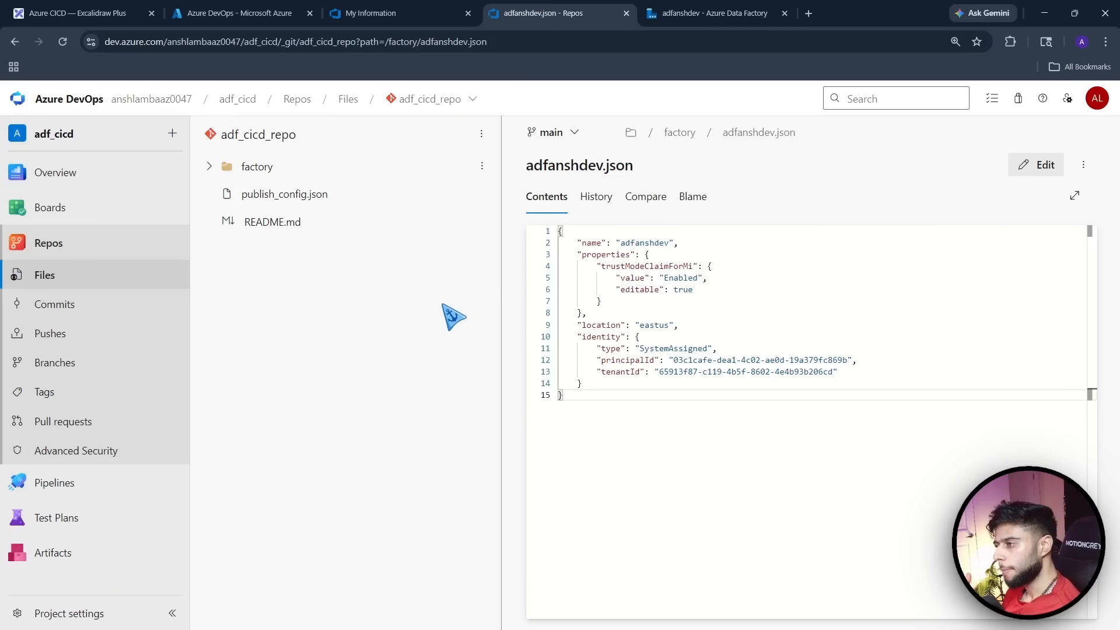
{"action": "left_click", "coordinate": [735, 13]}
View the source CSV files in the Azure_CICD GitHub repository, and return to the adfanshdev data factory
{"action": "left_click_drag", "start_coordinate": [293, 375], "coordinate": [257, 376]}
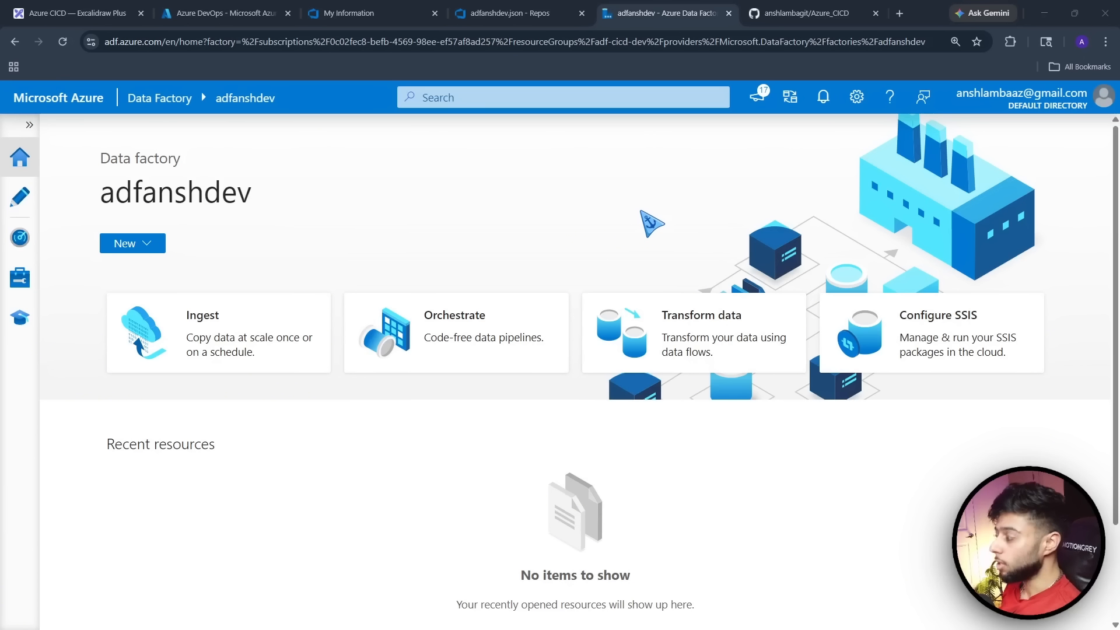
{"action": "left_click", "coordinate": [817, 13]}
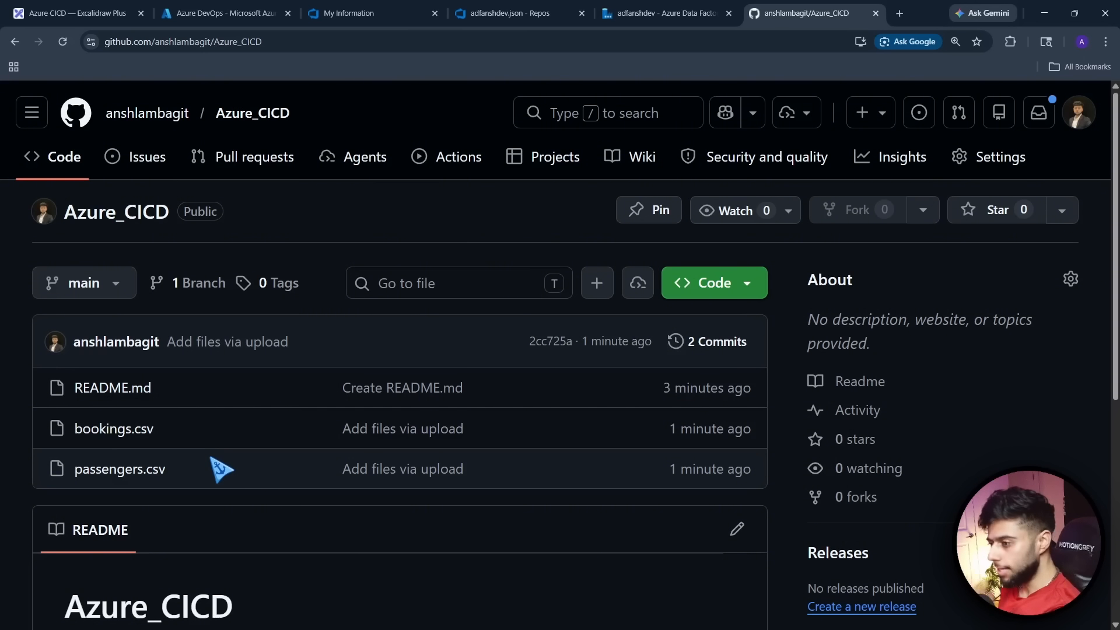
{"action": "left_click", "coordinate": [683, 13]}
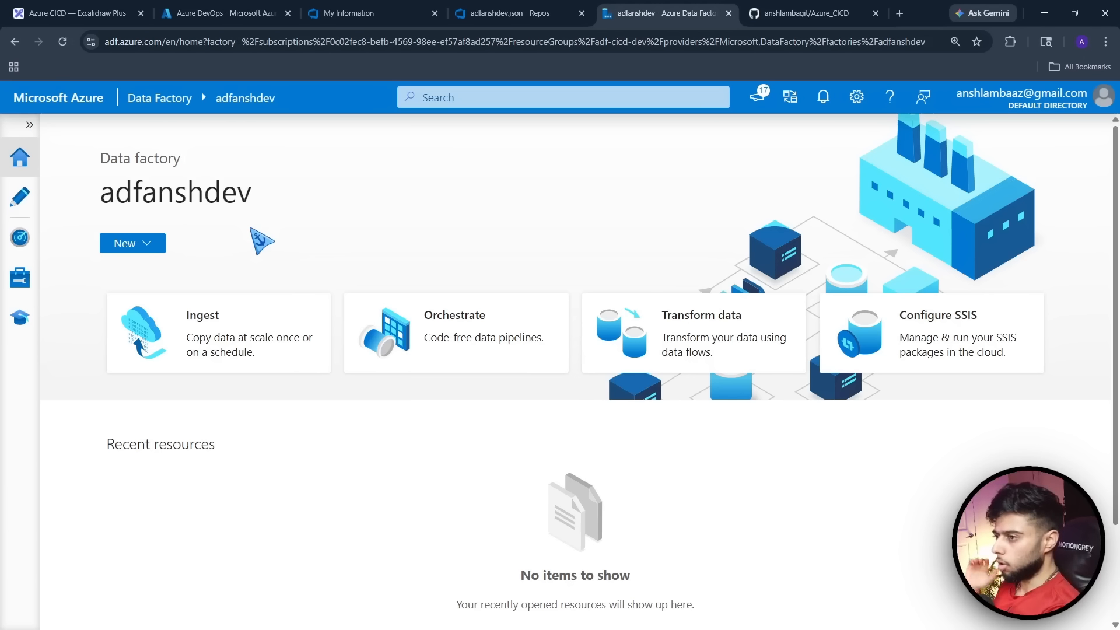
Create a new pipeline on the feat_ansh branch of adfanshdev and collapse the factory resources list
{"action": "left_click", "coordinate": [19, 196]}
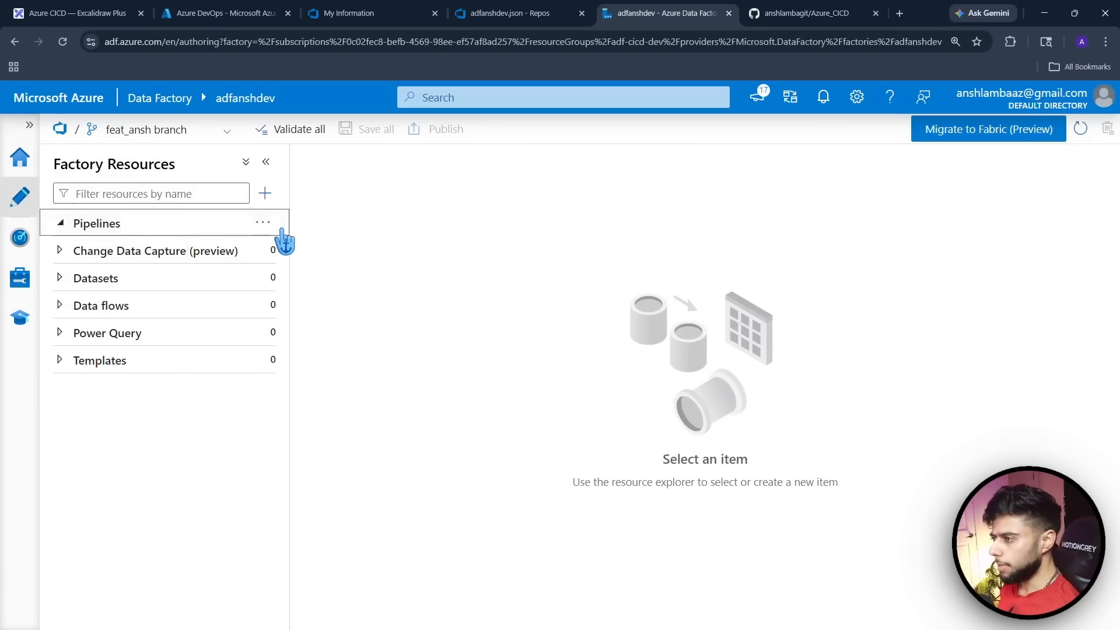
{"action": "left_click", "coordinate": [274, 225]}
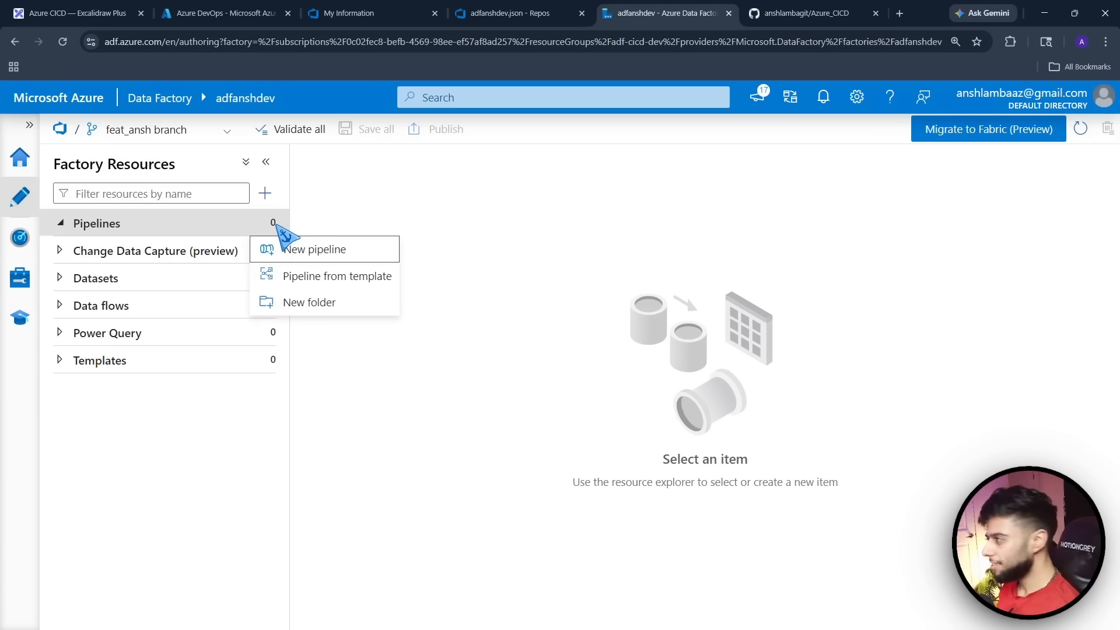
{"action": "left_click", "coordinate": [295, 249]}
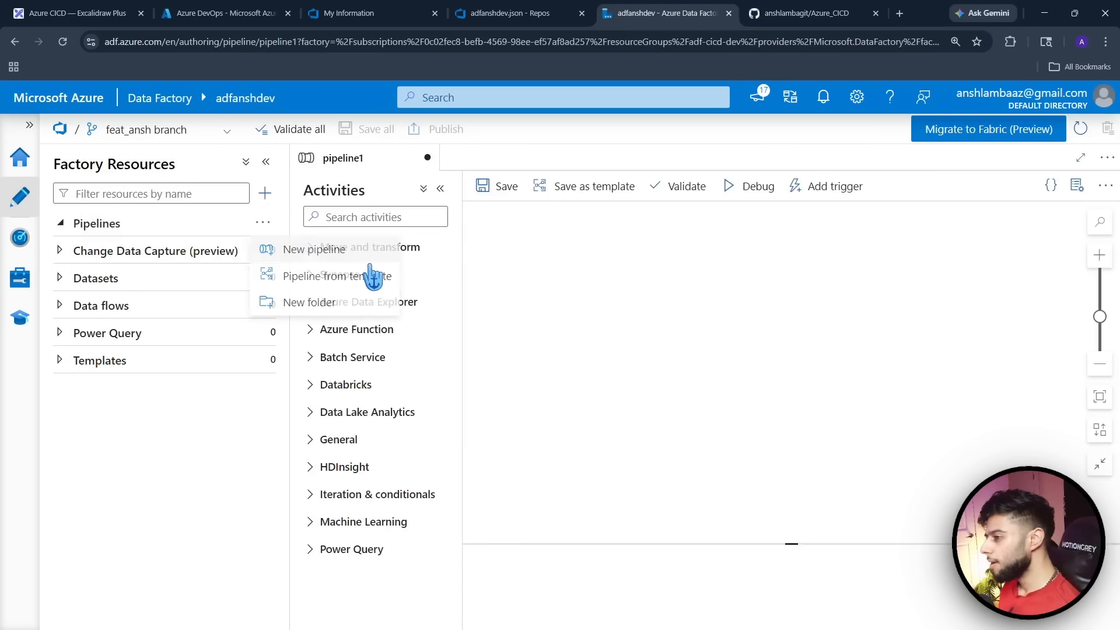
{"action": "left_click", "coordinate": [265, 162]}
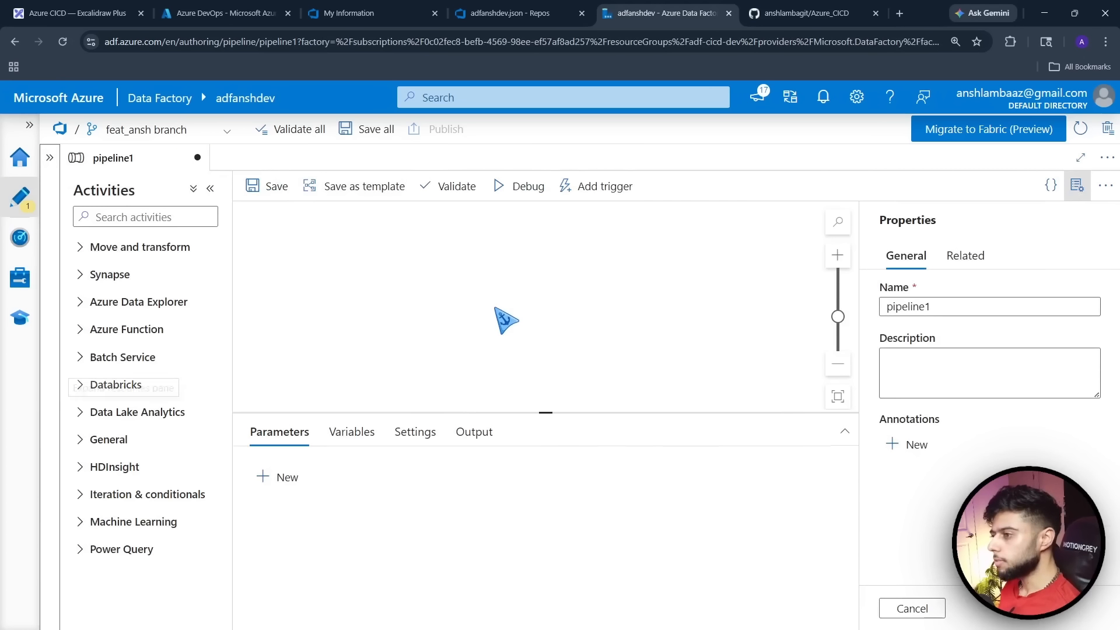
Find the Copy data activity, add it to the pipeline1 canvas, and show the browser in full screen
{"action": "left_click", "coordinate": [132, 216]}
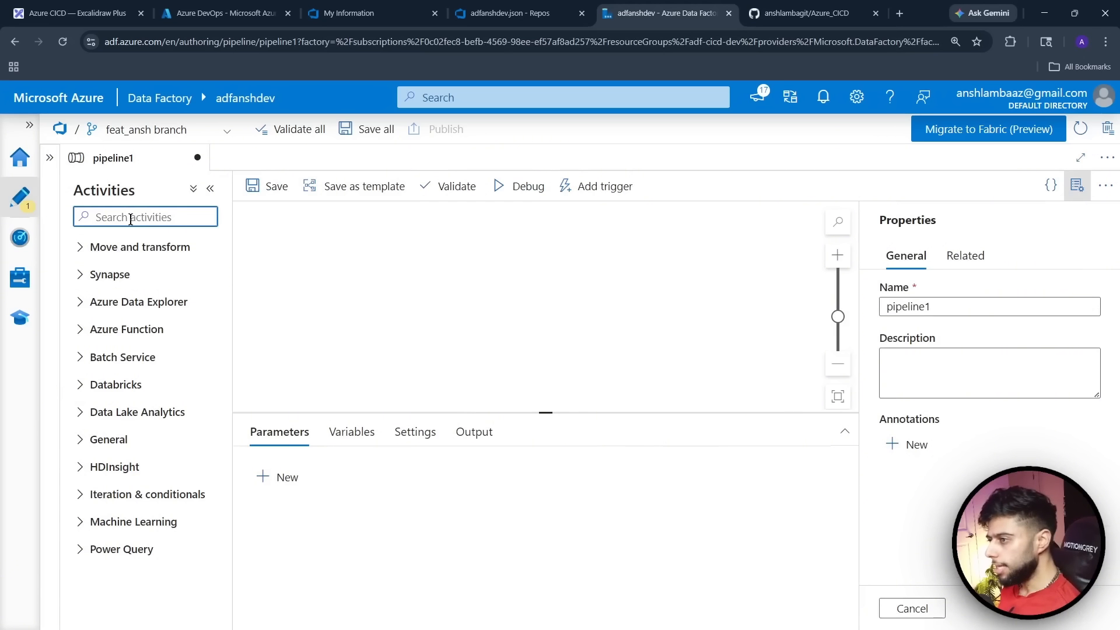
{"action": "type", "text": "copy "}
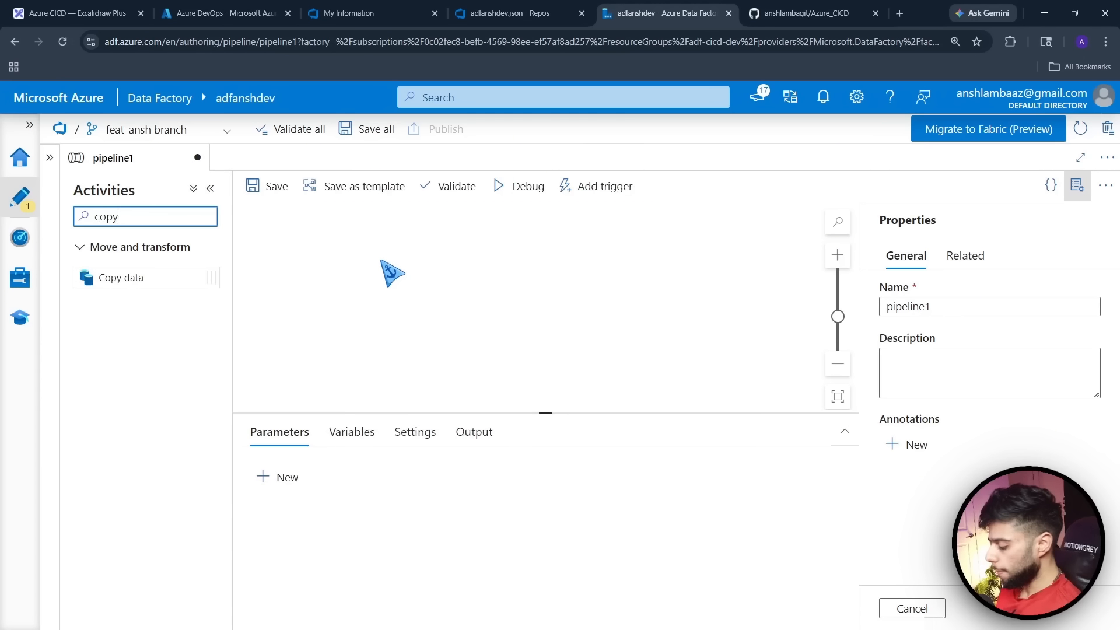
{"action": "type", "text": "a"}
{"action": "key", "text": "BackSpace"}
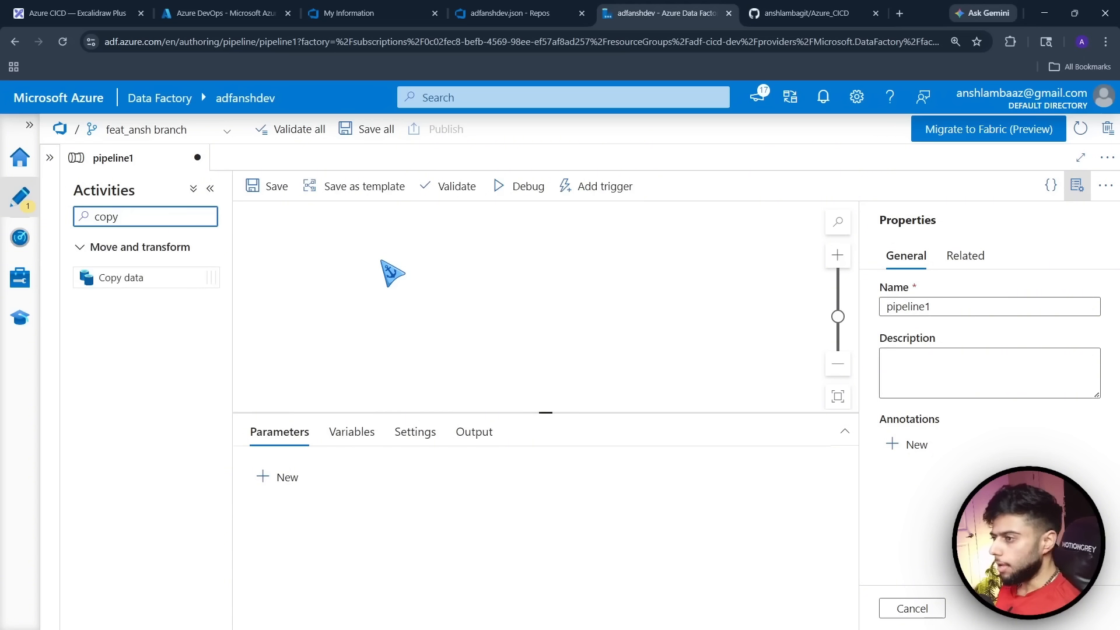
{"action": "left_click_drag", "start_coordinate": [111, 277], "coordinate": [470, 294]}
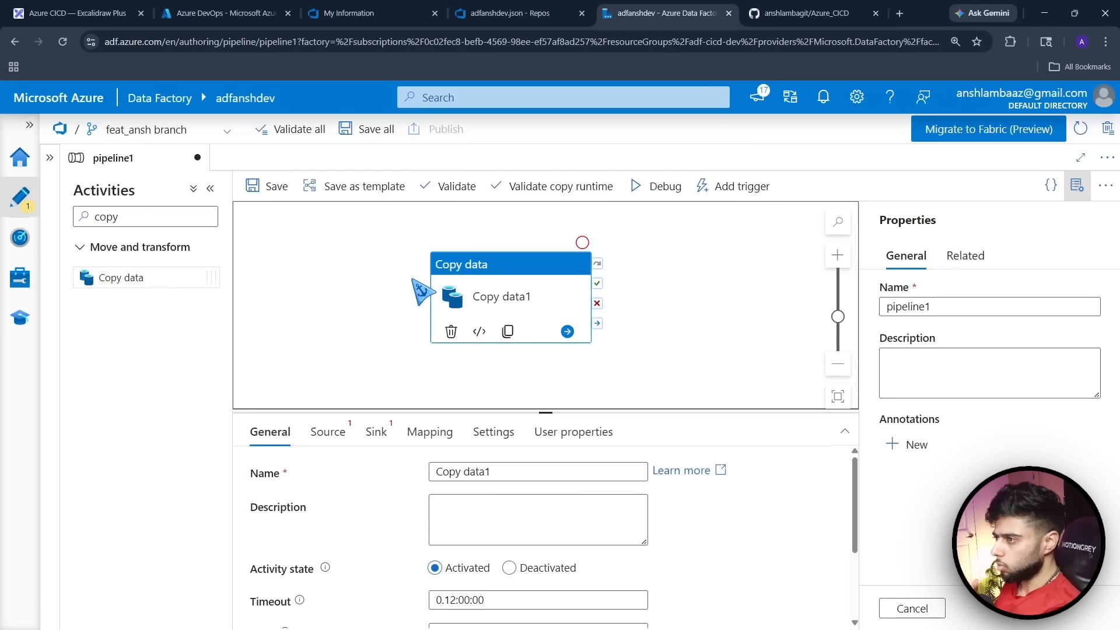
{"action": "key", "text": "F11"}
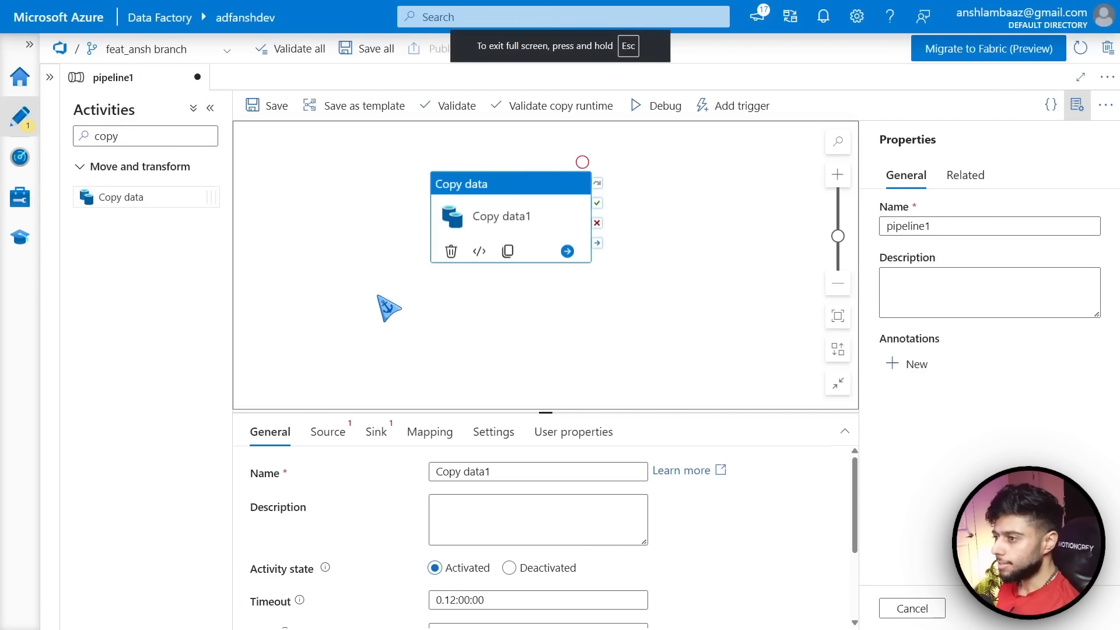
Start a new linked service in the factory's management settings, using the Azure Data Lake Storage Gen2 data store
{"action": "left_click", "coordinate": [20, 202]}
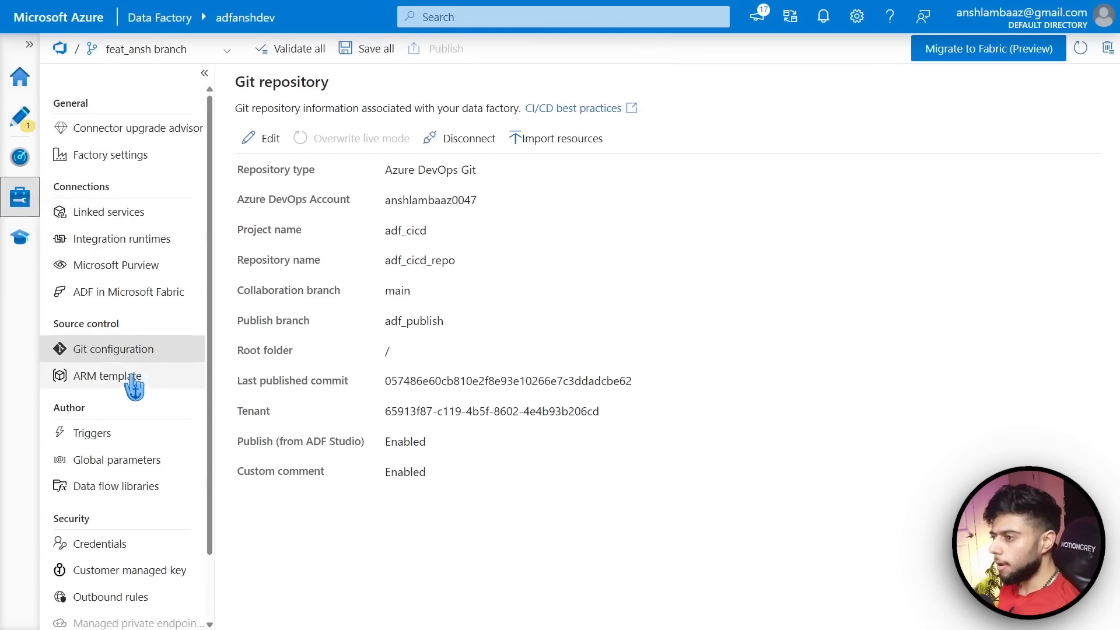
{"action": "left_click", "coordinate": [108, 213]}
{"action": "left_click", "coordinate": [252, 152]}
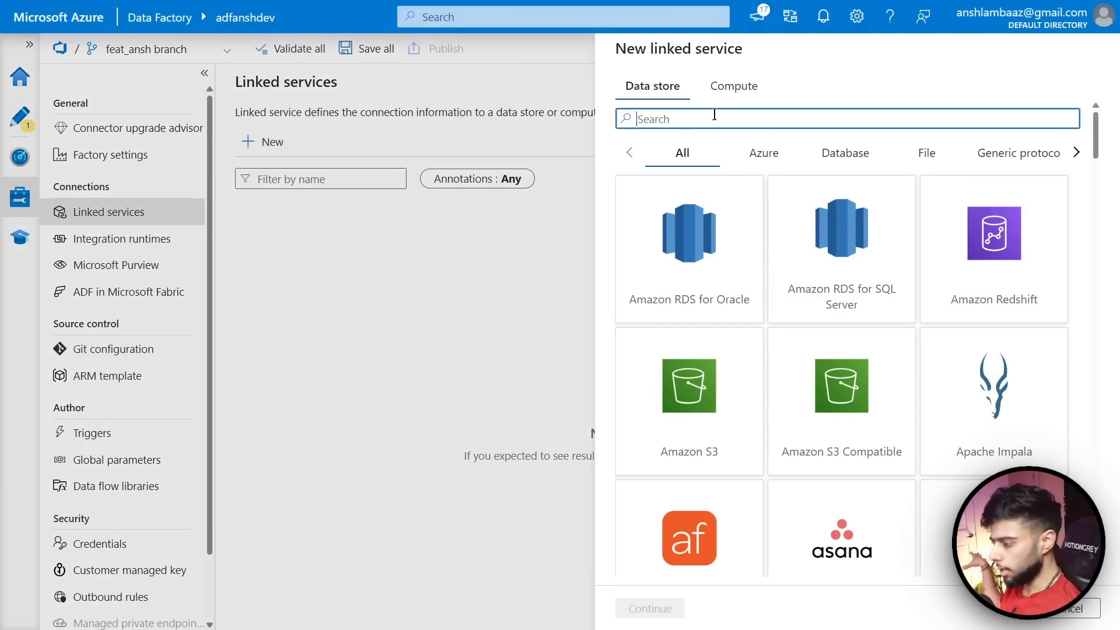
{"action": "type", "text": "data l"}
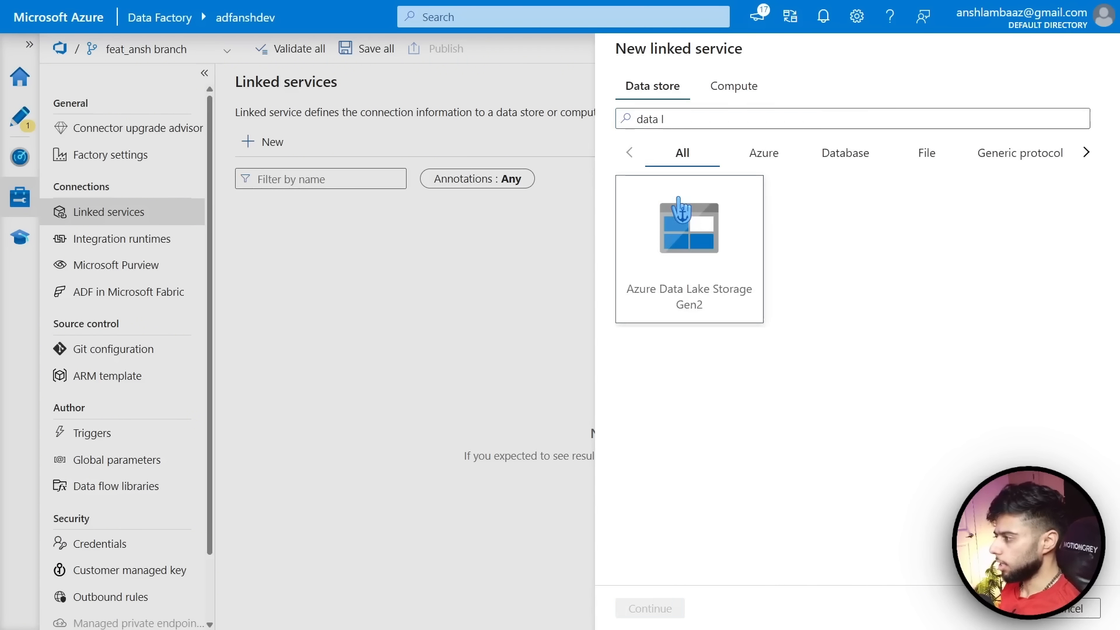
{"action": "left_click", "coordinate": [680, 210]}
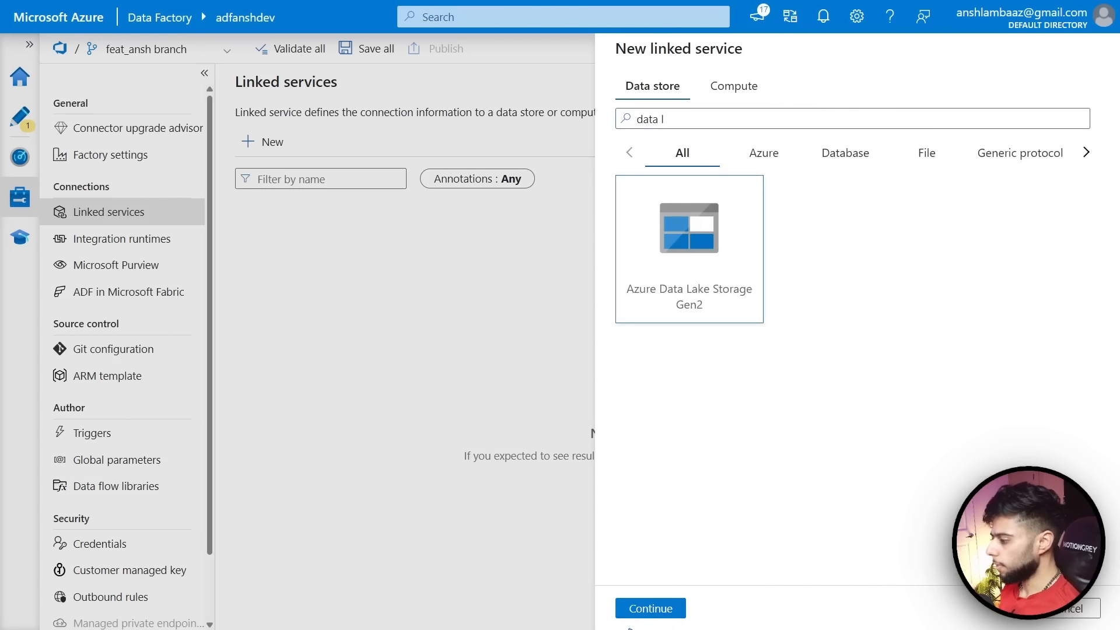
{"action": "left_click", "coordinate": [648, 608]}
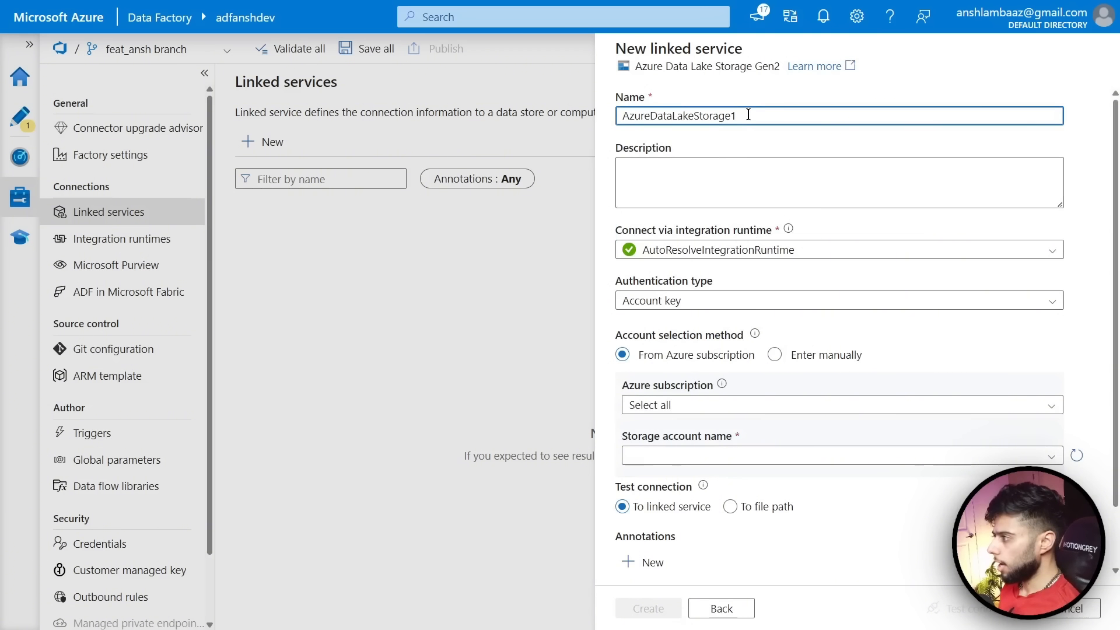
Name the linked service ls_adls and set its authentication type to System-assigned managed identity
{"action": "key", "text": "ctrl+a"}
{"action": "type", "text": "ls-"}
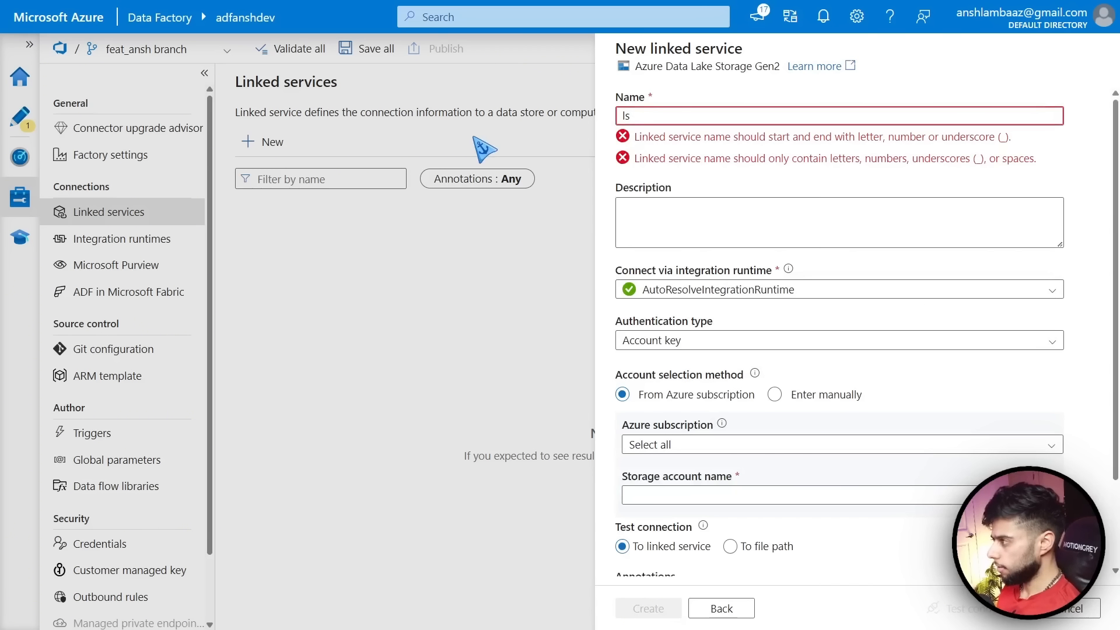
{"action": "key", "text": "BackSpace"}
{"action": "type", "text": "_adls"}
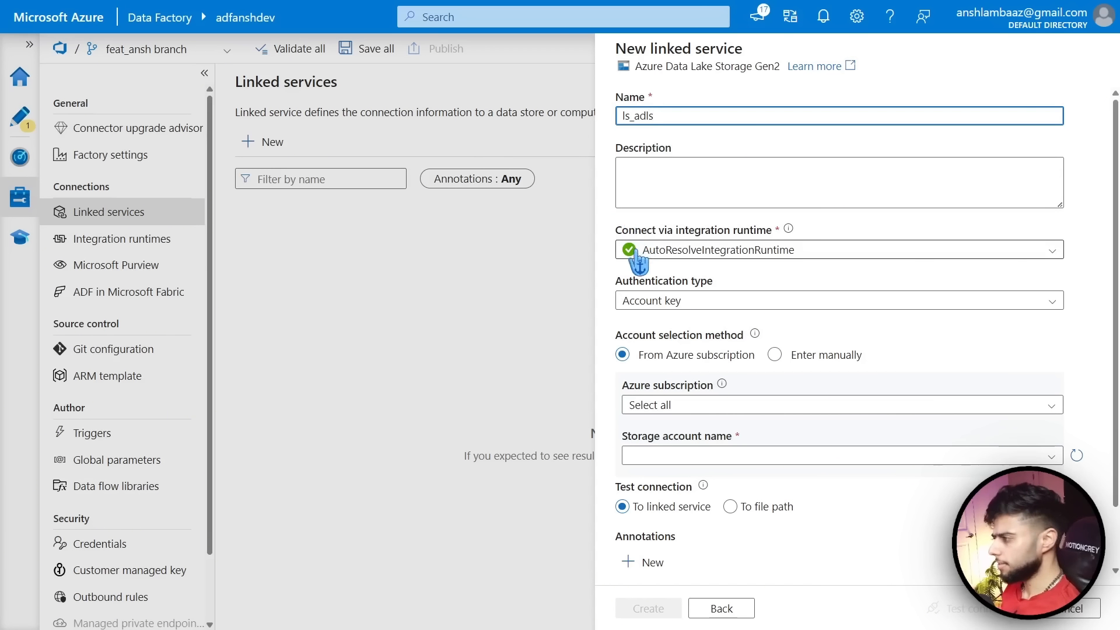
{"action": "left_click", "coordinate": [760, 305]}
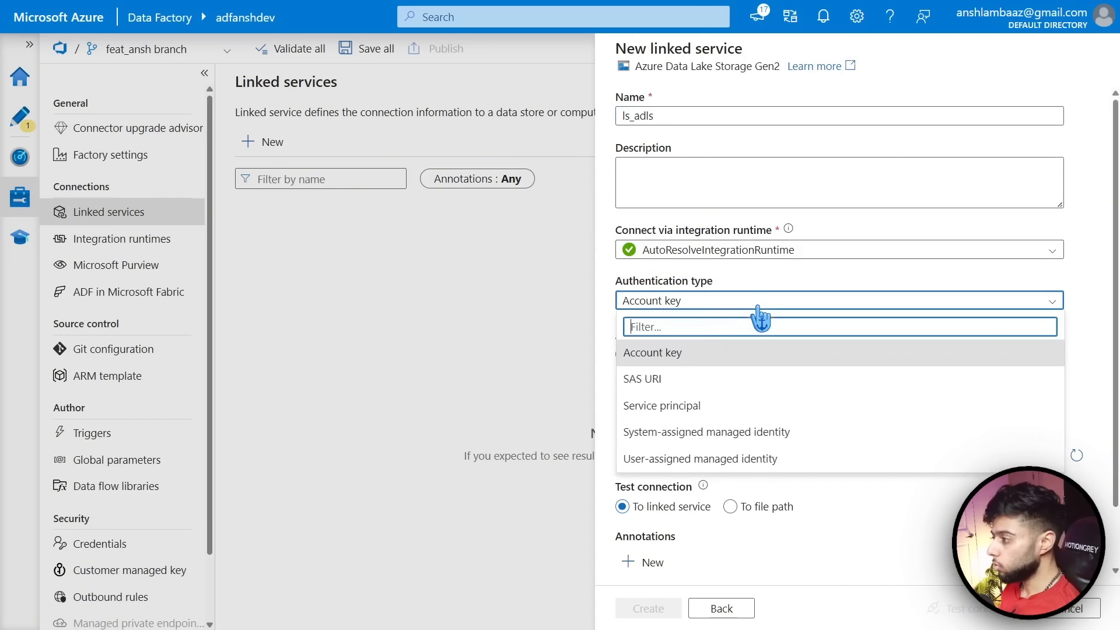
{"action": "left_click", "coordinate": [672, 432]}
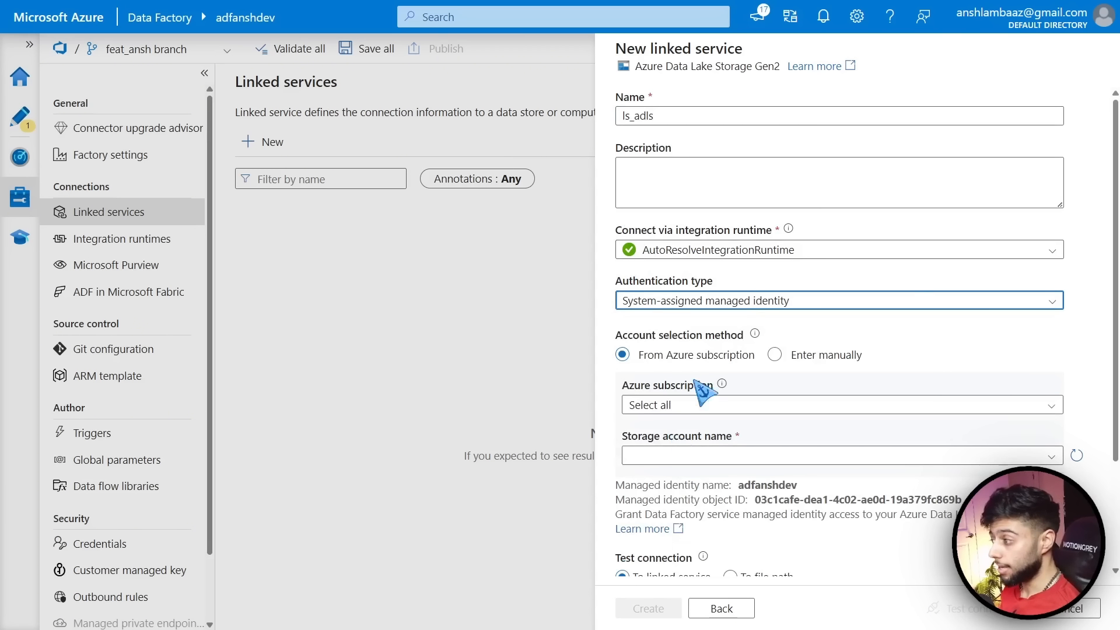
Select Azure subscription 1 and the storageanshdev storage account for the ls_adls linked service
{"action": "scroll", "coordinate": [627, 376], "scroll_direction": "down", "scroll_amount": 1}
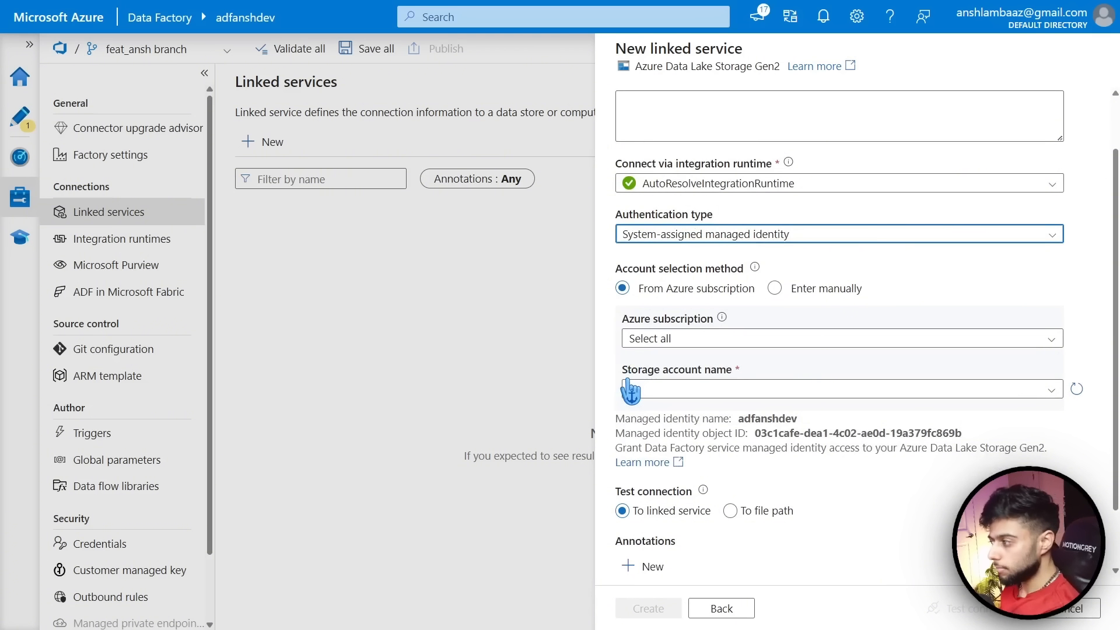
{"action": "scroll", "coordinate": [630, 389], "scroll_direction": "down", "scroll_amount": 1}
{"action": "left_click", "coordinate": [671, 267]}
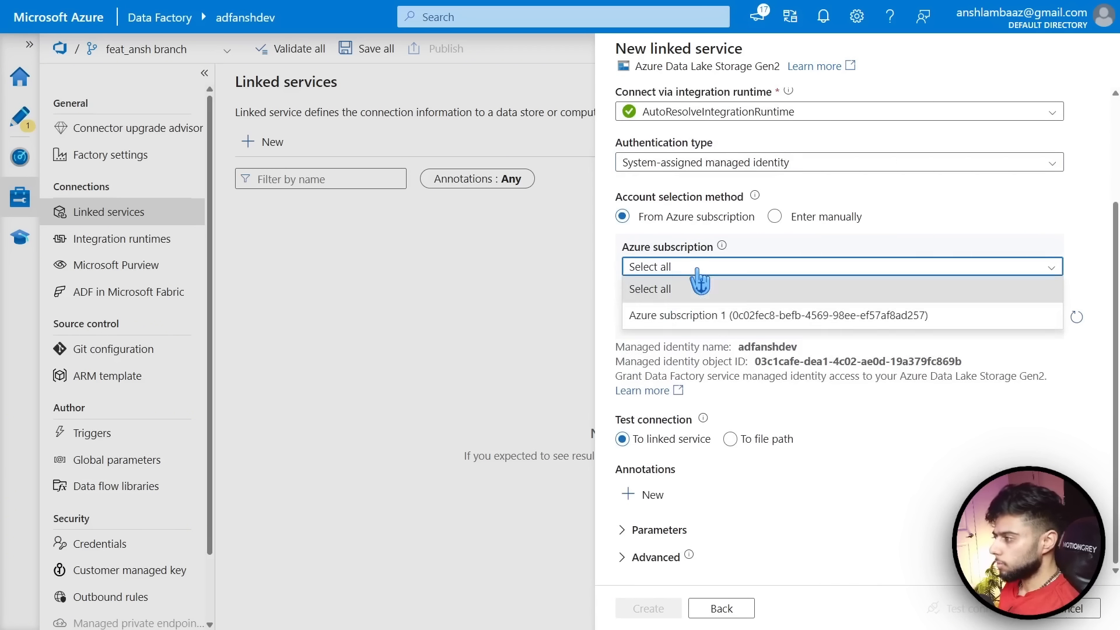
{"action": "left_click", "coordinate": [685, 316]}
{"action": "left_click", "coordinate": [959, 318]}
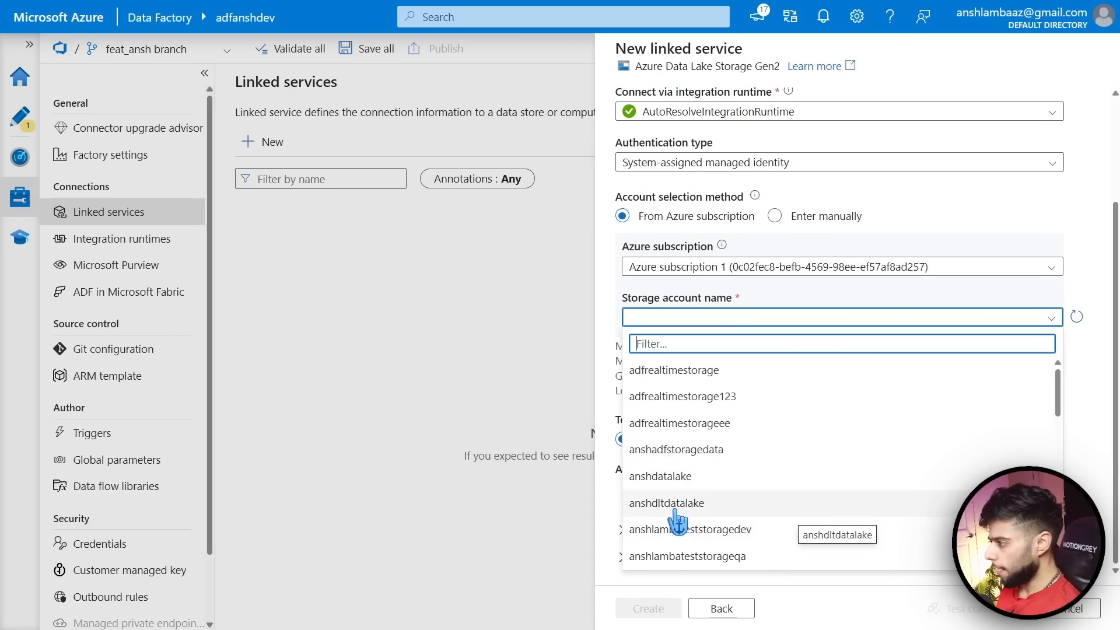
{"action": "type", "text": "sto"}
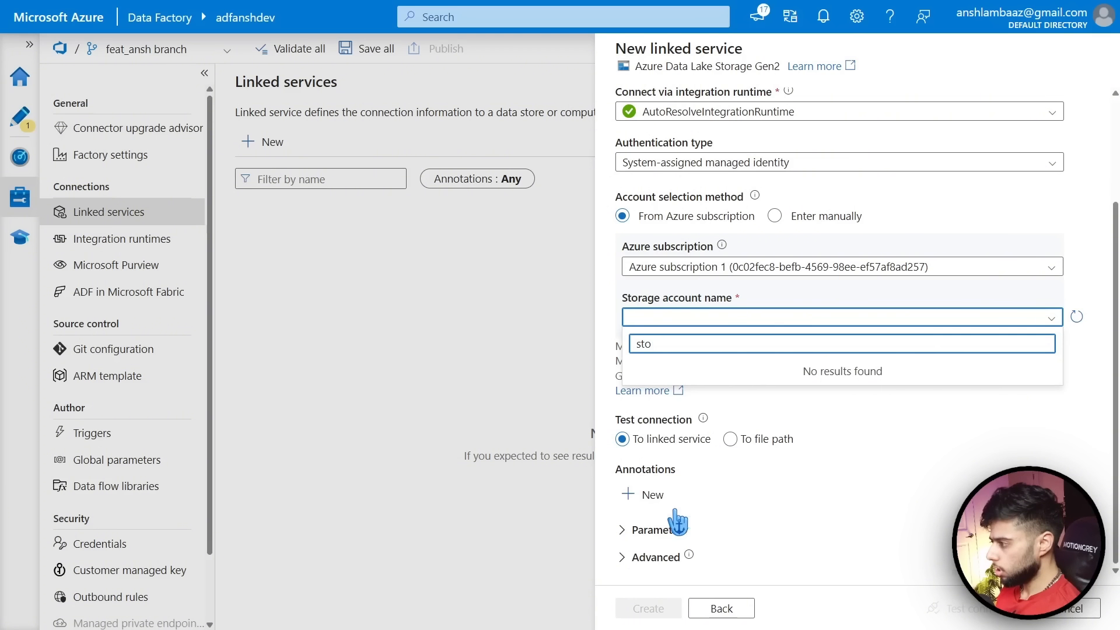
{"action": "type", "text": "rageansh"}
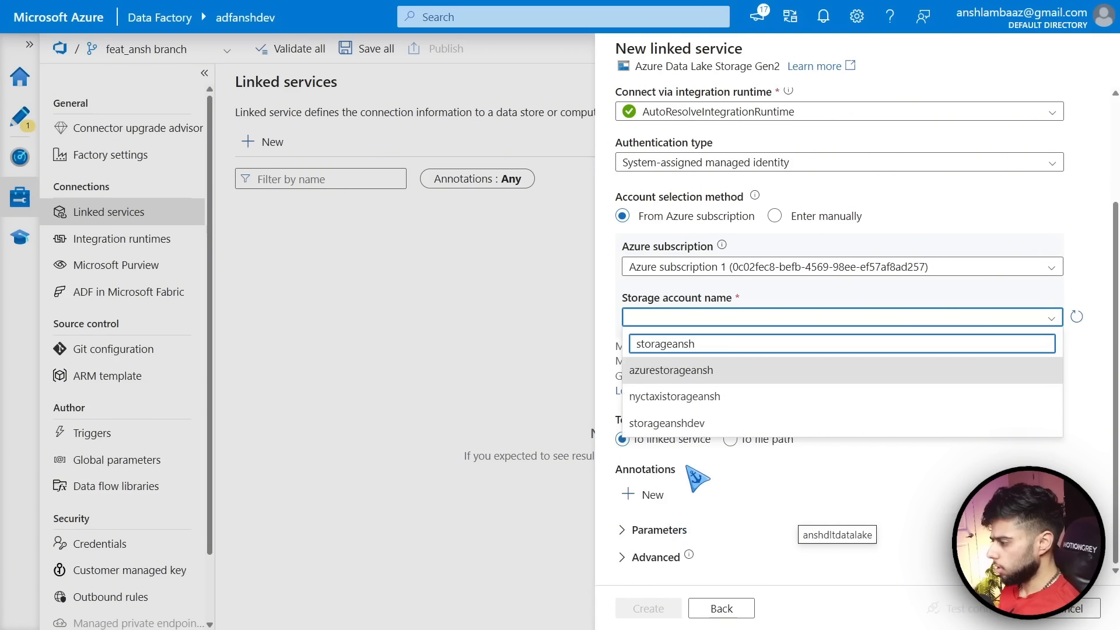
{"action": "left_click", "coordinate": [666, 424]}
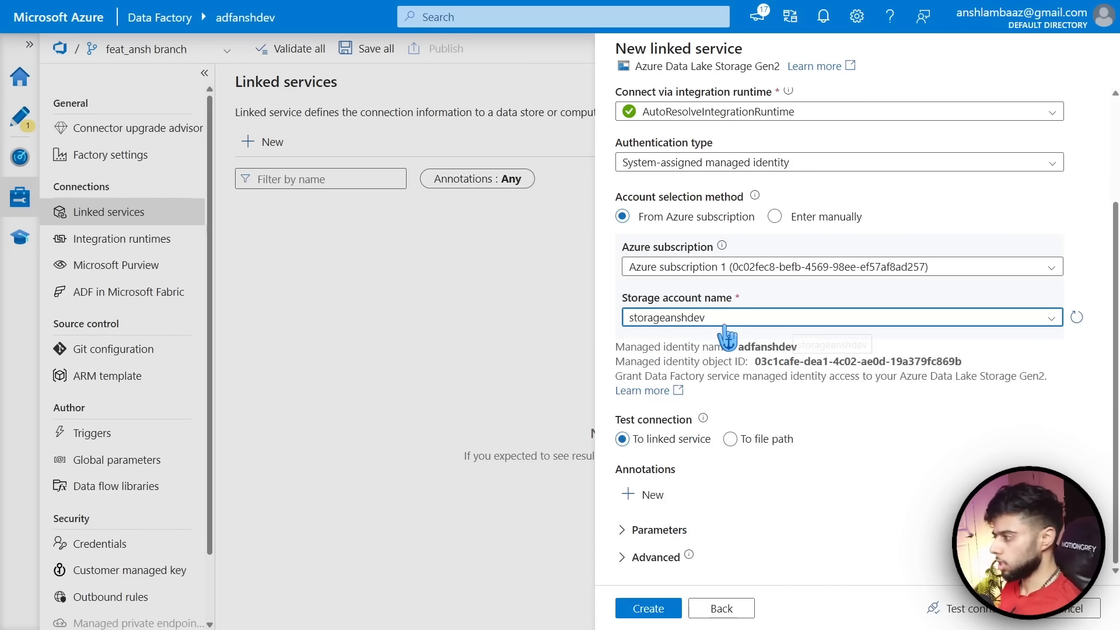
Create the ls_adls linked service, and start another linked service using the HTTP data store
{"action": "left_click", "coordinate": [648, 608]}
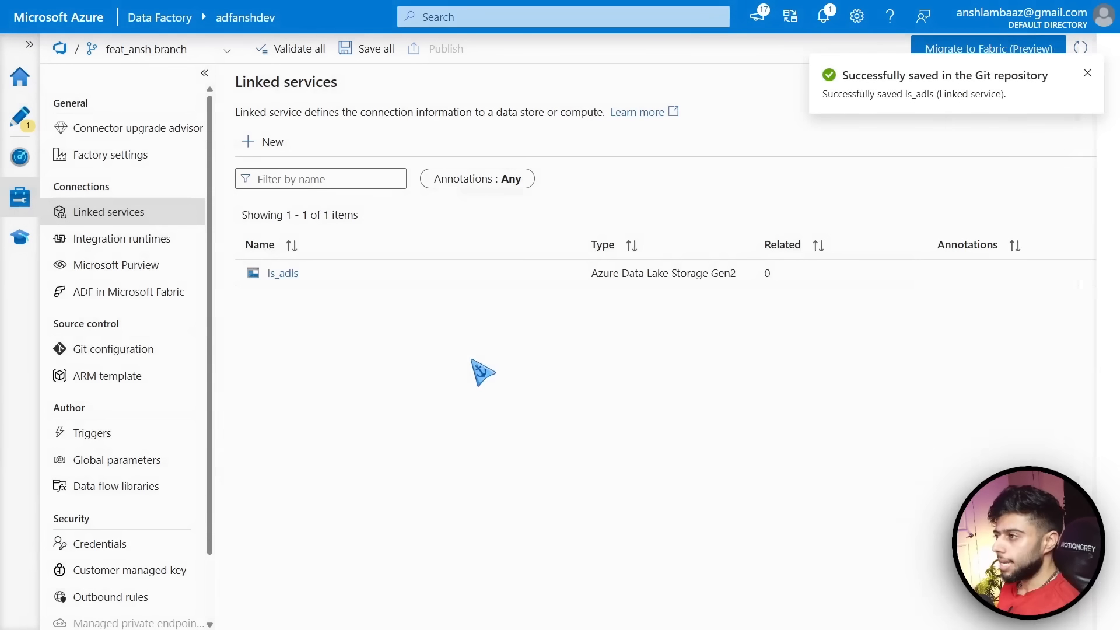
{"action": "left_click", "coordinate": [261, 141]}
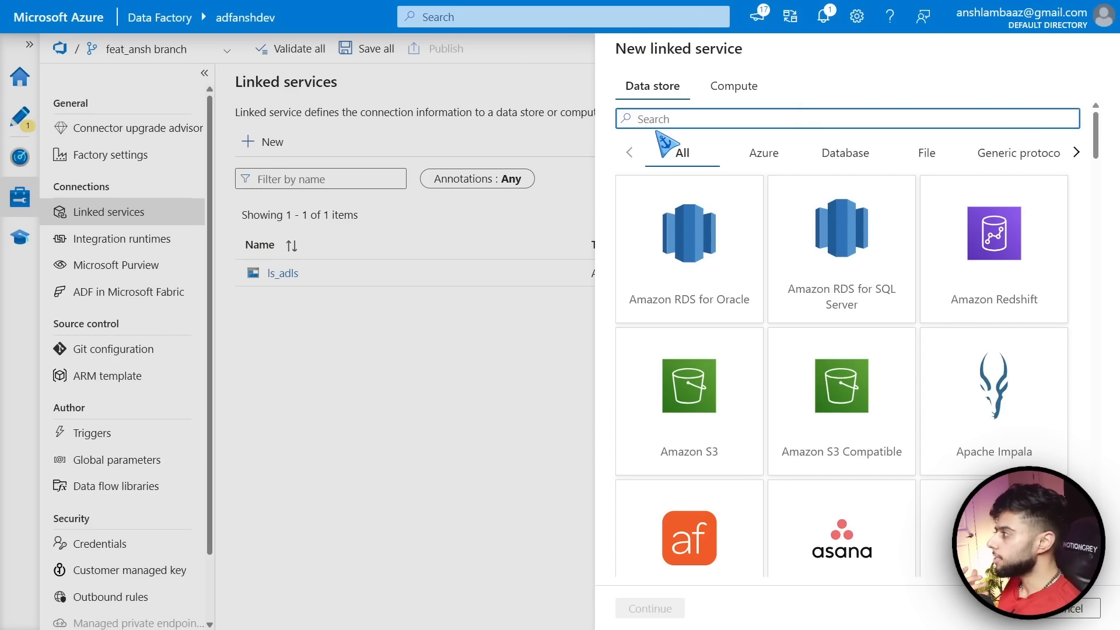
{"action": "type", "text": "http"}
{"action": "left_click", "coordinate": [688, 249]}
{"action": "left_click", "coordinate": [649, 608]}
Name the linked service ls_http, and switch to the Azure_CICD GitHub repository to look up the base URL
{"action": "double_click", "coordinate": [659, 115]}
{"action": "type", "text": "ls_http"}
{"action": "left_click", "coordinate": [834, 301]}
{"action": "key", "text": "F11"}
{"action": "left_click", "coordinate": [793, 9]}
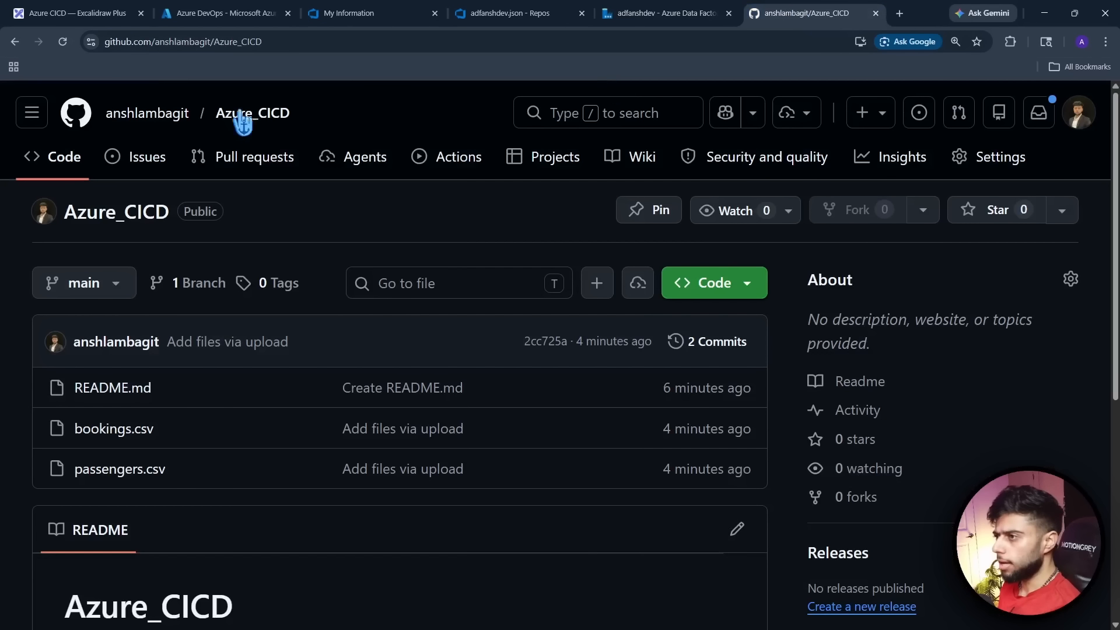
{"action": "left_click", "coordinate": [141, 46]}
{"action": "left_click", "coordinate": [183, 44]}
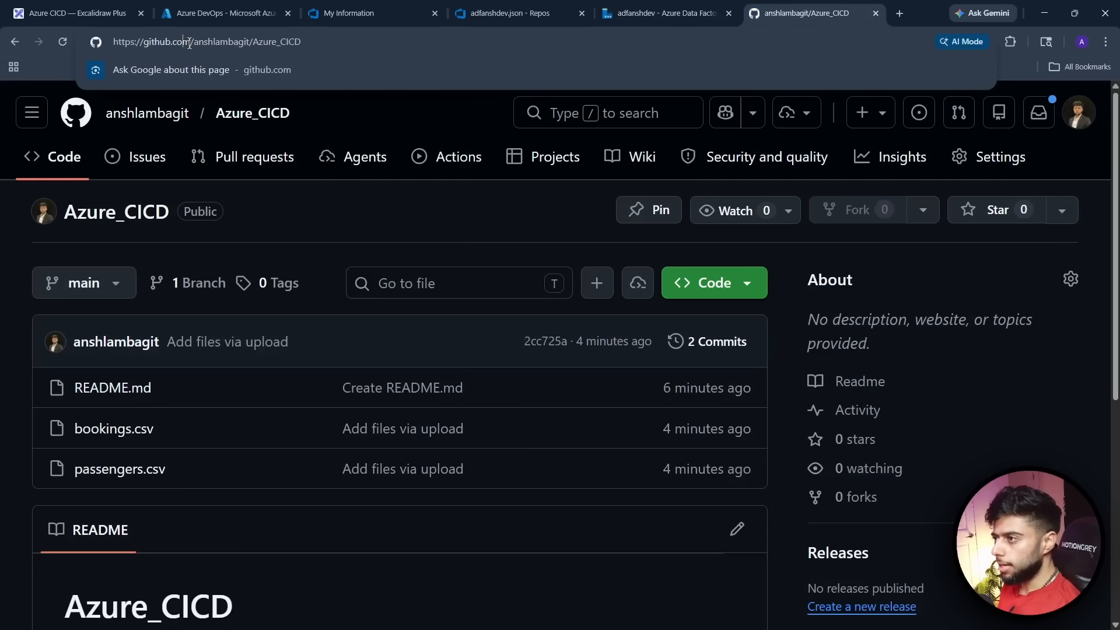
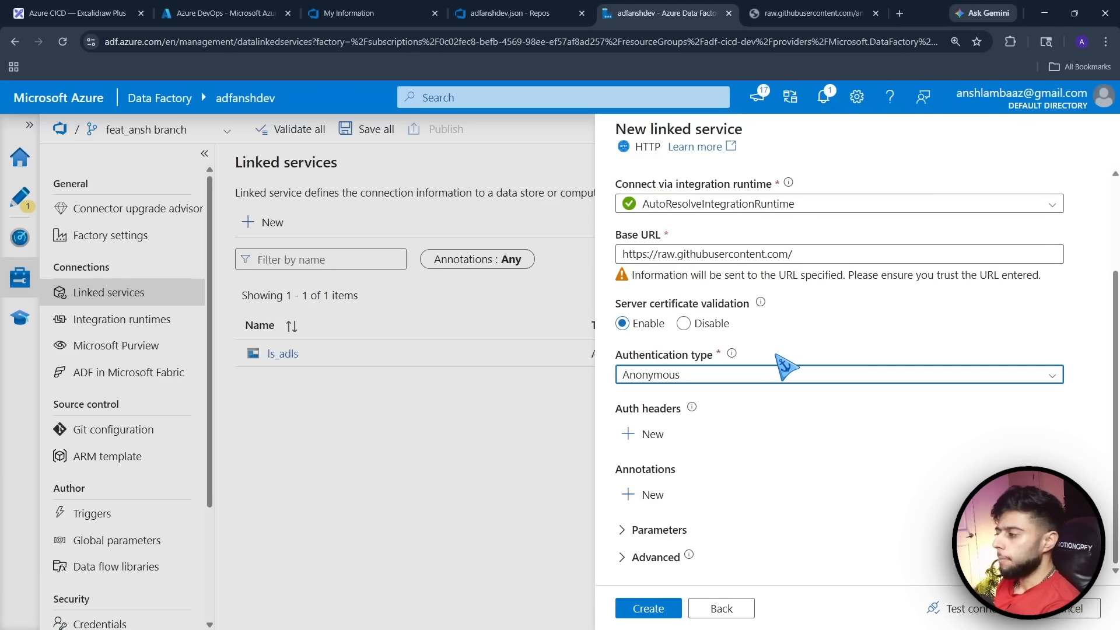
Try Basic authentication with its Azure Key Vault option for the HTTP linked service, and set the authentication type back to Anonymous
{"action": "left_click", "coordinate": [753, 376]}
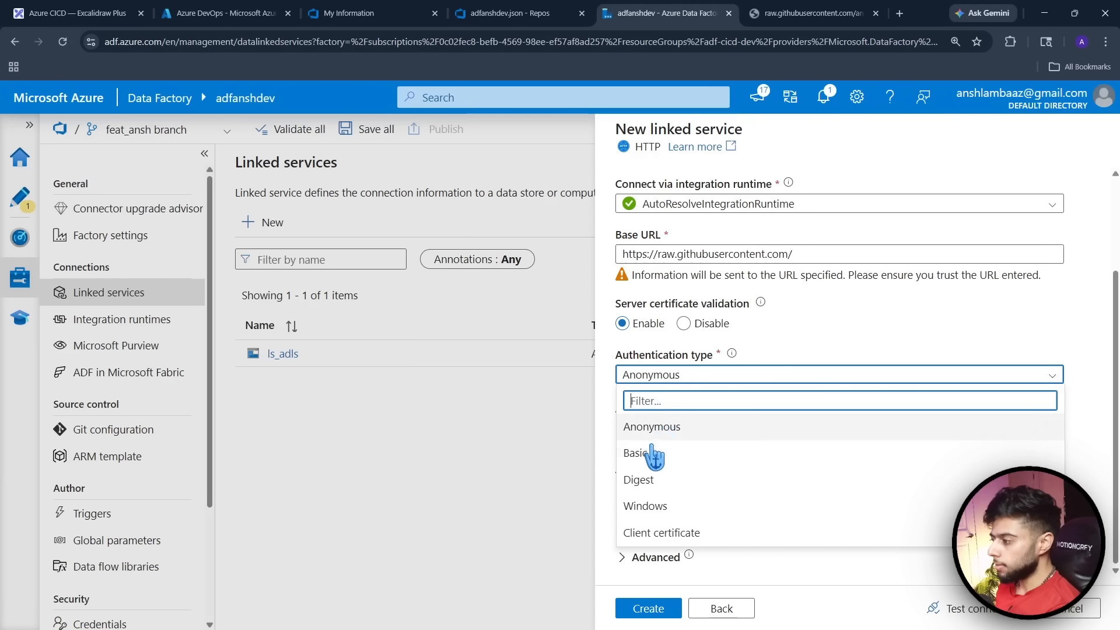
{"action": "left_click", "coordinate": [647, 446]}
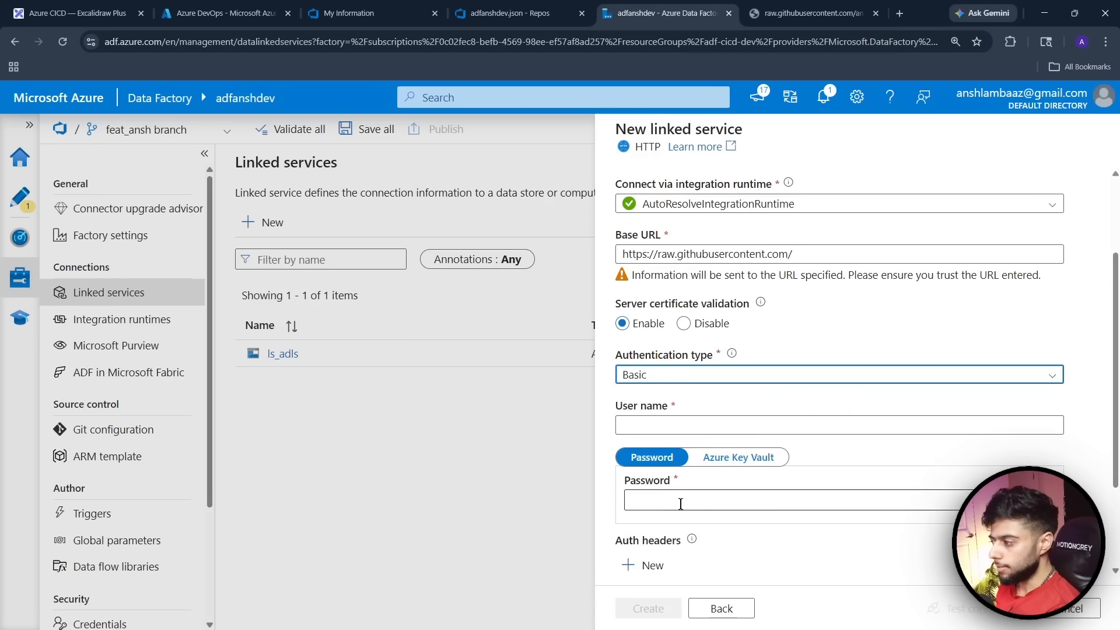
{"action": "scroll", "coordinate": [715, 497], "scroll_direction": "down", "scroll_amount": 2}
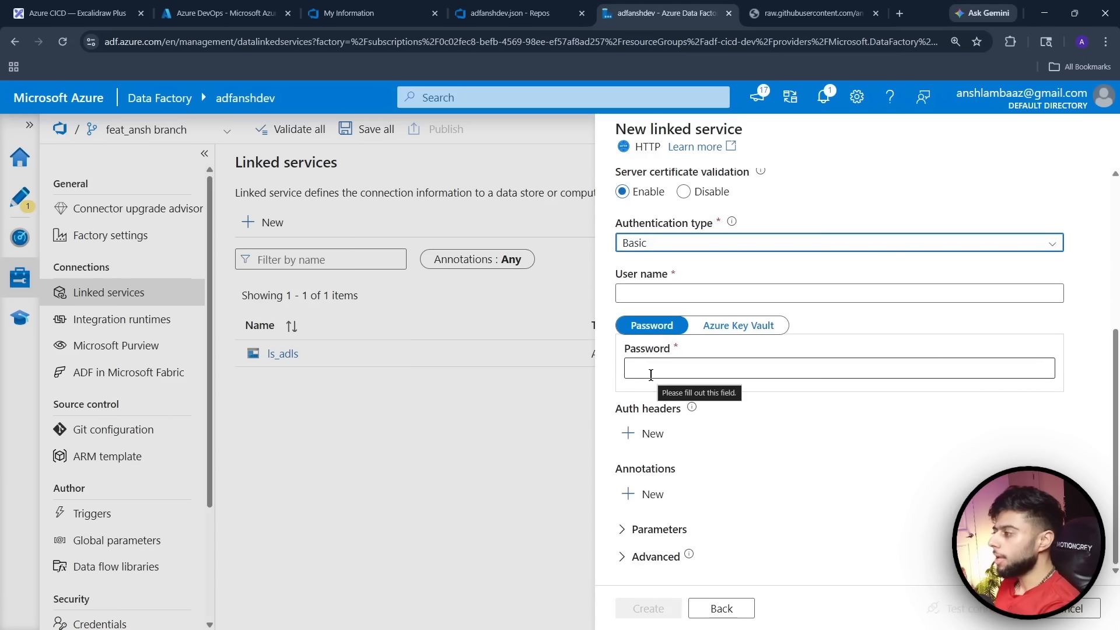
{"action": "left_click", "coordinate": [738, 325]}
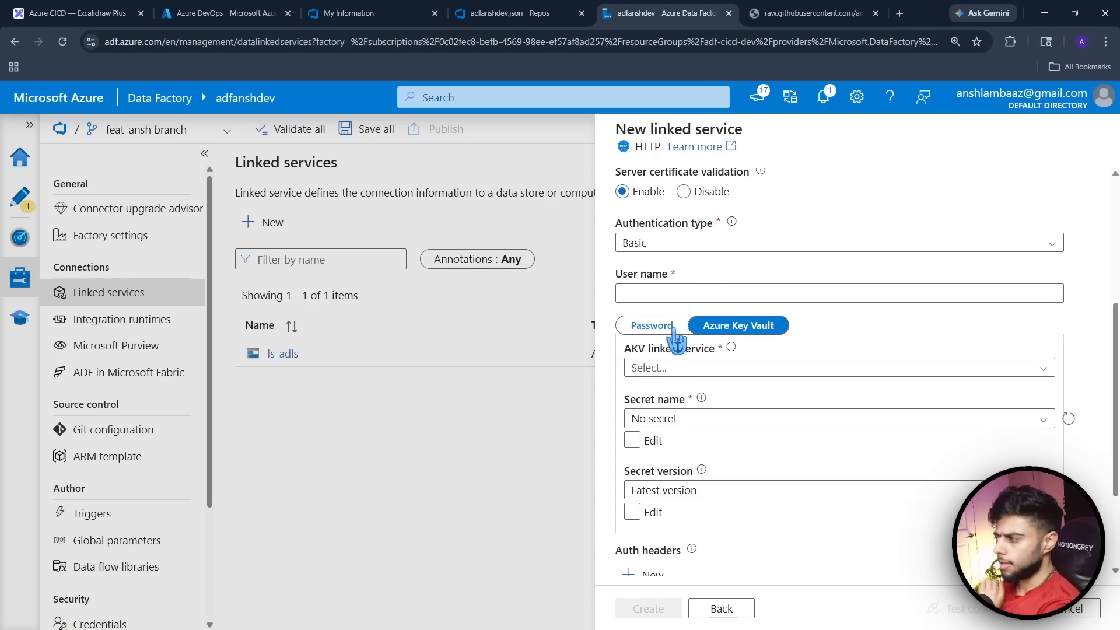
{"action": "left_click", "coordinate": [685, 244]}
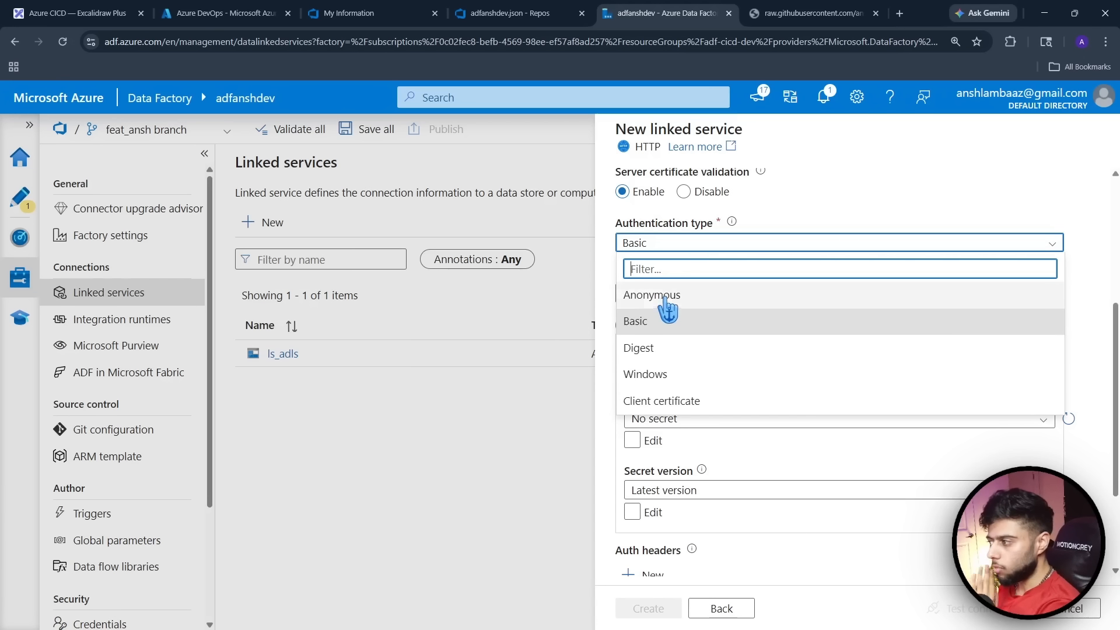
{"action": "left_click", "coordinate": [653, 297]}
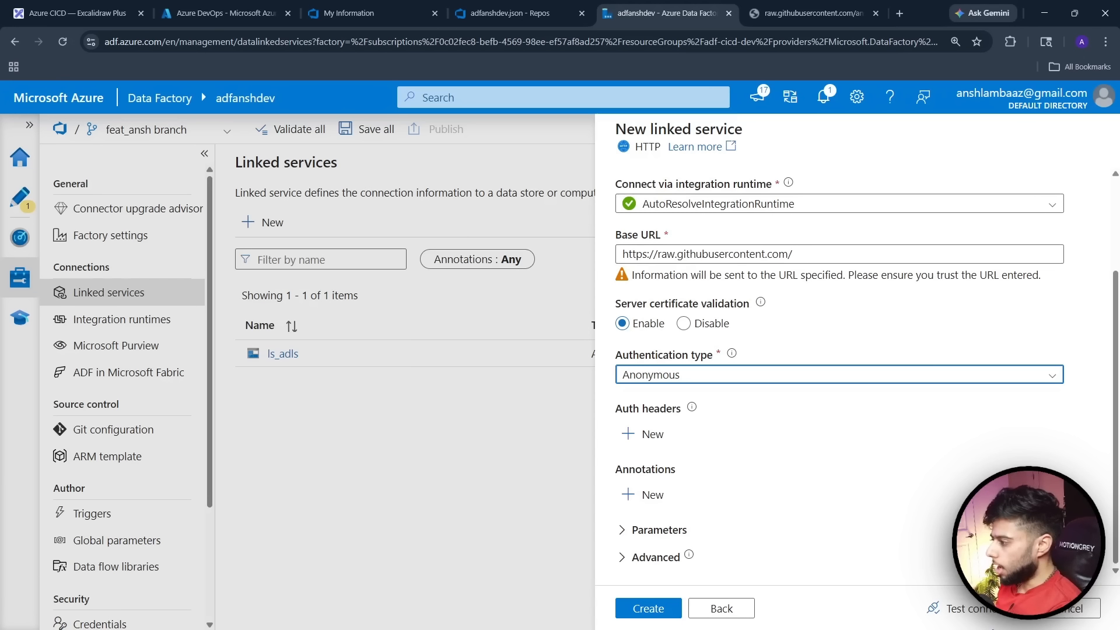
Test and create the ls_http linked service, and start another one using the Azure Key Vault data store
{"action": "left_click", "coordinate": [983, 613]}
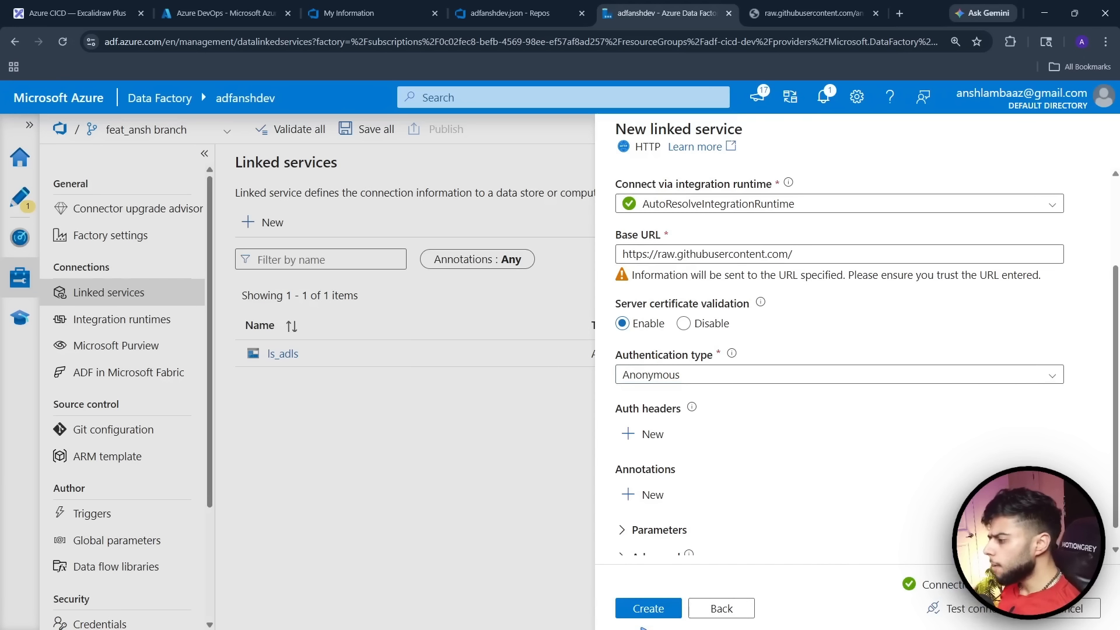
{"action": "left_click", "coordinate": [643, 618]}
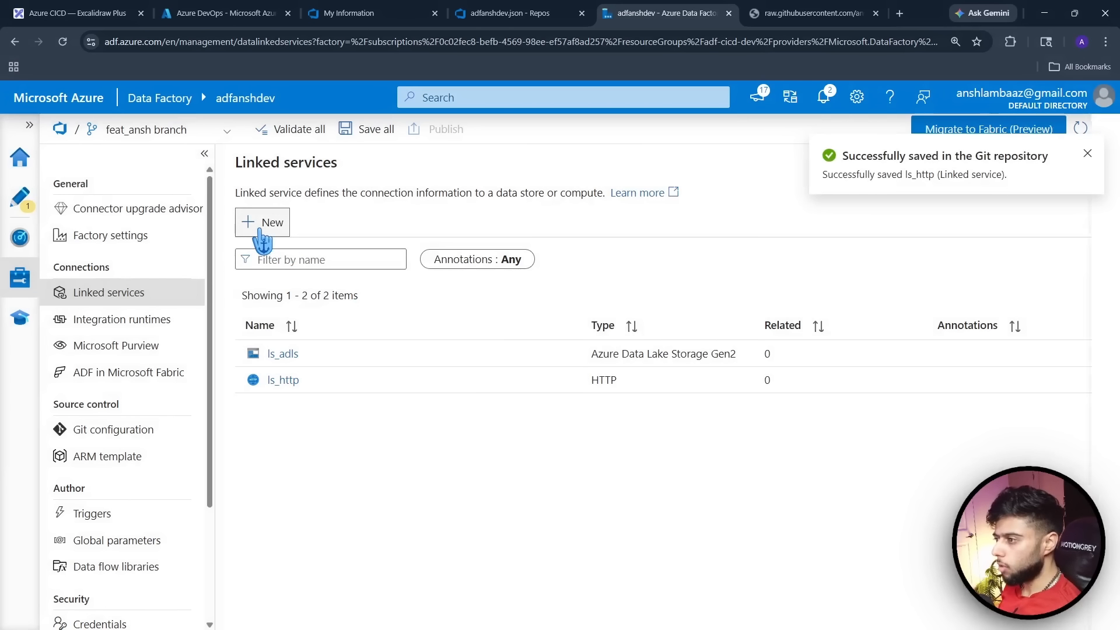
{"action": "left_click", "coordinate": [259, 222]}
{"action": "type", "text": "key"}
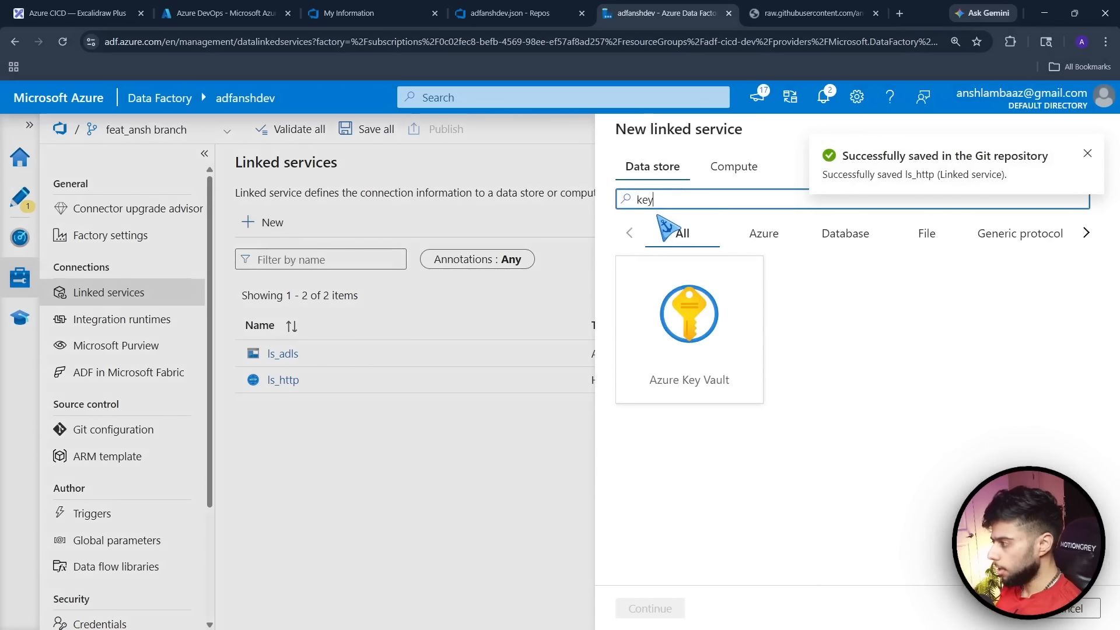
{"action": "left_click", "coordinate": [682, 344]}
{"action": "left_click", "coordinate": [664, 608]}
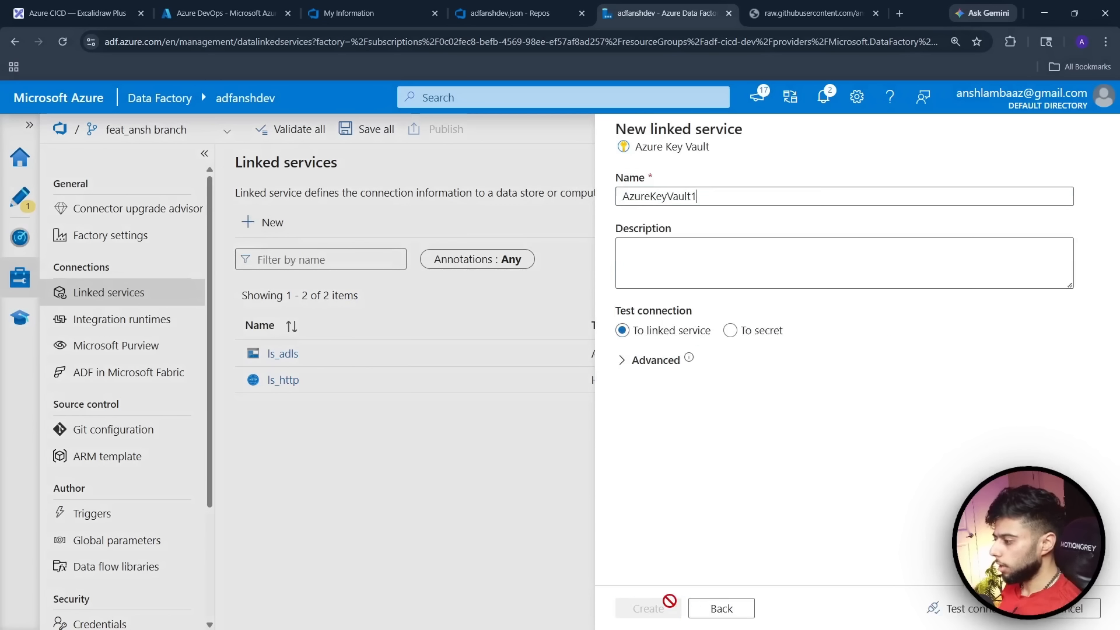
Select Azure subscription 1 and the keyvaultanshdev vault, and create the Key Vault linked service after testing its connection
{"action": "left_click", "coordinate": [711, 385]}
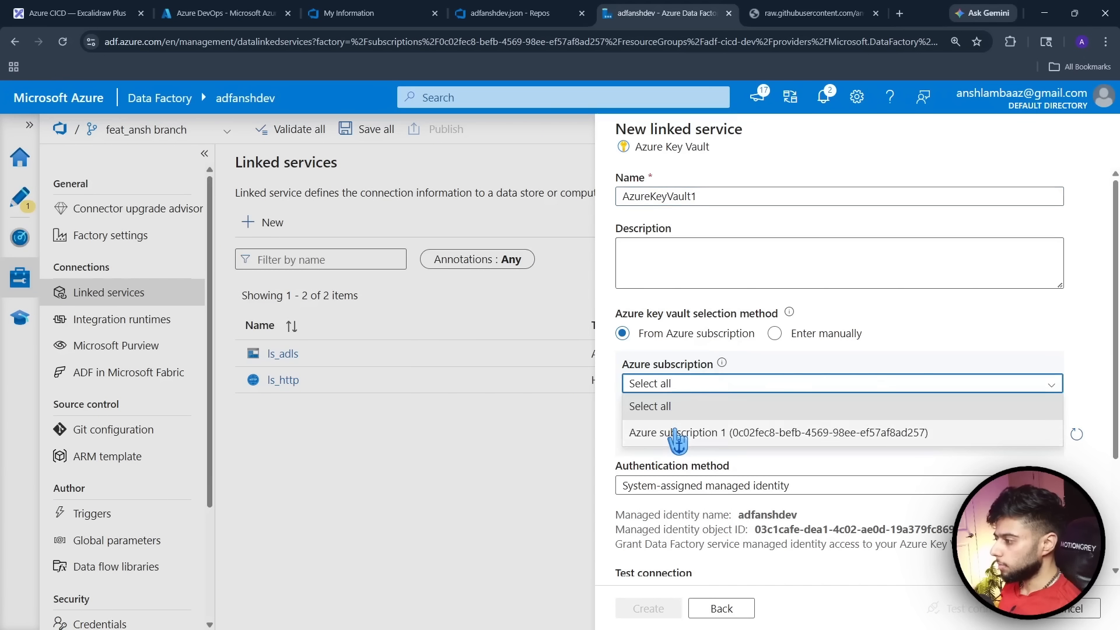
{"action": "left_click", "coordinate": [674, 430]}
{"action": "left_click", "coordinate": [694, 437]}
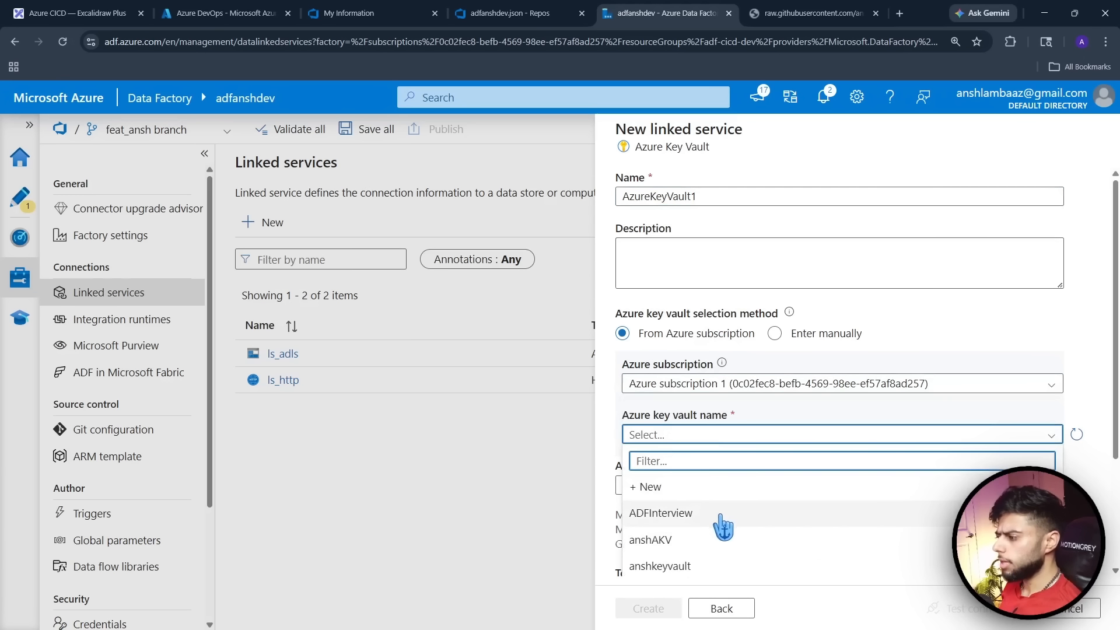
{"action": "scroll", "coordinate": [711, 548], "scroll_direction": "down", "scroll_amount": 3}
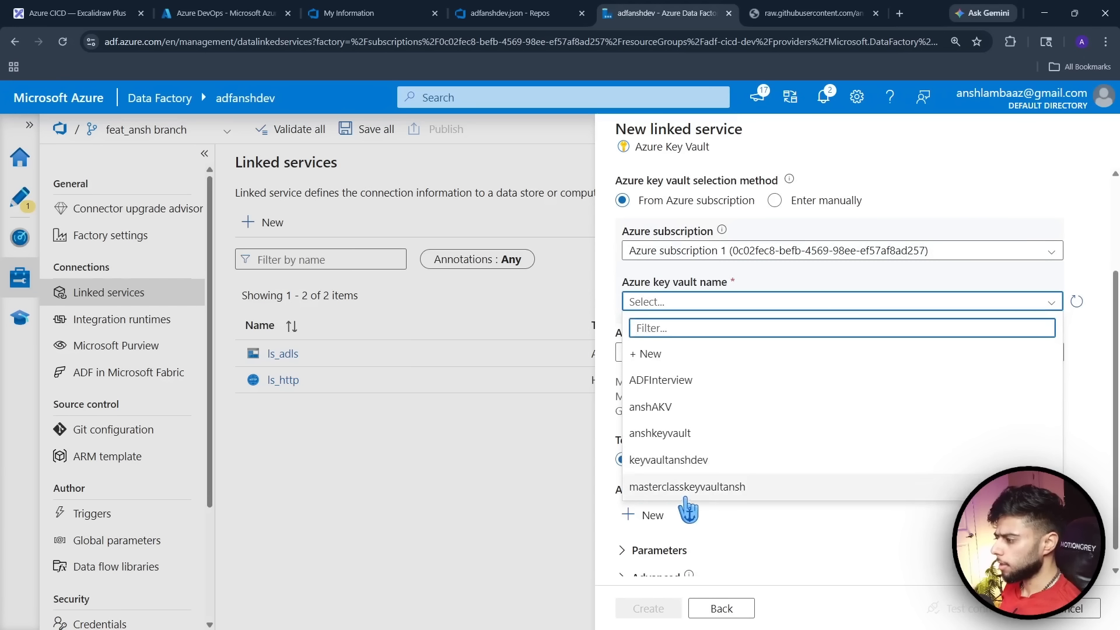
{"action": "left_click", "coordinate": [641, 460]}
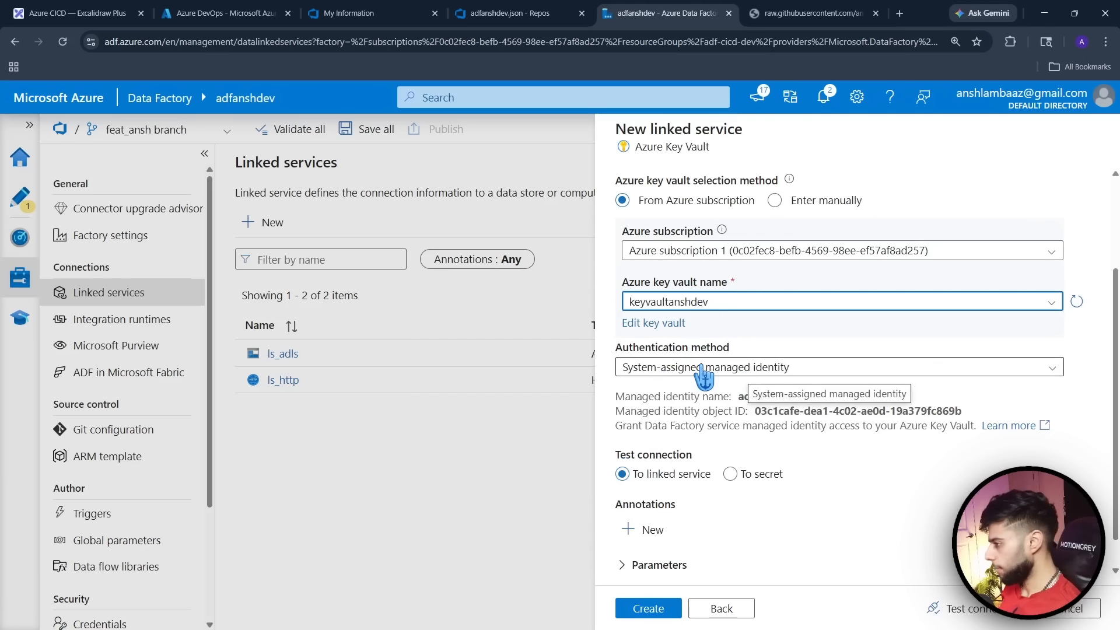
{"action": "scroll", "coordinate": [758, 434], "scroll_direction": "down", "scroll_amount": 1}
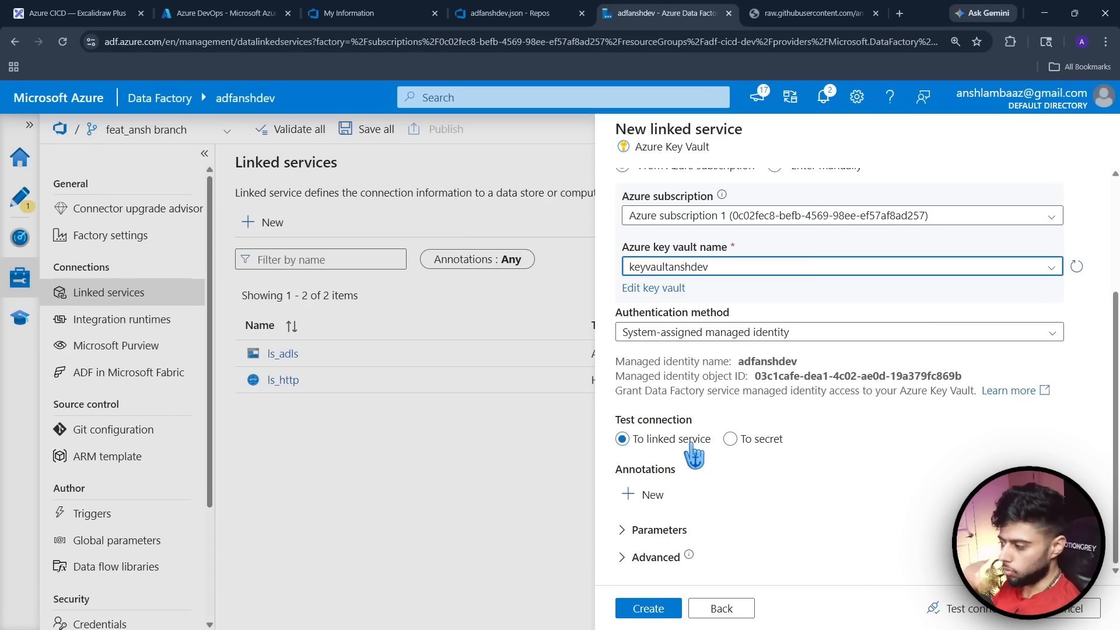
{"action": "left_click", "coordinate": [946, 608]}
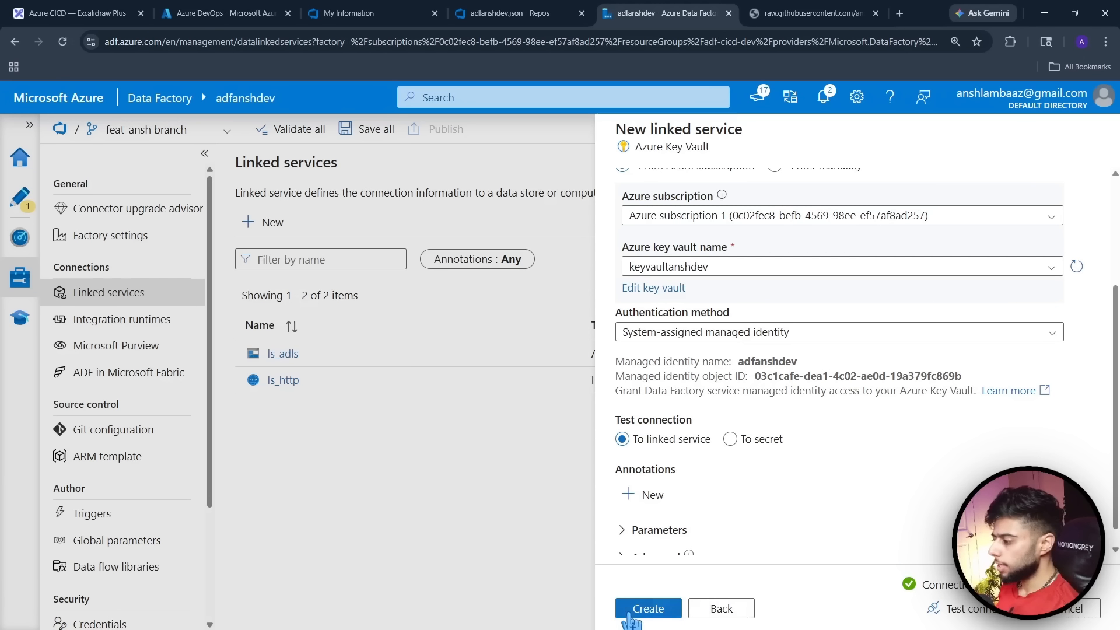
{"action": "left_click", "coordinate": [631, 612]}
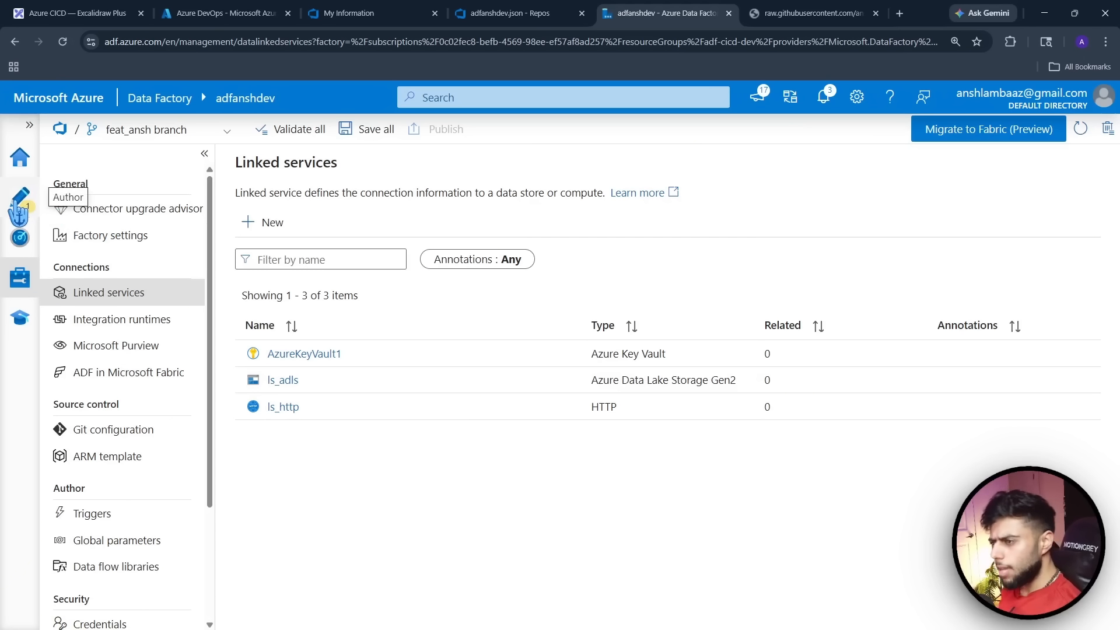
Return to authoring pipeline1, collapse the factory resources pane, and give the activity settings more room
{"action": "left_click", "coordinate": [9, 208]}
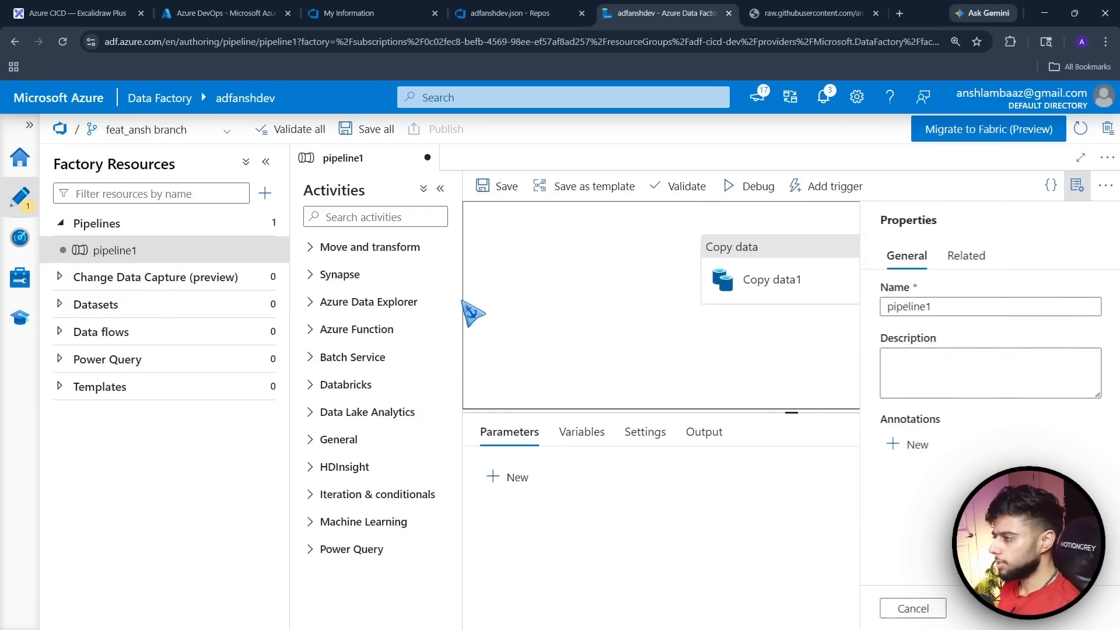
{"action": "left_click", "coordinate": [265, 162]}
{"action": "left_click", "coordinate": [525, 288]}
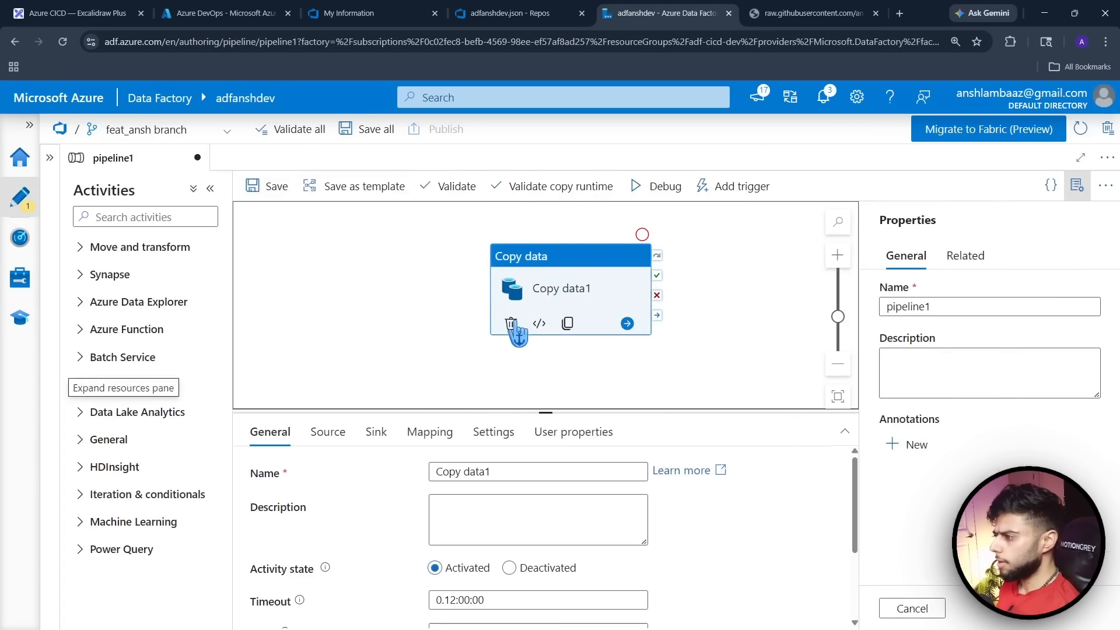
{"action": "left_click_drag", "start_coordinate": [548, 413], "coordinate": [545, 387]}
{"action": "left_click", "coordinate": [430, 337]}
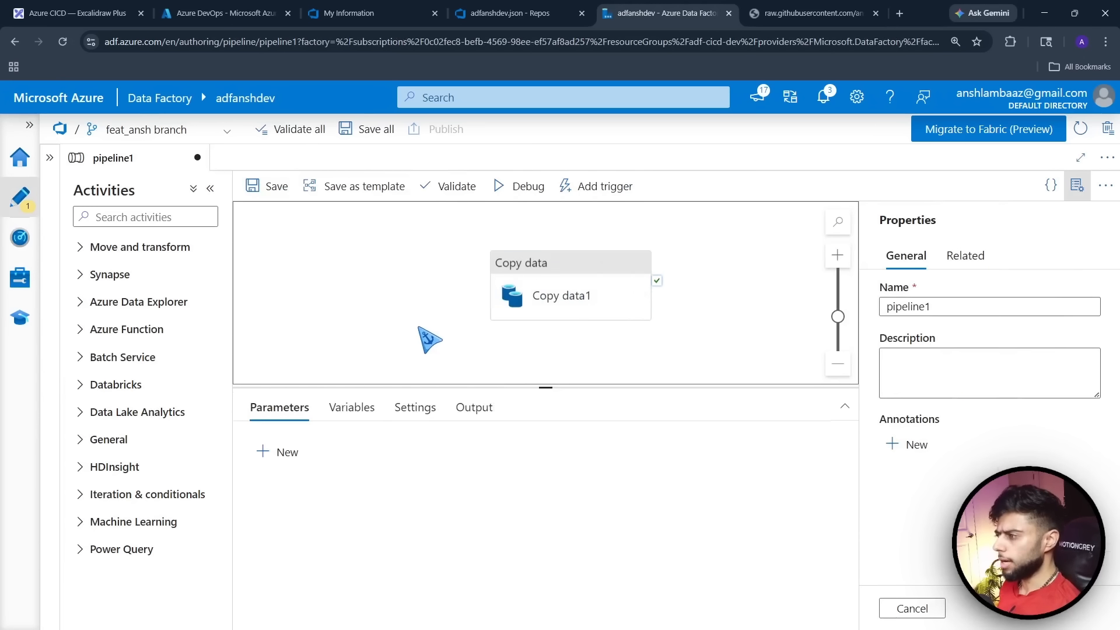
{"action": "left_click", "coordinate": [588, 289]}
{"action": "left_click", "coordinate": [420, 305]}
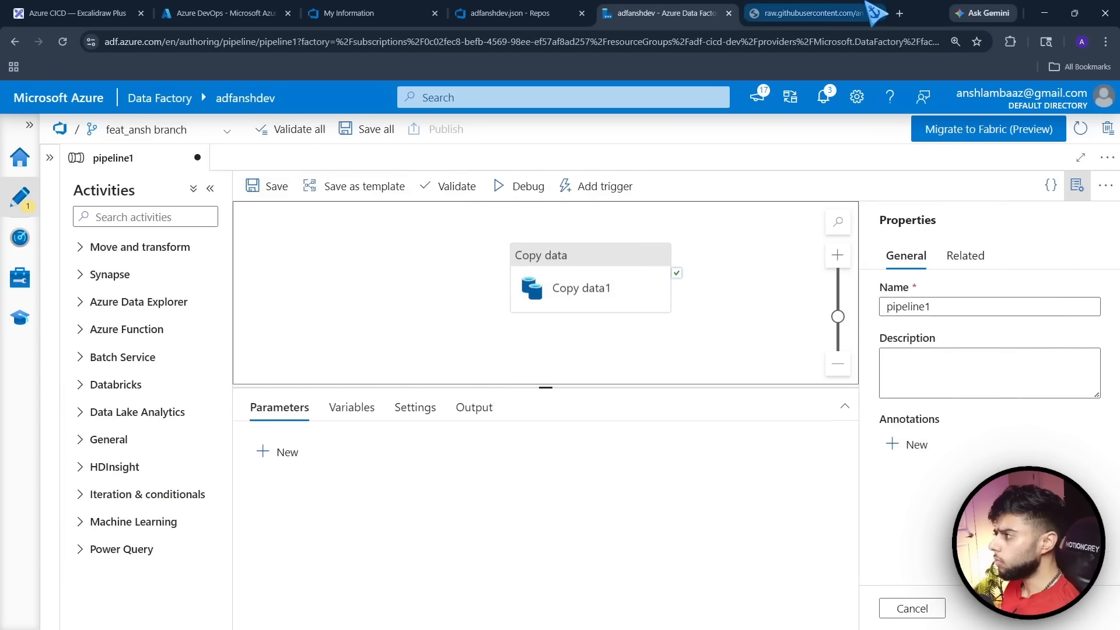
Check the address of the raw bookings.csv source file, and return to the Copy data1 activity in pipeline1
{"action": "left_click", "coordinate": [863, 18]}
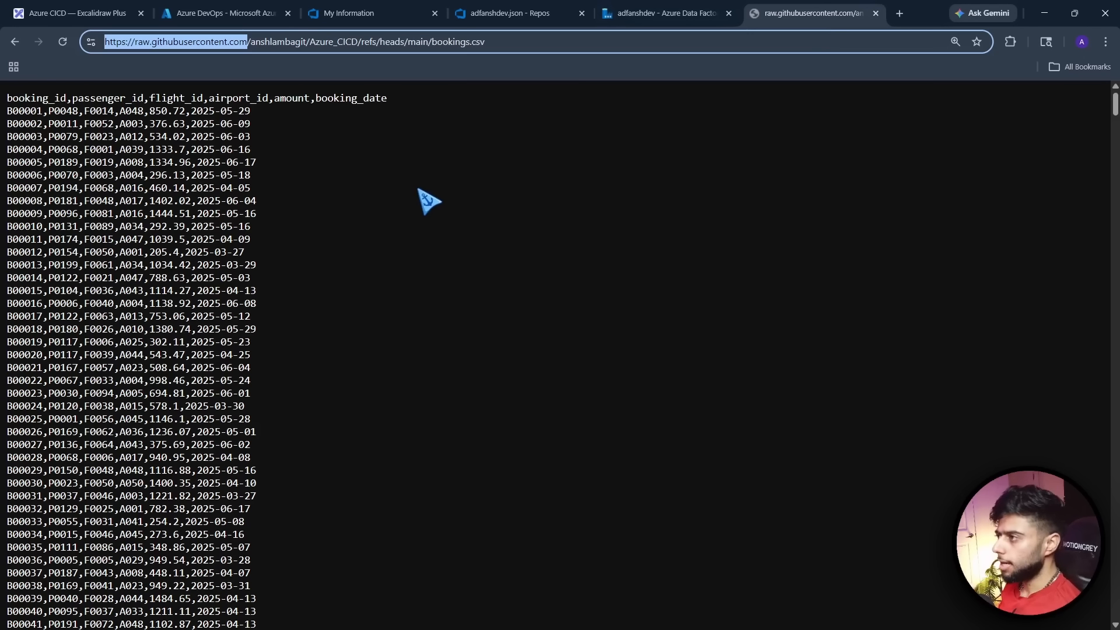
{"action": "left_click", "coordinate": [648, 13]}
{"action": "left_click", "coordinate": [595, 284]}
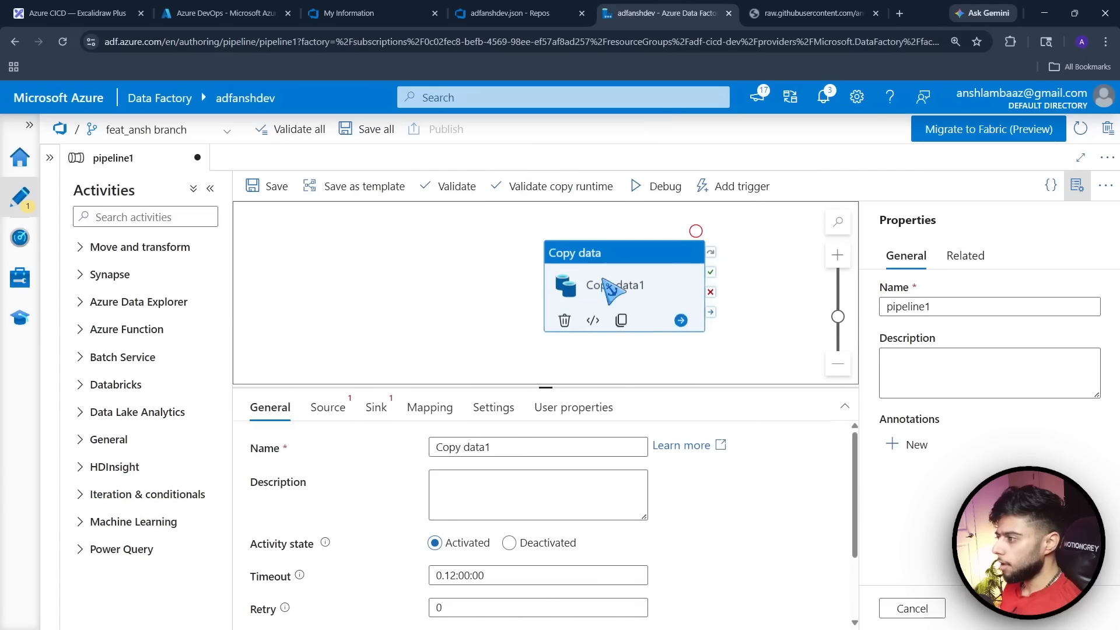
Find the ForEach activity, place it beside Copy data1 on the pipeline1 canvas, and enlarge the canvas area
{"action": "left_click", "coordinate": [153, 217]}
{"action": "type", "text": "fior"}
{"action": "key", "text": "BackSpace"}
{"action": "key", "text": "BackSpace"}
{"action": "key", "text": "BackSpace"}
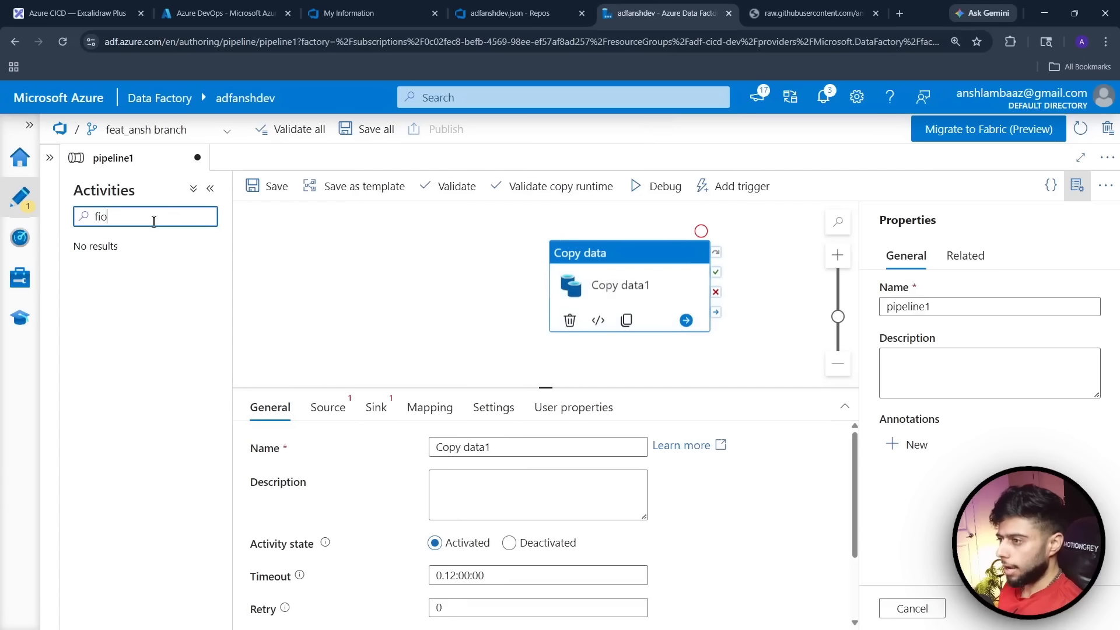
{"action": "type", "text": "ir"}
{"action": "key", "text": "BackSpace"}
{"action": "key", "text": "BackSpace"}
{"action": "type", "text": "or"}
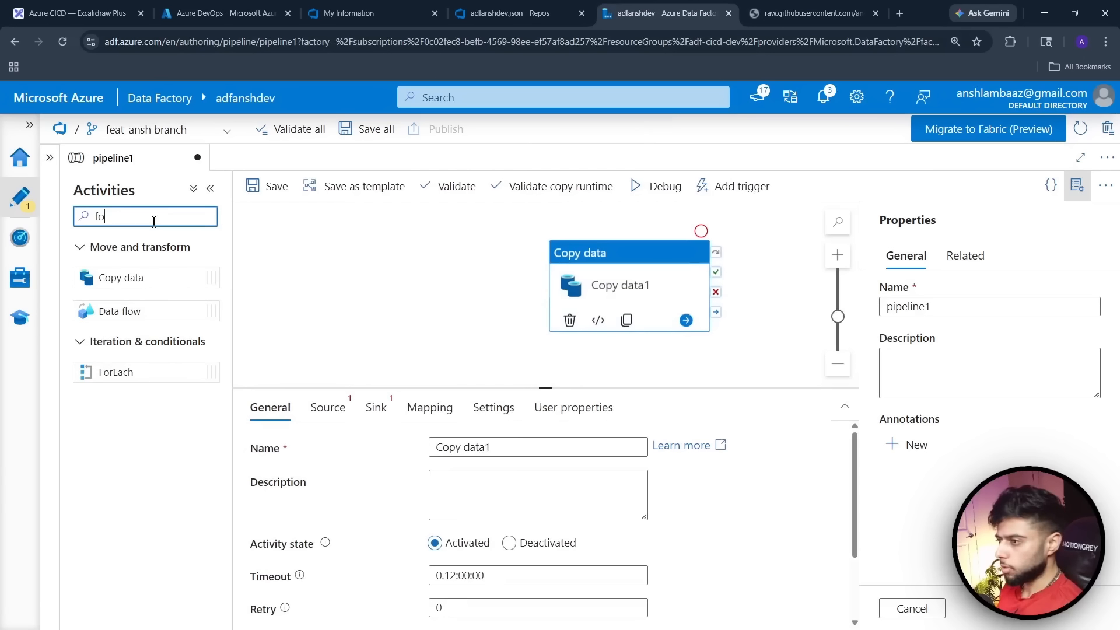
{"action": "left_click_drag", "start_coordinate": [113, 371], "coordinate": [389, 274]}
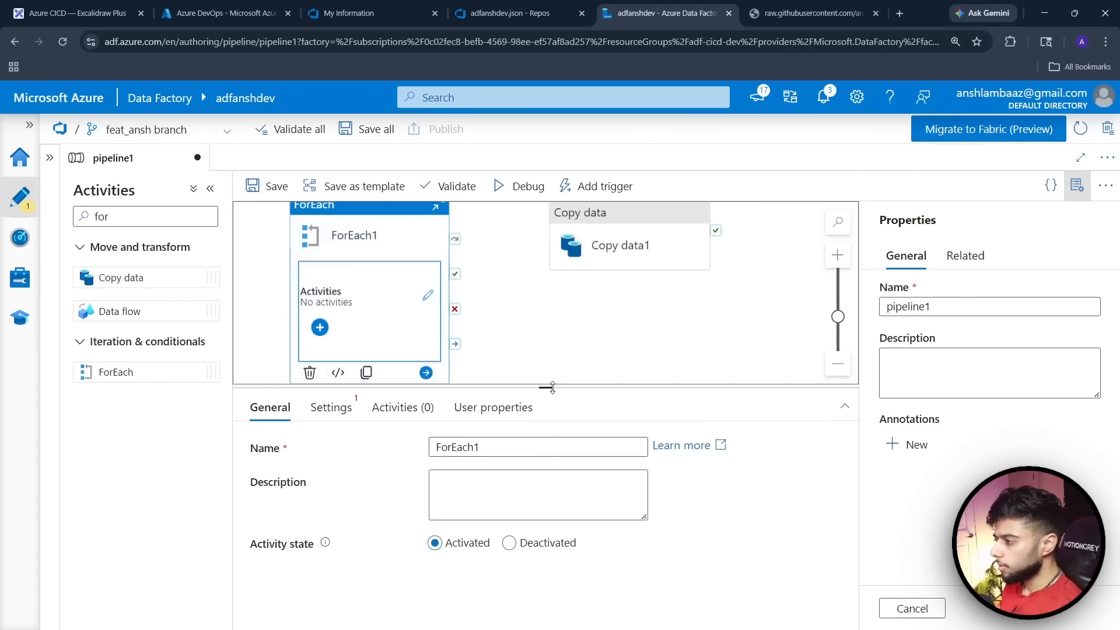
{"action": "left_click_drag", "start_coordinate": [550, 387], "coordinate": [544, 508]}
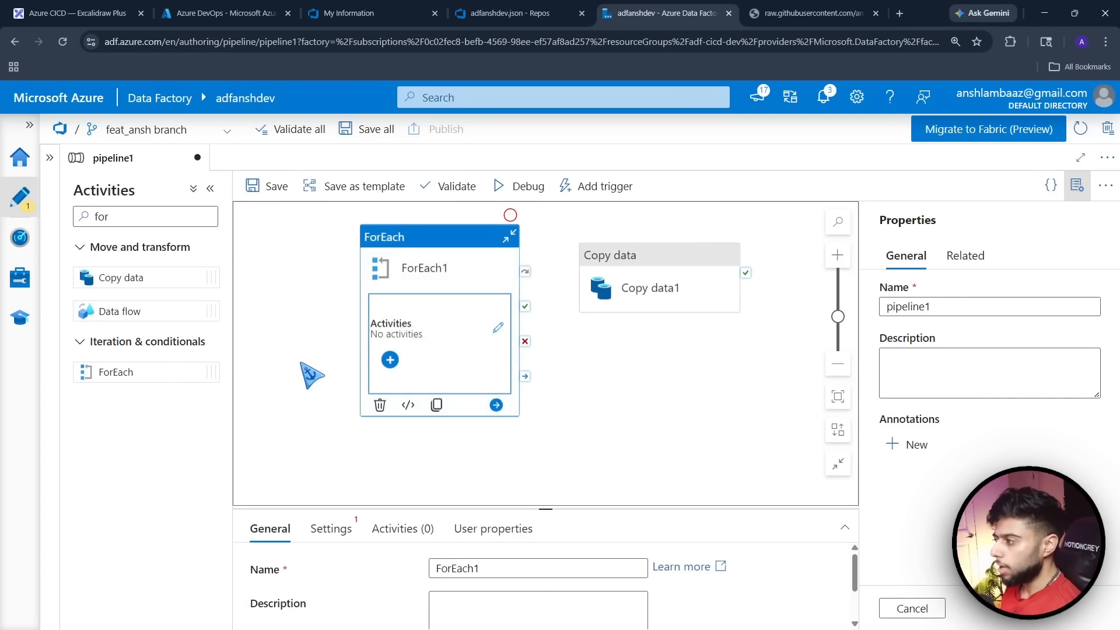
Open the source settings of the Copy data1 activity with an enlarged settings area
{"action": "left_click", "coordinate": [598, 284]}
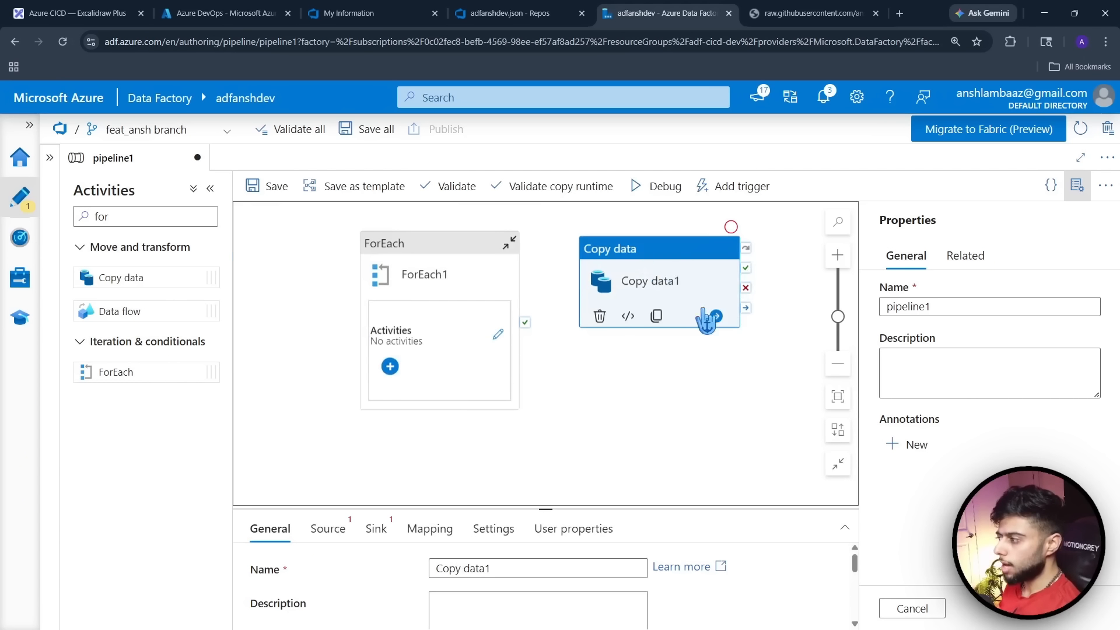
{"action": "left_click_drag", "start_coordinate": [546, 509], "coordinate": [550, 325]}
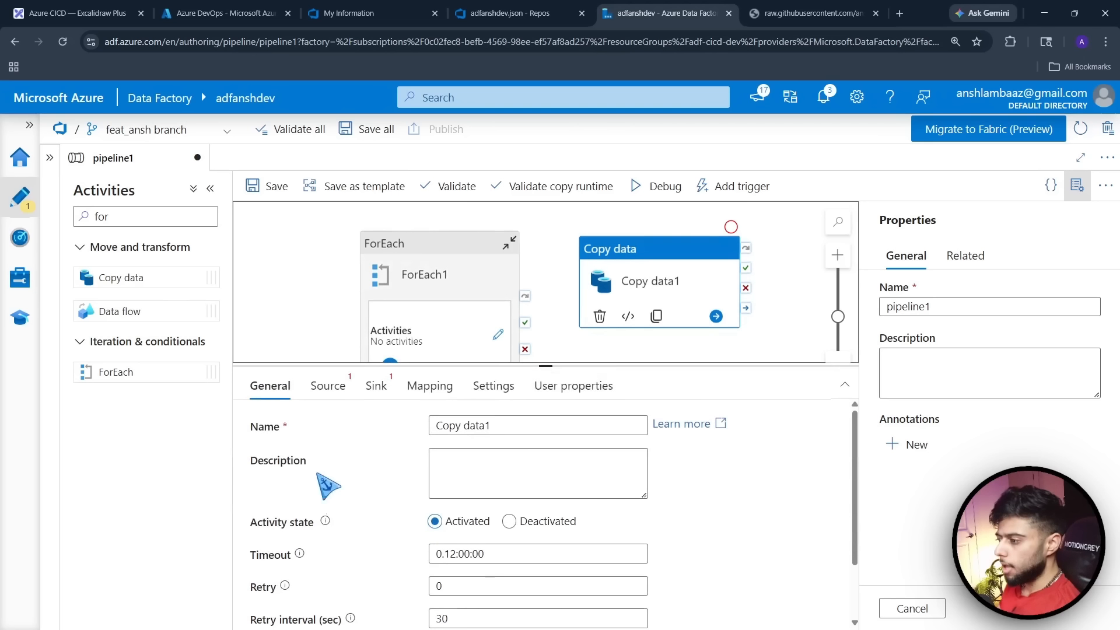
{"action": "left_click", "coordinate": [336, 388]}
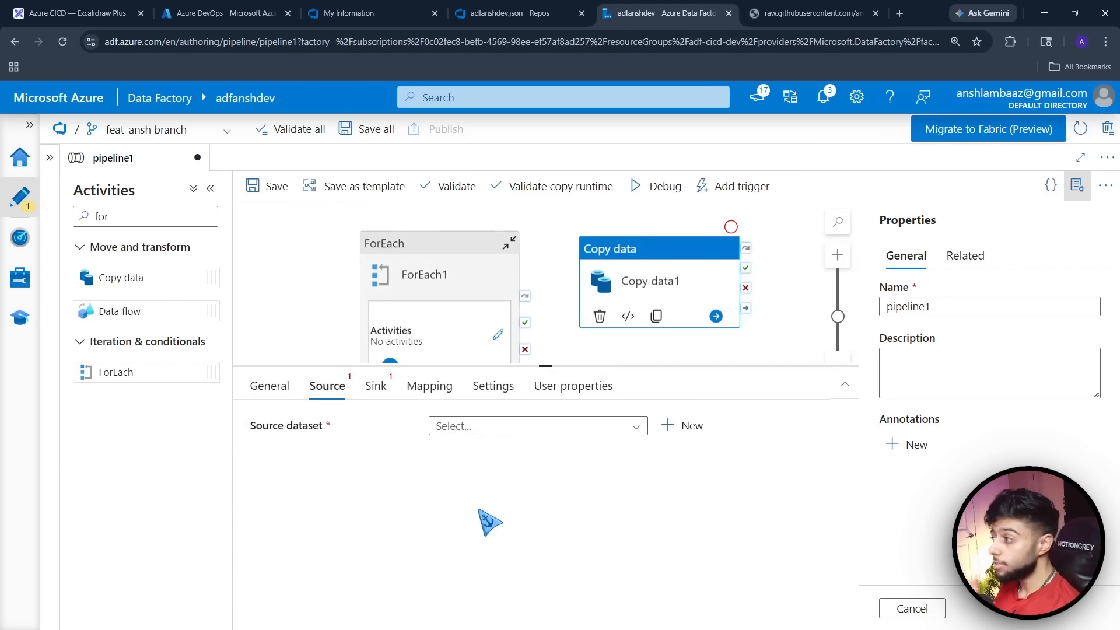
Show the full address of the raw bookings.csv source file, including its https prefix
{"action": "key", "text": "ctrl+Tab"}
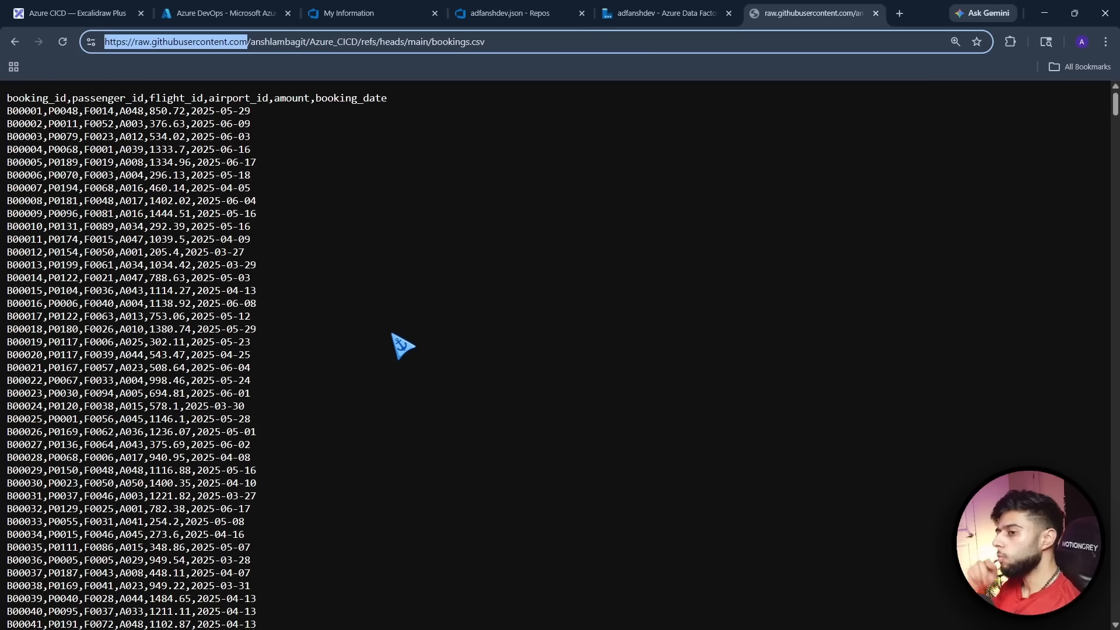
{"action": "left_click", "coordinate": [360, 283]}
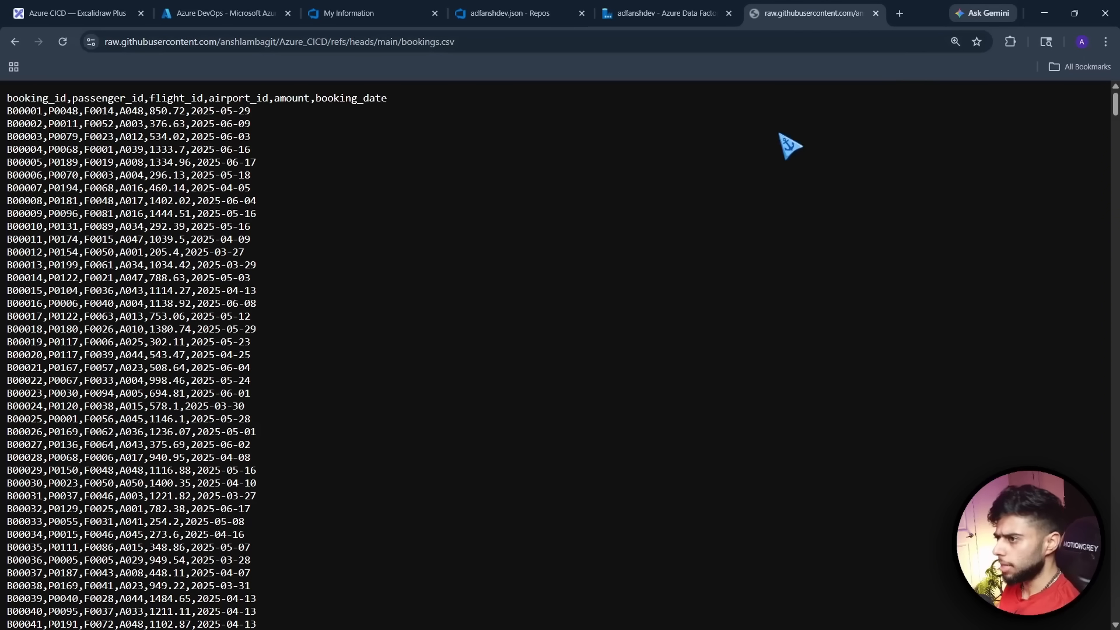
{"action": "left_click", "coordinate": [558, 40]}
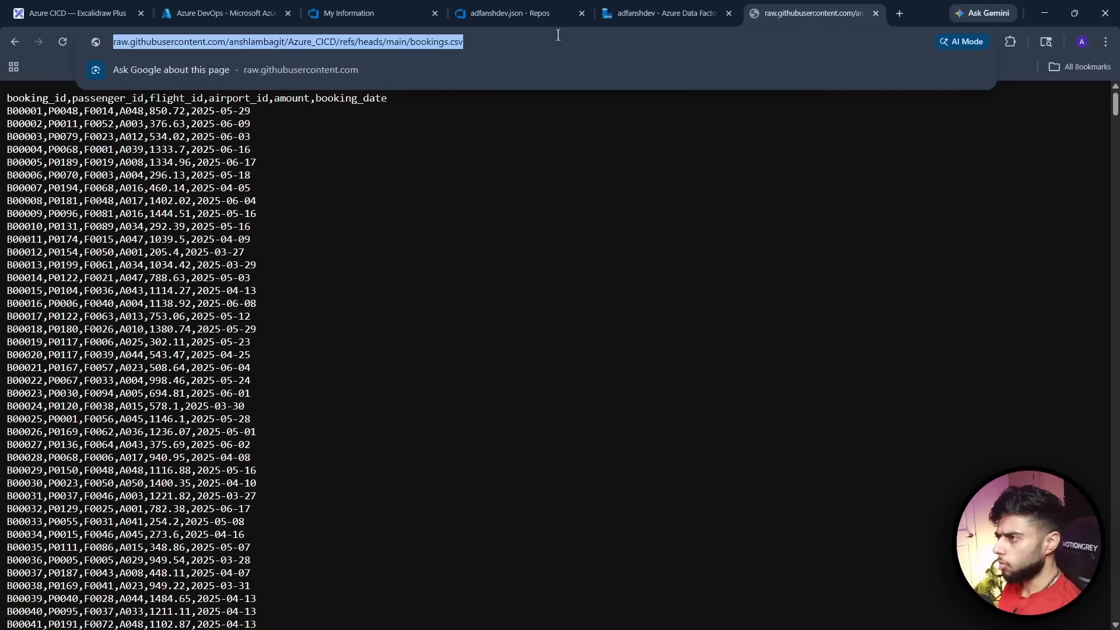
{"action": "left_click", "coordinate": [558, 41]}
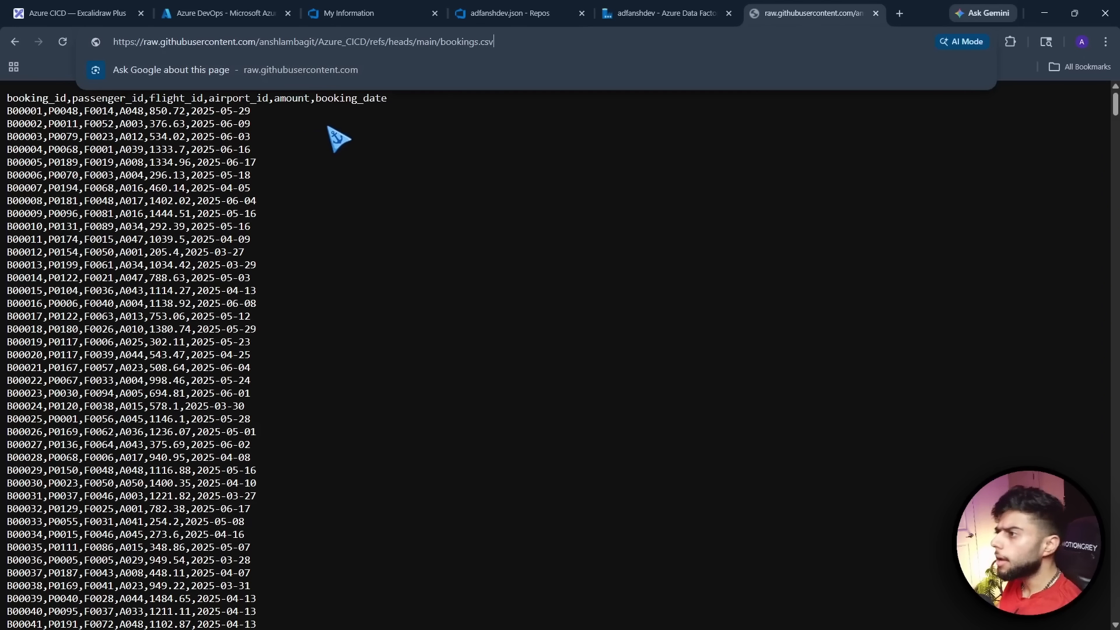
Search the web for an online editor in a new browser tab
{"action": "left_click", "coordinate": [899, 13]}
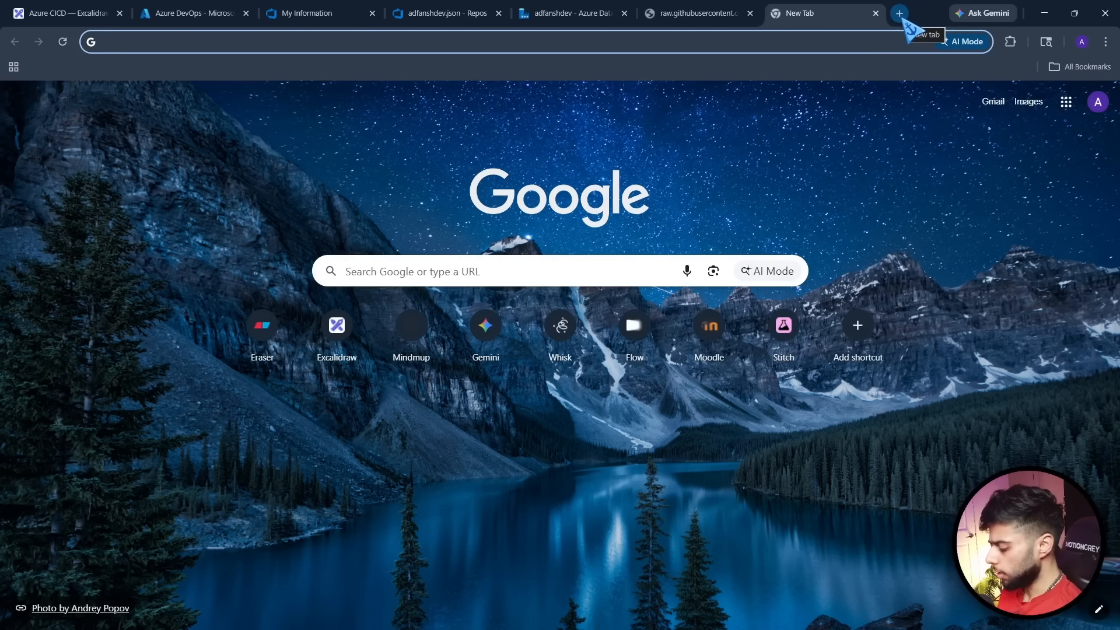
{"action": "type", "text": "online edi"}
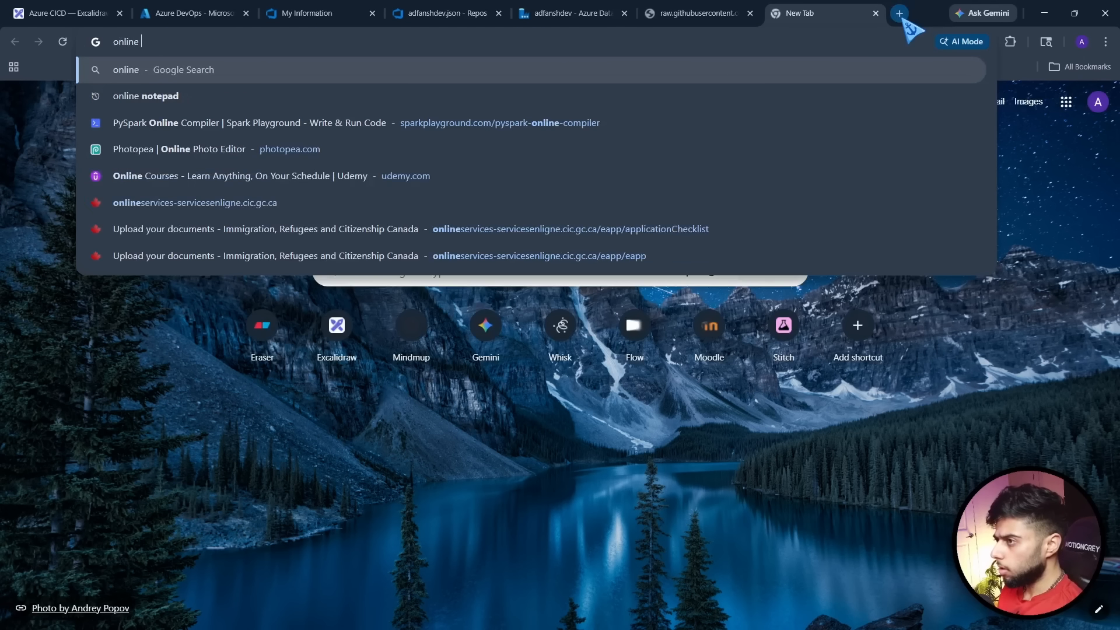
{"action": "key", "text": "Return"}
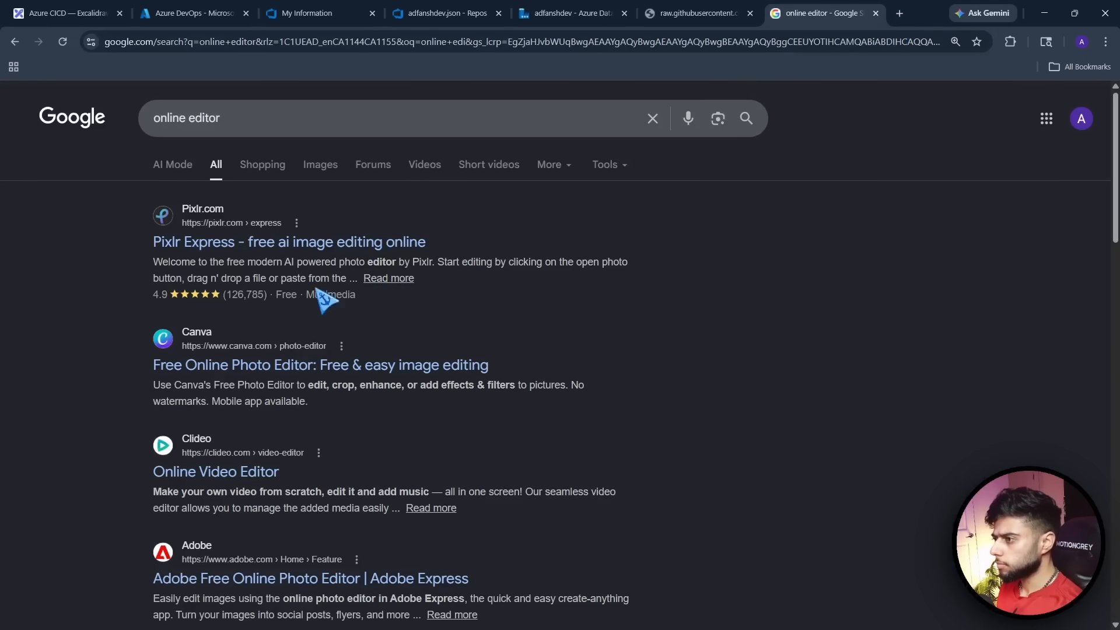
{"action": "left_click", "coordinate": [313, 257]}
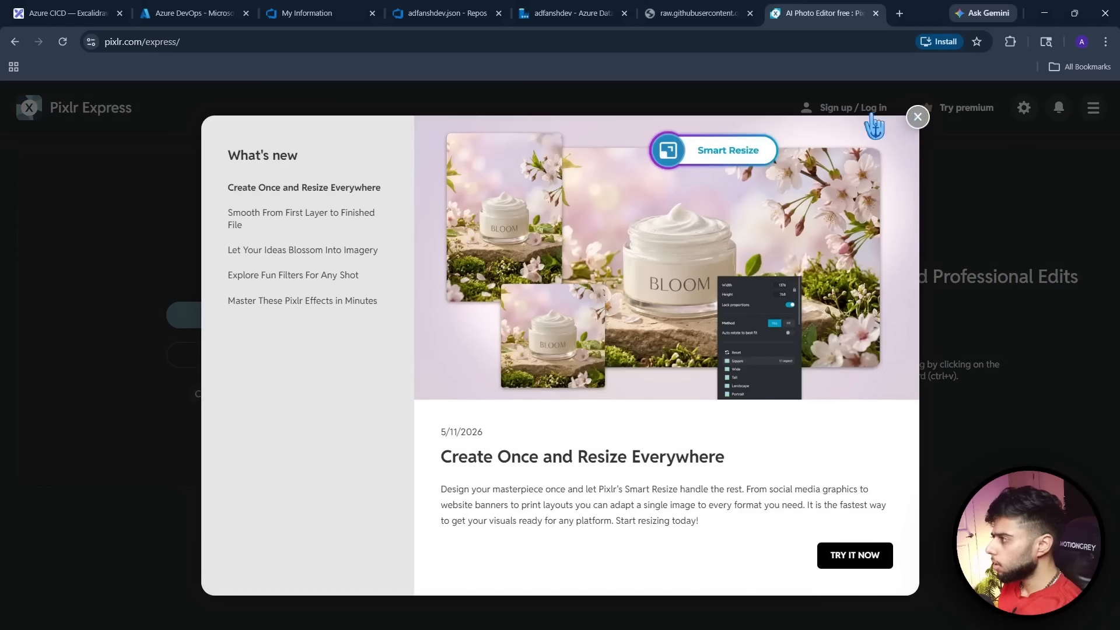
{"action": "left_click", "coordinate": [918, 116]}
{"action": "left_click", "coordinate": [16, 42]}
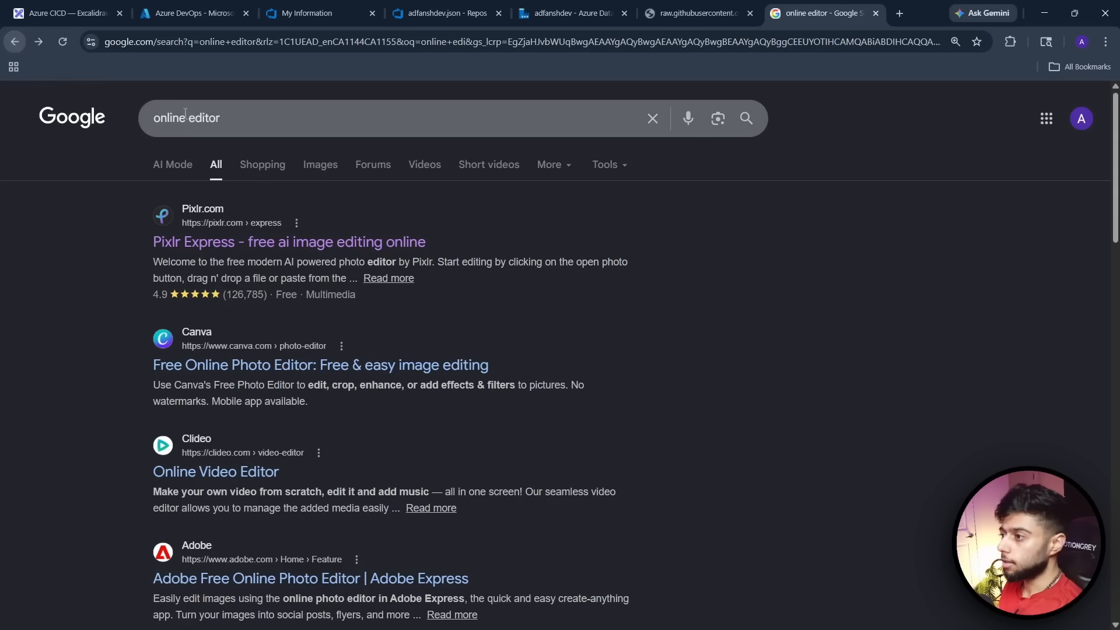
Refine the web search to "online text editor", open the Editpad online notepad, and enlarge its page
{"action": "left_click", "coordinate": [185, 116]}
{"action": "type", "text": "text"}
{"action": "key", "text": "Return"}
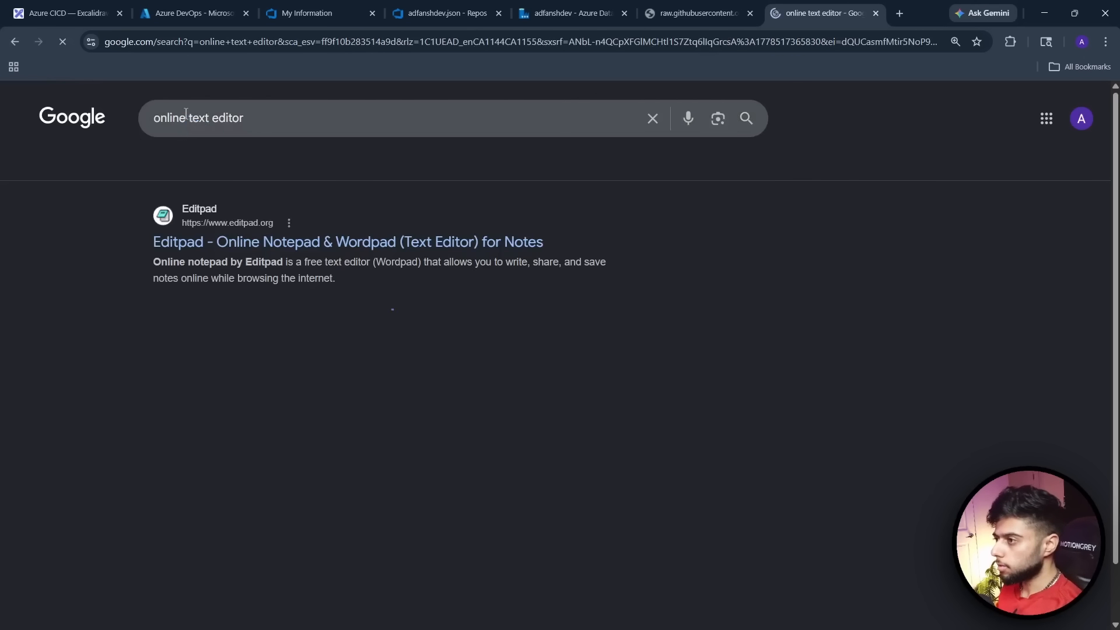
{"action": "left_click", "coordinate": [225, 244]}
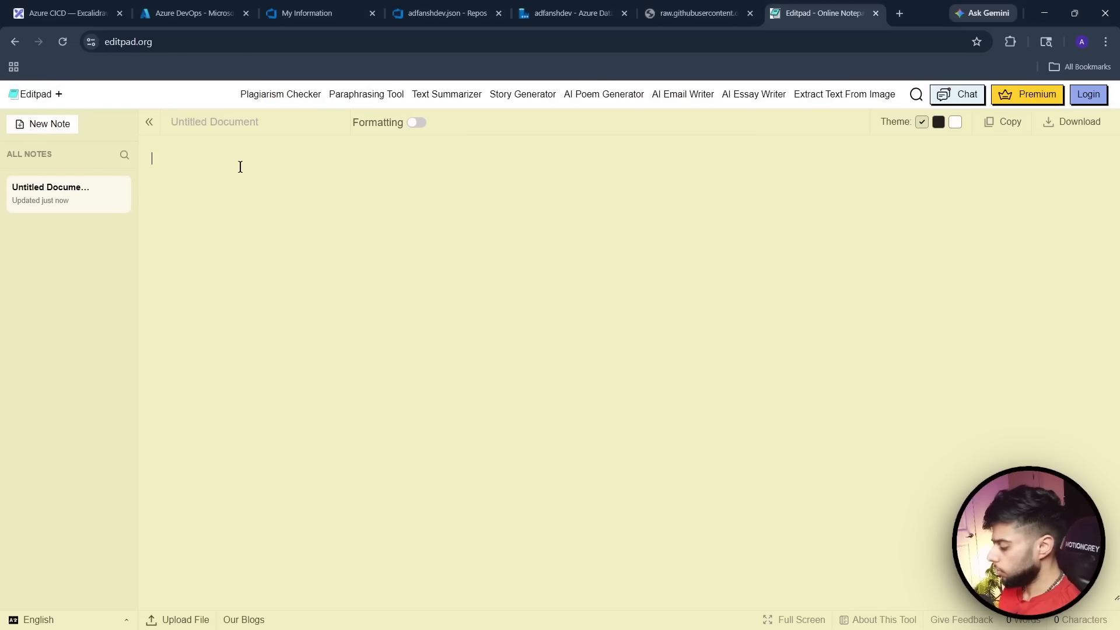
{"action": "key", "text": "ctrl+plus"}
{"action": "key", "text": "ctrl+plus"}
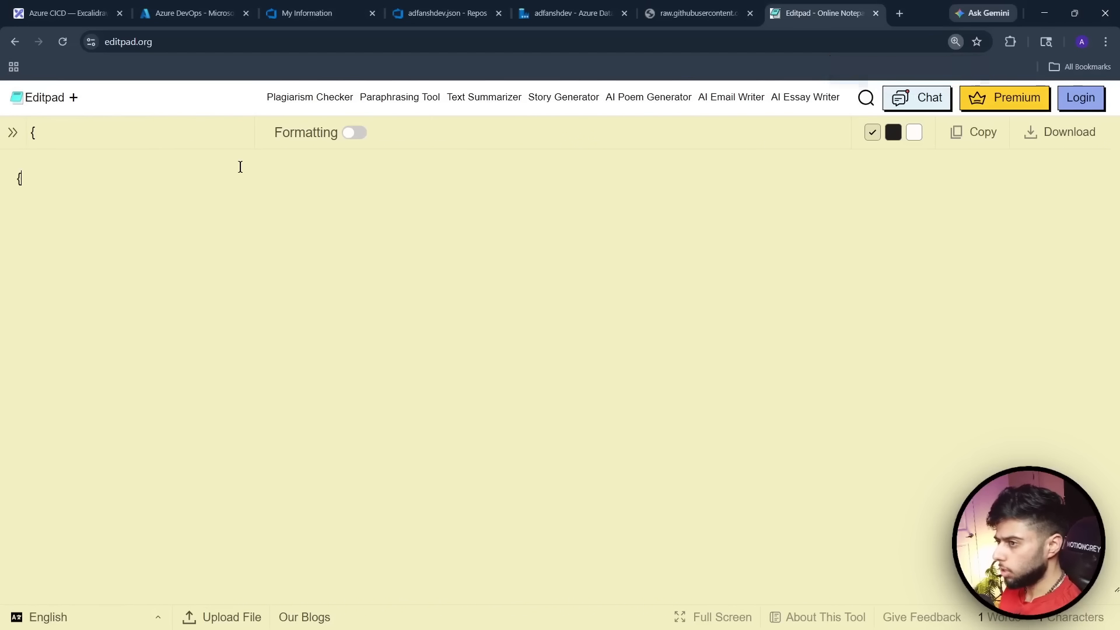
Start a JSON array in the note with an object holding the key "source_url", and return to the raw bookings.csv address
{"action": "type", "text": "["}
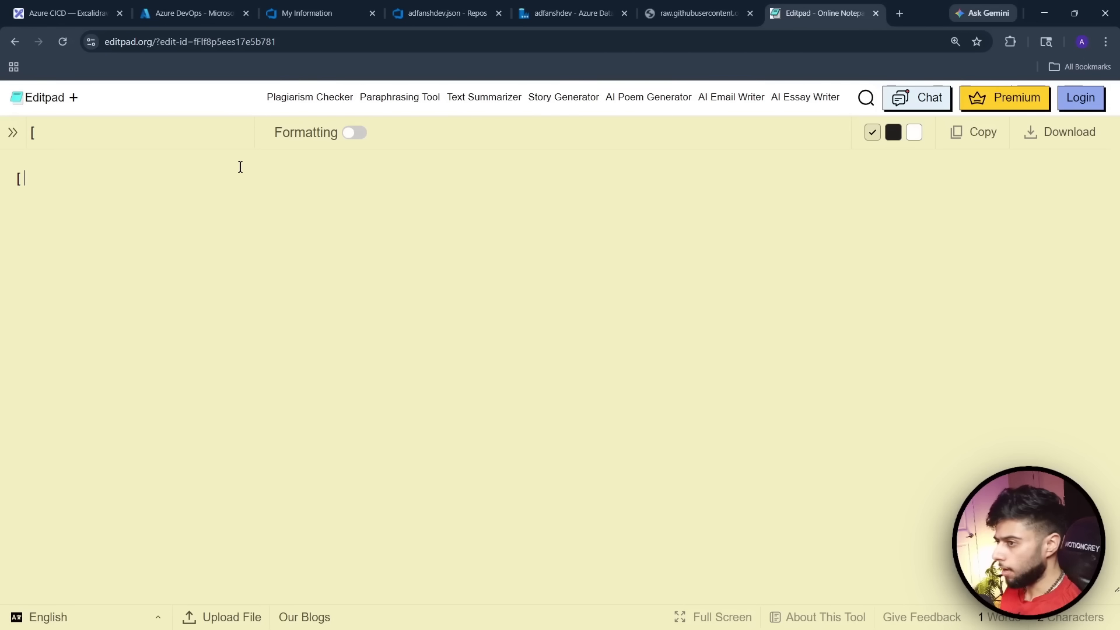
{"action": "key", "text": "Return"}
{"action": "type", "text": "{ "}
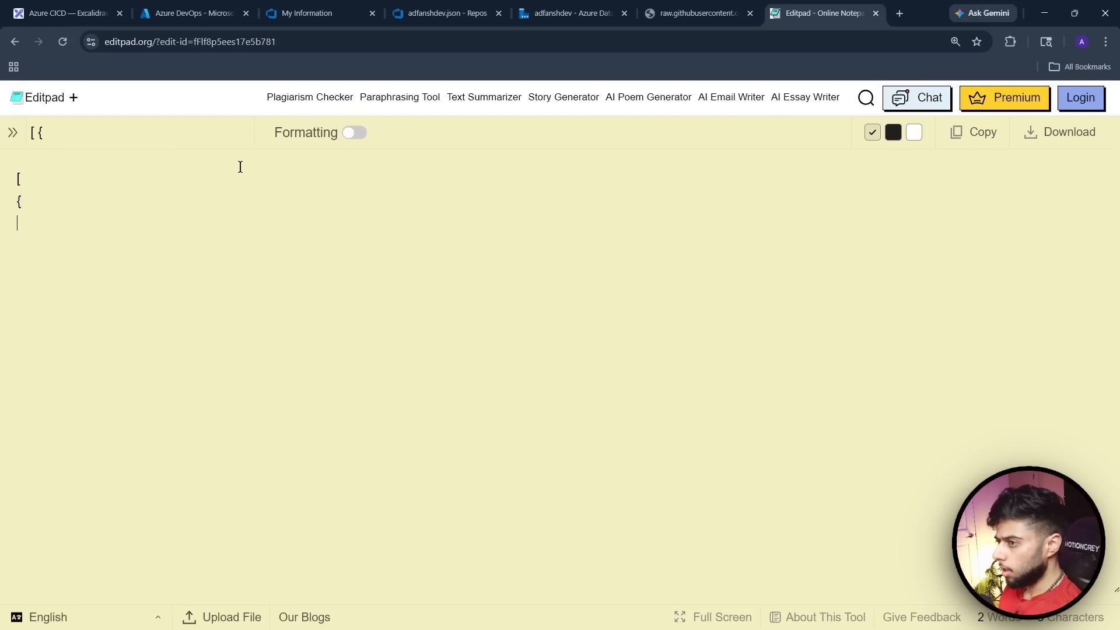
{"action": "type", "text": "\""}
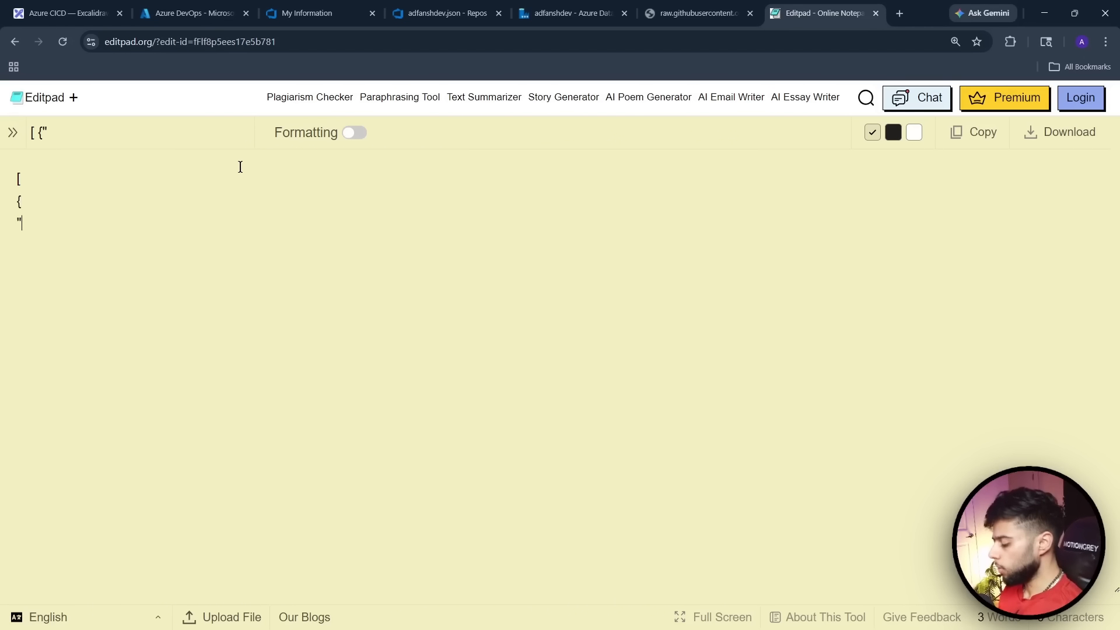
{"action": "type", "text": "source_url"}
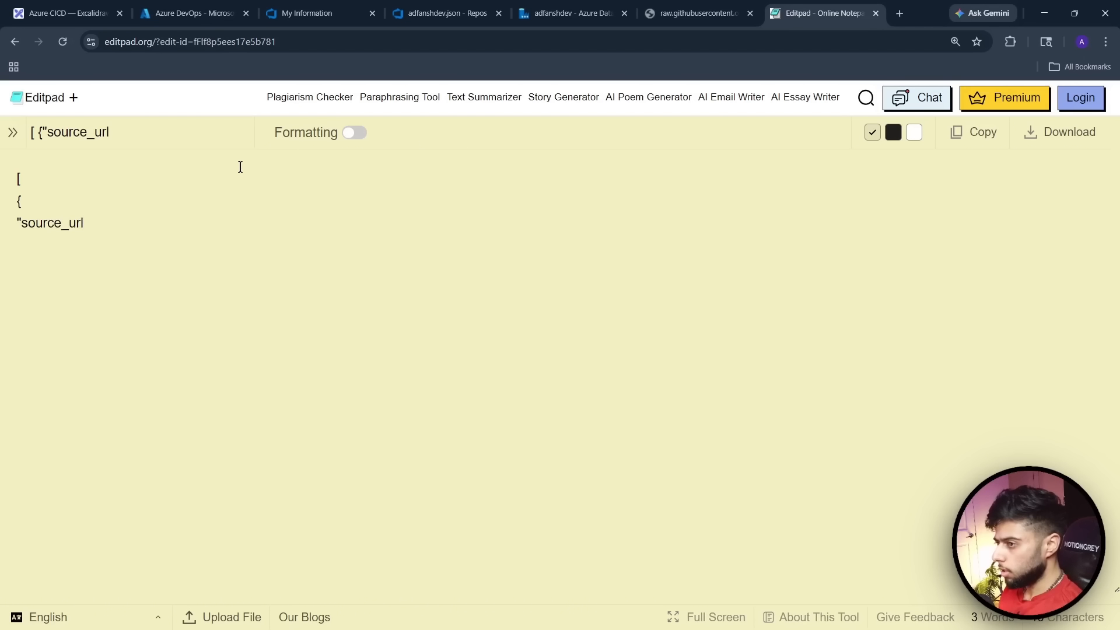
{"action": "type", "text": "\":"}
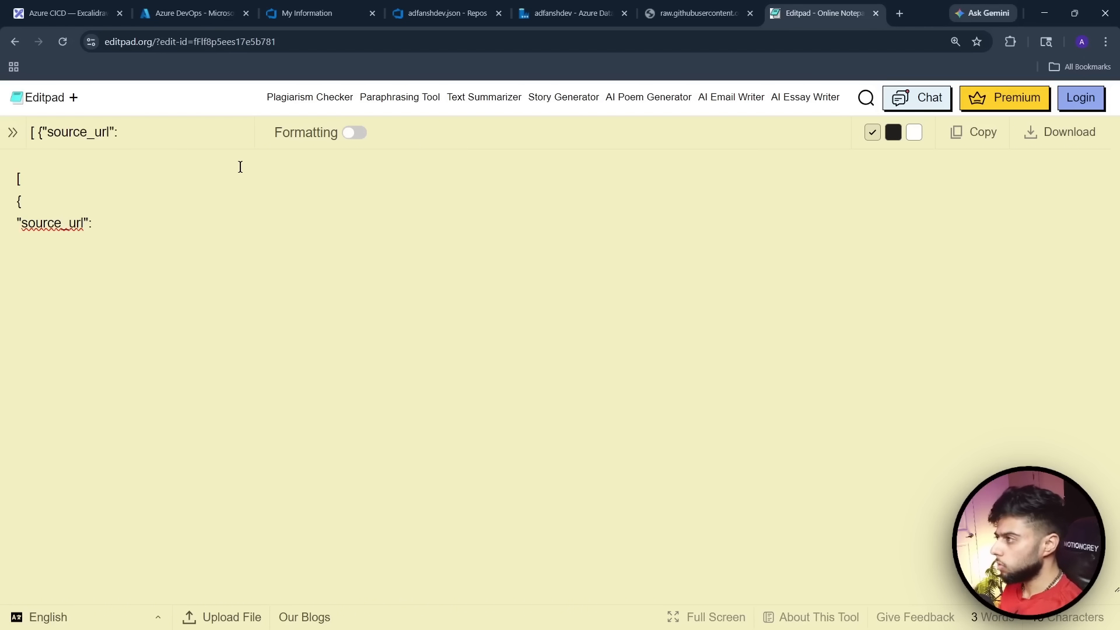
{"action": "left_click", "coordinate": [709, 13]}
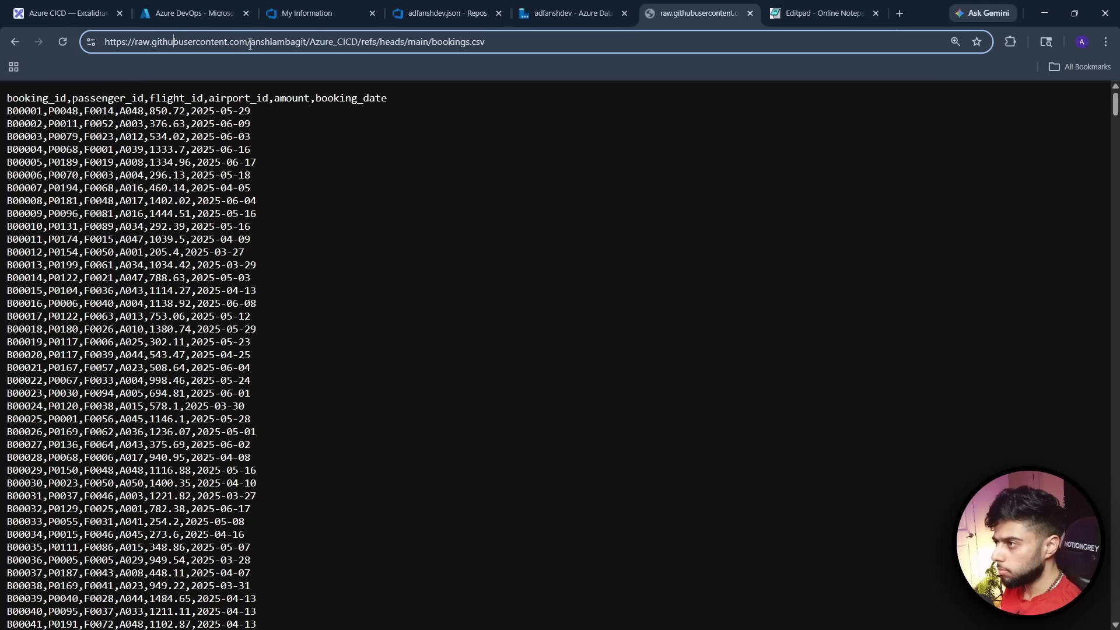
Copy the path after the host name in the bookings.csv raw URL and enter it in Editpad as the quoted "source_url" value, followed by a comma
{"action": "left_click_drag", "start_coordinate": [250, 42], "coordinate": [534, 43]}
{"action": "key", "text": "ctrl+c"}
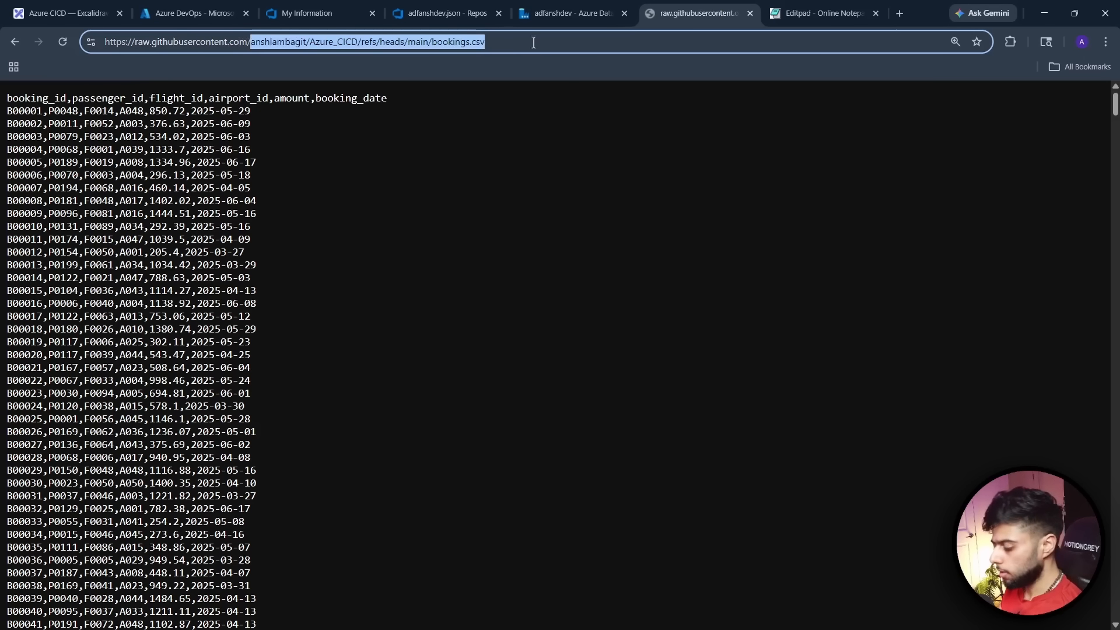
{"action": "left_click", "coordinate": [1043, 13]}
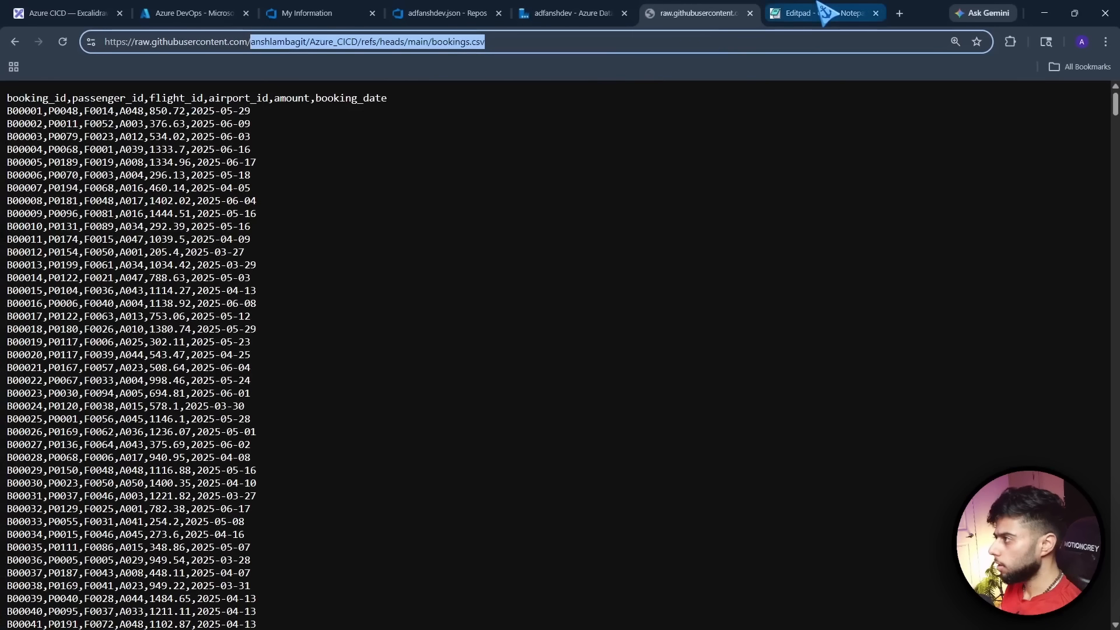
{"action": "left_click", "coordinate": [823, 13]}
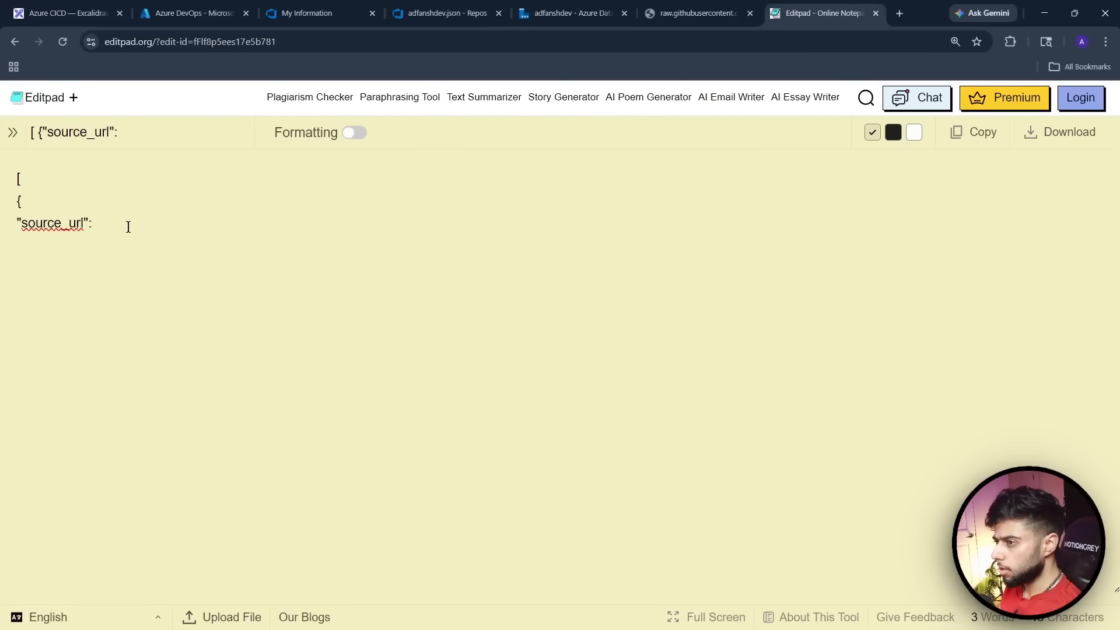
{"action": "type", "text": "\""}
{"action": "key", "text": "ctrl+v"}
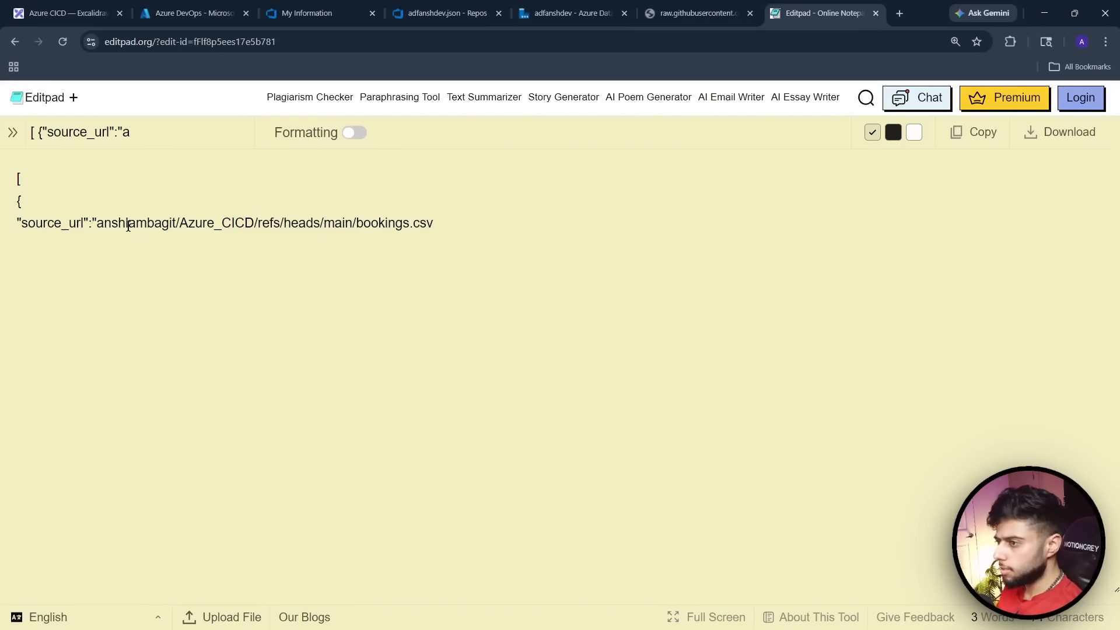
{"action": "type", "text": "\","}
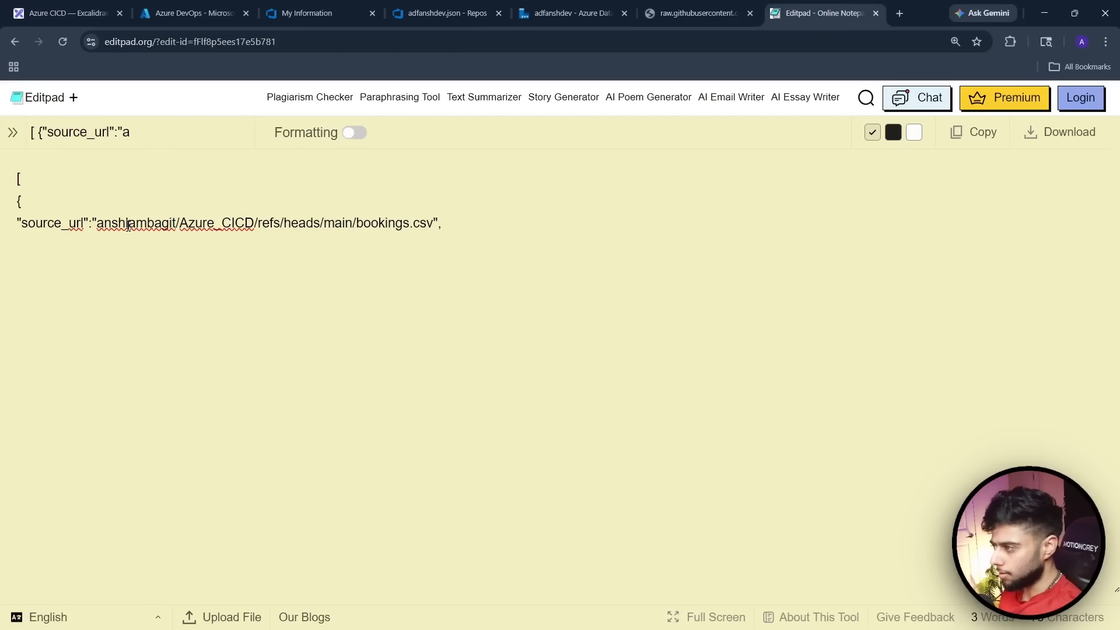
Add a "sink_file" key with the value "bookings.csv" on the next line and close the first JSON object
{"action": "key", "text": "Return"}
{"action": "type", "text": "\""}
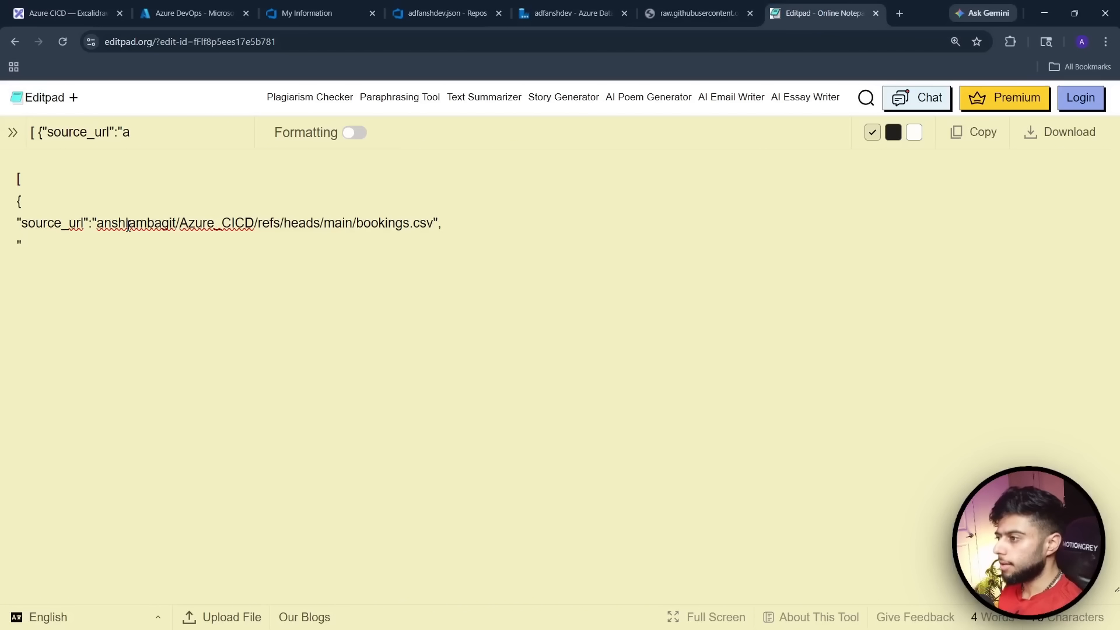
{"action": "type", "text": "si"}
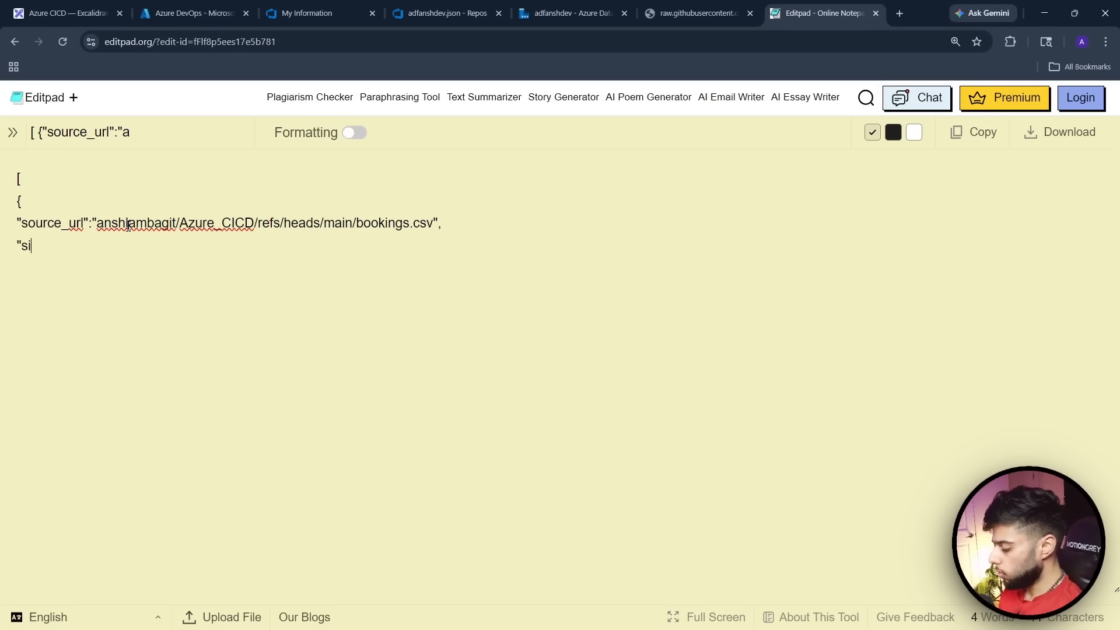
{"action": "type", "text": "nk_fo"}
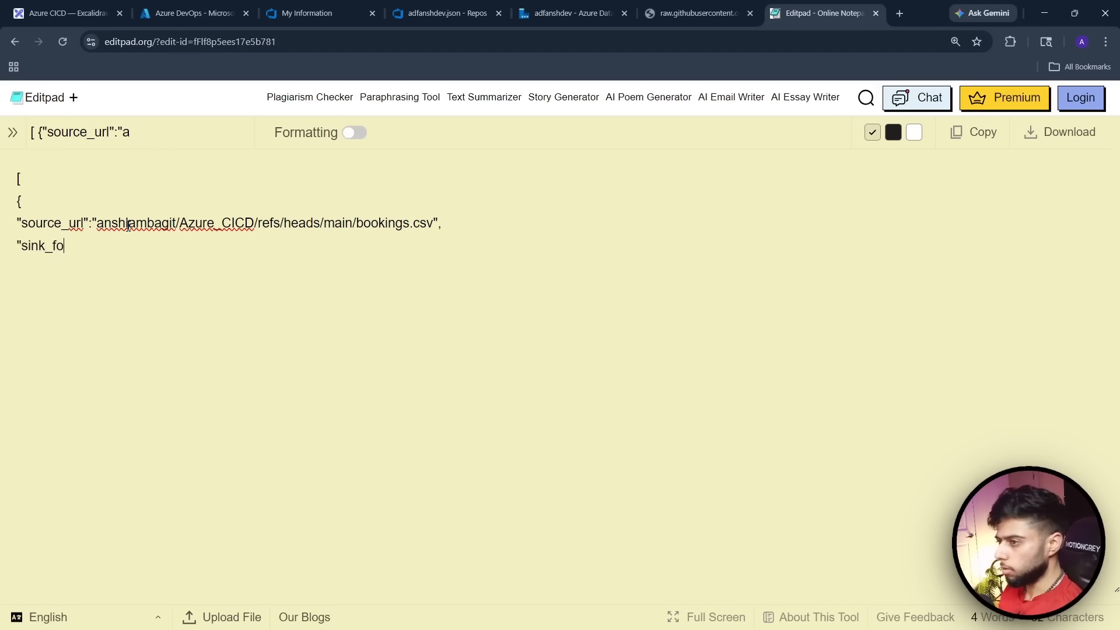
{"action": "type", "text": "lder\""}
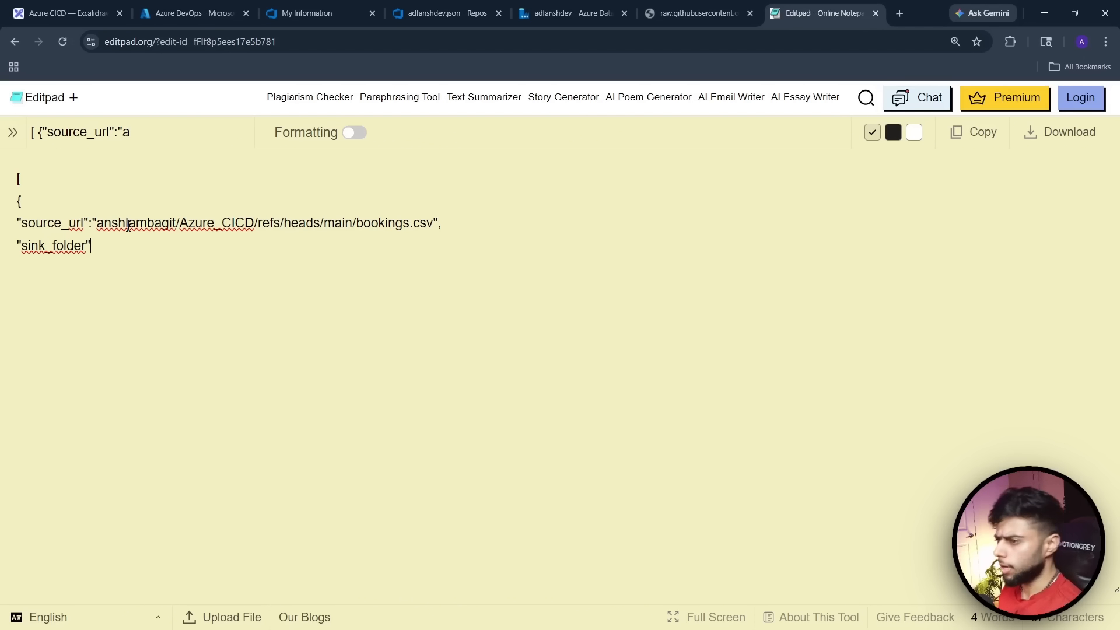
{"action": "key", "text": "BackSpace"}
{"action": "key", "text": "BackSpace"}
{"action": "key", "text": "BackSpace"}
{"action": "key", "text": "BackSpace"}
{"action": "key", "text": "BackSpace"}
{"action": "type", "text": "ile\""}
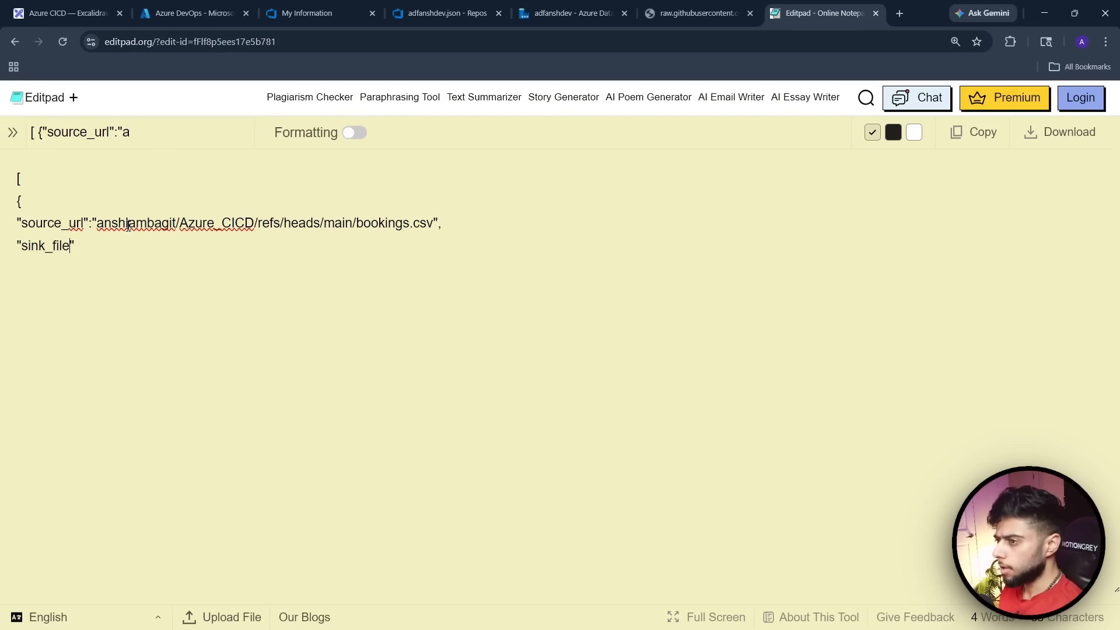
{"action": "type", "text": ":"}
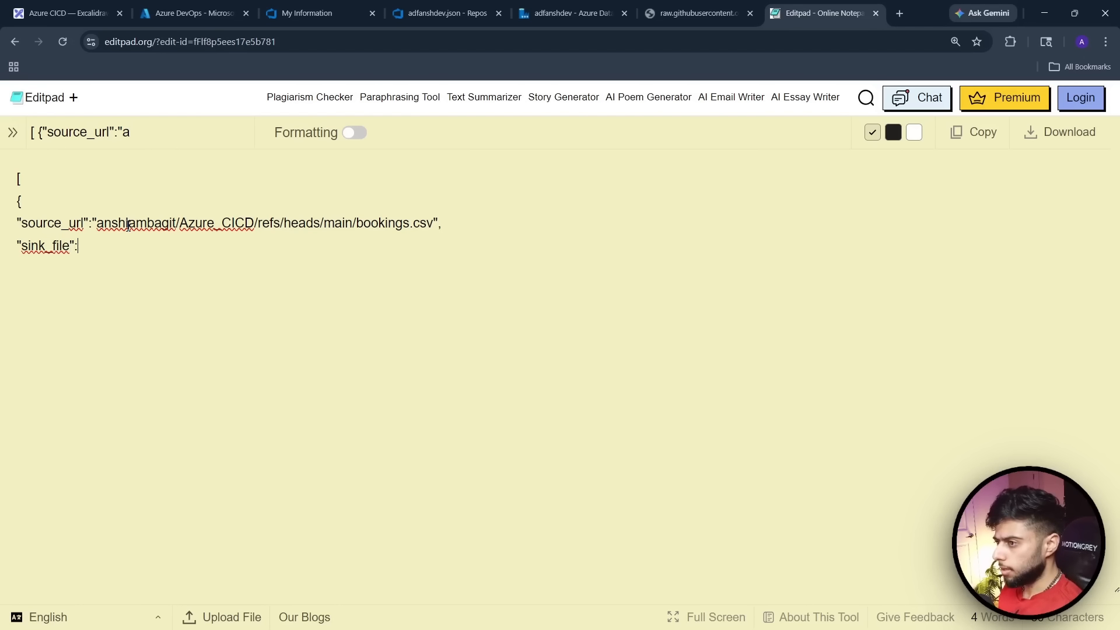
{"action": "type", "text": "\""}
{"action": "type", "text": "booking"}
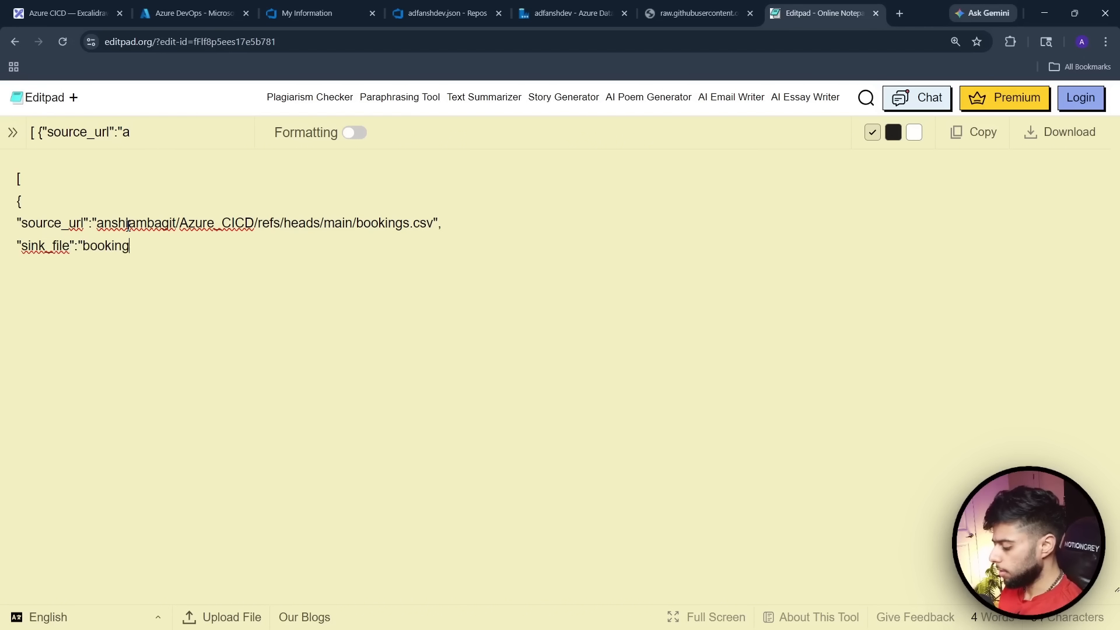
{"action": "type", "text": "s.csv\" "}
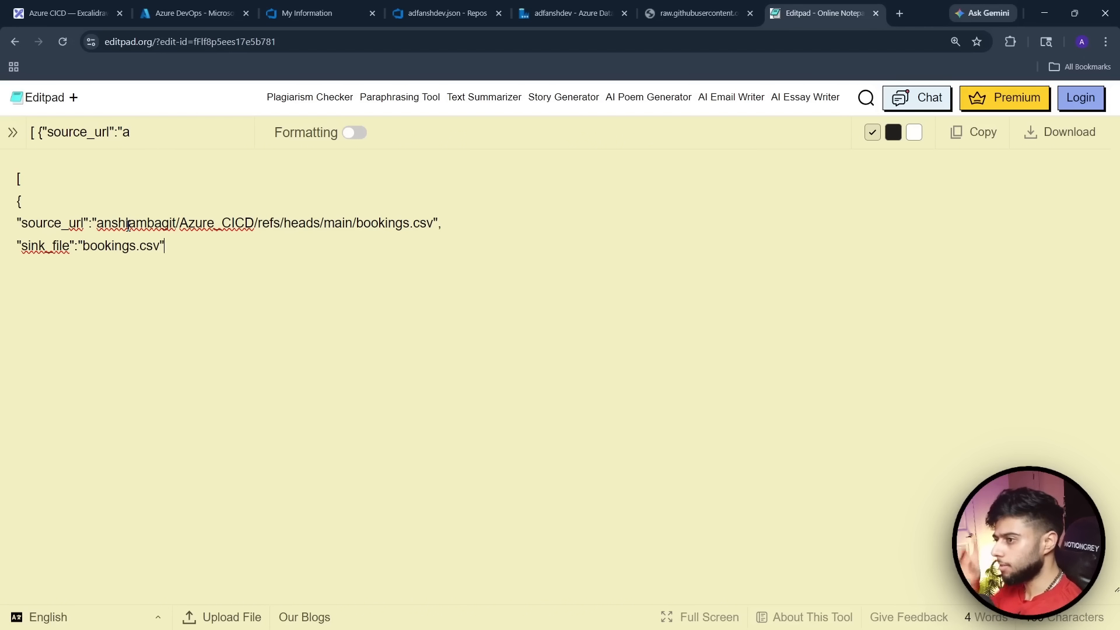
{"action": "type", "text": "}"}
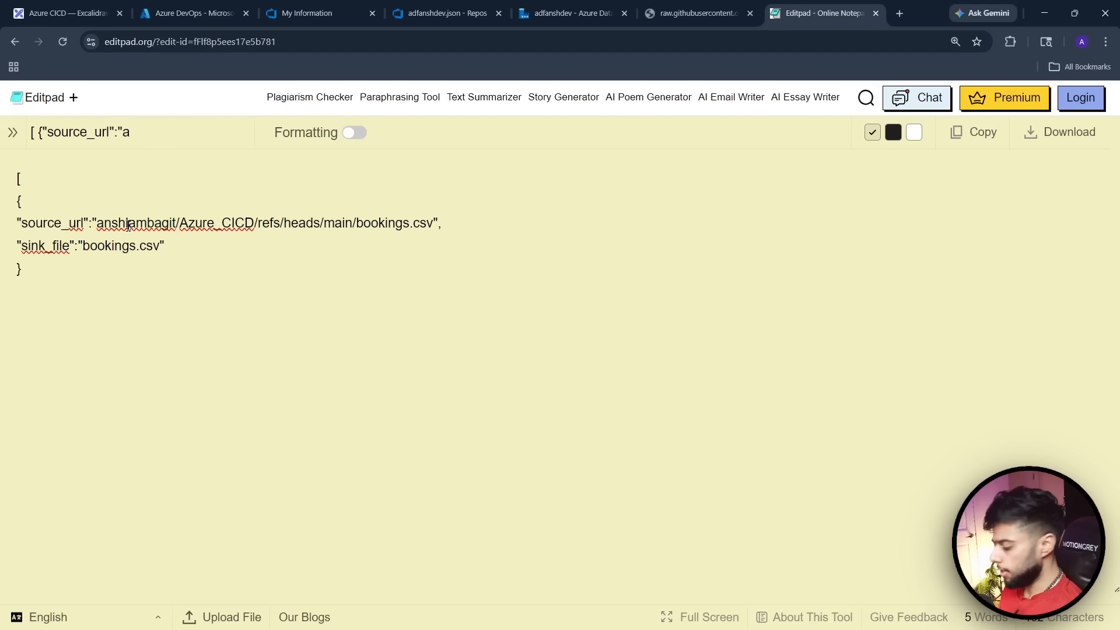
Open a second JSON object after a comma and fill it with a copy of the first object's source_url and sink_file lines
{"action": "type", "text": ","}
{"action": "key", "text": "Return"}
{"action": "type", "text": "{"}
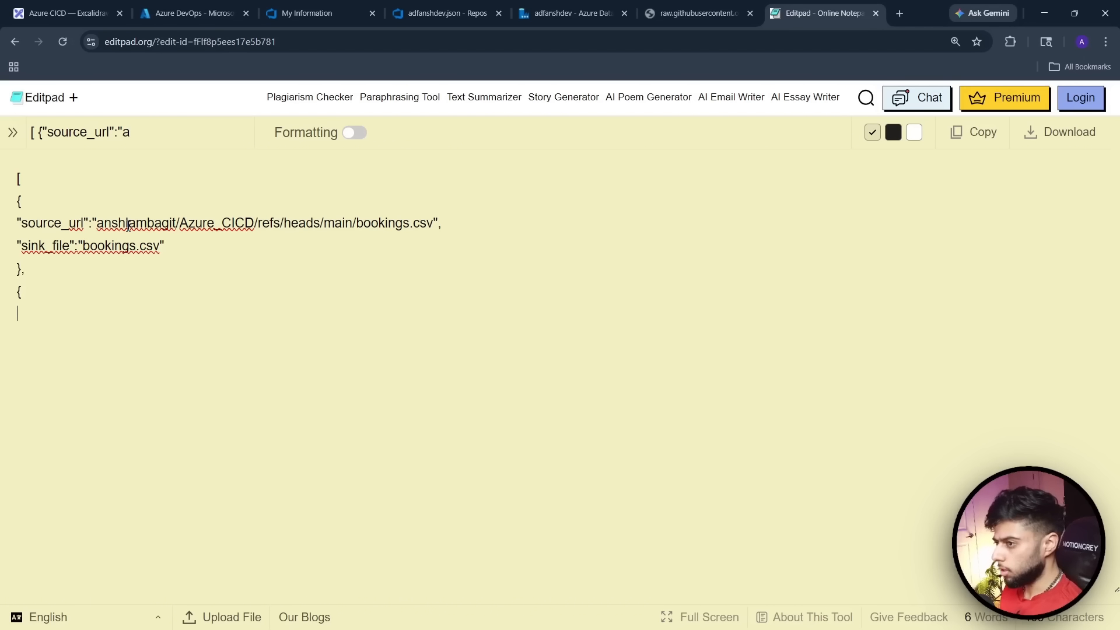
{"action": "left_click_drag", "start_coordinate": [169, 247], "coordinate": [17, 220]}
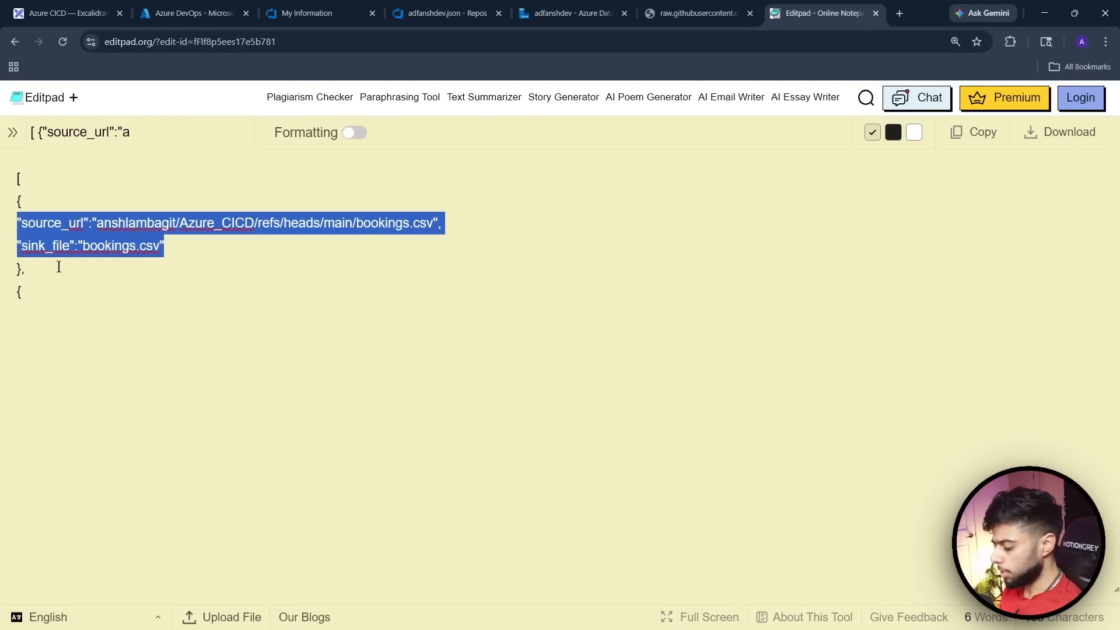
{"action": "key", "text": "ctrl+c"}
{"action": "left_click", "coordinate": [57, 309]}
{"action": "key", "text": "Return"}
{"action": "key", "text": "ctrl+v"}
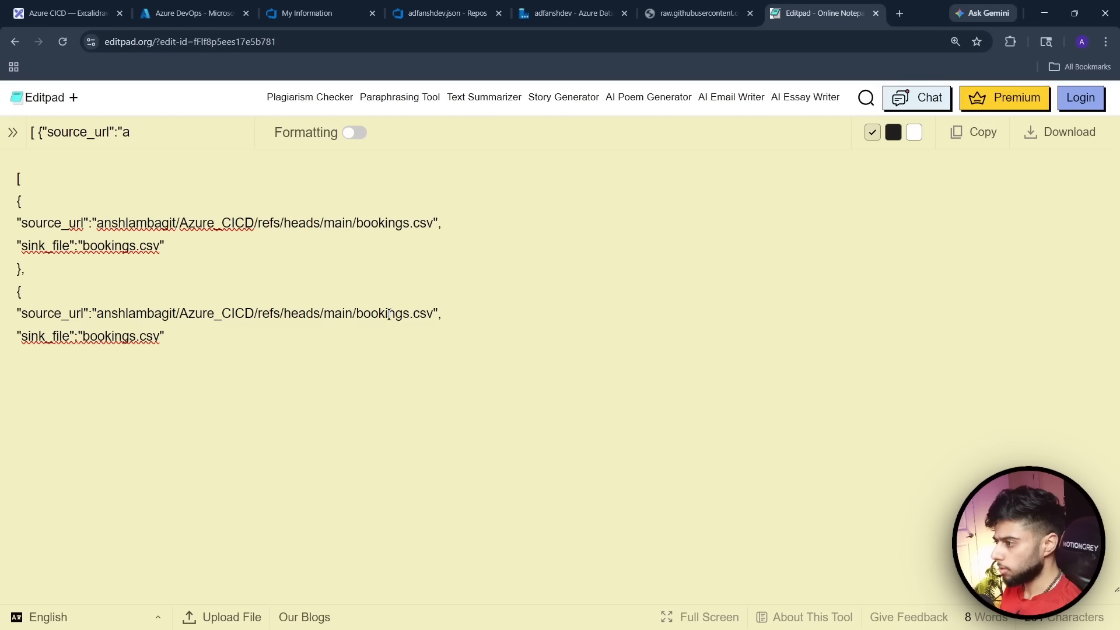
Change the file name to passengers.csv in both the source_url and sink_file values of the second object
{"action": "key", "text": "BackSpace"}
{"action": "key", "text": "BackSpace"}
{"action": "key", "text": "BackSpace"}
{"action": "key", "text": "BackSpace"}
{"action": "key", "text": "BackSpace"}
{"action": "key", "text": "BackSpace"}
{"action": "key", "text": "BackSpace"}
{"action": "key", "text": "BackSpace"}
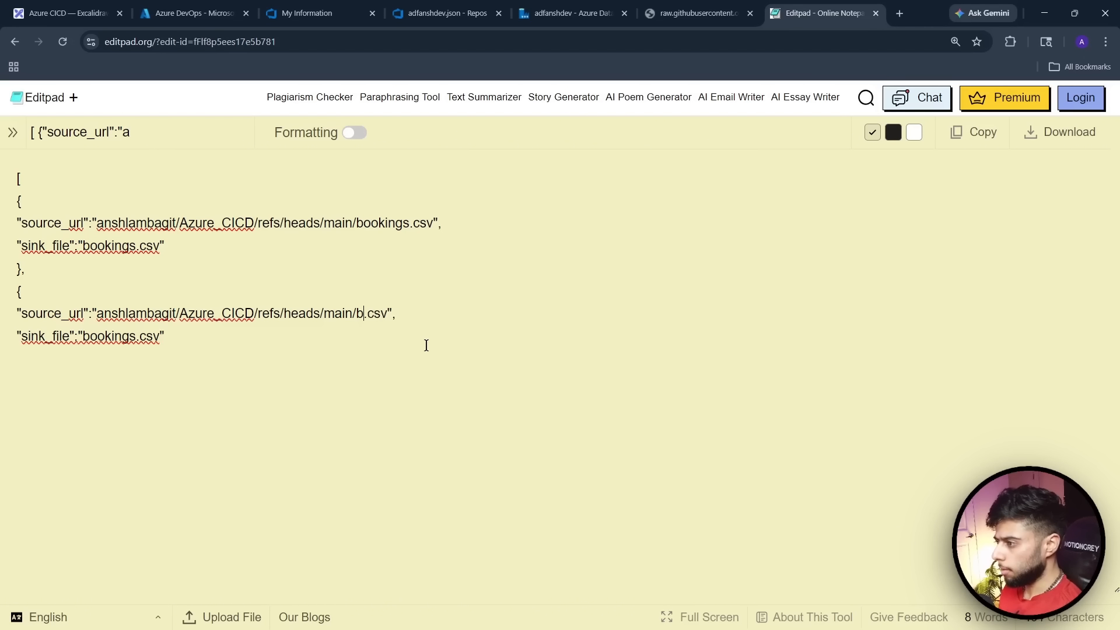
{"action": "type", "text": "pass"}
{"action": "type", "text": "engers"}
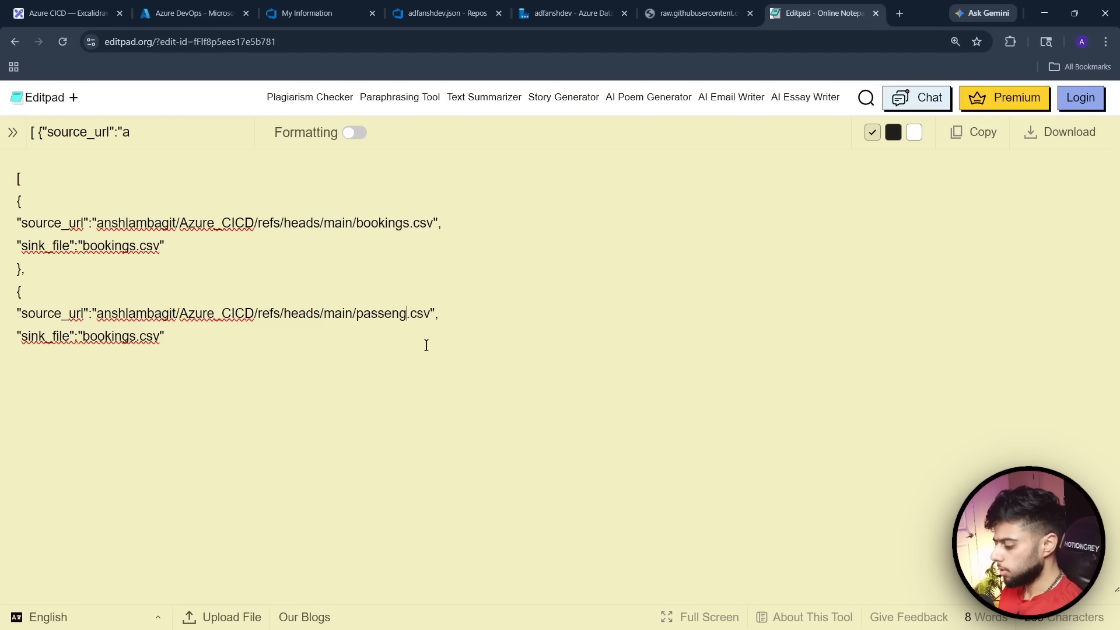
{"action": "left_click_drag", "start_coordinate": [136, 339], "coordinate": [85, 338]}
{"action": "type", "text": "passengers.csv\" "}
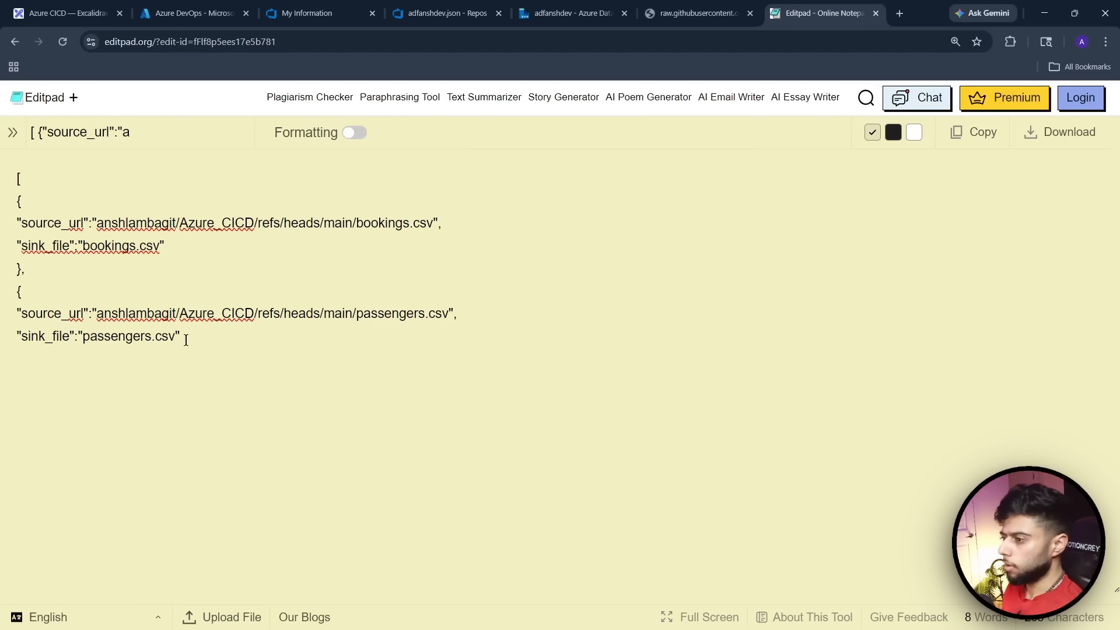
Close the second object and the JSON array, and select the entire text
{"action": "type", "text": "} "}
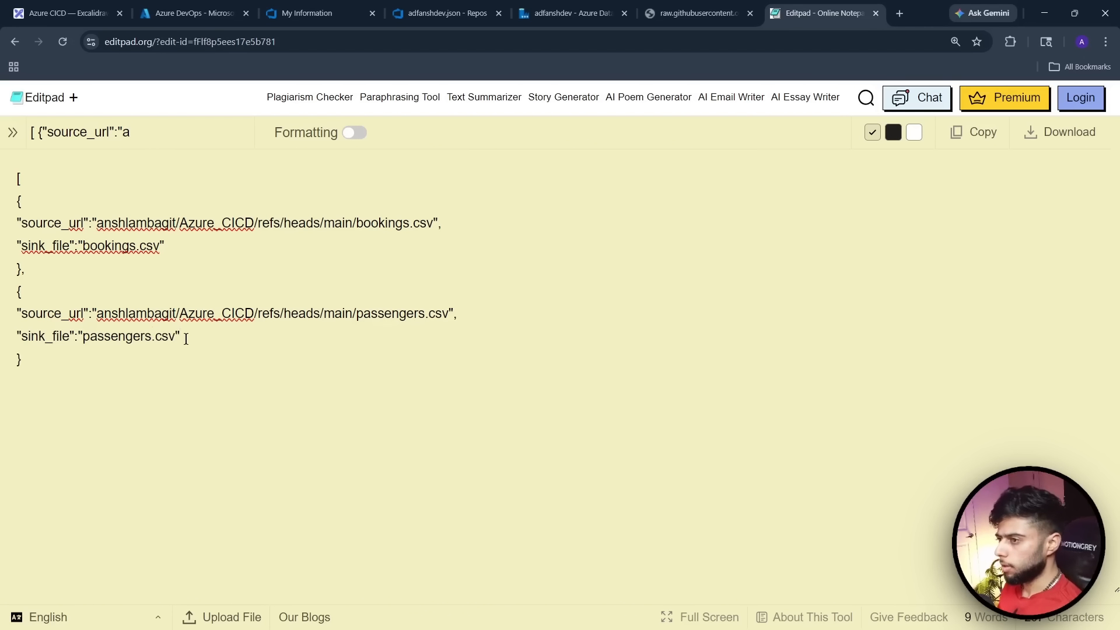
{"action": "type", "text": "]"}
{"action": "key", "text": "ctrl+a"}
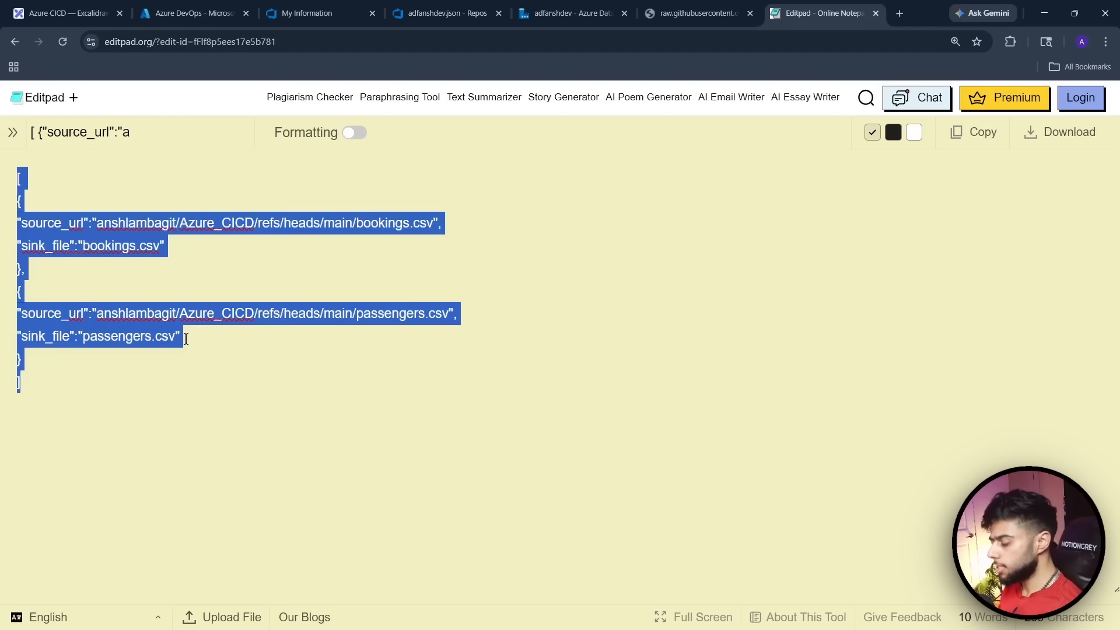
Switch to pipeline1 in Azure Data Factory, view it full screen, and deselect its activities to show the pipeline-level parameters
{"action": "left_click", "coordinate": [569, 13]}
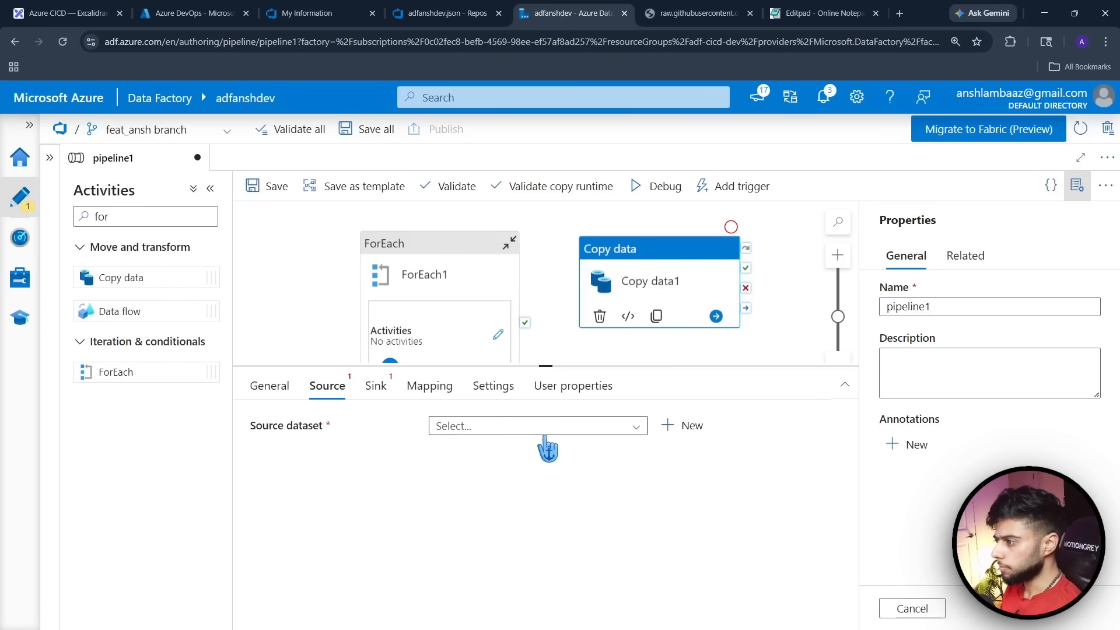
{"action": "left_click", "coordinate": [274, 271]}
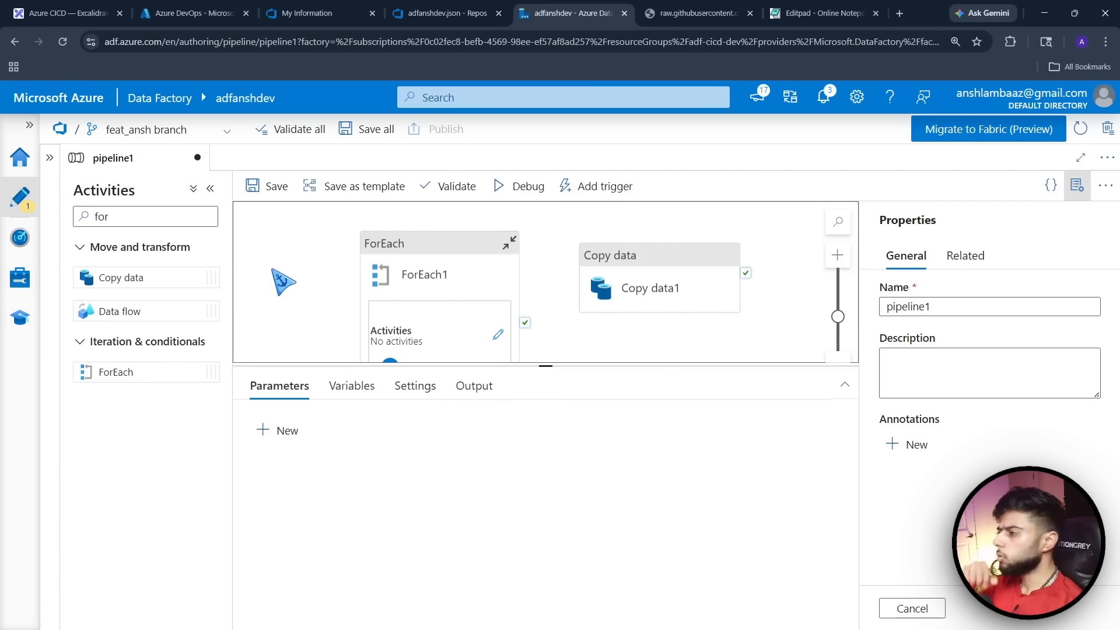
{"action": "key", "text": "F11"}
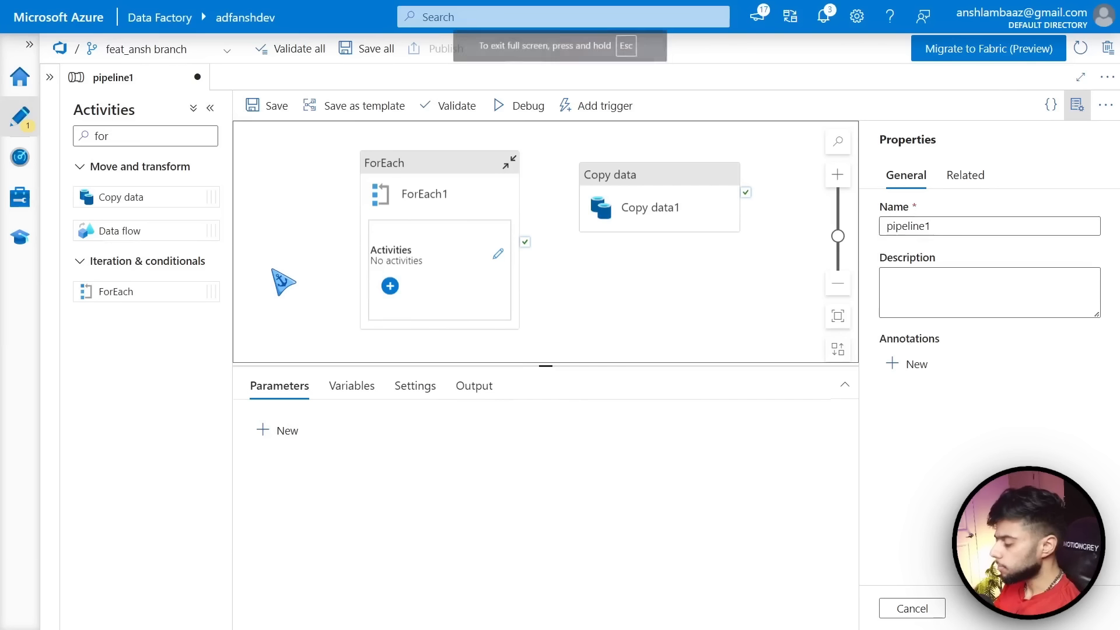
{"action": "left_click", "coordinate": [440, 193]}
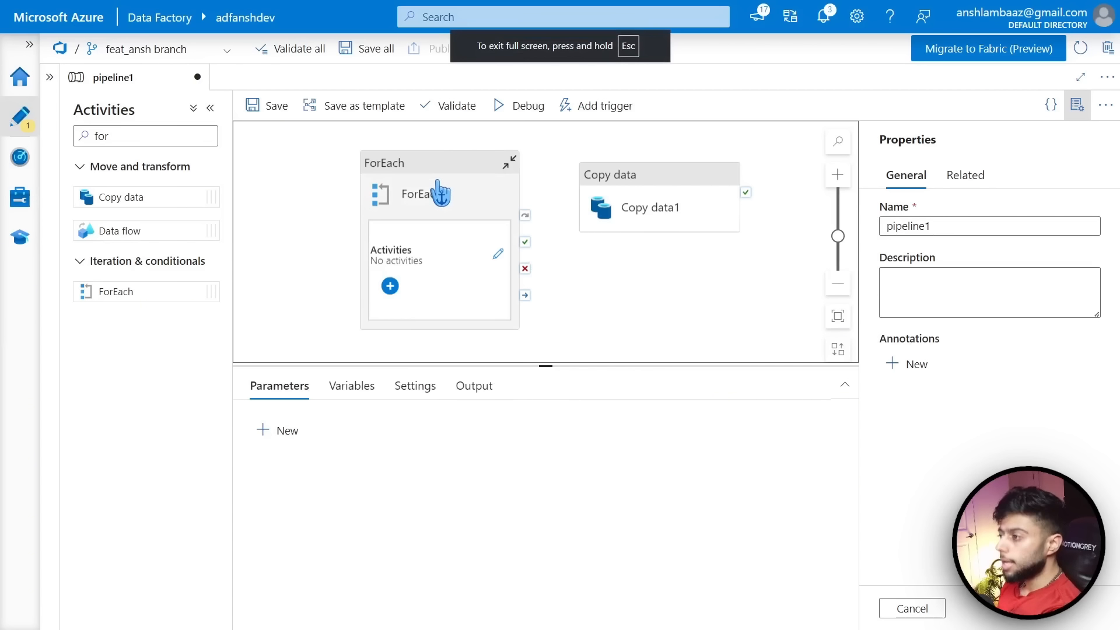
{"action": "left_click", "coordinate": [316, 271]}
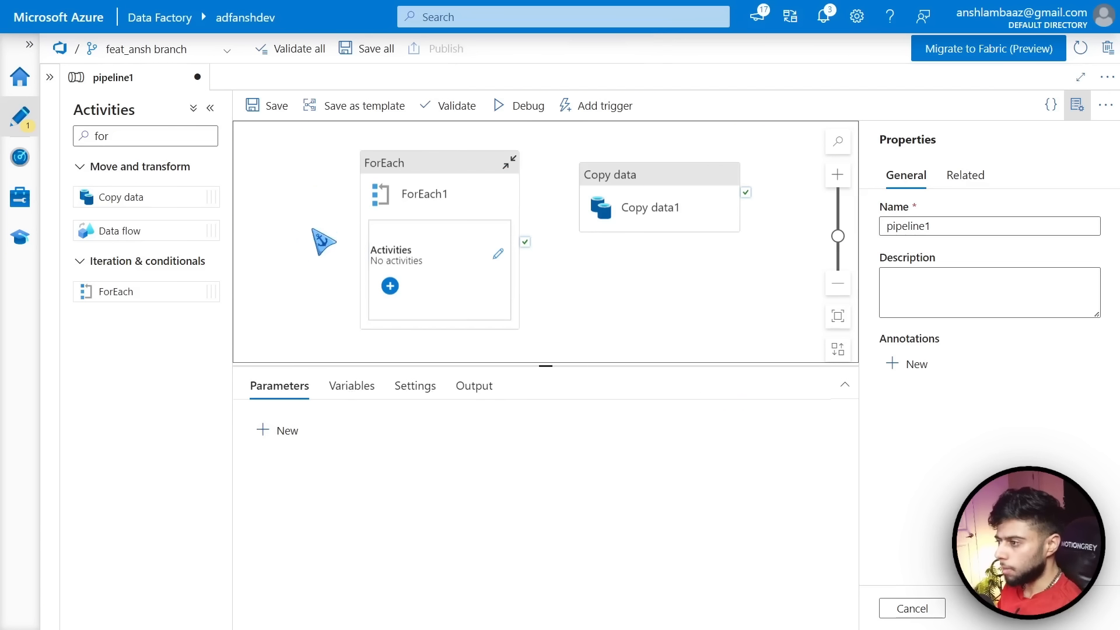
Add a new pipeline parameter named backfill_flag and hide the pipeline properties pane
{"action": "left_click", "coordinate": [263, 430]}
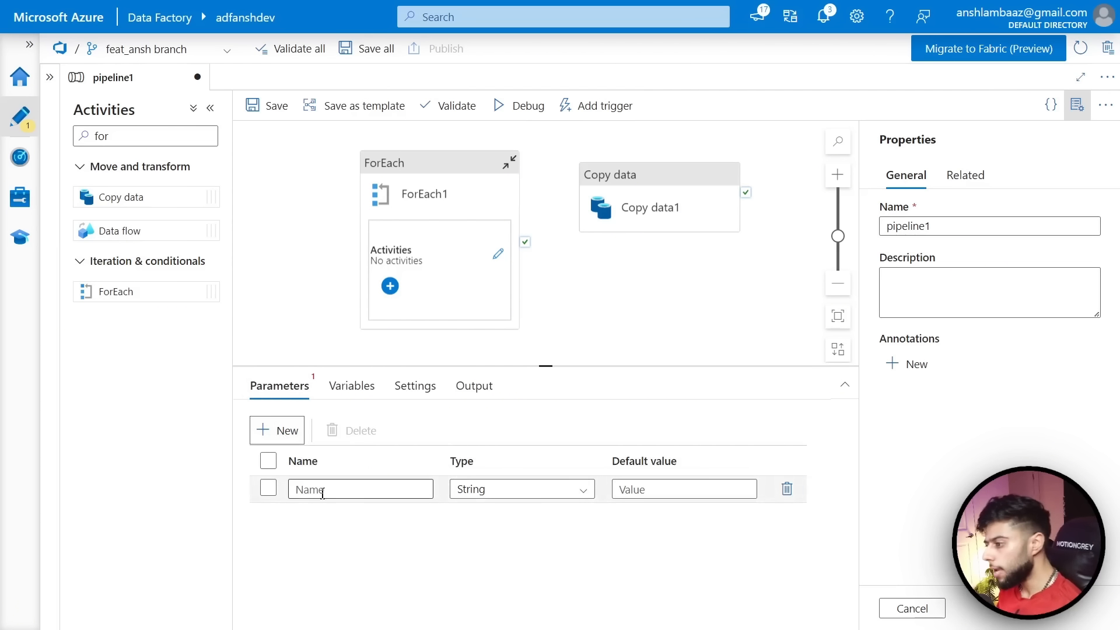
{"action": "left_click", "coordinate": [1076, 105]}
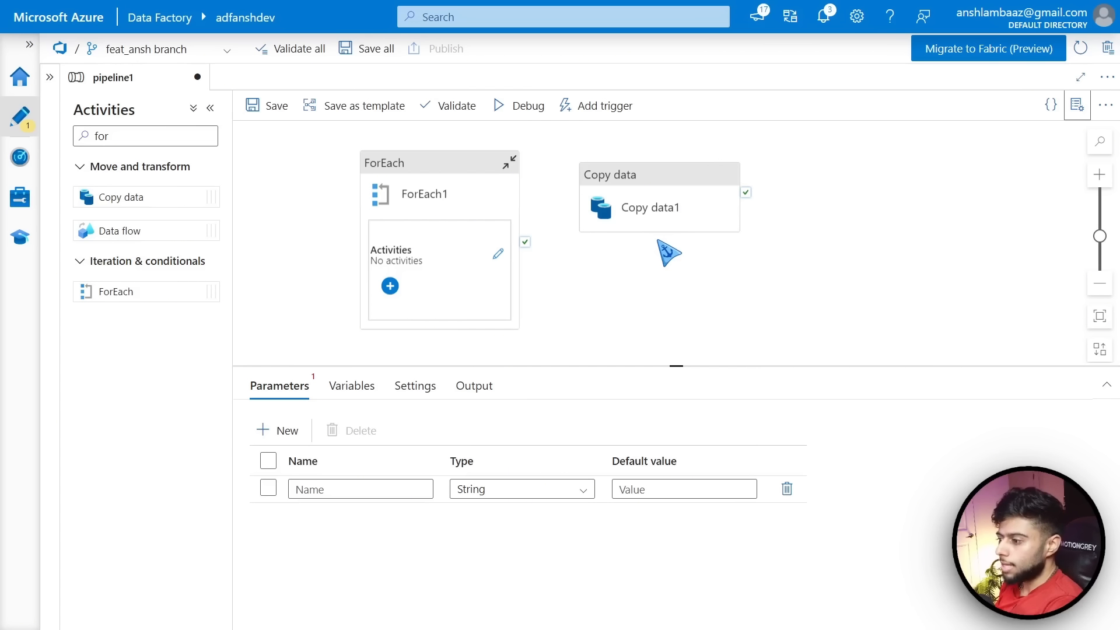
{"action": "left_click", "coordinate": [338, 490]}
{"action": "type", "text": "backf"}
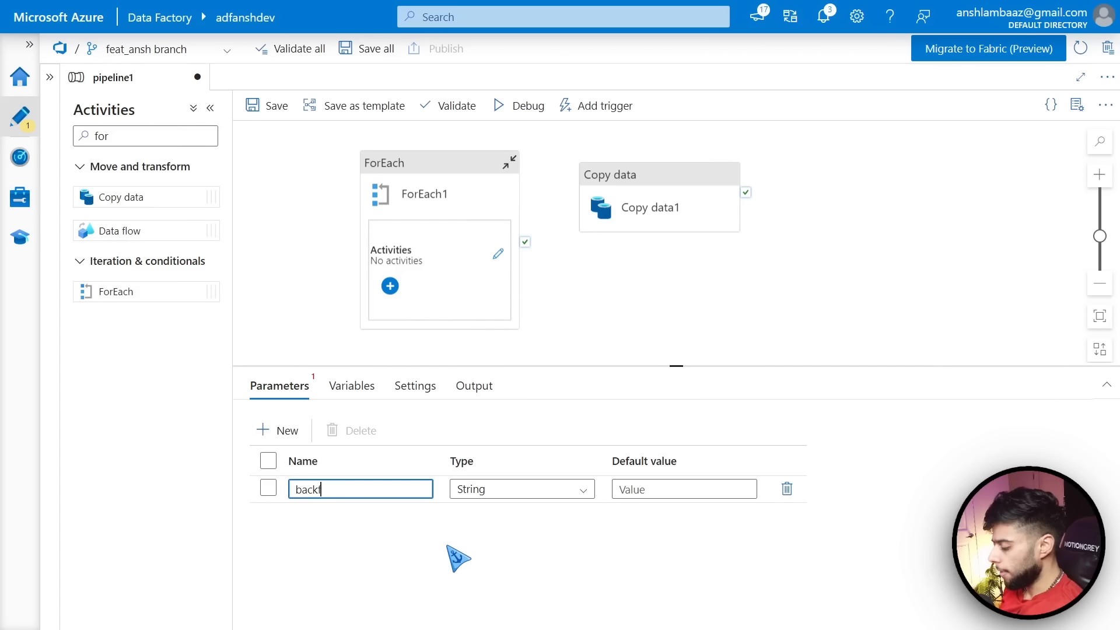
{"action": "type", "text": "ill_fllag"}
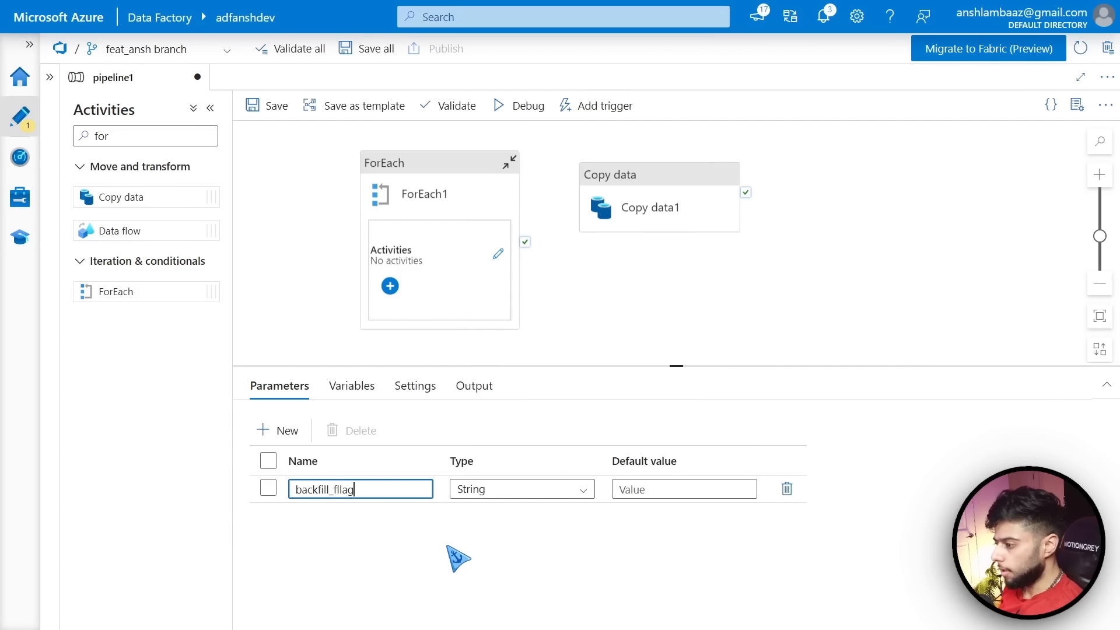
{"action": "key", "text": "BackSpace"}
{"action": "key", "text": "BackSpace"}
{"action": "key", "text": "BackSpace"}
{"action": "key", "text": "BackSpace"}
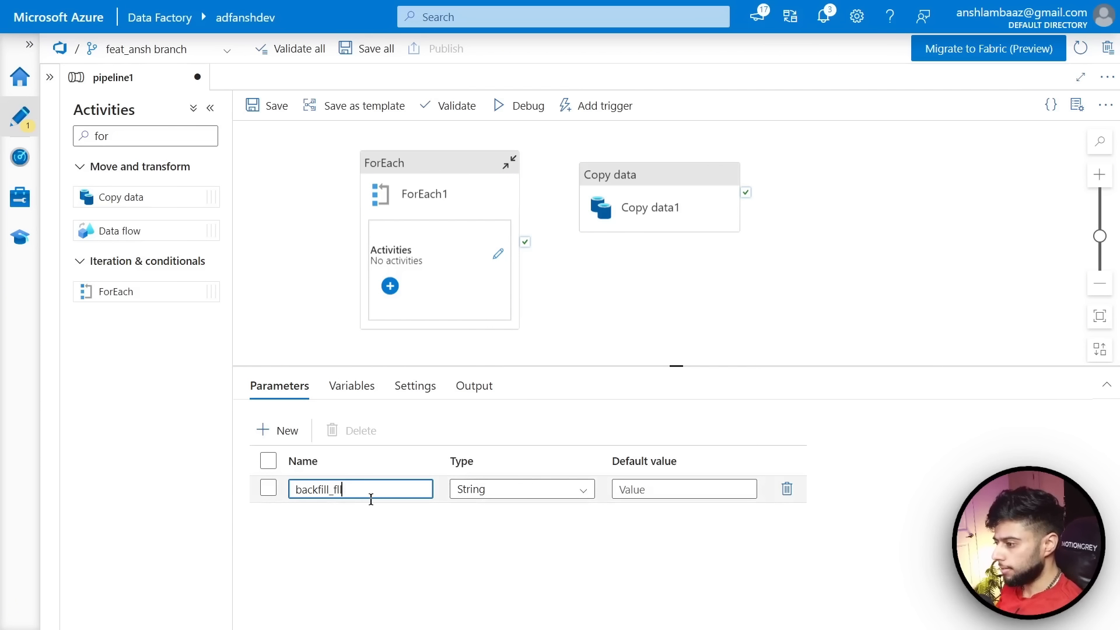
{"action": "type", "text": "lag"}
Set the default value of the backfill_flag parameter to "no"
{"action": "left_click", "coordinate": [691, 489]}
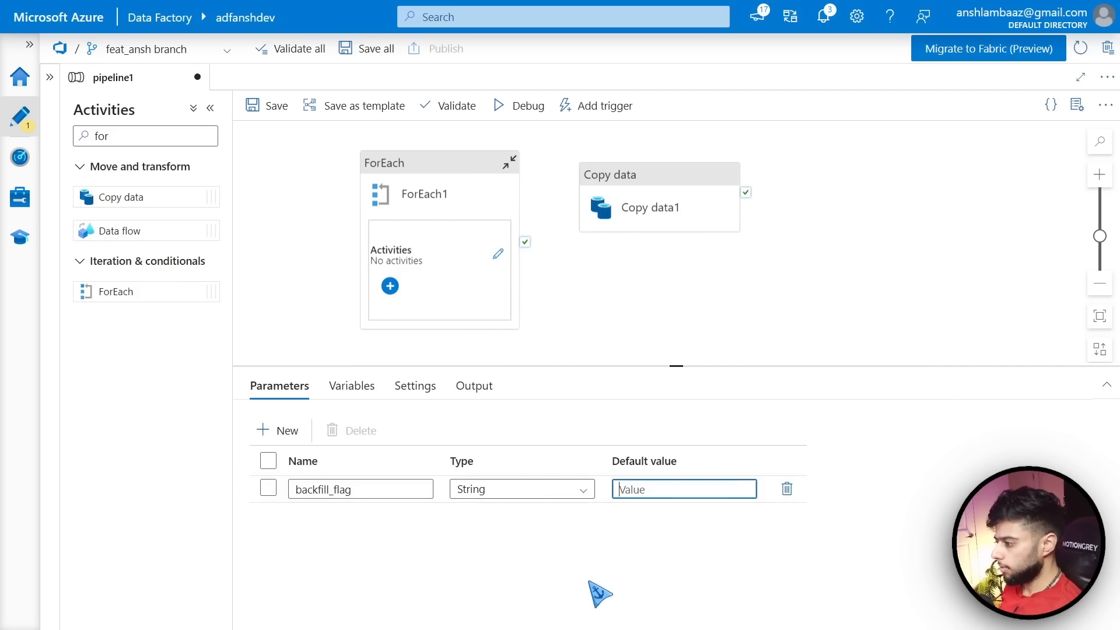
{"action": "type", "text": "0"}
{"action": "key", "text": "BackSpace"}
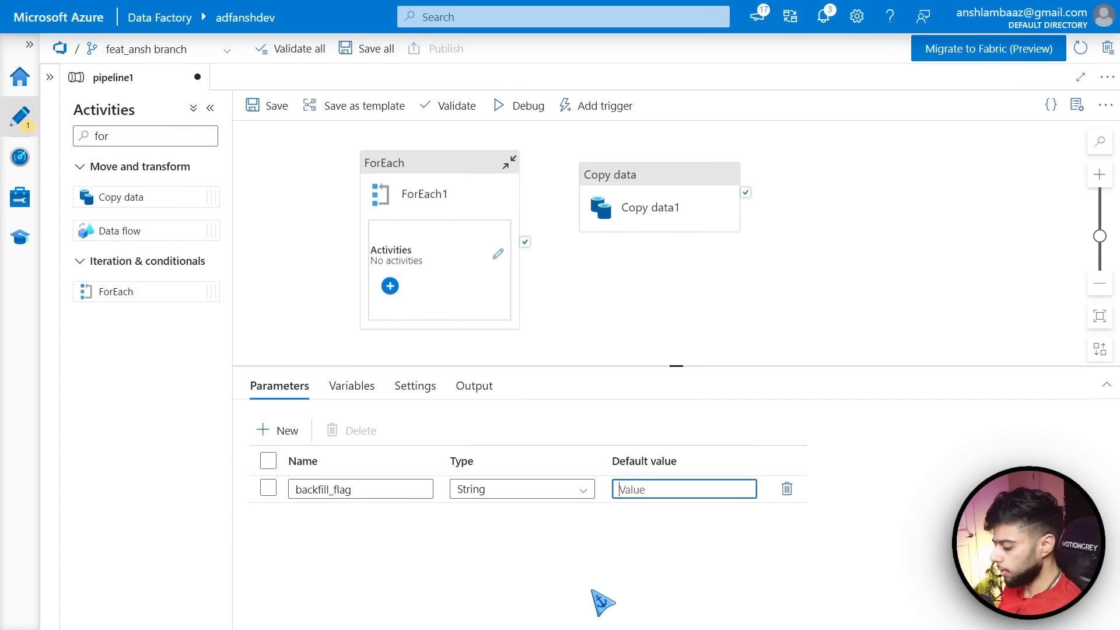
{"action": "type", "text": "no"}
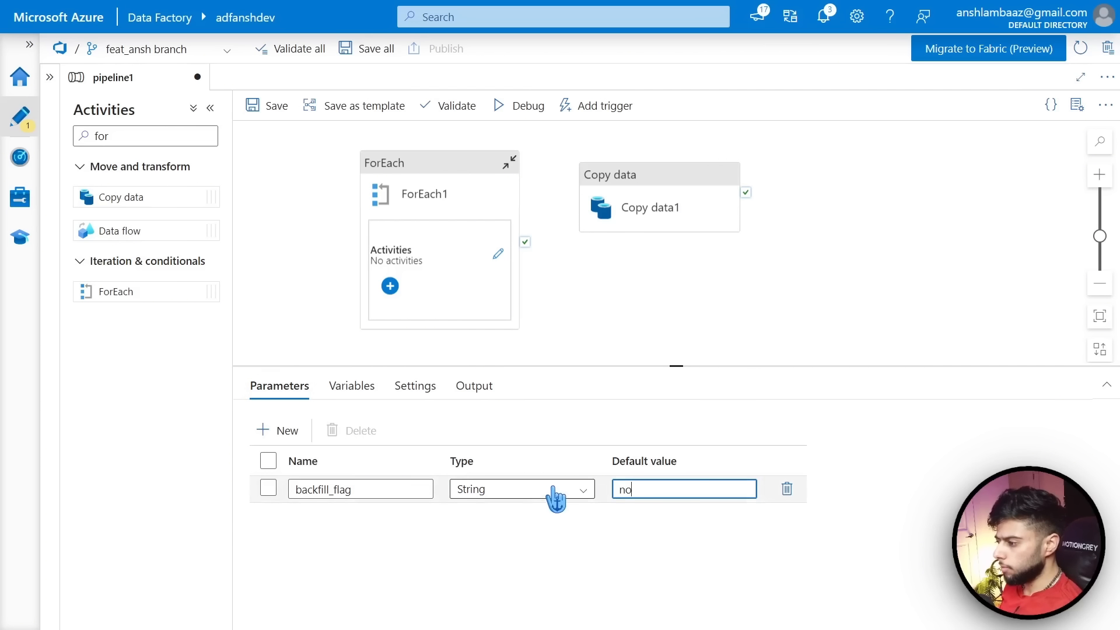
Add a second pipeline parameter named incremental_flag, keeping both parameters as String type
{"action": "left_click", "coordinate": [556, 496]}
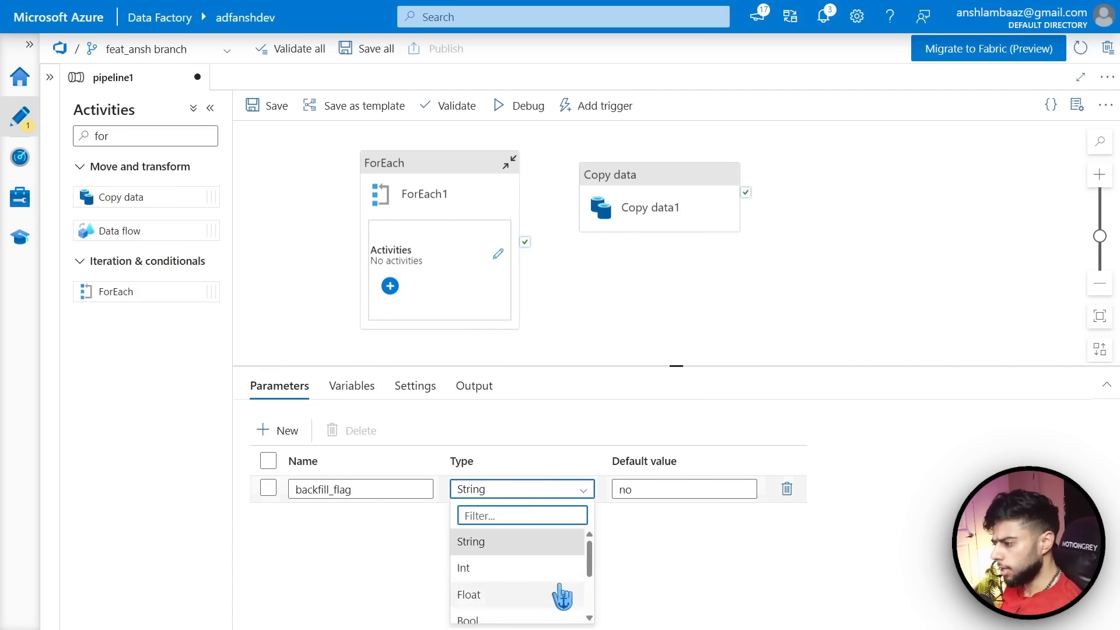
{"action": "left_click", "coordinate": [702, 469]}
{"action": "left_click", "coordinate": [274, 429]}
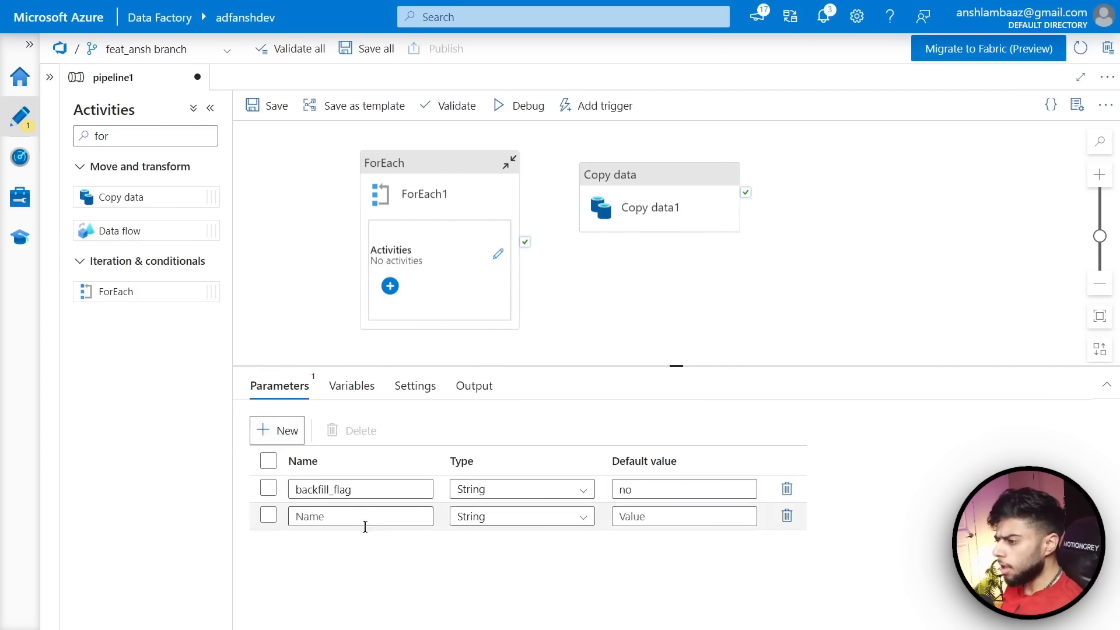
{"action": "left_click", "coordinate": [341, 518]}
{"action": "type", "text": "incremn"}
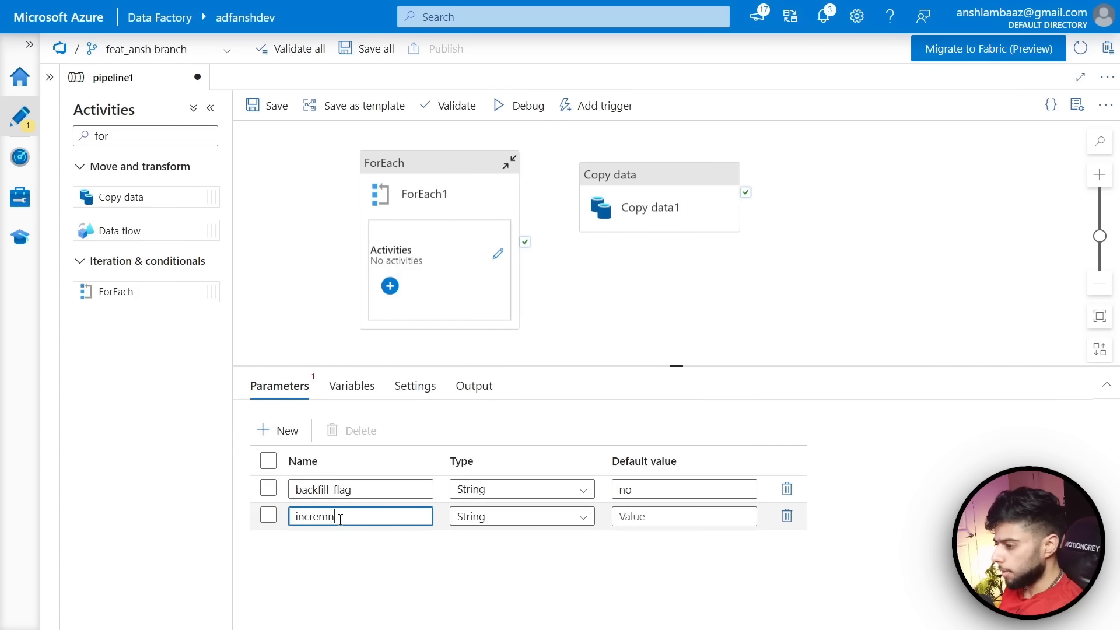
{"action": "key", "text": "BackSpace"}
{"action": "type", "text": "ental_f"}
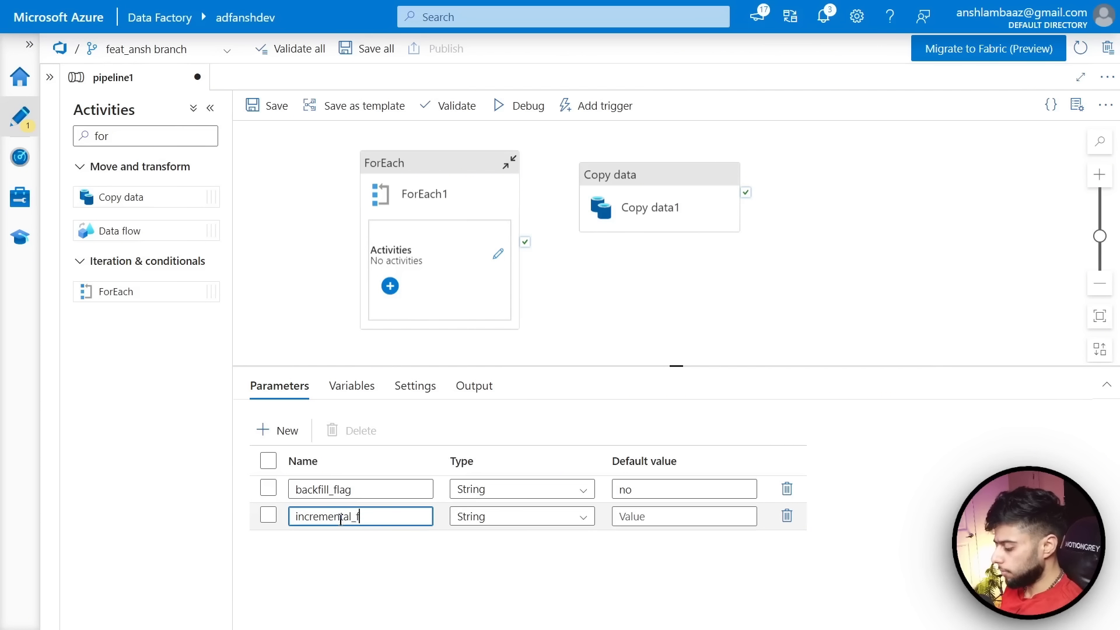
{"action": "type", "text": "lag"}
Set the default value of the incremental_flag parameter to "no"
{"action": "left_click", "coordinate": [661, 513]}
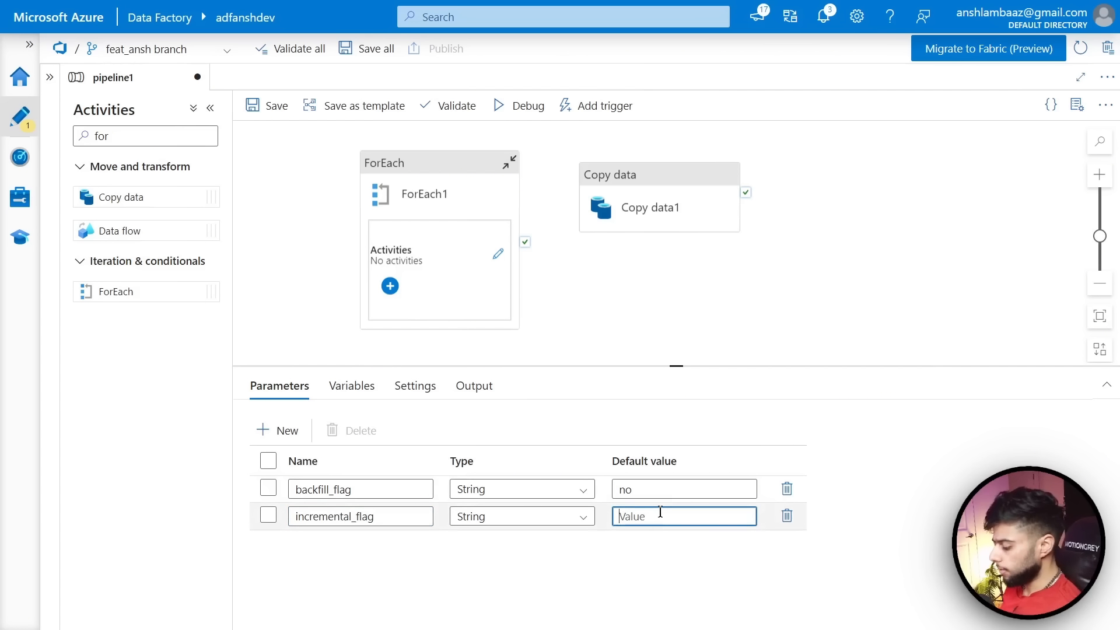
{"action": "type", "text": "no"}
{"action": "left_click", "coordinate": [569, 565]}
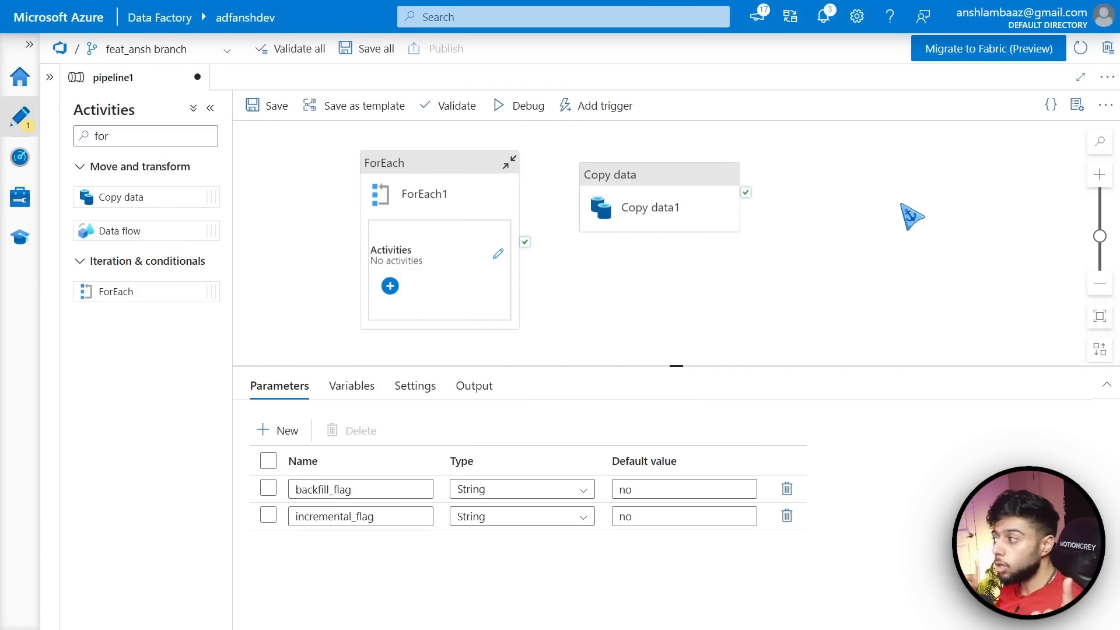
{"action": "left_click", "coordinate": [654, 518]}
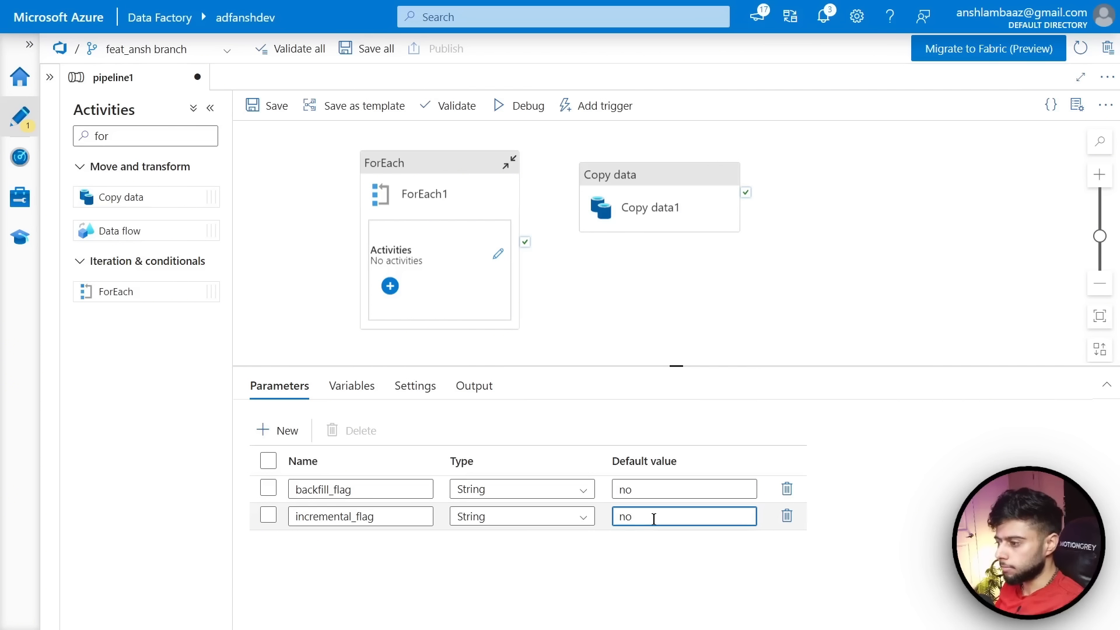
{"action": "left_click", "coordinate": [357, 569]}
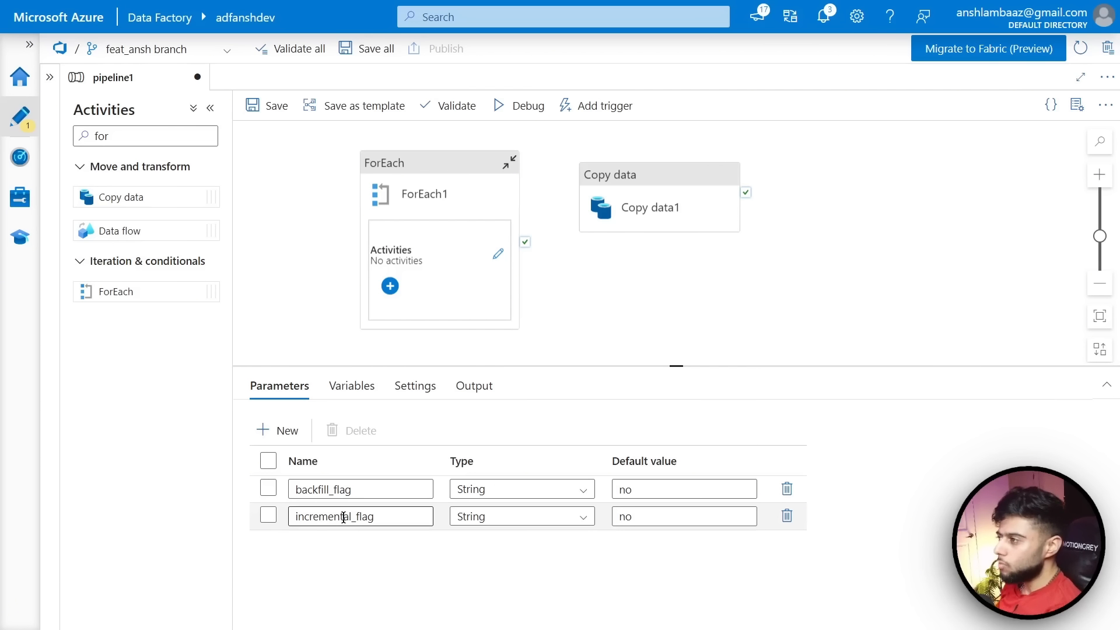
Switch to the Azure portal and open the containers of storage account storageanshdev in resource group adf-cicd-dev
{"action": "left_click", "coordinate": [566, 38]}
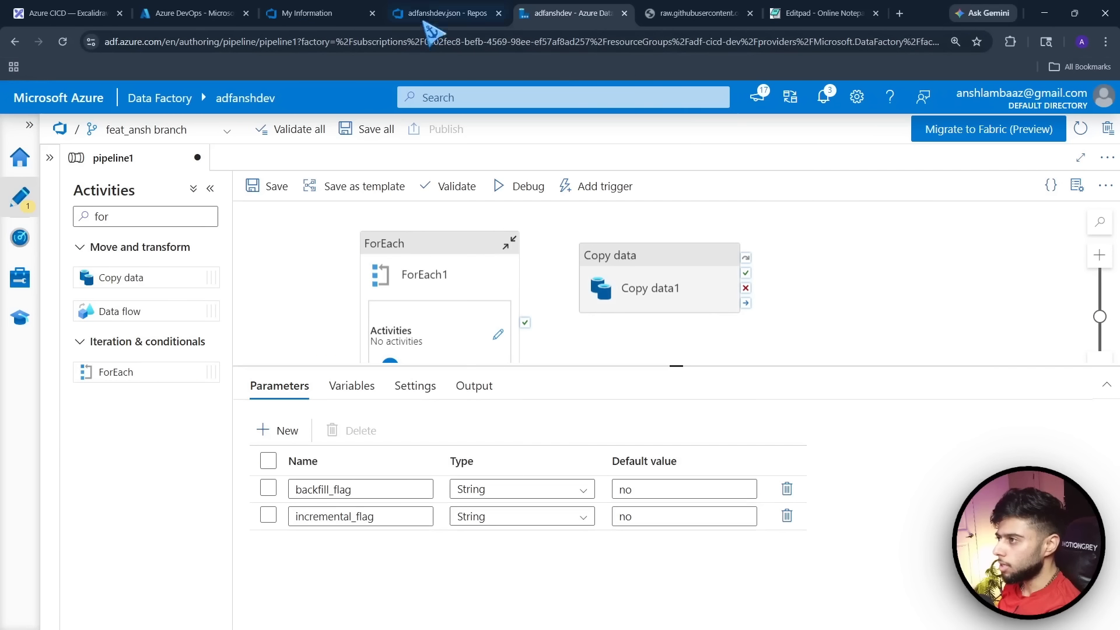
{"action": "left_click", "coordinate": [424, 15]}
{"action": "left_click", "coordinate": [230, 13]}
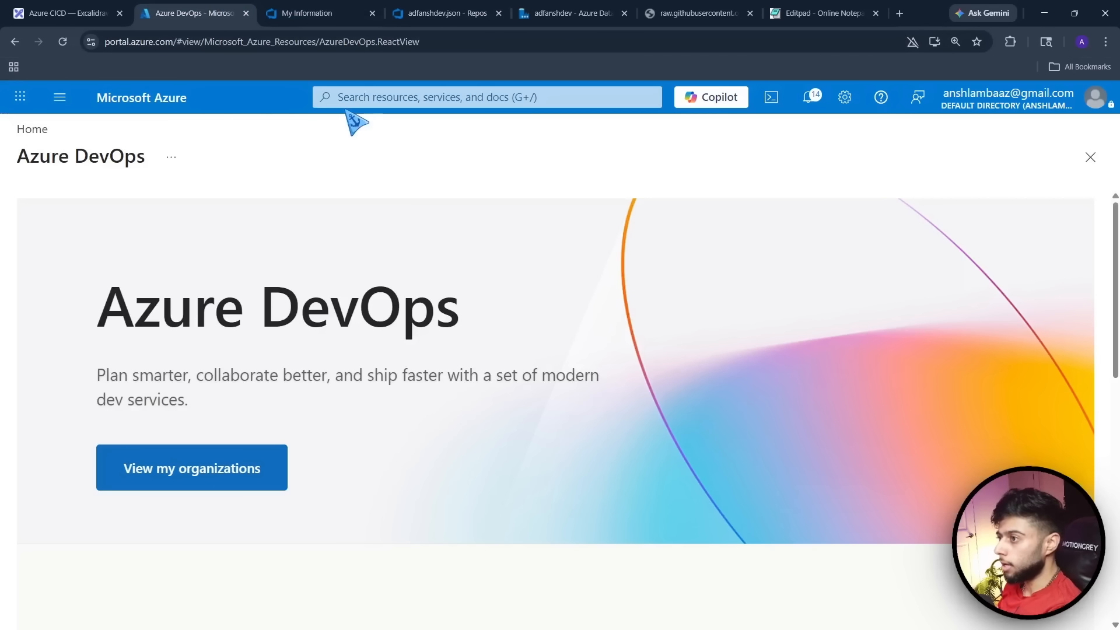
{"action": "left_click", "coordinate": [26, 128]}
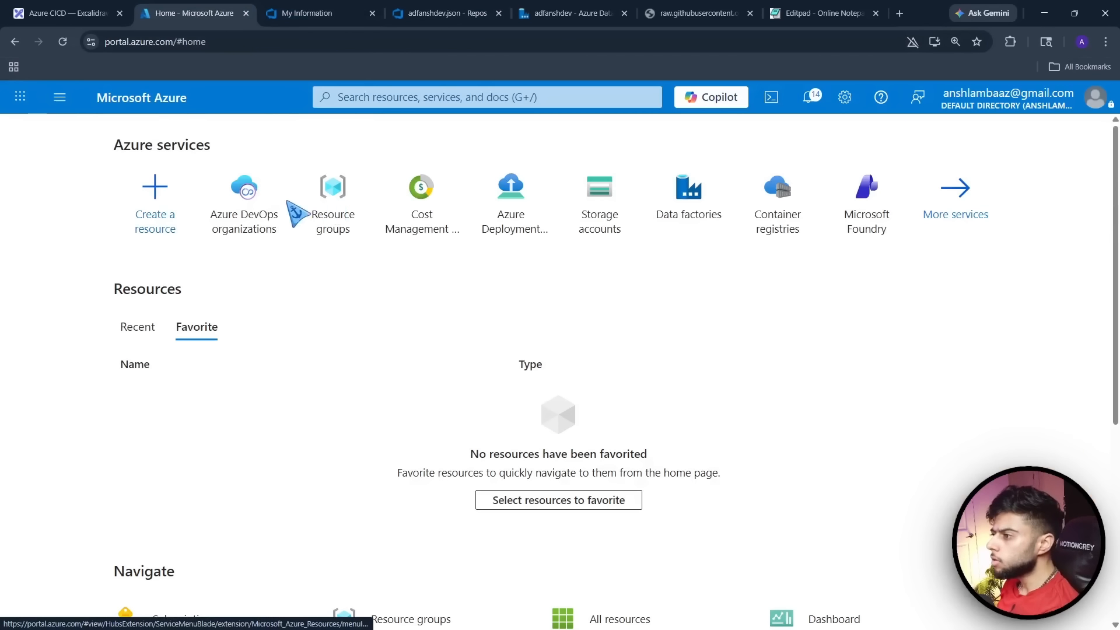
{"action": "left_click", "coordinate": [333, 201]}
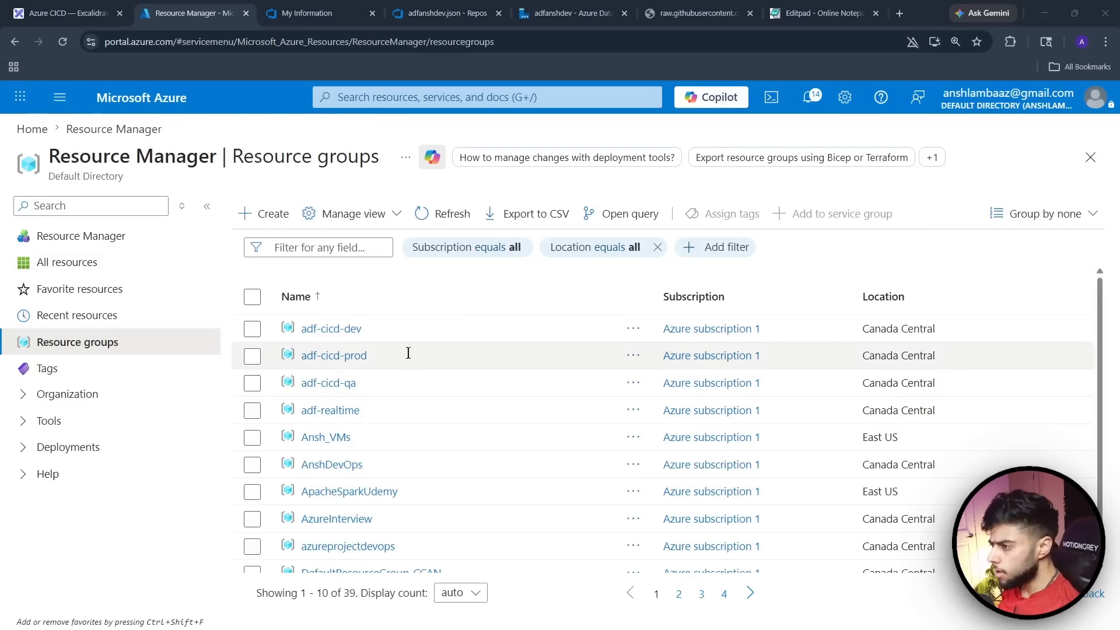
{"action": "left_click", "coordinate": [324, 332]}
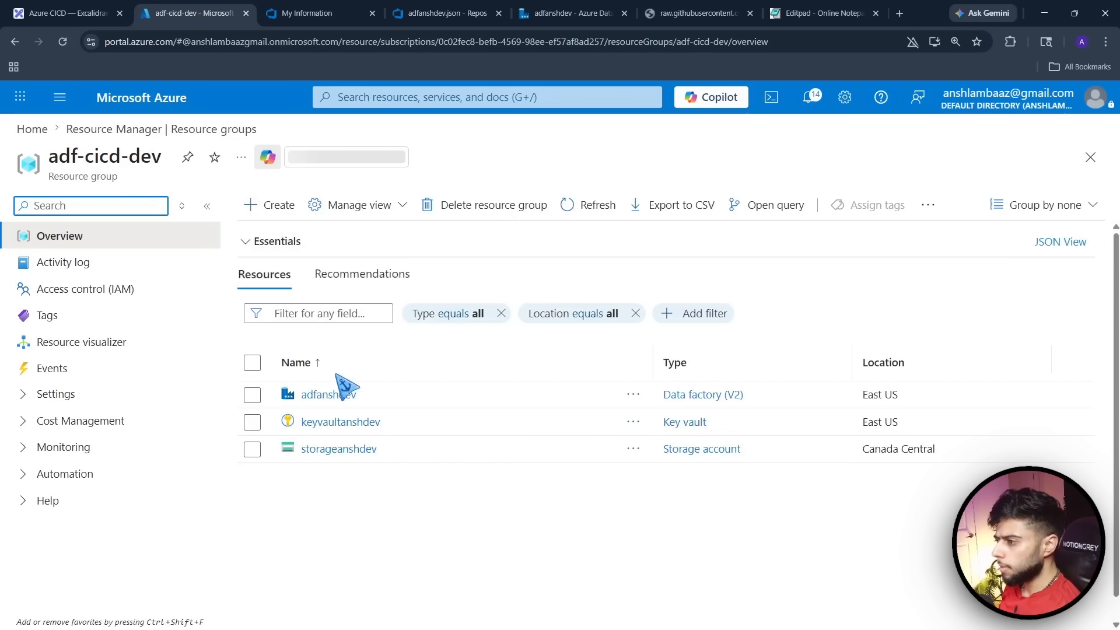
{"action": "left_click", "coordinate": [336, 450]}
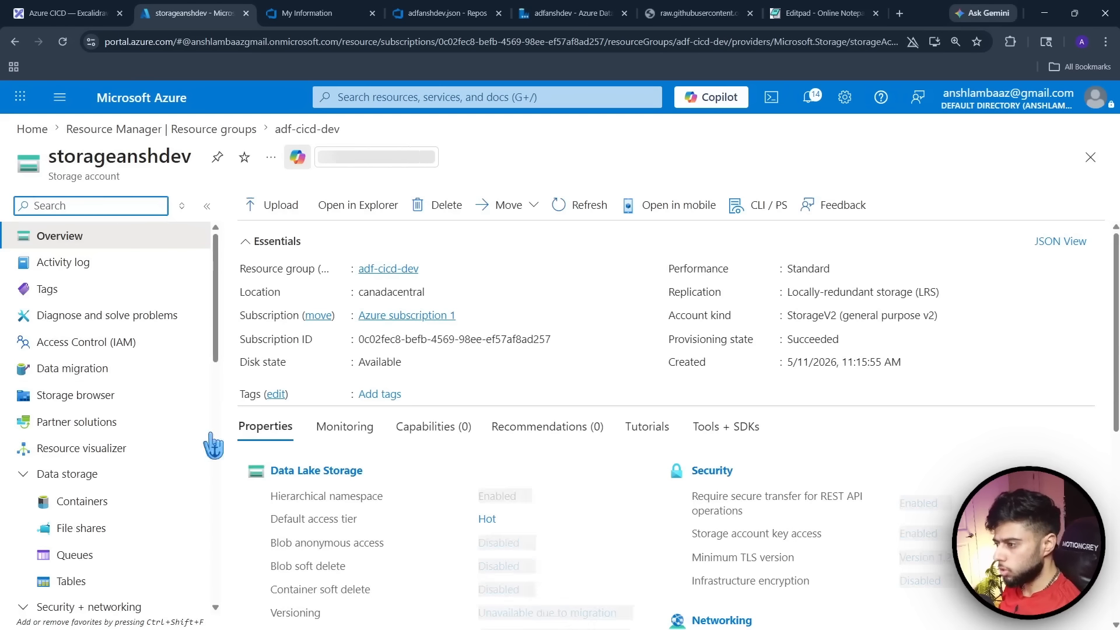
{"action": "left_click", "coordinate": [88, 527]}
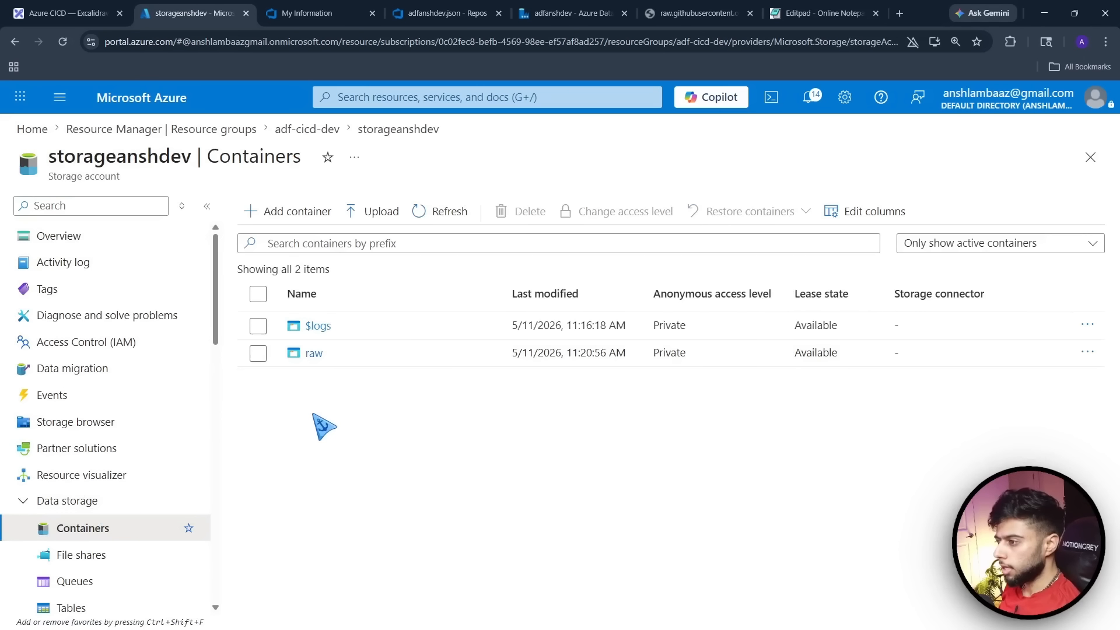
Create a storage container named parameters and open it
{"action": "left_click", "coordinate": [311, 213]}
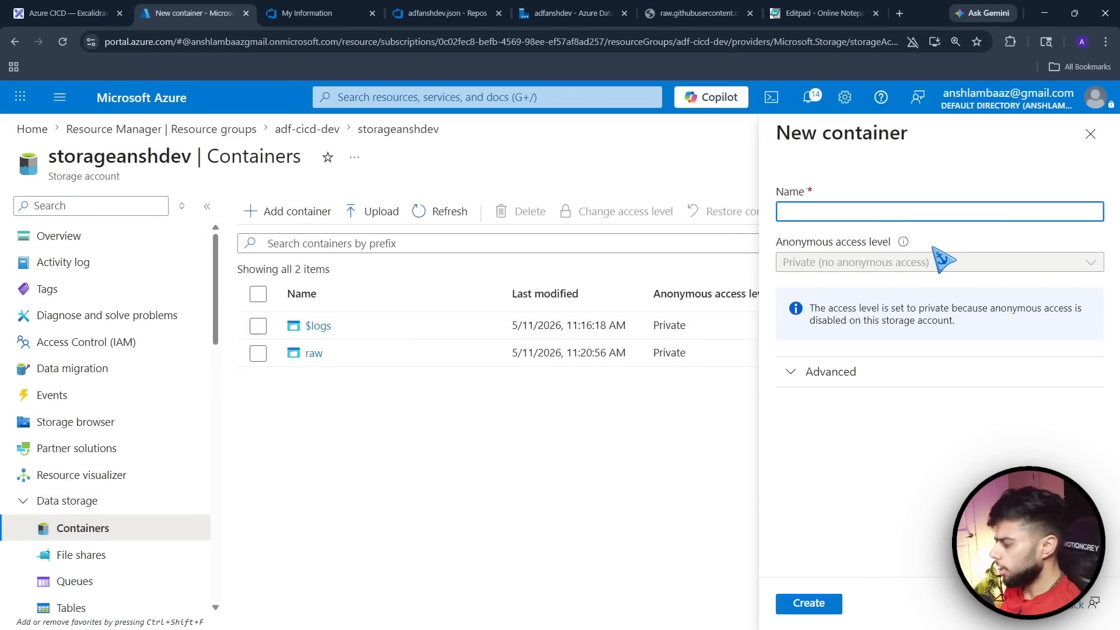
{"action": "type", "text": "paramete"}
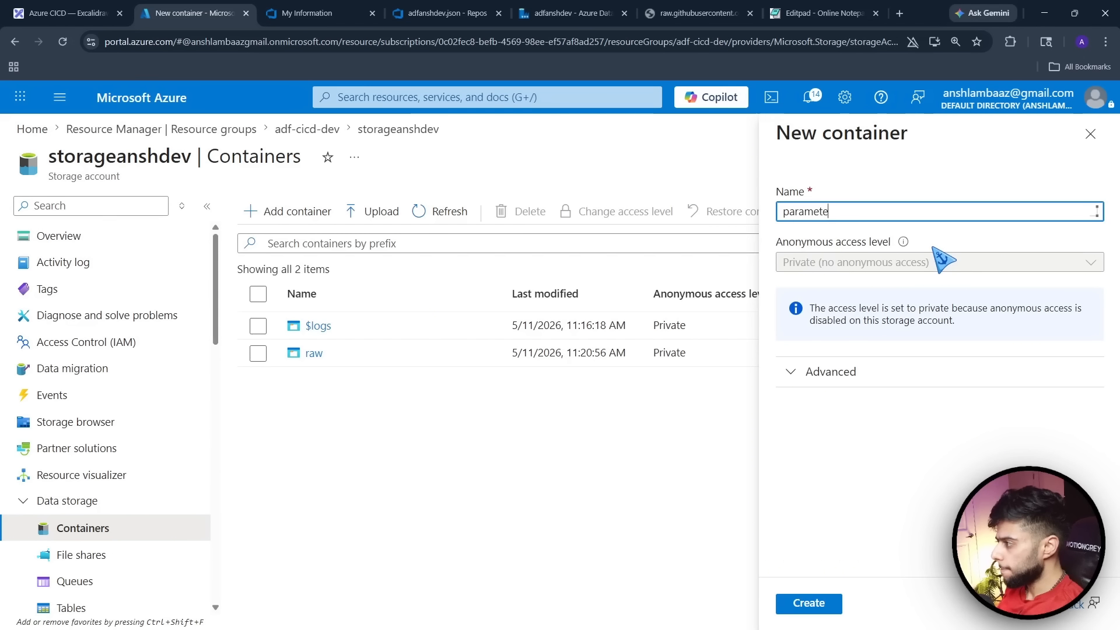
{"action": "type", "text": "rs"}
{"action": "left_click", "coordinate": [799, 603]}
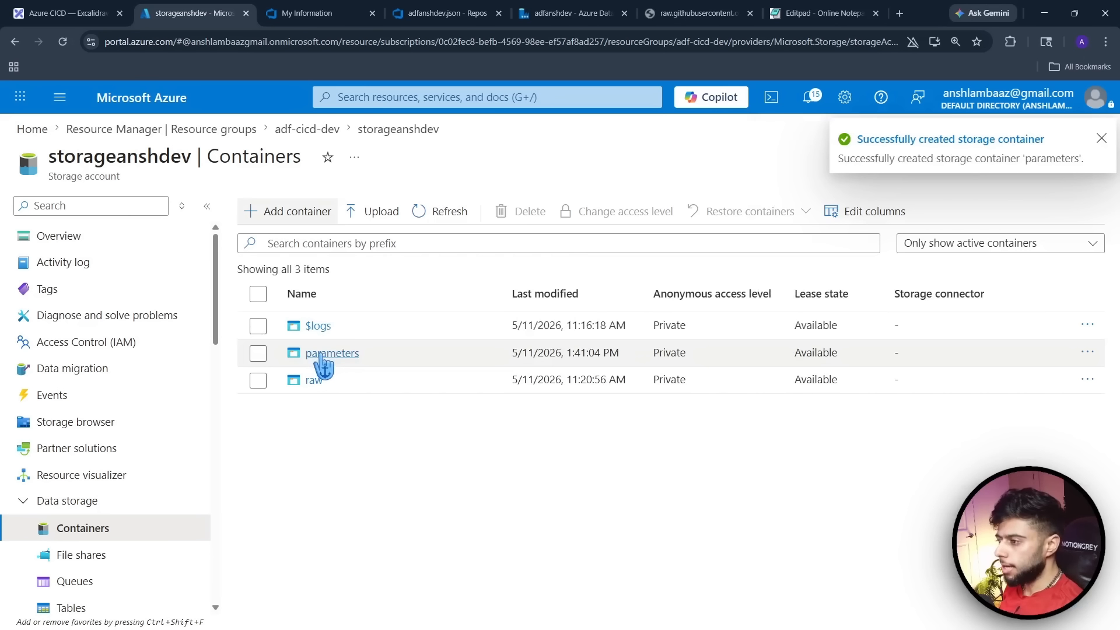
{"action": "left_click", "coordinate": [322, 354]}
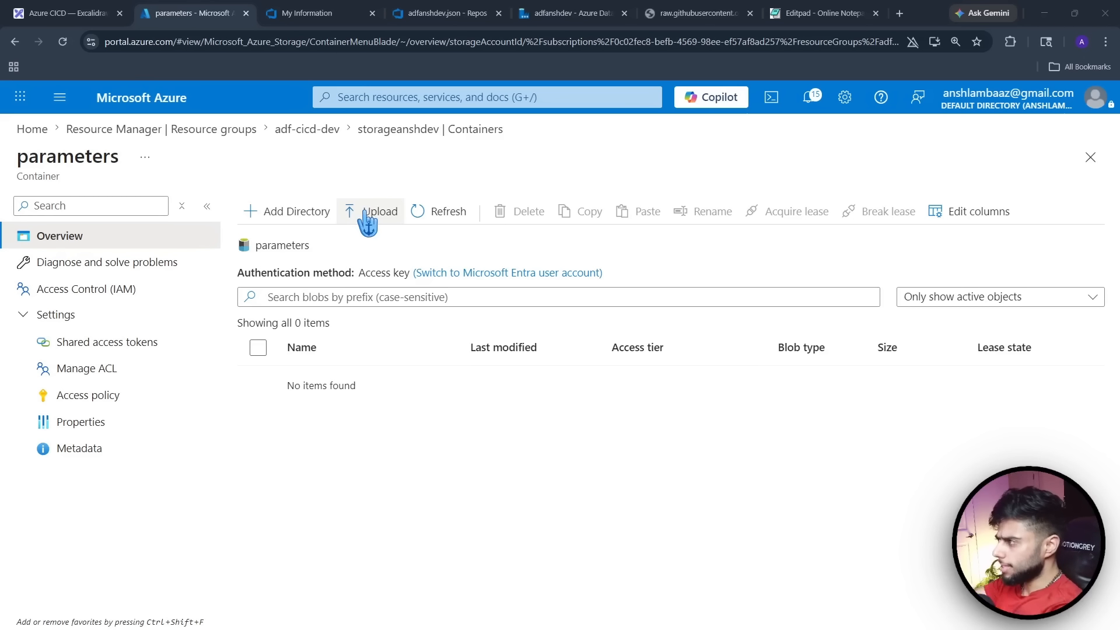
Check the JSON array in Editpad, close that page, and return to the parameters container in the Azure portal
{"action": "left_click", "coordinate": [851, 12]}
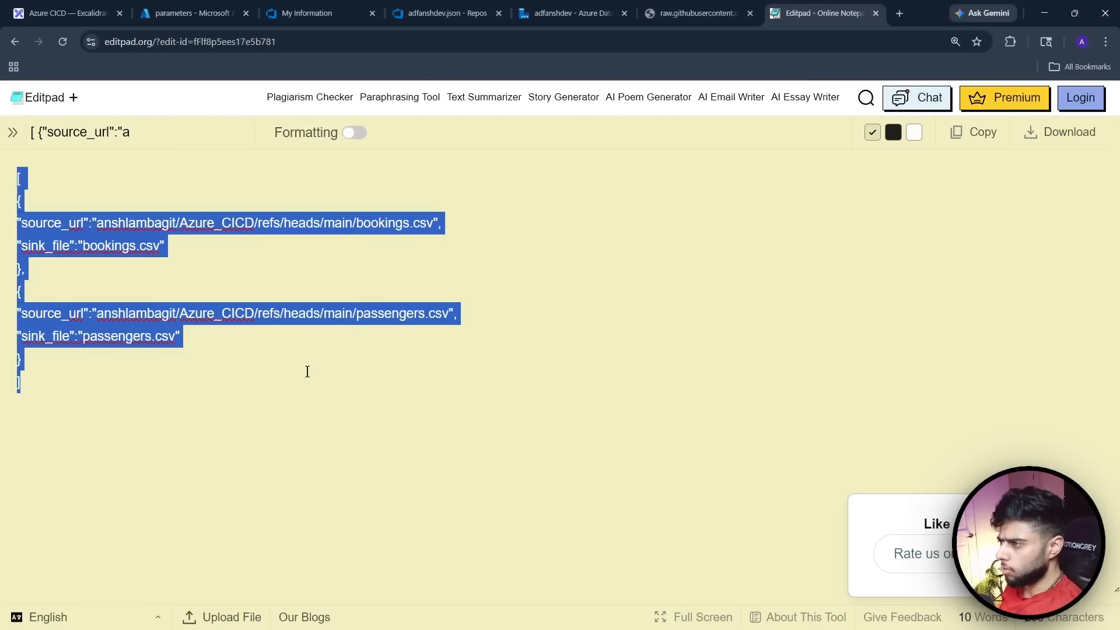
{"action": "left_click", "coordinate": [876, 13]}
{"action": "left_click", "coordinate": [519, 14]}
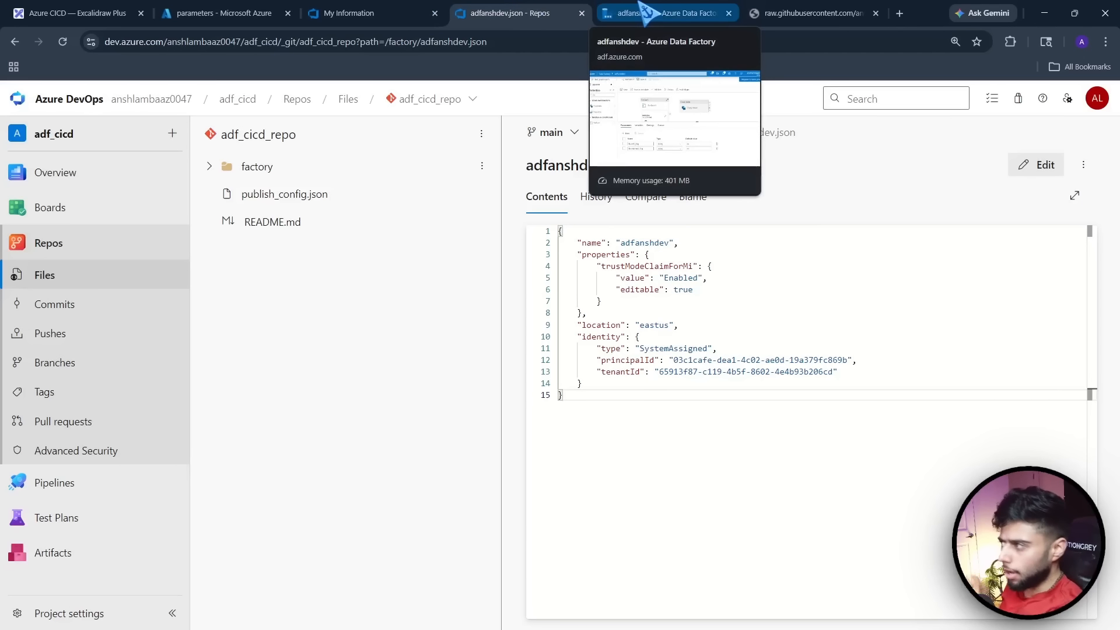
{"action": "left_click", "coordinate": [225, 13]}
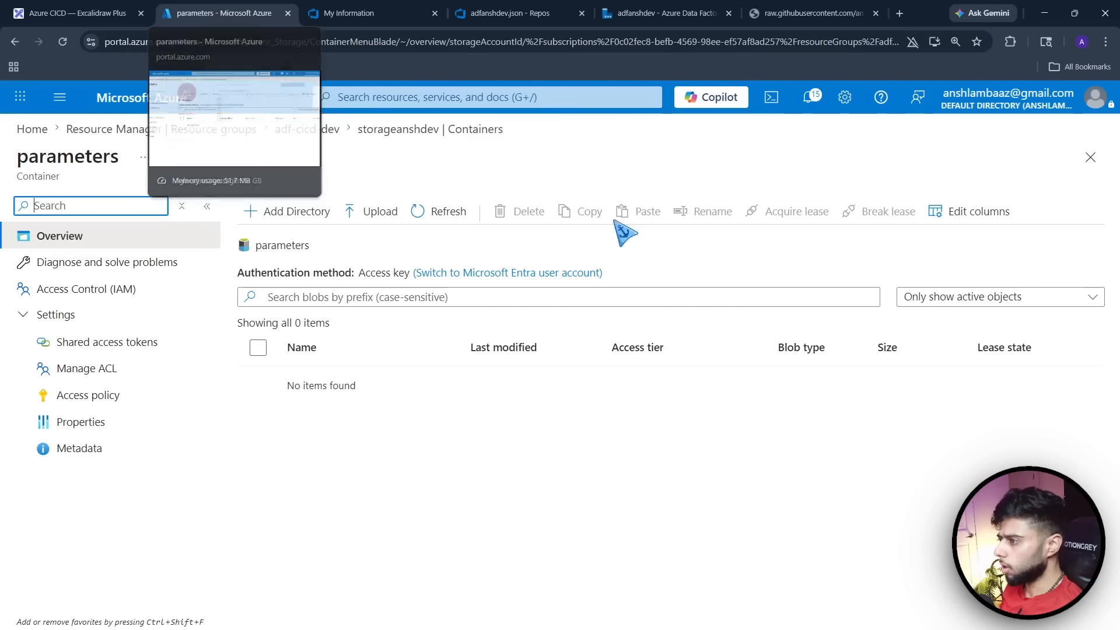
Upload the file params.json to the parameters container
{"action": "left_click", "coordinate": [371, 219]}
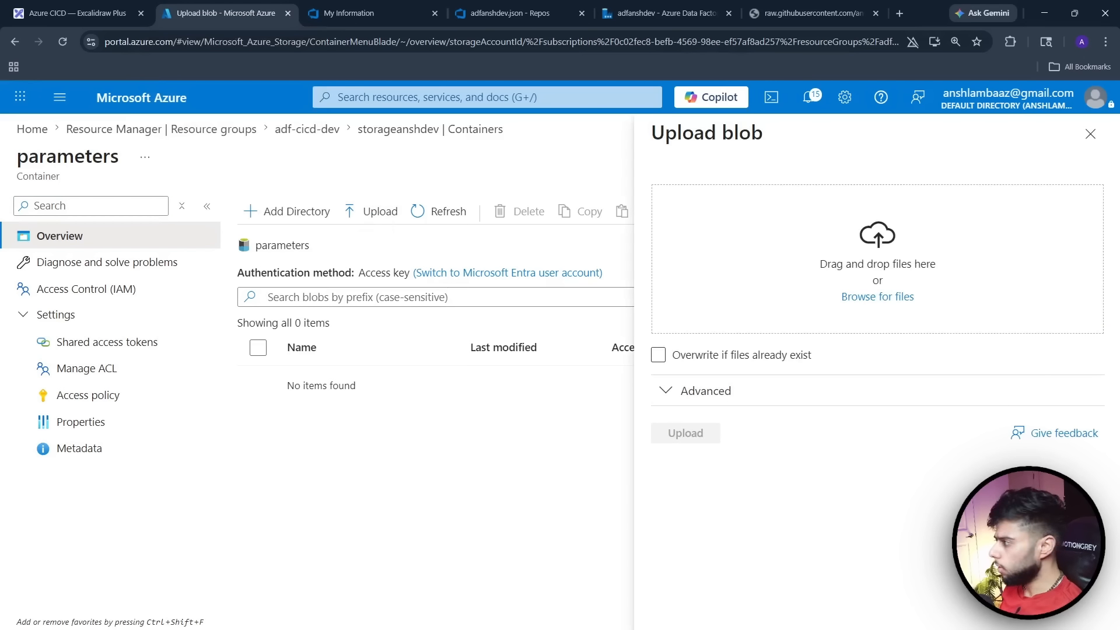
{"action": "left_click_drag", "start_coordinate": [0, 292], "coordinate": [838, 290]}
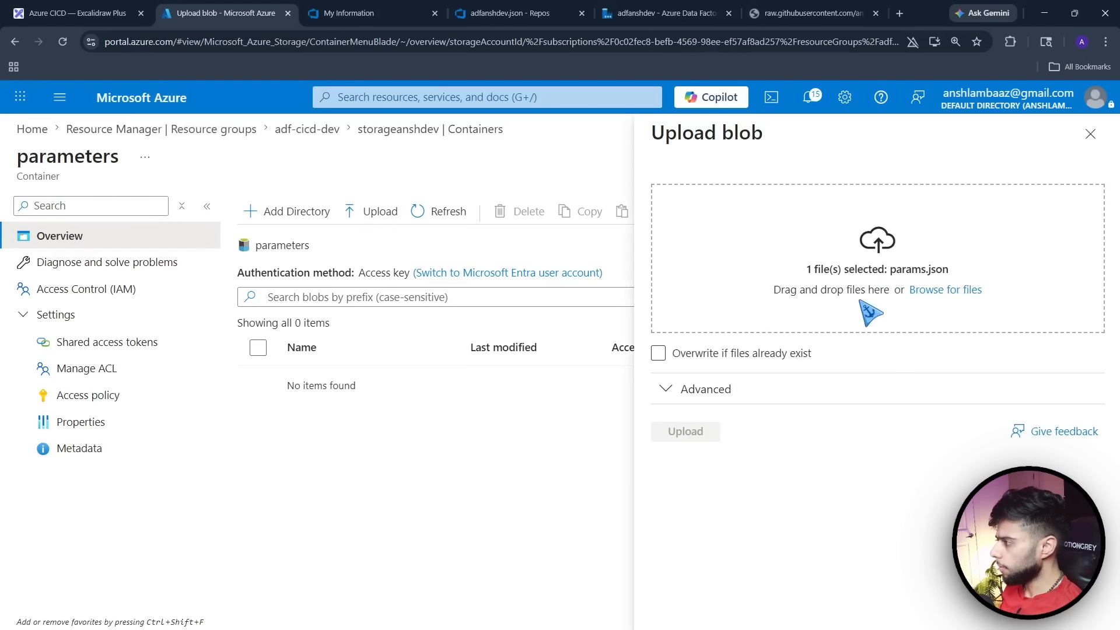
{"action": "left_click", "coordinate": [699, 435]}
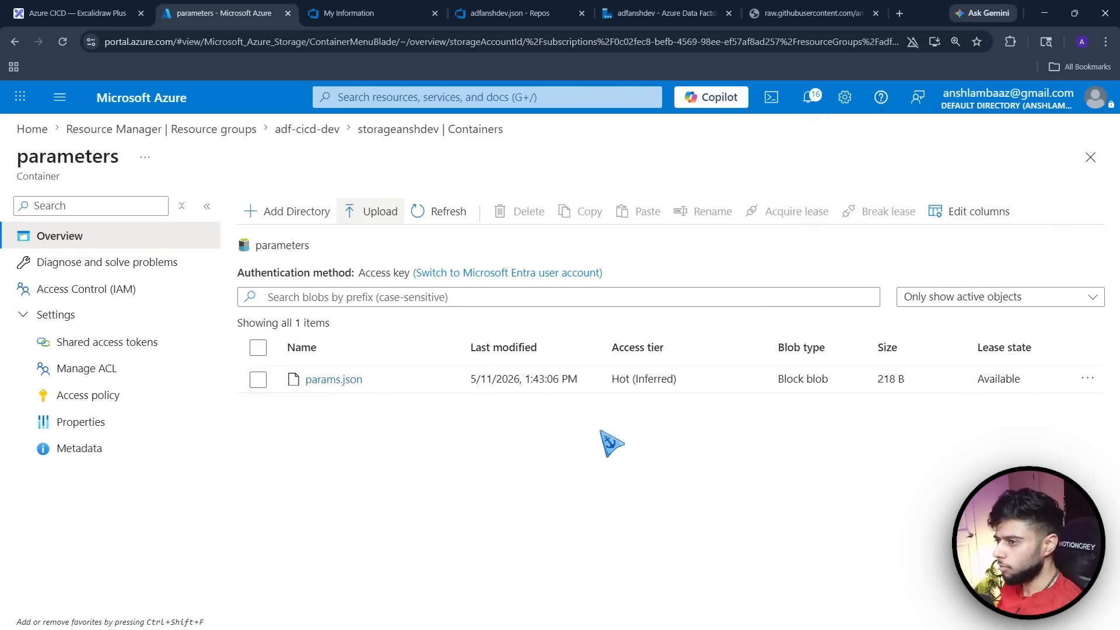
Open params.json in the blob editor and review its JSON content
{"action": "left_click", "coordinate": [348, 385]}
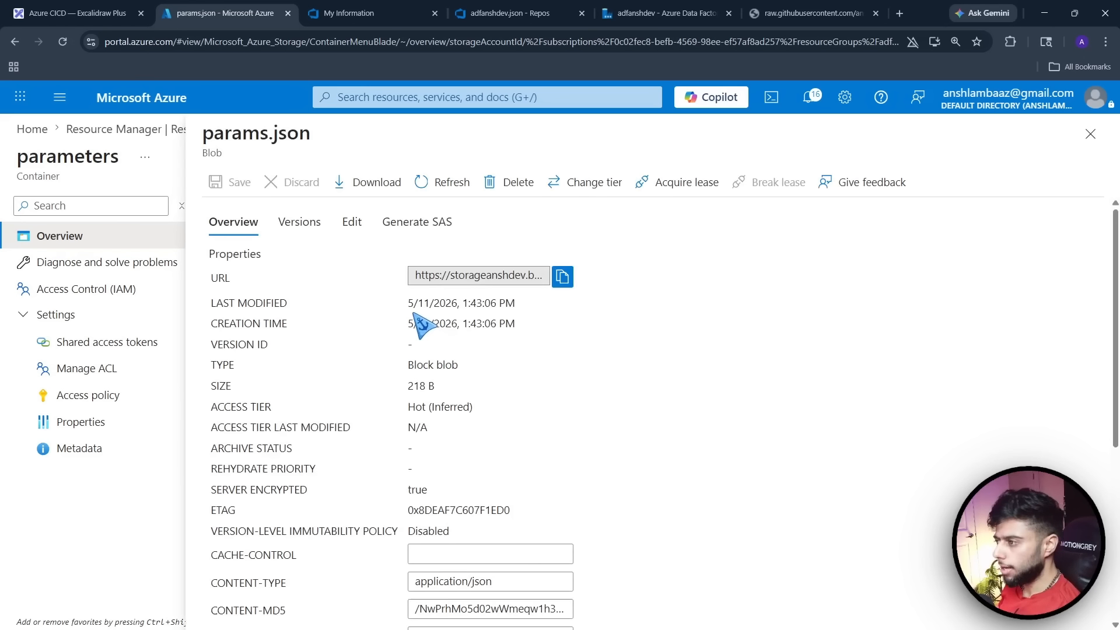
{"action": "left_click", "coordinate": [351, 221]}
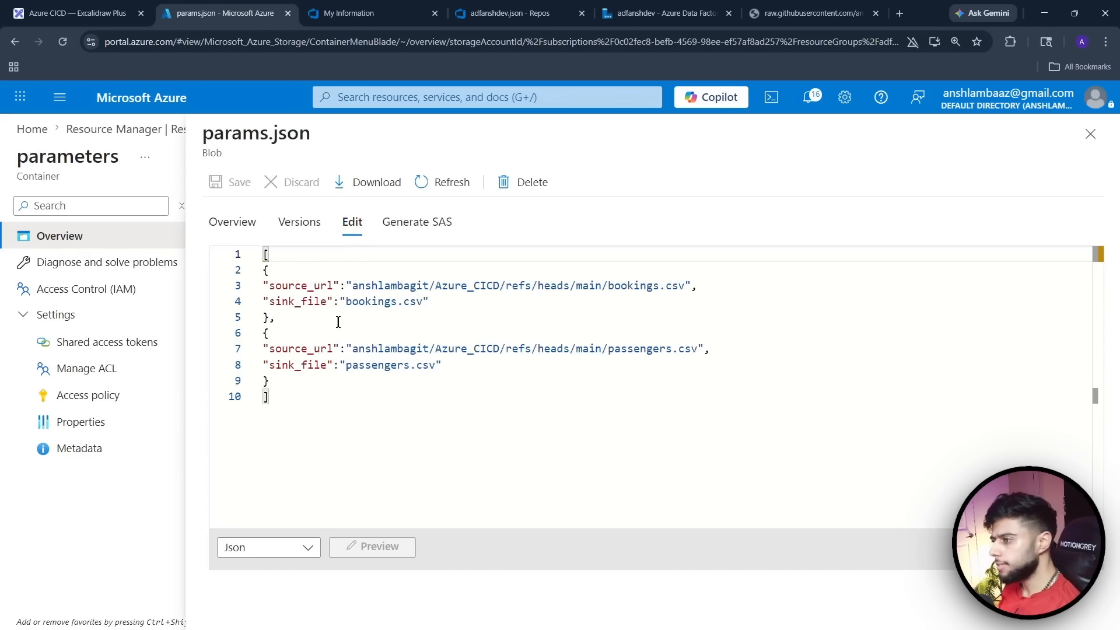
{"action": "key", "text": "ctrl+a"}
{"action": "left_click", "coordinate": [285, 383]}
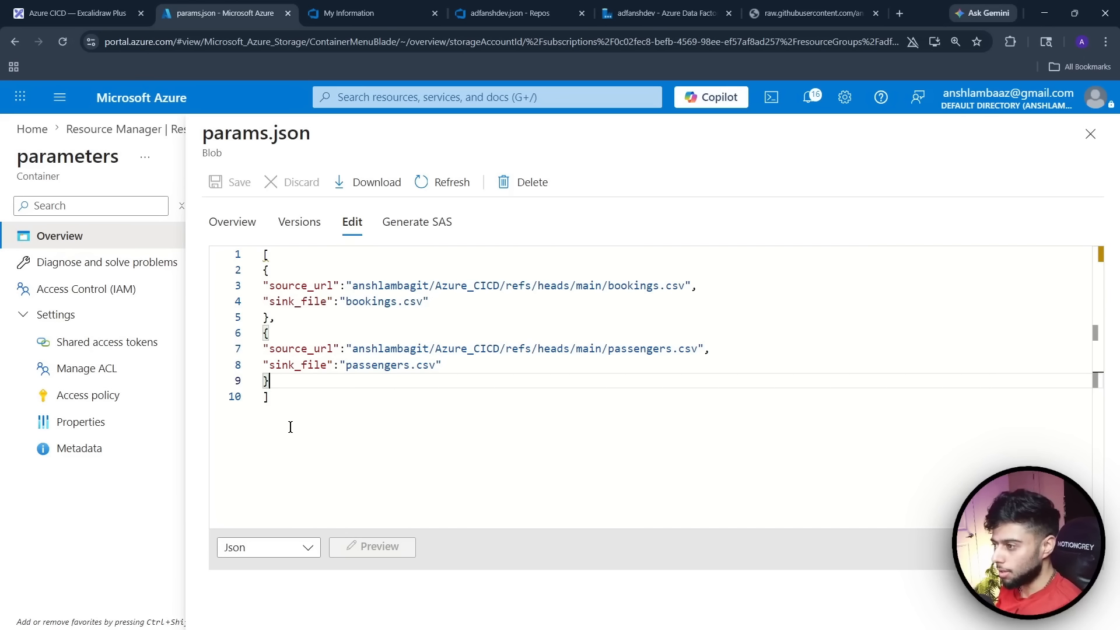
Re-enter the line break after the opening square bracket in params.json and save the file
{"action": "left_click", "coordinate": [268, 271]}
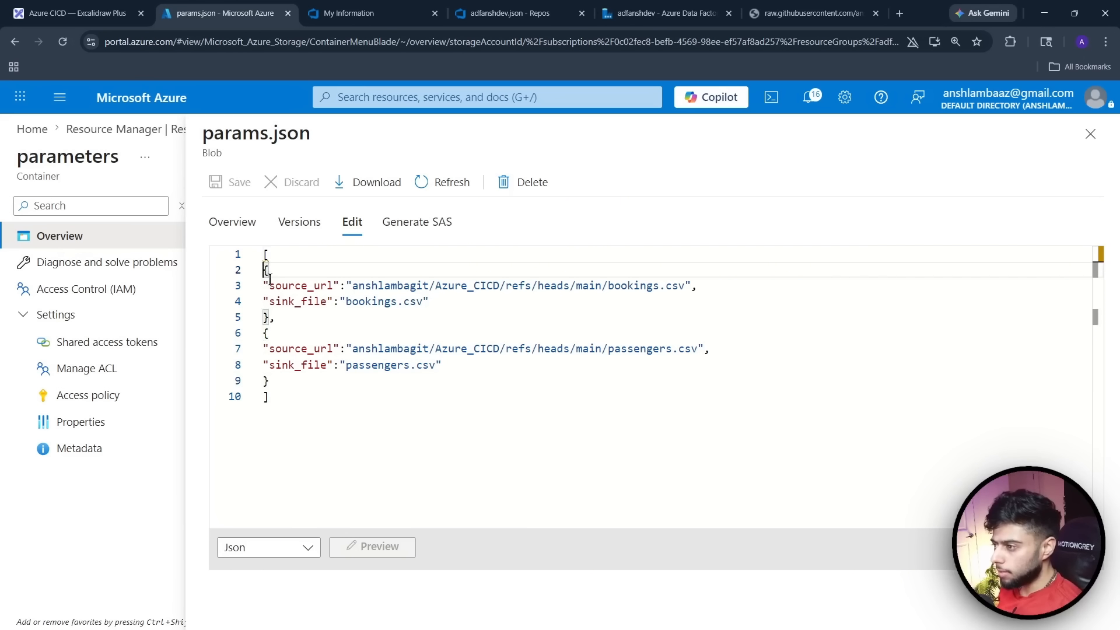
{"action": "key", "text": "BackSpace"}
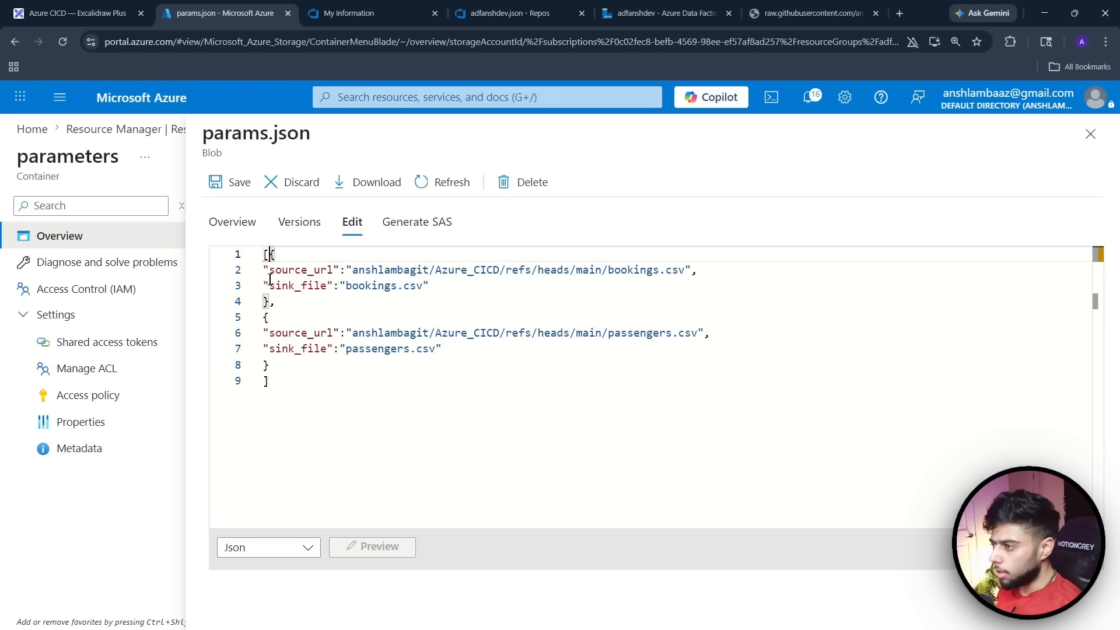
{"action": "key", "text": "Return"}
{"action": "key", "text": "BackSpace"}
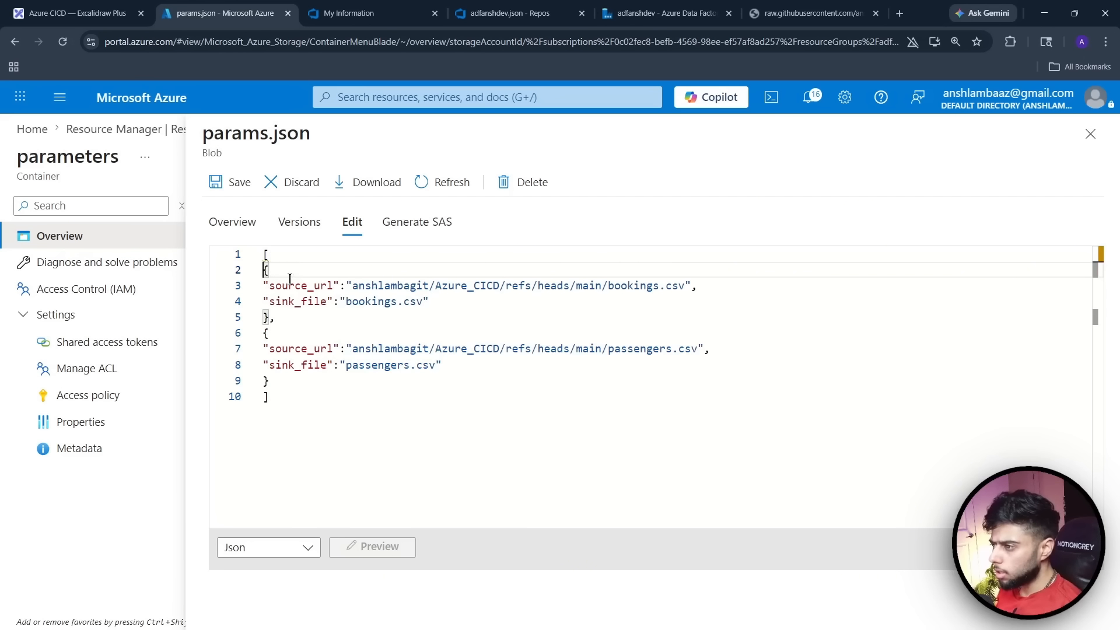
{"action": "key", "text": "ctrl+s"}
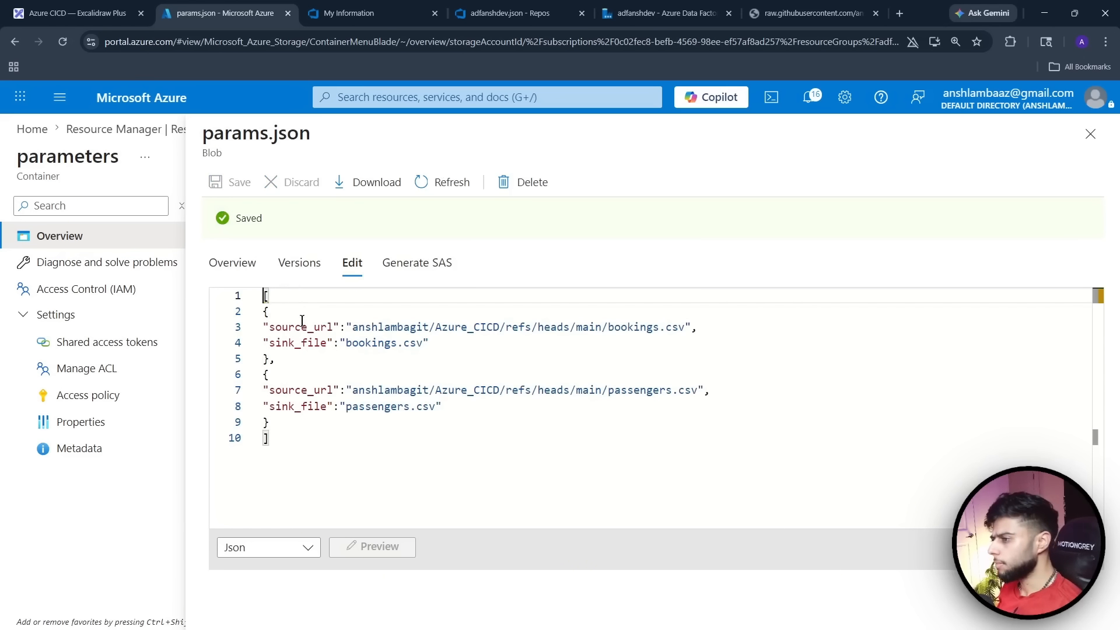
Remove the outer opening and closing square brackets from the JSON in params.json, along with their lines
{"action": "key", "text": "BackSpace"}
{"action": "key", "text": "Delete"}
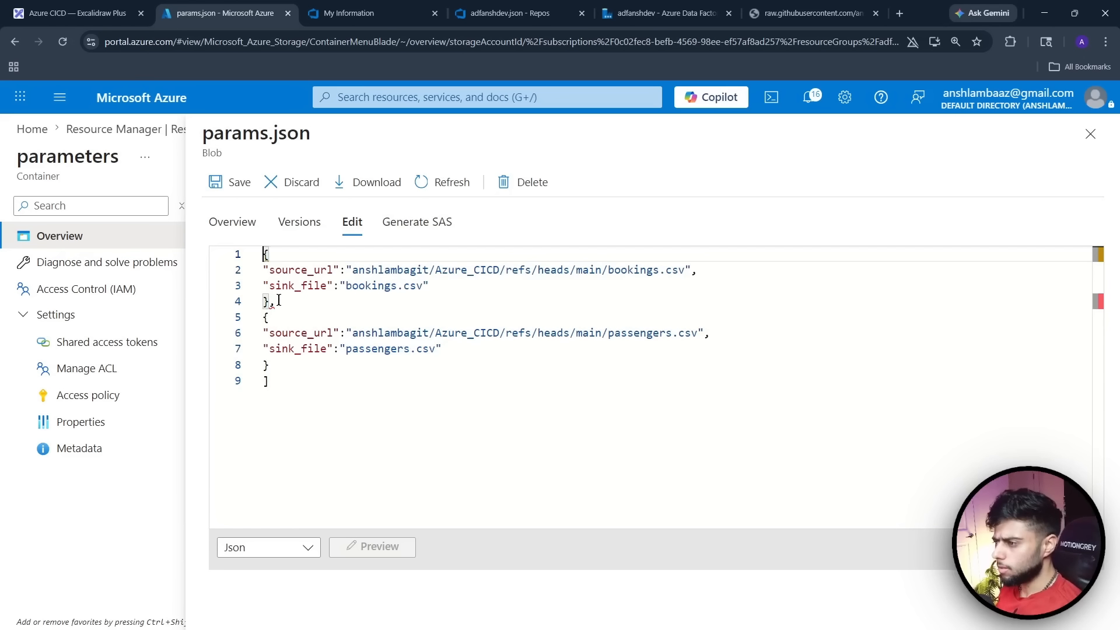
{"action": "left_click", "coordinate": [276, 386]}
{"action": "key", "text": "BackSpace"}
{"action": "key", "text": "BackSpace"}
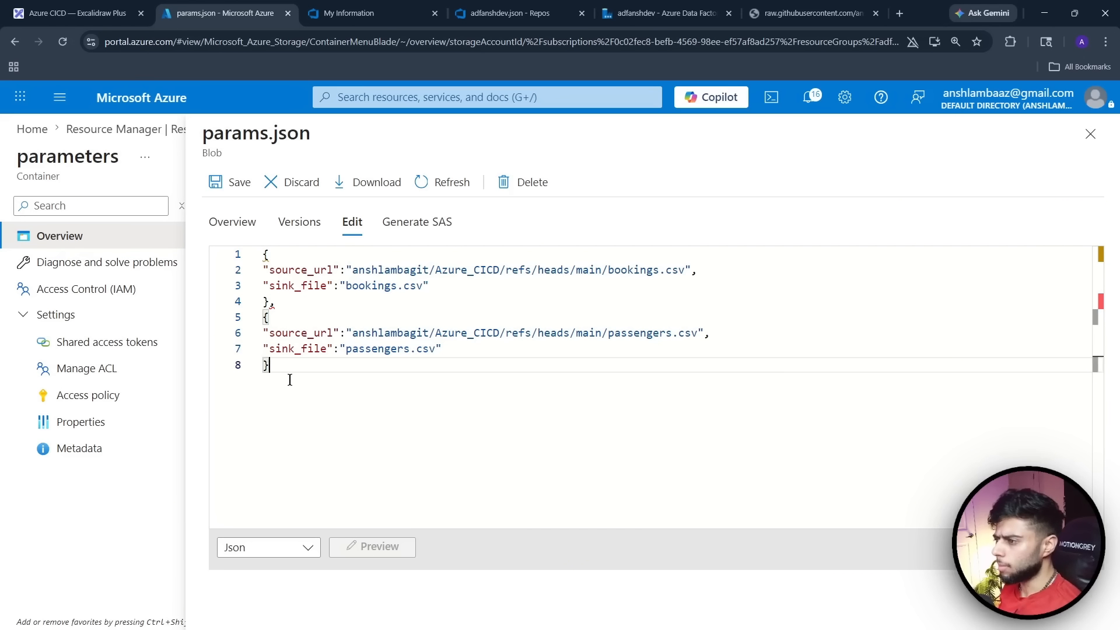
{"action": "left_click", "coordinate": [265, 259]}
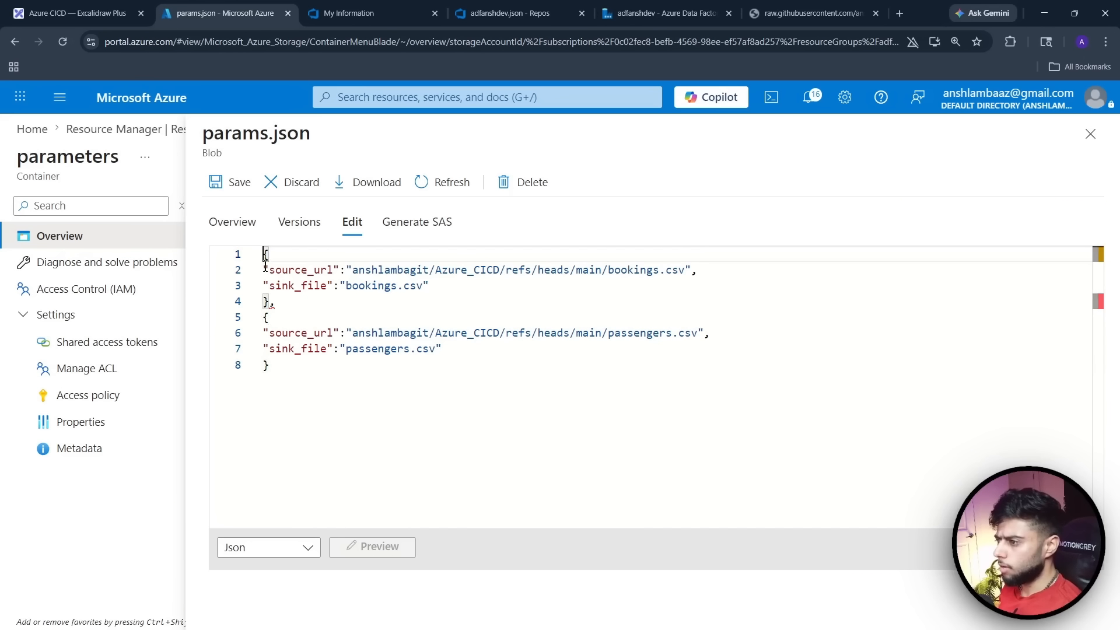
Enclose the two source/sink objects in params.json in square brackets, each bracket on its own line
{"action": "type", "text": "["}
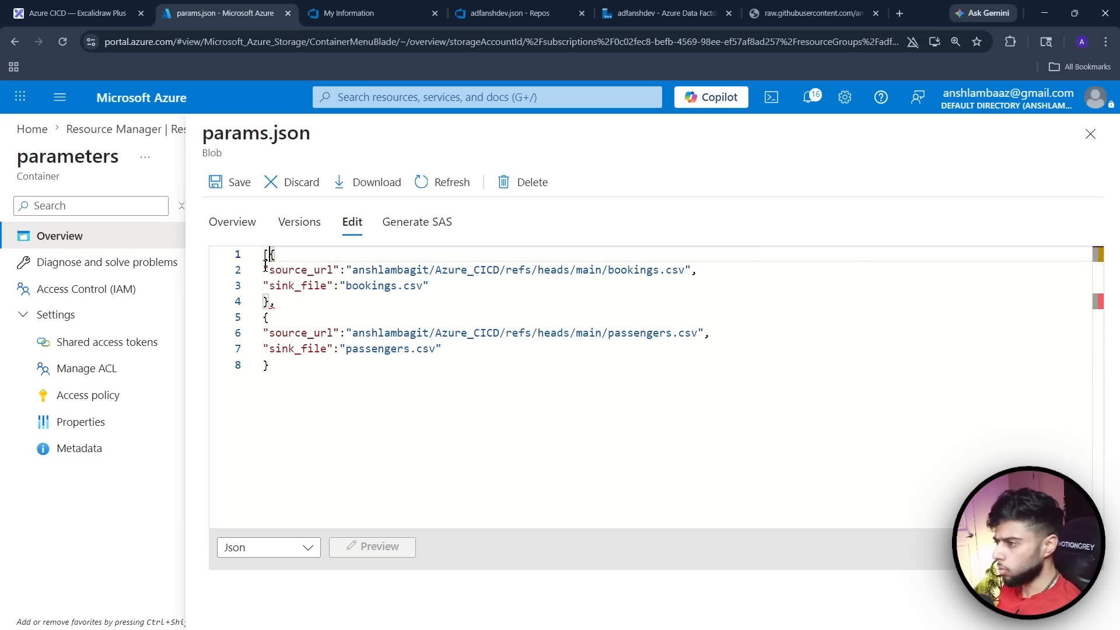
{"action": "key", "text": "Return"}
{"action": "key", "text": "Down"}
{"action": "key", "text": "Down"}
{"action": "key", "text": "Down"}
{"action": "key", "text": "Down"}
{"action": "key", "text": "Down"}
{"action": "key", "text": "Down"}
{"action": "key", "text": "Down"}
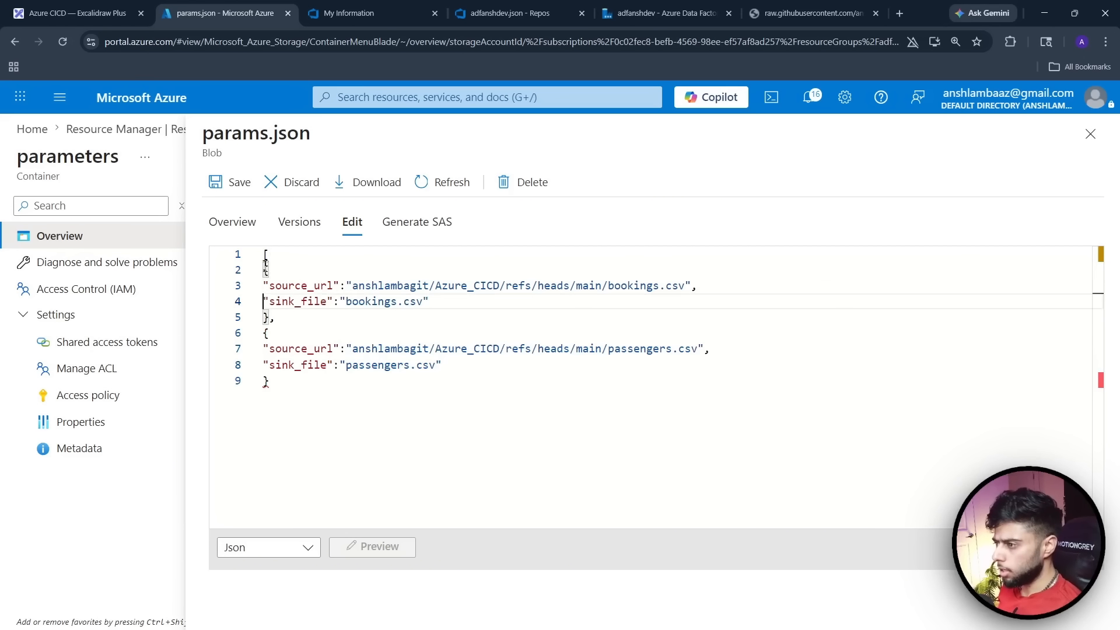
{"action": "key", "text": "End"}
{"action": "key", "text": "Return"}
{"action": "type", "text": "]"}
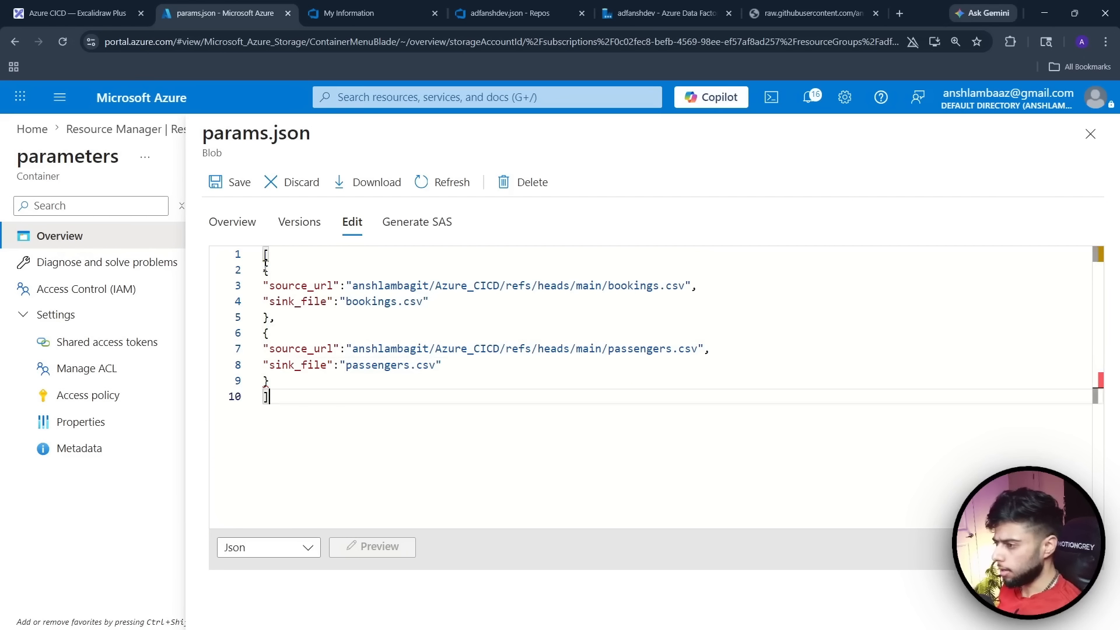
Wrap the whole array in params.json in outer curly braces, each brace on its own line
{"action": "left_click", "coordinate": [284, 270]}
{"action": "key", "text": "Up"}
{"action": "key", "text": "Left"}
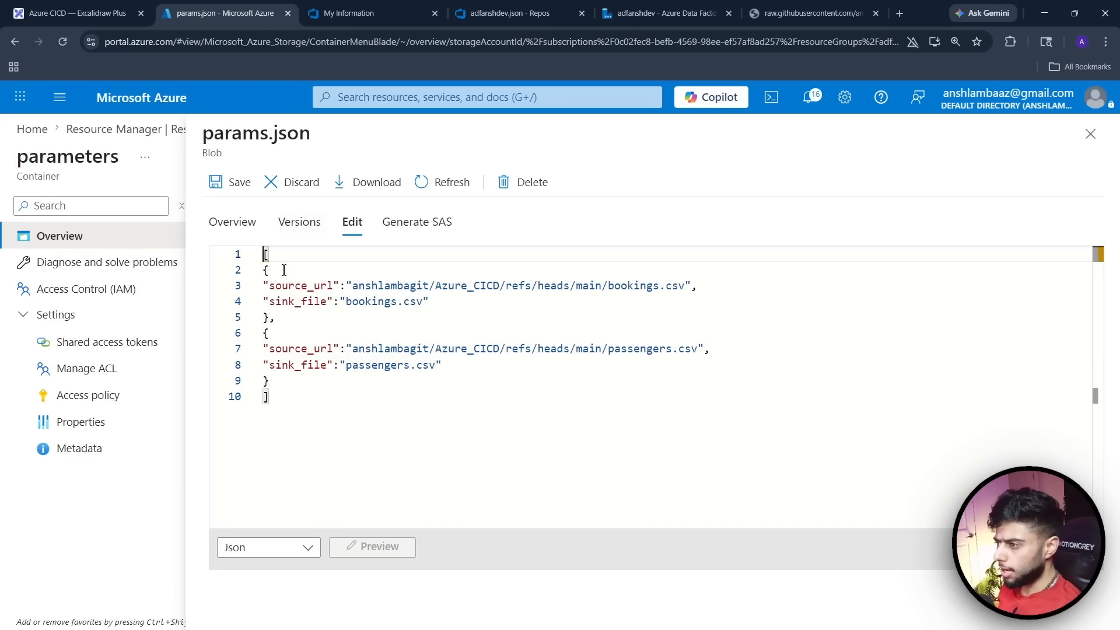
{"action": "key", "text": "Return"}
{"action": "key", "text": "Up"}
{"action": "type", "text": "{"}
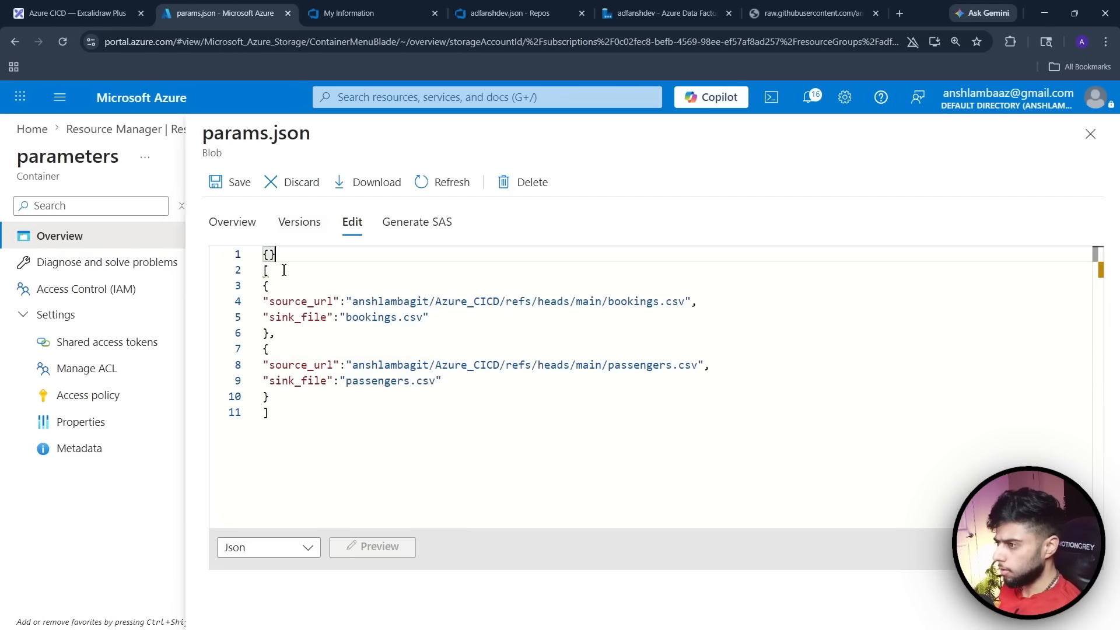
{"action": "key", "text": "Delete"}
{"action": "key", "text": "Down"}
{"action": "key", "text": "Down"}
{"action": "key", "text": "Down"}
{"action": "key", "text": "Down"}
{"action": "key", "text": "Down"}
{"action": "key", "text": "Down"}
{"action": "key", "text": "Down"}
{"action": "key", "text": "Down"}
{"action": "key", "text": "Down"}
{"action": "key", "text": "Down"}
{"action": "key", "text": "Return"}
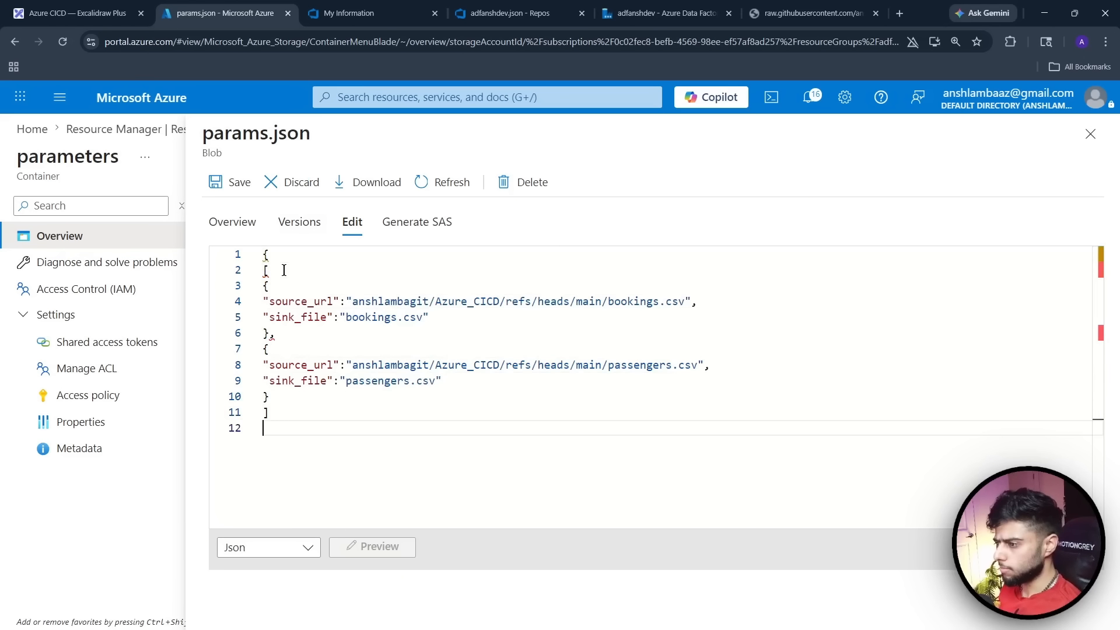
{"action": "type", "text": "}"}
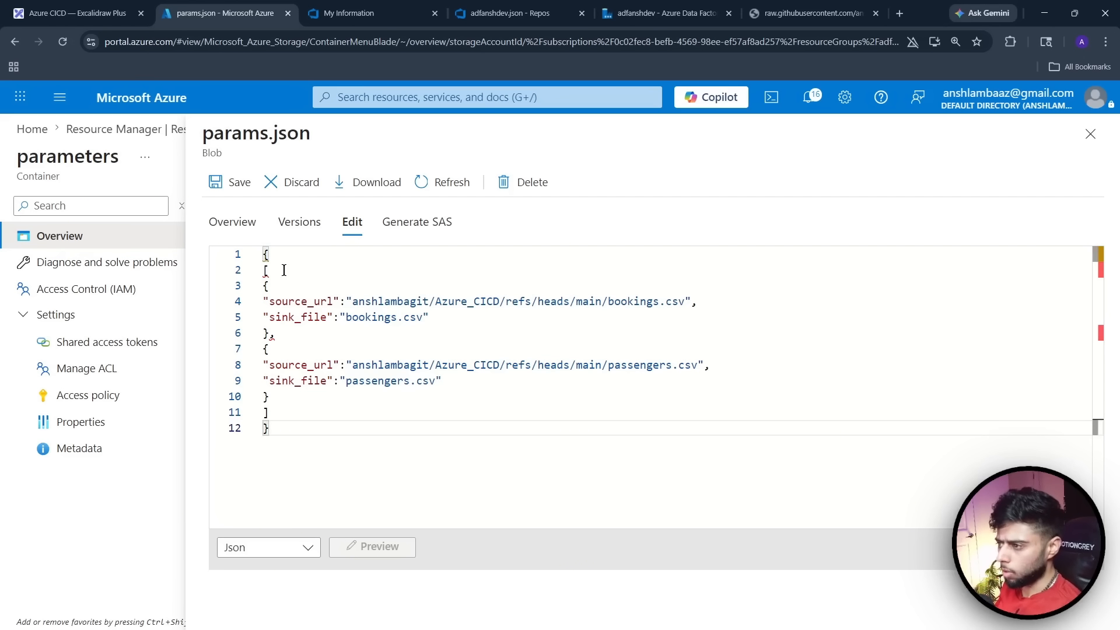
Add the key "params": after the outer opening brace so that it names the array
{"action": "left_click", "coordinate": [320, 343]}
{"action": "left_click", "coordinate": [290, 258]}
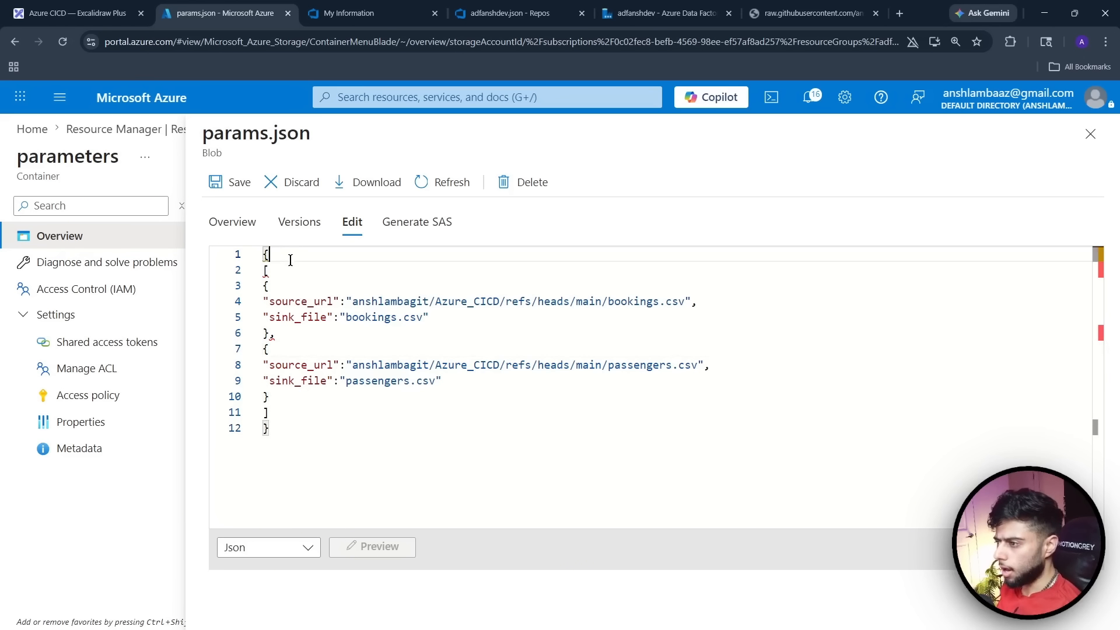
{"action": "type", "text": "\""}
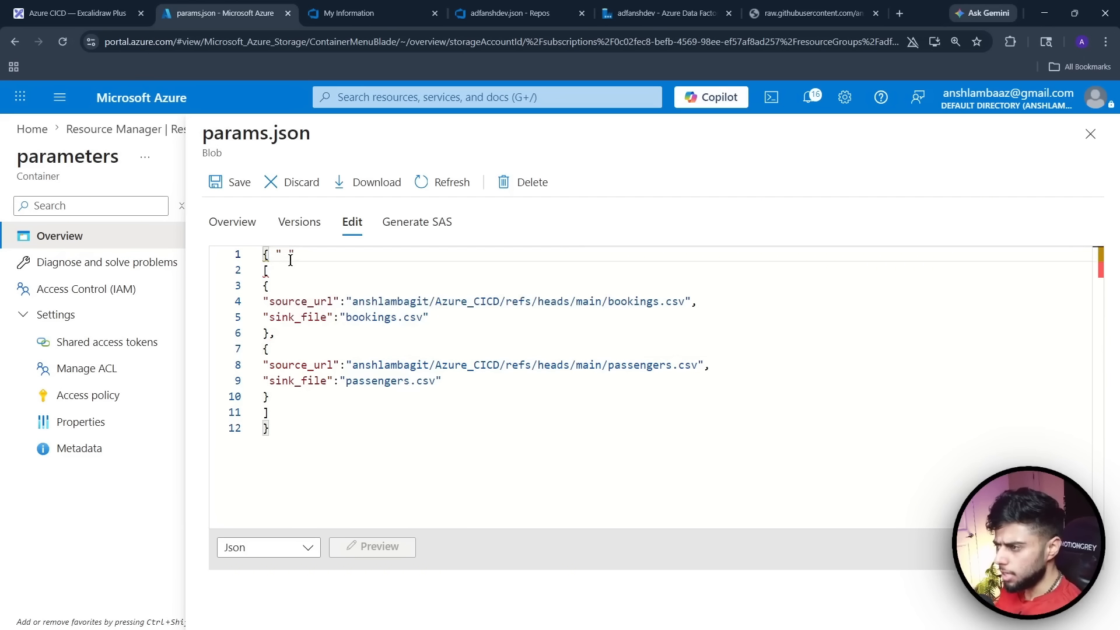
{"action": "type", "text": "params\""}
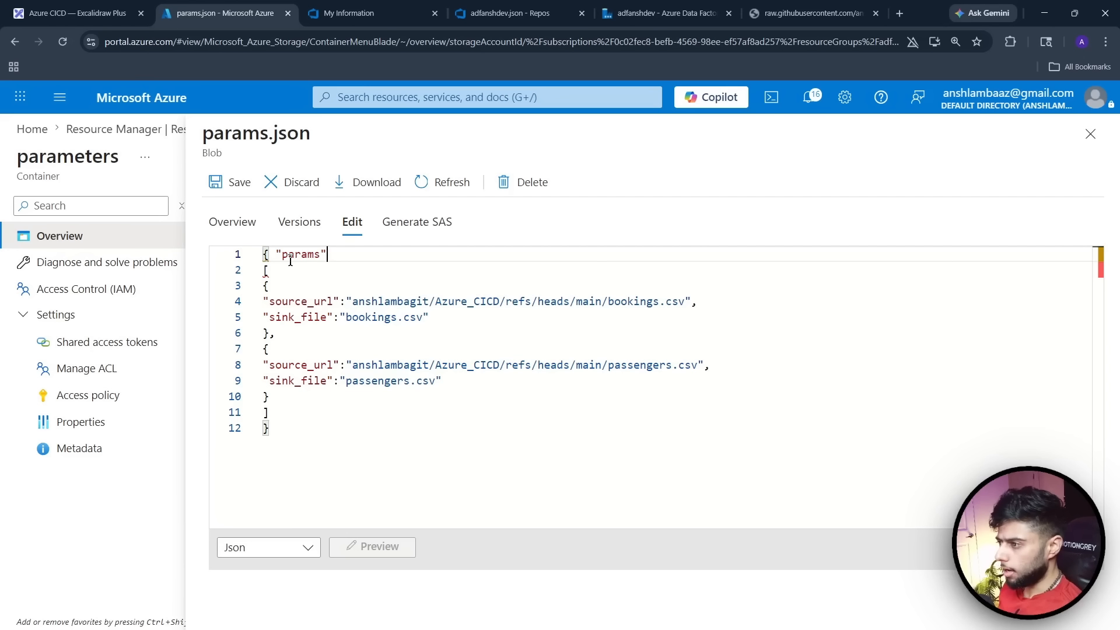
{"action": "type", "text": ":"}
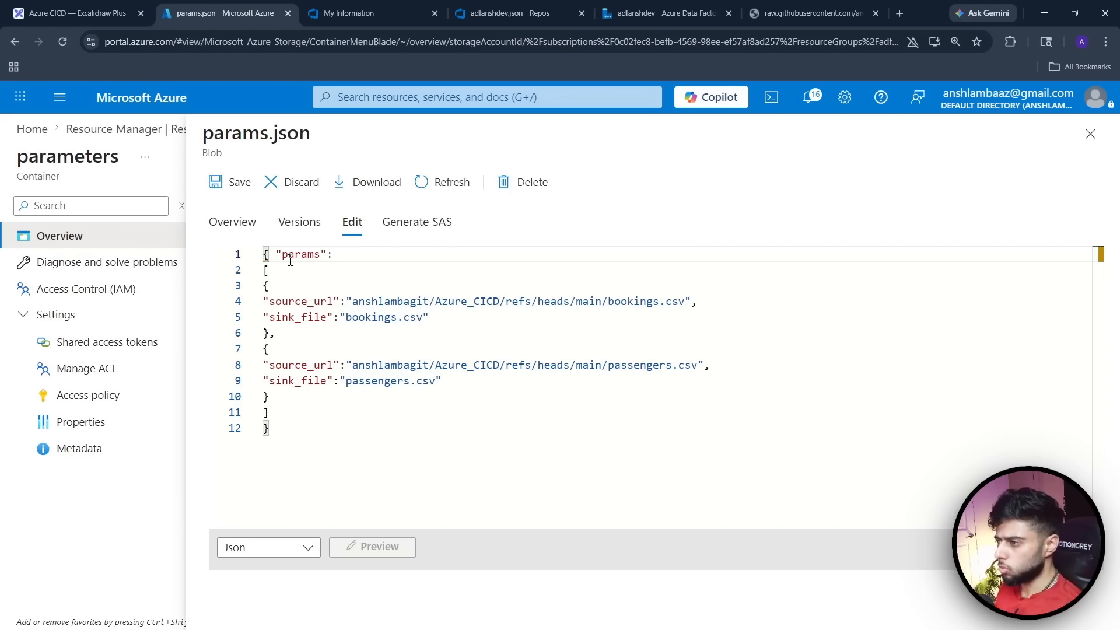
Bring the array's opening square bracket up onto the "params" line and save params.json
{"action": "left_click", "coordinate": [270, 428]}
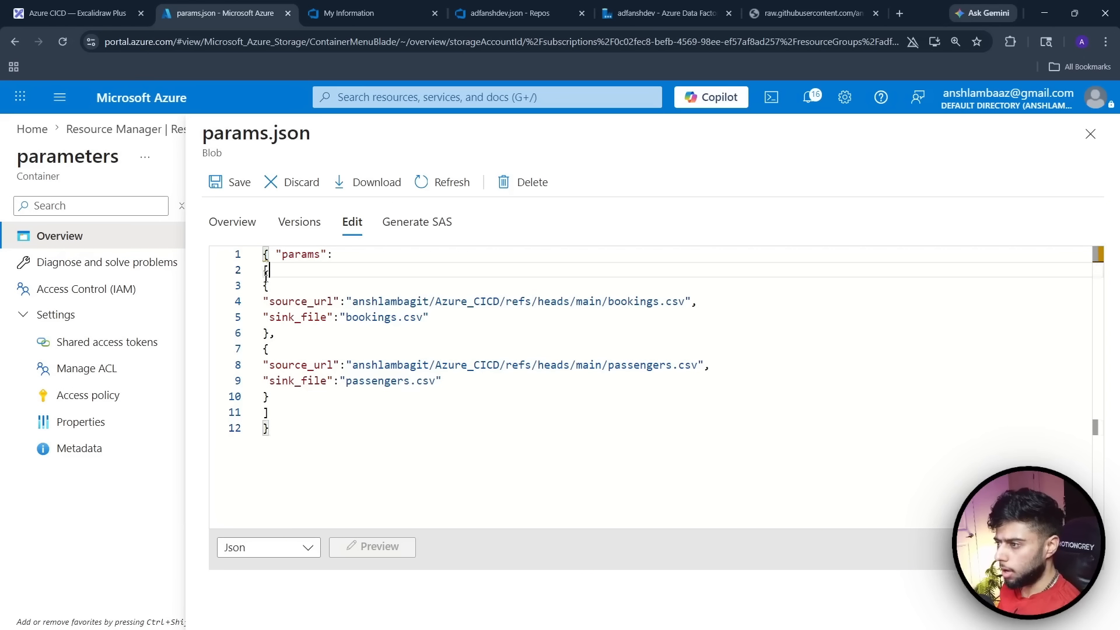
{"action": "left_click", "coordinate": [266, 270]}
{"action": "key", "text": "BackSpace"}
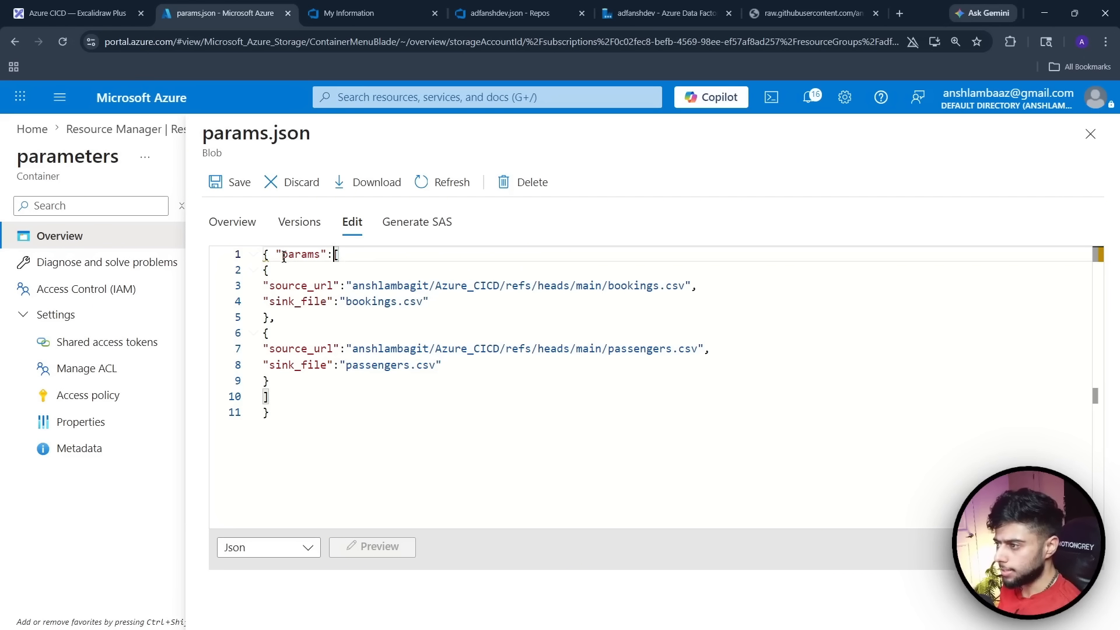
{"action": "left_click_drag", "start_coordinate": [281, 255], "coordinate": [322, 255]}
{"action": "left_click", "coordinate": [337, 255]}
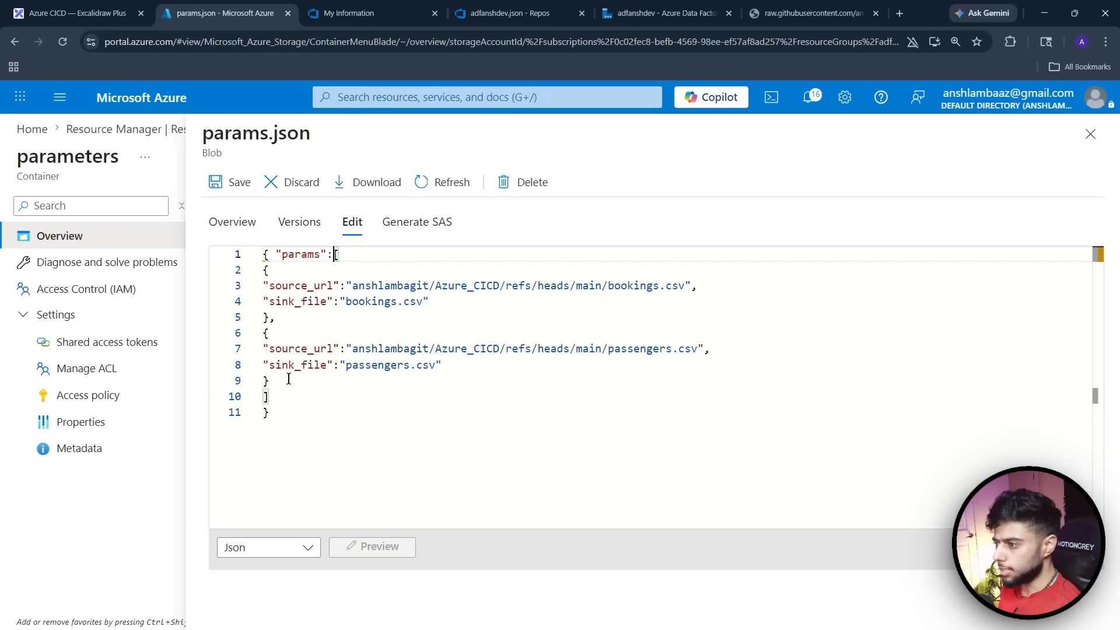
{"action": "left_click", "coordinate": [280, 401]}
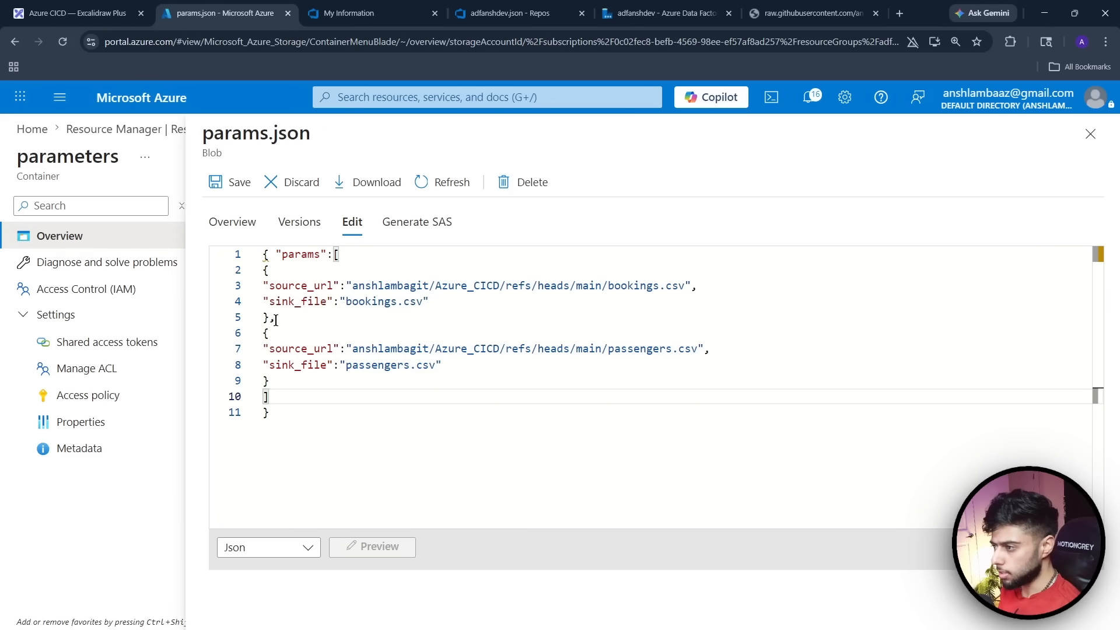
{"action": "left_click", "coordinate": [220, 183]}
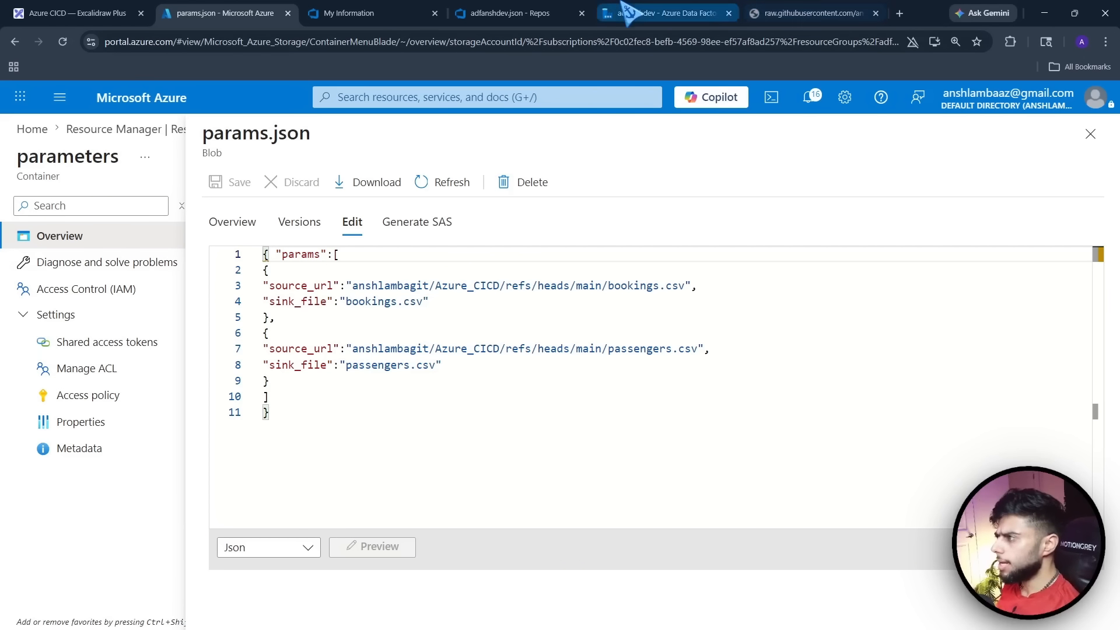
Switch to pipeline1 in Azure Data Factory and reposition the Copy data1 and ForEach1 activities on the canvas
{"action": "left_click", "coordinate": [665, 13]}
{"action": "left_click_drag", "start_coordinate": [675, 366], "coordinate": [594, 455]}
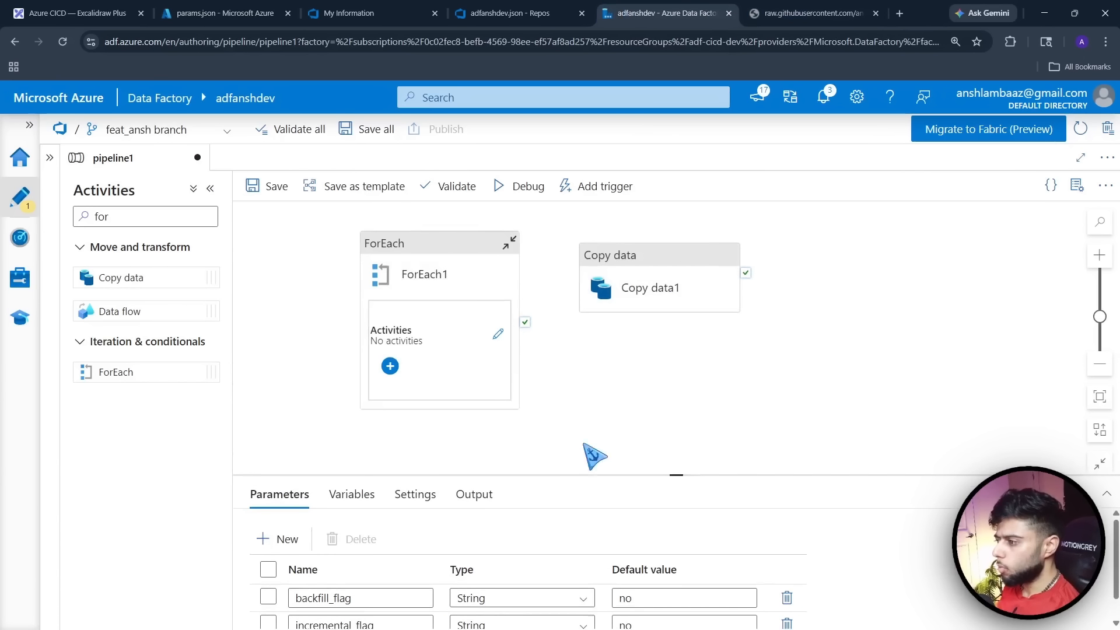
{"action": "left_click", "coordinate": [516, 268]}
{"action": "left_click_drag", "start_coordinate": [723, 266], "coordinate": [924, 333]}
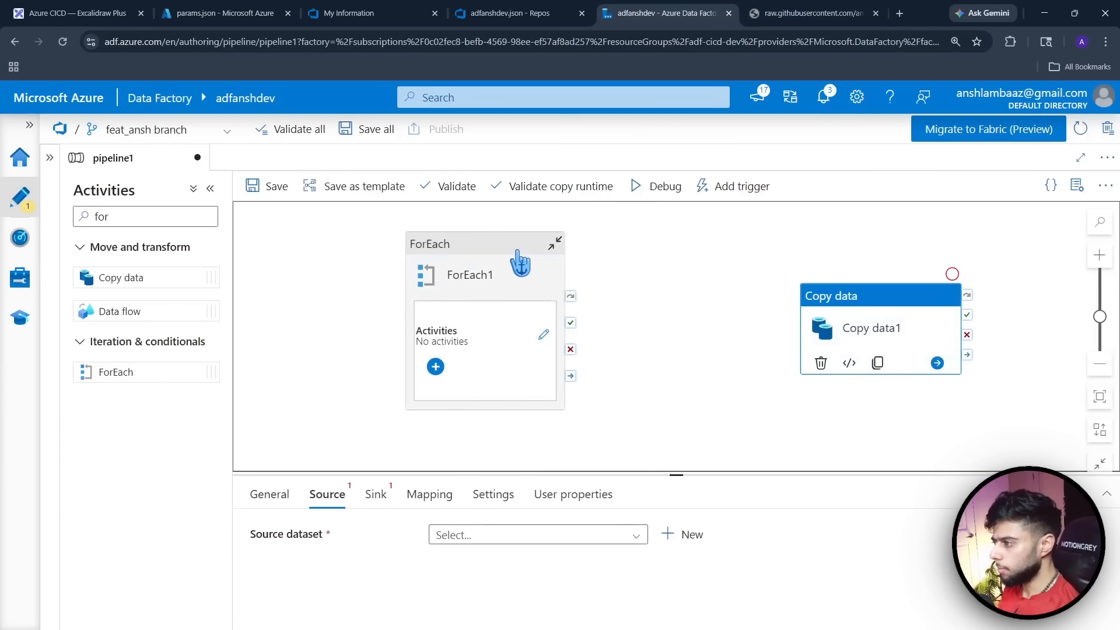
{"action": "left_click_drag", "start_coordinate": [518, 263], "coordinate": [623, 274]}
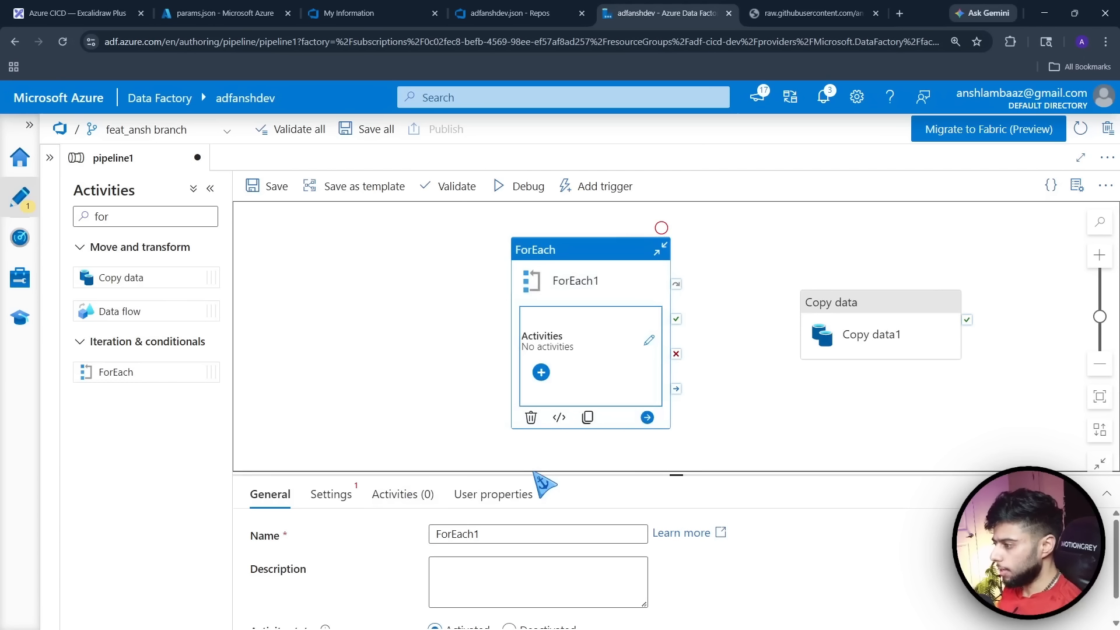
Set the activity state of both ForEach1 and Copy data1 to Deactivated
{"action": "scroll", "coordinate": [532, 430], "scroll_direction": "down", "scroll_amount": 1}
{"action": "left_click", "coordinate": [509, 420]}
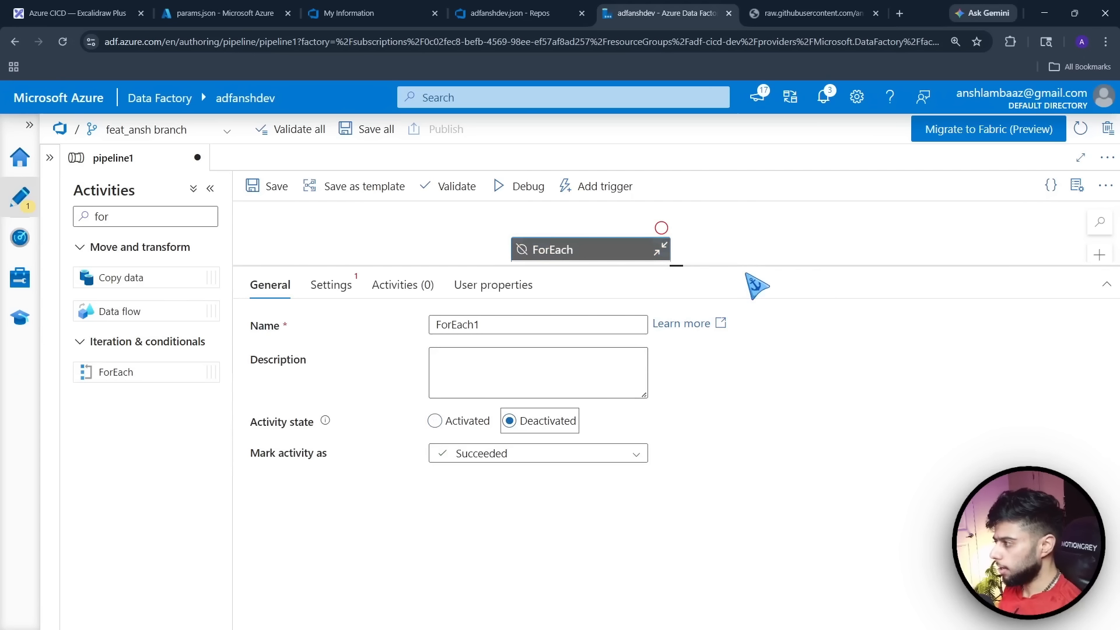
{"action": "left_click_drag", "start_coordinate": [748, 266], "coordinate": [748, 368]}
{"action": "left_click", "coordinate": [820, 308]}
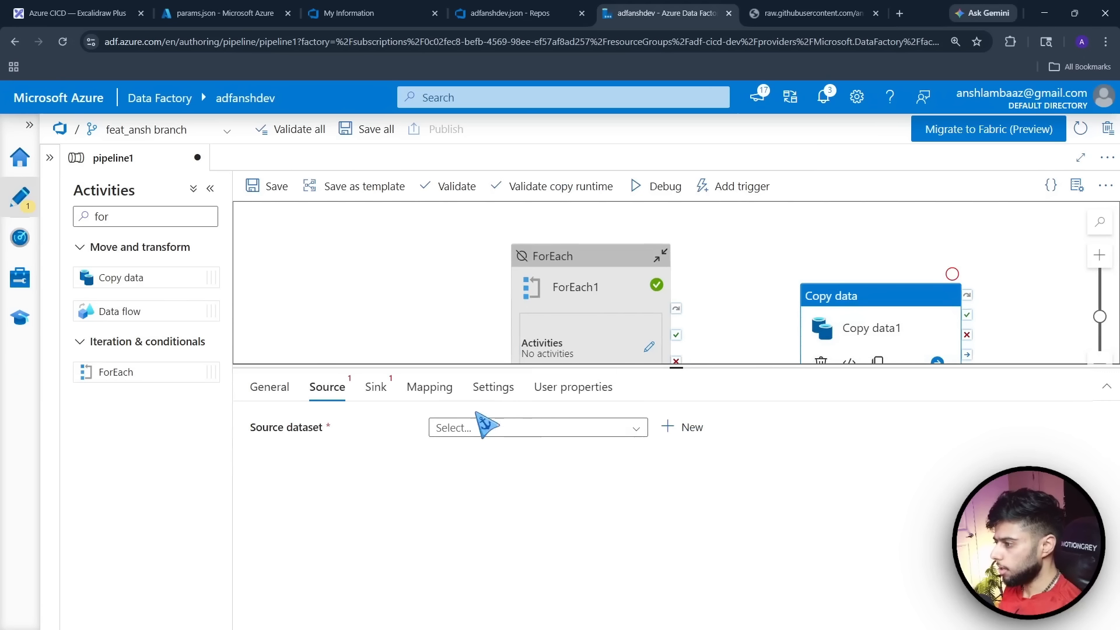
{"action": "left_click_drag", "start_coordinate": [849, 327], "coordinate": [813, 325]}
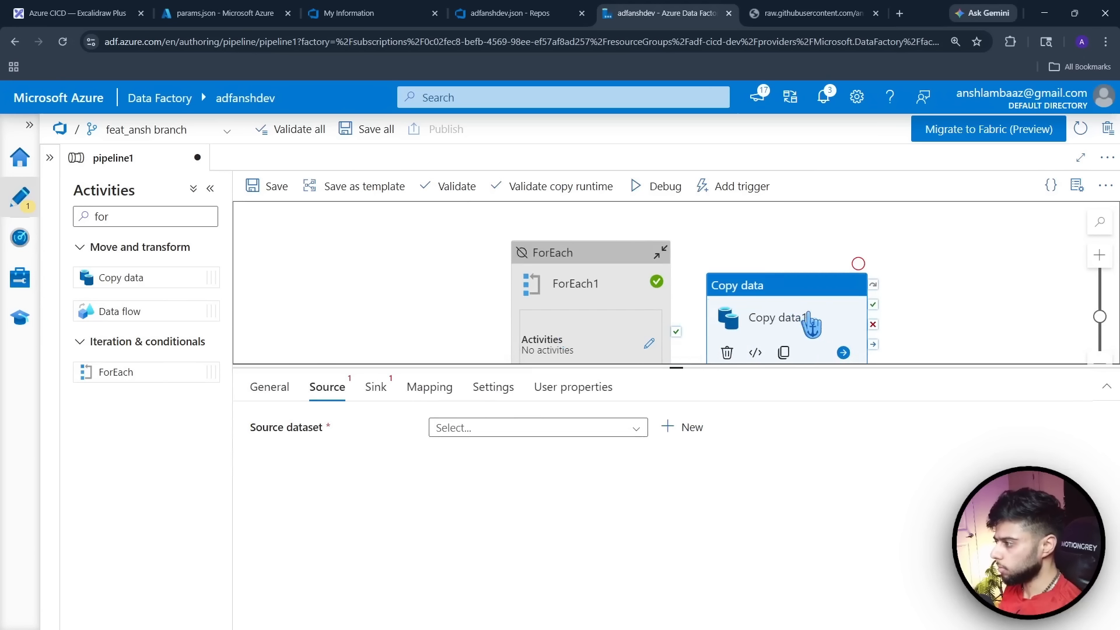
{"action": "left_click", "coordinate": [252, 392]}
{"action": "left_click", "coordinate": [536, 525]}
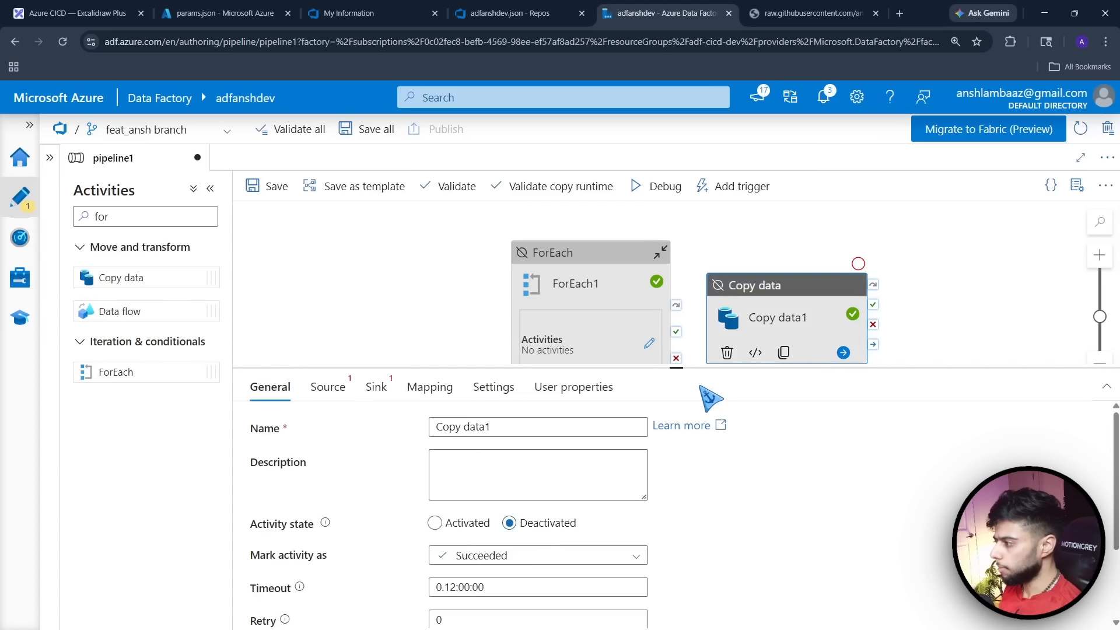
Make room on the pipeline canvas and add a Lookup activity ahead of ForEach1
{"action": "left_click", "coordinate": [458, 355]}
{"action": "left_click", "coordinate": [793, 333]}
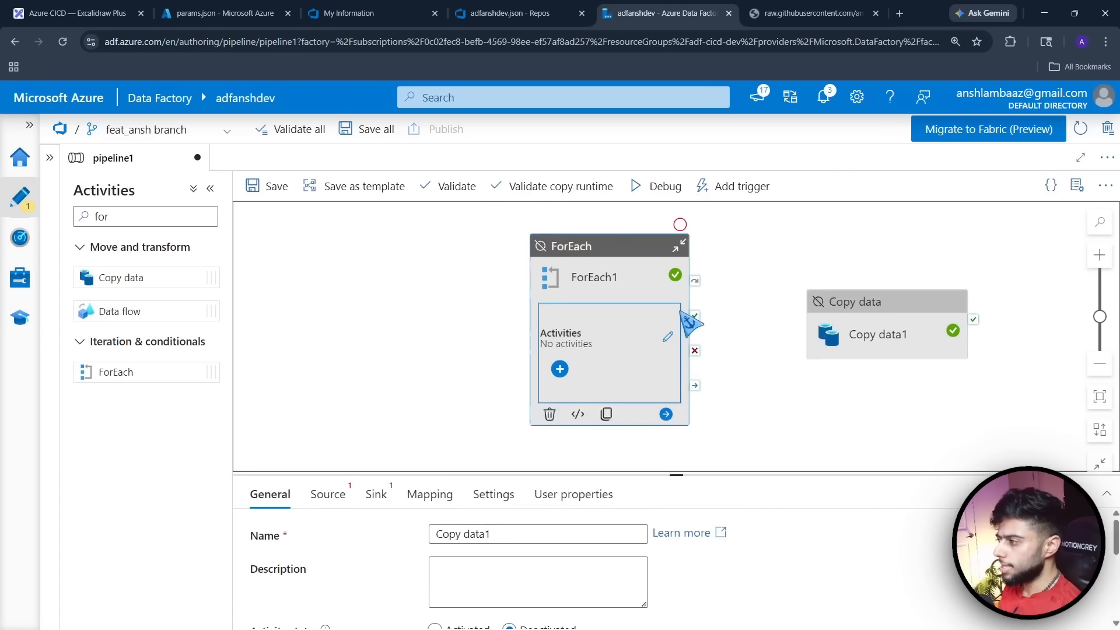
{"action": "left_click", "coordinate": [617, 252]}
{"action": "left_click_drag", "start_coordinate": [140, 219], "coordinate": [76, 217]}
{"action": "key", "text": "BackSpace"}
{"action": "type", "text": "look"}
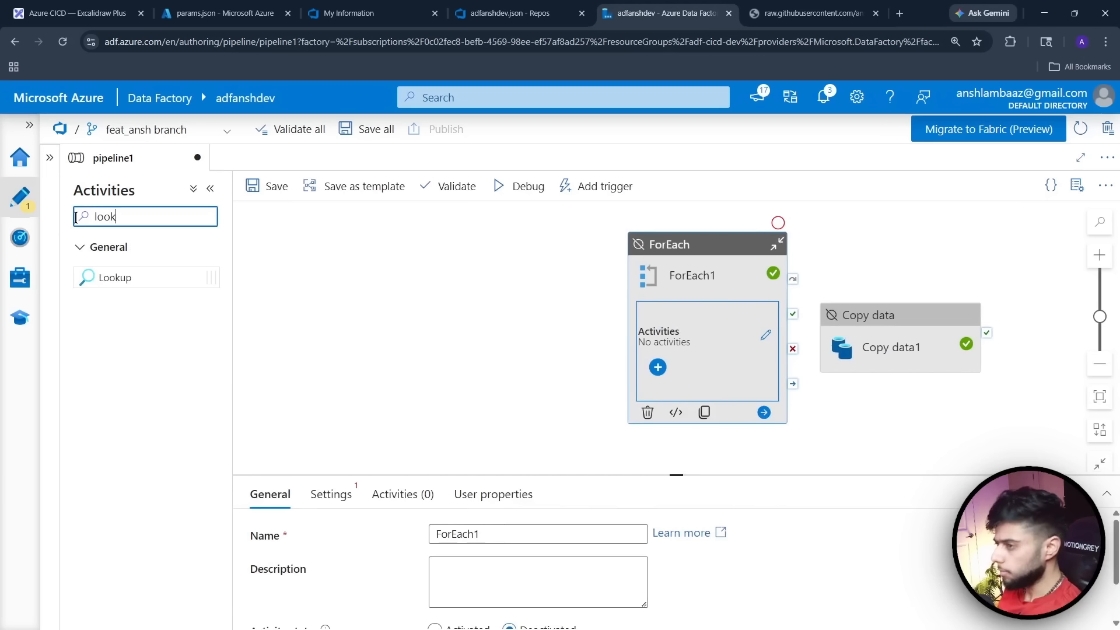
{"action": "left_click_drag", "start_coordinate": [93, 277], "coordinate": [416, 306]}
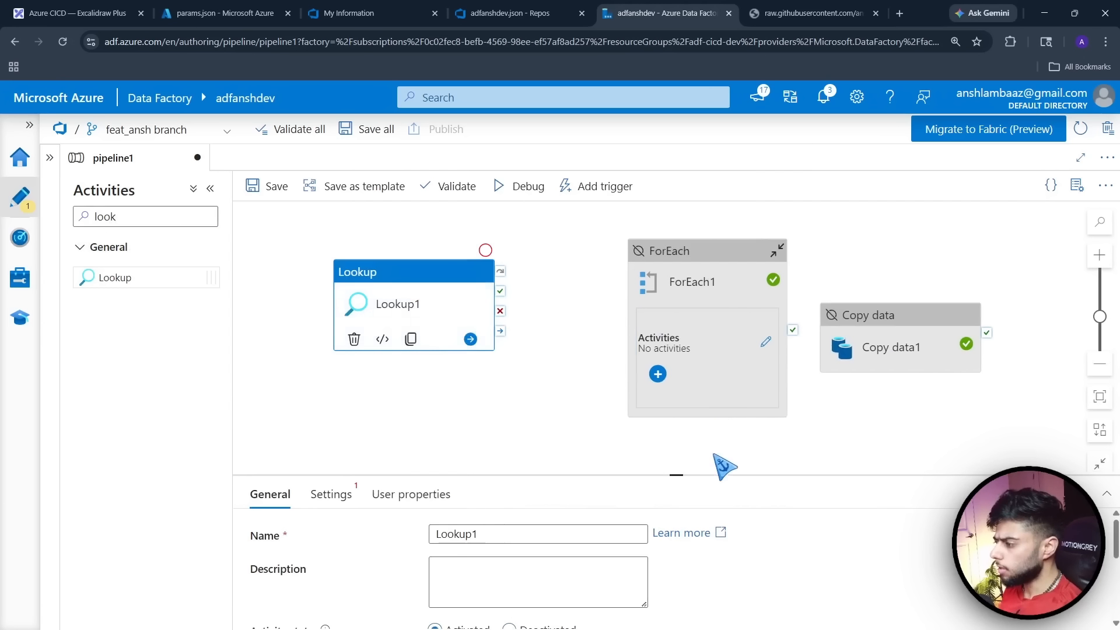
Rename the new Lookup activity as GetParams, working in full-screen view
{"action": "left_click_drag", "start_coordinate": [678, 475], "coordinate": [662, 388]}
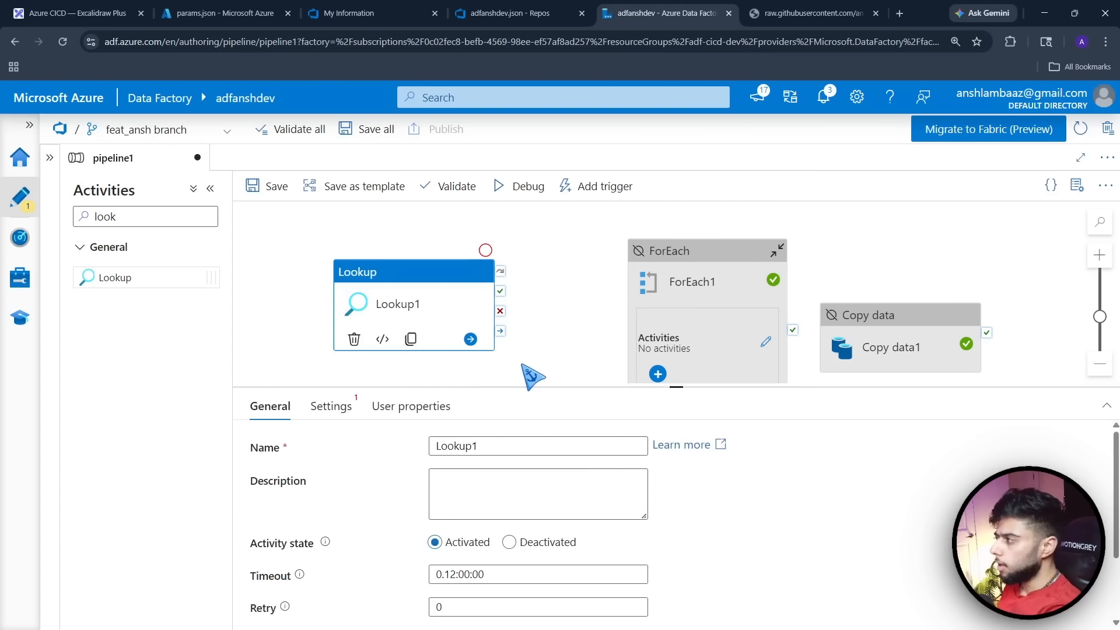
{"action": "key", "text": "F11"}
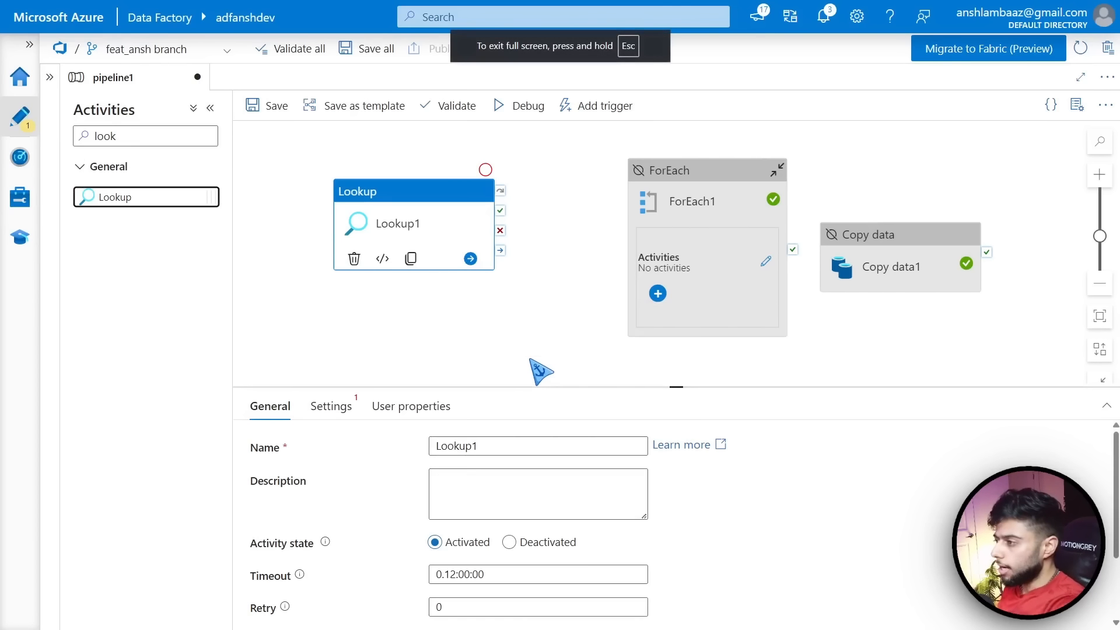
{"action": "left_click_drag", "start_coordinate": [523, 447], "coordinate": [406, 466]}
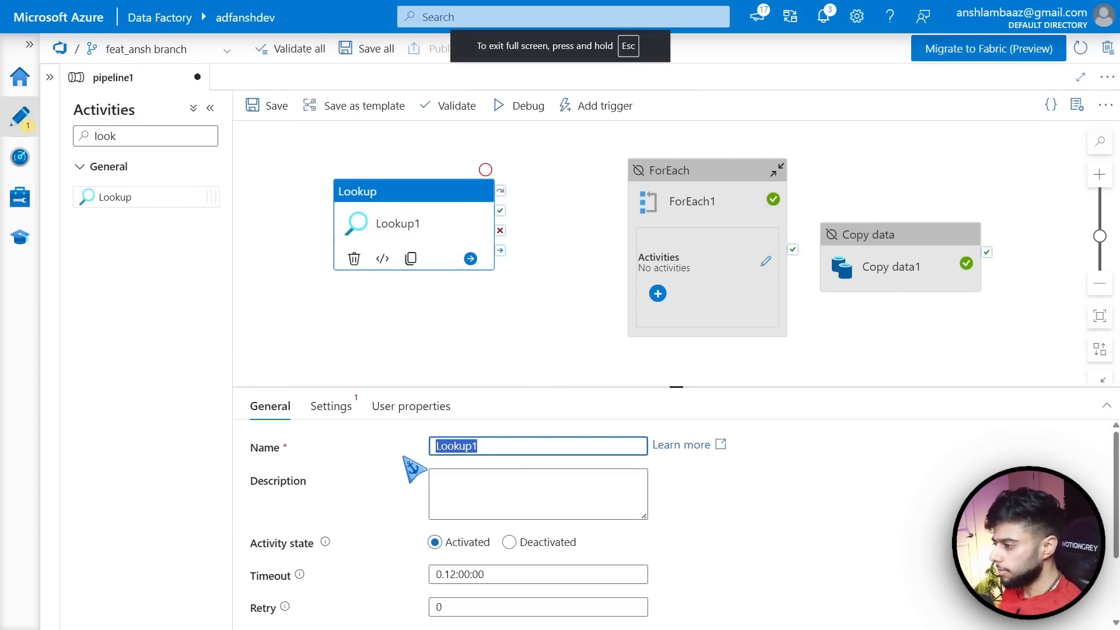
{"action": "type", "text": "F"}
{"action": "type", "text": "GetPar"}
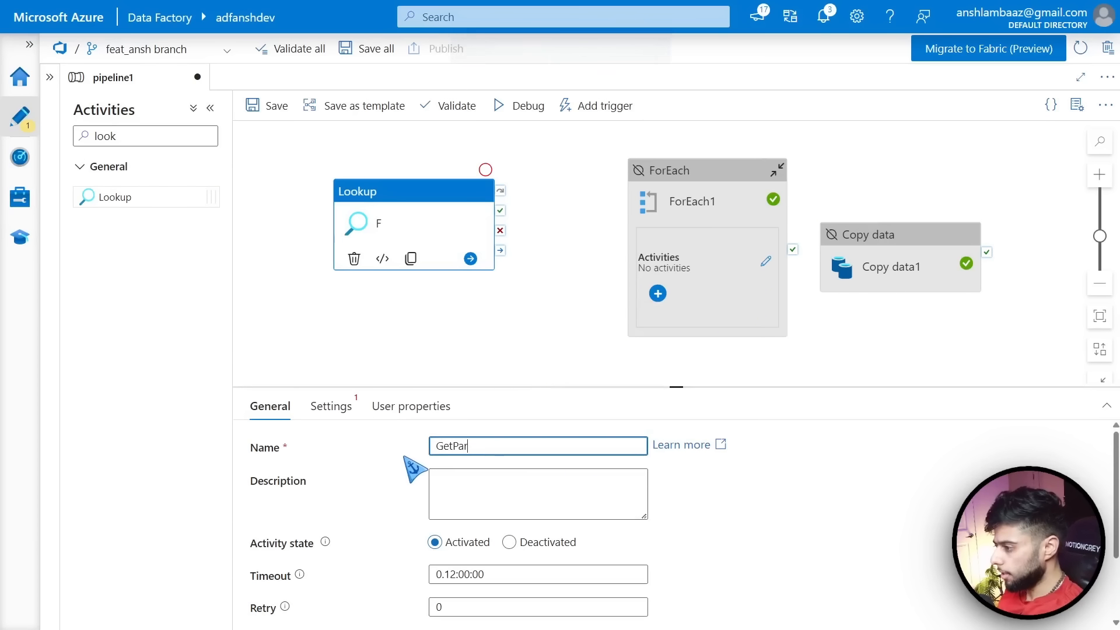
{"action": "type", "text": "amas"}
{"action": "key", "text": "BackSpace"}
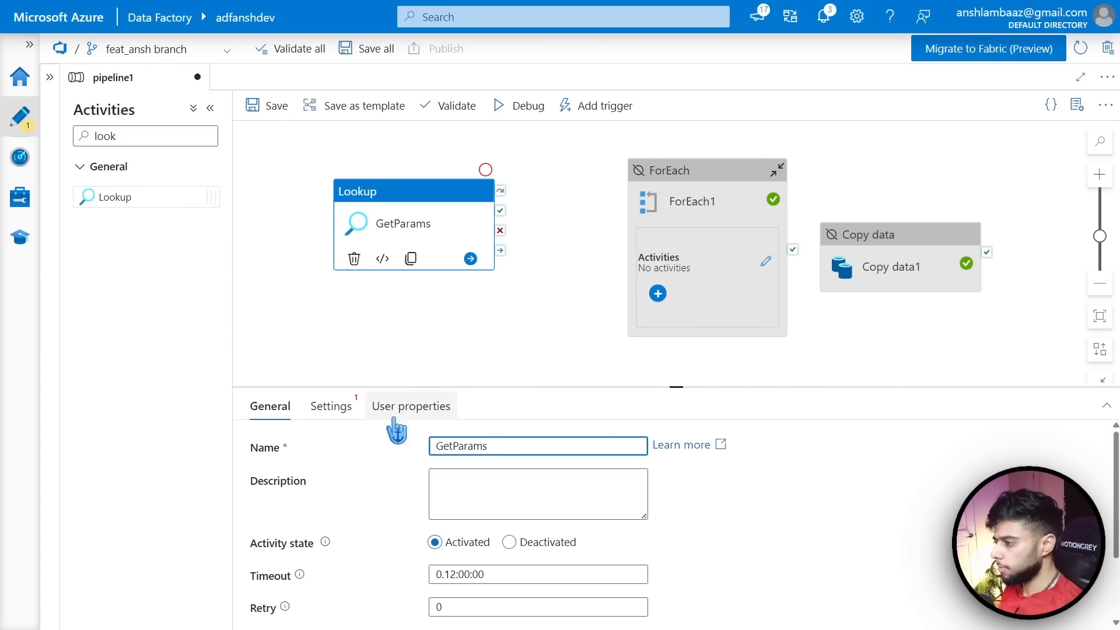
Check the source dataset choices for GetParams and turn off its First row only option
{"action": "left_click", "coordinate": [340, 408]}
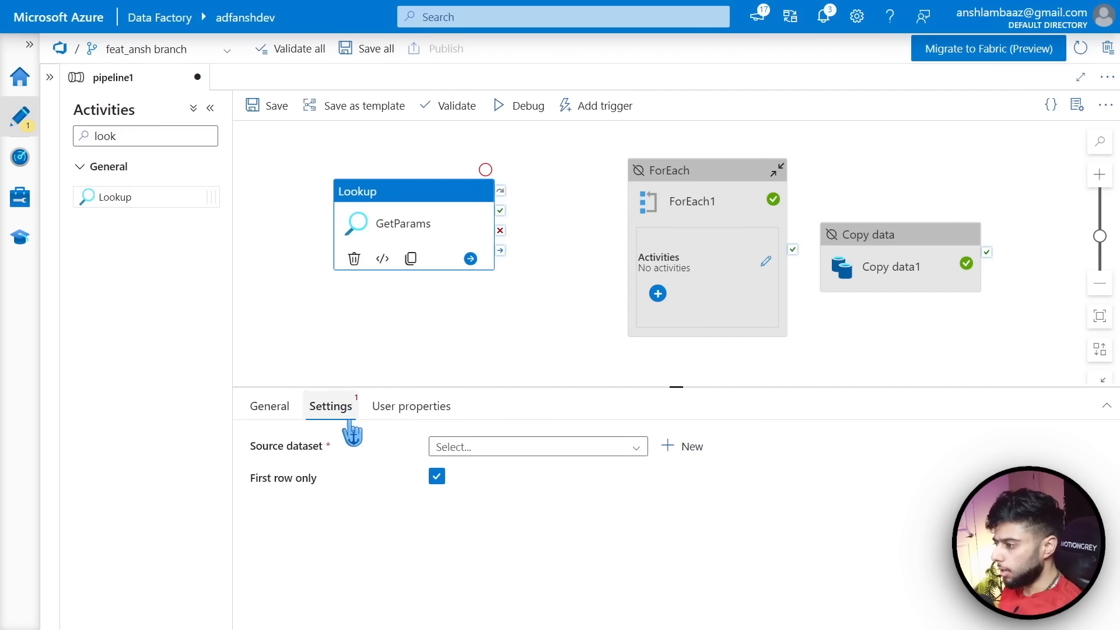
{"action": "left_click", "coordinate": [570, 447]}
{"action": "left_click", "coordinate": [526, 525]}
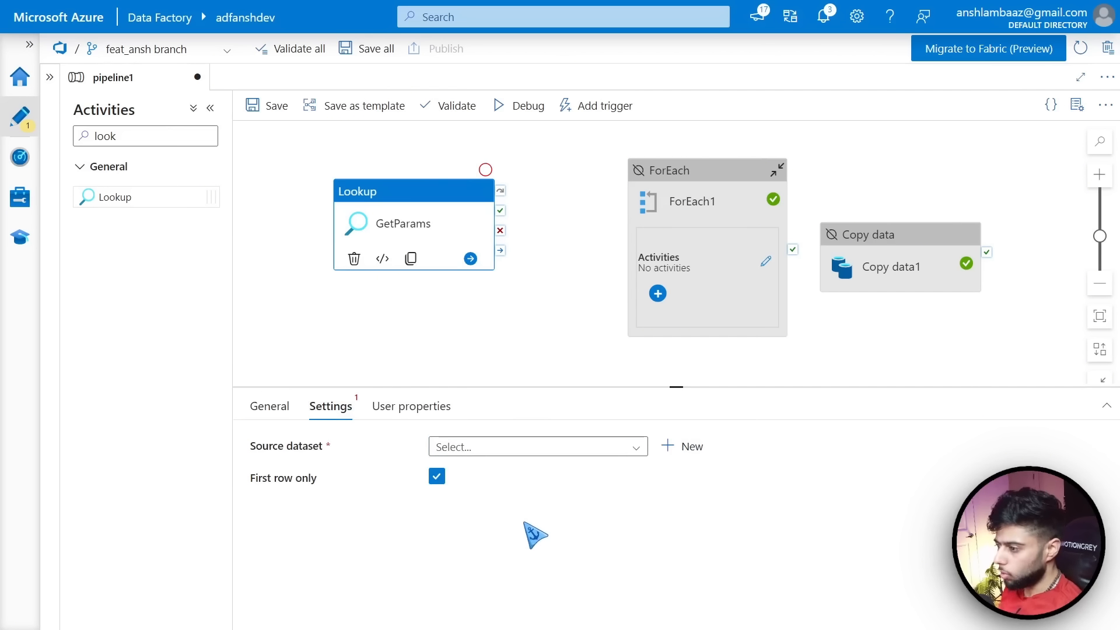
{"action": "left_click", "coordinate": [436, 477]}
Start a new source dataset for GetParams using Azure Data Lake Storage Gen2 as the data store and JSON as the format
{"action": "left_click", "coordinate": [689, 447]}
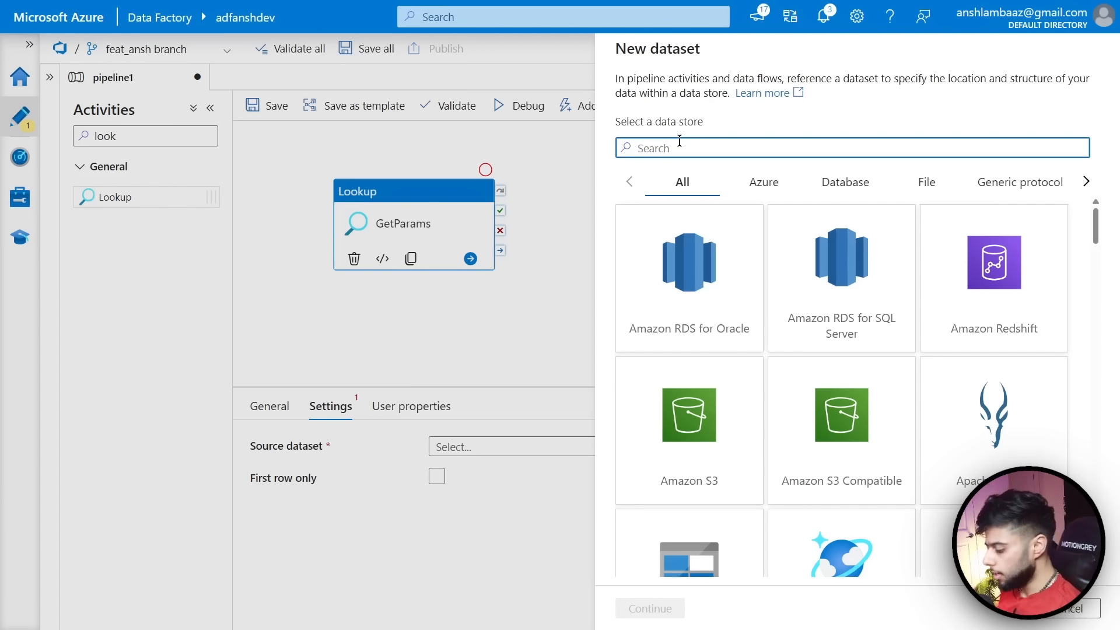
{"action": "type", "text": "adls"}
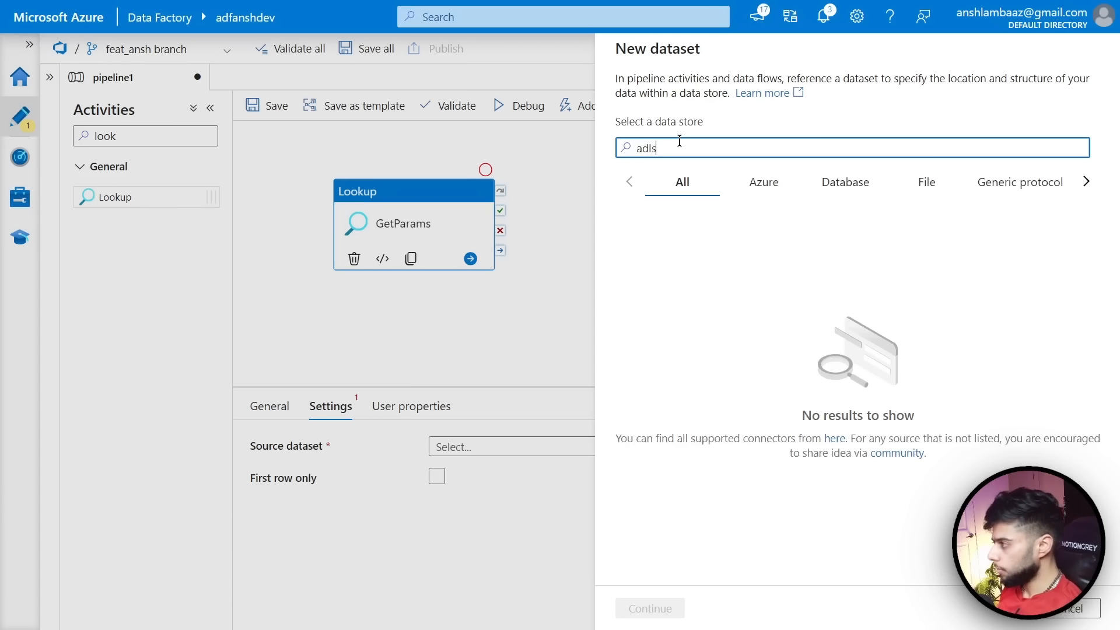
{"action": "key", "text": "BackSpace"}
{"action": "key", "text": "BackSpace"}
{"action": "key", "text": "BackSpace"}
{"action": "key", "text": "BackSpace"}
{"action": "type", "text": "data"}
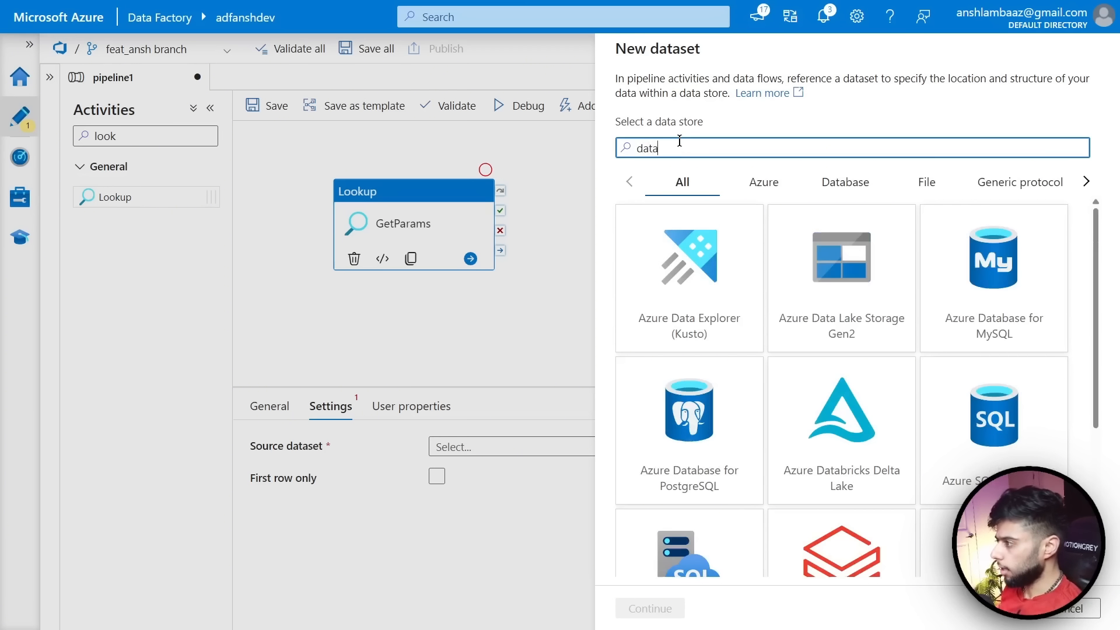
{"action": "left_click", "coordinate": [829, 287]}
{"action": "left_click", "coordinate": [645, 607]}
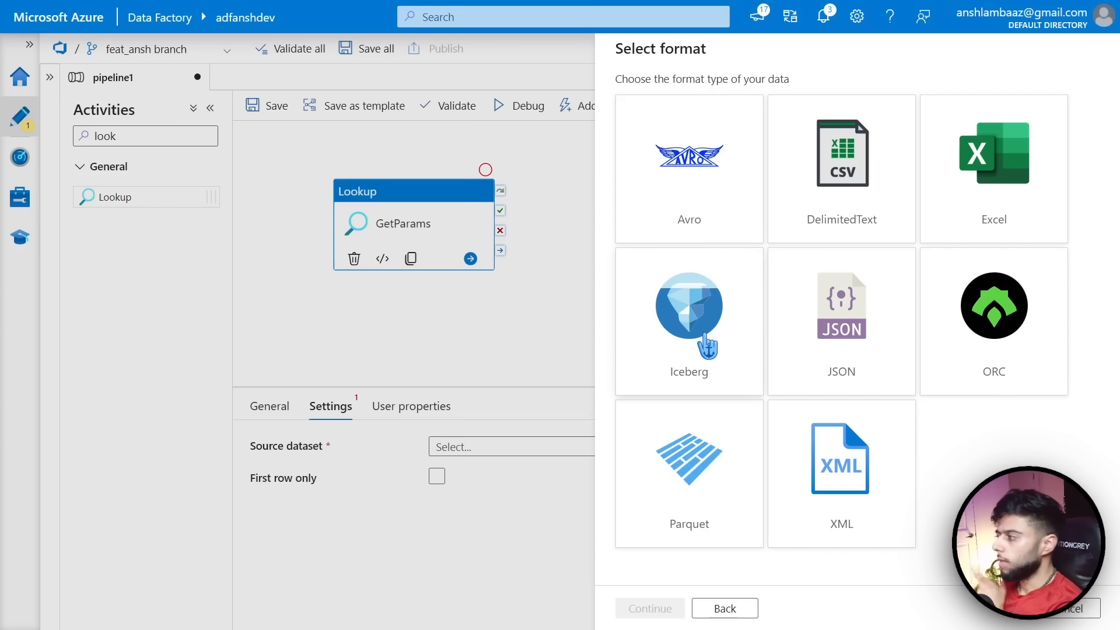
{"action": "left_click", "coordinate": [854, 335]}
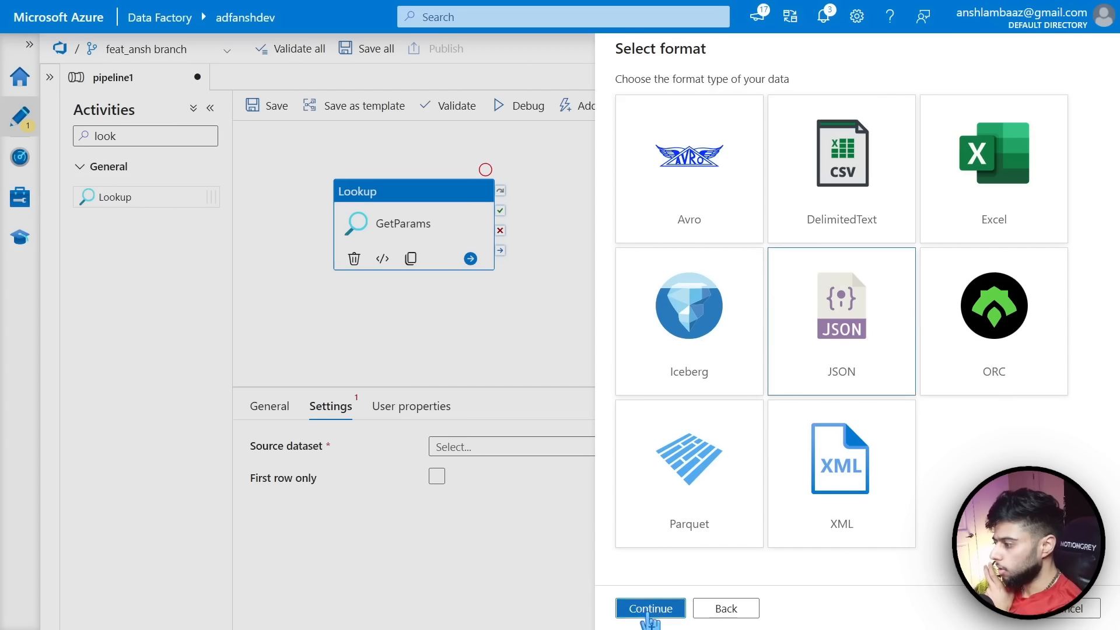
{"action": "left_click", "coordinate": [649, 608]}
Name the new JSON dataset ds_params and assign it the linked service ls_adls
{"action": "left_click_drag", "start_coordinate": [675, 99], "coordinate": [564, 97]}
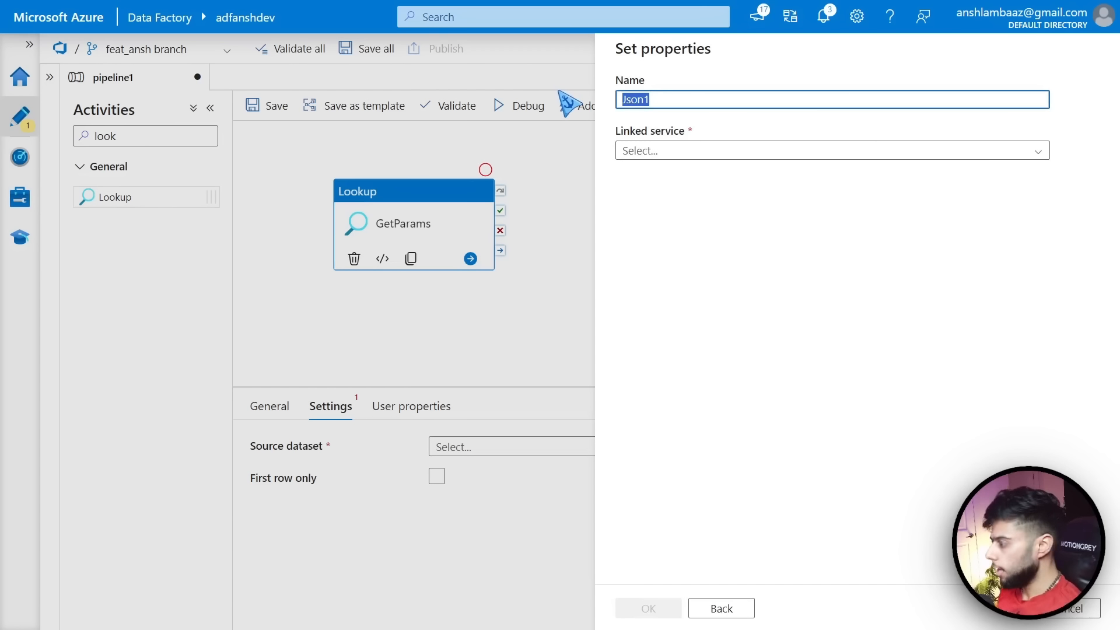
{"action": "type", "text": "ds-"}
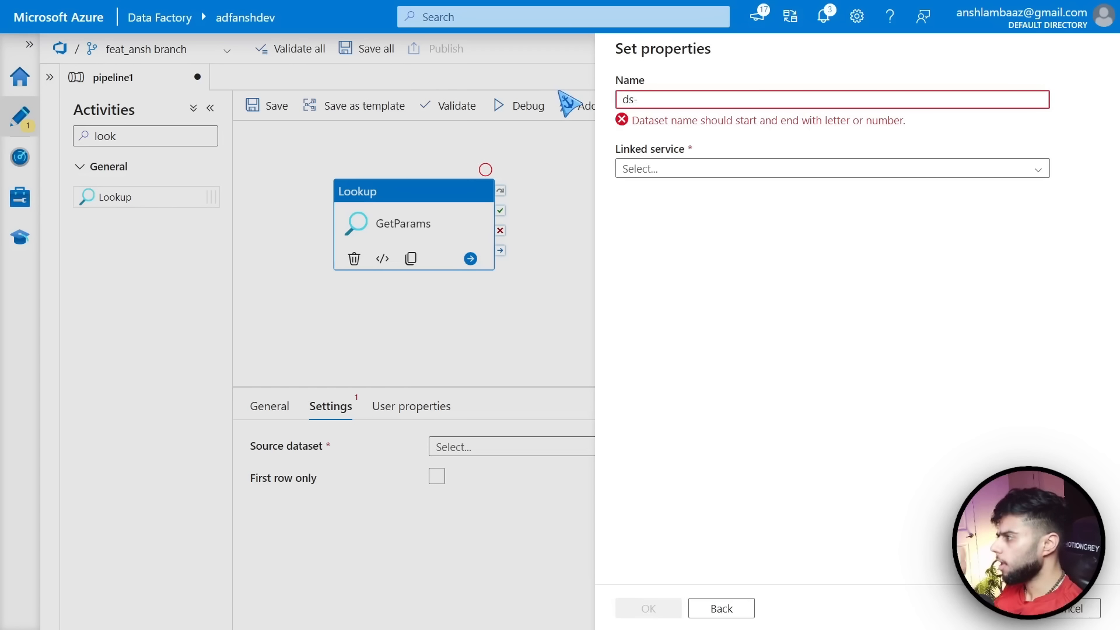
{"action": "type", "text": "_params"}
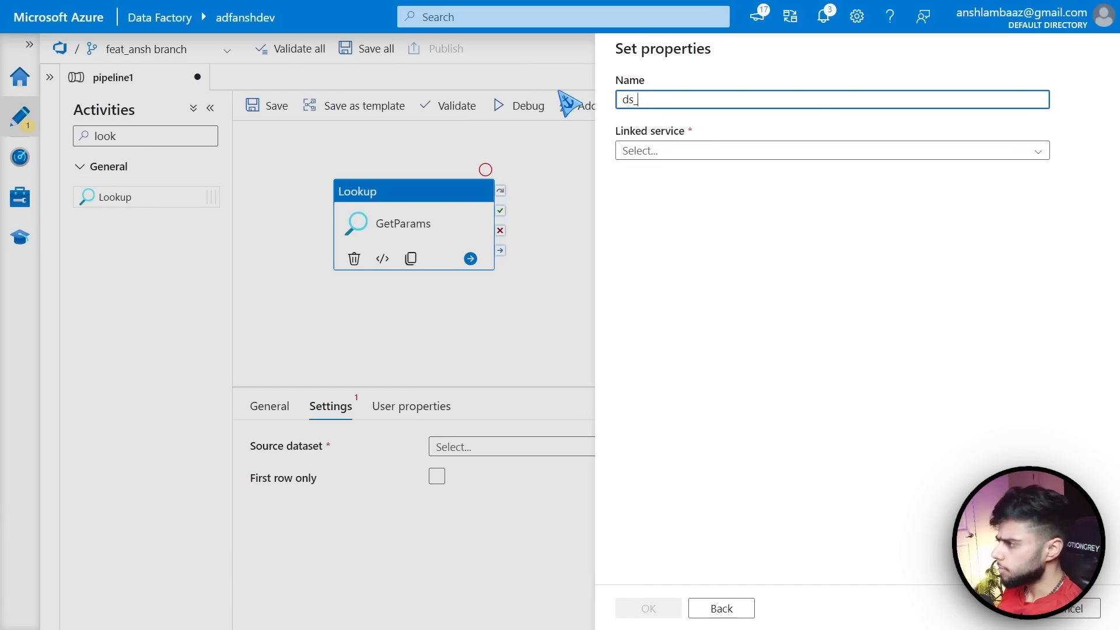
{"action": "left_click", "coordinate": [729, 153]}
{"action": "left_click", "coordinate": [649, 233]}
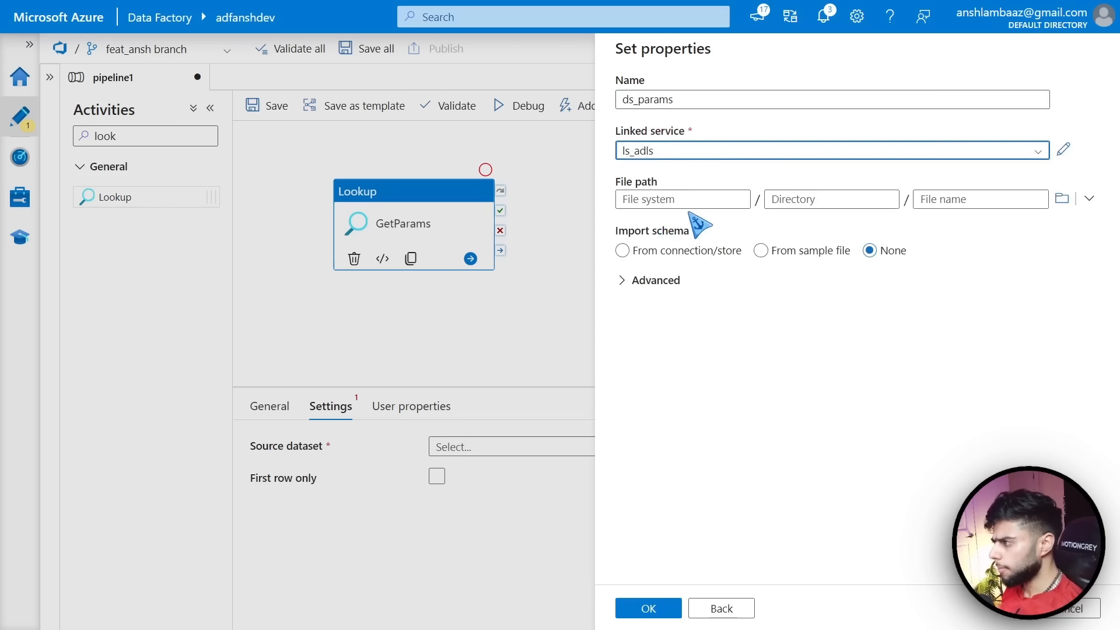
Point the dataset to params.json in the parameters container, set schema import to None, and create it
{"action": "left_click", "coordinate": [1063, 205]}
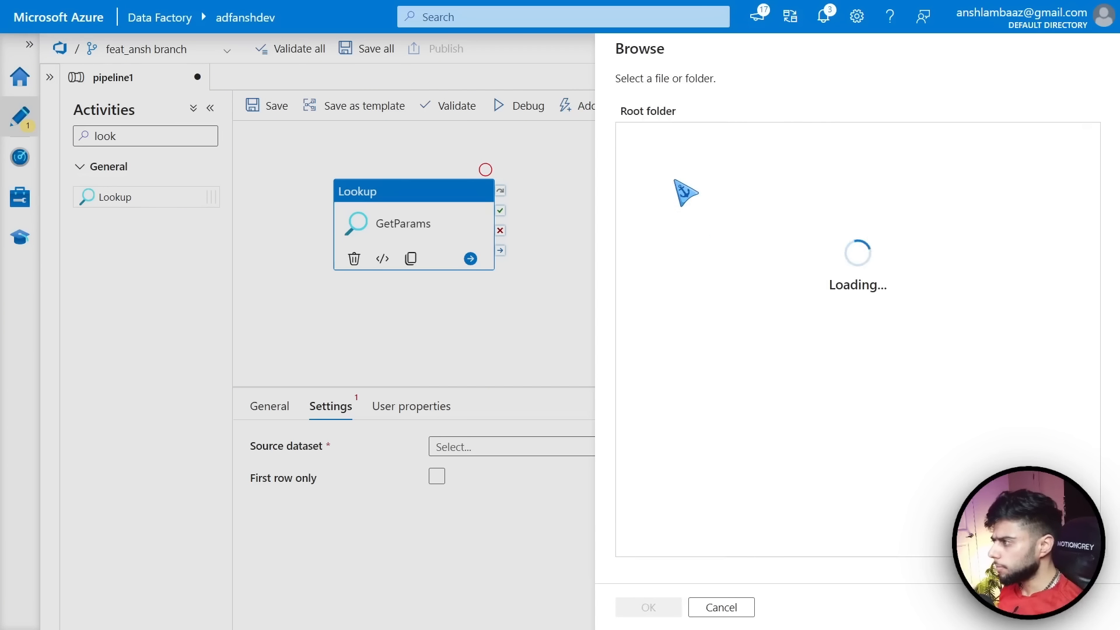
{"action": "left_click", "coordinate": [665, 139]}
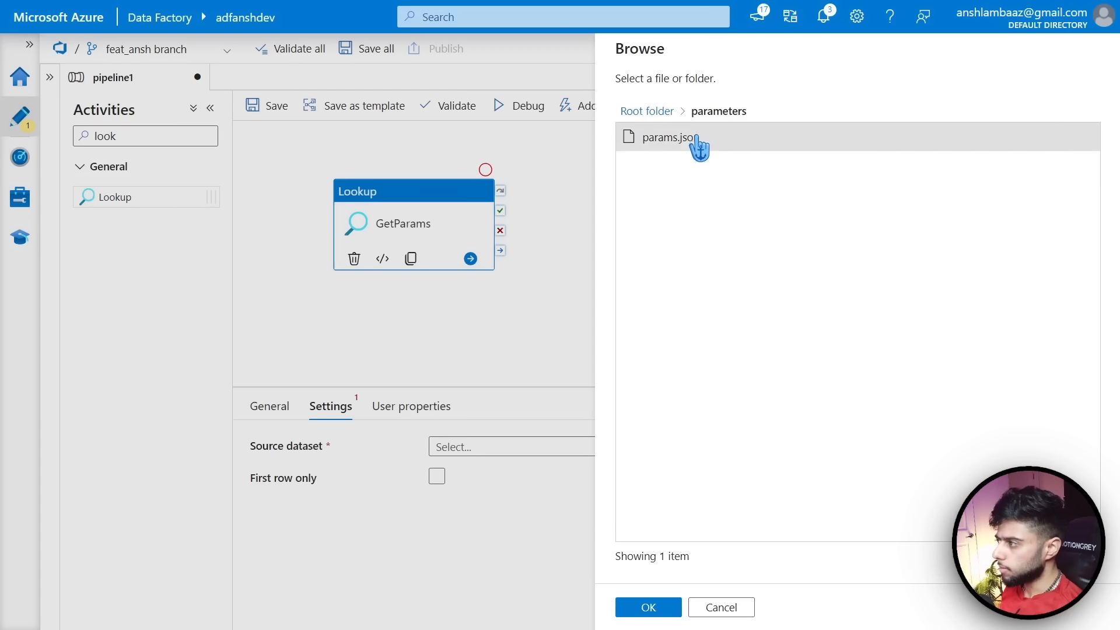
{"action": "left_click", "coordinate": [699, 140]}
{"action": "left_click", "coordinate": [641, 607]}
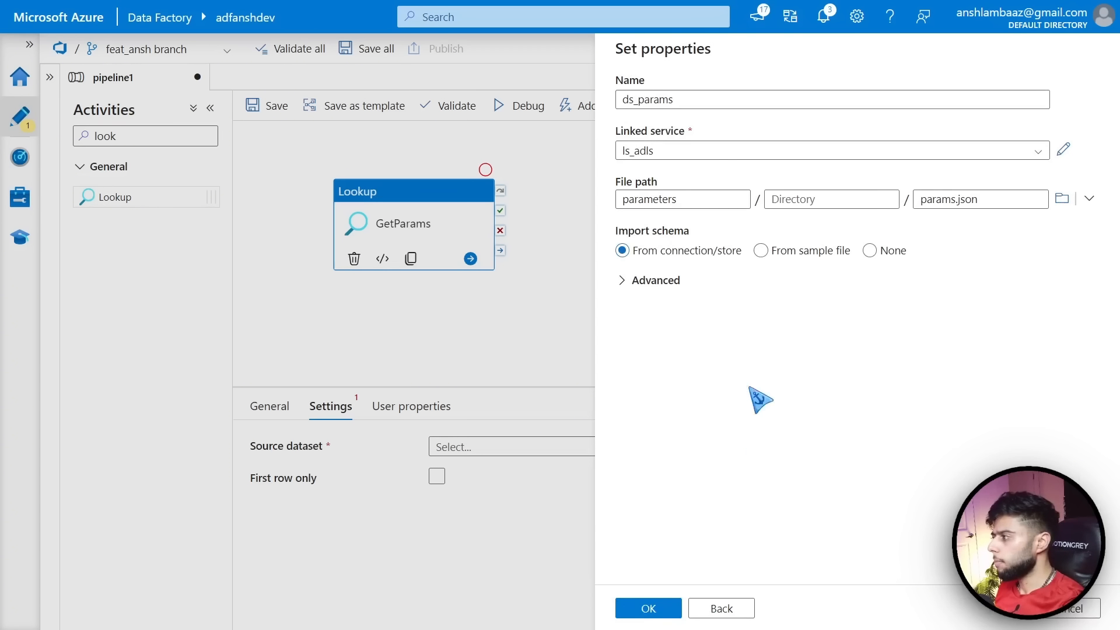
{"action": "left_click", "coordinate": [869, 251]}
{"action": "left_click", "coordinate": [649, 610]}
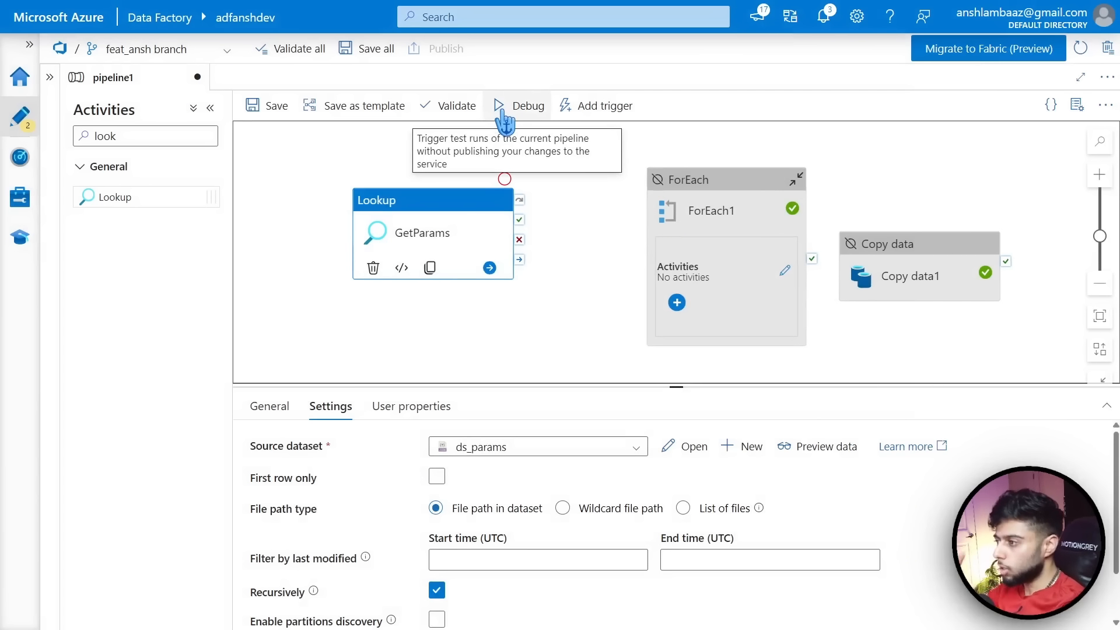
Run the pipeline in debug mode with the default flag values and refresh the run's activity statuses
{"action": "left_click", "coordinate": [503, 117]}
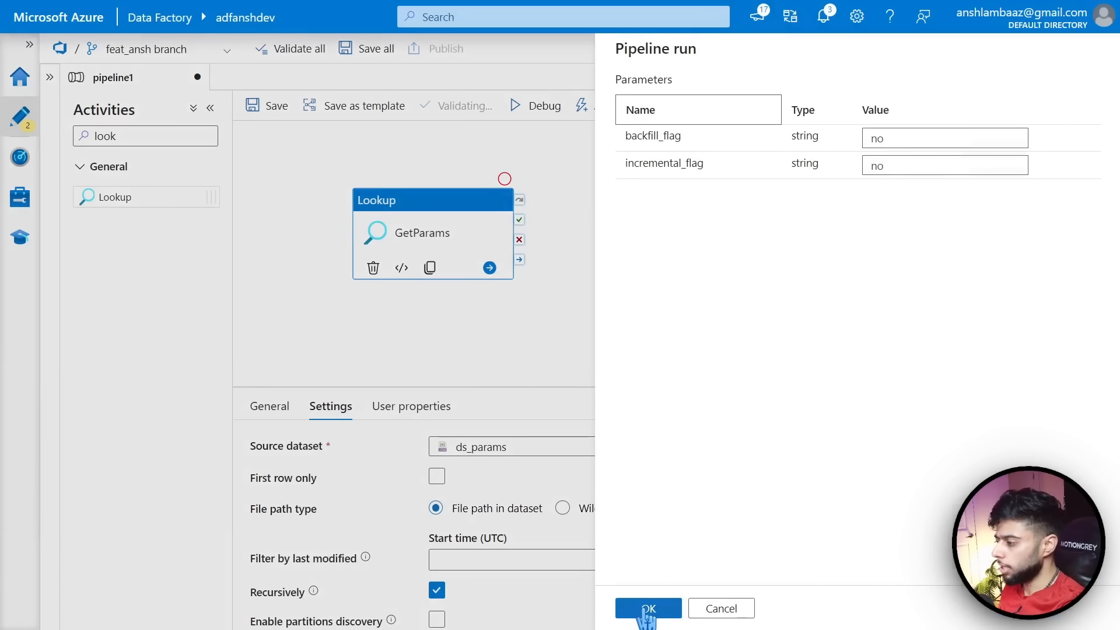
{"action": "left_click", "coordinate": [648, 606]}
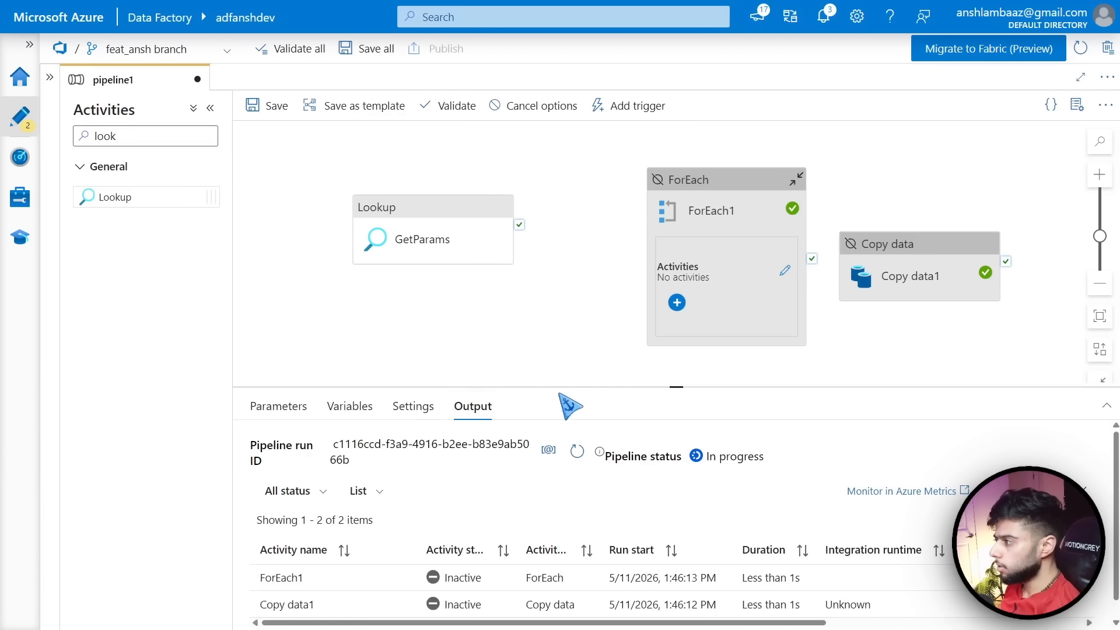
{"action": "left_click_drag", "start_coordinate": [659, 384], "coordinate": [659, 269]}
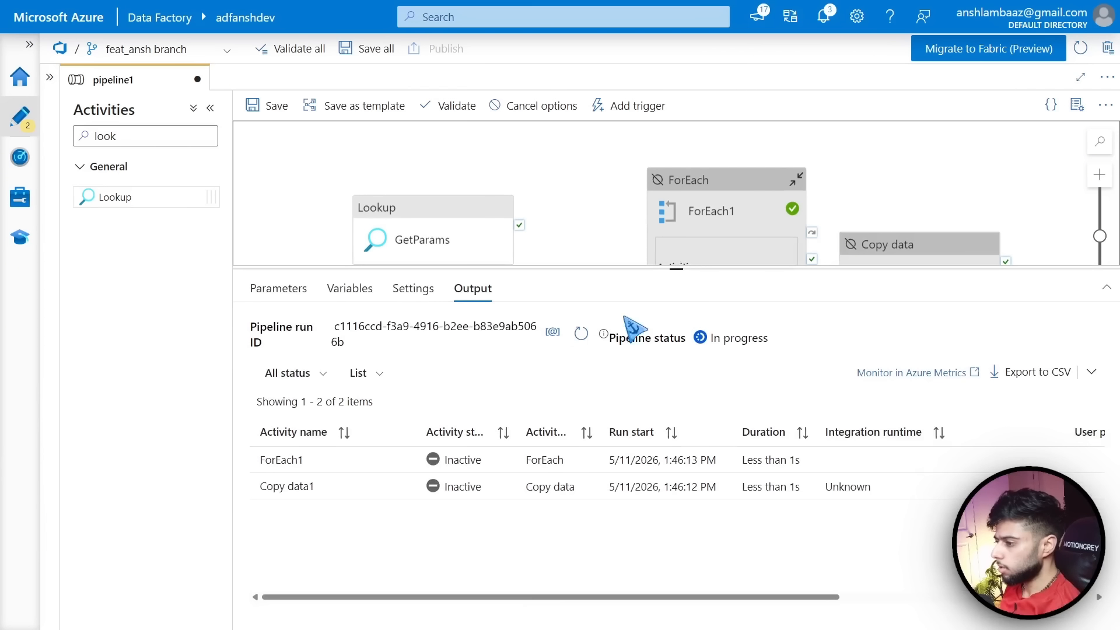
{"action": "left_click", "coordinate": [581, 334]}
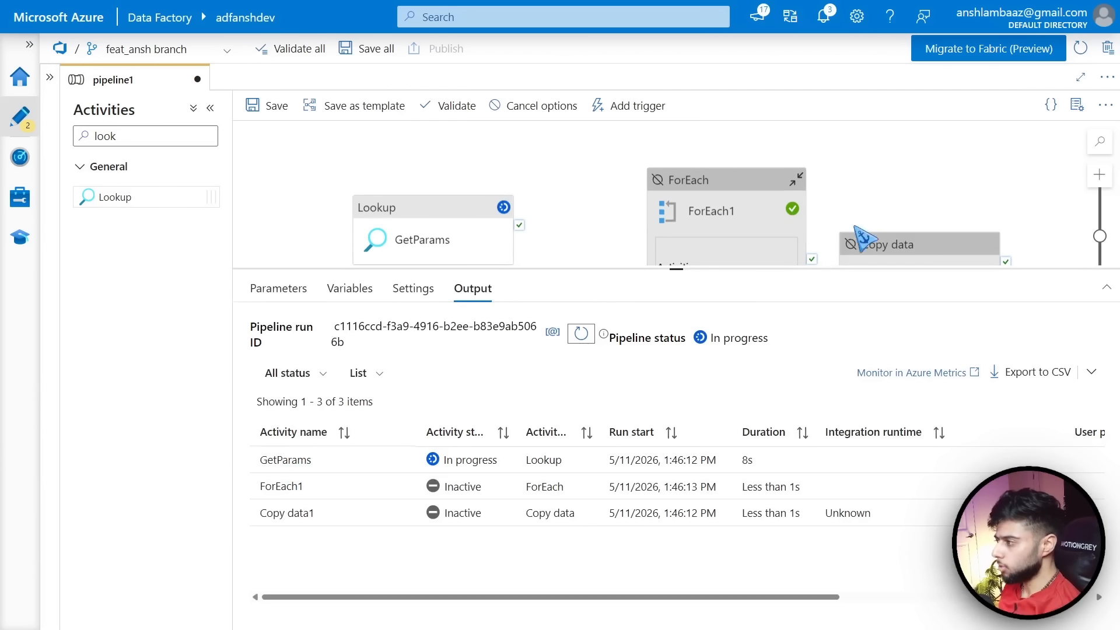
{"action": "left_click", "coordinate": [582, 336]}
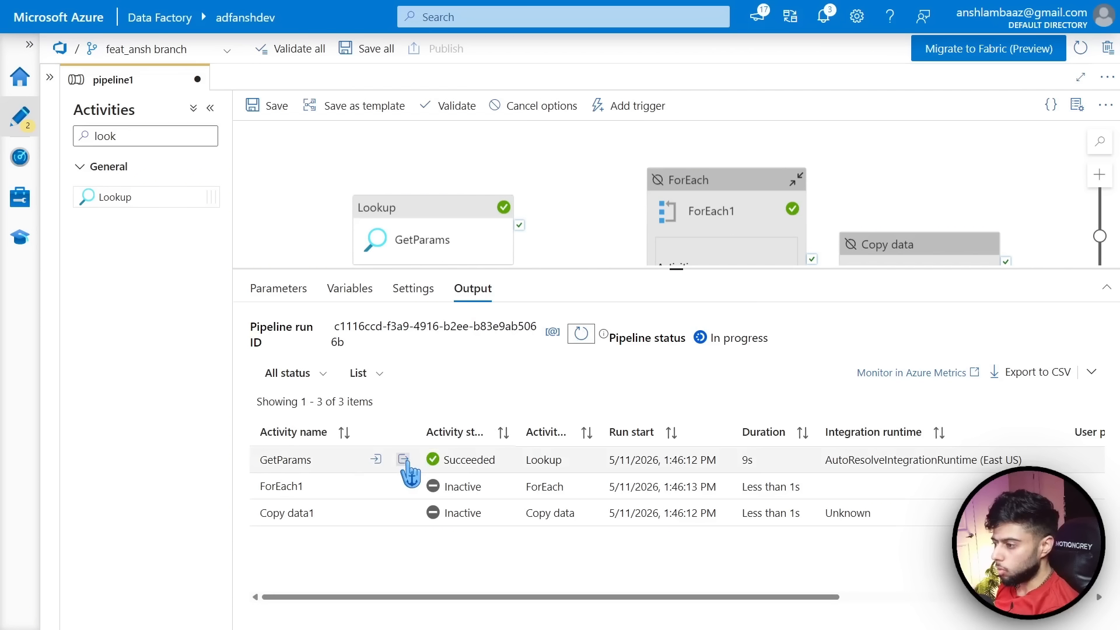
Examine the GetParams run output, especially how the params array is nested inside value
{"action": "left_click", "coordinate": [404, 460]}
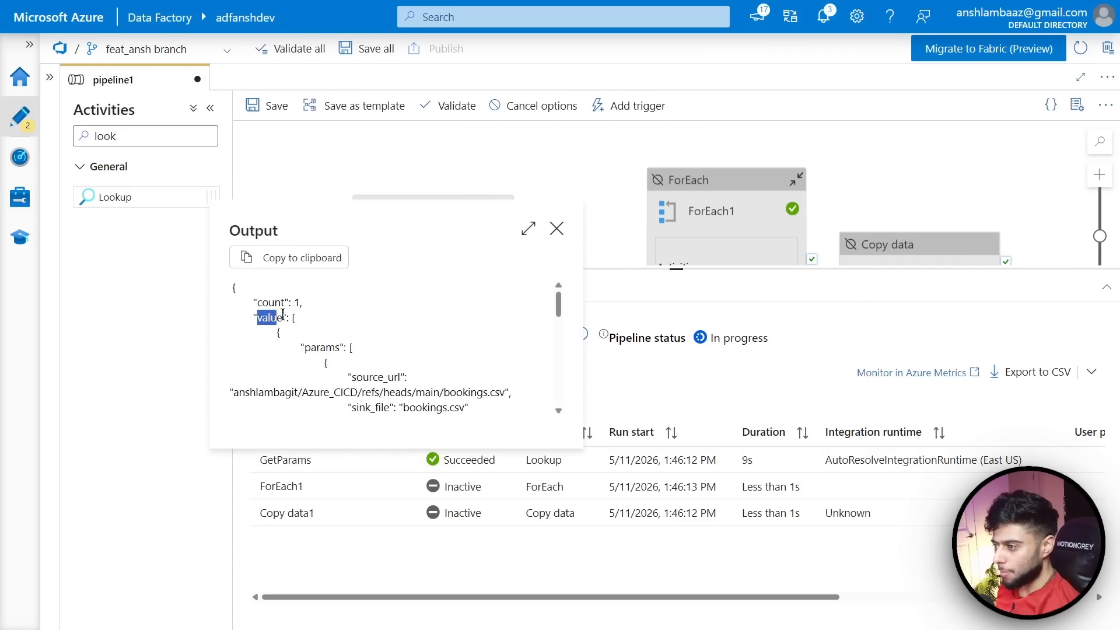
{"action": "left_click", "coordinate": [308, 331]}
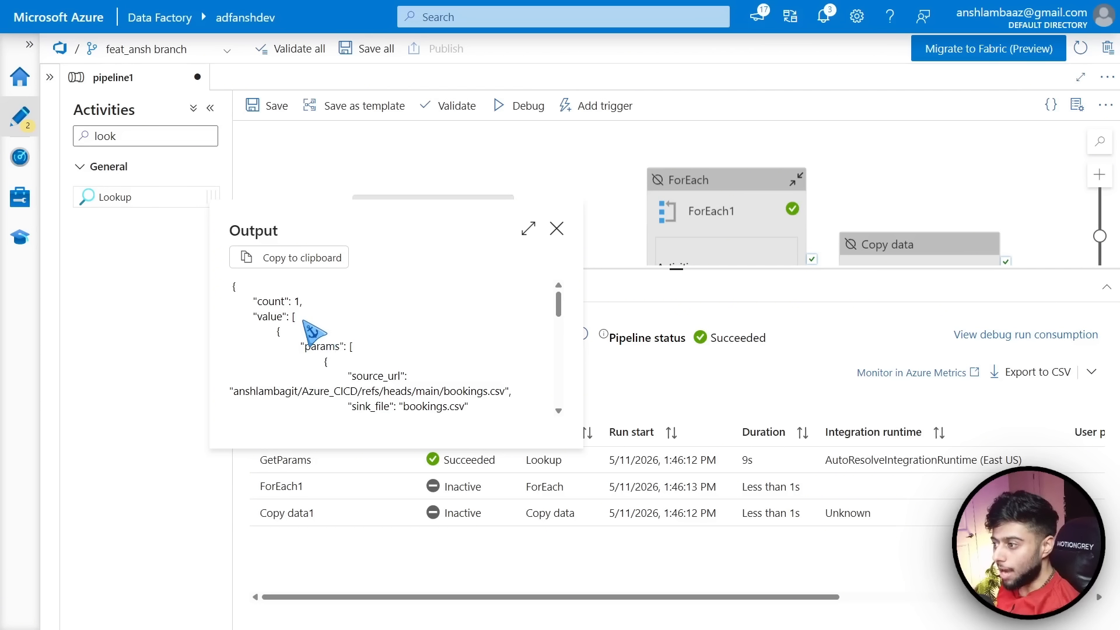
{"action": "scroll", "coordinate": [306, 321], "scroll_direction": "down", "scroll_amount": 1}
{"action": "scroll", "coordinate": [302, 319], "scroll_direction": "up", "scroll_amount": 1}
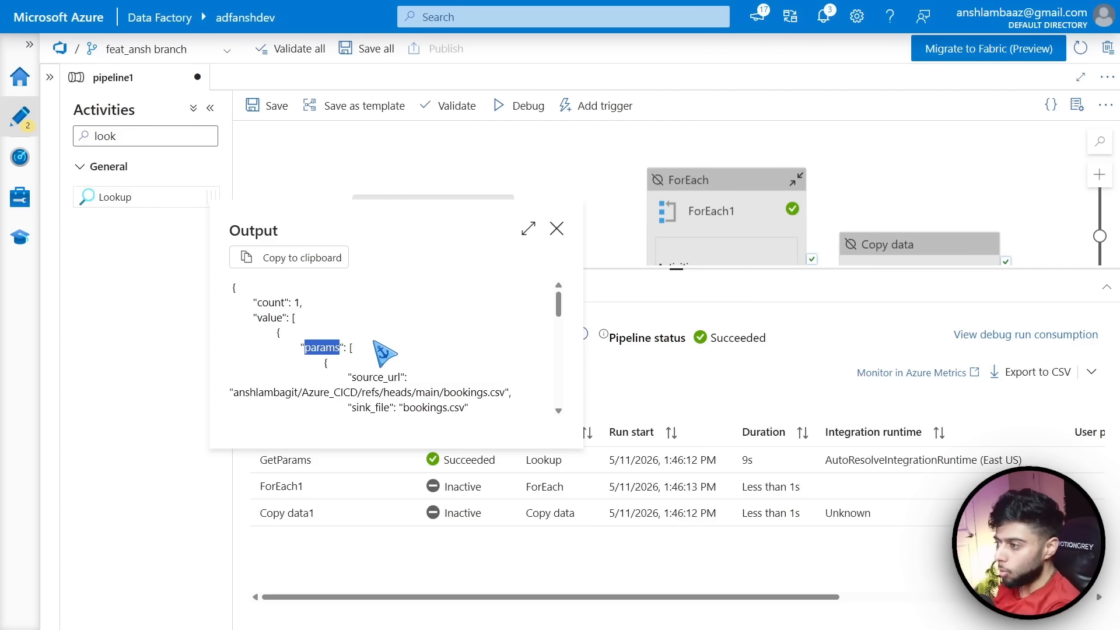
{"action": "left_click", "coordinate": [556, 228]}
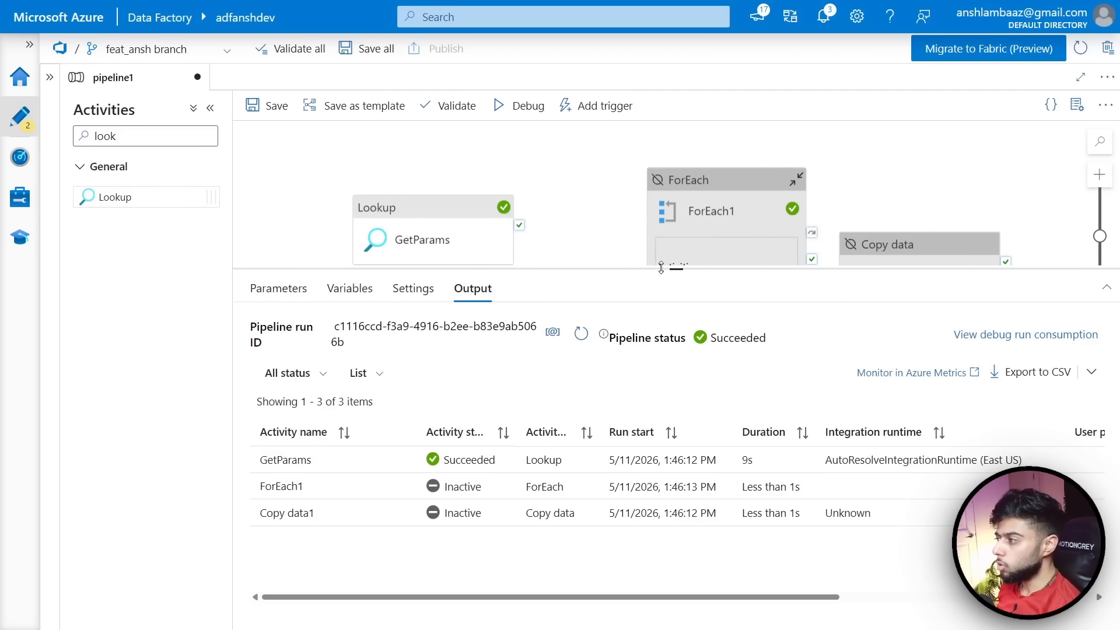
Reposition GetParams on the canvas and connect its success output to ForEach1
{"action": "left_click_drag", "start_coordinate": [661, 267], "coordinate": [661, 431]}
{"action": "left_click_drag", "start_coordinate": [453, 235], "coordinate": [406, 230]}
{"action": "left_click_drag", "start_coordinate": [141, 133], "coordinate": [97, 138]}
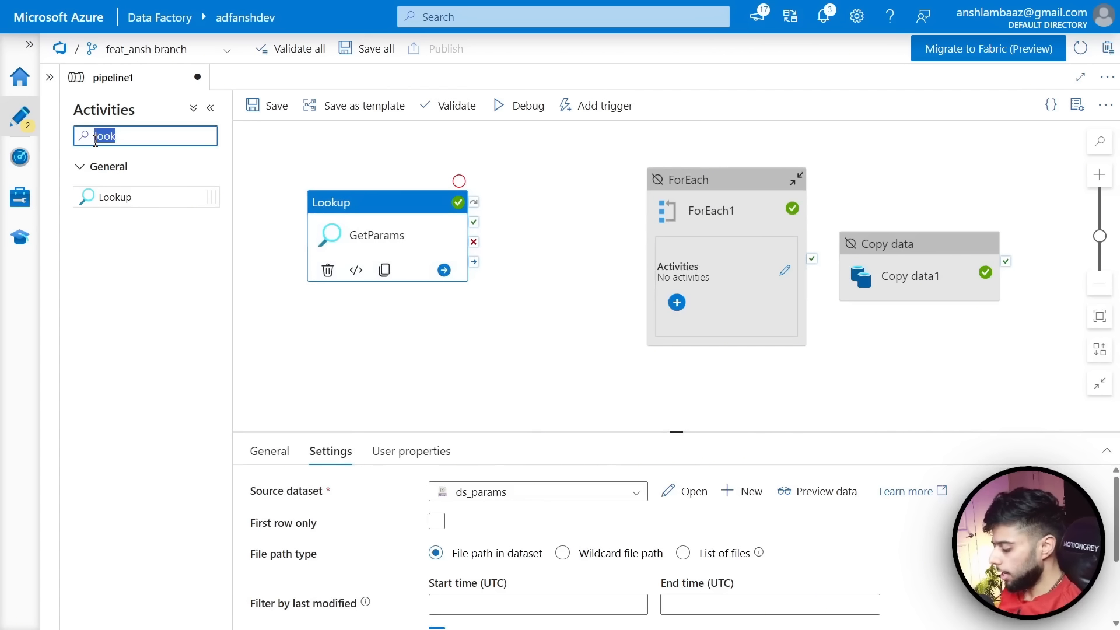
{"action": "type", "text": "var"}
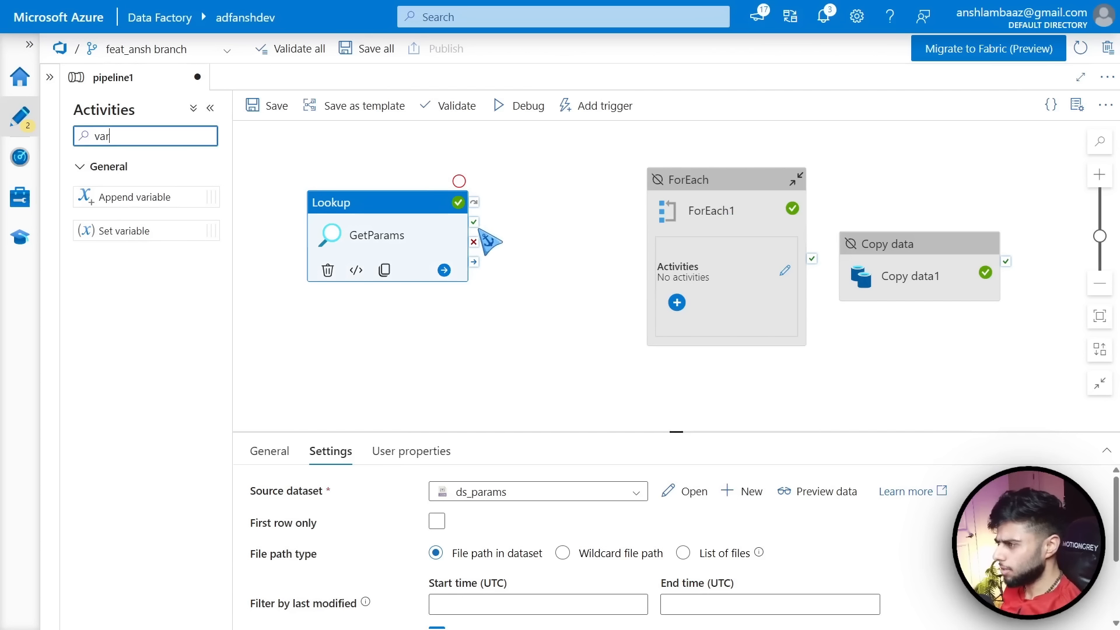
{"action": "left_click_drag", "start_coordinate": [473, 222], "coordinate": [659, 260]}
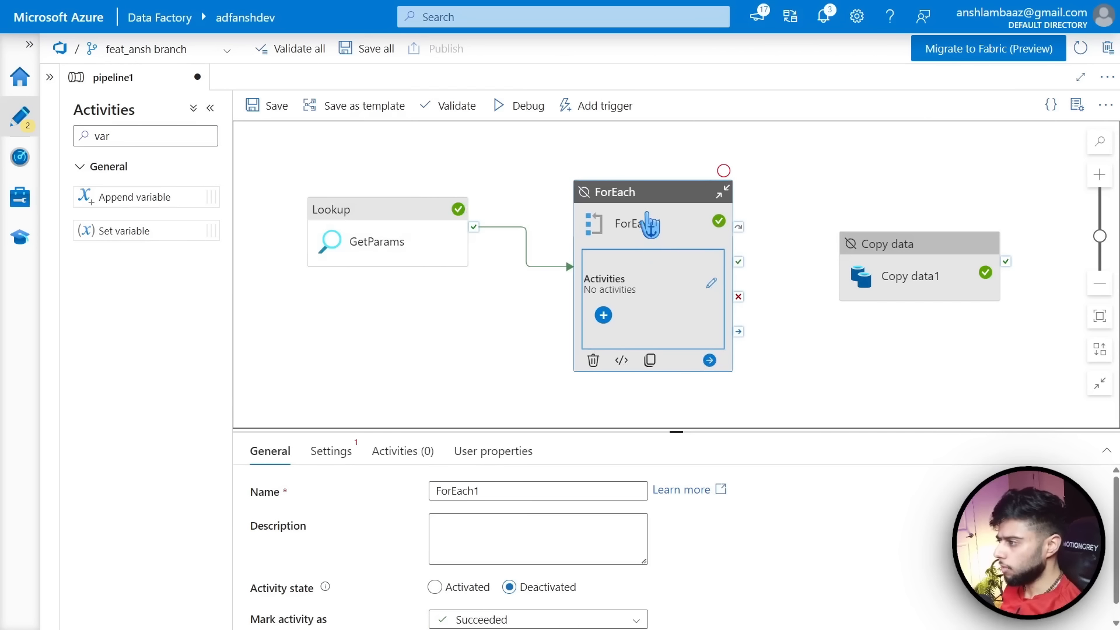
Rename the ForEach1 activity as ForEach
{"action": "left_click_drag", "start_coordinate": [651, 434], "coordinate": [651, 371]}
{"action": "left_click", "coordinate": [488, 430]}
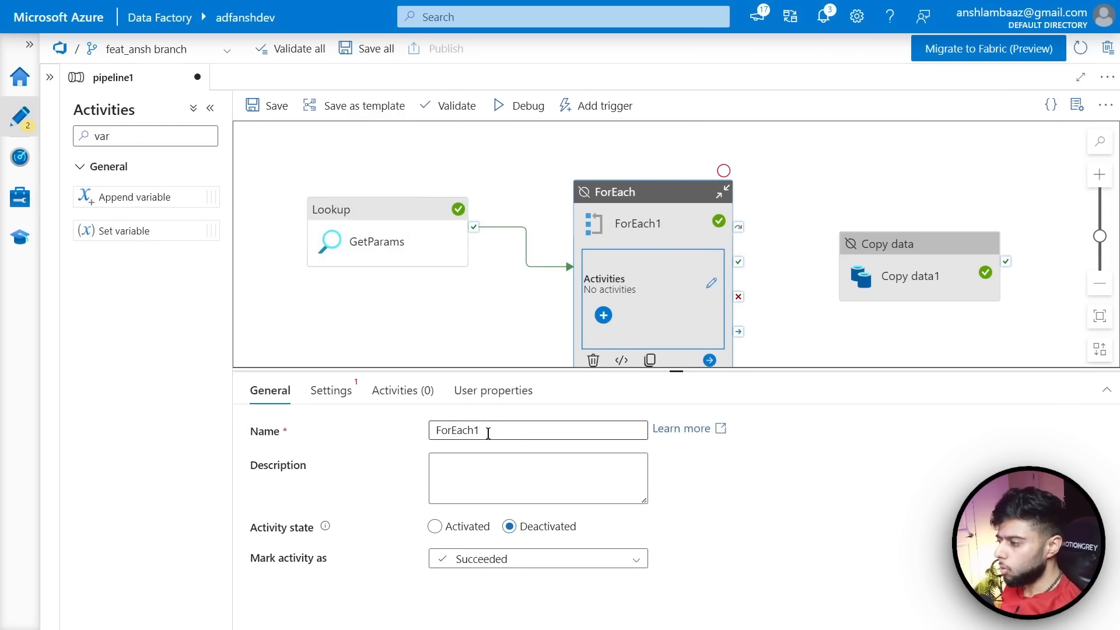
{"action": "key", "text": "ctrl+a"}
{"action": "type", "text": "F"}
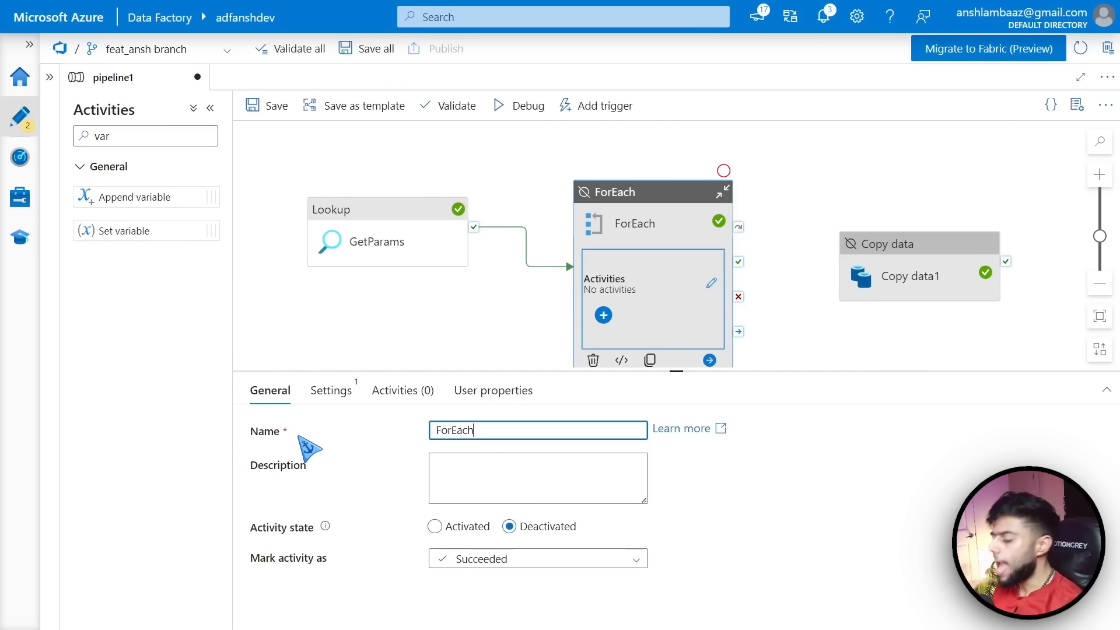
{"action": "left_click", "coordinate": [338, 400]}
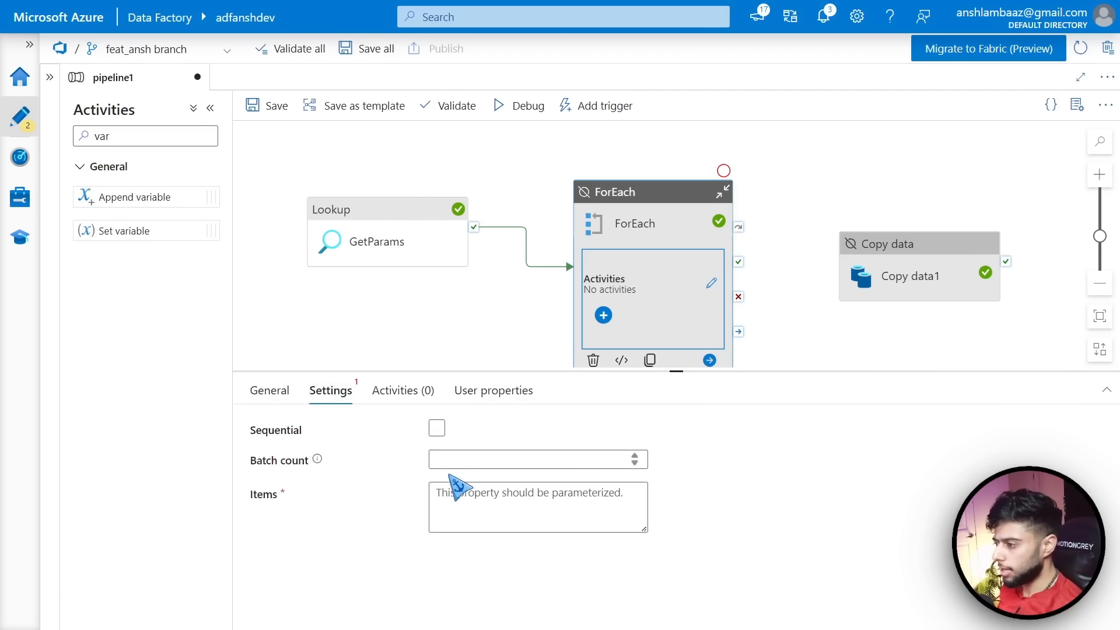
{"action": "left_click", "coordinate": [472, 493]}
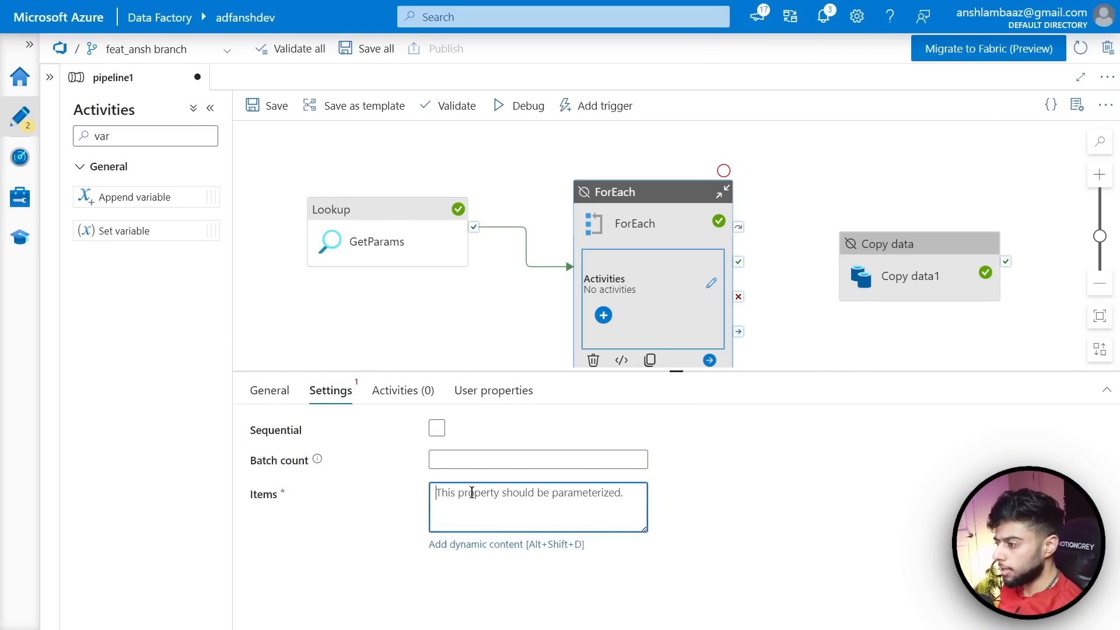
{"action": "left_click", "coordinate": [485, 545]}
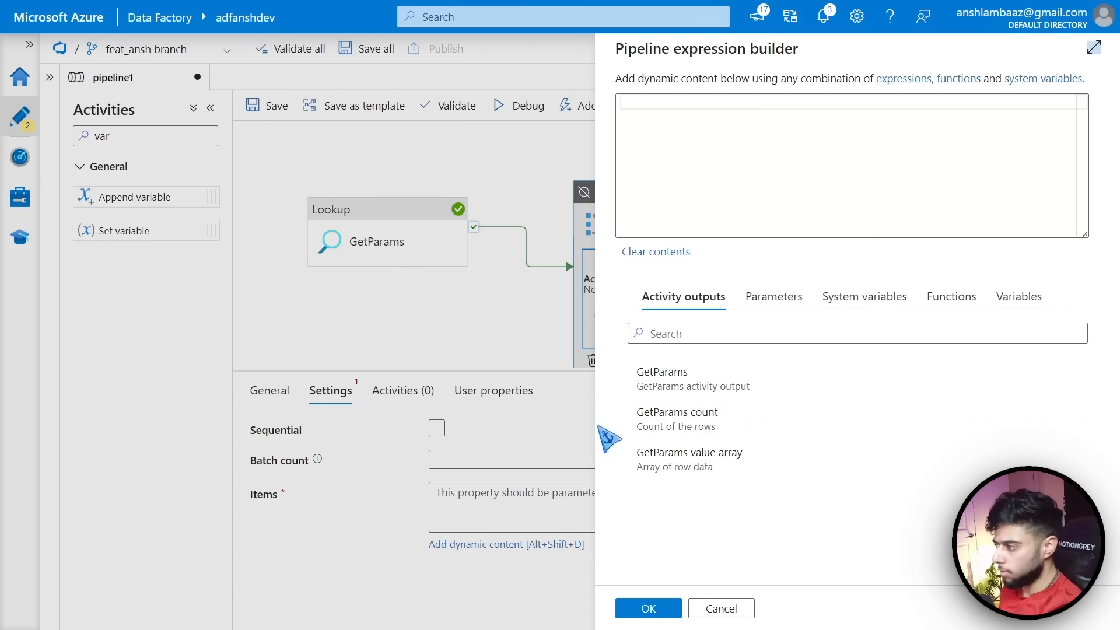
{"action": "left_click", "coordinate": [668, 466]}
{"action": "left_click", "coordinate": [867, 102]}
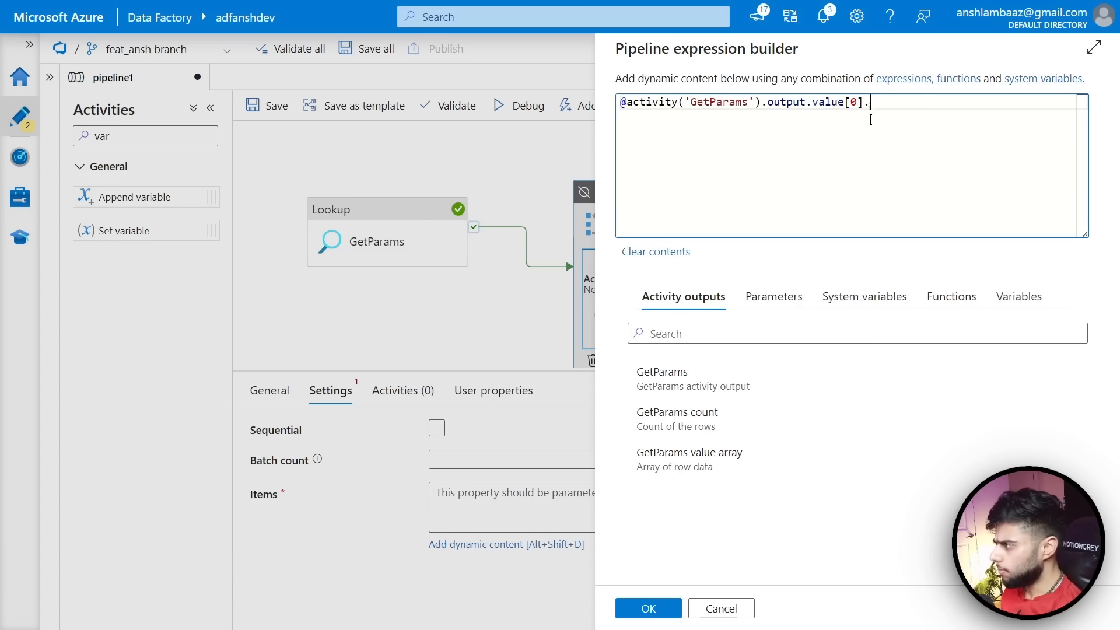
{"action": "type", "text": "[0].params"}
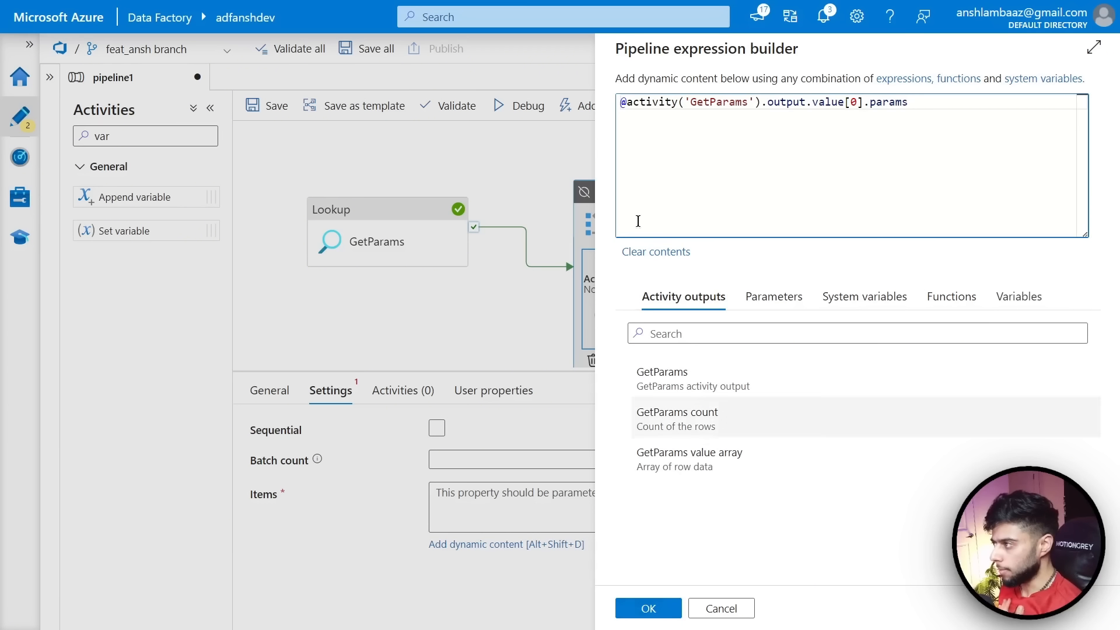
{"action": "left_click_drag", "start_coordinate": [622, 103], "coordinate": [745, 104]}
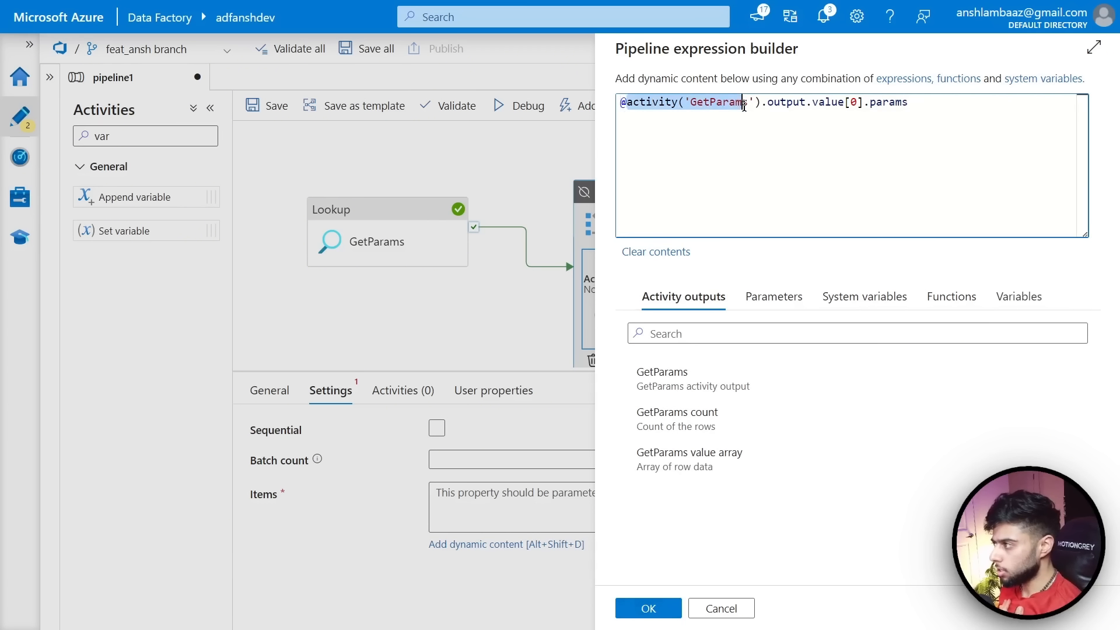
{"action": "left_click", "coordinate": [861, 110]}
{"action": "left_click_drag", "start_coordinate": [923, 103], "coordinate": [558, 111]}
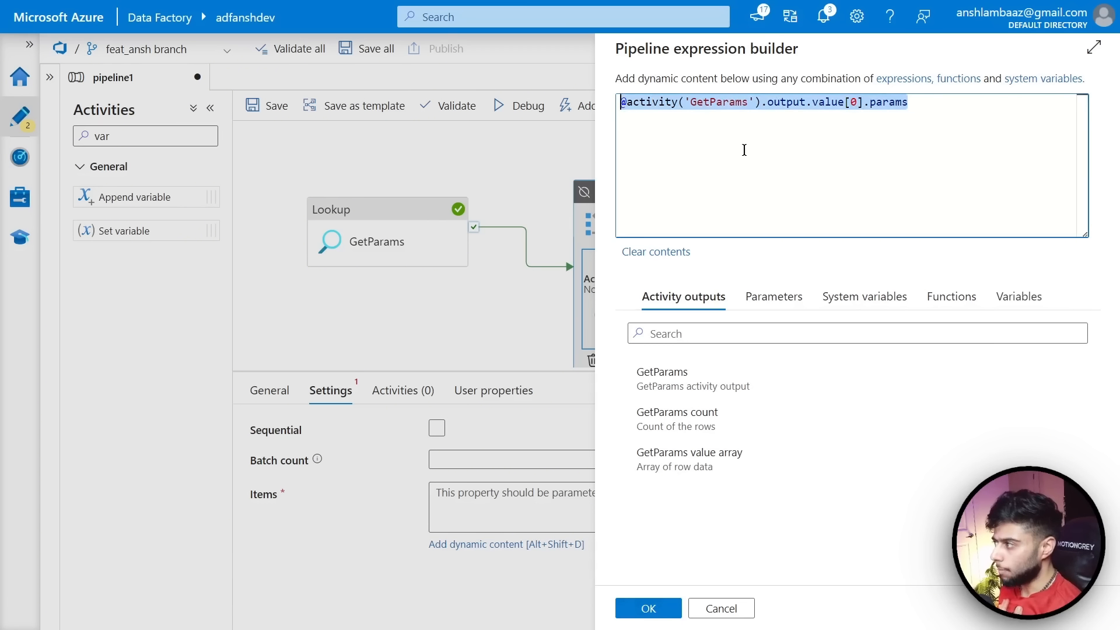
{"action": "left_click", "coordinate": [625, 617]}
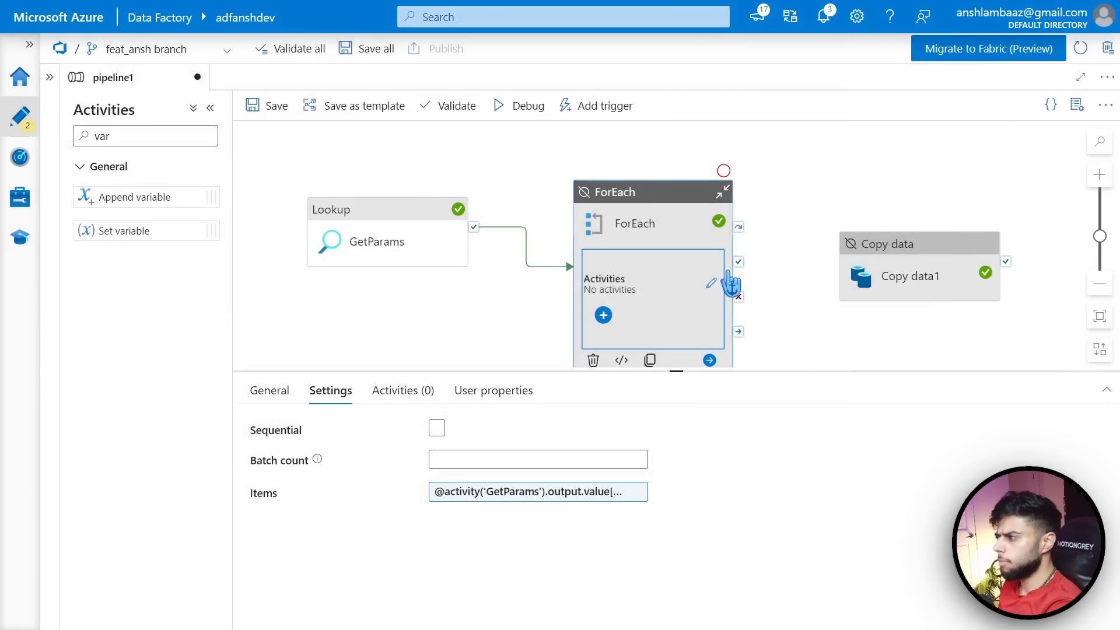
Move the ForEach activity closer to GetParams on the pipeline canvas
{"action": "left_click_drag", "start_coordinate": [651, 255], "coordinate": [624, 277]}
{"action": "left_click", "coordinate": [493, 293]}
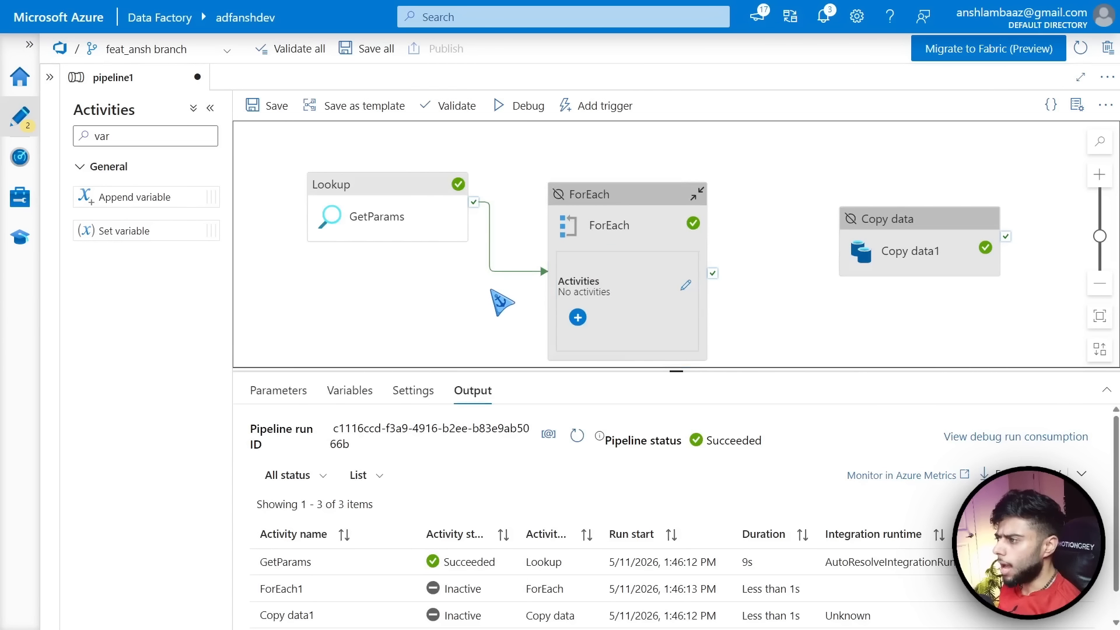
Examine the source_url and sink_file keys of the entries in params.json
{"action": "left_click", "coordinate": [563, 39]}
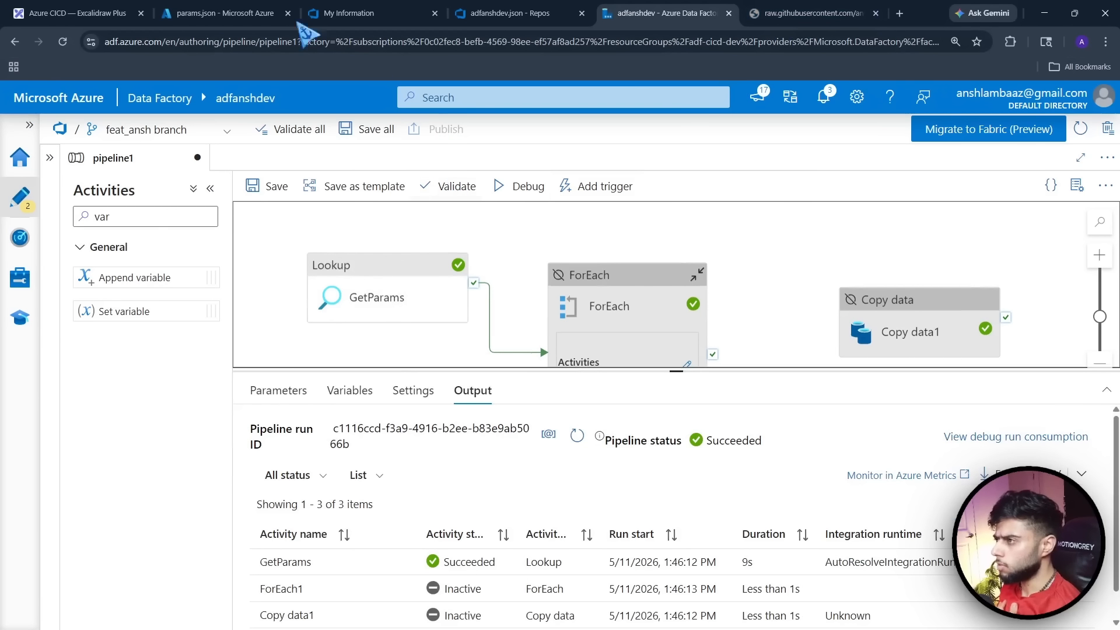
{"action": "left_click", "coordinate": [286, 17]}
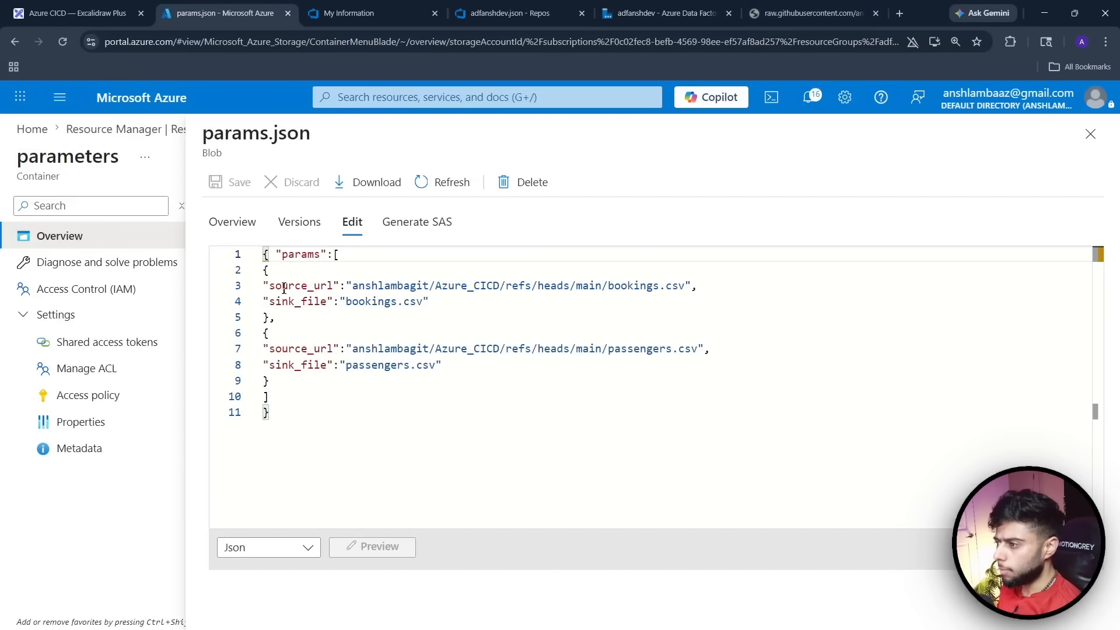
{"action": "left_click_drag", "start_coordinate": [271, 288], "coordinate": [324, 300]}
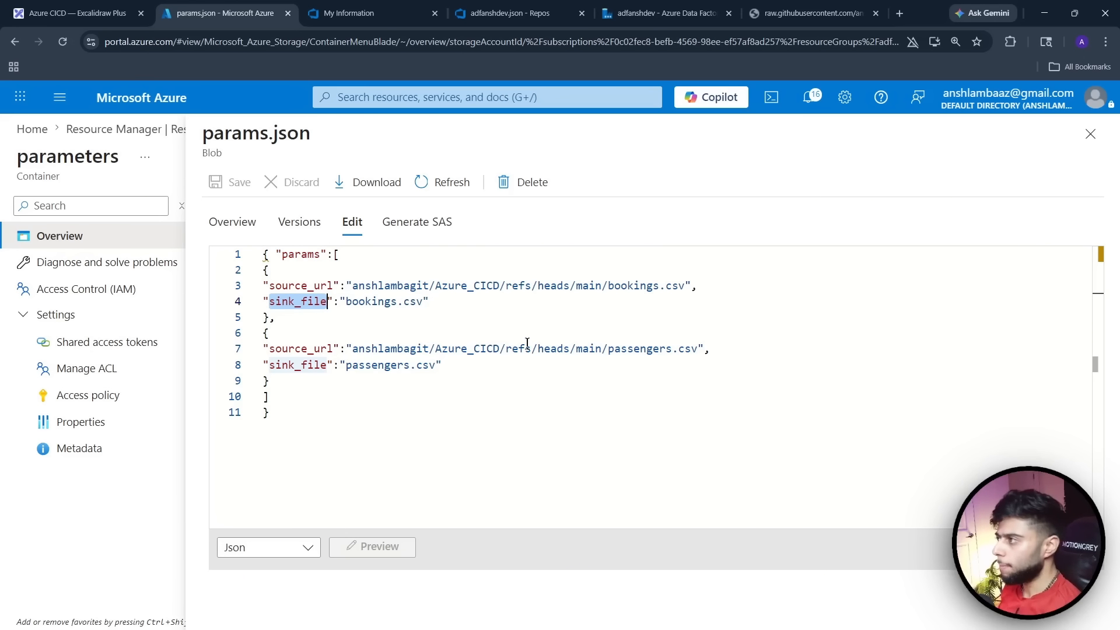
Return to the Data Factory pipeline and move the Copy data1 activity from the main canvas into the ForEach activity
{"action": "left_click", "coordinate": [642, 13]}
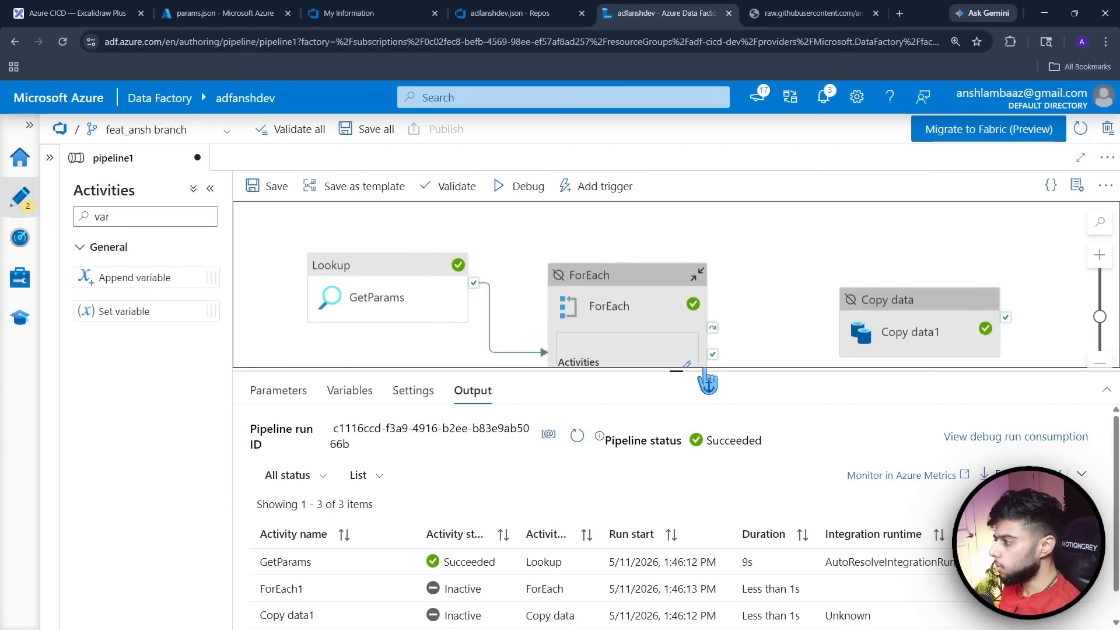
{"action": "left_click_drag", "start_coordinate": [707, 383], "coordinate": [708, 487]}
{"action": "left_click", "coordinate": [637, 322]}
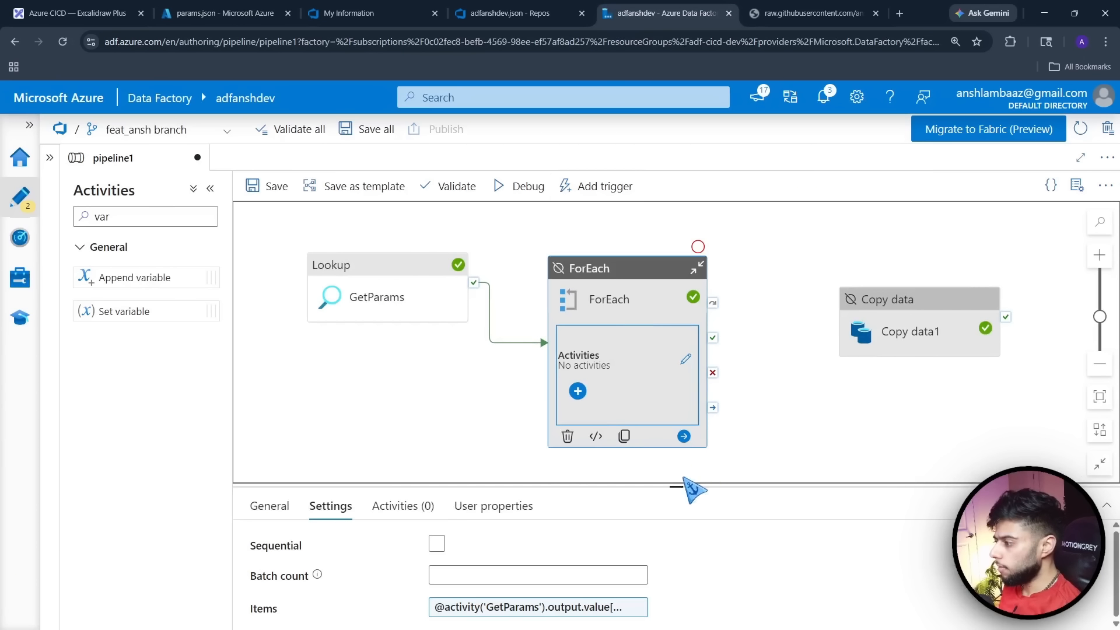
{"action": "left_click", "coordinate": [910, 324]}
{"action": "key", "text": "Delete"}
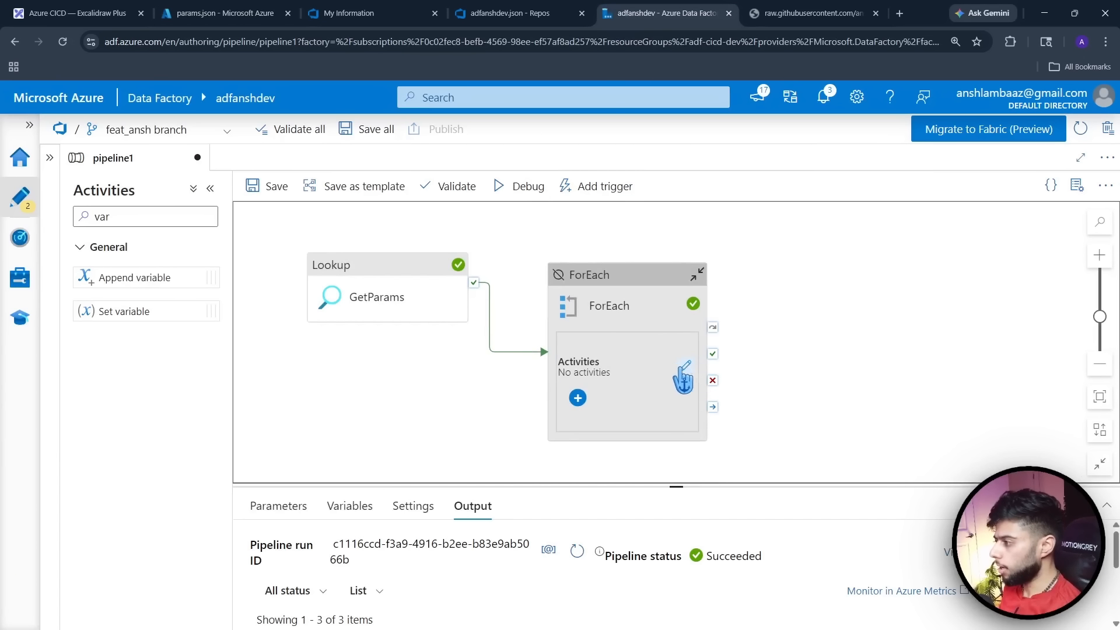
{"action": "left_click", "coordinate": [684, 366]}
{"action": "key", "text": "ctrl+v"}
{"action": "left_click_drag", "start_coordinate": [629, 316], "coordinate": [687, 283]}
Rename the Copy data1 activity inside ForEach as Copy and reposition it higher on the canvas
{"action": "left_click_drag", "start_coordinate": [670, 486], "coordinate": [675, 415]}
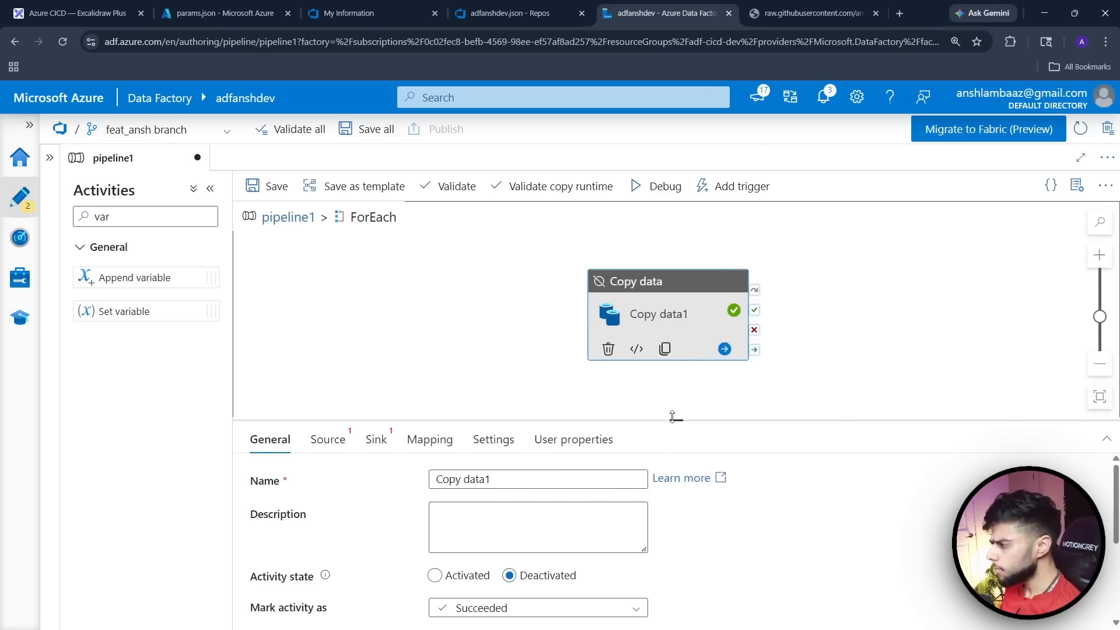
{"action": "triple_click", "coordinate": [513, 480]}
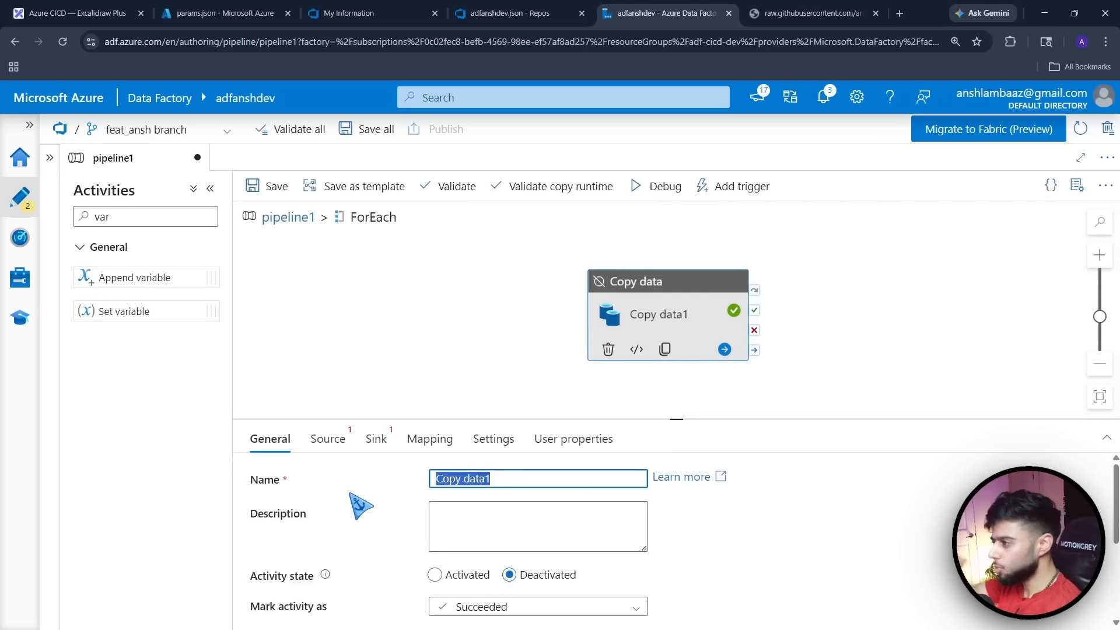
{"action": "key", "text": "BackSpace"}
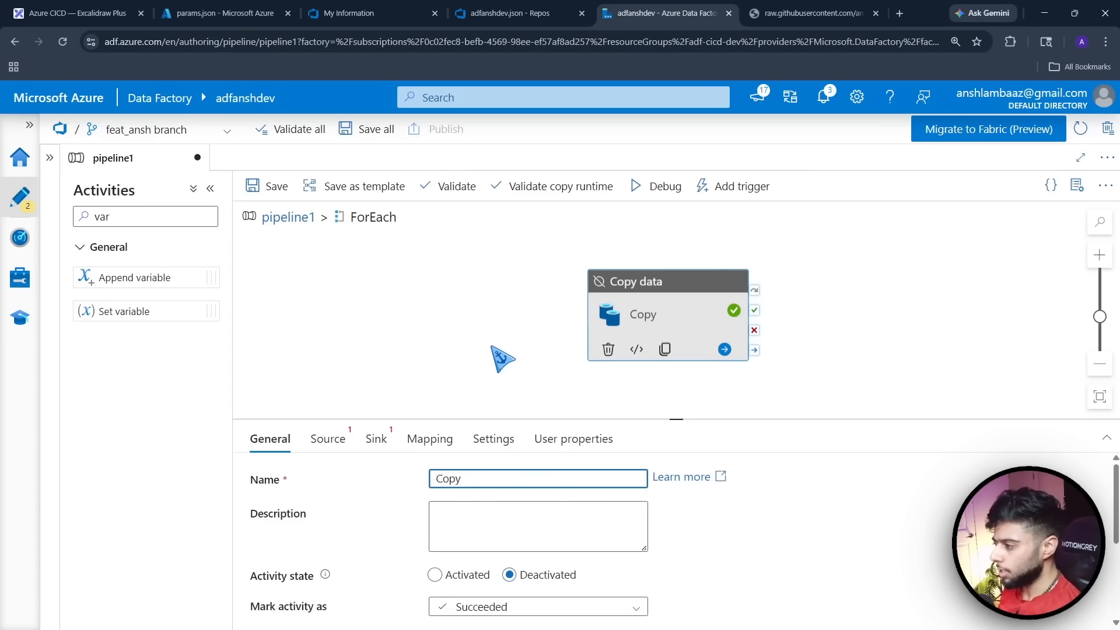
{"action": "left_click", "coordinate": [527, 364]}
{"action": "left_click_drag", "start_coordinate": [633, 331], "coordinate": [650, 274]}
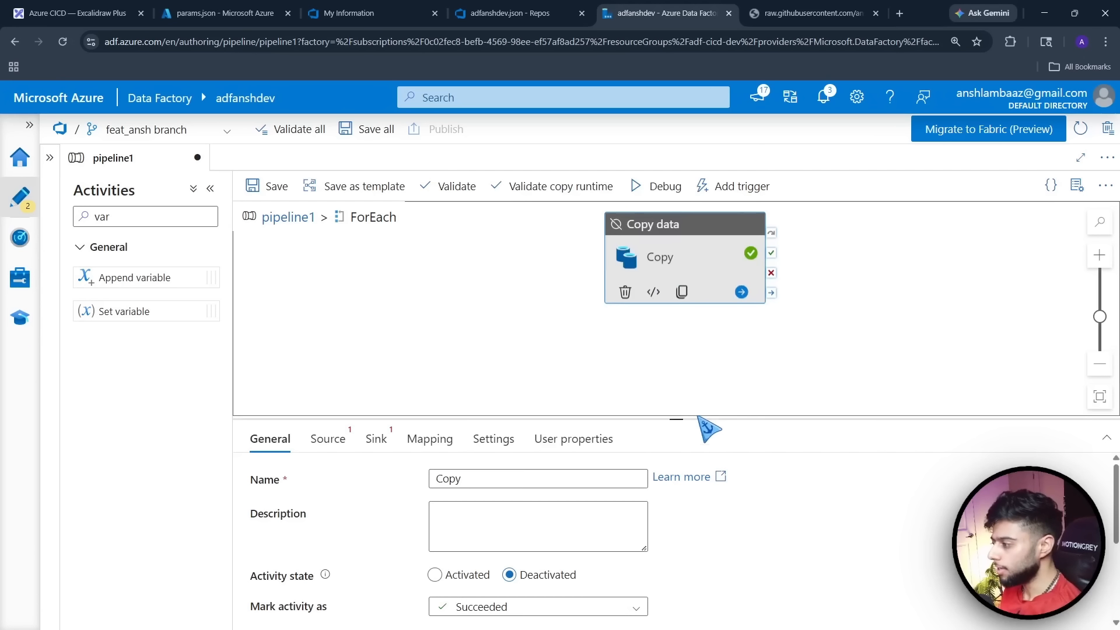
Start creating a new source dataset for the Copy activity
{"action": "left_click_drag", "start_coordinate": [678, 418], "coordinate": [677, 356]}
{"action": "left_click", "coordinate": [324, 381]}
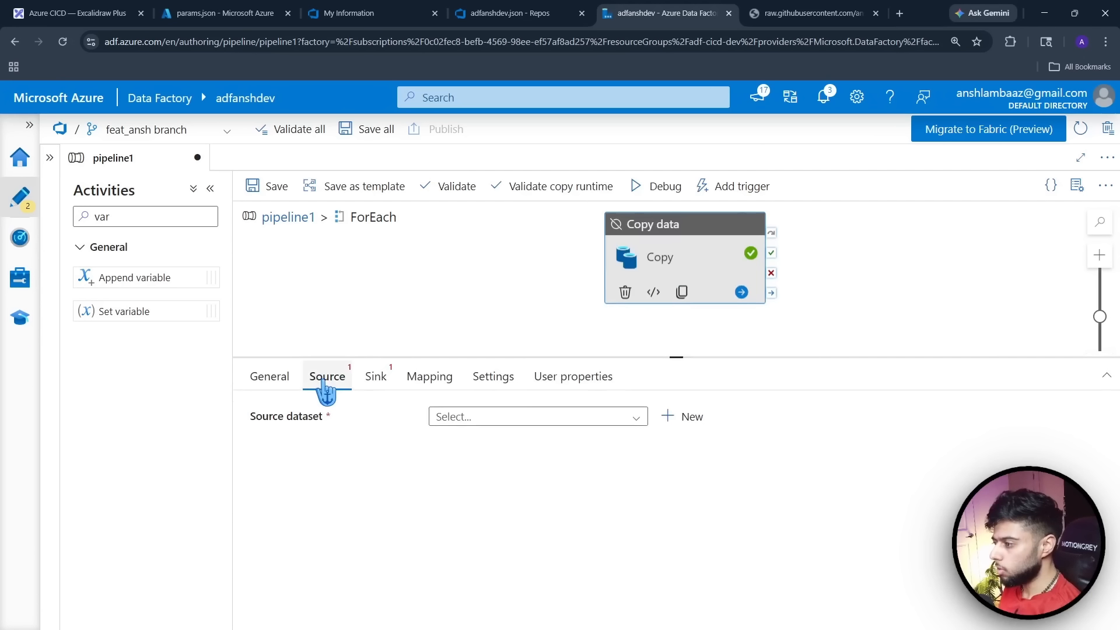
{"action": "left_click", "coordinate": [537, 418]}
{"action": "left_click", "coordinate": [692, 417]}
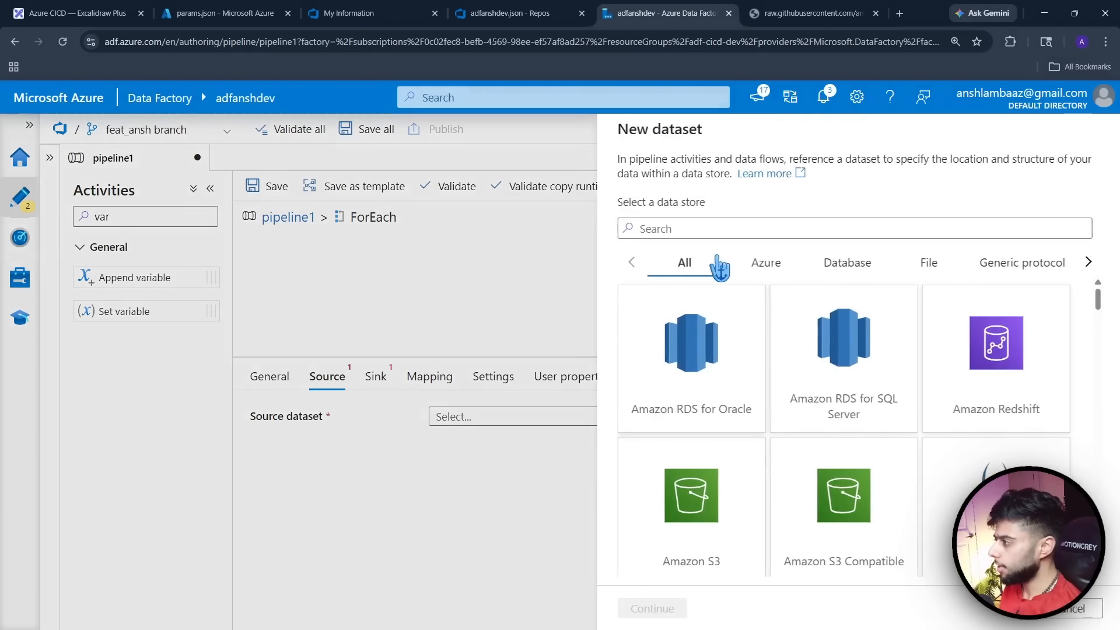
{"action": "type", "text": "datase"}
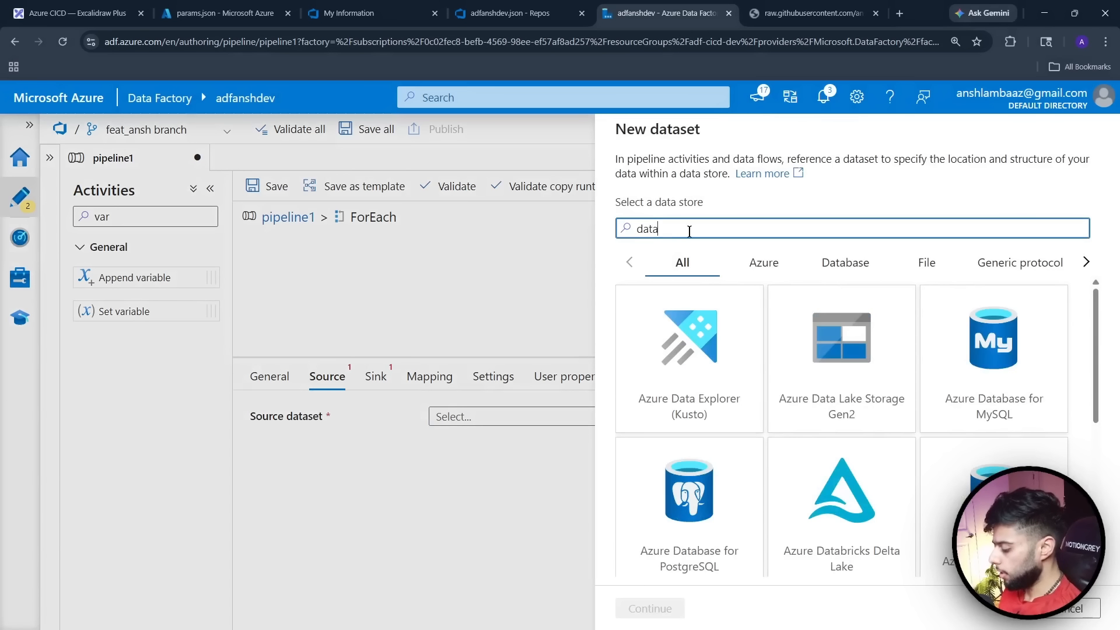
{"action": "key", "text": "BackSpace"}
{"action": "key", "text": "BackSpace"}
{"action": "key", "text": "BackSpace"}
{"action": "key", "text": "BackSpace"}
{"action": "key", "text": "BackSpace"}
{"action": "key", "text": "BackSpace"}
Choose HTTP as the new dataset's data store and DelimitedText as its format
{"action": "type", "text": "htt"}
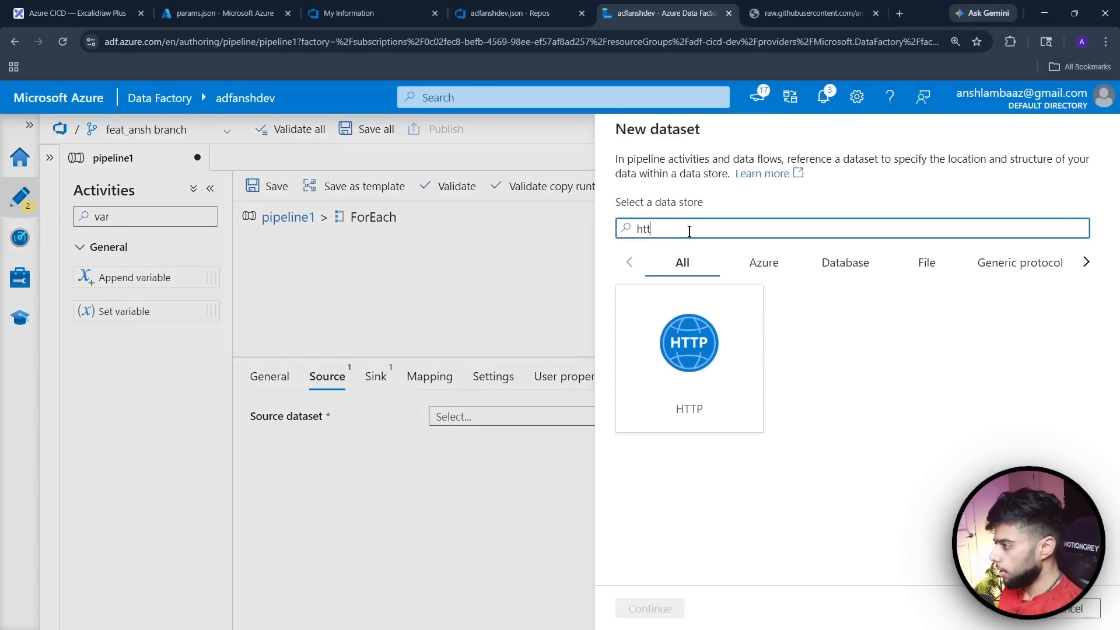
{"action": "left_click", "coordinate": [659, 338]}
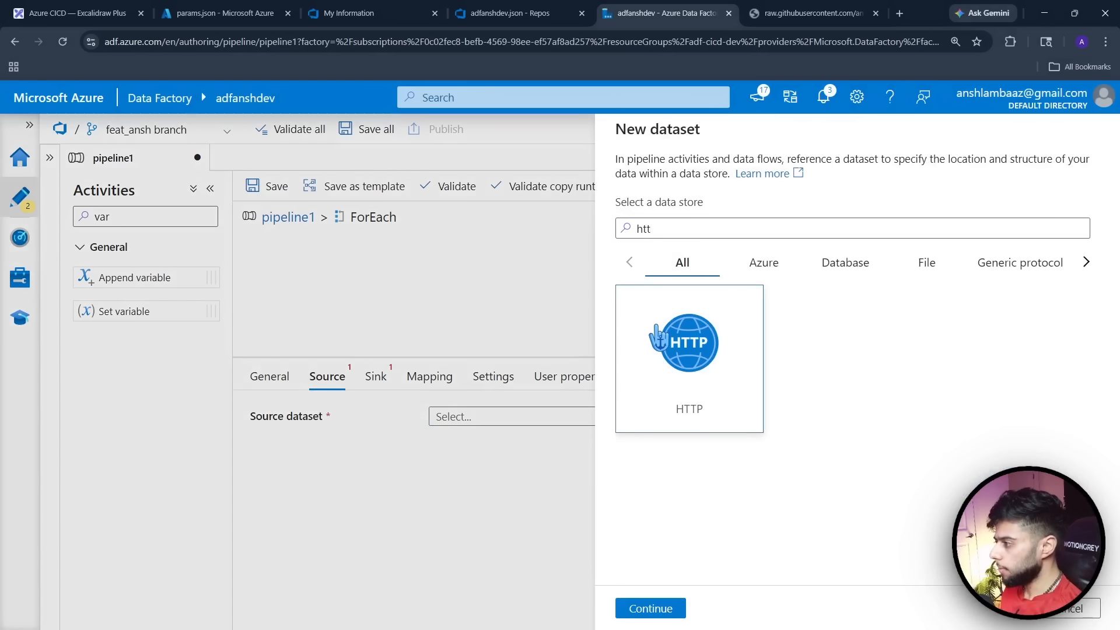
{"action": "left_click", "coordinate": [652, 608]}
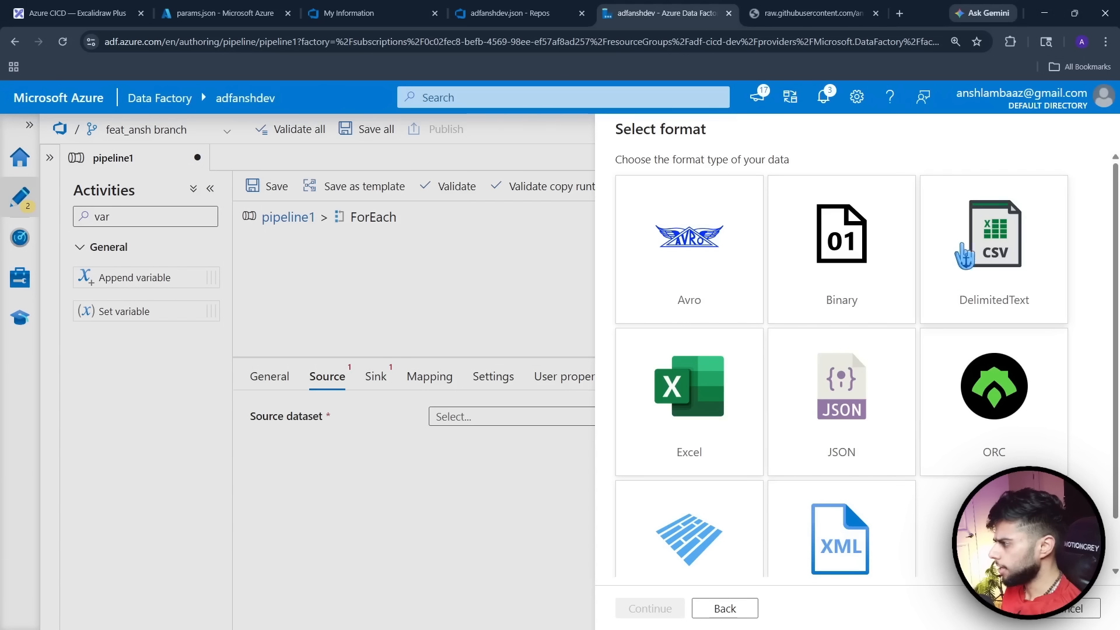
{"action": "left_click", "coordinate": [978, 264]}
{"action": "left_click", "coordinate": [627, 609]}
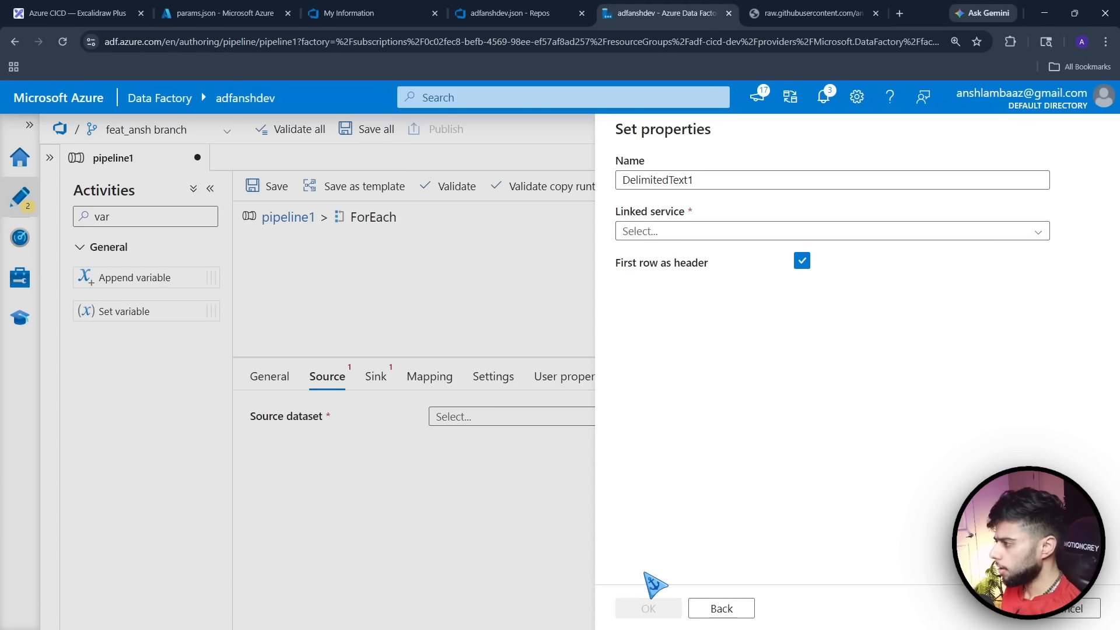
Name the dataset ds_source, assign the ls_http linked service, and turn off First row as header
{"action": "left_click_drag", "start_coordinate": [697, 181], "coordinate": [616, 184]}
{"action": "type", "text": "ds_source"}
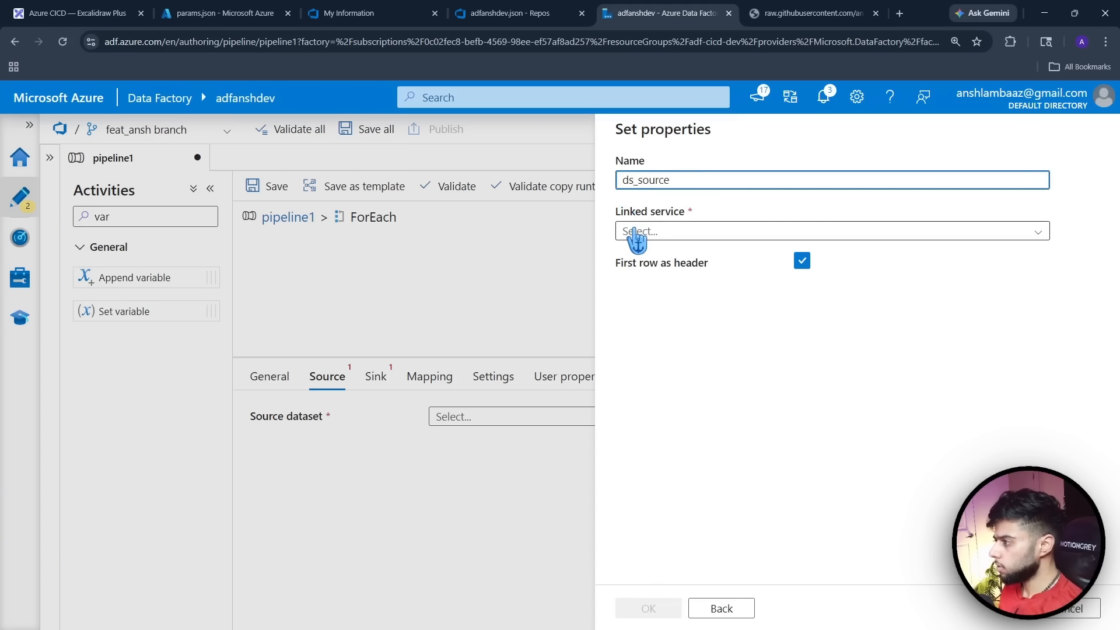
{"action": "left_click", "coordinate": [658, 232]}
{"action": "left_click", "coordinate": [656, 311]}
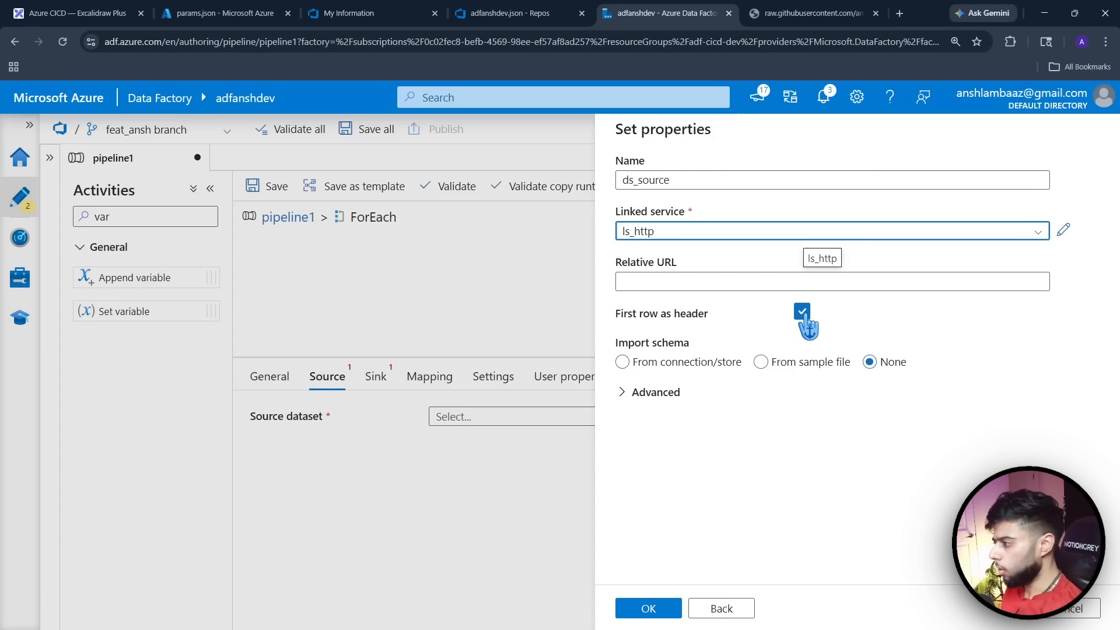
{"action": "left_click", "coordinate": [803, 313]}
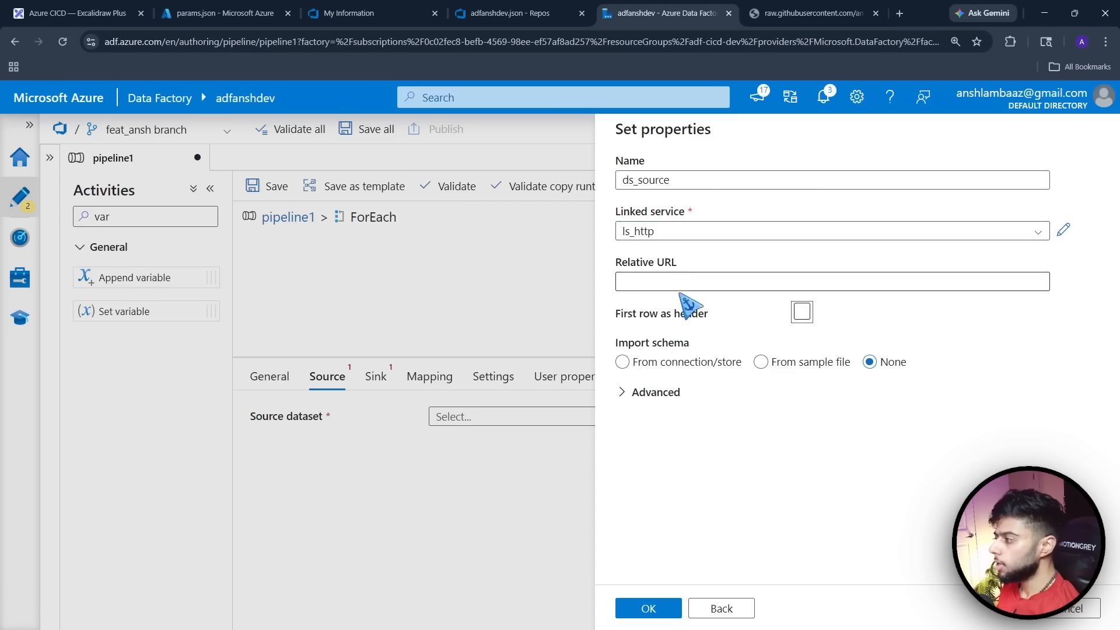
Open ds_source for advanced configuration and add a String parameter named url without a default value
{"action": "left_click", "coordinate": [622, 394]}
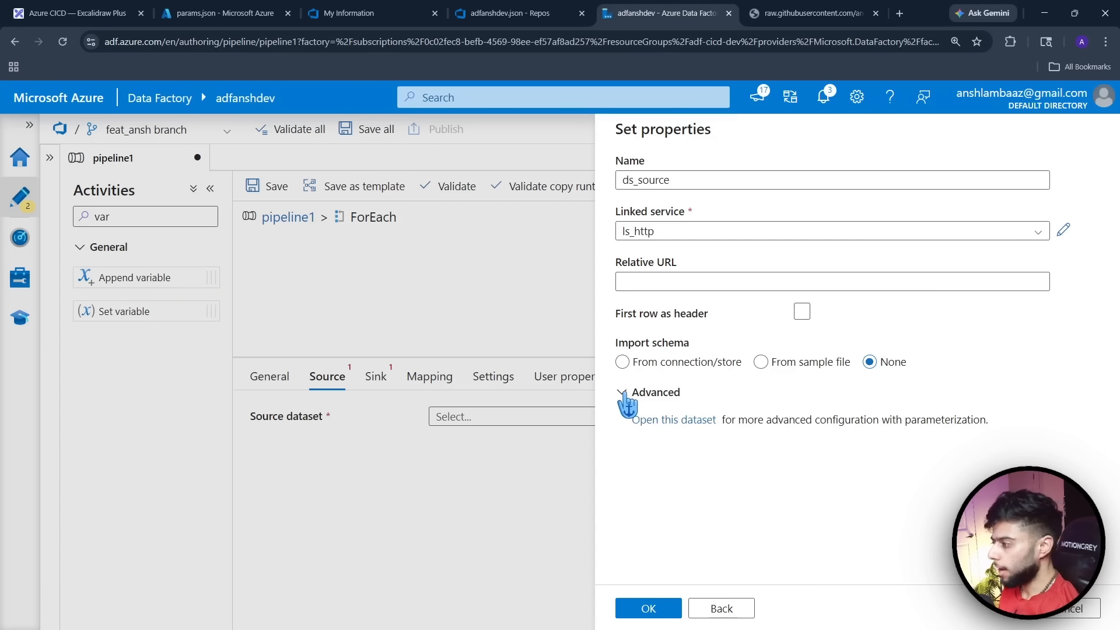
{"action": "left_click", "coordinate": [674, 421]}
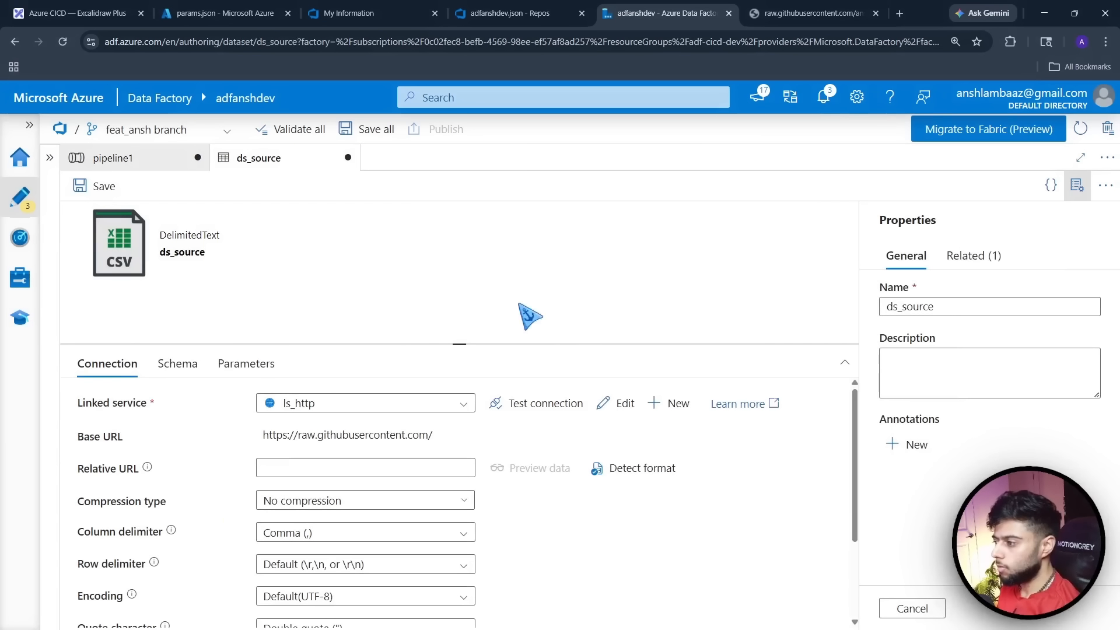
{"action": "left_click_drag", "start_coordinate": [461, 350], "coordinate": [460, 283]}
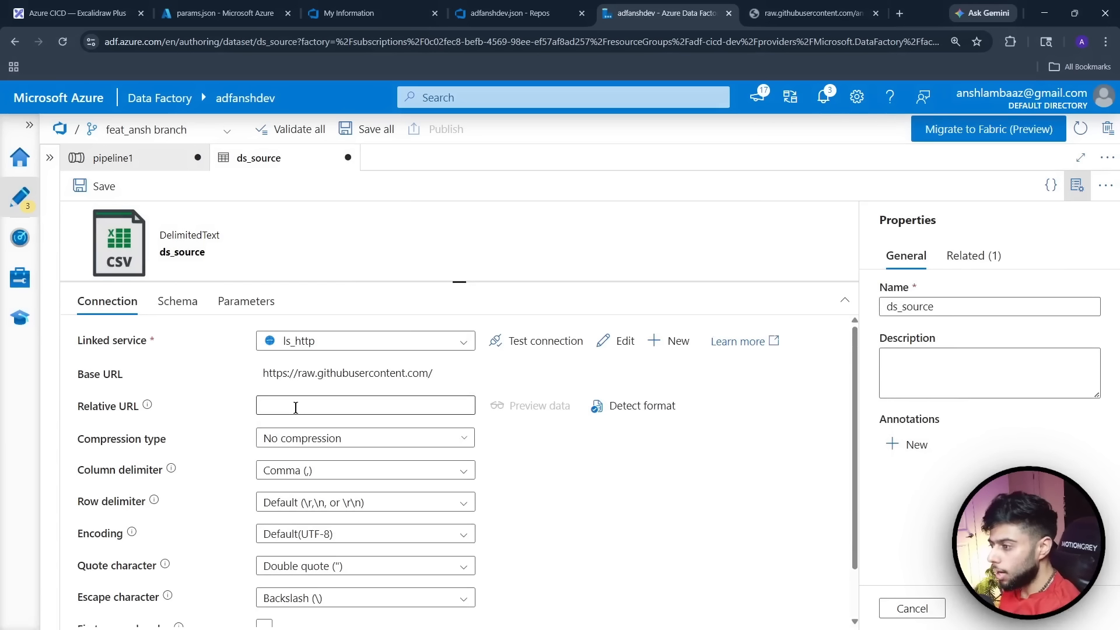
{"action": "left_click", "coordinate": [245, 303]}
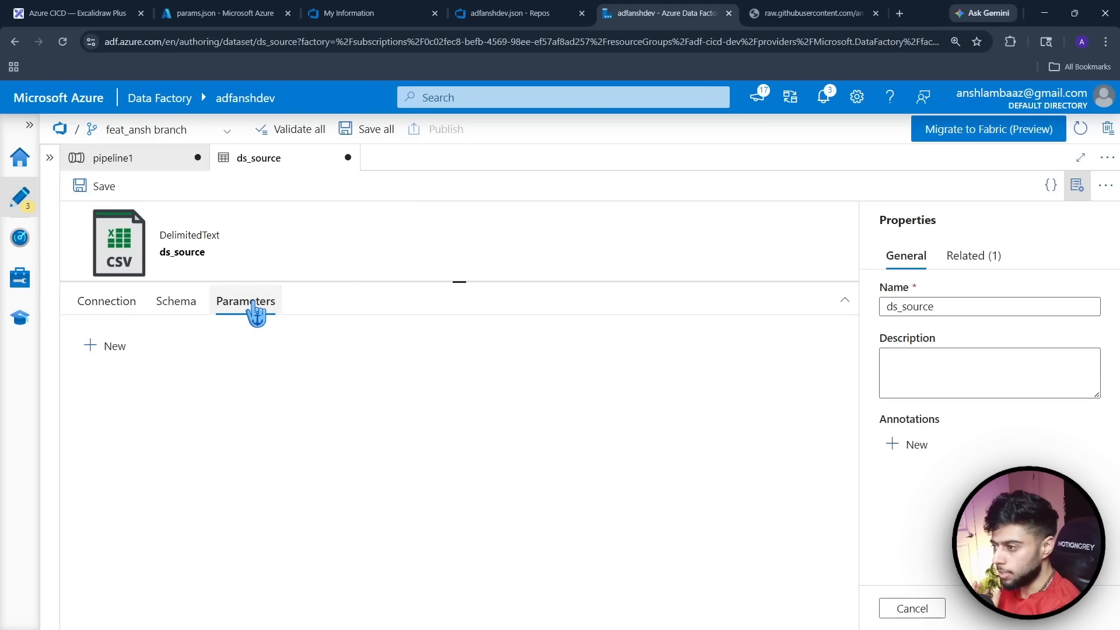
{"action": "left_click", "coordinate": [101, 346]}
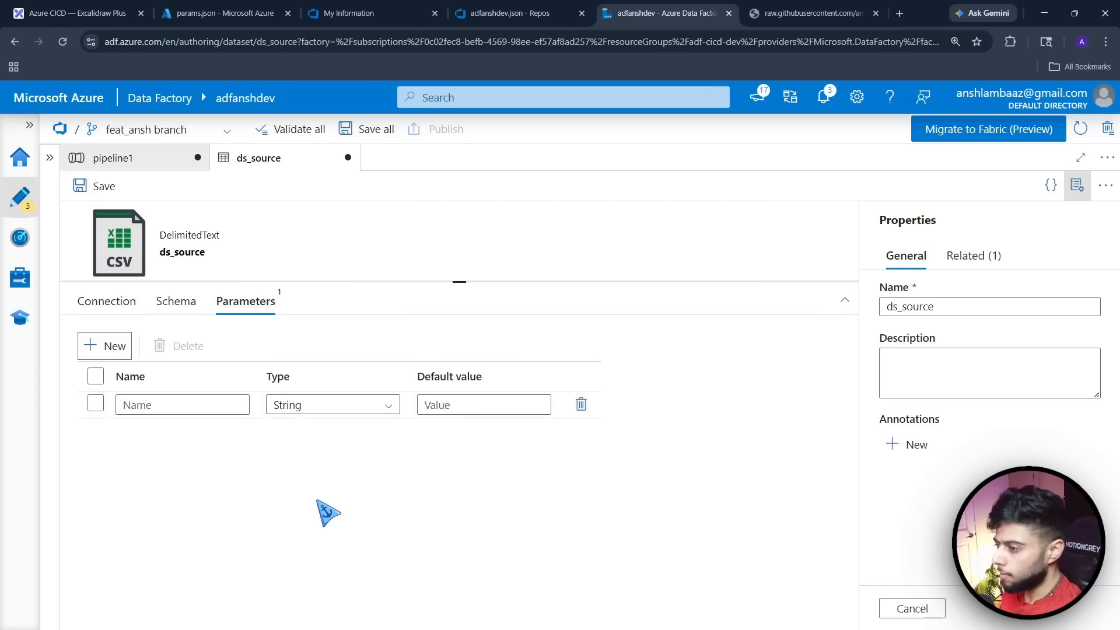
{"action": "left_click", "coordinate": [197, 412]}
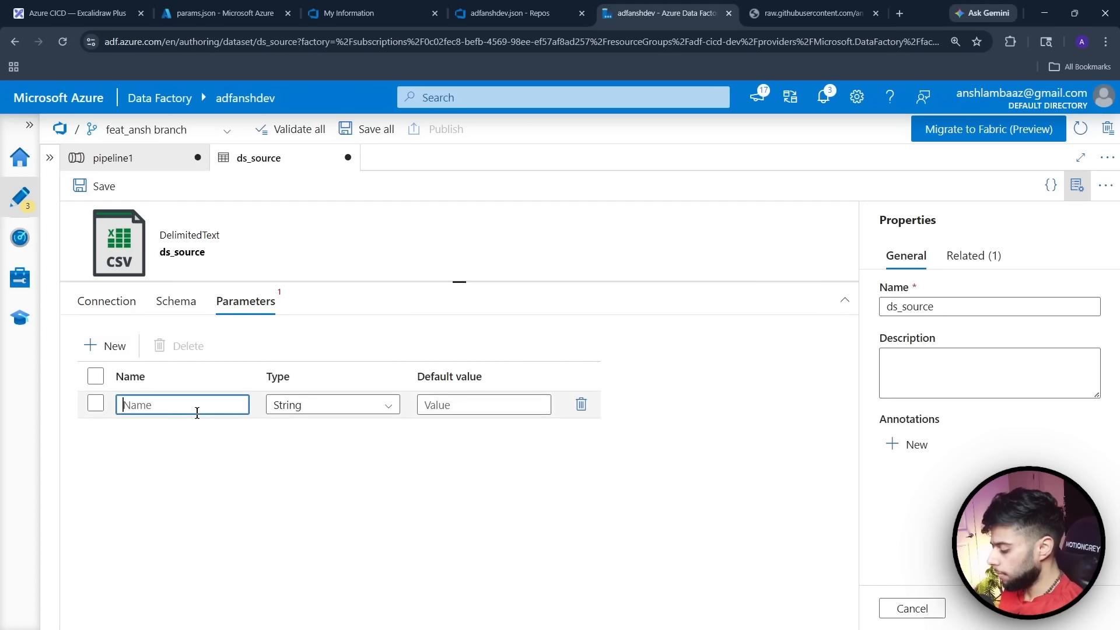
{"action": "type", "text": "url"}
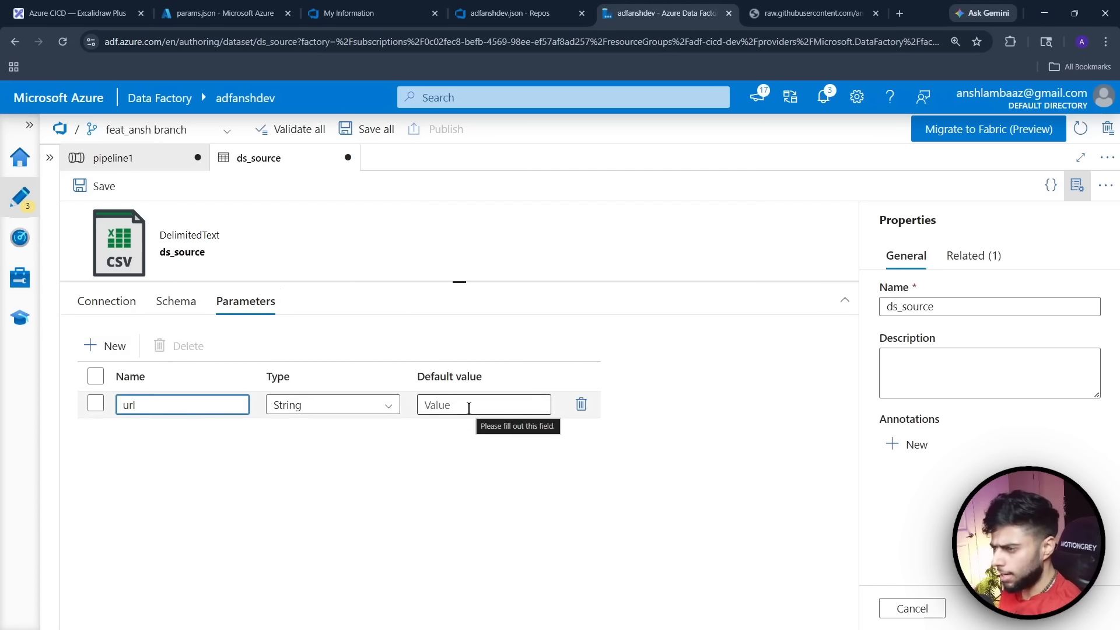
{"action": "left_click", "coordinate": [105, 304]}
{"action": "left_click", "coordinate": [326, 405]}
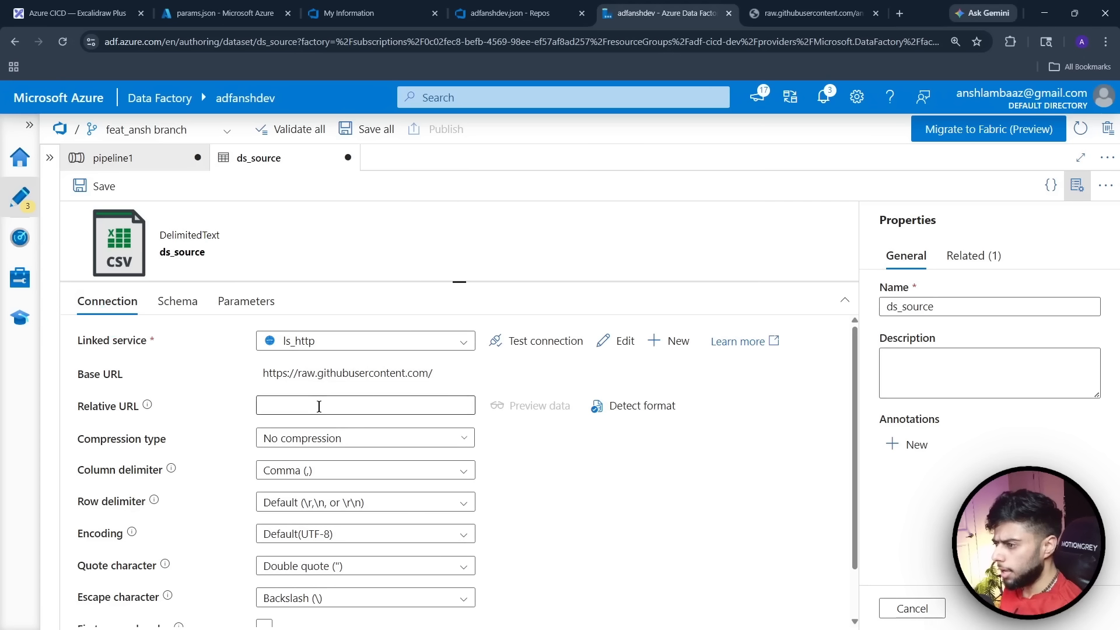
{"action": "left_click", "coordinate": [298, 427]}
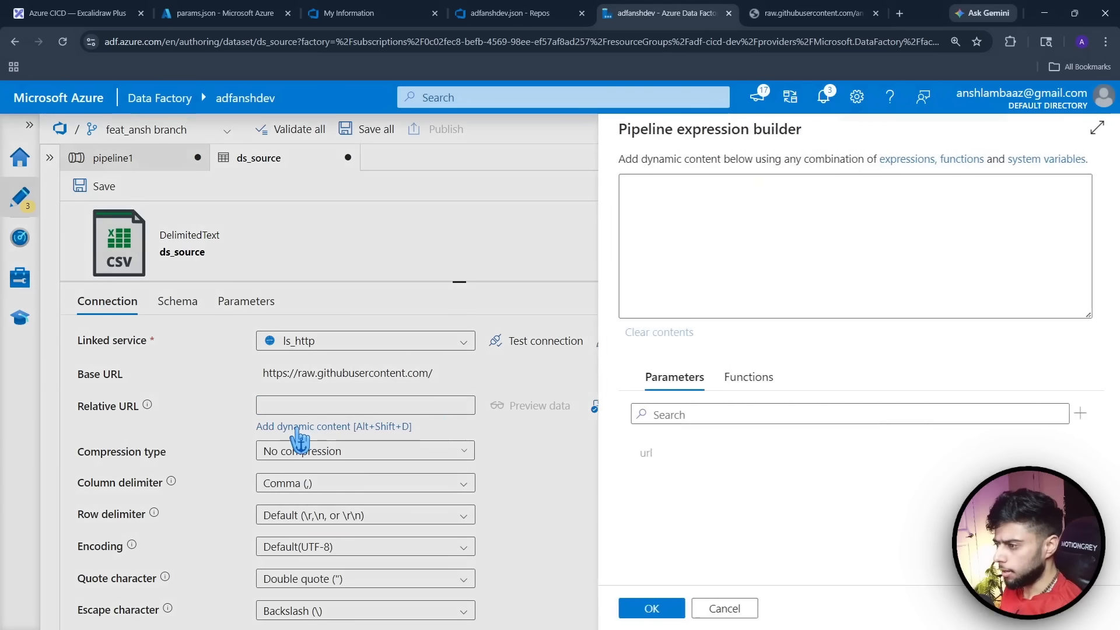
{"action": "left_click", "coordinate": [644, 460]}
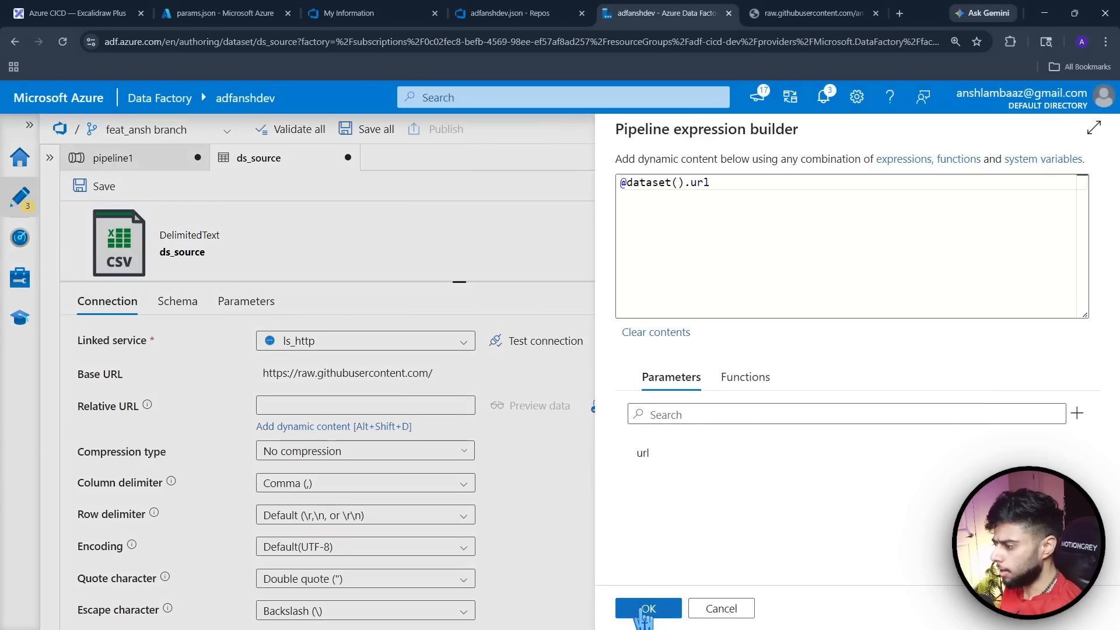
{"action": "left_click", "coordinate": [646, 606]}
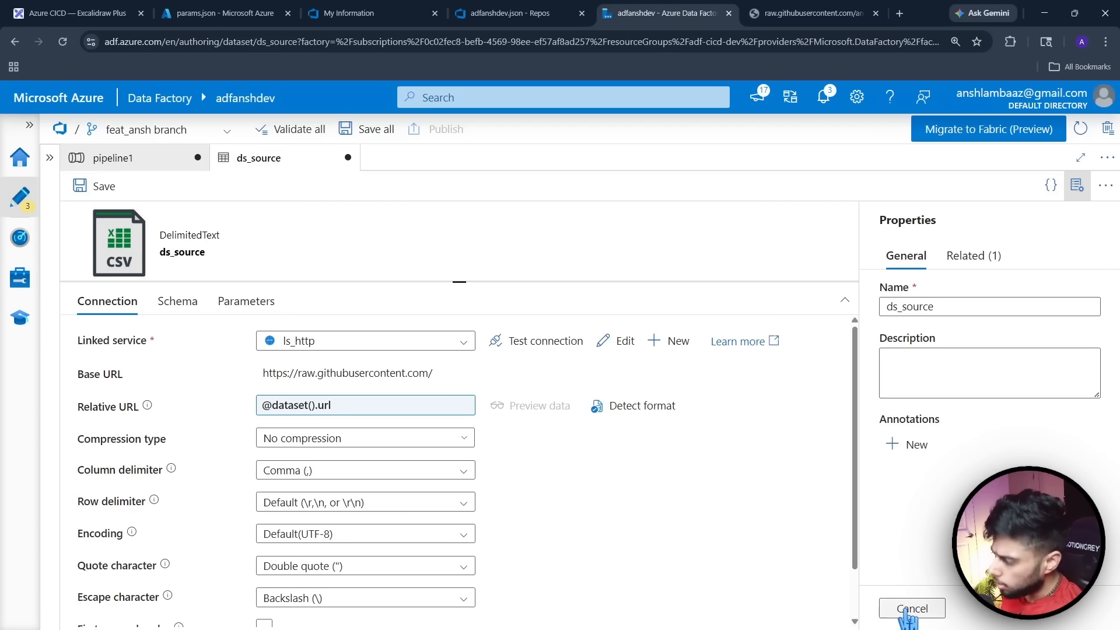
Save the ds_source dataset to the Git branch with the suggested comment and return to pipeline1
{"action": "left_click", "coordinate": [909, 610]}
{"action": "left_click", "coordinate": [98, 186]}
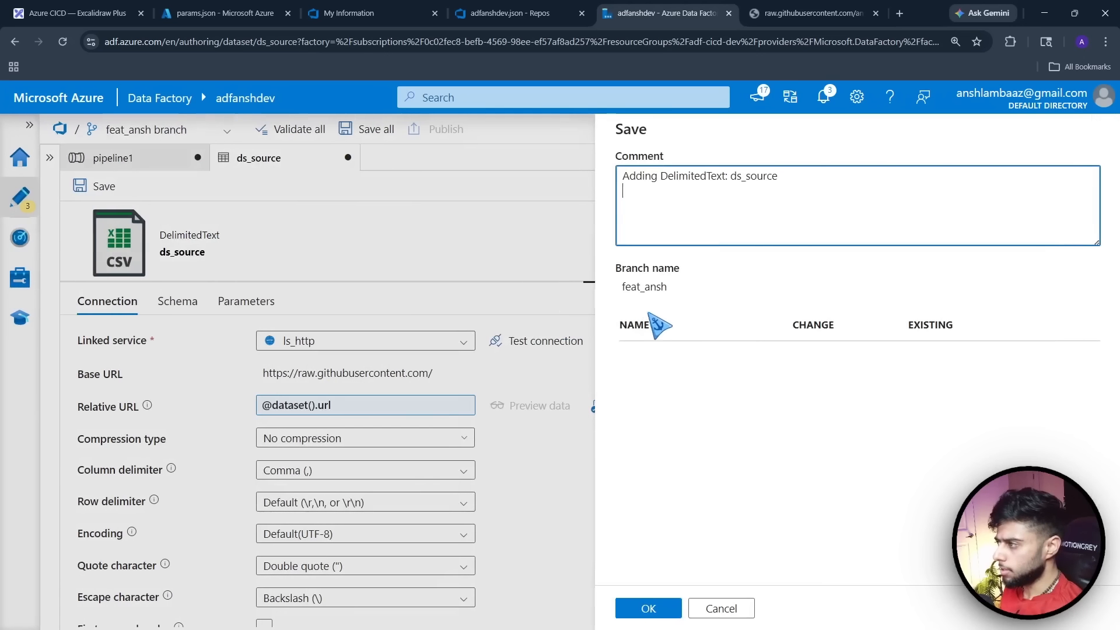
{"action": "left_click", "coordinate": [648, 608]}
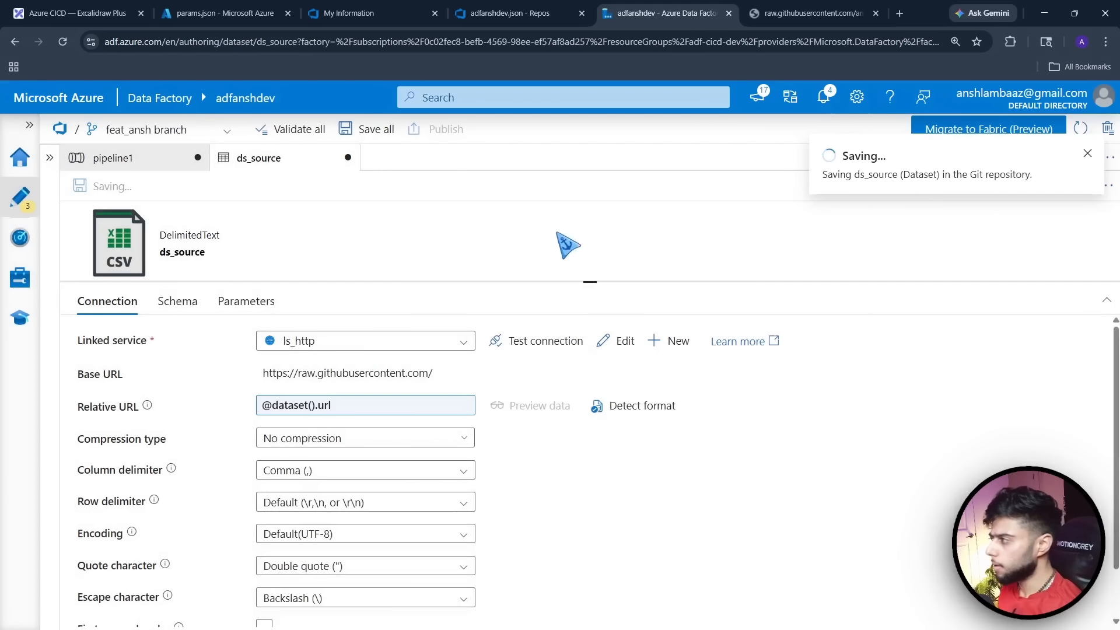
{"action": "left_click", "coordinate": [143, 165]}
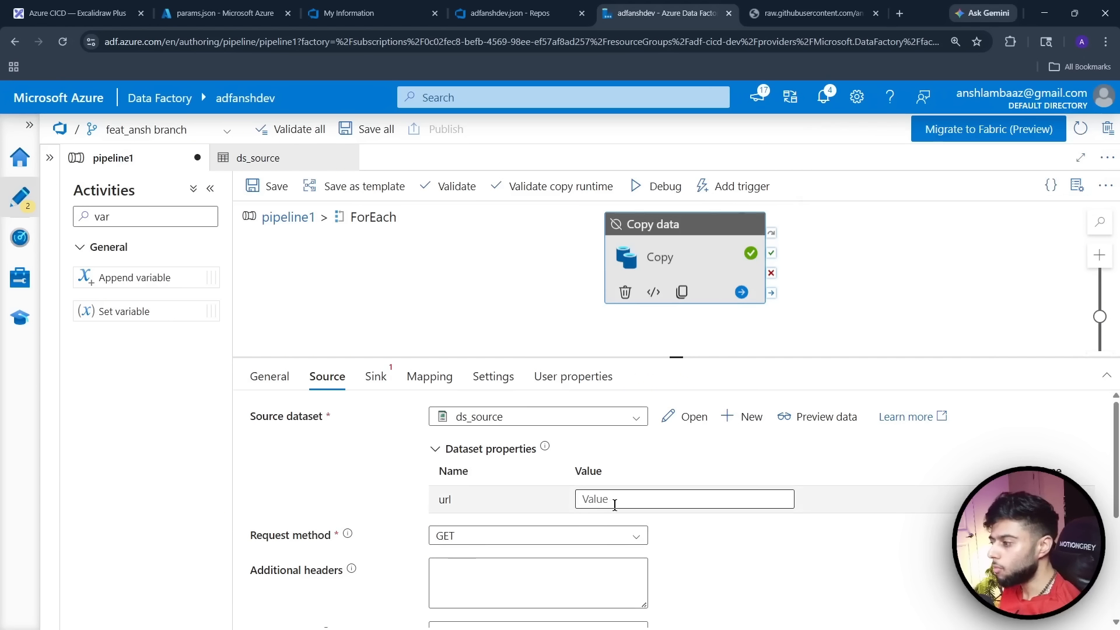
{"action": "left_click_drag", "start_coordinate": [660, 265], "coordinate": [657, 283]}
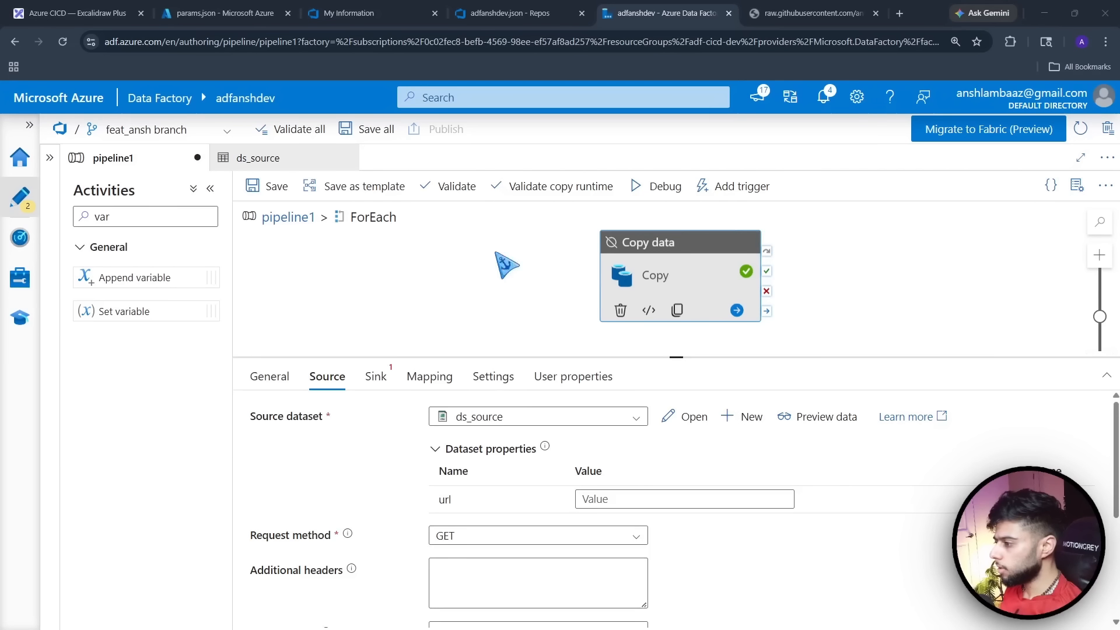
{"action": "left_click", "coordinate": [482, 307]}
{"action": "left_click", "coordinate": [669, 320]}
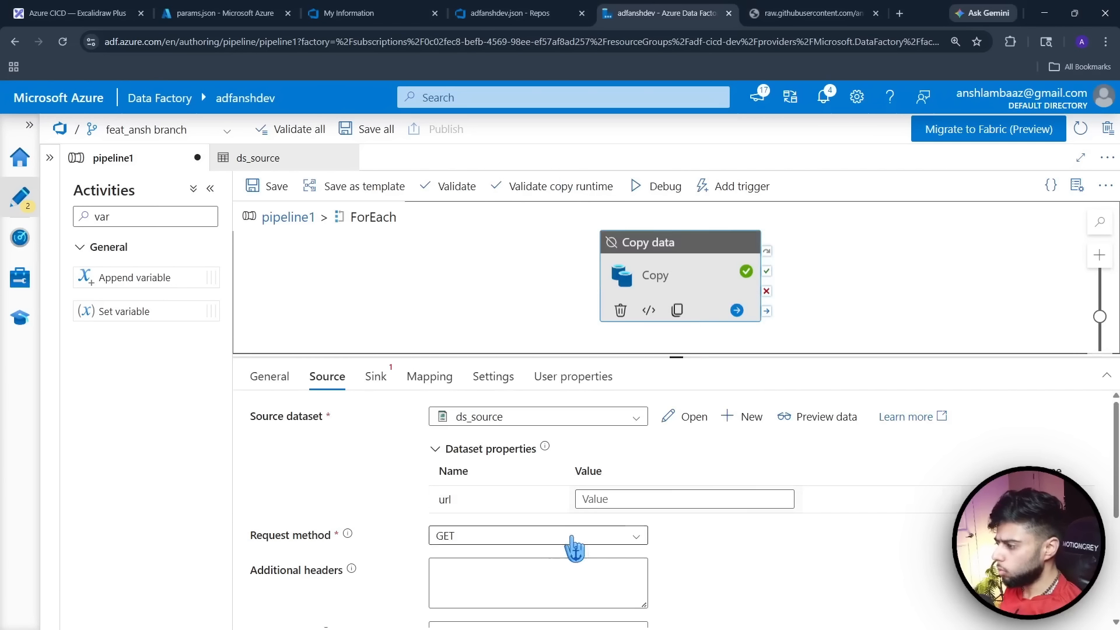
{"action": "left_click", "coordinate": [600, 499]}
{"action": "left_click", "coordinate": [607, 516]}
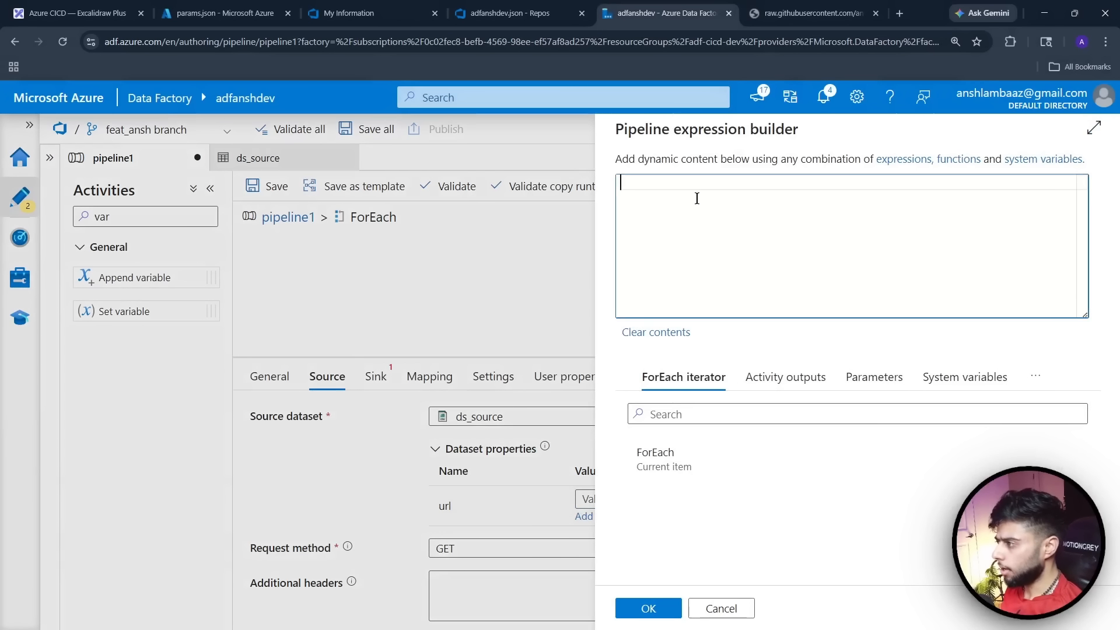
{"action": "type", "text": "@itr"}
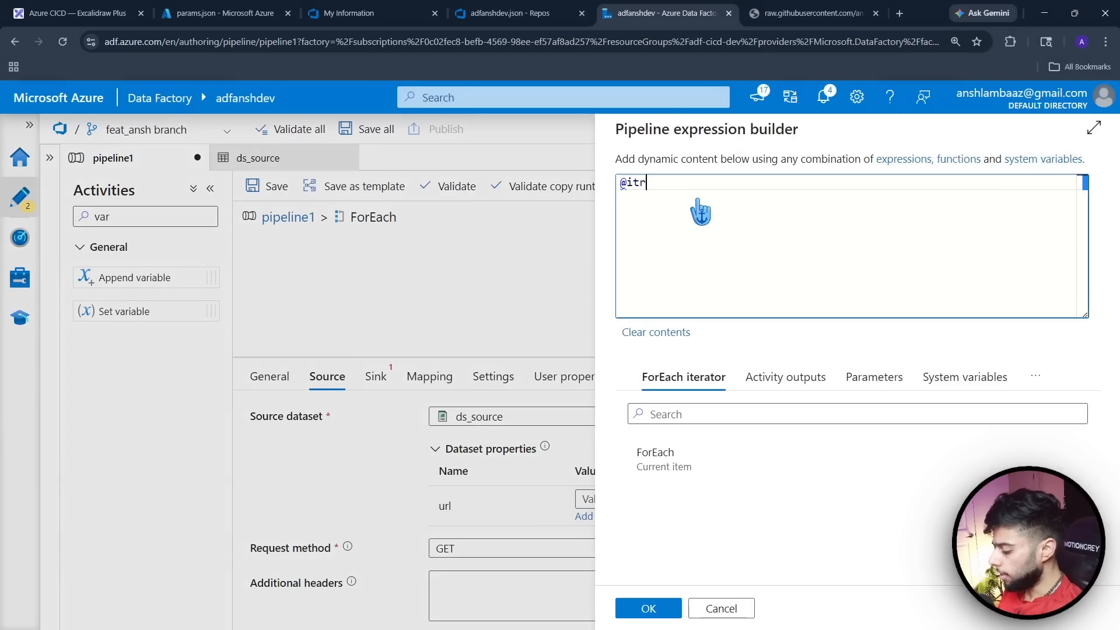
{"action": "key", "text": "BackSpace"}
{"action": "key", "text": "BackSpace"}
{"action": "type", "text": "tm"}
{"action": "key", "text": "BackSpace"}
{"action": "key", "text": "BackSpace"}
{"action": "type", "text": "tem"}
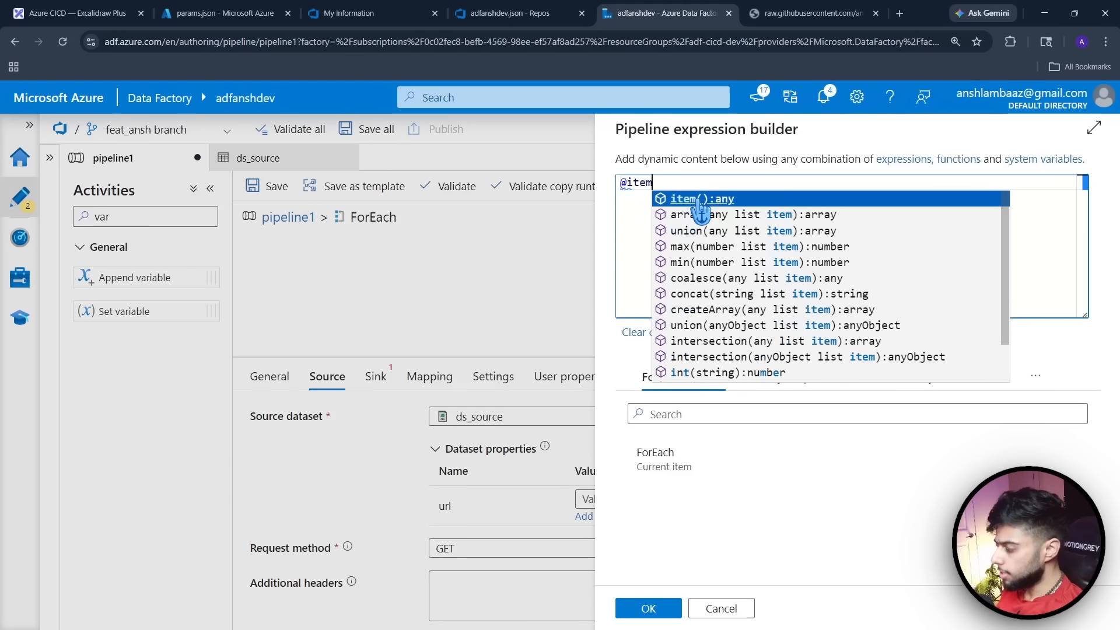
{"action": "type", "text": "("}
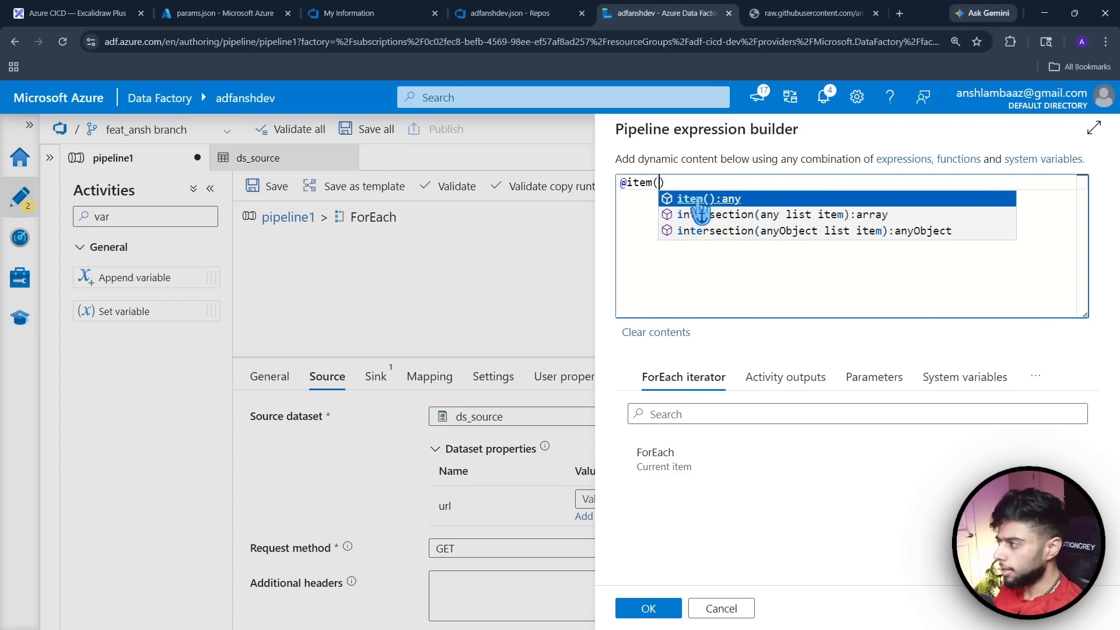
{"action": "type", "text": ")."}
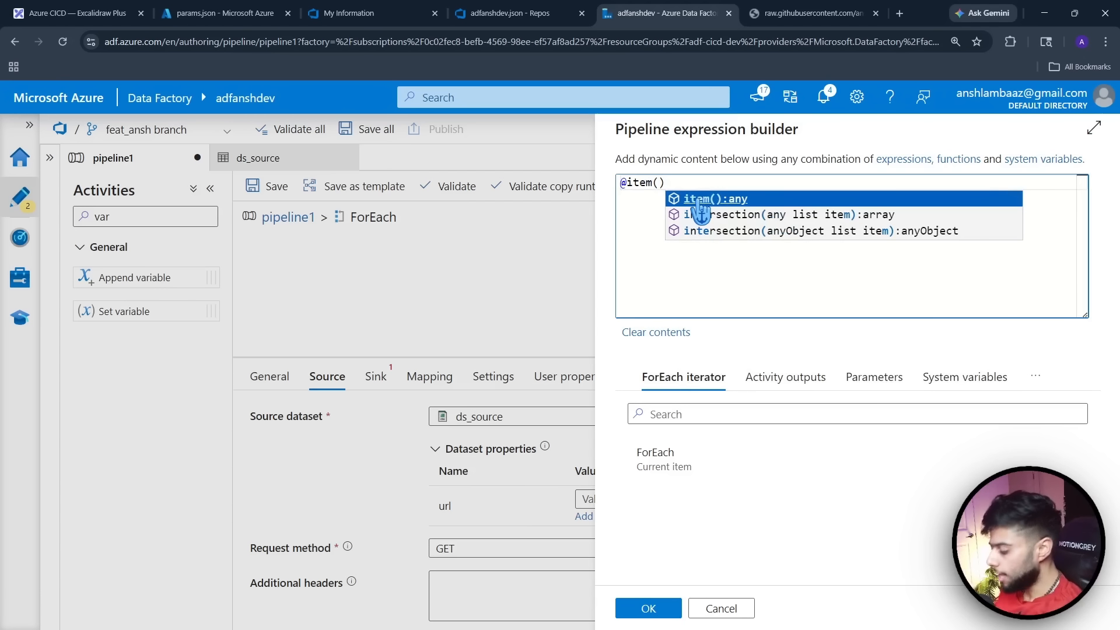
{"action": "type", "text": "source)"}
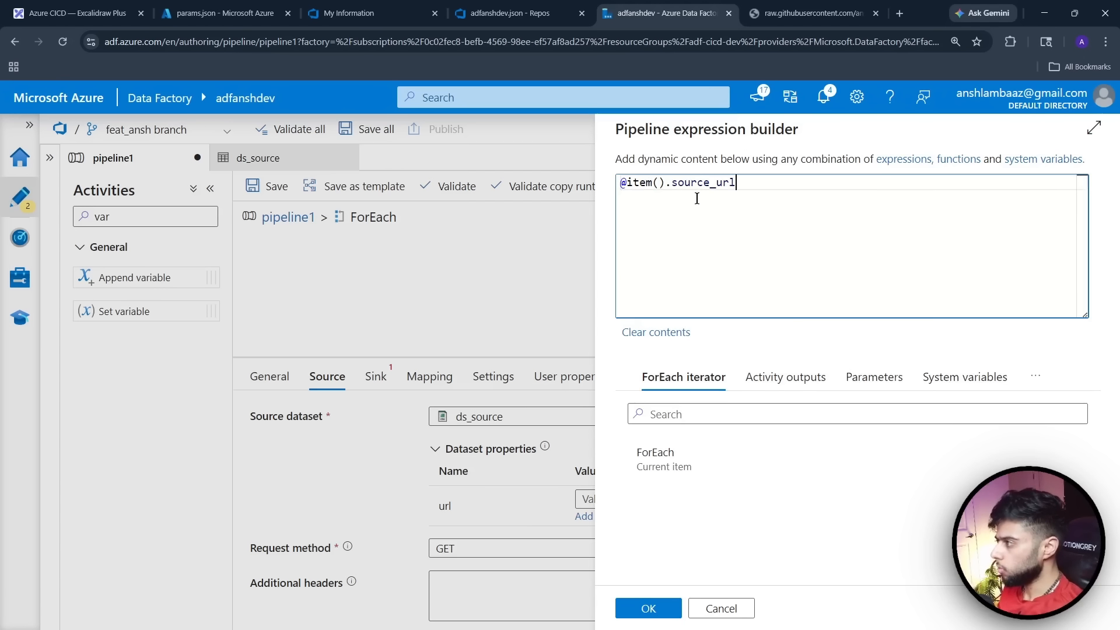
Check the source_url key name in params.json and apply the url expression in the Copy activity's source
{"action": "left_click", "coordinate": [225, 13]}
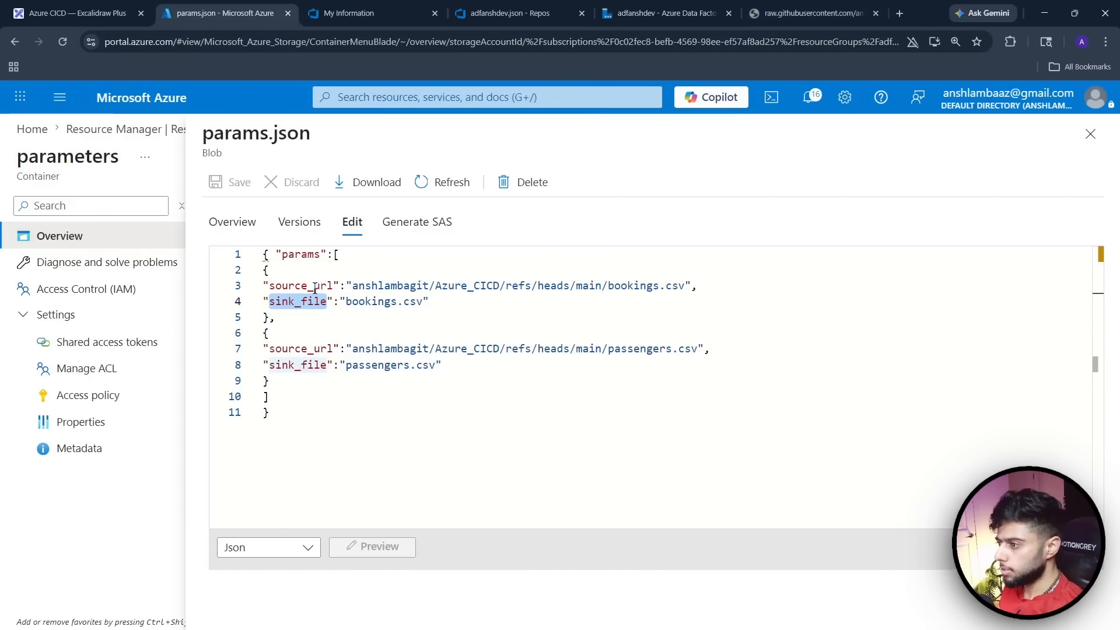
{"action": "left_click", "coordinate": [314, 286]}
{"action": "left_click_drag", "start_coordinate": [270, 285], "coordinate": [314, 285]}
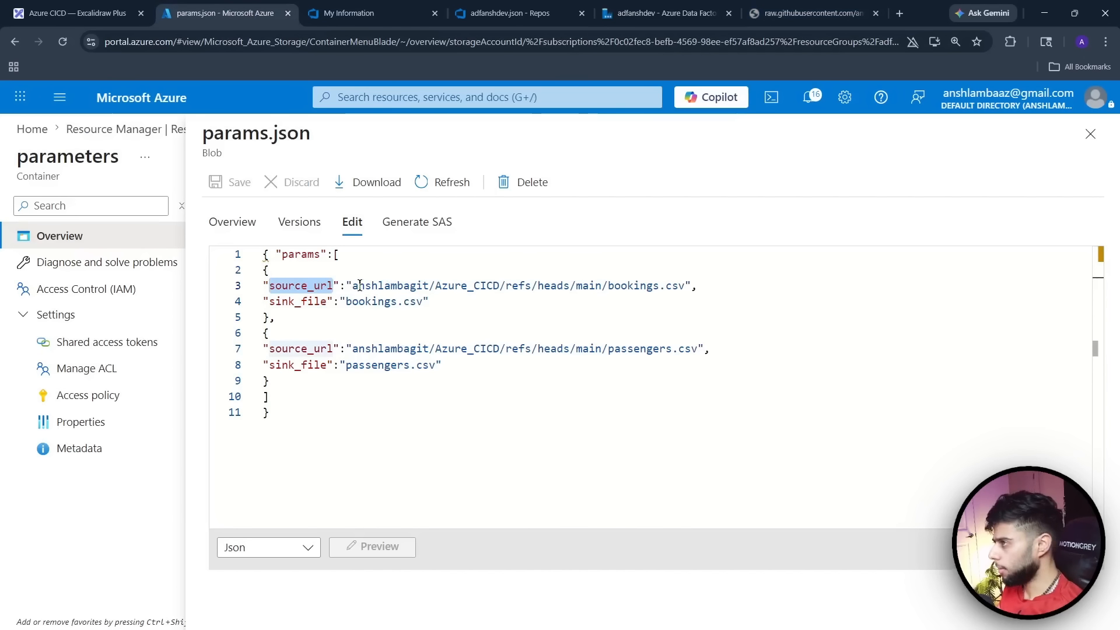
{"action": "left_click", "coordinate": [610, 13]}
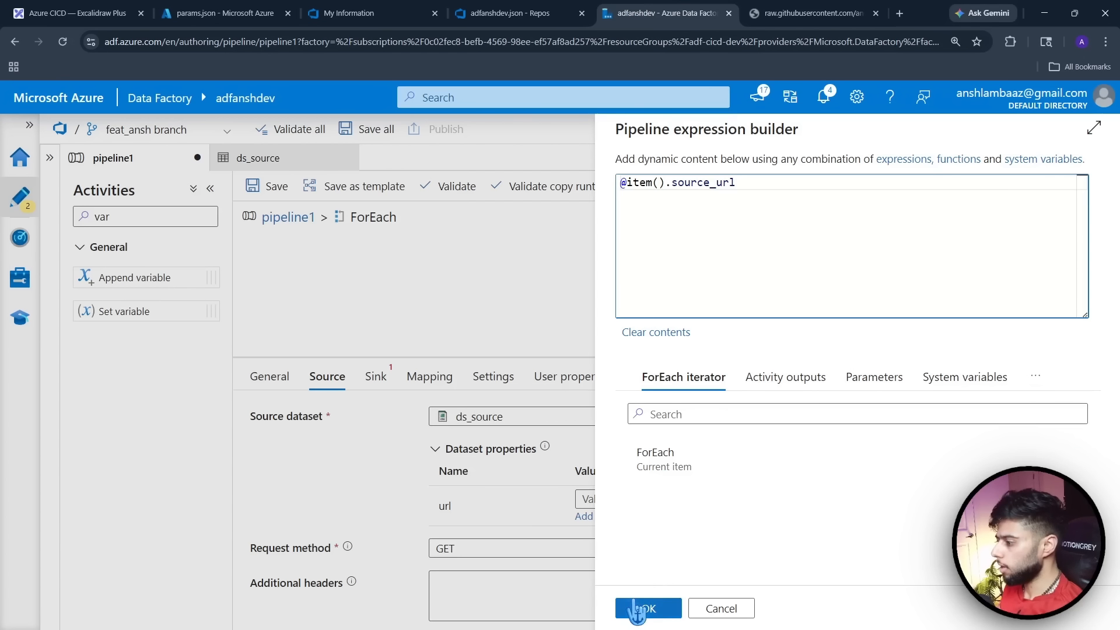
{"action": "left_click", "coordinate": [635, 608]}
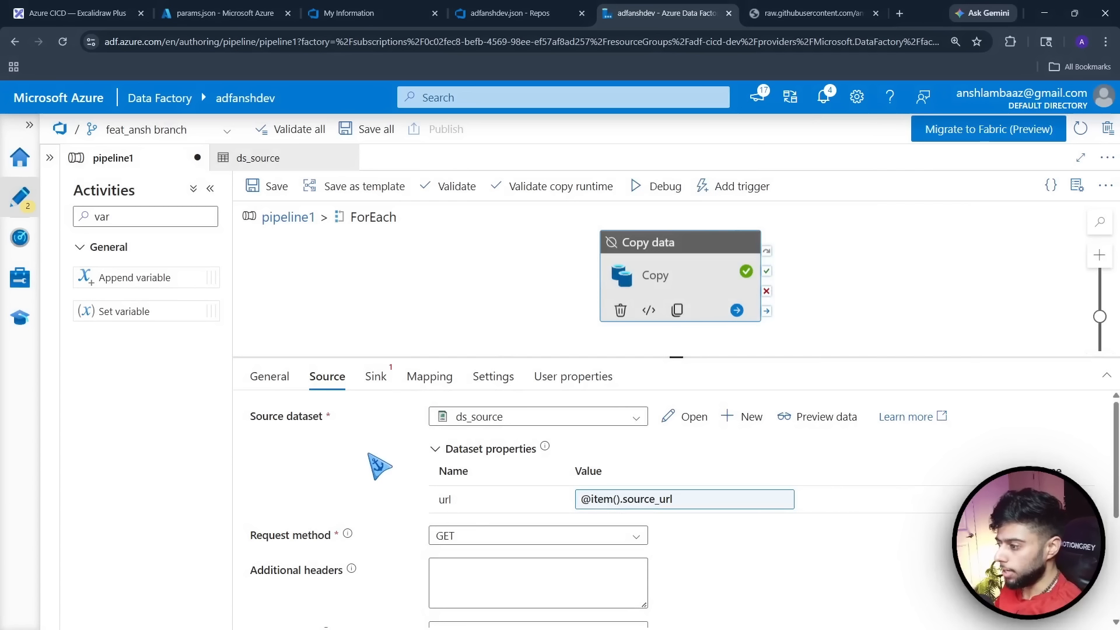
Create a new sink dataset for the Copy activity using Azure Data Lake Storage Gen2 and the DelimitedText format
{"action": "left_click", "coordinate": [376, 376]}
{"action": "left_click", "coordinate": [517, 418]}
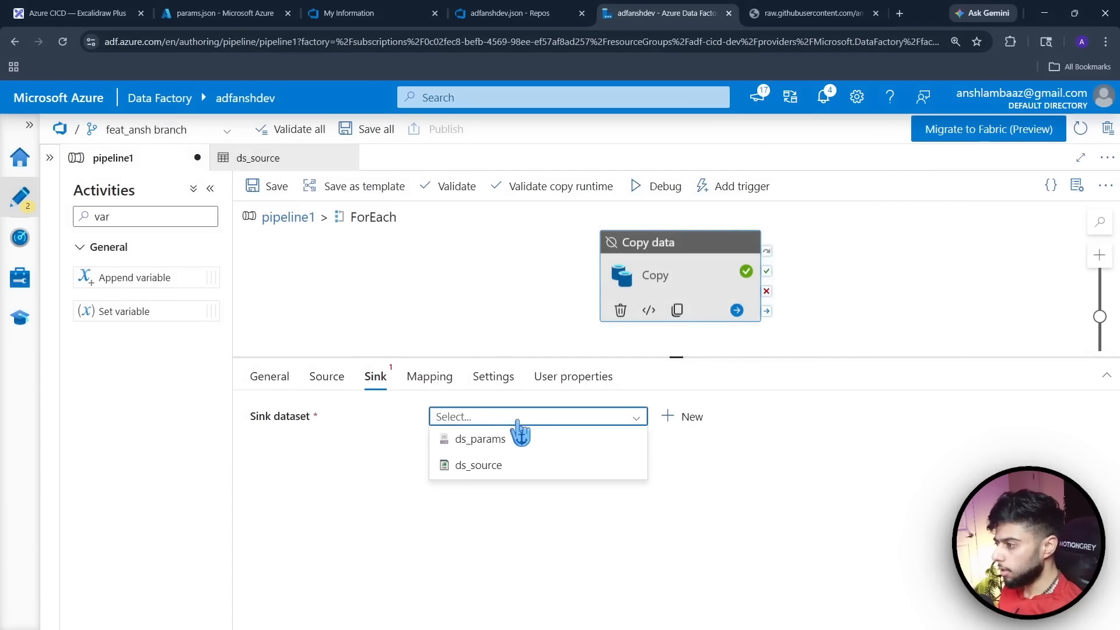
{"action": "left_click", "coordinate": [681, 417]}
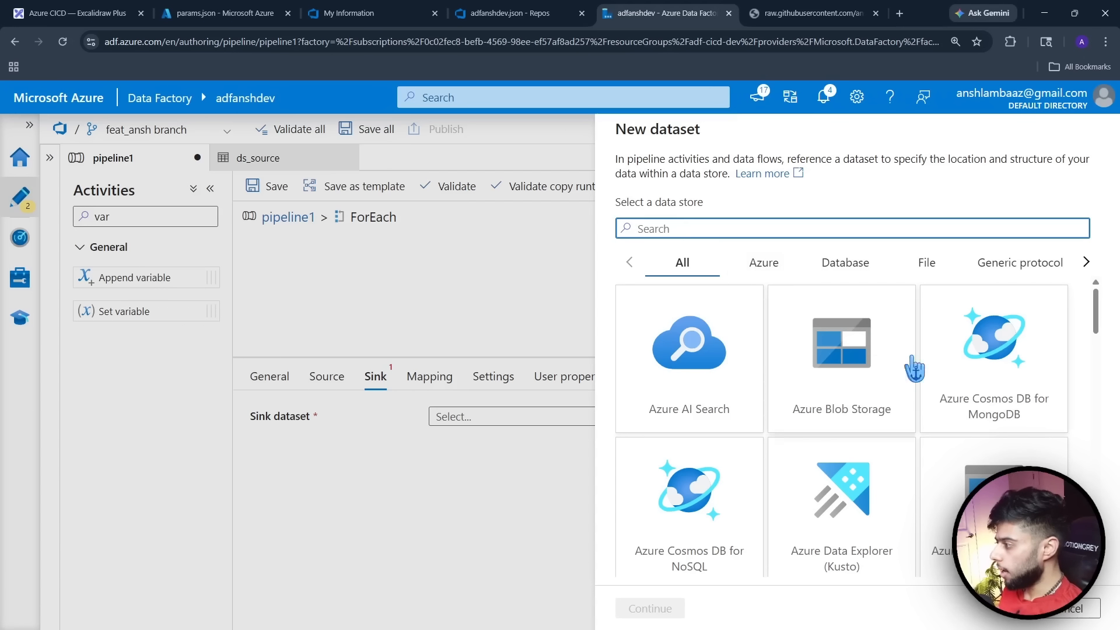
{"action": "left_click", "coordinate": [995, 506]}
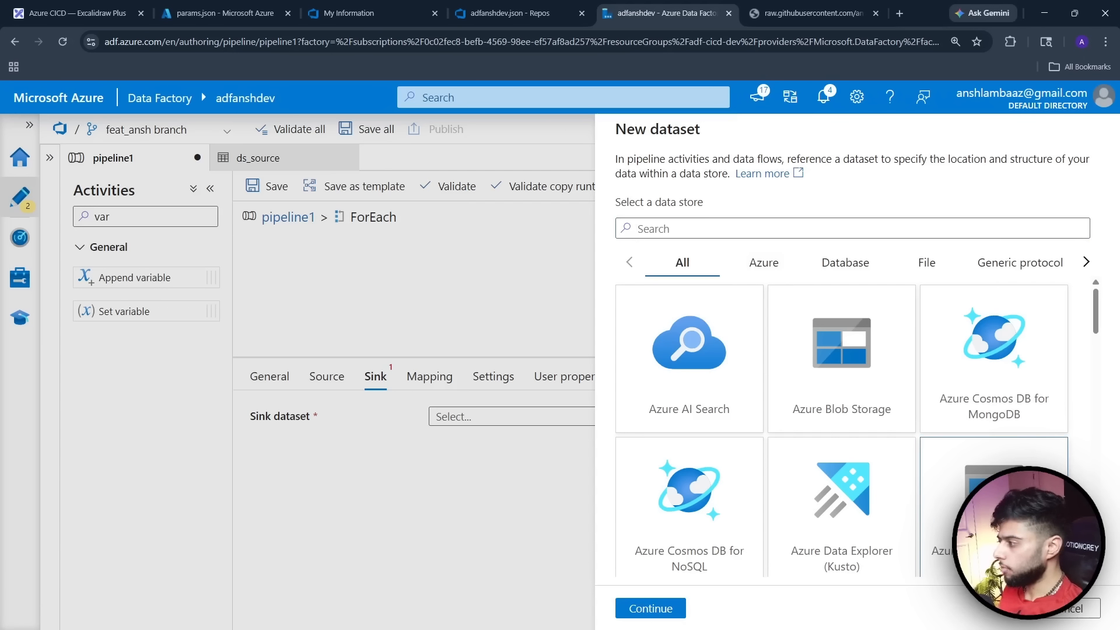
{"action": "left_click", "coordinate": [674, 613]}
{"action": "left_click", "coordinate": [1000, 257]}
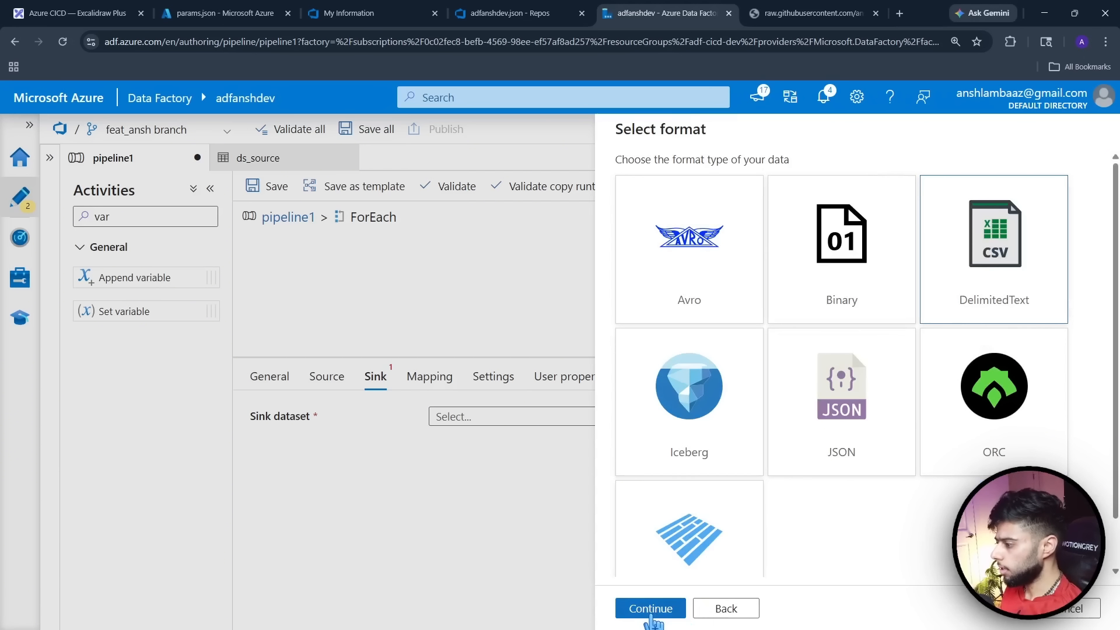
{"action": "left_click", "coordinate": [650, 609]}
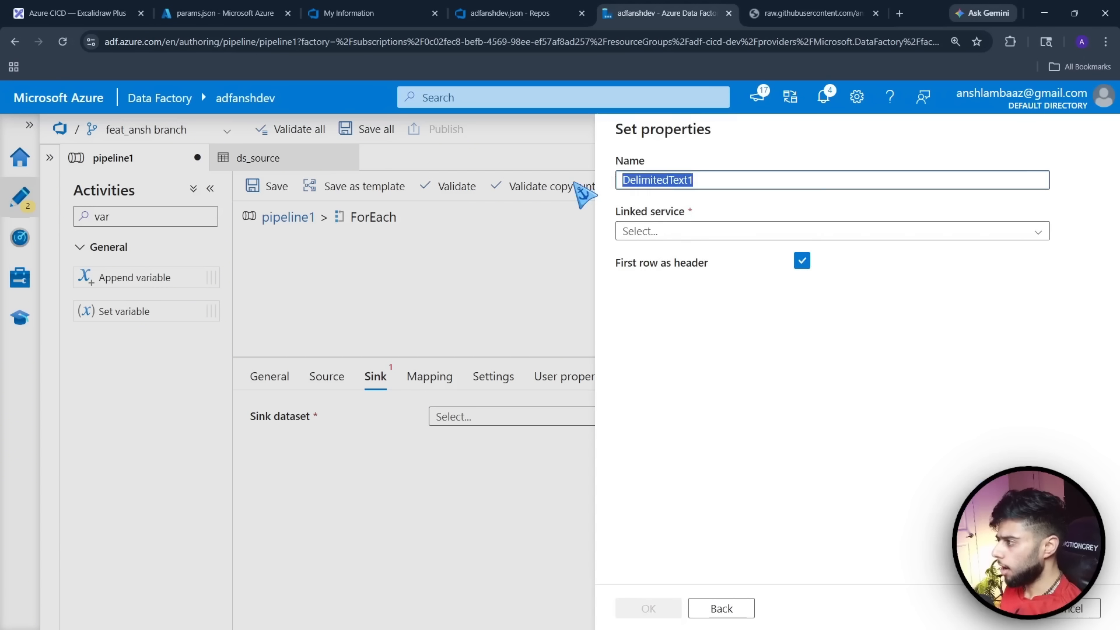
Name the dataset ds_sink, assign the ls_adls linked service, and set its file path to the raw container
{"action": "key", "text": "BackSpace"}
{"action": "type", "text": "ds_sink"}
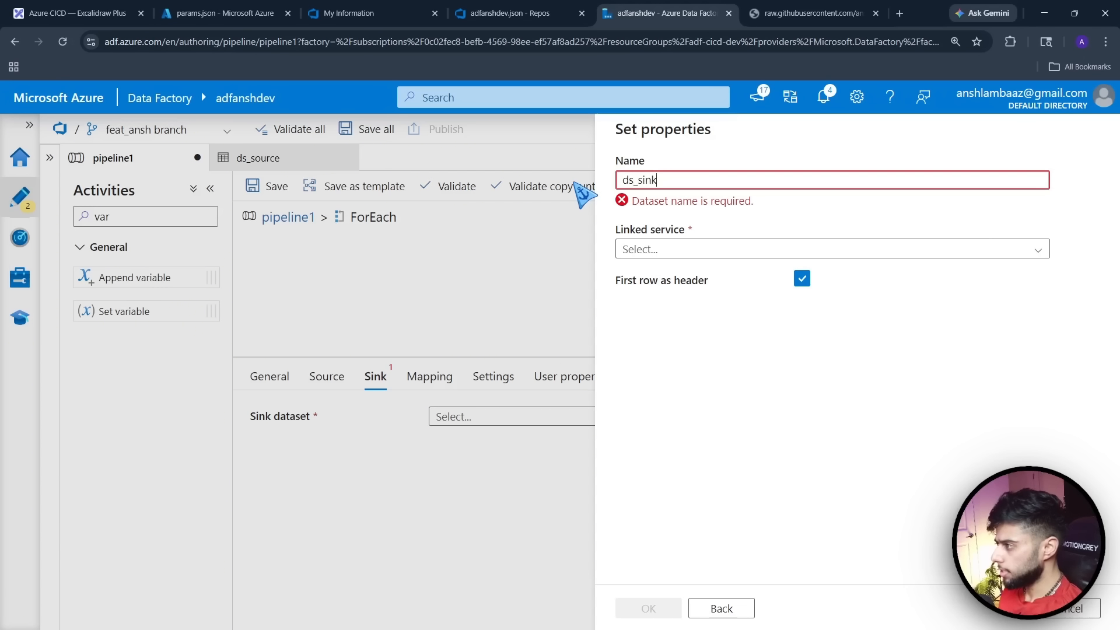
{"action": "left_click", "coordinate": [697, 233]}
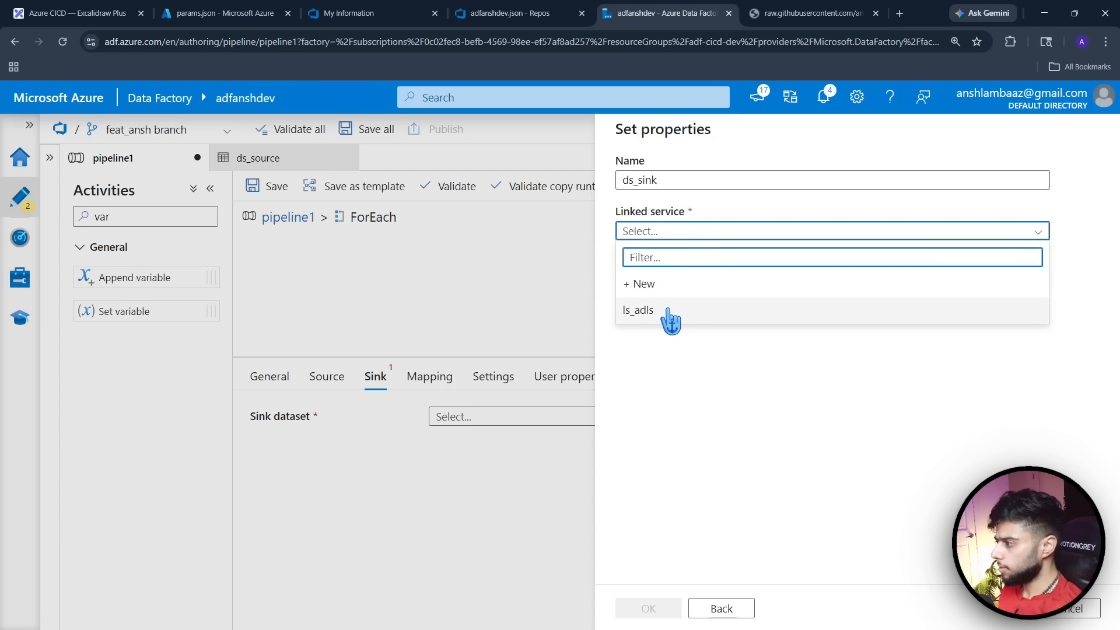
{"action": "left_click", "coordinate": [670, 311]}
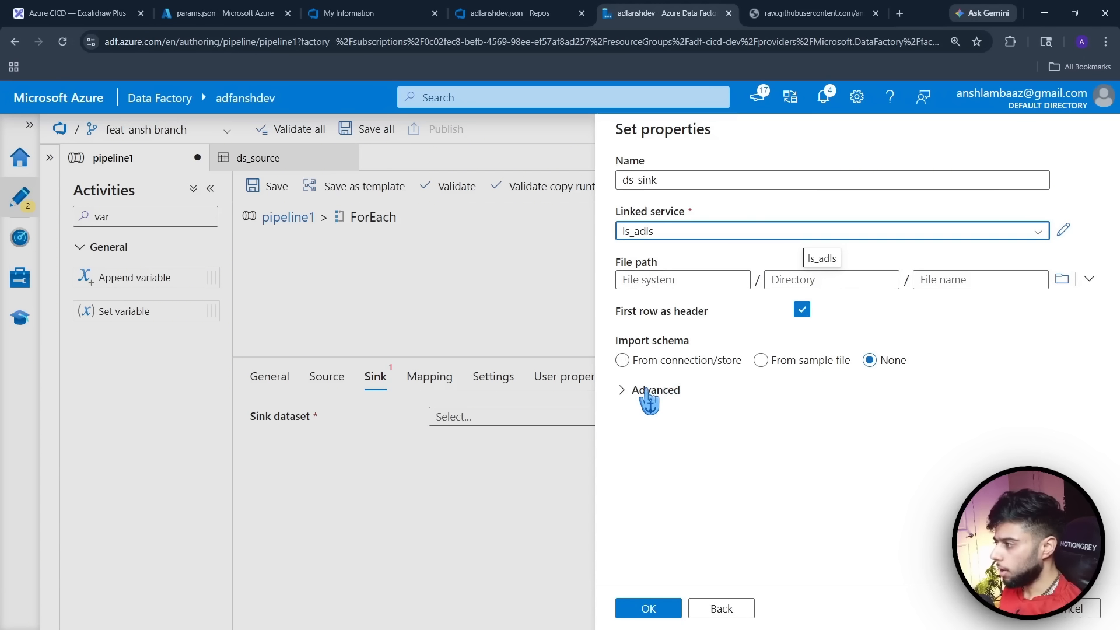
{"action": "left_click", "coordinate": [1062, 283]}
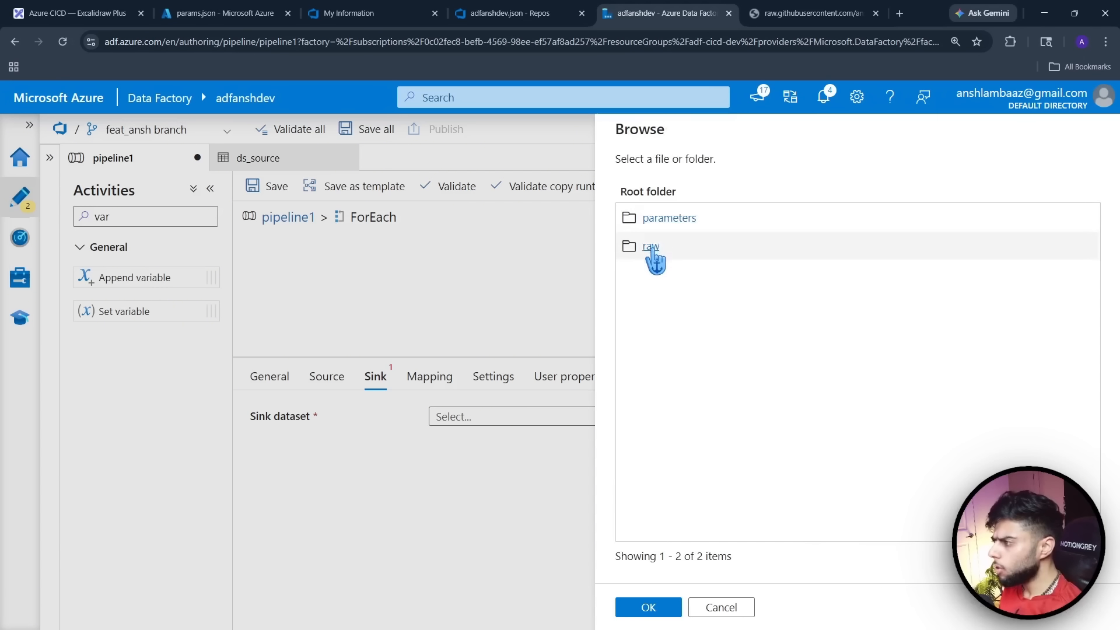
{"action": "left_click", "coordinate": [652, 249]}
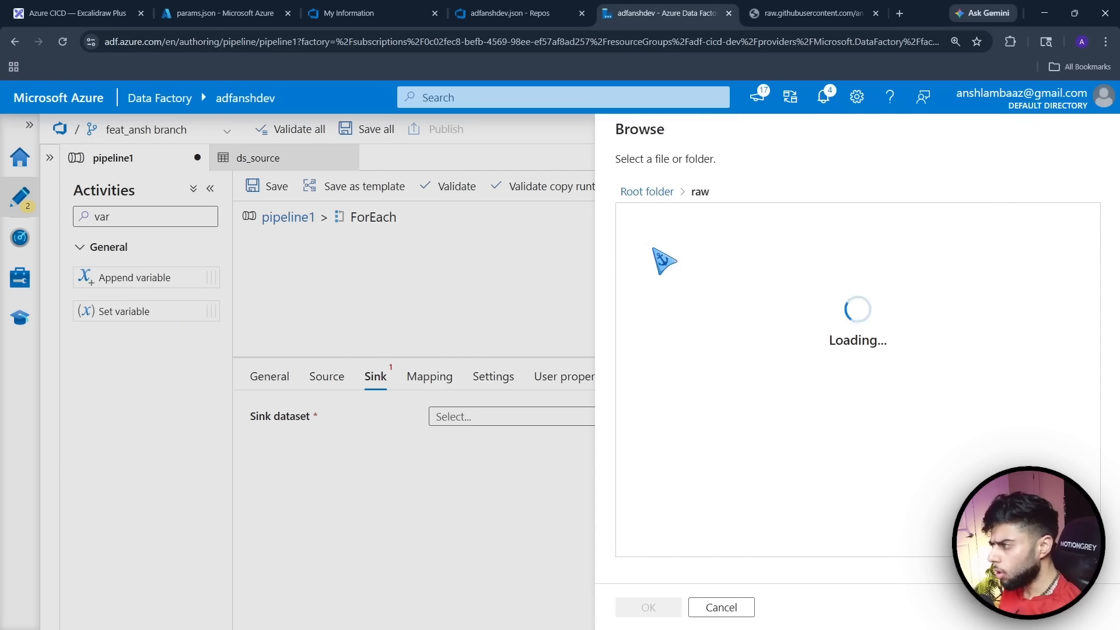
{"action": "left_click", "coordinate": [649, 609]}
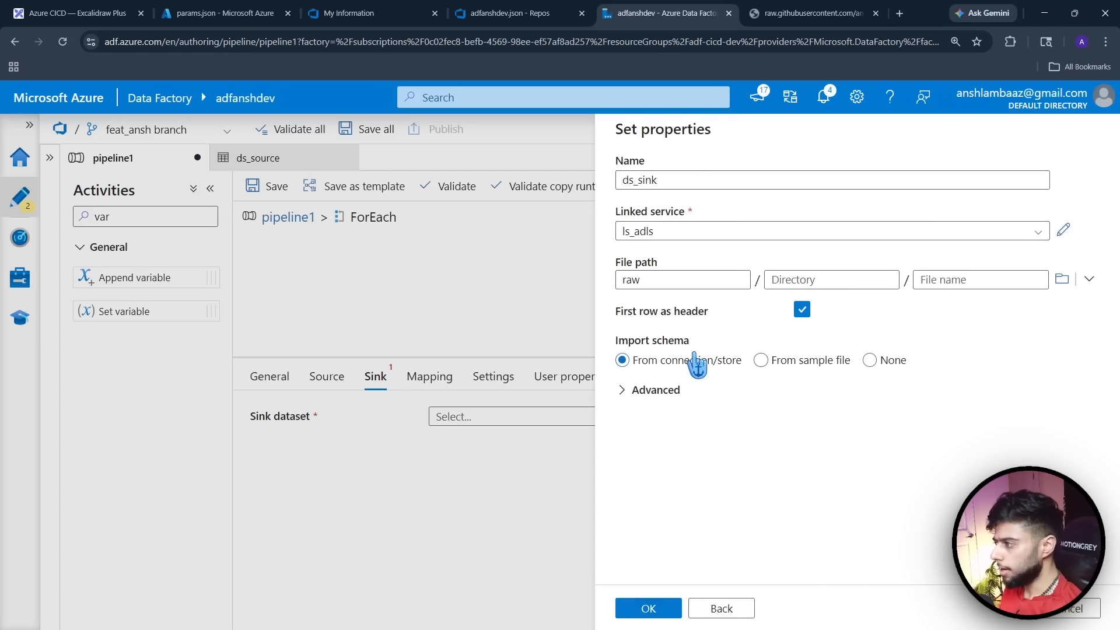
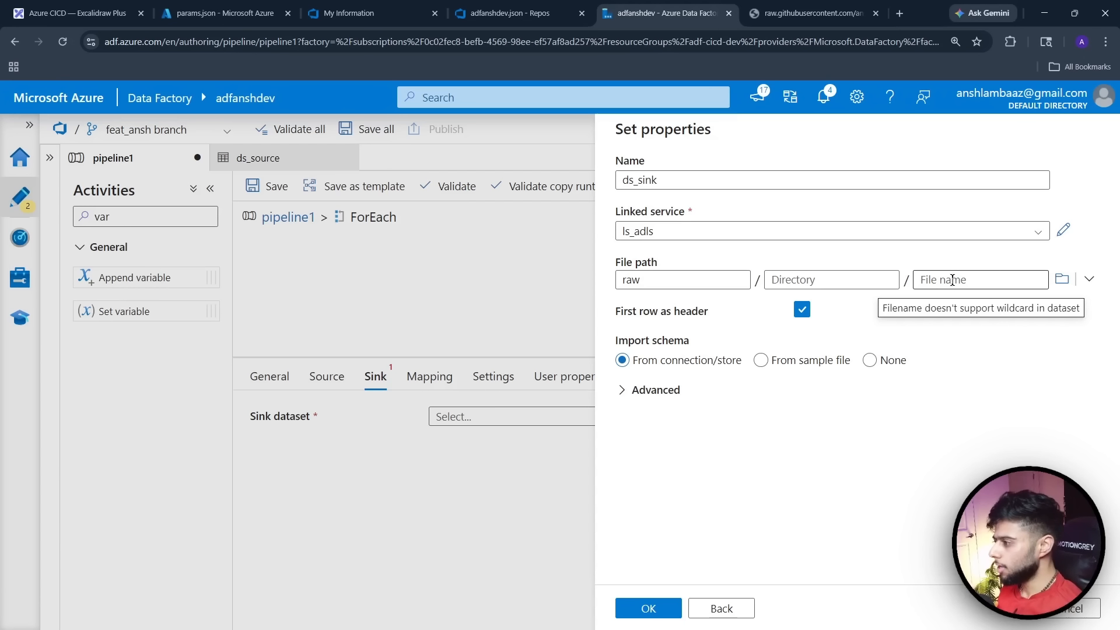
Open ds_sink for advanced configuration and add a String parameter named file without a default value
{"action": "left_click", "coordinate": [665, 390]}
{"action": "left_click", "coordinate": [681, 419]}
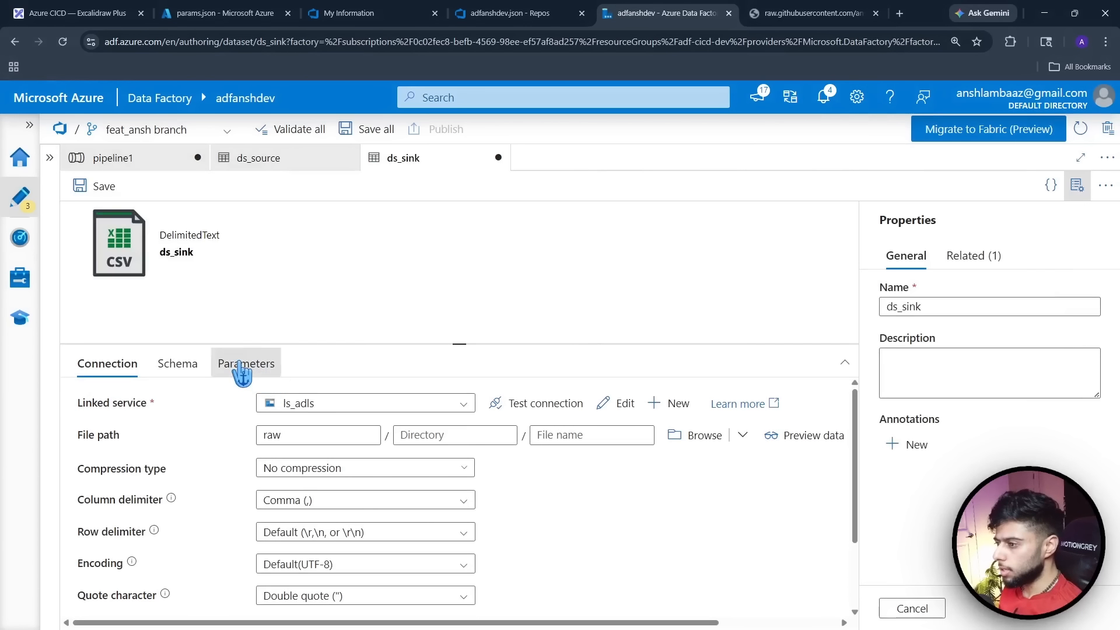
{"action": "left_click", "coordinate": [239, 364]}
{"action": "left_click", "coordinate": [112, 408]}
{"action": "left_click", "coordinate": [192, 463]}
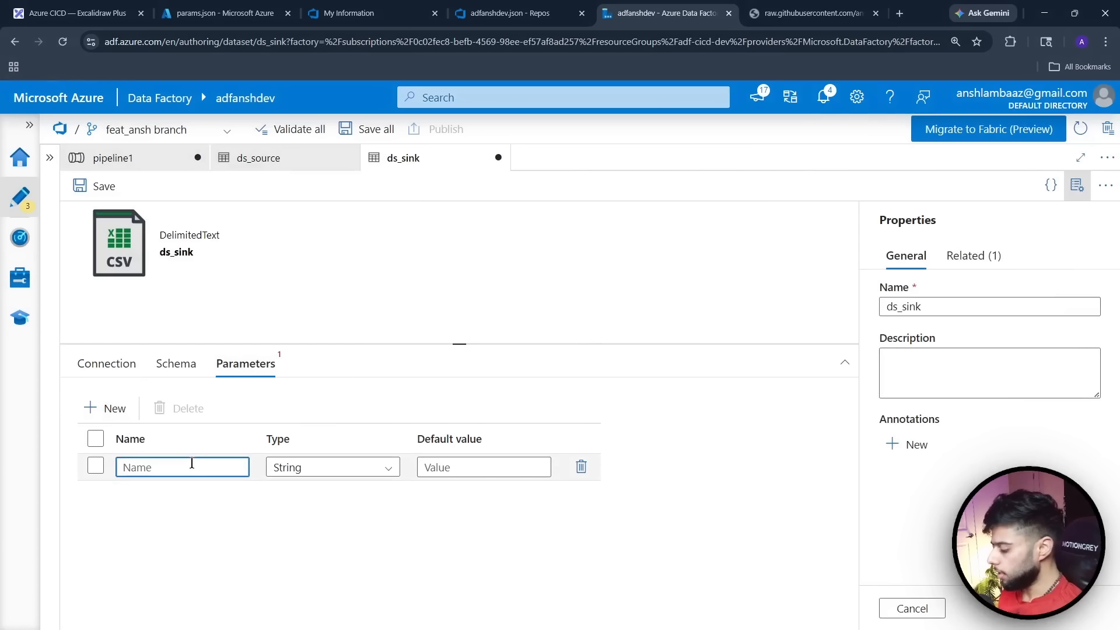
{"action": "type", "text": "file"}
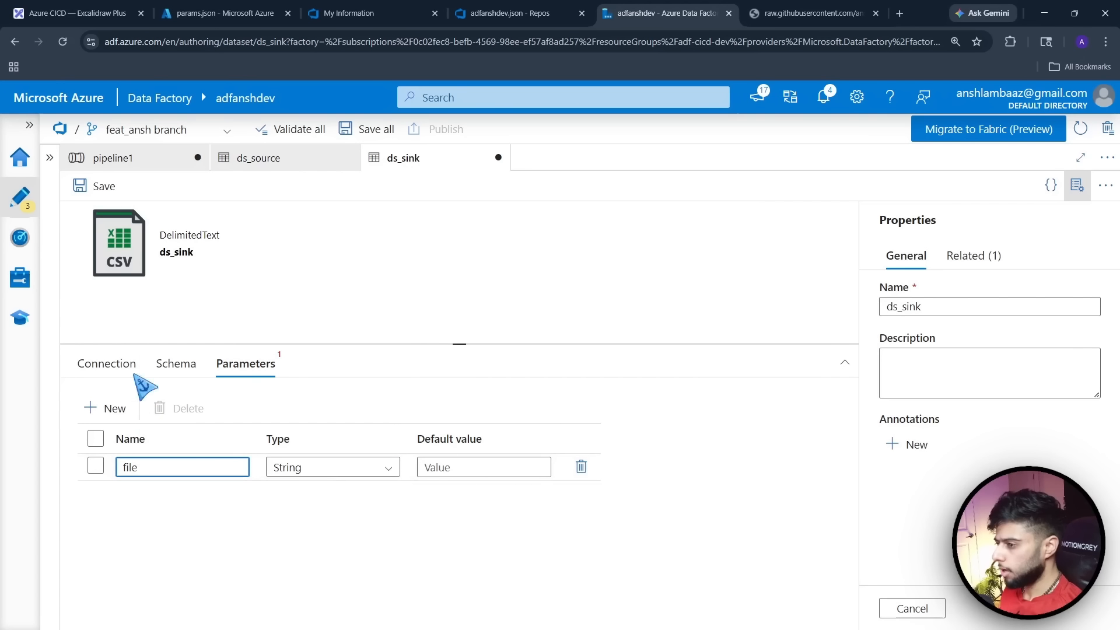
{"action": "left_click", "coordinate": [114, 364]}
{"action": "left_click", "coordinate": [616, 433]}
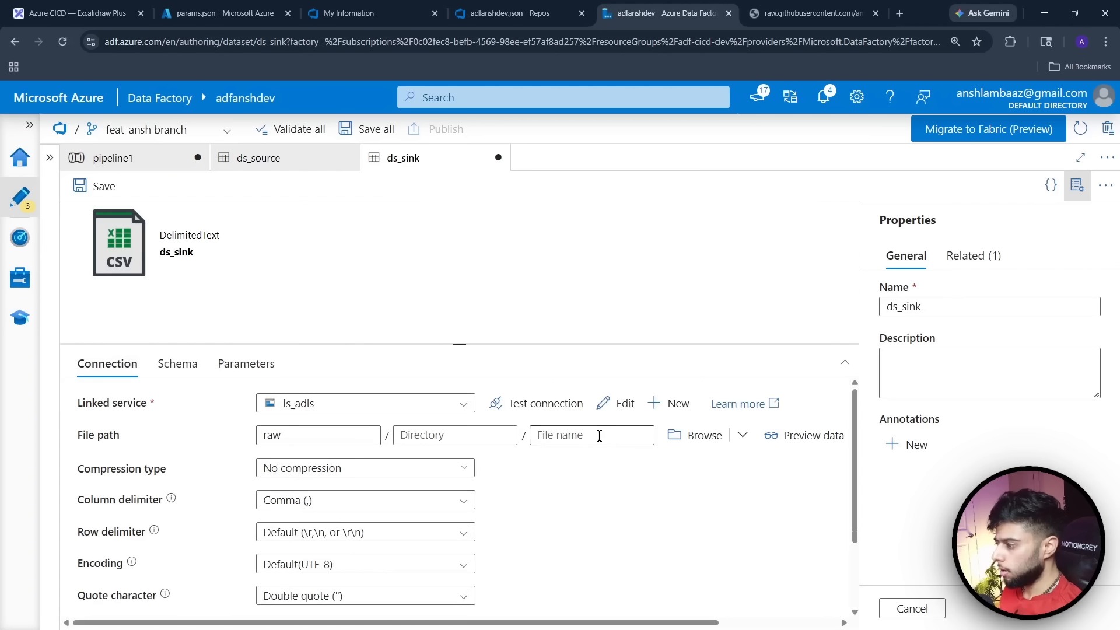
{"action": "left_click", "coordinate": [565, 461]}
{"action": "left_click", "coordinate": [686, 443]}
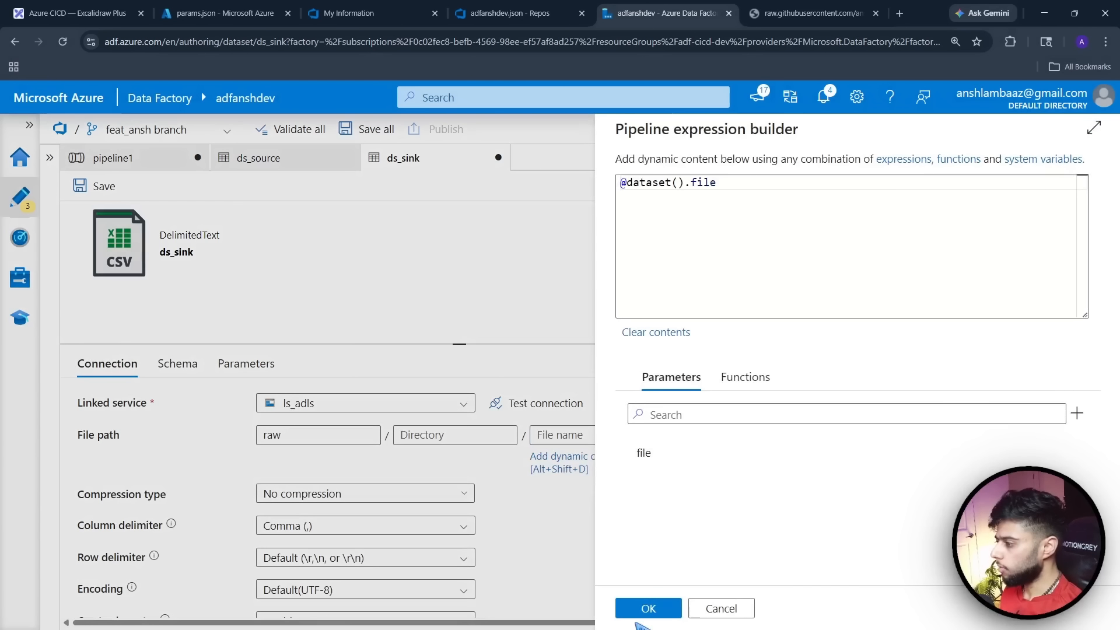
{"action": "left_click", "coordinate": [646, 608]}
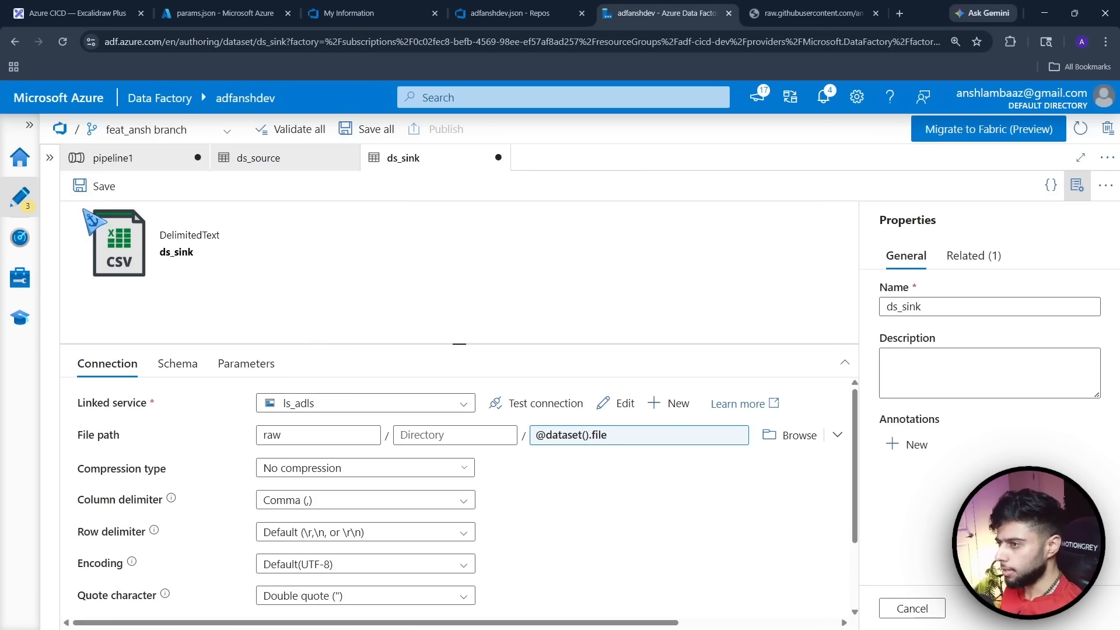
Save the ds_sink dataset to the Git branch and return to pipeline1
{"action": "left_click", "coordinate": [96, 186]}
{"action": "left_click", "coordinate": [672, 612]}
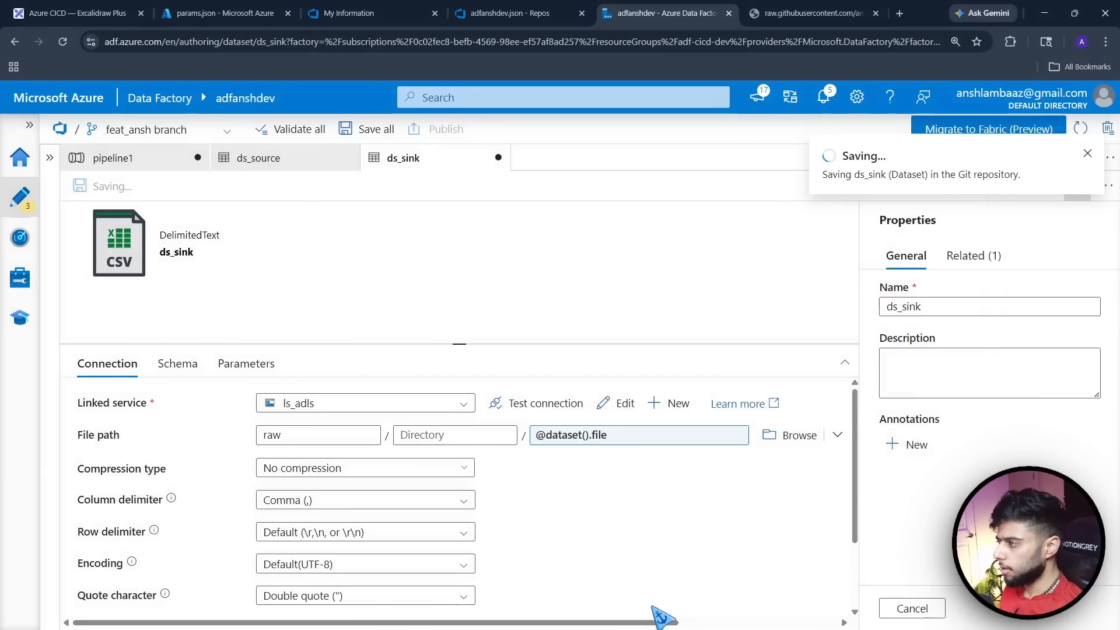
{"action": "left_click", "coordinate": [160, 159]}
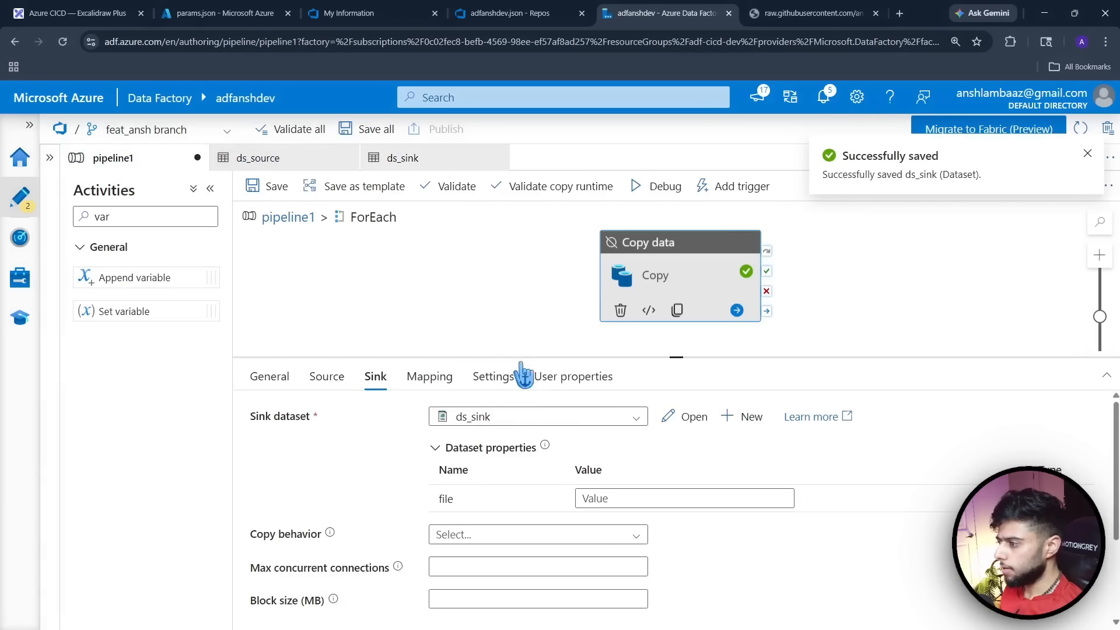
{"action": "left_click", "coordinate": [637, 500]}
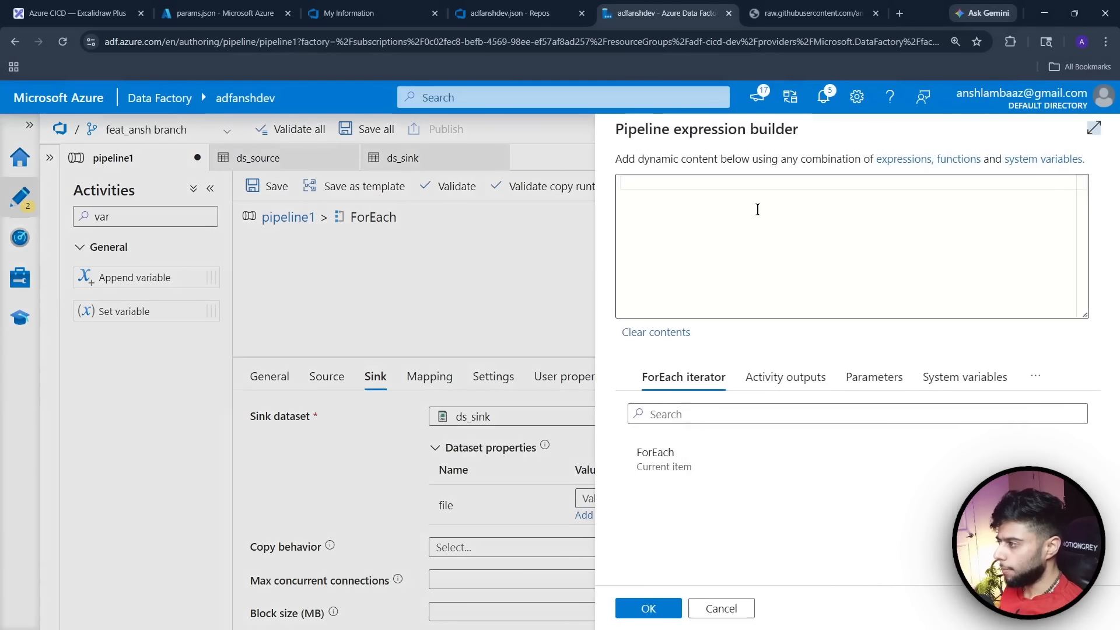
{"action": "type", "text": "m().sink"}
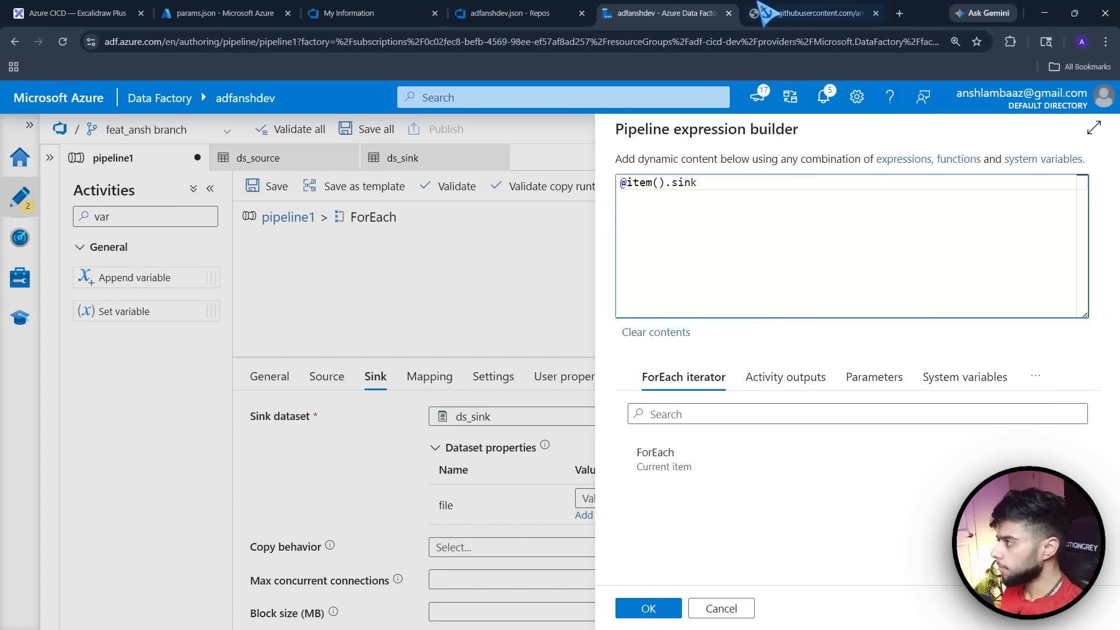
{"action": "left_click", "coordinate": [222, 13]}
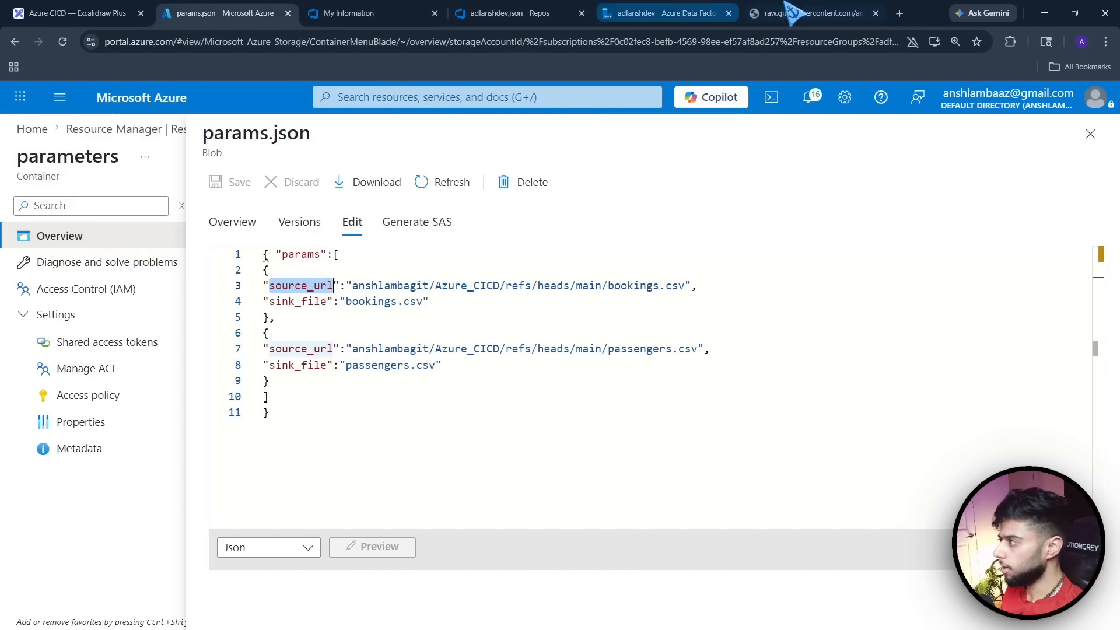
{"action": "left_click", "coordinate": [668, 13]}
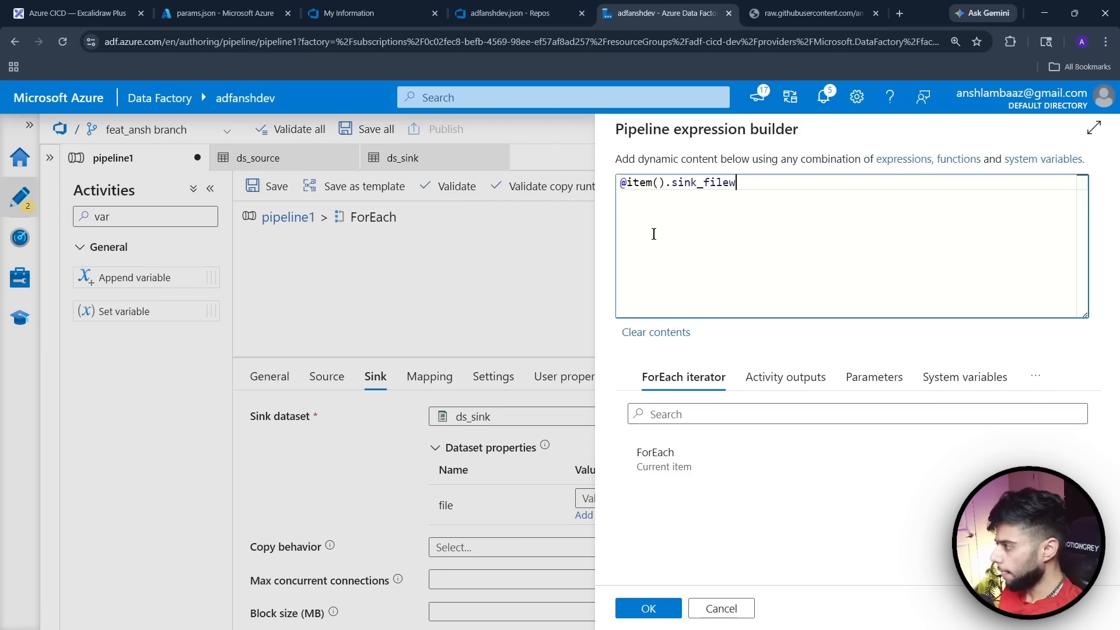
{"action": "type", "text": "sink_file"}
{"action": "left_click", "coordinate": [647, 608]}
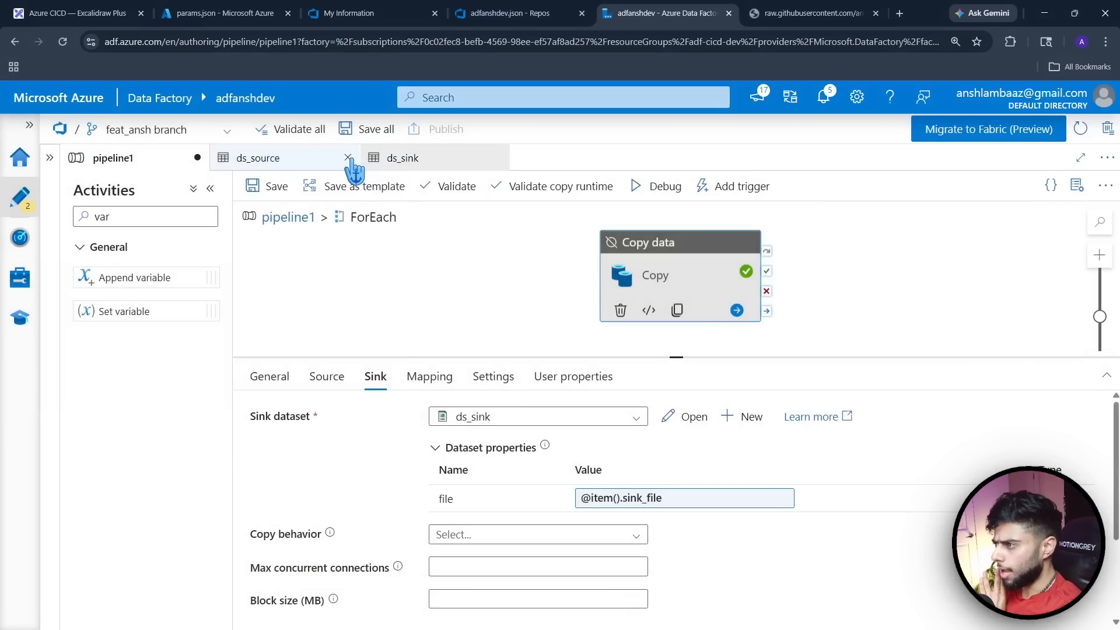
Close the ds_source and ds_sink datasets and save pipeline1 to the feat_ansh branch with the default comment
{"action": "left_click", "coordinate": [350, 158]}
{"action": "left_click", "coordinate": [349, 157]}
{"action": "left_click", "coordinate": [272, 186]}
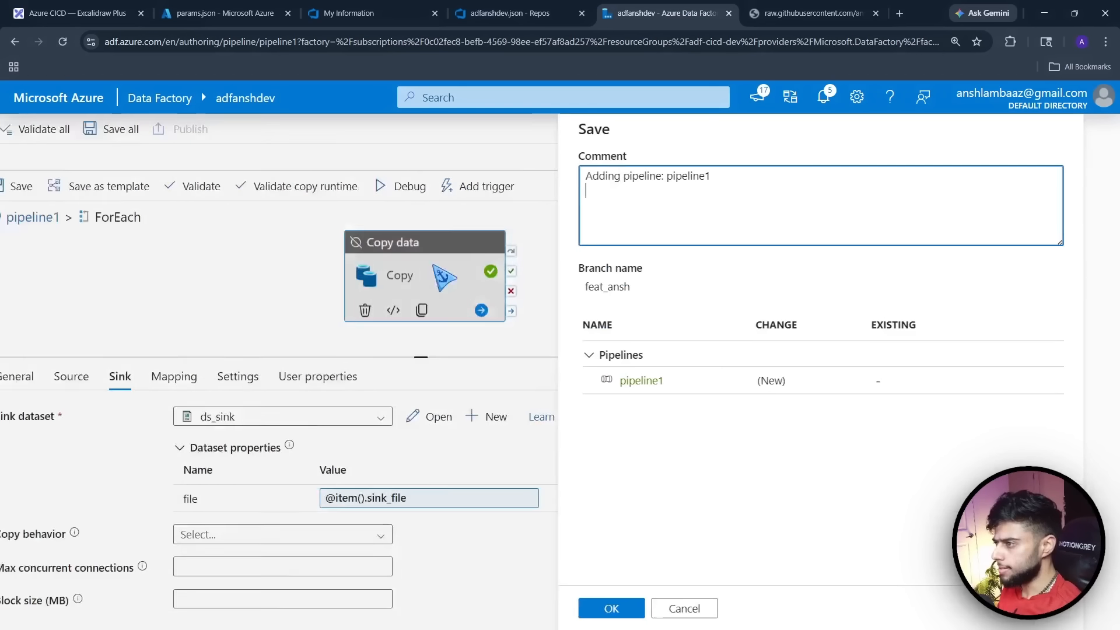
{"action": "left_click", "coordinate": [656, 607]}
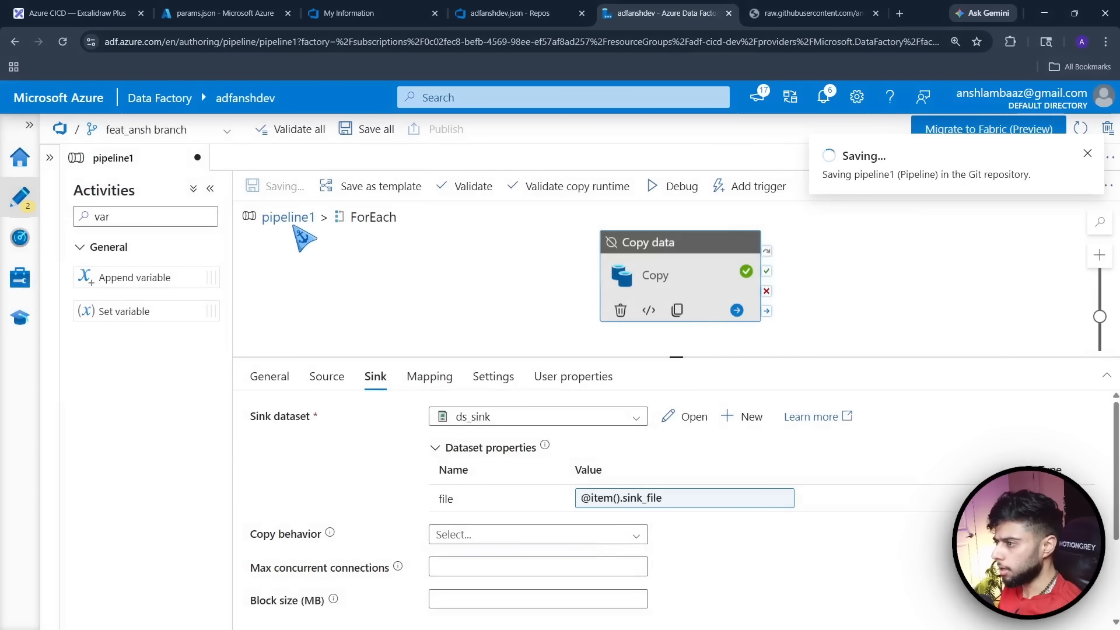
Open the Copy activity inside the ForEach loop and set its activity state to Activated
{"action": "left_click", "coordinate": [286, 217]}
{"action": "key", "text": "F11"}
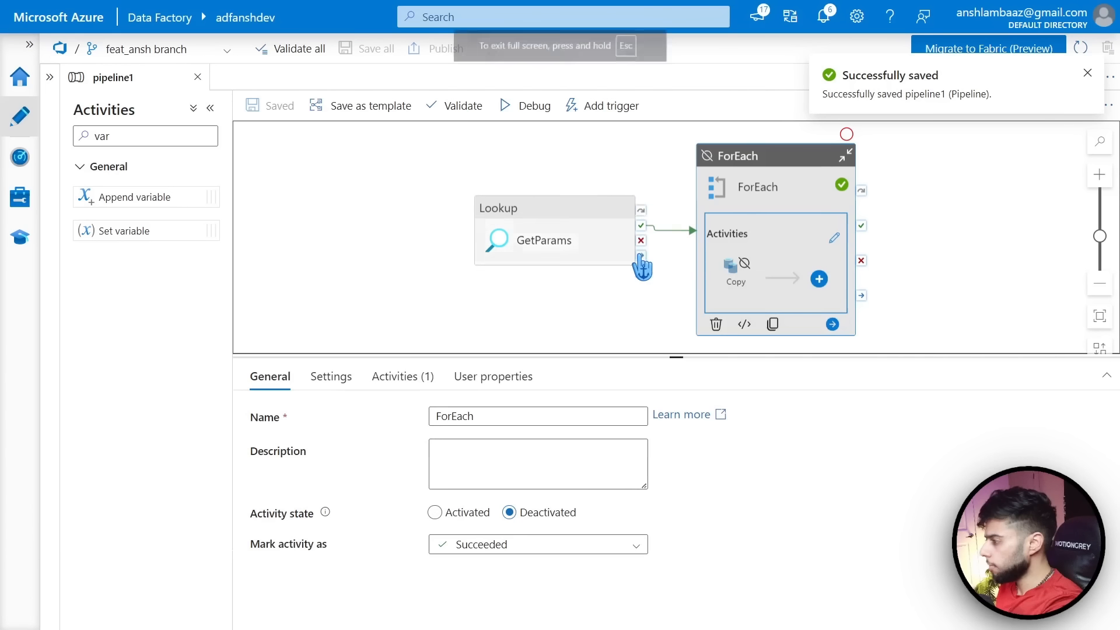
{"action": "left_click", "coordinate": [824, 244]}
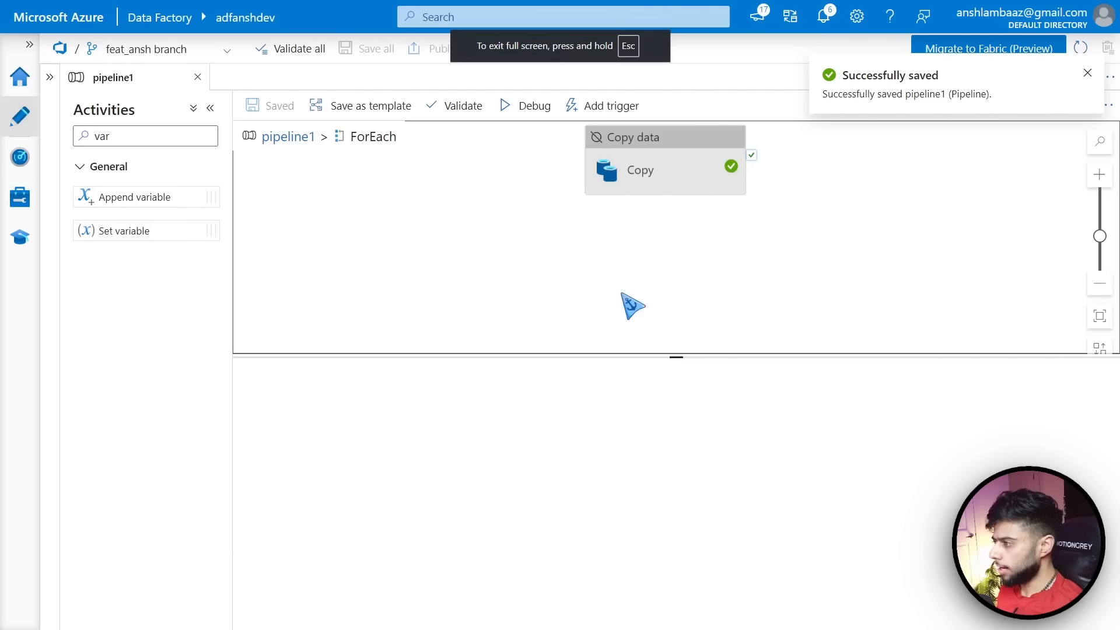
{"action": "left_click", "coordinate": [665, 178]}
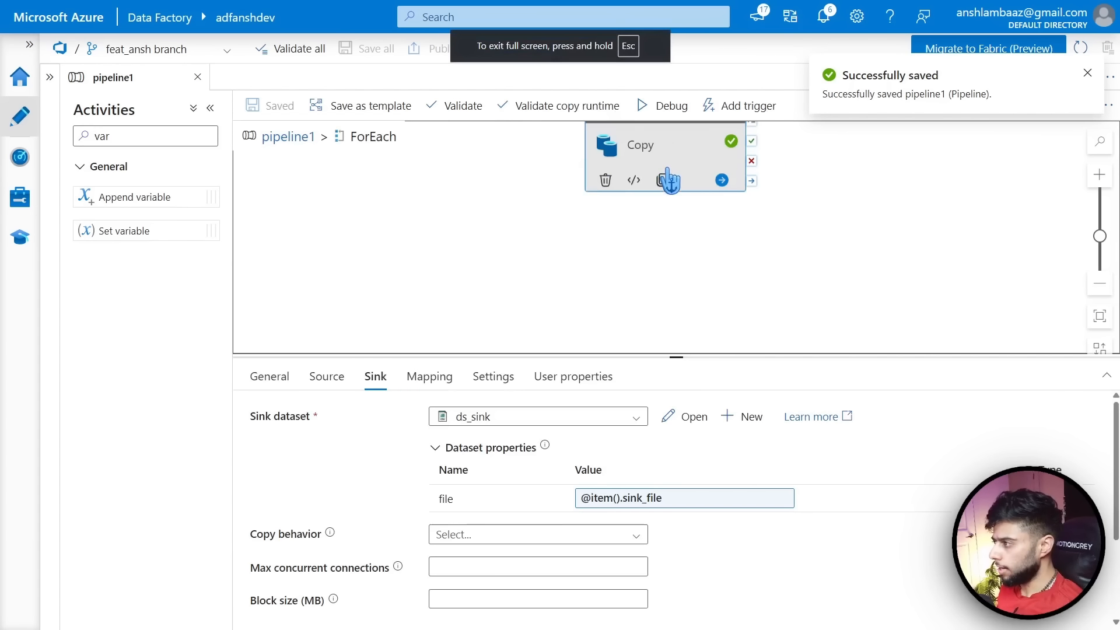
{"action": "left_click", "coordinate": [270, 377]}
{"action": "left_click", "coordinate": [435, 512]}
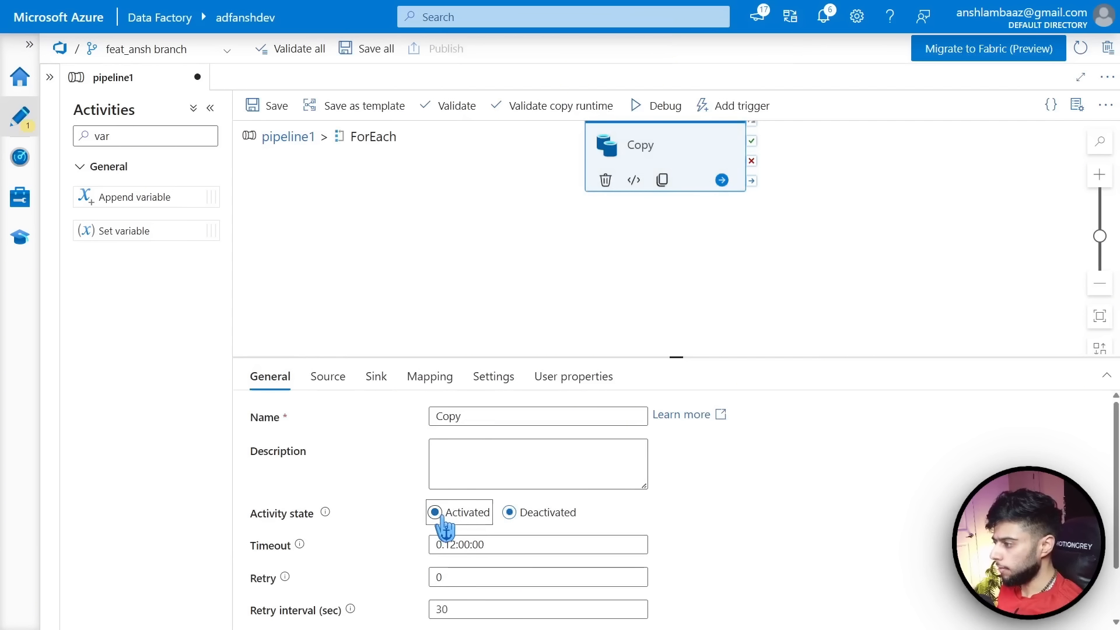
Set the ForEach activity's state to Activated and save the updated pipeline1 to the feat_ansh branch
{"action": "left_click", "coordinate": [288, 137]}
{"action": "left_click", "coordinate": [790, 242]}
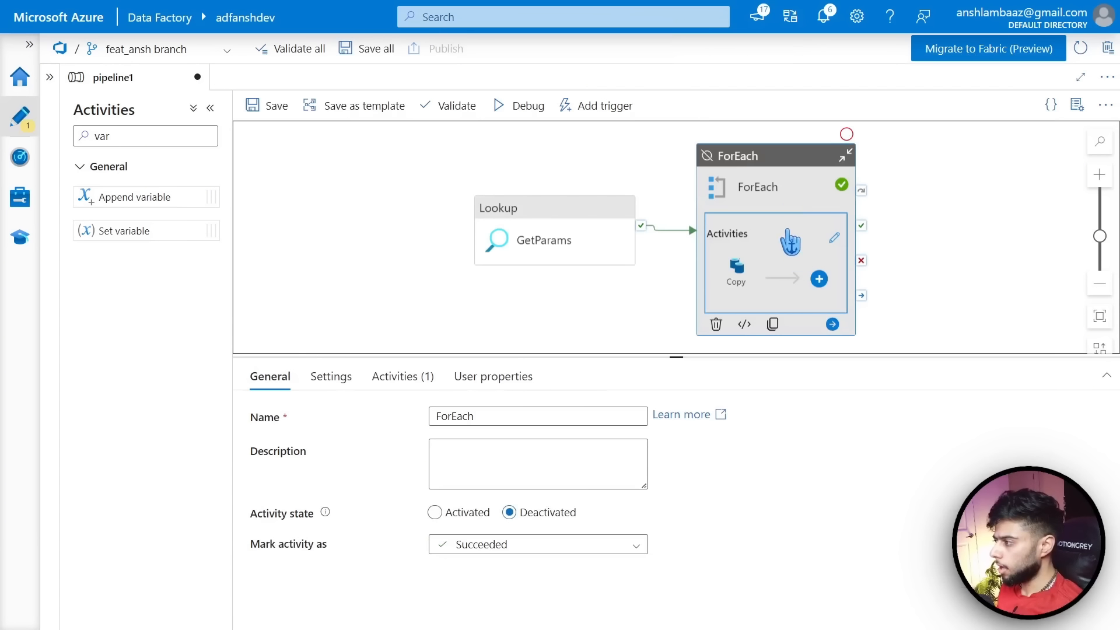
{"action": "left_click", "coordinate": [434, 512]}
{"action": "left_click", "coordinate": [467, 326]}
{"action": "left_click_drag", "start_coordinate": [676, 357], "coordinate": [671, 446]}
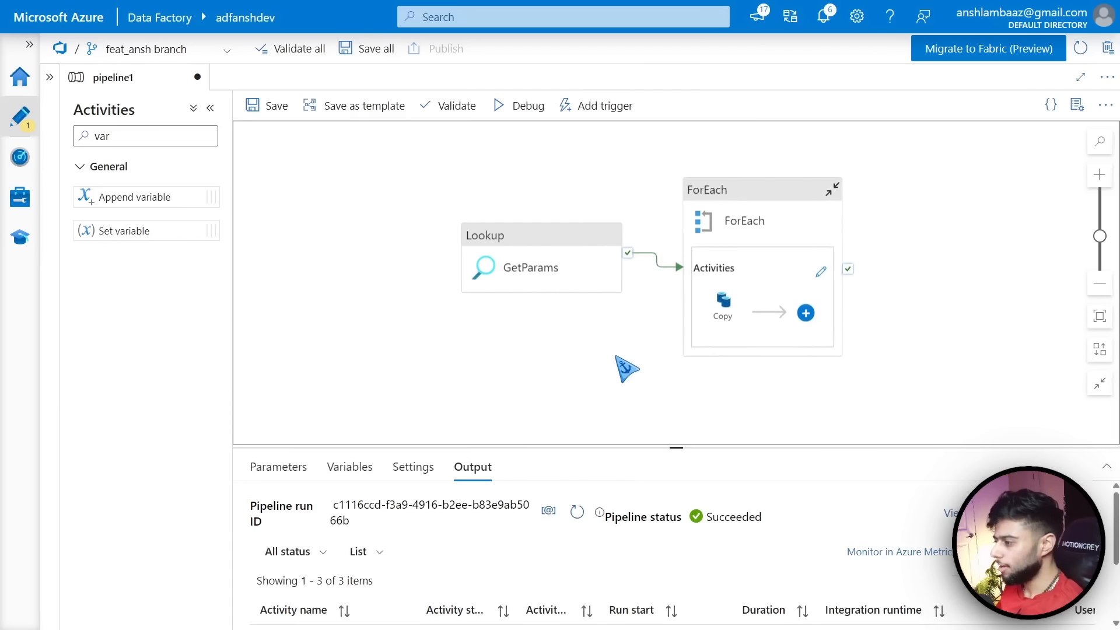
{"action": "left_click", "coordinate": [260, 107]}
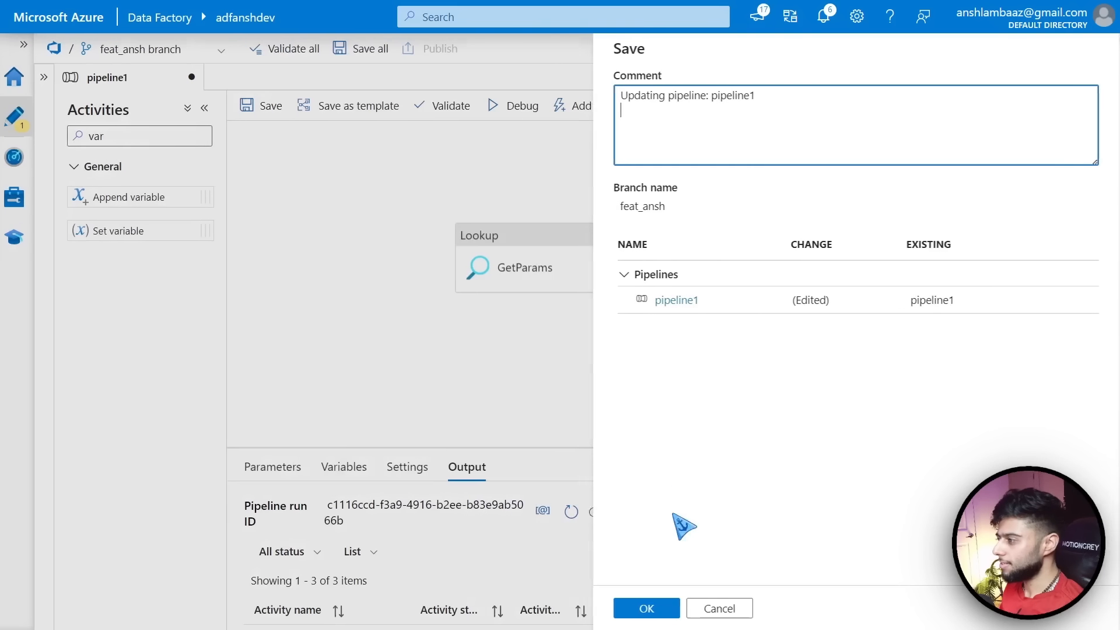
{"action": "left_click", "coordinate": [648, 608]}
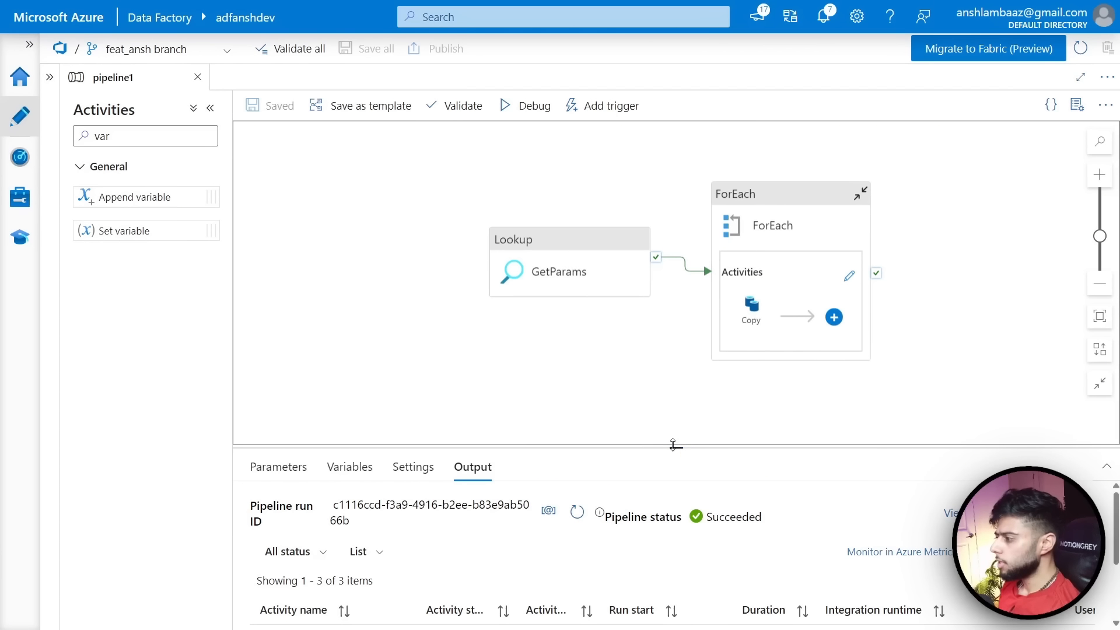
{"action": "left_click_drag", "start_coordinate": [675, 447], "coordinate": [678, 388]}
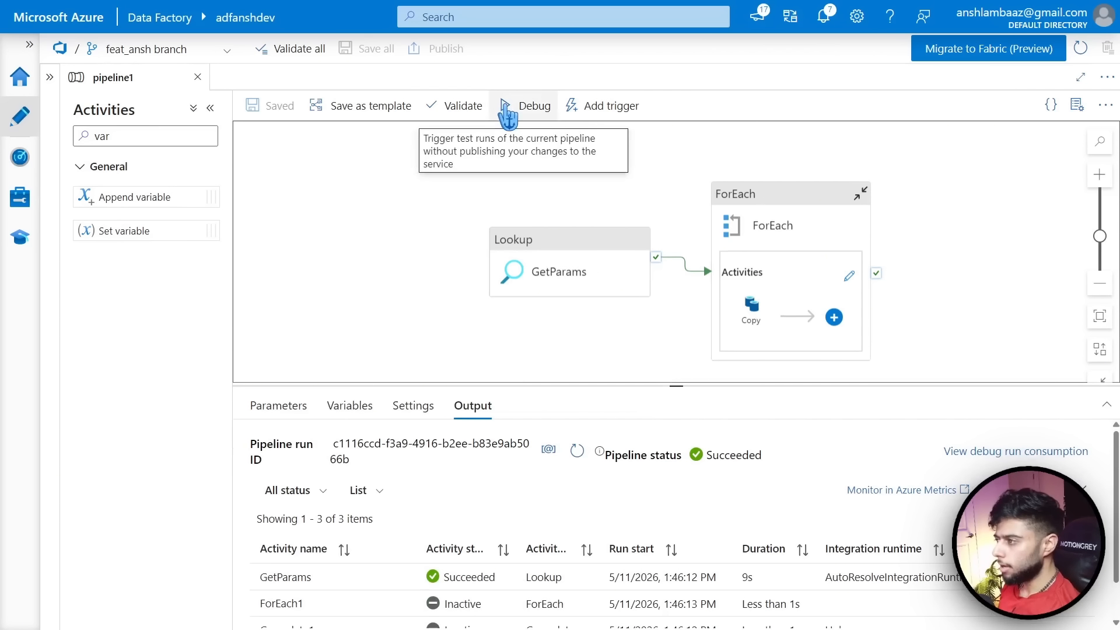
{"action": "left_click", "coordinate": [506, 111]}
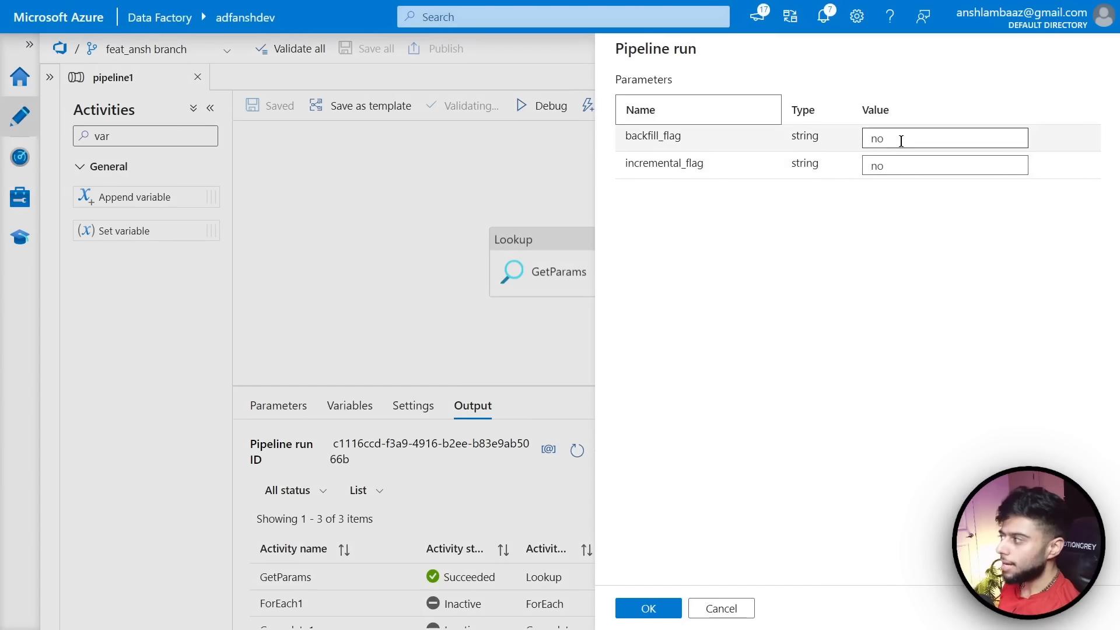
{"action": "left_click", "coordinate": [870, 168]}
{"action": "left_click", "coordinate": [870, 141]}
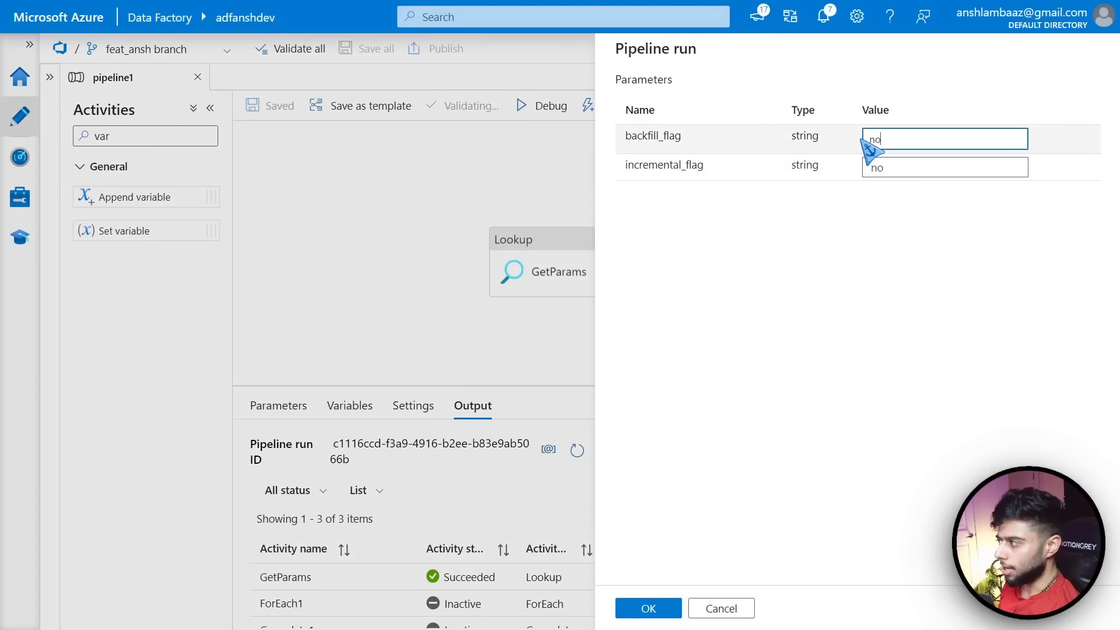
{"action": "left_click", "coordinate": [887, 168]}
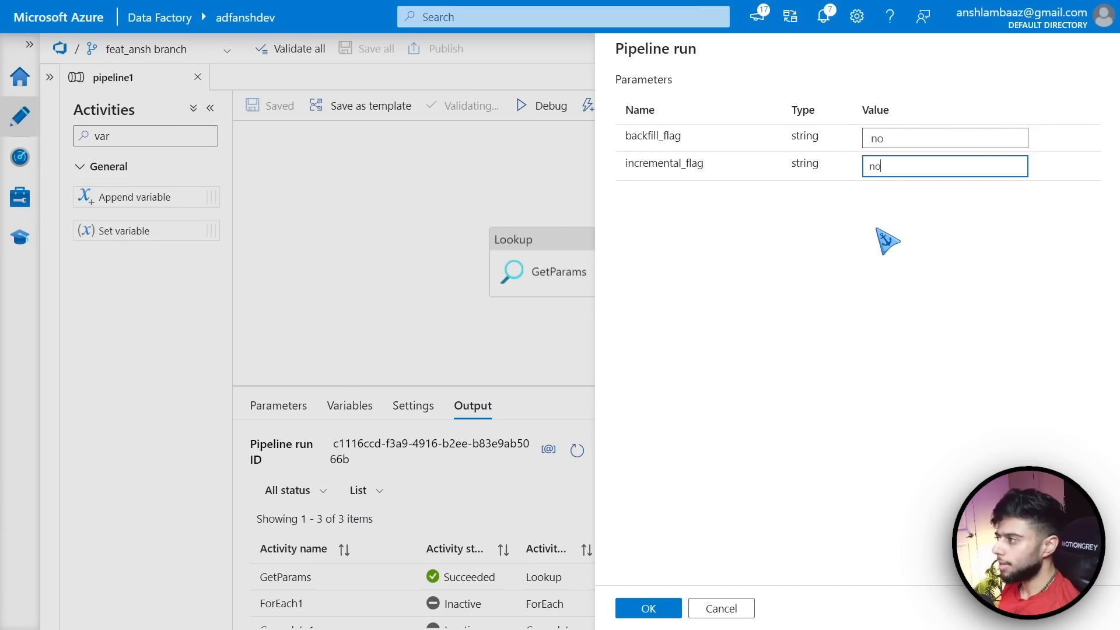
{"action": "left_click", "coordinate": [887, 138]}
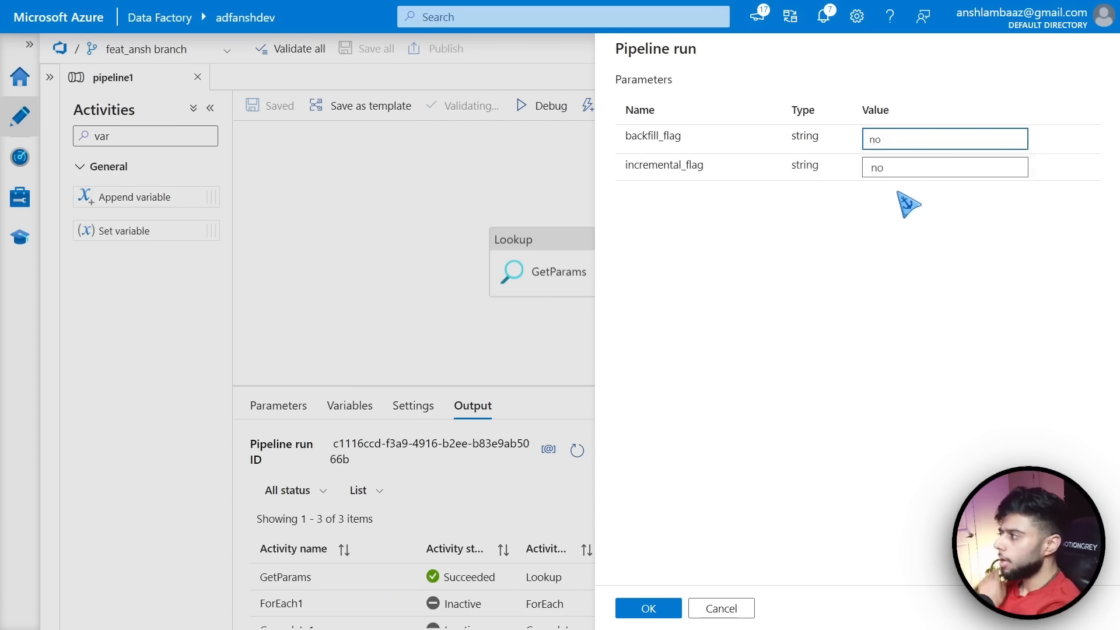
{"action": "left_click", "coordinate": [903, 166]}
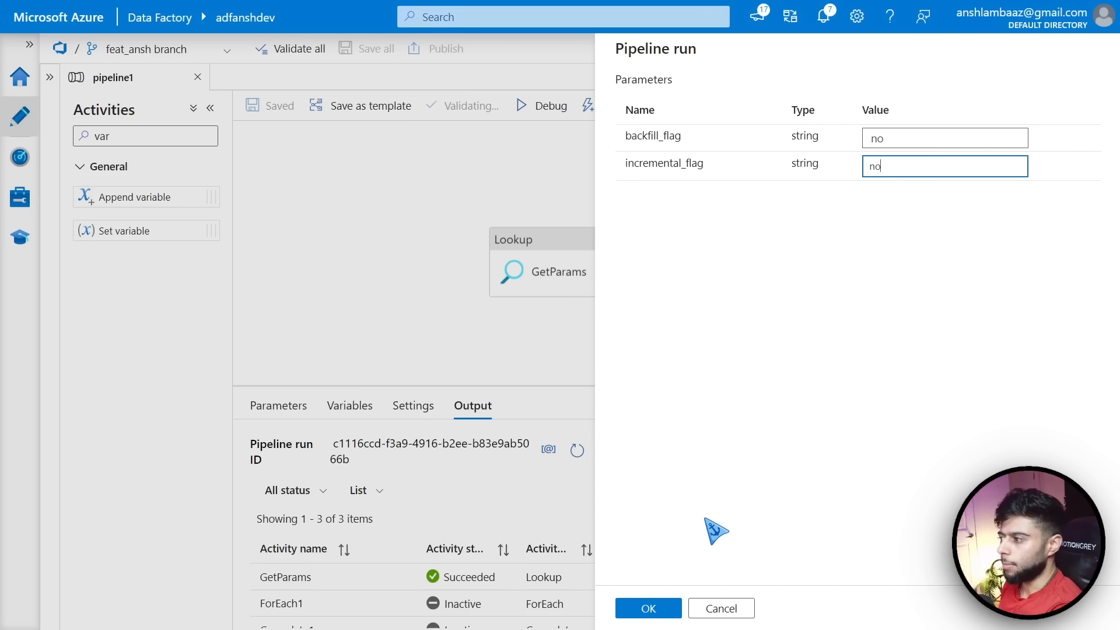
{"action": "left_click", "coordinate": [739, 608]}
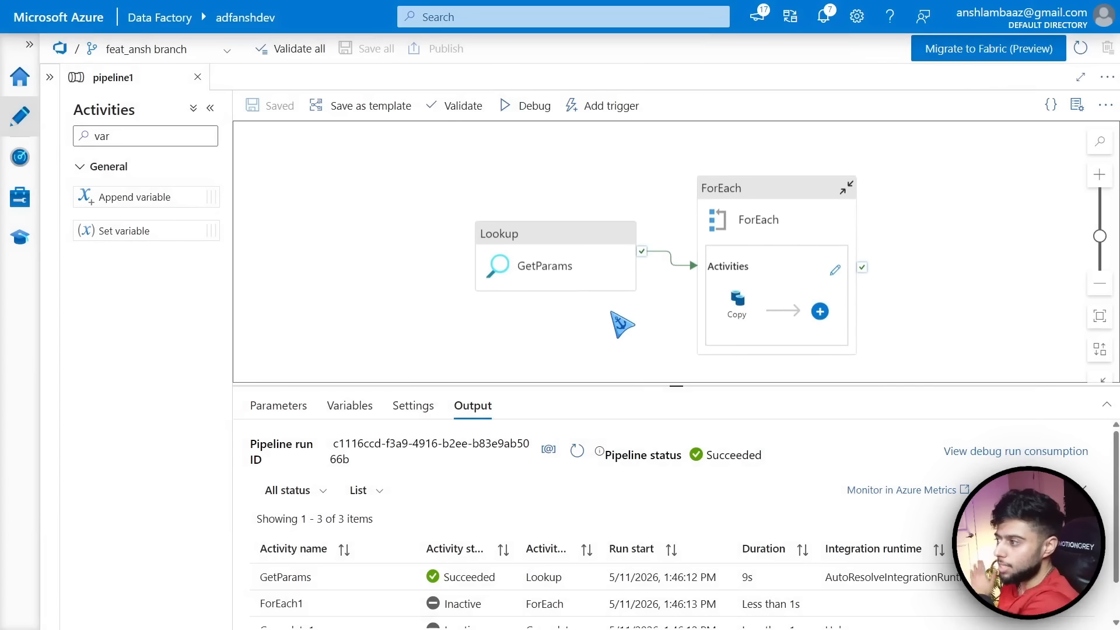
{"action": "left_click", "coordinate": [557, 259]}
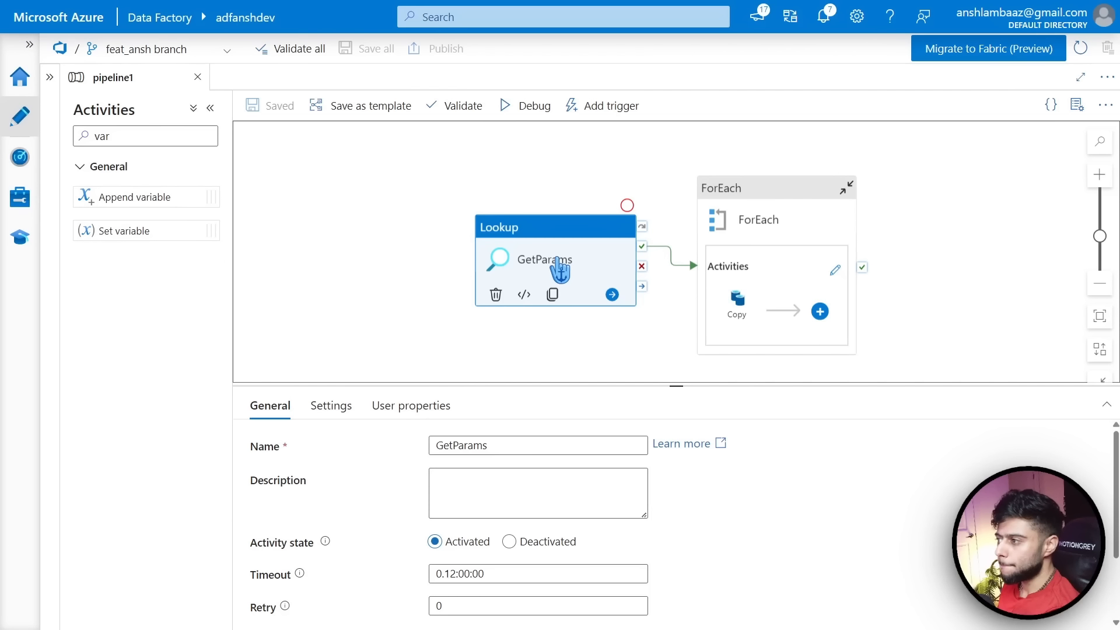
{"action": "left_click", "coordinate": [370, 295]}
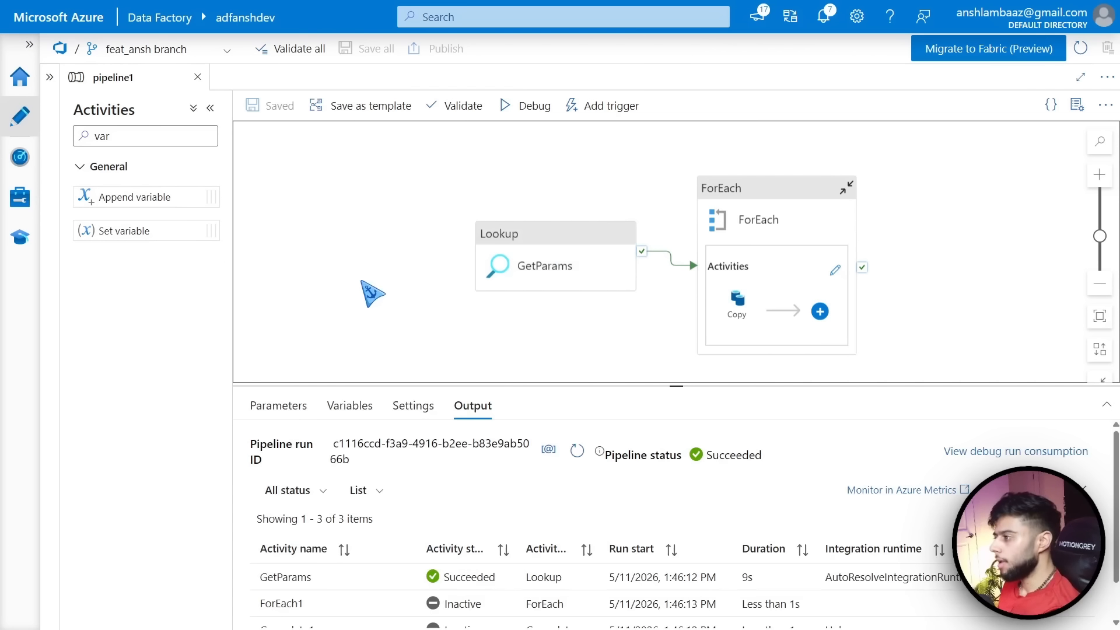
Run pipeline1 in debug mode with backfill_flag and incremental_flag left at no, refreshing the run status until it finishes
{"action": "left_click", "coordinate": [516, 106]}
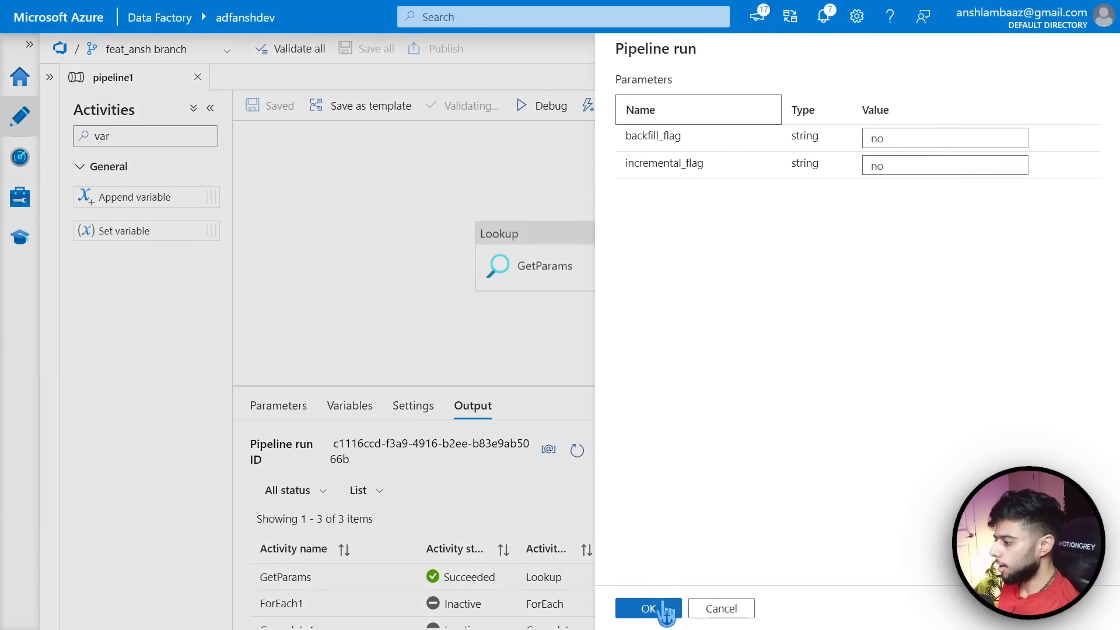
{"action": "left_click", "coordinate": [655, 607]}
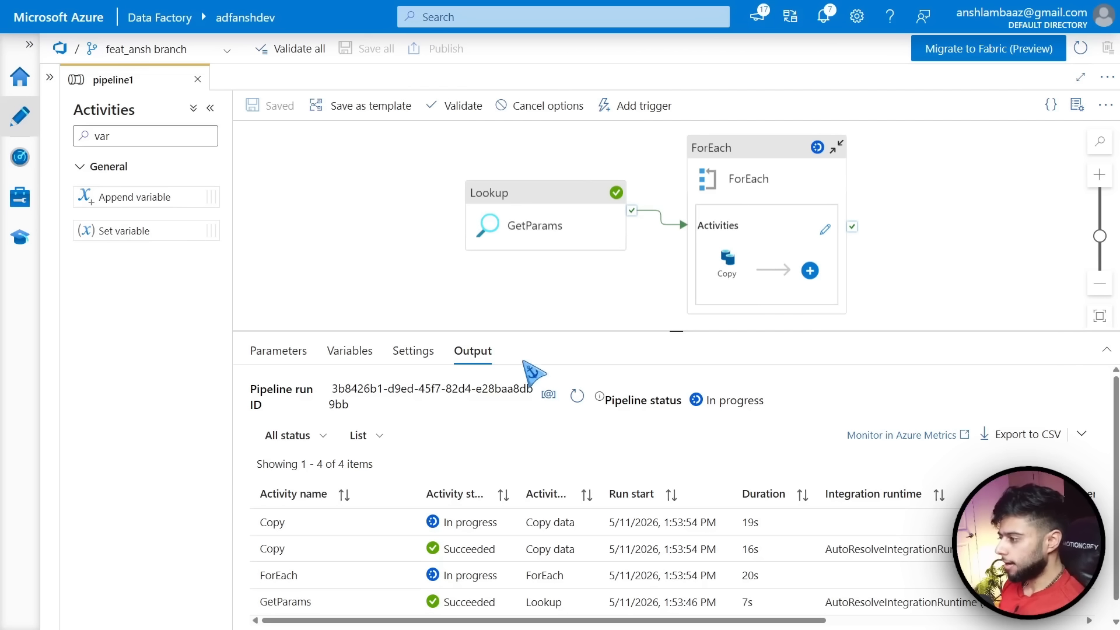
{"action": "left_click", "coordinate": [577, 399]}
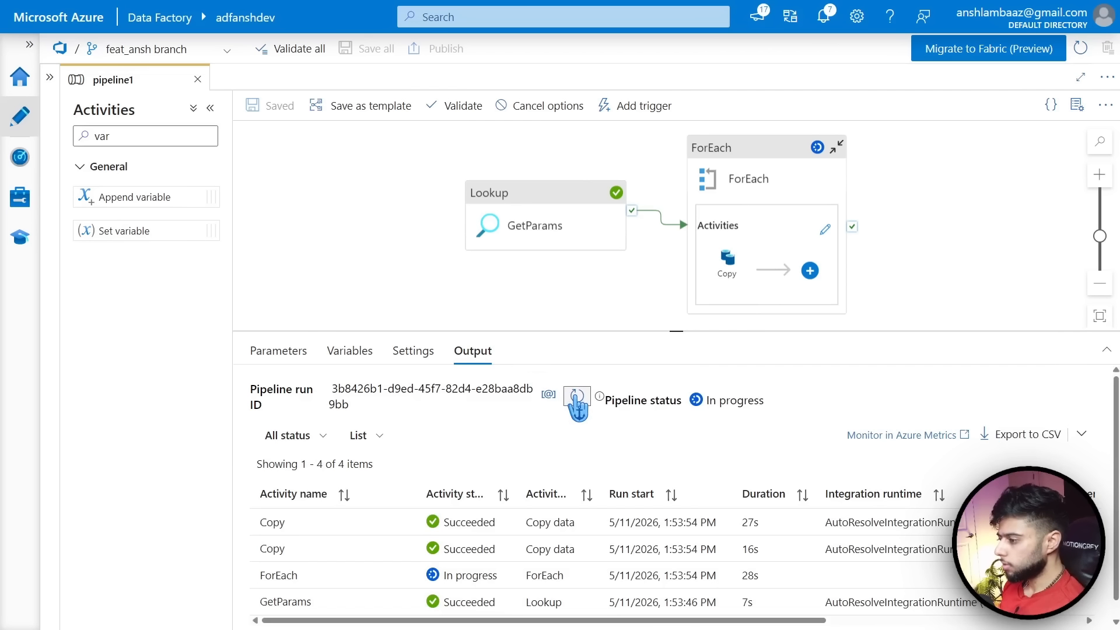
{"action": "left_click", "coordinate": [577, 399]}
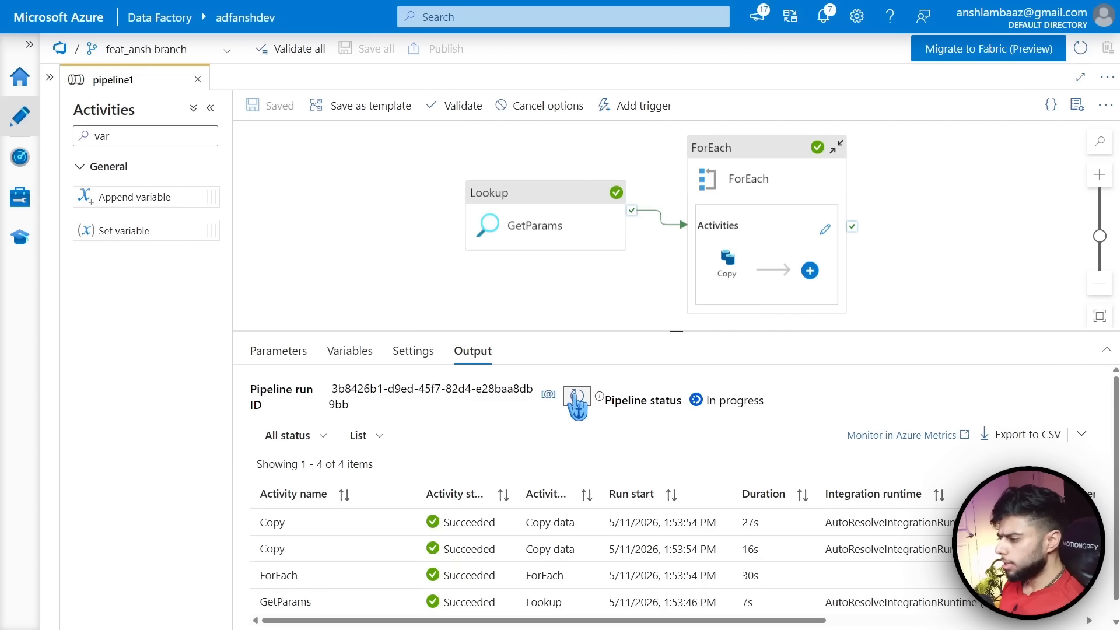
{"action": "left_click", "coordinate": [569, 43]}
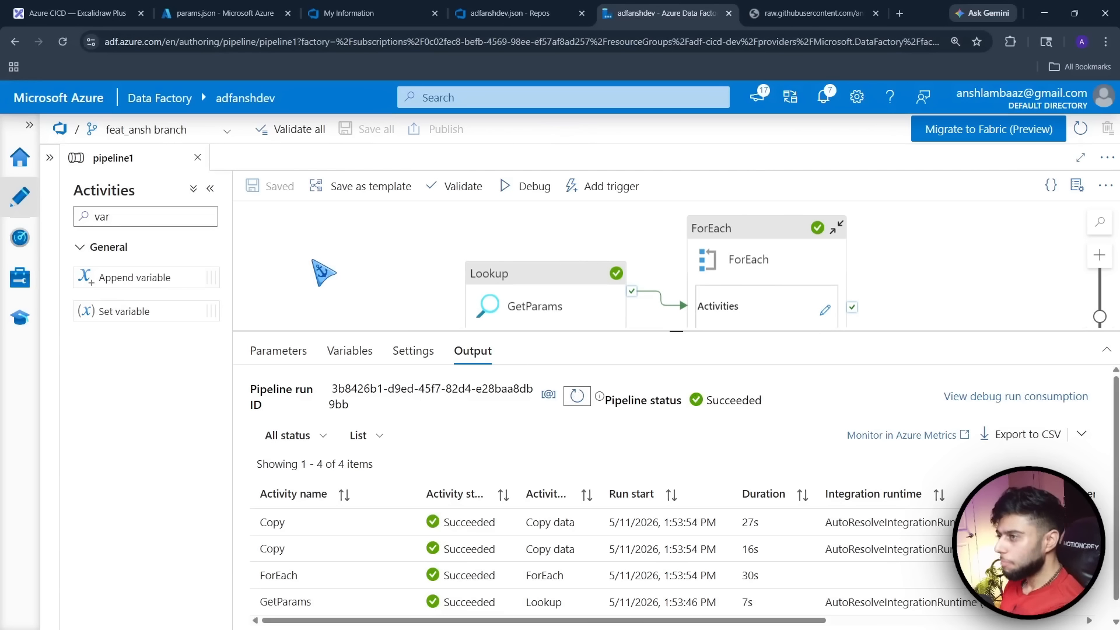
{"action": "left_click_drag", "start_coordinate": [662, 329], "coordinate": [670, 390]}
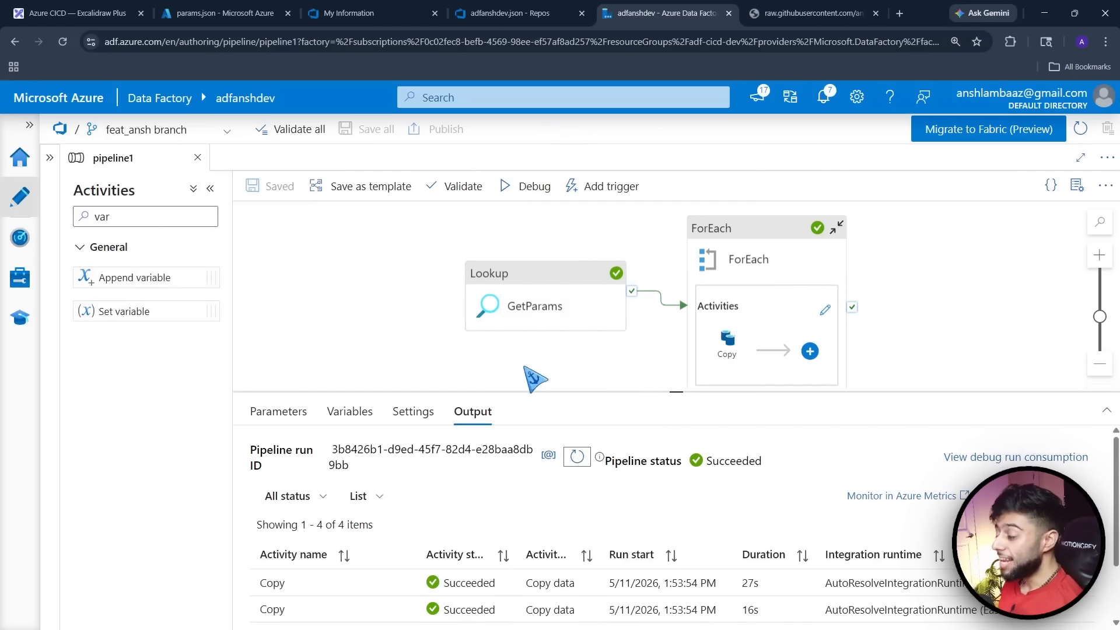
Switch to the Azure portal and open the raw container of storageanshdev to check the copied CSV files
{"action": "left_click", "coordinate": [214, 7]}
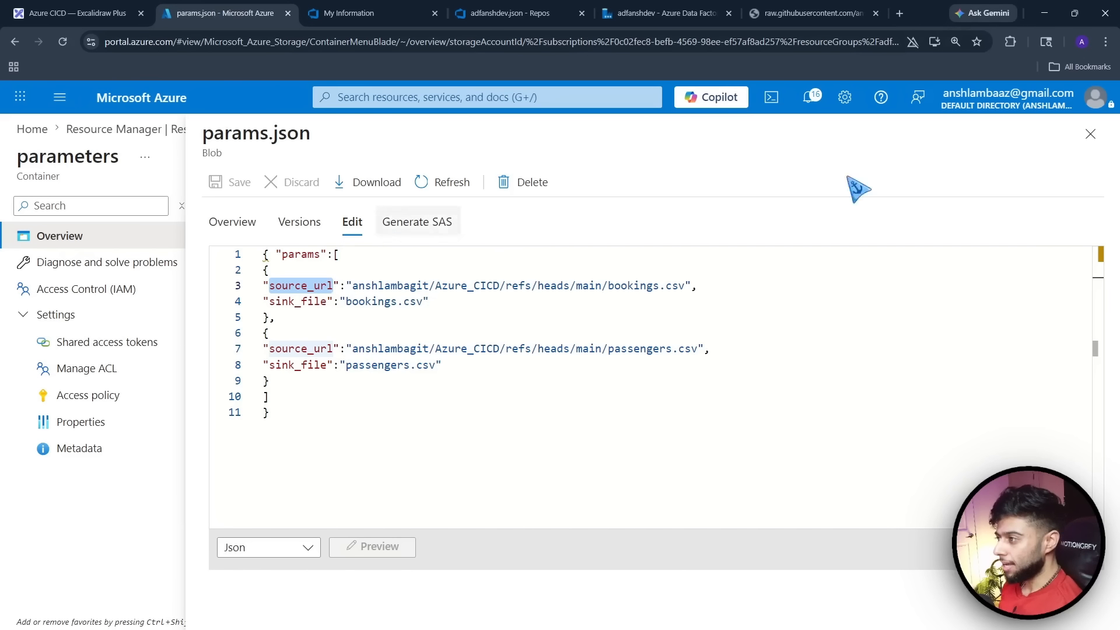
{"action": "left_click", "coordinate": [1090, 157]}
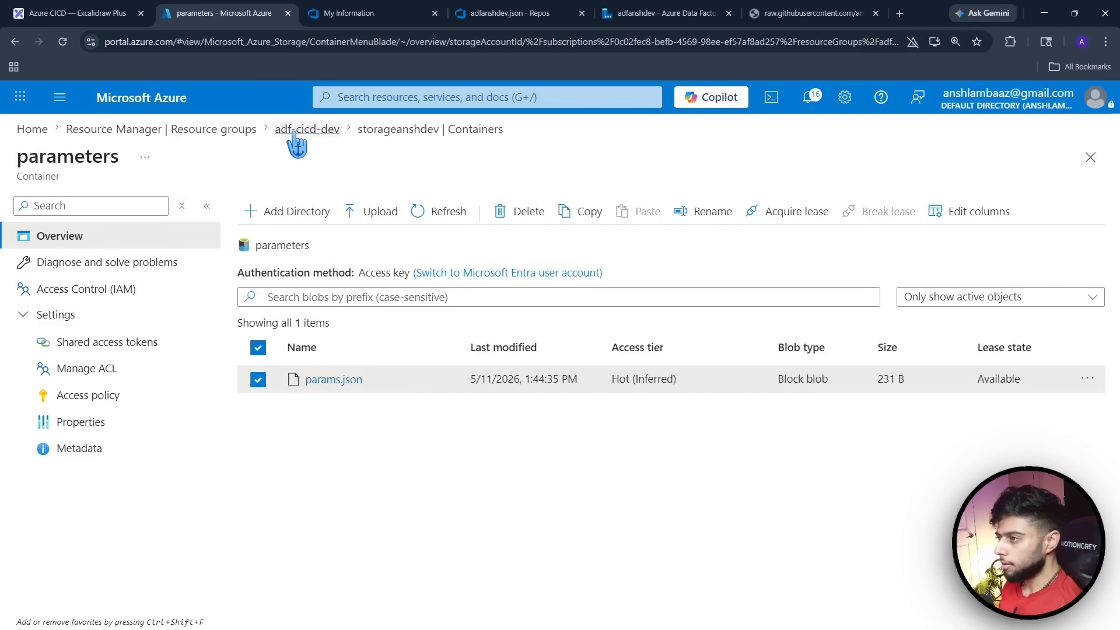
{"action": "left_click", "coordinate": [402, 129]}
{"action": "left_click", "coordinate": [258, 352]}
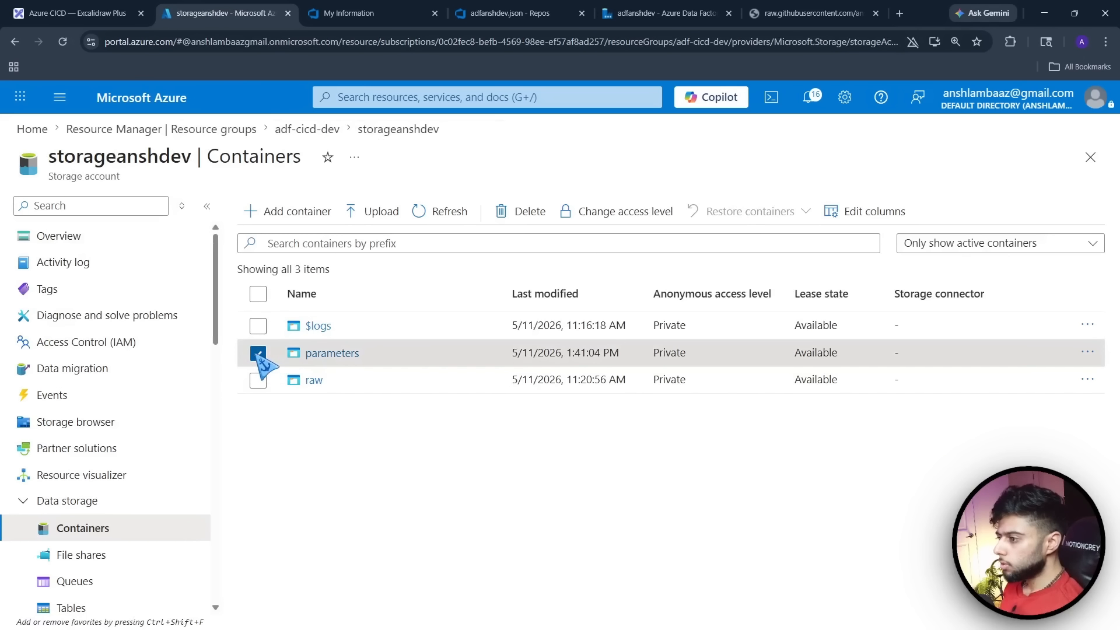
{"action": "left_click", "coordinate": [314, 380]}
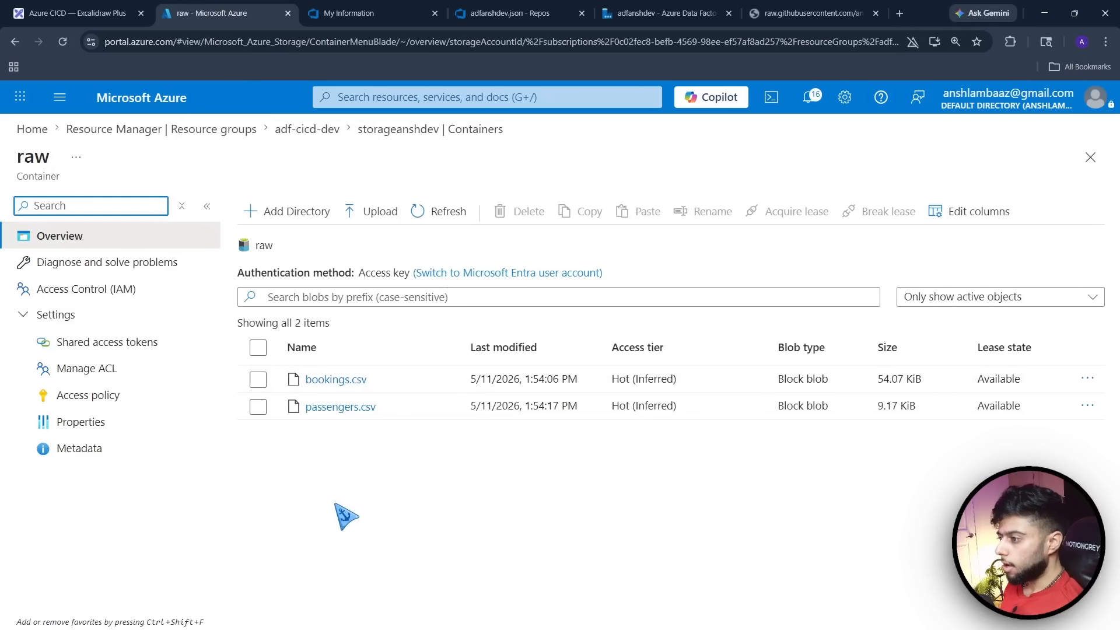
{"action": "left_click_drag", "start_coordinate": [237, 360], "coordinate": [412, 429]}
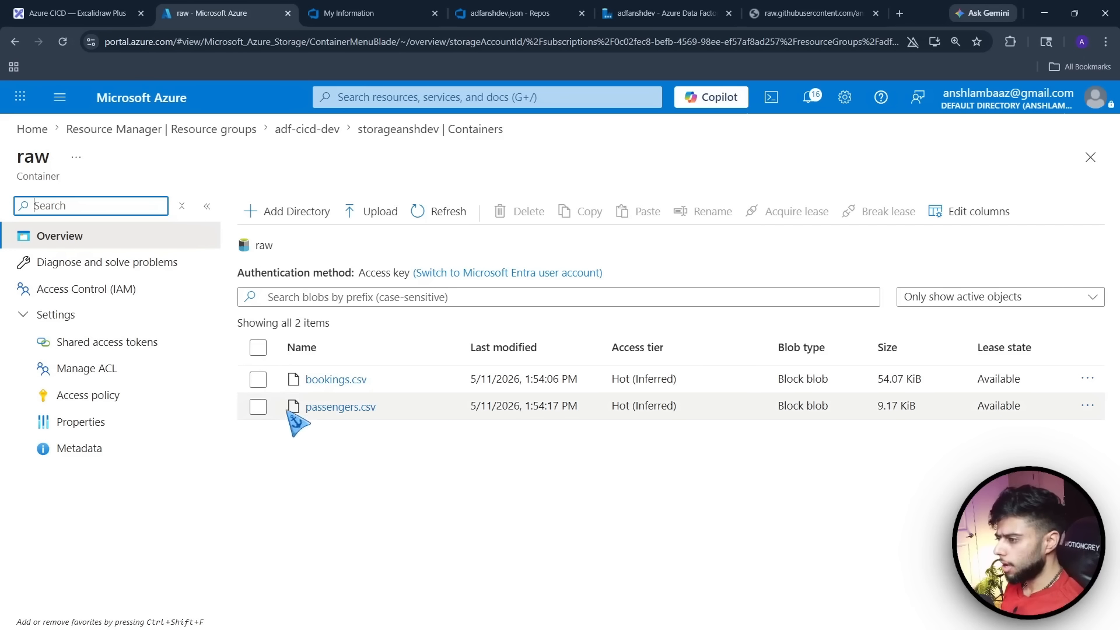
Open passengers.csv from the raw container to inspect its contents, and close the file with its row deselected
{"action": "left_click", "coordinate": [327, 408]}
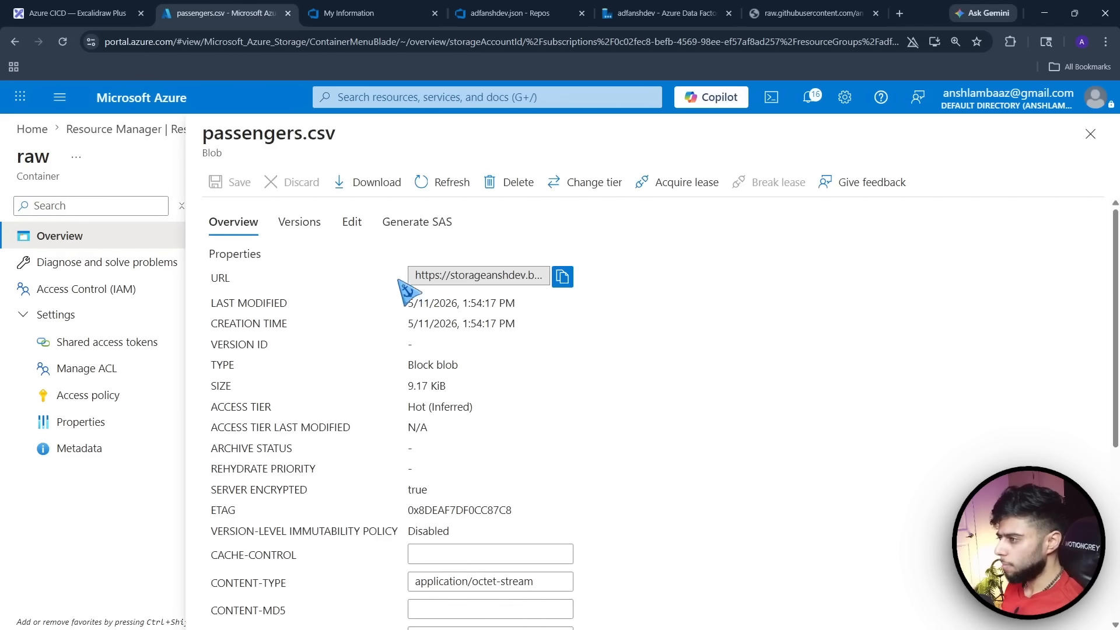
{"action": "left_click", "coordinate": [352, 222]}
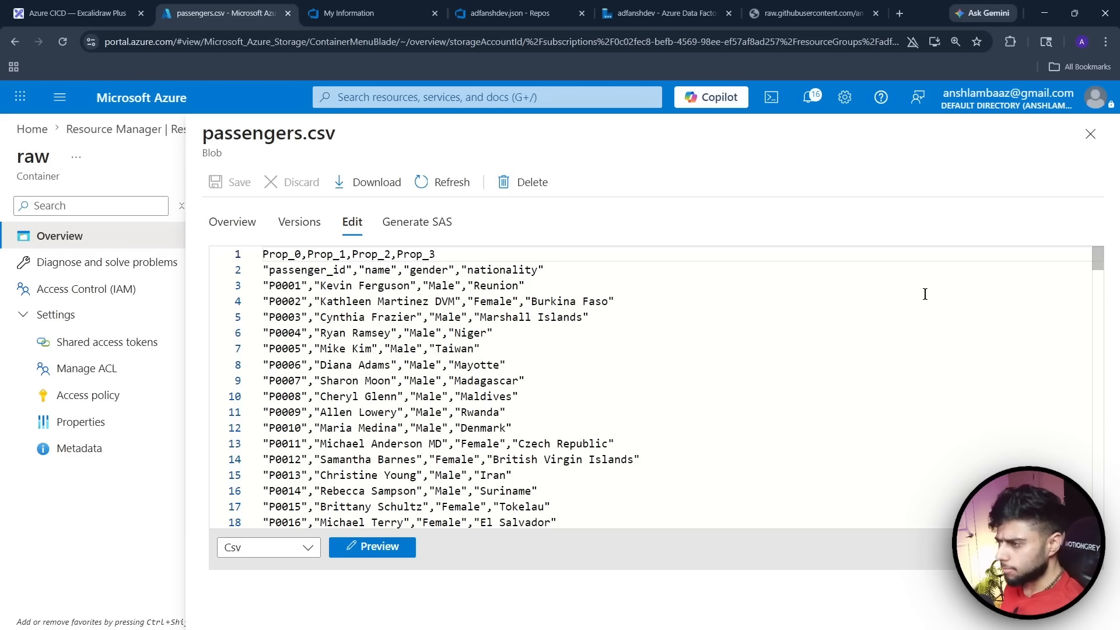
{"action": "left_click", "coordinate": [1090, 134]}
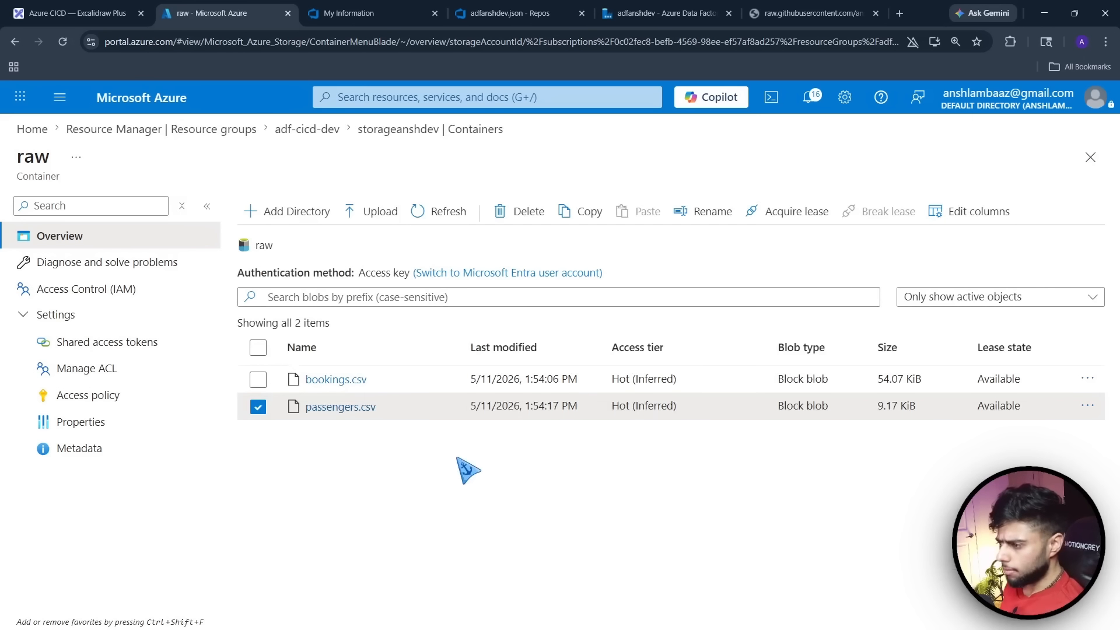
{"action": "left_click", "coordinate": [256, 407]}
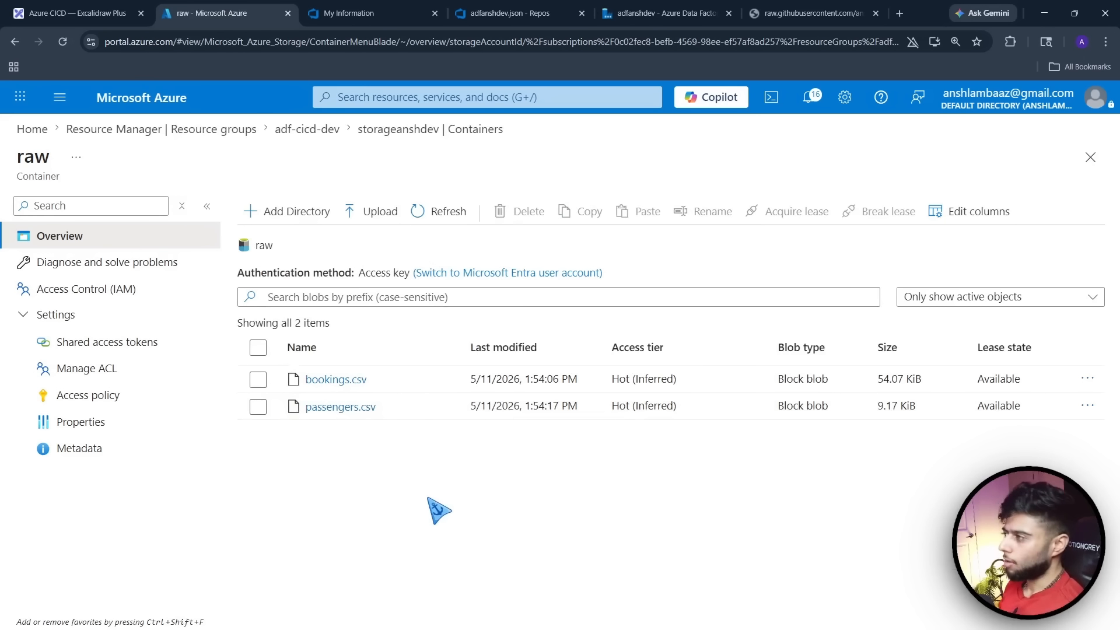
Switch to Azure Data Factory in full screen and view the factory's existing triggers
{"action": "left_click", "coordinate": [648, 13]}
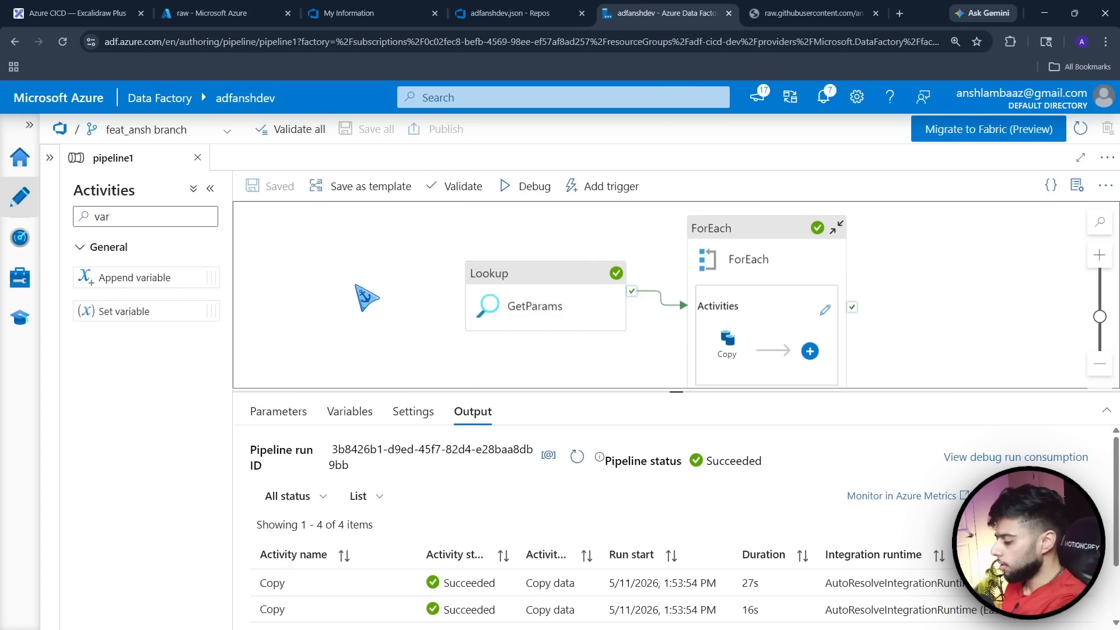
{"action": "key", "text": "F11"}
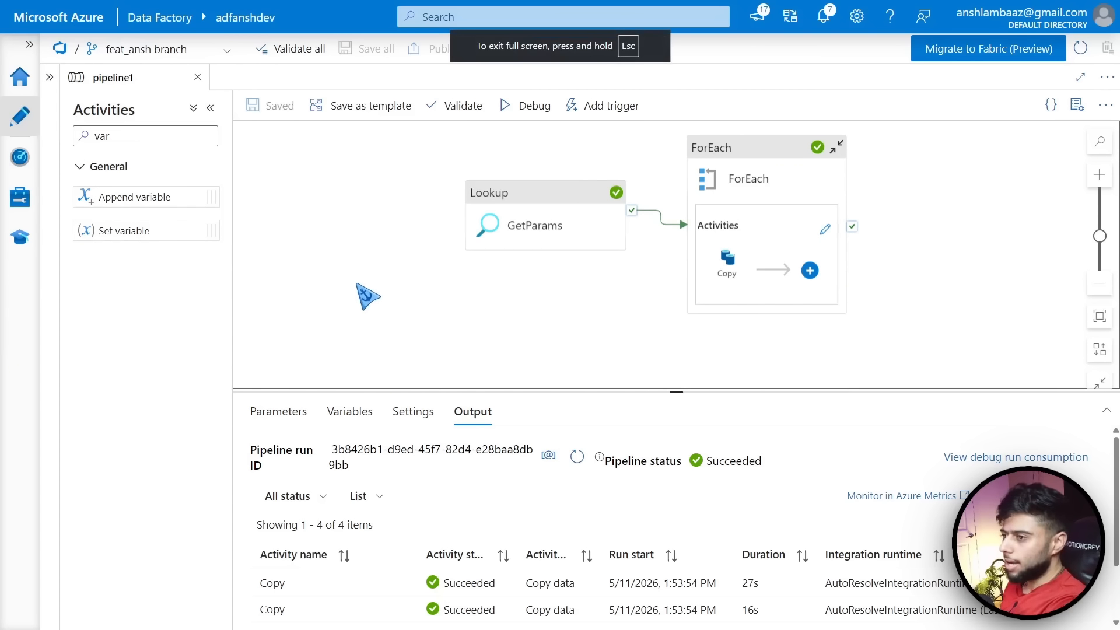
{"action": "left_click", "coordinate": [20, 197]}
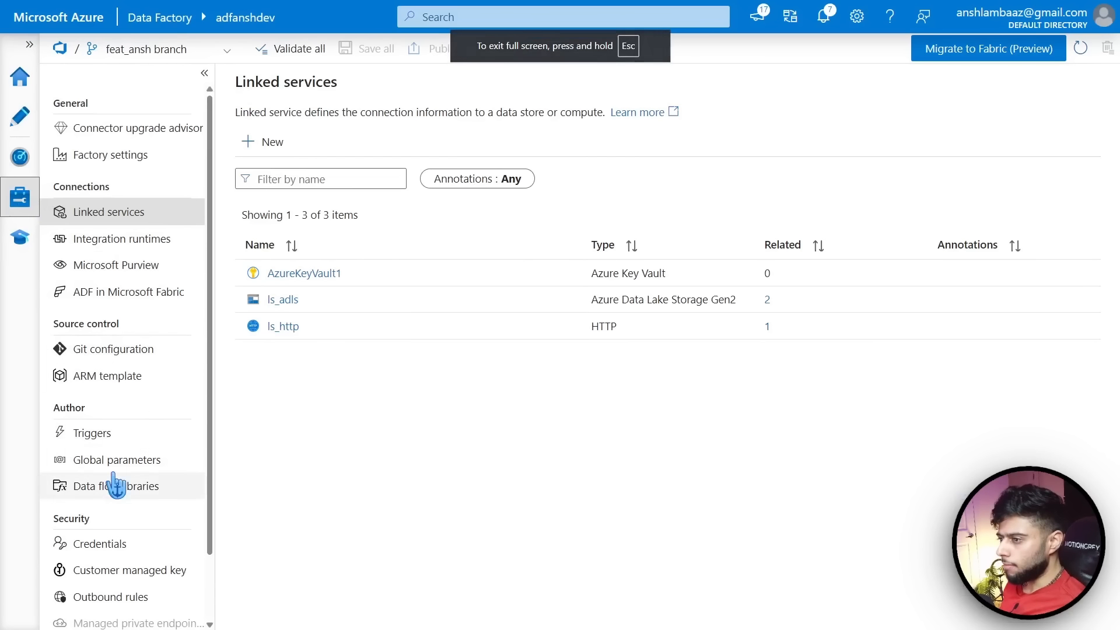
{"action": "left_click", "coordinate": [109, 438]}
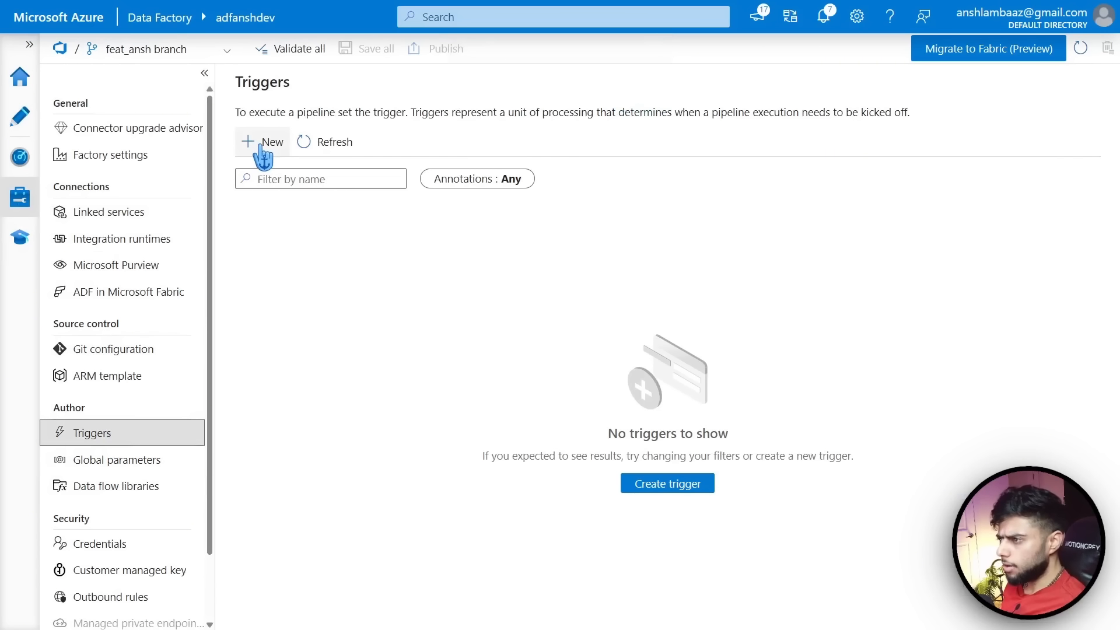
Start a new trigger for pipeline1 and name it trigger_daily
{"action": "left_click", "coordinate": [20, 116]}
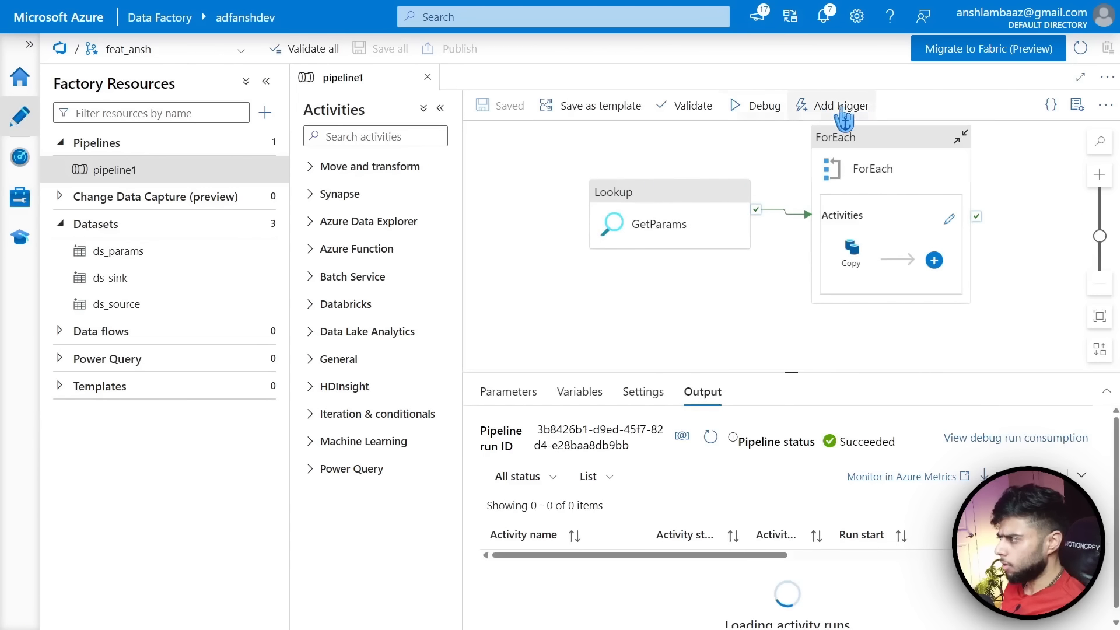
{"action": "left_click", "coordinate": [842, 108]}
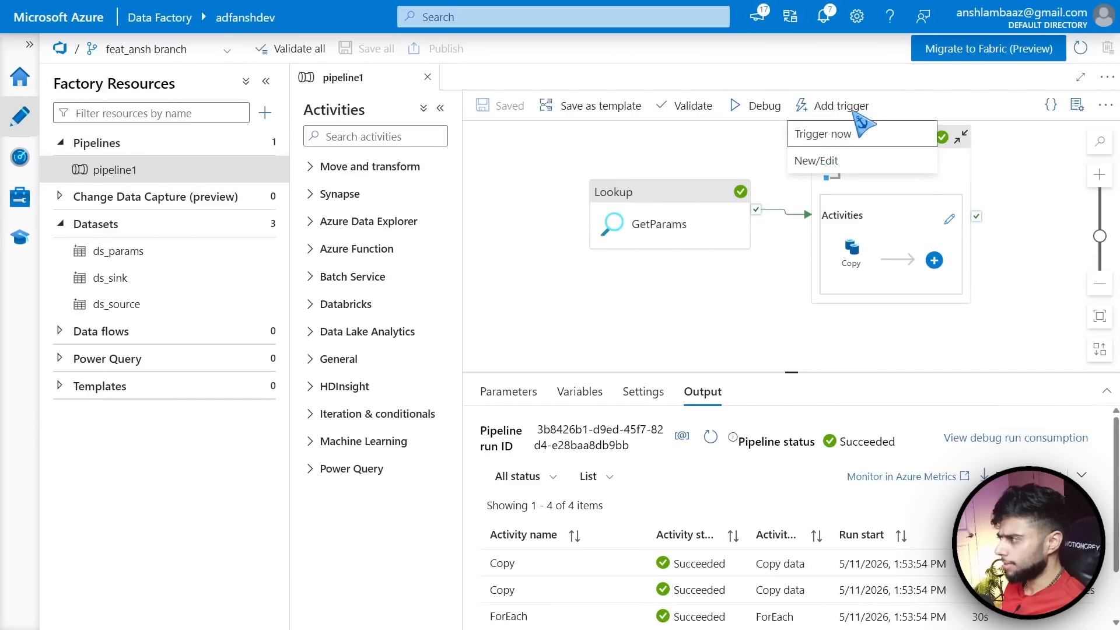
{"action": "left_click", "coordinate": [816, 162]}
{"action": "left_click", "coordinate": [704, 102]}
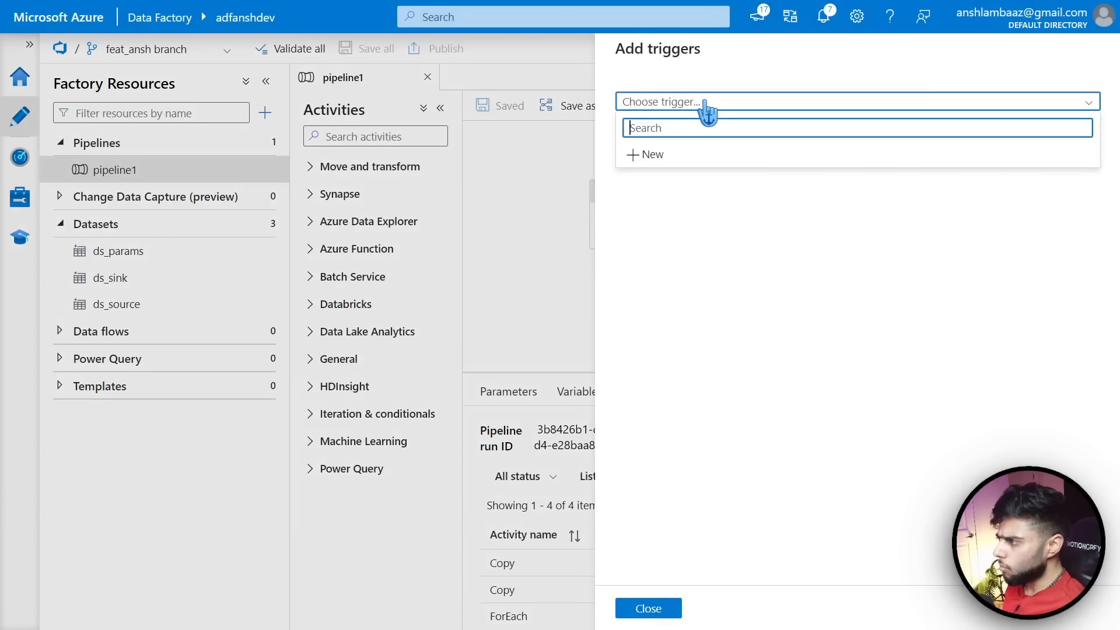
{"action": "left_click", "coordinate": [670, 156]}
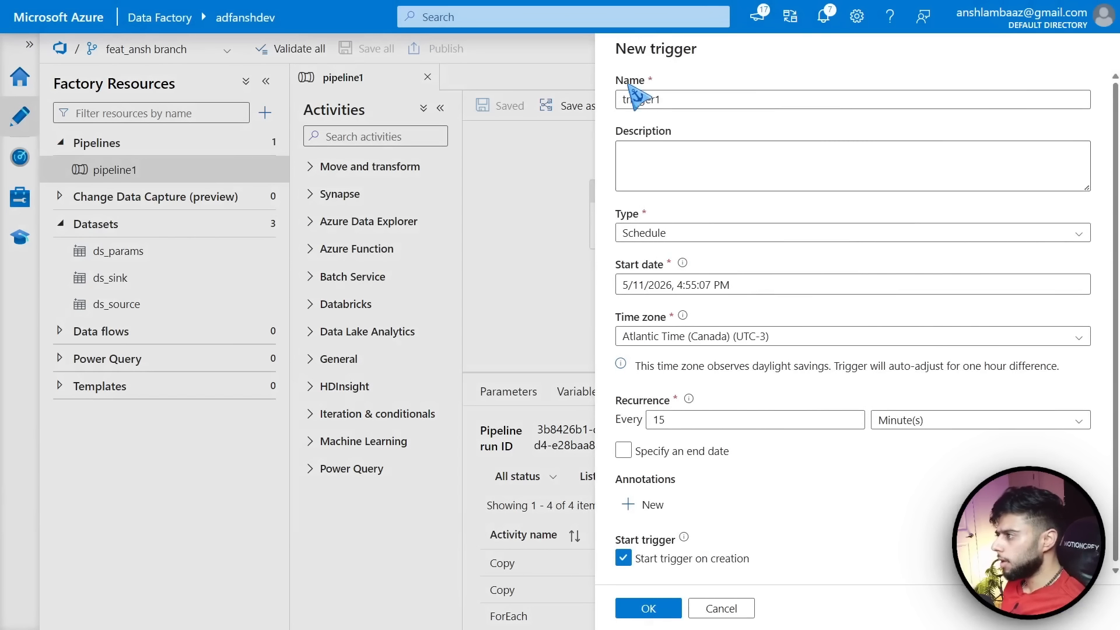
{"action": "left_click", "coordinate": [631, 96]}
{"action": "key", "text": "ctrl+a"}
{"action": "type", "text": "tr"}
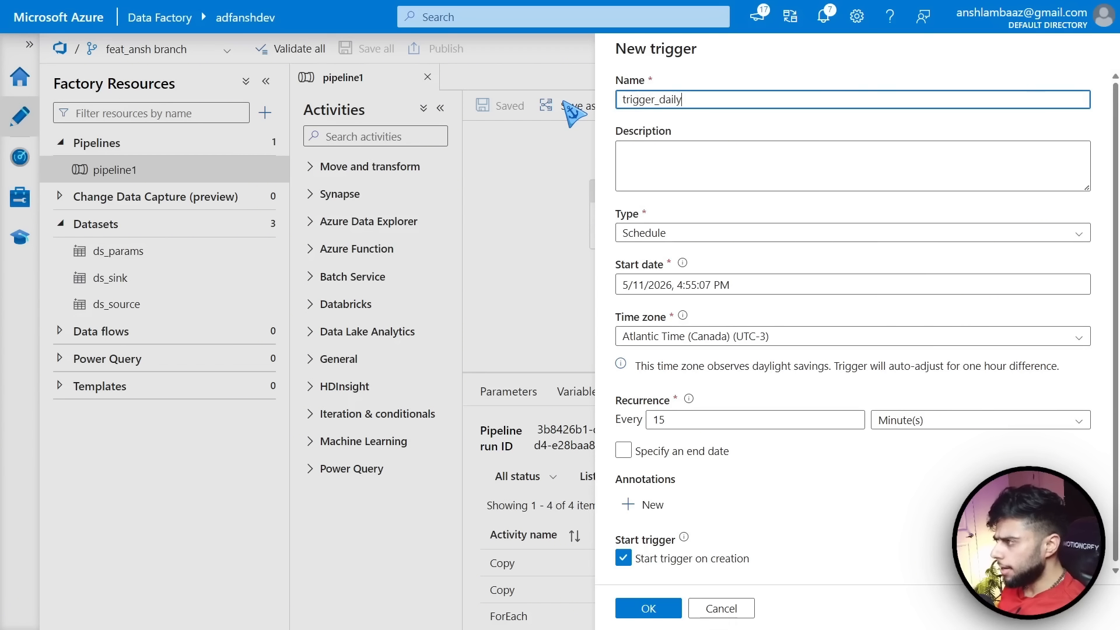
Set the schedule trigger's recurrence to every 1 day, leaving the advanced recurrence options empty
{"action": "scroll", "coordinate": [616, 217], "scroll_direction": "down", "scroll_amount": 1}
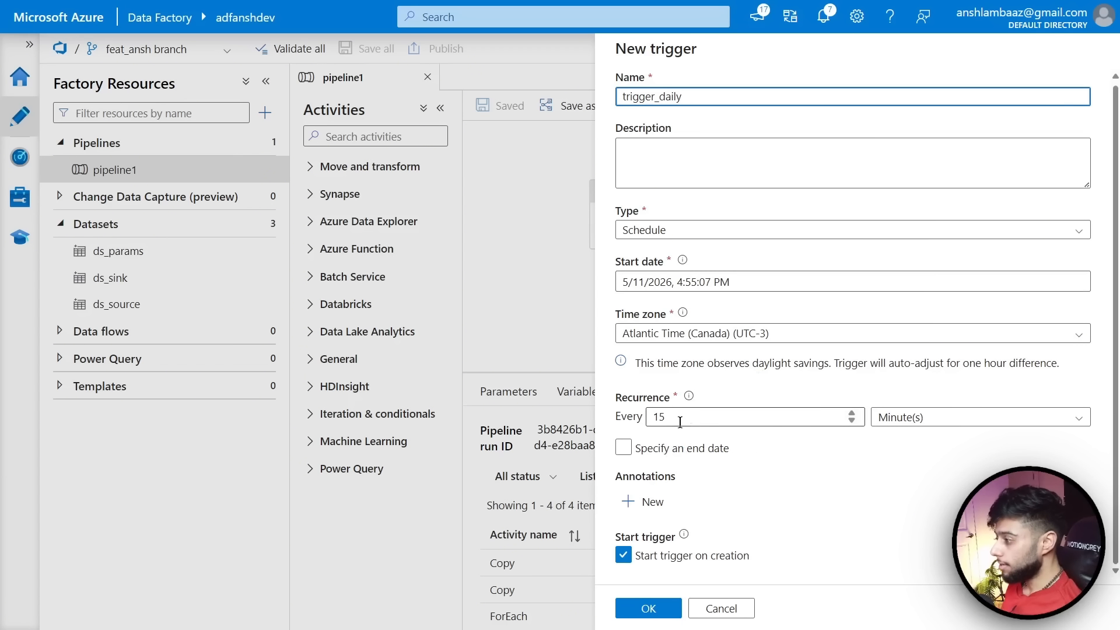
{"action": "left_click", "coordinate": [940, 422]}
{"action": "left_click", "coordinate": [901, 534]}
{"action": "left_click", "coordinate": [703, 415]}
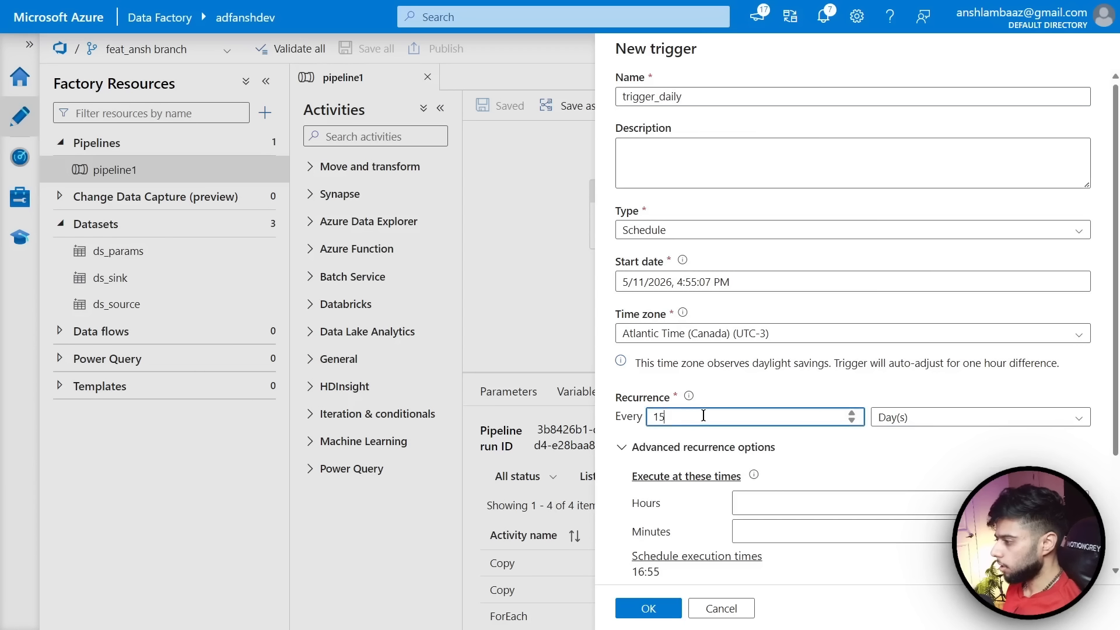
{"action": "left_click", "coordinate": [771, 392]}
{"action": "scroll", "coordinate": [758, 350], "scroll_direction": "down", "scroll_amount": 3}
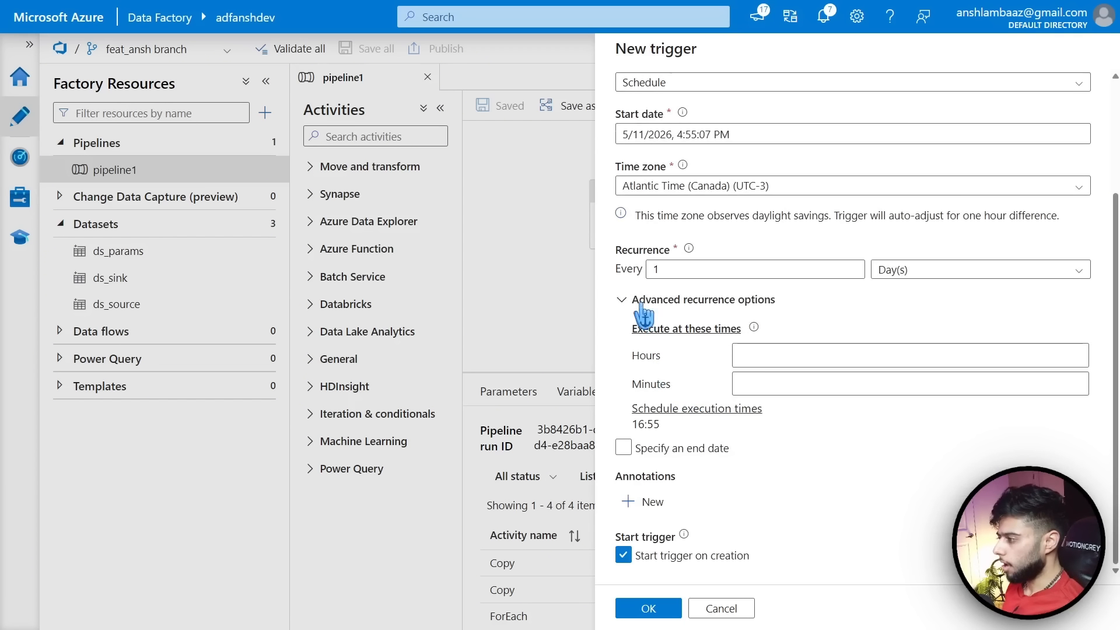
{"action": "left_click", "coordinate": [622, 297]}
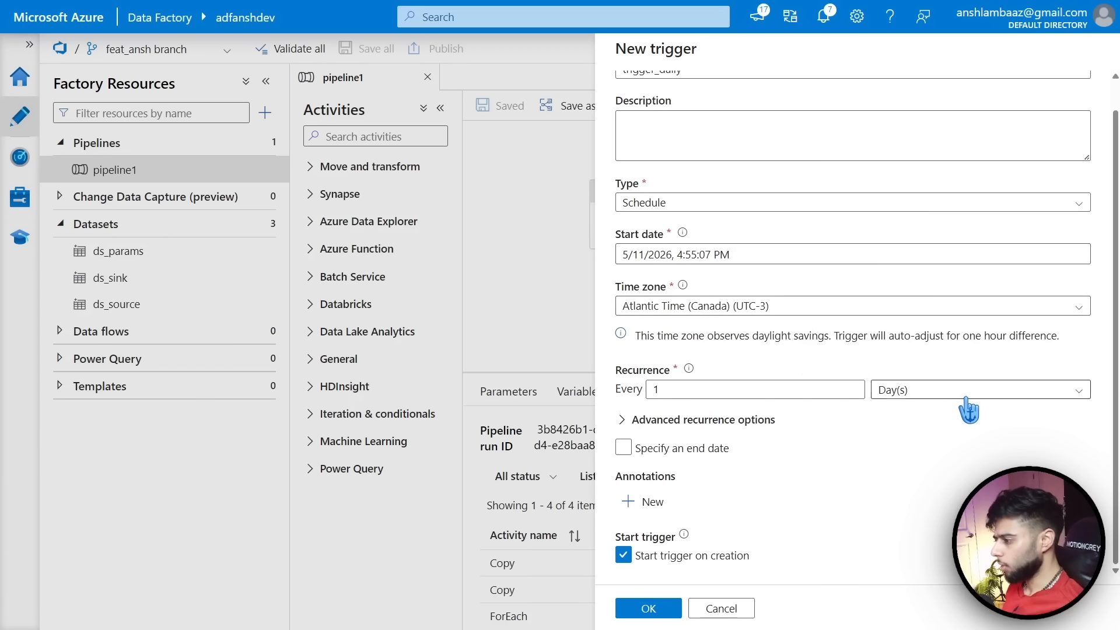
{"action": "scroll", "coordinate": [962, 415], "scroll_direction": "up", "scroll_amount": 2}
{"action": "scroll", "coordinate": [953, 432], "scroll_direction": "down", "scroll_amount": 2}
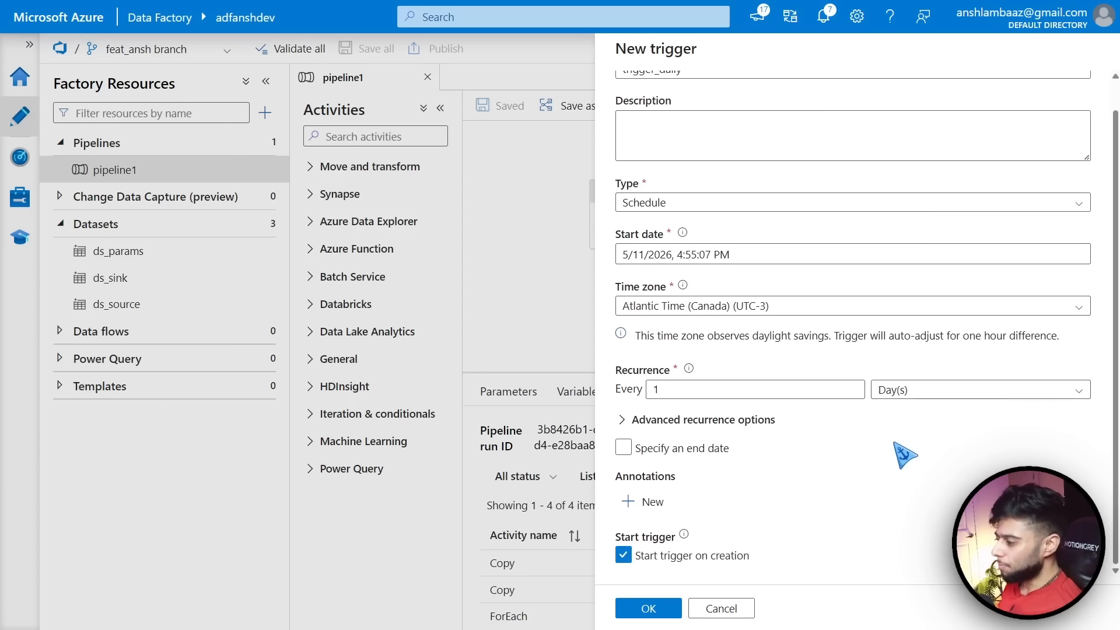
Turn off starting the trigger on creation and save trigger_daily with both run parameters left blank
{"action": "left_click", "coordinate": [625, 559]}
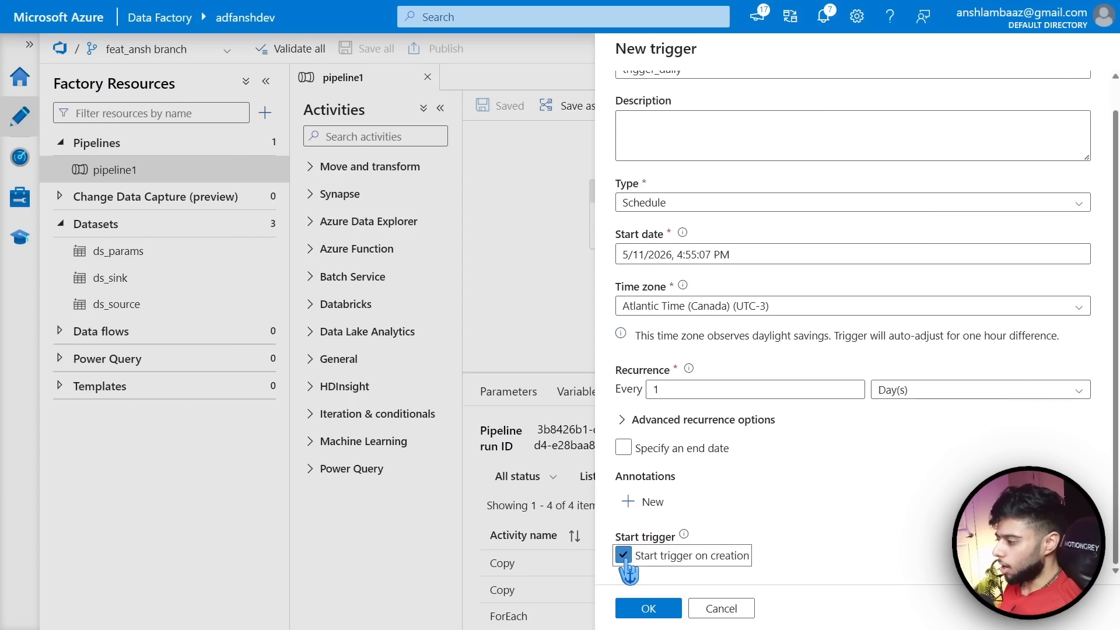
{"action": "left_click", "coordinate": [646, 608]}
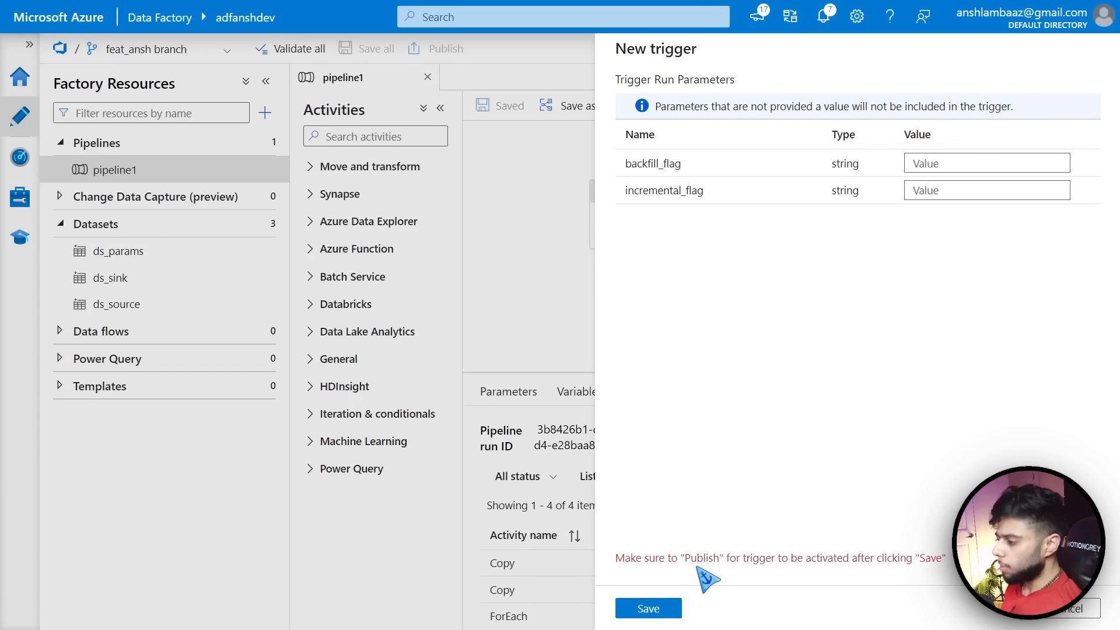
{"action": "left_click", "coordinate": [653, 608]}
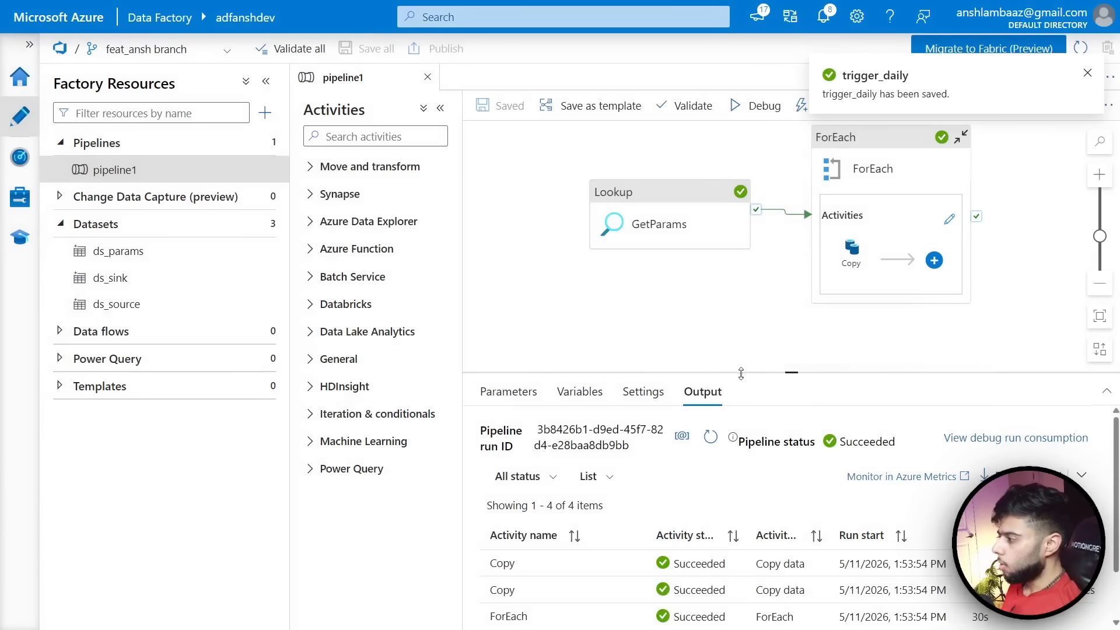
{"action": "left_click_drag", "start_coordinate": [771, 334], "coordinate": [690, 357]}
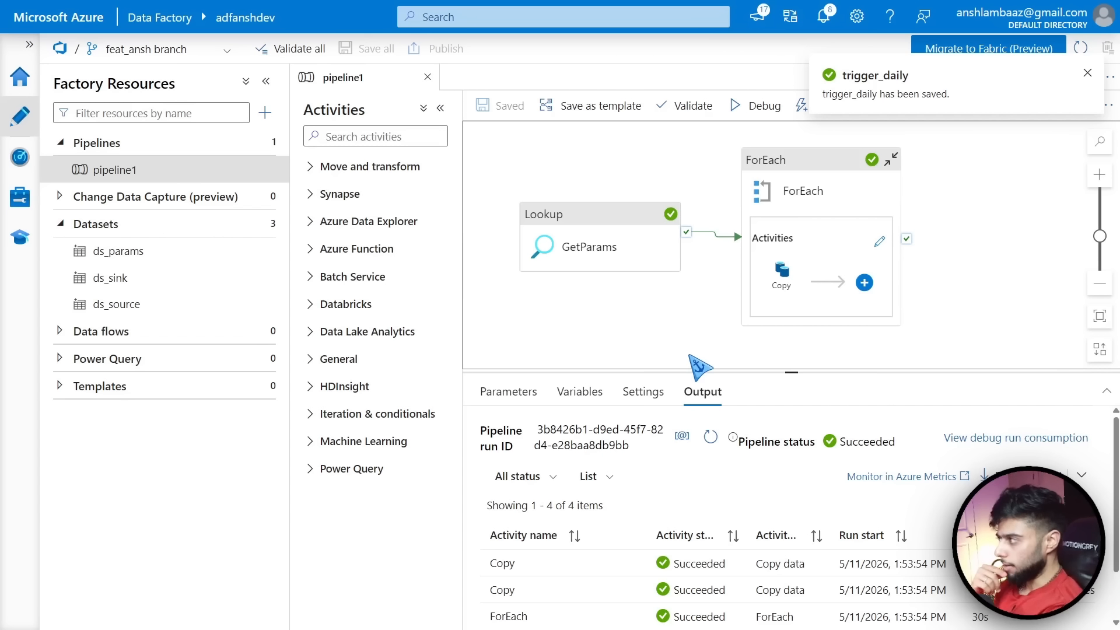
Check trigger_daily in the factory's trigger list and return to the pipeline1 authoring view
{"action": "left_click", "coordinate": [20, 198]}
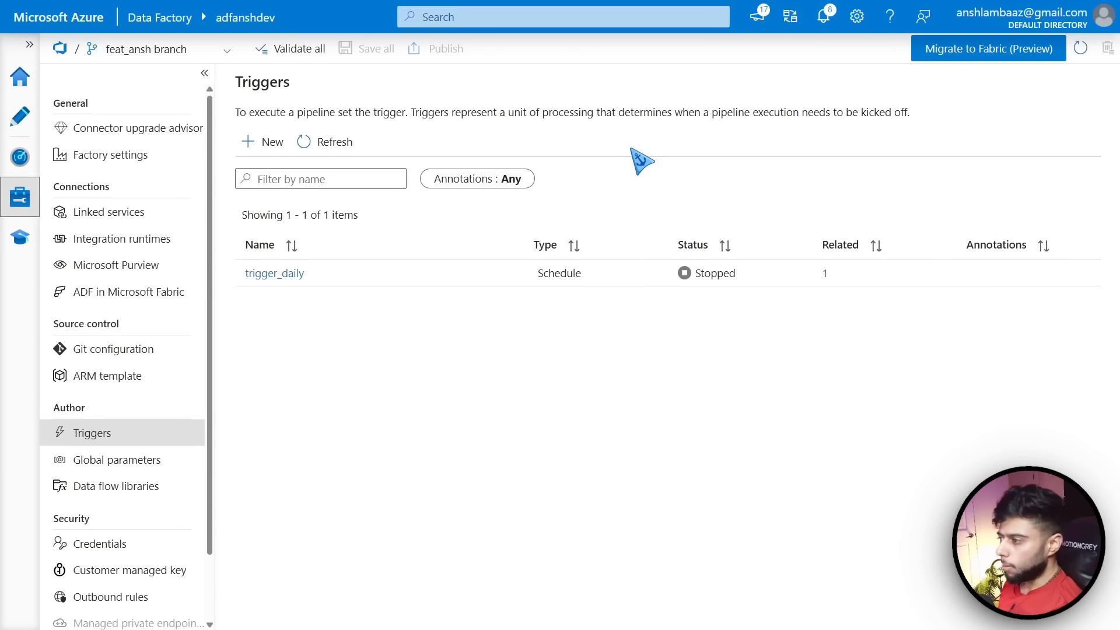
{"action": "mouse_move", "coordinate": [482, 271]}
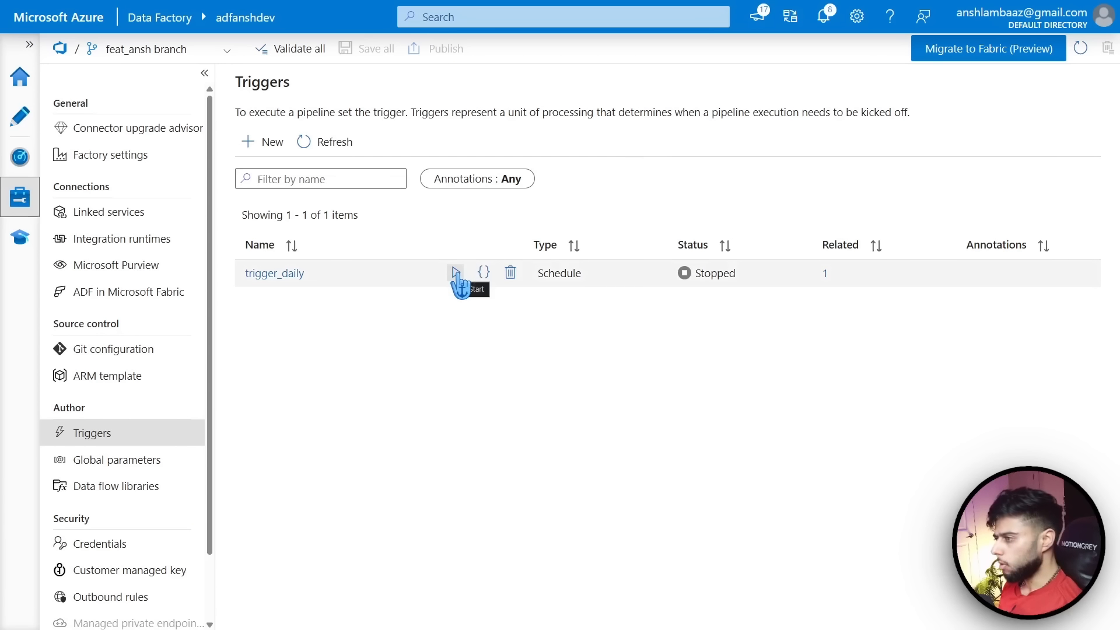
{"action": "left_click", "coordinate": [23, 120]}
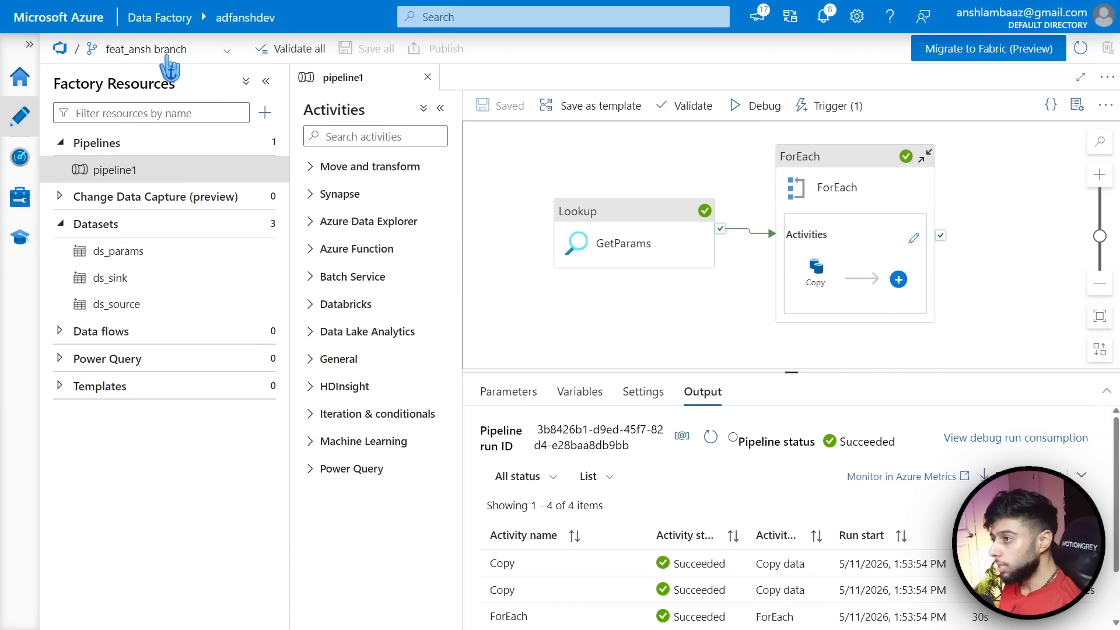
Switch to the main branch to examine its factory resources, and return to the feat_ansh branch
{"action": "left_click", "coordinate": [229, 52]}
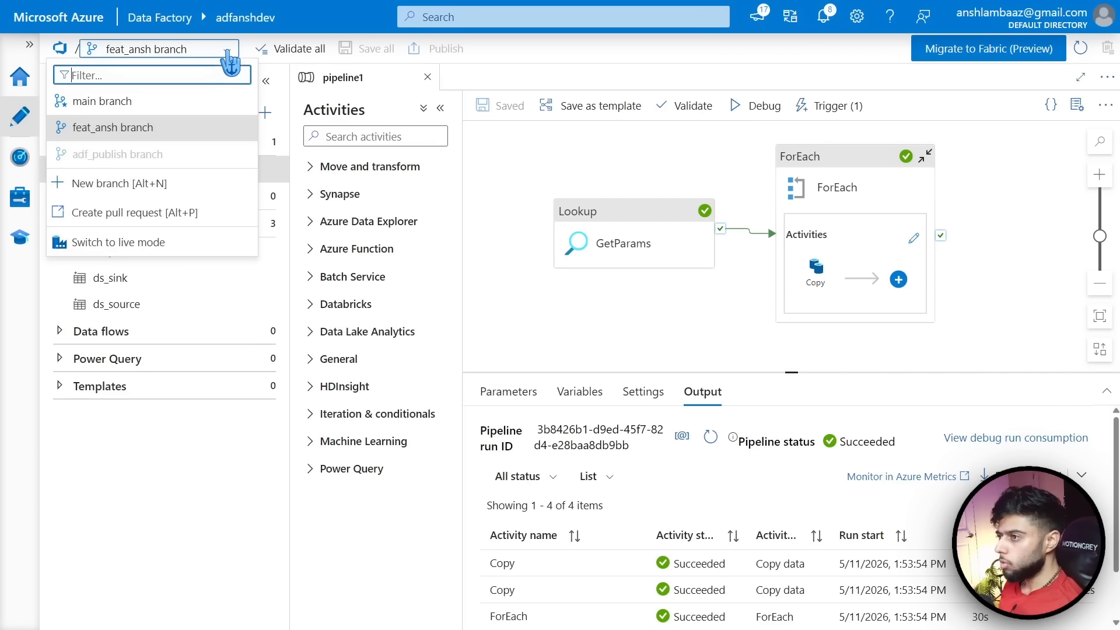
{"action": "left_click", "coordinate": [131, 100]}
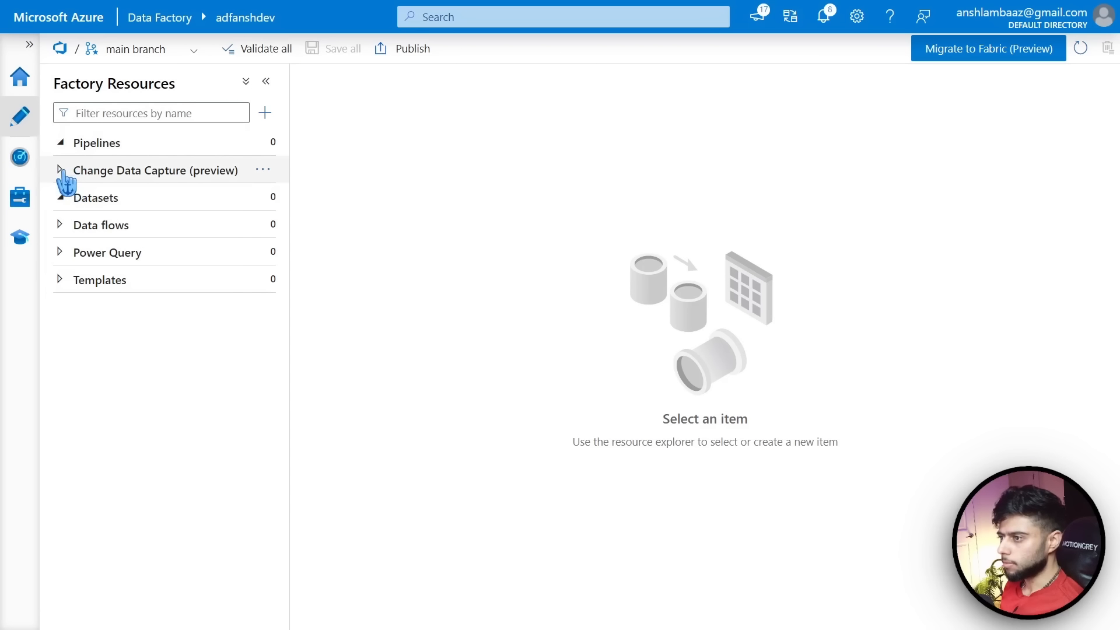
{"action": "left_click", "coordinate": [62, 145]}
{"action": "left_click", "coordinate": [194, 50]}
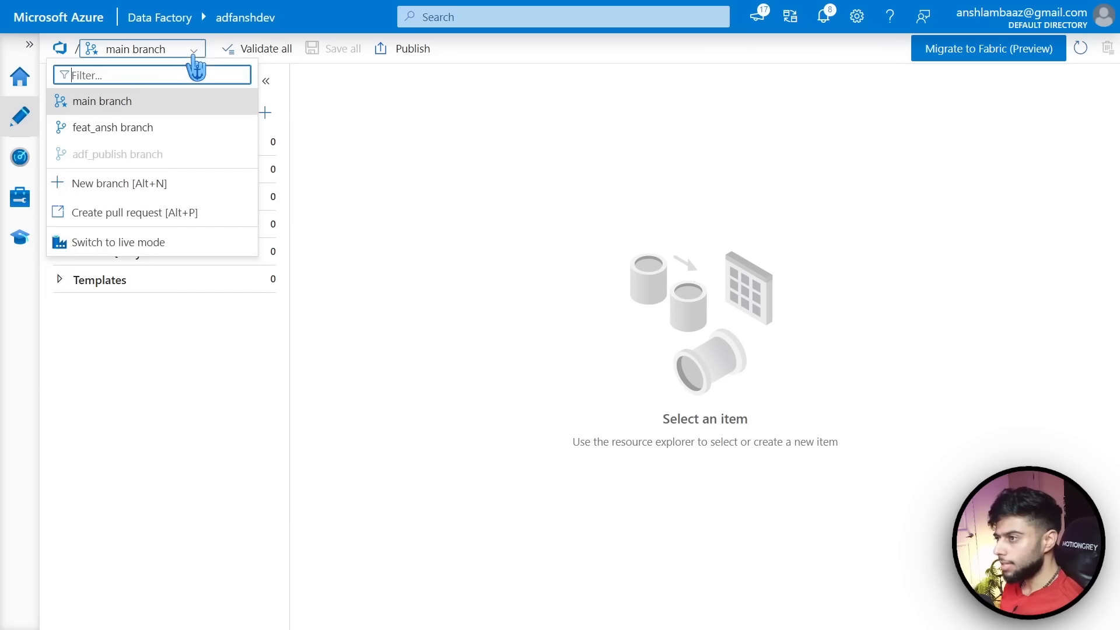
{"action": "left_click", "coordinate": [104, 129]}
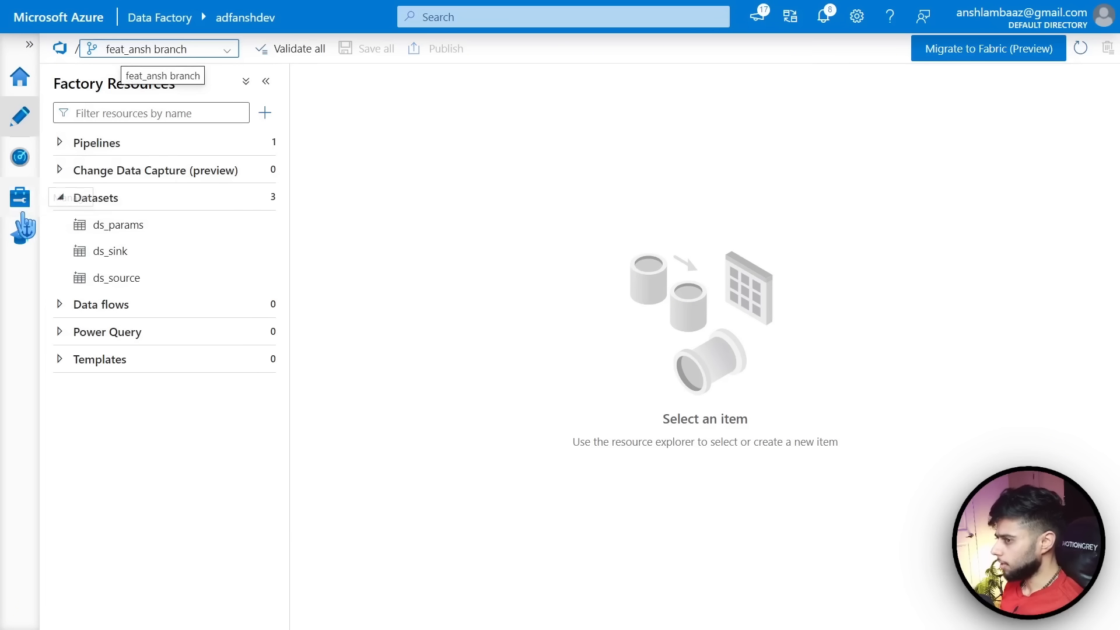
{"action": "left_click", "coordinate": [60, 197]}
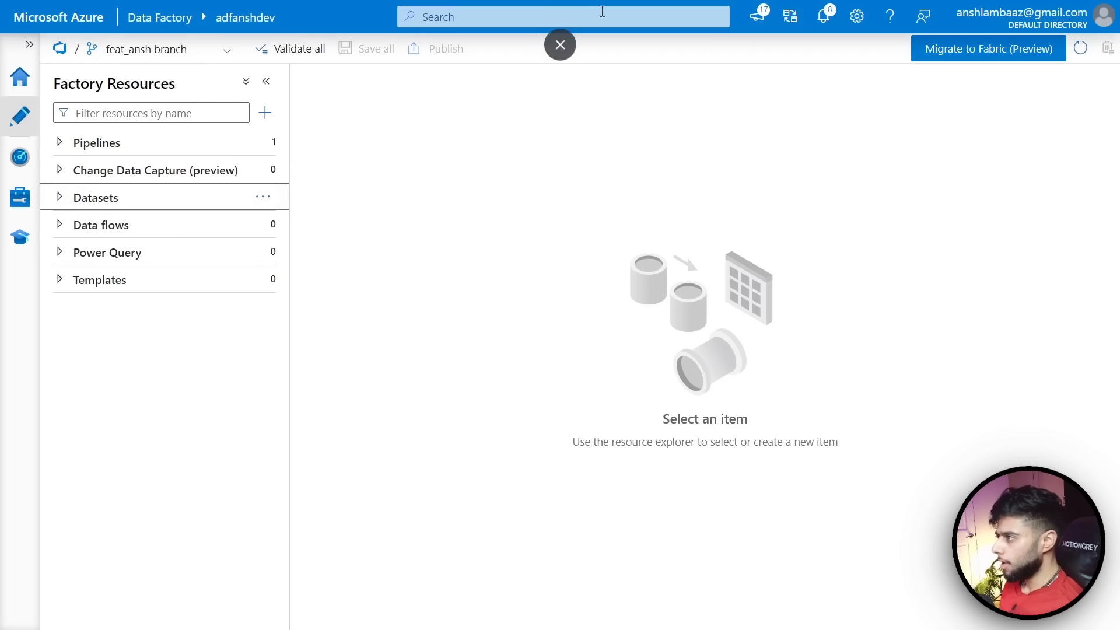
Close the raw GitHub file, switch to Azure DevOps and view the main branch's files in adf_cicd_repo
{"action": "left_click", "coordinate": [559, 42]}
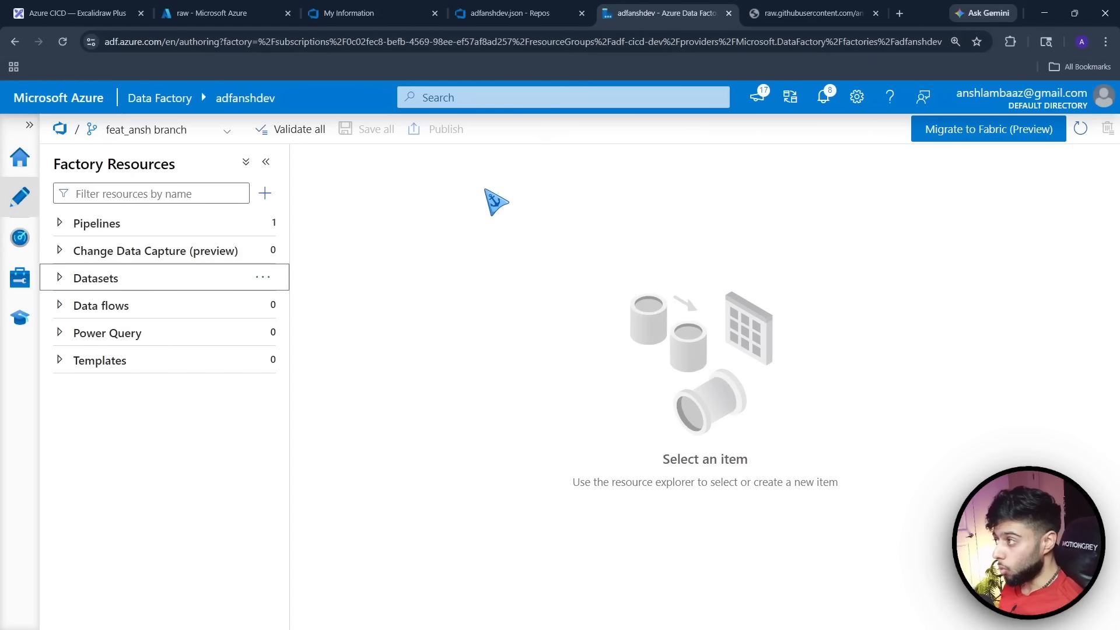
{"action": "left_click", "coordinate": [875, 13]}
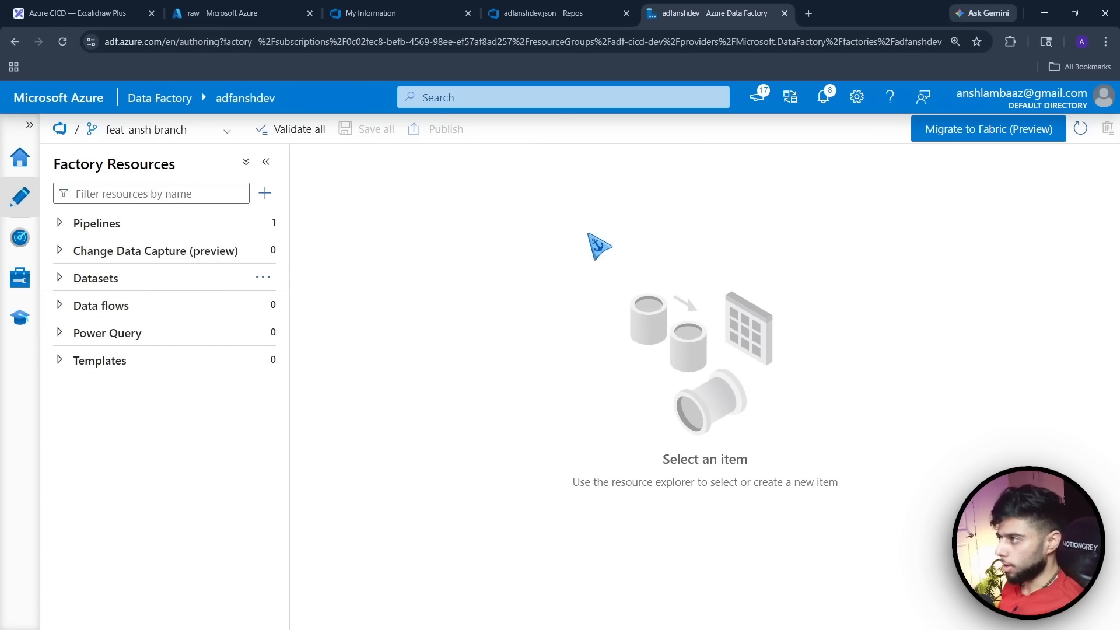
{"action": "left_click", "coordinate": [543, 13]}
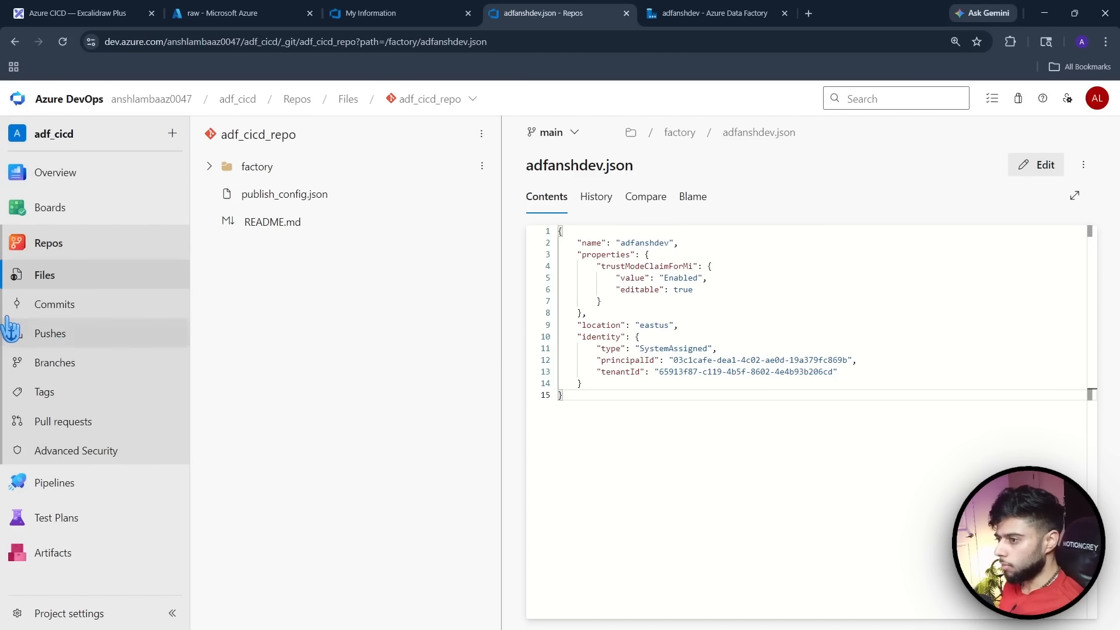
{"action": "left_click", "coordinate": [59, 362]}
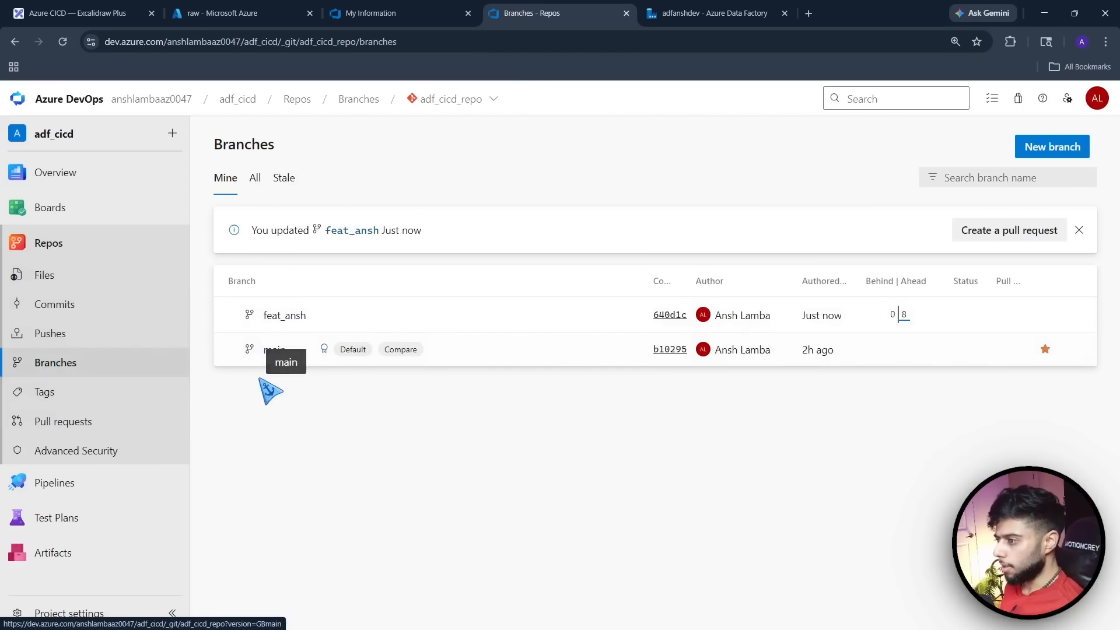
{"action": "left_click", "coordinate": [271, 350]}
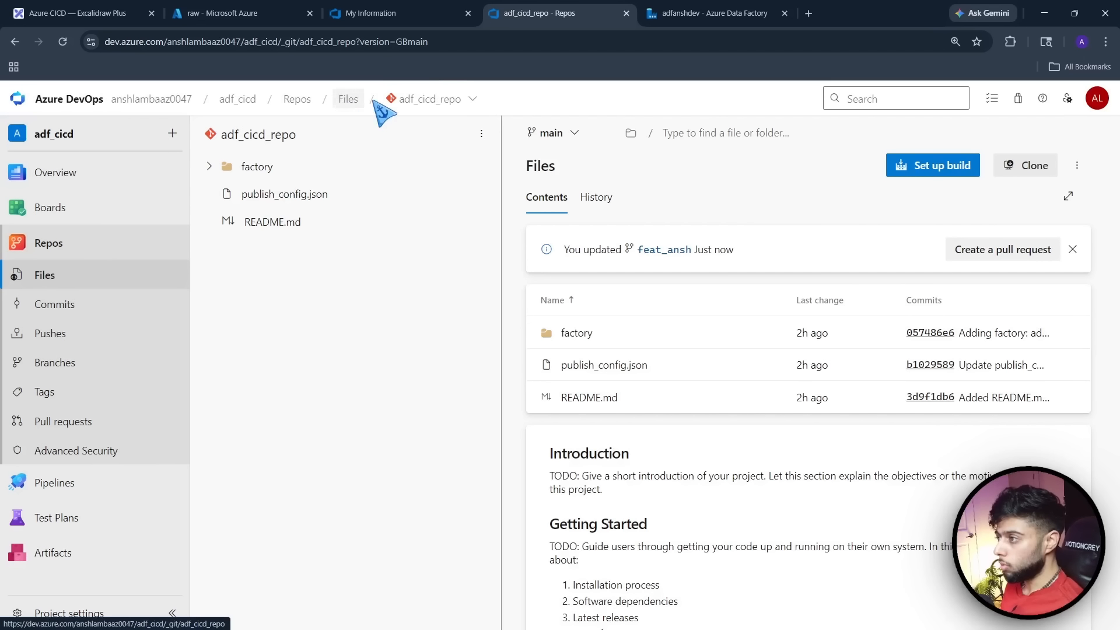
Compare the repository files on the feat_ansh branch with those on the main branch
{"action": "left_click", "coordinate": [66, 362]}
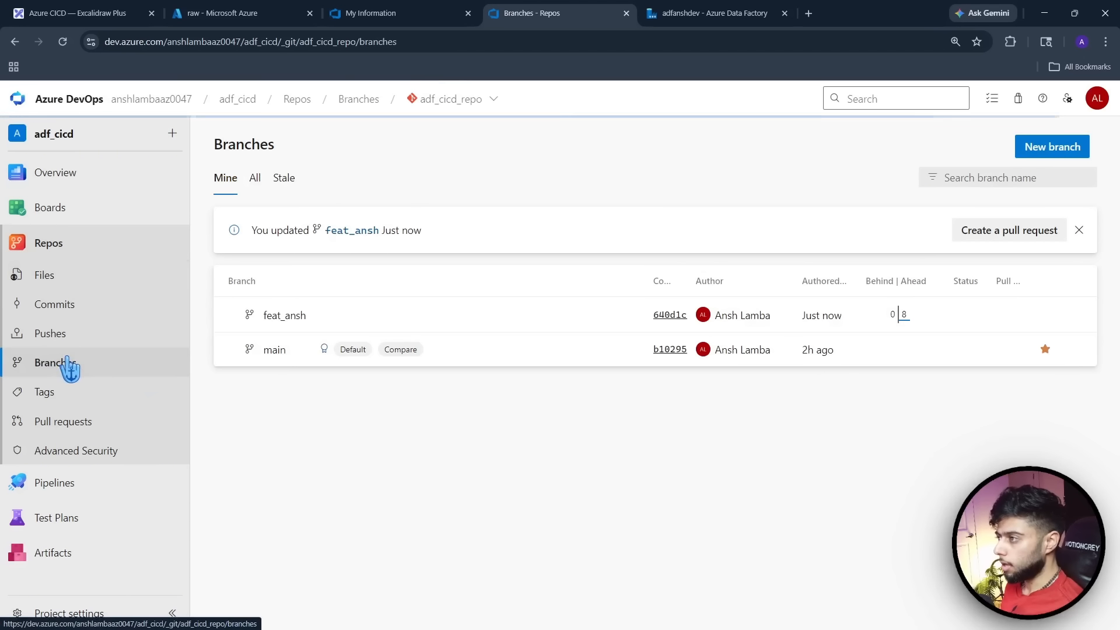
{"action": "left_click", "coordinate": [286, 315]}
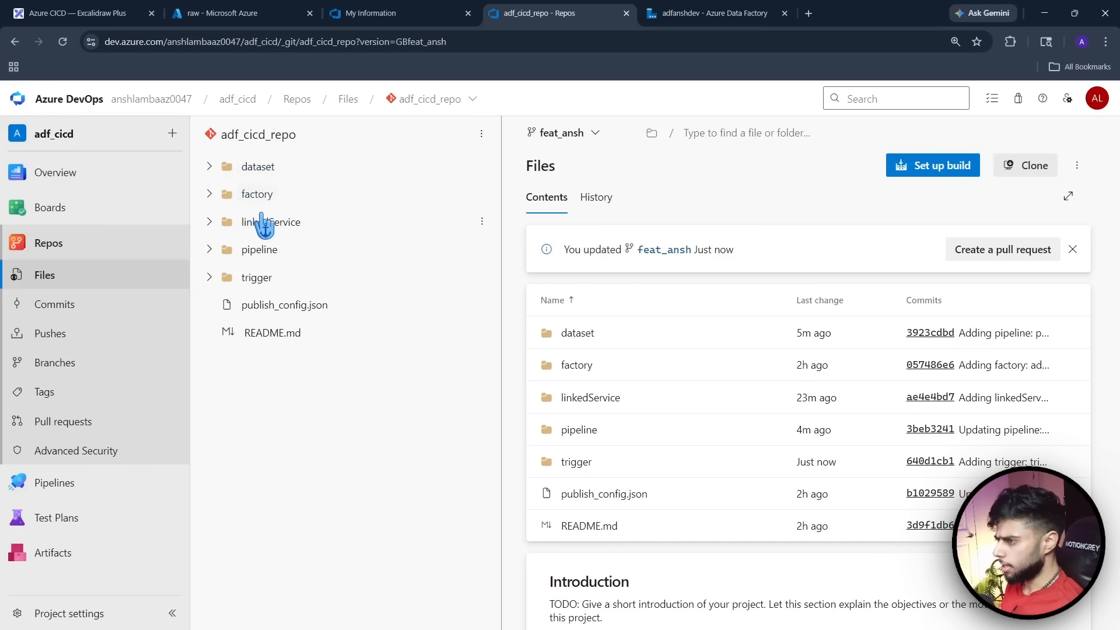
{"action": "left_click_drag", "start_coordinate": [259, 222], "coordinate": [260, 251]}
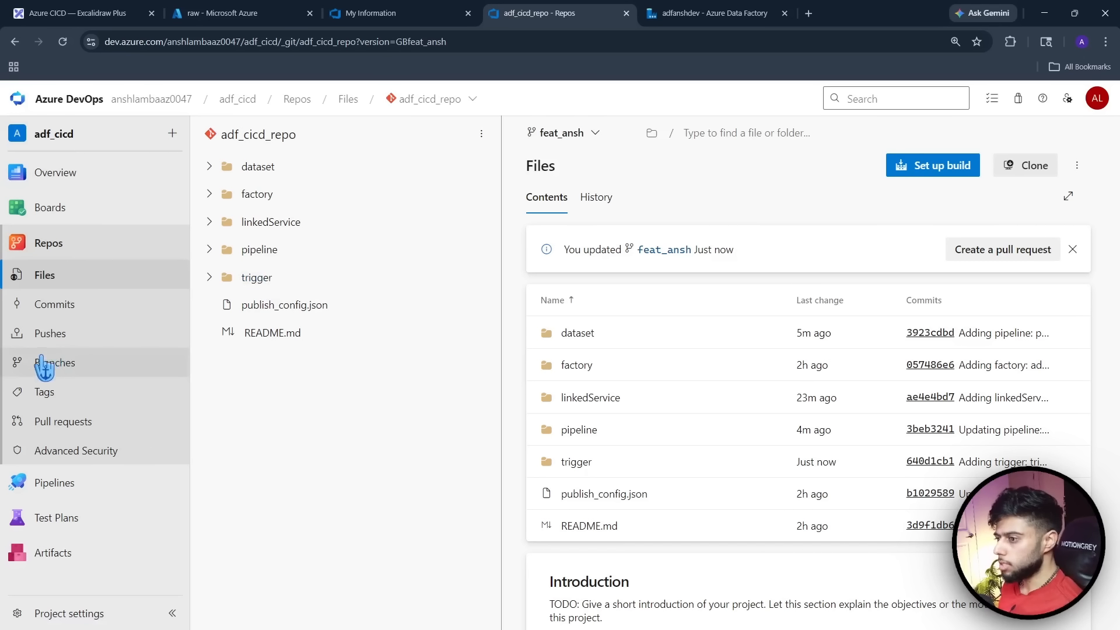
{"action": "left_click", "coordinate": [70, 366]}
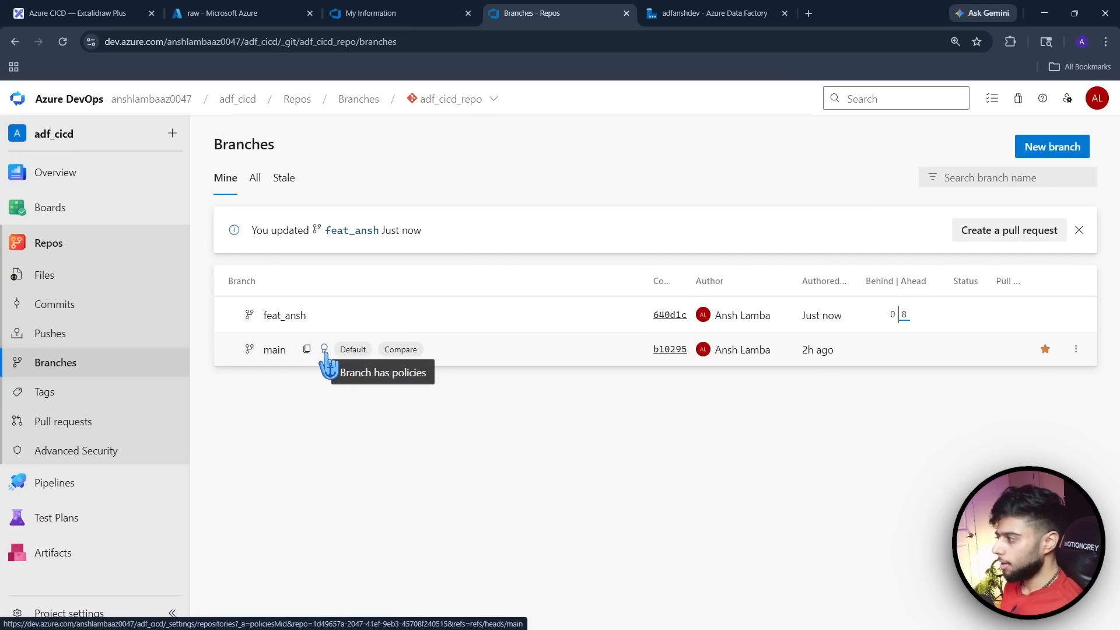
{"action": "left_click", "coordinate": [274, 351]}
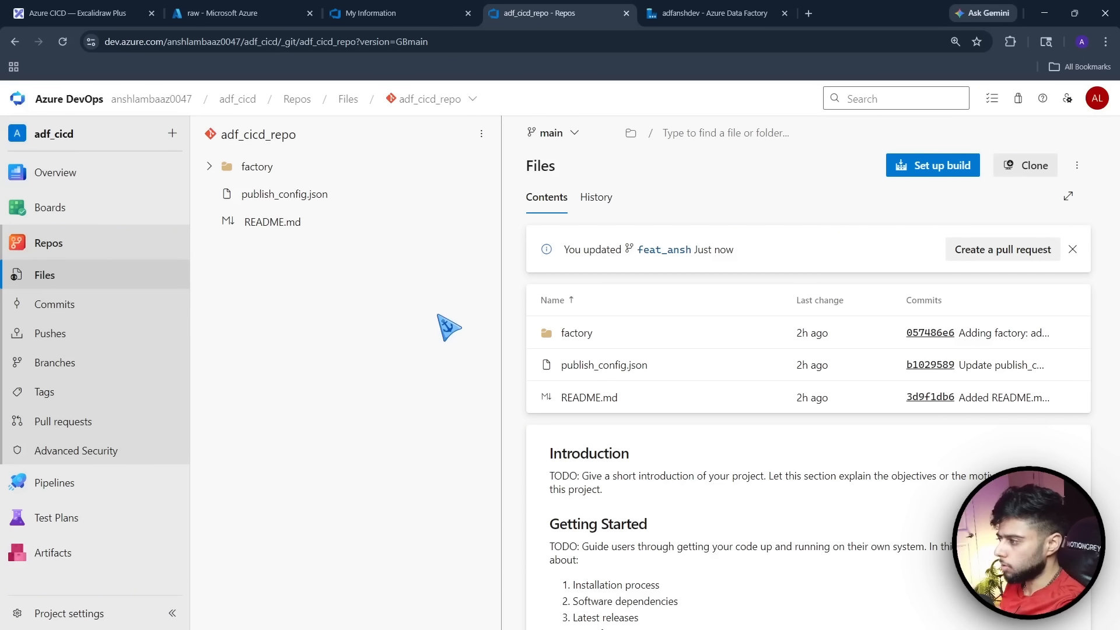
Create a pull request from feat_ansh into main titled "Merge Changes Into Main", with your own account as reviewer
{"action": "left_click", "coordinate": [995, 251]}
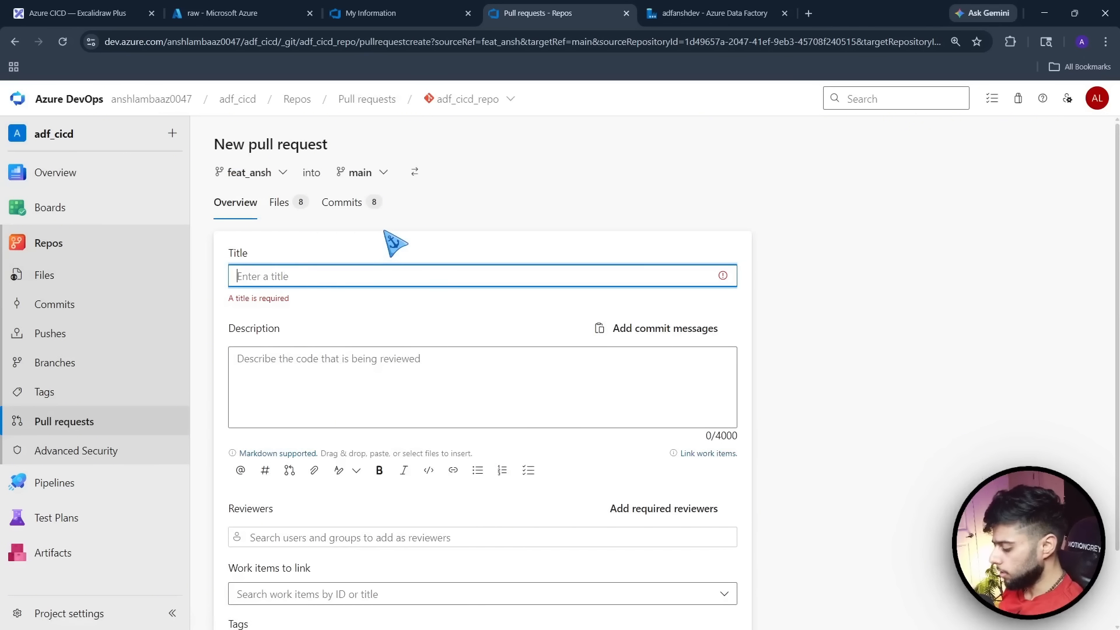
{"action": "type", "text": "Merge Changes Into Main"}
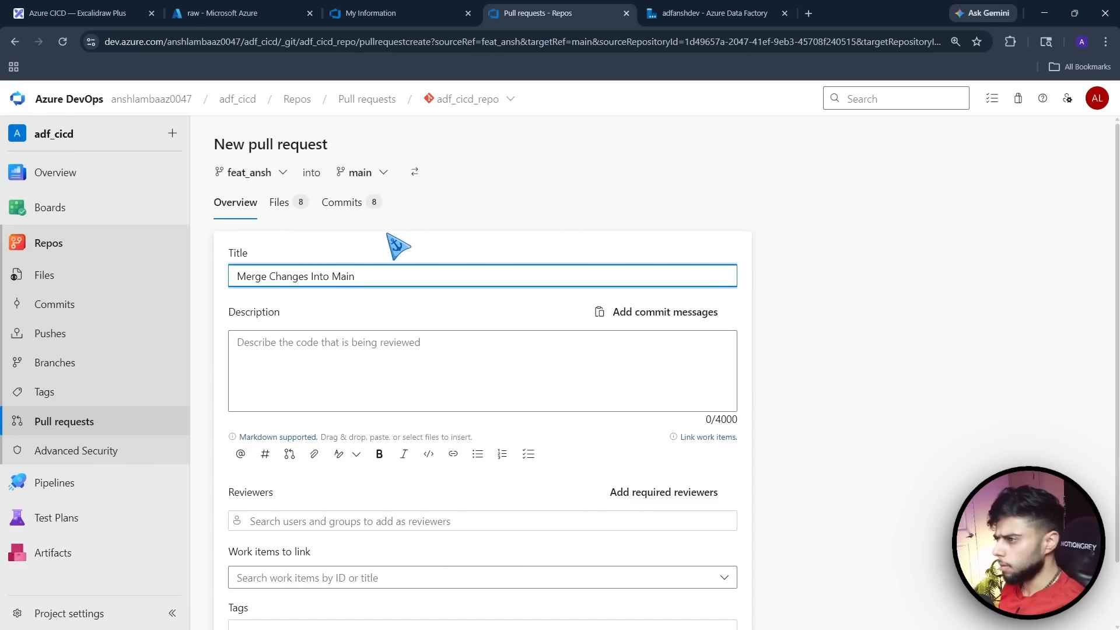
{"action": "left_click", "coordinate": [416, 236]}
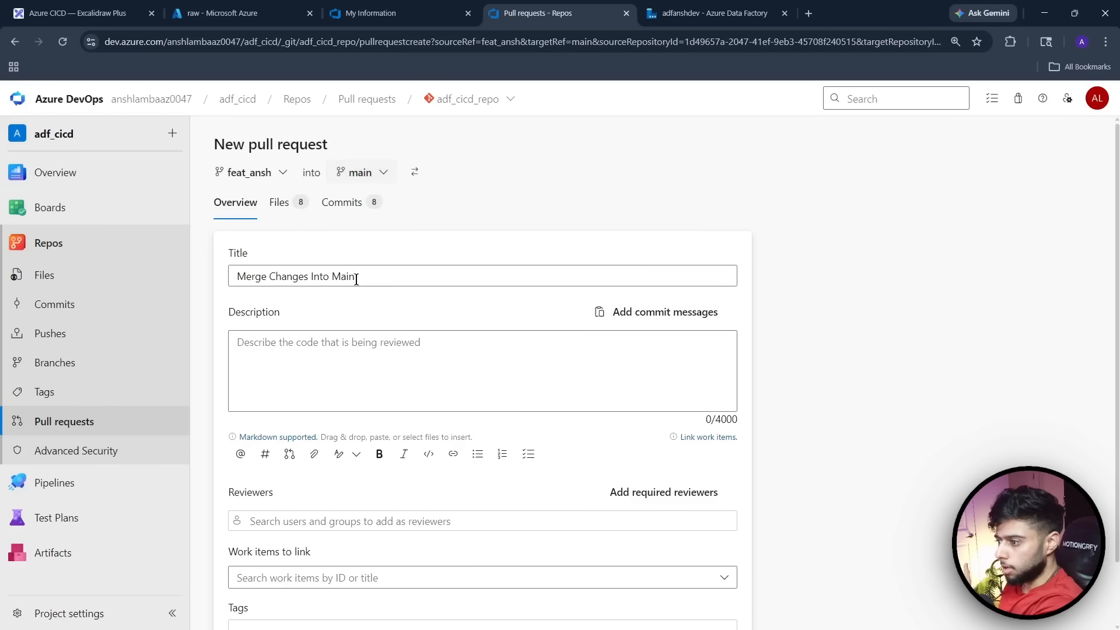
{"action": "scroll", "coordinate": [482, 308], "scroll_direction": "down", "scroll_amount": 2}
{"action": "left_click", "coordinate": [276, 453]}
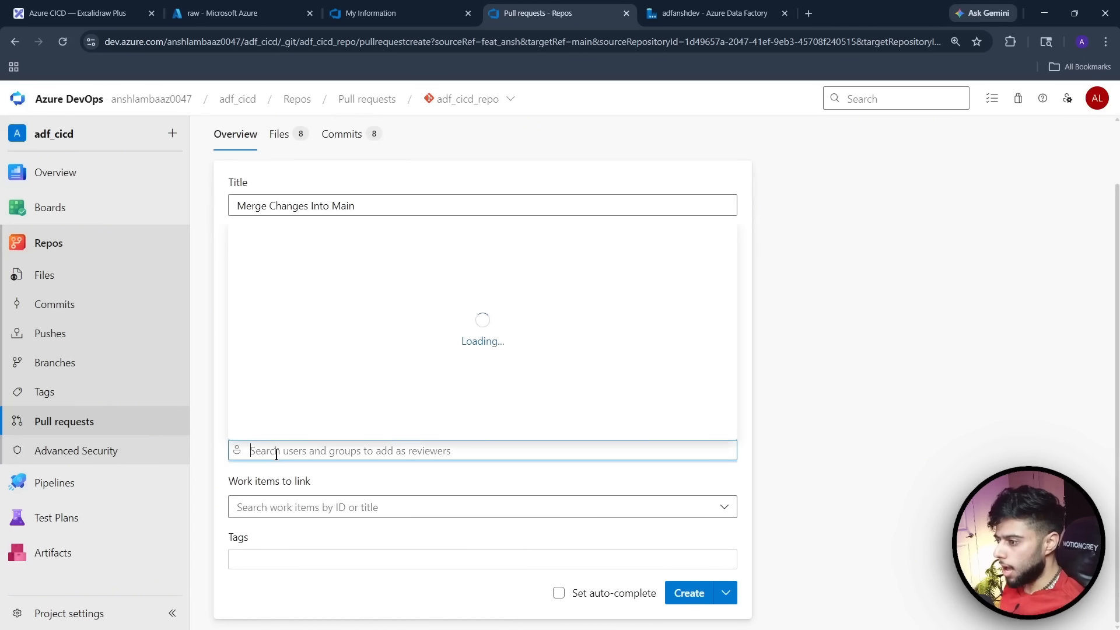
{"action": "left_click", "coordinate": [326, 382]}
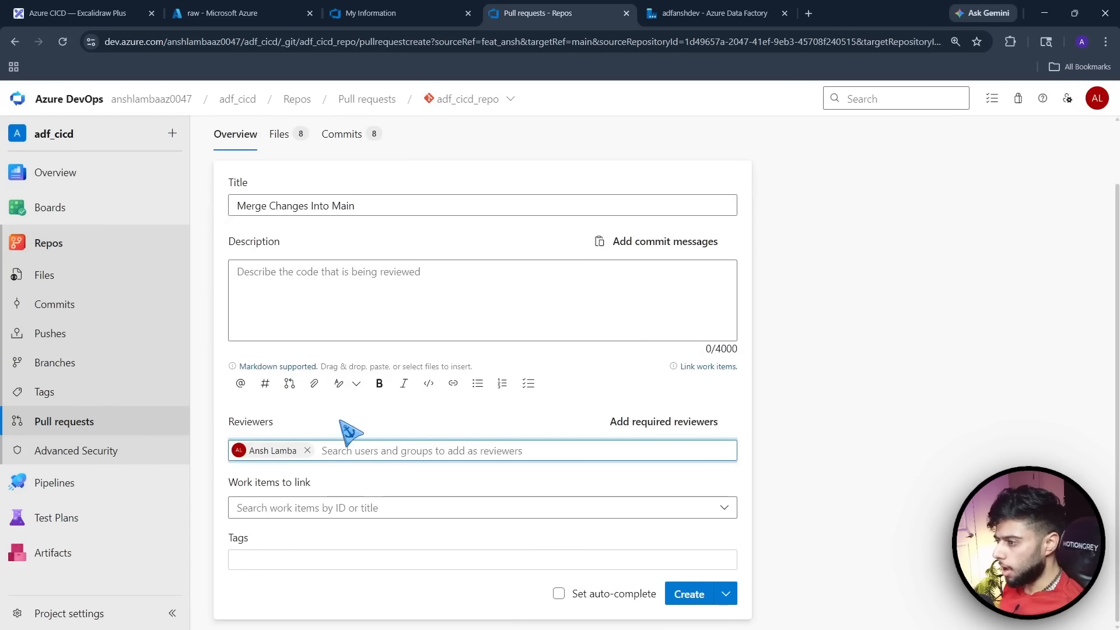
{"action": "left_click", "coordinate": [697, 603]}
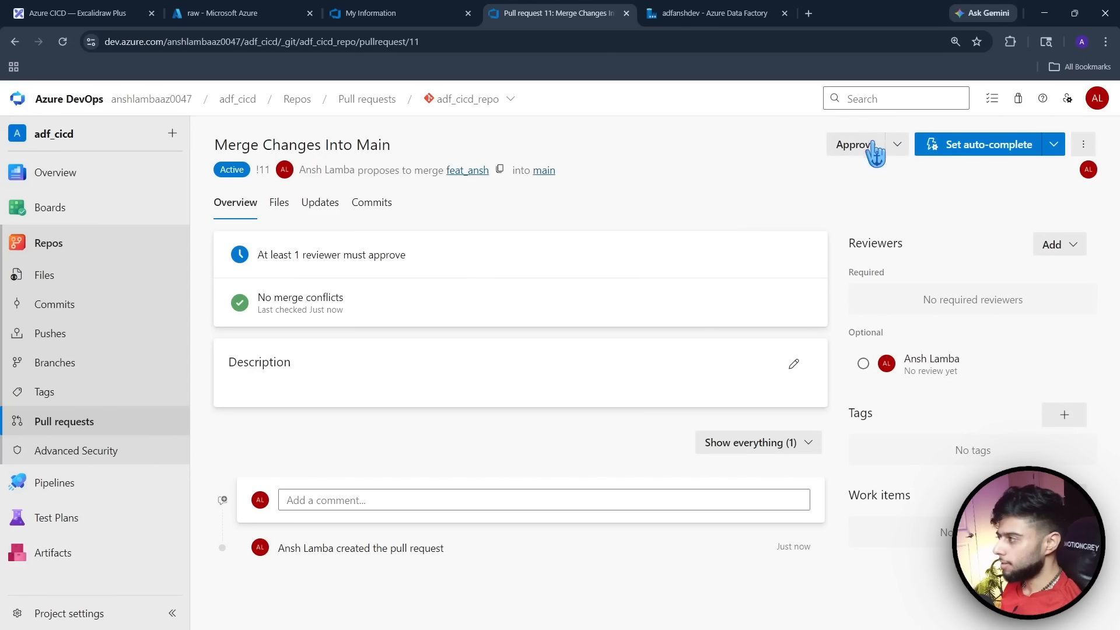
Approve the pull request and complete it with Merge (no fast forward), deleting feat_ansh after merging
{"action": "left_click", "coordinate": [849, 146]}
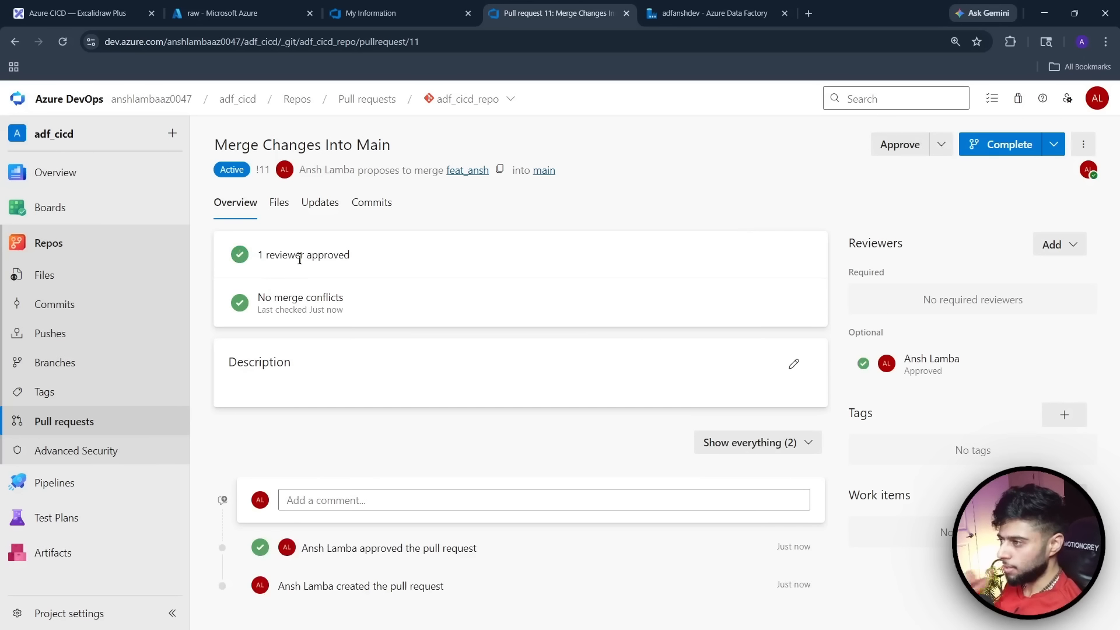
{"action": "left_click", "coordinate": [999, 145]}
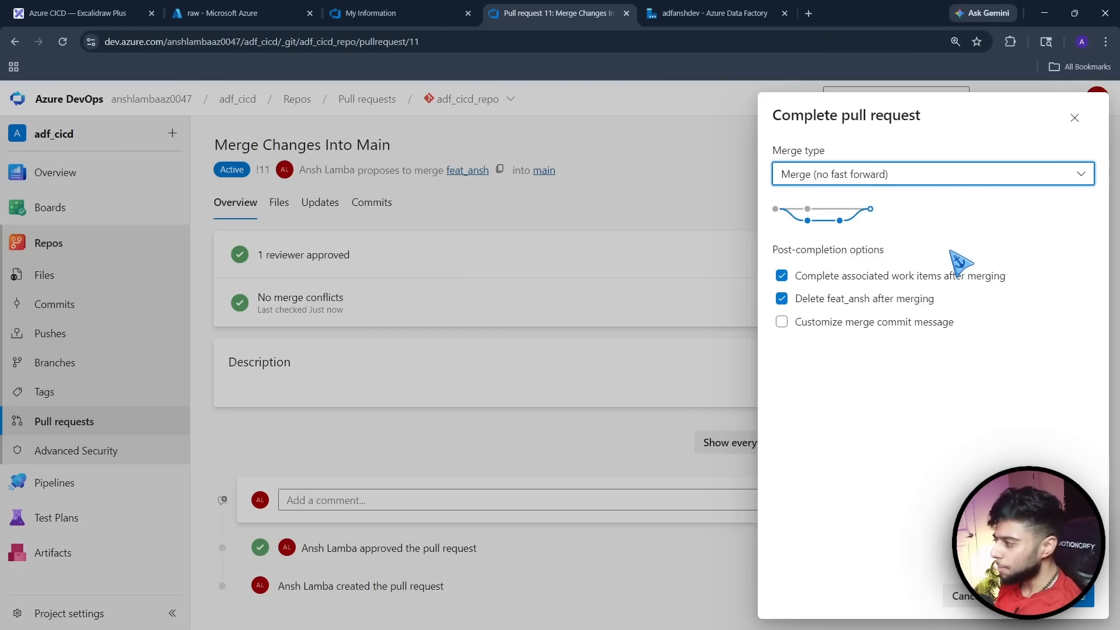
{"action": "left_click", "coordinate": [1061, 596]}
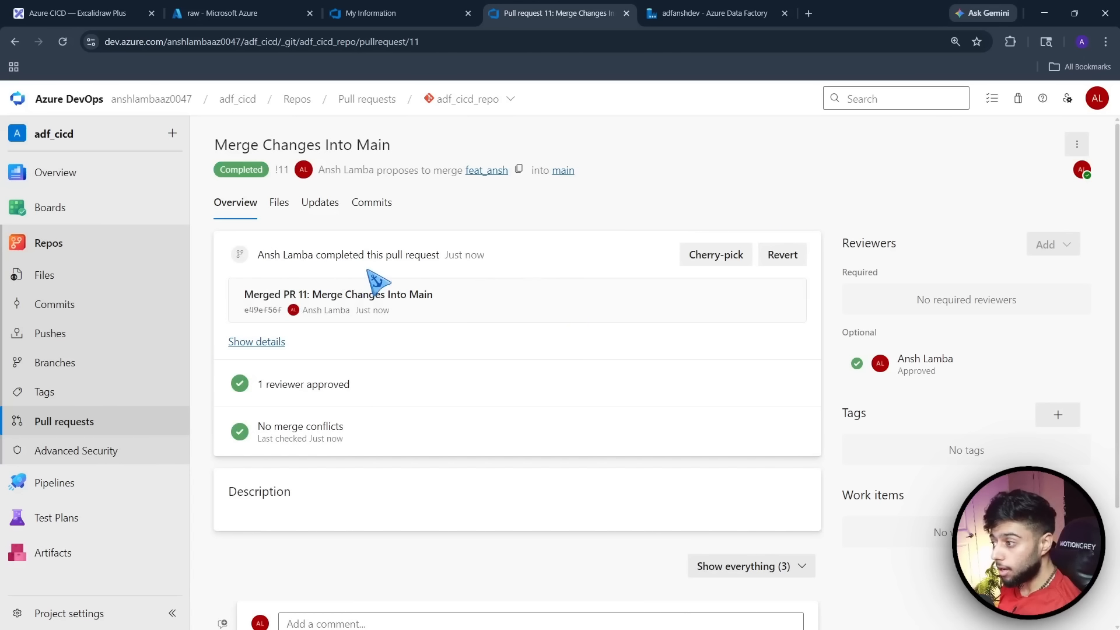
Switch to Azure Data Factory, reload the factory and set the existing main branch as the working branch
{"action": "left_click", "coordinate": [707, 13]}
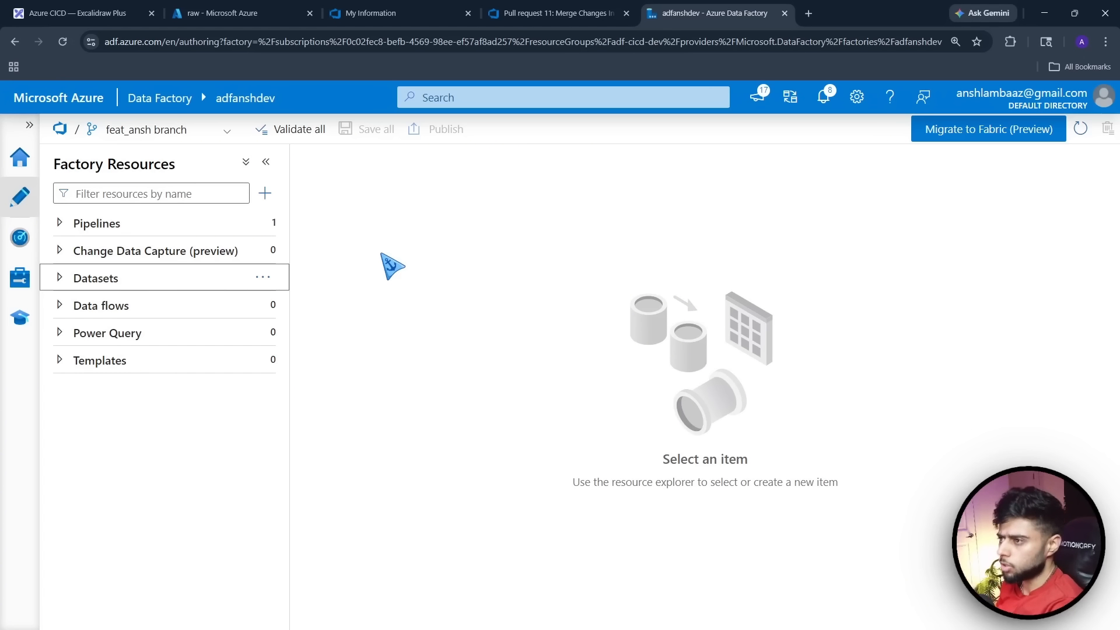
{"action": "left_click", "coordinate": [62, 42]}
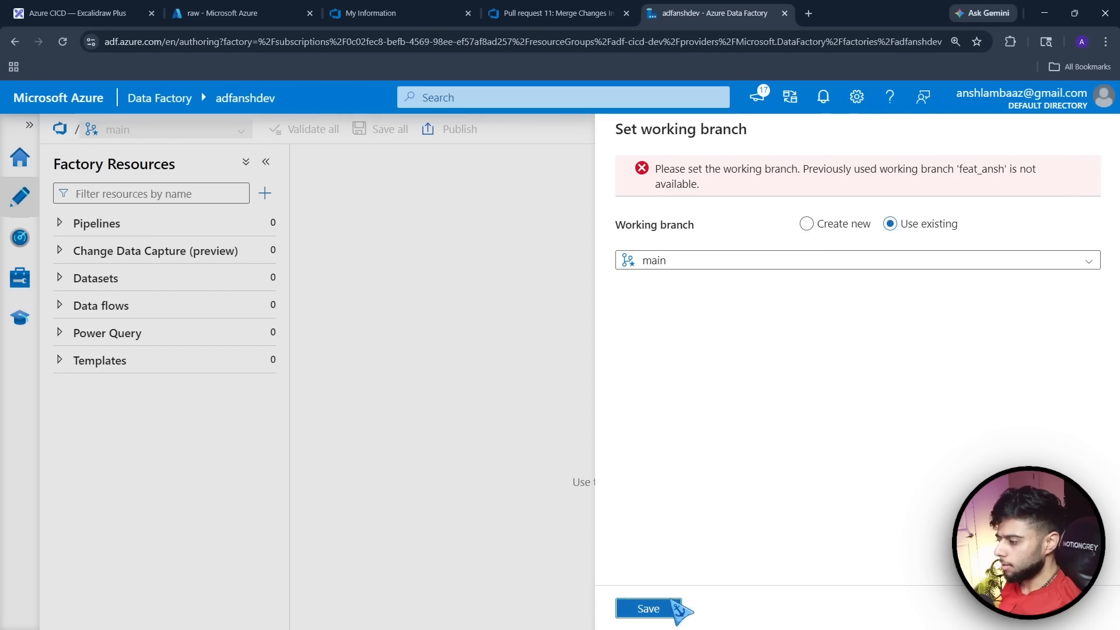
{"action": "left_click", "coordinate": [671, 606]}
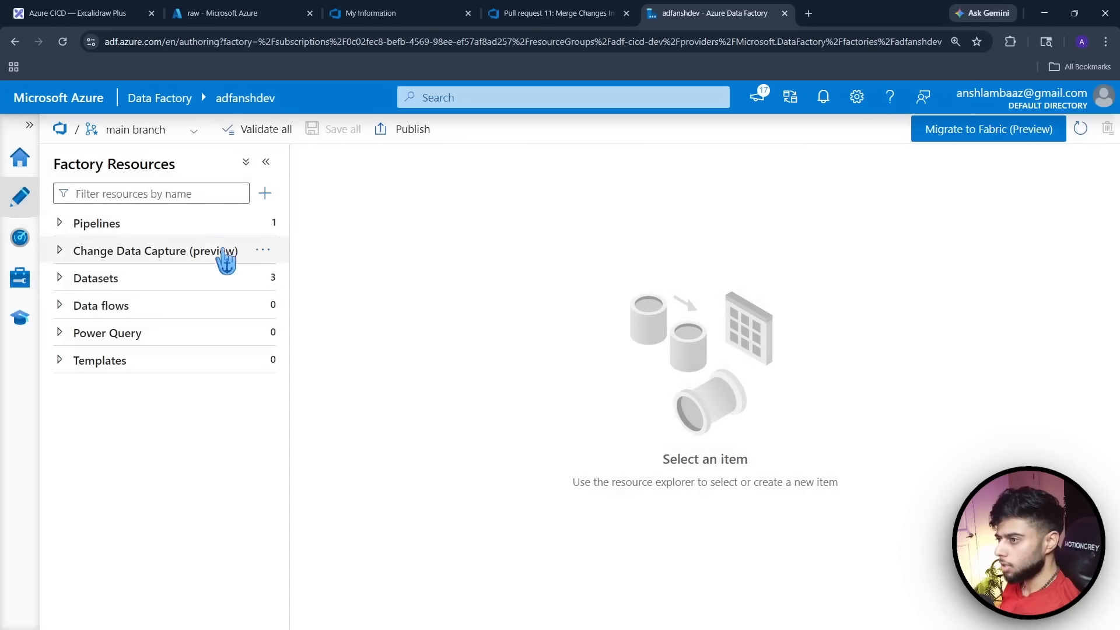
Open pipeline1 from the main branch and enlarge its canvas to examine the merged activities
{"action": "left_click", "coordinate": [61, 224]}
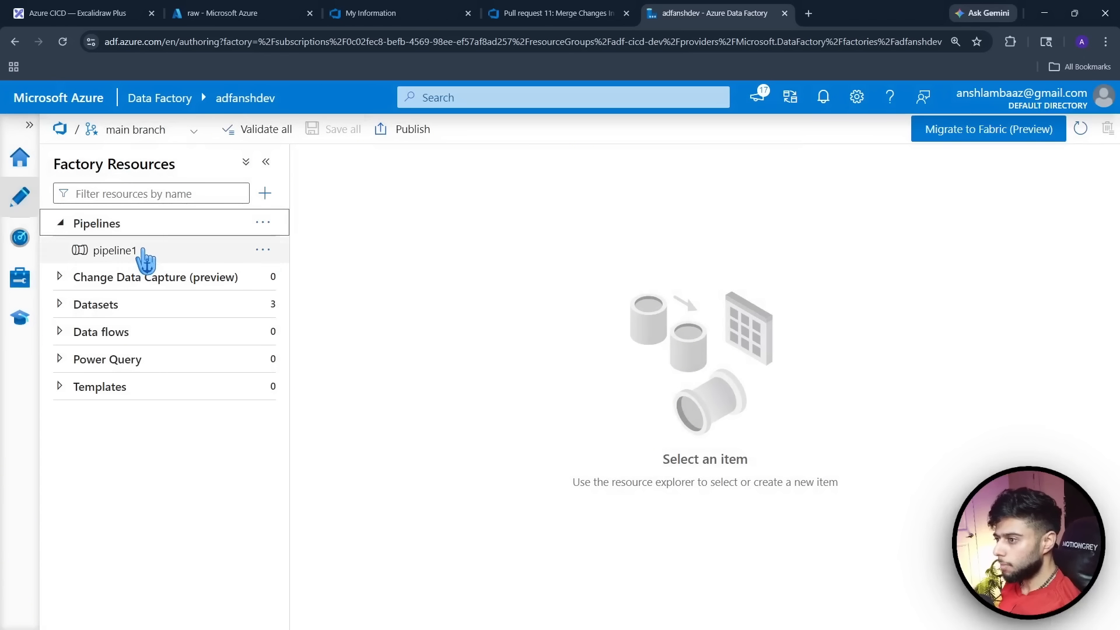
{"action": "left_click", "coordinate": [140, 252]}
{"action": "left_click_drag", "start_coordinate": [707, 353], "coordinate": [645, 366]}
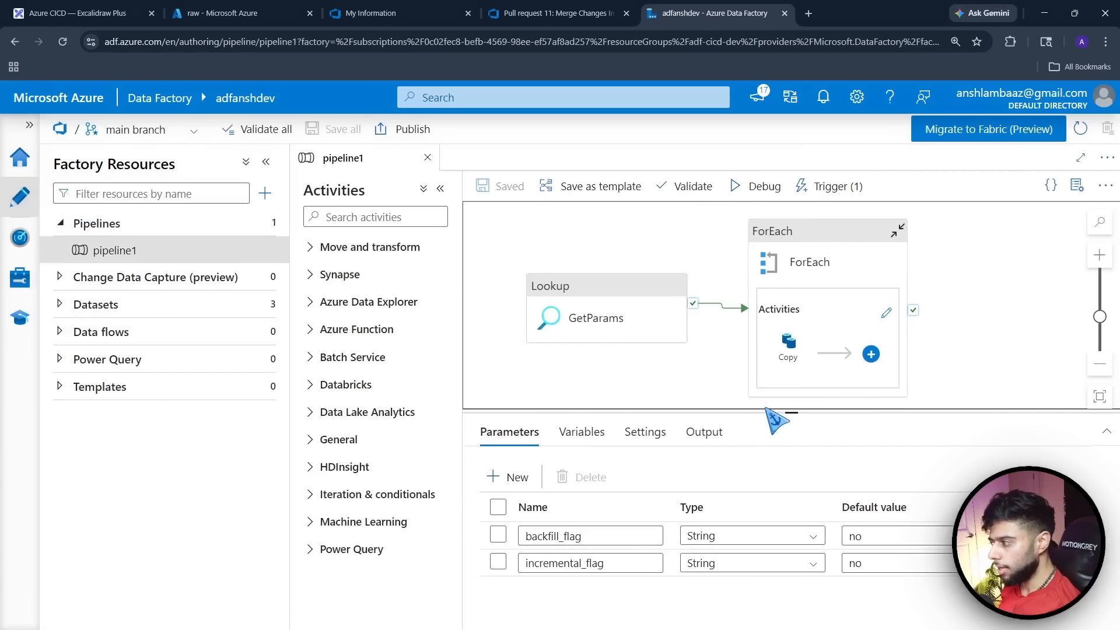
{"action": "left_click_drag", "start_coordinate": [762, 412], "coordinate": [752, 498]}
{"action": "left_click_drag", "start_coordinate": [654, 445], "coordinate": [668, 455]}
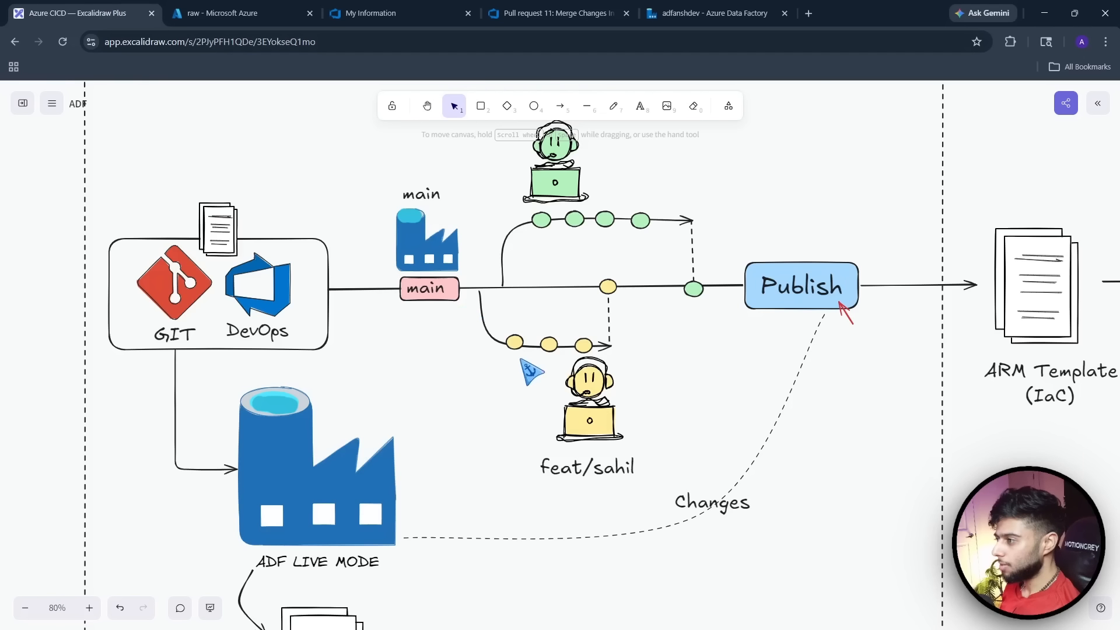
Review the Publish stage in the Azure CI/CD Excalidraw diagram and return to Azure Data Factory
{"action": "scroll", "coordinate": [764, 415], "scroll_direction": "up", "scroll_amount": 4}
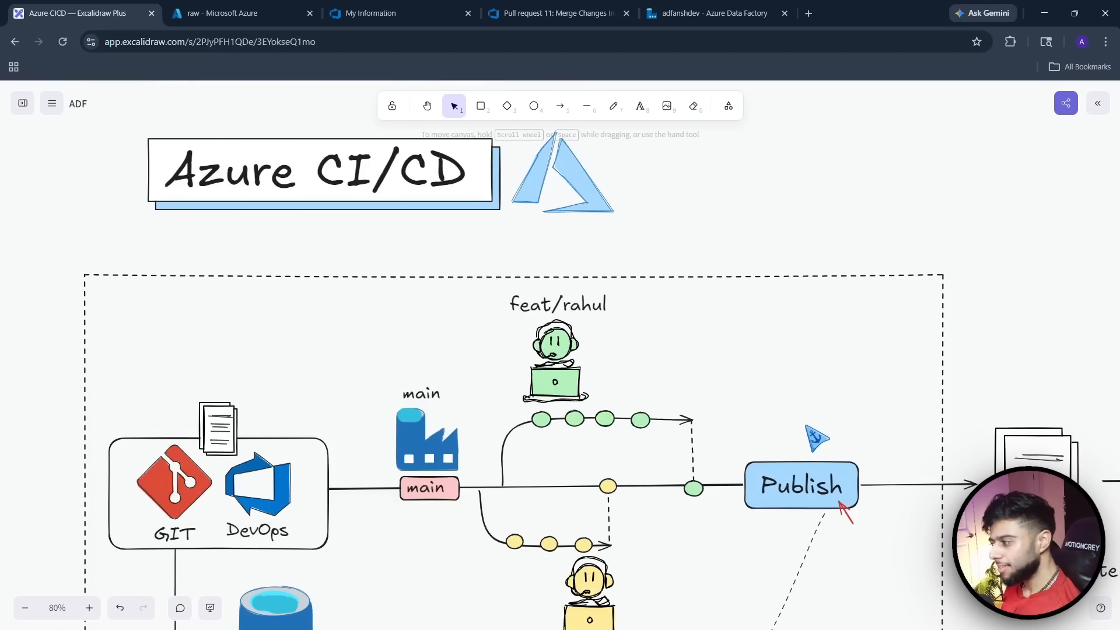
{"action": "scroll", "coordinate": [816, 437], "scroll_direction": "down", "scroll_amount": 10}
{"action": "left_click", "coordinate": [673, 13]}
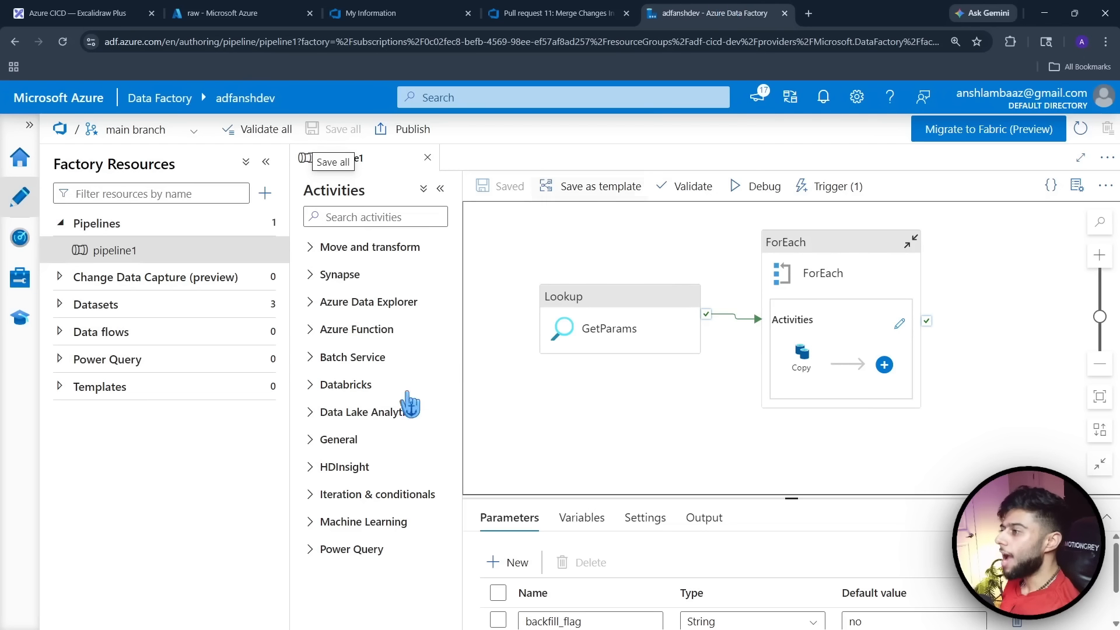
Show the factory full screen, check live mode for pipelines and return to Azure DevOps Git mode
{"action": "key", "text": "F11"}
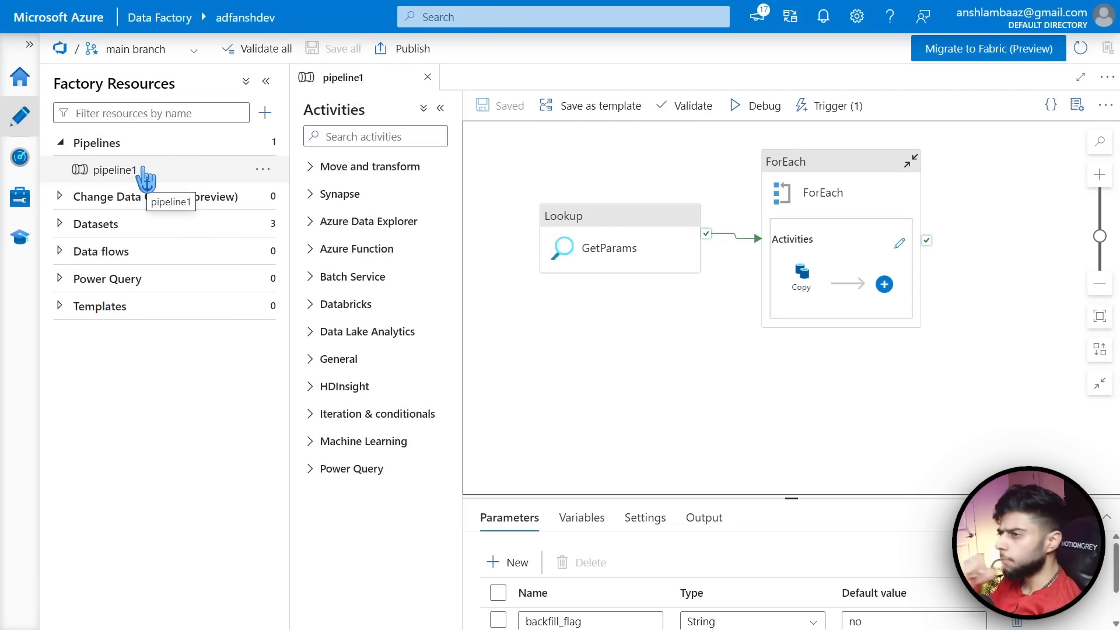
{"action": "left_click", "coordinate": [194, 50]}
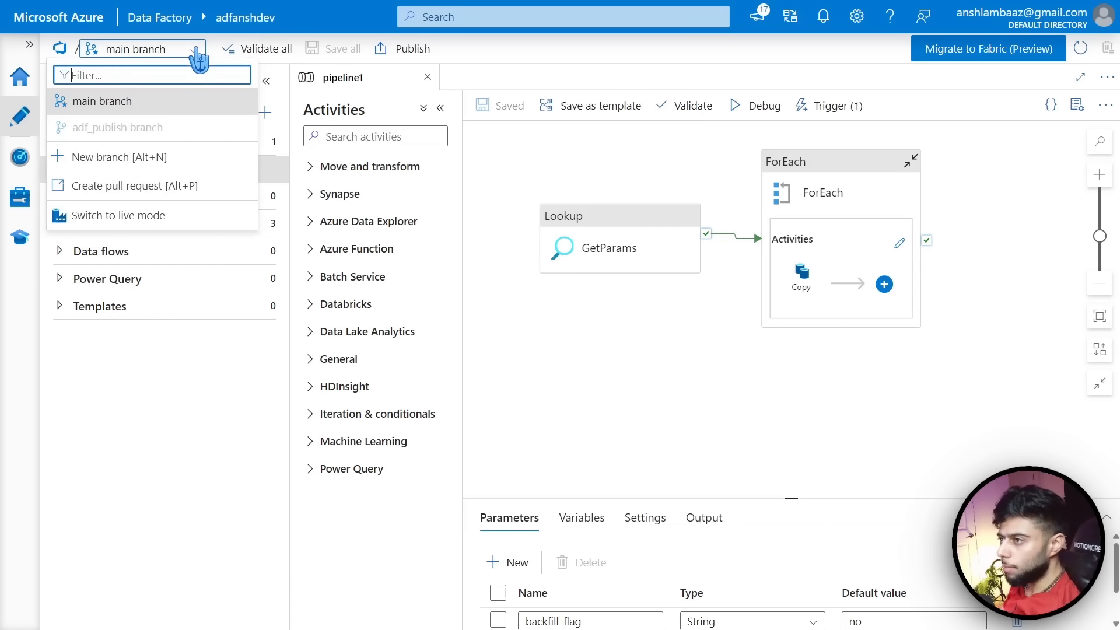
{"action": "left_click", "coordinate": [105, 215]}
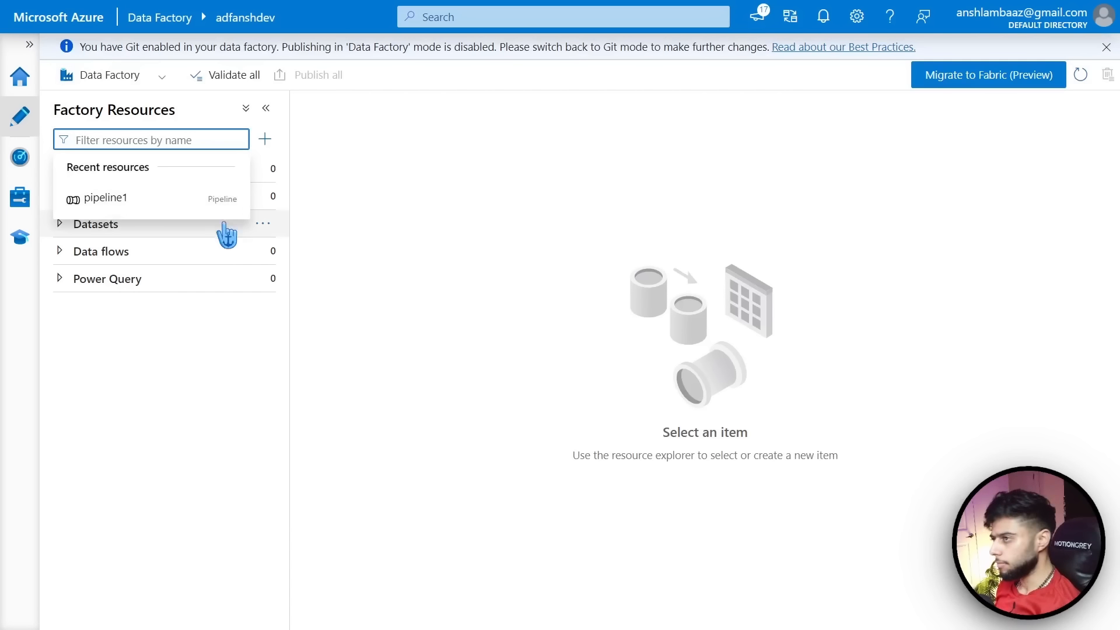
{"action": "left_click", "coordinate": [435, 243]}
{"action": "left_click", "coordinate": [115, 170]}
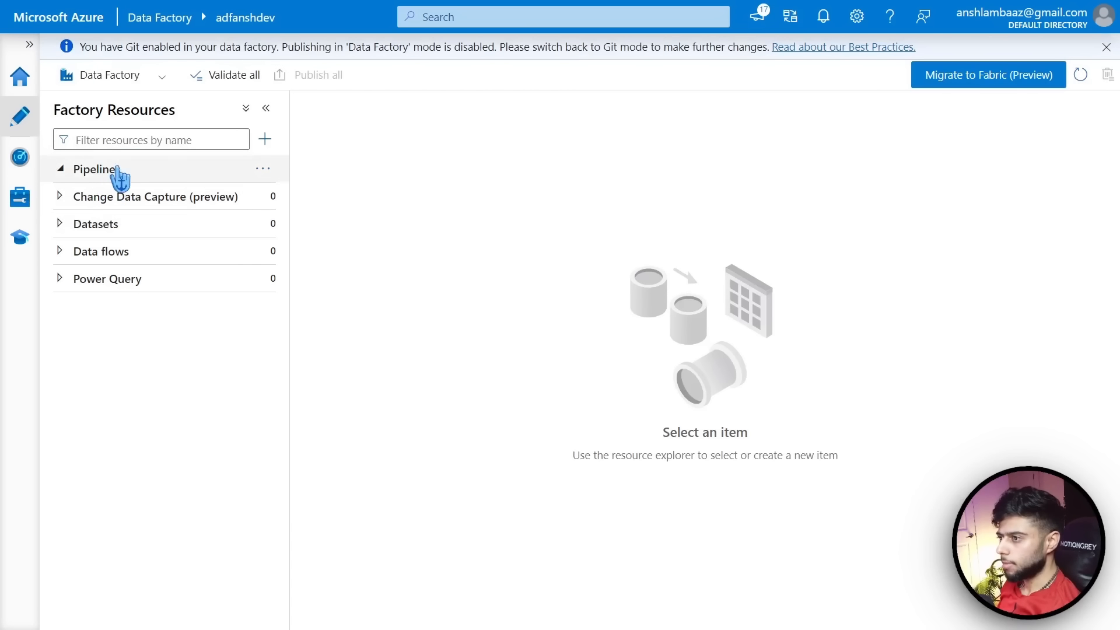
{"action": "left_click", "coordinate": [161, 77]}
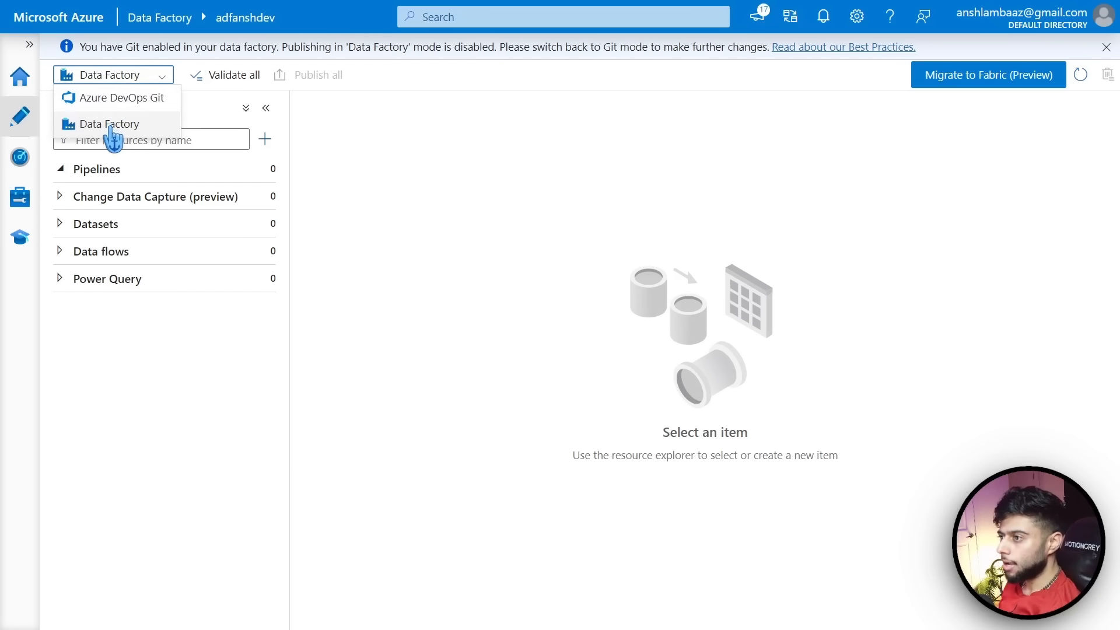
{"action": "left_click", "coordinate": [139, 98]}
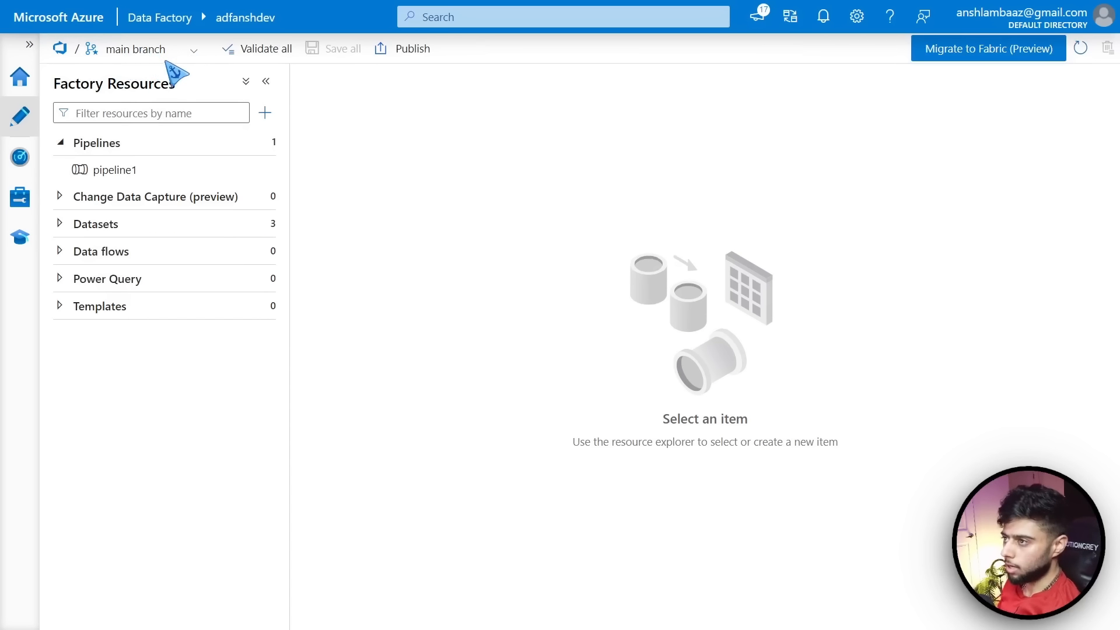
Open the factory's ARM template settings to view the import and export options
{"action": "left_click", "coordinate": [21, 200]}
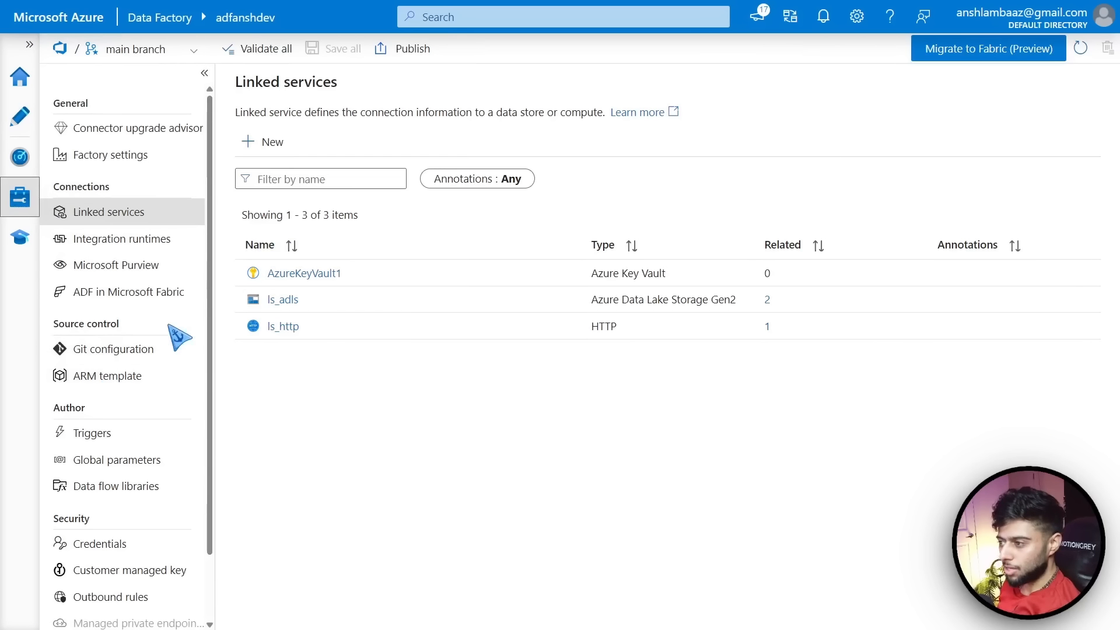
{"action": "left_click", "coordinate": [104, 385]}
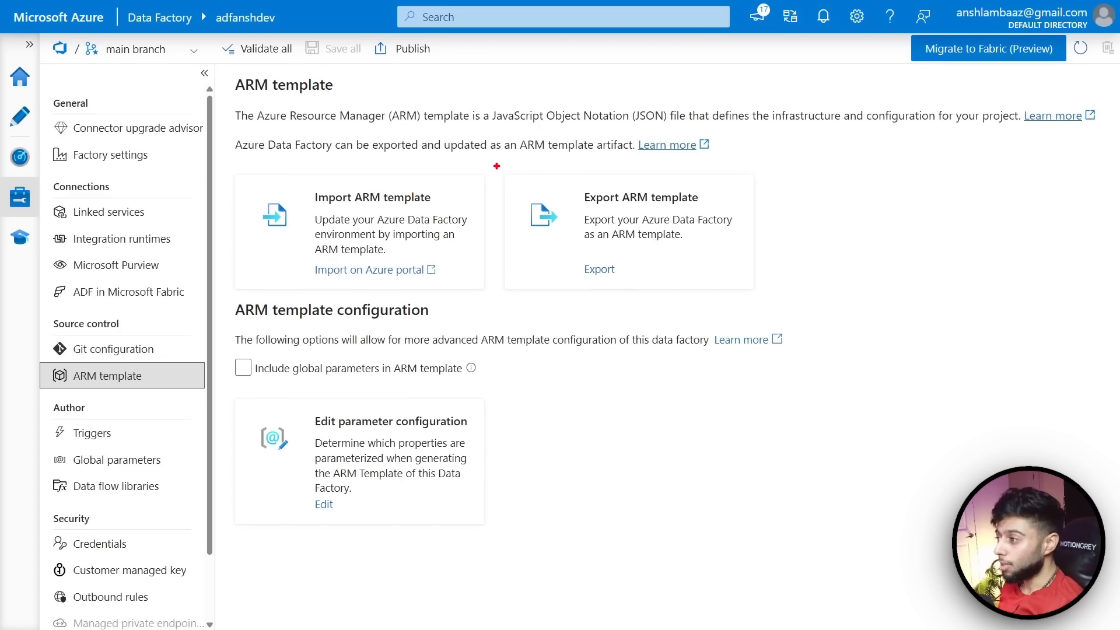
{"action": "mouse_move", "coordinate": [494, 166]}
{"action": "left_mouse_down"}
{"action": "mouse_move", "coordinate": [773, 325]}
{"action": "mouse_move", "coordinate": [769, 304]}
{"action": "left_mouse_up"}
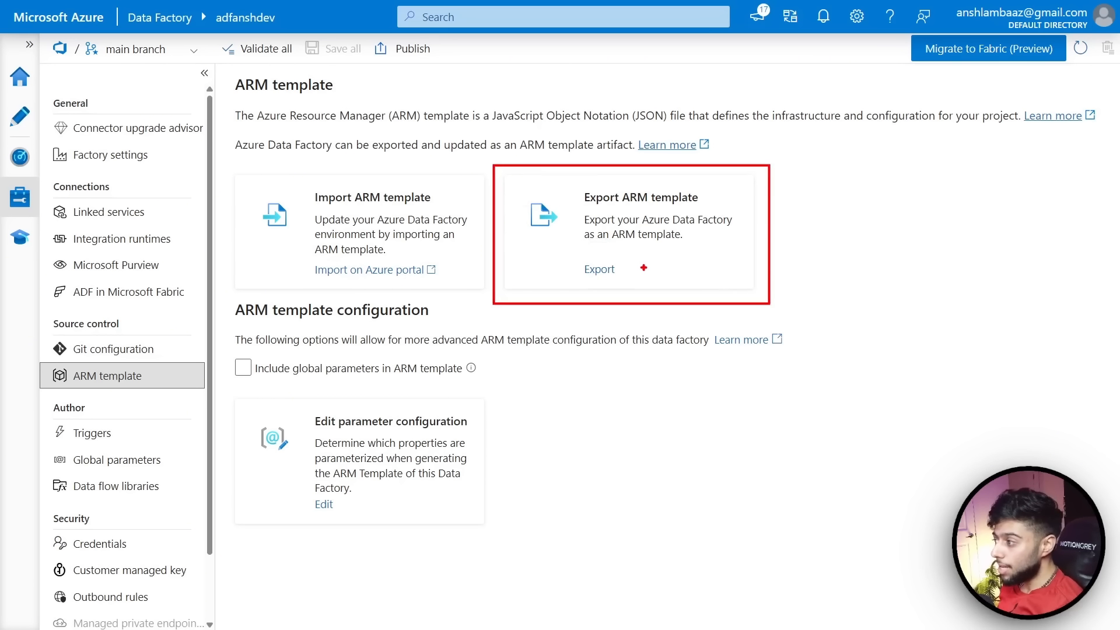
{"action": "left_click_drag", "start_coordinate": [641, 267], "coordinate": [874, 248]}
{"action": "mouse_move", "coordinate": [573, 256]}
{"action": "left_mouse_down"}
{"action": "mouse_move", "coordinate": [628, 285]}
{"action": "mouse_move", "coordinate": [647, 209]}
{"action": "mouse_move", "coordinate": [827, 237]}
{"action": "mouse_move", "coordinate": [853, 226]}
{"action": "mouse_move", "coordinate": [862, 255]}
{"action": "left_mouse_up"}
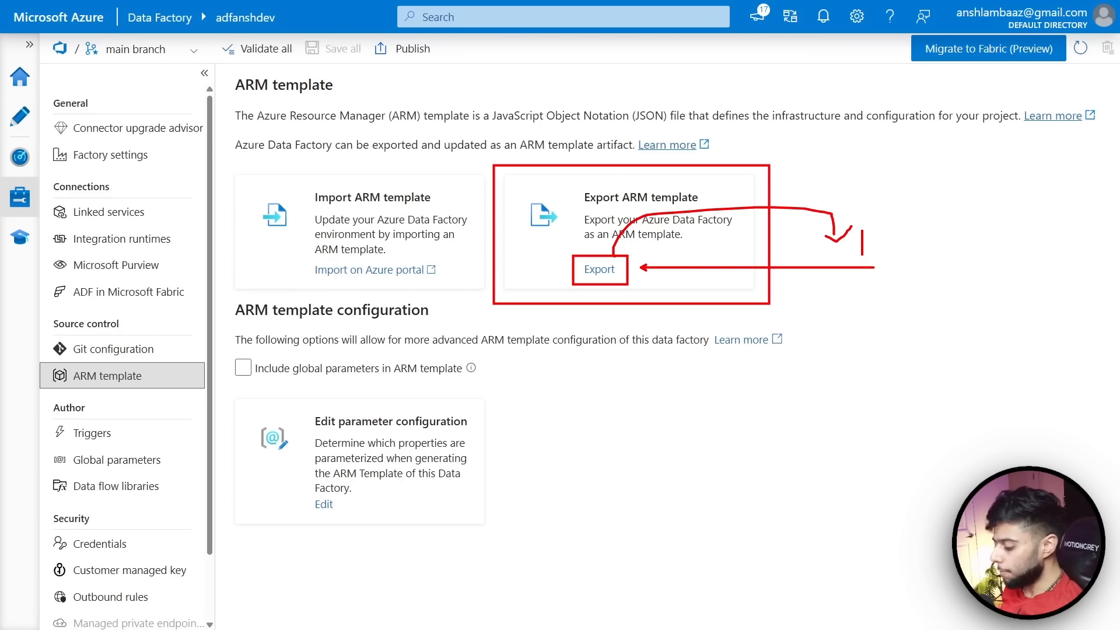
{"action": "type", "text": "adf_"}
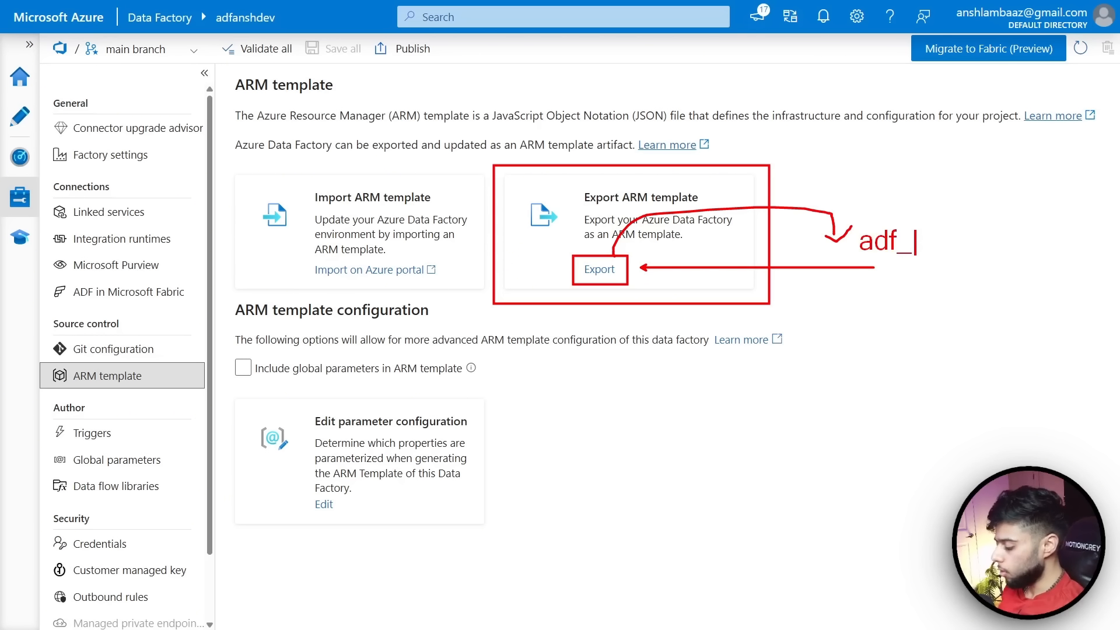
{"action": "type", "text": "publish"}
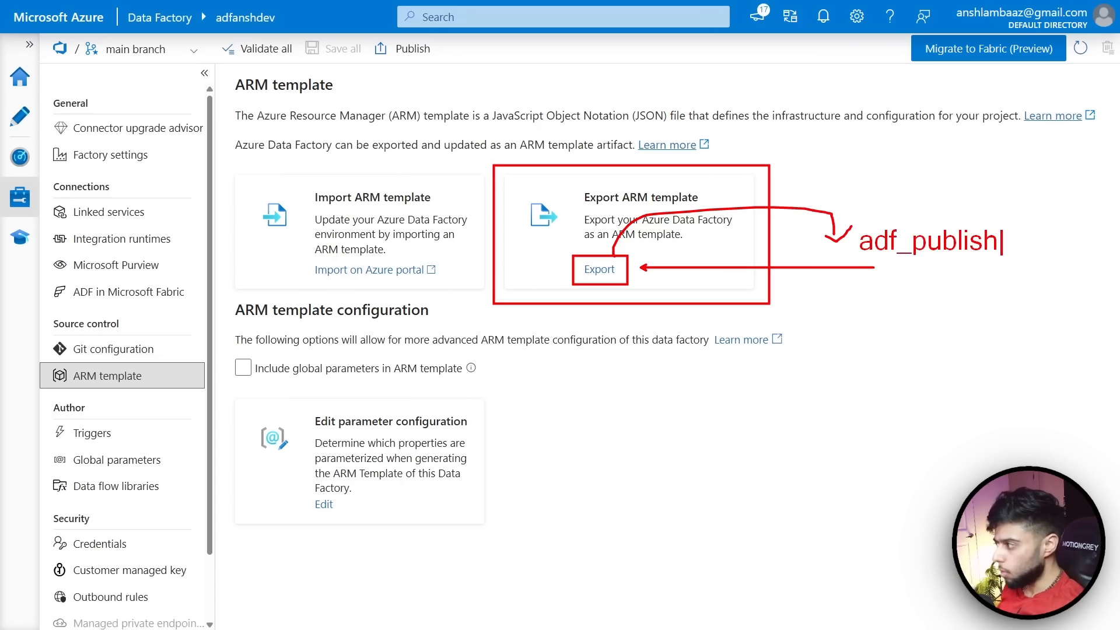
{"action": "key", "text": "Escape"}
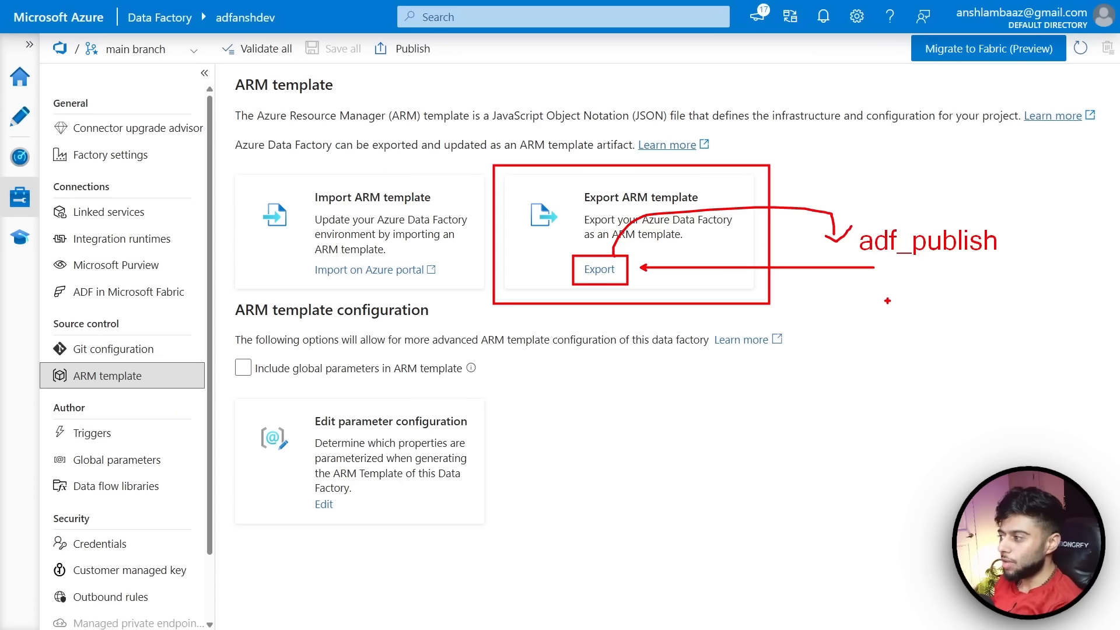
{"action": "left_click_drag", "start_coordinate": [573, 265], "coordinate": [512, 295]}
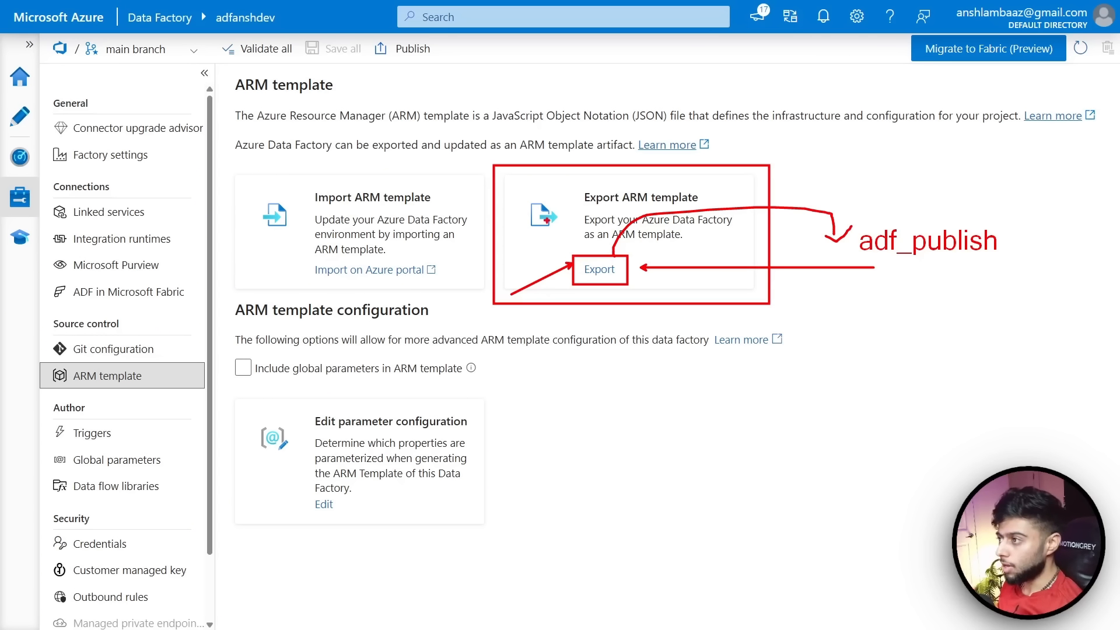
{"action": "left_click_drag", "start_coordinate": [362, 34], "coordinate": [444, 67]}
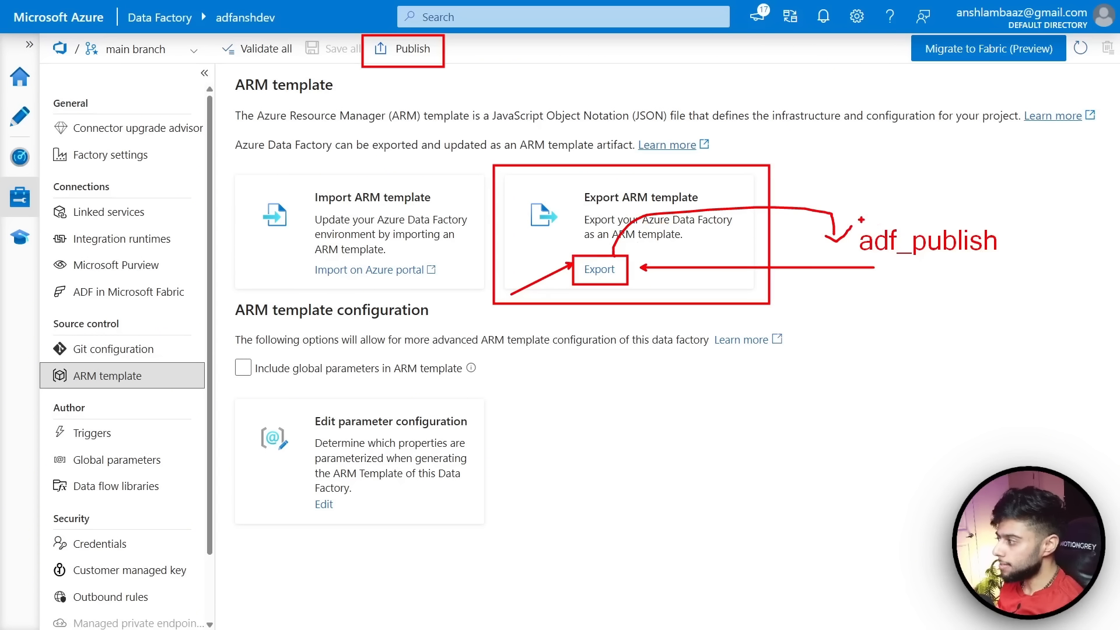
{"action": "mouse_move", "coordinate": [852, 222]}
{"action": "left_mouse_down"}
{"action": "mouse_move", "coordinate": [880, 241]}
{"action": "mouse_move", "coordinate": [1007, 260]}
{"action": "left_mouse_up"}
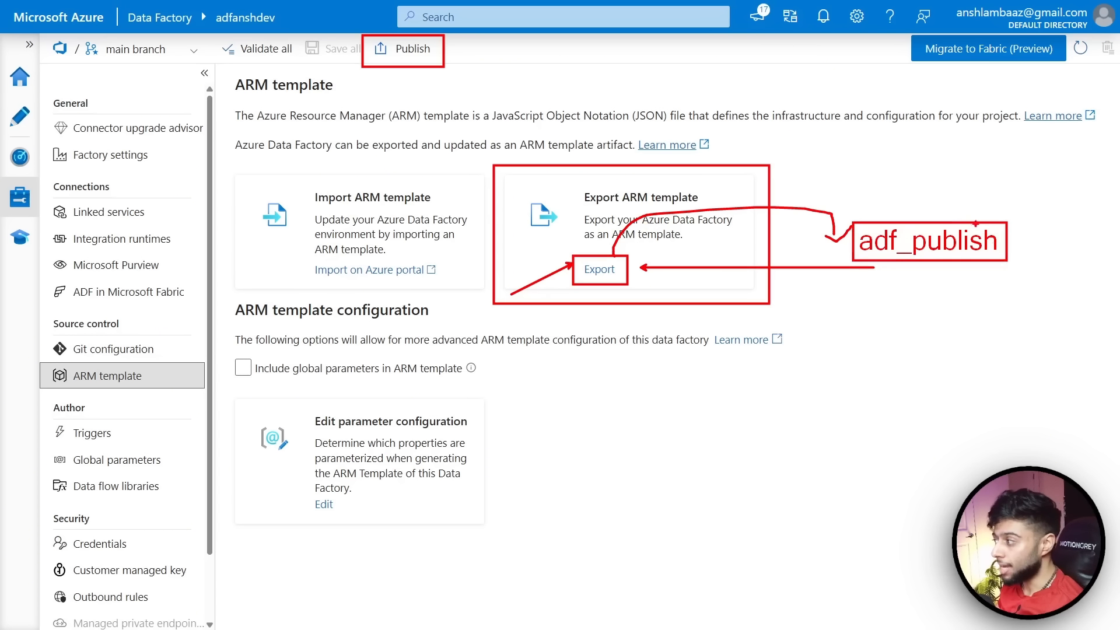
{"action": "left_click_drag", "start_coordinate": [970, 219], "coordinate": [1010, 187]}
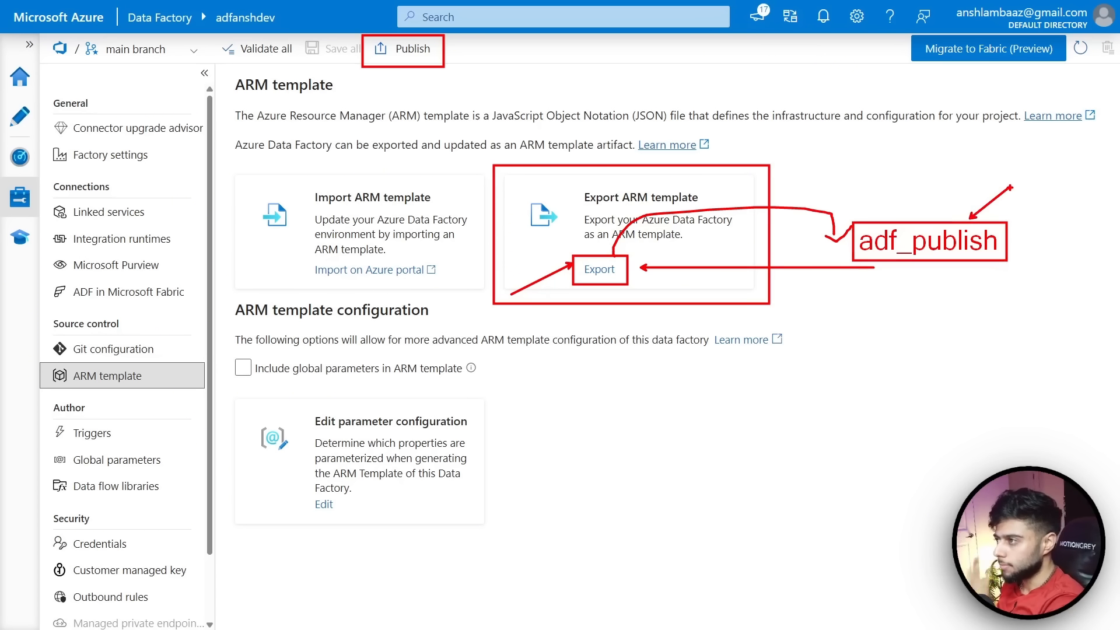
{"action": "key", "text": "Escape"}
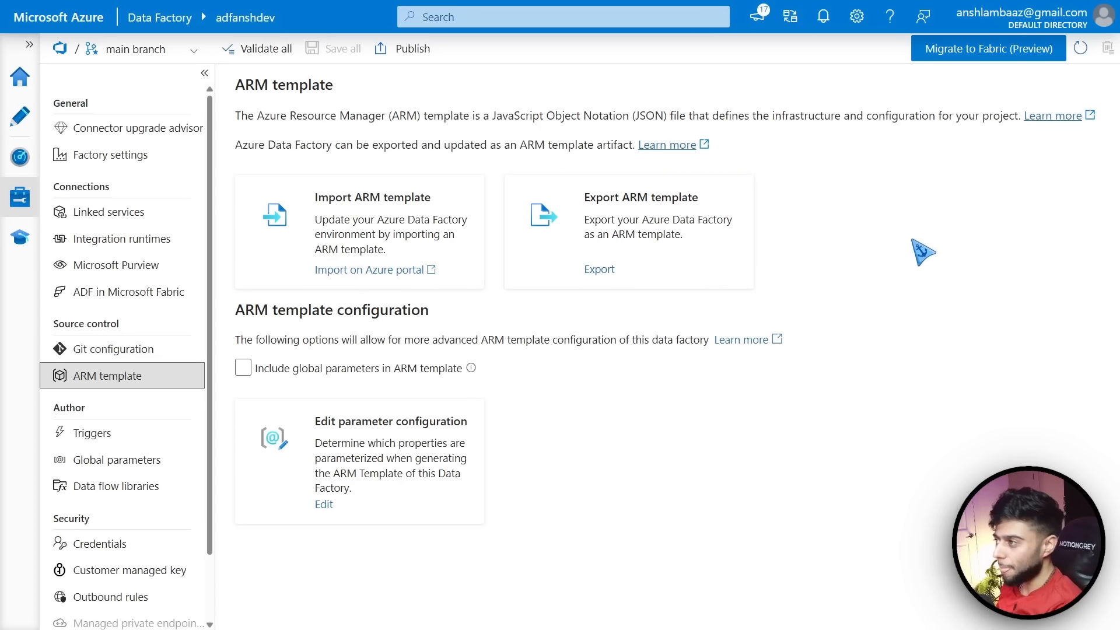
Publish the pending pipeline, dataset, linked service and trigger changes from the main branch to adf_publish
{"action": "left_click", "coordinate": [407, 51]}
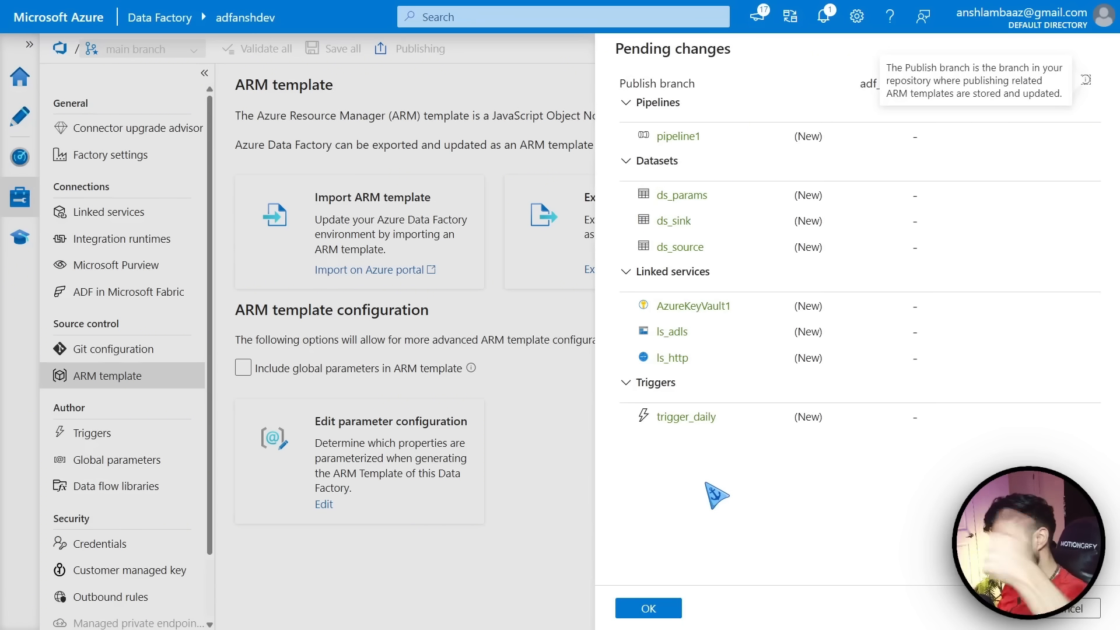
{"action": "left_click", "coordinate": [646, 608]}
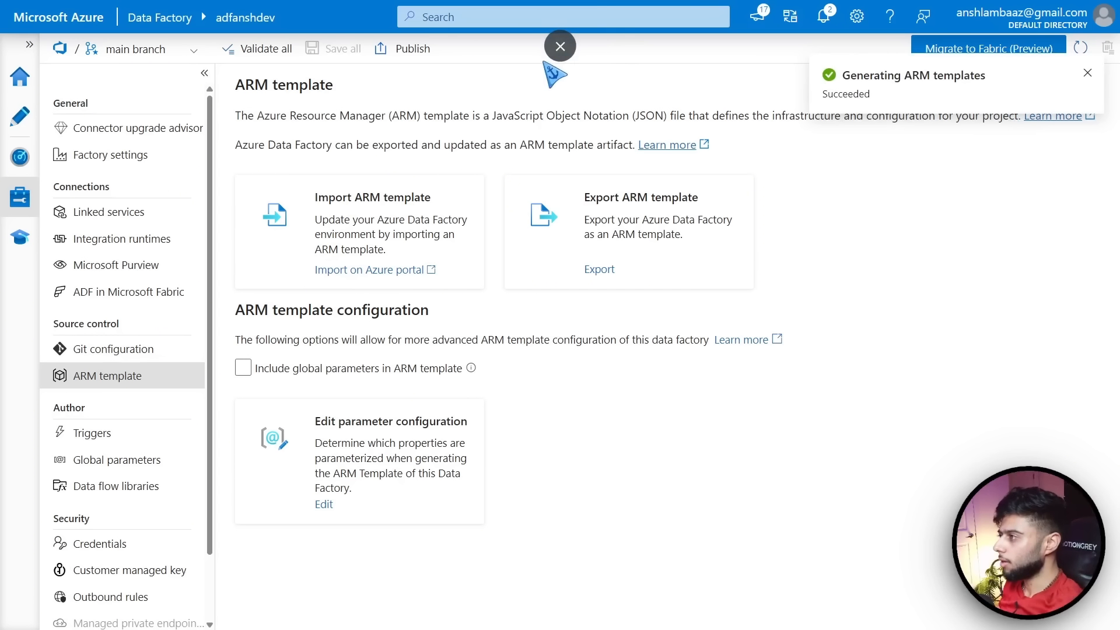
Exit full screen, switch to Azure DevOps and open the adf_publish branch from the adf_cicd_repo branches
{"action": "left_click", "coordinate": [560, 44]}
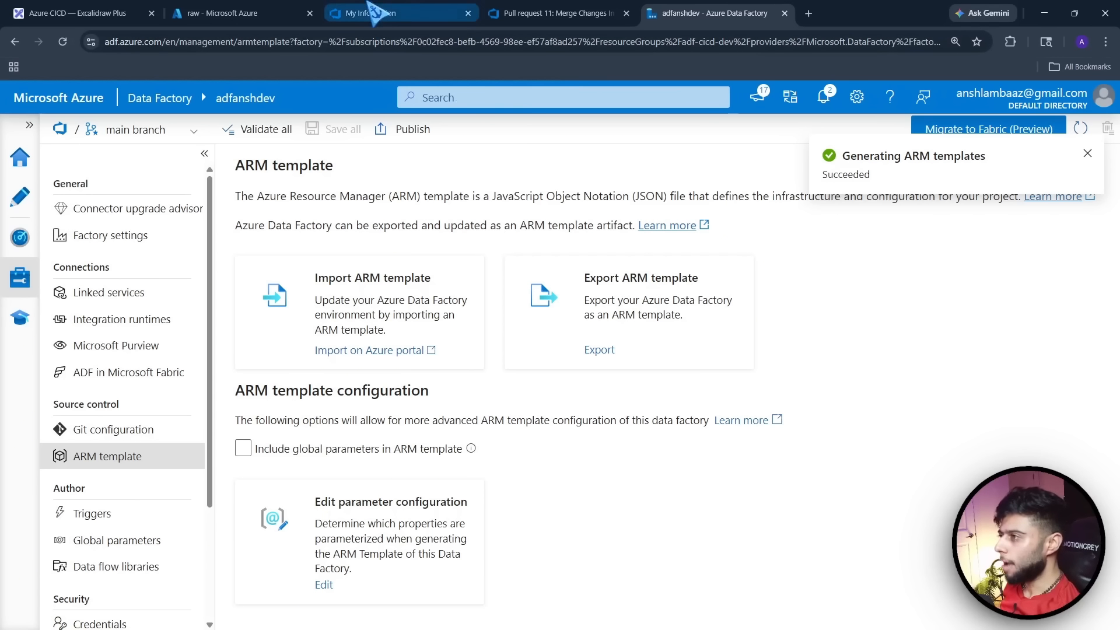
{"action": "left_click", "coordinate": [545, 13]}
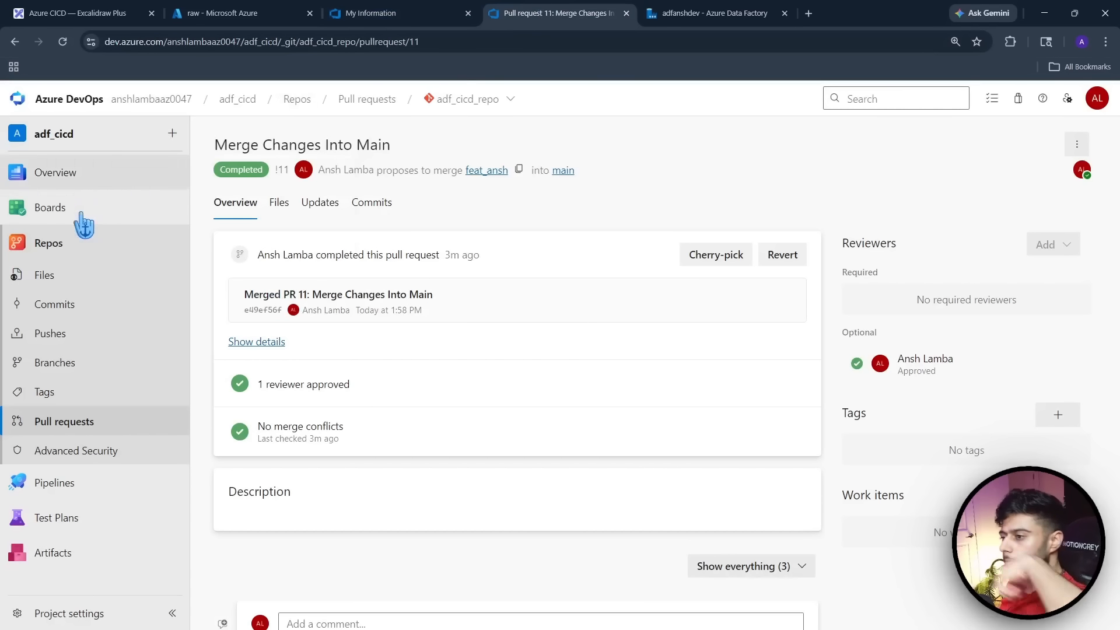
{"action": "left_click", "coordinate": [64, 241]}
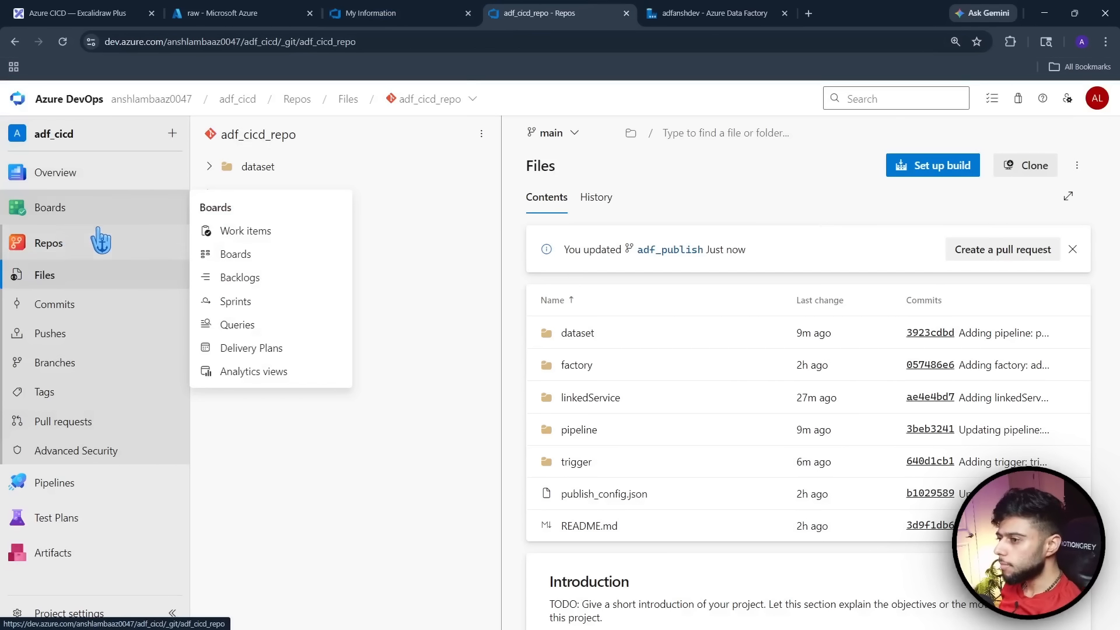
{"action": "left_click", "coordinate": [52, 366]}
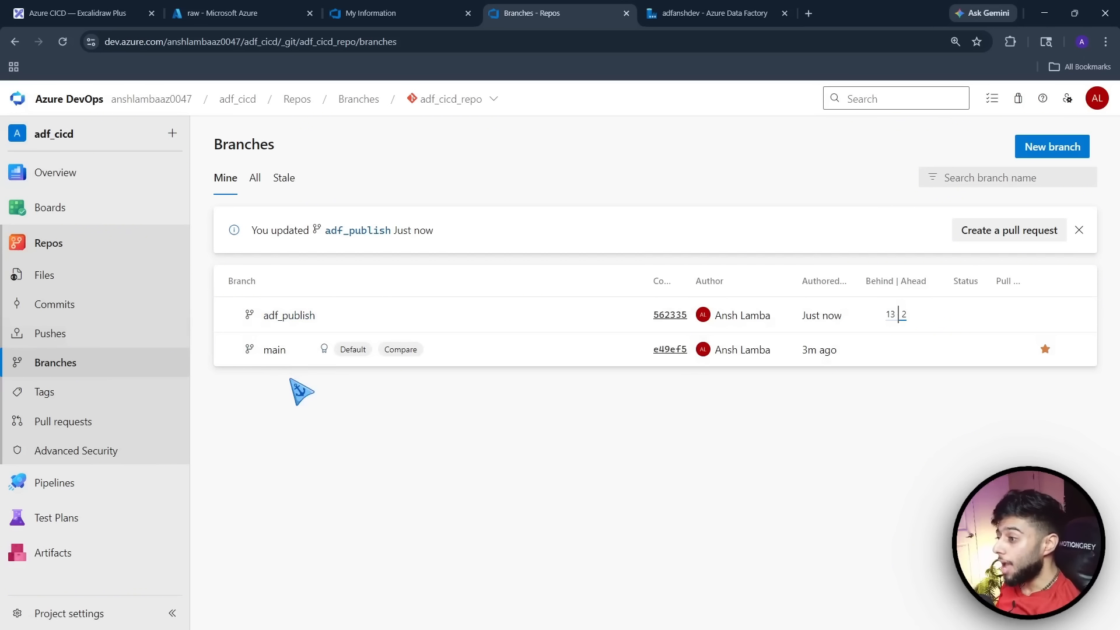
{"action": "left_click", "coordinate": [288, 318]}
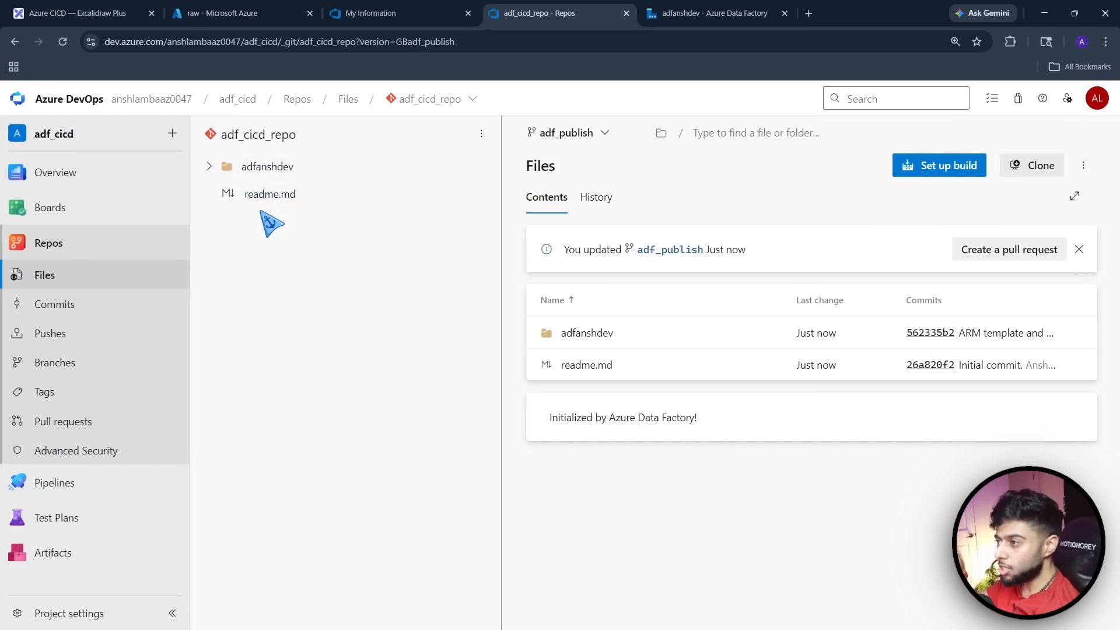
Expand the adfanshdev folder in the adf_publish branch and open ARMTemplateForFactory.json
{"action": "left_click", "coordinate": [210, 167]}
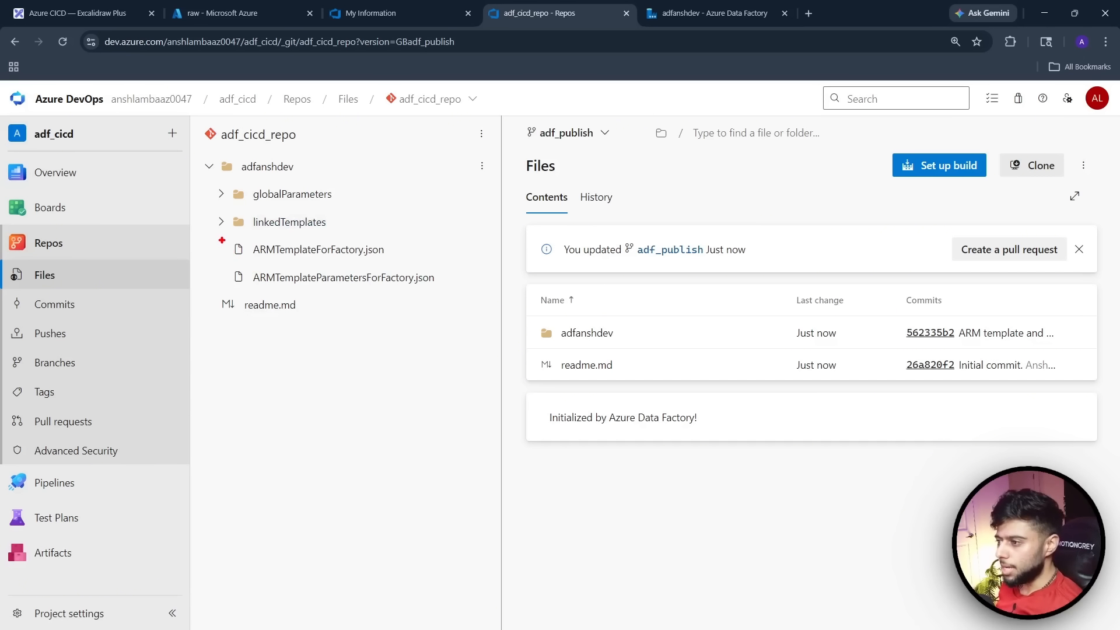
{"action": "left_click_drag", "start_coordinate": [221, 239], "coordinate": [459, 297]}
{"action": "left_click_drag", "start_coordinate": [395, 208], "coordinate": [362, 238]}
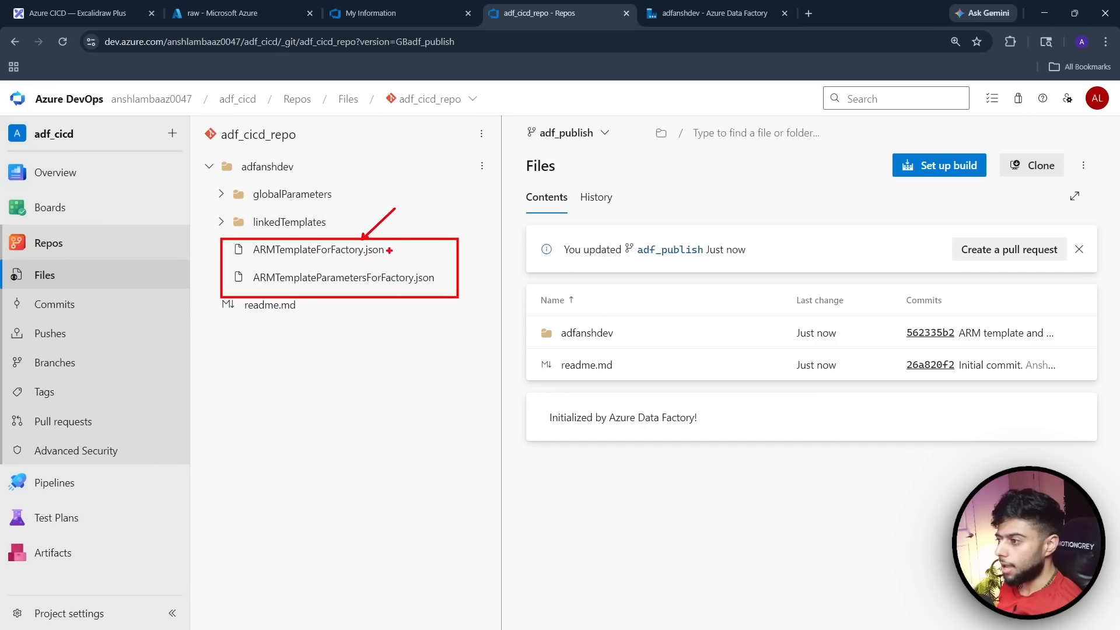
{"action": "left_click_drag", "start_coordinate": [342, 285], "coordinate": [353, 345]}
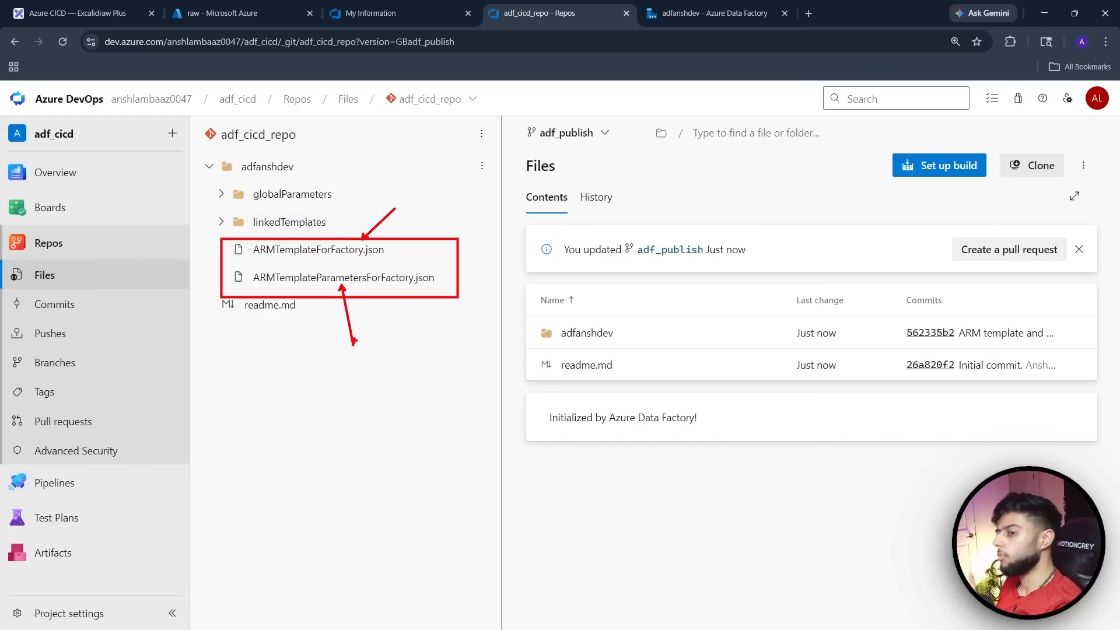
{"action": "left_click", "coordinate": [350, 252]}
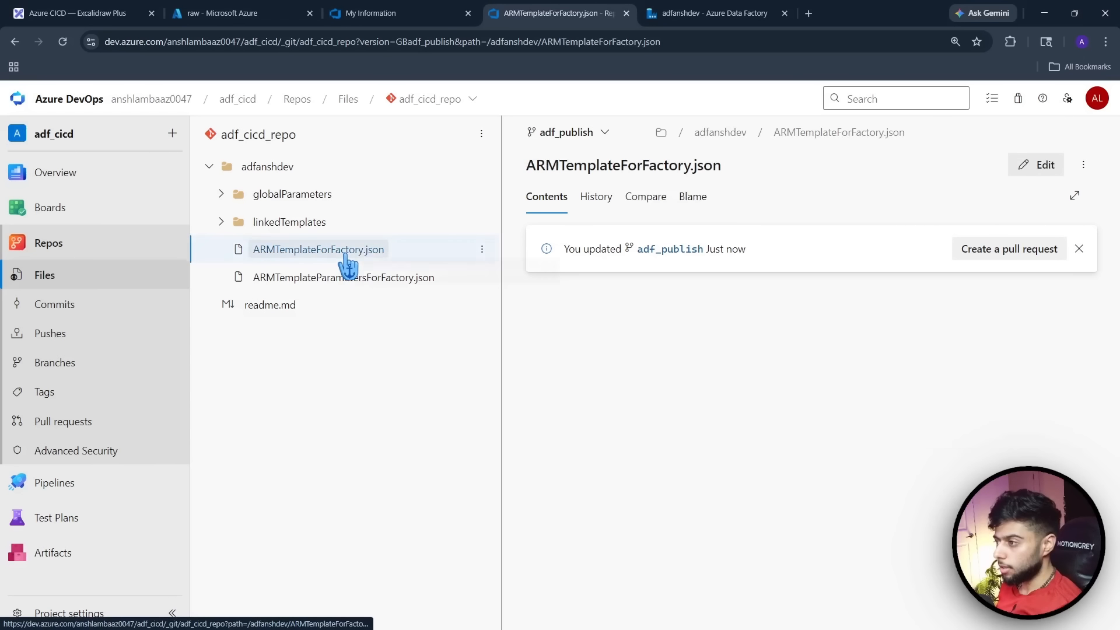
Look through ARMTemplateForFactory.json on the adf_publish branch, examining its parameters, pipeline activities and dataset resources
{"action": "scroll", "coordinate": [729, 350], "scroll_direction": "down", "scroll_amount": 7}
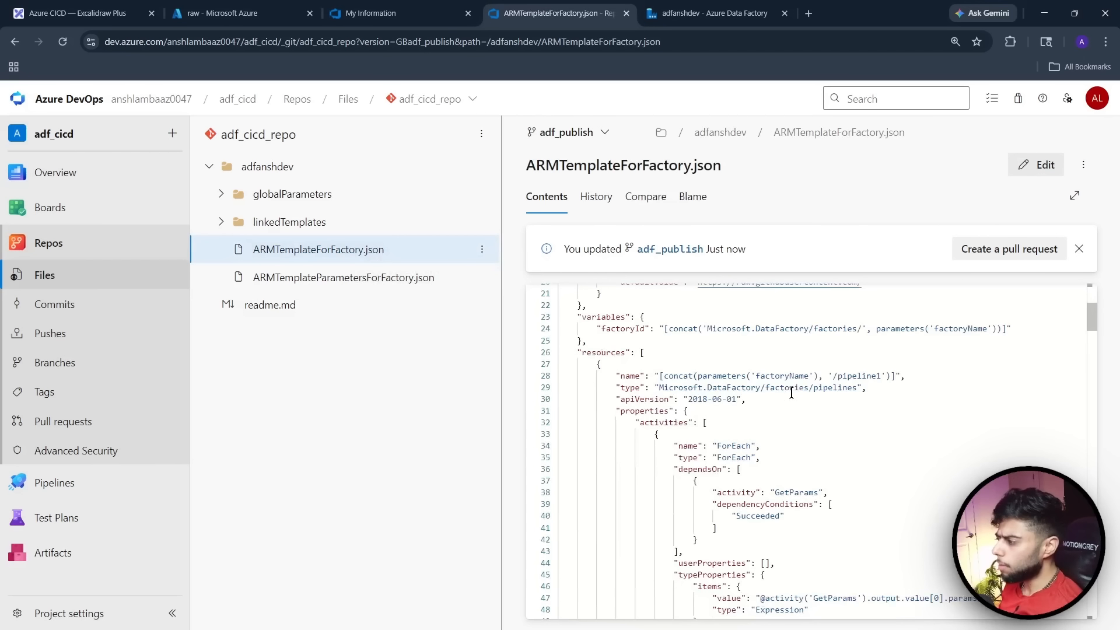
{"action": "scroll", "coordinate": [792, 394], "scroll_direction": "down", "scroll_amount": 13}
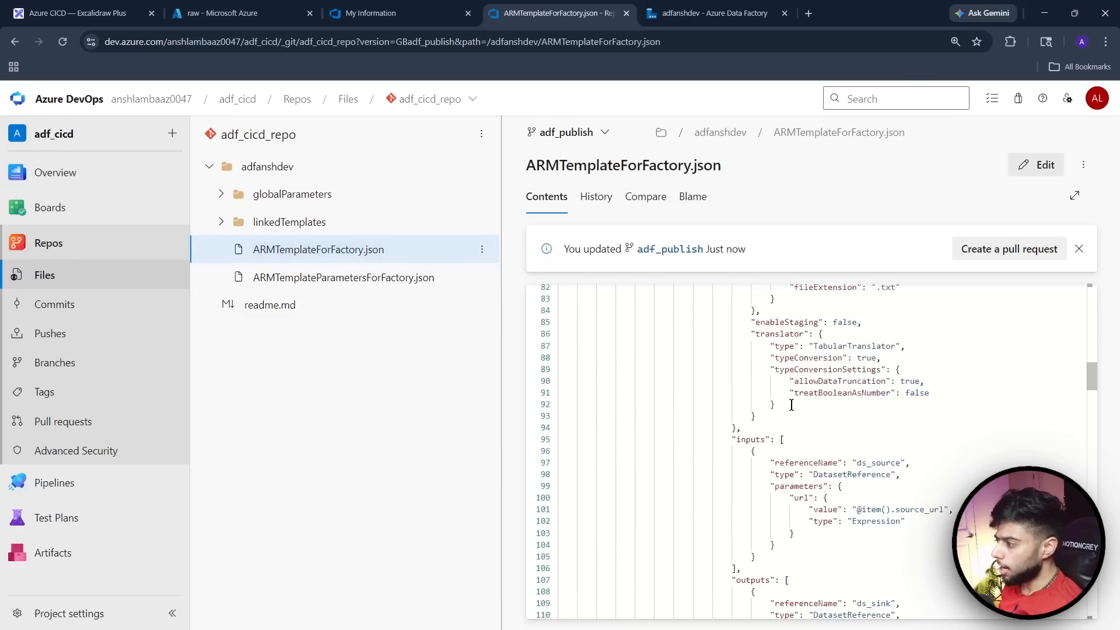
{"action": "scroll", "coordinate": [791, 408], "scroll_direction": "down", "scroll_amount": 10}
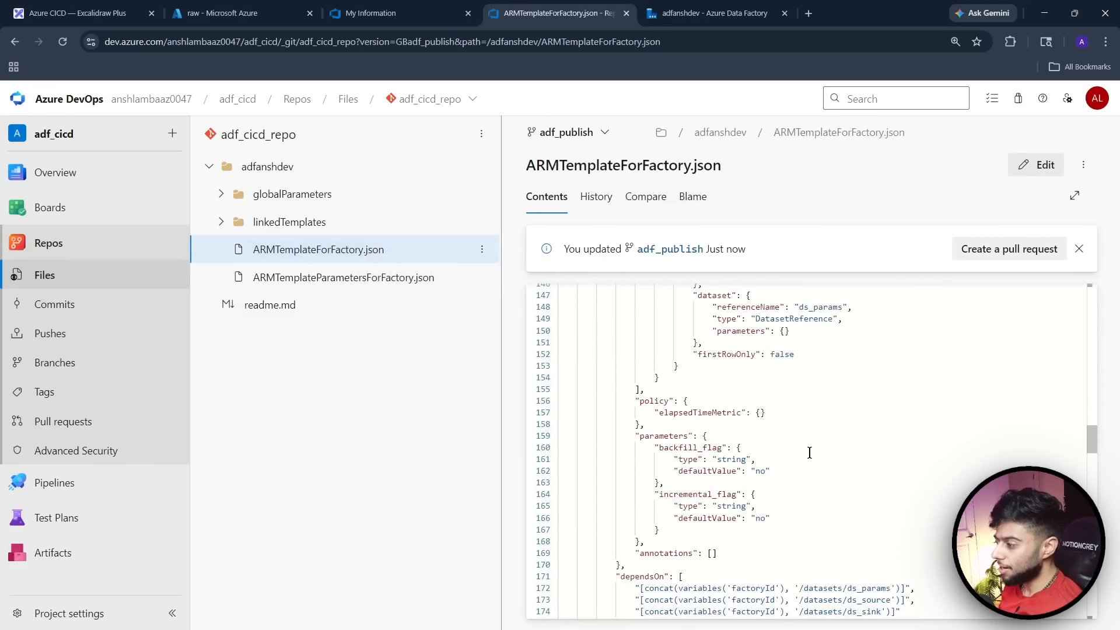
{"action": "scroll", "coordinate": [810, 453], "scroll_direction": "down", "scroll_amount": 14}
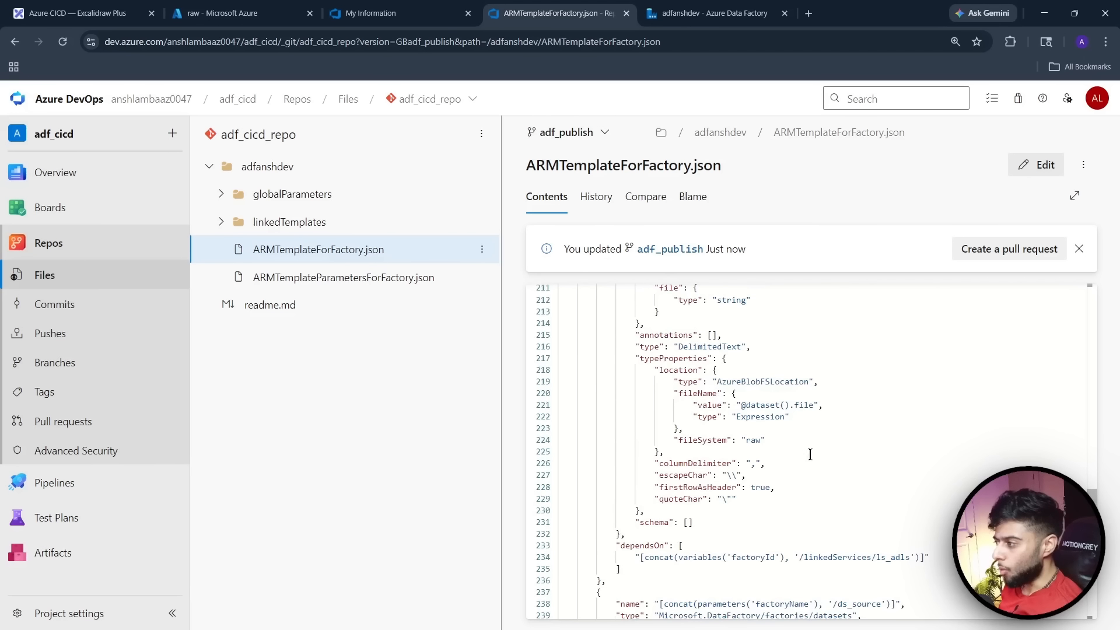
{"action": "scroll", "coordinate": [809, 454], "scroll_direction": "down", "scroll_amount": 7}
{"action": "scroll", "coordinate": [809, 455], "scroll_direction": "up", "scroll_amount": 10}
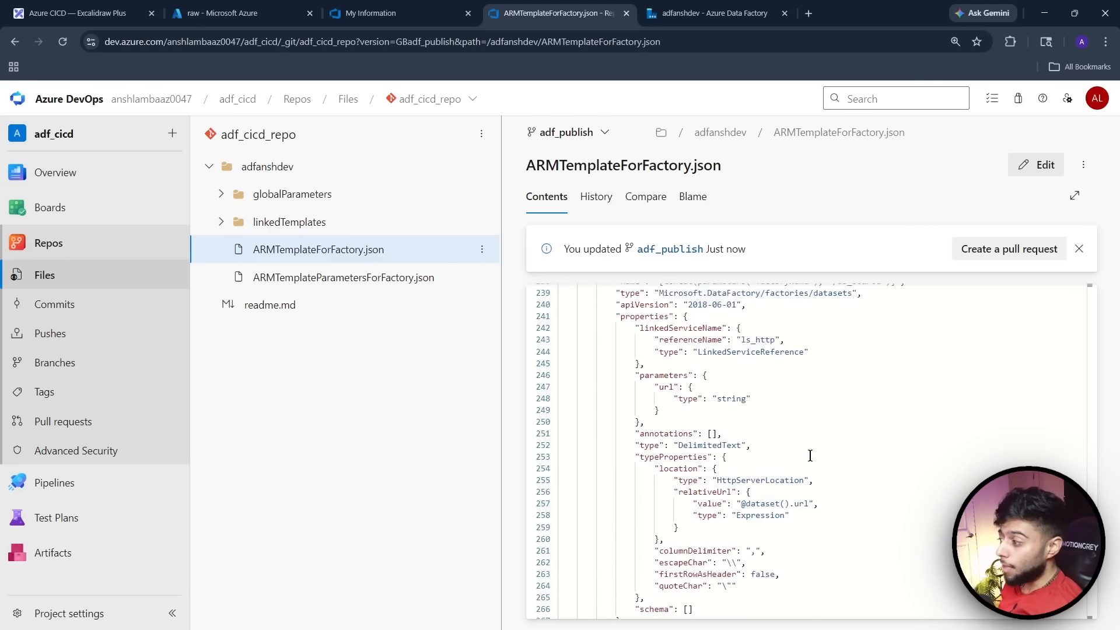
{"action": "scroll", "coordinate": [810, 455], "scroll_direction": "up", "scroll_amount": 7}
{"action": "scroll", "coordinate": [811, 456], "scroll_direction": "up", "scroll_amount": 20}
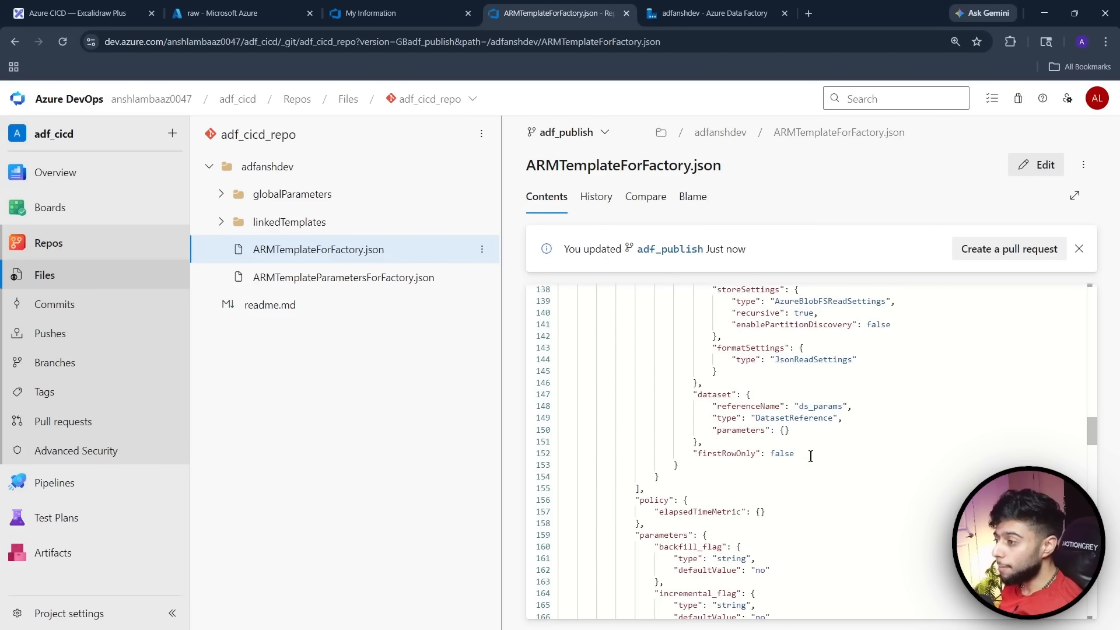
{"action": "scroll", "coordinate": [819, 467], "scroll_direction": "up", "scroll_amount": 6}
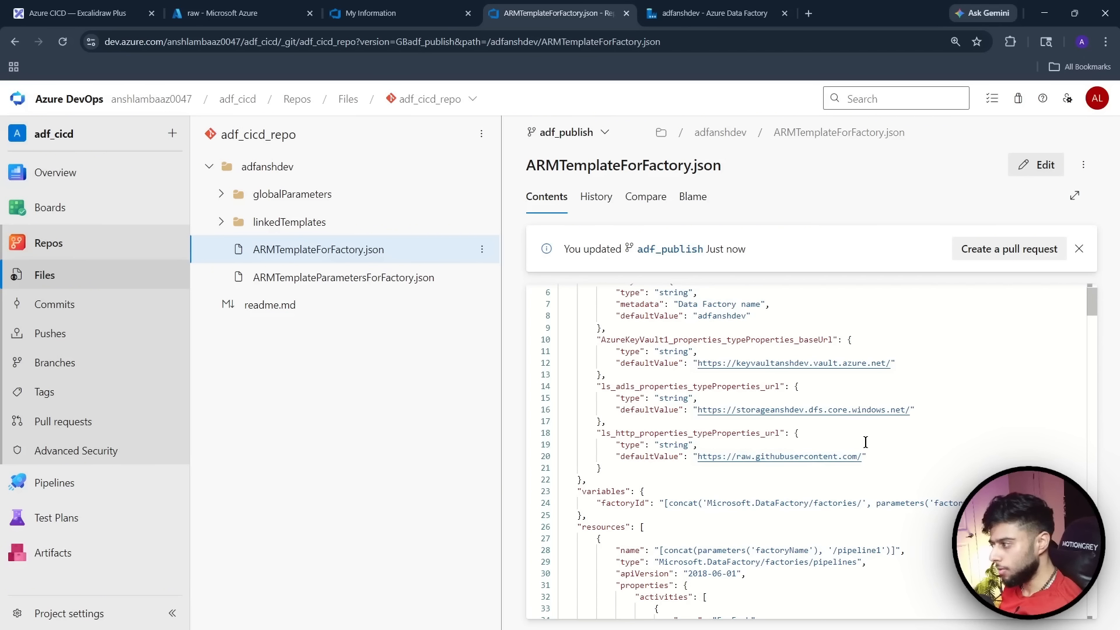
{"action": "scroll", "coordinate": [866, 442], "scroll_direction": "up", "scroll_amount": 1}
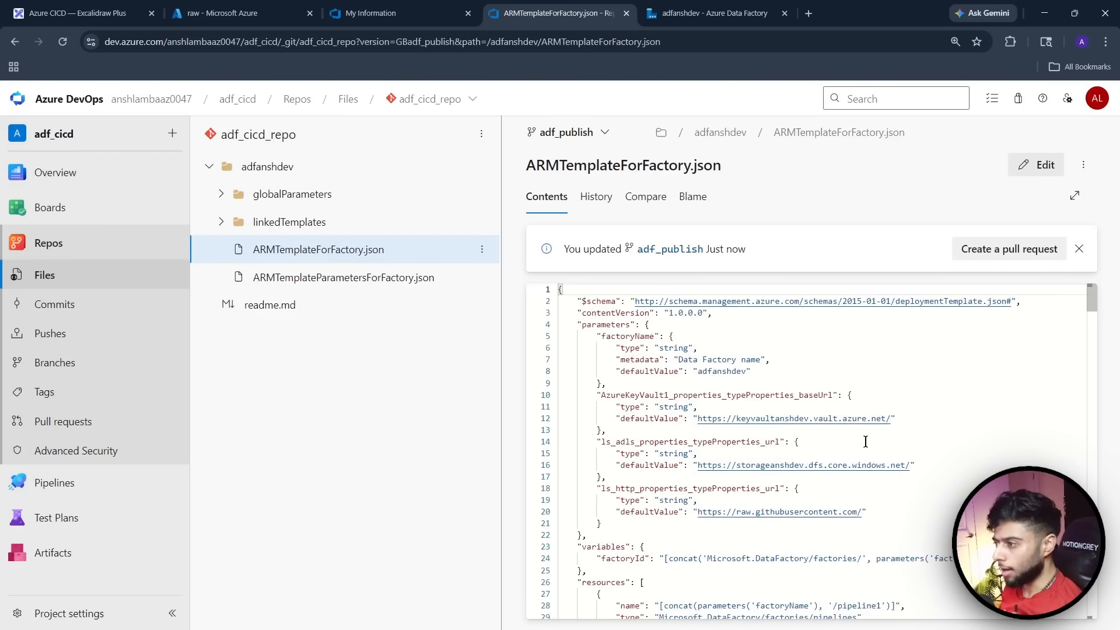
Open ARMTemplateParametersForFactory.json and examine its Key Vault, ADLS and HTTP linked-service parameter names
{"action": "left_click", "coordinate": [348, 279]}
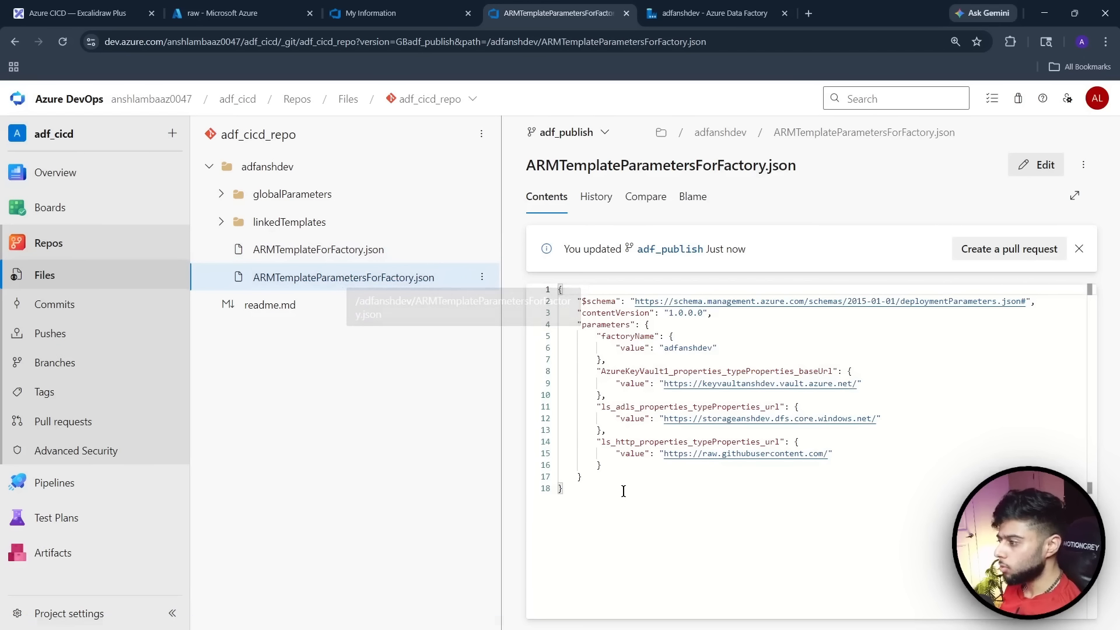
{"action": "left_click", "coordinate": [627, 488]}
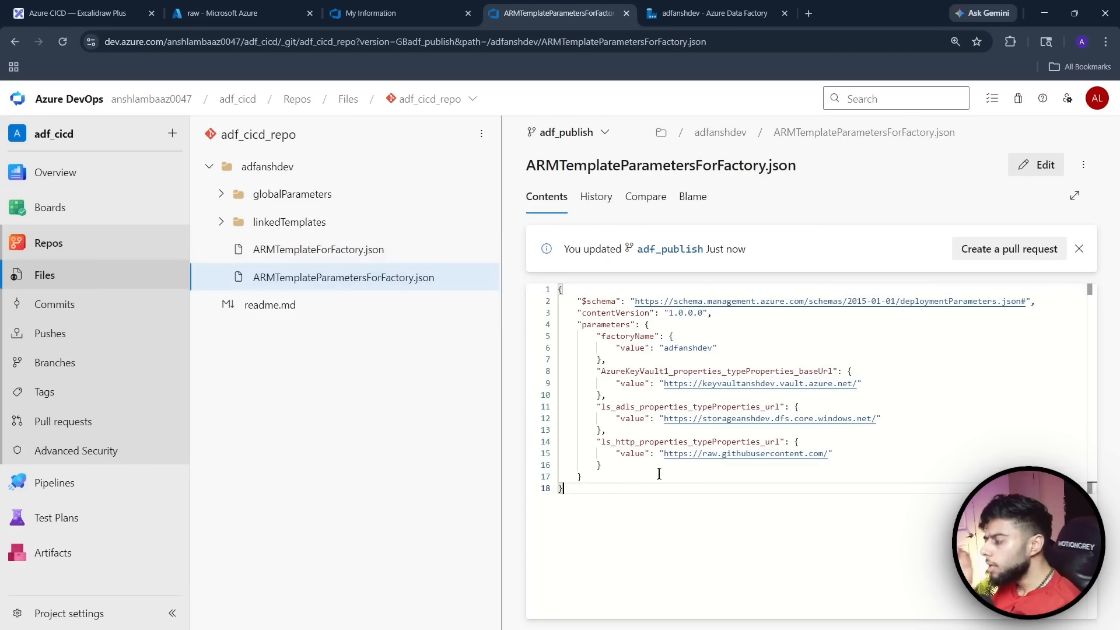
{"action": "scroll", "coordinate": [670, 463], "scroll_direction": "up", "scroll_amount": 3}
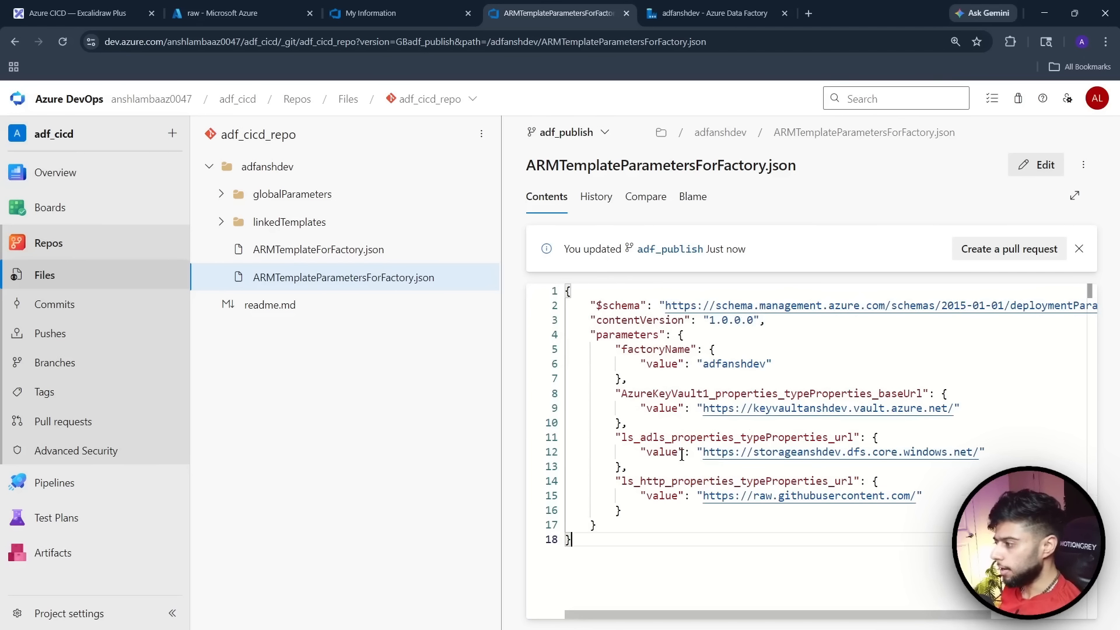
{"action": "left_click", "coordinate": [621, 394]}
{"action": "left_click_drag", "start_coordinate": [630, 395], "coordinate": [729, 394]}
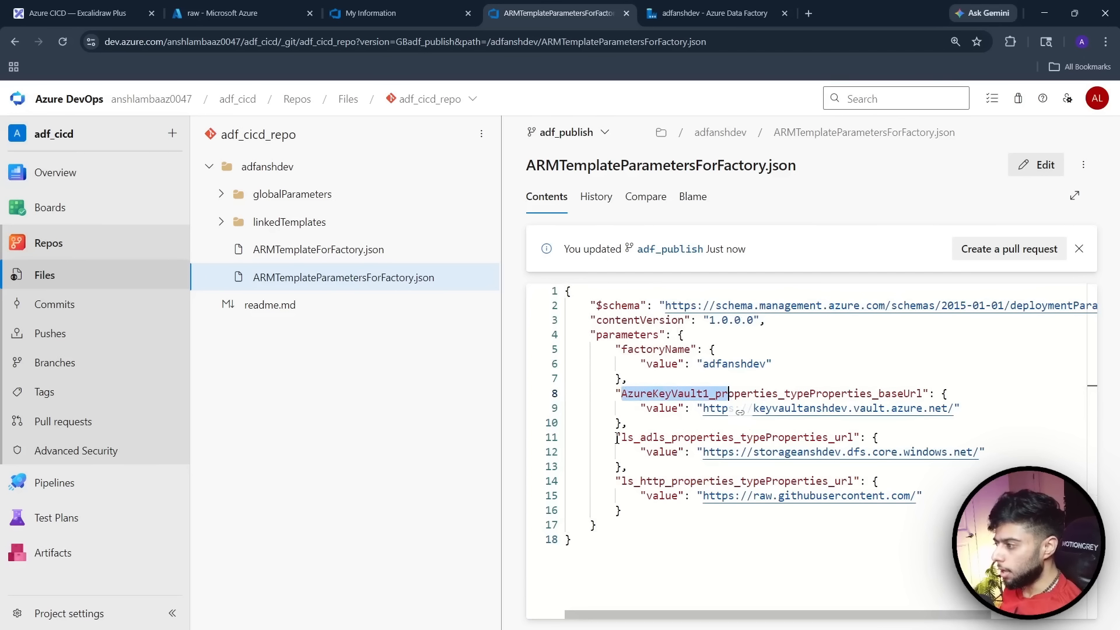
{"action": "left_click_drag", "start_coordinate": [622, 436], "coordinate": [748, 438]}
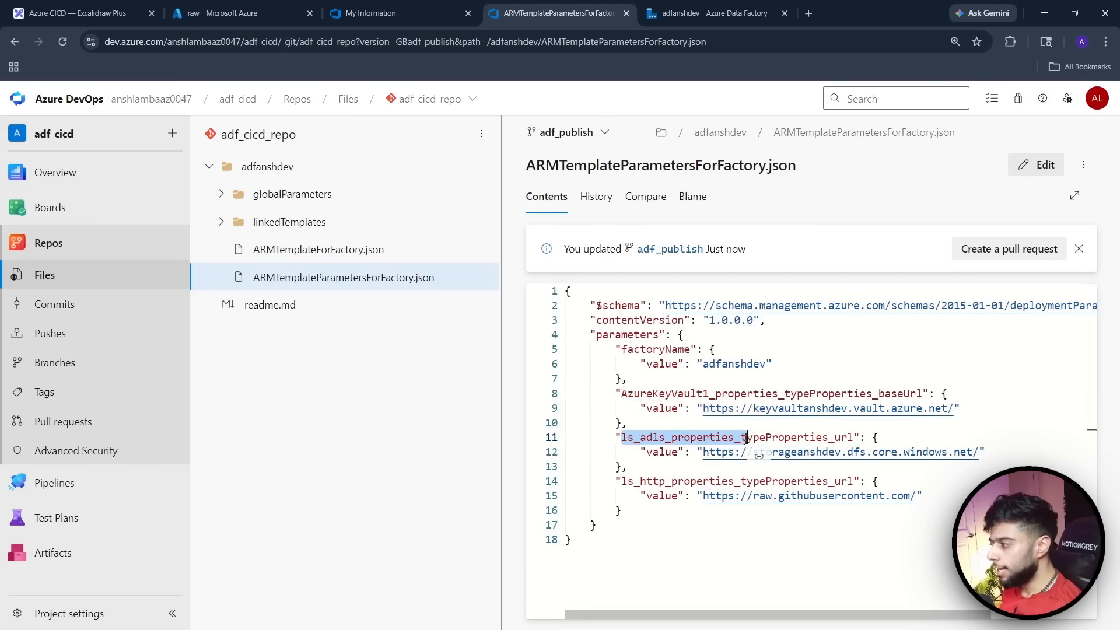
{"action": "left_click_drag", "start_coordinate": [622, 482], "coordinate": [805, 489]}
{"action": "left_click", "coordinate": [680, 537]}
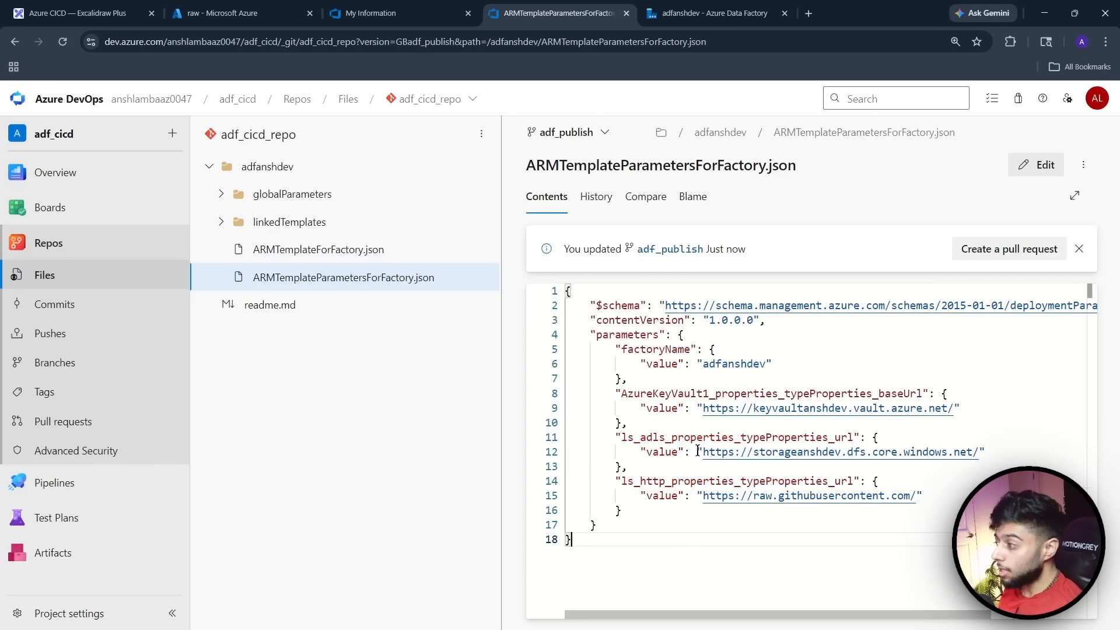
Examine the factoryName value and the end of the parameters block in the parameters file
{"action": "left_click_drag", "start_coordinate": [703, 364], "coordinate": [767, 366]}
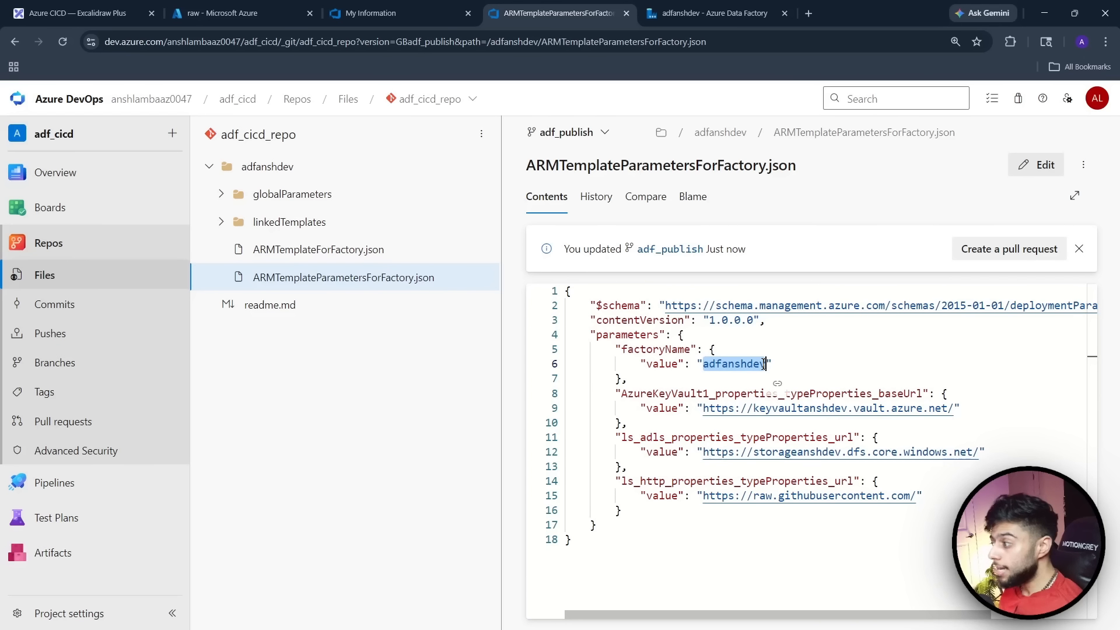
{"action": "left_click", "coordinate": [681, 465]}
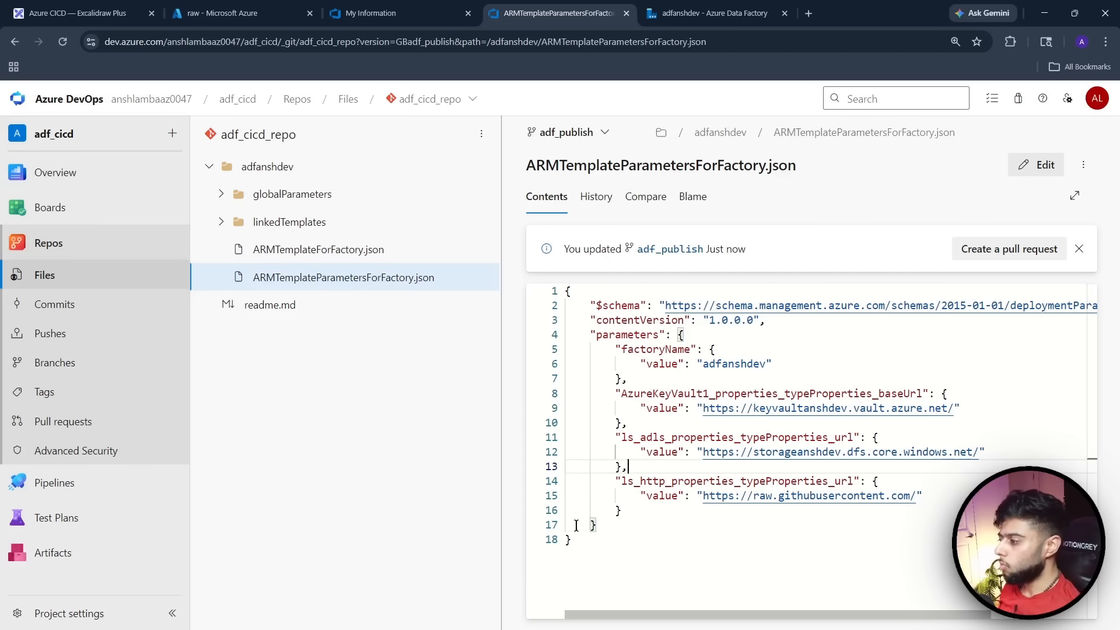
{"action": "left_click", "coordinate": [602, 527]}
{"action": "left_click", "coordinate": [579, 543]}
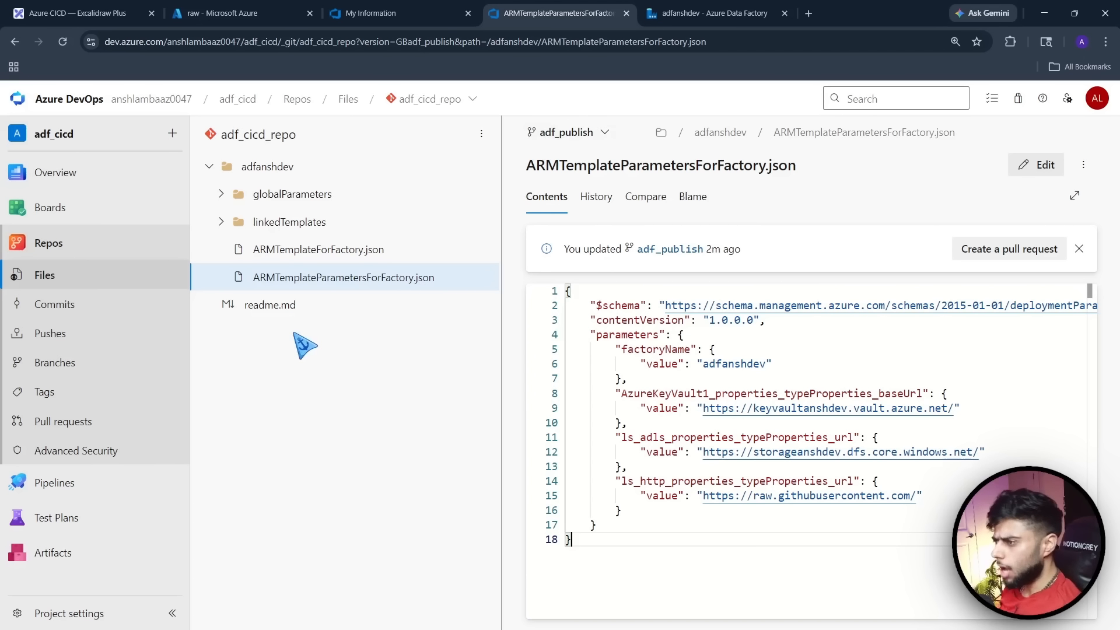
Switch to Azure Data Factory to view the authoring workspace on the main branch, and return to the Azure DevOps repository
{"action": "left_click", "coordinate": [656, 13]}
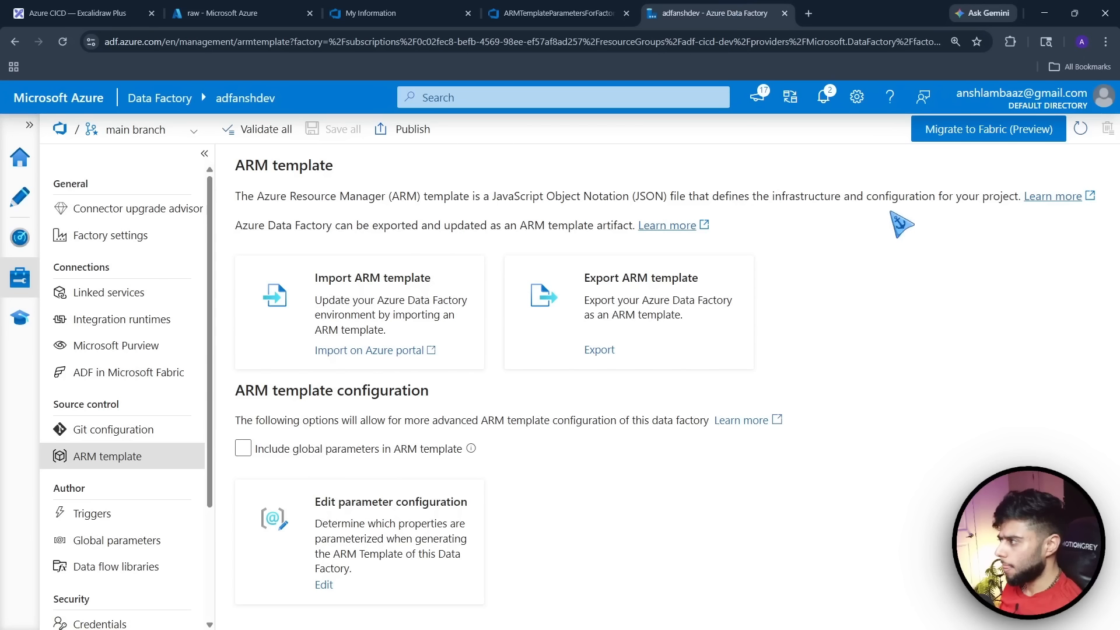
{"action": "left_click", "coordinate": [19, 196]}
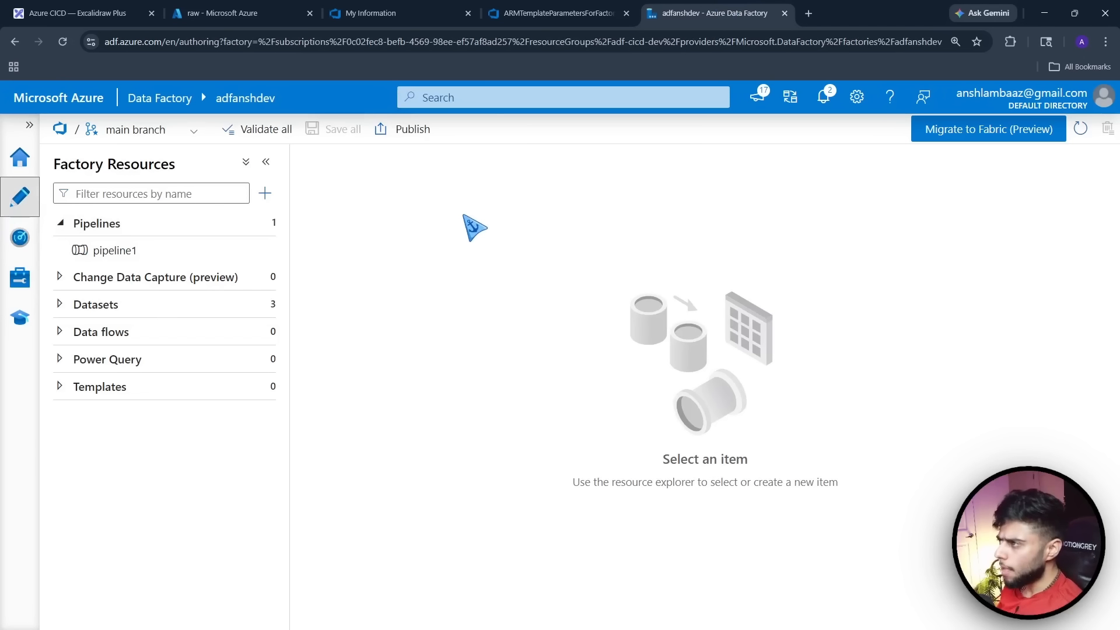
{"action": "left_click", "coordinate": [528, 13]}
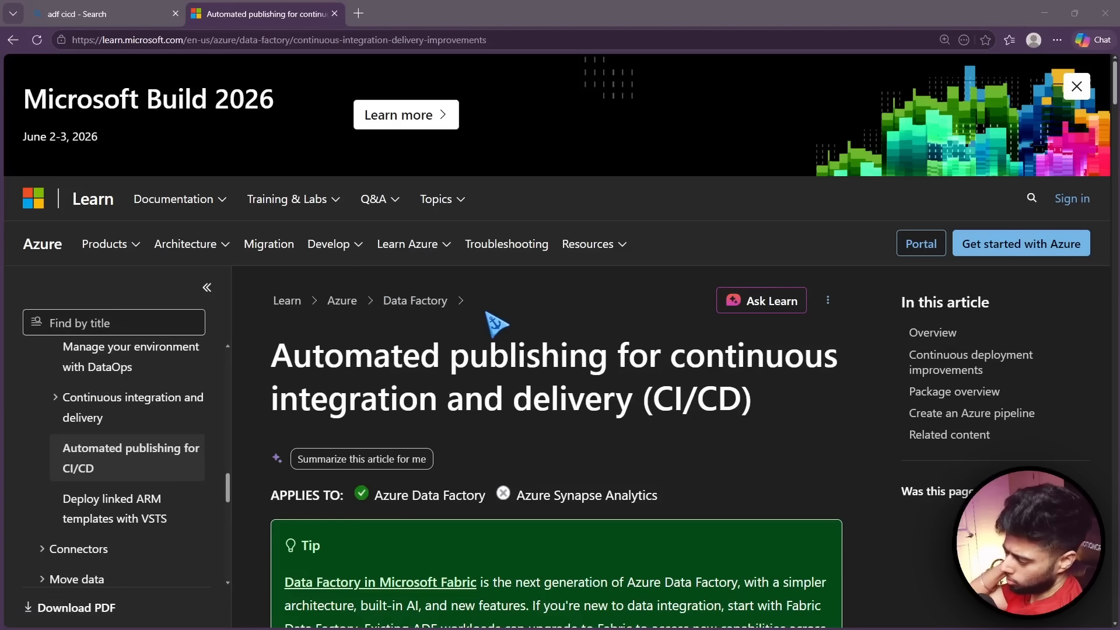
Read the Current CI/CD flow section and its diagram in the Microsoft Learn article on automated publishing
{"action": "scroll", "coordinate": [496, 324], "scroll_direction": "down", "scroll_amount": 15}
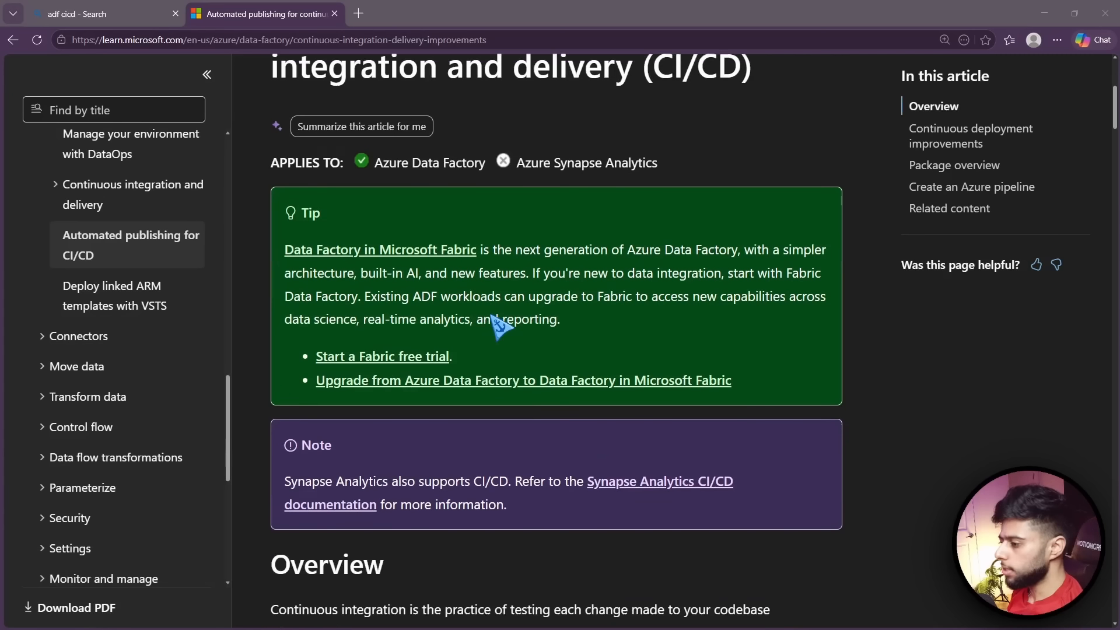
{"action": "scroll", "coordinate": [271, 364], "scroll_direction": "down", "scroll_amount": 5}
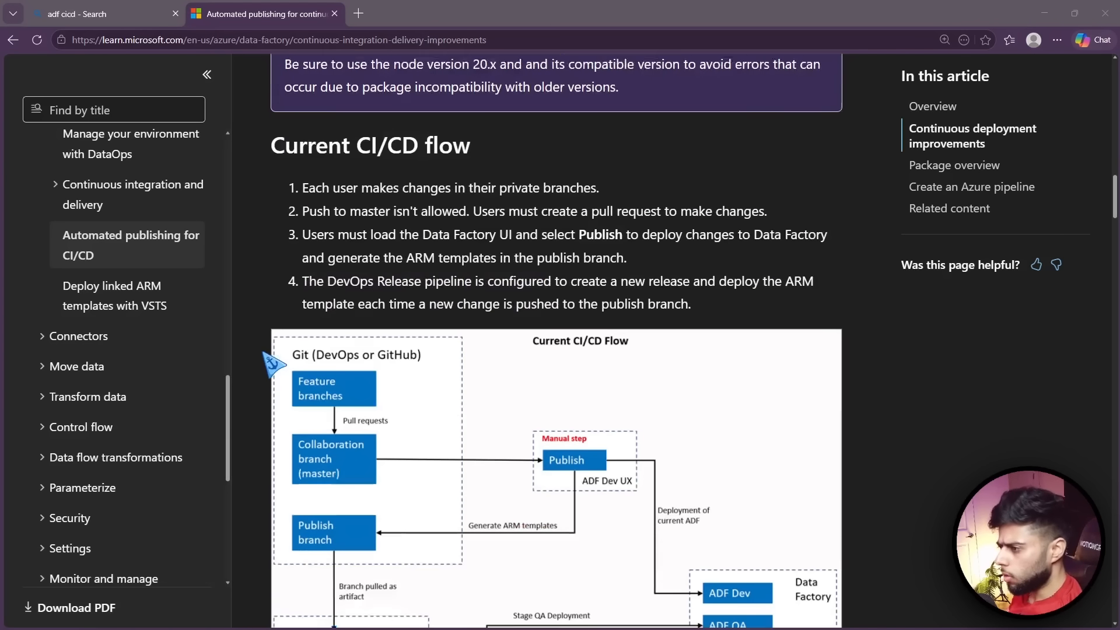
{"action": "scroll", "coordinate": [264, 339], "scroll_direction": "down", "scroll_amount": 2}
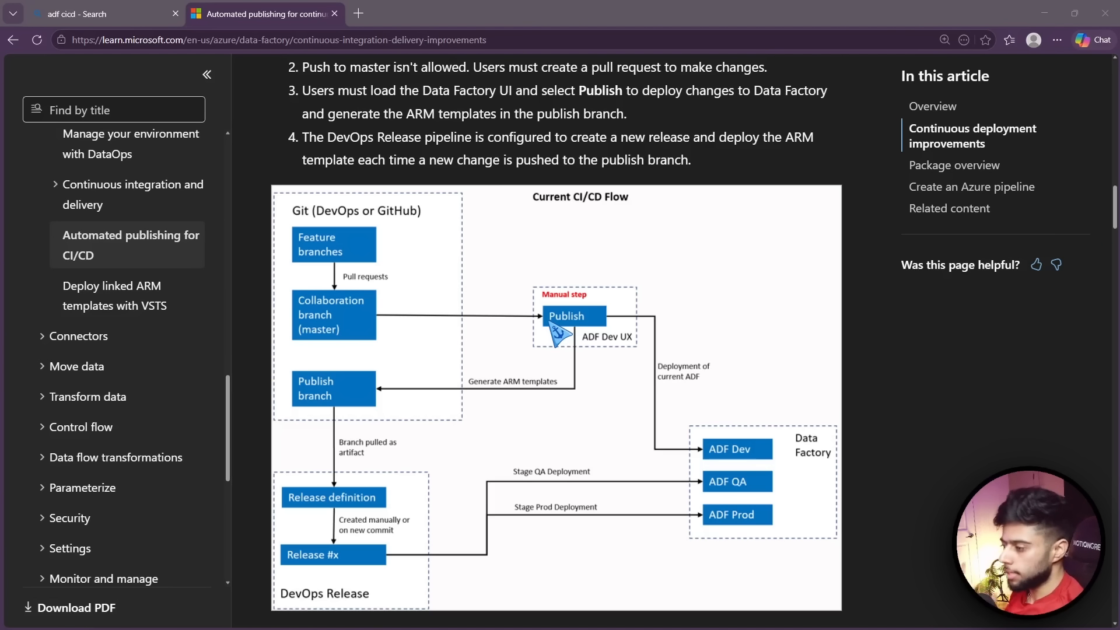
Read the section on the new CI/CD flow and examine its diagram at a larger page zoom
{"action": "scroll", "coordinate": [583, 263], "scroll_direction": "down", "scroll_amount": 10}
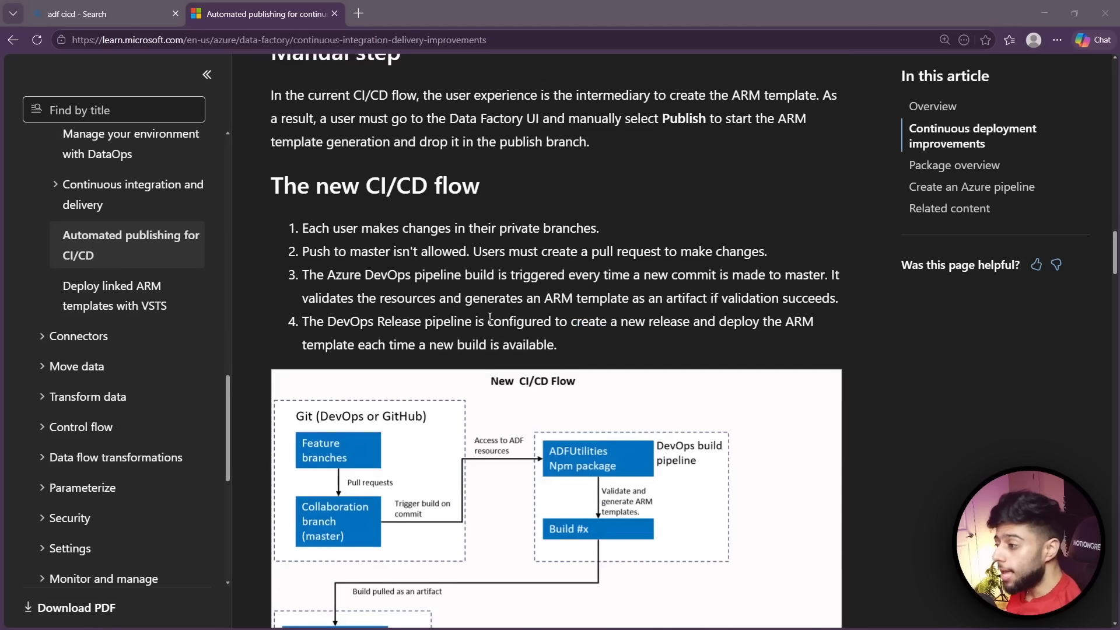
{"action": "left_click_drag", "start_coordinate": [275, 186], "coordinate": [522, 184]}
{"action": "scroll", "coordinate": [694, 224], "scroll_direction": "down", "scroll_amount": 1}
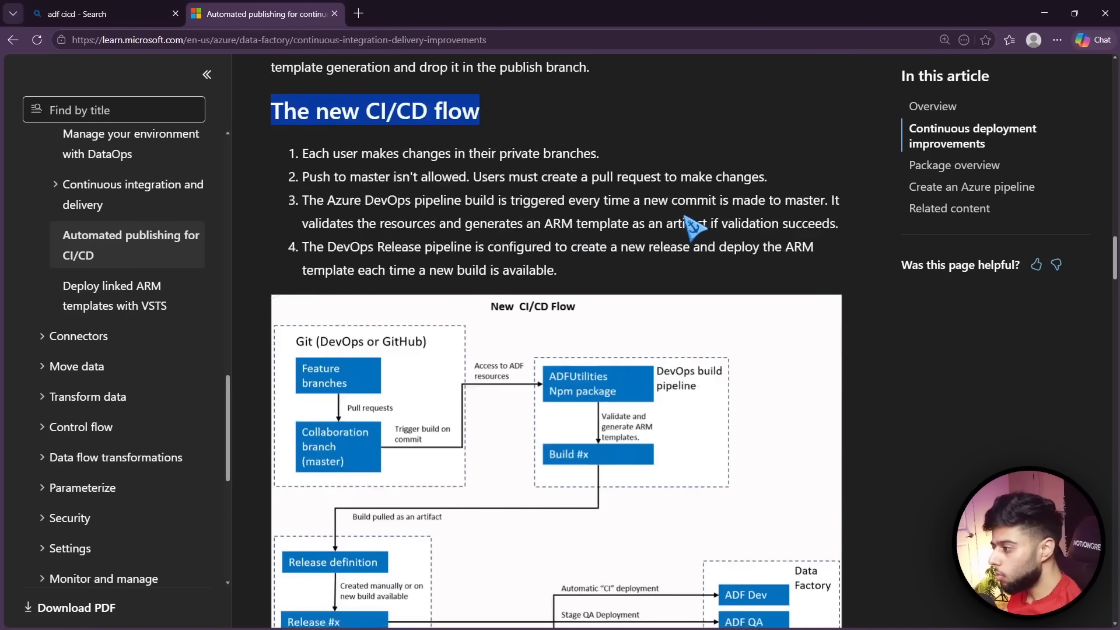
{"action": "scroll", "coordinate": [694, 224], "scroll_direction": "down", "scroll_amount": 1}
{"action": "scroll", "coordinate": [705, 350], "scroll_direction": "up", "scroll_amount": 3}
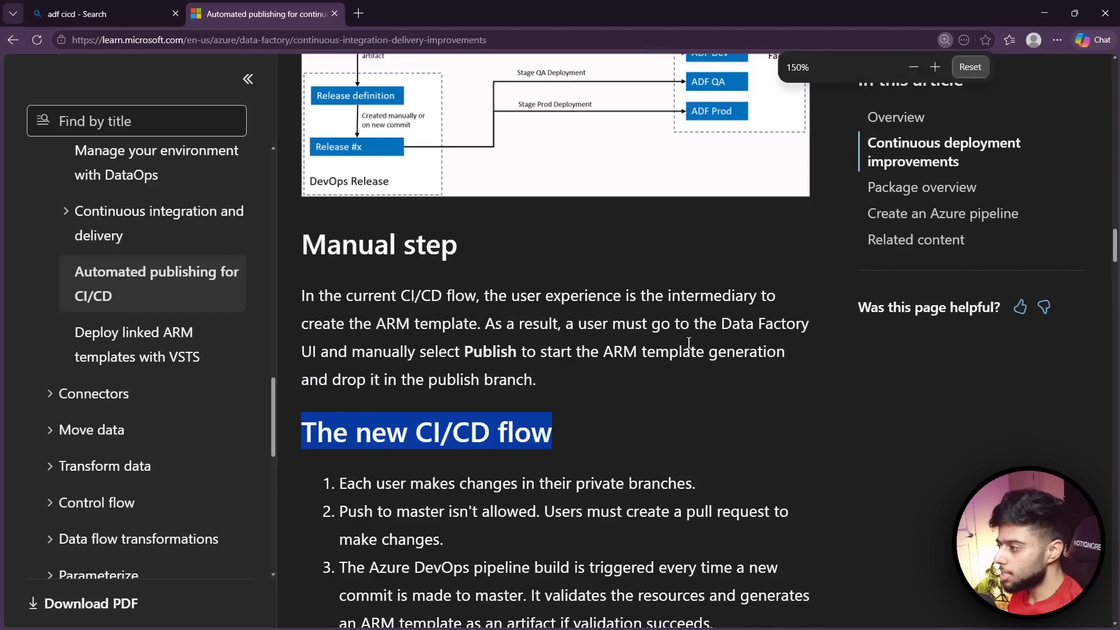
{"action": "left_click", "coordinate": [665, 403]}
{"action": "scroll", "coordinate": [665, 400], "scroll_direction": "up", "scroll_amount": 2}
{"action": "scroll", "coordinate": [665, 350], "scroll_direction": "down", "scroll_amount": 6}
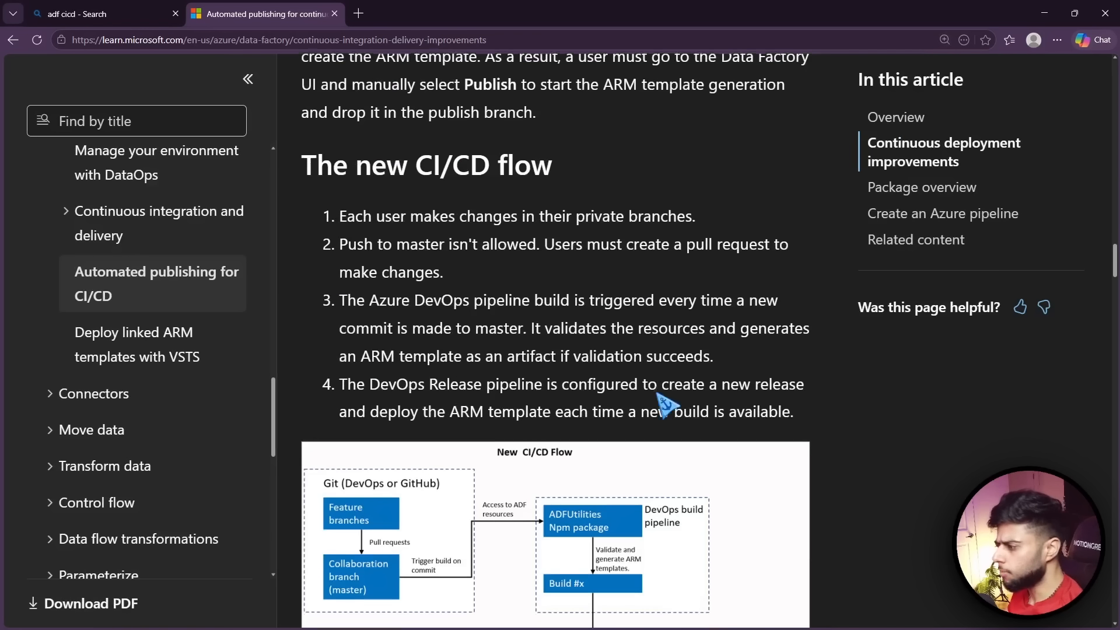
{"action": "scroll", "coordinate": [665, 402], "scroll_direction": "down", "scroll_amount": 5}
{"action": "scroll", "coordinate": [655, 407], "scroll_direction": "up", "scroll_amount": 1}
{"action": "scroll", "coordinate": [742, 303], "scroll_direction": "up", "scroll_amount": 2}
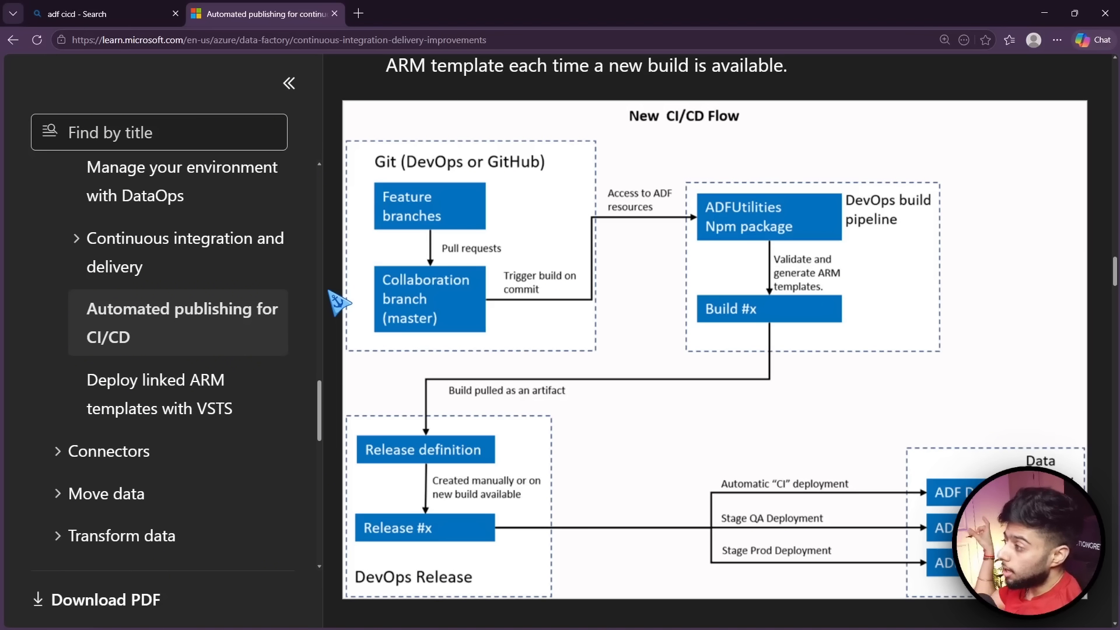
Read the What changed section and the Package overview with its Export ARM template command
{"action": "scroll", "coordinate": [338, 303], "scroll_direction": "down", "scroll_amount": 3}
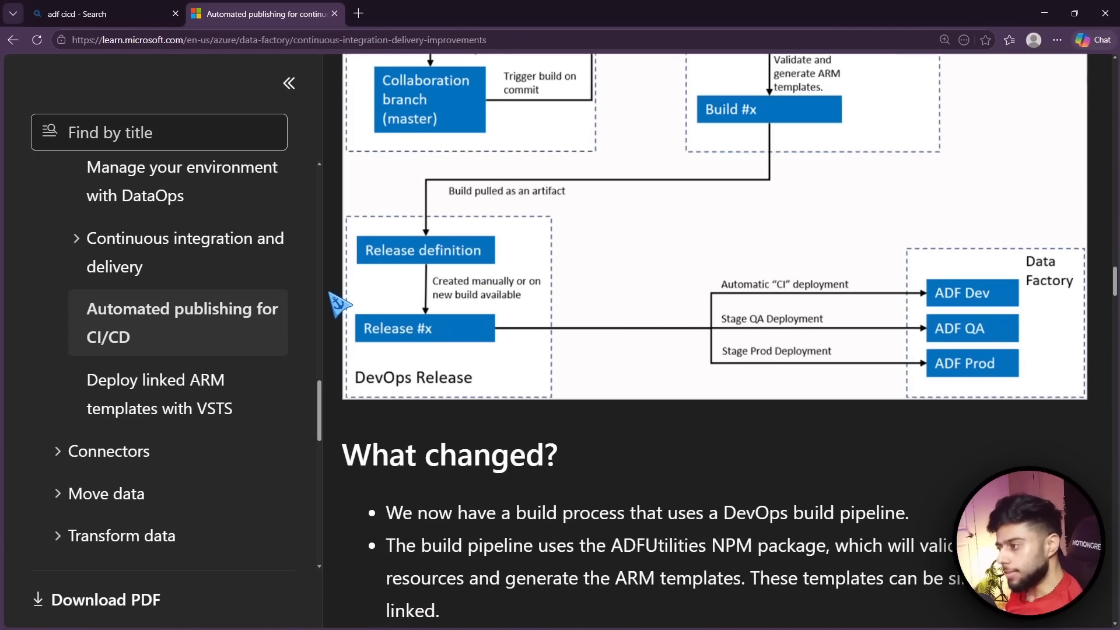
{"action": "scroll", "coordinate": [338, 304], "scroll_direction": "down", "scroll_amount": 6}
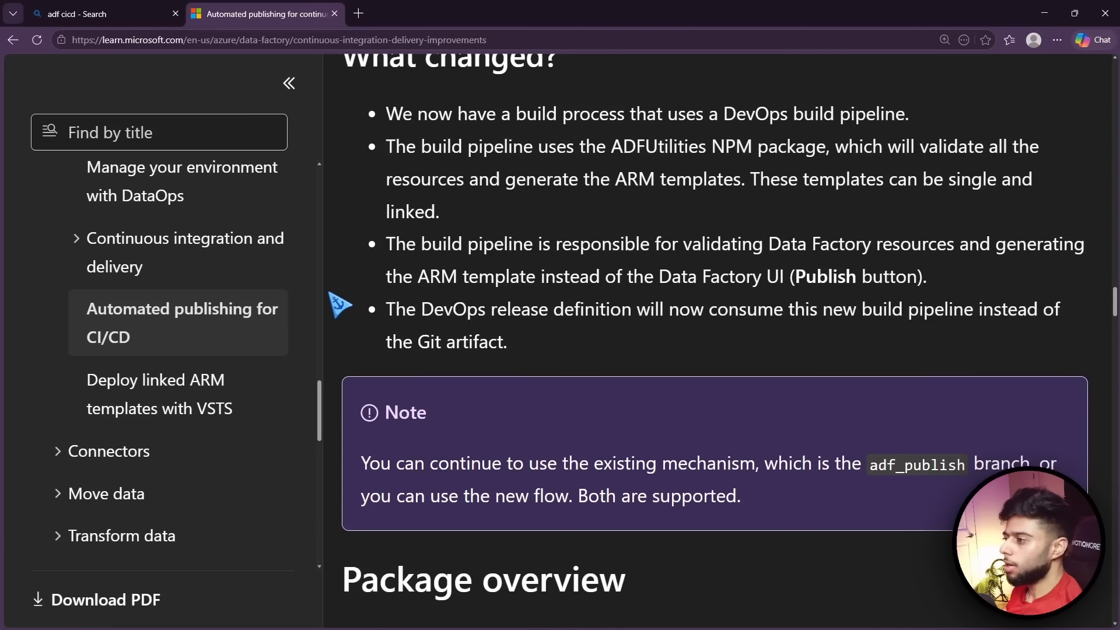
{"action": "scroll", "coordinate": [339, 303], "scroll_direction": "down", "scroll_amount": 4}
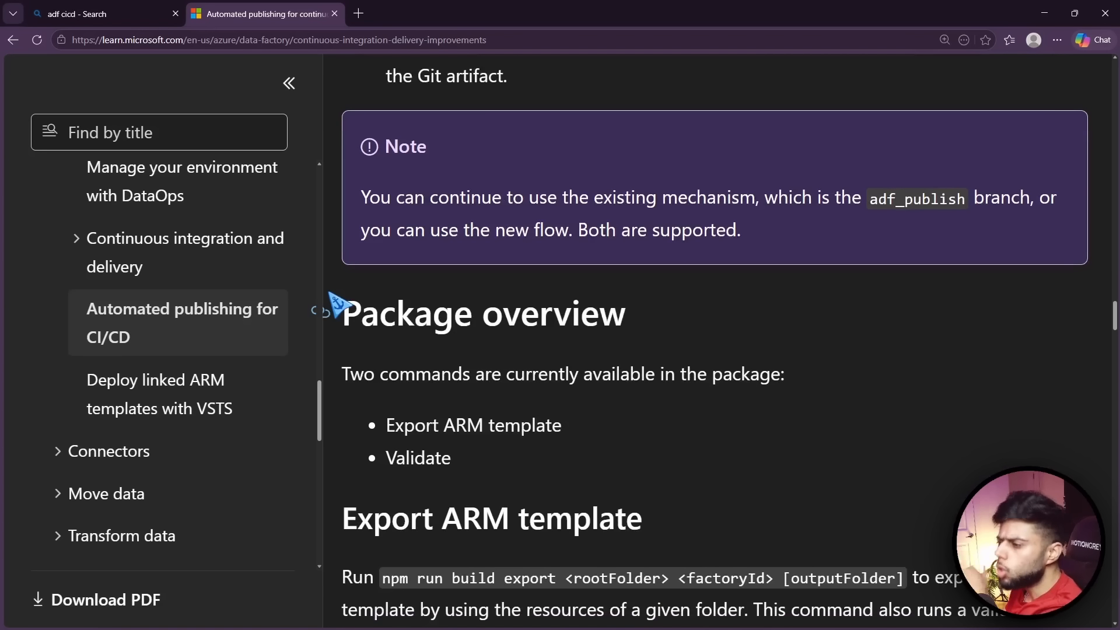
{"action": "scroll", "coordinate": [335, 304], "scroll_direction": "down", "scroll_amount": 10}
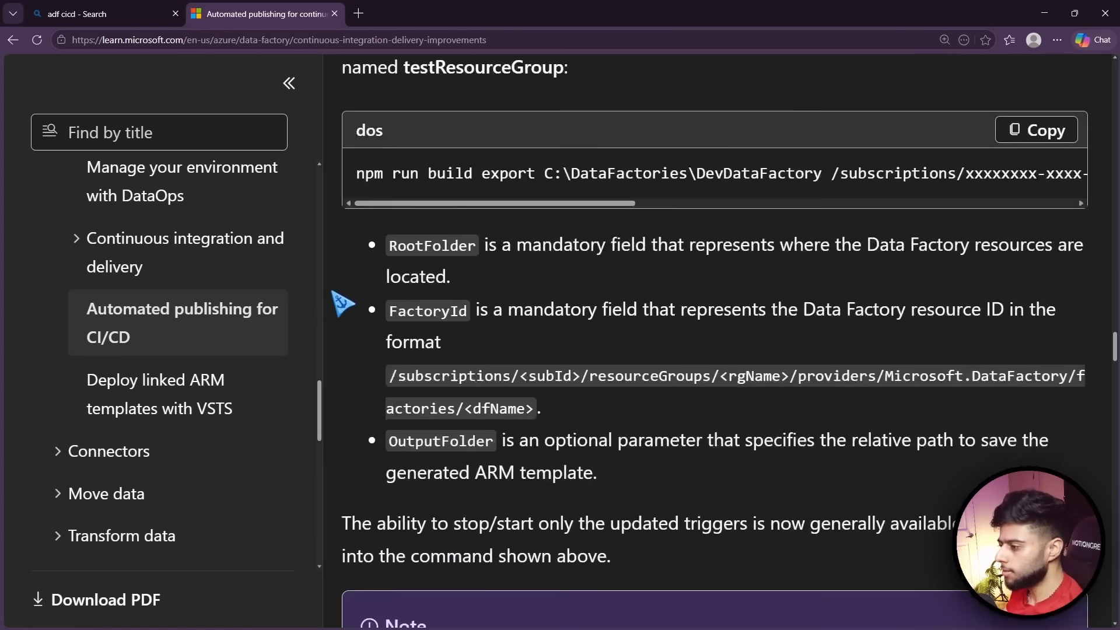
Find the package.json example under Create an Azure pipeline and select its entire JSON code
{"action": "scroll", "coordinate": [342, 302], "scroll_direction": "down", "scroll_amount": 18}
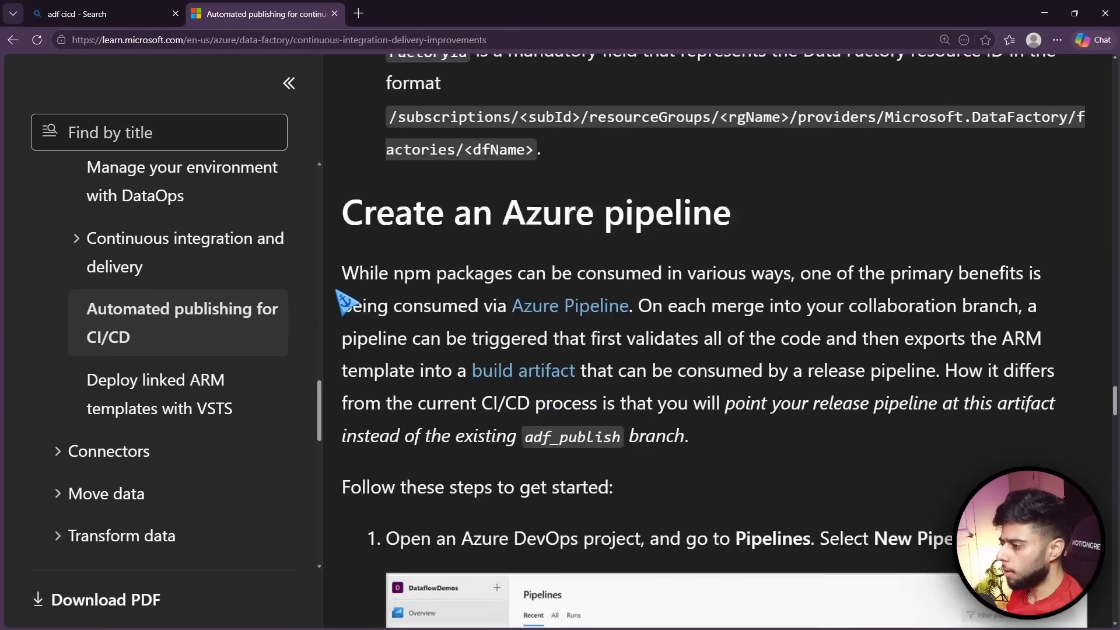
{"action": "scroll", "coordinate": [344, 302], "scroll_direction": "down", "scroll_amount": 13}
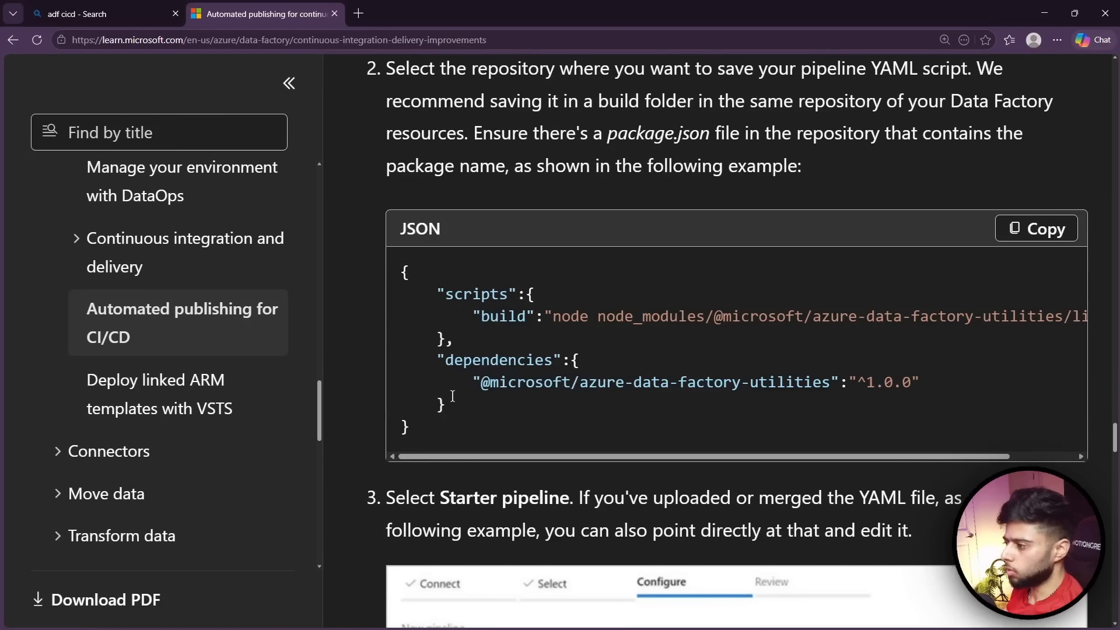
{"action": "left_click_drag", "start_coordinate": [411, 452], "coordinate": [401, 270]}
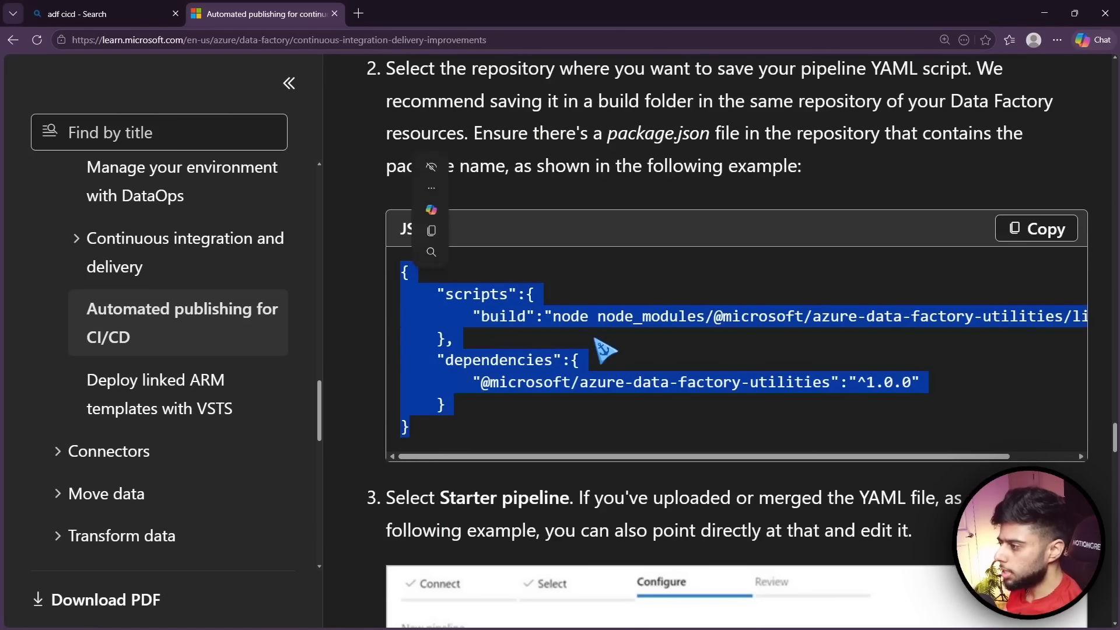
Clear the code selection and examine the build script and the azure-data-factory-utilities dependency in the package.json example
{"action": "left_click", "coordinate": [596, 341]}
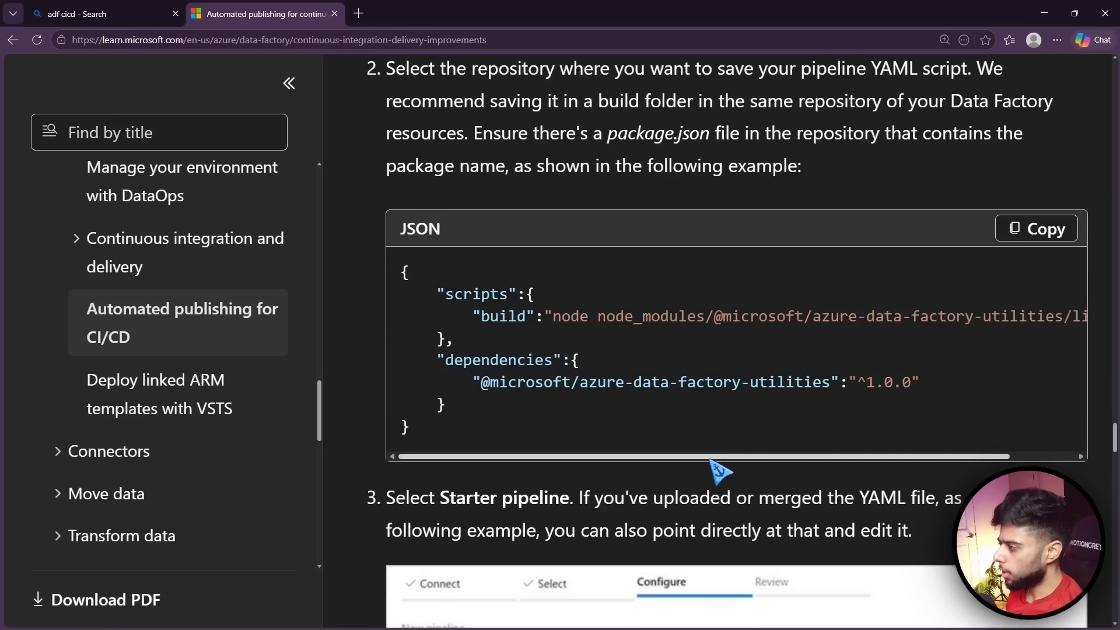
{"action": "mouse_move", "coordinate": [713, 458]}
{"action": "left_mouse_down"}
{"action": "mouse_move", "coordinate": [817, 459]}
{"action": "mouse_move", "coordinate": [705, 460]}
{"action": "left_mouse_up"}
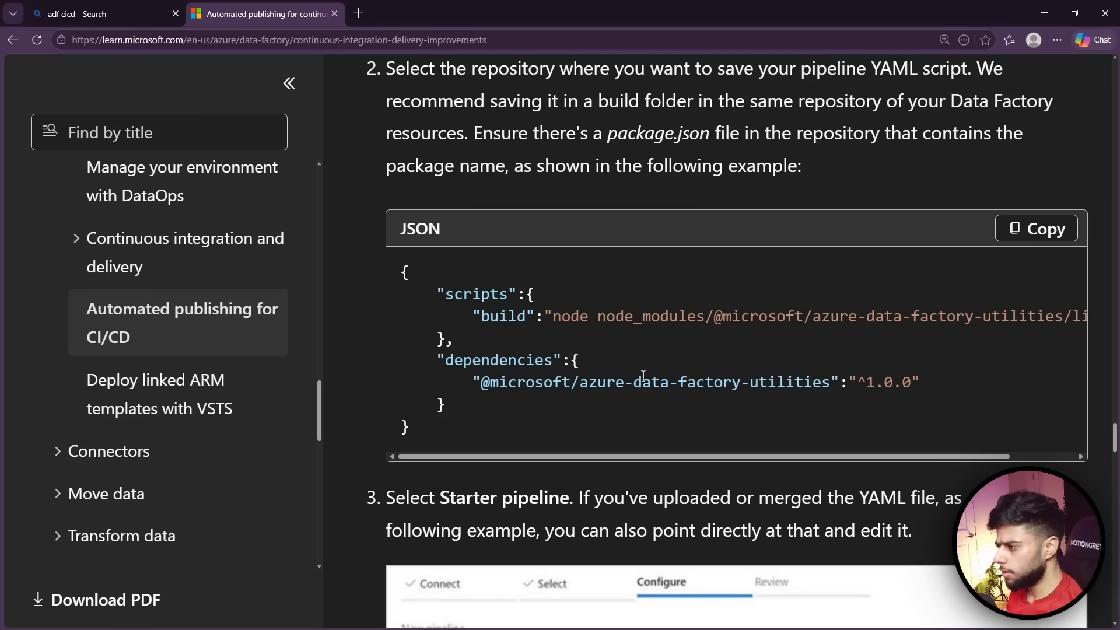
{"action": "left_click_drag", "start_coordinate": [473, 382], "coordinate": [850, 386]}
{"action": "left_click", "coordinate": [605, 423]}
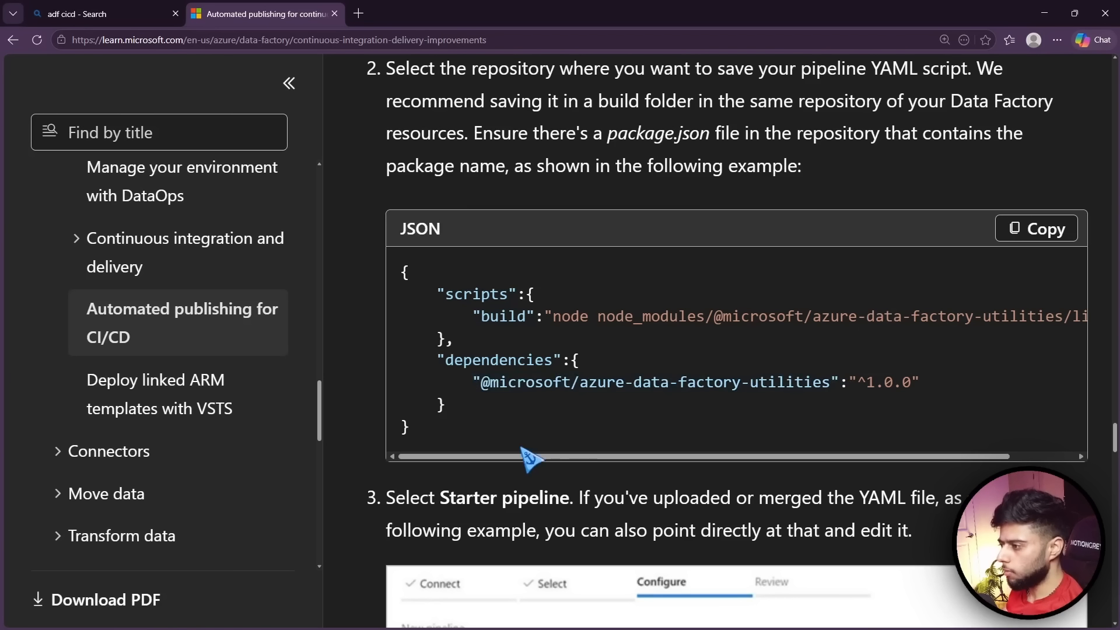
Go back to the RootFolder and FactoryId definitions above Create an Azure pipeline and highlight both field names
{"action": "scroll", "coordinate": [372, 437], "scroll_direction": "up", "scroll_amount": 2}
{"action": "scroll", "coordinate": [372, 436], "scroll_direction": "up", "scroll_amount": 7}
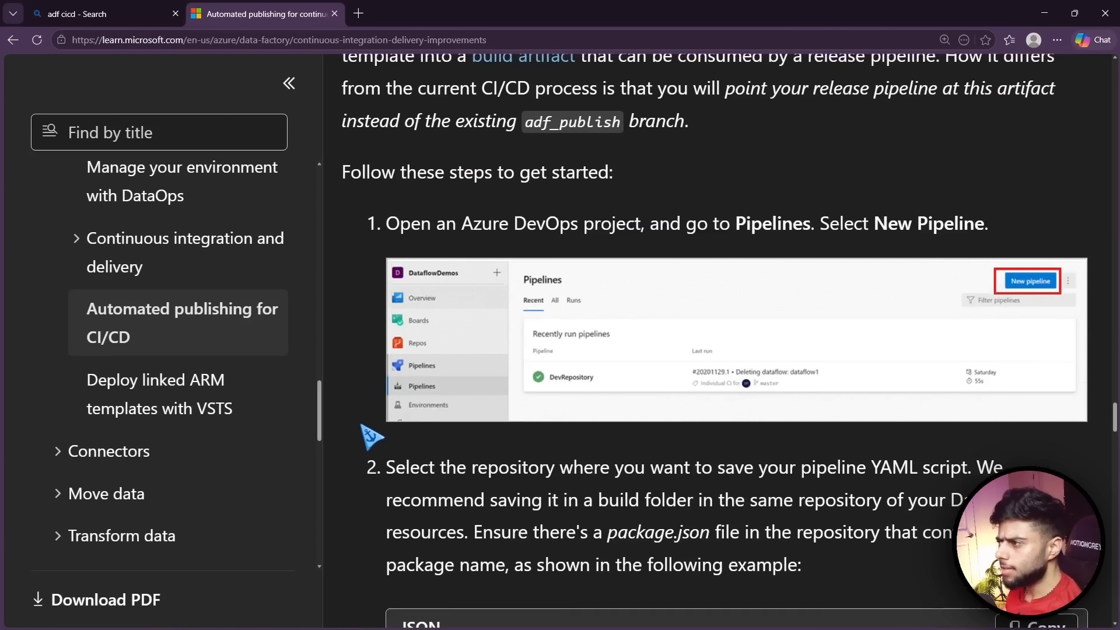
{"action": "scroll", "coordinate": [367, 436], "scroll_direction": "up", "scroll_amount": 4}
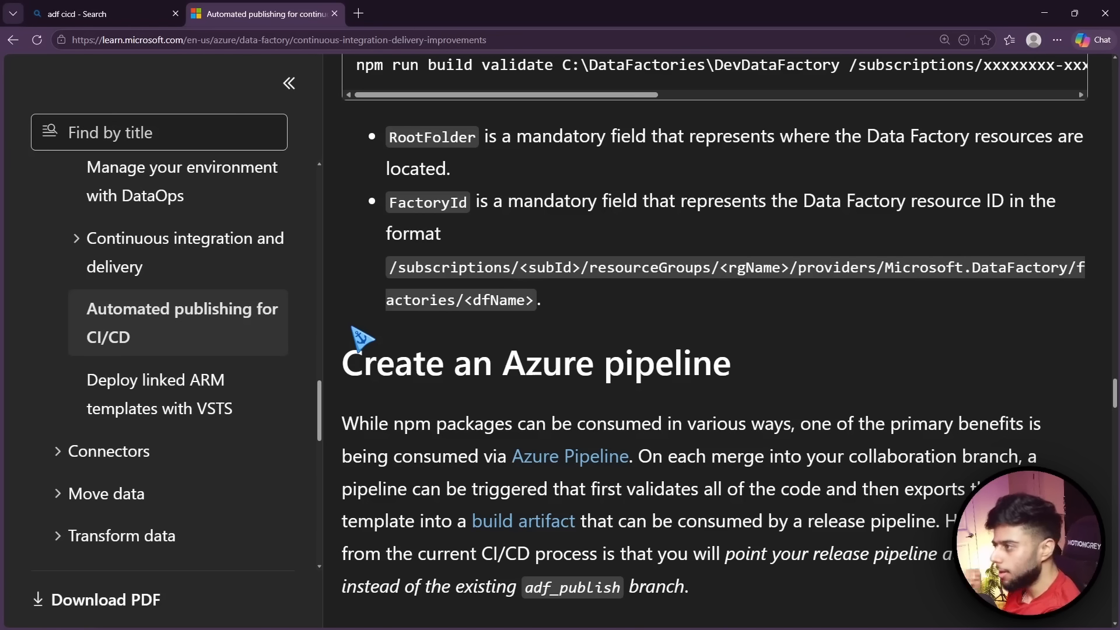
{"action": "double_click", "coordinate": [391, 138]}
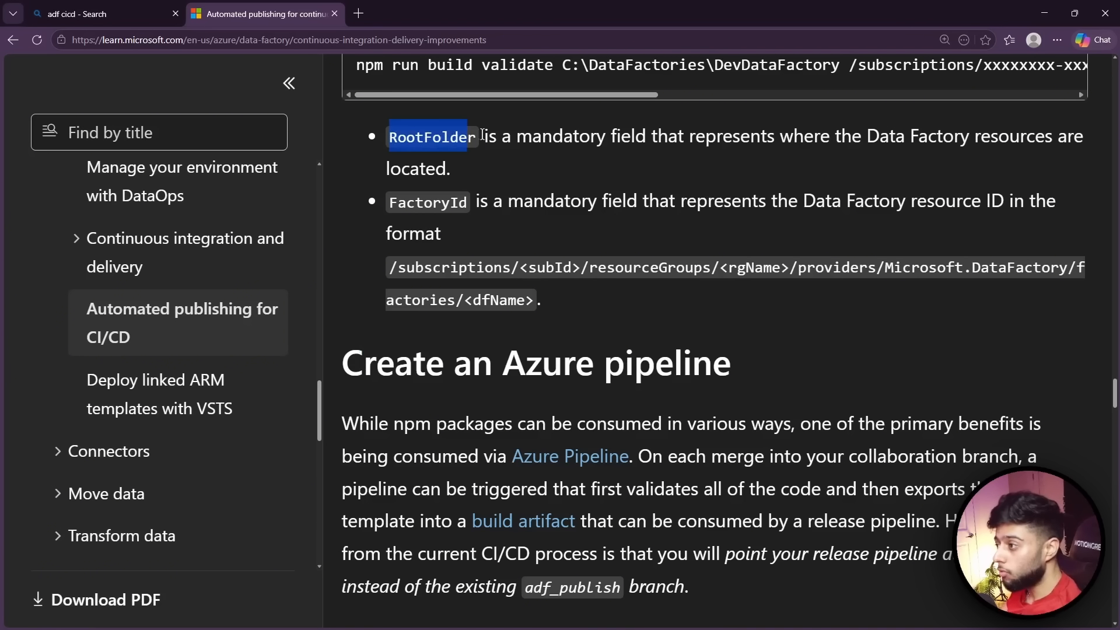
{"action": "left_click_drag", "start_coordinate": [390, 204], "coordinate": [471, 205]}
{"action": "left_click", "coordinate": [454, 235]}
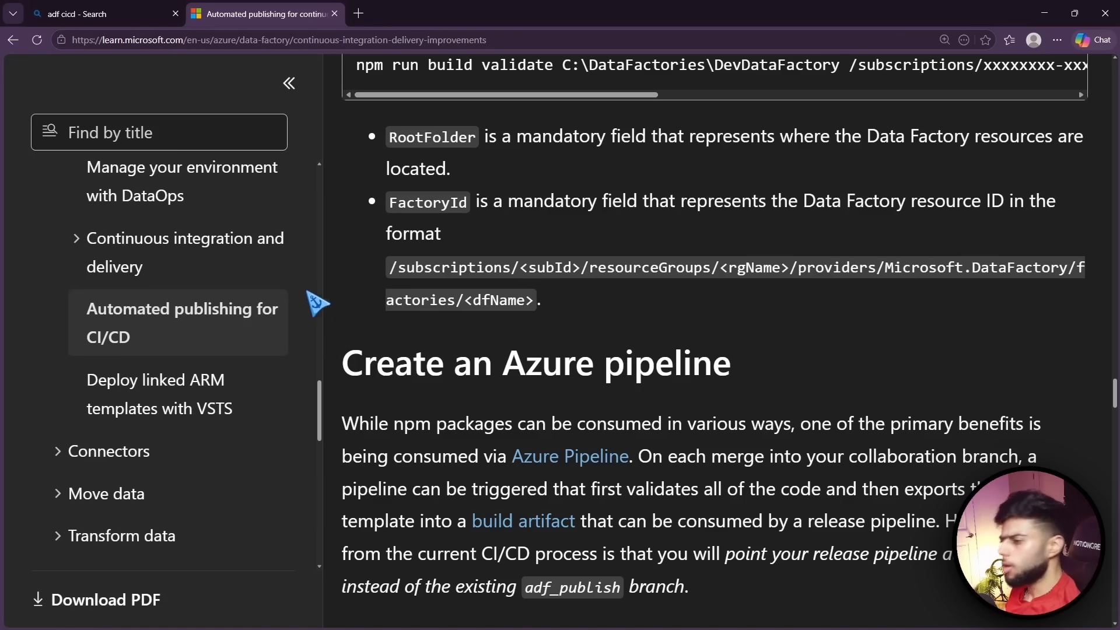
Look over the Starter pipeline step and the start of its sample YAML, and return to the package.json example
{"action": "scroll", "coordinate": [344, 292], "scroll_direction": "down", "scroll_amount": 6}
{"action": "scroll", "coordinate": [349, 298], "scroll_direction": "down", "scroll_amount": 9}
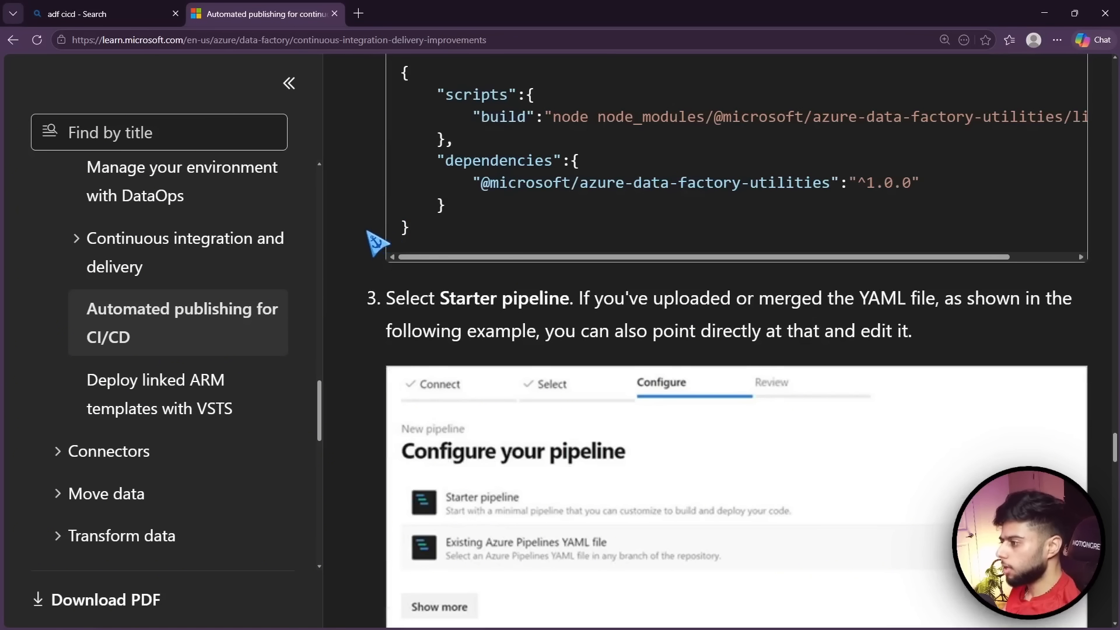
{"action": "scroll", "coordinate": [367, 303], "scroll_direction": "down", "scroll_amount": 7}
{"action": "scroll", "coordinate": [358, 286], "scroll_direction": "up", "scroll_amount": 4}
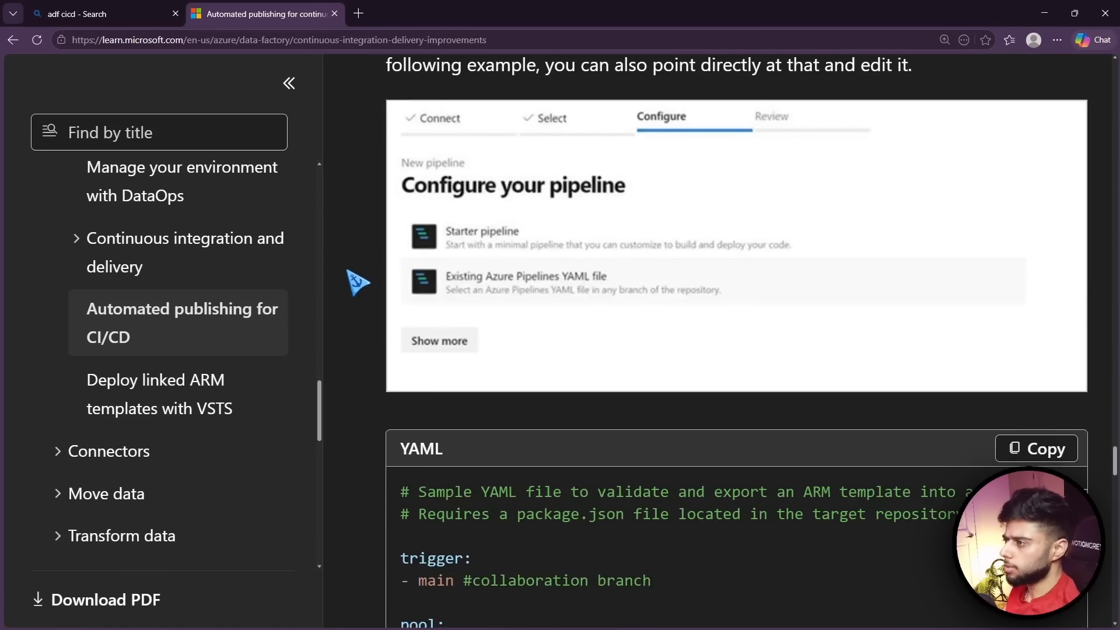
{"action": "scroll", "coordinate": [371, 283], "scroll_direction": "up", "scroll_amount": 10}
{"action": "scroll", "coordinate": [369, 305], "scroll_direction": "down", "scroll_amount": 4}
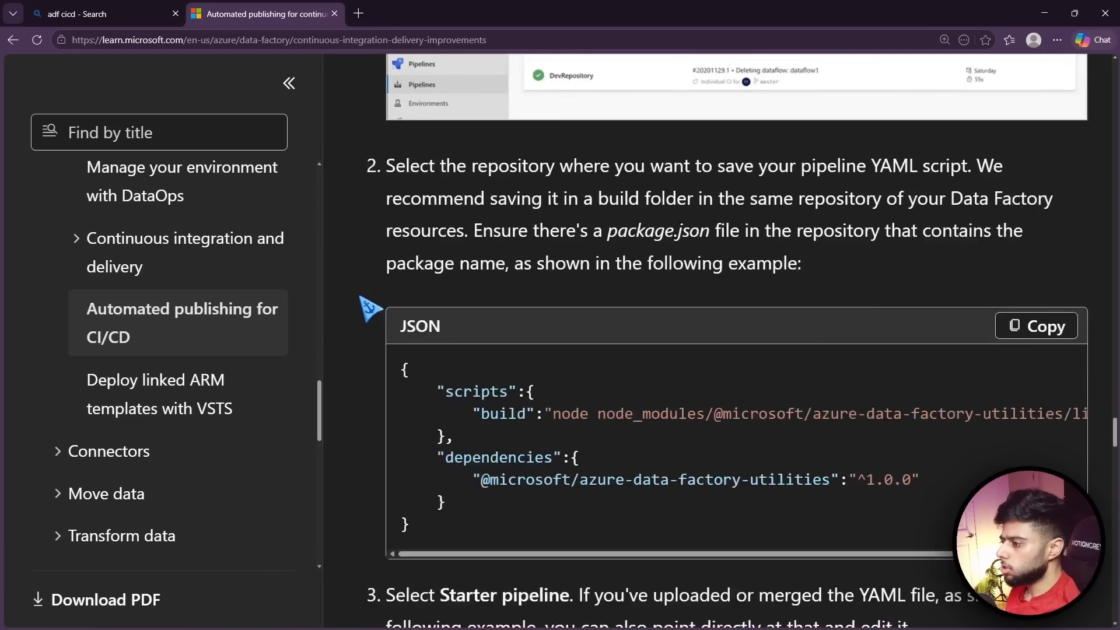
{"action": "left_click_drag", "start_coordinate": [461, 477], "coordinate": [388, 333]}
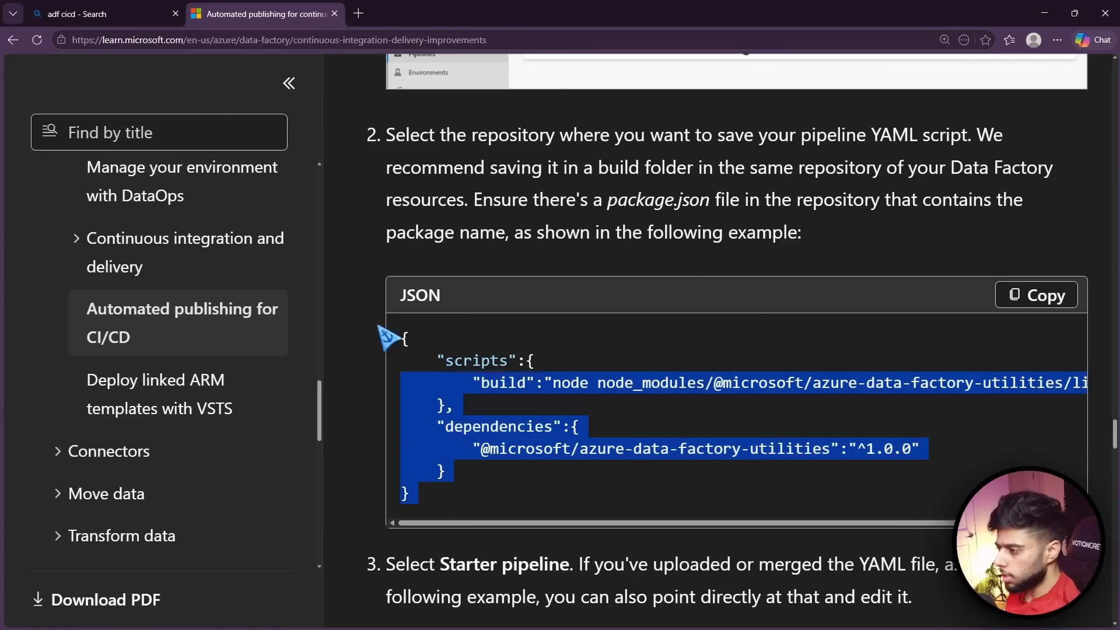
{"action": "left_click", "coordinate": [485, 484]}
{"action": "left_click_drag", "start_coordinate": [482, 451], "coordinate": [829, 449]}
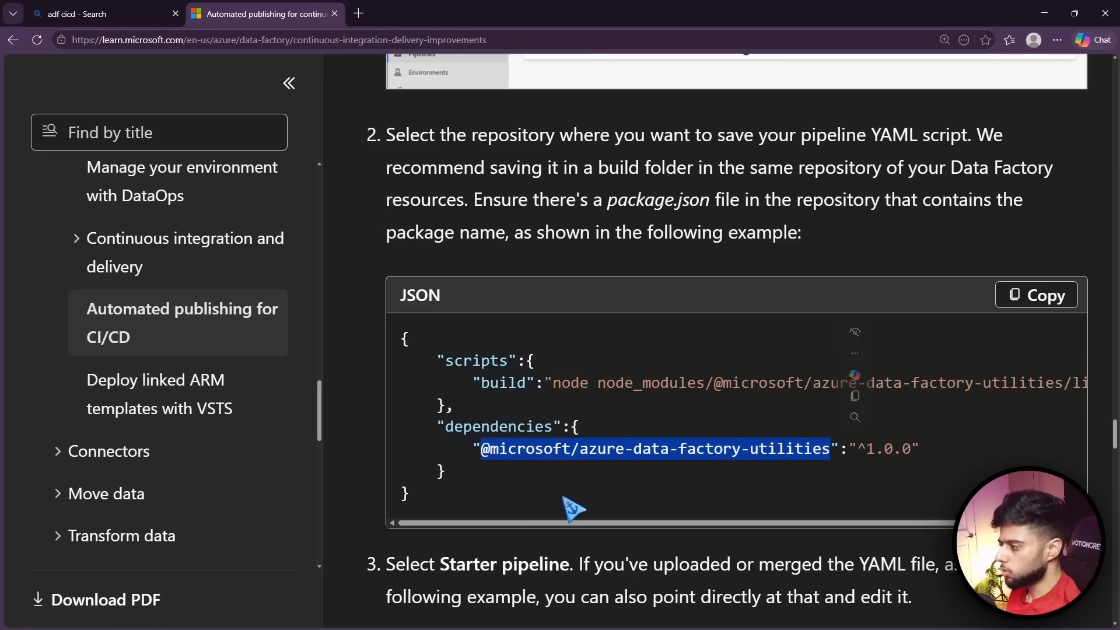
{"action": "left_click", "coordinate": [490, 505]}
Review the article's New Pipeline instruction and switch to the adf_cicd_repo page of Azure DevOps in Chrome
{"action": "scroll", "coordinate": [411, 484], "scroll_direction": "up", "scroll_amount": 3}
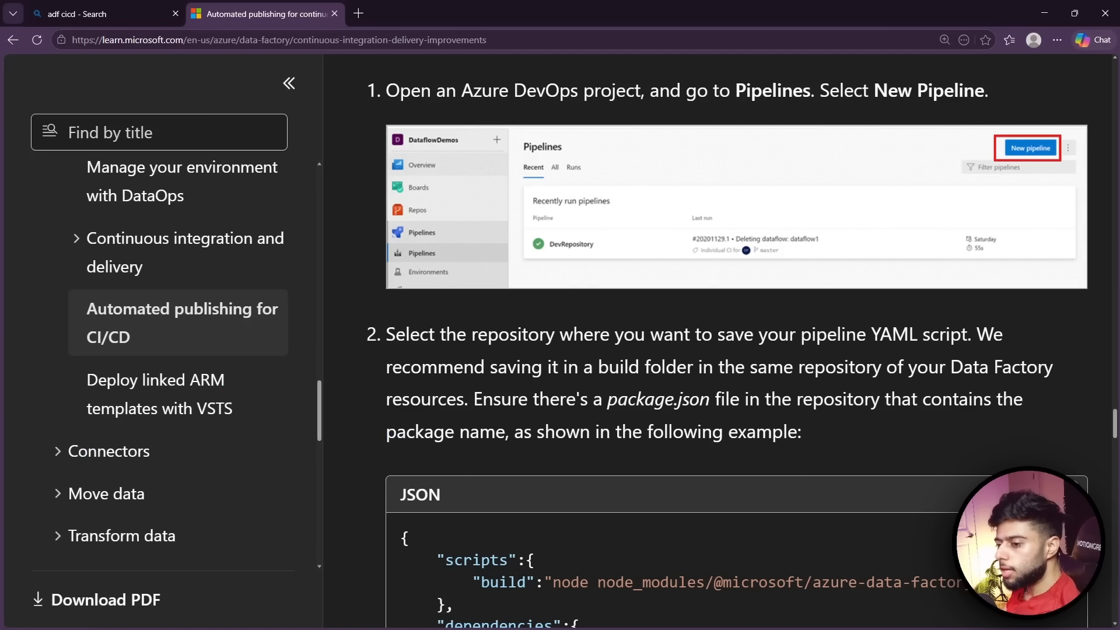
{"action": "key", "text": "alt+Tab"}
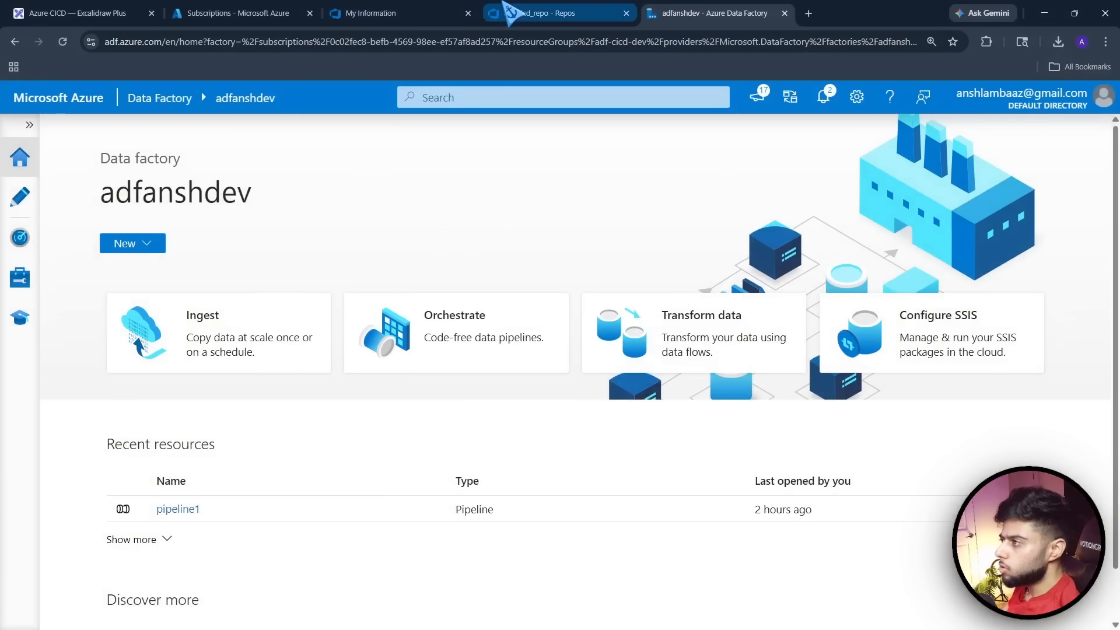
{"action": "left_click", "coordinate": [507, 8]}
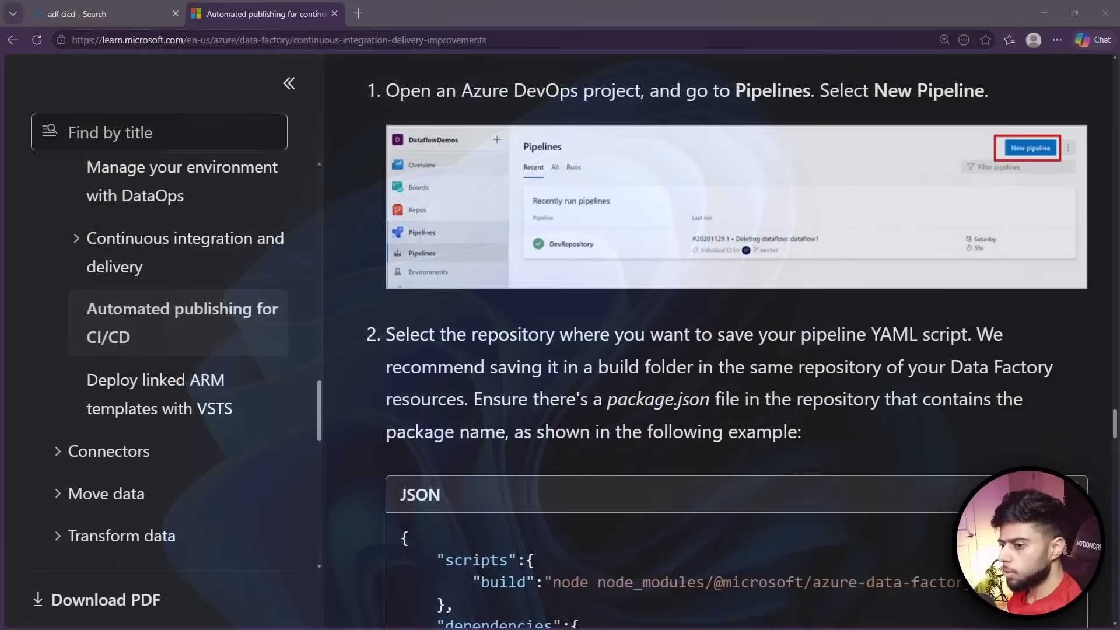
Search the web for "azure devops parallel jobs" in a new Edge tab
{"action": "left_click", "coordinate": [356, 14]}
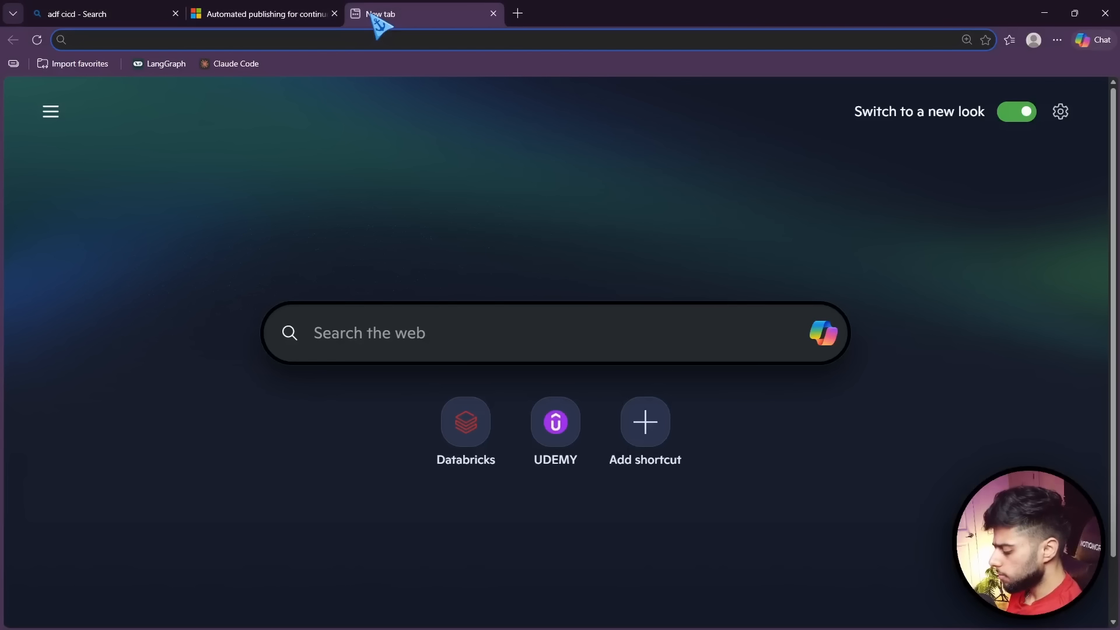
{"action": "type", "text": "azure dev"}
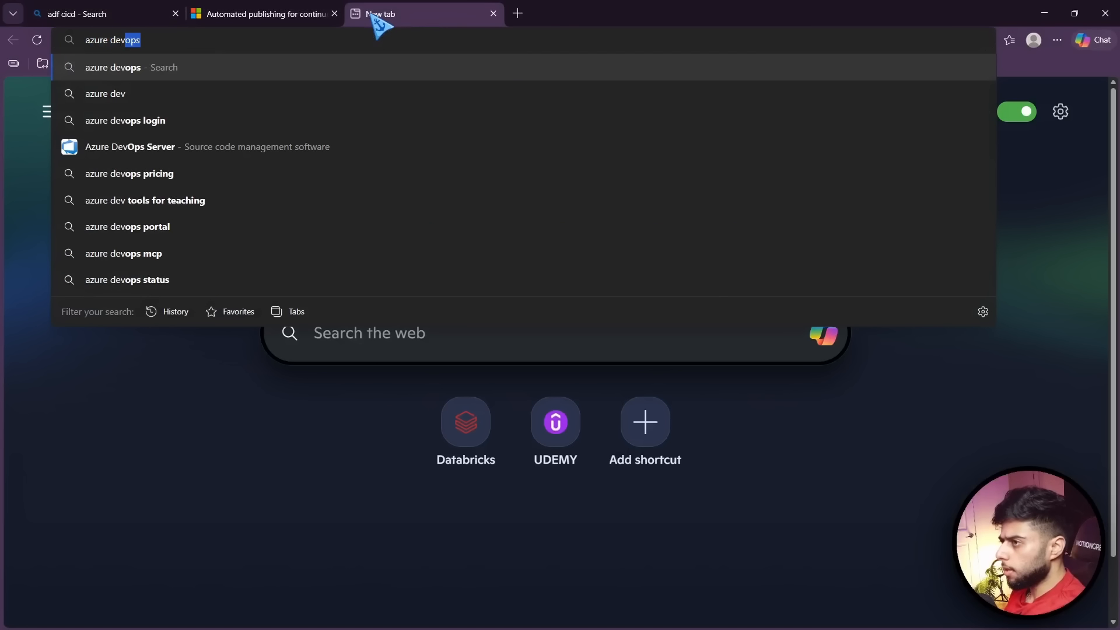
{"action": "type", "text": "ops pa"}
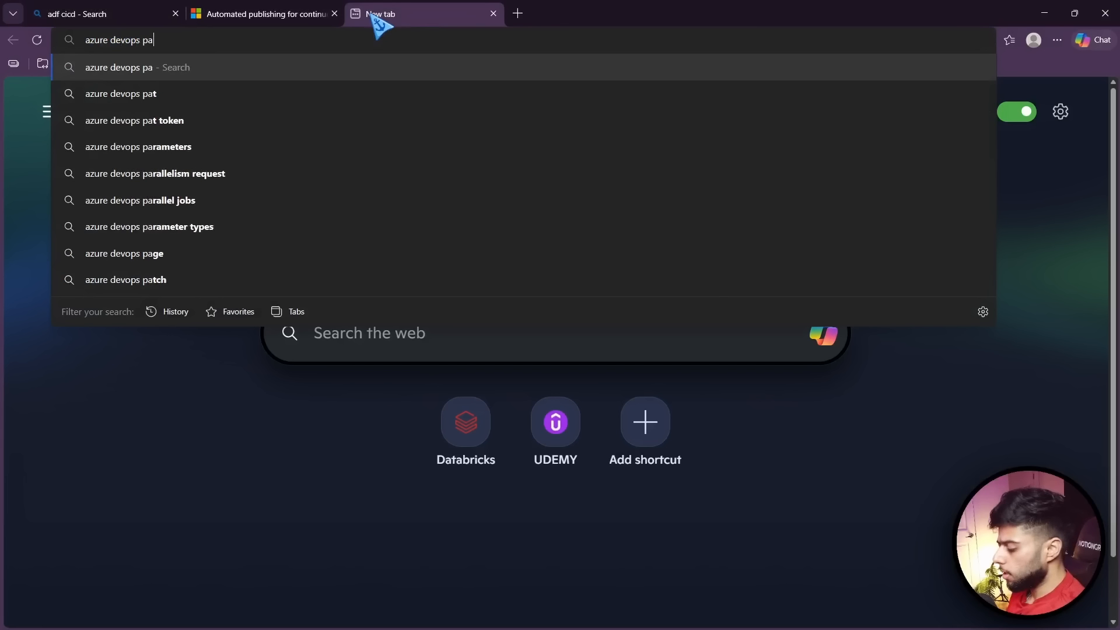
{"action": "type", "text": "rallel jh"}
{"action": "key", "text": "BackSpace"}
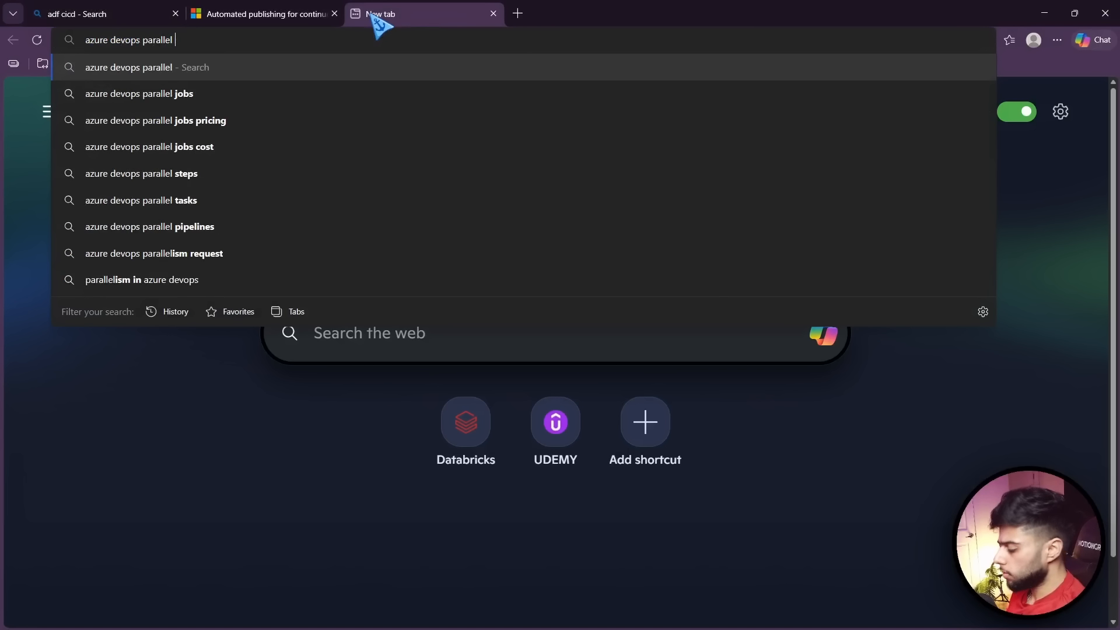
{"action": "type", "text": "obs"}
{"action": "key", "text": "Return"}
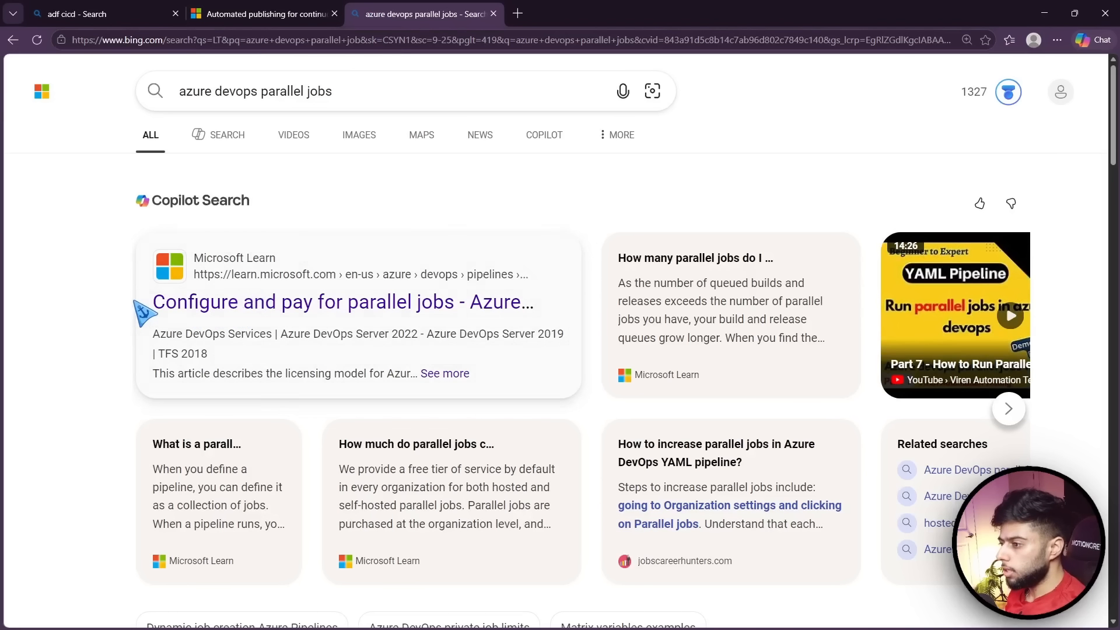
Look through the search results and open Microsoft Learn's "Configure and pay for parallel jobs" article
{"action": "scroll", "coordinate": [142, 312], "scroll_direction": "down", "scroll_amount": 5}
{"action": "scroll", "coordinate": [140, 312], "scroll_direction": "down", "scroll_amount": 14}
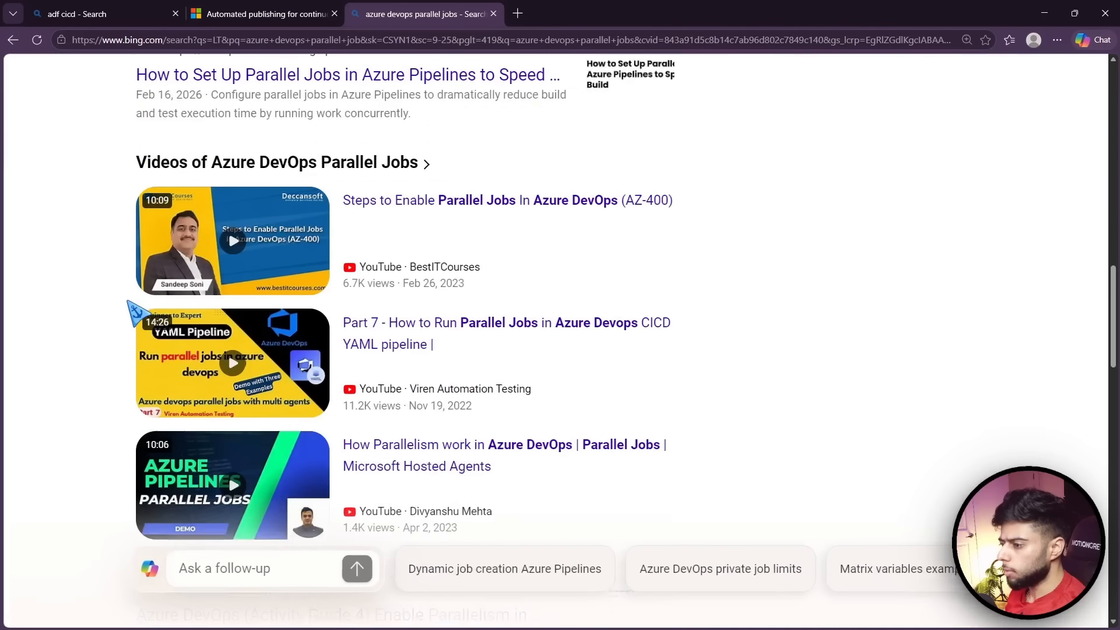
{"action": "scroll", "coordinate": [138, 313], "scroll_direction": "up", "scroll_amount": 8}
{"action": "scroll", "coordinate": [139, 314], "scroll_direction": "up", "scroll_amount": 10}
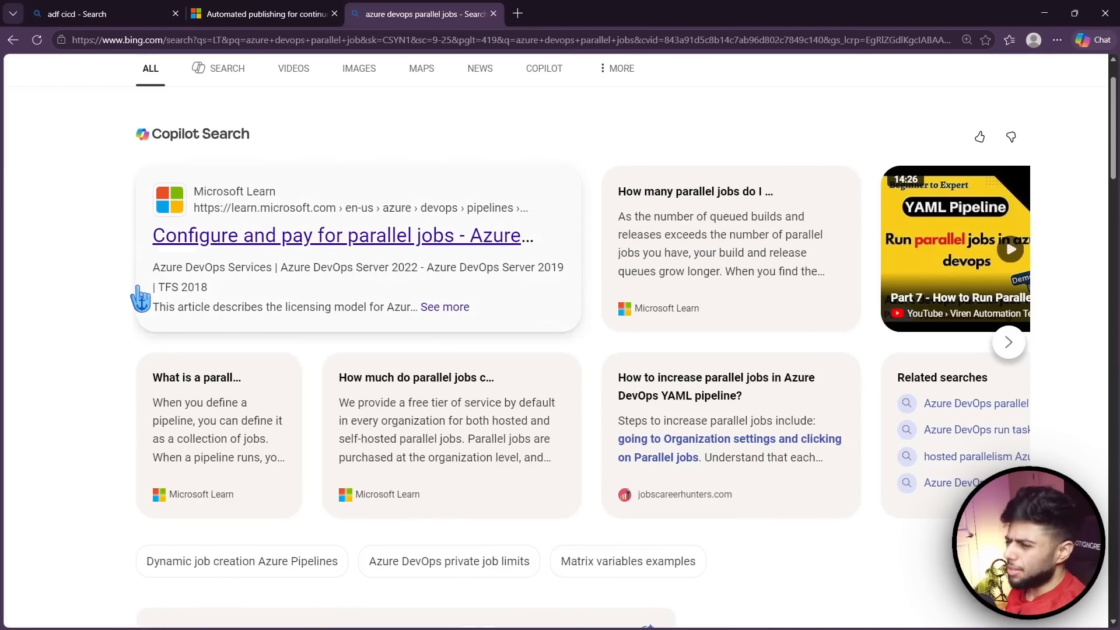
{"action": "left_click", "coordinate": [209, 239]}
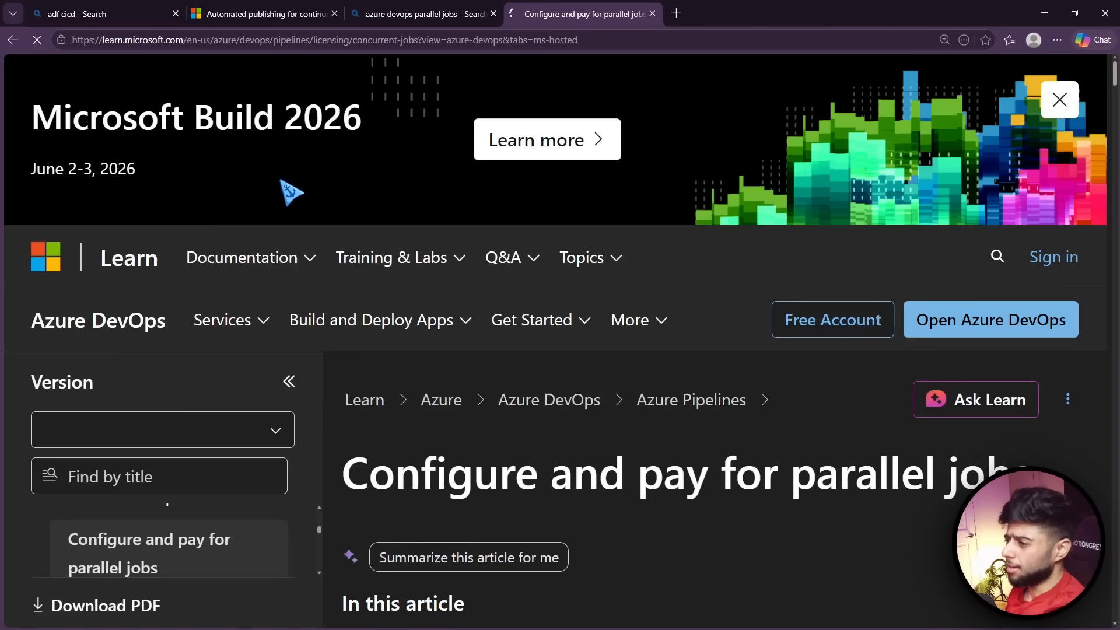
Reduce the page zoom and read the sections on what a parallel job is and Microsoft-hosted versus self-hosted jobs
{"action": "scroll", "coordinate": [497, 436], "scroll_direction": "down", "scroll_amount": 5}
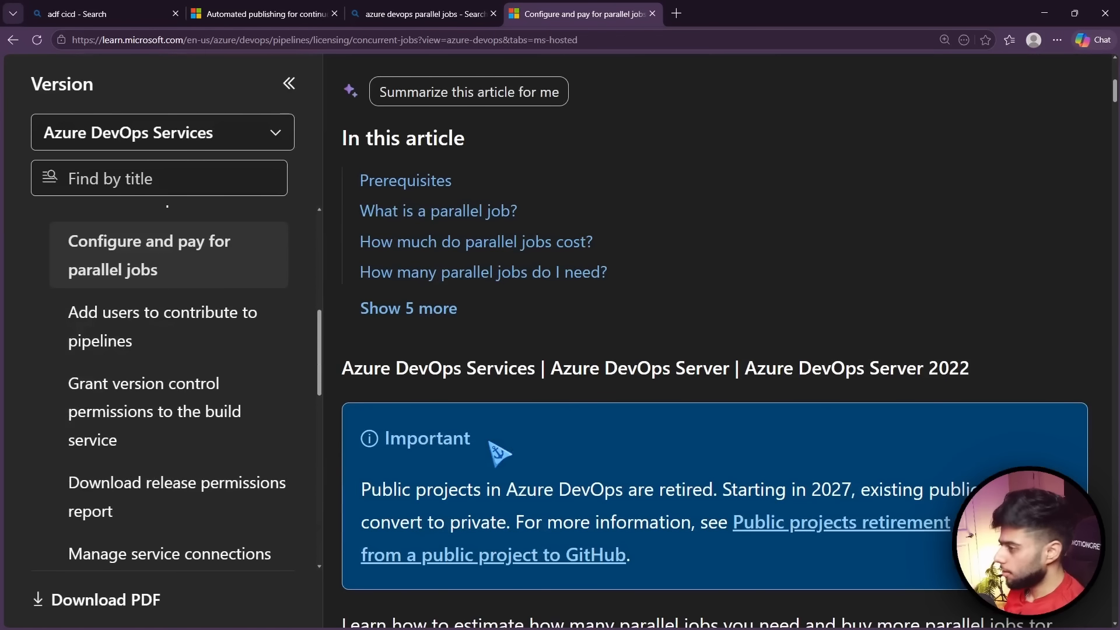
{"action": "key", "text": "ctrl+minus"}
{"action": "key", "text": "ctrl+minus"}
{"action": "scroll", "coordinate": [487, 458], "scroll_direction": "down", "scroll_amount": 10}
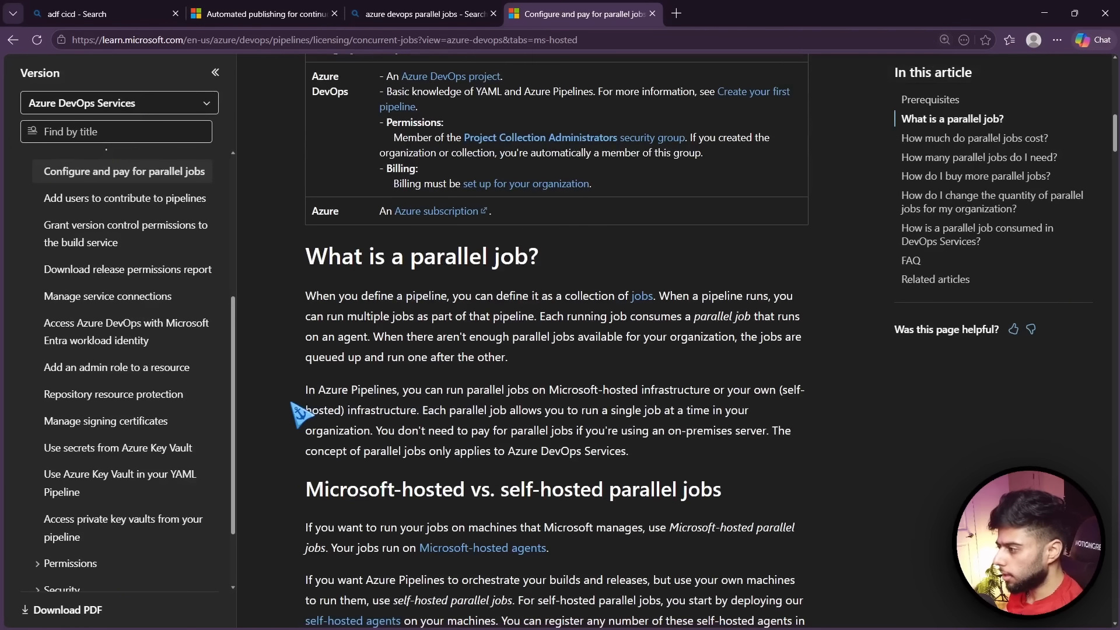
{"action": "scroll", "coordinate": [300, 416], "scroll_direction": "down", "scroll_amount": 3}
{"action": "scroll", "coordinate": [294, 415], "scroll_direction": "down", "scroll_amount": 3}
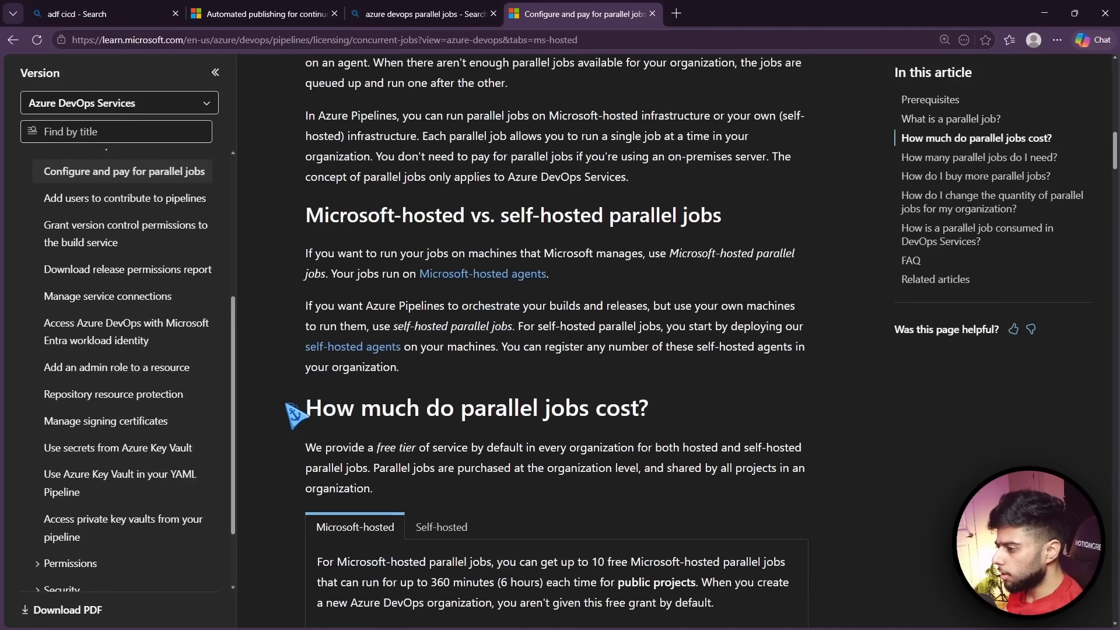
Open the free grant request form linked under "How much do parallel jobs cost?" and review its questions
{"action": "scroll", "coordinate": [295, 415], "scroll_direction": "down", "scroll_amount": 5}
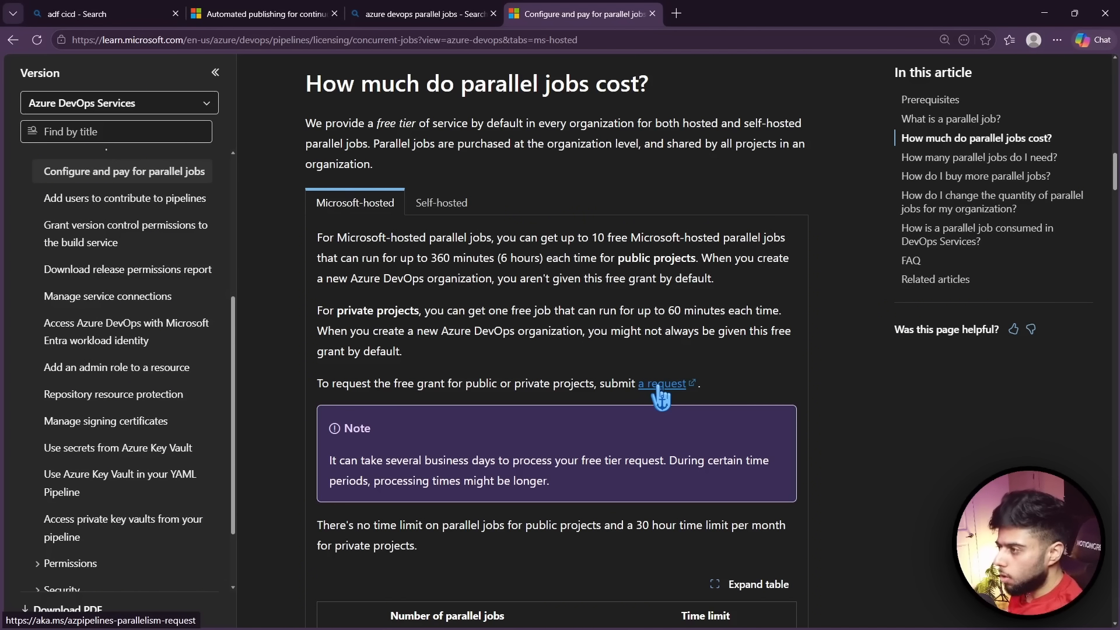
{"action": "left_click", "coordinate": [660, 386]}
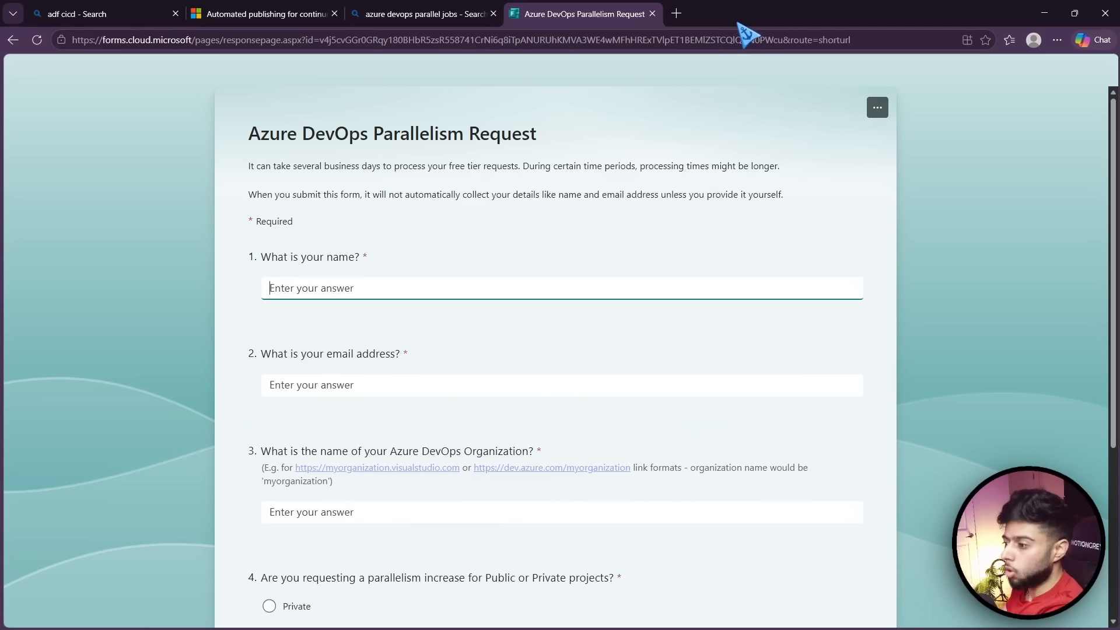
{"action": "scroll", "coordinate": [226, 422], "scroll_direction": "down", "scroll_amount": 2}
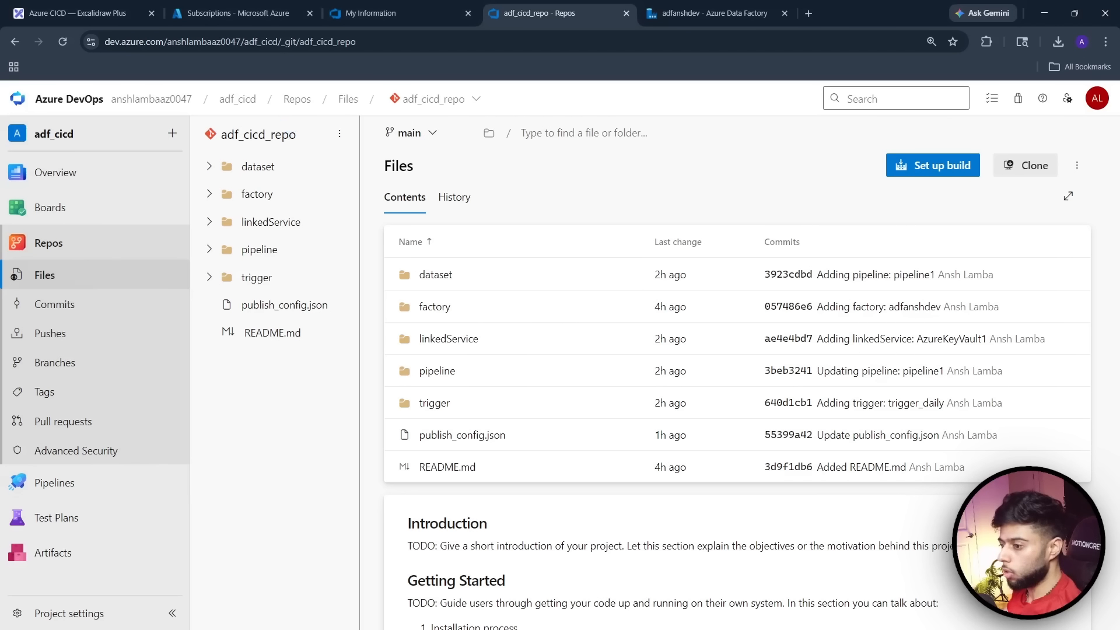
Look up the organization's name and URL in the Azure DevOps organization settings, and return to the Parallelism Request form in Edge
{"action": "left_click", "coordinate": [75, 105]}
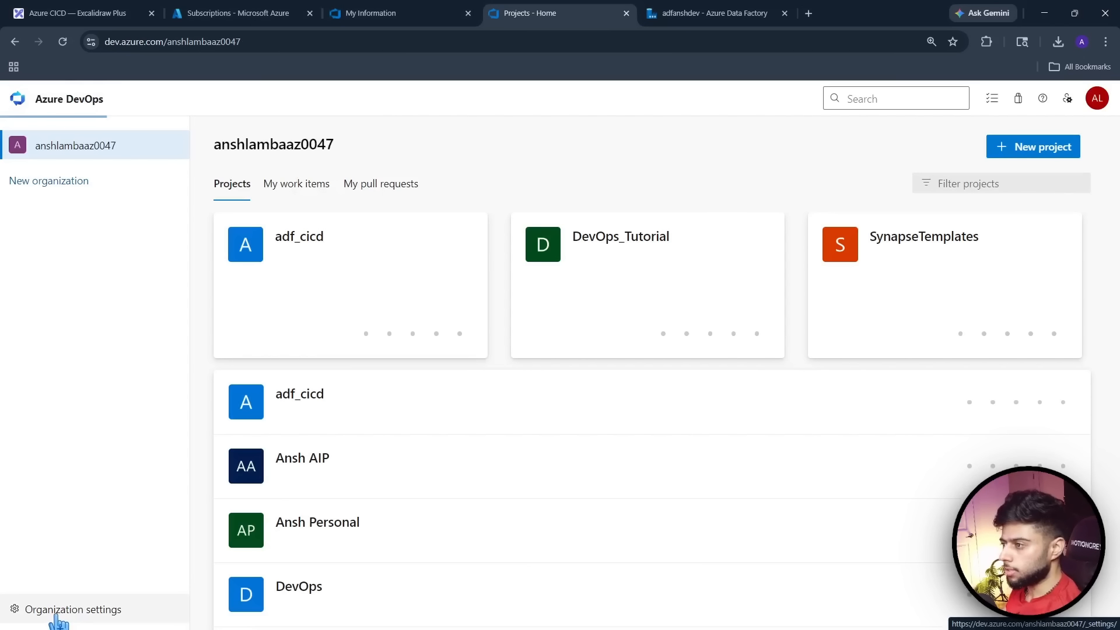
{"action": "left_click", "coordinate": [57, 617]}
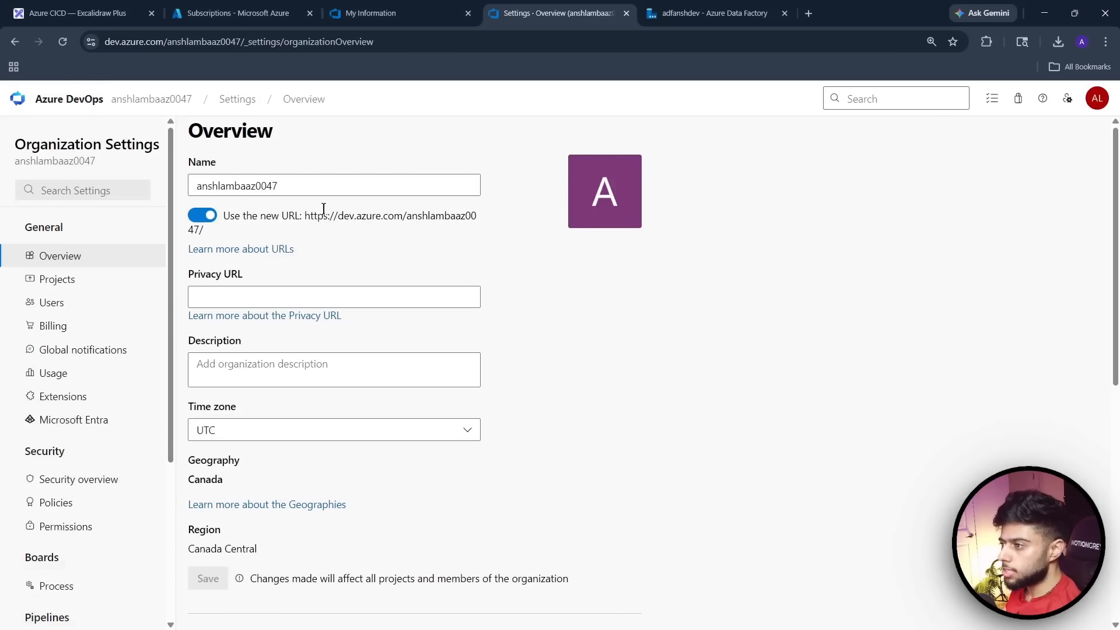
{"action": "left_click_drag", "start_coordinate": [305, 215], "coordinate": [493, 222]}
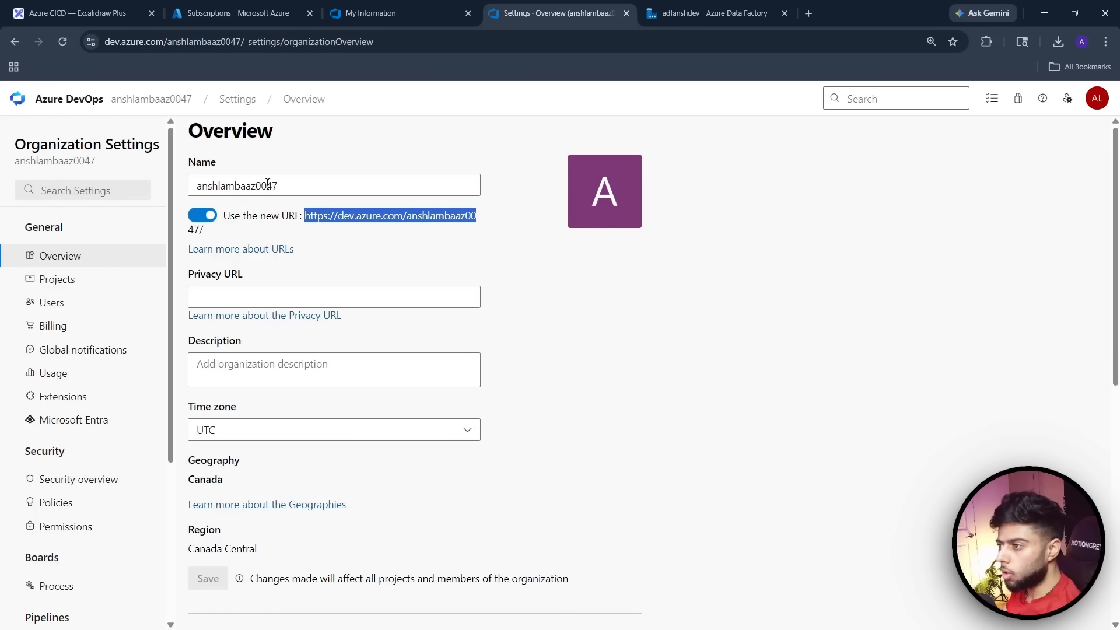
{"action": "left_click", "coordinate": [356, 244]}
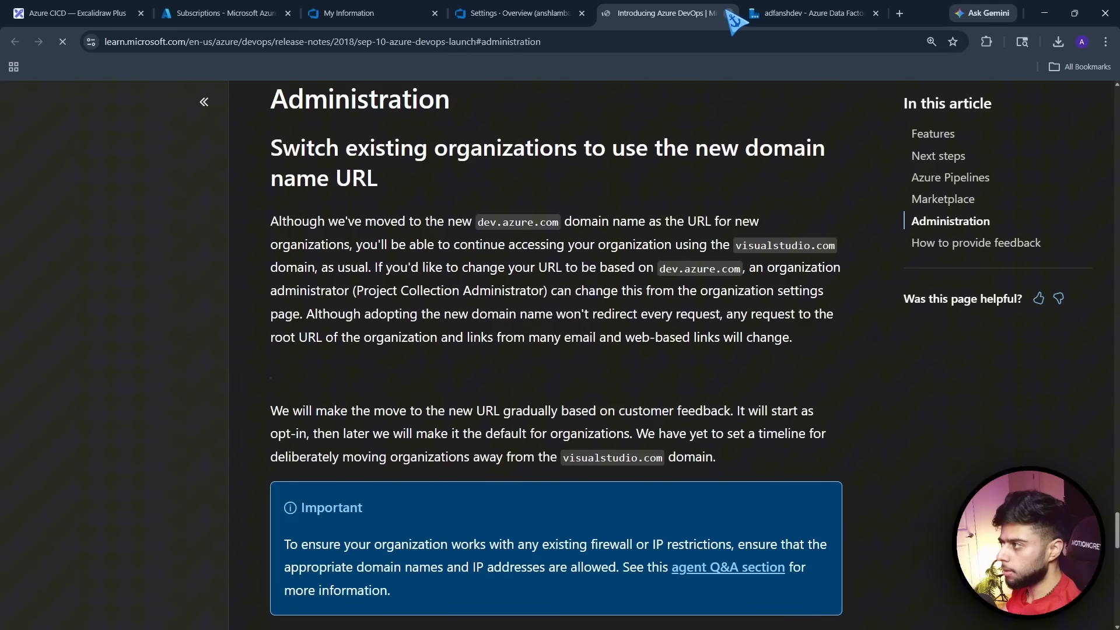
{"action": "left_click", "coordinate": [728, 13]}
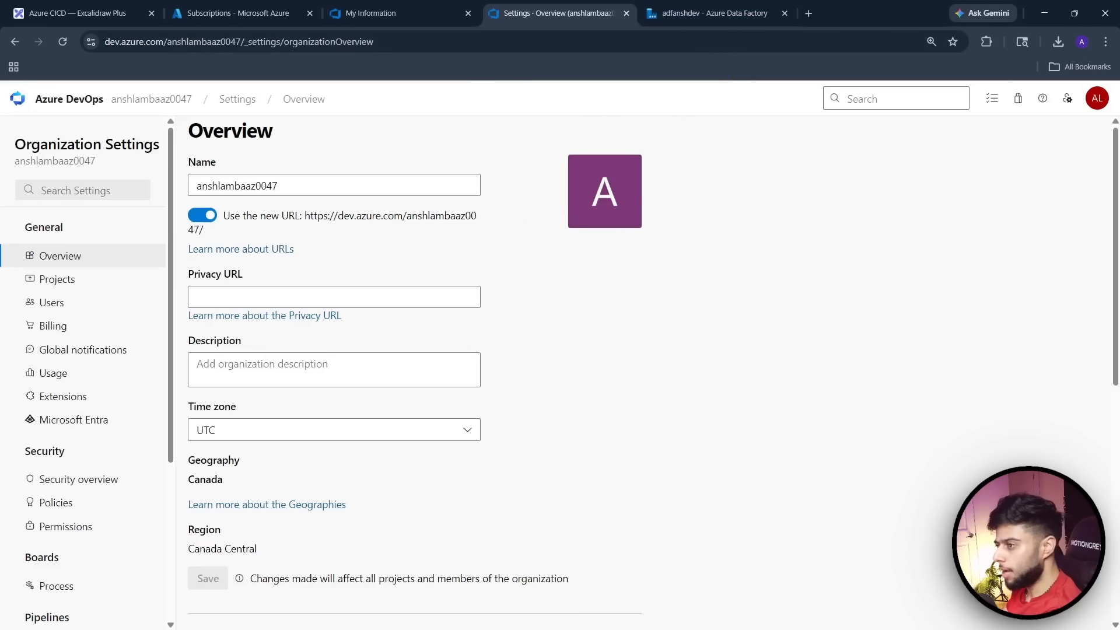
{"action": "key", "text": "alt+Tab"}
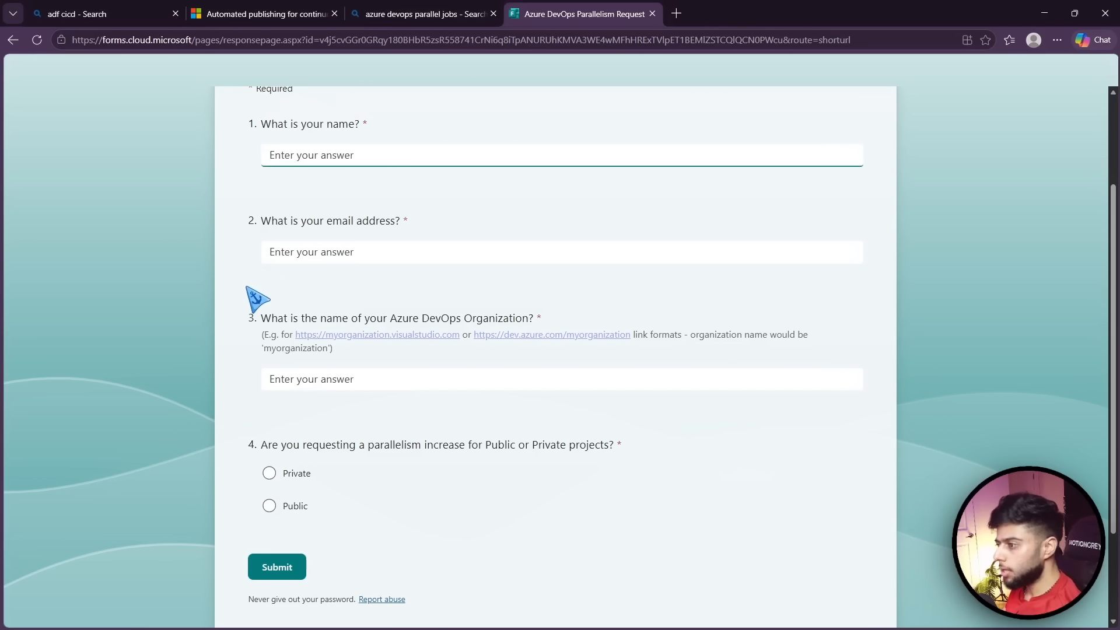
Switch from the Parallelism Request form to Azure DevOps and open the Parallel jobs page in the organization settings
{"action": "scroll", "coordinate": [250, 303], "scroll_direction": "down", "scroll_amount": 2}
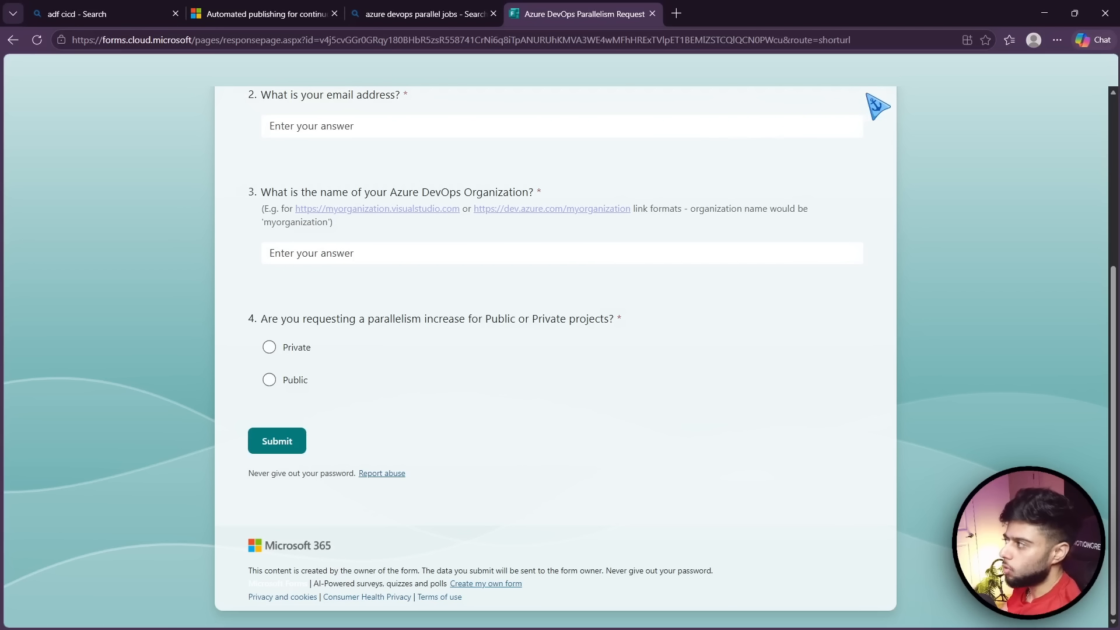
{"action": "left_click", "coordinate": [1044, 13]}
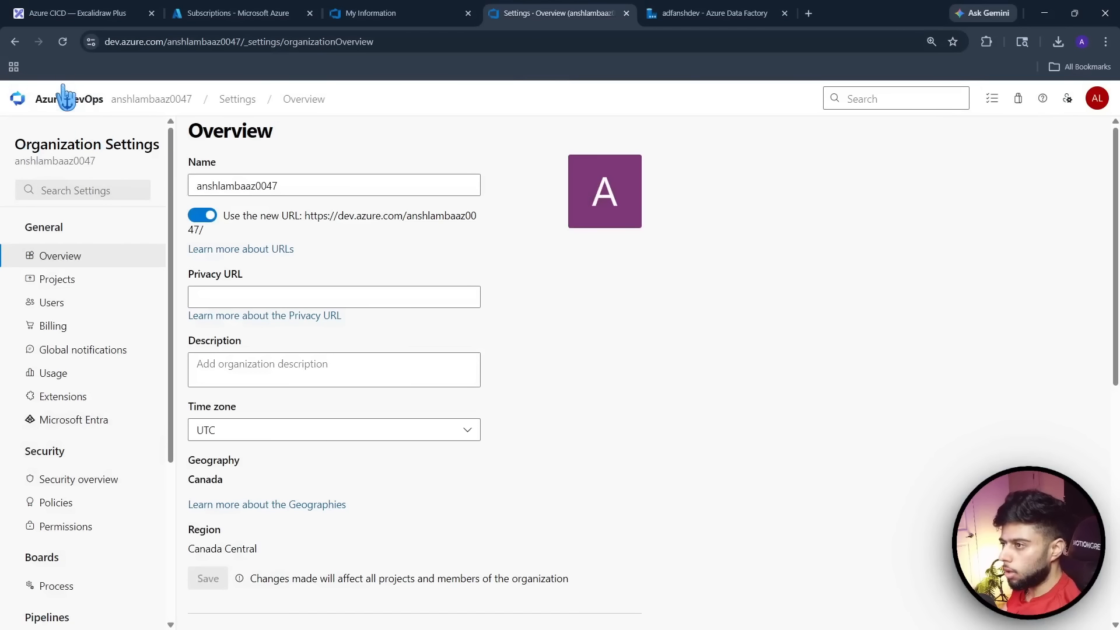
{"action": "left_click", "coordinate": [24, 100]}
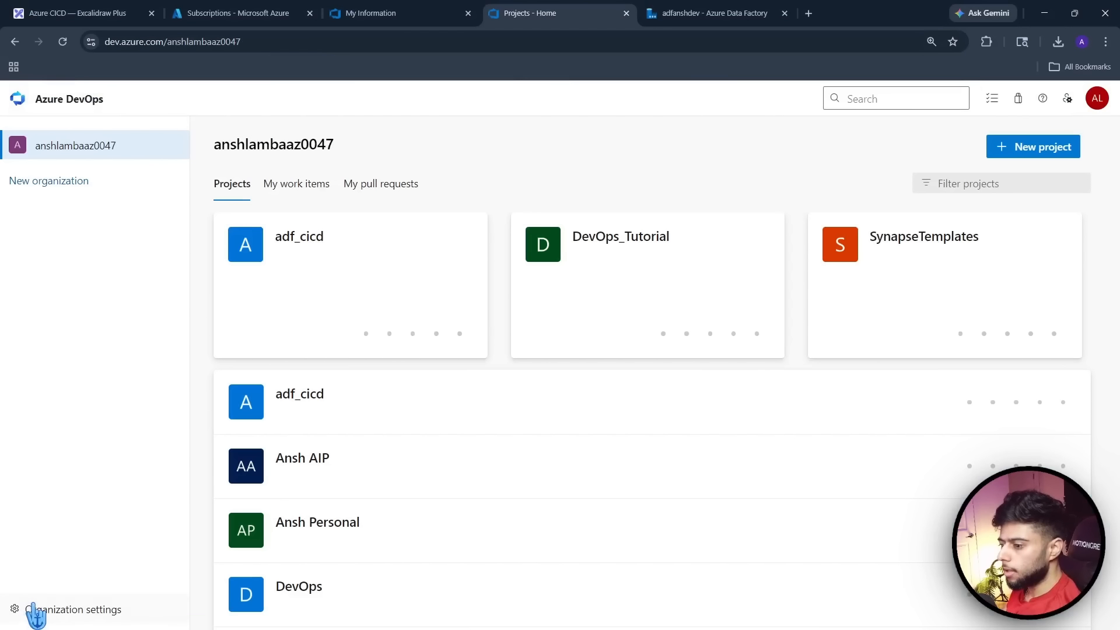
{"action": "left_click", "coordinate": [55, 592]}
{"action": "scroll", "coordinate": [102, 487], "scroll_direction": "down", "scroll_amount": 5}
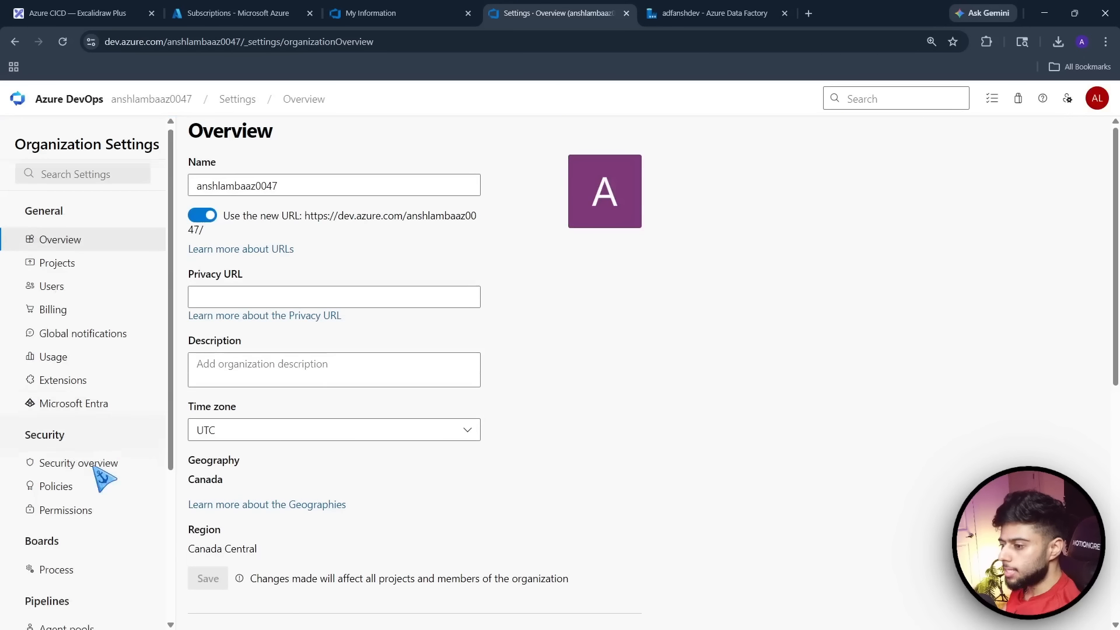
{"action": "left_click", "coordinate": [58, 480]}
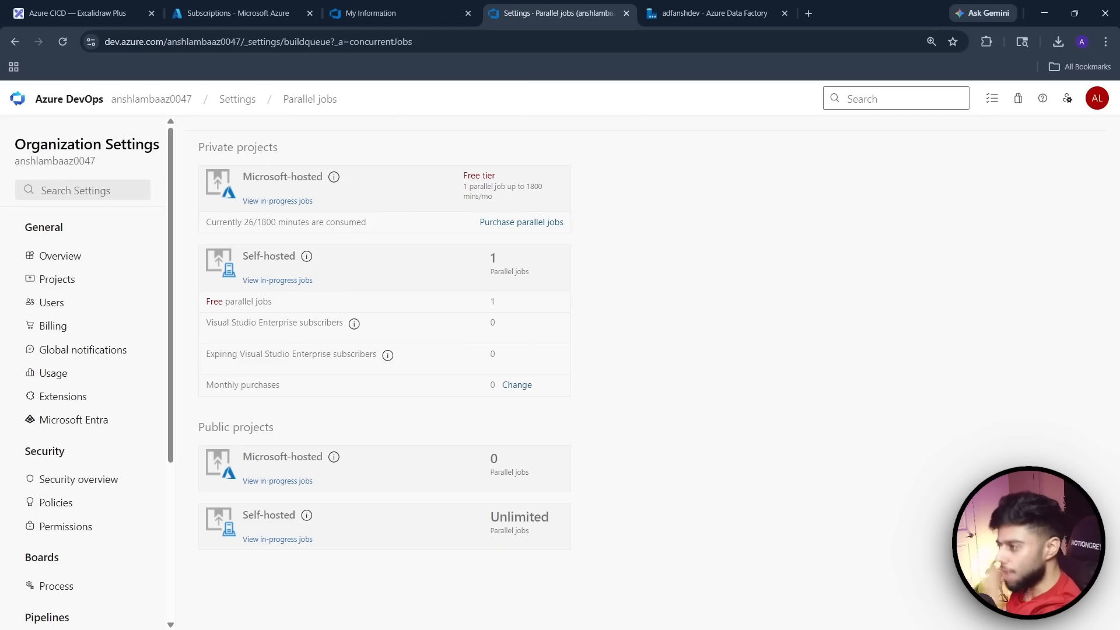
Switch to the Azure CICD Excalidraw board and draw a wide pink rectangle with rounded edges below the Azure Data Factory diagram
{"action": "key", "text": "alt+Tab"}
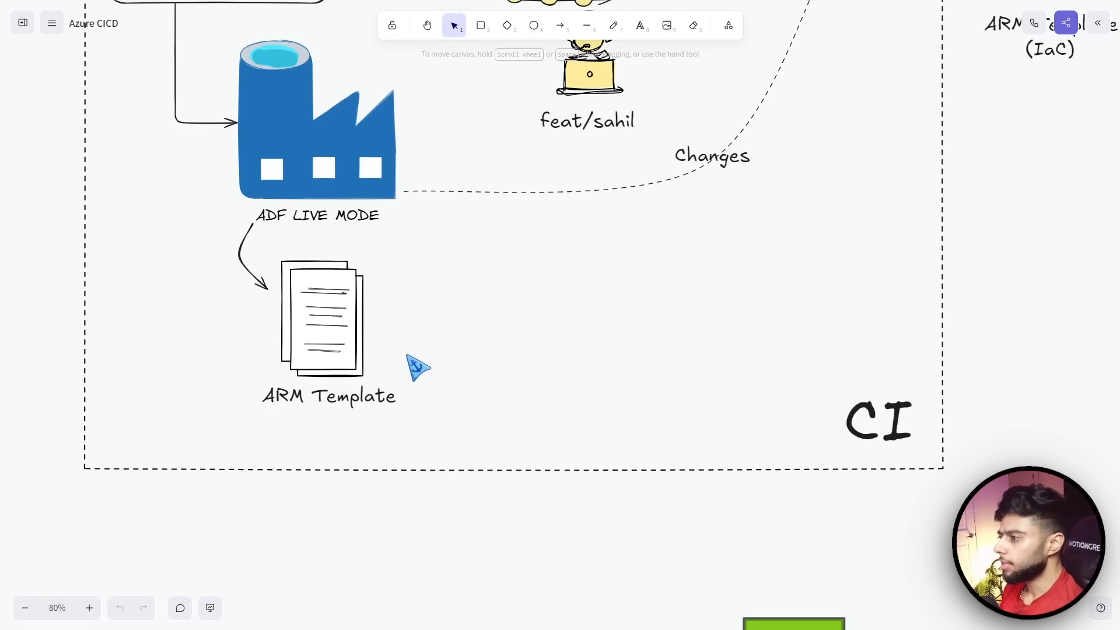
{"action": "scroll", "coordinate": [414, 365], "scroll_direction": "down", "scroll_amount": 10}
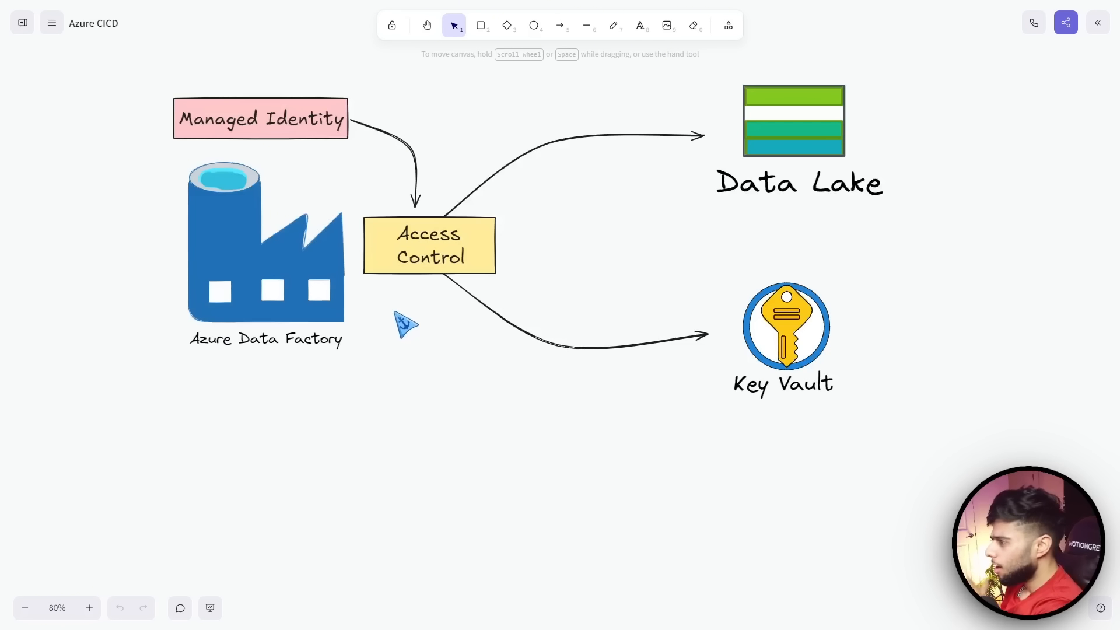
{"action": "scroll", "coordinate": [408, 359], "scroll_direction": "down", "scroll_amount": 5}
{"action": "scroll", "coordinate": [405, 372], "scroll_direction": "up", "scroll_amount": 4}
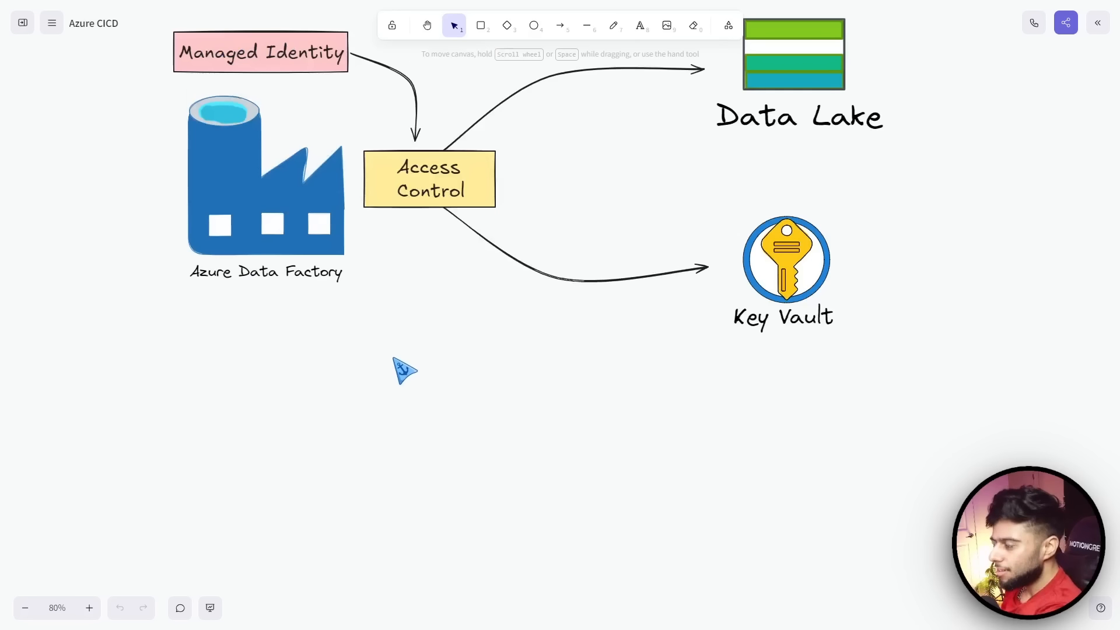
{"action": "scroll", "coordinate": [453, 238], "scroll_direction": "down", "scroll_amount": 3}
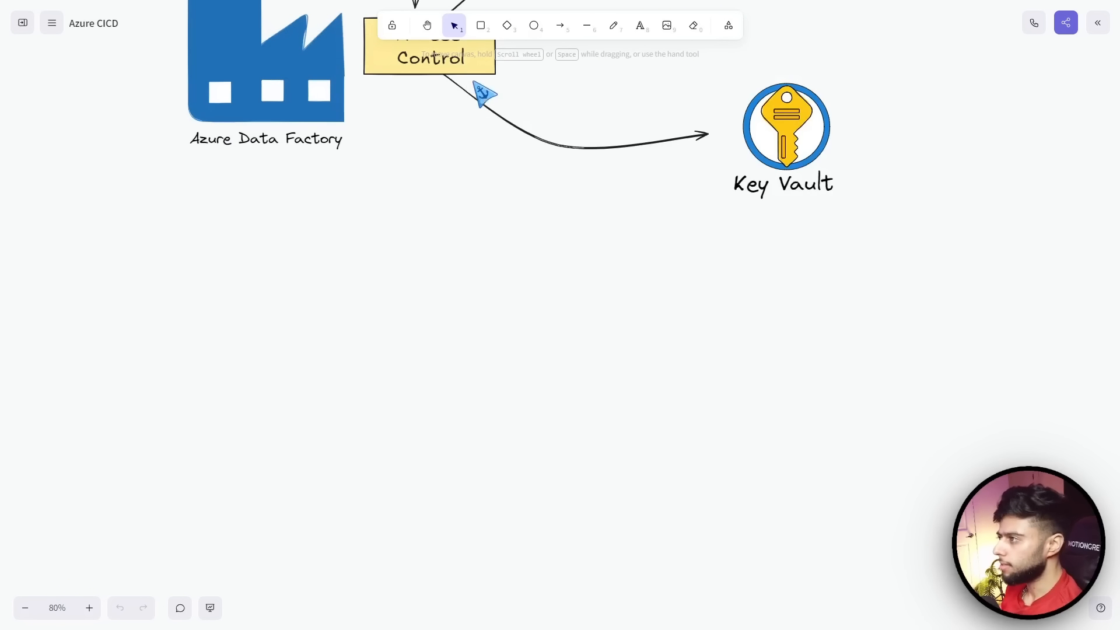
{"action": "left_click", "coordinate": [480, 25]}
{"action": "mouse_move", "coordinate": [205, 233]}
{"action": "left_mouse_down"}
{"action": "mouse_move", "coordinate": [520, 307]}
{"action": "mouse_move", "coordinate": [461, 368]}
{"action": "left_mouse_up"}
{"action": "left_click", "coordinate": [59, 374]}
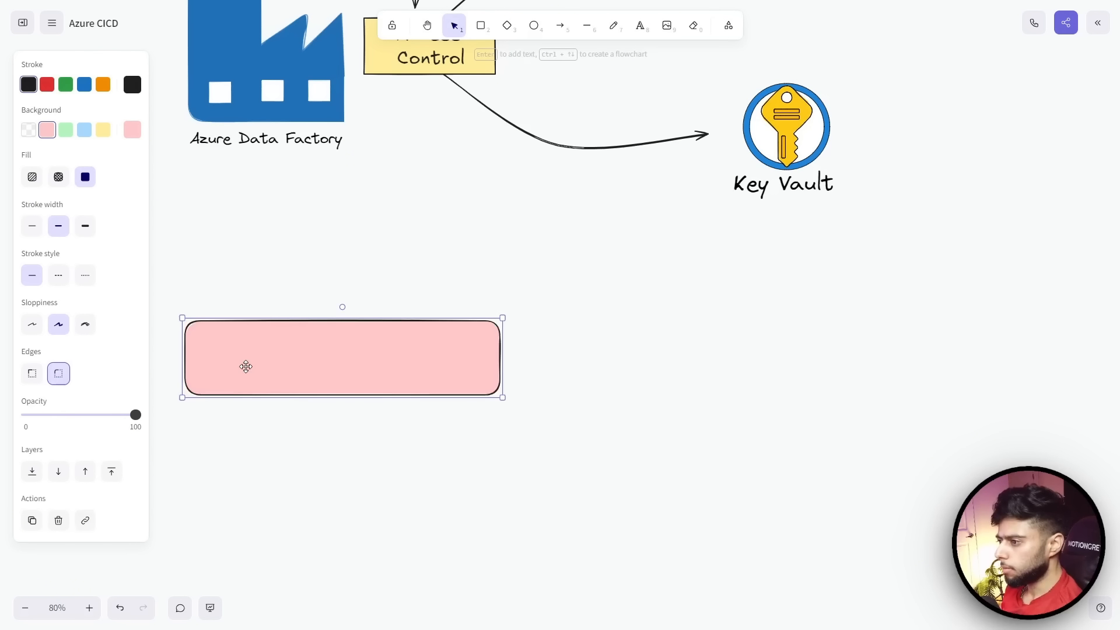
Label the pink rounded rectangle "Basics of Azure Pipelines"
{"action": "double_click", "coordinate": [244, 364]}
{"action": "type", "text": "BAsuc"}
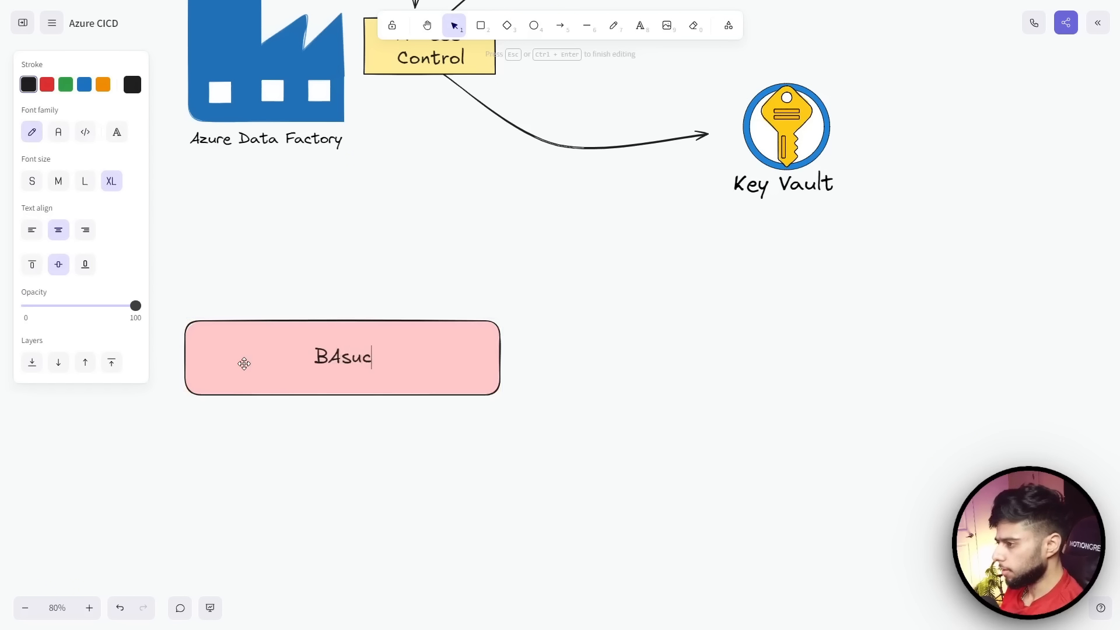
{"action": "key", "text": "BackSpace"}
{"action": "key", "text": "BackSpace"}
{"action": "key", "text": "BackSpace"}
{"action": "key", "text": "BackSpace"}
{"action": "type", "text": "asic"}
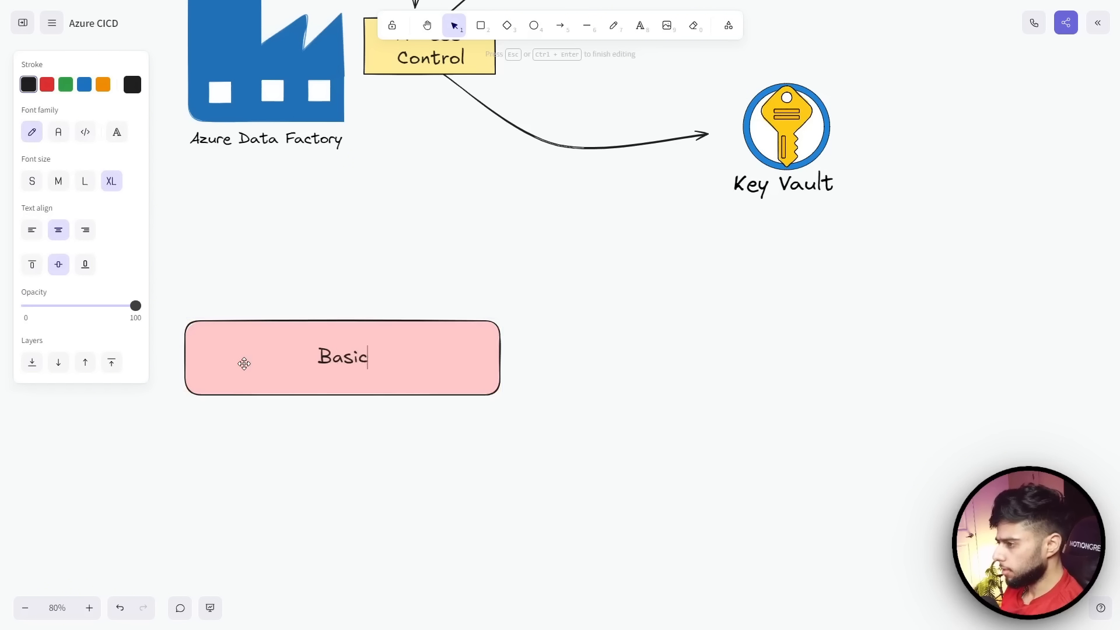
{"action": "type", "text": "s of Azure "}
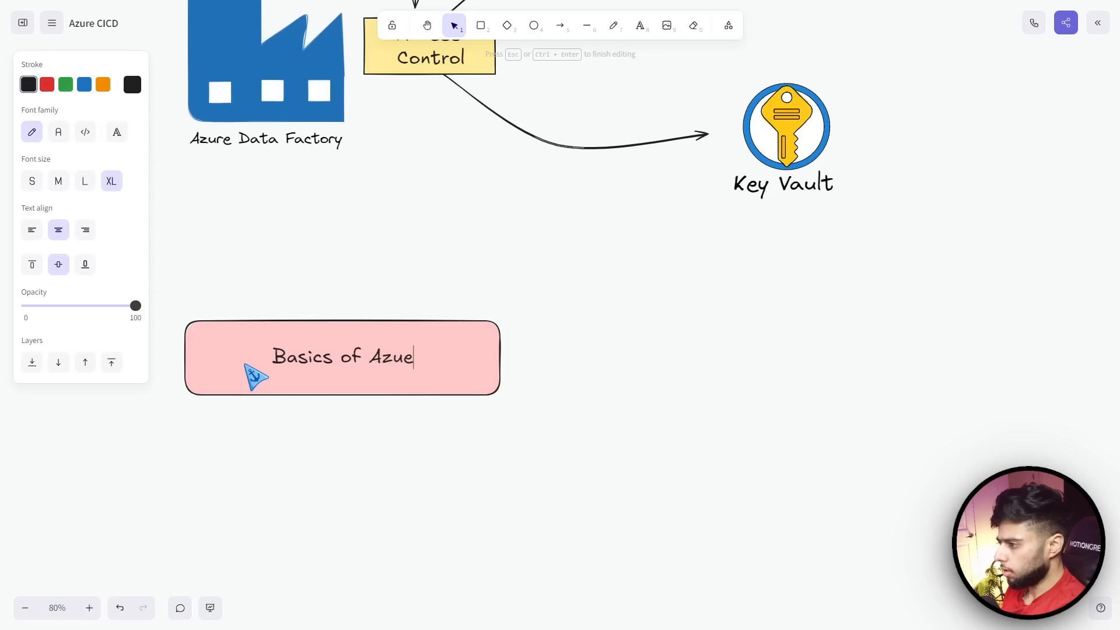
{"action": "type", "text": "Pipelines"}
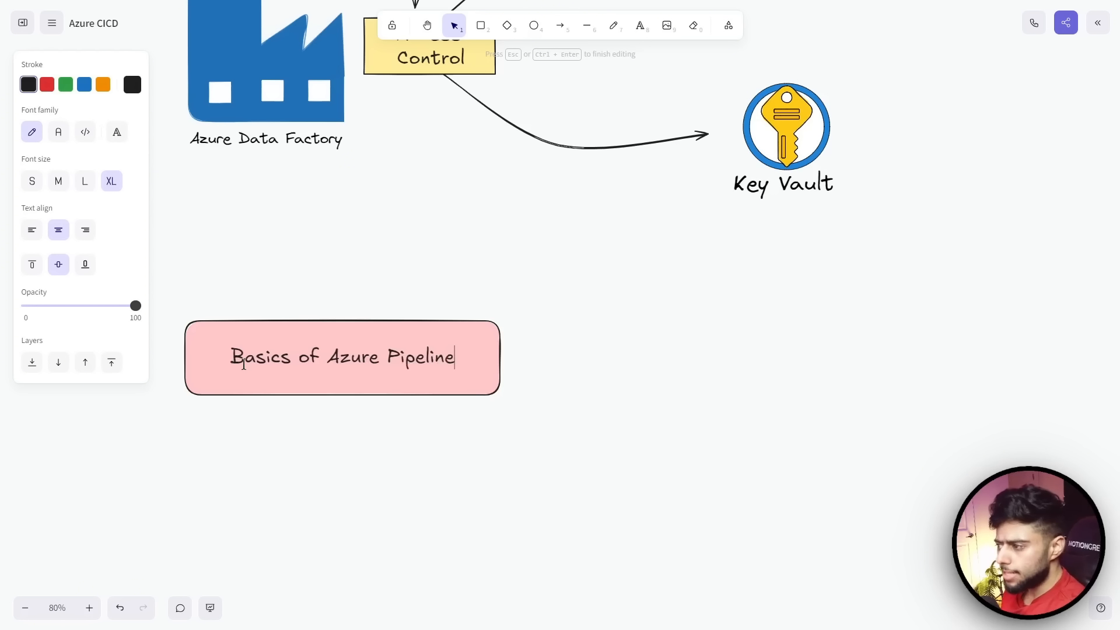
{"action": "left_click", "coordinate": [577, 464]}
Draw a tall sharp-edged rectangle with a green background, widen it slightly, and place it below and right of the pink heading box
{"action": "scroll", "coordinate": [525, 458], "scroll_direction": "down", "scroll_amount": 3}
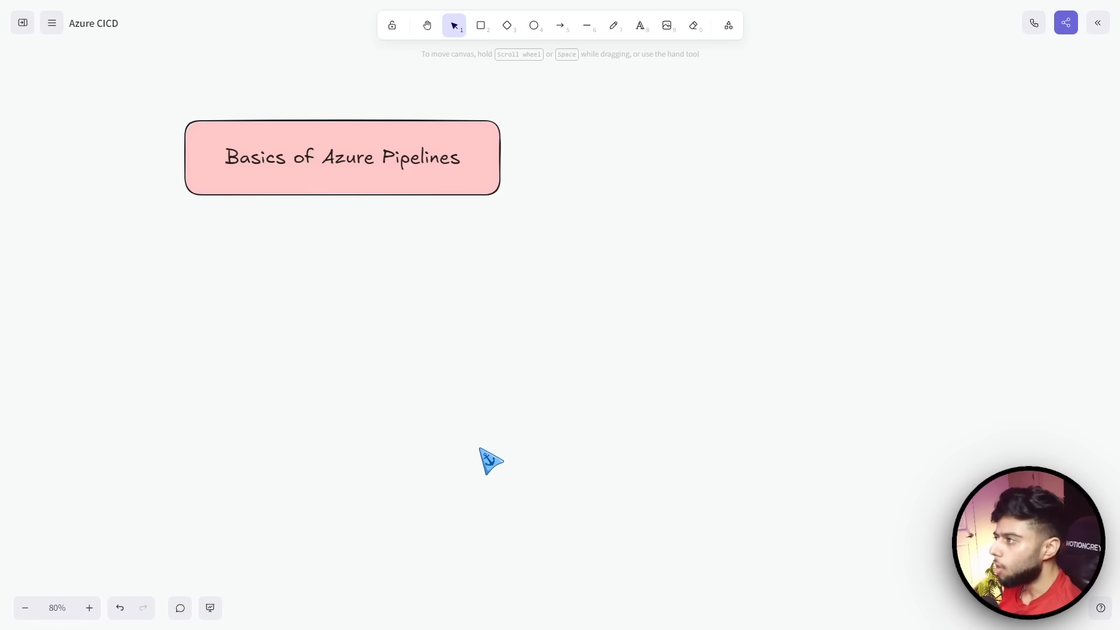
{"action": "left_click", "coordinate": [480, 27]}
{"action": "mouse_move", "coordinate": [371, 249]}
{"action": "left_mouse_down"}
{"action": "mouse_move", "coordinate": [565, 467]}
{"action": "mouse_move", "coordinate": [549, 493]}
{"action": "left_mouse_up"}
{"action": "left_click", "coordinate": [33, 373]}
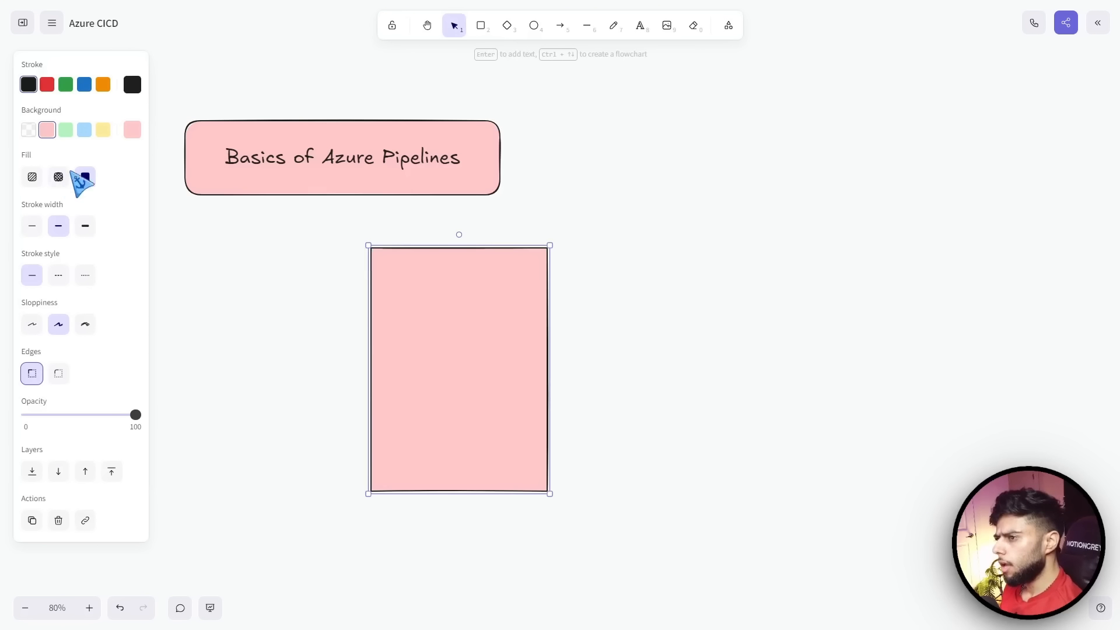
{"action": "left_click", "coordinate": [67, 131]}
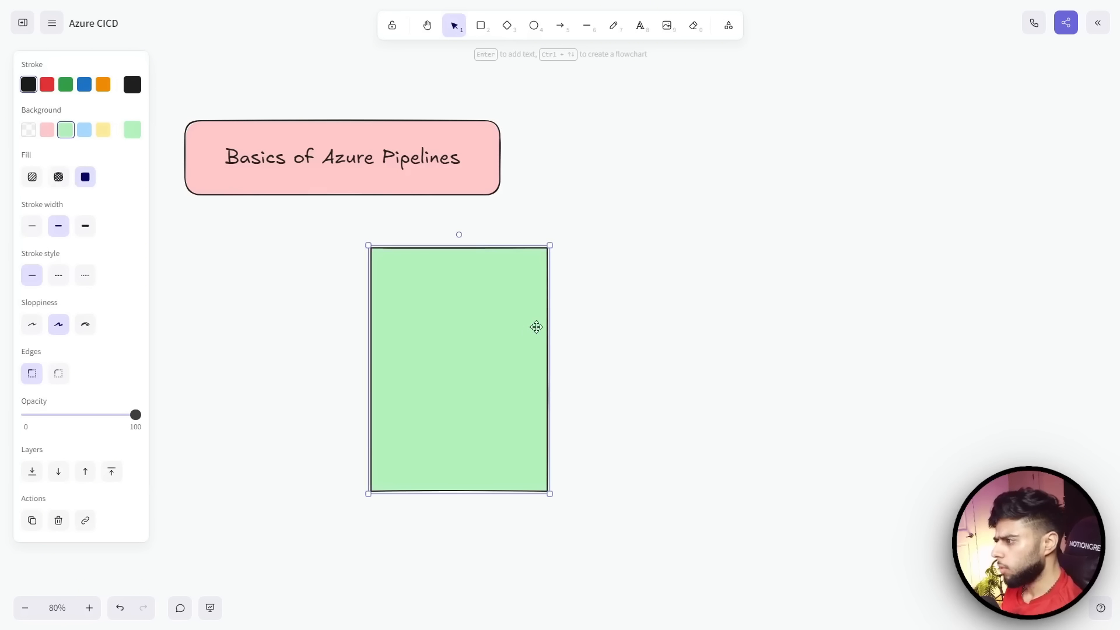
{"action": "left_click_drag", "start_coordinate": [550, 319], "coordinate": [573, 318]}
{"action": "left_click_drag", "start_coordinate": [559, 306], "coordinate": [701, 311]}
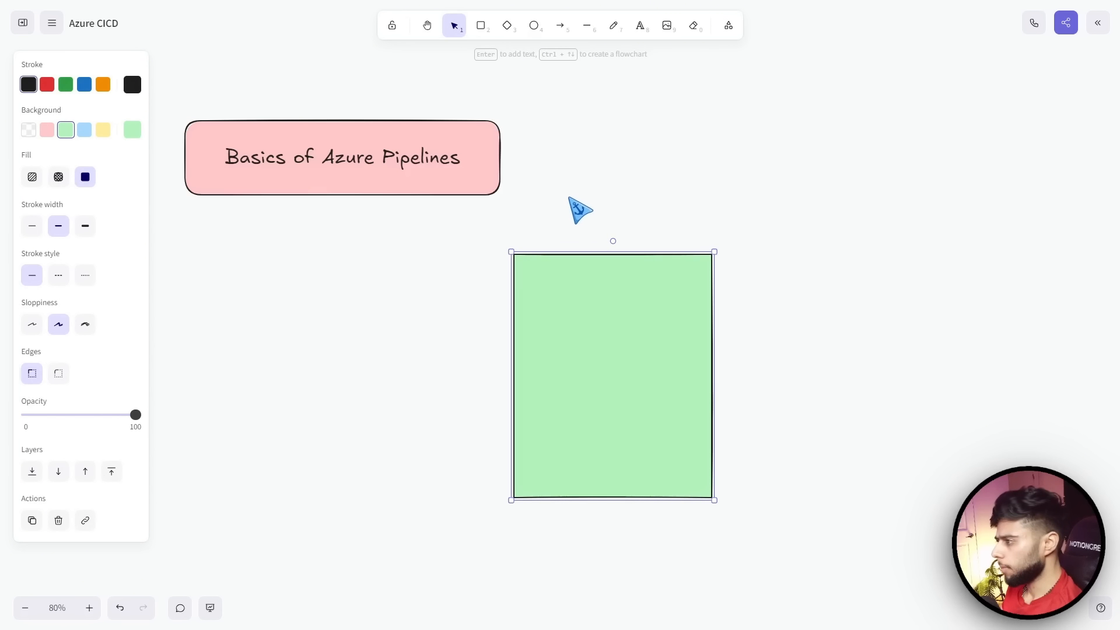
Add the text "YAML" above the green rectangle, enlarge it, and center it over the shape
{"action": "double_click", "coordinate": [559, 219]}
{"action": "type", "text": "YAML"}
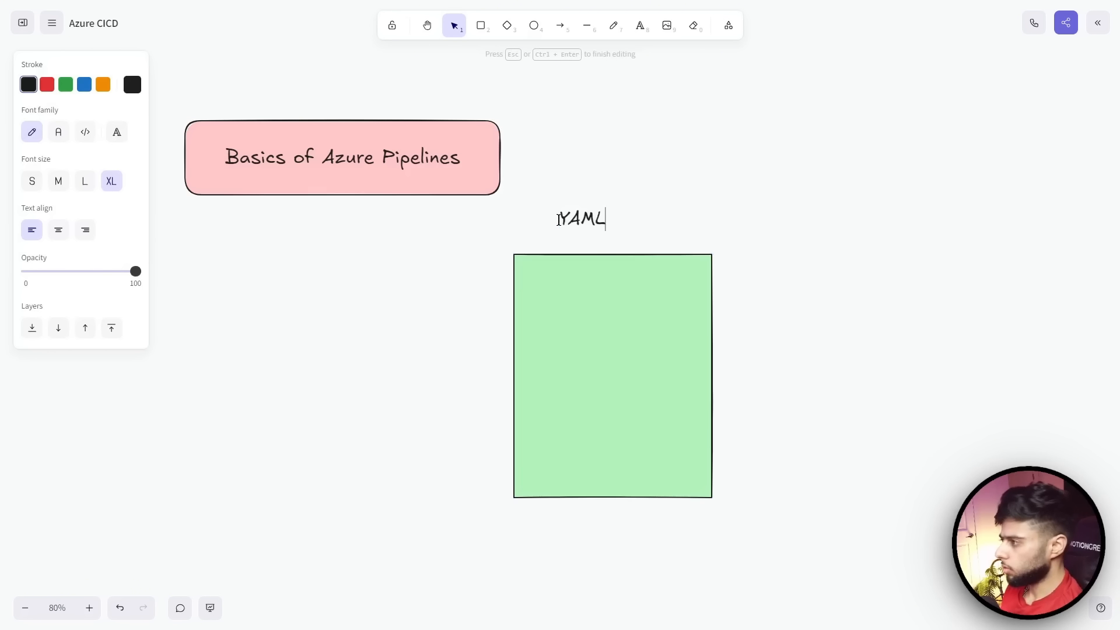
{"action": "key", "text": "Escape"}
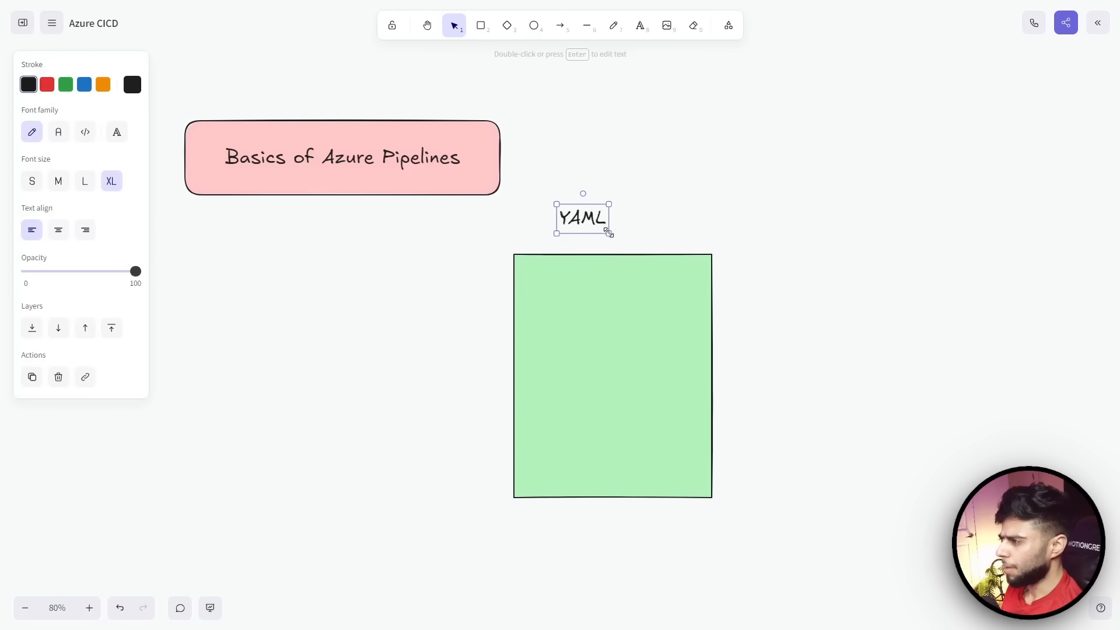
{"action": "left_click_drag", "start_coordinate": [609, 234], "coordinate": [650, 252]}
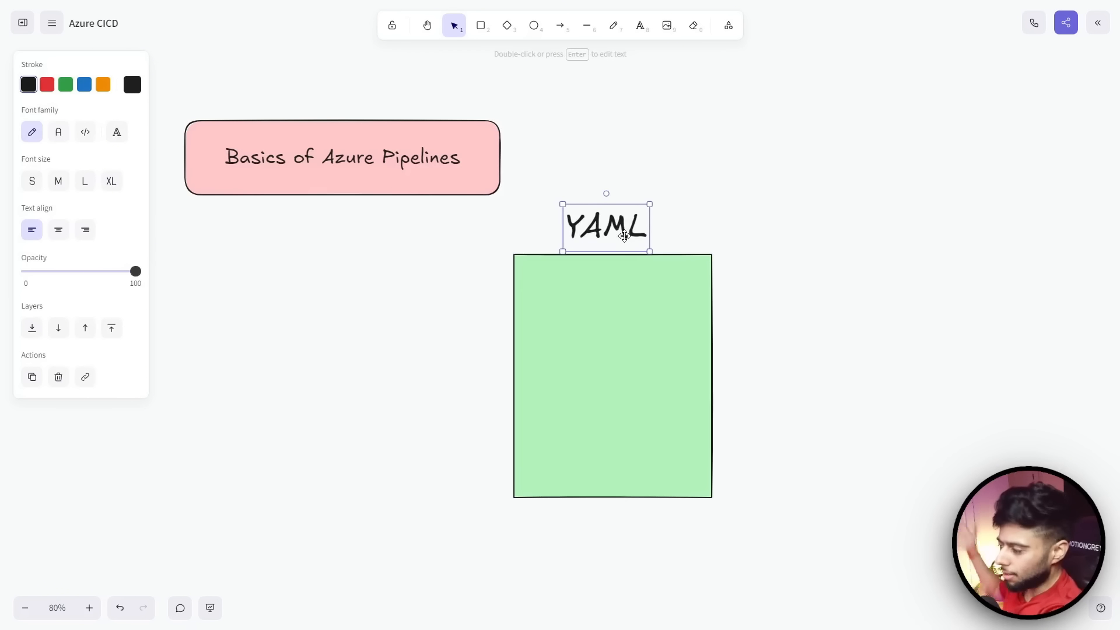
{"action": "left_click_drag", "start_coordinate": [594, 220], "coordinate": [603, 224]}
{"action": "left_click", "coordinate": [752, 216]}
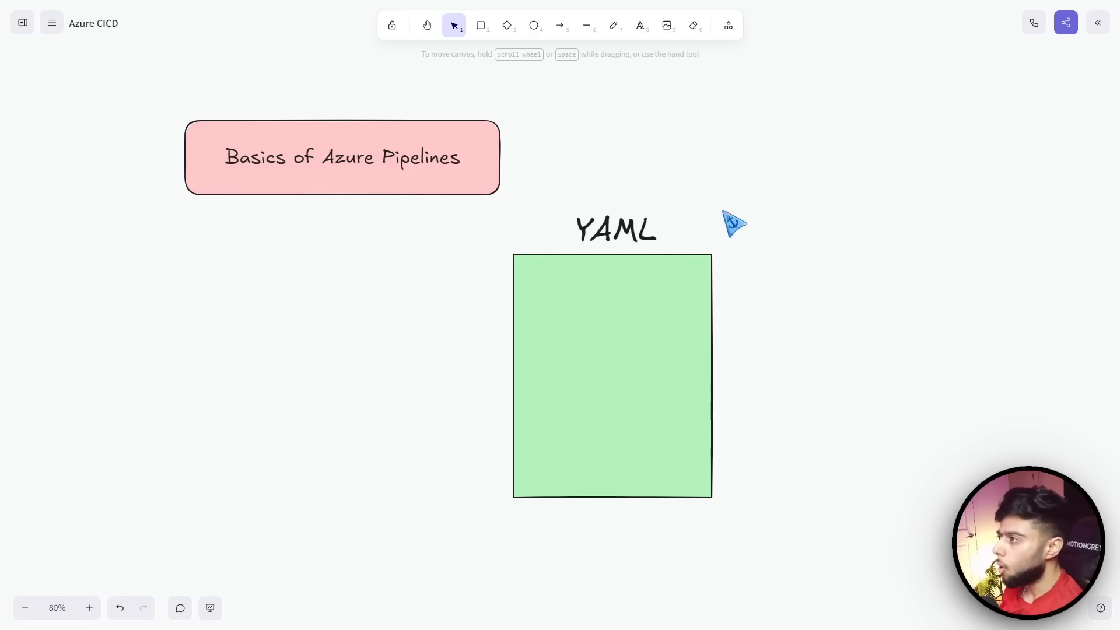
Draw a small rectangle with a white background inside the upper part of the green YAML block
{"action": "left_click", "coordinate": [481, 26]}
{"action": "left_click_drag", "start_coordinate": [542, 293], "coordinate": [683, 344]}
{"action": "left_click", "coordinate": [133, 130]}
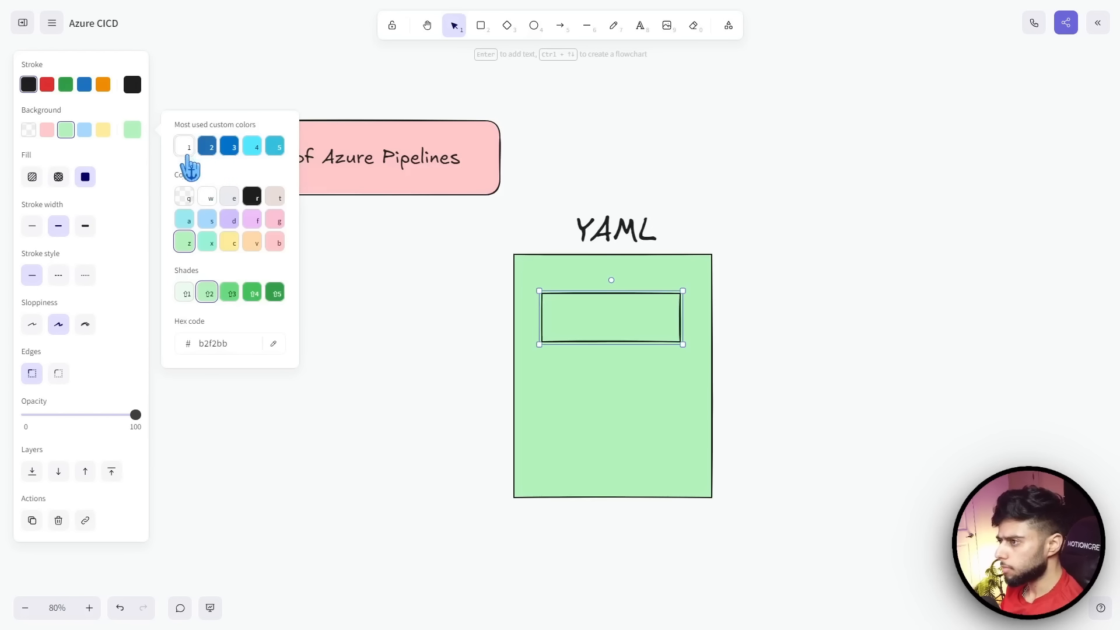
{"action": "left_click", "coordinate": [184, 146]}
{"action": "left_click_drag", "start_coordinate": [607, 339], "coordinate": [614, 342]}
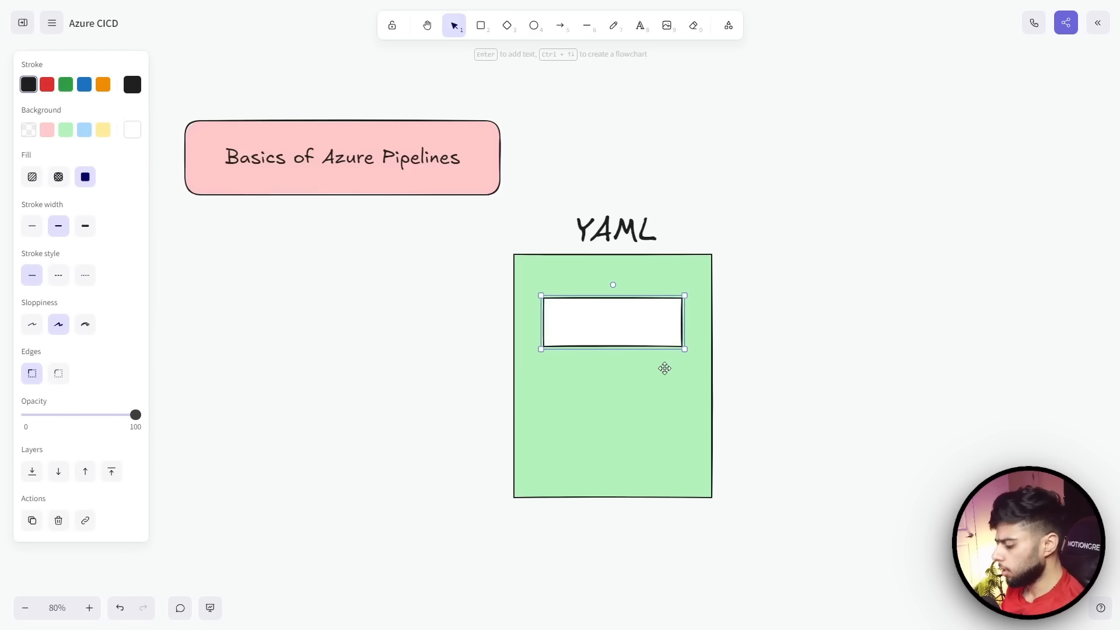
Stack two copies of the white box below the first one and extend the green block downward to fit all three
{"action": "key", "text": "ctrl+v"}
{"action": "left_click_drag", "start_coordinate": [664, 368], "coordinate": [613, 388]}
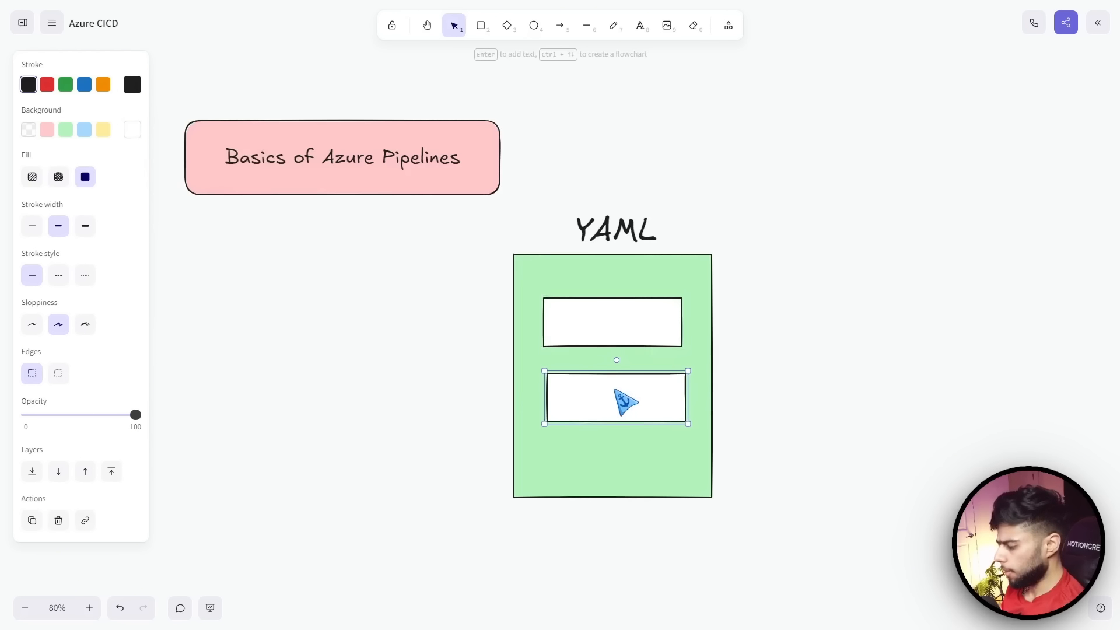
{"action": "key", "text": "ctrl+v"}
{"action": "left_click_drag", "start_coordinate": [615, 457], "coordinate": [618, 466]}
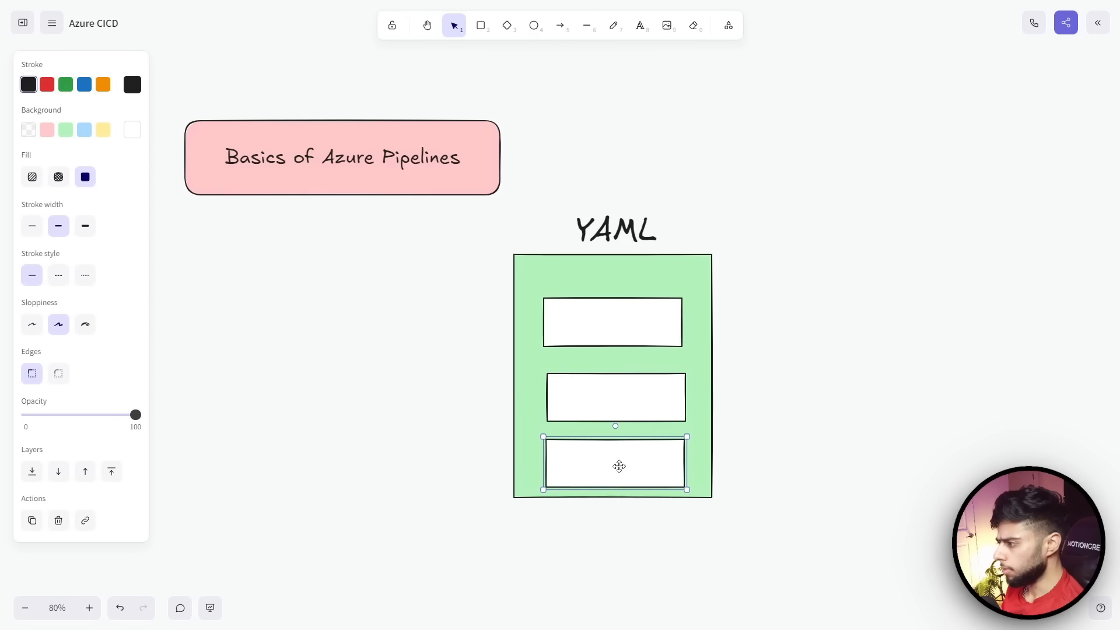
{"action": "left_click", "coordinate": [526, 497]}
{"action": "left_click_drag", "start_coordinate": [533, 500], "coordinate": [537, 513]}
{"action": "left_click", "coordinate": [850, 454]}
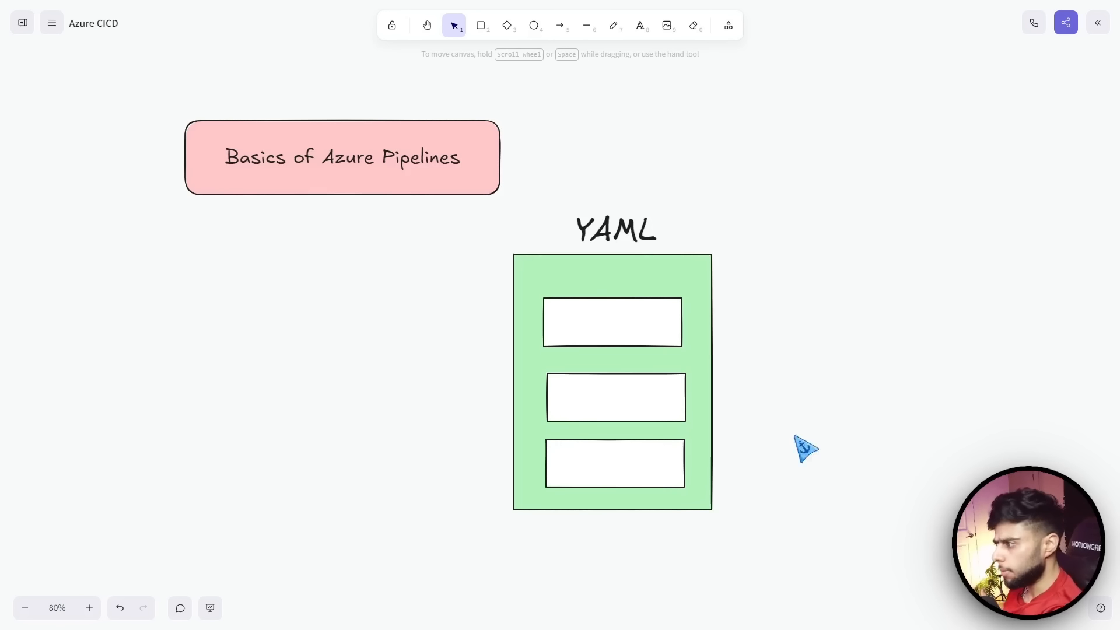
Label each of the three white boxes inside the YAML block "stage"
{"action": "left_click", "coordinate": [640, 327]}
{"action": "left_click", "coordinate": [817, 352]}
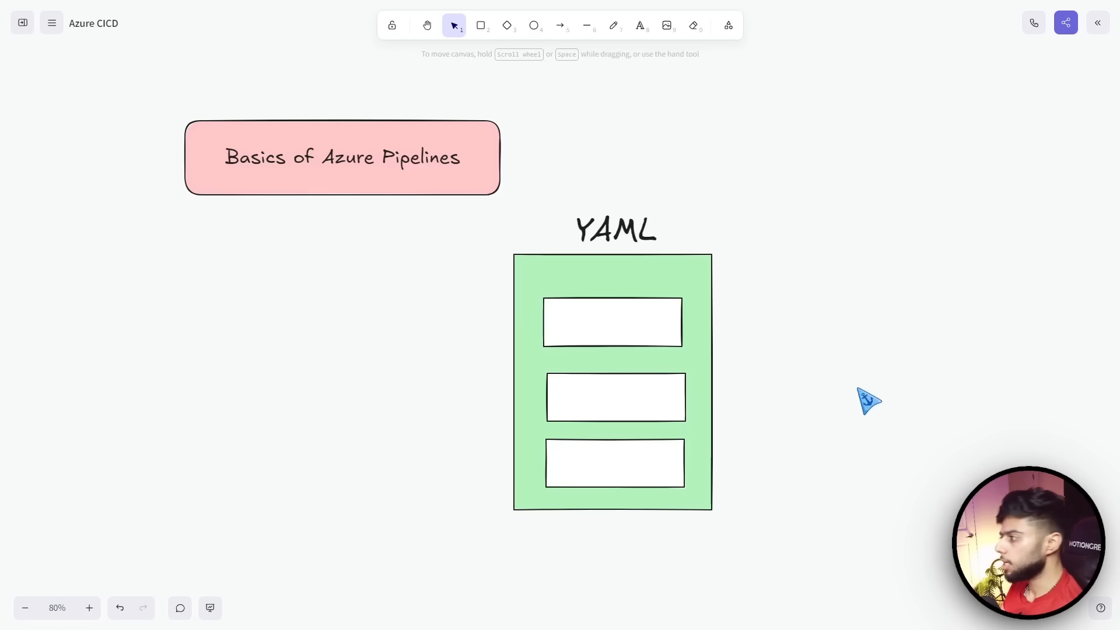
{"action": "left_click_drag", "start_coordinate": [859, 389], "coordinate": [543, 335]}
{"action": "double_click", "coordinate": [265, 256]}
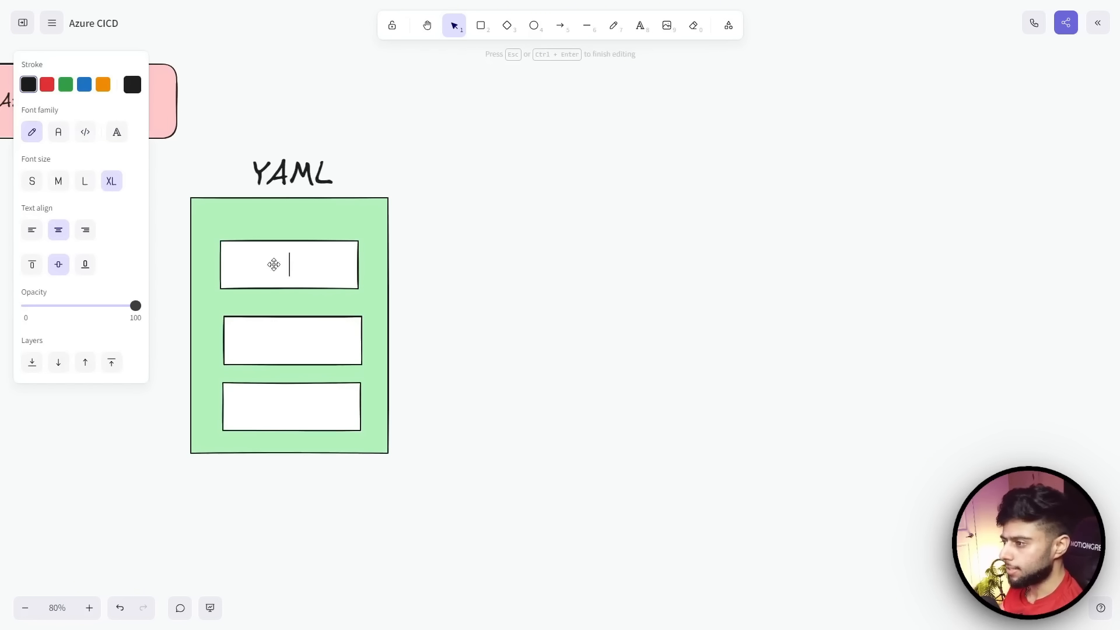
{"action": "type", "text": "stage"}
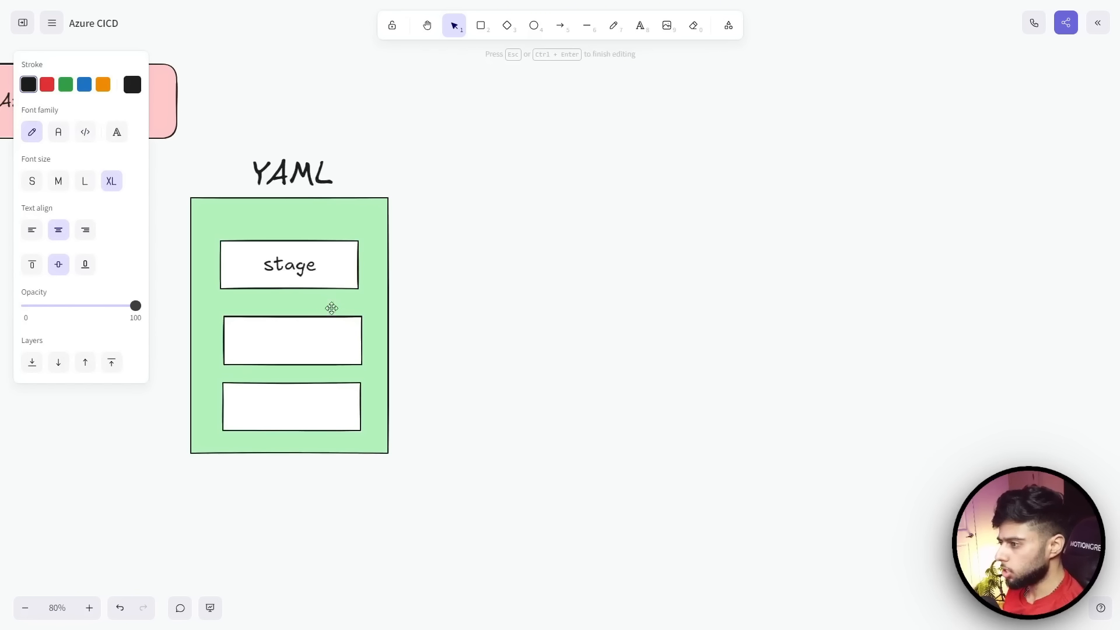
{"action": "left_click", "coordinate": [280, 335]}
{"action": "double_click", "coordinate": [281, 338]}
{"action": "type", "text": "stage"}
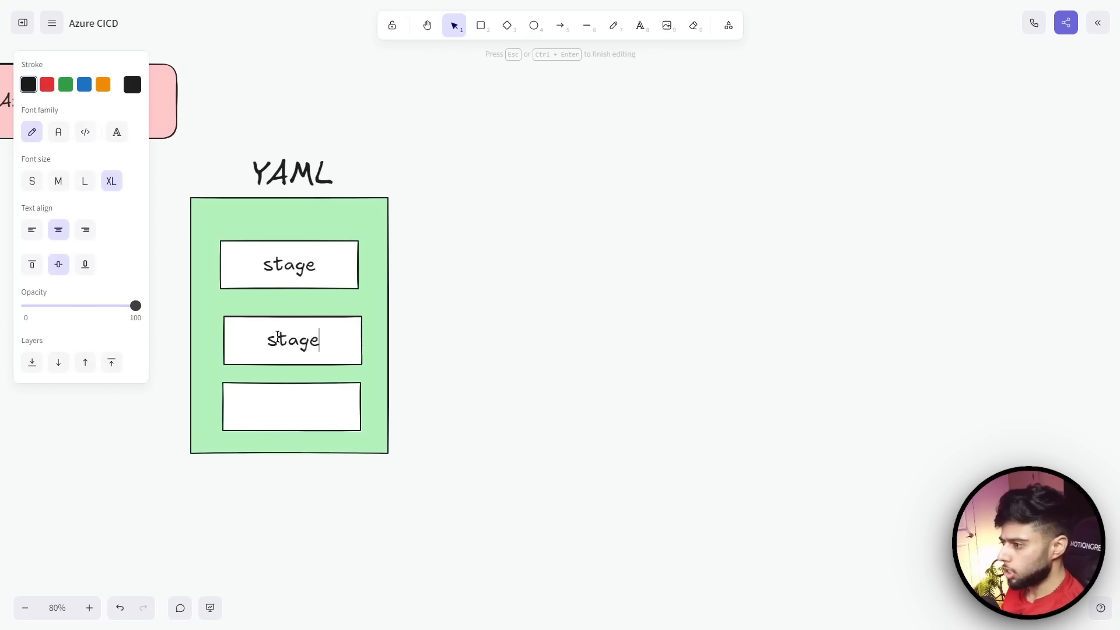
{"action": "left_click", "coordinate": [283, 414]}
{"action": "double_click", "coordinate": [286, 415]}
{"action": "type", "text": "stage"}
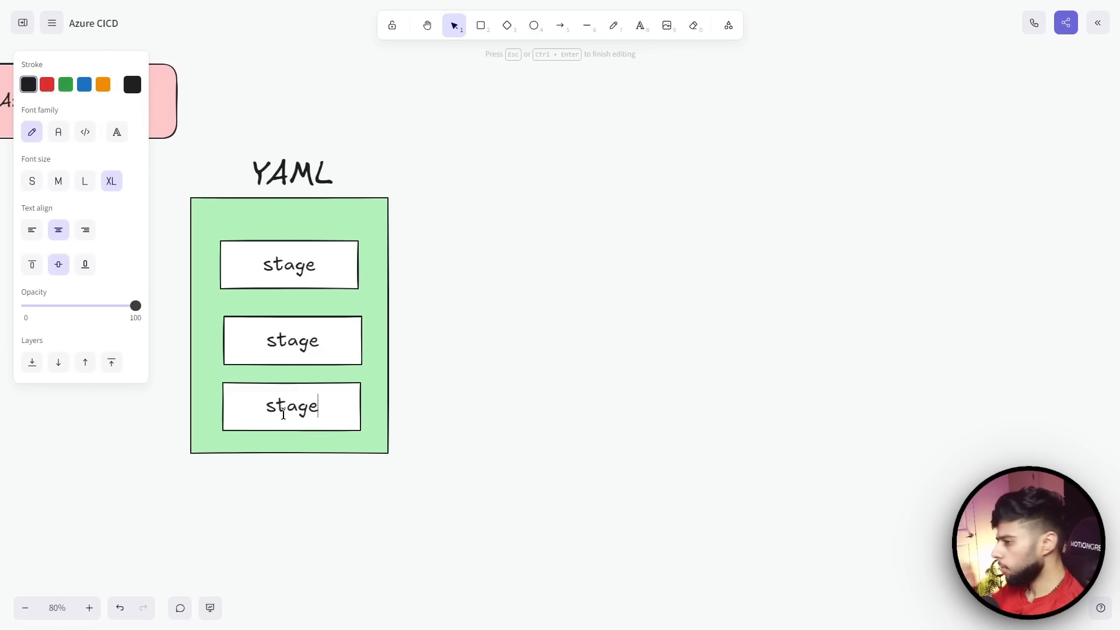
{"action": "left_click", "coordinate": [588, 312]}
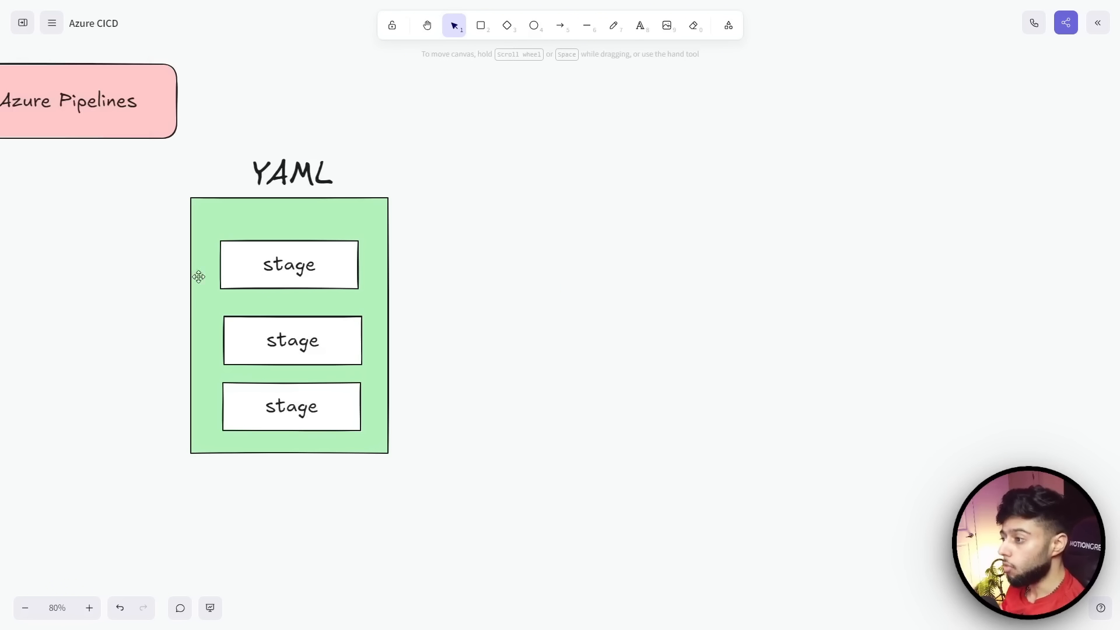
Place a copy of the top stage box to the right of the YAML block and enlarge it into a large rectangle
{"action": "left_click", "coordinate": [248, 275]}
{"action": "left_click_drag", "start_coordinate": [248, 274], "coordinate": [538, 419]}
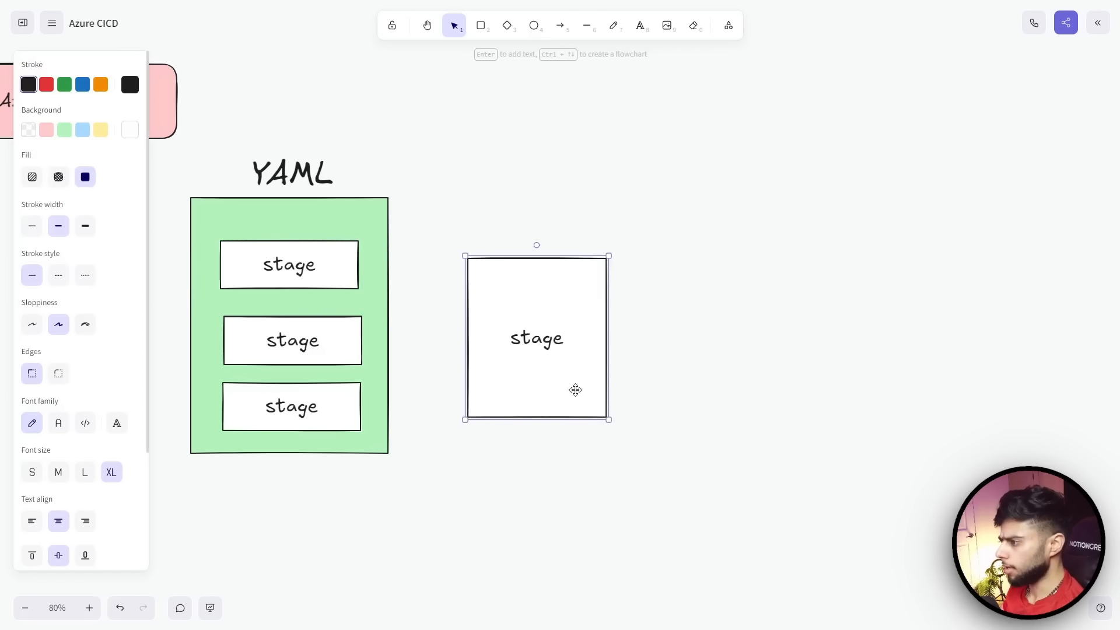
{"action": "left_click_drag", "start_coordinate": [609, 359], "coordinate": [720, 345]}
Draw an arrow from the top stage box to the large white rectangle and bend it into a downward curve
{"action": "left_click", "coordinate": [560, 25]}
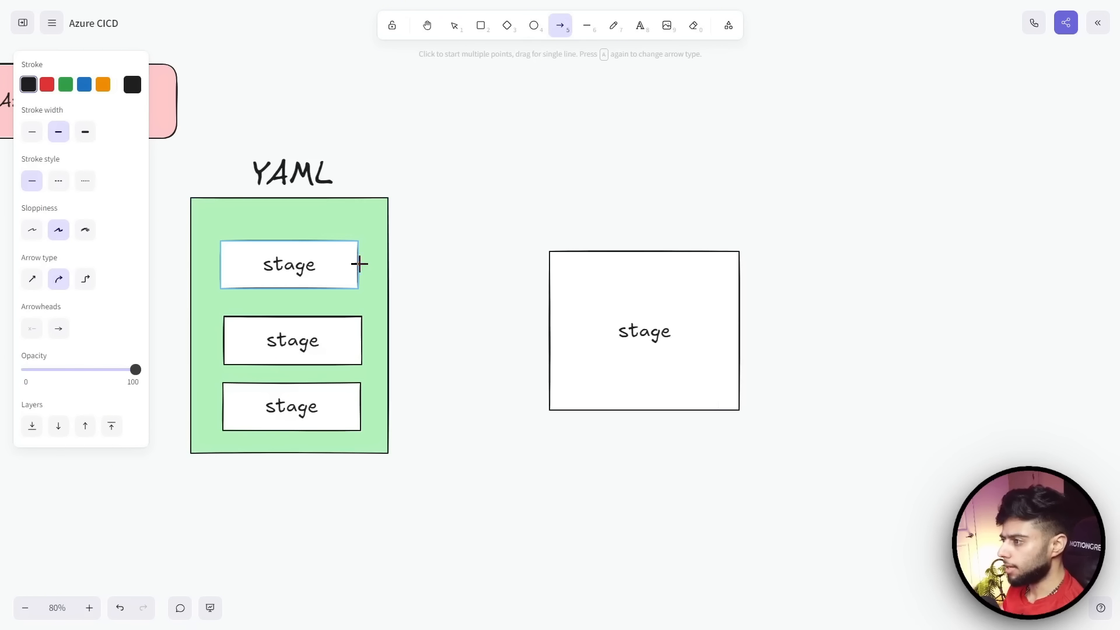
{"action": "left_click_drag", "start_coordinate": [358, 262], "coordinate": [546, 307]}
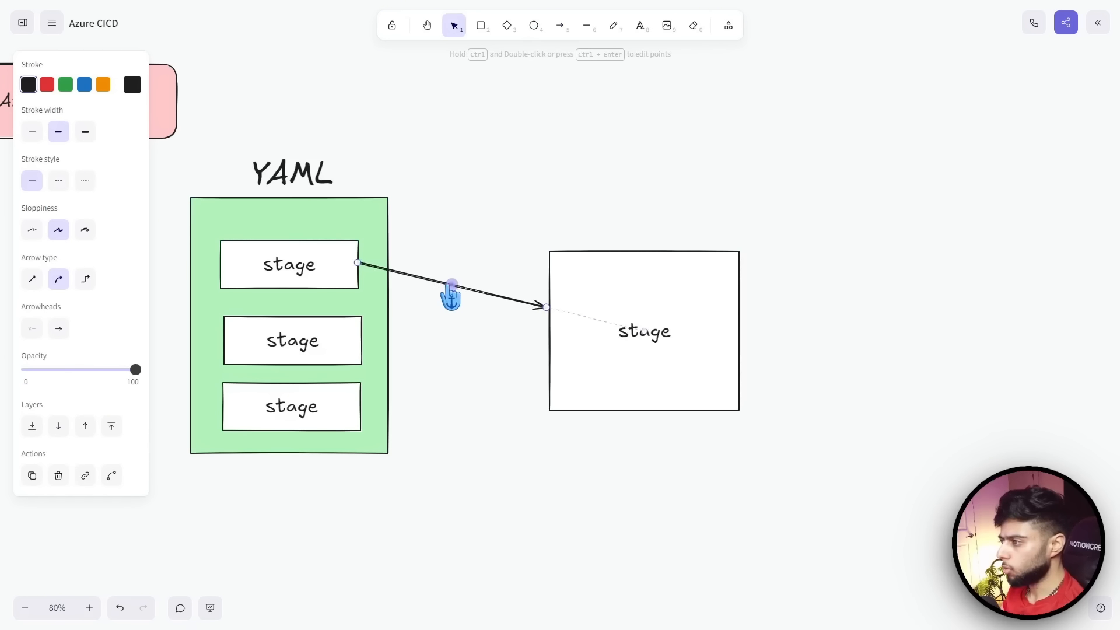
{"action": "left_click_drag", "start_coordinate": [452, 285], "coordinate": [434, 331]}
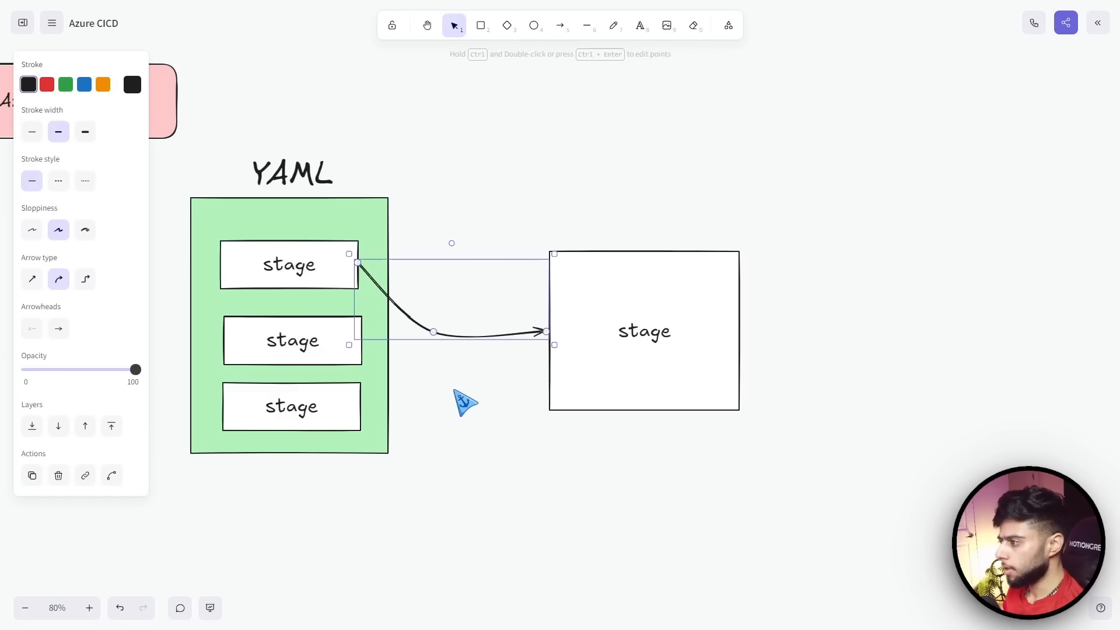
{"action": "left_click", "coordinate": [463, 400]}
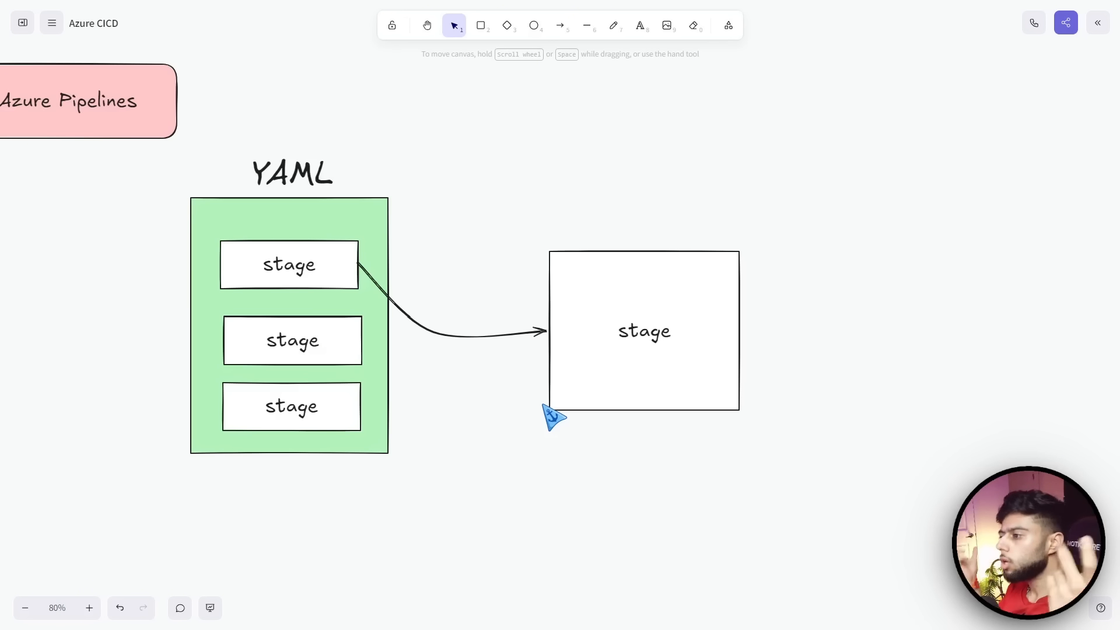
Remove the "stage" label from the large white rectangle
{"action": "double_click", "coordinate": [644, 335]}
{"action": "key", "text": "BackSpace"}
{"action": "key", "text": "Escape"}
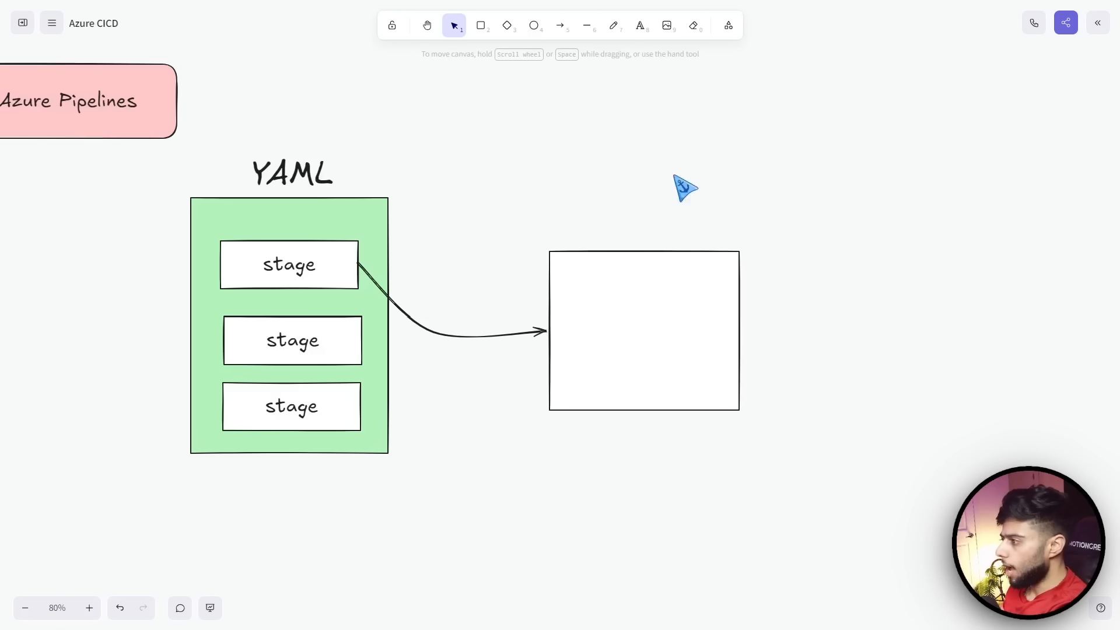
Draw a small light-blue rectangle inside the upper part of the large white box and place a copy below it
{"action": "left_click", "coordinate": [481, 27]}
{"action": "mouse_move", "coordinate": [578, 275]}
{"action": "left_mouse_down"}
{"action": "mouse_move", "coordinate": [707, 312]}
{"action": "mouse_move", "coordinate": [668, 303]}
{"action": "mouse_move", "coordinate": [645, 362]}
{"action": "left_mouse_up"}
{"action": "left_click", "coordinate": [87, 131]}
{"action": "key", "text": "ctrl+c"}
{"action": "key", "text": "ctrl+v"}
Label both light-blue rectangles inside the large white box "job"
{"action": "double_click", "coordinate": [624, 296]}
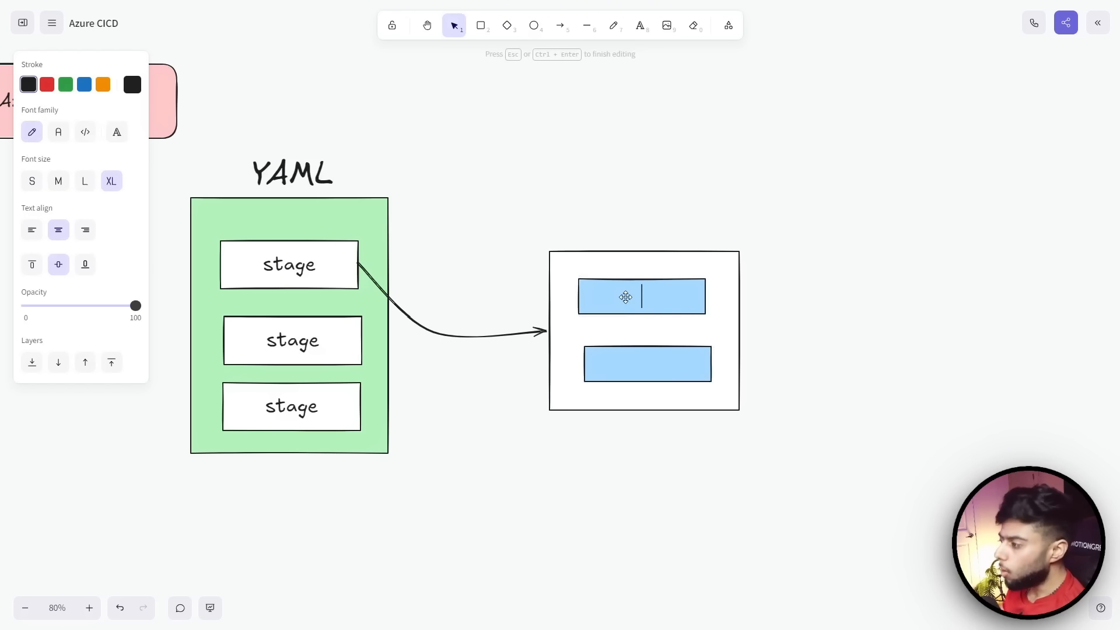
{"action": "type", "text": "job"}
{"action": "left_click", "coordinate": [627, 363]}
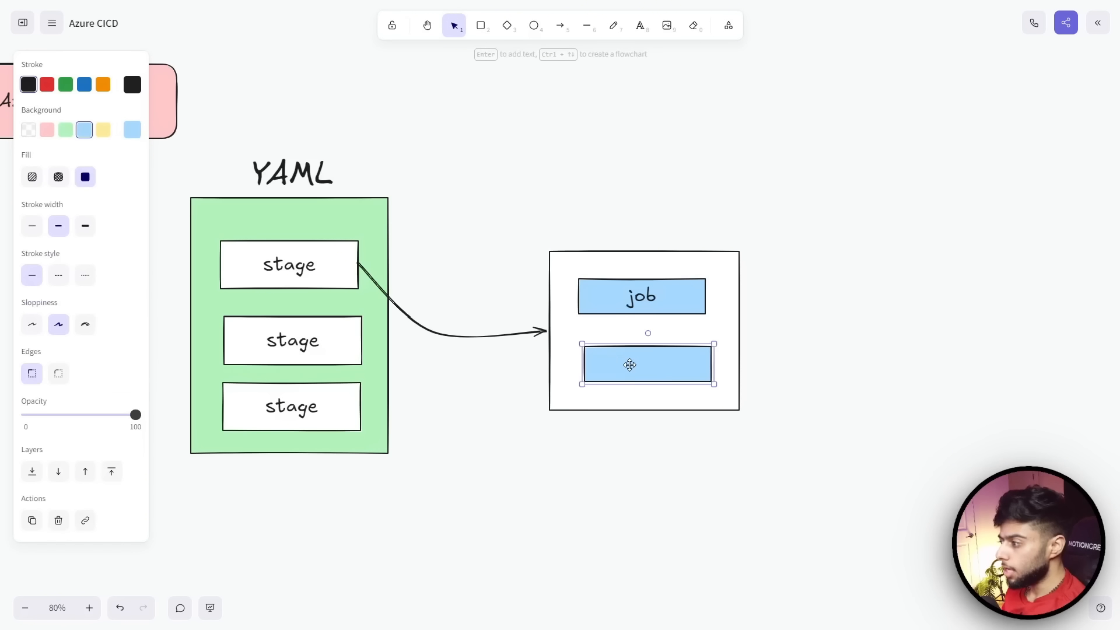
{"action": "double_click", "coordinate": [635, 367]}
{"action": "type", "text": "job"}
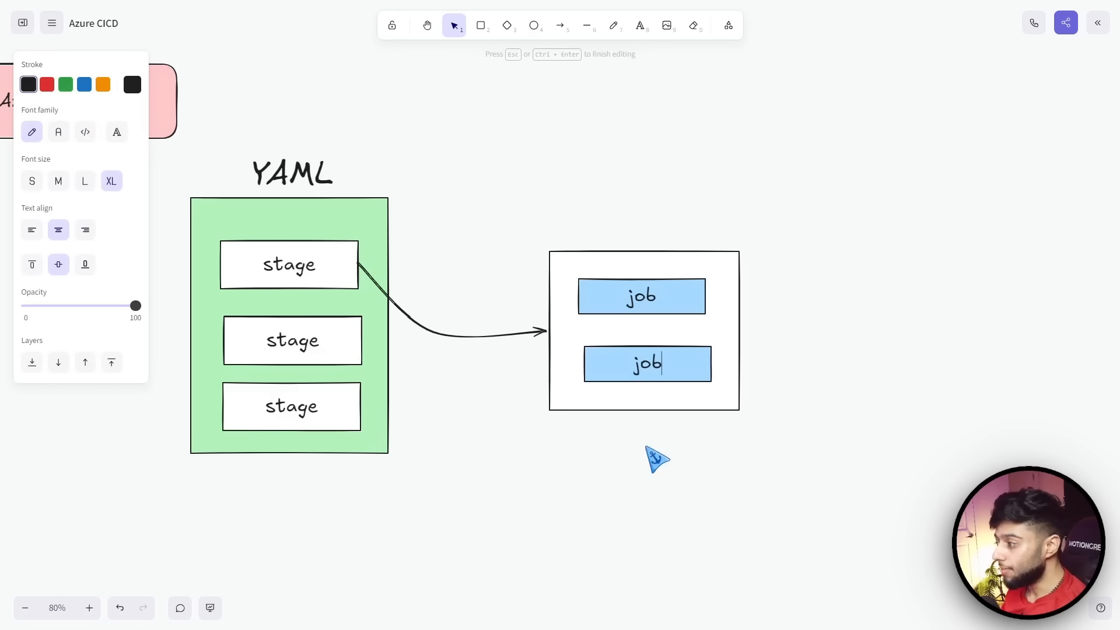
{"action": "left_click", "coordinate": [644, 481]}
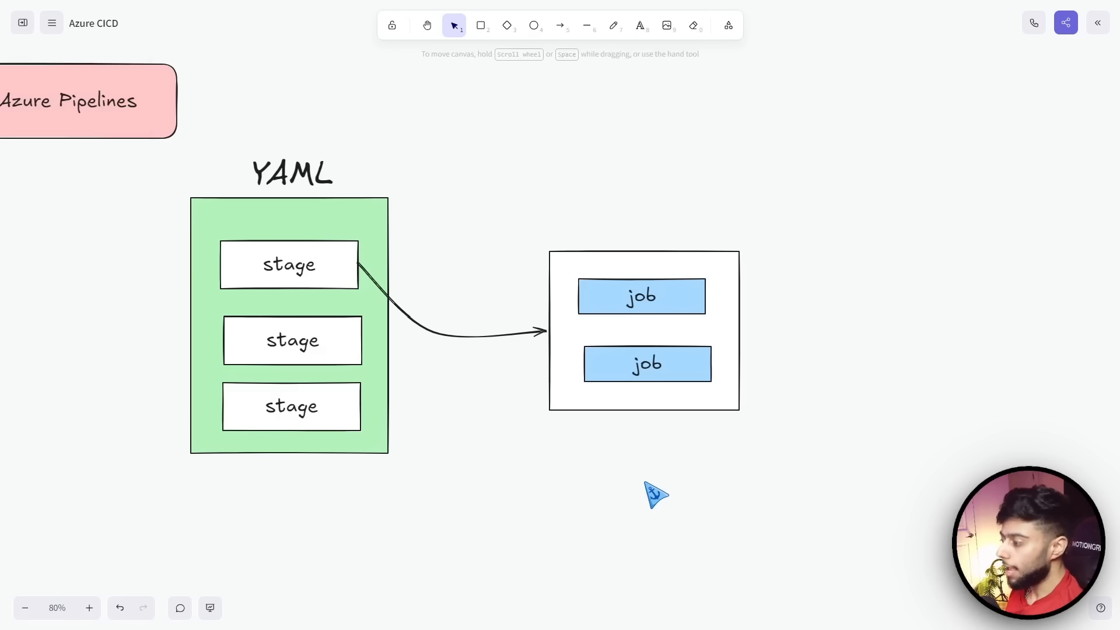
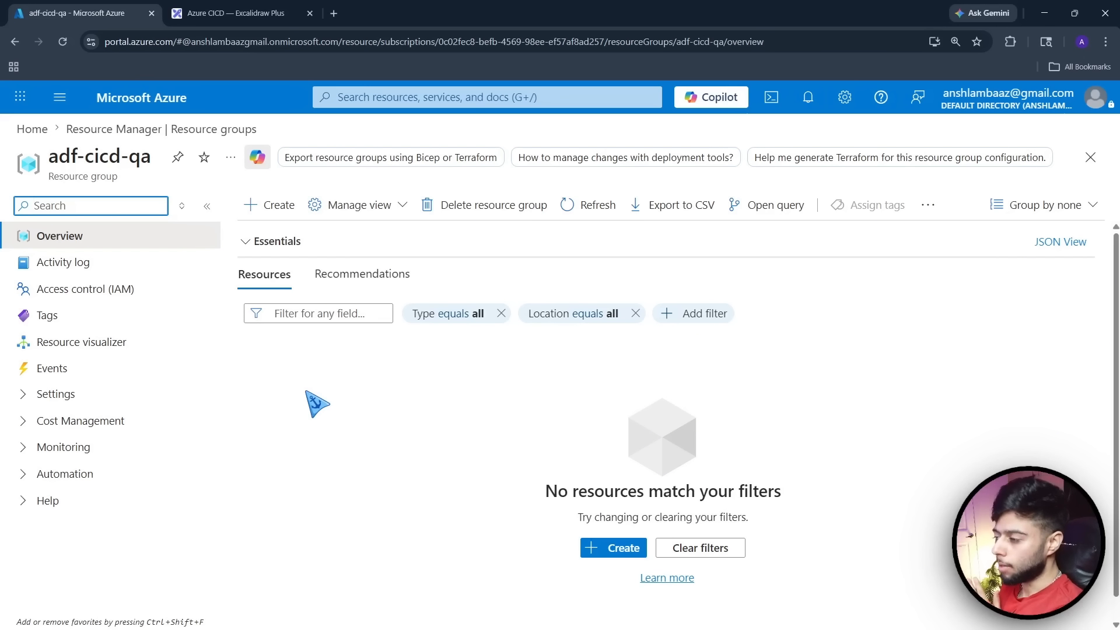
Find Data Factory in the Marketplace from the adf-cicd-qa resource group and start creating one
{"action": "left_click", "coordinate": [270, 209]}
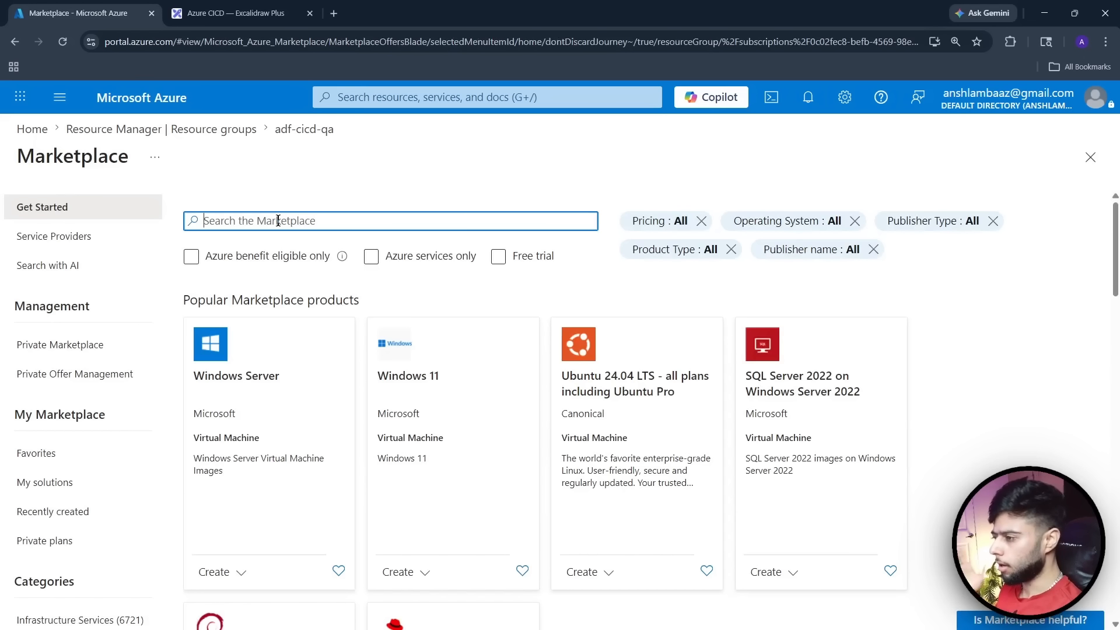
{"action": "type", "text": "data fac"}
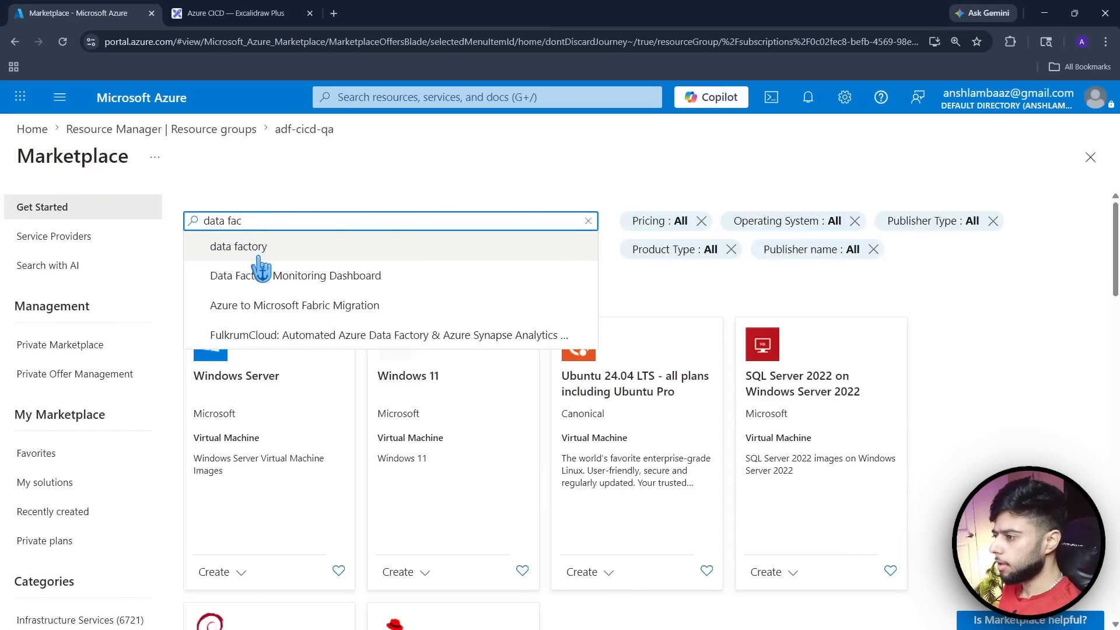
{"action": "left_click", "coordinate": [259, 250]}
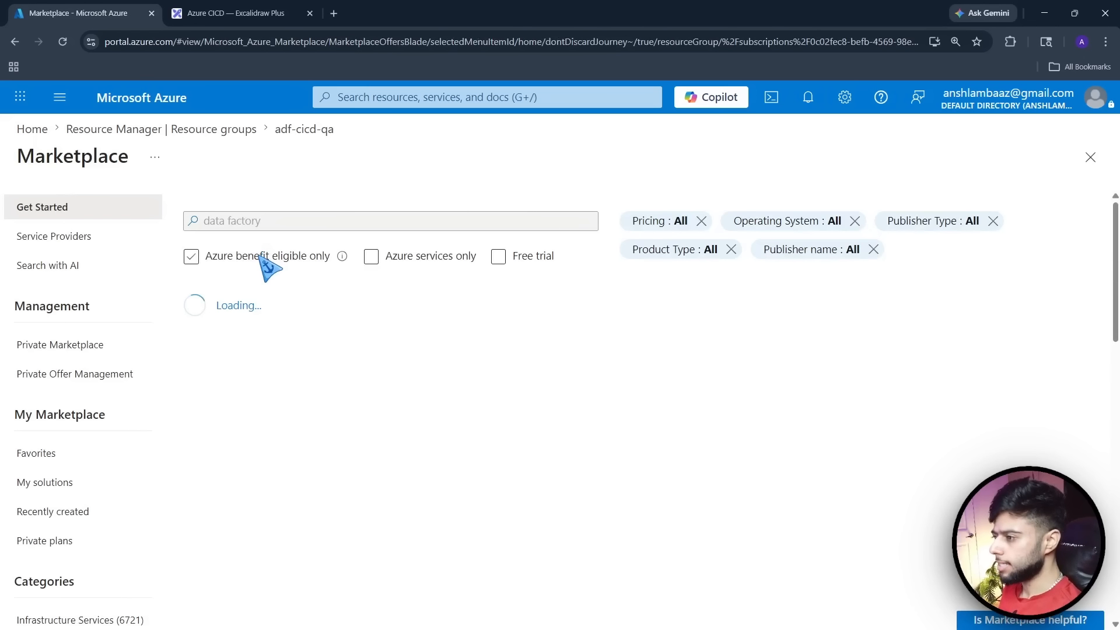
{"action": "left_click", "coordinate": [418, 461]}
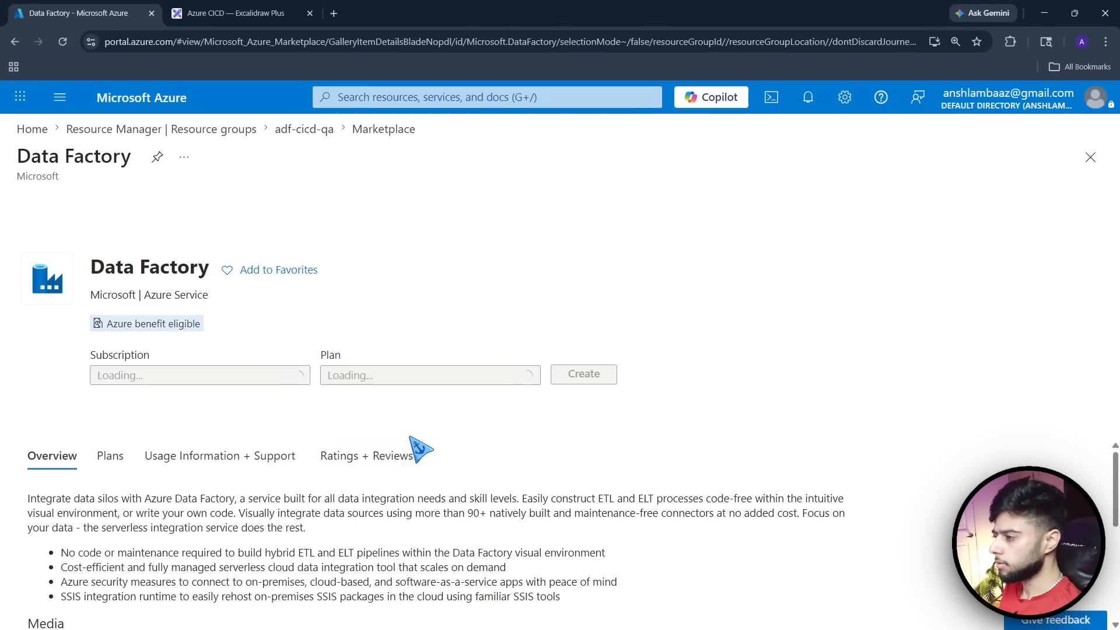
{"action": "left_click", "coordinate": [586, 396]}
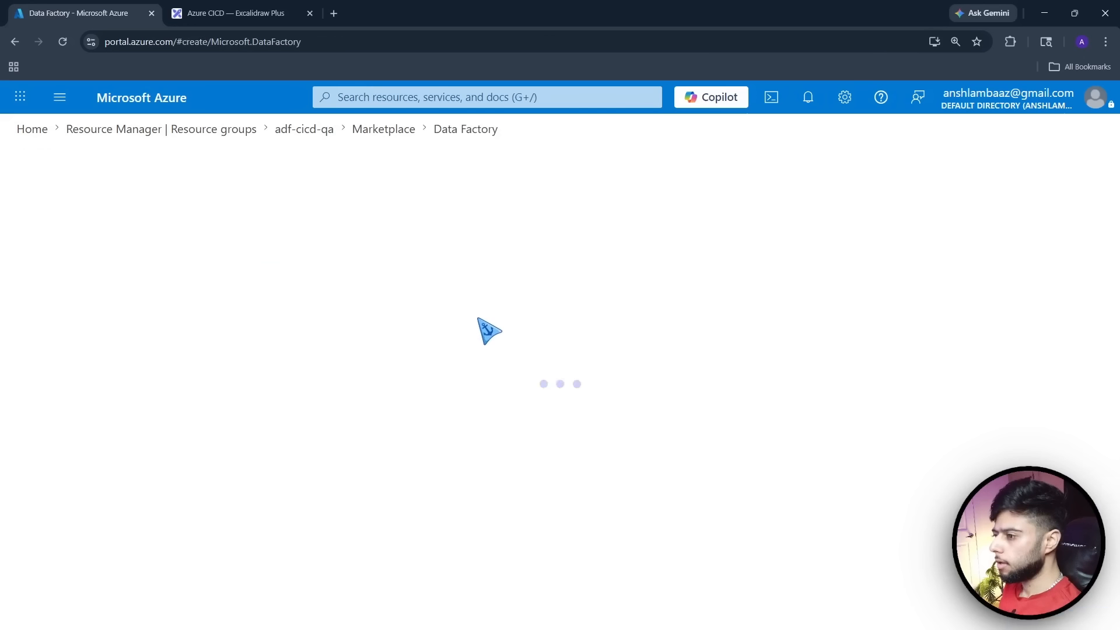
Name the new data factory adfanshqa
{"action": "scroll", "coordinate": [216, 403], "scroll_direction": "down", "scroll_amount": 1}
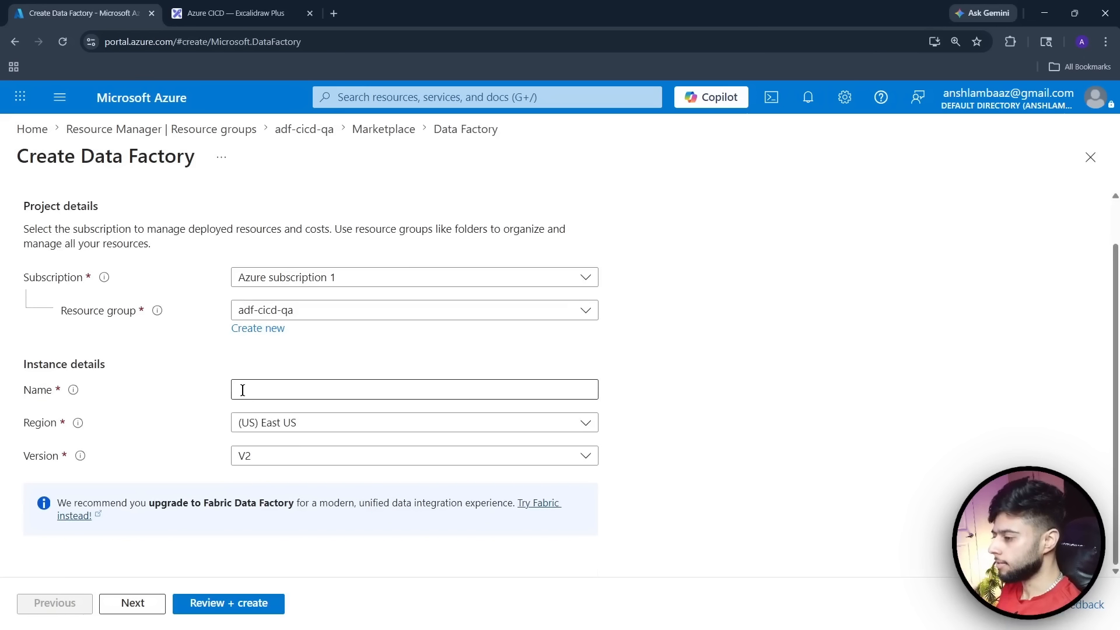
{"action": "left_click", "coordinate": [243, 390]}
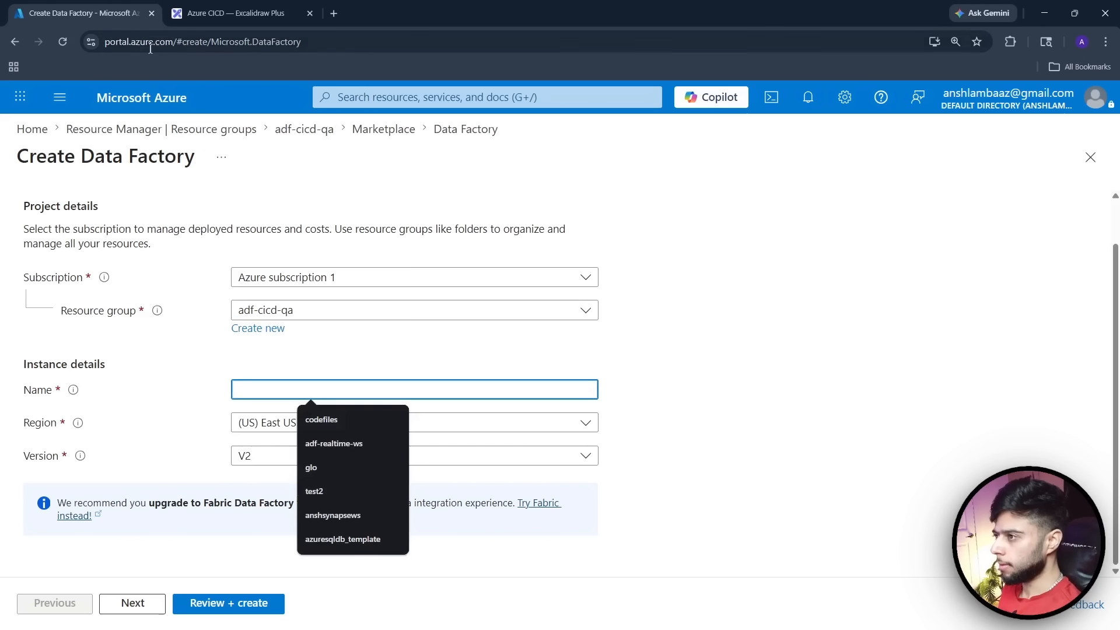
{"action": "type", "text": "adf"}
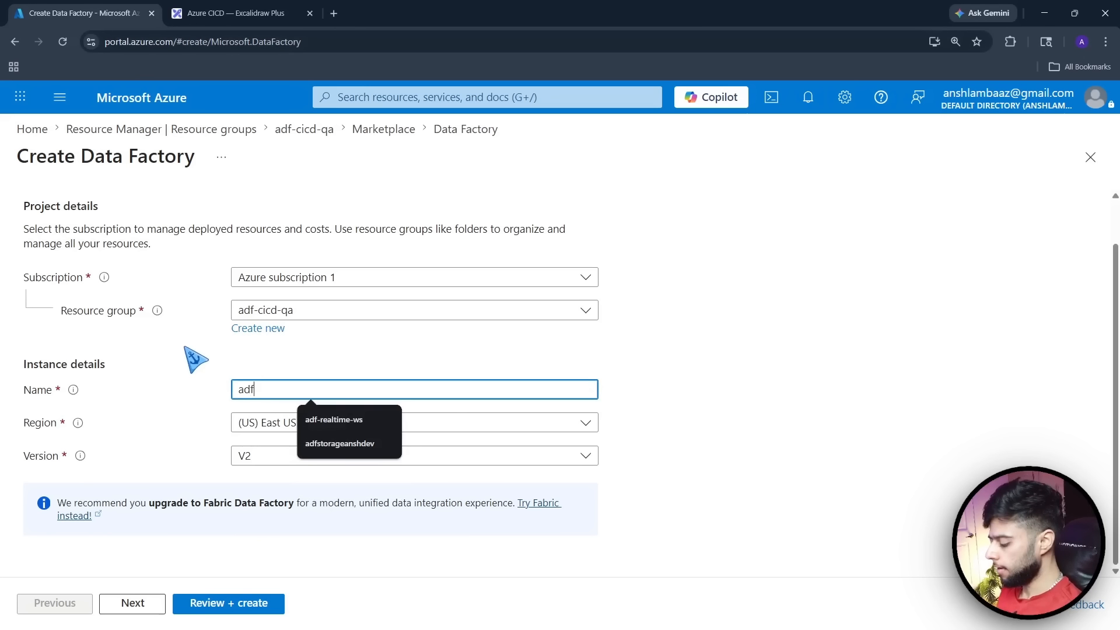
{"action": "type", "text": "anshdev"}
{"action": "key", "text": "BackSpace"}
{"action": "key", "text": "BackSpace"}
{"action": "key", "text": "BackSpace"}
{"action": "type", "text": "w"}
{"action": "type", "text": "qa"}
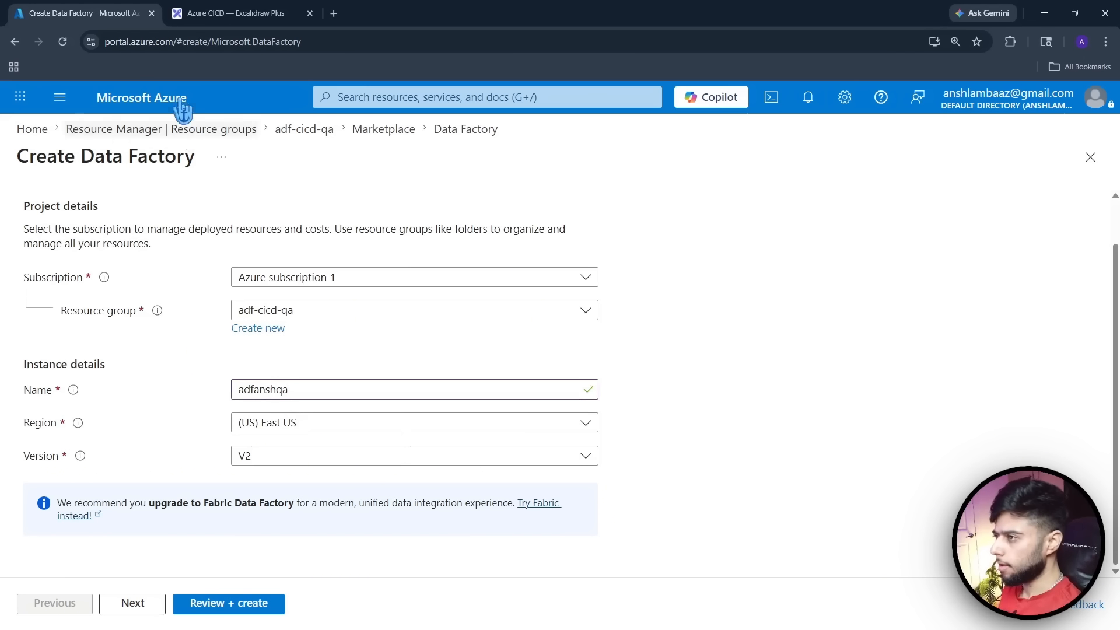
Check the existing data factory's name in the adf-cicd-dev resource group in a duplicate portal tab, and return to the creation form
{"action": "right_click", "coordinate": [104, 13]}
{"action": "left_click", "coordinate": [152, 122]}
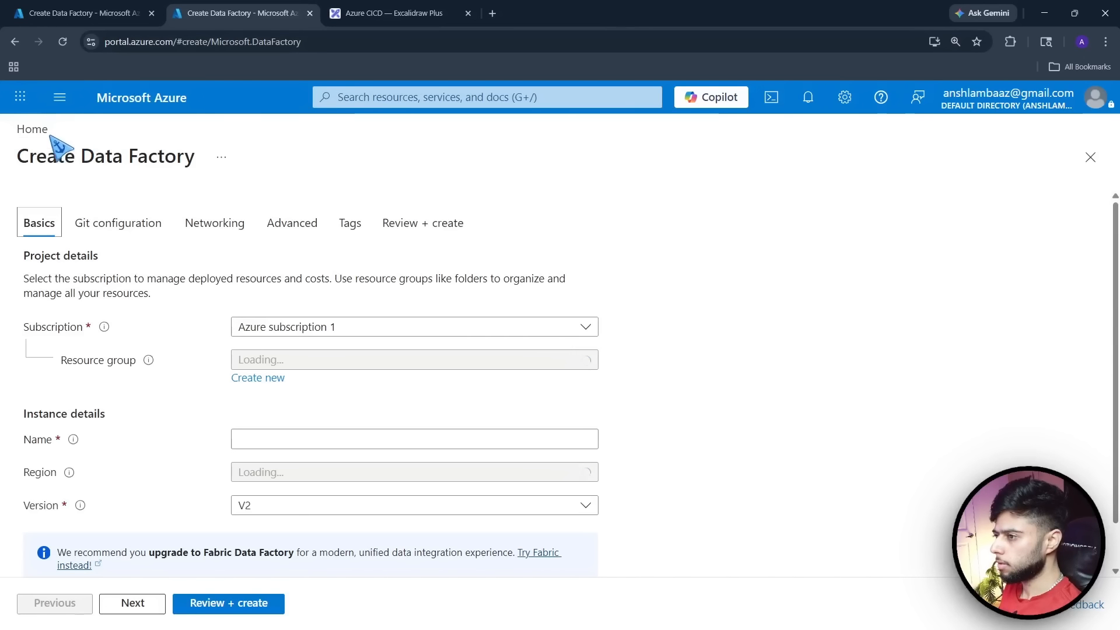
{"action": "left_click", "coordinate": [40, 127]}
{"action": "left_click", "coordinate": [169, 419]}
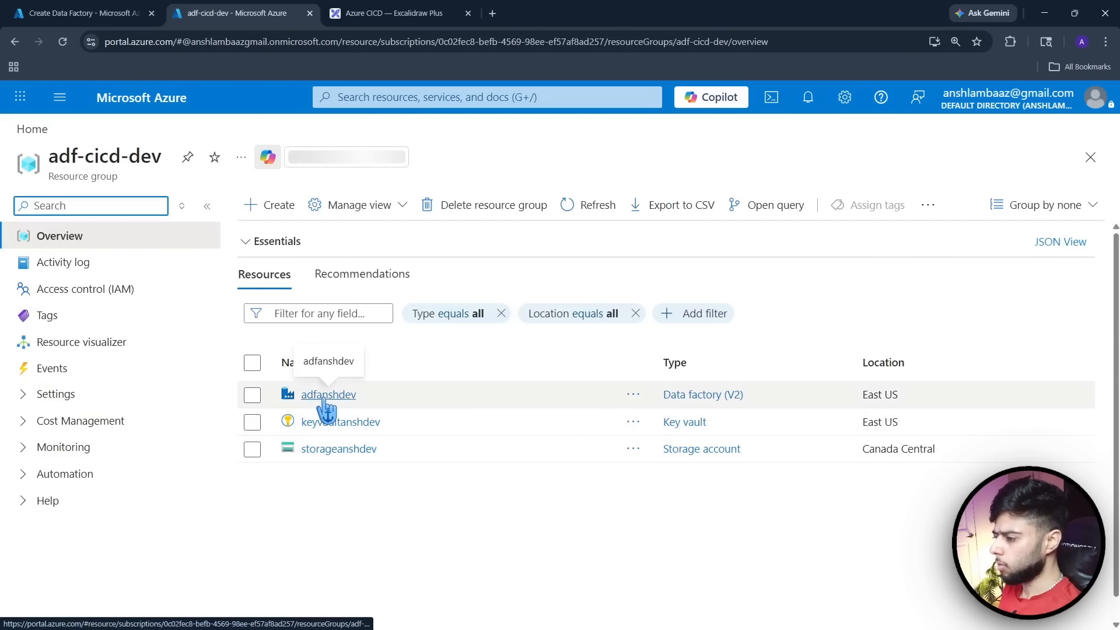
{"action": "left_click", "coordinate": [61, 10]}
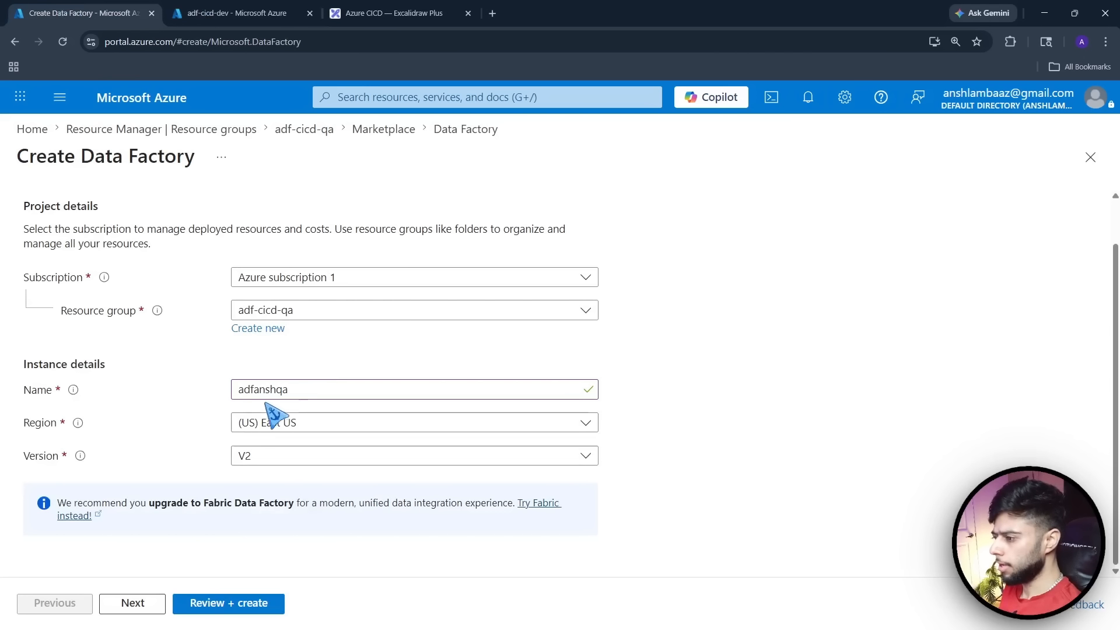
Review and create the data factory adfanshqa, and reopen the adf-cicd-qa resource group
{"action": "left_click", "coordinate": [248, 605]}
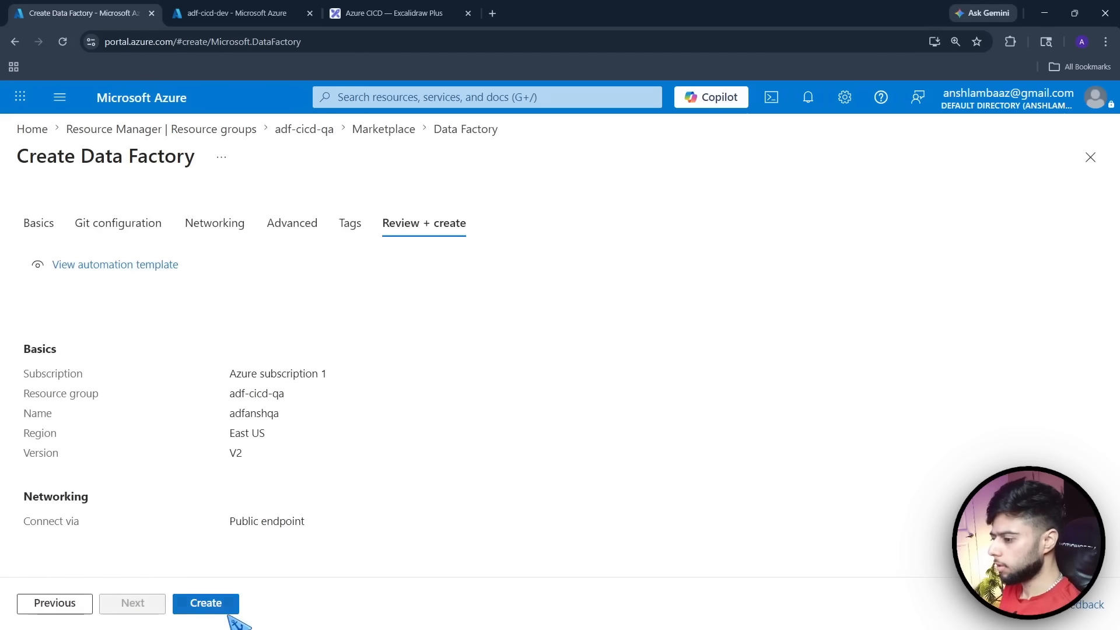
{"action": "left_click", "coordinate": [205, 602]}
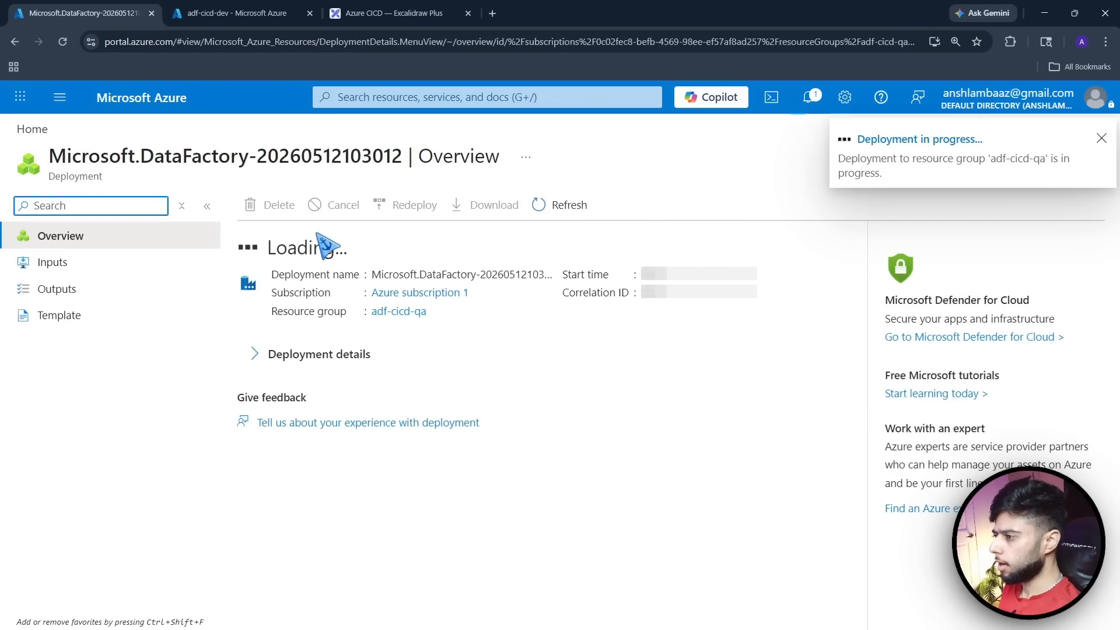
{"action": "left_click", "coordinate": [30, 129]}
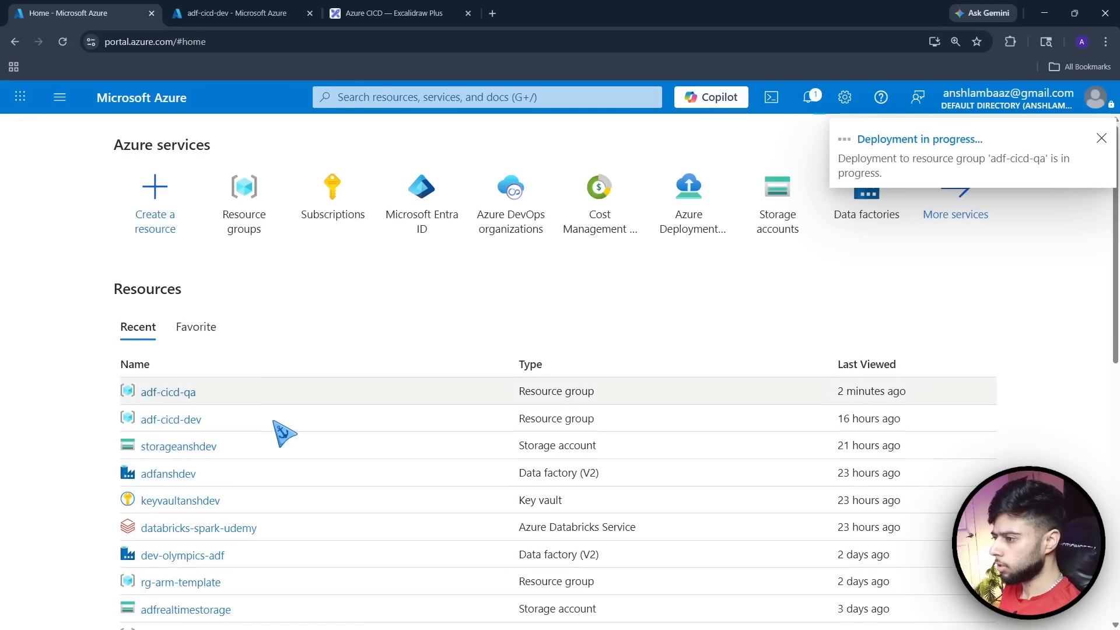
{"action": "left_click", "coordinate": [183, 393]}
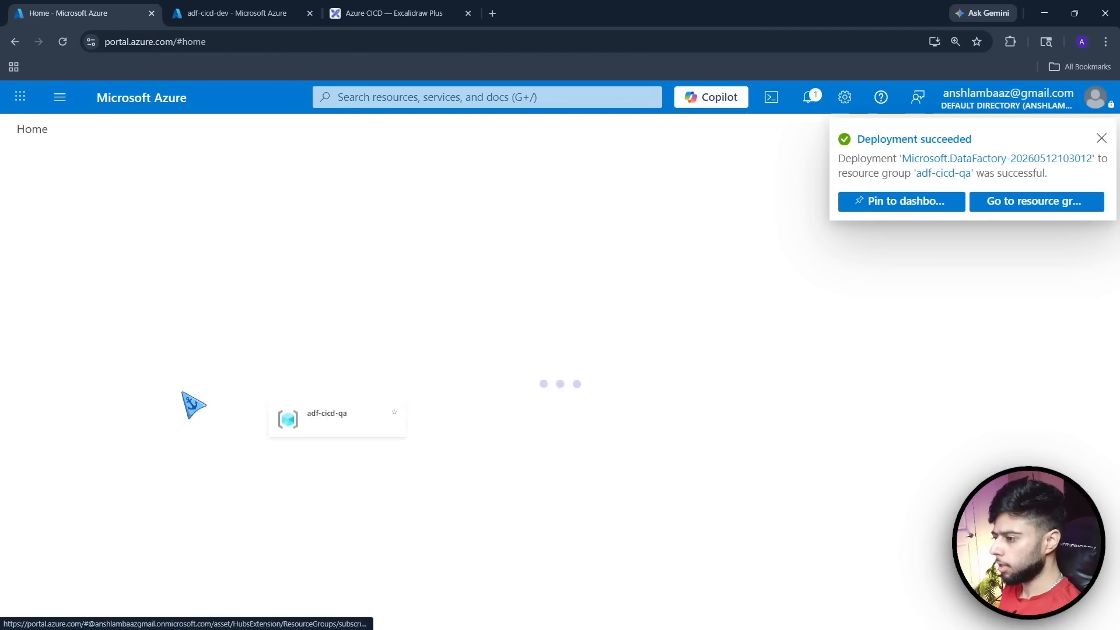
Find Storage account in the Marketplace from the adf-cicd-qa resource group and start creating one
{"action": "left_click_drag", "start_coordinate": [270, 208], "coordinate": [277, 210]}
{"action": "left_click", "coordinate": [276, 211]}
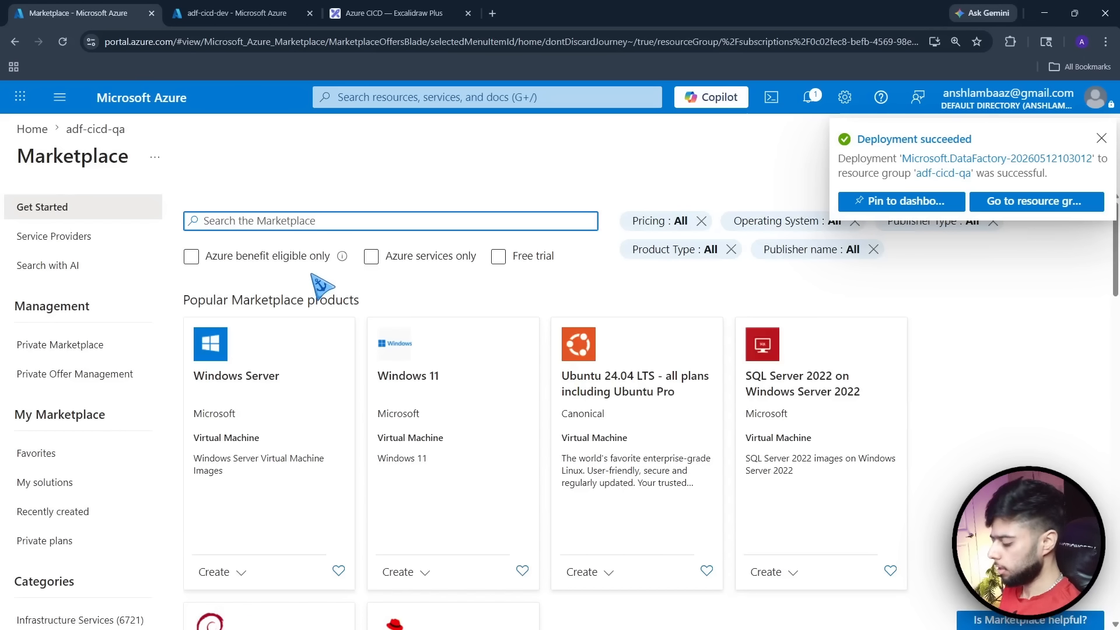
{"action": "type", "text": "storage acc"}
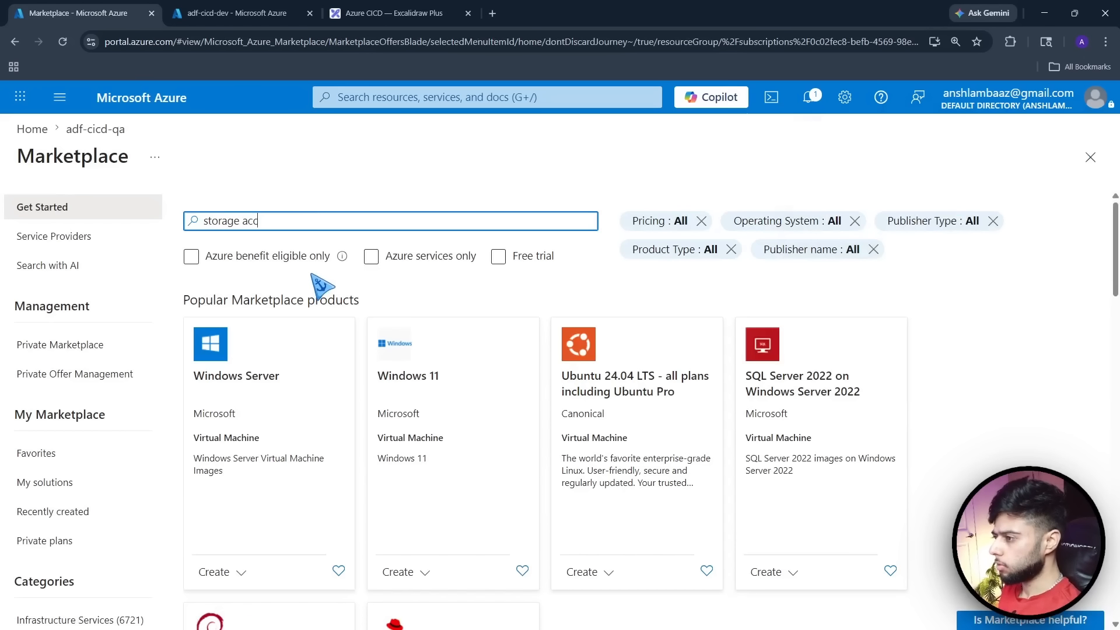
{"action": "left_click", "coordinate": [267, 247]}
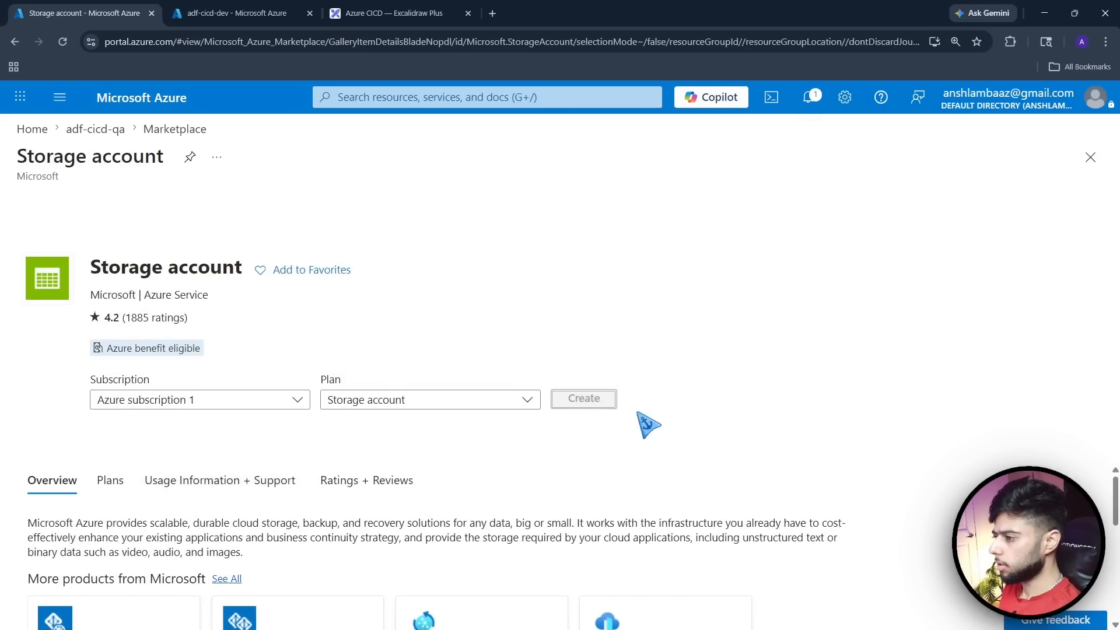
{"action": "left_click", "coordinate": [583, 399]}
Name the storage account storageanshqa, go through its basic and advanced settings, and deploy it to adf-cicd-qa
{"action": "left_click", "coordinate": [275, 389]}
{"action": "type", "text": "storage"}
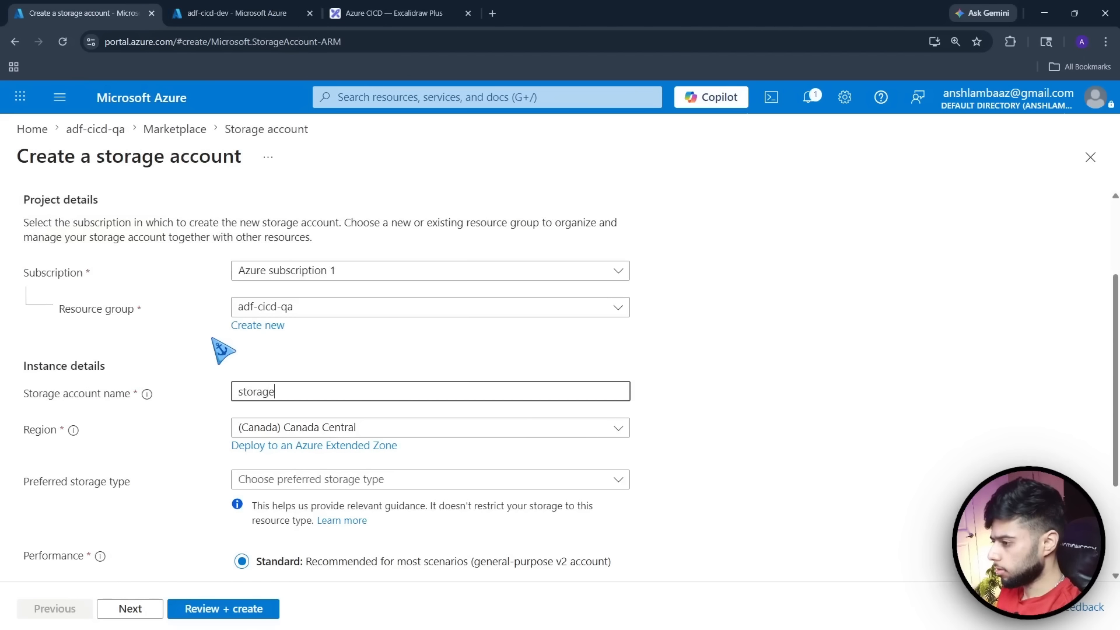
{"action": "type", "text": "anshqa"}
{"action": "scroll", "coordinate": [394, 415], "scroll_direction": "down", "scroll_amount": 2}
{"action": "left_click", "coordinate": [295, 325]}
{"action": "left_click", "coordinate": [350, 472]}
{"action": "left_click", "coordinate": [308, 258]}
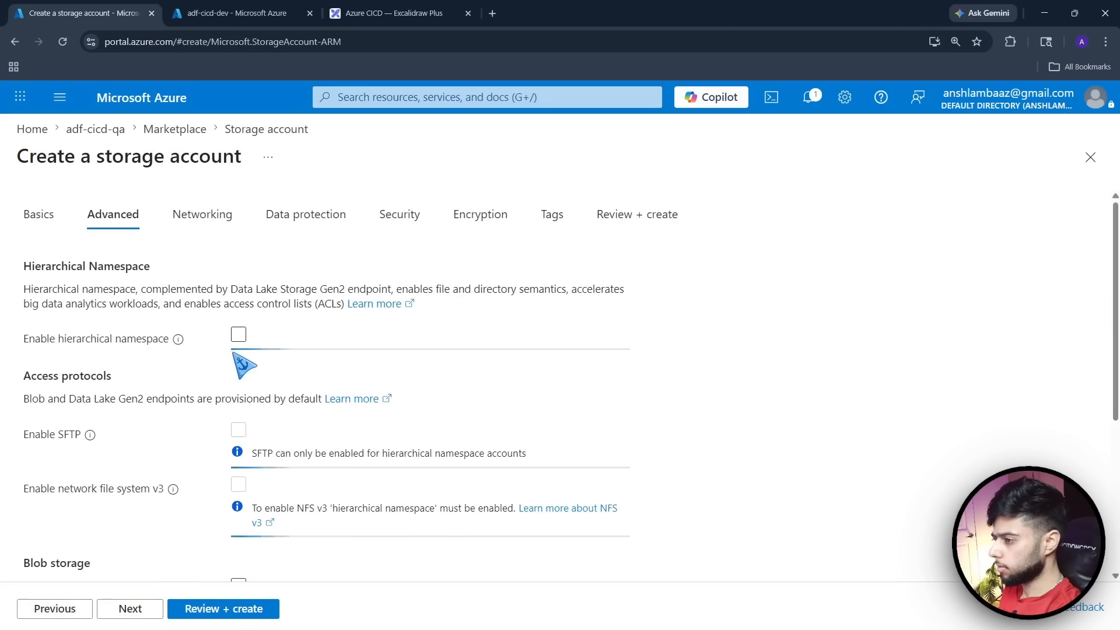
{"action": "scroll", "coordinate": [244, 364], "scroll_direction": "down", "scroll_amount": 3}
{"action": "left_click", "coordinate": [223, 608]}
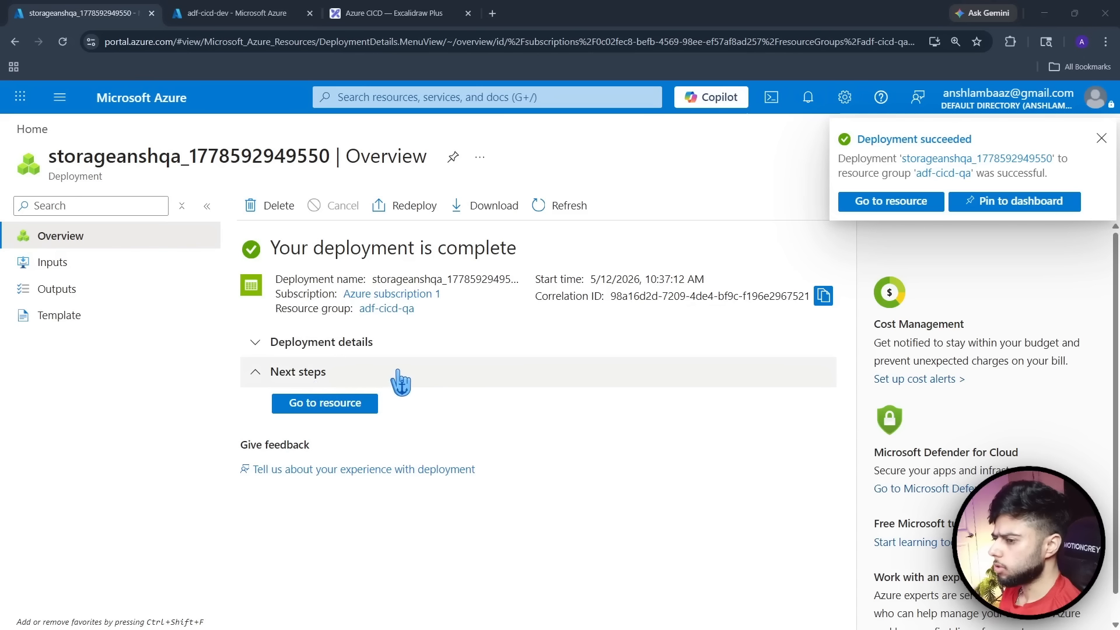
Find Key Vault in the Marketplace from the adf-cicd-qa resource group and start creating one
{"action": "left_click", "coordinate": [25, 131]}
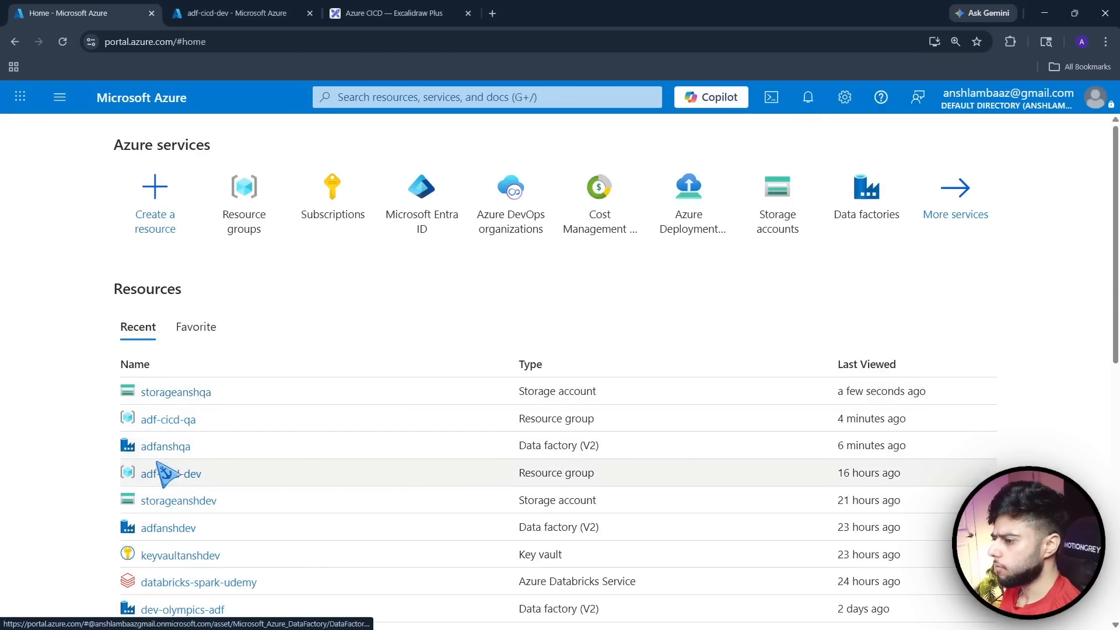
{"action": "left_click", "coordinate": [175, 420]}
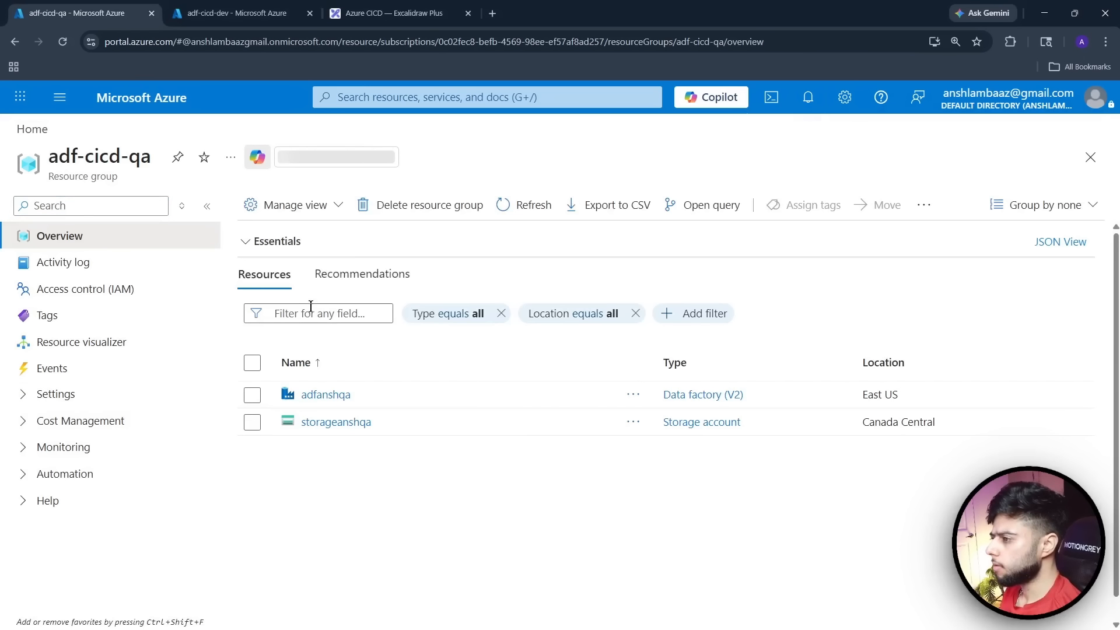
{"action": "left_click", "coordinate": [267, 207]}
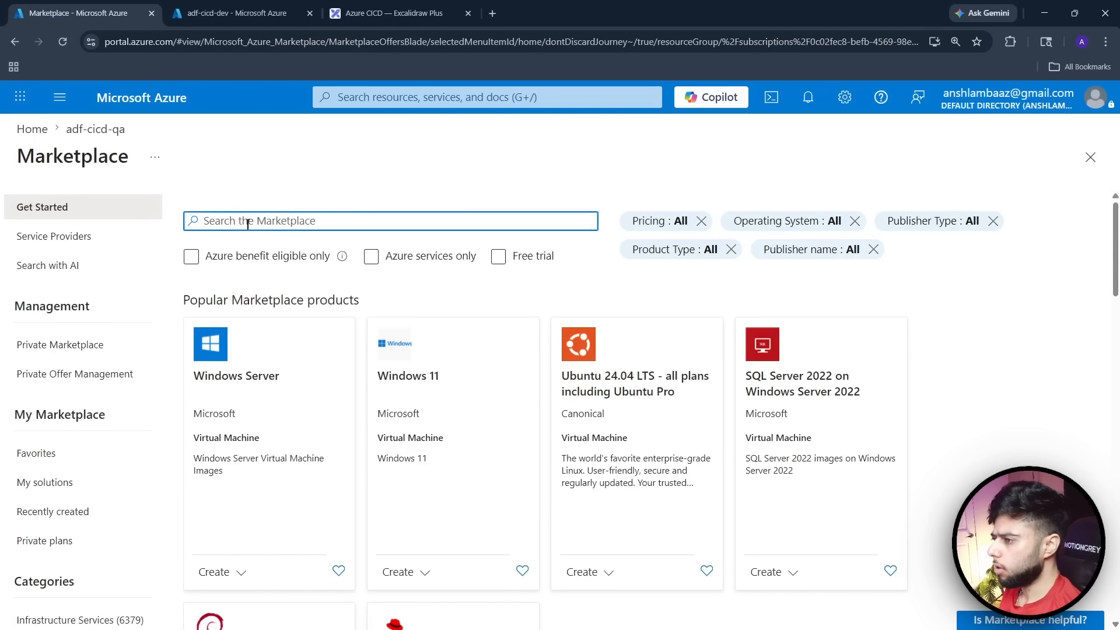
{"action": "type", "text": "key vault"}
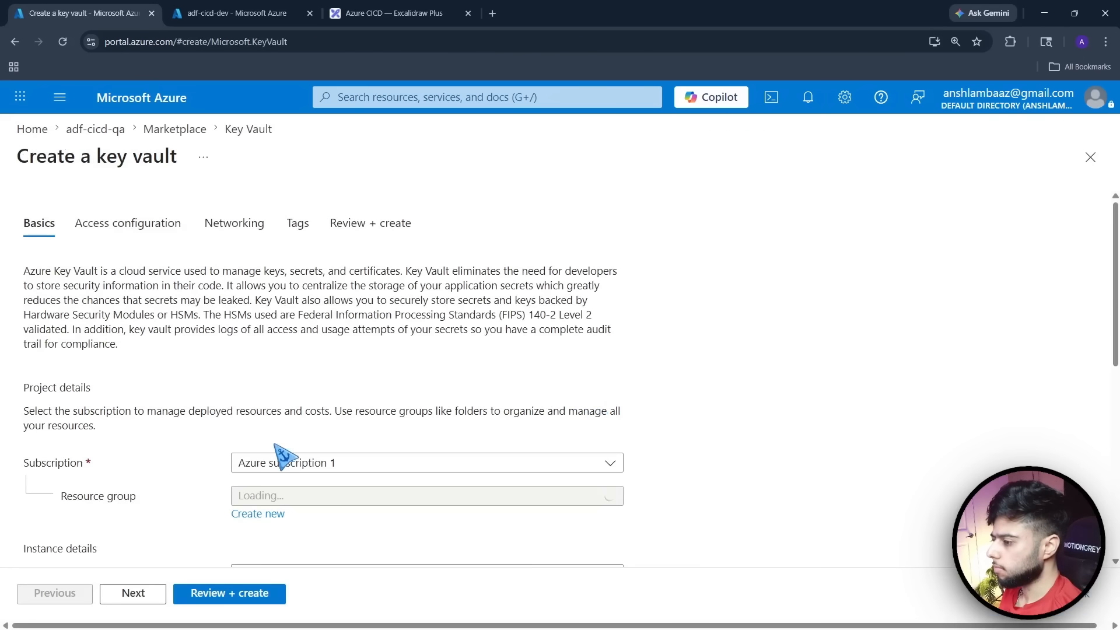
Name the key vault keyvaultanshqa, then review and deploy it to adf-cicd-qa
{"action": "scroll", "coordinate": [282, 452], "scroll_direction": "down", "scroll_amount": 3}
{"action": "left_click", "coordinate": [307, 375]}
{"action": "type", "text": "ke"}
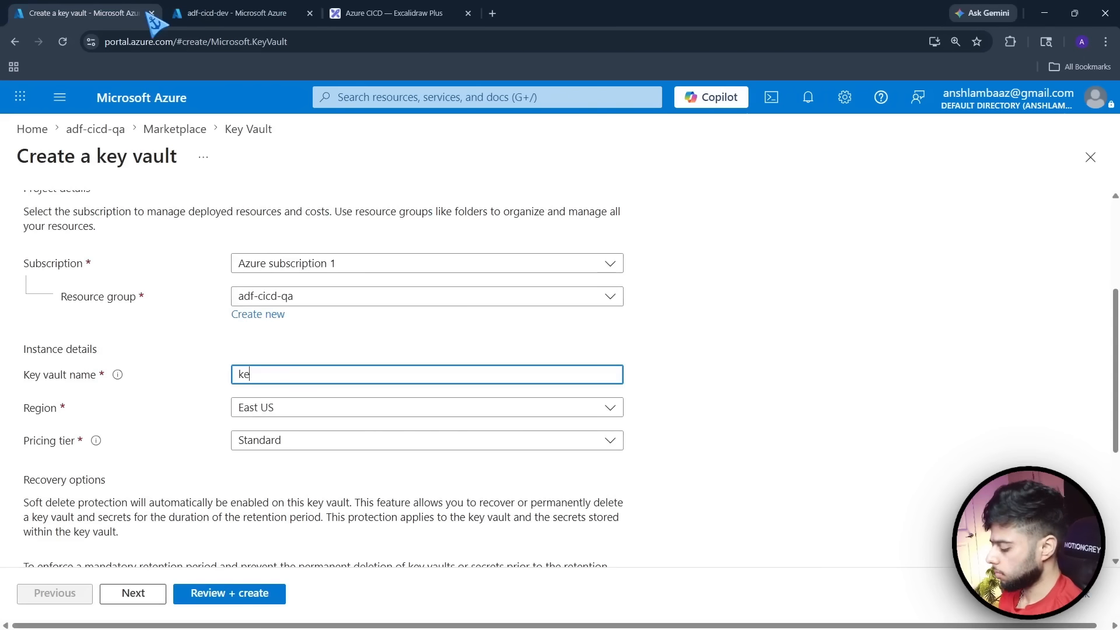
{"action": "type", "text": "yvaultanshqa"}
{"action": "scroll", "coordinate": [222, 525], "scroll_direction": "down", "scroll_amount": 5}
{"action": "left_click", "coordinate": [216, 594]}
{"action": "left_click", "coordinate": [207, 593]}
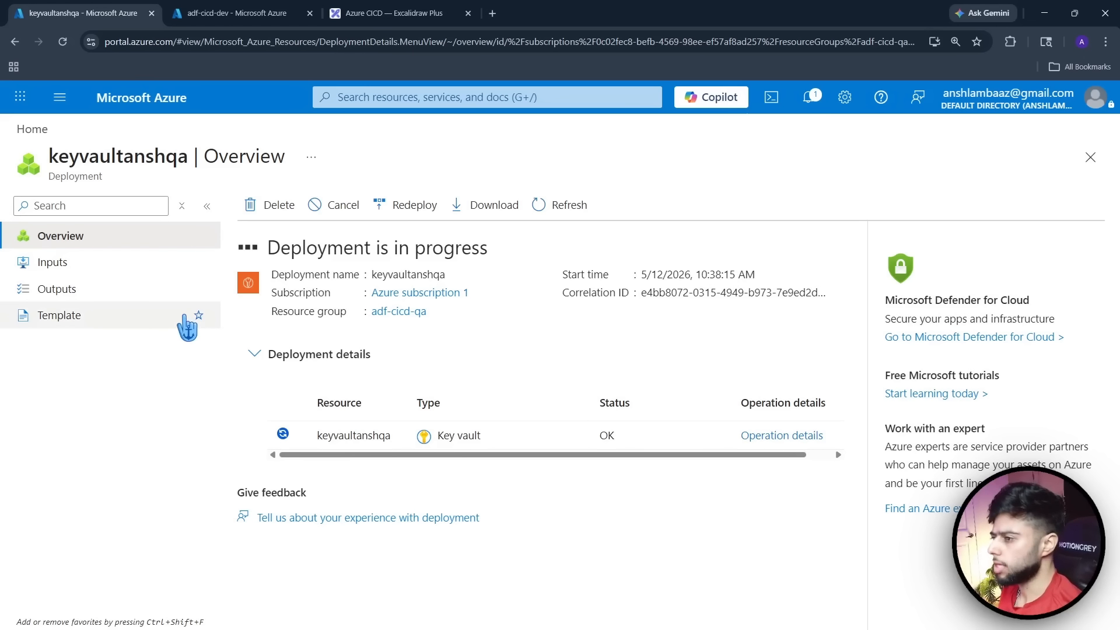
Open the storageanshqa storage account's access control from adf-cicd-qa and start adding a role assignment
{"action": "left_click", "coordinate": [32, 129]}
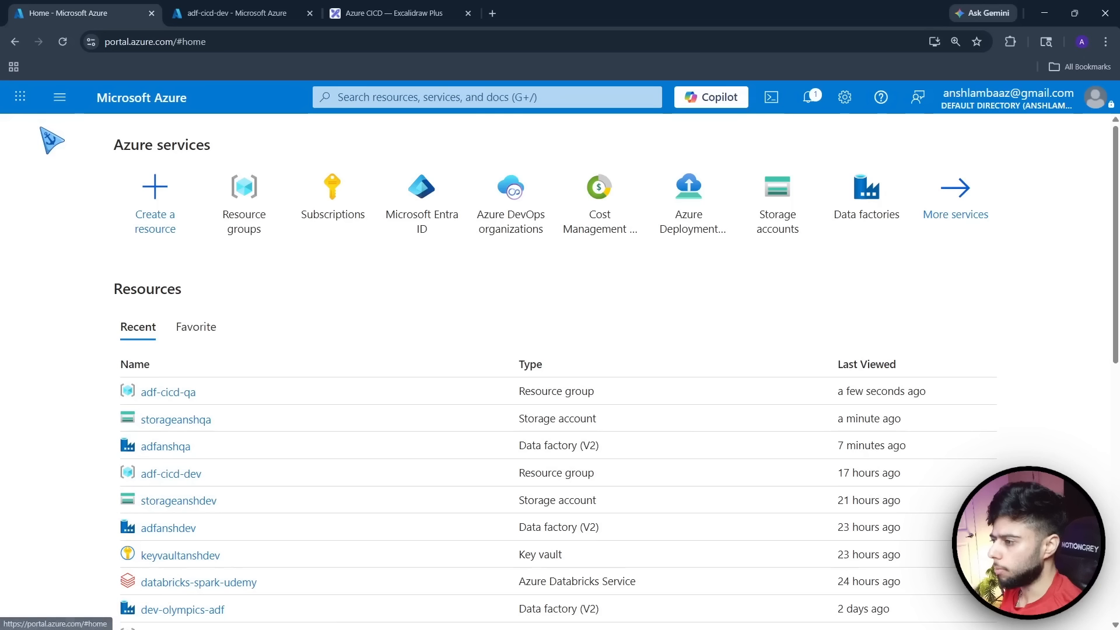
{"action": "left_click", "coordinate": [166, 392]}
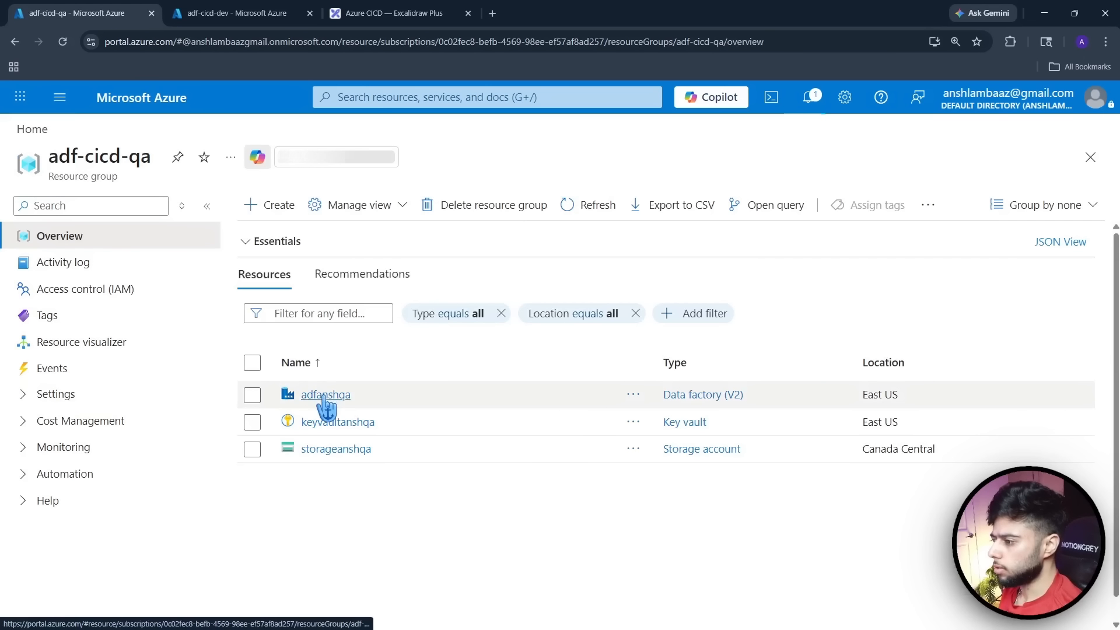
{"action": "left_click", "coordinate": [325, 449]}
{"action": "left_click", "coordinate": [82, 344]}
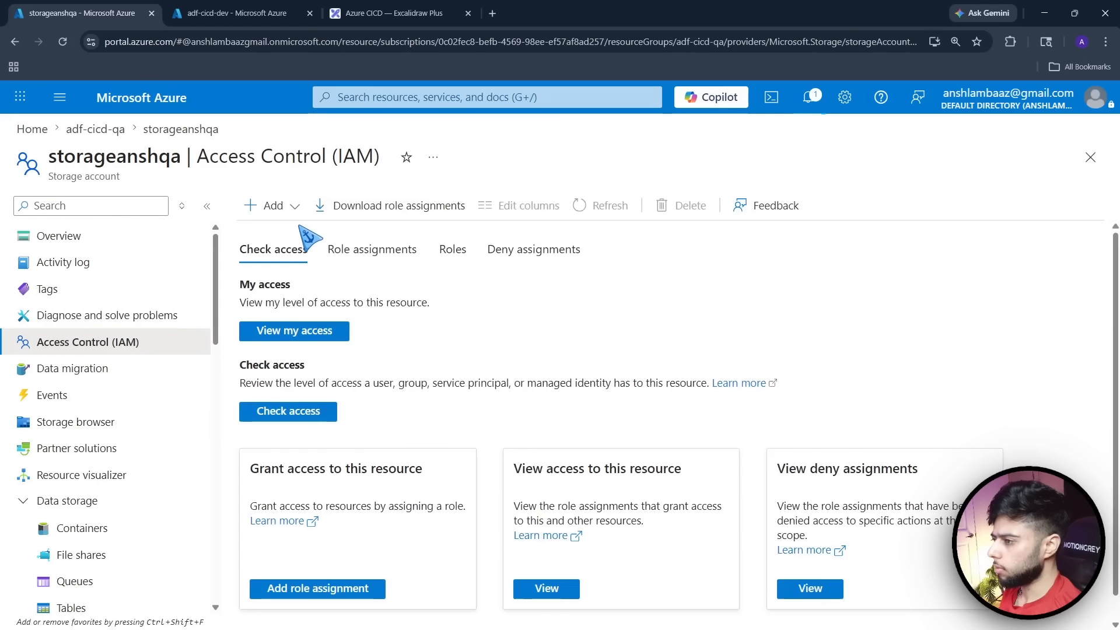
{"action": "left_click", "coordinate": [251, 205]}
{"action": "left_click", "coordinate": [291, 233]}
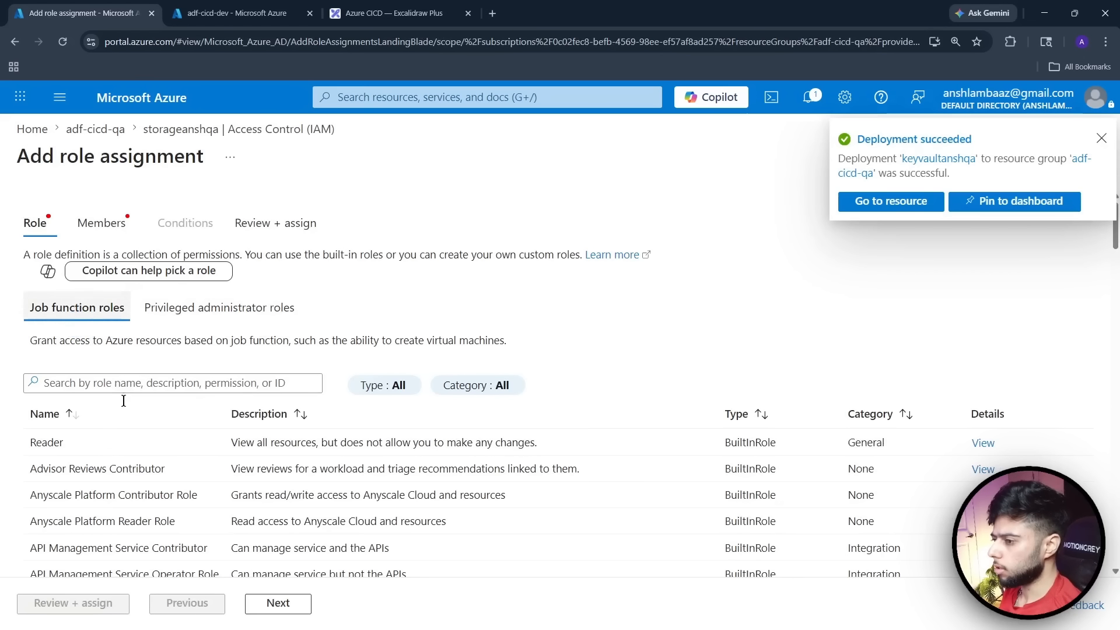
Search the job function roles for "storage blob" and choose Storage Blob Data Contributor for the assignment
{"action": "left_click", "coordinate": [107, 385]}
{"action": "type", "text": "storage"}
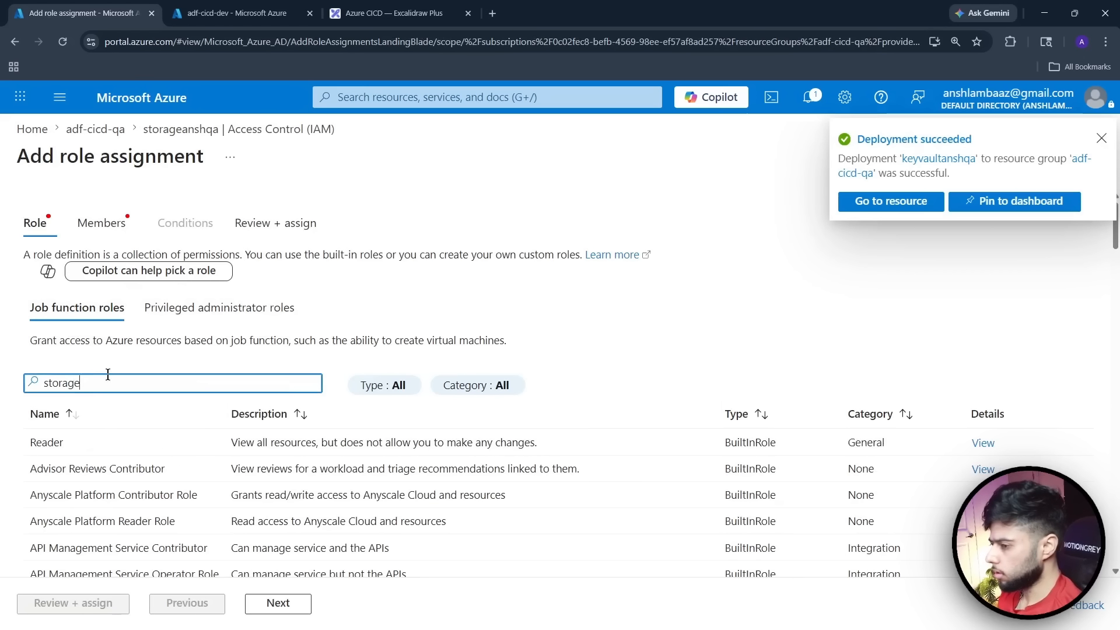
{"action": "type", "text": "blob"}
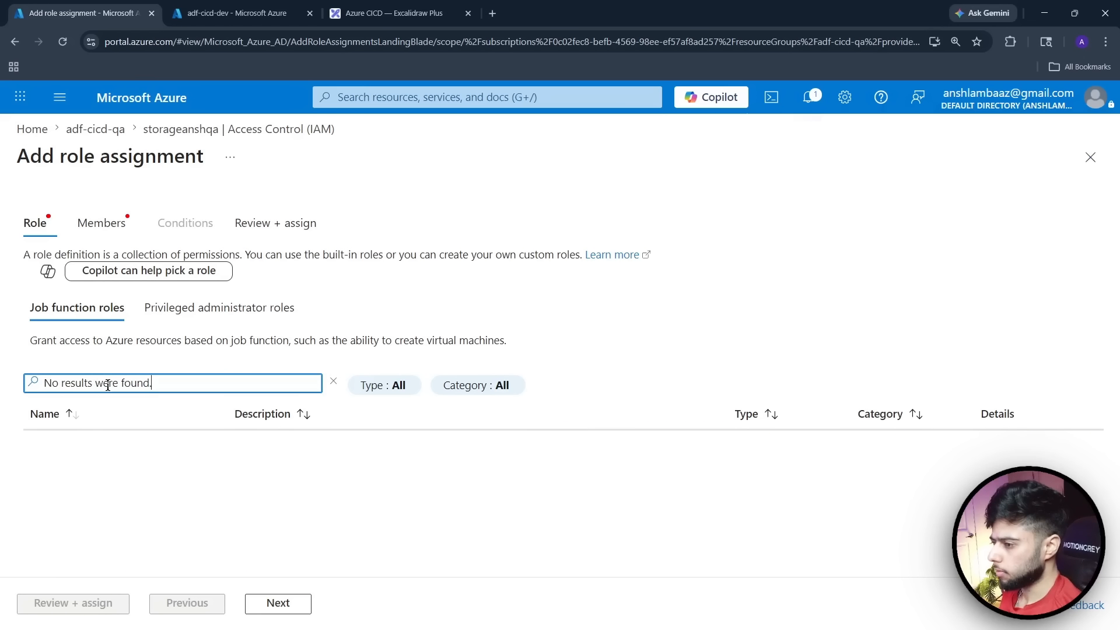
{"action": "type", "text": " sto"}
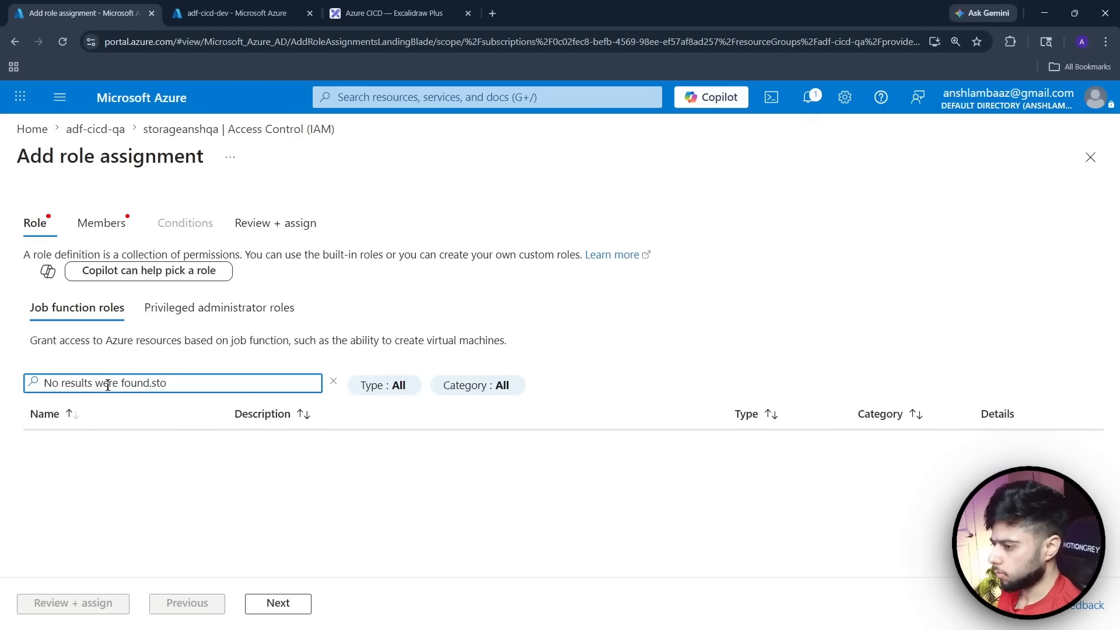
{"action": "key", "text": "ctrl+a"}
{"action": "type", "text": "storage blov"}
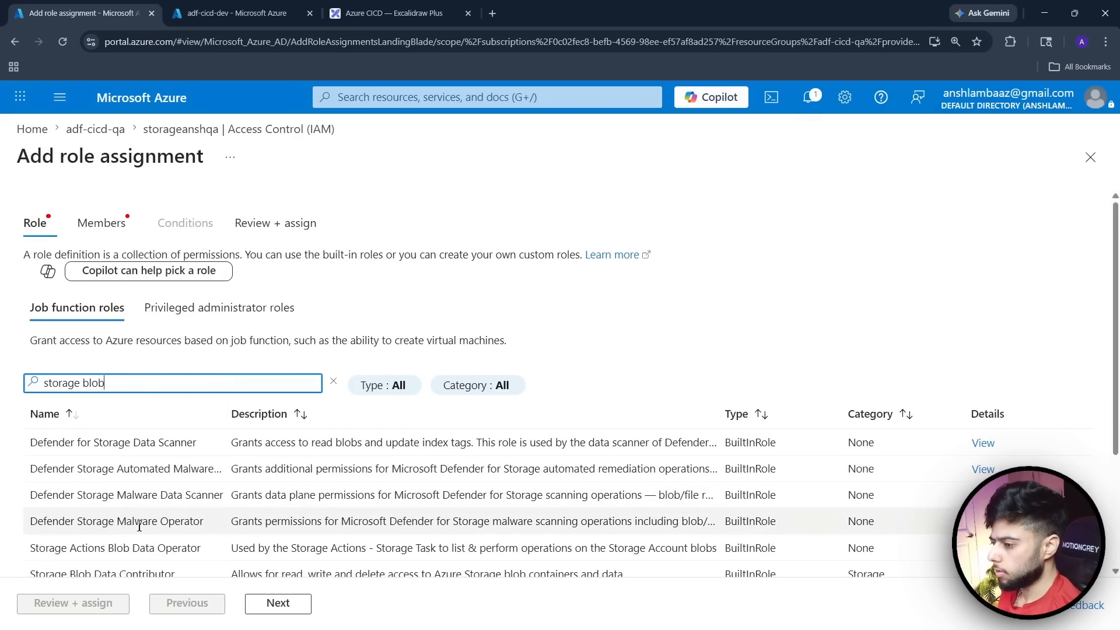
{"action": "left_click", "coordinate": [105, 571]}
{"action": "left_click", "coordinate": [277, 605]}
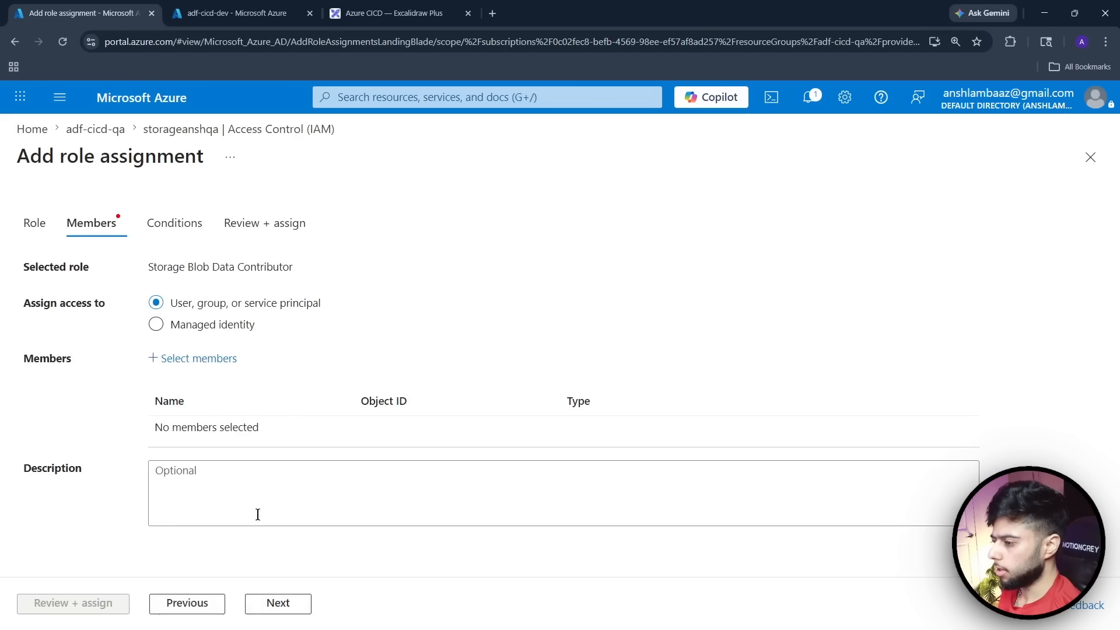
Select the managed identity of the data factory adfanshqa as the member, and review and assign the role on storageanshqa
{"action": "left_click", "coordinate": [213, 324]}
{"action": "left_click", "coordinate": [199, 359]}
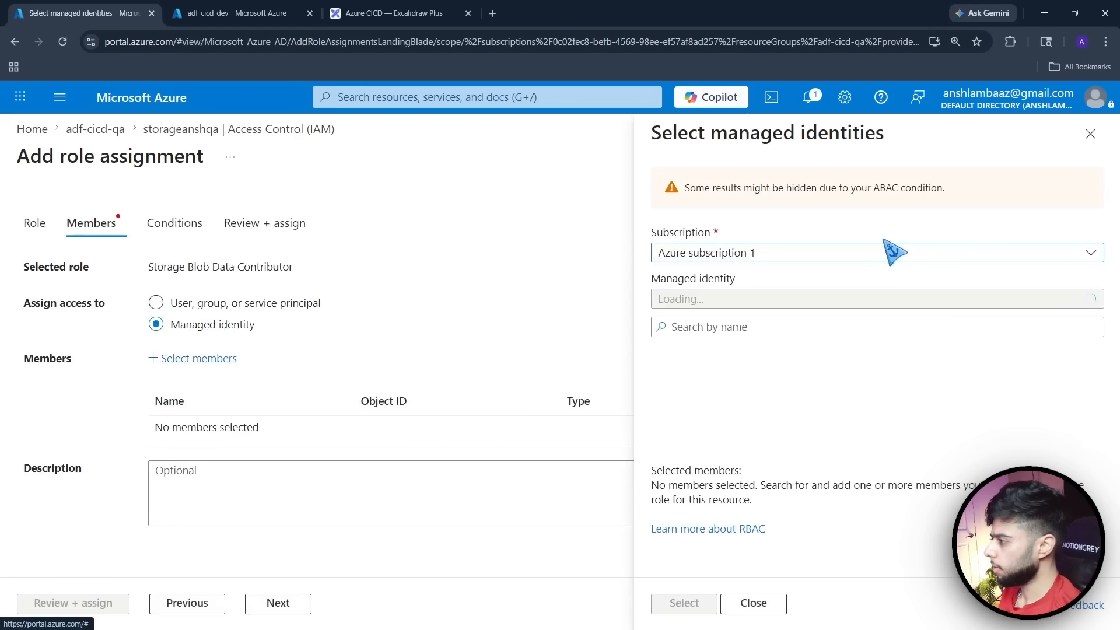
{"action": "left_click", "coordinate": [776, 255]}
{"action": "left_click", "coordinate": [759, 309]}
{"action": "left_click", "coordinate": [725, 297]}
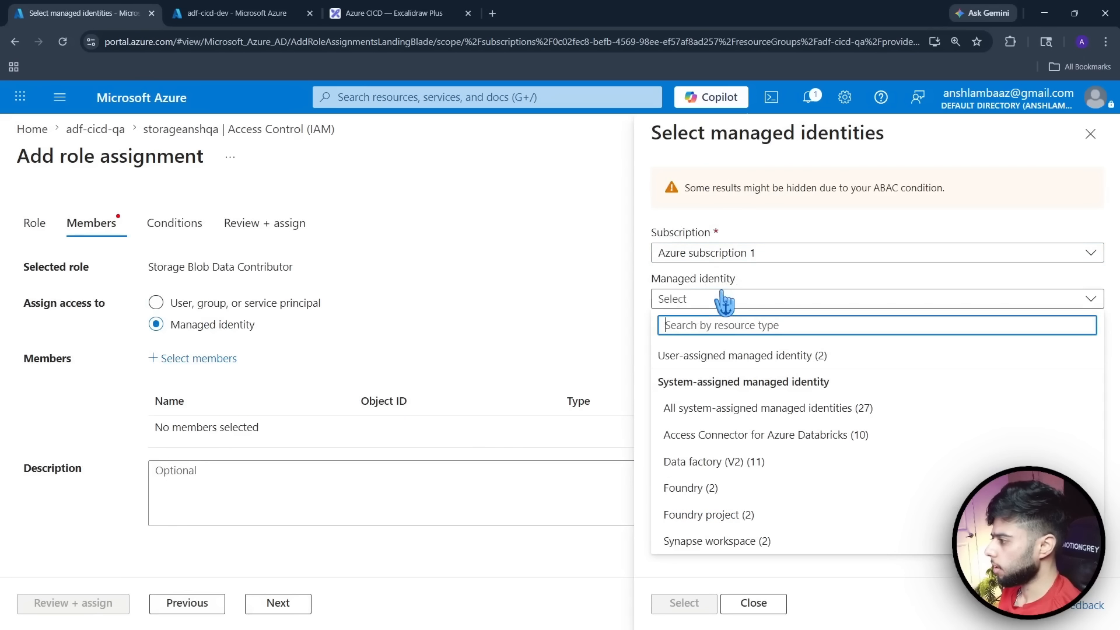
{"action": "left_click", "coordinate": [713, 461]}
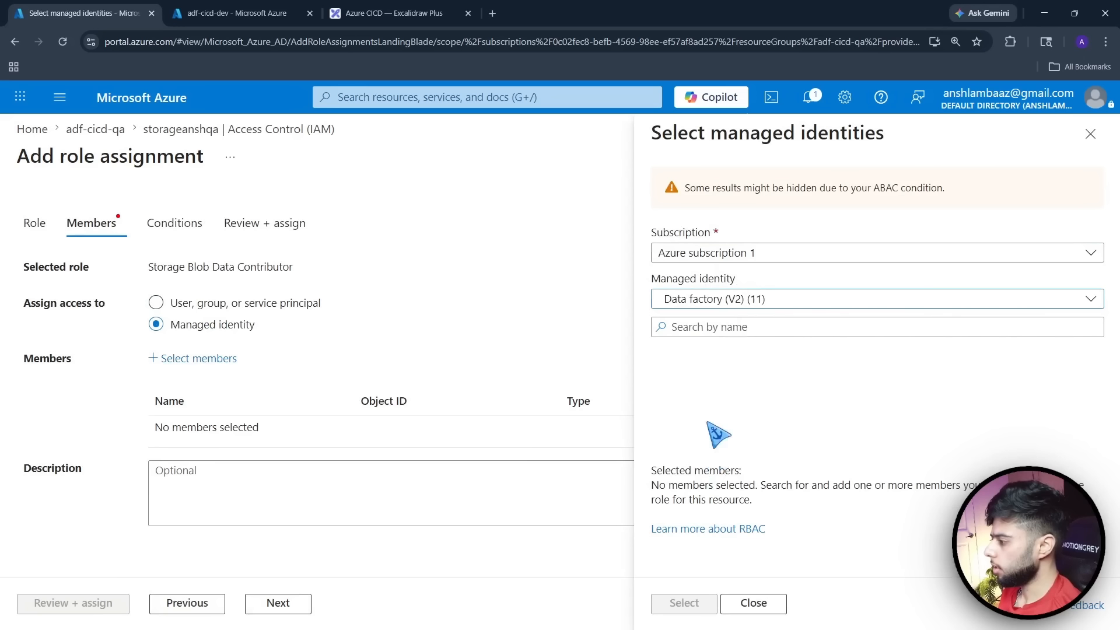
{"action": "left_click", "coordinate": [734, 327]}
{"action": "type", "text": "adfanshqa"}
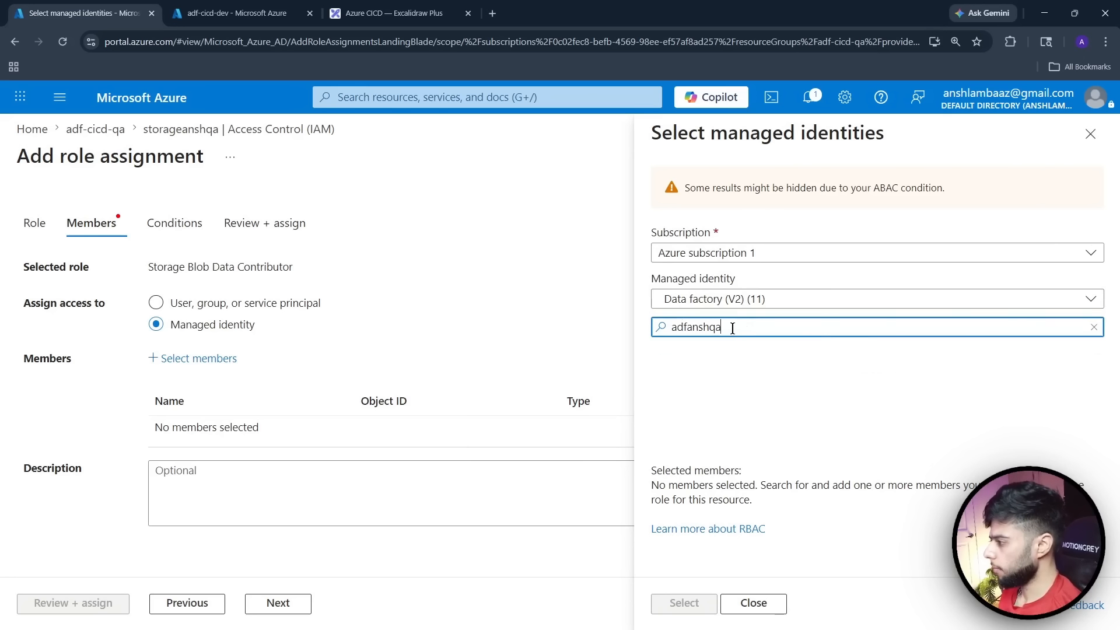
{"action": "left_click", "coordinate": [733, 376]}
{"action": "left_click", "coordinate": [684, 607]}
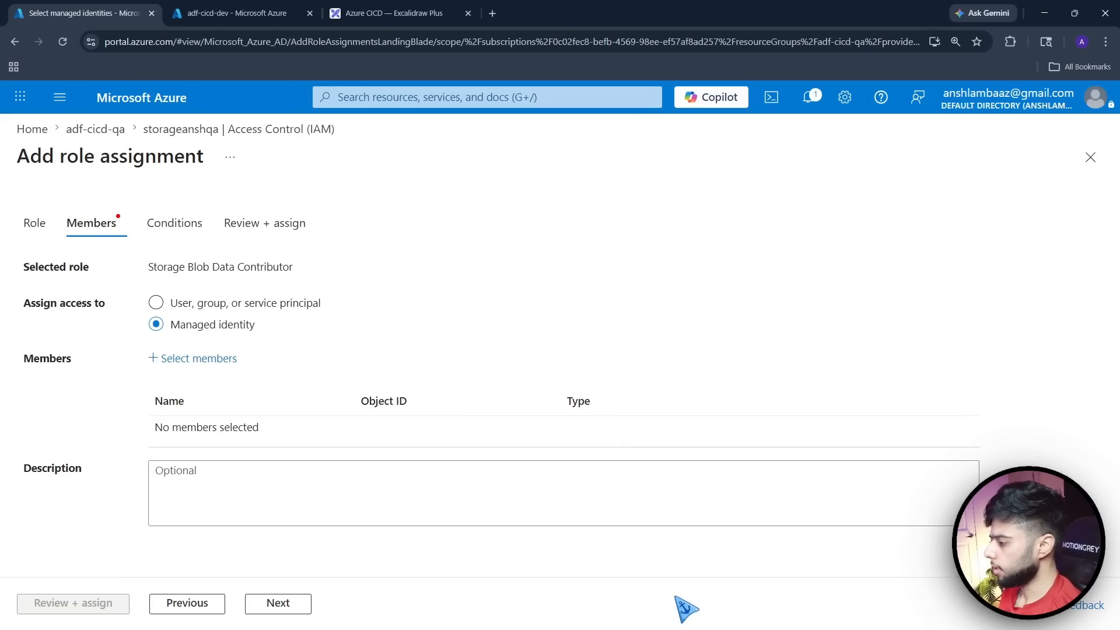
{"action": "left_click", "coordinate": [75, 607]}
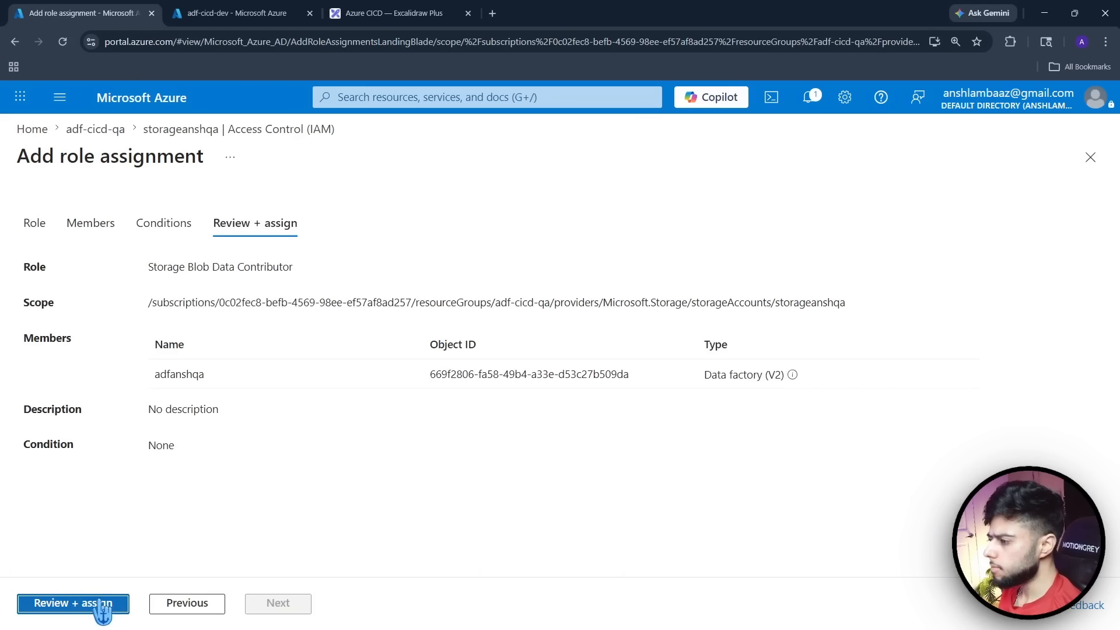
{"action": "left_click", "coordinate": [79, 606]}
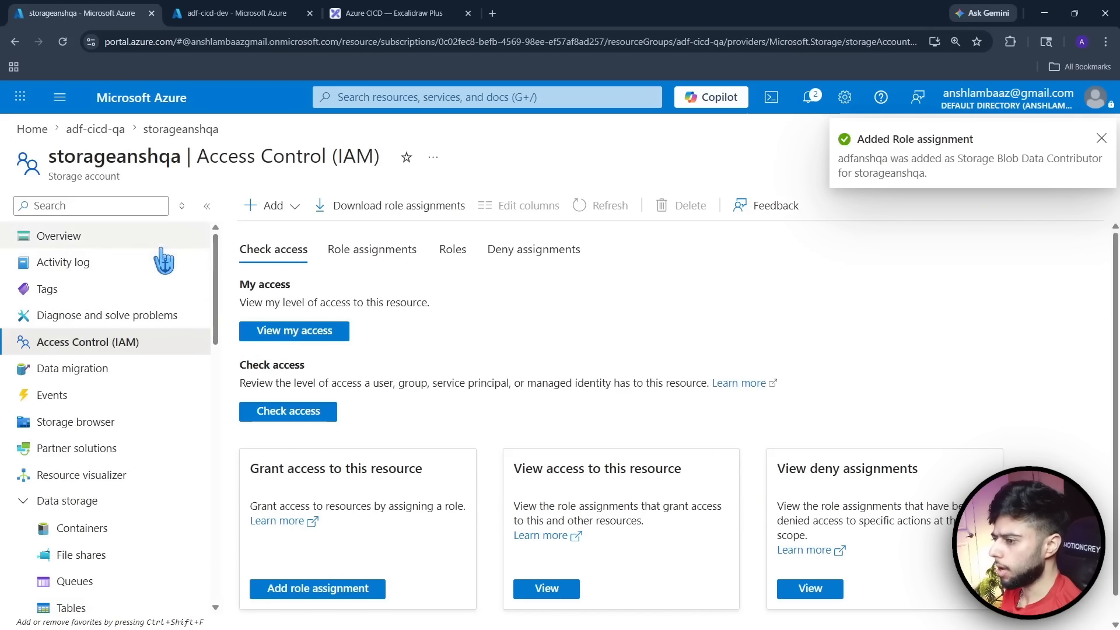
Open keyvaultanshqa from adf-cicd-qa and apply Vault access policy as its permission model in the access configuration
{"action": "left_click", "coordinate": [105, 131]}
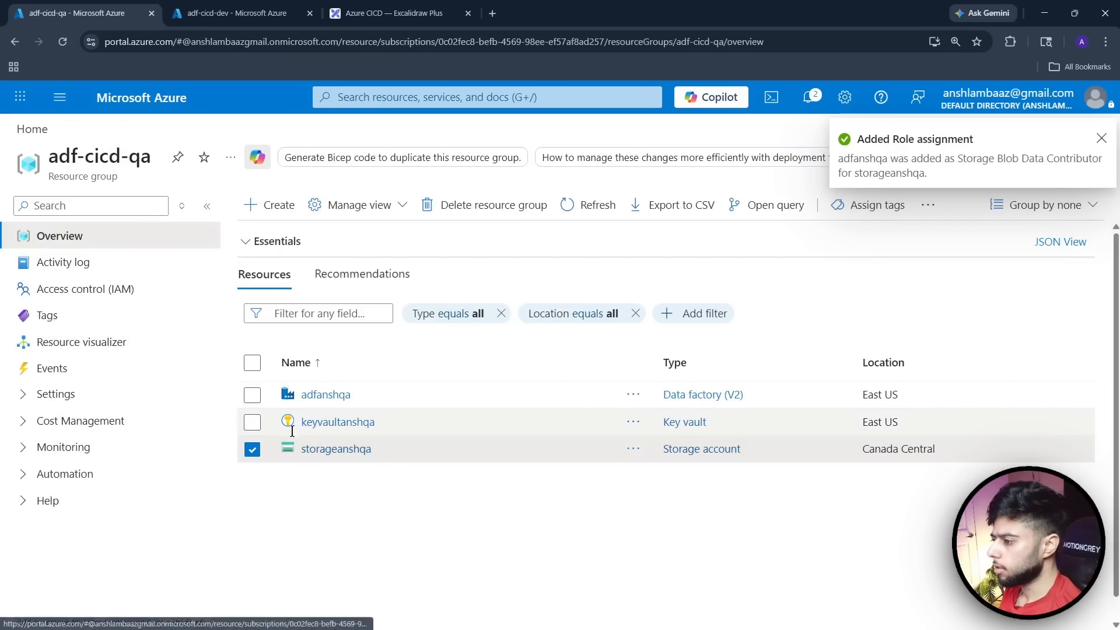
{"action": "left_click", "coordinate": [326, 424]}
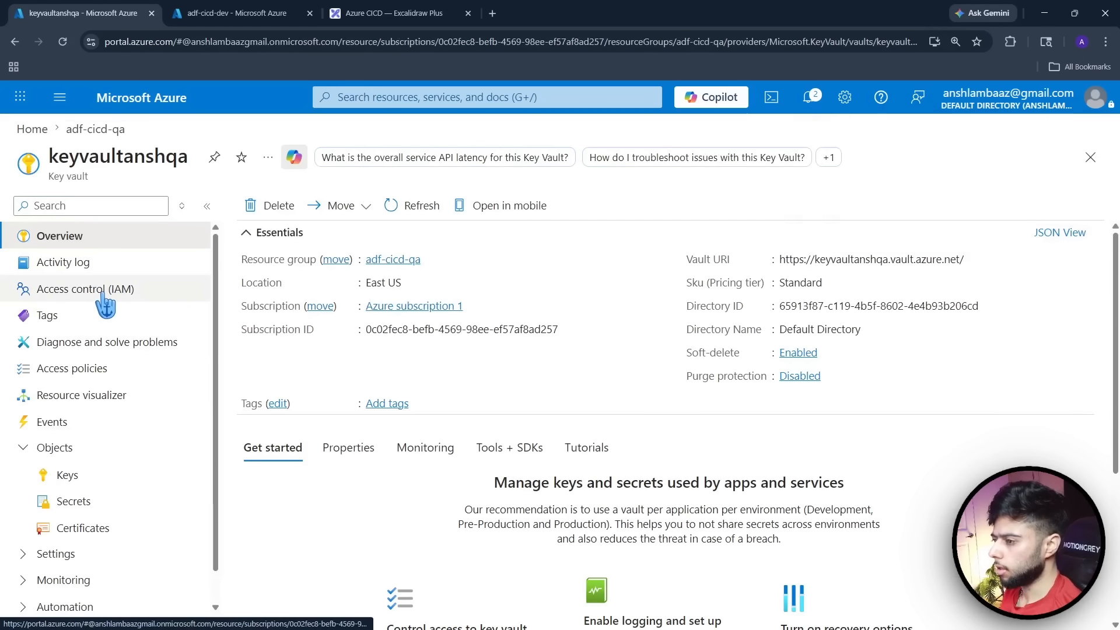
{"action": "scroll", "coordinate": [75, 571], "scroll_direction": "down", "scroll_amount": 1}
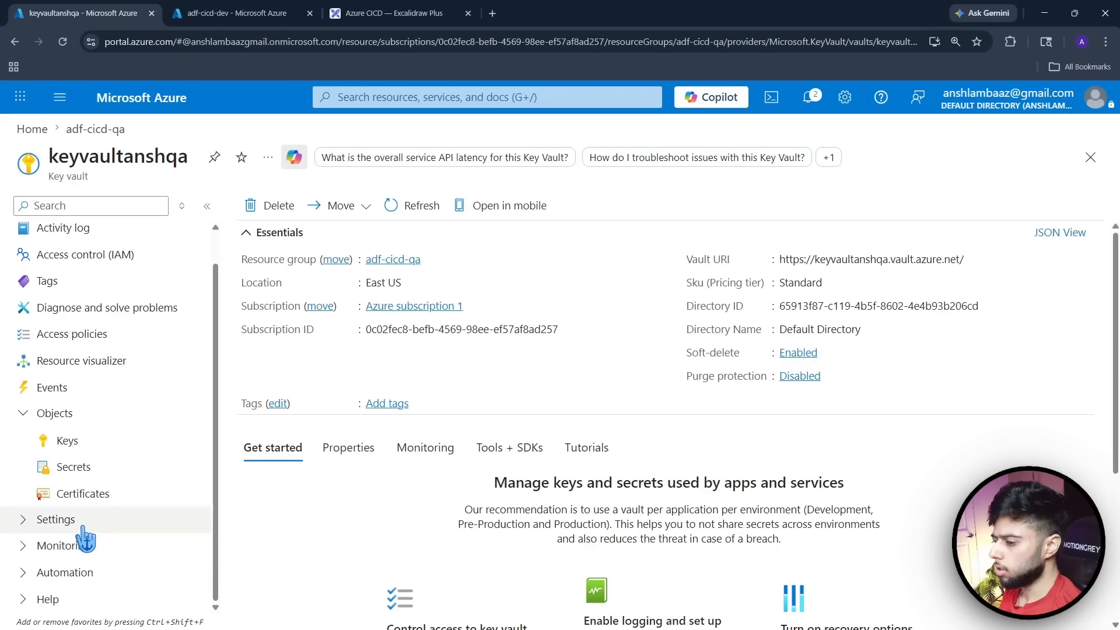
{"action": "left_click", "coordinate": [81, 525]}
{"action": "left_click", "coordinate": [96, 550]}
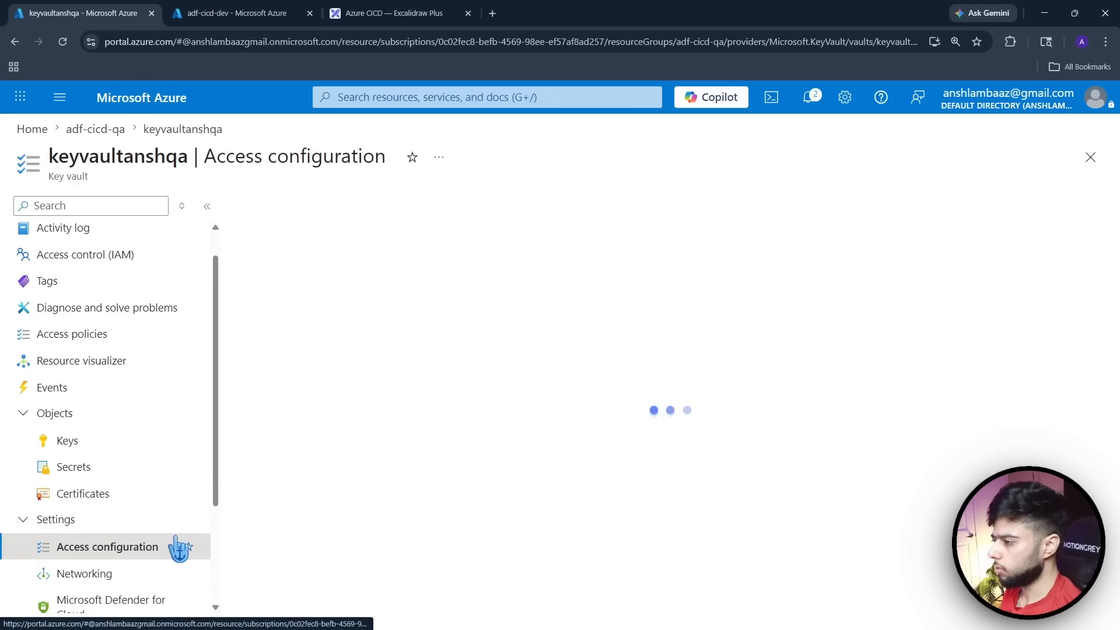
{"action": "left_click", "coordinate": [312, 430]}
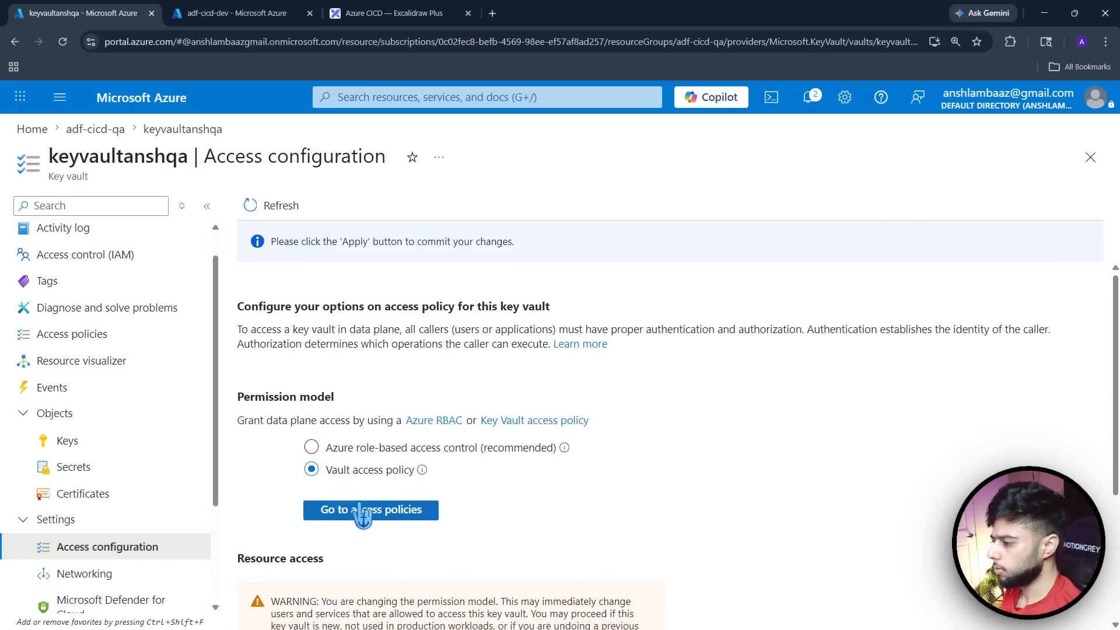
{"action": "scroll", "coordinate": [536, 543], "scroll_direction": "down", "scroll_amount": 3}
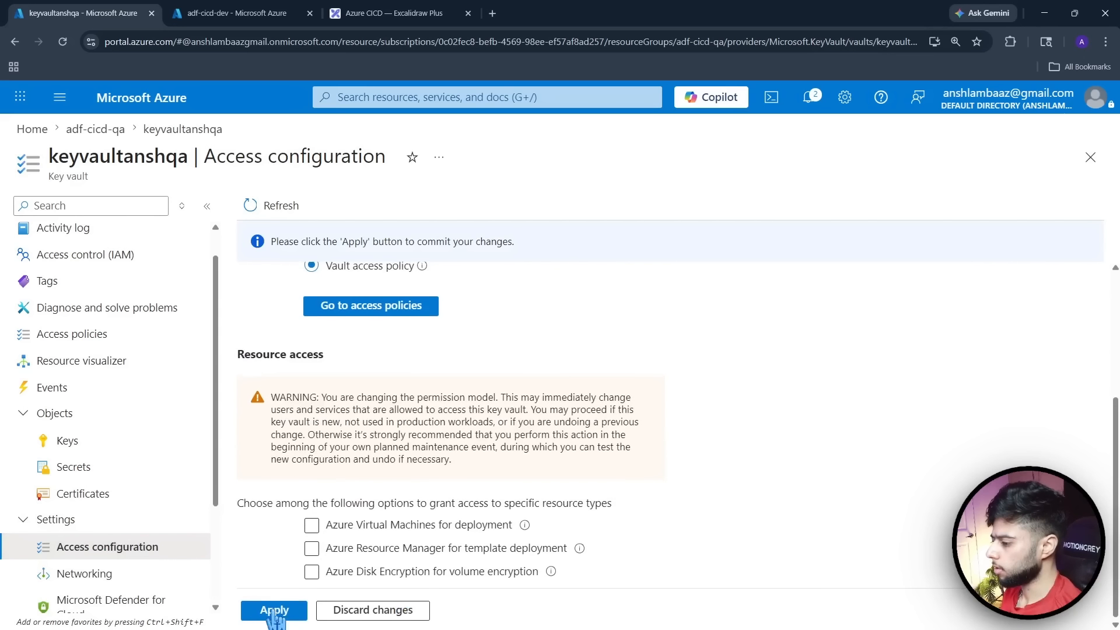
{"action": "left_click", "coordinate": [281, 608]}
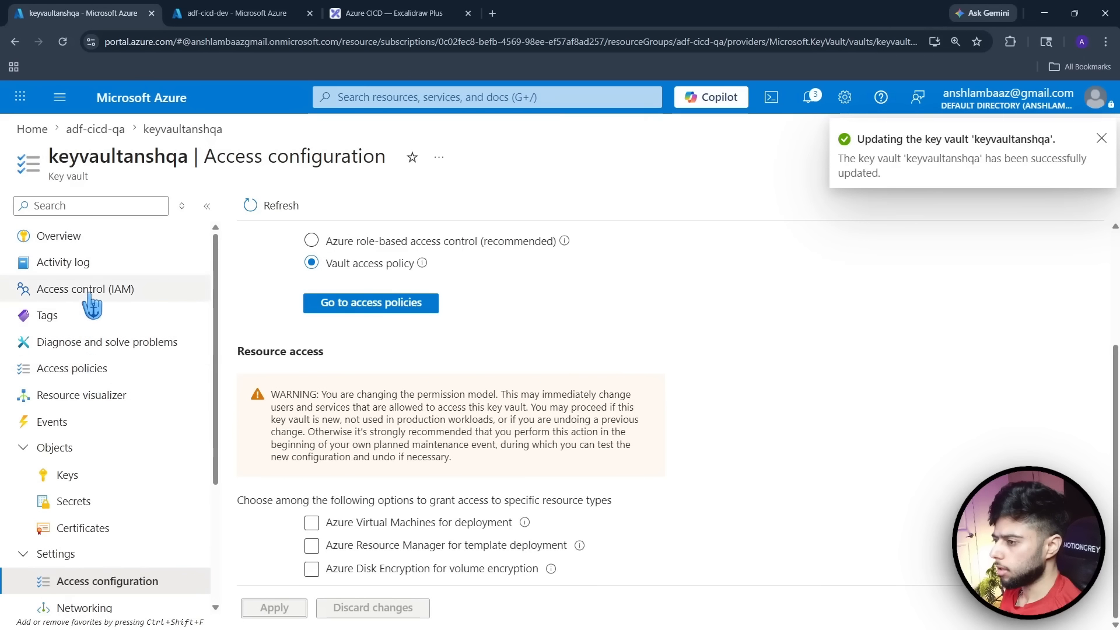
Start a role assignment in keyvaultanshqa's access control and choose the Key Vault Administrator role
{"action": "left_click", "coordinate": [92, 290]}
{"action": "left_click", "coordinate": [271, 205]}
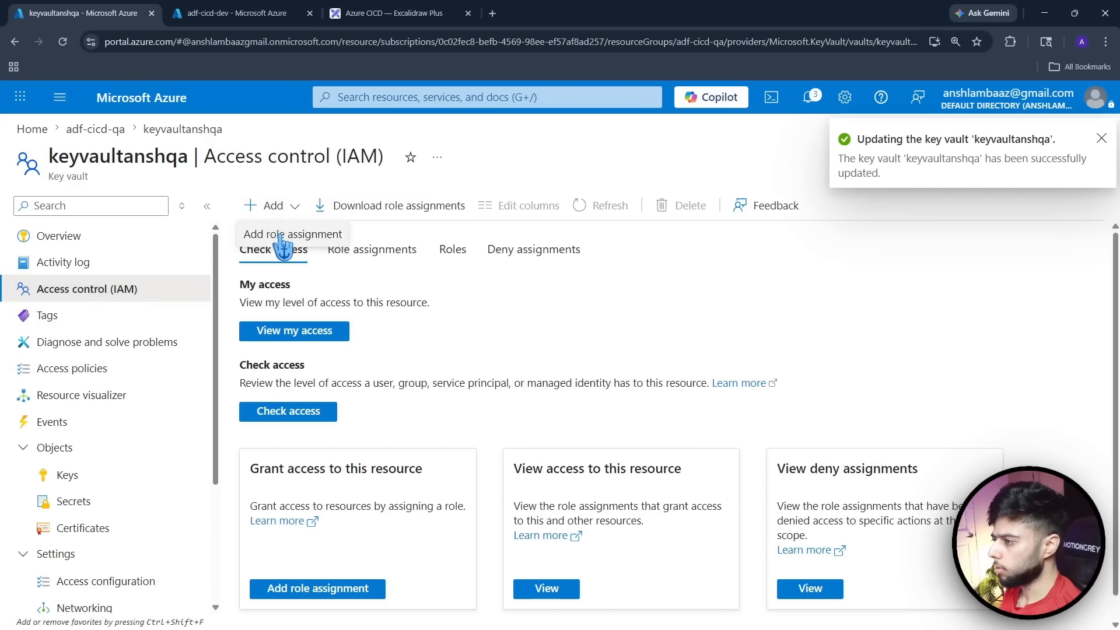
{"action": "left_click", "coordinate": [279, 236]}
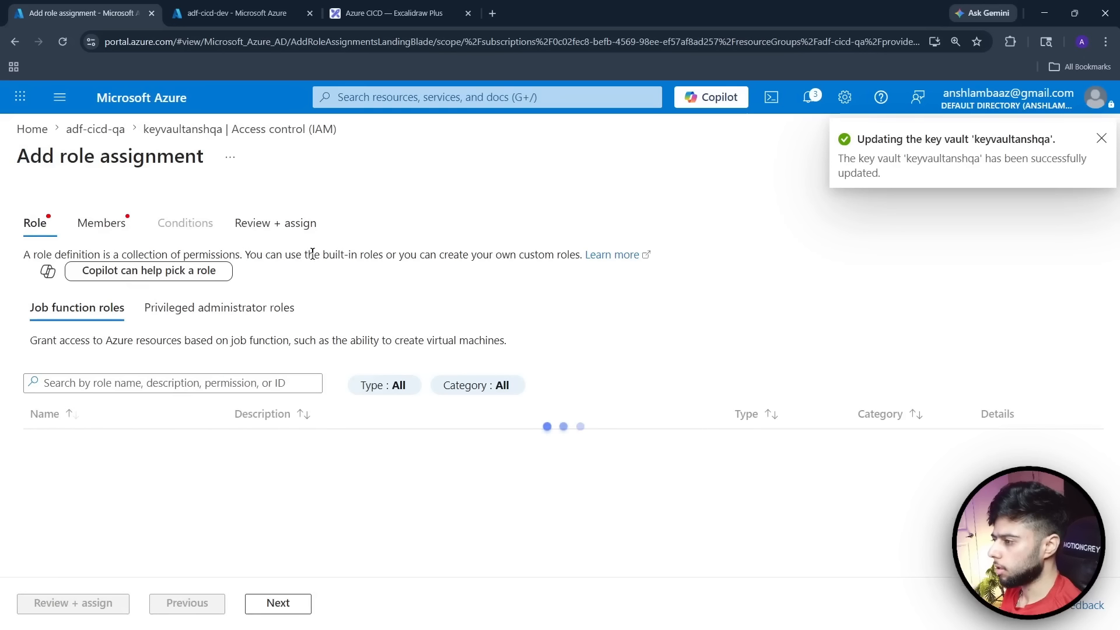
{"action": "left_click", "coordinate": [136, 384]}
{"action": "type", "text": "key v"}
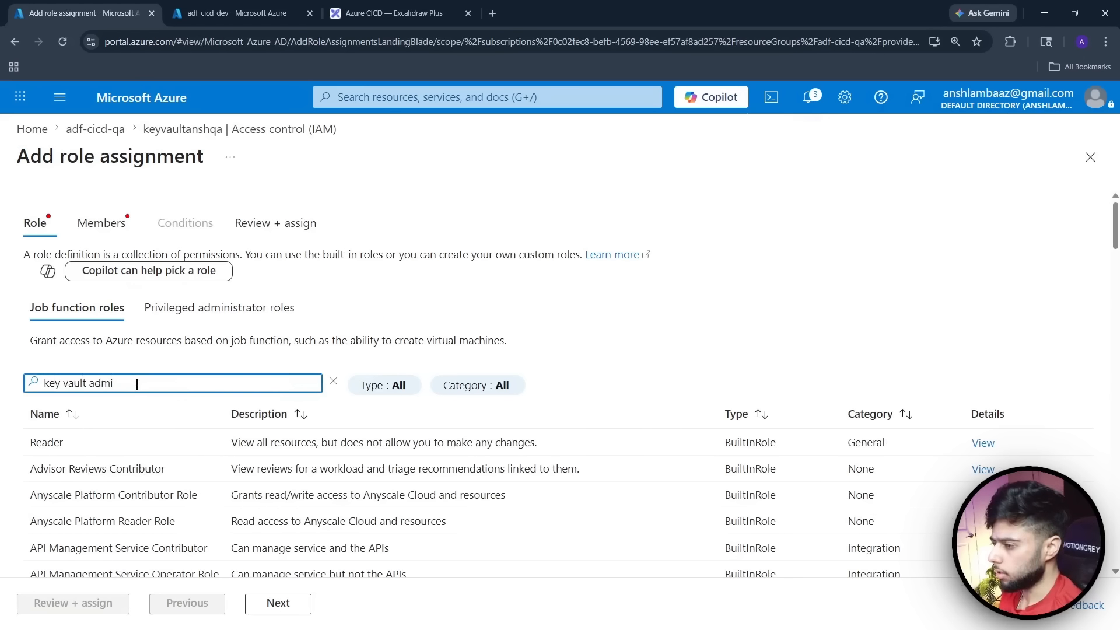
{"action": "type", "text": "ault admi"}
{"action": "left_click", "coordinate": [120, 444]}
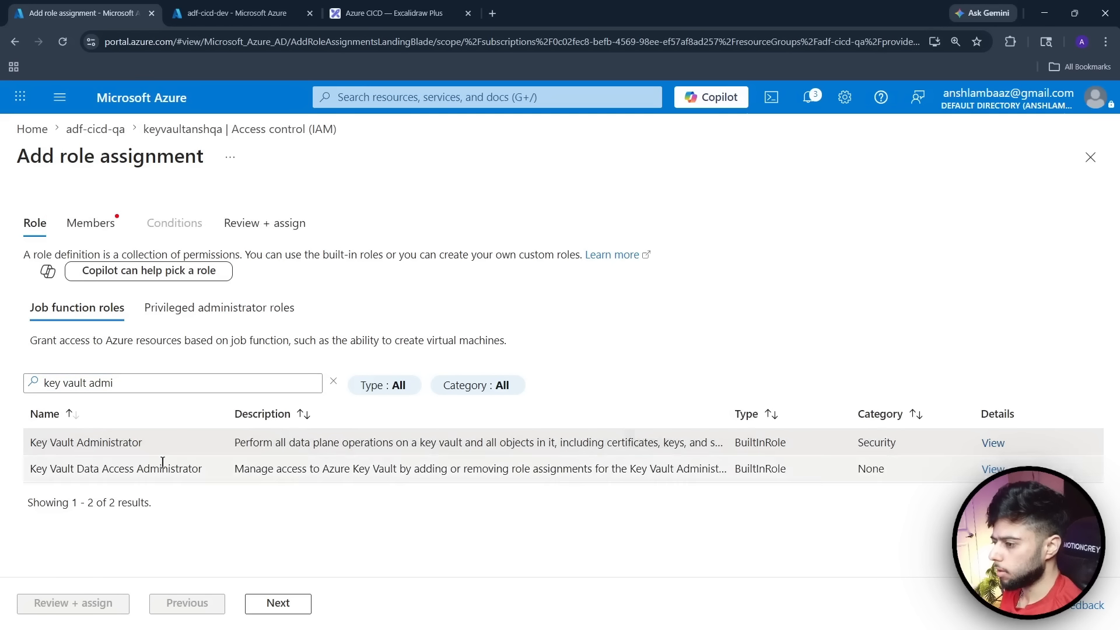
{"action": "left_click", "coordinate": [277, 604]}
Select the data factory managed identity adfanshqa as the member, and review and assign Key Vault Administrator on keyvaultanshqa
{"action": "left_click", "coordinate": [175, 325]}
{"action": "left_click", "coordinate": [185, 359]}
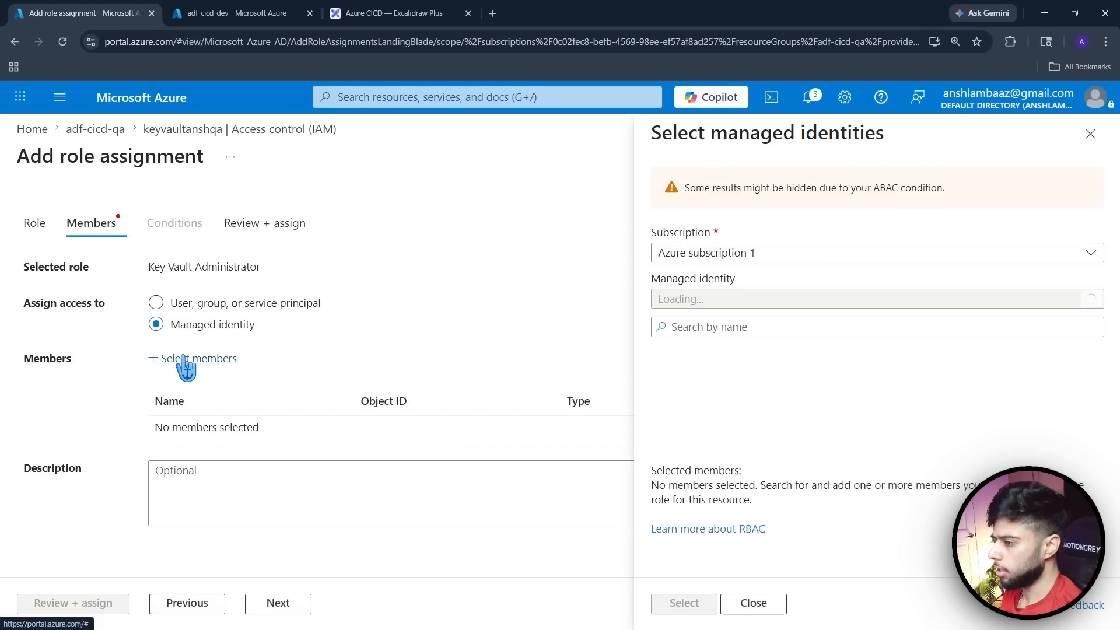
{"action": "left_click", "coordinate": [742, 297]}
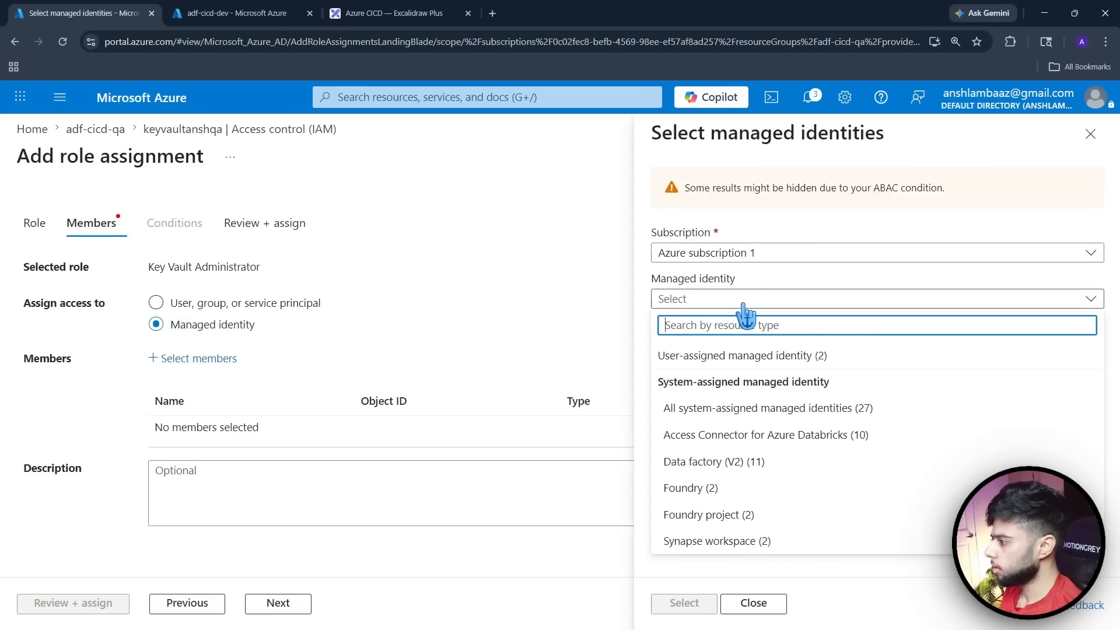
{"action": "left_click", "coordinate": [709, 461]}
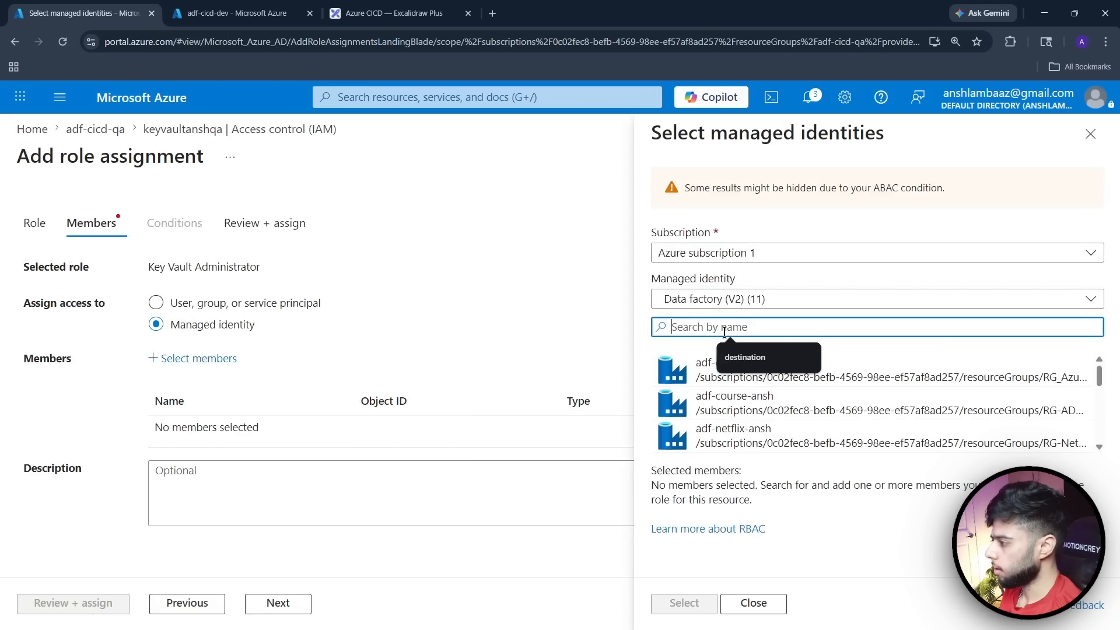
{"action": "type", "text": "adfanshqa"}
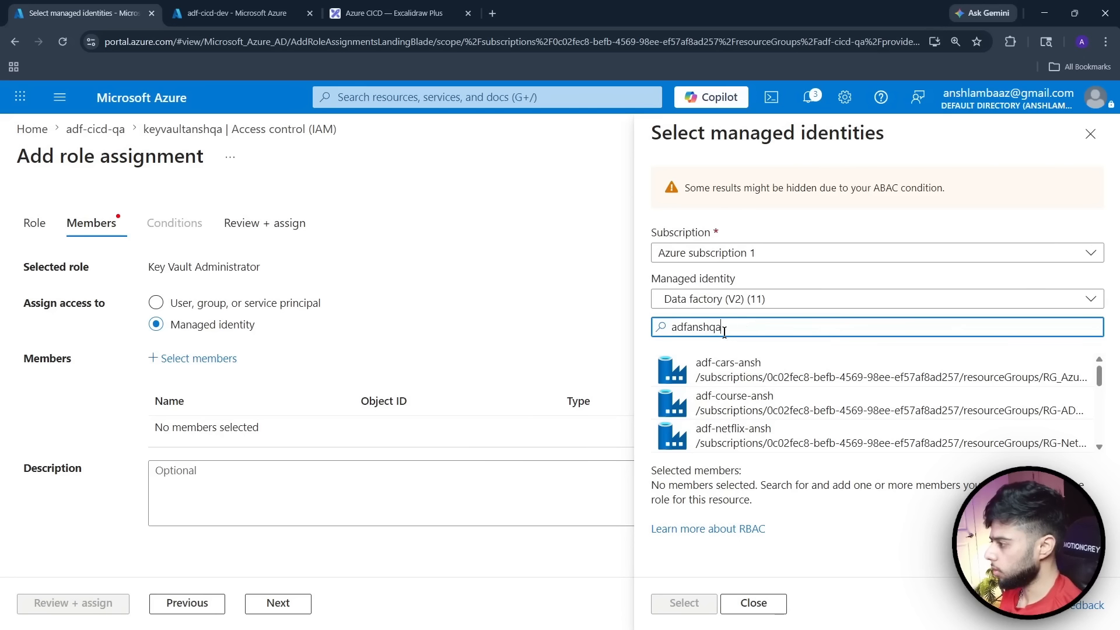
{"action": "left_click", "coordinate": [710, 386]}
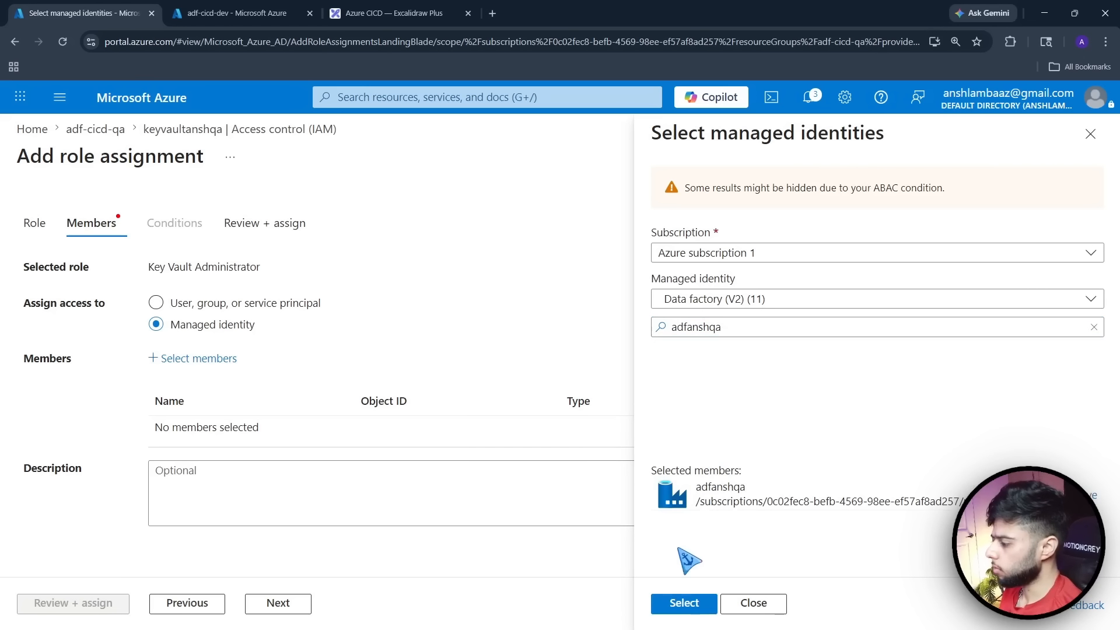
{"action": "left_click", "coordinate": [676, 608]}
{"action": "left_click", "coordinate": [87, 609]}
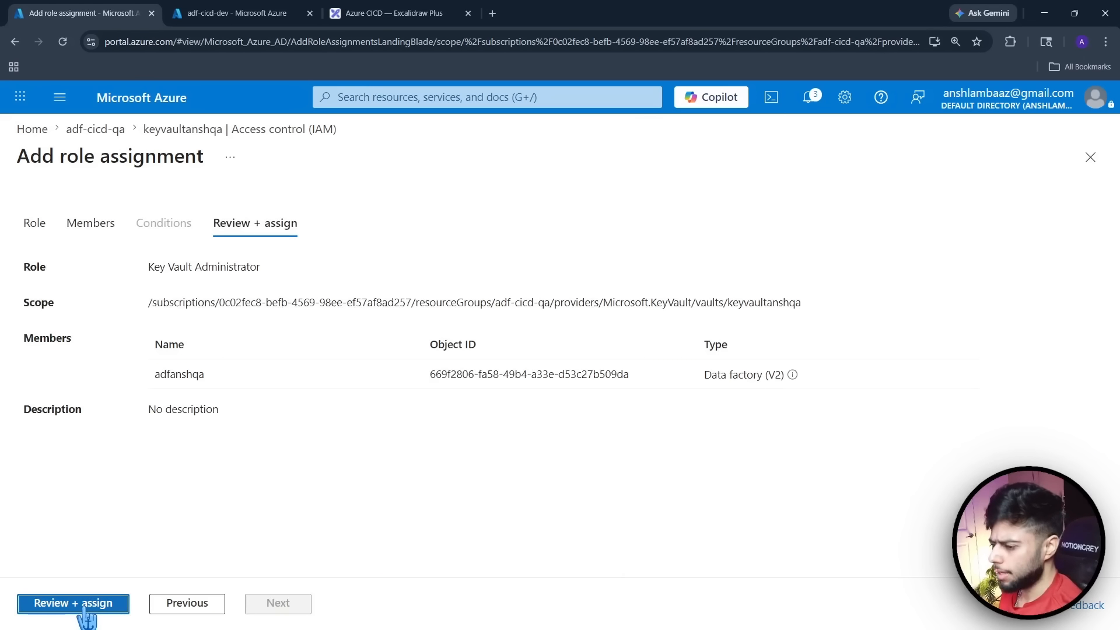
{"action": "left_click", "coordinate": [85, 606]}
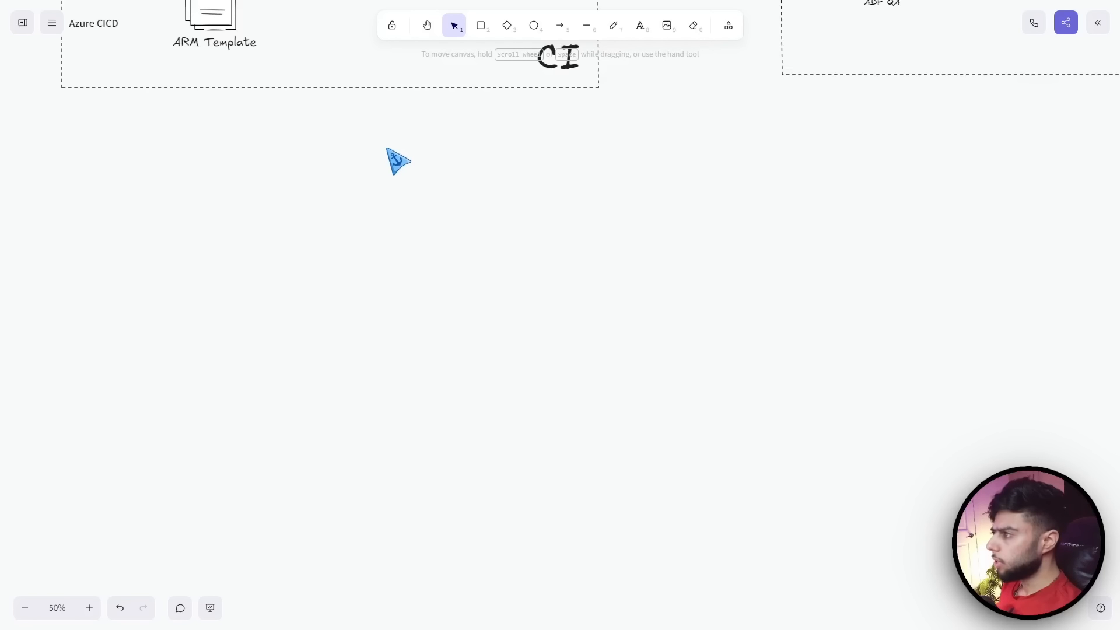
On the Azure CICD board in Excalidraw, draw a wide rectangle below the CI section and give it a solid outline
{"action": "left_click", "coordinate": [480, 25]}
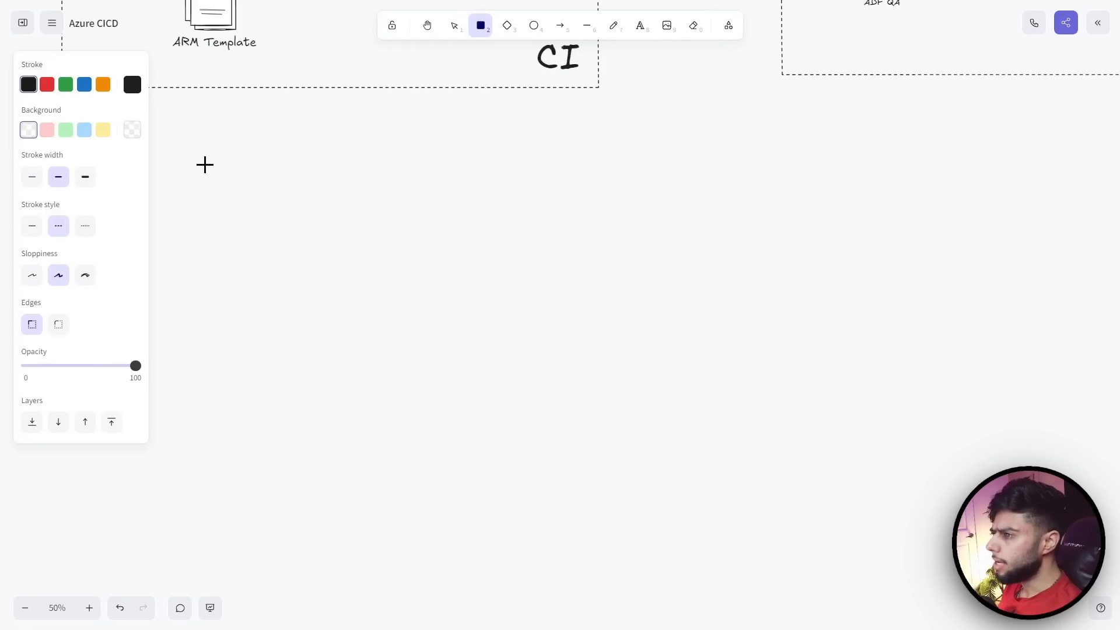
{"action": "left_click_drag", "start_coordinate": [487, 211], "coordinate": [538, 224]}
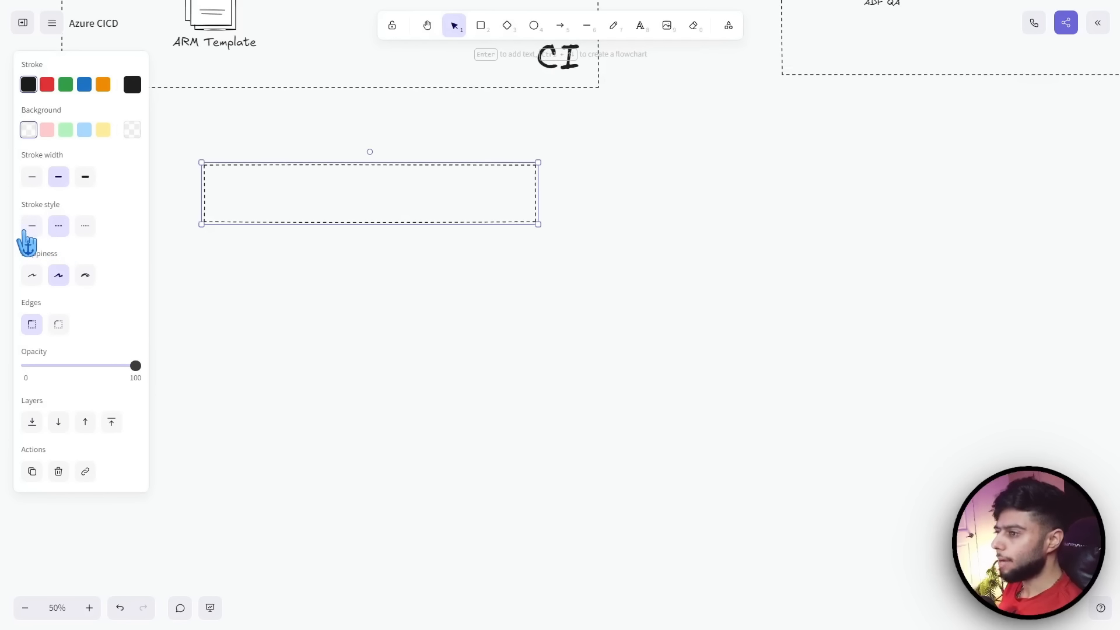
{"action": "left_click", "coordinate": [32, 226]}
{"action": "left_click_drag", "start_coordinate": [334, 223], "coordinate": [392, 265]}
{"action": "scroll", "coordinate": [459, 338], "scroll_direction": "up", "scroll_amount": 5}
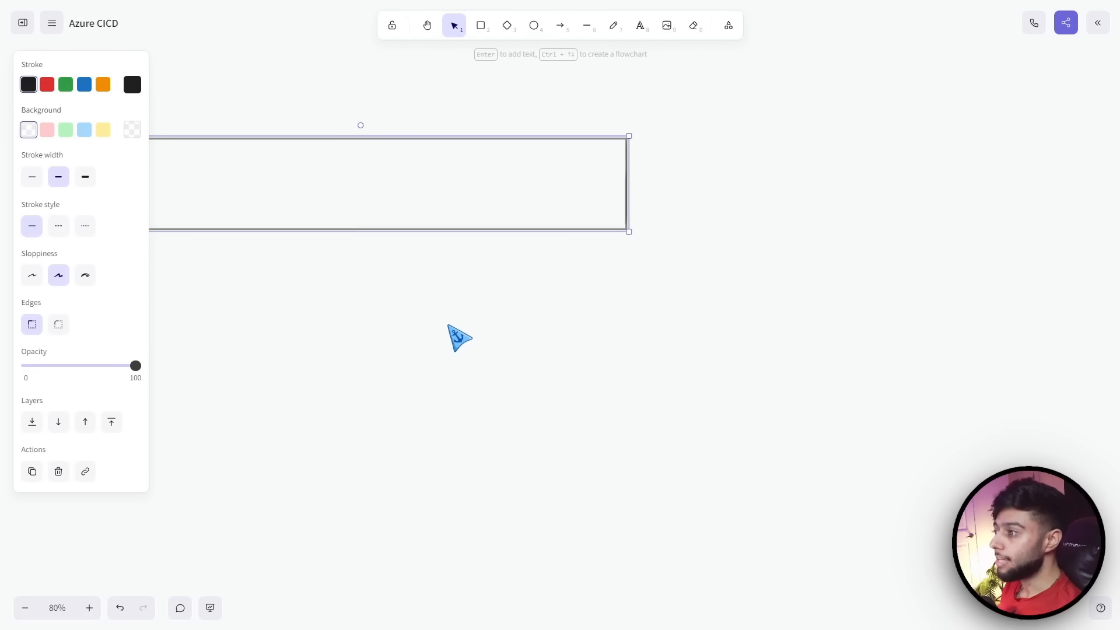
{"action": "left_click_drag", "start_coordinate": [371, 220], "coordinate": [585, 220]}
{"action": "left_click_drag", "start_coordinate": [843, 138], "coordinate": [687, 174]}
{"action": "left_click_drag", "start_coordinate": [534, 205], "coordinate": [466, 197]}
Add the text "Pre-Post Script" inside the rectangle, enlarge it and place it near the rectangle's left edge
{"action": "double_click", "coordinate": [415, 212]}
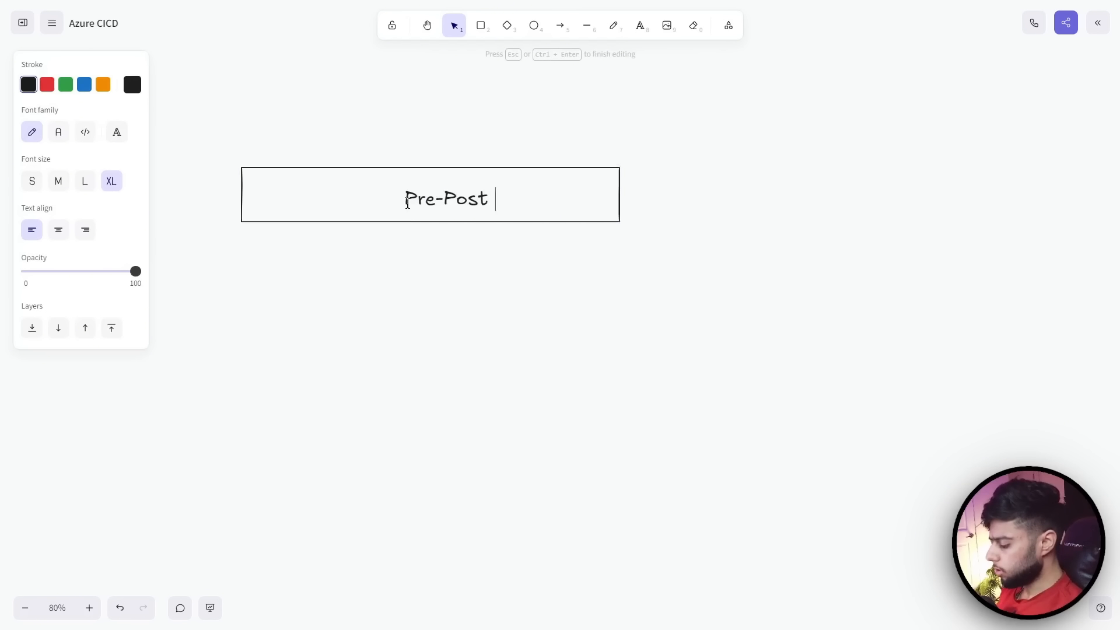
{"action": "left_click", "coordinate": [488, 309]}
{"action": "left_click_drag", "start_coordinate": [477, 208], "coordinate": [338, 203]}
{"action": "mouse_move", "coordinate": [415, 211]}
{"action": "left_mouse_down"}
{"action": "mouse_move", "coordinate": [439, 218]}
{"action": "mouse_move", "coordinate": [430, 205]}
{"action": "left_mouse_up"}
{"action": "left_click", "coordinate": [443, 274]}
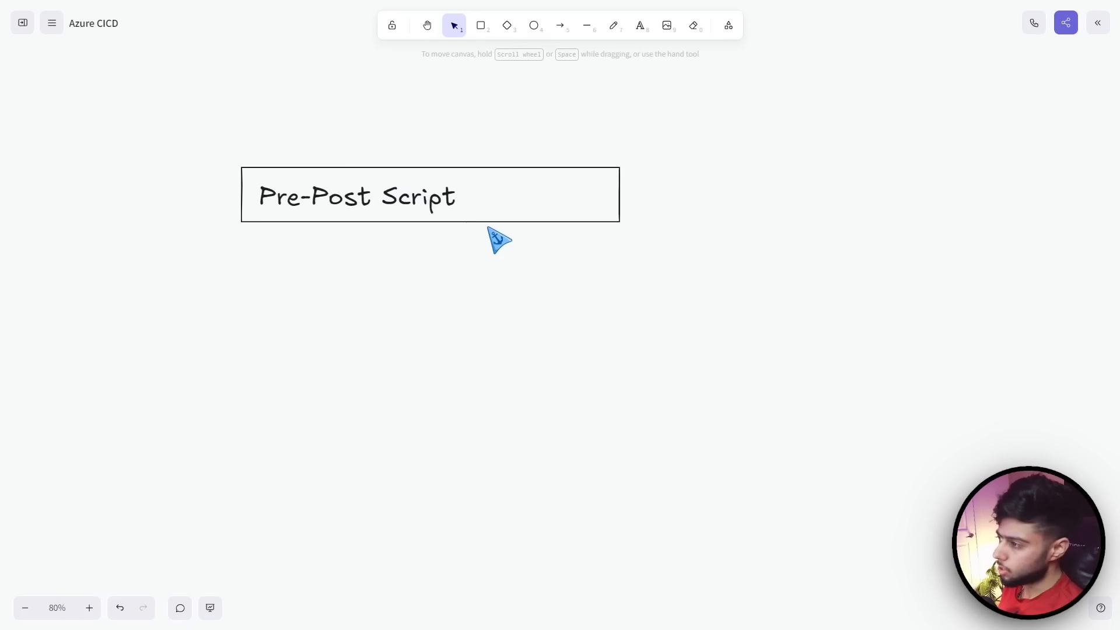
Narrow the rectangle to fit the Pre-Post Script text and fill it with the light red background
{"action": "left_click", "coordinate": [493, 220]}
{"action": "left_click_drag", "start_coordinate": [621, 181], "coordinate": [487, 195]}
{"action": "left_click", "coordinate": [48, 129]}
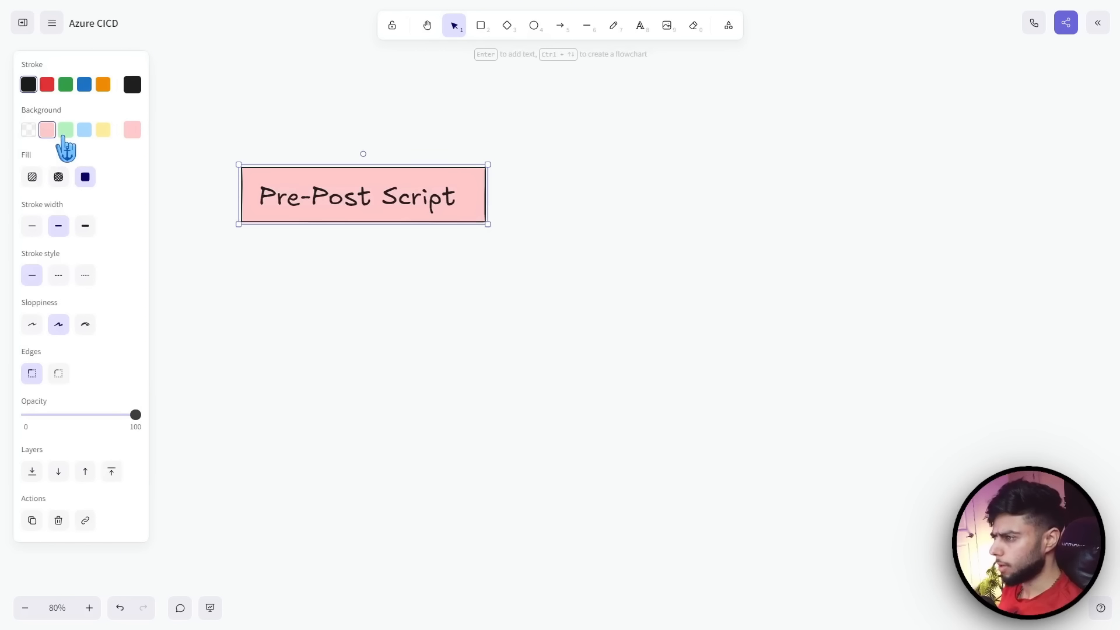
{"action": "left_click", "coordinate": [324, 344]}
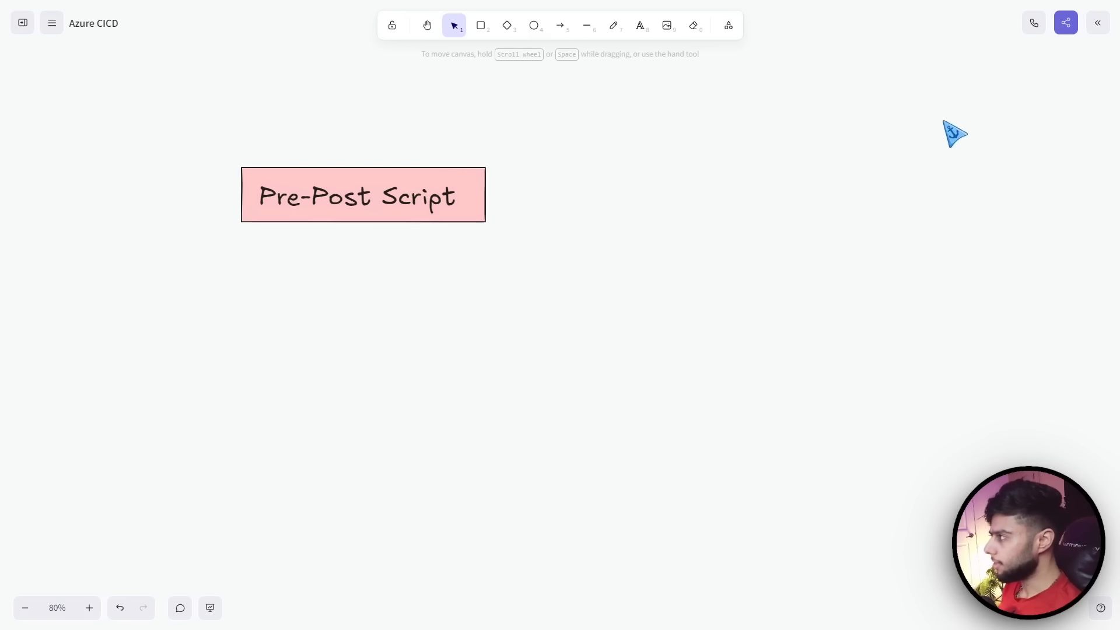
Search the shape library for "ps" and place the PS Runbook icon below the Pre-Post Script heading
{"action": "left_click", "coordinate": [1097, 23]}
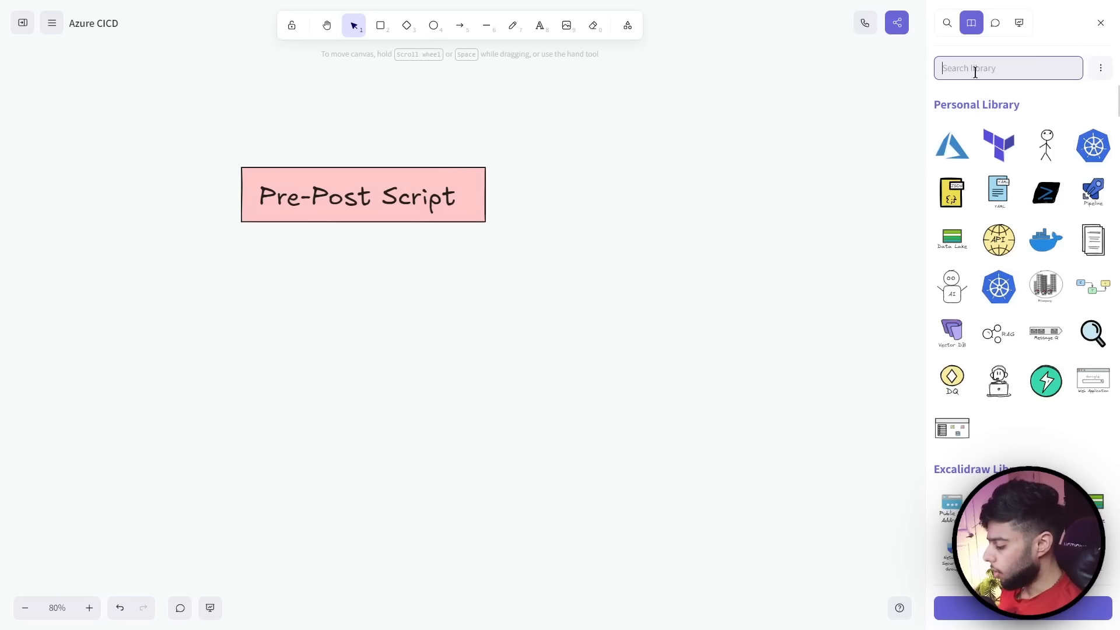
{"action": "type", "text": "ps"}
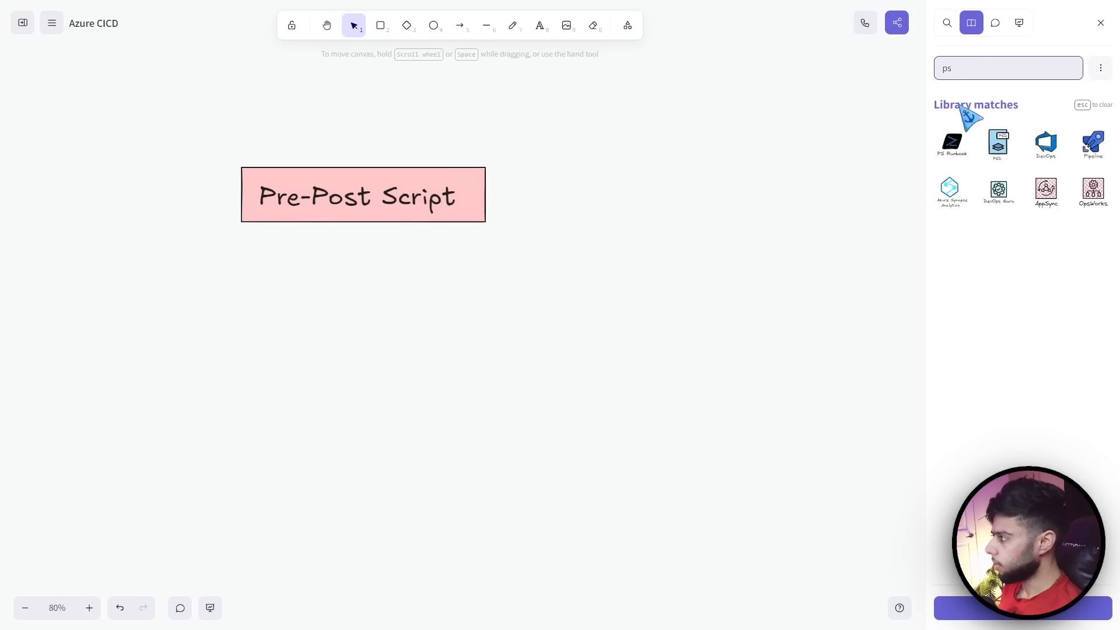
{"action": "left_click", "coordinate": [954, 149]}
{"action": "left_click_drag", "start_coordinate": [594, 344], "coordinate": [655, 392]}
{"action": "left_click_drag", "start_coordinate": [613, 317], "coordinate": [348, 357]}
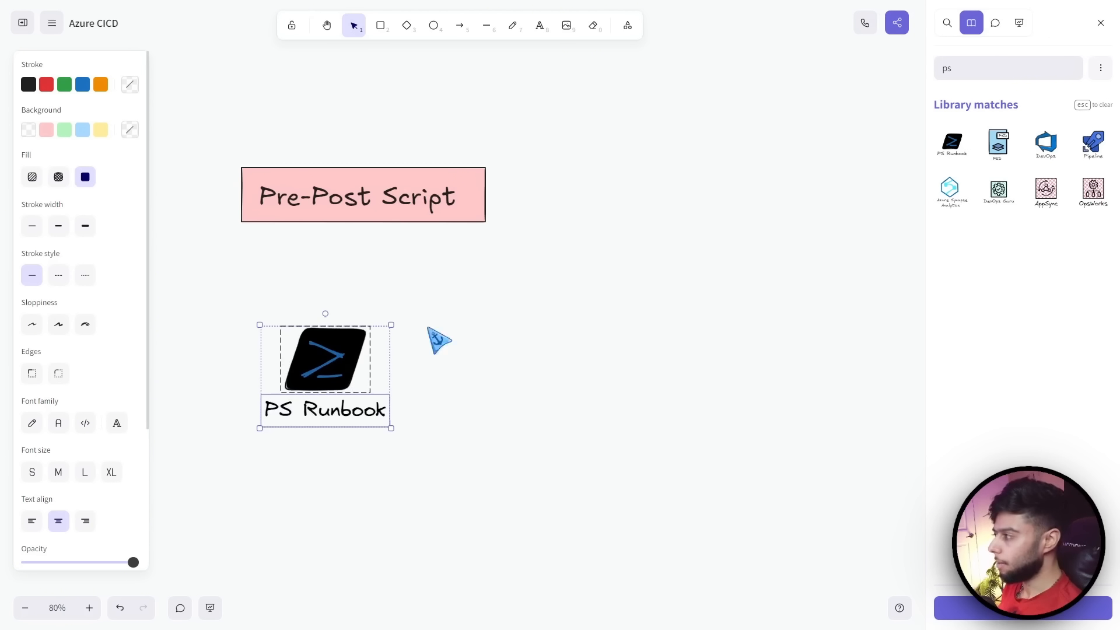
{"action": "left_click", "coordinate": [1100, 23]}
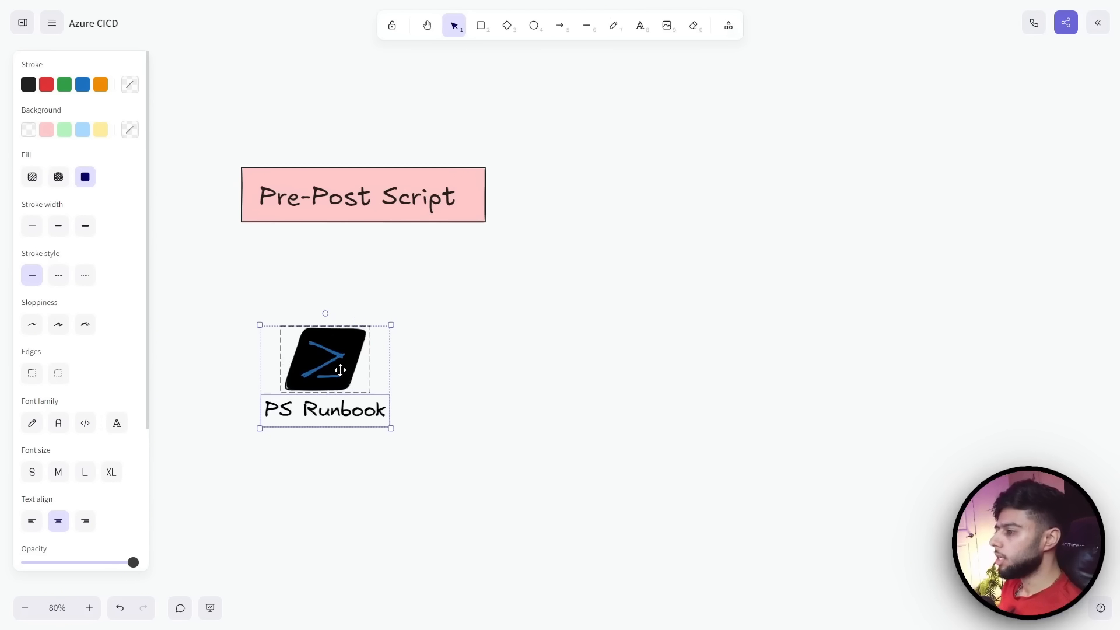
Rename the PS Runbook icon's label as "Pre-Post" and move the icon closer to its label
{"action": "double_click", "coordinate": [330, 408]}
{"action": "double_click", "coordinate": [331, 411]}
{"action": "type", "text": "P"}
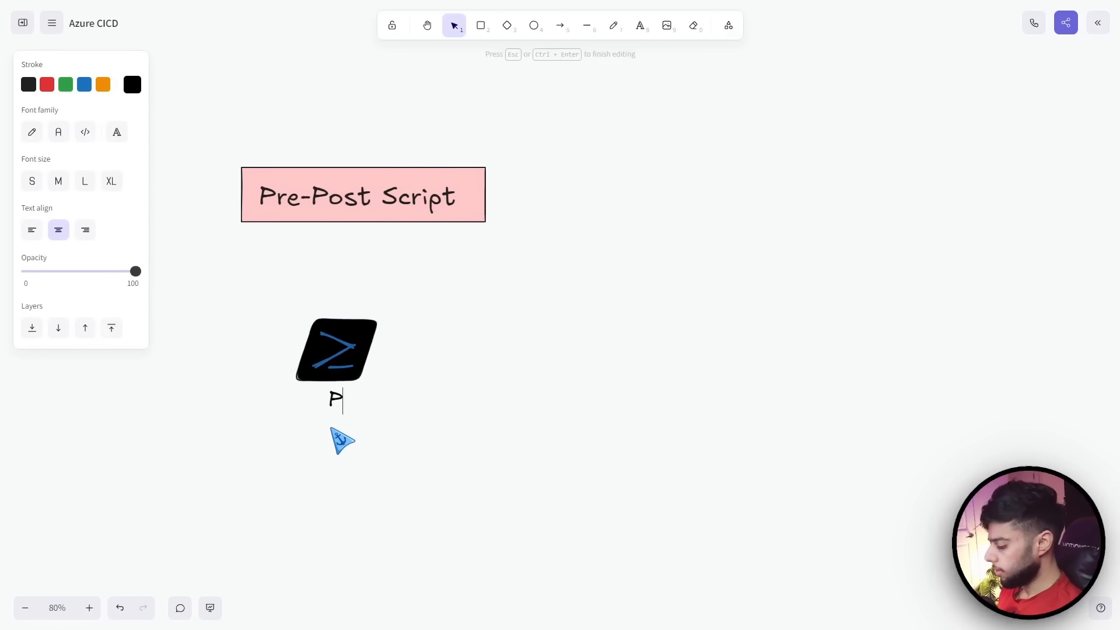
{"action": "type", "text": "re-Post"}
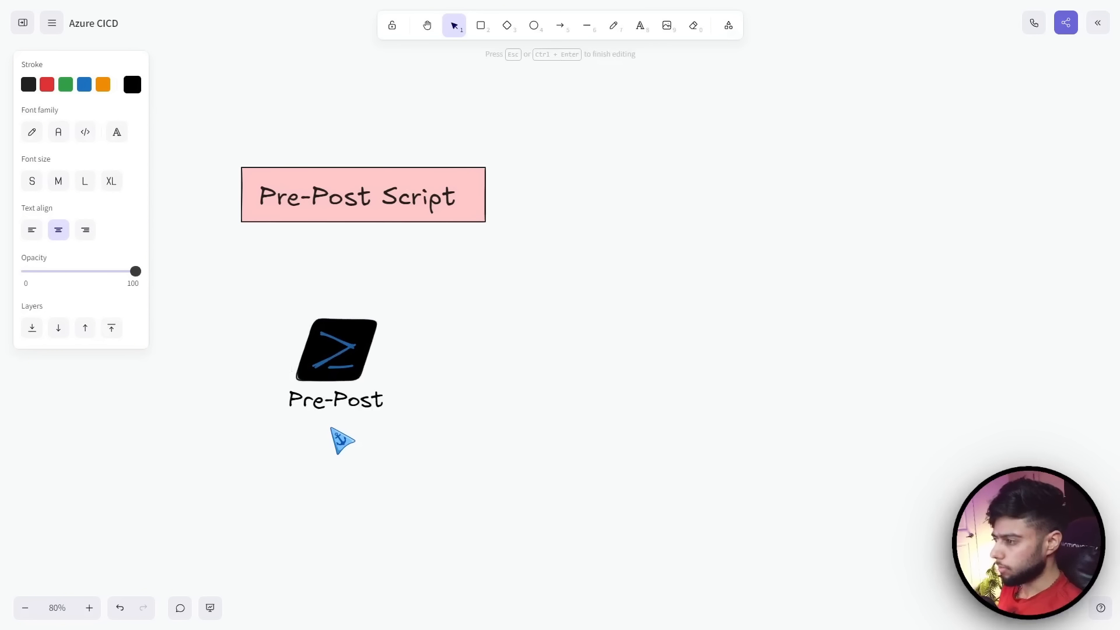
{"action": "left_click", "coordinate": [331, 429]}
{"action": "mouse_move", "coordinate": [342, 376]}
{"action": "left_mouse_down"}
{"action": "mouse_move", "coordinate": [454, 363]}
{"action": "mouse_move", "coordinate": [344, 382]}
{"action": "left_mouse_up"}
{"action": "left_click", "coordinate": [263, 363]}
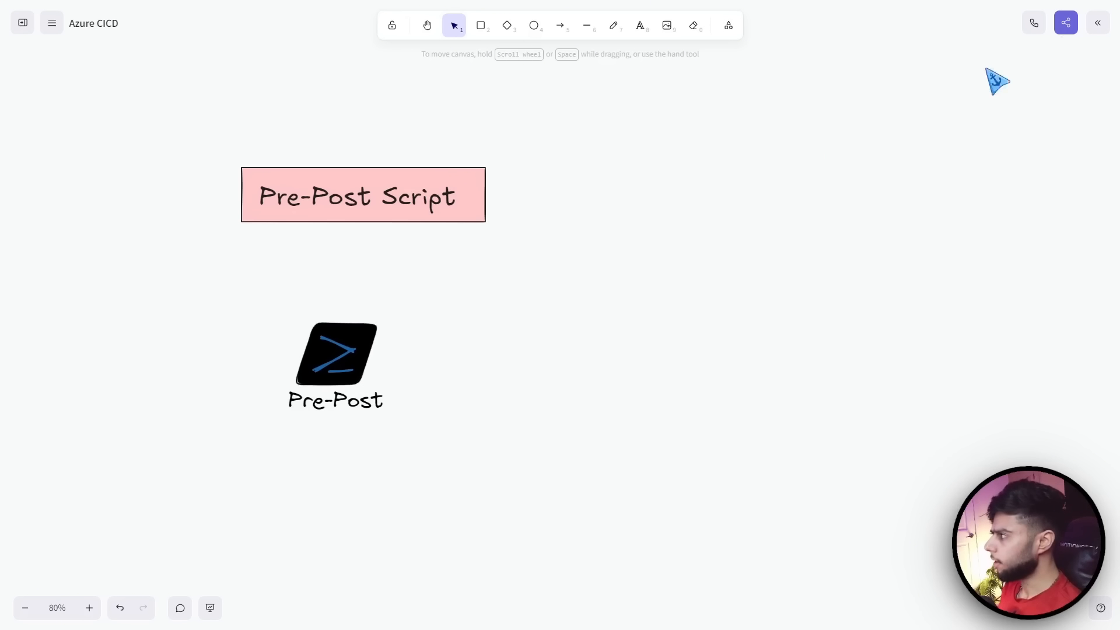
Copy the ARM Template drawing from the CI section and paste it to the right of the Pre-Post icon
{"action": "left_click", "coordinate": [1099, 28]}
{"action": "scroll", "coordinate": [709, 321], "scroll_direction": "up", "scroll_amount": 5}
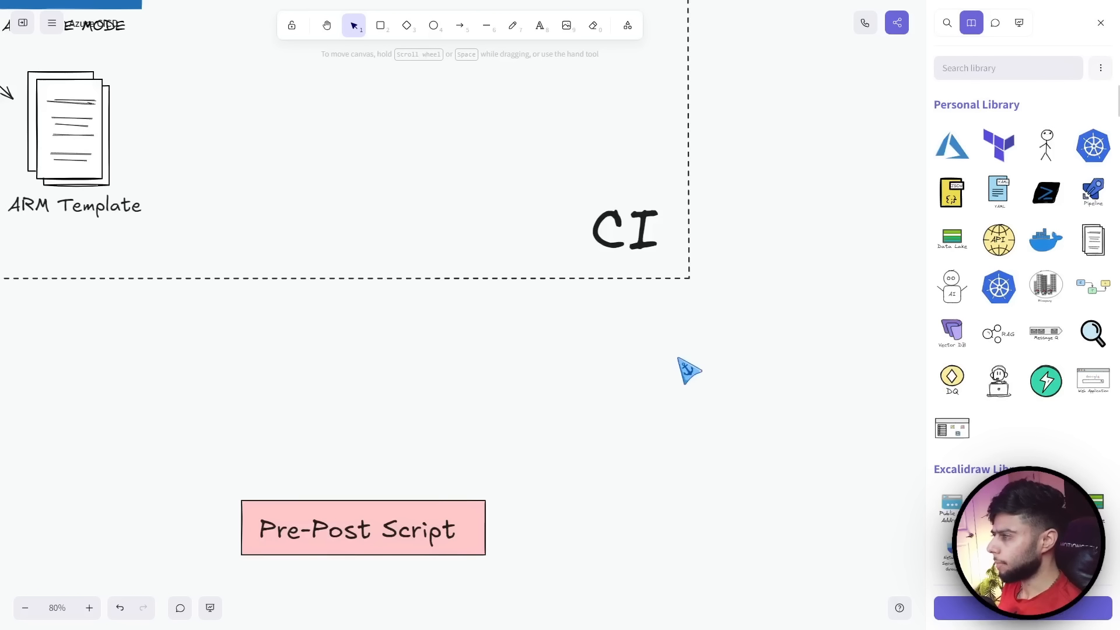
{"action": "left_click_drag", "start_coordinate": [204, 394], "coordinate": [425, 416]}
{"action": "left_click_drag", "start_coordinate": [395, 256], "coordinate": [216, 96]}
{"action": "scroll", "coordinate": [457, 297], "scroll_direction": "down", "scroll_amount": 10}
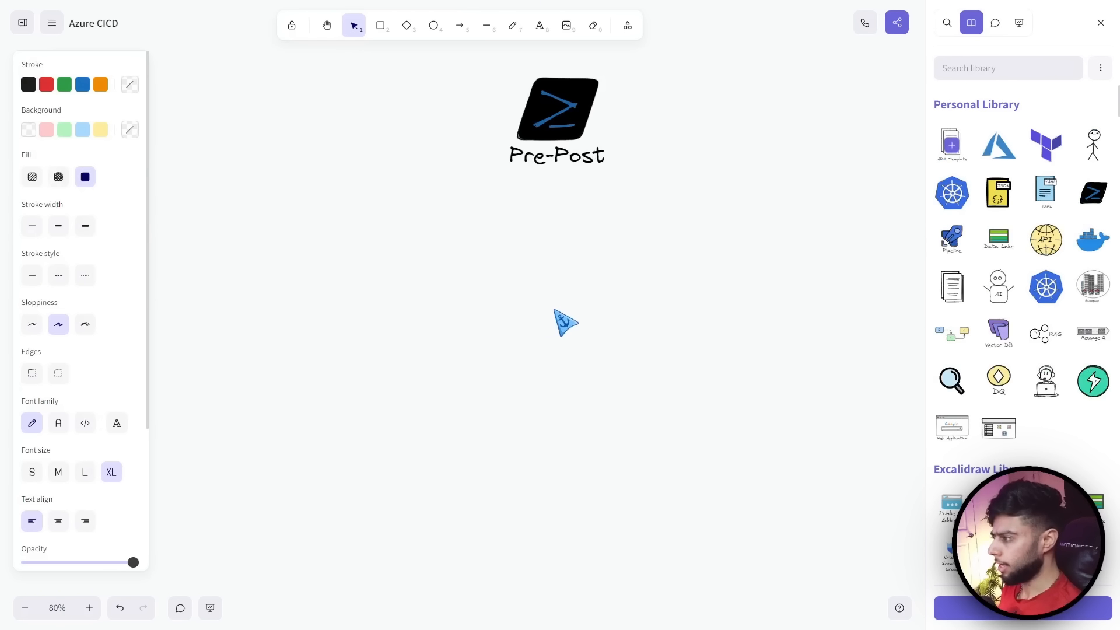
{"action": "left_click_drag", "start_coordinate": [462, 348], "coordinate": [578, 264]}
{"action": "key", "text": "ctrl+v"}
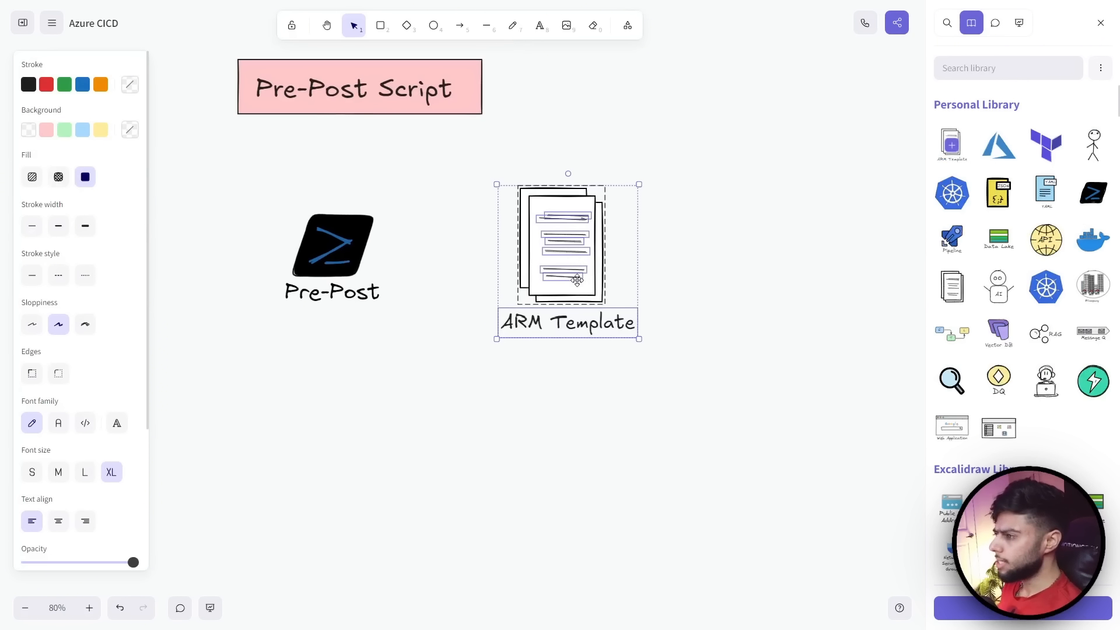
{"action": "left_click", "coordinate": [360, 333]}
{"action": "left_click", "coordinate": [1097, 25]}
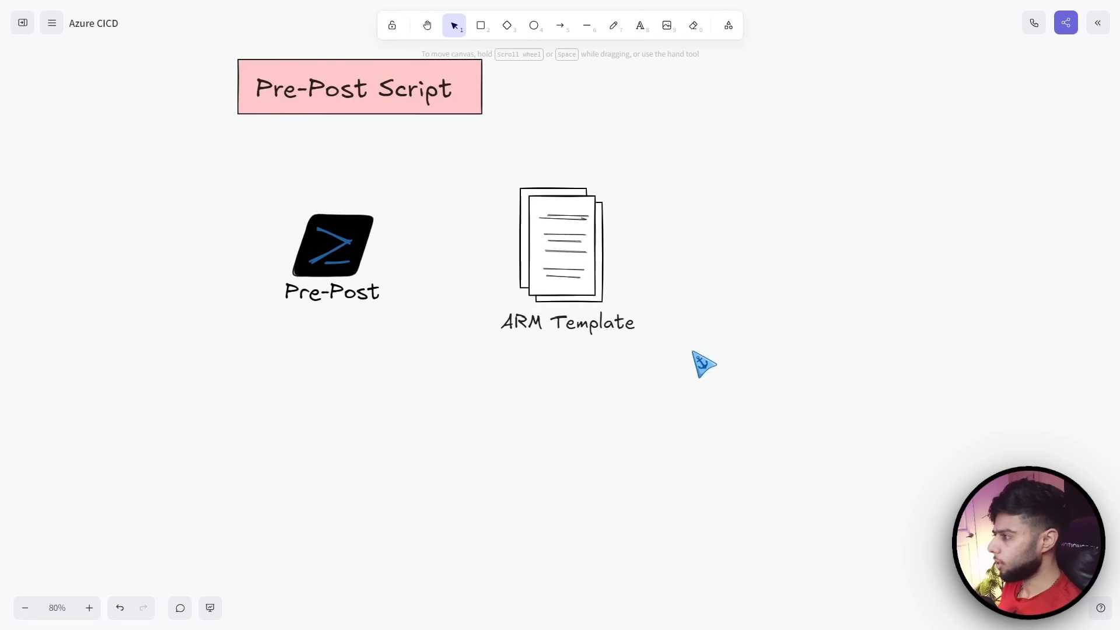
Copy the ADF QA factory drawing from the main diagram and place it to the right of the copied ARM Template
{"action": "scroll", "coordinate": [665, 392], "scroll_direction": "right", "scroll_amount": 3}
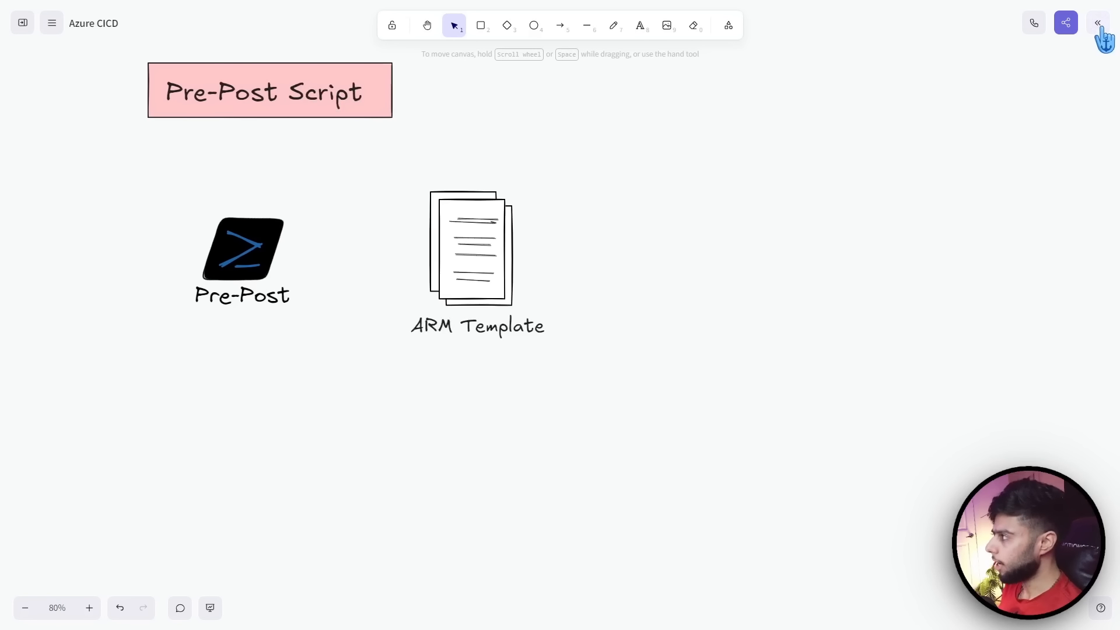
{"action": "scroll", "coordinate": [803, 321], "scroll_direction": "right", "scroll_amount": 10}
{"action": "scroll", "coordinate": [805, 353], "scroll_direction": "up", "scroll_amount": 5}
{"action": "scroll", "coordinate": [805, 367], "scroll_direction": "right", "scroll_amount": 4}
{"action": "scroll", "coordinate": [677, 343], "scroll_direction": "up", "scroll_amount": 2}
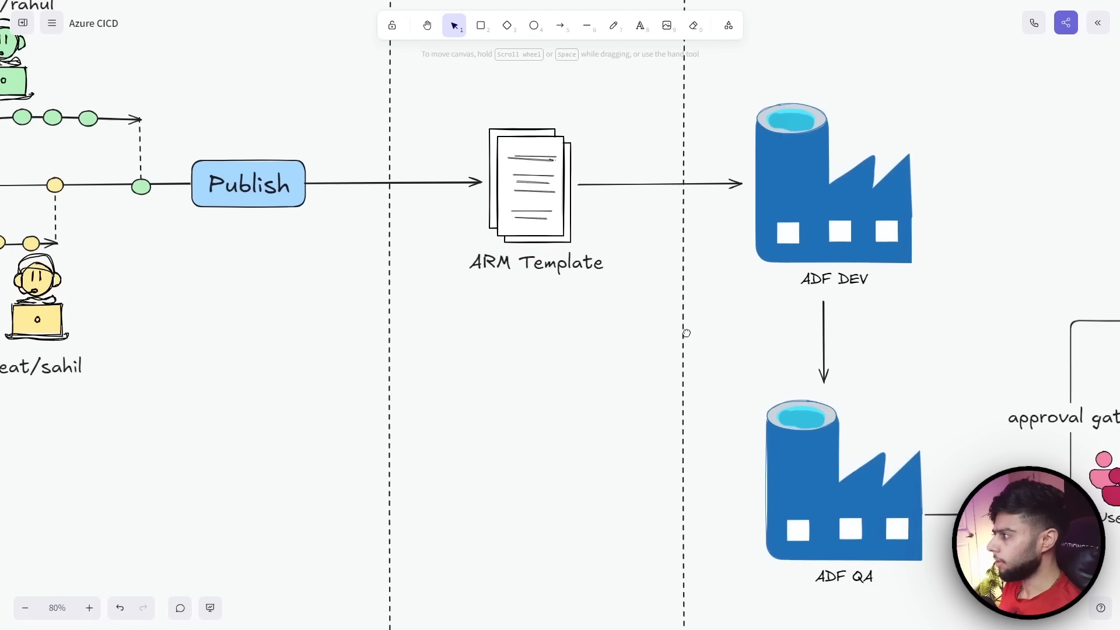
{"action": "left_click", "coordinate": [770, 508]}
{"action": "scroll", "coordinate": [705, 493], "scroll_direction": "down", "scroll_amount": 20}
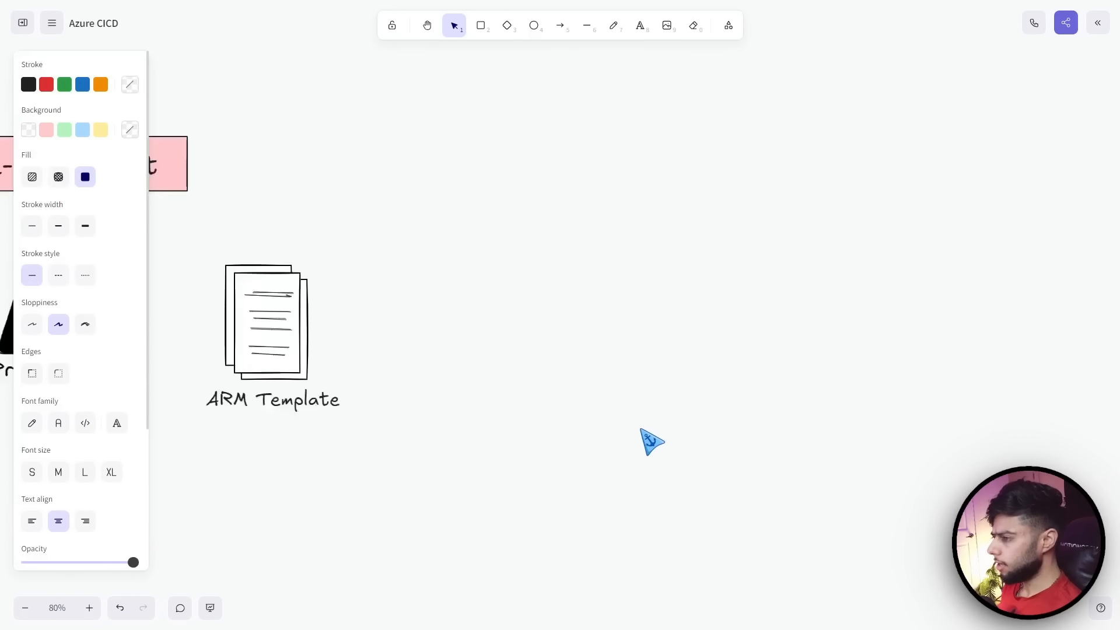
{"action": "left_click_drag", "start_coordinate": [640, 424], "coordinate": [708, 231]}
{"action": "left_click", "coordinate": [507, 377]}
{"action": "left_click_drag", "start_coordinate": [431, 444], "coordinate": [588, 478]}
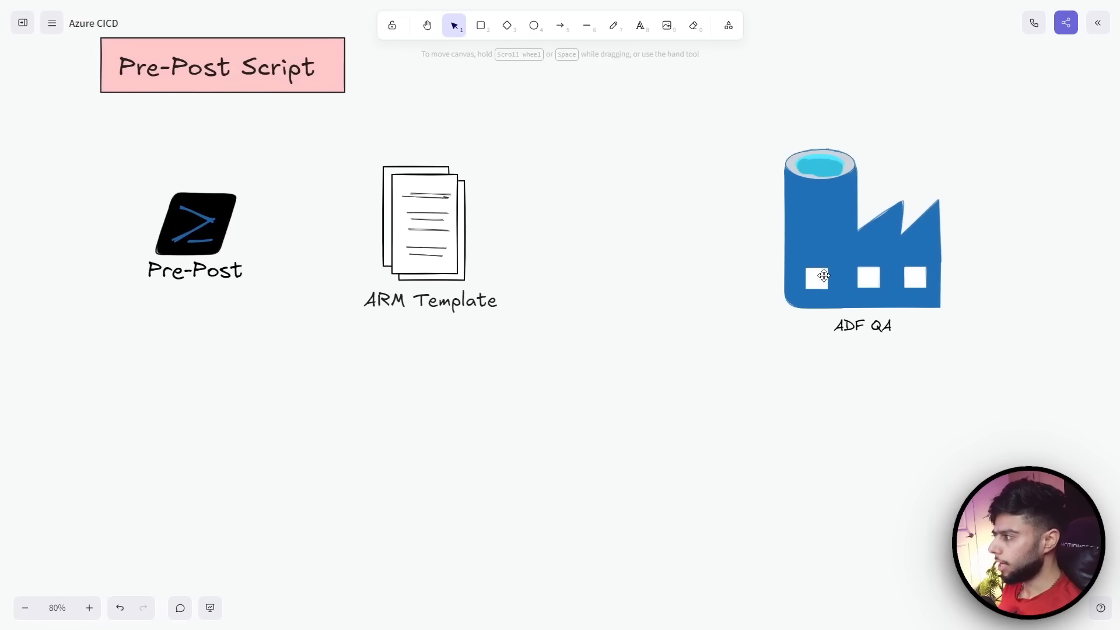
Raise the ADF QA drawing slightly and connect the ARM Template to it with a horizontal arrow of the curved type
{"action": "left_click_drag", "start_coordinate": [823, 275], "coordinate": [824, 265]}
{"action": "left_click", "coordinate": [560, 25]}
{"action": "left_click_drag", "start_coordinate": [521, 220], "coordinate": [745, 220]}
{"action": "left_click", "coordinate": [58, 280]}
{"action": "left_click", "coordinate": [513, 403]}
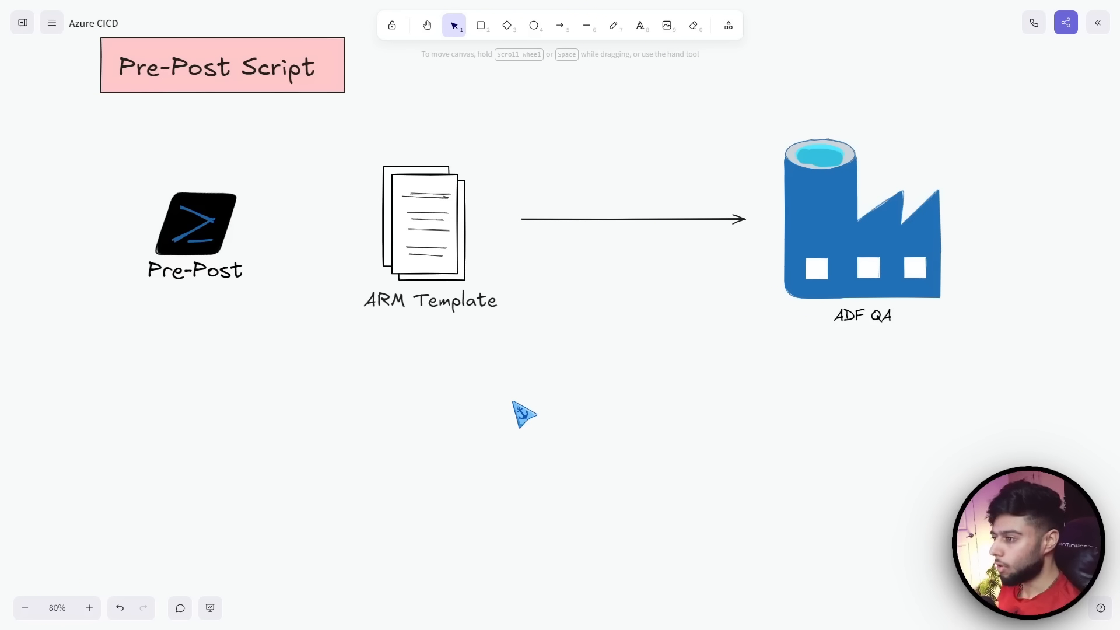
Shorten the arrow by moving its start toward ADF QA, and move the Pre-Post icon closer to the ARM Template
{"action": "left_click", "coordinate": [194, 217]}
{"action": "left_click", "coordinate": [209, 273]}
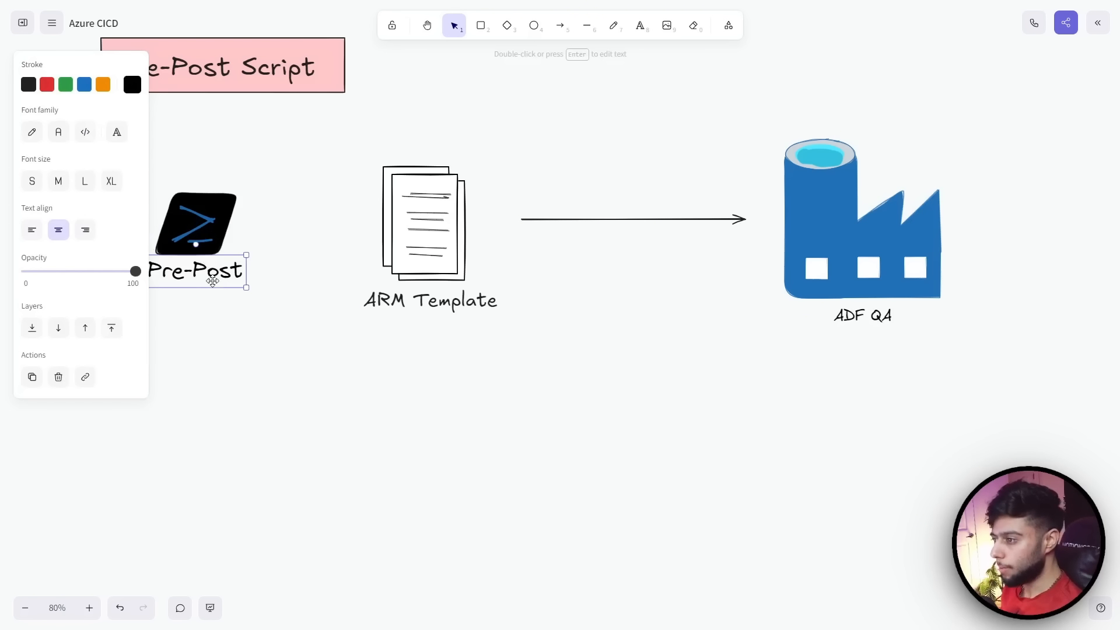
{"action": "left_click", "coordinate": [240, 342]}
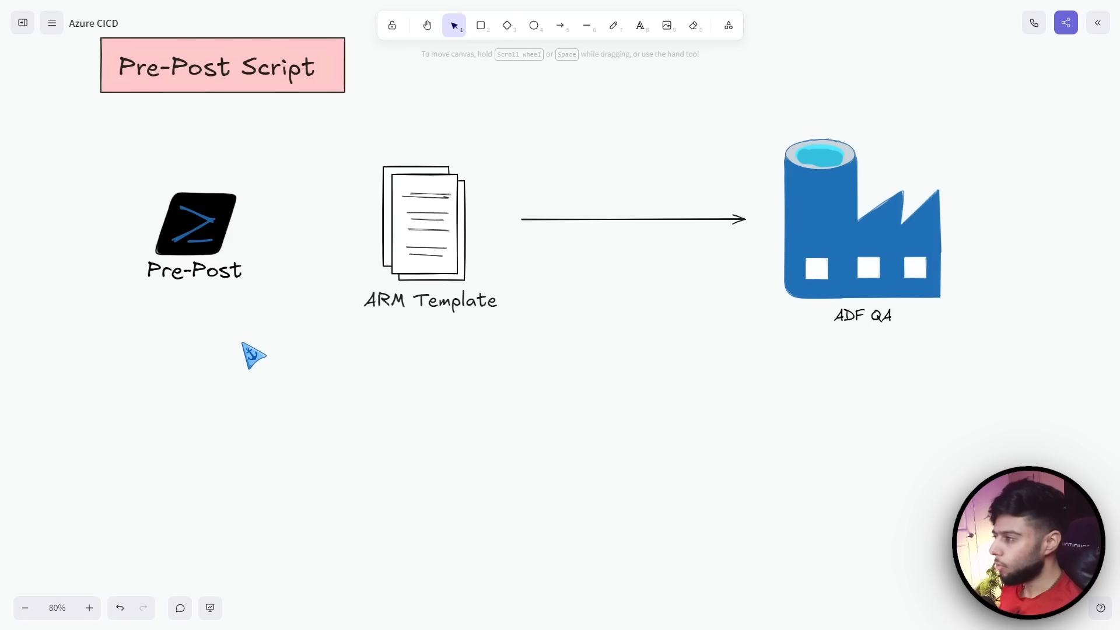
{"action": "left_click", "coordinate": [525, 220]}
{"action": "left_click_drag", "start_coordinate": [522, 220], "coordinate": [592, 222]}
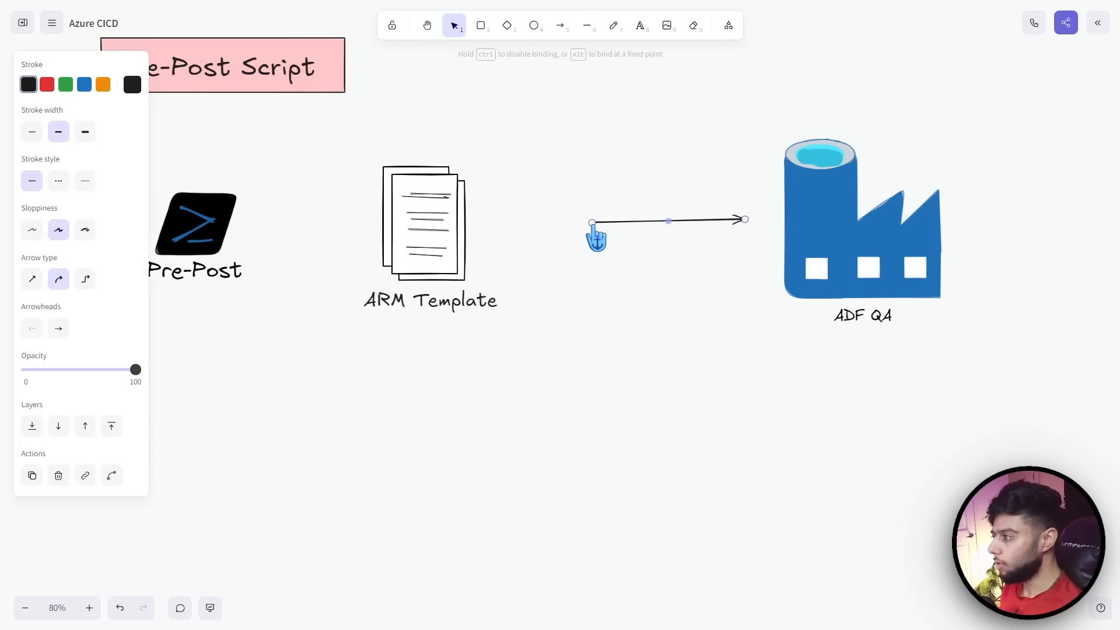
{"action": "left_click", "coordinate": [612, 300]}
{"action": "left_click_drag", "start_coordinate": [272, 304], "coordinate": [264, 214]}
{"action": "left_click", "coordinate": [300, 324]}
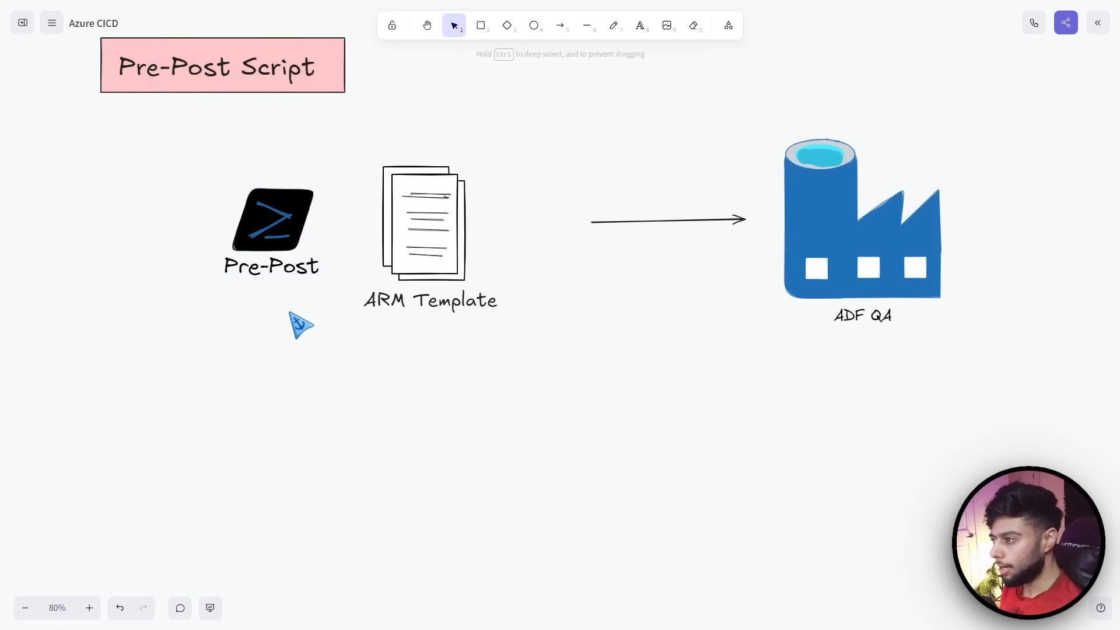
Duplicate the Pre-Post icon between the ARM Template and ADF QA, and shorten the arrow to start beyond the copy
{"action": "left_click_drag", "start_coordinate": [333, 290], "coordinate": [172, 165]}
{"action": "left_click_drag", "start_coordinate": [267, 230], "coordinate": [657, 238]}
{"action": "left_click", "coordinate": [577, 322]}
{"action": "left_click", "coordinate": [630, 220]}
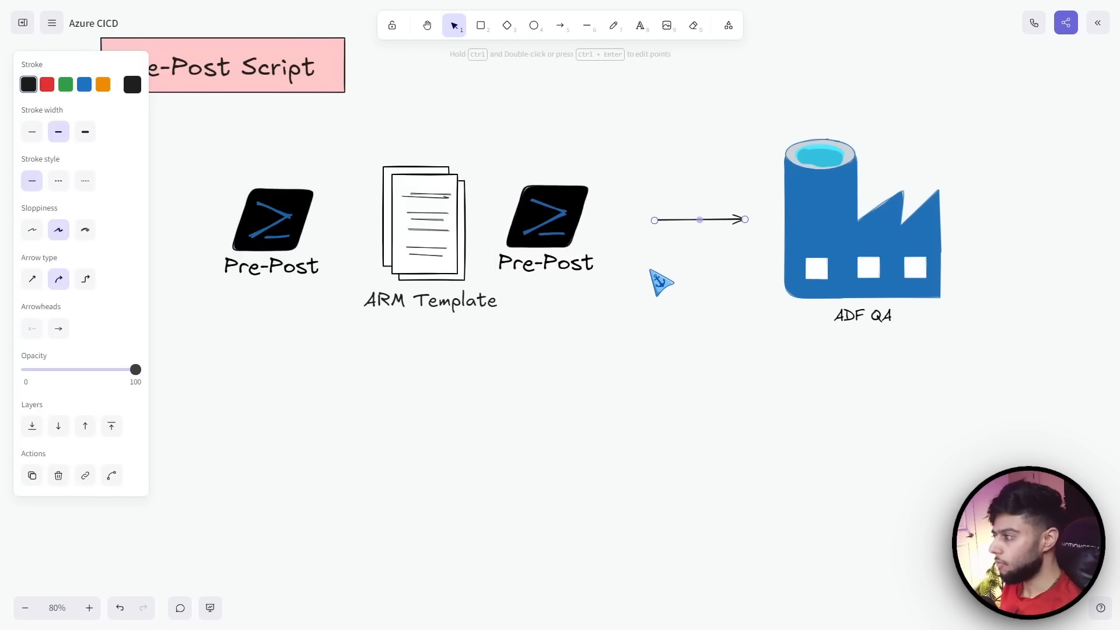
Move the Pre-Post icon between the ARM Template and ADF QA away from the template, closer to the arrow
{"action": "left_click", "coordinate": [657, 280]}
{"action": "left_click", "coordinate": [527, 204]}
{"action": "left_click_drag", "start_coordinate": [526, 204], "coordinate": [567, 198]}
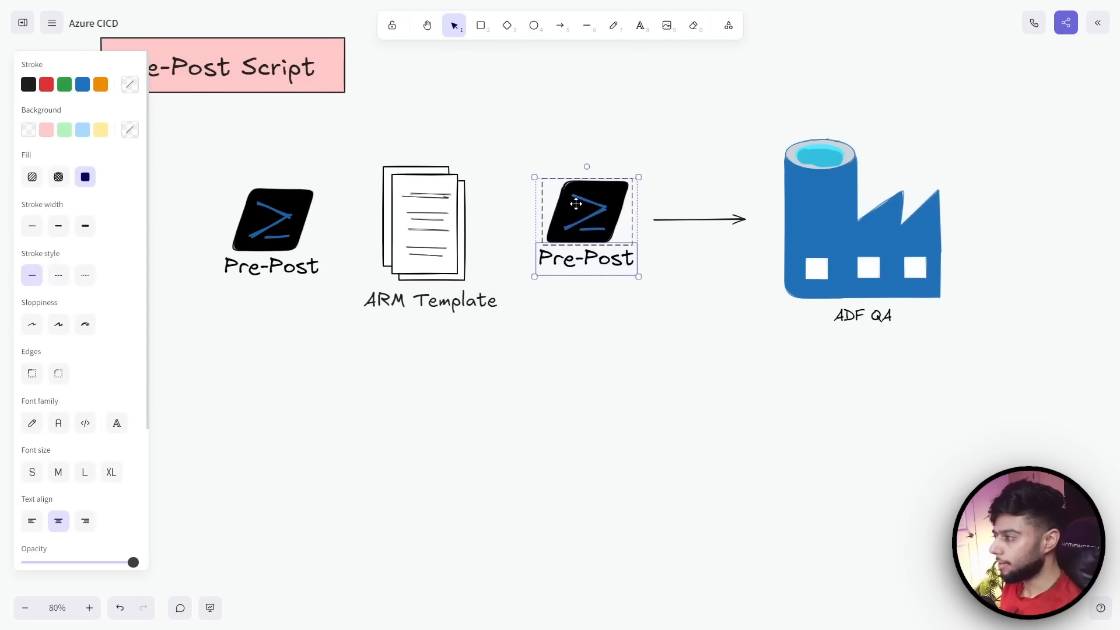
{"action": "left_click", "coordinate": [600, 356]}
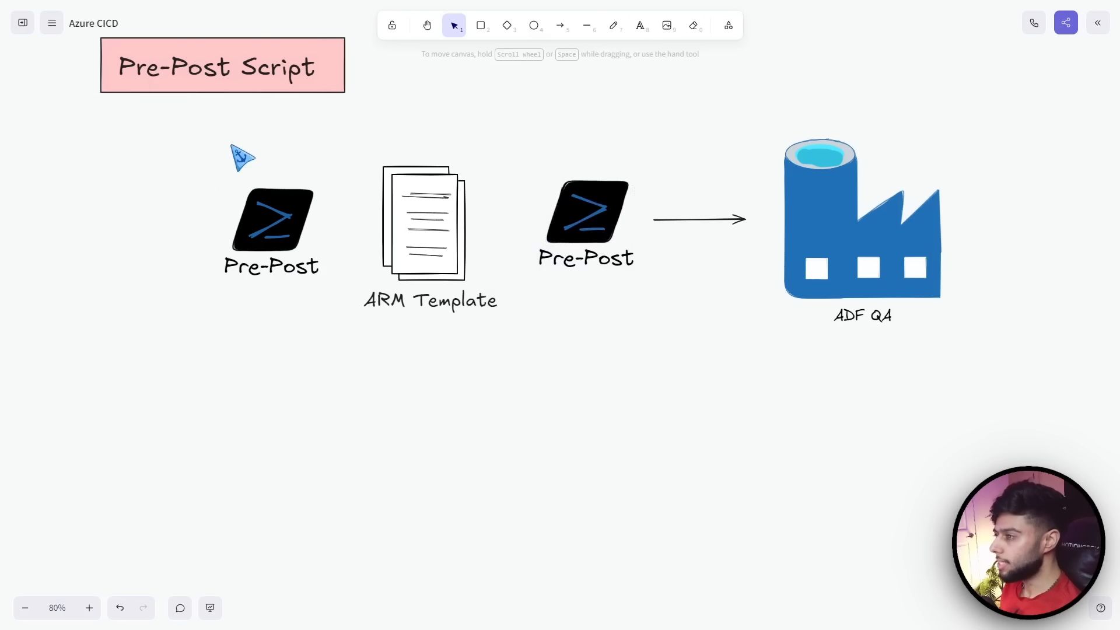
Frame both Pre-Post icons and the ARM Template with an unfilled black rectangle, placed behind the other elements
{"action": "left_click", "coordinate": [480, 25]}
{"action": "left_click_drag", "start_coordinate": [349, 170], "coordinate": [648, 335]}
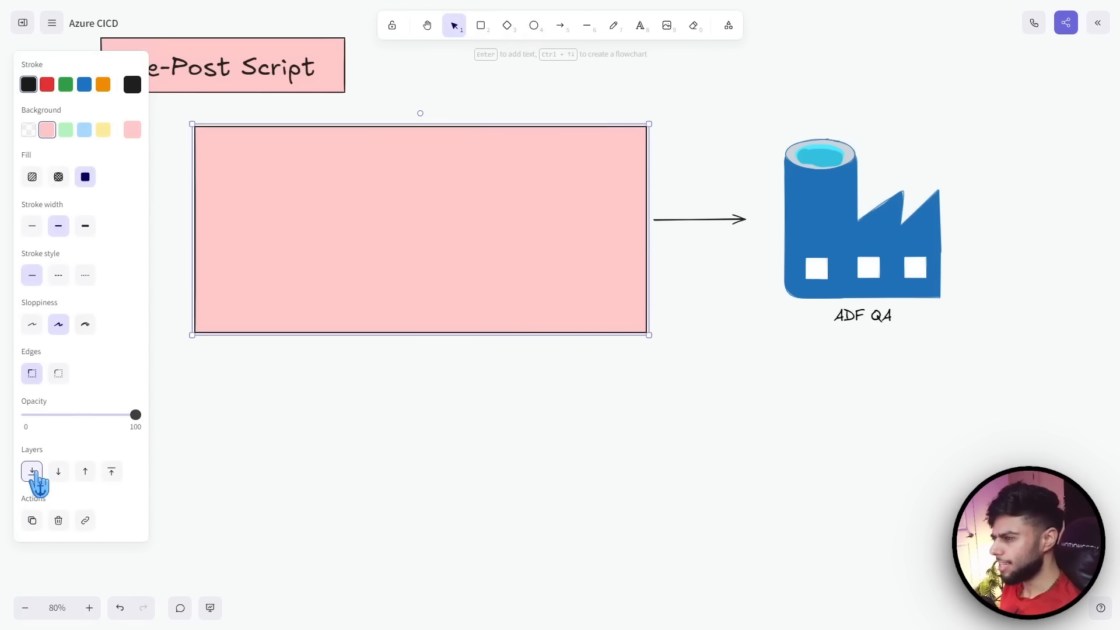
{"action": "left_click", "coordinate": [32, 471]}
{"action": "left_click", "coordinate": [387, 452]}
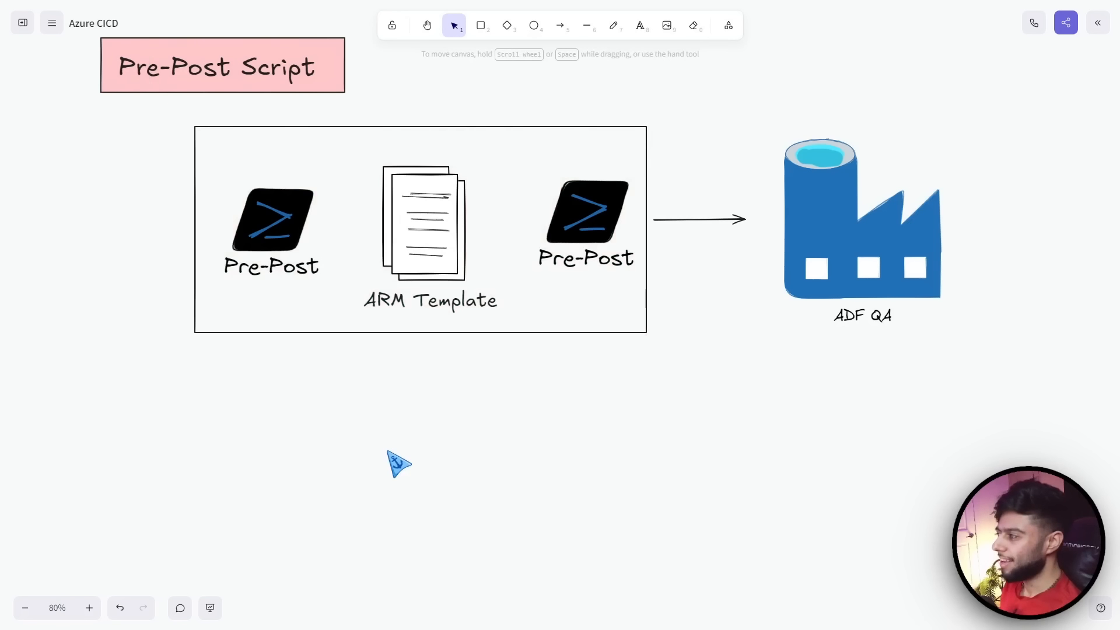
Shift the frame with both Pre-Post icons and the ARM Template slightly away from the arrow's start
{"action": "left_click_drag", "start_coordinate": [155, 113], "coordinate": [707, 365]}
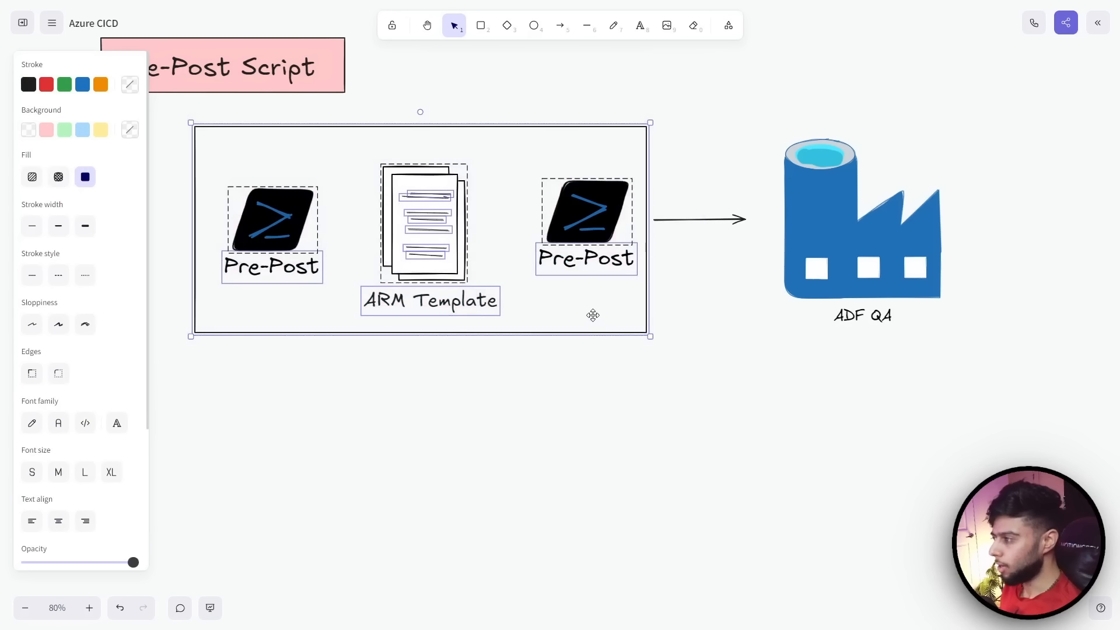
{"action": "left_click_drag", "start_coordinate": [586, 308], "coordinate": [568, 312]}
{"action": "left_click", "coordinate": [534, 372]}
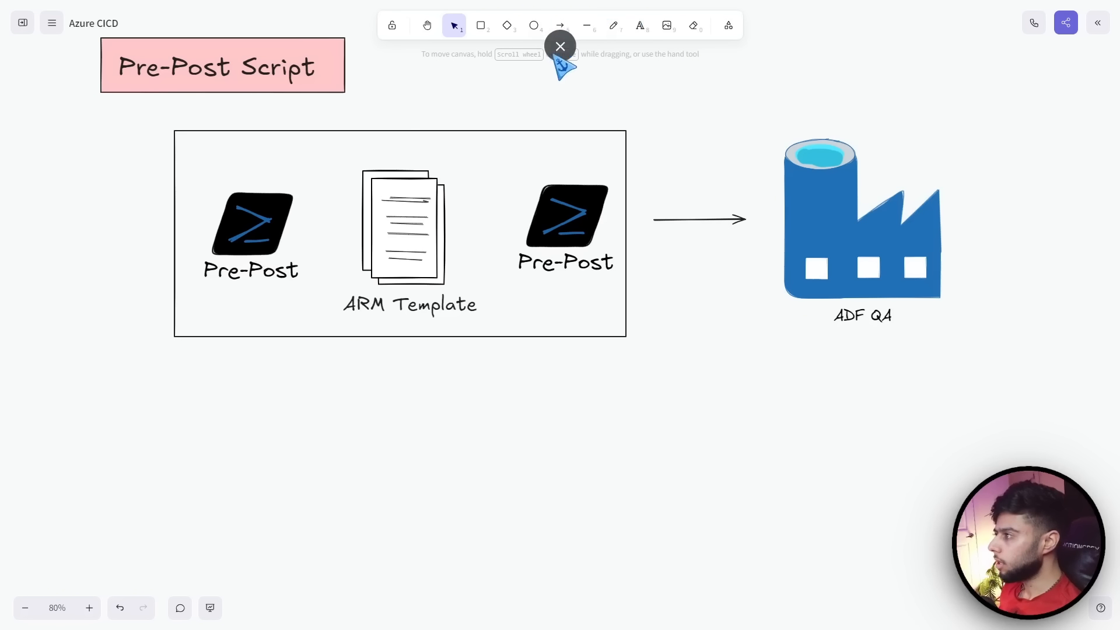
Switch to Azure DevOps and open the pipeline Library of the adf_cicd project
{"action": "left_click", "coordinate": [558, 48]}
{"action": "left_click", "coordinate": [386, 12]}
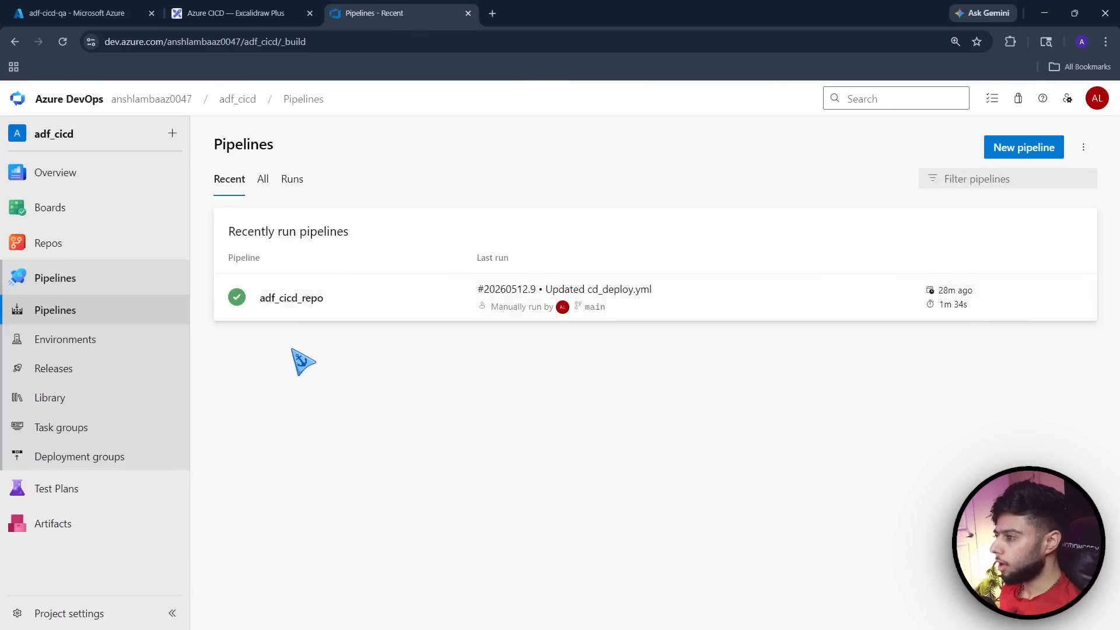
{"action": "left_click", "coordinate": [53, 245]}
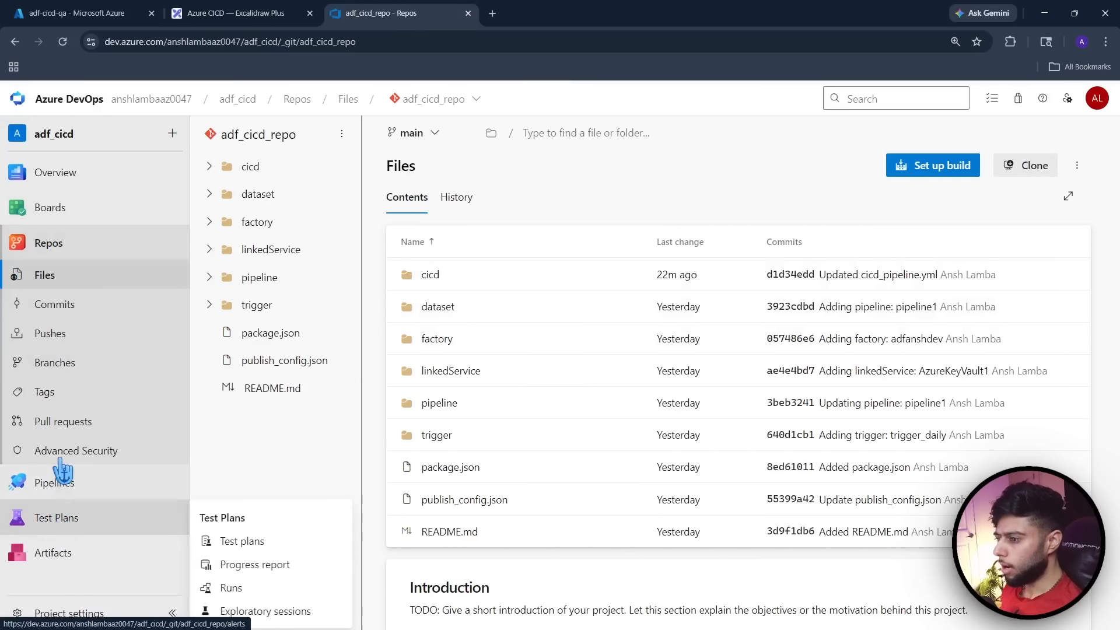
{"action": "left_click", "coordinate": [50, 482]}
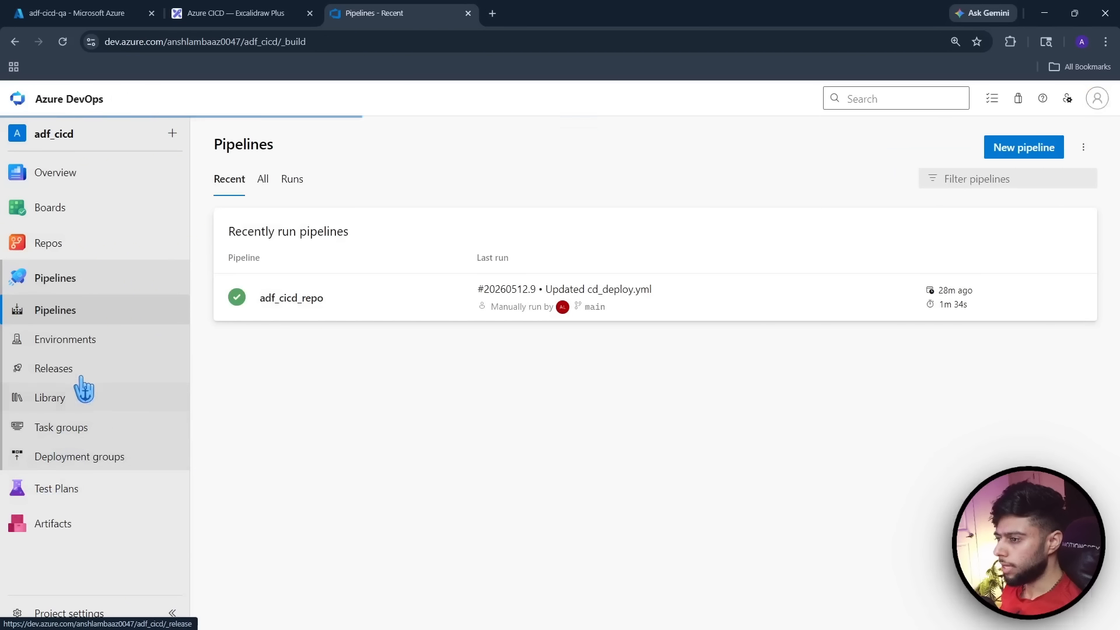
{"action": "left_click", "coordinate": [44, 399]}
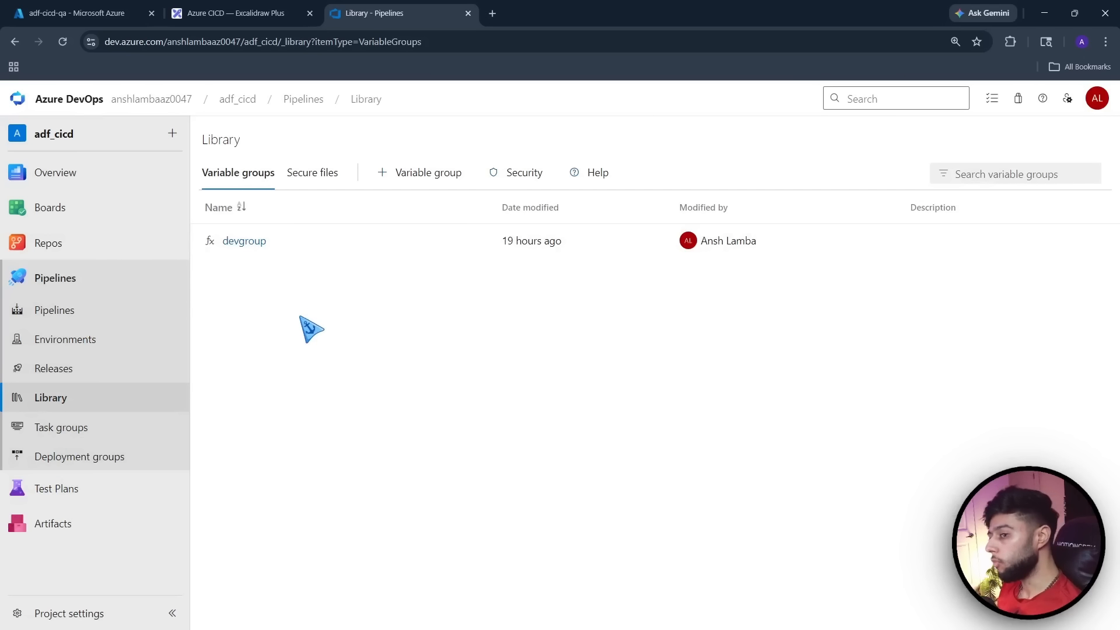
{"action": "left_click", "coordinate": [388, 172]}
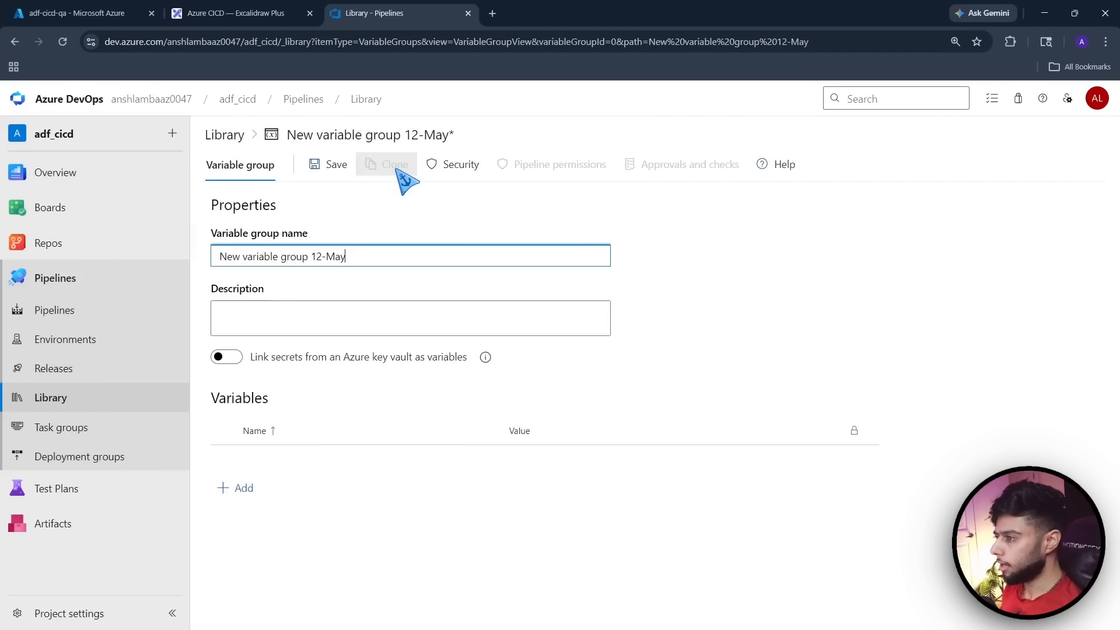
{"action": "left_click", "coordinate": [225, 136]}
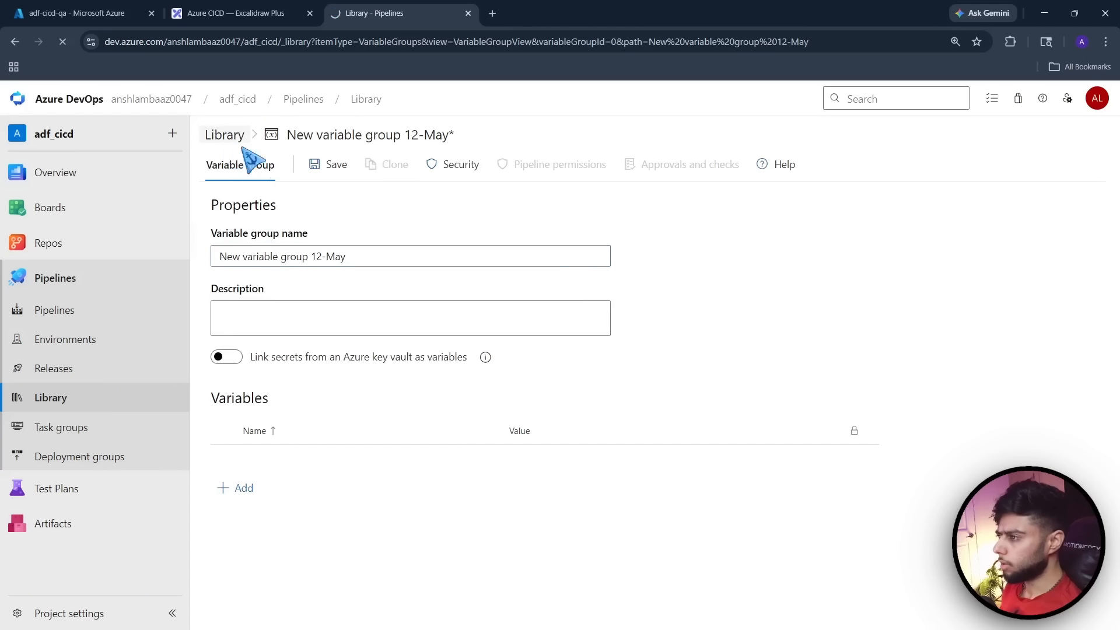
{"action": "left_click", "coordinate": [262, 243]}
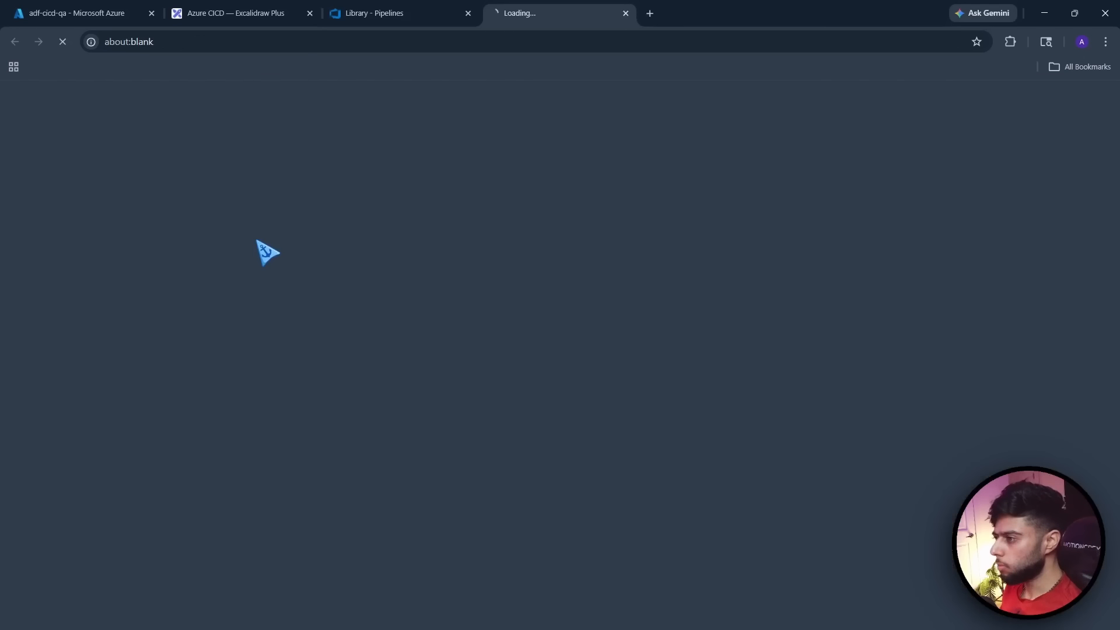
{"action": "left_click", "coordinate": [395, 165]}
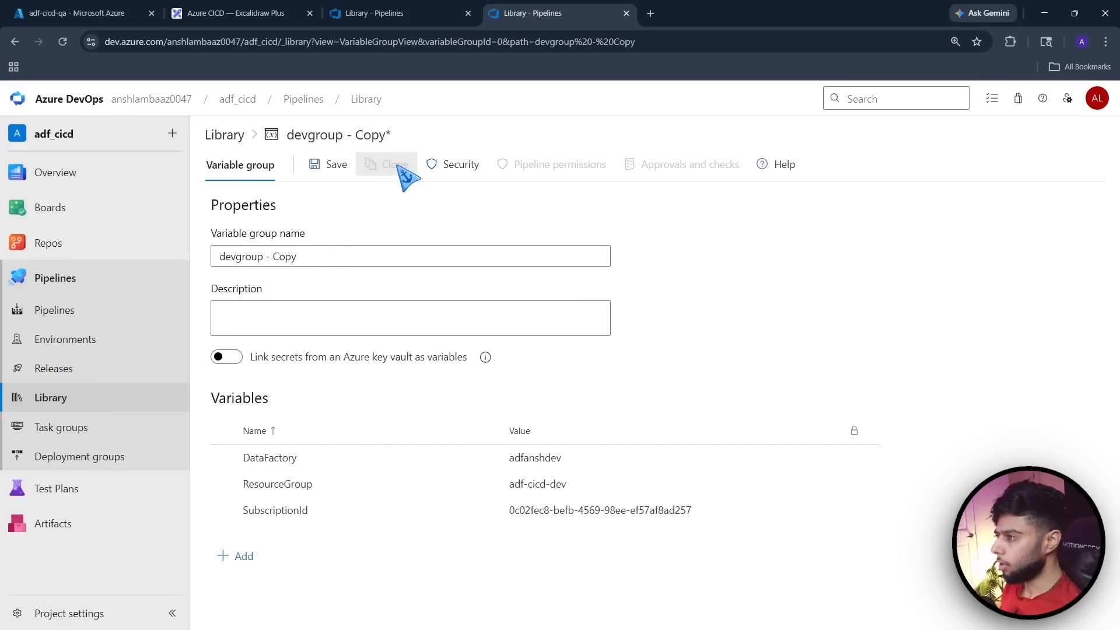
{"action": "left_click", "coordinate": [231, 137]}
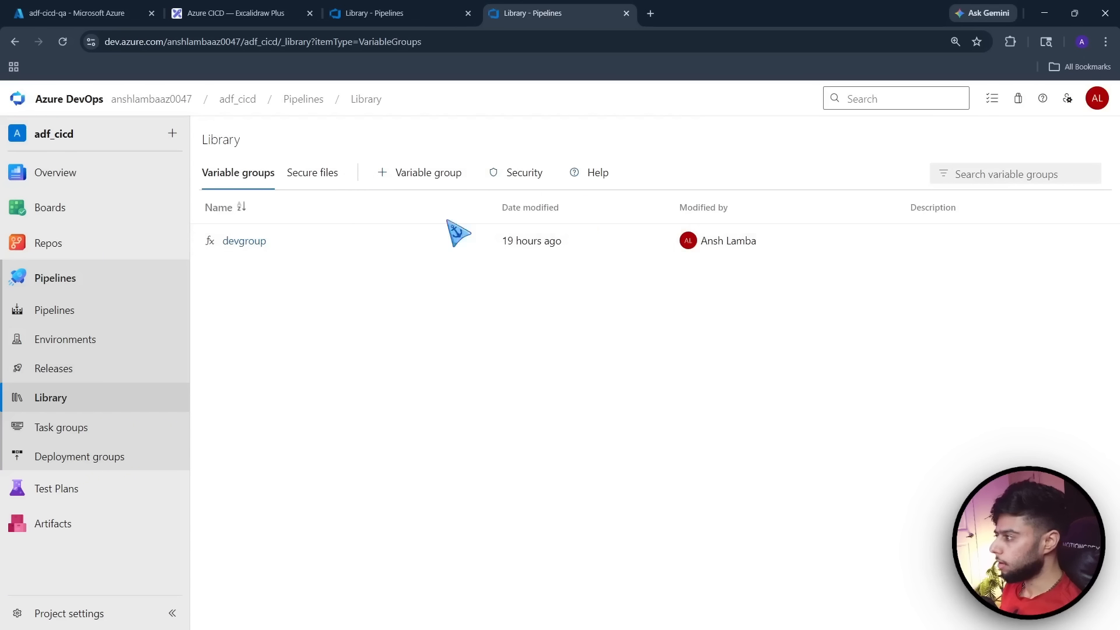
Clone the devgroup variable group and name the copy qagroup
{"action": "left_click", "coordinate": [244, 241]}
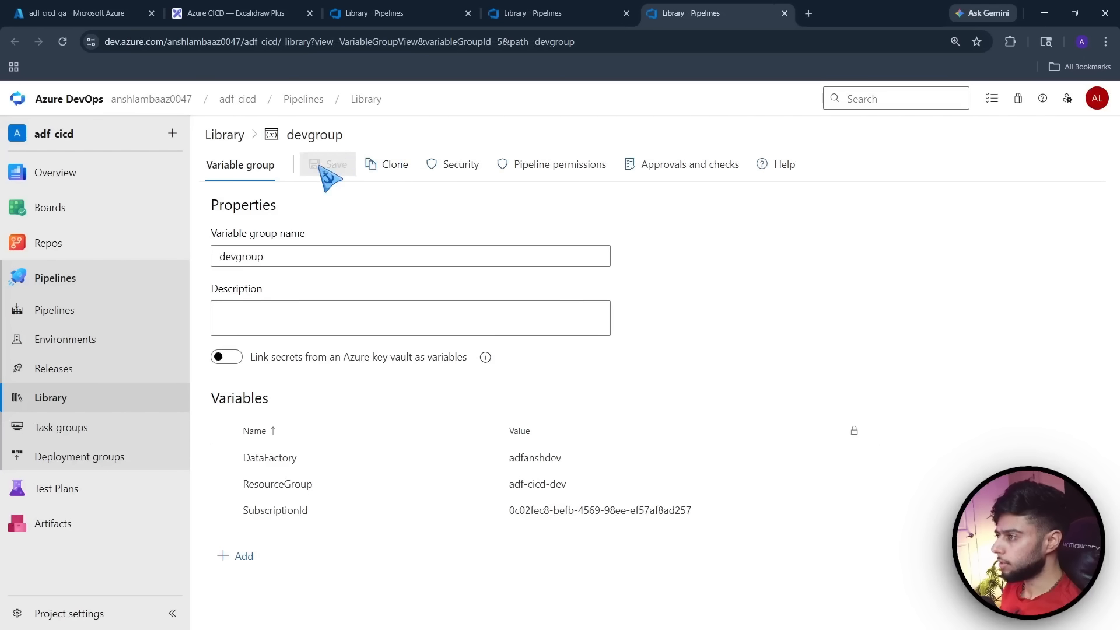
{"action": "left_click", "coordinate": [385, 164]}
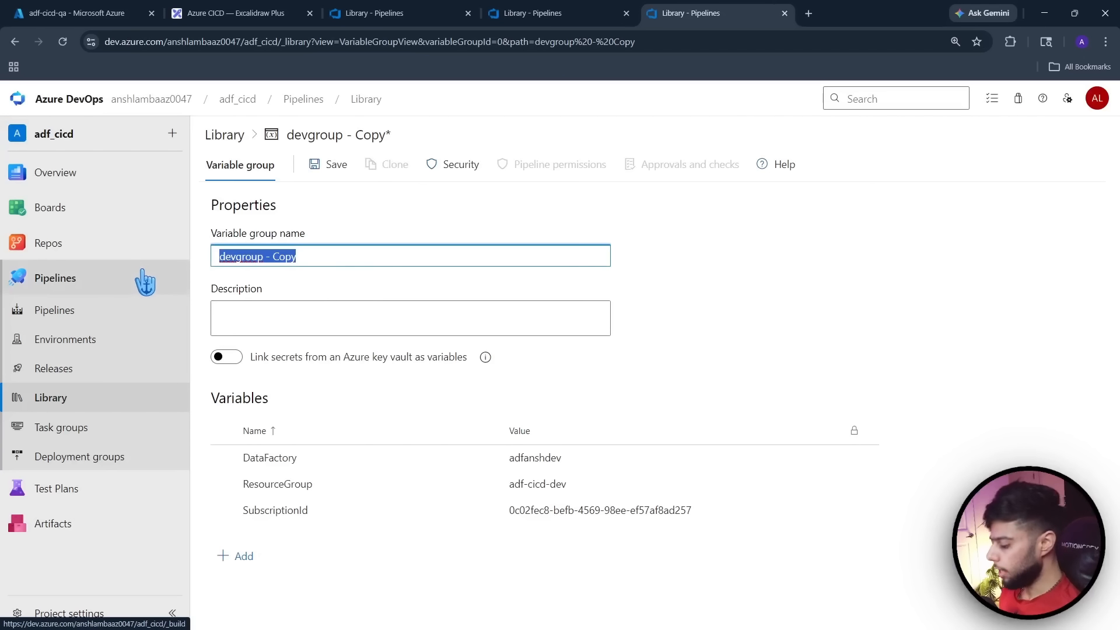
{"action": "type", "text": "qagroup"}
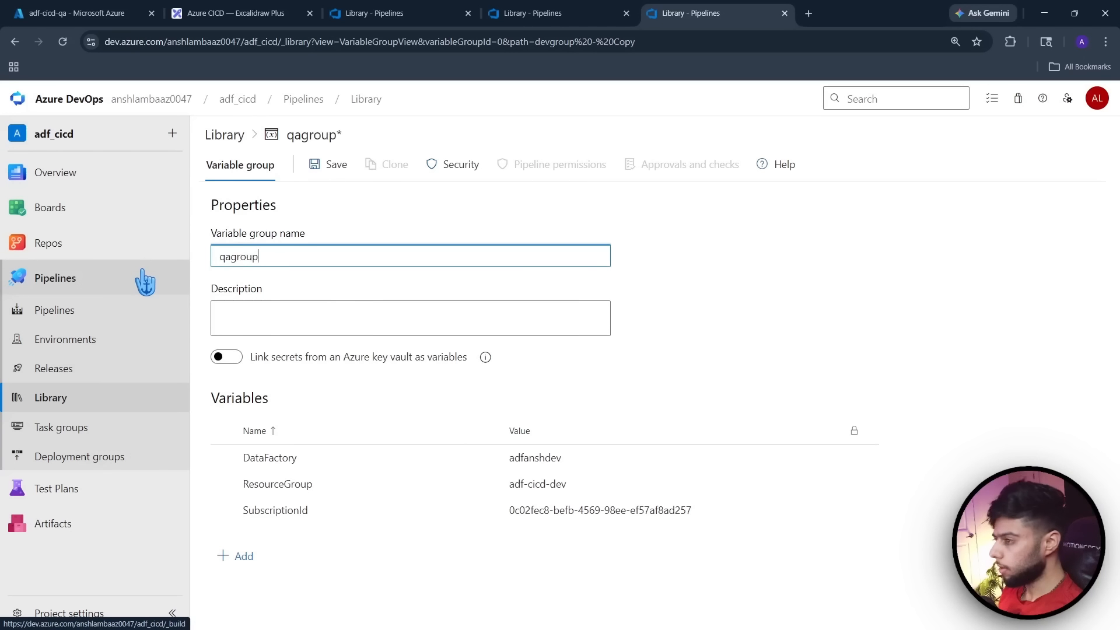
Set qagroup's DataFactory to adfanshqa and ResourceGroup to adf-cicd-qa, and save the variable group
{"action": "left_click", "coordinate": [551, 457]}
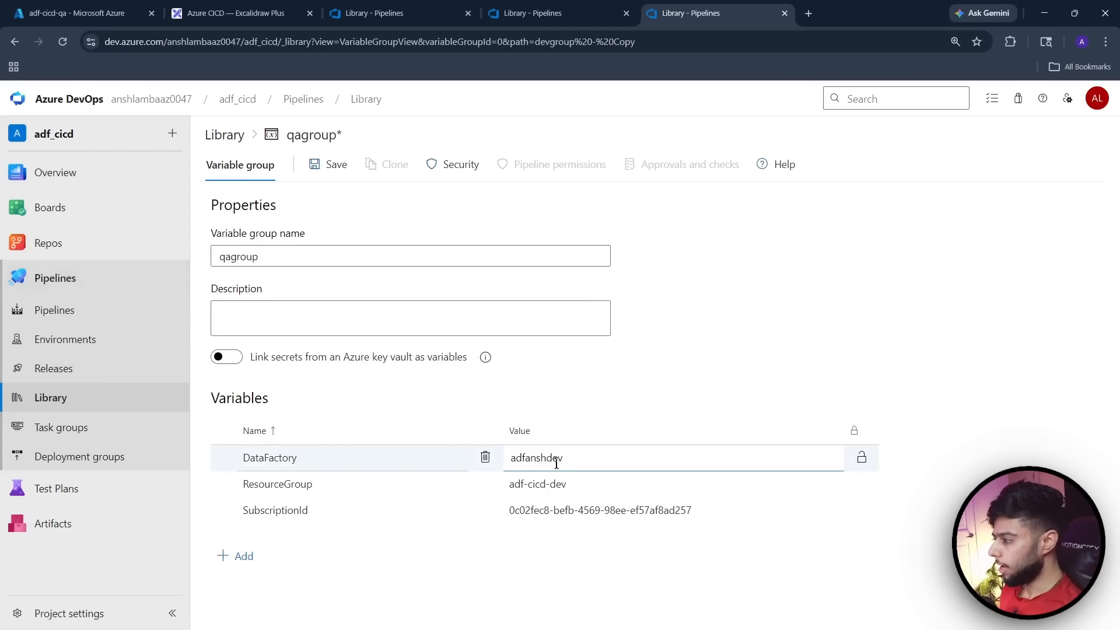
{"action": "key", "text": "Delete"}
{"action": "key", "text": "Delete"}
{"action": "key", "text": "BackSpace"}
{"action": "type", "text": "qa"}
{"action": "double_click", "coordinate": [586, 487]}
{"action": "type", "text": "qa"}
{"action": "left_click", "coordinate": [589, 511]}
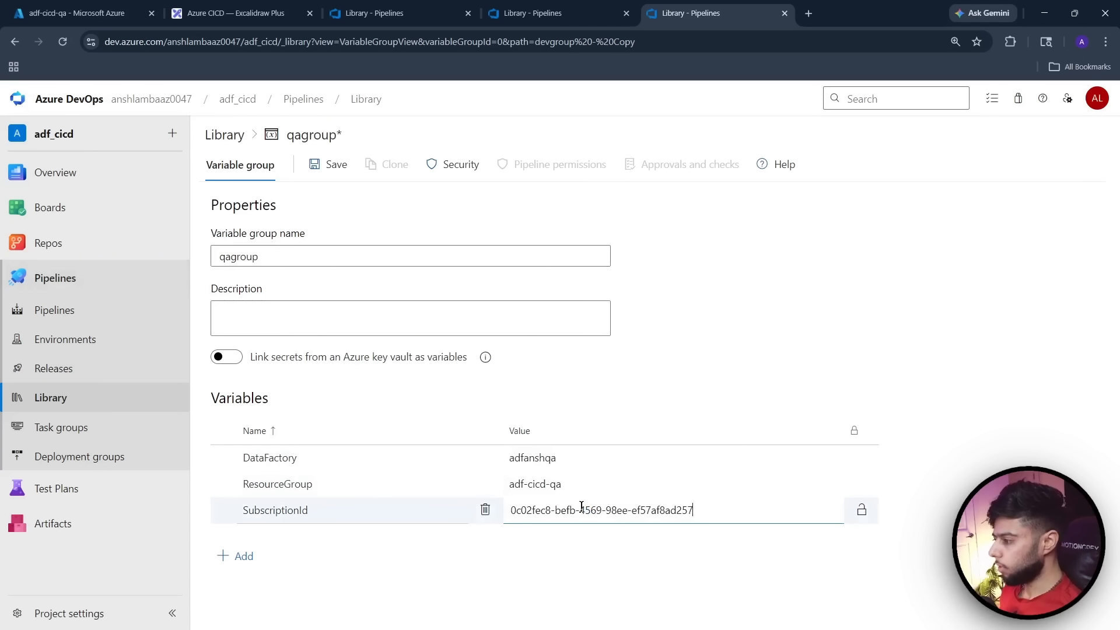
{"action": "left_click", "coordinate": [565, 583]}
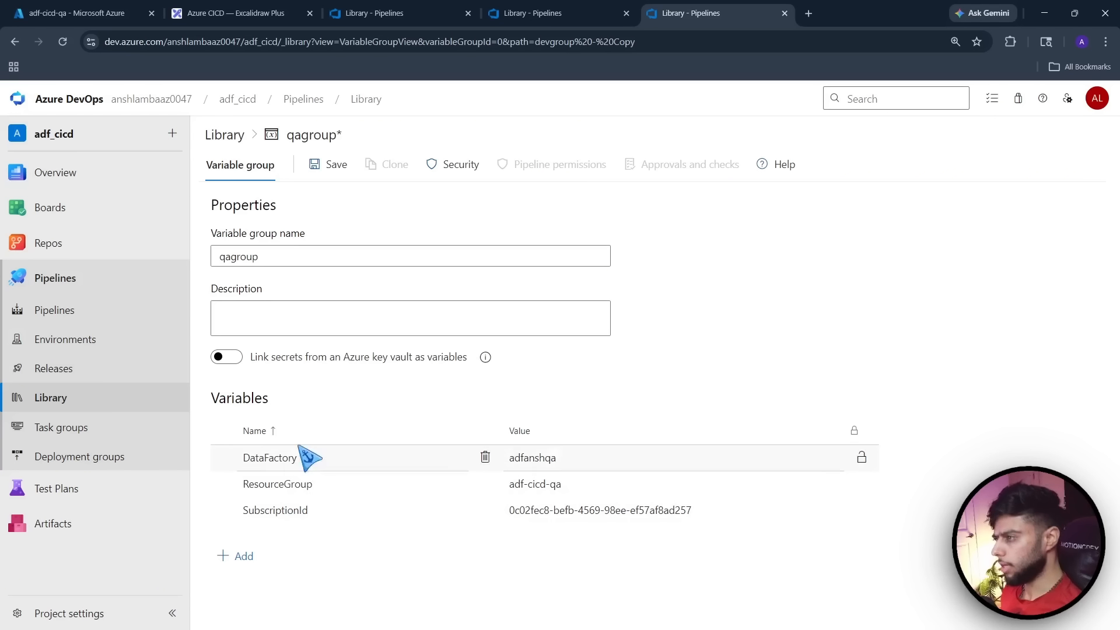
{"action": "left_click", "coordinate": [314, 166]}
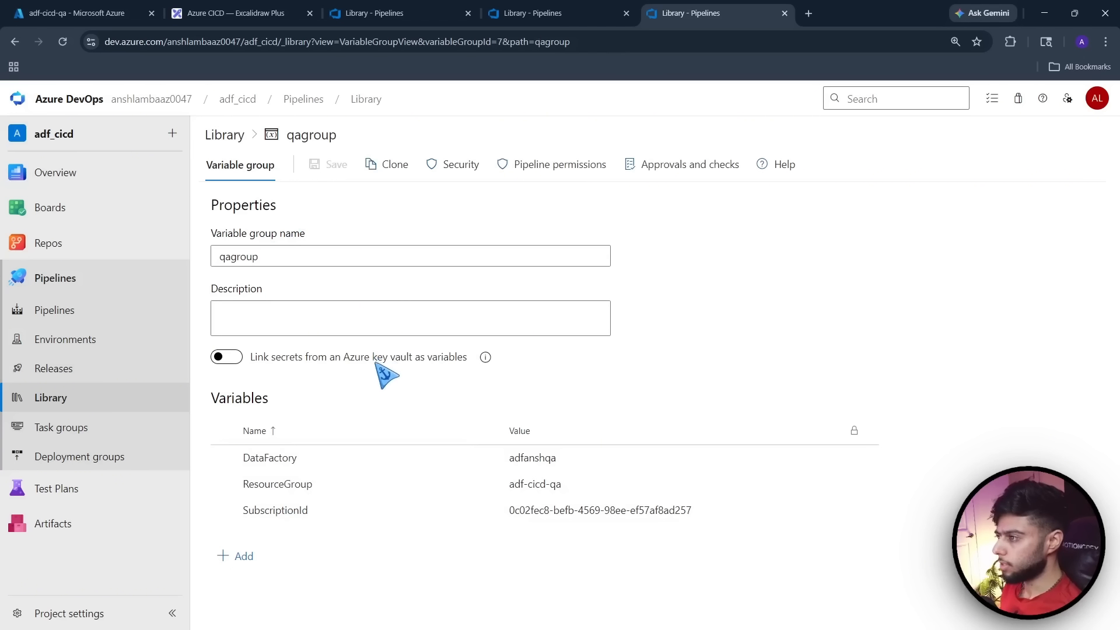
Clone the qagroup variable group and name the copy prodgroup
{"action": "left_click", "coordinate": [225, 135]}
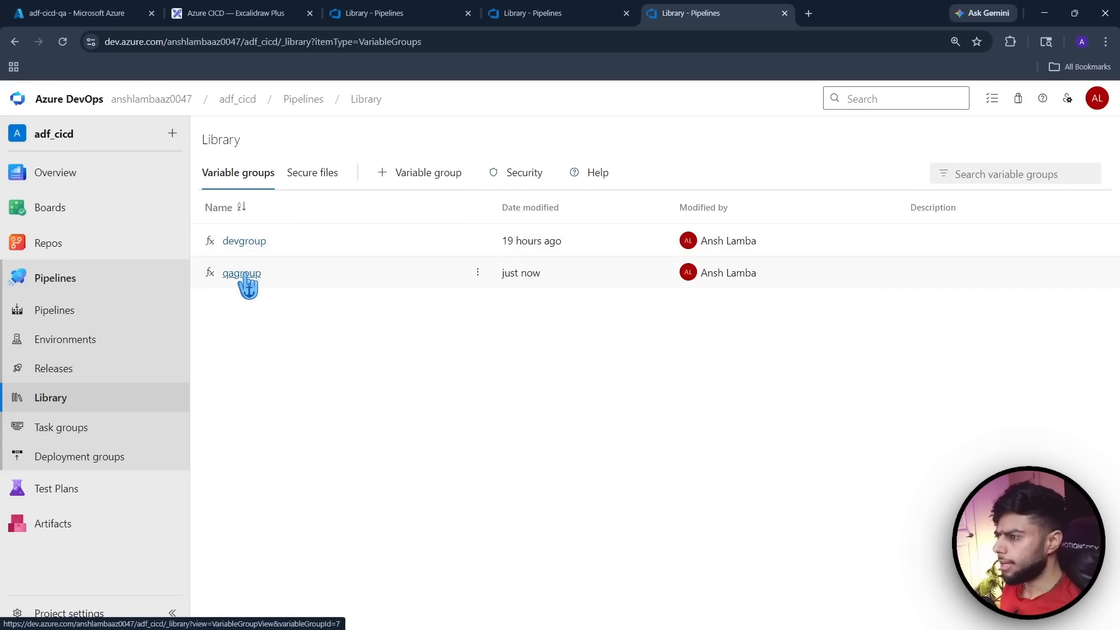
{"action": "left_click", "coordinate": [245, 274]}
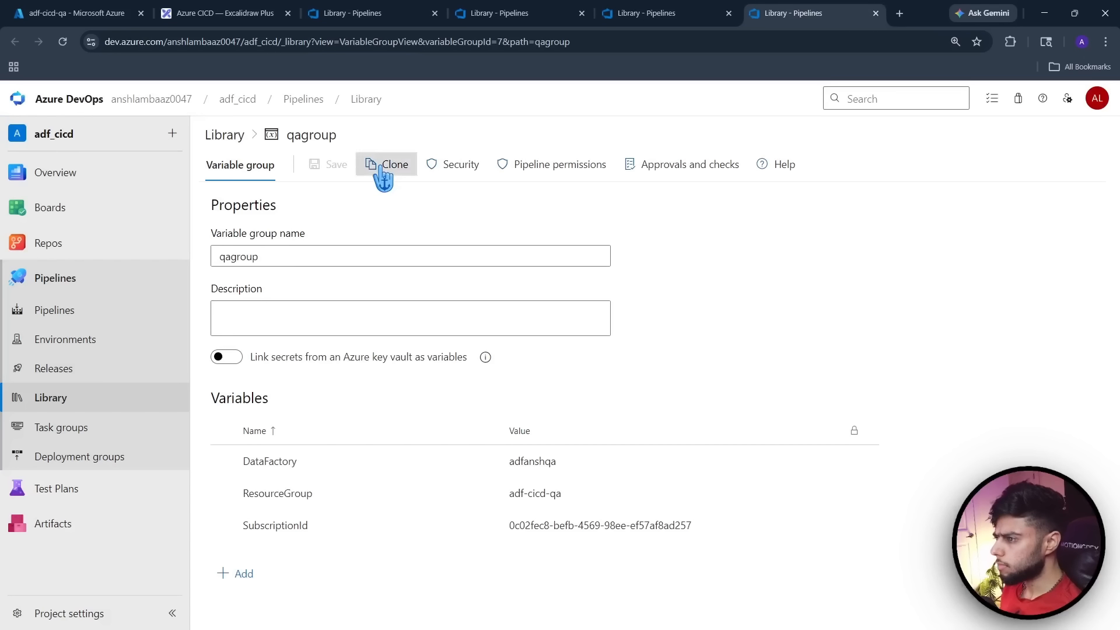
{"action": "left_click", "coordinate": [382, 165]}
{"action": "triple_click", "coordinate": [296, 265]}
{"action": "key", "text": "BackSpace"}
{"action": "type", "text": "prod"}
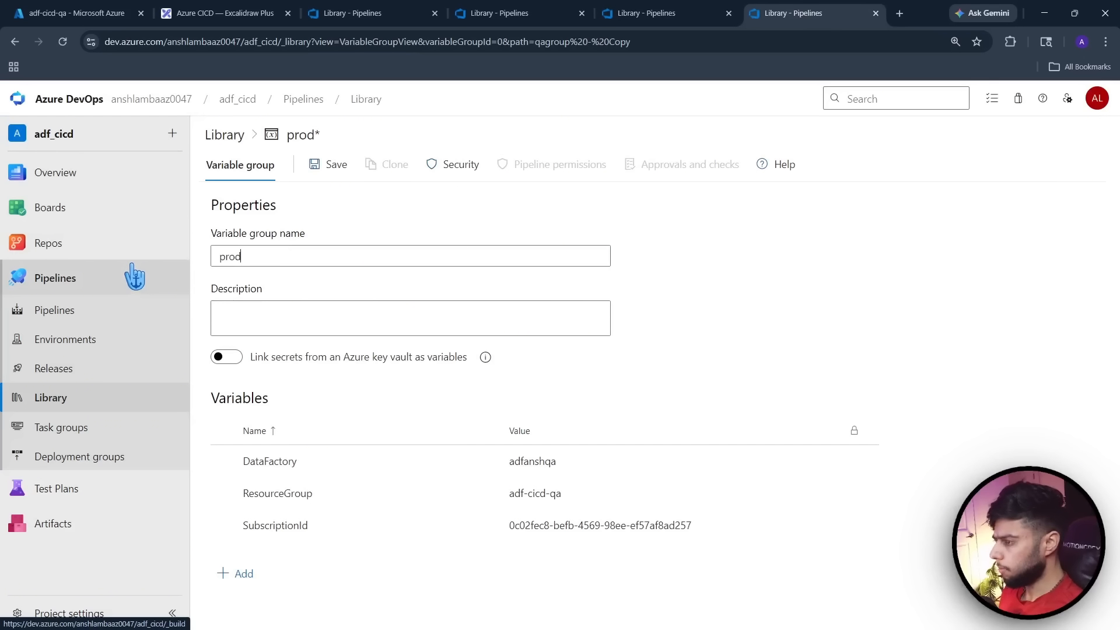
{"action": "type", "text": "group"}
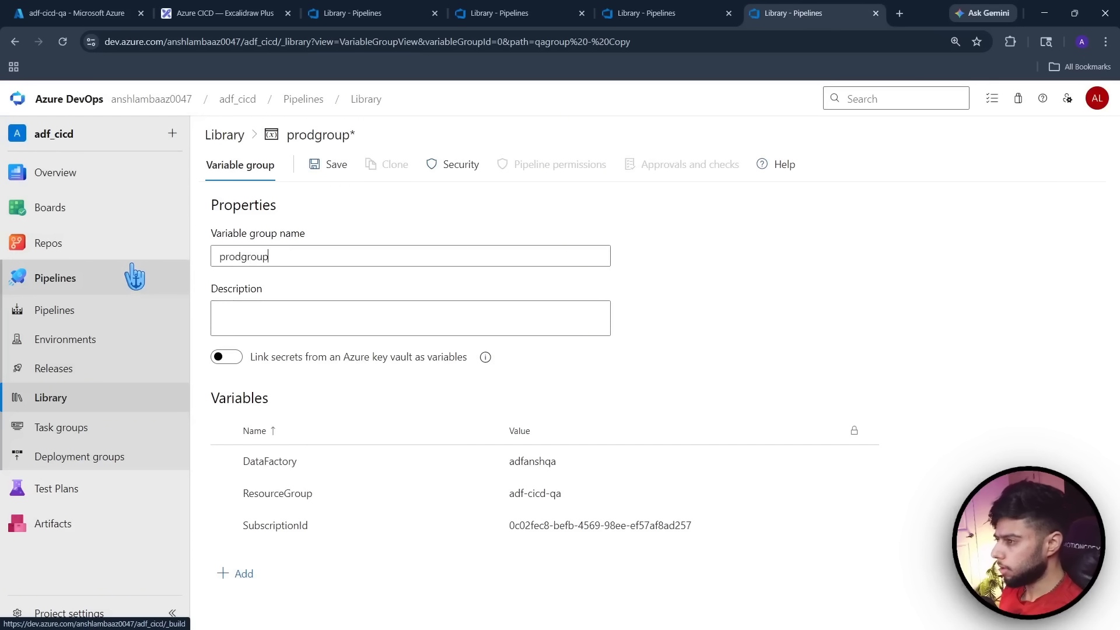
Set prodgroup's DataFactory to adfanshpd and ResourceGroup to adf-cicd-pd, save it, and return to the Library
{"action": "left_click", "coordinate": [565, 459]}
{"action": "key", "text": "BackSpace"}
{"action": "key", "text": "BackSpace"}
{"action": "type", "text": "pd"}
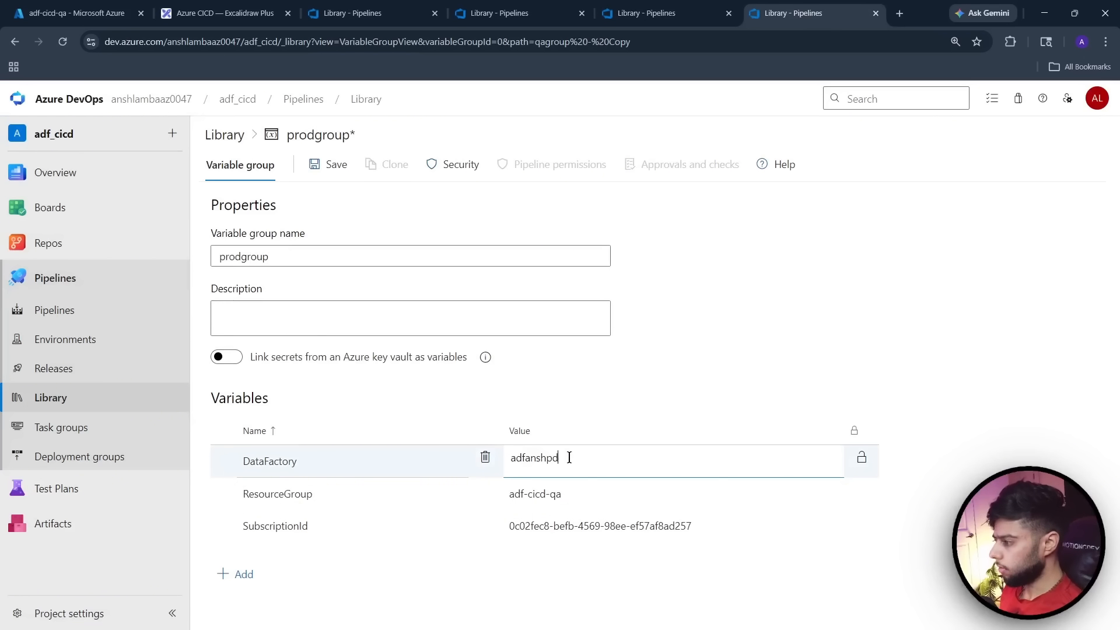
{"action": "left_click", "coordinate": [577, 495]}
{"action": "key", "text": "BackSpace"}
{"action": "key", "text": "BackSpace"}
{"action": "type", "text": "pd"}
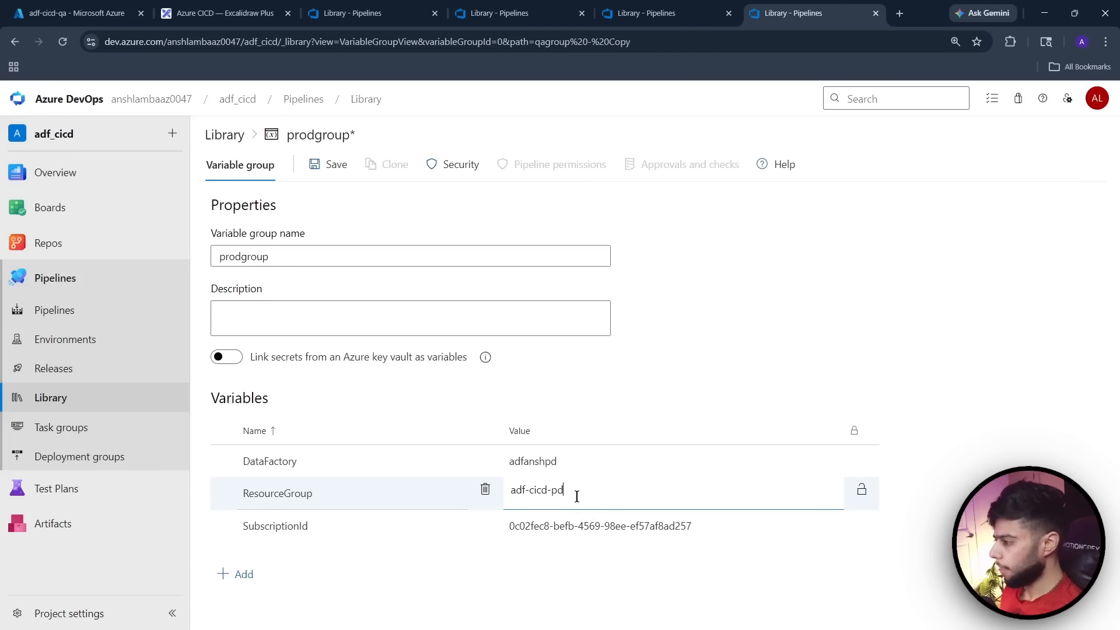
{"action": "left_click", "coordinate": [327, 167]}
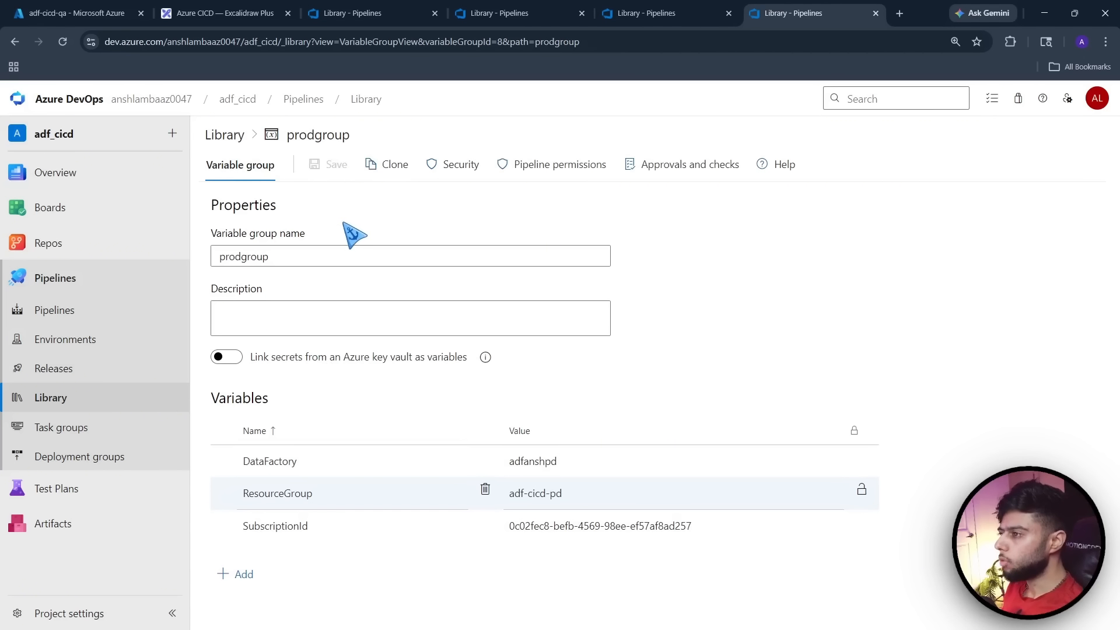
{"action": "left_click", "coordinate": [225, 135]}
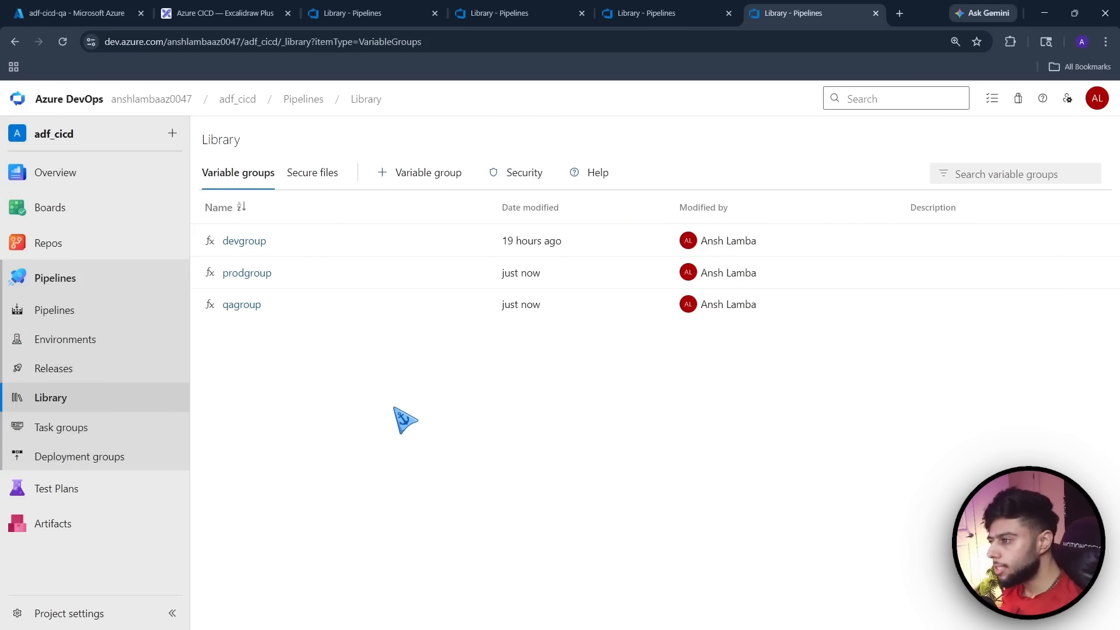
Start a new service connection of the Azure Resource Manager type in the adf_cicd project settings
{"action": "left_click", "coordinate": [65, 613]}
{"action": "scroll", "coordinate": [146, 463], "scroll_direction": "down", "scroll_amount": 3}
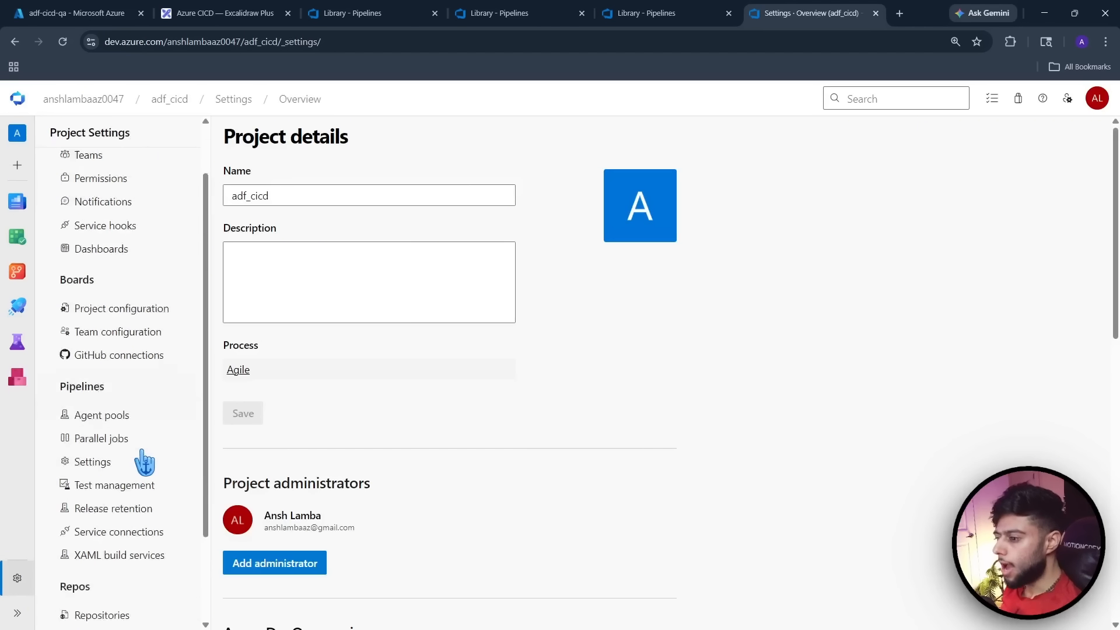
{"action": "left_click", "coordinate": [104, 489]}
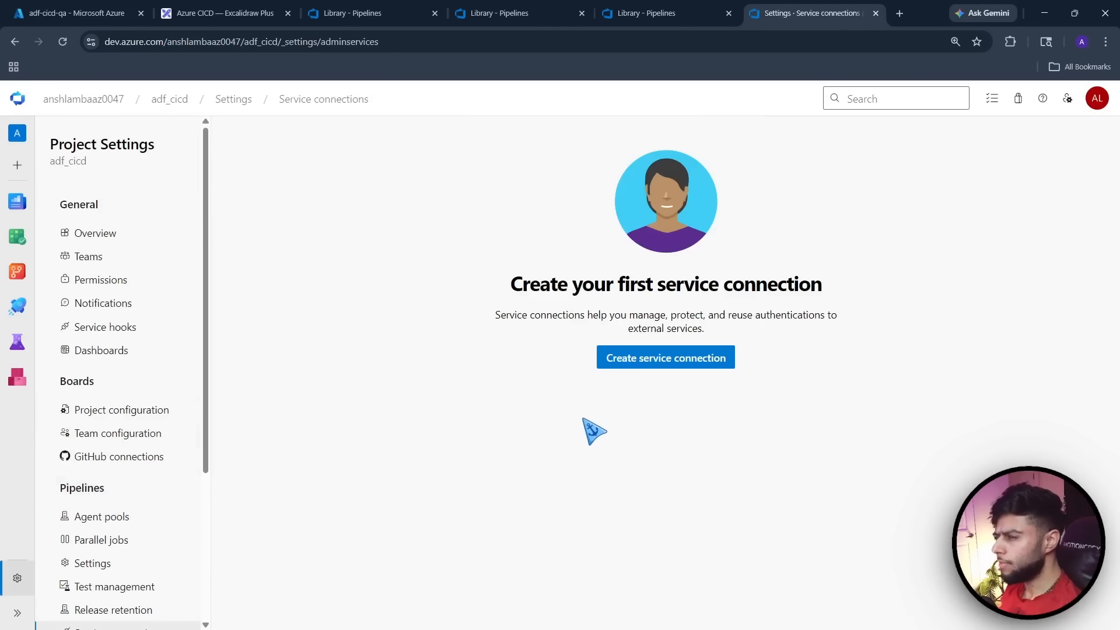
{"action": "left_click", "coordinate": [666, 363]}
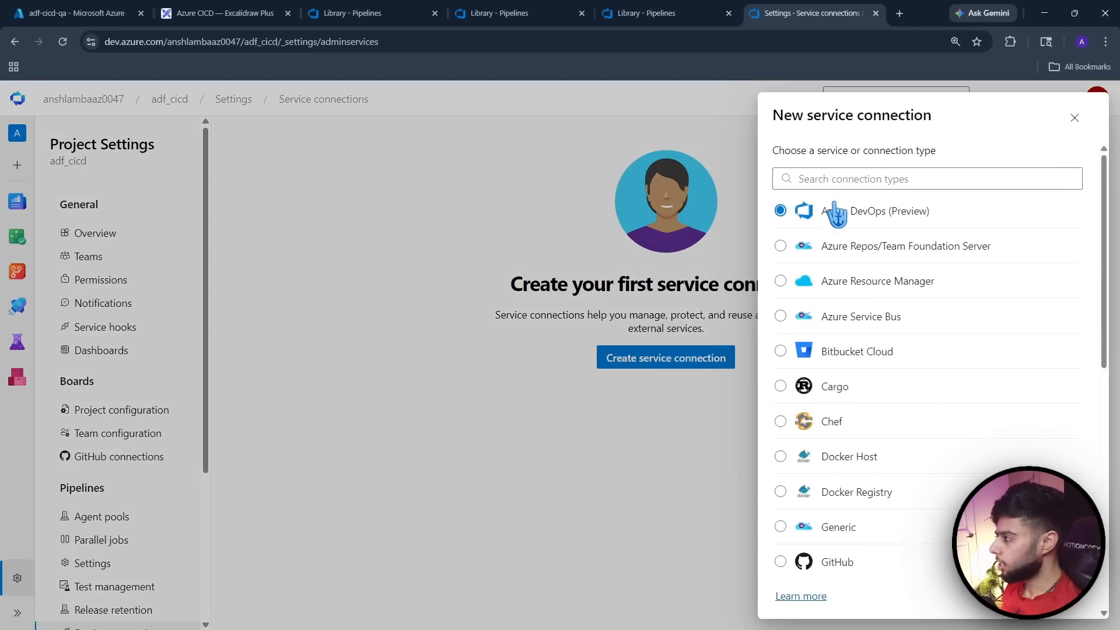
{"action": "left_click", "coordinate": [781, 282]}
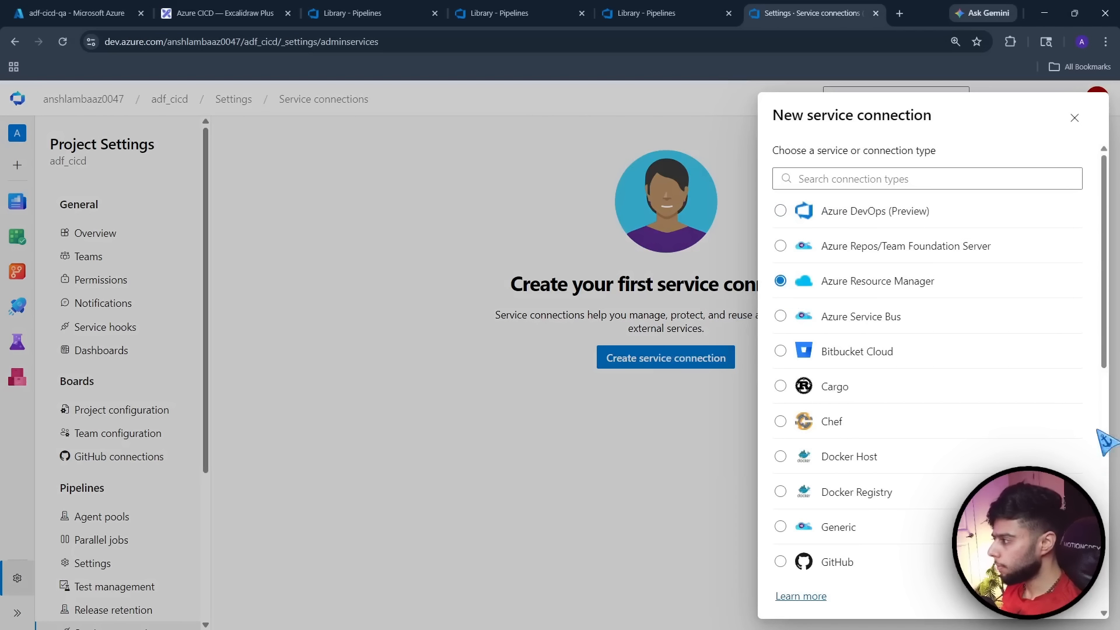
{"action": "left_click", "coordinate": [1064, 596]}
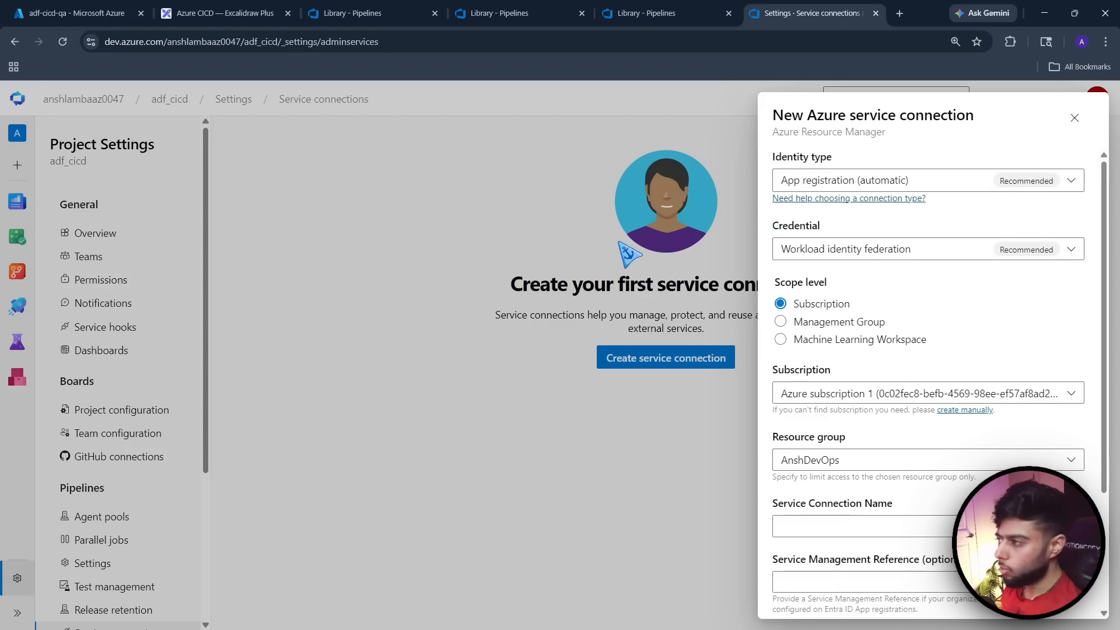
{"action": "left_click_drag", "start_coordinate": [261, 199], "coordinate": [523, 246]}
{"action": "type", "text": "A"}
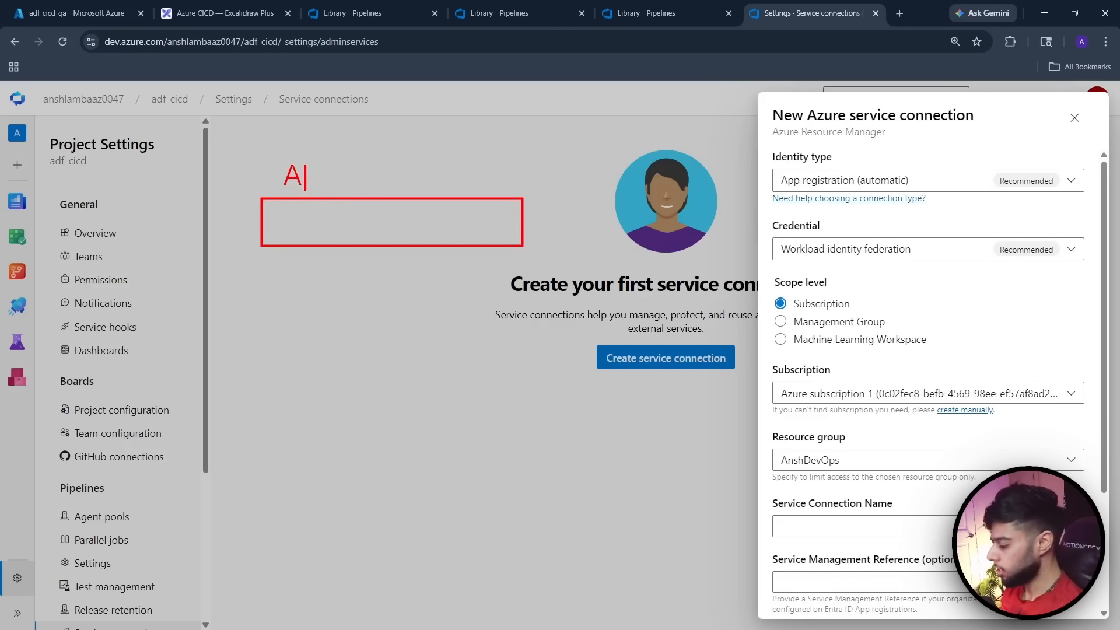
{"action": "type", "text": "pp Registration"}
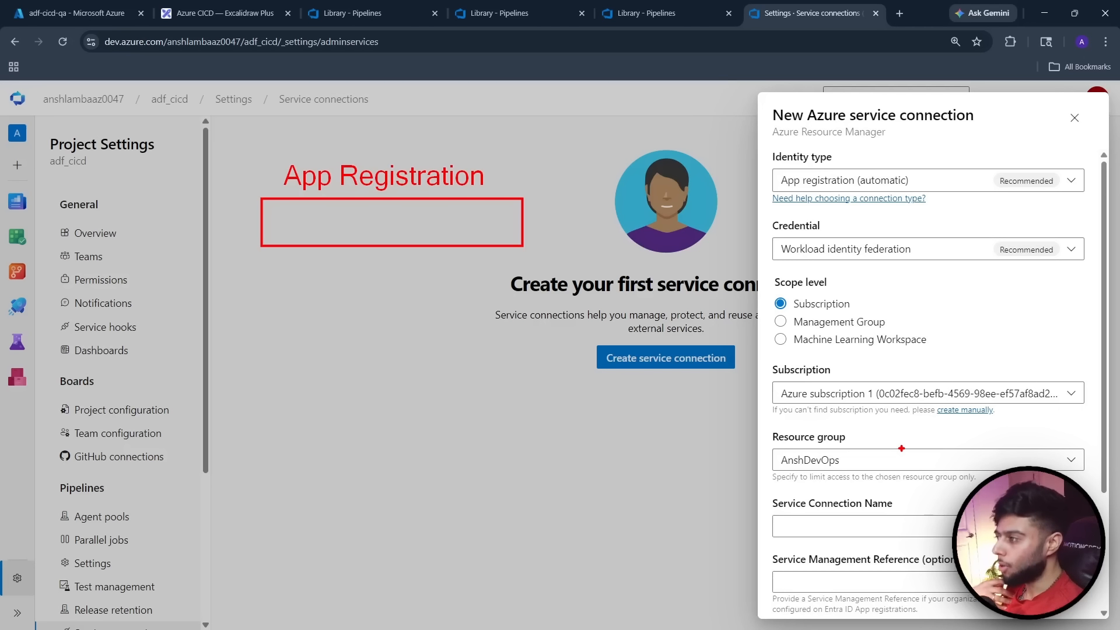
{"action": "key", "text": "Escape"}
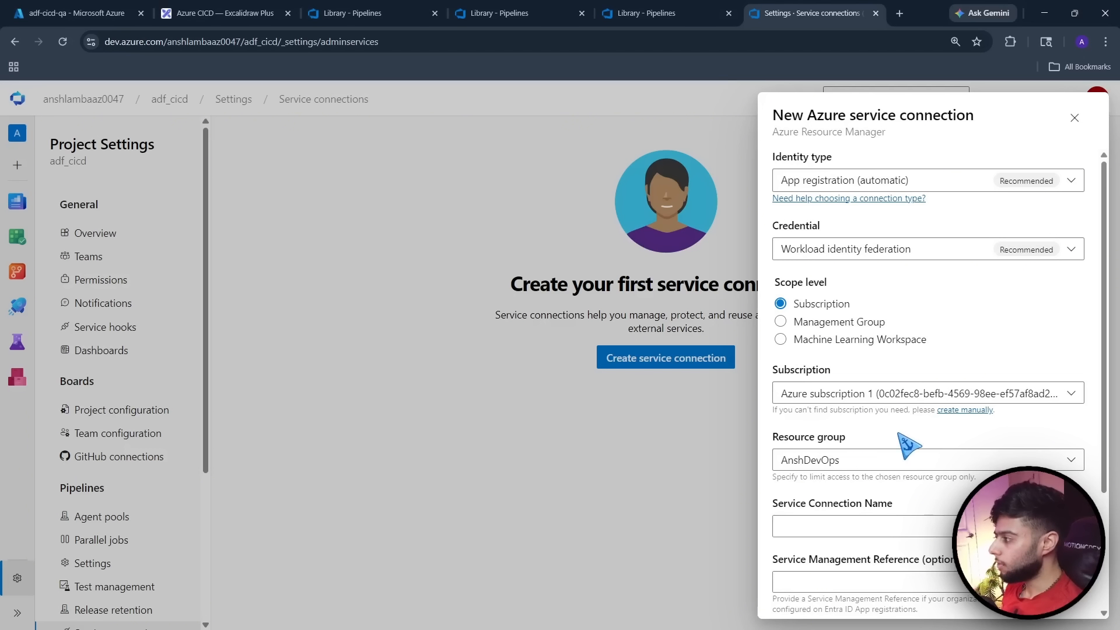
Try the Management Group scope level, go back to Subscription, and choose all resource groups for the connection
{"action": "left_click", "coordinate": [780, 322]}
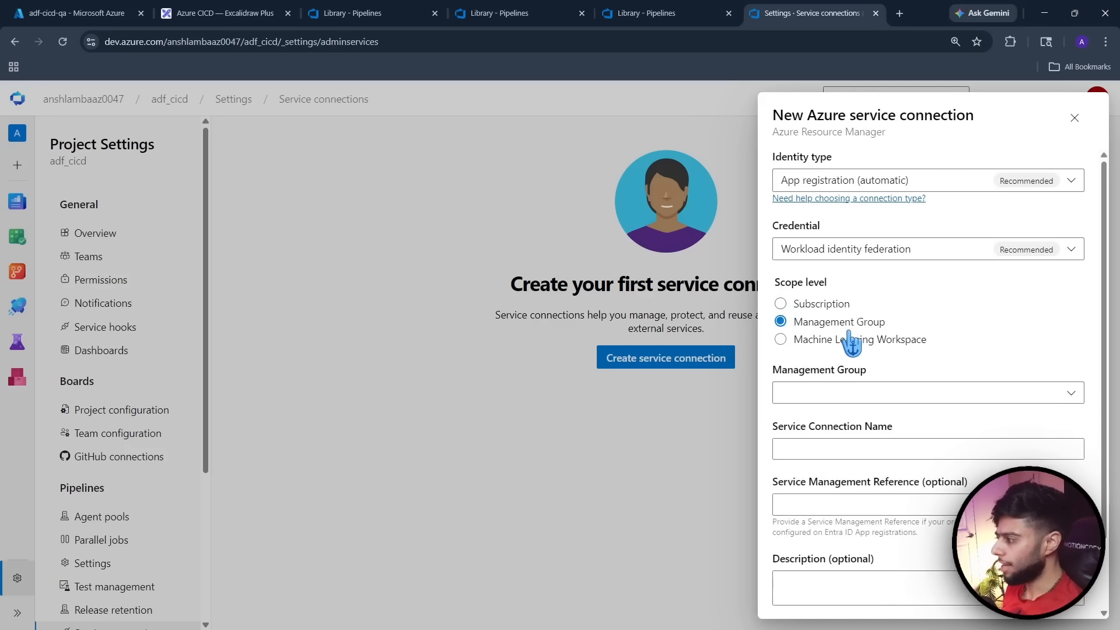
{"action": "left_click", "coordinate": [780, 304]}
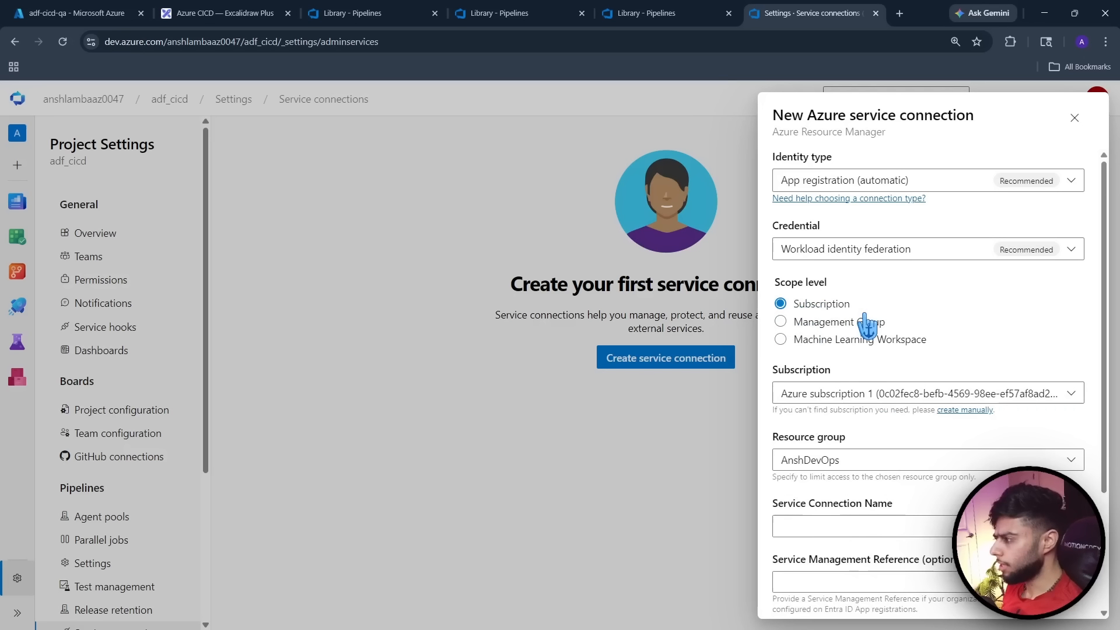
{"action": "scroll", "coordinate": [934, 349], "scroll_direction": "down", "scroll_amount": 3}
{"action": "left_click", "coordinate": [836, 304]}
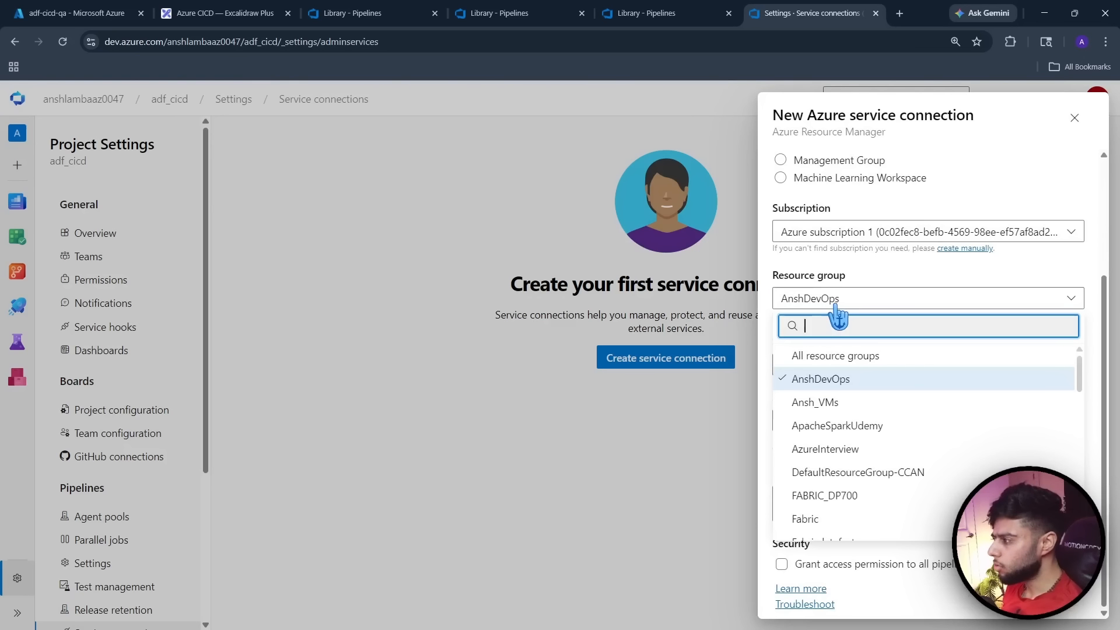
{"action": "left_click", "coordinate": [824, 355]}
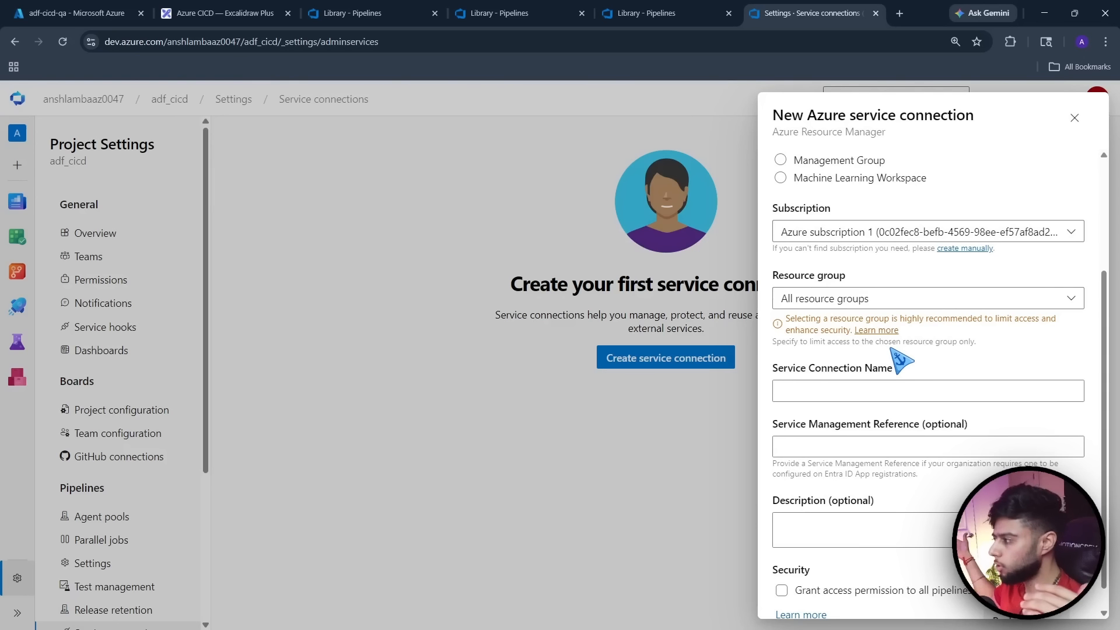
Limit the service connection to the adf-cicd-qa resource group, name it adf-azure-service-connection, and save it
{"action": "left_click", "coordinate": [1070, 299]}
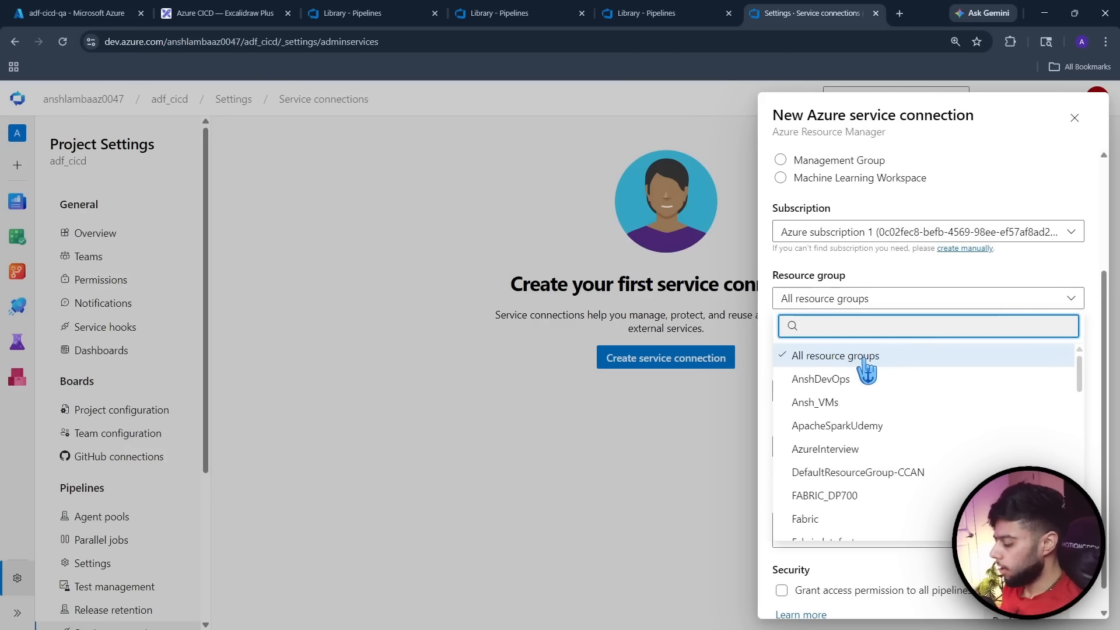
{"action": "type", "text": "adf"}
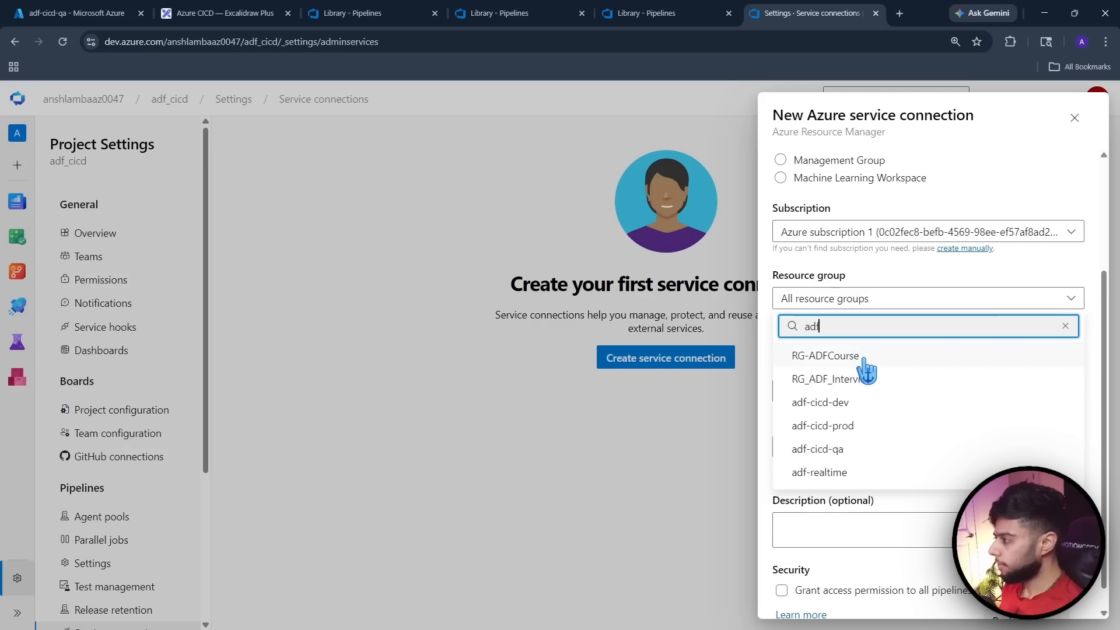
{"action": "left_click", "coordinate": [834, 447]}
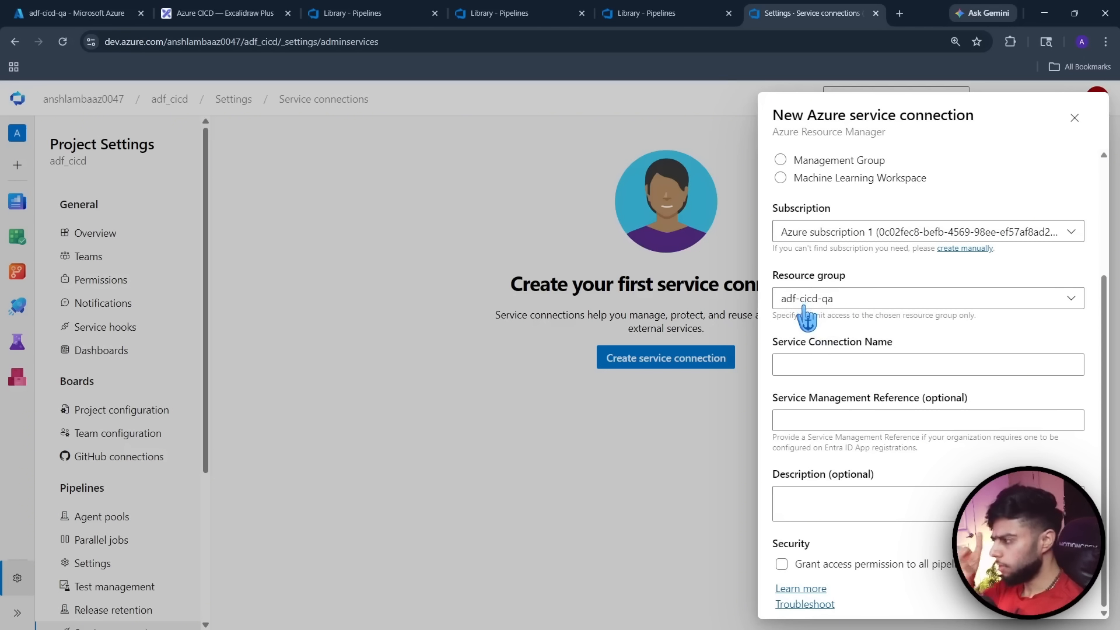
{"action": "left_click", "coordinate": [804, 364]}
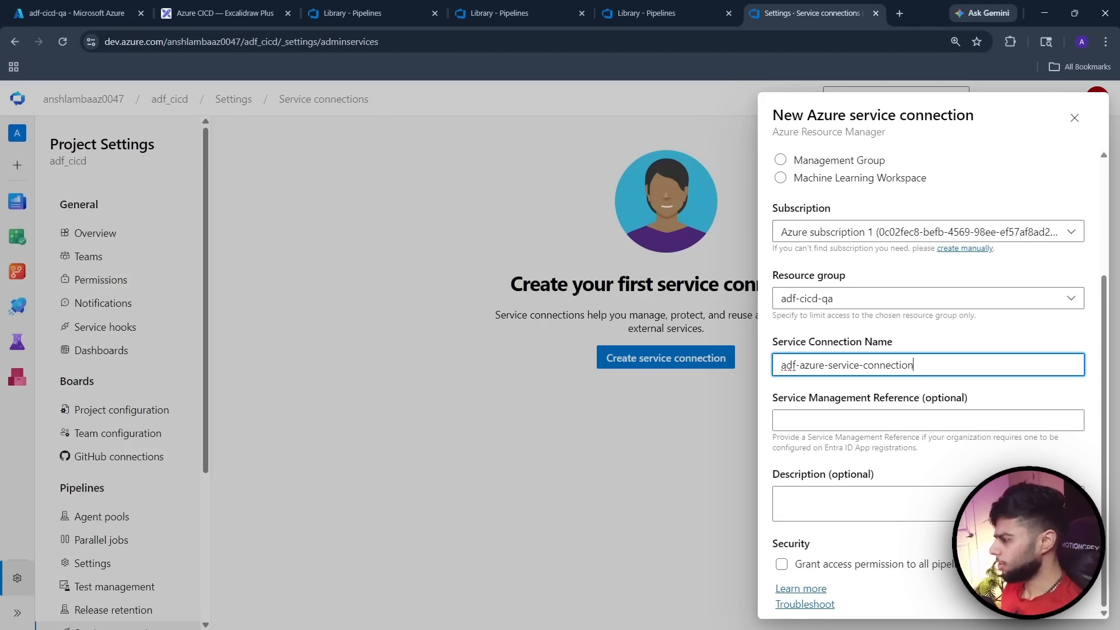
{"action": "left_click", "coordinate": [1047, 593]}
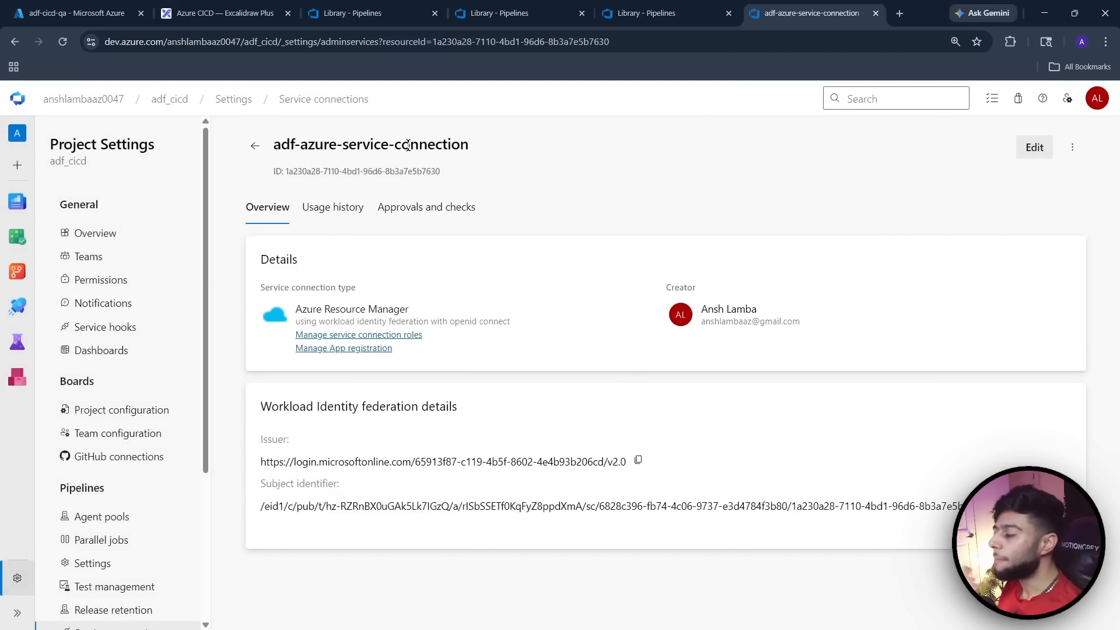
Open the service connection's app registration and view the App registrations list in the Microsoft Entra admin center
{"action": "left_click", "coordinate": [342, 348]}
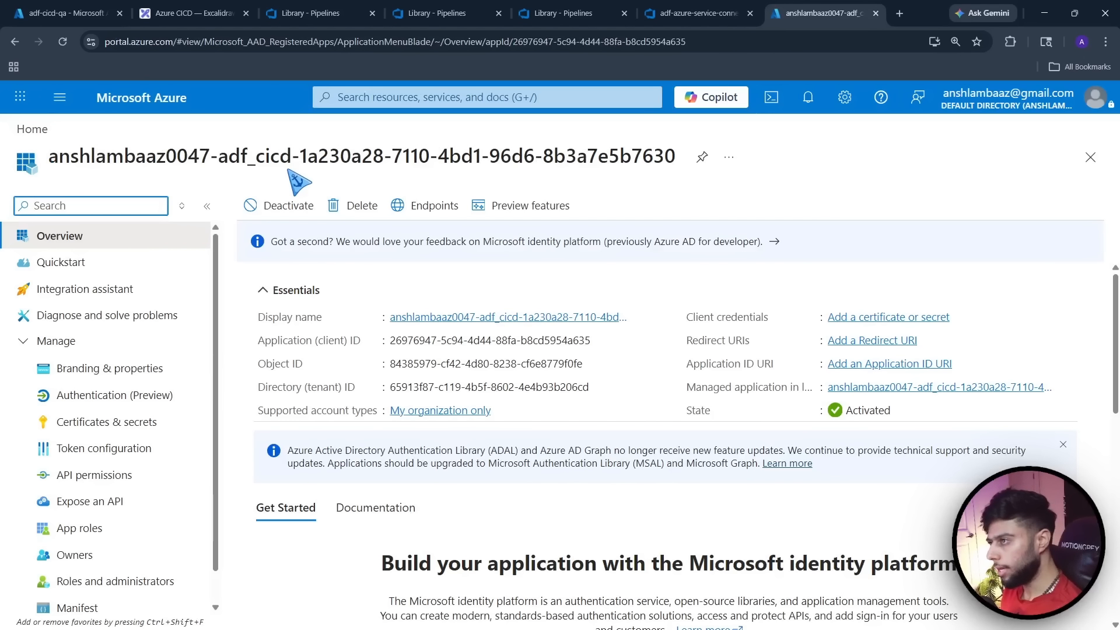
{"action": "left_click", "coordinate": [65, 13]}
{"action": "left_click", "coordinate": [34, 127]}
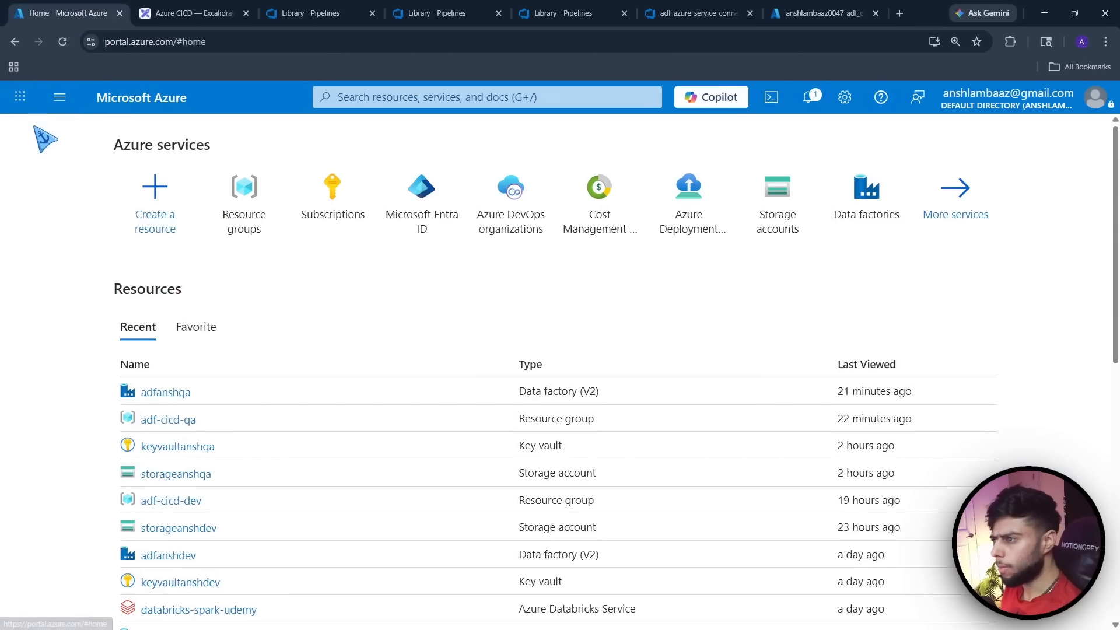
{"action": "left_click", "coordinate": [20, 97]}
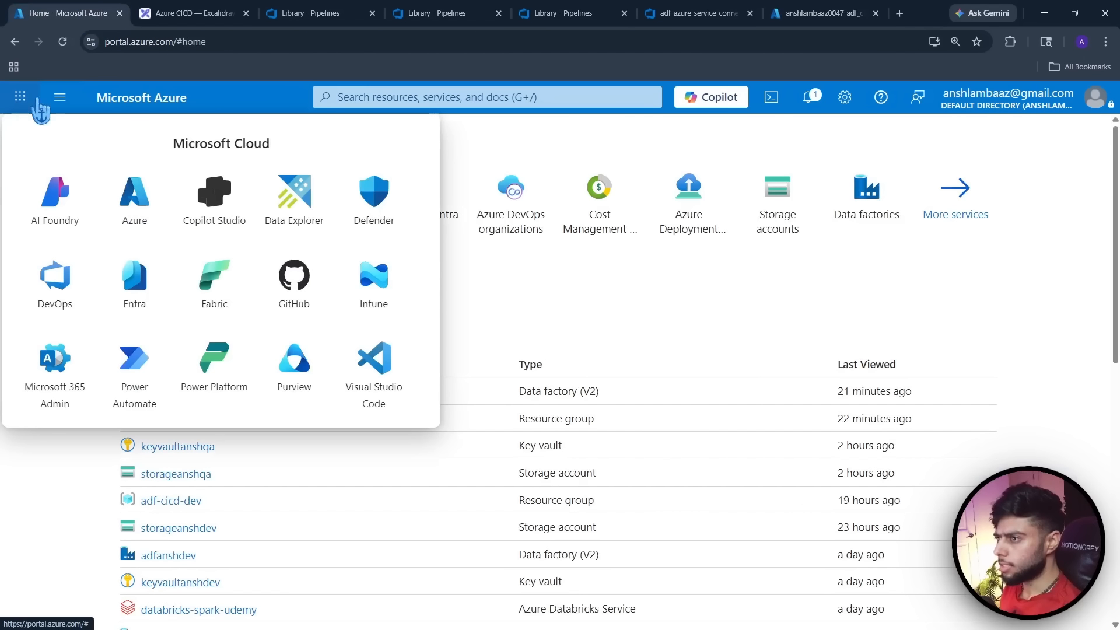
{"action": "left_click", "coordinate": [136, 283]}
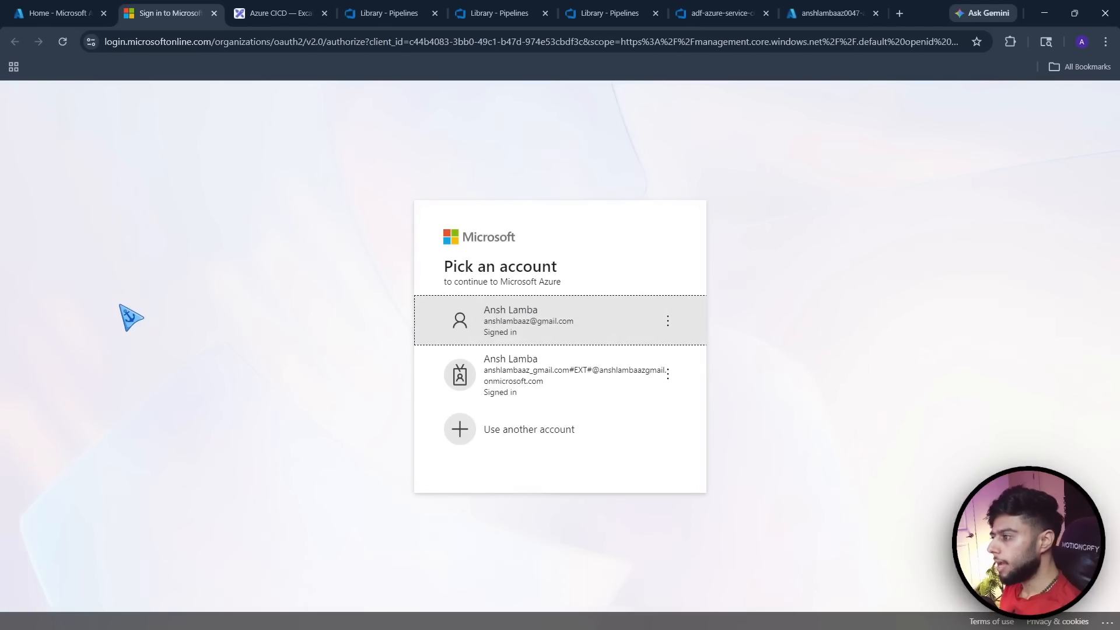
{"action": "left_click", "coordinate": [512, 307]}
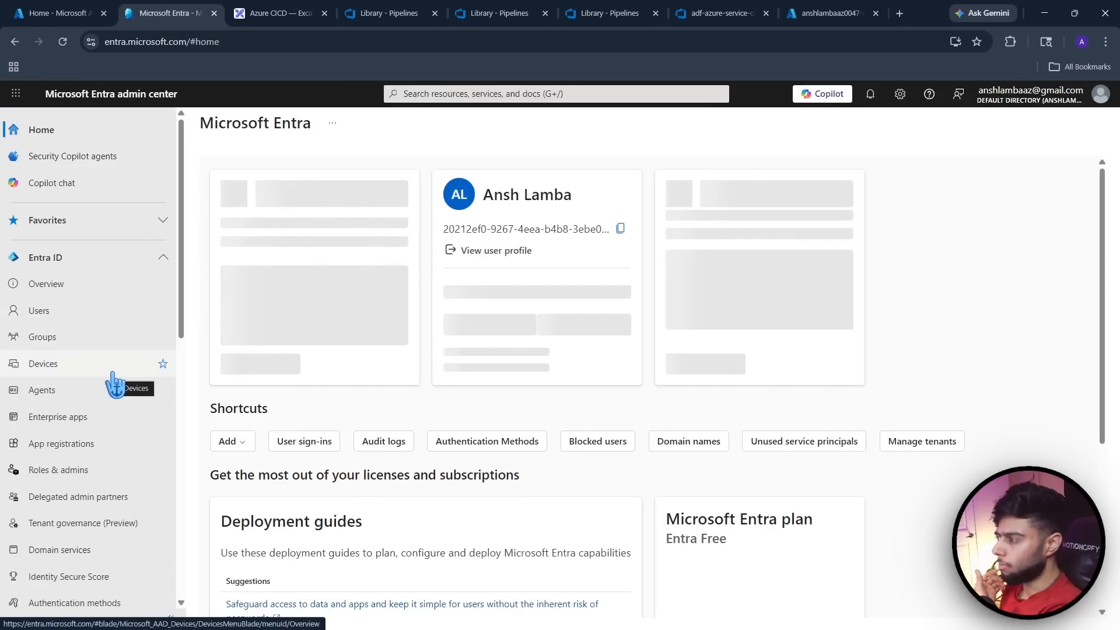
{"action": "left_click", "coordinate": [52, 447]}
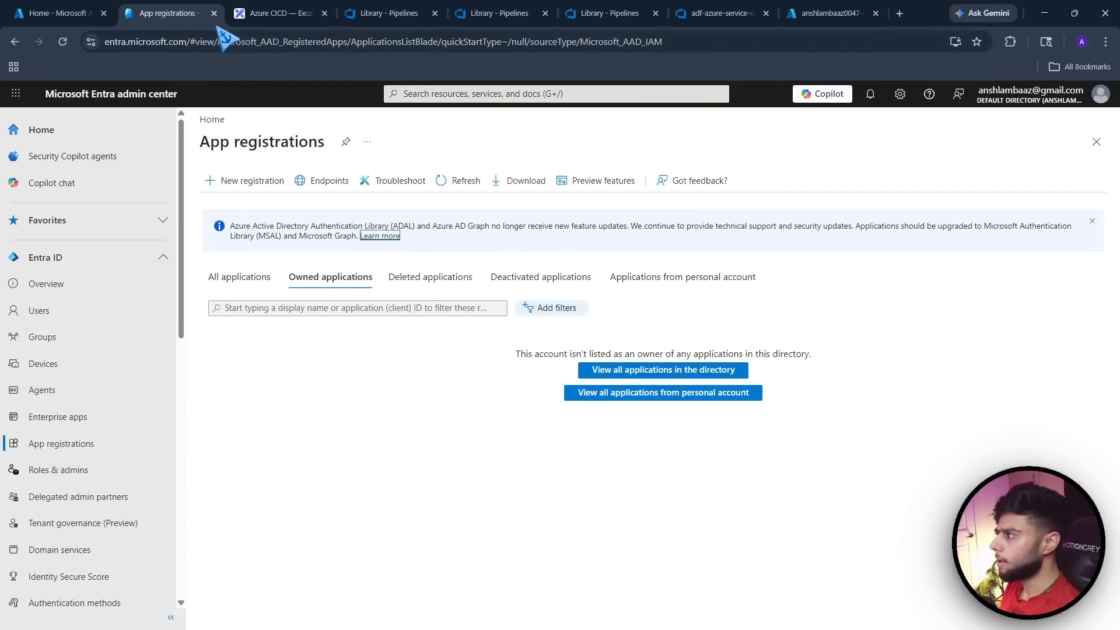
{"action": "left_click", "coordinate": [808, 12]}
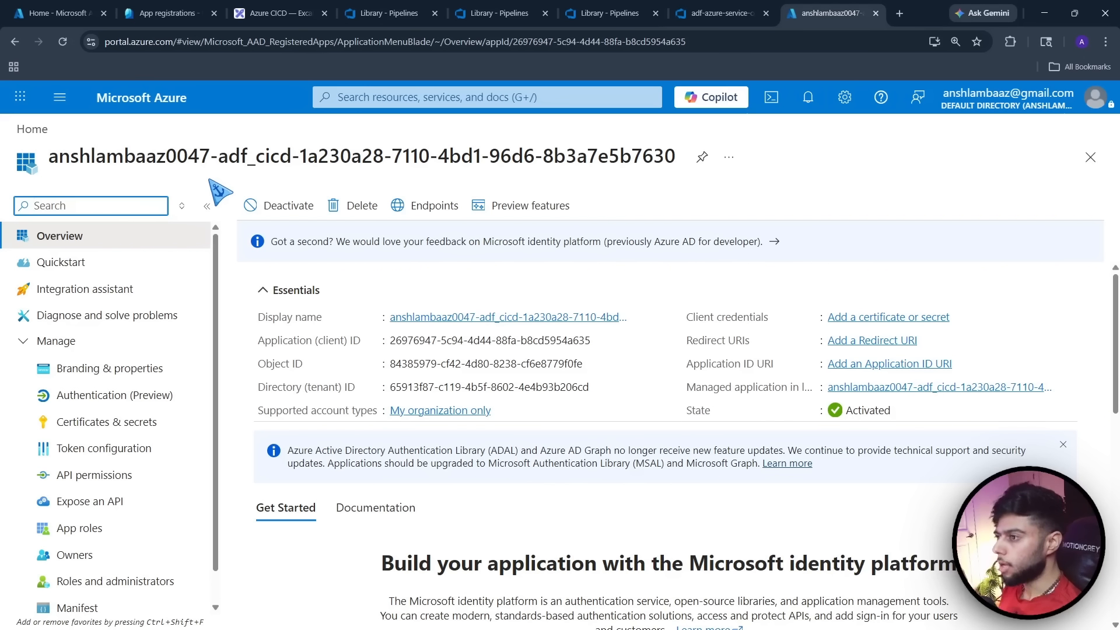
Start a role assignment in the adf-cicd-dev resource group's access control with the privileged Contributor role and proceed to its members
{"action": "left_click", "coordinate": [58, 13]}
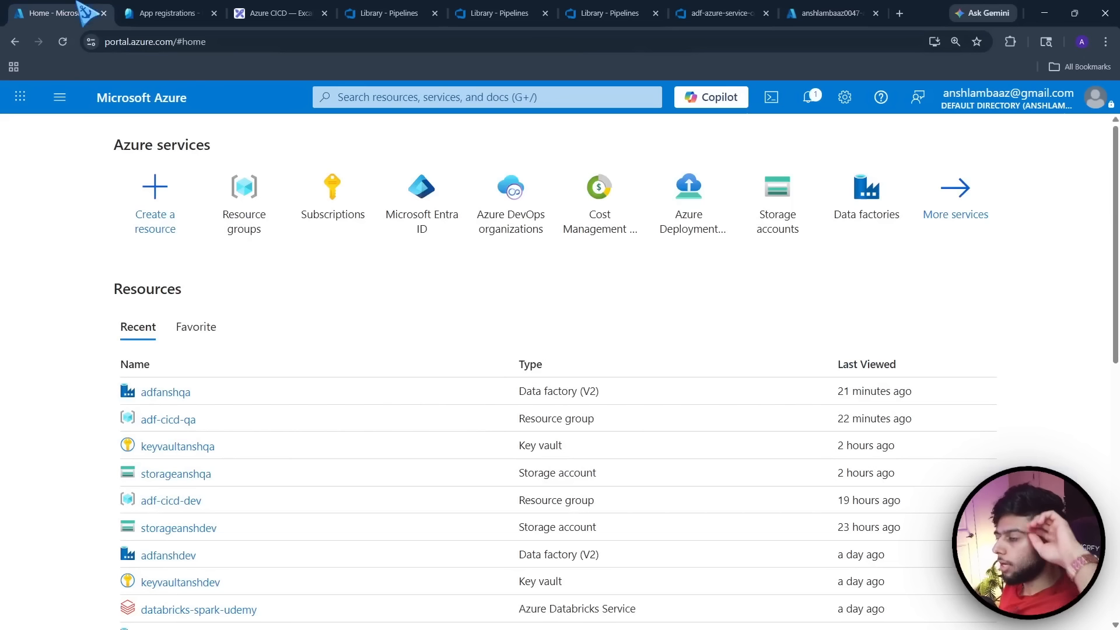
{"action": "left_click", "coordinate": [167, 500]}
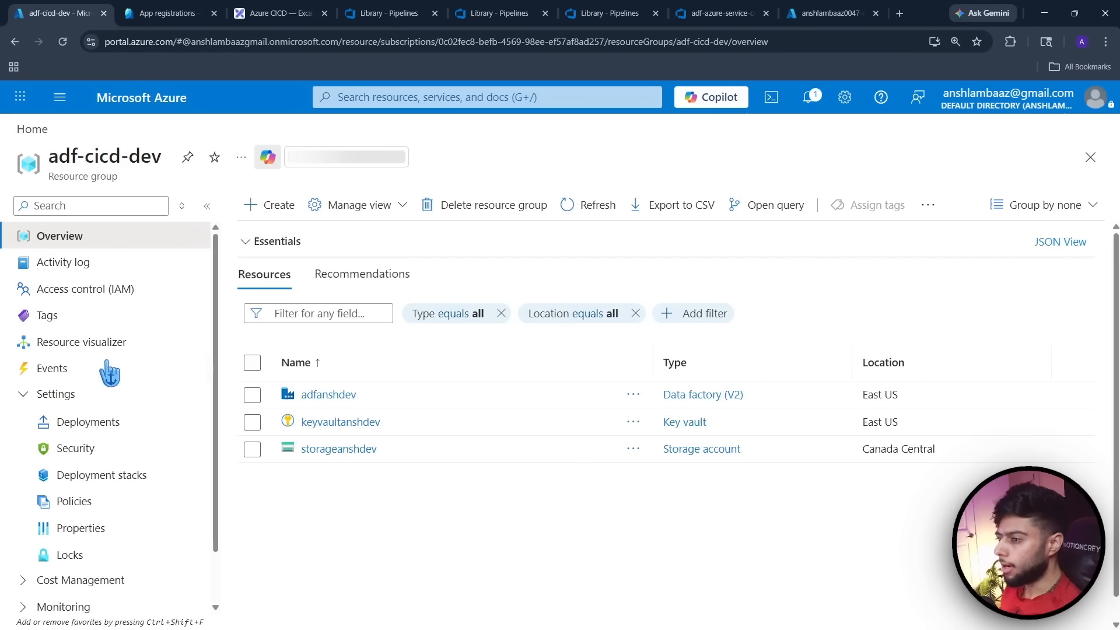
{"action": "left_click", "coordinate": [103, 292]}
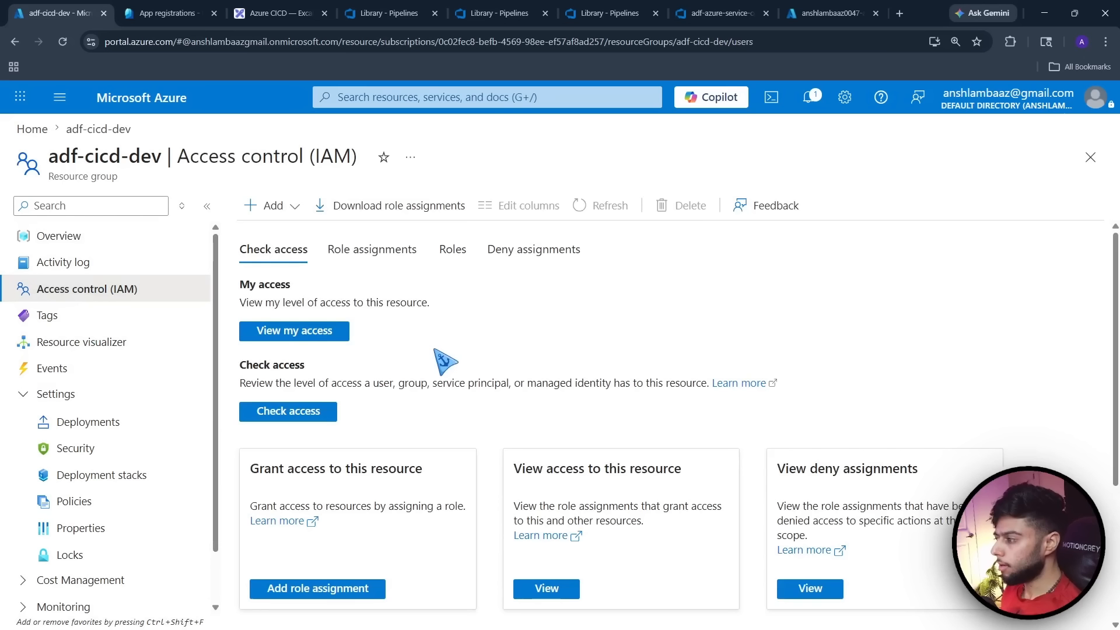
{"action": "left_click", "coordinate": [281, 207]}
{"action": "left_click", "coordinate": [304, 234]}
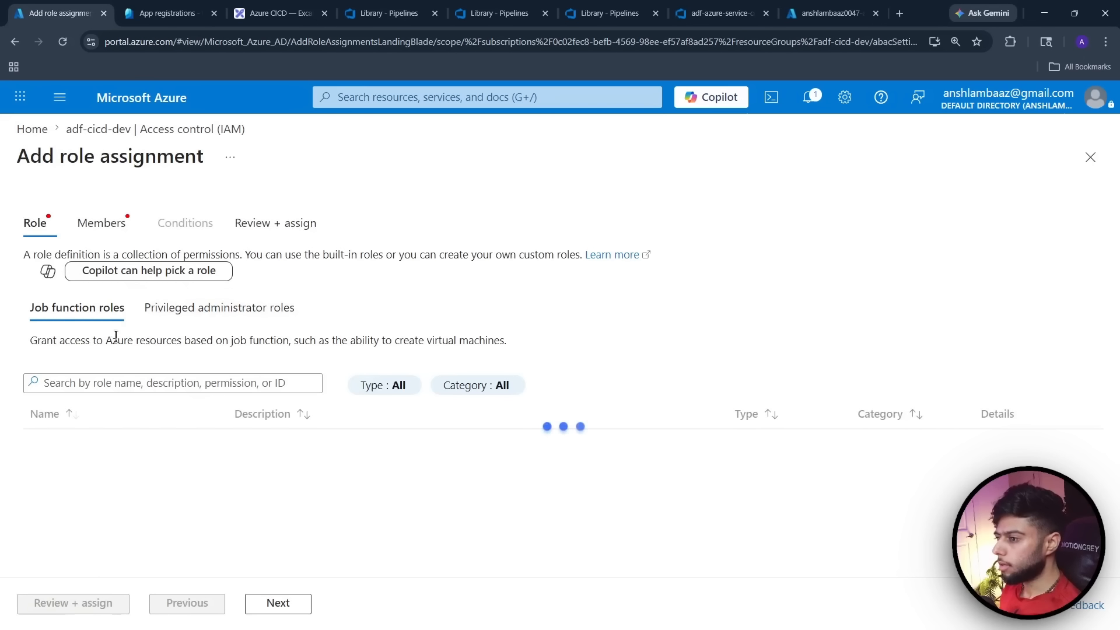
{"action": "left_click", "coordinate": [248, 309]}
{"action": "left_click", "coordinate": [65, 492]}
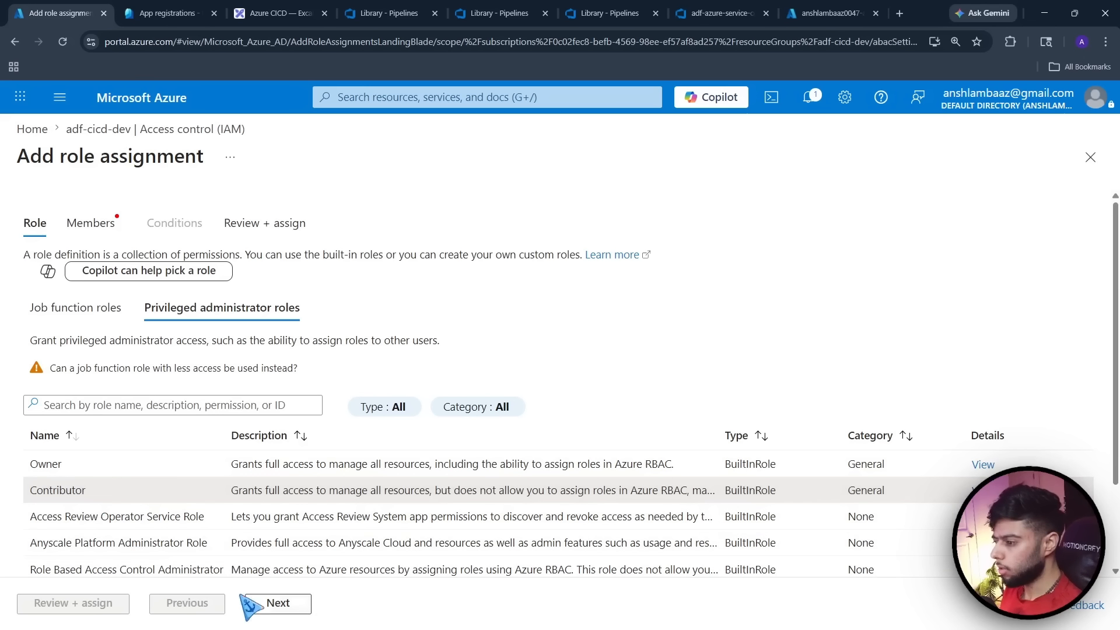
{"action": "left_click", "coordinate": [273, 604]}
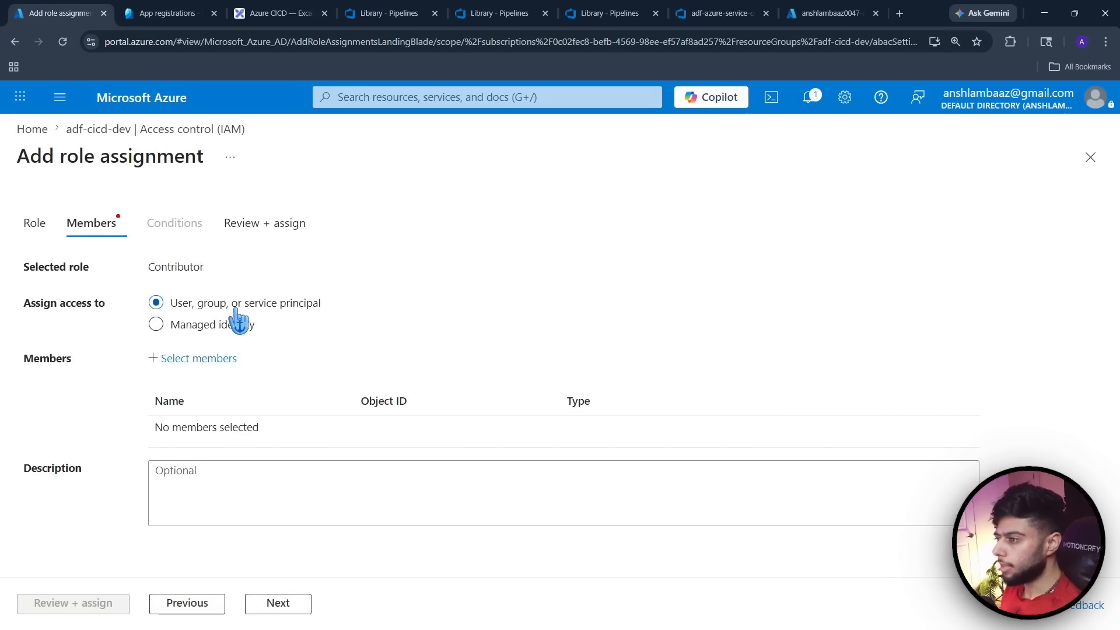
Search the selectable members for the service connection's app registration using its copied display name, and leave the member selection
{"action": "left_click", "coordinate": [228, 359]}
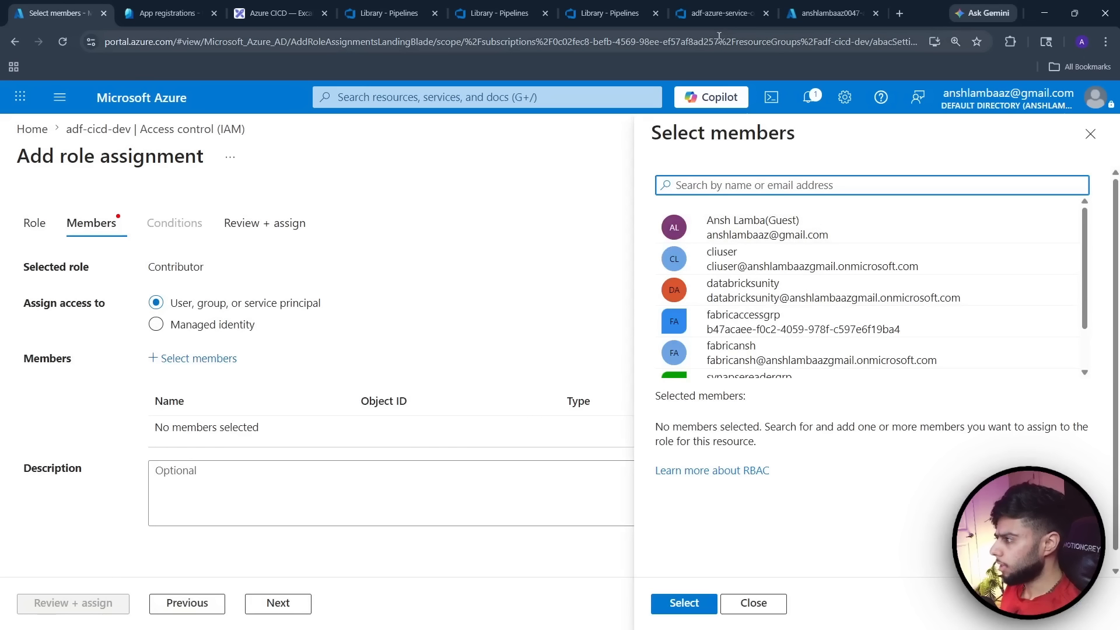
{"action": "left_click", "coordinate": [166, 13]}
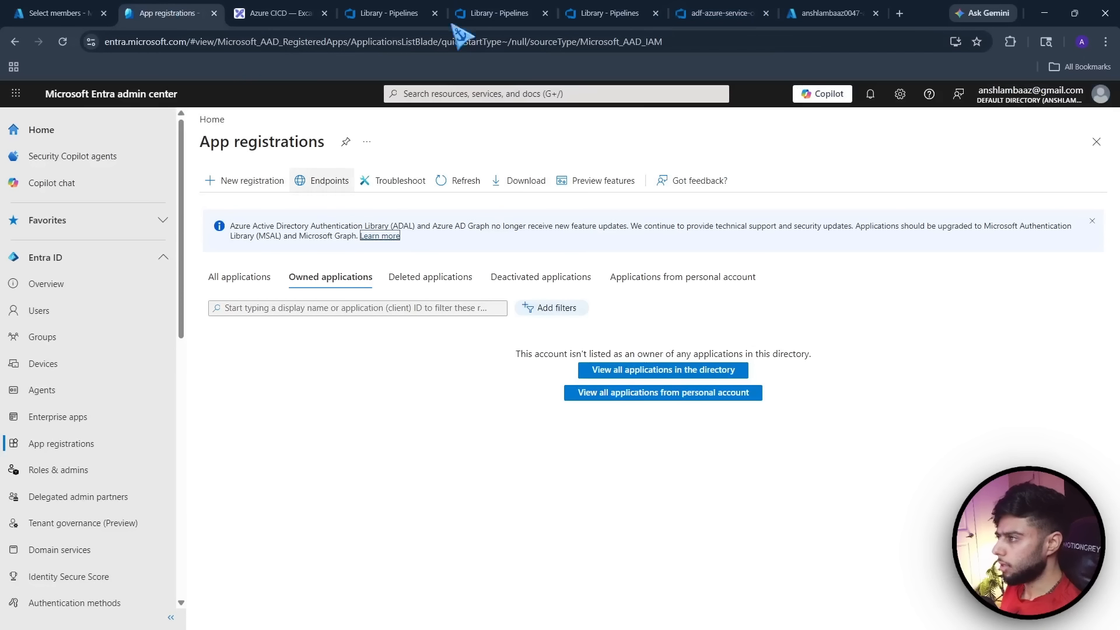
{"action": "left_click", "coordinate": [720, 13]}
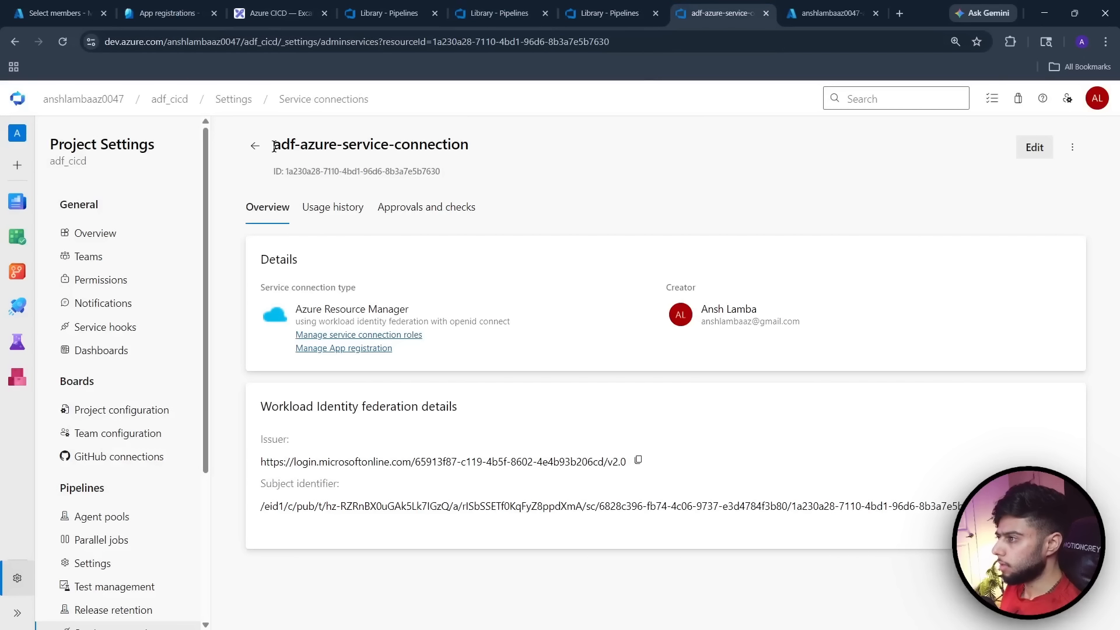
{"action": "left_click_drag", "start_coordinate": [273, 146], "coordinate": [511, 156]}
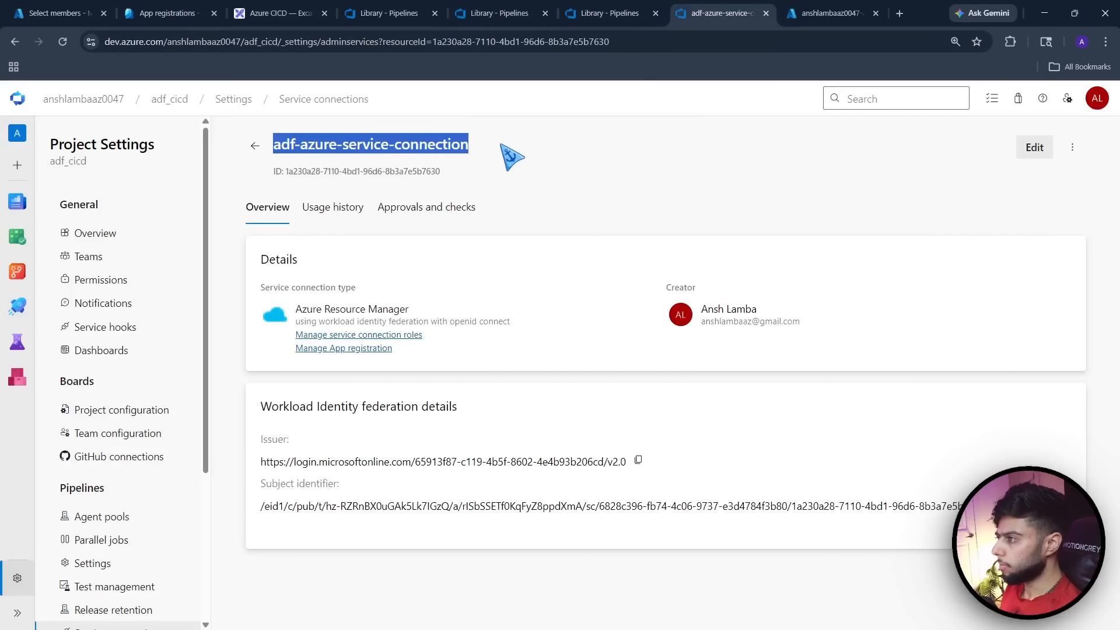
{"action": "left_click", "coordinate": [825, 13]}
{"action": "left_click_drag", "start_coordinate": [49, 157], "coordinate": [694, 159]}
{"action": "key", "text": "ctrl+c"}
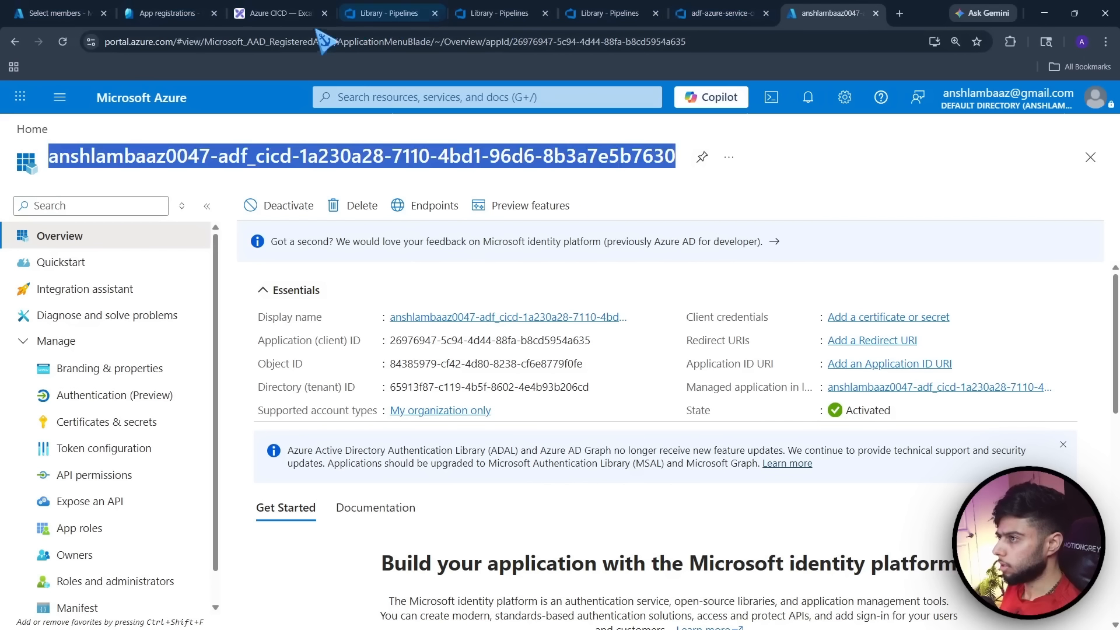
{"action": "left_click", "coordinate": [59, 13]}
{"action": "key", "text": "ctrl+v"}
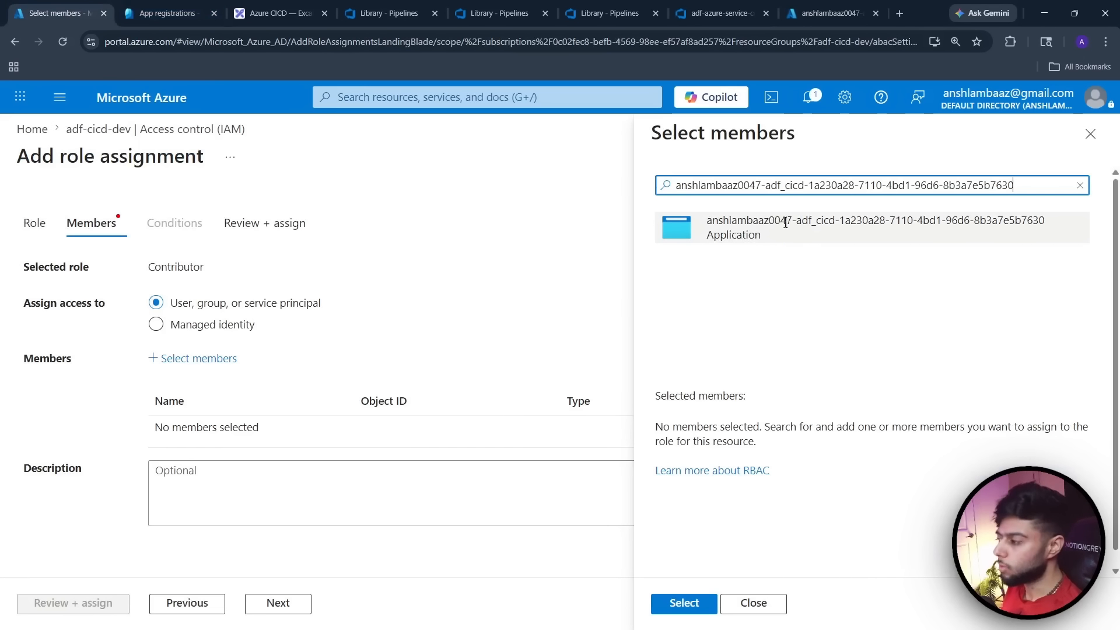
{"action": "left_click", "coordinate": [671, 609]}
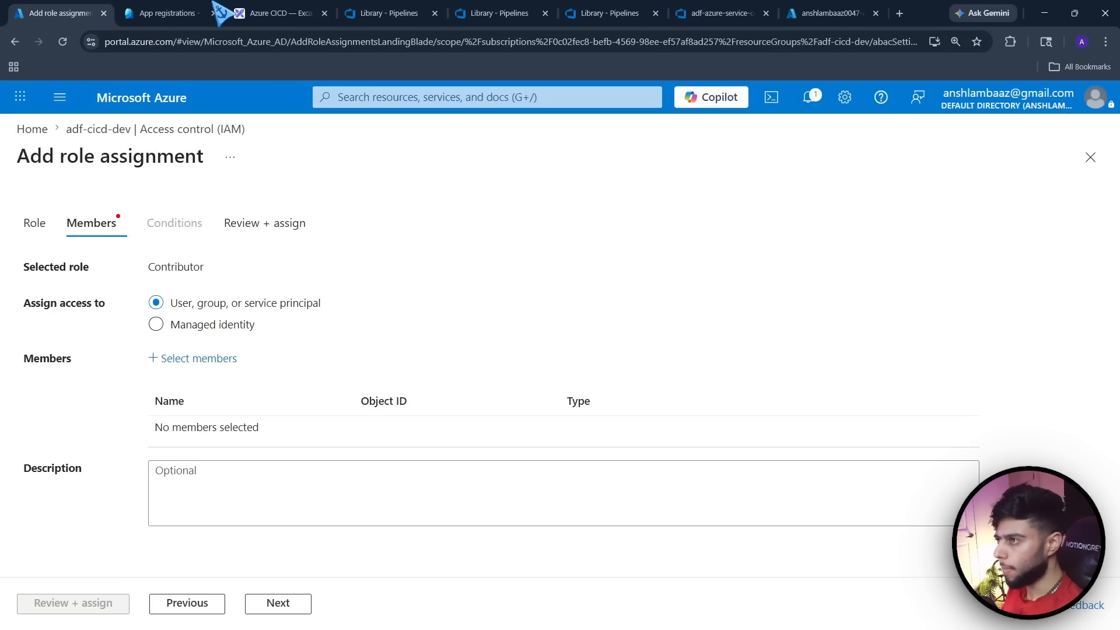
Try setting adf-azure-service-connection's resource group to All resource groups in its Azure DevOps edit form, and close the form without saving
{"action": "left_click", "coordinate": [478, 13]}
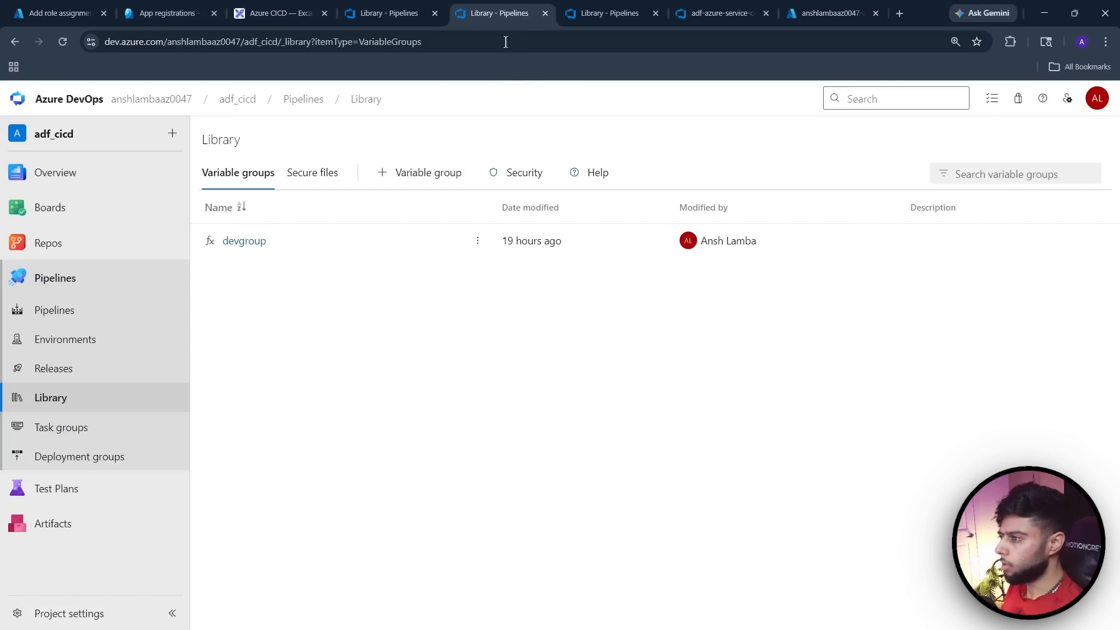
{"action": "middle_click", "coordinate": [549, 14]}
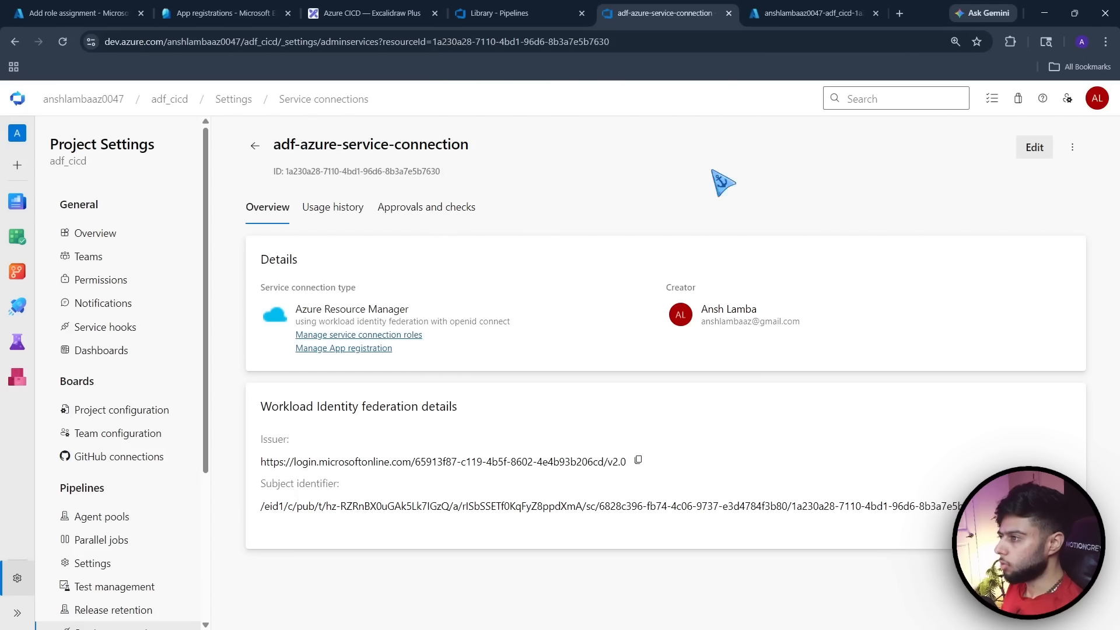
{"action": "left_click", "coordinate": [1034, 147]}
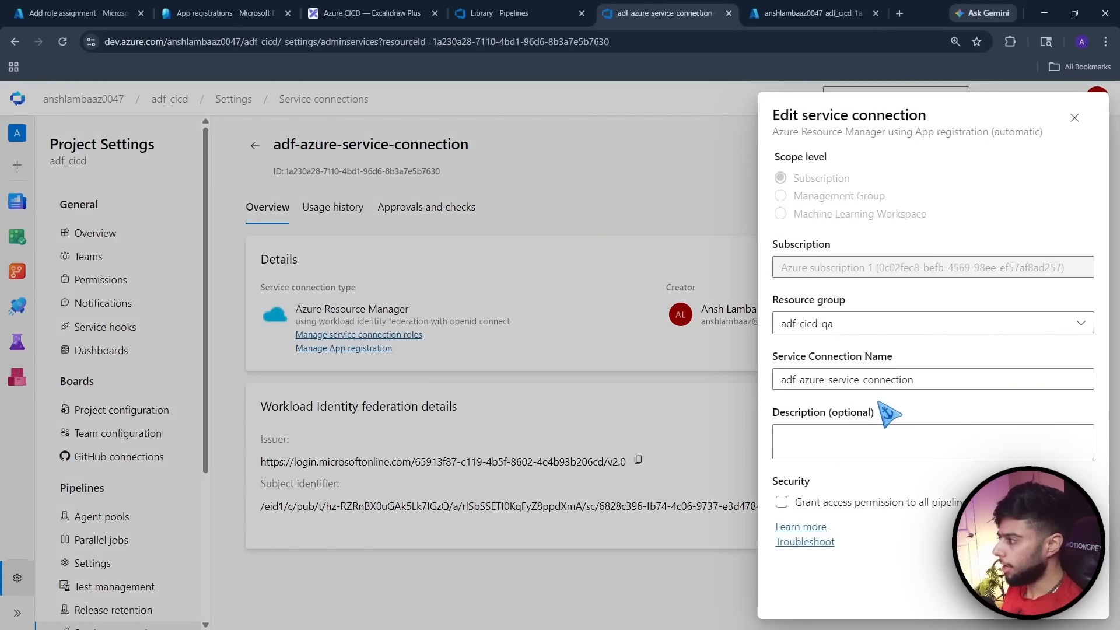
{"action": "left_click", "coordinate": [870, 326]}
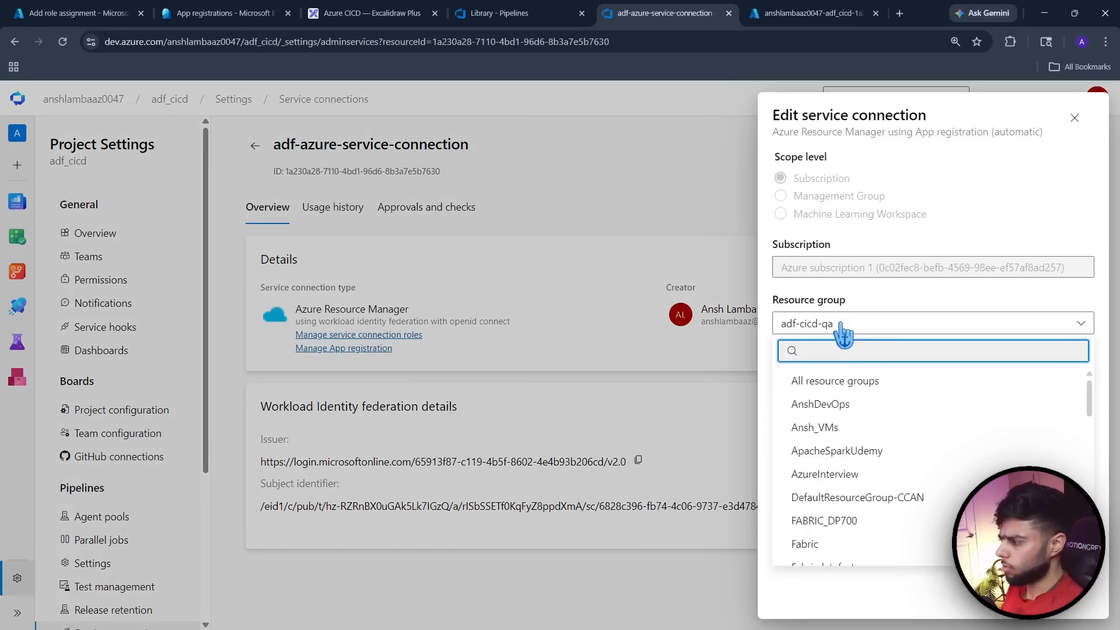
{"action": "left_click", "coordinate": [833, 380]}
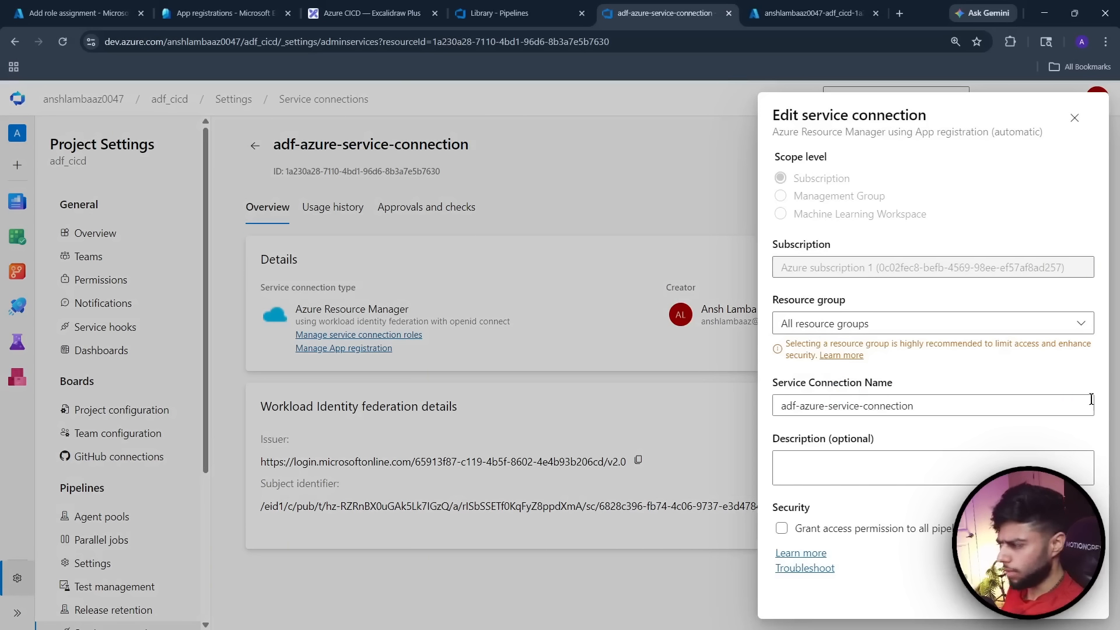
{"action": "left_click", "coordinate": [375, 380]}
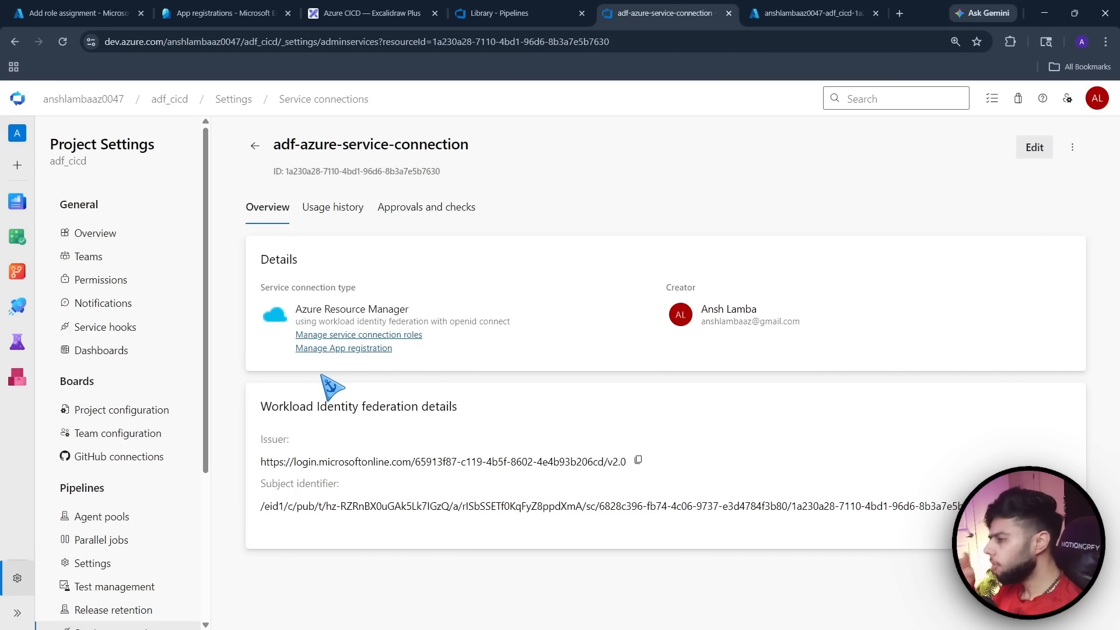
Open ARMTemplateParametersForFactory.json in the adfanshdev folder on the repository's adf_publish branch
{"action": "left_click", "coordinate": [17, 272]}
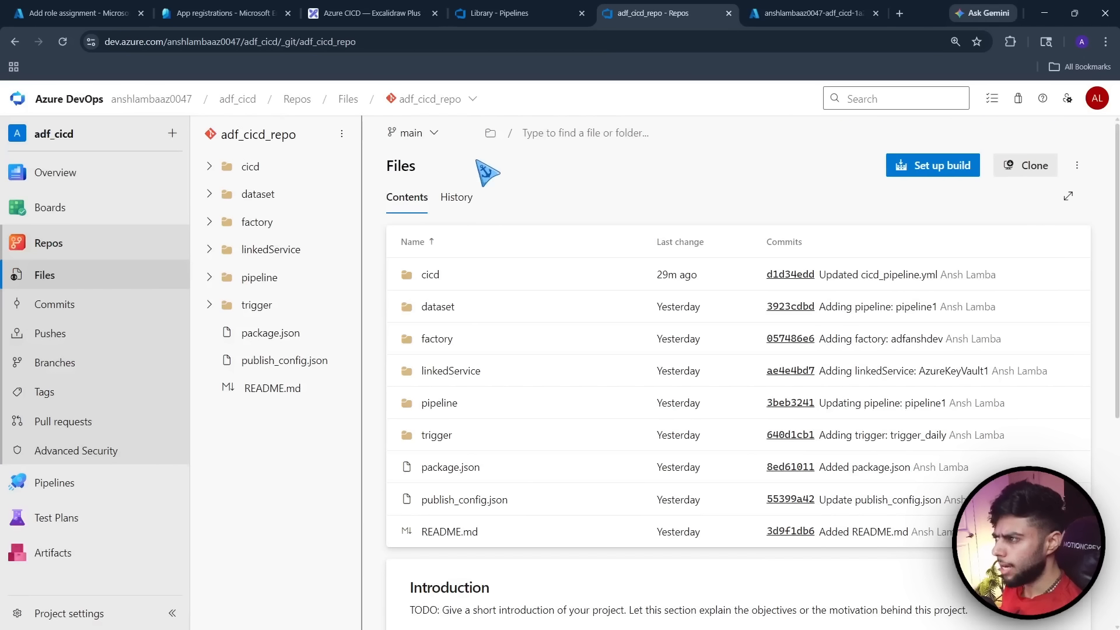
{"action": "left_click", "coordinate": [432, 133]}
{"action": "left_click", "coordinate": [446, 262]}
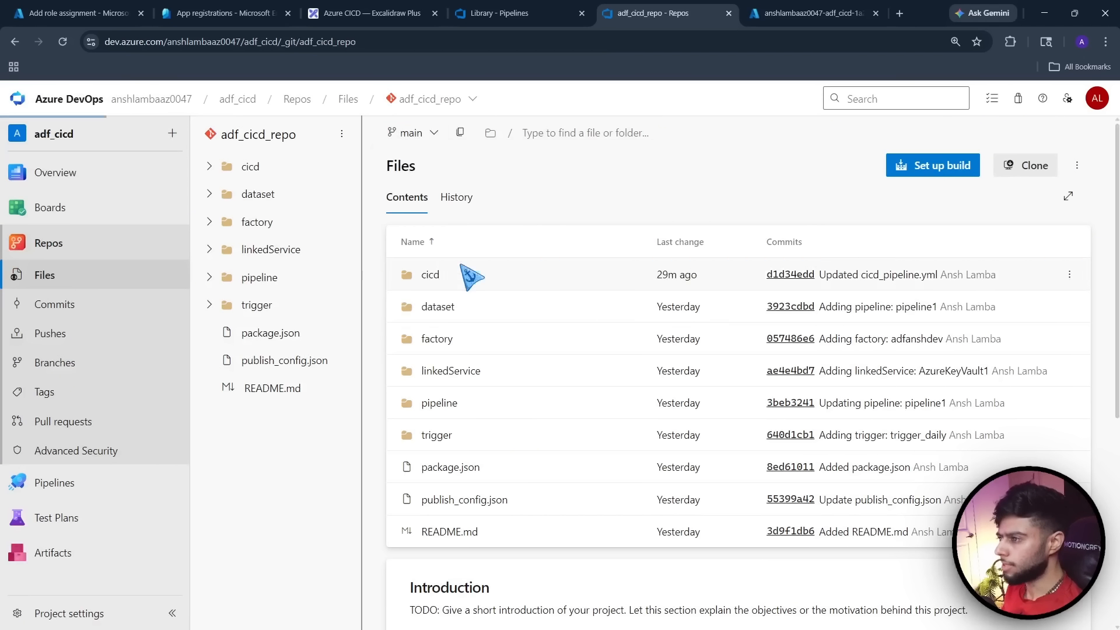
{"action": "left_click", "coordinate": [208, 166]}
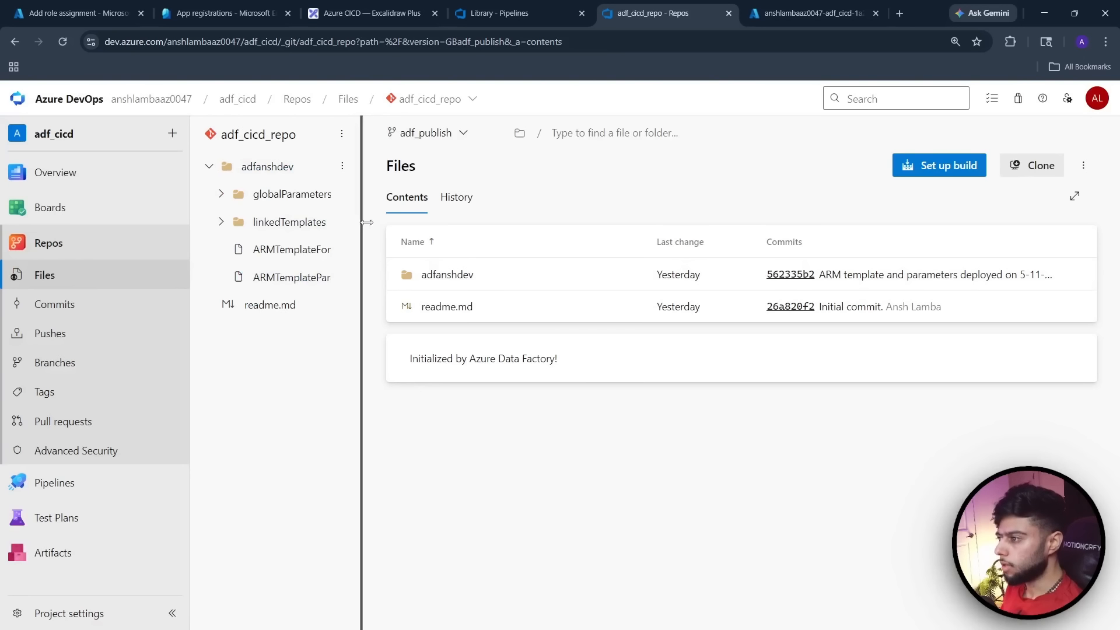
{"action": "left_click_drag", "start_coordinate": [369, 230], "coordinate": [458, 231]}
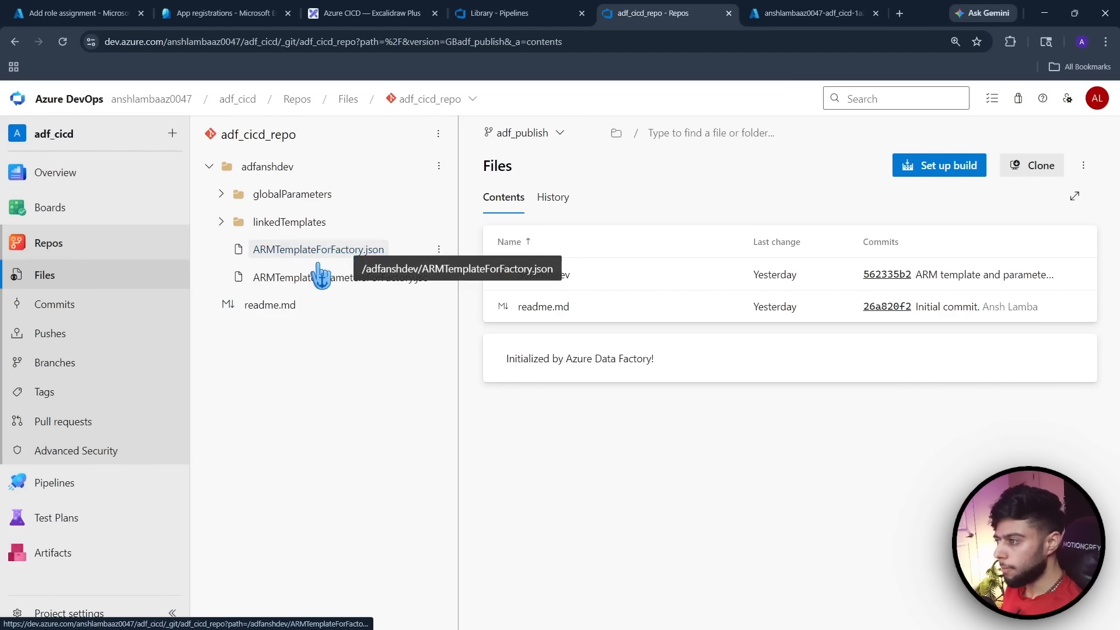
{"action": "left_click", "coordinate": [283, 280]}
{"action": "left_click", "coordinate": [534, 430]}
{"action": "scroll", "coordinate": [614, 423], "scroll_direction": "up", "scroll_amount": 2}
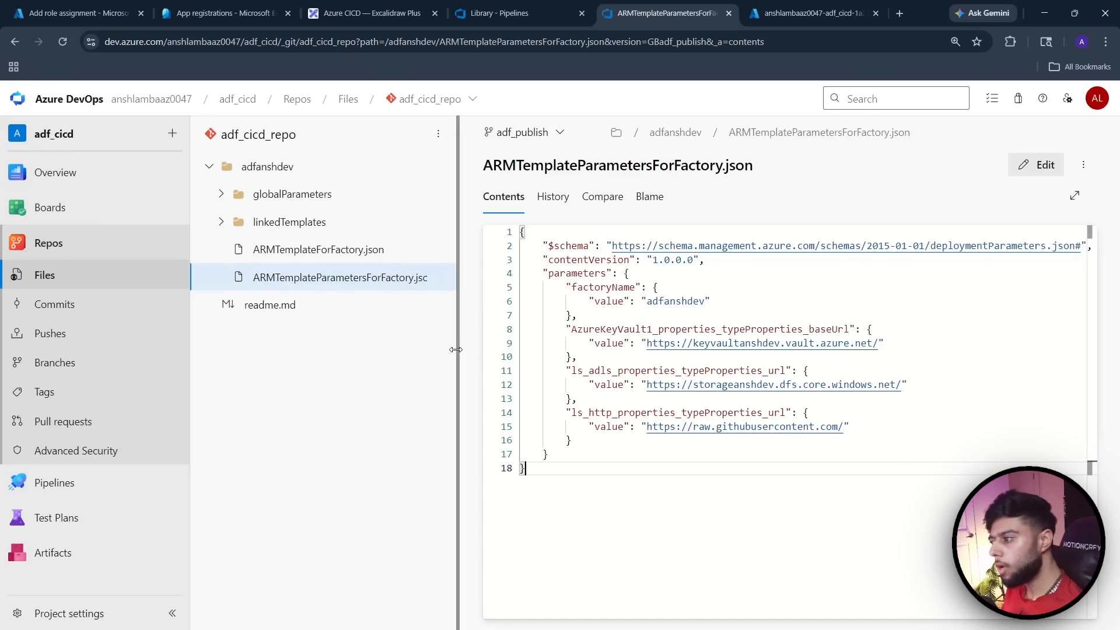
Examine the key vault, storage and HTTP linked service URL parameters in the ARM template parameters file
{"action": "left_click_drag", "start_coordinate": [458, 348], "coordinate": [370, 347]}
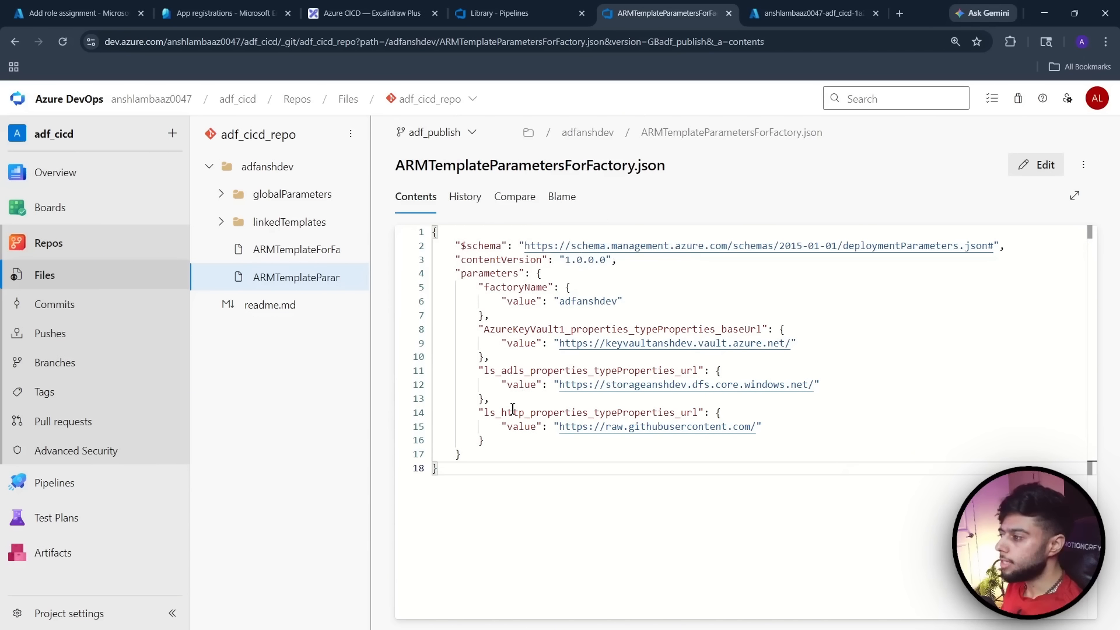
{"action": "scroll", "coordinate": [513, 409], "scroll_direction": "up", "scroll_amount": 1}
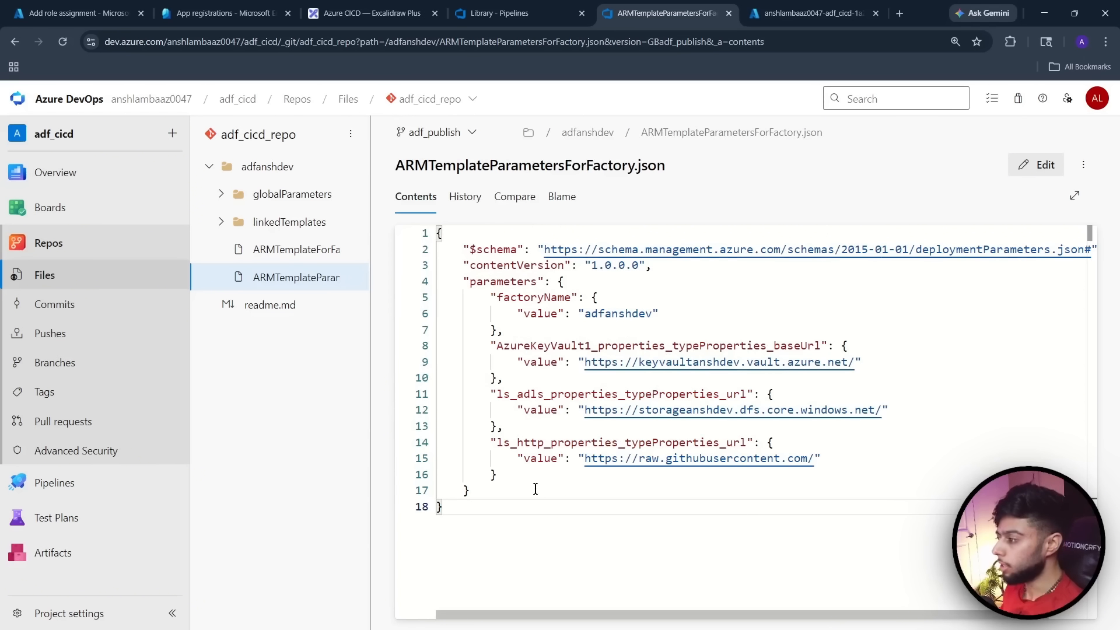
{"action": "left_click_drag", "start_coordinate": [639, 363], "coordinate": [728, 363]}
{"action": "left_click_drag", "start_coordinate": [639, 410], "coordinate": [726, 410]}
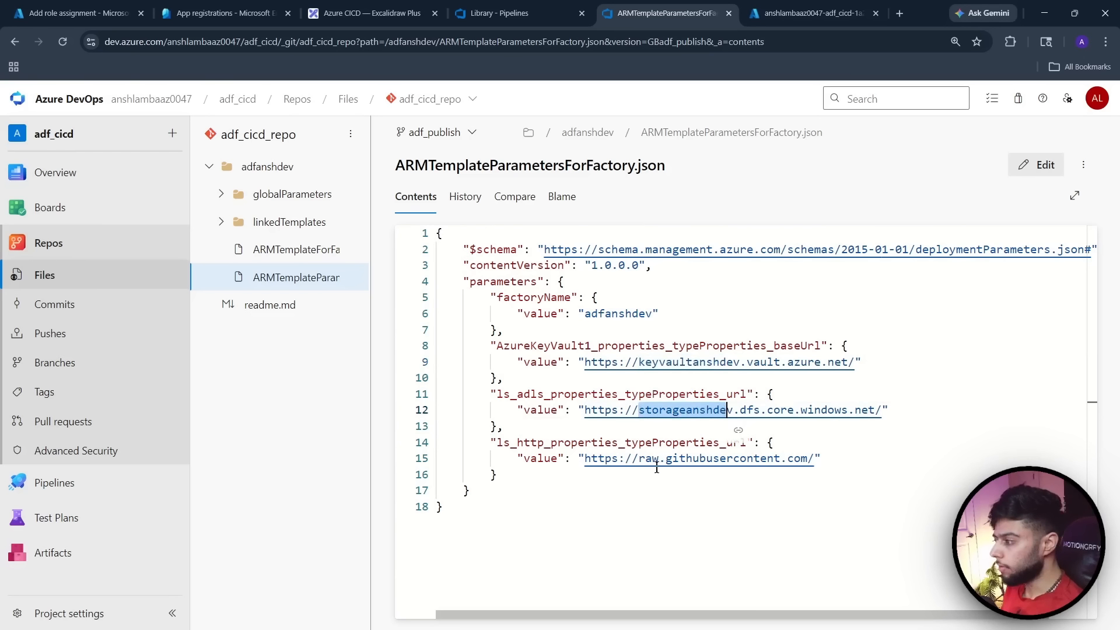
{"action": "left_click_drag", "start_coordinate": [533, 475], "coordinate": [436, 445]}
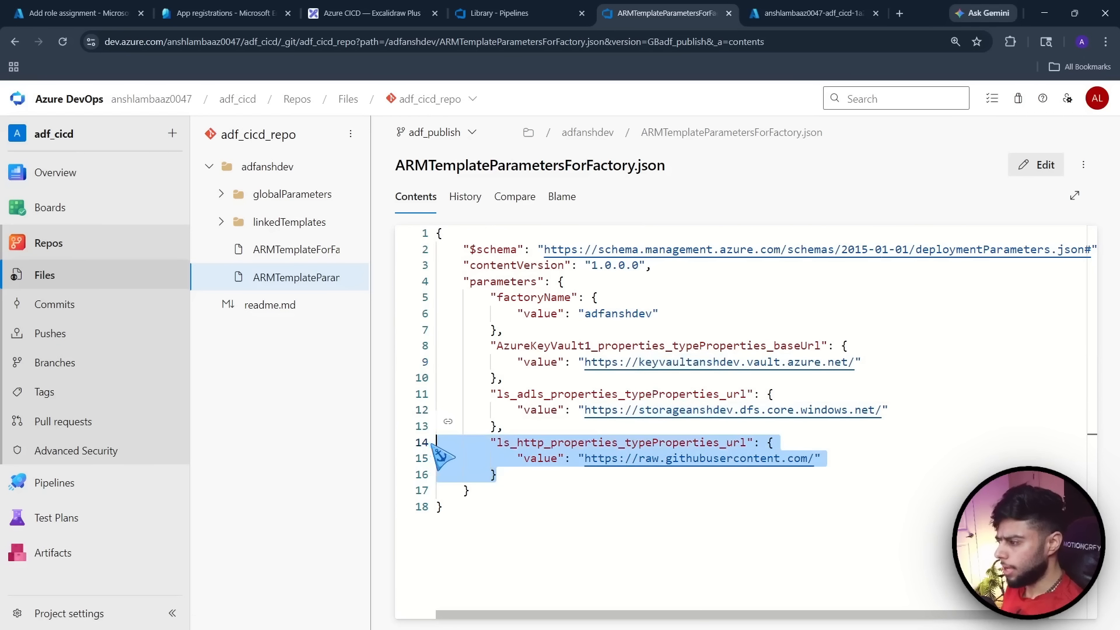
{"action": "left_click", "coordinate": [515, 482]}
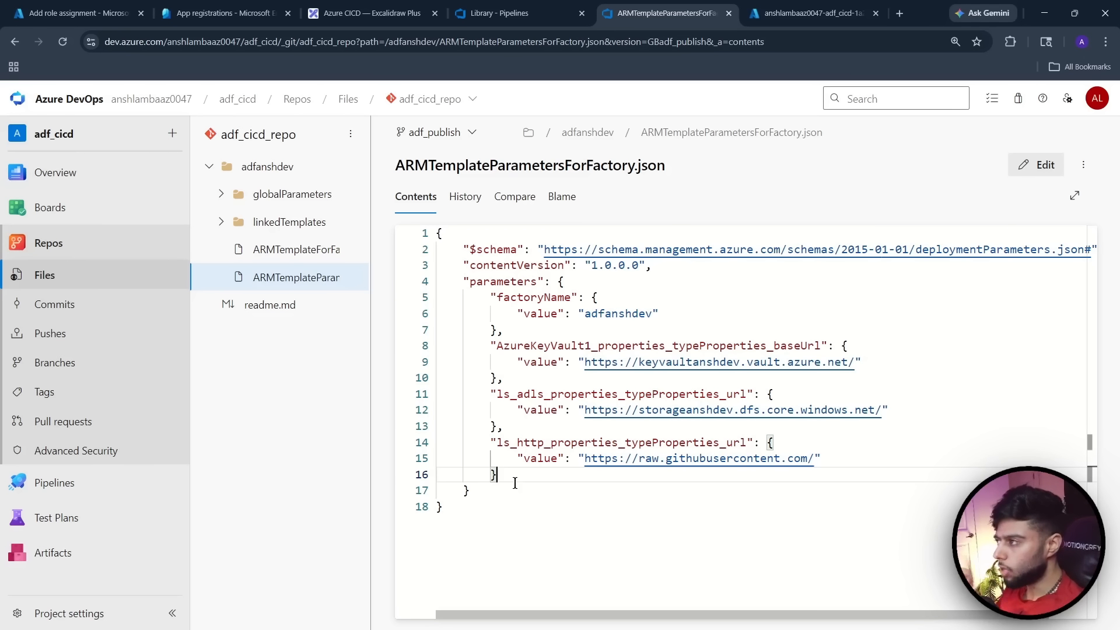
Switch to the Excalidraw diagram and place a Data Lake icon from the library beside the ADF QA factory, slightly above it
{"action": "left_click", "coordinate": [366, 13]}
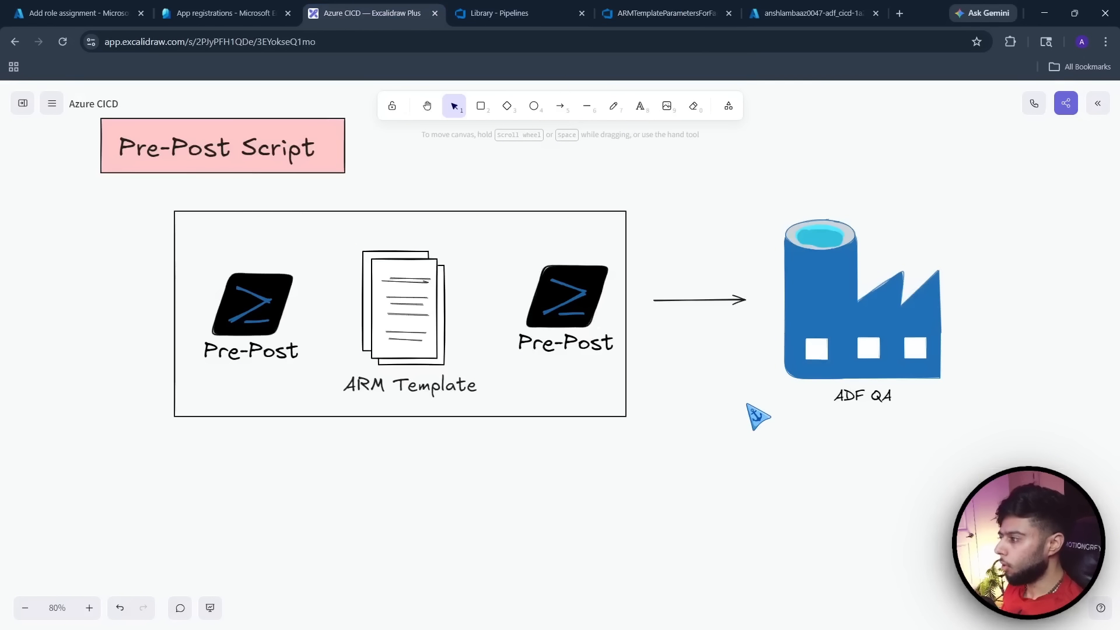
{"action": "scroll", "coordinate": [750, 442], "scroll_direction": "right", "scroll_amount": 5}
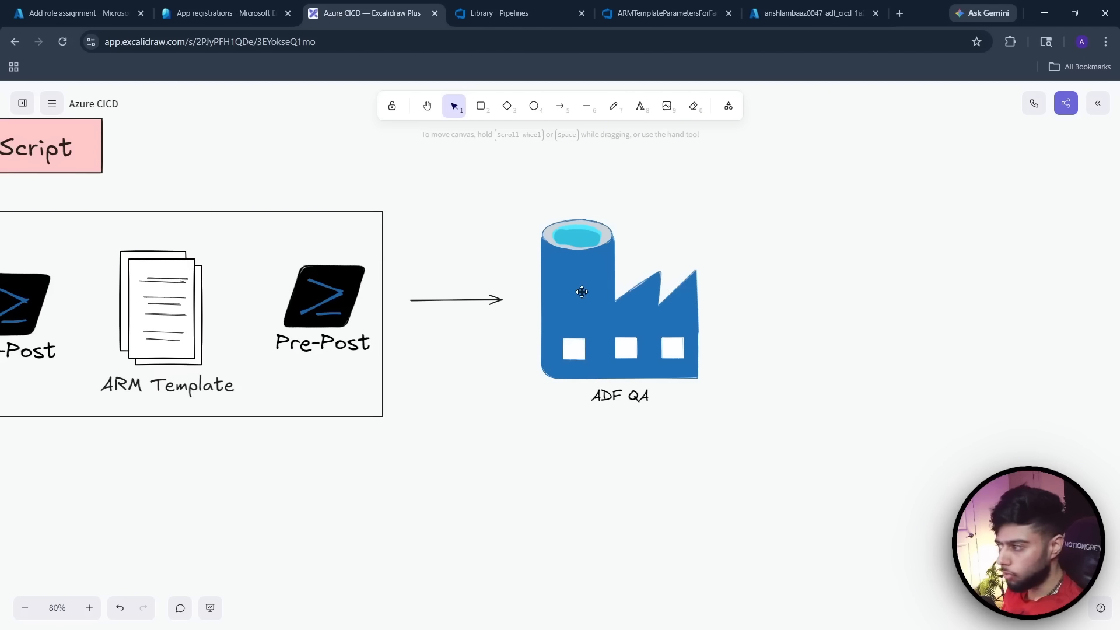
{"action": "scroll", "coordinate": [457, 467], "scroll_direction": "right", "scroll_amount": 3}
{"action": "scroll", "coordinate": [457, 468], "scroll_direction": "up", "scroll_amount": 1}
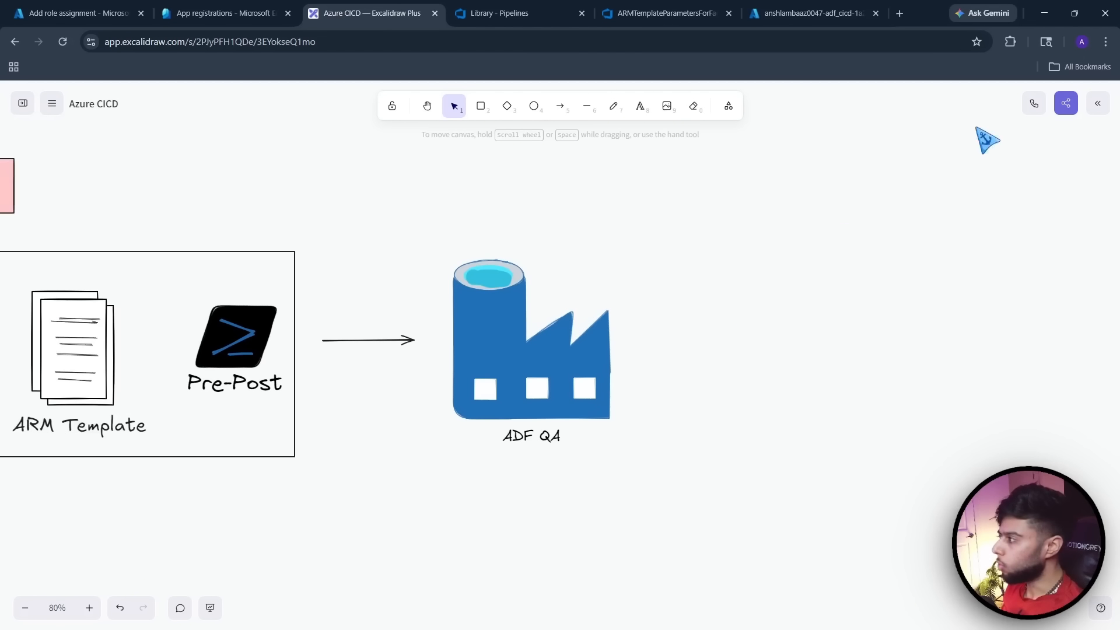
{"action": "left_click", "coordinate": [1098, 111]}
{"action": "type", "text": "data"}
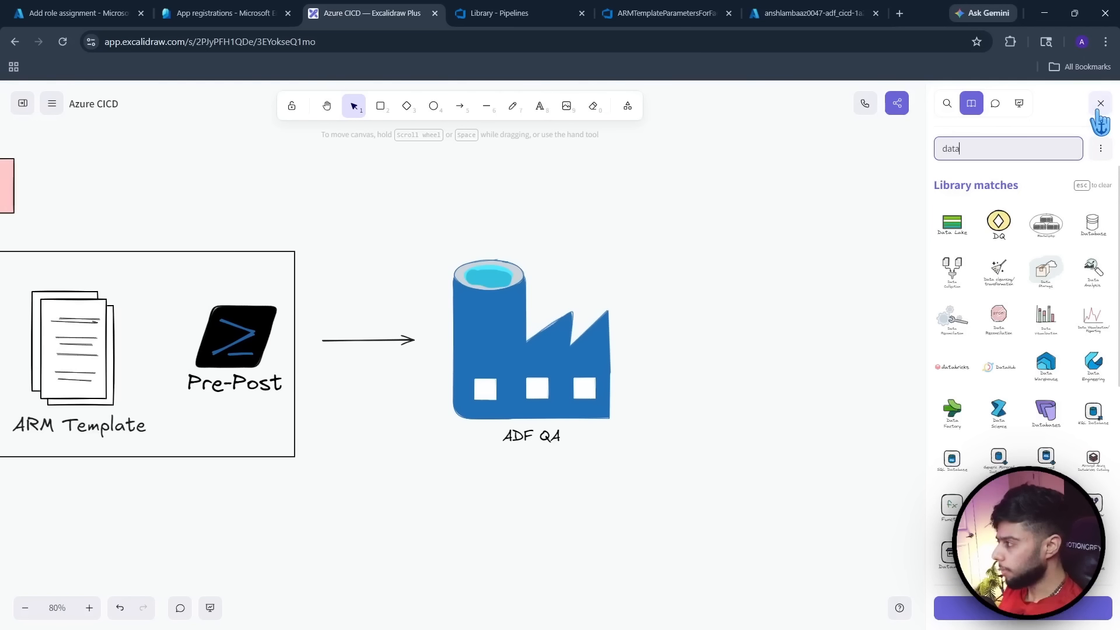
{"action": "left_click_drag", "start_coordinate": [951, 225], "coordinate": [810, 337]}
{"action": "left_click_drag", "start_coordinate": [765, 290], "coordinate": [823, 250]}
{"action": "left_click", "coordinate": [1100, 103]}
Add the text label "QA" and center it above the Data Lake icon
{"action": "double_click", "coordinate": [779, 176]}
{"action": "type", "text": "QA"}
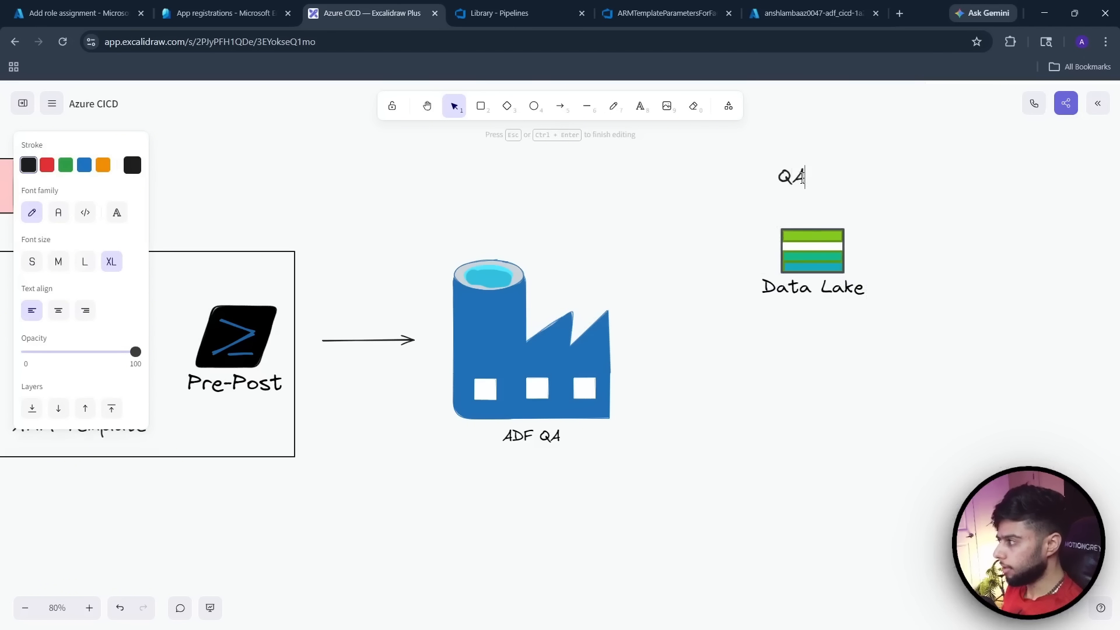
{"action": "left_click", "coordinate": [845, 188]}
{"action": "left_click", "coordinate": [793, 177]}
{"action": "mouse_move", "coordinate": [817, 197]}
{"action": "left_mouse_down"}
{"action": "mouse_move", "coordinate": [829, 205]}
{"action": "mouse_move", "coordinate": [817, 191]}
{"action": "left_mouse_up"}
{"action": "left_click", "coordinate": [860, 198]}
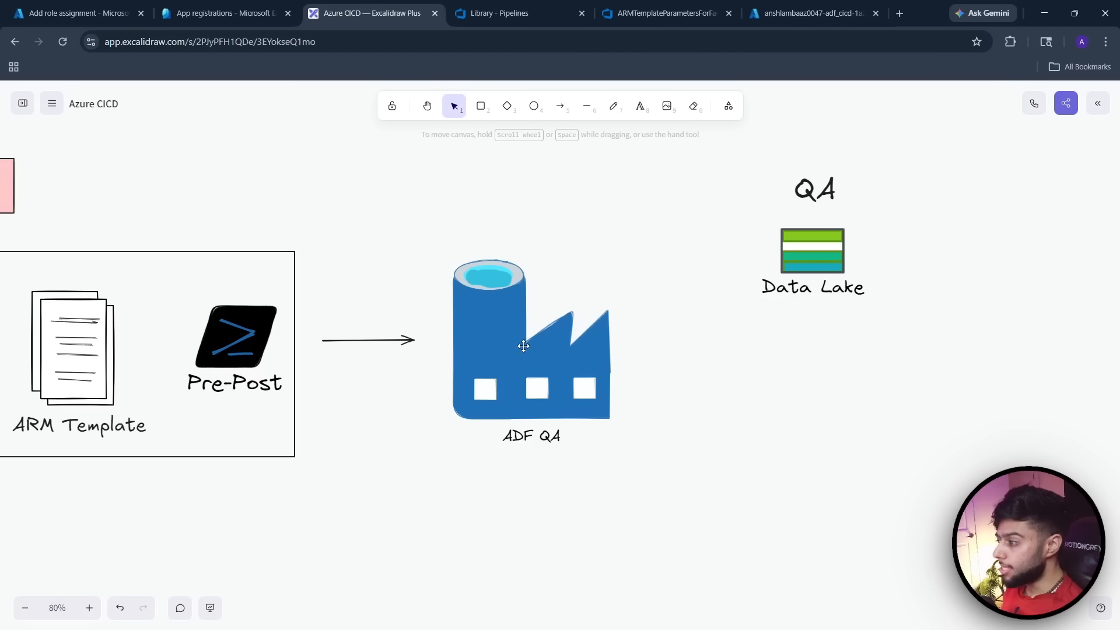
Draw an arrow from the ADF QA factory to the QA Data Lake
{"action": "left_click", "coordinate": [560, 106]}
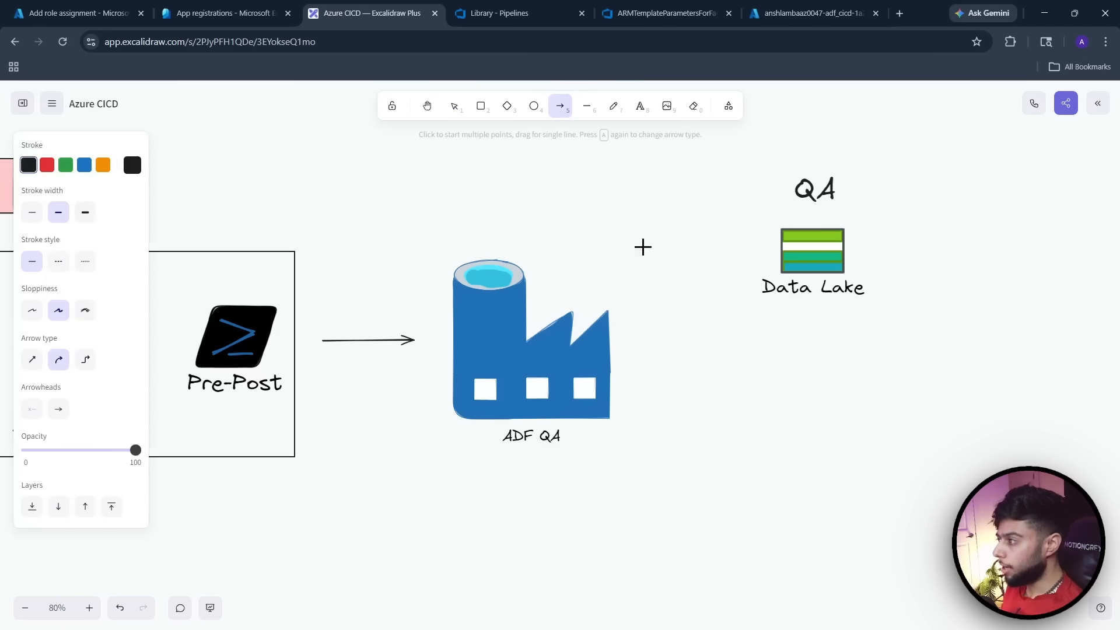
{"action": "mouse_move", "coordinate": [633, 336]}
{"action": "left_mouse_down"}
{"action": "mouse_move", "coordinate": [709, 273]}
{"action": "mouse_move", "coordinate": [759, 252]}
{"action": "left_mouse_up"}
{"action": "left_click", "coordinate": [794, 330]}
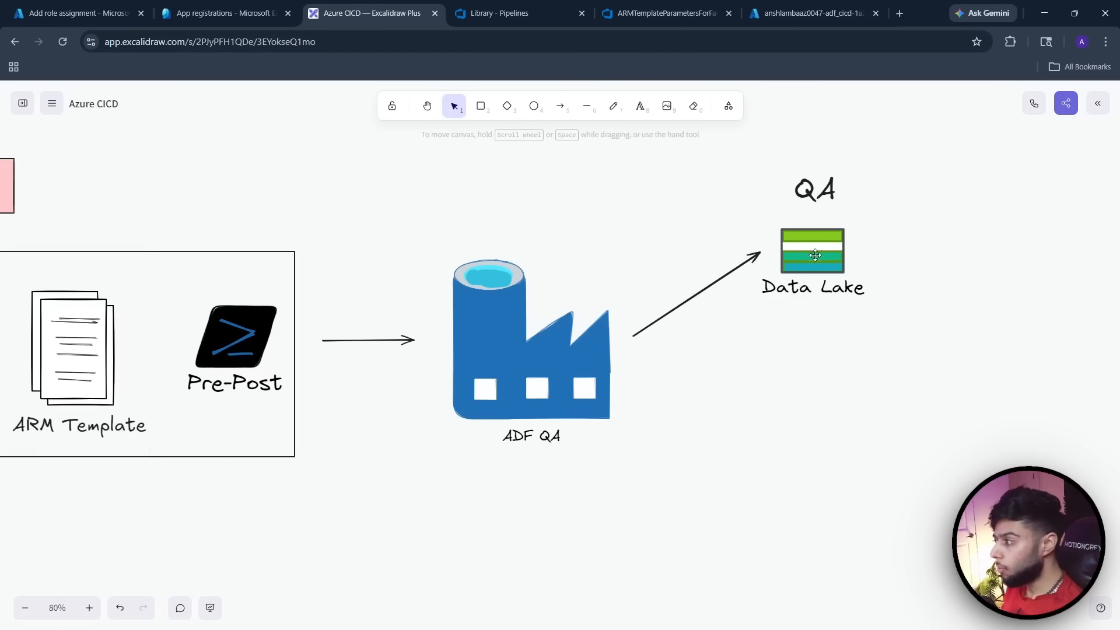
Copy the labelled QA Data Lake below the original, change the copy's label to "DEV", and align it over its icon
{"action": "left_click_drag", "start_coordinate": [754, 157], "coordinate": [809, 469]}
{"action": "key", "text": "ctrl+c"}
{"action": "key", "text": "ctrl+v"}
{"action": "left_click", "coordinate": [933, 411]}
{"action": "double_click", "coordinate": [840, 406]}
{"action": "type", "text": "DEV"}
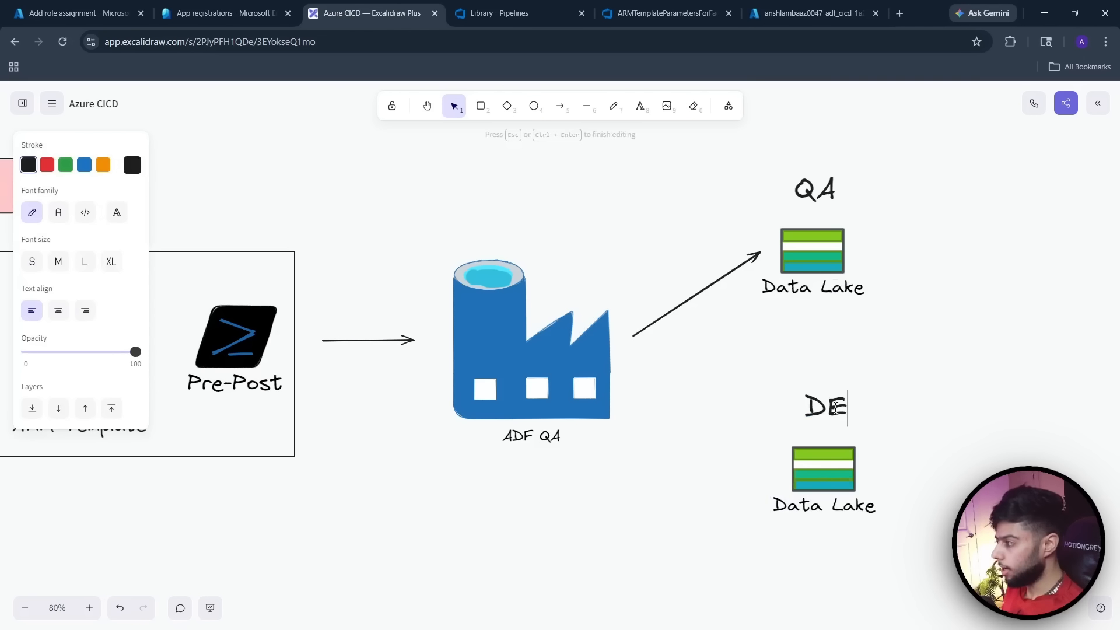
{"action": "left_click", "coordinate": [951, 424]}
{"action": "left_click_drag", "start_coordinate": [852, 411], "coordinate": [845, 414]}
{"action": "left_click", "coordinate": [900, 402]}
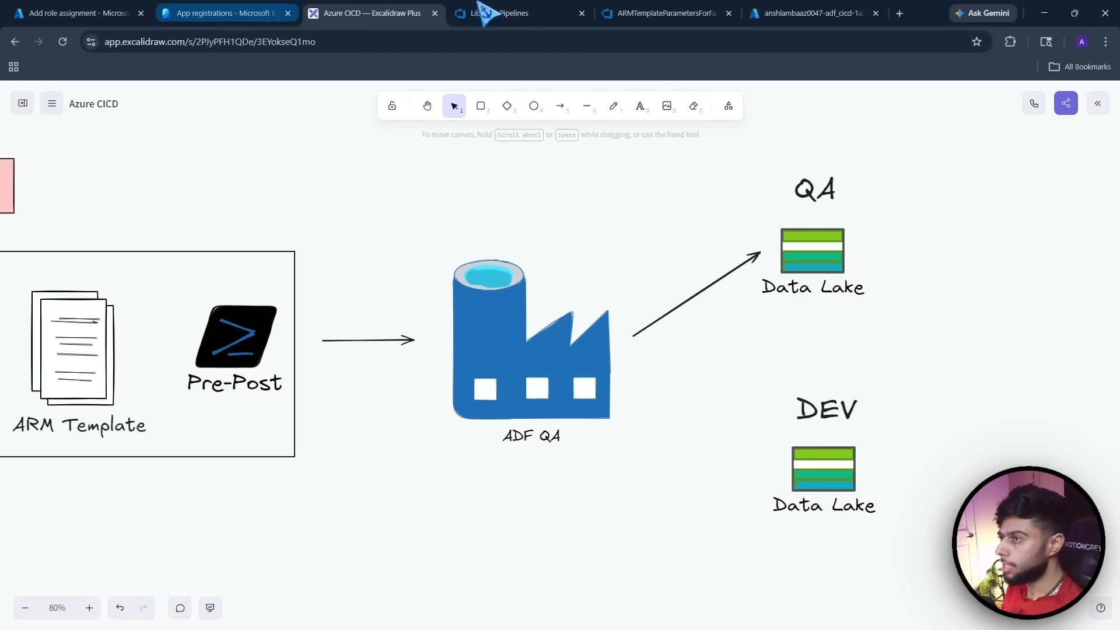
Return to the Azure DevOps repository, switch its files to the main branch, and expand the cicd folder
{"action": "left_click", "coordinate": [647, 13]}
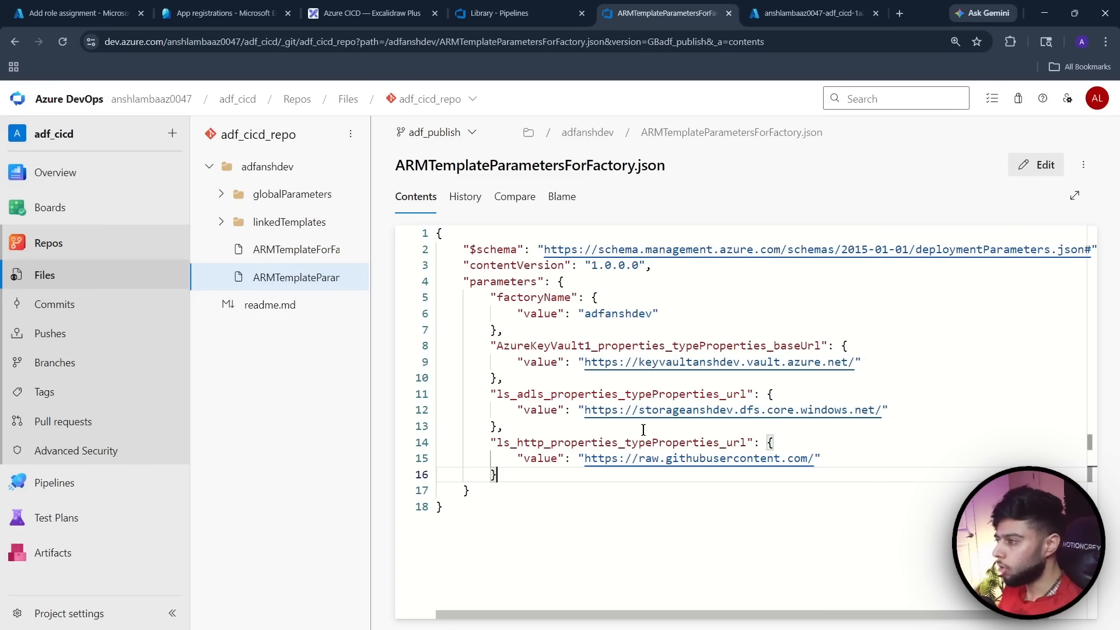
{"action": "left_click_drag", "start_coordinate": [371, 257], "coordinate": [449, 251]}
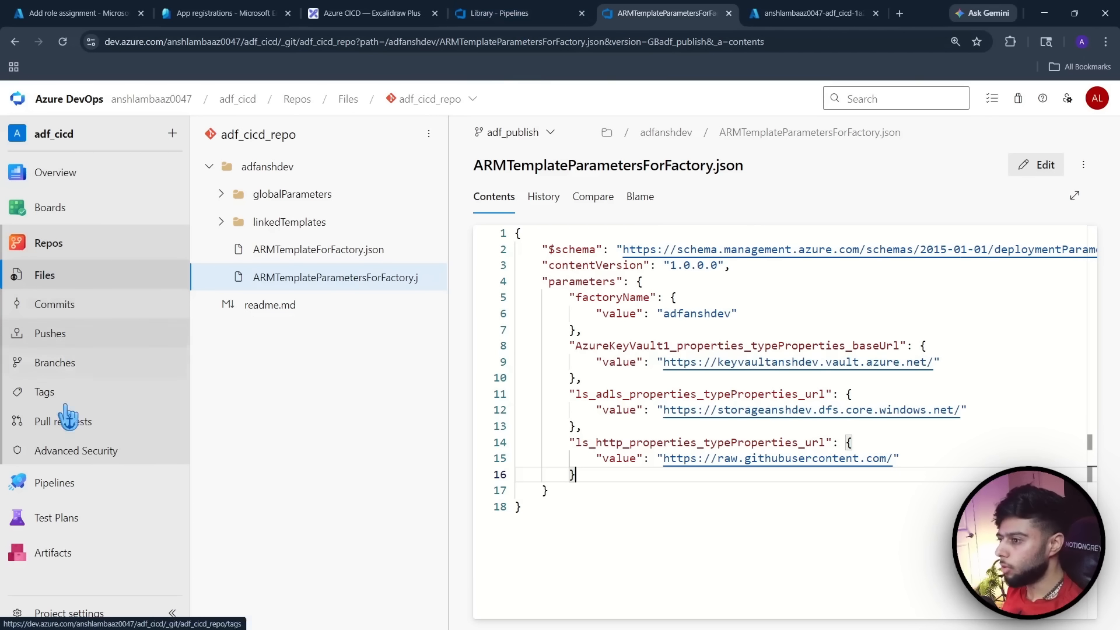
{"action": "left_click", "coordinate": [72, 250]}
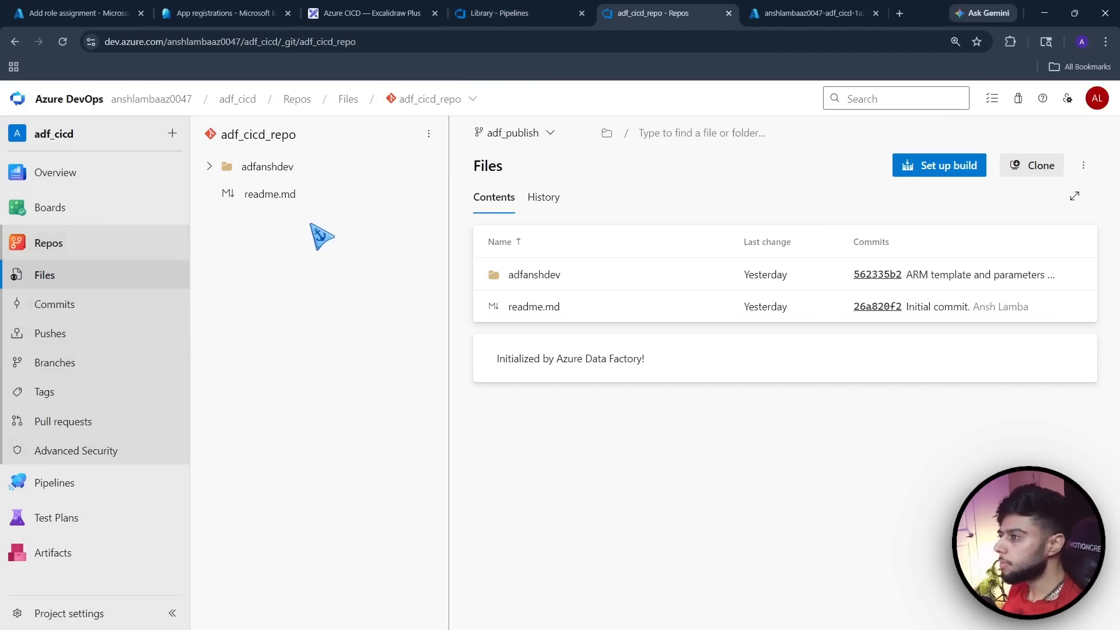
{"action": "left_click", "coordinate": [540, 138]}
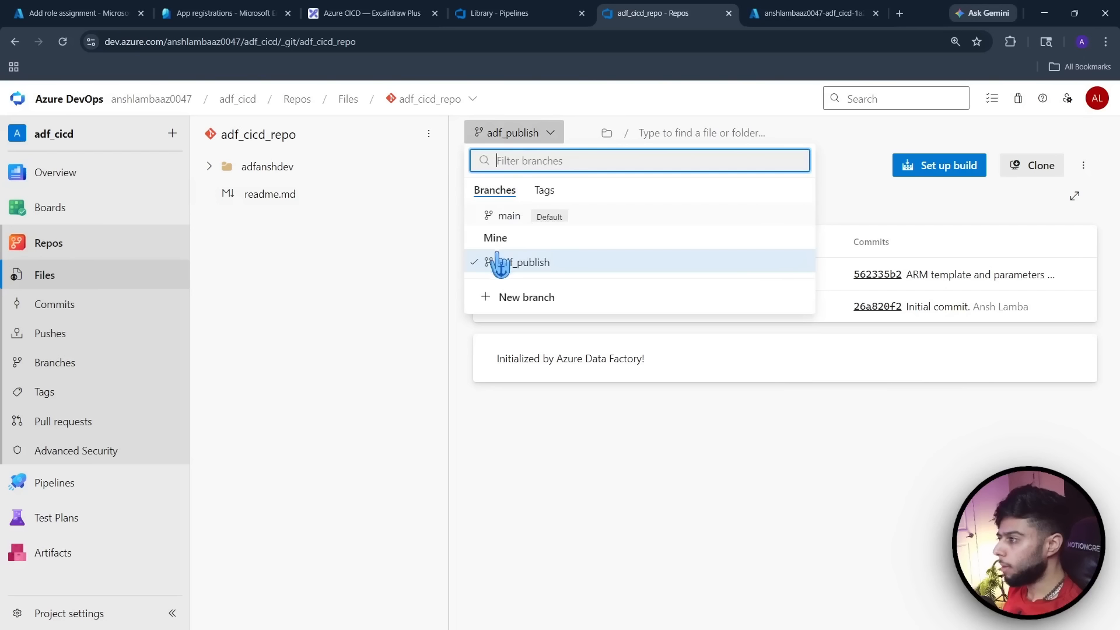
{"action": "left_click", "coordinate": [505, 216]}
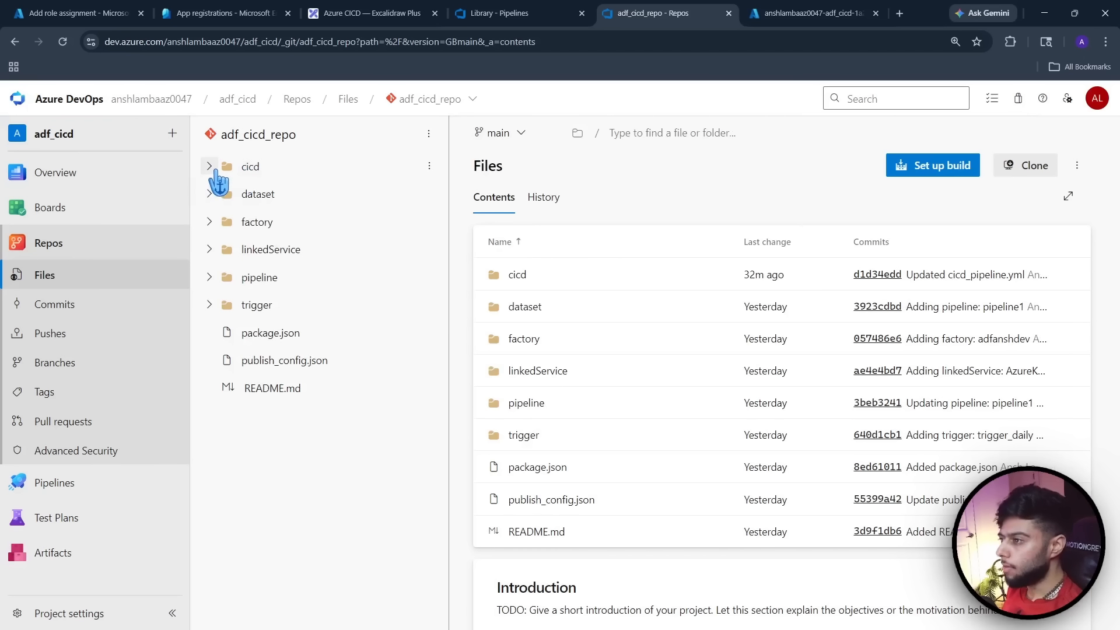
{"action": "left_click", "coordinate": [213, 169]}
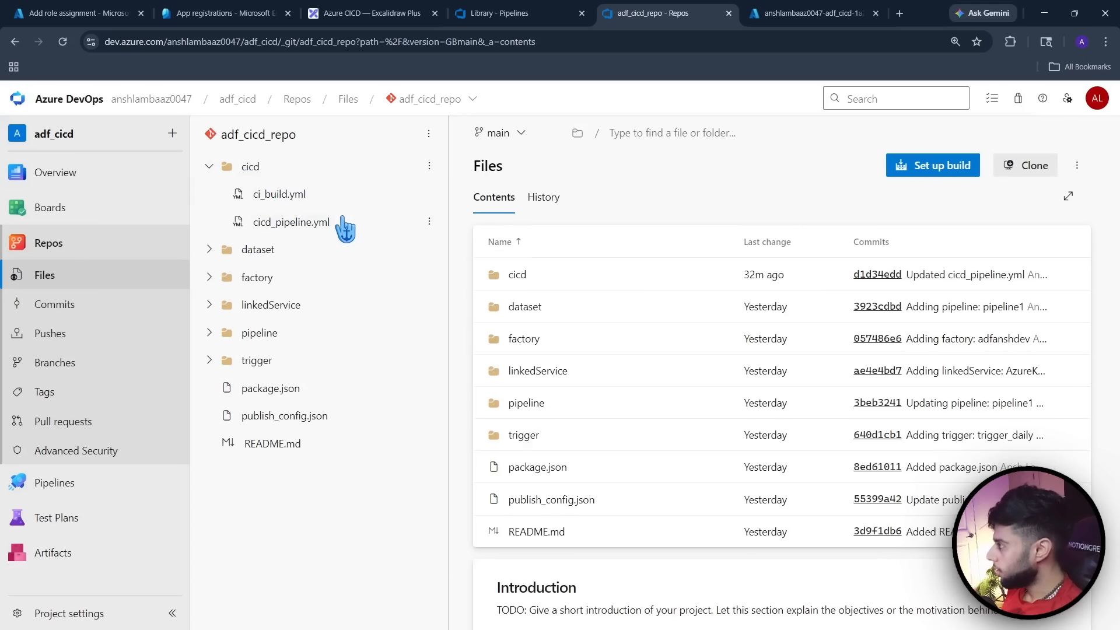
{"action": "left_click", "coordinate": [430, 167]}
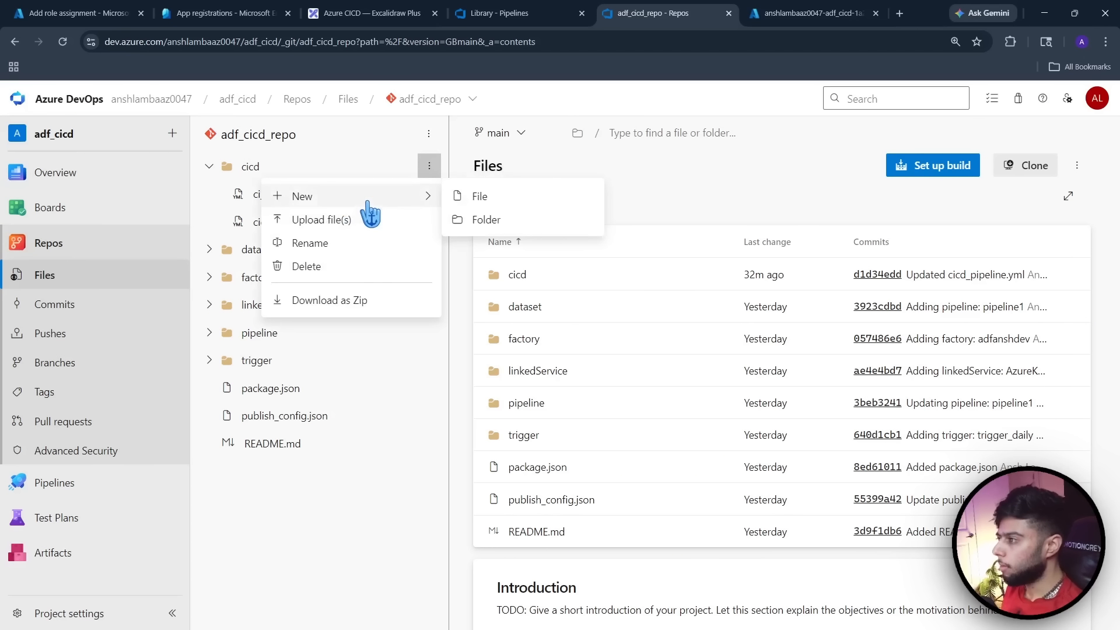
{"action": "left_click", "coordinate": [296, 532]}
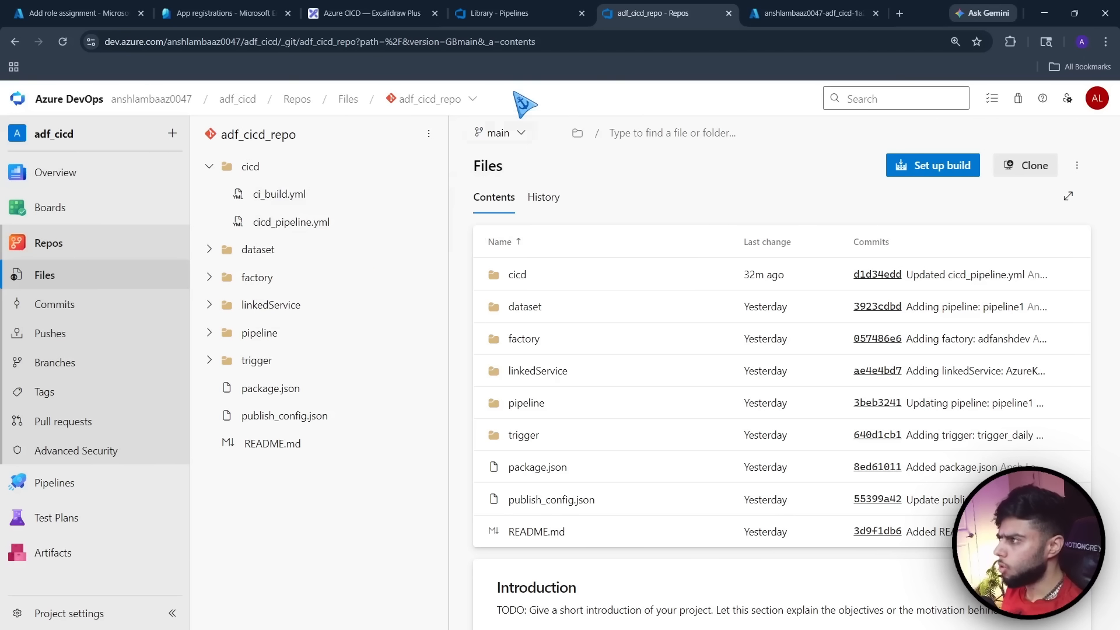
Duplicate the repository's browser tab and switch the duplicate to the adf_publish branch
{"action": "right_click", "coordinate": [674, 12]}
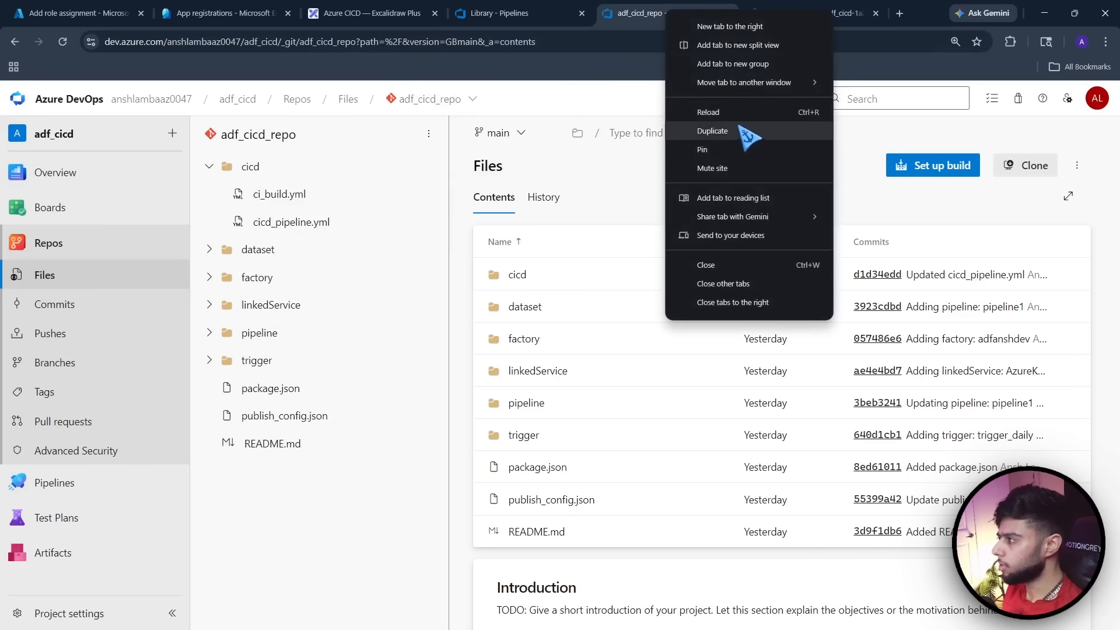
{"action": "left_click", "coordinate": [719, 132]}
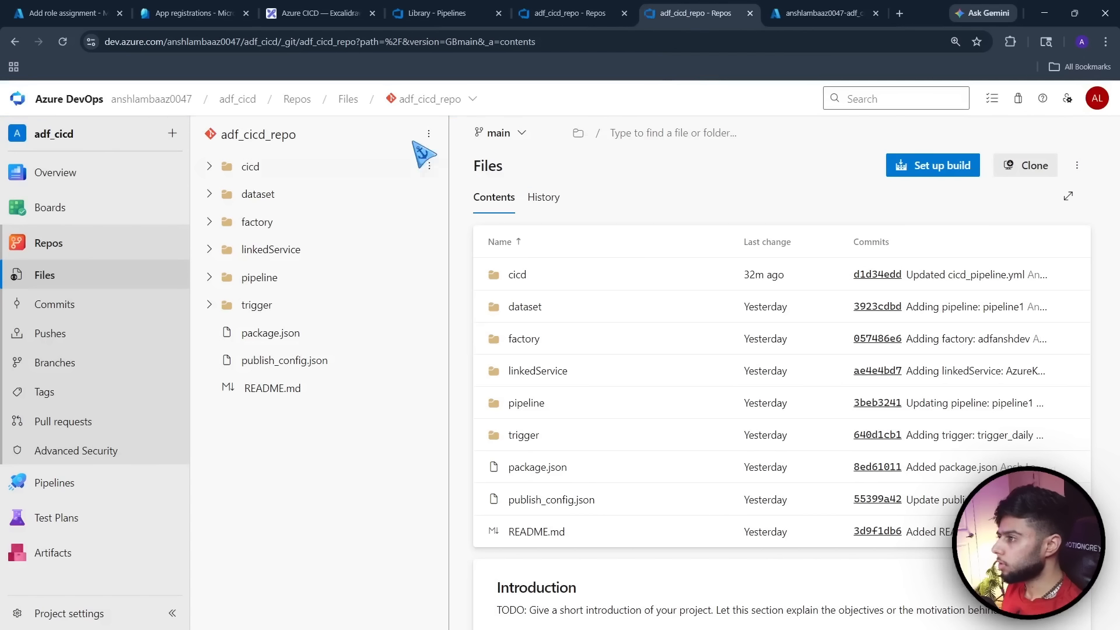
{"action": "left_click", "coordinate": [403, 98]}
{"action": "left_click", "coordinate": [601, 103]}
{"action": "left_click", "coordinate": [523, 138]}
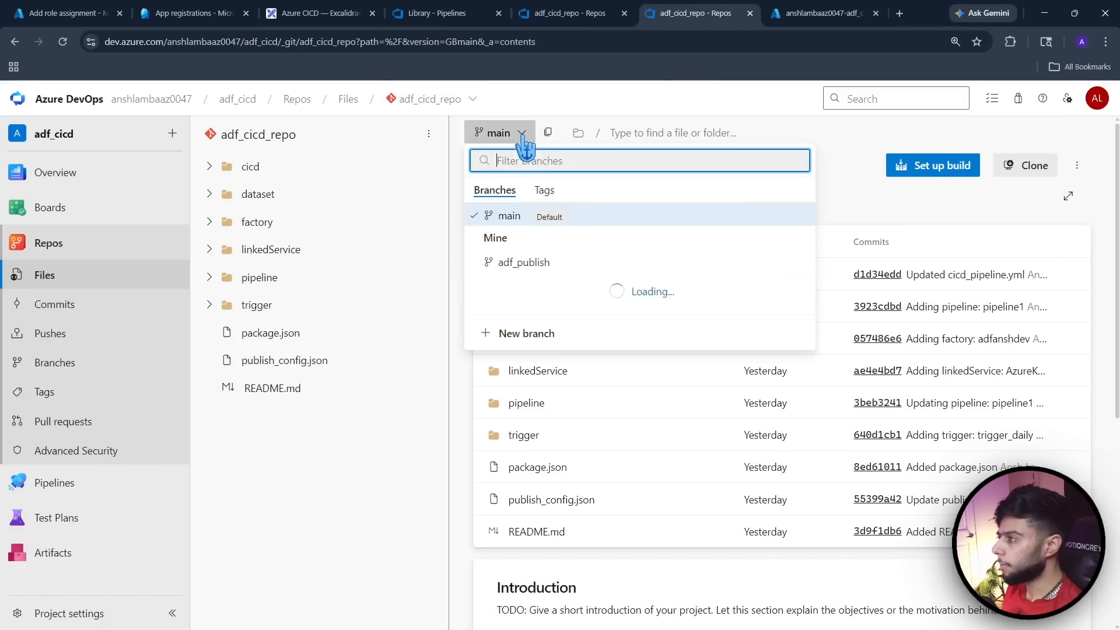
{"action": "left_click", "coordinate": [515, 275]}
Open ARMTemplateParametersForFactory.json in the adfanshdev folder and copy its entire contents
{"action": "left_click", "coordinate": [208, 166]}
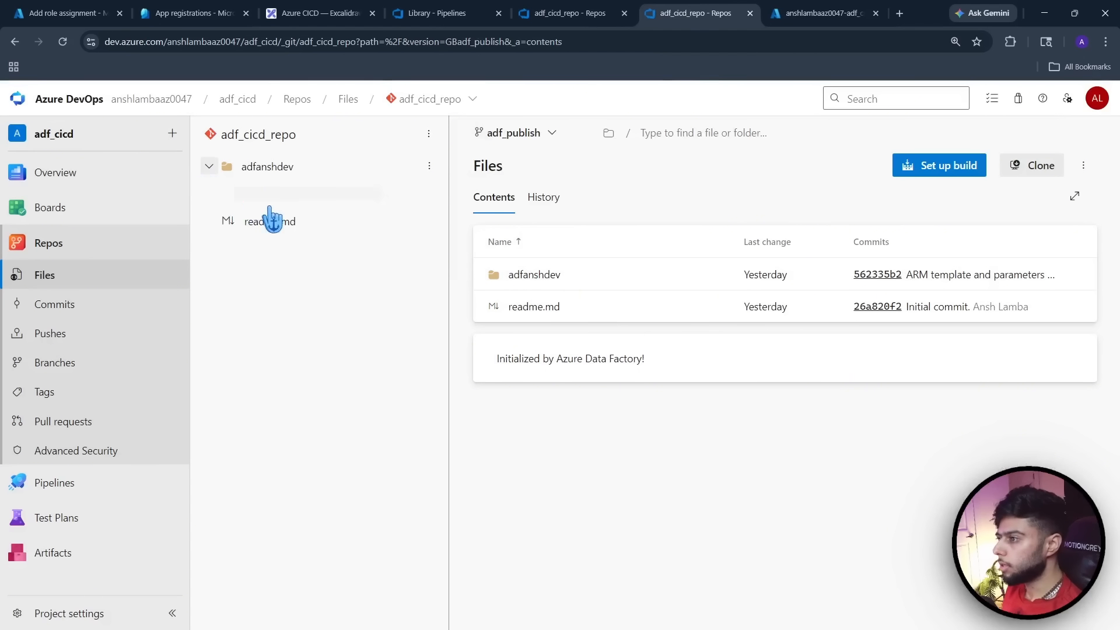
{"action": "left_click", "coordinate": [335, 280]}
{"action": "left_click", "coordinate": [550, 418]}
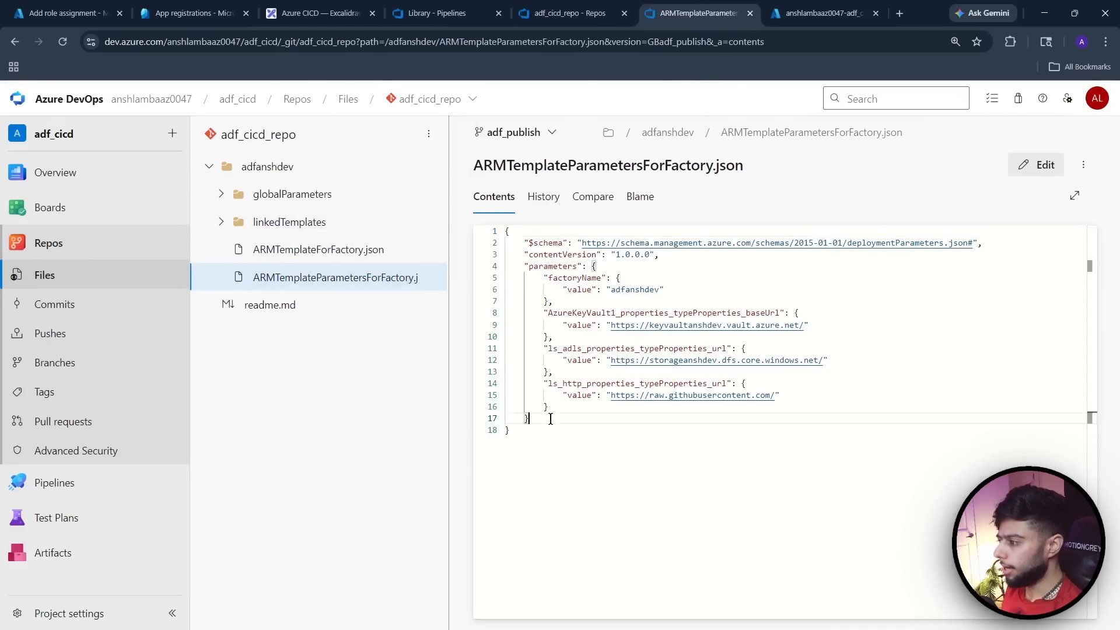
{"action": "key", "text": "ctrl+a"}
{"action": "key", "text": "ctrl+c"}
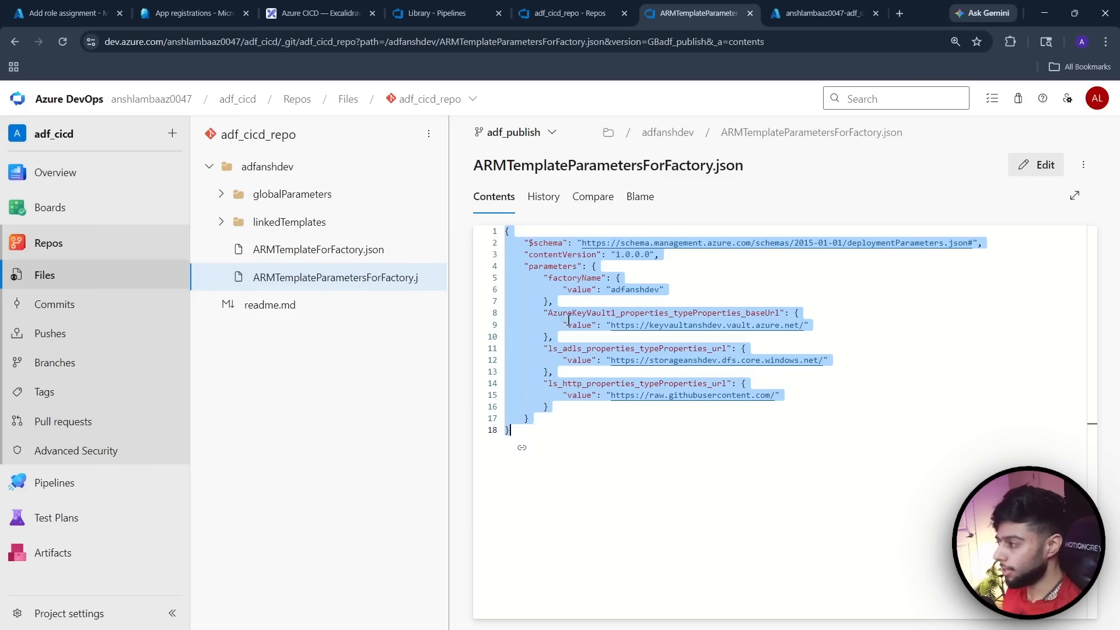
{"action": "left_click", "coordinate": [551, 431]}
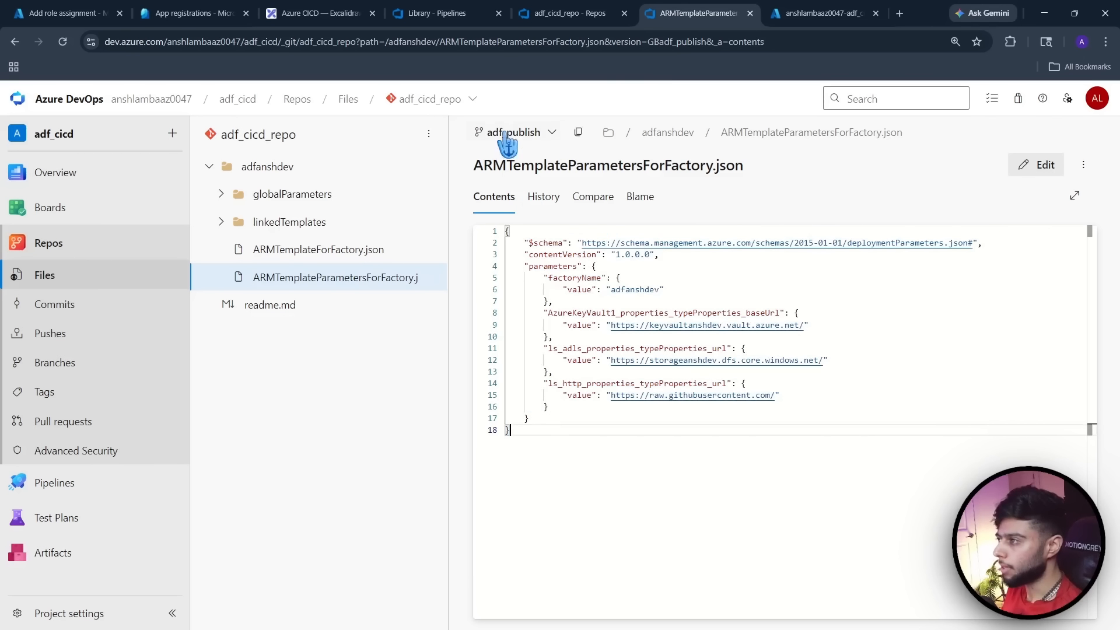
On the main branch, create an ARMParams folder inside cicd with a new file named dev.json
{"action": "left_click", "coordinate": [571, 13]}
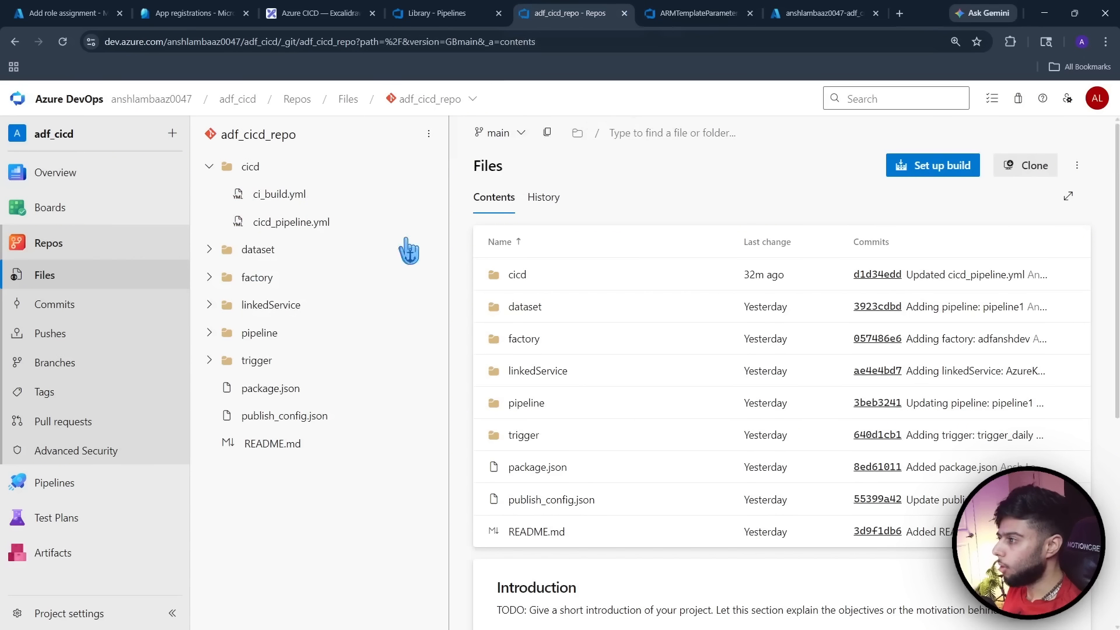
{"action": "left_click", "coordinate": [429, 166]}
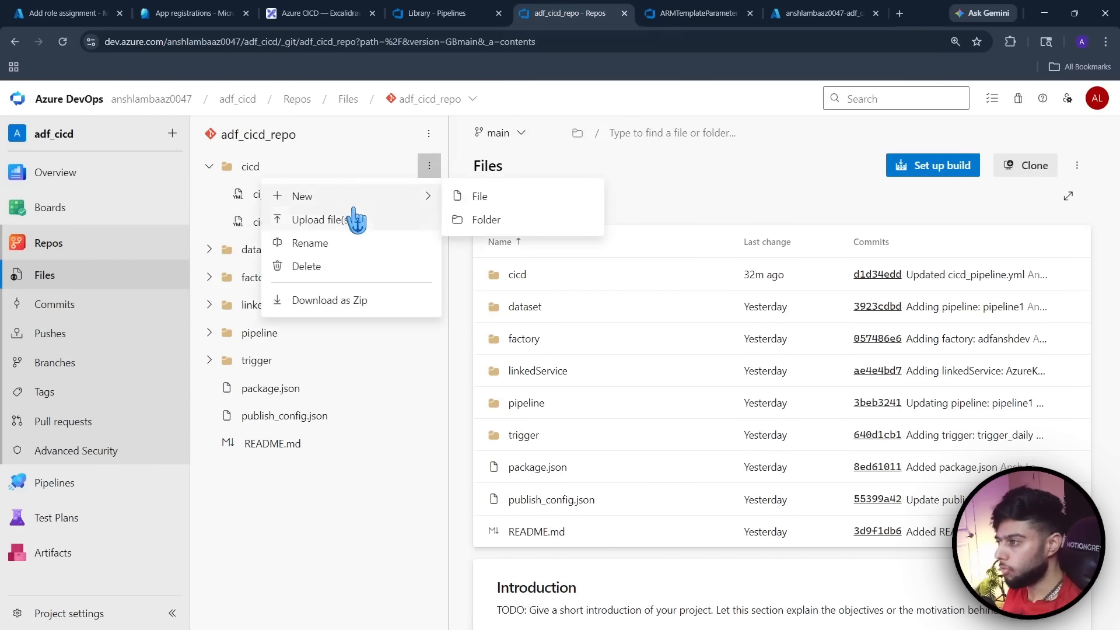
{"action": "mouse_move", "coordinate": [426, 202]}
{"action": "left_click", "coordinate": [475, 220]}
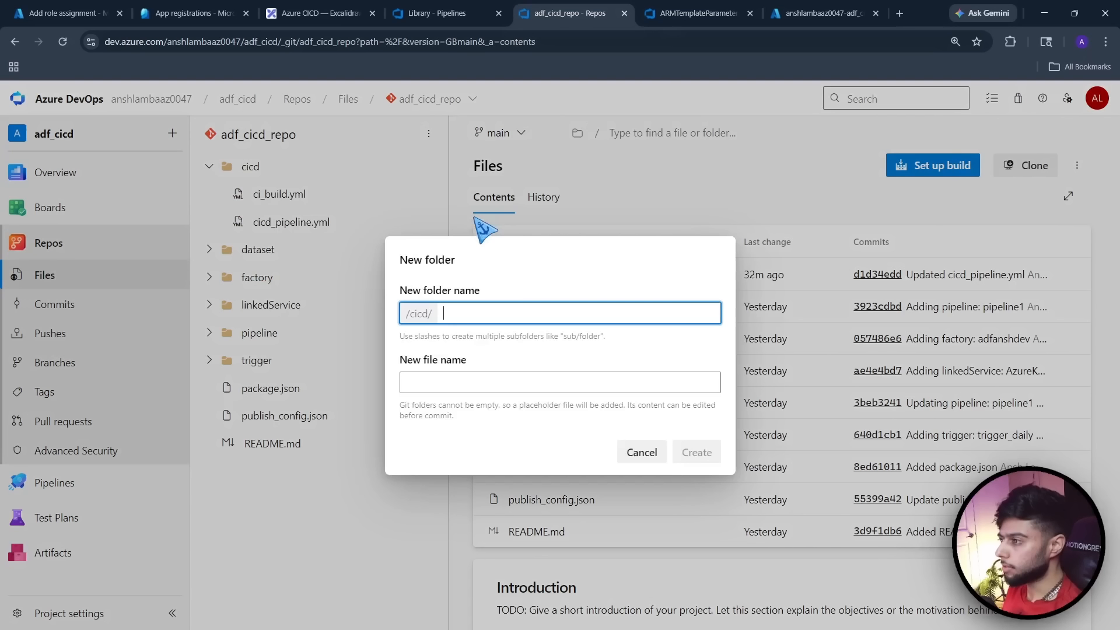
{"action": "type", "text": "ARM"}
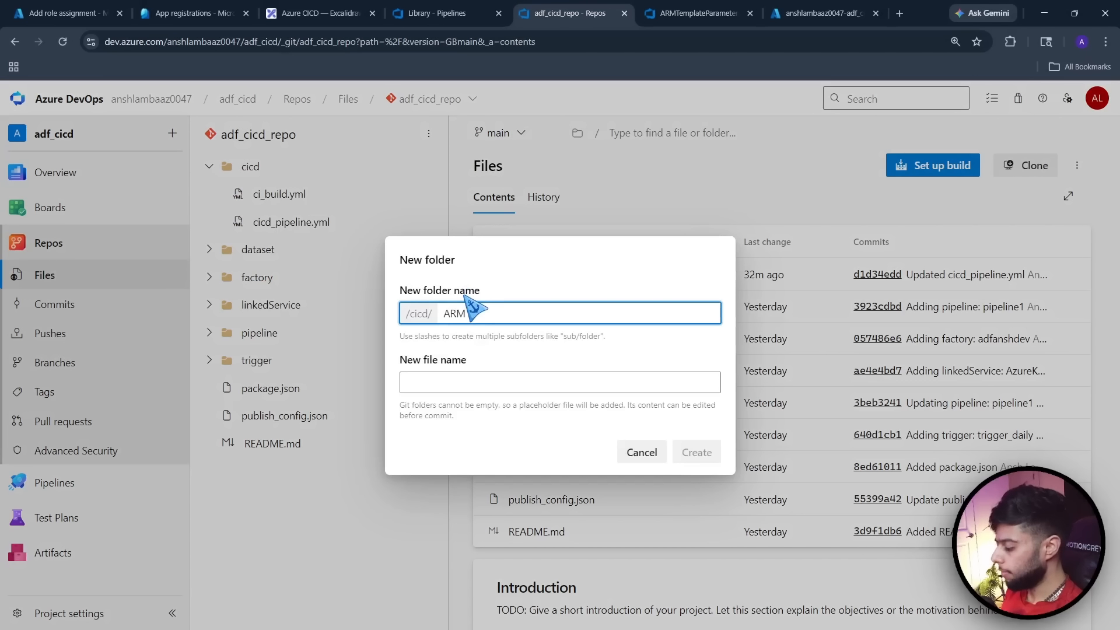
{"action": "type", "text": "Params"}
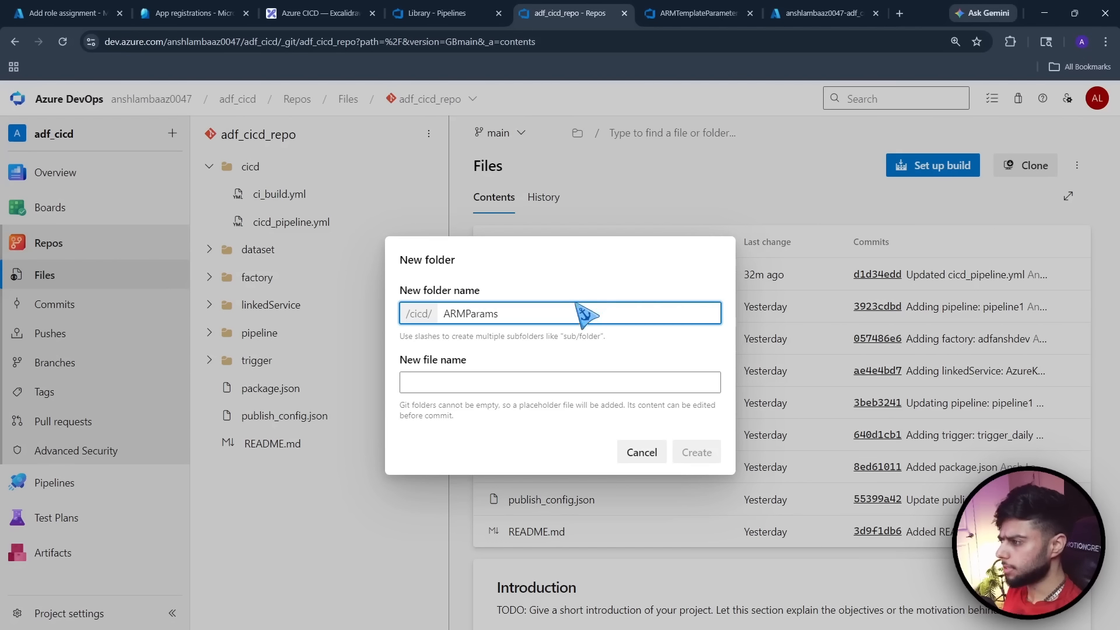
{"action": "left_click", "coordinate": [447, 382]}
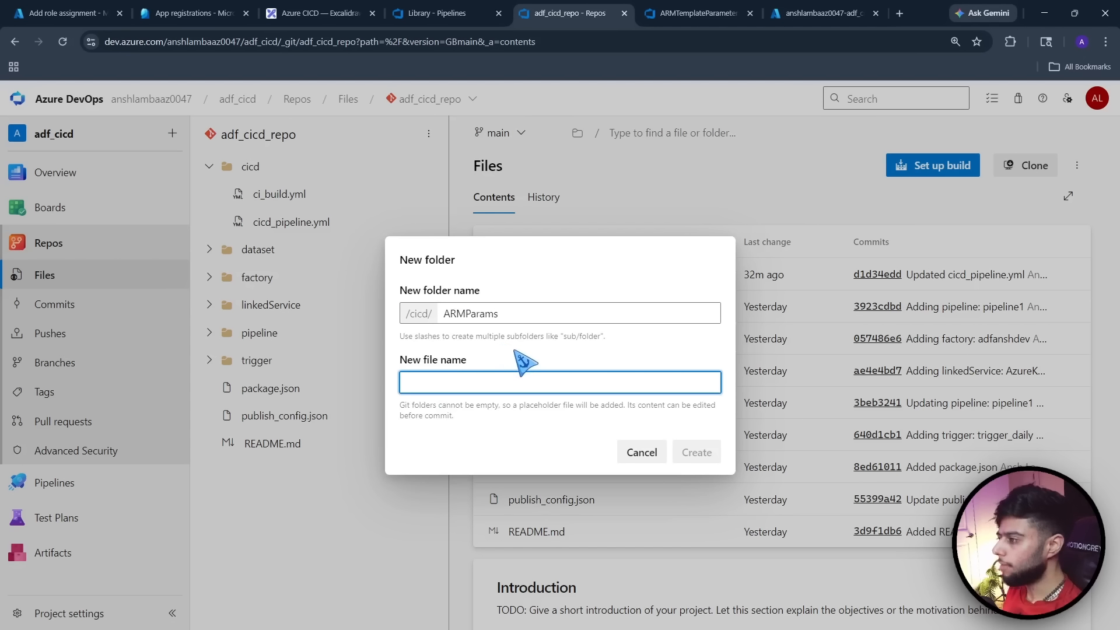
{"action": "type", "text": "qa"}
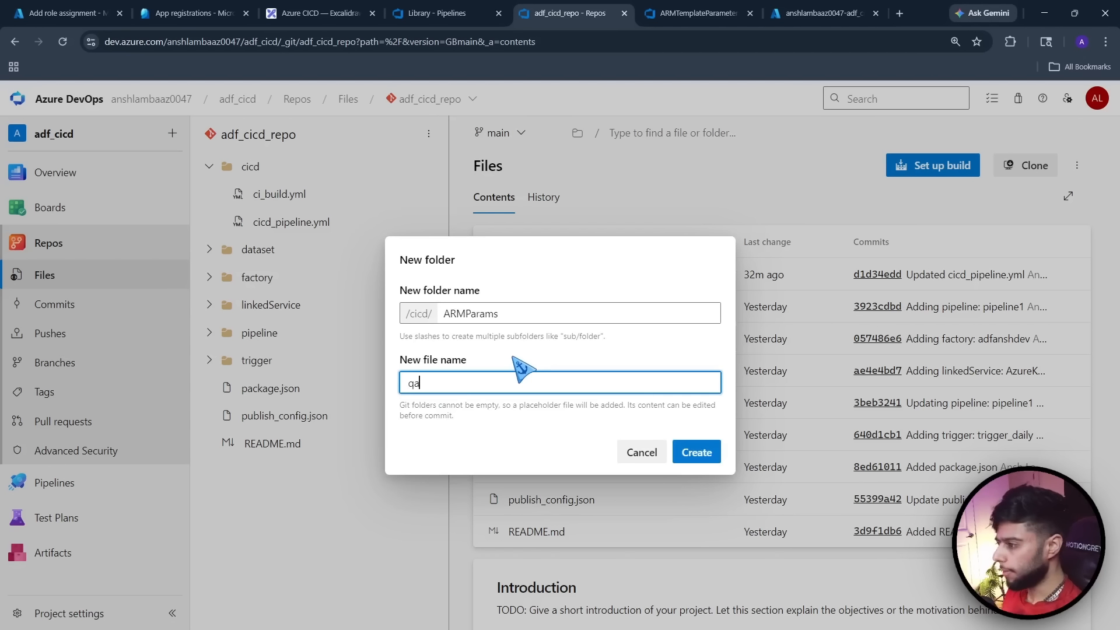
{"action": "type", "text": ".json"}
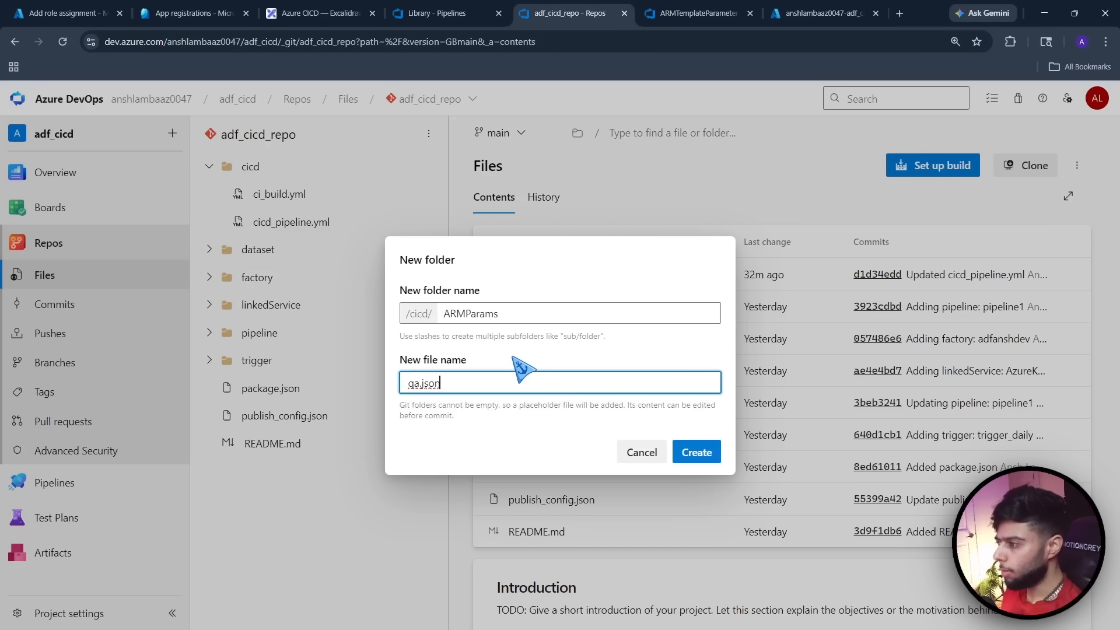
{"action": "key", "text": "BackSpace"}
{"action": "key", "text": "BackSpace"}
{"action": "type", "text": "dev"}
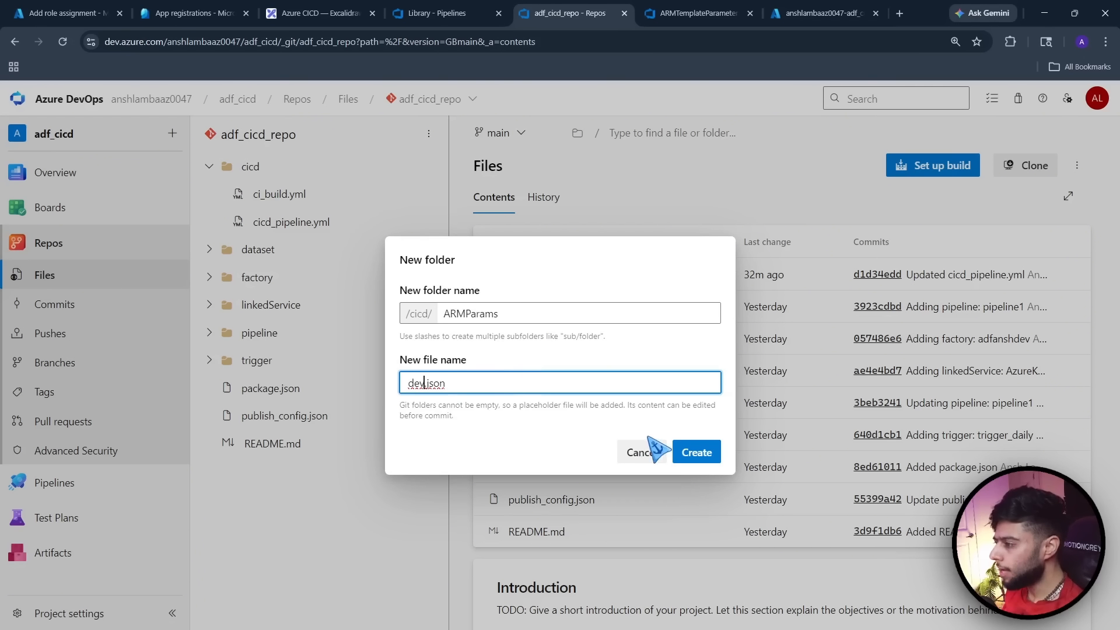
{"action": "left_click", "coordinate": [694, 454]}
Paste the copied ARM template parameters into dev.json and commit the file to the main branch
{"action": "key", "text": "ctrl+v"}
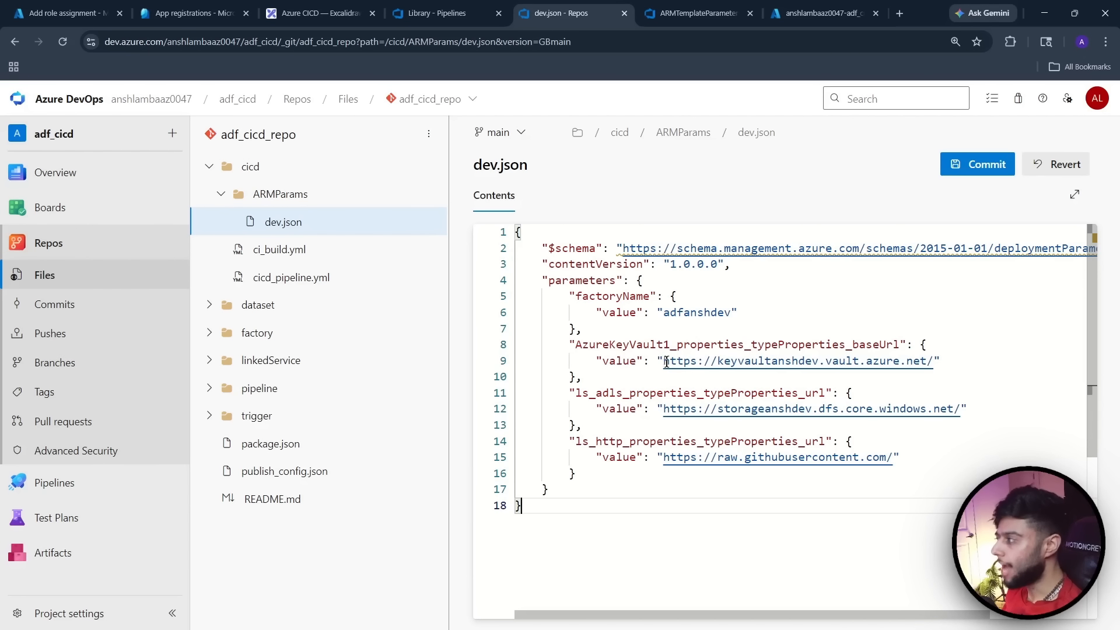
{"action": "left_click", "coordinate": [975, 168]}
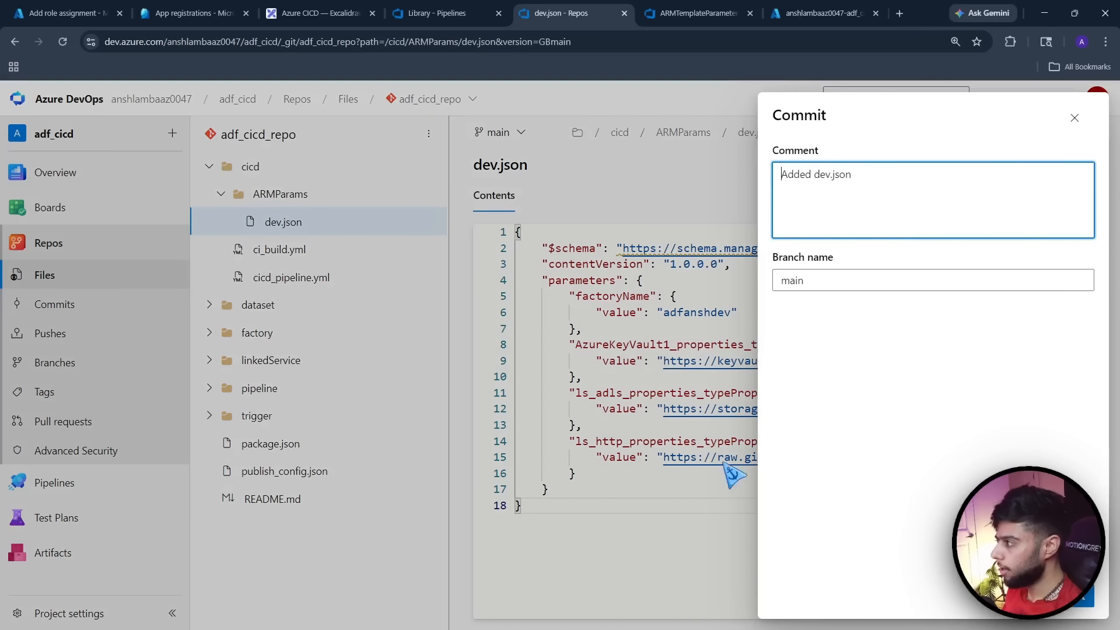
{"action": "left_click", "coordinate": [1082, 619]}
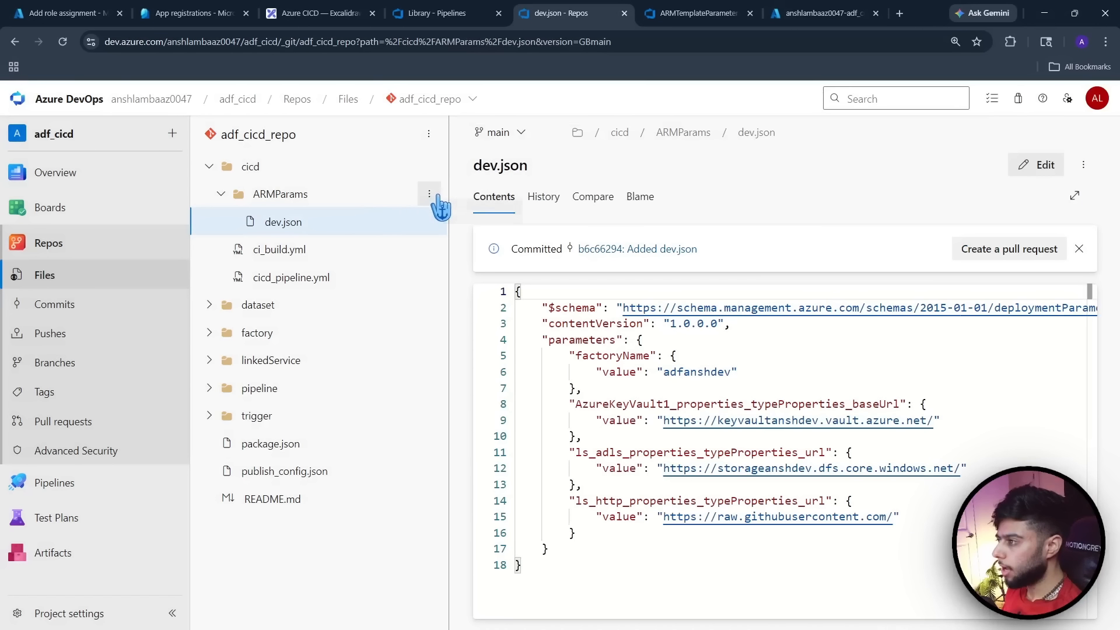
Create qa.json in the ARMParams folder and paste the copied ARM template parameters into it
{"action": "left_click", "coordinate": [429, 194]}
{"action": "mouse_move", "coordinate": [379, 232]}
{"action": "left_click", "coordinate": [475, 225]}
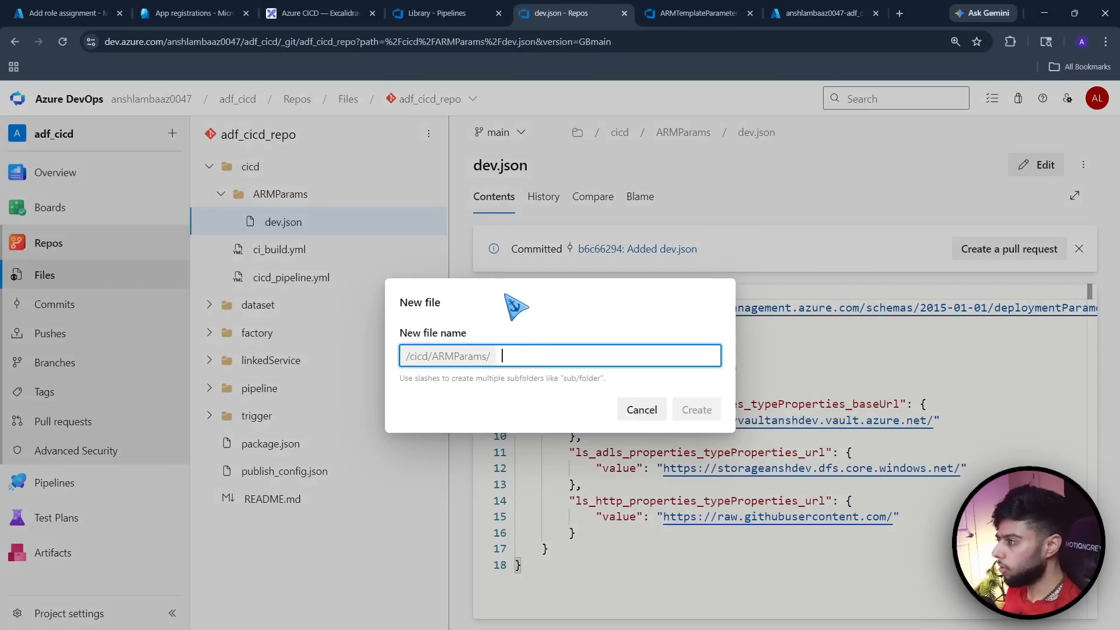
{"action": "type", "text": "qa.json"}
{"action": "left_click", "coordinate": [697, 410]}
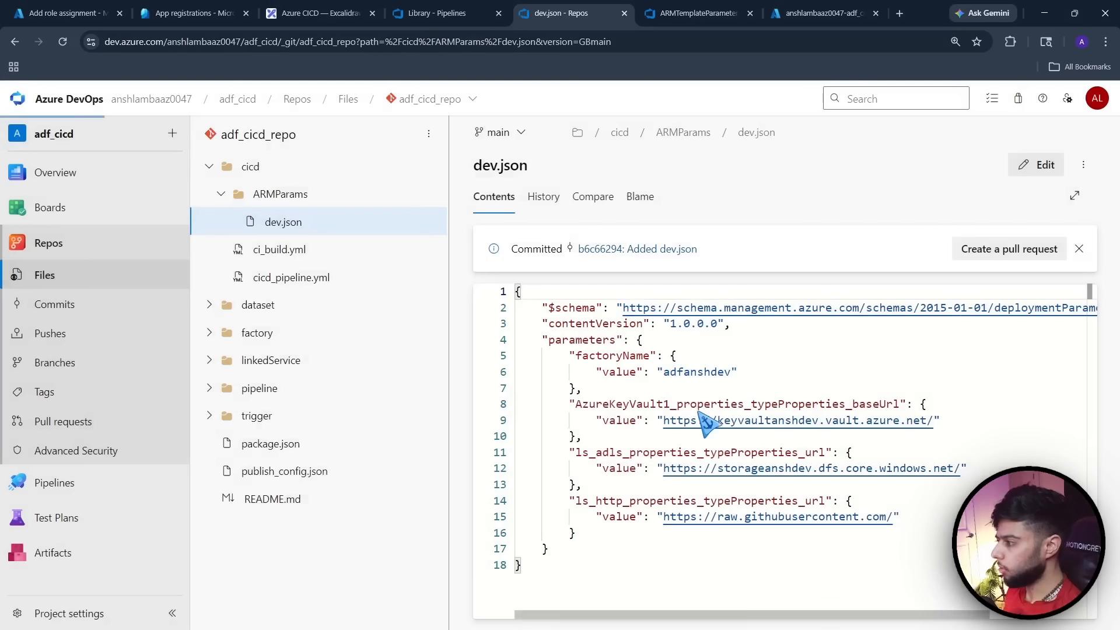
{"action": "type", "text": "{     \"$schema\": \"https://schema.management.azure.com/schemas/2015-01-01/deploymentParameters.json#\",     \"contentVersion\": \"1.0.0.0\",     \"parameters\": {         \"factoryName\": {             \"value\": \"adfanshdev\"         },         \"AzureKeyVault1_properties_typeProperties_baseUrl\": {             \"value\": \"https://keyvaultanshdev.vault.azure.net/\"         },         \"ls_adls_properties_typeProperties_url\": {             \"value\": \"https://storageanshdev.dfs.core.windows.net/\"         },         \"ls_http_properties_typeProperties_url\": {             \"value\": \"https://raw.githubusercontent.com/\"         }     } }"}
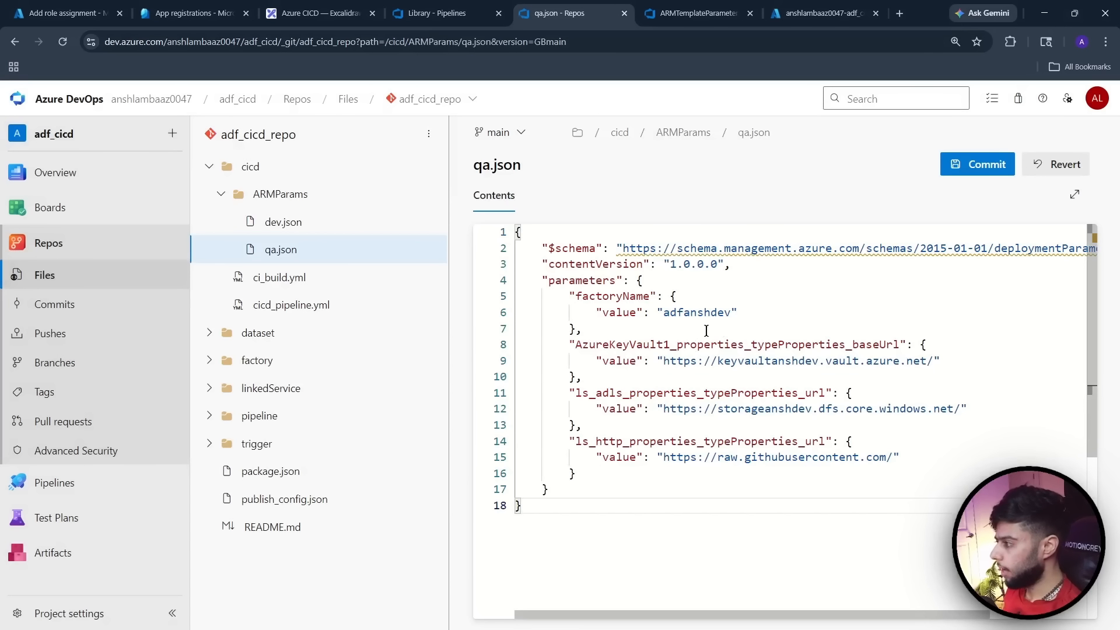
In qa.json, replace the dev suffix with qa in the factory name, key vault URL and ADLS storage URL values
{"action": "left_click_drag", "start_coordinate": [733, 315], "coordinate": [713, 317]}
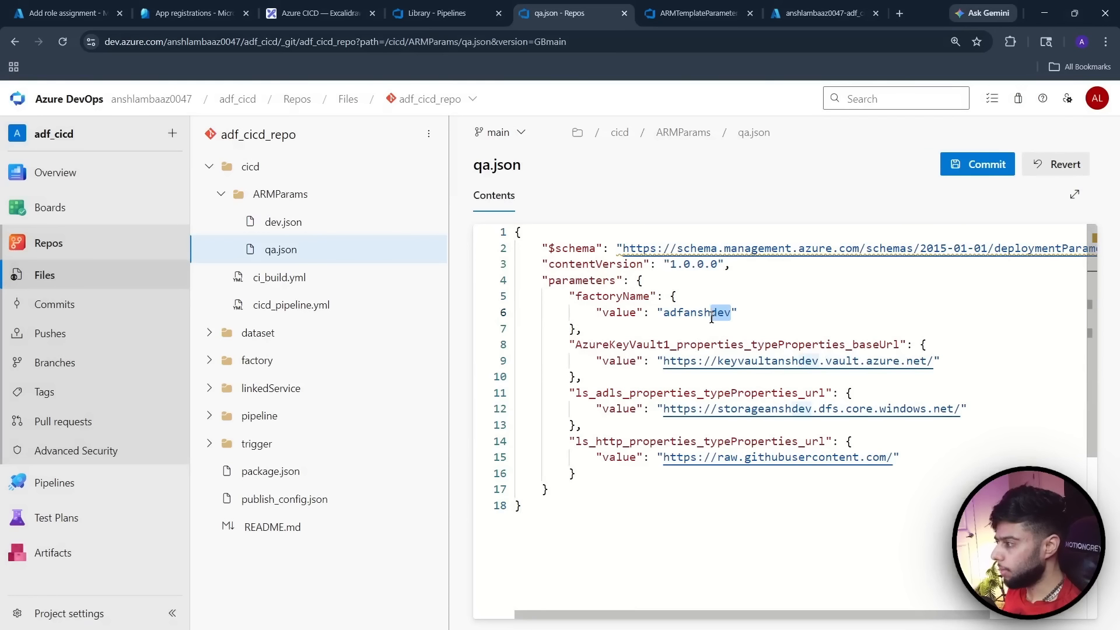
{"action": "type", "text": "qa"}
{"action": "left_click_drag", "start_coordinate": [818, 365], "coordinate": [798, 362]}
{"action": "type", "text": "qa"}
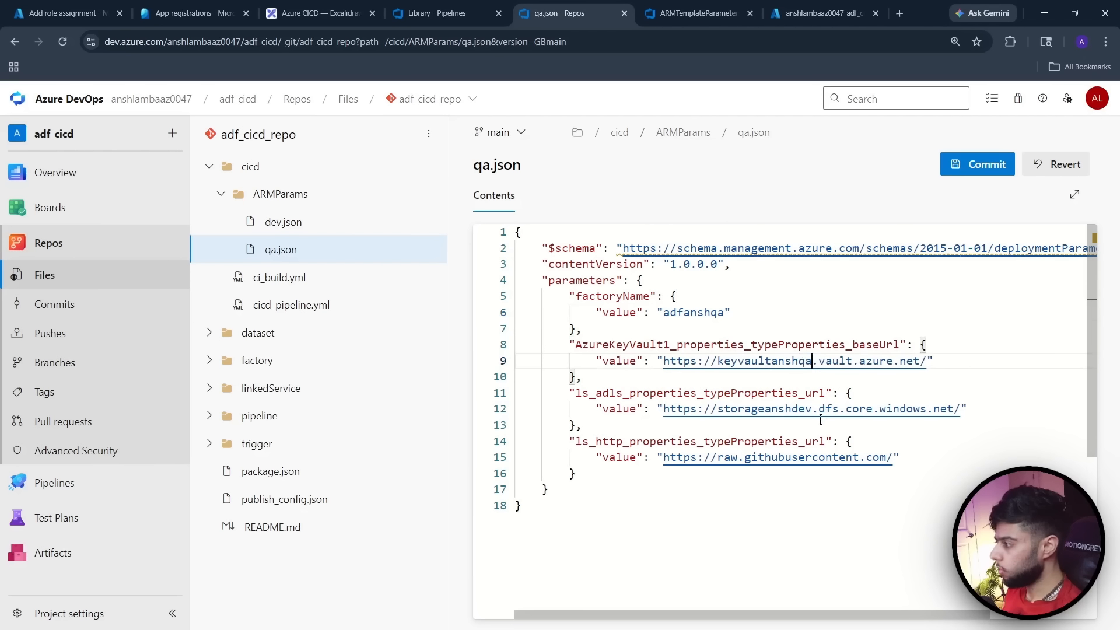
{"action": "left_click_drag", "start_coordinate": [812, 411], "coordinate": [791, 411]}
{"action": "type", "text": "qa"}
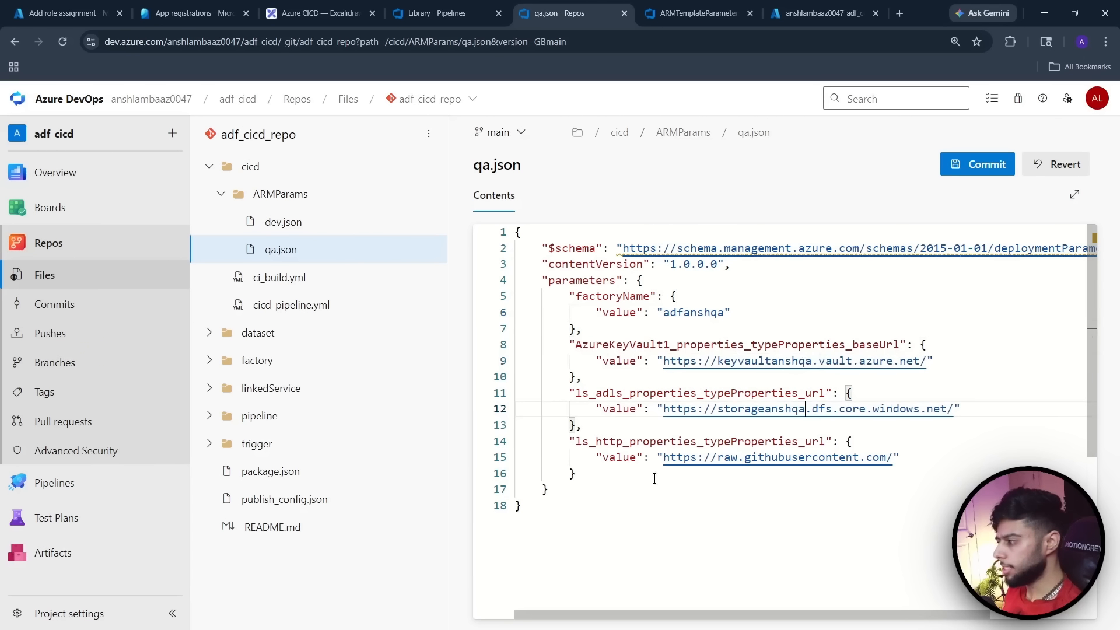
Commit qa.json to the main branch with the default comment
{"action": "left_click_drag", "start_coordinate": [576, 474], "coordinate": [524, 456]}
{"action": "left_click", "coordinate": [560, 489]}
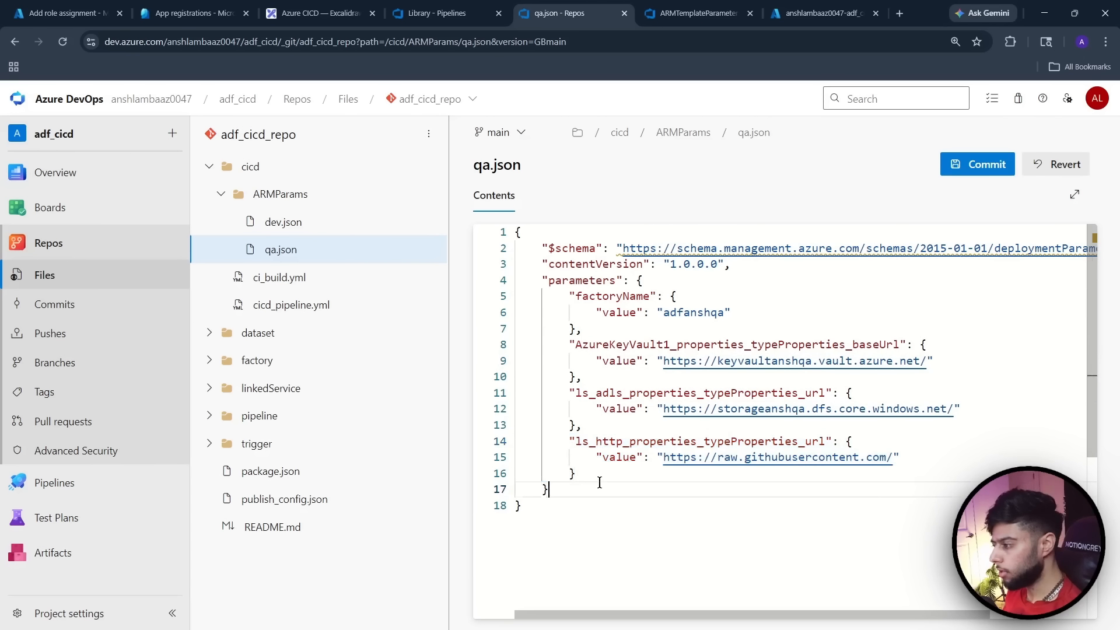
{"action": "left_click", "coordinate": [963, 179]}
{"action": "left_click", "coordinate": [1072, 595]}
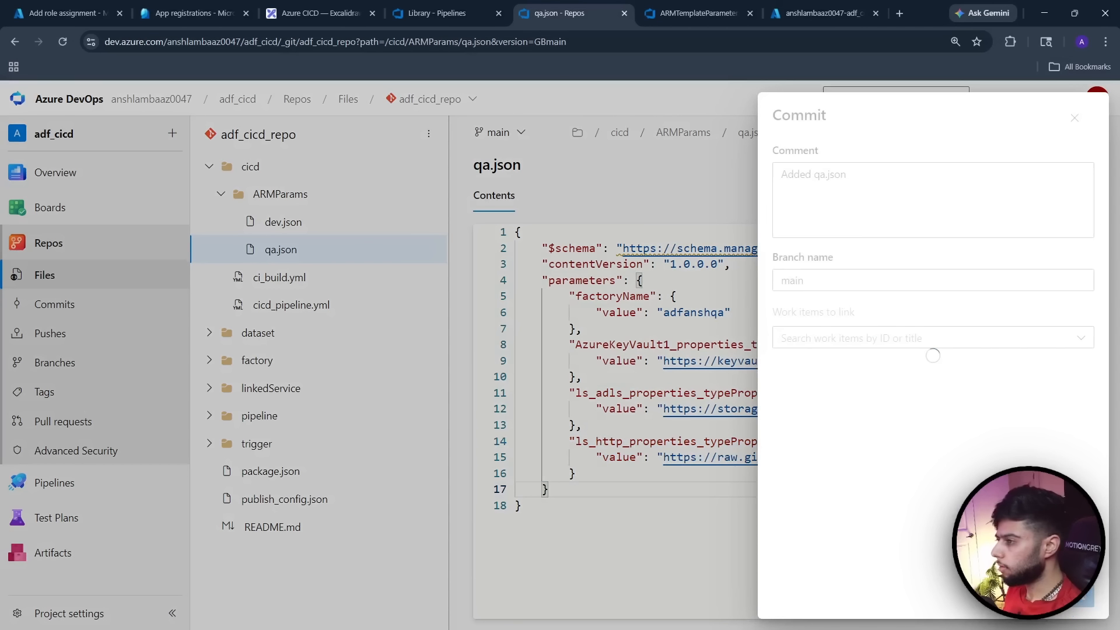
Create a new file named pd.json in the ARMParams folder
{"action": "left_click", "coordinate": [429, 249]}
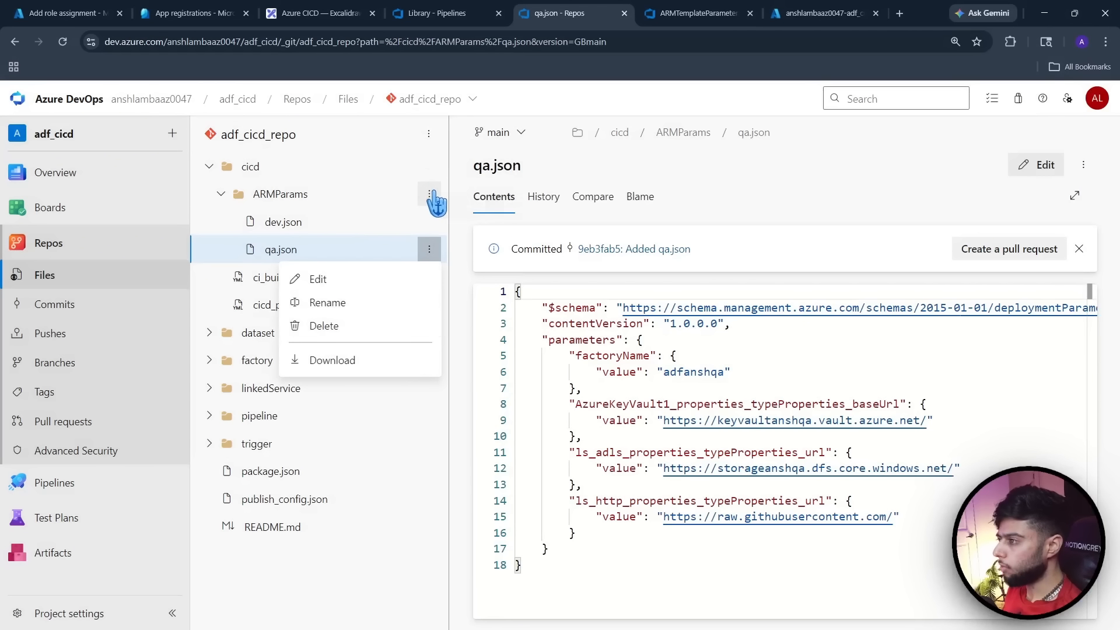
{"action": "left_click", "coordinate": [429, 193]}
{"action": "mouse_move", "coordinate": [348, 232]}
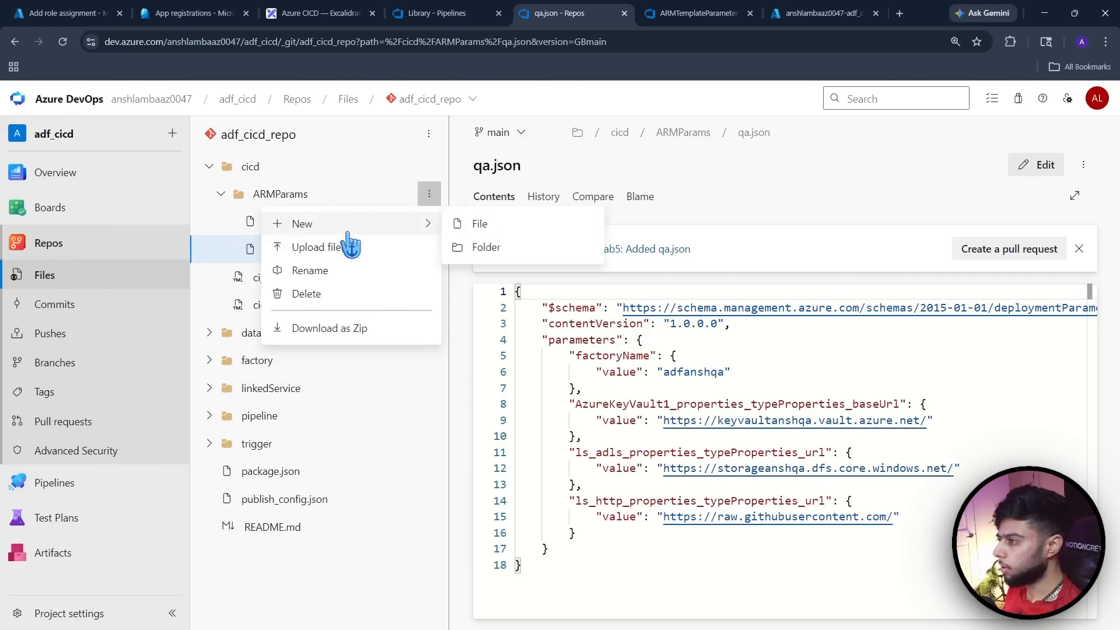
{"action": "left_click", "coordinate": [510, 223]}
{"action": "type", "text": "prod."}
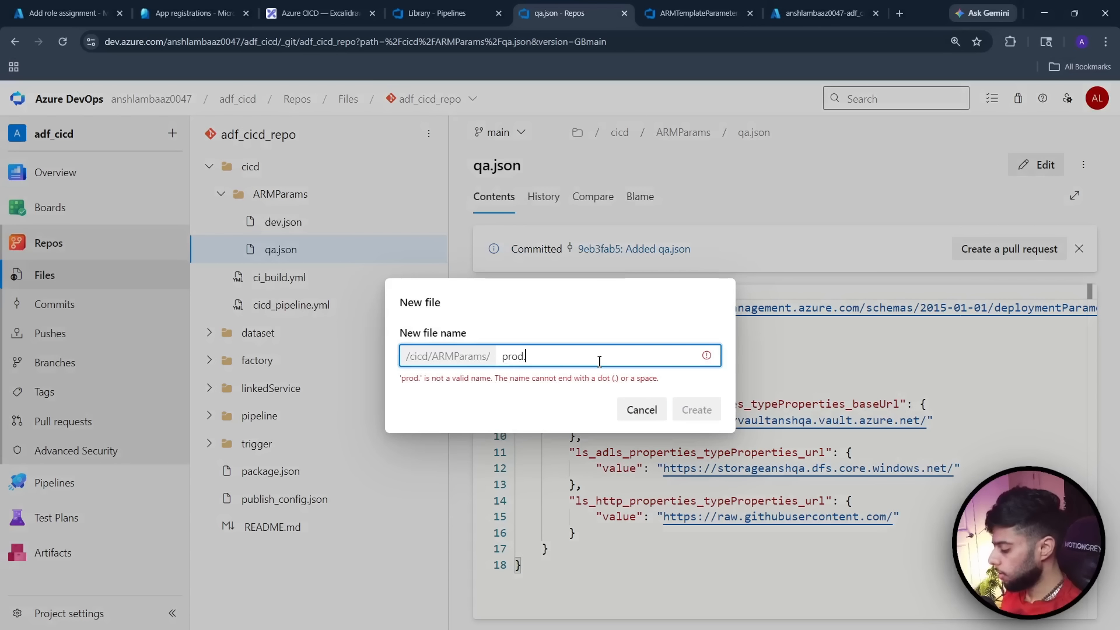
{"action": "type", "text": "json"}
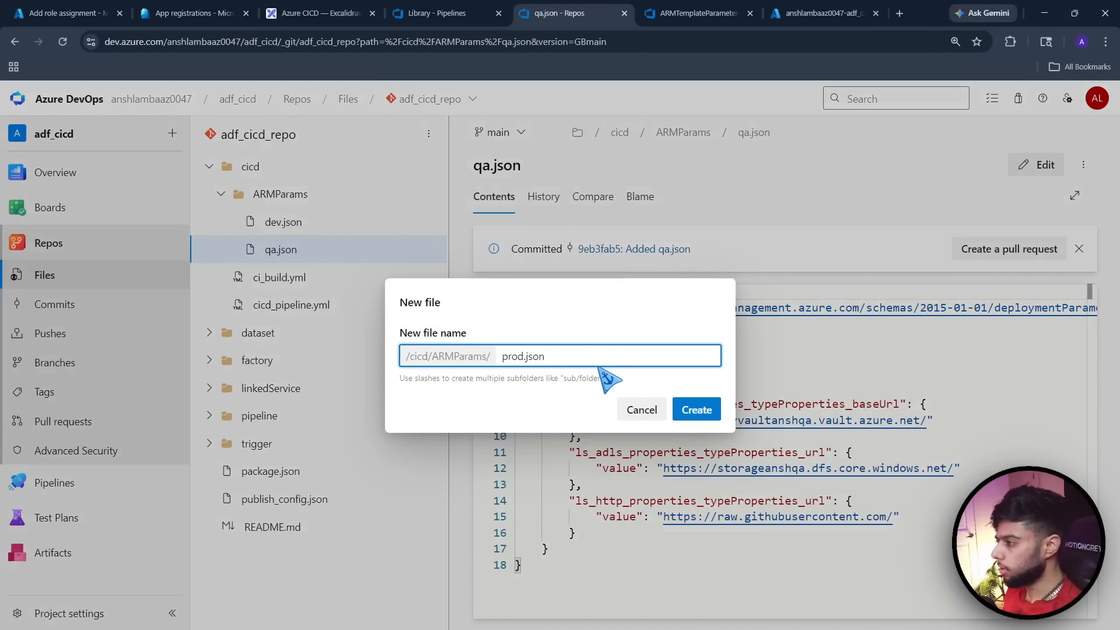
{"action": "key", "text": "BackSpace"}
{"action": "key", "text": "BackSpace"}
{"action": "key", "text": "BackSpace"}
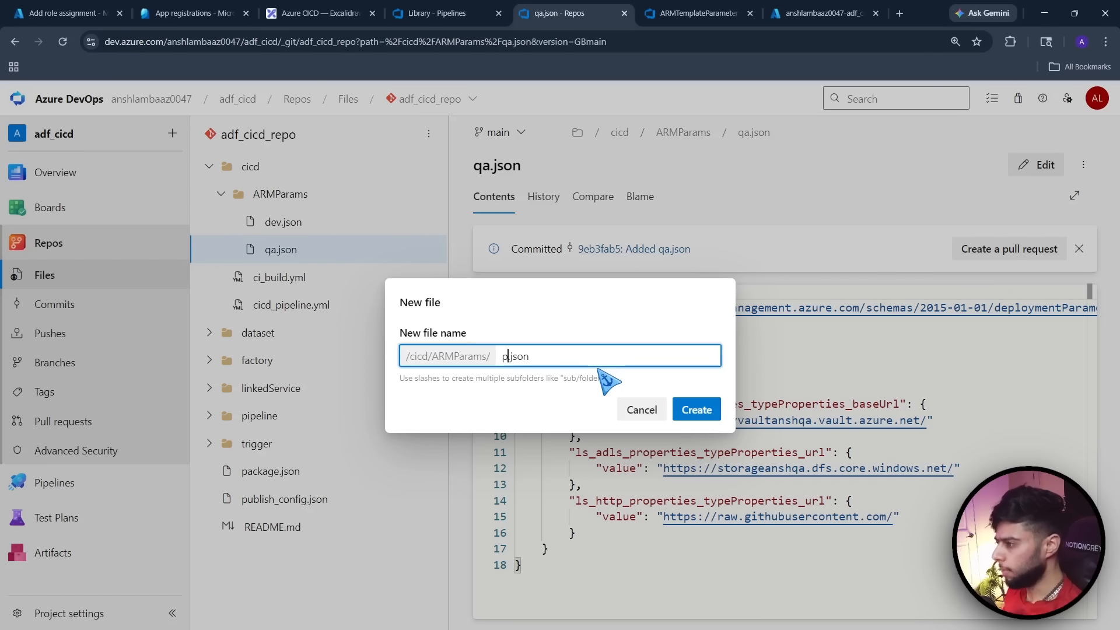
{"action": "type", "text": "d"}
{"action": "left_click", "coordinate": [692, 409]}
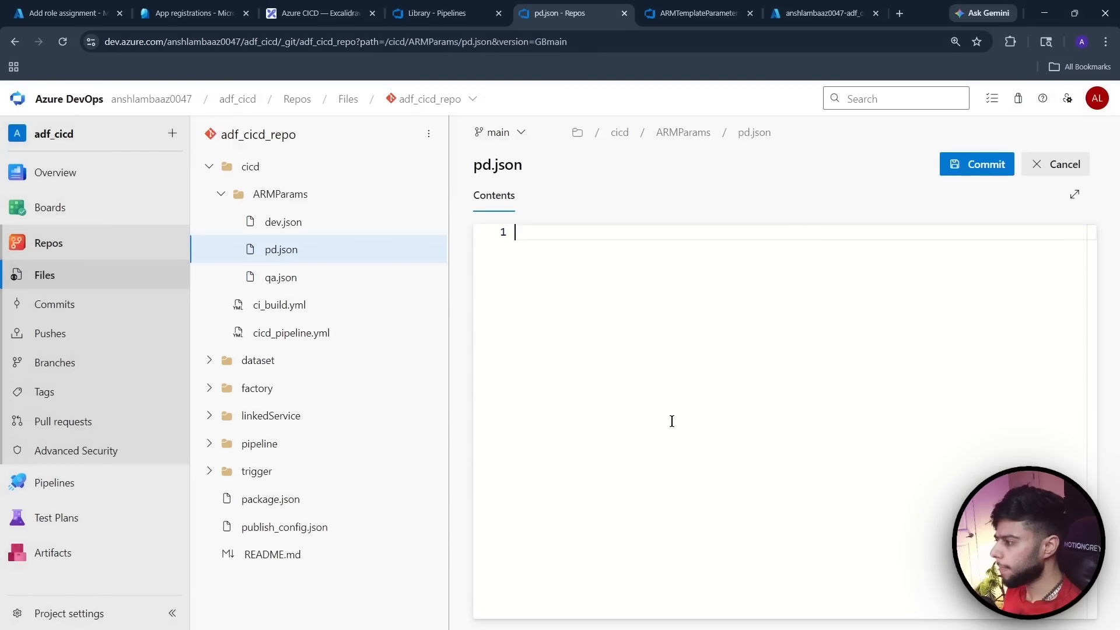
Paste the dev parameter JSON into pd.json and replace dev with pd in the factory name, key vault URL and ADLS storage URL
{"action": "type", "text": "{     \"$schema\": \"https://schema.management.azure.com/schemas/2015-01-01/deploymentParameters.json#\",     \"contentVersion\": \"1.0.0.0\",     \"parameters\": {         \"factoryName\": {             \"value\": \"adfanshdev\"         },         \"AzureKeyVault1_properties_typeProperties_baseUrl\": {             \"value\": \"https://keyvaultanshdev.vault.azure.net/\"         },         \"ls_adls_properties_typeProperties_url\": {             \"value\": \"https://storageanshdev.dfs.core.windows.net/\"         },         \"ls_http_properties_typeProperties_url\": {             \"value\": \"https://raw.githubusercontent.com/\"         }     } }"}
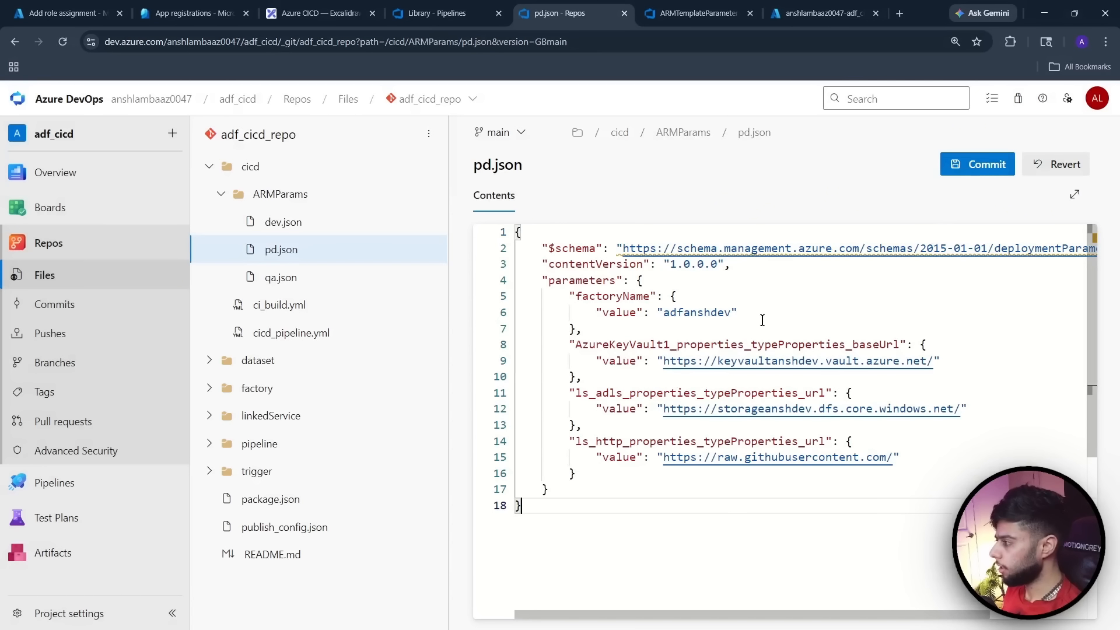
{"action": "left_click_drag", "start_coordinate": [731, 315], "coordinate": [711, 313]}
{"action": "type", "text": "pd"}
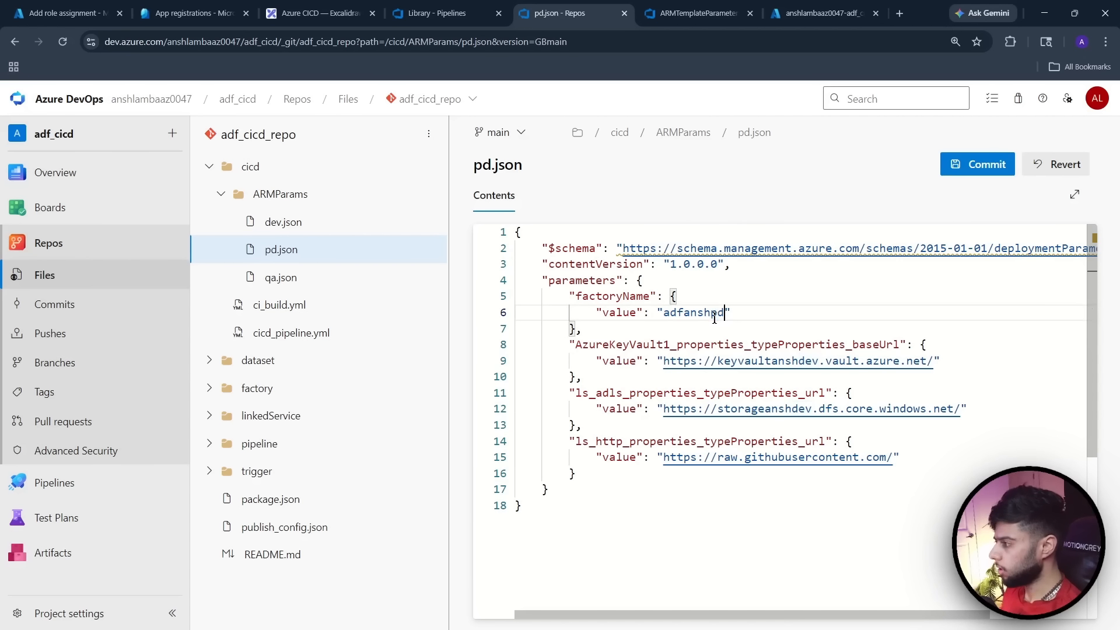
{"action": "left_click_drag", "start_coordinate": [819, 362], "coordinate": [800, 363]}
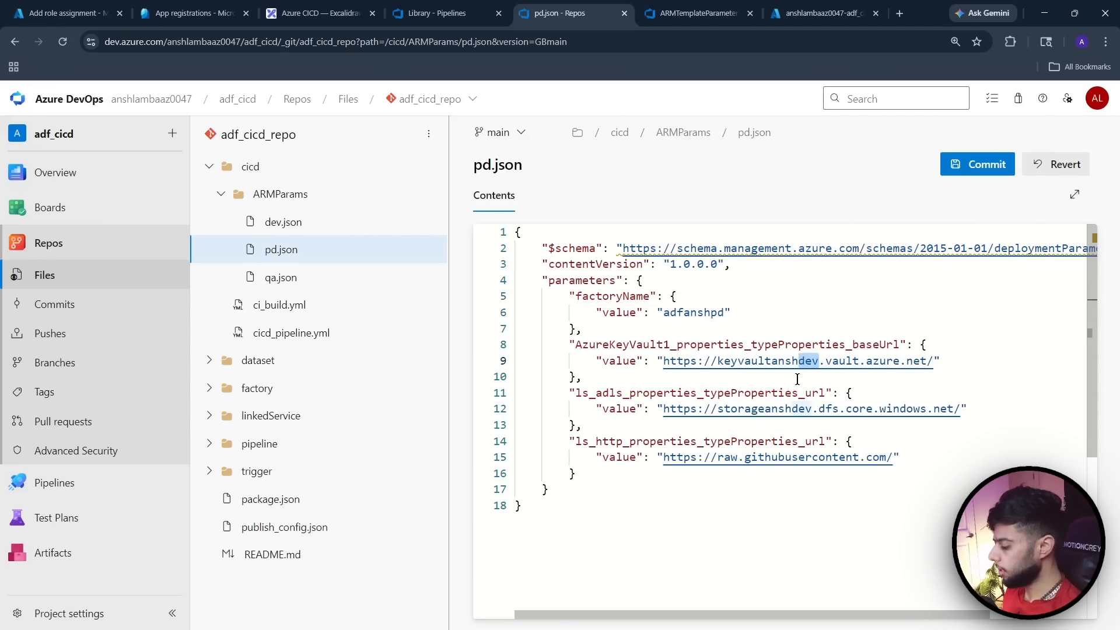
{"action": "type", "text": "pd"}
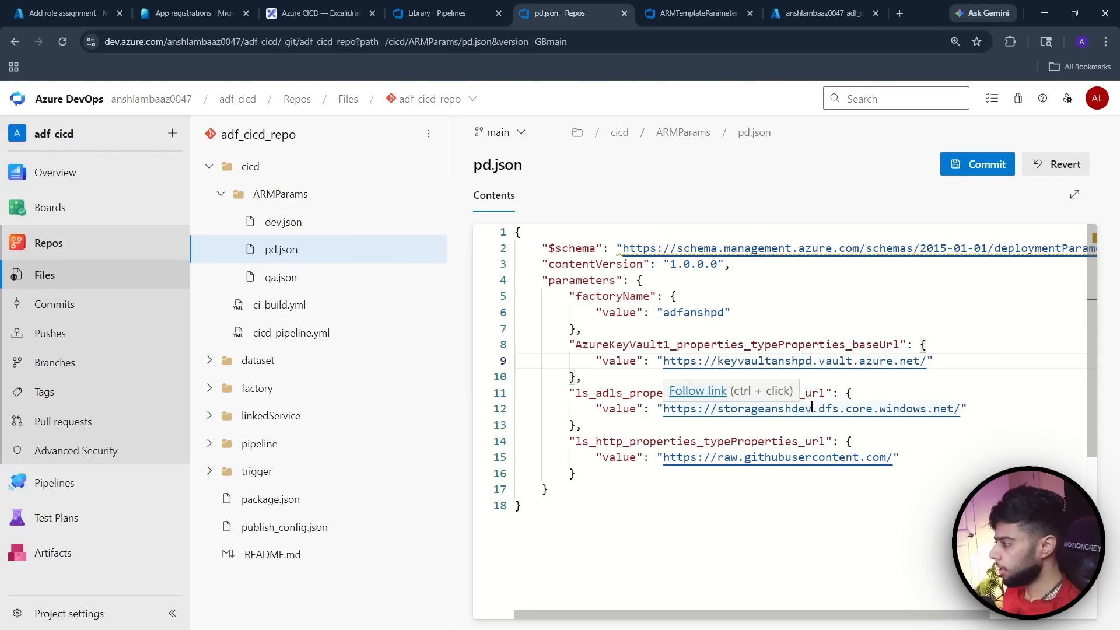
{"action": "left_click_drag", "start_coordinate": [813, 409], "coordinate": [794, 408]}
{"action": "type", "text": "pd"}
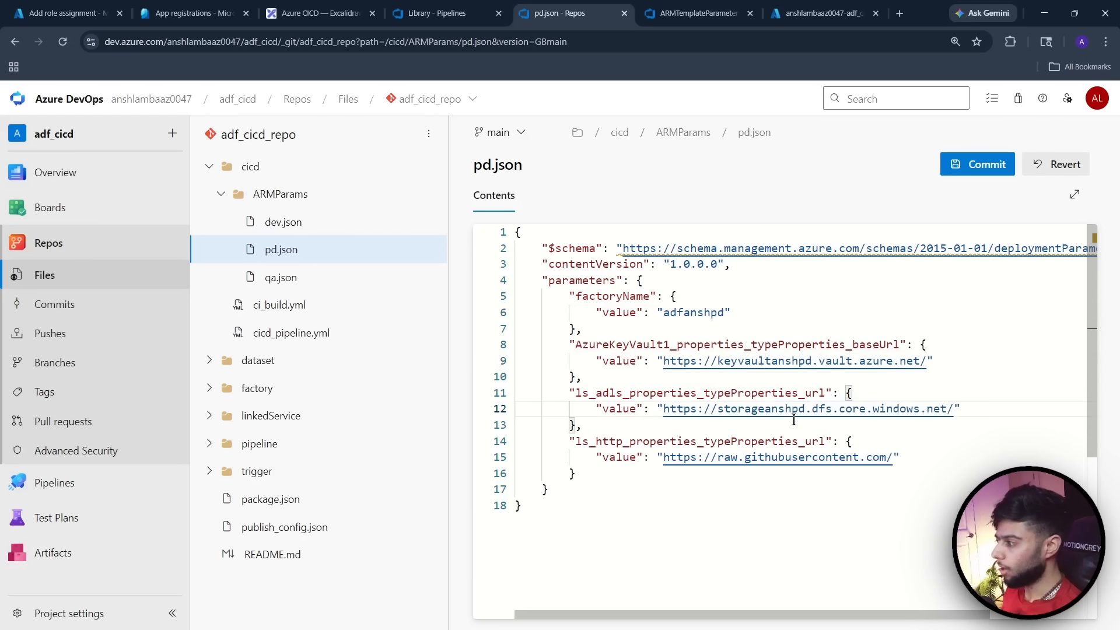
Commit pd.json to the main branch with the default comment
{"action": "left_click", "coordinate": [696, 516]}
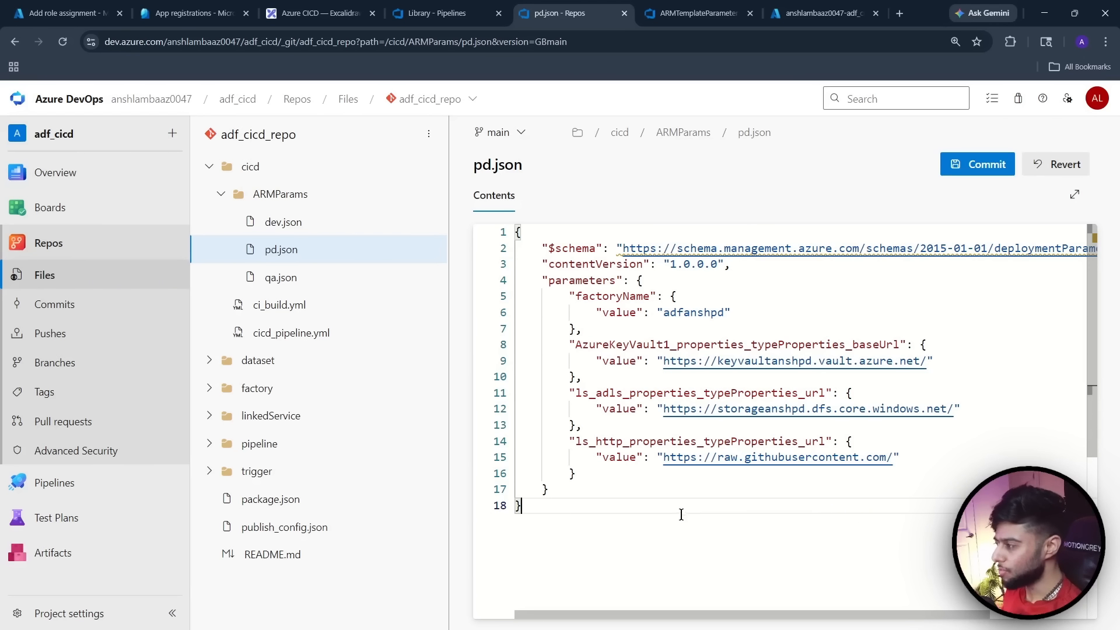
{"action": "left_click", "coordinate": [977, 172]}
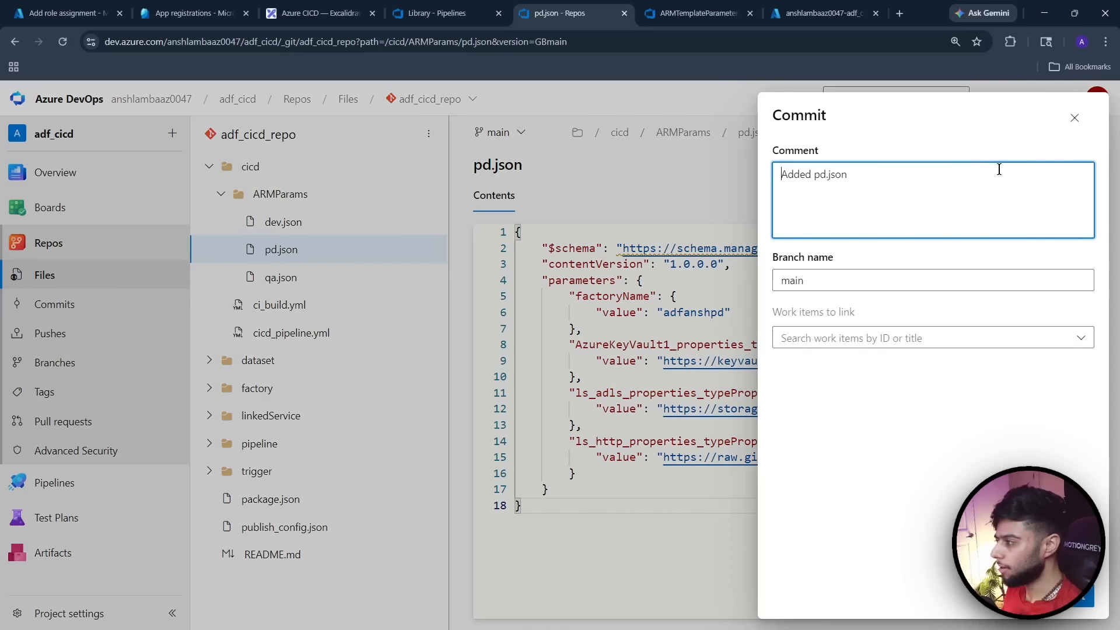
{"action": "left_click", "coordinate": [1073, 596]}
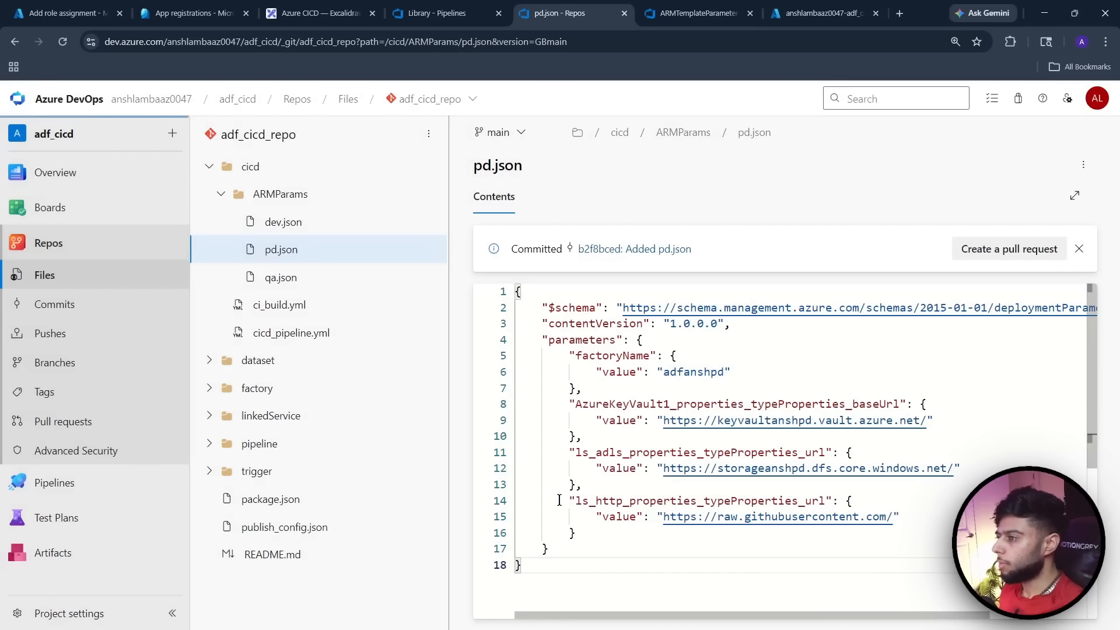
Collapse the ARMParams folder and narrow the file tree to widen the file contents area
{"action": "left_click", "coordinate": [222, 195]}
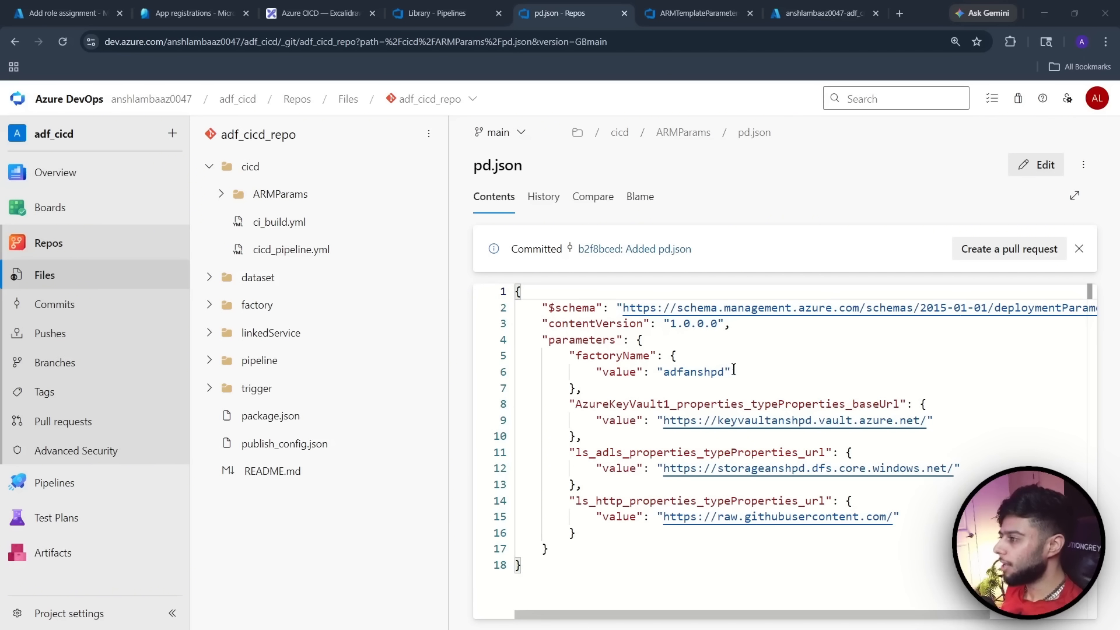
{"action": "left_click", "coordinate": [447, 267]}
{"action": "left_click_drag", "start_coordinate": [447, 267], "coordinate": [344, 295]}
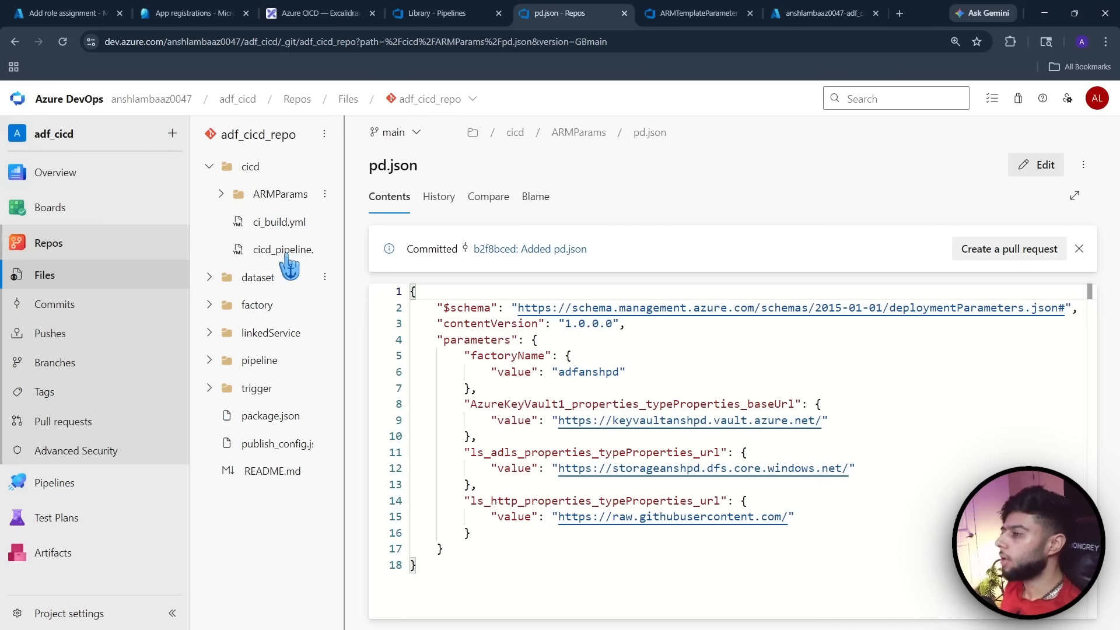
Create a new file named cd_deploy.yml in the cicd folder
{"action": "left_click", "coordinate": [325, 193]}
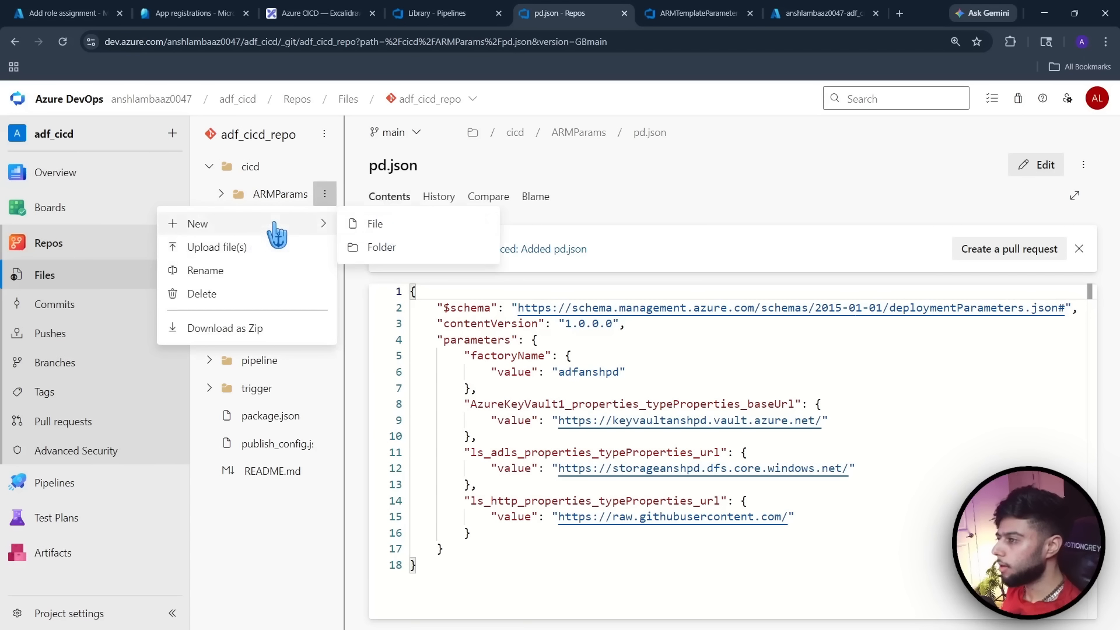
{"action": "left_click", "coordinate": [273, 553]}
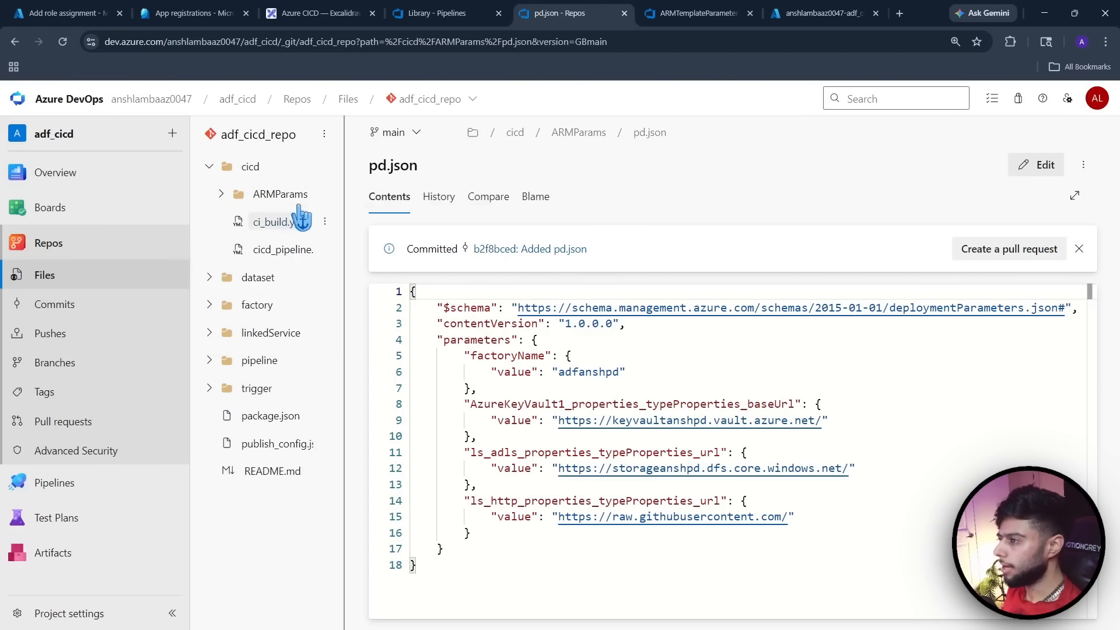
{"action": "left_click", "coordinate": [324, 166]}
{"action": "mouse_move", "coordinate": [327, 197]}
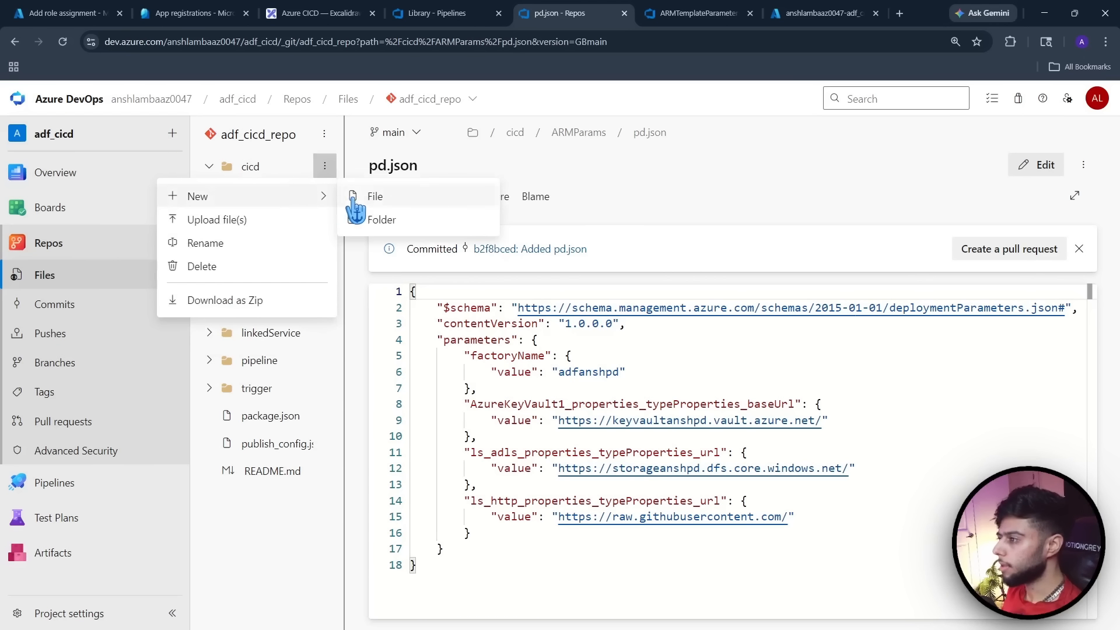
{"action": "left_click", "coordinate": [373, 194]}
{"action": "type", "text": "cd_depl"}
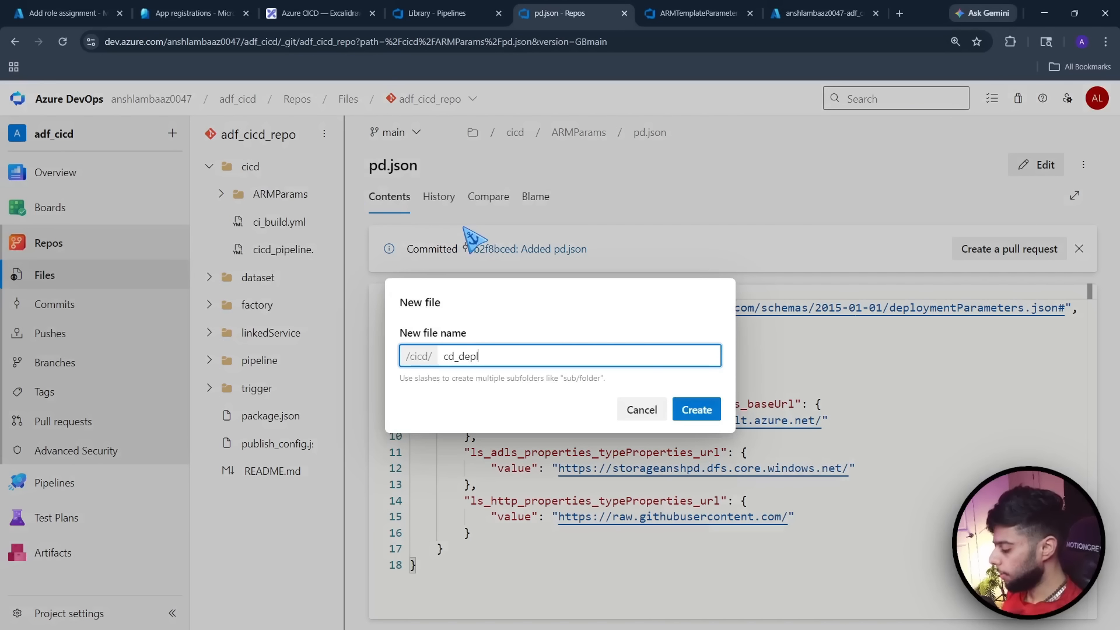
{"action": "type", "text": "oy.yml"}
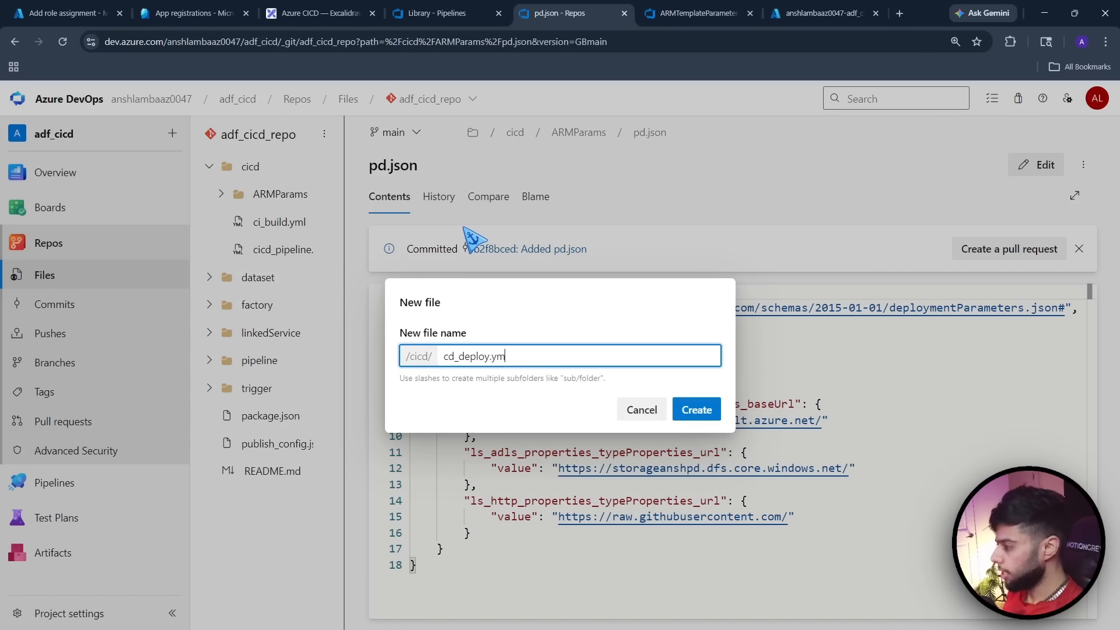
{"action": "key", "text": "Return"}
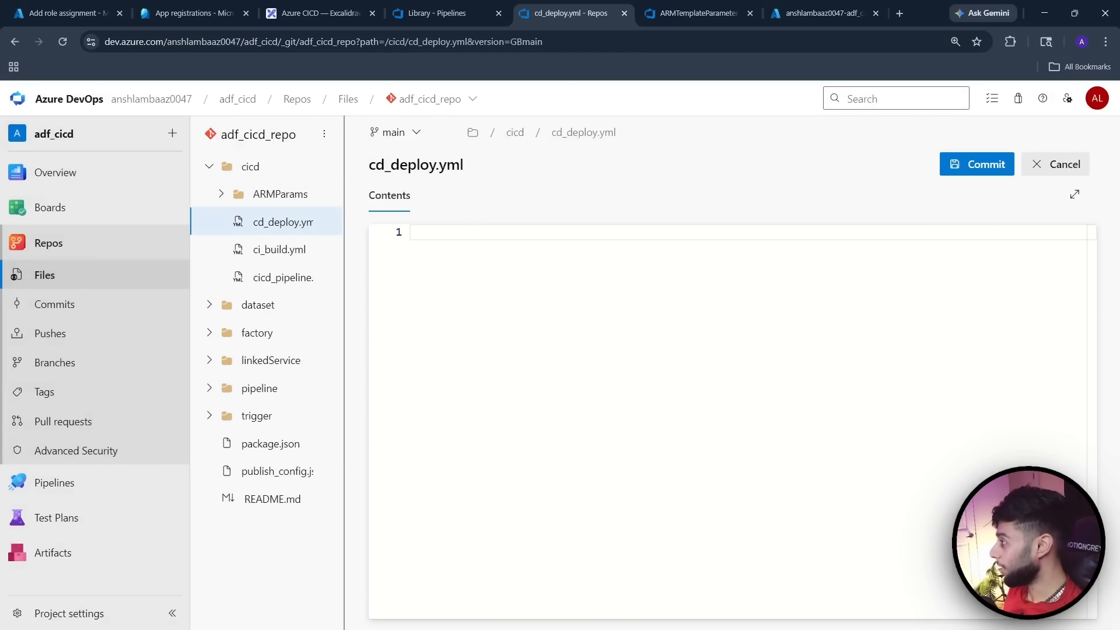
Paste a parameters block into cd_deploy.yml with string parameters AzureResourceManagerConnection, DataFactory, ResourceGroup and SubscriptionId
{"action": "left_click", "coordinate": [443, 251]}
{"action": "type", "text": "parameters: - name: AzureResourceManagerConnection   type: string - name: DataFactory   type: string - name: ResourceGroup   type: string - name: SubscriptionId   type: string"}
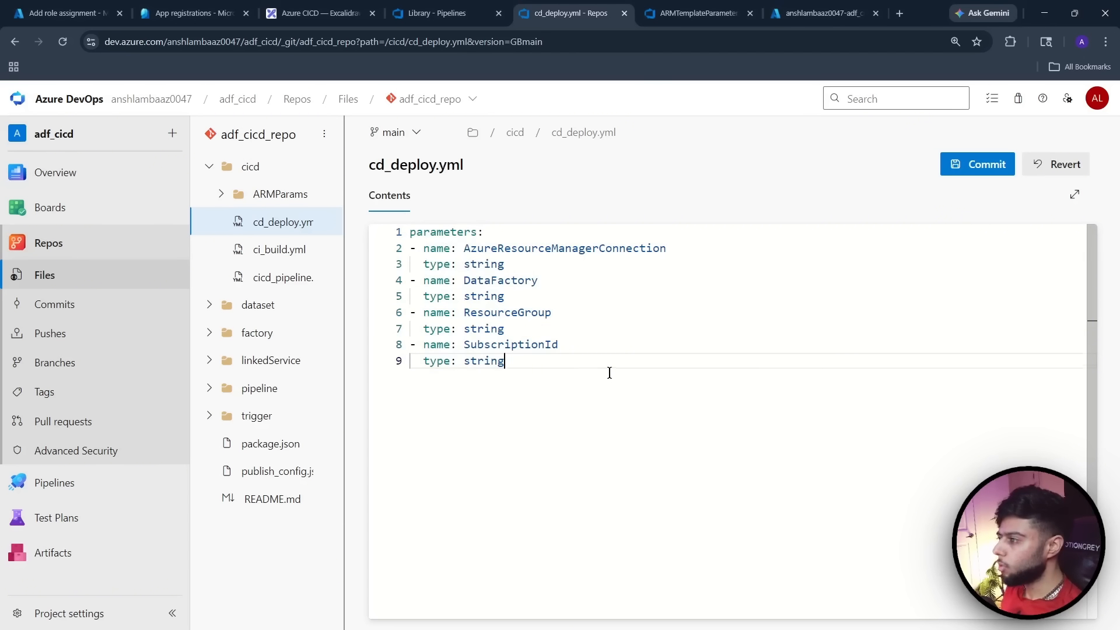
{"action": "scroll", "coordinate": [609, 373], "scroll_direction": "up", "scroll_amount": 1}
{"action": "left_click_drag", "start_coordinate": [529, 273], "coordinate": [402, 260]}
{"action": "left_click", "coordinate": [540, 266]}
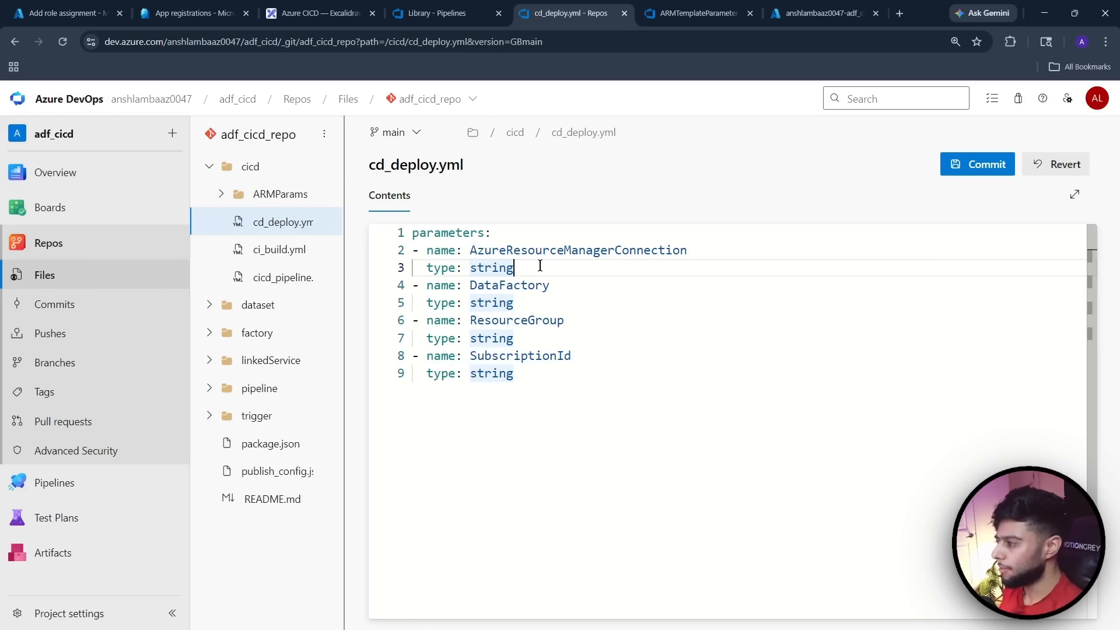
Add a "steps:" section below the parameters block, separated by a blank line
{"action": "left_click", "coordinate": [533, 376]}
{"action": "key", "text": "Return"}
{"action": "key", "text": "Return"}
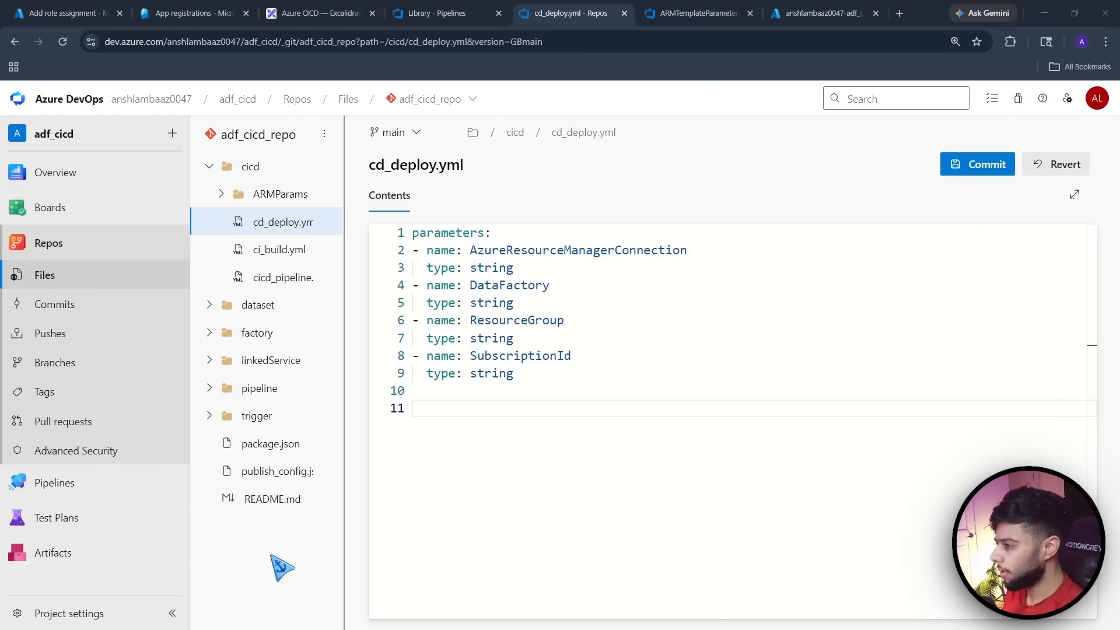
{"action": "left_click", "coordinate": [434, 413]}
{"action": "type", "text": "steps:"}
{"action": "key", "text": "Return"}
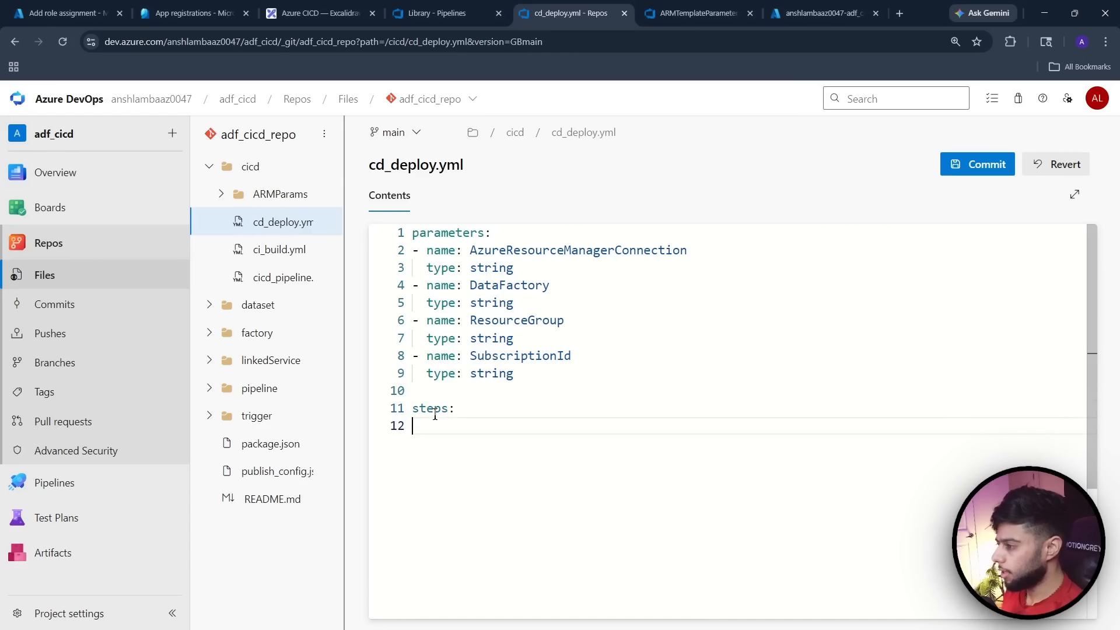
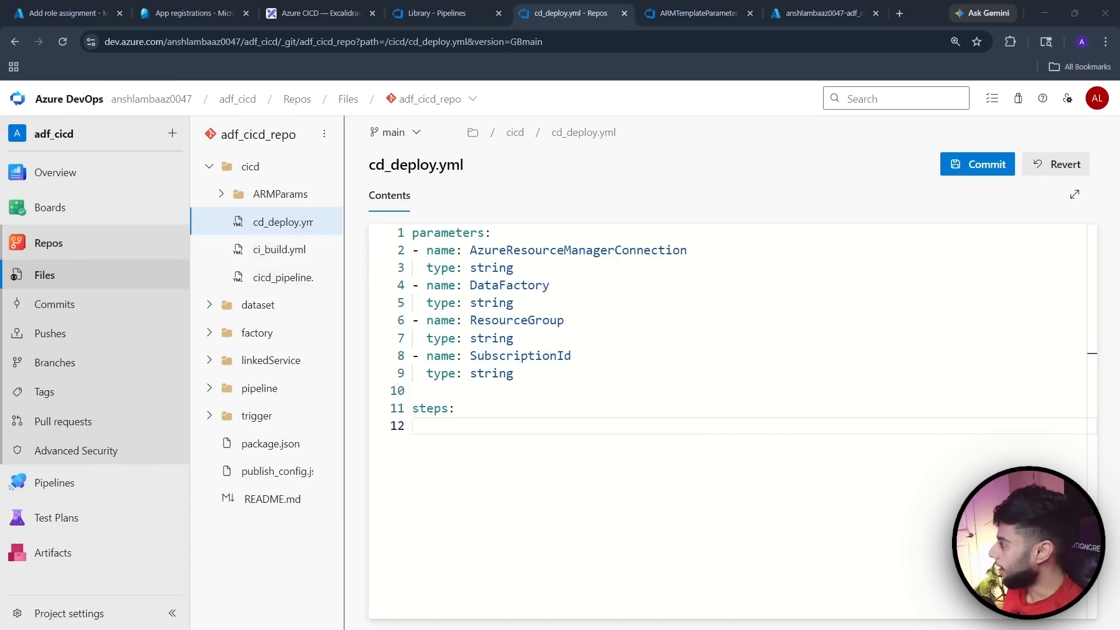
Under steps, add a "# Download Artifacts" comment and a DownloadPipelineArtifact@2 task fetching the current build's ARMTemplate artifact to $(Pipeline.Workspace)/ARMTemplate
{"action": "left_click", "coordinate": [426, 432]}
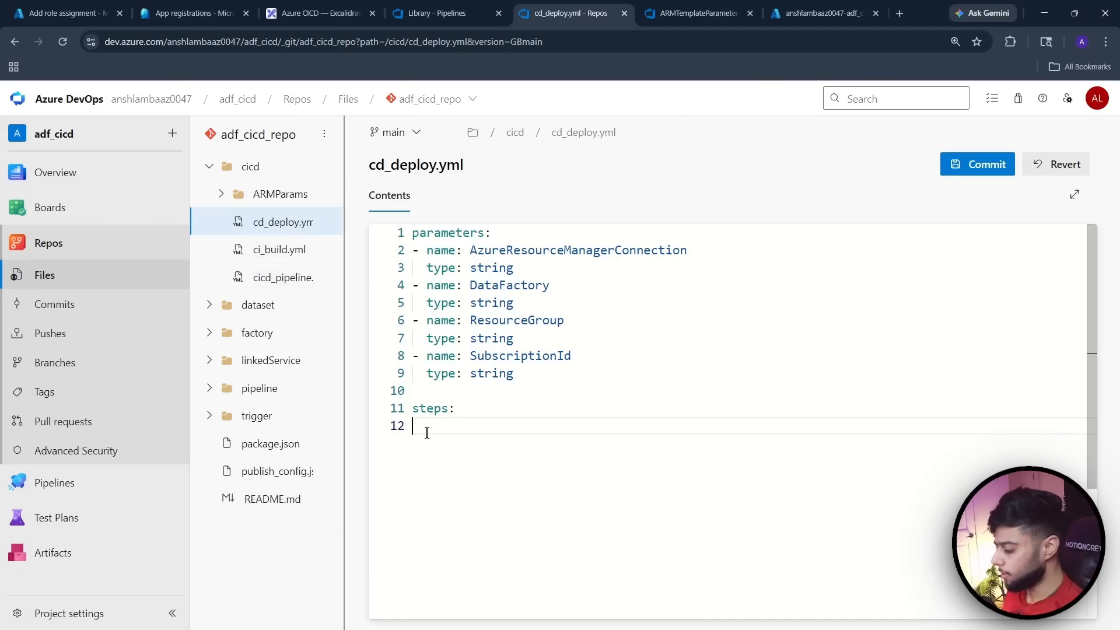
{"action": "key", "text": "Return"}
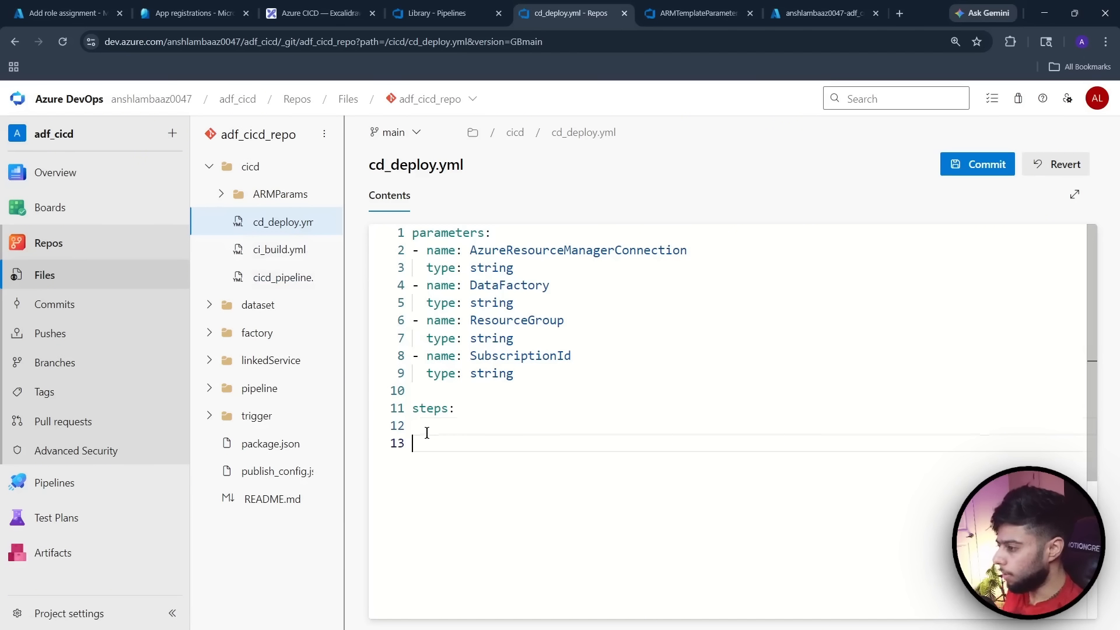
{"action": "type", "text": "#"}
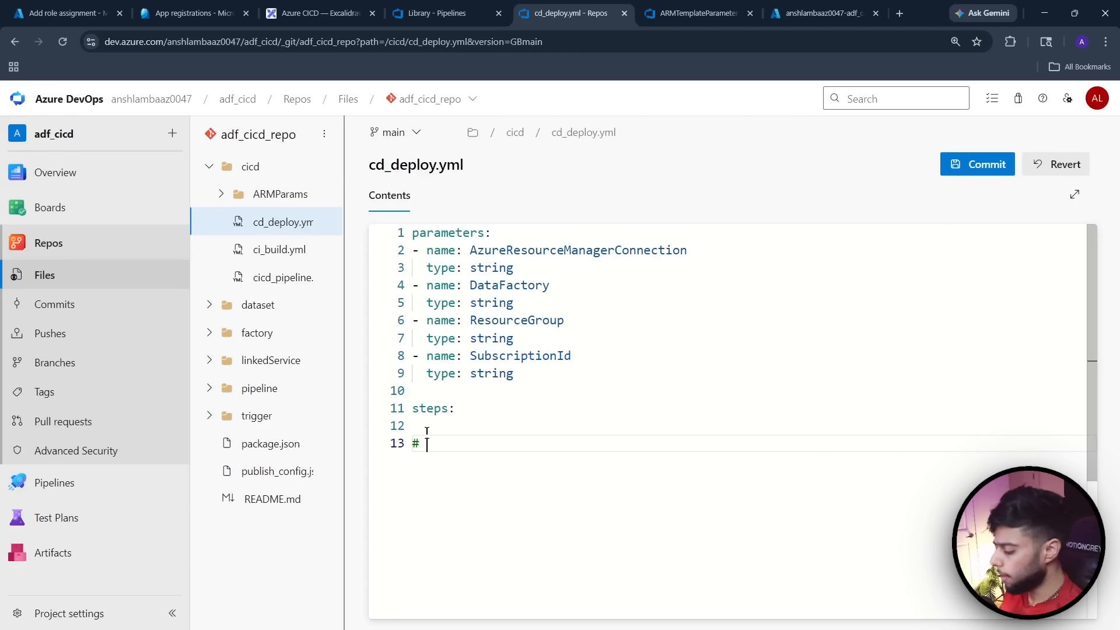
{"action": "type", "text": " Download Arty"}
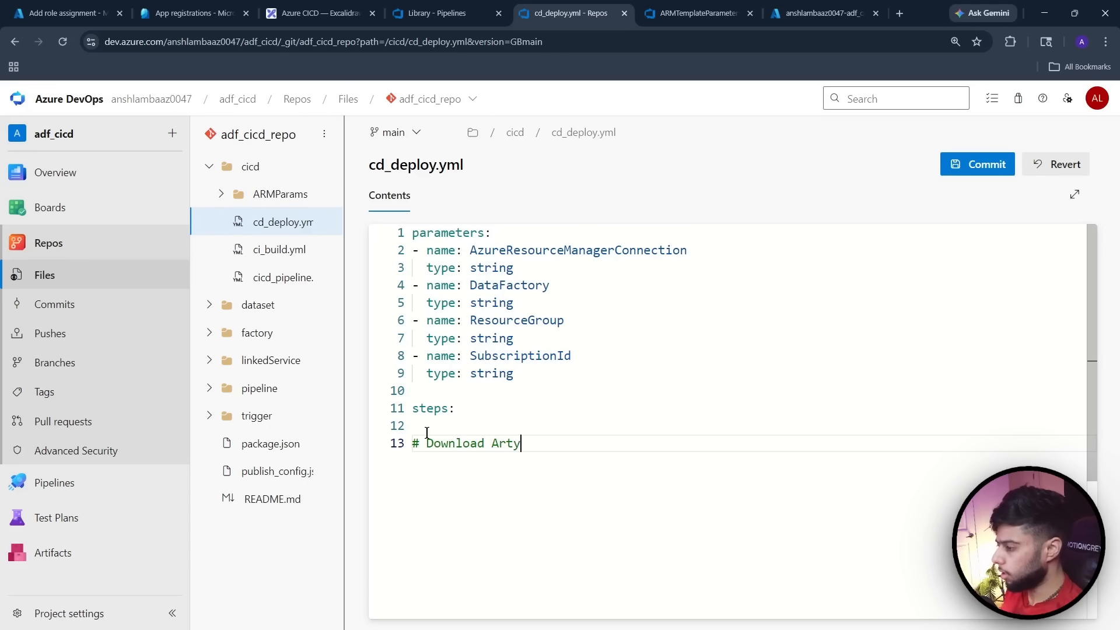
{"action": "key", "text": "BackSpace"}
{"action": "type", "text": "ifacts"}
{"action": "key", "text": "Return"}
{"action": "type", "text": "- task: DownloadPipelineArtifact@2   displayName: \"Download The ADF Artifact\"   inputs:     buildType: \"current\"     artifactName: \"ARMTemplate\"     targetpath: \"$(Pipeline.Workspace)/ARMTemplate\""}
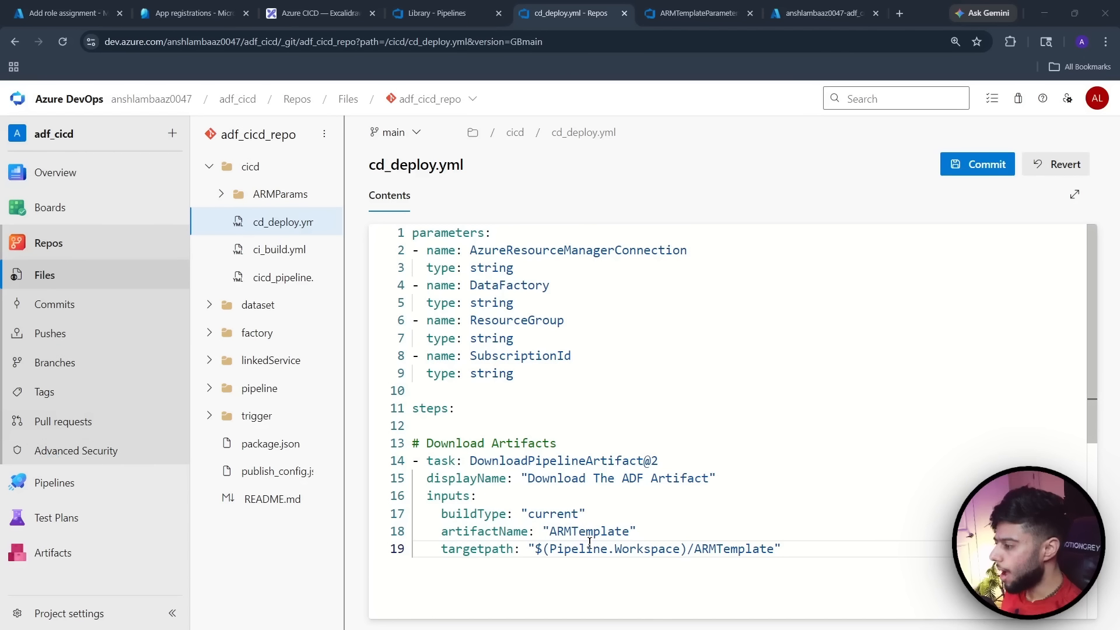
Review the download task's artifactName and targetpath values in cd_deploy.yml
{"action": "left_click_drag", "start_coordinate": [552, 534], "coordinate": [628, 527]}
{"action": "left_click", "coordinate": [645, 531]}
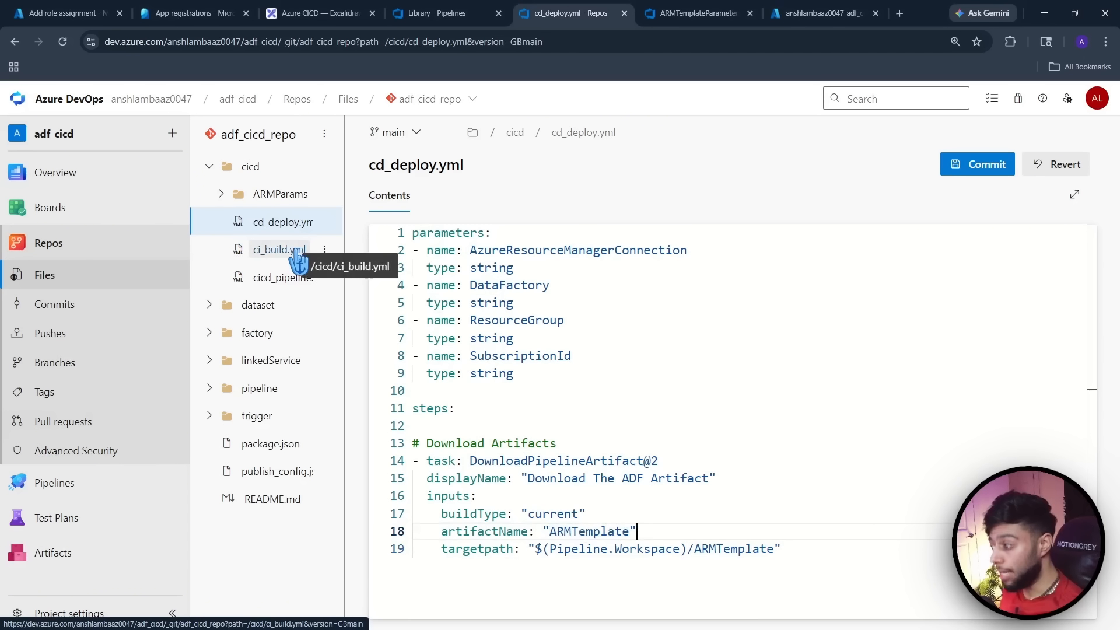
{"action": "scroll", "coordinate": [675, 522], "scroll_direction": "down", "scroll_amount": 1}
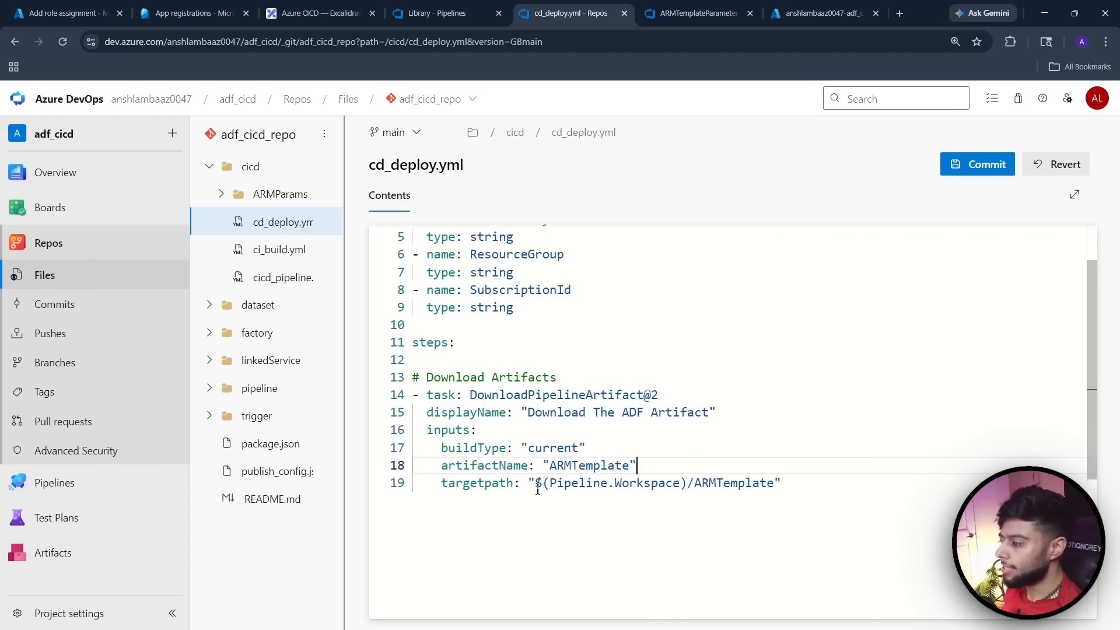
{"action": "left_click_drag", "start_coordinate": [528, 484], "coordinate": [793, 486]}
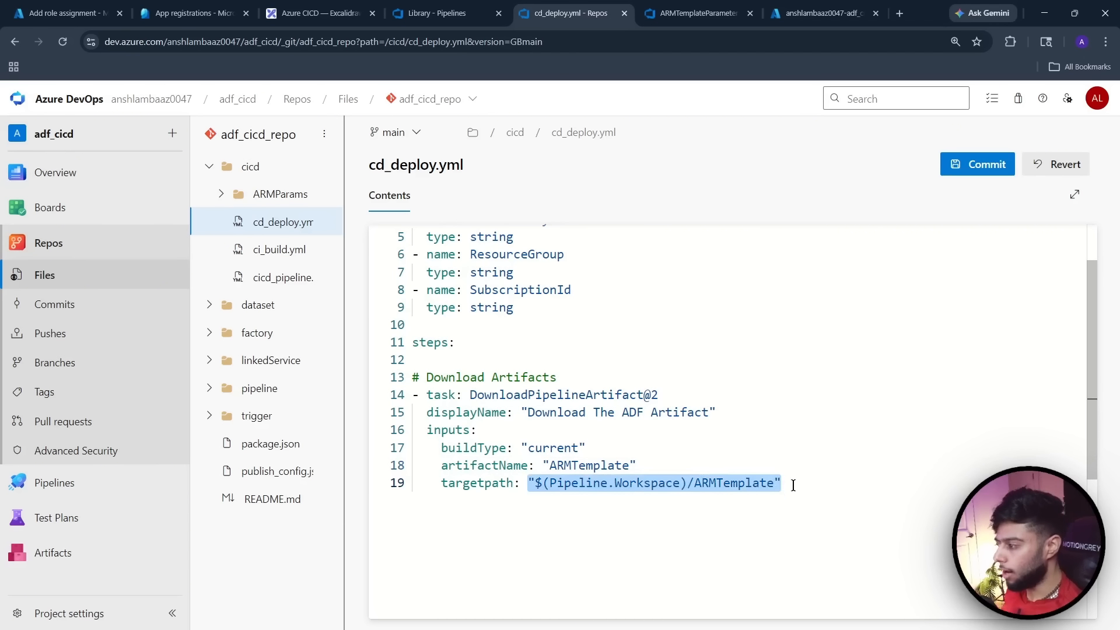
{"action": "left_click", "coordinate": [794, 486]}
{"action": "left_click_drag", "start_coordinate": [550, 466], "coordinate": [630, 465]}
{"action": "left_click", "coordinate": [702, 484]}
{"action": "left_click", "coordinate": [805, 484]}
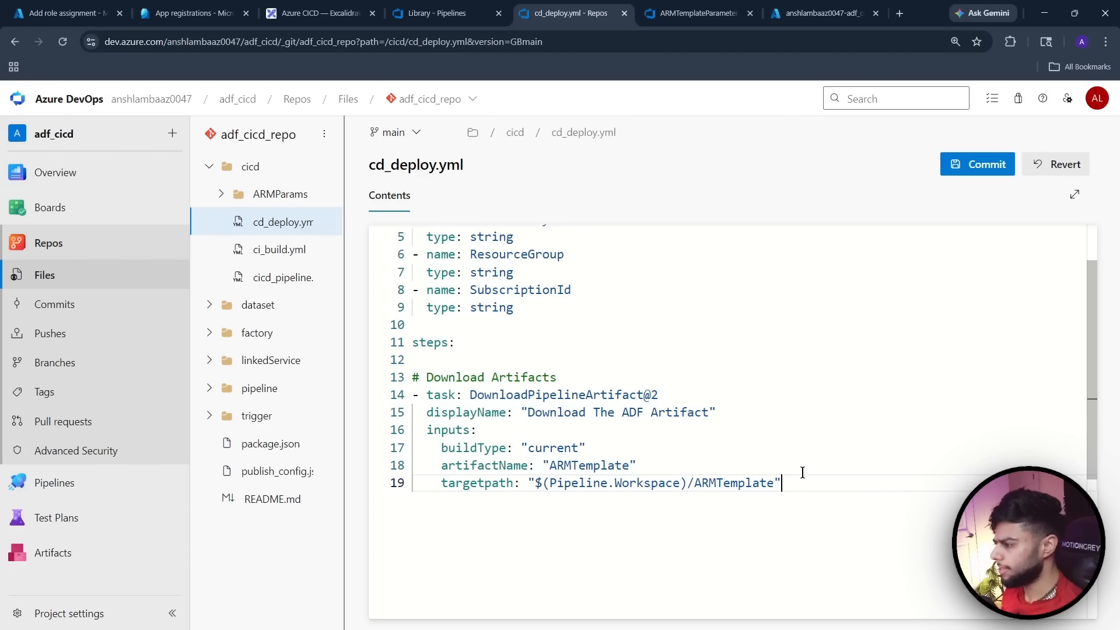
{"action": "scroll", "coordinate": [785, 479], "scroll_direction": "down", "scroll_amount": 2}
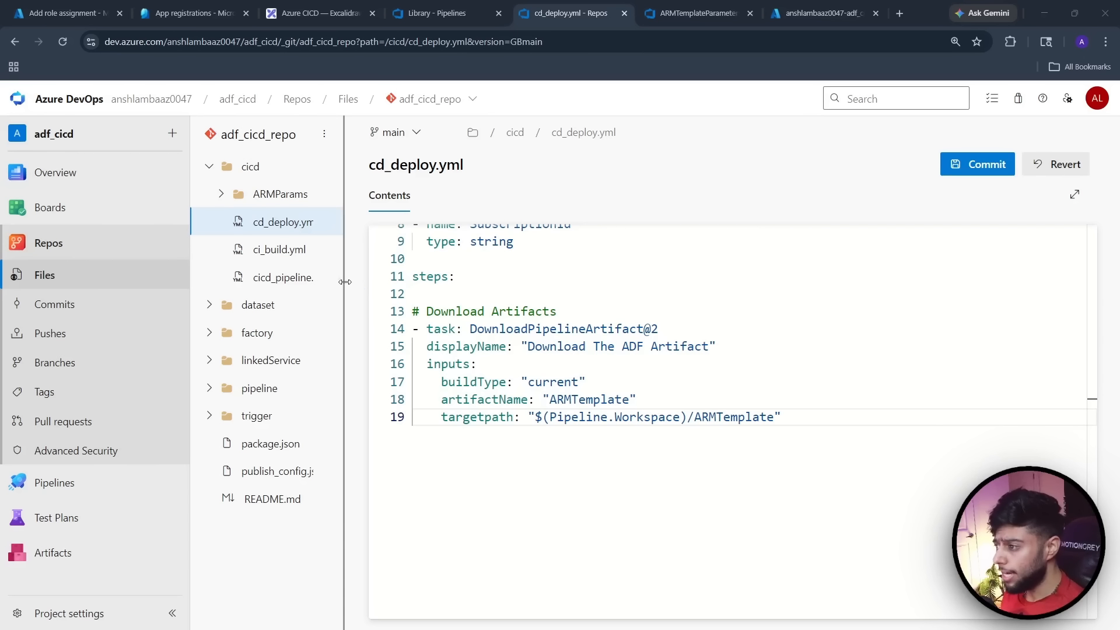
Widen the file tree to fit the full file names, and add two new lines below the targetpath line in cd_deploy.yml
{"action": "left_click_drag", "start_coordinate": [345, 281], "coordinate": [390, 281]}
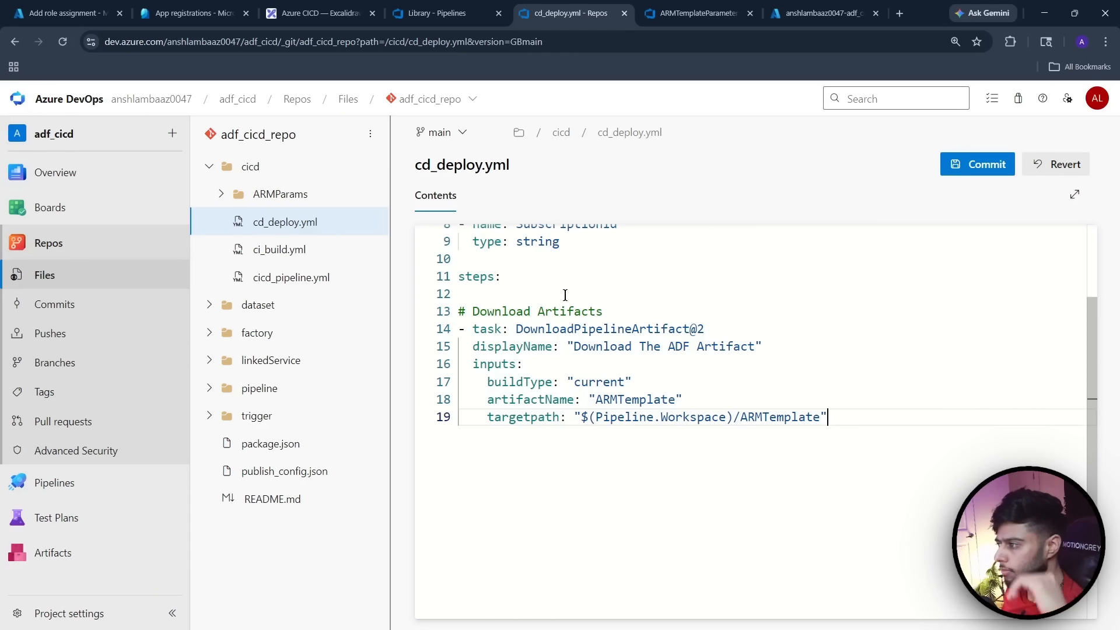
{"action": "left_click_drag", "start_coordinate": [582, 418], "coordinate": [731, 410]}
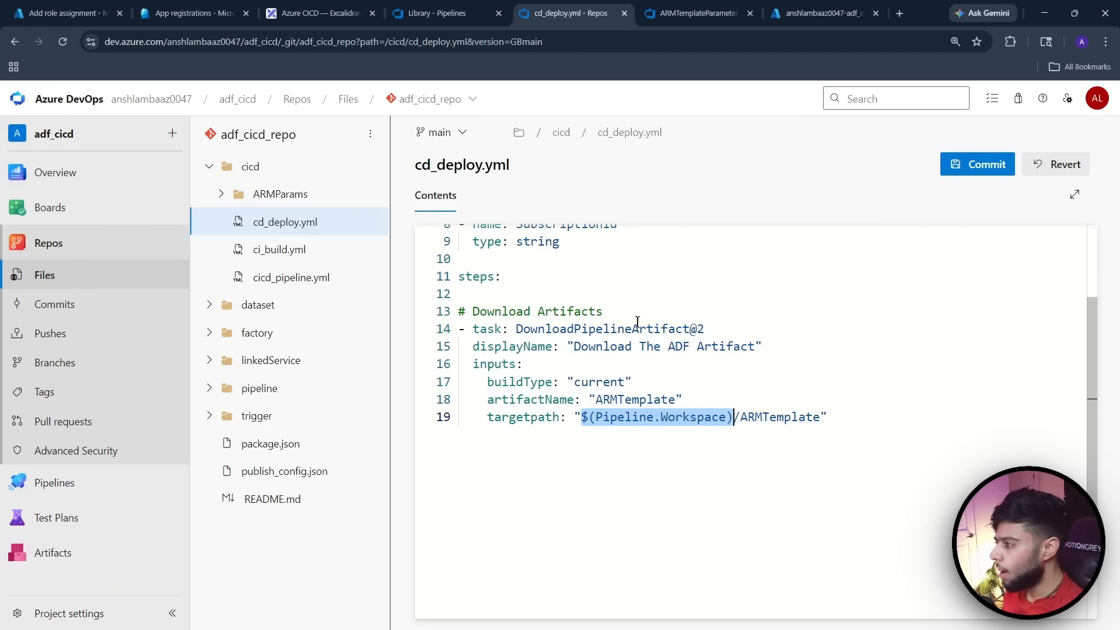
{"action": "left_click", "coordinate": [601, 310]}
{"action": "left_click", "coordinate": [843, 419]}
{"action": "key", "text": "Return"}
{"action": "key", "text": "Return"}
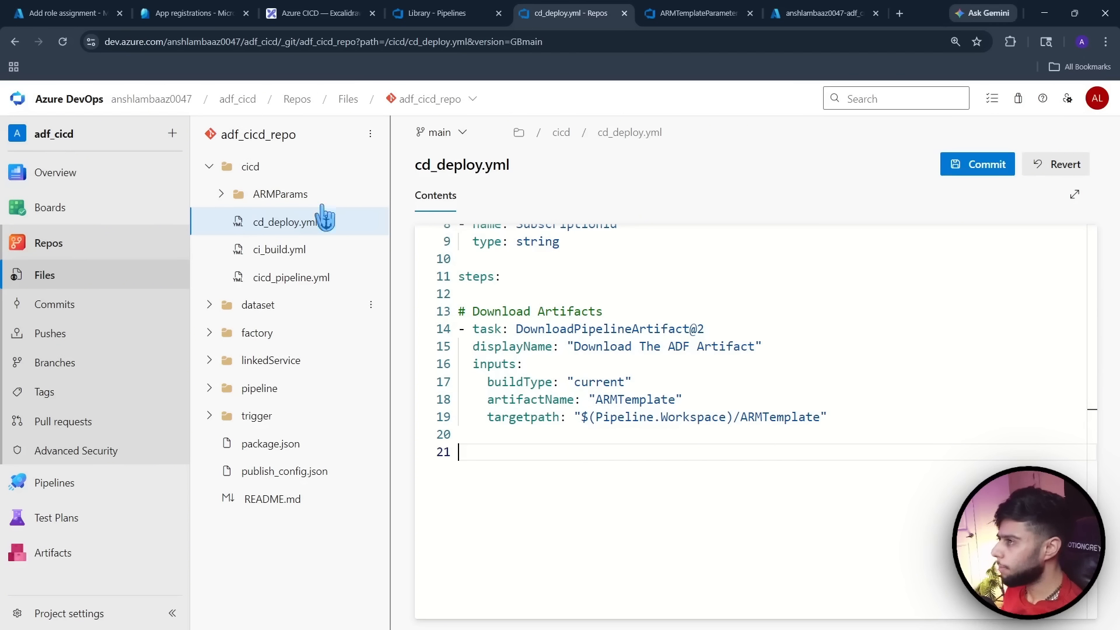
Look at the Pre-Post Script diagram in Excalidraw and at ARMTemplateParametersForFactory.json on the adf_publish branch in Azure DevOps
{"action": "left_click", "coordinate": [309, 13]}
{"action": "scroll", "coordinate": [286, 518], "scroll_direction": "left", "scroll_amount": 5}
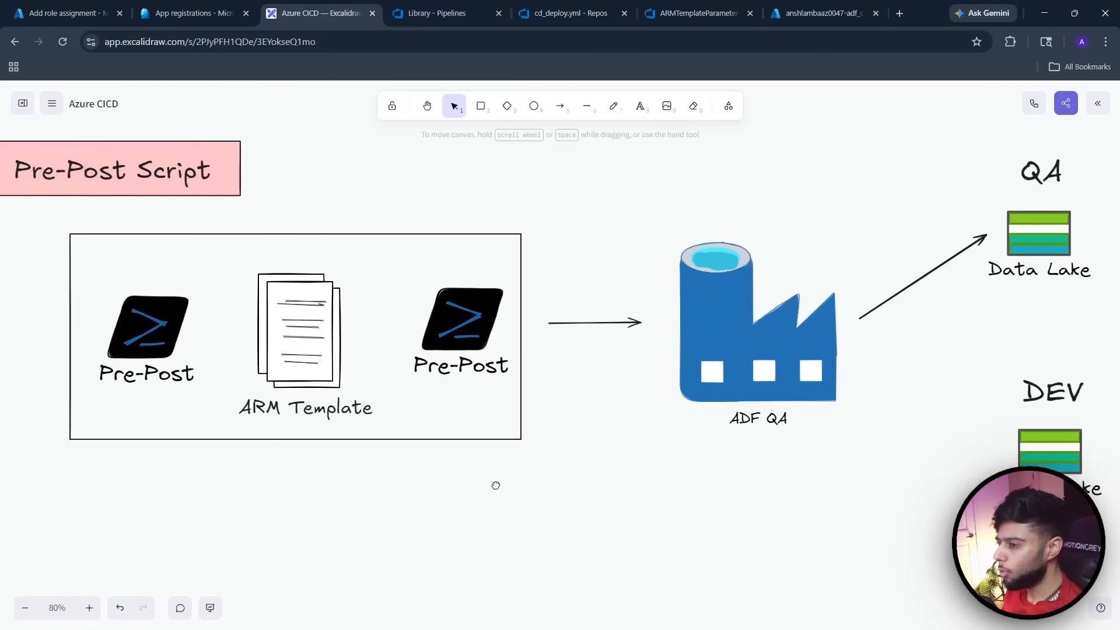
{"action": "left_click", "coordinate": [837, 12]}
{"action": "left_click", "coordinate": [680, 13]}
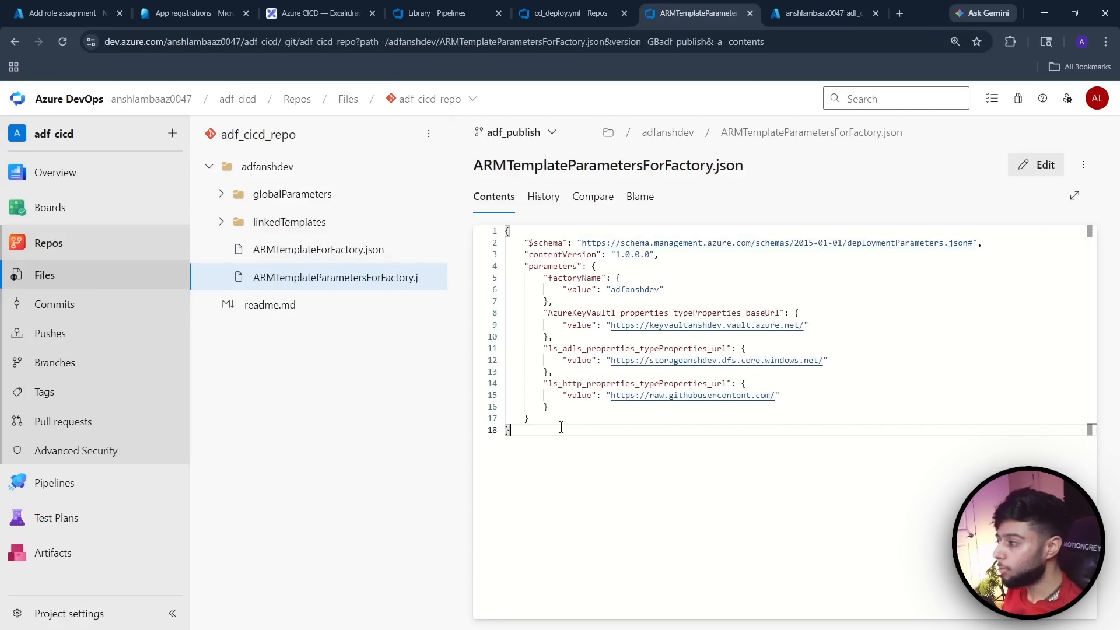
Return to cd_deploy.yml and paste an AzurePowerShell@5 task "Stop Current ADF Triggers" running PrePostDeploymentScript.ps1 with -predeployment $true and -deleteDeployment $false
{"action": "left_click", "coordinate": [575, 13]}
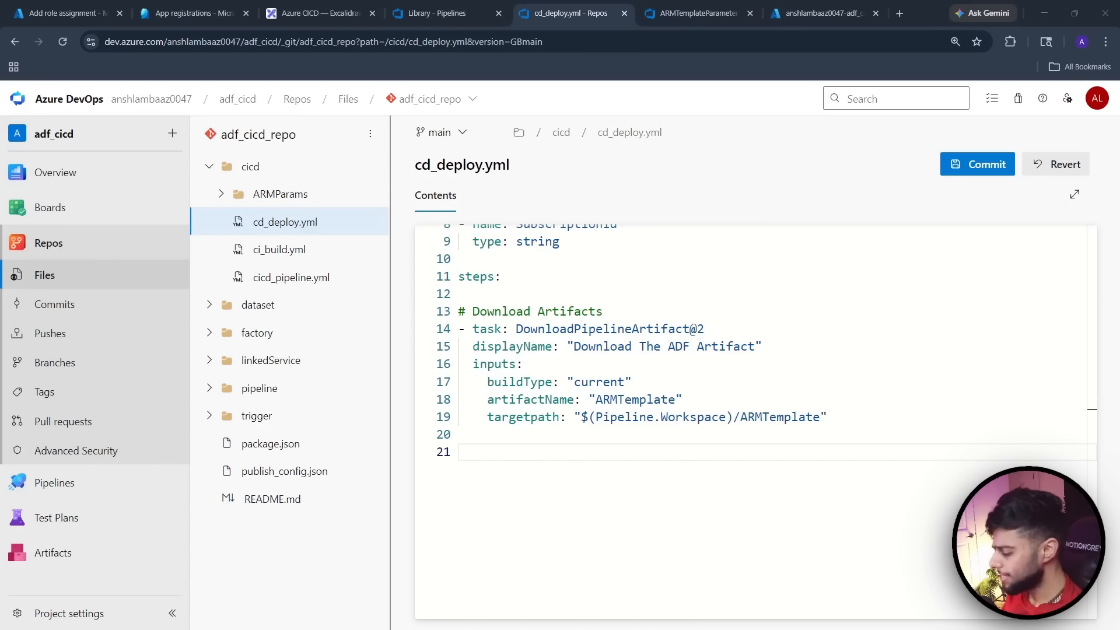
{"action": "left_click", "coordinate": [468, 454]}
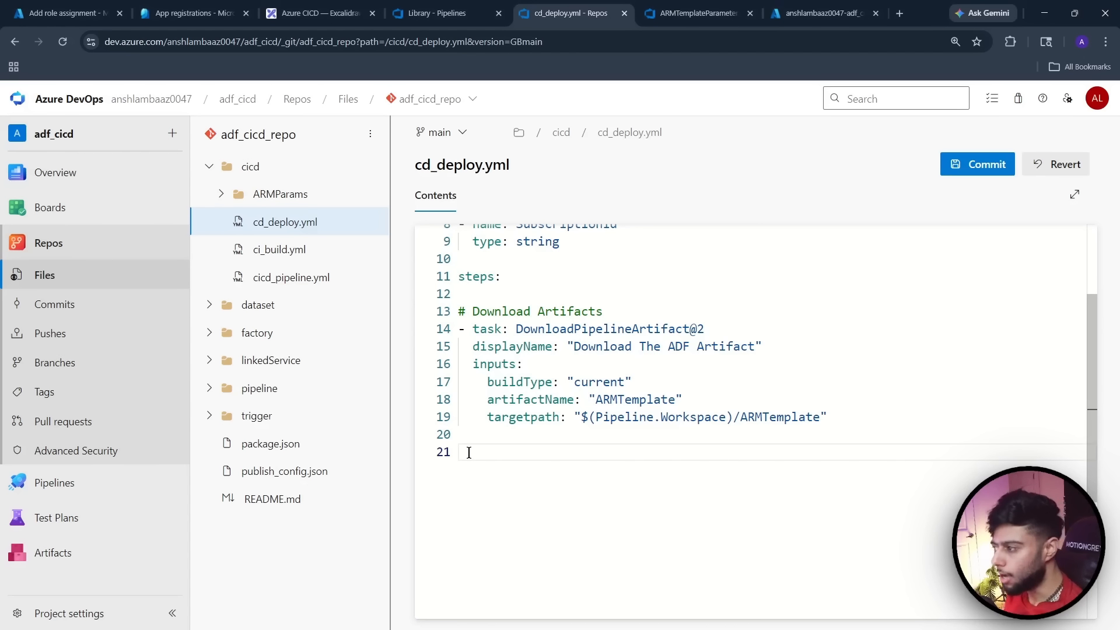
{"action": "key", "text": "ctrl+v"}
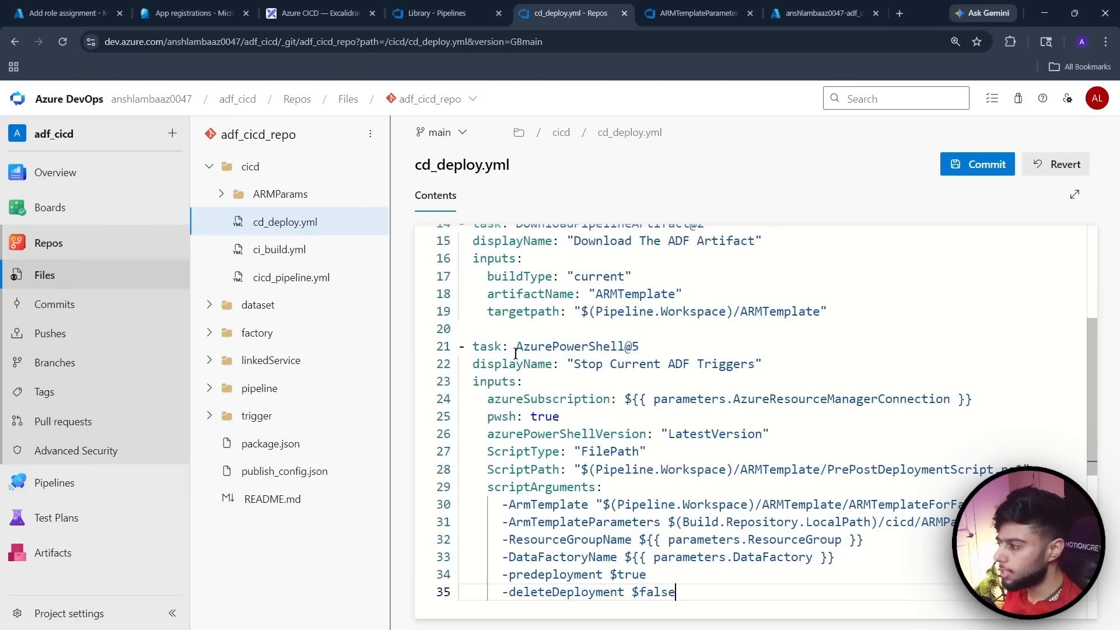
Review the AzurePowerShell@5 task's type, display name and azureSubscription input, comparing it with the AzureResourceManagerConnection parameter declared in the parameters block
{"action": "left_click_drag", "start_coordinate": [516, 347], "coordinate": [667, 354]}
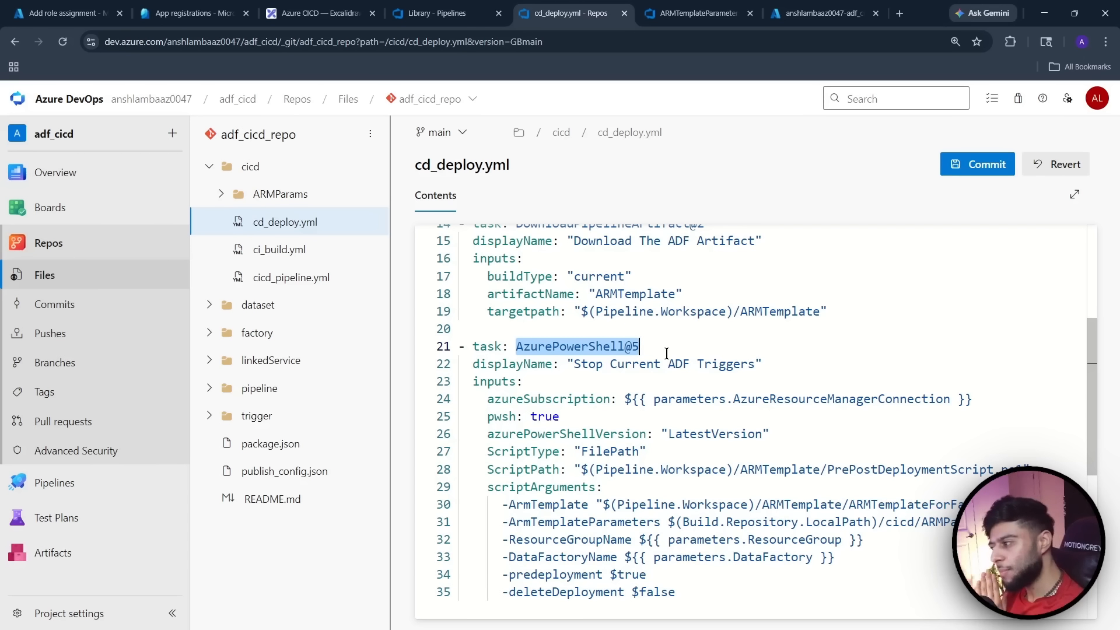
{"action": "left_click", "coordinate": [554, 383]}
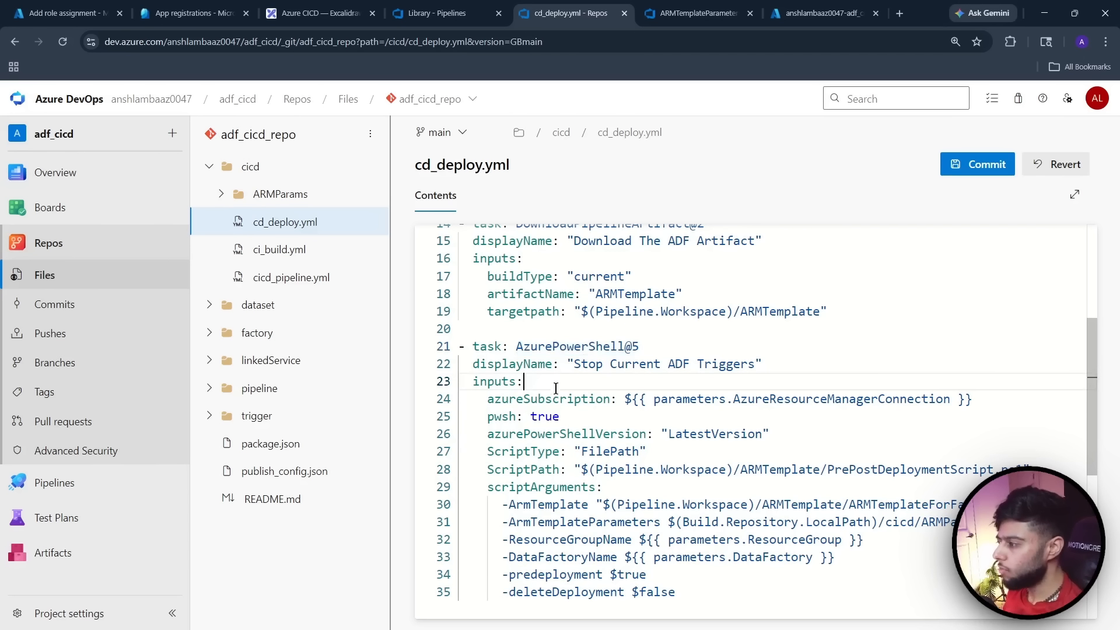
{"action": "left_click_drag", "start_coordinate": [572, 365], "coordinate": [749, 372]}
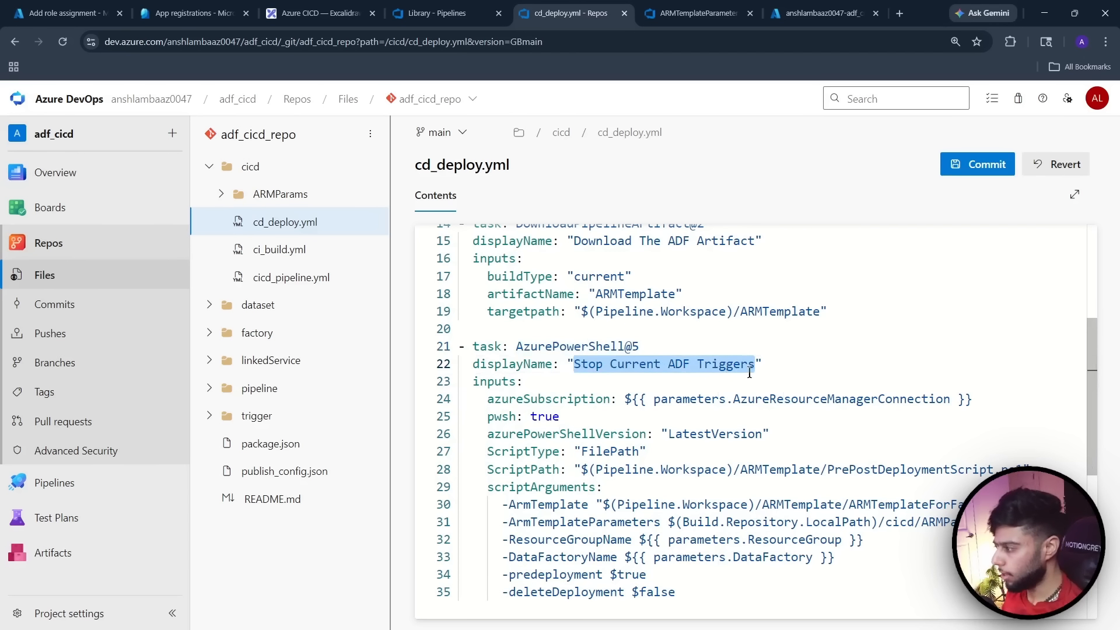
{"action": "left_click", "coordinate": [702, 382]}
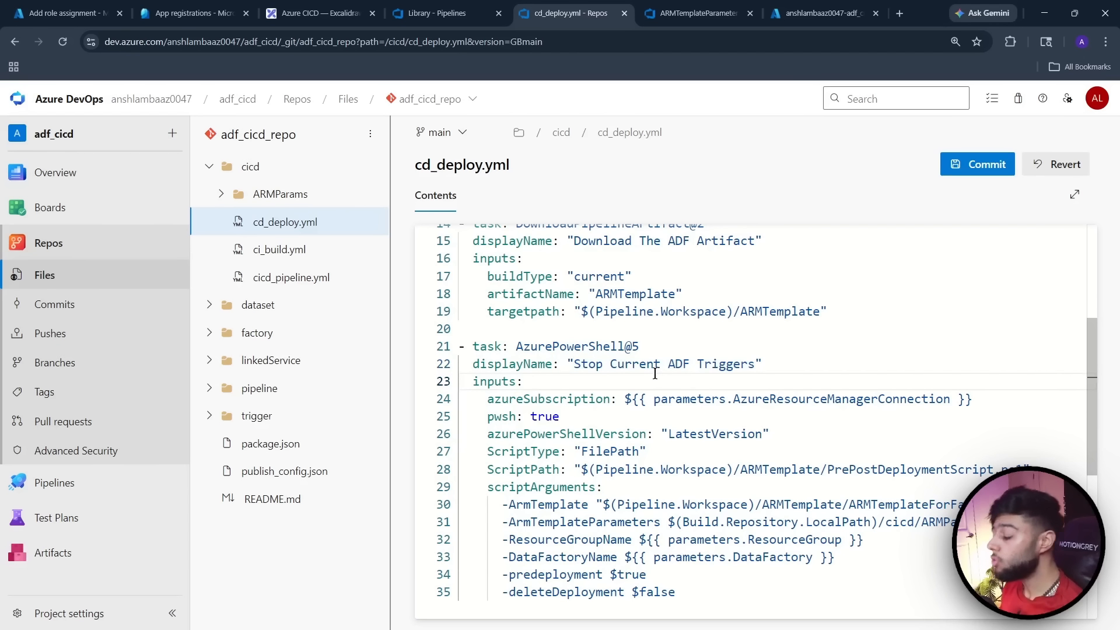
{"action": "scroll", "coordinate": [649, 376], "scroll_direction": "down", "scroll_amount": 1}
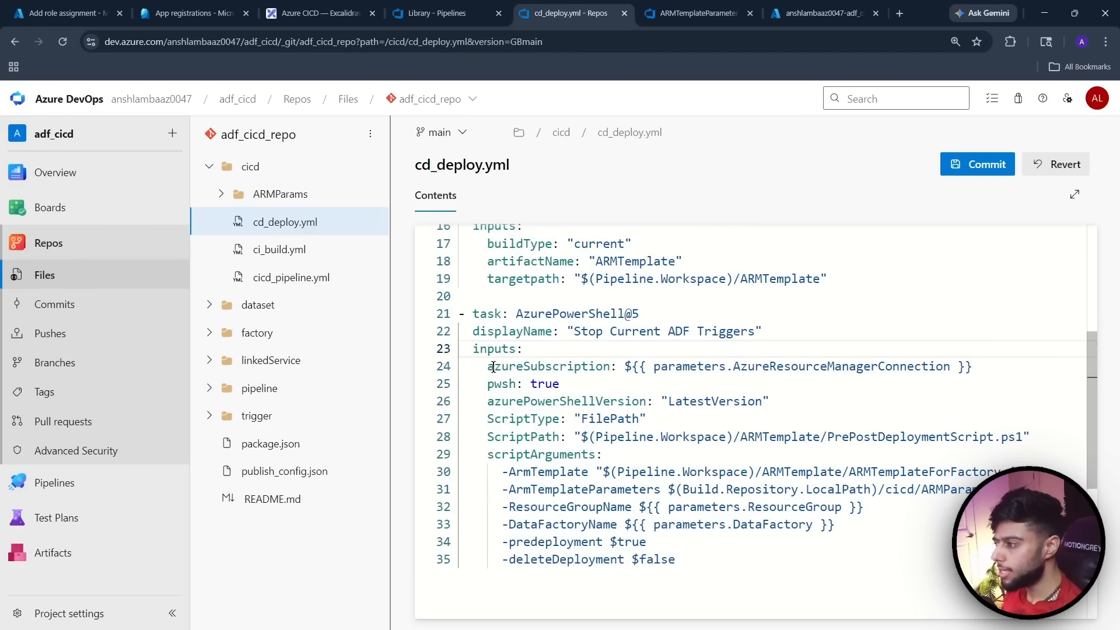
{"action": "left_click_drag", "start_coordinate": [489, 366], "coordinate": [613, 366]}
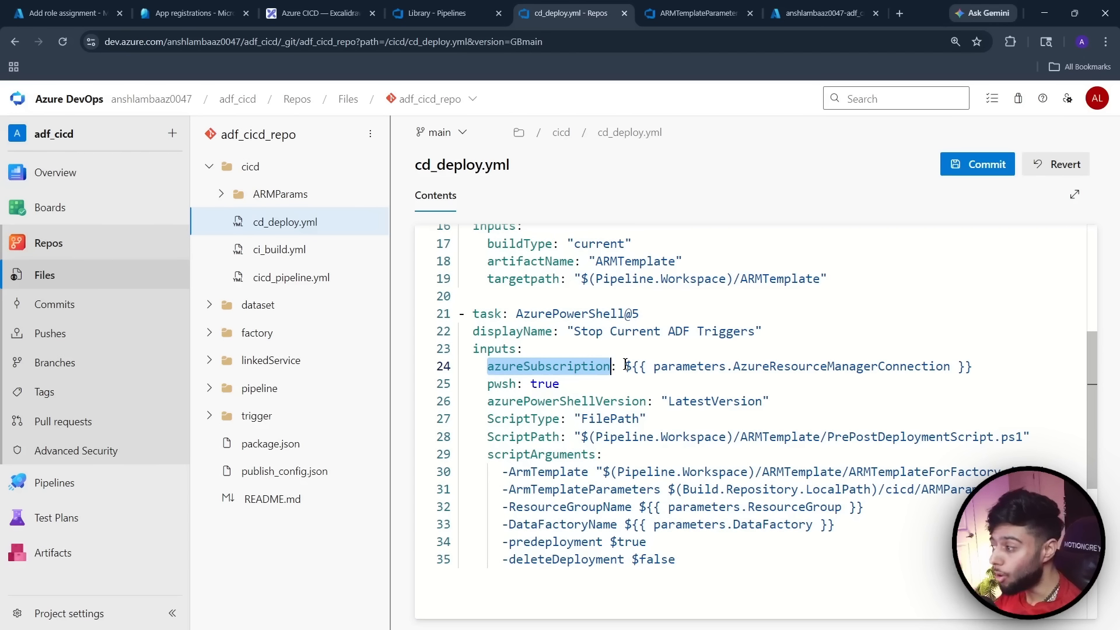
{"action": "scroll", "coordinate": [627, 366], "scroll_direction": "up", "scroll_amount": 5}
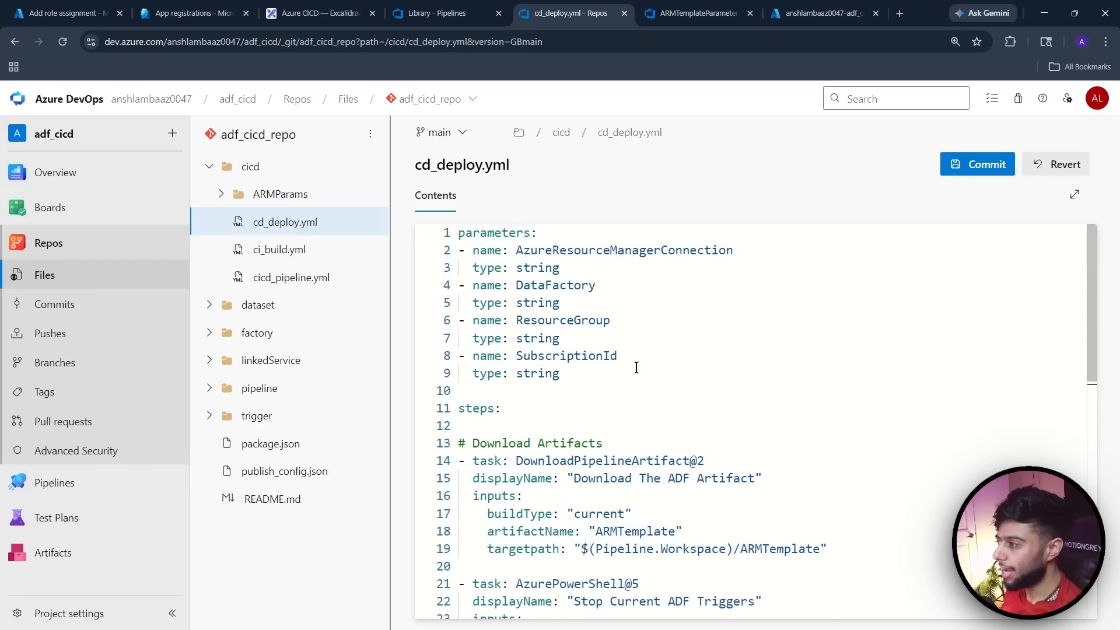
{"action": "left_click_drag", "start_coordinate": [517, 251], "coordinate": [736, 252]}
{"action": "scroll", "coordinate": [744, 344], "scroll_direction": "down", "scroll_amount": 5}
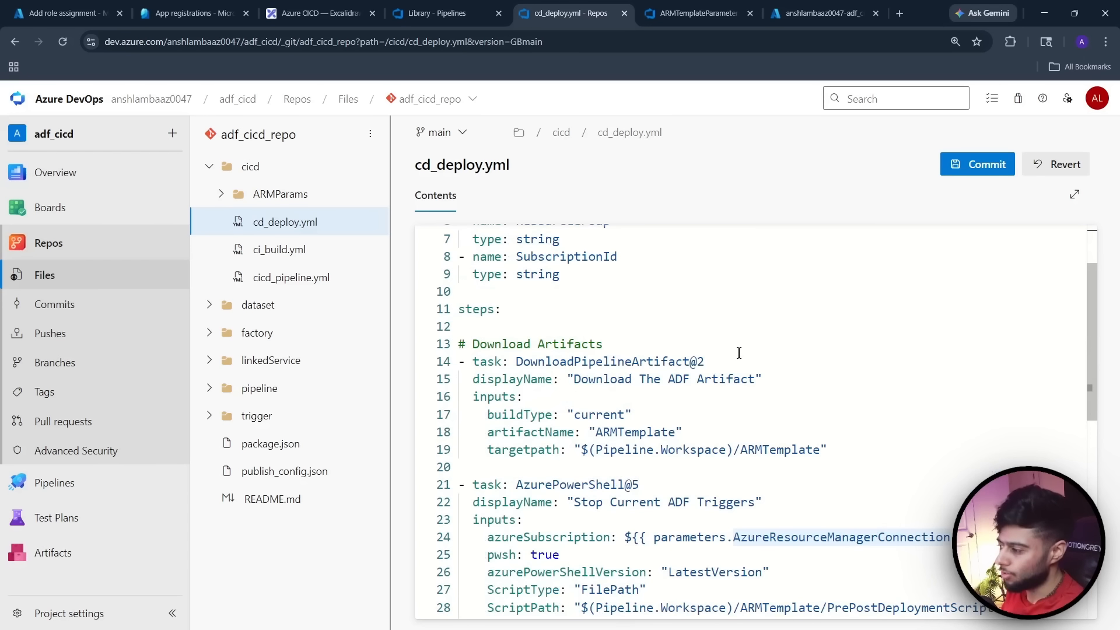
{"action": "left_click", "coordinate": [698, 374]}
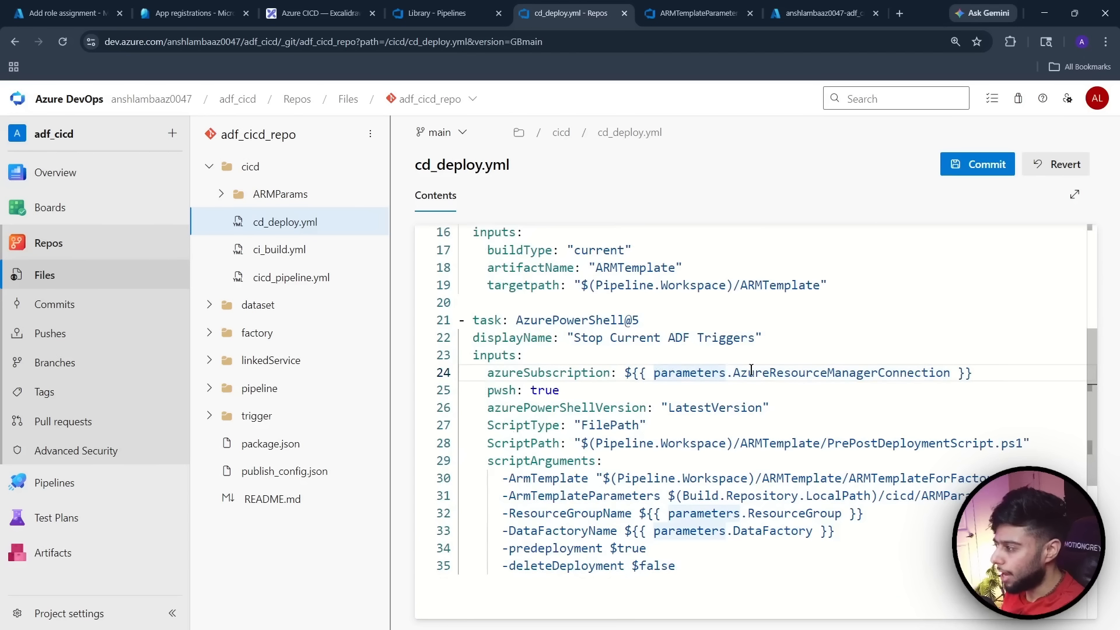
{"action": "left_click_drag", "start_coordinate": [734, 372], "coordinate": [951, 373]}
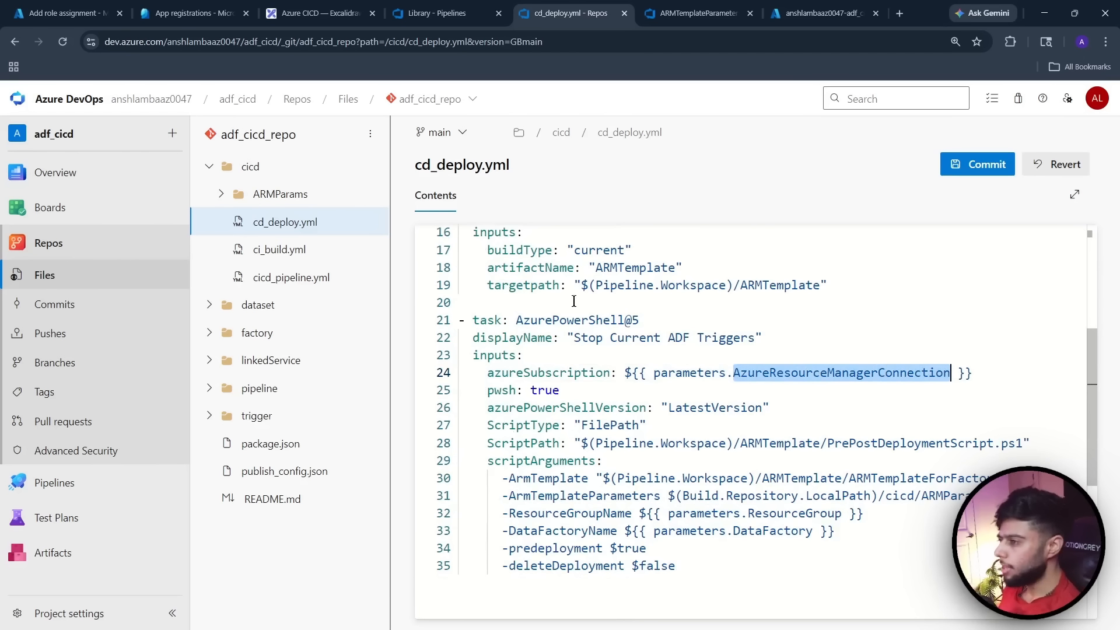
{"action": "scroll", "coordinate": [720, 390], "scroll_direction": "up", "scroll_amount": 2}
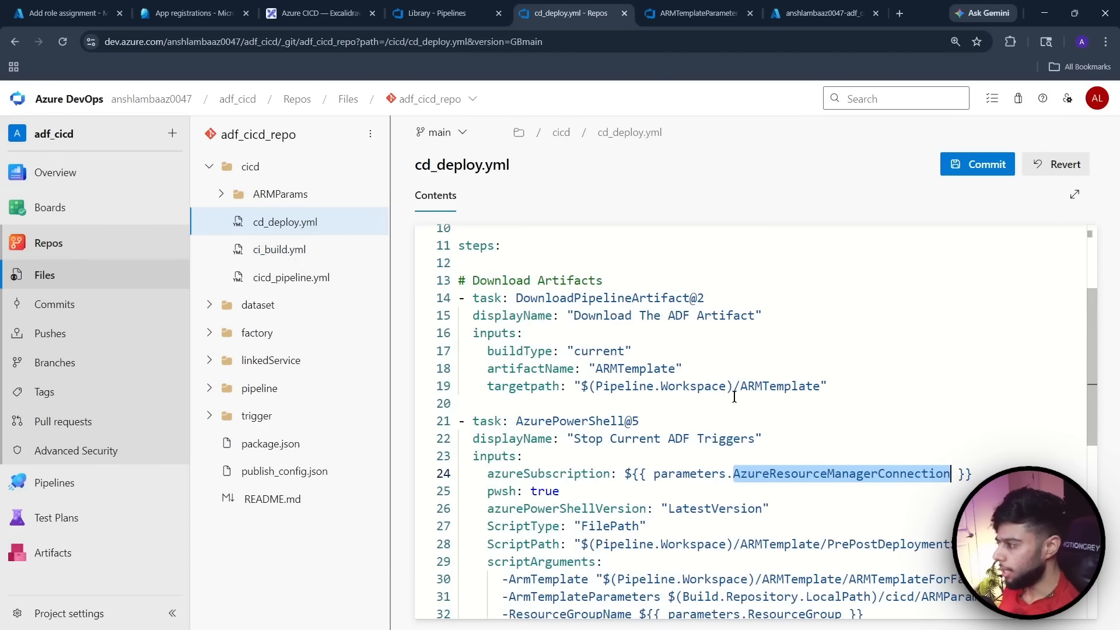
{"action": "scroll", "coordinate": [656, 362], "scroll_direction": "down", "scroll_amount": 2}
{"action": "left_click", "coordinate": [656, 363]}
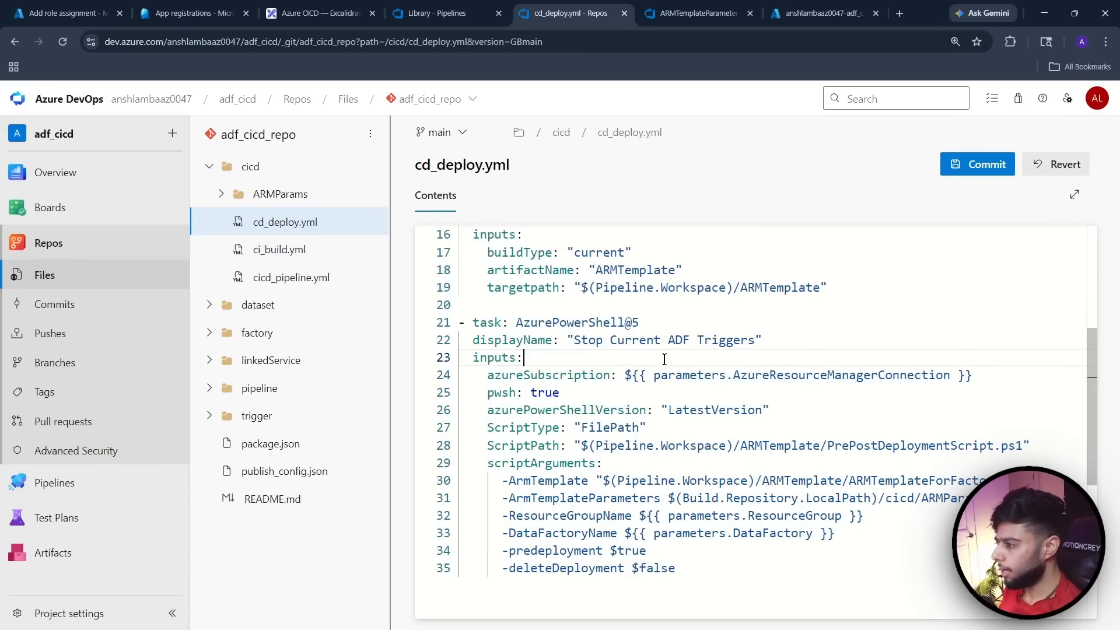
{"action": "type", "text": "$("}
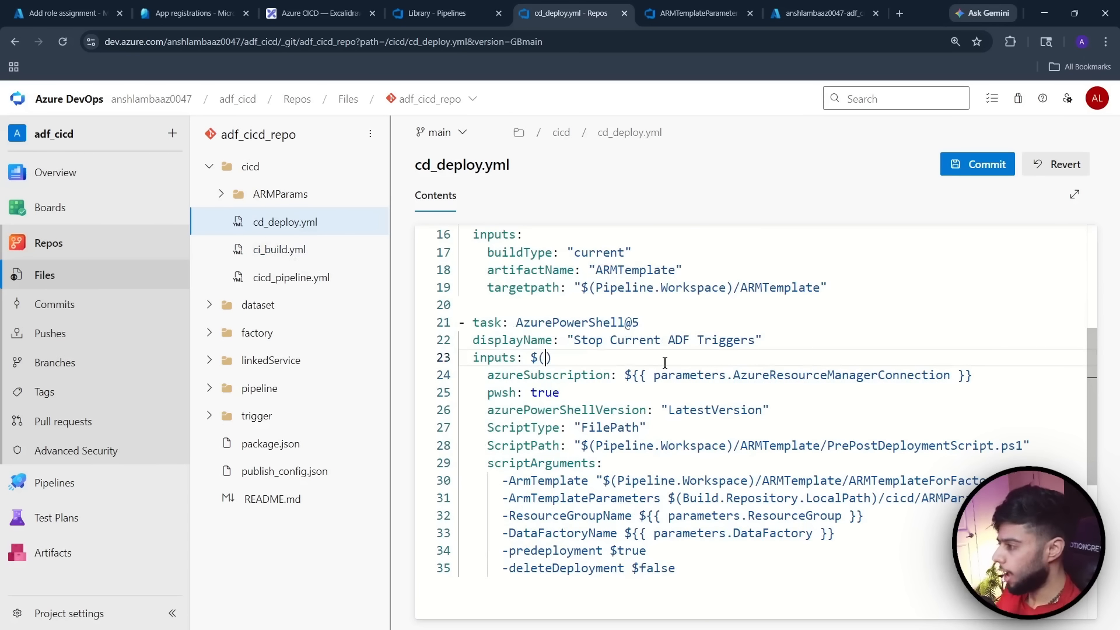
{"action": "type", "text": "Azure"}
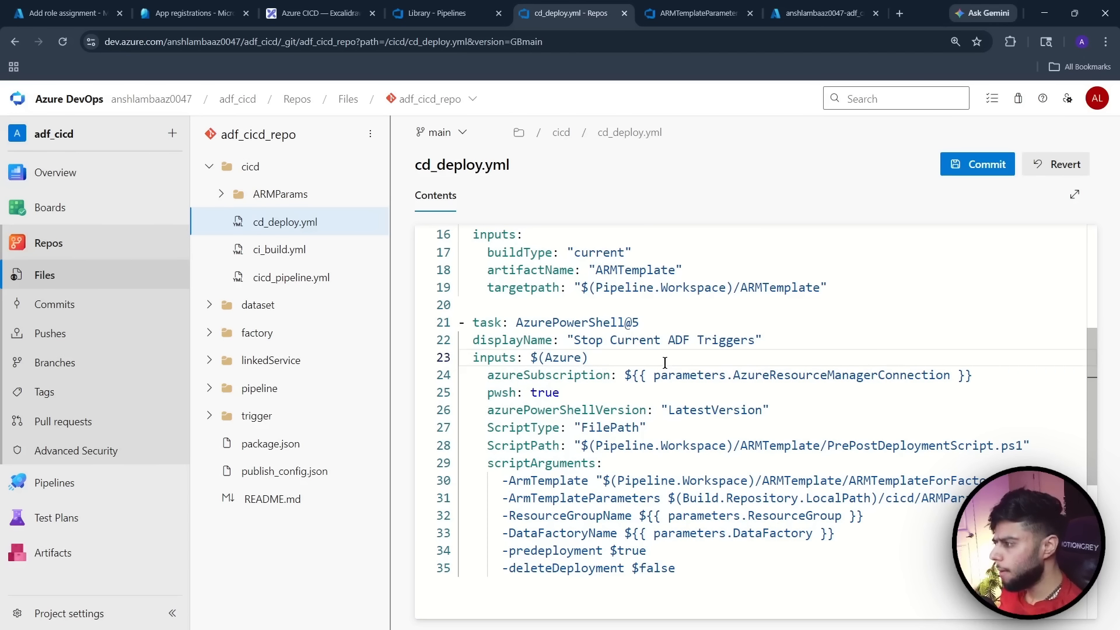
{"action": "key", "text": "BackSpace"}
{"action": "key", "text": "BackSpace"}
{"action": "key", "text": "BackSpace"}
{"action": "key", "text": "BackSpace"}
{"action": "key", "text": "BackSpace"}
{"action": "key", "text": "BackSpace"}
{"action": "key", "text": "BackSpace"}
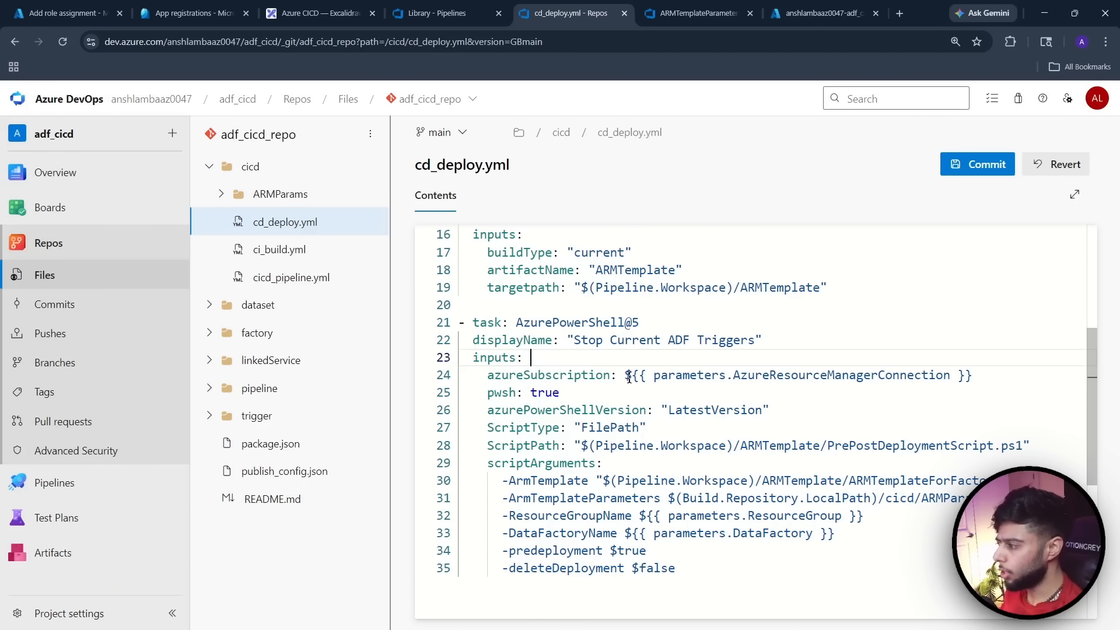
Examine the parameters.AzureResourceManagerConnection expression syntax on the azureSubscription line
{"action": "left_click", "coordinate": [653, 374]}
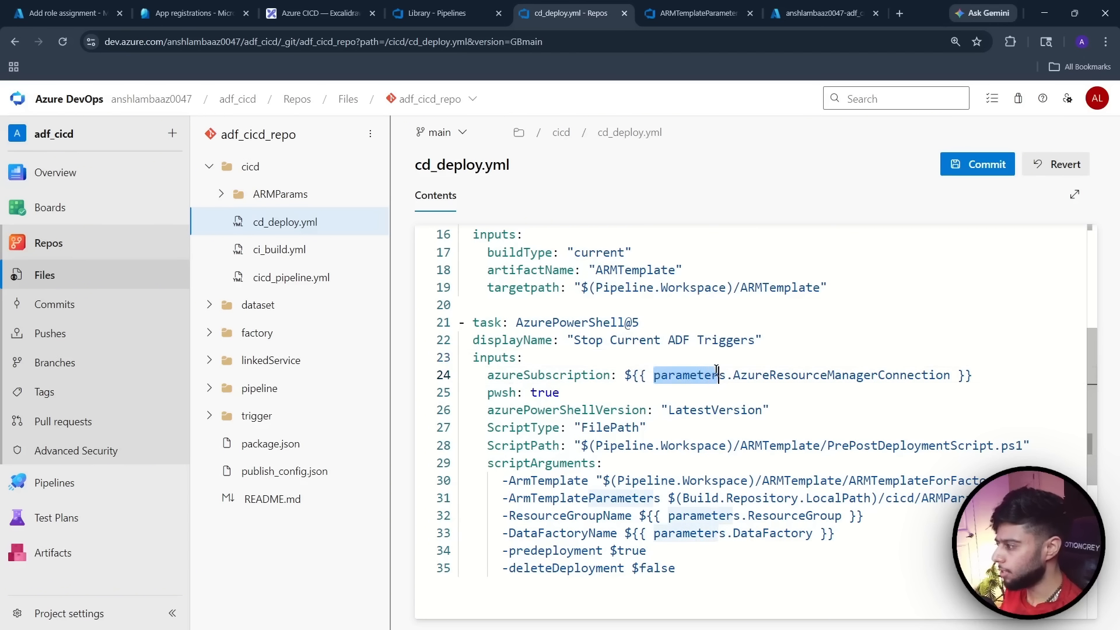
{"action": "left_click_drag", "start_coordinate": [733, 373], "coordinate": [956, 369]}
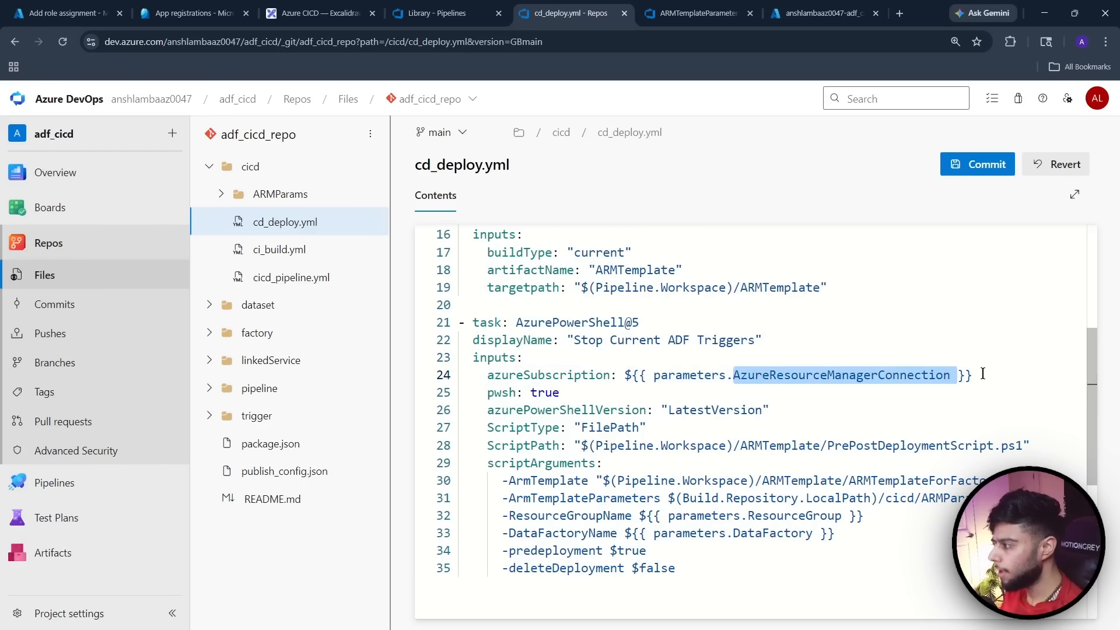
Compare the $(Pipeline.Workspace) variable syntax in targetpath with the ${{ parameters.AzureResourceManagerConnection }} expression on the azureSubscription line of cd_deploy.yml
{"action": "left_click", "coordinate": [977, 375]}
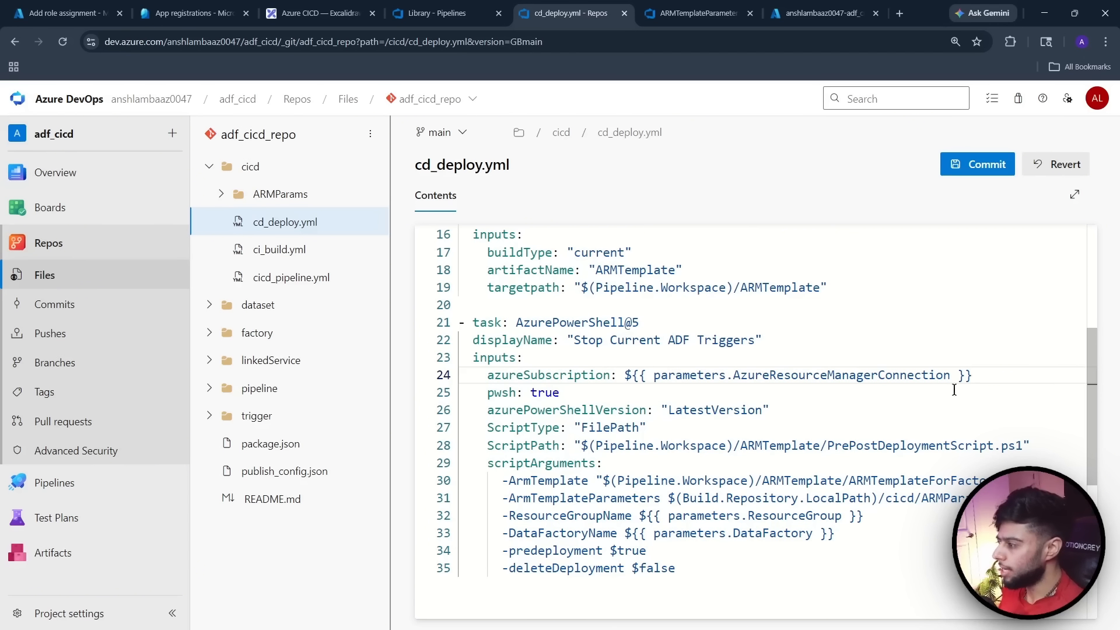
{"action": "scroll", "coordinate": [780, 388], "scroll_direction": "up", "scroll_amount": 5}
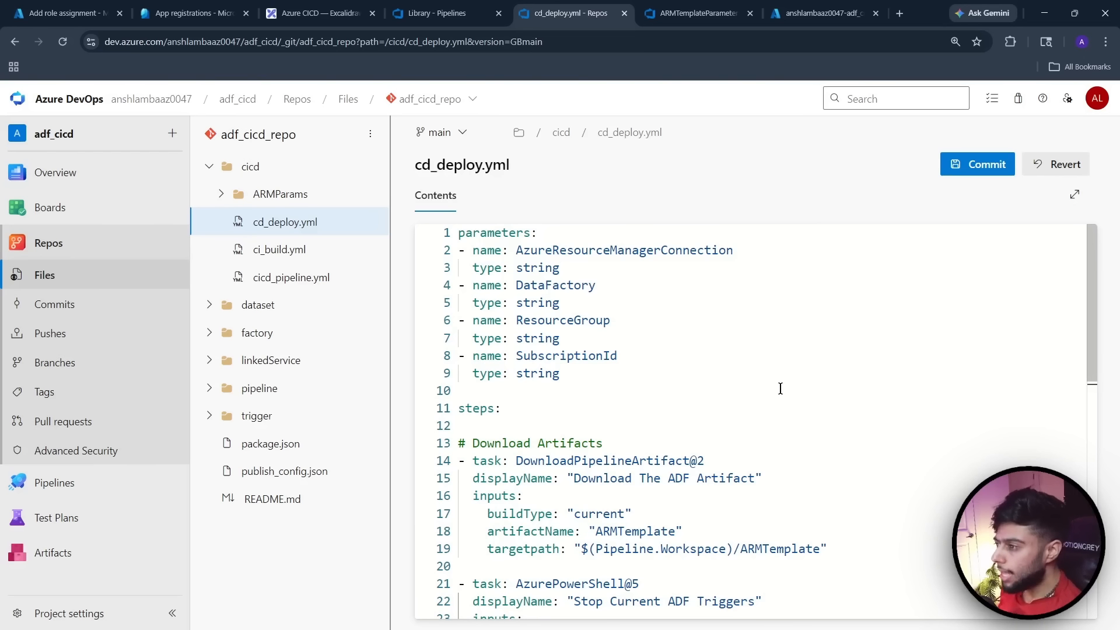
{"action": "scroll", "coordinate": [781, 388], "scroll_direction": "down", "scroll_amount": 5}
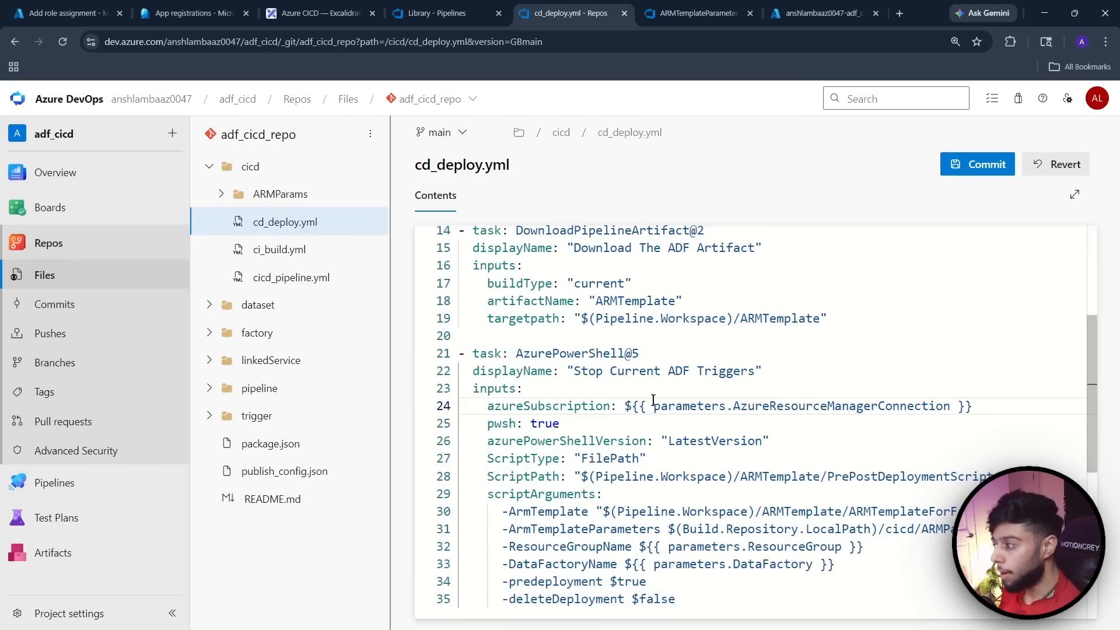
{"action": "left_click_drag", "start_coordinate": [581, 318], "coordinate": [734, 326]}
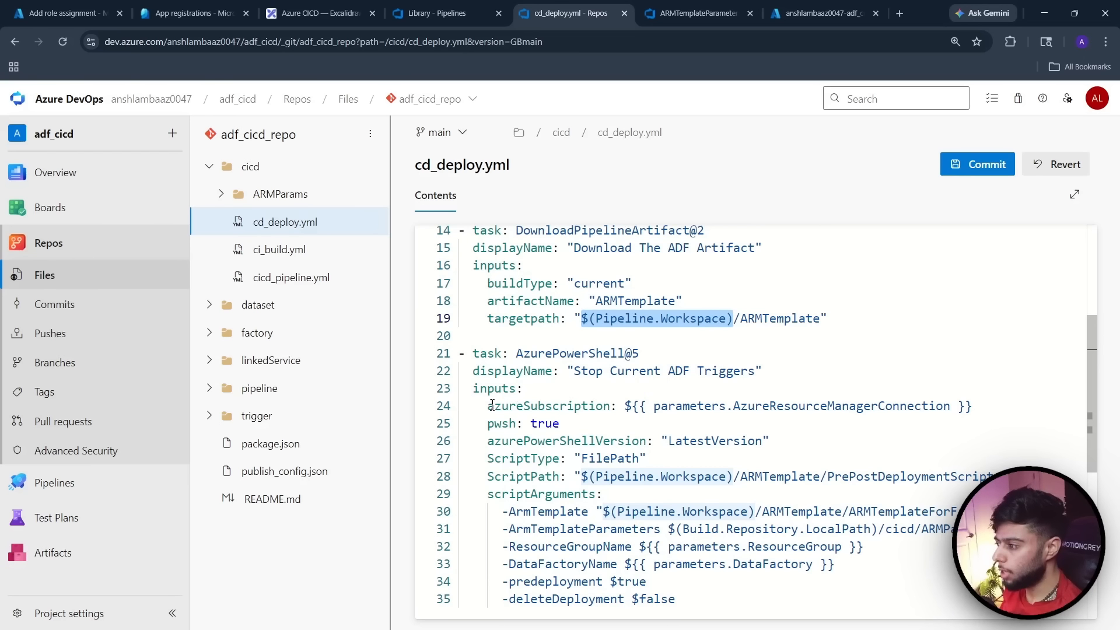
{"action": "mouse_move", "coordinate": [487, 405]}
{"action": "left_mouse_down"}
{"action": "mouse_move", "coordinate": [618, 406]}
{"action": "mouse_move", "coordinate": [488, 406]}
{"action": "left_mouse_up"}
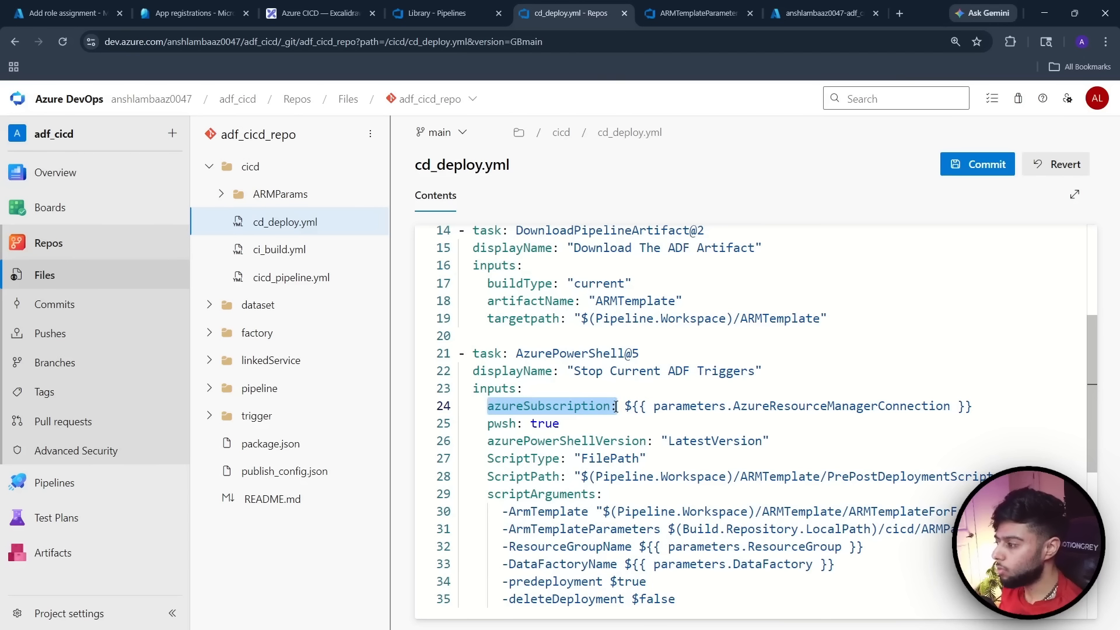
{"action": "left_click_drag", "start_coordinate": [624, 406], "coordinate": [647, 402]}
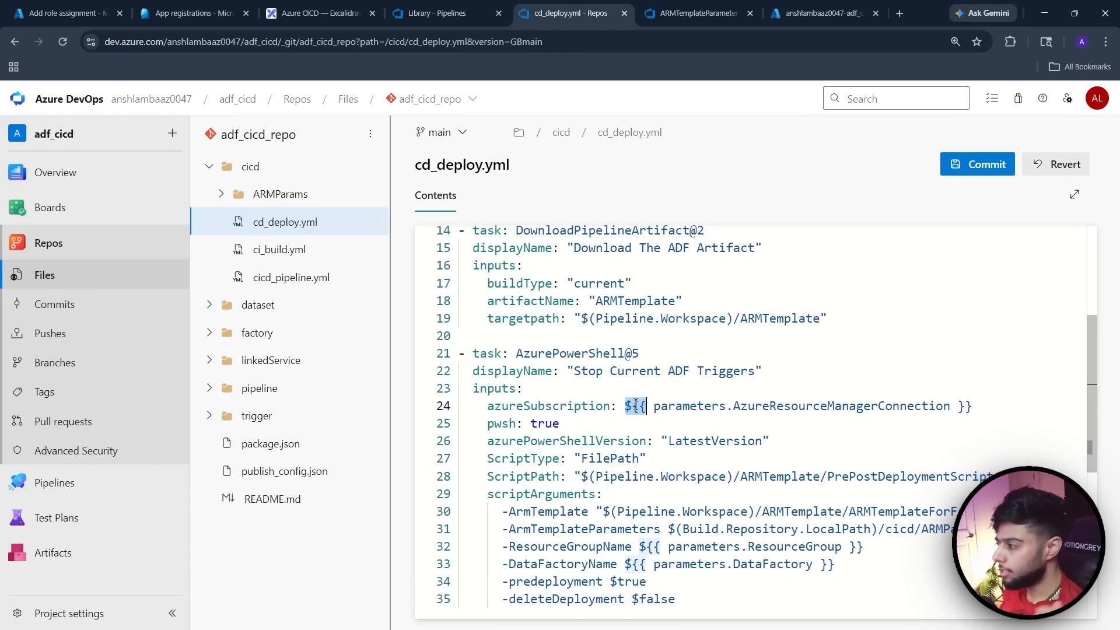
{"action": "left_click", "coordinate": [646, 407]}
{"action": "left_click_drag", "start_coordinate": [646, 407], "coordinate": [622, 406]}
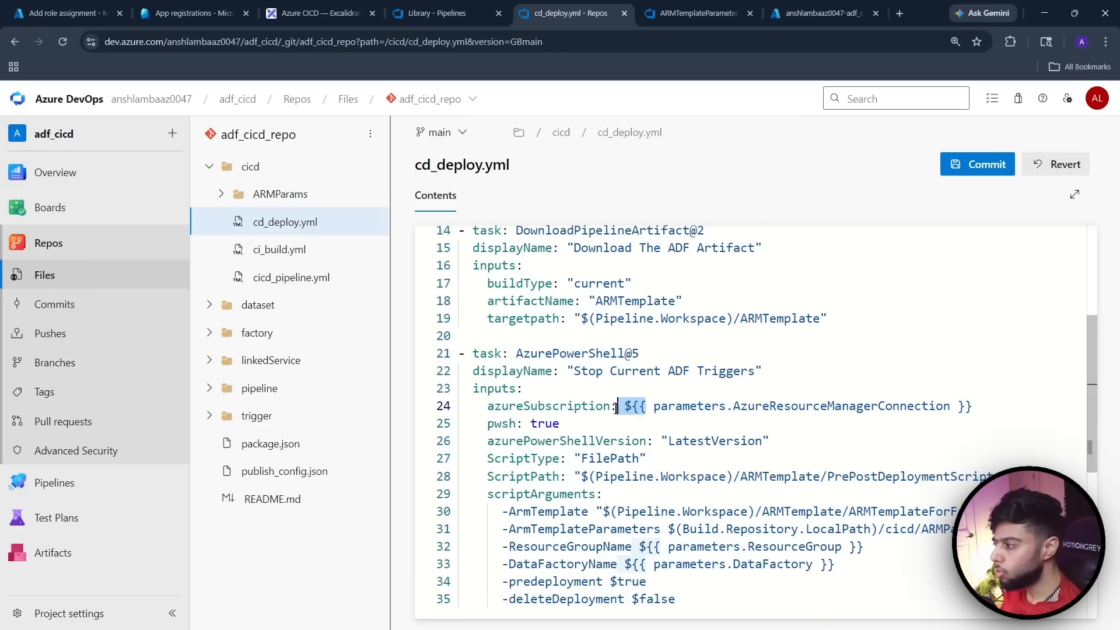
{"action": "left_click_drag", "start_coordinate": [580, 319], "coordinate": [596, 320]}
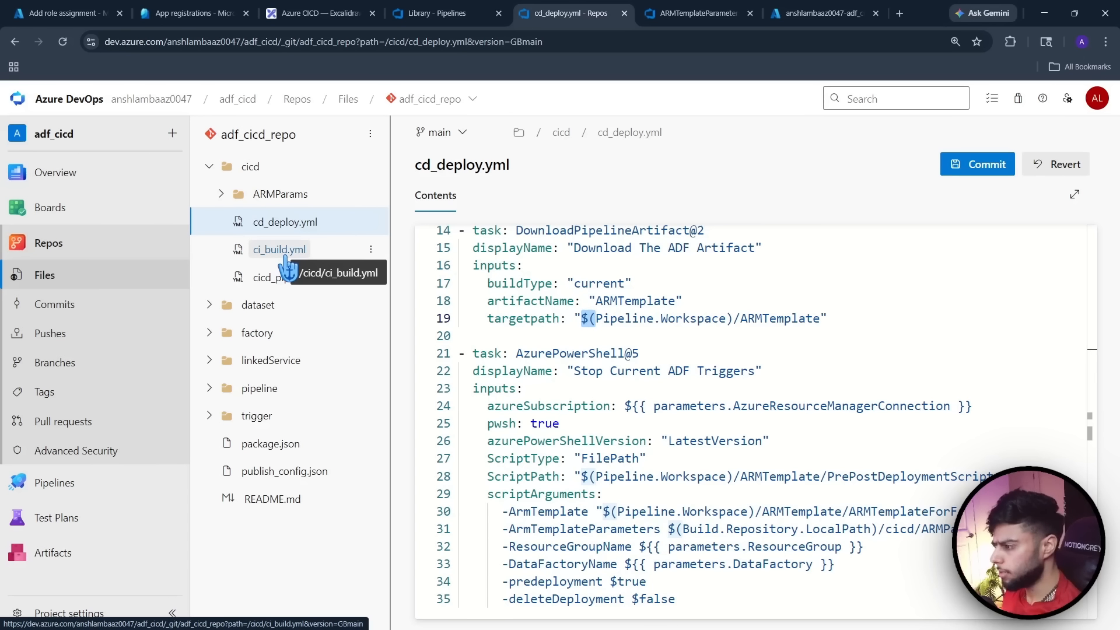
Review the AzurePowerShell@5 task's pwsh, azurePowerShellVersion and ScriptType inputs
{"action": "left_click", "coordinate": [559, 424]}
{"action": "scroll", "coordinate": [797, 417], "scroll_direction": "down", "scroll_amount": 1}
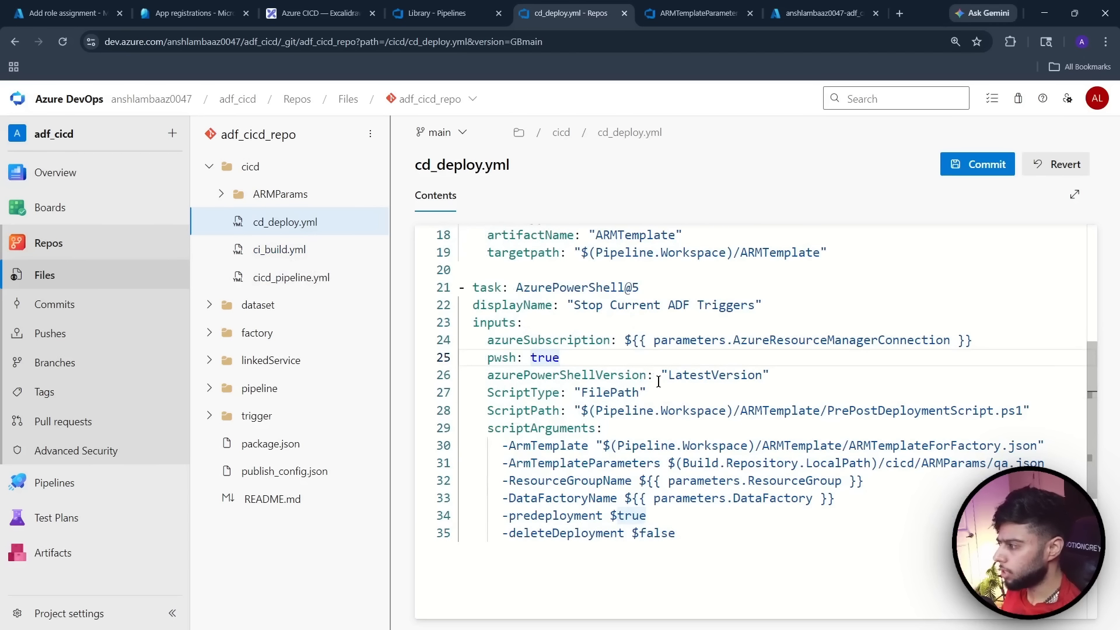
{"action": "left_click_drag", "start_coordinate": [581, 392], "coordinate": [634, 392]}
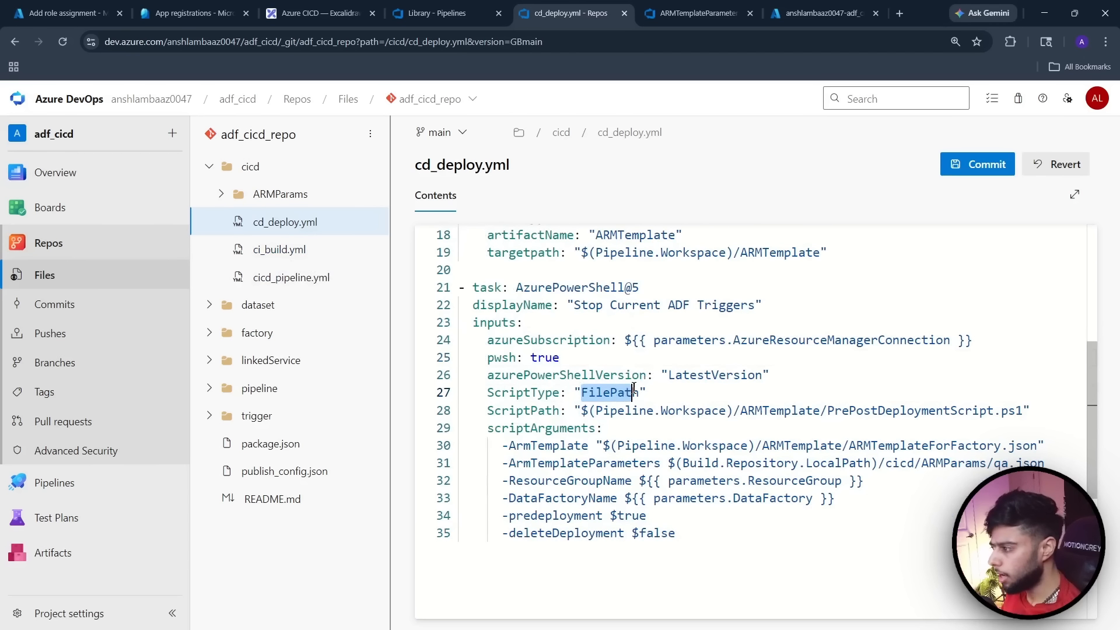
Examine the ScriptPath value, focusing on its ARMTemplate folder and the PrePostDeploymentScript.ps1 file name
{"action": "left_click", "coordinate": [573, 410]}
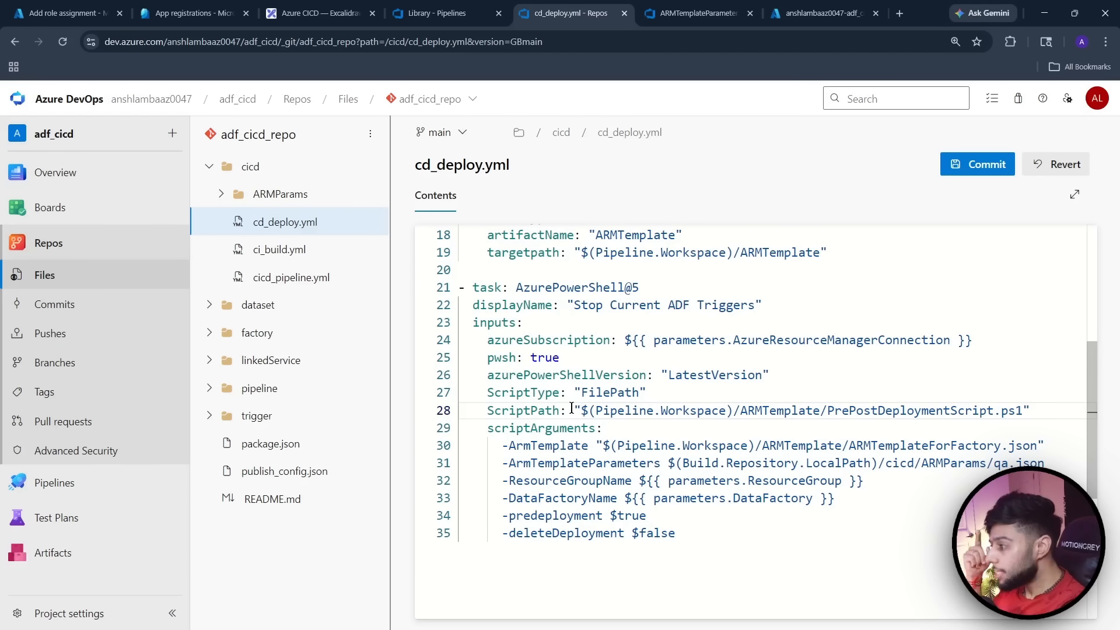
{"action": "left_click_drag", "start_coordinate": [739, 410], "coordinate": [819, 410]}
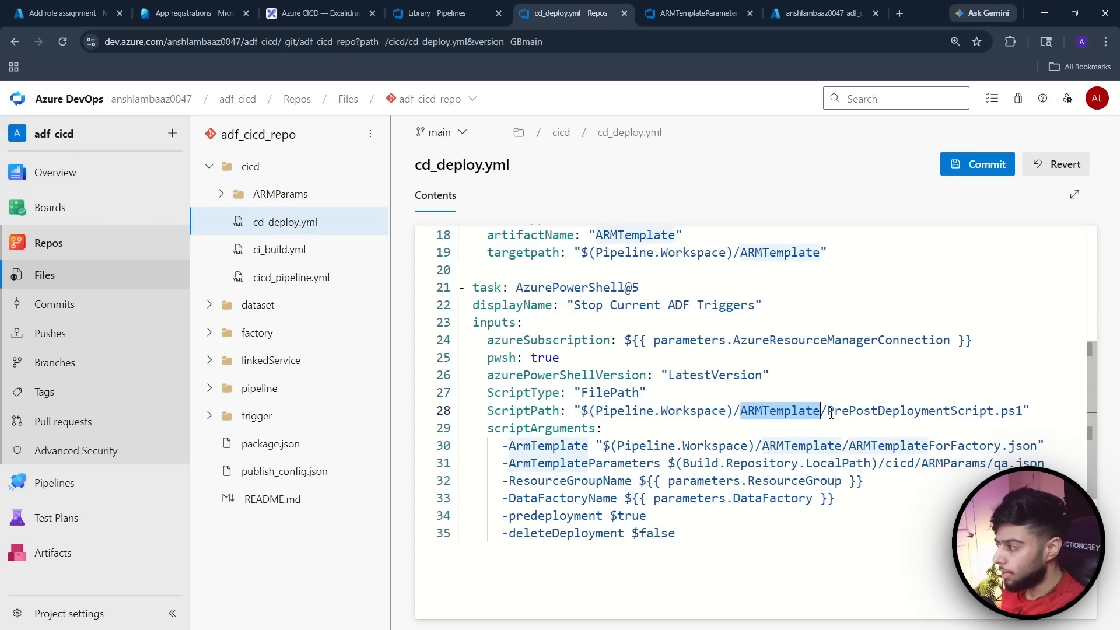
{"action": "left_click_drag", "start_coordinate": [828, 411], "coordinate": [900, 411]}
{"action": "left_click_drag", "start_coordinate": [967, 418], "coordinate": [1024, 411]}
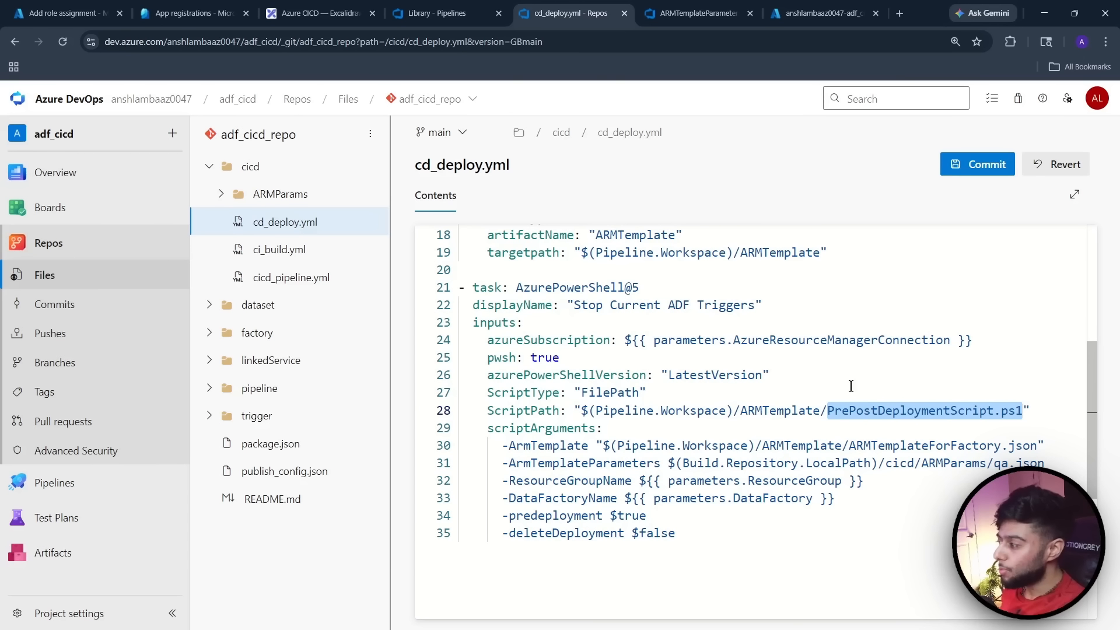
{"action": "left_click_drag", "start_coordinate": [828, 411], "coordinate": [1022, 411]}
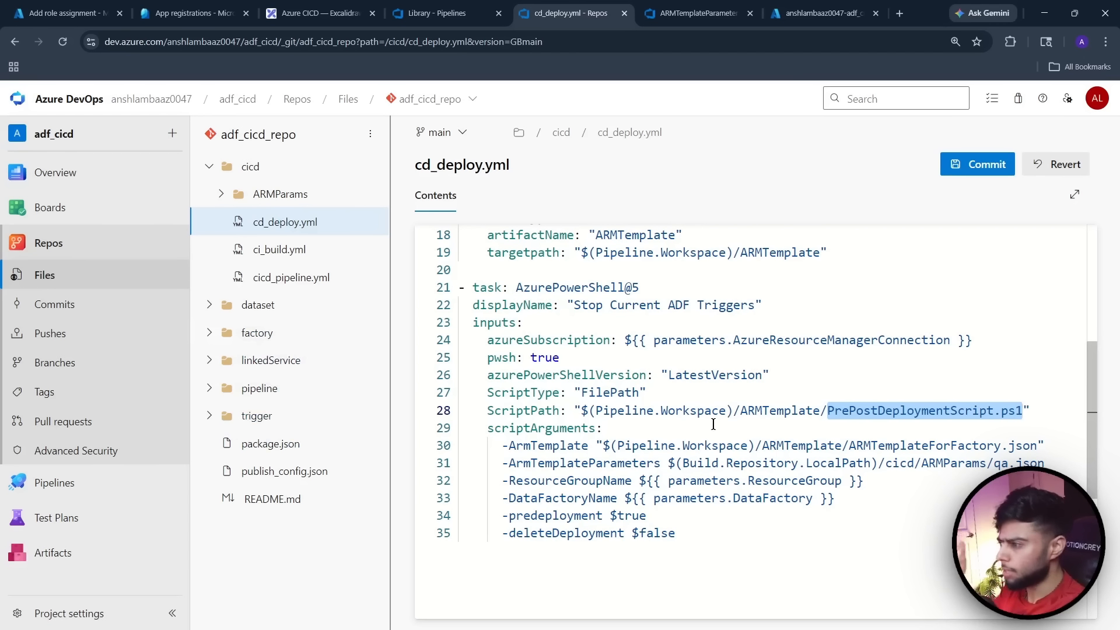
{"action": "left_click", "coordinate": [740, 411]}
{"action": "key", "text": "shift+Right"}
{"action": "key", "text": "shift+Right"}
{"action": "key", "text": "shift+Right"}
{"action": "key", "text": "shift+Right"}
{"action": "key", "text": "shift+Right"}
{"action": "key", "text": "shift+Right"}
{"action": "key", "text": "shift+Right"}
{"action": "key", "text": "shift+Right"}
{"action": "key", "text": "shift+Right"}
{"action": "key", "text": "shift+Right"}
{"action": "key", "text": "shift+Right"}
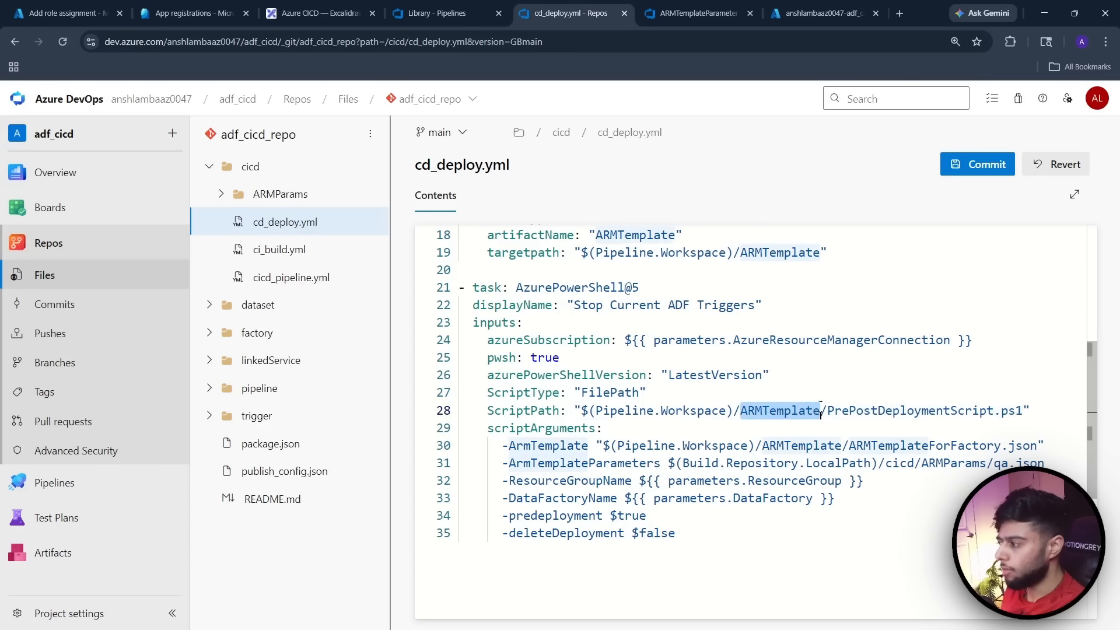
Review the -ArmTemplate script argument's ARMTemplateForFactory.json path, checking it against the files on the adf_publish branch
{"action": "left_click", "coordinate": [637, 428]}
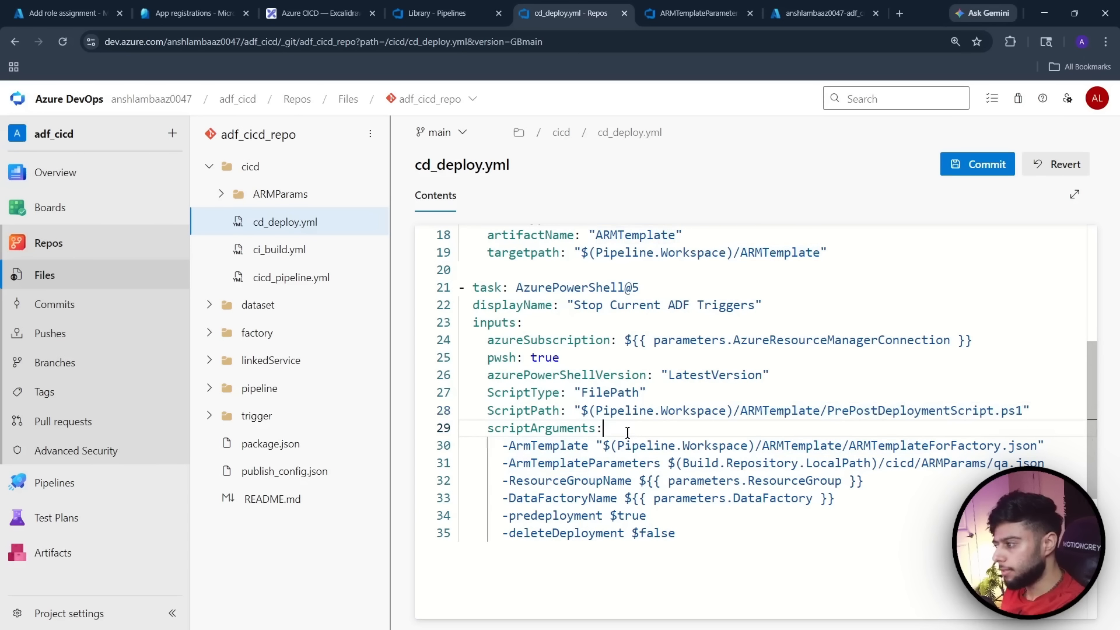
{"action": "scroll", "coordinate": [497, 449], "scroll_direction": "down", "scroll_amount": 1}
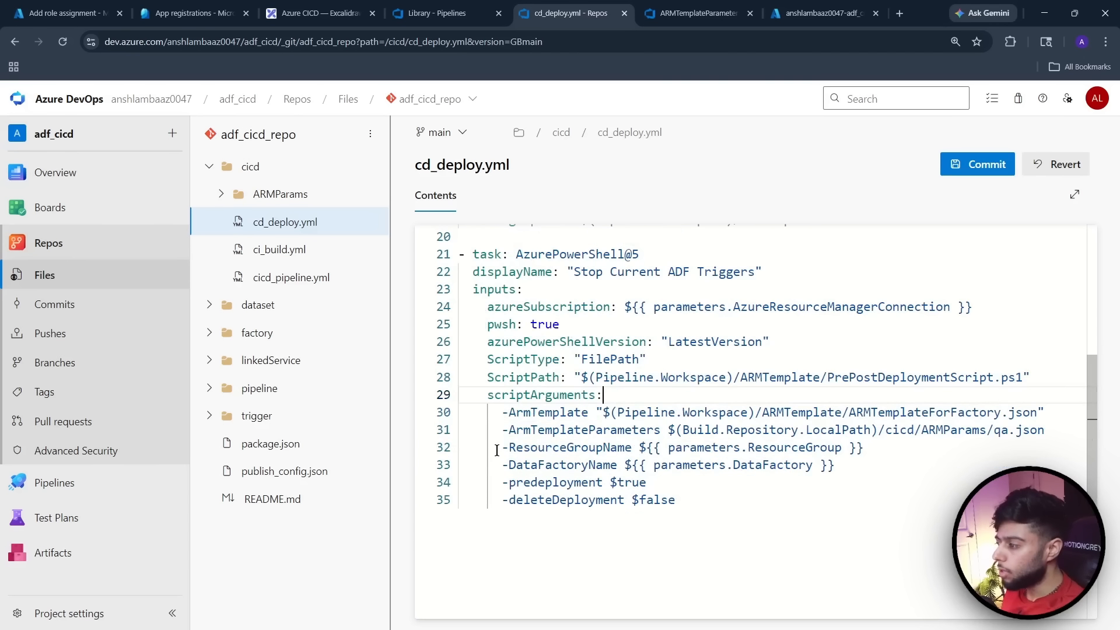
{"action": "left_click_drag", "start_coordinate": [489, 396], "coordinate": [604, 395]}
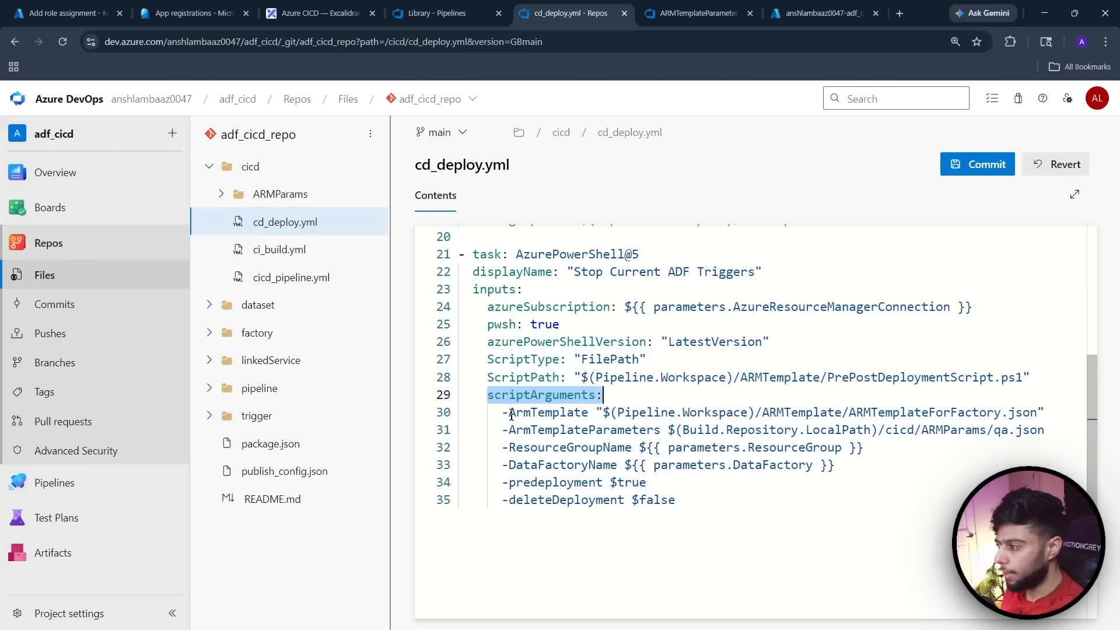
{"action": "left_click_drag", "start_coordinate": [511, 414], "coordinate": [587, 412]}
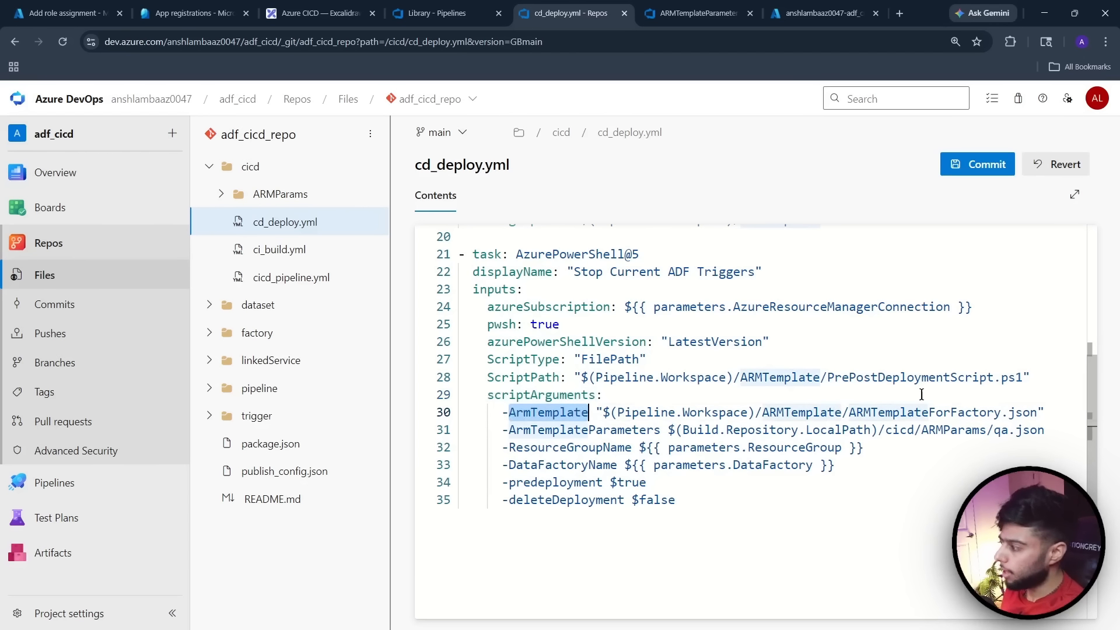
{"action": "left_click", "coordinate": [864, 415]}
{"action": "left_click_drag", "start_coordinate": [858, 414], "coordinate": [1001, 412]}
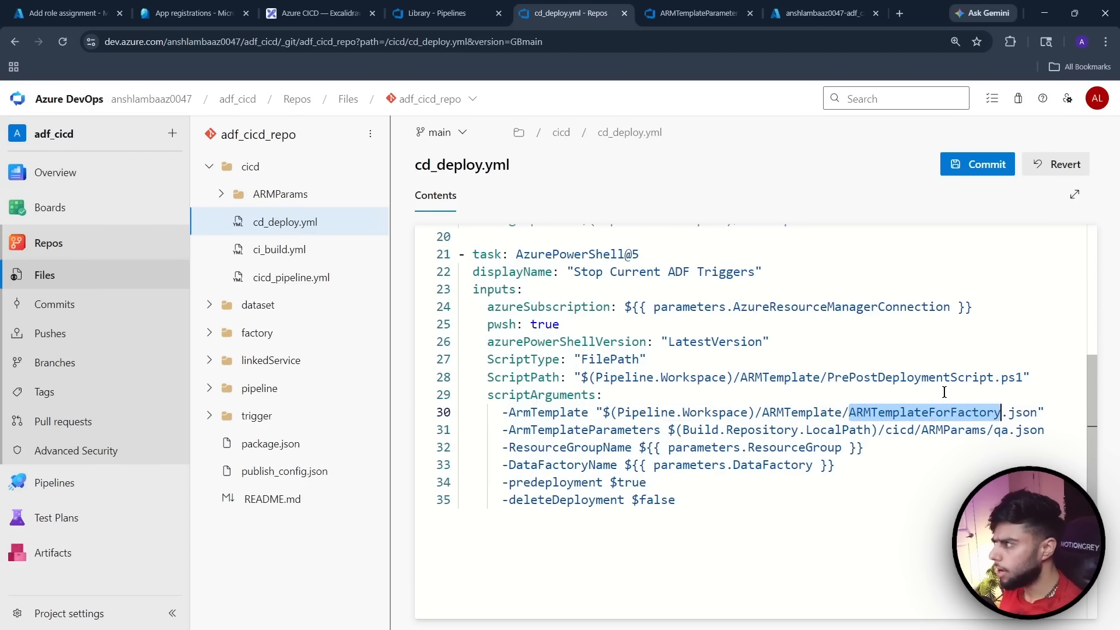
{"action": "left_click", "coordinate": [700, 13]}
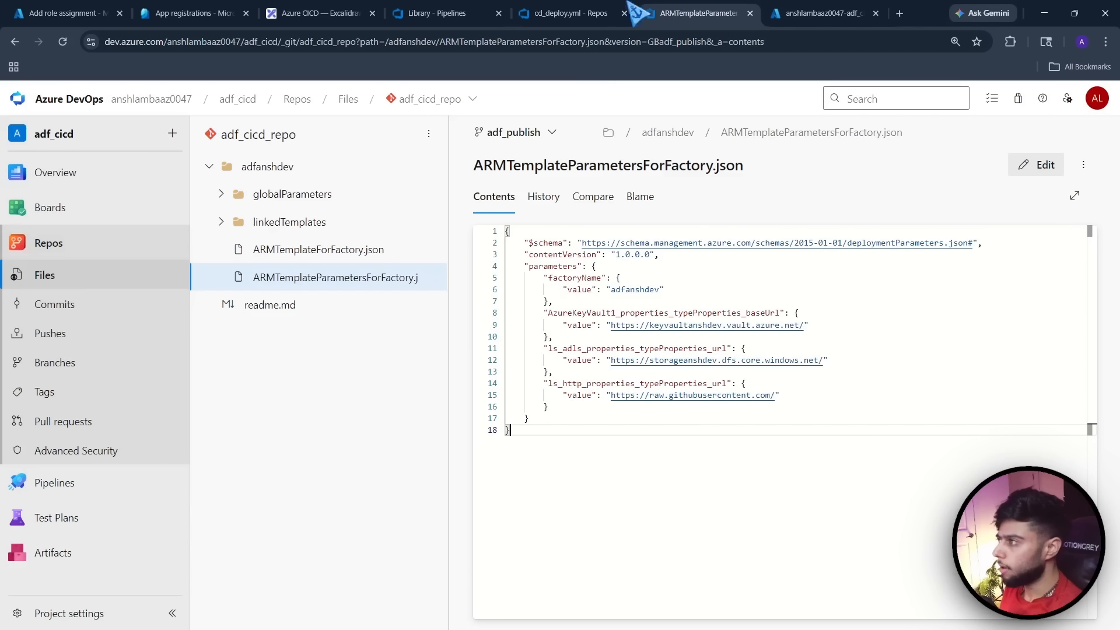
{"action": "left_click", "coordinate": [571, 13]}
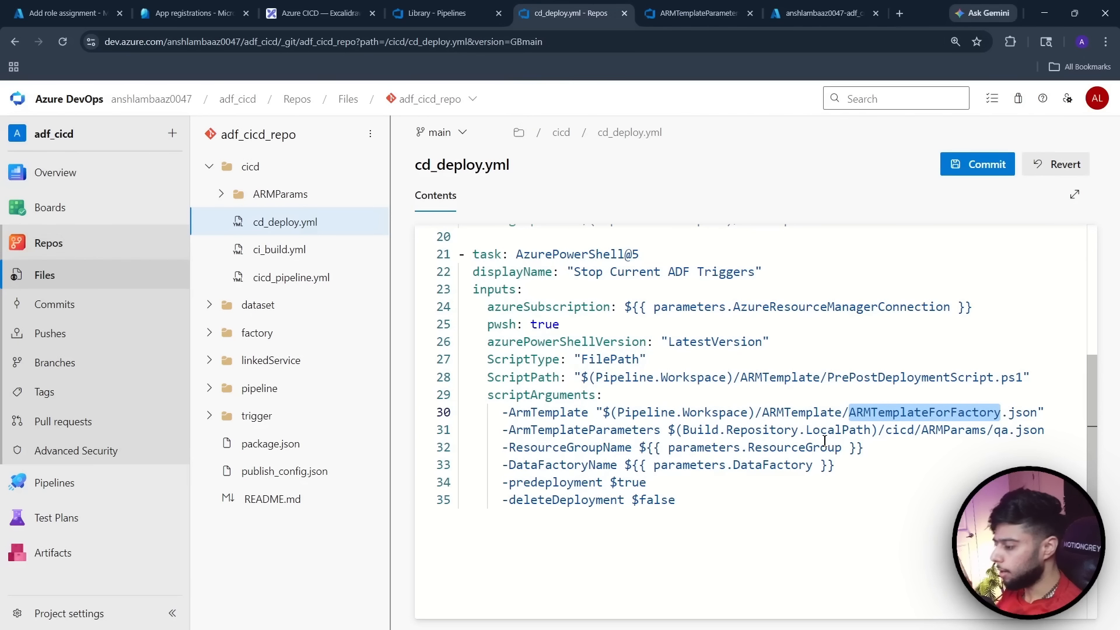
{"action": "left_click", "coordinate": [927, 425]}
{"action": "left_click_drag", "start_coordinate": [850, 415], "coordinate": [1002, 408]}
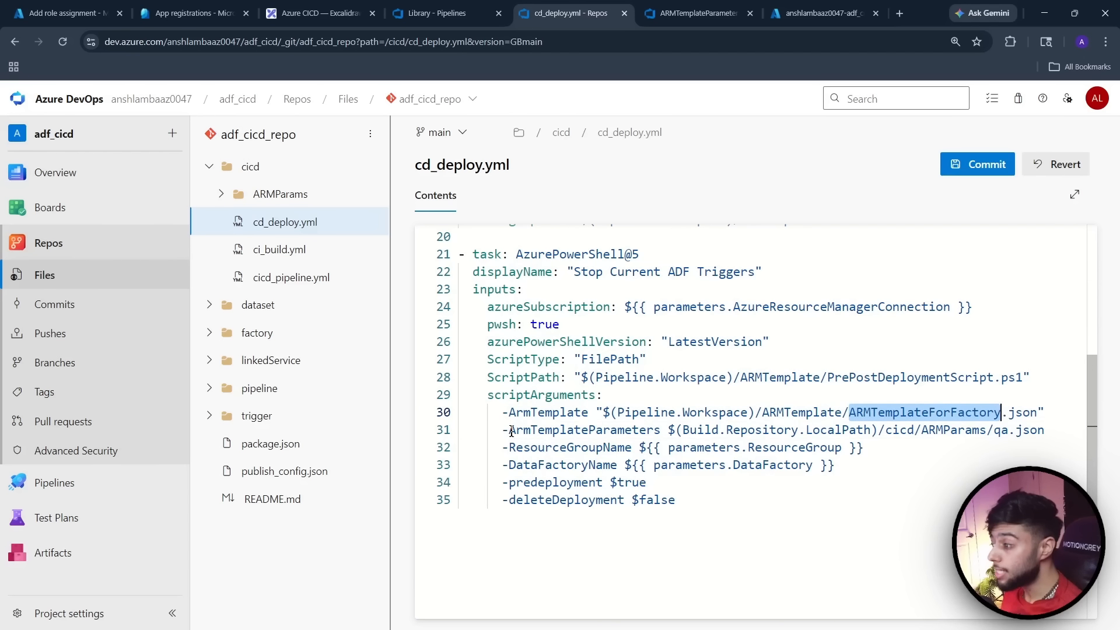
Examine the -ArmTemplateParameters argument, including its $(Build.Repository.LocalPath) variable and the cicd/ARMParams/qa.json path
{"action": "left_click_drag", "start_coordinate": [511, 431], "coordinate": [661, 426]}
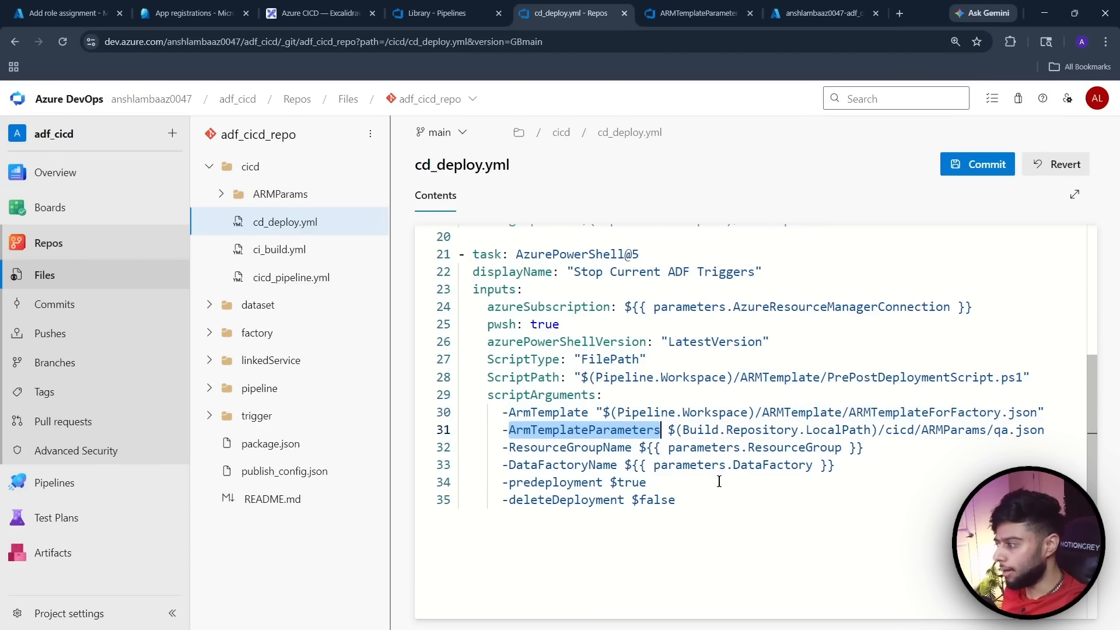
{"action": "left_click_drag", "start_coordinate": [669, 431], "coordinate": [879, 430]}
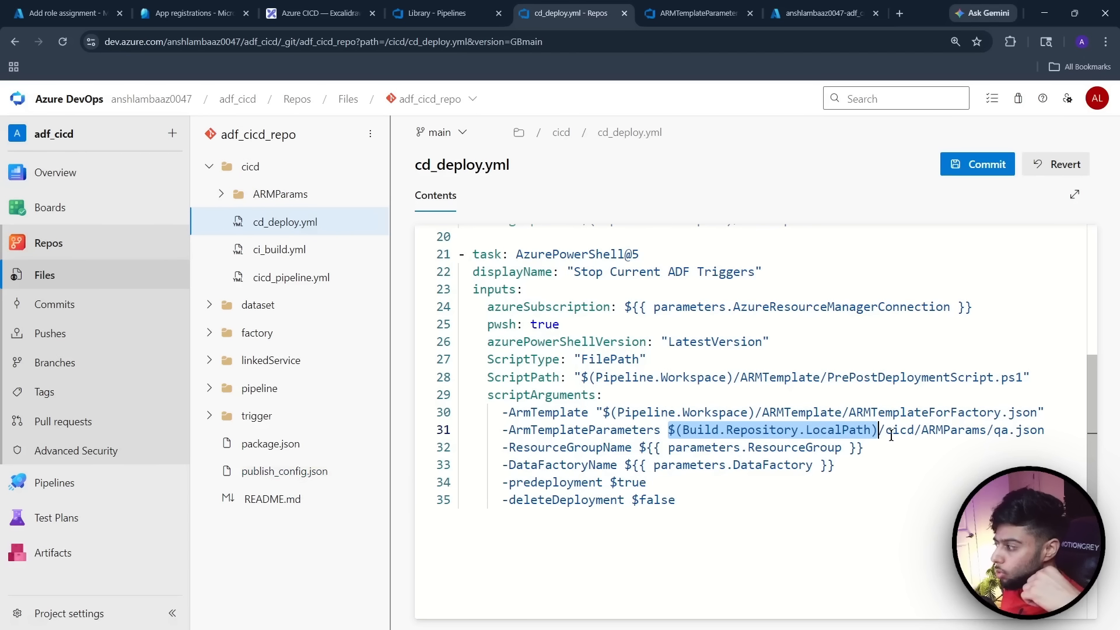
{"action": "left_click_drag", "start_coordinate": [884, 430], "coordinate": [1045, 430]}
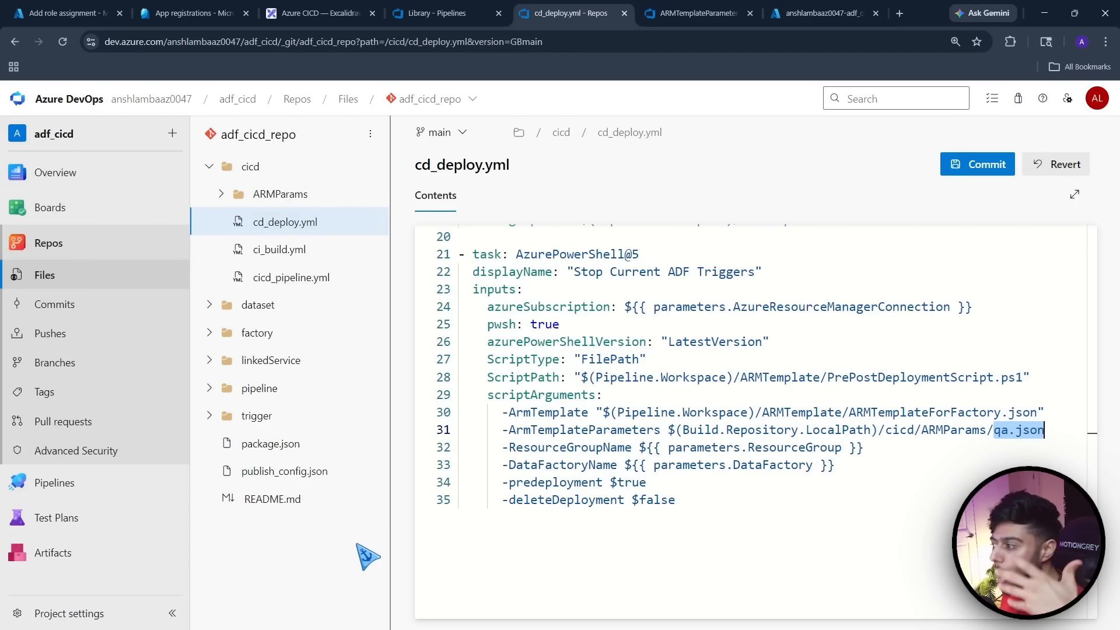
{"action": "left_click_drag", "start_coordinate": [670, 429], "coordinate": [877, 428]}
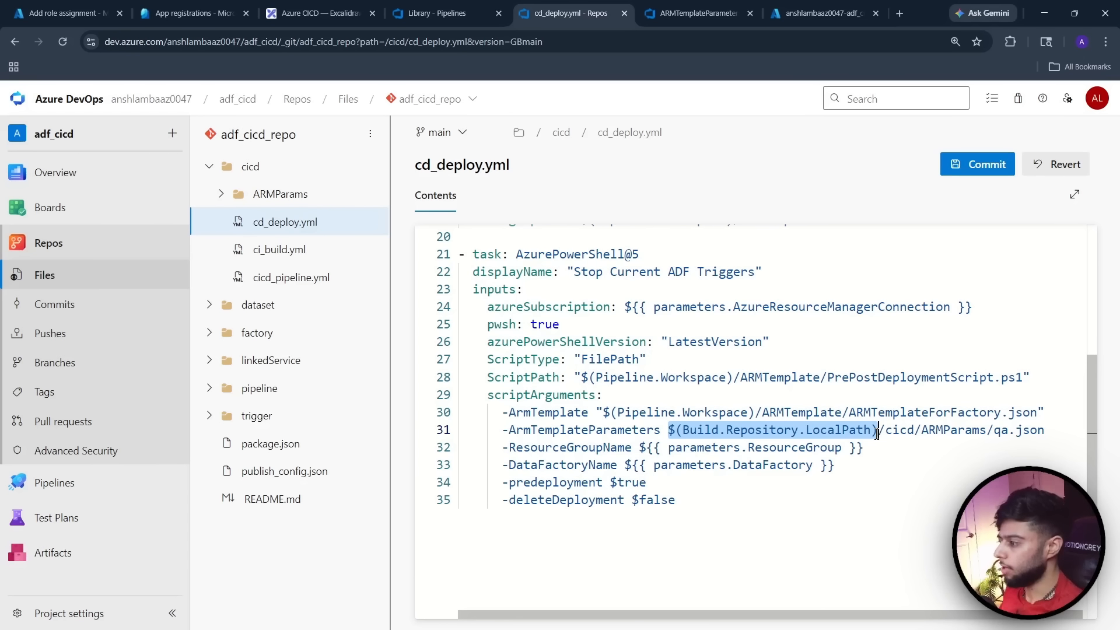
Review the -ResourceGroupName, -DataFactoryName, -predeployment and -deleteDeployment script arguments of the trigger-stop task
{"action": "left_click_drag", "start_coordinate": [641, 446], "coordinate": [875, 447]}
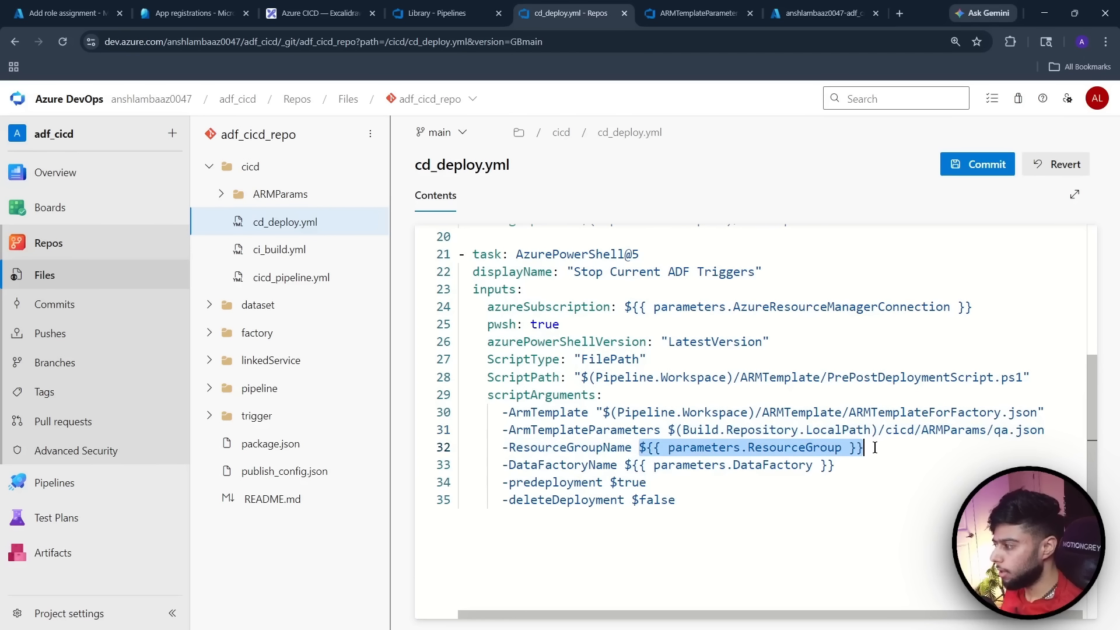
{"action": "left_click_drag", "start_coordinate": [624, 464], "coordinate": [857, 460]}
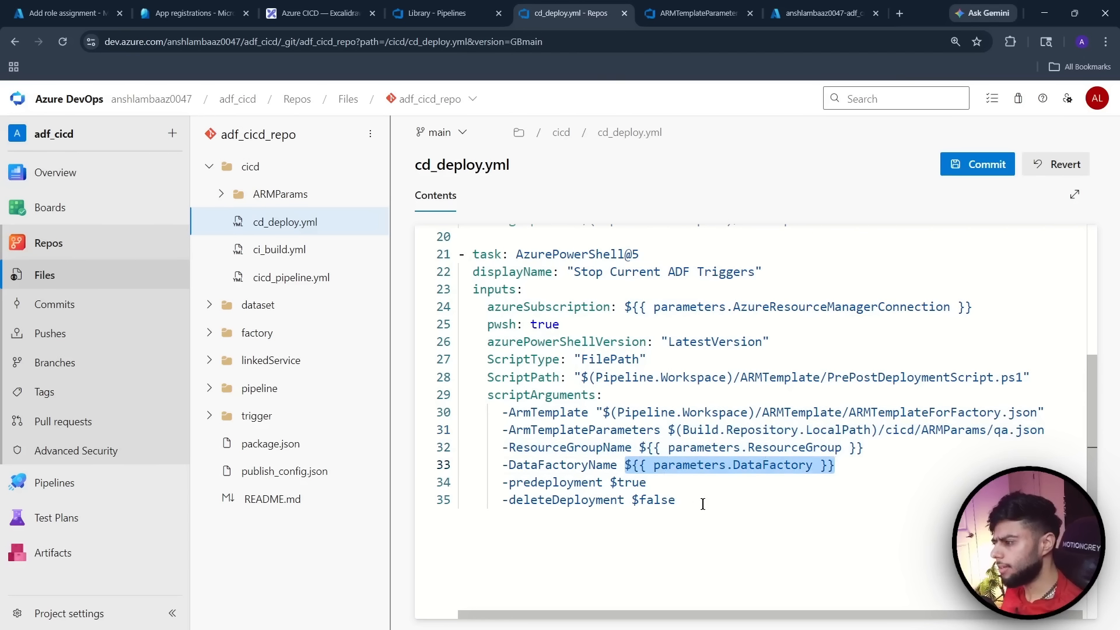
{"action": "double_click", "coordinate": [656, 500]}
{"action": "double_click", "coordinate": [631, 483]}
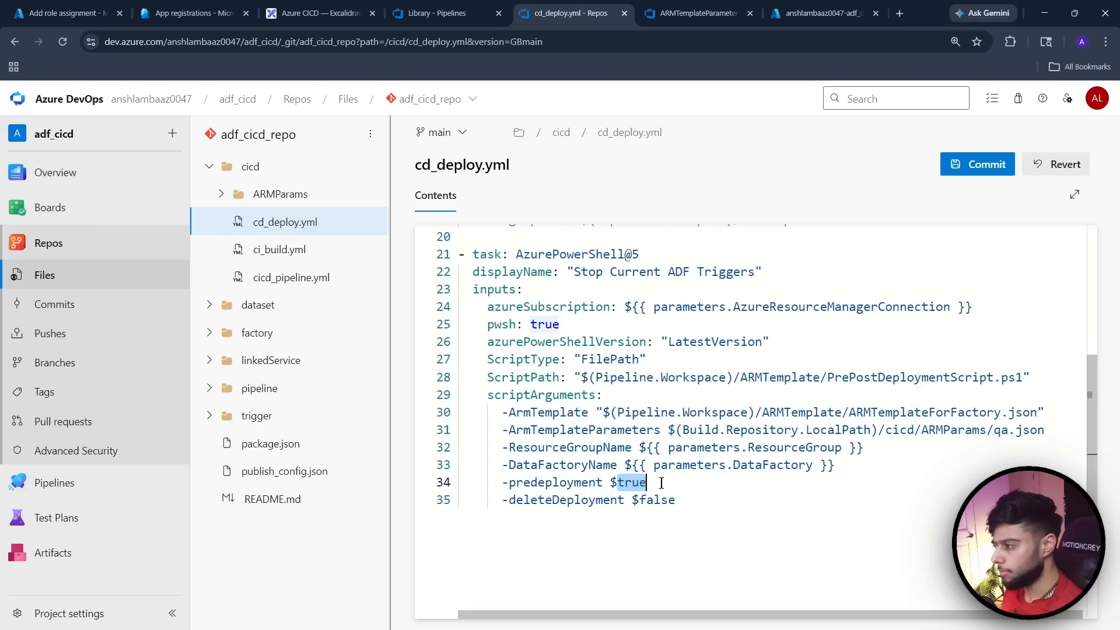
{"action": "left_click", "coordinate": [691, 495]}
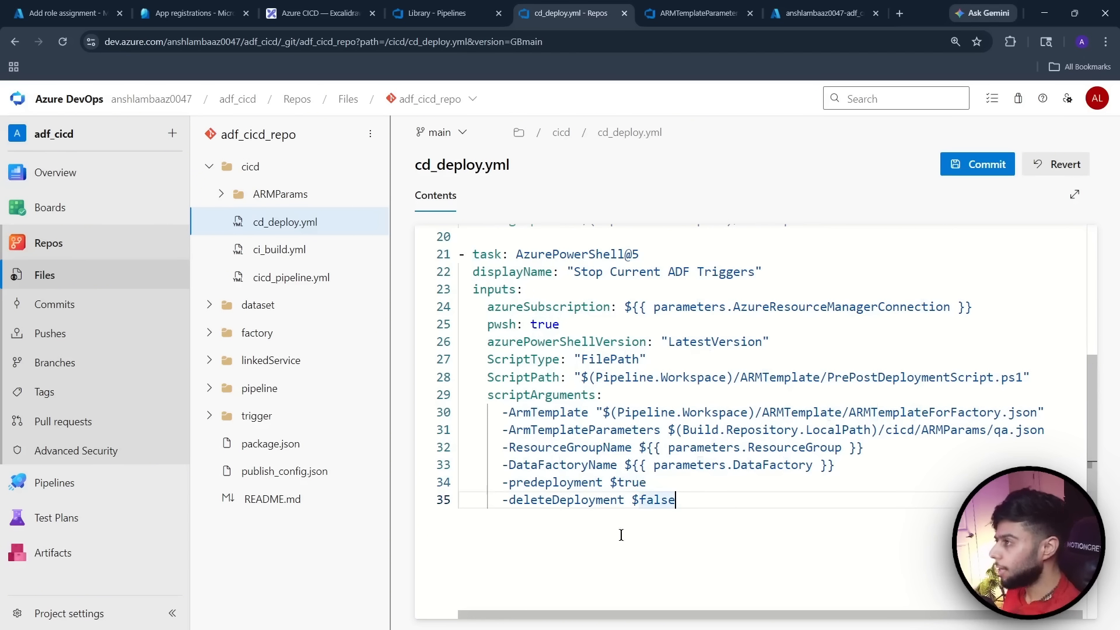
Add two new lines after -deleteDeployment $false in cd_deploy.yml, consulting the Pre-Post Script diagram in Excalidraw before and after
{"action": "left_click", "coordinate": [323, 13]}
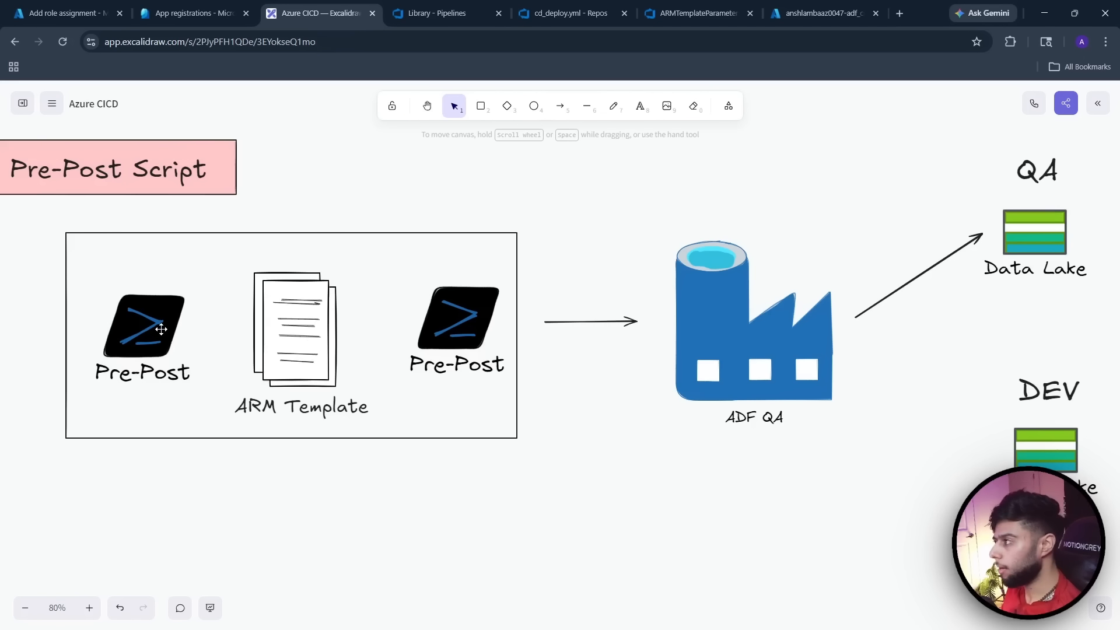
{"action": "left_click", "coordinate": [673, 13]}
{"action": "left_click", "coordinate": [564, 13]}
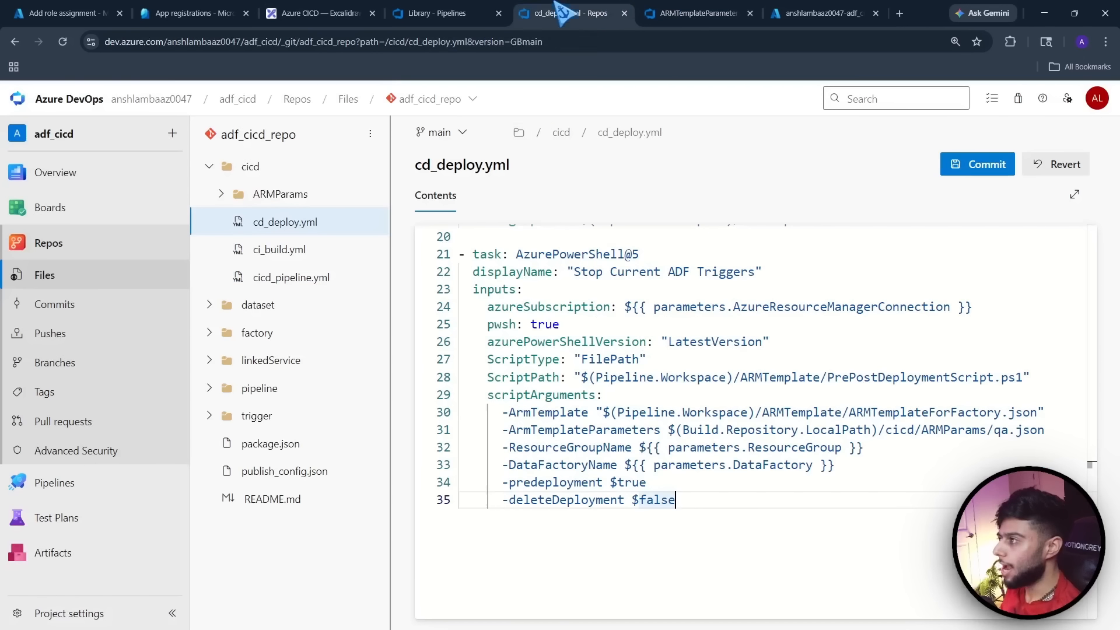
{"action": "key", "text": "Return"}
{"action": "key", "text": "Return"}
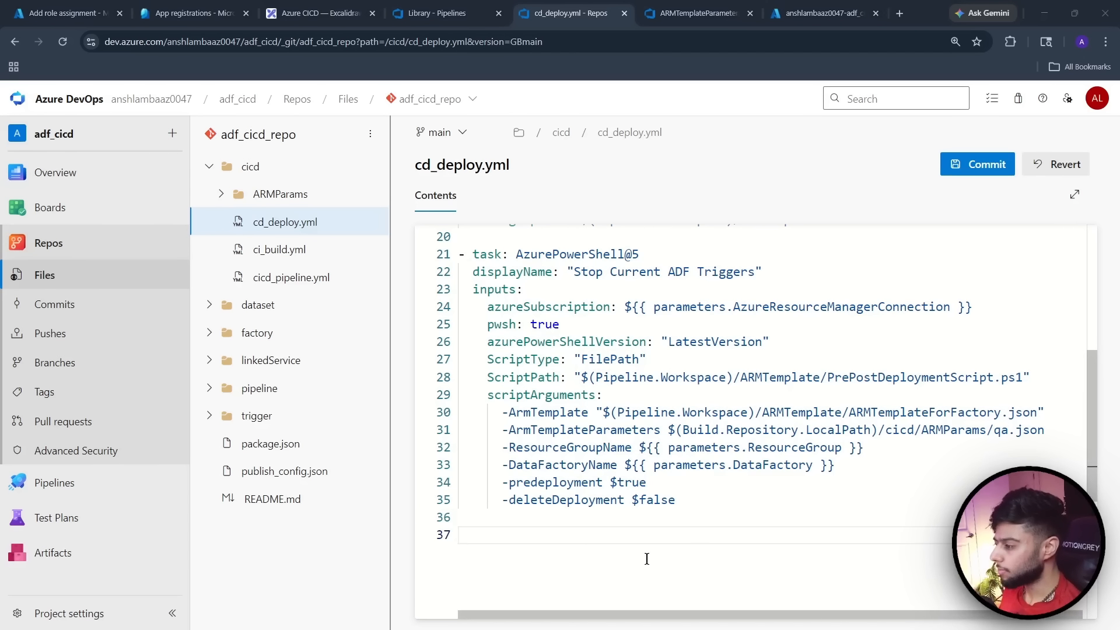
{"action": "left_click", "coordinate": [309, 12]}
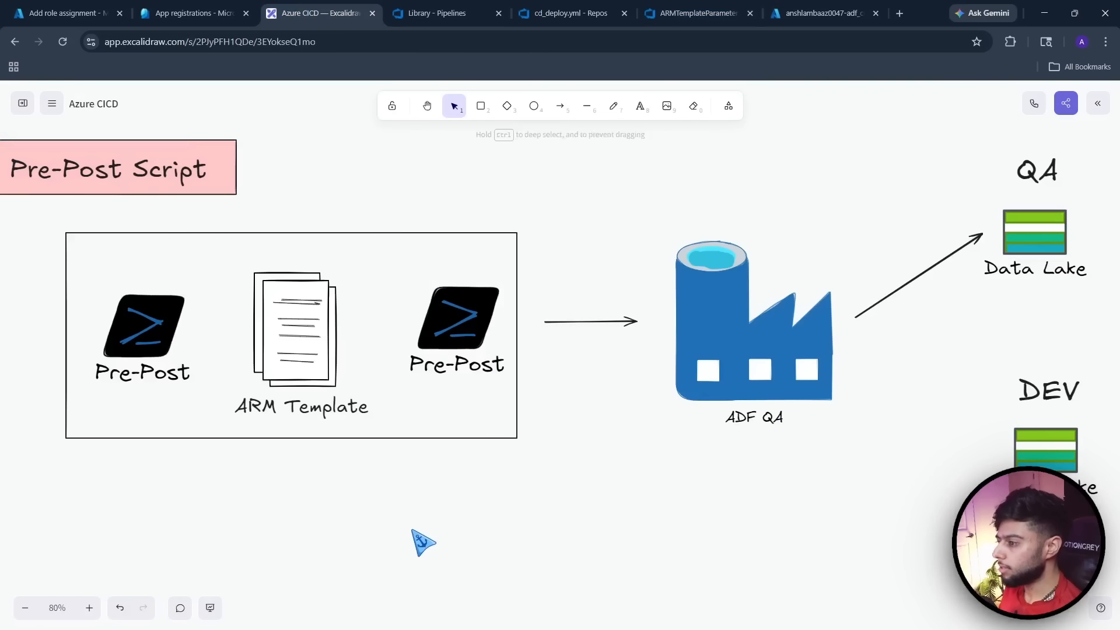
Add the text labels "Azure CLI" and "ARM Task" side by side below the Pre-Post Script diagram's box
{"action": "left_click_drag", "start_coordinate": [310, 477], "coordinate": [504, 429]}
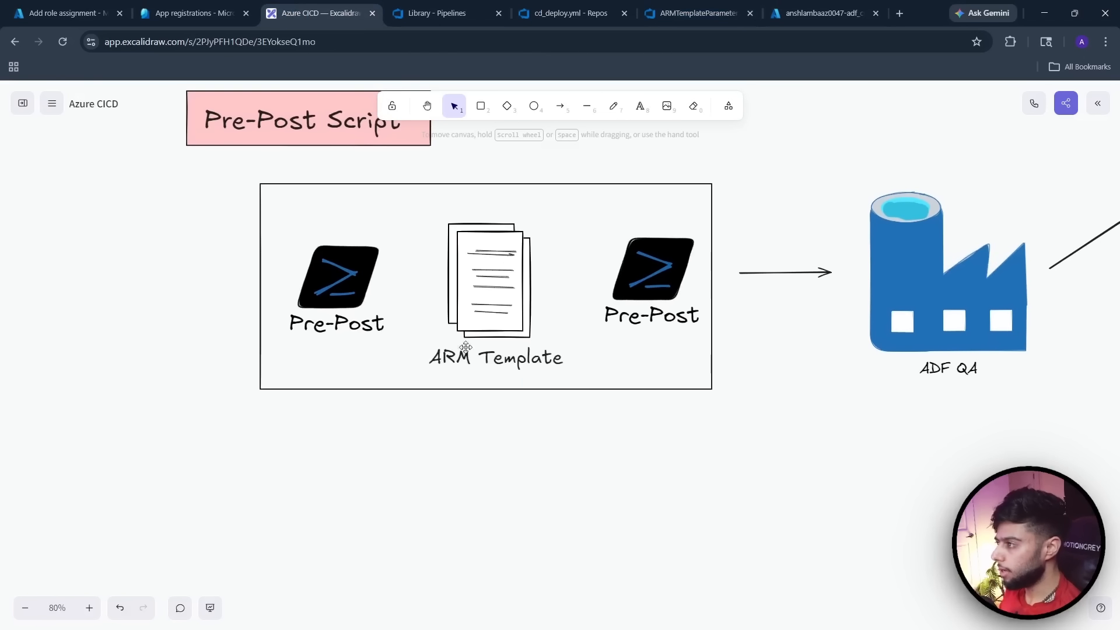
{"action": "double_click", "coordinate": [407, 451]}
{"action": "type", "text": "Azure CLI"}
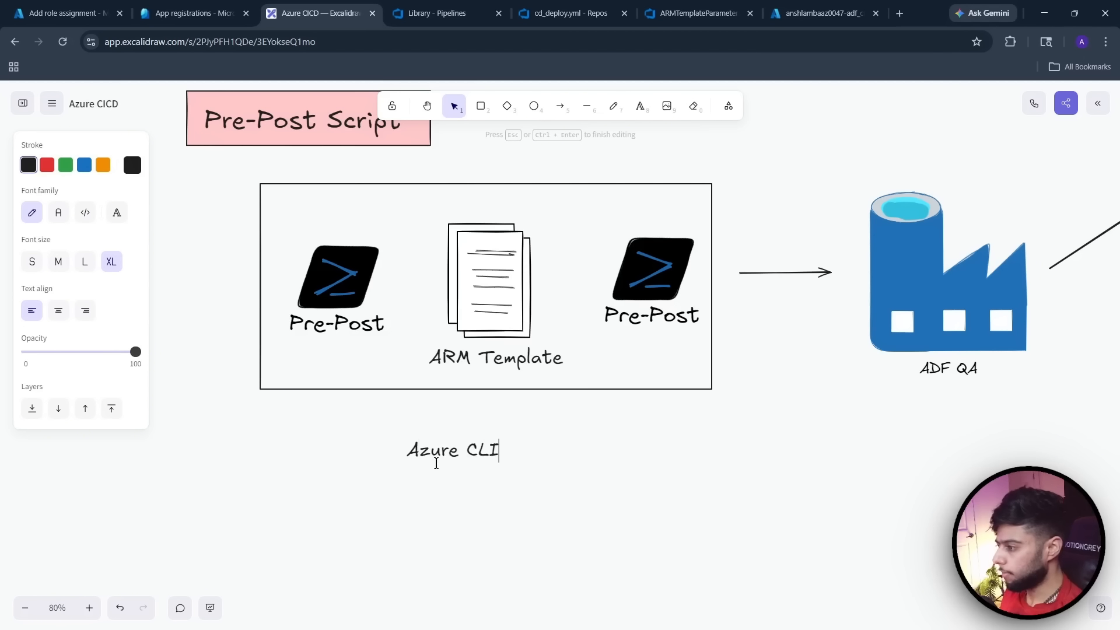
{"action": "left_click", "coordinate": [476, 538]}
{"action": "left_click_drag", "start_coordinate": [448, 457], "coordinate": [411, 468]}
{"action": "double_click", "coordinate": [546, 463]}
{"action": "type", "text": "ARM Task"}
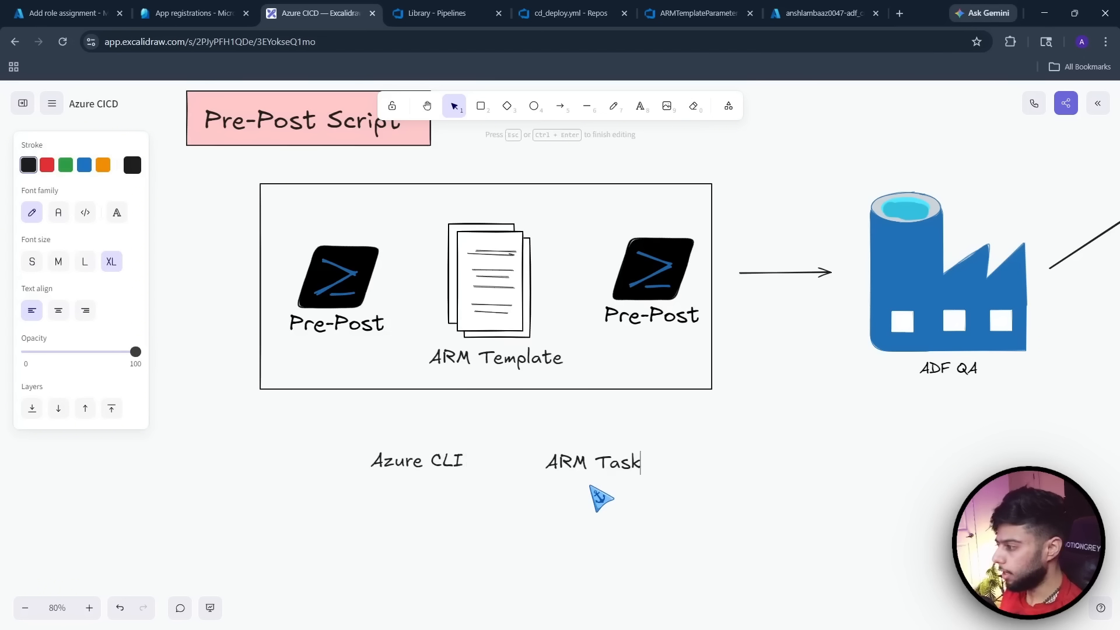
{"action": "left_click", "coordinate": [601, 499]}
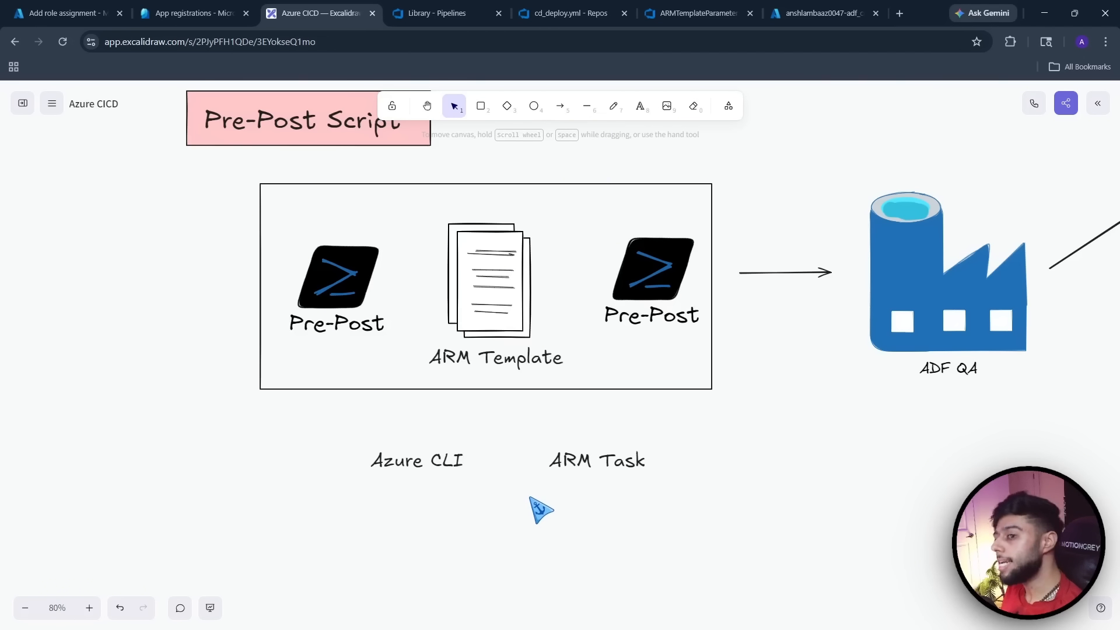
Draw light-green filled rectangles behind the "Azure CLI" and "ARM Task" labels
{"action": "left_click", "coordinate": [480, 107]}
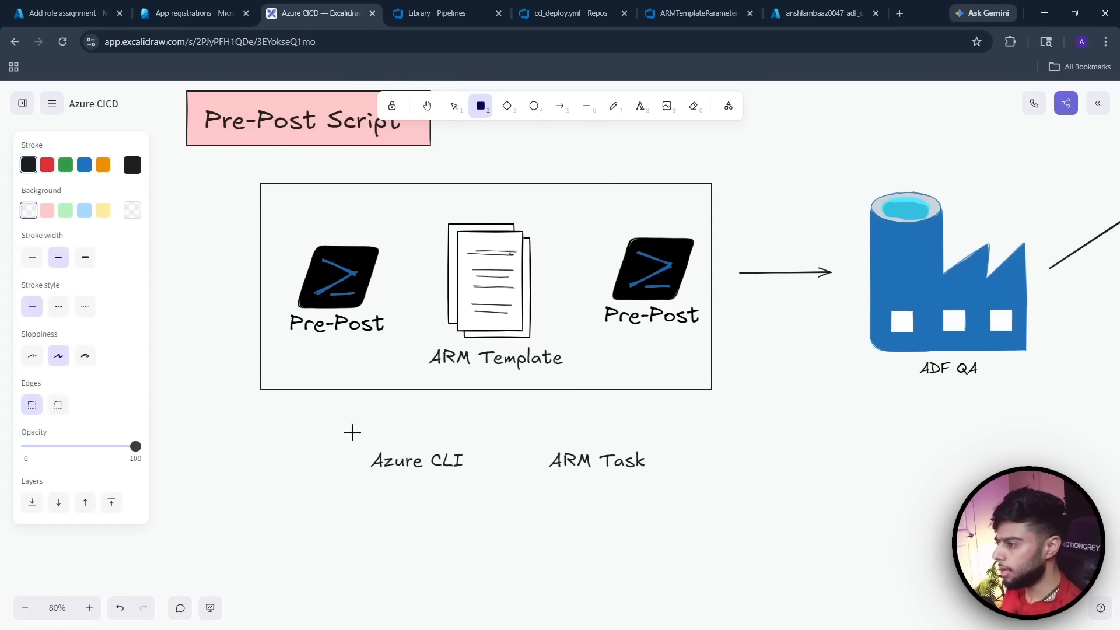
{"action": "left_click_drag", "start_coordinate": [356, 432], "coordinate": [474, 486]}
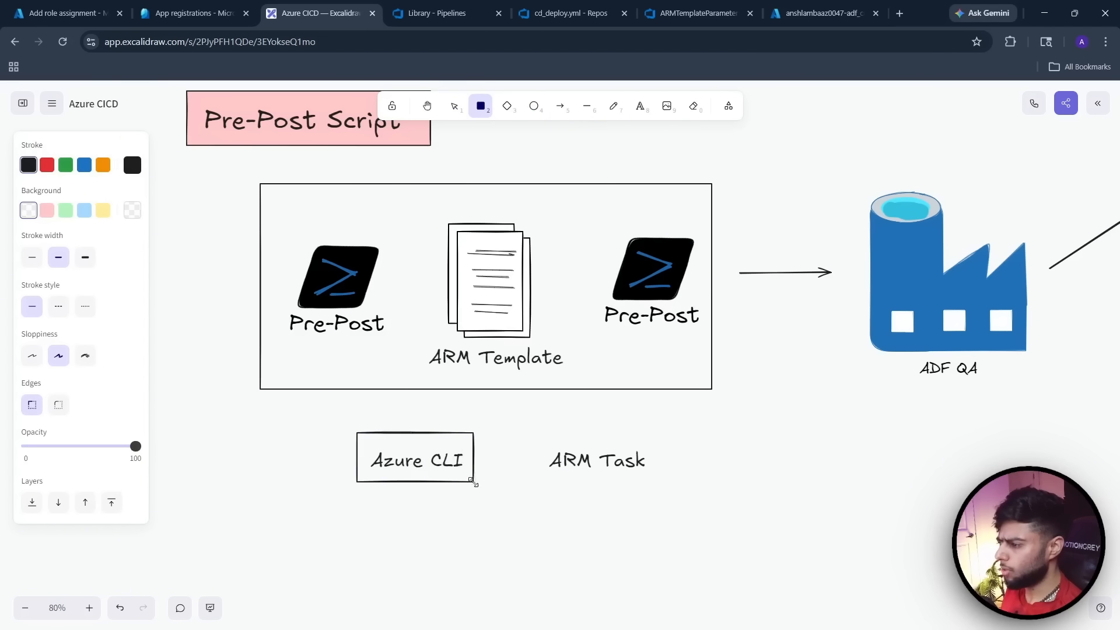
{"action": "left_click", "coordinate": [64, 210]}
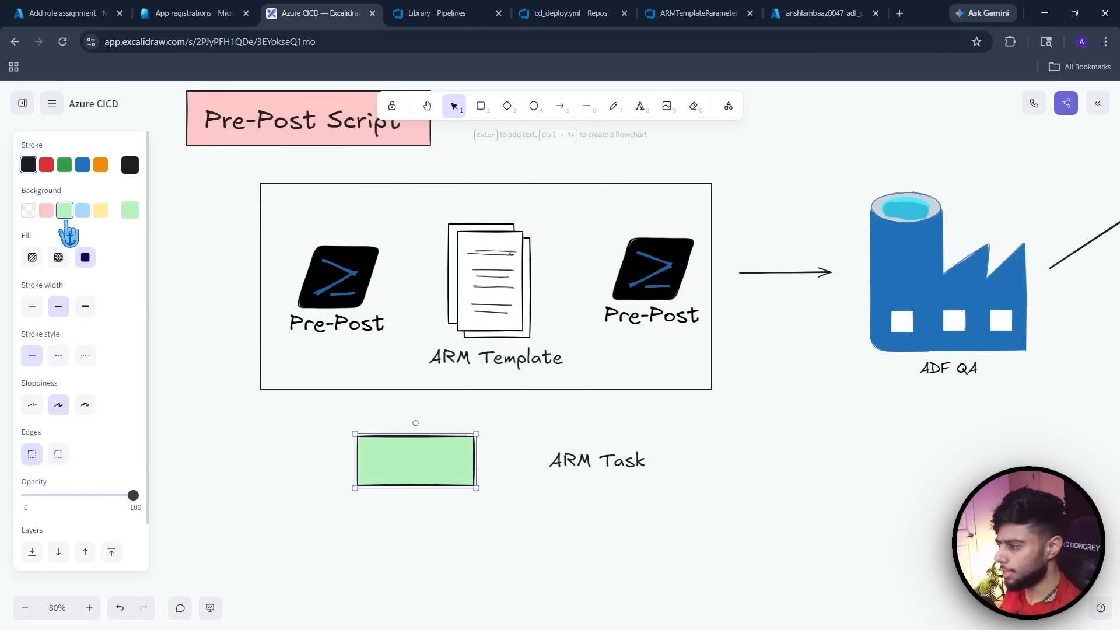
{"action": "left_click", "coordinate": [611, 462]}
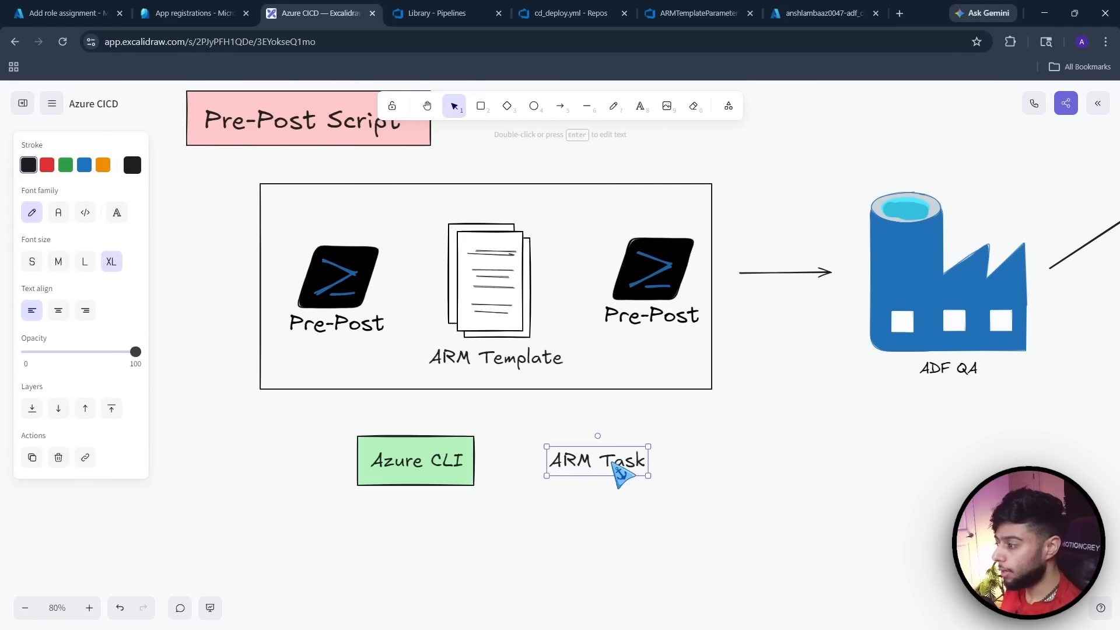
{"action": "left_click", "coordinate": [481, 106]}
{"action": "mouse_move", "coordinate": [532, 433]}
{"action": "left_mouse_down"}
{"action": "mouse_move", "coordinate": [600, 483]}
{"action": "mouse_move", "coordinate": [652, 488]}
{"action": "left_mouse_up"}
{"action": "left_click", "coordinate": [274, 548]}
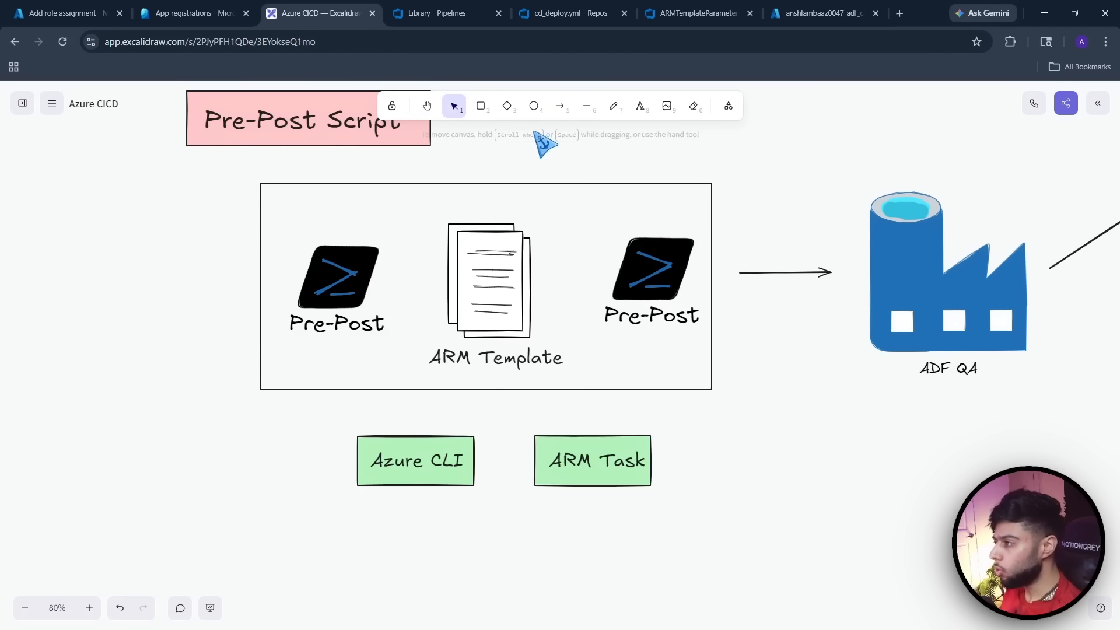
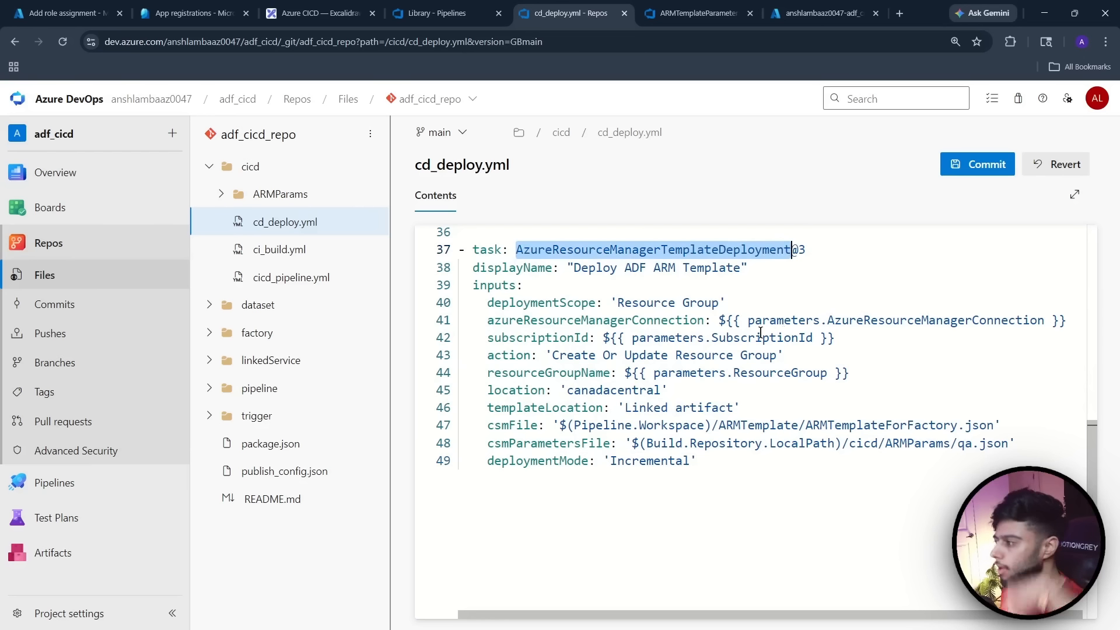
Review the AzureResourceManagerTemplateDeployment@3 task's inputs in cd_deploy.yml, including azureResourceManagerConnection, csmFile, csmParametersFile and deploymentMode
{"action": "left_click", "coordinate": [734, 304]}
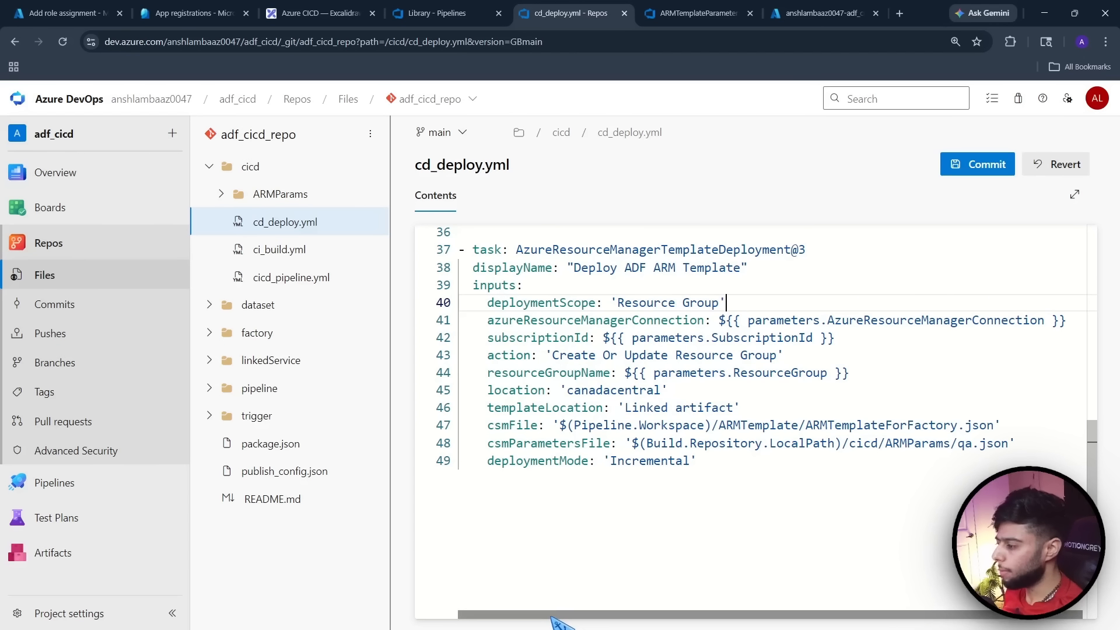
{"action": "left_click_drag", "start_coordinate": [552, 615], "coordinate": [612, 614]}
{"action": "left_click_drag", "start_coordinate": [742, 320], "coordinate": [1048, 321]}
{"action": "left_click", "coordinate": [959, 343]}
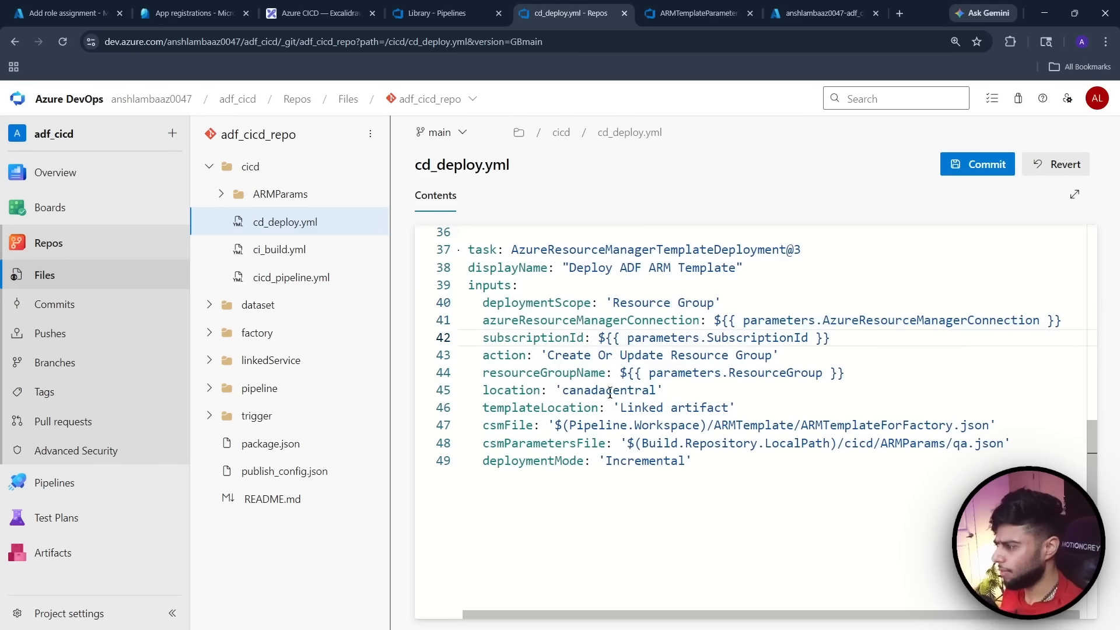
{"action": "left_click_drag", "start_coordinate": [550, 425], "coordinate": [1006, 428]}
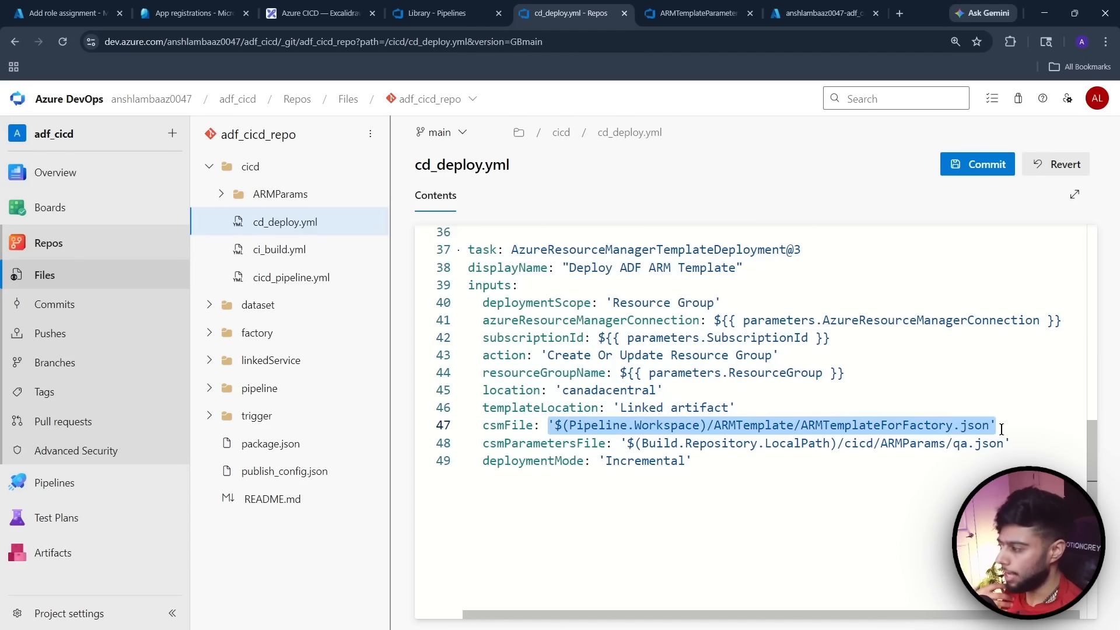
{"action": "left_click", "coordinate": [727, 430]}
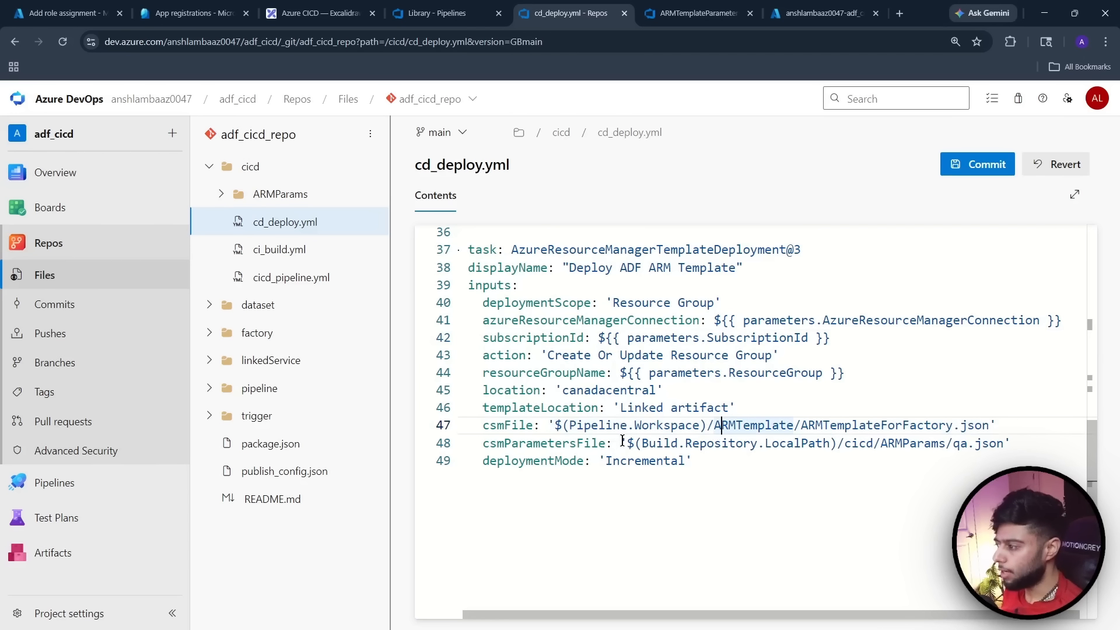
{"action": "left_click_drag", "start_coordinate": [623, 441], "coordinate": [1018, 442]}
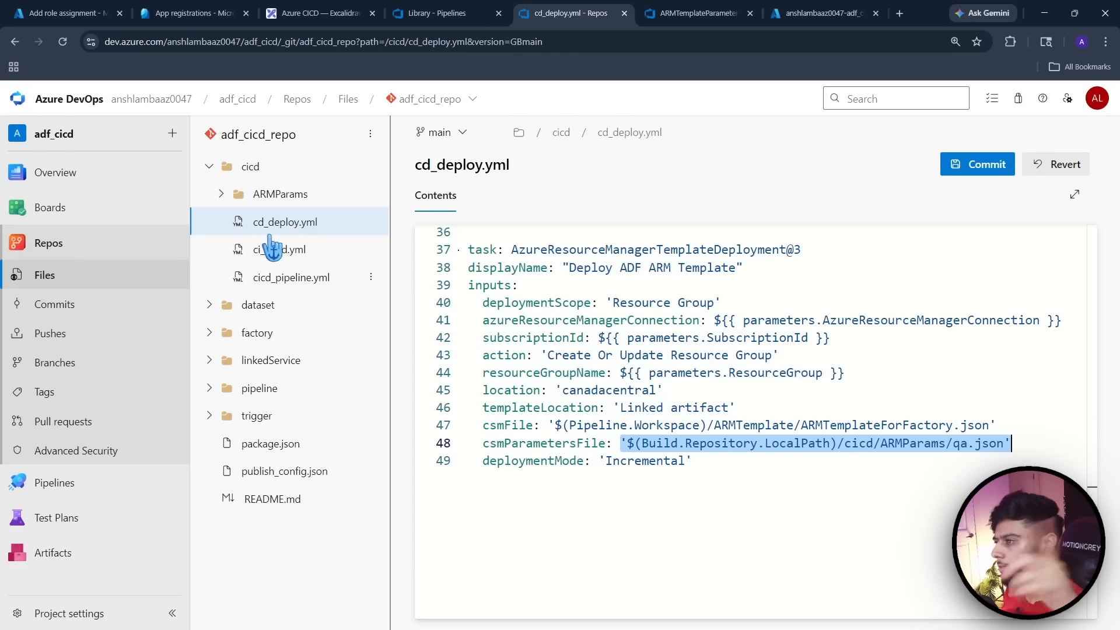
{"action": "left_click_drag", "start_coordinate": [694, 457], "coordinate": [598, 461]}
{"action": "left_click", "coordinate": [708, 462]}
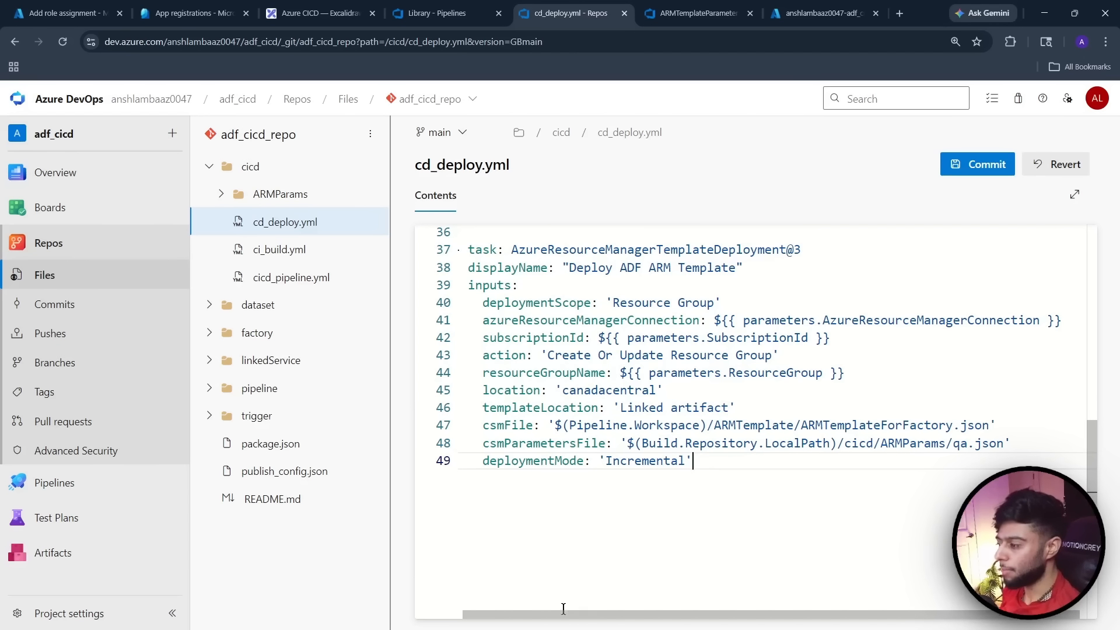
Append an AzurePowerShell@5 task named "Start ADF Triggers" to cd_deploy.yml, running PrePostDeploymentScript.ps1 with -predeployment $false and -deleteDeployment $true
{"action": "left_click_drag", "start_coordinate": [562, 611], "coordinate": [469, 615]}
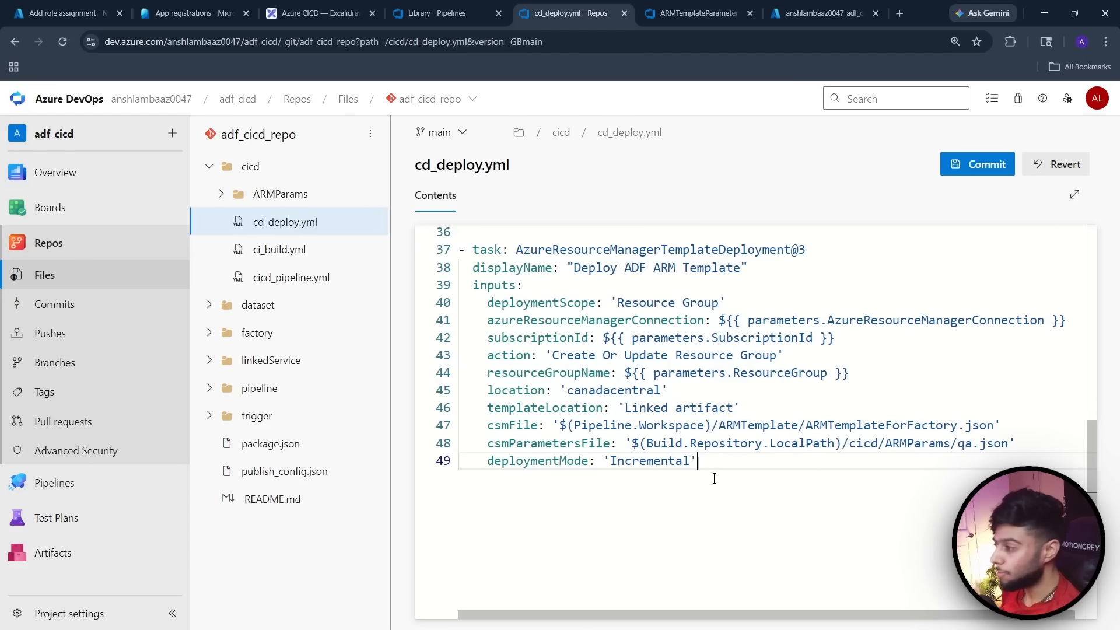
{"action": "key", "text": "Return"}
{"action": "key", "text": "Return"}
{"action": "key", "text": "BackSpace"}
{"action": "key", "text": "BackSpace"}
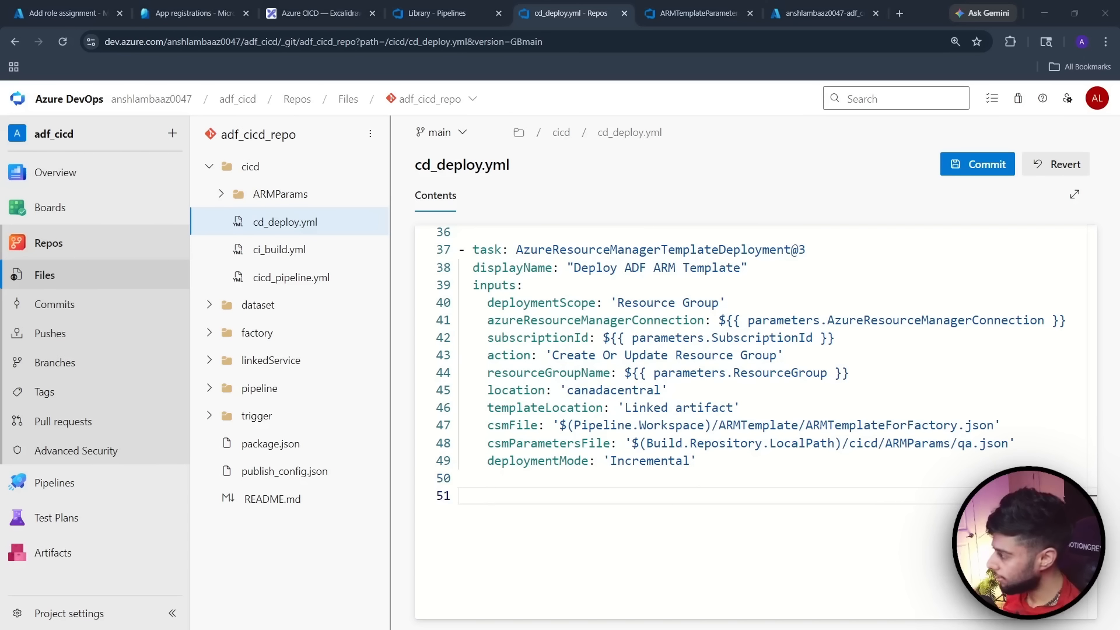
{"action": "left_click", "coordinate": [470, 499]}
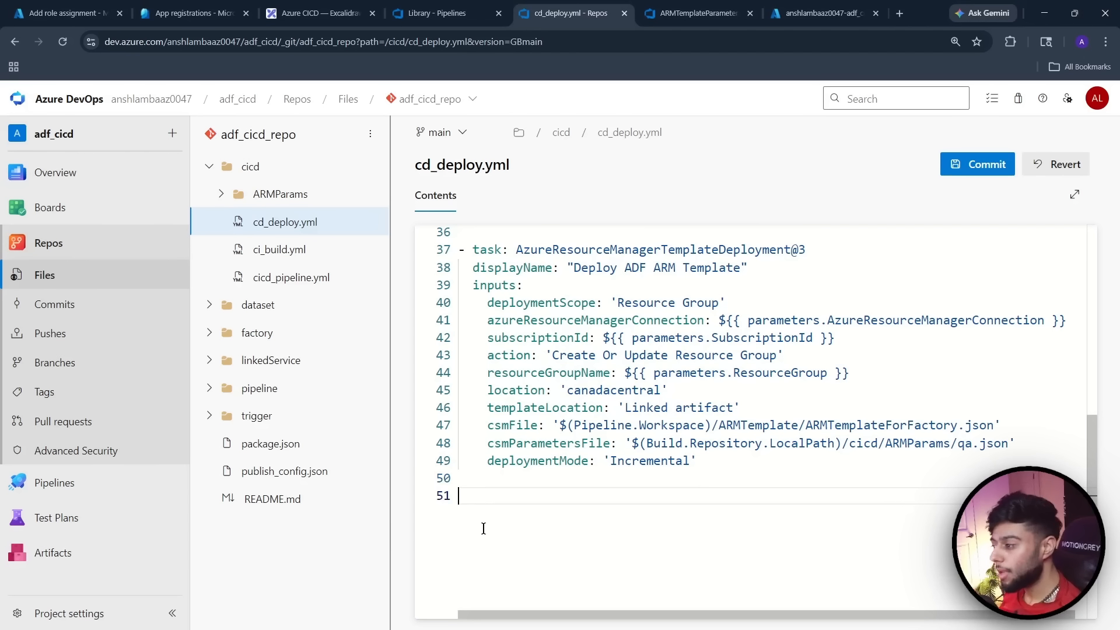
{"action": "scroll", "coordinate": [580, 451], "scroll_direction": "up", "scroll_amount": 5}
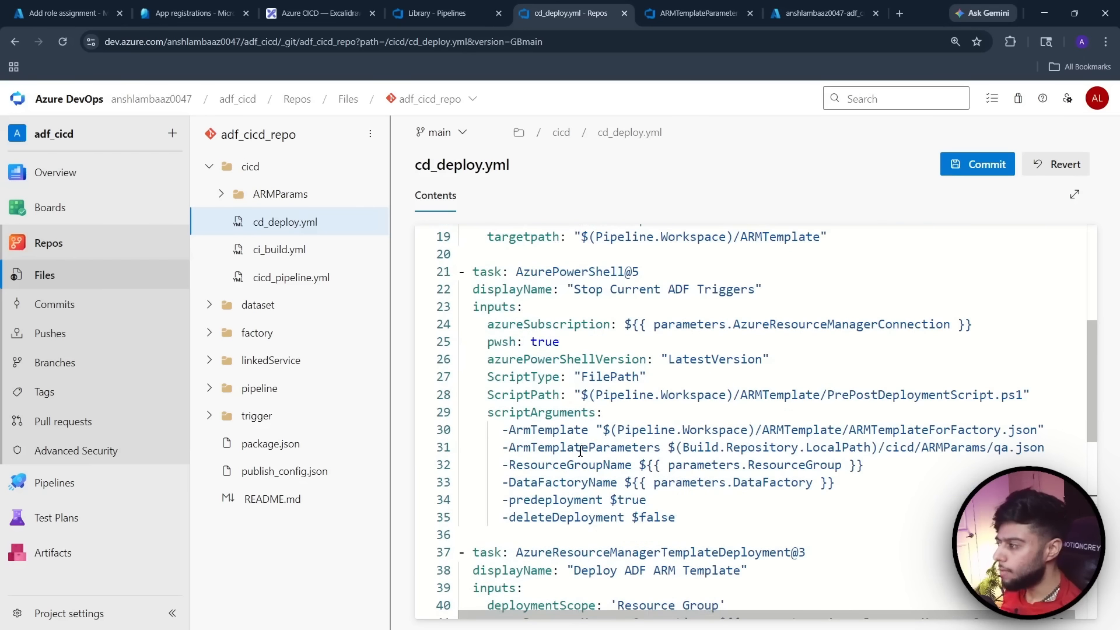
{"action": "scroll", "coordinate": [632, 355], "scroll_direction": "down", "scroll_amount": 5}
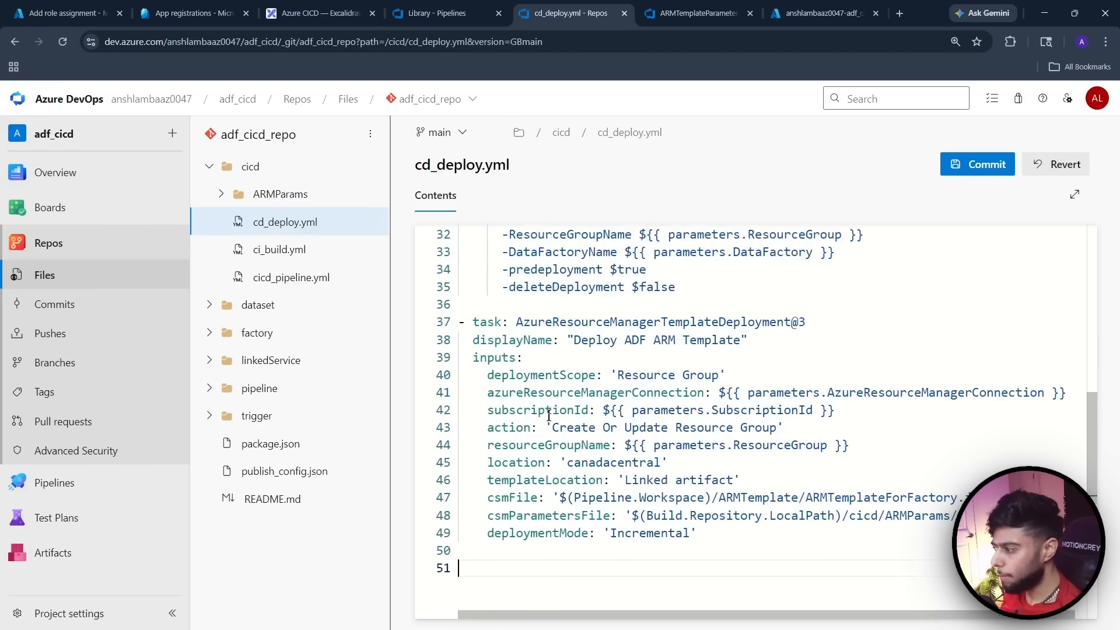
{"action": "type", "text": "- task: AzurePowerShell@5   displayName: \"Start ADF Triggers\"   inputs:     azureSubscription: ${{ parameters.AzureResourceManagerConnection }}     pwsh: true     azurePowerShellVersion: \"LatestVersion\"     ScriptType: \"FilePath\"     ScriptPath: \"$(Pipeline.Workspace)/ARMTemplate/PrePostDeploymentScript.ps1\"     scriptArguments:       -ArmTemplate \"$(Pipeline.Workspace)/ARMTemplate/ARMTemplateForFactory.json\"       -ArmTemplateParameters $(Build.Repository.LocalPath)/cicd/ARMParams/qa.json       -ResourceGroupName ${{ parameters.ResourceGroup }}       -DataFactoryName ${{ parameters.DataFactory }}       -predeployment $false       -deleteDeployment $true"}
{"action": "scroll", "coordinate": [601, 484], "scroll_direction": "down", "scroll_amount": 2}
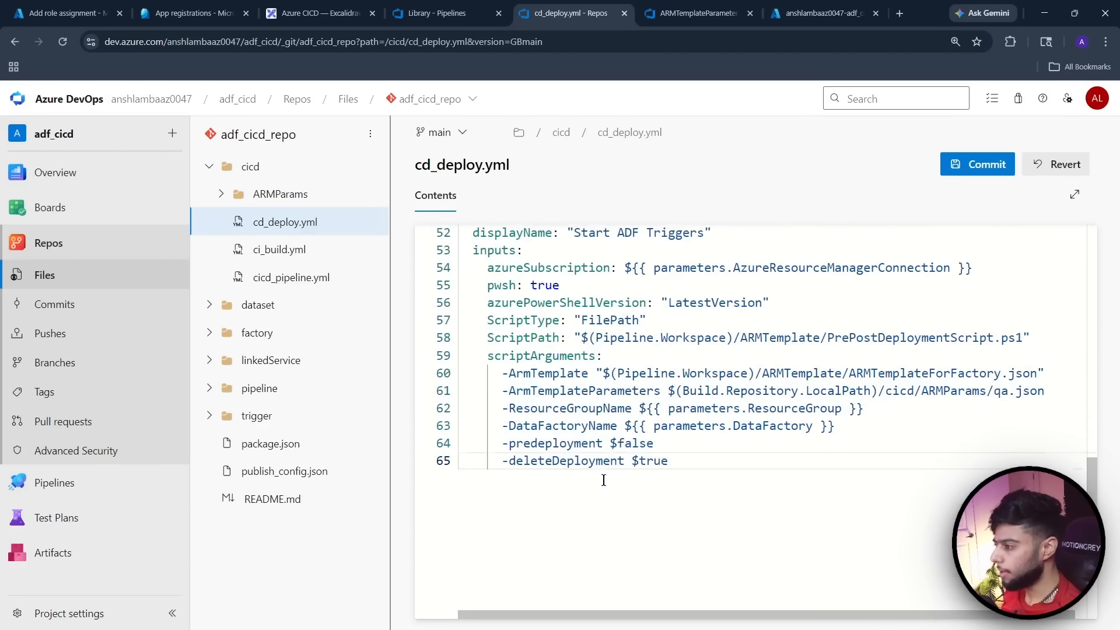
Compare the -predeployment and -deleteDeployment arguments of the Start ADF Triggers task with those of the Stop Current ADF Triggers task
{"action": "scroll", "coordinate": [632, 428], "scroll_direction": "up", "scroll_amount": 1}
{"action": "scroll", "coordinate": [632, 428], "scroll_direction": "up", "scroll_amount": 7}
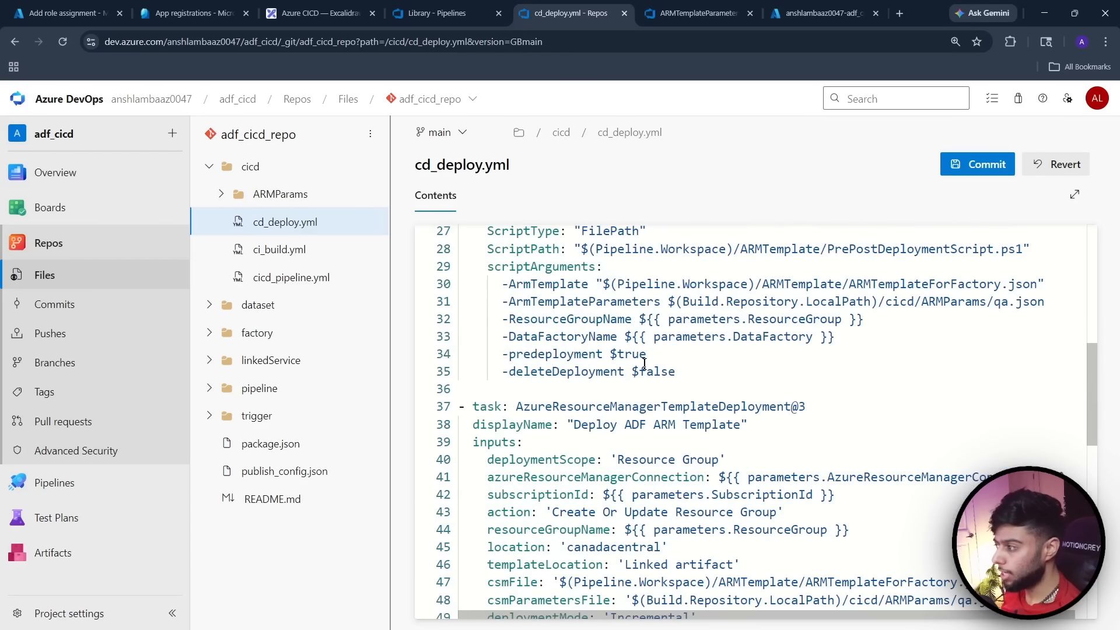
{"action": "scroll", "coordinate": [642, 344], "scroll_direction": "down", "scroll_amount": 6}
{"action": "scroll", "coordinate": [643, 344], "scroll_direction": "down", "scroll_amount": 1}
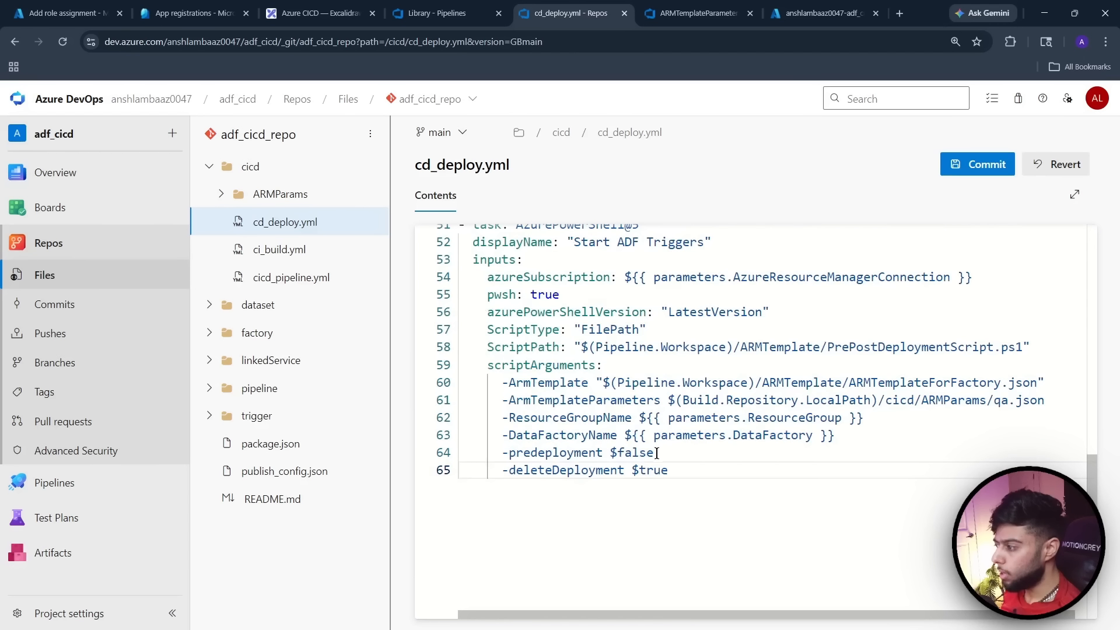
{"action": "left_click_drag", "start_coordinate": [654, 453], "coordinate": [611, 453]}
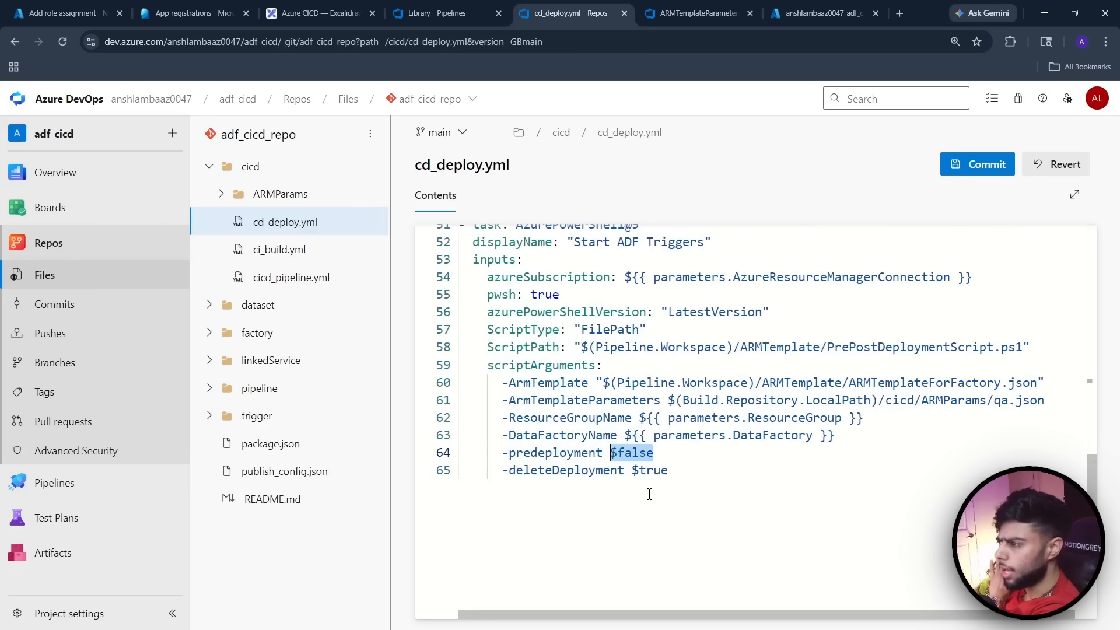
Commit cd_deploy.yml to the main branch with the comment "Added cd_deploy.yml" and open cicd_pipeline.yml
{"action": "left_click", "coordinate": [729, 478]}
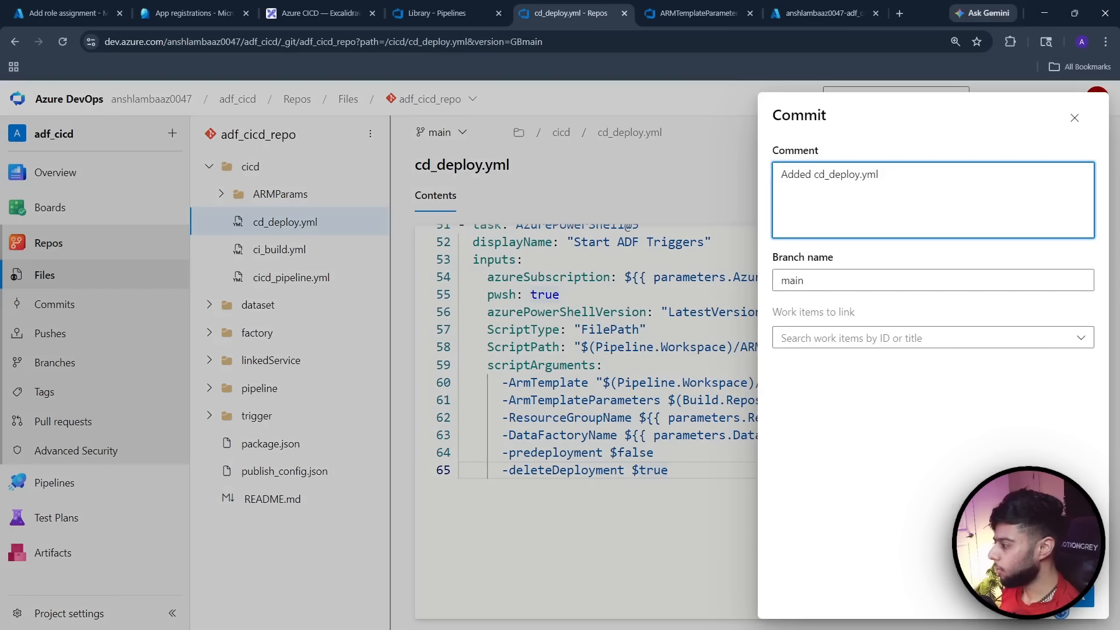
{"action": "left_click", "coordinate": [1066, 604]}
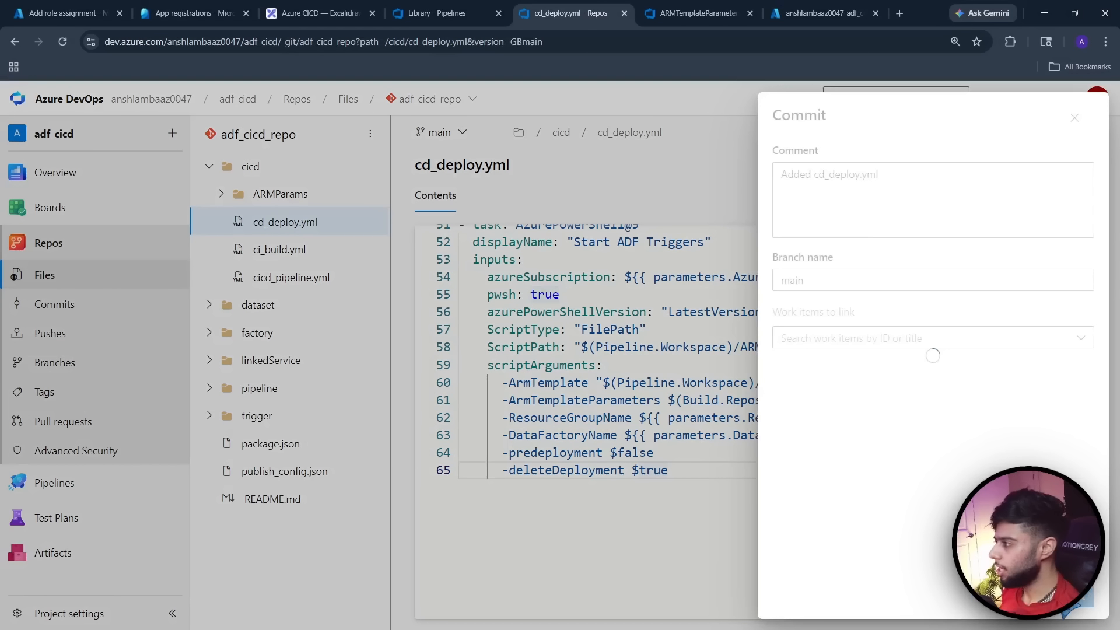
{"action": "left_click", "coordinate": [291, 278]}
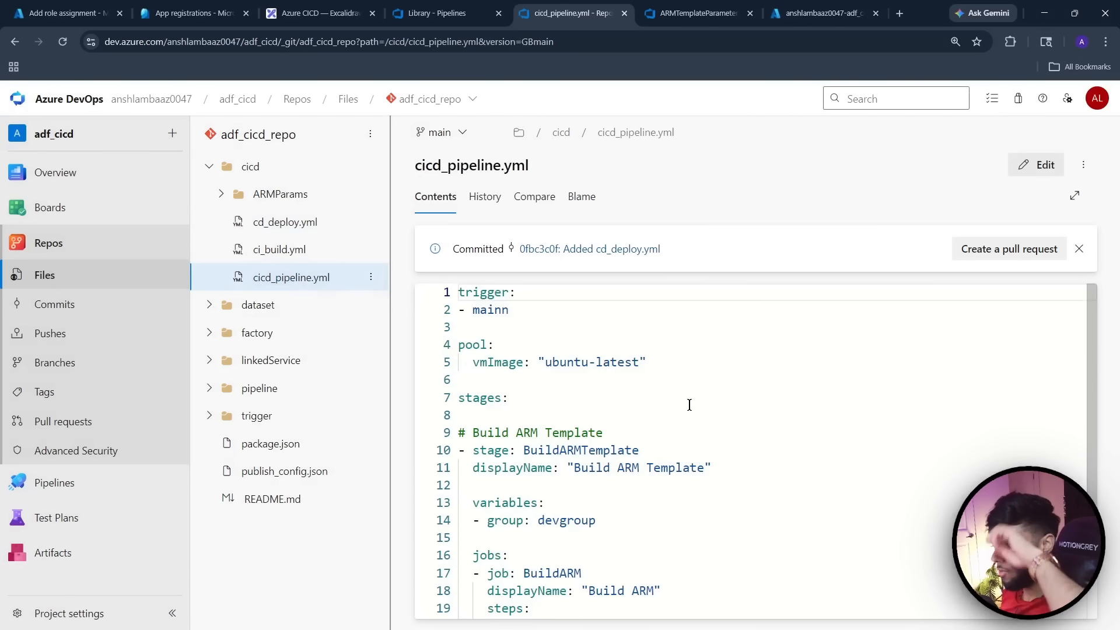
Append a DeployToQA stage to cicd_pipeline.yml that depends on BuildARMTemplate, uses qagroup and calls the cd_deploy.yml template with adf_service_connection and the factory parameters
{"action": "key", "text": "F11"}
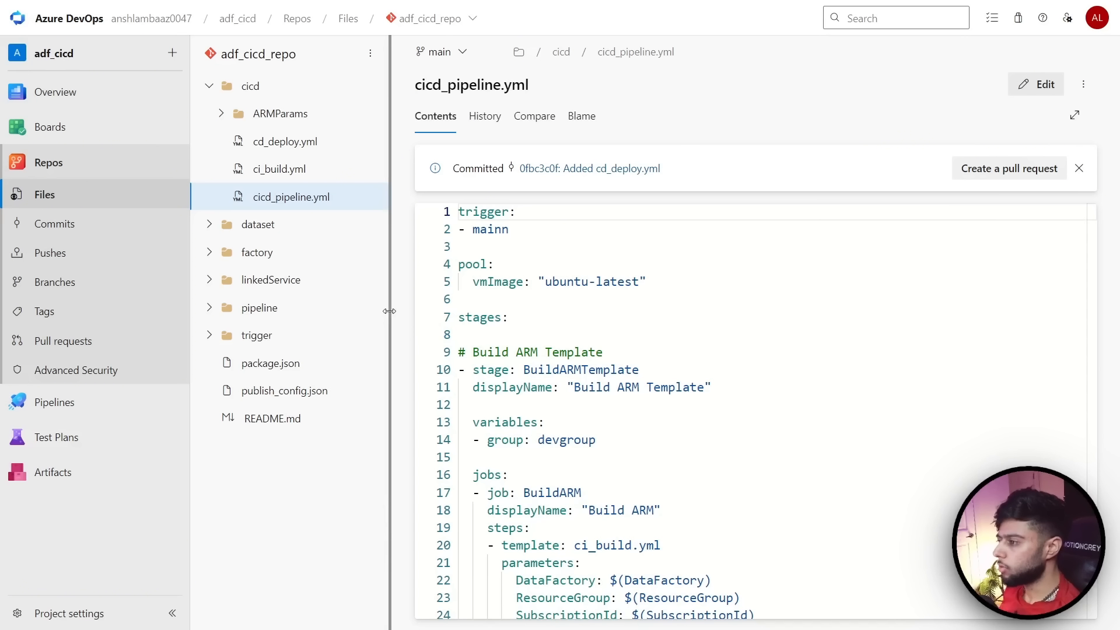
{"action": "left_click_drag", "start_coordinate": [387, 312], "coordinate": [350, 315]}
{"action": "scroll", "coordinate": [553, 291], "scroll_direction": "down", "scroll_amount": 1}
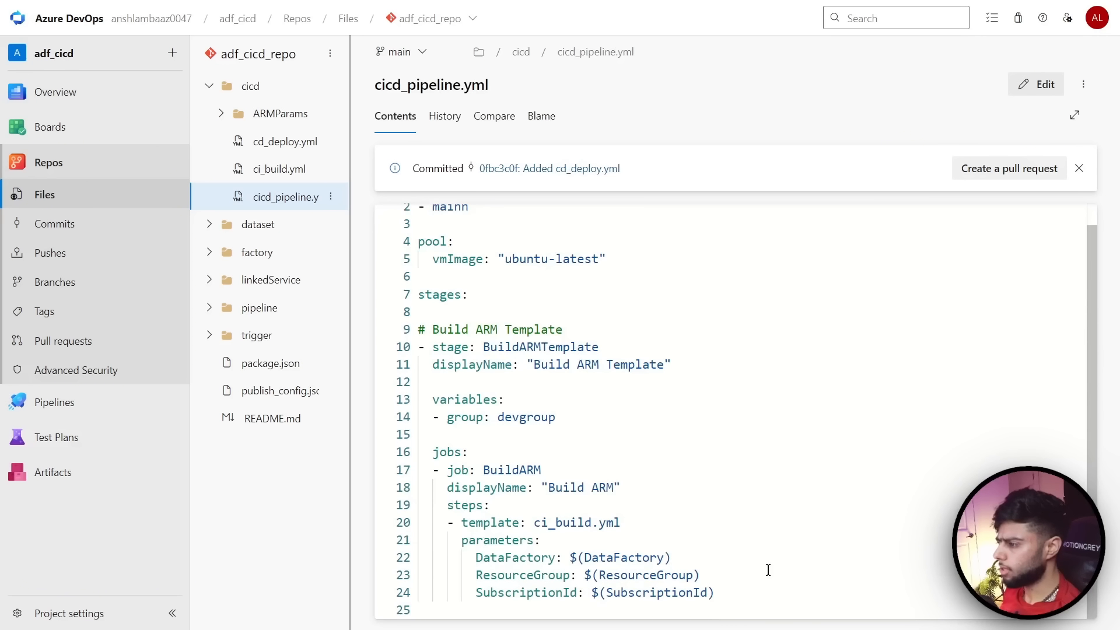
{"action": "left_click", "coordinate": [1037, 84]}
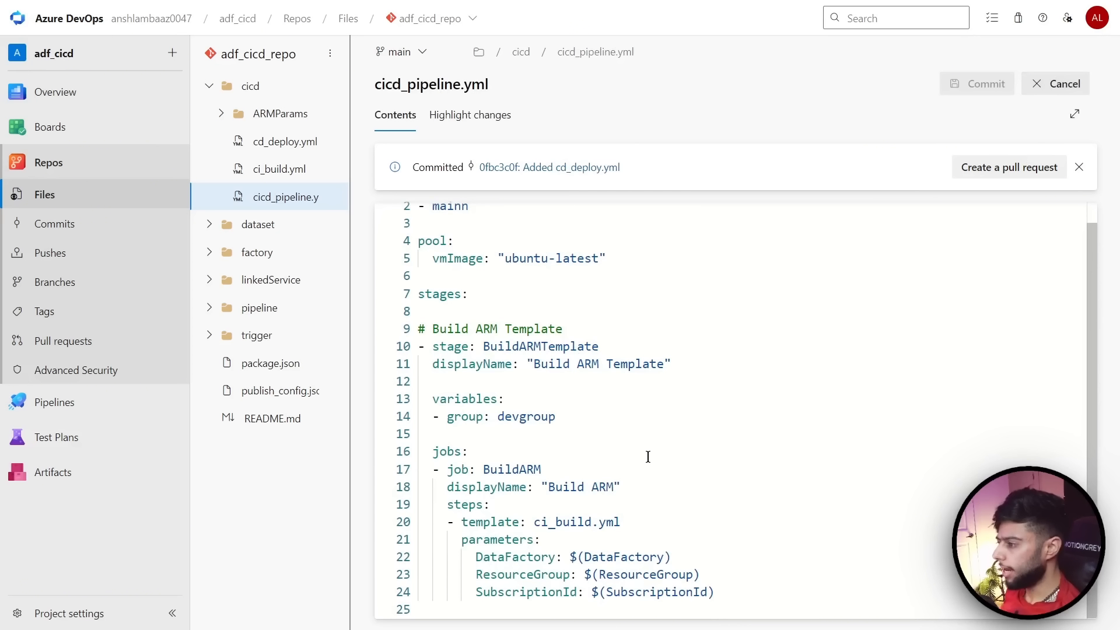
{"action": "left_click", "coordinate": [723, 590]}
{"action": "key", "text": "Return"}
{"action": "key", "text": "Return"}
{"action": "key", "text": "Return"}
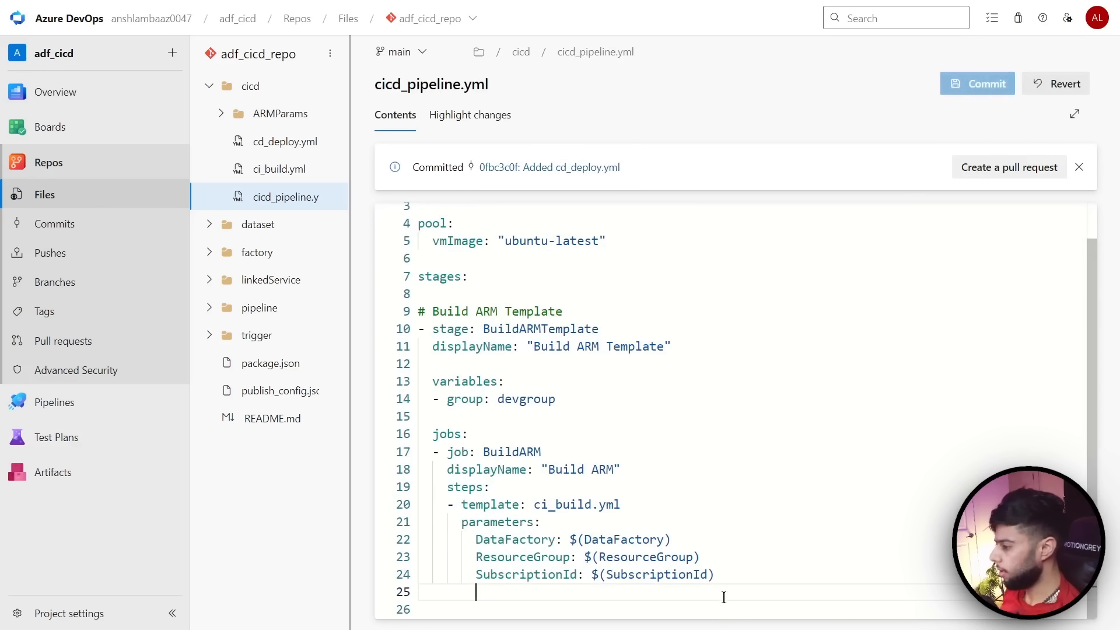
{"action": "key", "text": "BackSpace"}
{"action": "type", "text": "# DEPLOY TO QA - stage: DeployToQA   dependsOn: BuildARMTemplate   condition: succeeded()   displayName: \"Deploy To QA\"    variables:   - group: qagroup    jobs:   - job: DeployToQA     displayName: \"Deploy To QA\"     steps:     - template: cd_deploy.yml       parameters:         AzureResourceManagerConnection: adf_service_connection         DataFactory: $(DataFactory)         SubscriptionId: $(SubscriptionId)         ResourceGroup: $(ResourceGroup)"}
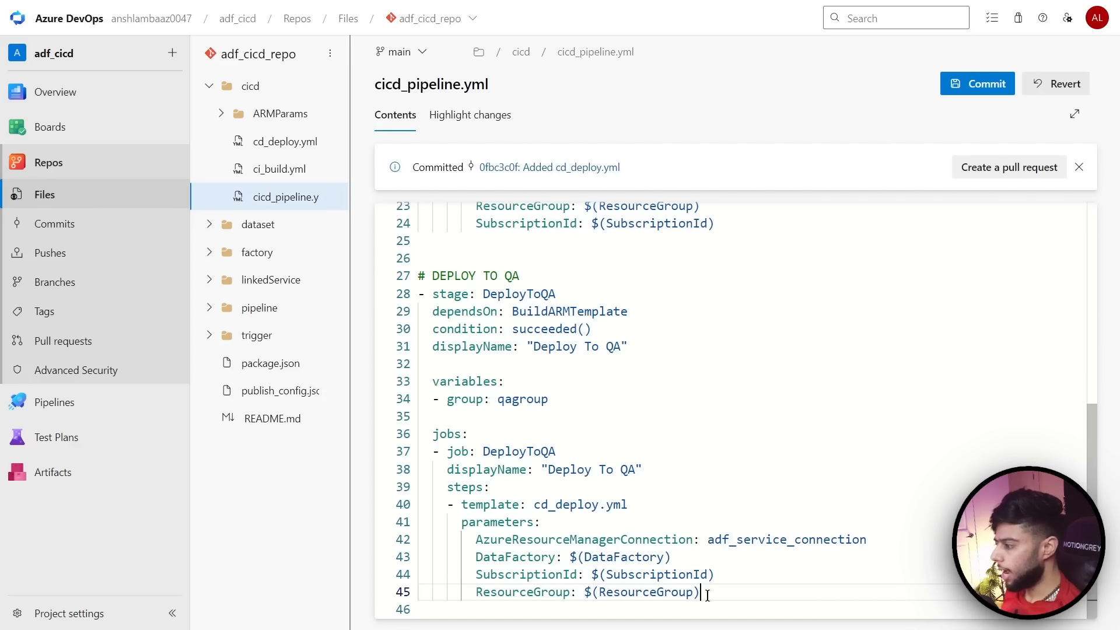
Insert blank lines above the # DEPLOY TO QA comment in cicd_pipeline.yml
{"action": "left_click_drag", "start_coordinate": [703, 592], "coordinate": [419, 275]}
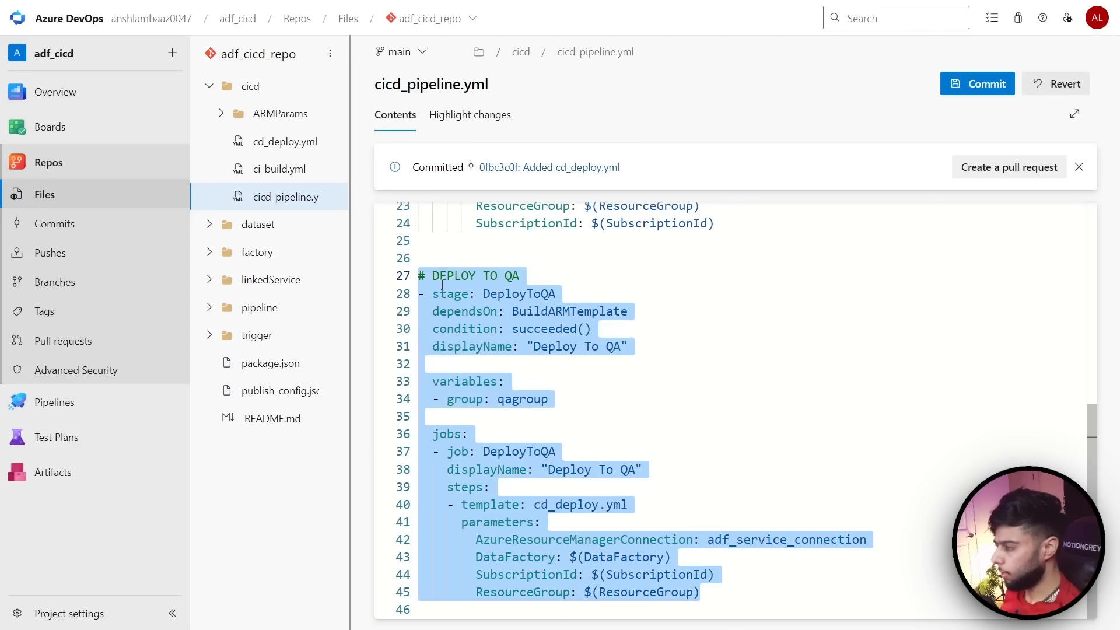
{"action": "left_click", "coordinate": [433, 258]}
{"action": "key", "text": "Return"}
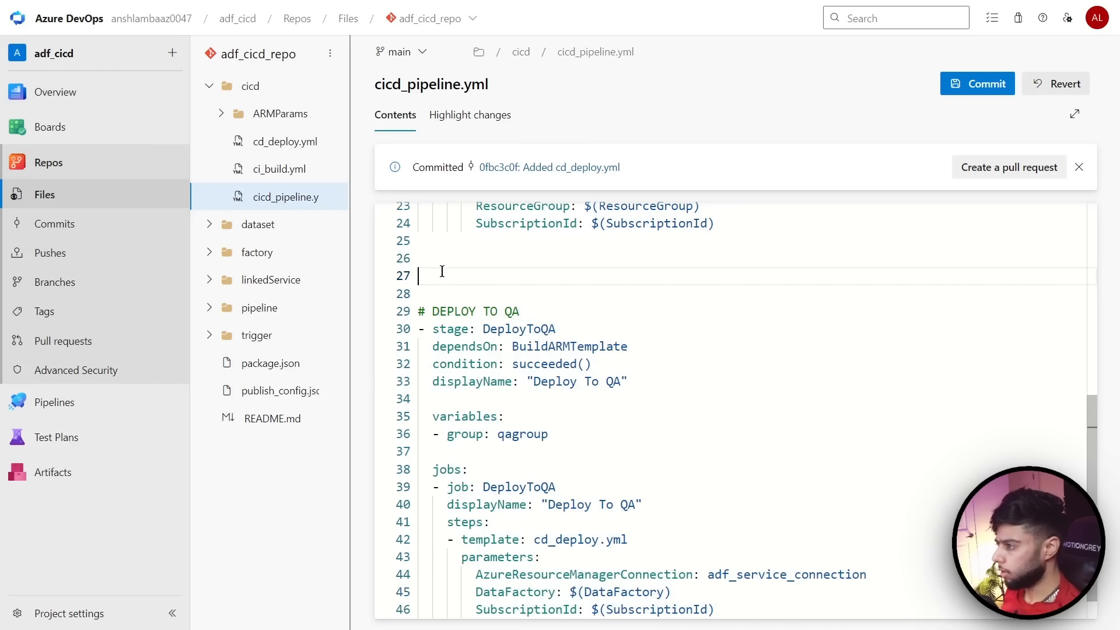
Insert a copy of the DeployToQA stage above the existing one in cicd_pipeline.yml, with an extra blank line between the two
{"action": "key", "text": "ctrl+z"}
{"action": "scroll", "coordinate": [661, 385], "scroll_direction": "down", "scroll_amount": 2}
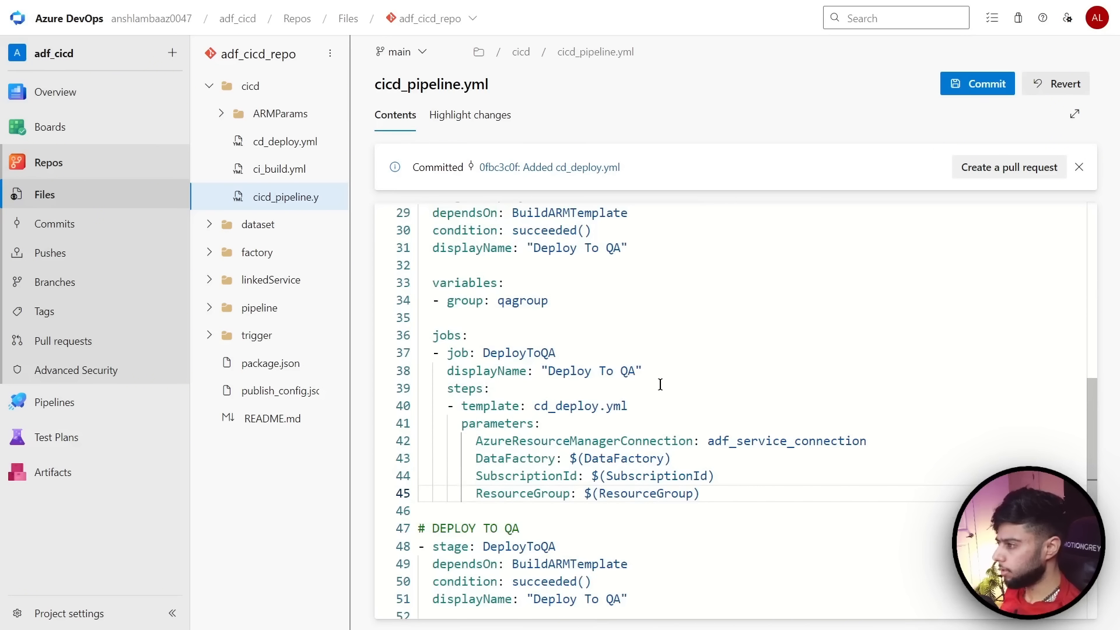
{"action": "key", "text": "Return"}
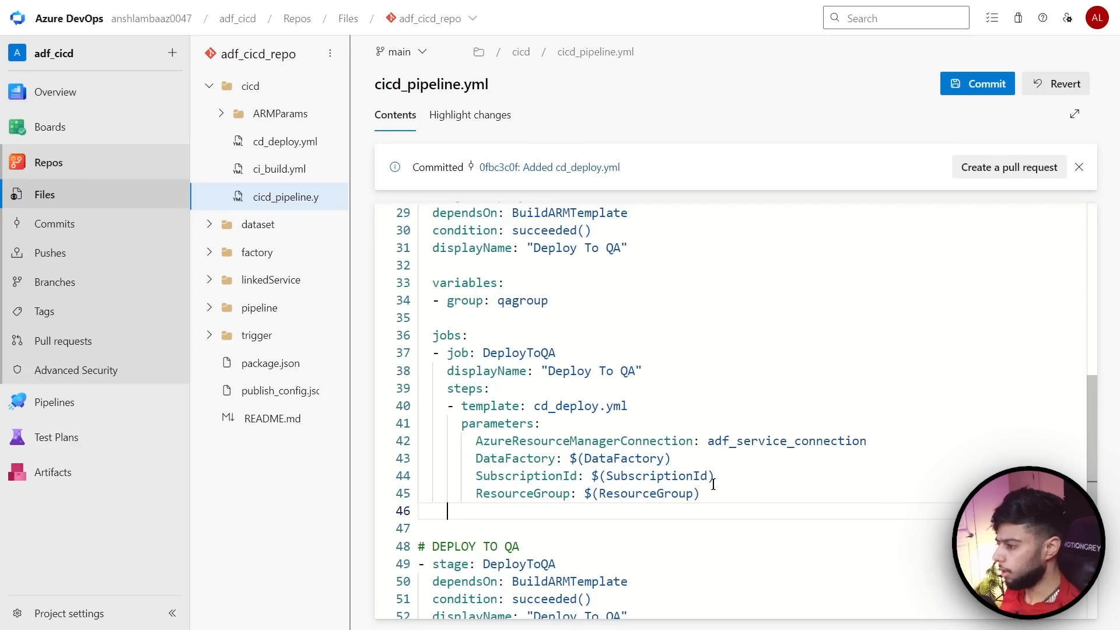
In the upper stage copy, change the comment to # DEPLOY TO DEV and the stage's displayName to "Deploy To DEV"
{"action": "scroll", "coordinate": [713, 484], "scroll_direction": "up", "scroll_amount": 3}
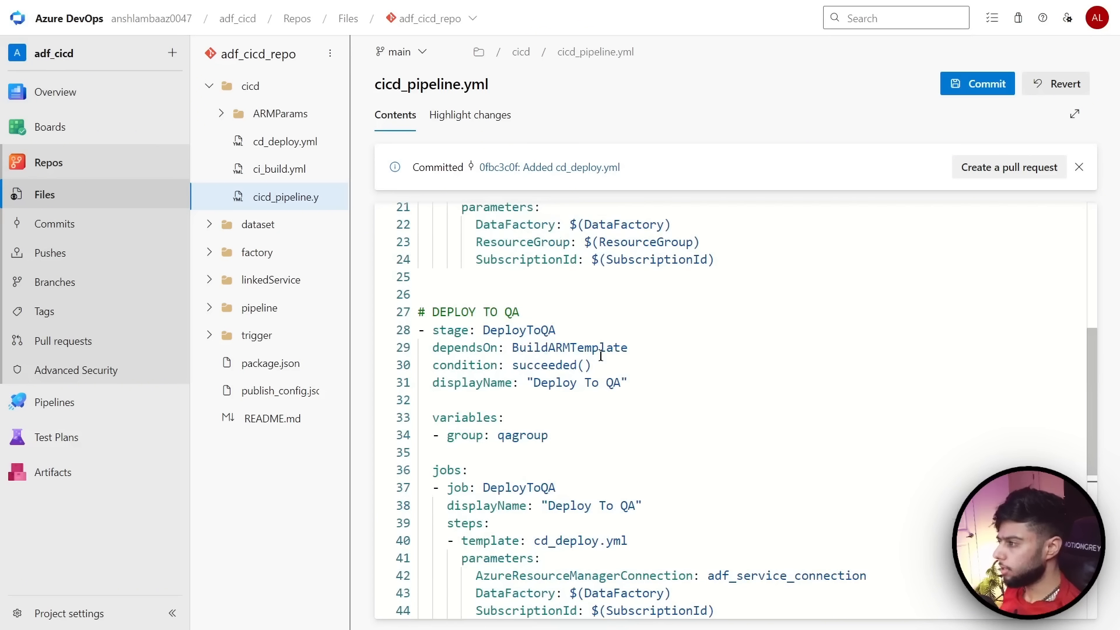
{"action": "double_click", "coordinate": [512, 312]}
{"action": "type", "text": "DEV"}
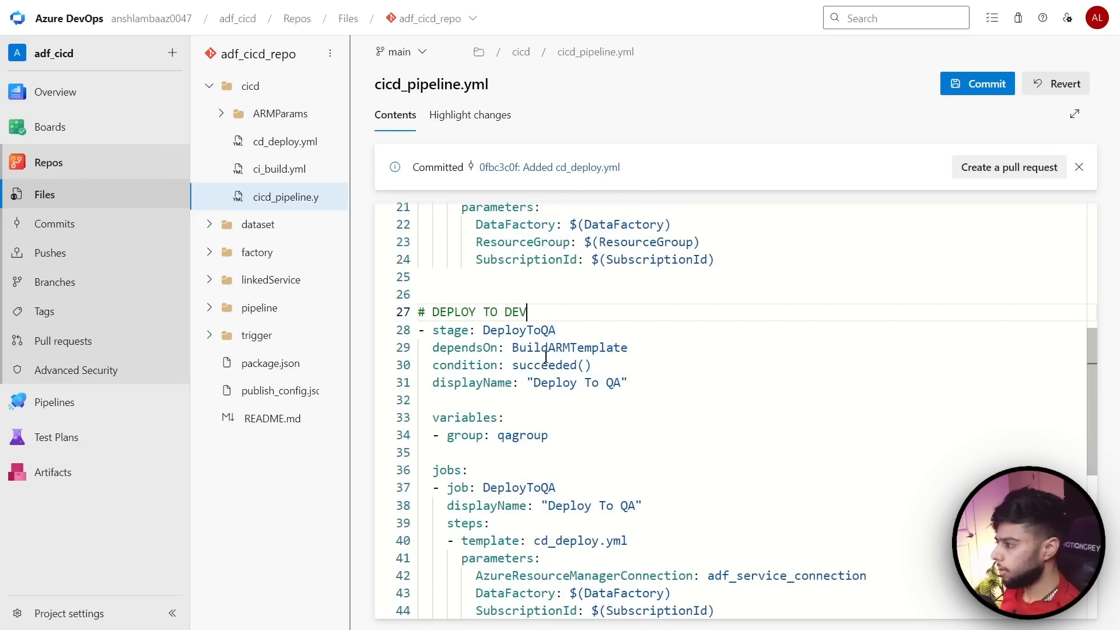
{"action": "double_click", "coordinate": [607, 384]}
{"action": "type", "text": "DEV"}
{"action": "scroll", "coordinate": [522, 408], "scroll_direction": "down", "scroll_amount": 1}
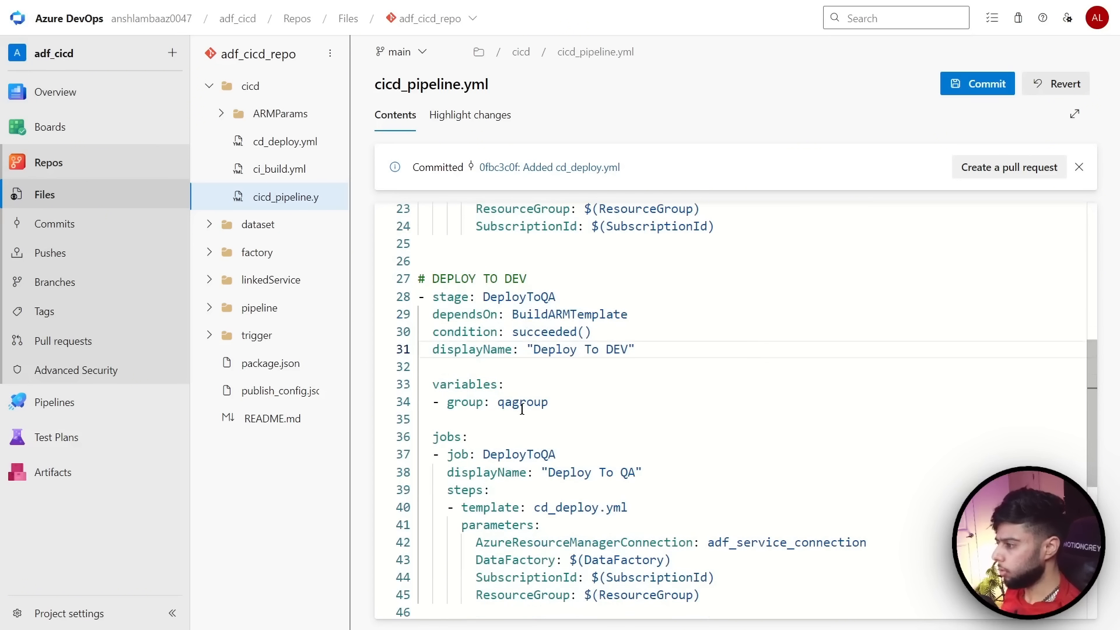
In the upper stage copy, set the variable group to devgroup and the job's displayName to "Deploy To DEV"
{"action": "left_click_drag", "start_coordinate": [513, 403], "coordinate": [497, 402]}
{"action": "type", "text": "dev"}
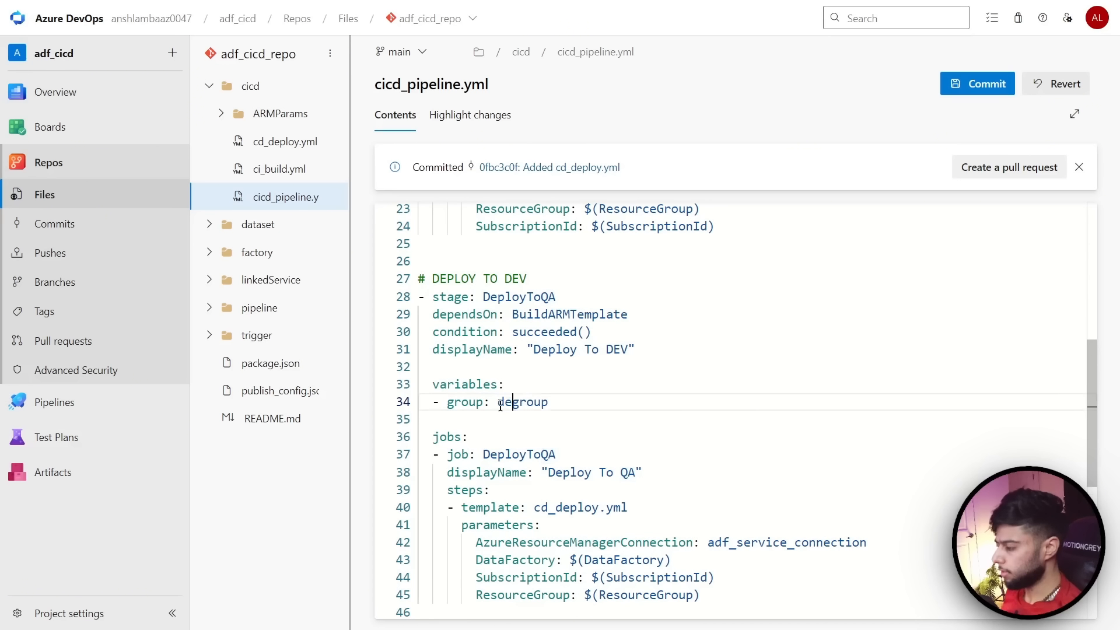
{"action": "double_click", "coordinate": [626, 472]}
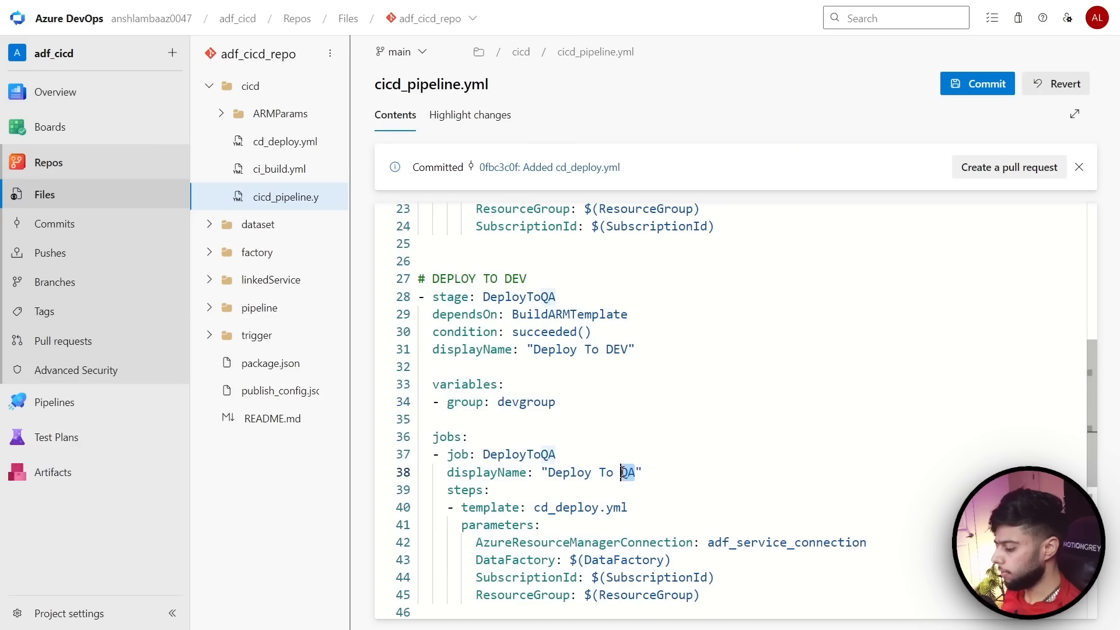
{"action": "type", "text": "DEV"}
{"action": "scroll", "coordinate": [697, 470], "scroll_direction": "down", "scroll_amount": 2}
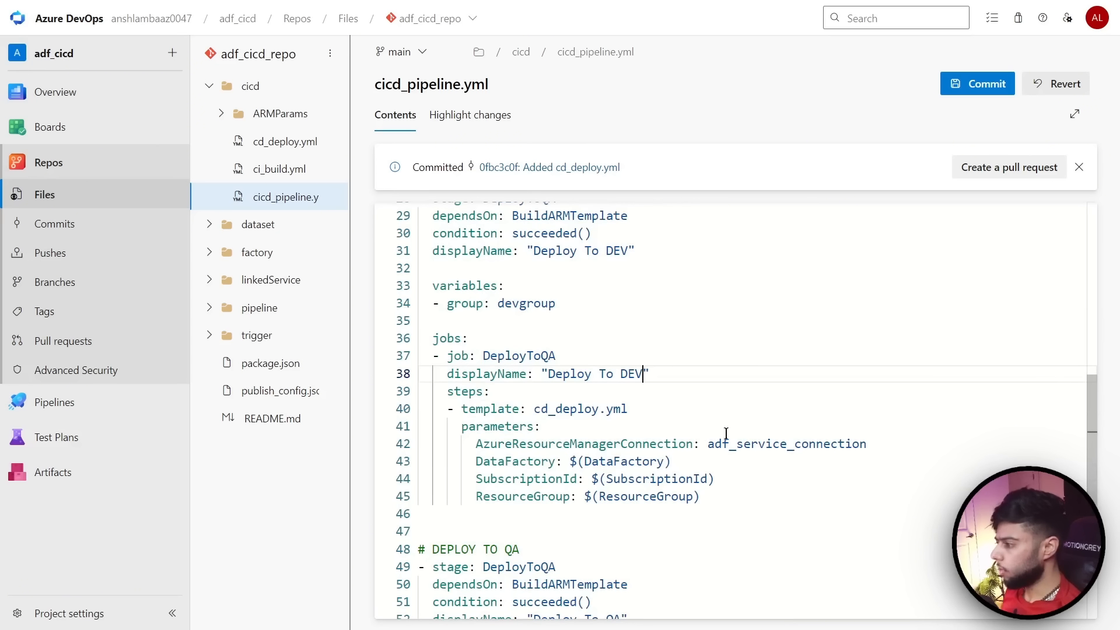
Rename the stage under the # DEPLOY TO DEV comment to DeployToDEV
{"action": "scroll", "coordinate": [764, 396], "scroll_direction": "up", "scroll_amount": 1}
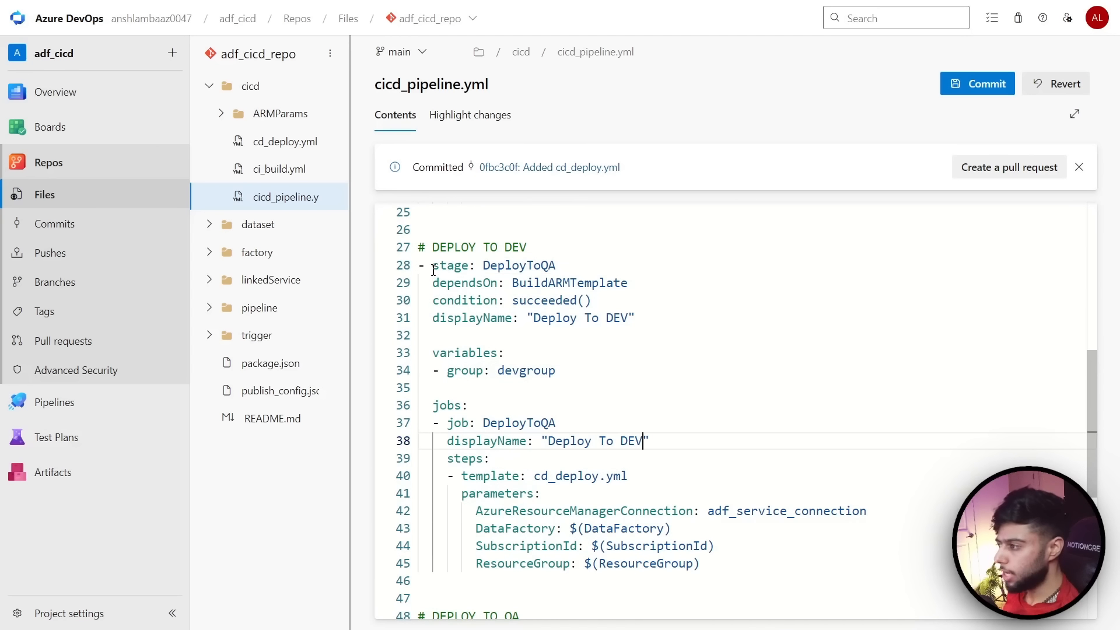
{"action": "left_click_drag", "start_coordinate": [433, 267], "coordinate": [595, 267]}
{"action": "left_click", "coordinate": [579, 269]}
{"action": "key", "text": "BackSpace"}
{"action": "key", "text": "BackSpace"}
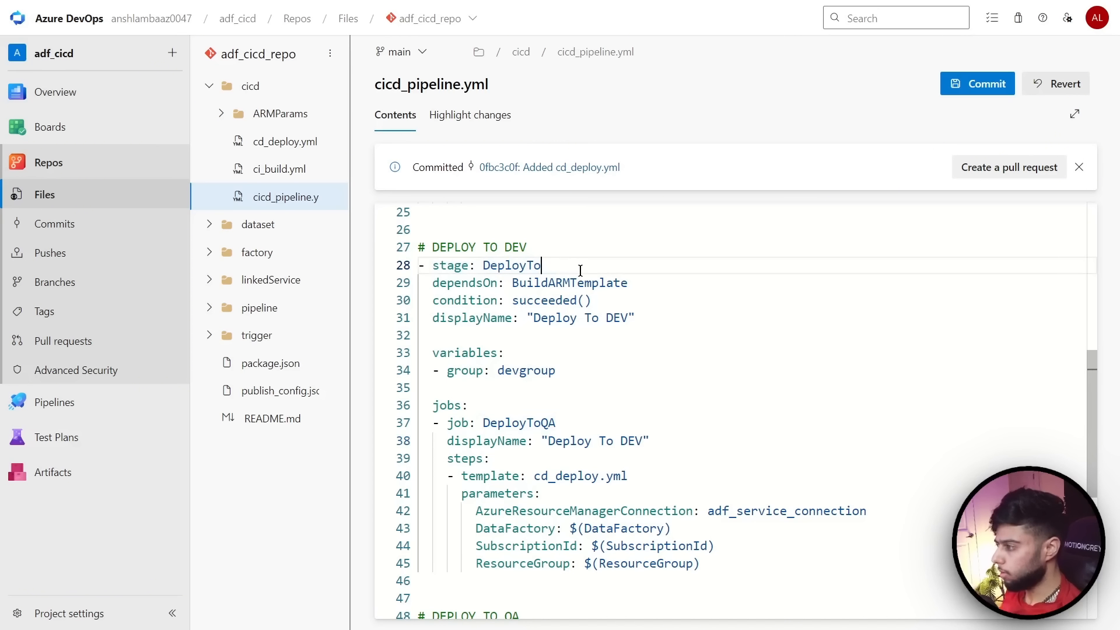
{"action": "type", "text": "DEV"}
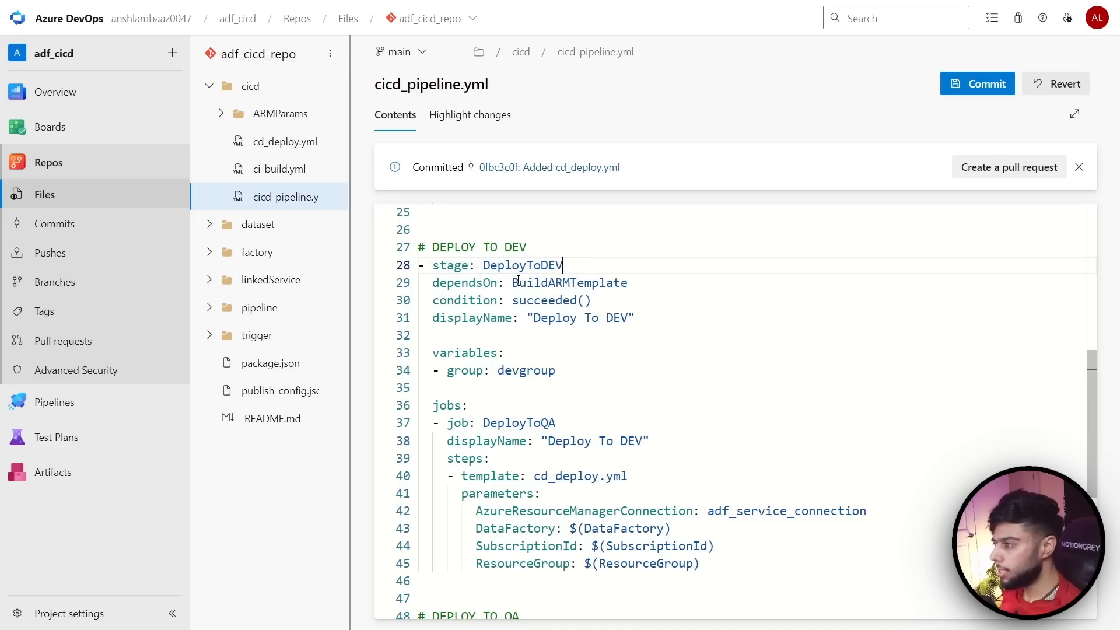
Review the DeployToDEV stage's dependsOn value against the BuildARMTemplate stage and check its variable group
{"action": "left_click_drag", "start_coordinate": [513, 285], "coordinate": [622, 285]}
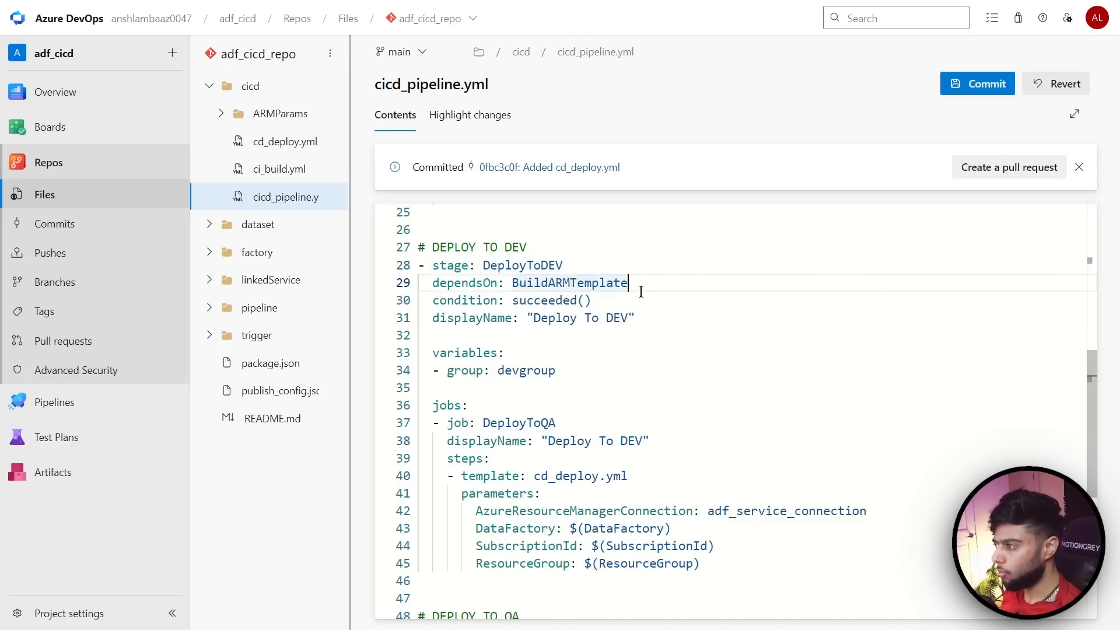
{"action": "scroll", "coordinate": [638, 303], "scroll_direction": "up", "scroll_amount": 5}
{"action": "left_click", "coordinate": [598, 341]}
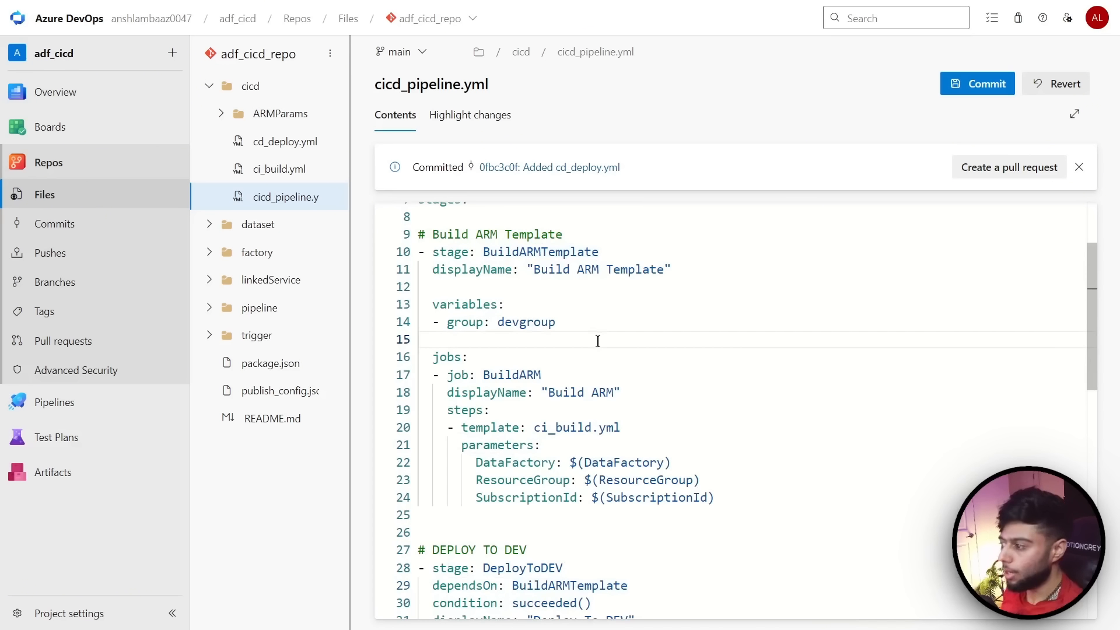
{"action": "scroll", "coordinate": [597, 343], "scroll_direction": "down", "scroll_amount": 2}
{"action": "scroll", "coordinate": [597, 344], "scroll_direction": "down", "scroll_amount": 3}
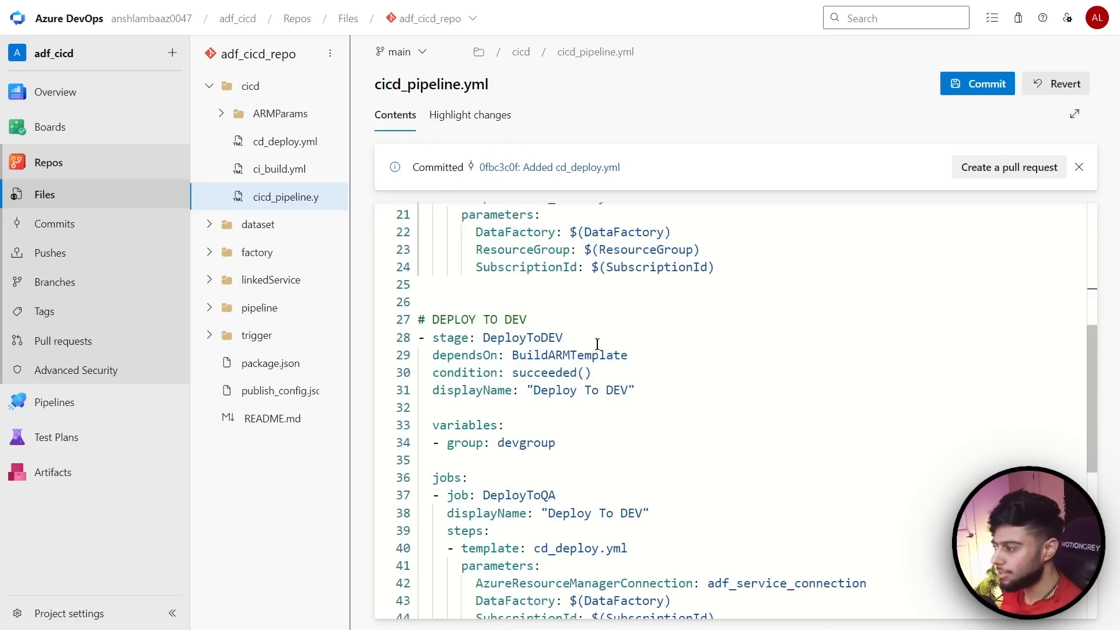
{"action": "scroll", "coordinate": [598, 344], "scroll_direction": "down", "scroll_amount": 2}
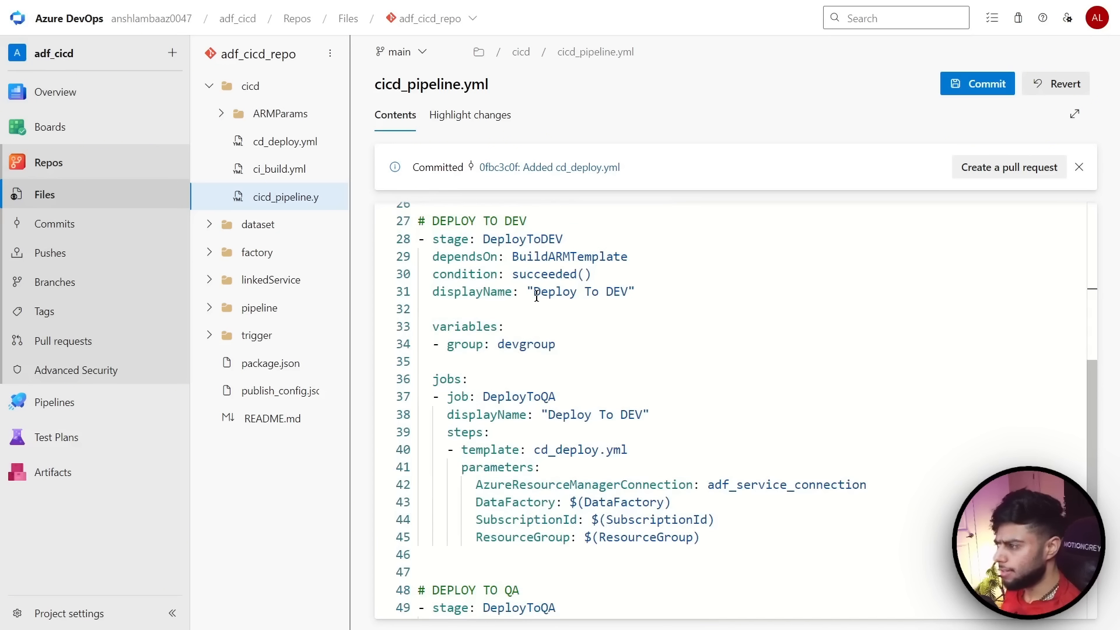
{"action": "left_click_drag", "start_coordinate": [501, 345], "coordinate": [563, 345]}
{"action": "left_click", "coordinate": [563, 346]}
{"action": "scroll", "coordinate": [645, 343], "scroll_direction": "down", "scroll_amount": 1}
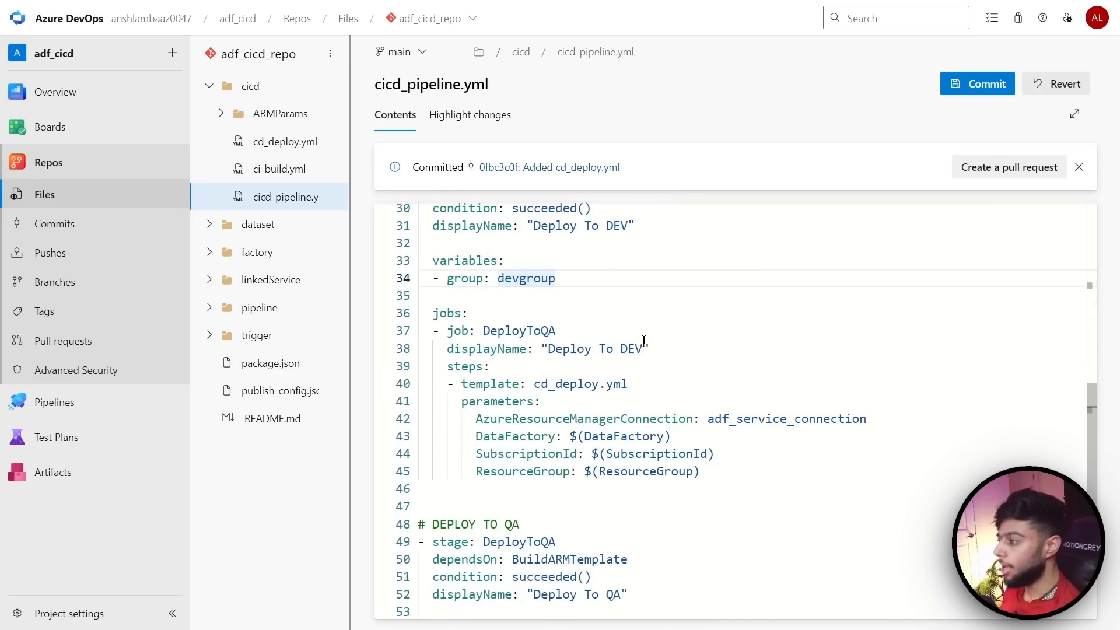
{"action": "scroll", "coordinate": [625, 371], "scroll_direction": "down", "scroll_amount": 1}
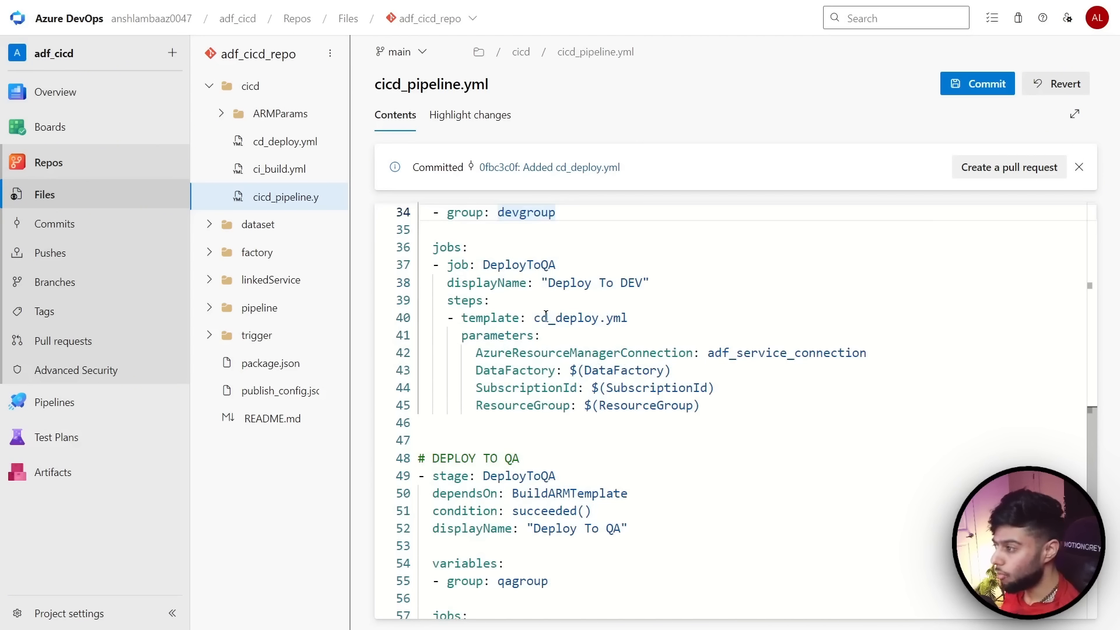
Review the cd_deploy.yml template reference and the DataFactory, SubscriptionId and ResourceGroup parameters in the DeployToDEV stage
{"action": "left_click_drag", "start_coordinate": [536, 319], "coordinate": [629, 318]}
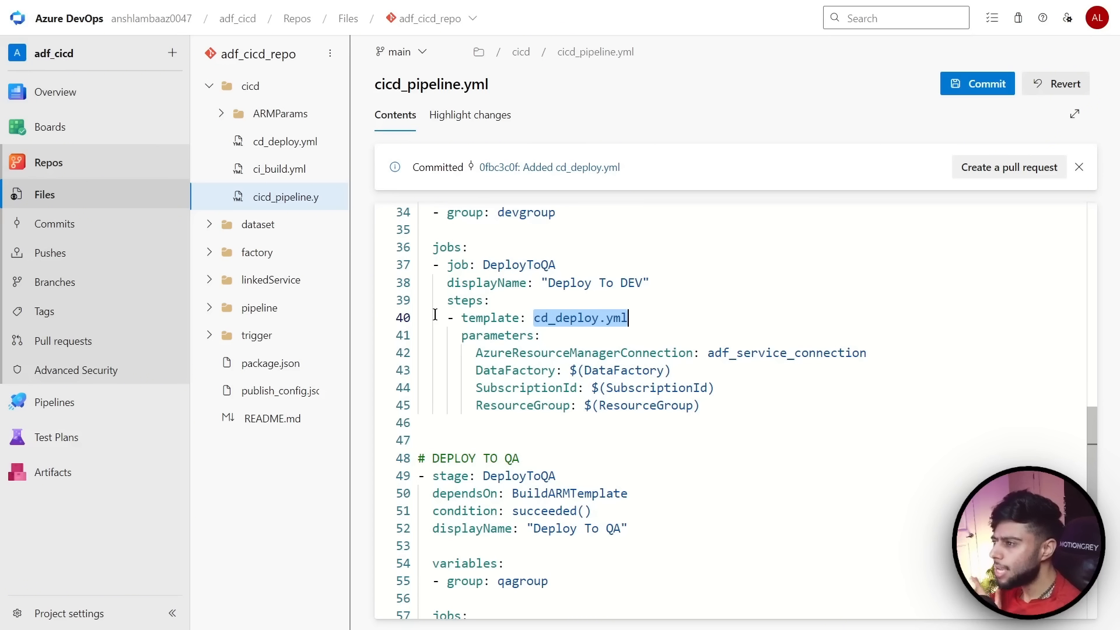
{"action": "left_click_drag", "start_coordinate": [461, 318], "coordinate": [628, 318]}
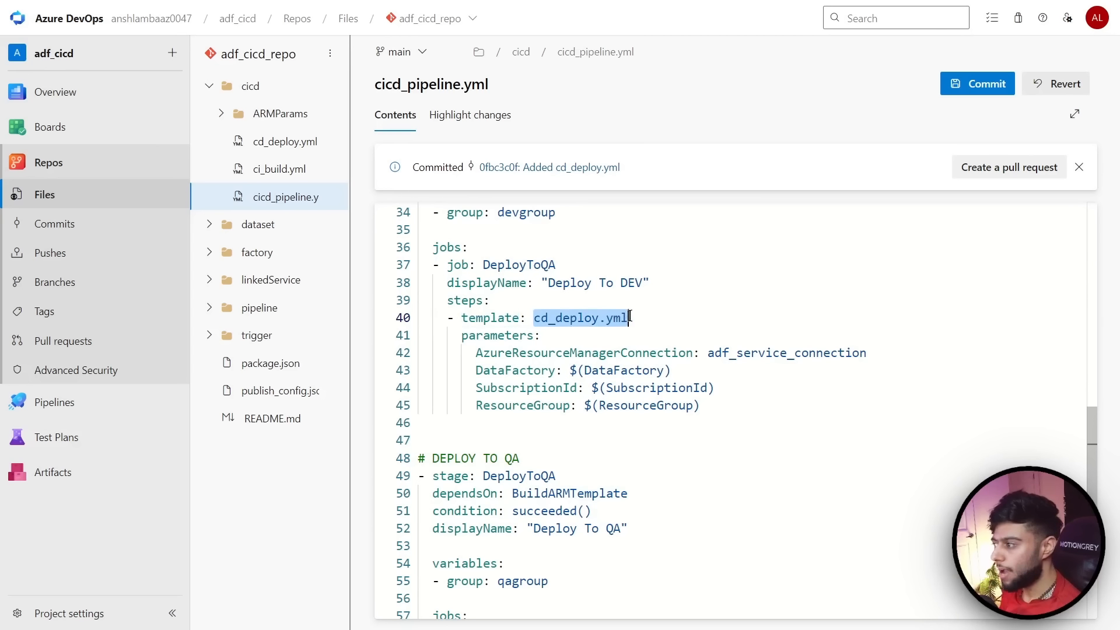
{"action": "left_click_drag", "start_coordinate": [669, 371], "coordinate": [579, 371]}
{"action": "left_click_drag", "start_coordinate": [712, 388], "coordinate": [600, 388]}
{"action": "left_click_drag", "start_coordinate": [700, 405], "coordinate": [600, 407]}
{"action": "left_click", "coordinate": [727, 406]}
{"action": "scroll", "coordinate": [596, 349], "scroll_direction": "up", "scroll_amount": 1}
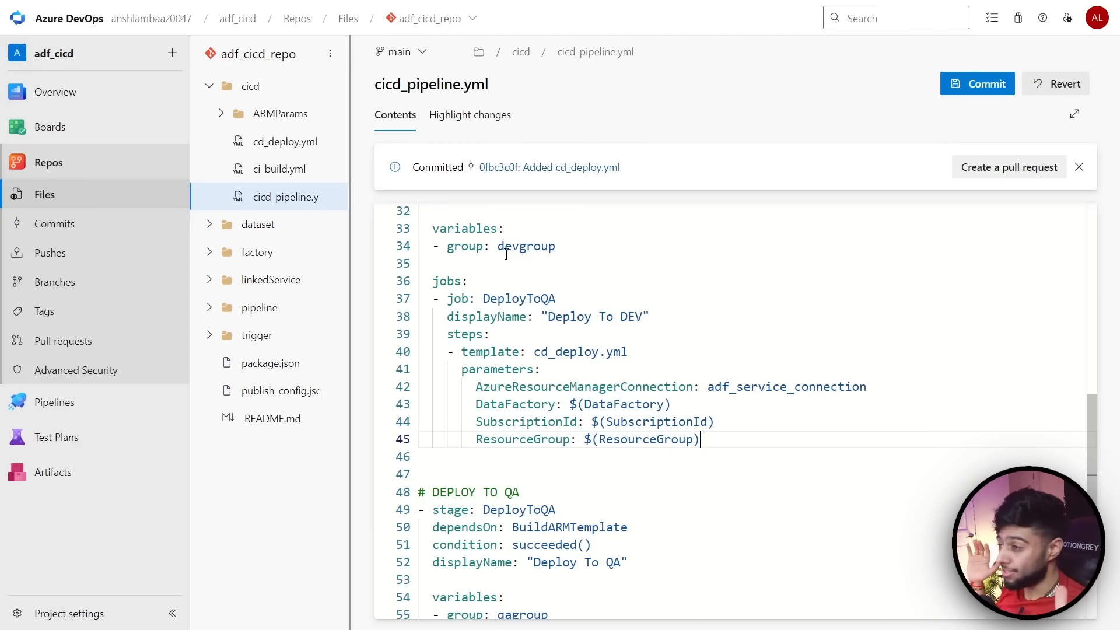
Review the DeployToQA stage's variable group and template parameters, including ResourceGroup
{"action": "scroll", "coordinate": [505, 254], "scroll_direction": "down", "scroll_amount": 4}
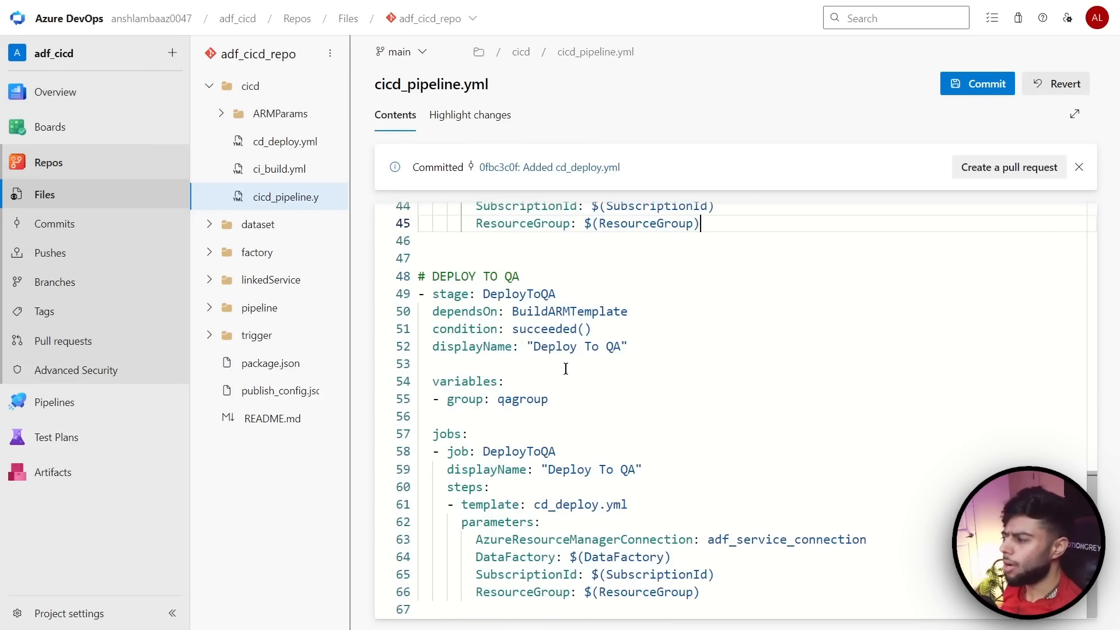
{"action": "left_click_drag", "start_coordinate": [710, 588], "coordinate": [584, 598]}
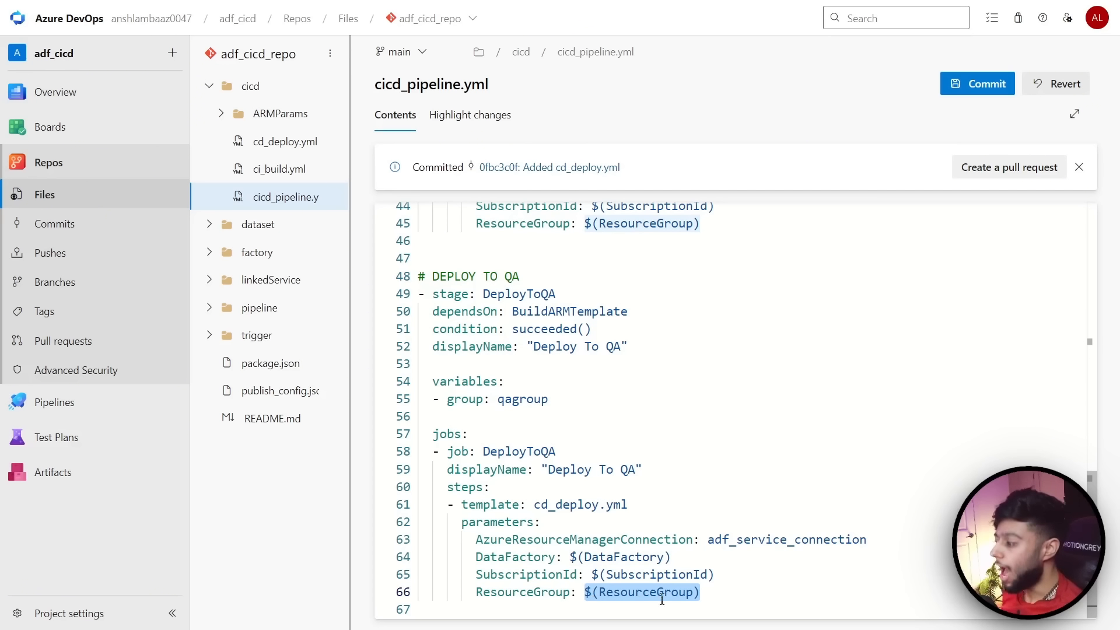
{"action": "left_click", "coordinate": [727, 597]}
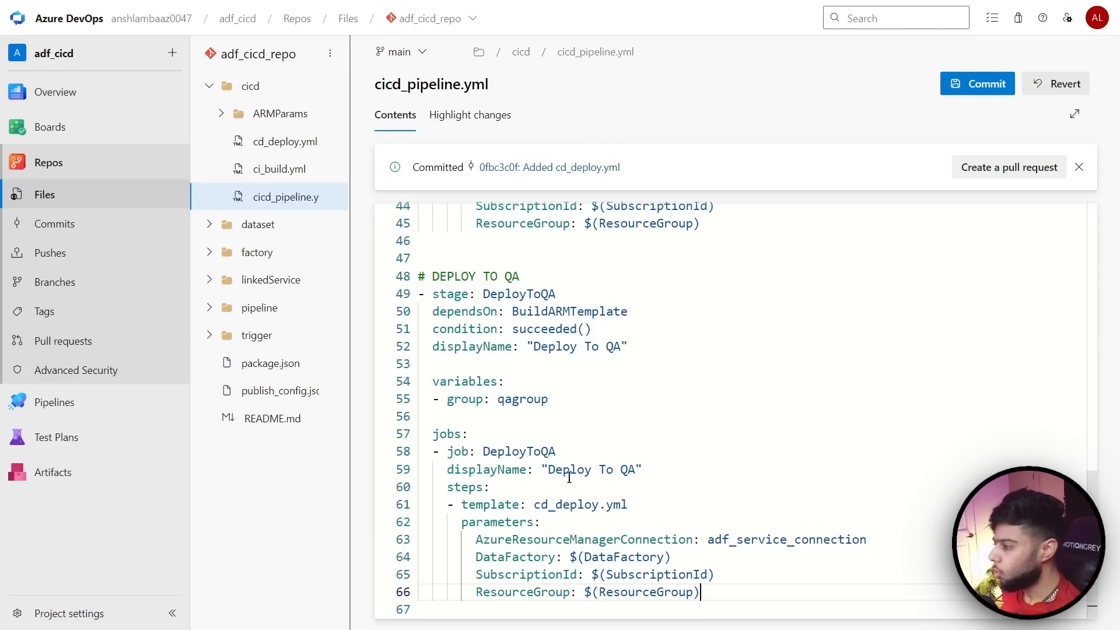
{"action": "left_click", "coordinate": [605, 437]}
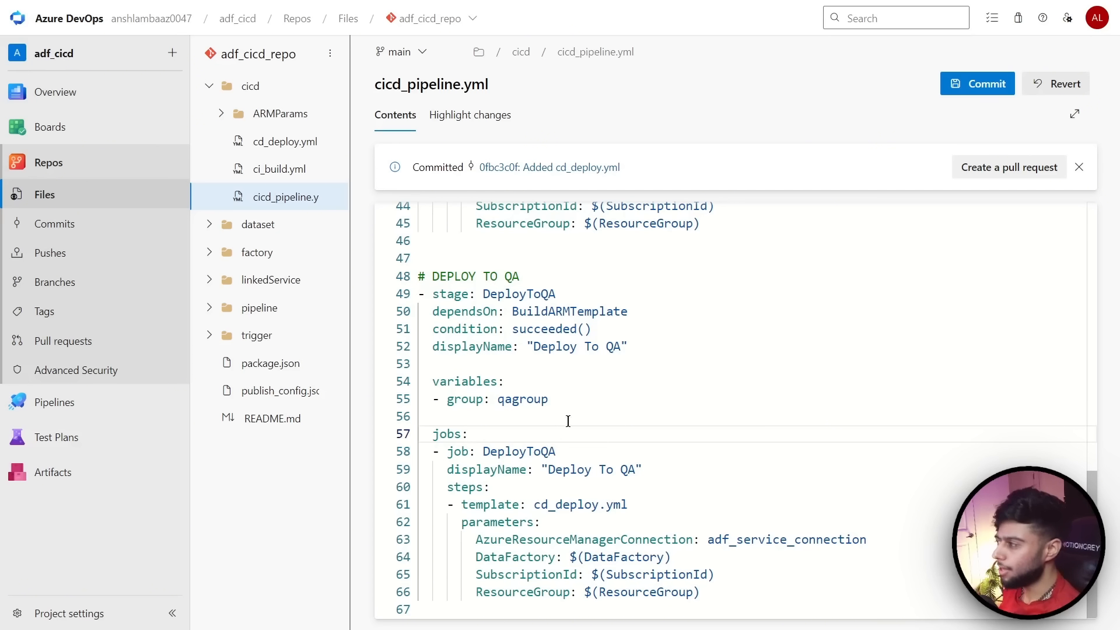
Commit cicd_pipeline.yml with the comment "Updated cicd_pipeline.yml" and run the adf_cicd_repo pipeline on the main branch
{"action": "left_click", "coordinate": [971, 84]}
{"action": "left_click", "coordinate": [1076, 598]}
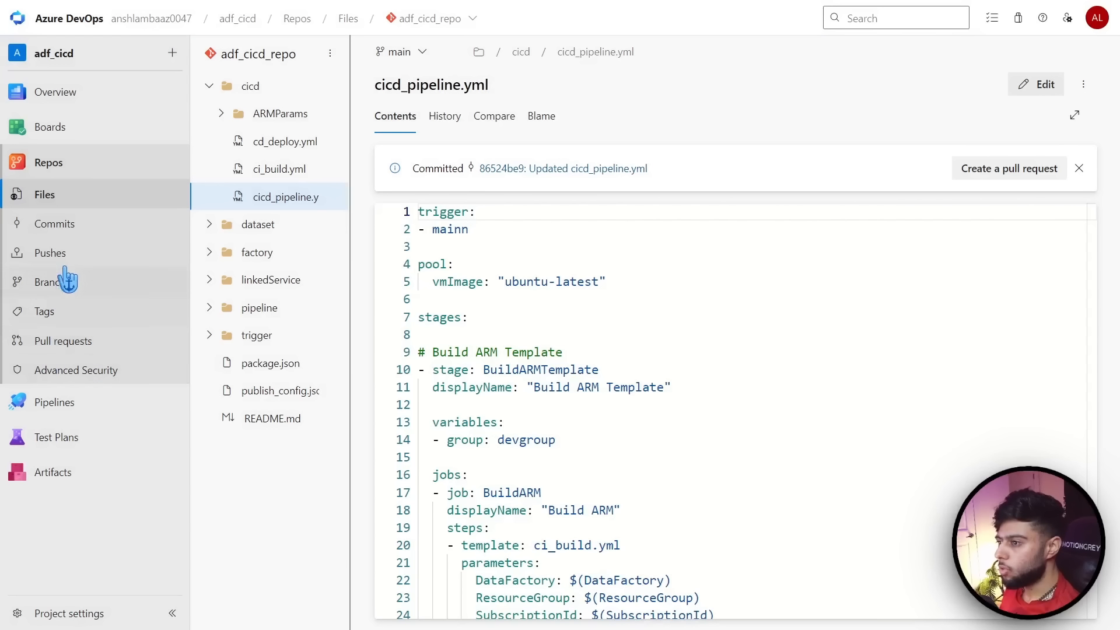
{"action": "left_click", "coordinate": [64, 403]}
{"action": "mouse_move", "coordinate": [105, 411]}
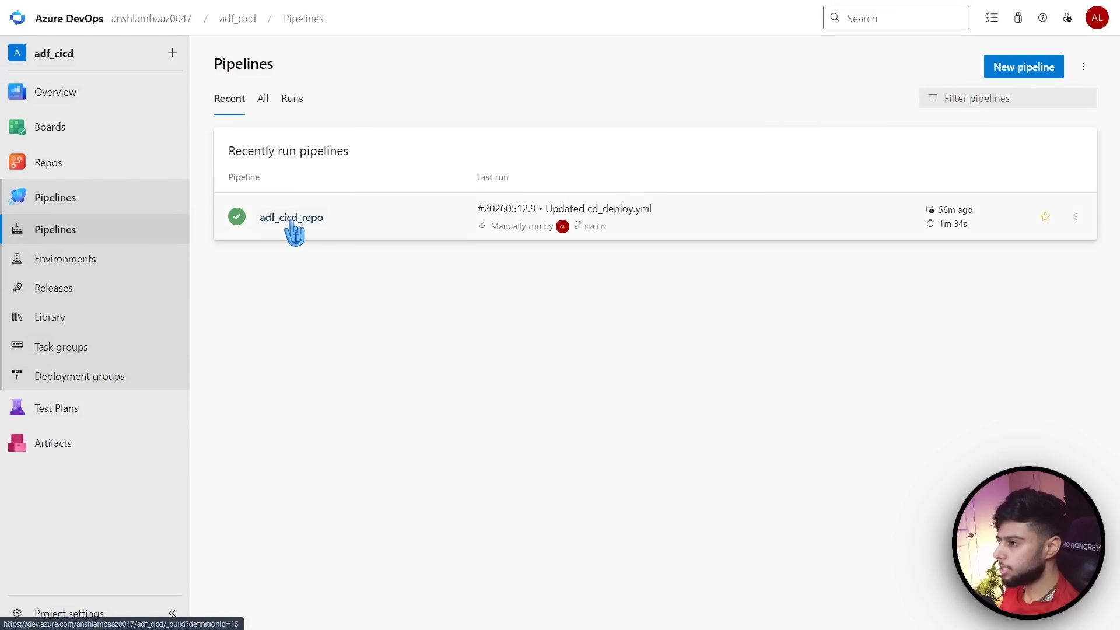
{"action": "left_click", "coordinate": [1076, 217]}
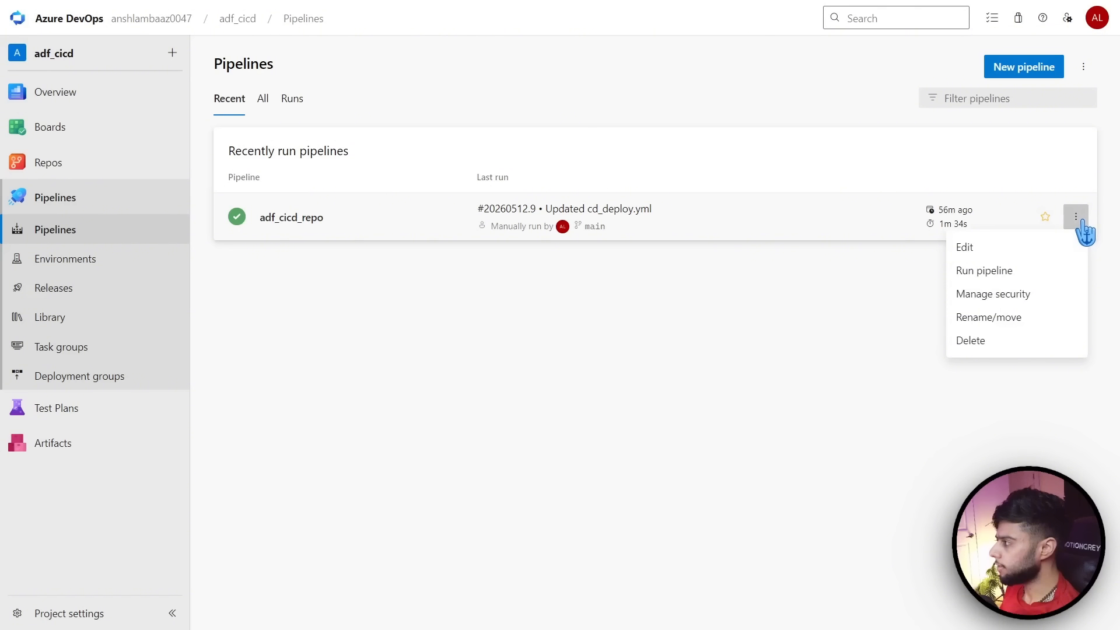
{"action": "left_click", "coordinate": [982, 271]}
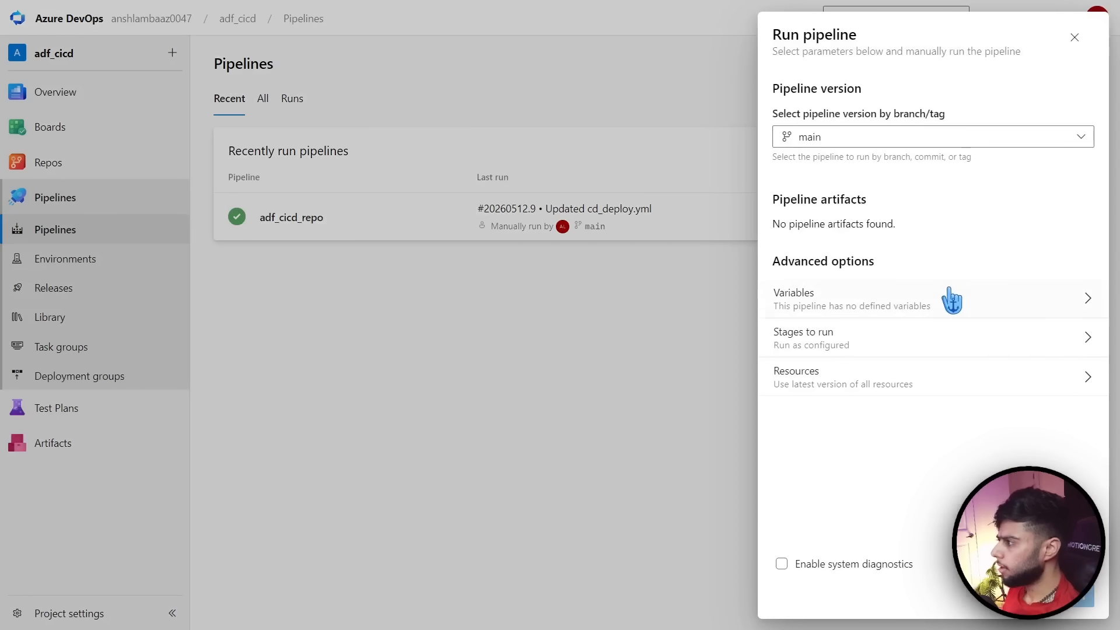
{"action": "left_click", "coordinate": [1083, 604]}
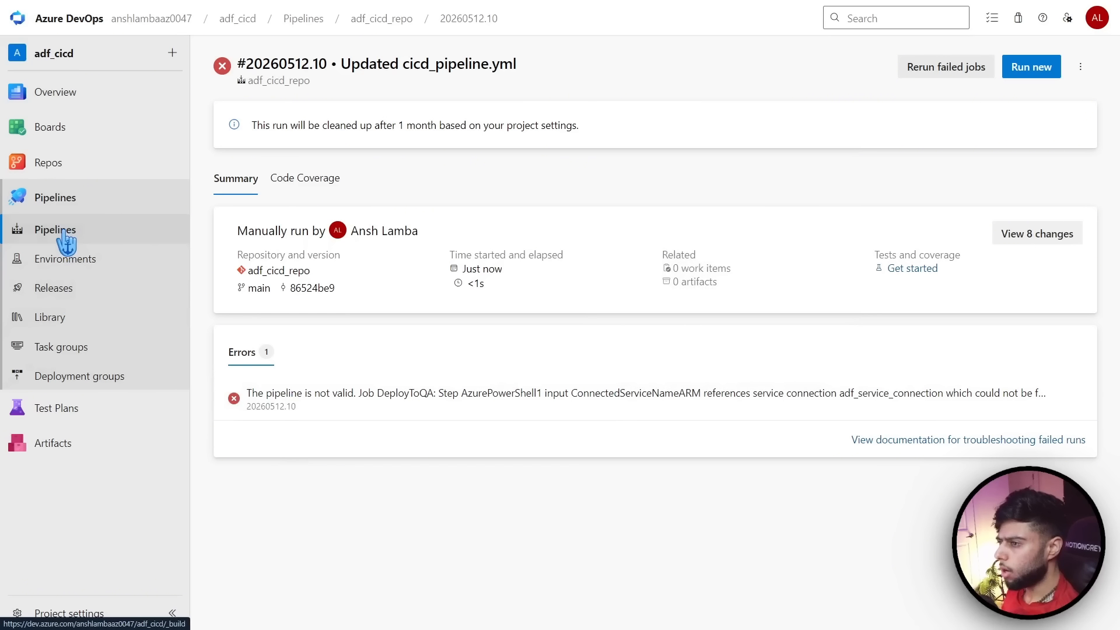
Open cicd_pipeline.yml in the cicd folder for editing and set the DeployToDEV stage's AzureResourceManagerConnection to adf_azure_service_connection
{"action": "left_click", "coordinate": [59, 169]}
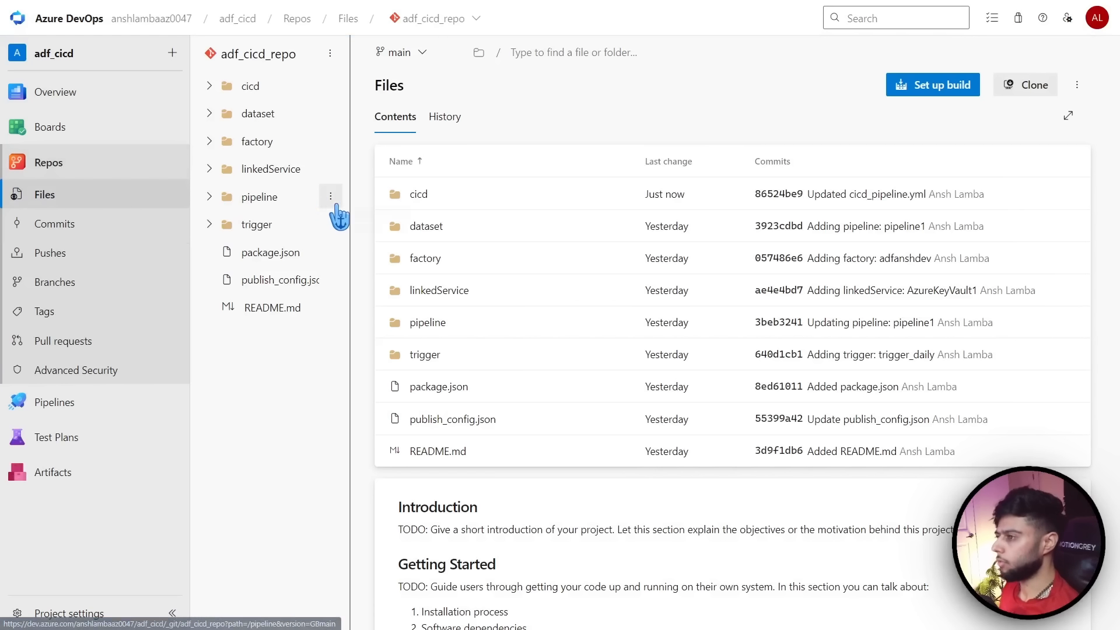
{"action": "left_click", "coordinate": [209, 86]}
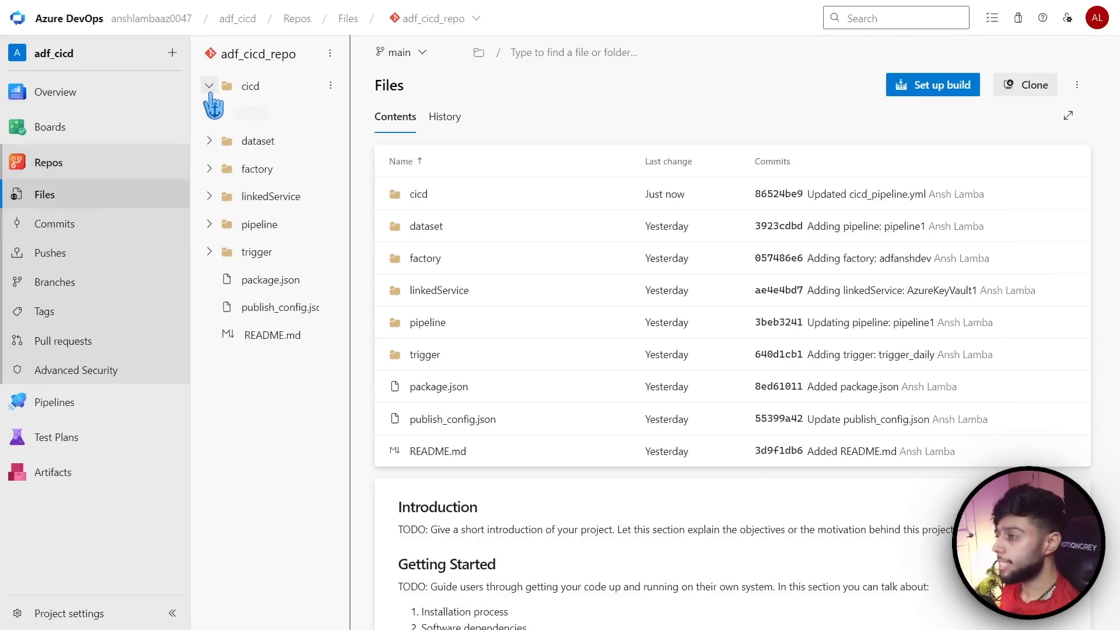
{"action": "left_click", "coordinate": [274, 197]}
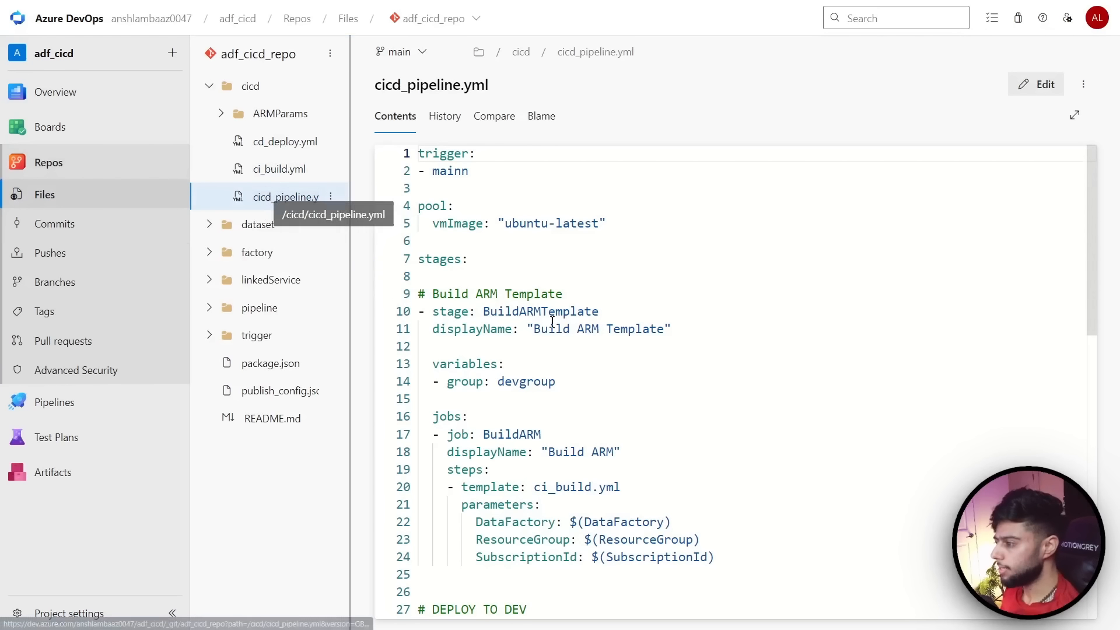
{"action": "scroll", "coordinate": [552, 322], "scroll_direction": "down", "scroll_amount": 9}
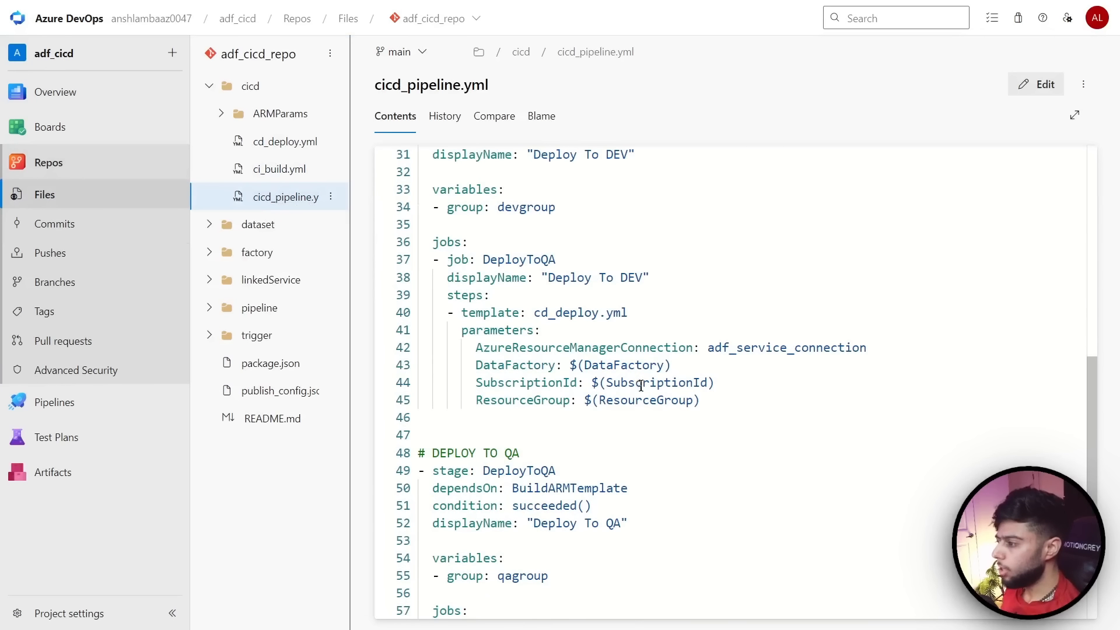
{"action": "scroll", "coordinate": [641, 388], "scroll_direction": "down", "scroll_amount": 2}
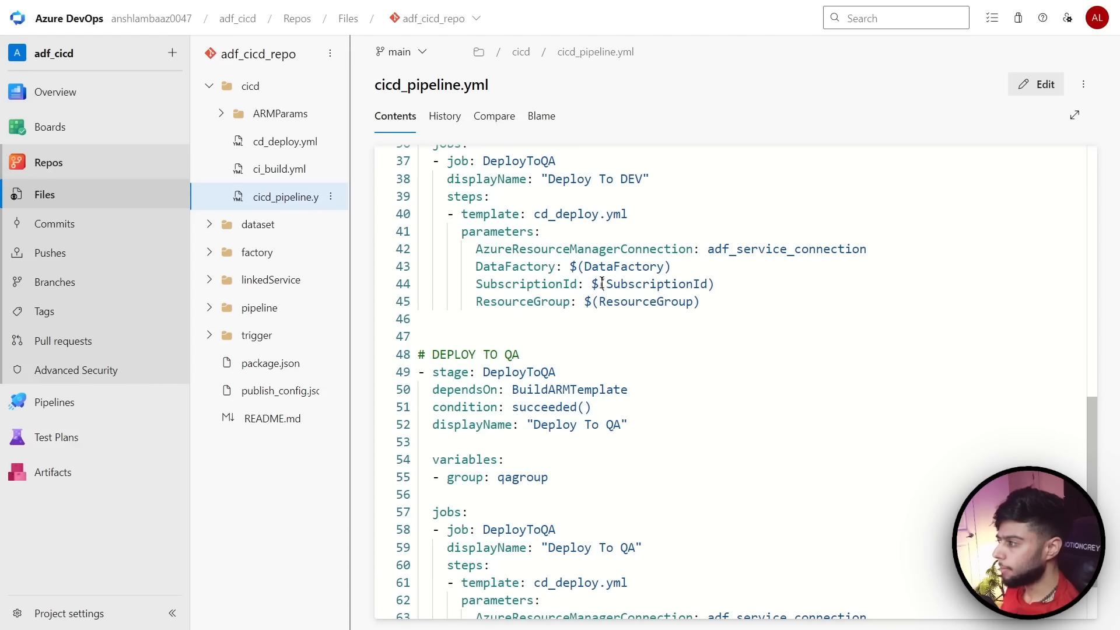
{"action": "left_click", "coordinate": [732, 249]}
{"action": "key", "text": "BackSpace"}
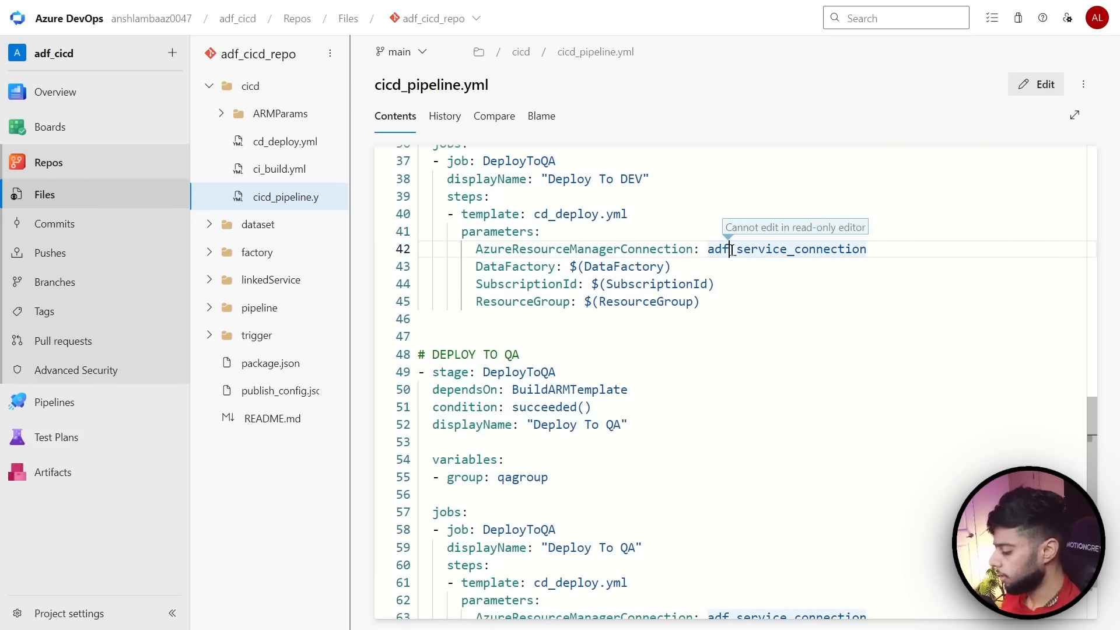
{"action": "left_click", "coordinate": [1033, 86]}
{"action": "type", "text": "_azure"}
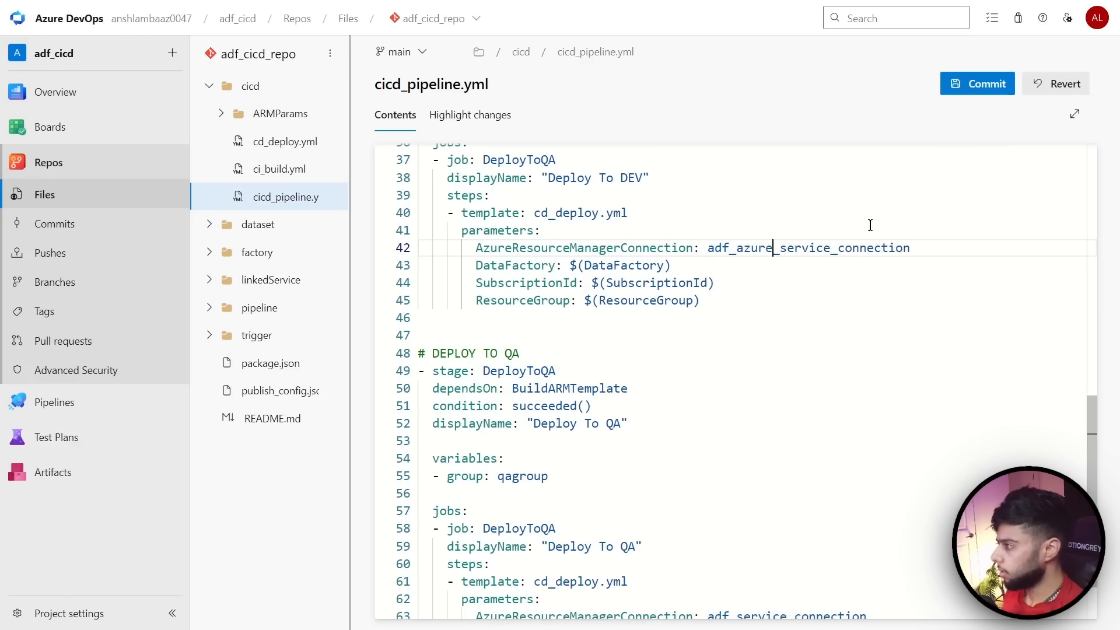
Set the DeployToQA stage's AzureResourceManagerConnection to adf_azure_service_connection
{"action": "scroll", "coordinate": [779, 448], "scroll_direction": "down", "scroll_amount": 2}
{"action": "left_click", "coordinate": [729, 540]}
{"action": "type", "text": "_azur"}
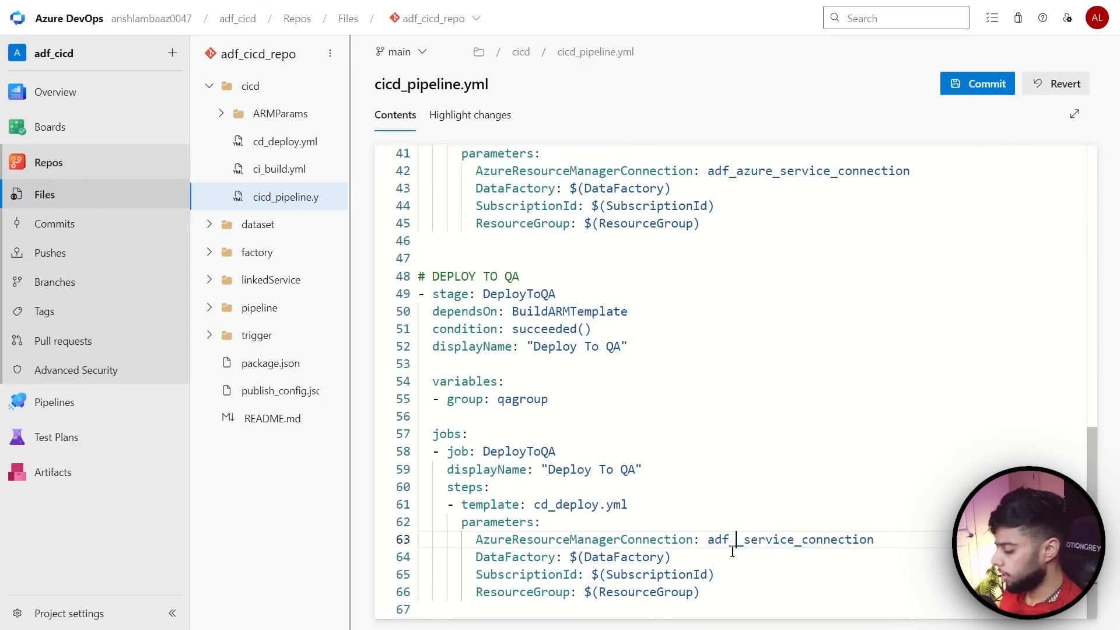
{"action": "type", "text": "e"}
{"action": "left_click", "coordinate": [752, 574]}
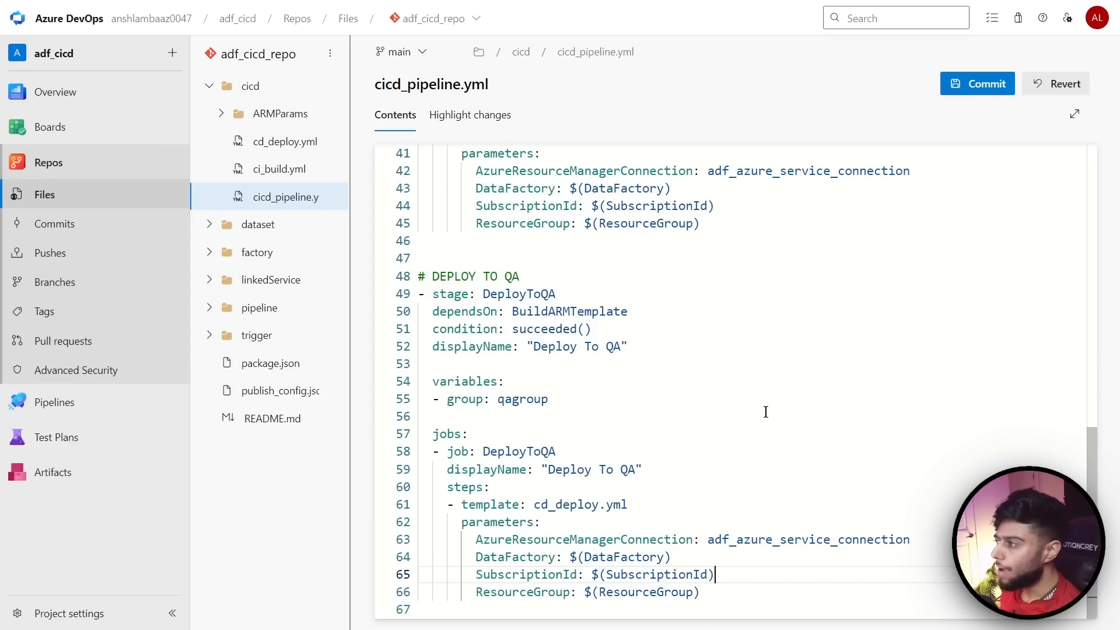
{"action": "left_click_drag", "start_coordinate": [707, 175], "coordinate": [913, 175]}
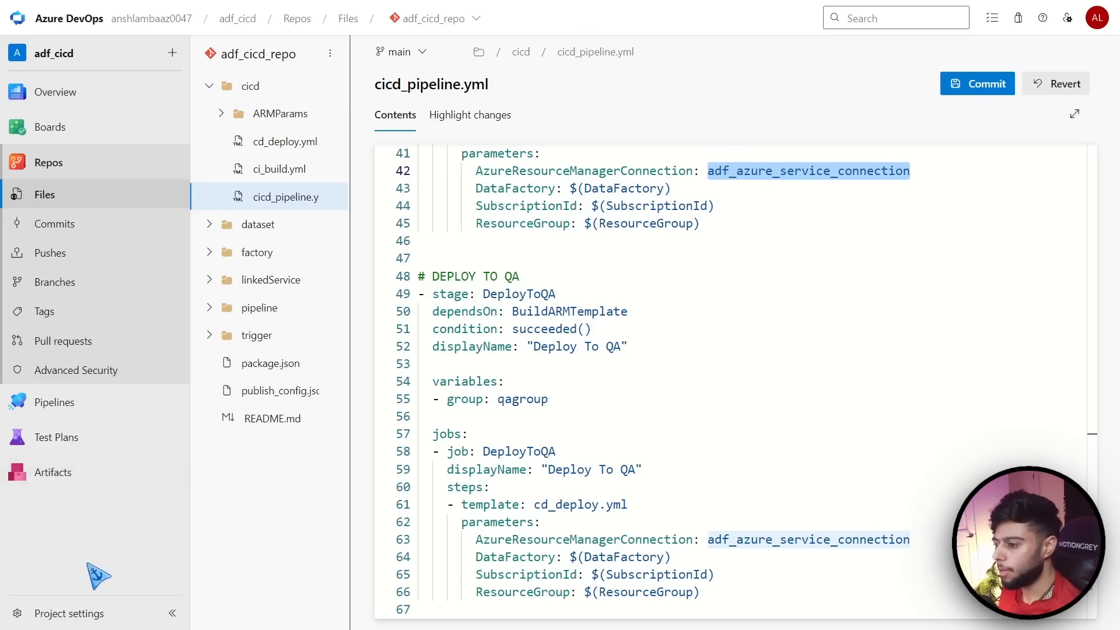
Commit cicd_pipeline.yml to main with the comment "Updated cicd_pipeline.yml" and run the adf_cicd_repo pipeline
{"action": "left_click", "coordinate": [978, 83]}
{"action": "left_click", "coordinate": [936, 574]}
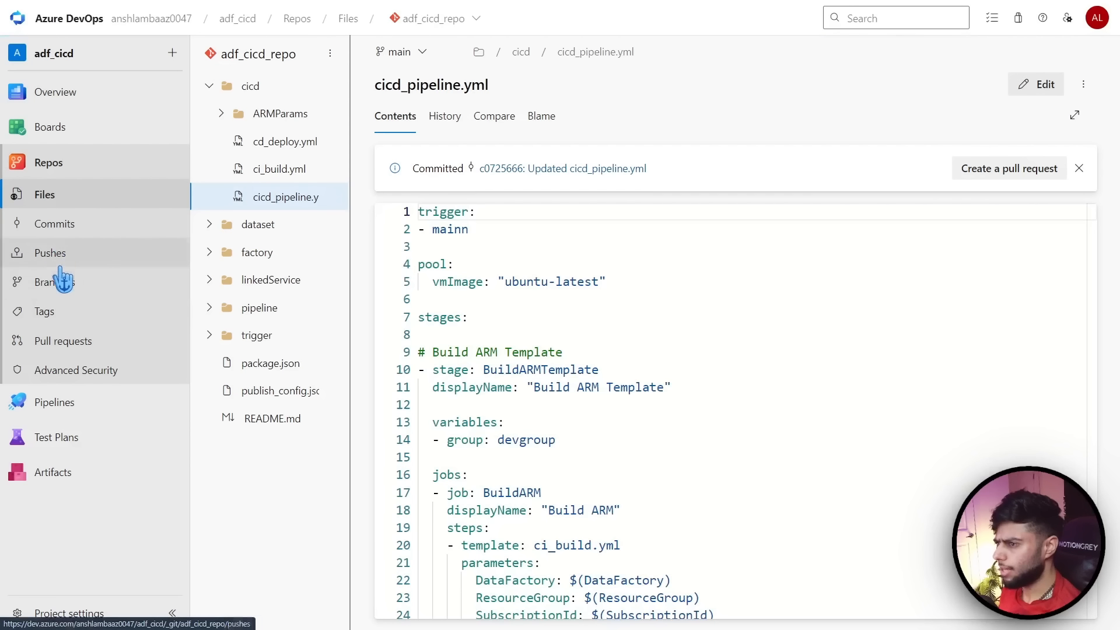
{"action": "left_click", "coordinate": [54, 402]}
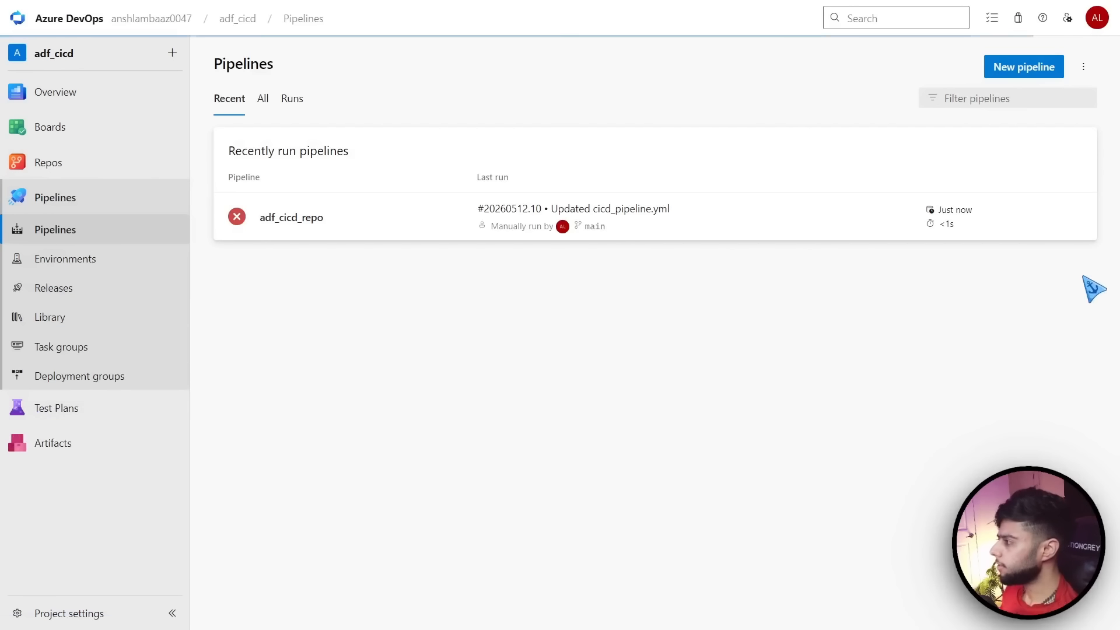
{"action": "left_click", "coordinate": [1076, 217]}
{"action": "left_click", "coordinate": [985, 271]}
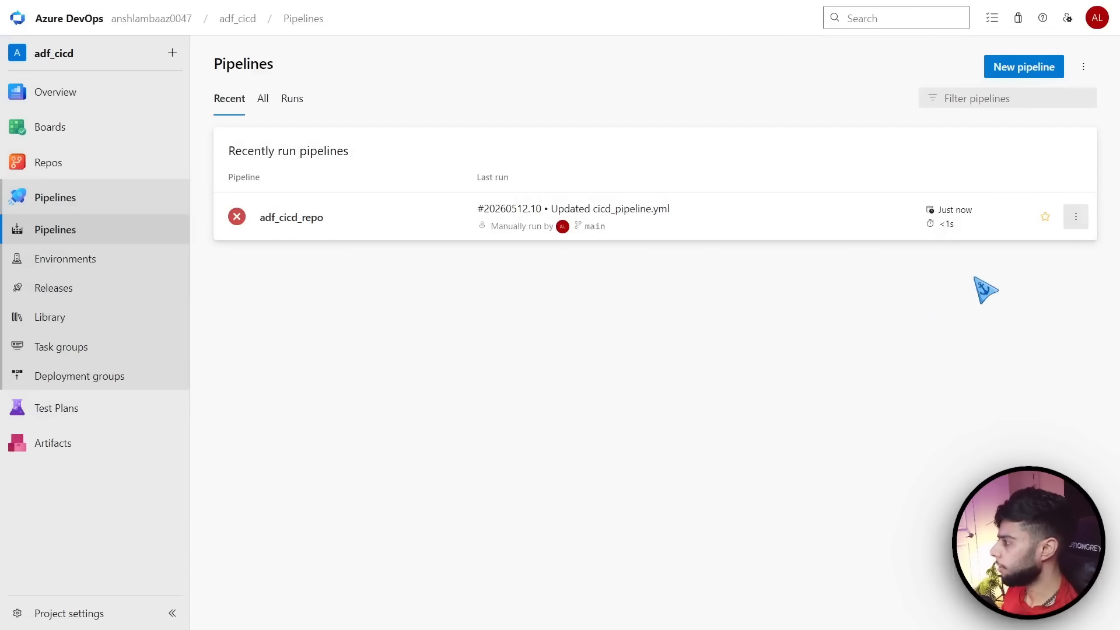
{"action": "left_click", "coordinate": [1099, 607]}
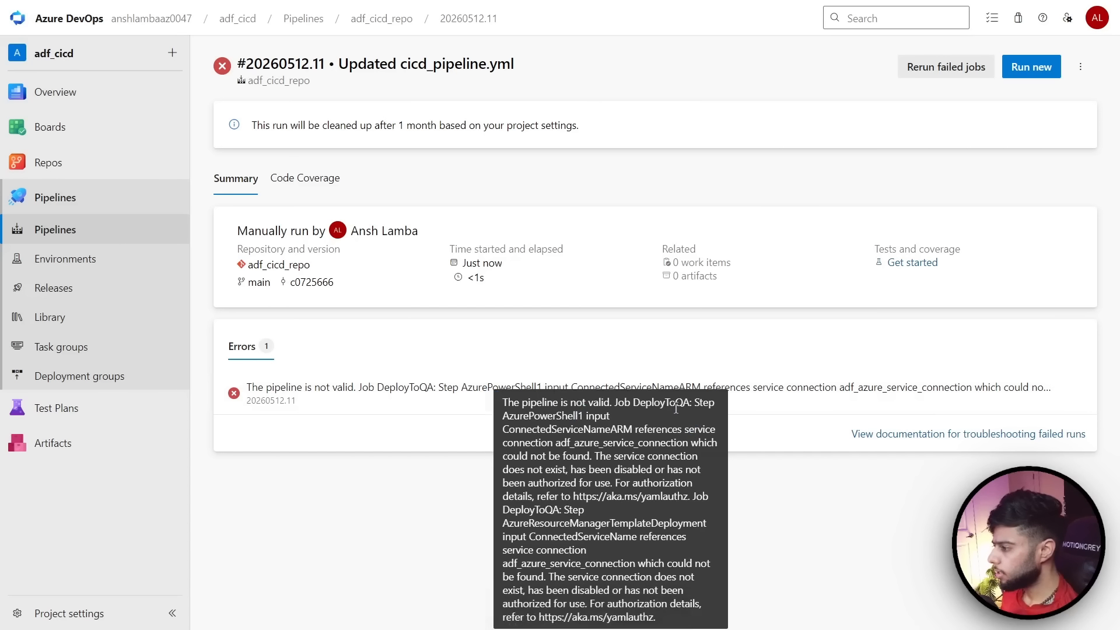
Open the Azure service connection in the project settings and copy its exact name, adf-azure-service-connection
{"action": "left_click", "coordinate": [87, 613]}
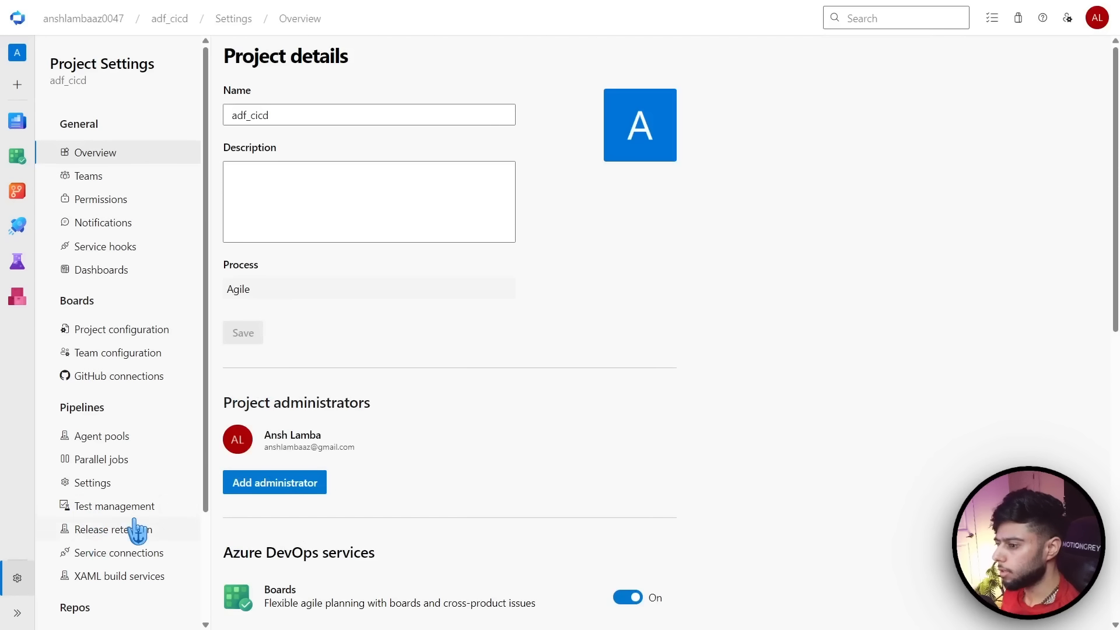
{"action": "scroll", "coordinate": [126, 484], "scroll_direction": "down", "scroll_amount": 2}
{"action": "left_click", "coordinate": [124, 421]}
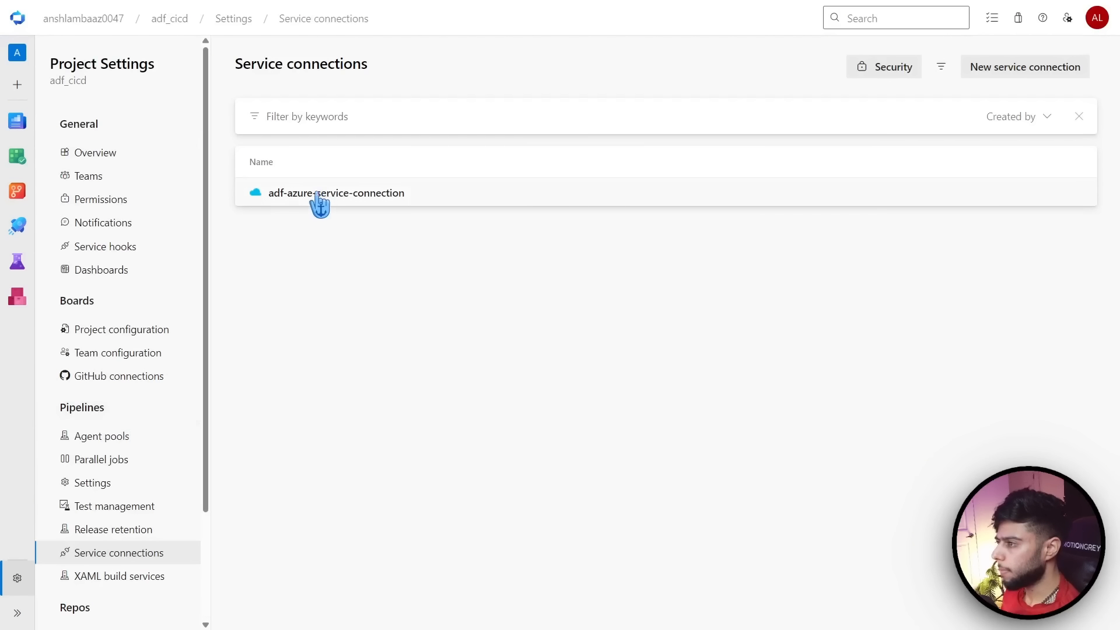
{"action": "left_click", "coordinate": [402, 197]}
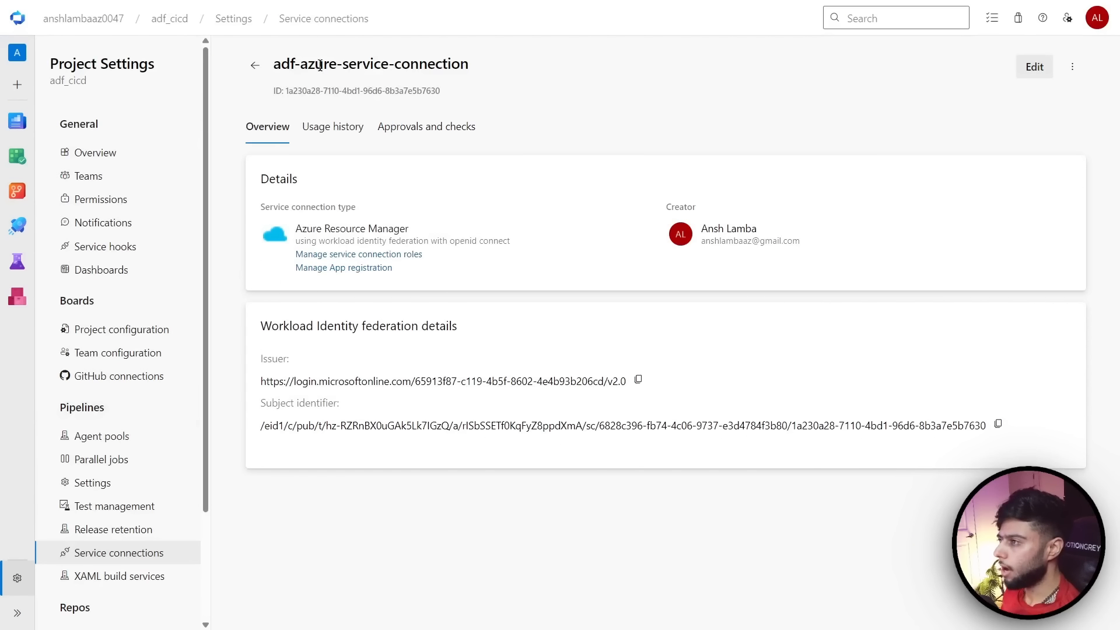
{"action": "left_click_drag", "start_coordinate": [483, 78], "coordinate": [277, 75]}
{"action": "key", "text": "ctrl+c"}
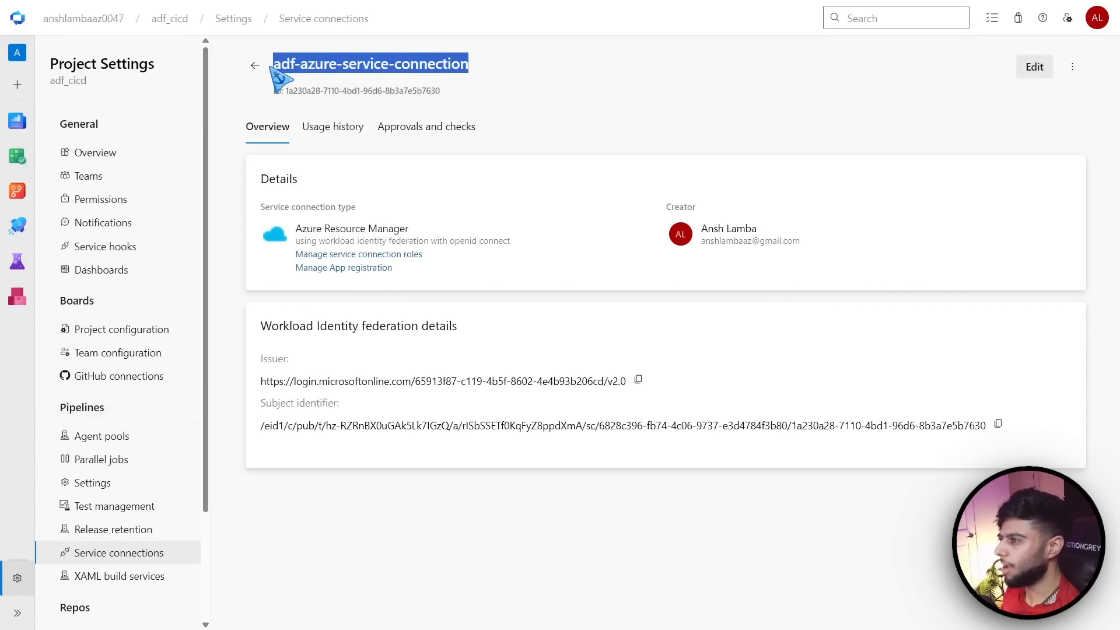
Edit cicd_pipeline.yml so the DeployToDEV stage's AzureResourceManagerConnection is adf-azure-service-connection, keeping the value on the same line as its key
{"action": "mouse_move", "coordinate": [17, 191]}
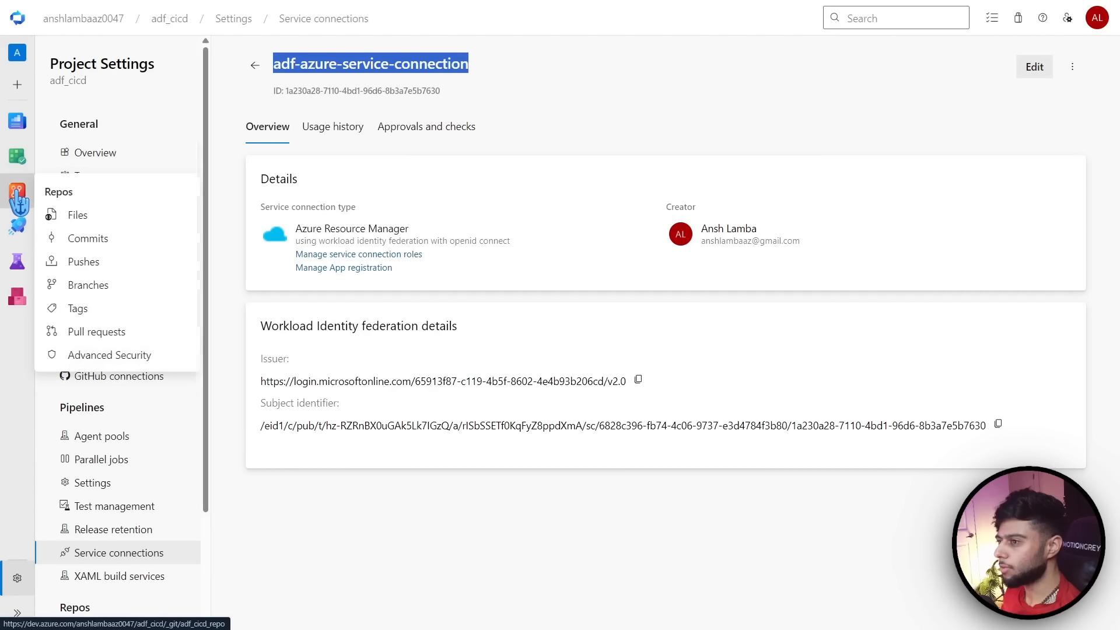
{"action": "left_click", "coordinate": [31, 211]}
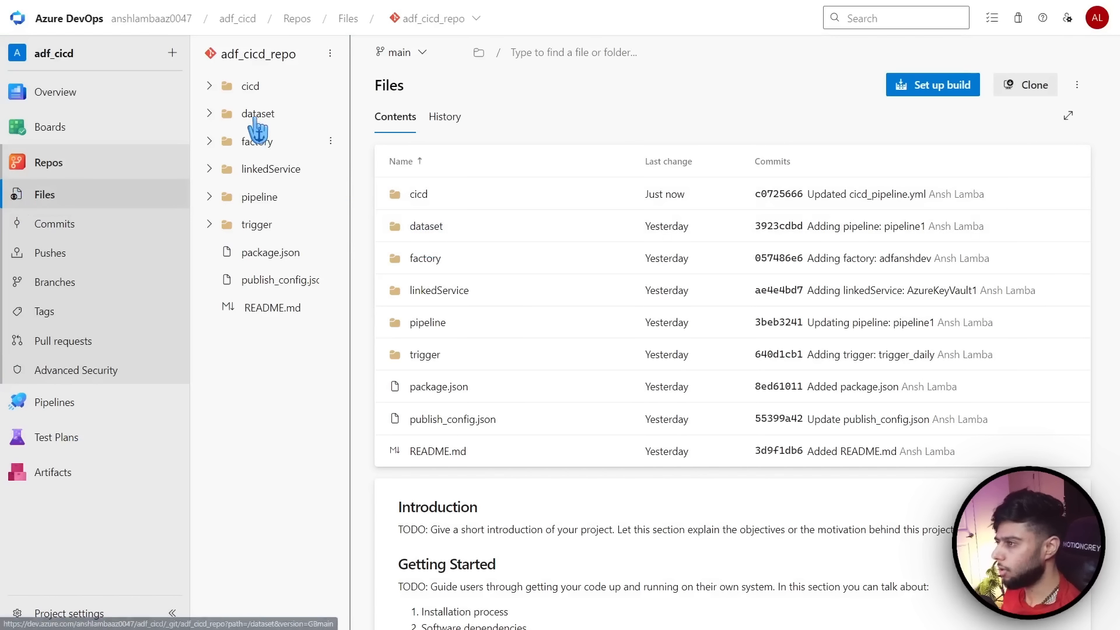
{"action": "left_click", "coordinate": [210, 86]}
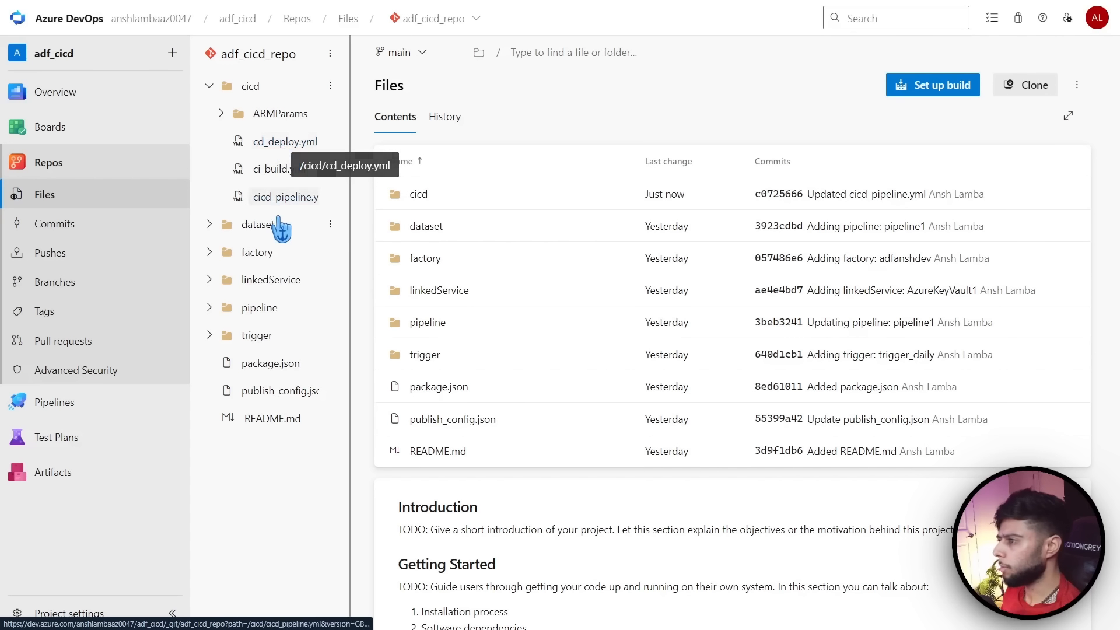
{"action": "left_click", "coordinate": [285, 198]}
{"action": "scroll", "coordinate": [705, 400], "scroll_direction": "down", "scroll_amount": 2}
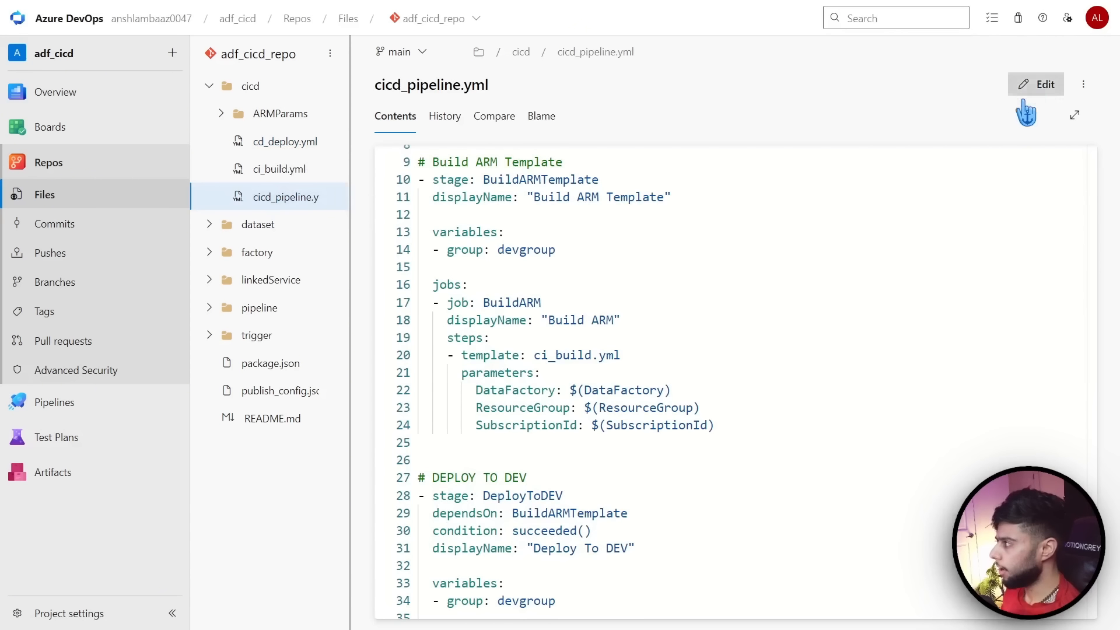
{"action": "left_click", "coordinate": [1037, 84]}
{"action": "scroll", "coordinate": [787, 443], "scroll_direction": "down", "scroll_amount": 5}
{"action": "scroll", "coordinate": [764, 418], "scroll_direction": "down", "scroll_amount": 2}
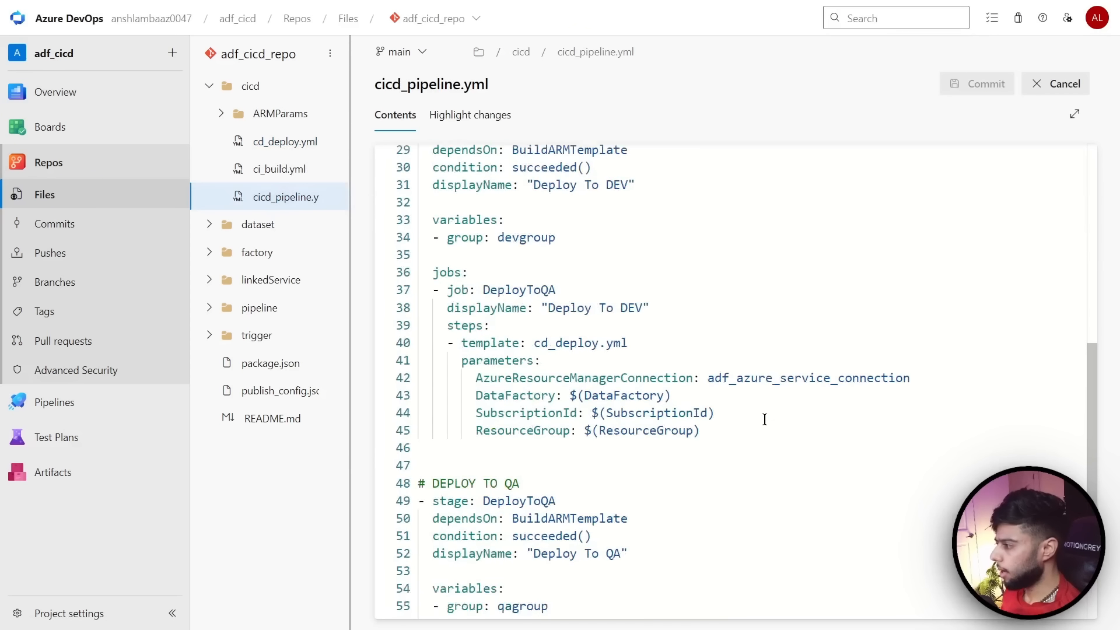
{"action": "left_click_drag", "start_coordinate": [709, 315], "coordinate": [933, 312]}
{"action": "key", "text": "ctrl+v"}
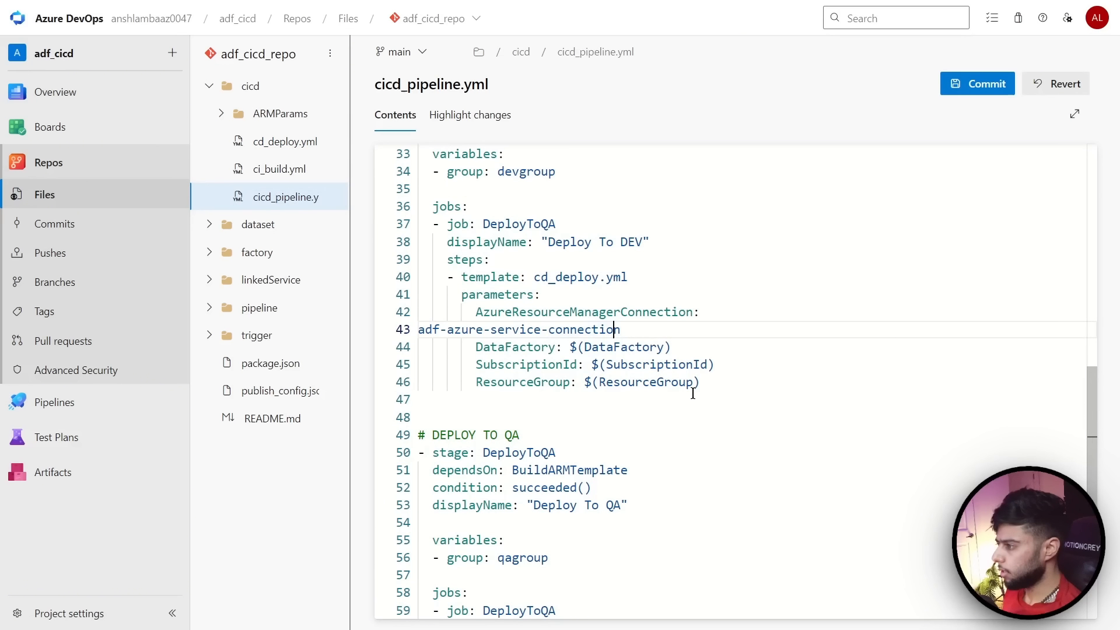
{"action": "key", "text": "Left"}
{"action": "key", "text": "Left"}
{"action": "key", "text": "Left"}
{"action": "key", "text": "Left"}
{"action": "key", "text": "Left"}
{"action": "key", "text": "Left"}
{"action": "key", "text": "Left"}
{"action": "key", "text": "Left"}
{"action": "key", "text": "Left"}
{"action": "key", "text": "Left"}
{"action": "key", "text": "Left"}
{"action": "key", "text": "Left"}
{"action": "key", "text": "Left"}
{"action": "key", "text": "Left"}
{"action": "key", "text": "Left"}
{"action": "key", "text": "Left"}
{"action": "key", "text": "Left"}
{"action": "key", "text": "Left"}
{"action": "key", "text": "Left"}
{"action": "key", "text": "Left"}
{"action": "key", "text": "BackSpace"}
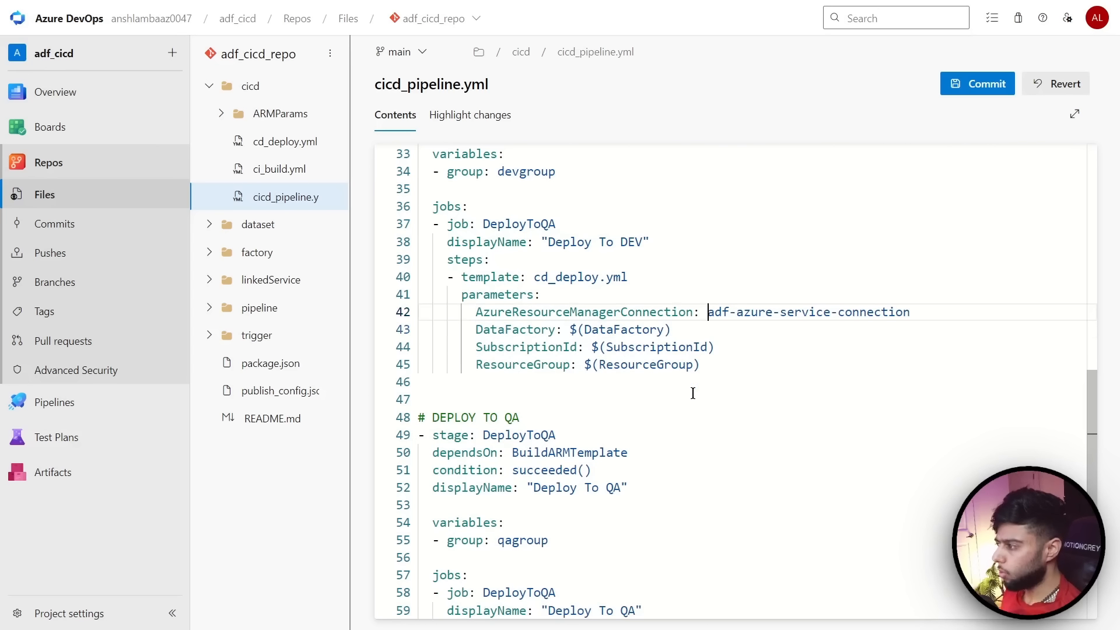
Replace the DeployToQA stage's AzureResourceManagerConnection value with adf-azure-service-connection on the same line as its key
{"action": "scroll", "coordinate": [693, 393], "scroll_direction": "down", "scroll_amount": 2}
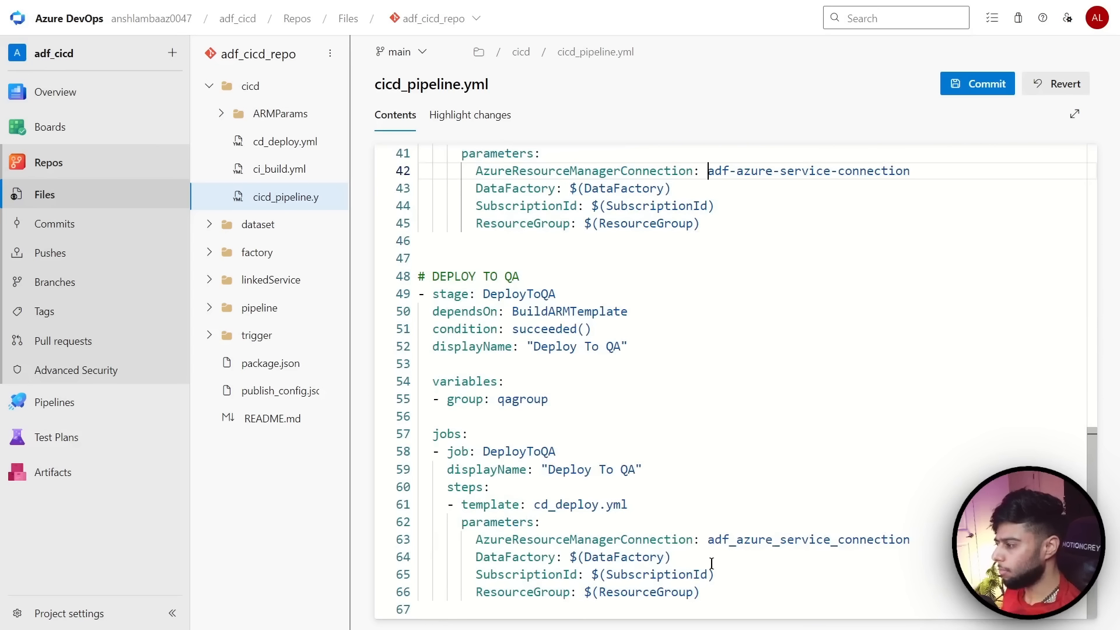
{"action": "left_click_drag", "start_coordinate": [709, 540], "coordinate": [951, 535]}
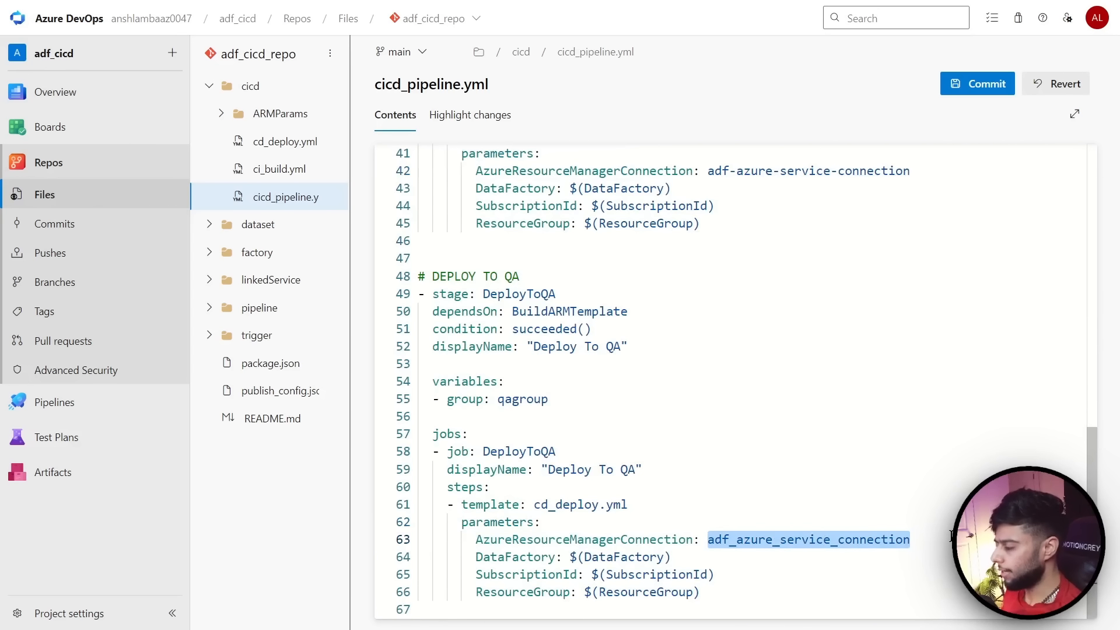
{"action": "key", "text": "ctrl+v"}
{"action": "key", "text": "Left"}
{"action": "key", "text": "Left"}
{"action": "key", "text": "Left"}
{"action": "key", "text": "Left"}
{"action": "key", "text": "Left"}
{"action": "key", "text": "Left"}
{"action": "key", "text": "Left"}
{"action": "key", "text": "Left"}
{"action": "key", "text": "Left"}
{"action": "key", "text": "Left"}
{"action": "key", "text": "Left"}
{"action": "key", "text": "Left"}
{"action": "key", "text": "Left"}
{"action": "key", "text": "Left"}
{"action": "key", "text": "Left"}
{"action": "key", "text": "Left"}
{"action": "key", "text": "Left"}
{"action": "key", "text": "Left"}
{"action": "key", "text": "Left"}
{"action": "key", "text": "Left"}
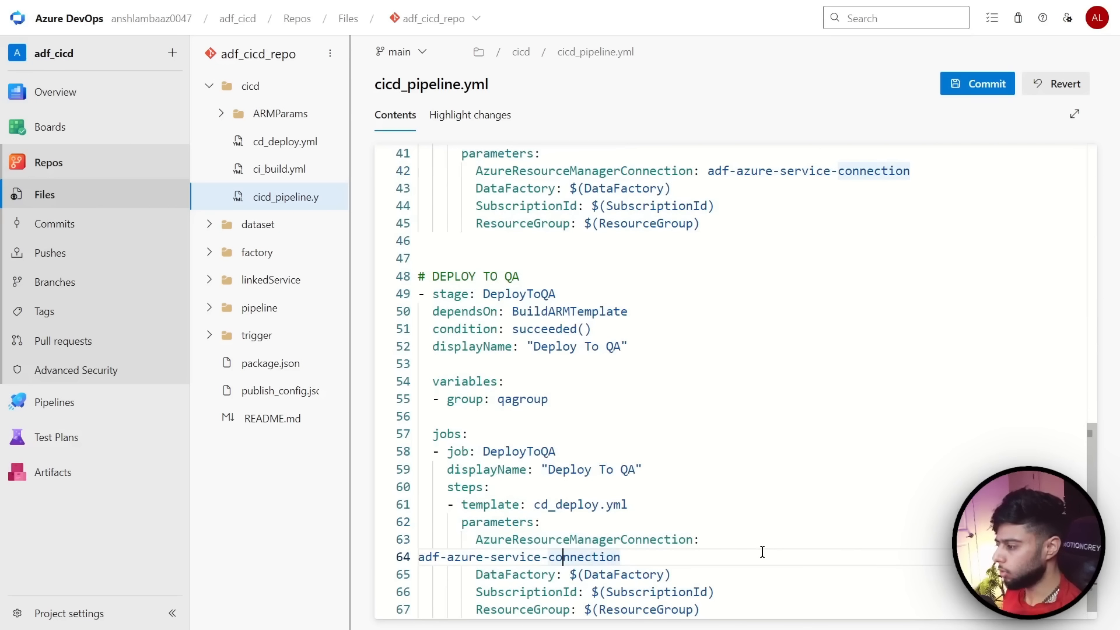
{"action": "key", "text": "BackSpace"}
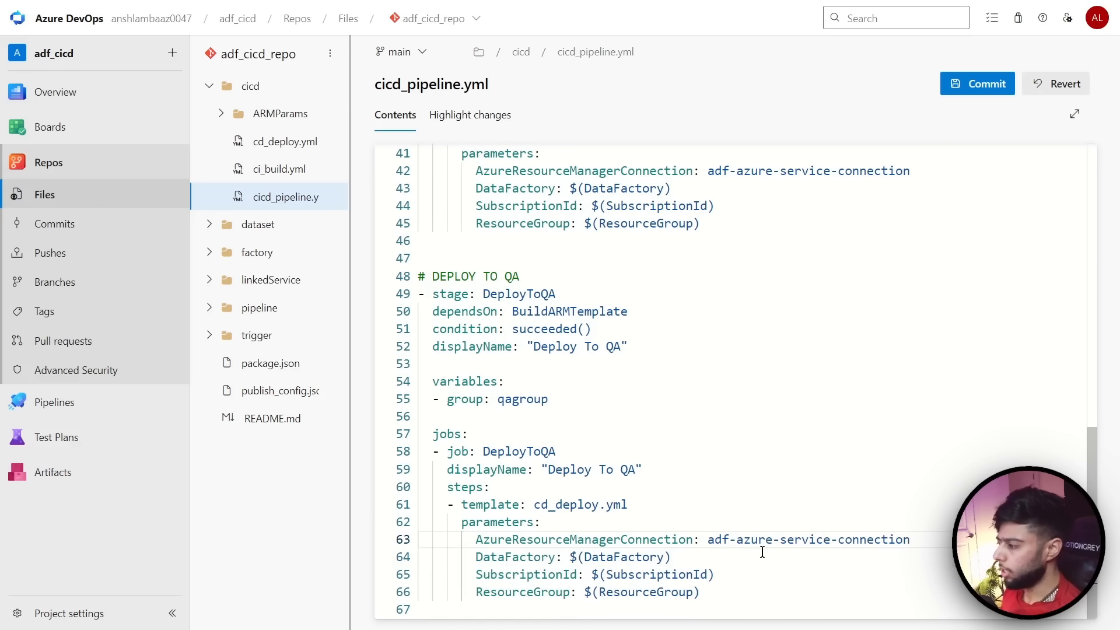
Commit the corrected cicd_pipeline.yml to the main branch with the comment "Updated cicd_pipeline.yml"
{"action": "left_click", "coordinate": [978, 87]}
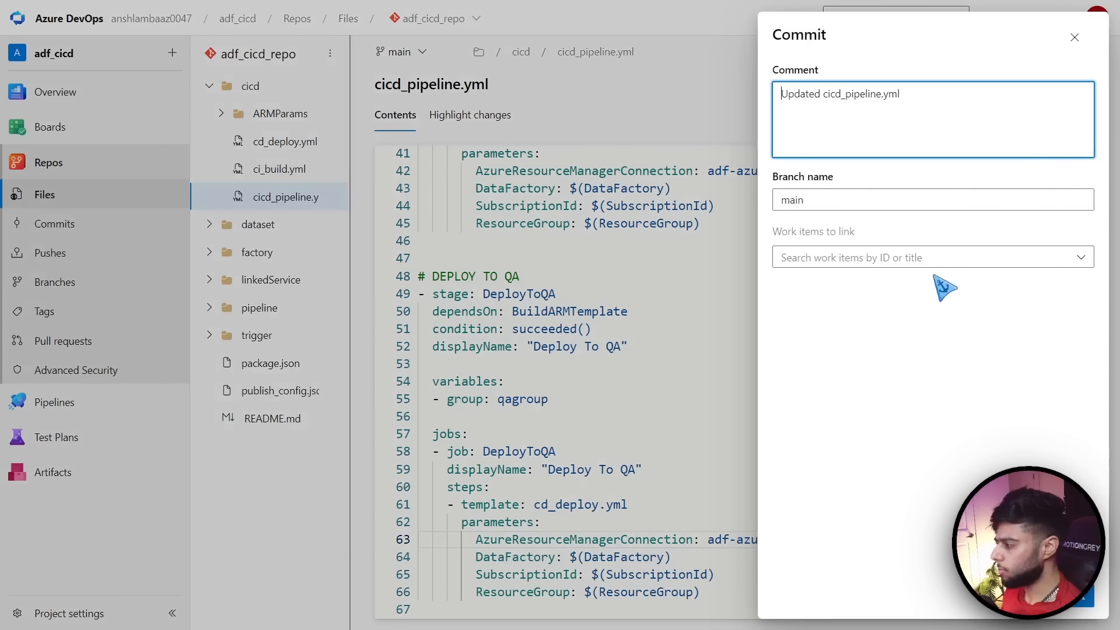
{"action": "left_click", "coordinate": [1069, 595]}
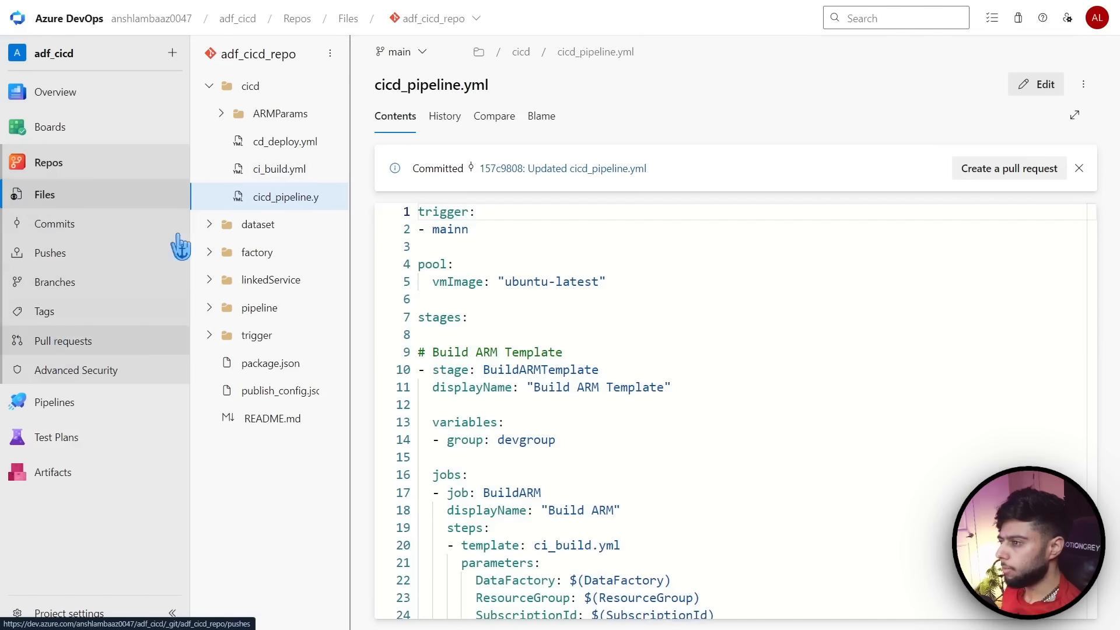
Run the adf_cicd_repo pipeline on the main branch and open the Build ARM Template stage's job details
{"action": "left_click", "coordinate": [54, 403]}
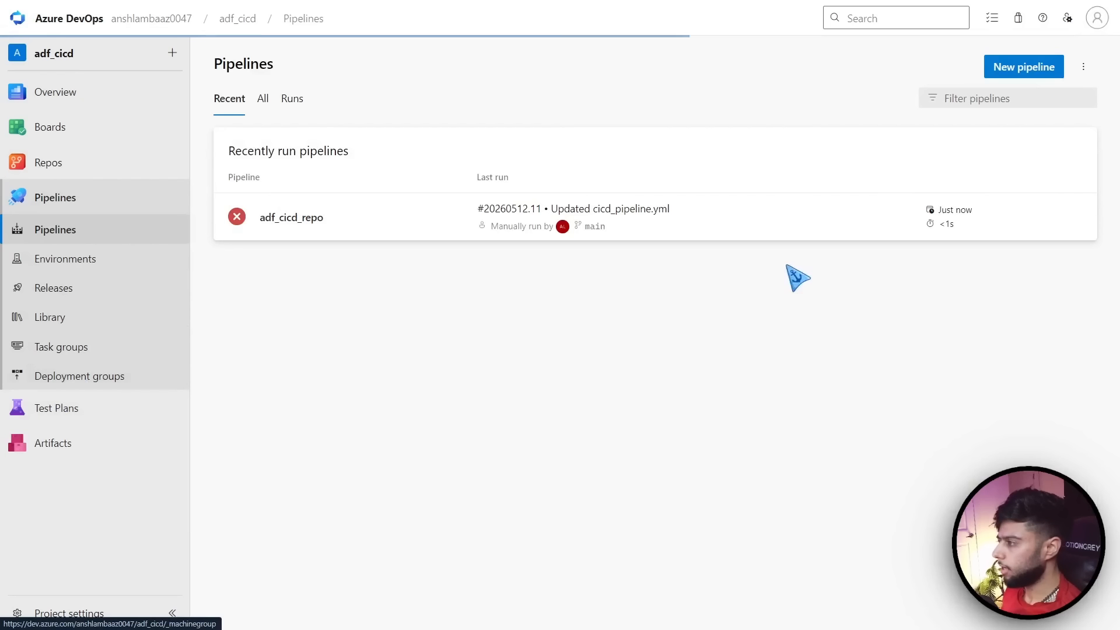
{"action": "left_click", "coordinate": [1076, 217]}
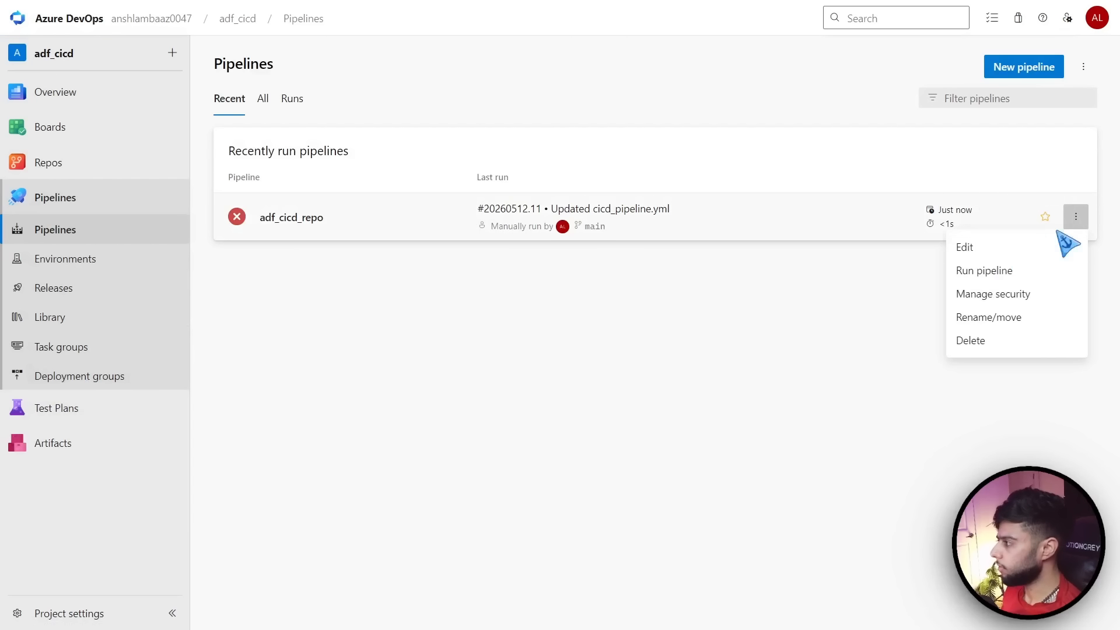
{"action": "left_click", "coordinate": [969, 271]}
{"action": "left_click", "coordinate": [1081, 608]}
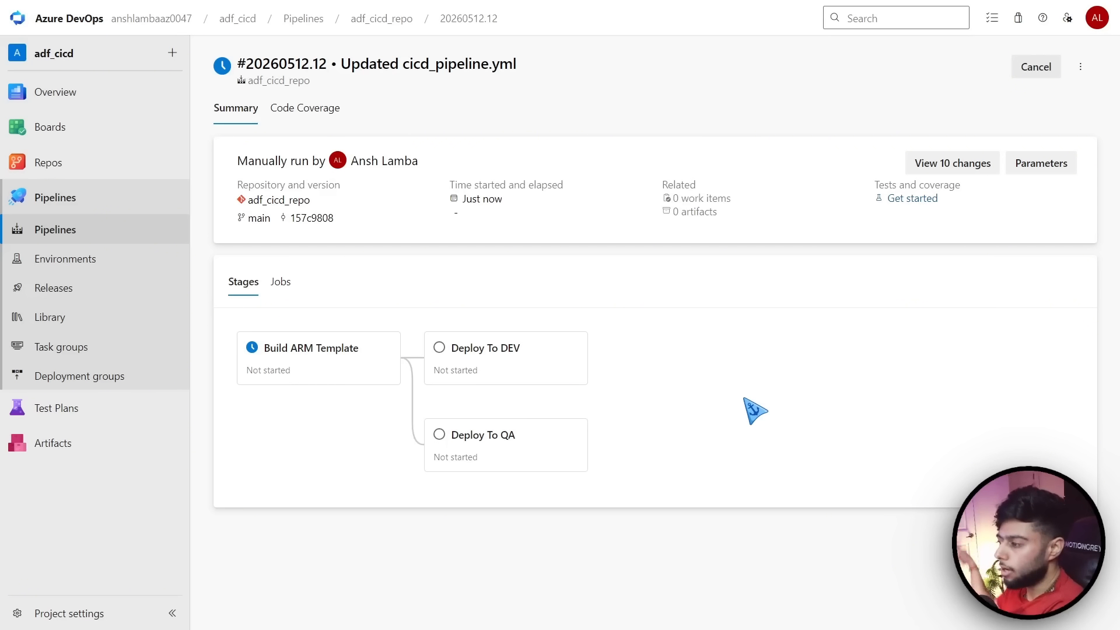
{"action": "left_click", "coordinate": [312, 361]}
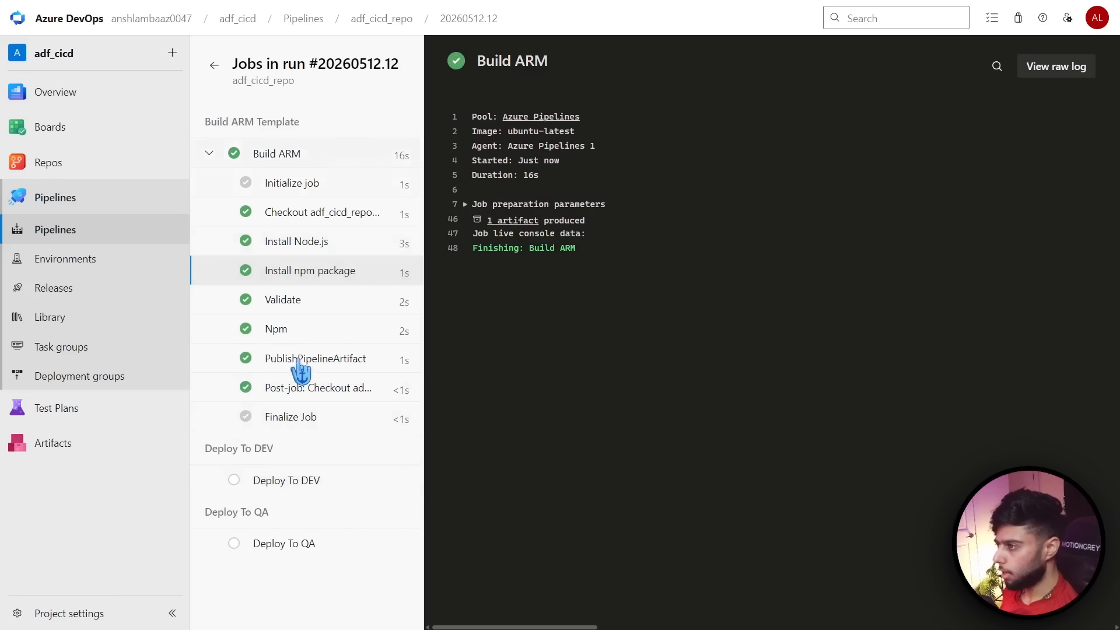
Permit the Deploy To DEV stage of the latest adf_cicd_repo run to use the adf-azure-service-connection service connection
{"action": "left_click", "coordinate": [292, 479]}
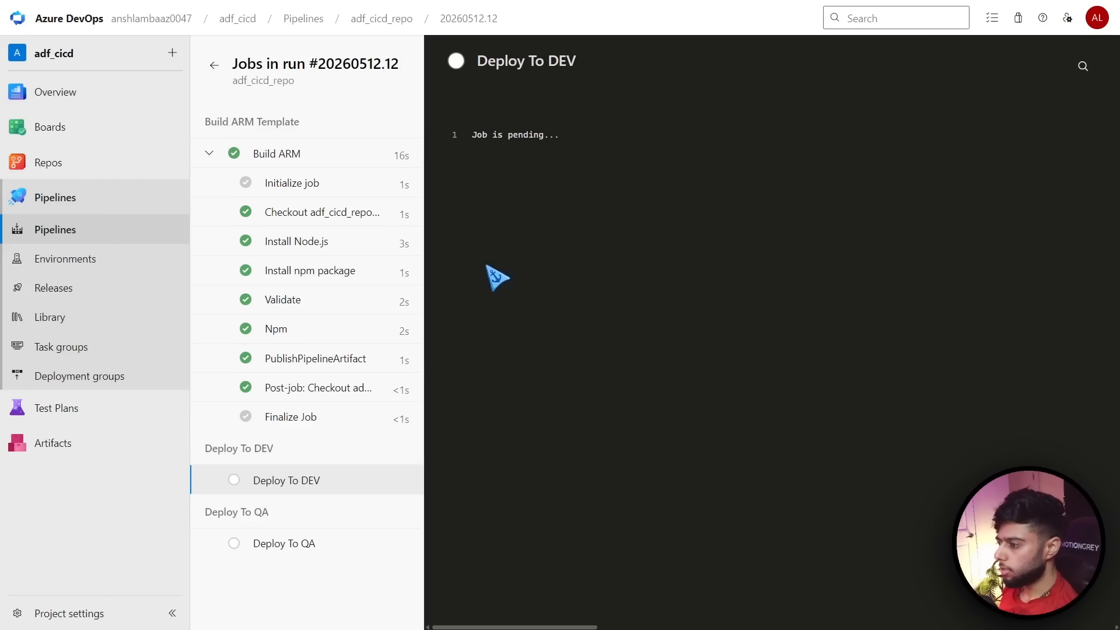
{"action": "left_click", "coordinate": [381, 19]}
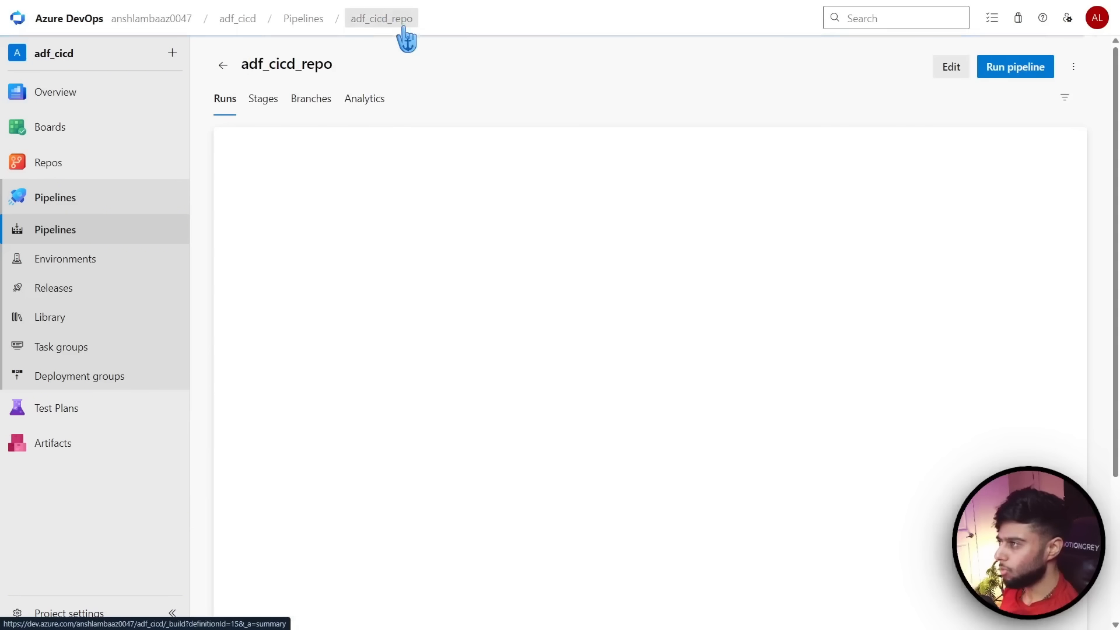
{"action": "left_click", "coordinate": [56, 233]}
{"action": "left_click", "coordinate": [315, 219]}
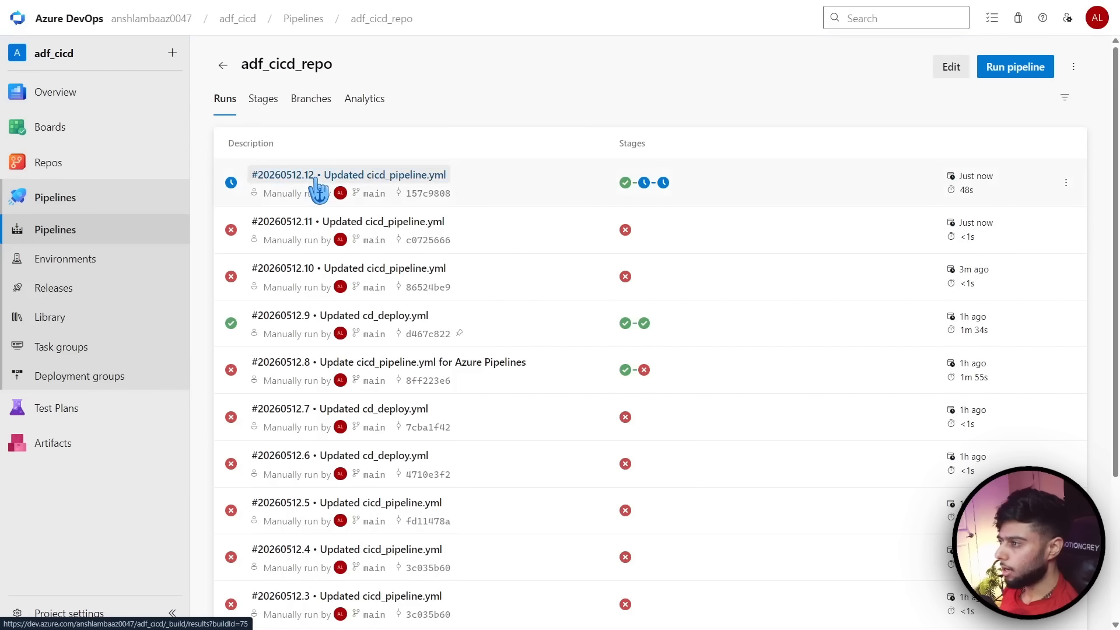
{"action": "left_click", "coordinate": [318, 181]}
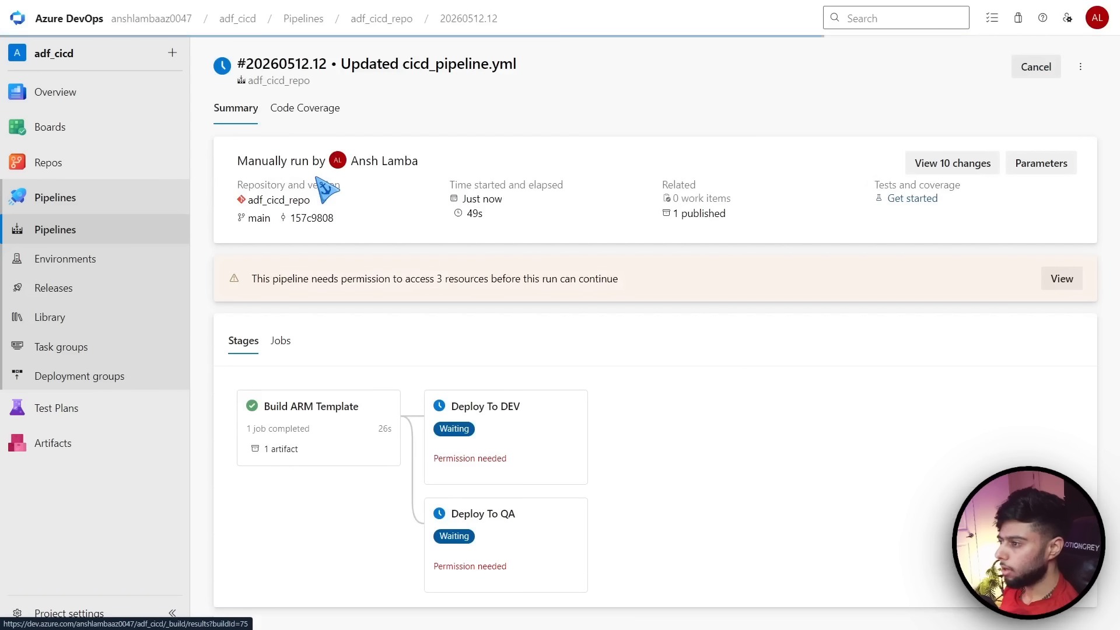
{"action": "left_click", "coordinate": [507, 421]}
{"action": "left_click", "coordinate": [1084, 140]}
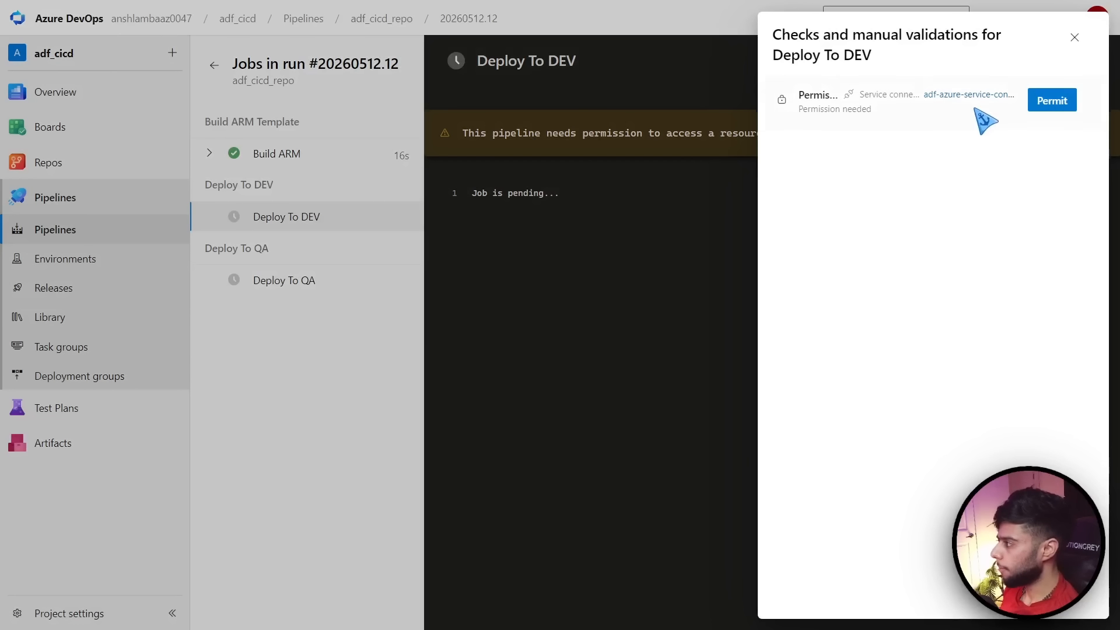
{"action": "left_click", "coordinate": [1050, 101]}
{"action": "left_click", "coordinate": [700, 368]}
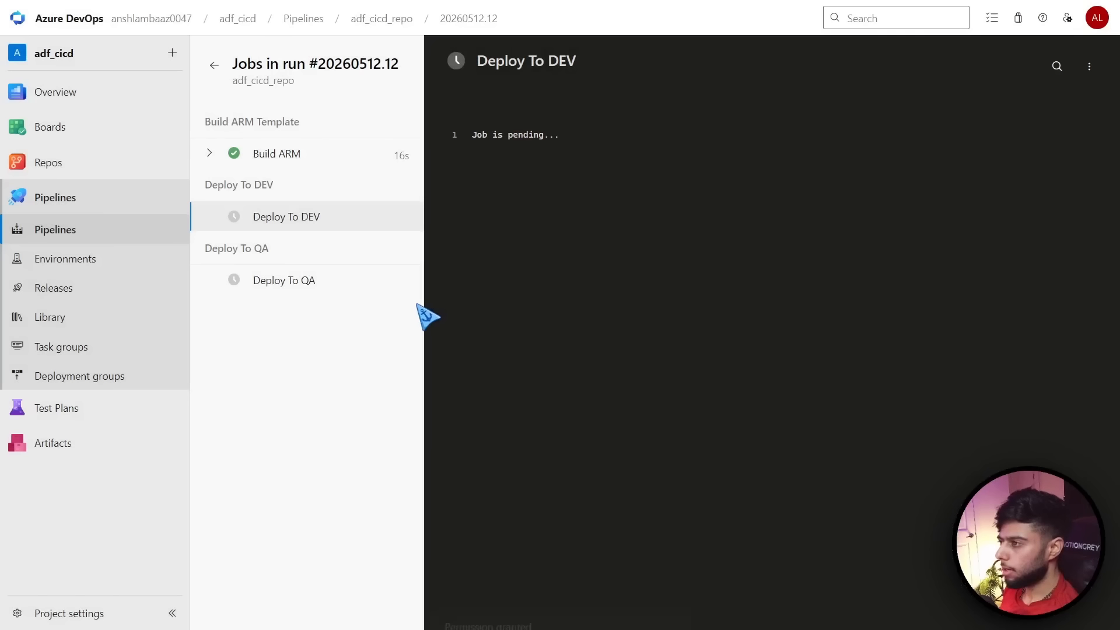
Grant the Deploy To QA stage of the same run the resource permission it is waiting for
{"action": "left_click", "coordinate": [215, 66]}
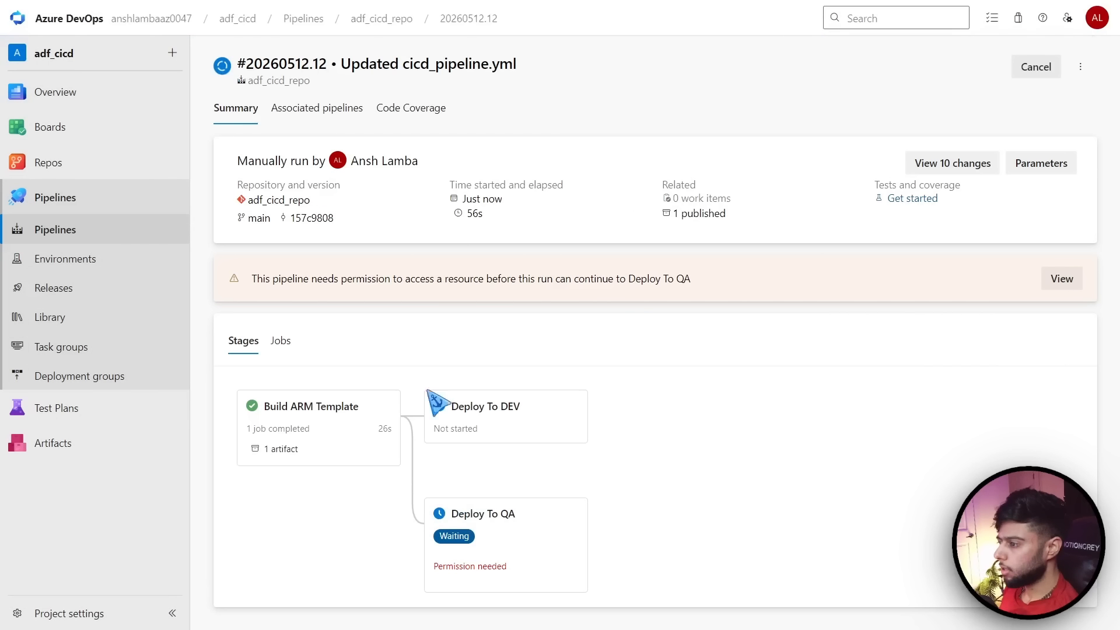
{"action": "left_click", "coordinate": [488, 532]}
{"action": "left_click", "coordinate": [1085, 136]}
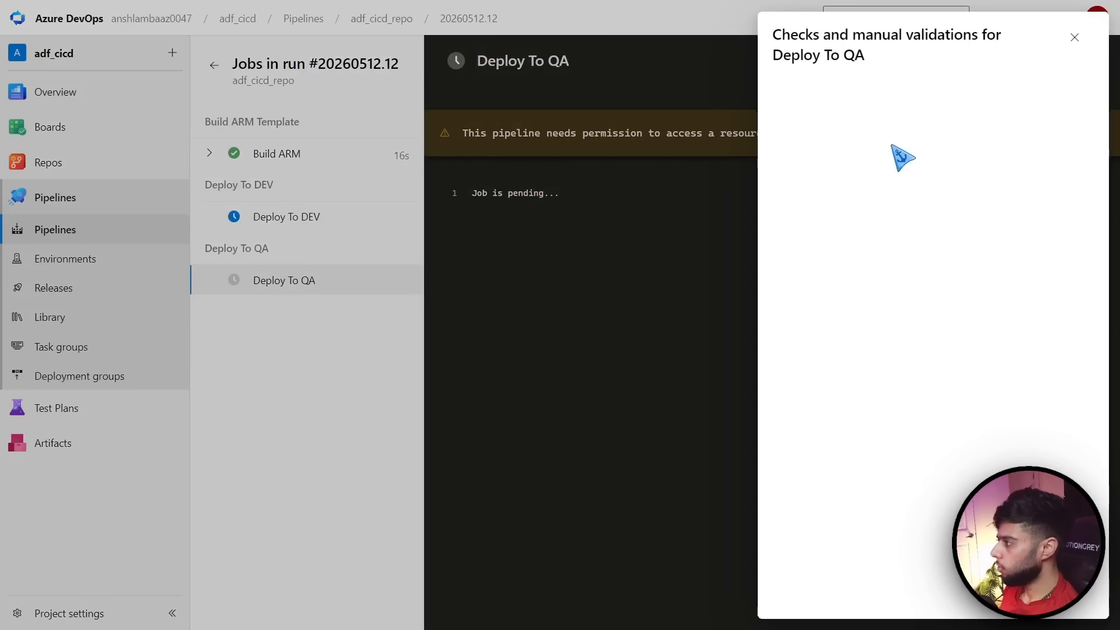
{"action": "left_click", "coordinate": [1049, 104]}
{"action": "left_click", "coordinate": [702, 363]}
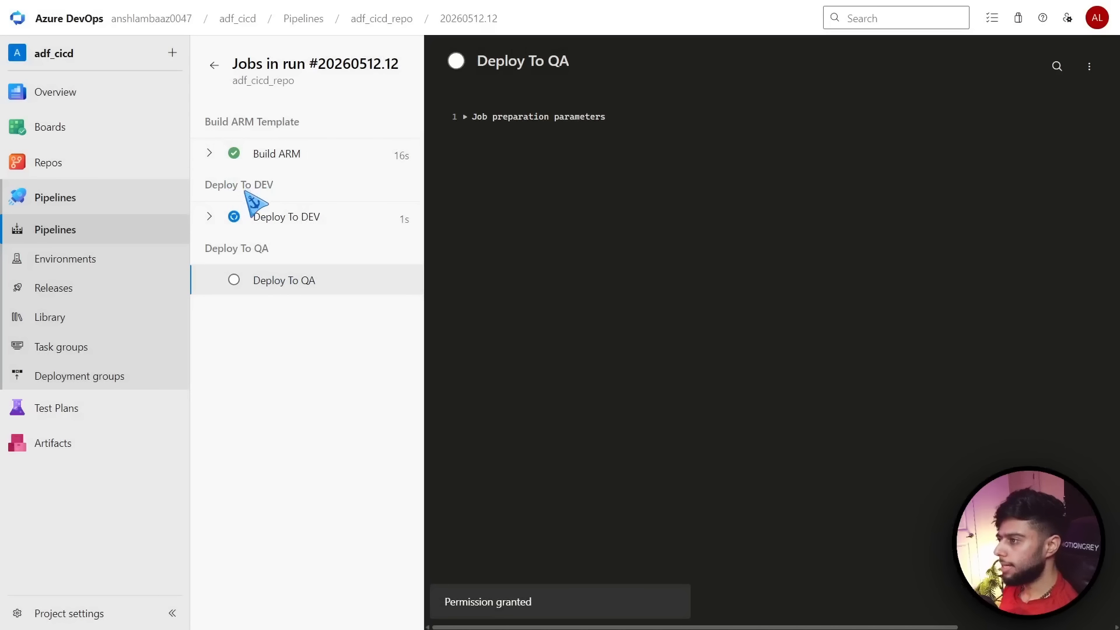
Follow the Deploy To DEV job's progress and read the full error lines in its Deploy ADF ARM Template log
{"action": "left_click", "coordinate": [208, 216]}
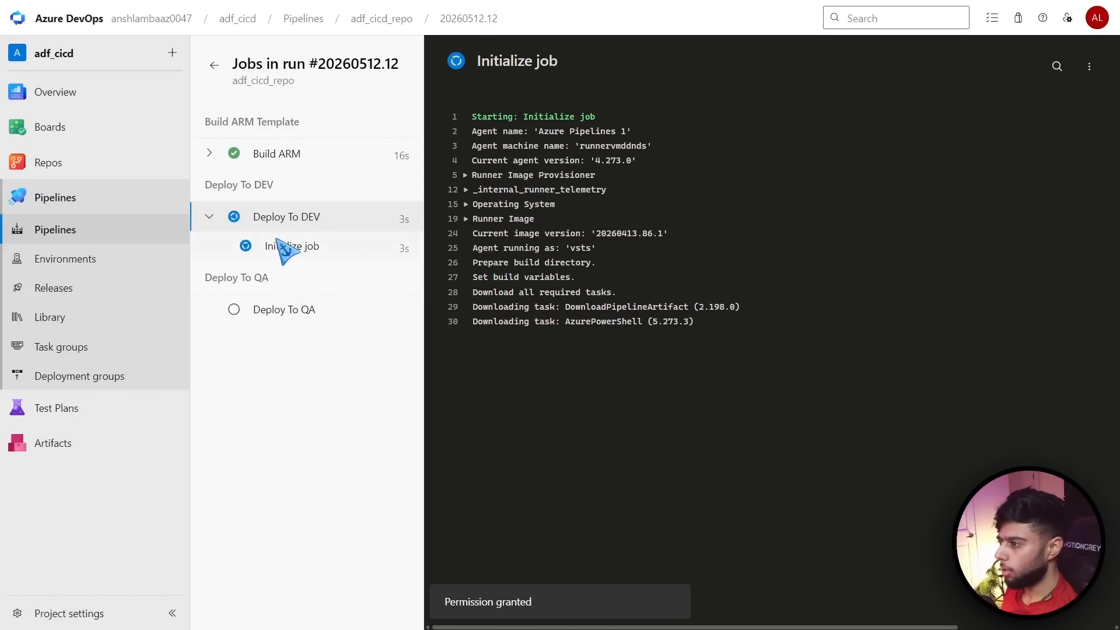
{"action": "left_click", "coordinate": [366, 22]}
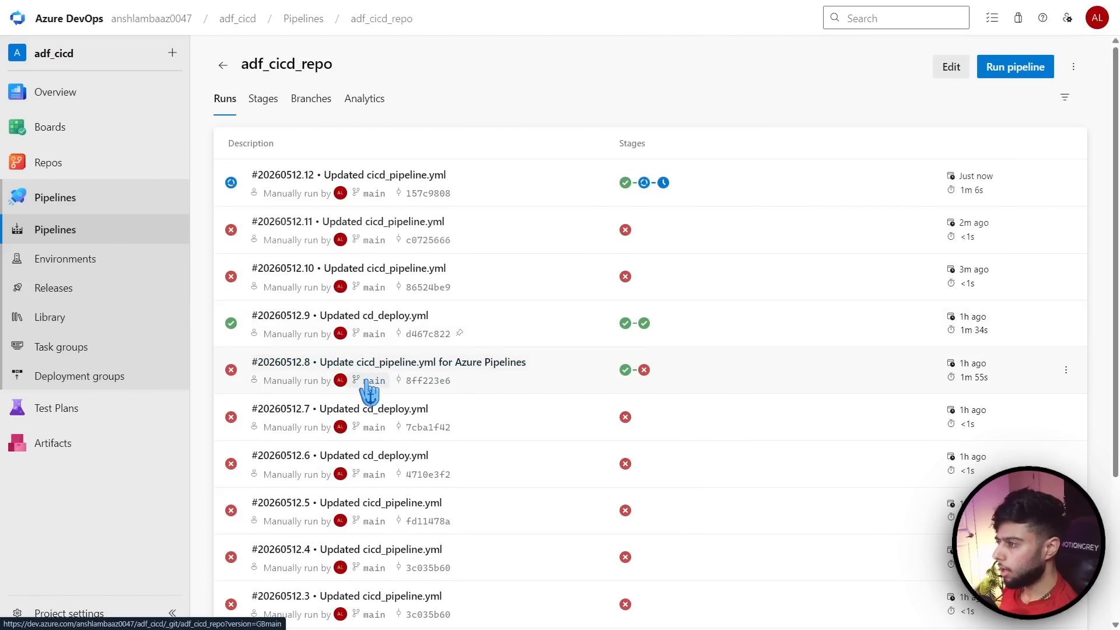
{"action": "left_click", "coordinate": [344, 175]}
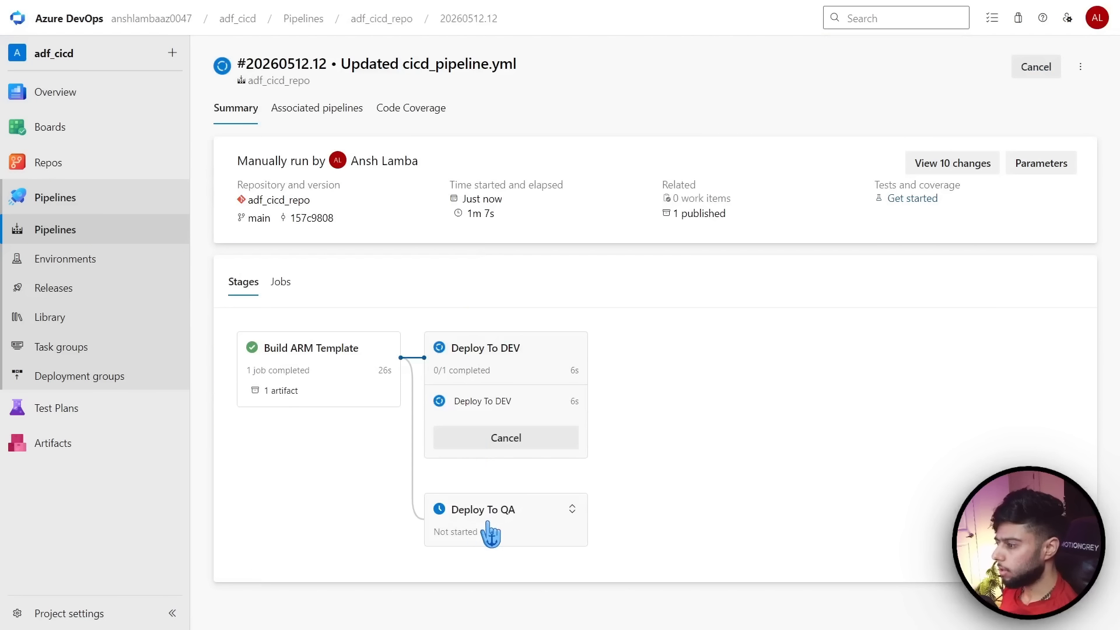
{"action": "left_click", "coordinate": [496, 357]}
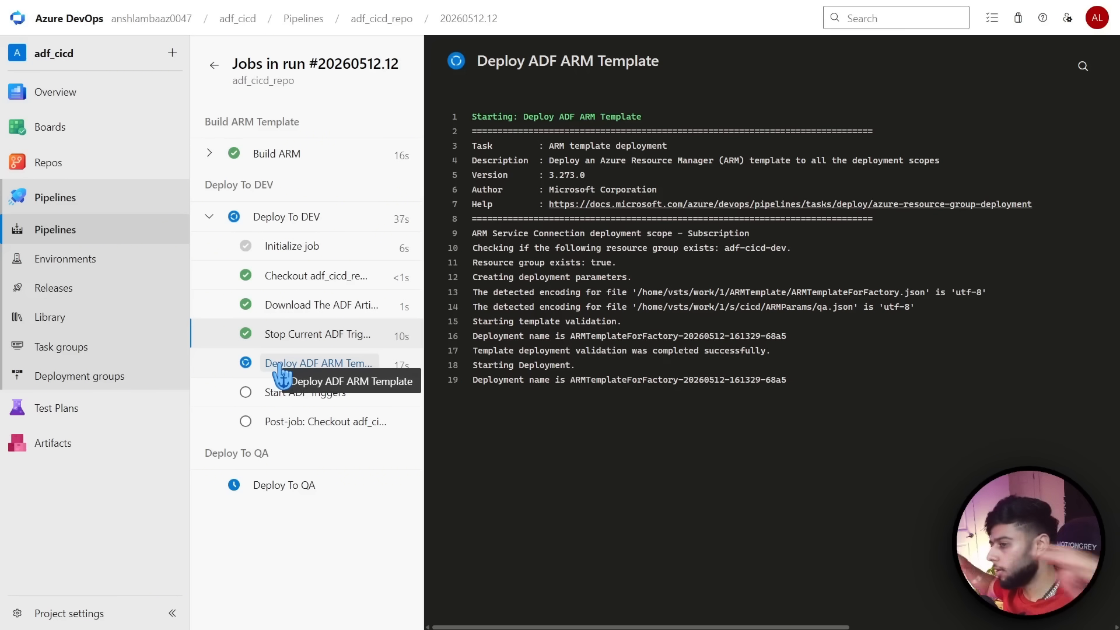
{"action": "left_click", "coordinate": [330, 369]}
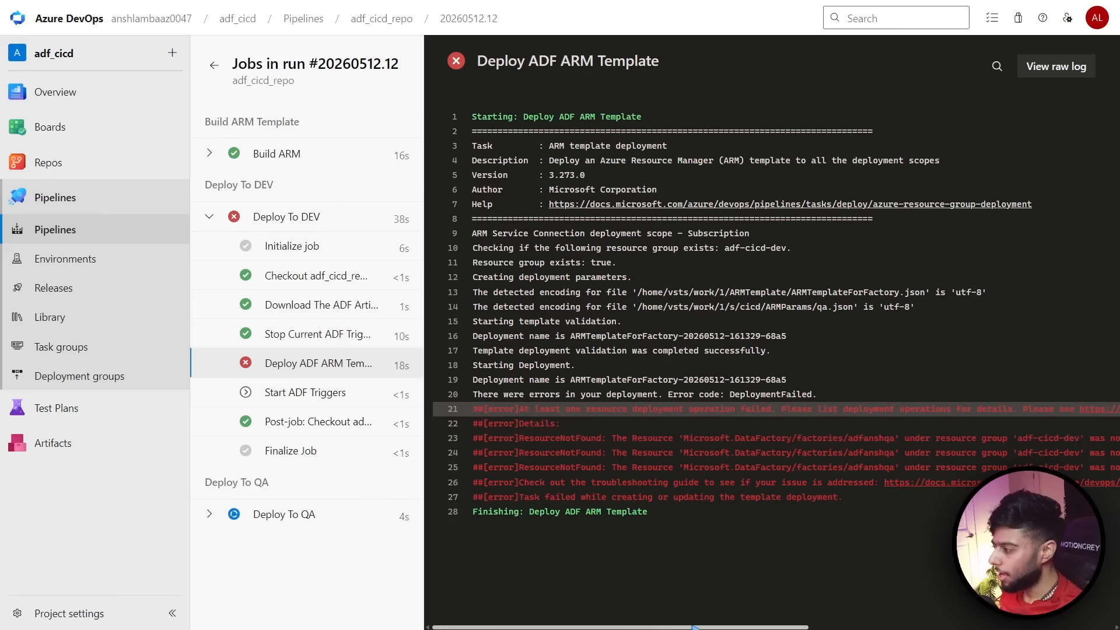
{"action": "left_click_drag", "start_coordinate": [672, 625], "coordinate": [756, 626]}
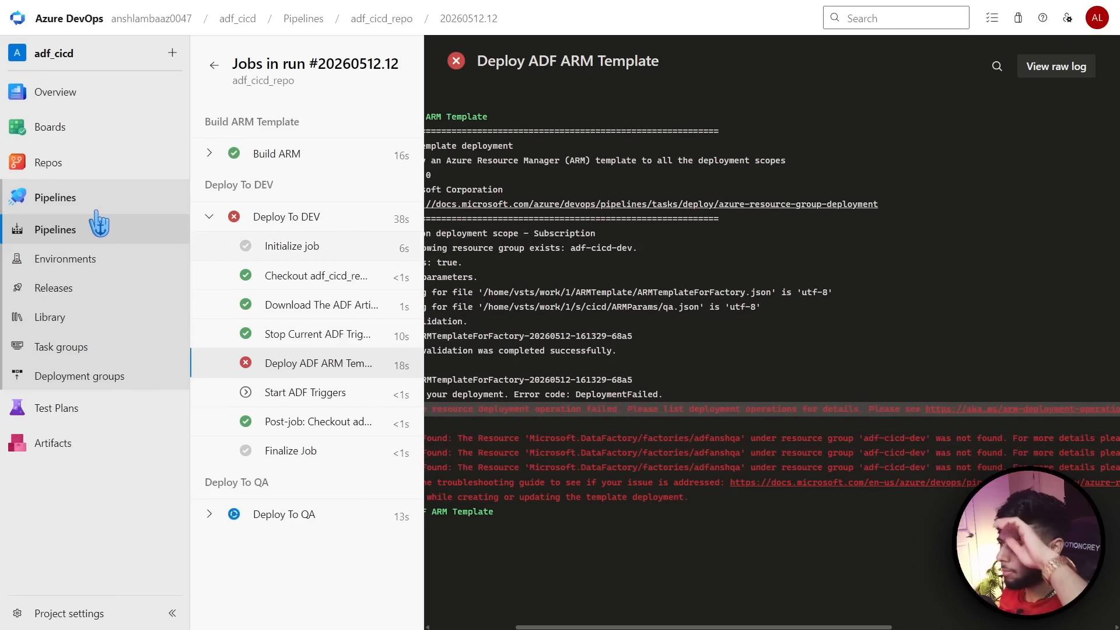
Cancel the running Deploy To QA stage from the summary of the latest adf_cicd_repo run
{"action": "left_click", "coordinate": [50, 230]}
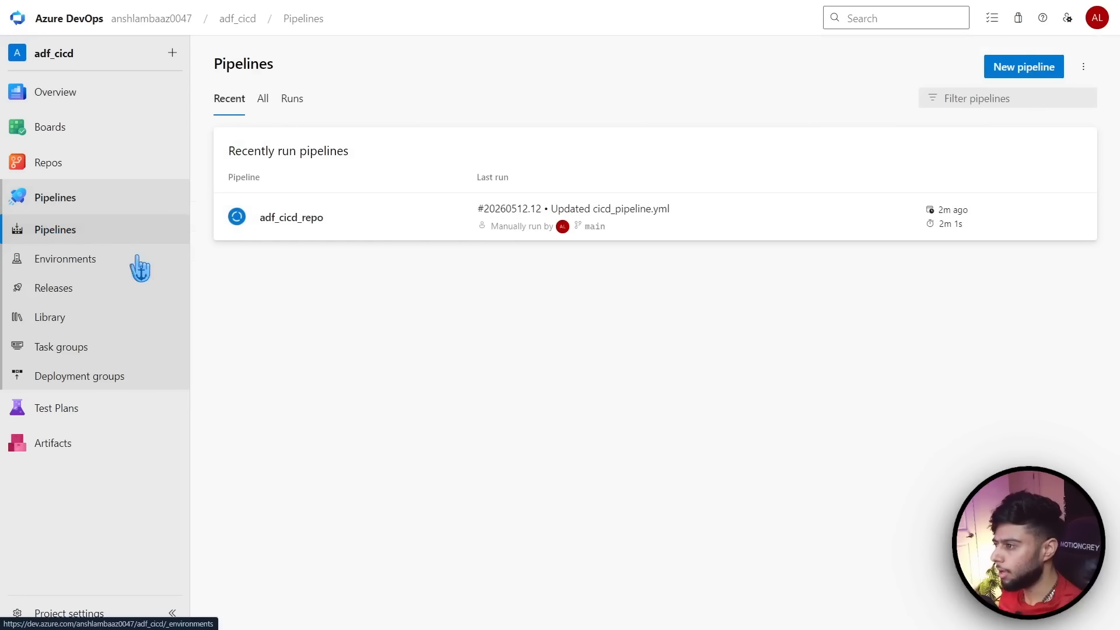
{"action": "left_click", "coordinate": [303, 226]}
{"action": "left_click", "coordinate": [332, 182]}
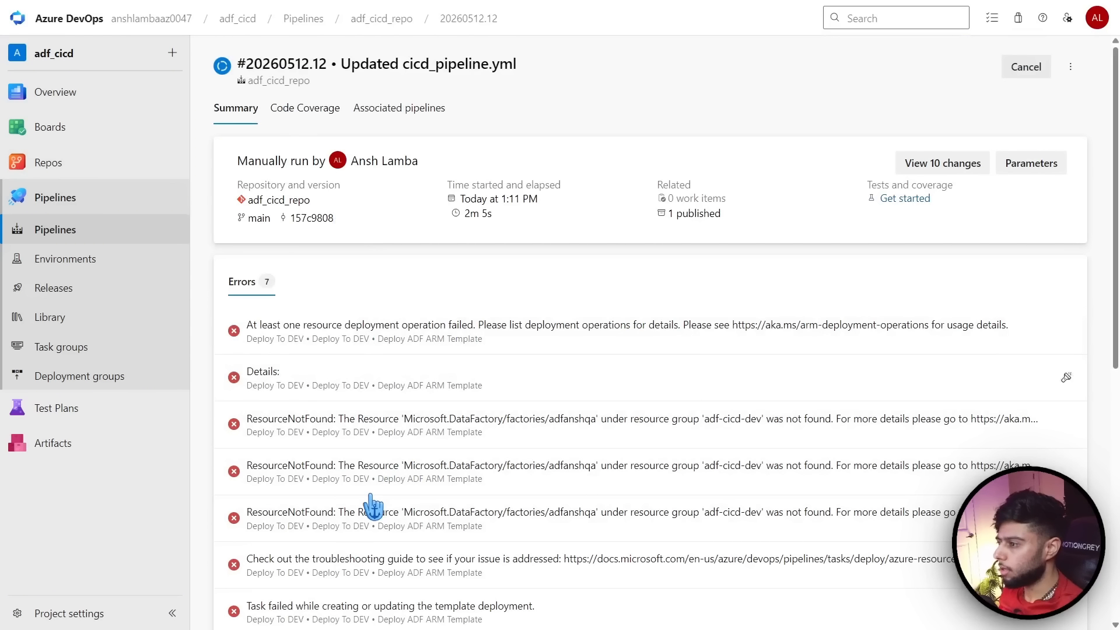
{"action": "scroll", "coordinate": [370, 504], "scroll_direction": "down", "scroll_amount": 3}
{"action": "scroll", "coordinate": [463, 538], "scroll_direction": "down", "scroll_amount": 7}
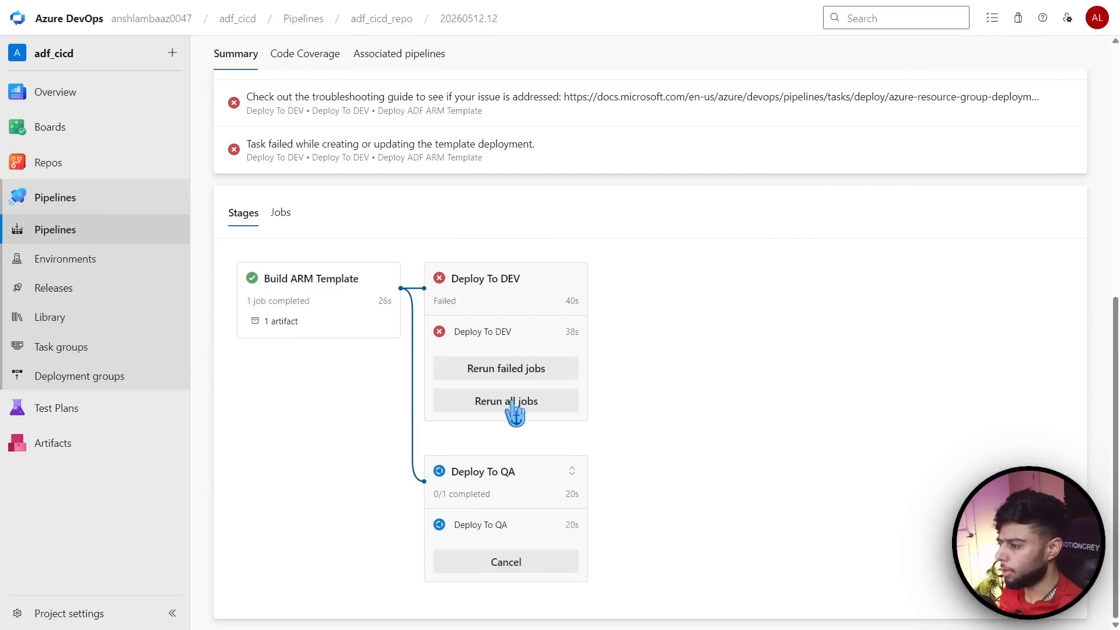
{"action": "left_click", "coordinate": [503, 561]}
{"action": "left_click", "coordinate": [703, 352]}
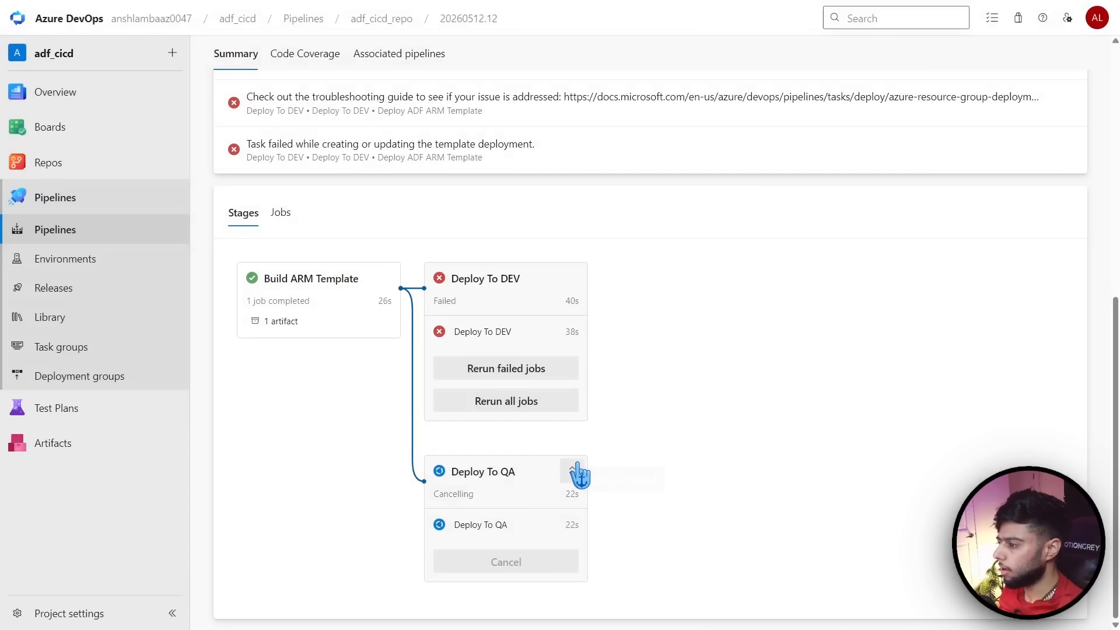
Check cd_deploy.yml in the repository's cicd folder and the variables in the library's qagroup variable group
{"action": "left_click", "coordinate": [53, 234]}
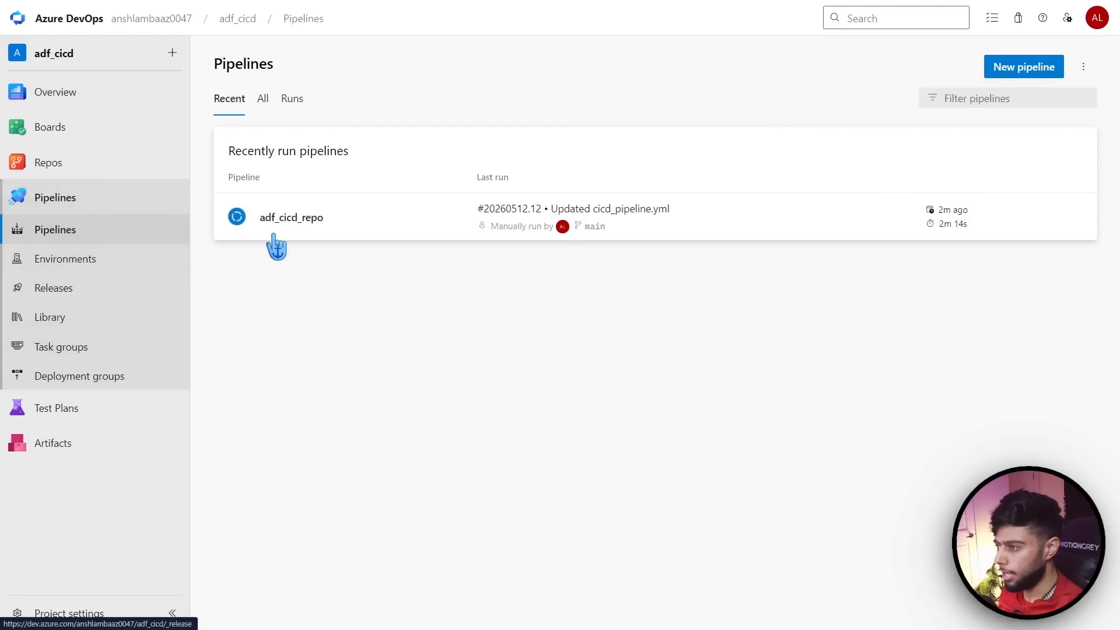
{"action": "left_click", "coordinate": [42, 166]}
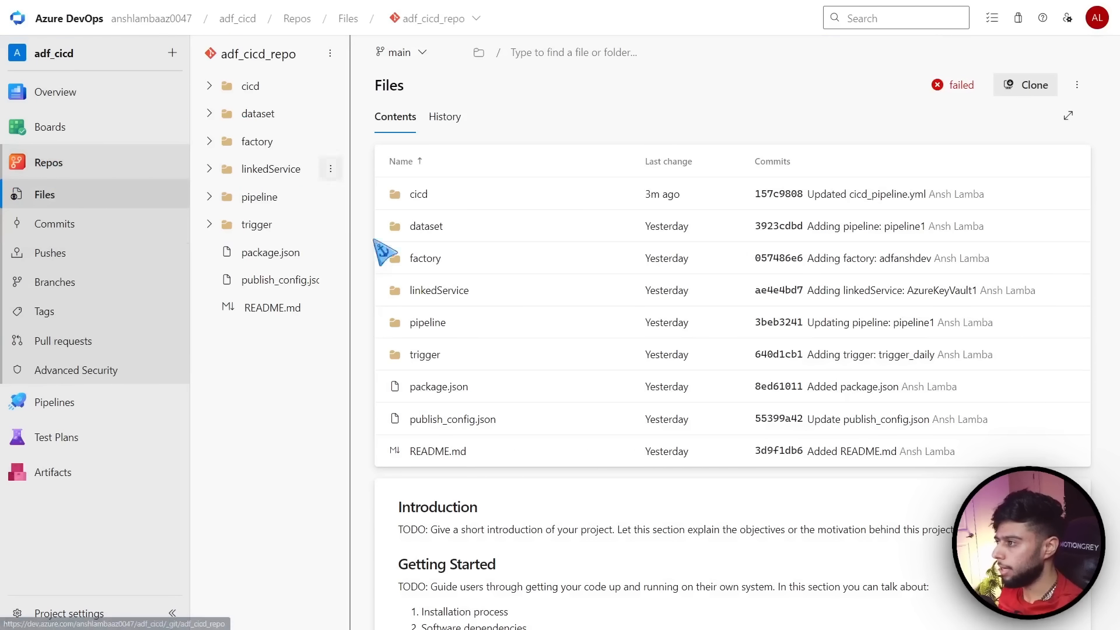
{"action": "left_click", "coordinate": [424, 192]}
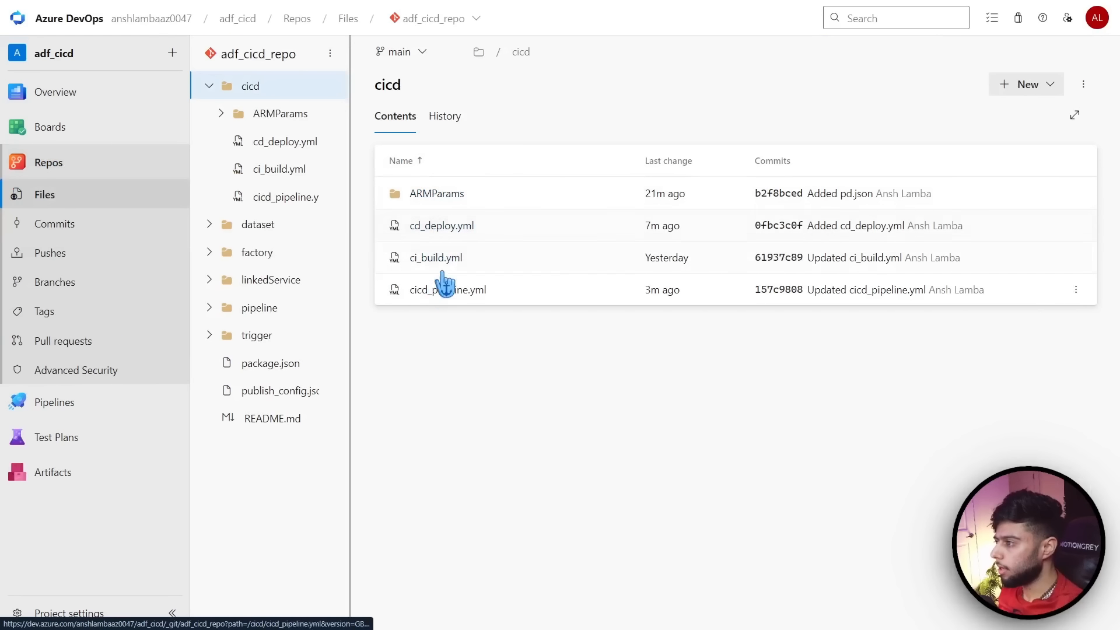
{"action": "left_click", "coordinate": [457, 222]}
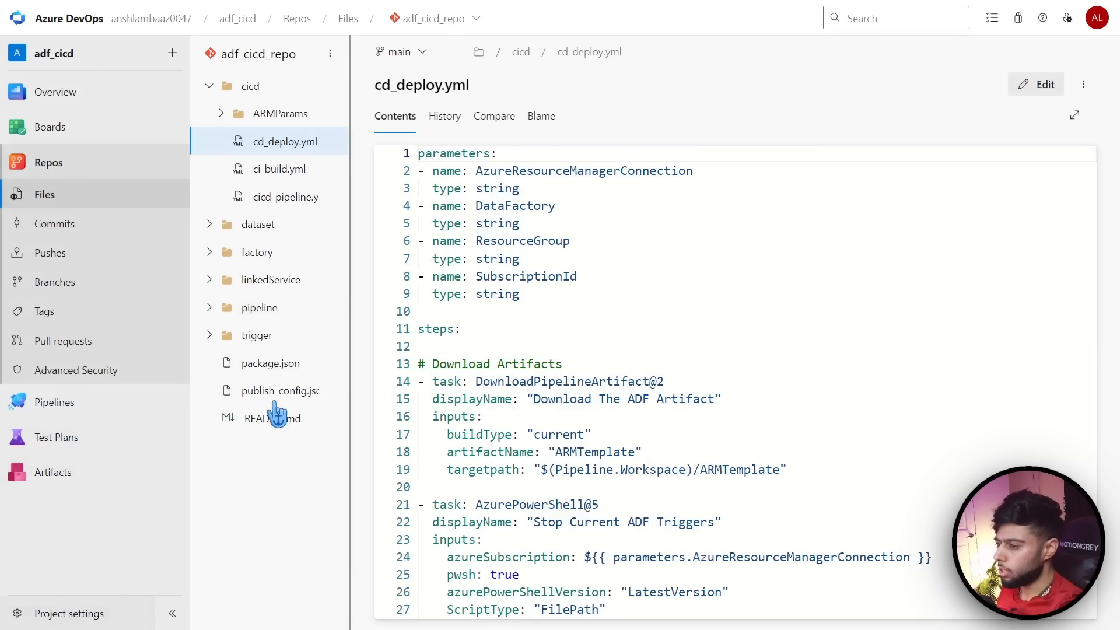
{"action": "left_click", "coordinate": [54, 402]}
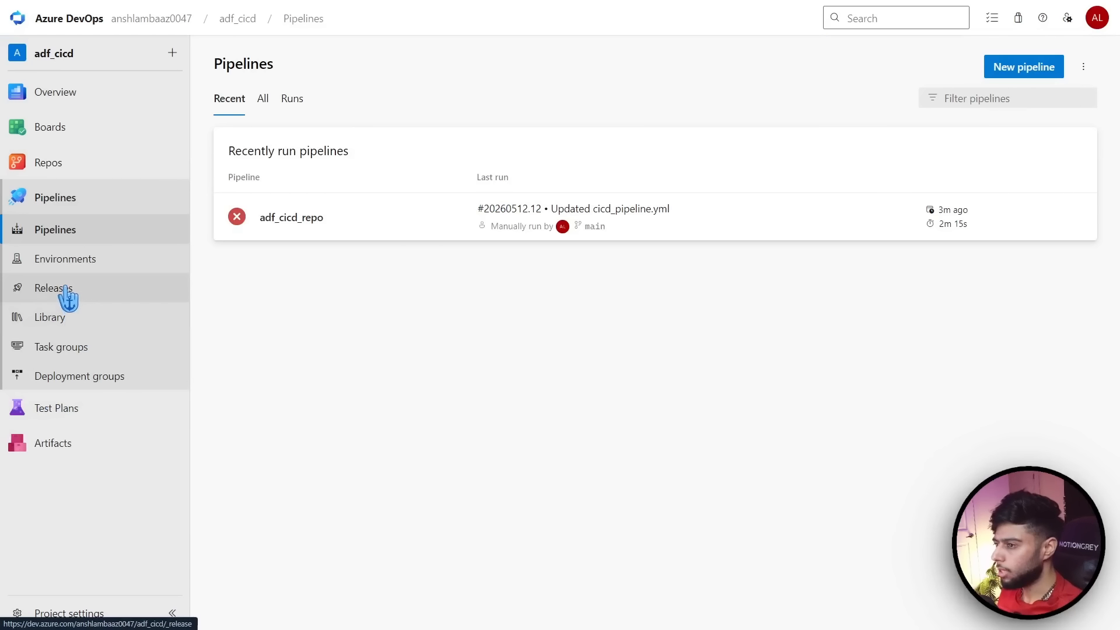
{"action": "left_click", "coordinate": [56, 323]}
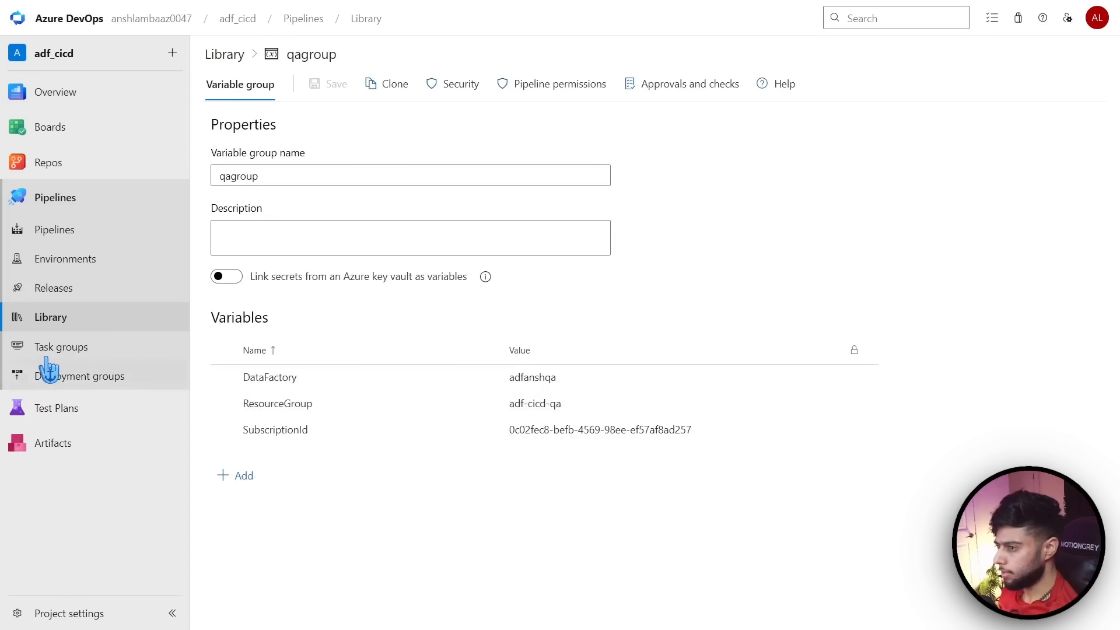
Open cd_deploy.yml from the cicd folder for editing and review its parameters and the Stop Current ADF Triggers task
{"action": "left_click", "coordinate": [58, 163]}
{"action": "left_click", "coordinate": [418, 196]}
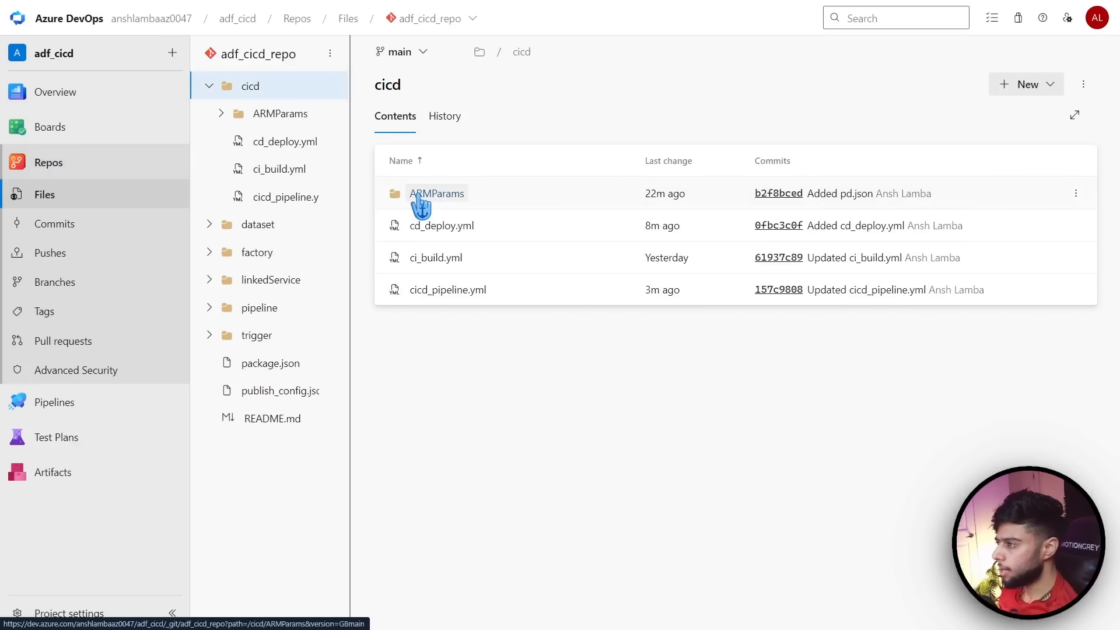
{"action": "left_click", "coordinate": [442, 226]}
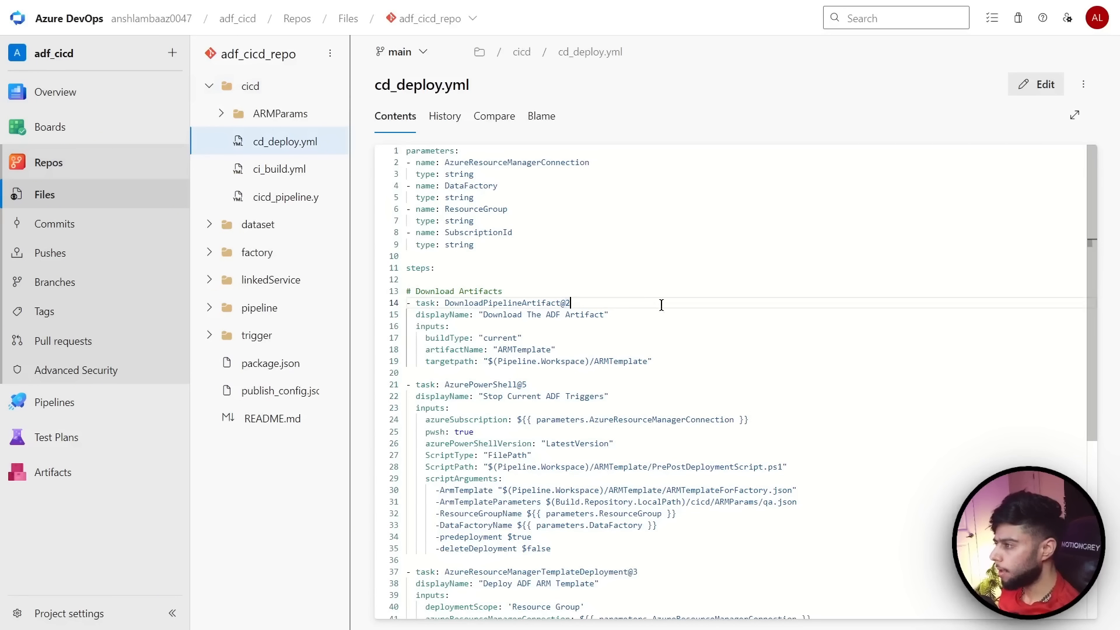
{"action": "left_click", "coordinate": [1037, 85]}
{"action": "scroll", "coordinate": [822, 359], "scroll_direction": "down", "scroll_amount": 3}
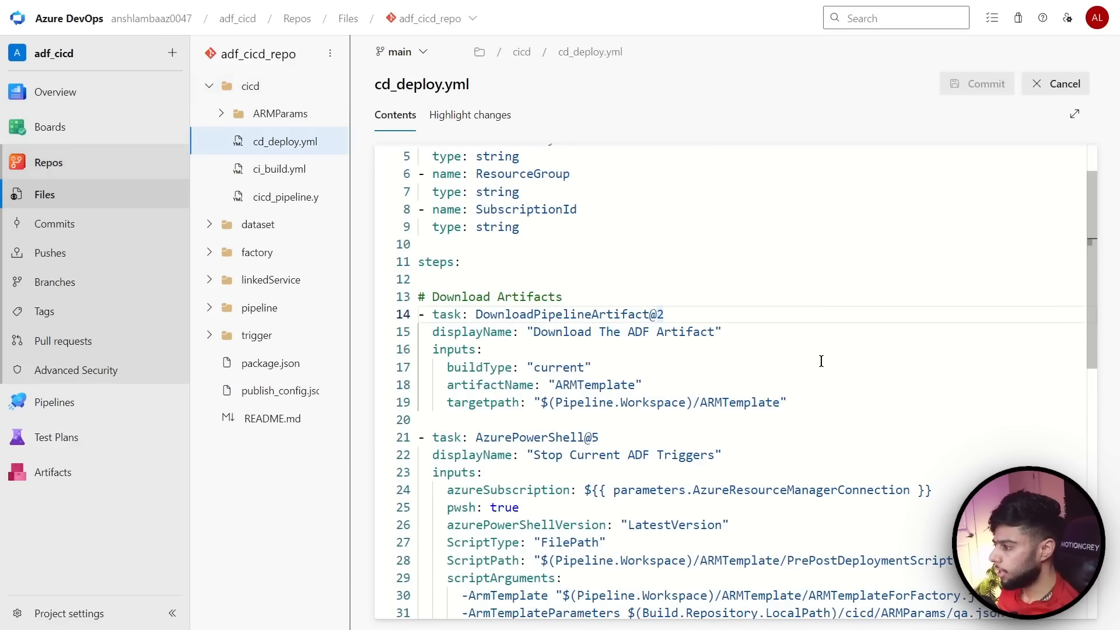
{"action": "scroll", "coordinate": [815, 366], "scroll_direction": "down", "scroll_amount": 1}
{"action": "scroll", "coordinate": [815, 366], "scroll_direction": "up", "scroll_amount": 3}
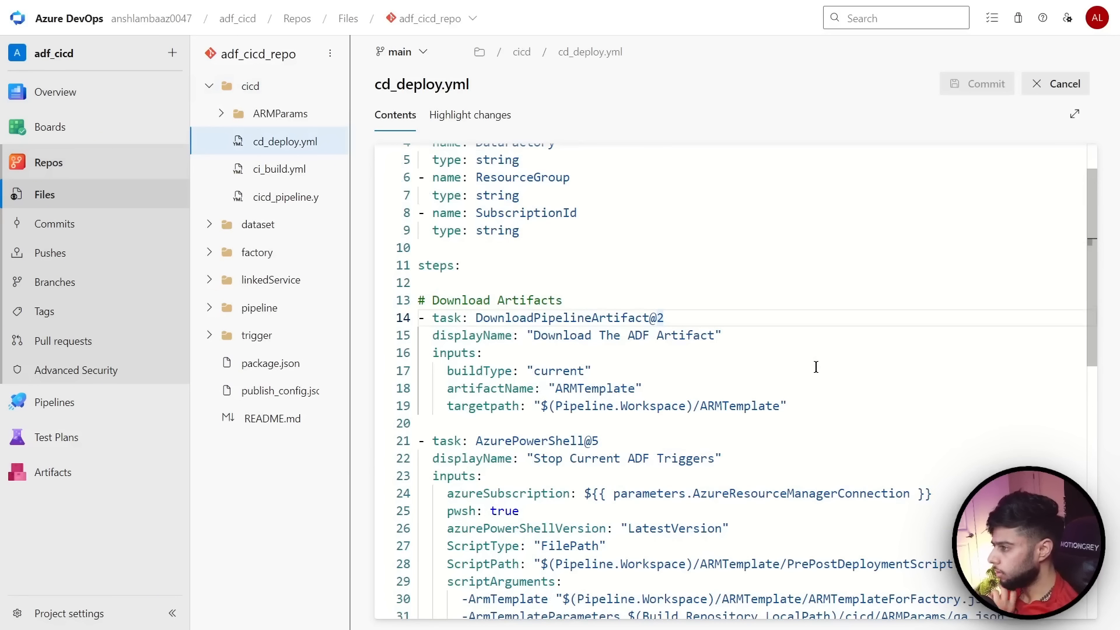
{"action": "scroll", "coordinate": [815, 366], "scroll_direction": "up", "scroll_amount": 1}
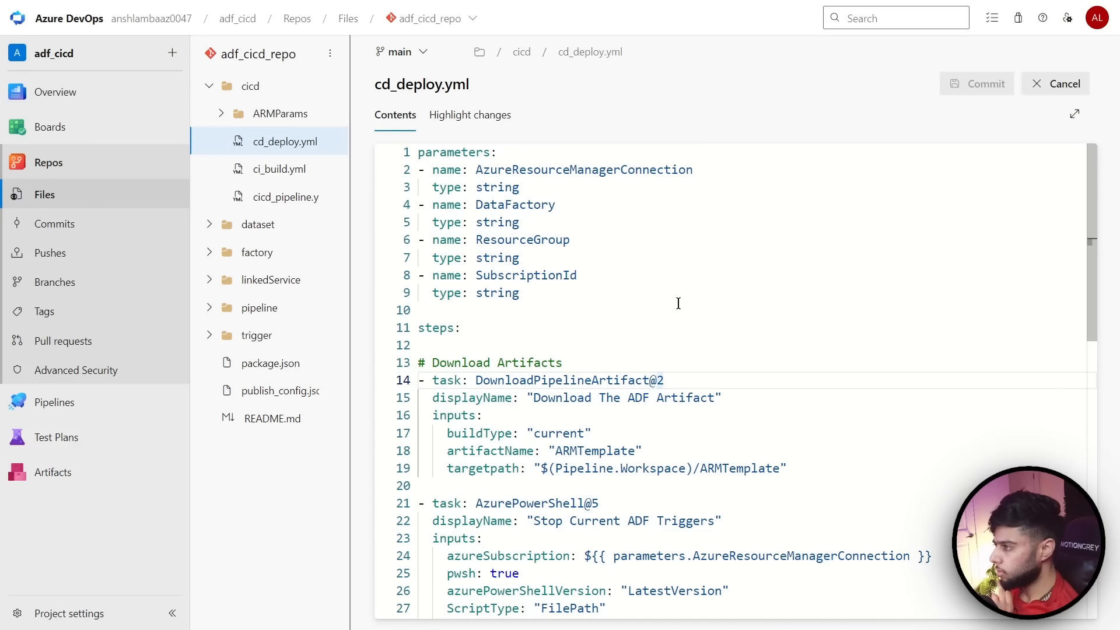
Examine the variable groups and template parameters of the build and DEV deployment stages in cicd_pipeline.yml
{"action": "left_click", "coordinate": [269, 199]}
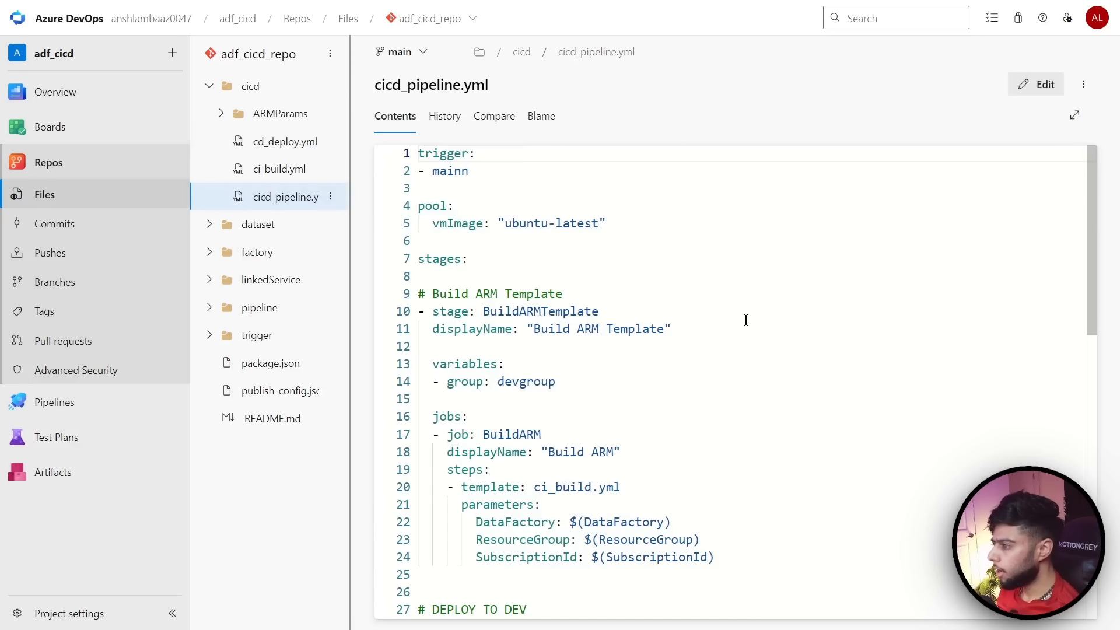
{"action": "scroll", "coordinate": [781, 372], "scroll_direction": "down", "scroll_amount": 2}
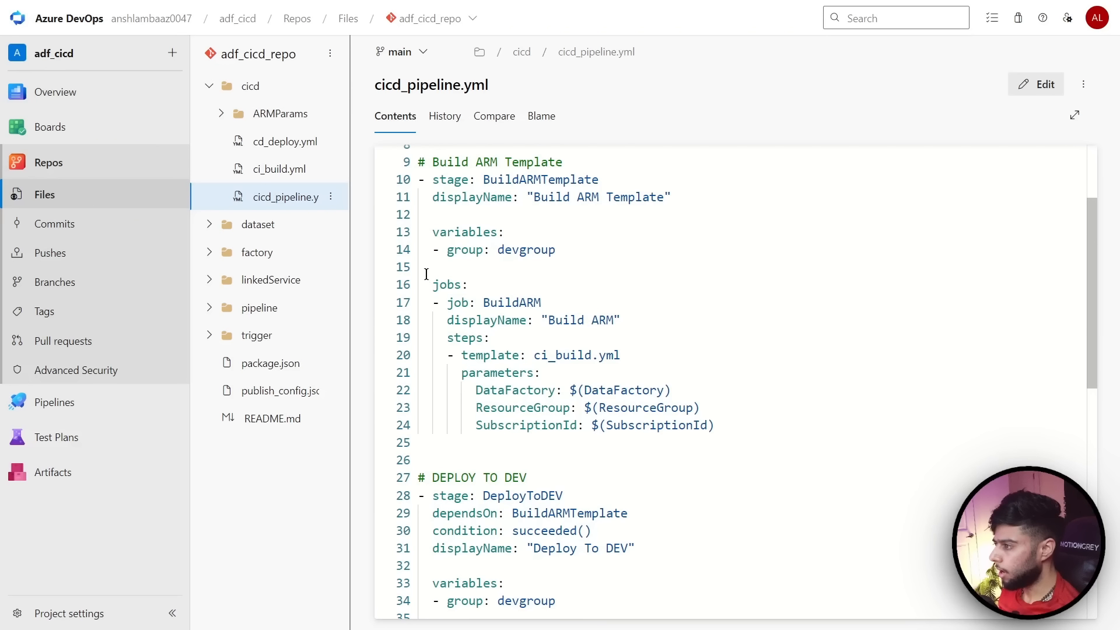
{"action": "scroll", "coordinate": [731, 424], "scroll_direction": "down", "scroll_amount": 3}
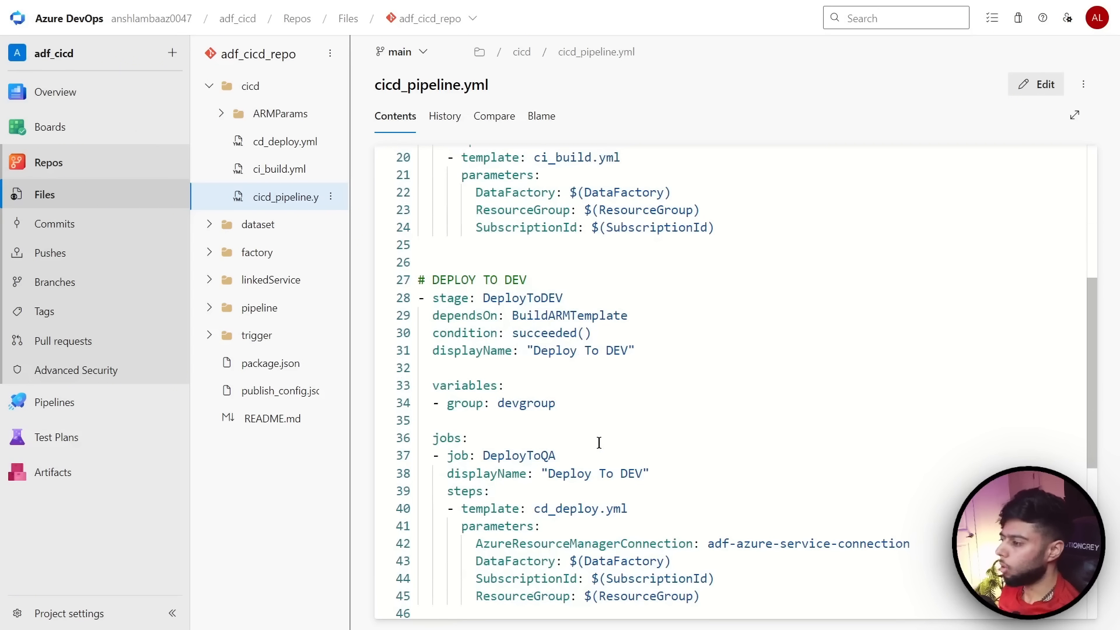
{"action": "scroll", "coordinate": [521, 404], "scroll_direction": "up", "scroll_amount": 3}
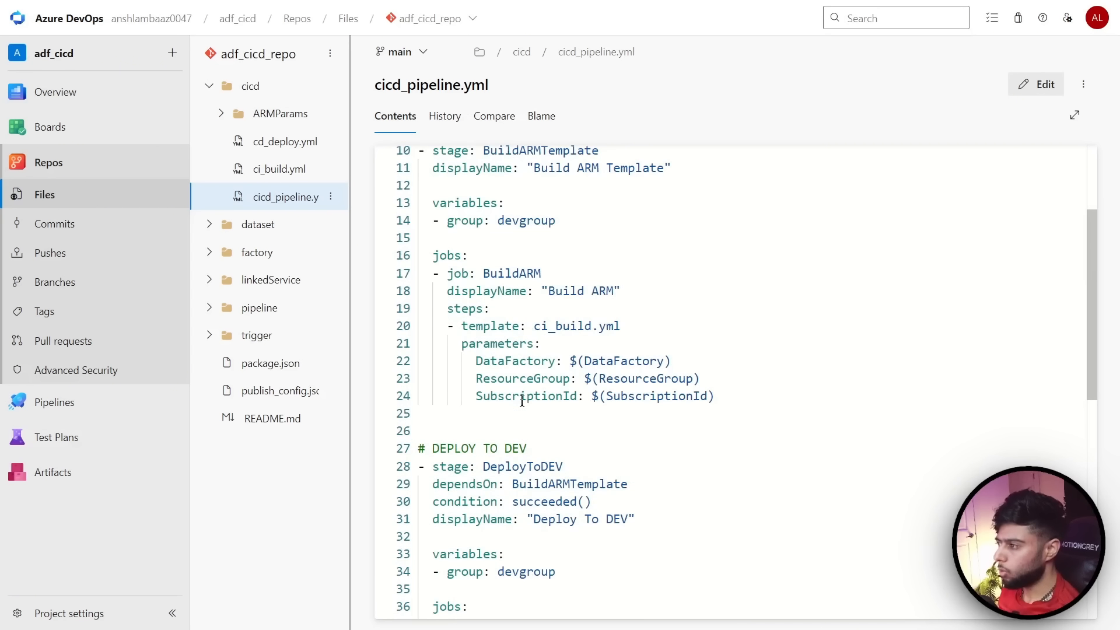
{"action": "scroll", "coordinate": [539, 237], "scroll_direction": "up", "scroll_amount": 3}
{"action": "scroll", "coordinate": [511, 353], "scroll_direction": "up", "scroll_amount": 1}
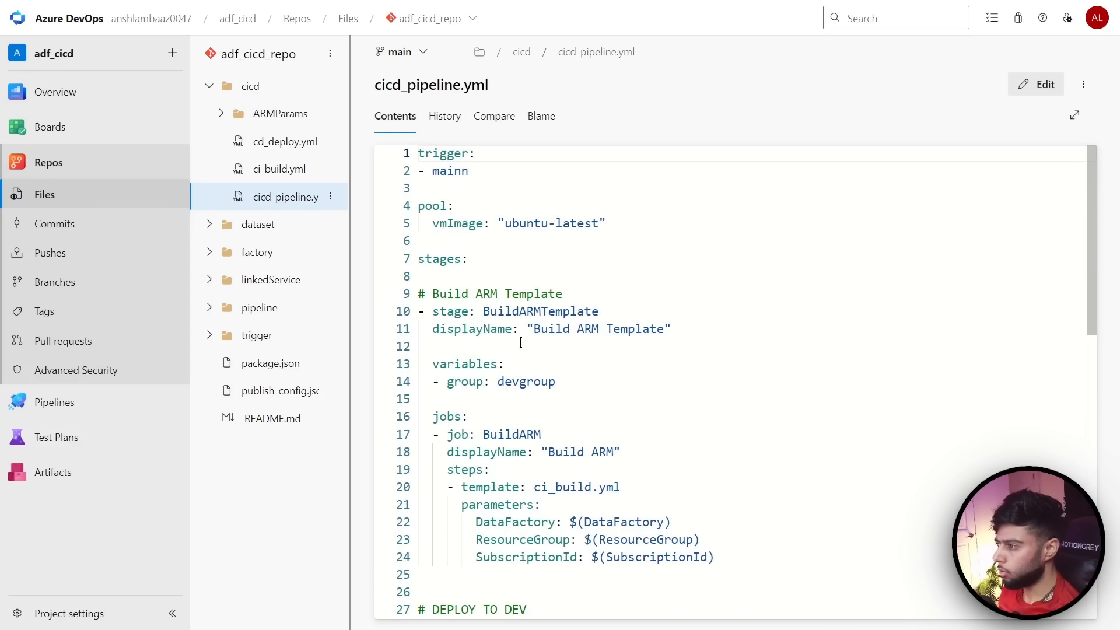
Compare the variable groups, job names and template parameters of the DEV and QA deployment stages in cicd_pipeline.yml
{"action": "left_click_drag", "start_coordinate": [520, 381], "coordinate": [498, 383]}
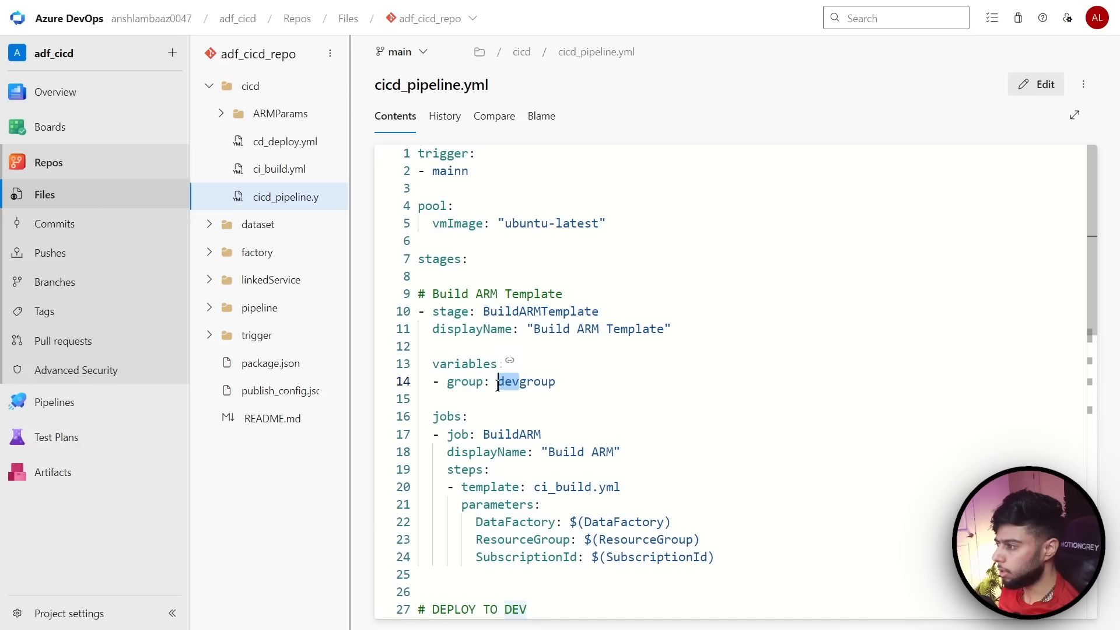
{"action": "left_click", "coordinate": [583, 360]}
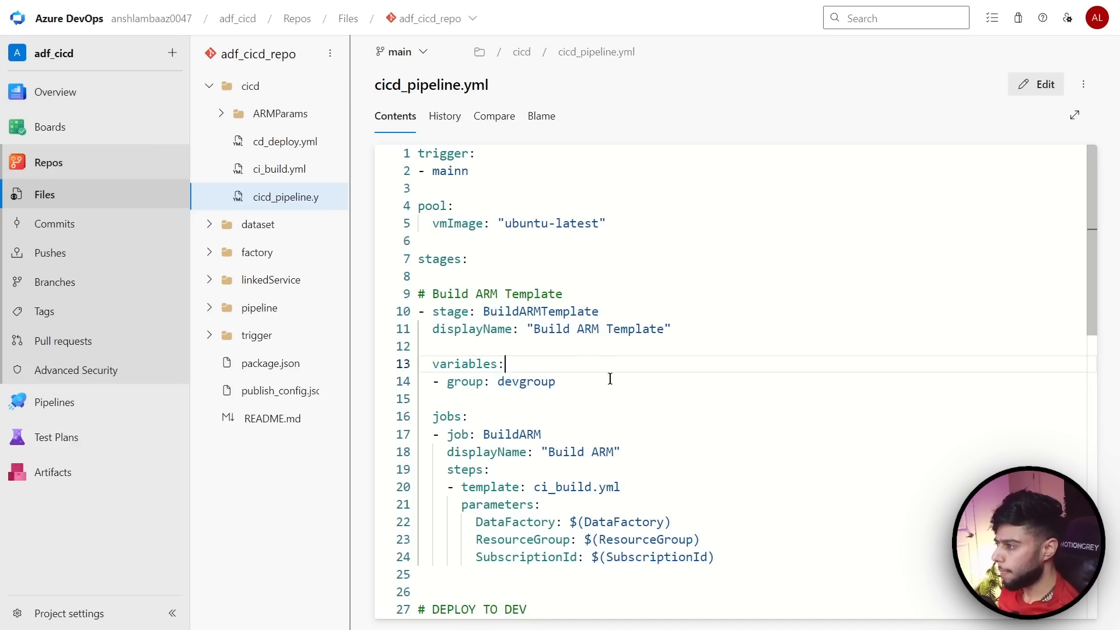
{"action": "scroll", "coordinate": [610, 379], "scroll_direction": "down", "scroll_amount": 9}
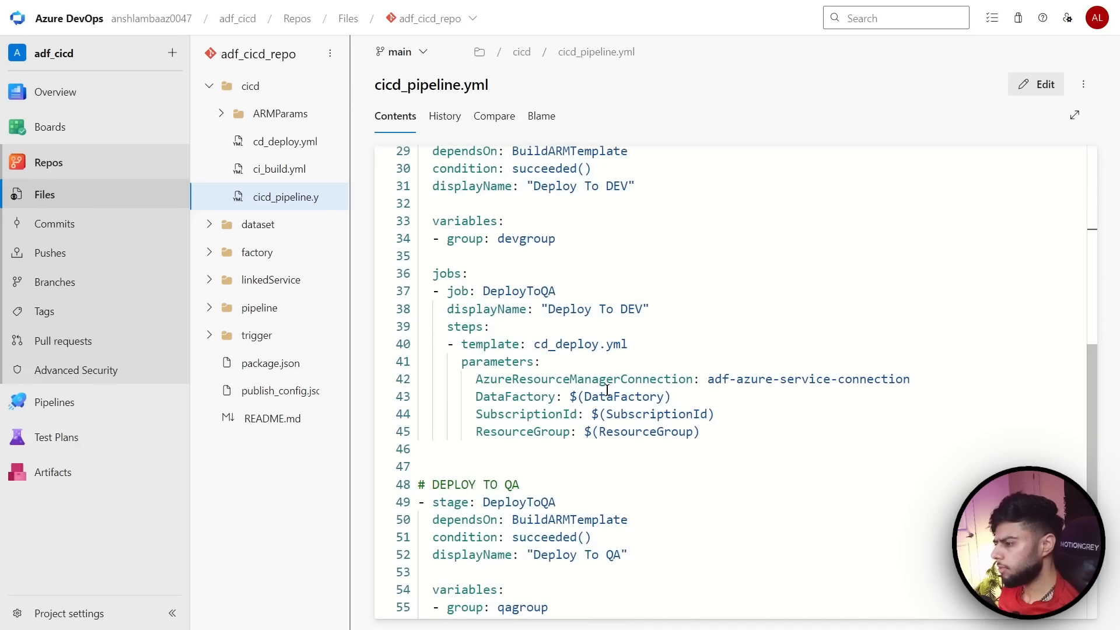
{"action": "scroll", "coordinate": [663, 366], "scroll_direction": "down", "scroll_amount": 4}
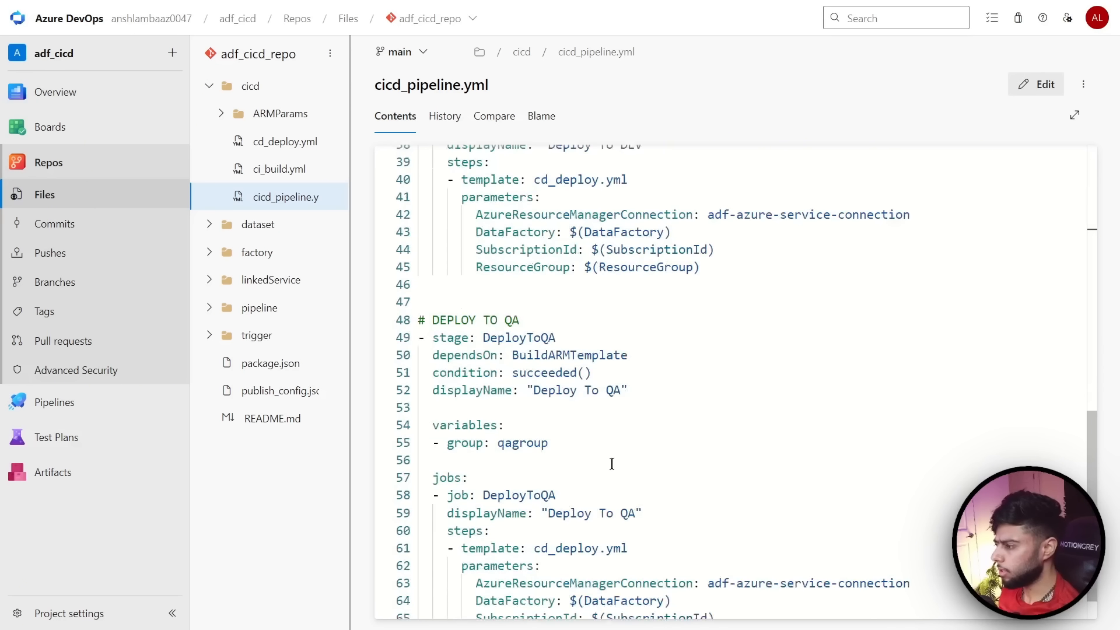
{"action": "scroll", "coordinate": [622, 449], "scroll_direction": "up", "scroll_amount": 3}
{"action": "scroll", "coordinate": [558, 352], "scroll_direction": "up", "scroll_amount": 2}
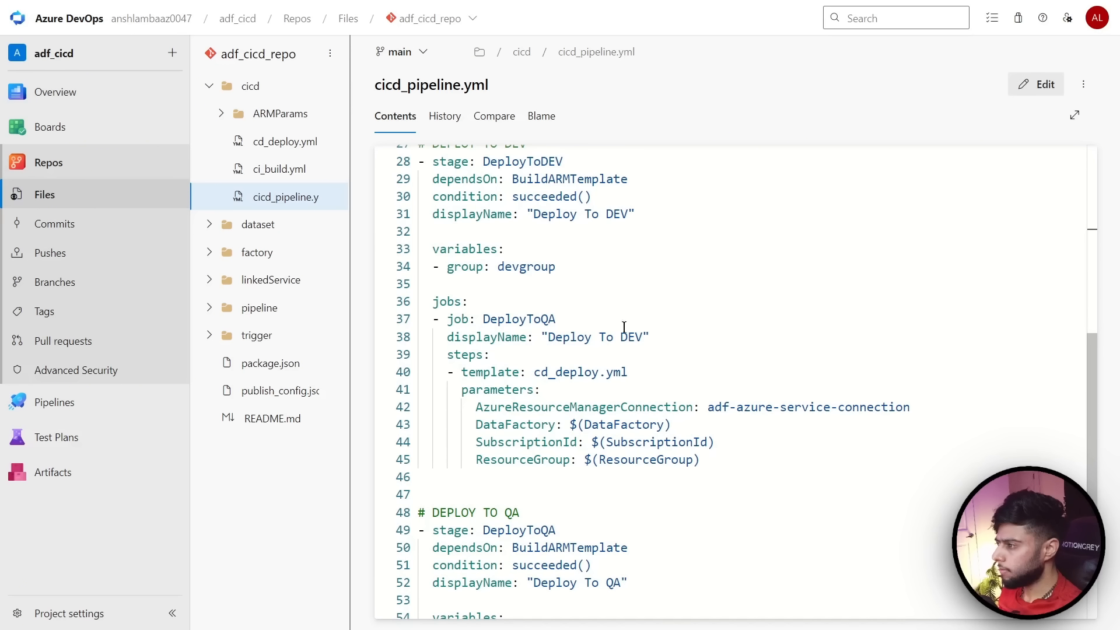
{"action": "scroll", "coordinate": [507, 327], "scroll_direction": "up", "scroll_amount": 2}
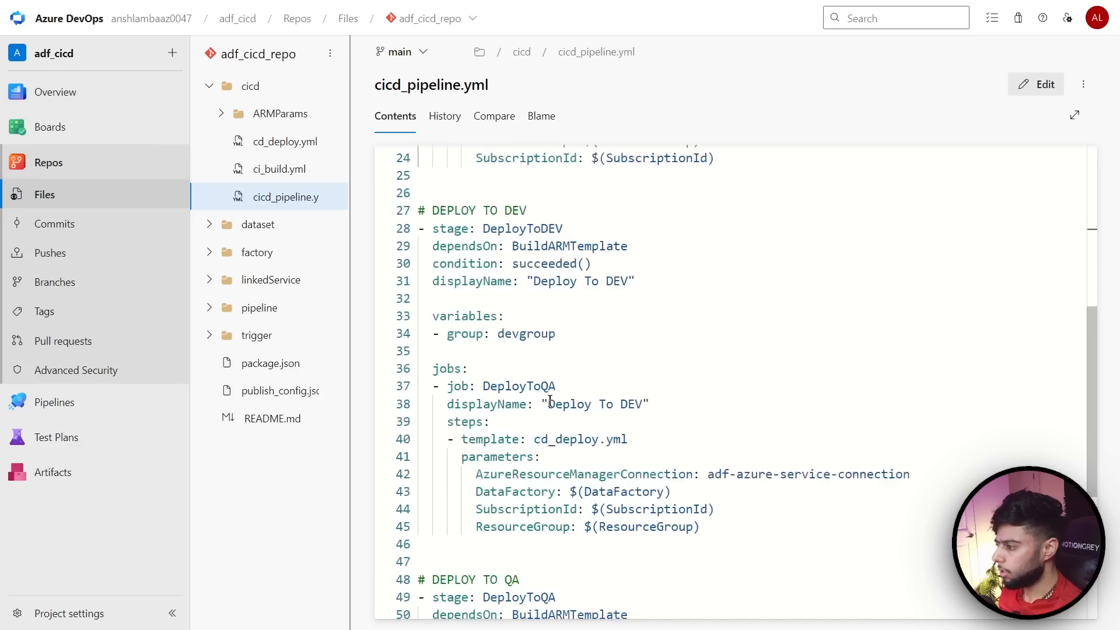
{"action": "scroll", "coordinate": [525, 362], "scroll_direction": "down", "scroll_amount": 2}
{"action": "scroll", "coordinate": [550, 399], "scroll_direction": "up", "scroll_amount": 2}
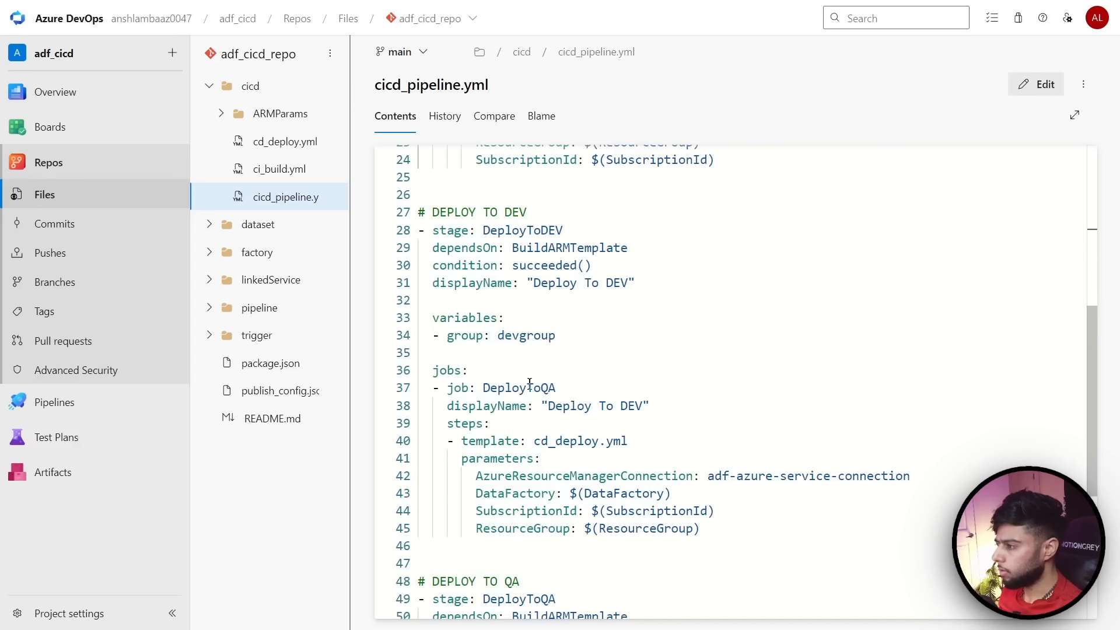
Rename the job in the DEV deployment stage of cicd_pipeline.yml as DeployToDEV and commit the change to the main branch
{"action": "left_click_drag", "start_coordinate": [563, 389], "coordinate": [547, 390]}
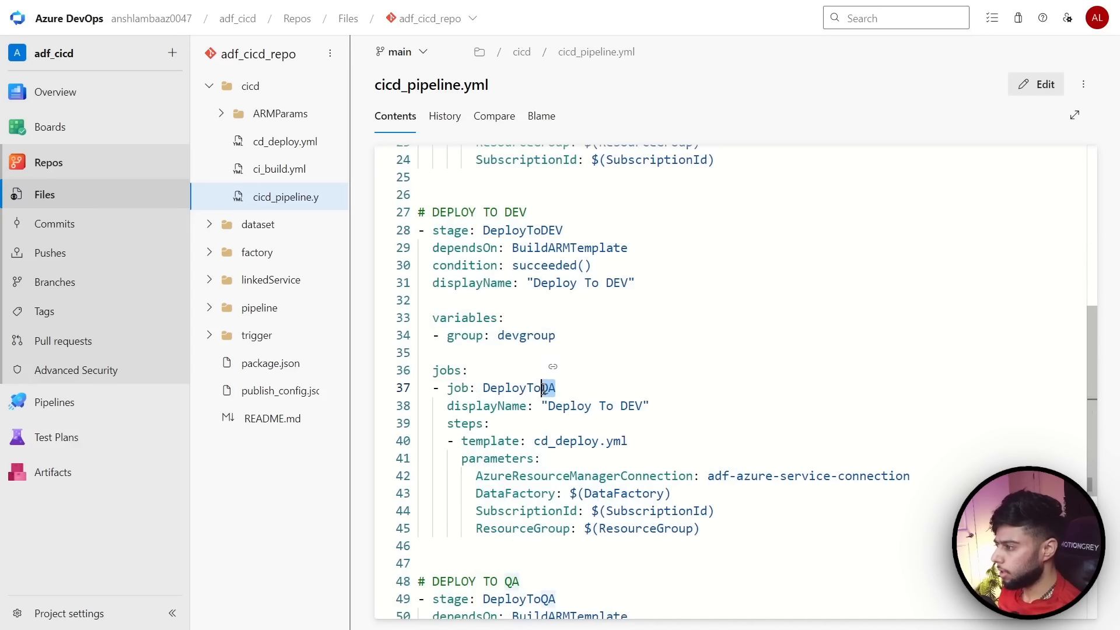
{"action": "key", "text": "BackSpace"}
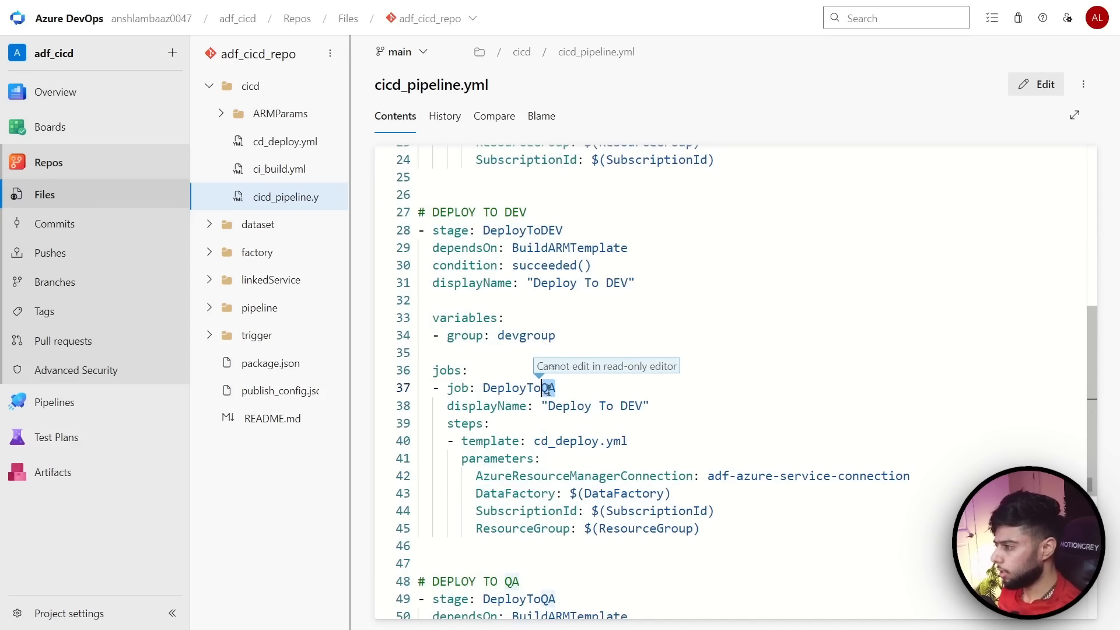
{"action": "left_click", "coordinate": [1043, 89]}
{"action": "type", "text": "DEV"}
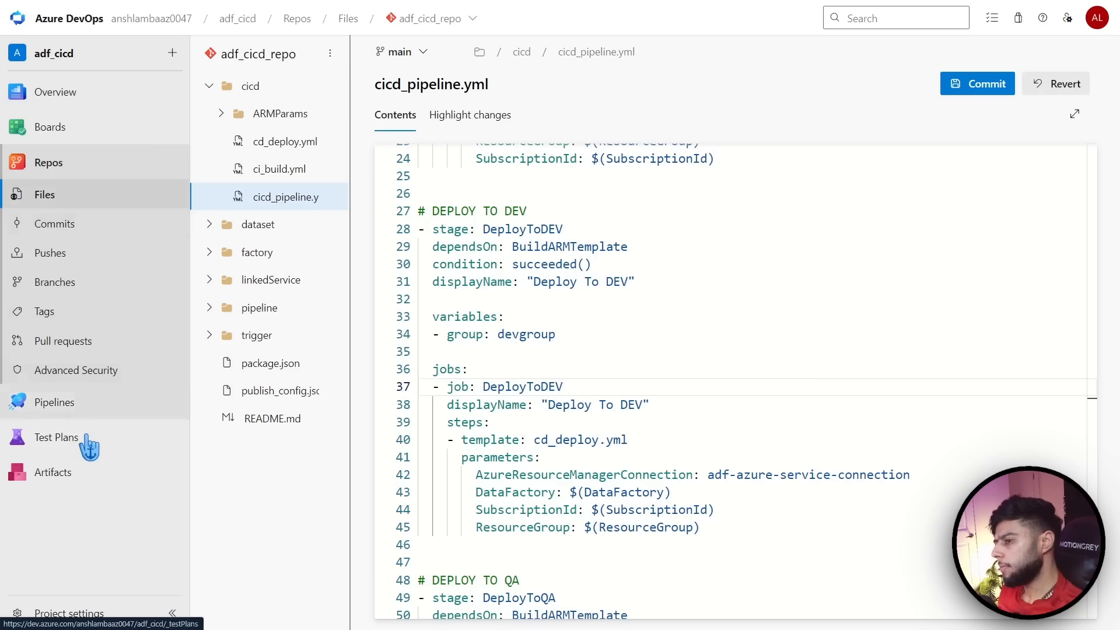
{"action": "left_click", "coordinate": [977, 83]}
{"action": "left_click", "coordinate": [1083, 600]}
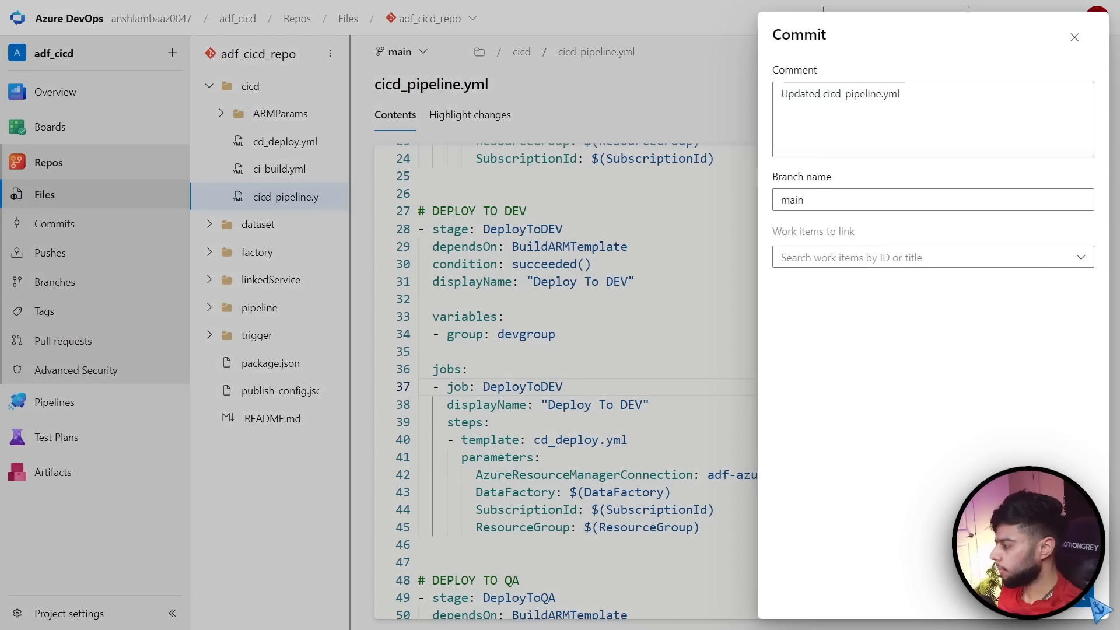
Check the service connections in the project settings and open the devgroup variable group from the pipeline library
{"action": "left_click", "coordinate": [69, 615]}
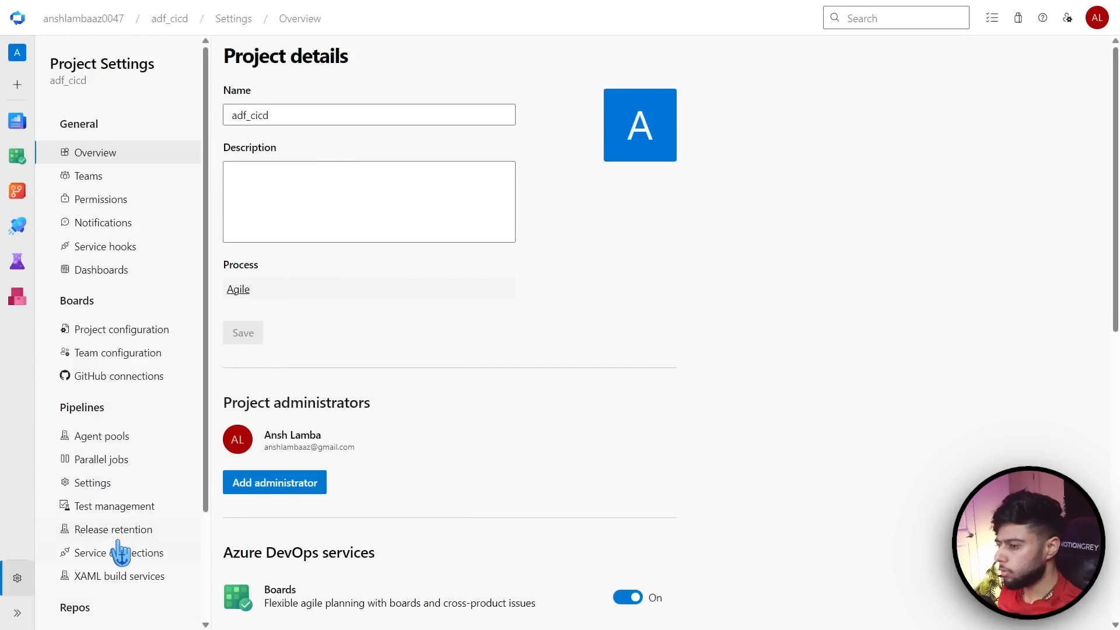
{"action": "scroll", "coordinate": [116, 537], "scroll_direction": "down", "scroll_amount": 3}
{"action": "left_click", "coordinate": [119, 423]}
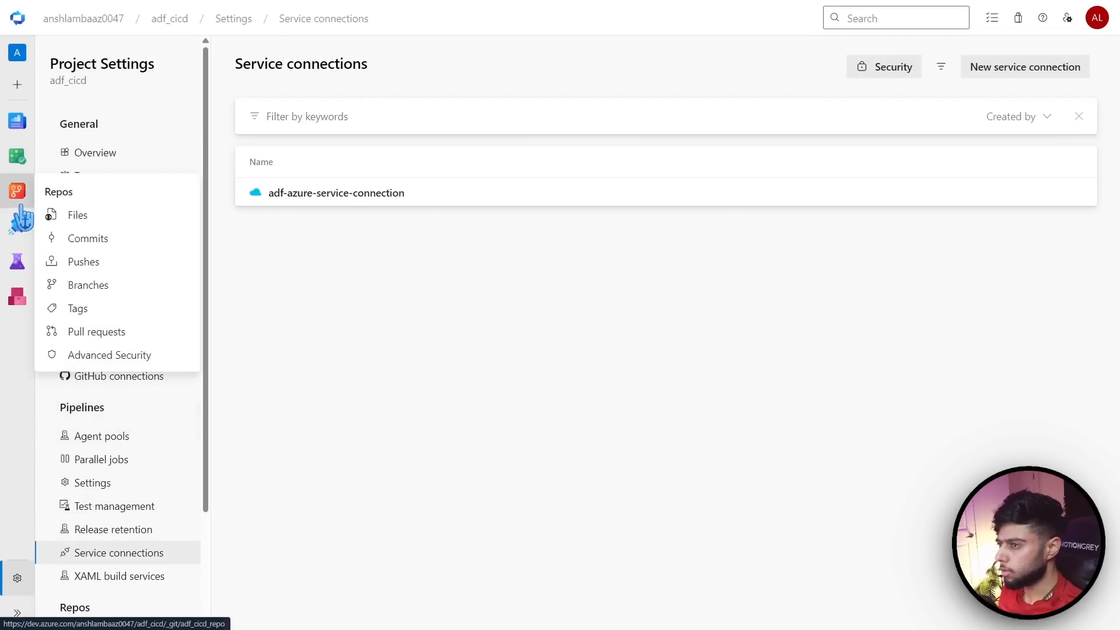
{"action": "mouse_move", "coordinate": [17, 225]}
{"action": "left_click", "coordinate": [81, 322]}
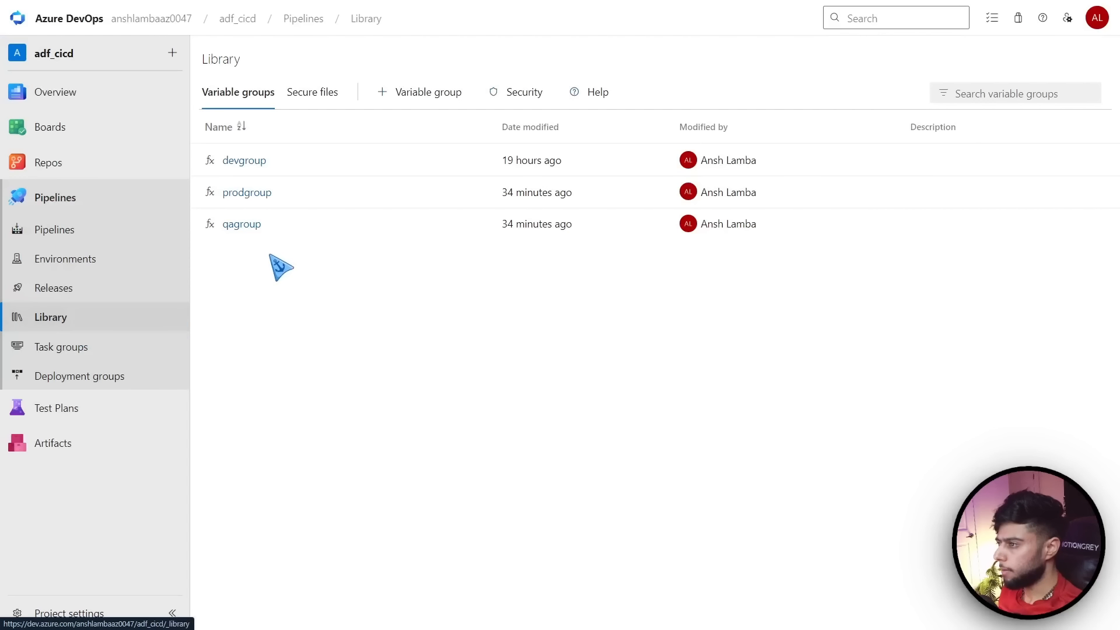
{"action": "left_click", "coordinate": [247, 162]}
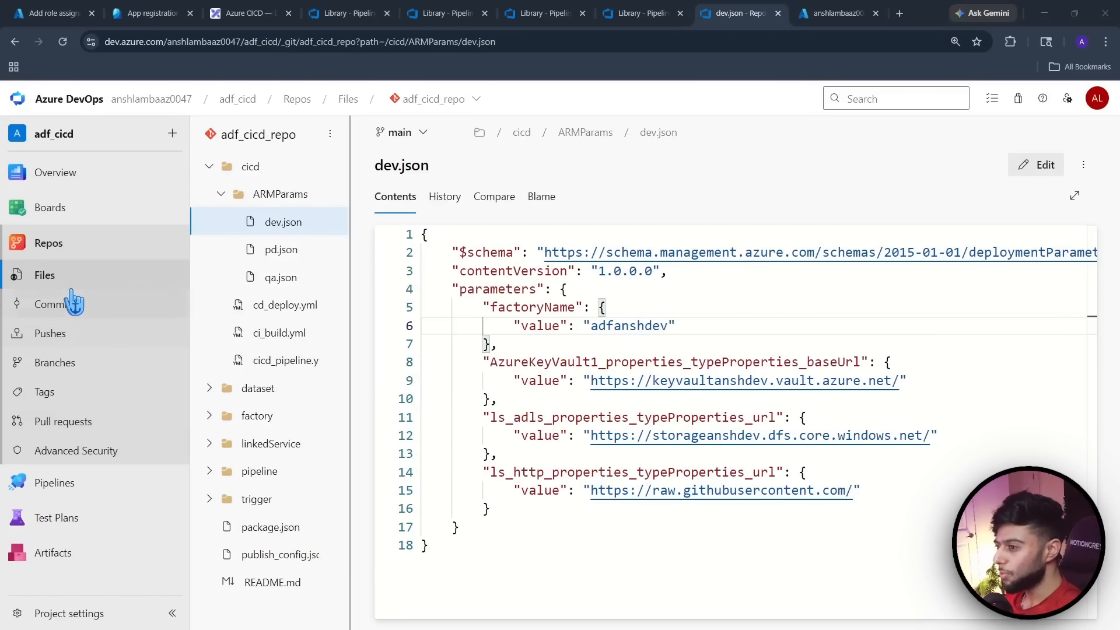
Open cicd_pipeline.yml from the repository's cicd folder and review its DEV deployment stage
{"action": "mouse_move", "coordinate": [63, 496]}
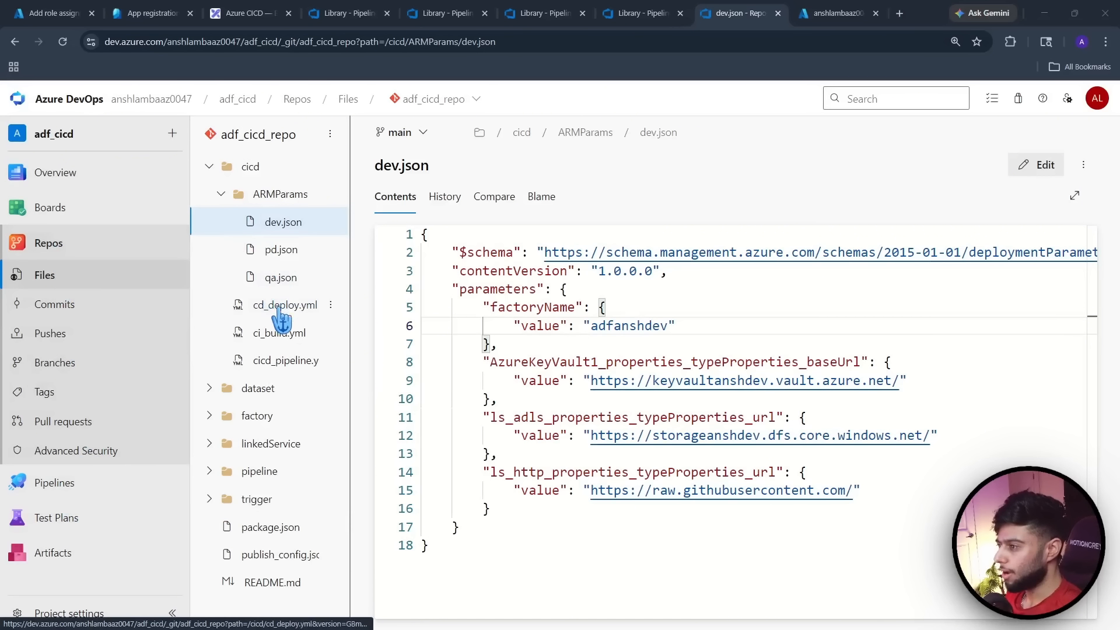
{"action": "left_click", "coordinate": [289, 360]}
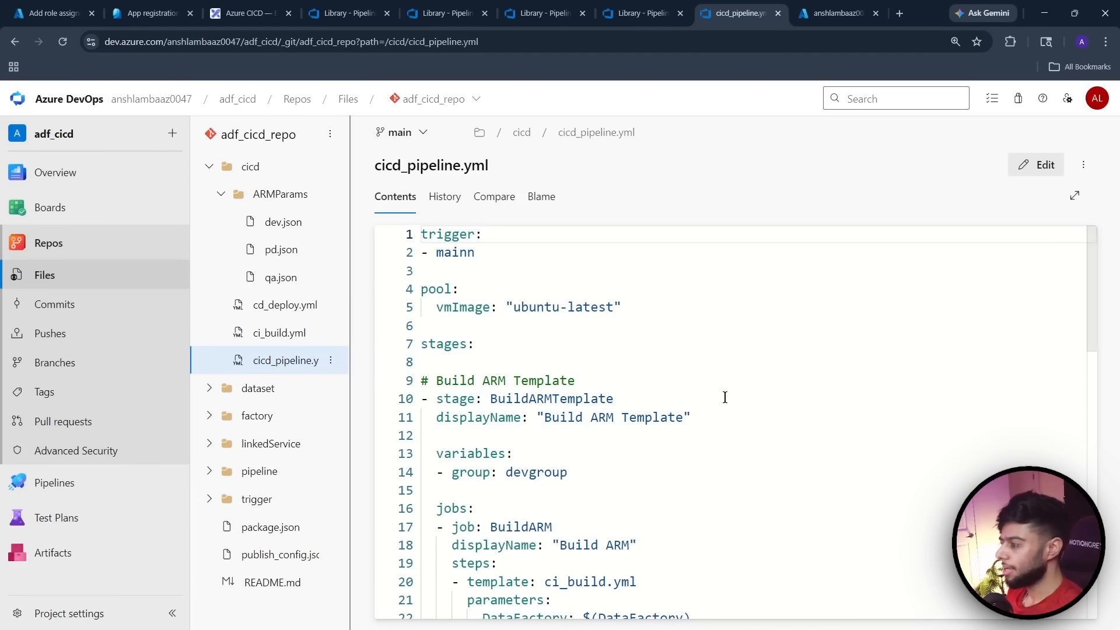
{"action": "scroll", "coordinate": [695, 355], "scroll_direction": "down", "scroll_amount": 8}
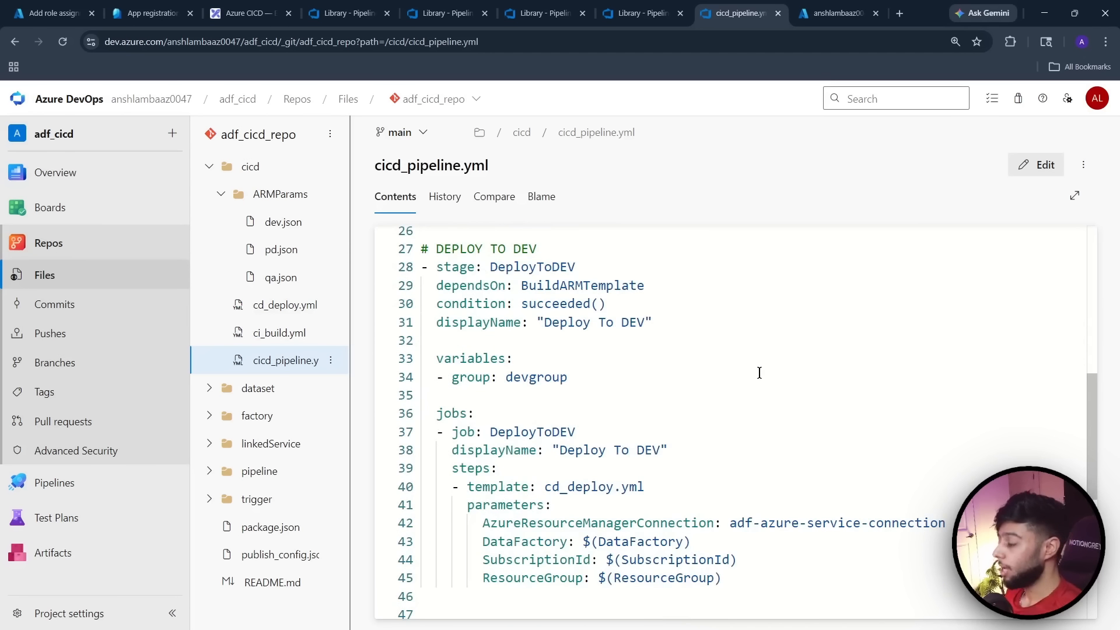
{"action": "scroll", "coordinate": [832, 340], "scroll_direction": "down", "scroll_amount": 5}
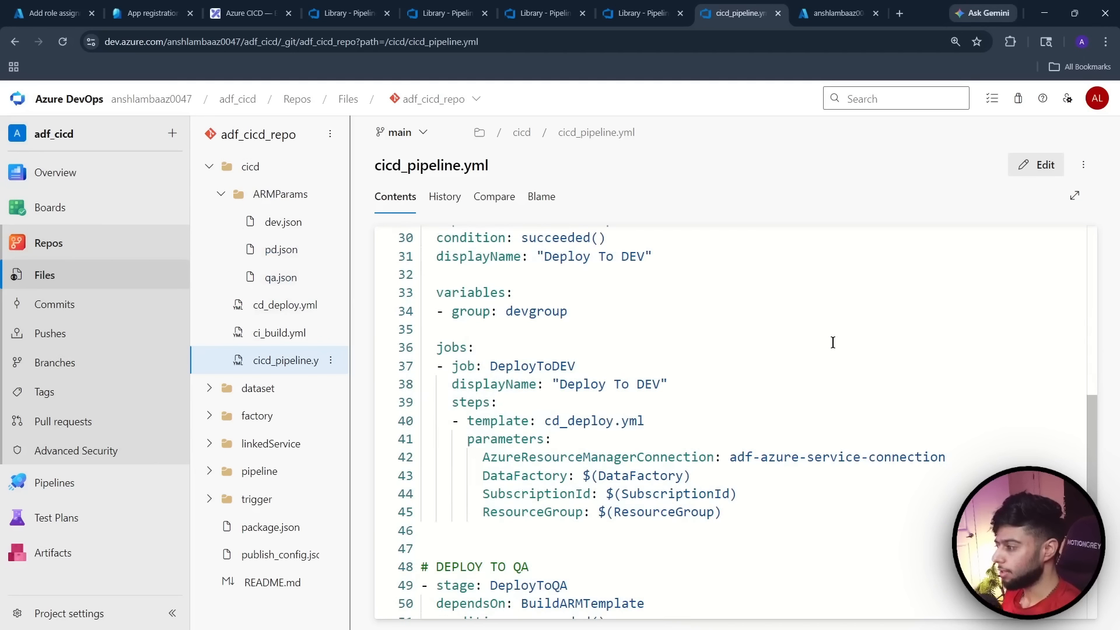
Open cd_deploy.yml and examine the ArmTemplateParameters file path in the Stop Current ADF Triggers task
{"action": "left_click", "coordinate": [252, 304]}
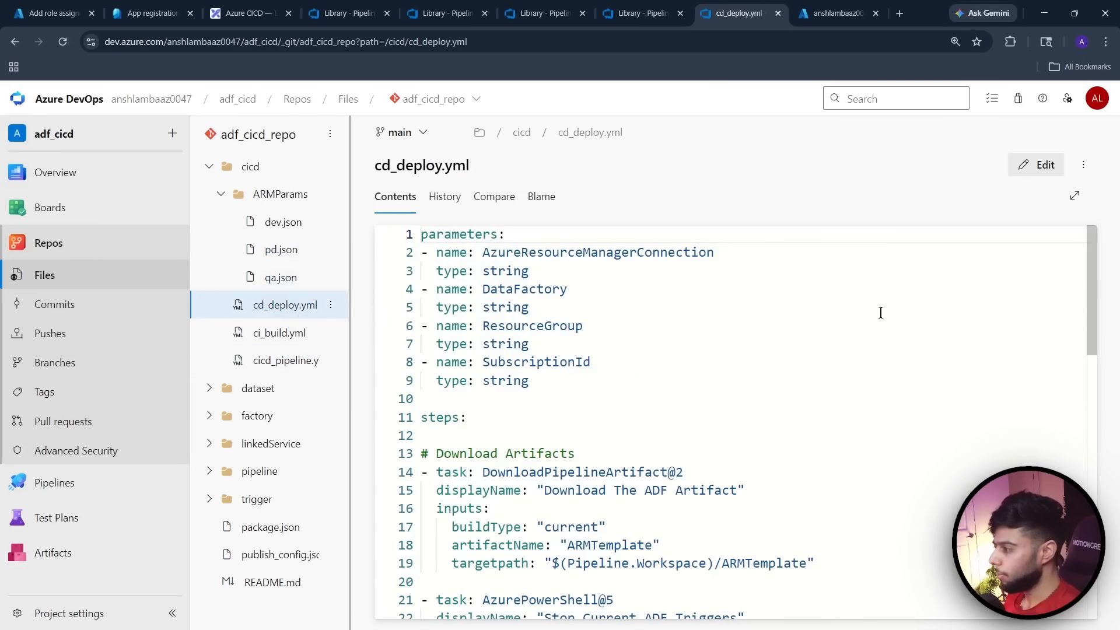
{"action": "scroll", "coordinate": [875, 327], "scroll_direction": "down", "scroll_amount": 4}
{"action": "scroll", "coordinate": [858, 371], "scroll_direction": "down", "scroll_amount": 3}
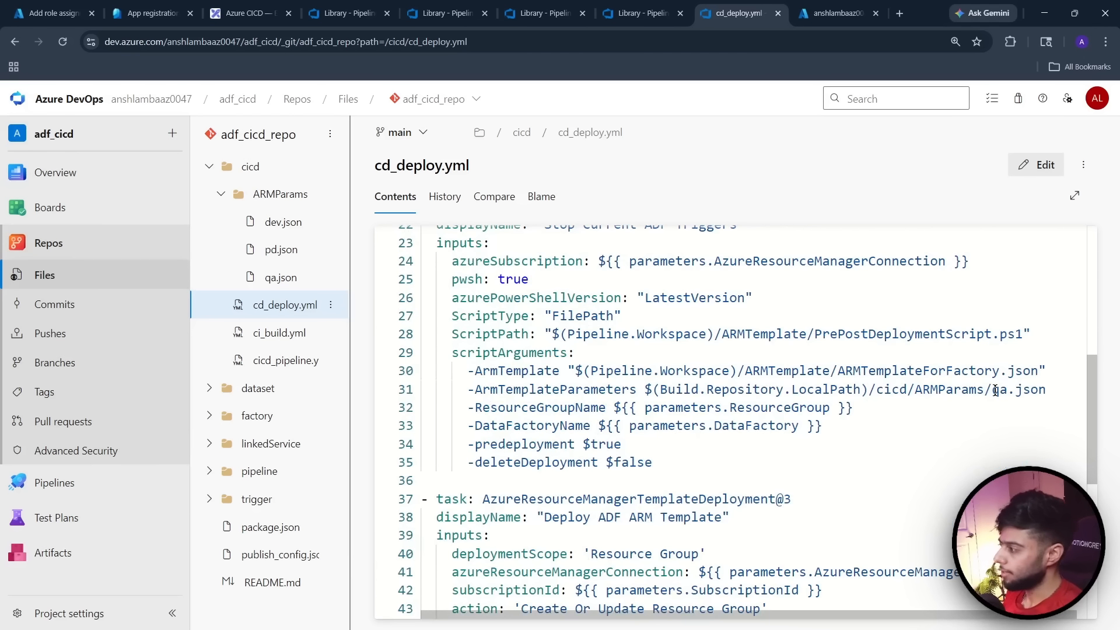
{"action": "left_click_drag", "start_coordinate": [996, 390], "coordinate": [1005, 389]}
{"action": "left_click", "coordinate": [931, 443]}
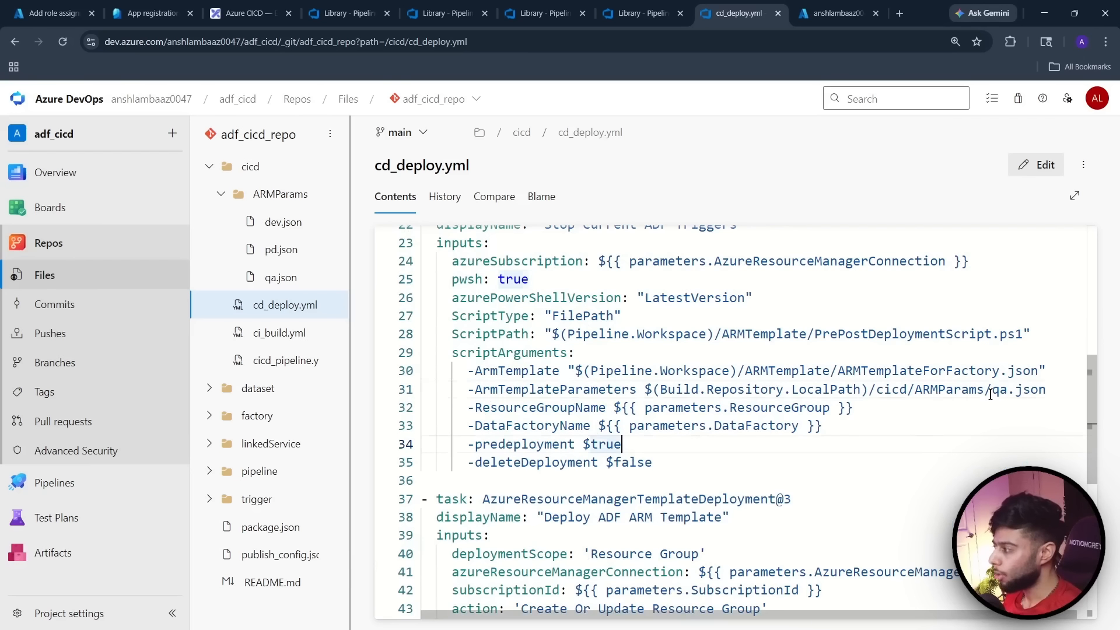
{"action": "left_click_drag", "start_coordinate": [990, 391], "coordinate": [1042, 399]}
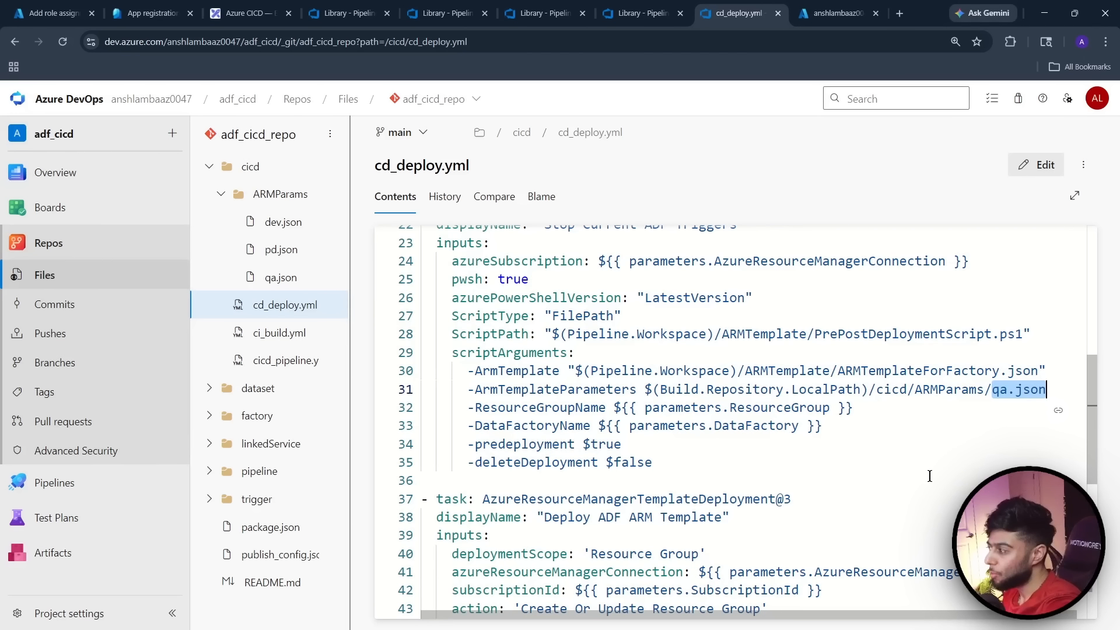
{"action": "left_click", "coordinate": [918, 448]}
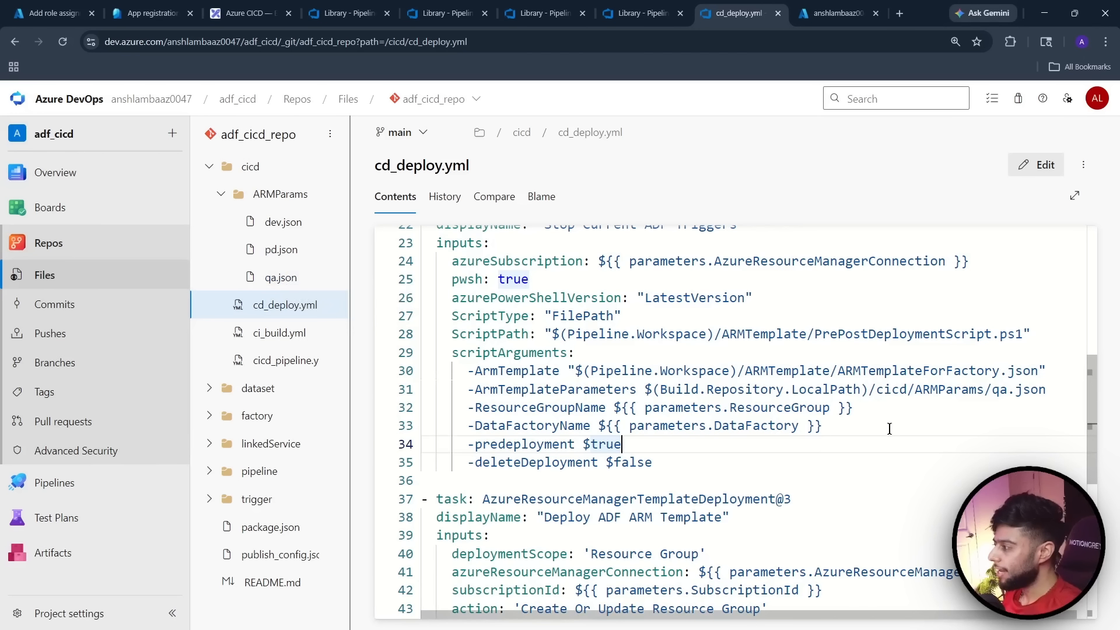
Add a string parameter named Environment below SubscriptionId in the parameters of cd_deploy.yml
{"action": "scroll", "coordinate": [889, 429], "scroll_direction": "up", "scroll_amount": 7}
{"action": "left_click", "coordinate": [562, 387]}
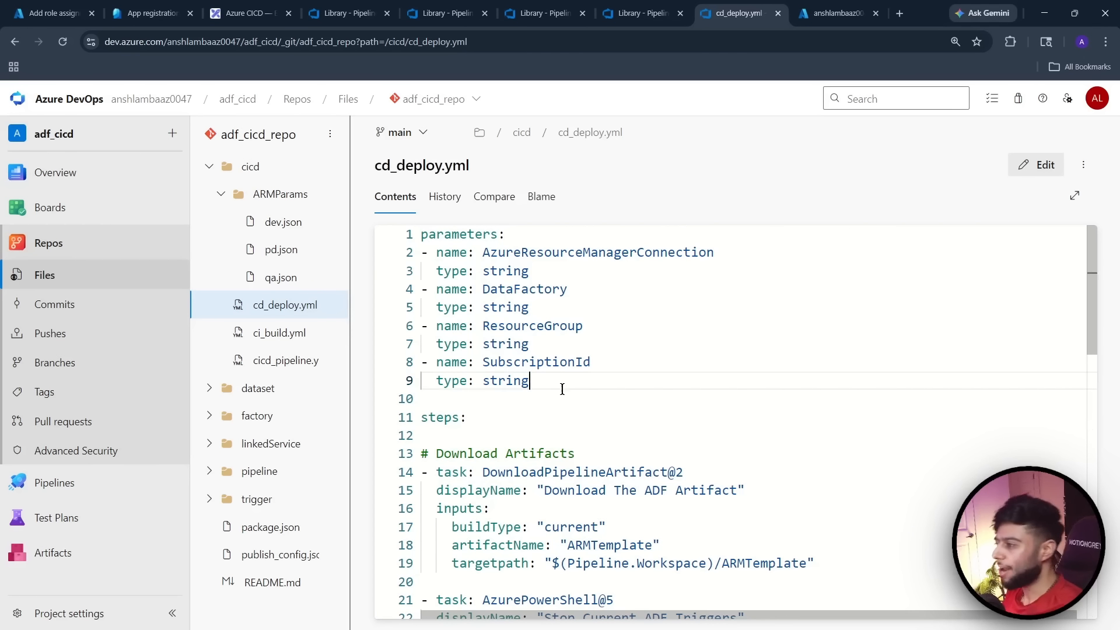
{"action": "key", "text": "Return"}
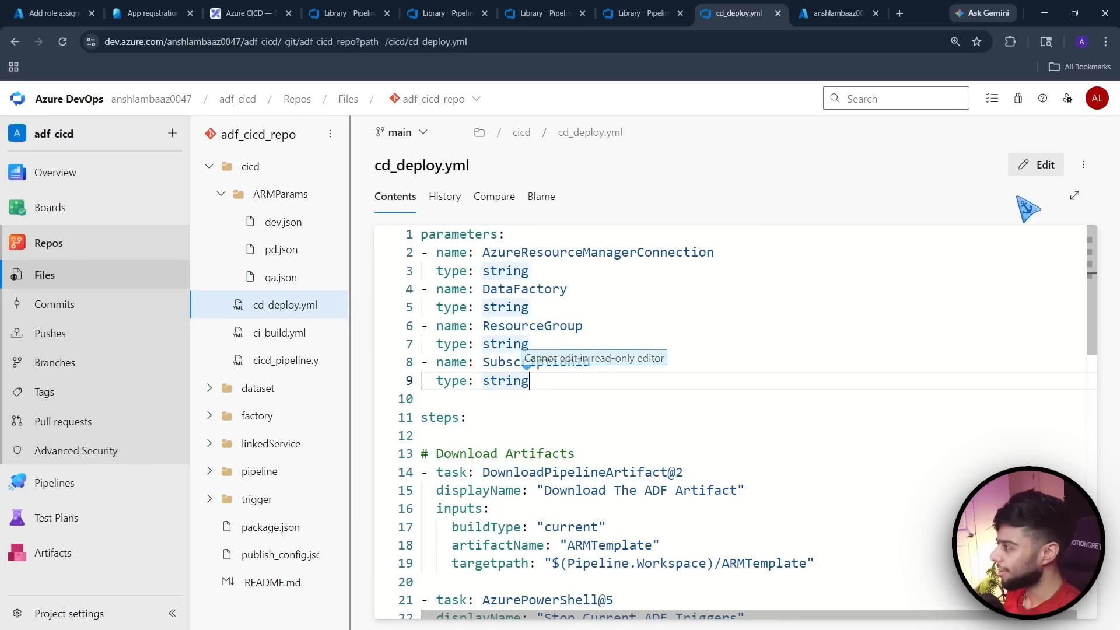
{"action": "left_click", "coordinate": [1038, 166]}
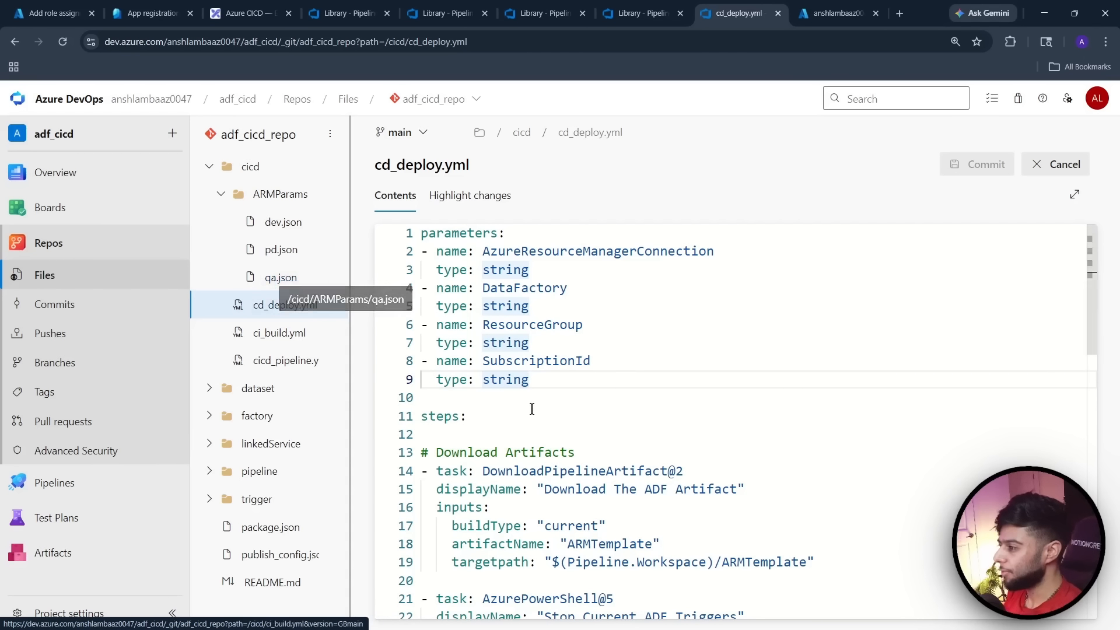
{"action": "left_click", "coordinate": [536, 383]}
{"action": "key", "text": "Return"}
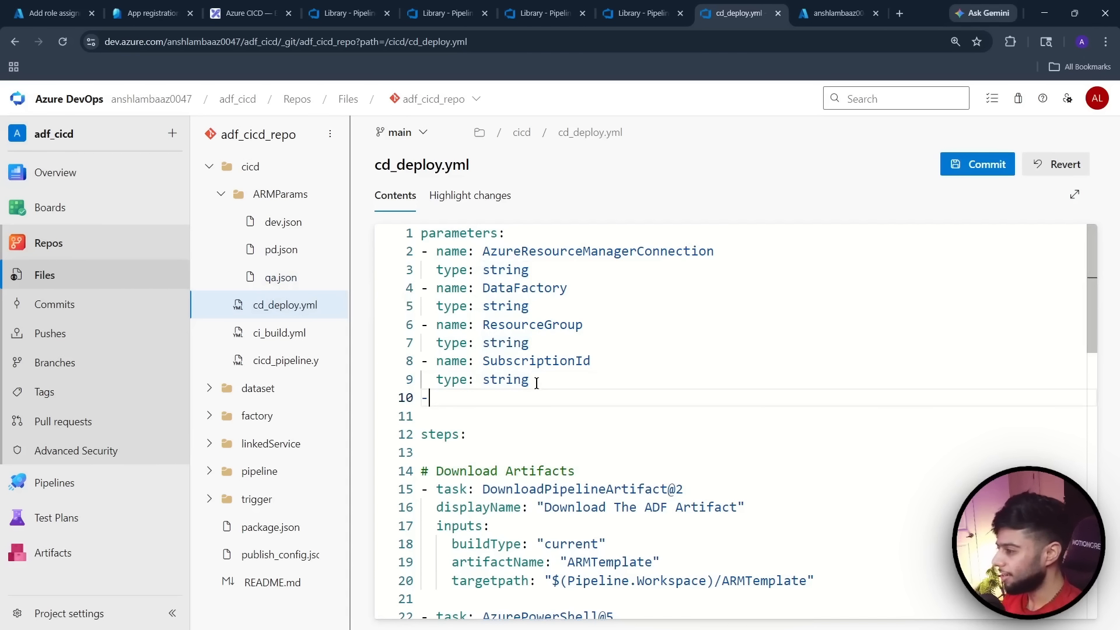
{"action": "type", "text": "- name: "}
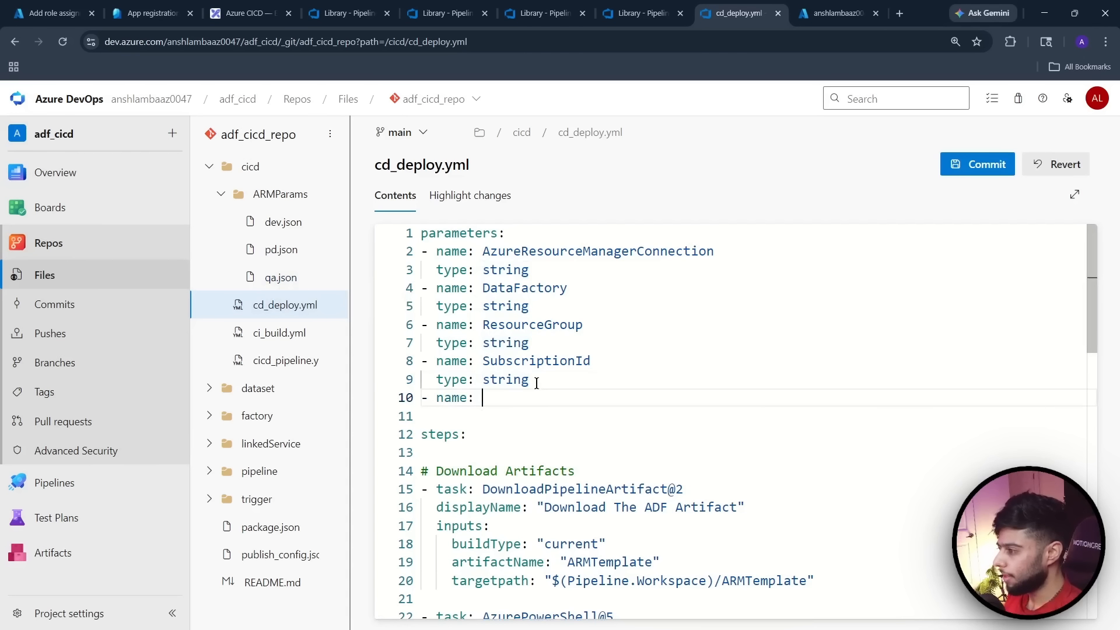
{"action": "type", "text": "Envi"}
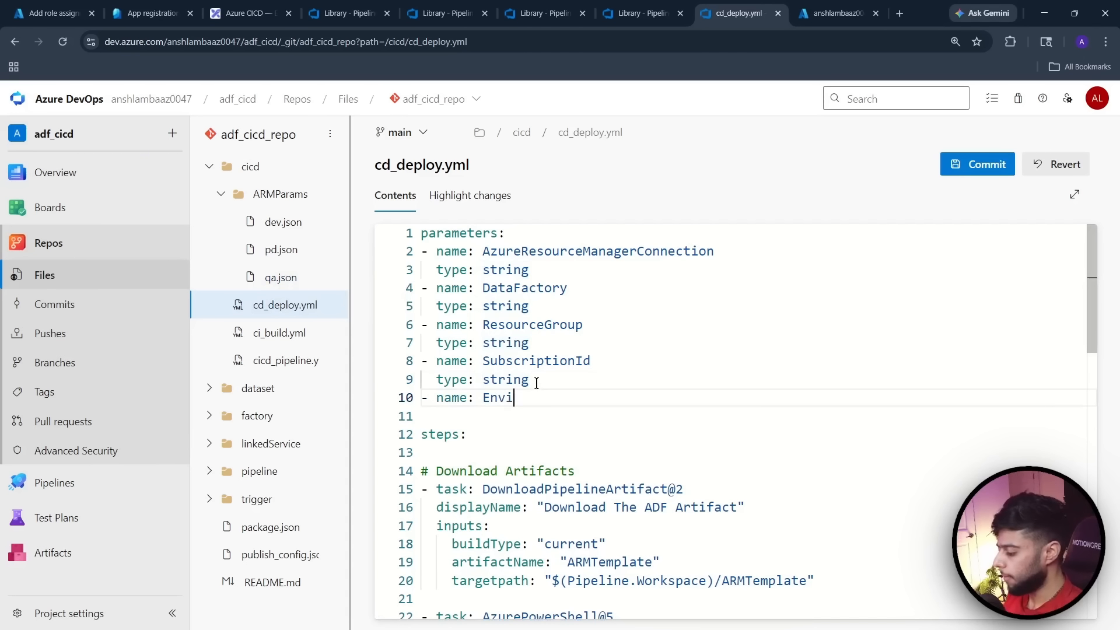
{"action": "type", "text": "rone"}
{"action": "key", "text": "BackSpace"}
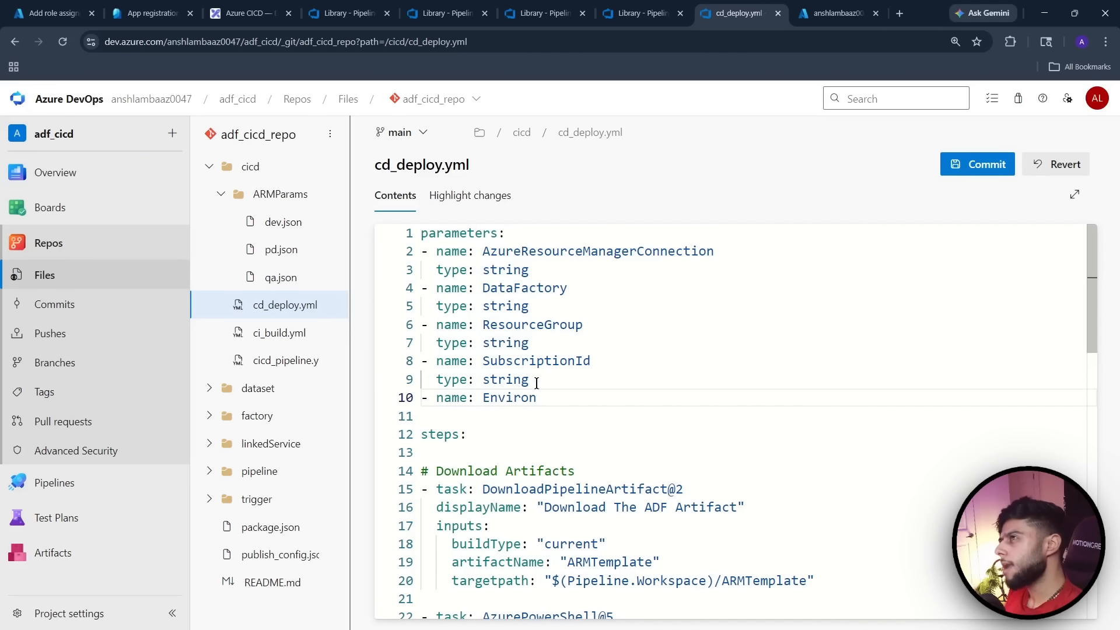
{"action": "type", "text": "ment"}
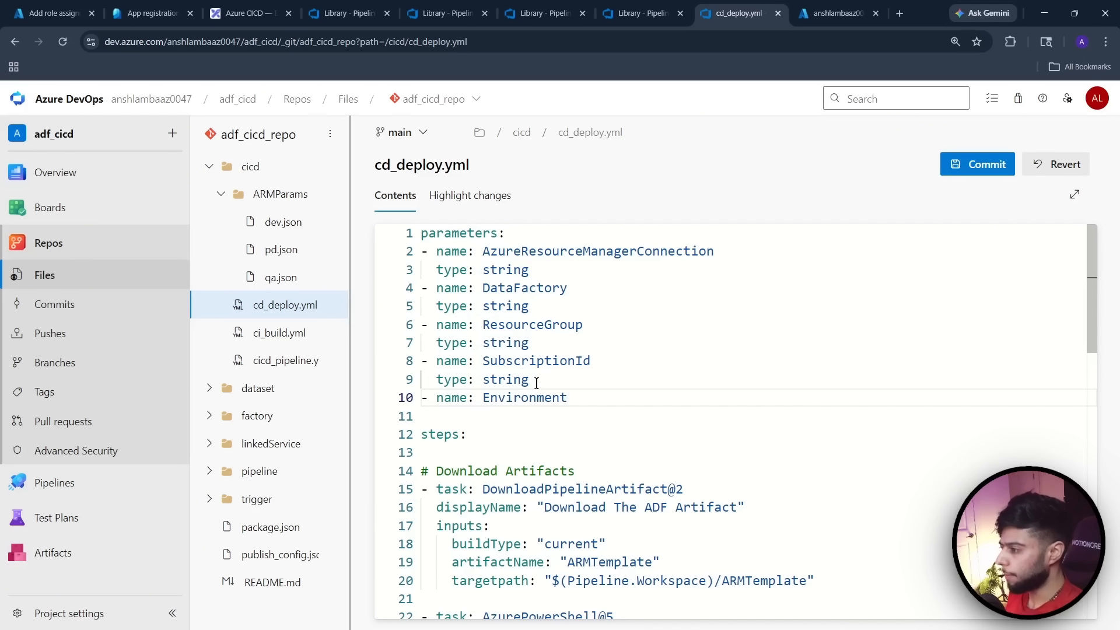
{"action": "key", "text": "Return"}
{"action": "type", "text": "ty"}
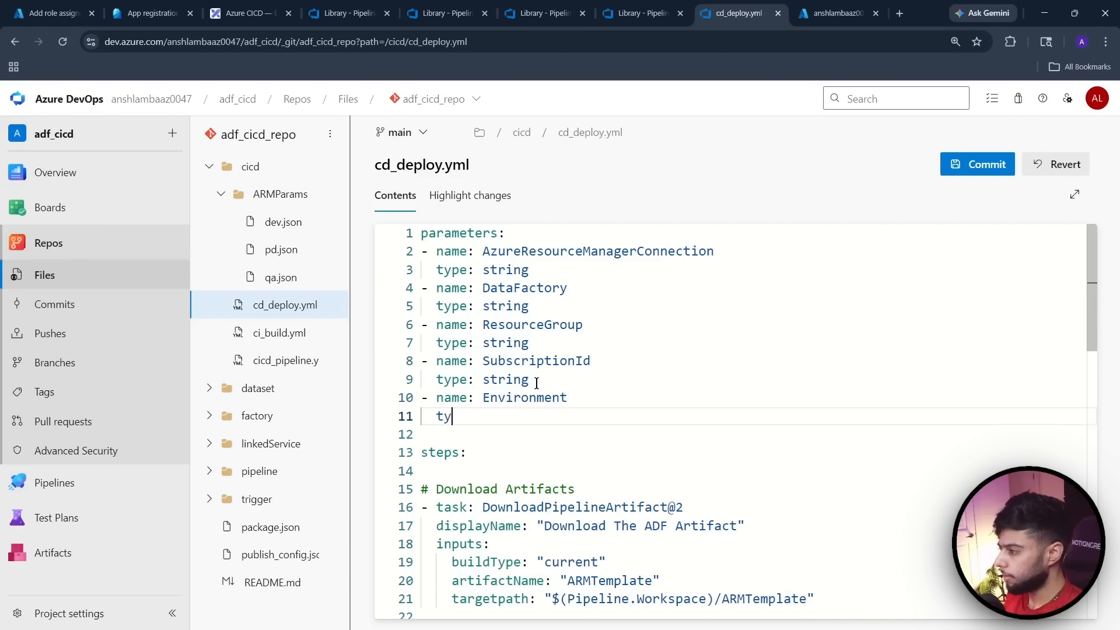
{"action": "type", "text": "pe: string"}
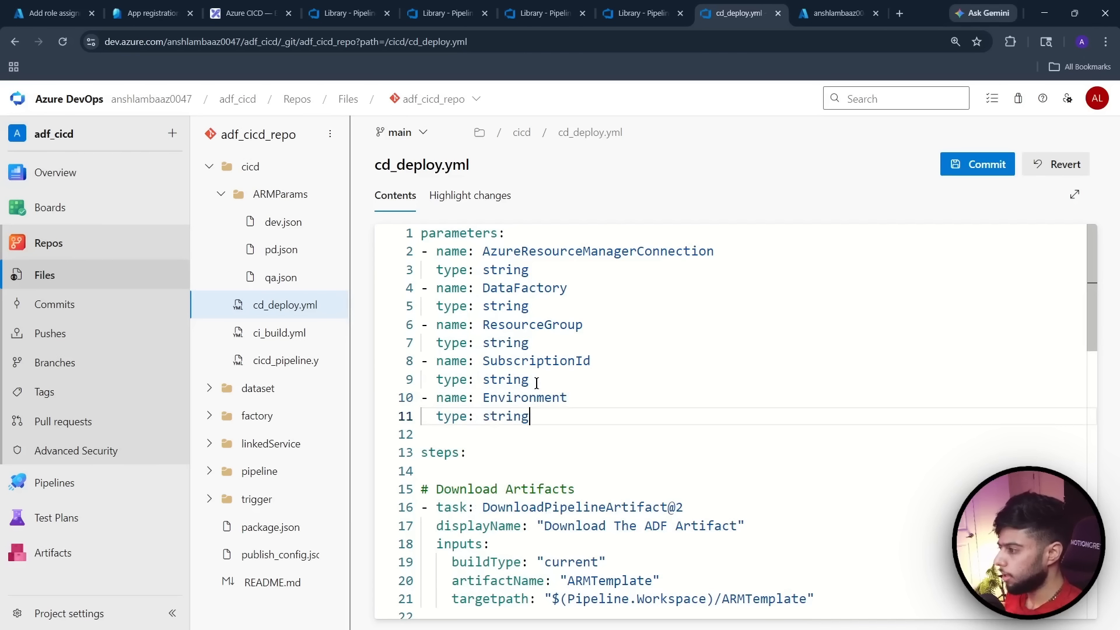
{"action": "left_click_drag", "start_coordinate": [481, 398], "coordinate": [569, 397]}
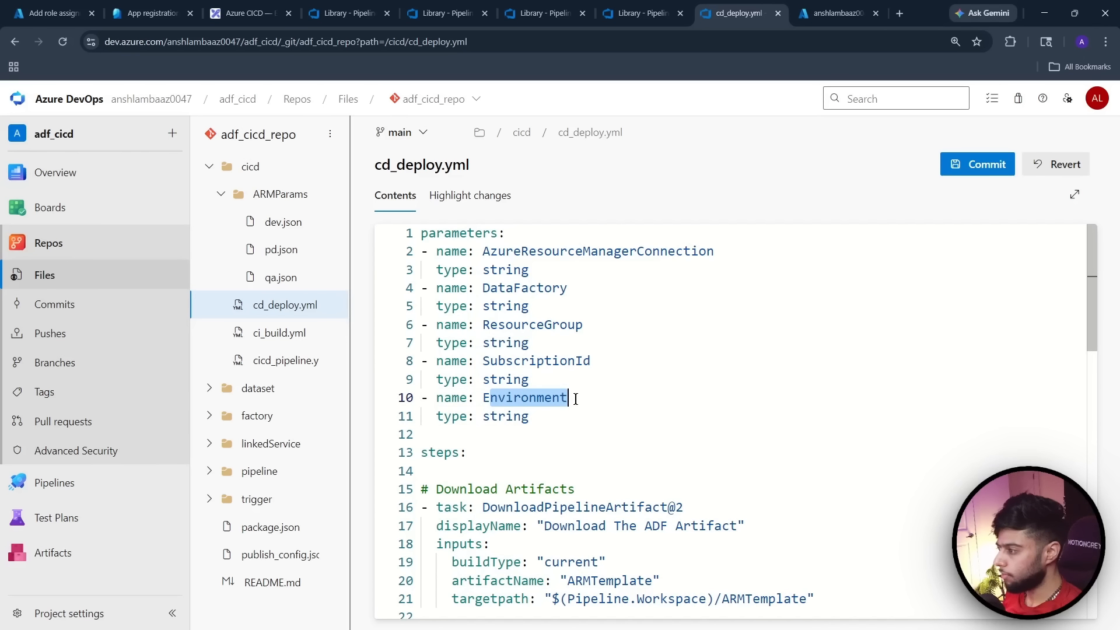
In the Stop Current ADF Triggers task, replace qa in the ArmTemplateParameters path with ${{ parameters.Environment }}
{"action": "scroll", "coordinate": [733, 408], "scroll_direction": "down", "scroll_amount": 7}
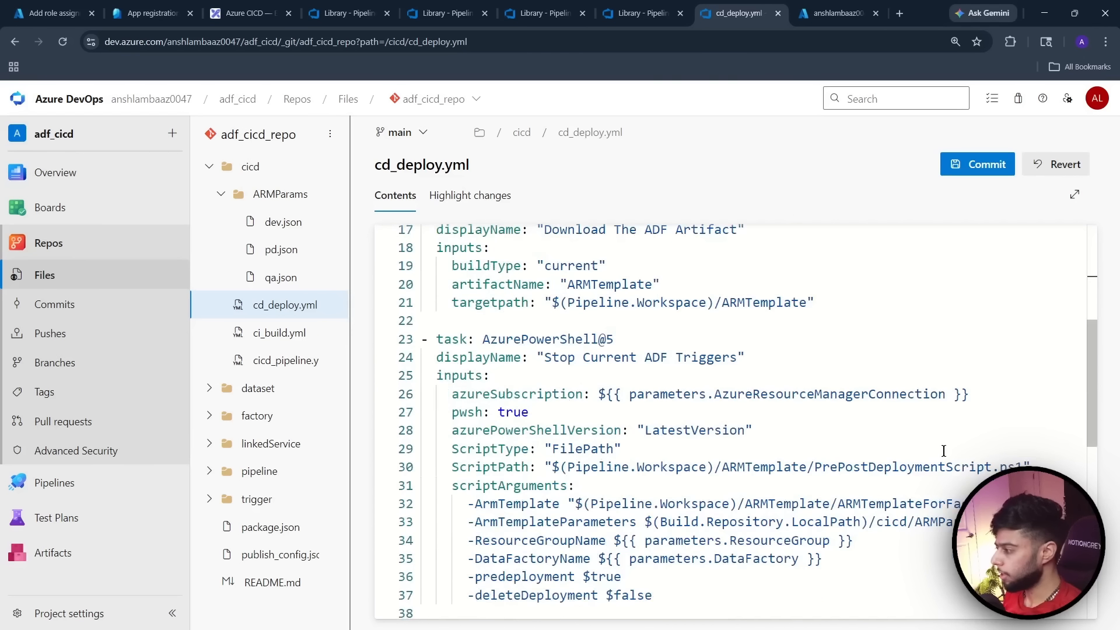
{"action": "left_click_drag", "start_coordinate": [1004, 424], "coordinate": [992, 428]}
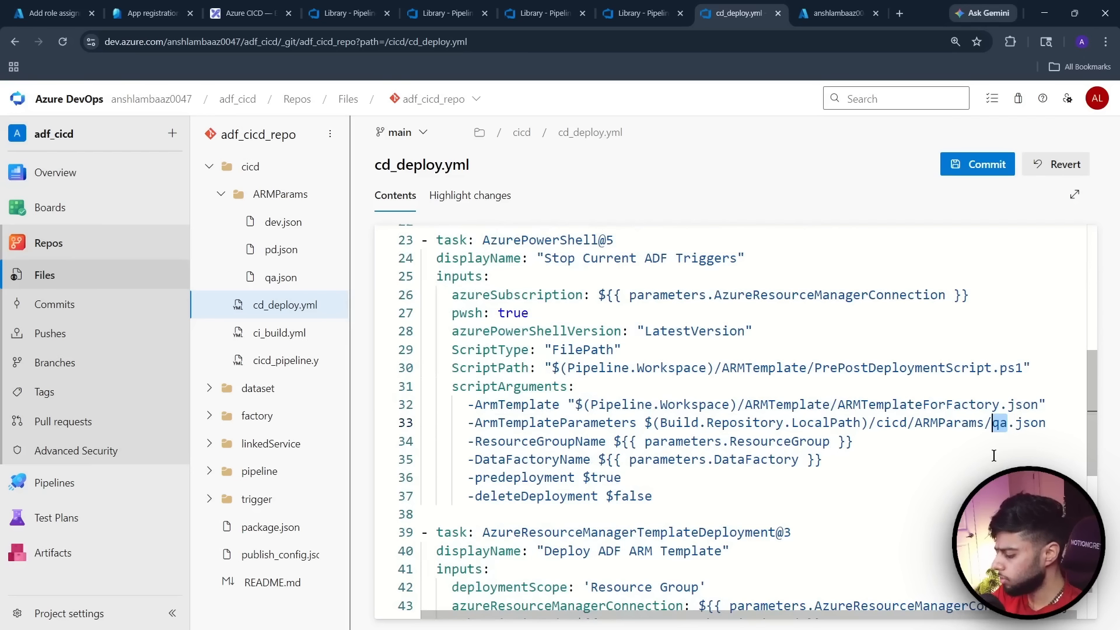
{"action": "type", "text": "${{"}
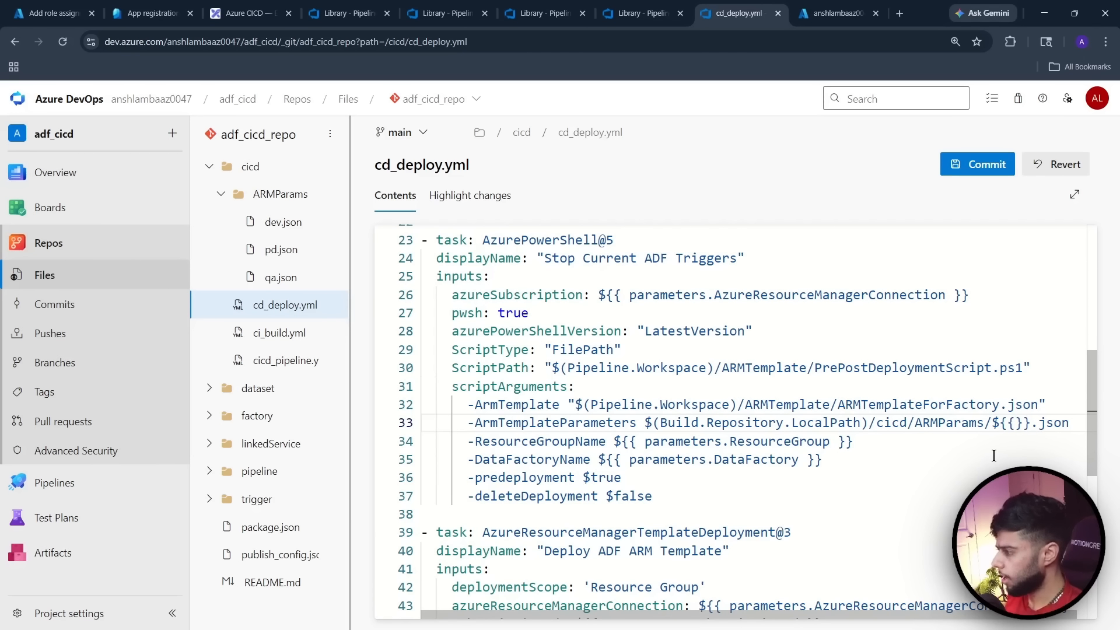
{"action": "type", "text": " paramete"}
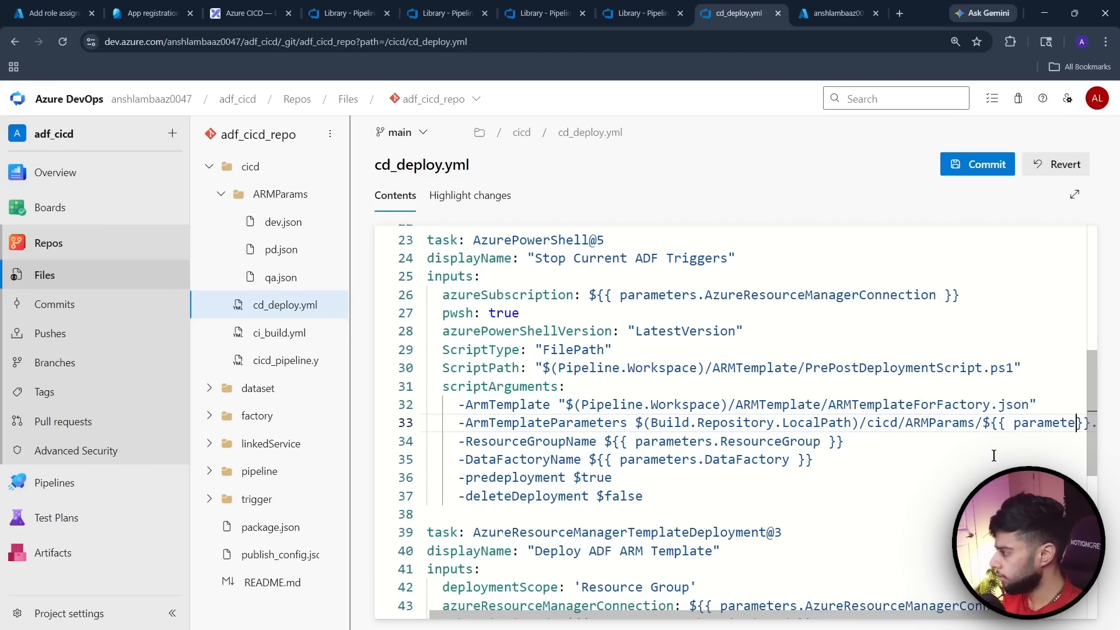
{"action": "type", "text": "rs.Environment"}
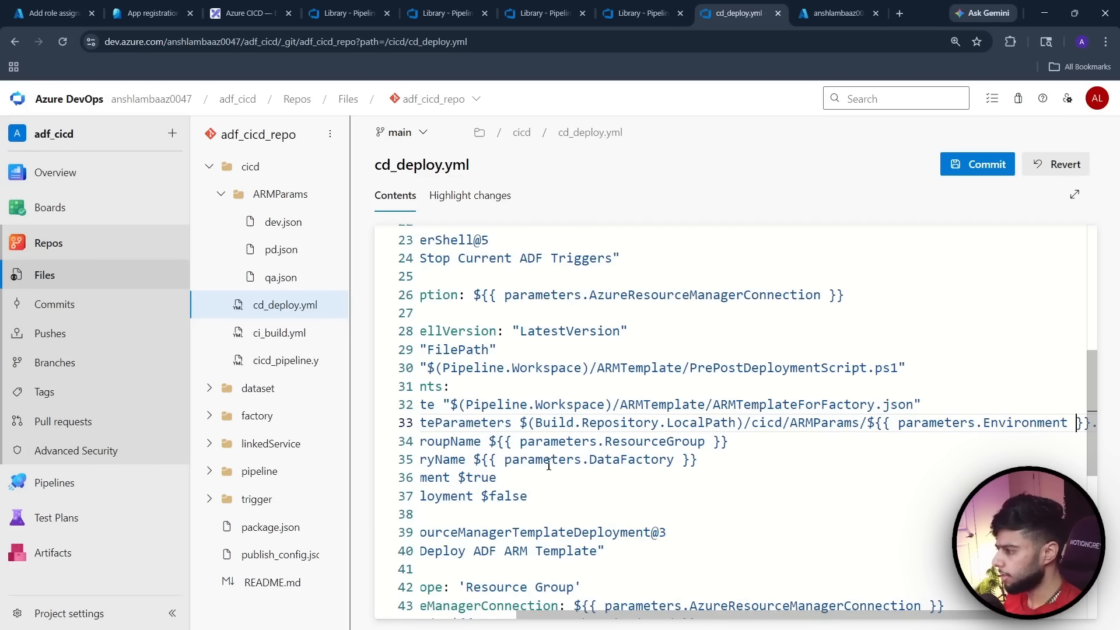
{"action": "left_click_drag", "start_coordinate": [640, 623], "coordinate": [950, 403]}
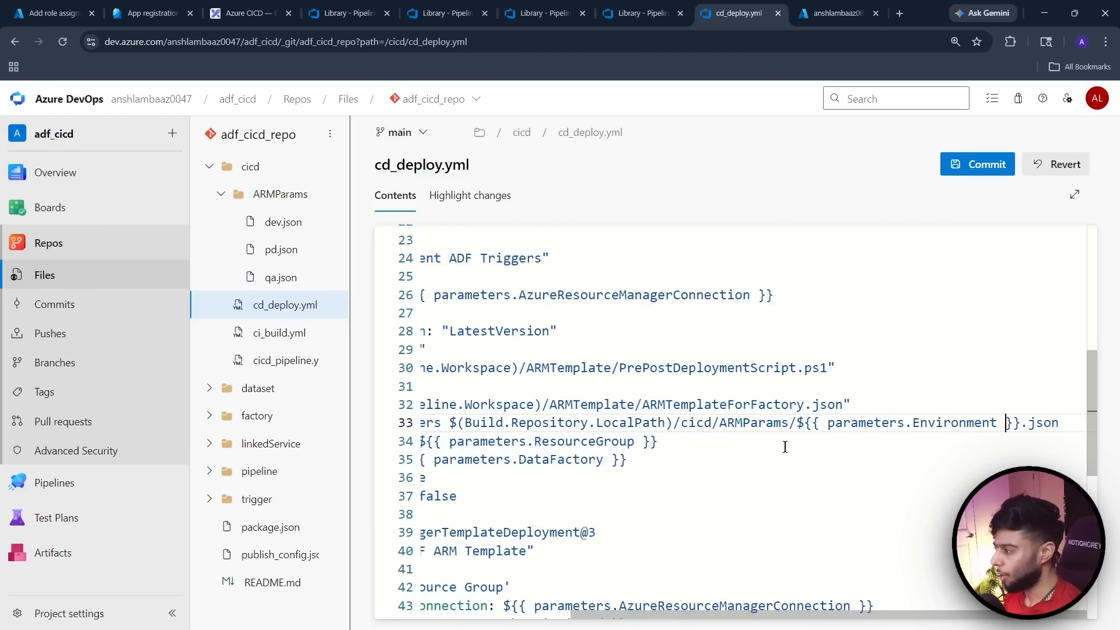
Copy the ${{ parameters.Environment }} expression and substitute it for the environment name in the Deploy ADF ARM Template task's csmParametersFile path
{"action": "left_click_drag", "start_coordinate": [798, 423], "coordinate": [1021, 422]}
{"action": "key", "text": "ctrl+c"}
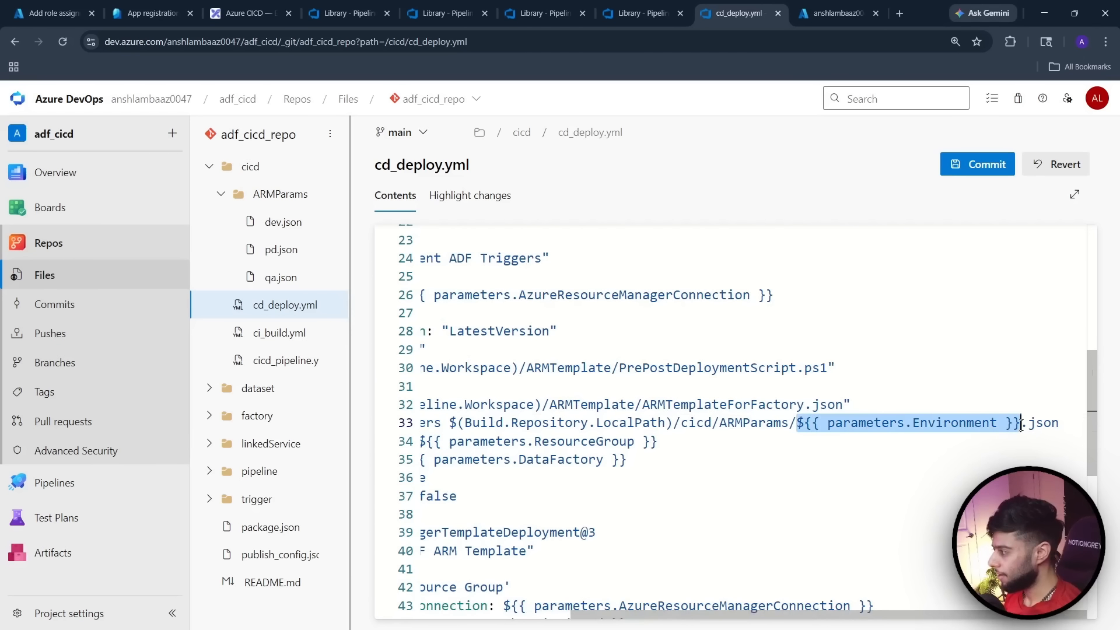
{"action": "scroll", "coordinate": [671, 496], "scroll_direction": "left", "scroll_amount": 5}
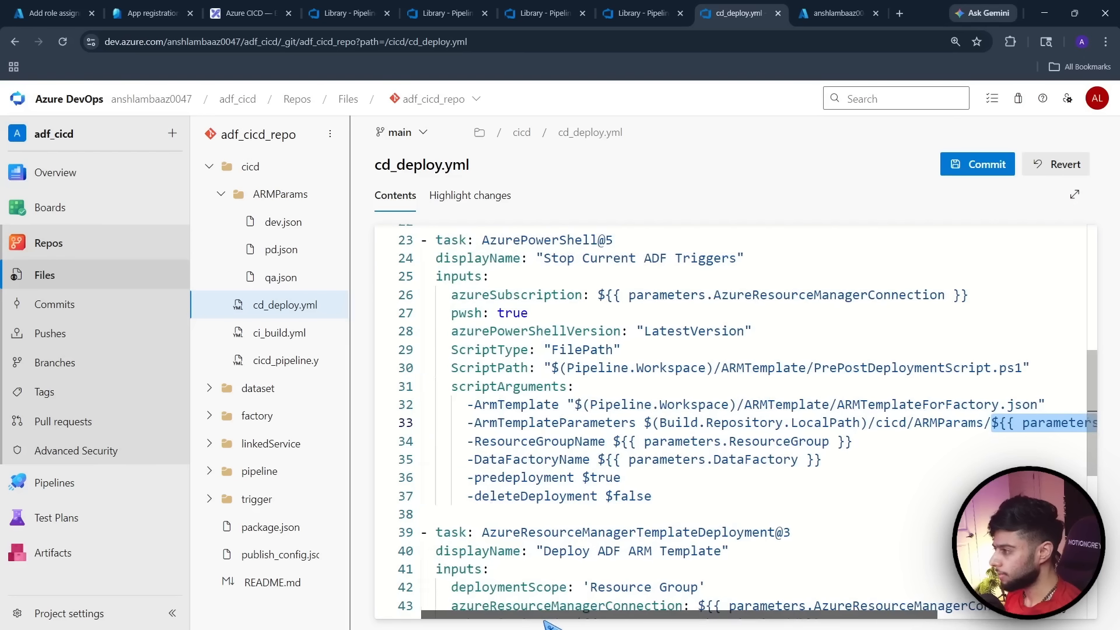
{"action": "scroll", "coordinate": [642, 432], "scroll_direction": "up", "scroll_amount": 3}
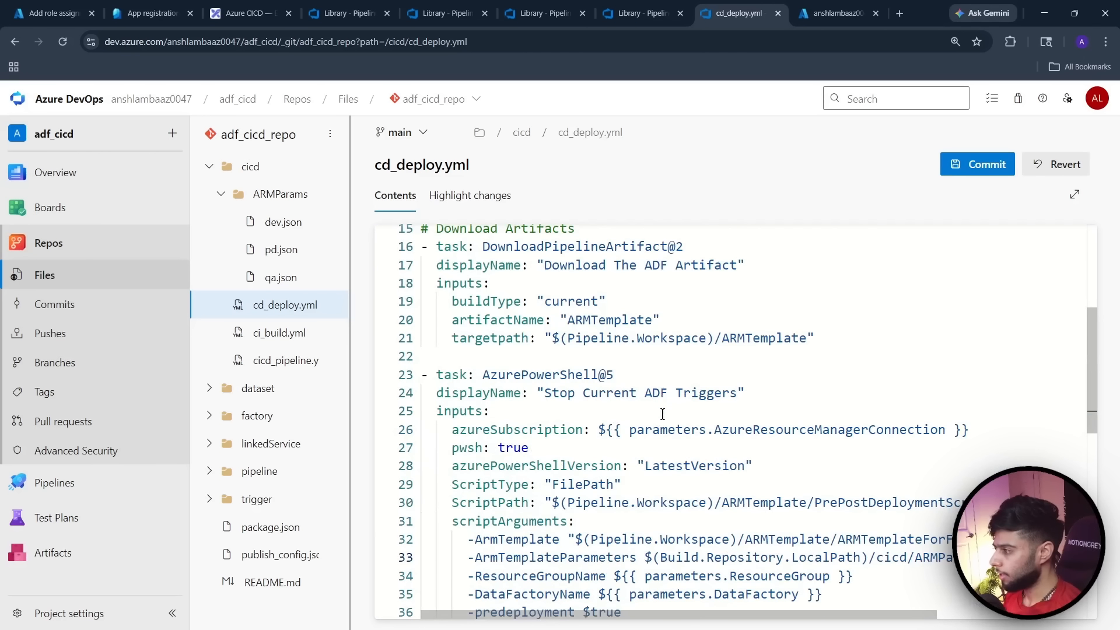
{"action": "scroll", "coordinate": [662, 413], "scroll_direction": "down", "scroll_amount": 6}
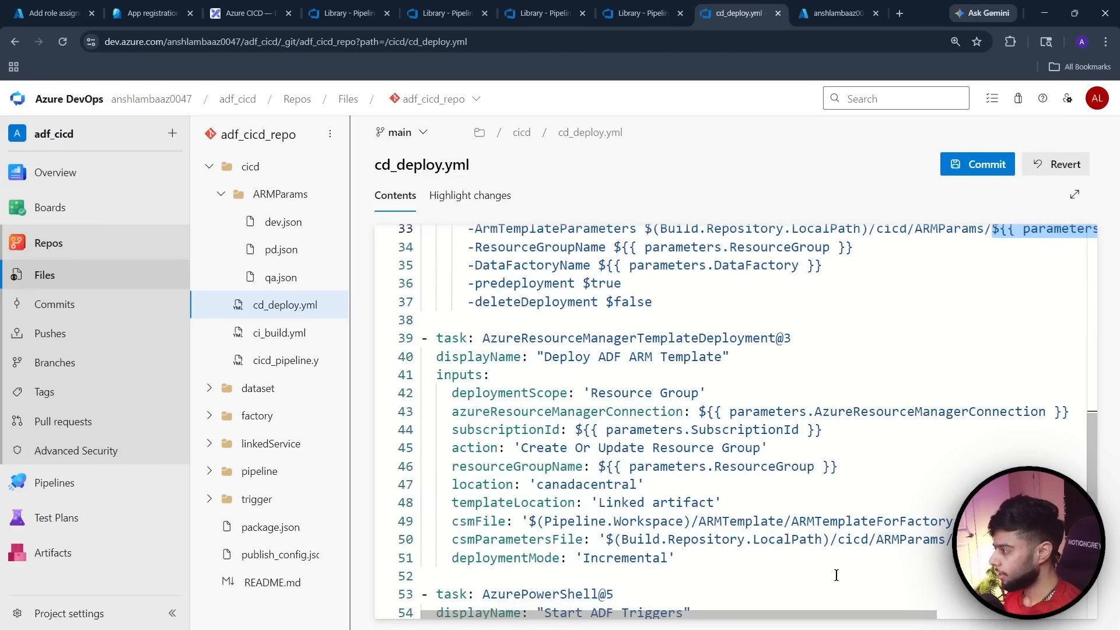
{"action": "left_click", "coordinate": [959, 540]}
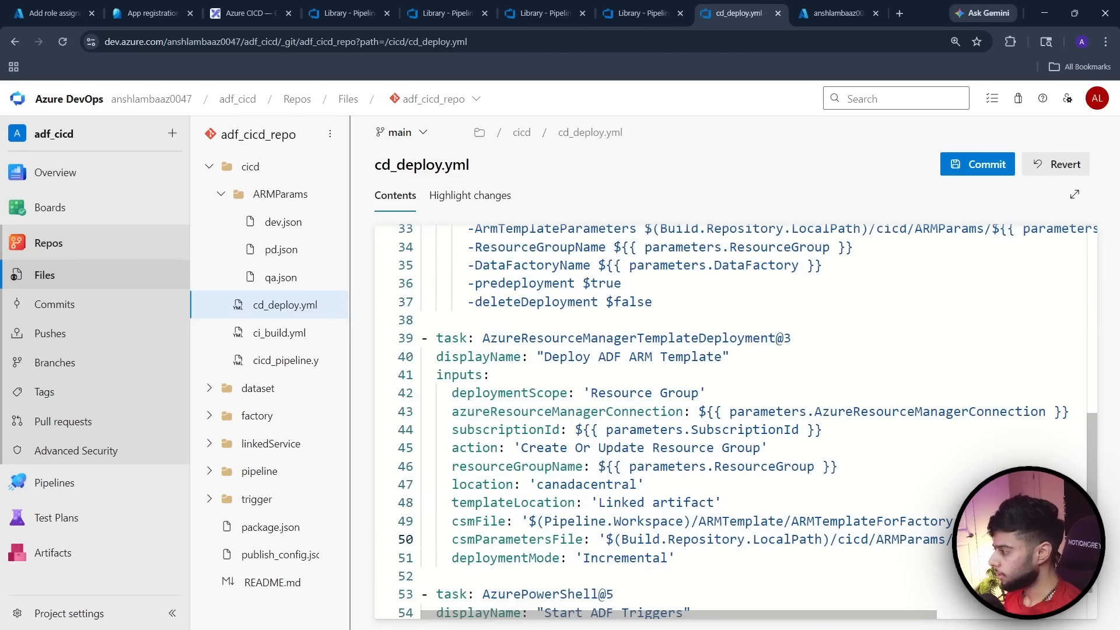
{"action": "scroll", "coordinate": [910, 595], "scroll_direction": "right", "scroll_amount": 3}
{"action": "scroll", "coordinate": [857, 563], "scroll_direction": "down", "scroll_amount": 5}
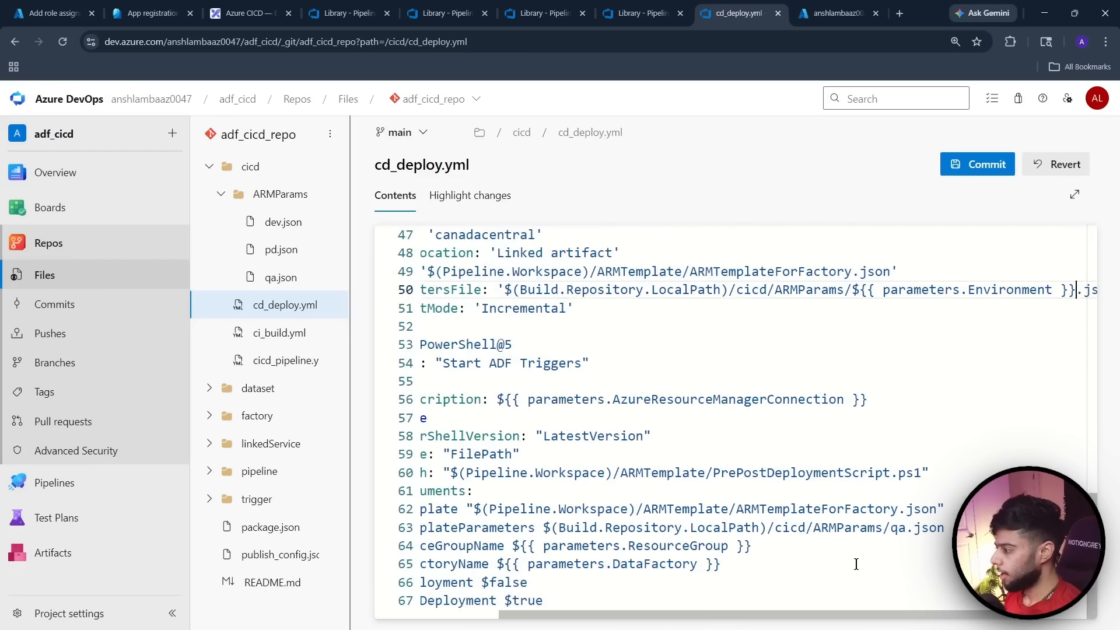
Replace qa with ${{ parameters.Environment }} in the Start ADF Triggers task's ArmTemplateParameters path and commit cd_deploy.yml
{"action": "left_click_drag", "start_coordinate": [890, 529], "coordinate": [903, 529]}
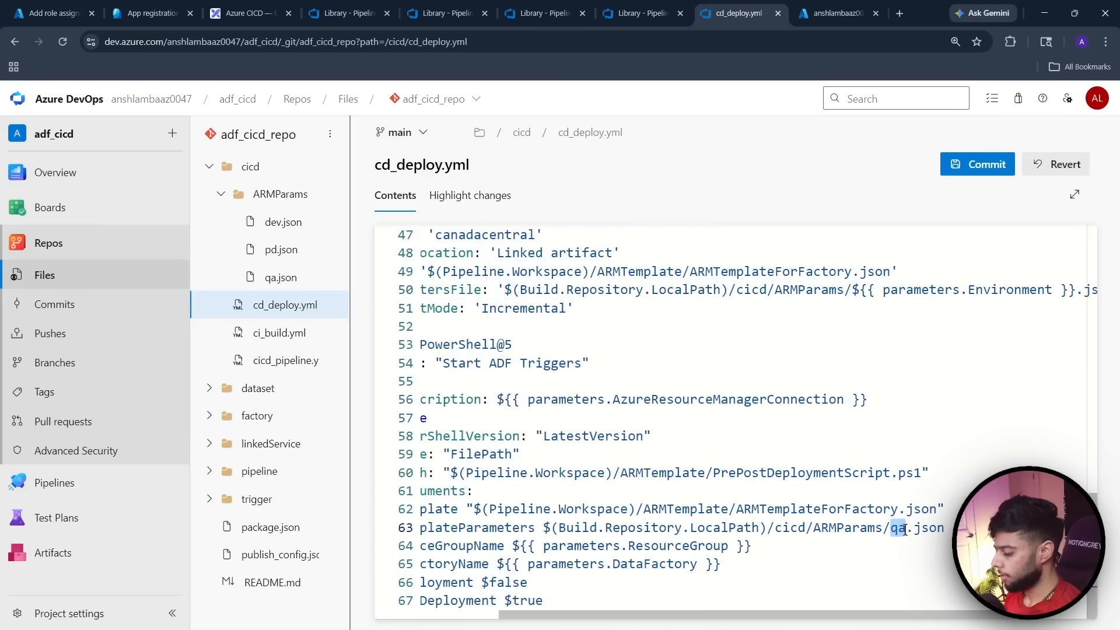
{"action": "key", "text": "ctrl+v"}
{"action": "left_click_drag", "start_coordinate": [881, 622], "coordinate": [925, 623]}
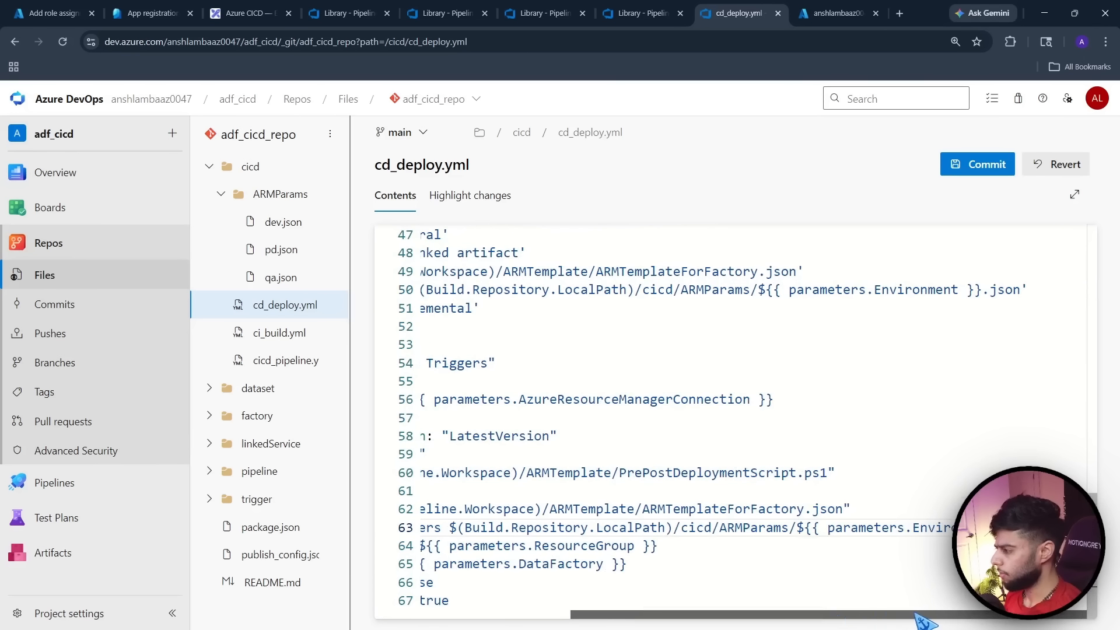
{"action": "scroll", "coordinate": [925, 618], "scroll_direction": "left", "scroll_amount": 5}
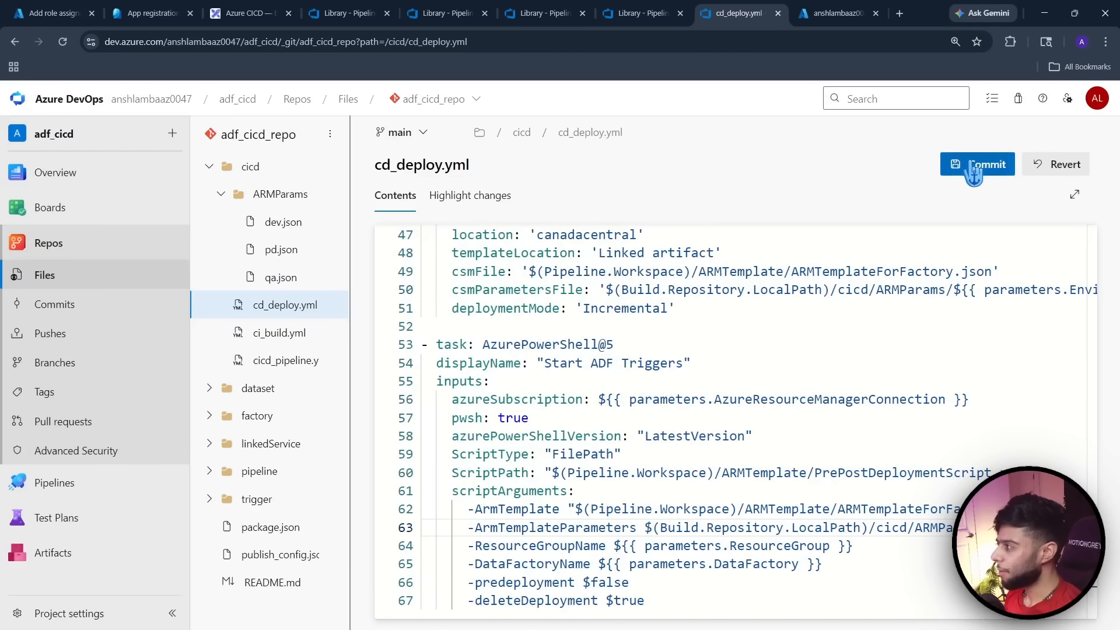
{"action": "left_click", "coordinate": [973, 166]}
{"action": "left_click", "coordinate": [1076, 600]}
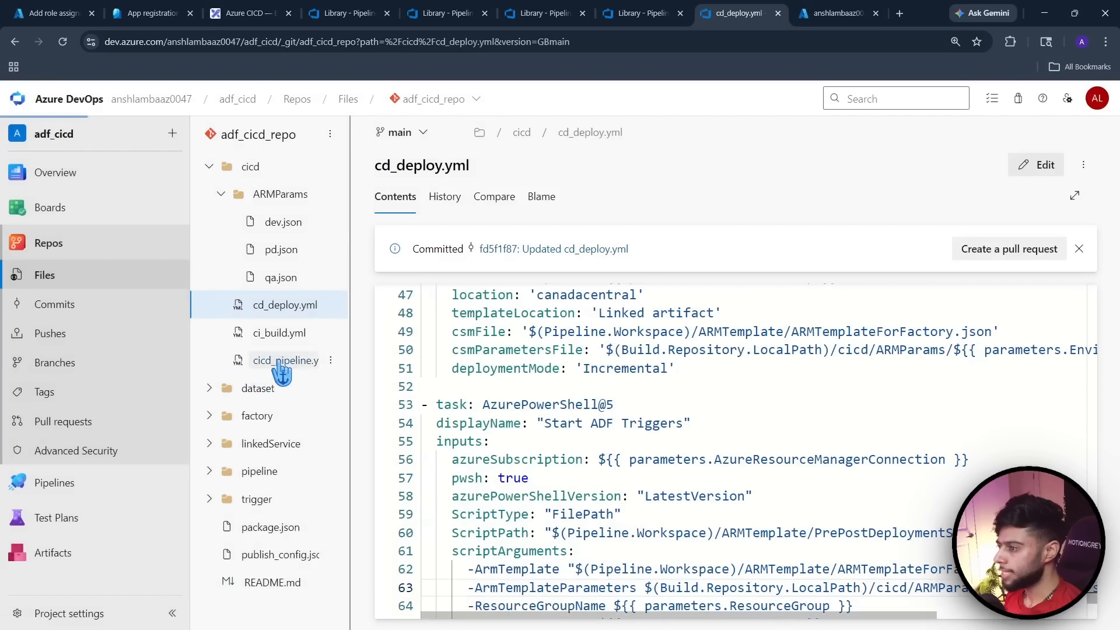
Open cicd_pipeline.yml for editing at the end of the DeployToDEV job's template parameters
{"action": "left_click", "coordinate": [271, 360]}
{"action": "left_click", "coordinate": [285, 277]}
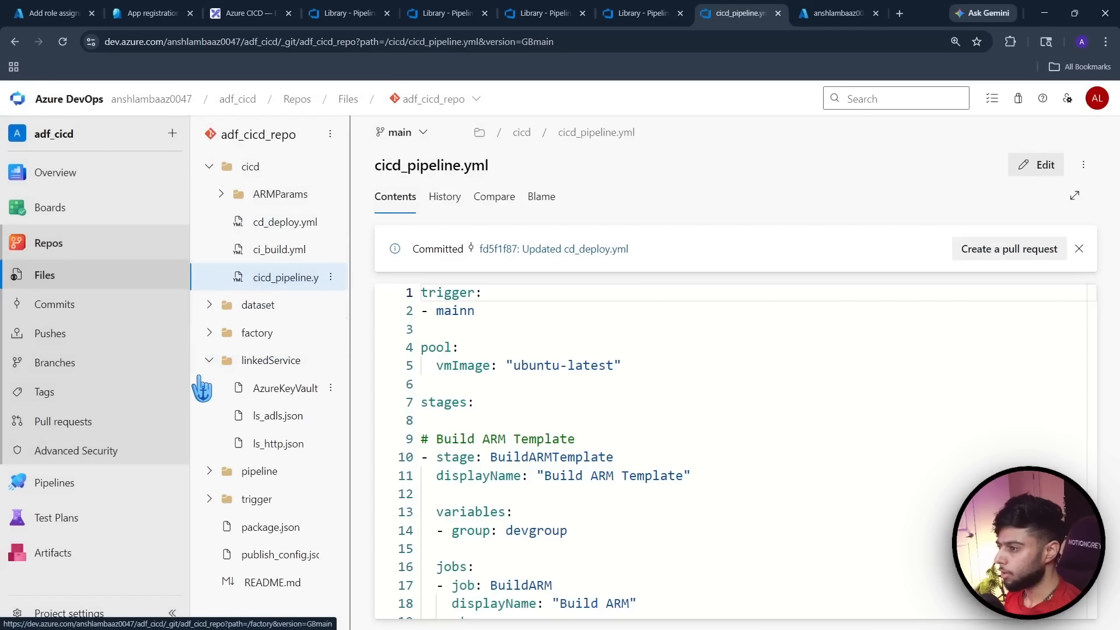
{"action": "left_click", "coordinate": [209, 360]}
{"action": "scroll", "coordinate": [752, 452], "scroll_direction": "down", "scroll_amount": 7}
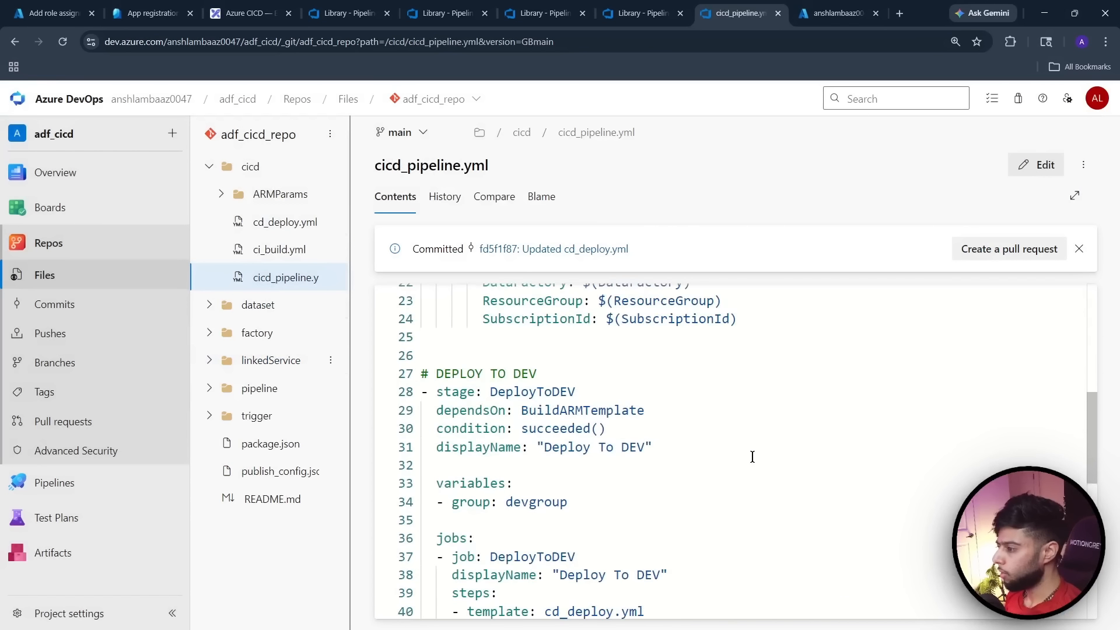
{"action": "scroll", "coordinate": [752, 457], "scroll_direction": "down", "scroll_amount": 4}
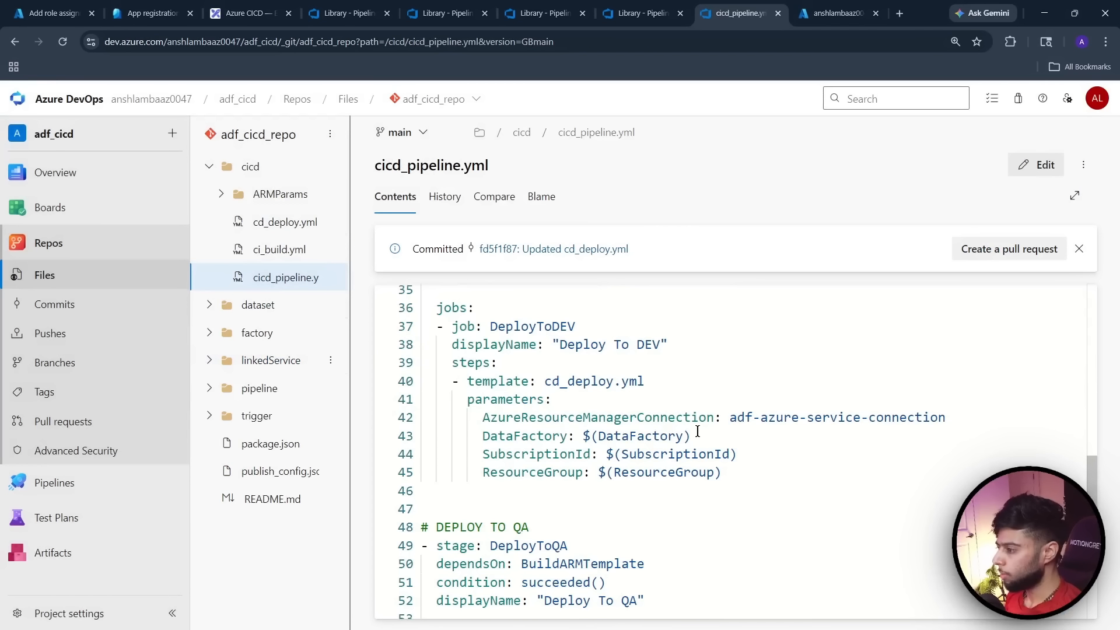
{"action": "left_click", "coordinate": [737, 470]}
{"action": "key", "text": "Return"}
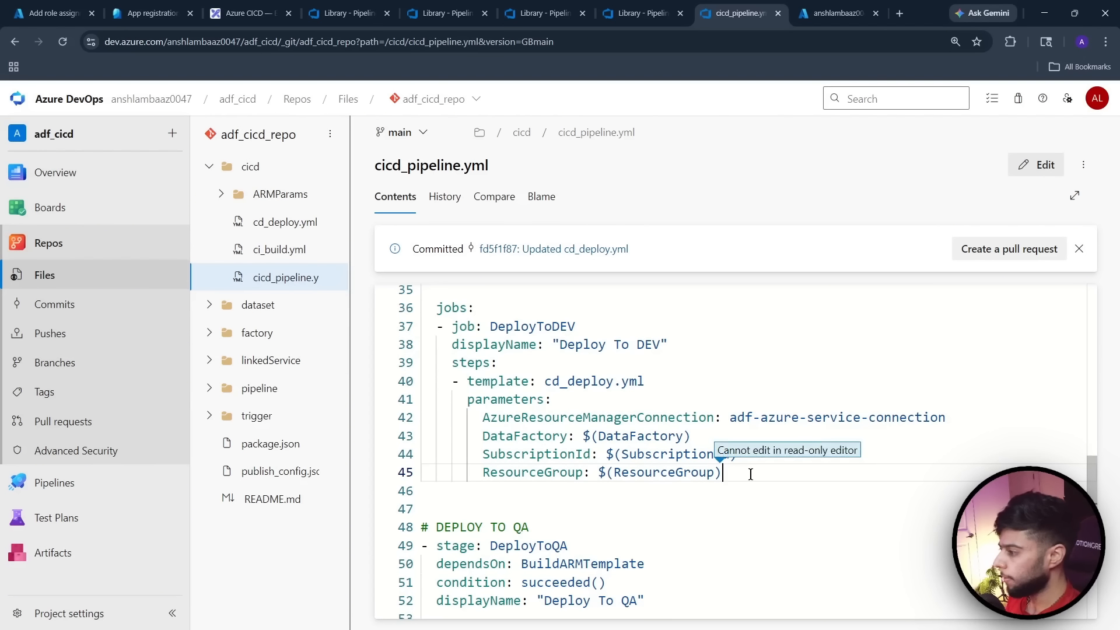
{"action": "left_click", "coordinate": [1032, 166]}
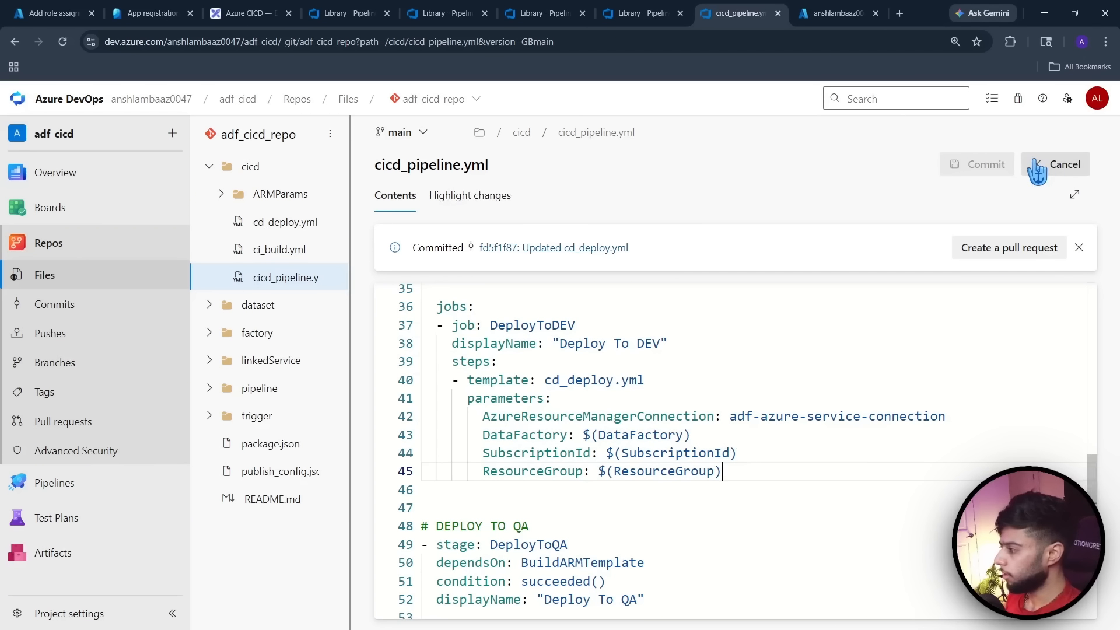
Add the parameter Environment: dev below ResourceGroup in the DeployToDEV job's template parameters
{"action": "key", "text": "Return"}
{"action": "type", "text": "Envrin"}
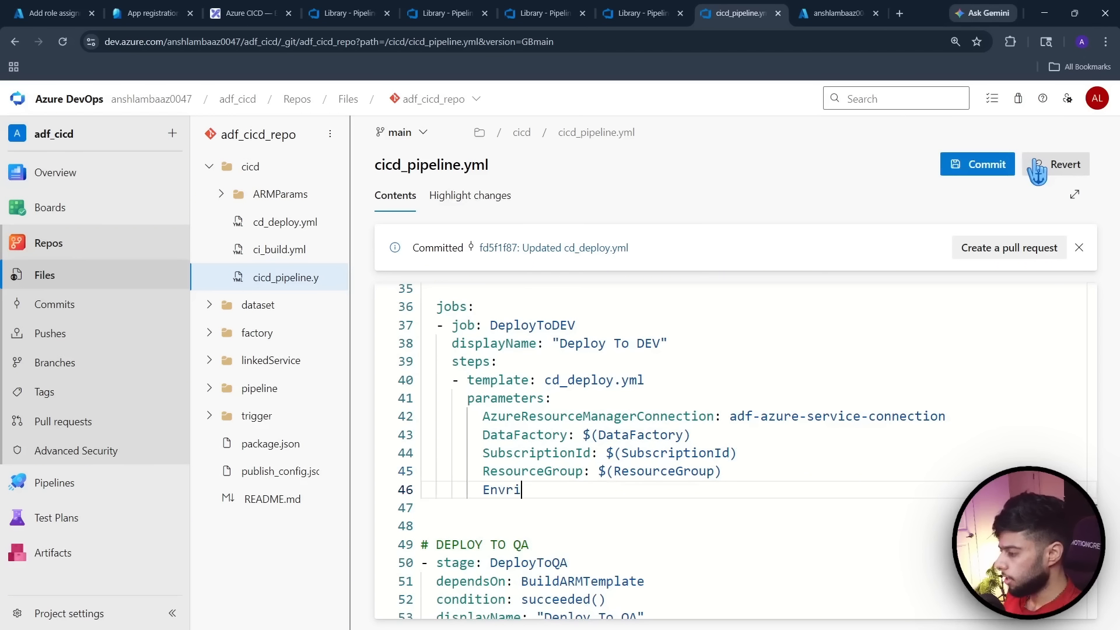
{"action": "key", "text": "BackSpace"}
{"action": "key", "text": "BackSpace"}
{"action": "key", "text": "BackSpace"}
{"action": "type", "text": "ironment:"}
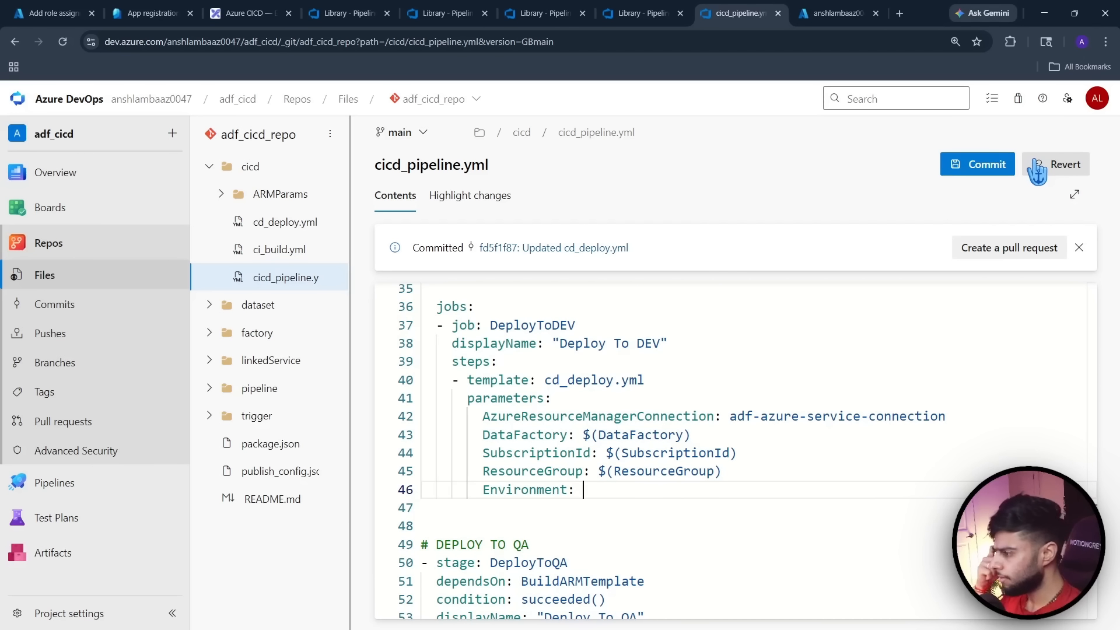
{"action": "type", "text": " dev"}
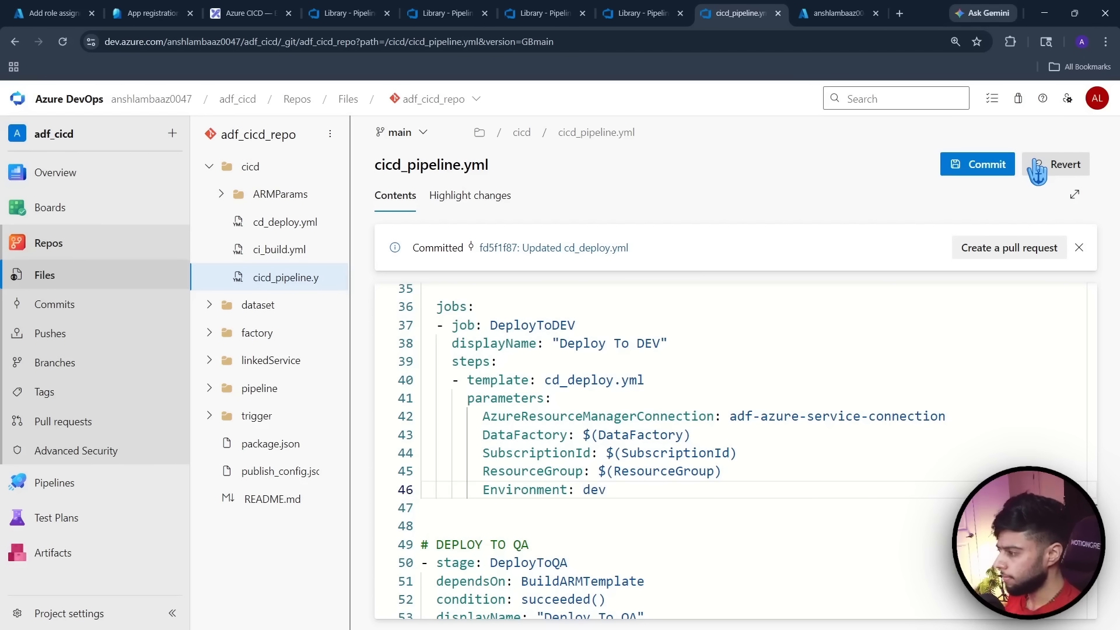
Add Environment: qa below ResourceGroup in the DeployToQA job's template parameters and commit cicd_pipeline.yml
{"action": "scroll", "coordinate": [670, 451], "scroll_direction": "up", "scroll_amount": 2}
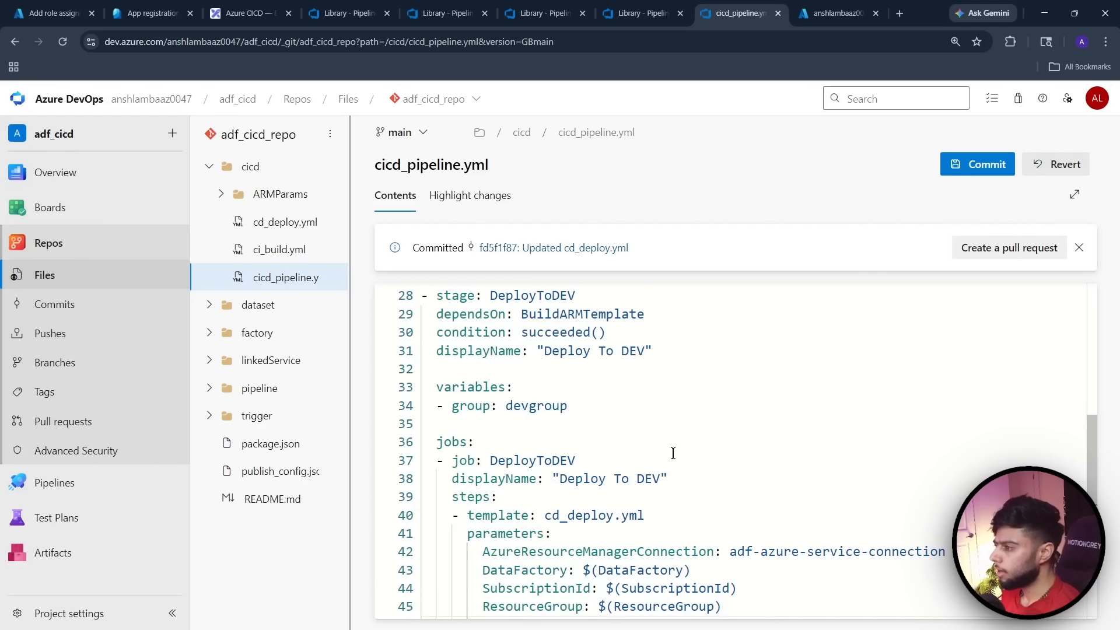
{"action": "scroll", "coordinate": [673, 453], "scroll_direction": "down", "scroll_amount": 5}
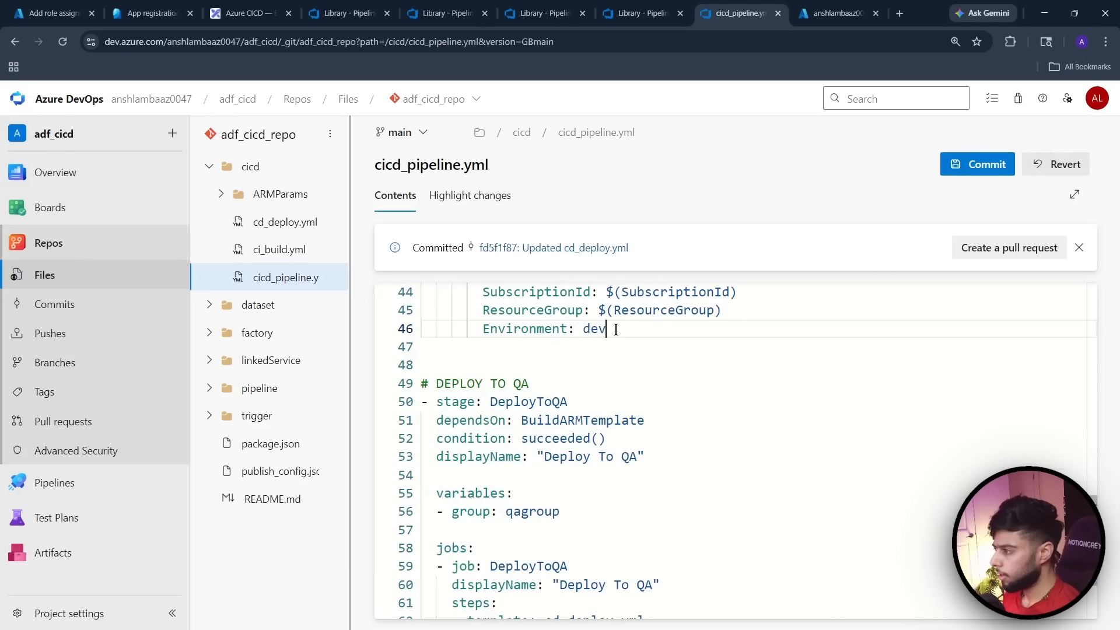
{"action": "left_click_drag", "start_coordinate": [616, 330], "coordinate": [485, 331]}
{"action": "scroll", "coordinate": [665, 465], "scroll_direction": "down", "scroll_amount": 2}
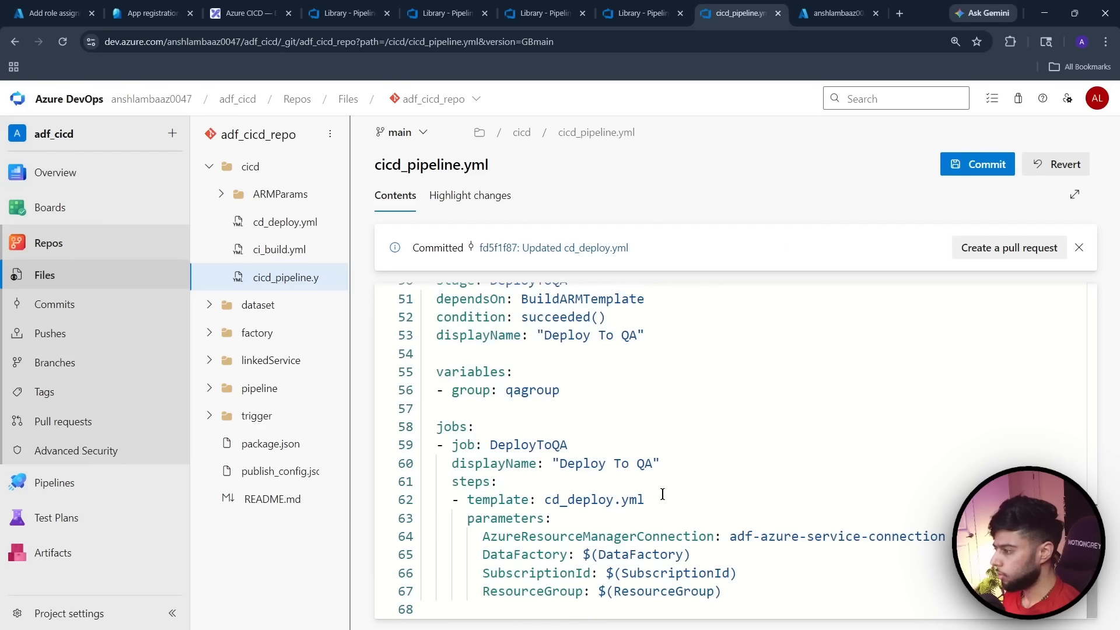
{"action": "left_click", "coordinate": [738, 593]}
{"action": "key", "text": "Return"}
{"action": "type", "text": "Environment: dev"}
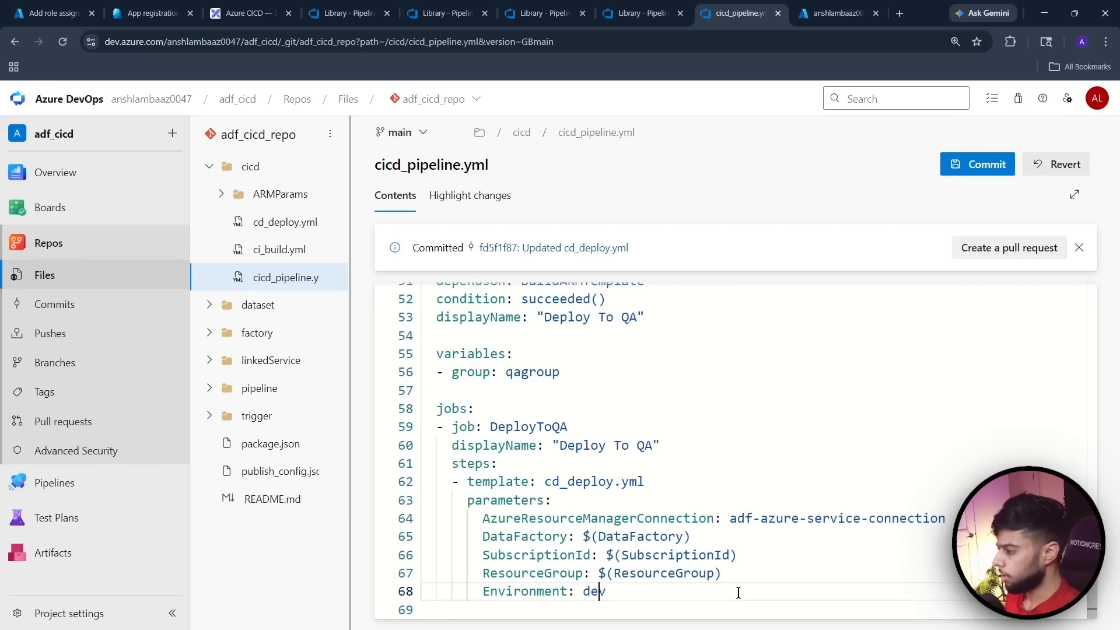
{"action": "key", "text": "BackSpace"}
{"action": "key", "text": "BackSpace"}
{"action": "key", "text": "BackSpace"}
{"action": "type", "text": "qa"}
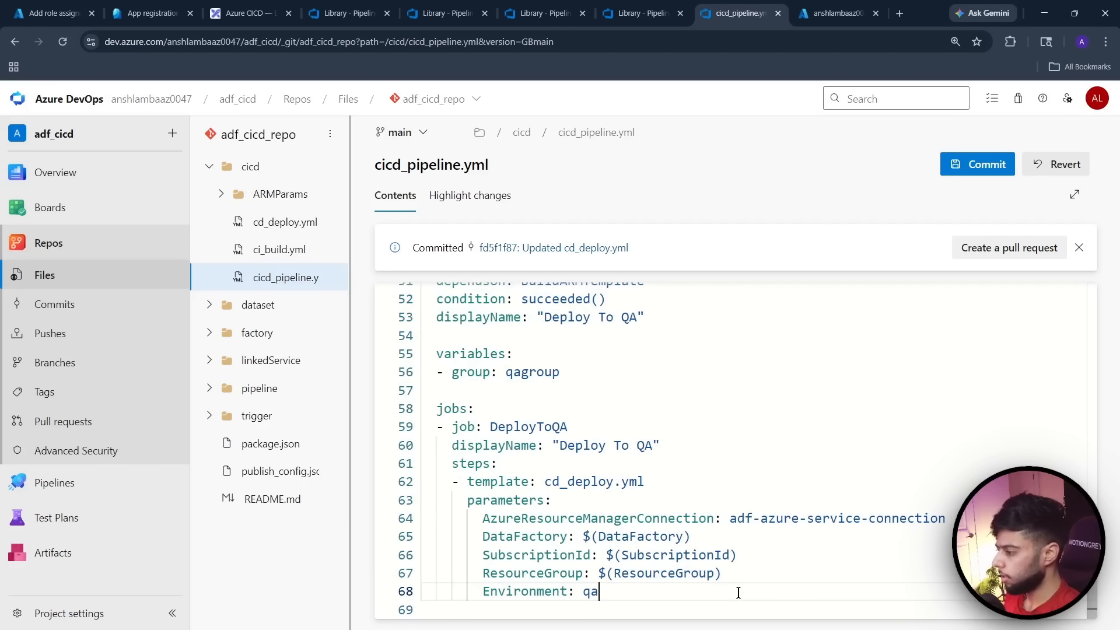
{"action": "left_click", "coordinate": [986, 162]}
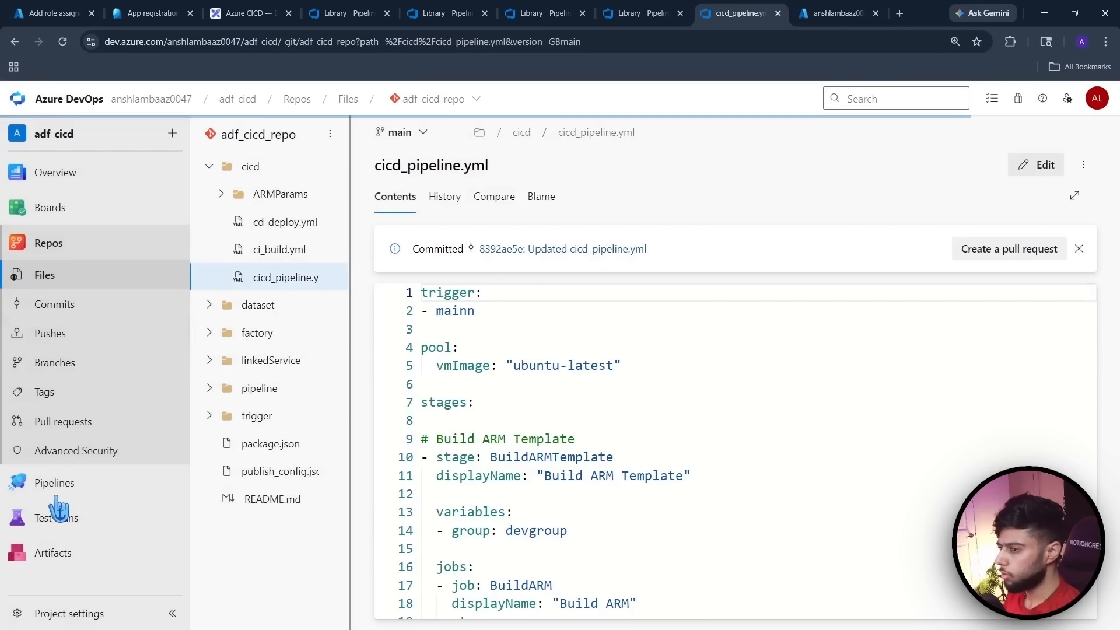
Run the adf_cicd_repo pipeline manually from the main branch
{"action": "left_click", "coordinate": [53, 483]}
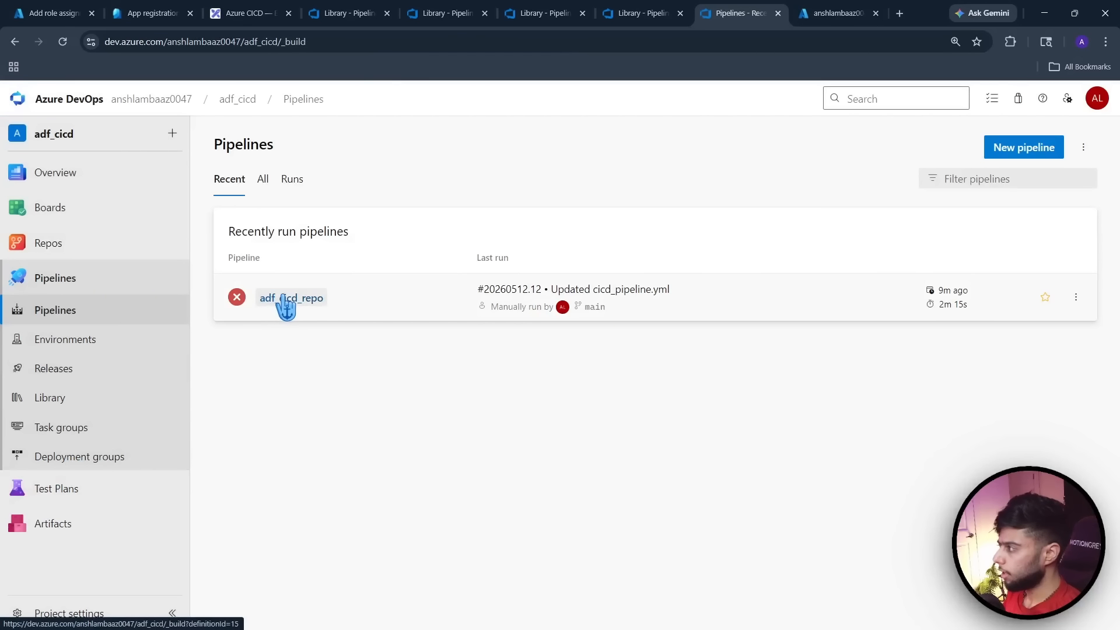
{"action": "left_click", "coordinate": [286, 299]}
{"action": "left_click", "coordinate": [998, 153]}
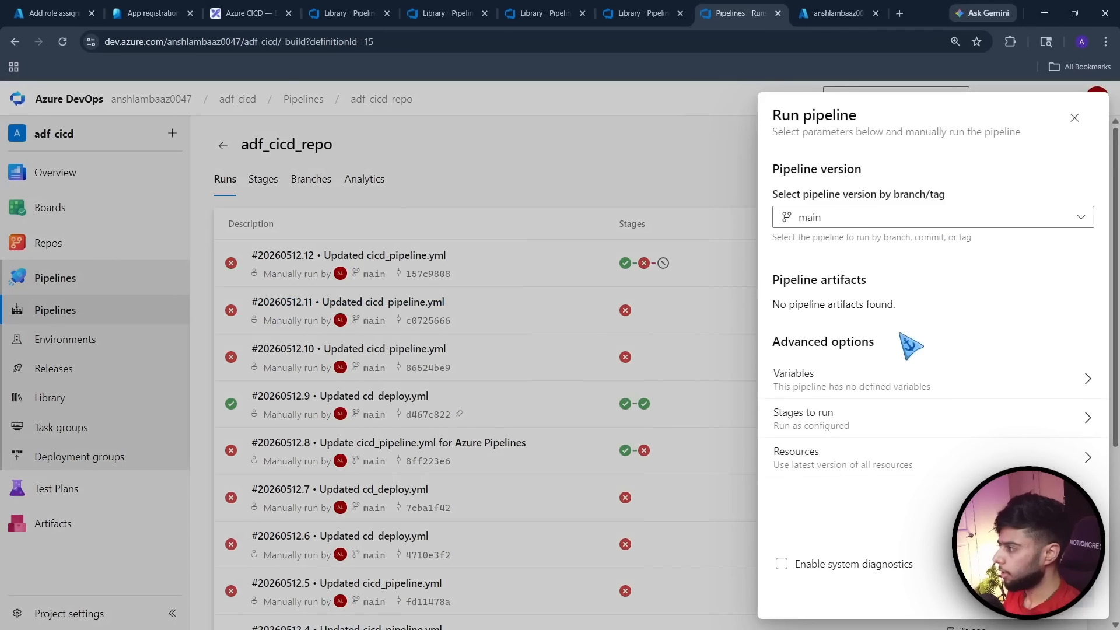
{"action": "left_click", "coordinate": [1074, 597]}
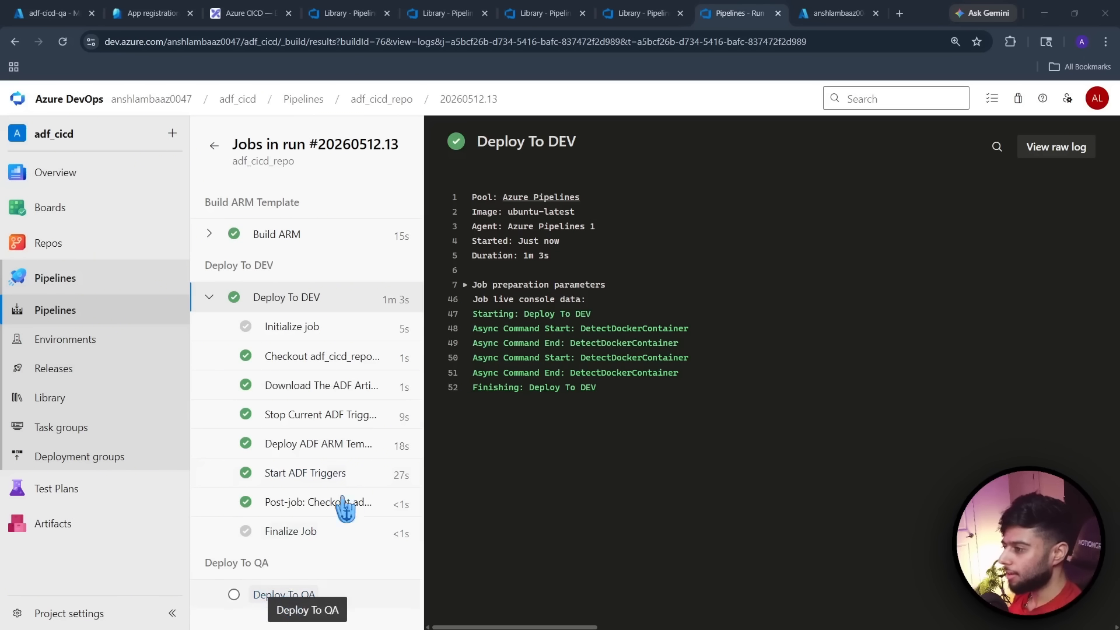
Follow the Deploy To QA job's log in the pipeline run and review the Deploy To DEV job's tasks
{"action": "left_click", "coordinate": [285, 595]}
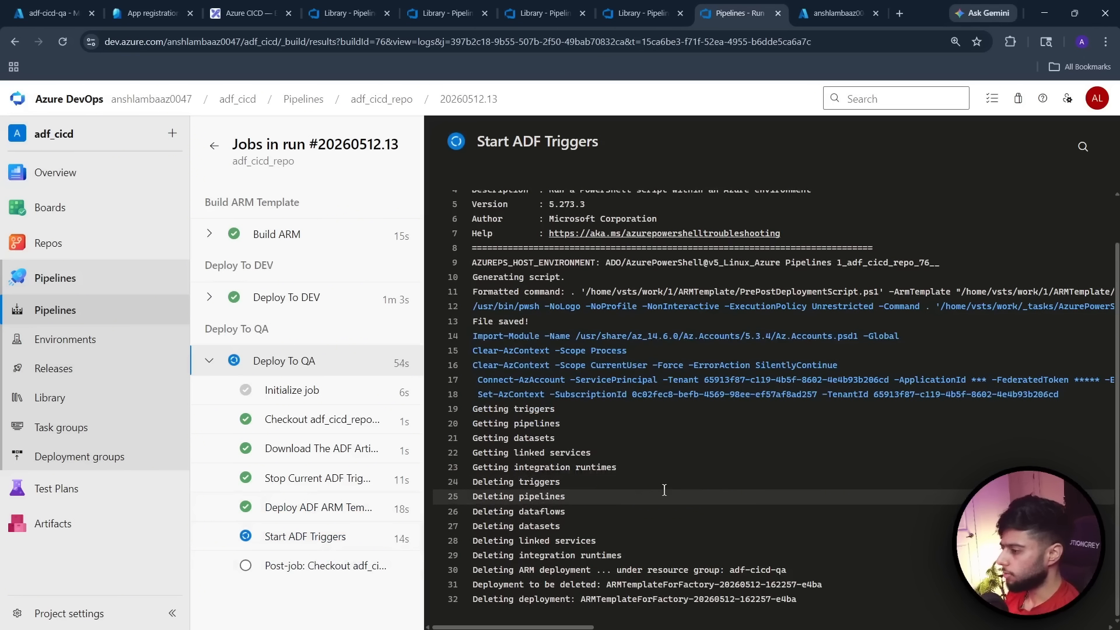
{"action": "left_click", "coordinate": [210, 297]}
{"action": "scroll", "coordinate": [344, 525], "scroll_direction": "down", "scroll_amount": 1}
{"action": "scroll", "coordinate": [347, 516], "scroll_direction": "down", "scroll_amount": 2}
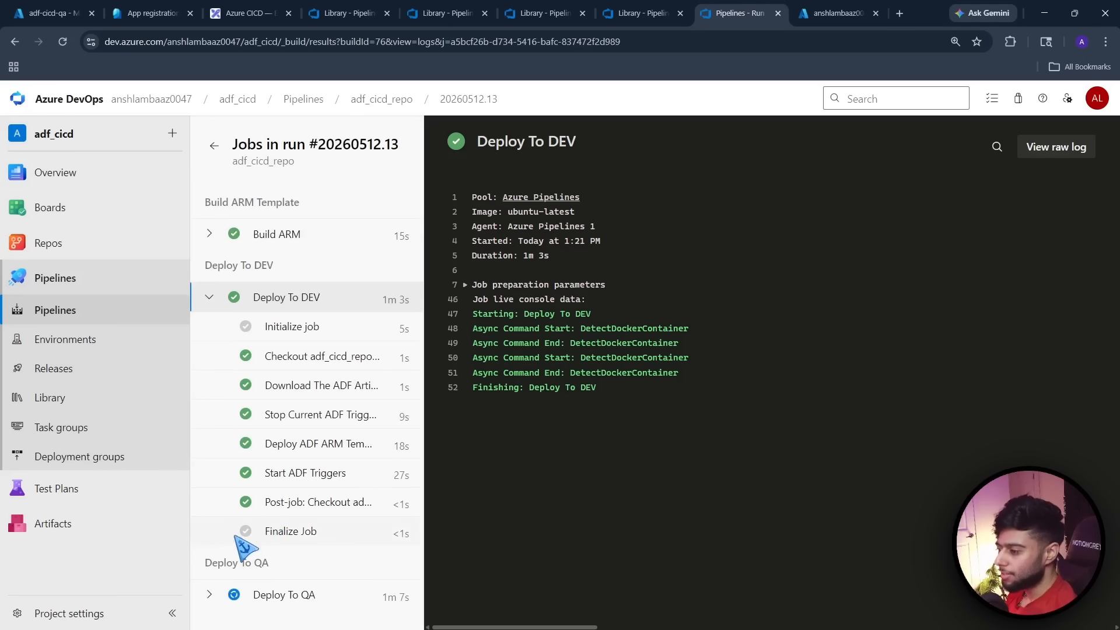
Review the Deploy To QA job's tasks, then switch to the Azure portal and launch the adfanshqa data factory's studio
{"action": "left_click", "coordinate": [209, 594]}
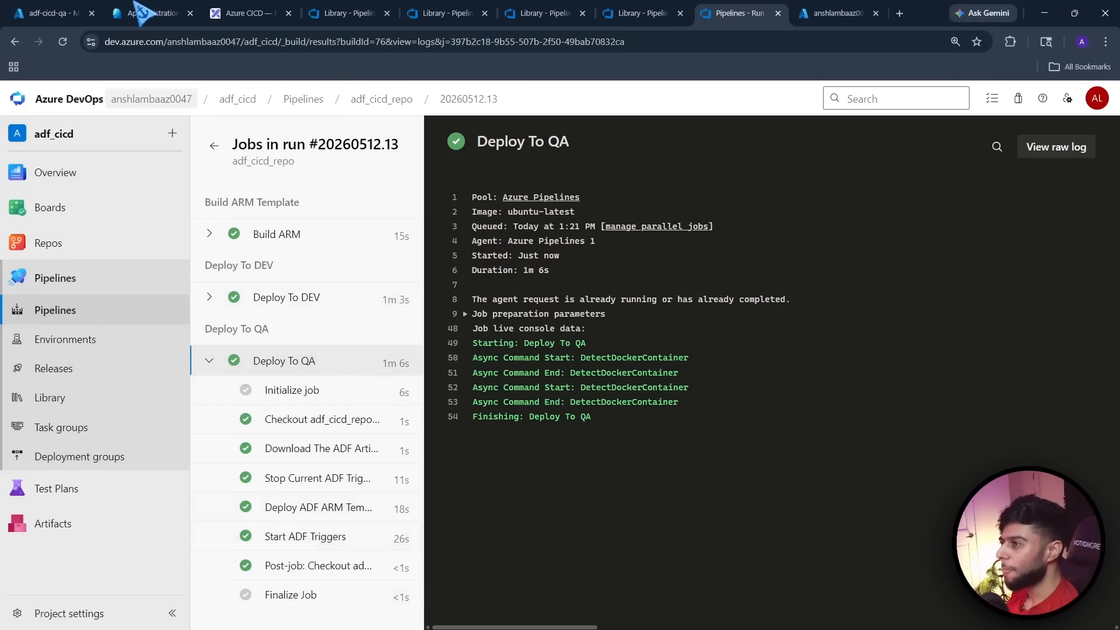
{"action": "left_click", "coordinate": [87, 13]}
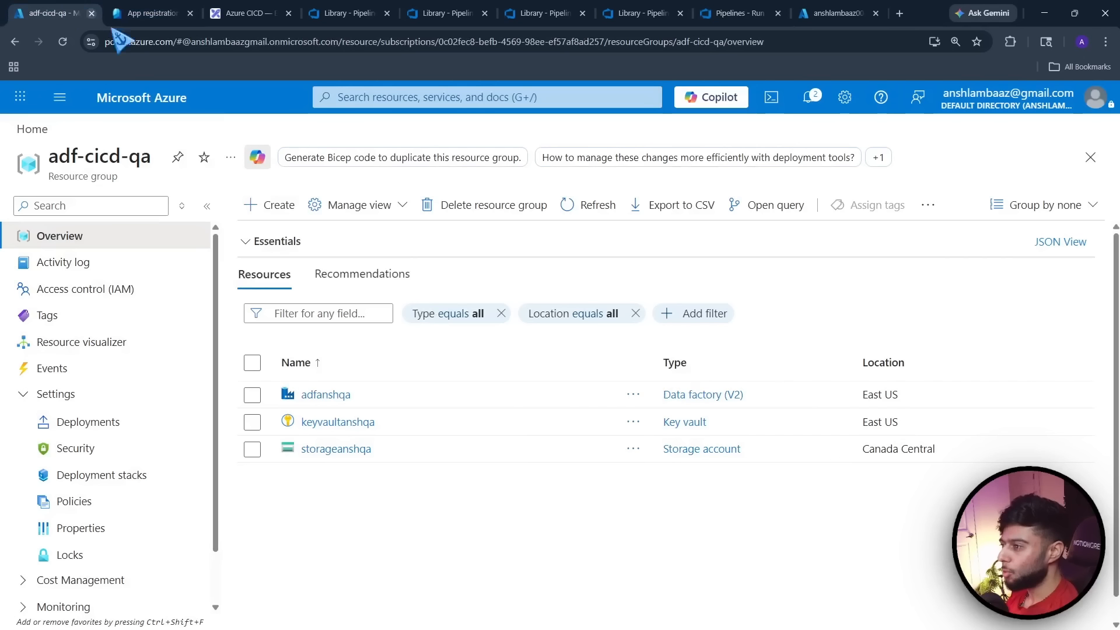
{"action": "left_click", "coordinate": [575, 217]}
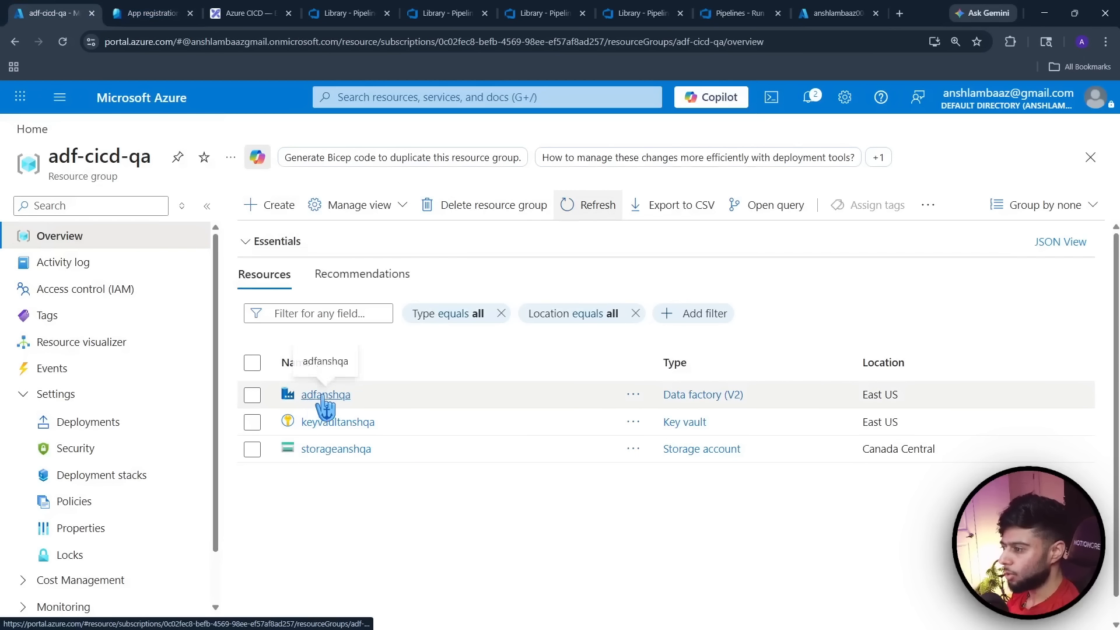
{"action": "left_click", "coordinate": [315, 397]}
{"action": "left_click", "coordinate": [575, 533]}
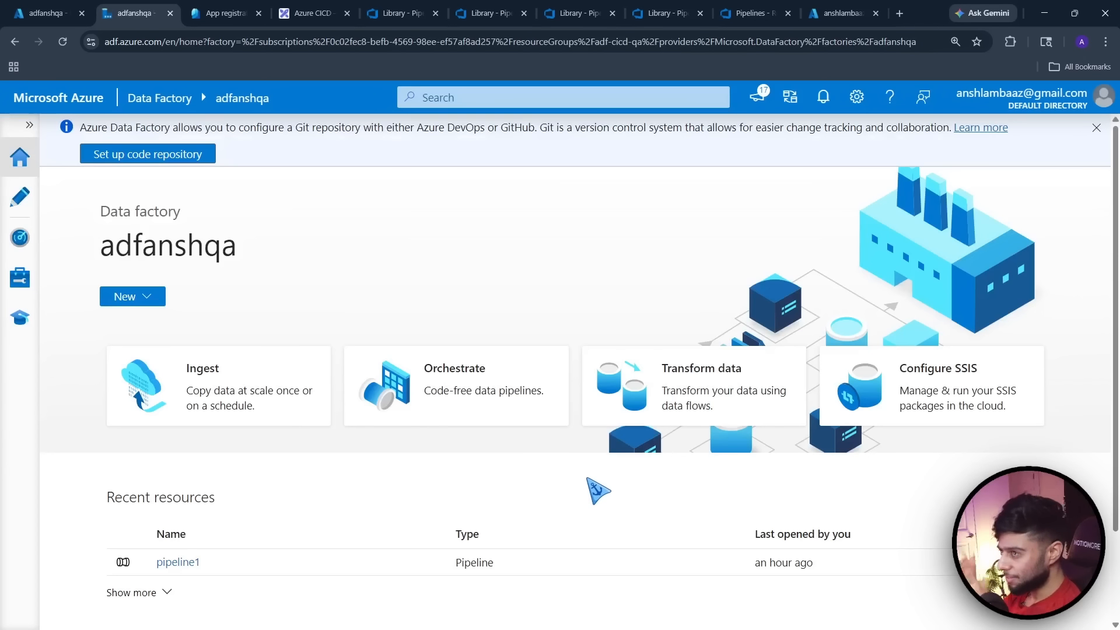
Open the deployed pipeline1 in adfanshqa's authoring view and inspect its activities and parameters
{"action": "left_click", "coordinate": [20, 197]}
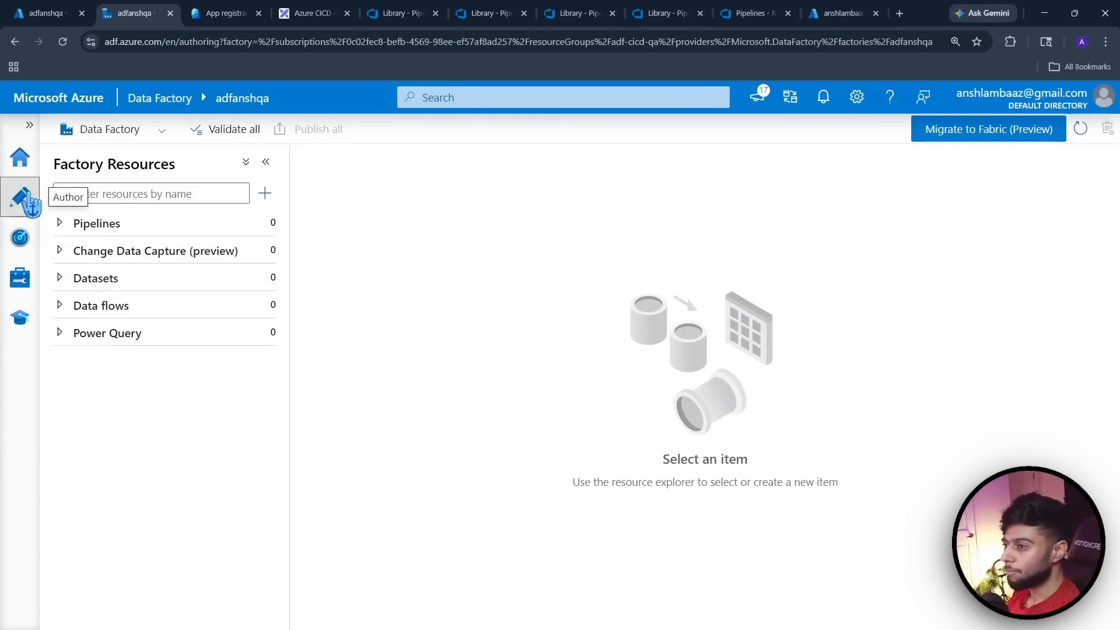
{"action": "left_click", "coordinate": [97, 225]}
{"action": "left_click", "coordinate": [124, 251]}
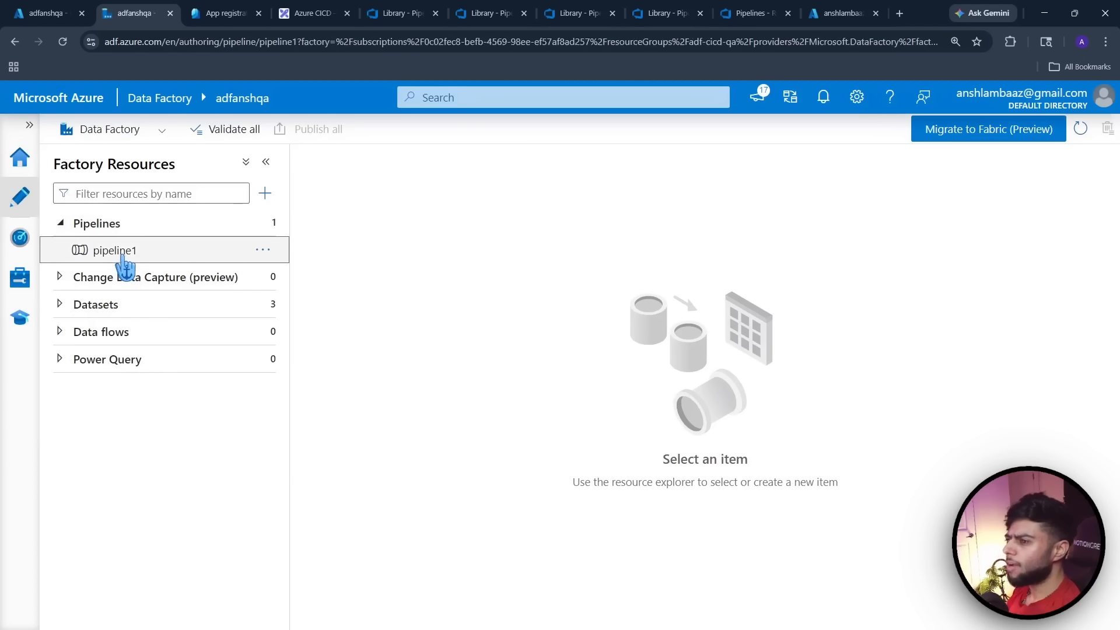
{"action": "left_click_drag", "start_coordinate": [785, 414], "coordinate": [775, 466]}
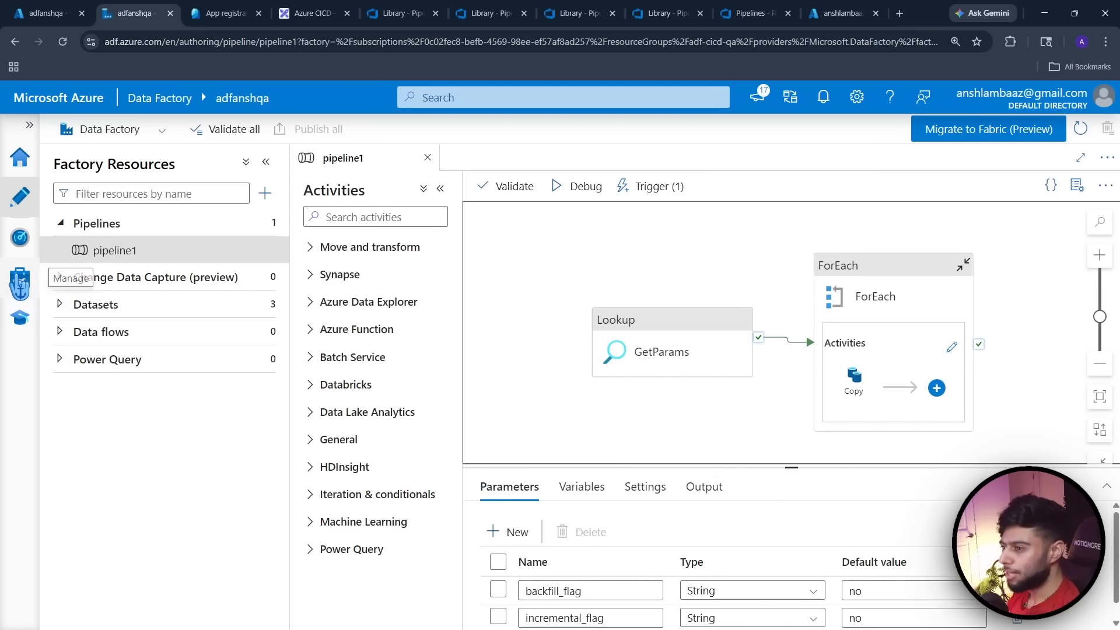
Check the URLs of the ls_adls and AzureKeyVault1 linked services in the QA factory, leaving both unmodified
{"action": "left_click", "coordinate": [20, 278]}
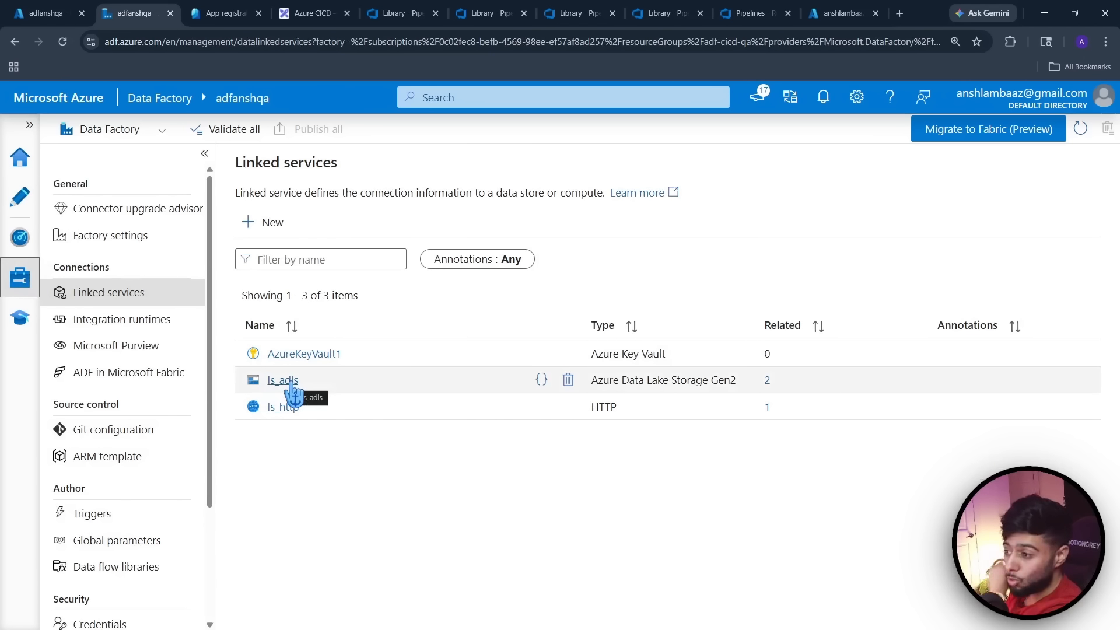
{"action": "left_click", "coordinate": [292, 383]}
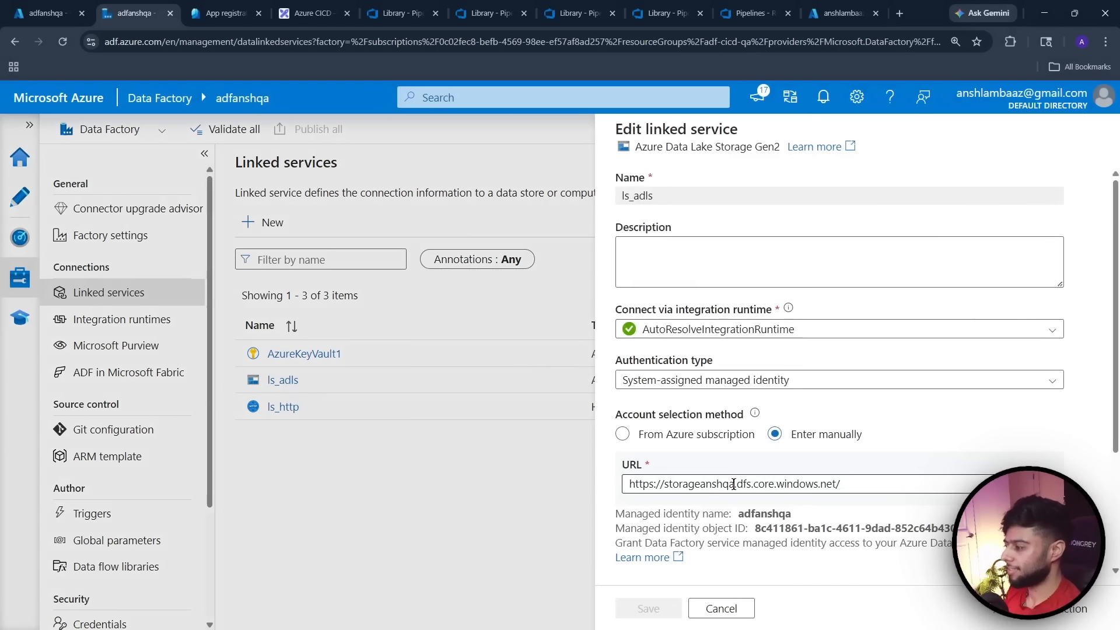
{"action": "left_click_drag", "start_coordinate": [734, 483], "coordinate": [724, 484]}
{"action": "left_click", "coordinate": [393, 489]}
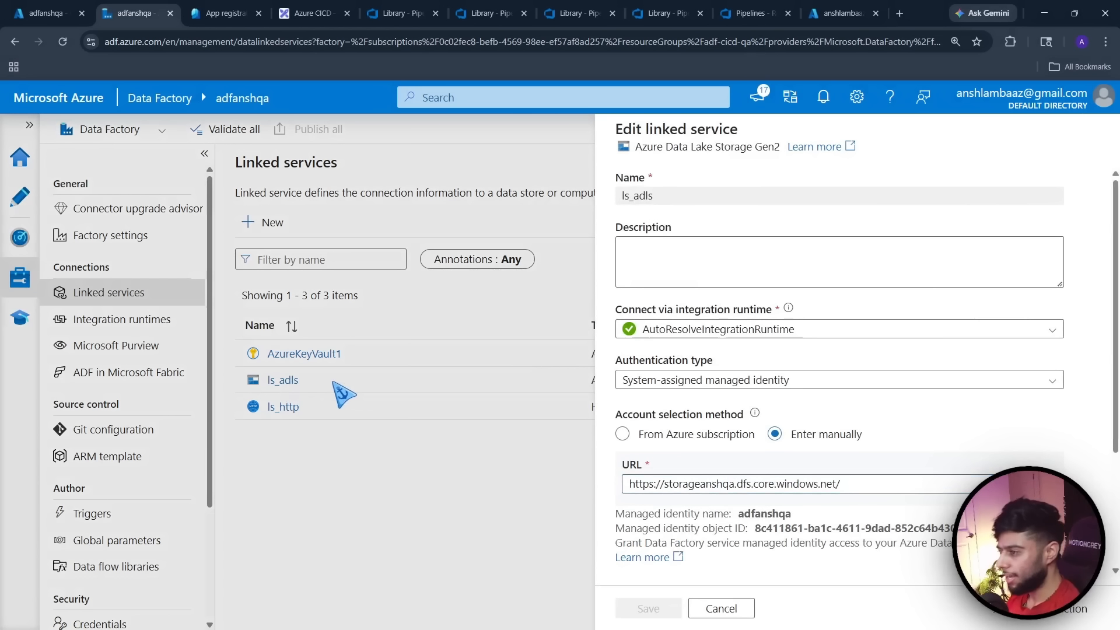
{"action": "left_click", "coordinate": [695, 613]}
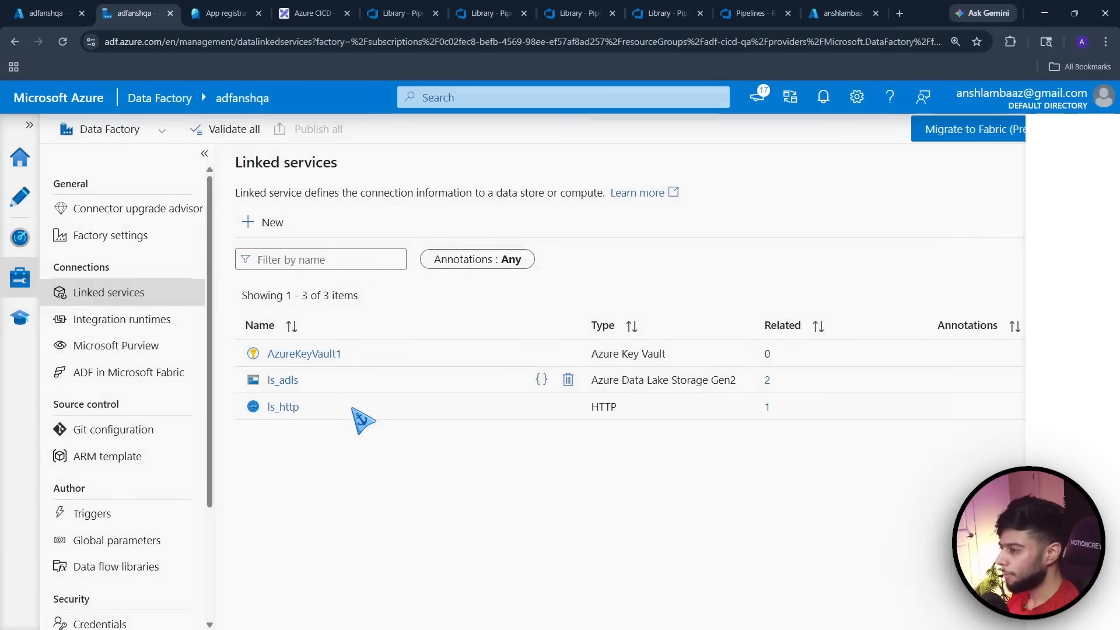
{"action": "left_click", "coordinate": [309, 354]}
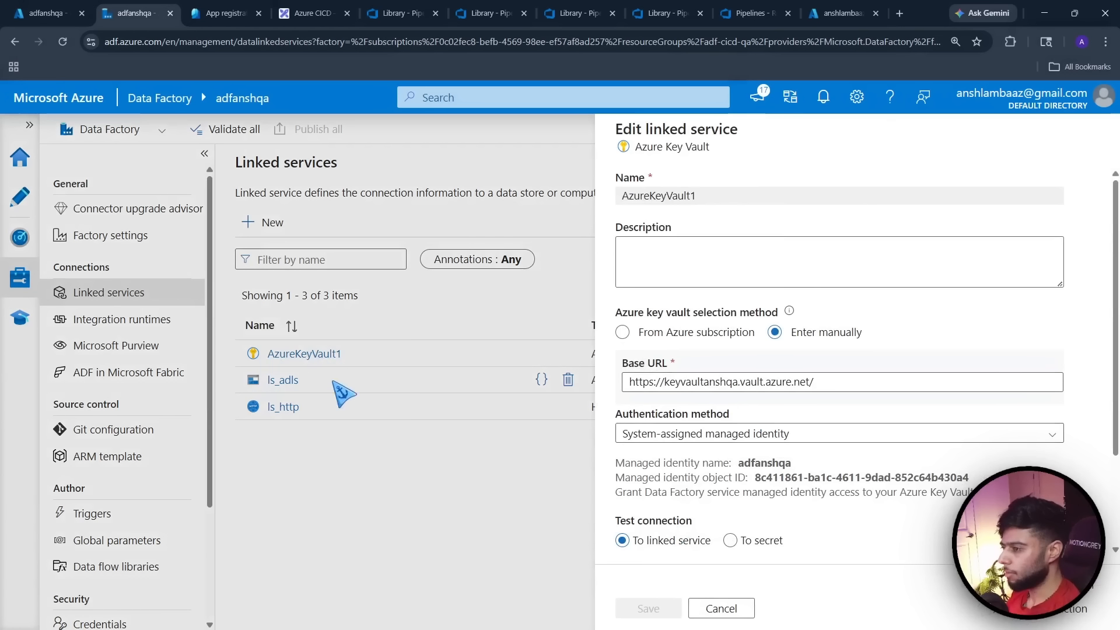
{"action": "left_click", "coordinate": [723, 608]}
{"action": "left_click", "coordinate": [283, 382]}
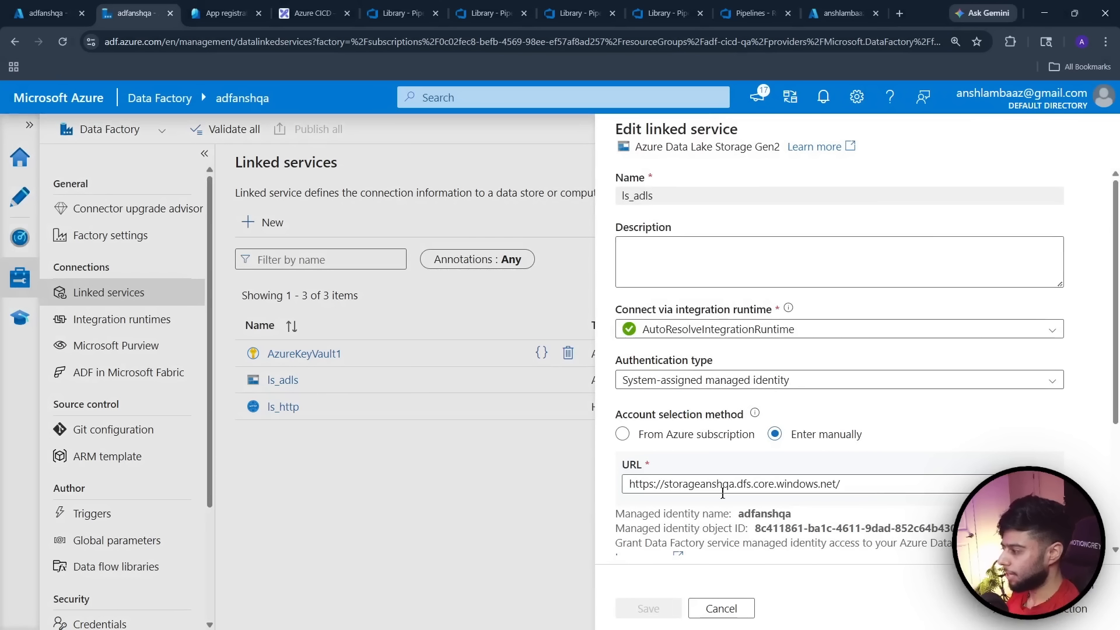
{"action": "left_click", "coordinate": [722, 608]}
Start a debug run of pipeline1 with backfill_flag and incremental_flag both at no
{"action": "left_click", "coordinate": [20, 196]}
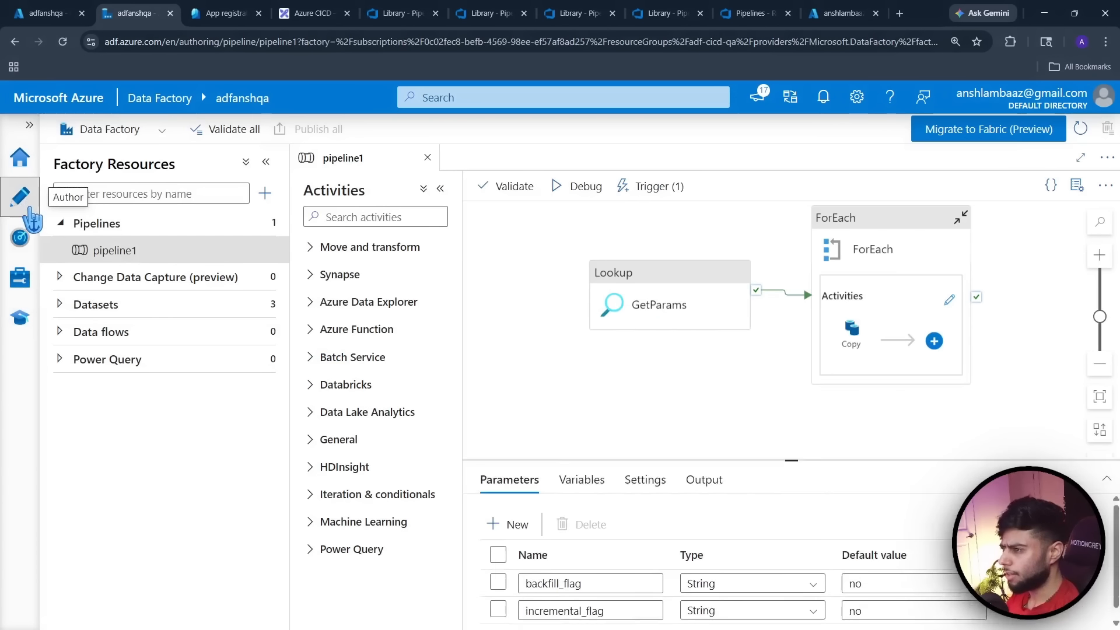
{"action": "left_click", "coordinate": [532, 187]}
{"action": "left_click", "coordinate": [563, 196]}
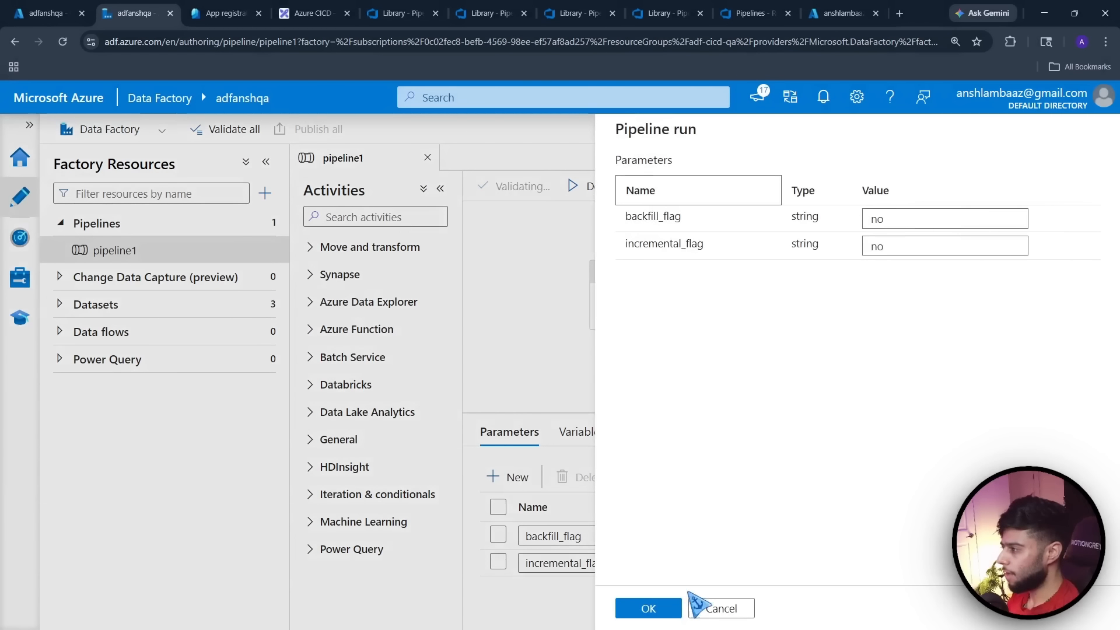
{"action": "left_click", "coordinate": [647, 608]}
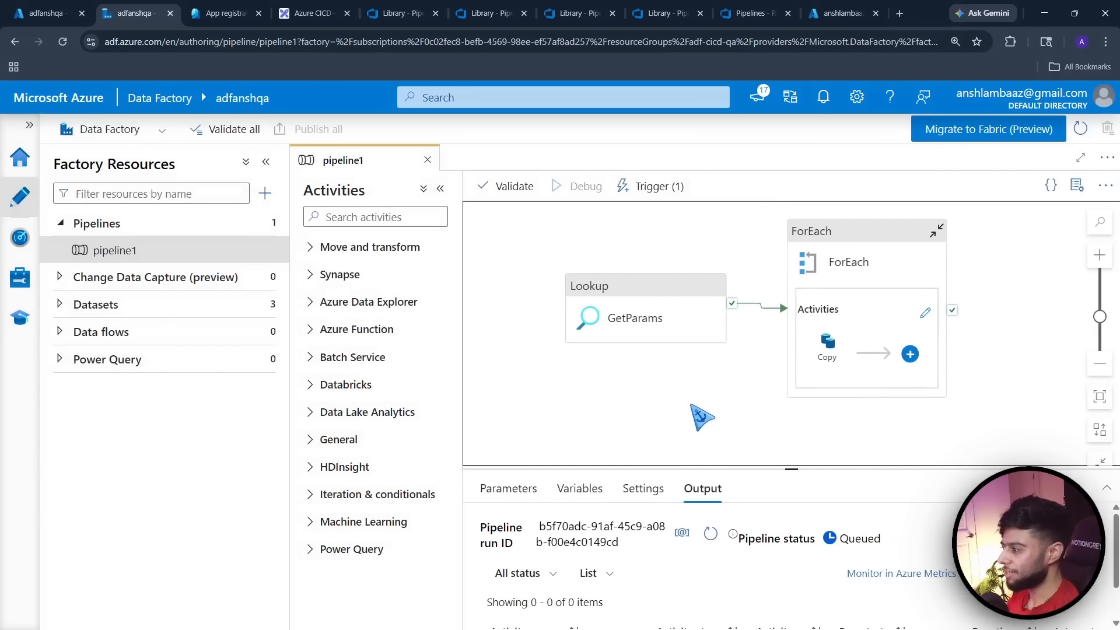
Enlarge the debug run's output area and refresh it repeatedly to follow the pipeline and activity status
{"action": "left_click_drag", "start_coordinate": [791, 469], "coordinate": [791, 328]}
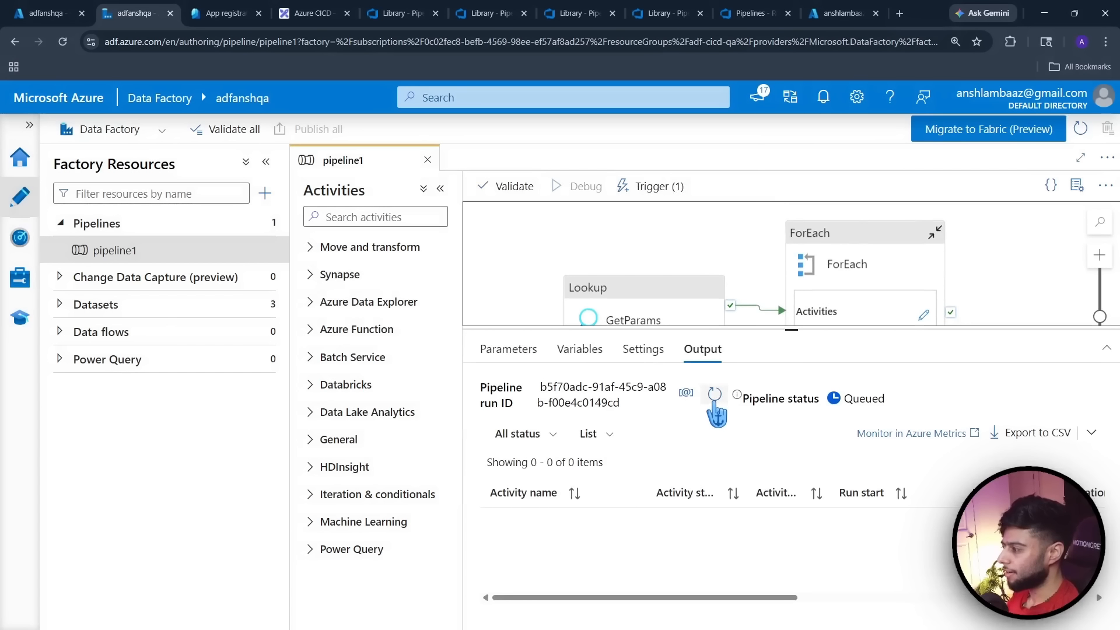
{"action": "left_click", "coordinate": [714, 395]}
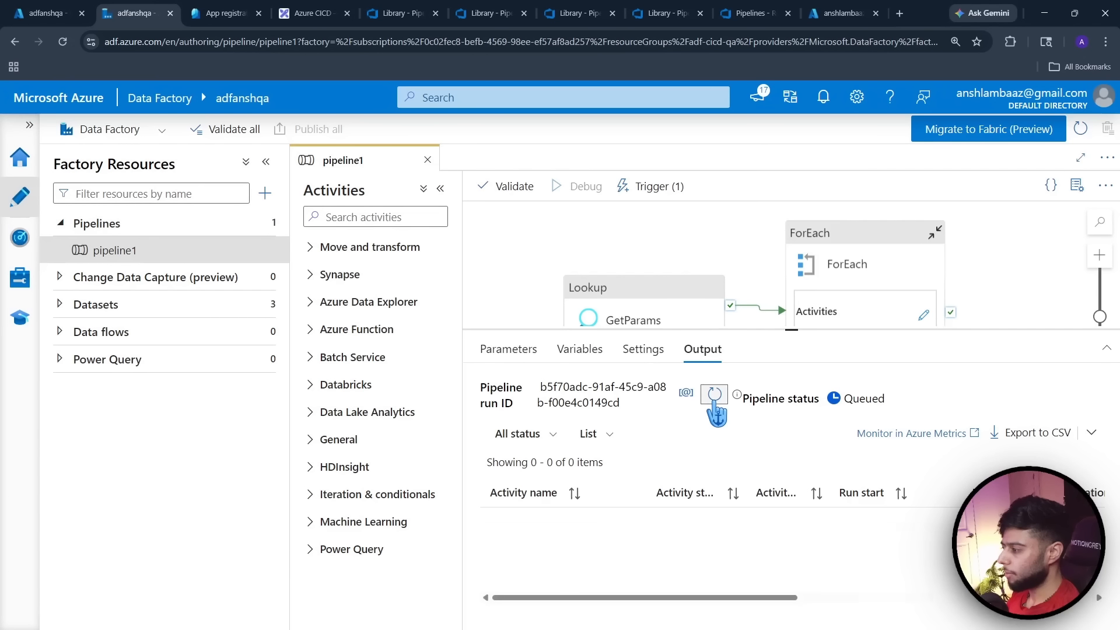
{"action": "left_click", "coordinate": [714, 401]}
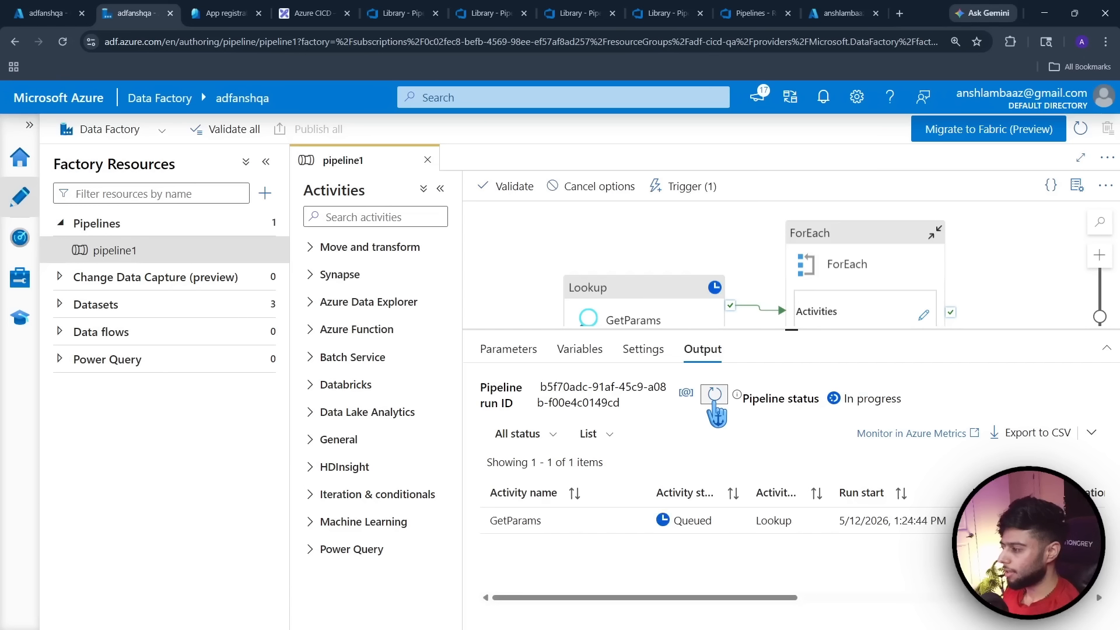
{"action": "left_click", "coordinate": [714, 403]}
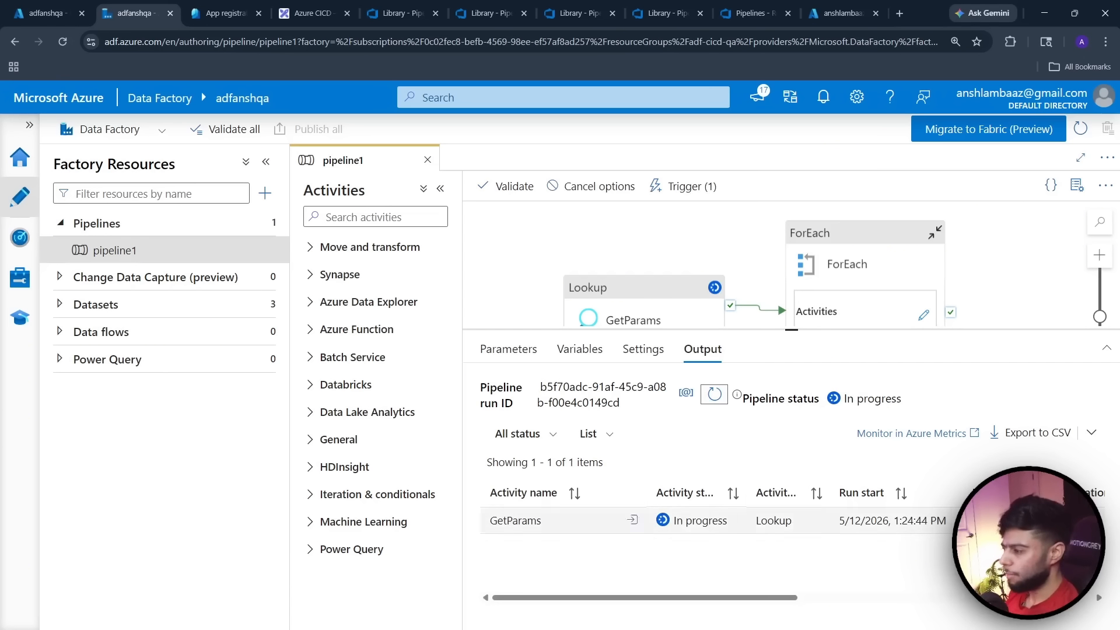
Switch to the Azure CICD Excalidraw diagram and examine the ADF DEV to QA to PROD flow with its approval gate
{"action": "left_click", "coordinate": [315, 14]}
{"action": "left_click", "coordinate": [886, 422]}
{"action": "left_click_drag", "start_coordinate": [938, 455], "coordinate": [752, 625]}
{"action": "left_click_drag", "start_coordinate": [565, 124], "coordinate": [464, 623]}
{"action": "left_click_drag", "start_coordinate": [726, 437], "coordinate": [507, 522]}
{"action": "left_click_drag", "start_coordinate": [713, 522], "coordinate": [512, 585]}
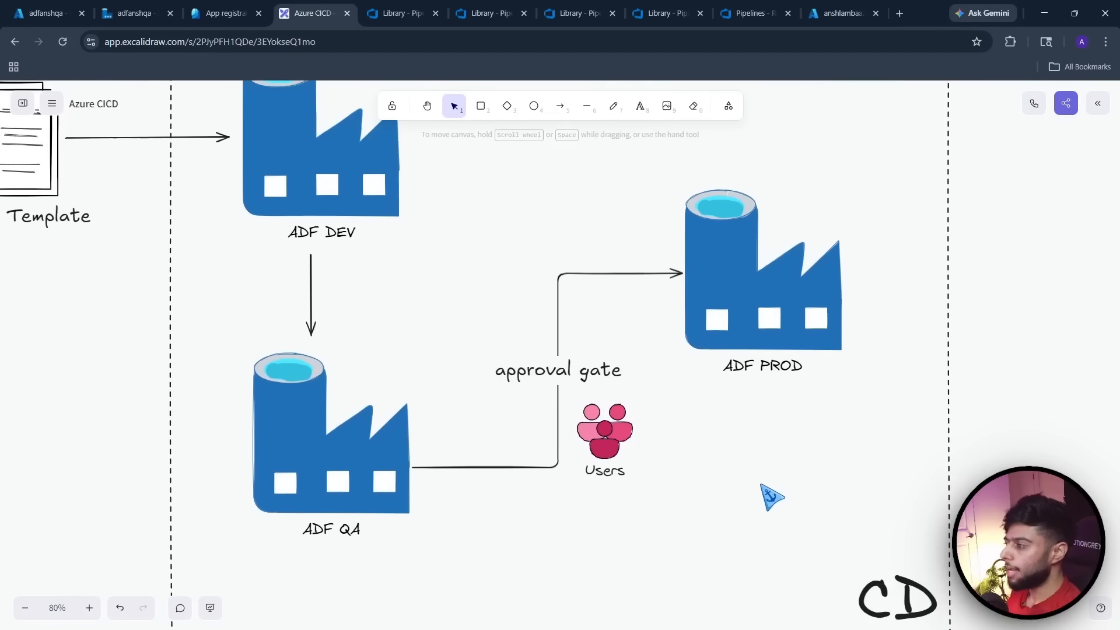
{"action": "scroll", "coordinate": [770, 495], "scroll_direction": "down", "scroll_amount": 1}
{"action": "scroll", "coordinate": [768, 487], "scroll_direction": "up", "scroll_amount": 1}
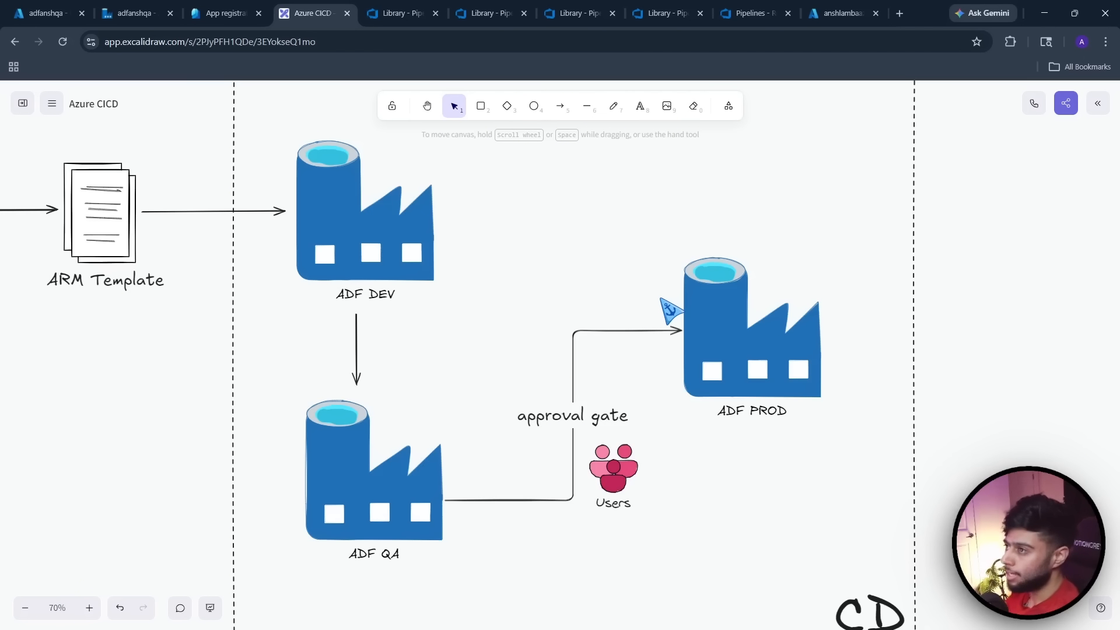
Return to pipeline1 in the adfanshqa data factory and read the error details of the failed GetParams activity
{"action": "left_click", "coordinate": [116, 12]}
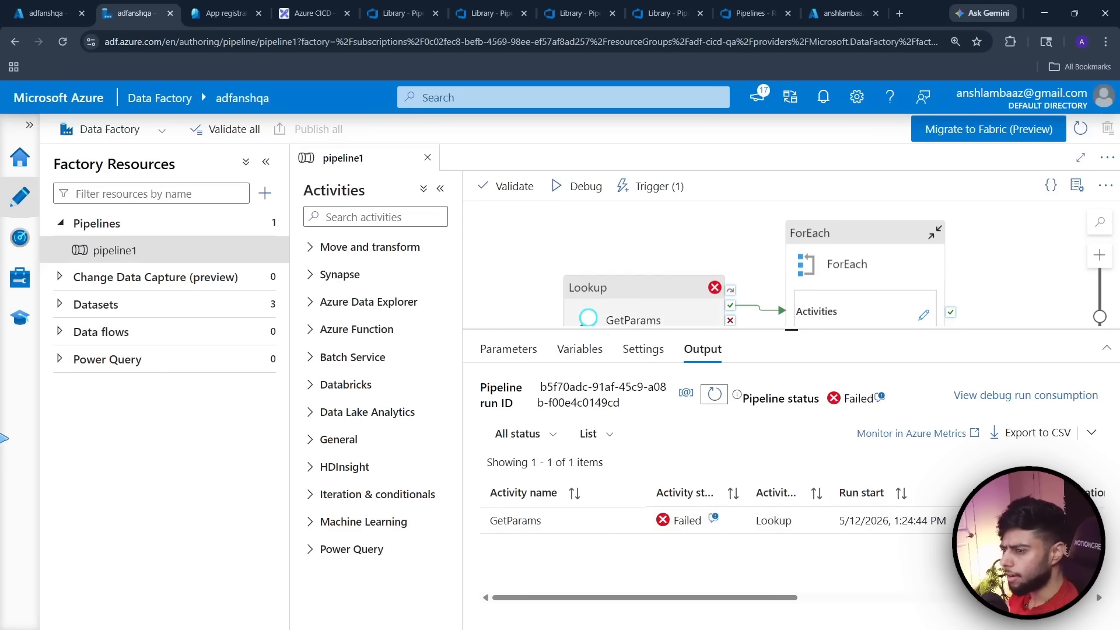
{"action": "left_click", "coordinate": [713, 518]}
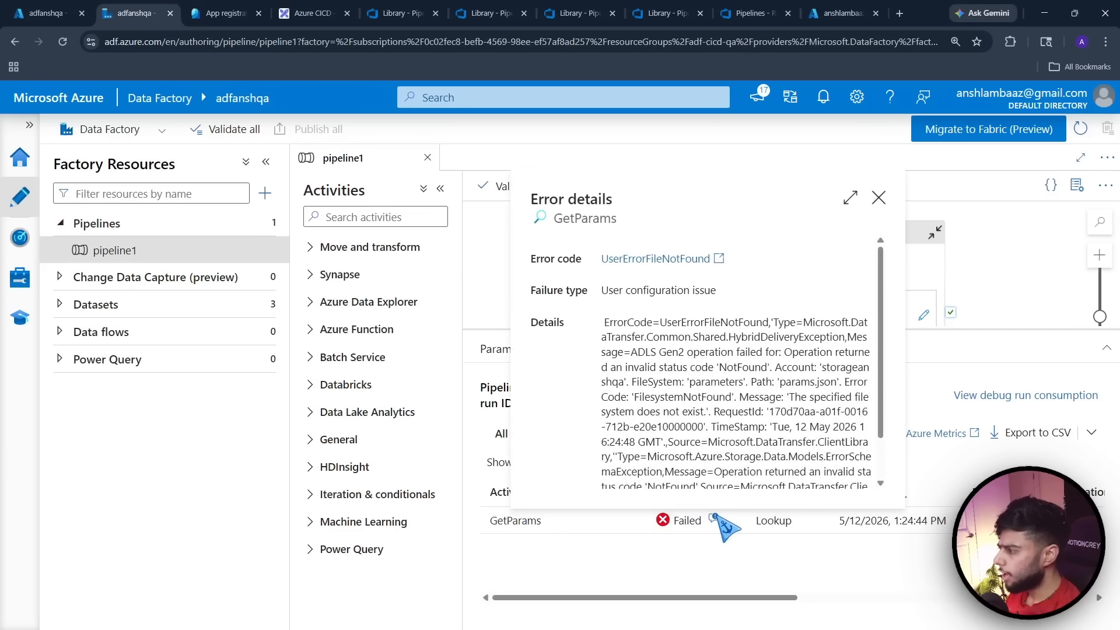
{"action": "mouse_move", "coordinate": [800, 397]}
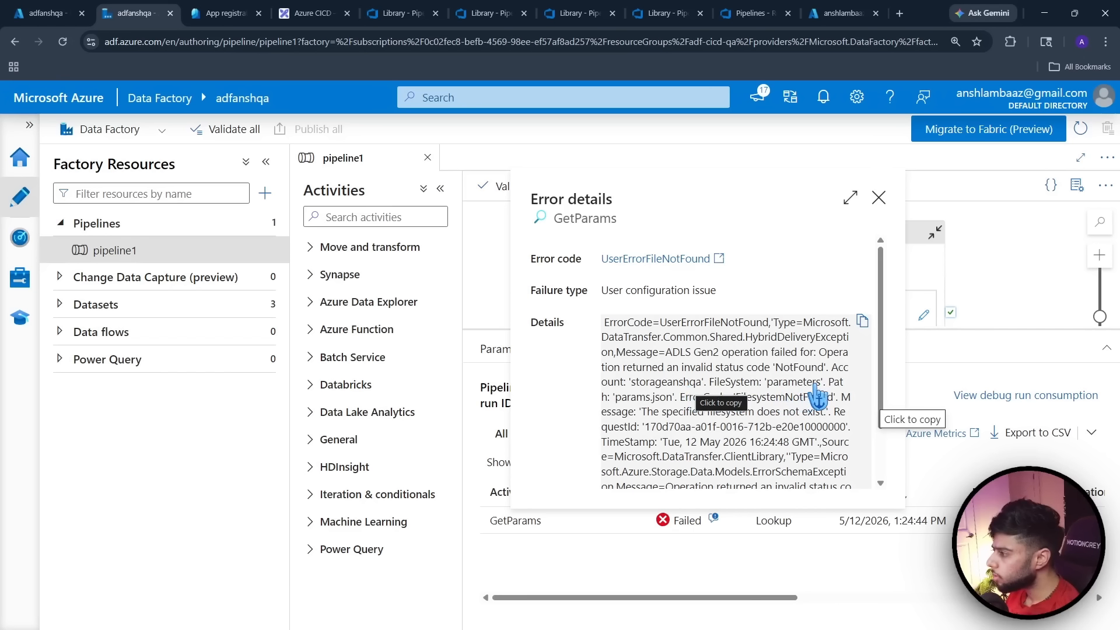
{"action": "scroll", "coordinate": [788, 452], "scroll_direction": "down", "scroll_amount": 2}
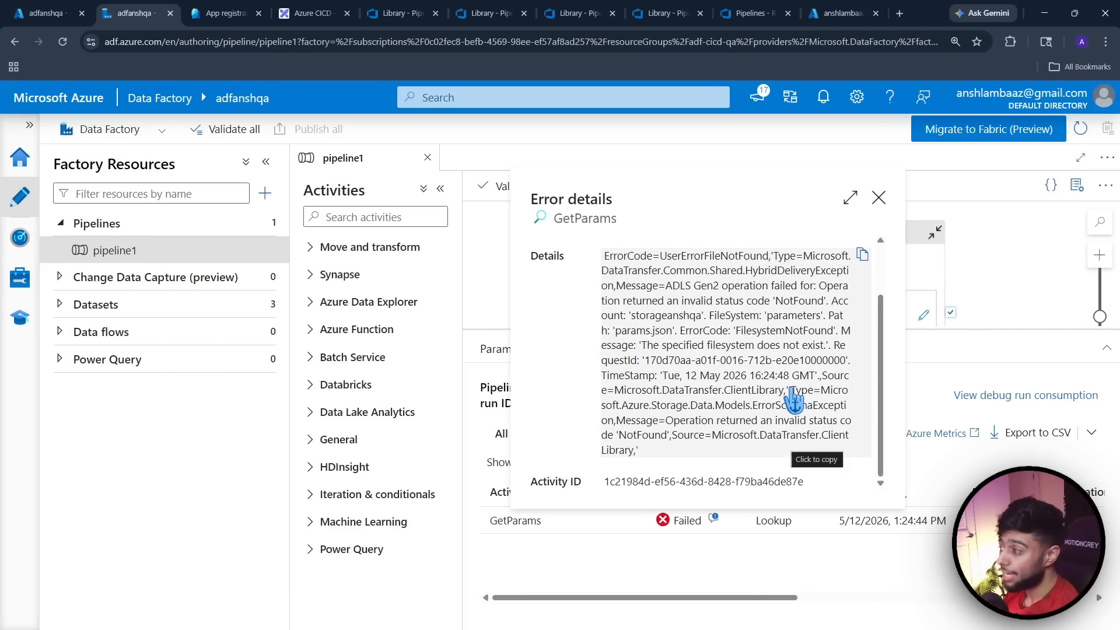
{"action": "scroll", "coordinate": [791, 419], "scroll_direction": "up", "scroll_amount": 2}
{"action": "left_click", "coordinate": [878, 198]}
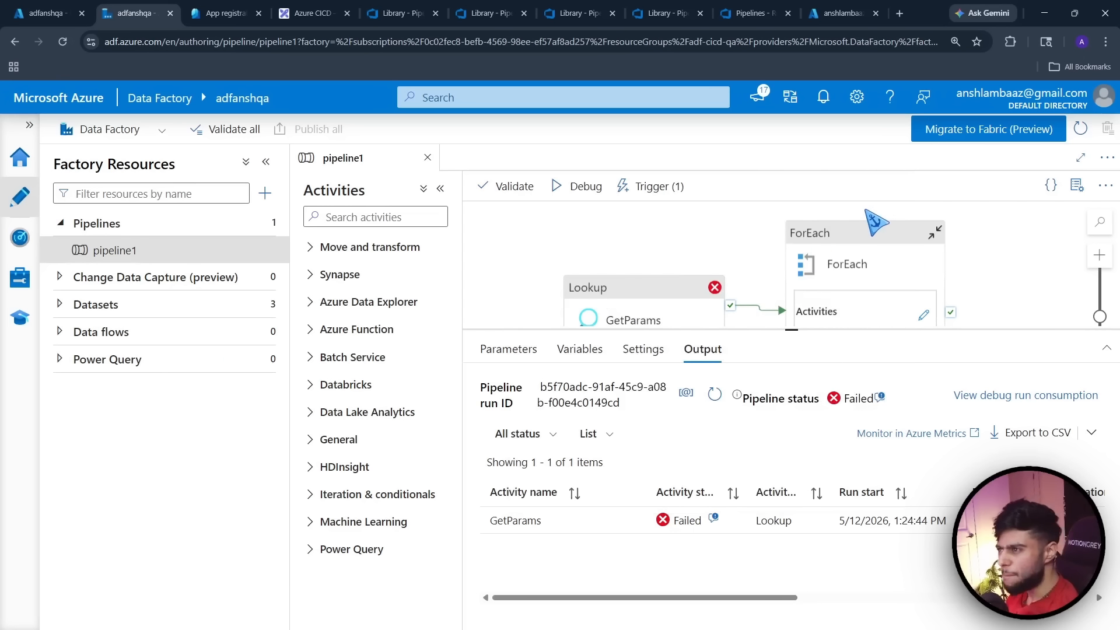
Switch to the Azure portal and show the containers of the storageanshqa storage account in the adf-cicd-qa resource group
{"action": "left_click", "coordinate": [66, 5]}
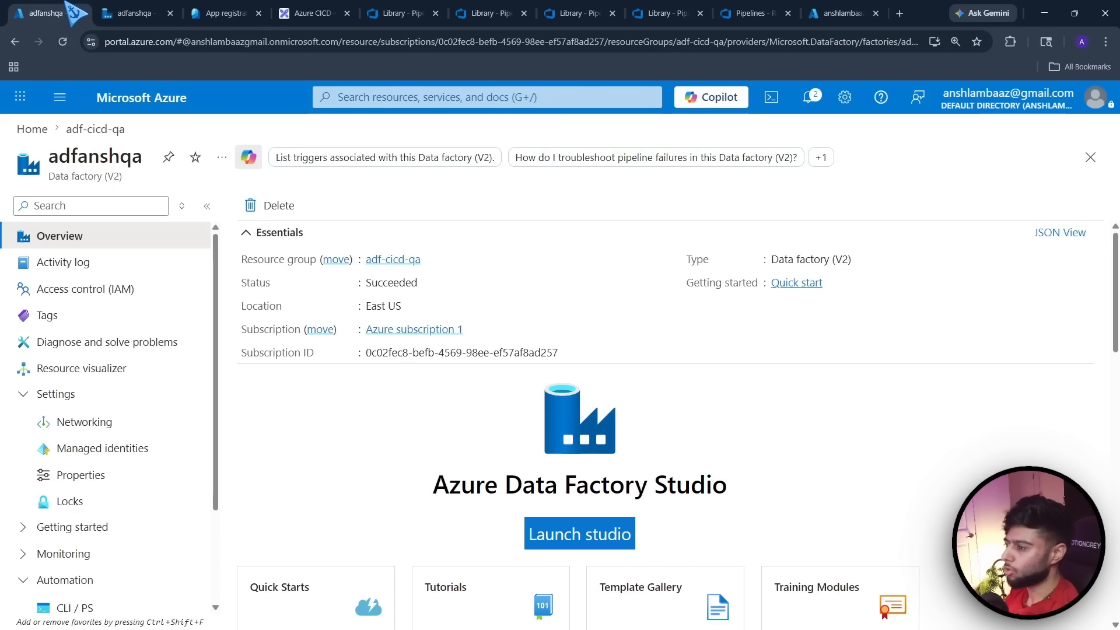
{"action": "left_click", "coordinate": [94, 130]}
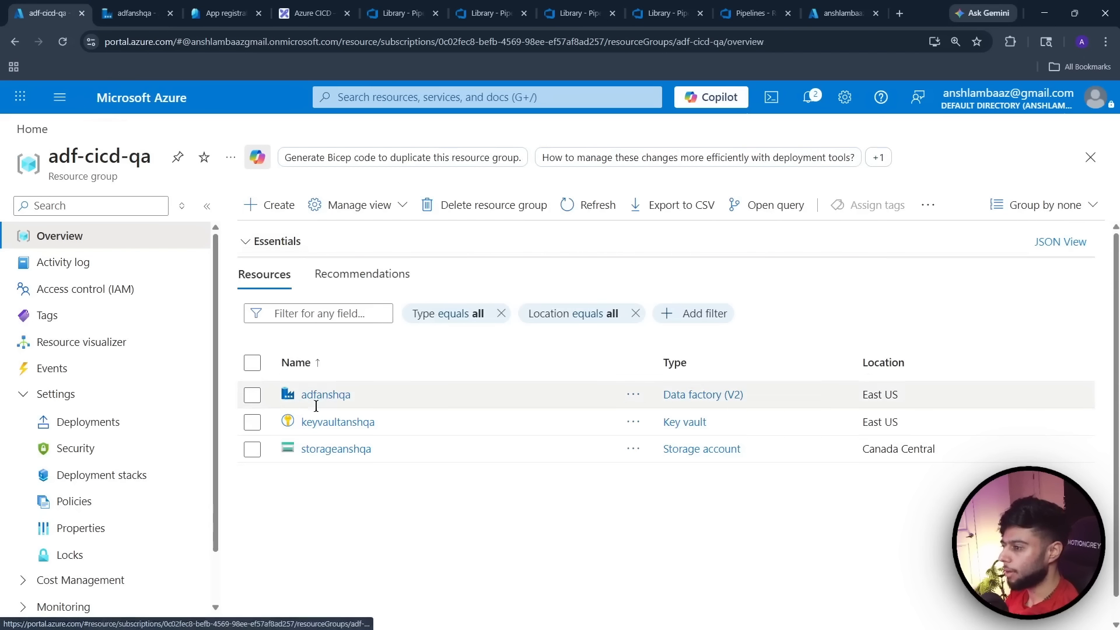
{"action": "left_click", "coordinate": [325, 450]}
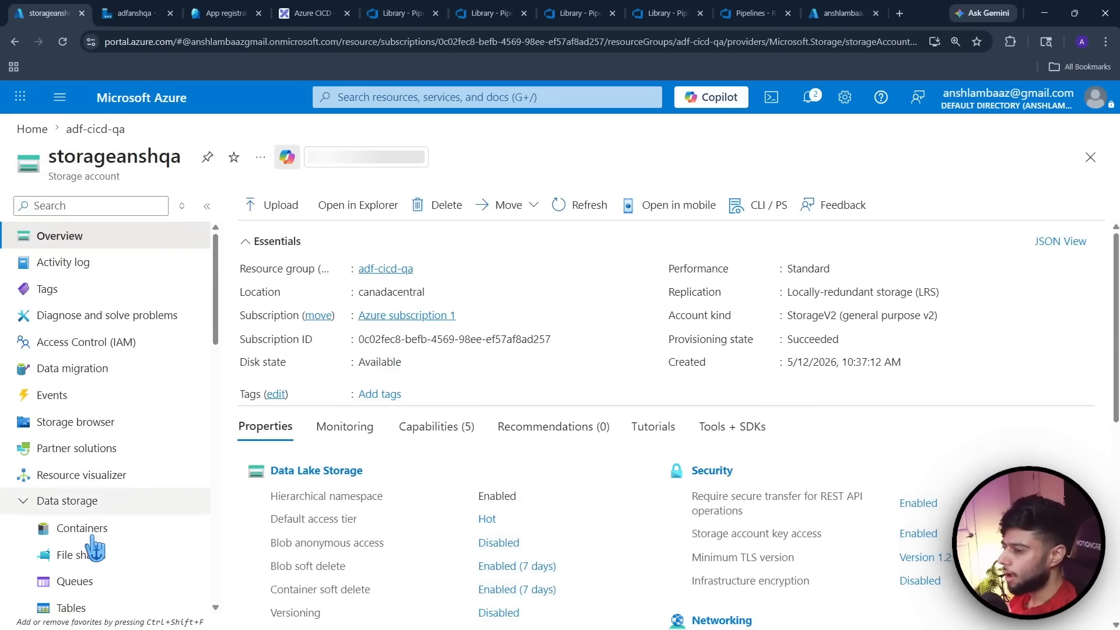
{"action": "left_click", "coordinate": [83, 530]}
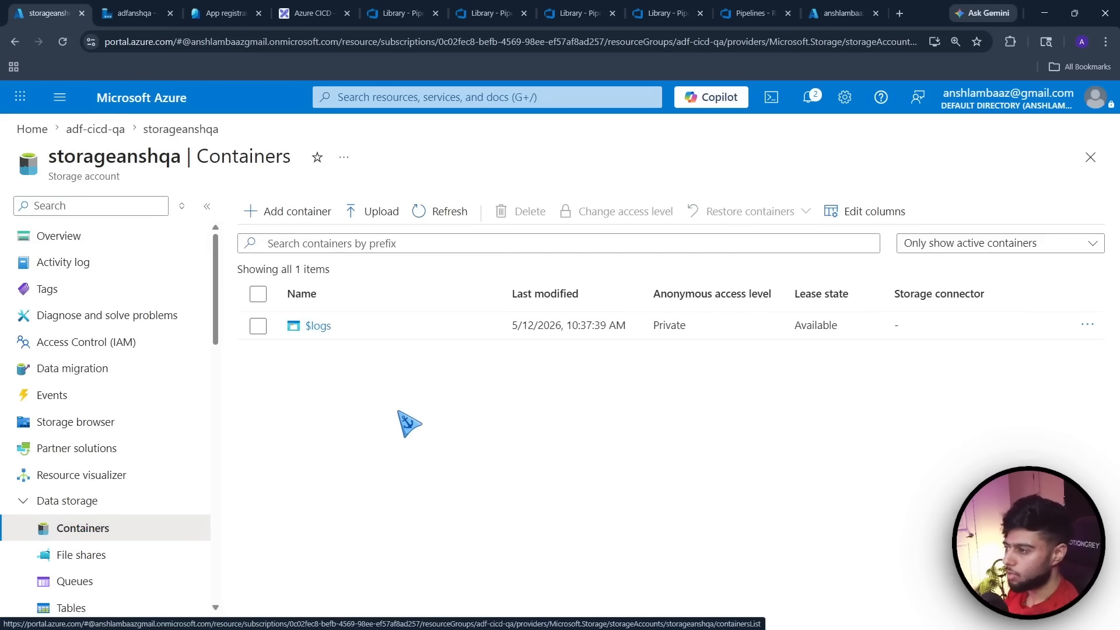
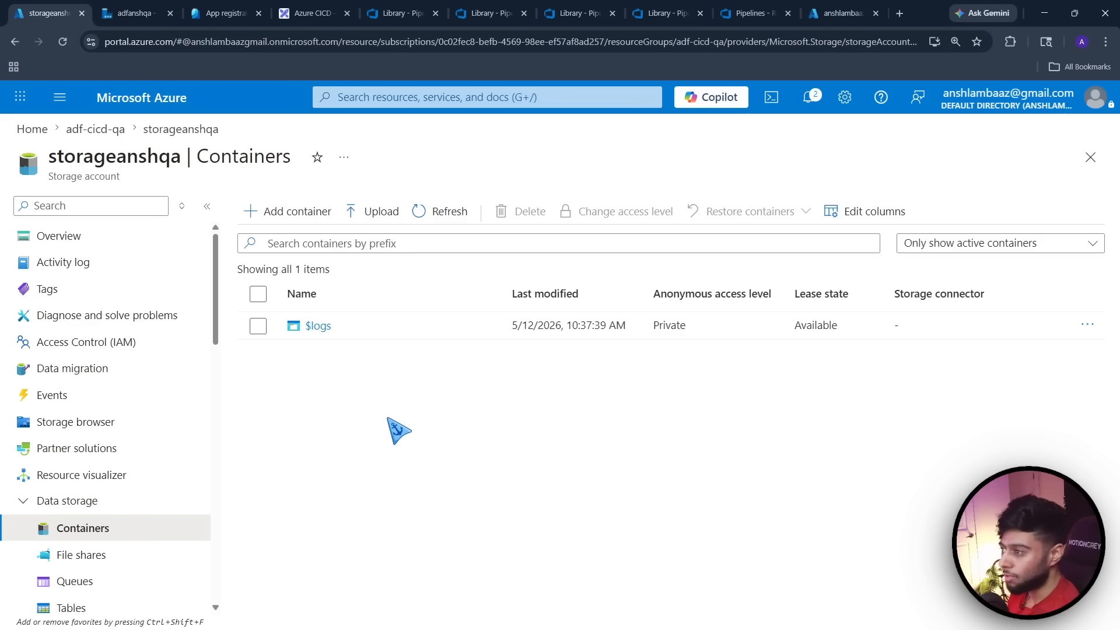
{"action": "left_click", "coordinate": [359, 213]}
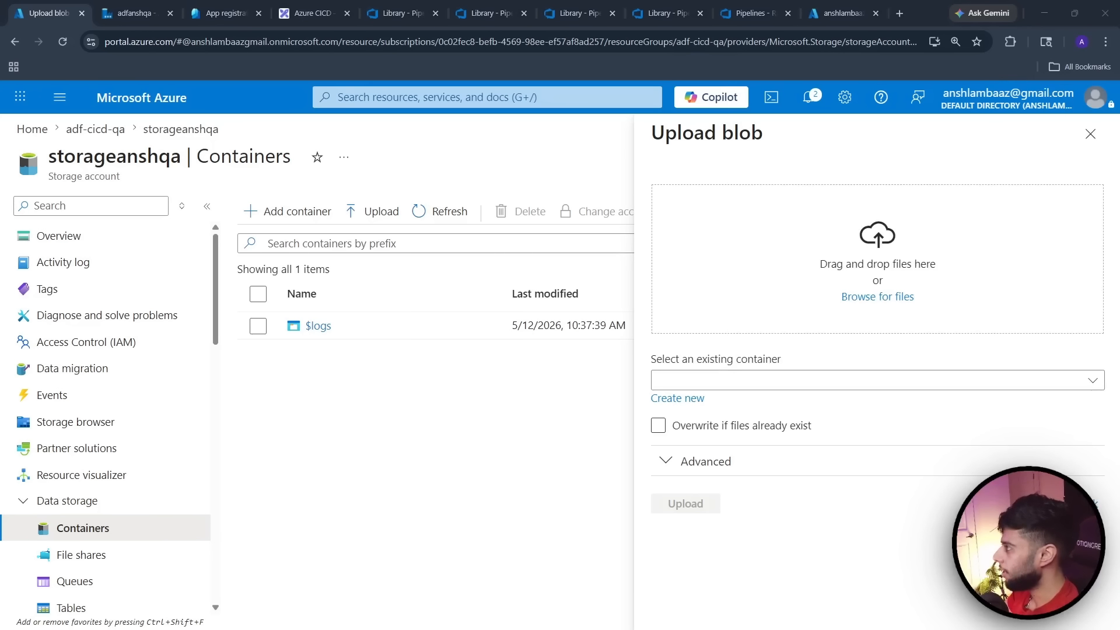
{"action": "left_click_drag", "start_coordinate": [868, 292], "coordinate": [881, 315]}
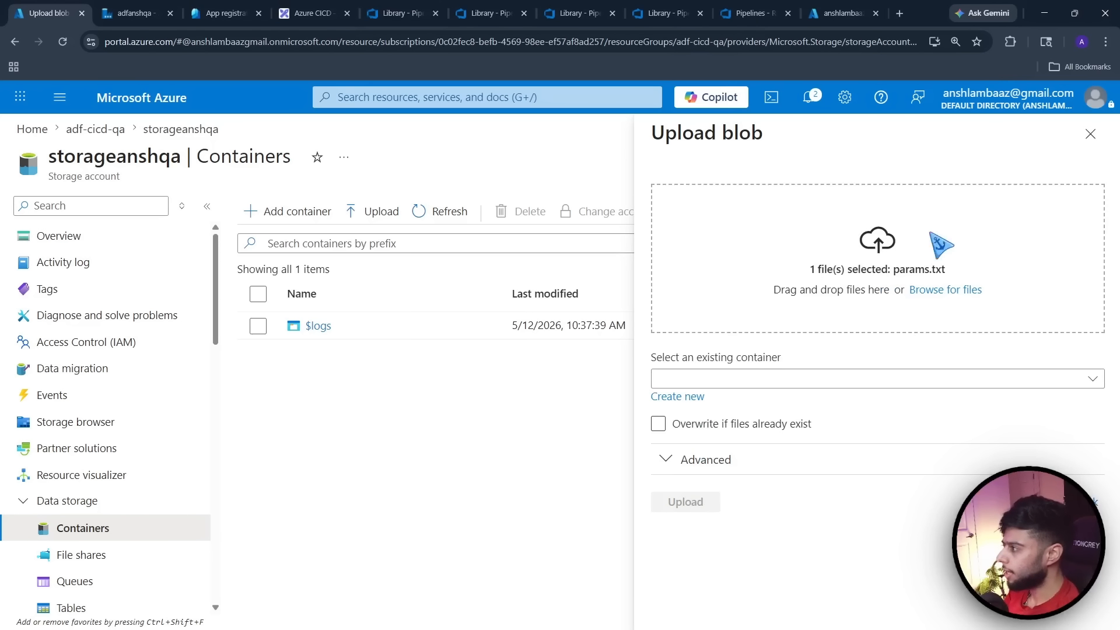
{"action": "left_click", "coordinate": [1091, 140]}
Create a container named parameters in the storageanshqa storage account
{"action": "left_click", "coordinate": [289, 212]}
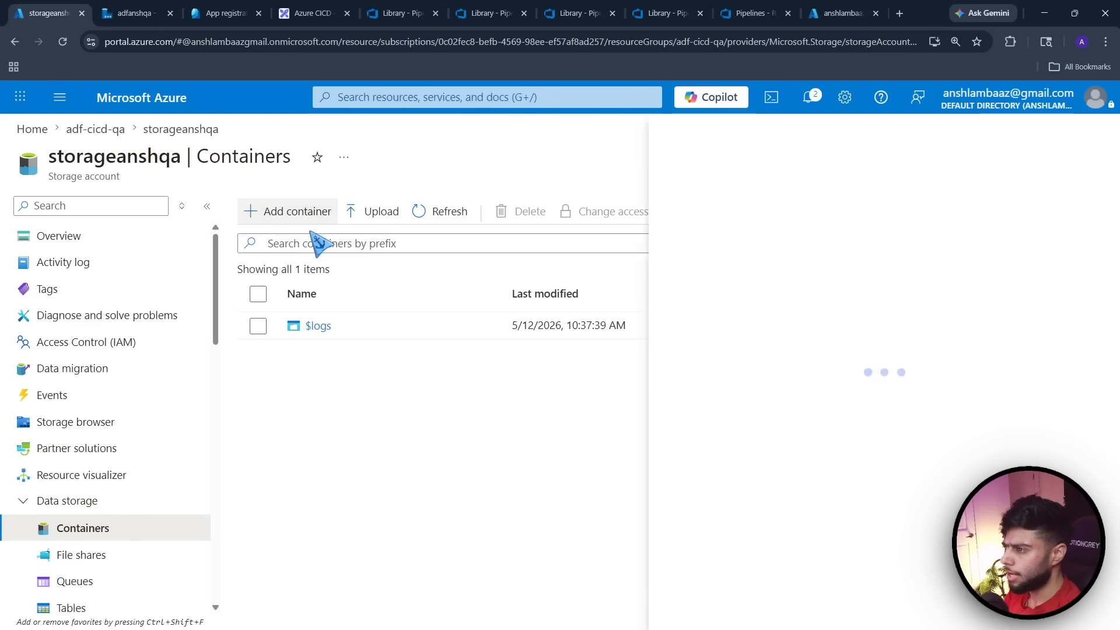
{"action": "left_click", "coordinate": [909, 207]}
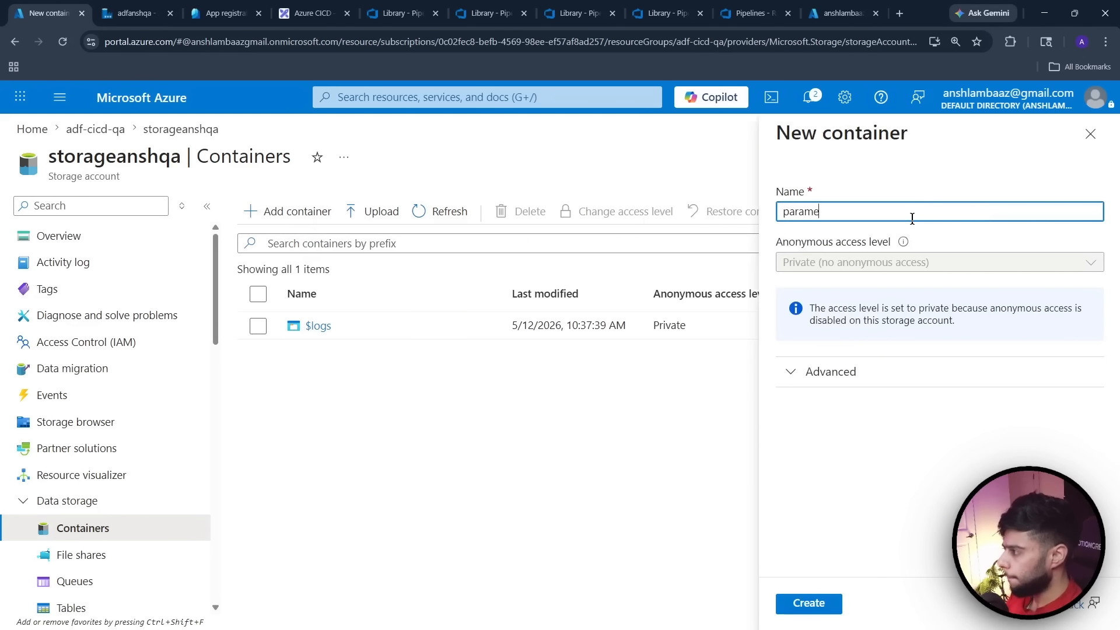
{"action": "left_click", "coordinate": [806, 602]}
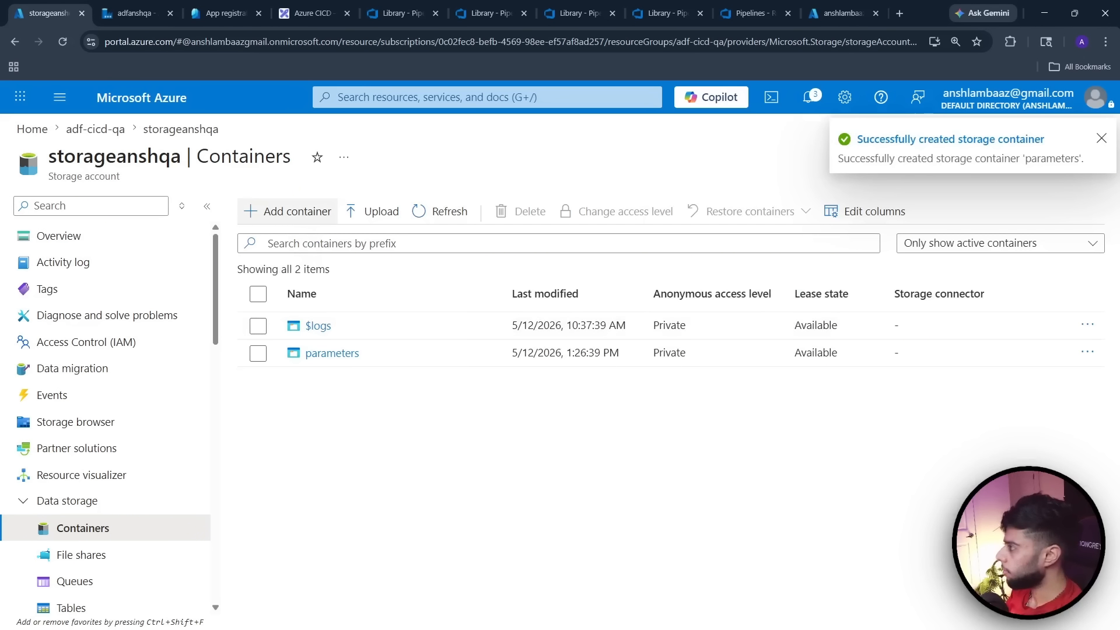
Upload the file params.txt to the parameters container of storageanshqa
{"action": "left_click", "coordinate": [331, 355]}
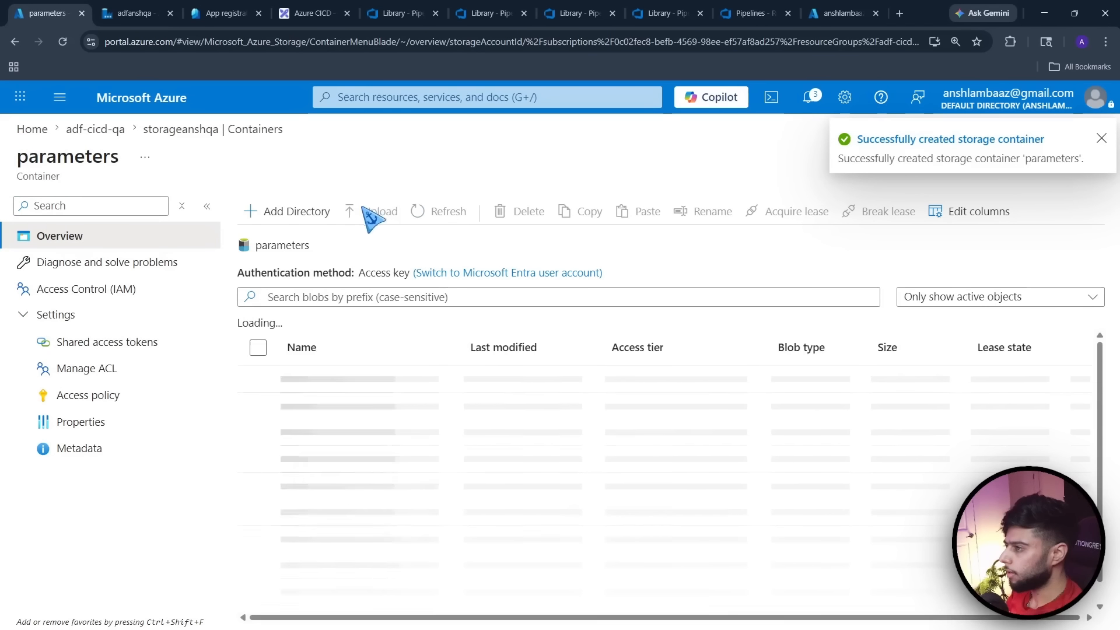
{"action": "left_click", "coordinate": [353, 211]}
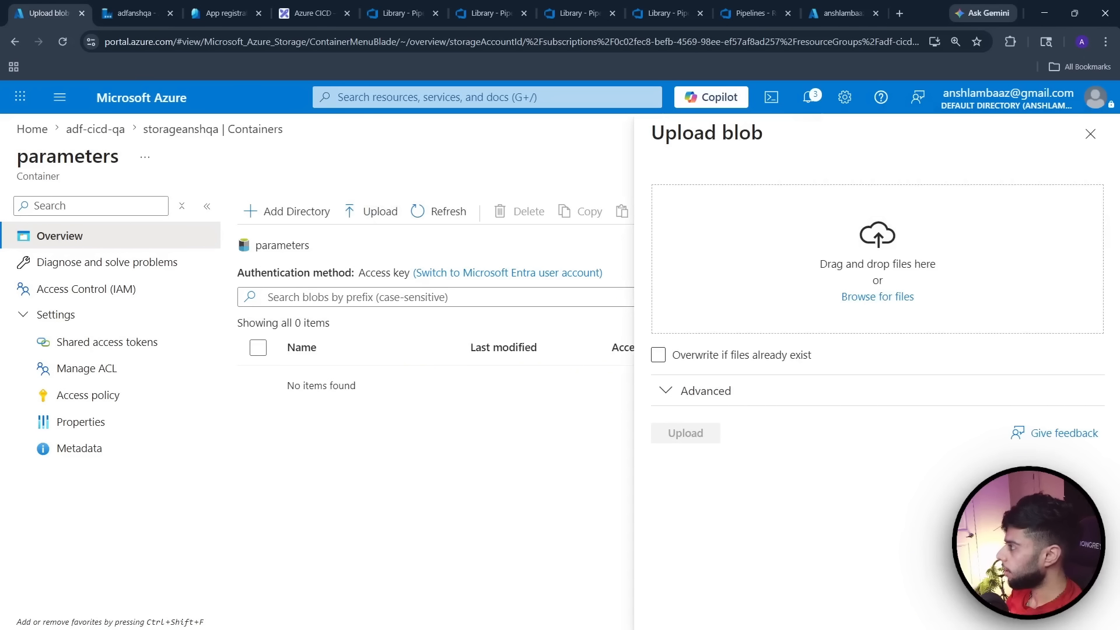
{"action": "left_click_drag", "start_coordinate": [444, 6], "coordinate": [898, 274]}
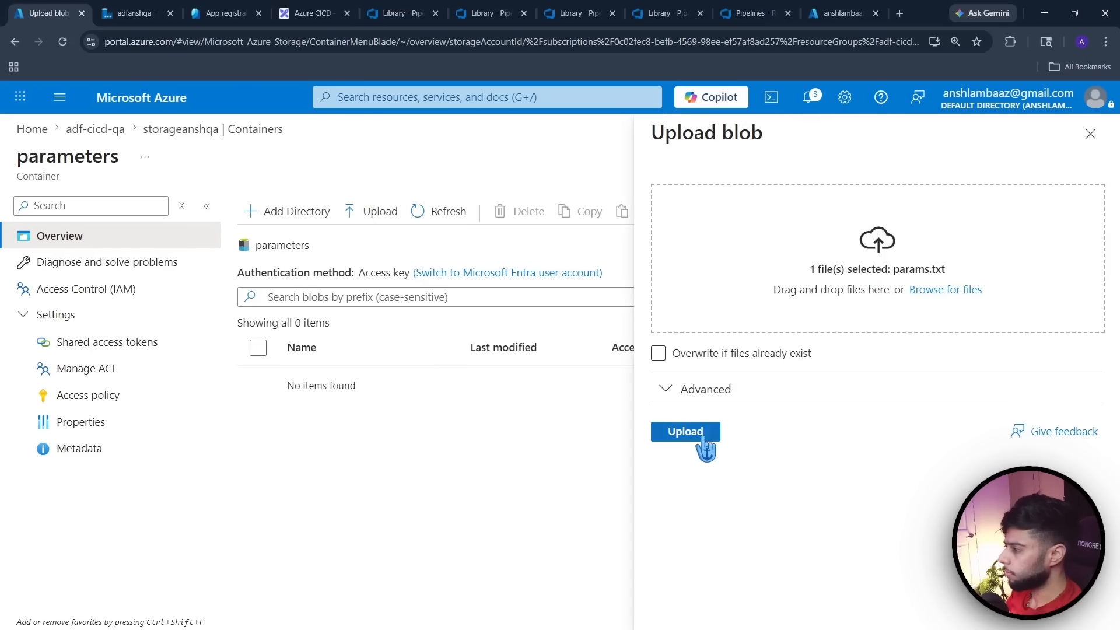
{"action": "left_click", "coordinate": [700, 437]}
{"action": "left_click", "coordinate": [278, 211]}
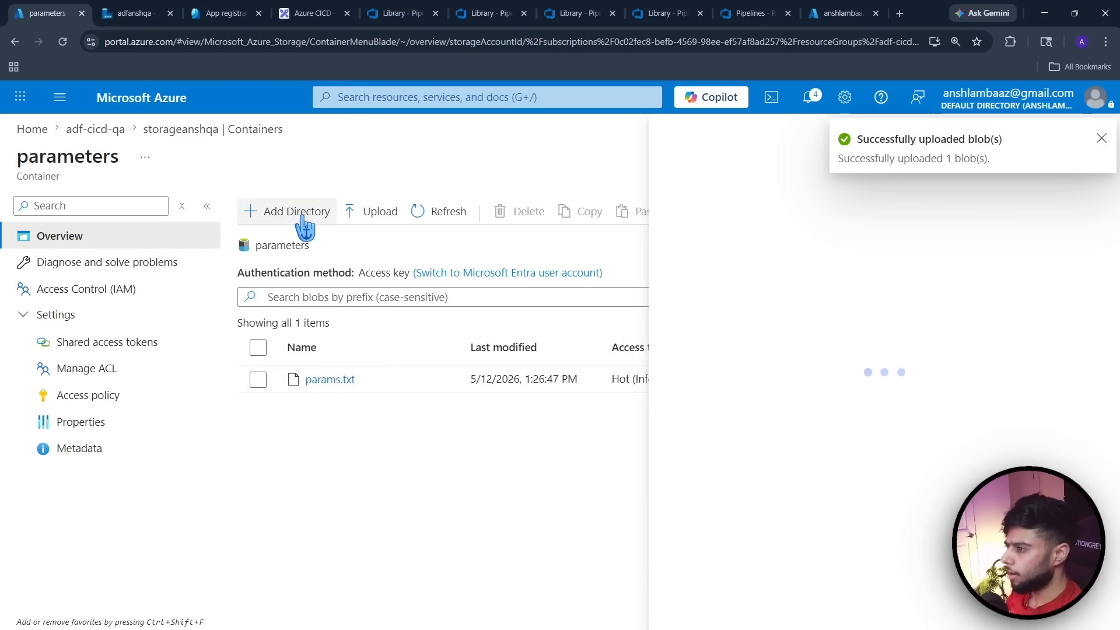
{"action": "left_click", "coordinate": [1101, 140]}
{"action": "left_click", "coordinate": [1087, 130]}
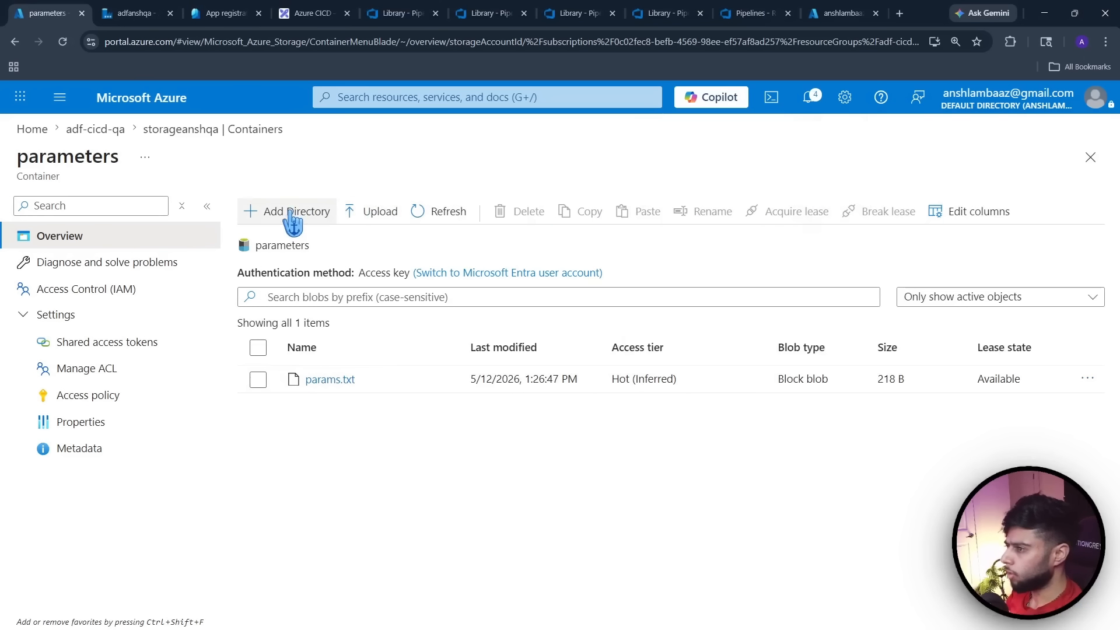
Go back to the storageanshqa container list and create a container named raw
{"action": "left_click", "coordinate": [235, 133]}
{"action": "left_click", "coordinate": [285, 212]}
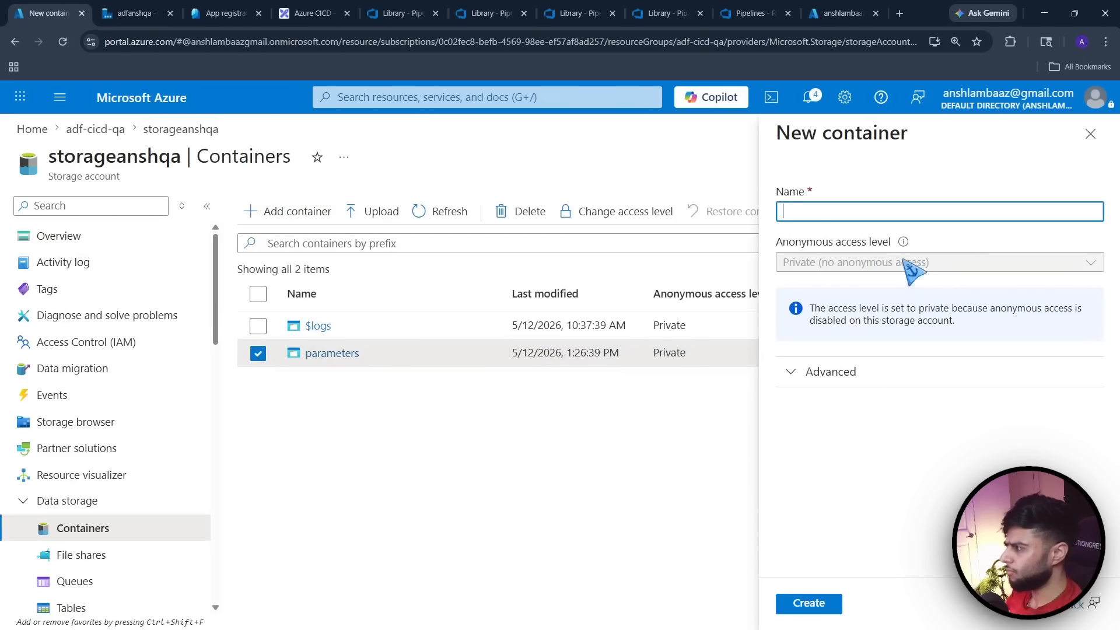
{"action": "type", "text": "raw"}
{"action": "left_click", "coordinate": [808, 604]}
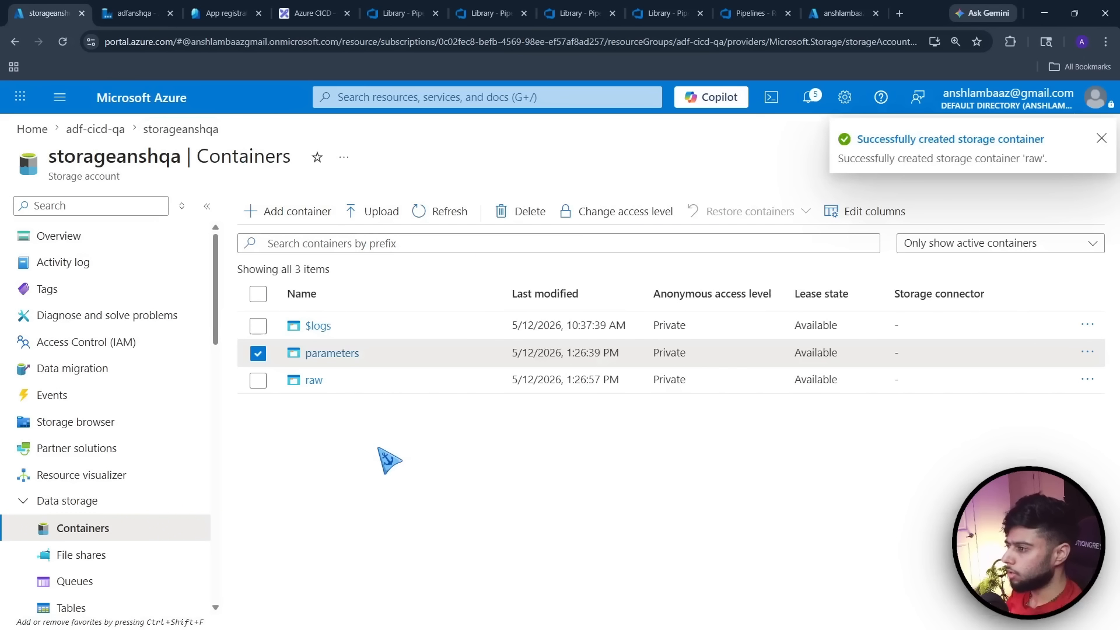
Switch to the adfanshqa Data Factory studio, start another debug run of pipeline1, enlarge the canvas and refresh the run status
{"action": "key", "text": "ctrl+Tab"}
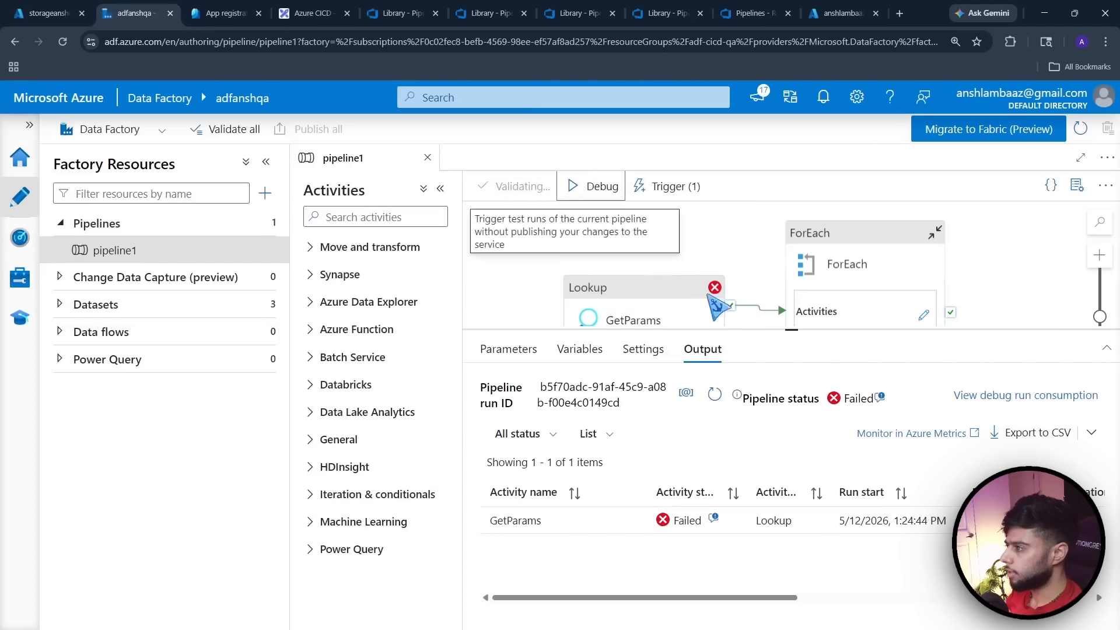
{"action": "left_click", "coordinate": [580, 186]}
{"action": "left_click", "coordinate": [646, 607]}
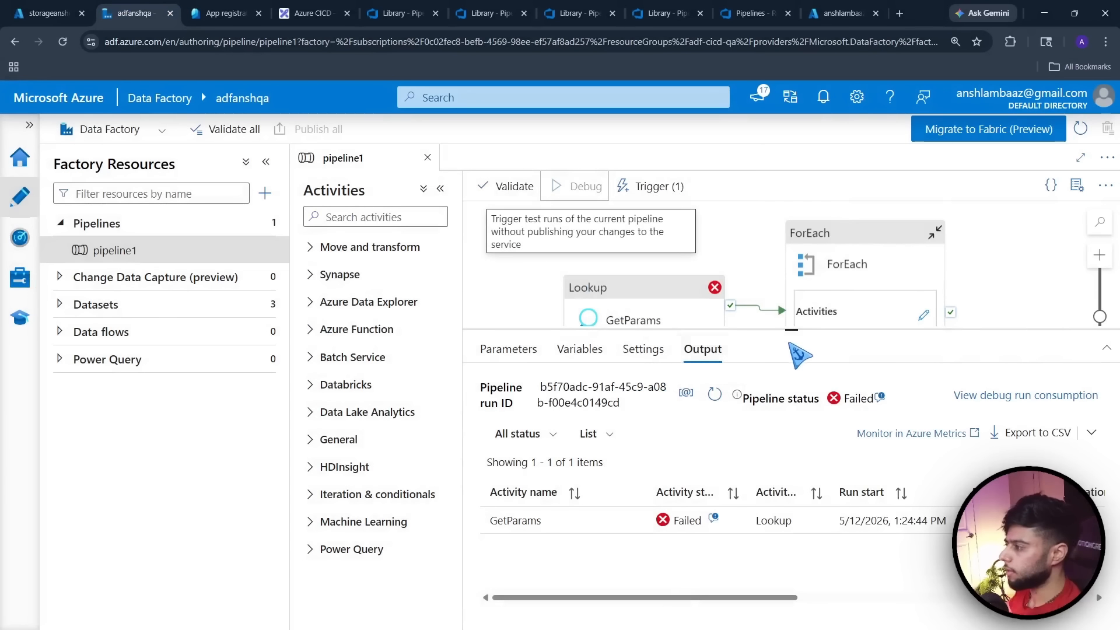
{"action": "left_click_drag", "start_coordinate": [799, 332], "coordinate": [787, 374]}
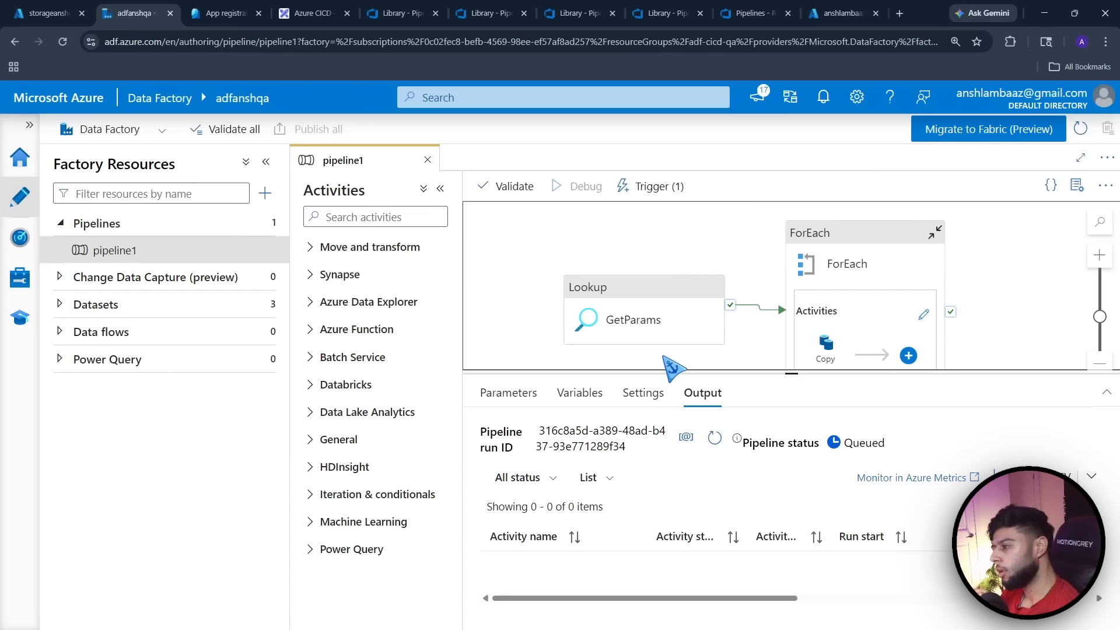
{"action": "left_click", "coordinate": [713, 439]}
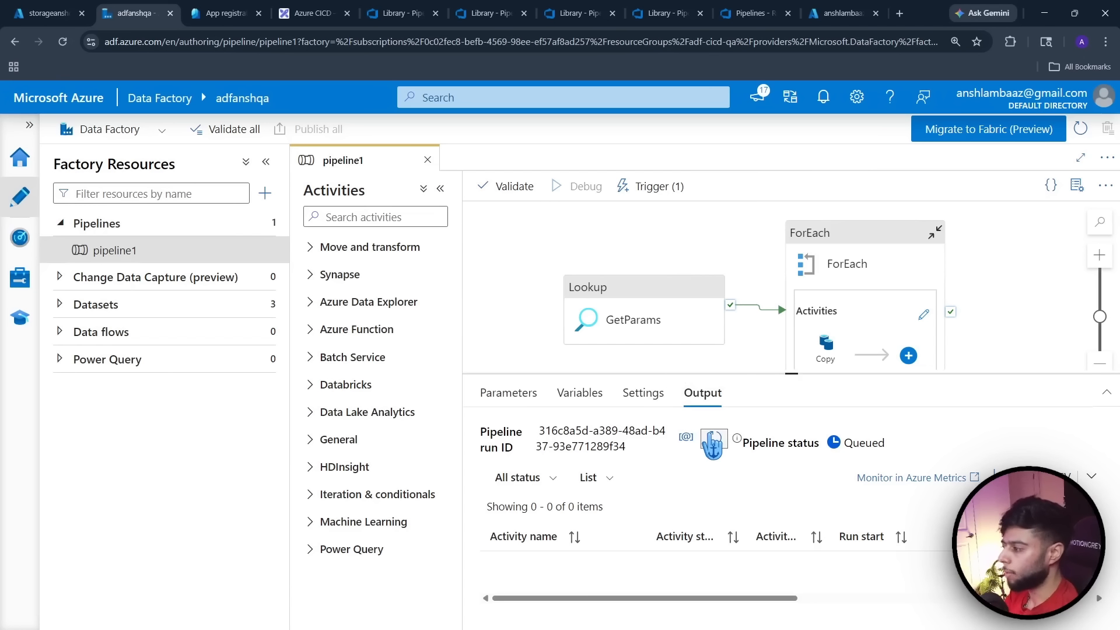
{"action": "left_click", "coordinate": [713, 562]}
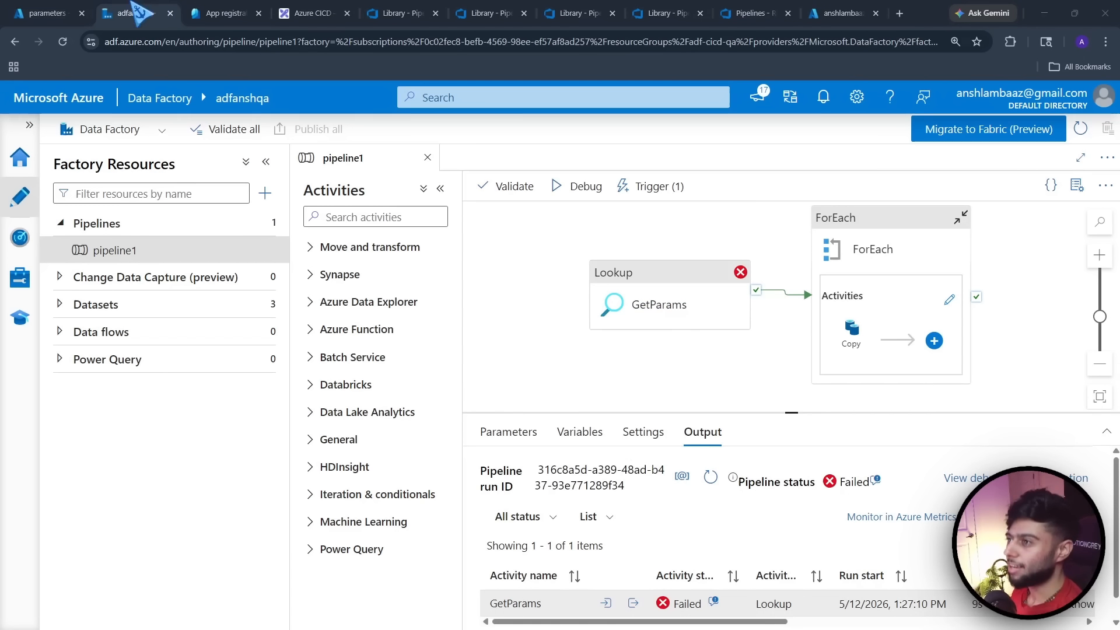
Download params.json from the parameters container of the storageanshdev storage account in the Azure portal
{"action": "left_click", "coordinate": [82, 12]}
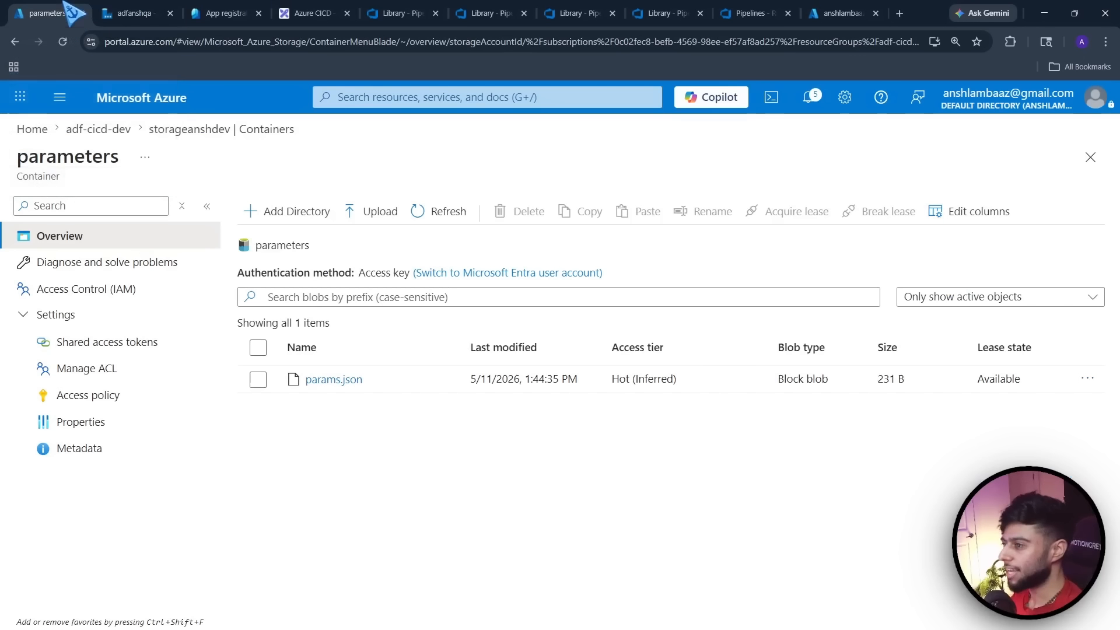
{"action": "left_click", "coordinate": [1087, 377]}
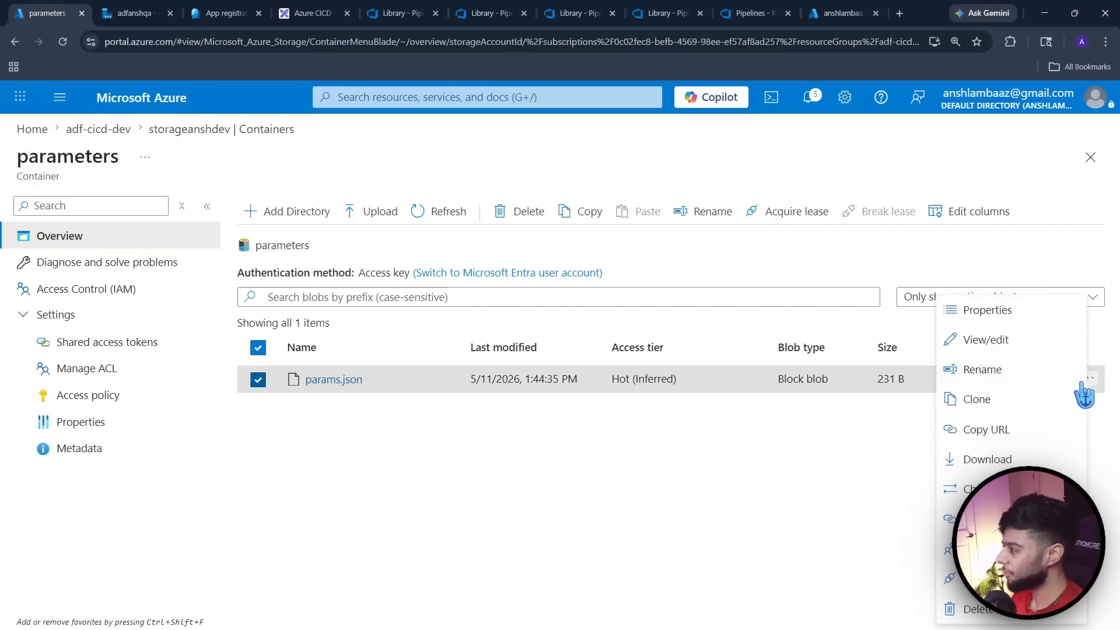
{"action": "left_click", "coordinate": [987, 458]}
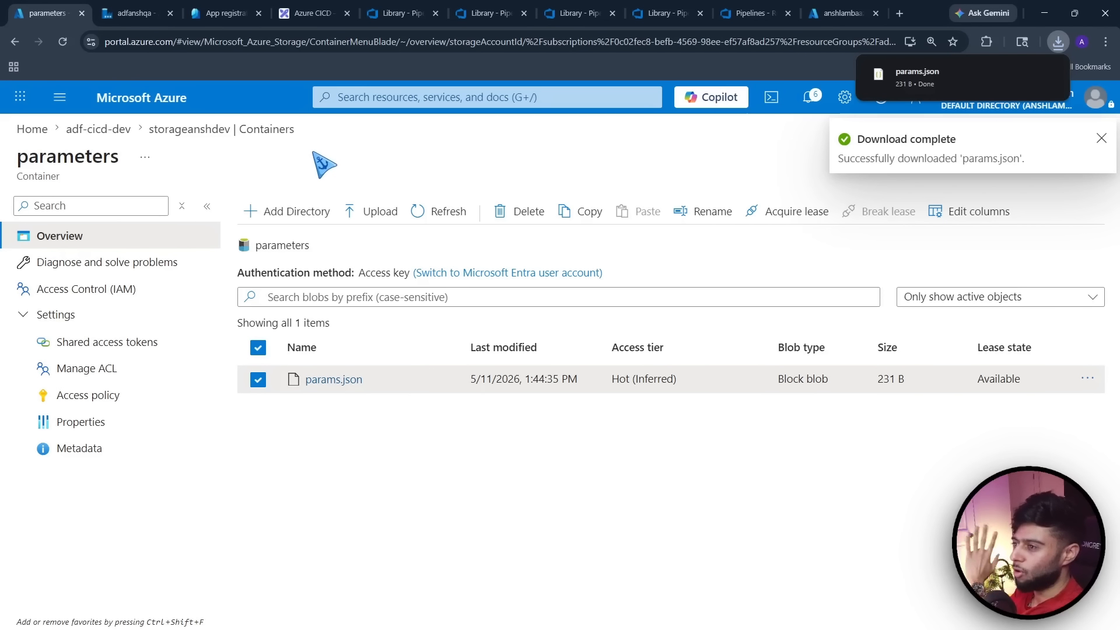
Go to the parameters container of storageanshqa in the adf-cicd-qa resource group and delete params.txt
{"action": "left_click", "coordinate": [98, 129]}
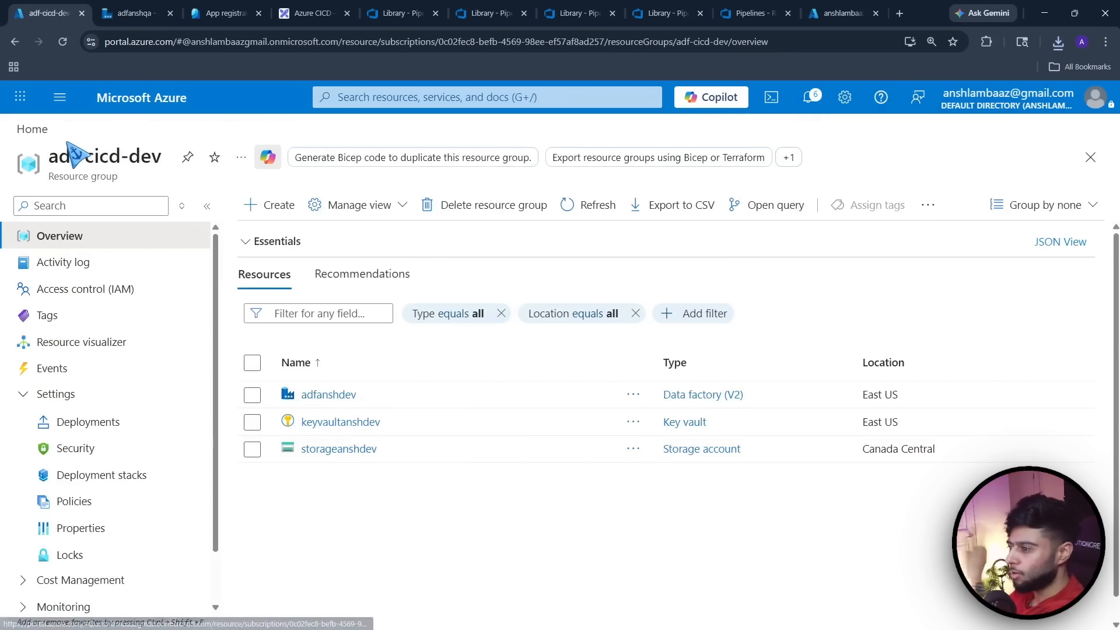
{"action": "left_click", "coordinate": [32, 128]}
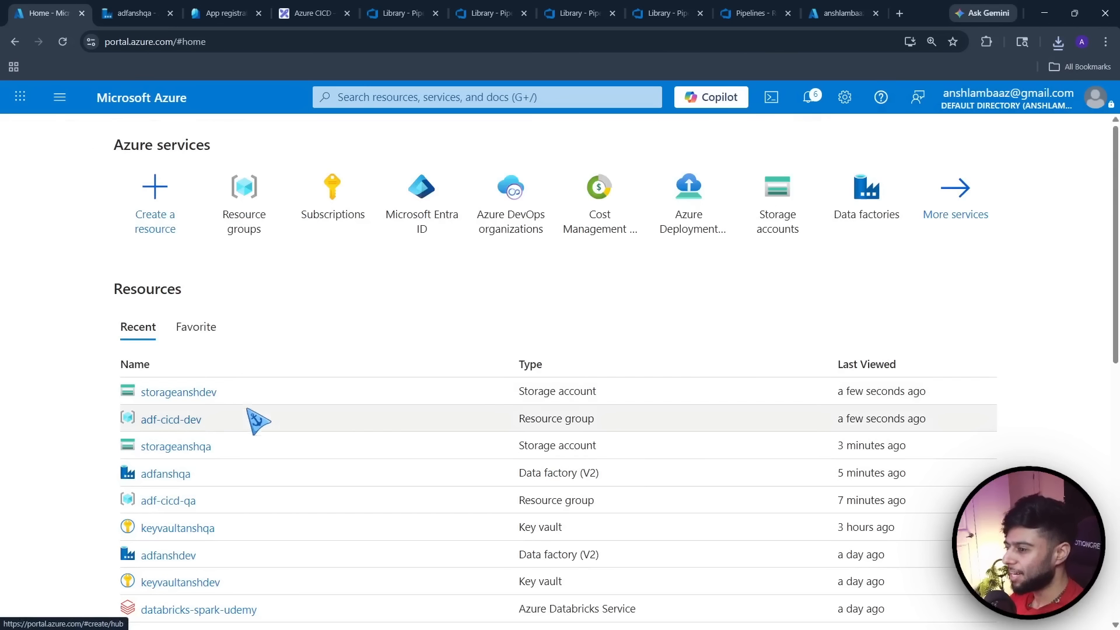
{"action": "left_click", "coordinate": [175, 500]}
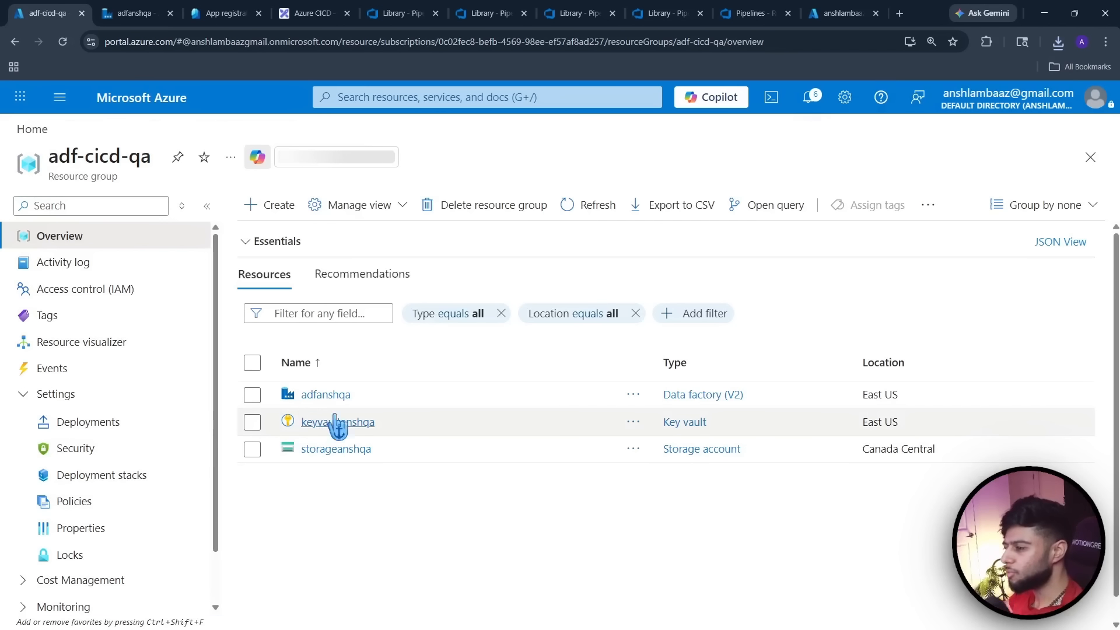
{"action": "left_click", "coordinate": [324, 450]}
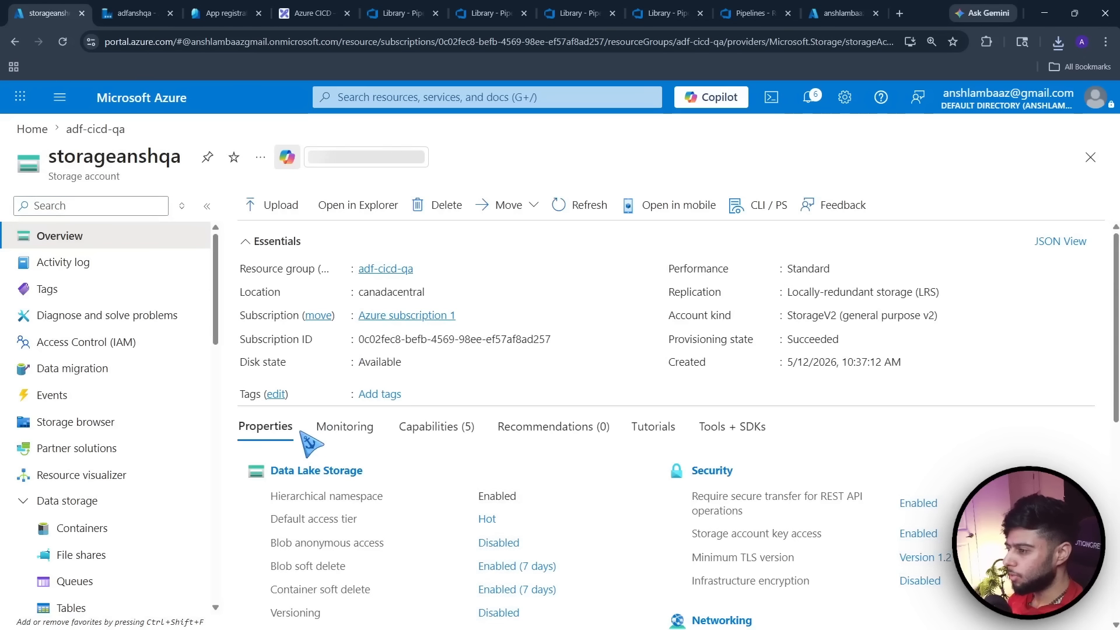
{"action": "left_click", "coordinate": [79, 528]}
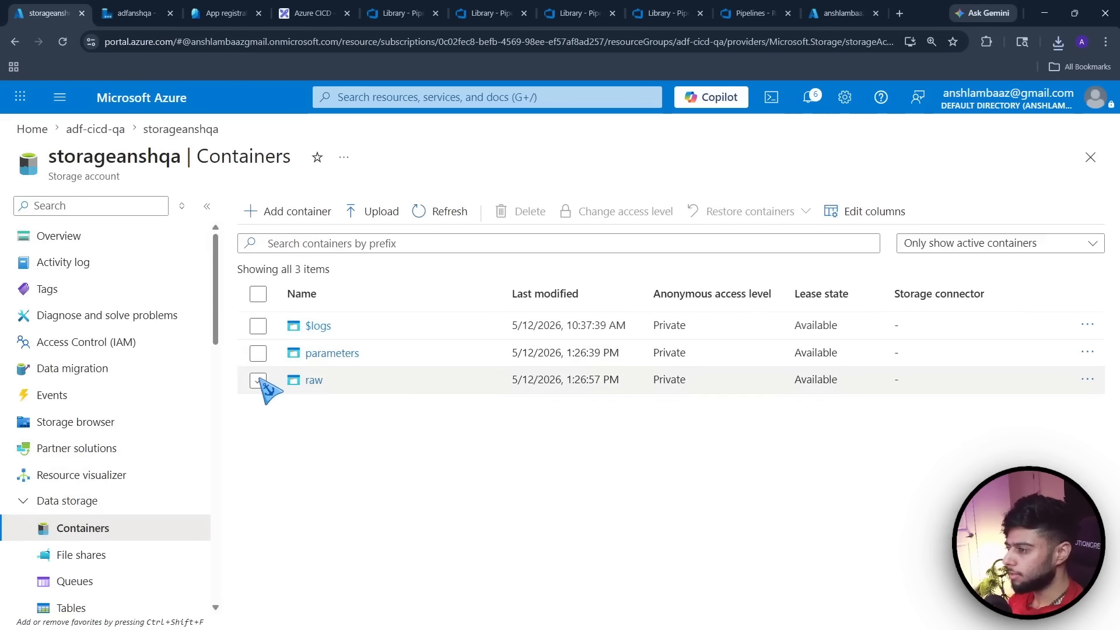
{"action": "left_click", "coordinate": [328, 354]}
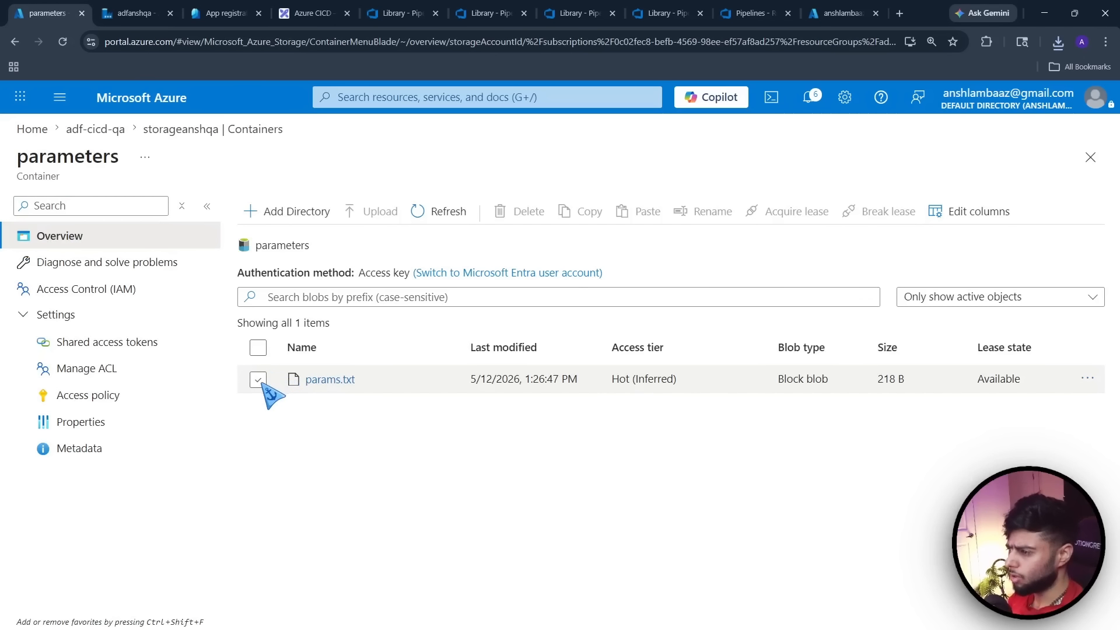
{"action": "left_click", "coordinate": [258, 380]}
{"action": "left_click", "coordinate": [525, 213]}
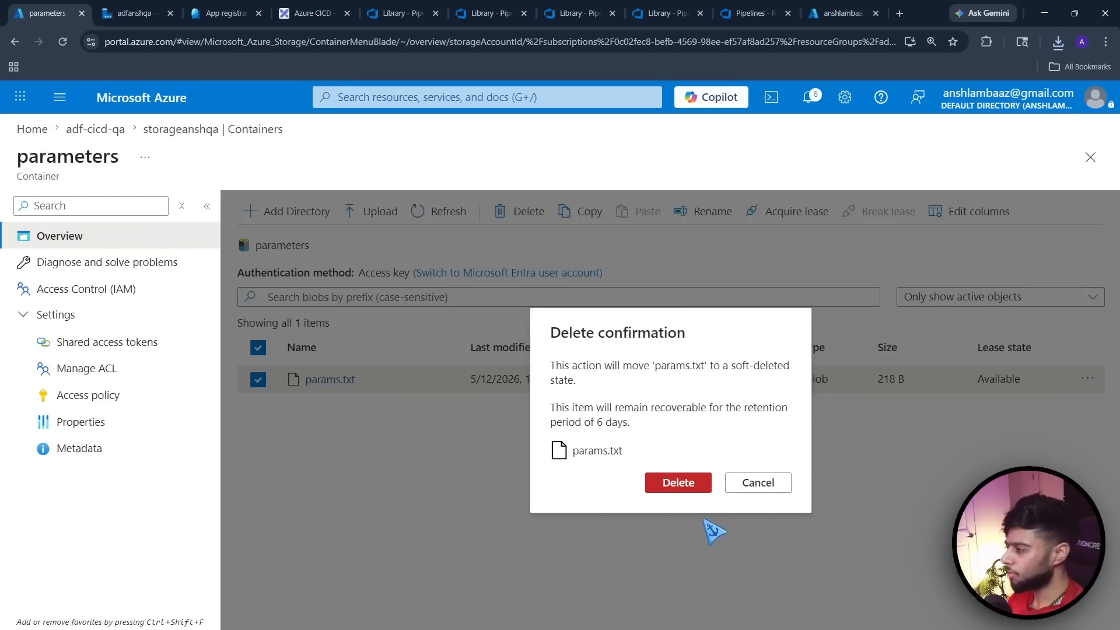
{"action": "left_click", "coordinate": [676, 487]}
Upload the downloaded params.json to the parameters container of storageanshqa
{"action": "left_click", "coordinate": [375, 211]}
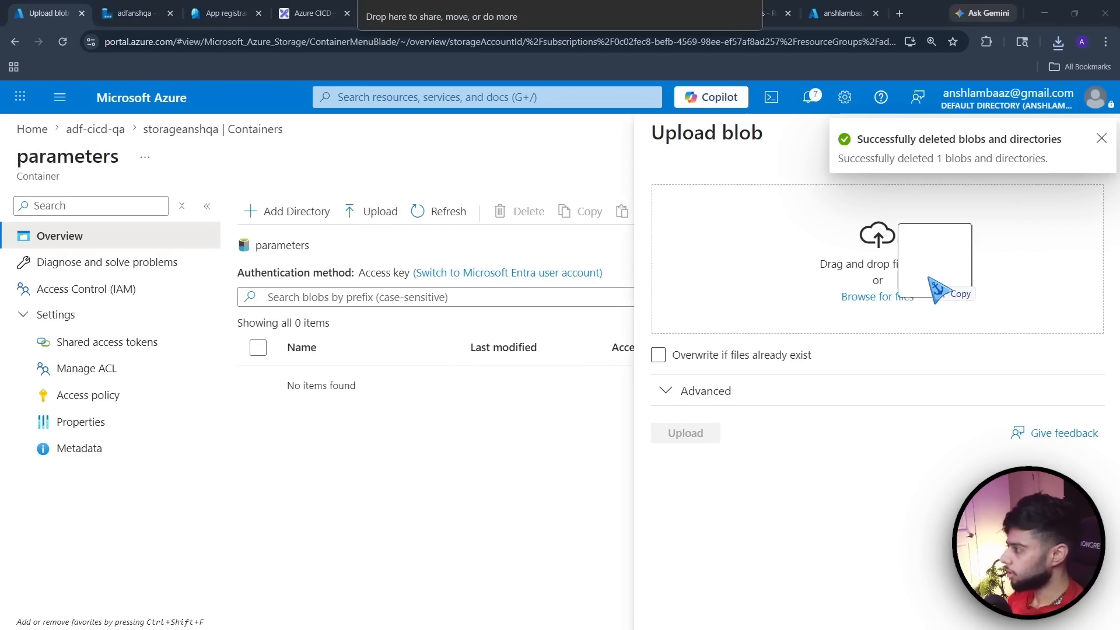
{"action": "left_click_drag", "start_coordinate": [938, 288], "coordinate": [933, 289]}
{"action": "left_click", "coordinate": [697, 438]}
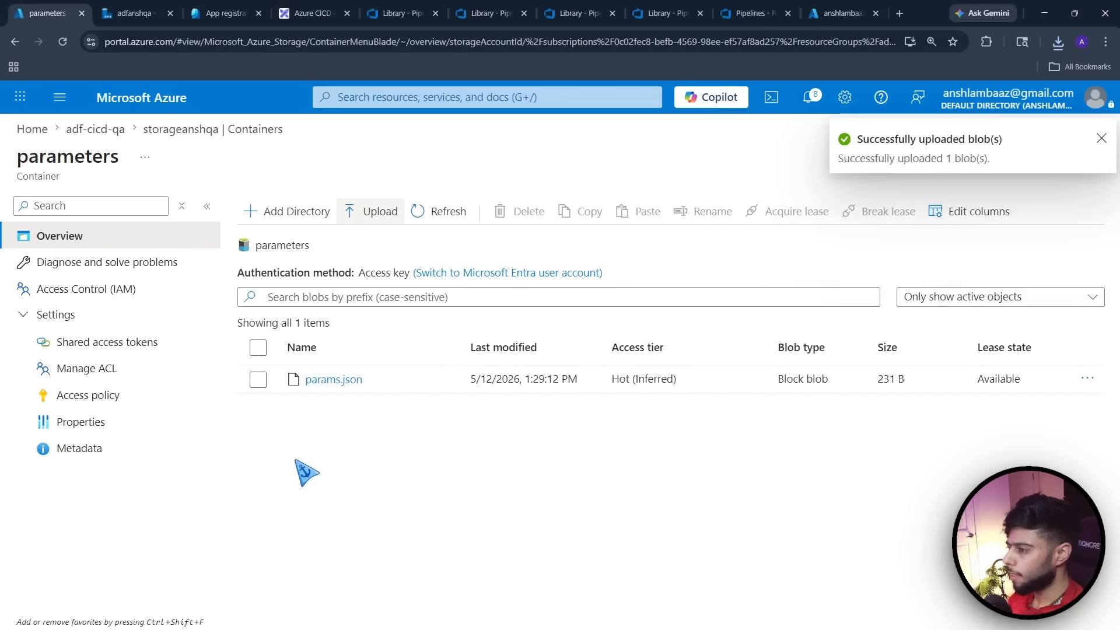
Switch to the adfanshqa Data Factory studio, start a new debug run of pipeline1 and enlarge the run output area
{"action": "left_click", "coordinate": [134, 13]}
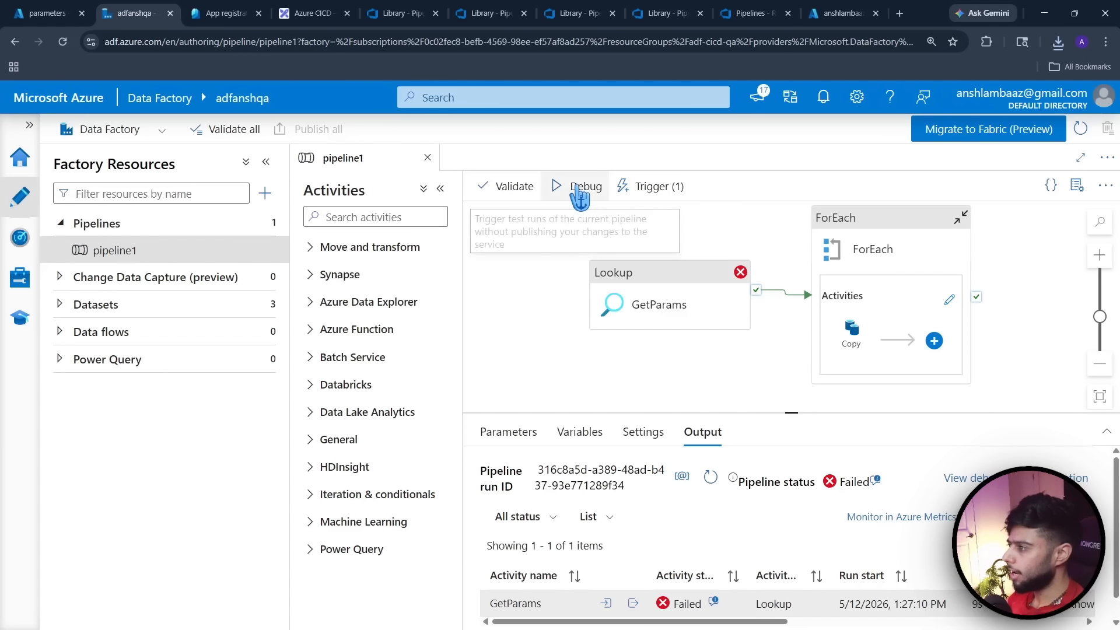
{"action": "left_click", "coordinate": [585, 186]}
{"action": "left_click", "coordinate": [662, 600]}
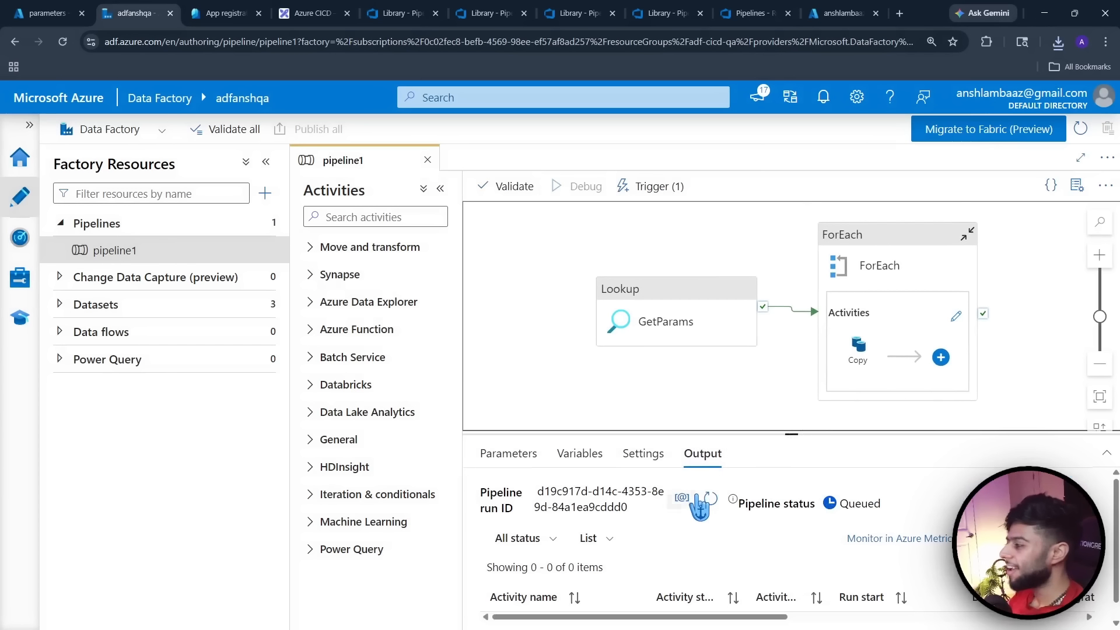
{"action": "left_click", "coordinate": [710, 498]}
{"action": "left_click_drag", "start_coordinate": [791, 434], "coordinate": [790, 327]}
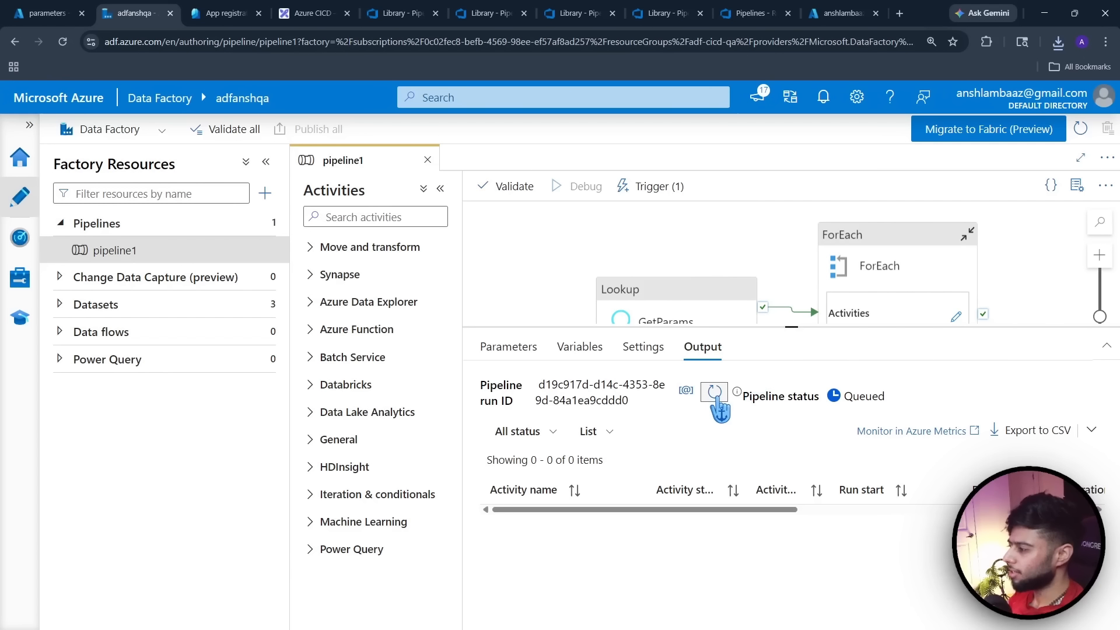
Refresh the pipeline1 debug run repeatedly to monitor the status of the GetParams, ForEach and Copy activities
{"action": "left_click", "coordinate": [717, 399]}
{"action": "left_click", "coordinate": [717, 399]}
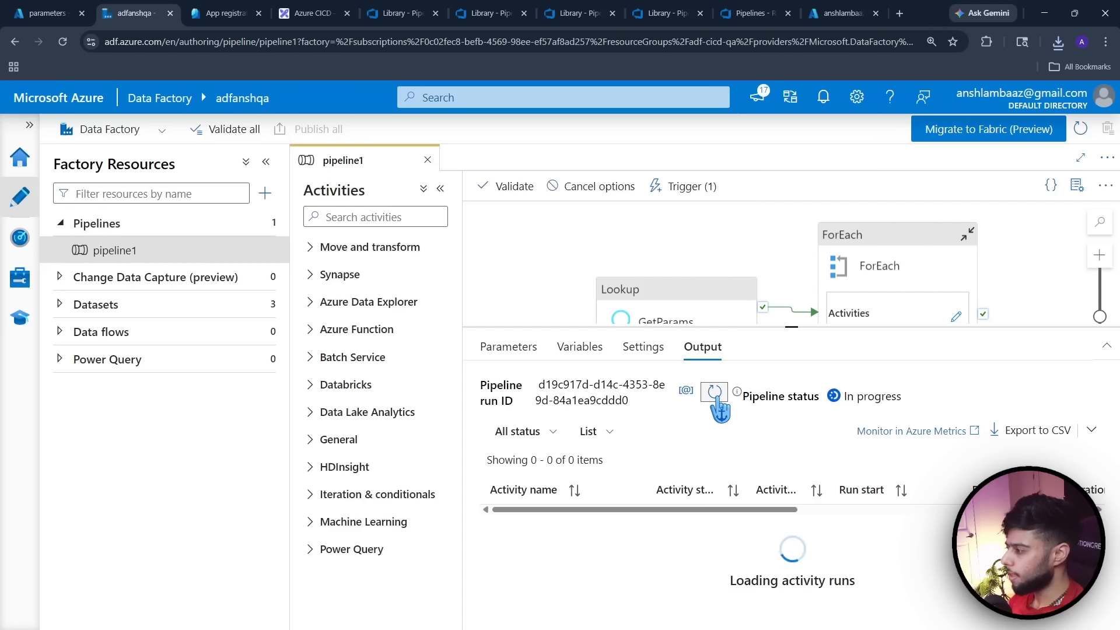
{"action": "left_click", "coordinate": [717, 399]}
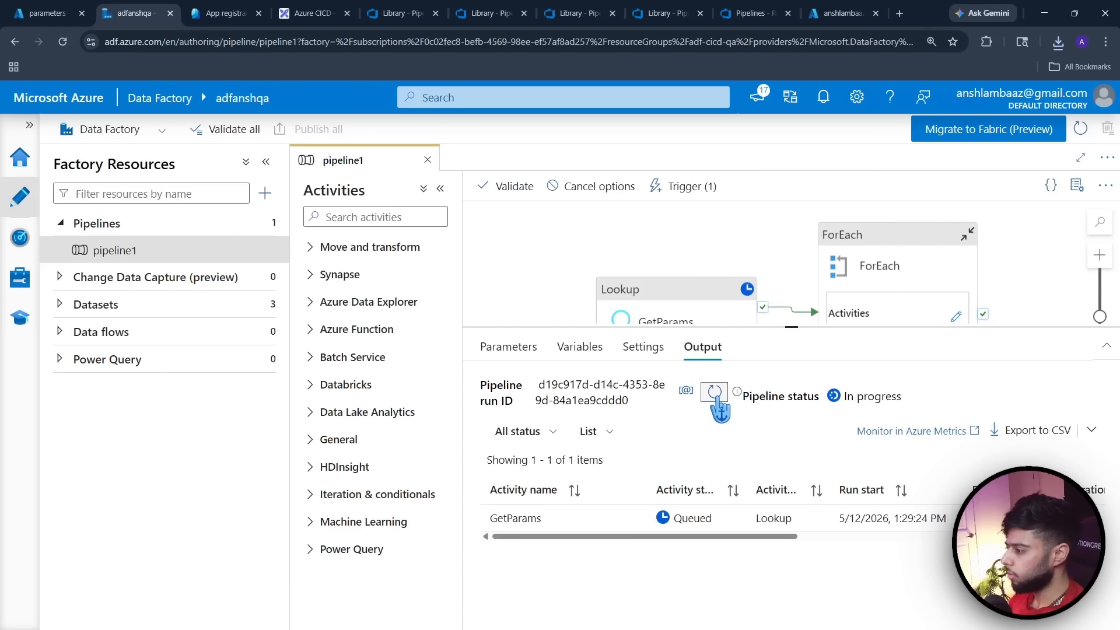
{"action": "left_click", "coordinate": [717, 399]}
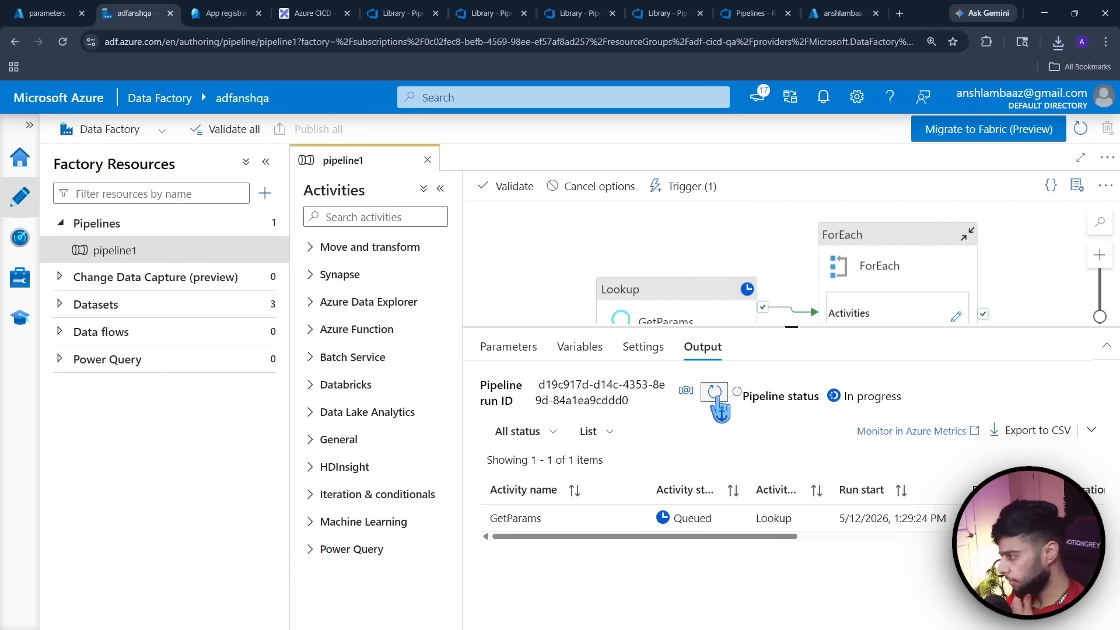
{"action": "left_click", "coordinate": [716, 399]}
{"action": "left_click", "coordinate": [717, 399]}
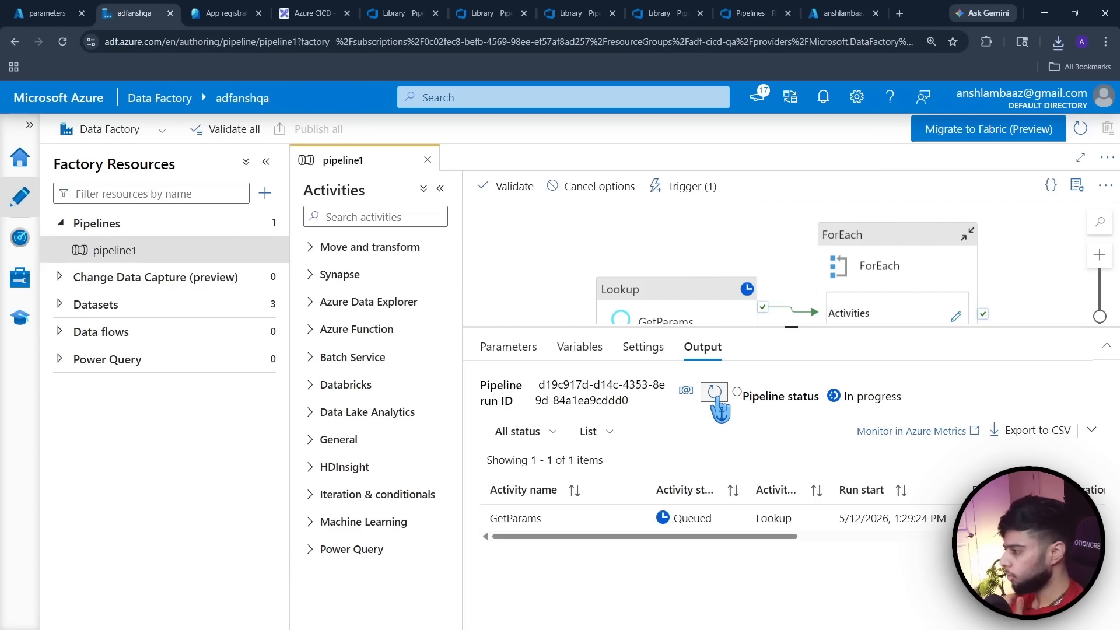
{"action": "left_click", "coordinate": [717, 399]}
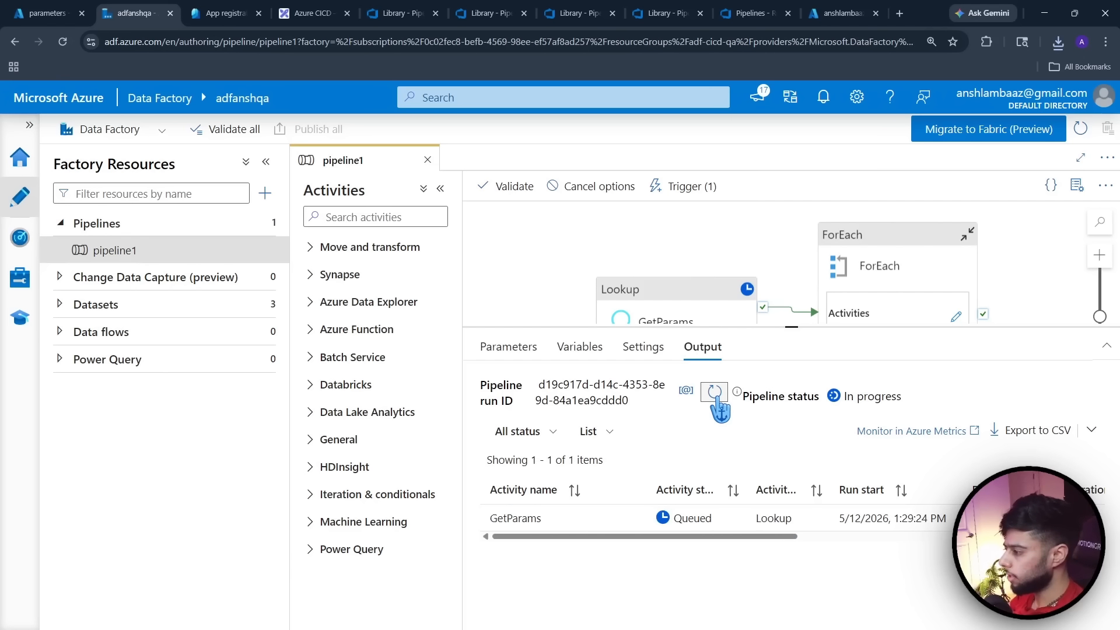
{"action": "left_click", "coordinate": [717, 399]}
{"action": "left_click", "coordinate": [717, 399]}
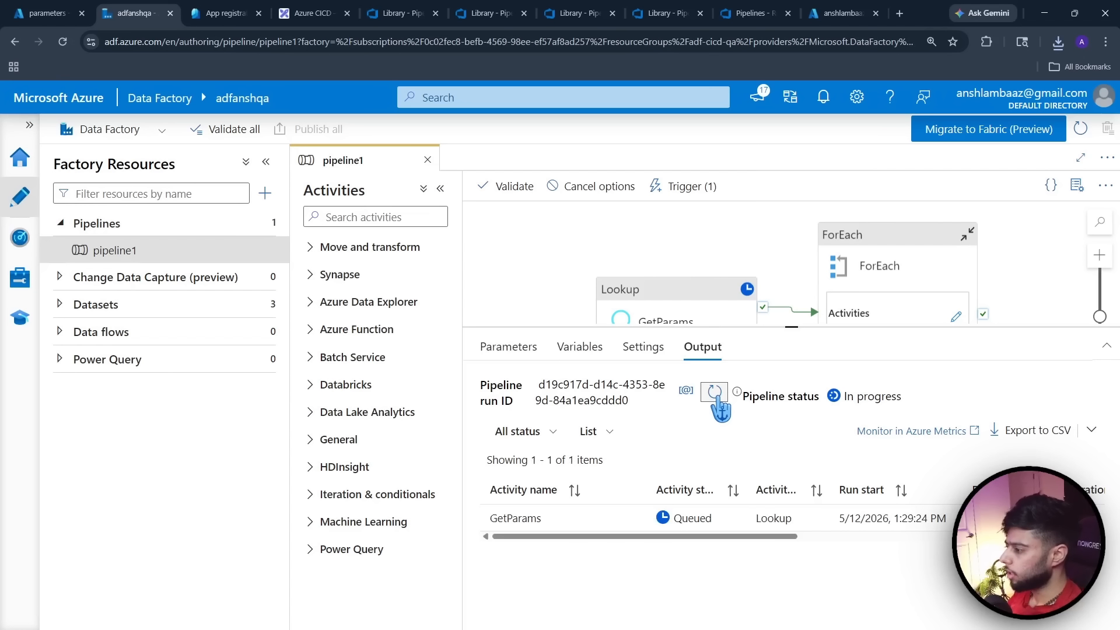
{"action": "left_click", "coordinate": [717, 398]}
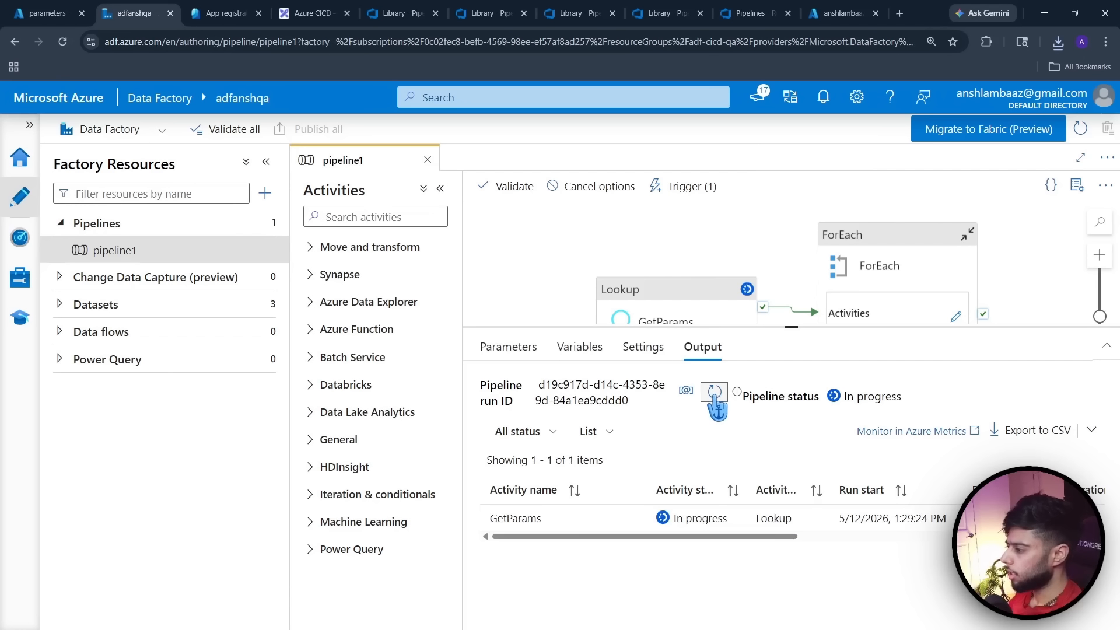
{"action": "left_click", "coordinate": [716, 399]}
{"action": "left_click", "coordinate": [716, 399]}
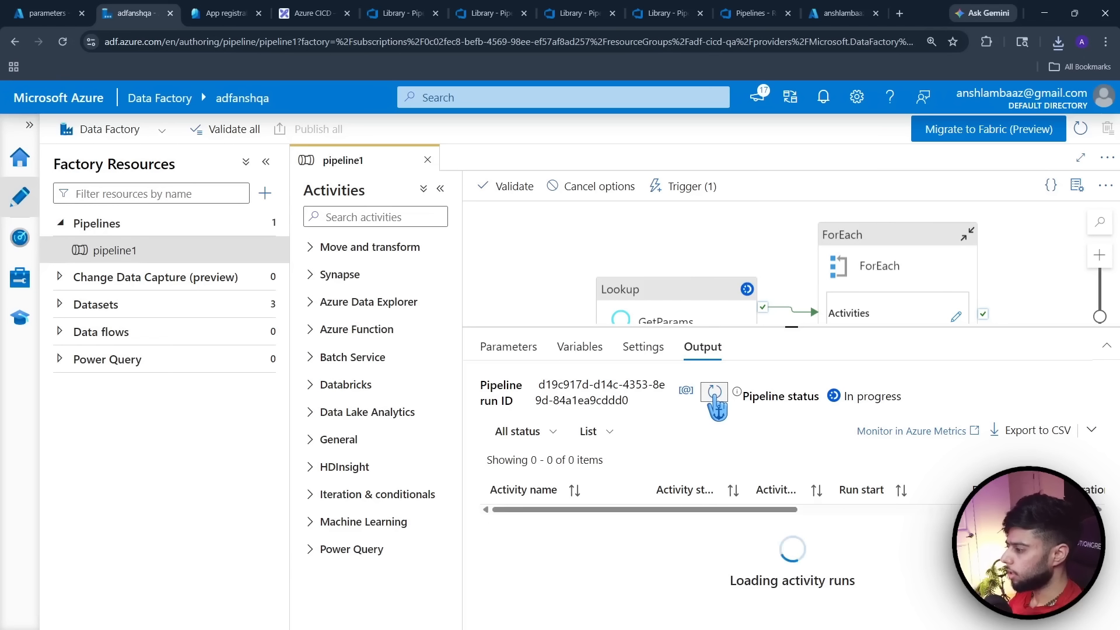
{"action": "left_click", "coordinate": [717, 399]}
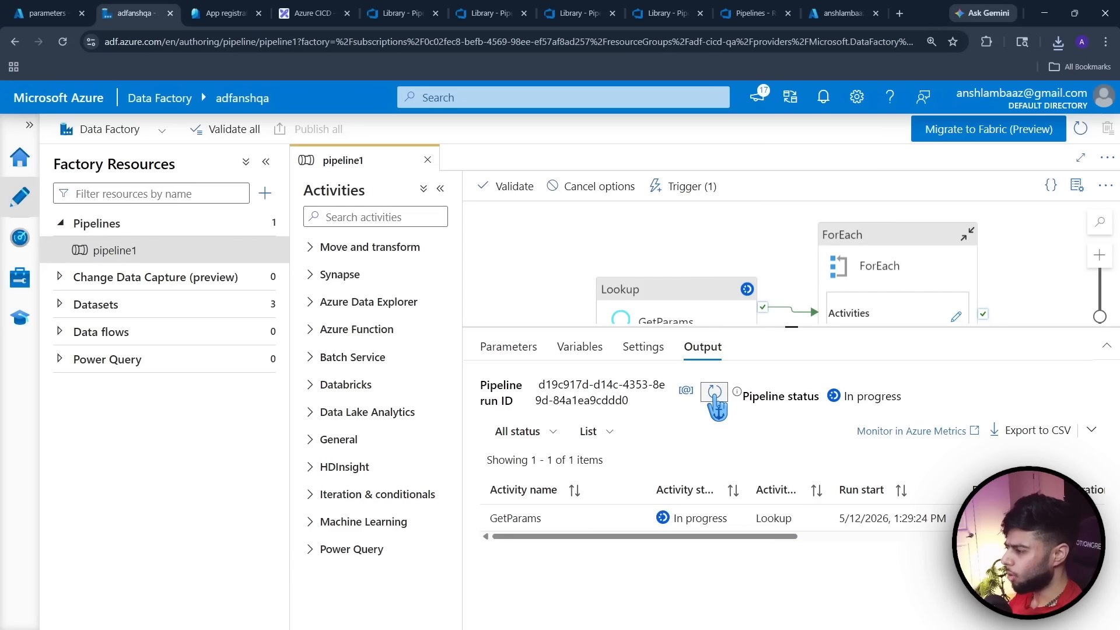
{"action": "left_click", "coordinate": [715, 394]}
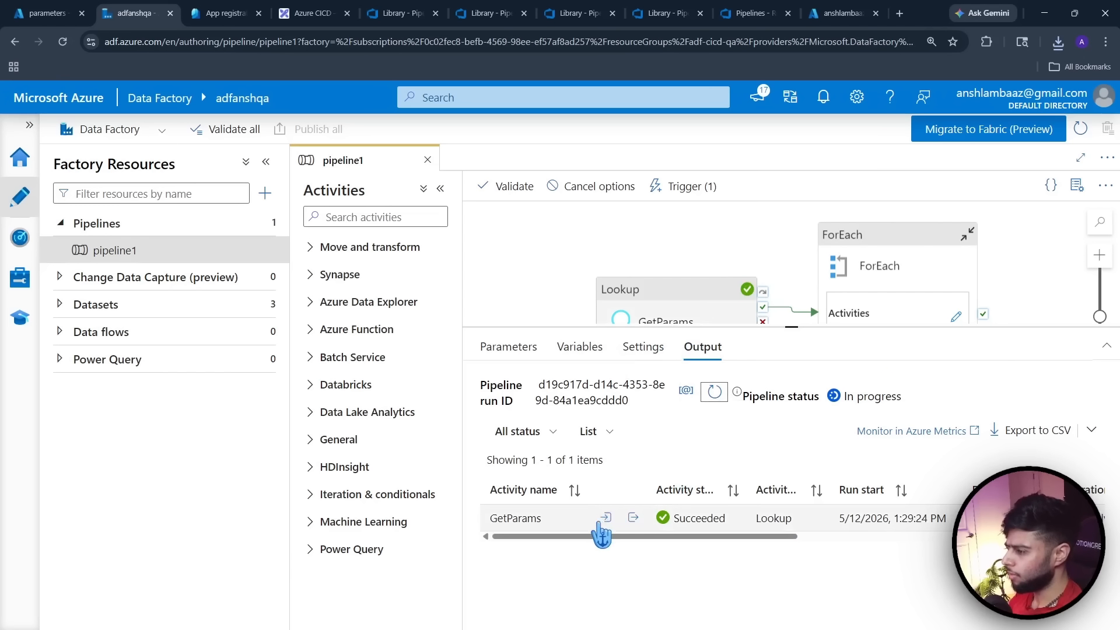
{"action": "left_click", "coordinate": [715, 395]}
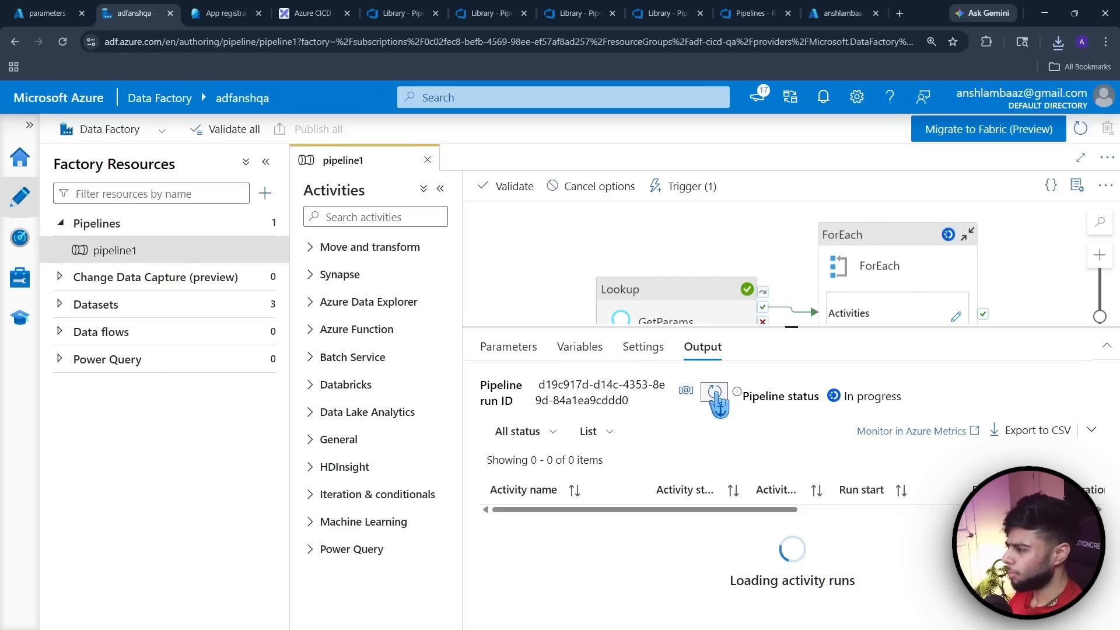
{"action": "left_click", "coordinate": [711, 393]}
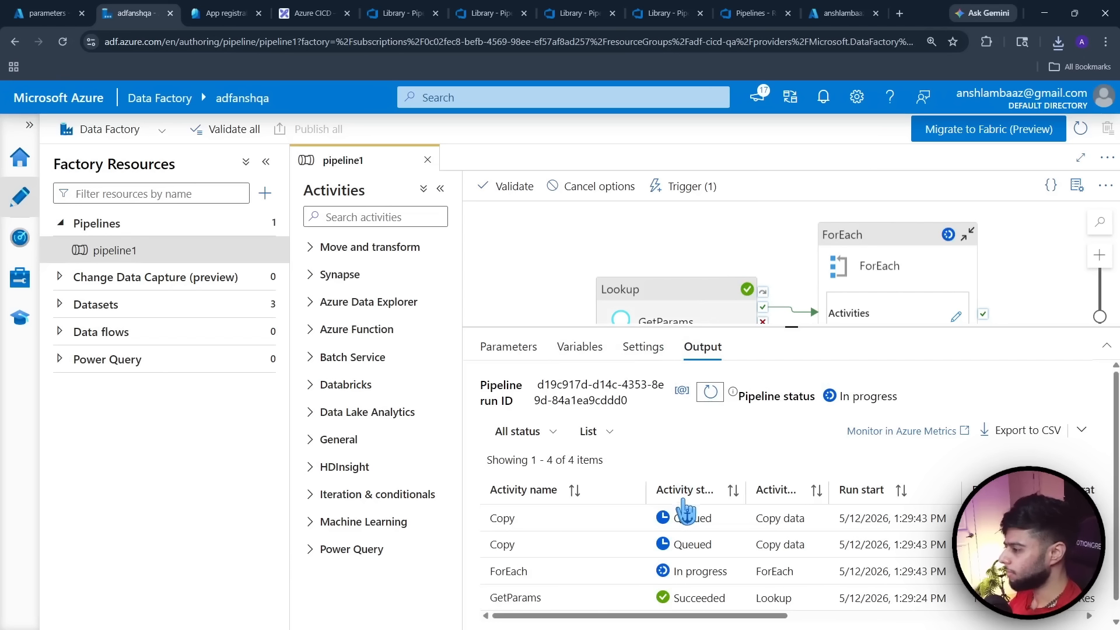
{"action": "left_click", "coordinate": [711, 393]}
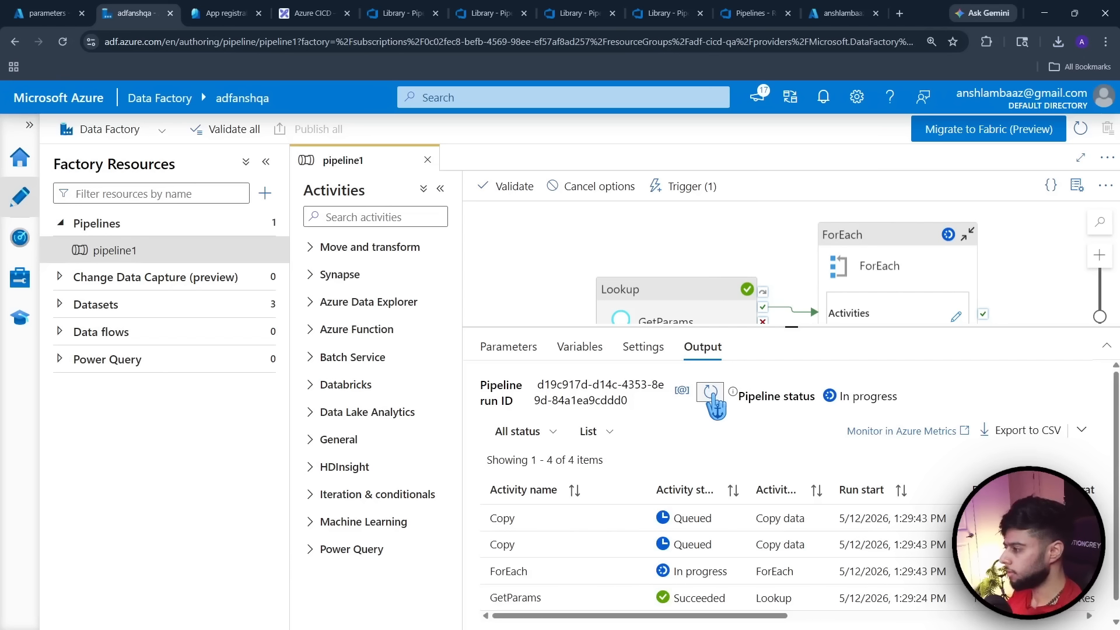
{"action": "left_click", "coordinate": [712, 394]}
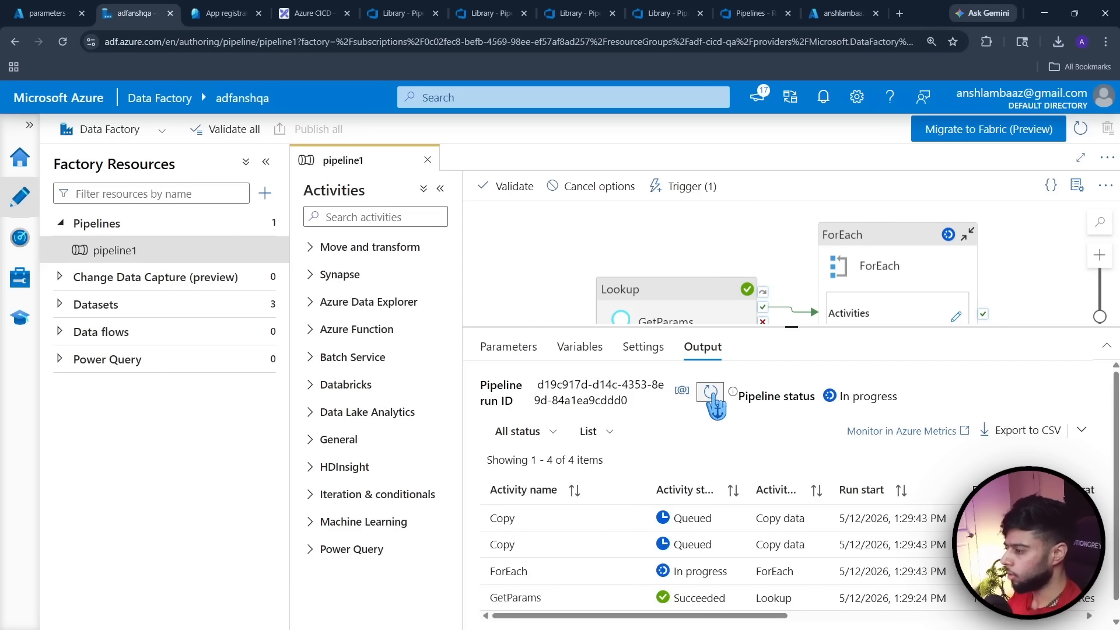
{"action": "left_click", "coordinate": [712, 393]}
{"action": "left_click", "coordinate": [708, 392]}
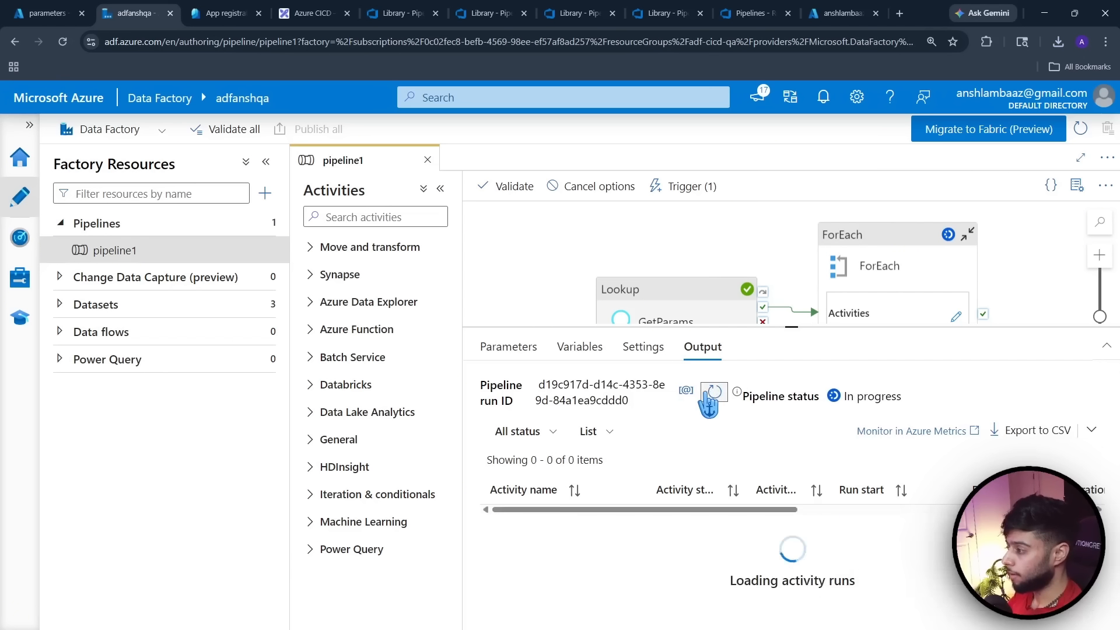
{"action": "left_click", "coordinate": [708, 392]}
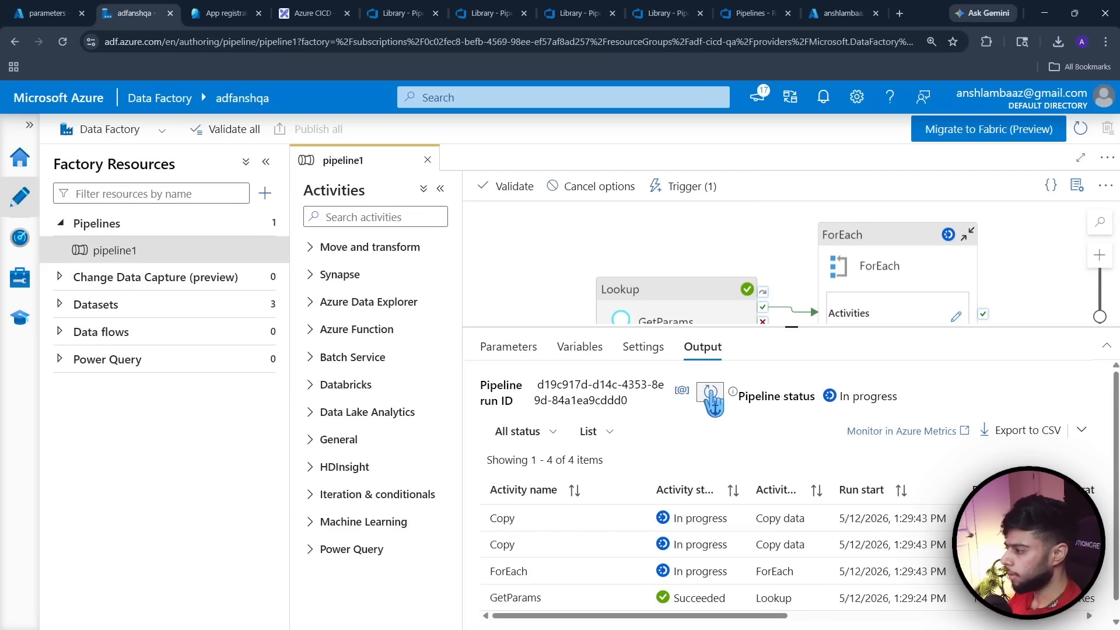
{"action": "left_click", "coordinate": [709, 391]}
{"action": "left_click", "coordinate": [709, 391]}
{"action": "left_click", "coordinate": [709, 391]}
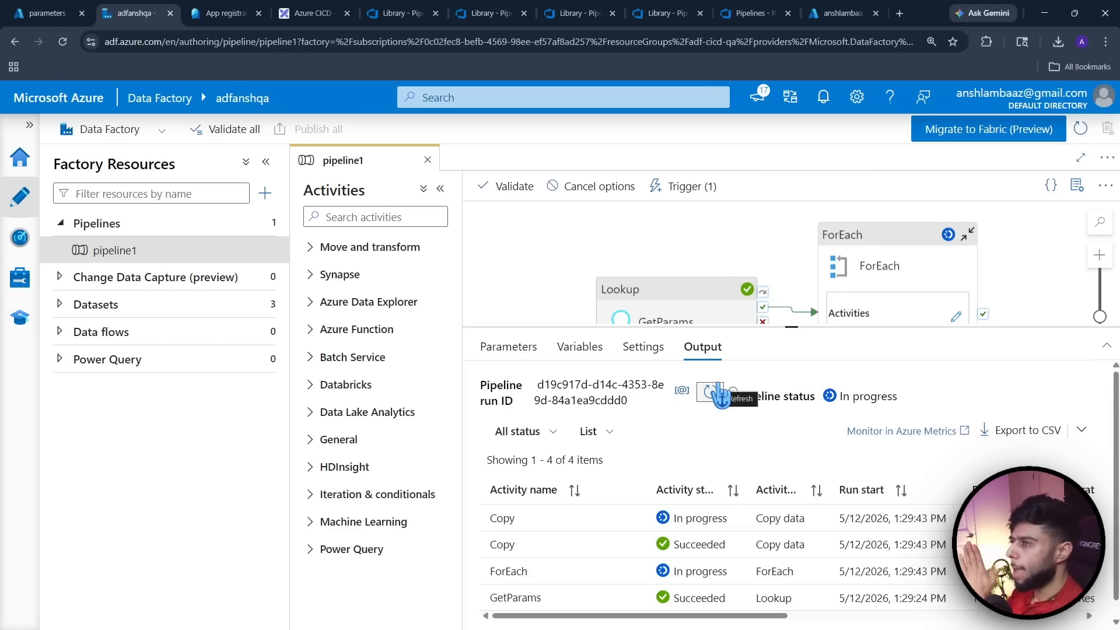
Switch to Azure DevOps and close the three surplus Library browser tabs, keeping the one showing devgroup
{"action": "left_click", "coordinate": [46, 12]}
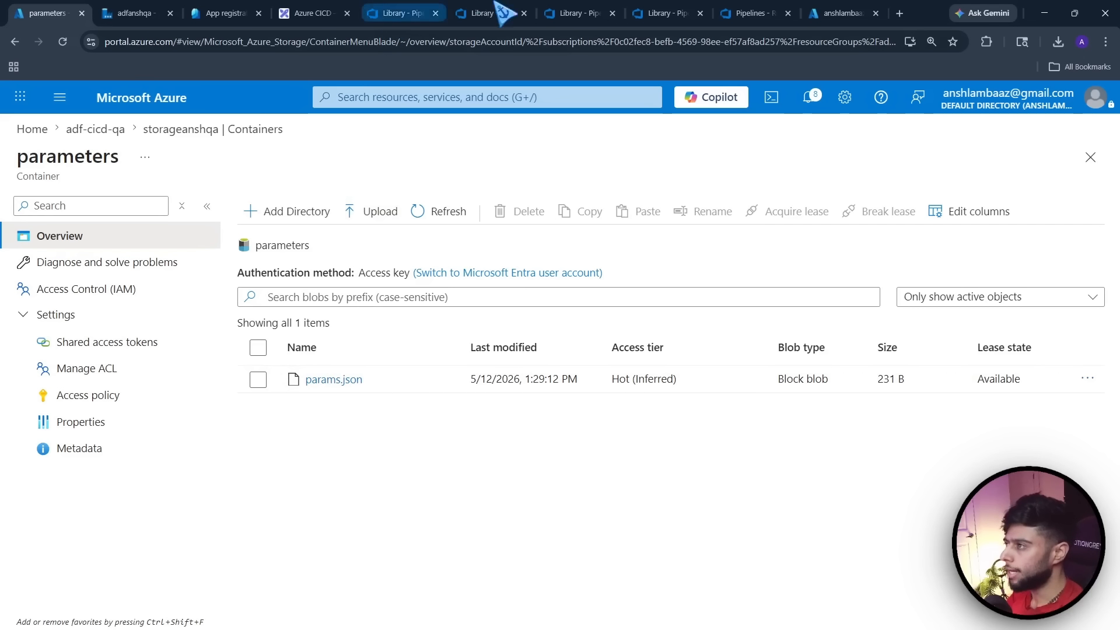
{"action": "left_click", "coordinate": [408, 11]}
{"action": "left_click", "coordinate": [436, 12]}
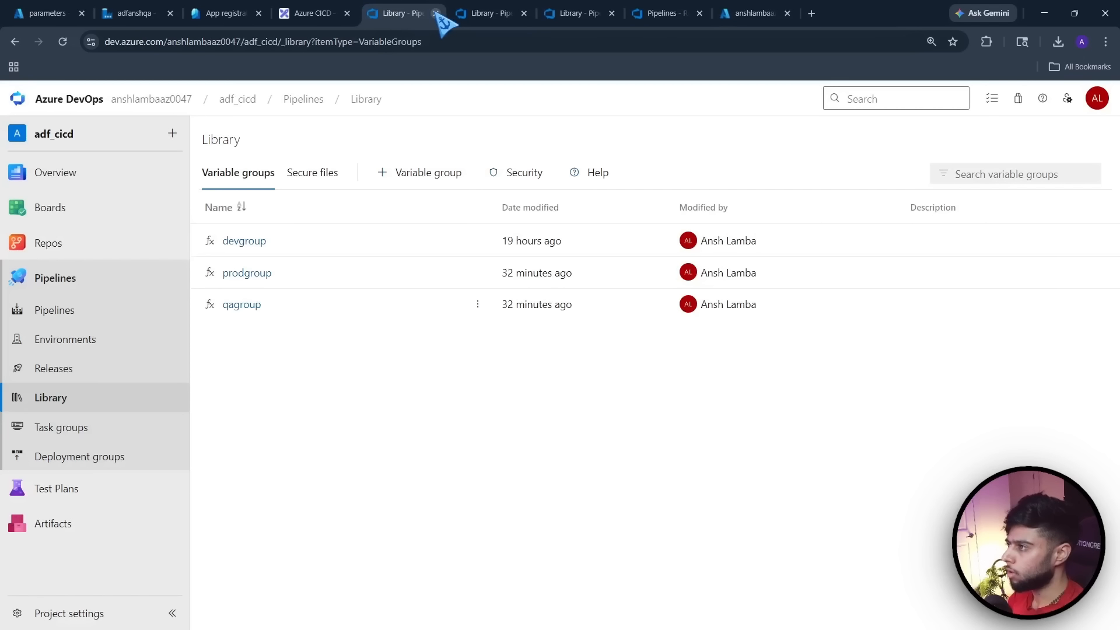
{"action": "left_click", "coordinate": [435, 13]}
{"action": "left_click", "coordinate": [436, 13]}
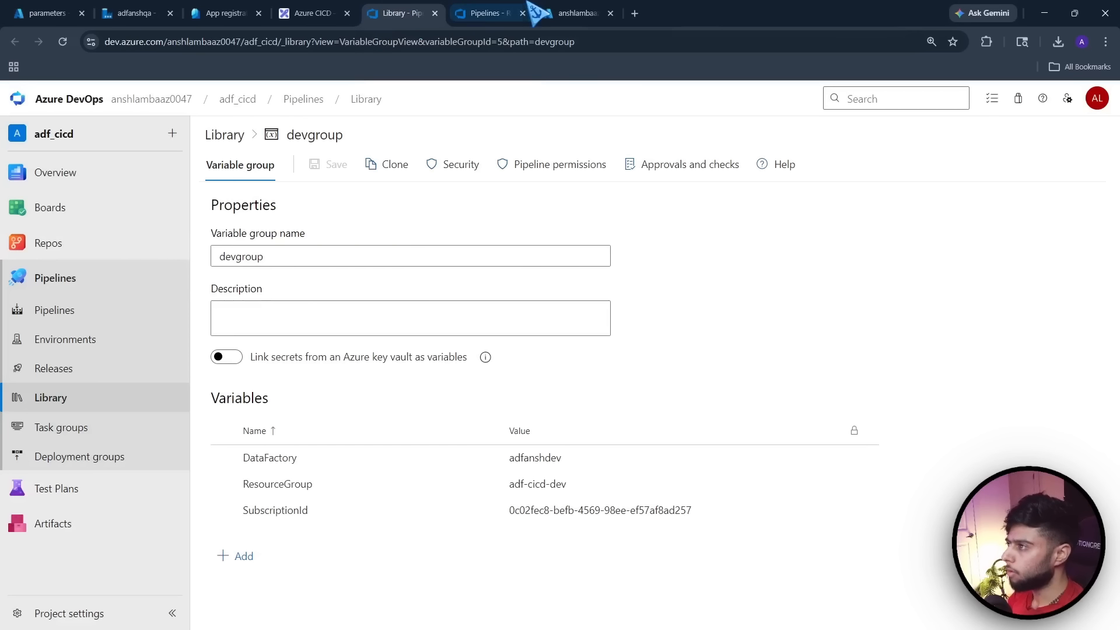
Create a pipeline environment named pd with no resource in the adf_cicd project
{"action": "left_click", "coordinate": [508, 13]}
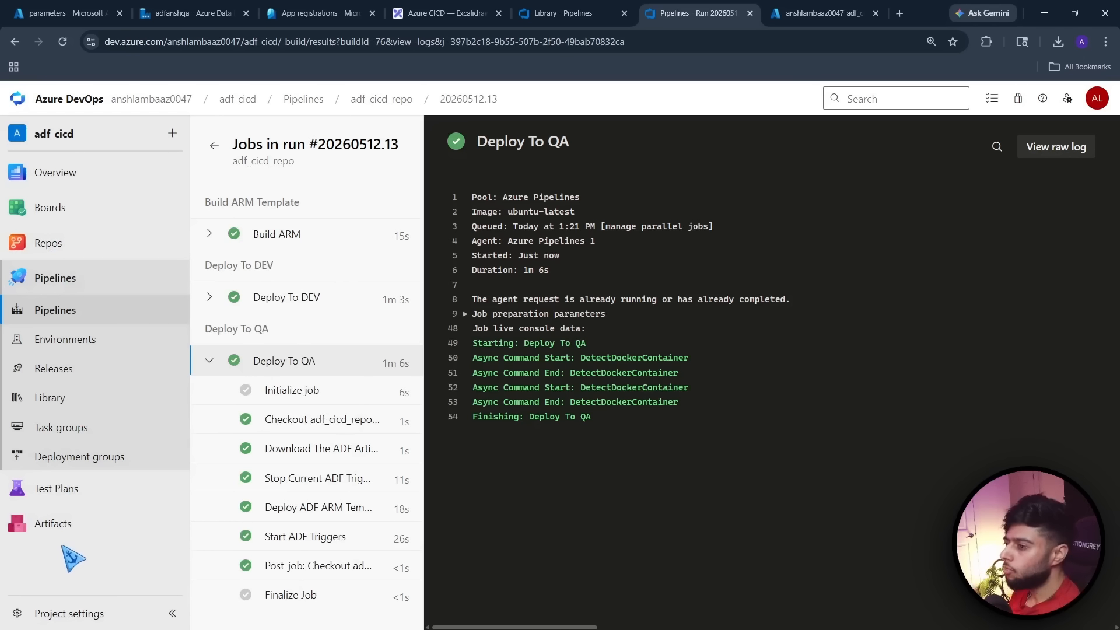
{"action": "left_click", "coordinate": [64, 345]}
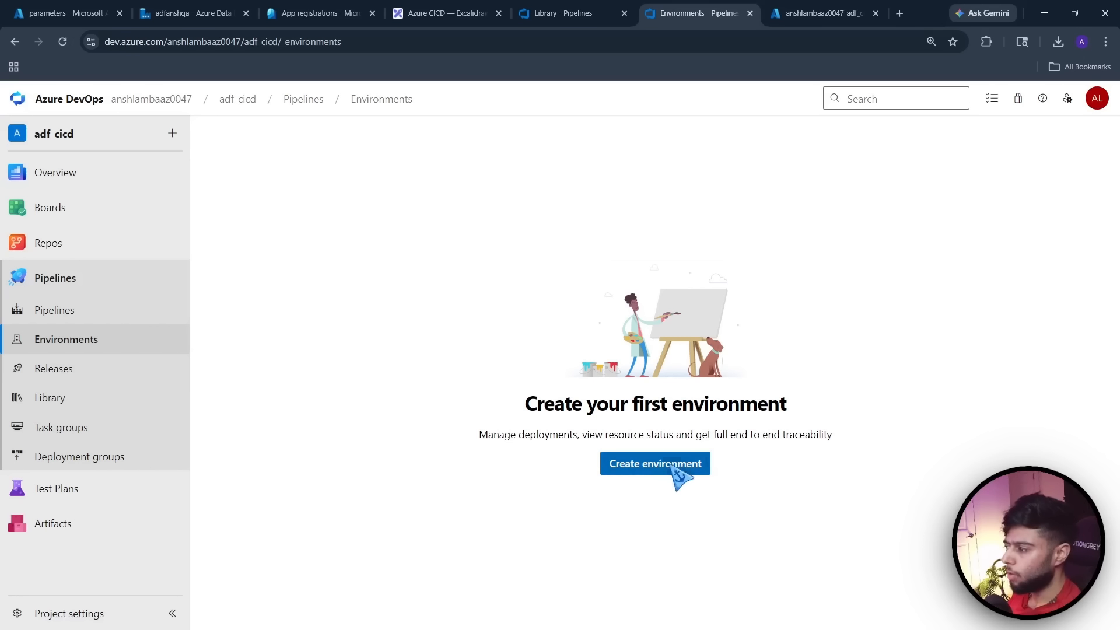
{"action": "left_click", "coordinate": [679, 477]}
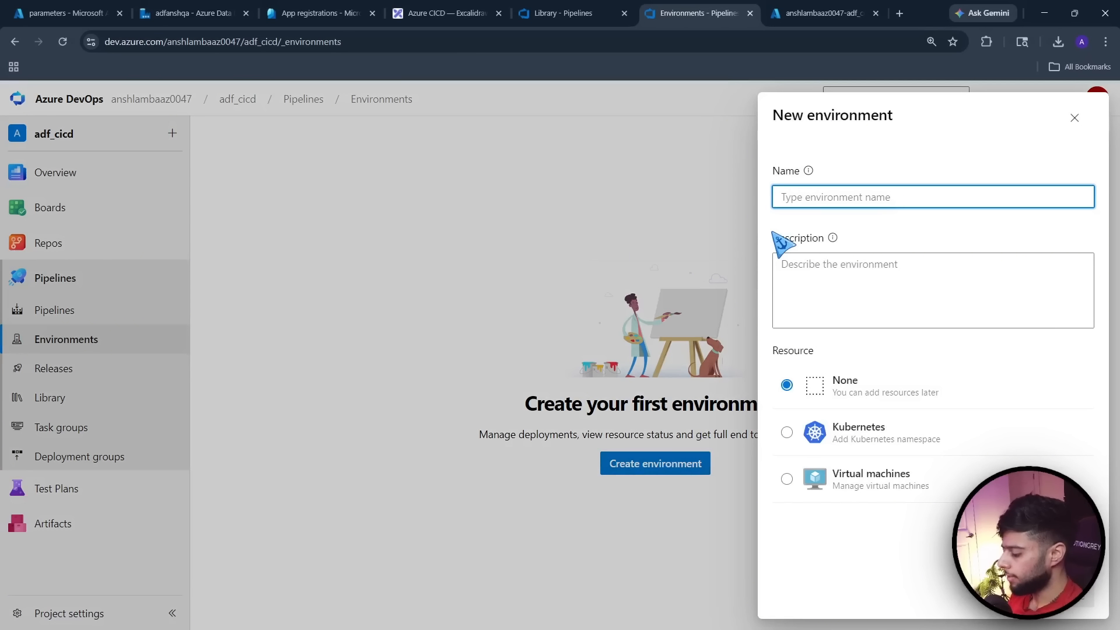
{"action": "type", "text": "pd"}
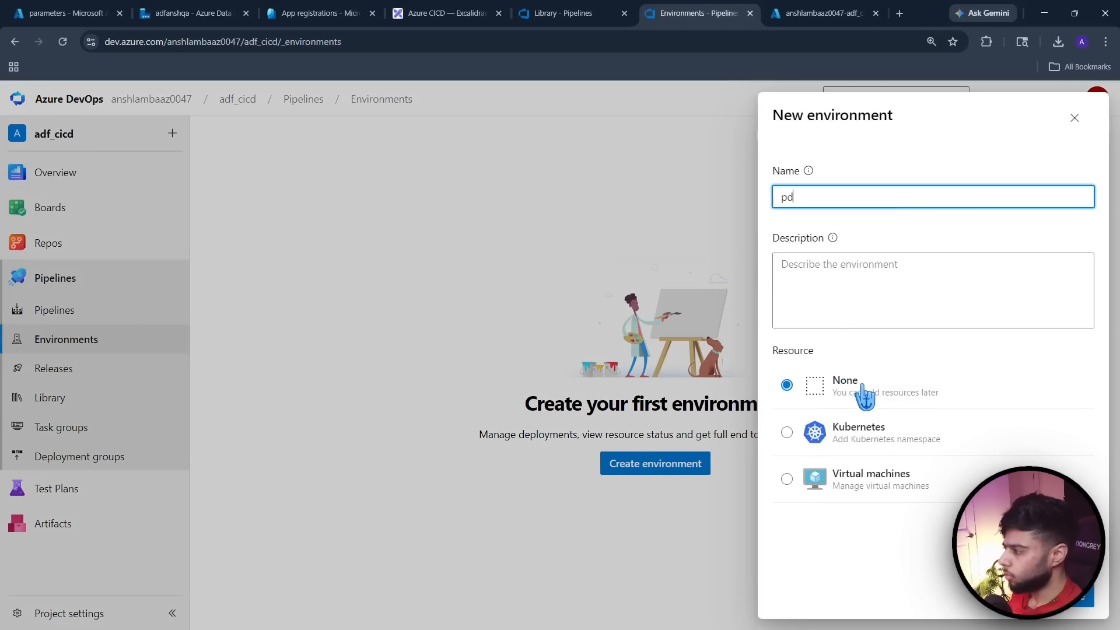
{"action": "left_click", "coordinate": [1073, 607]}
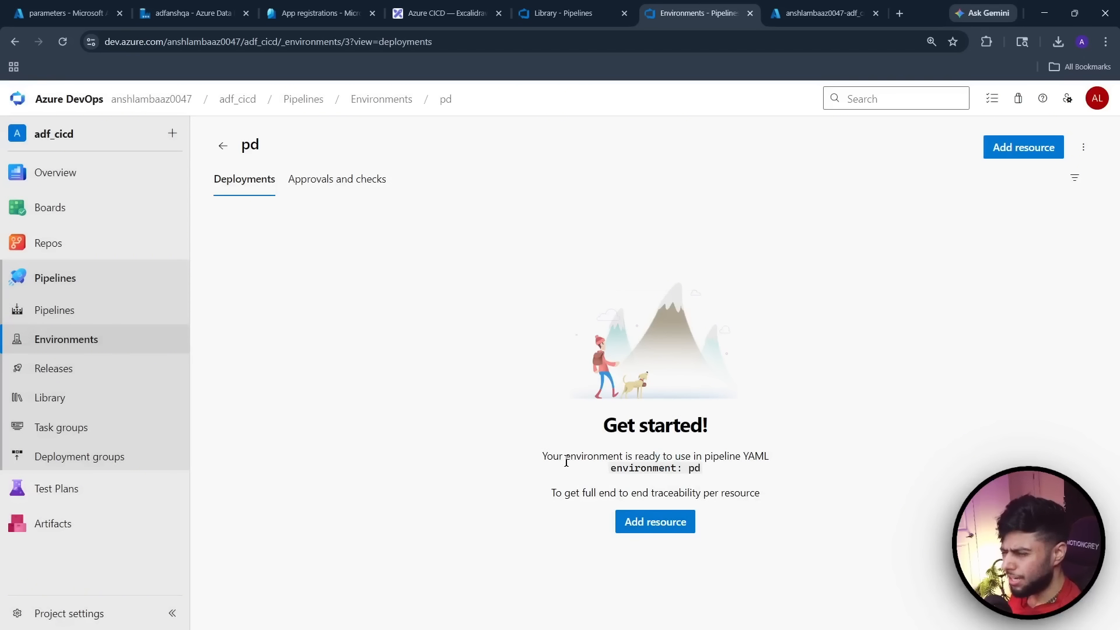
Add an Approvals check to the pd environment with the project owner's account as approver
{"action": "left_click", "coordinate": [342, 182]}
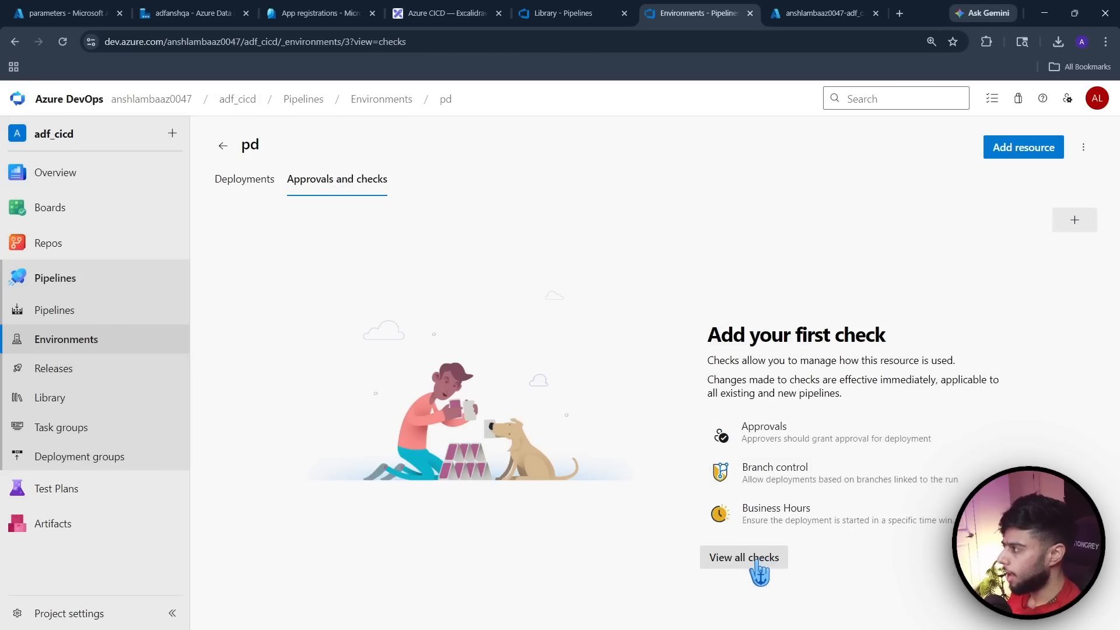
{"action": "left_click", "coordinate": [1076, 220]}
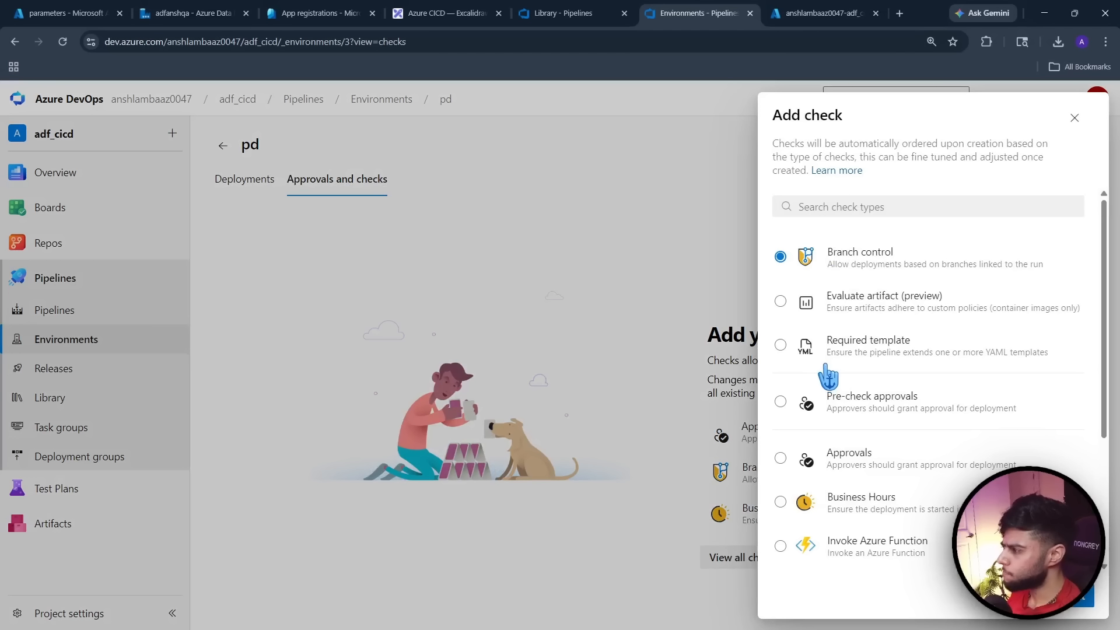
{"action": "left_click", "coordinate": [781, 400]}
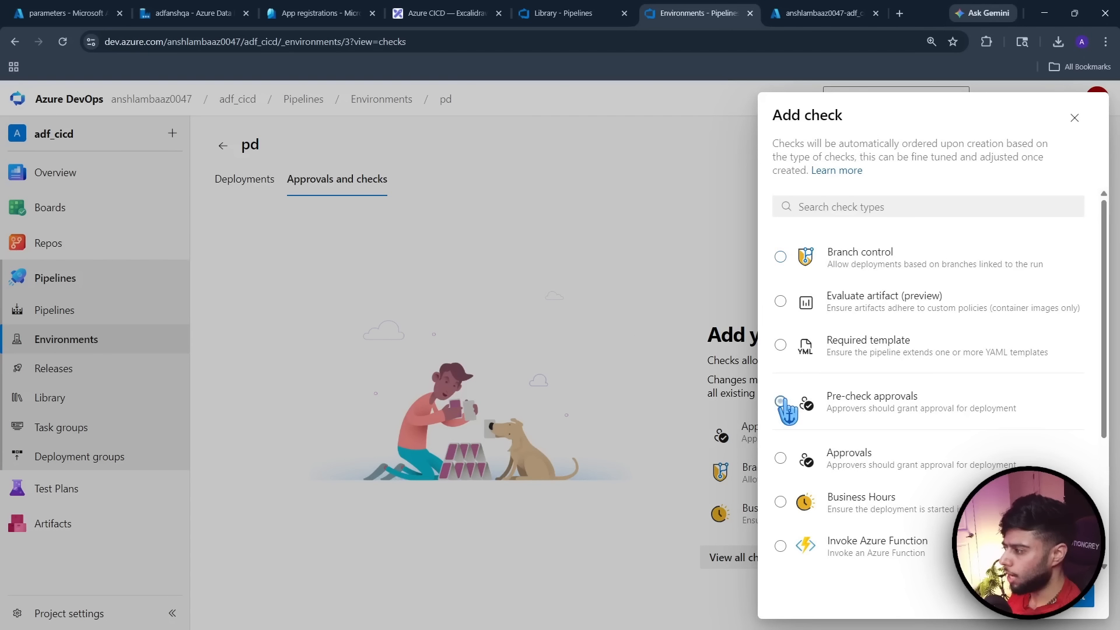
{"action": "left_click", "coordinate": [780, 458]}
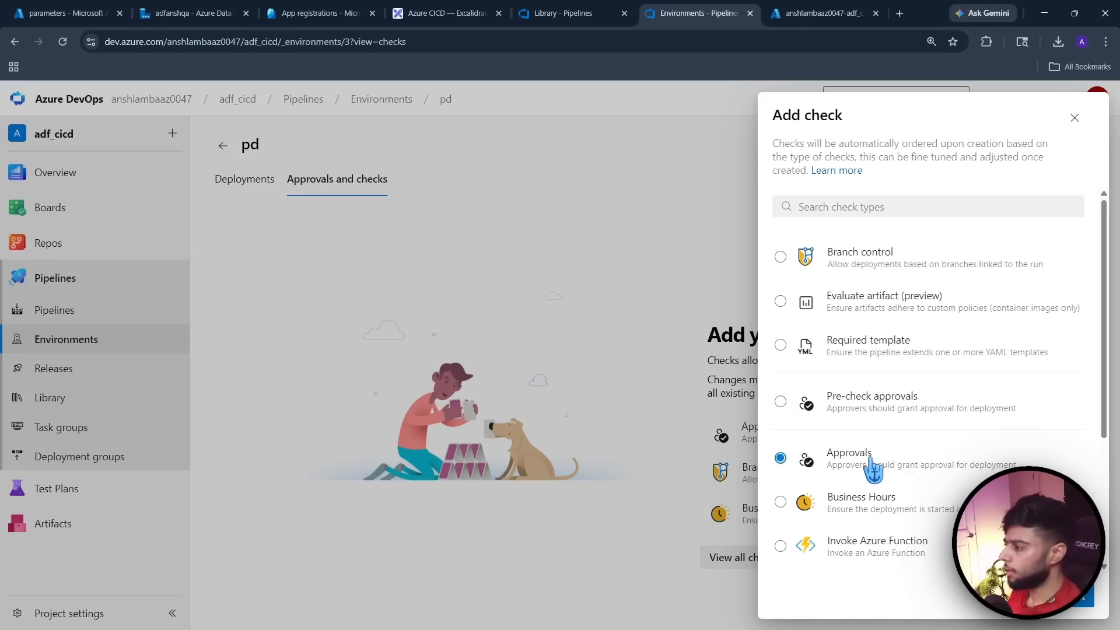
{"action": "scroll", "coordinate": [873, 467], "scroll_direction": "down", "scroll_amount": 3}
{"action": "left_click", "coordinate": [1085, 600]}
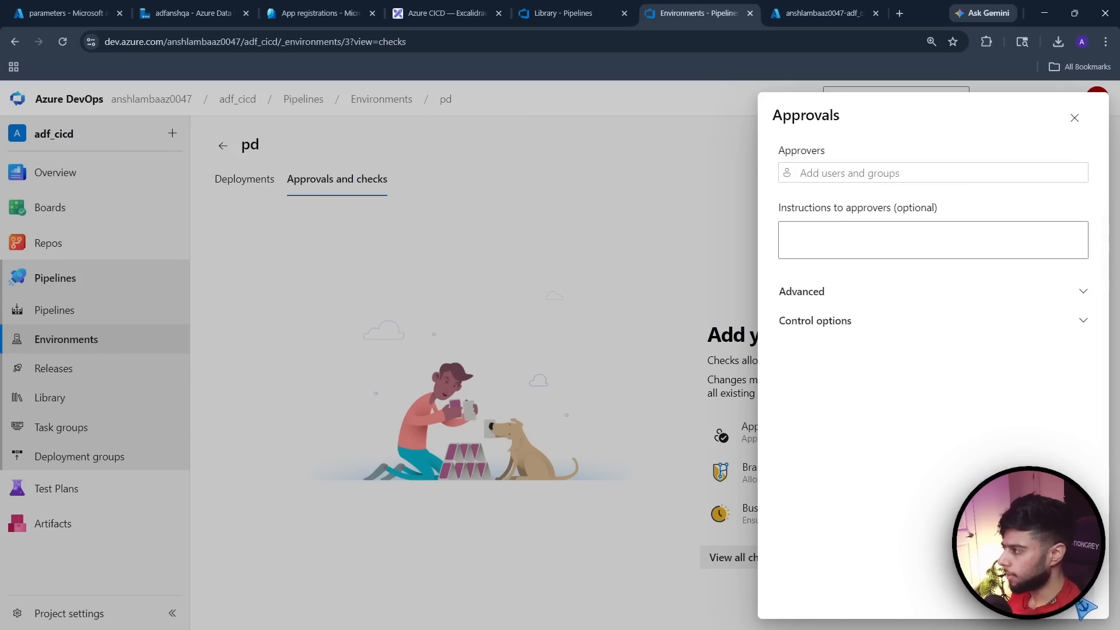
{"action": "left_click", "coordinate": [840, 174]}
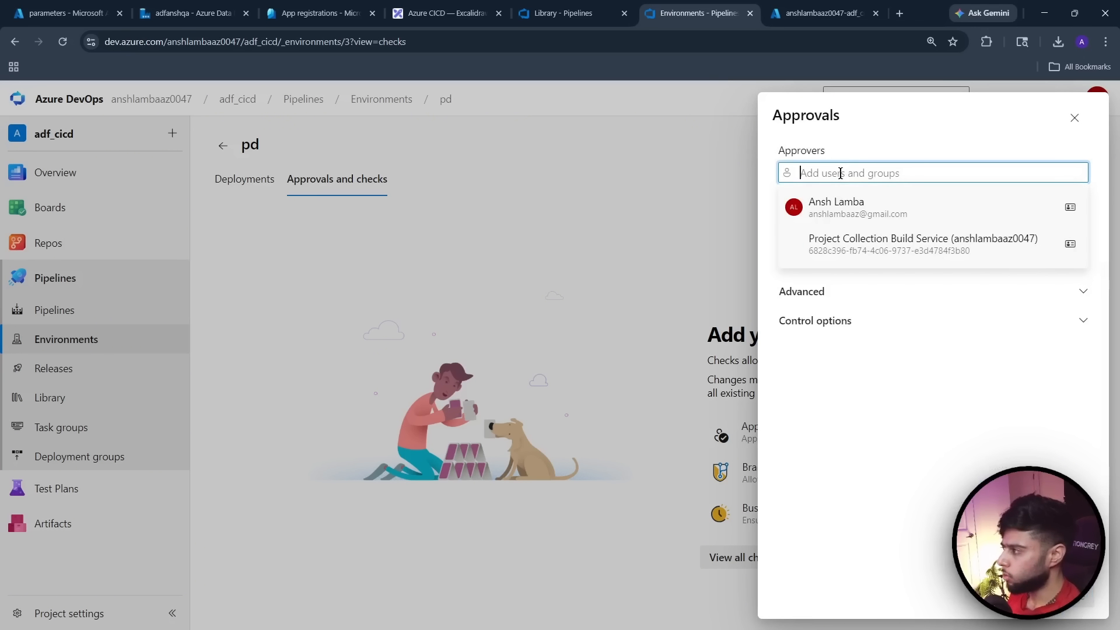
{"action": "left_click", "coordinate": [846, 205]}
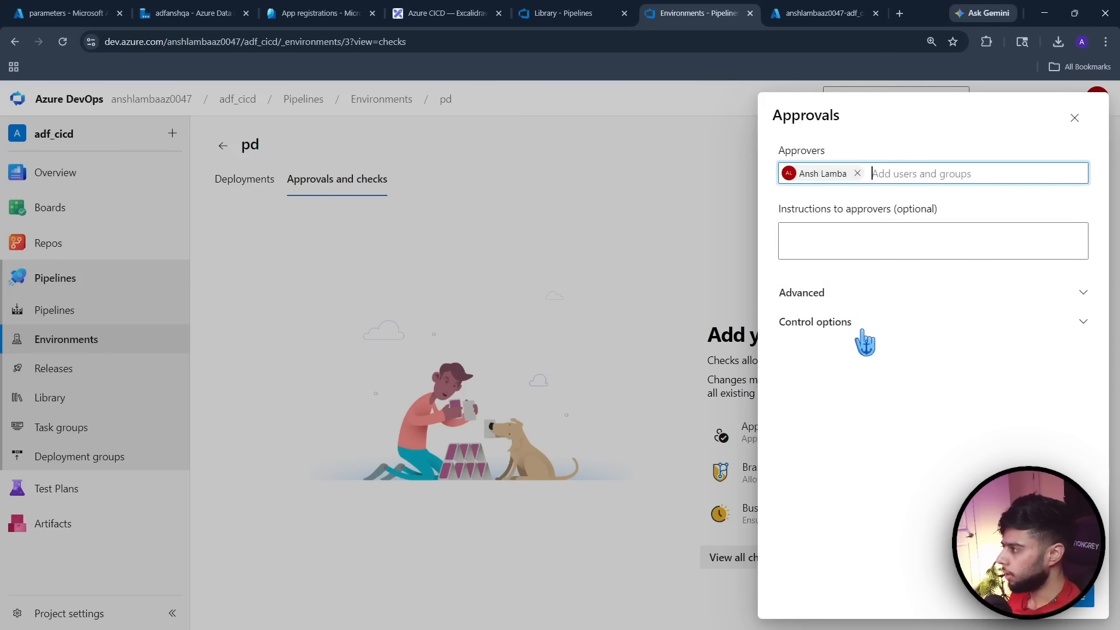
{"action": "left_click", "coordinate": [1062, 601]}
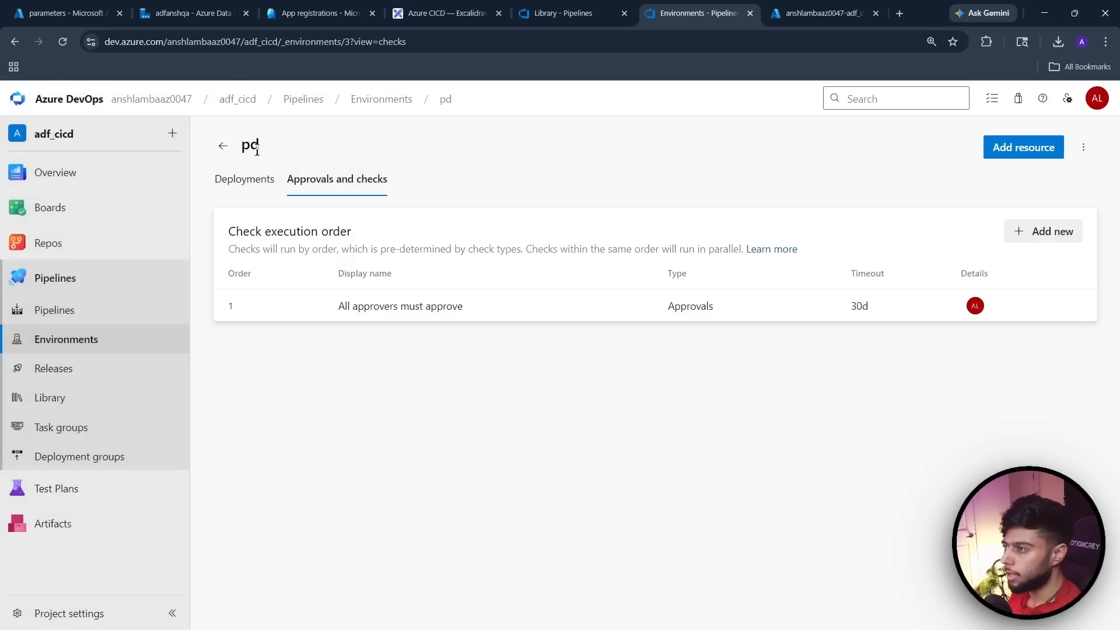
{"action": "left_click_drag", "start_coordinate": [260, 146], "coordinate": [245, 148]}
{"action": "left_click", "coordinate": [296, 141]}
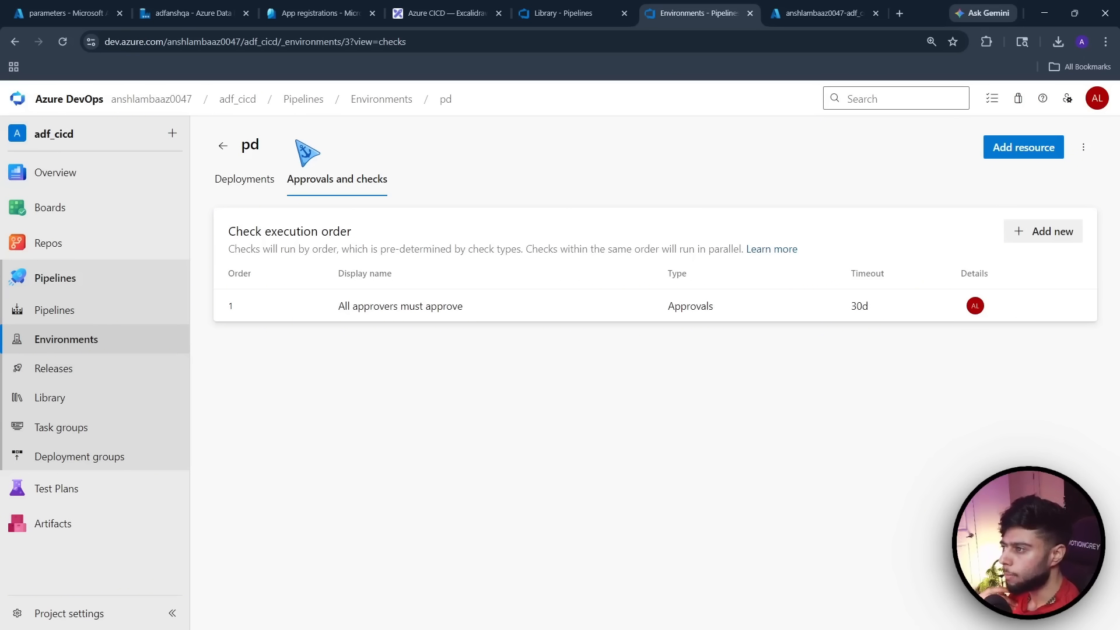
Open cd_deploy.yml from the cicd folder of adf_cicd_repo and review its parameters and deployment tasks
{"action": "left_click", "coordinate": [58, 244]}
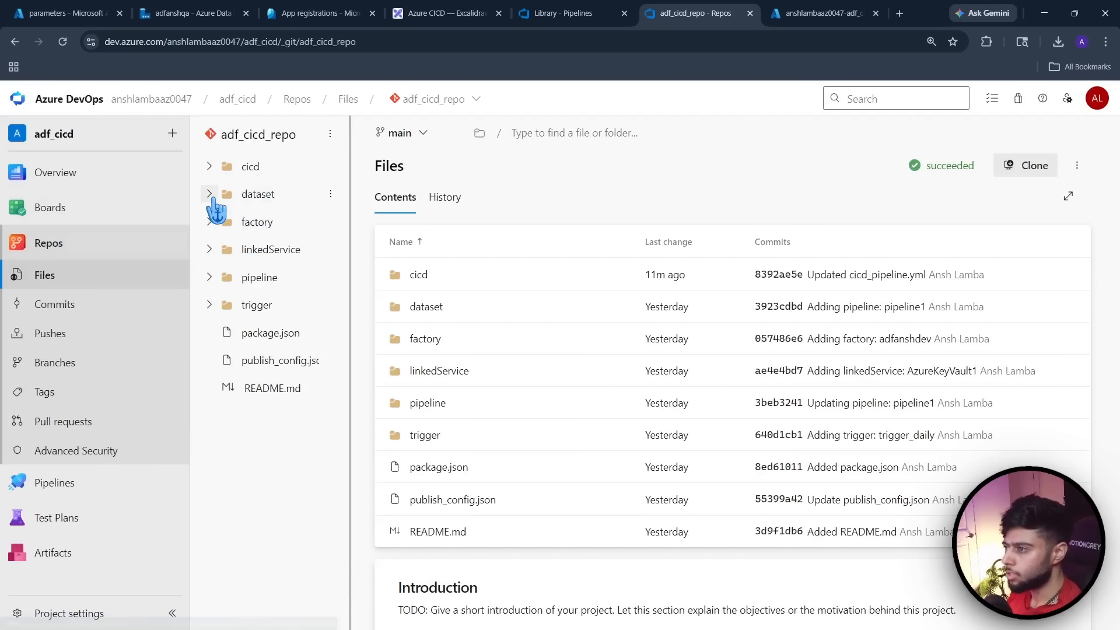
{"action": "left_click", "coordinate": [208, 167]}
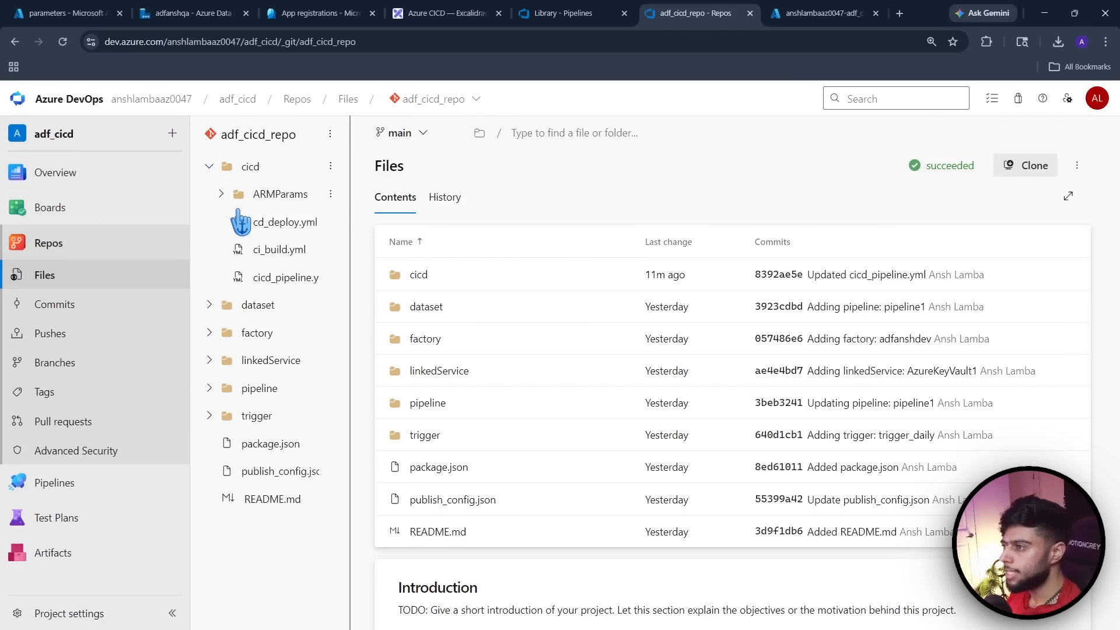
{"action": "left_click", "coordinate": [285, 222]}
{"action": "left_click", "coordinate": [597, 306]}
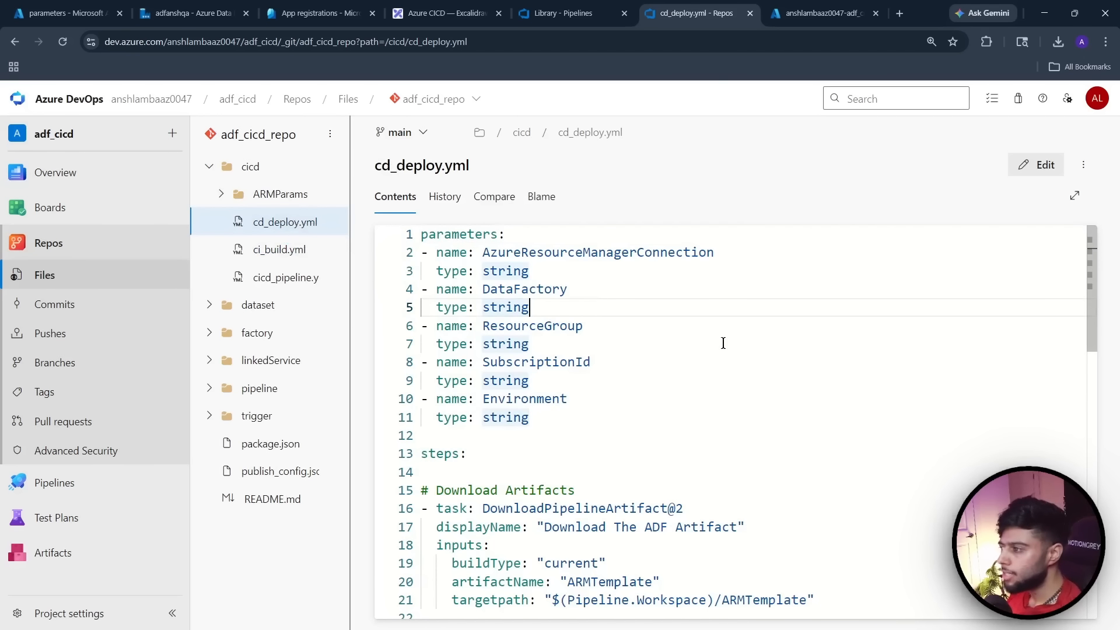
{"action": "scroll", "coordinate": [708, 374], "scroll_direction": "down", "scroll_amount": 3}
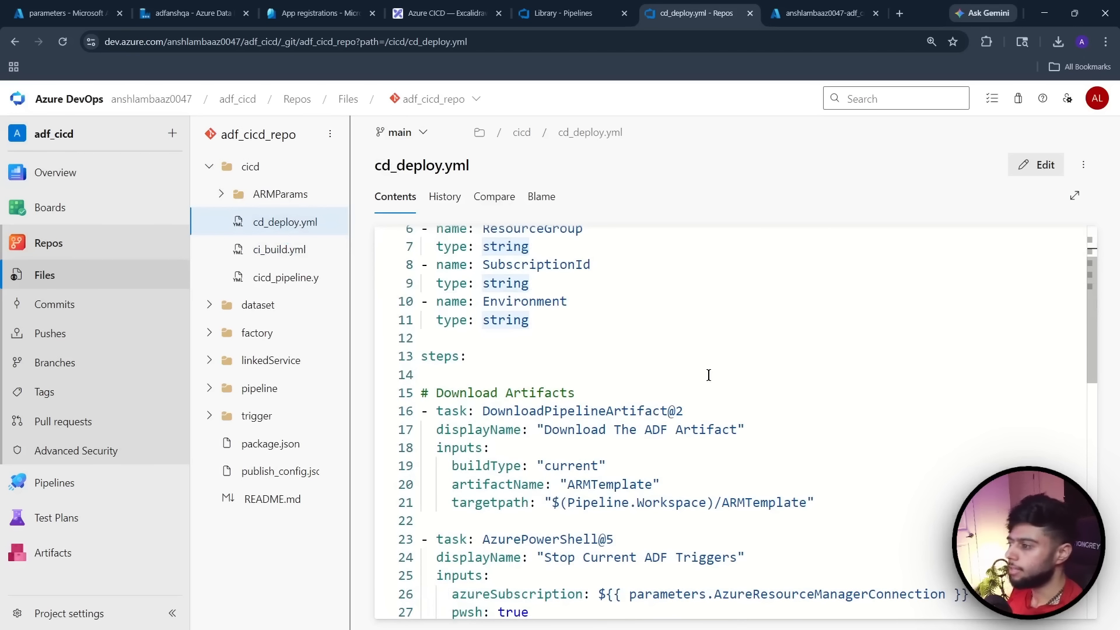
{"action": "scroll", "coordinate": [708, 374], "scroll_direction": "down", "scroll_amount": 3}
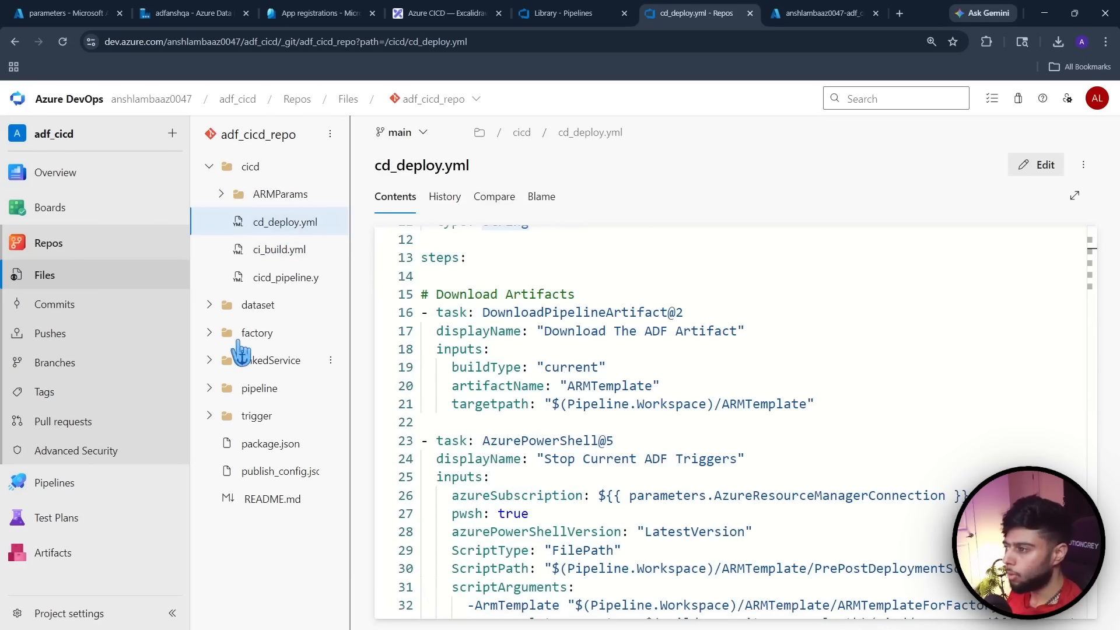
Open cicd_pipeline.yml in the cicd folder and examine the job definitions of its build, DEV and QA stages
{"action": "left_click", "coordinate": [270, 280]}
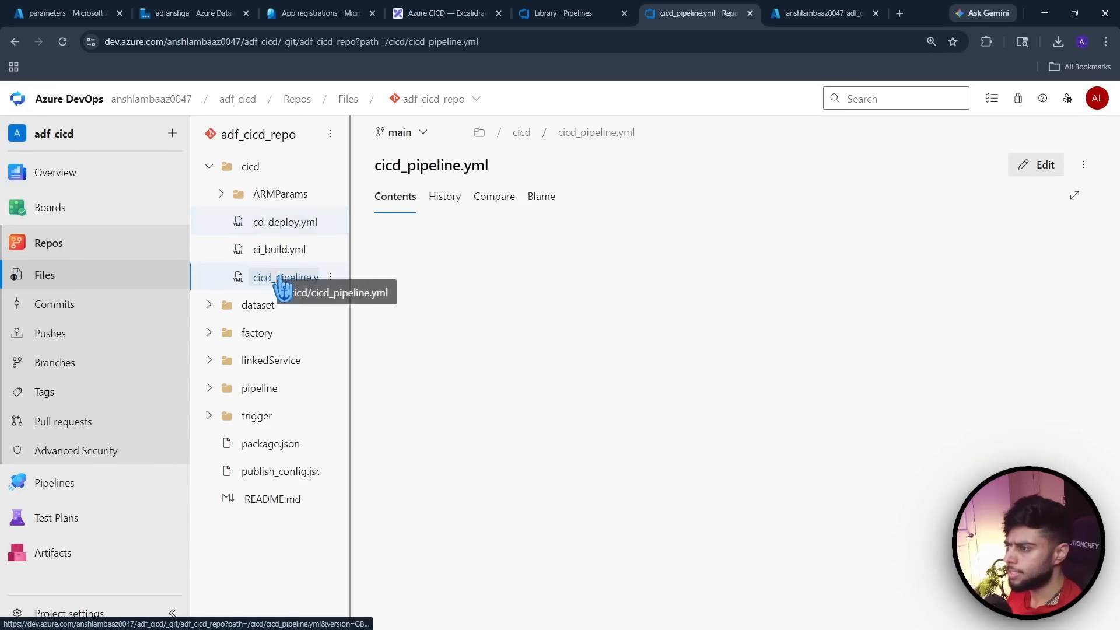
{"action": "scroll", "coordinate": [641, 385], "scroll_direction": "down", "scroll_amount": 6}
{"action": "scroll", "coordinate": [649, 390], "scroll_direction": "up", "scroll_amount": 4}
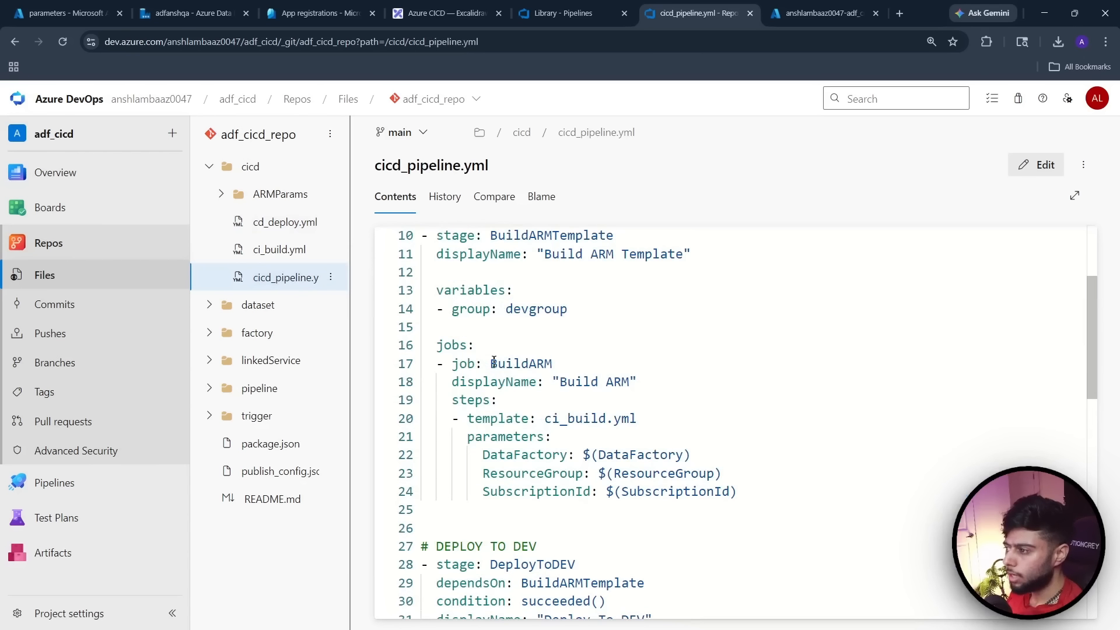
{"action": "double_click", "coordinate": [458, 429]}
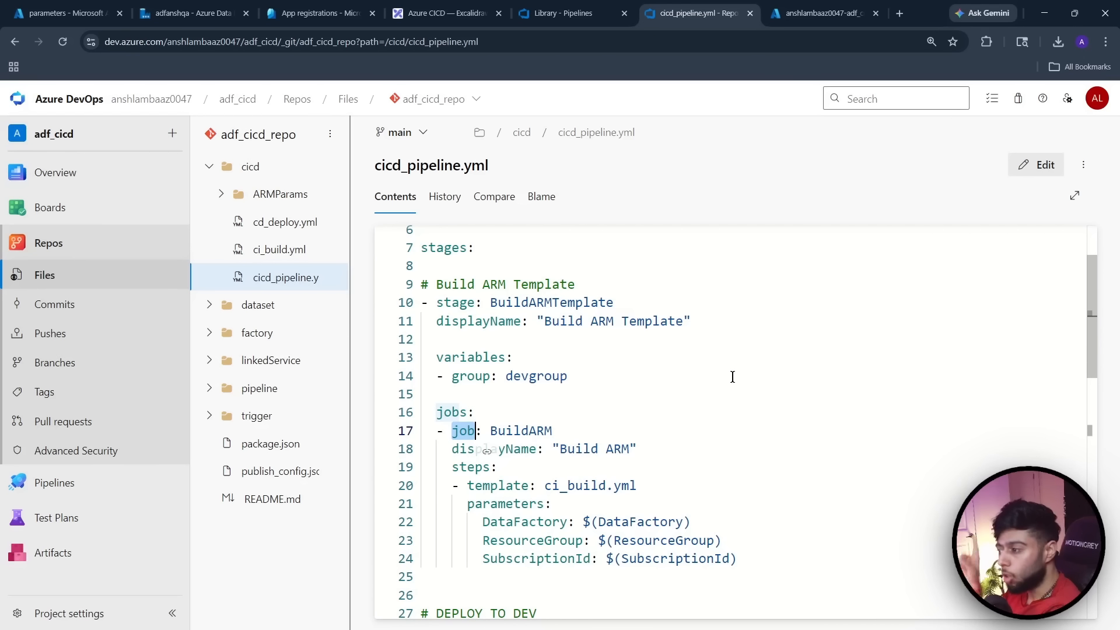
{"action": "left_click", "coordinate": [490, 413]}
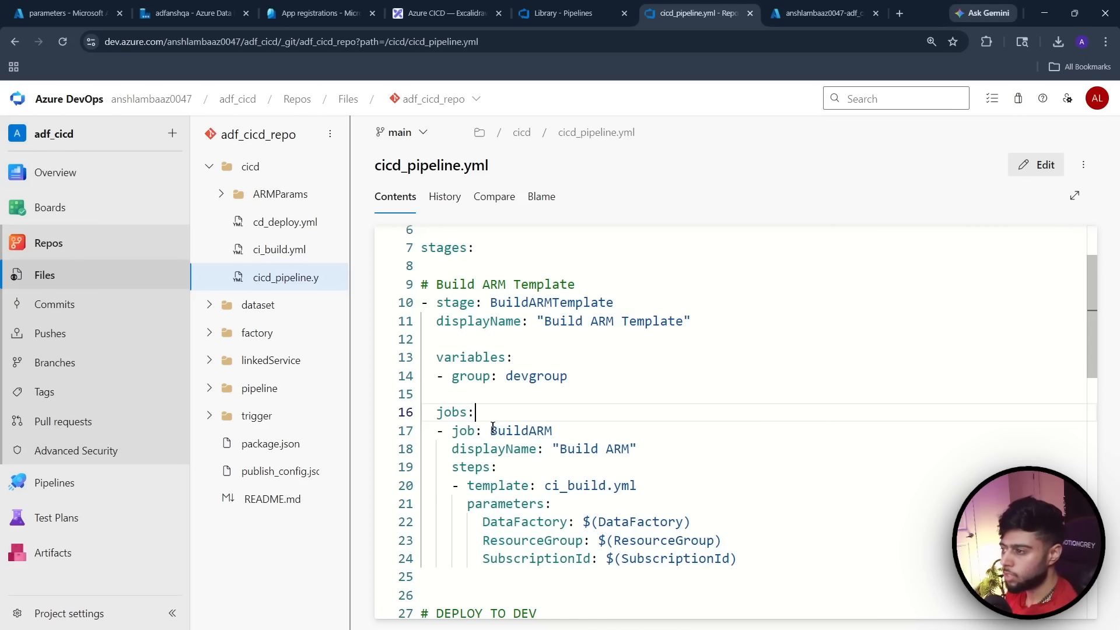
{"action": "scroll", "coordinate": [768, 382], "scroll_direction": "down", "scroll_amount": 7}
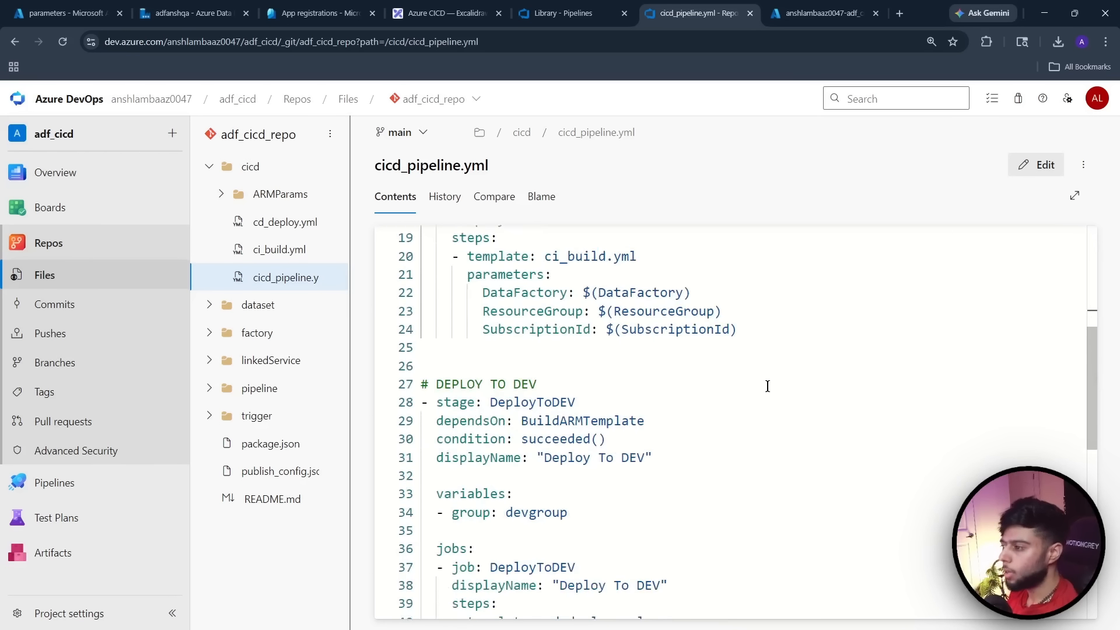
{"action": "scroll", "coordinate": [696, 424], "scroll_direction": "down", "scroll_amount": 2}
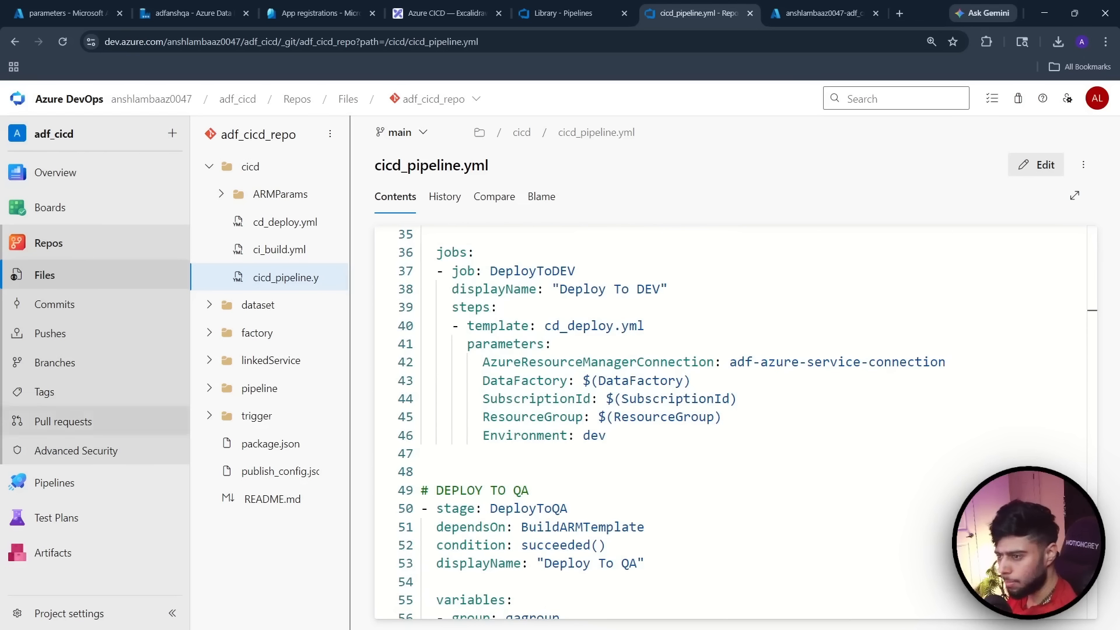
{"action": "scroll", "coordinate": [700, 408], "scroll_direction": "down", "scroll_amount": 4}
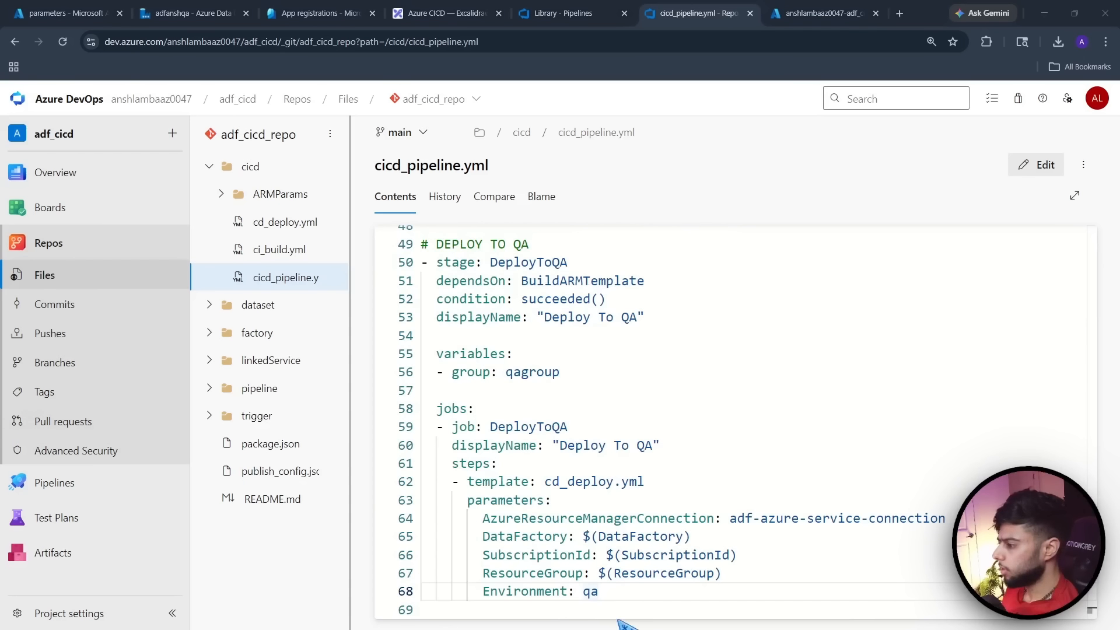
Append a DeployToPD stage to cicd_pipeline.yml, depending on BuildARMTemplate, with pdgroup variables and a runOnce deployment of cd_deploy.yml to the 'pd' environment
{"action": "left_click", "coordinate": [1032, 168]}
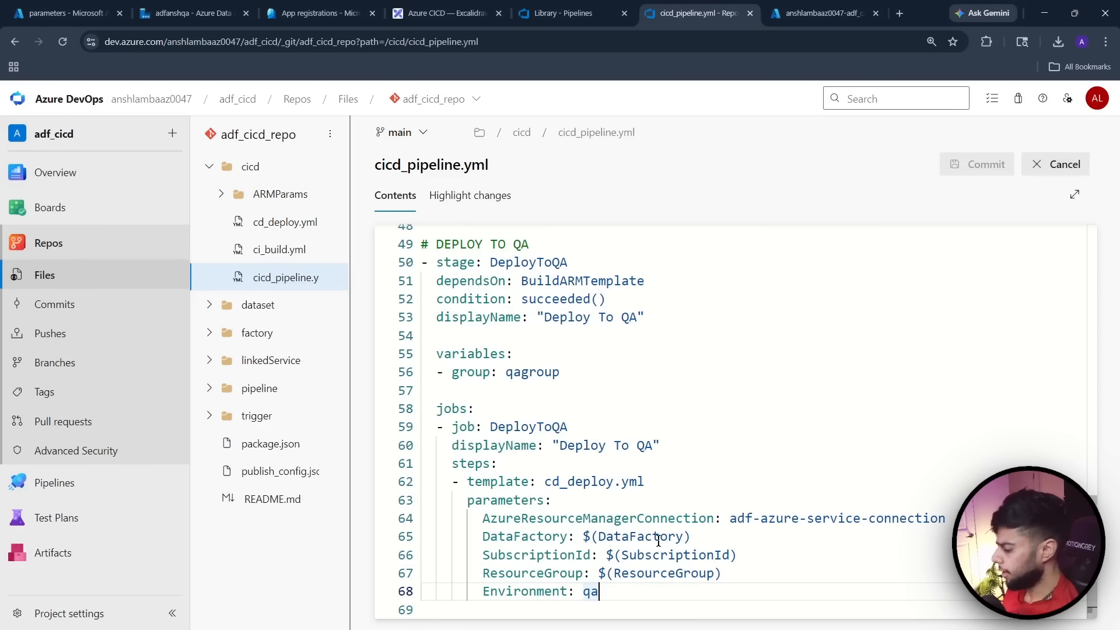
{"action": "key", "text": "Return"}
{"action": "key", "text": "Return"}
{"action": "key", "text": "Return"}
{"action": "key", "text": "Return"}
{"action": "key", "text": "BackSpace"}
{"action": "key", "text": "BackSpace"}
{"action": "key", "text": "Up"}
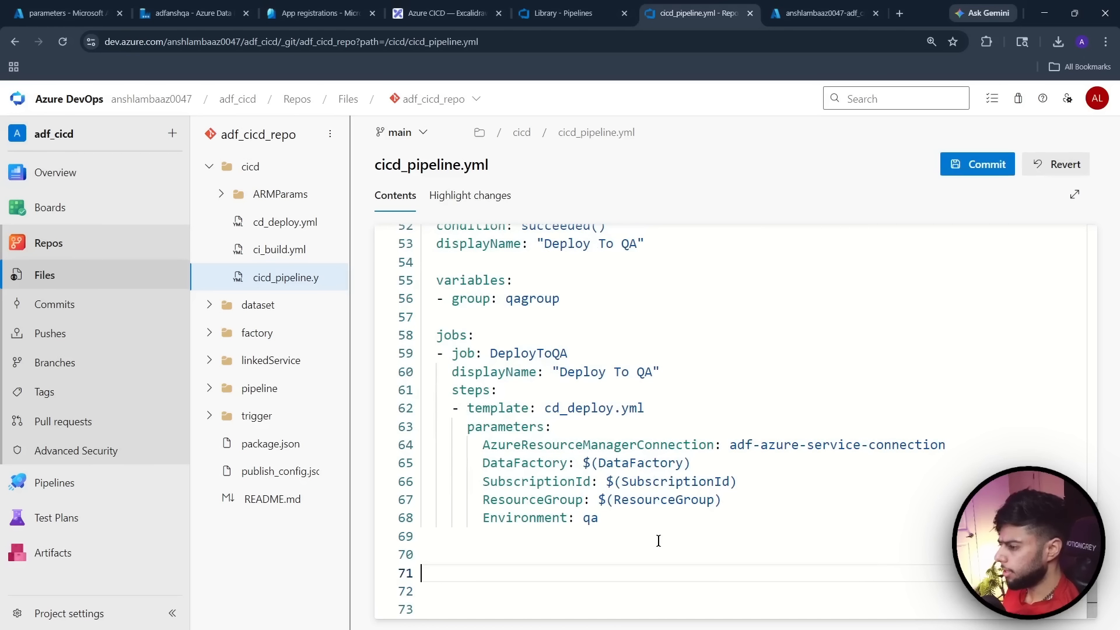
{"action": "type", "text": "# DEPLOY TO PD (Production) - stage: DeployToPD   dependsOn: BuildARMTemplate   condition: succeeded()   displayName: \"Deploy To Production\"    variables:   - group: pdgroup    jobs:   - deployment: DeployToPD     displayName: \"Deploy To Production\"     environment: 'pd' # This links to the Environment in Pipelines > Environments     strategy:       runOnce:         deploy:           steps:           - checkout: self           - template: cd_deploy.yml             parameters:               AzureResourceManagerConnection: adf-azure-service-connection               DataFactory: $(DataFactory)               SubscriptionId: $(SubscriptionId)               ResourceGroup: $(ResourceGroup)               Environment: pd"}
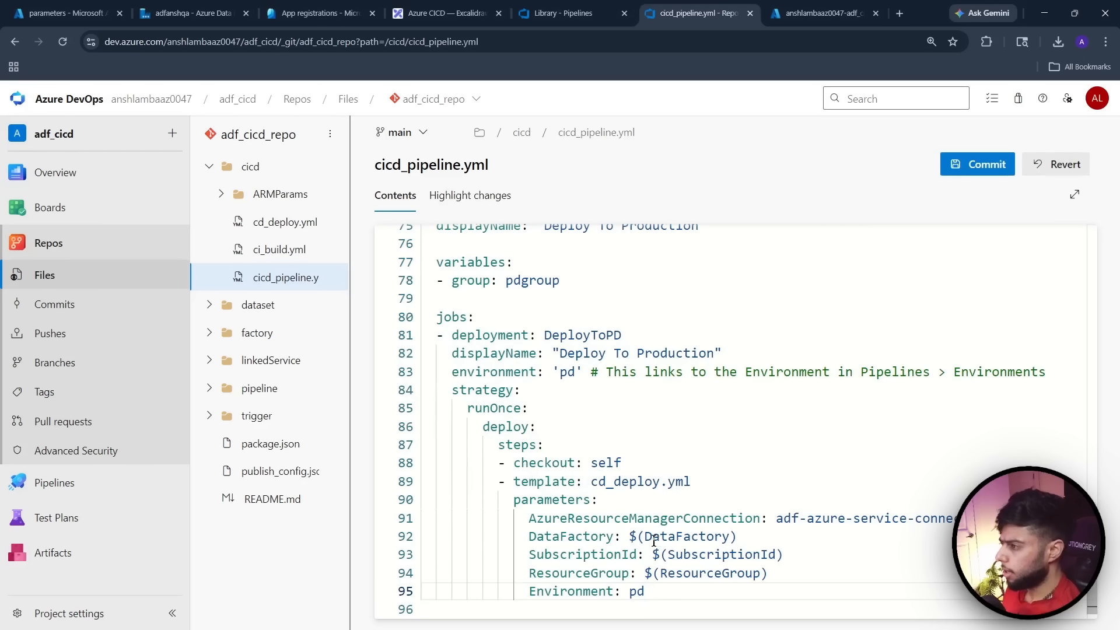
Extend the production stage's heading comment with "With Approval Gate"
{"action": "scroll", "coordinate": [527, 387], "scroll_direction": "up", "scroll_amount": 3}
{"action": "left_click_drag", "start_coordinate": [641, 320], "coordinate": [544, 320]}
{"action": "left_click", "coordinate": [635, 320]}
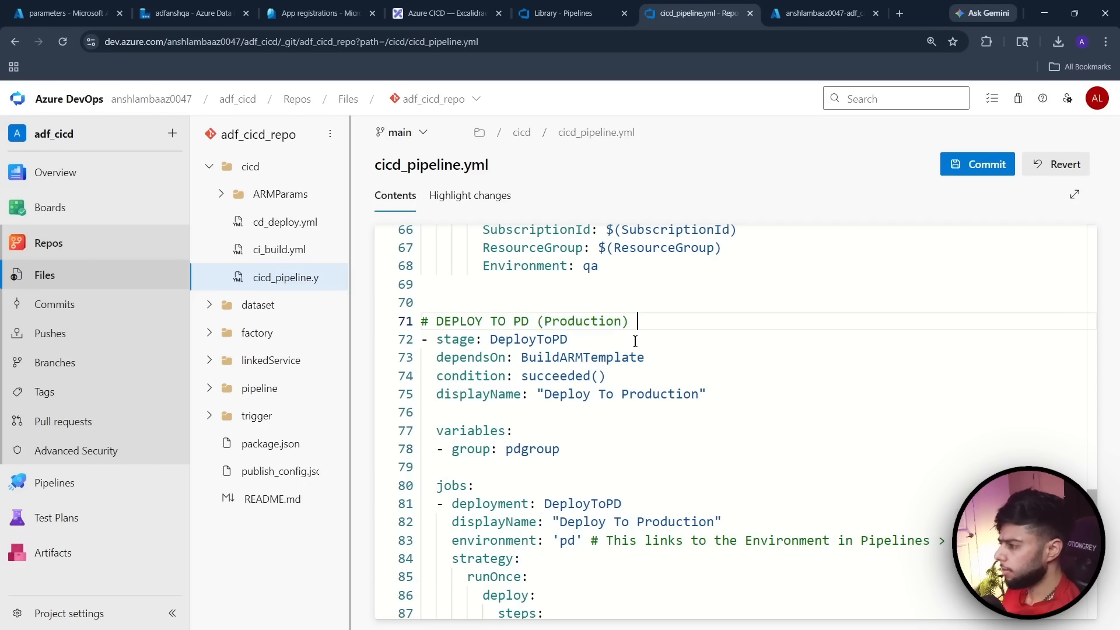
{"action": "type", "text": "With Approi"}
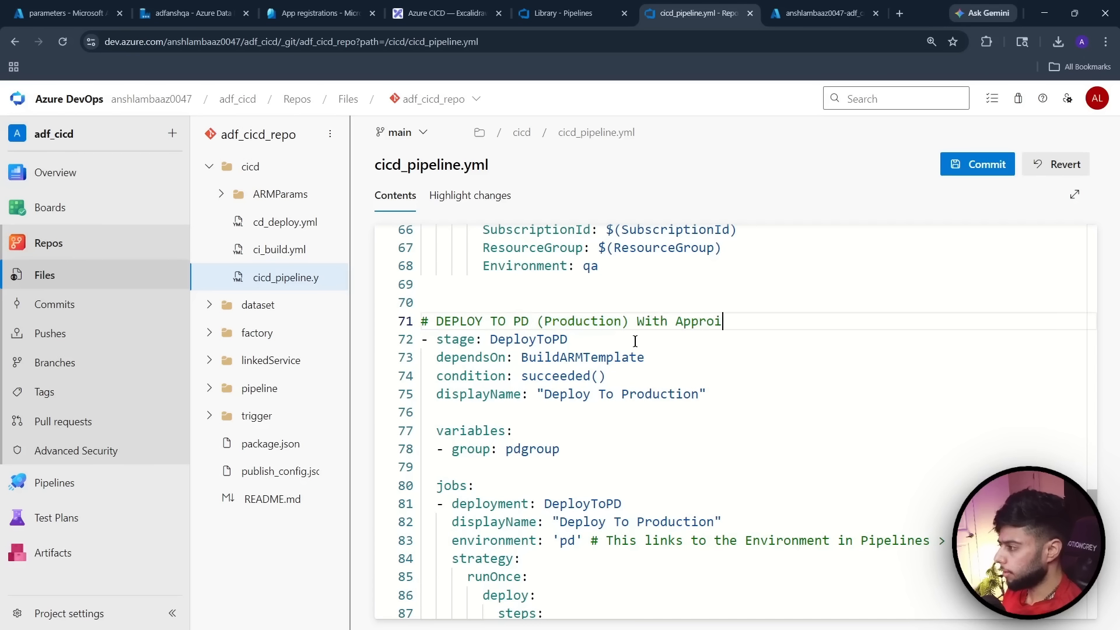
{"action": "key", "text": "BackSpace"}
{"action": "type", "text": "c"}
{"action": "key", "text": "BackSpace"}
{"action": "type", "text": "val"}
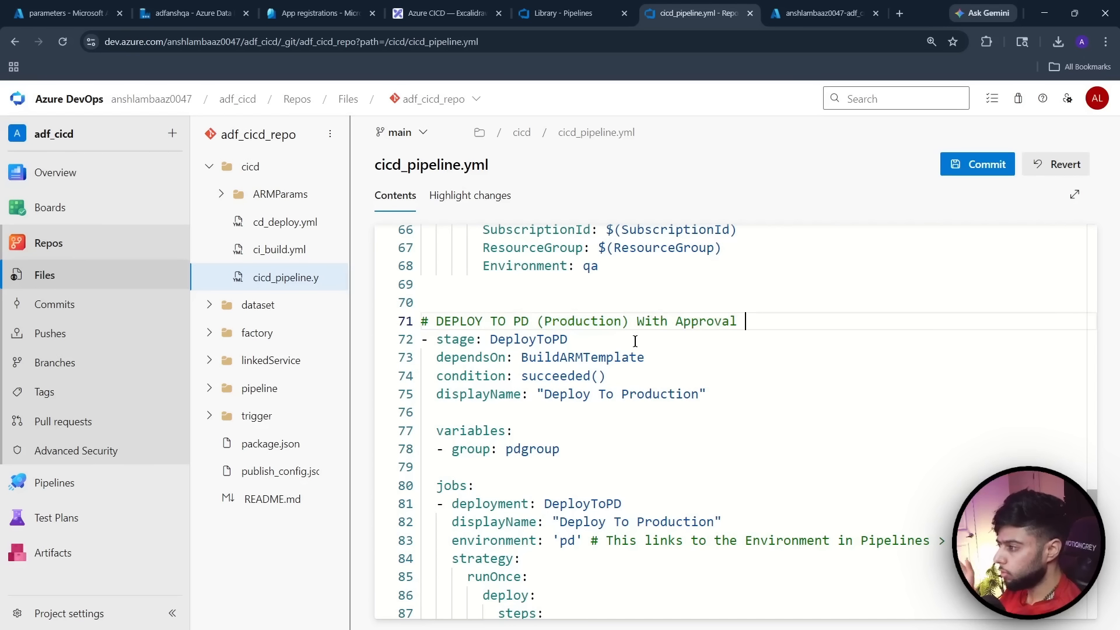
{"action": "type", "text": " Gate"}
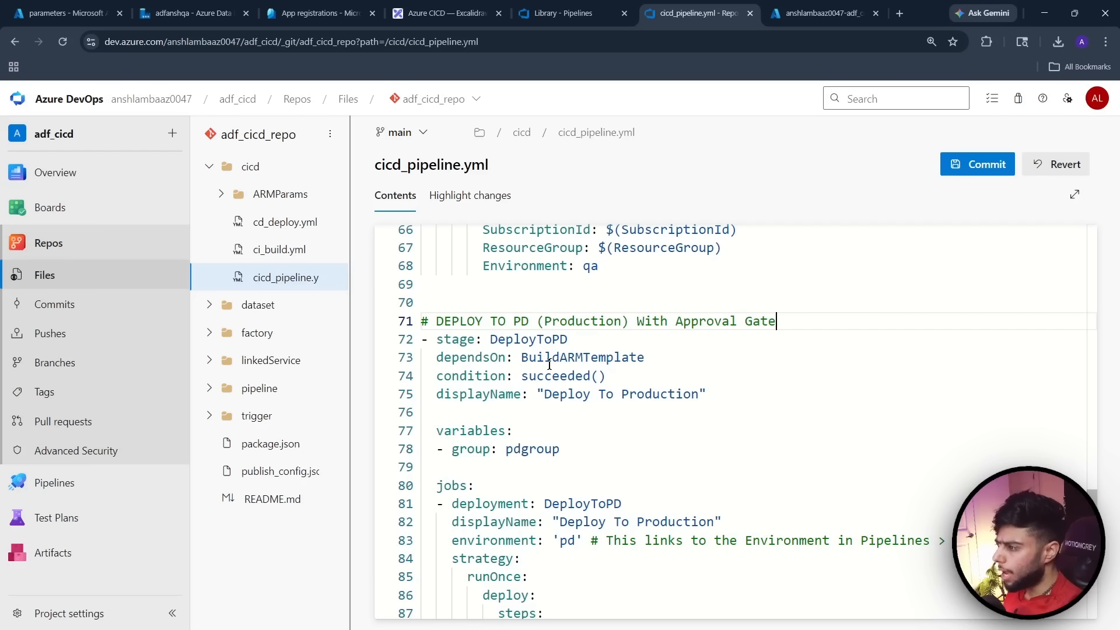
Replace the production stage's name in cicd_pipeline.yml with DeployToQA, copied from the QA job
{"action": "scroll", "coordinate": [523, 350], "scroll_direction": "up", "scroll_amount": 4}
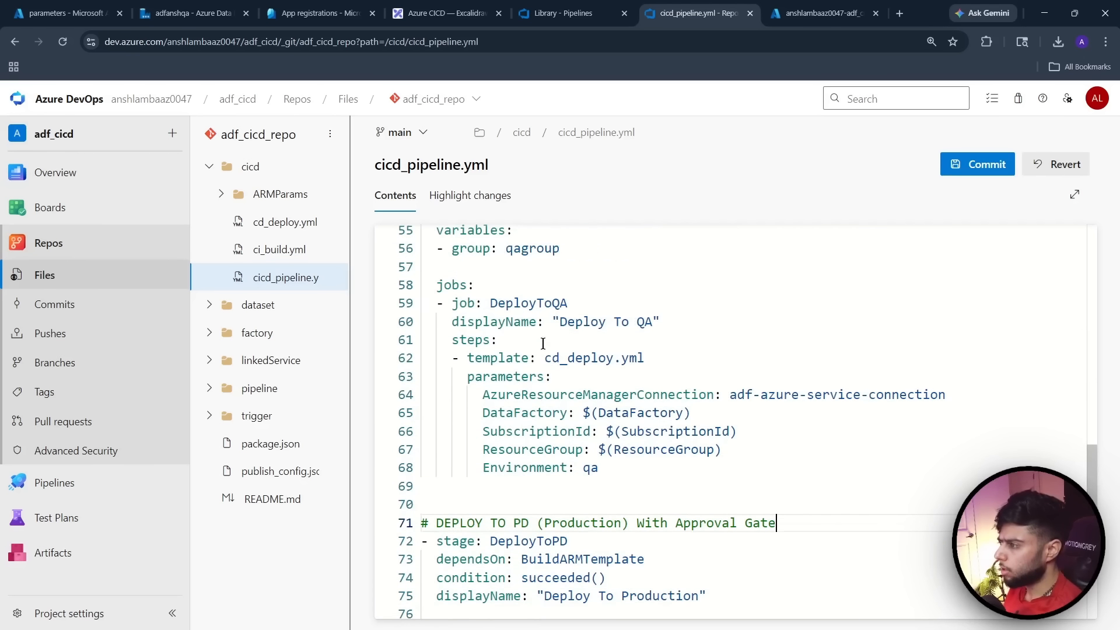
{"action": "left_click_drag", "start_coordinate": [491, 336], "coordinate": [576, 336]}
{"action": "key", "text": "ctrl+c"}
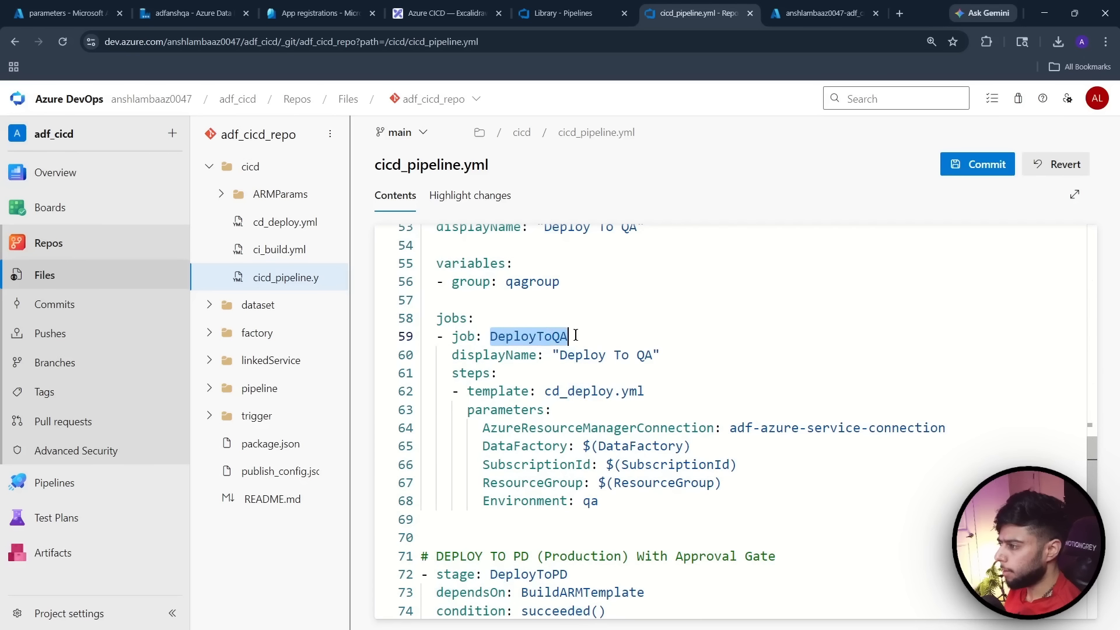
{"action": "scroll", "coordinate": [602, 376], "scroll_direction": "down", "scroll_amount": 2}
{"action": "left_click_drag", "start_coordinate": [490, 476], "coordinate": [582, 474]}
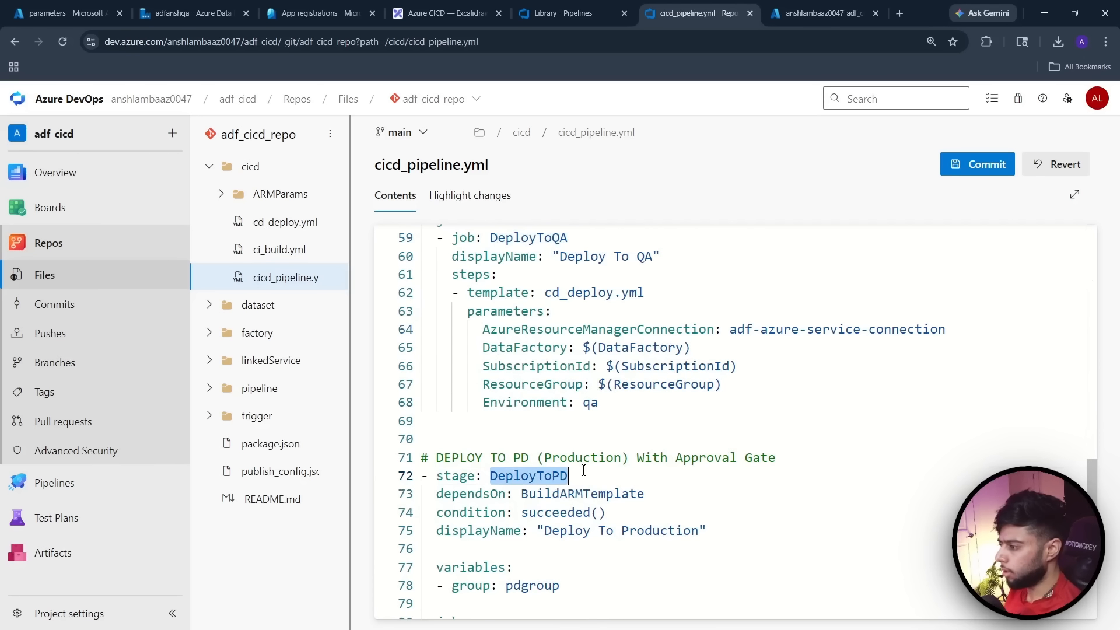
{"action": "key", "text": "ctrl+v"}
Examine the production stage's deployment job, its 'pd' environment and the comment linking it to the project's pipeline environments
{"action": "scroll", "coordinate": [662, 465], "scroll_direction": "down", "scroll_amount": 3}
{"action": "scroll", "coordinate": [622, 420], "scroll_direction": "down", "scroll_amount": 1}
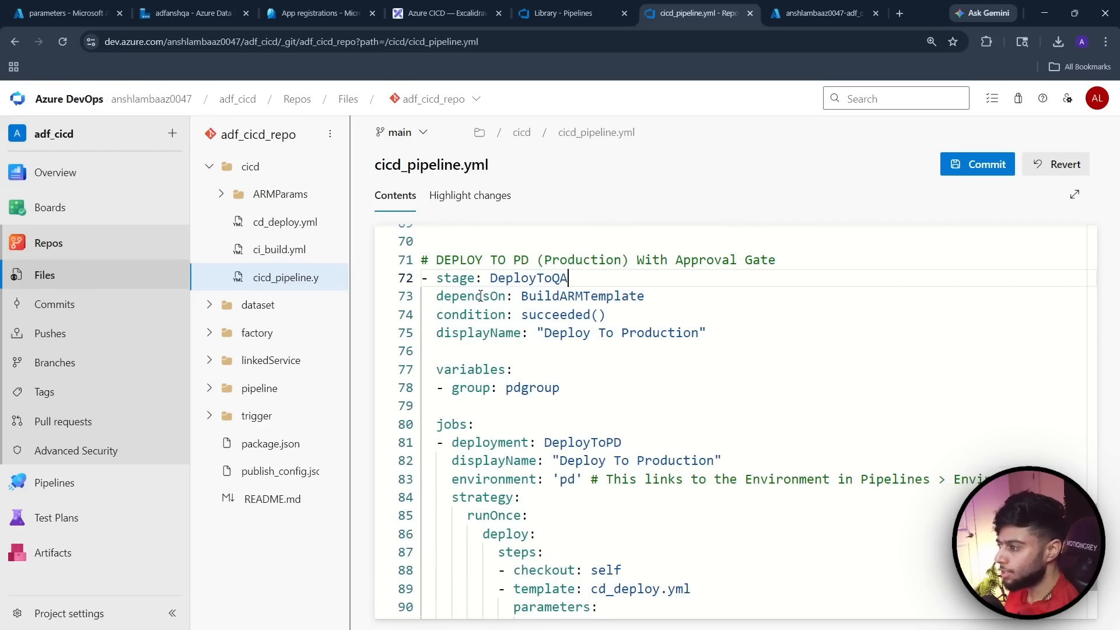
{"action": "double_click", "coordinate": [461, 444]}
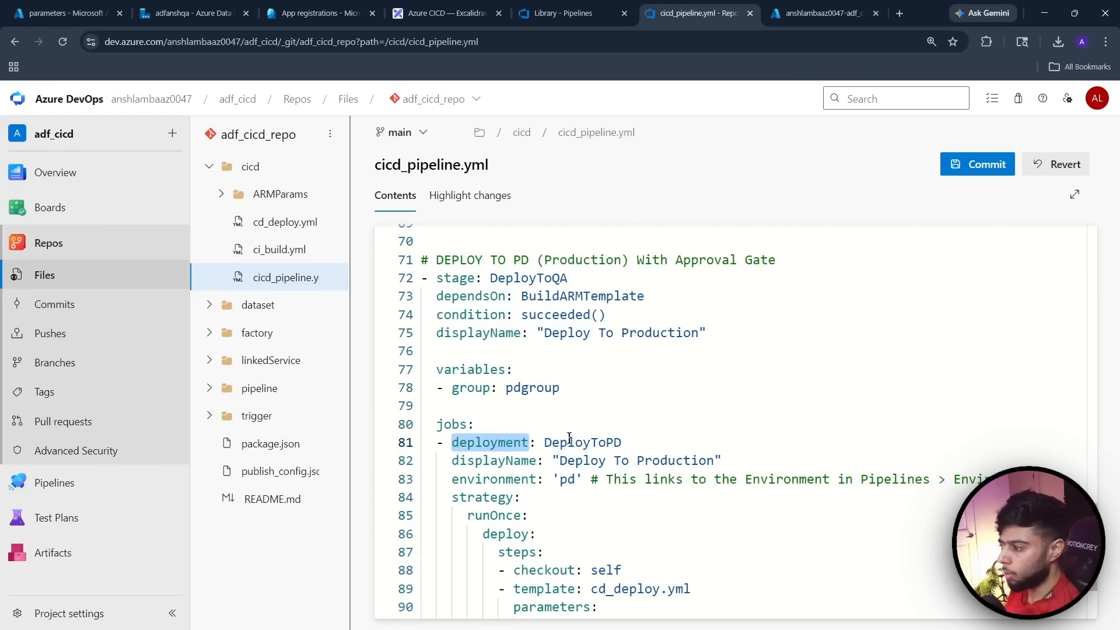
{"action": "left_click", "coordinate": [627, 443]}
{"action": "scroll", "coordinate": [674, 382], "scroll_direction": "down", "scroll_amount": 1}
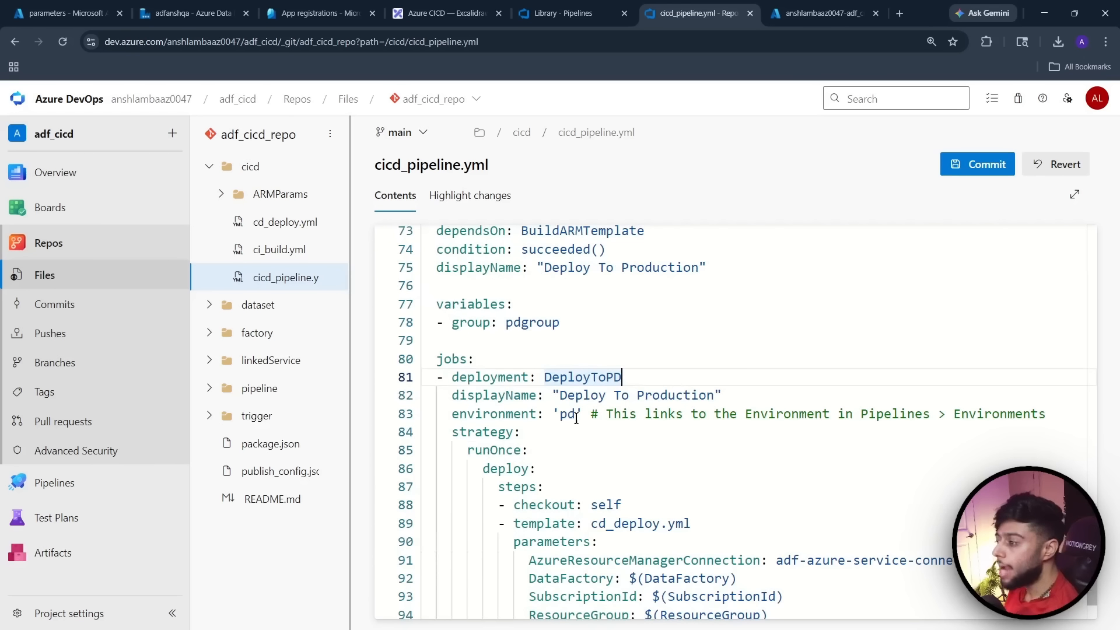
{"action": "left_click_drag", "start_coordinate": [552, 415], "coordinate": [584, 414]}
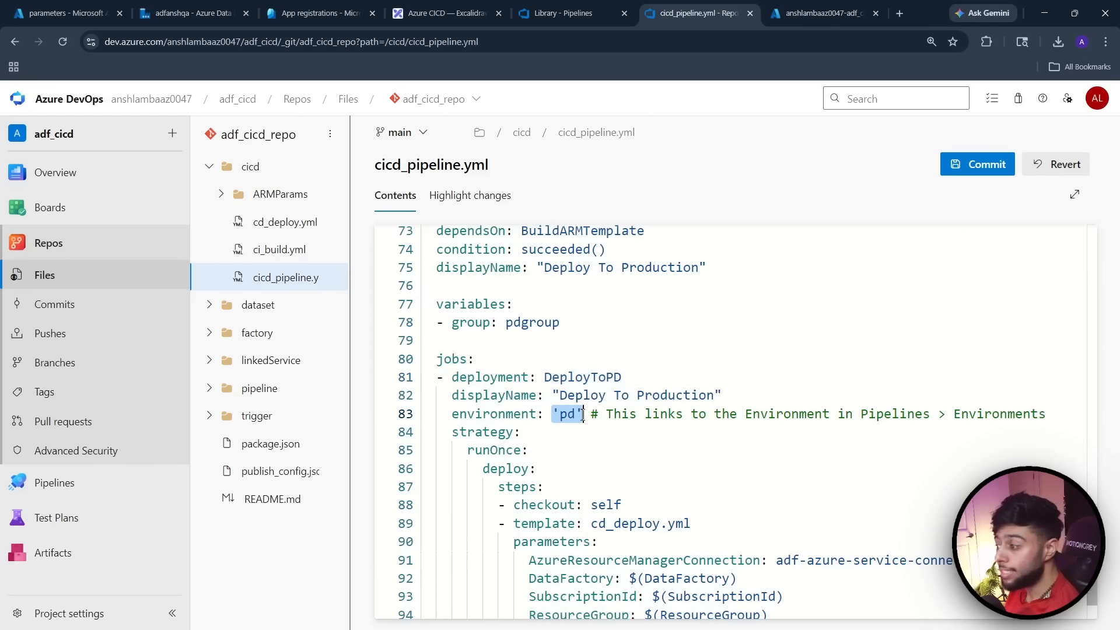
{"action": "left_click", "coordinate": [578, 443]}
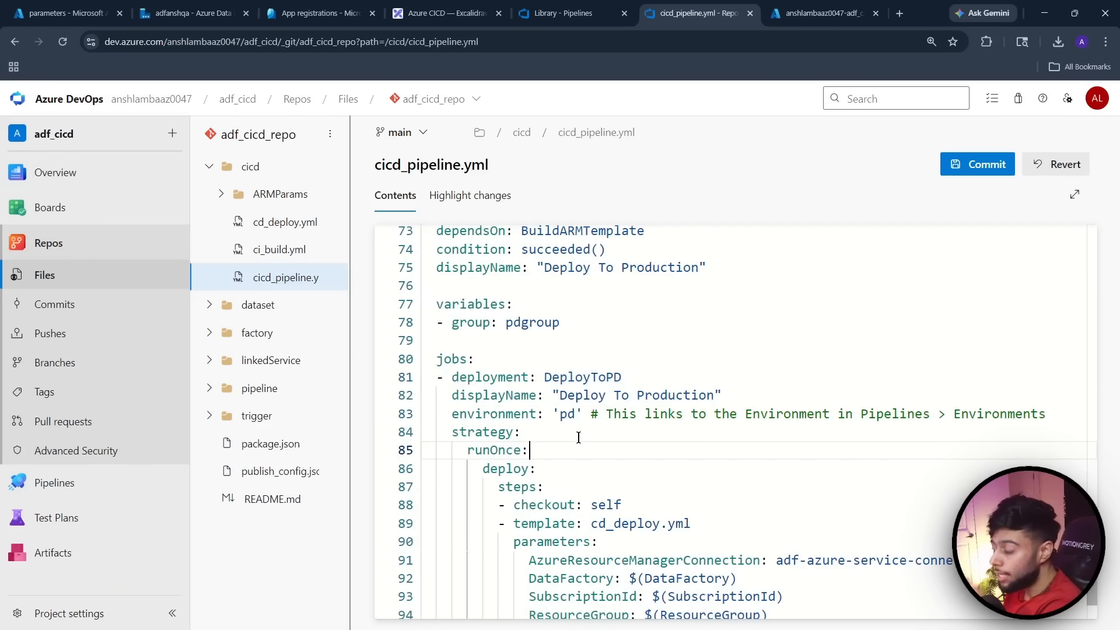
{"action": "scroll", "coordinate": [579, 430], "scroll_direction": "up", "scroll_amount": 14}
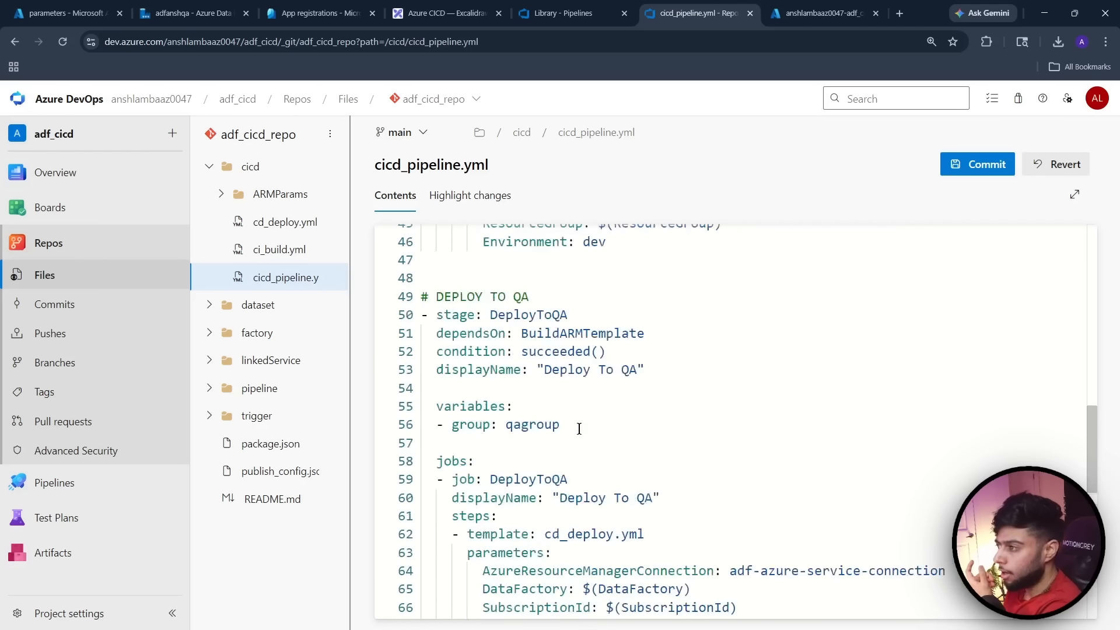
{"action": "scroll", "coordinate": [579, 429], "scroll_direction": "down", "scroll_amount": 14}
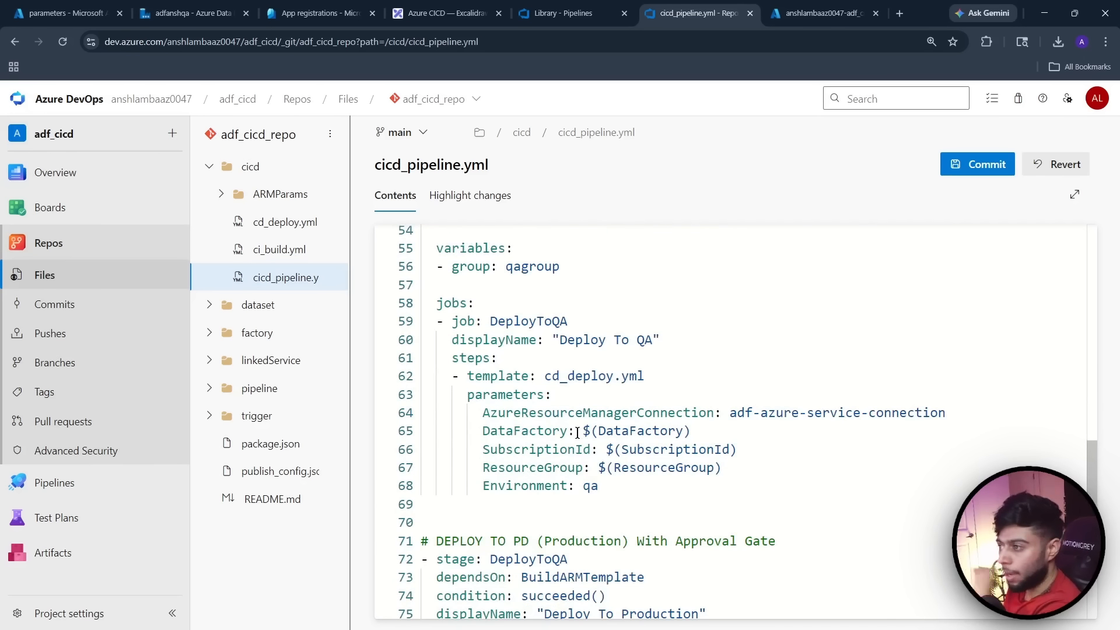
{"action": "left_click_drag", "start_coordinate": [591, 399], "coordinate": [1052, 390]}
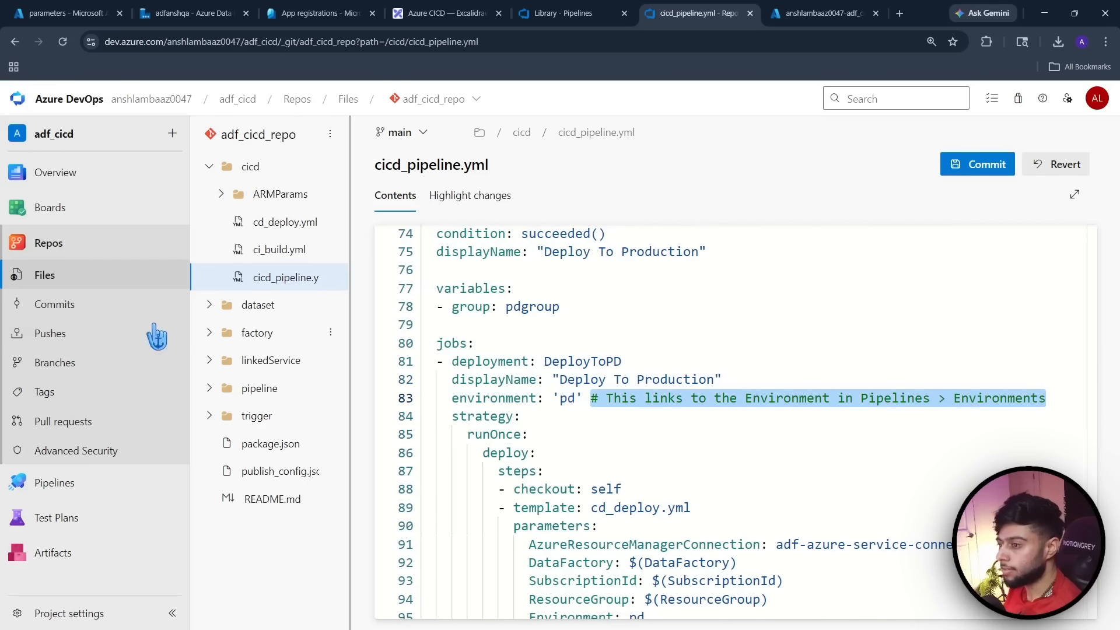
{"action": "mouse_move", "coordinate": [62, 491]}
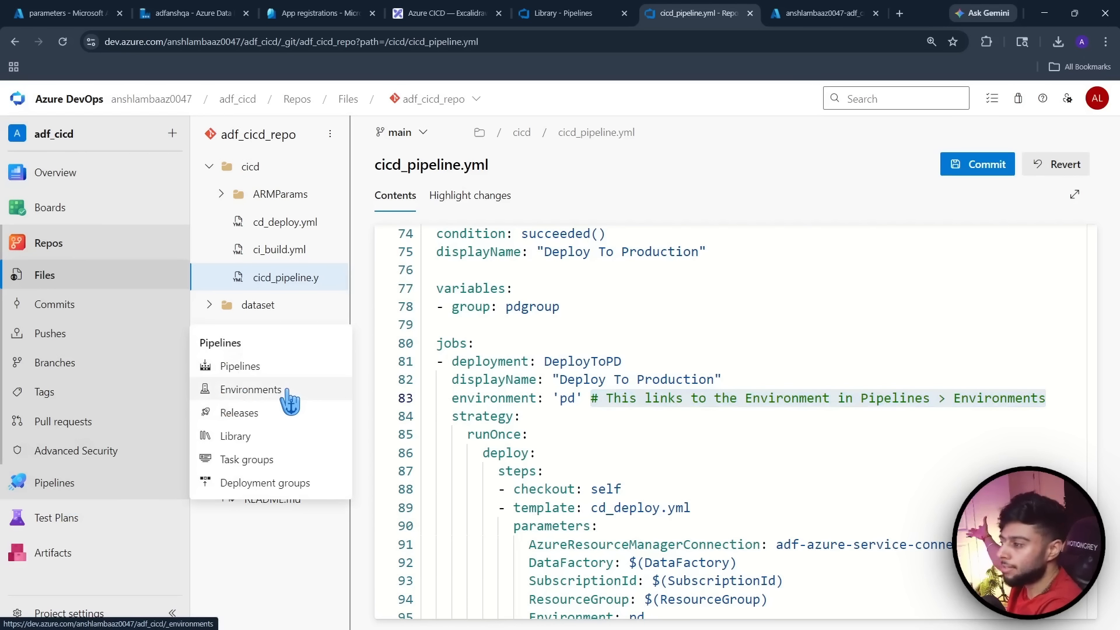
{"action": "left_click", "coordinate": [572, 450]}
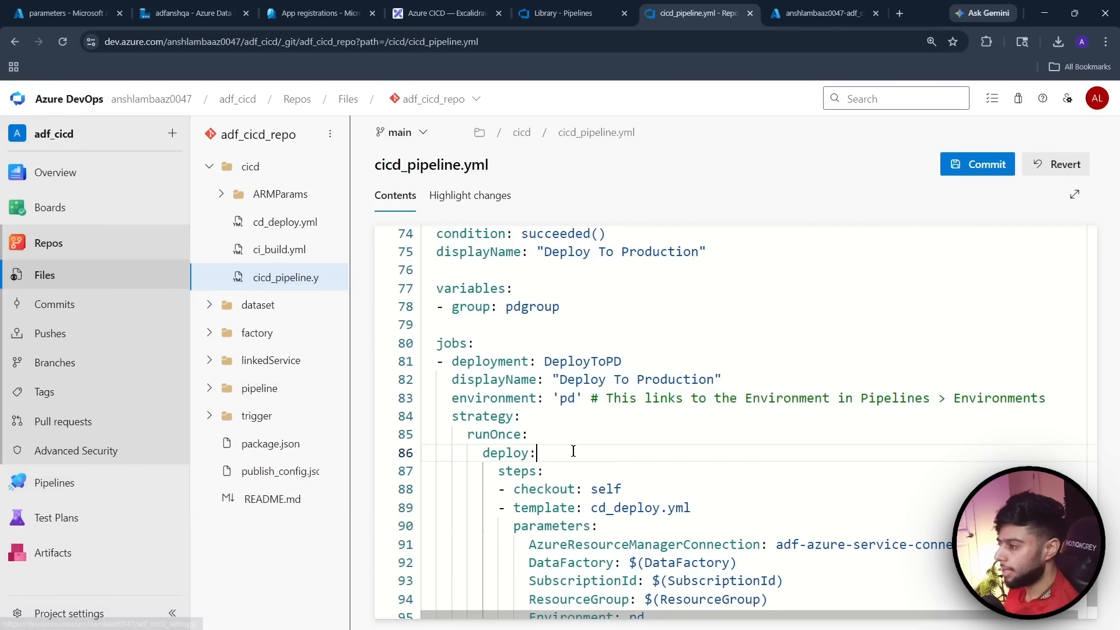
Examine the production deployment's checkout step, cd_deploy.yml template and Environment parameter
{"action": "scroll", "coordinate": [573, 452], "scroll_direction": "down", "scroll_amount": 1}
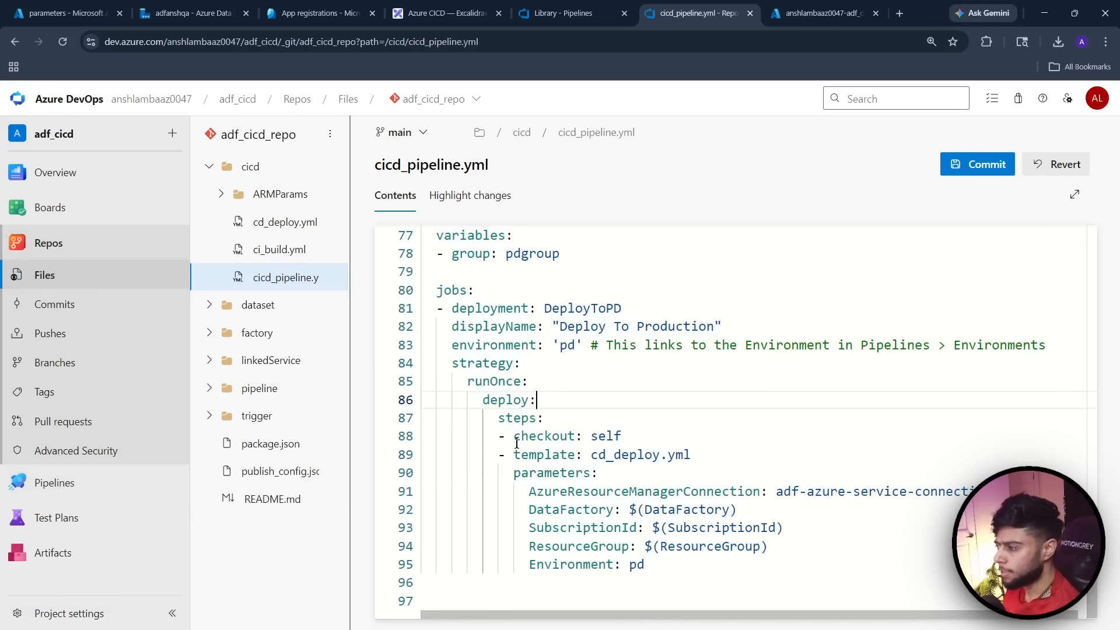
{"action": "left_click_drag", "start_coordinate": [516, 443], "coordinate": [628, 439]}
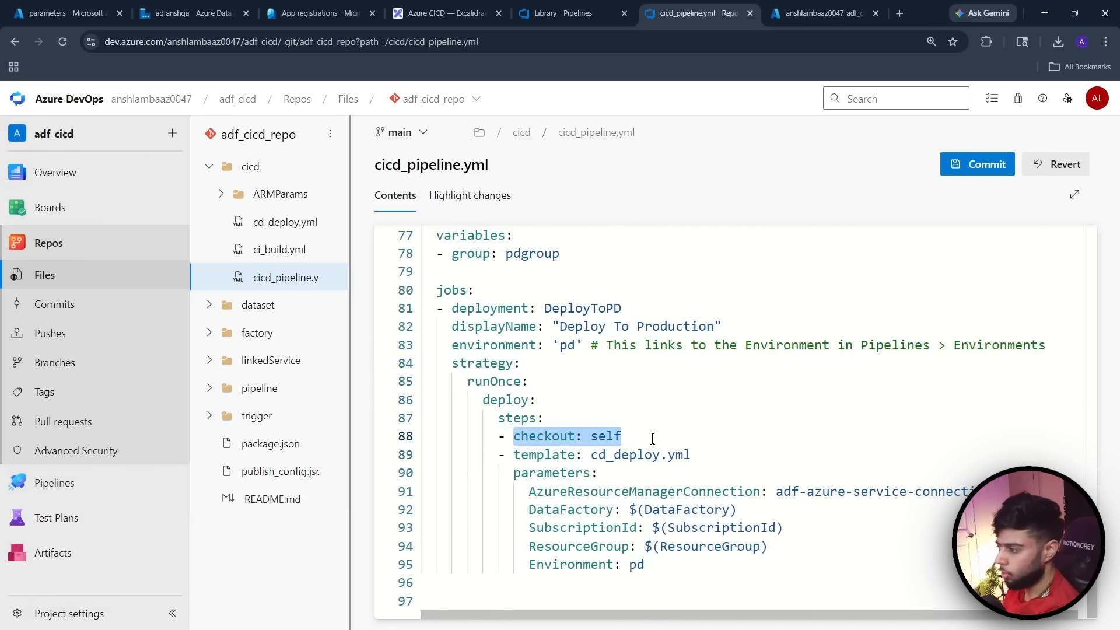
{"action": "left_click_drag", "start_coordinate": [691, 455], "coordinate": [512, 456]}
{"action": "left_click", "coordinate": [730, 453]}
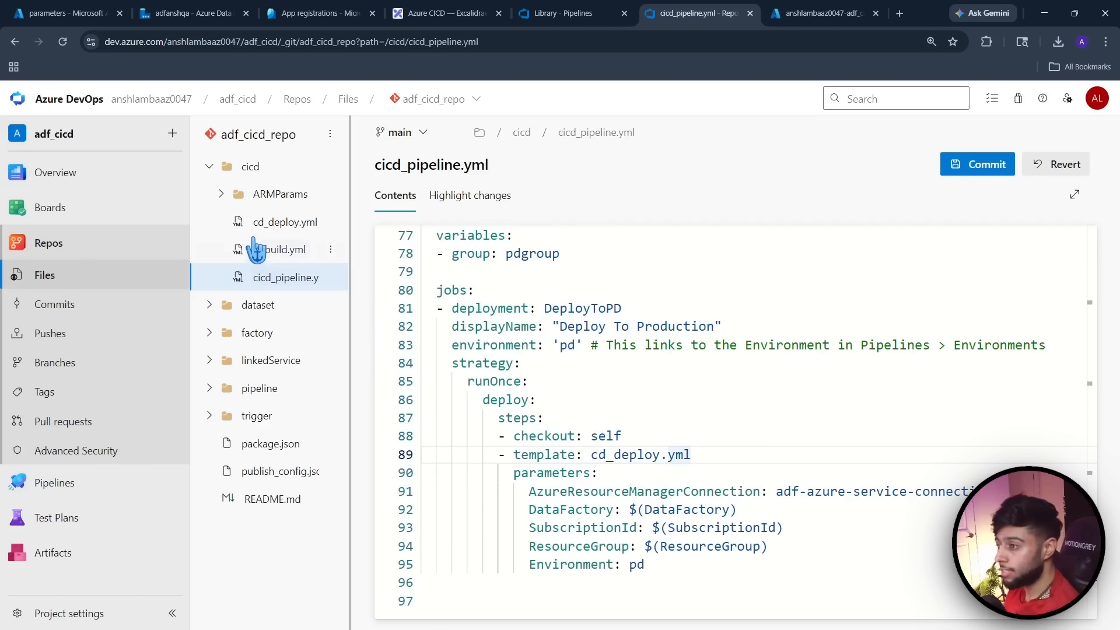
{"action": "left_click_drag", "start_coordinate": [646, 564], "coordinate": [529, 565]}
{"action": "left_click", "coordinate": [644, 565]}
{"action": "left_click_drag", "start_coordinate": [644, 565], "coordinate": [529, 566]}
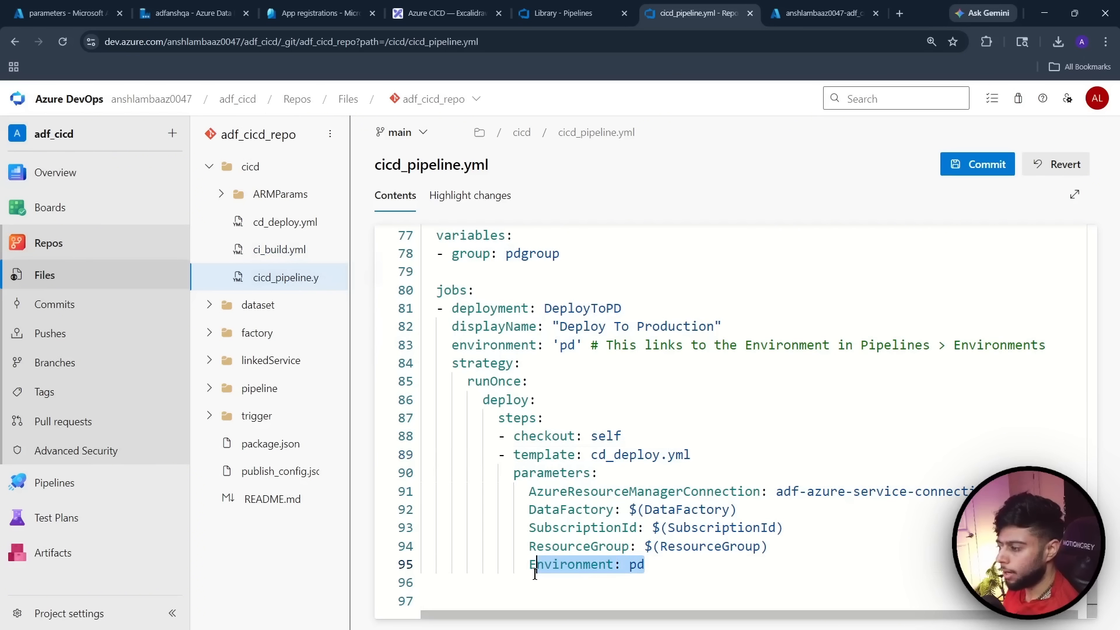
{"action": "left_click", "coordinate": [682, 565]}
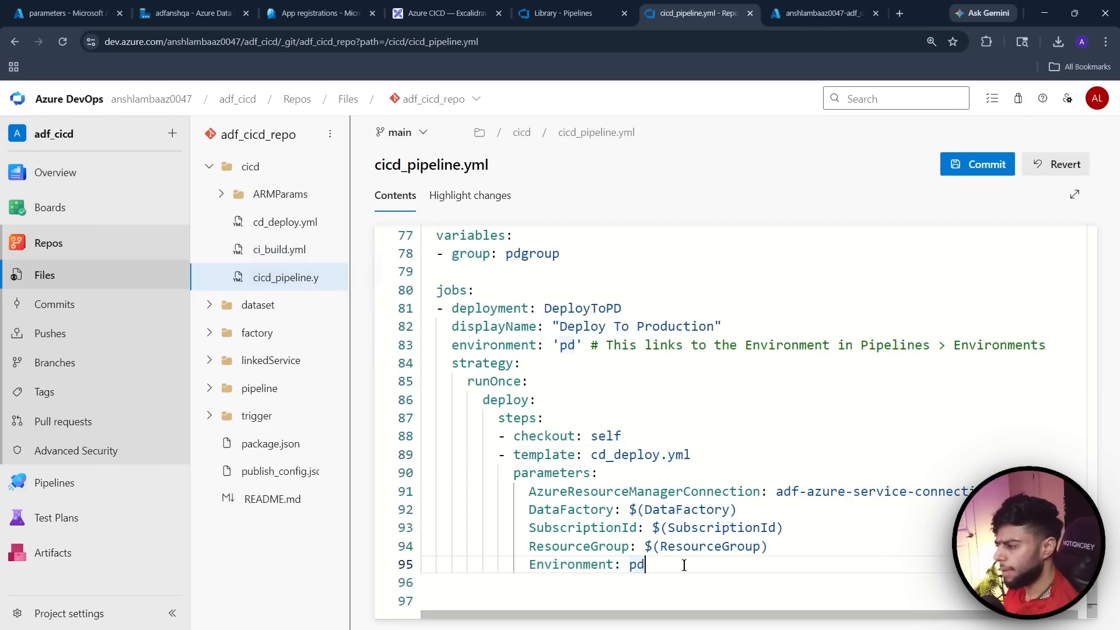
Check the production stage once more and commit the edited cicd_pipeline.yml to the main branch
{"action": "scroll", "coordinate": [681, 567], "scroll_direction": "up", "scroll_amount": 1}
{"action": "scroll", "coordinate": [681, 568], "scroll_direction": "up", "scroll_amount": 3}
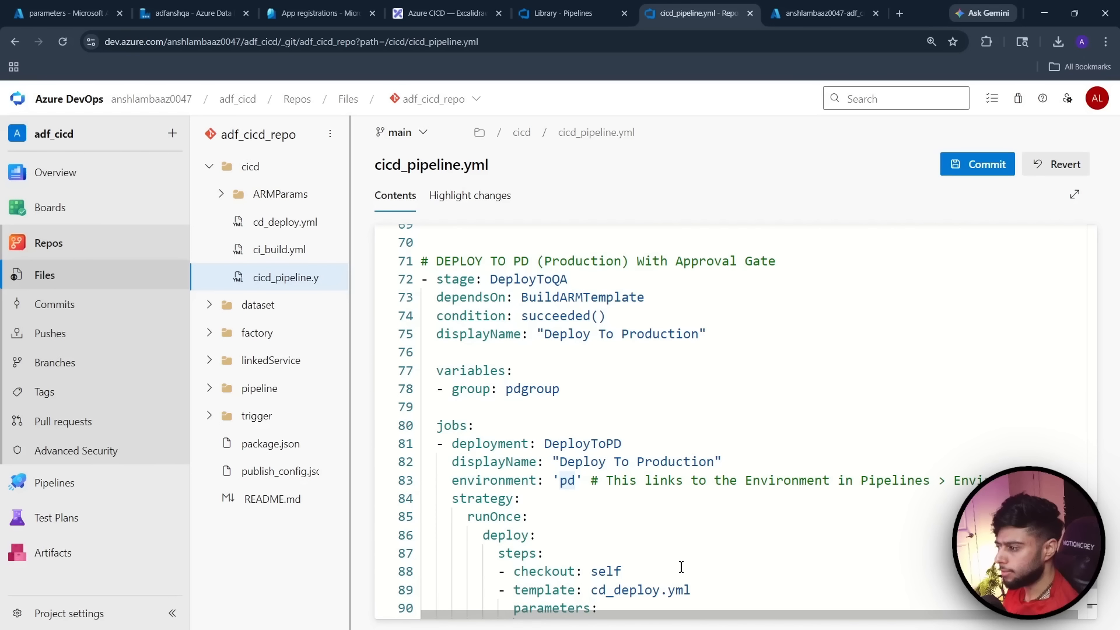
{"action": "scroll", "coordinate": [691, 502], "scroll_direction": "down", "scroll_amount": 4}
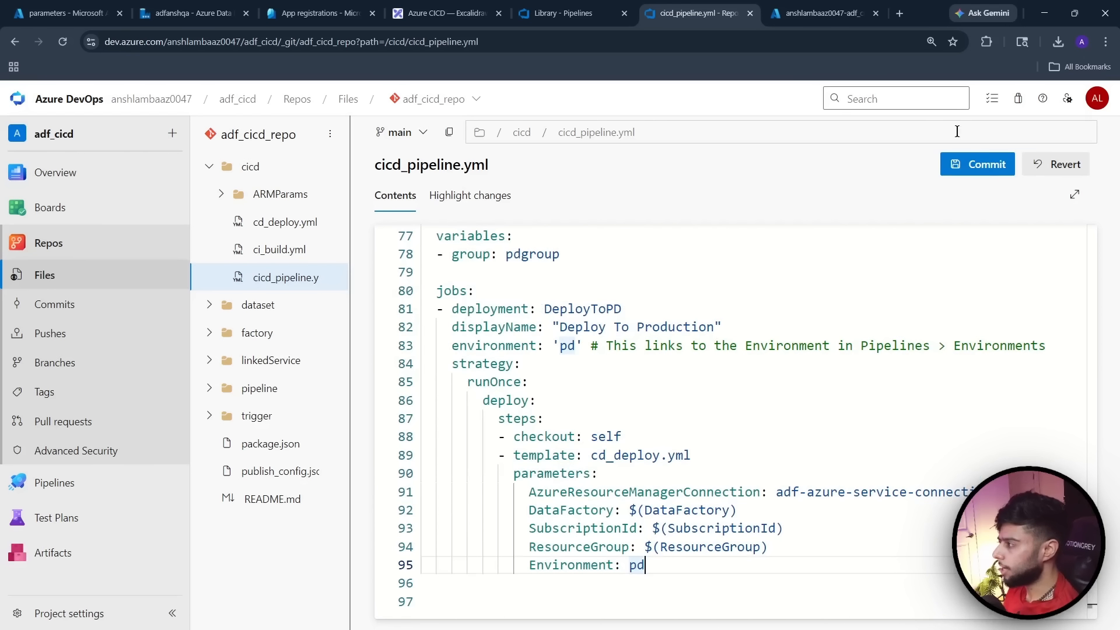
{"action": "left_click", "coordinate": [972, 169]}
{"action": "left_click", "coordinate": [1075, 610]}
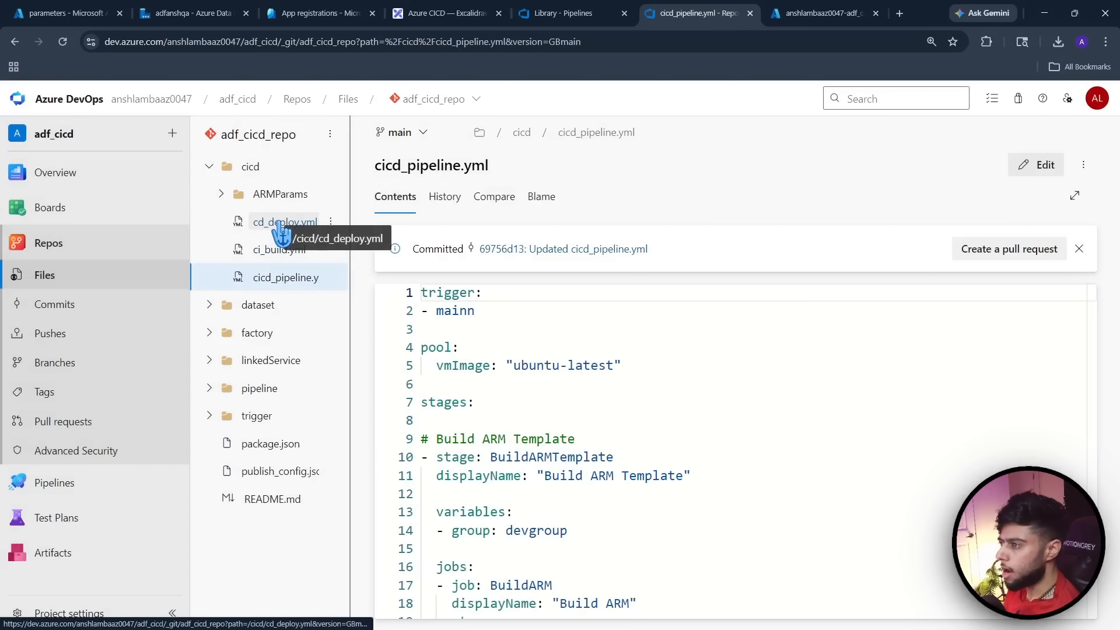
Open cd_deploy.yml and review its parameters, artifact download and trigger-stopping task
{"action": "left_click", "coordinate": [281, 224]}
{"action": "scroll", "coordinate": [765, 477], "scroll_direction": "down", "scroll_amount": 7}
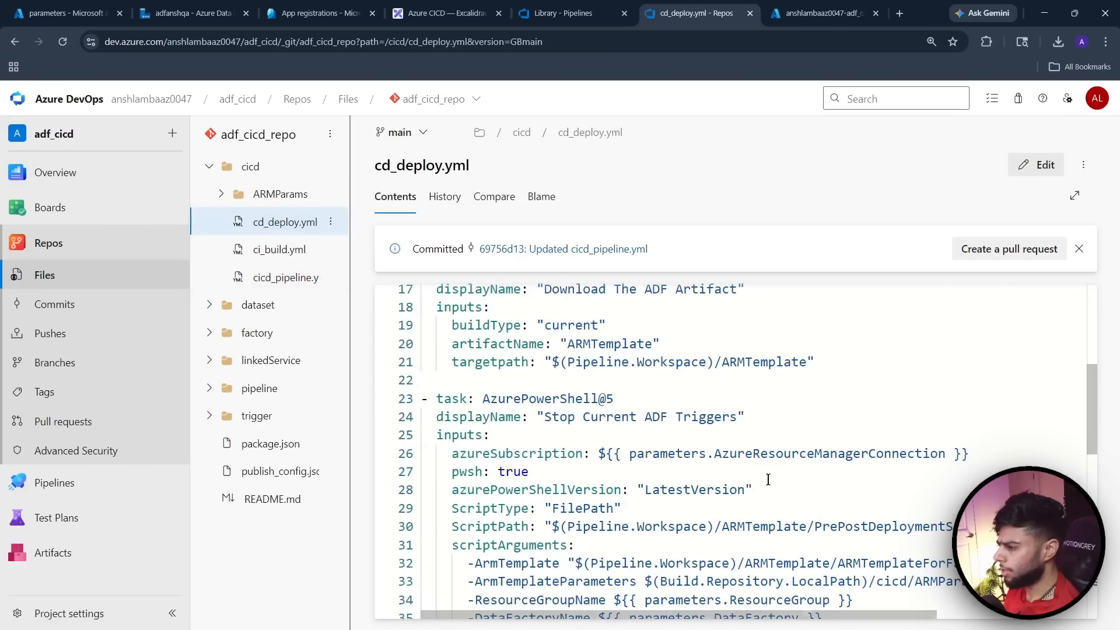
{"action": "scroll", "coordinate": [768, 478], "scroll_direction": "down", "scroll_amount": 2}
{"action": "scroll", "coordinate": [766, 475], "scroll_direction": "up", "scroll_amount": 8}
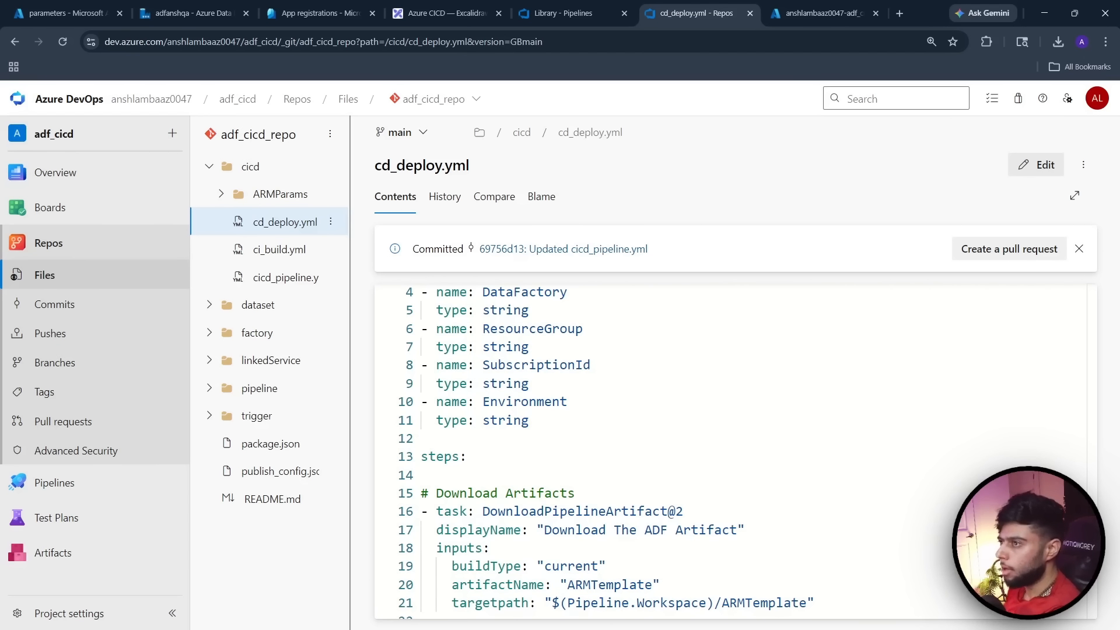
{"action": "left_click", "coordinate": [199, 6]}
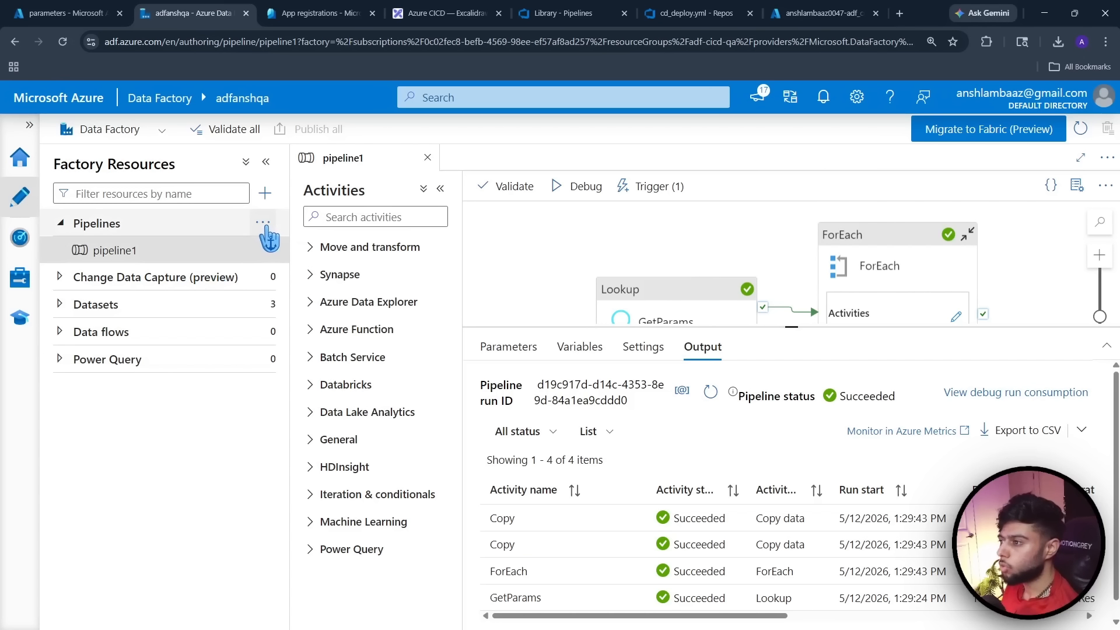
{"action": "left_click", "coordinate": [263, 223]}
{"action": "left_click", "coordinate": [315, 250]}
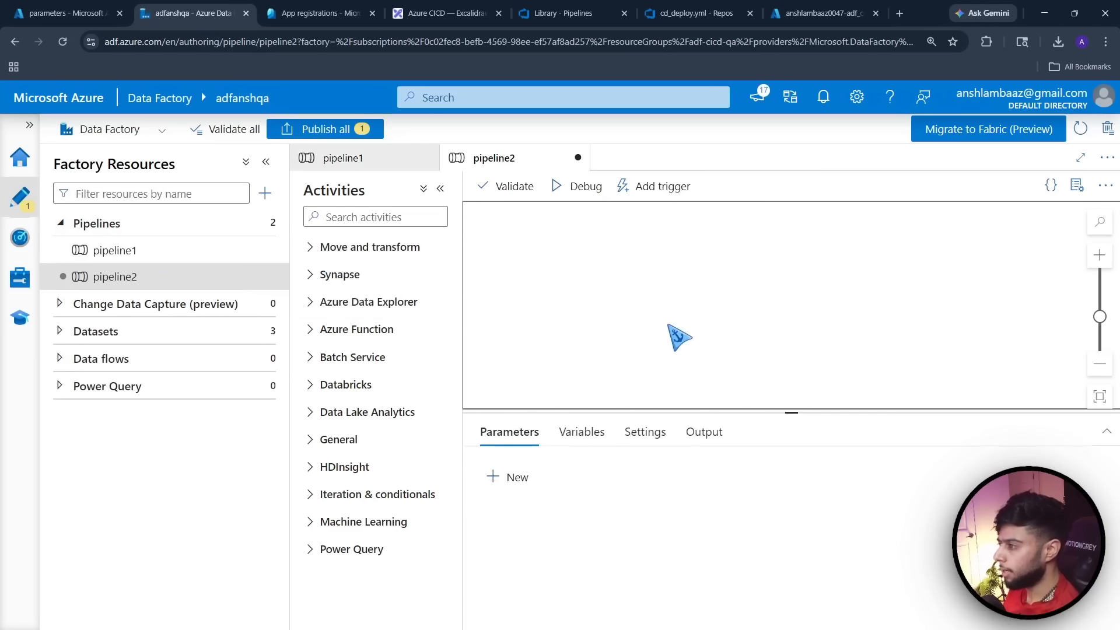
{"action": "left_click", "coordinate": [358, 218]}
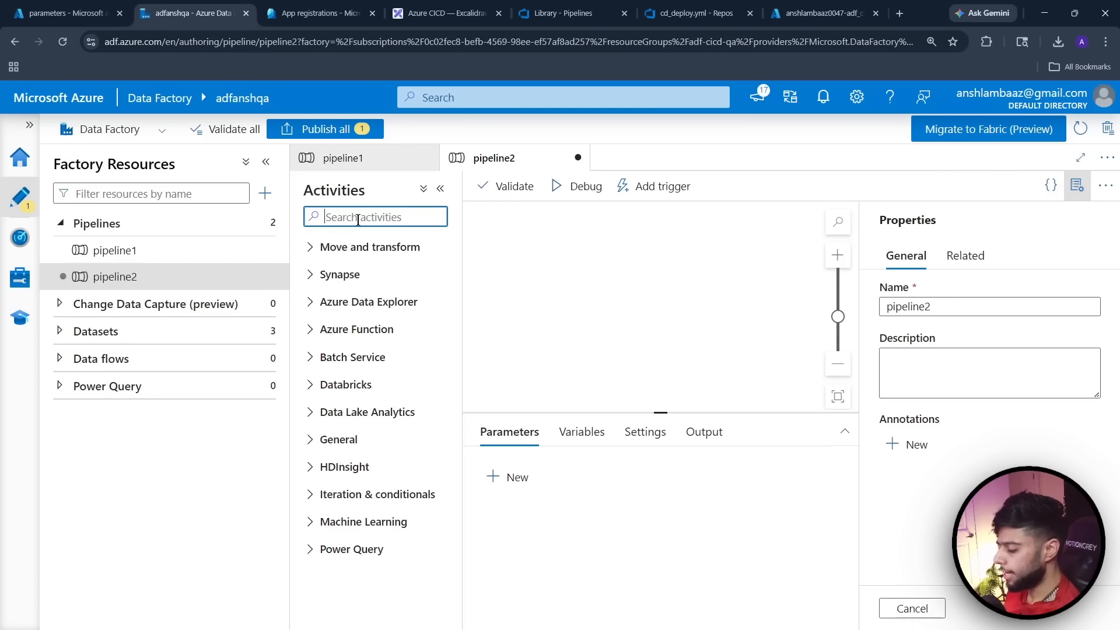
{"action": "type", "text": "wait"}
{"action": "left_click_drag", "start_coordinate": [340, 279], "coordinate": [677, 298]}
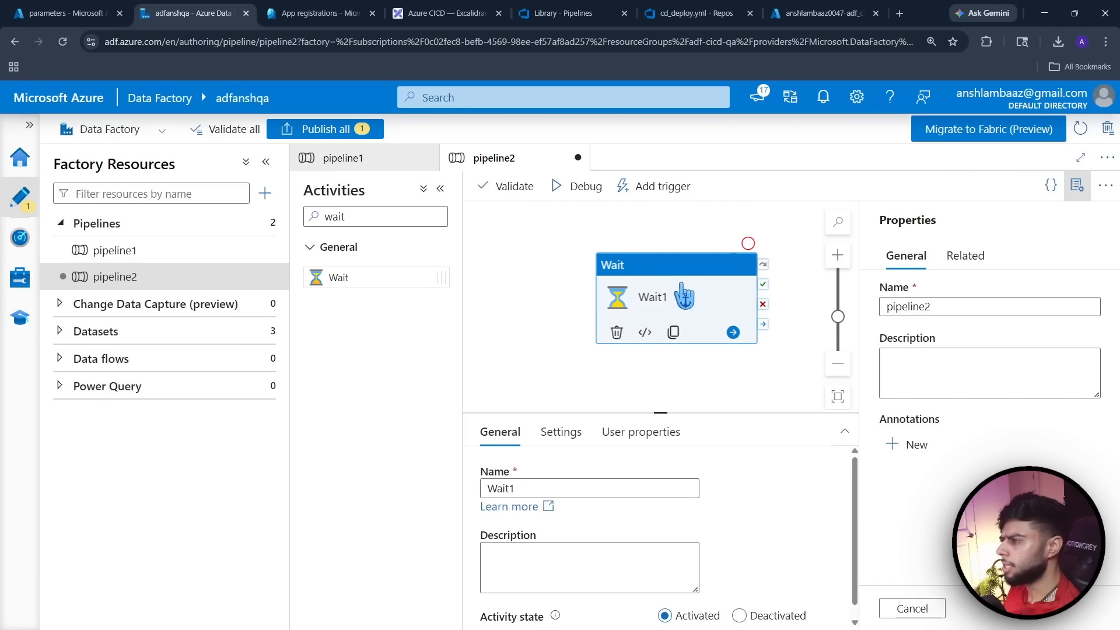
{"action": "left_click", "coordinate": [246, 13]}
{"action": "left_click", "coordinate": [620, 127]}
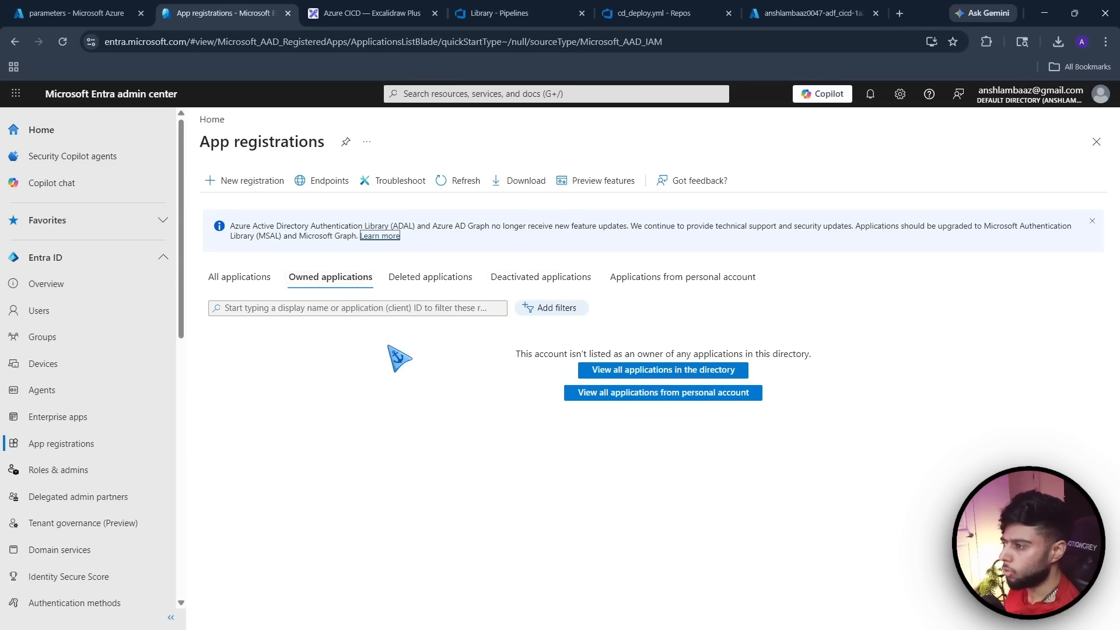
Switch to the Azure portal and open the adfanshdev data factory from the adf-cicd-dev resource group
{"action": "left_click", "coordinate": [126, 13]}
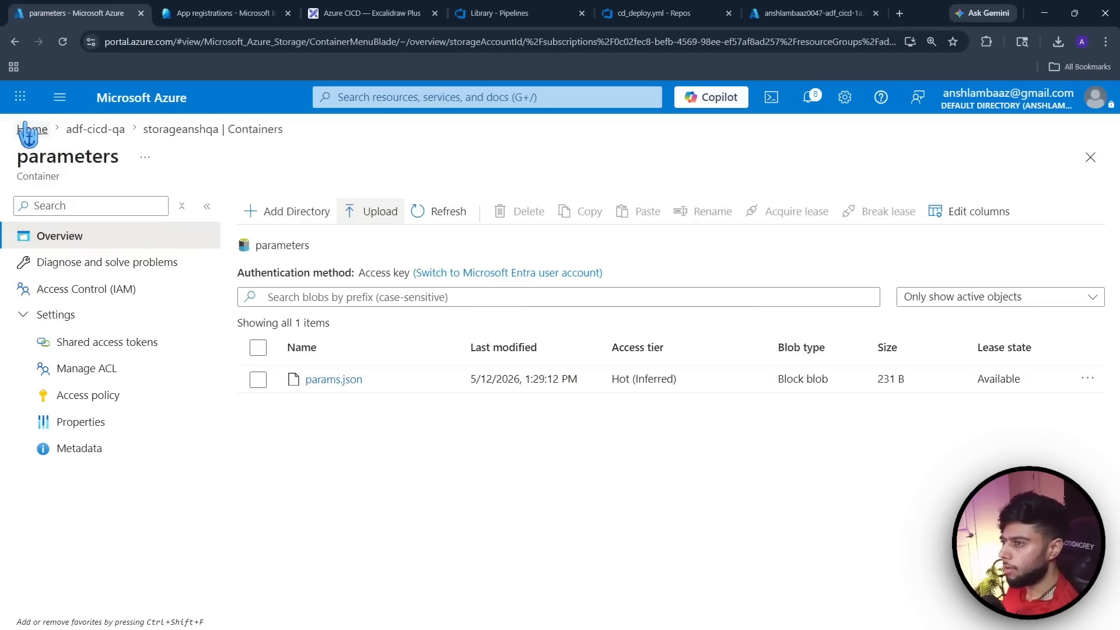
{"action": "left_click", "coordinate": [67, 131]}
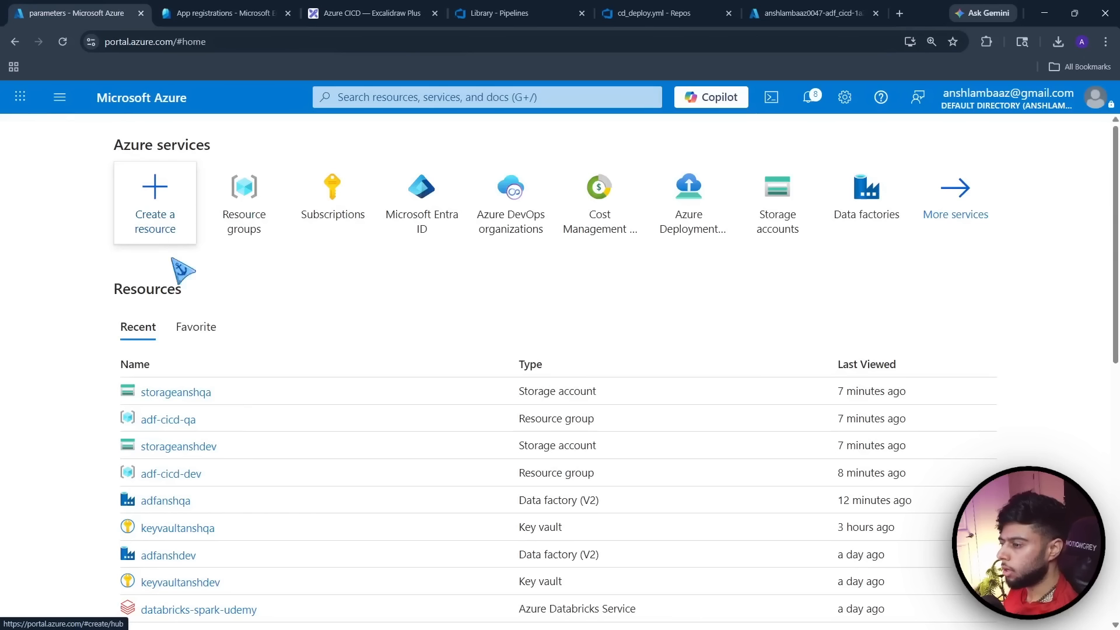
{"action": "left_click", "coordinate": [175, 468]}
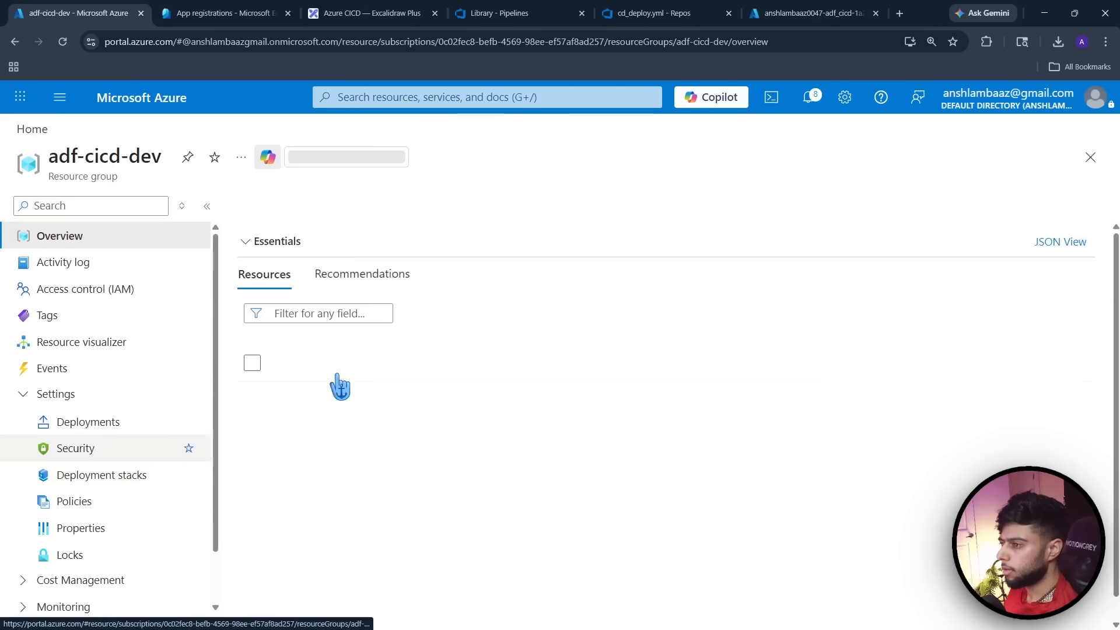
{"action": "left_click", "coordinate": [345, 395]}
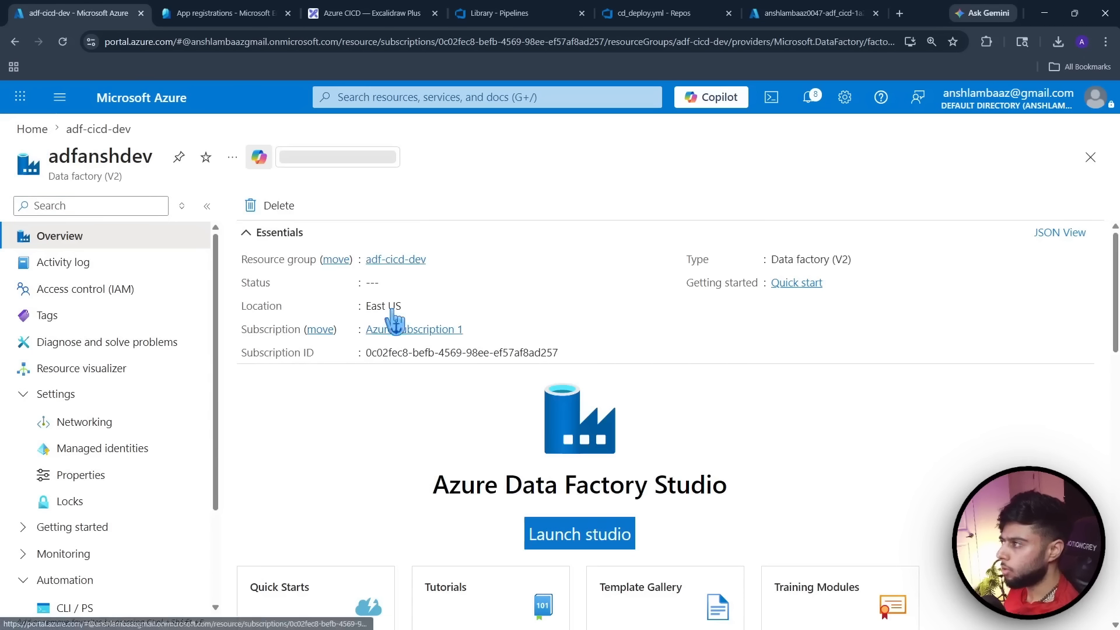
Review cd_deploy.yml and the deployment stages of cicd_pipeline.yml in Azure DevOps, and glance at the service connection's app registration
{"action": "left_click", "coordinate": [653, 13]}
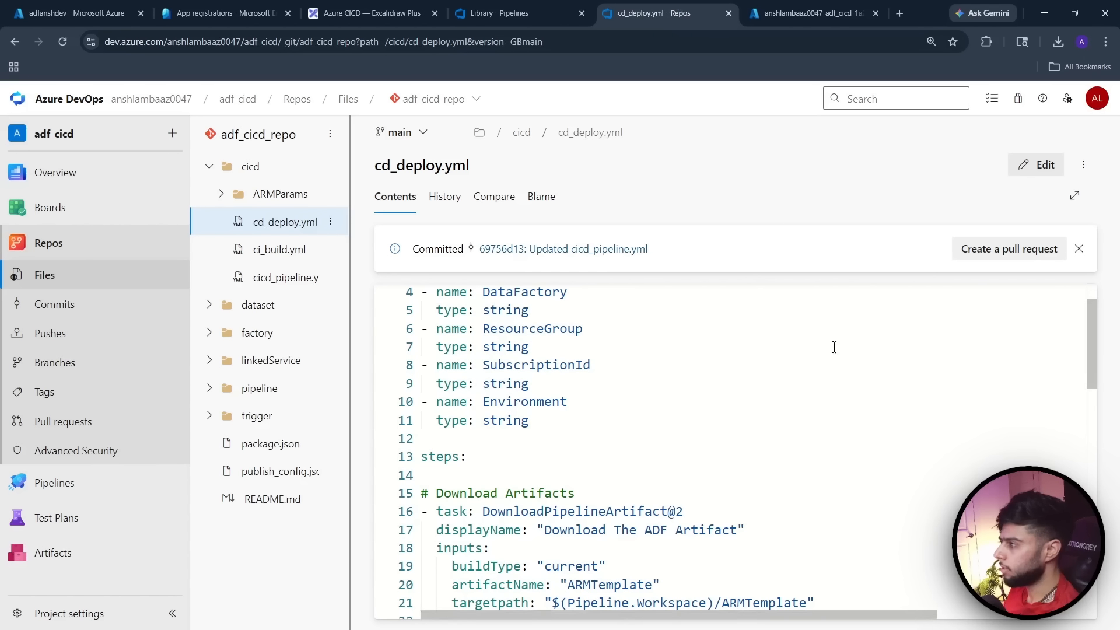
{"action": "scroll", "coordinate": [692, 467], "scroll_direction": "up", "scroll_amount": 1}
{"action": "scroll", "coordinate": [669, 460], "scroll_direction": "down", "scroll_amount": 6}
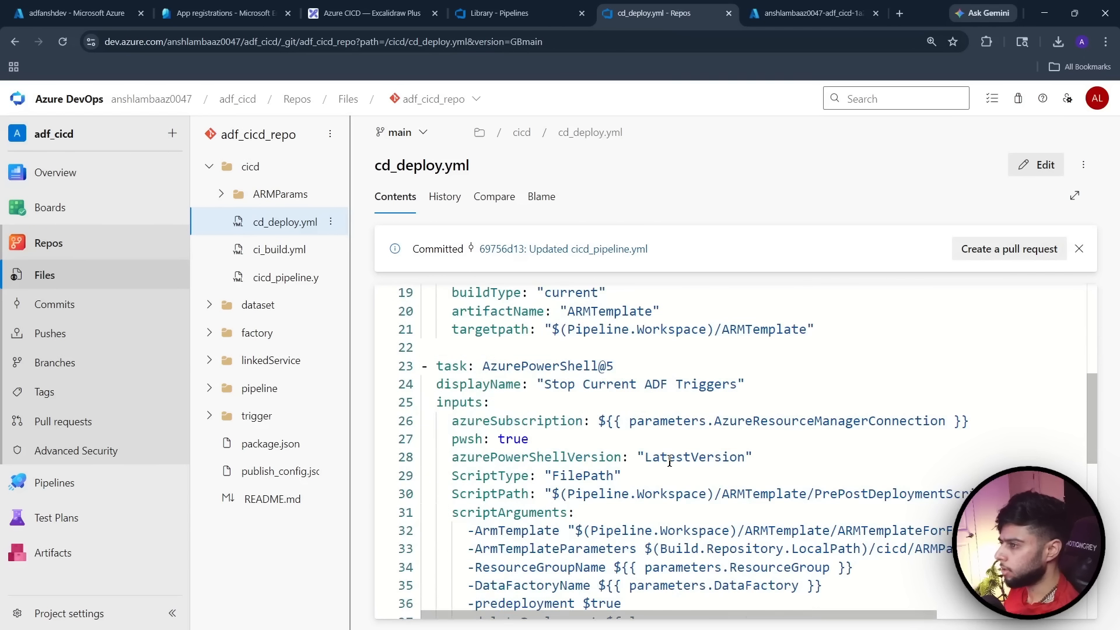
{"action": "left_click", "coordinate": [291, 278]}
{"action": "scroll", "coordinate": [854, 402], "scroll_direction": "down", "scroll_amount": 10}
{"action": "scroll", "coordinate": [846, 432], "scroll_direction": "down", "scroll_amount": 15}
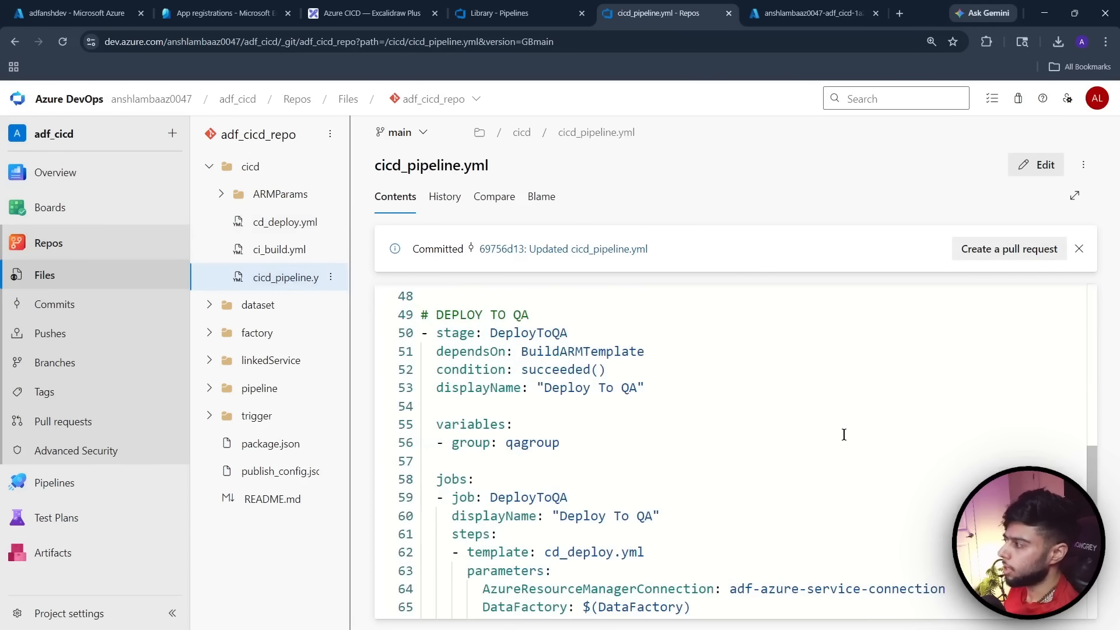
{"action": "left_click", "coordinate": [808, 13]}
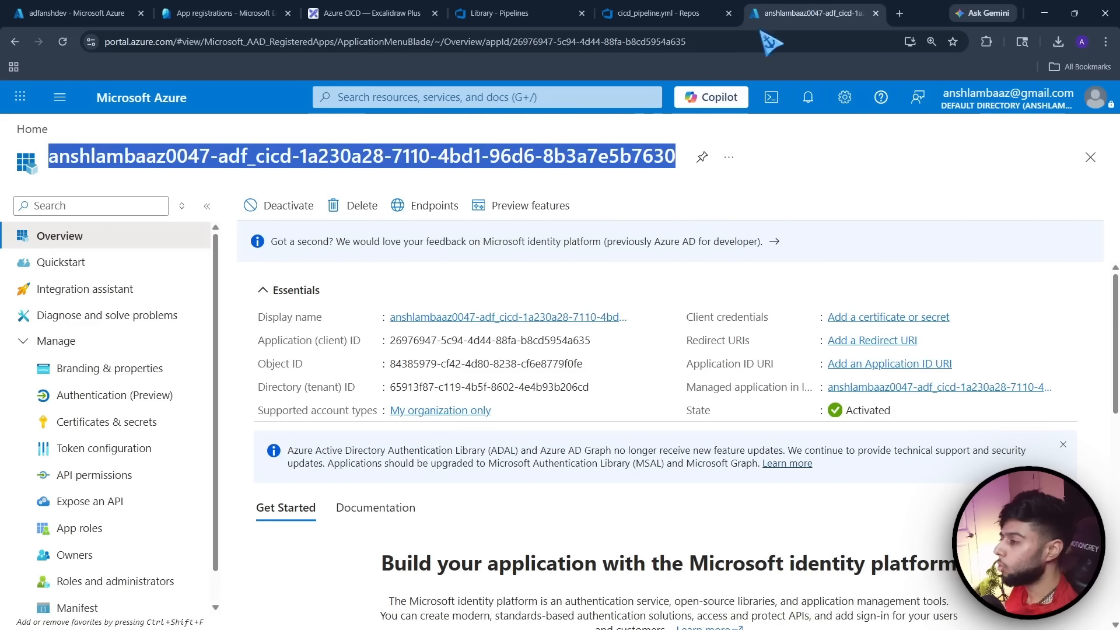
Launch Data Factory Studio for adfanshdev and create a feat/ansh branch based on the main branch
{"action": "left_click", "coordinate": [75, 13]}
{"action": "left_click", "coordinate": [565, 551]}
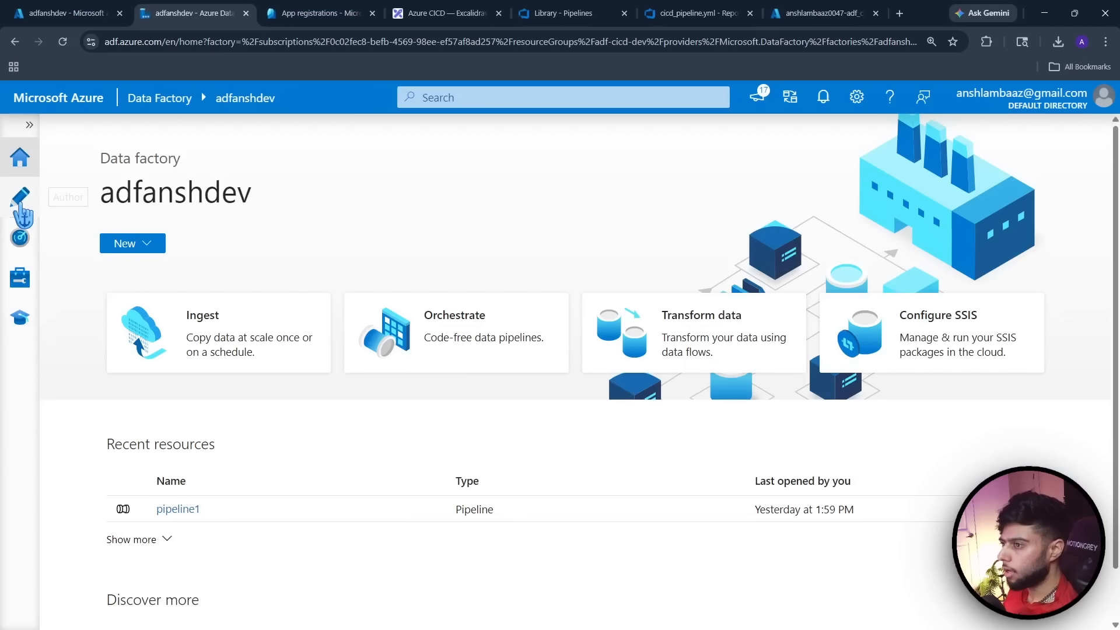
{"action": "left_click", "coordinate": [27, 201]}
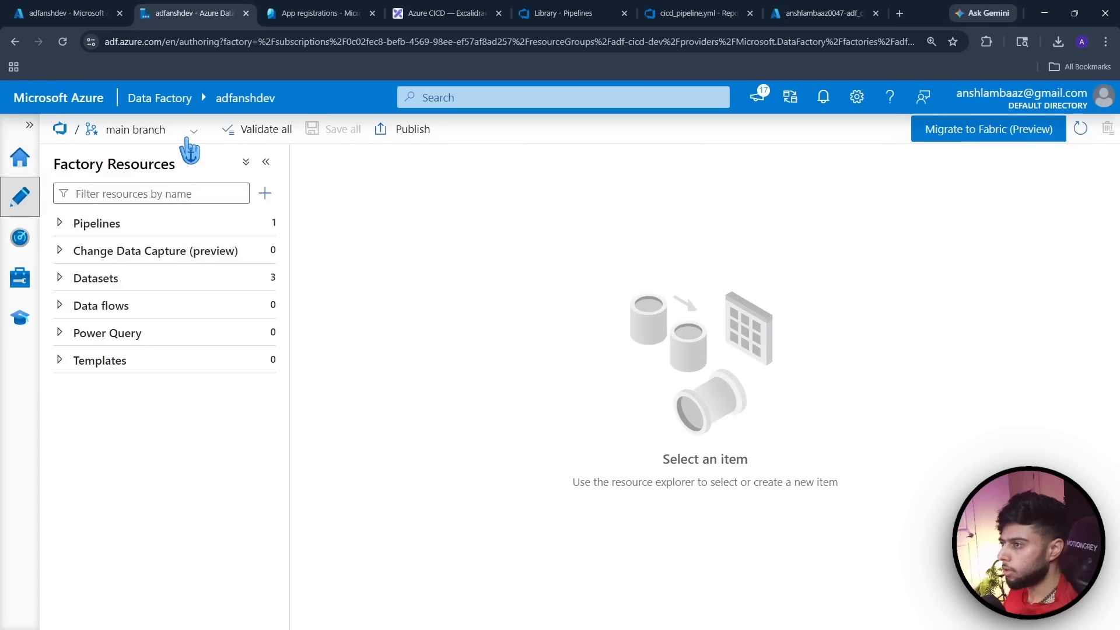
{"action": "left_click", "coordinate": [193, 132]}
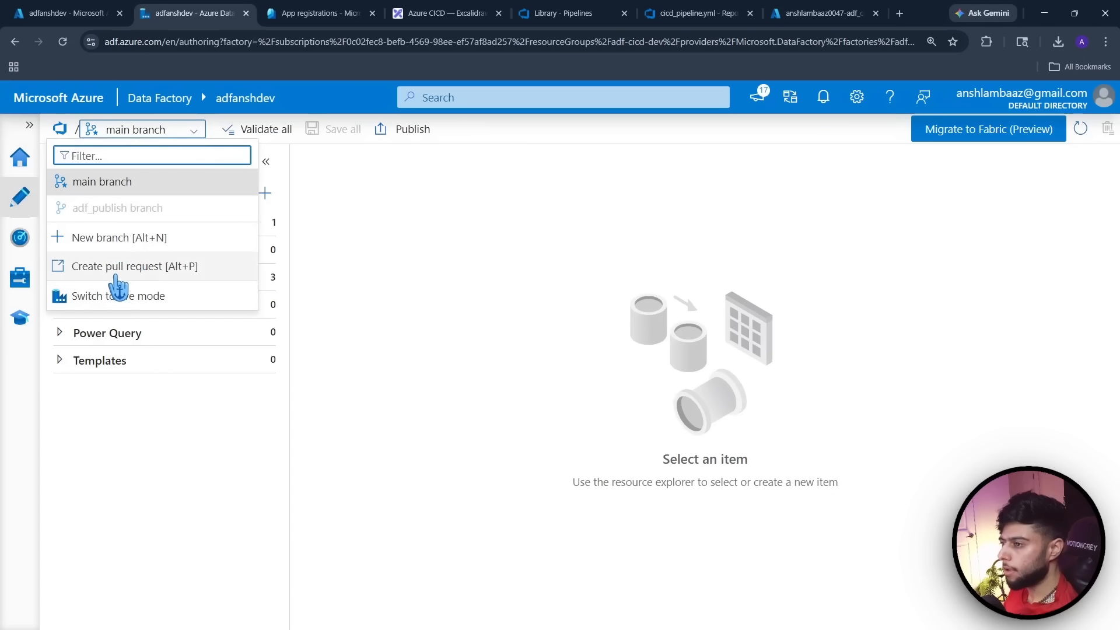
{"action": "left_click", "coordinate": [96, 238]}
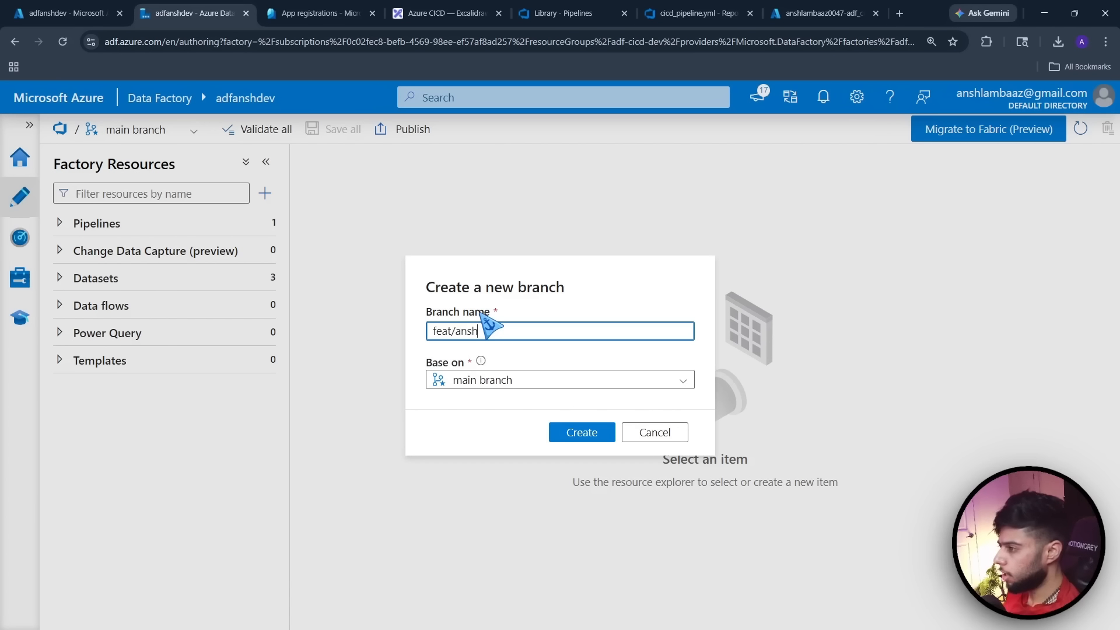
{"action": "left_click", "coordinate": [551, 436]}
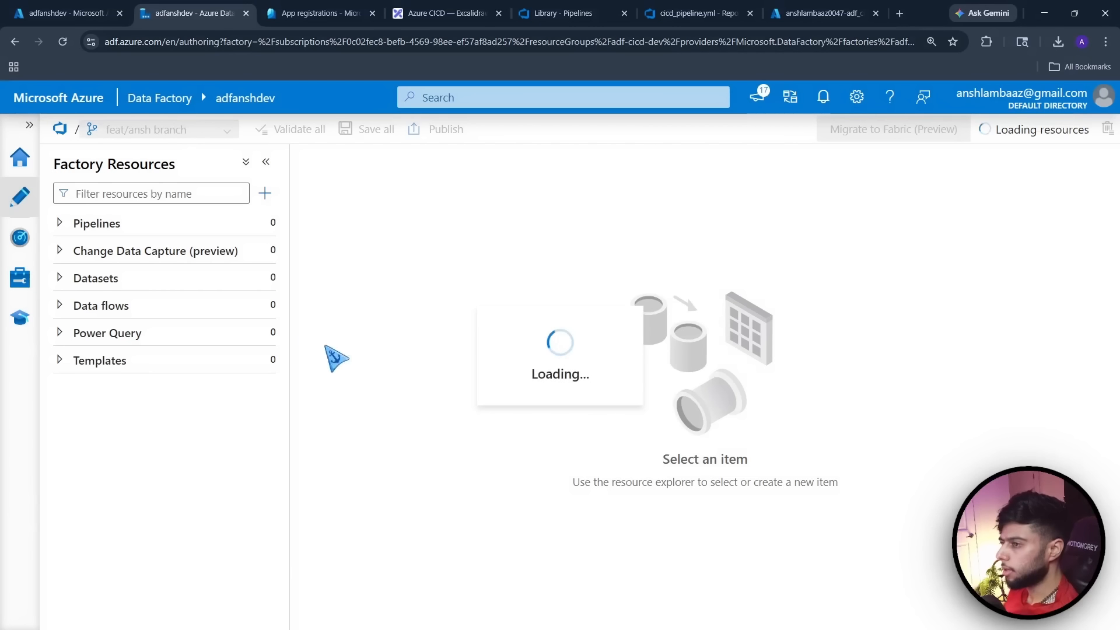
Create a new blank pipeline in the data factory and add a Wait activity to its canvas
{"action": "left_click", "coordinate": [121, 233]}
{"action": "left_click", "coordinate": [140, 252]}
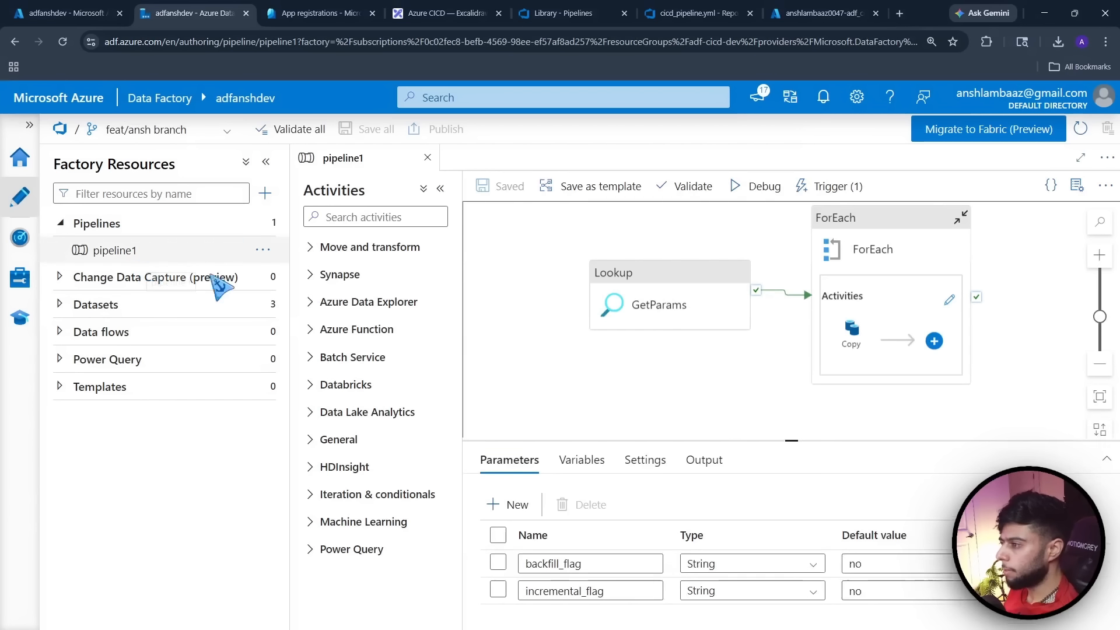
{"action": "left_click", "coordinate": [263, 222]}
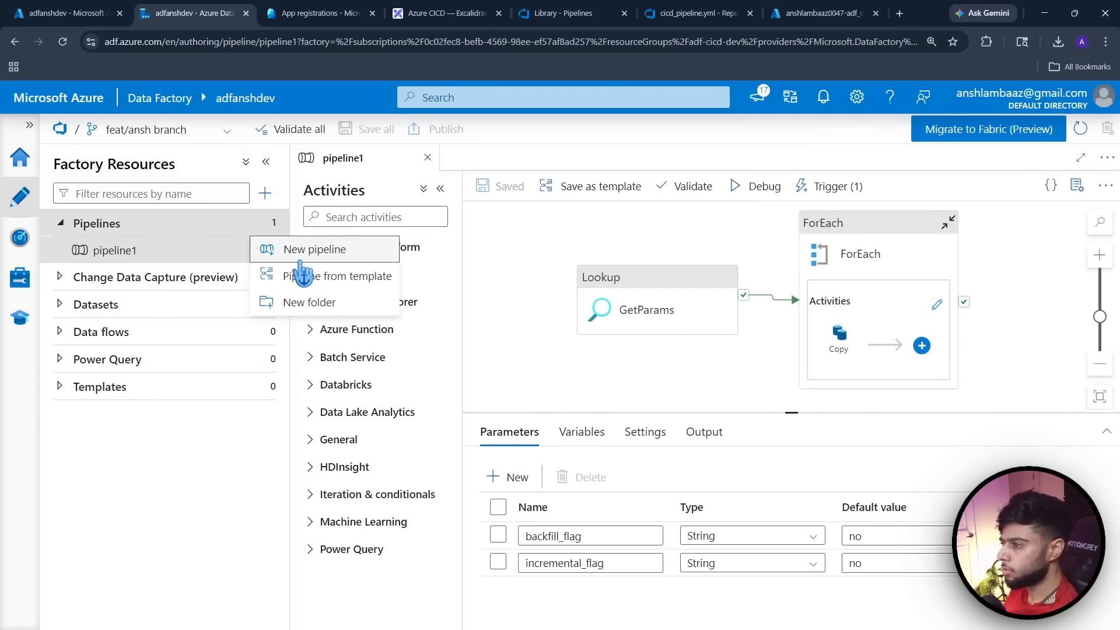
{"action": "left_click", "coordinate": [299, 257]}
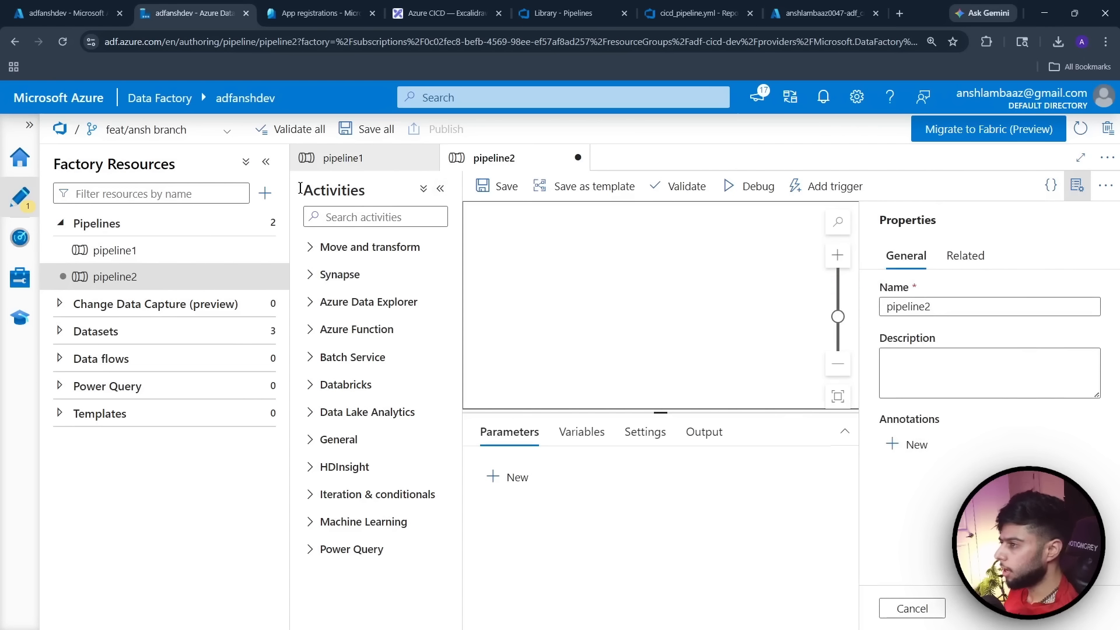
{"action": "left_click", "coordinate": [383, 220]}
{"action": "type", "text": "wai"}
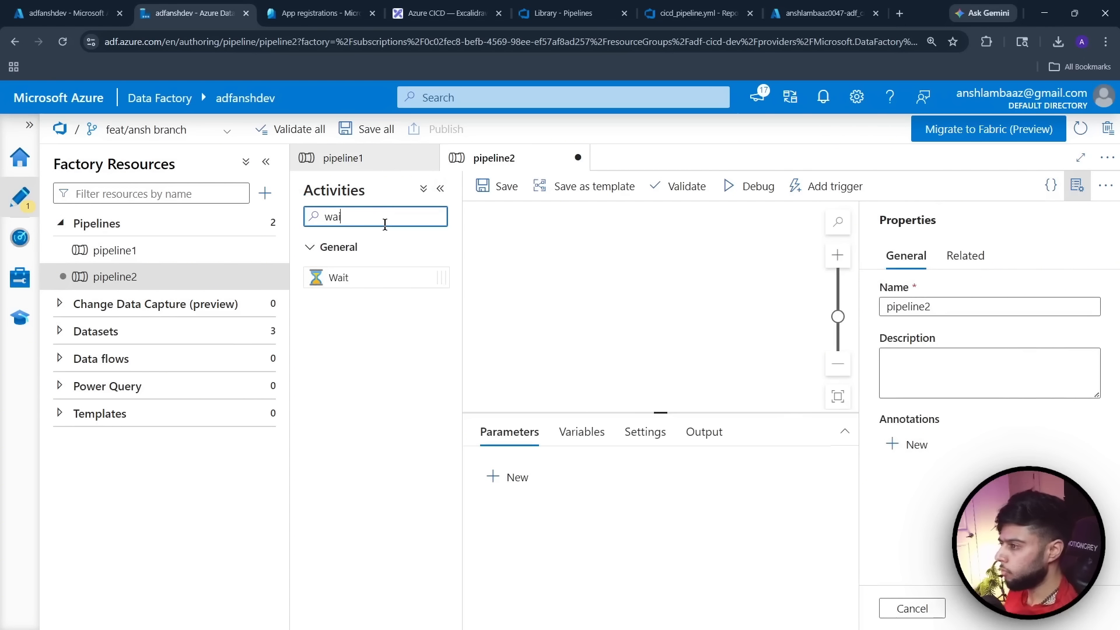
{"action": "left_click_drag", "start_coordinate": [327, 278], "coordinate": [615, 303]}
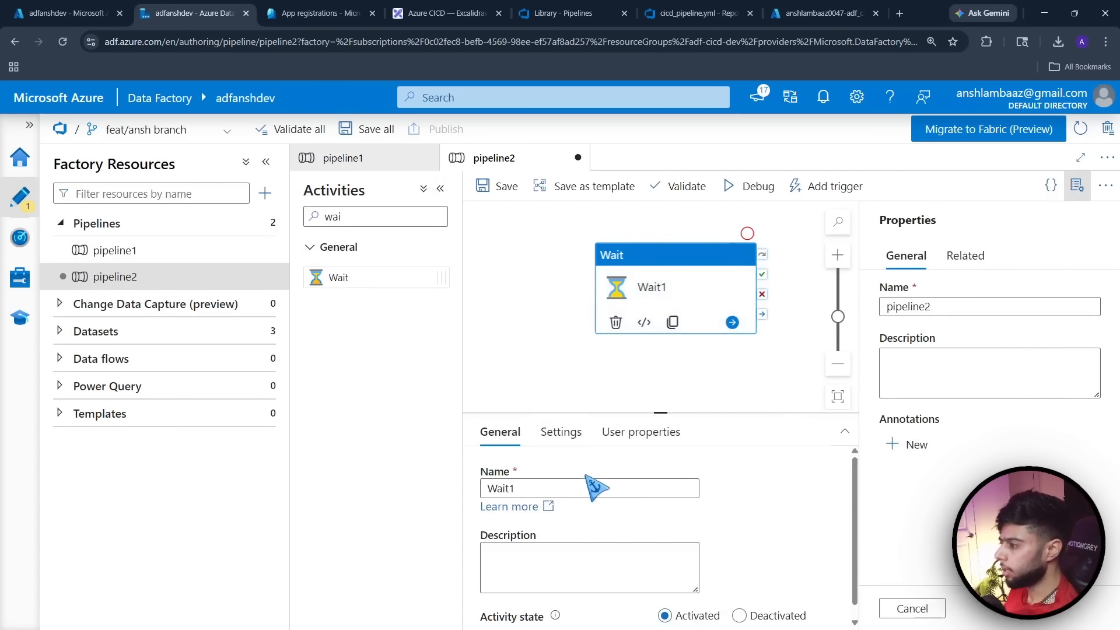
Save the new pipeline to the feat/ansh branch with the prefilled comment and dismiss the notification
{"action": "left_click", "coordinate": [497, 186]}
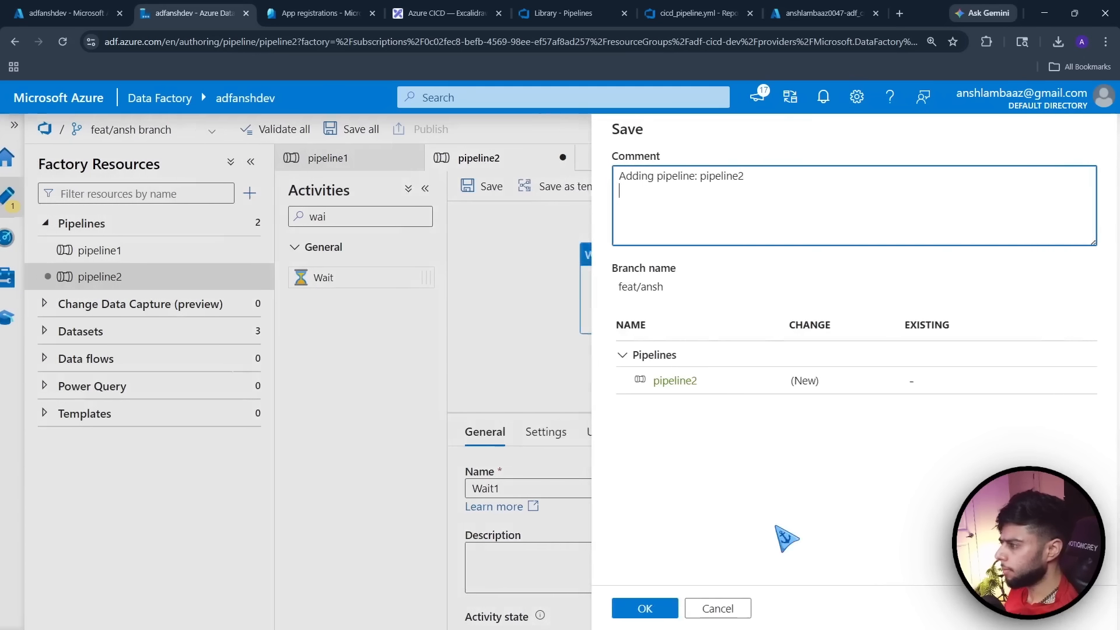
{"action": "left_click", "coordinate": [645, 605]}
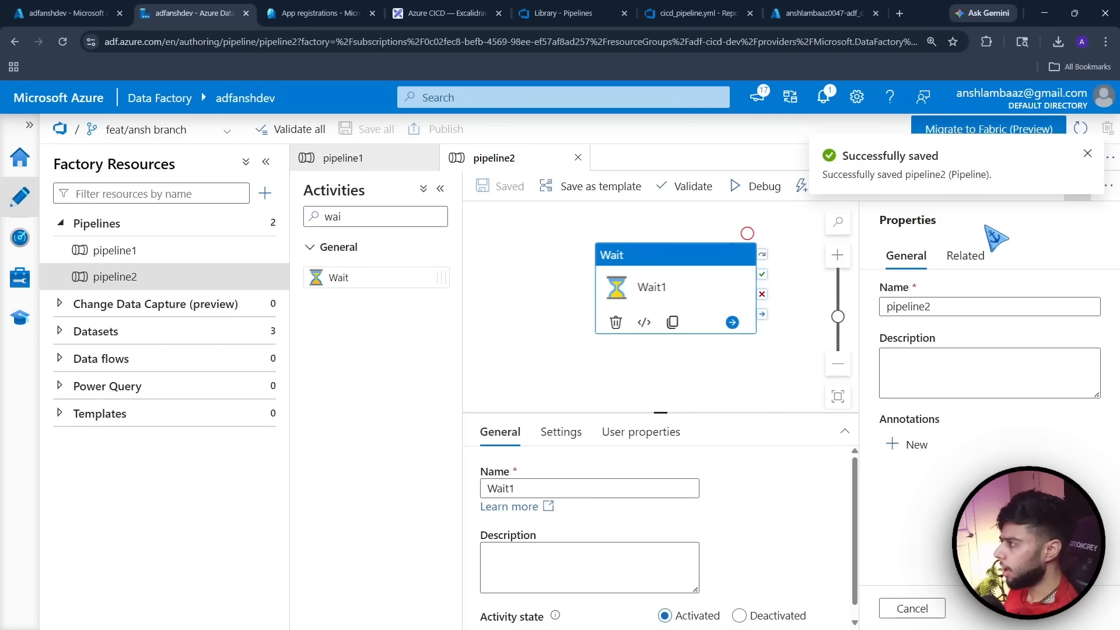
{"action": "left_click", "coordinate": [1087, 154]}
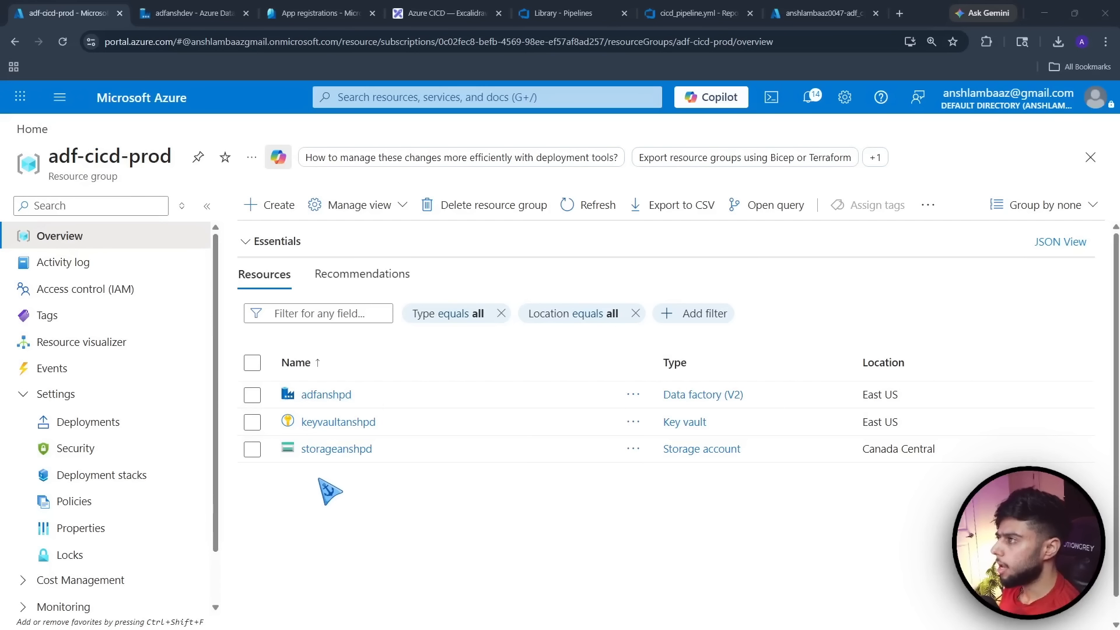
Switch to the Azure DevOps repository and check the production parameter values in ARMParams/pd.json
{"action": "left_click", "coordinate": [717, 13]}
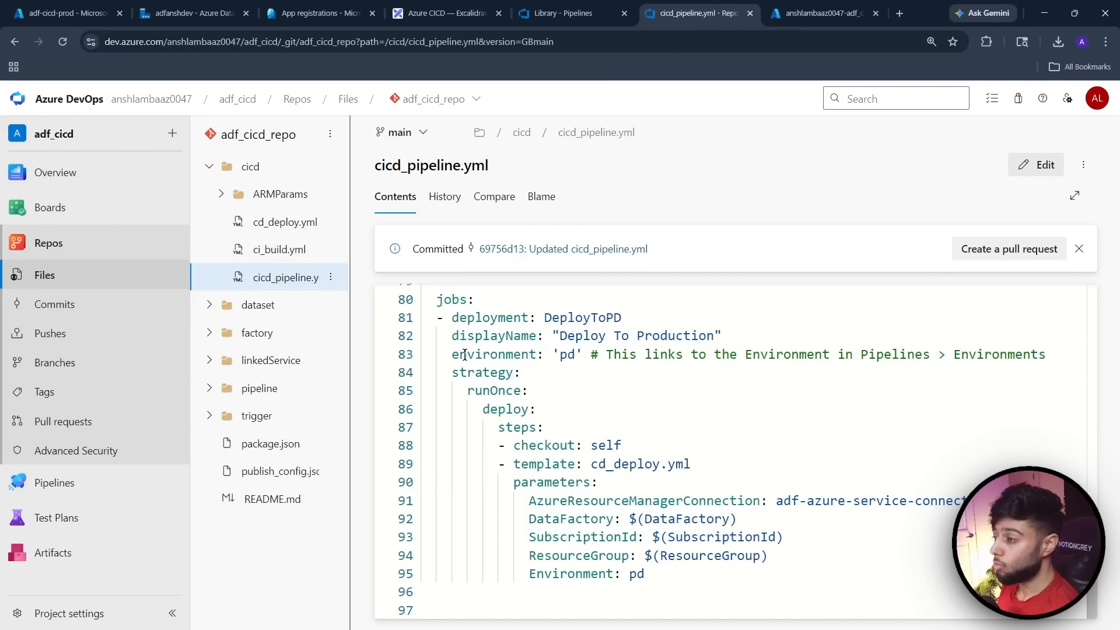
{"action": "left_click_drag", "start_coordinate": [350, 211], "coordinate": [427, 216]}
{"action": "left_click", "coordinate": [221, 194]}
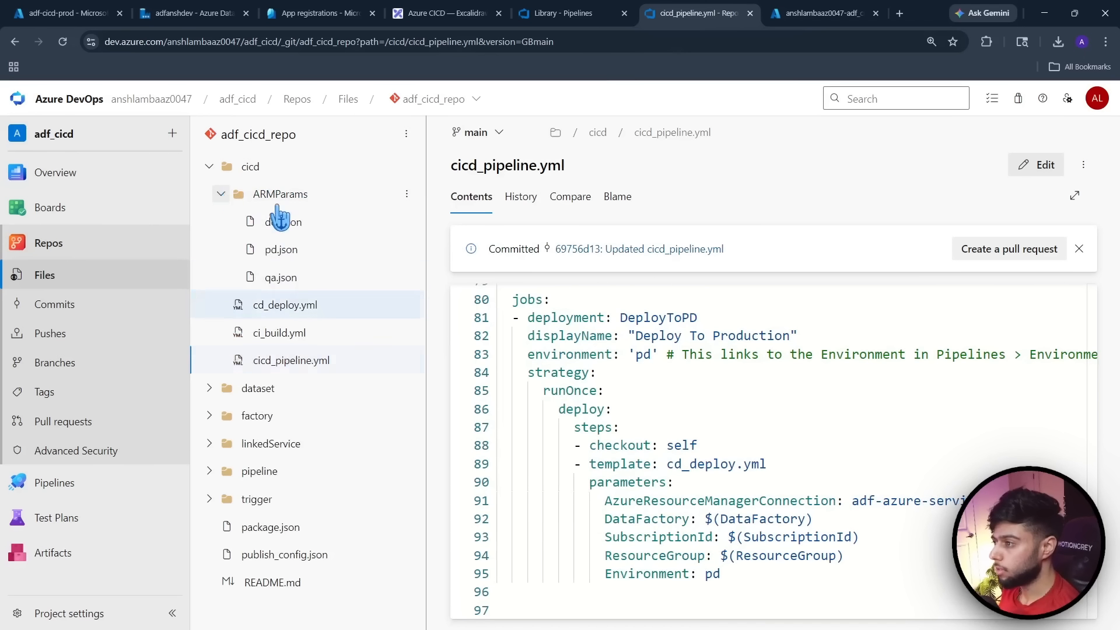
{"action": "left_click", "coordinate": [282, 250]}
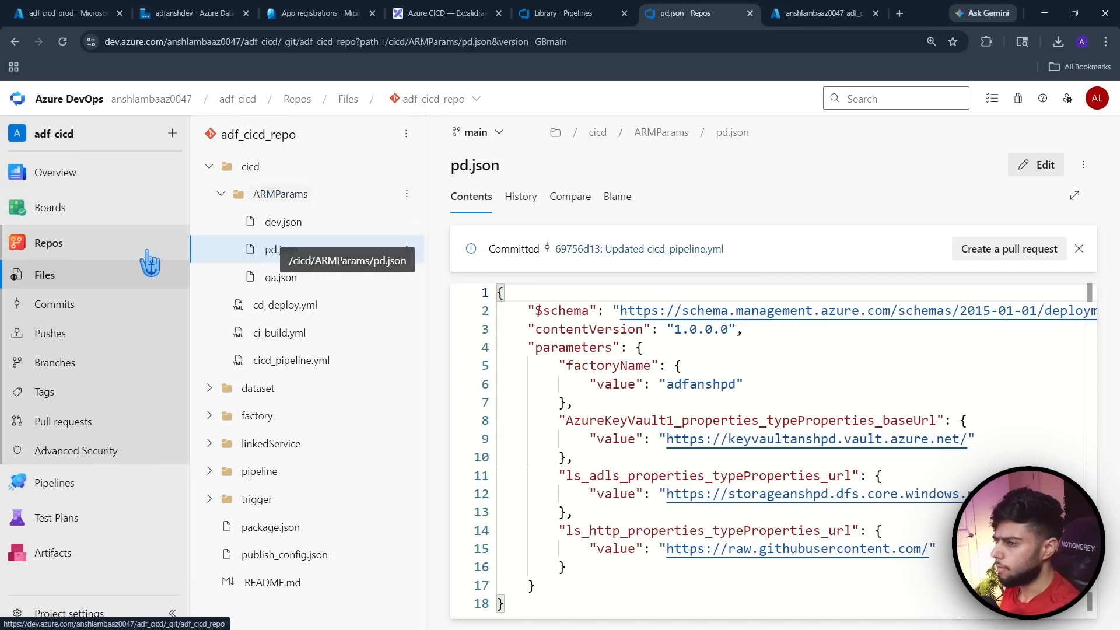
Open the prodgroup variable group in the pipeline library and set its ResourceGroup variable to adf-cicd-prod
{"action": "mouse_move", "coordinate": [59, 487]}
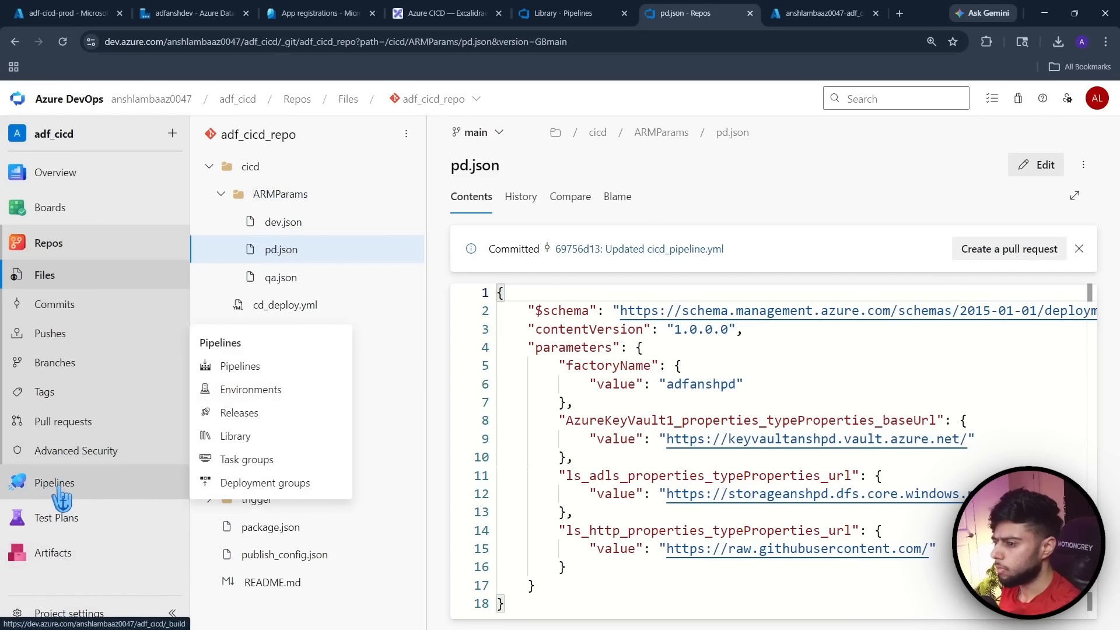
{"action": "left_click", "coordinate": [257, 390]}
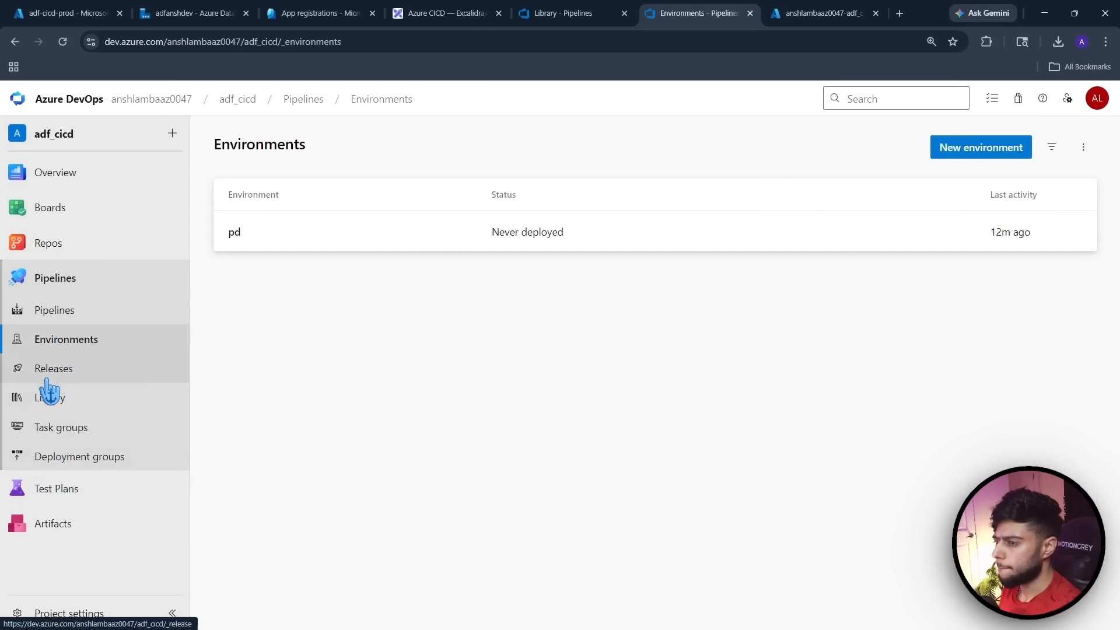
{"action": "left_click", "coordinate": [47, 398]}
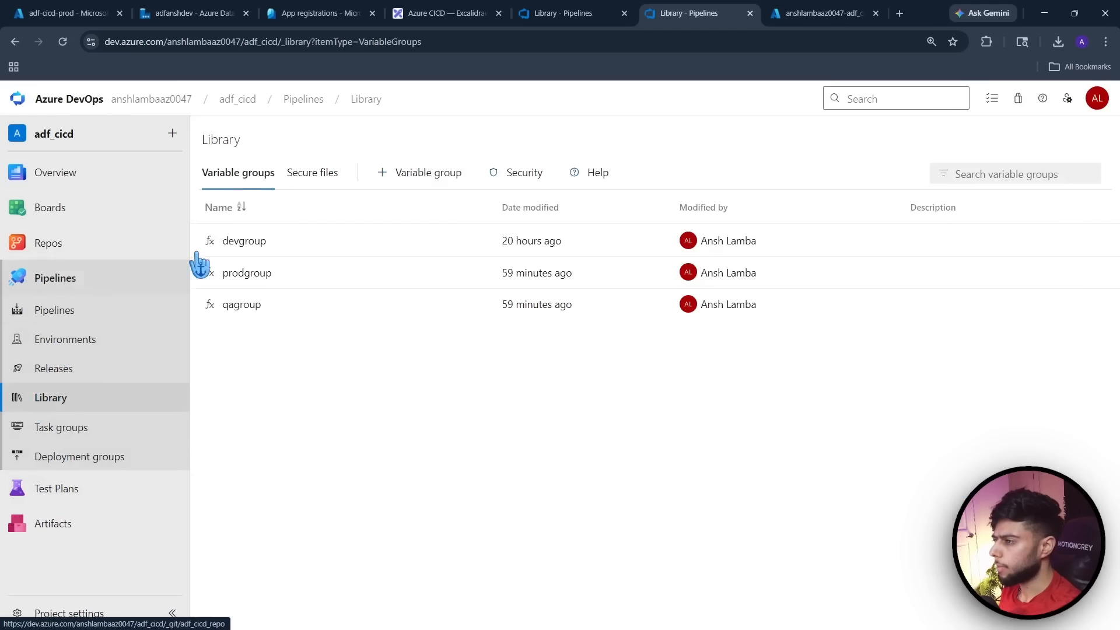
{"action": "left_click", "coordinate": [248, 273]}
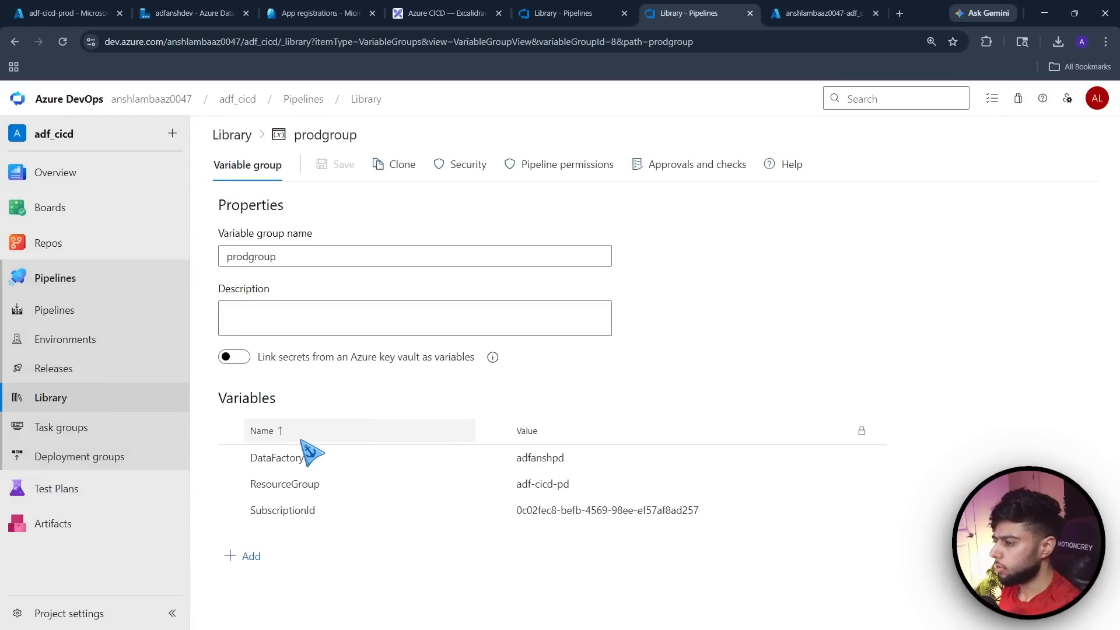
{"action": "left_click", "coordinate": [580, 485]}
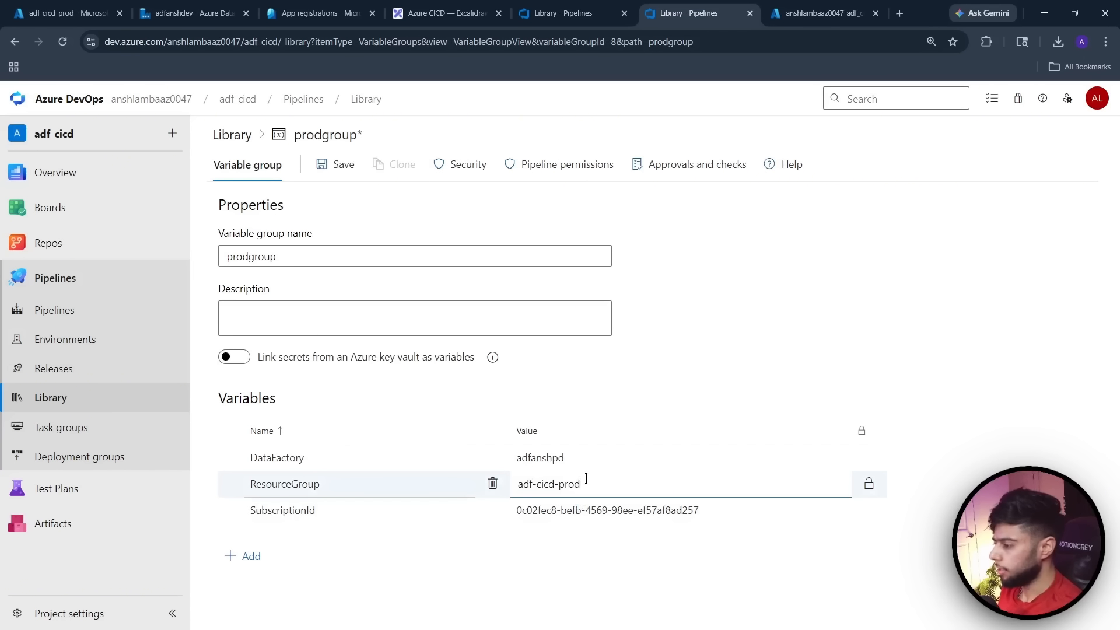
{"action": "left_click", "coordinate": [548, 577]}
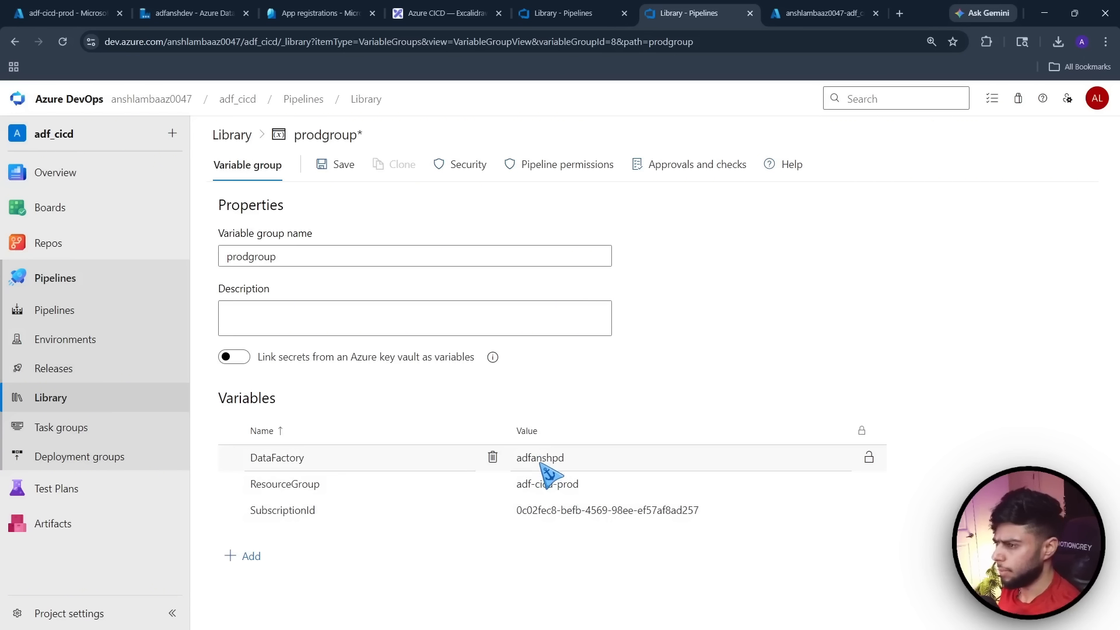
{"action": "mouse_move", "coordinate": [49, 249]}
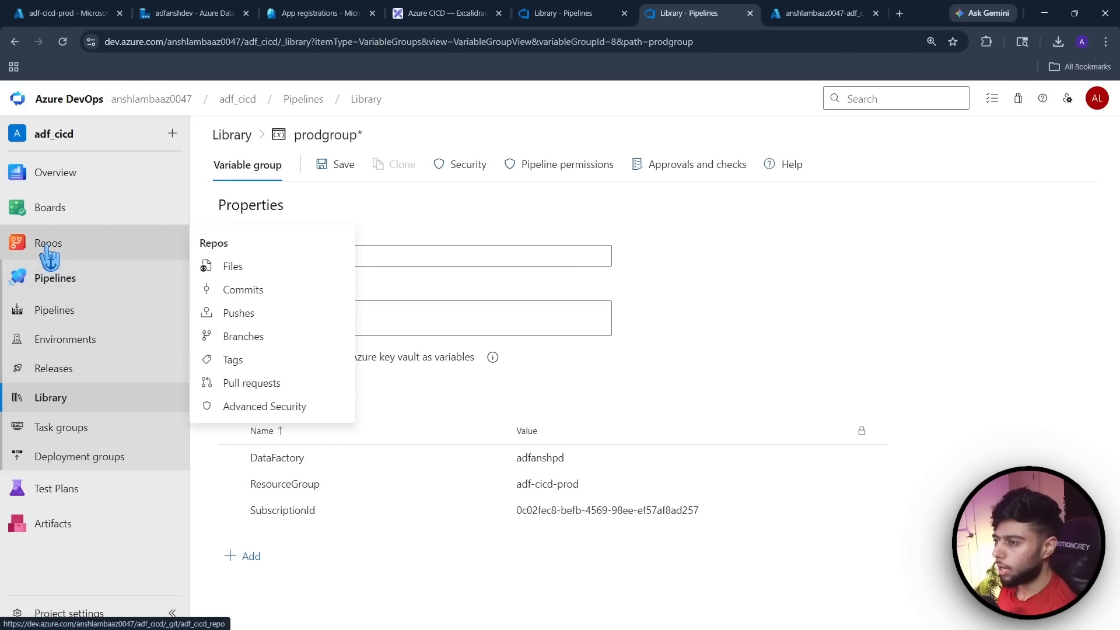
Return to the adfanshdev studio, close the AzureKeyVault1 linked service without changes, and look over pipeline1 and pipeline2
{"action": "left_click", "coordinate": [156, 9]}
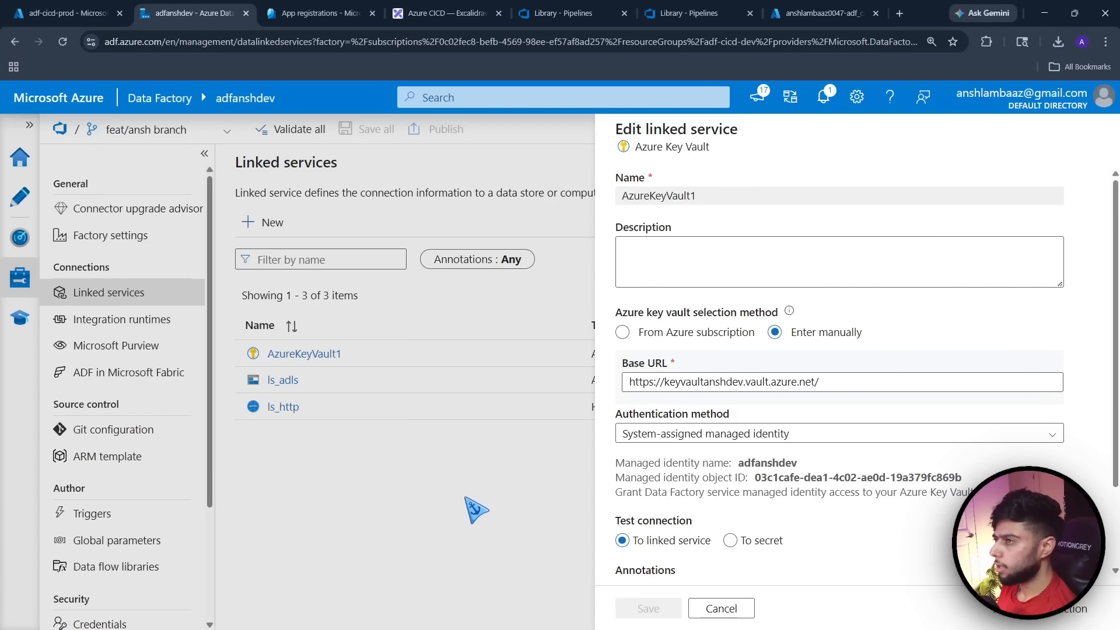
{"action": "left_click", "coordinate": [749, 617]}
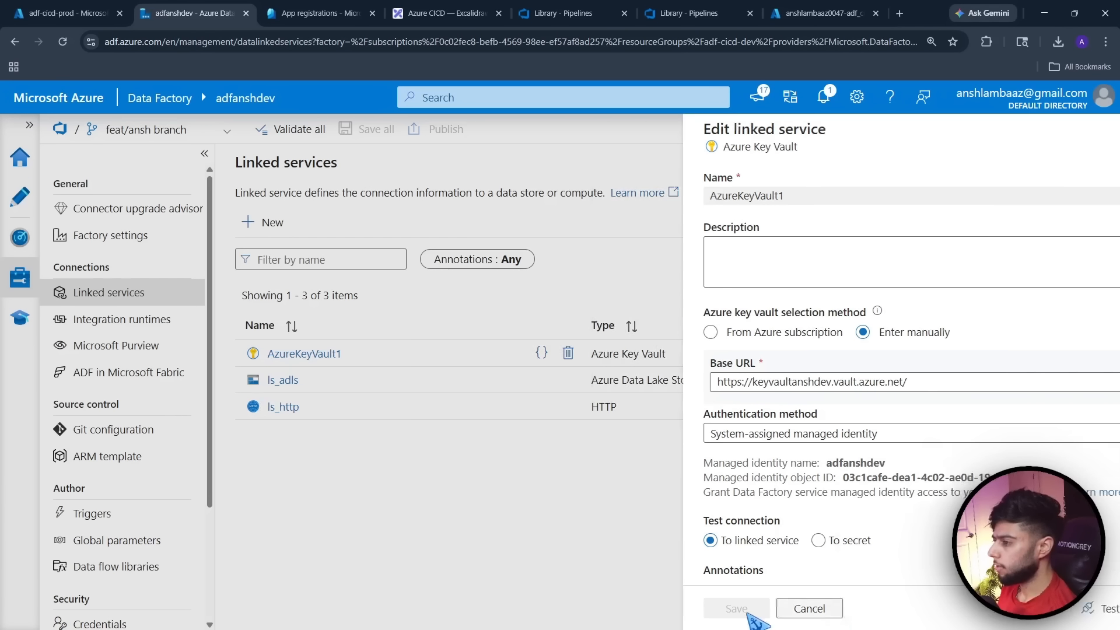
{"action": "left_click", "coordinate": [21, 198]}
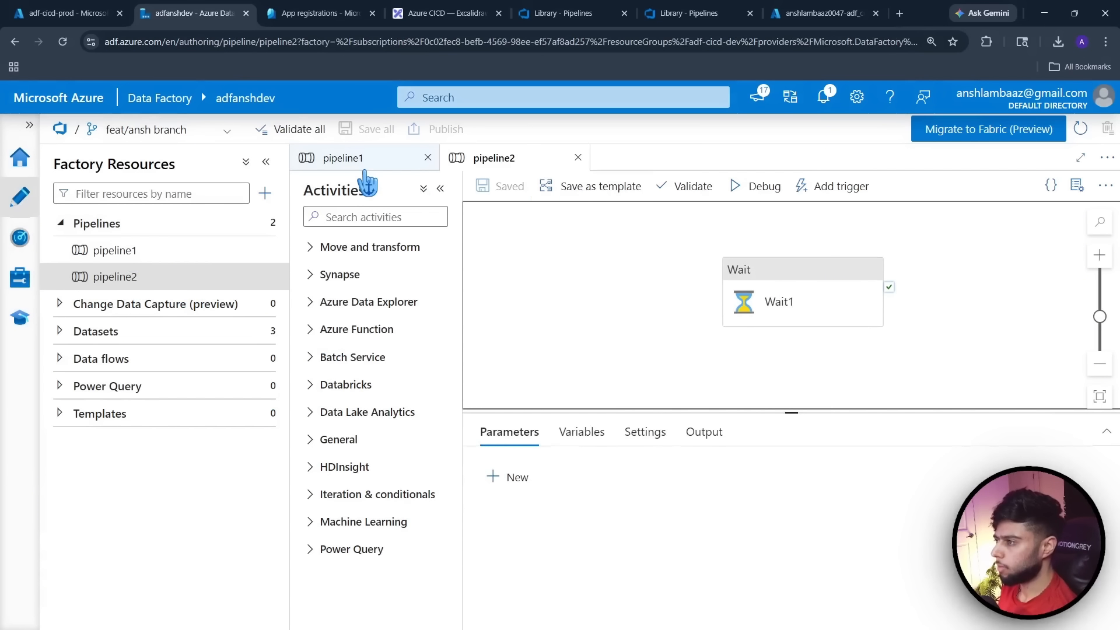
{"action": "left_click", "coordinate": [357, 165]}
{"action": "left_click", "coordinate": [493, 160]}
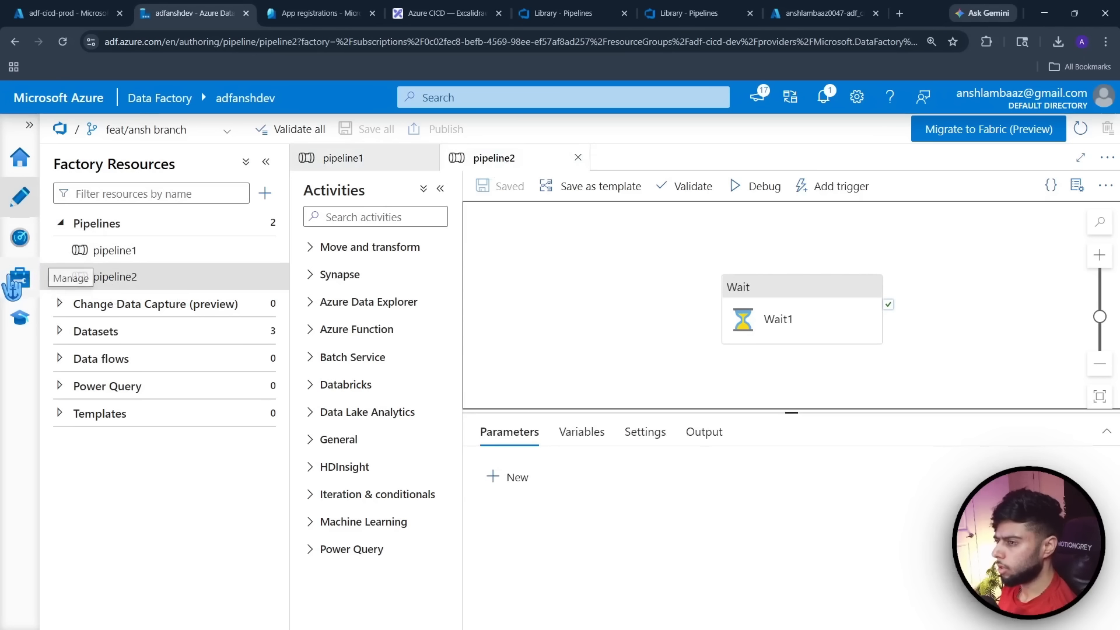
Check the factory's linked services and pipeline runs, and open its triggers list to view trigger_daily
{"action": "left_click", "coordinate": [19, 276]}
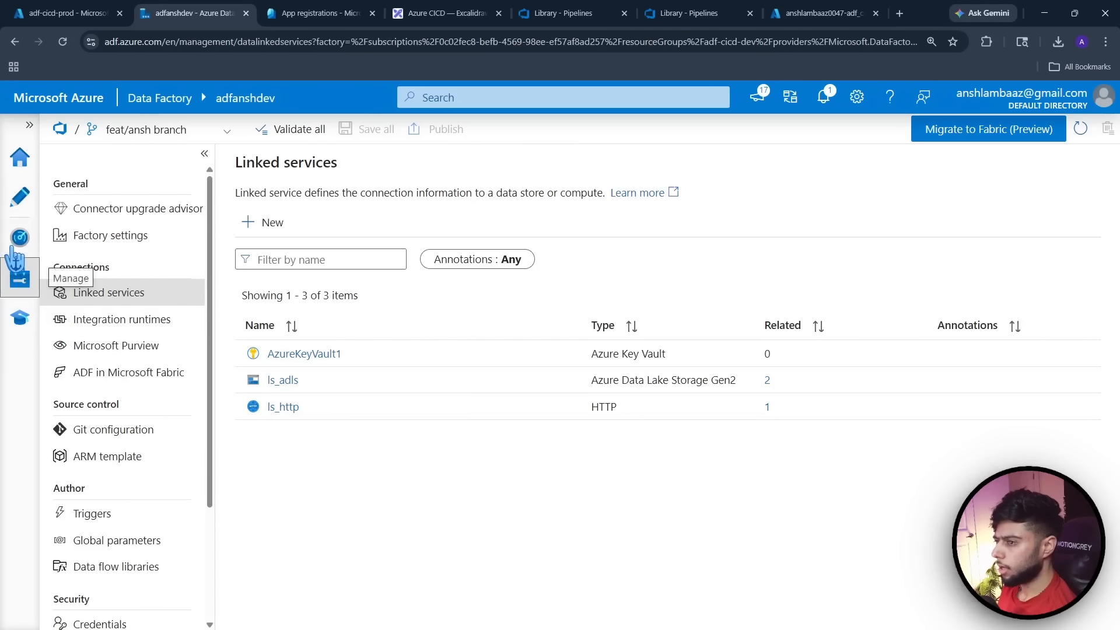
{"action": "left_click", "coordinate": [19, 240]}
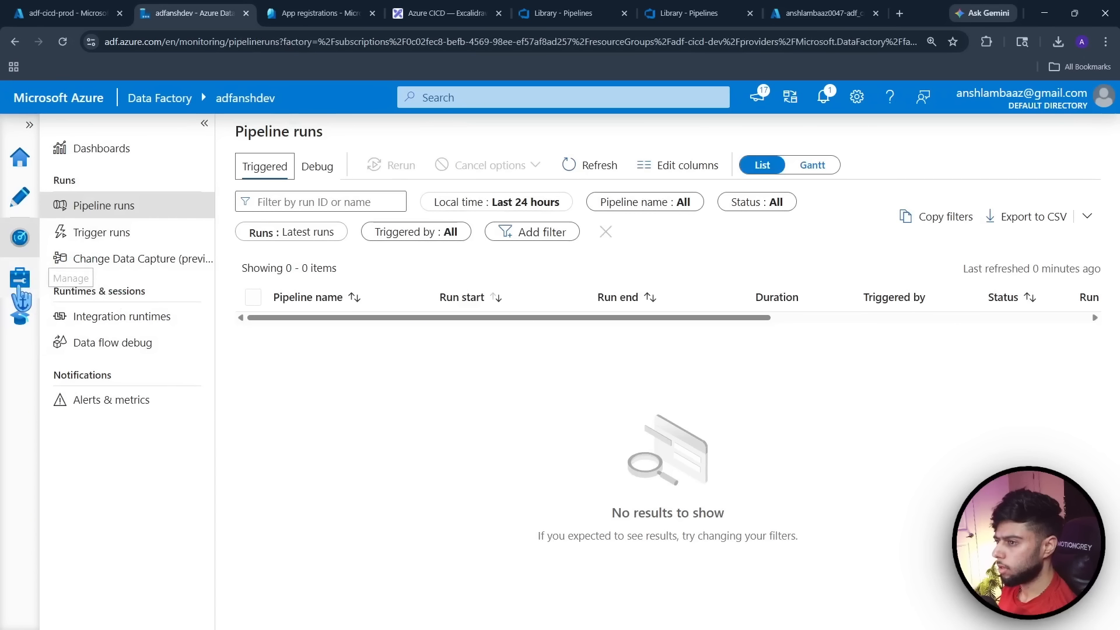
{"action": "left_click", "coordinate": [19, 277]}
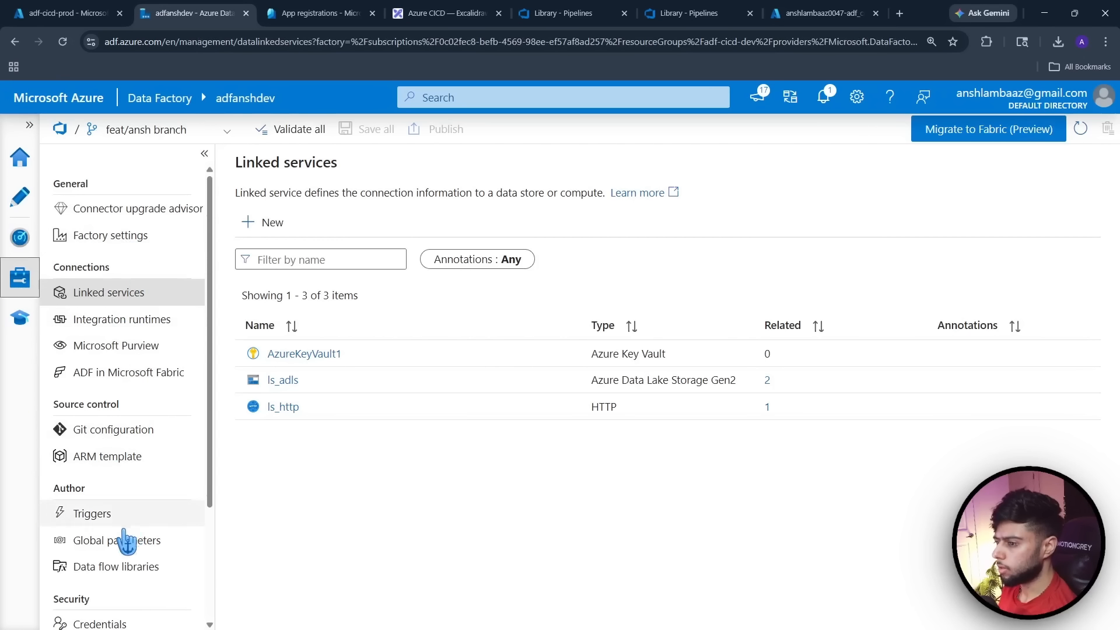
{"action": "left_click", "coordinate": [138, 513]}
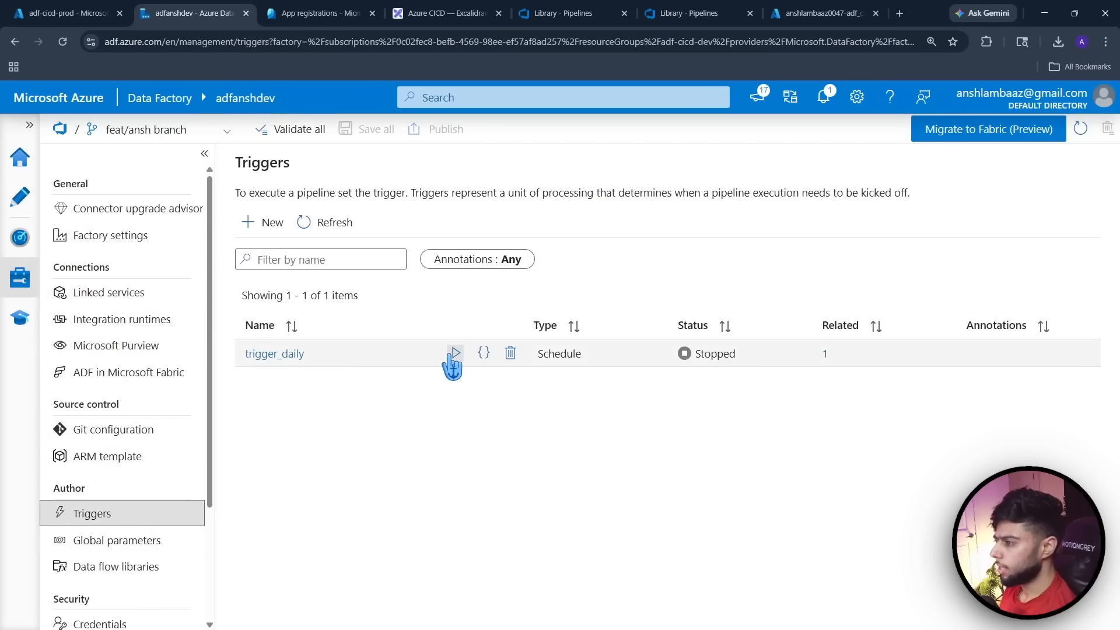
Start the stopped trigger_daily schedule trigger in the adfanshdev factory
{"action": "left_click", "coordinate": [455, 354]}
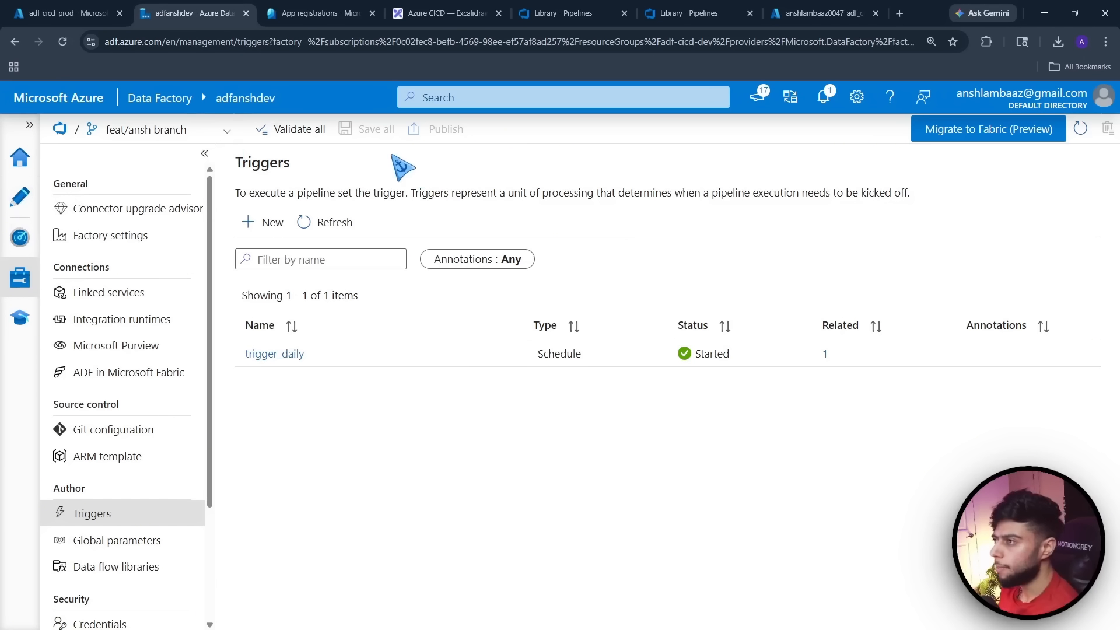
Switch to Azure DevOps and save the pending changes to the prodgroup variable group
{"action": "left_click", "coordinate": [666, 13]}
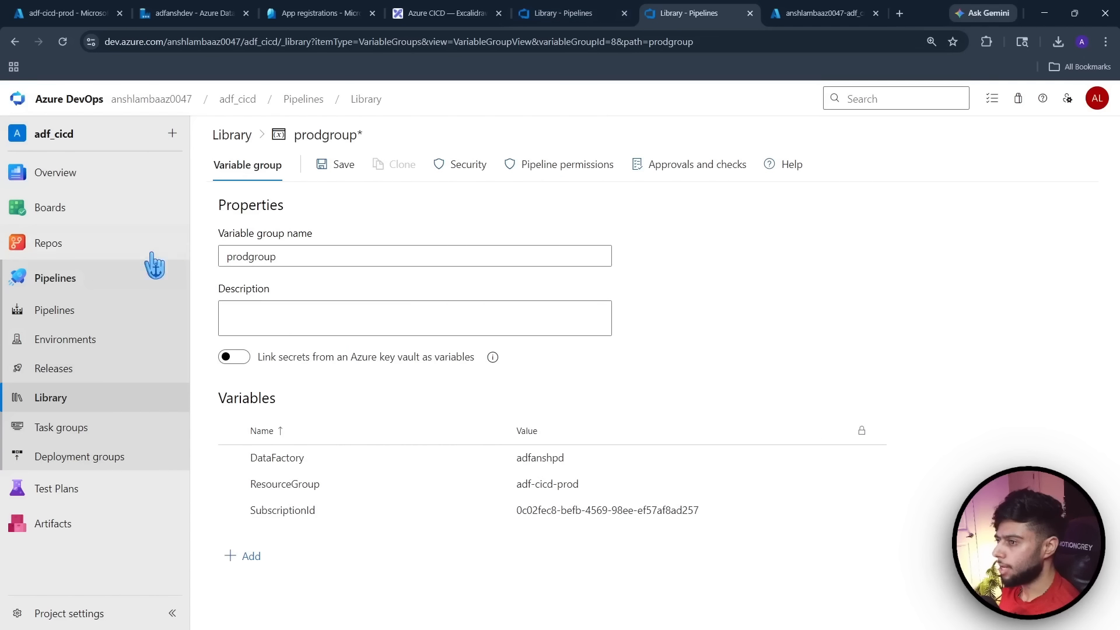
{"action": "left_click", "coordinate": [75, 280]}
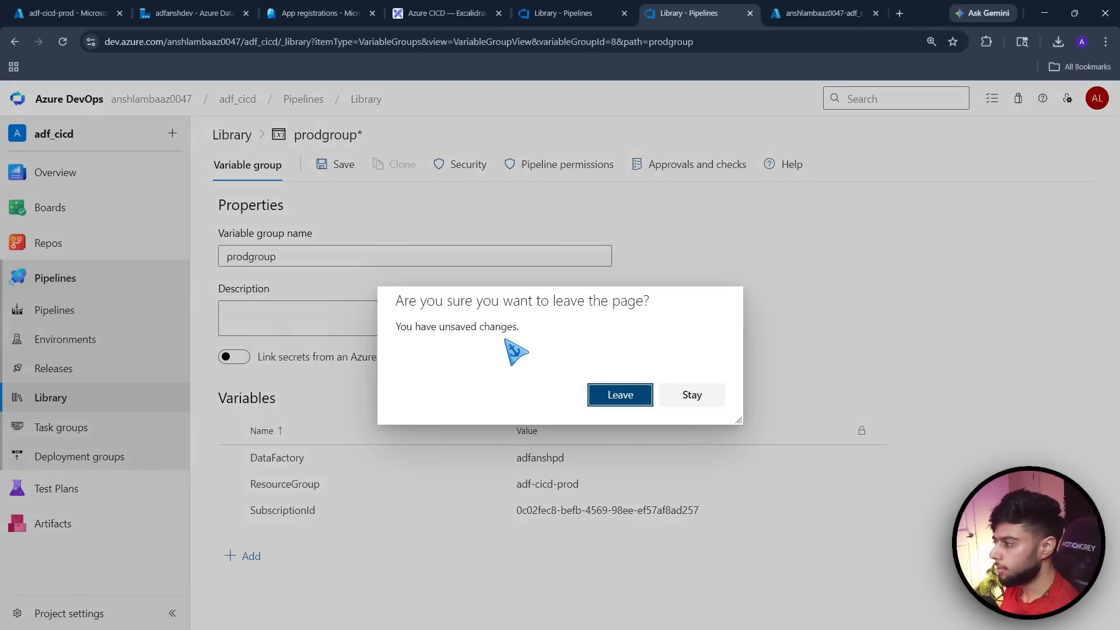
{"action": "left_click", "coordinate": [680, 394]}
{"action": "left_click", "coordinate": [325, 166]}
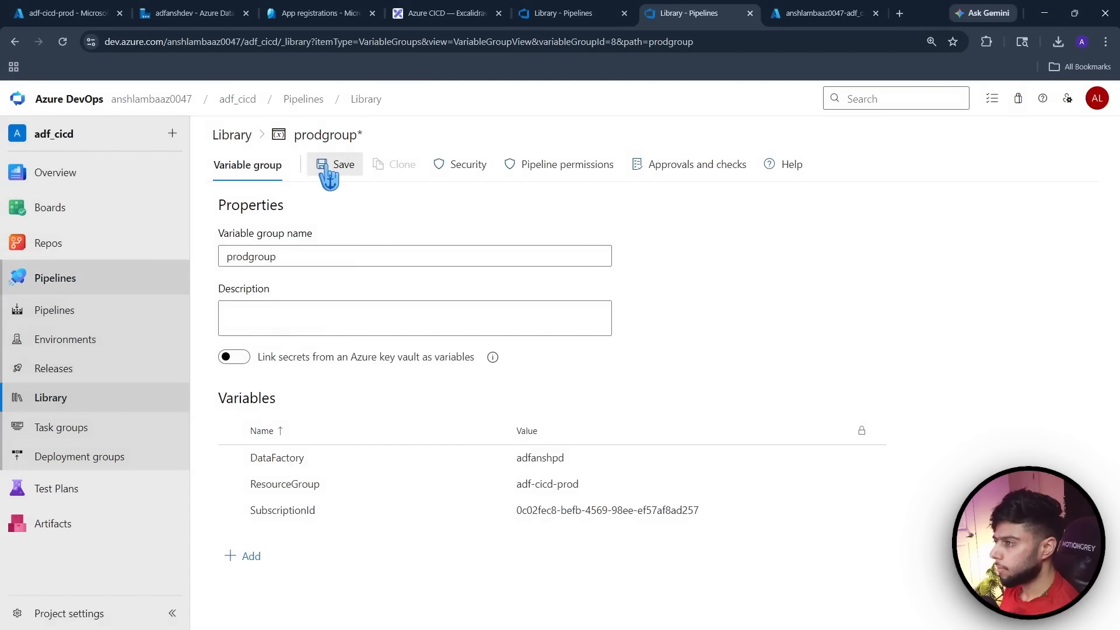
Open the adf_cicd_repo pipeline definition for editing from its latest run and correct the trigger branch to main
{"action": "left_click", "coordinate": [65, 316]}
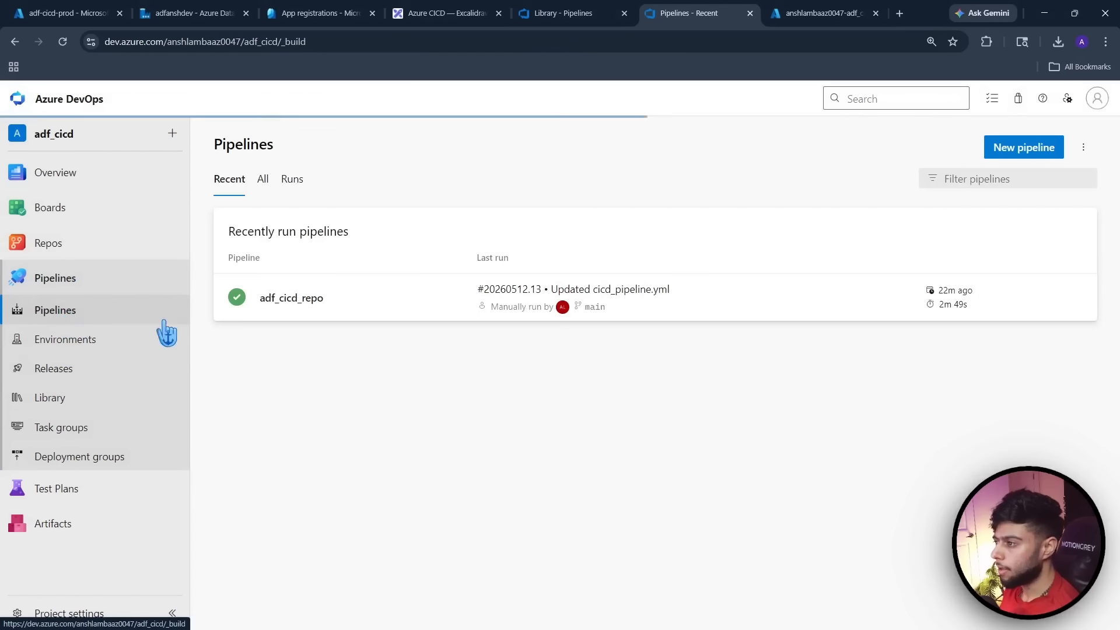
{"action": "left_click", "coordinate": [306, 299]}
{"action": "left_click", "coordinate": [283, 257]}
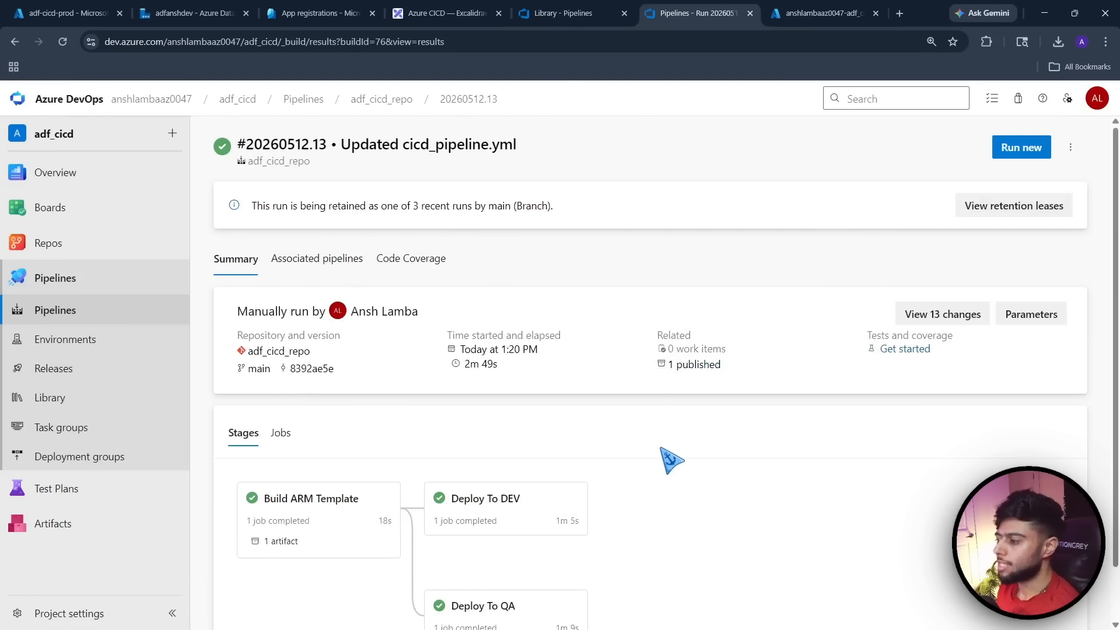
{"action": "scroll", "coordinate": [671, 496], "scroll_direction": "down", "scroll_amount": 1}
{"action": "scroll", "coordinate": [430, 260], "scroll_direction": "up", "scroll_amount": 1}
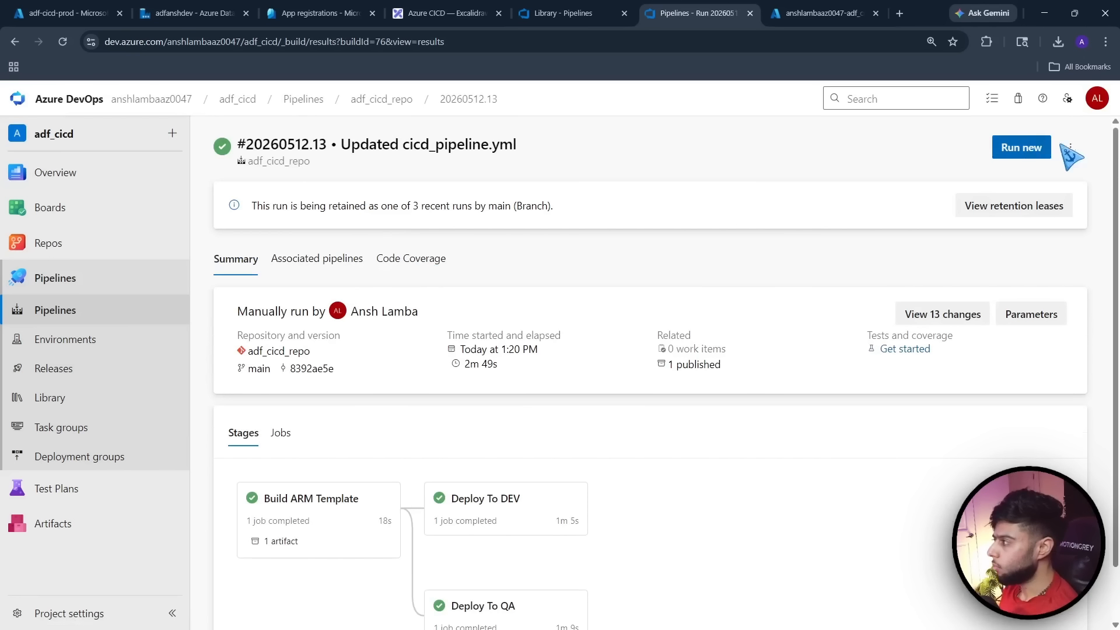
{"action": "left_click", "coordinate": [1071, 149]}
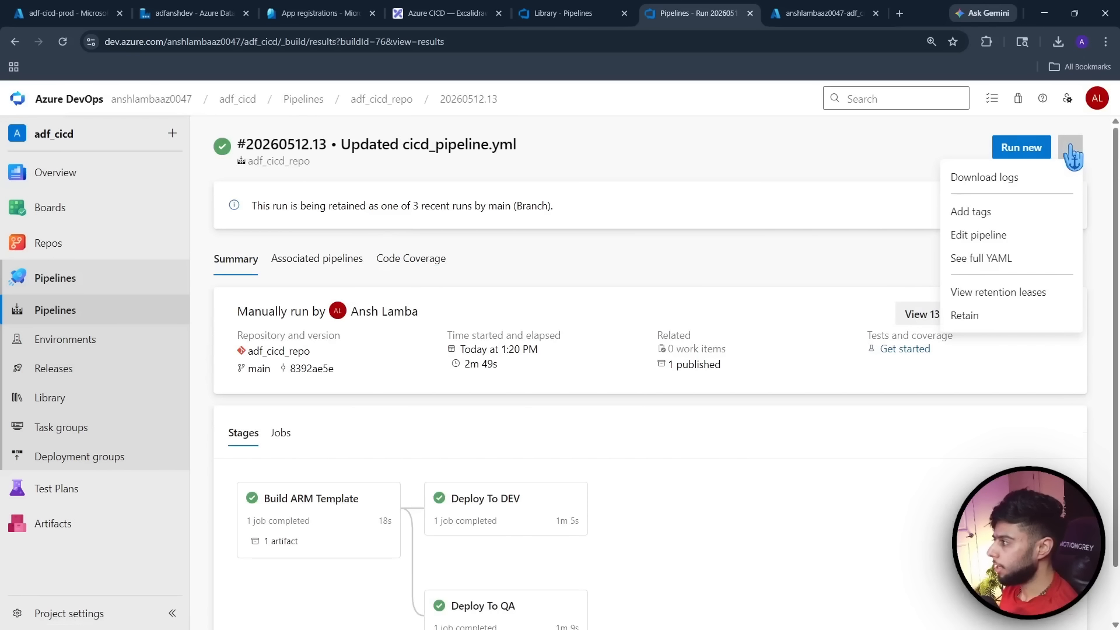
{"action": "left_click", "coordinate": [986, 235]}
{"action": "left_click", "coordinate": [353, 258]}
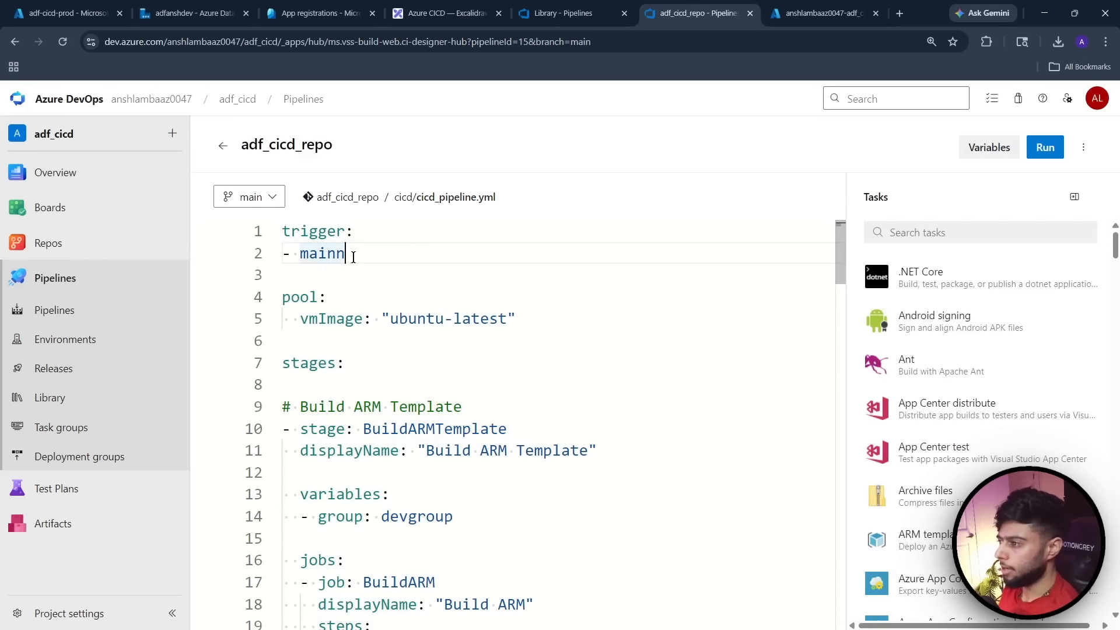
{"action": "key", "text": "BackSpace"}
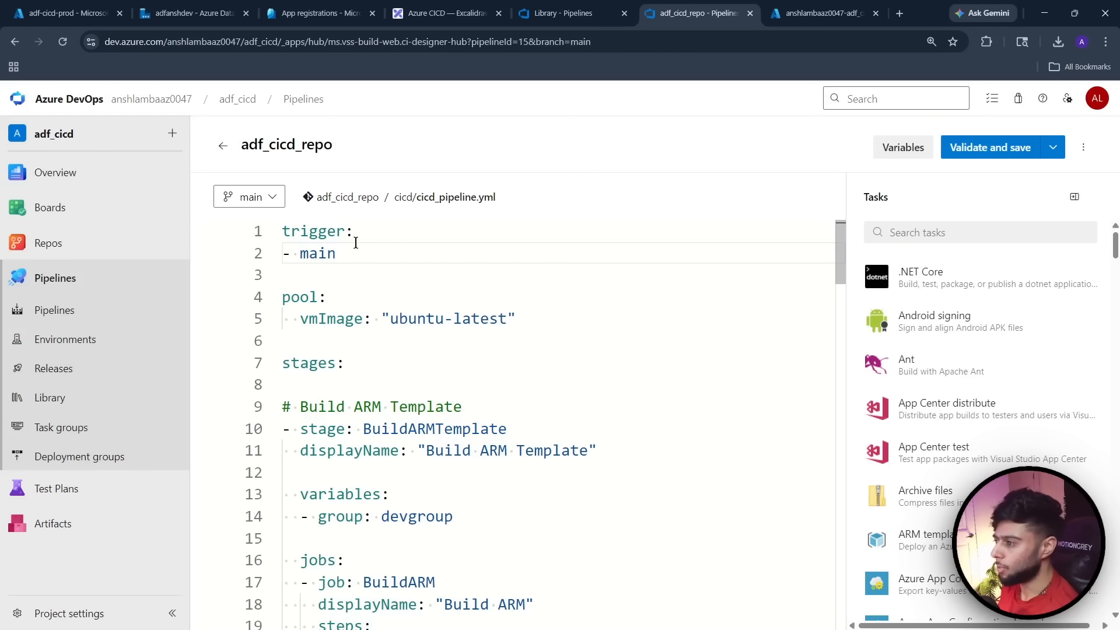
Try to validate and save the edited cicd_pipeline.yml
{"action": "scroll", "coordinate": [467, 274], "scroll_direction": "down", "scroll_amount": 2}
{"action": "scroll", "coordinate": [604, 309], "scroll_direction": "up", "scroll_amount": 2}
{"action": "left_click", "coordinate": [1050, 155]}
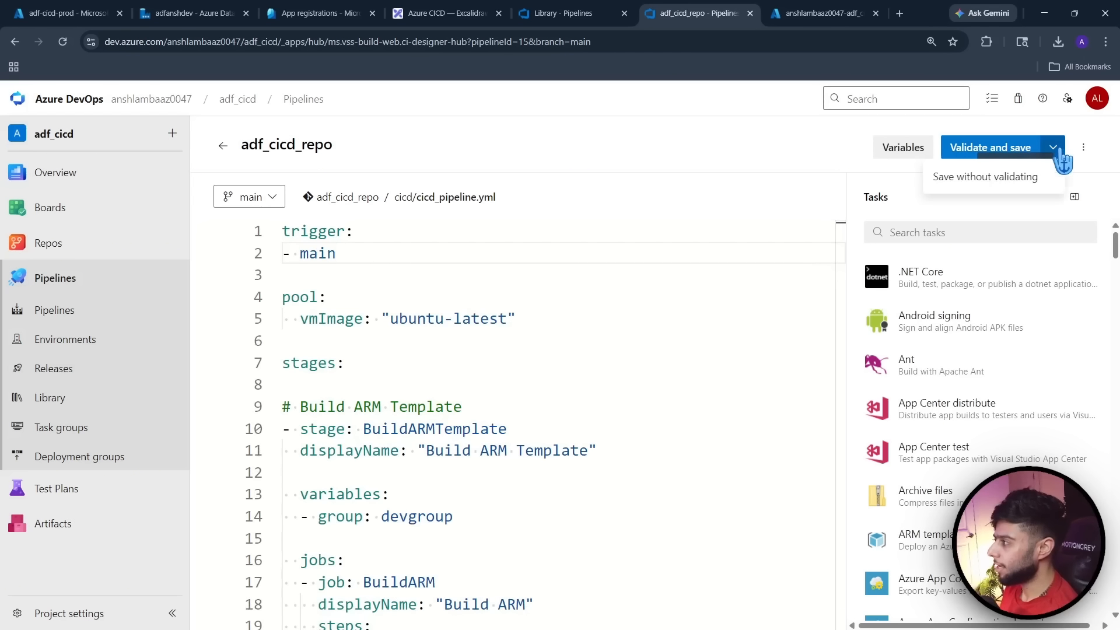
{"action": "left_click", "coordinate": [992, 155]}
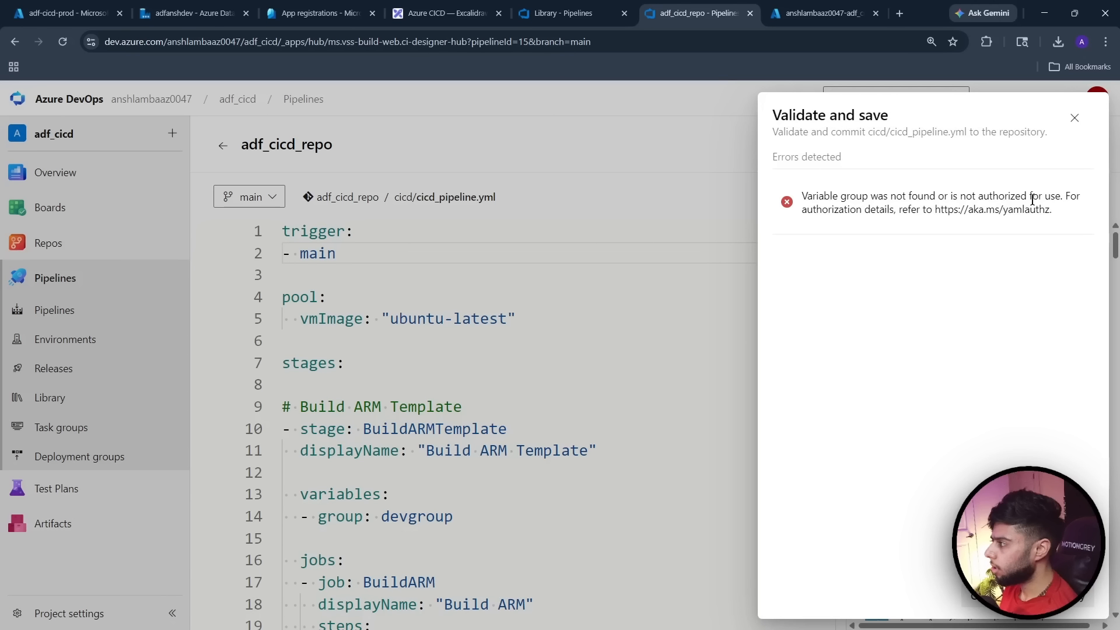
{"action": "left_click", "coordinate": [1075, 118]}
Check the variable group name in the YAML's production stage against the variable groups in the pipeline library
{"action": "scroll", "coordinate": [593, 407], "scroll_direction": "down", "scroll_amount": 4}
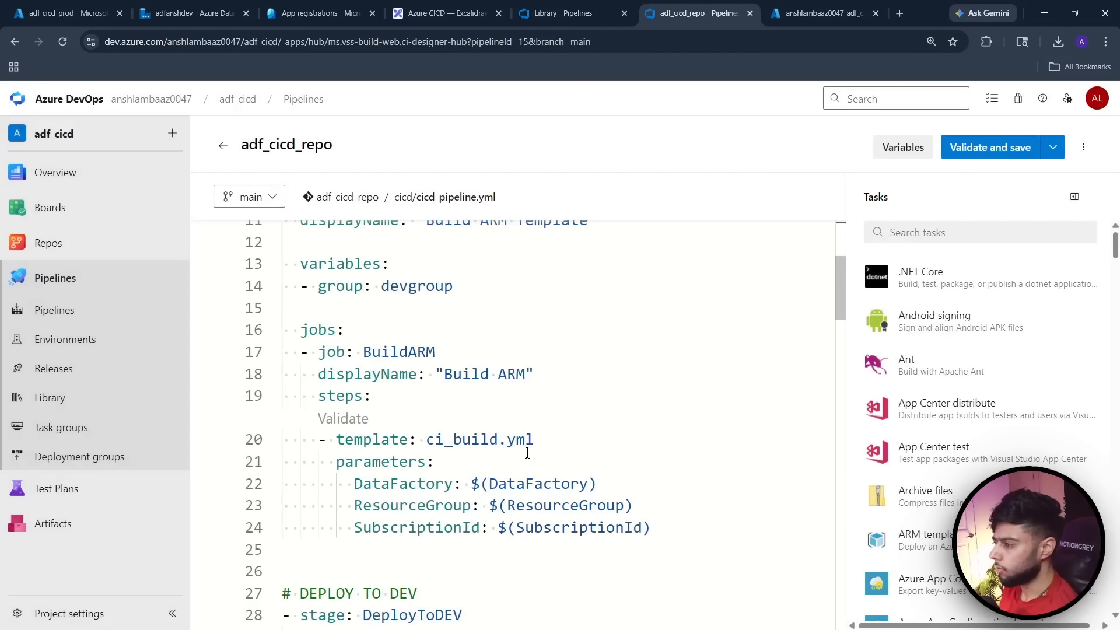
{"action": "scroll", "coordinate": [527, 452], "scroll_direction": "down", "scroll_amount": 10}
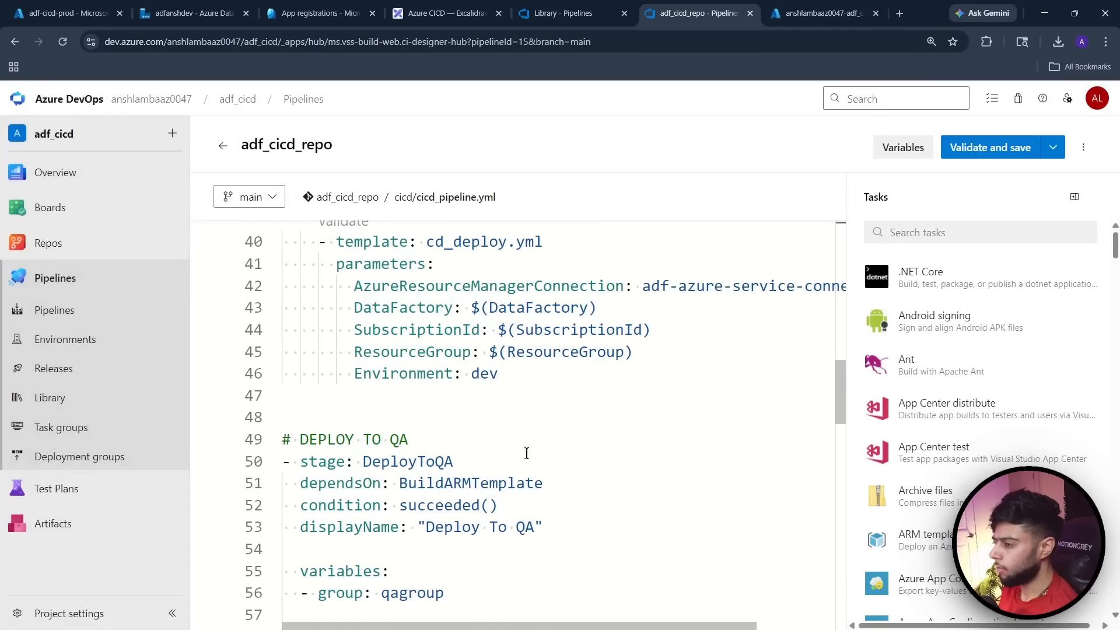
{"action": "scroll", "coordinate": [526, 452], "scroll_direction": "down", "scroll_amount": 10}
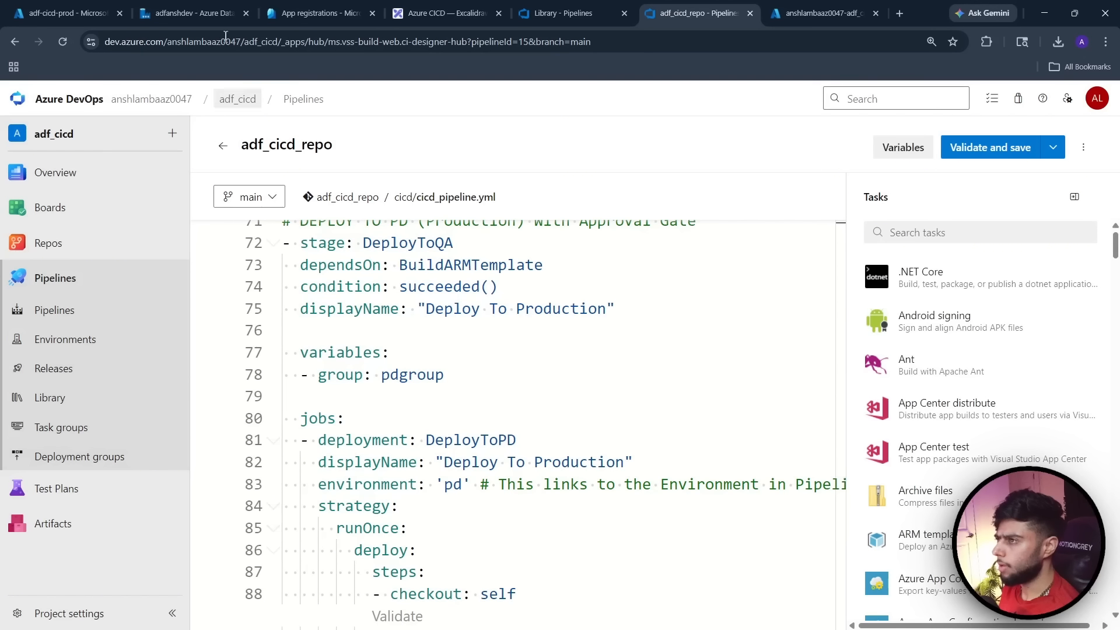
{"action": "left_click", "coordinate": [568, 14]}
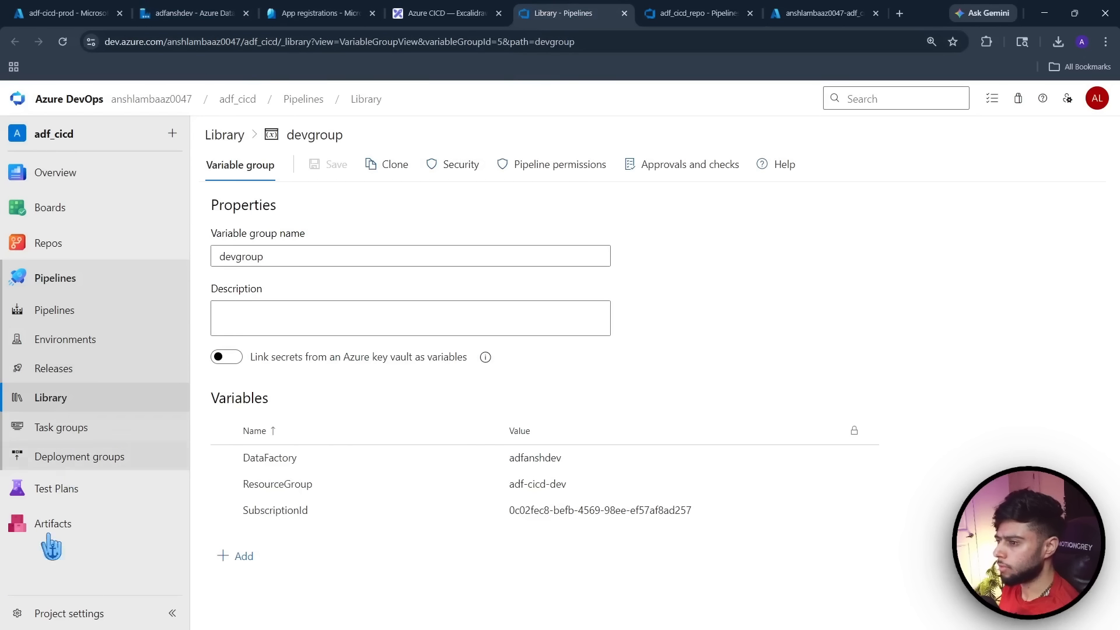
{"action": "left_click", "coordinate": [245, 129]}
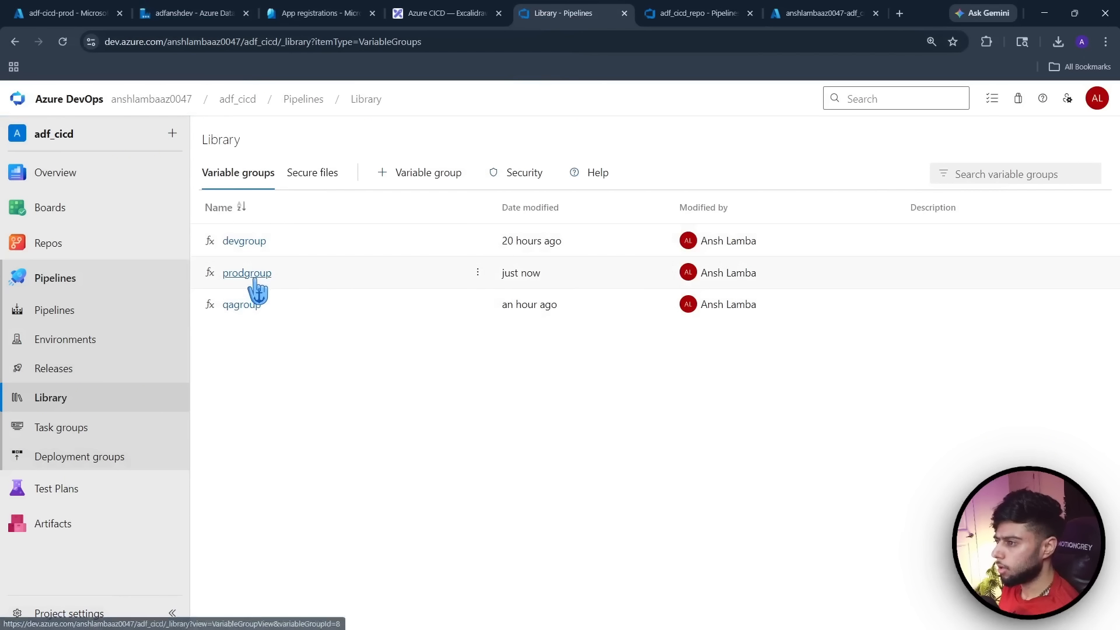
Set the production stage's variable group to prodgroup in cicd_pipeline.yml and run the validation again
{"action": "left_click", "coordinate": [712, 12]}
{"action": "left_click", "coordinate": [389, 376]}
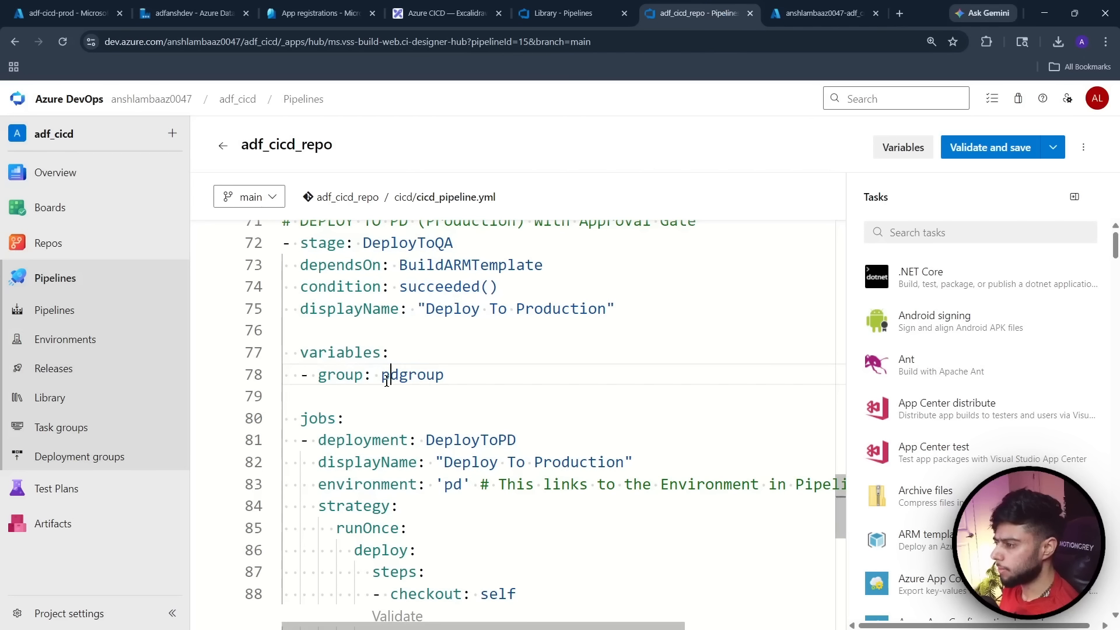
{"action": "type", "text": "rod"}
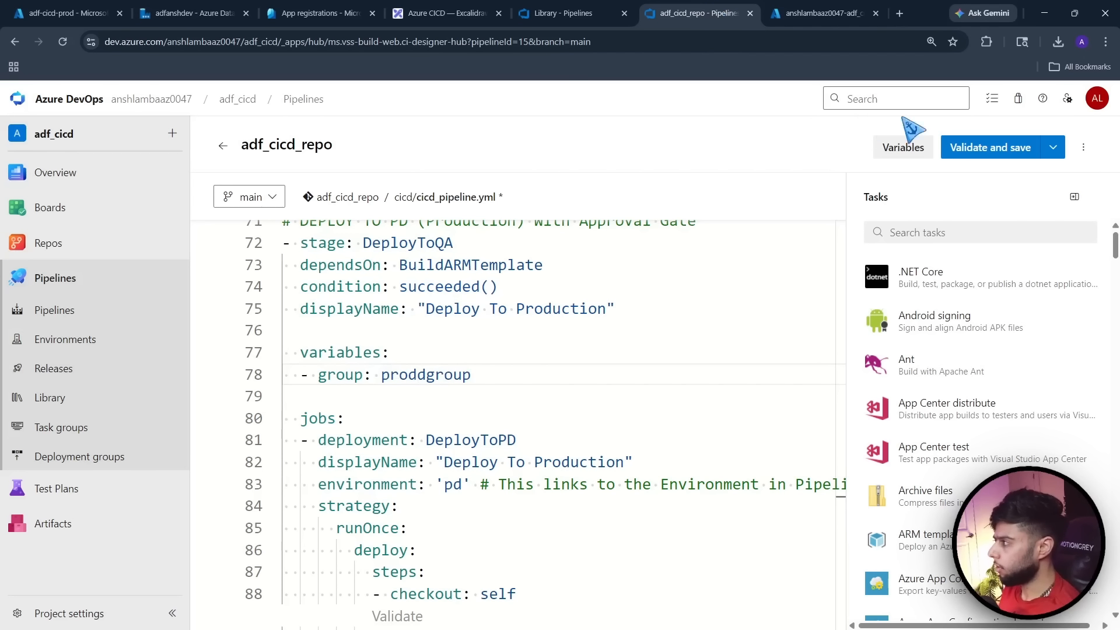
{"action": "left_click", "coordinate": [1000, 149]}
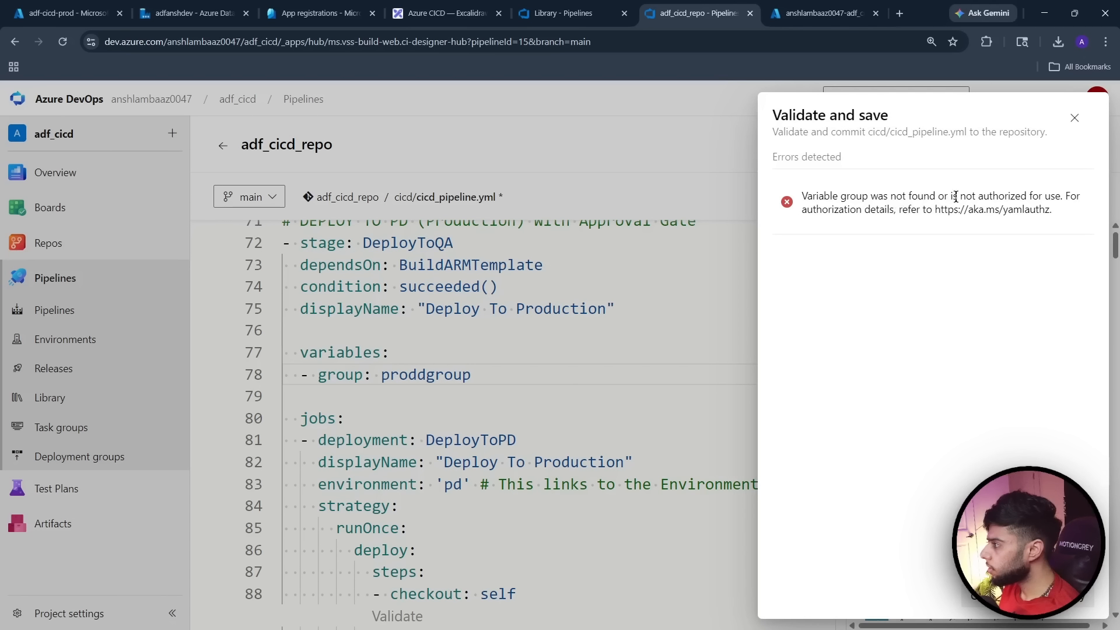
{"action": "left_click", "coordinate": [1074, 117]}
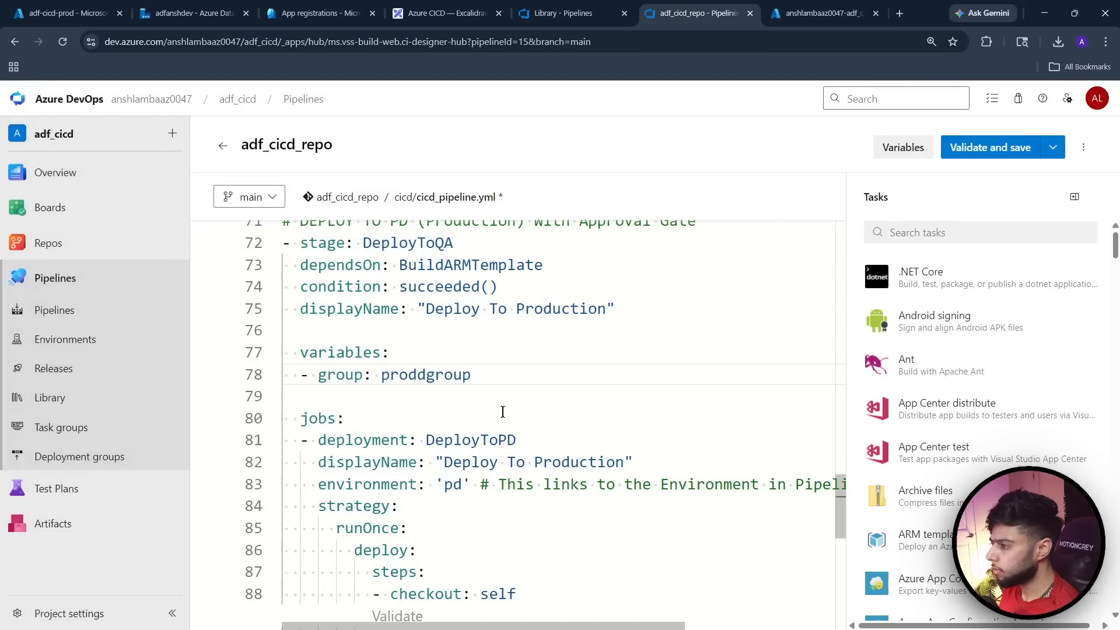
{"action": "left_click", "coordinate": [426, 373]}
{"action": "key", "text": "BackSpace"}
{"action": "left_click", "coordinate": [538, 424]}
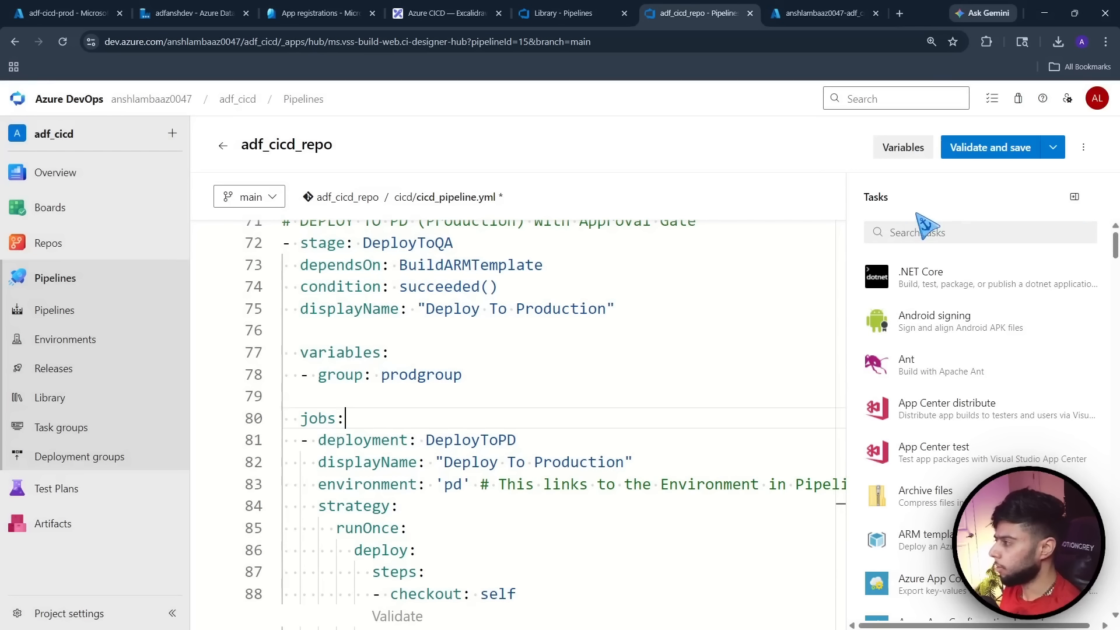
{"action": "left_click", "coordinate": [985, 152]}
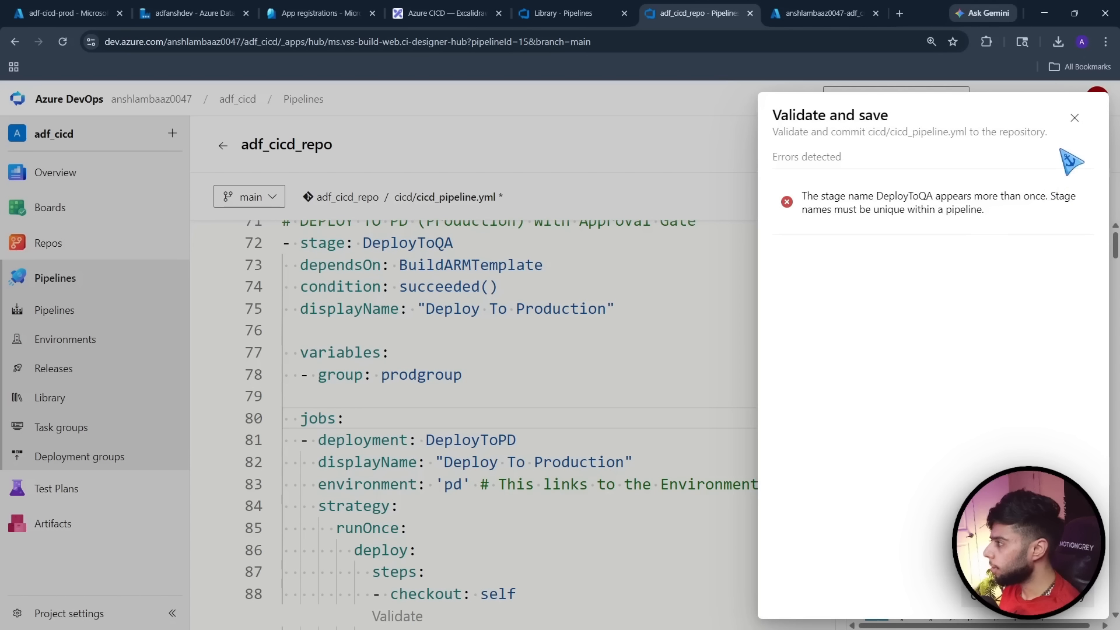
{"action": "left_click", "coordinate": [1074, 117]}
Rename the production stage to DeployToPROD, then validate cicd_pipeline.yml and commit it directly to the main branch
{"action": "scroll", "coordinate": [560, 420], "scroll_direction": "down", "scroll_amount": 2}
{"action": "scroll", "coordinate": [554, 424], "scroll_direction": "up", "scroll_amount": 3}
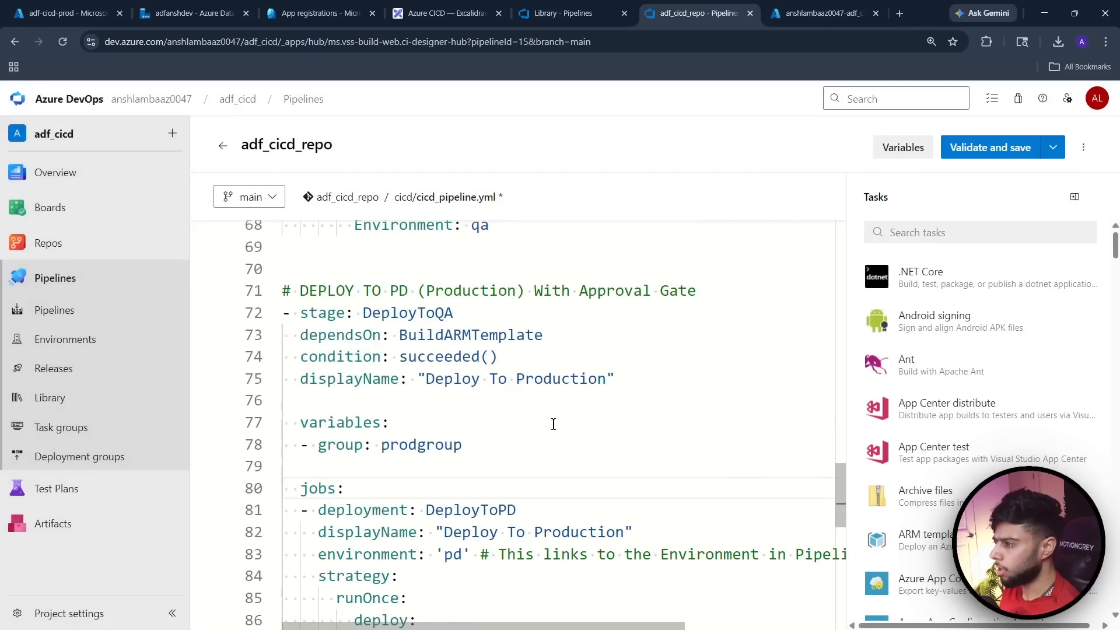
{"action": "scroll", "coordinate": [554, 424], "scroll_direction": "up", "scroll_amount": 4}
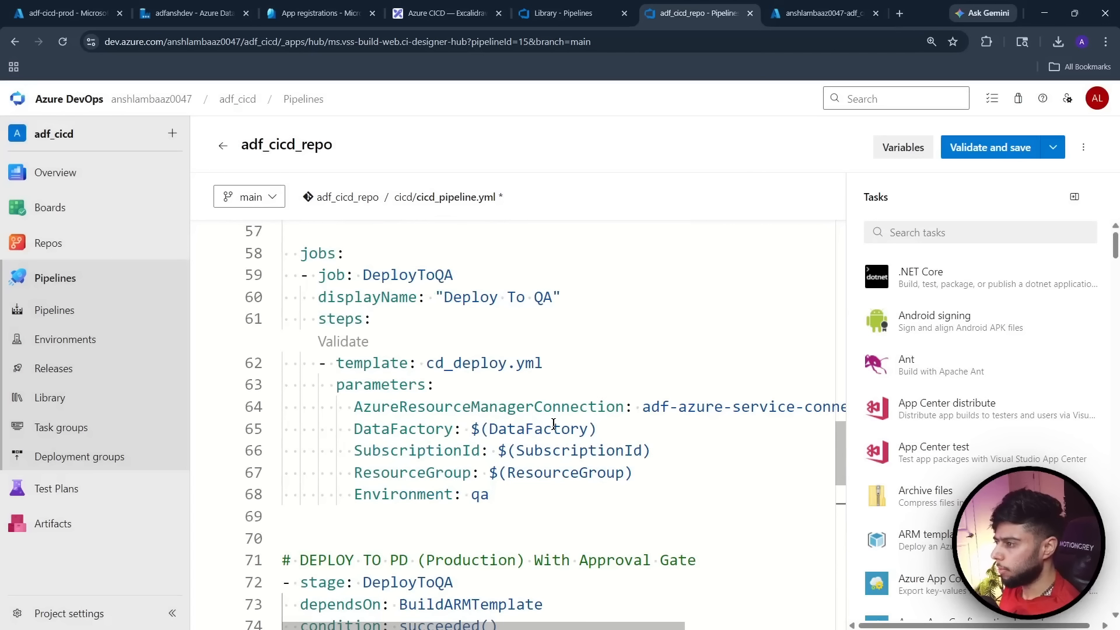
{"action": "scroll", "coordinate": [553, 424], "scroll_direction": "down", "scroll_amount": 4}
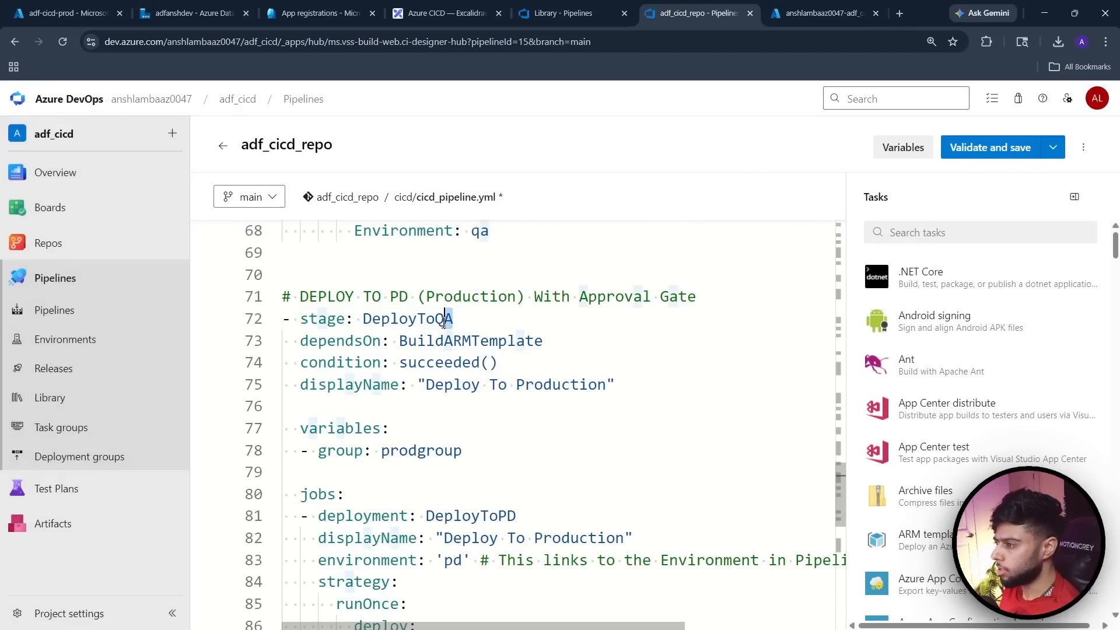
{"action": "left_click_drag", "start_coordinate": [453, 320], "coordinate": [435, 321]}
{"action": "type", "text": "PROD"}
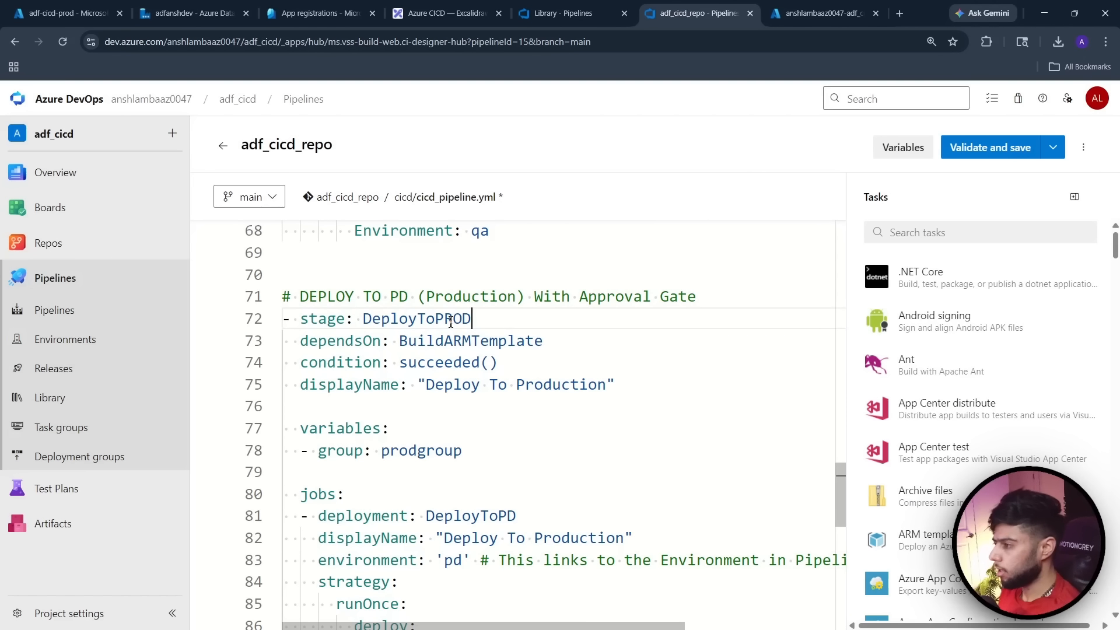
{"action": "left_click", "coordinate": [500, 442]}
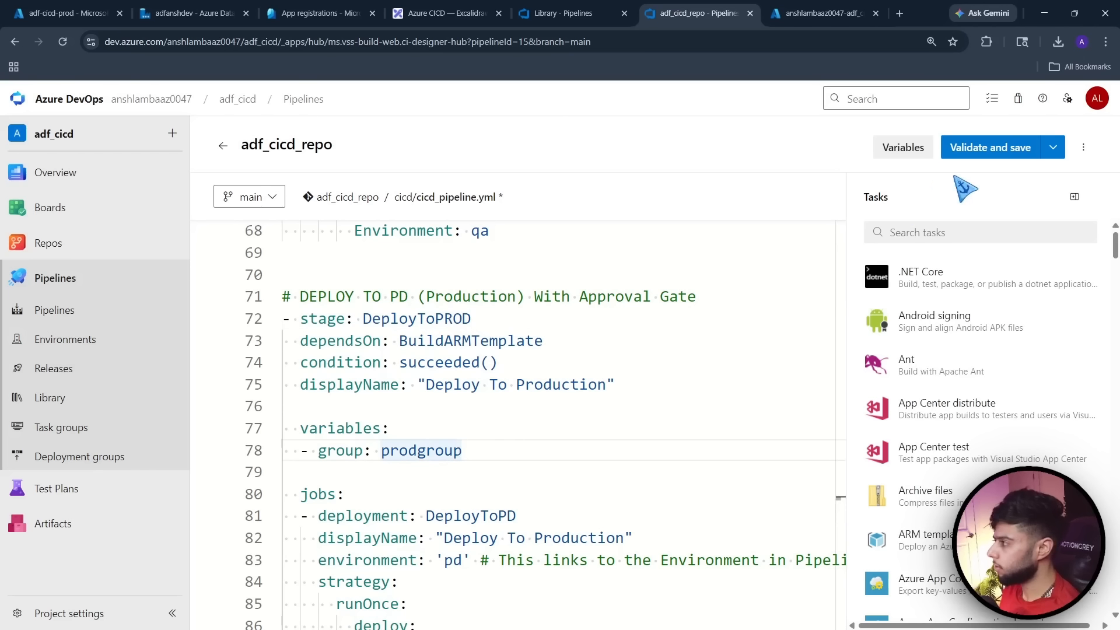
{"action": "left_click", "coordinate": [998, 147]}
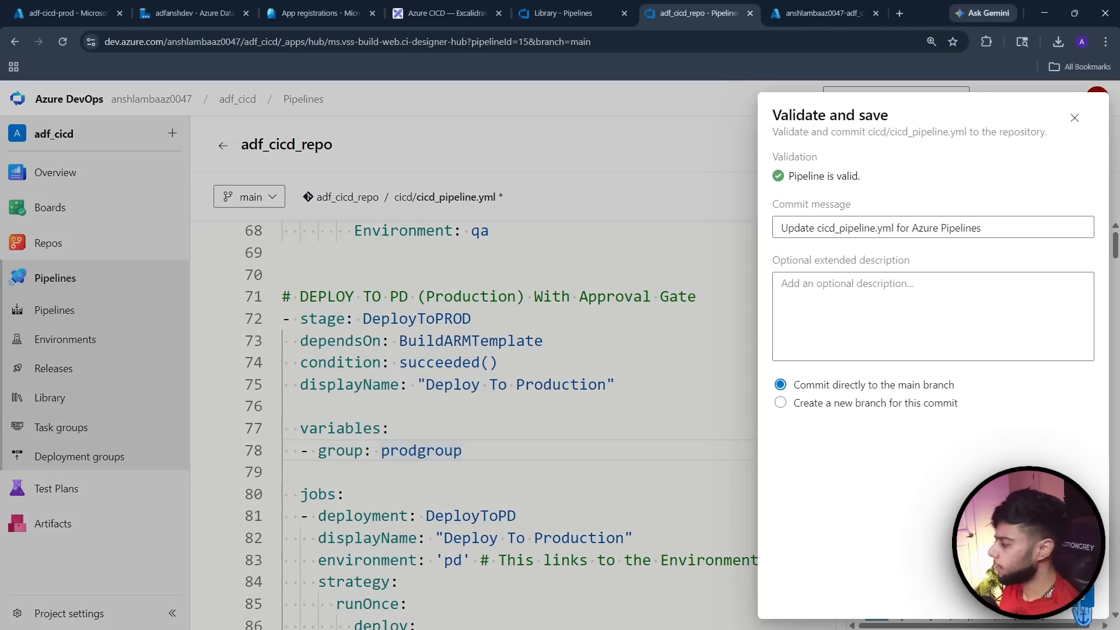
{"action": "left_click", "coordinate": [1080, 597]}
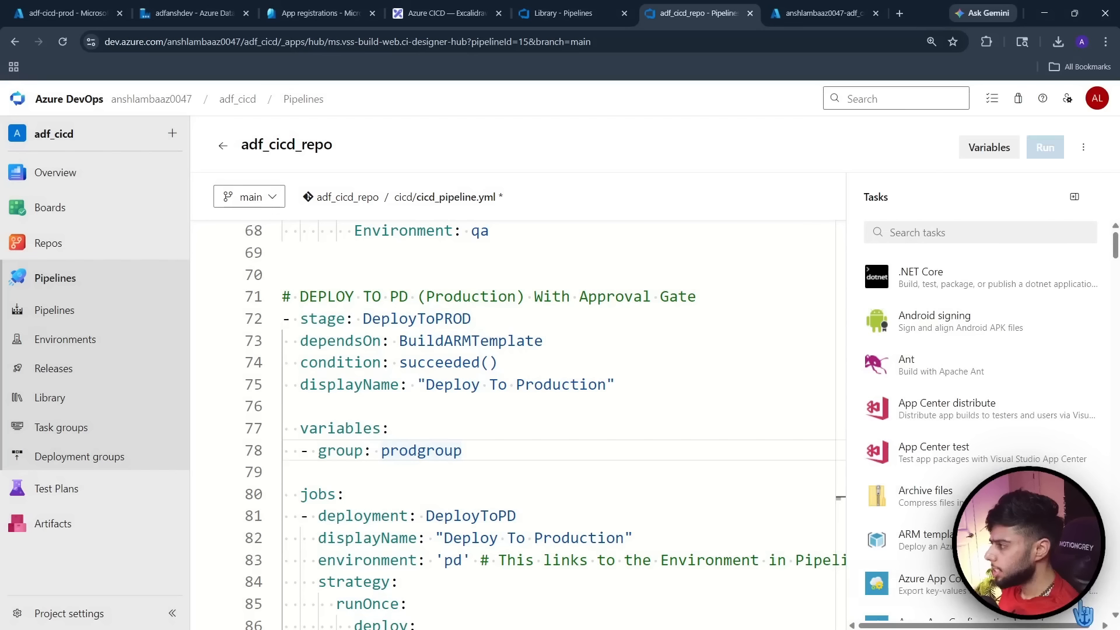
Open the adf_cicd_repo run started by the commit and cancel it
{"action": "left_click", "coordinate": [62, 315]}
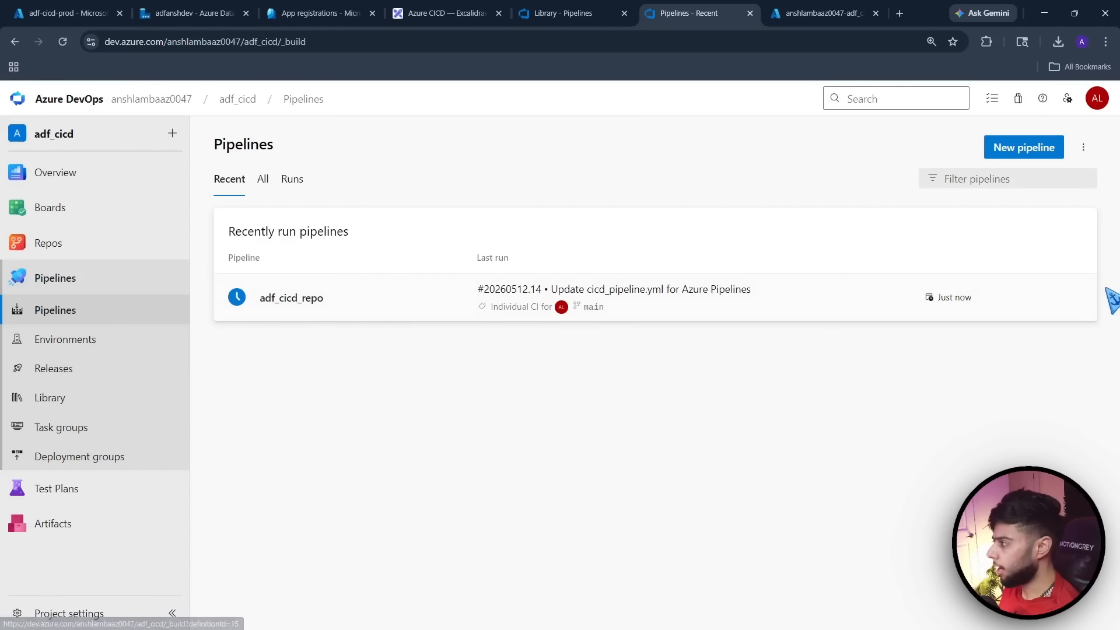
{"action": "left_click", "coordinate": [1075, 298]}
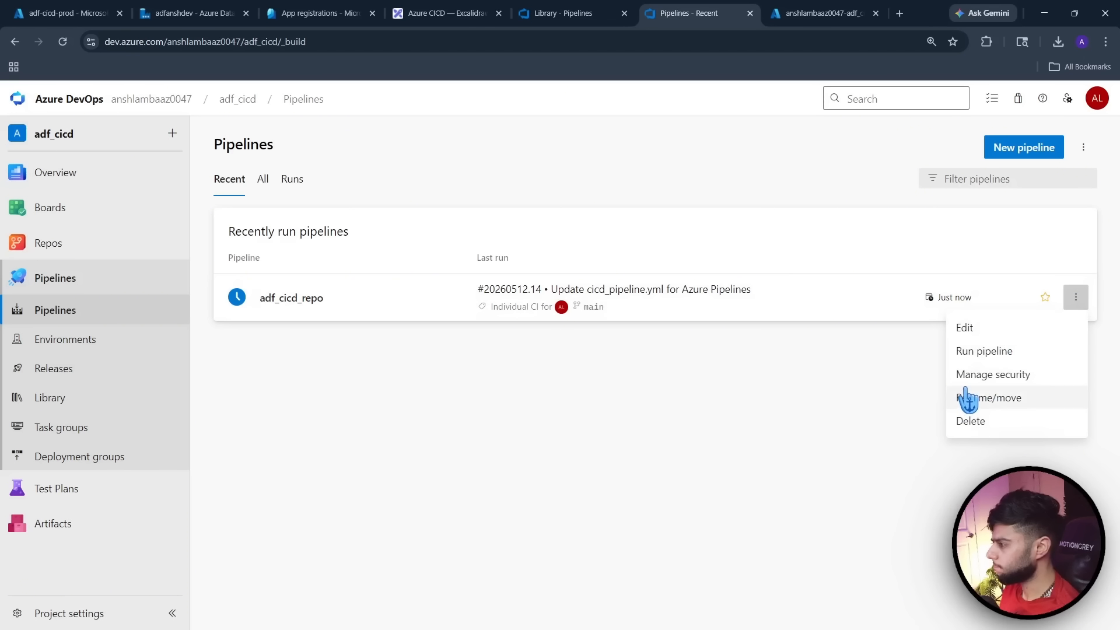
{"action": "left_click", "coordinate": [309, 304]}
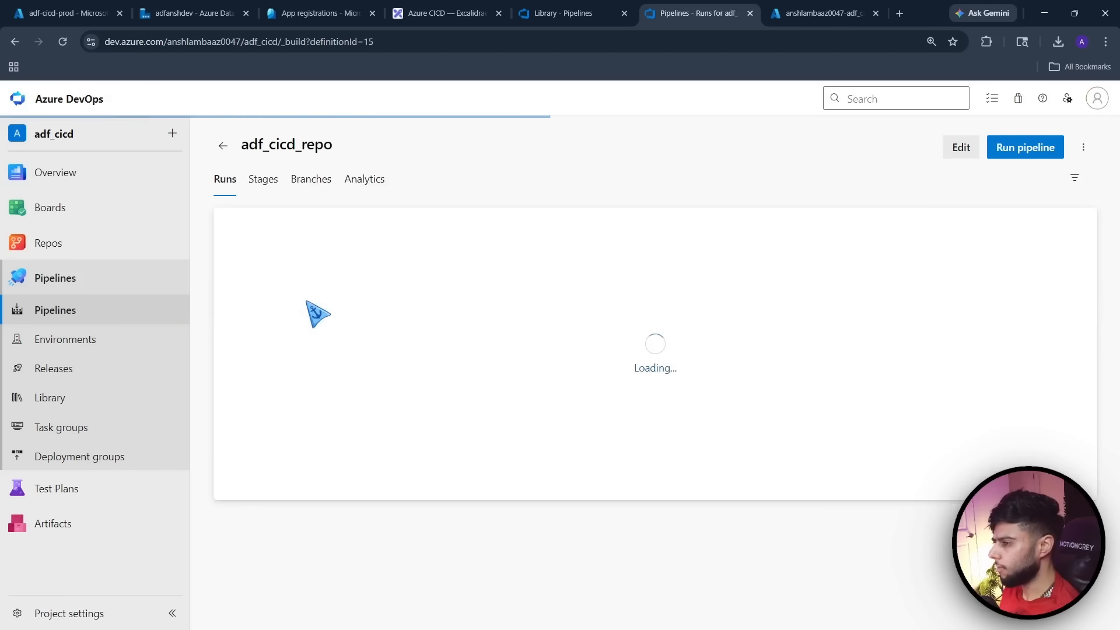
{"action": "left_click", "coordinate": [336, 257]}
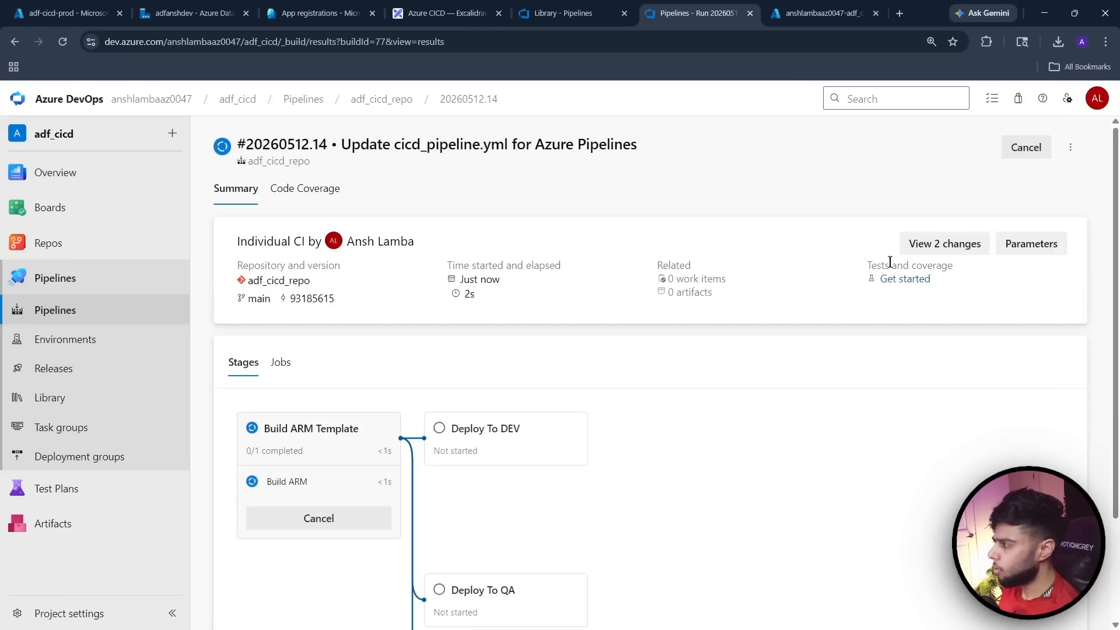
{"action": "left_click", "coordinate": [1025, 147]}
{"action": "left_click", "coordinate": [714, 390]}
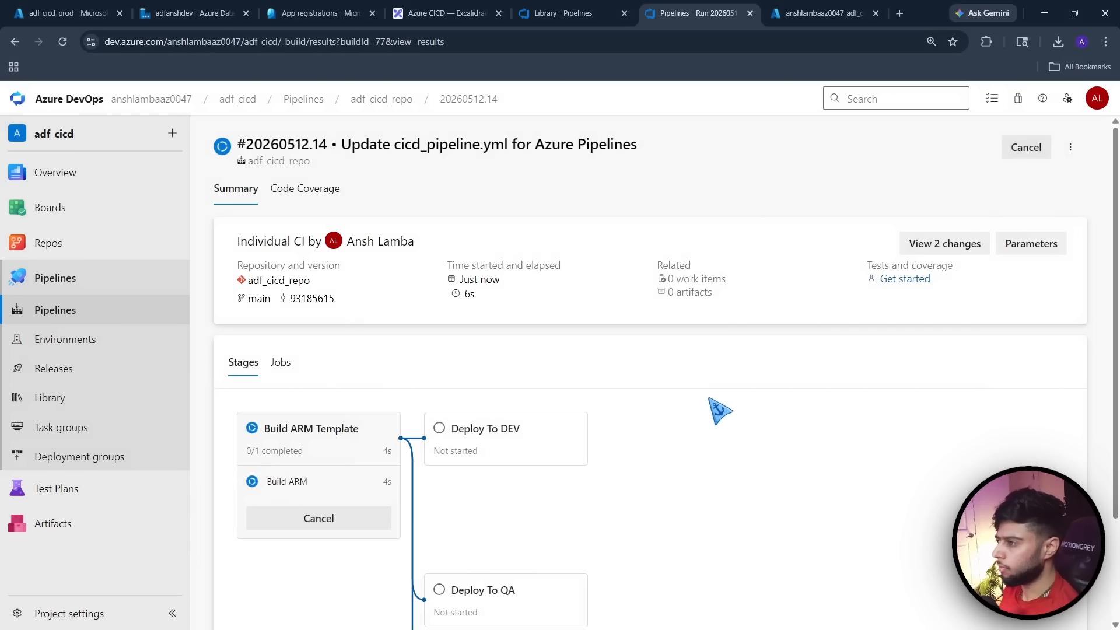
Examine the branches of the adf_cicd_repo repository, including the contents of the feat folder
{"action": "left_click", "coordinate": [73, 311]}
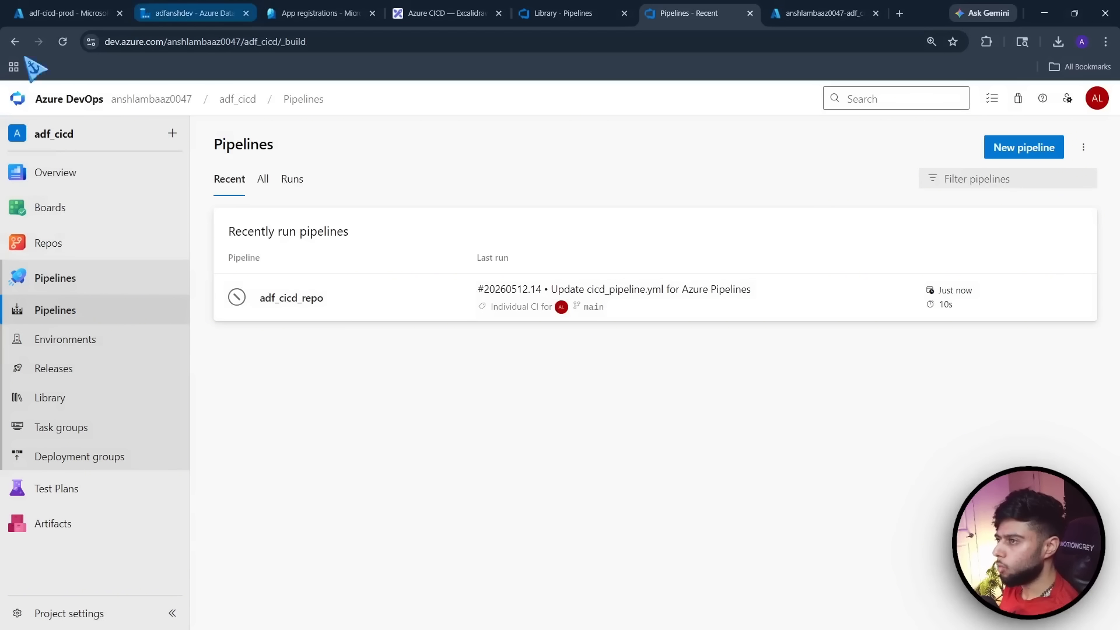
{"action": "left_click", "coordinate": [50, 241]}
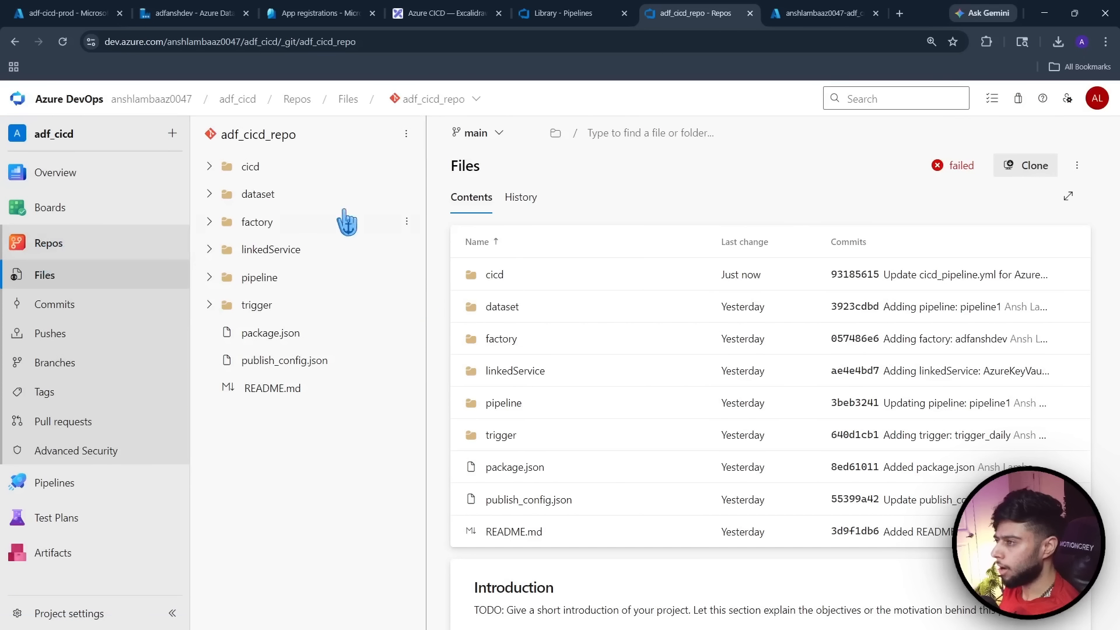
{"action": "left_click", "coordinate": [469, 101]}
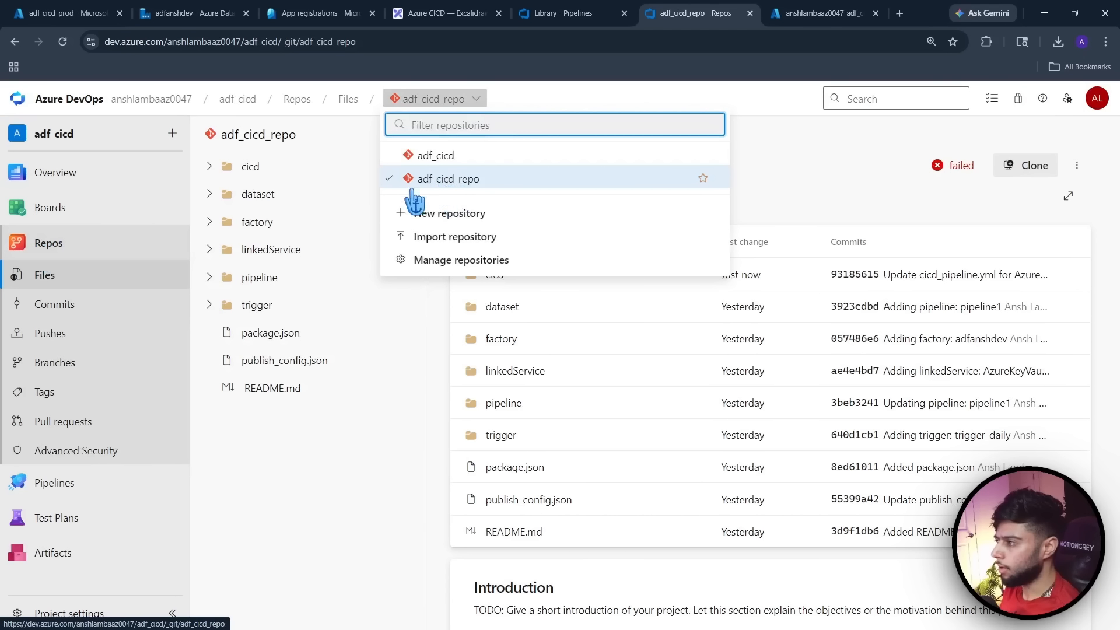
{"action": "left_click", "coordinate": [56, 362]}
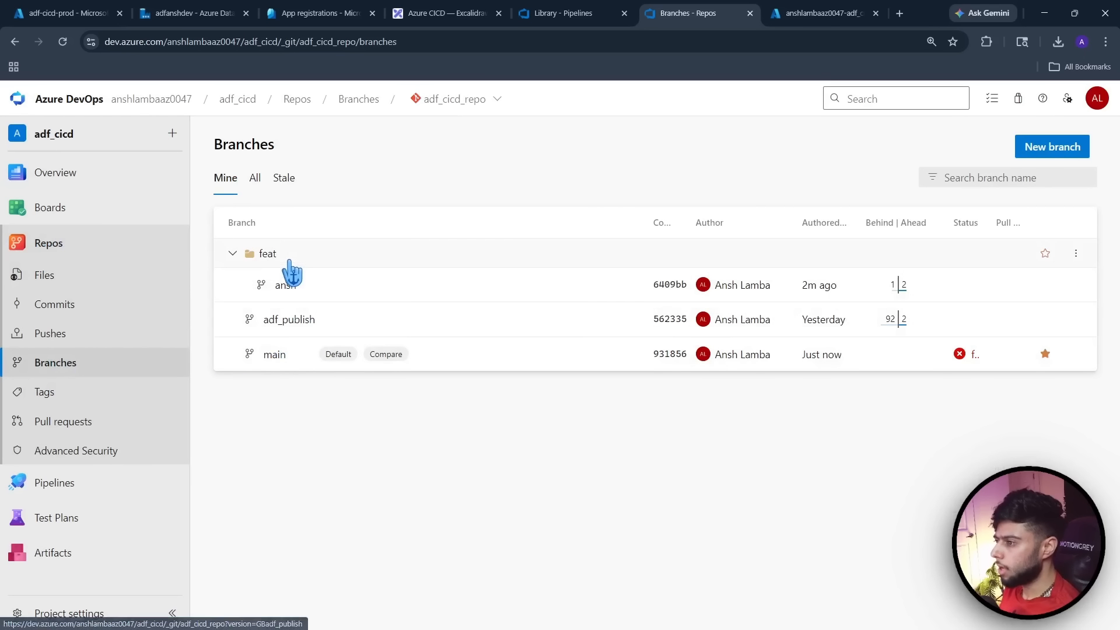
{"action": "left_click", "coordinate": [237, 253]}
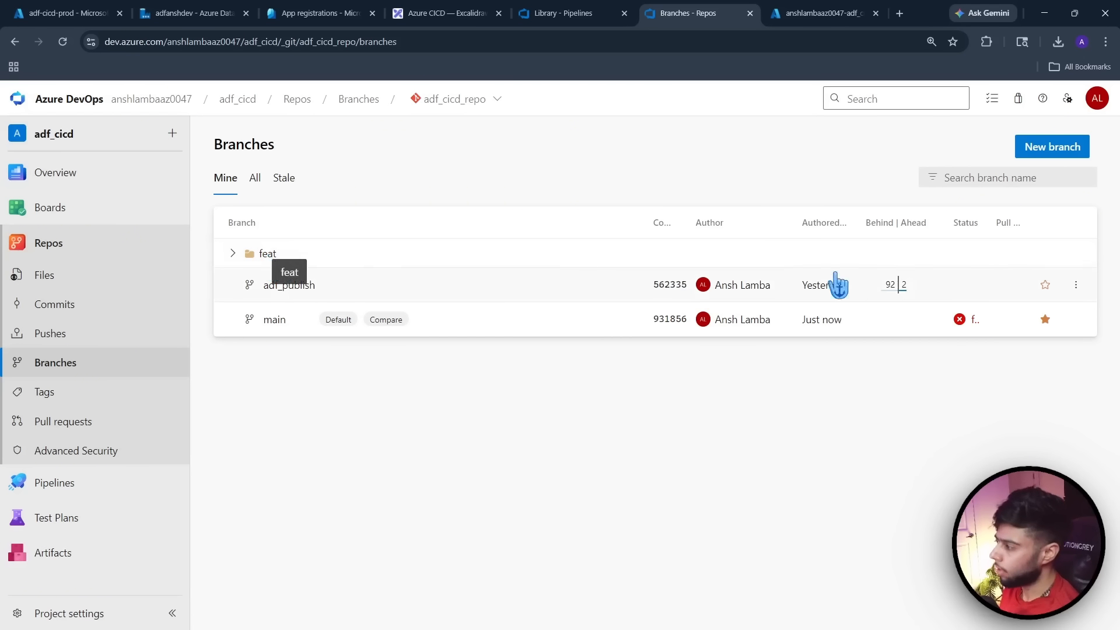
{"action": "left_click", "coordinate": [233, 255]}
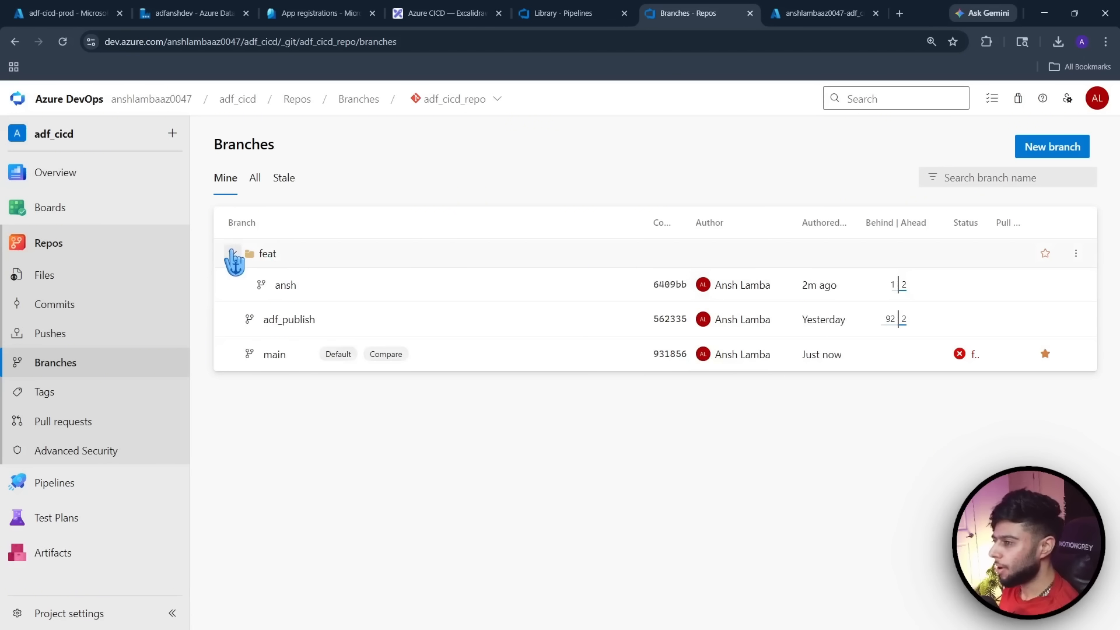
{"action": "left_click", "coordinate": [233, 254]}
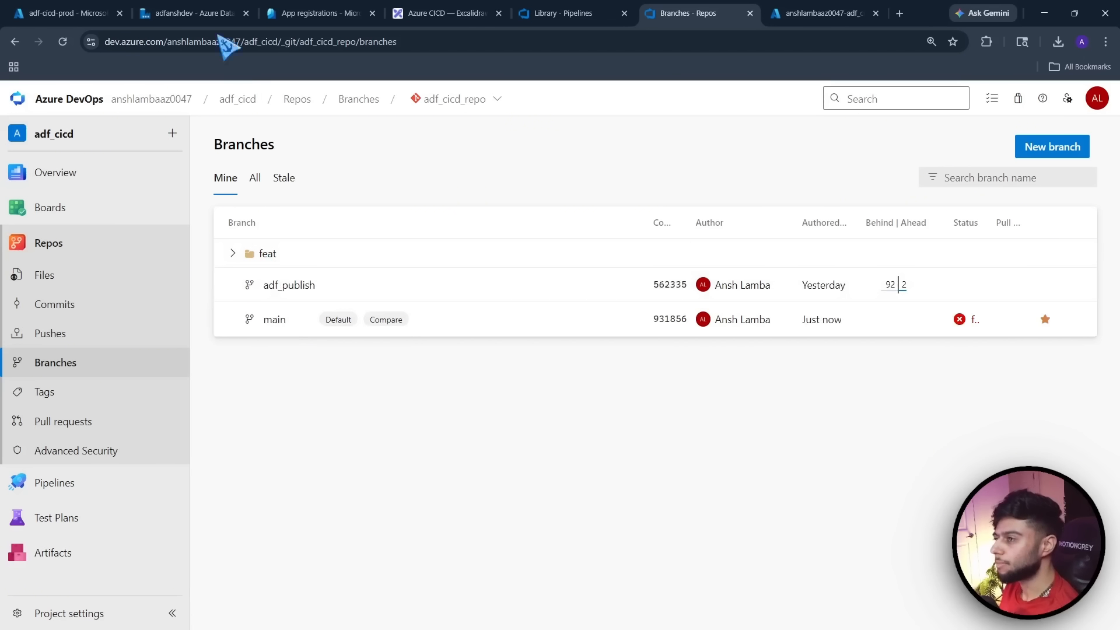
Switch to the adfanshdev data factory and create a branch named feat_ansh based on the main branch
{"action": "left_click", "coordinate": [181, 14]}
{"action": "left_click", "coordinate": [227, 131]}
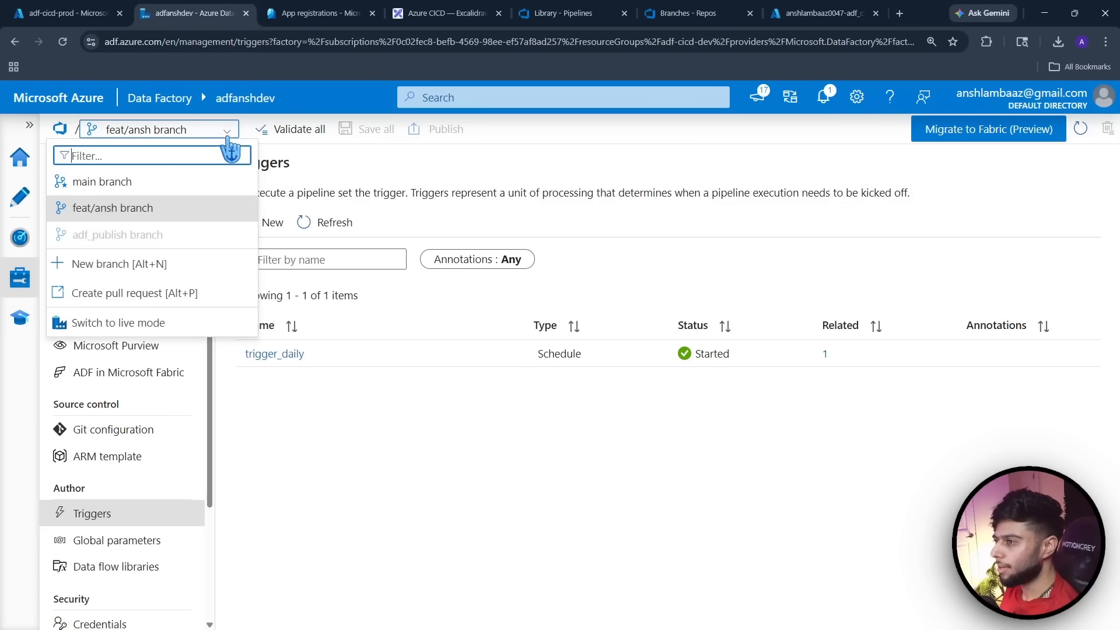
{"action": "left_click", "coordinate": [114, 267]}
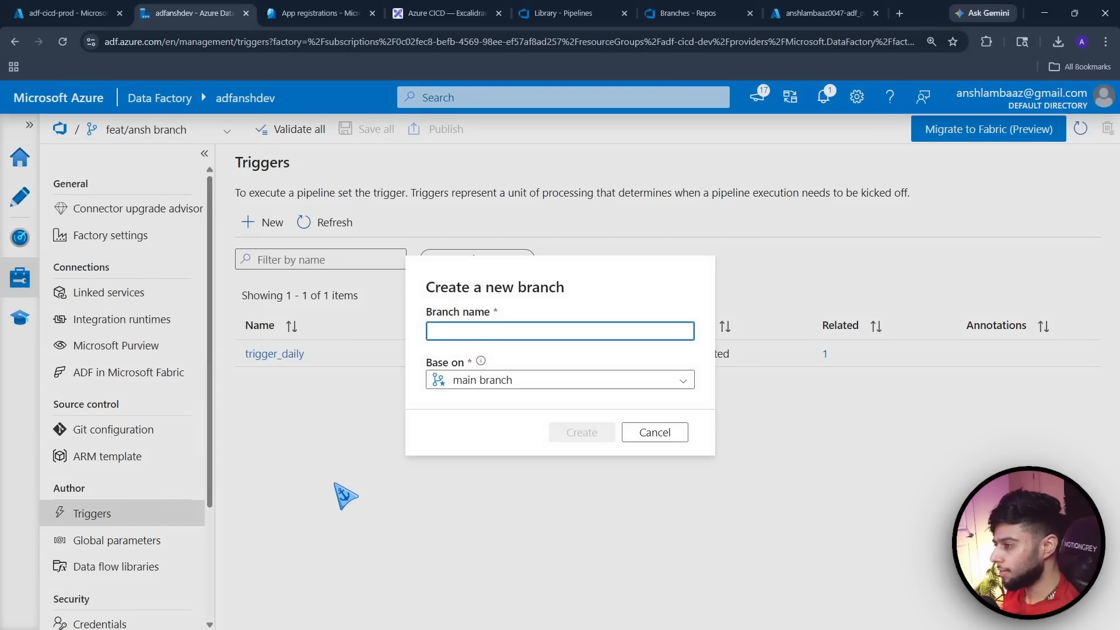
{"action": "type", "text": "feat_ansh"}
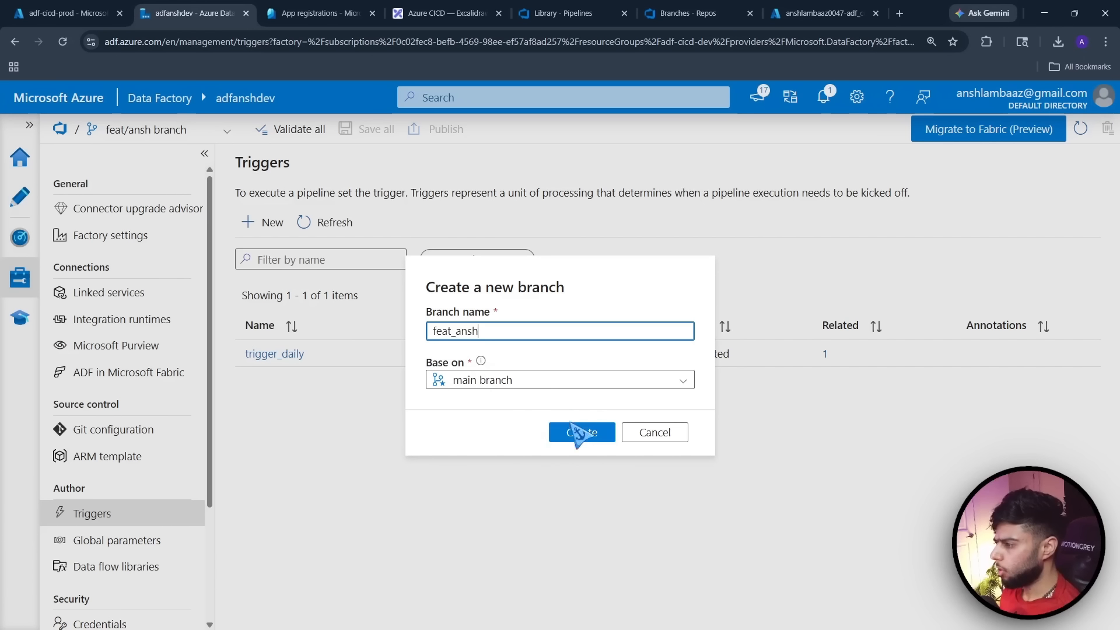
{"action": "left_click", "coordinate": [570, 430]}
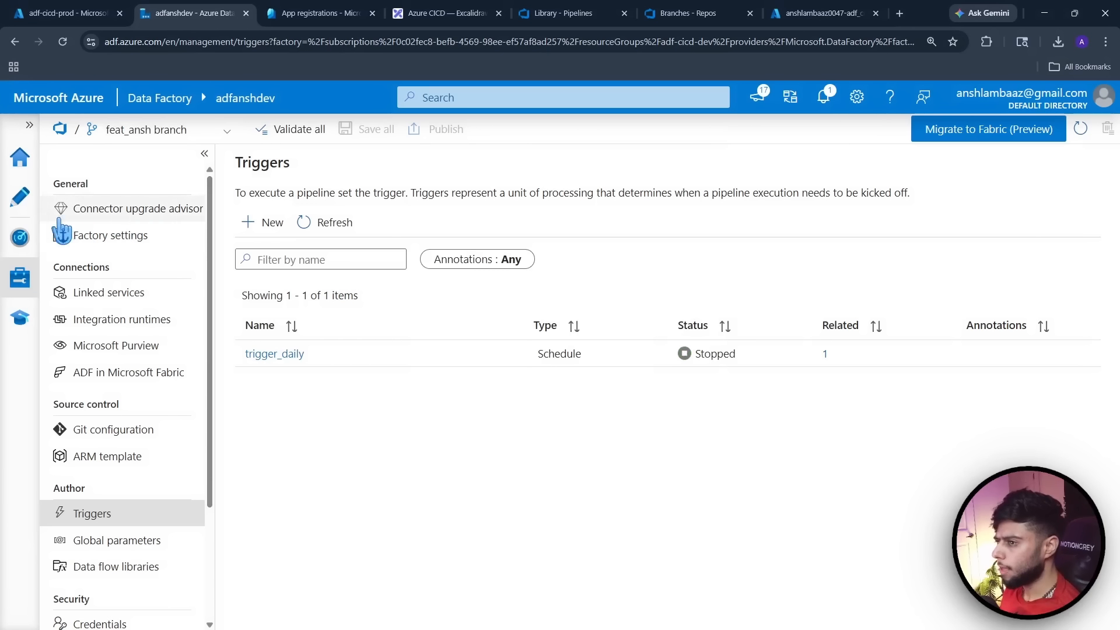
Create a new data factory pipeline containing a Wait activity and save it to the feat_ansh branch
{"action": "left_click", "coordinate": [21, 201]}
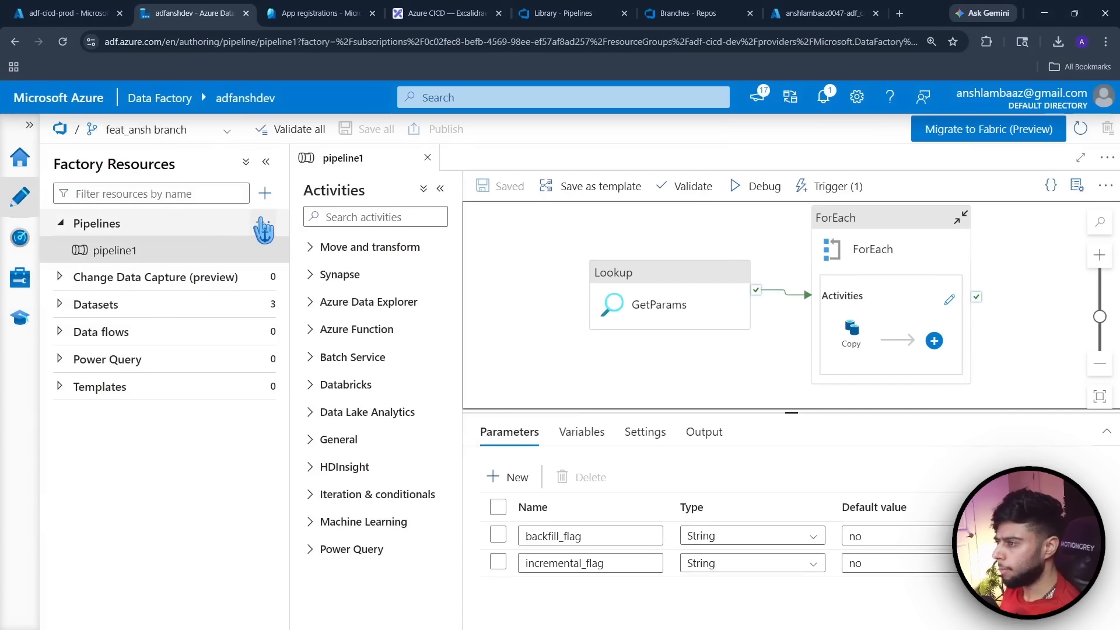
{"action": "left_click", "coordinate": [262, 223]}
{"action": "left_click", "coordinate": [266, 251]}
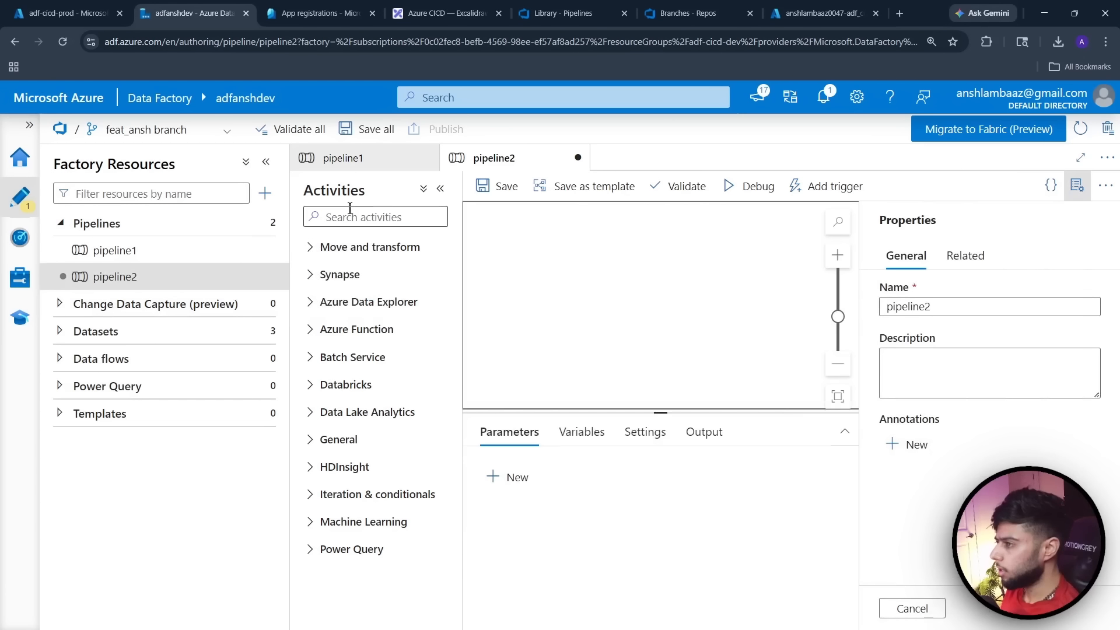
{"action": "left_click", "coordinate": [350, 220]}
{"action": "type", "text": "wait"}
{"action": "left_click_drag", "start_coordinate": [341, 278], "coordinate": [583, 274]}
{"action": "left_click", "coordinate": [505, 186]}
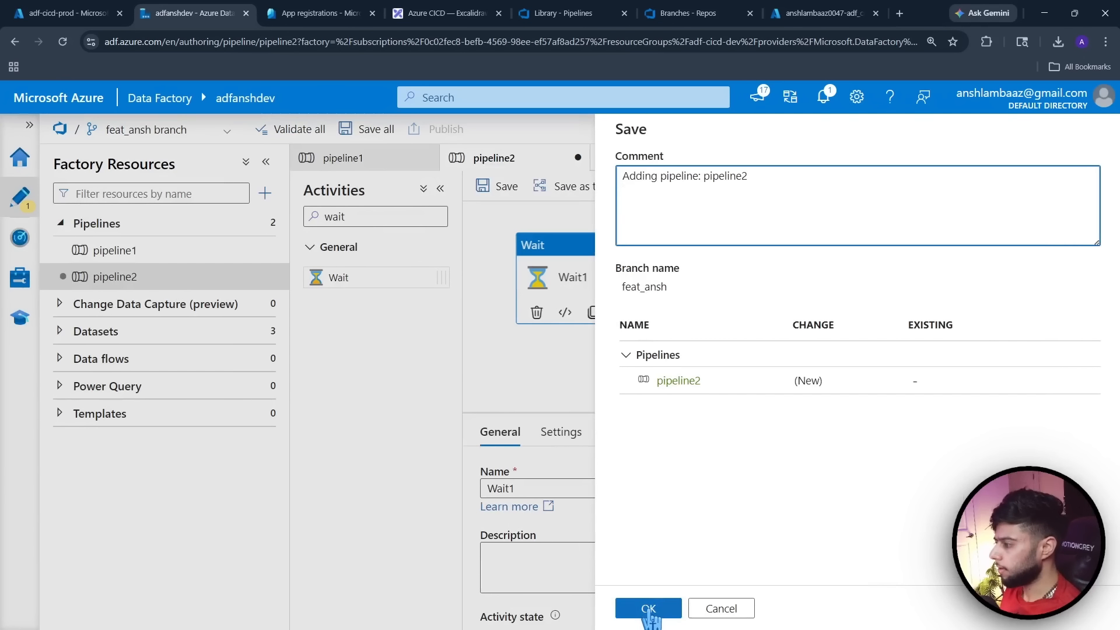
{"action": "left_click", "coordinate": [647, 608]}
Start the trigger_daily schedule trigger on the feat_ansh branch
{"action": "left_click", "coordinate": [22, 284]}
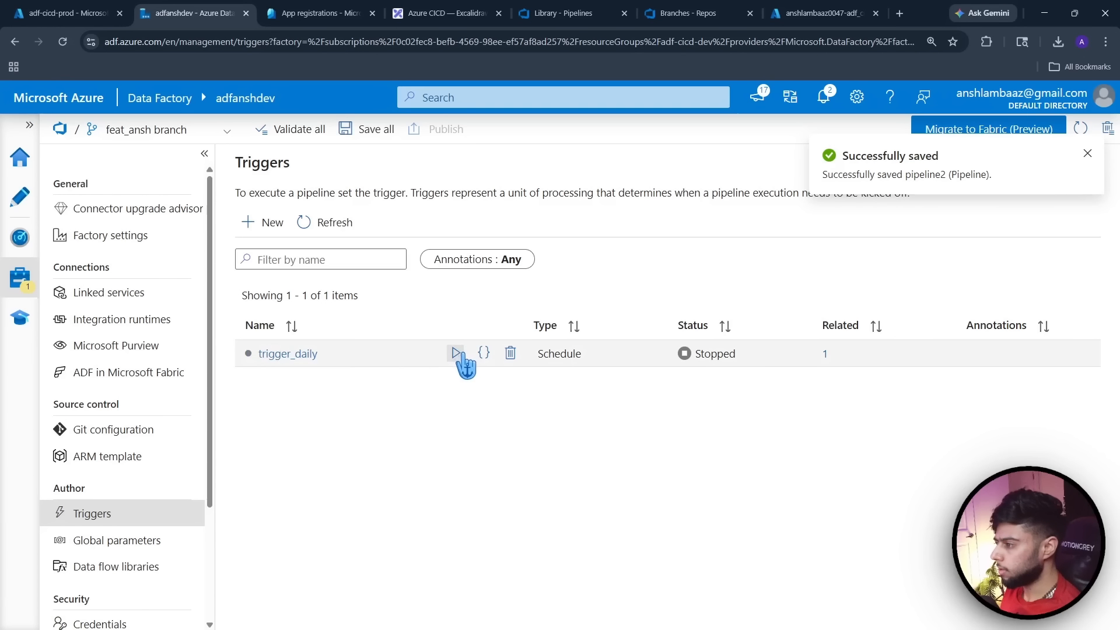
{"action": "left_click", "coordinate": [456, 353]}
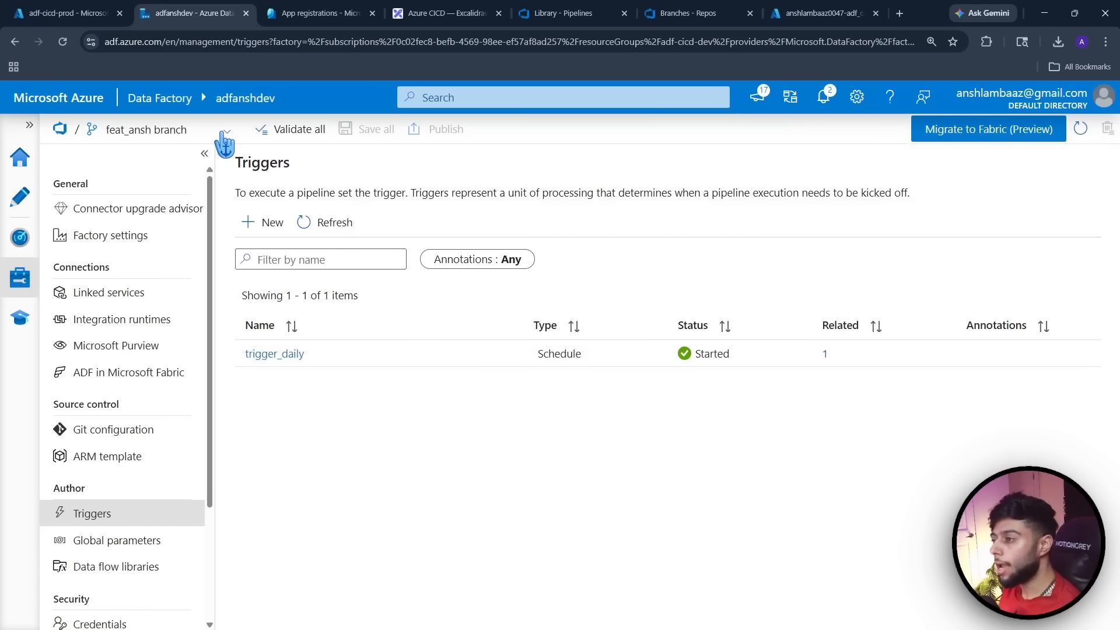
Reload the adf_cicd_repo branch list in Azure DevOps and check it for the new feat_ansh branch
{"action": "left_click", "coordinate": [221, 132]}
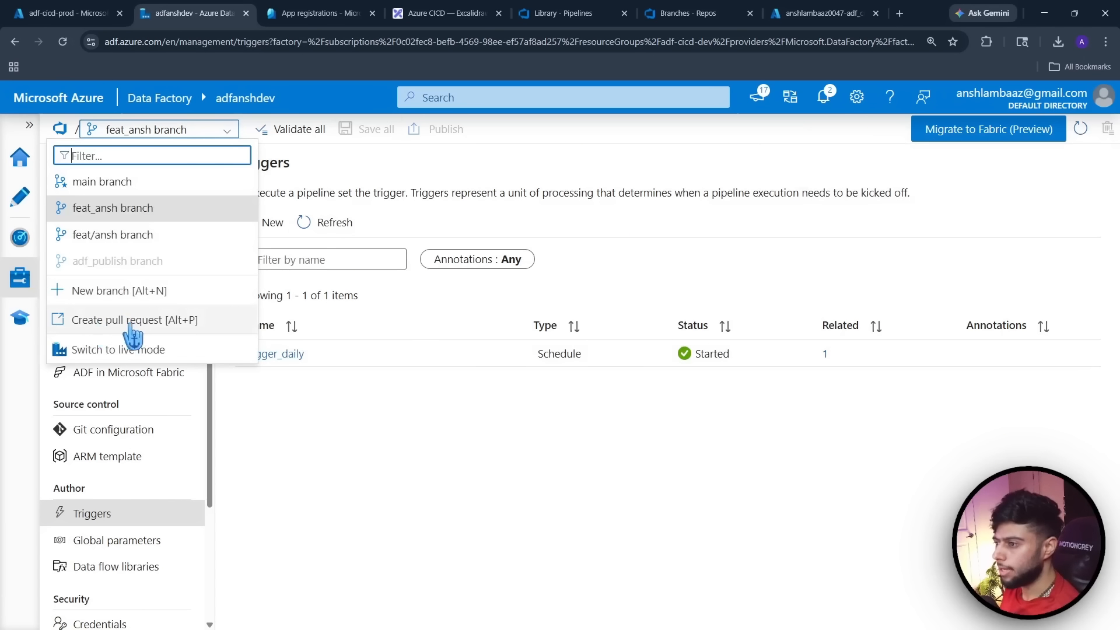
{"action": "left_click", "coordinate": [108, 13]}
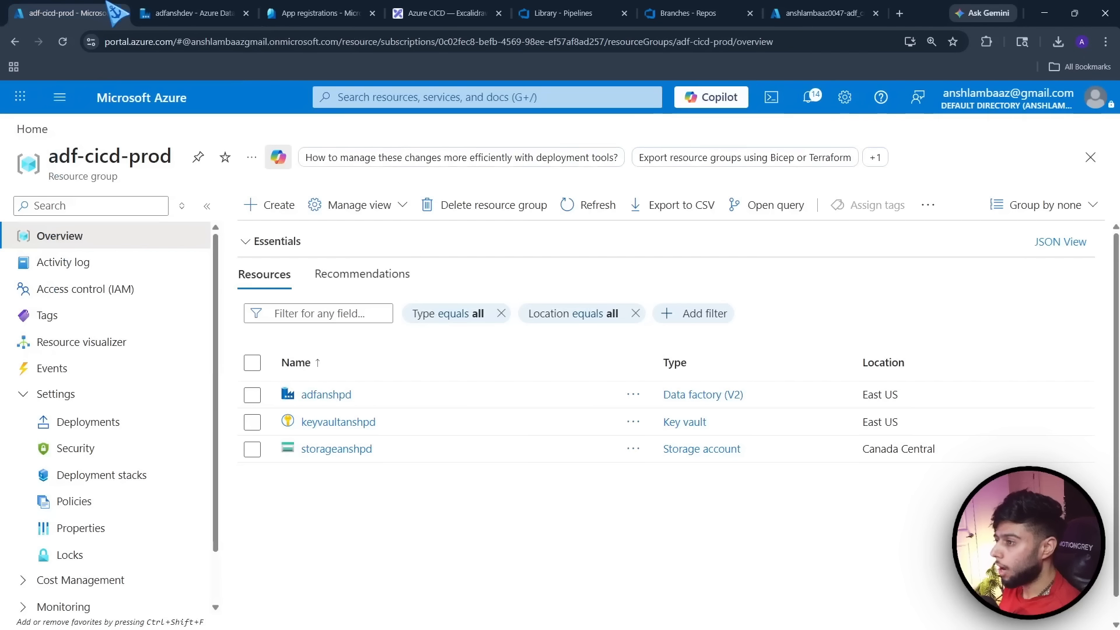
{"action": "left_click", "coordinate": [696, 12]}
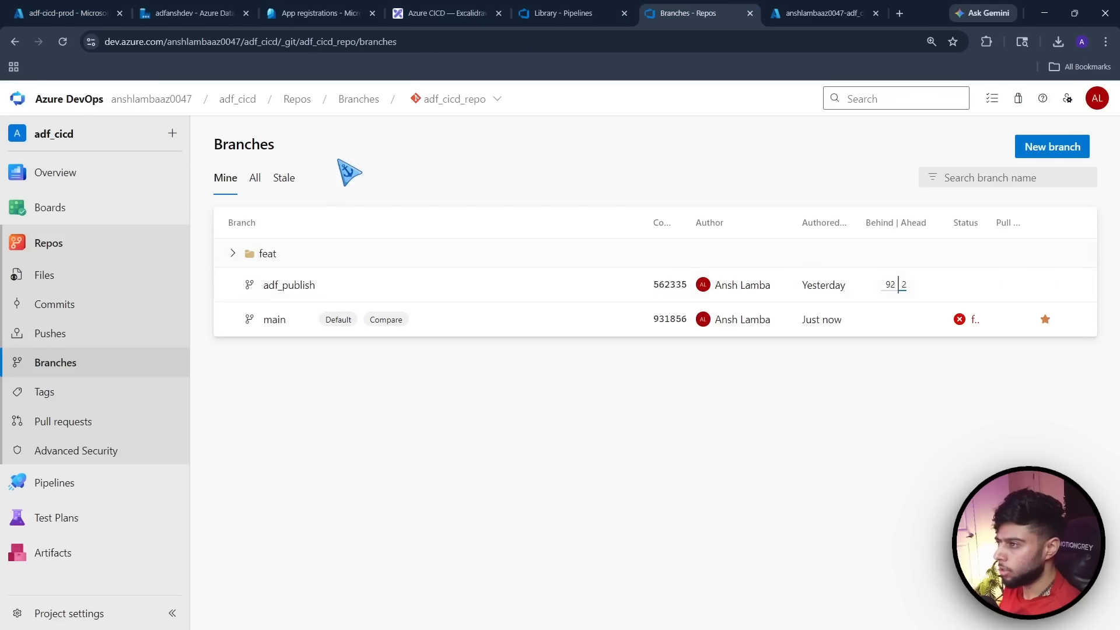
{"action": "left_click", "coordinate": [63, 41]}
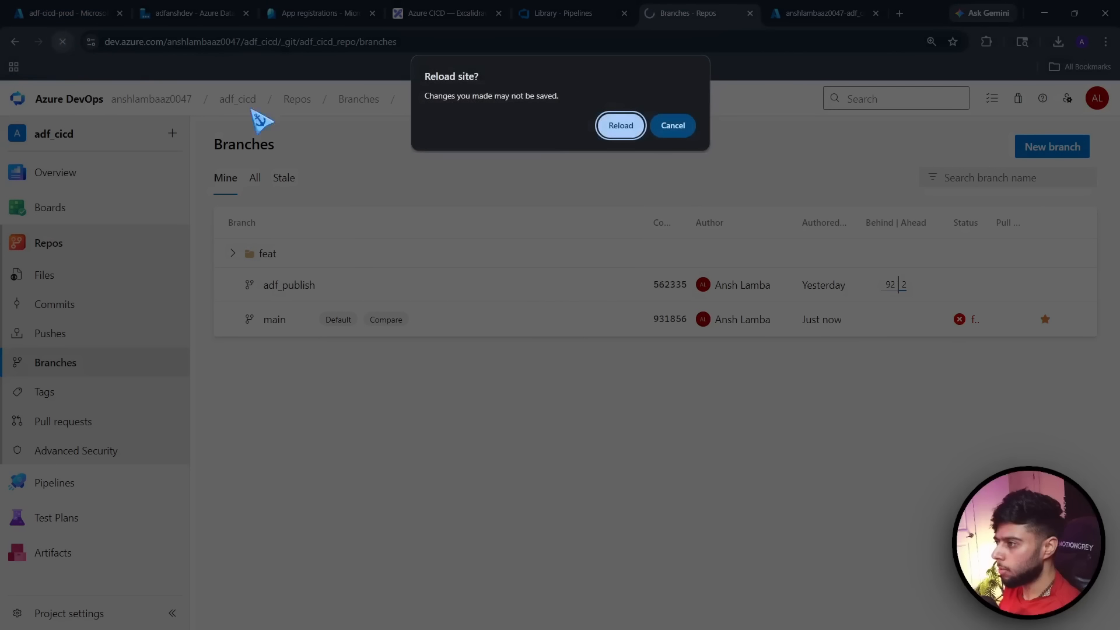
{"action": "left_click", "coordinate": [632, 131]}
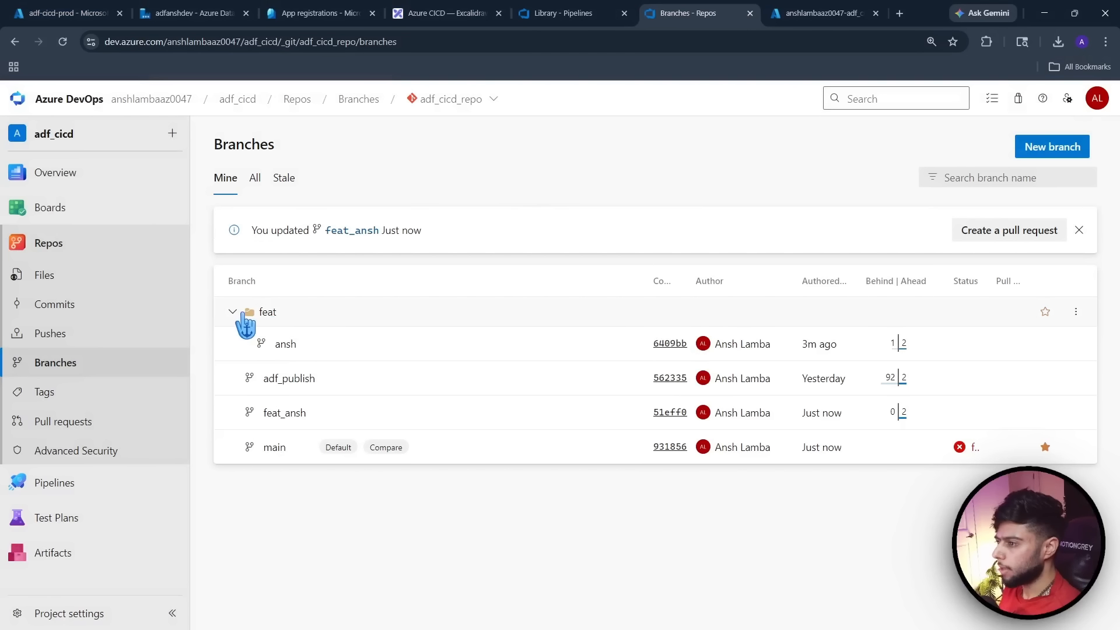
{"action": "left_click", "coordinate": [233, 312]}
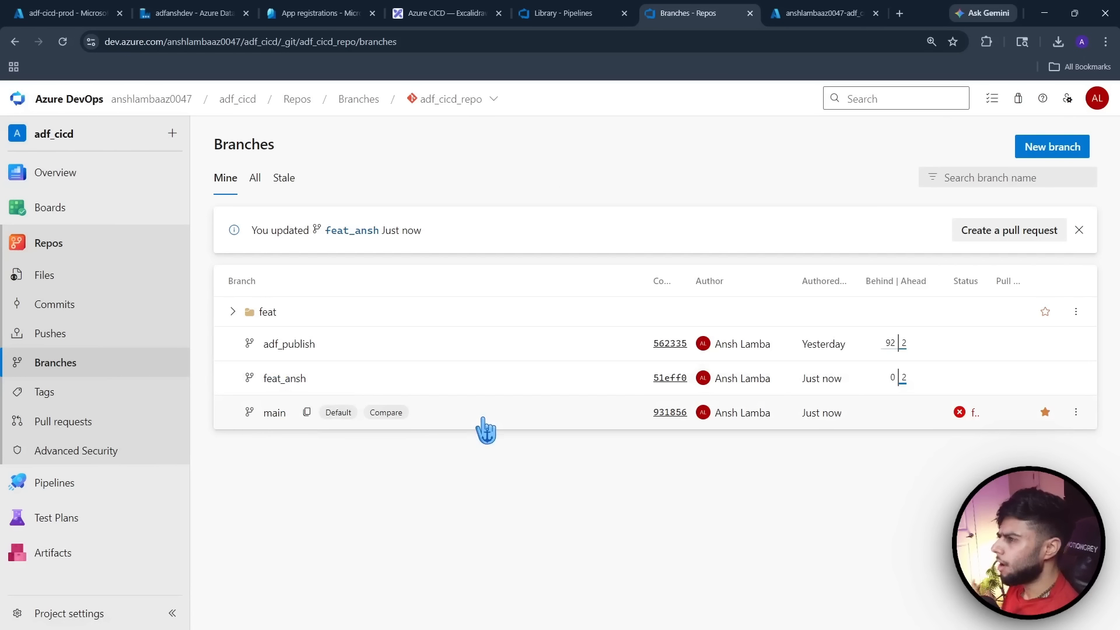
From the data factory, create a pull request titled "Added pipeline" to merge feat_ansh into main
{"action": "left_click", "coordinate": [200, 13]}
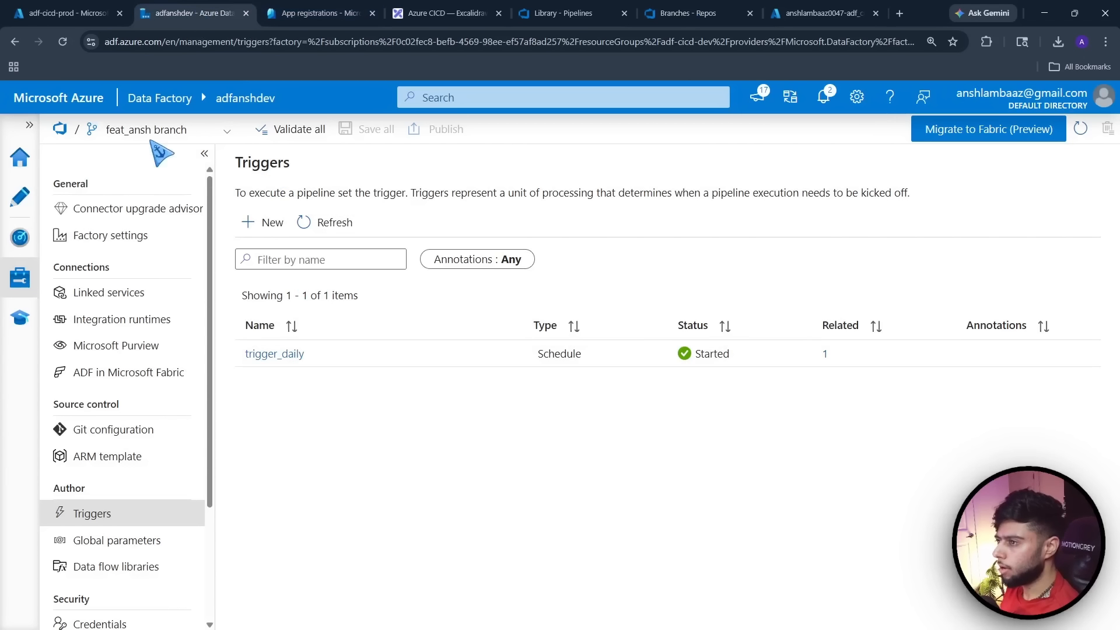
{"action": "left_click", "coordinate": [175, 131]}
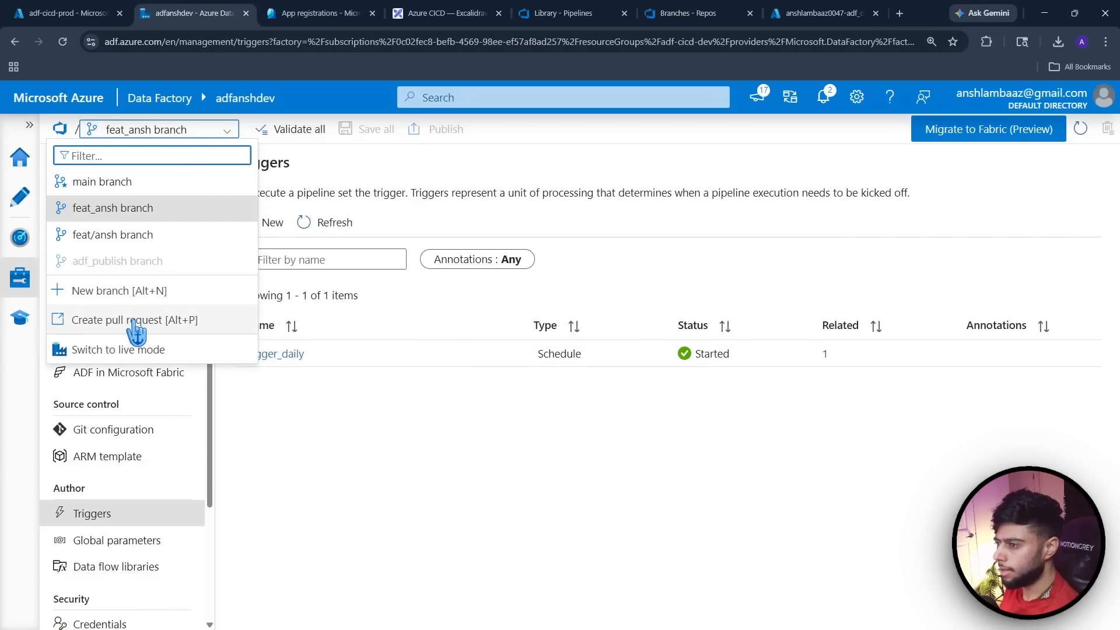
{"action": "left_click", "coordinate": [134, 324]}
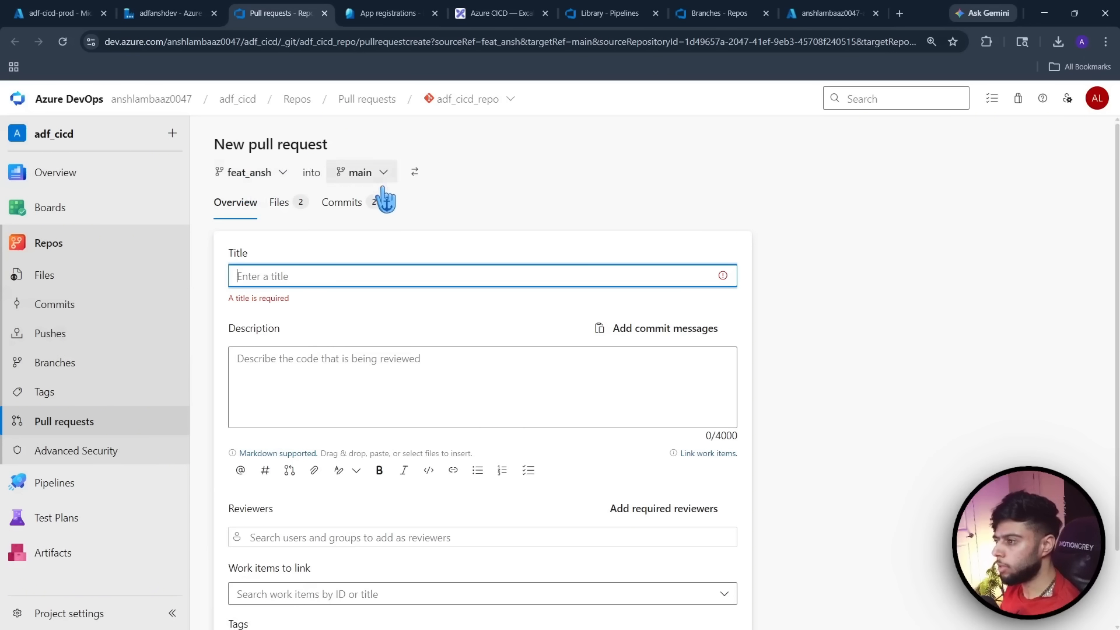
{"action": "type", "text": "Added pipeline"}
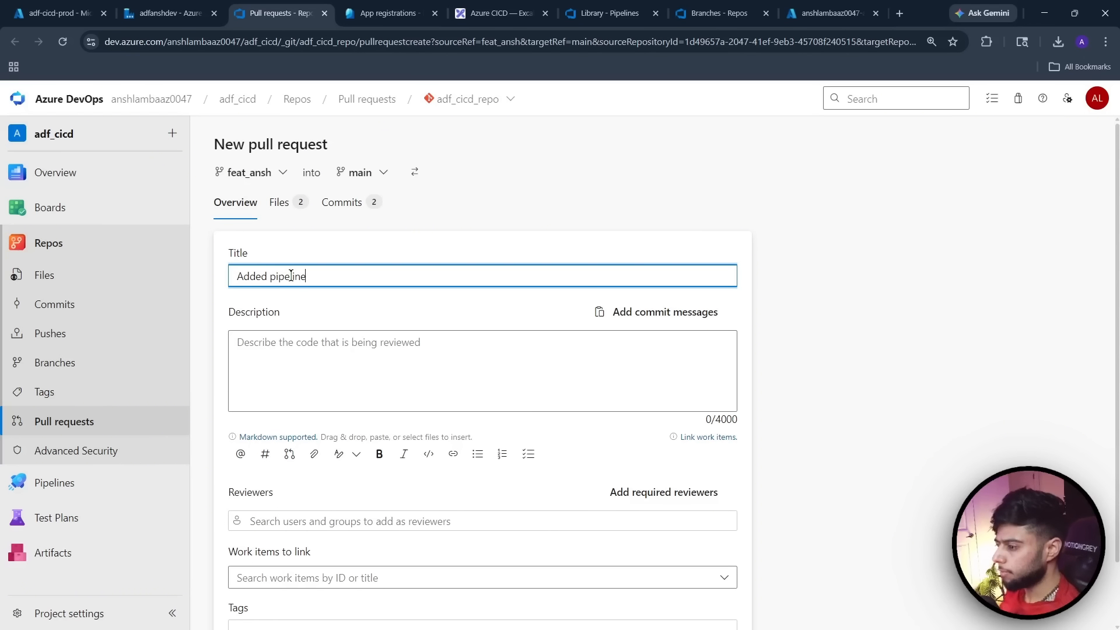
{"action": "scroll", "coordinate": [550, 425], "scroll_direction": "down", "scroll_amount": 2}
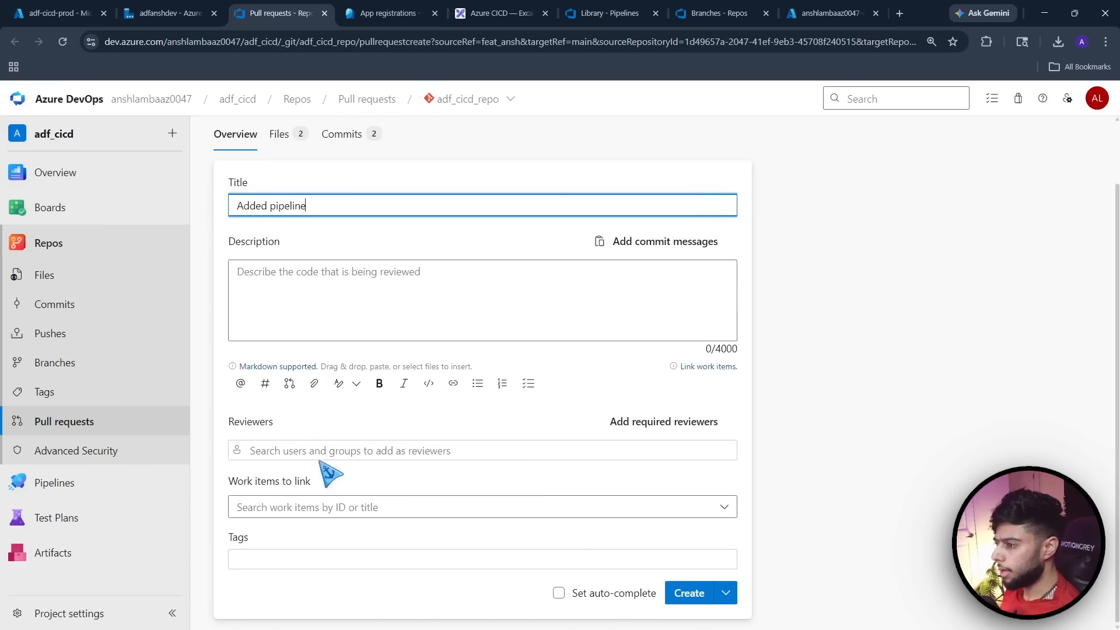
{"action": "left_click", "coordinate": [691, 592]}
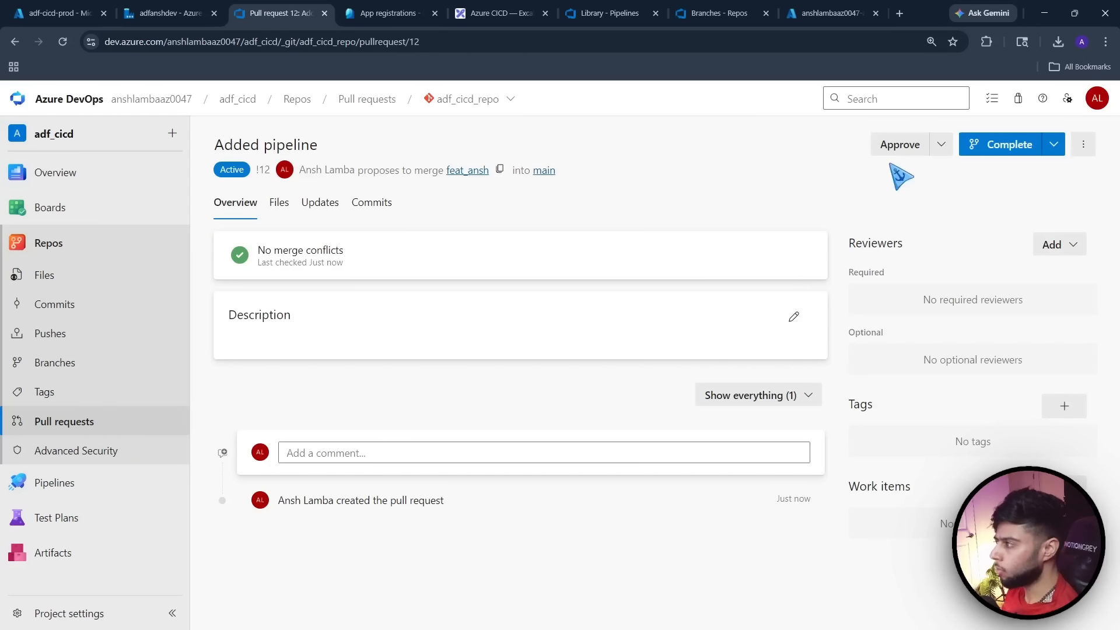
Approve the pull request and complete it with a no-fast-forward merge that deletes feat_ansh after merging
{"action": "left_click", "coordinate": [899, 145]}
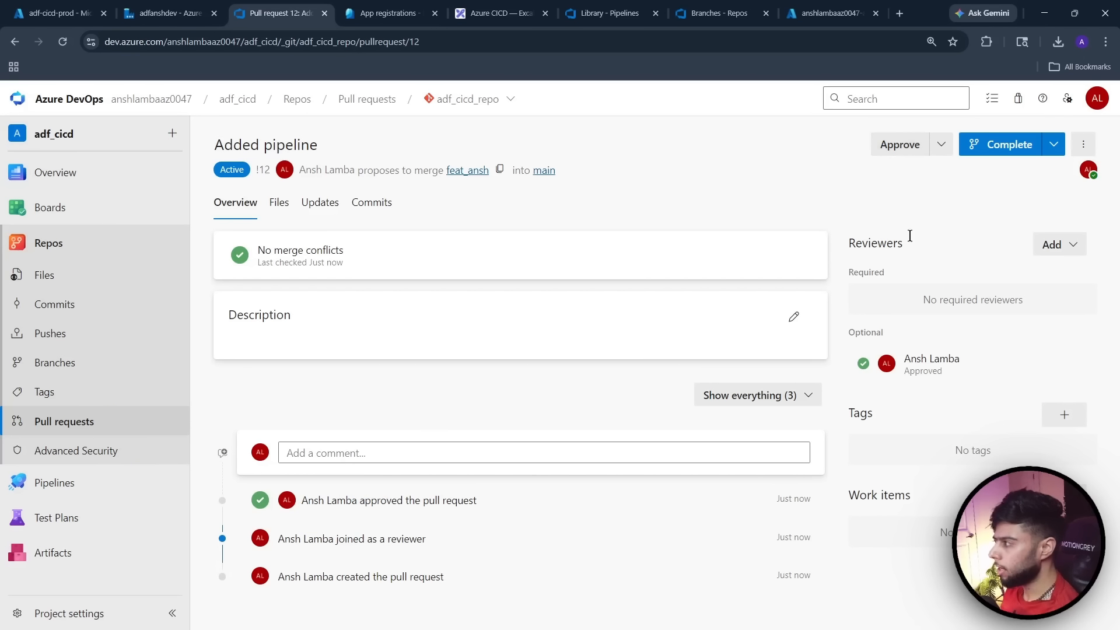
{"action": "left_click", "coordinate": [1010, 145]}
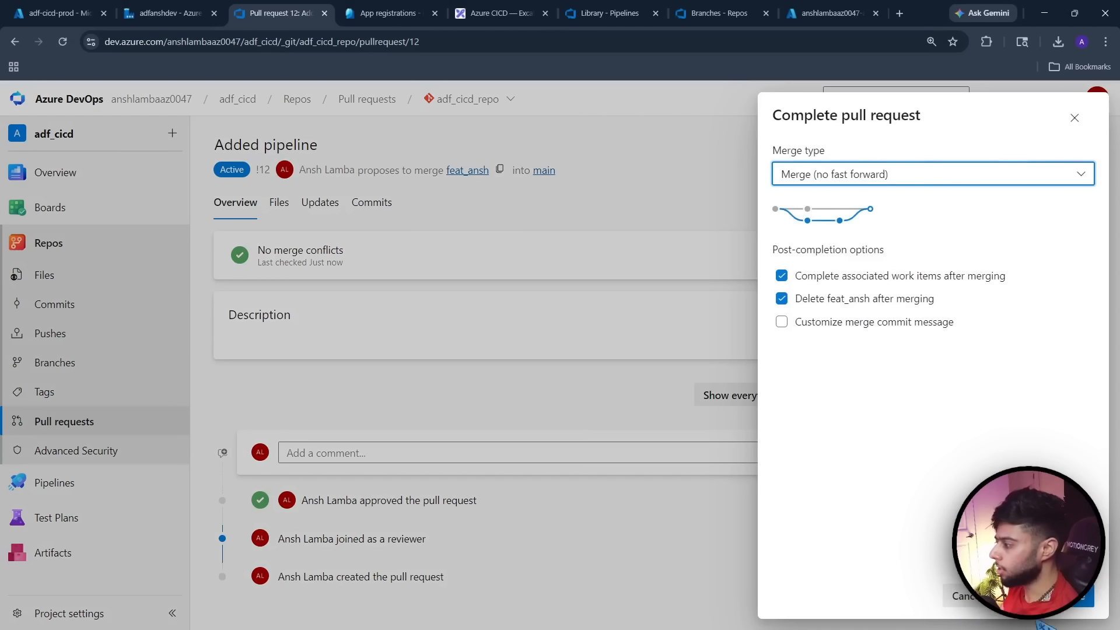
{"action": "left_click", "coordinate": [1052, 596]}
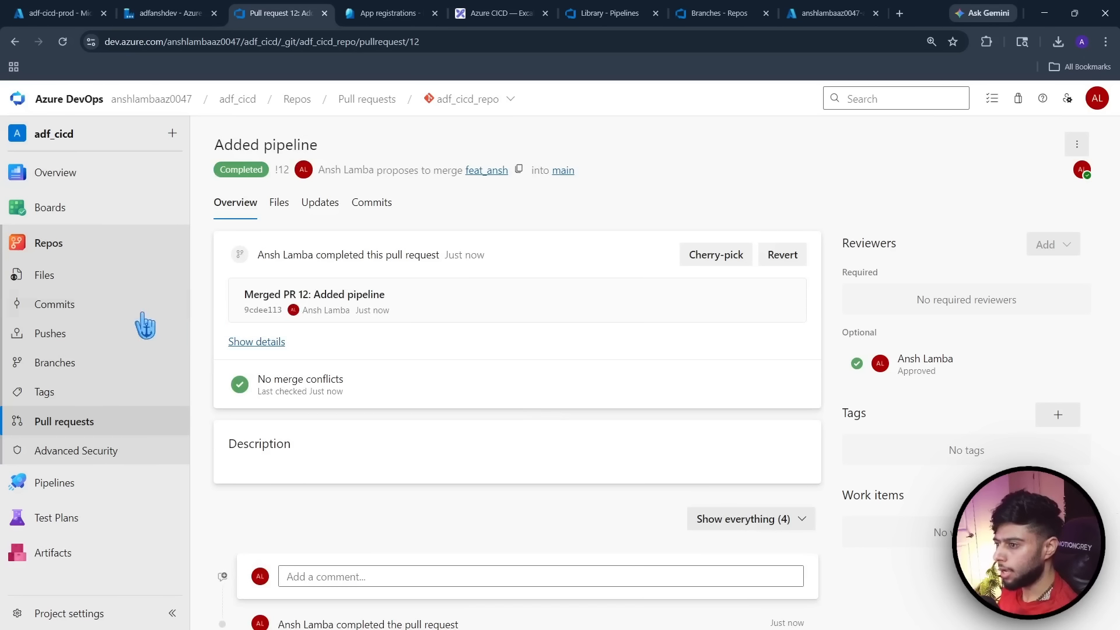
Open the adf_cicd_repo pipeline run started by the merge and examine its build and deployment stages
{"action": "left_click", "coordinate": [47, 483]}
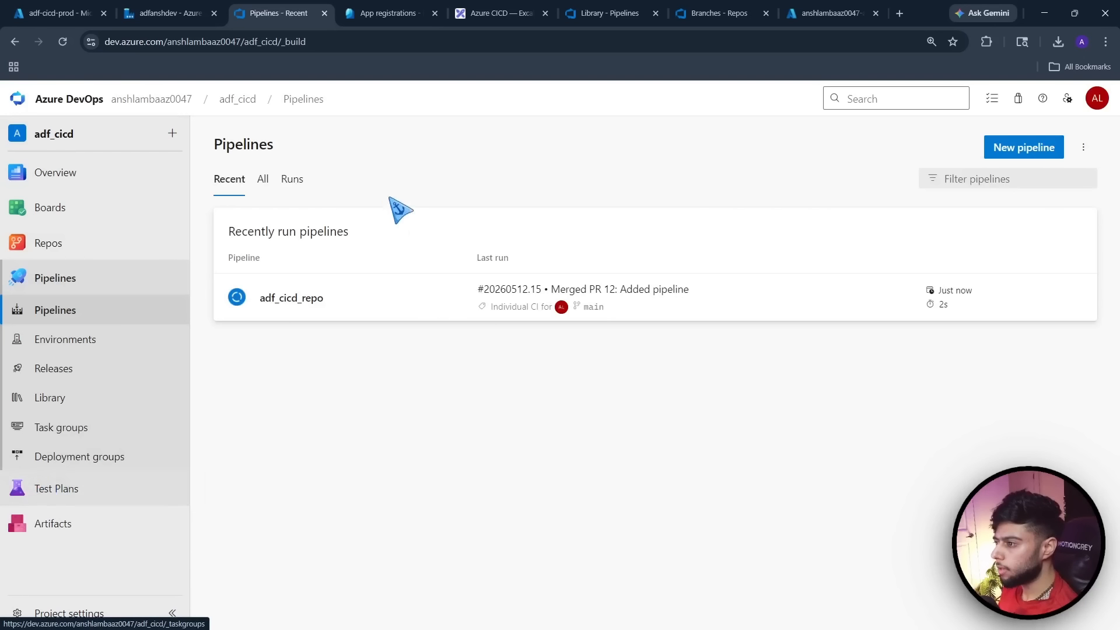
{"action": "left_click", "coordinate": [298, 306]}
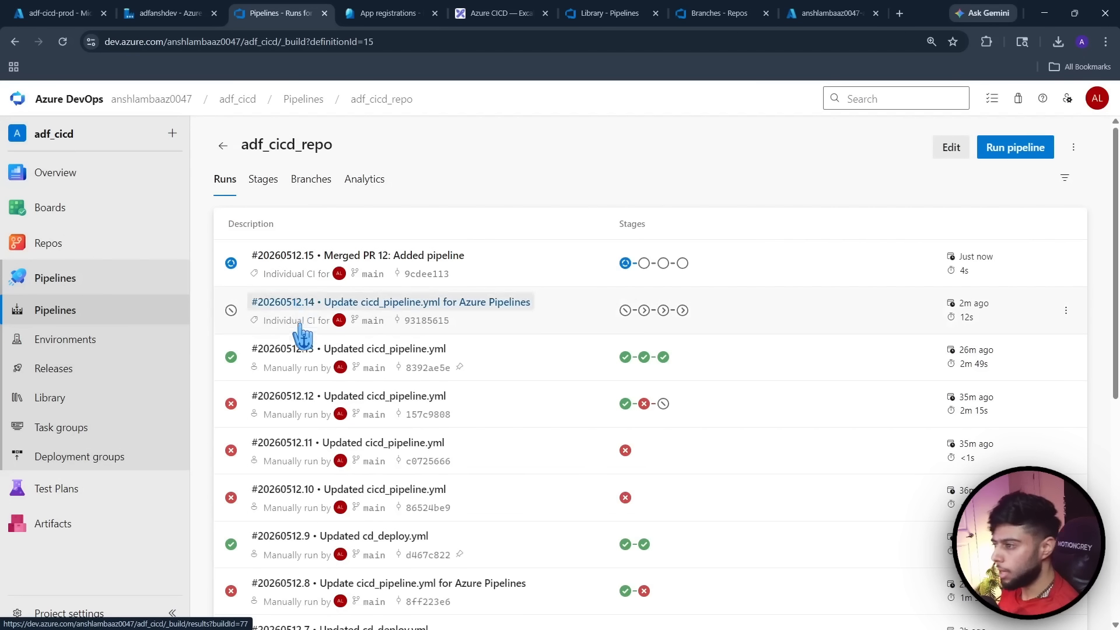
{"action": "left_click", "coordinate": [302, 265]}
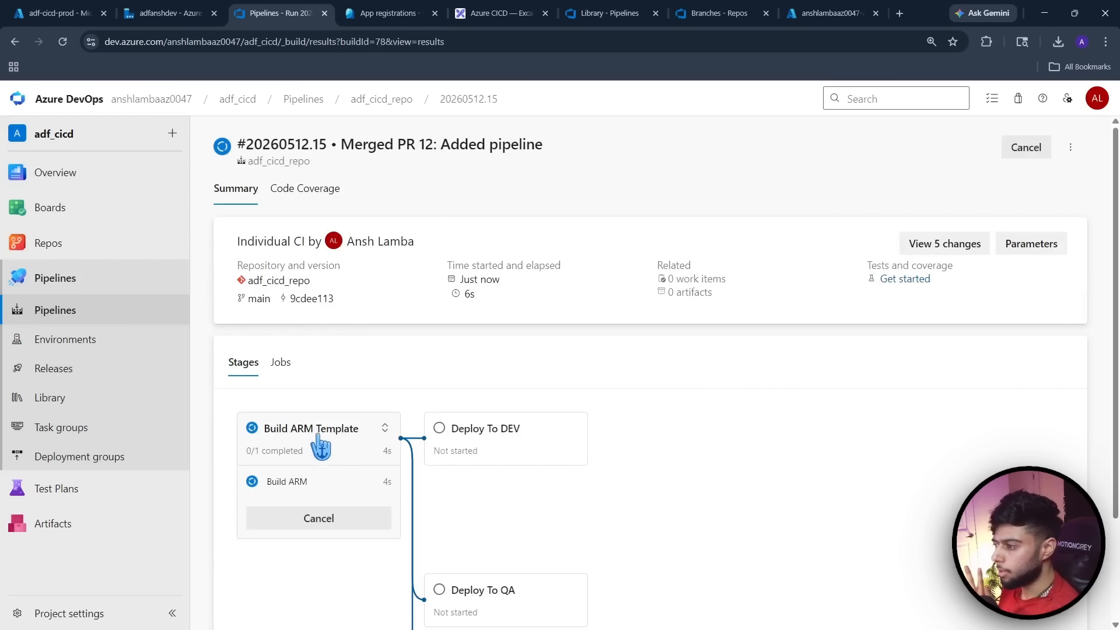
{"action": "scroll", "coordinate": [678, 470], "scroll_direction": "down", "scroll_amount": 2}
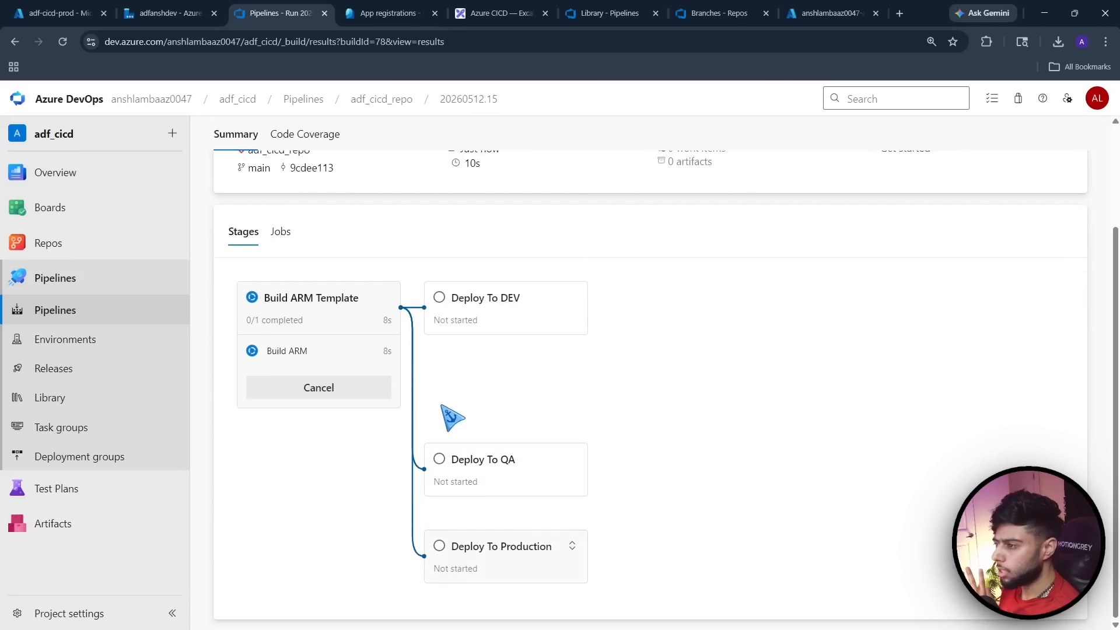
Cancel the running adf_cicd_repo pipeline run started by merged PR 12 and check its stages
{"action": "scroll", "coordinate": [822, 340], "scroll_direction": "up", "scroll_amount": 2}
{"action": "left_click", "coordinate": [1026, 146]}
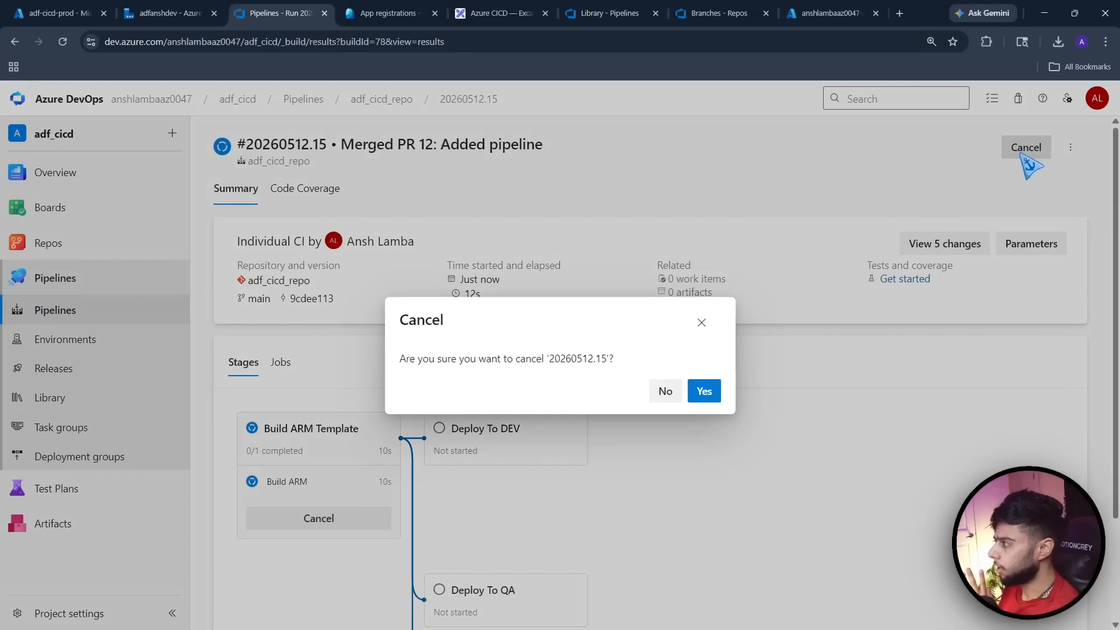
{"action": "left_click", "coordinate": [703, 390]}
{"action": "scroll", "coordinate": [778, 470], "scroll_direction": "down", "scroll_amount": 2}
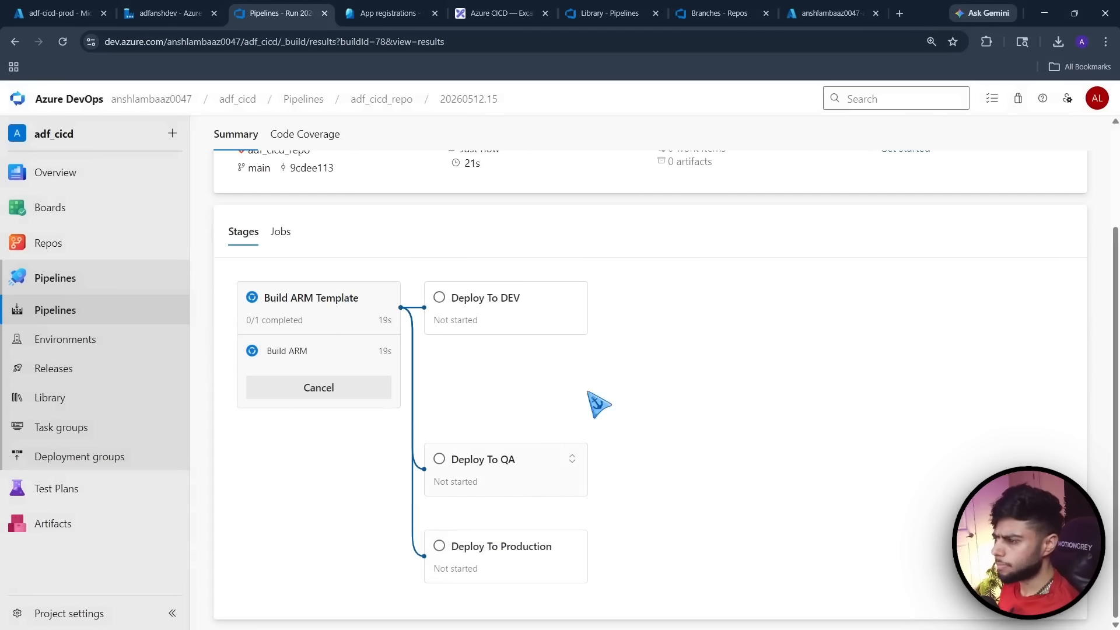
{"action": "scroll", "coordinate": [597, 403], "scroll_direction": "up", "scroll_amount": 2}
Open cicd_pipeline.yml from the cicd folder of the adf_cicd_repo files on main for editing
{"action": "left_click", "coordinate": [48, 314]}
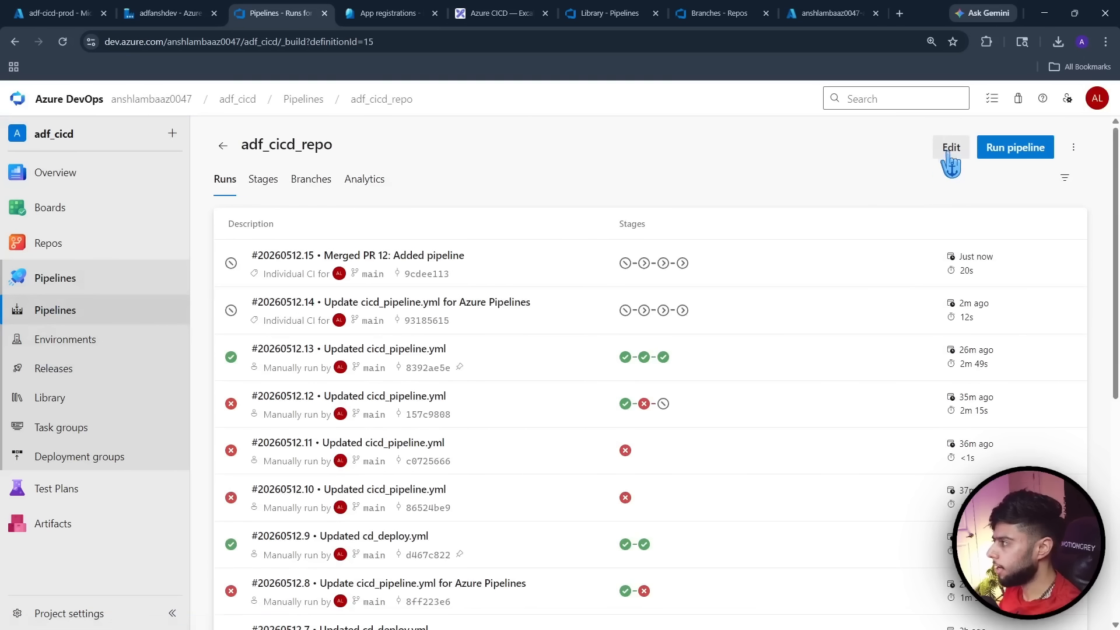
{"action": "left_click", "coordinate": [48, 242]}
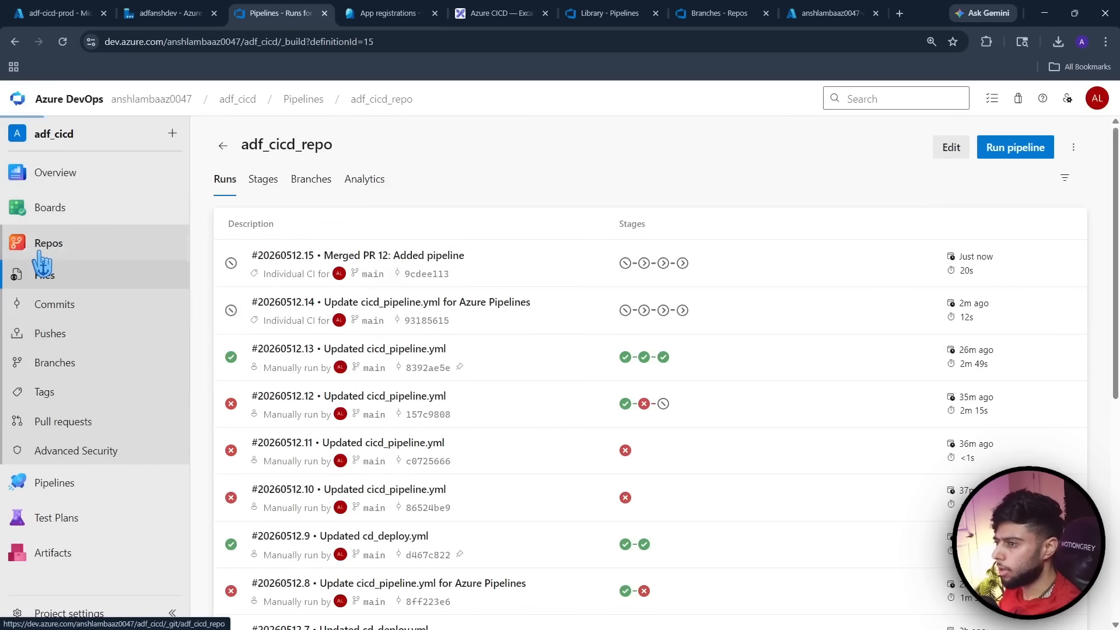
{"action": "left_click_drag", "start_coordinate": [266, 250], "coordinate": [269, 255]}
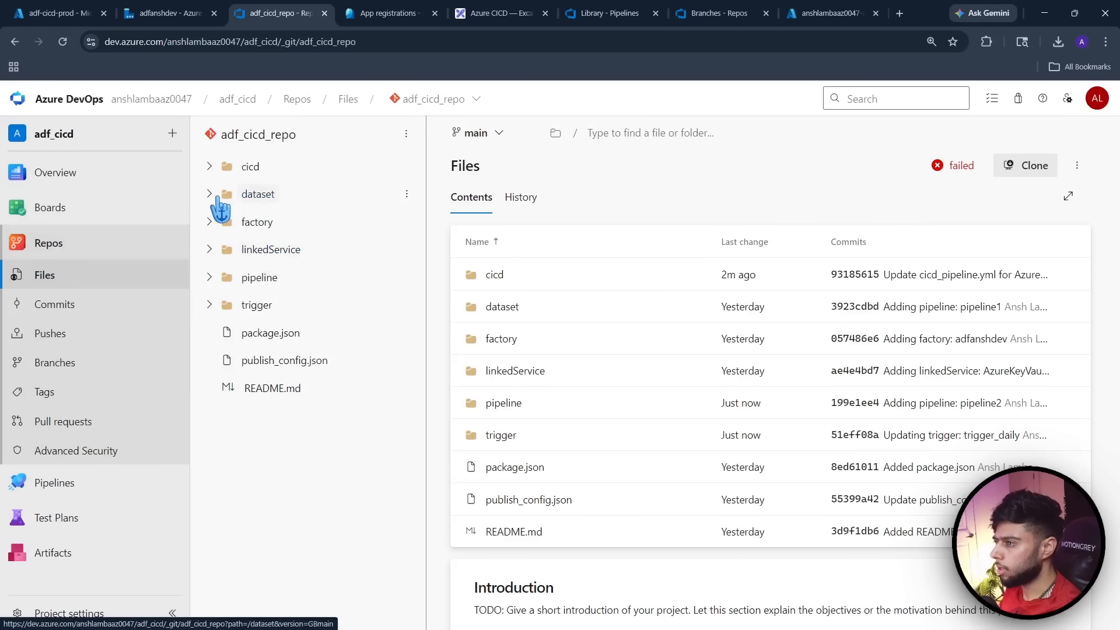
{"action": "left_click", "coordinate": [209, 166]}
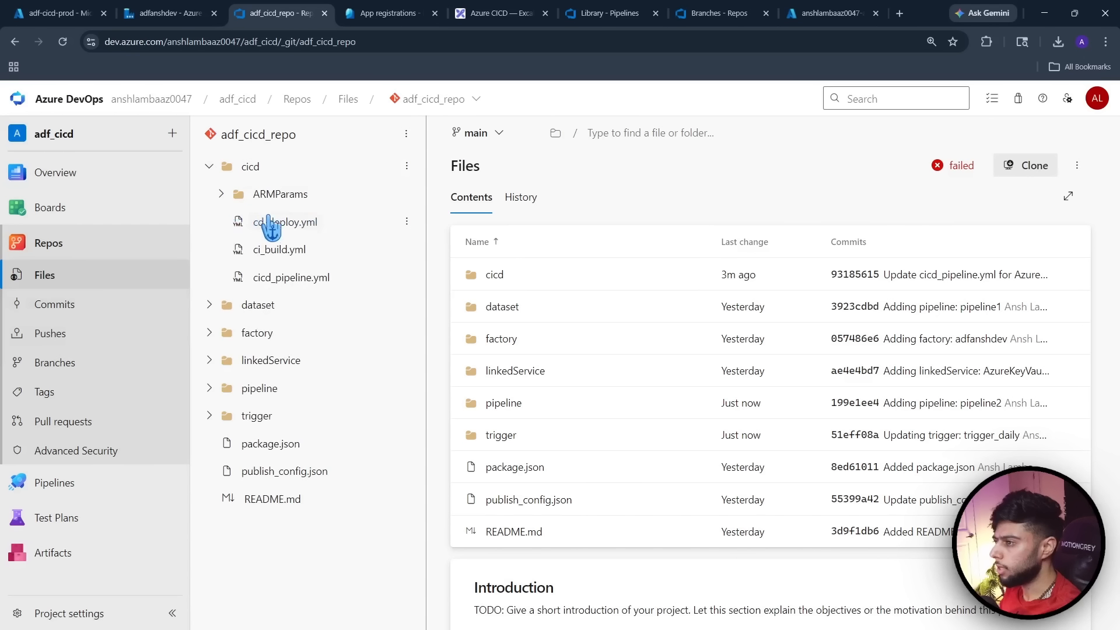
{"action": "left_click", "coordinate": [272, 279]}
{"action": "scroll", "coordinate": [715, 412], "scroll_direction": "down", "scroll_amount": 3}
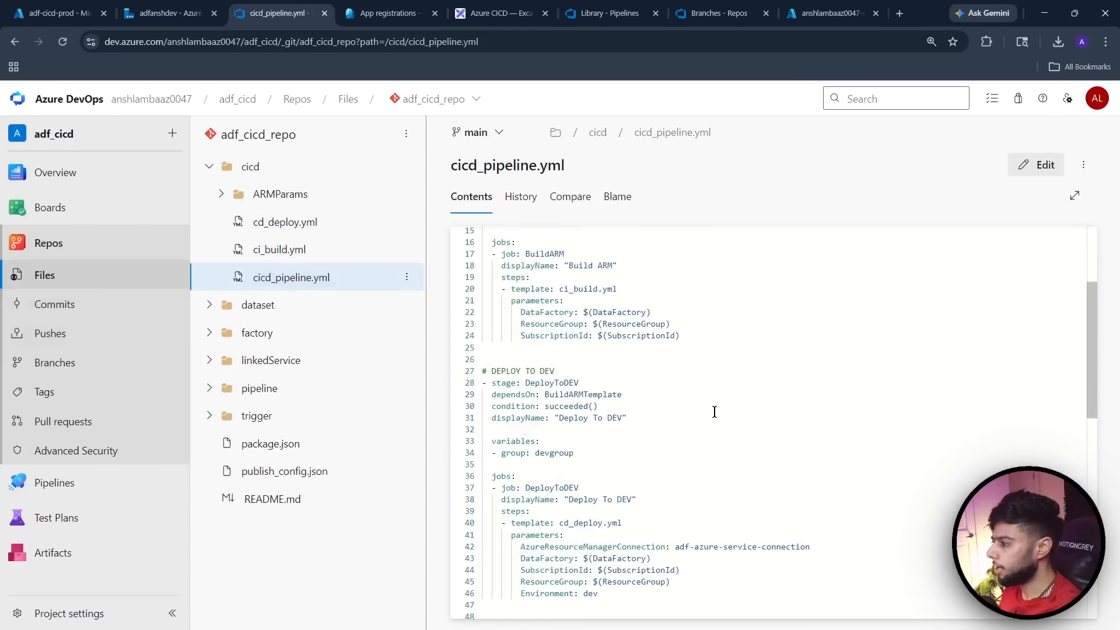
{"action": "left_click", "coordinate": [1036, 165]}
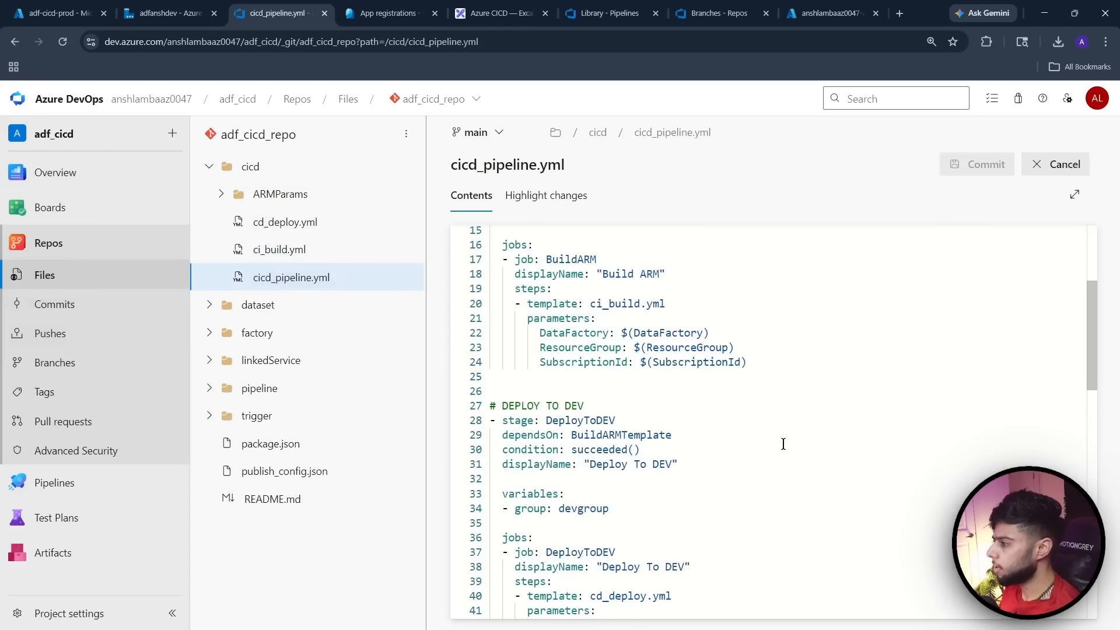
Set the dependsOn value of the DeployToPROD stage to DeployToQA
{"action": "scroll", "coordinate": [753, 466], "scroll_direction": "down", "scroll_amount": 2}
{"action": "scroll", "coordinate": [834, 448], "scroll_direction": "down", "scroll_amount": 3}
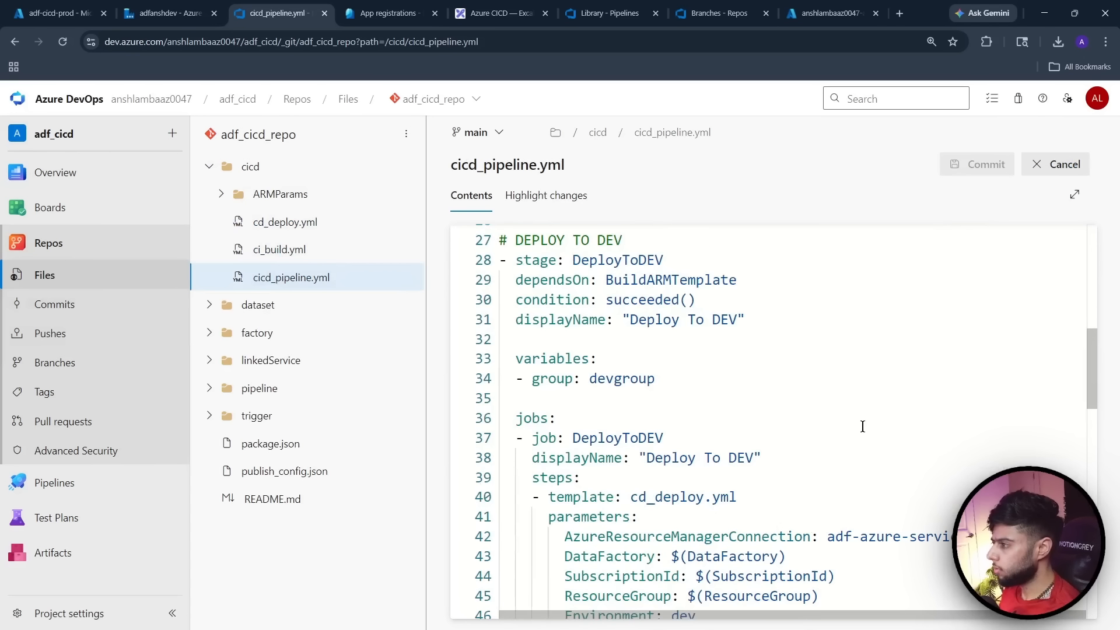
{"action": "scroll", "coordinate": [828, 425], "scroll_direction": "down", "scroll_amount": 5}
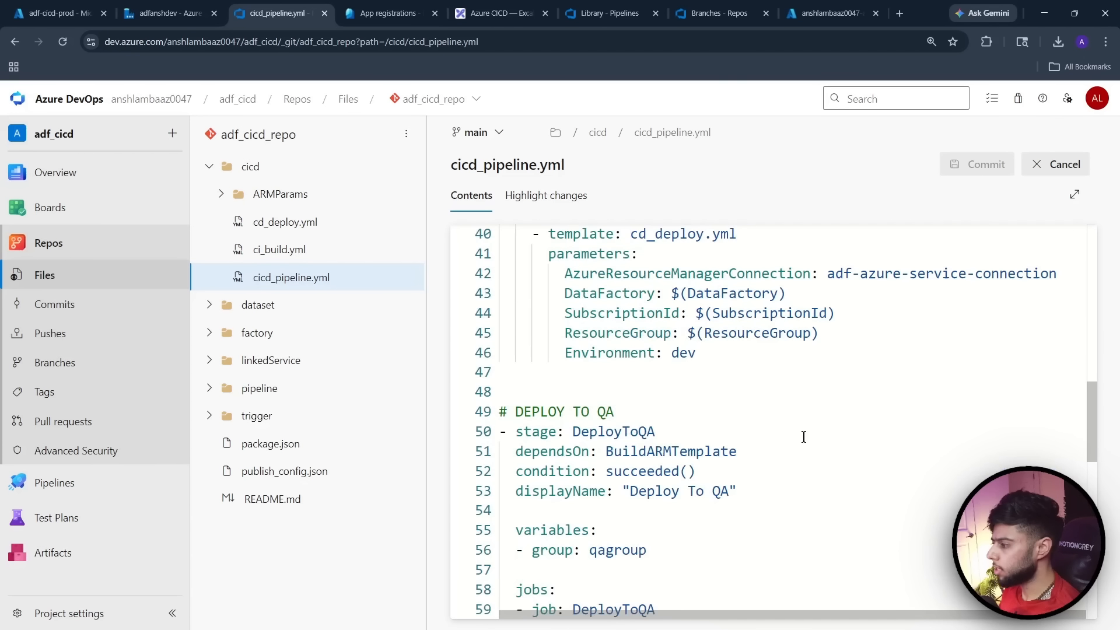
{"action": "scroll", "coordinate": [802, 439], "scroll_direction": "down", "scroll_amount": 6}
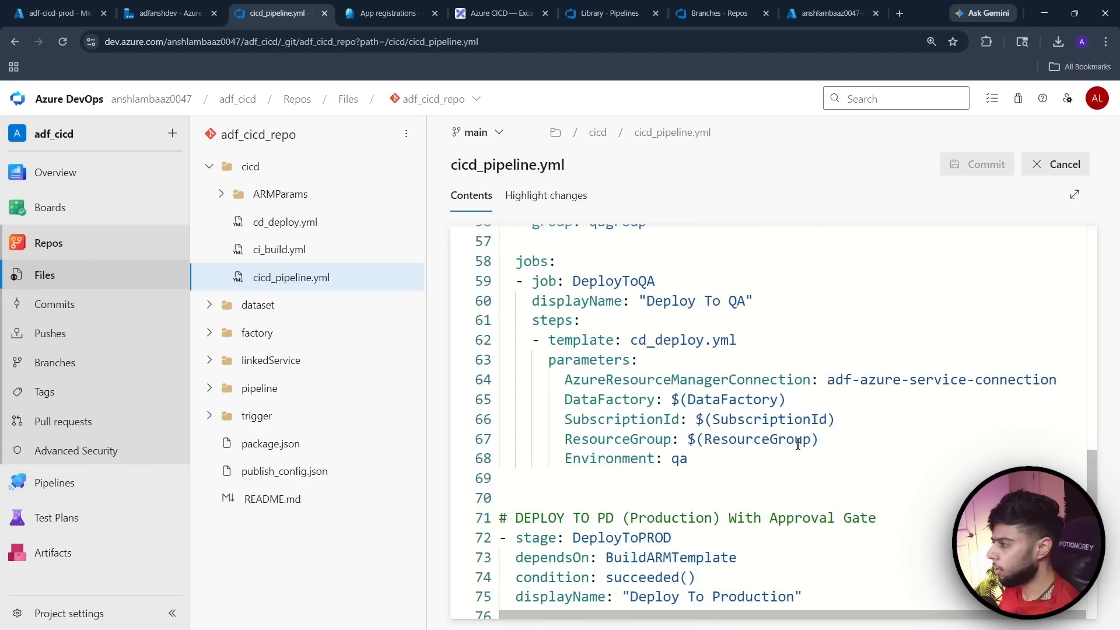
{"action": "scroll", "coordinate": [798, 445], "scroll_direction": "down", "scroll_amount": 1}
{"action": "scroll", "coordinate": [799, 445], "scroll_direction": "down", "scroll_amount": 1}
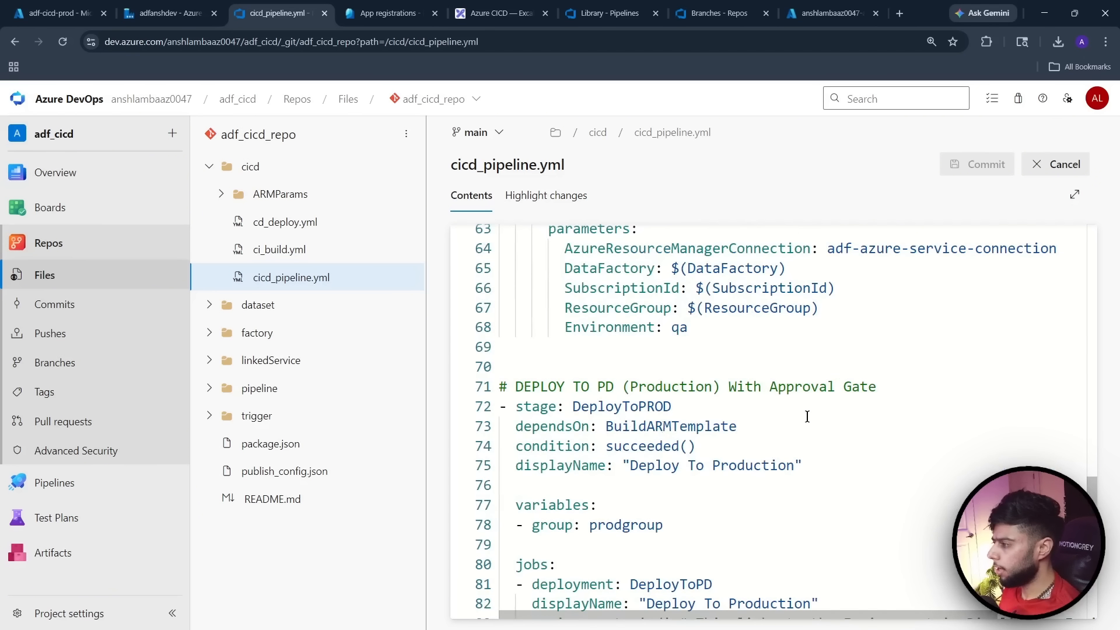
{"action": "scroll", "coordinate": [806, 416], "scroll_direction": "up", "scroll_amount": 2}
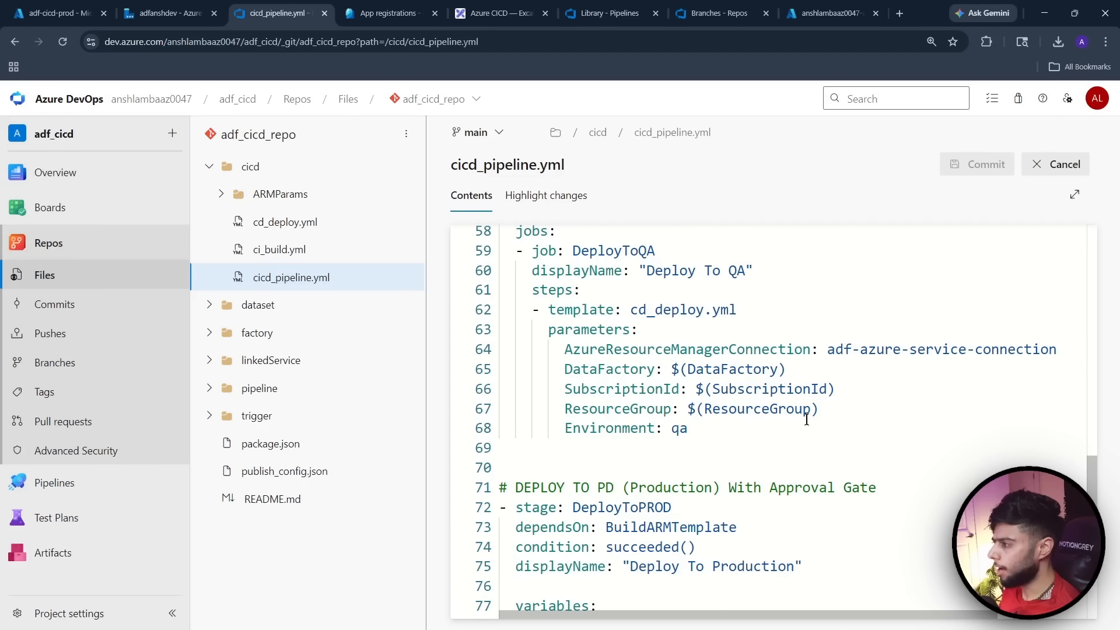
{"action": "left_click_drag", "start_coordinate": [574, 252], "coordinate": [672, 258]}
{"action": "key", "text": "ctrl+c"}
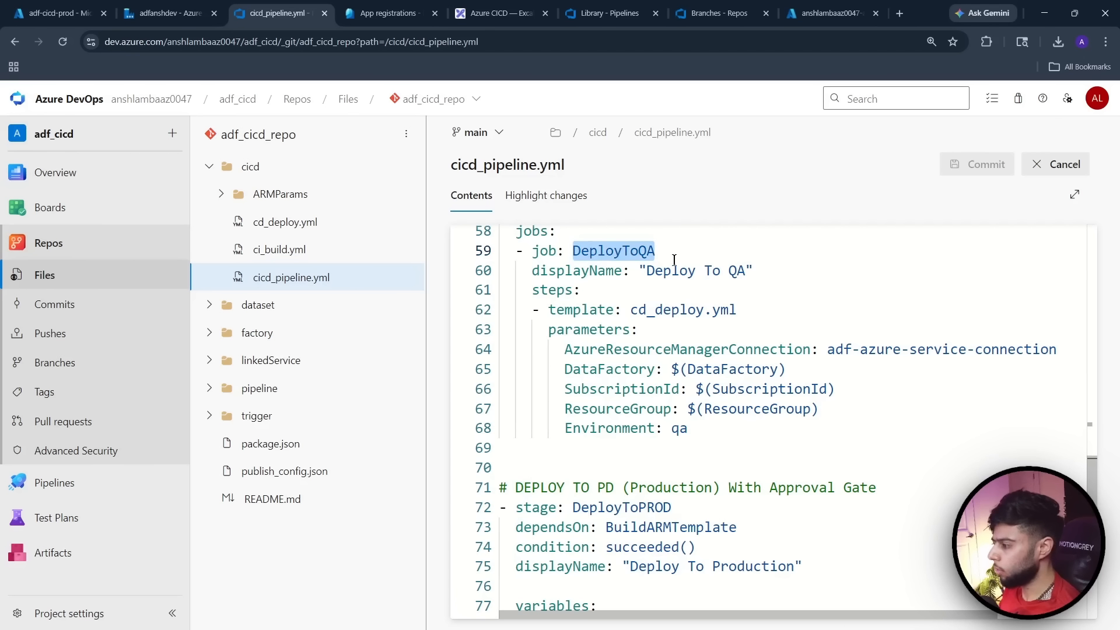
{"action": "left_click_drag", "start_coordinate": [609, 525], "coordinate": [737, 528]}
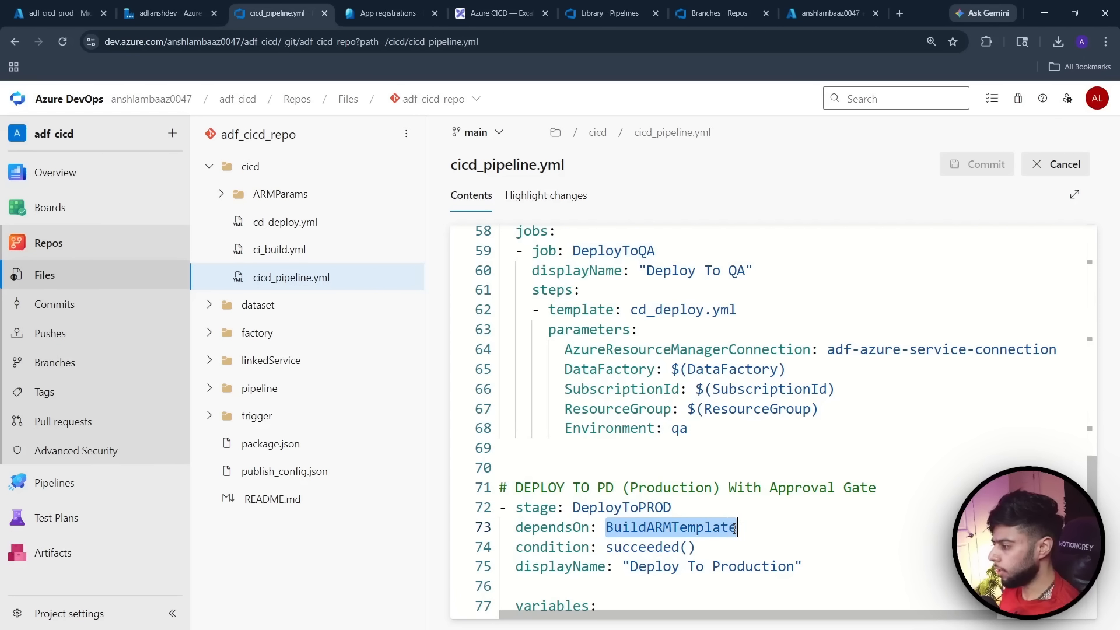
{"action": "key", "text": "ctrl+v"}
Review the rest of the production stage and commit cicd_pipeline.yml to main with the comment "Updated cicd_pipeline.yml"
{"action": "scroll", "coordinate": [815, 516], "scroll_direction": "down", "scroll_amount": 4}
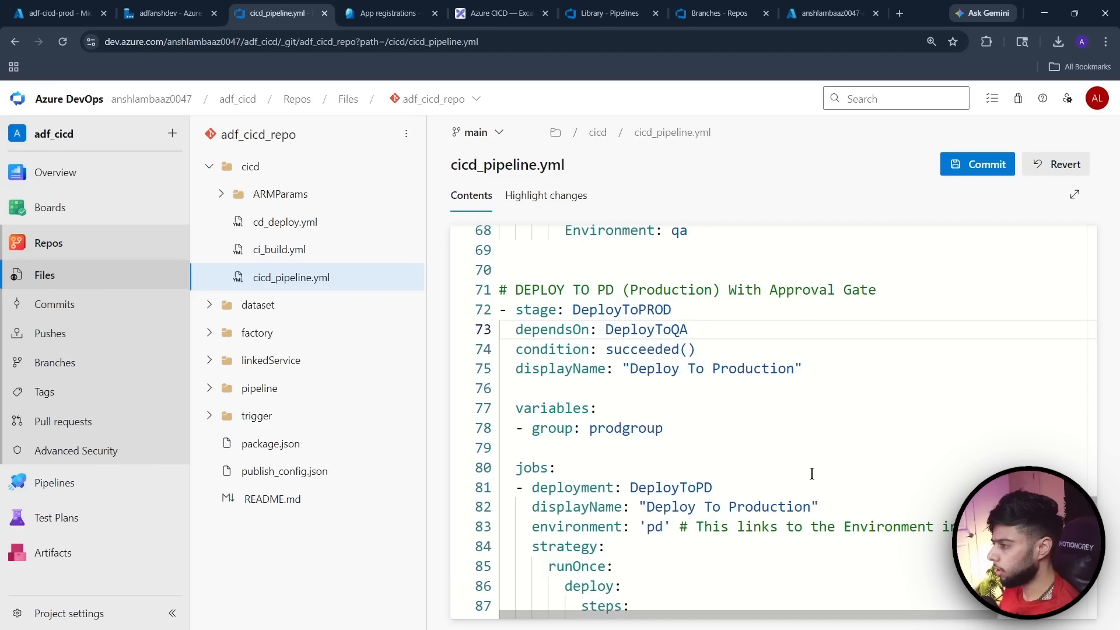
{"action": "scroll", "coordinate": [809, 473], "scroll_direction": "down", "scroll_amount": 1}
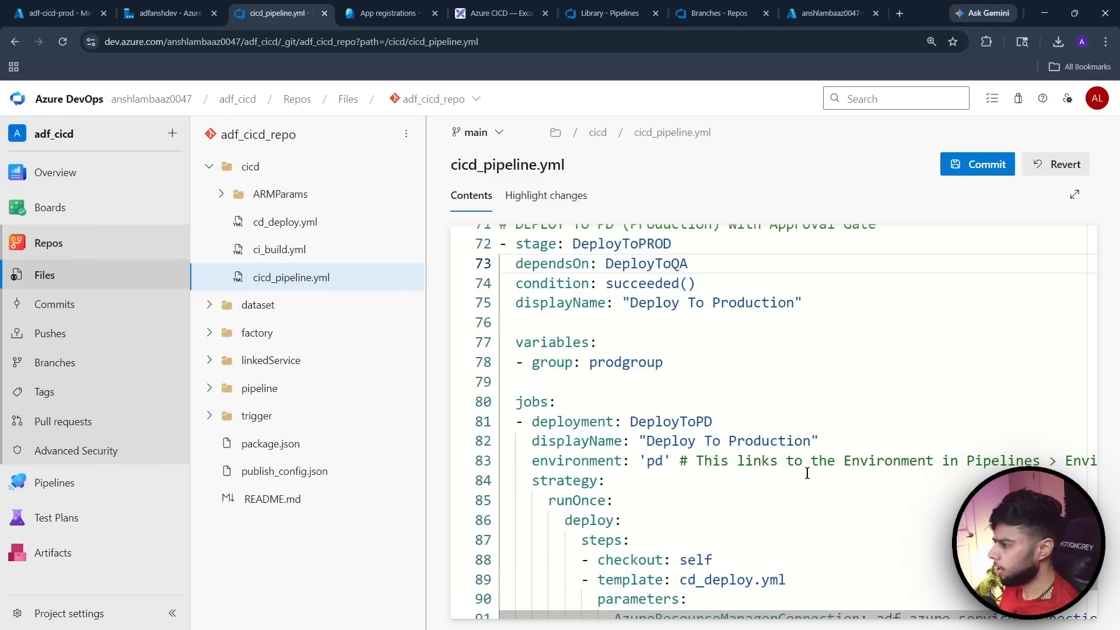
{"action": "scroll", "coordinate": [806, 473], "scroll_direction": "down", "scroll_amount": 1}
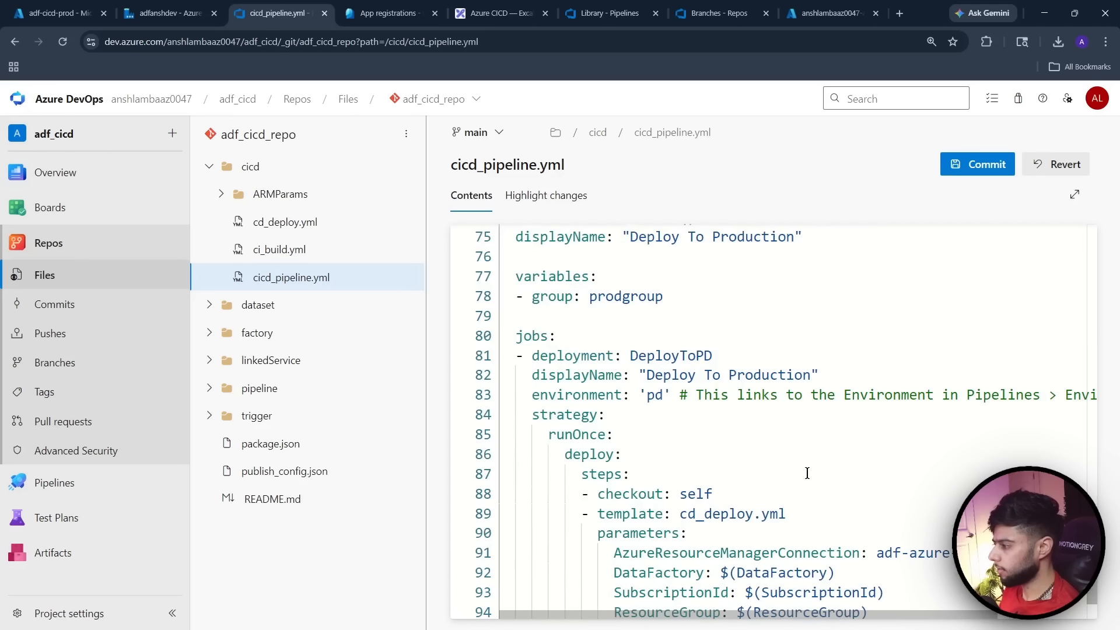
{"action": "scroll", "coordinate": [807, 473], "scroll_direction": "down", "scroll_amount": 1}
{"action": "left_click", "coordinate": [975, 170]}
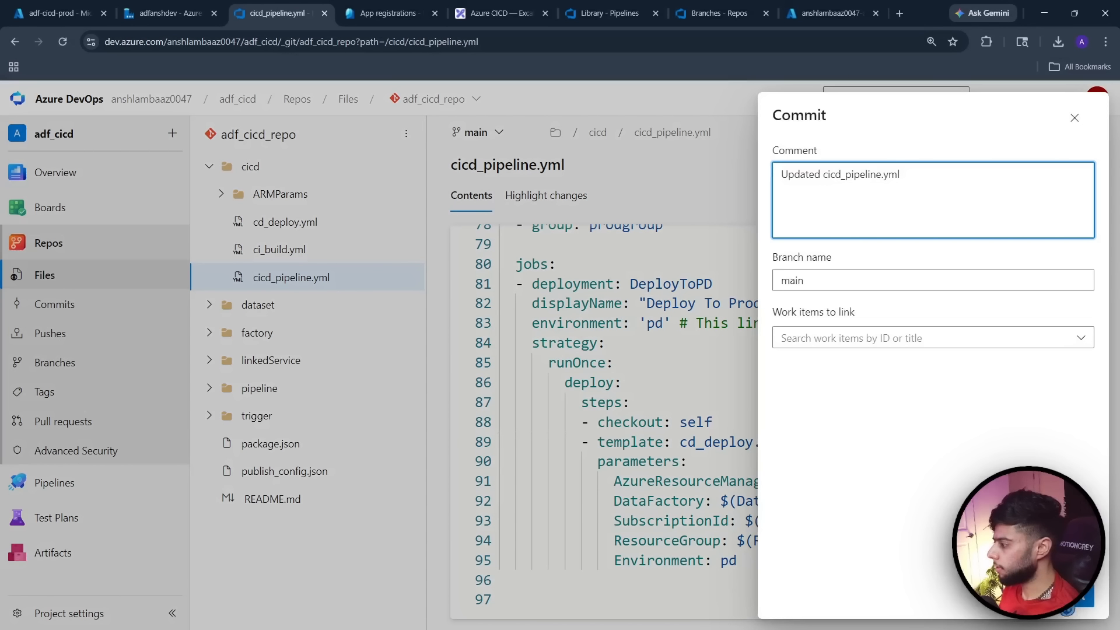
{"action": "left_click", "coordinate": [1075, 606]}
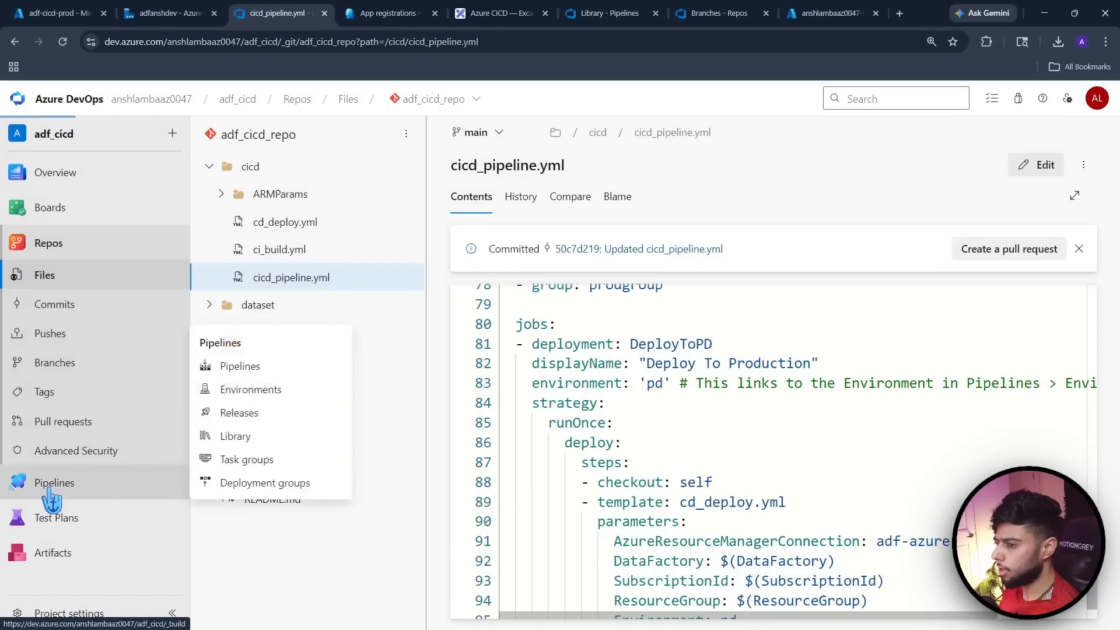
Open the adf_cicd_repo run triggered by the cicd_pipeline.yml commit and cancel it
{"action": "left_click", "coordinate": [47, 487]}
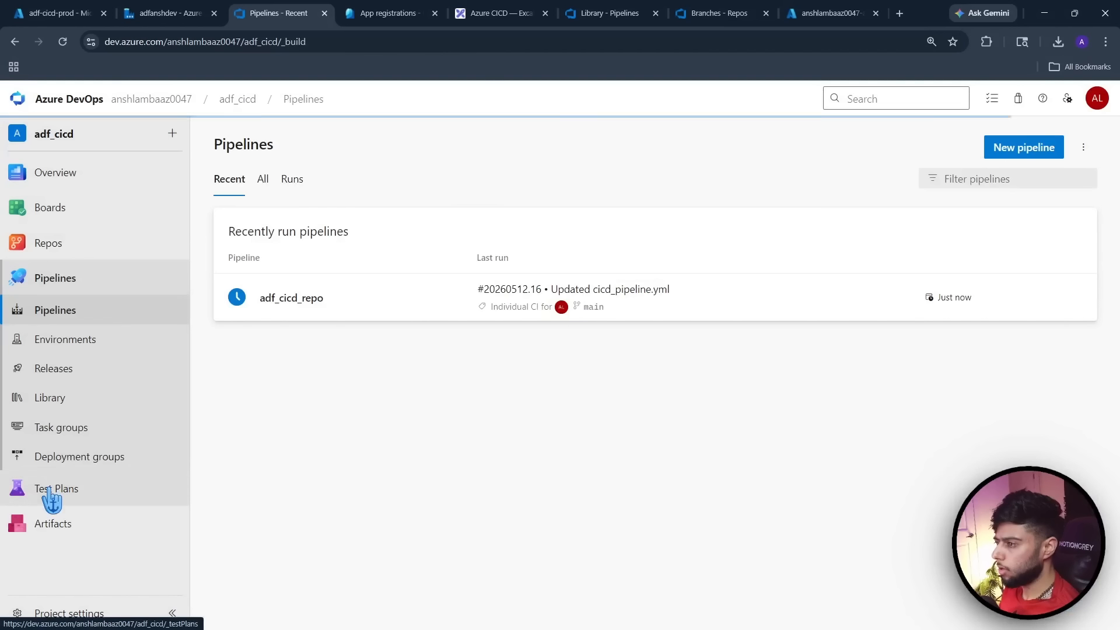
{"action": "left_click", "coordinate": [281, 301]}
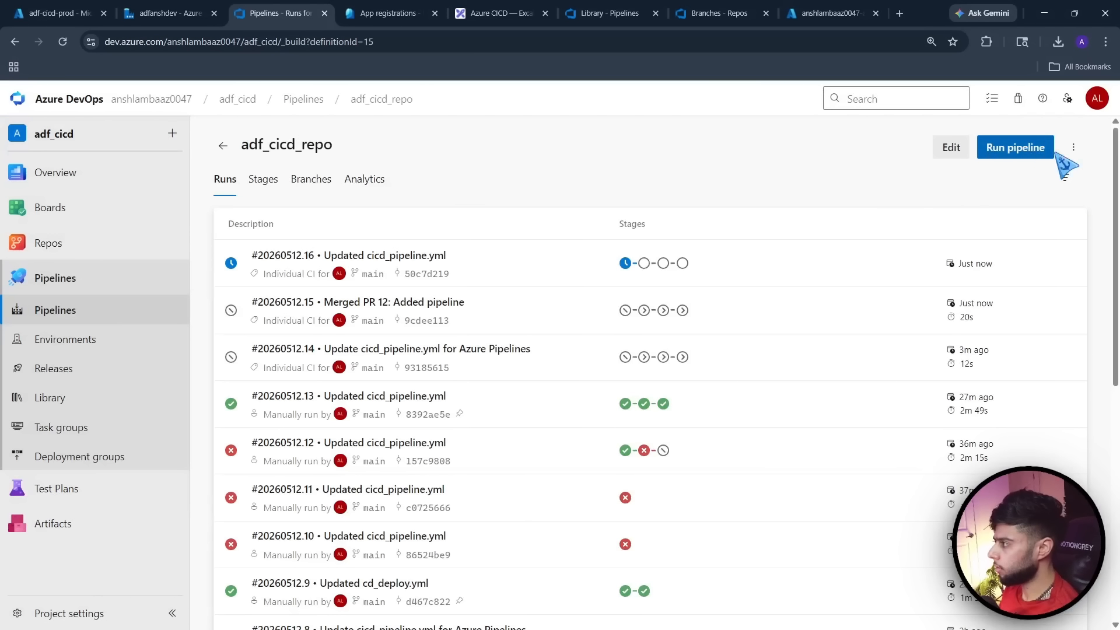
{"action": "left_click", "coordinate": [1073, 147]}
{"action": "left_click", "coordinate": [344, 259]}
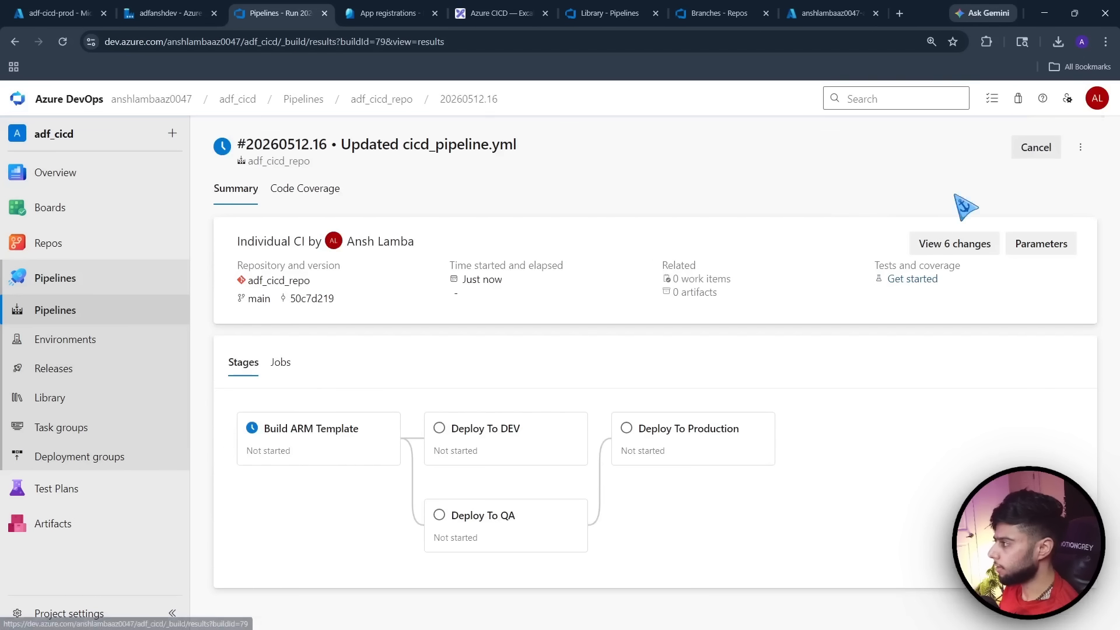
{"action": "left_click", "coordinate": [1035, 147]}
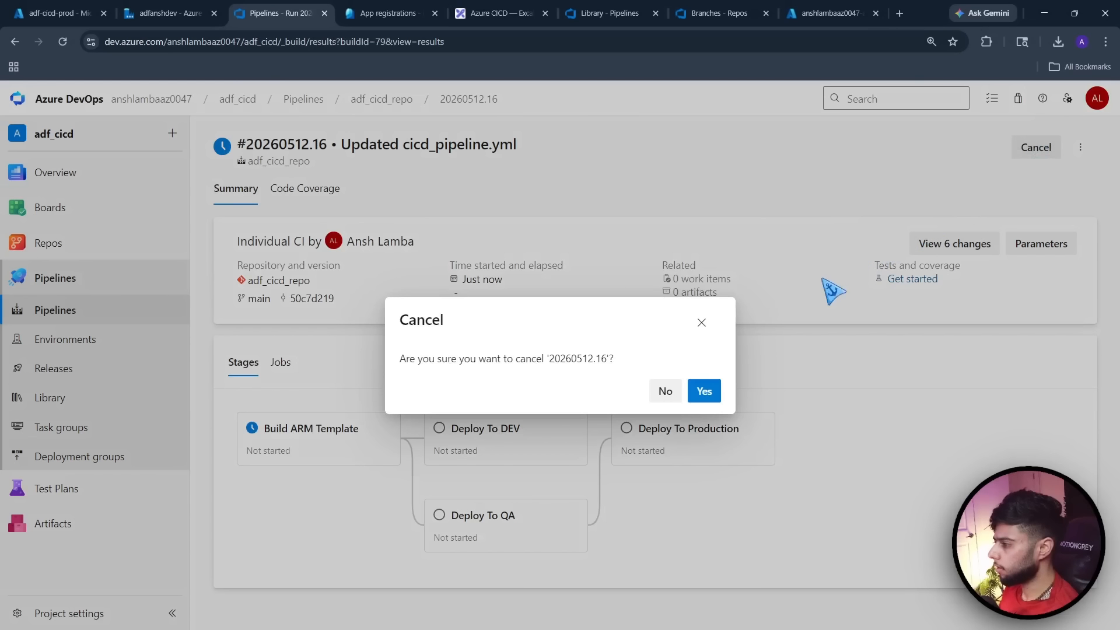
{"action": "left_click", "coordinate": [705, 391]}
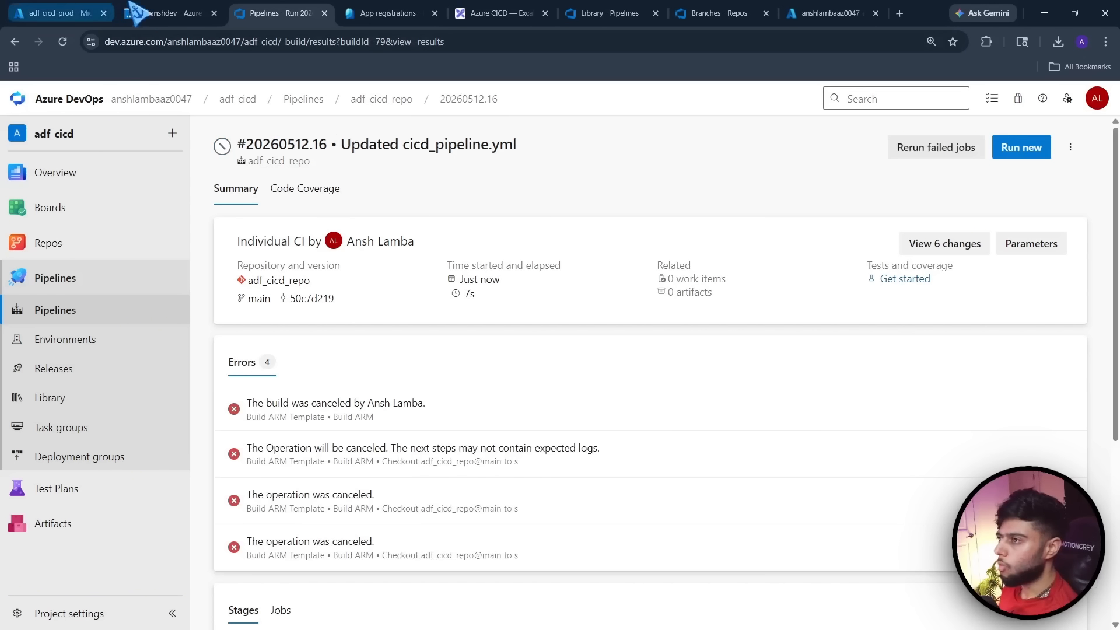
Switch to the adfanshdev data factory, reload it and create a new working branch named feat_ansh_nw
{"action": "left_click", "coordinate": [163, 13]}
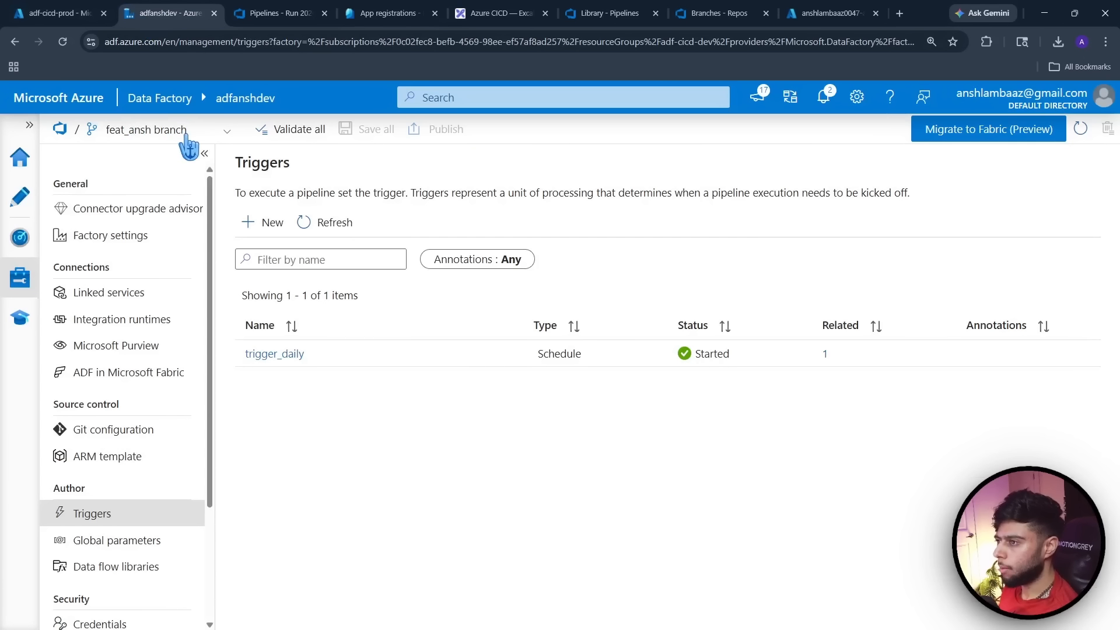
{"action": "left_click", "coordinate": [223, 132]}
{"action": "left_click", "coordinate": [64, 41]}
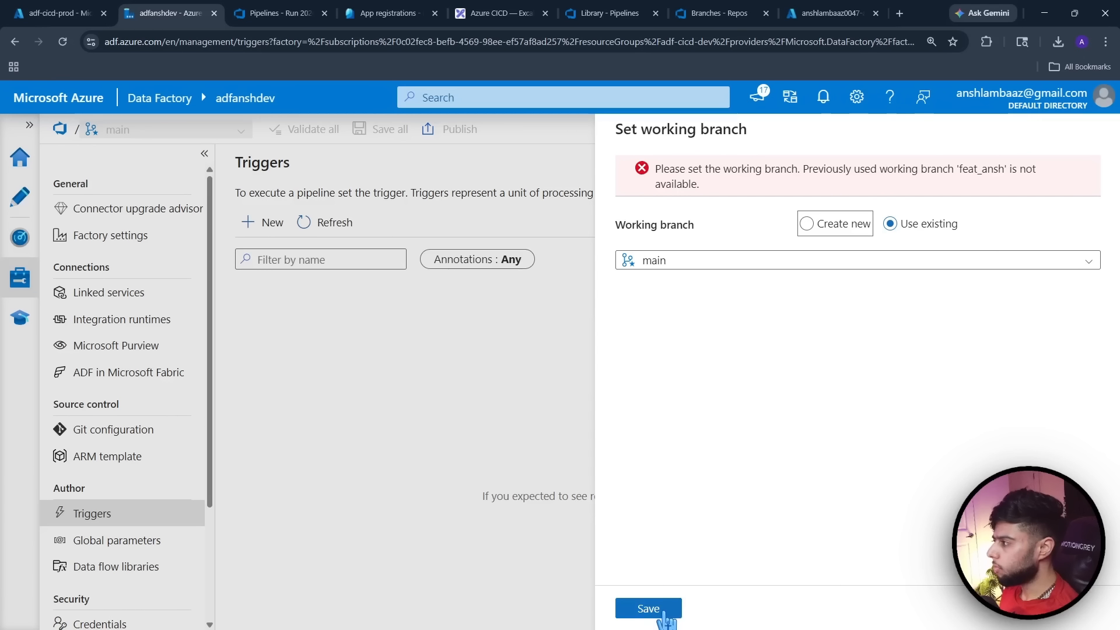
{"action": "left_click", "coordinate": [807, 224]}
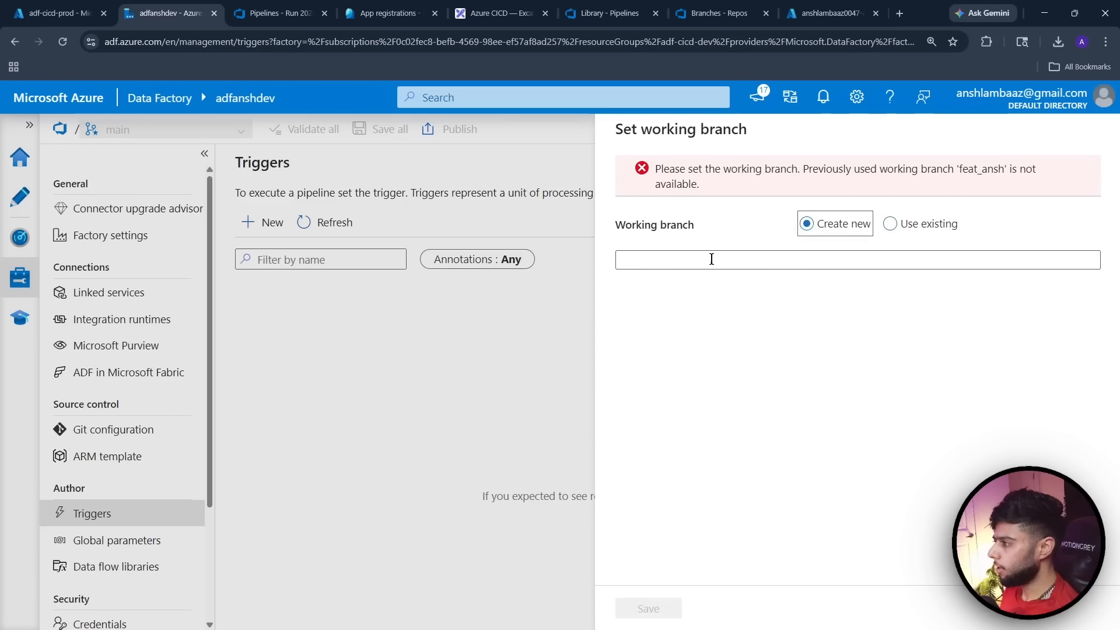
{"action": "left_click", "coordinate": [703, 260]}
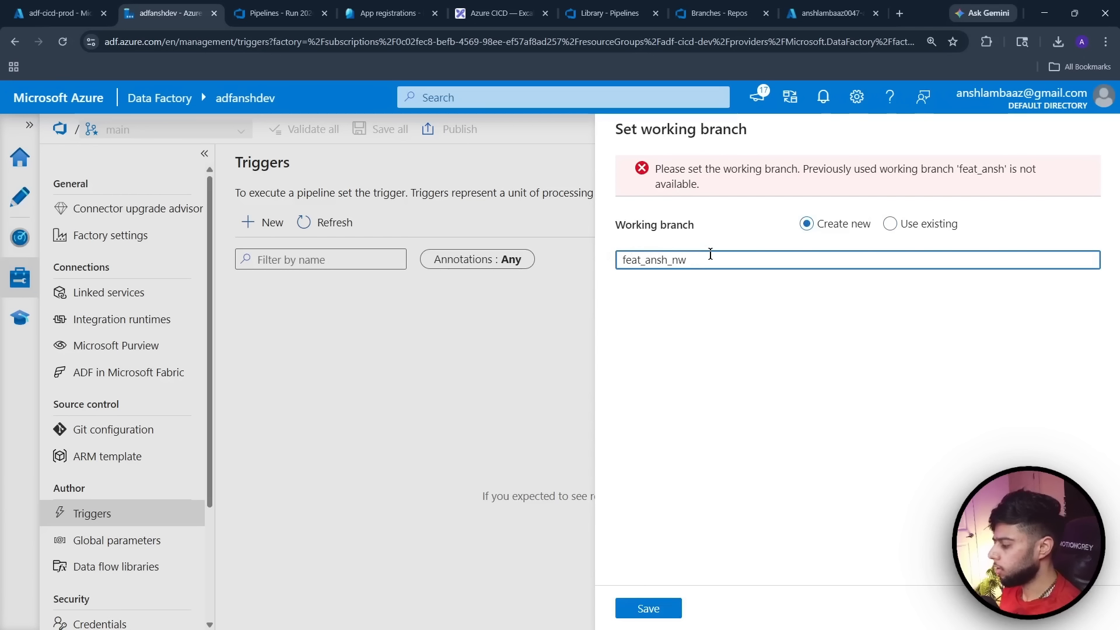
{"action": "left_click", "coordinate": [635, 606]}
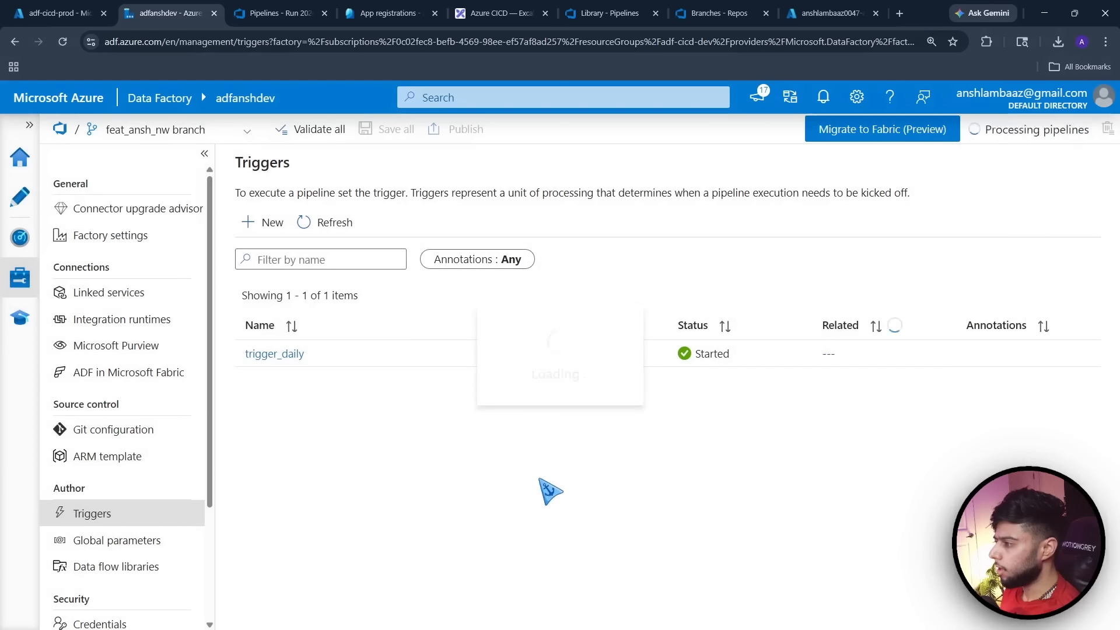
Create a new pipeline among the factory resources on the feat_ansh_nw branch
{"action": "left_click", "coordinate": [20, 196]}
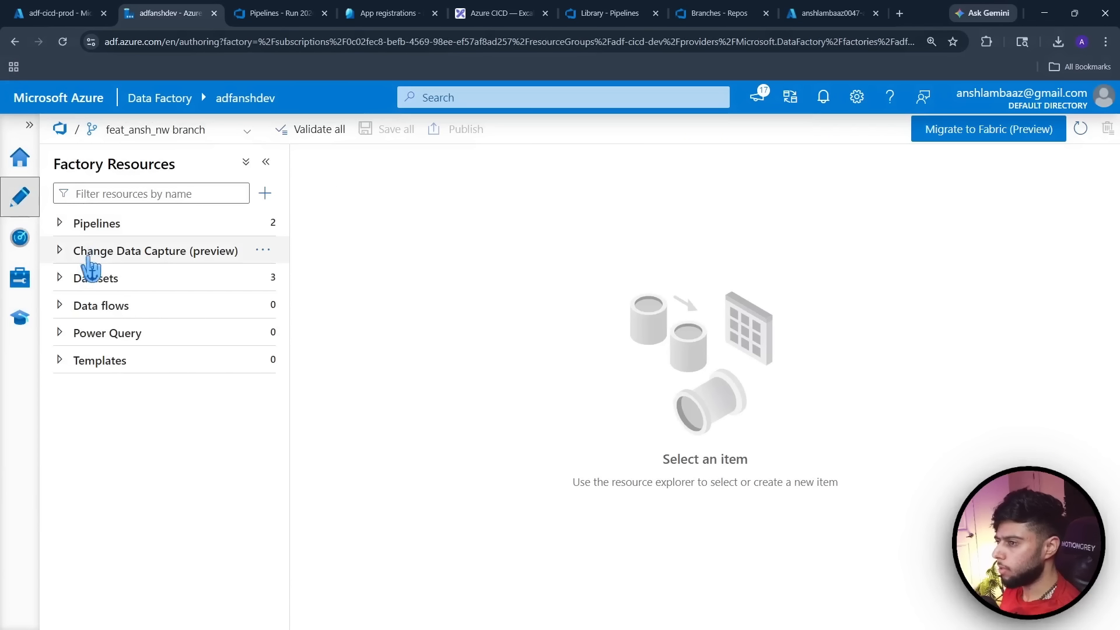
{"action": "left_click", "coordinate": [102, 232]}
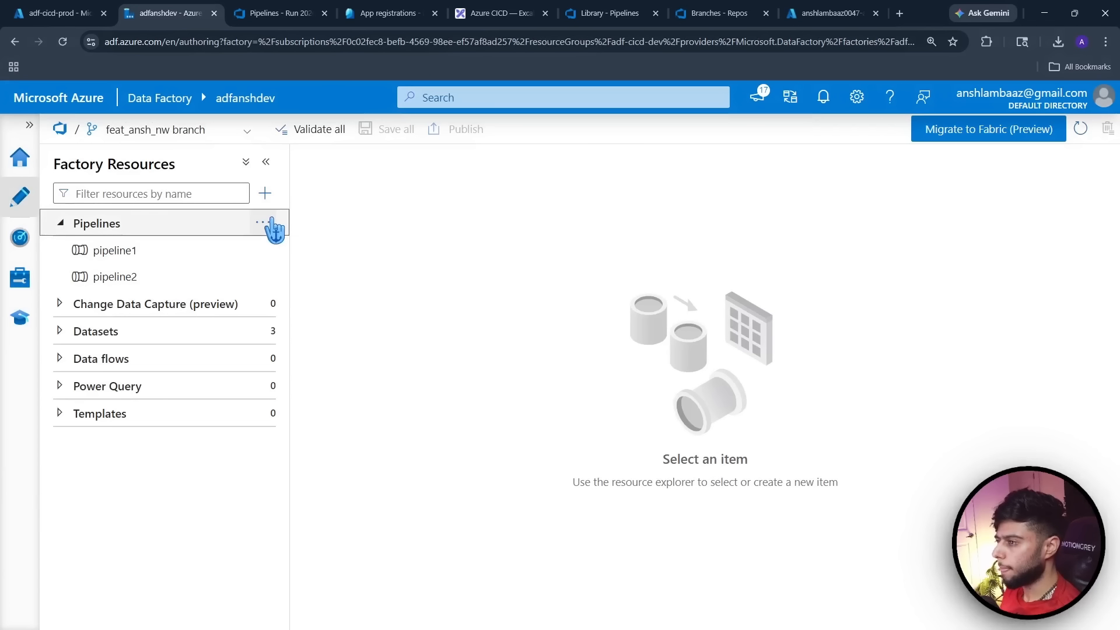
{"action": "left_click", "coordinate": [264, 222]}
{"action": "left_click", "coordinate": [283, 250]}
Add a Wait activity to the new pipeline's canvas and save the pipeline to the branch
{"action": "left_click", "coordinate": [389, 217]}
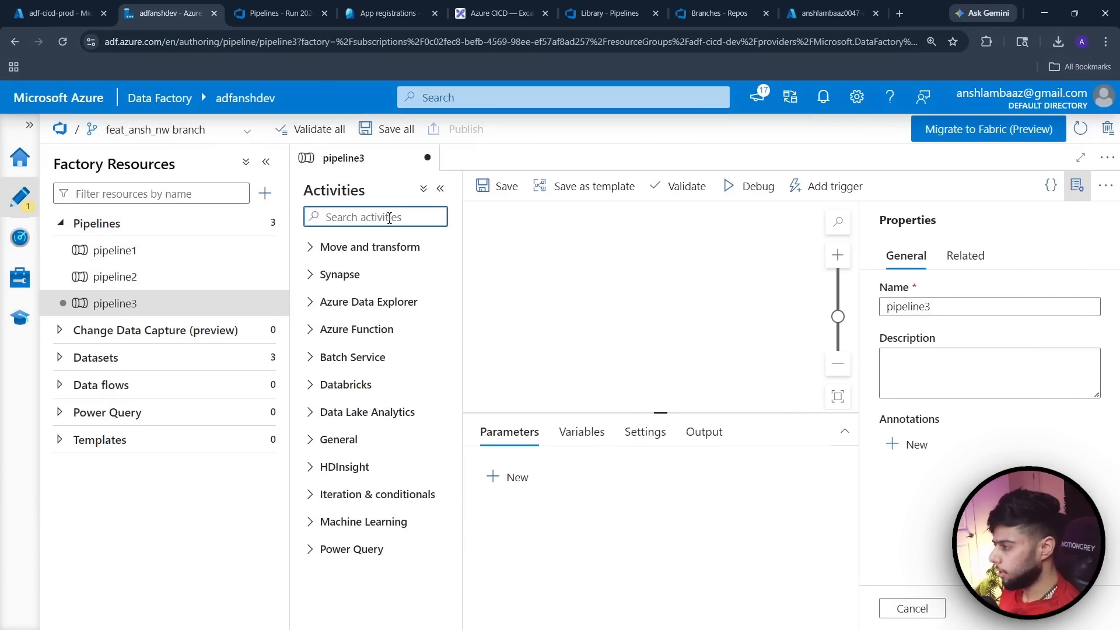
{"action": "type", "text": "wait"}
{"action": "left_click_drag", "start_coordinate": [376, 277], "coordinate": [641, 329]}
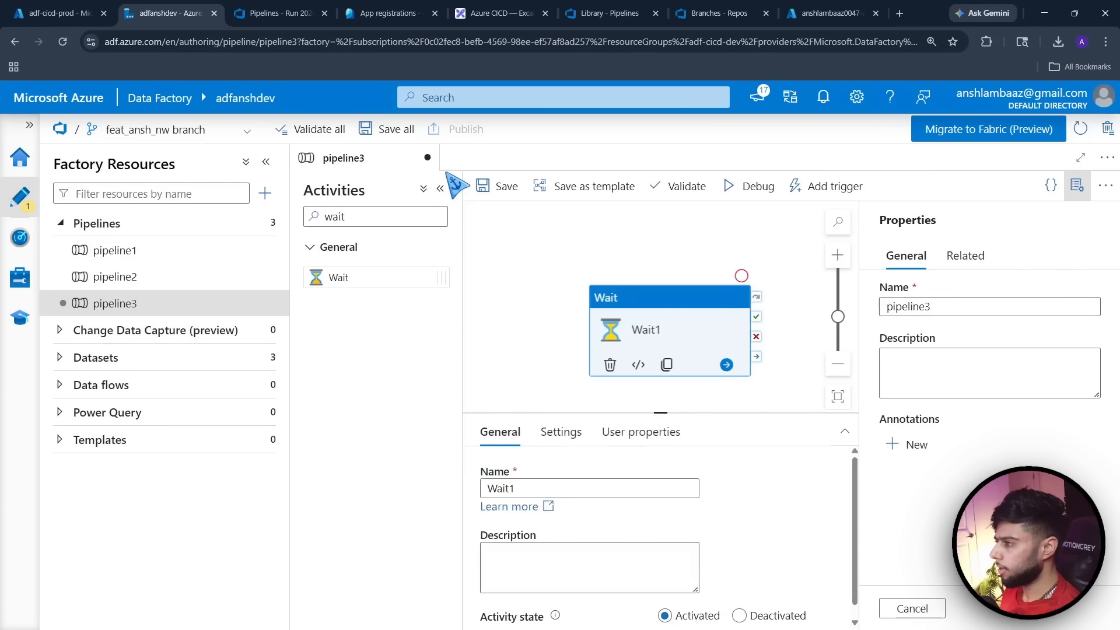
{"action": "left_click", "coordinate": [495, 186]}
{"action": "left_click", "coordinate": [674, 613]}
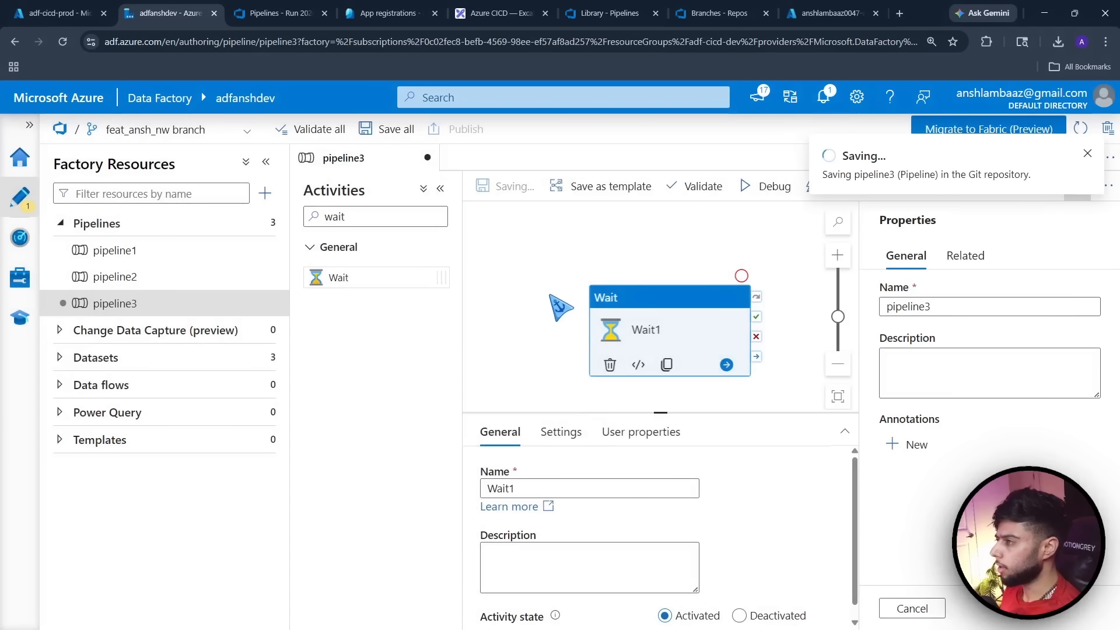
Create a pull request in Azure DevOps to merge the feat_ansh_nw branch with pipeline3 into main
{"action": "left_click", "coordinate": [169, 131]}
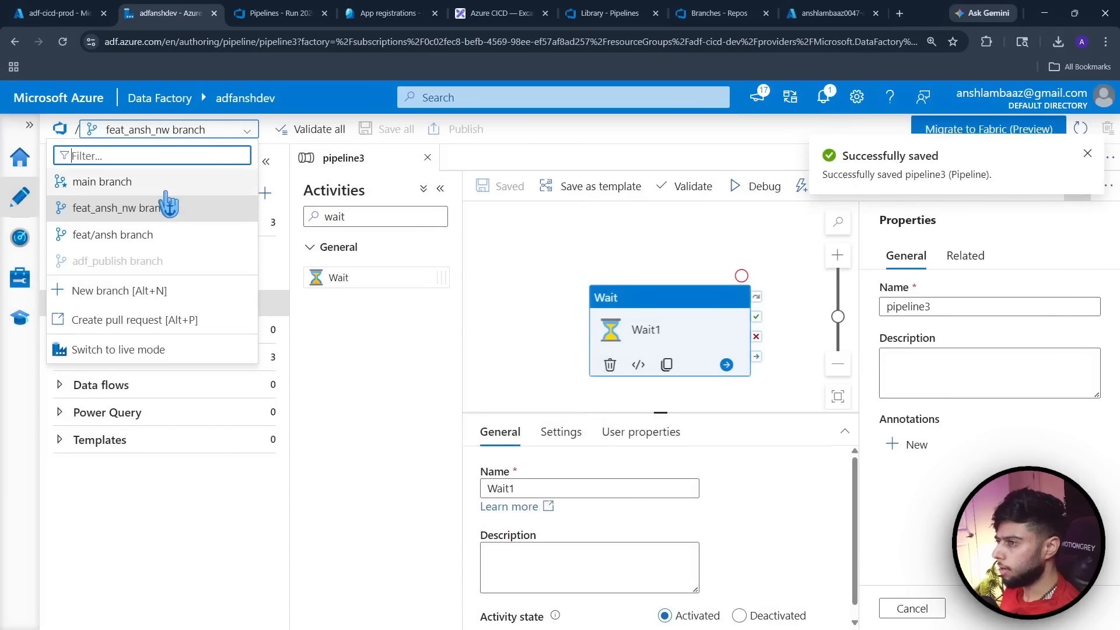
{"action": "left_click", "coordinate": [95, 317]}
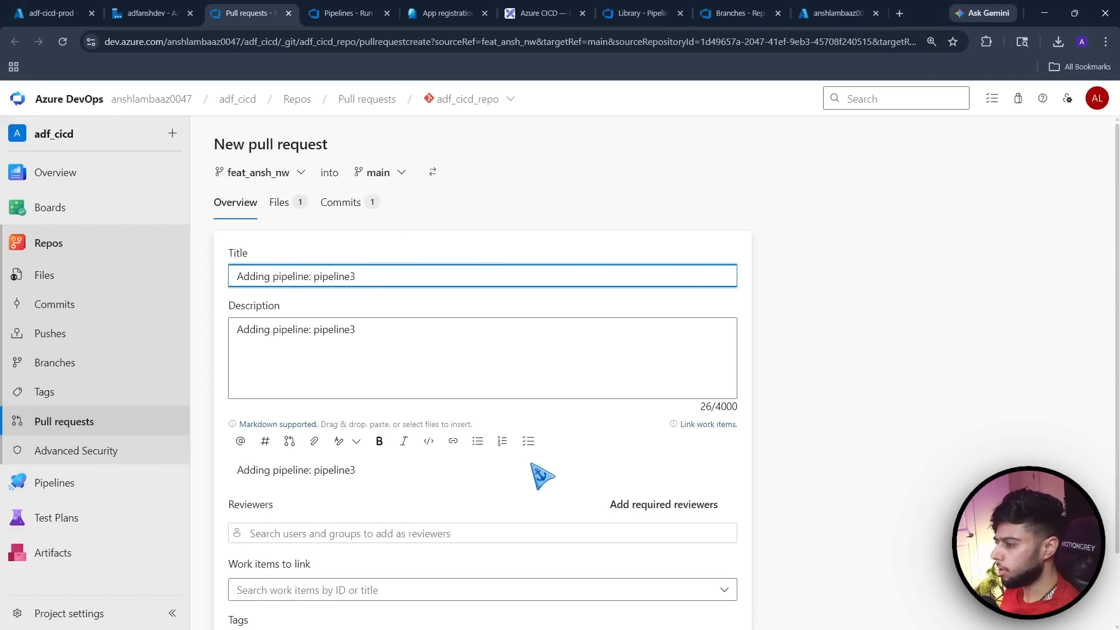
{"action": "scroll", "coordinate": [543, 475], "scroll_direction": "down", "scroll_amount": 1}
{"action": "left_click", "coordinate": [688, 607]}
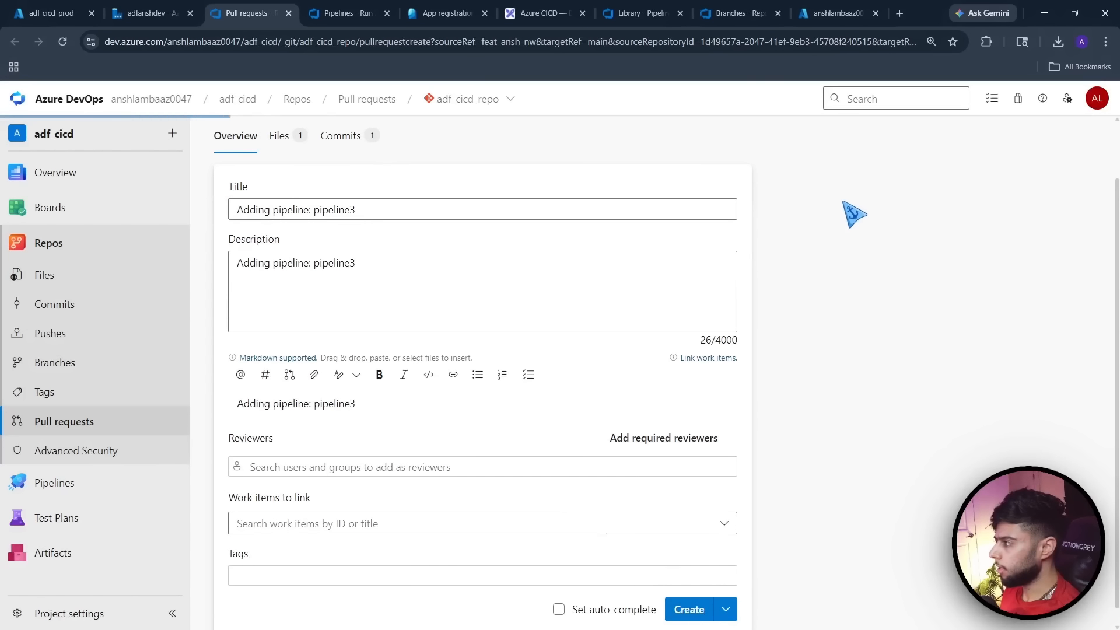
Approve the pull request and complete it with Merge (no fast forward), deleting feat_ansh_nw after merging
{"action": "left_click", "coordinate": [901, 150]}
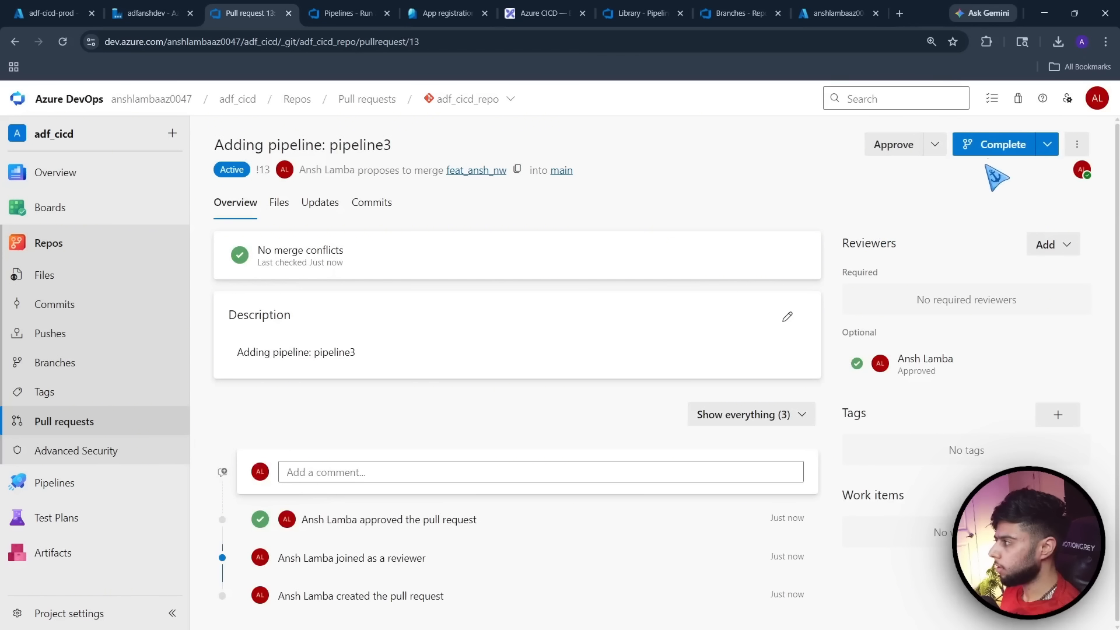
{"action": "left_click", "coordinate": [995, 150]}
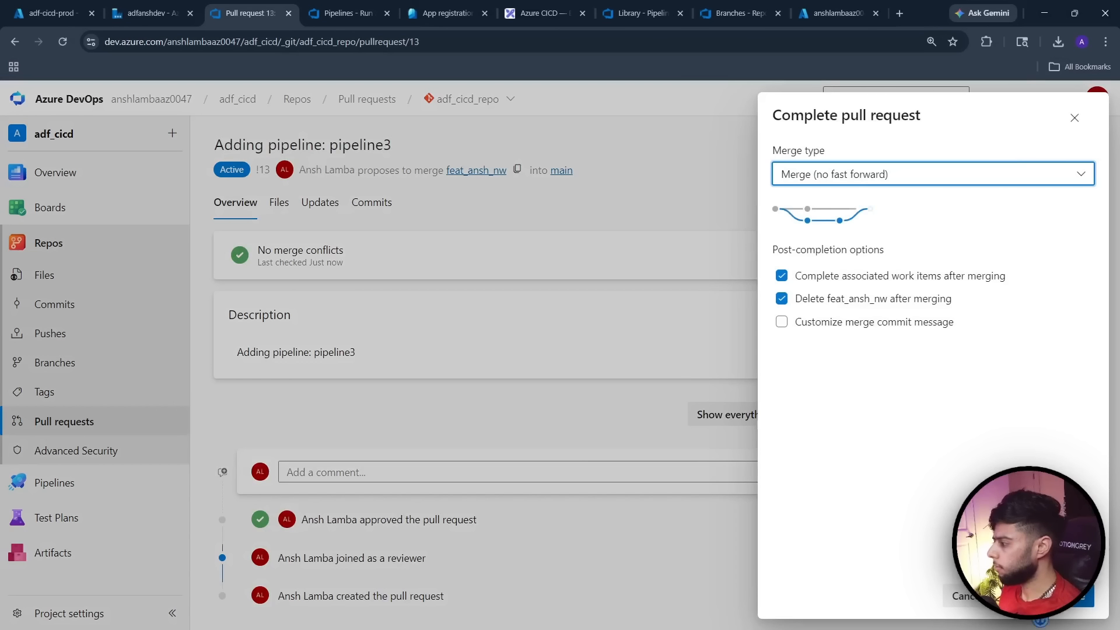
{"action": "left_click", "coordinate": [1076, 595]}
Open the newest adf_cicd_repo pipeline run and permit its Deploy To Production stage to use the prodgroup variable group
{"action": "left_click", "coordinate": [66, 477]}
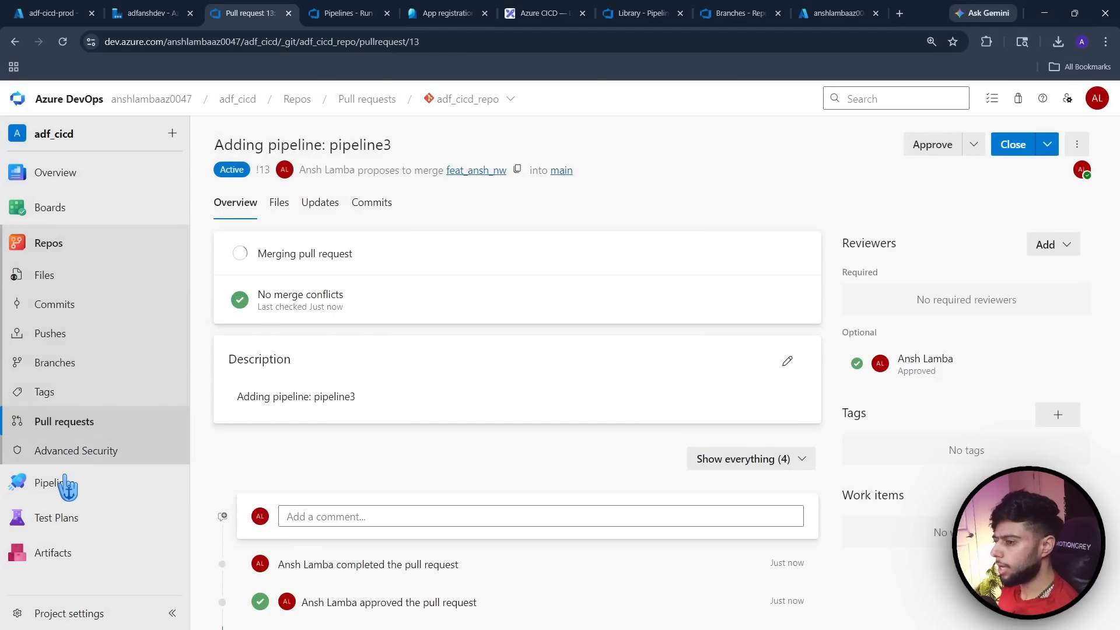
{"action": "left_click", "coordinate": [303, 298]}
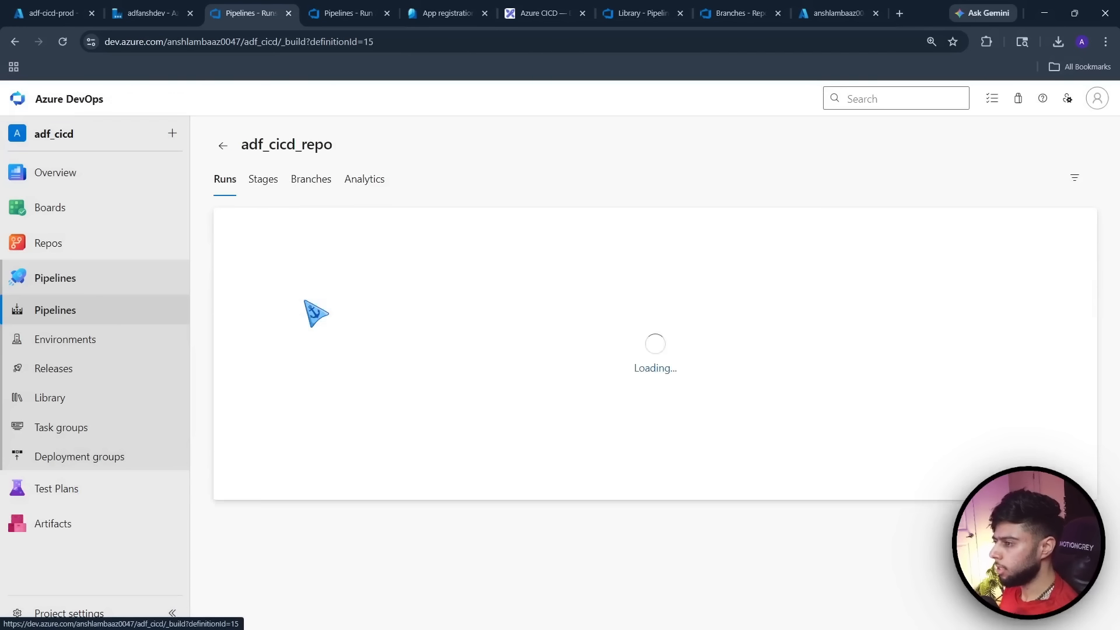
{"action": "left_click", "coordinate": [380, 258]}
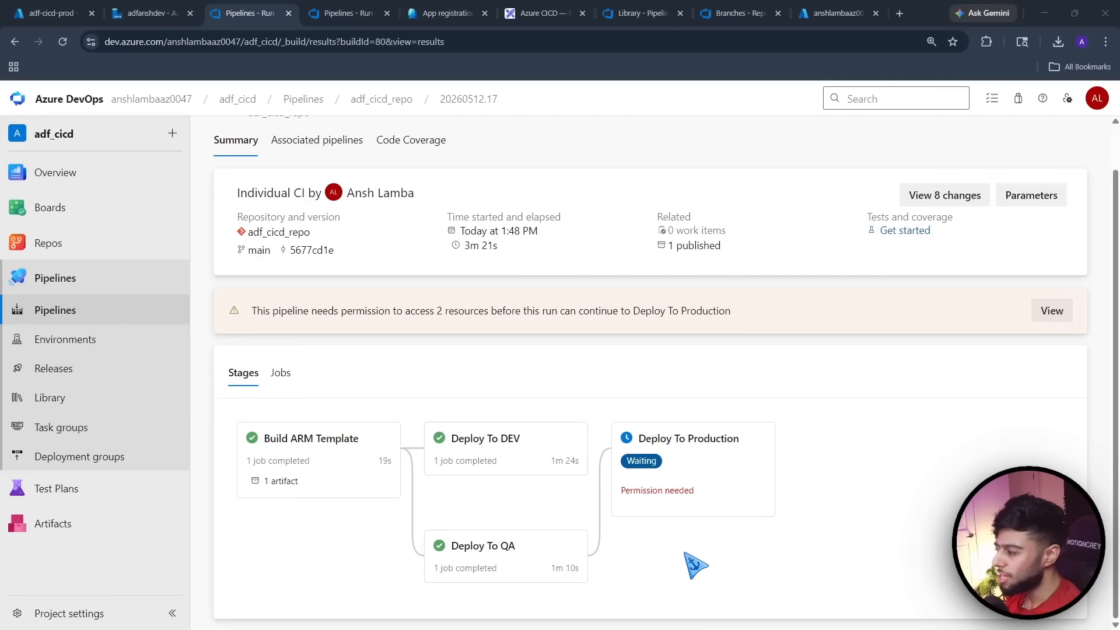
{"action": "left_click", "coordinate": [703, 467]}
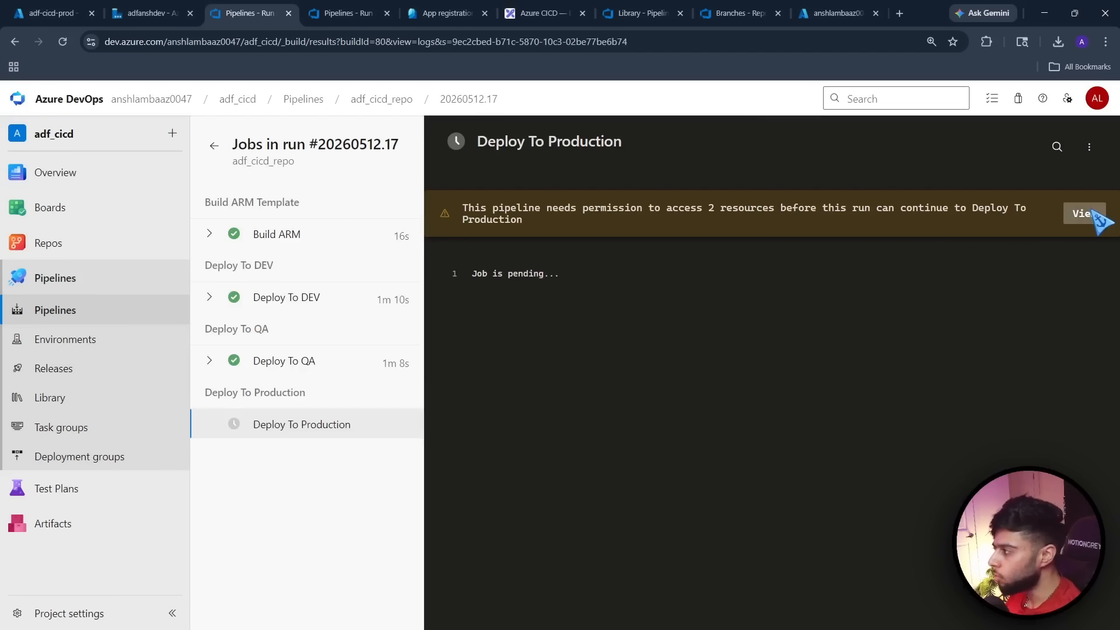
{"action": "left_click", "coordinate": [1084, 213]}
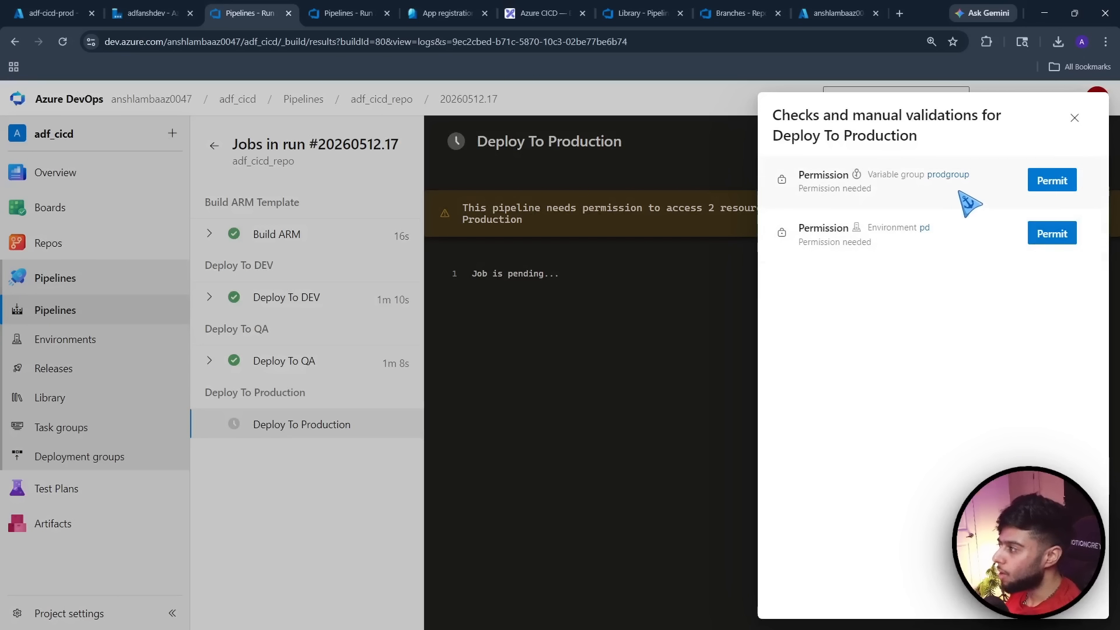
{"action": "left_click", "coordinate": [1053, 193]}
{"action": "left_click", "coordinate": [700, 404]}
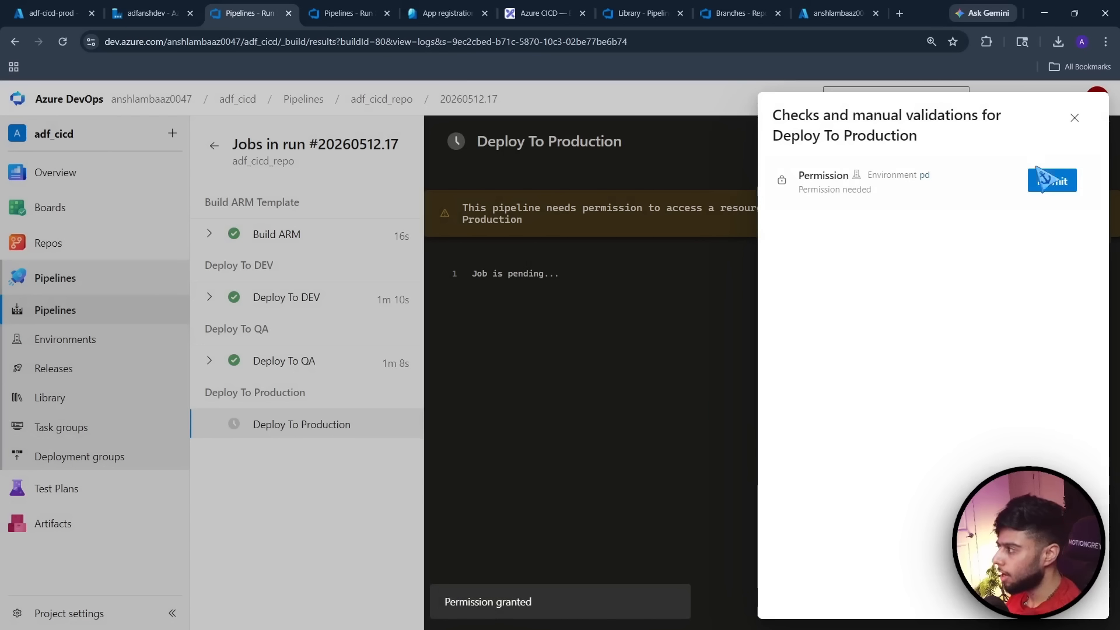
{"action": "left_click", "coordinate": [1074, 118]}
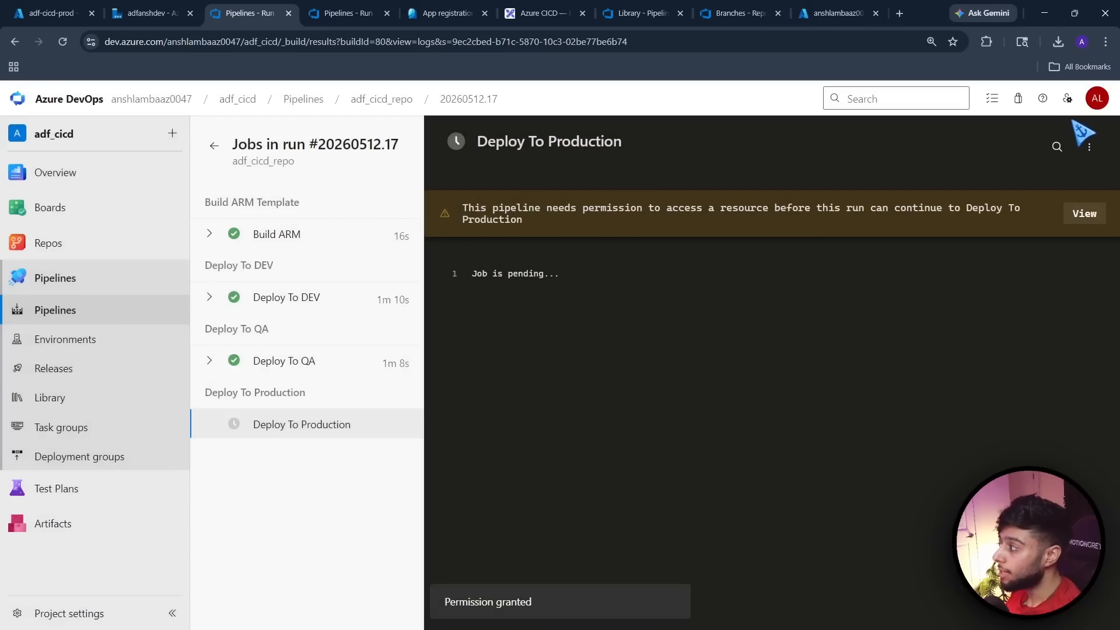
Grant the Deploy To Production stage permission to use the pd environment
{"action": "left_click", "coordinate": [215, 146]}
{"action": "scroll", "coordinate": [705, 578], "scroll_direction": "down", "scroll_amount": 1}
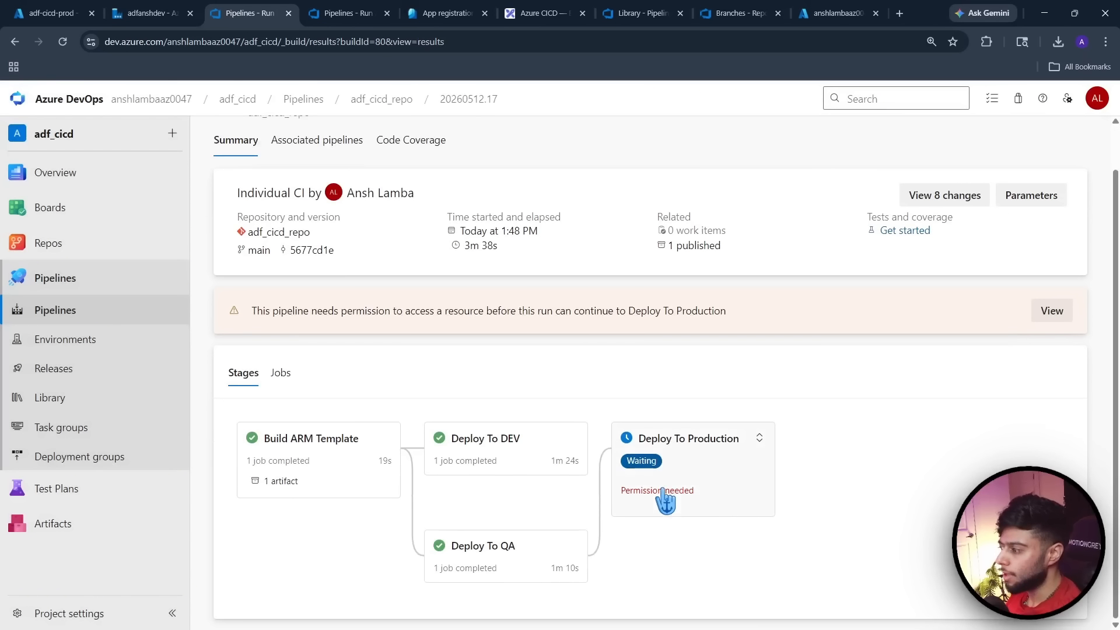
{"action": "left_click", "coordinate": [718, 460]}
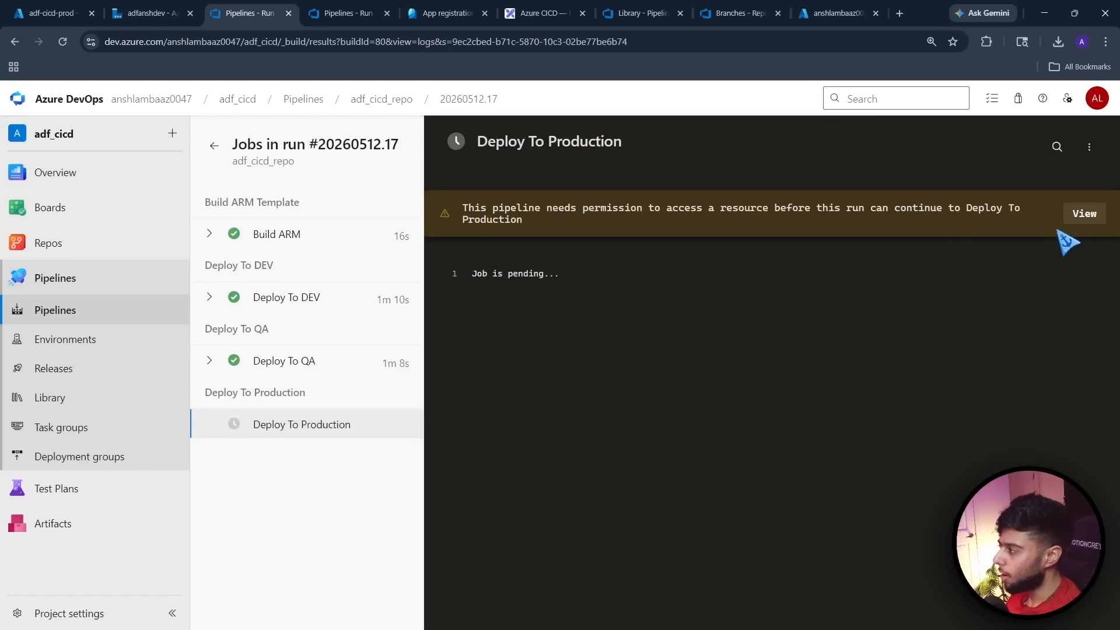
{"action": "left_click", "coordinate": [1083, 213]}
{"action": "left_click", "coordinate": [1051, 184]}
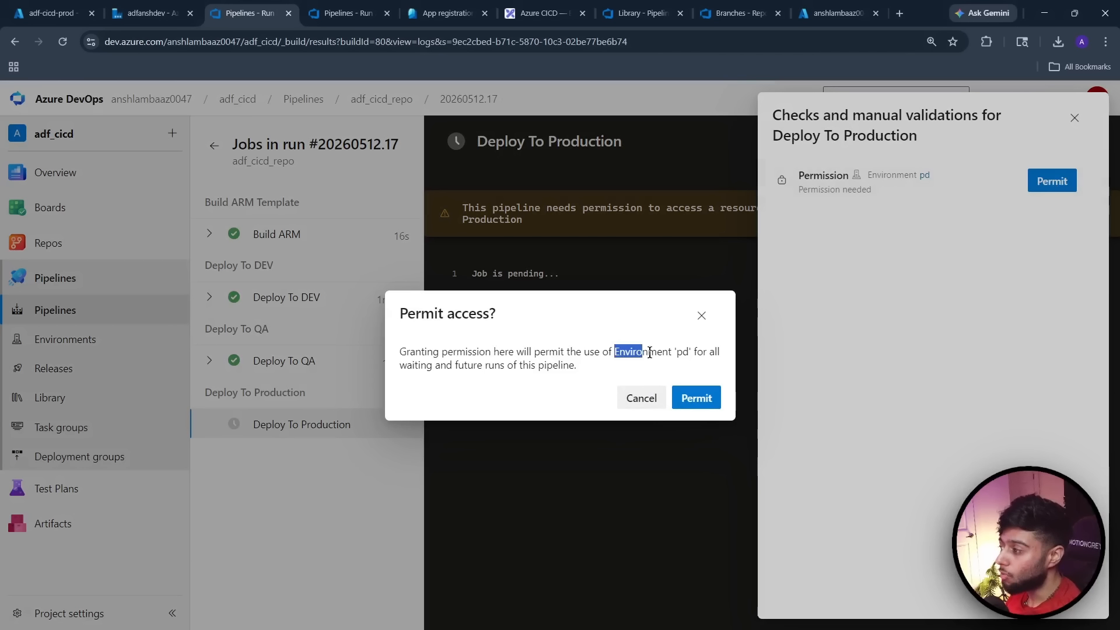
{"action": "left_click_drag", "start_coordinate": [649, 353], "coordinate": [692, 351]}
{"action": "left_click", "coordinate": [698, 408]}
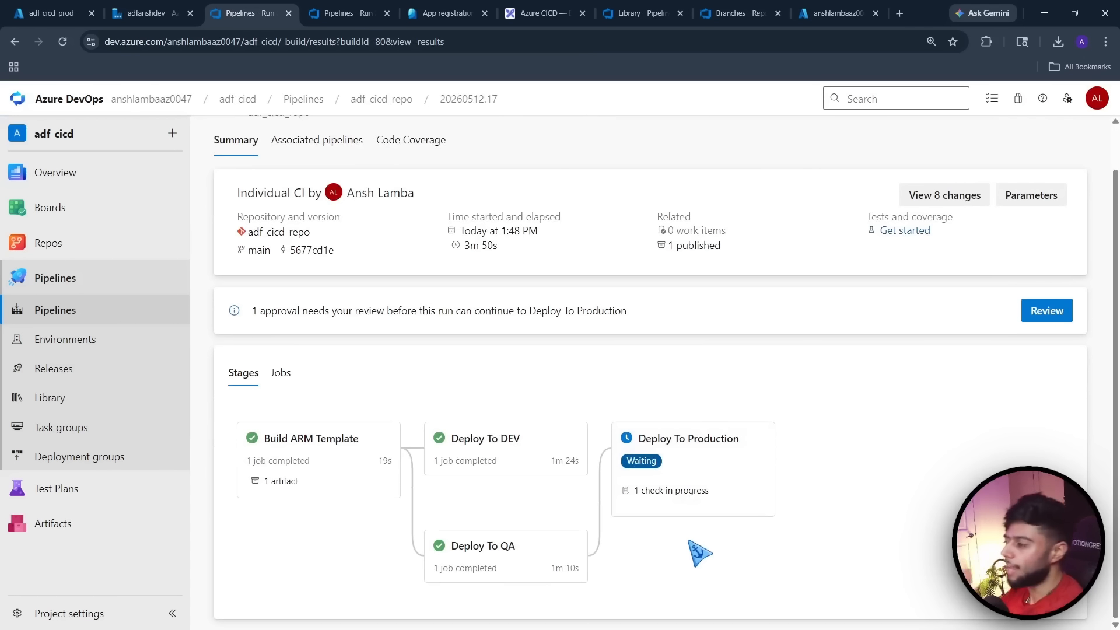
Open the pending pd environment approval for Deploy To Production and enter the comment "Everything looks good."
{"action": "left_click", "coordinate": [701, 457]}
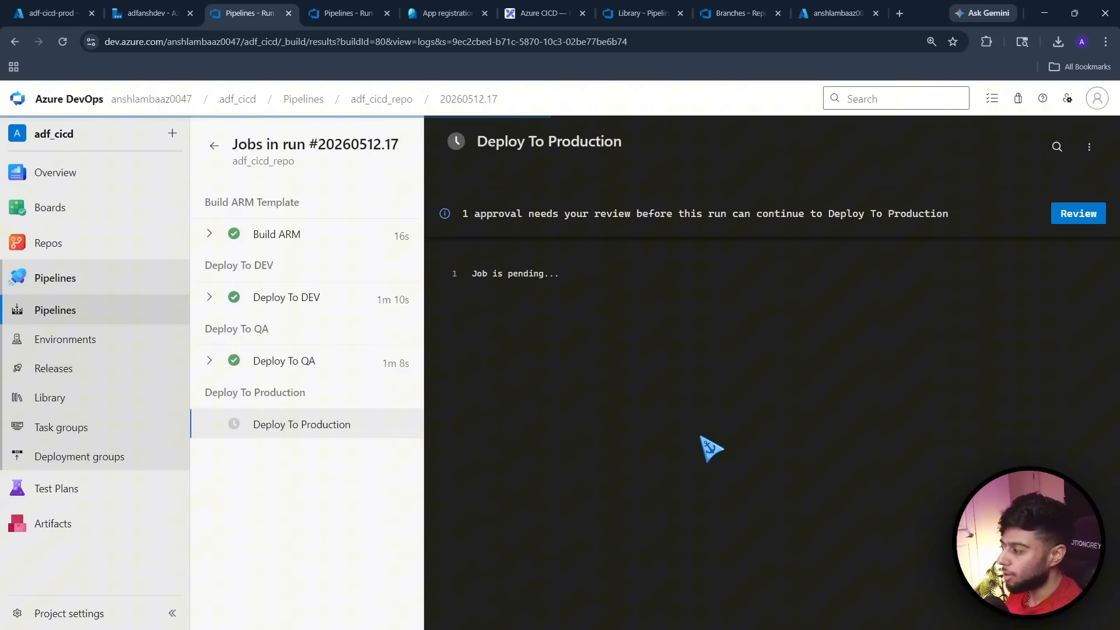
{"action": "left_click", "coordinate": [1069, 219]}
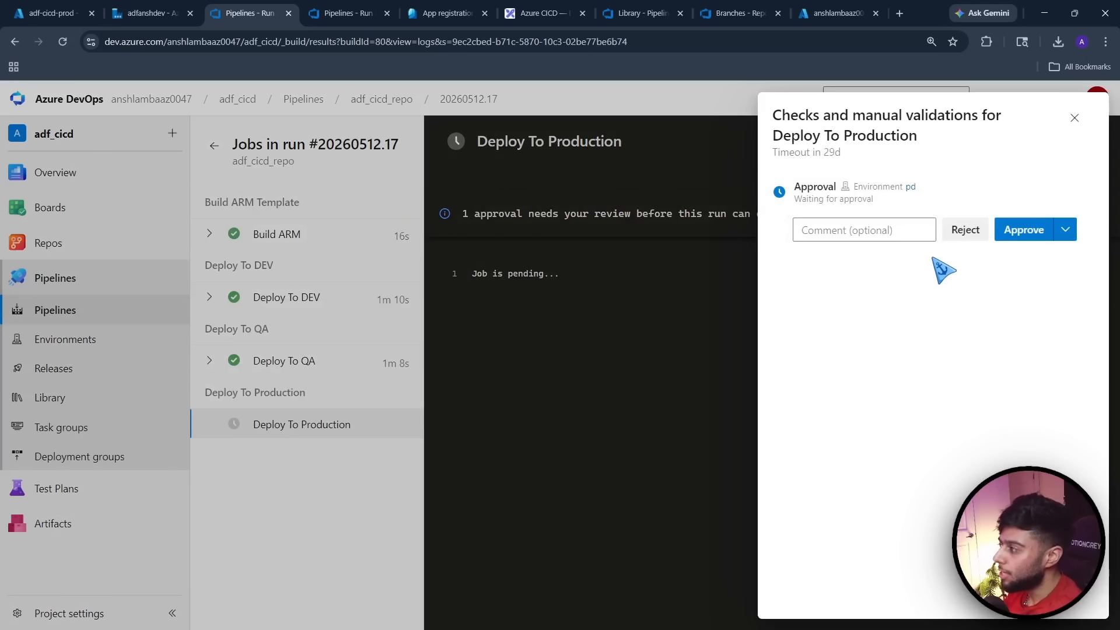
{"action": "left_click", "coordinate": [843, 236]}
{"action": "type", "text": "Everything looks good."}
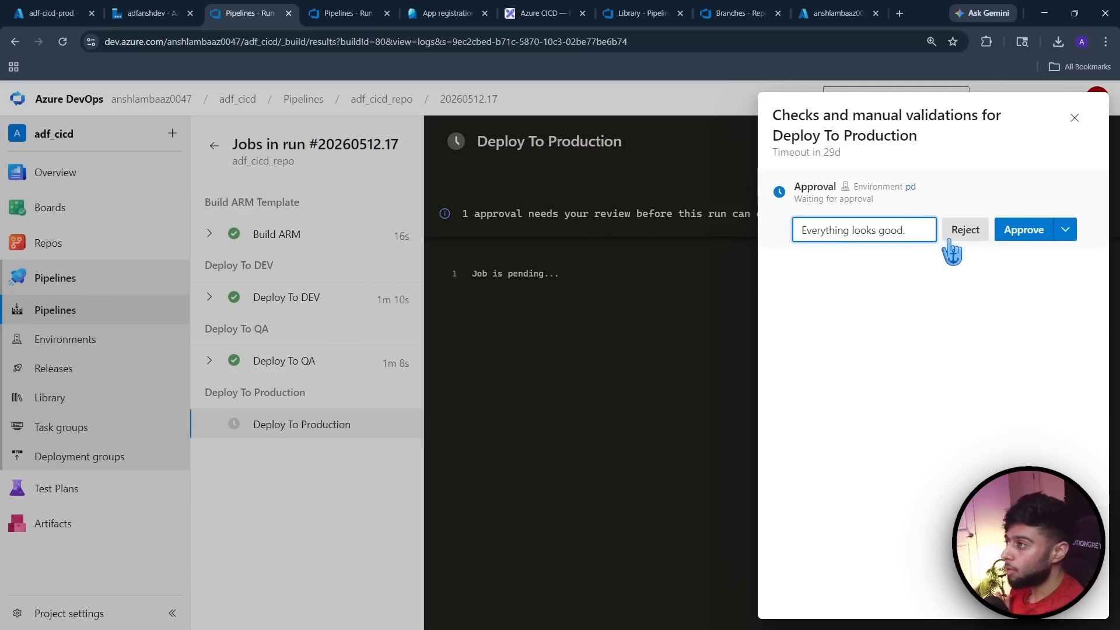
Check the approval gate in the Azure CICD diagram, return to the run and approve the Deploy To Production stage
{"action": "left_click", "coordinate": [543, 13]}
{"action": "left_click_drag", "start_coordinate": [625, 479], "coordinate": [696, 479]}
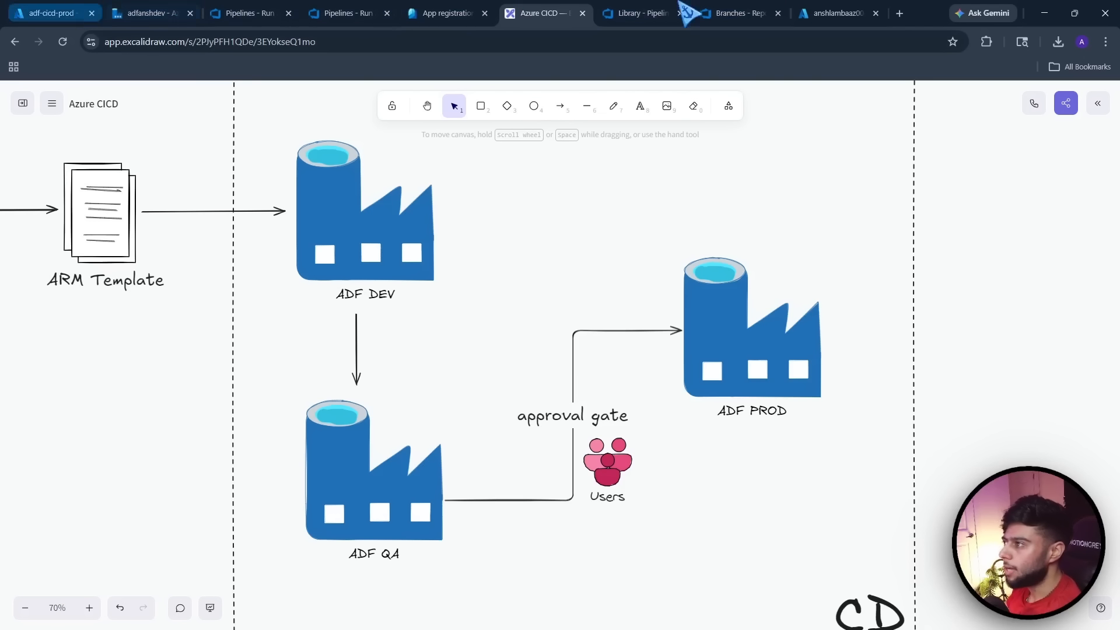
{"action": "left_click", "coordinate": [647, 13]}
{"action": "left_click", "coordinate": [725, 13]}
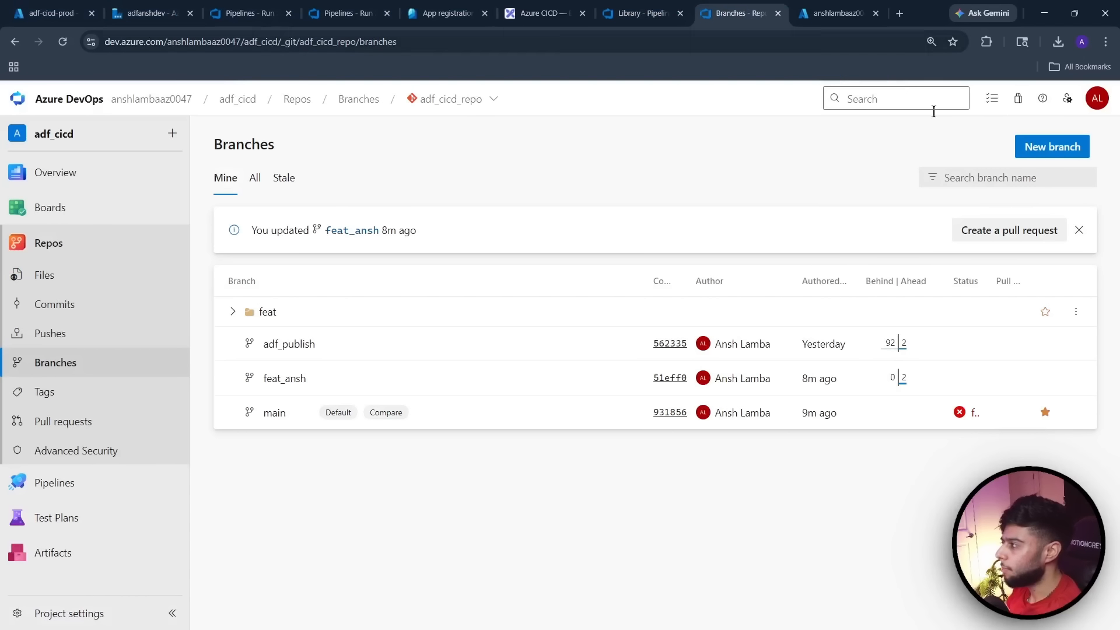
{"action": "left_click", "coordinate": [829, 13]}
{"action": "left_click", "coordinate": [346, 13]}
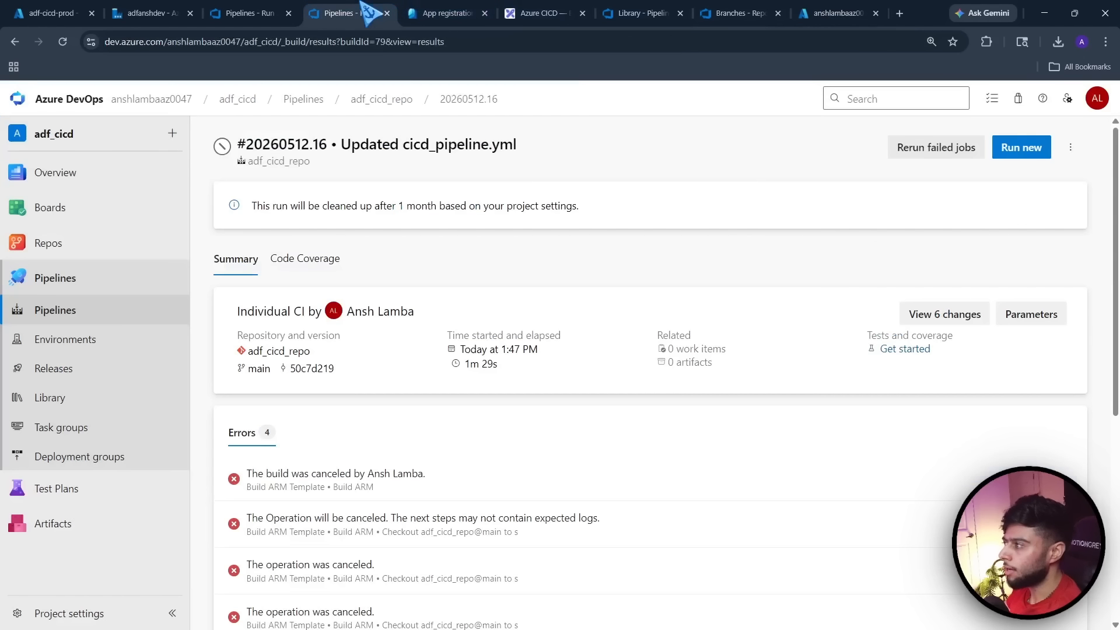
{"action": "left_click", "coordinate": [249, 13]}
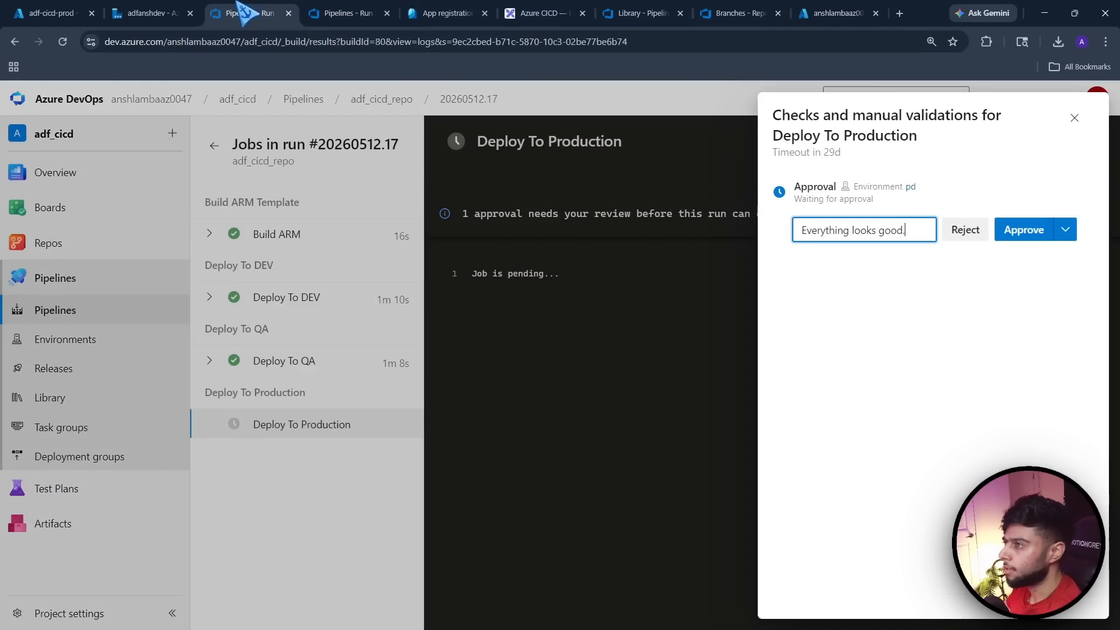
{"action": "left_click", "coordinate": [1031, 232]}
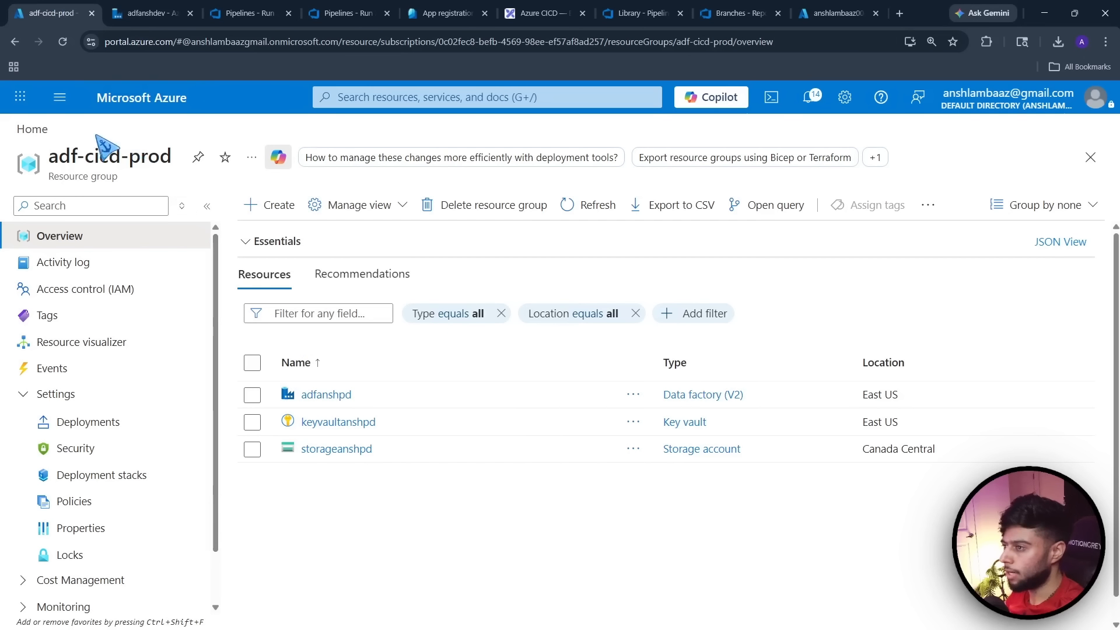
Open the adfanshqa data factory from the adf-cicd-qa resource group in the Azure portal, launch its studio and list its pipelines
{"action": "left_click", "coordinate": [32, 129]}
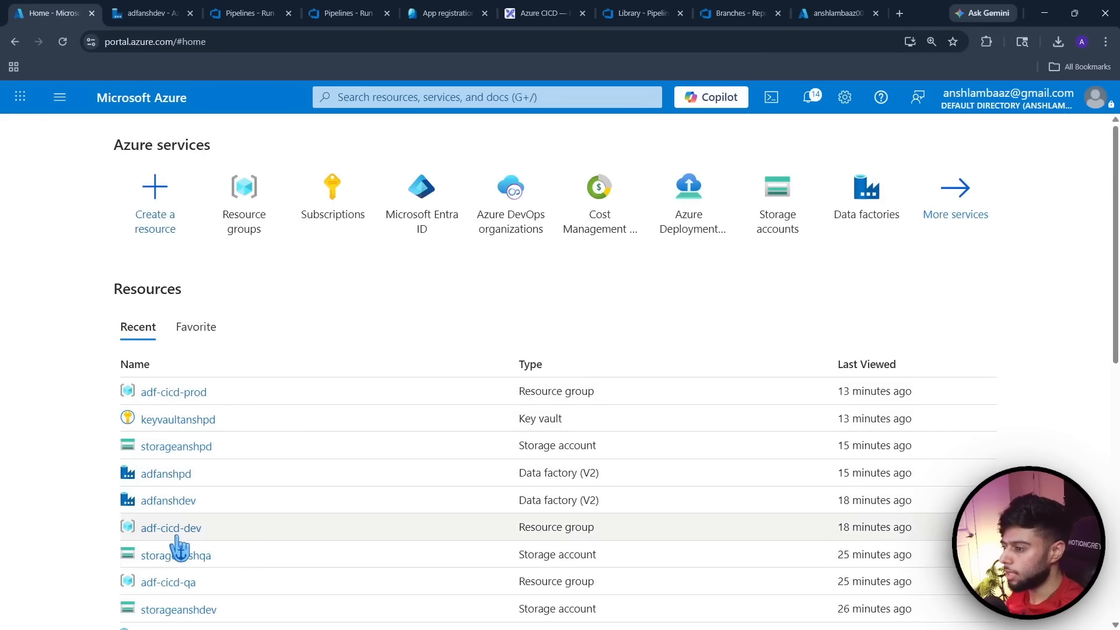
{"action": "left_click", "coordinate": [153, 582]}
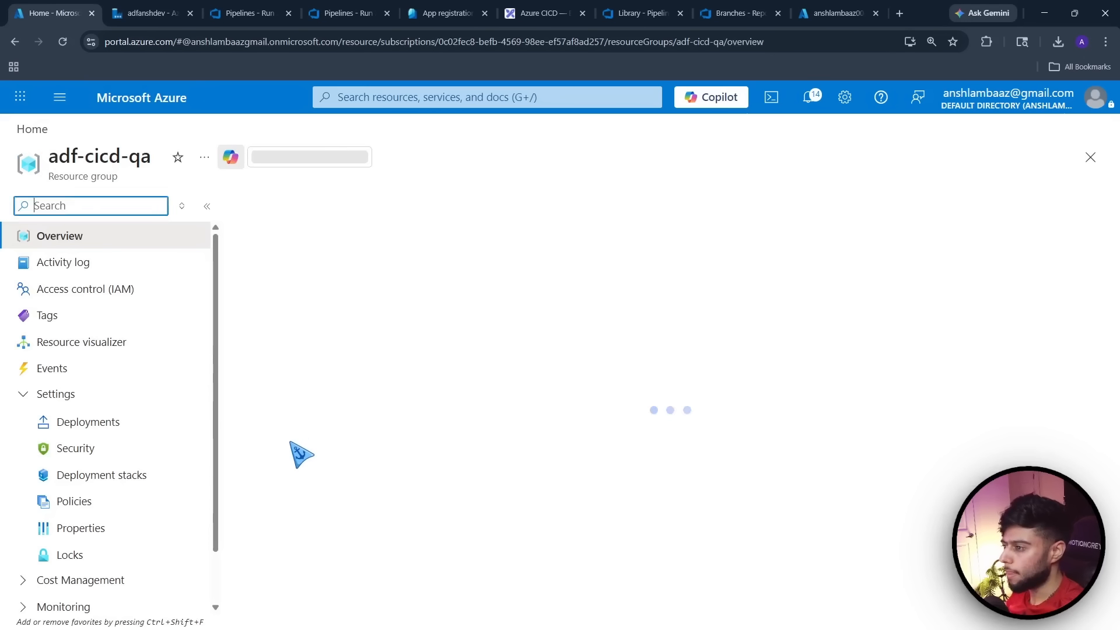
{"action": "left_click", "coordinate": [347, 396]}
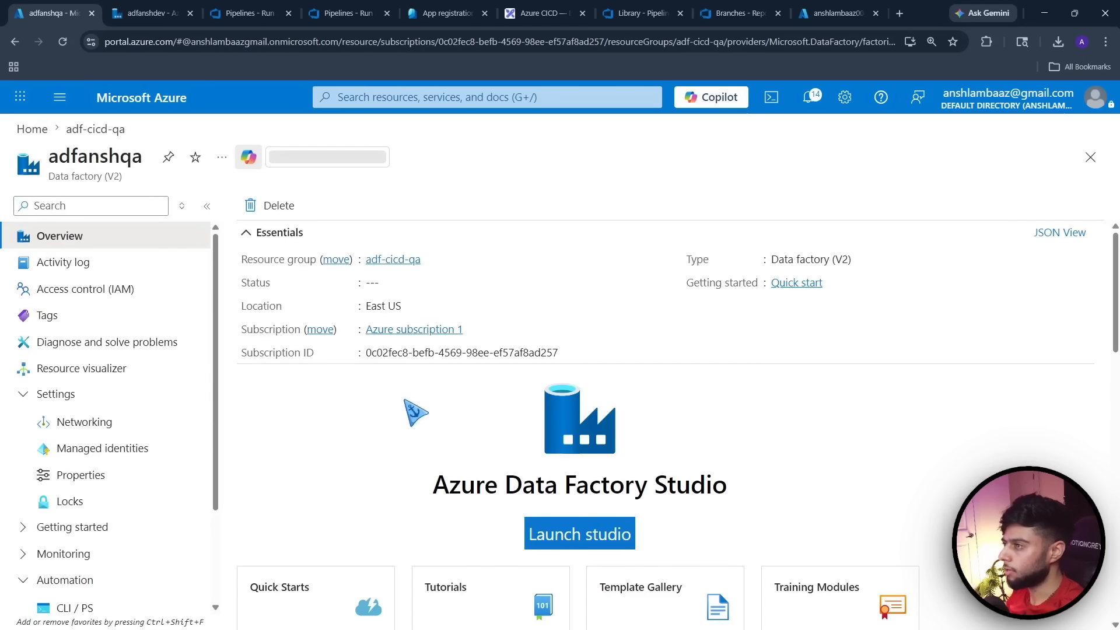
{"action": "left_click", "coordinate": [565, 532]}
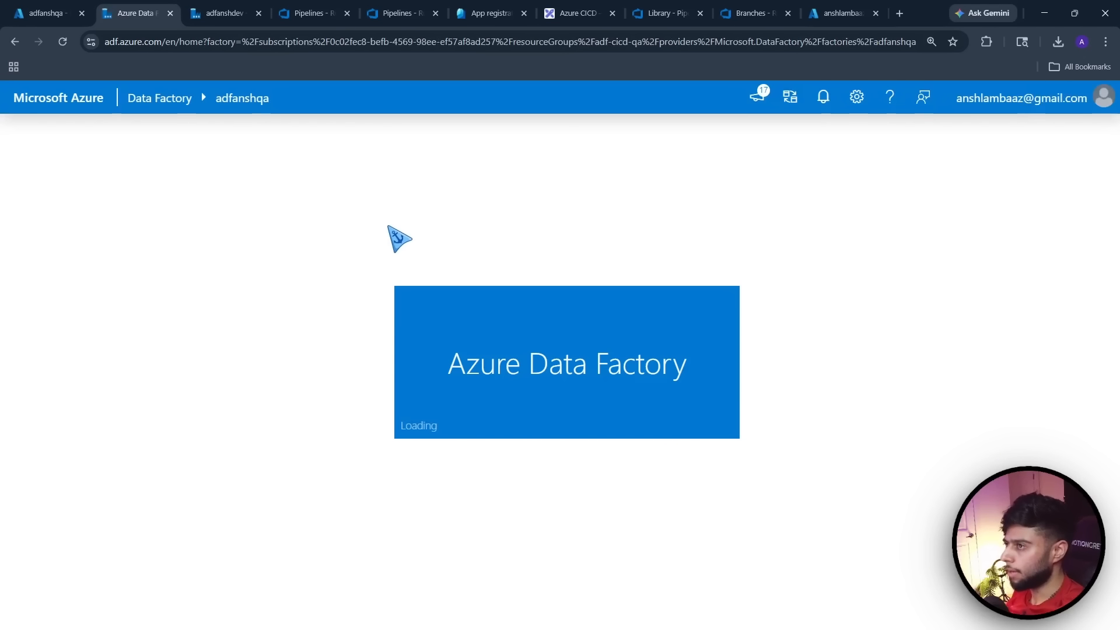
{"action": "left_click", "coordinate": [26, 207]}
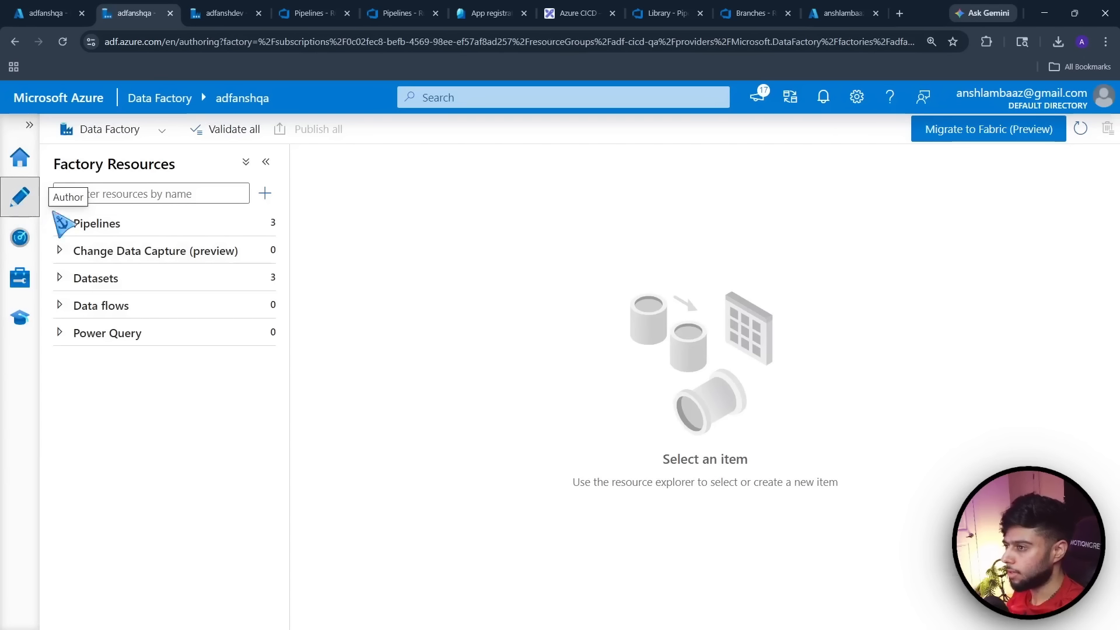
{"action": "left_click", "coordinate": [64, 223]}
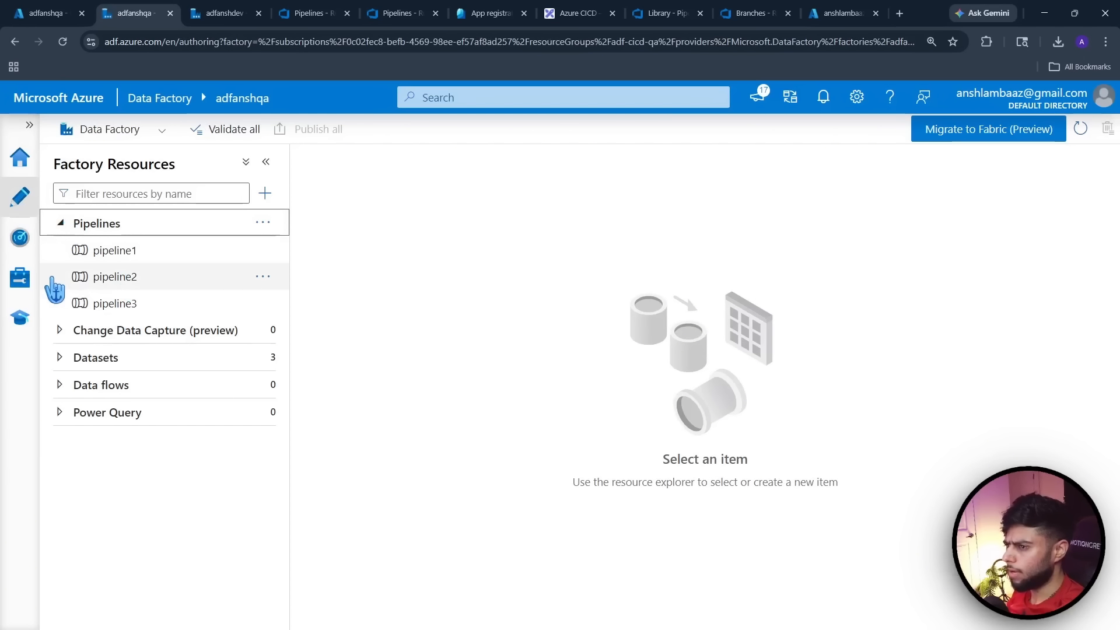
Examine the monitoring, linked services and triggers of the adfanshqa data factory
{"action": "left_click", "coordinate": [20, 242]}
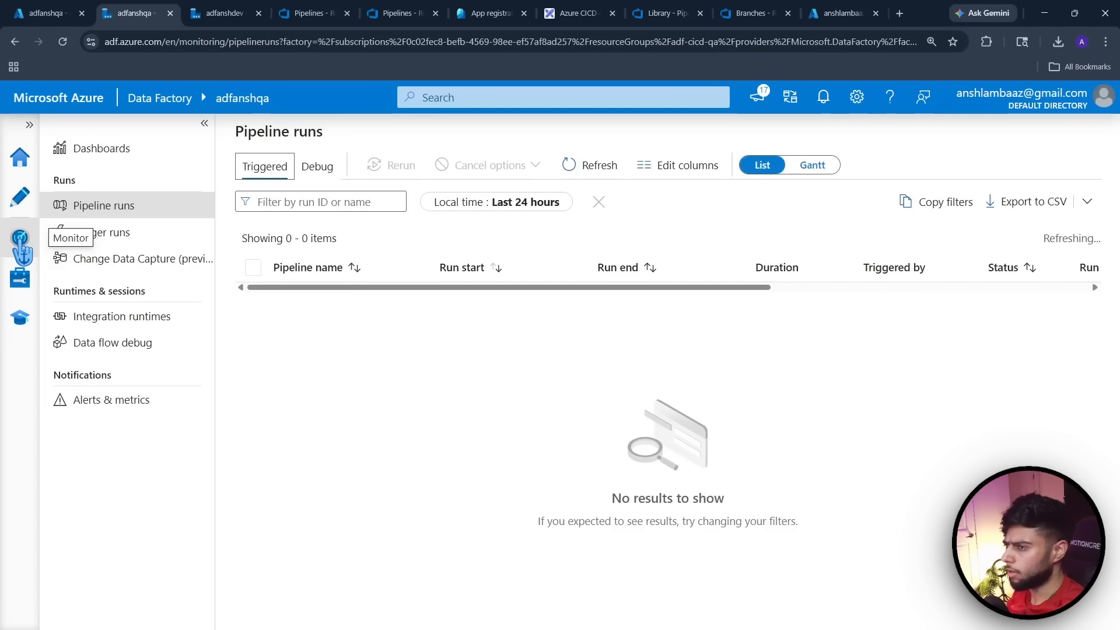
{"action": "left_click", "coordinate": [20, 283]}
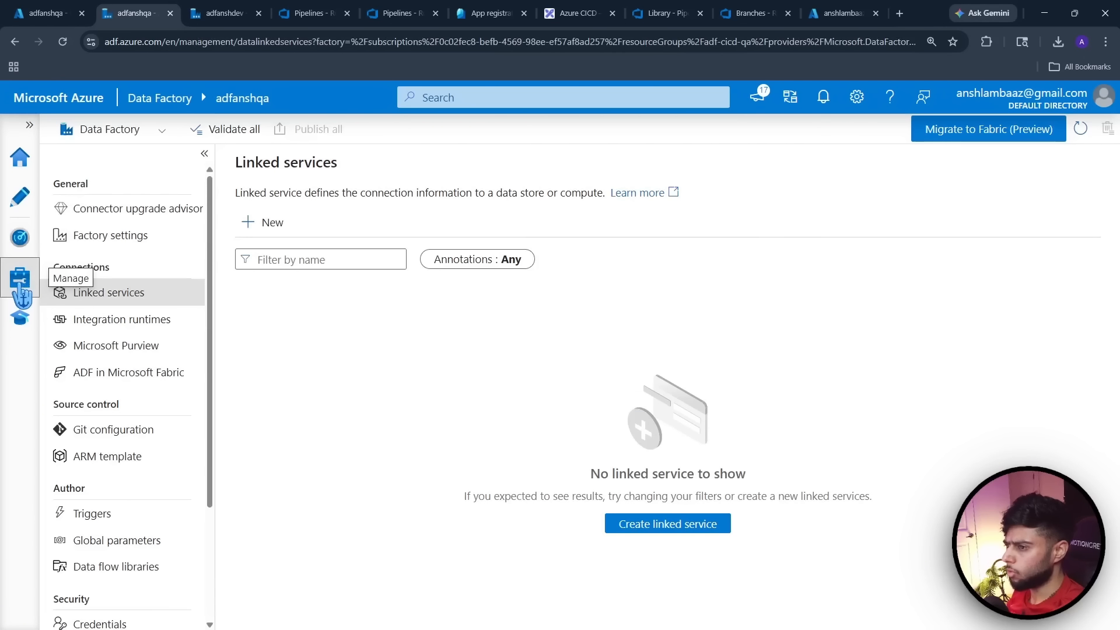
{"action": "left_click", "coordinate": [99, 513]}
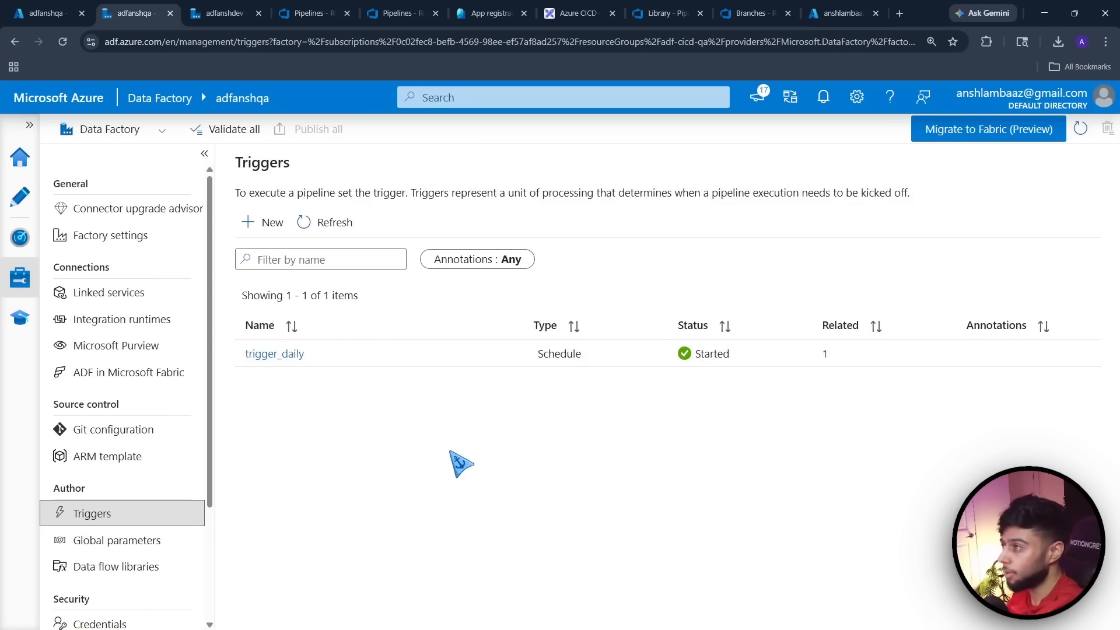
Return to pipeline run #20260512.17 in Azure DevOps and follow the task progress of its Deploy To Production job
{"action": "left_click", "coordinate": [783, 7]}
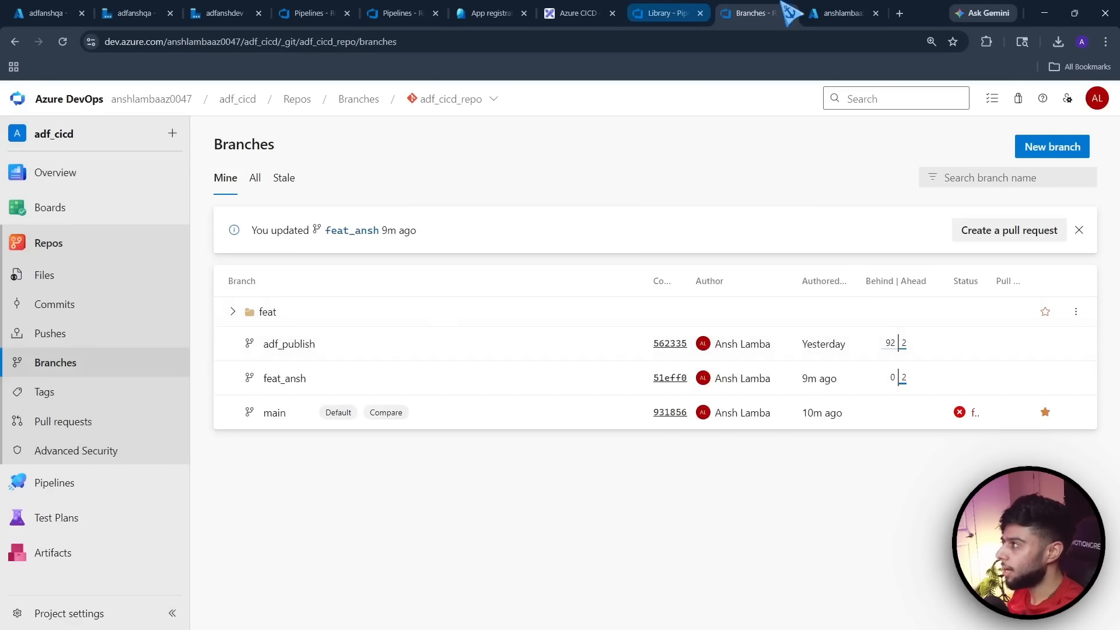
{"action": "left_click", "coordinate": [856, 10]}
{"action": "left_click", "coordinate": [653, 12]}
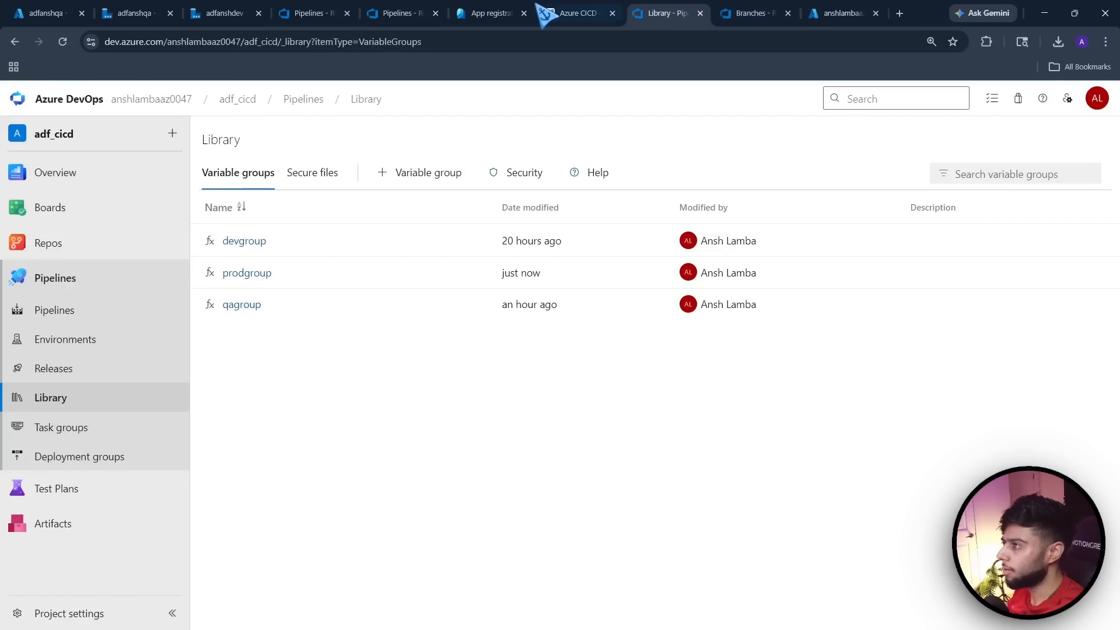
{"action": "left_click", "coordinate": [373, 12]}
{"action": "left_click", "coordinate": [326, 12]}
{"action": "scroll", "coordinate": [295, 537], "scroll_direction": "down", "scroll_amount": 1}
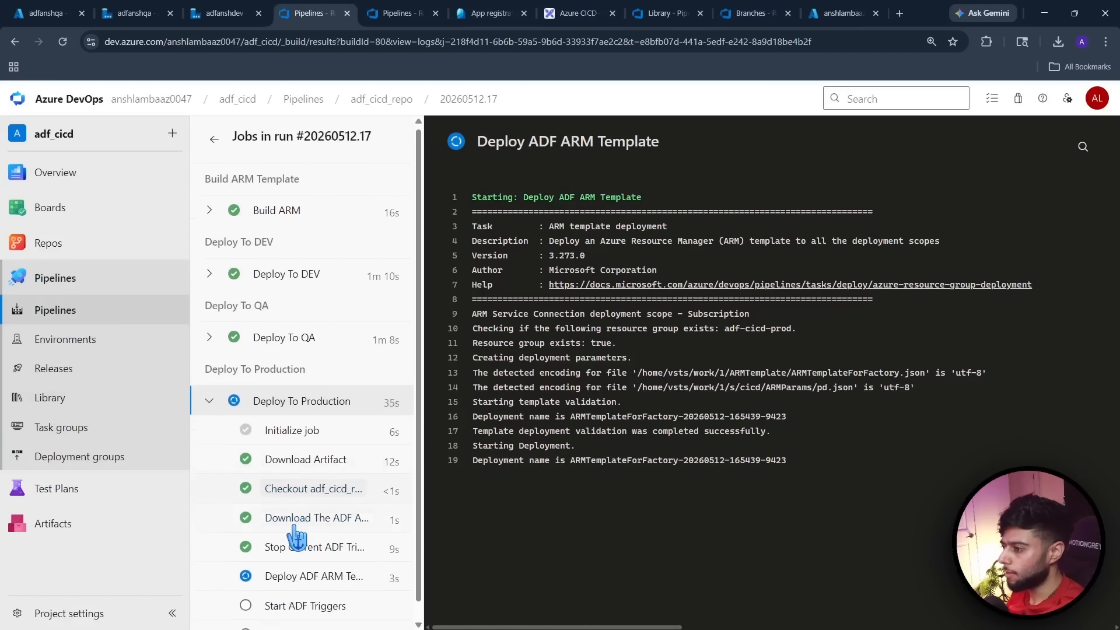
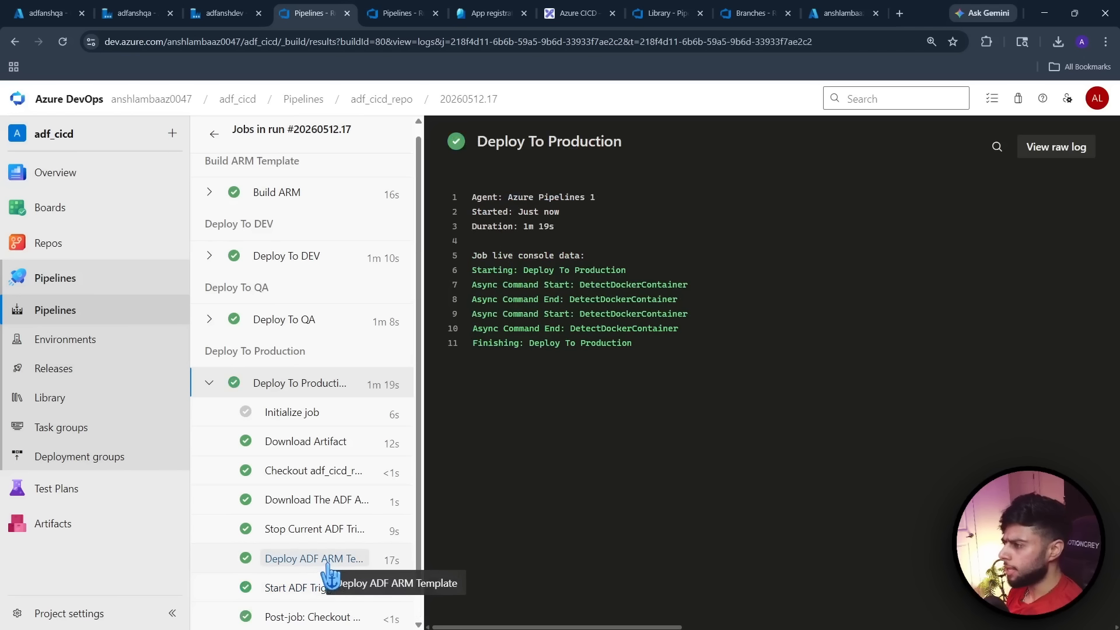
Collapse the Deploy To Production job and view the stages diagram in the run summary
{"action": "left_click", "coordinate": [222, 380]}
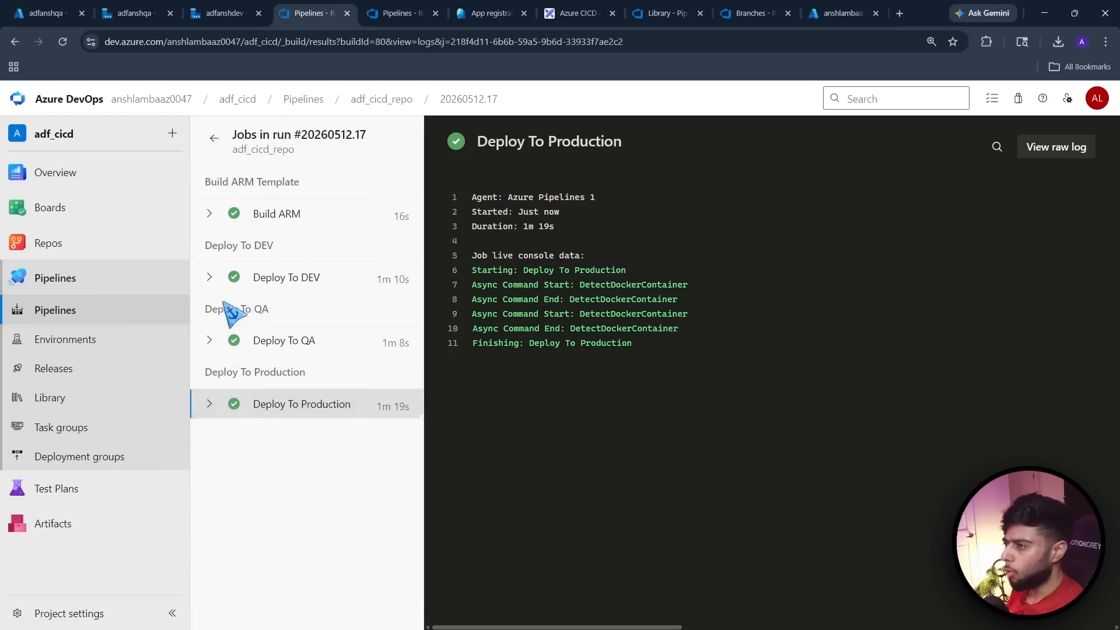
{"action": "left_click", "coordinate": [214, 147]}
{"action": "scroll", "coordinate": [814, 550], "scroll_direction": "down", "scroll_amount": 1}
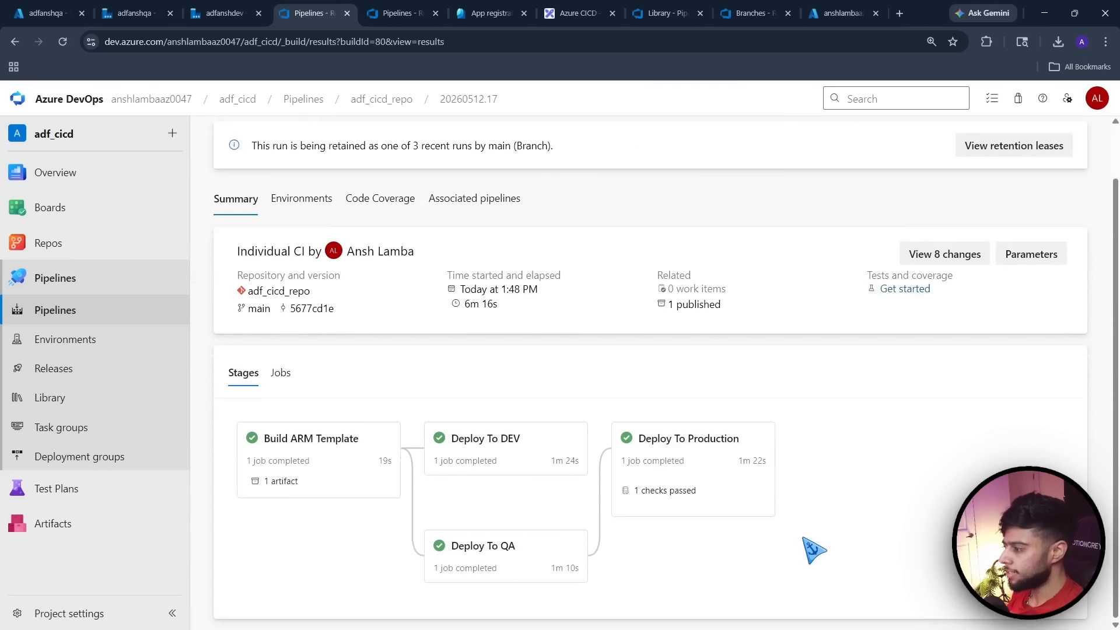
Open the adfanshpd data factory from the adf-cicd-prod resource group in the Azure portal, launch its studio and list its pipelines
{"action": "left_click", "coordinate": [46, 12]}
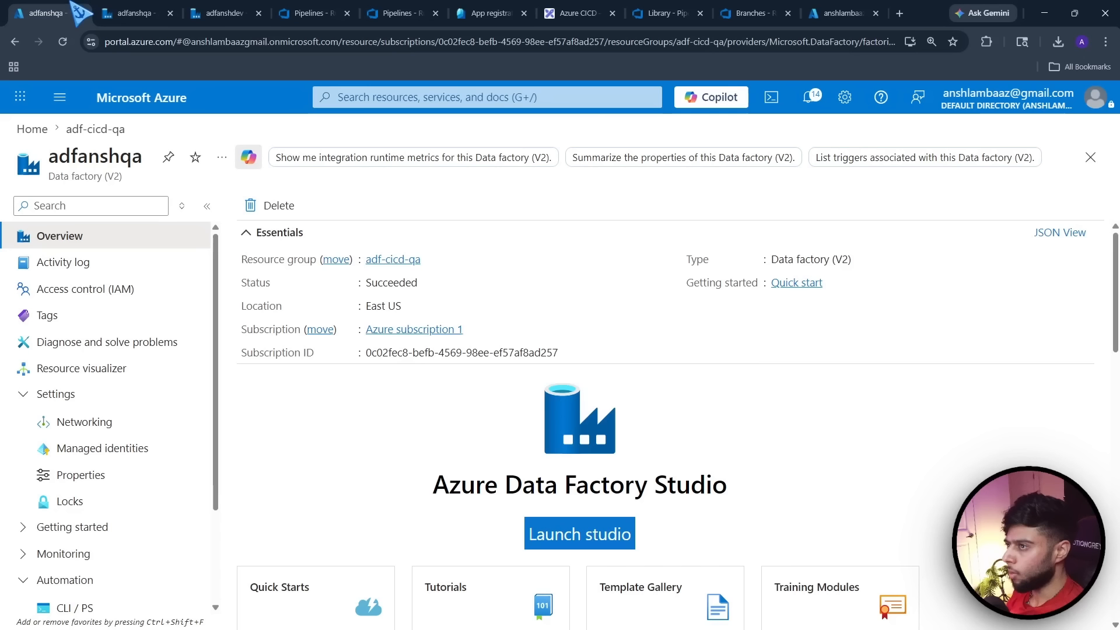
{"action": "left_click", "coordinate": [31, 122]}
{"action": "left_click", "coordinate": [175, 447]}
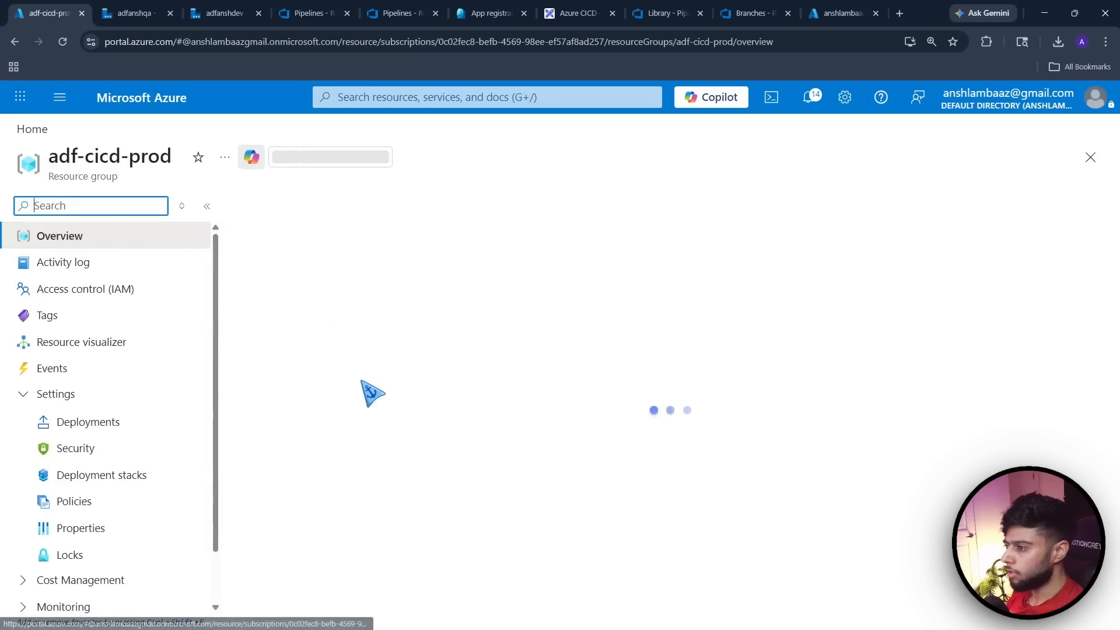
{"action": "left_click", "coordinate": [328, 398]}
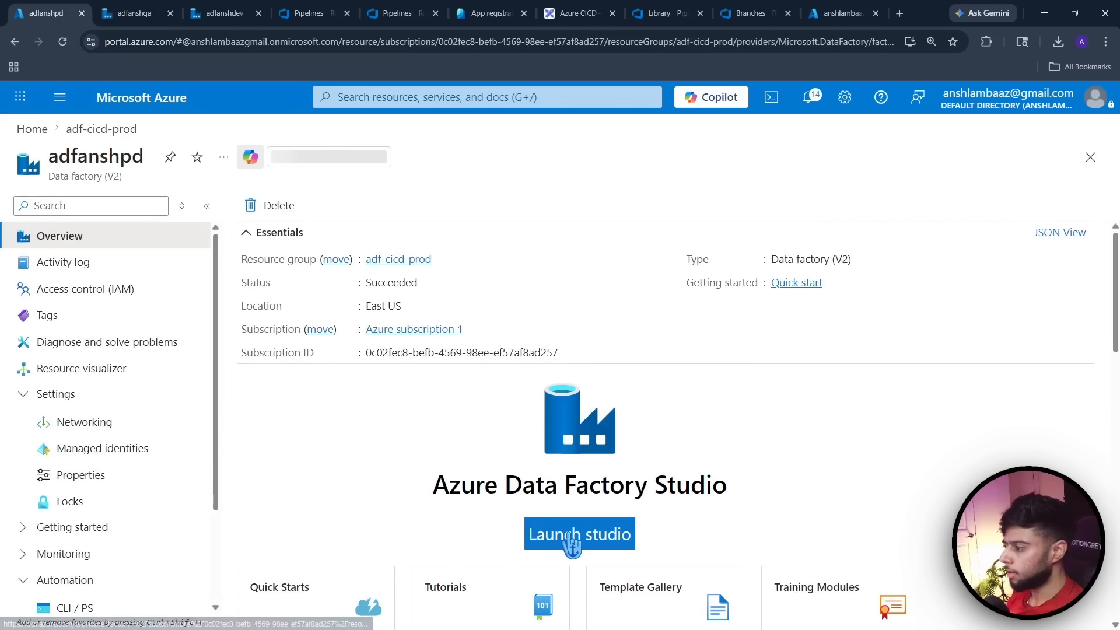
{"action": "left_click", "coordinate": [578, 531]}
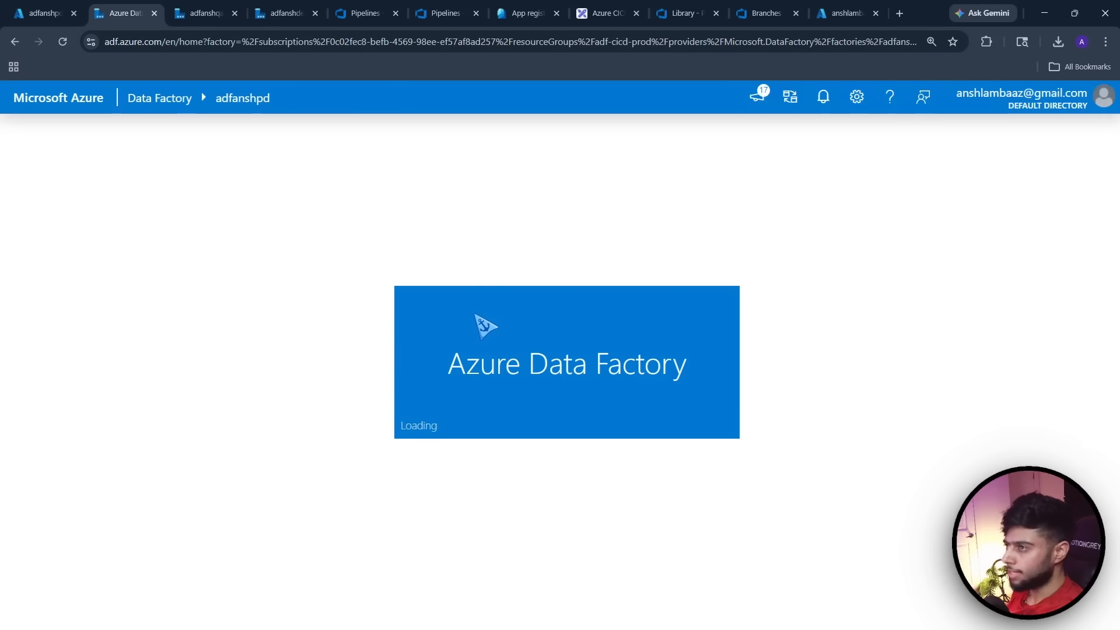
{"action": "left_click", "coordinate": [23, 201]}
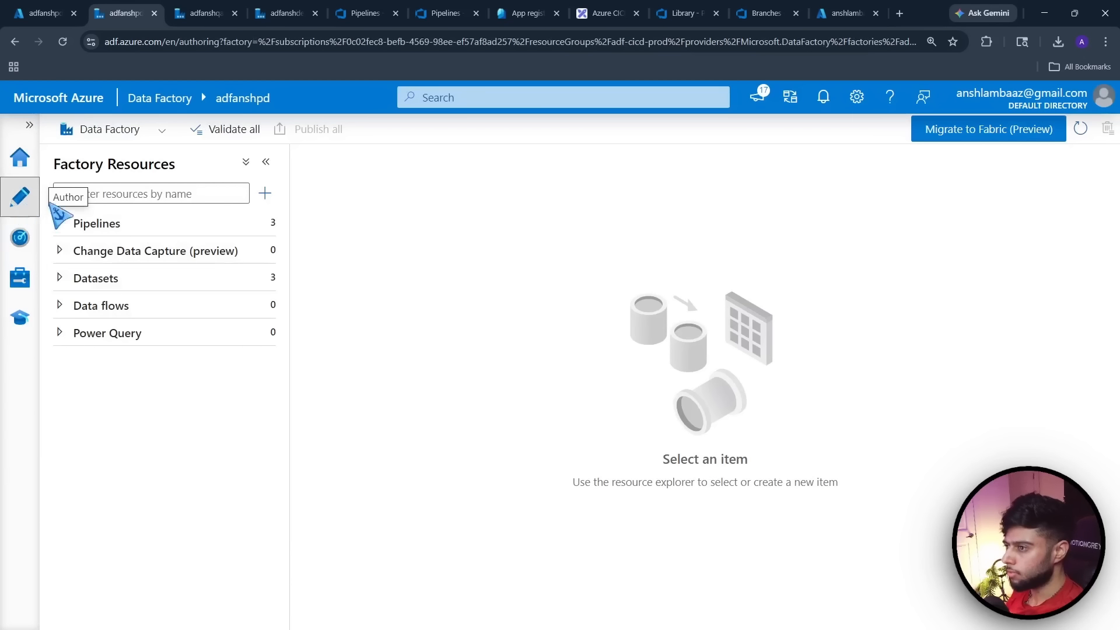
{"action": "left_click", "coordinate": [61, 223]}
Inspect the AzureKeyVault1 and ls_adls linked services of the production data factory without changing them, and open pipeline1
{"action": "left_click", "coordinate": [22, 265]}
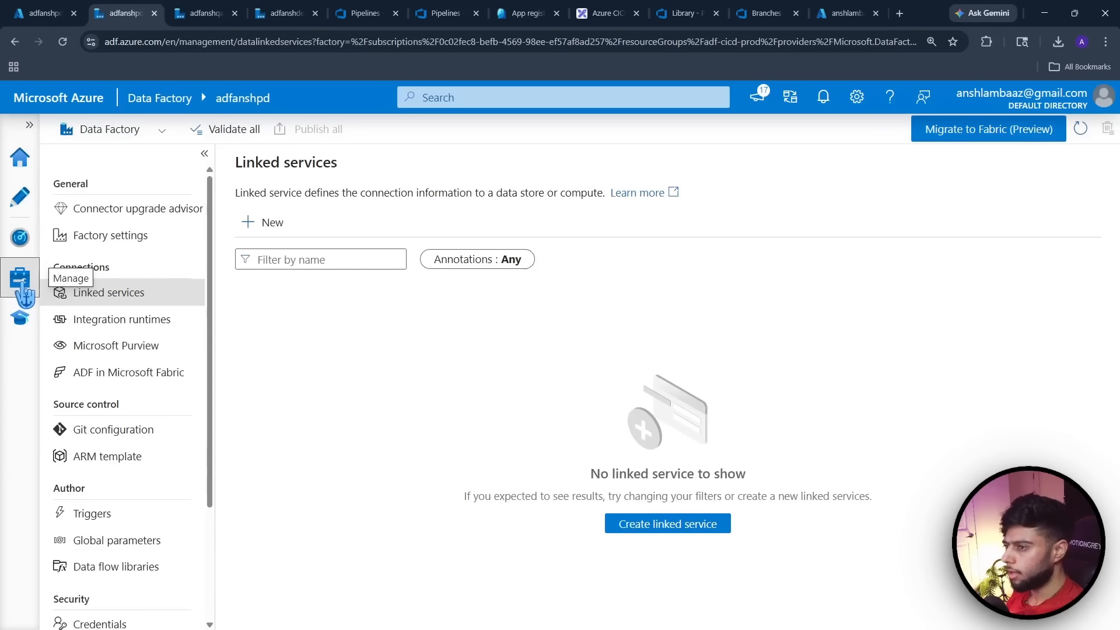
{"action": "left_click", "coordinate": [306, 356]}
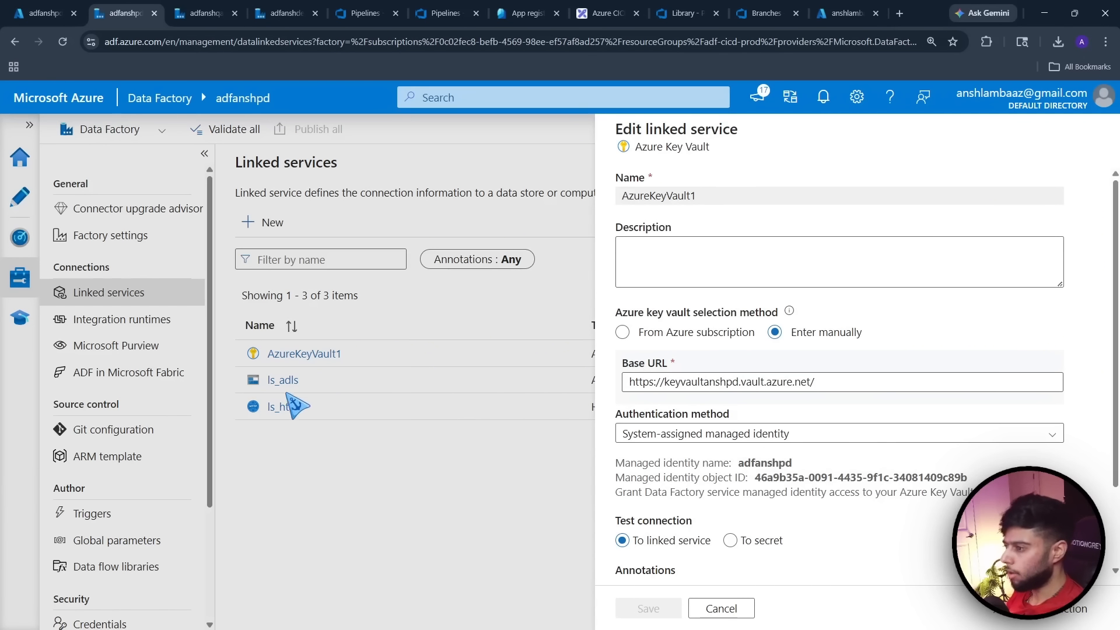
{"action": "left_click", "coordinate": [720, 609]}
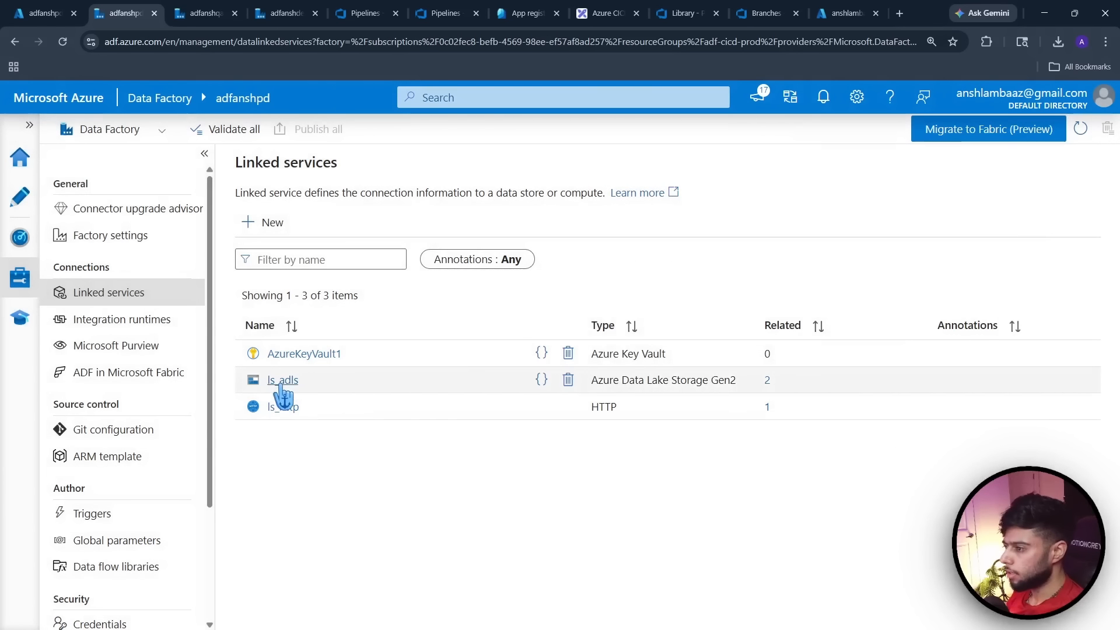
{"action": "left_click", "coordinate": [283, 380]}
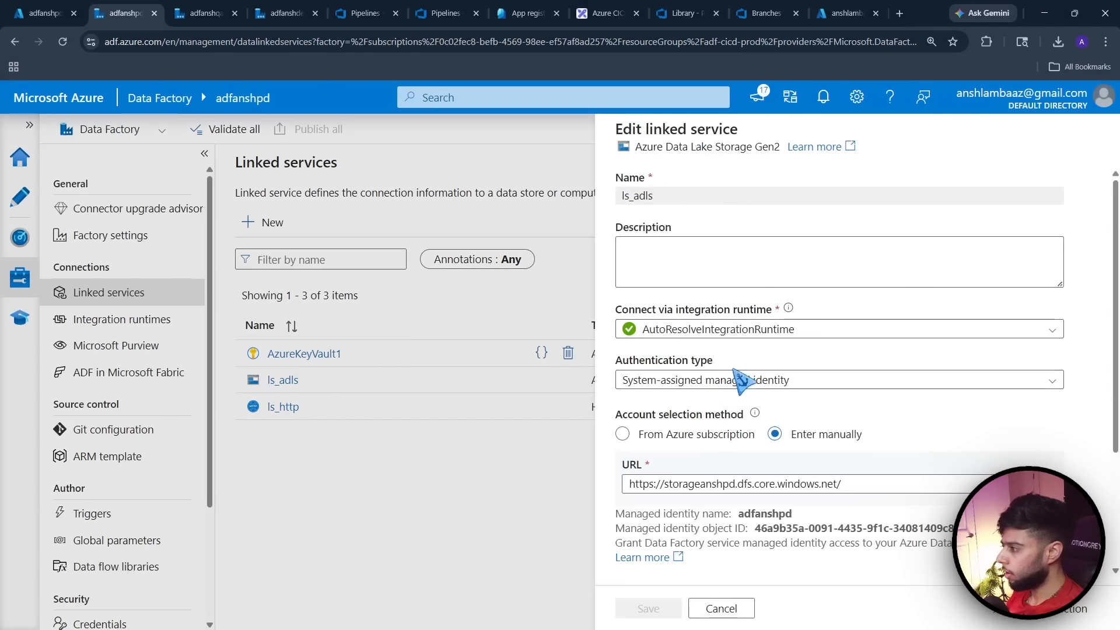
{"action": "left_click", "coordinate": [721, 608]}
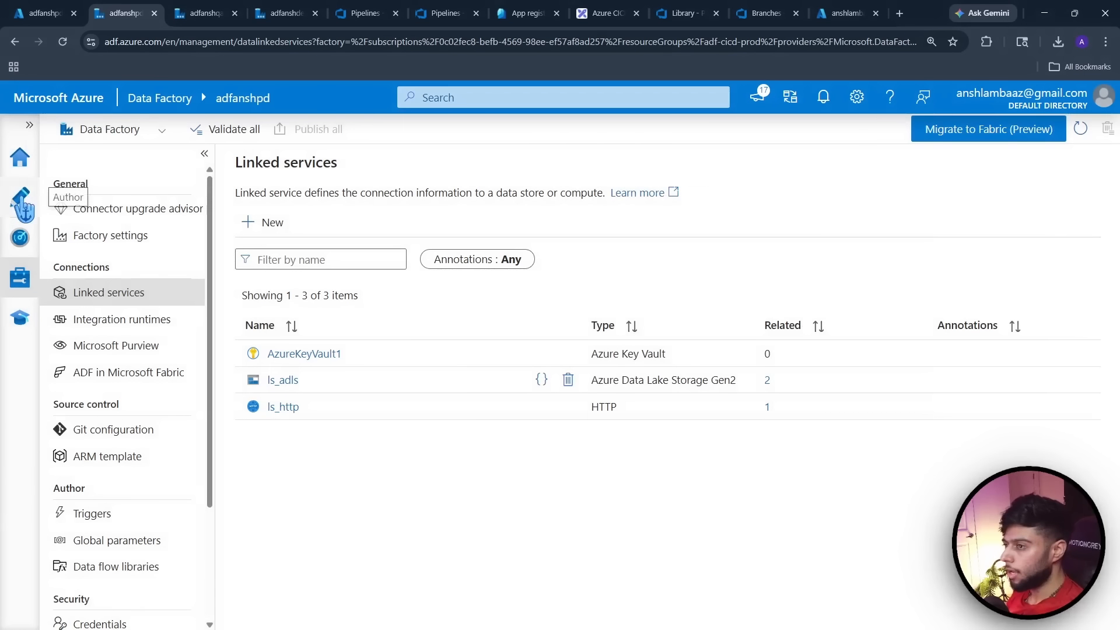
{"action": "left_click", "coordinate": [20, 196]}
{"action": "left_click", "coordinate": [264, 255]}
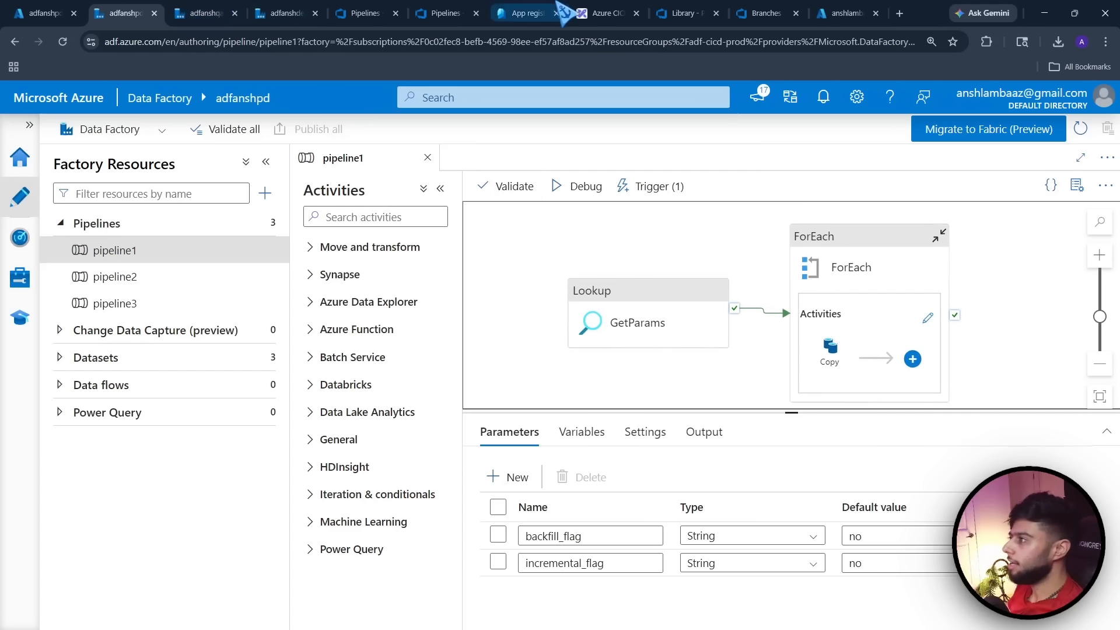
Review the run history of the adf_cicd_repo pipeline in Azure DevOps and expand the cicd folder in the repository files
{"action": "left_click", "coordinate": [769, 9]}
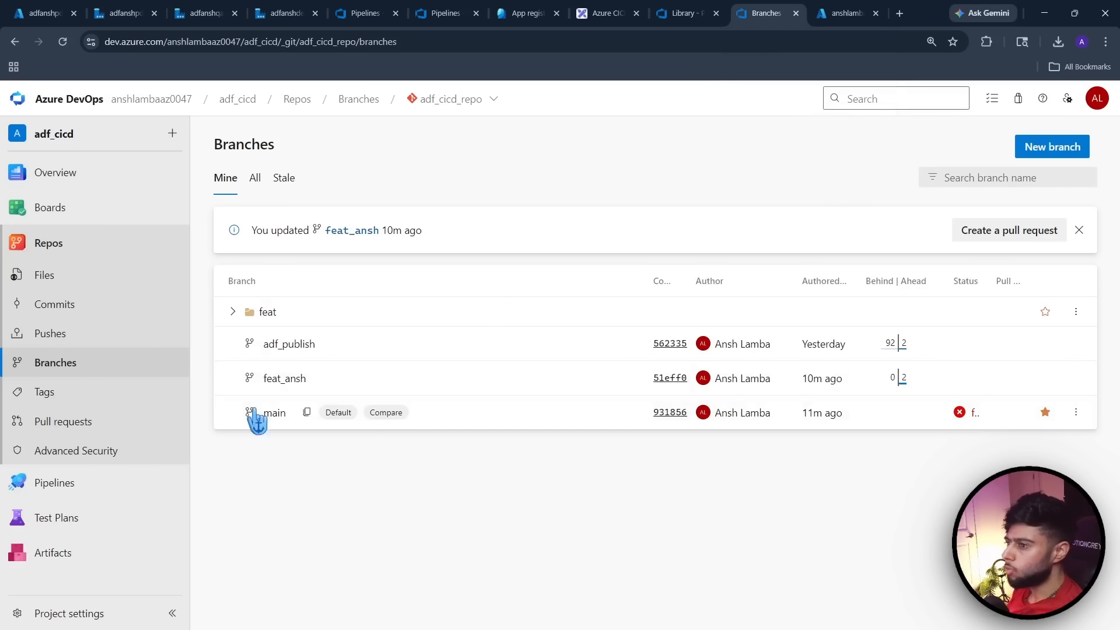
{"action": "left_click", "coordinate": [67, 488]}
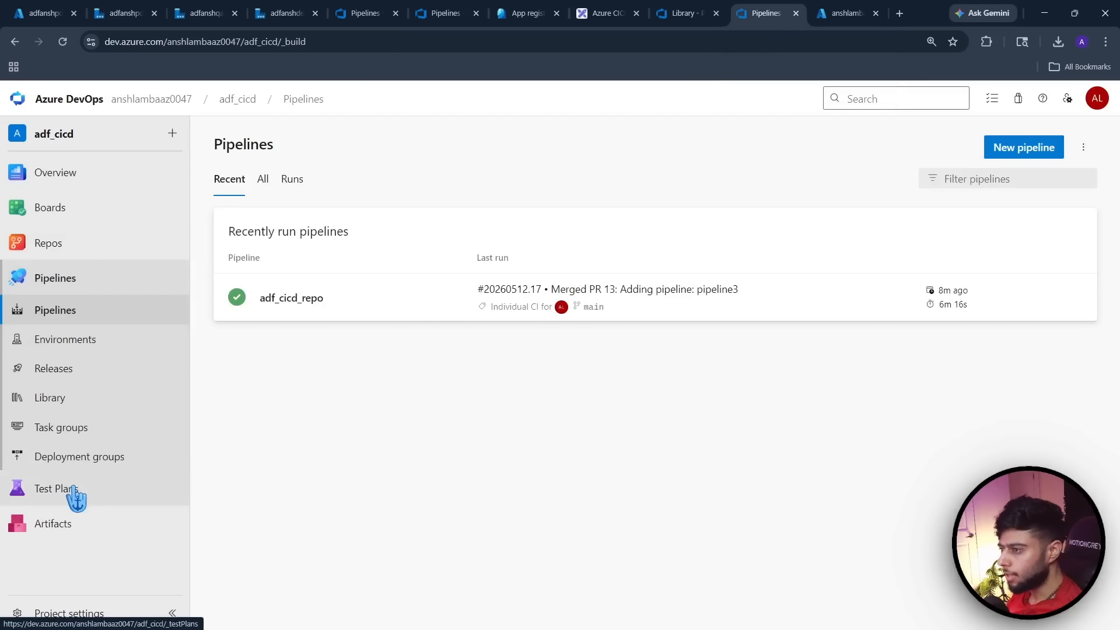
{"action": "left_click", "coordinate": [296, 299]}
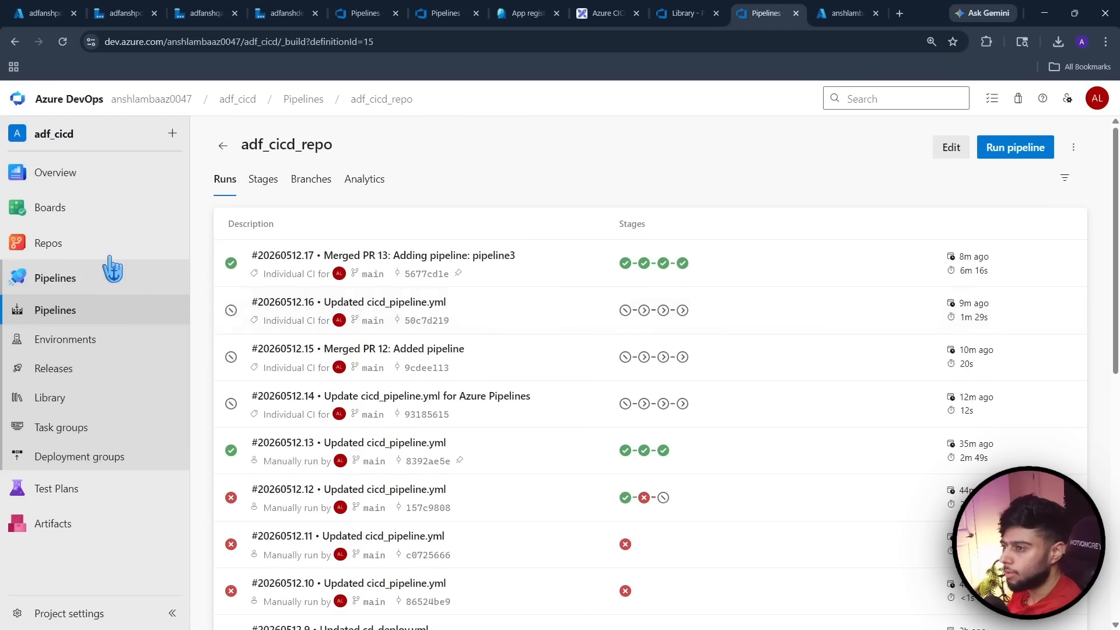
{"action": "left_click", "coordinate": [53, 250]}
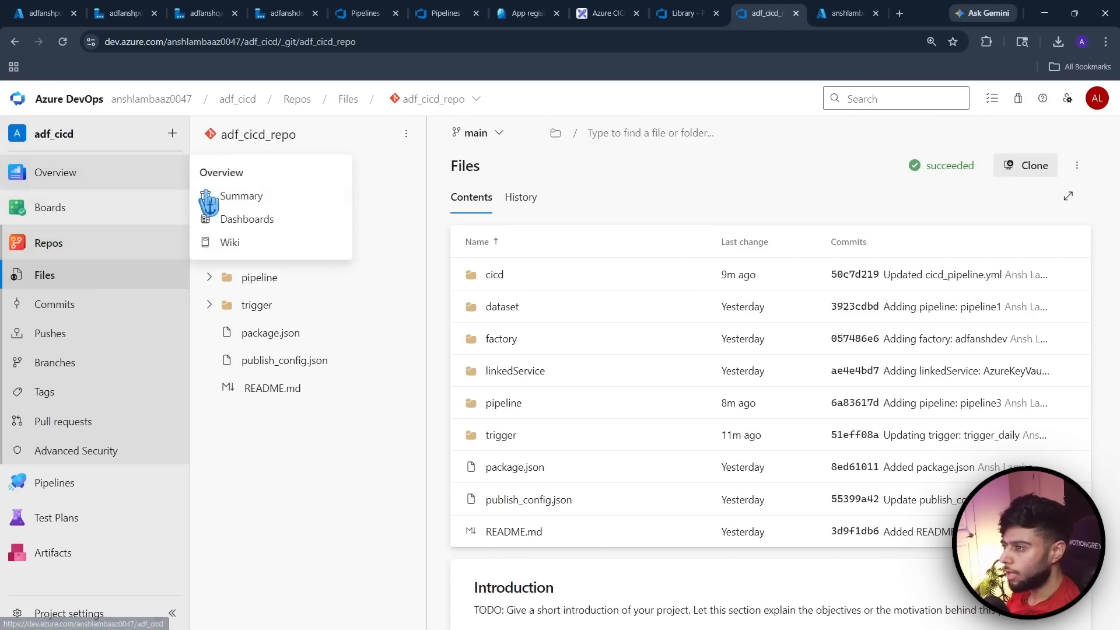
{"action": "left_click", "coordinate": [254, 167]}
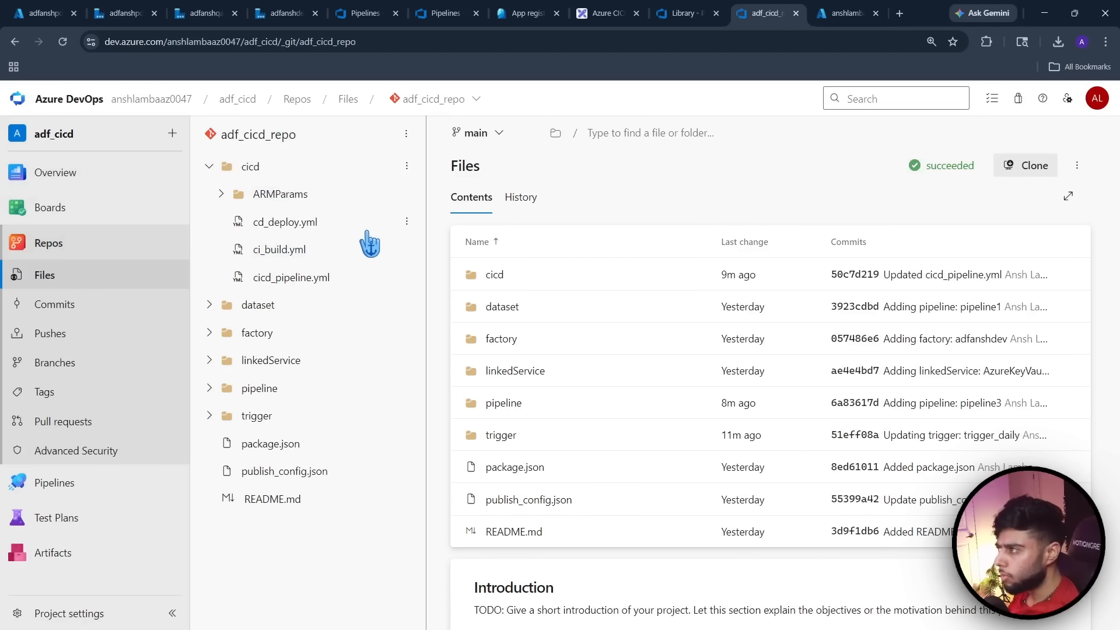
Examine the Azure CICD diagram in Excalidraw, from the CI section through the ARM template to the DEV, QA and PROD factories
{"action": "left_click", "coordinate": [604, 12]}
{"action": "scroll", "coordinate": [559, 320], "scroll_direction": "up", "scroll_amount": 4}
{"action": "scroll", "coordinate": [560, 319], "scroll_direction": "down", "scroll_amount": 5}
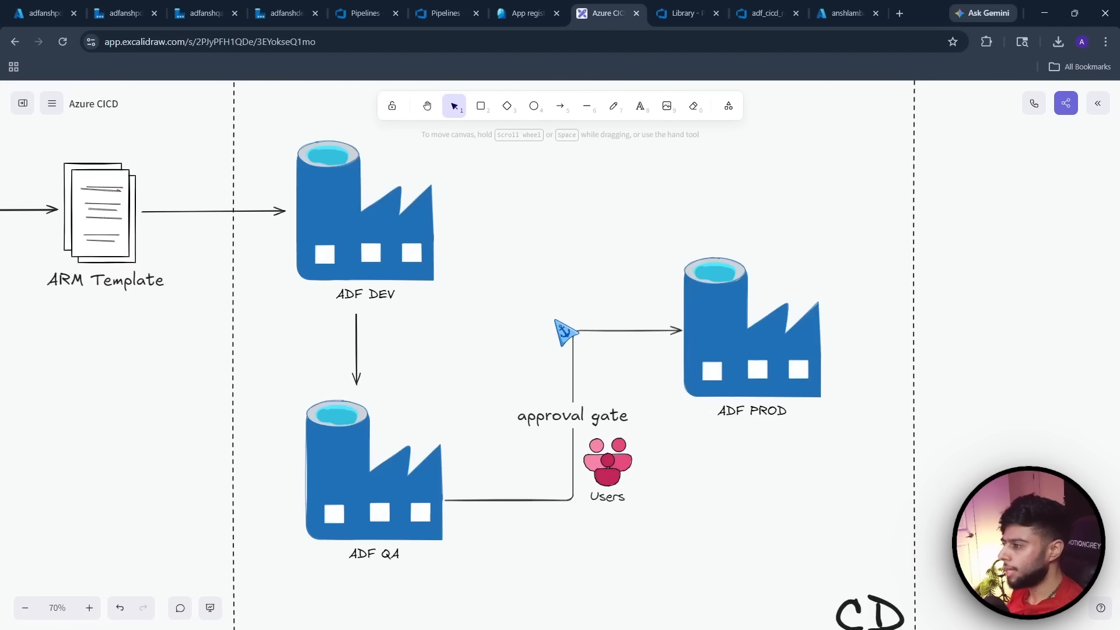
{"action": "scroll", "coordinate": [565, 328], "scroll_direction": "down", "scroll_amount": 5}
{"action": "scroll", "coordinate": [570, 338], "scroll_direction": "up", "scroll_amount": 3}
{"action": "left_click_drag", "start_coordinate": [236, 379], "coordinate": [557, 407]}
{"action": "scroll", "coordinate": [501, 444], "scroll_direction": "down", "scroll_amount": 1}
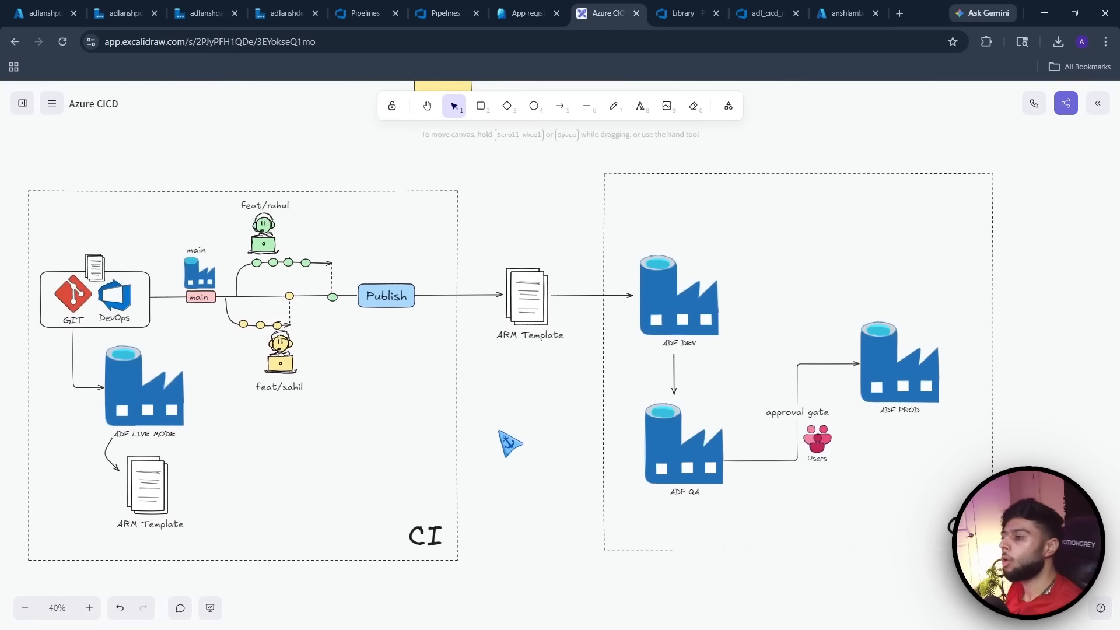